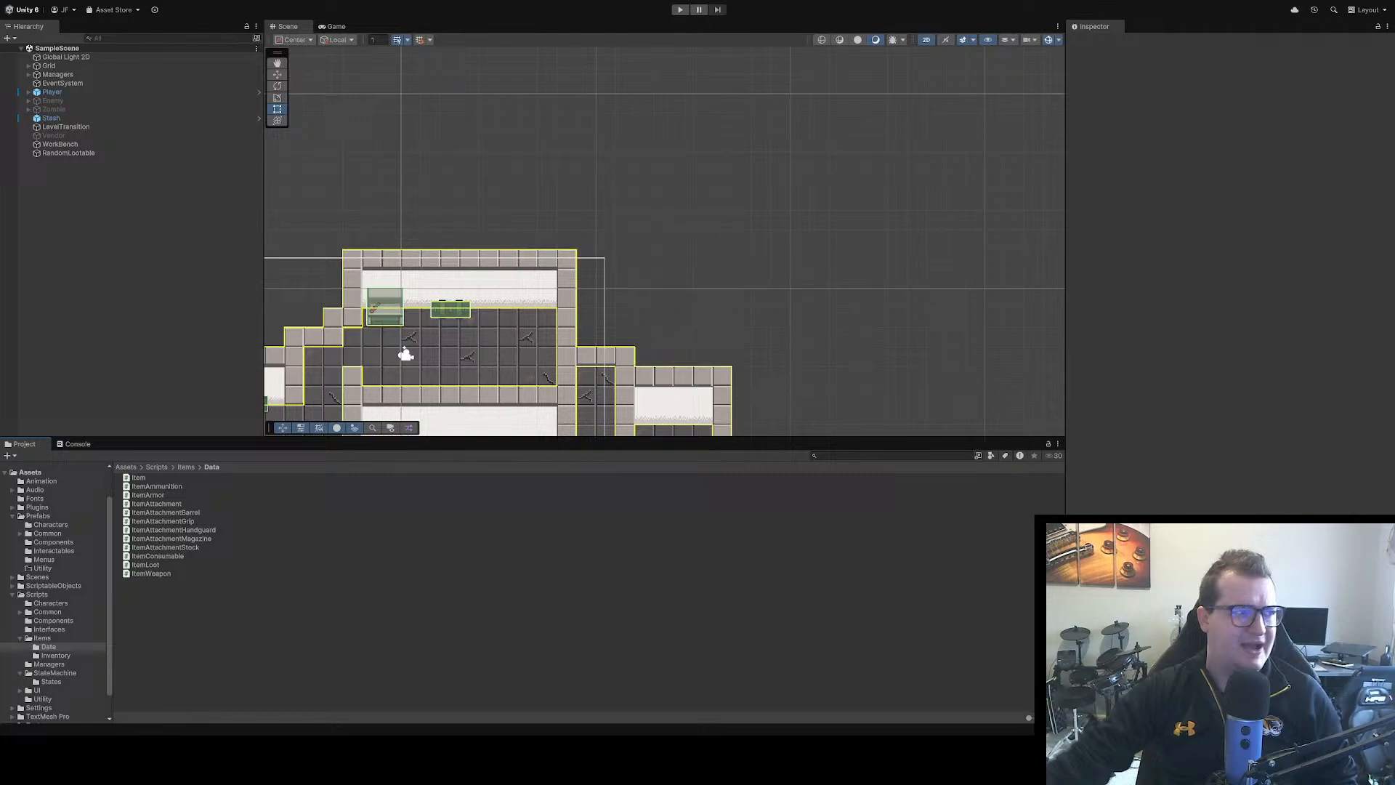
Run the game, walk the player briefly around the upper room, and open and close the player's inventory menu
left_click_drag(493, 346, 705, 200)
left_click(680, 10)
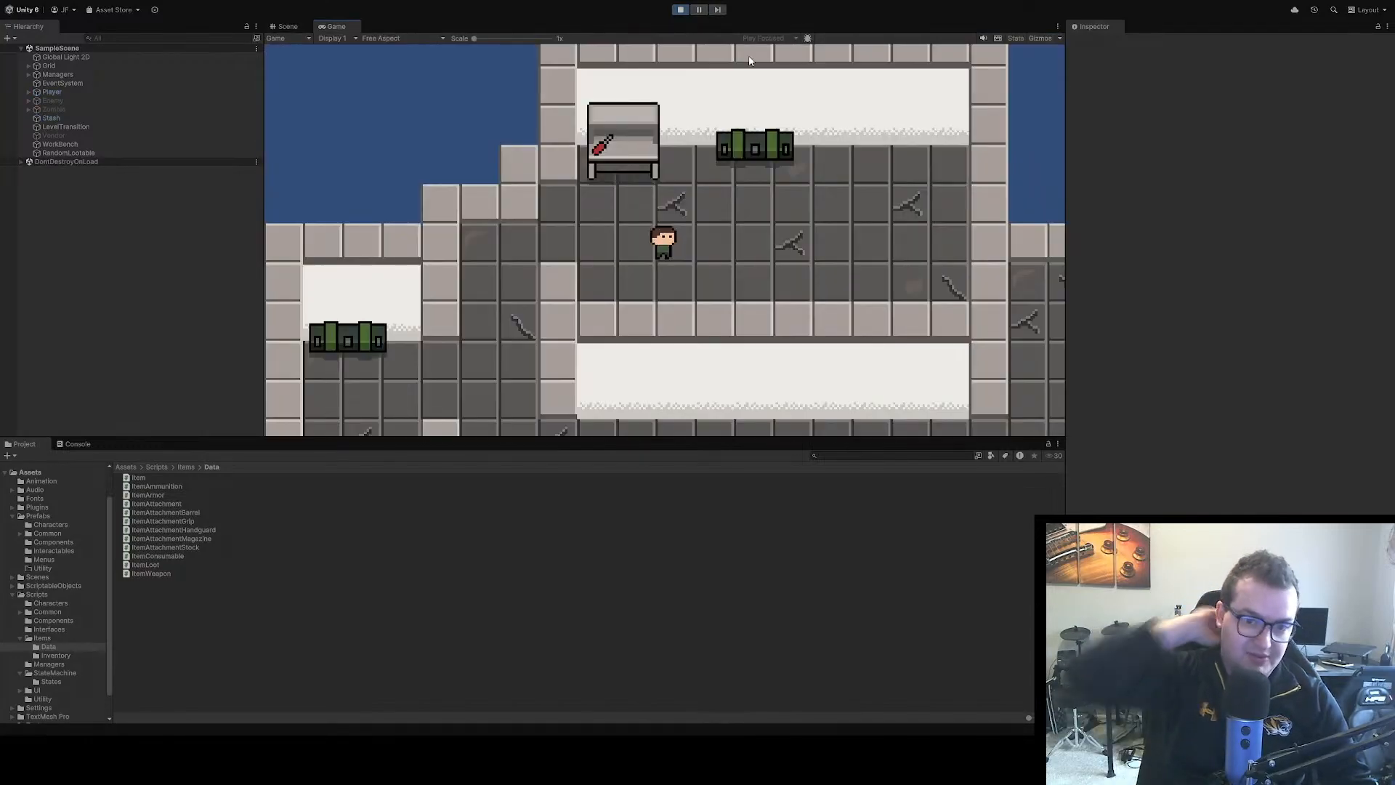
key("a")
key("s")
key("w")
key("Tab")
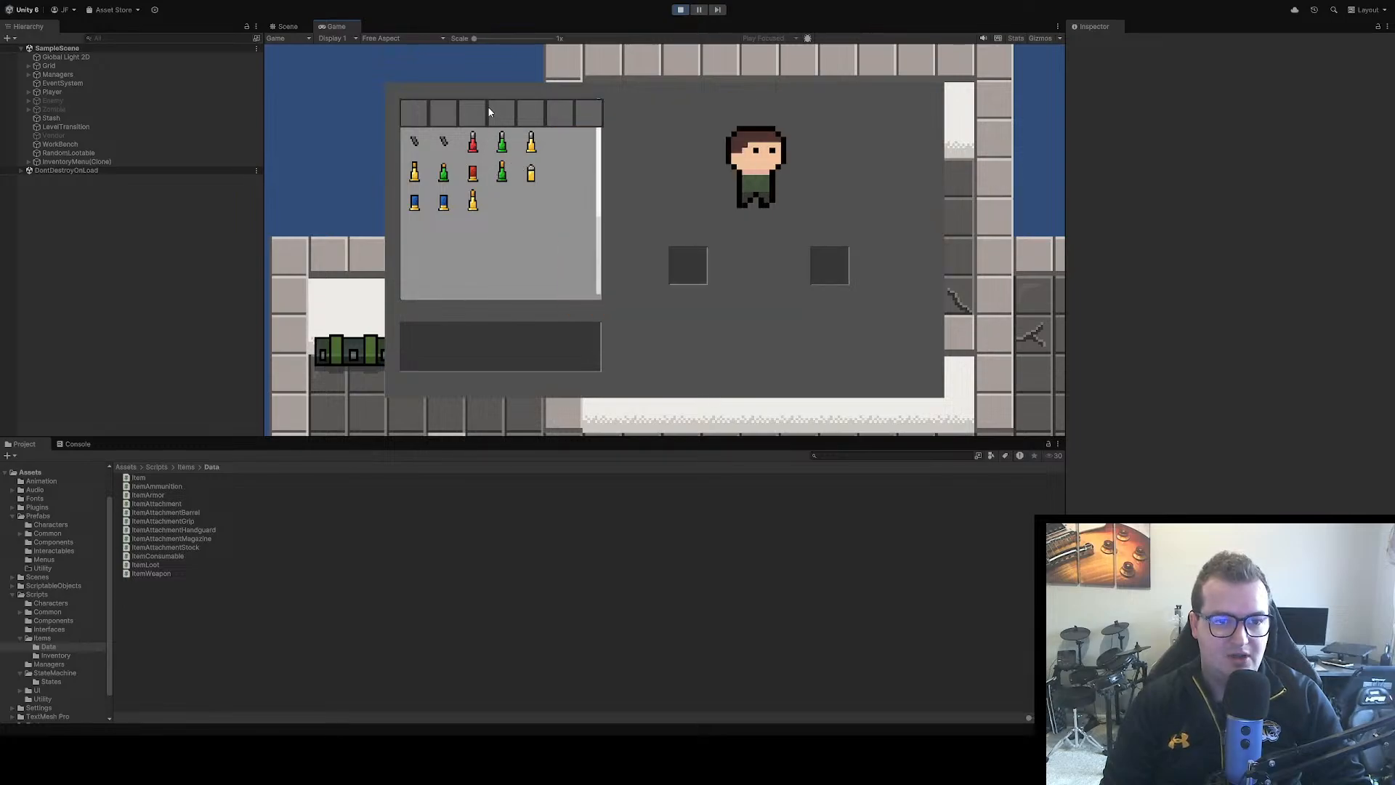
key("Tab")
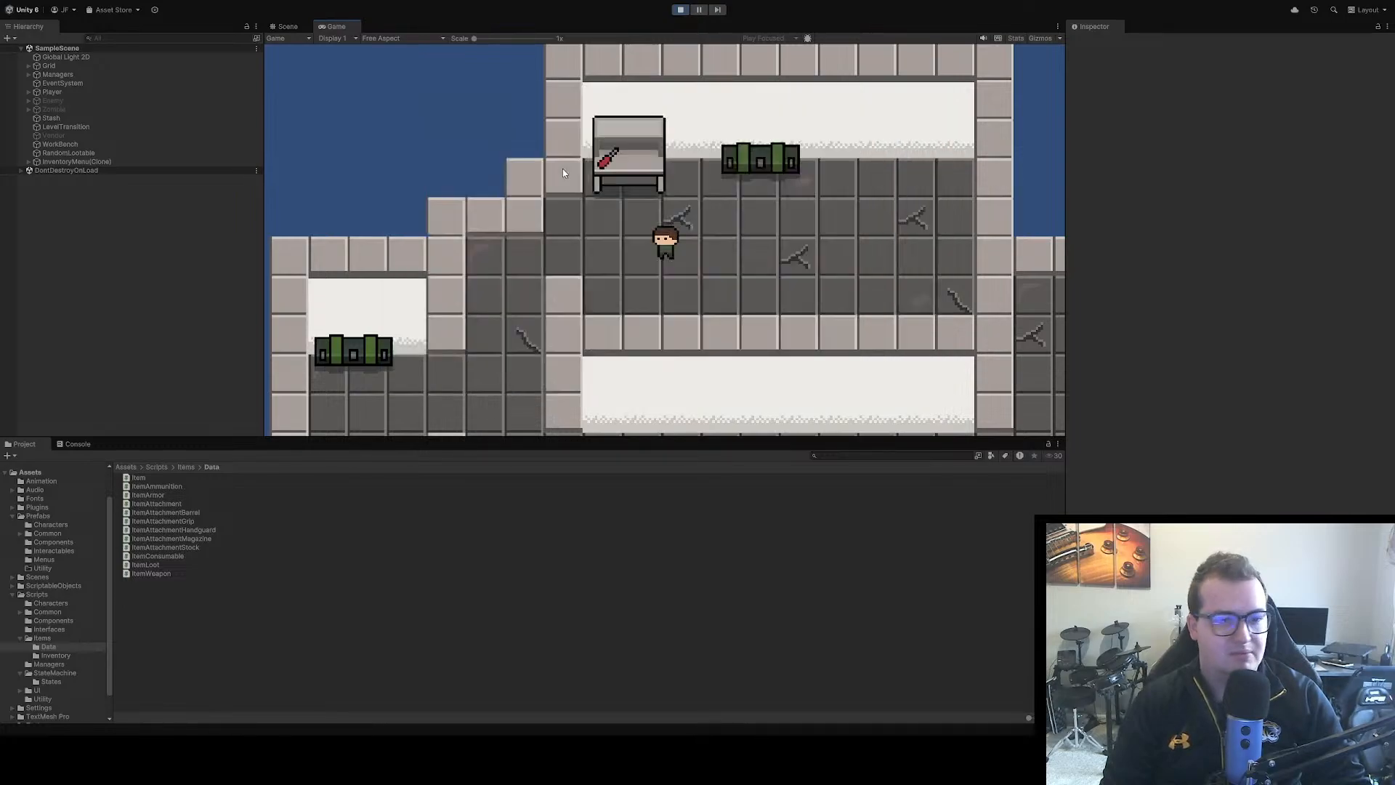
Walk to the green crate beside the workbench, open its loot menu and close it again
key("d")
key("e")
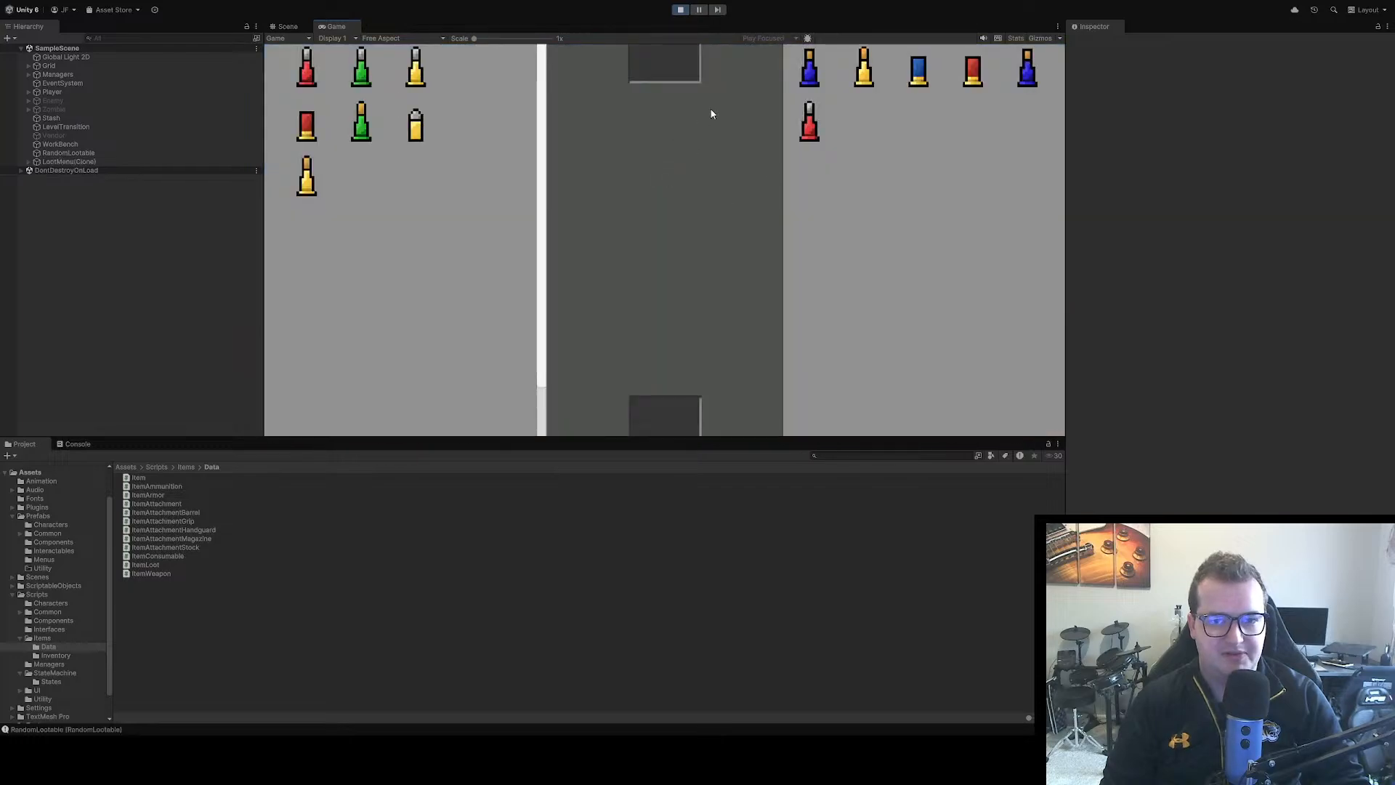
key("Tab")
key("s")
key("a")
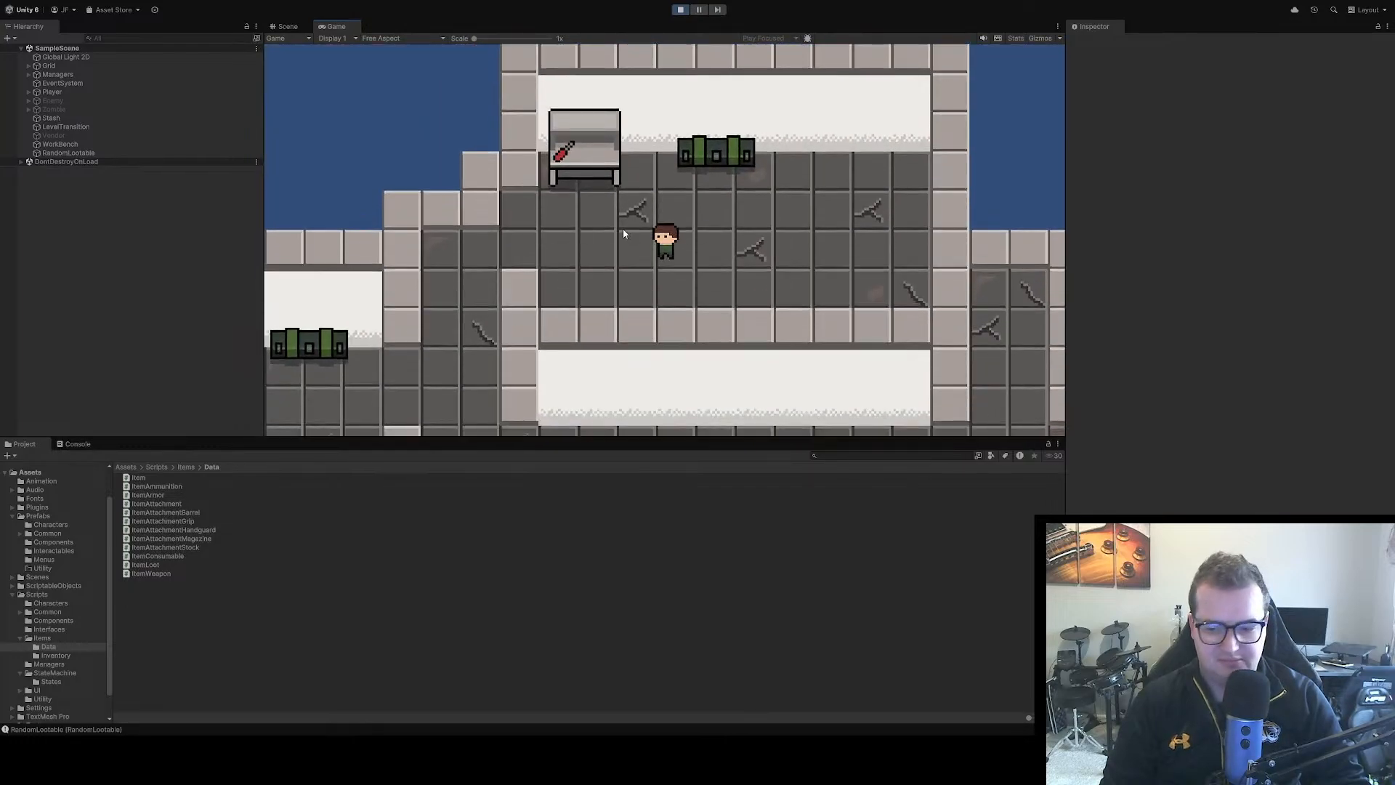
Walk to the workbench and interact with it, close the open menu, and stop the game
key("a")
key("w")
key("e")
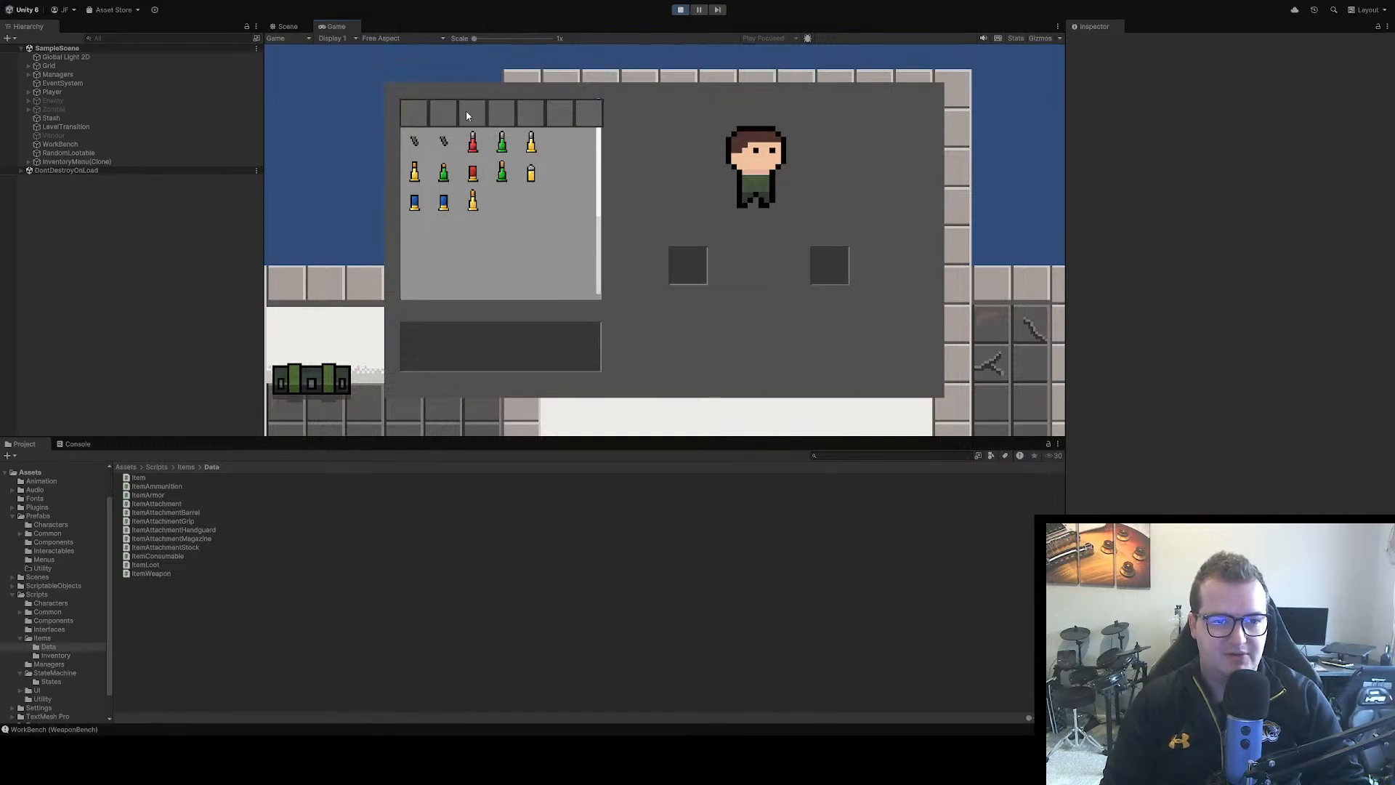
key("Tab")
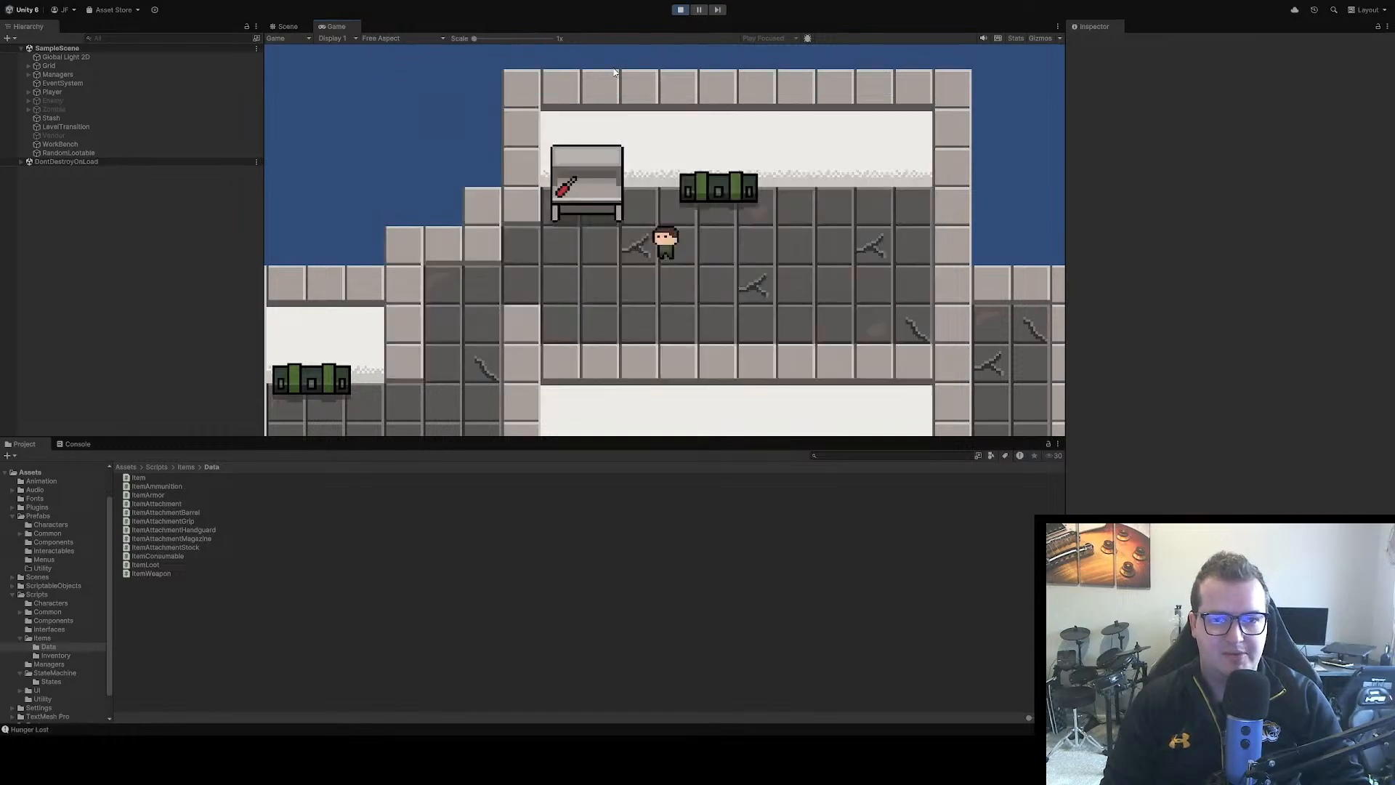
left_click(683, 11)
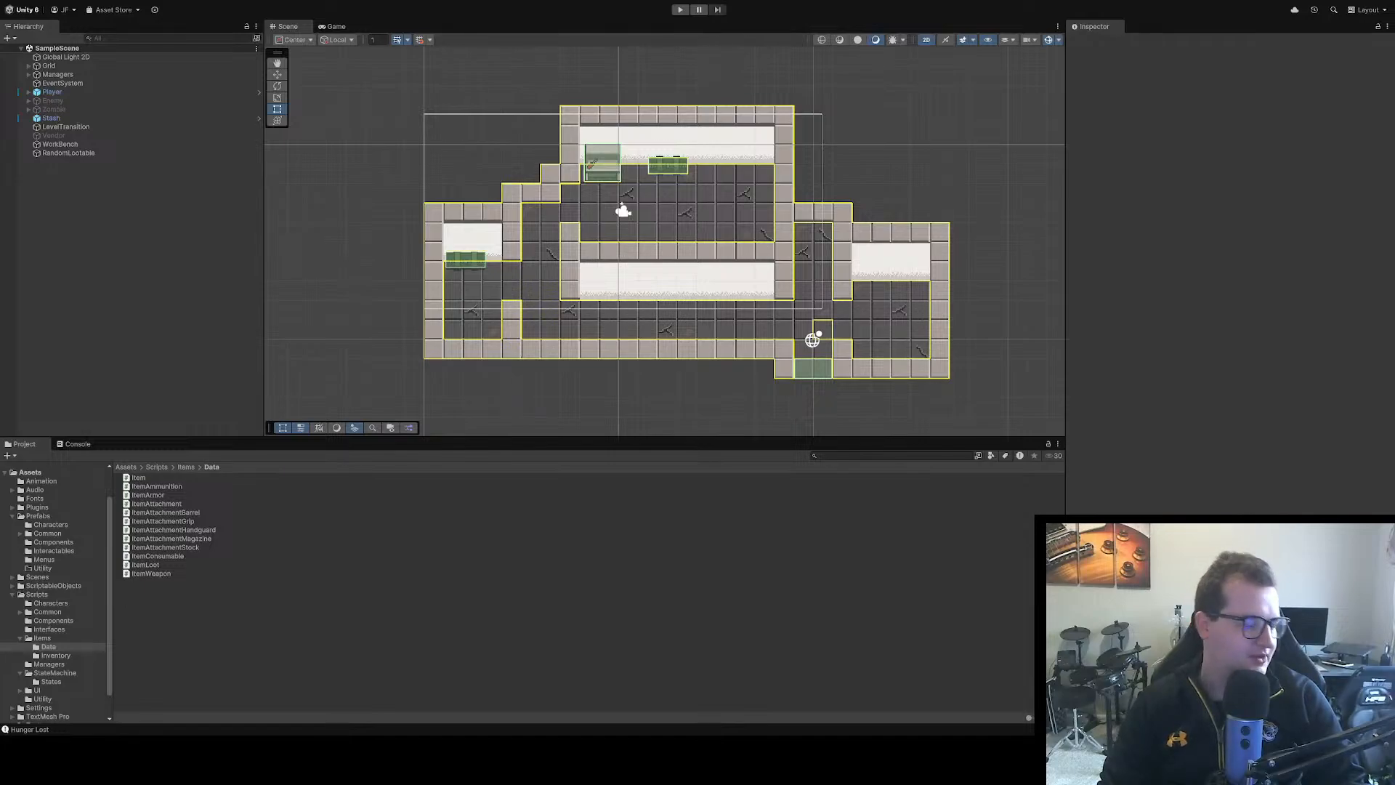
Run the game again and view the player's inventory menu, closing it when done
scroll(667, 308, "down", 2)
scroll(667, 309, "up", 2)
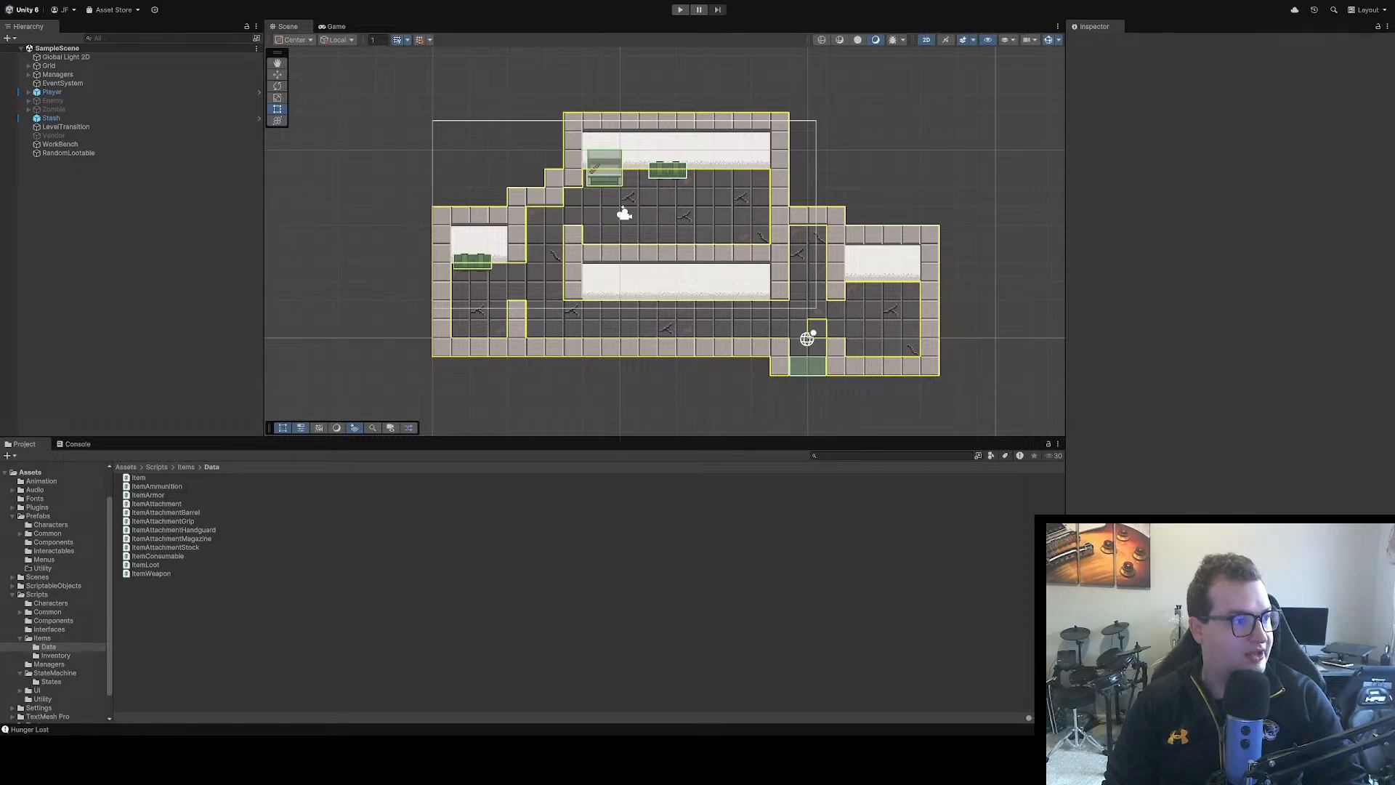
left_click(680, 10)
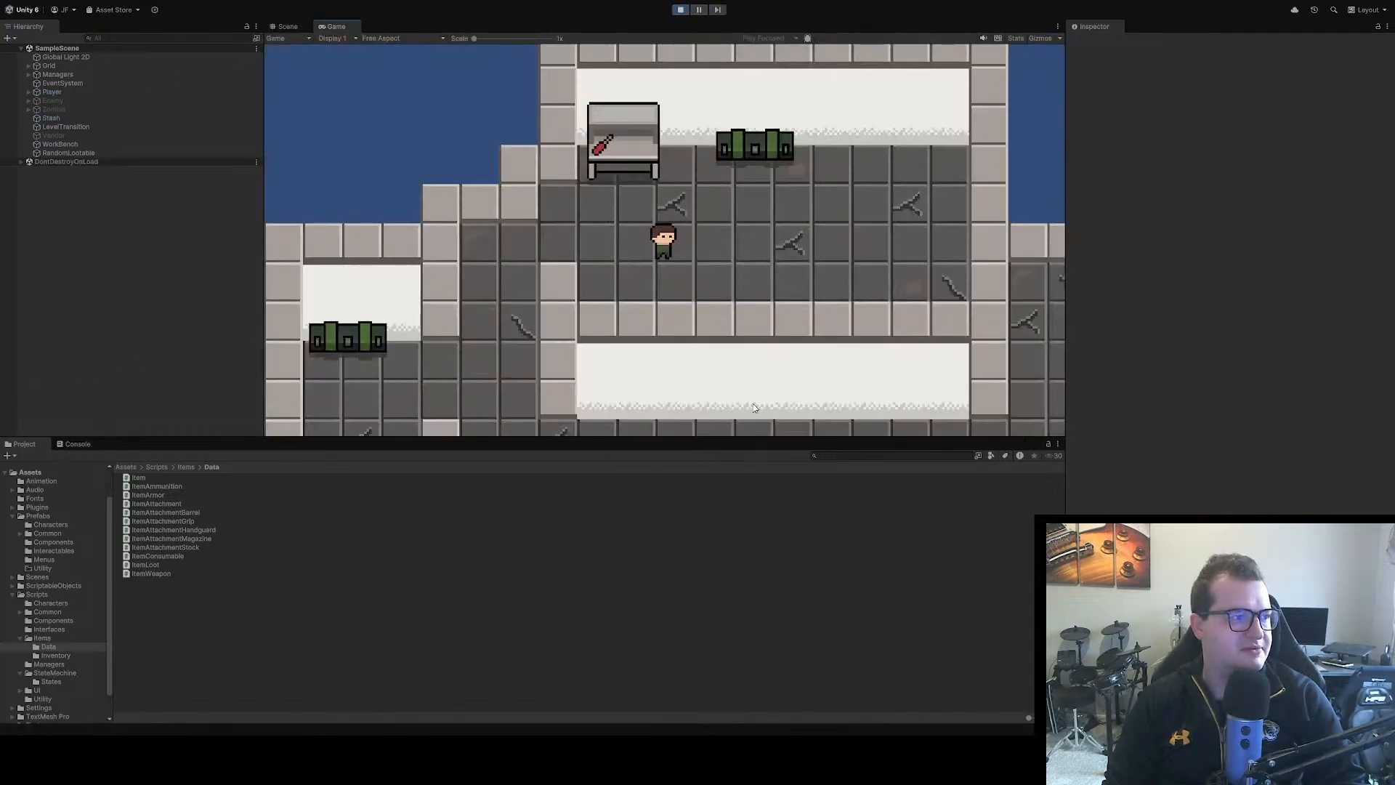
key("Tab")
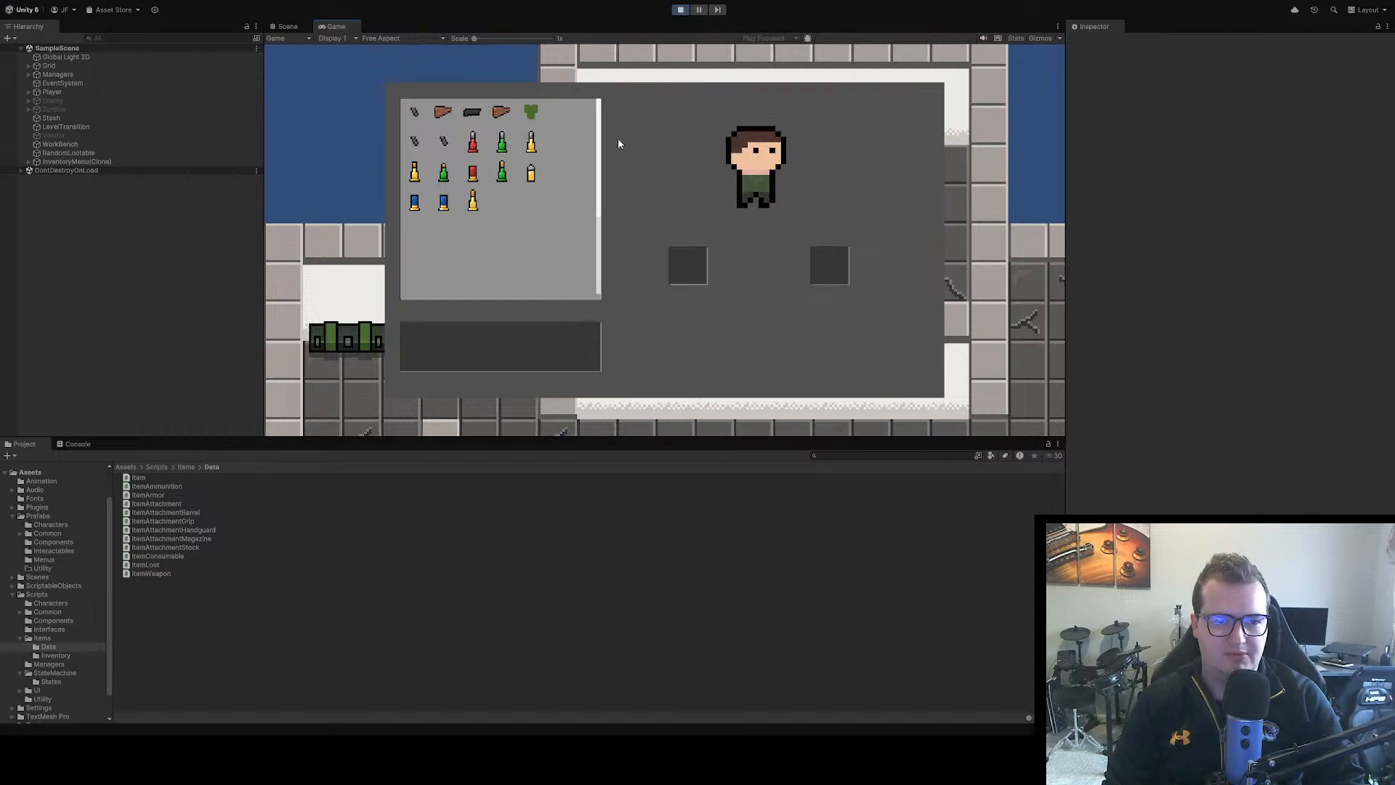
key("Tab")
Walk the player around the upper room below the workbench and crate, and stop the game
key("d")
key("s")
key("a")
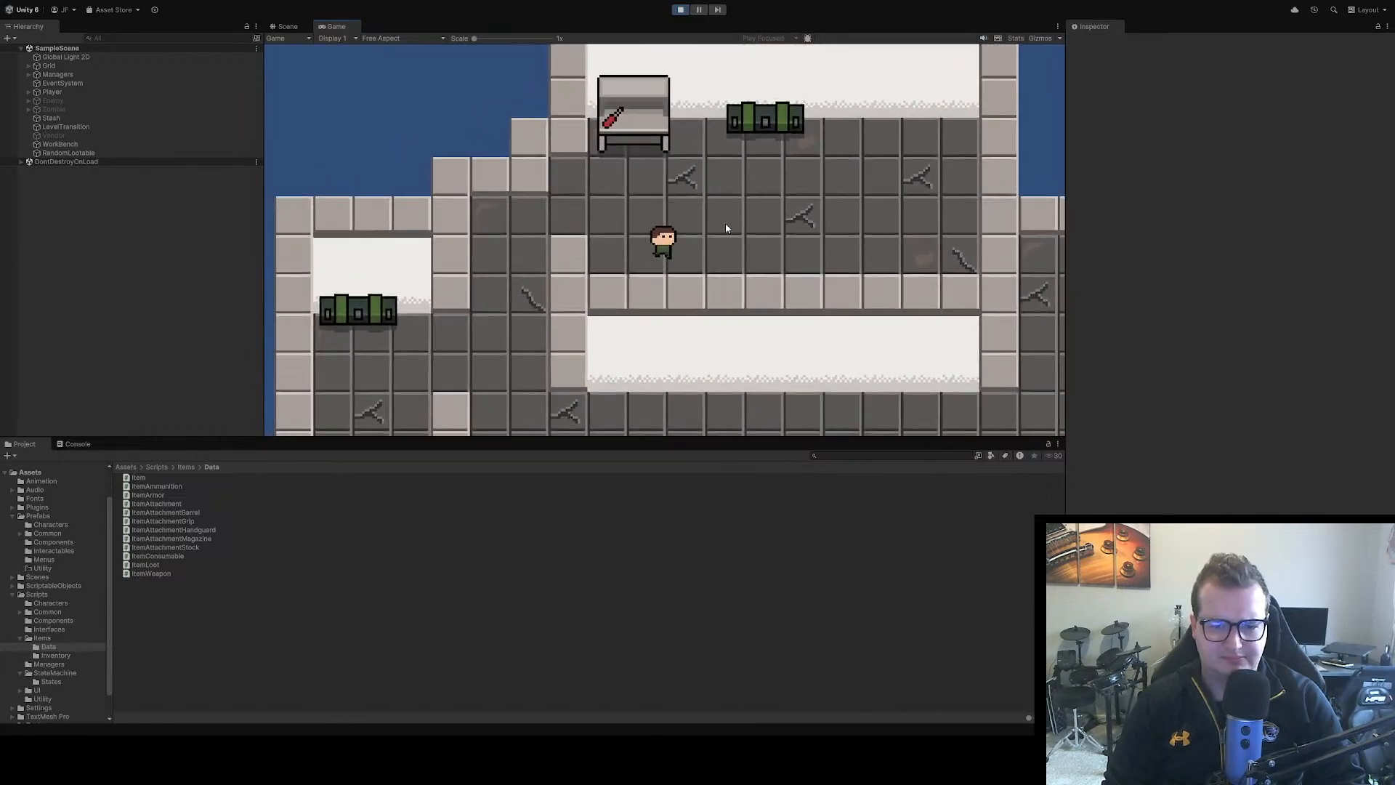
key("w")
key("d")
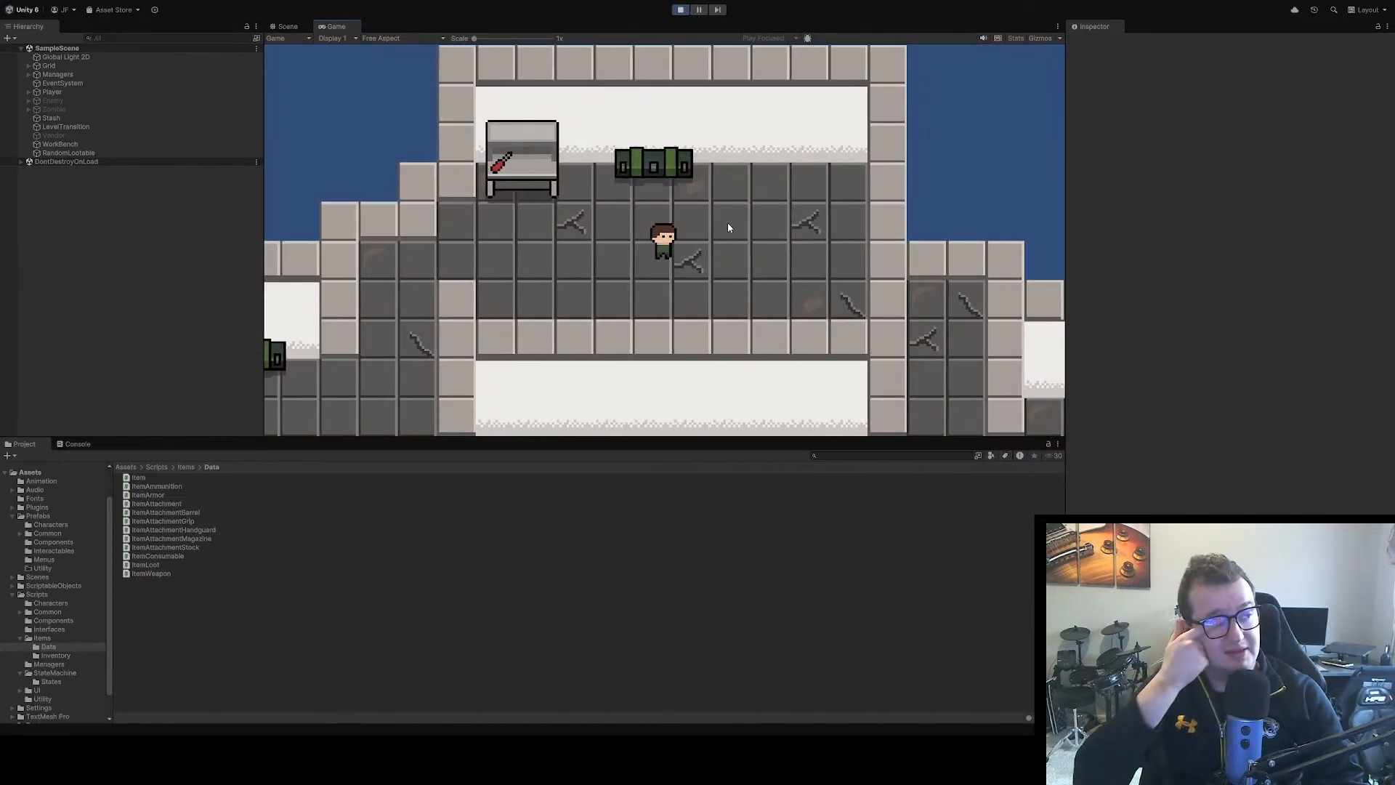
key("d")
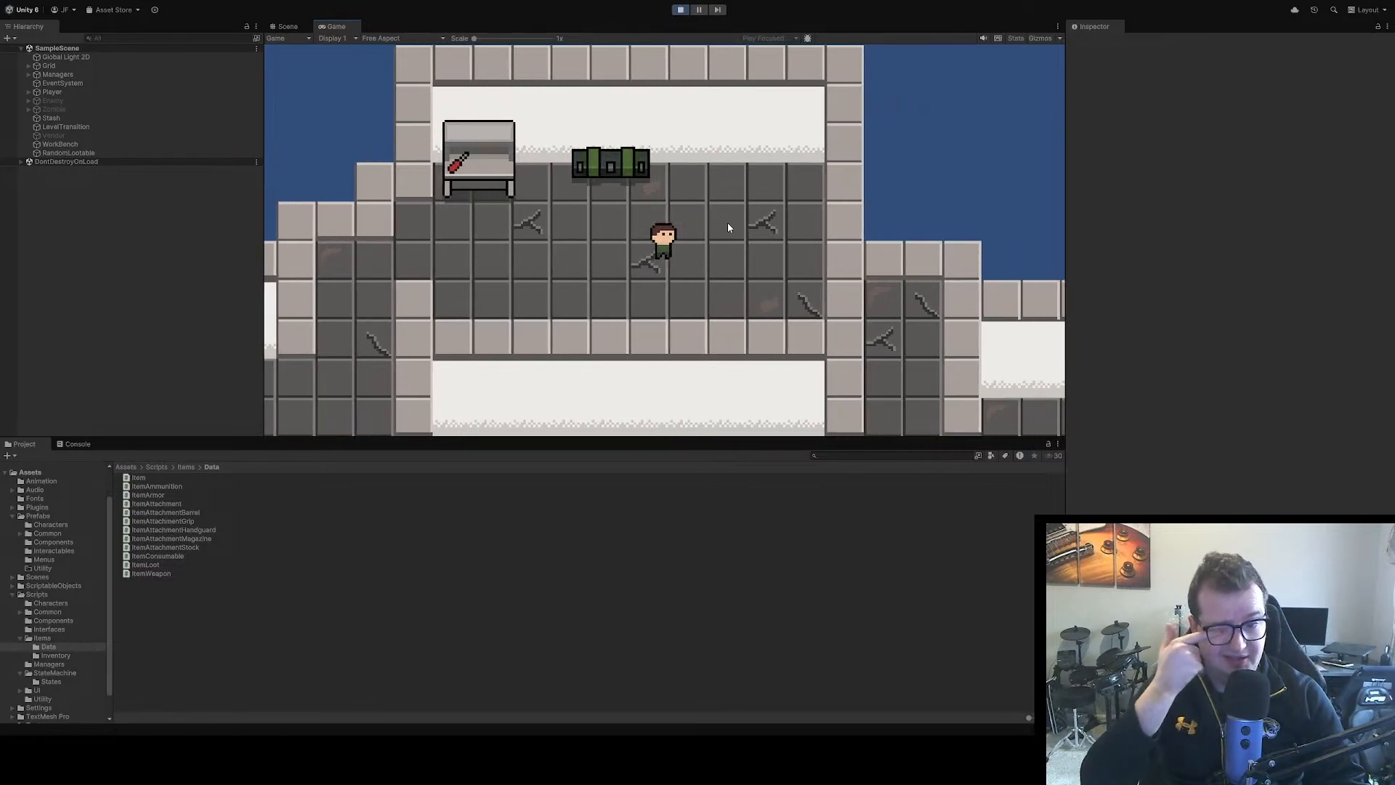
key("s")
key("a")
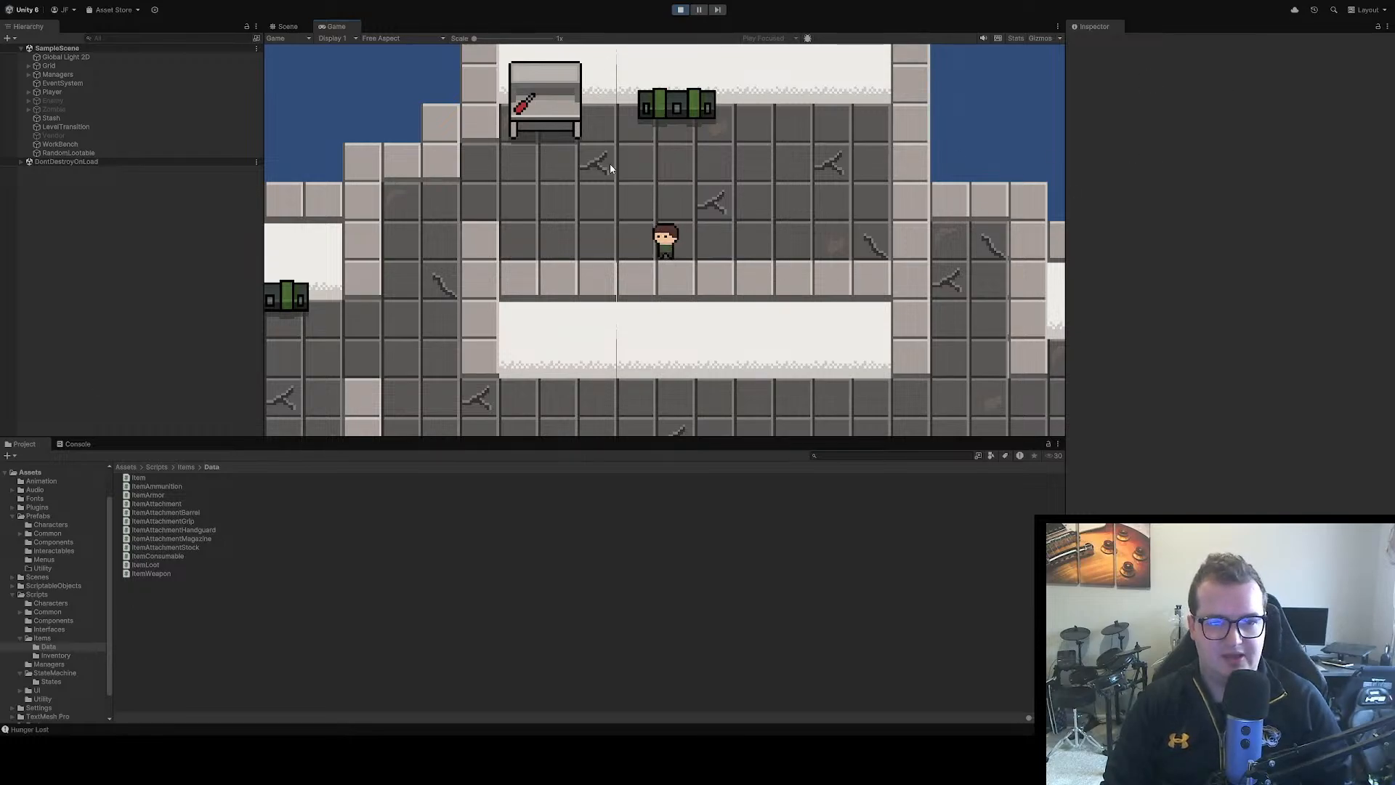
key("a")
key("w")
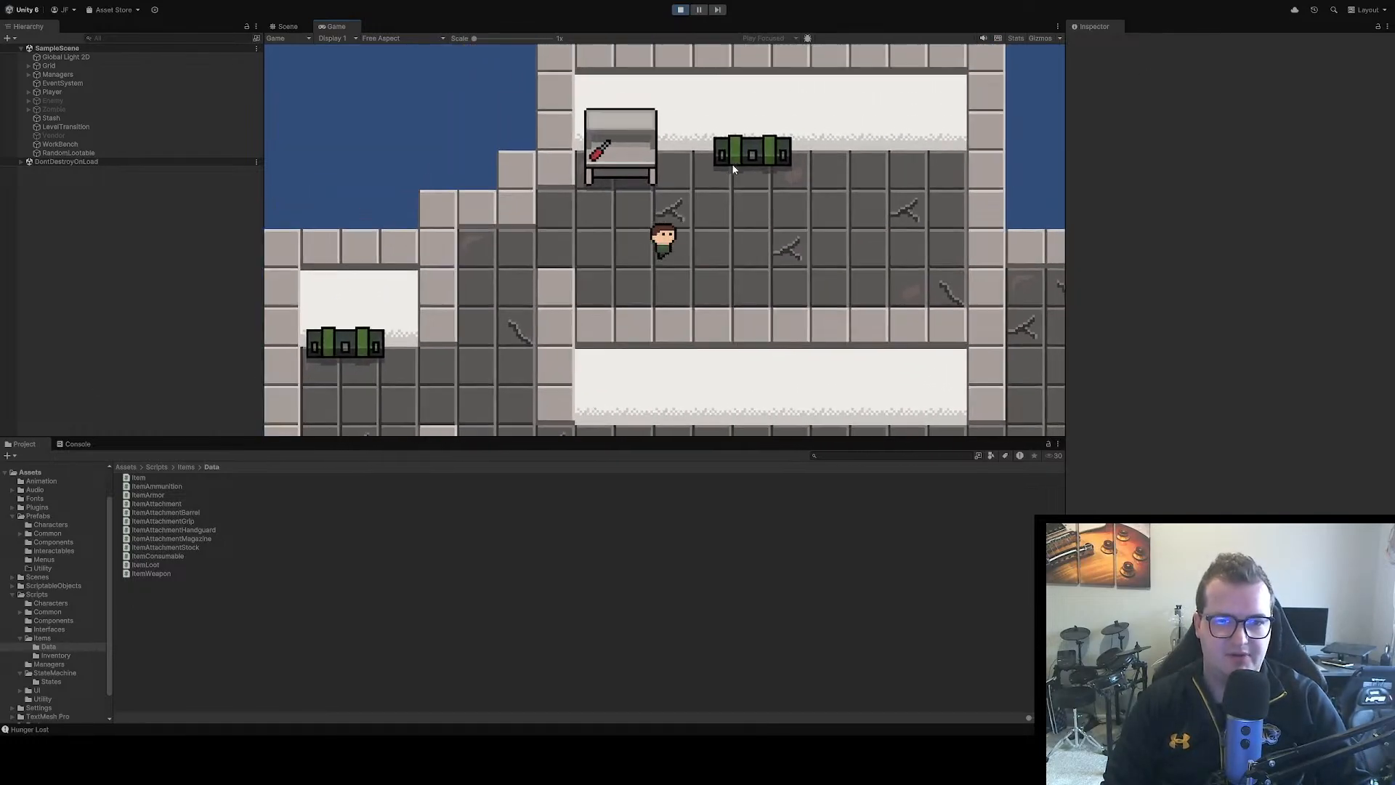
key("d")
key("s")
key("a")
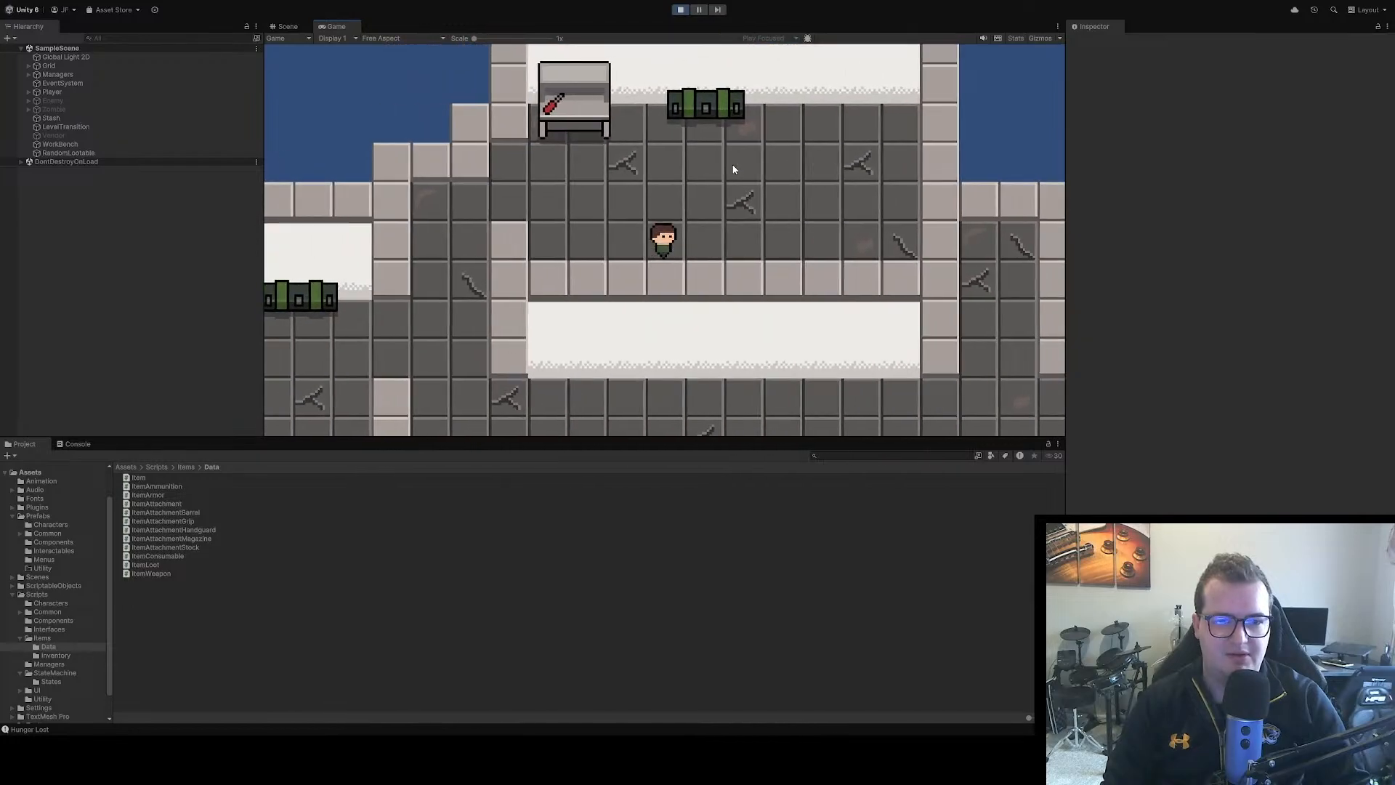
key("d")
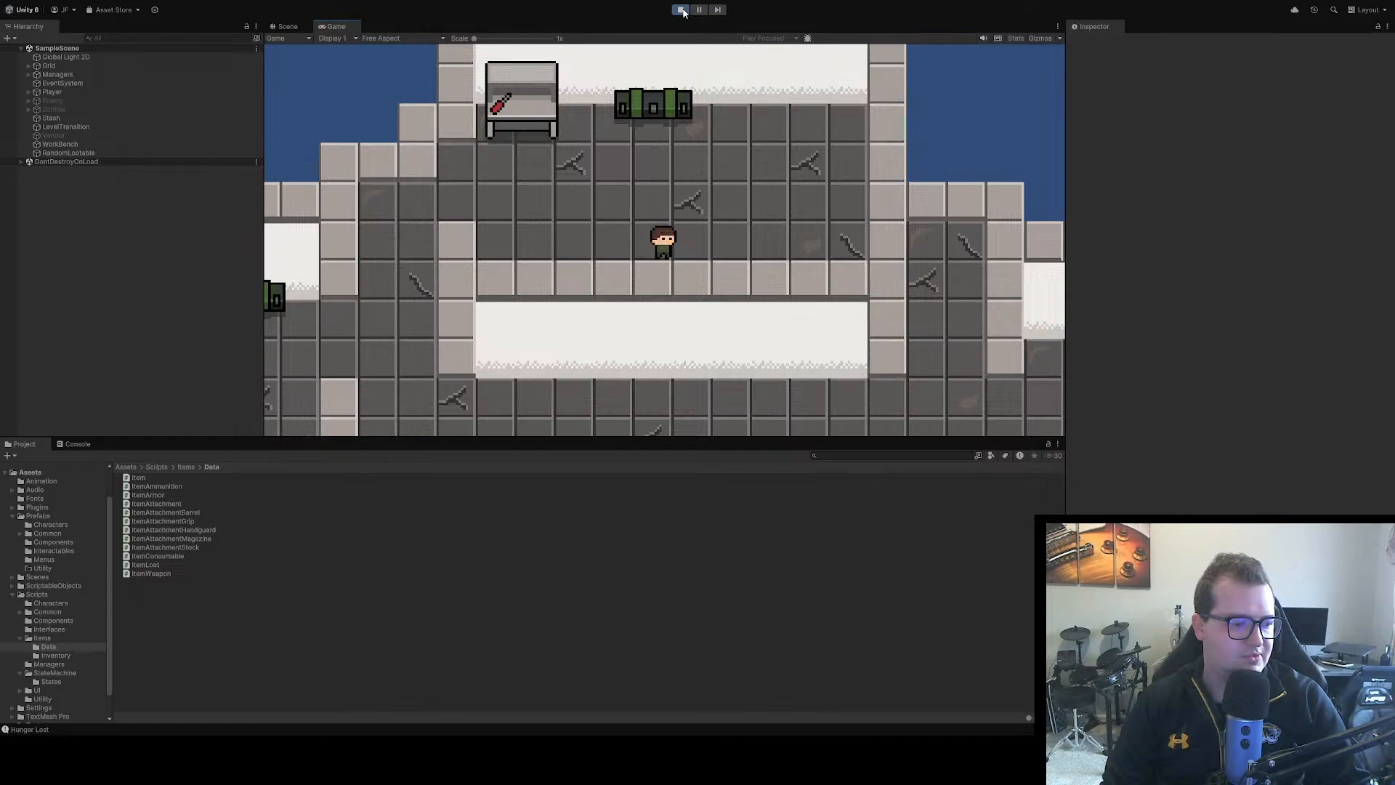
left_click(682, 11)
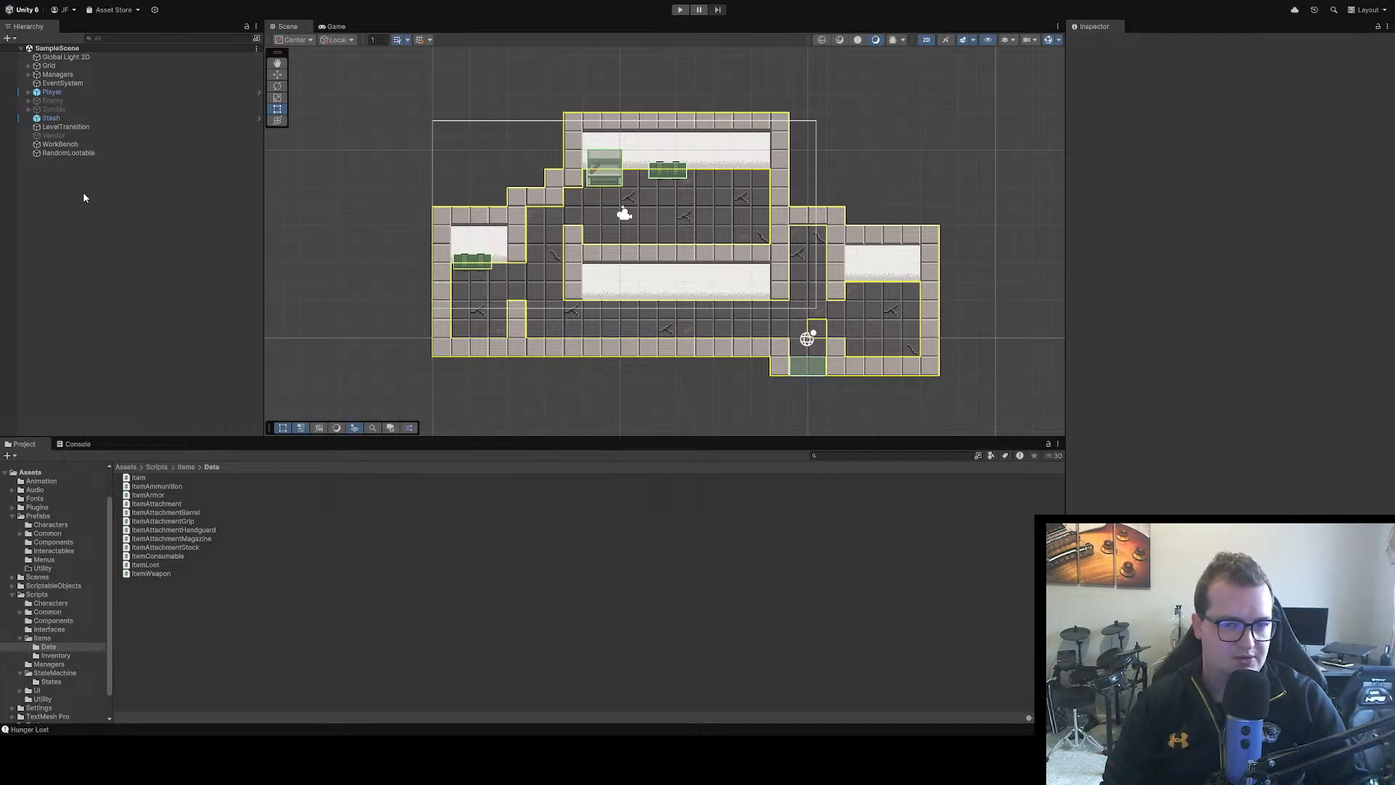
Add a new UI Canvas to SampleScene with its default name
scroll(820, 188, "up", 1)
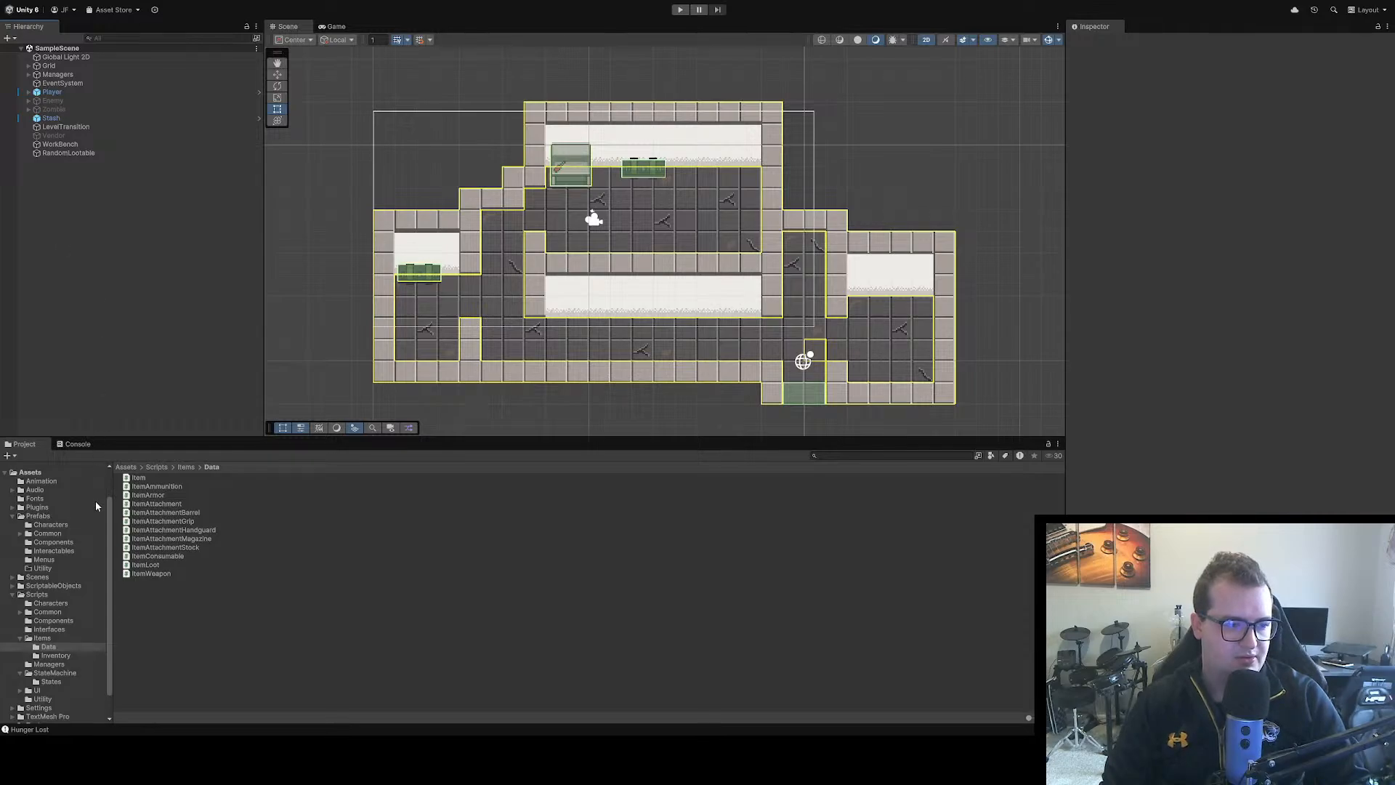
left_click(282, 646)
key("Return")
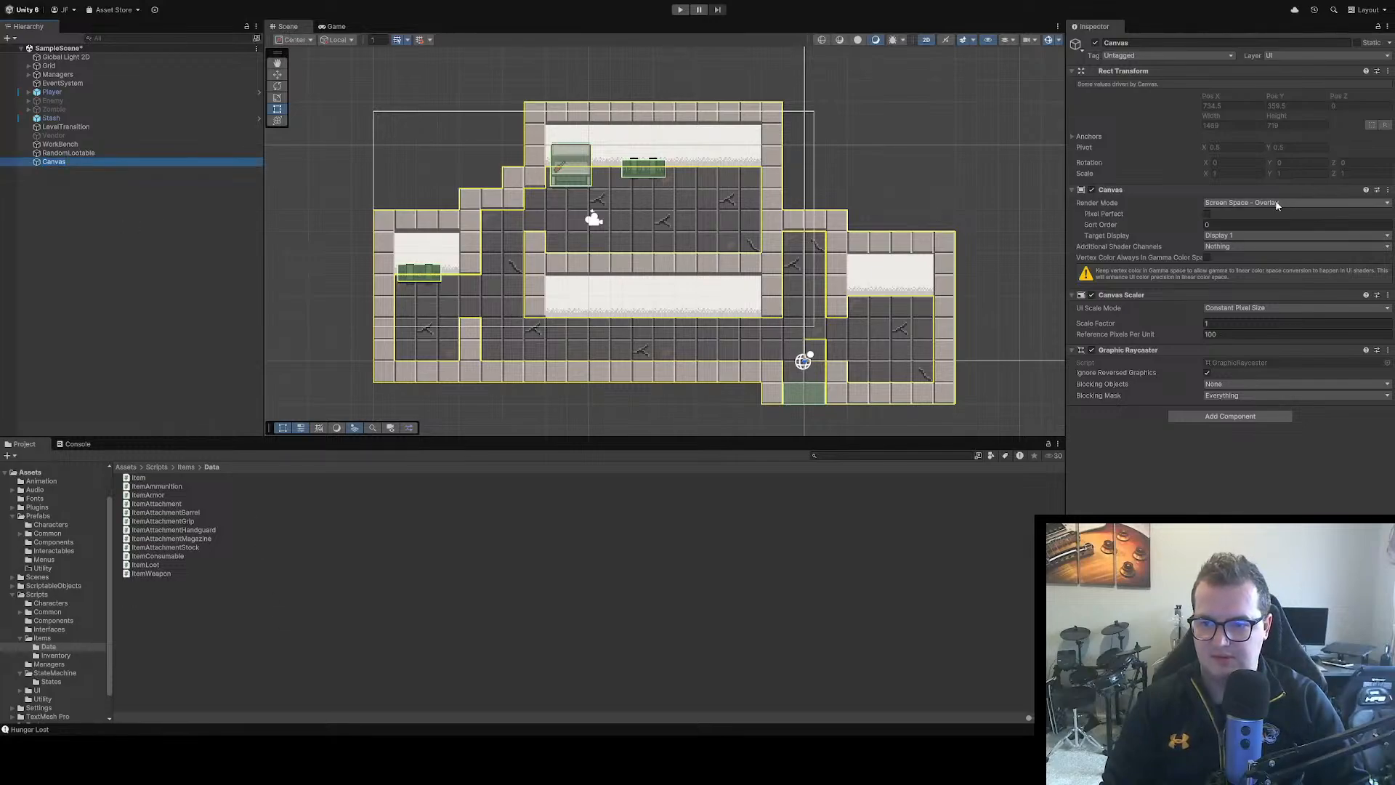
Set the Canvas to Scale With Screen Size with a 2560 x 1440 reference resolution, keeping the Screen Space - Overlay render mode
left_click(1216, 204)
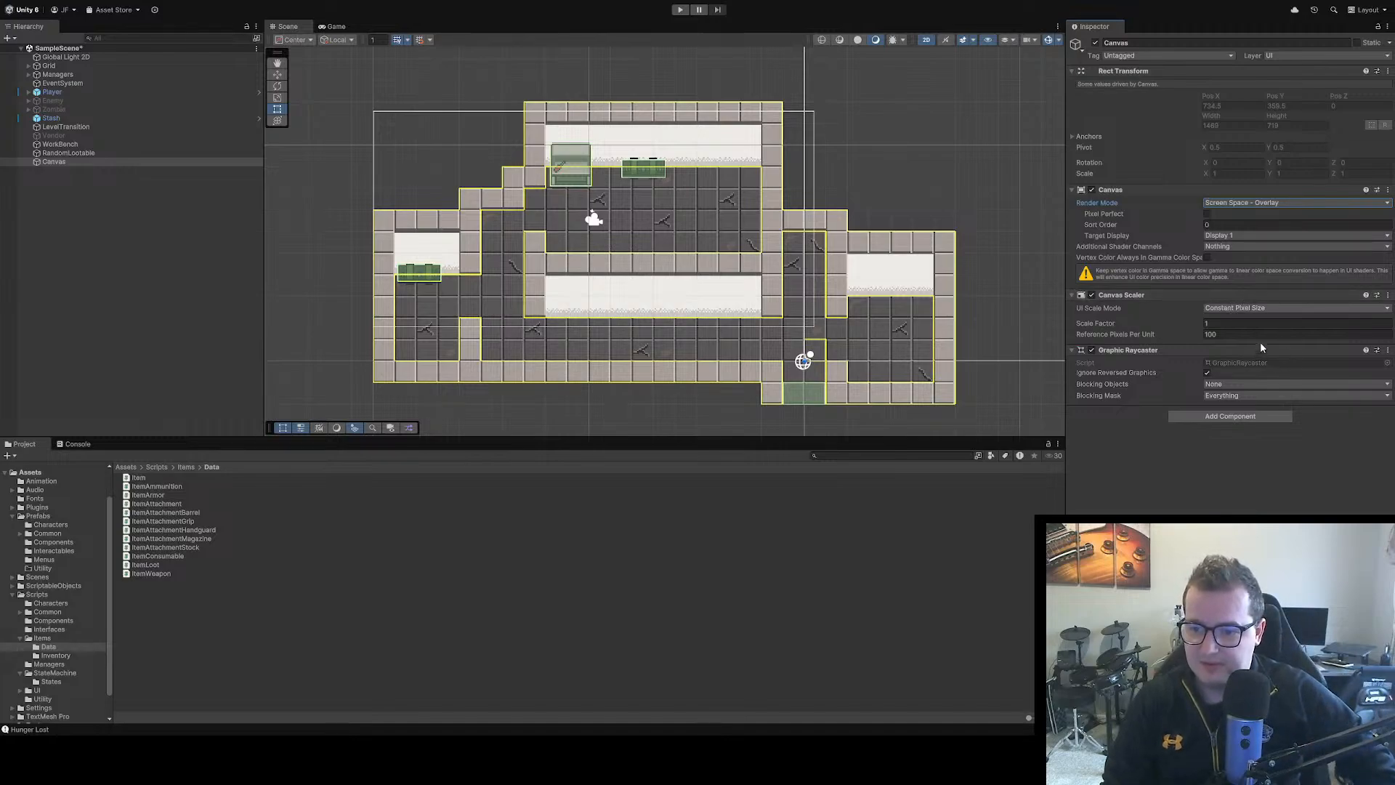
left_click(1279, 307)
left_click(1276, 331)
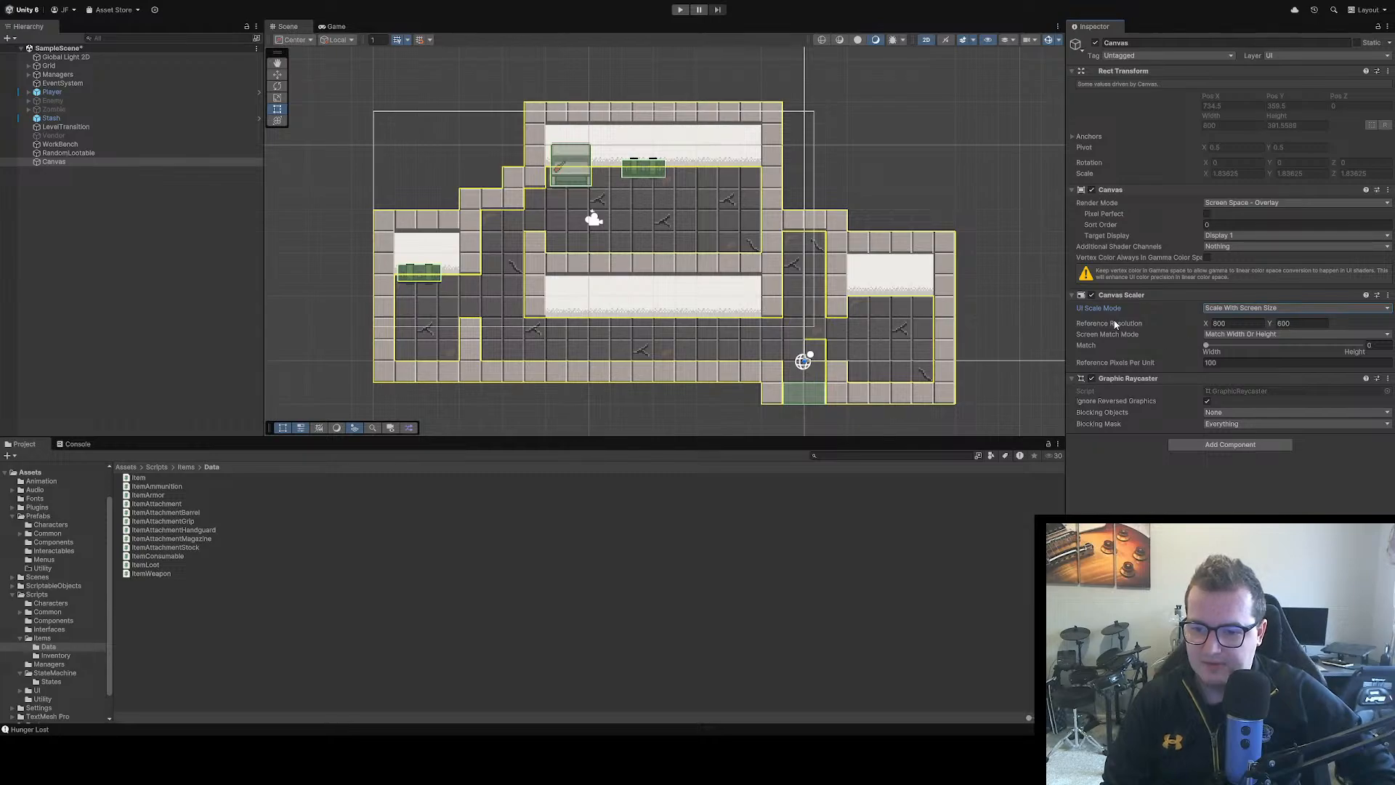
left_click(1236, 323)
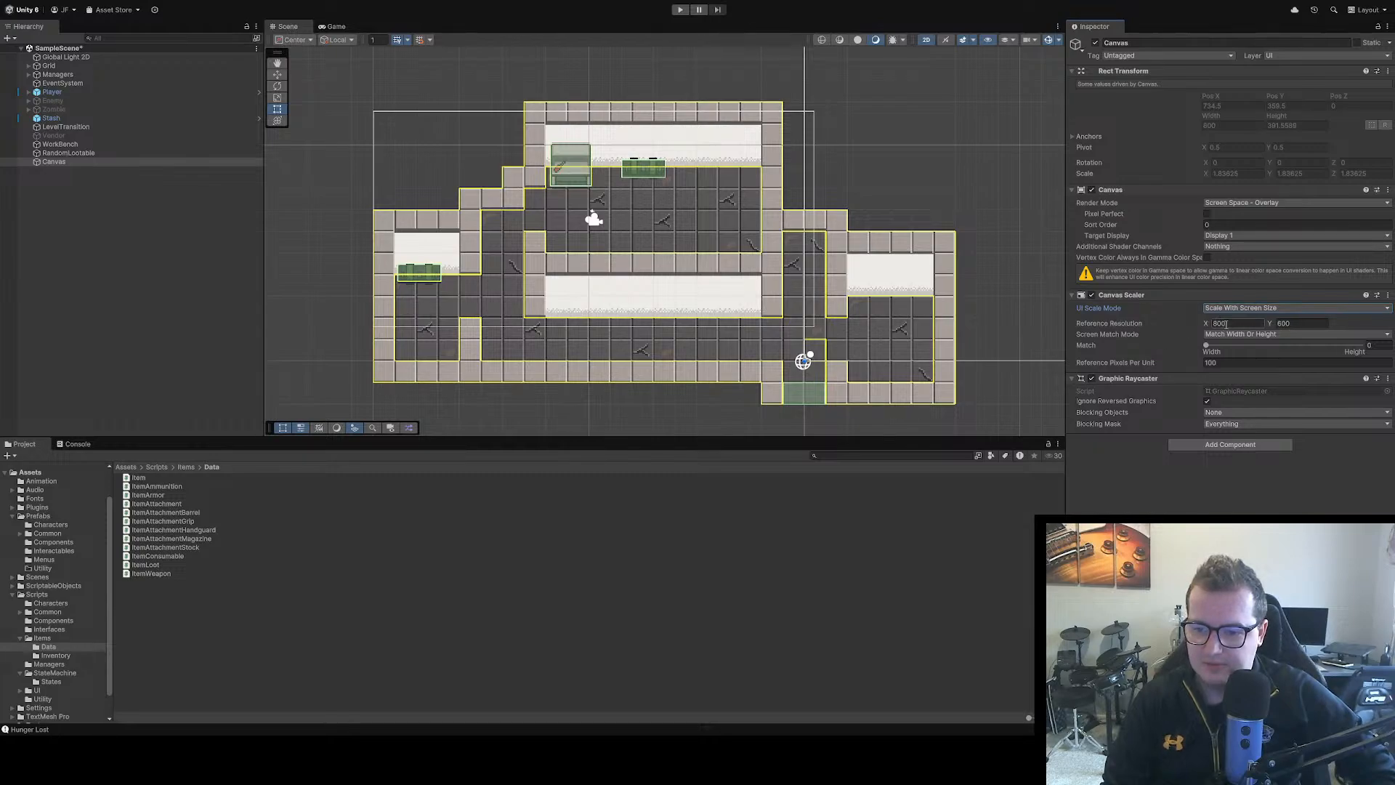
type("2560")
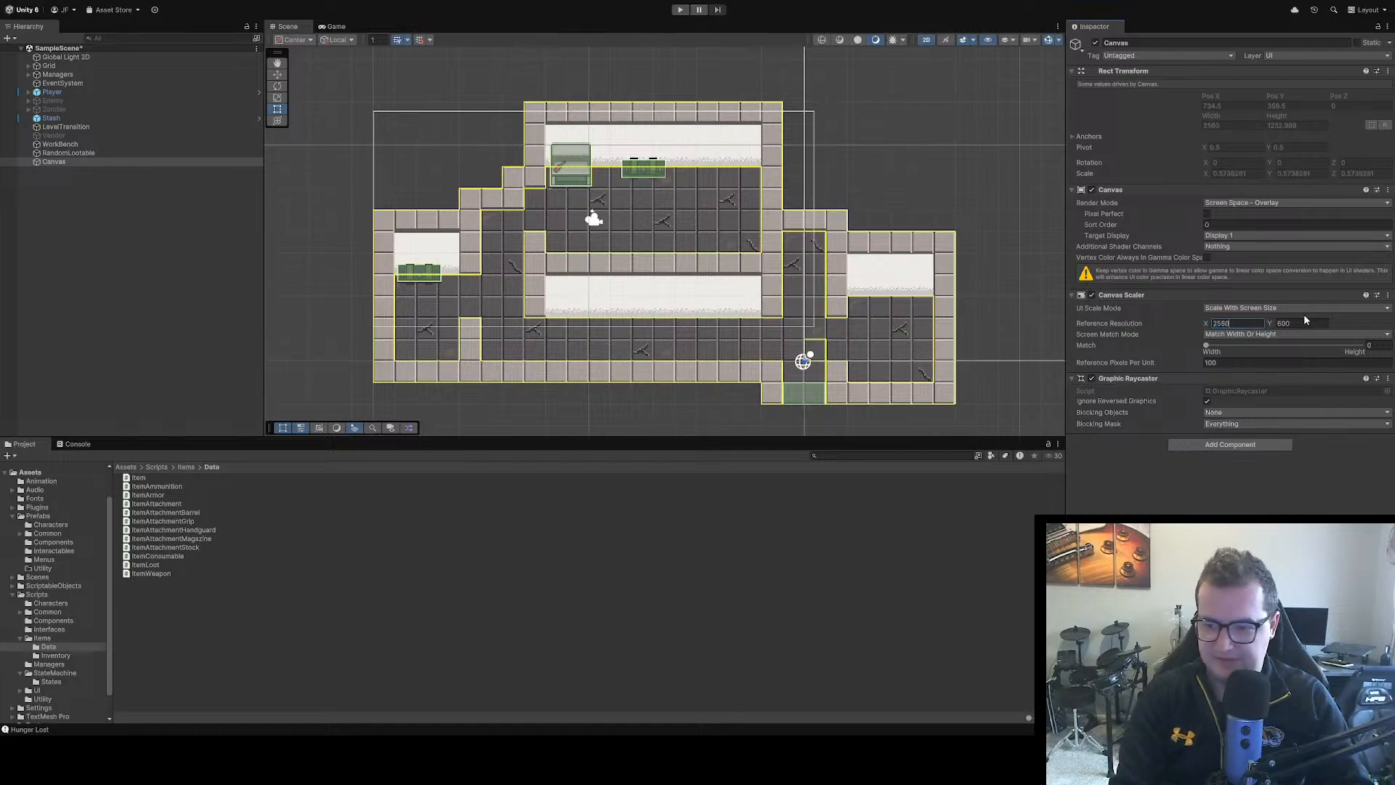
left_click(1279, 324)
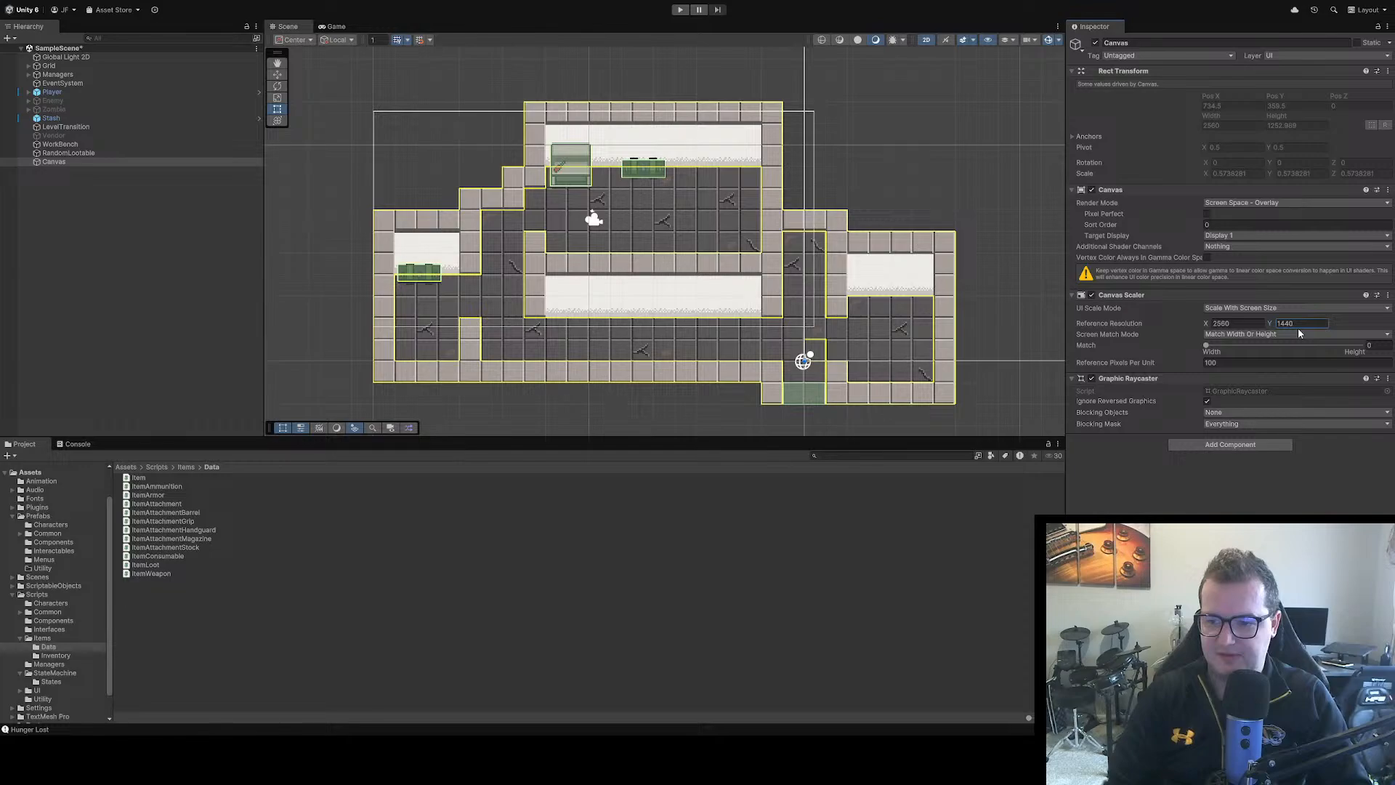
type("1440")
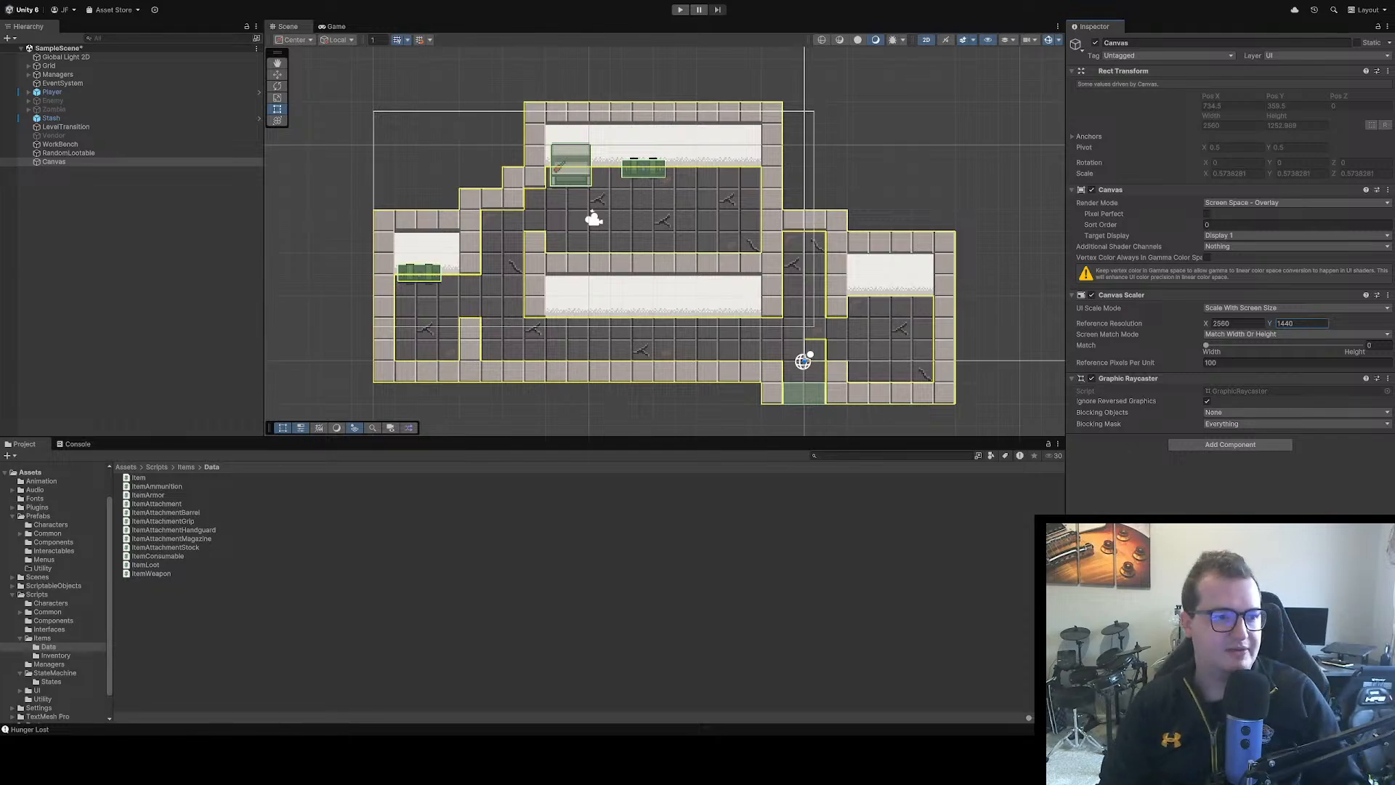
Search the project assets for Inventory and open the InventoryComponent and InventoryMenu prefabs to examine the existing canvas settings
left_click(841, 457)
type("Invent")
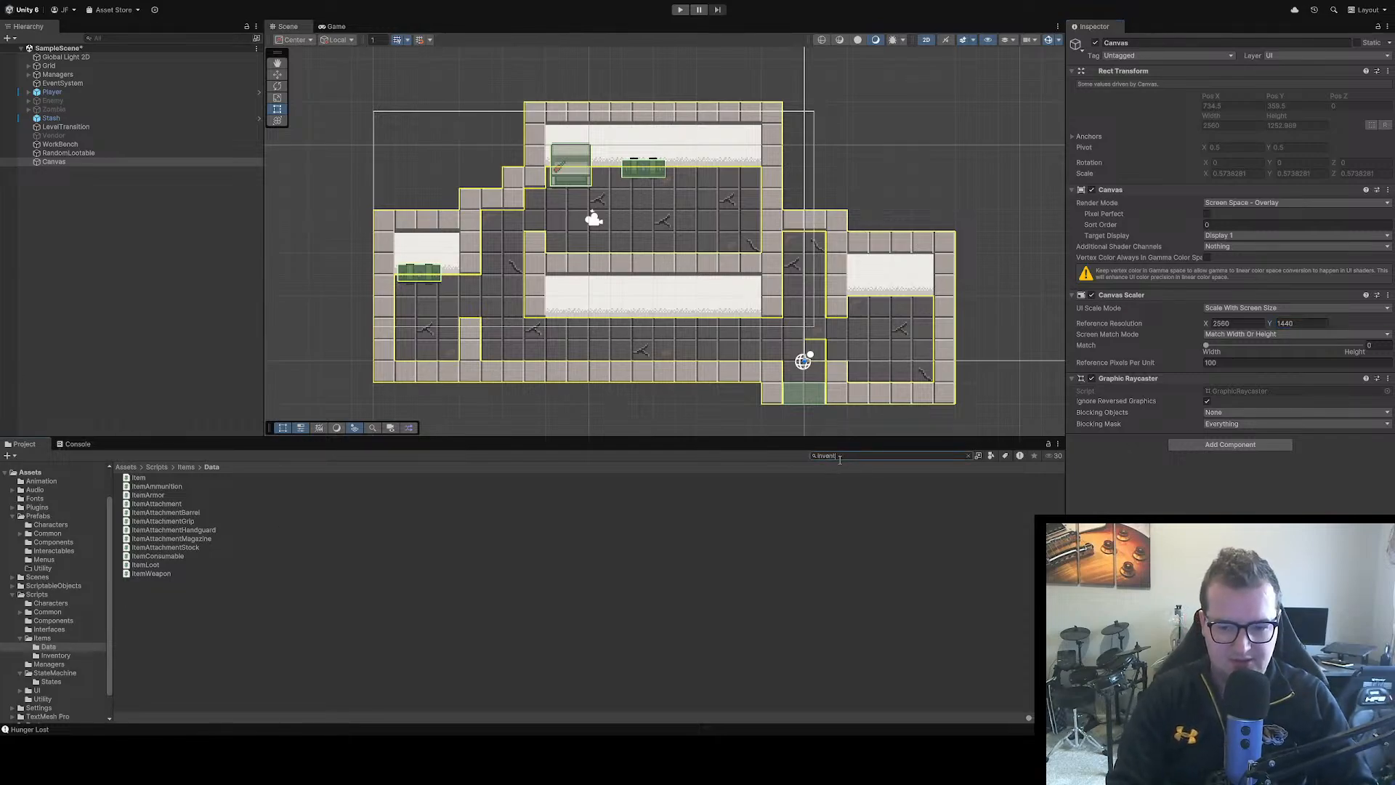
type("ory")
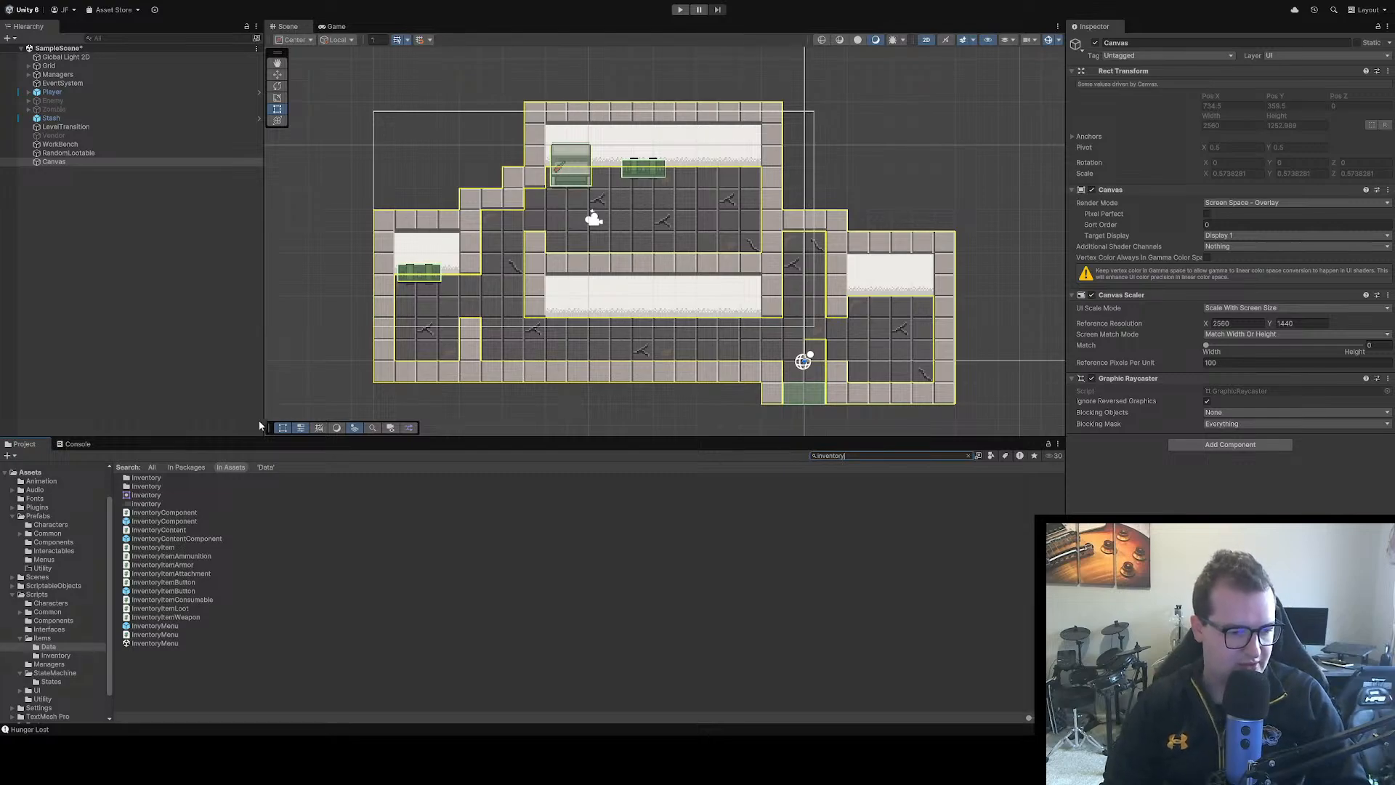
double_click(183, 520)
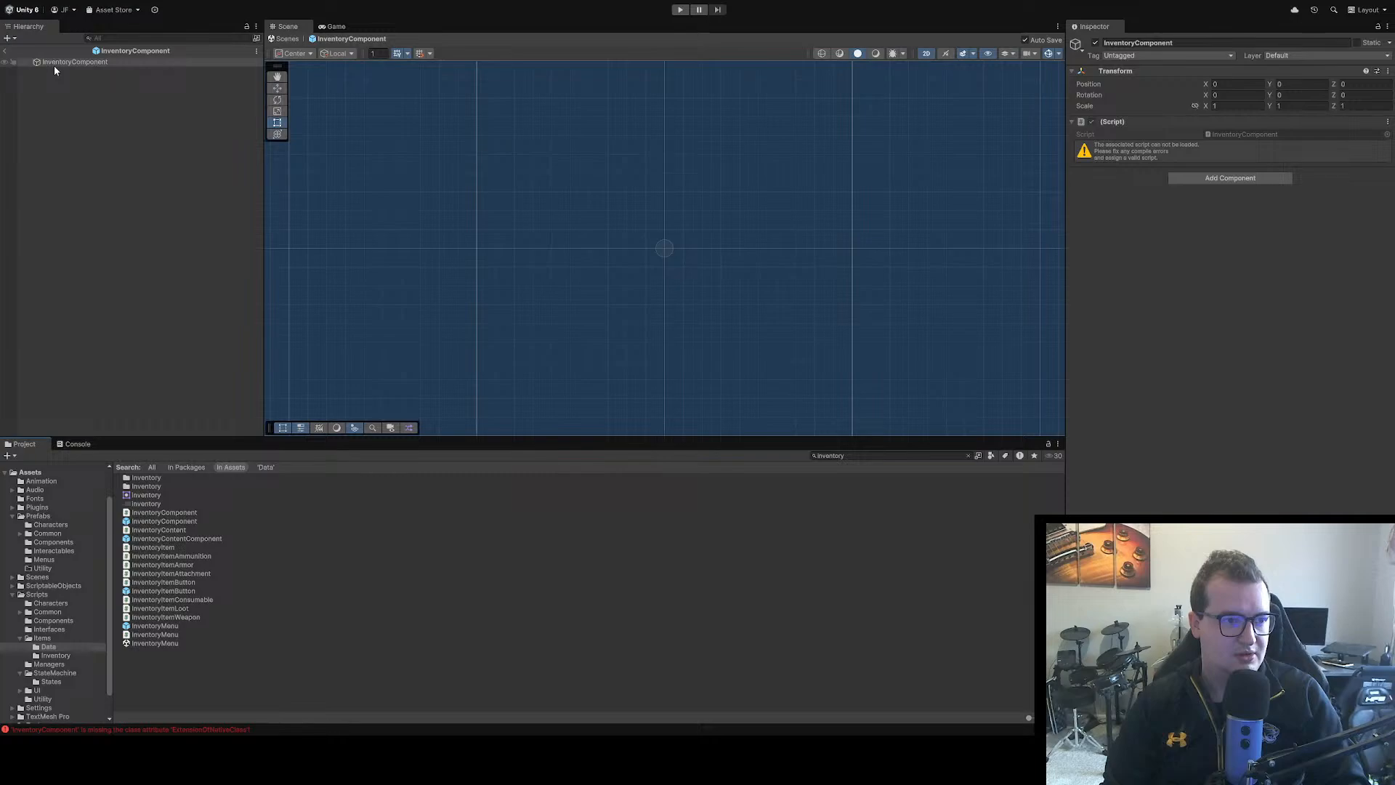
left_click(55, 64)
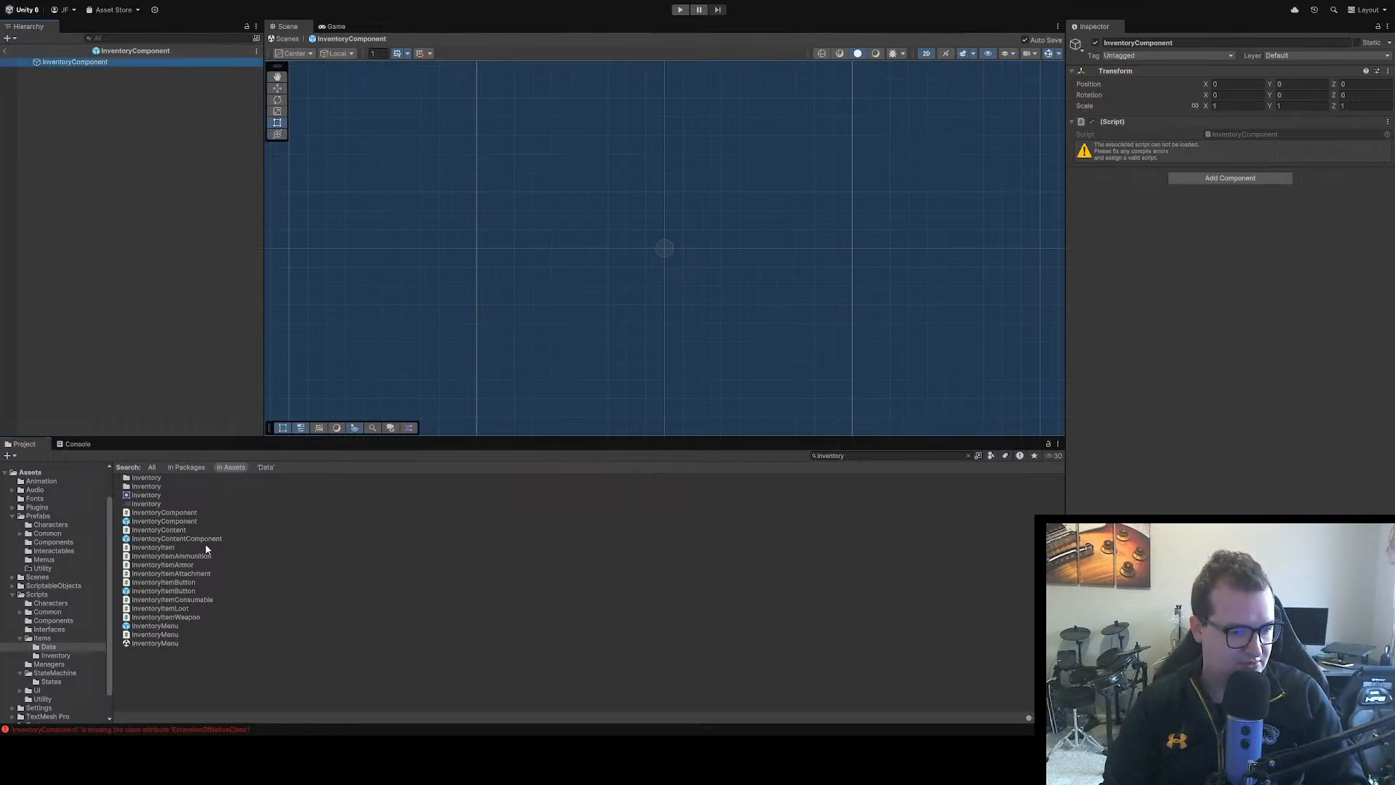
double_click(152, 626)
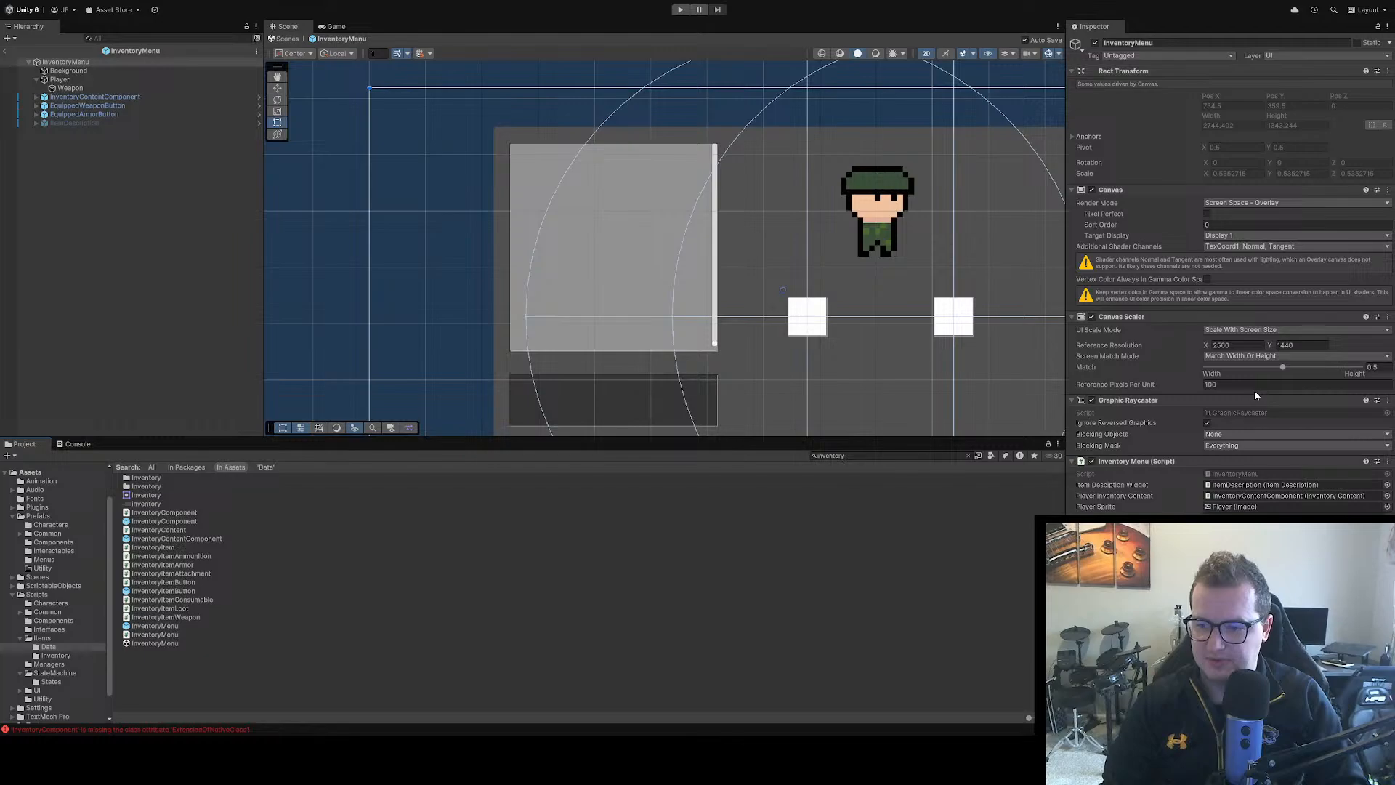
Return to the scene and set the new Canvas's width/height Match value to 0.5
left_click(6, 51)
left_click(54, 162)
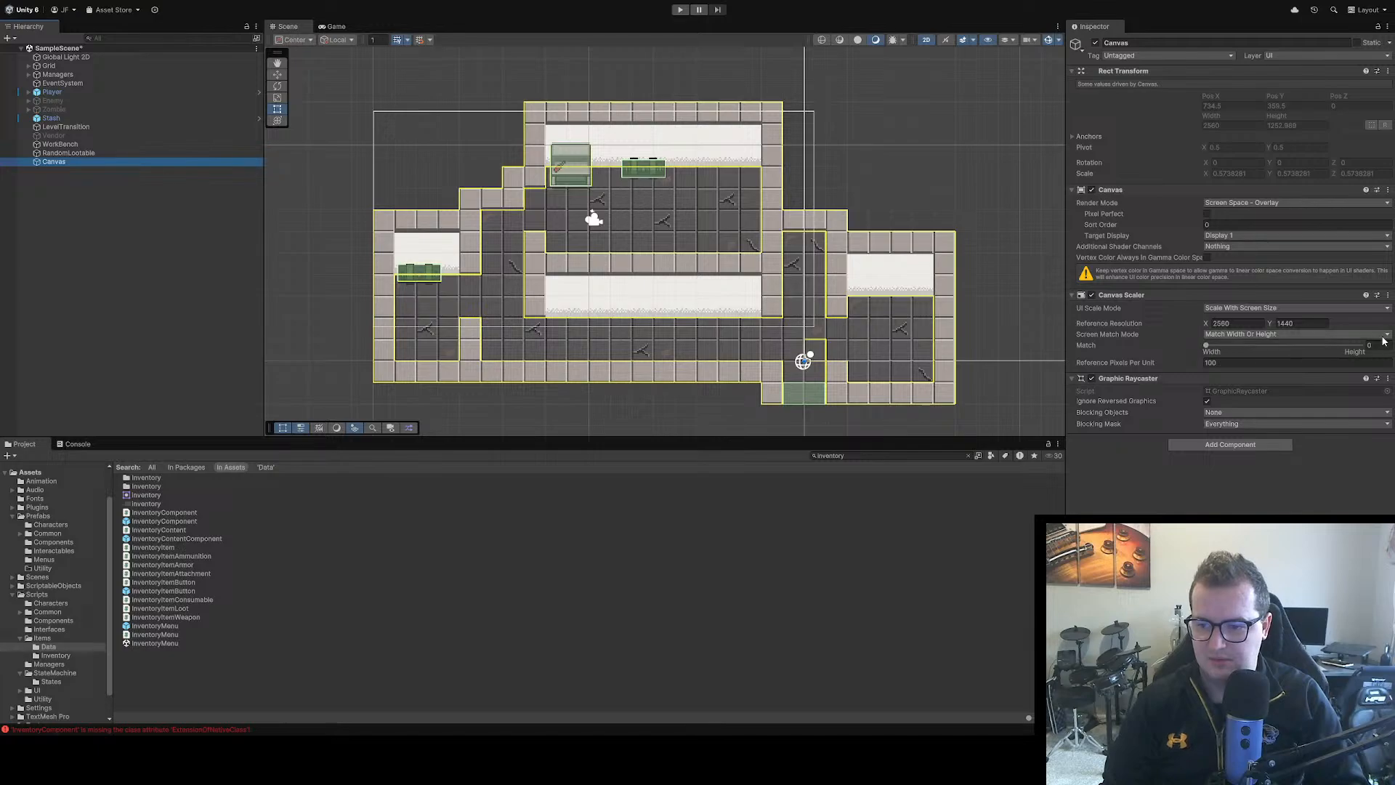
left_click(1374, 345)
type("0.5")
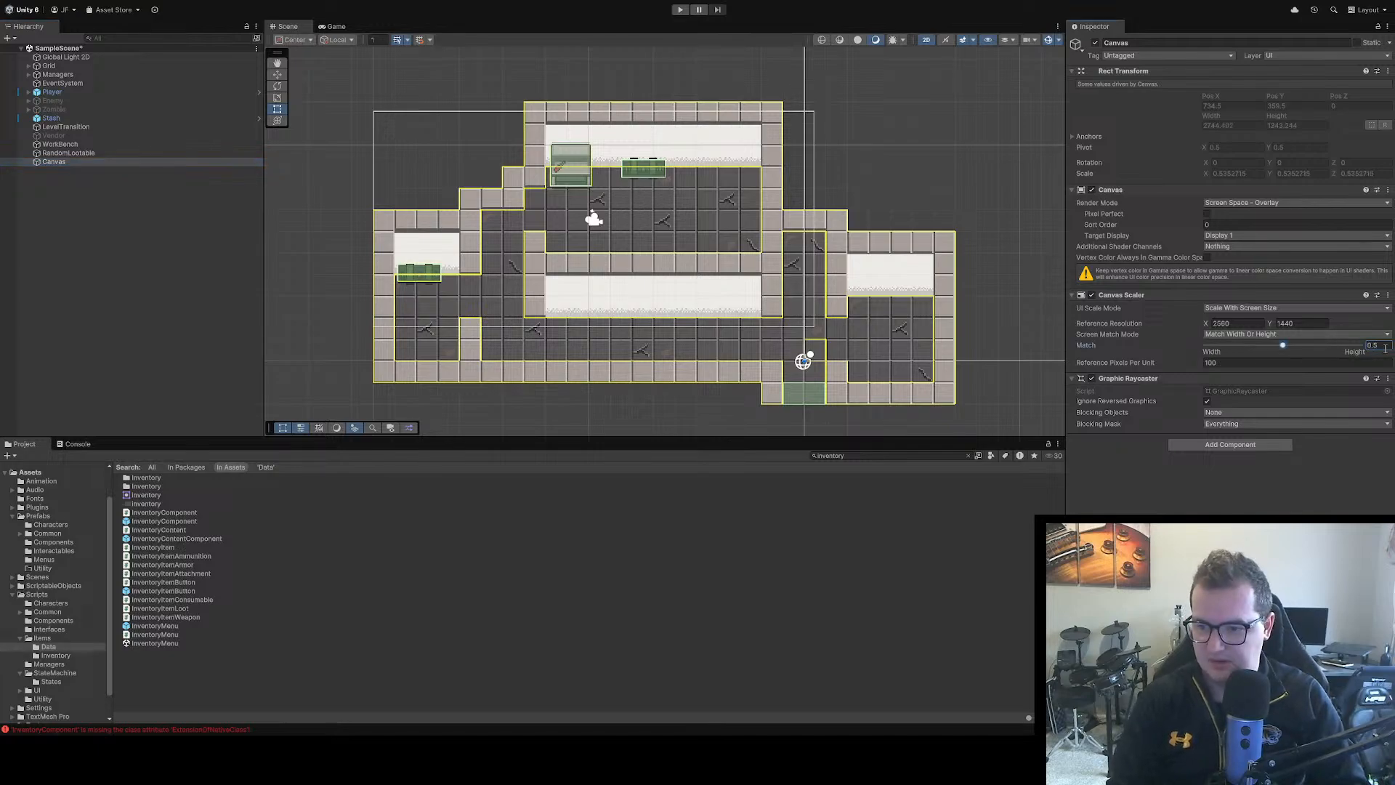
Reopen the InventoryMenu prefab to compare its canvas settings, and return to SampleScene
double_click(153, 628)
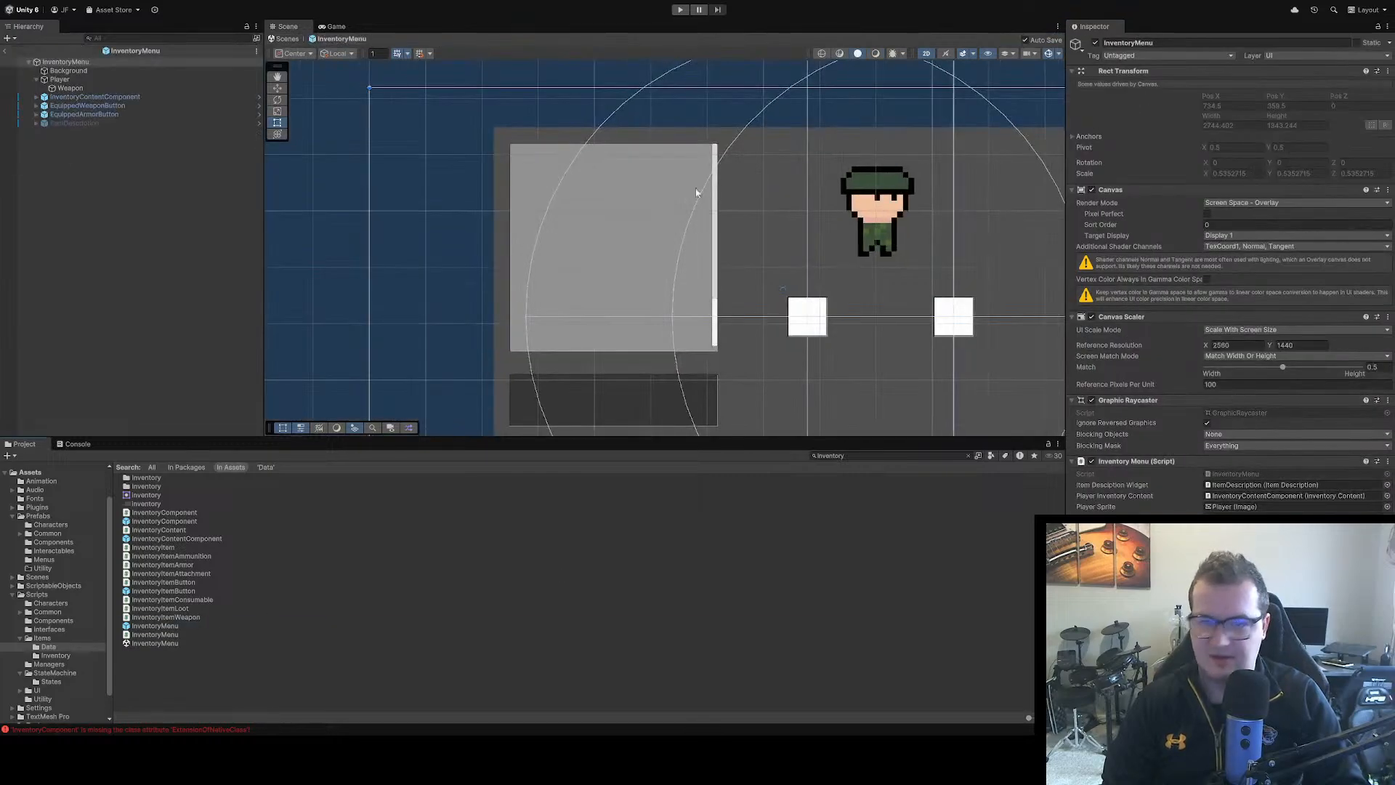
left_click(7, 51)
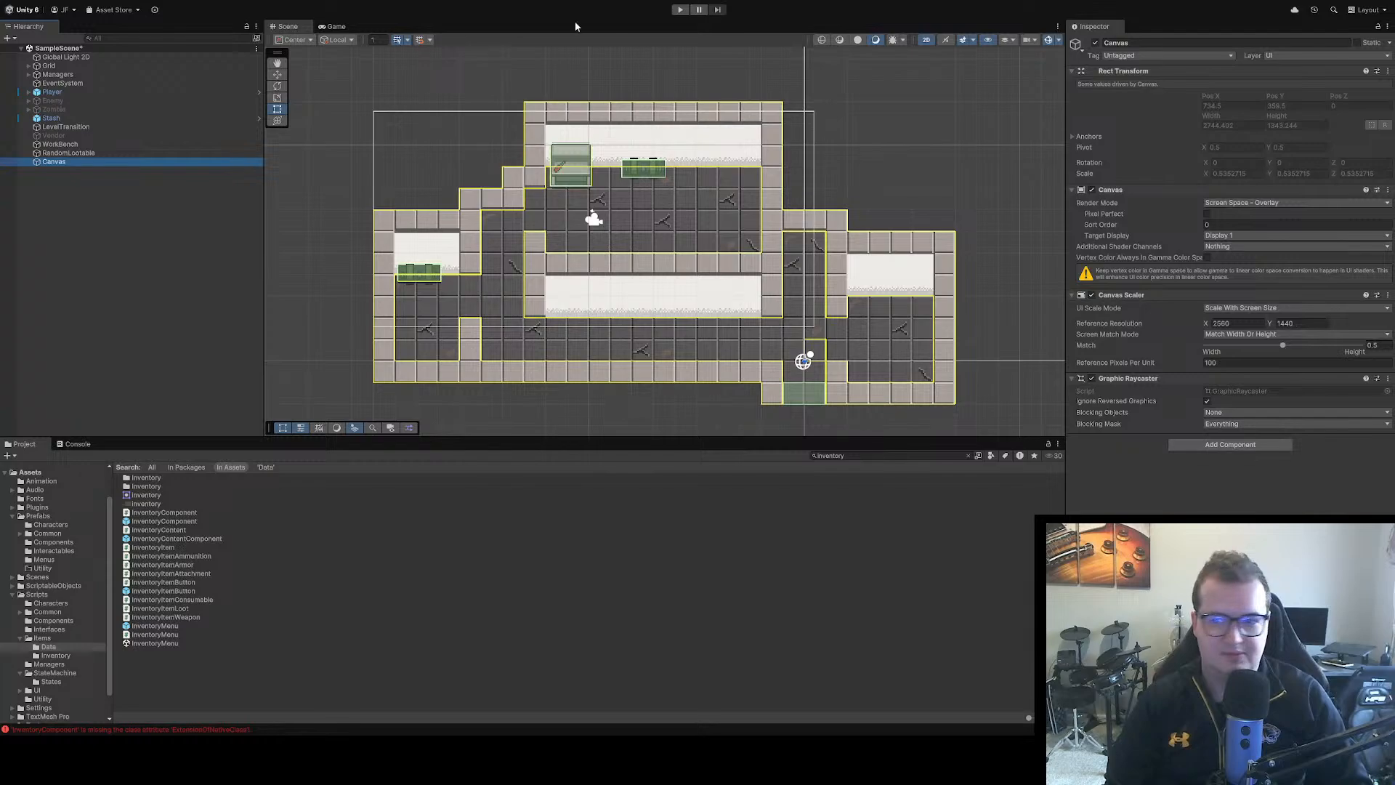
Add a UI Image with its default name as a child of the new Canvas
scroll(667, 291, "down", 10)
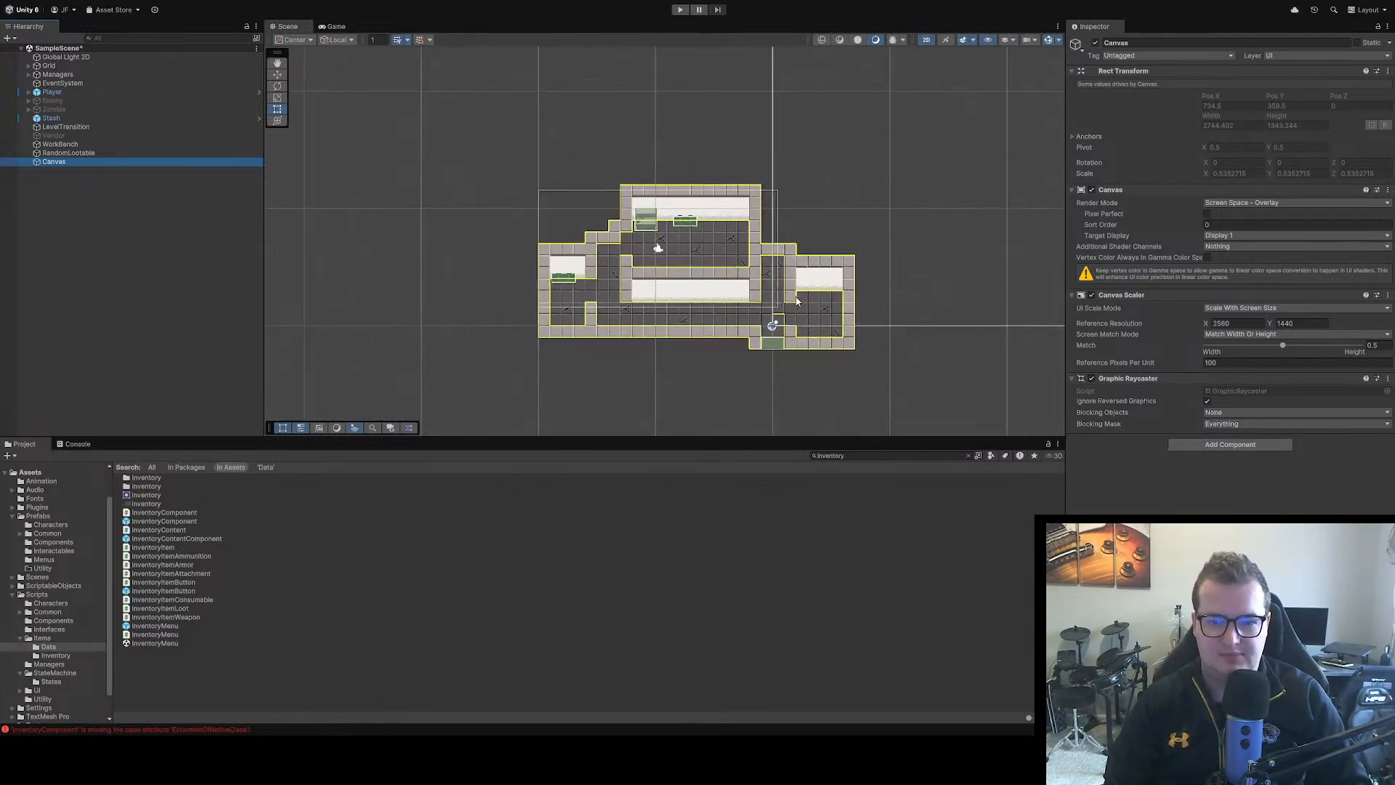
scroll(809, 209, "down", 6)
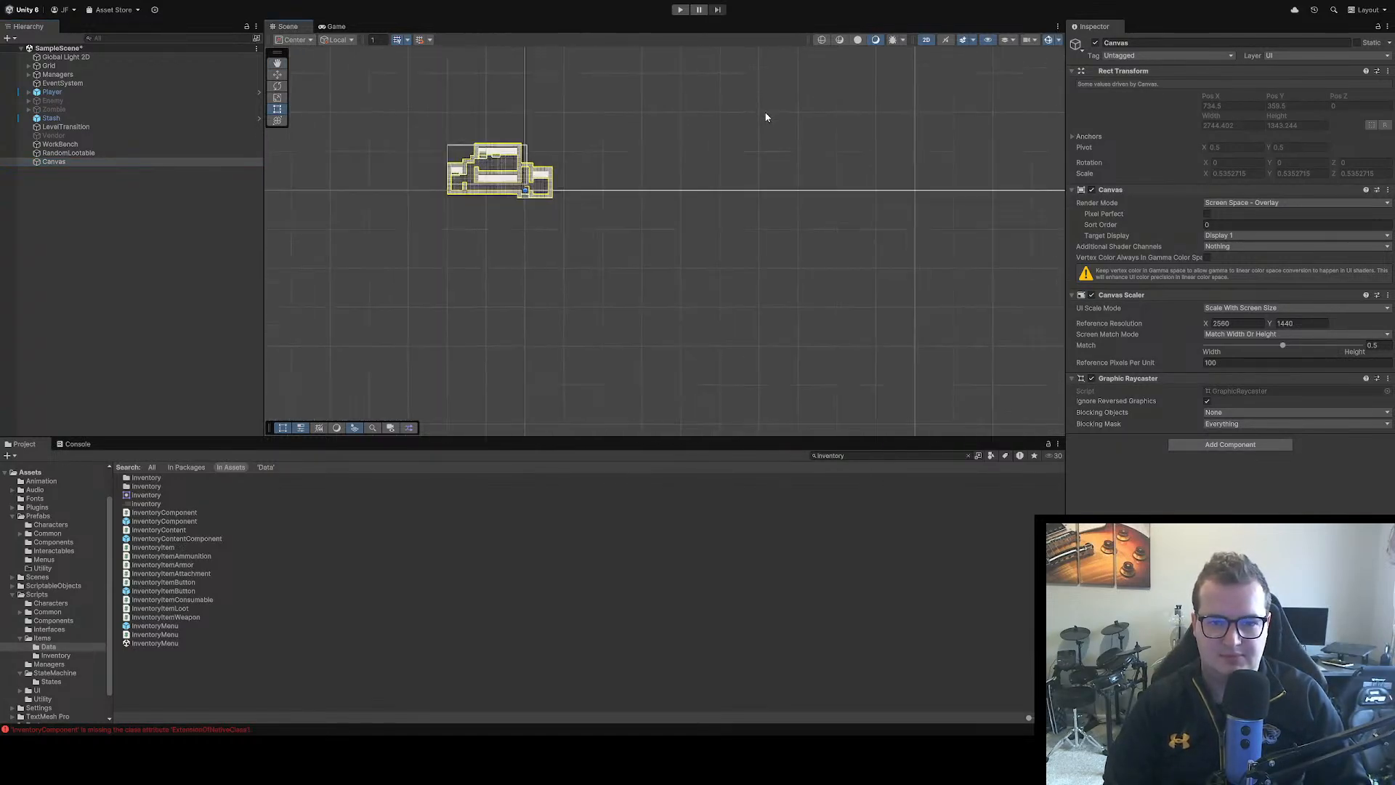
scroll(664, 252, "down", 2)
left_click_drag(711, 216, 613, 361)
scroll(612, 270, "down", 5)
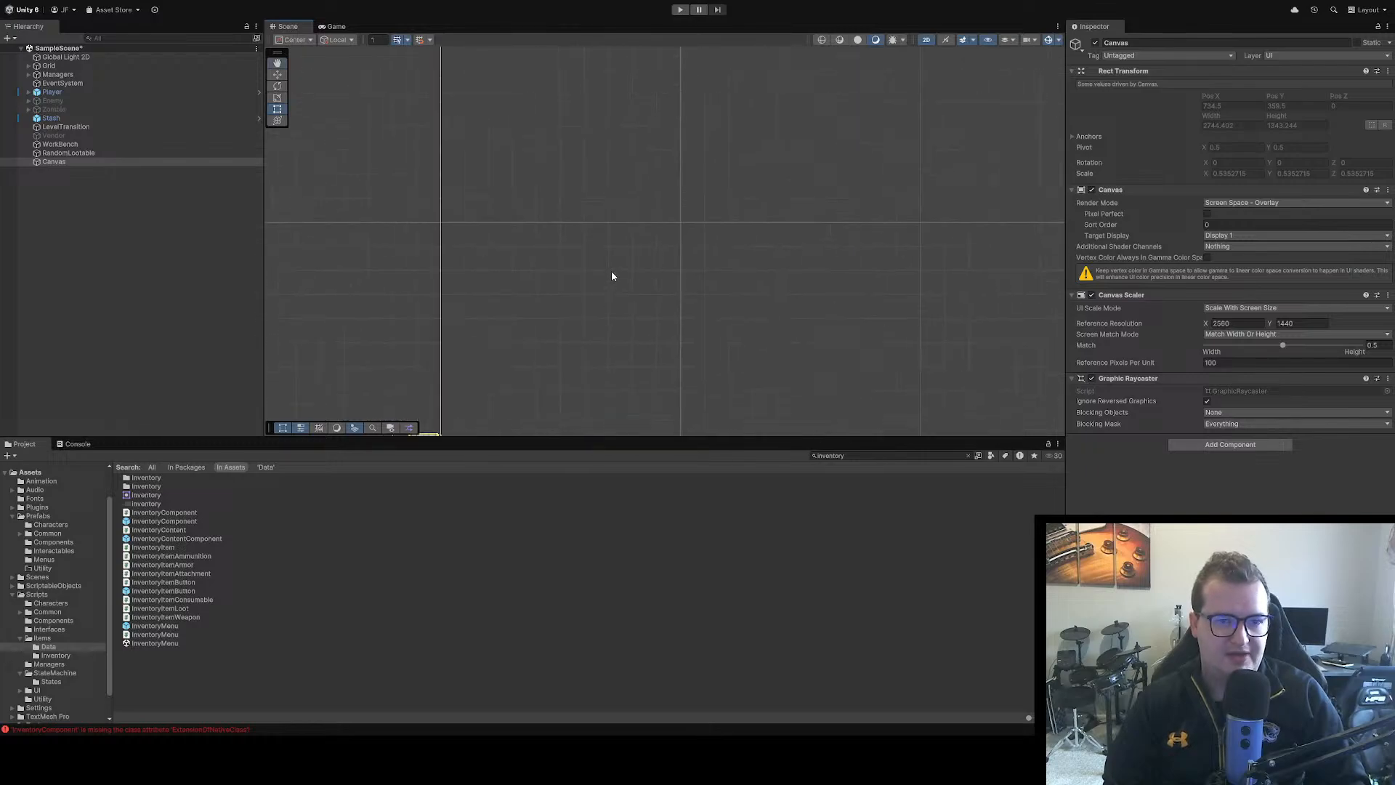
scroll(705, 212, "down", 5)
left_click_drag(711, 211, 654, 353)
scroll(701, 217, "down", 8)
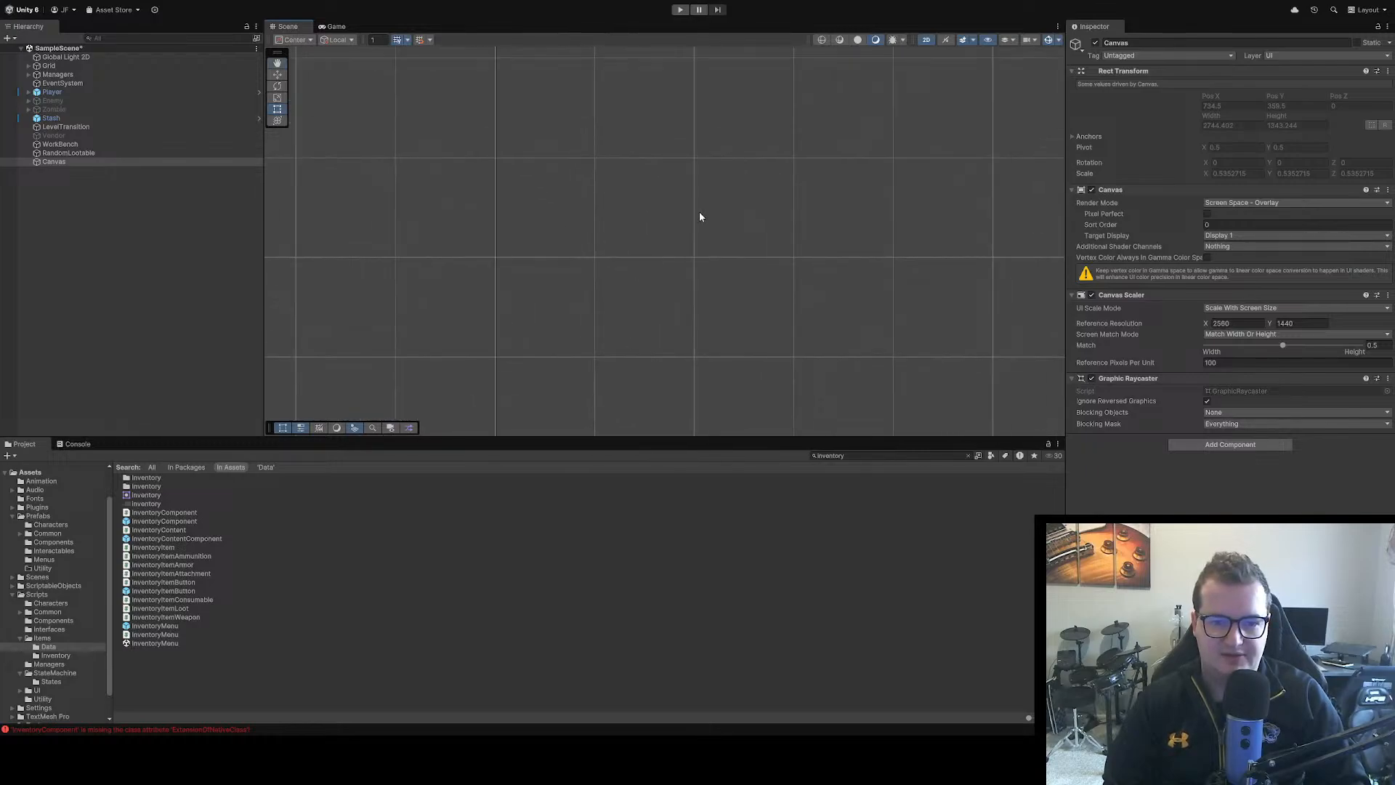
scroll(771, 218, "down", 5)
left_click_drag(828, 212, 541, 209)
scroll(502, 249, "up", 4)
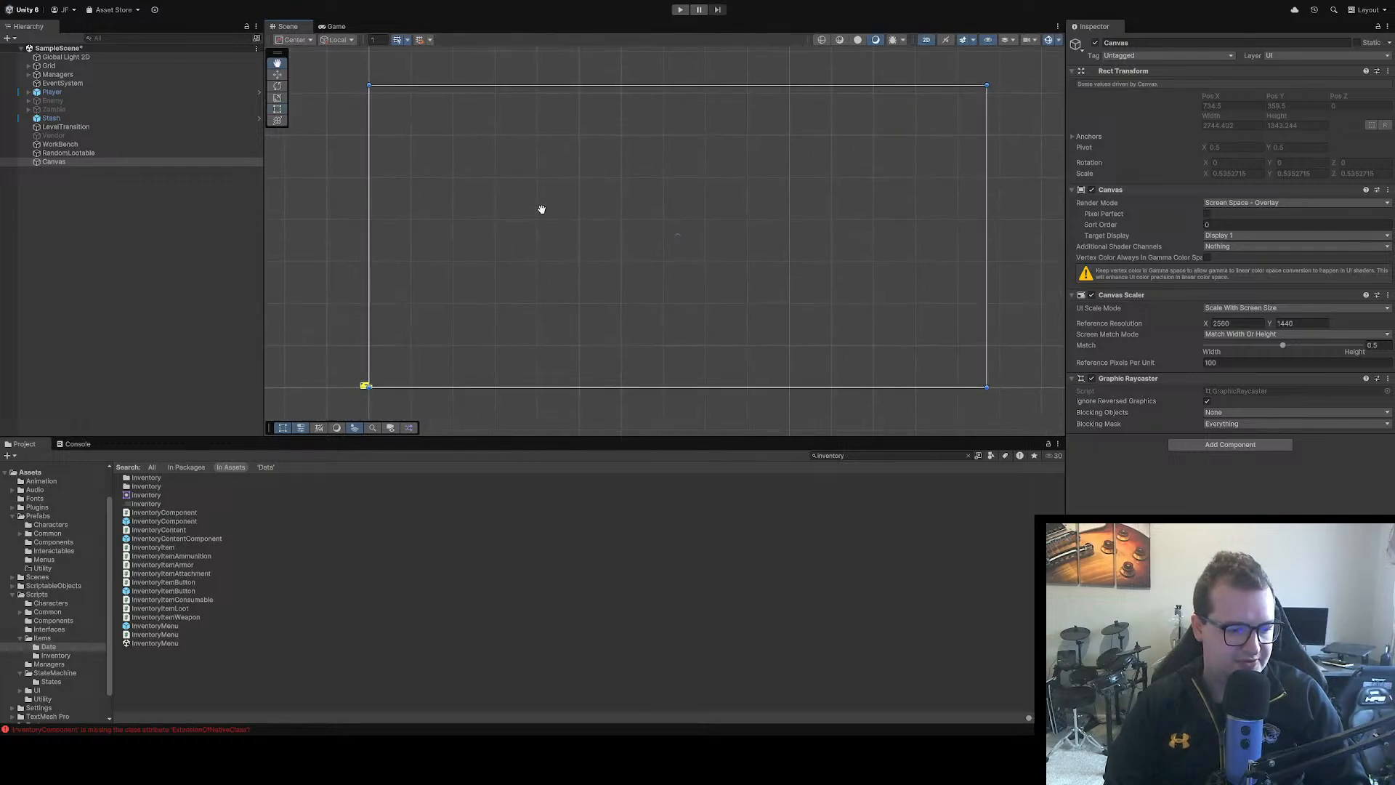
left_click(51, 163)
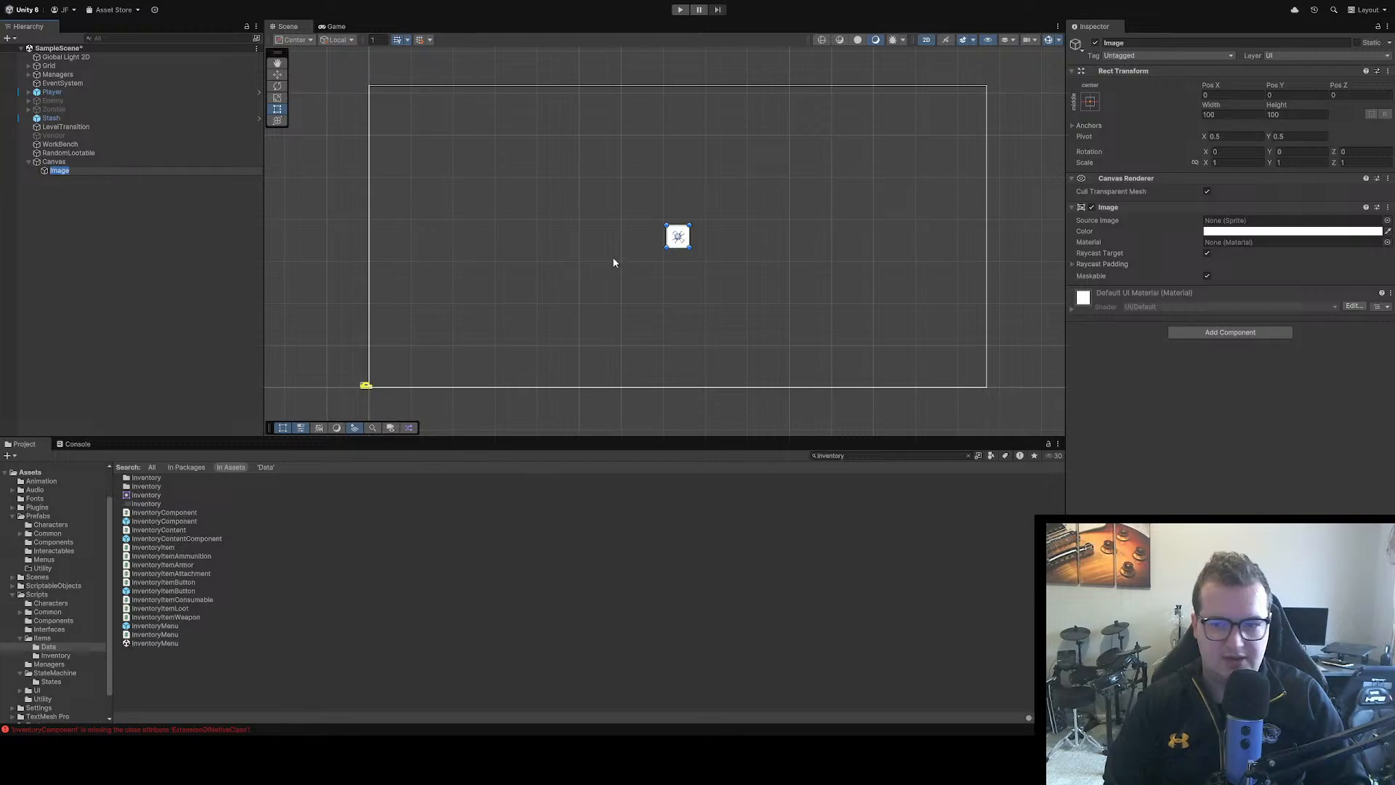
Move the Image near the Canvas's top-left corner and set both its anchor and pivot to the top left
left_click_drag(686, 239, 422, 123)
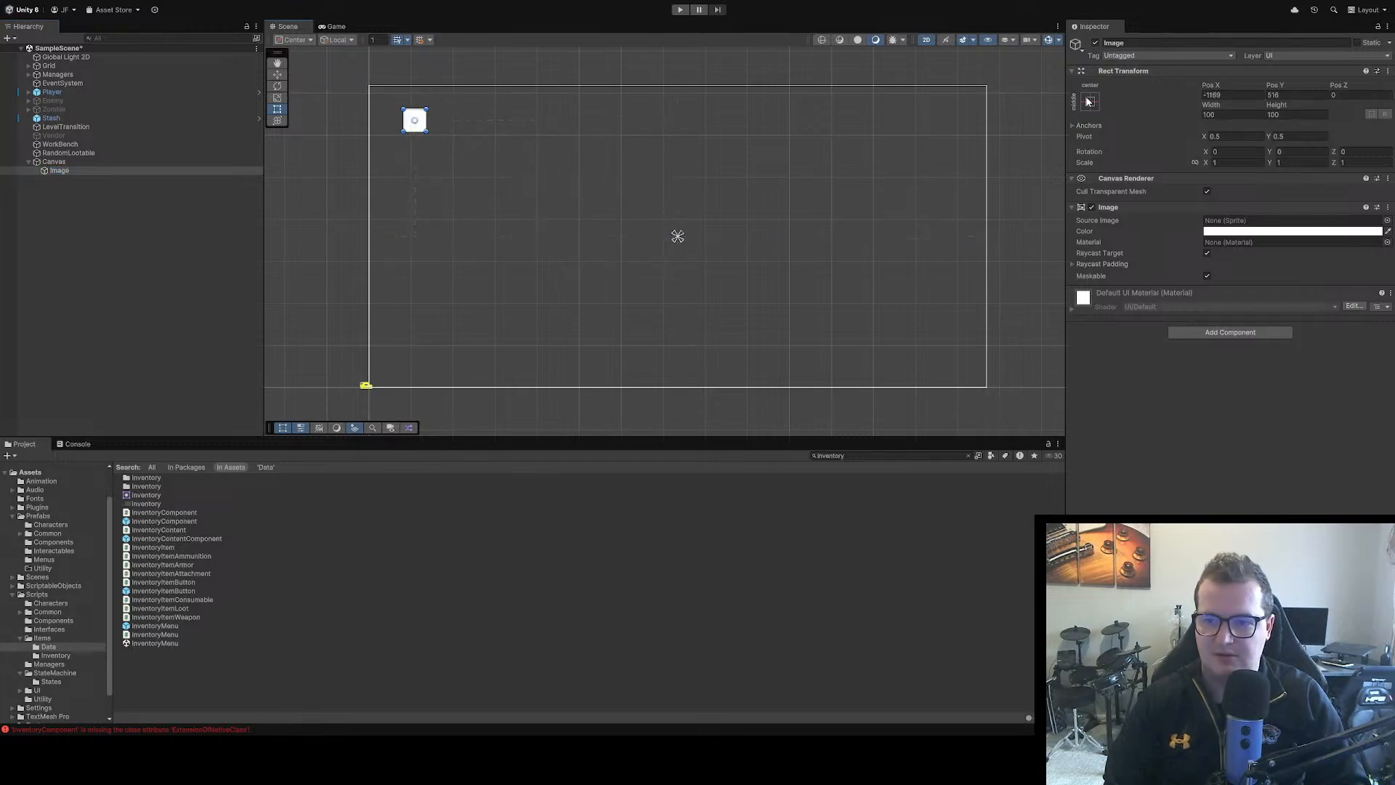
left_click(1131, 182, "shift")
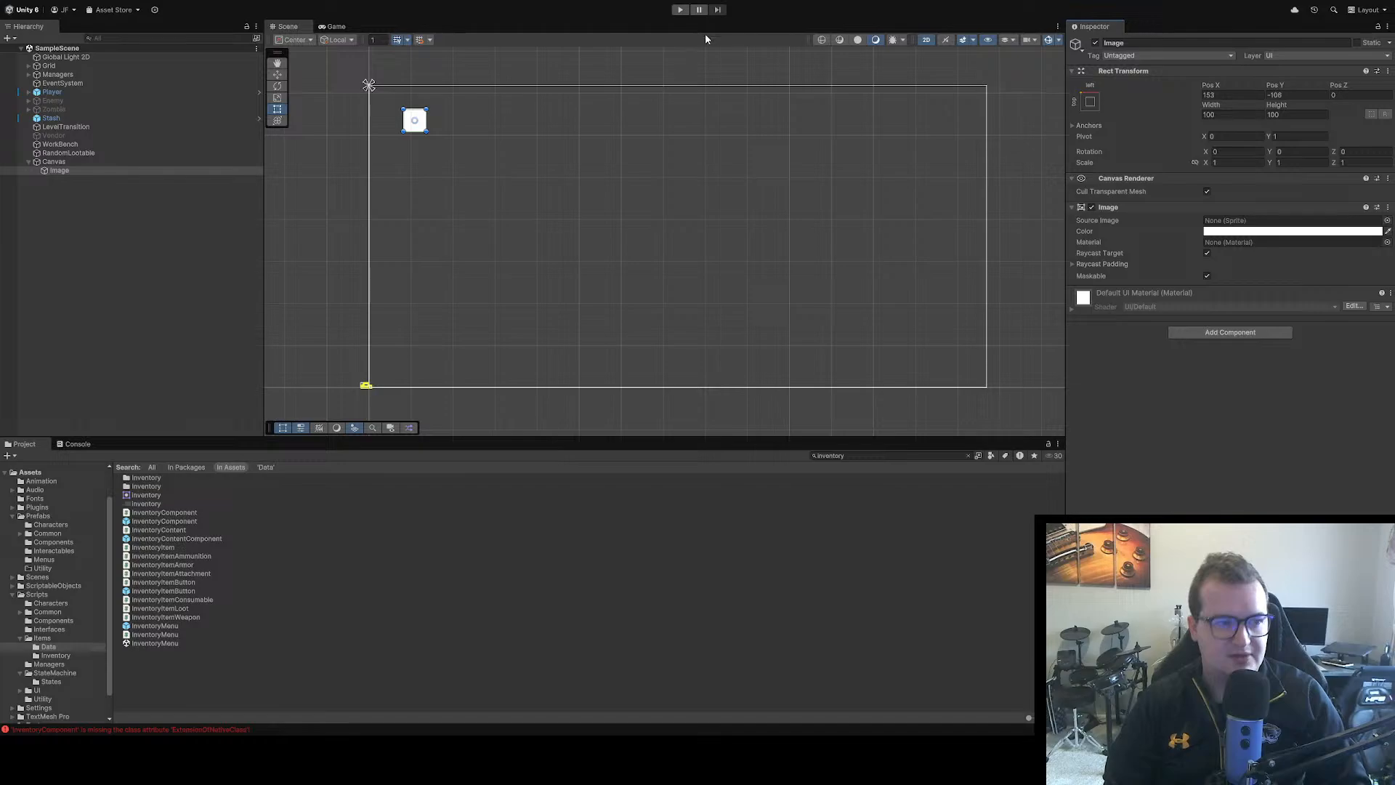
Playtest the scene, walking the player and repeatedly toggling the inventory to check how the Image displays with it, and stop the game
left_click(684, 10)
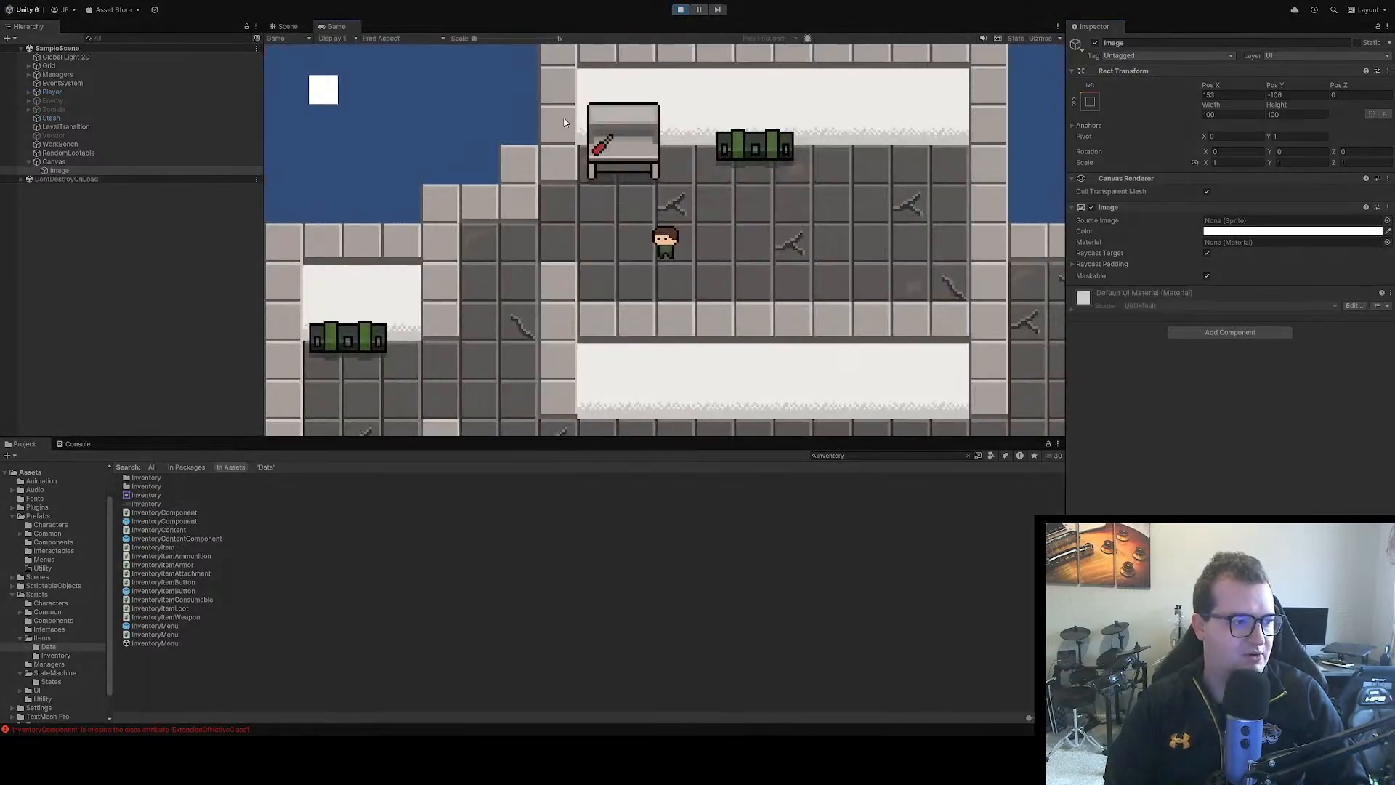
key("s")
key("a")
key("Tab")
key("Tab")
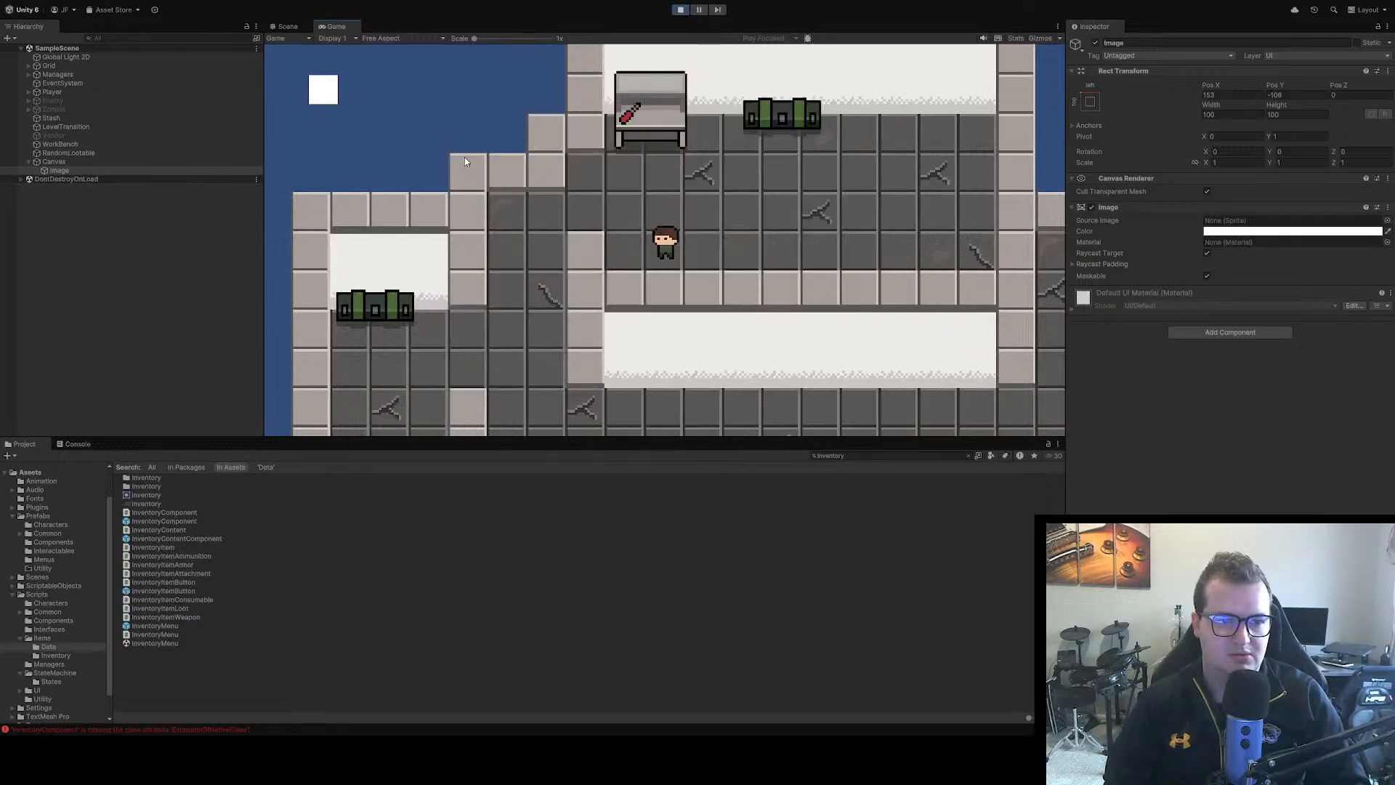
key("Tab")
key("Tab")
key("Tab")
key("Tab")
key("Tab")
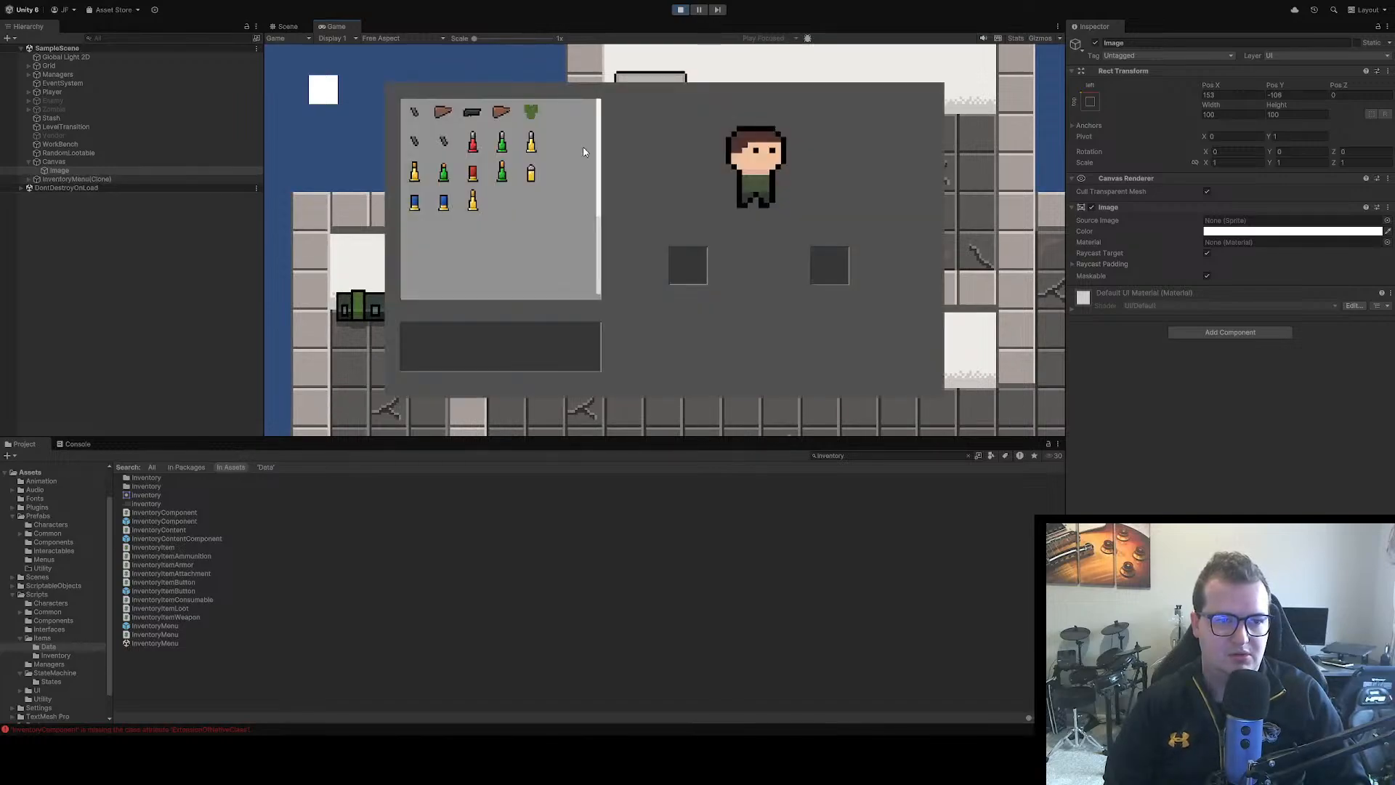
key("Tab")
key("Tab")
key("Tab")
left_click(681, 10)
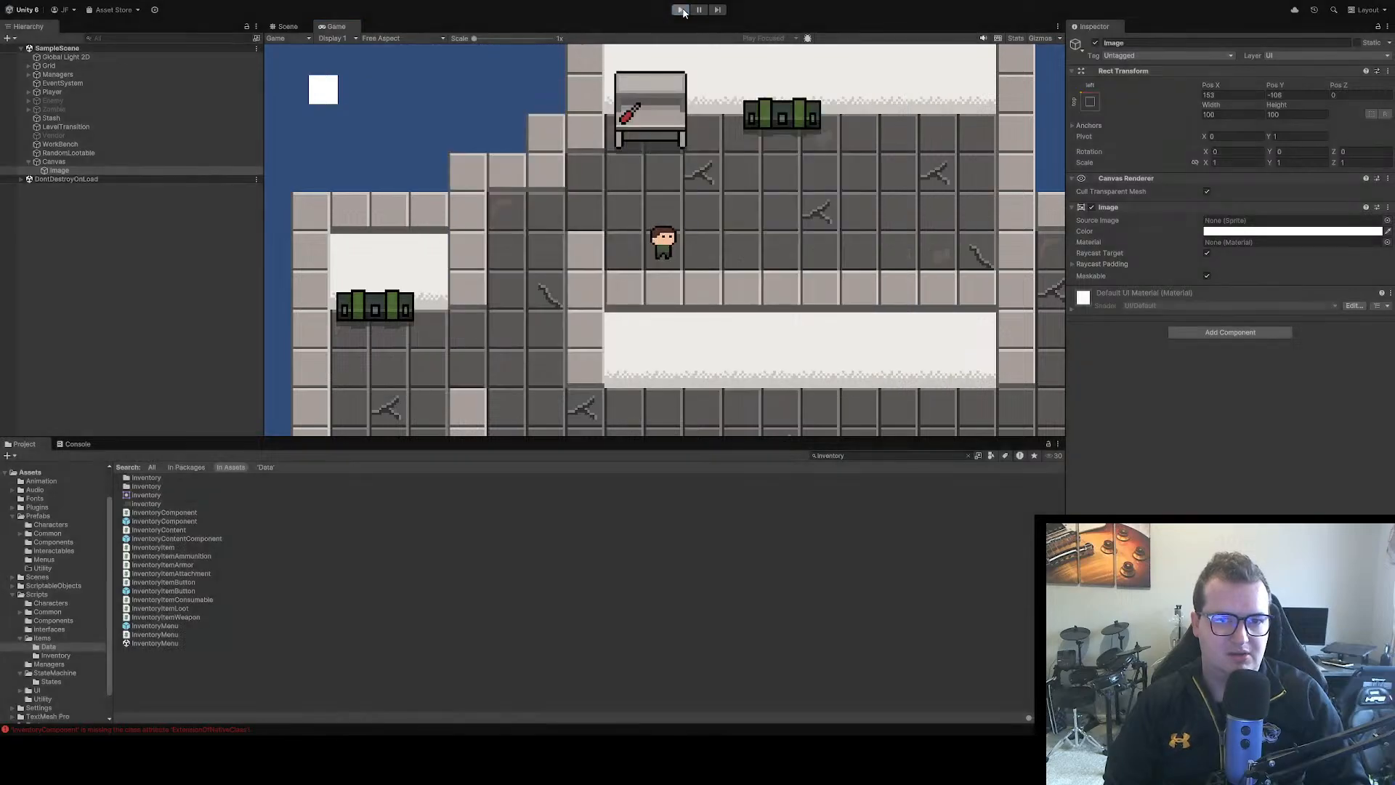
Move the Image to about X 1381, Y -581 near the Canvas centre and playtest toggling the inventory over it
left_click_drag(418, 126, 695, 231)
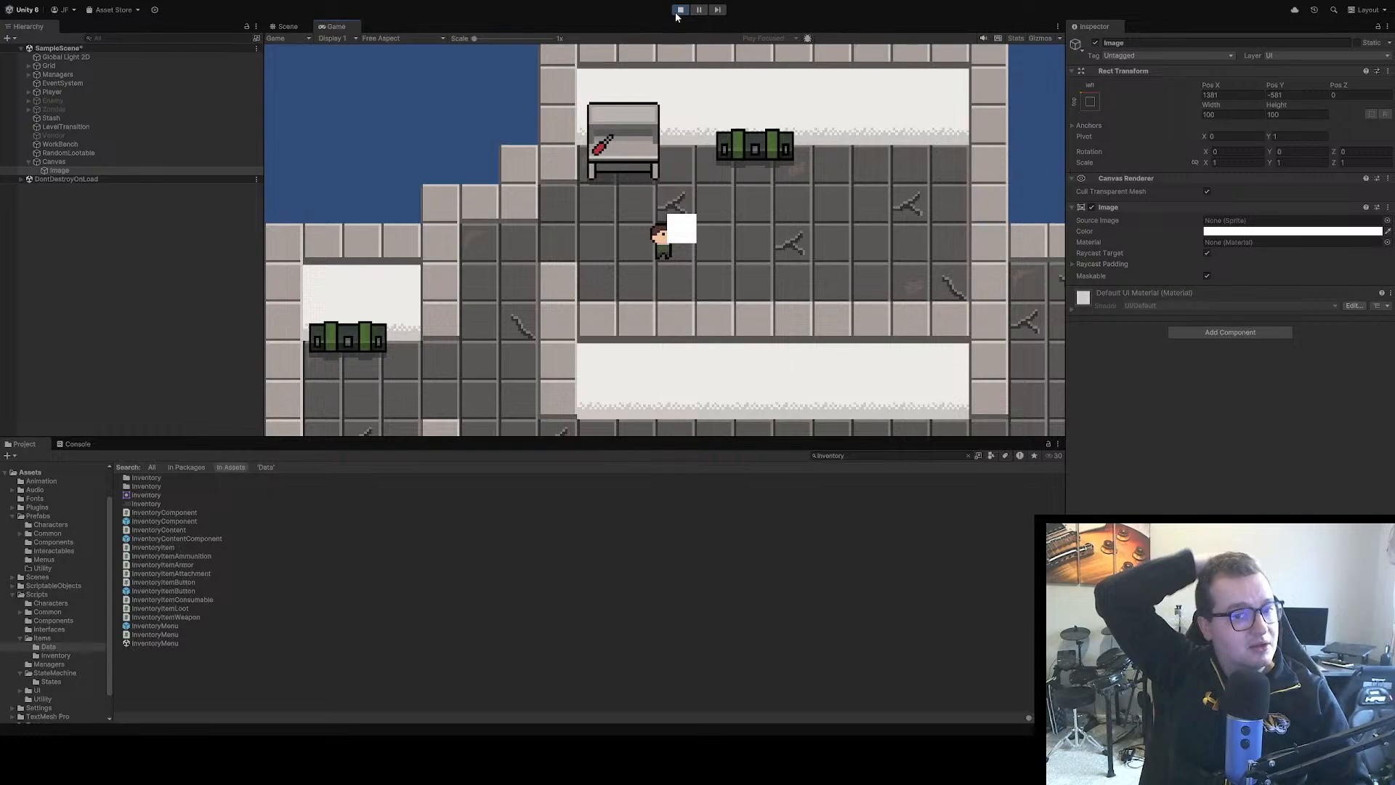
key("Tab")
key("Tab")
key("Tab")
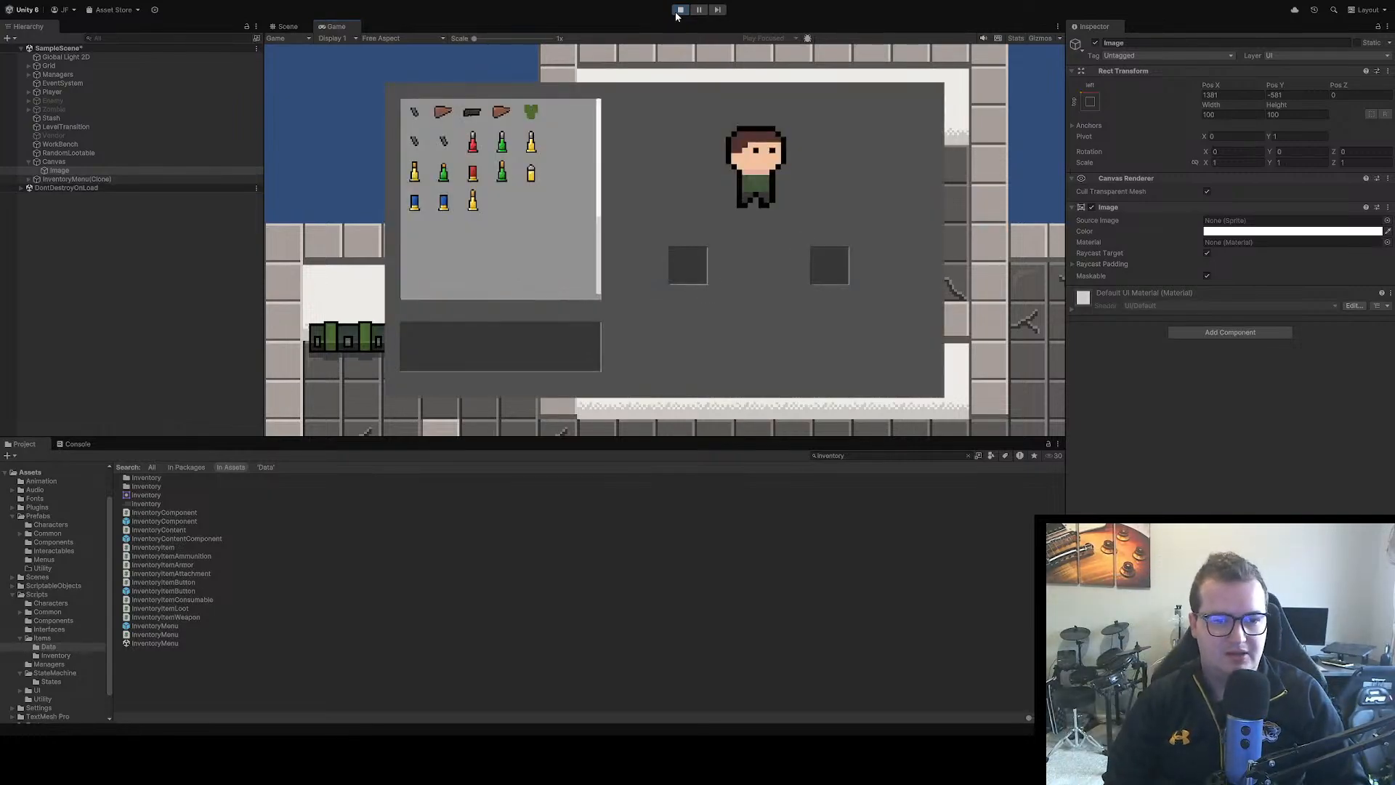
key("Tab")
key("Tab")
key("Tab")
key("Tab")
key("Tab")
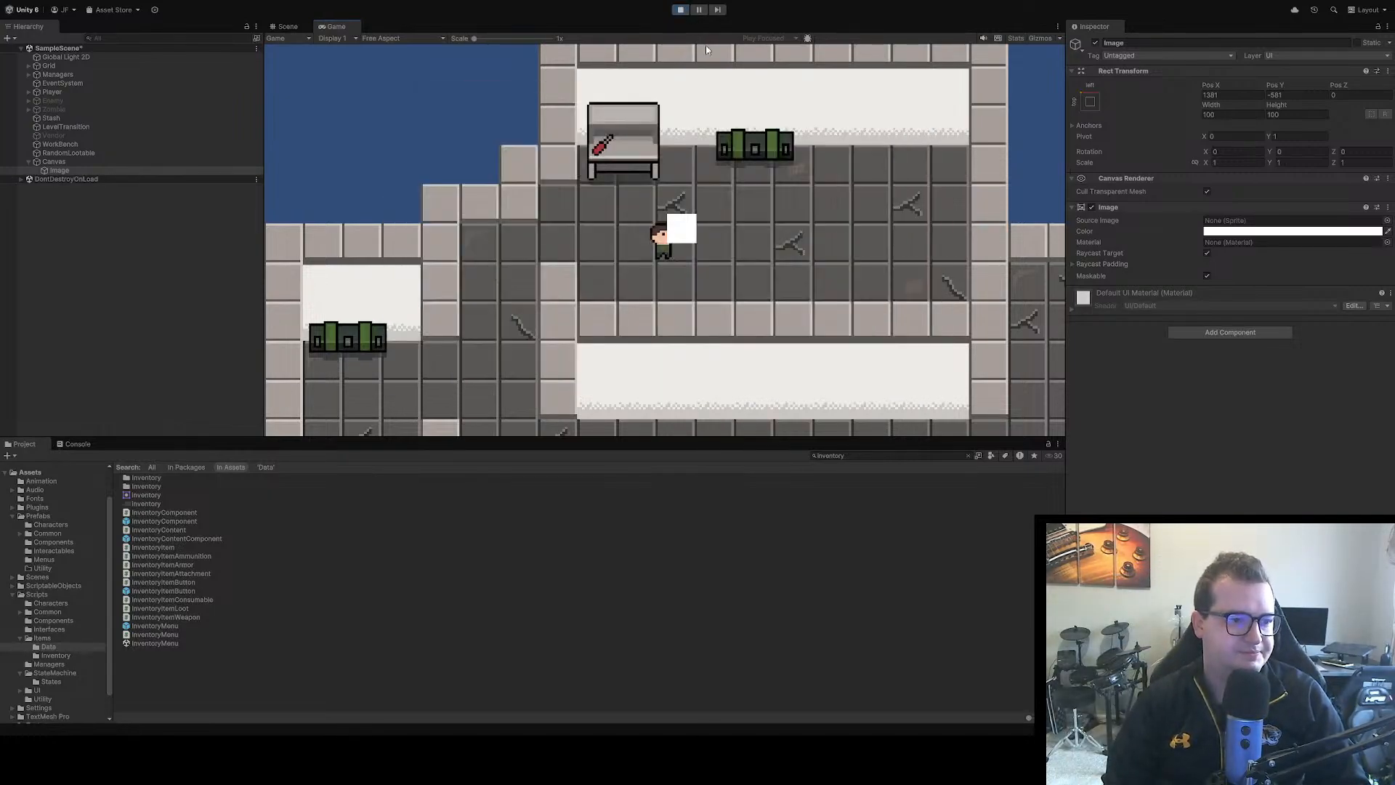
key("Tab")
key("Tab")
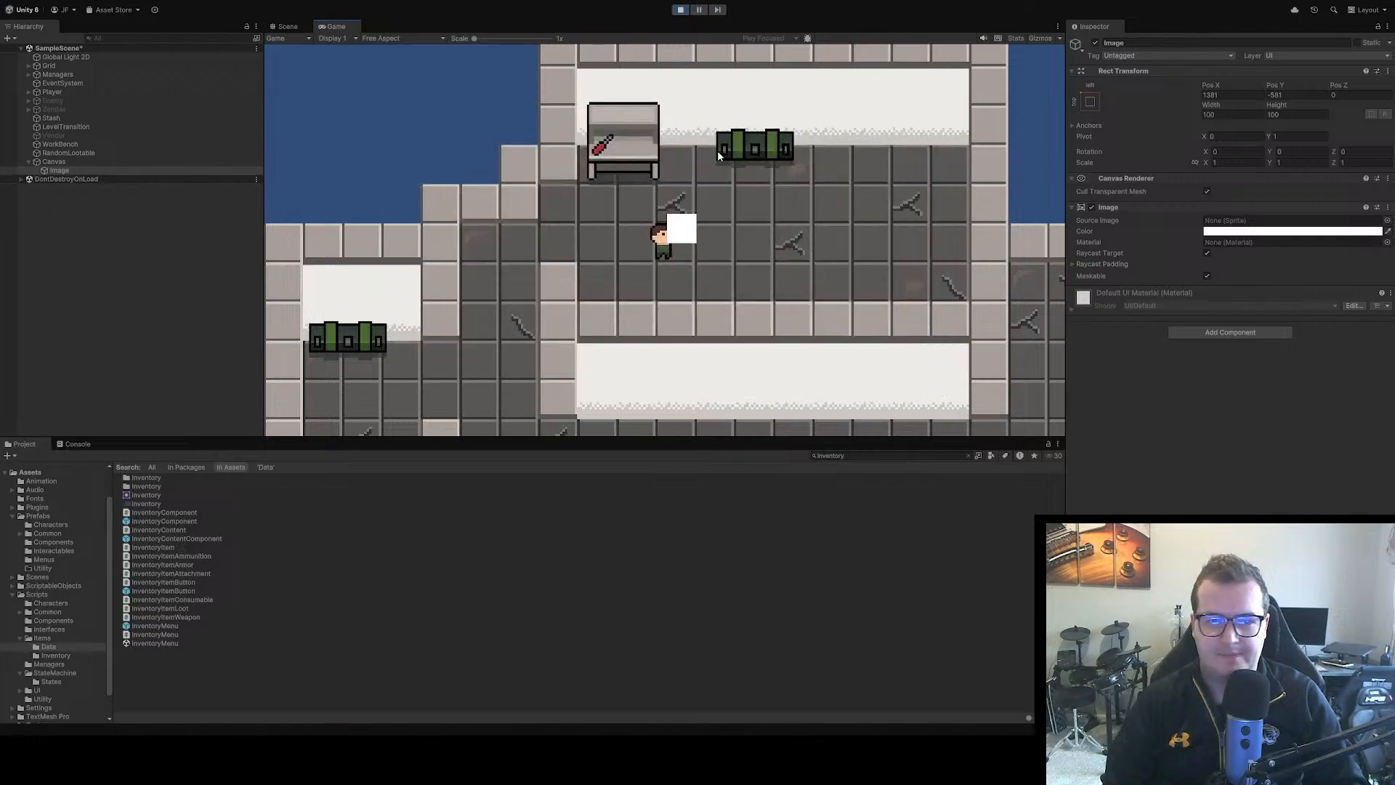
key("Tab")
key("Tab")
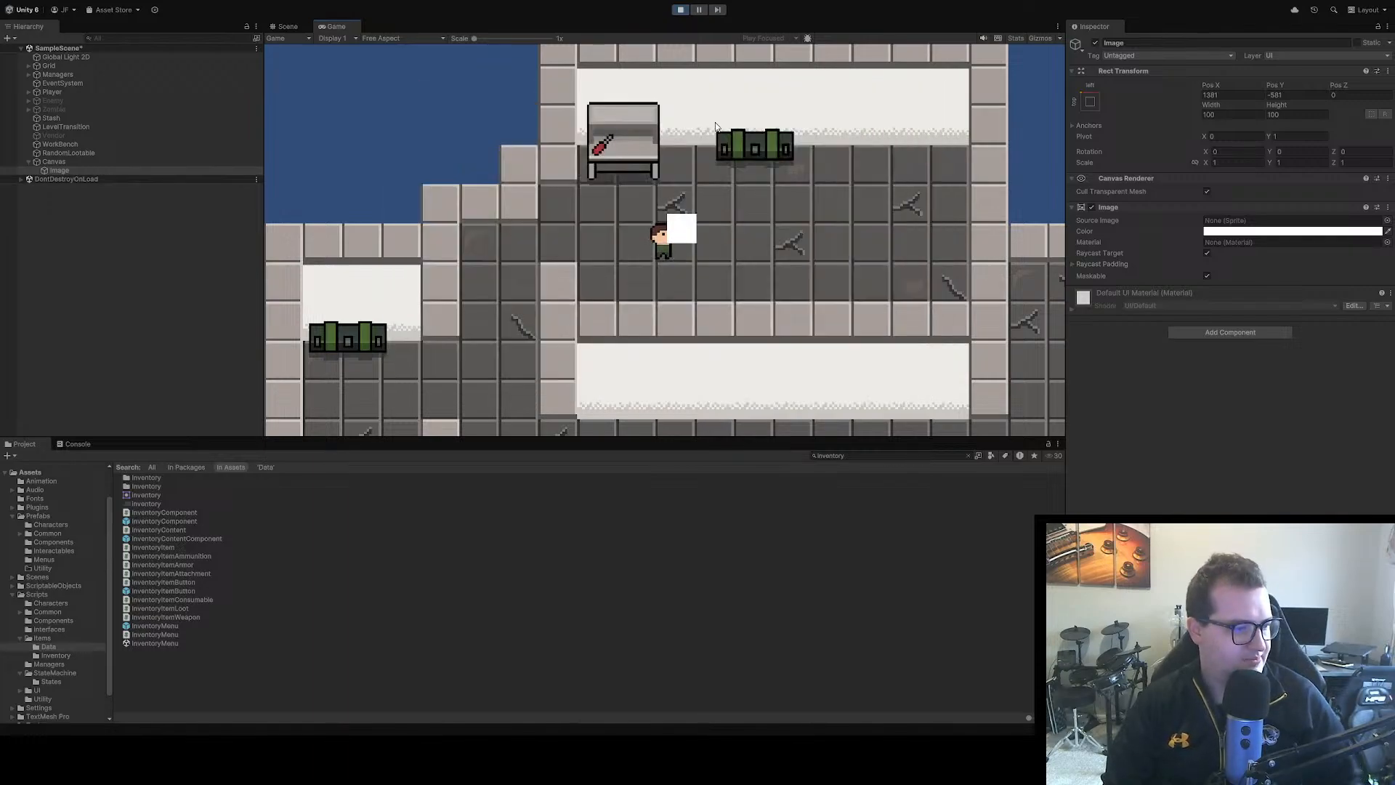
left_click(680, 10)
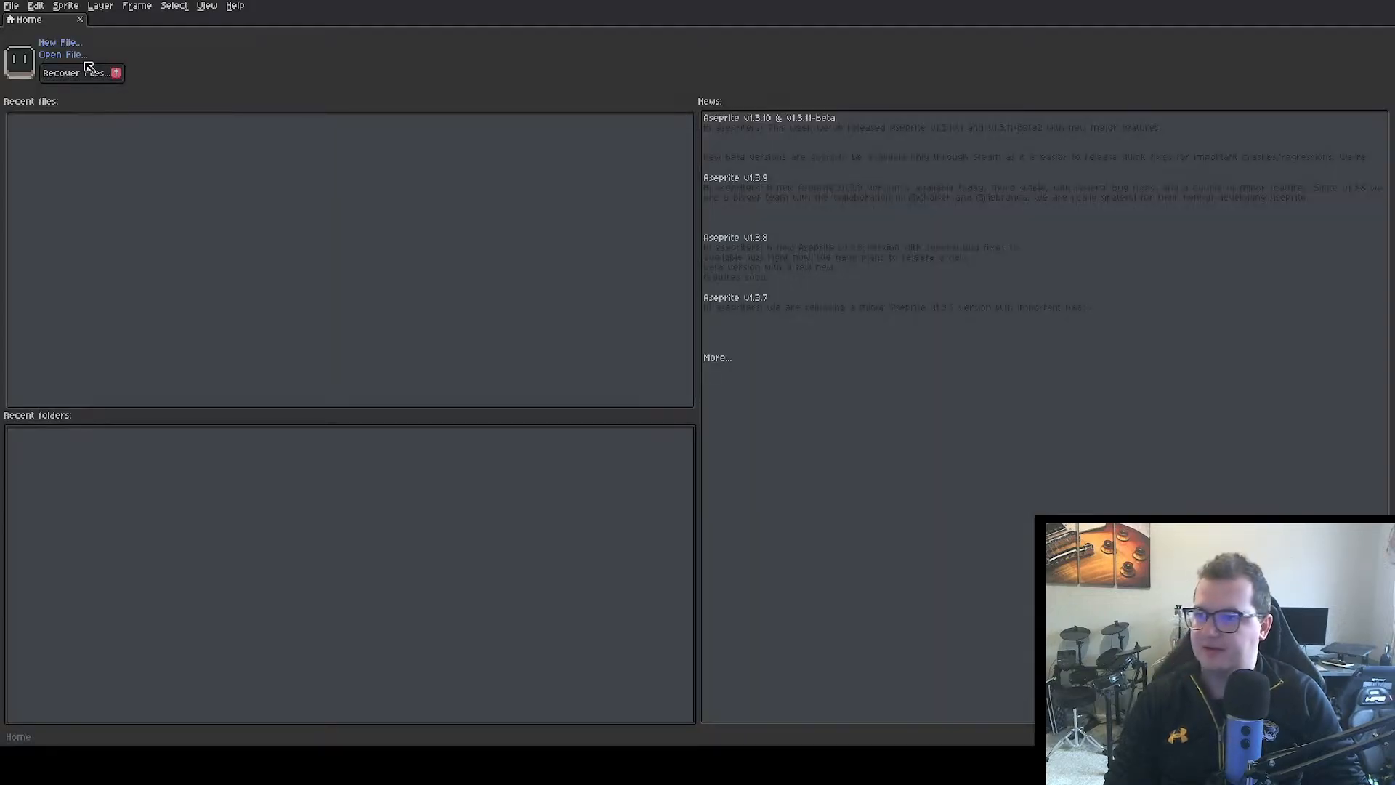
Switch to Aseprite and create a new 16 x 16 px RGB sprite with a transparent background
left_click(52, 45)
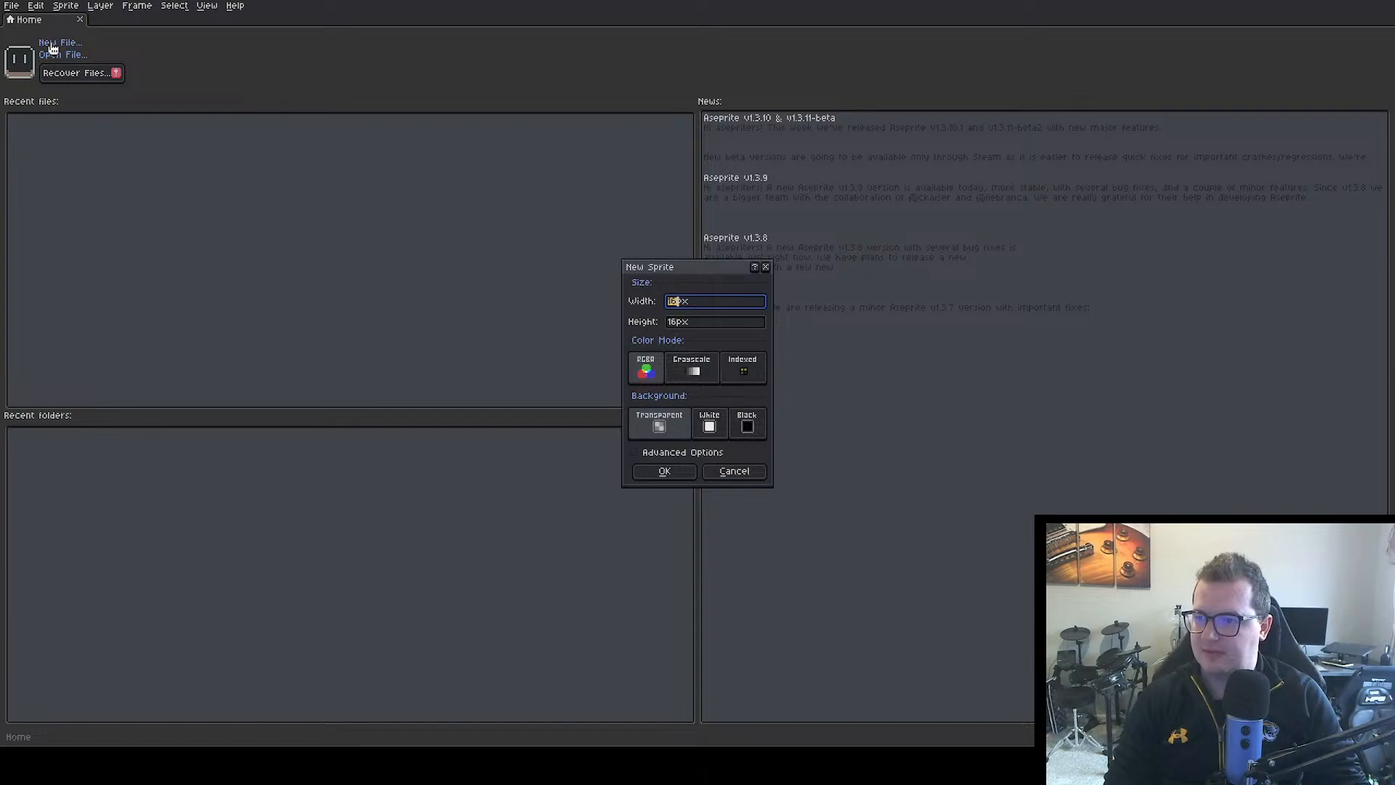
left_click(683, 472)
scroll(792, 373, "up", 5)
left_click_drag(829, 367, 680, 318)
scroll(681, 317, "down", 1)
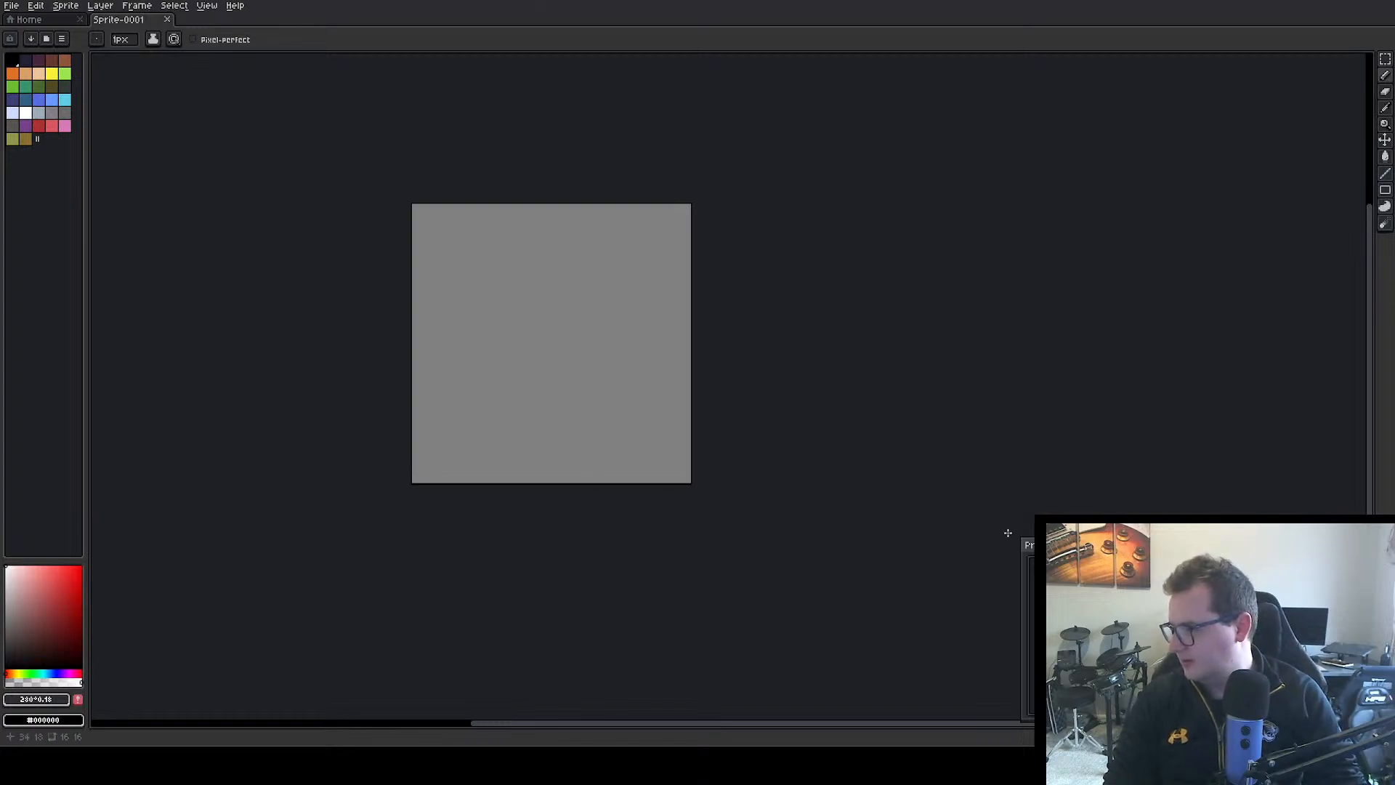
mouse_move(1029, 533)
left_mouse_down()
mouse_move(1046, 482)
mouse_move(1033, 514)
left_mouse_up()
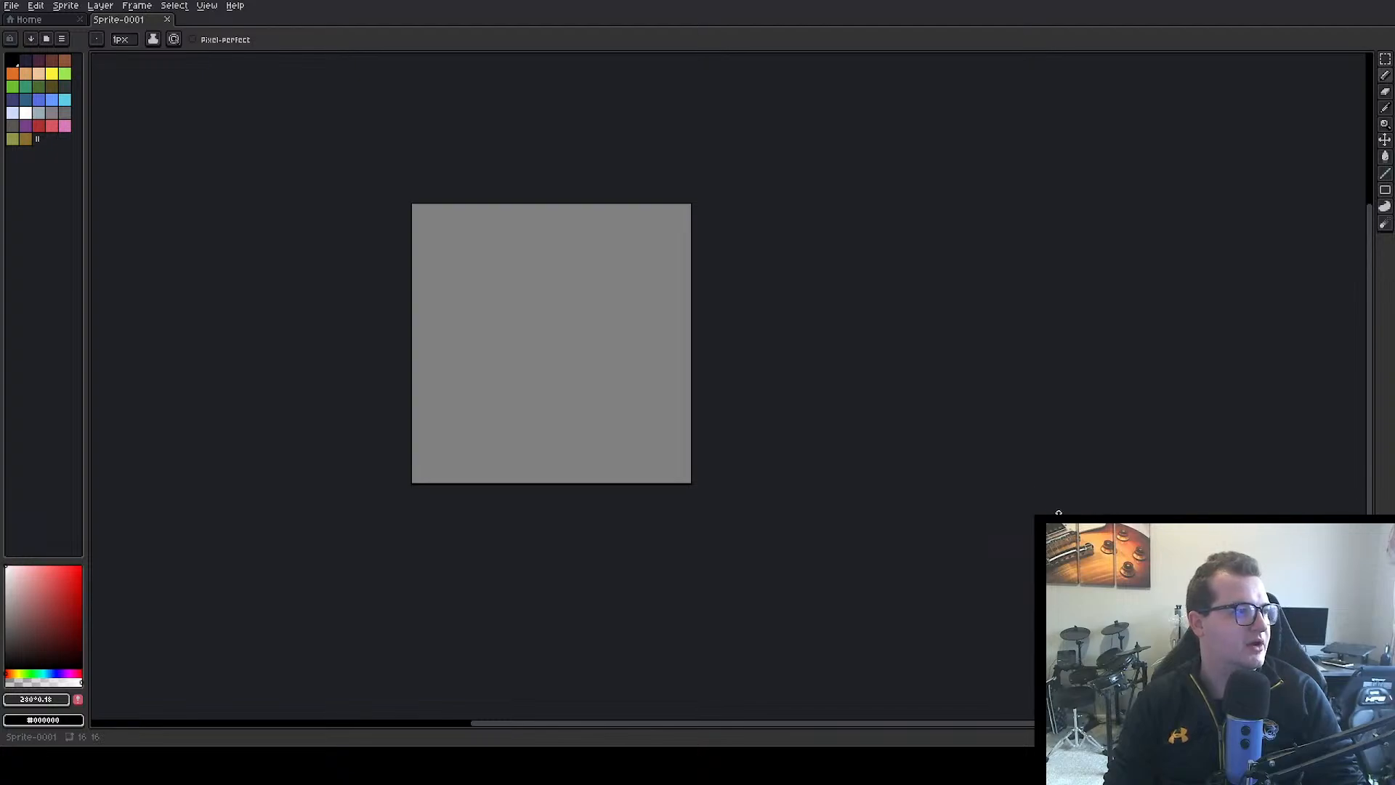
left_click_drag(670, 335, 584, 309)
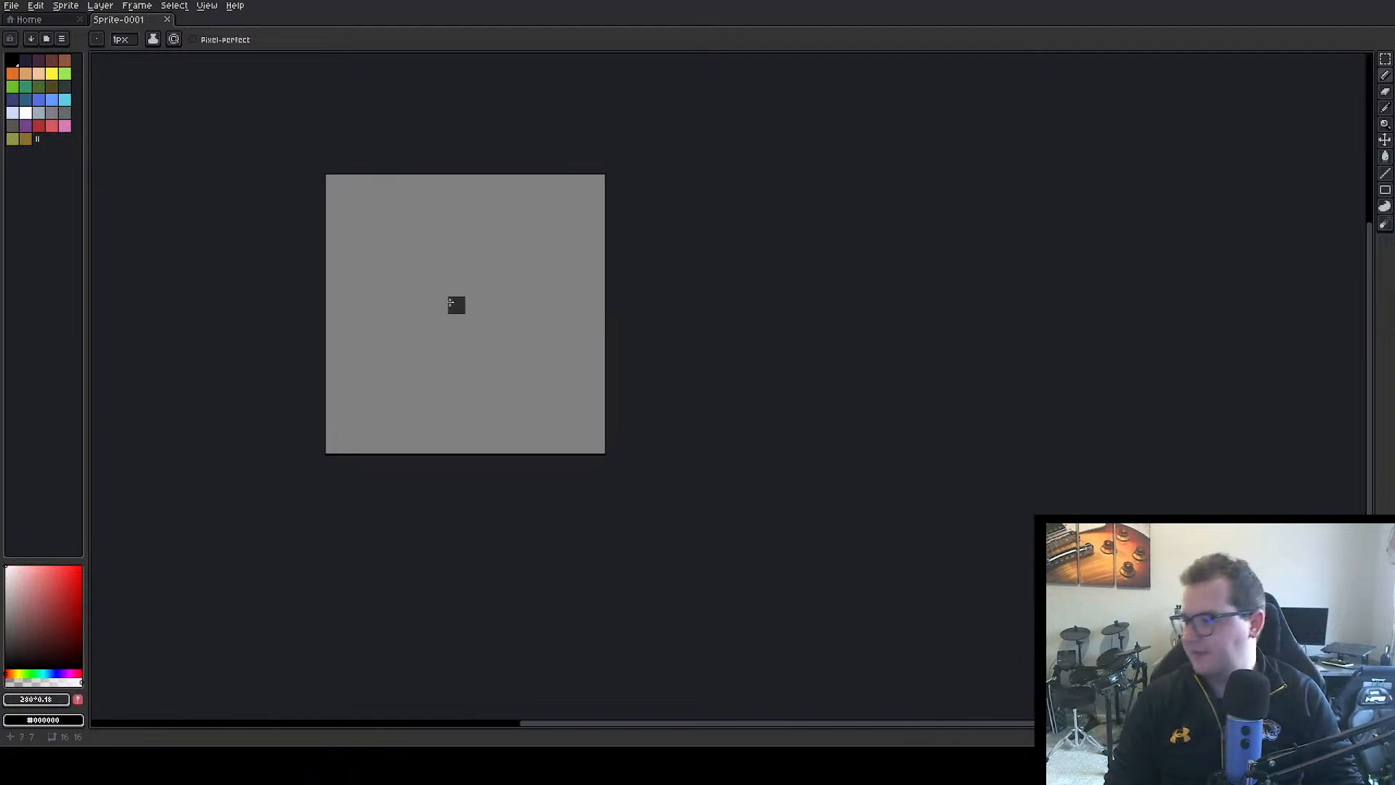
left_click_drag(455, 302, 1092, 539)
mouse_move(1240, 557)
left_mouse_down()
mouse_move(1269, 567)
mouse_move(826, 302)
mouse_move(807, 346)
mouse_move(561, 293)
left_mouse_up()
left_click(518, 262)
scroll(520, 261, "up", 2)
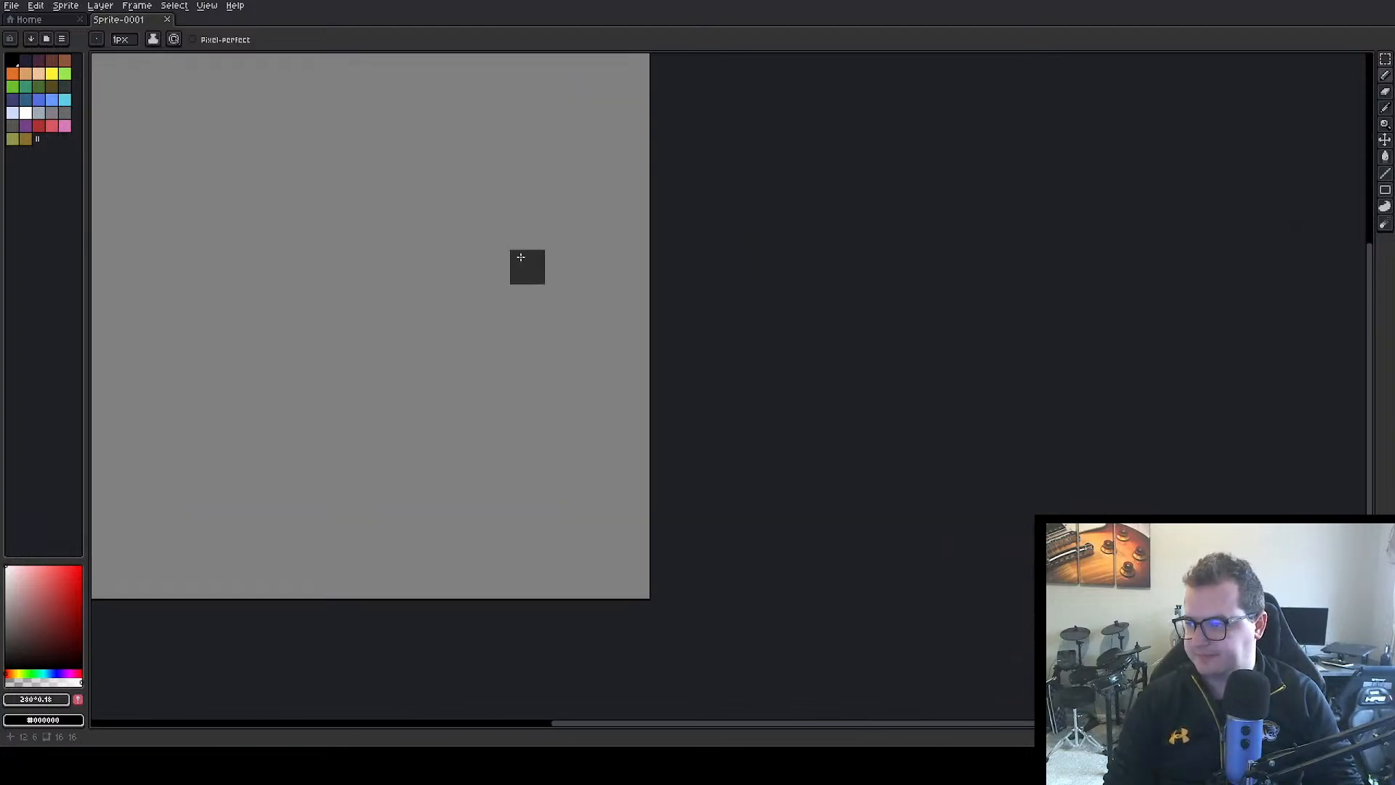
scroll(522, 257, "down", 1)
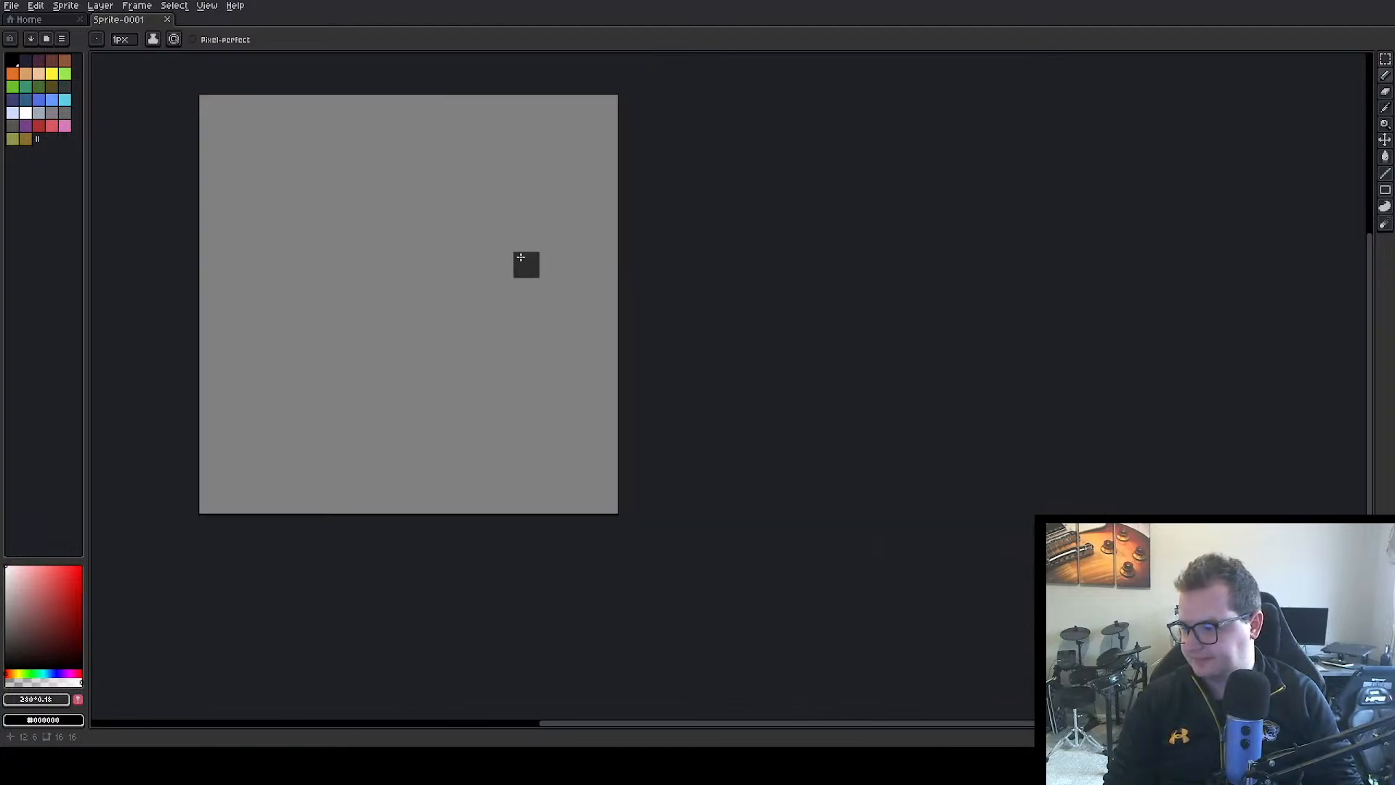
Draw a 1 px black border along all four edges of the sprite, leaving the corner pixels transparent
left_click(36, 125)
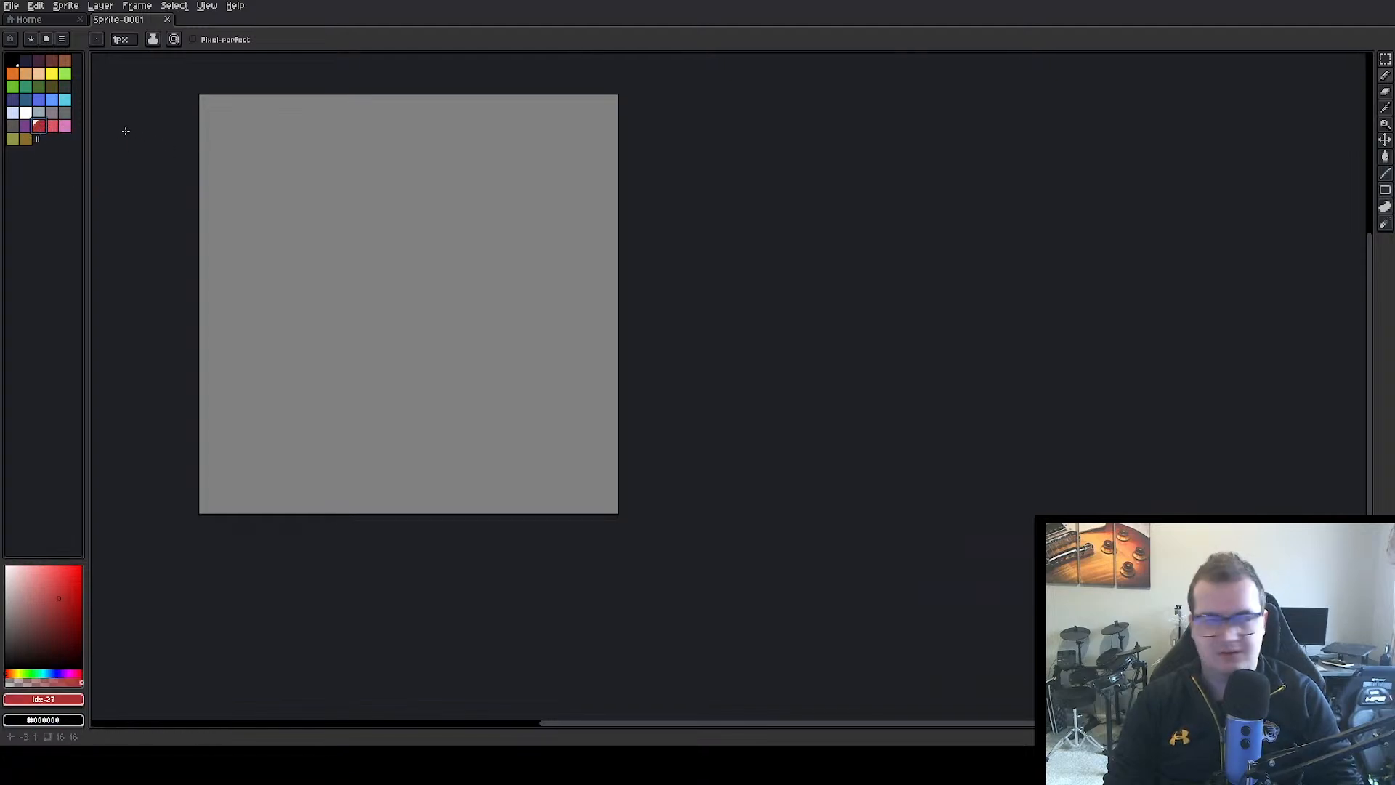
left_click(12, 60)
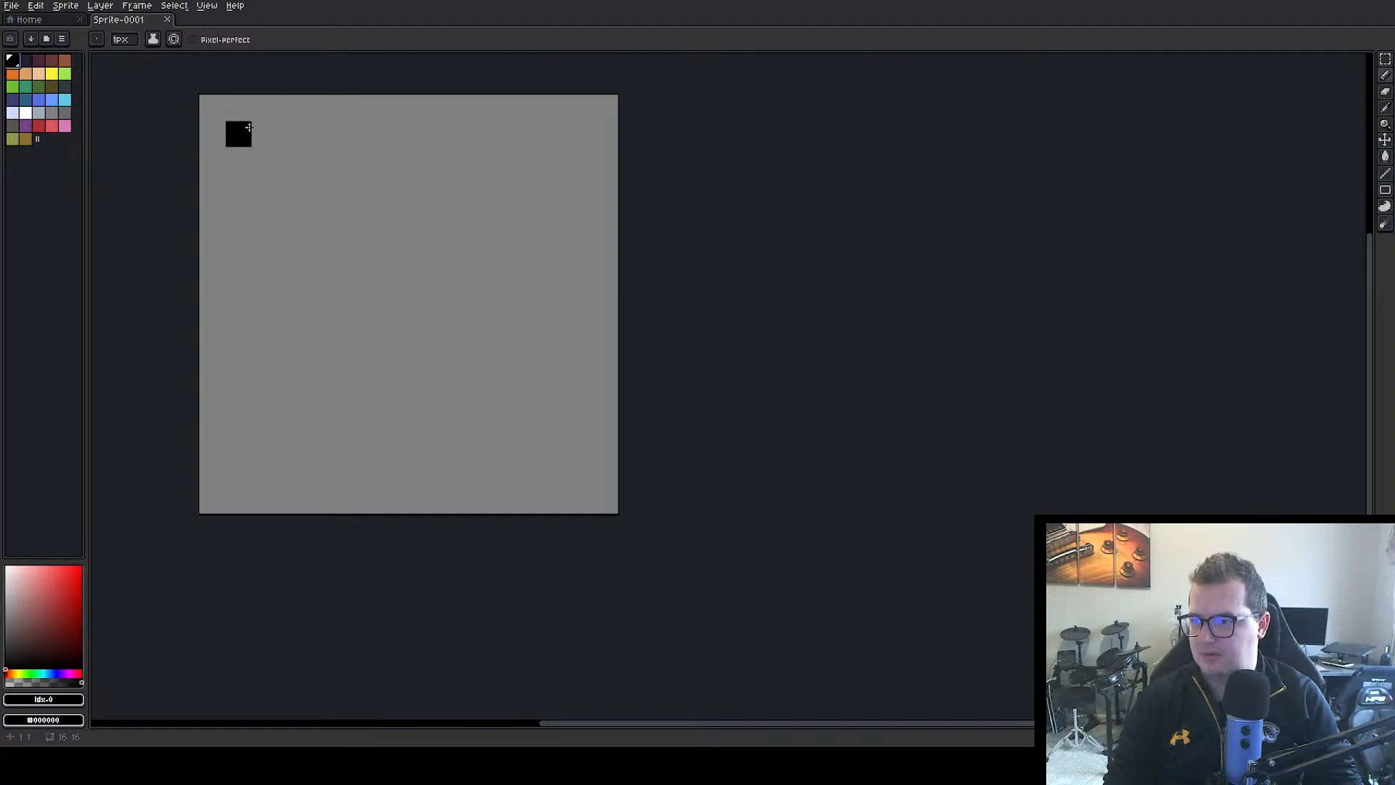
scroll(323, 175, "down", 4)
scroll(324, 175, "up", 2)
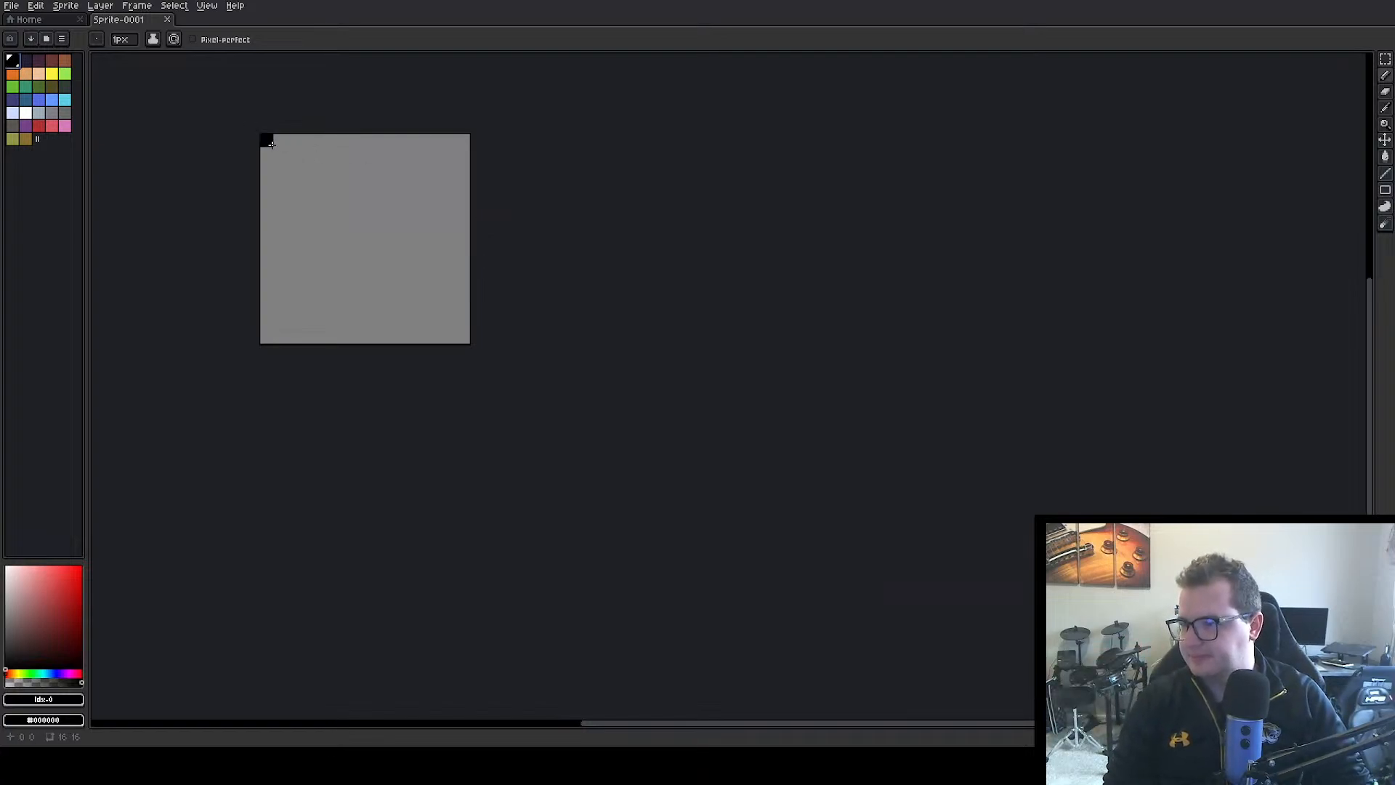
left_click_drag(280, 141, 445, 148)
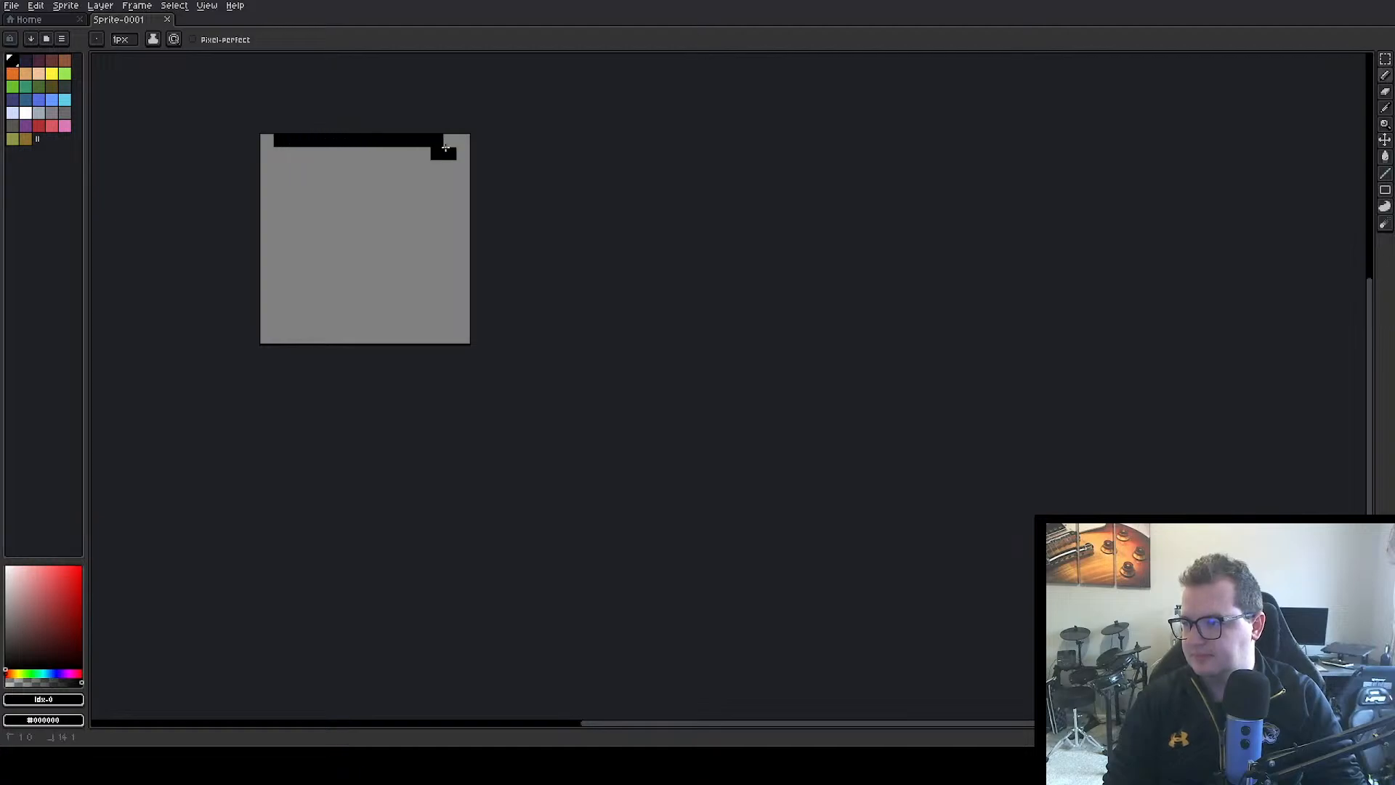
left_click(407, 207, "alt")
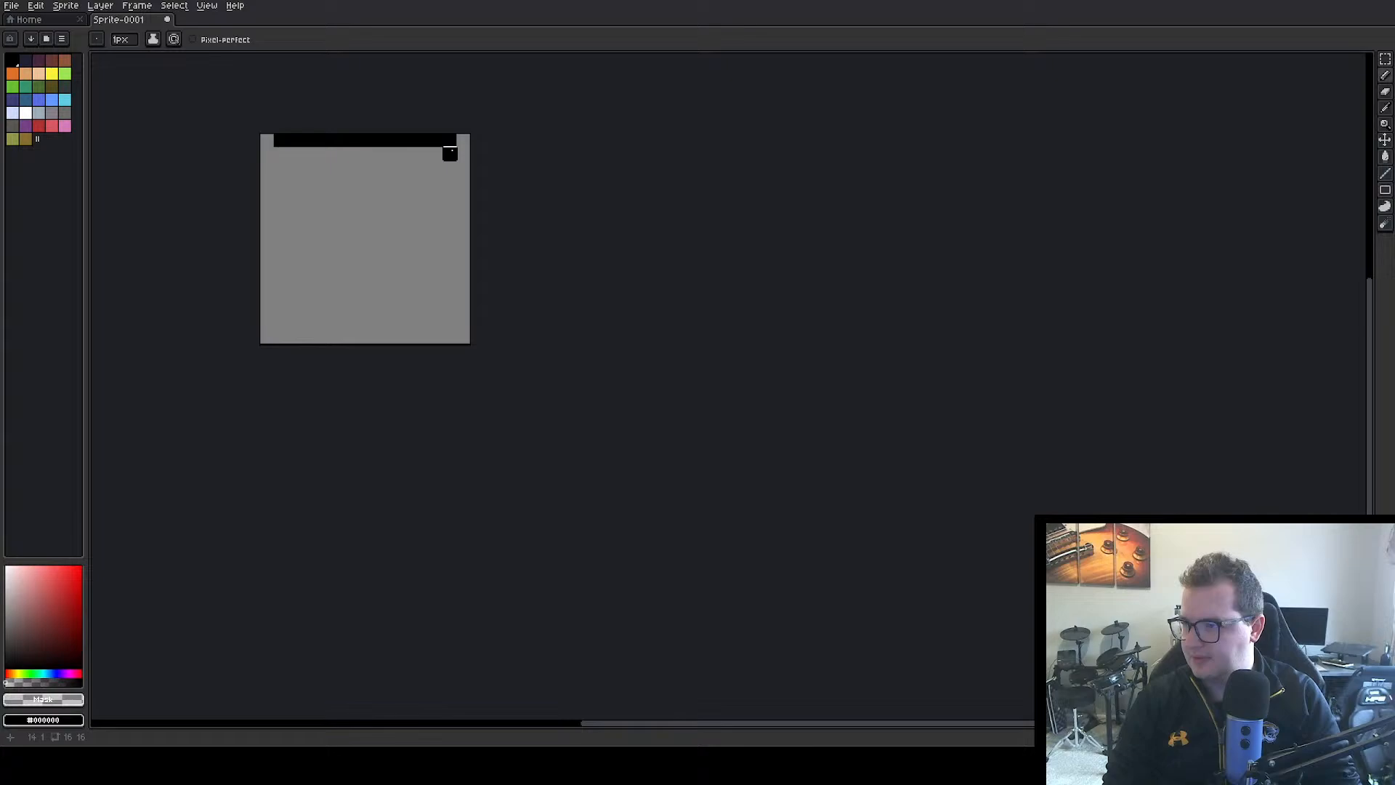
left_click(306, 140, "alt")
mouse_move(269, 152)
left_mouse_down()
mouse_move(260, 317)
mouse_move(278, 336)
mouse_move(446, 340)
mouse_move(458, 336)
mouse_move(465, 155)
left_mouse_up()
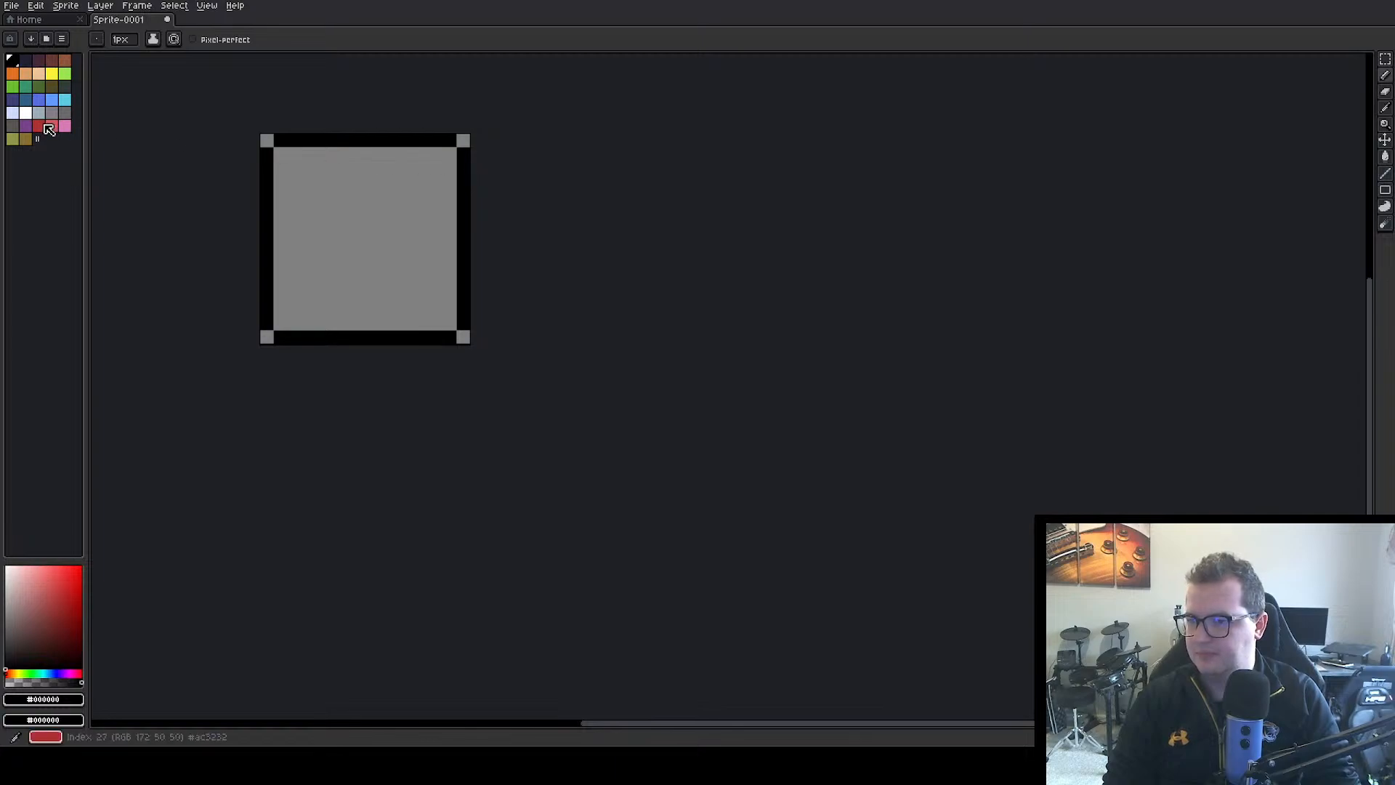
Choose a dark grey from the palette and outline the upper half of the sprite's interior with the Rectangle tool
left_click(13, 125)
left_click(269, 168)
key("ctrl+z")
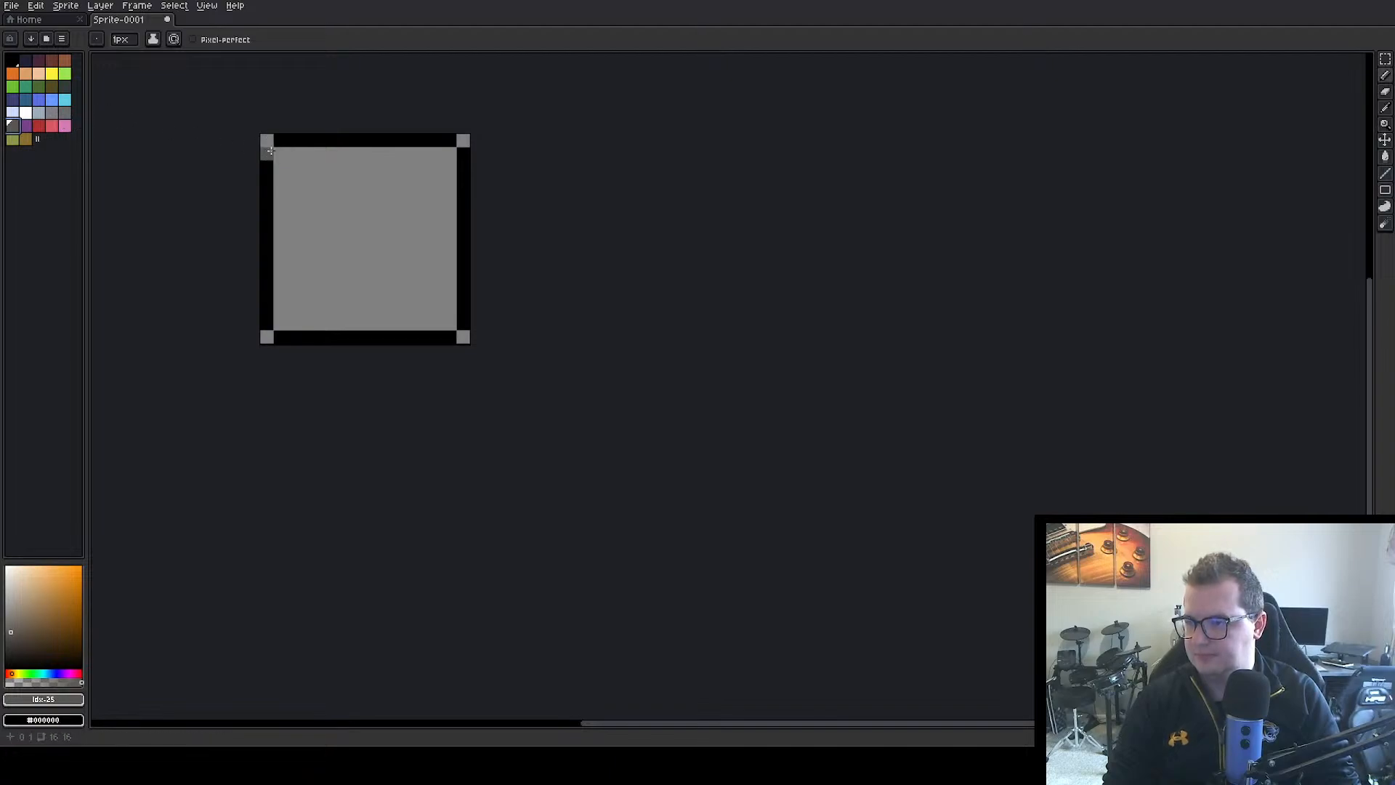
left_click_drag(276, 151, 424, 212)
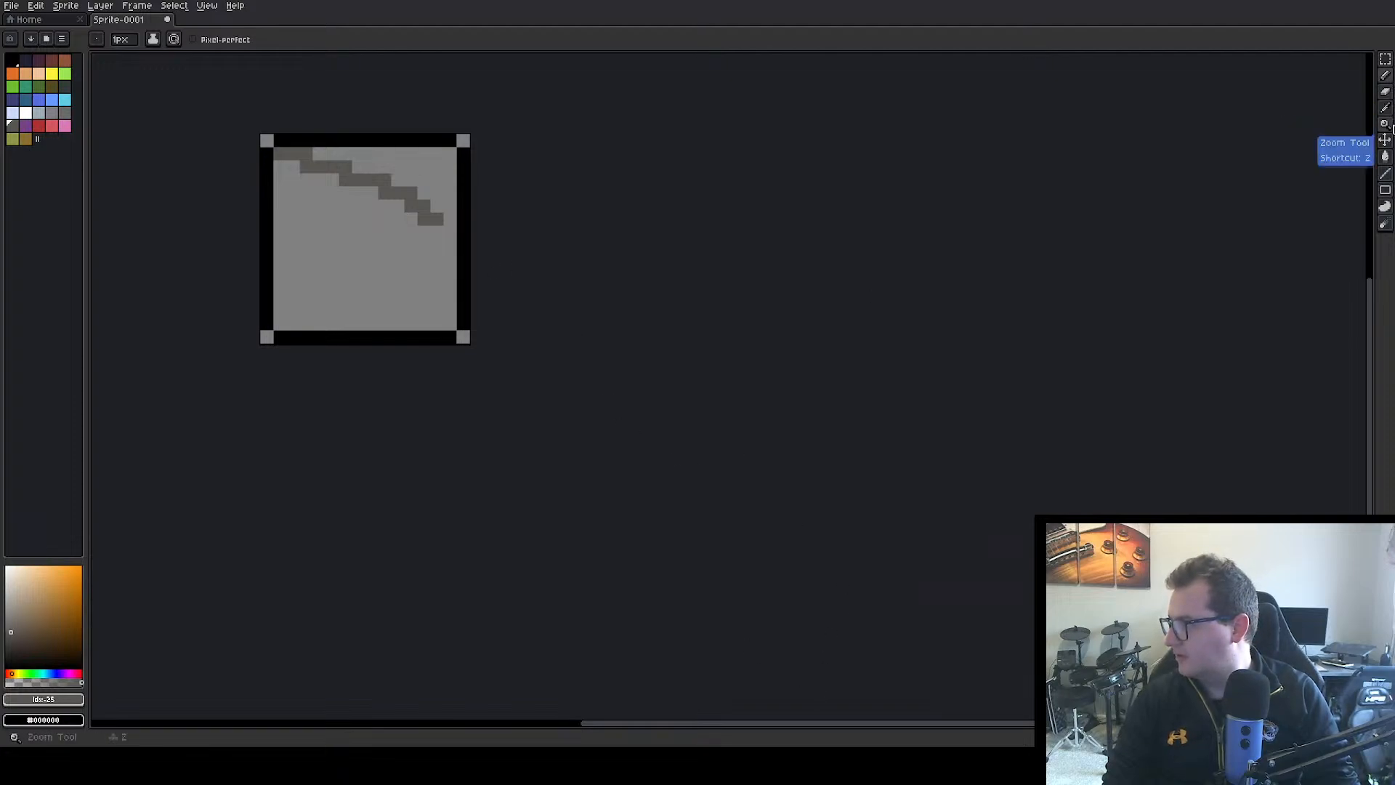
left_click(1385, 190)
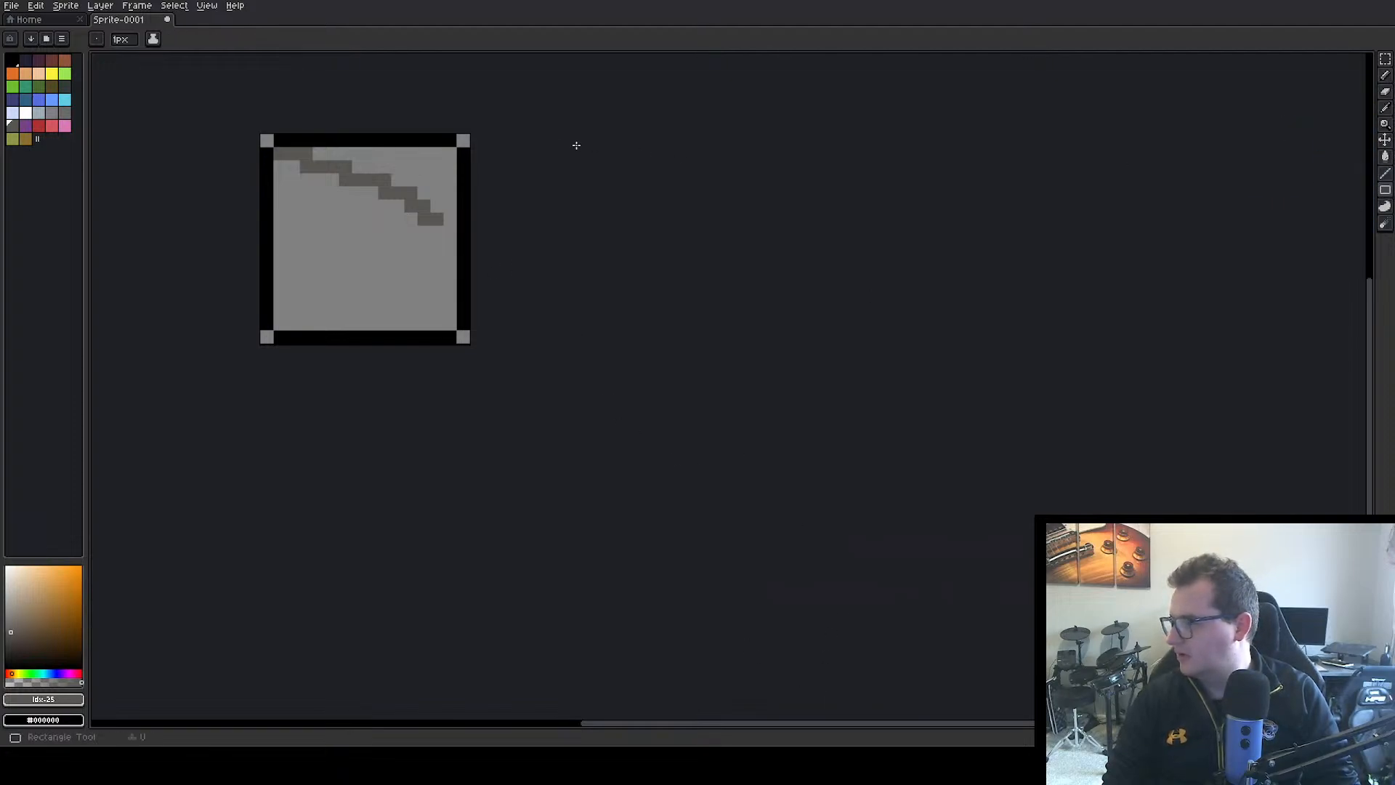
left_click_drag(279, 157, 275, 178)
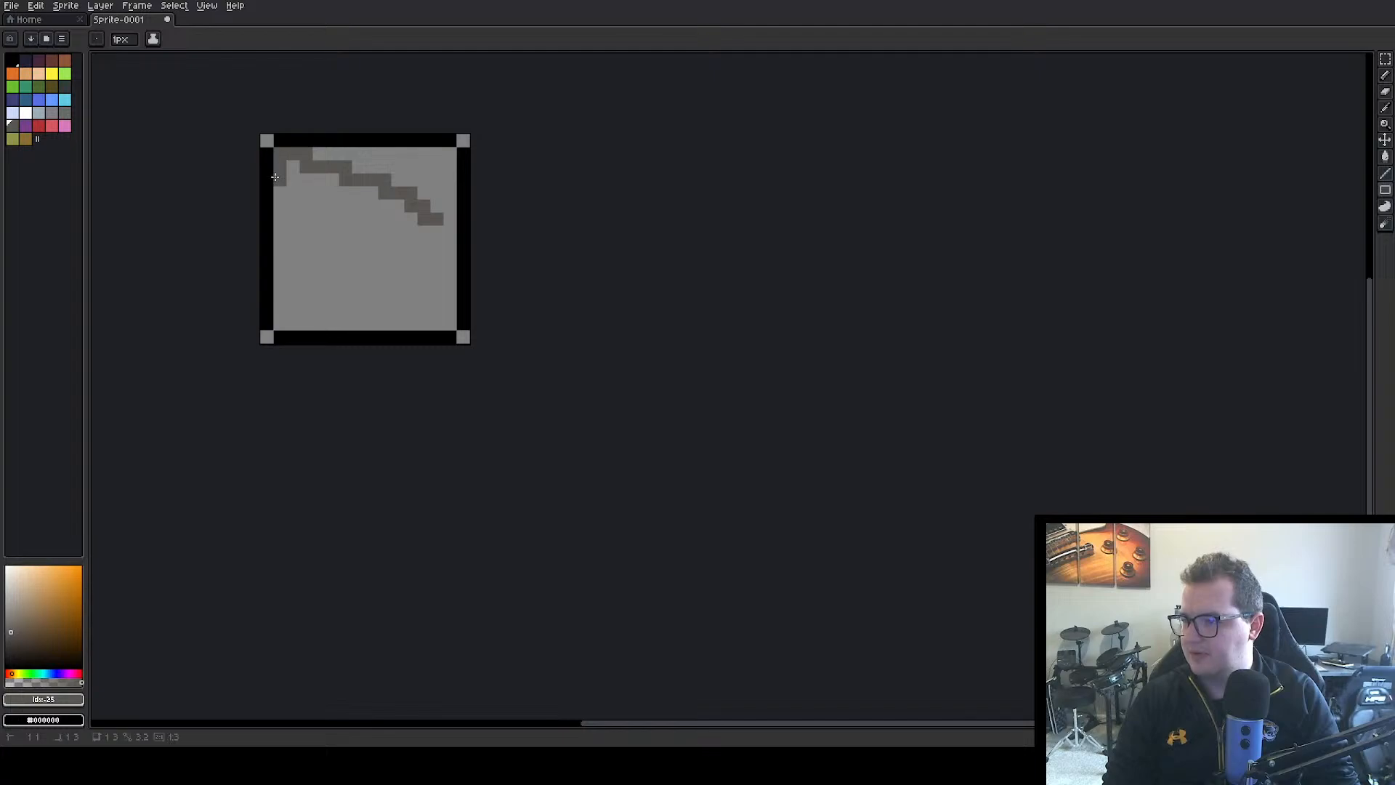
left_click_drag(281, 234, 446, 229)
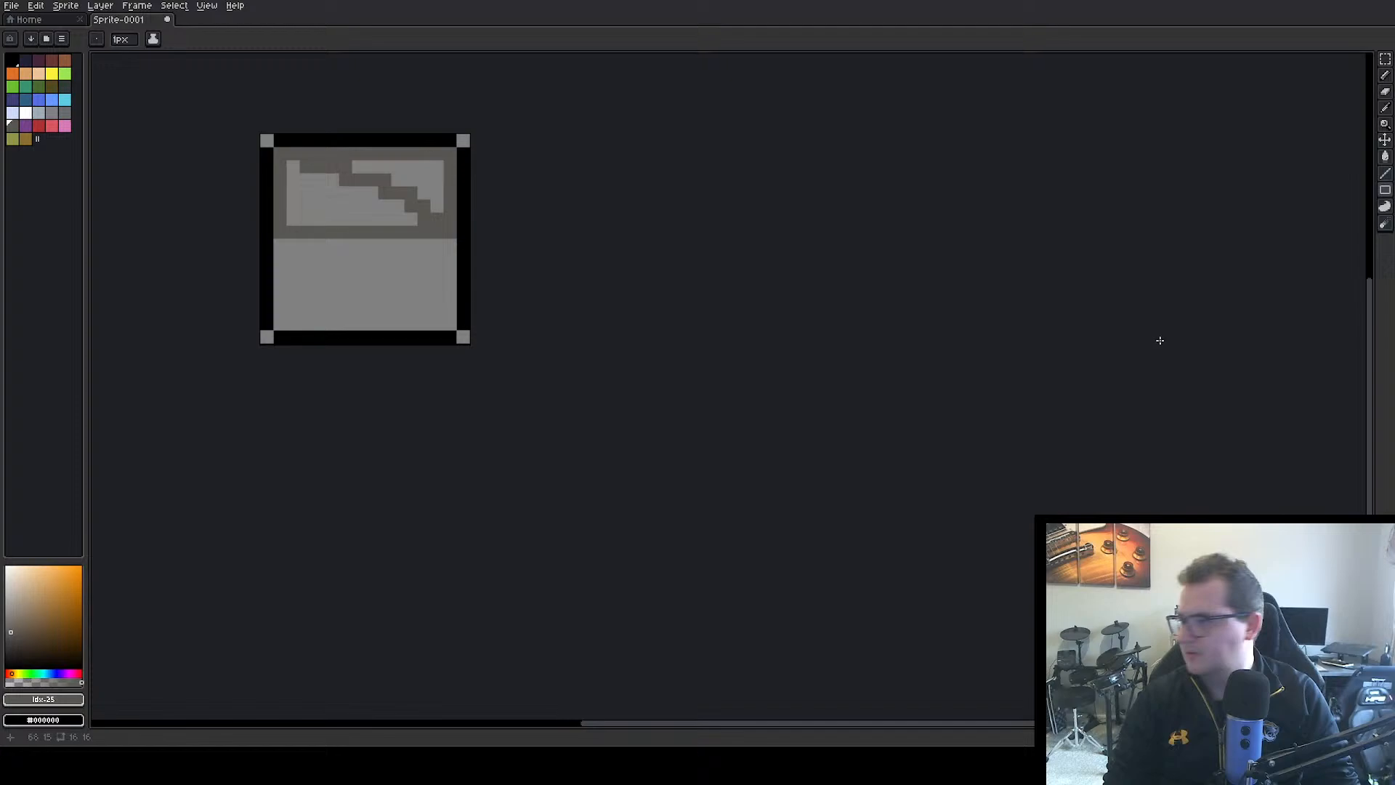
Fill the upper half of the sprite's interior with solid dark grey and the lower half with a darker shade using the Filled Rectangle tool
left_click(1333, 192)
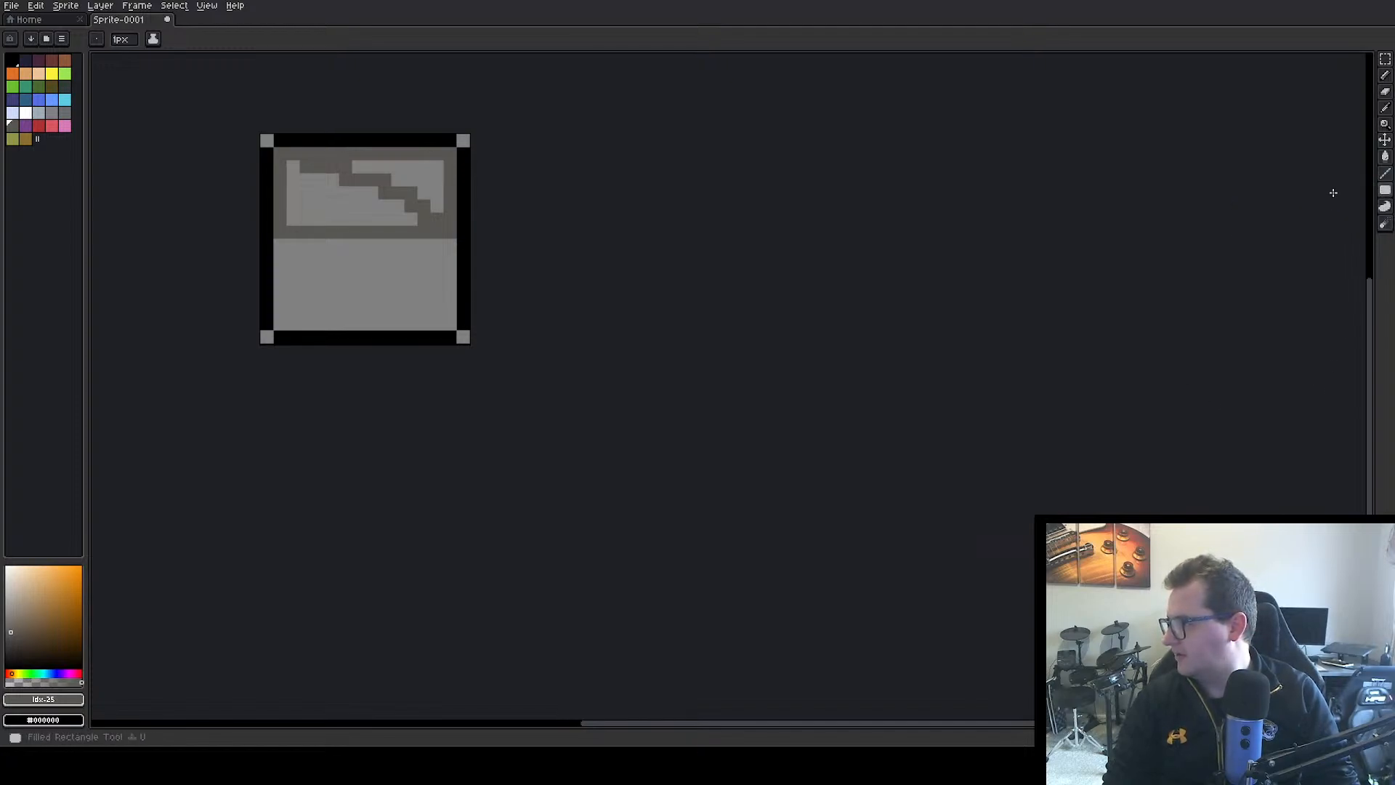
left_click_drag(283, 152, 447, 233)
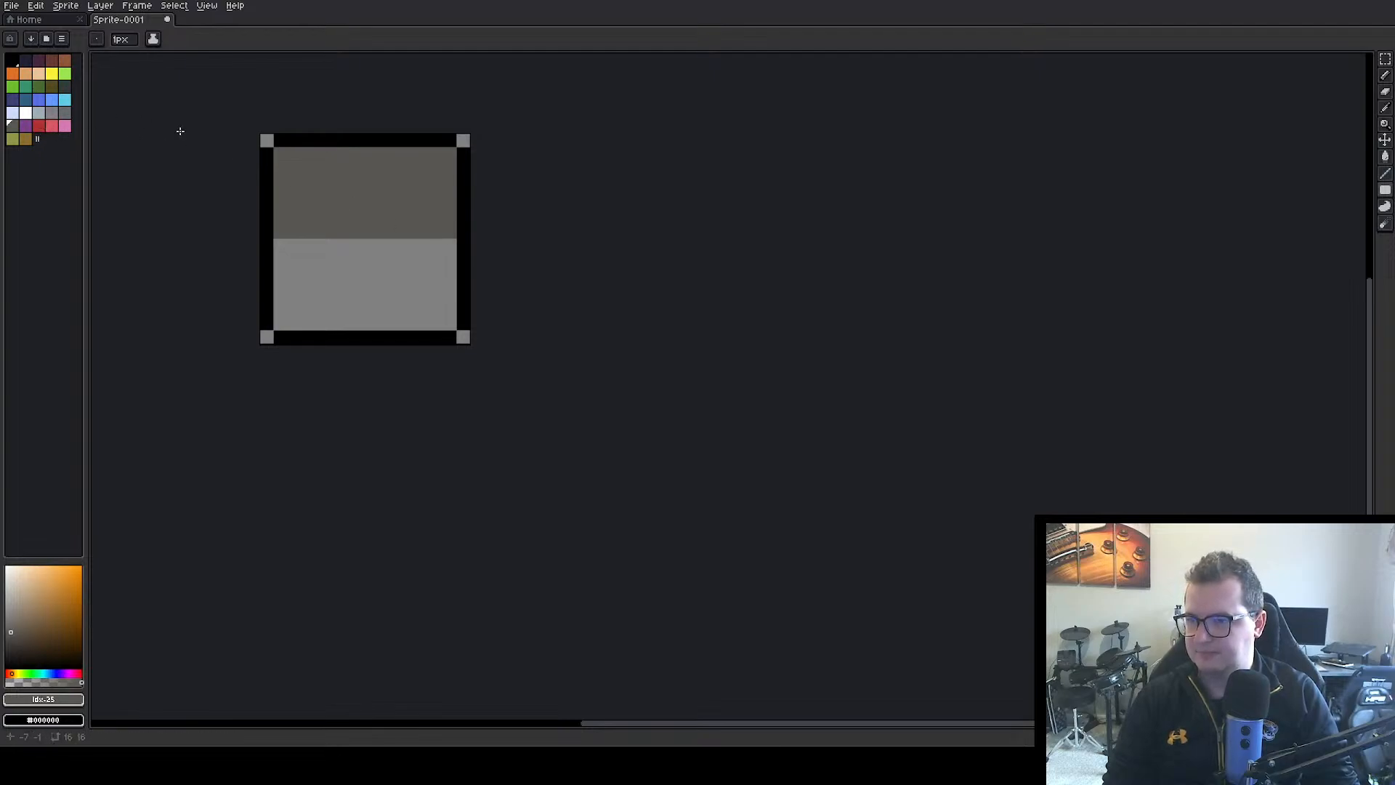
left_click(10, 641)
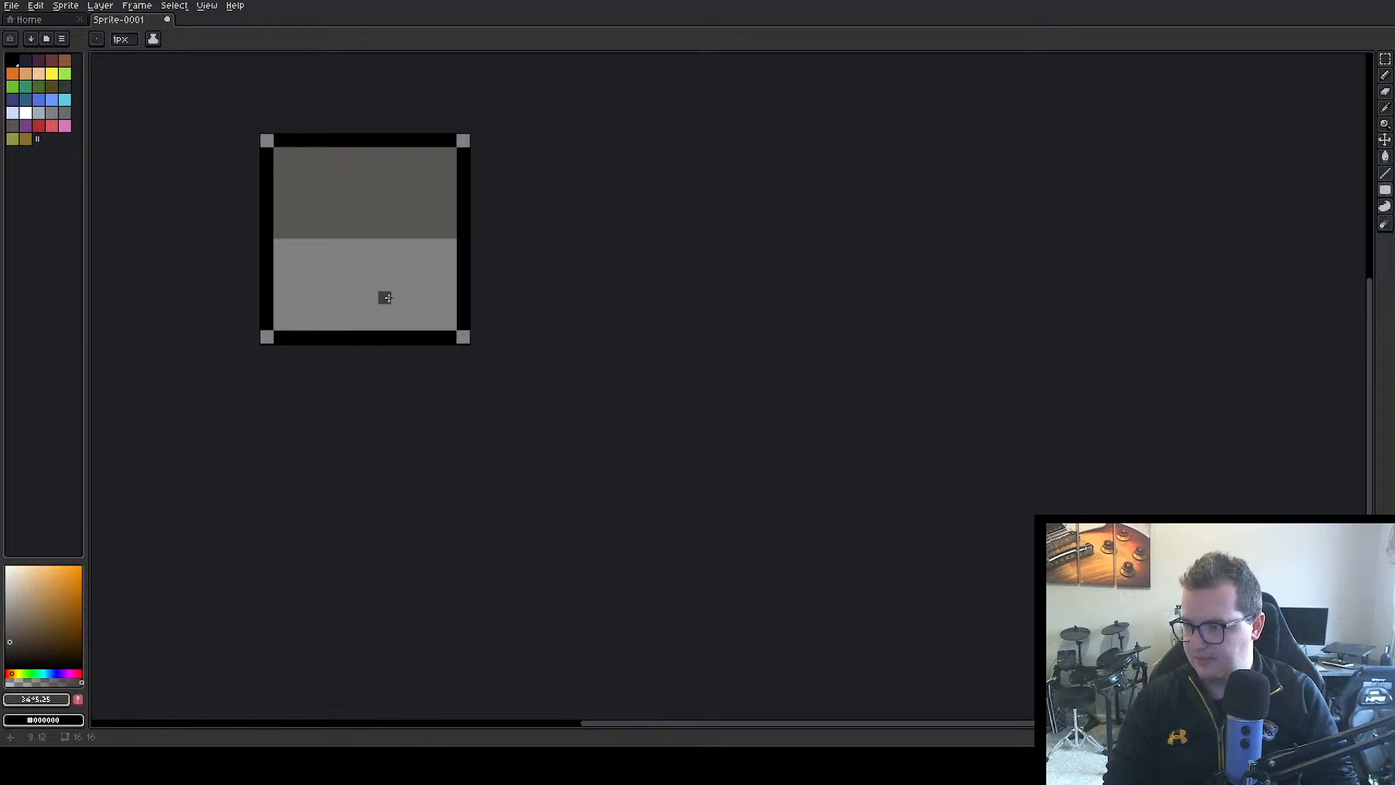
left_click_drag(289, 256, 455, 329)
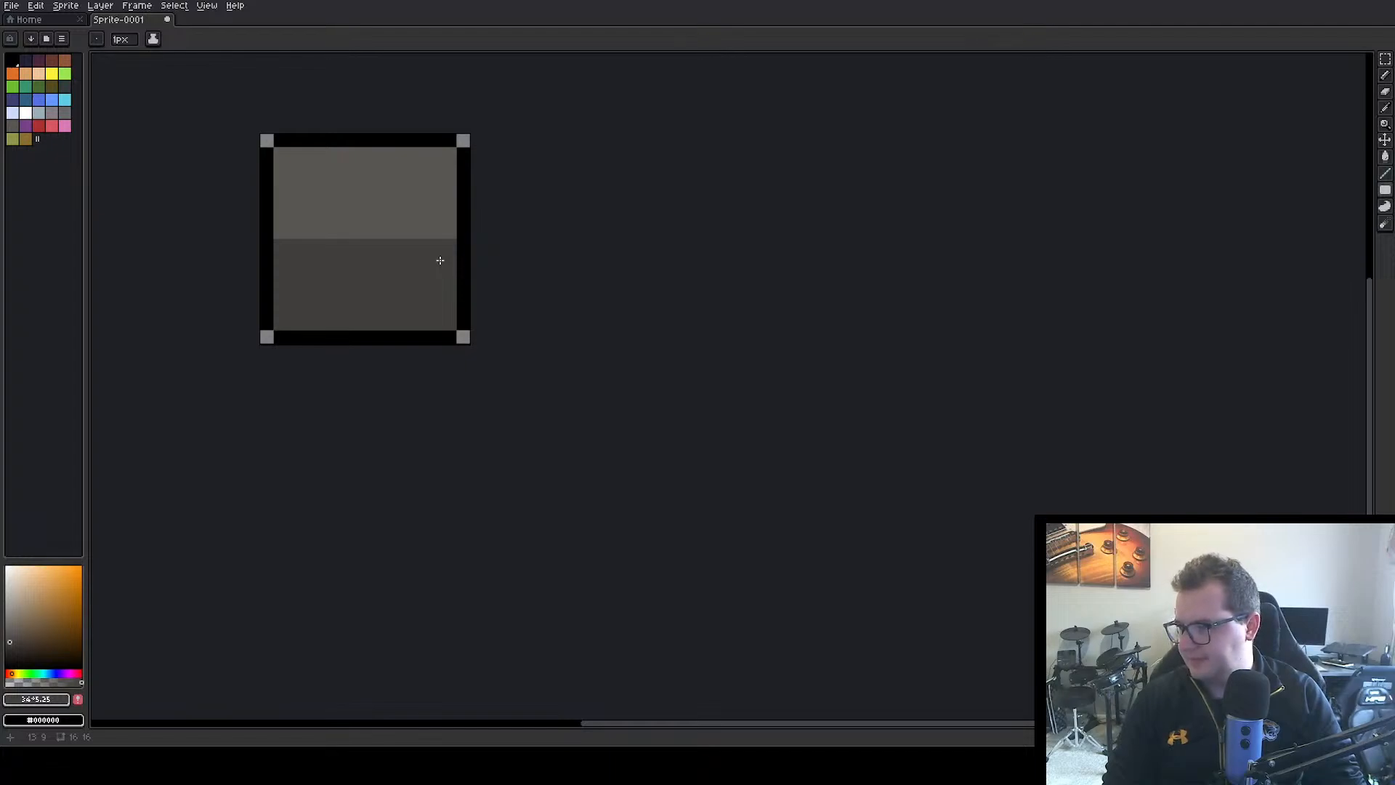
Export the sprite as healthBackground.png into the Unity project's Assets/Textures/UI/HUD folder
left_click(11, 5)
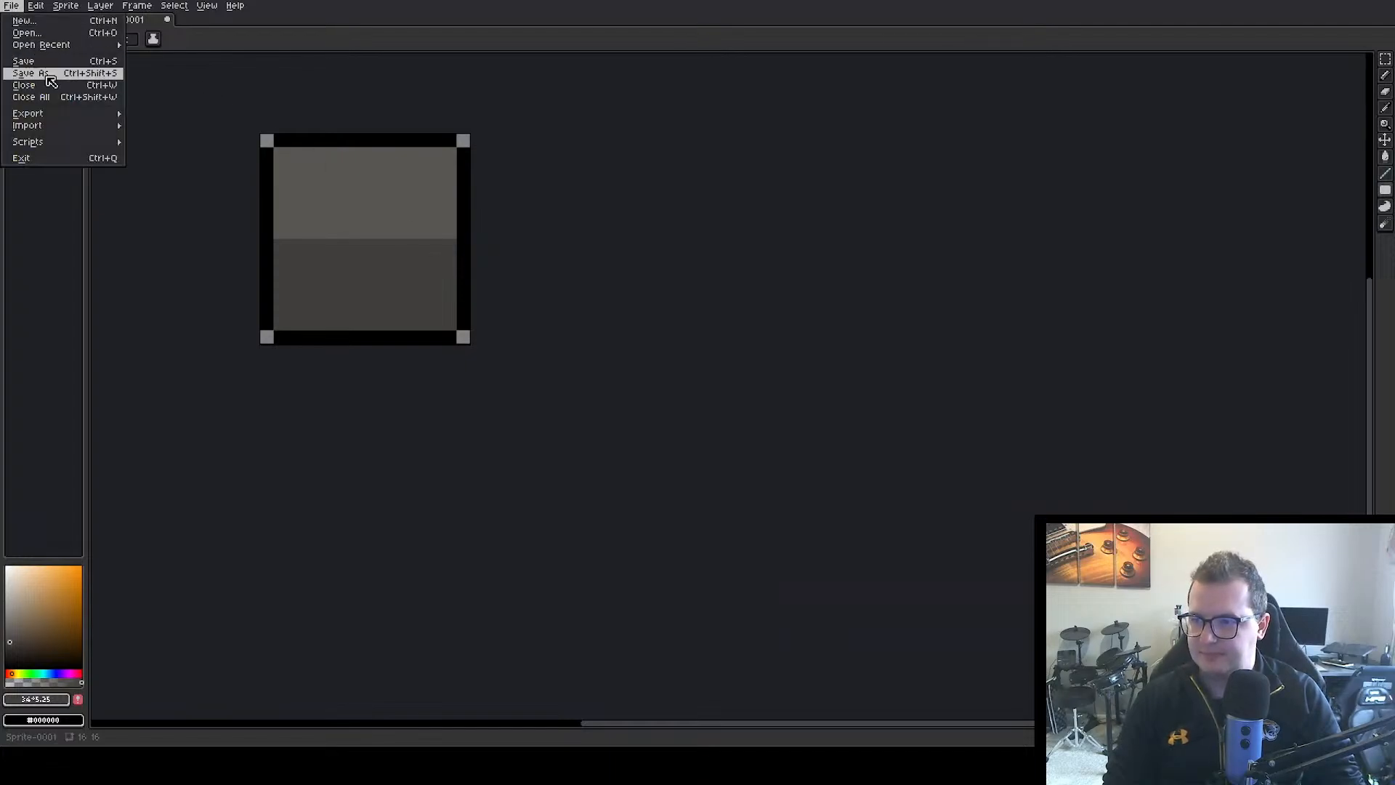
mouse_move(64, 119)
left_click(198, 114)
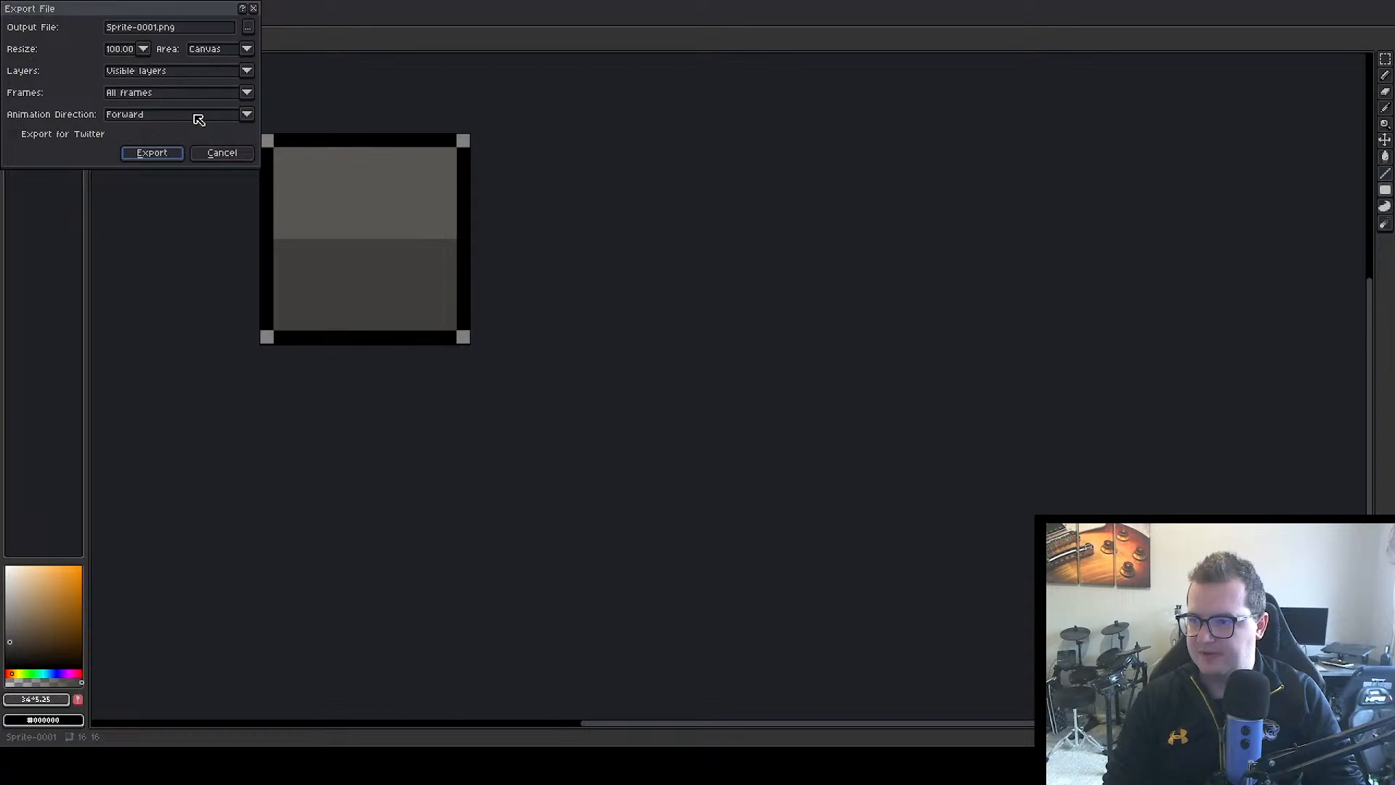
left_click(160, 27)
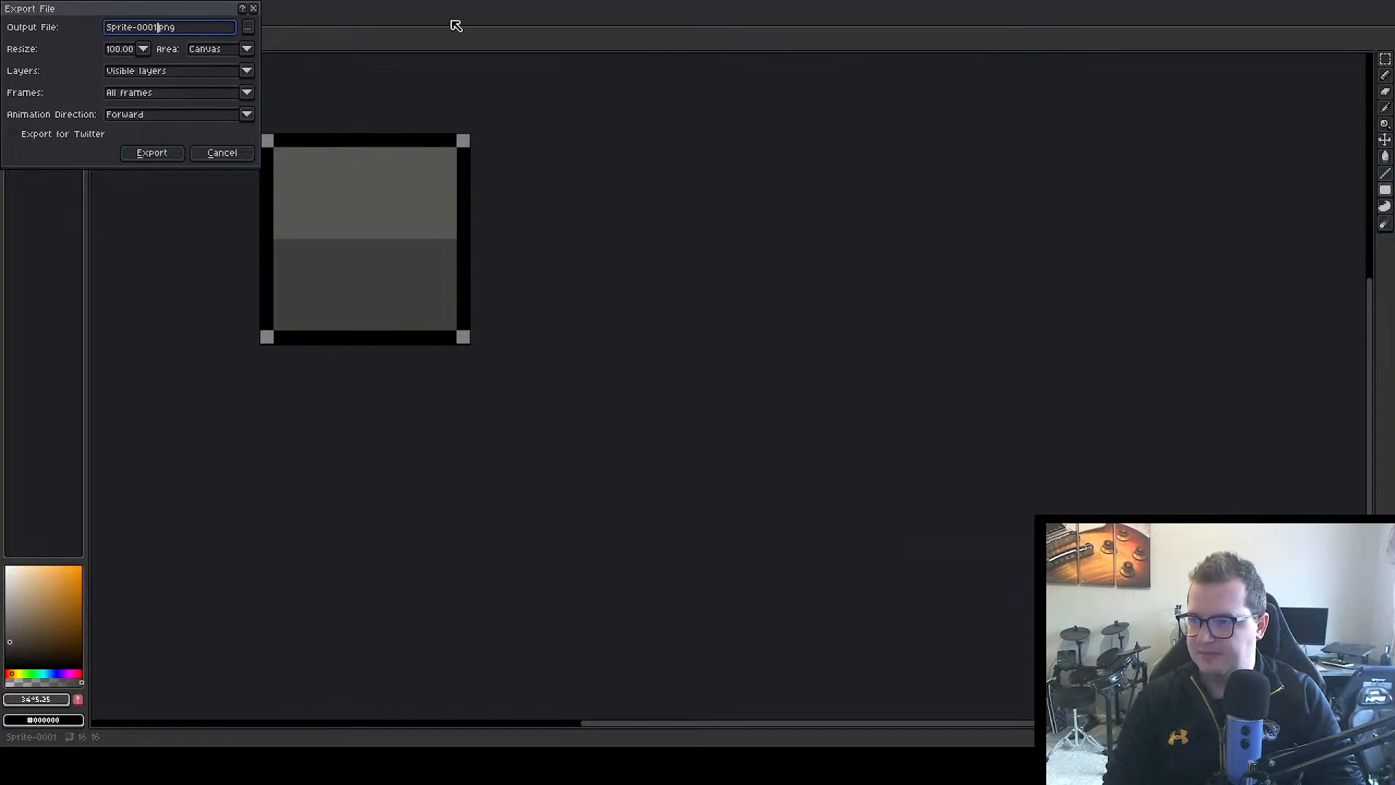
key("BackSpace")
key("BackSpace")
key("BackSpace")
key("BackSpace")
key("BackSpace")
key("BackSpace")
key("BackSpace")
key("BackSpace")
key("BackSpace")
key("BackSpace")
key("BackSpace")
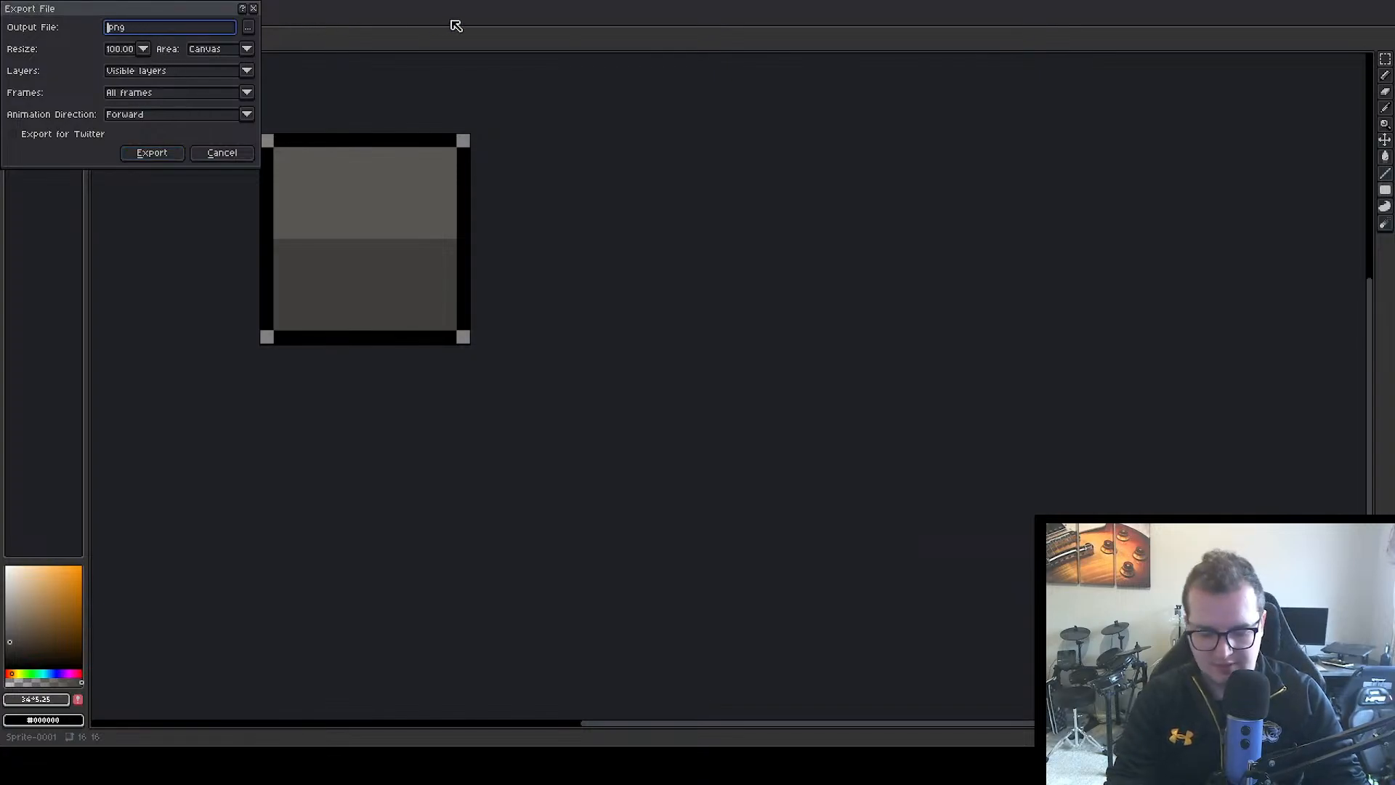
type("healt")
type("hBac")
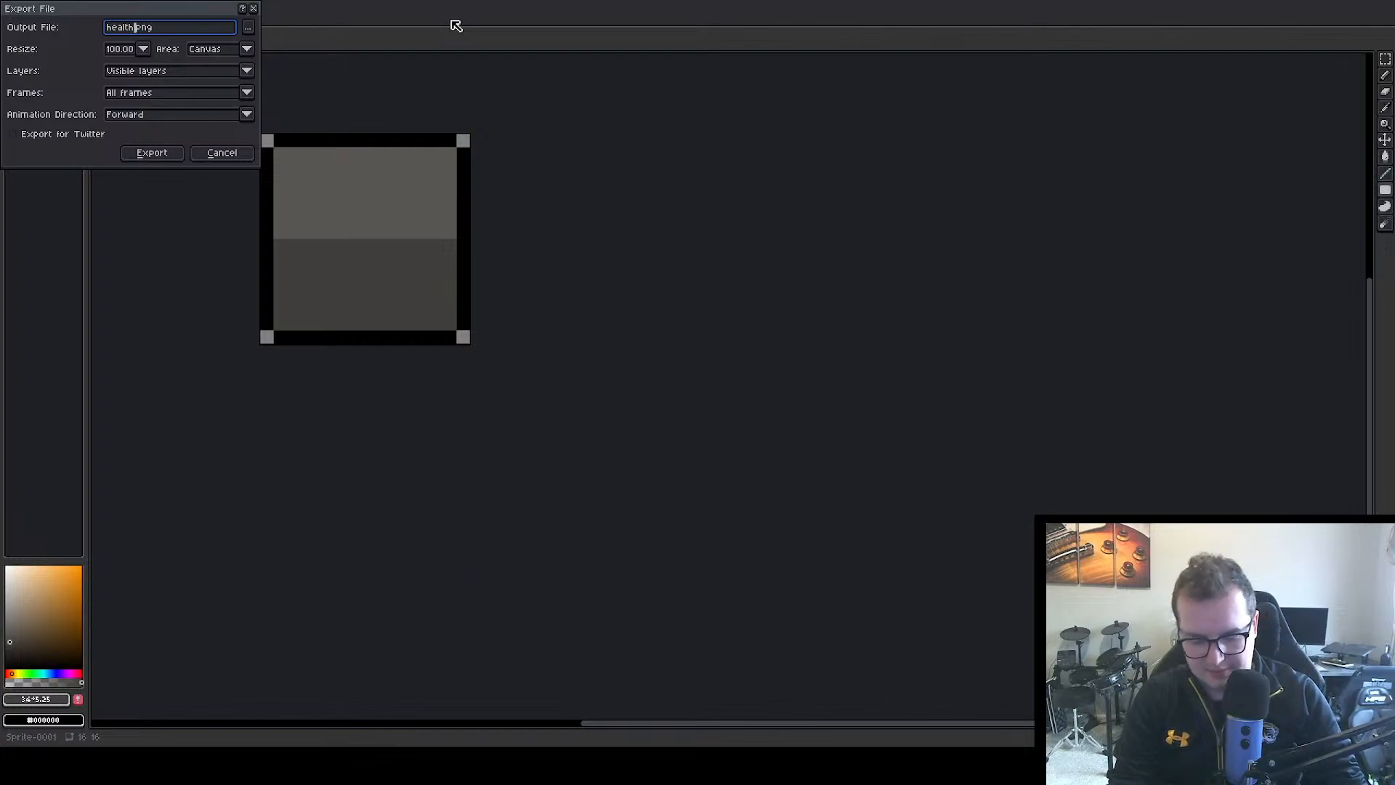
type("kground")
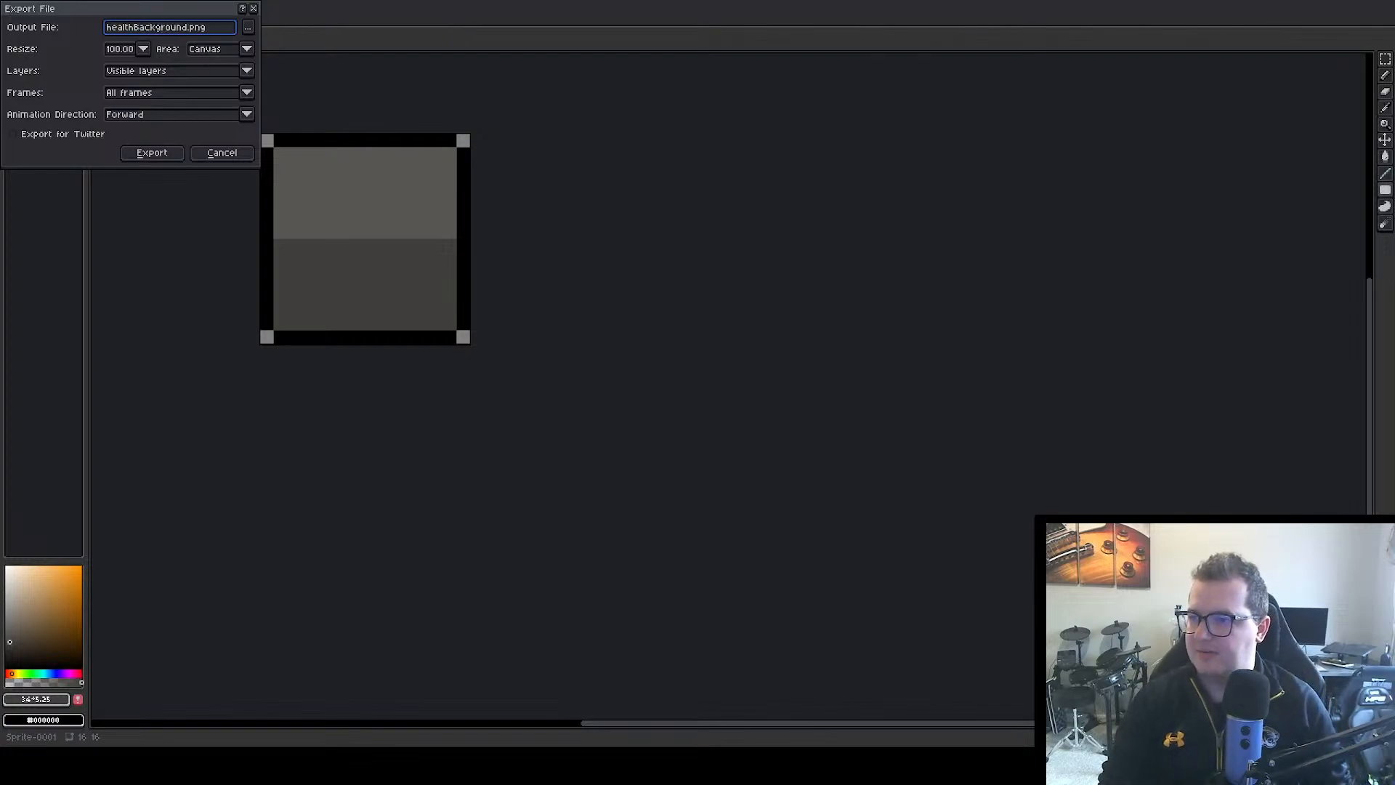
left_click(250, 29)
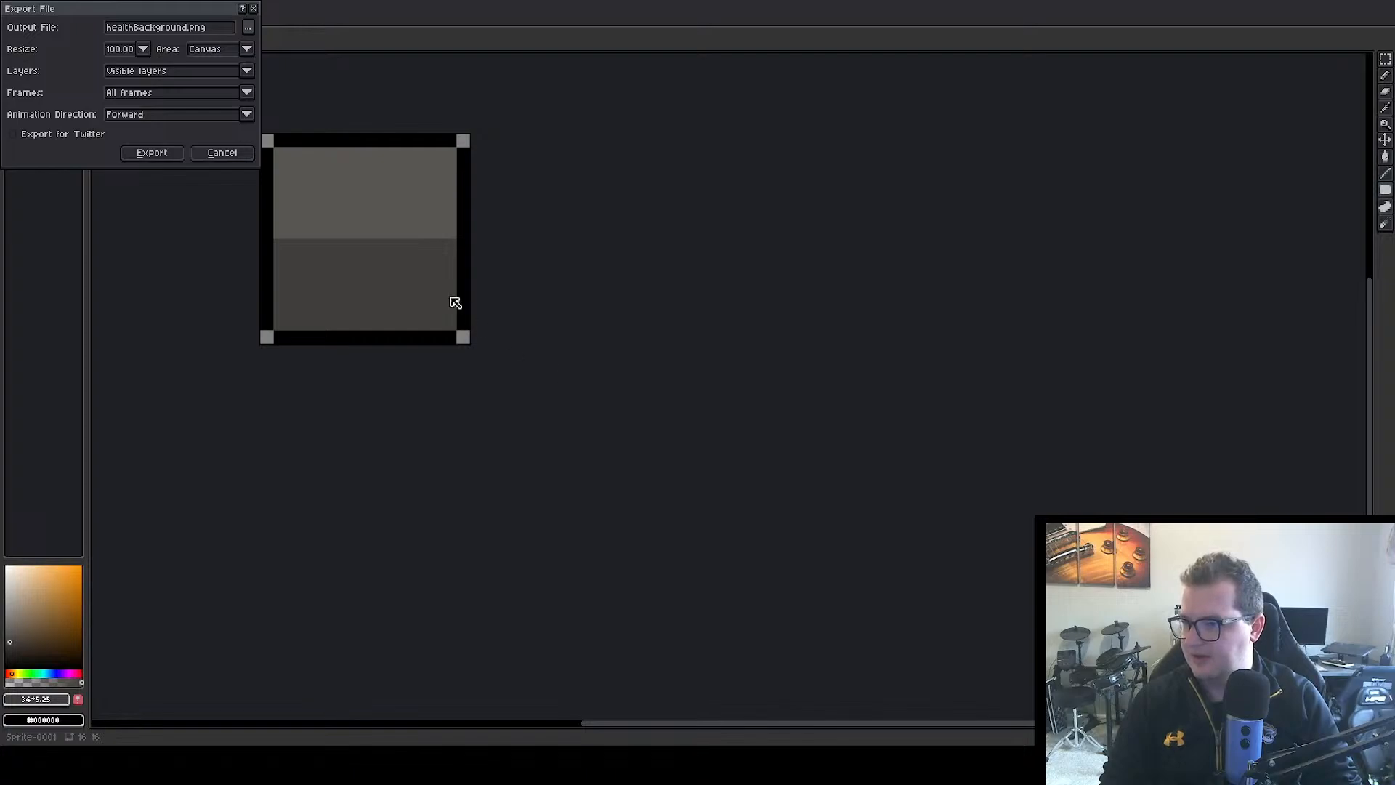
left_click(149, 154)
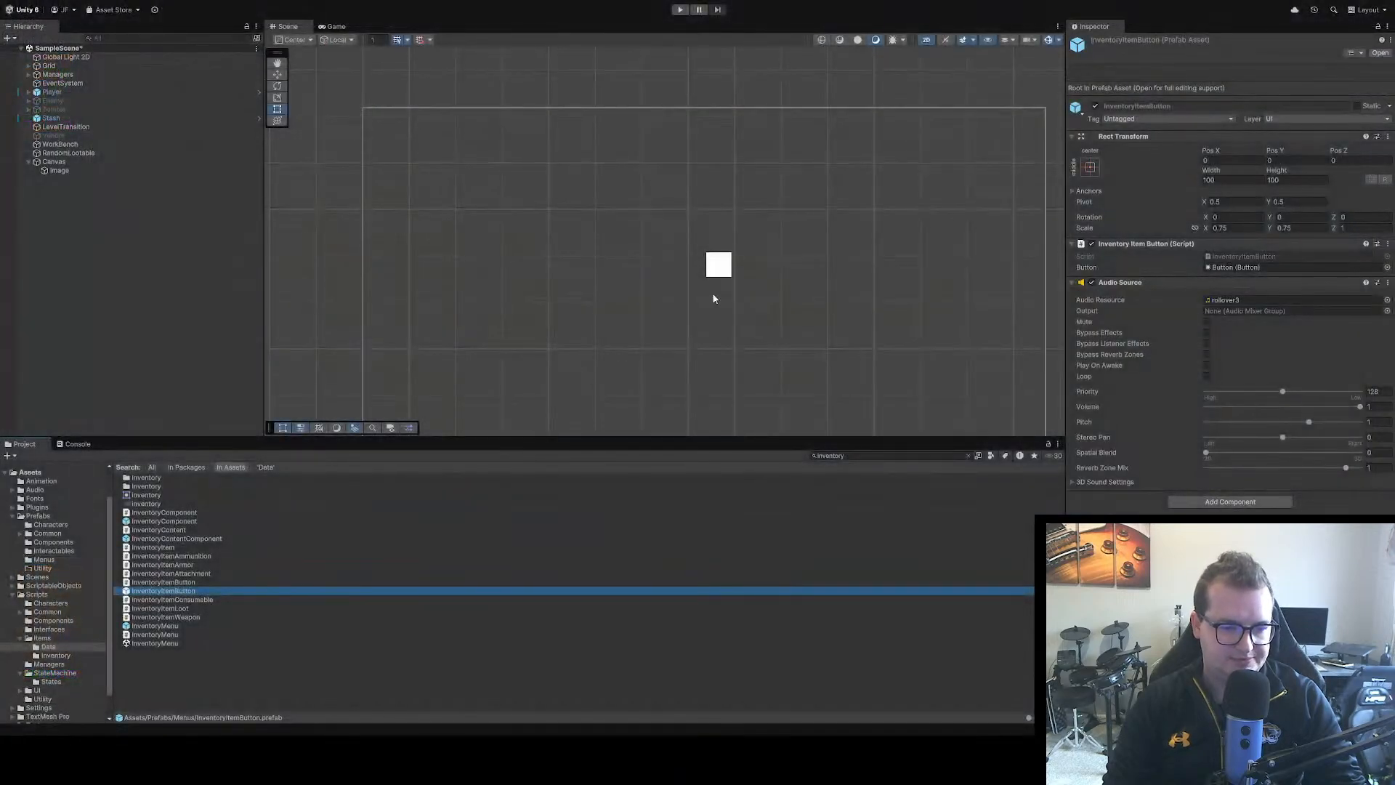
Switch to Unity and assign the healthBackground_0 sprite as the source image of the Canvas's Image
left_click(719, 264)
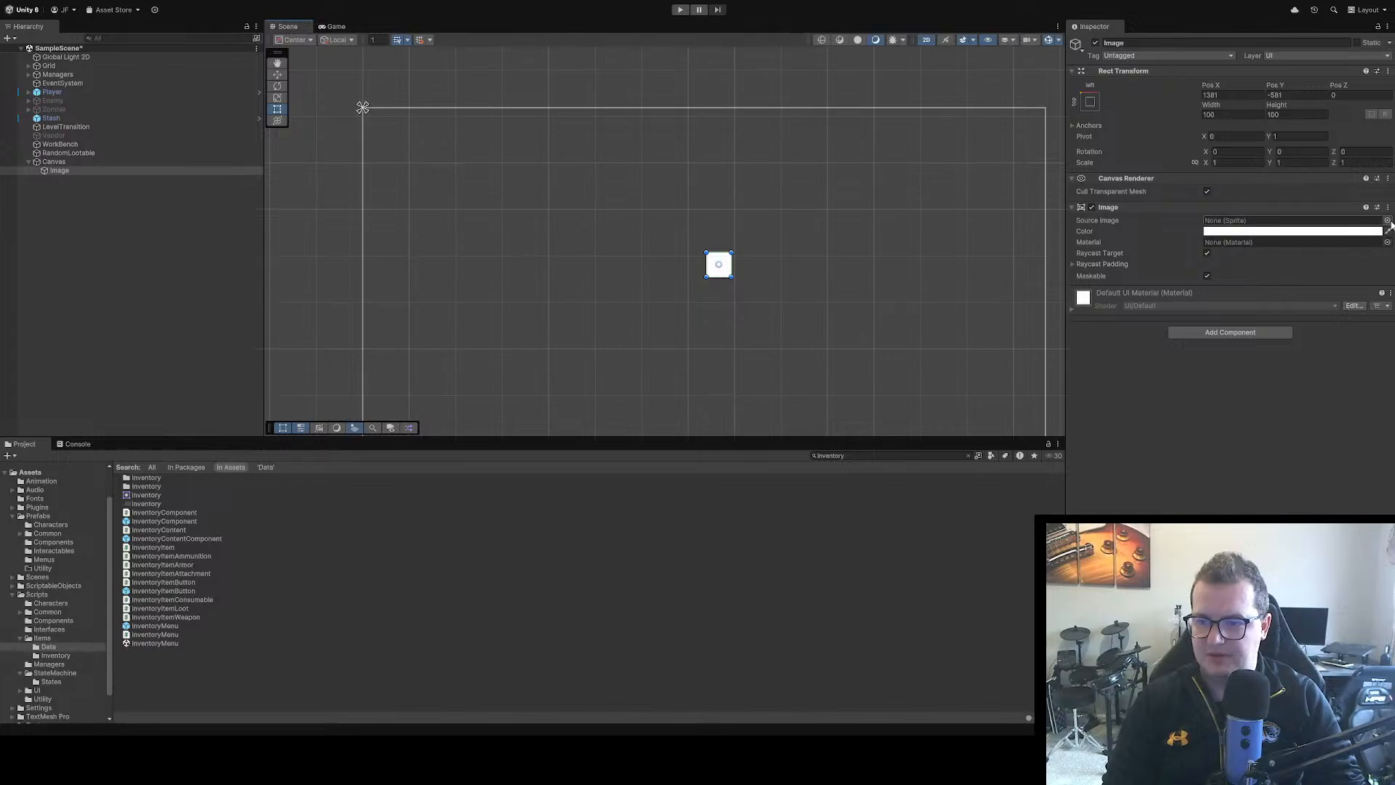
left_click(1388, 221)
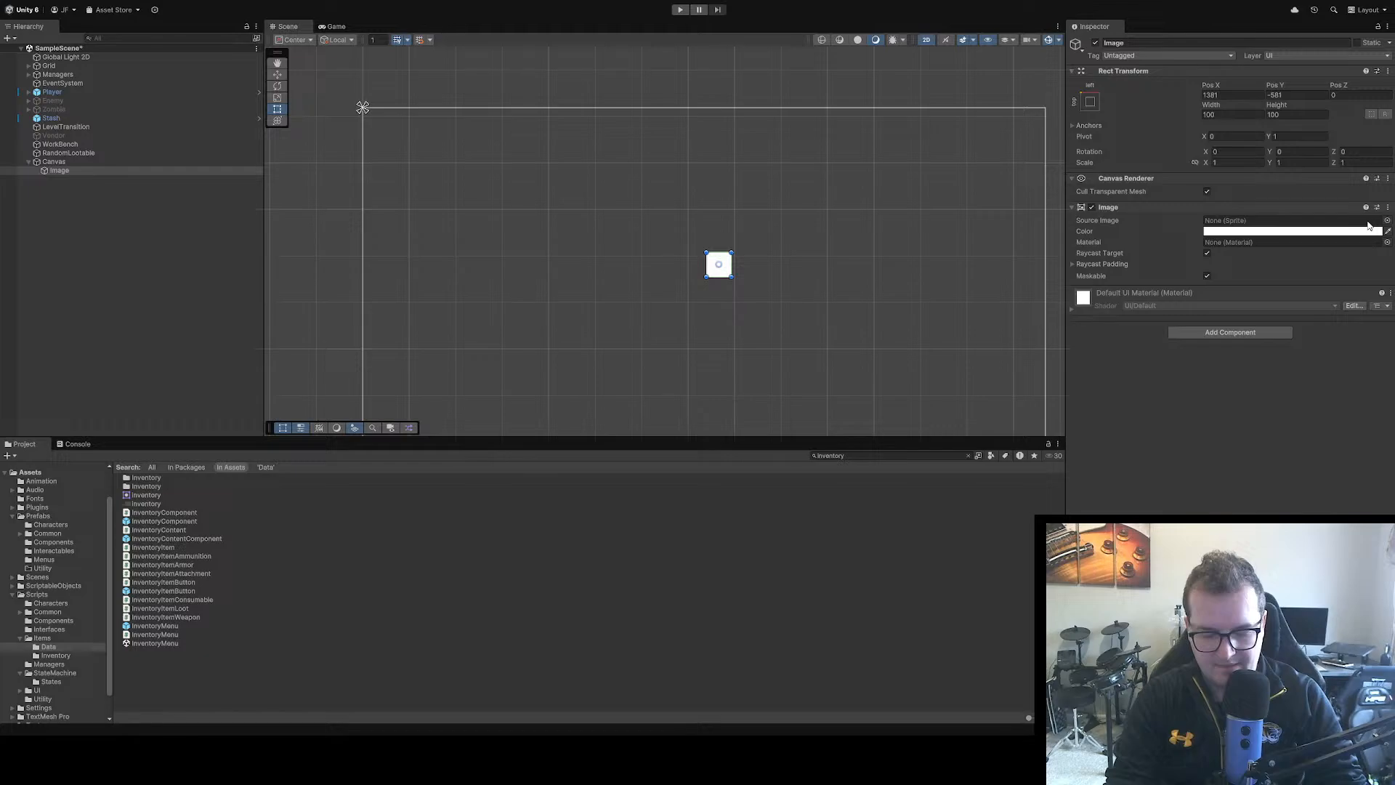
double_click(1370, 225)
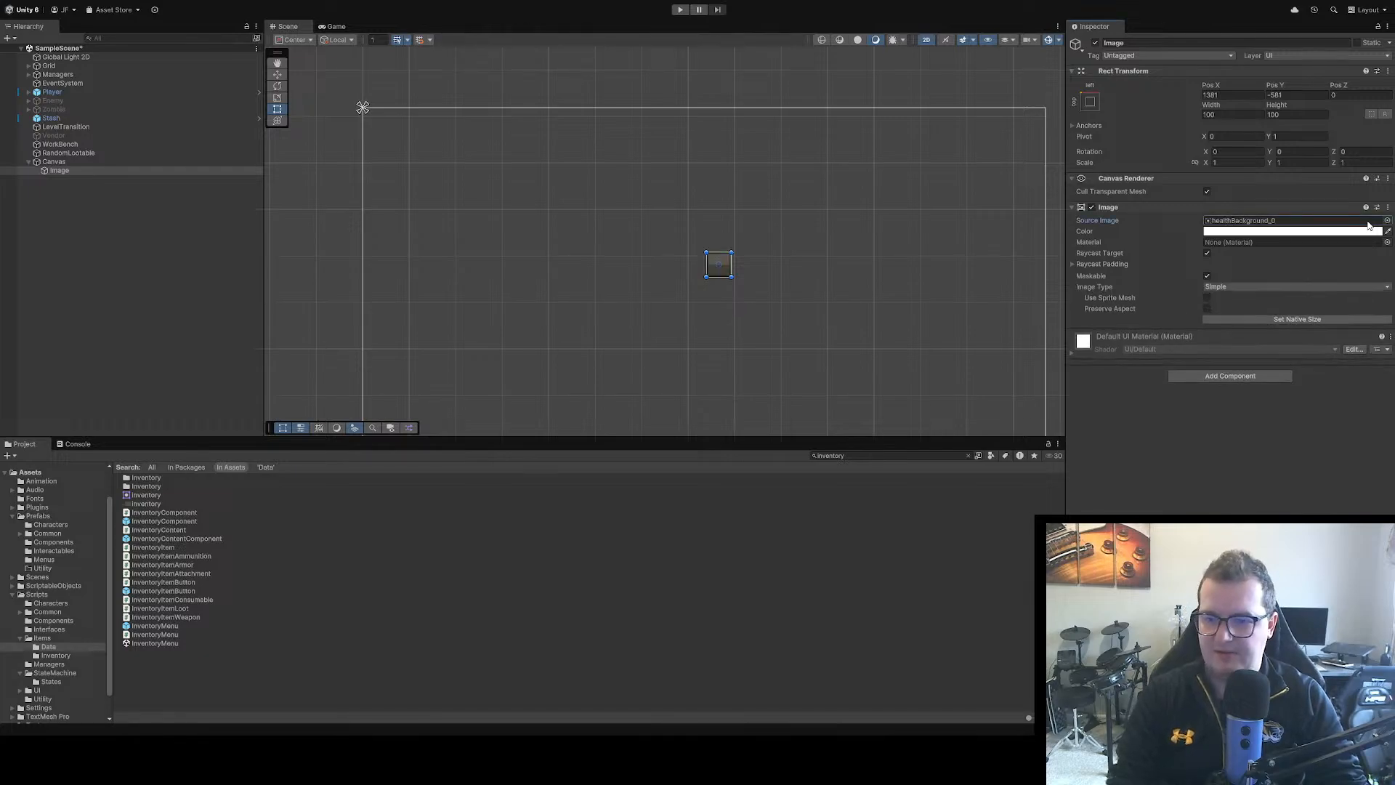
scroll(721, 269, "up", 6)
scroll(736, 256, "up", 2)
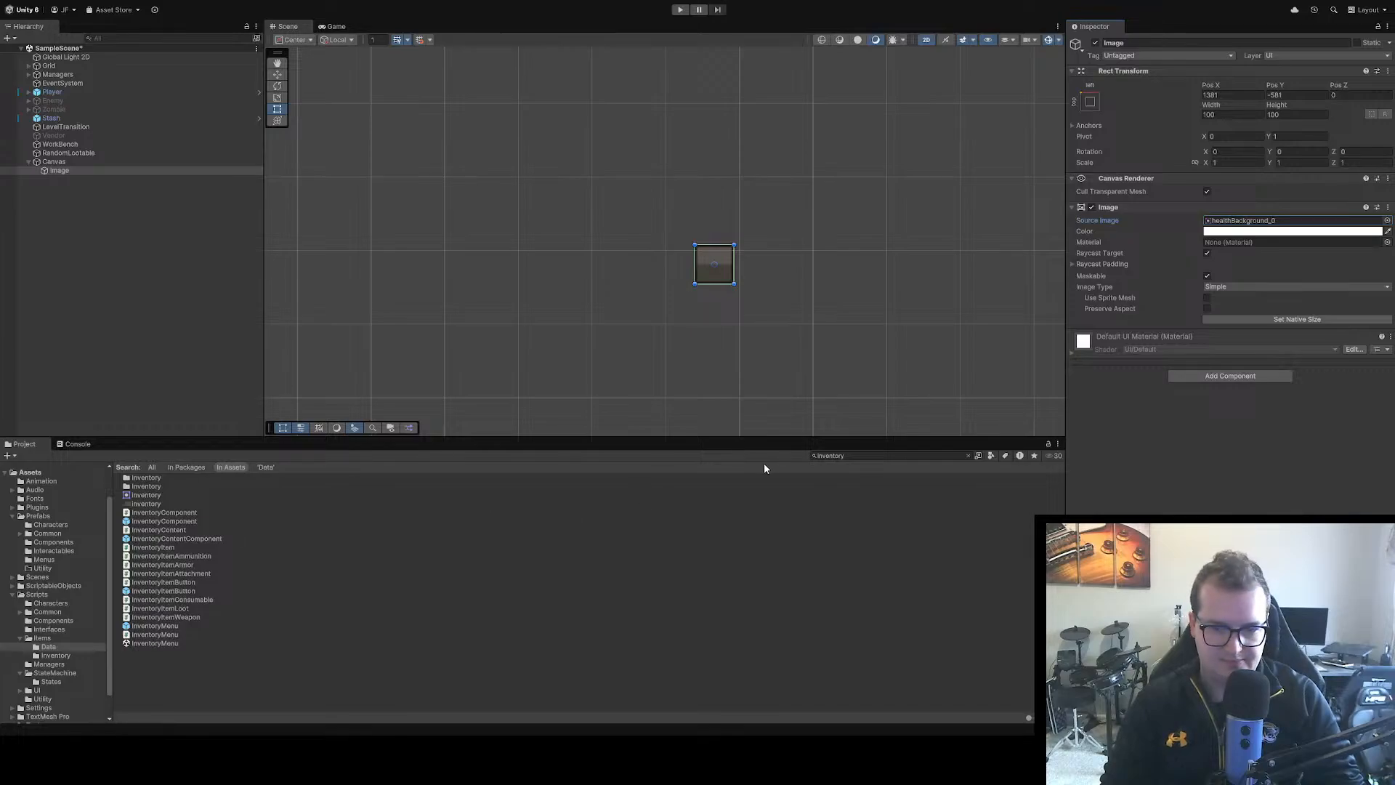
Search the project assets for "health" and set the healthBackground texture's Pixels Per Unit to 16
left_click(890, 456)
type("health")
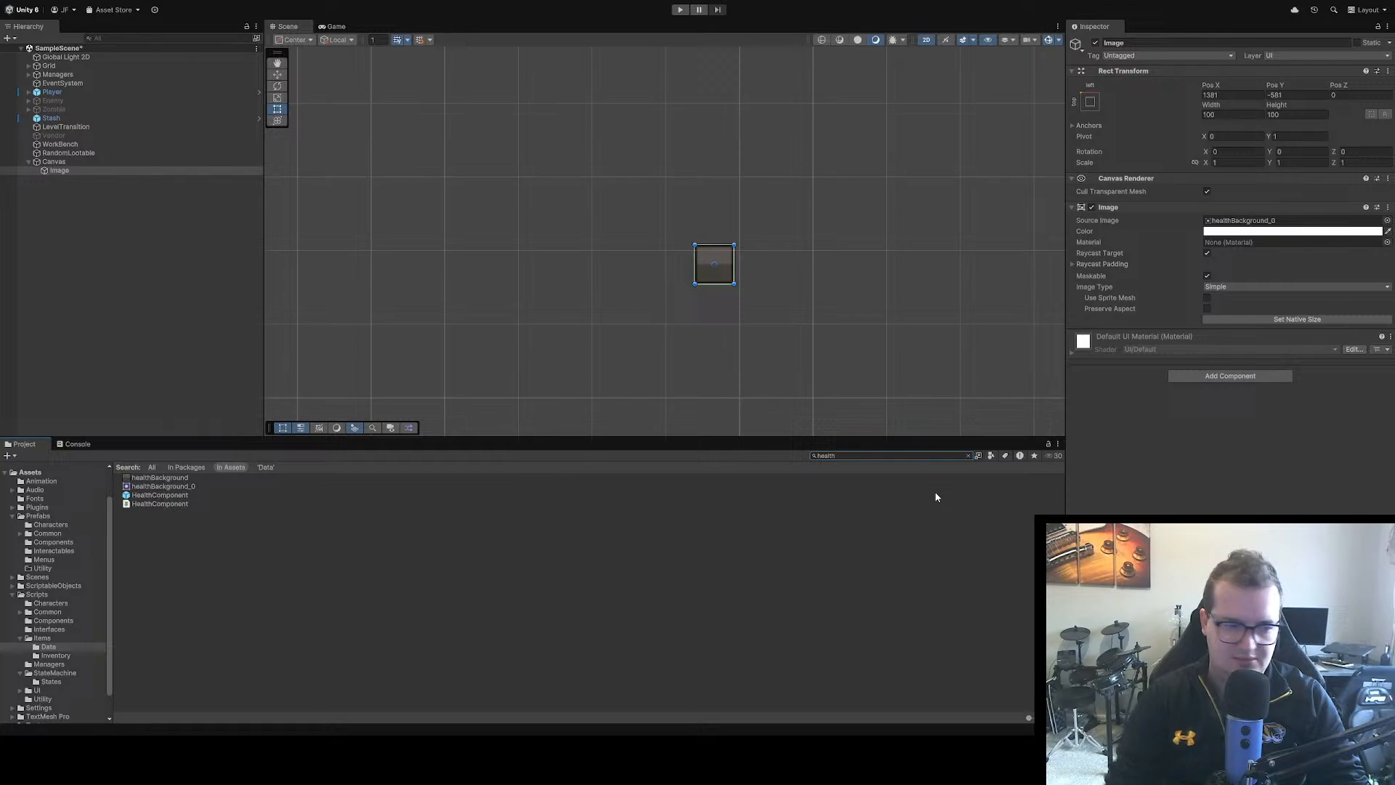
left_click(173, 479)
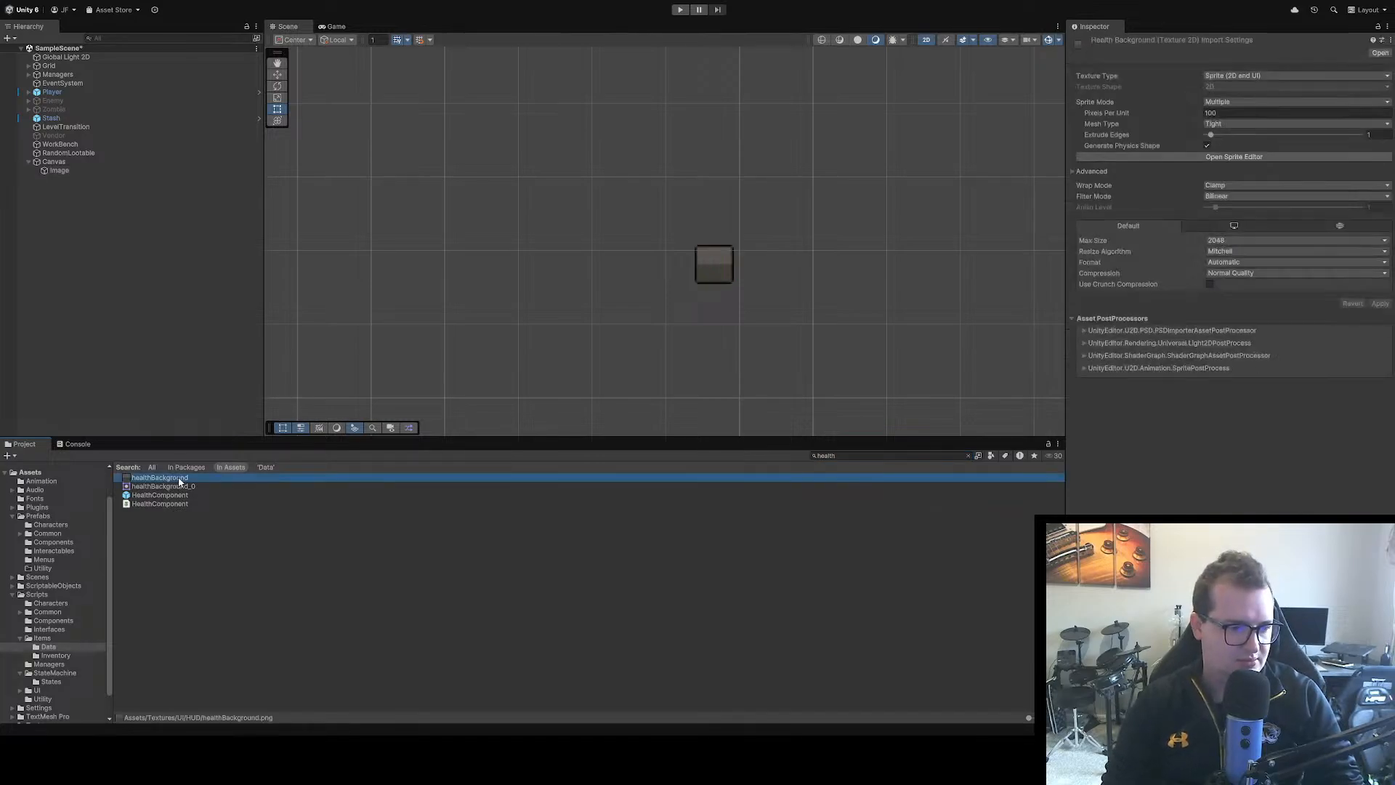
left_click(1223, 113)
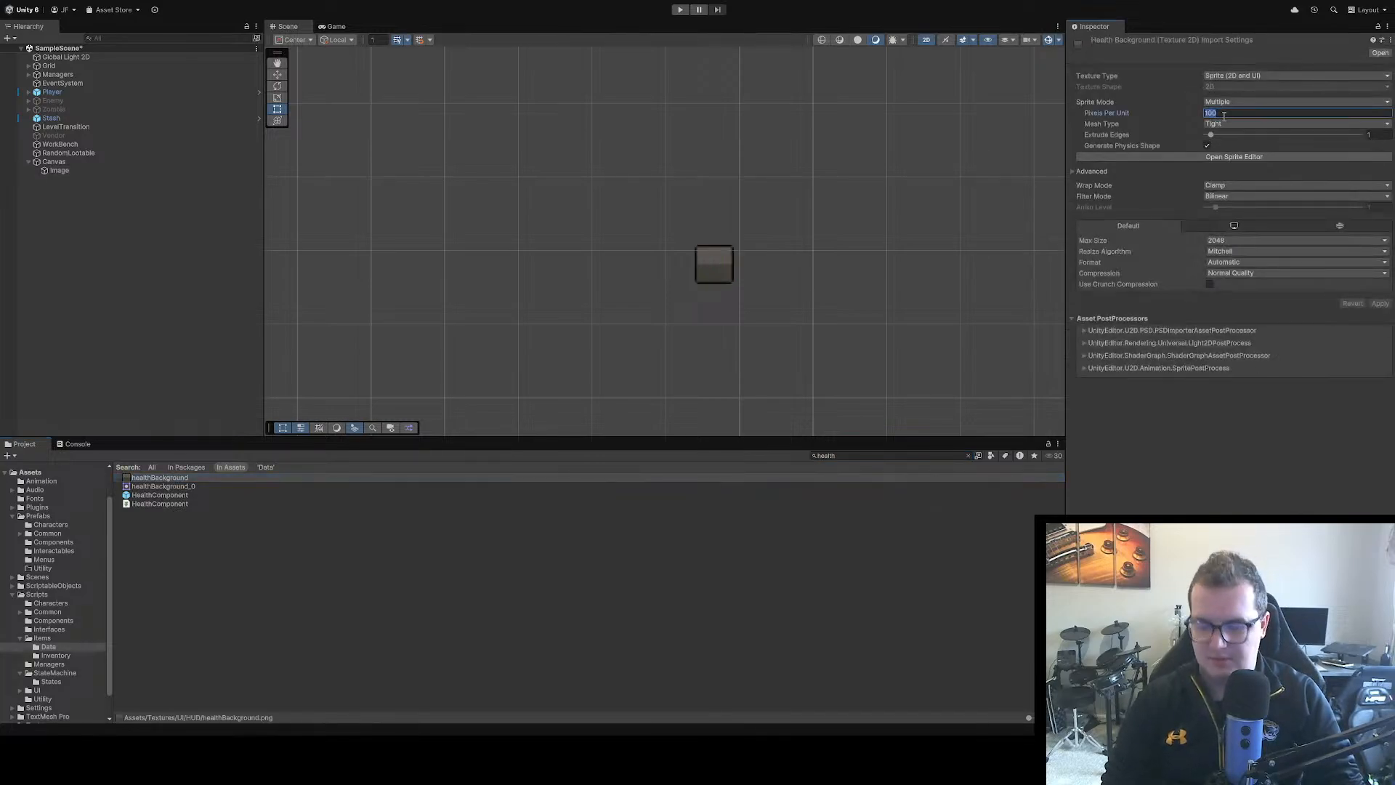
type("16")
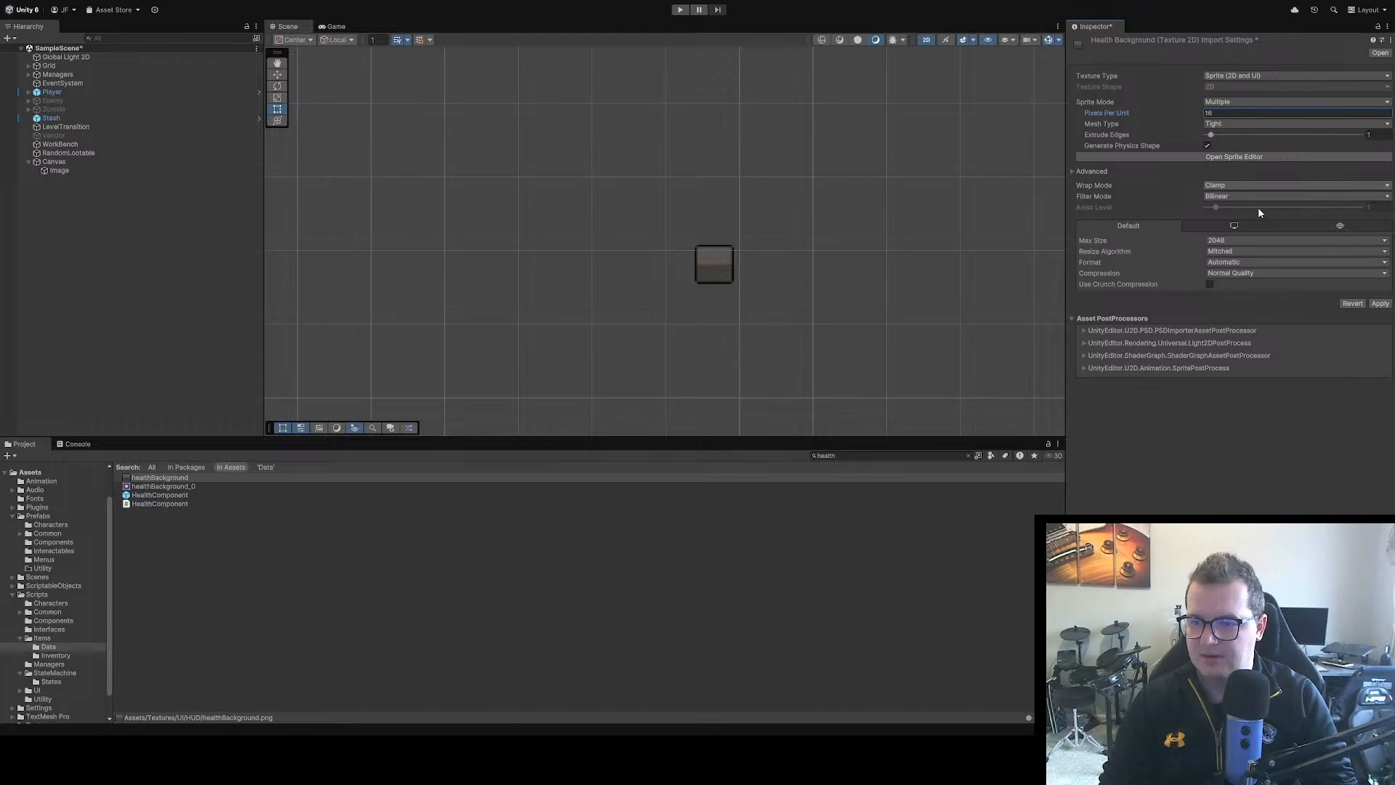
key("Return")
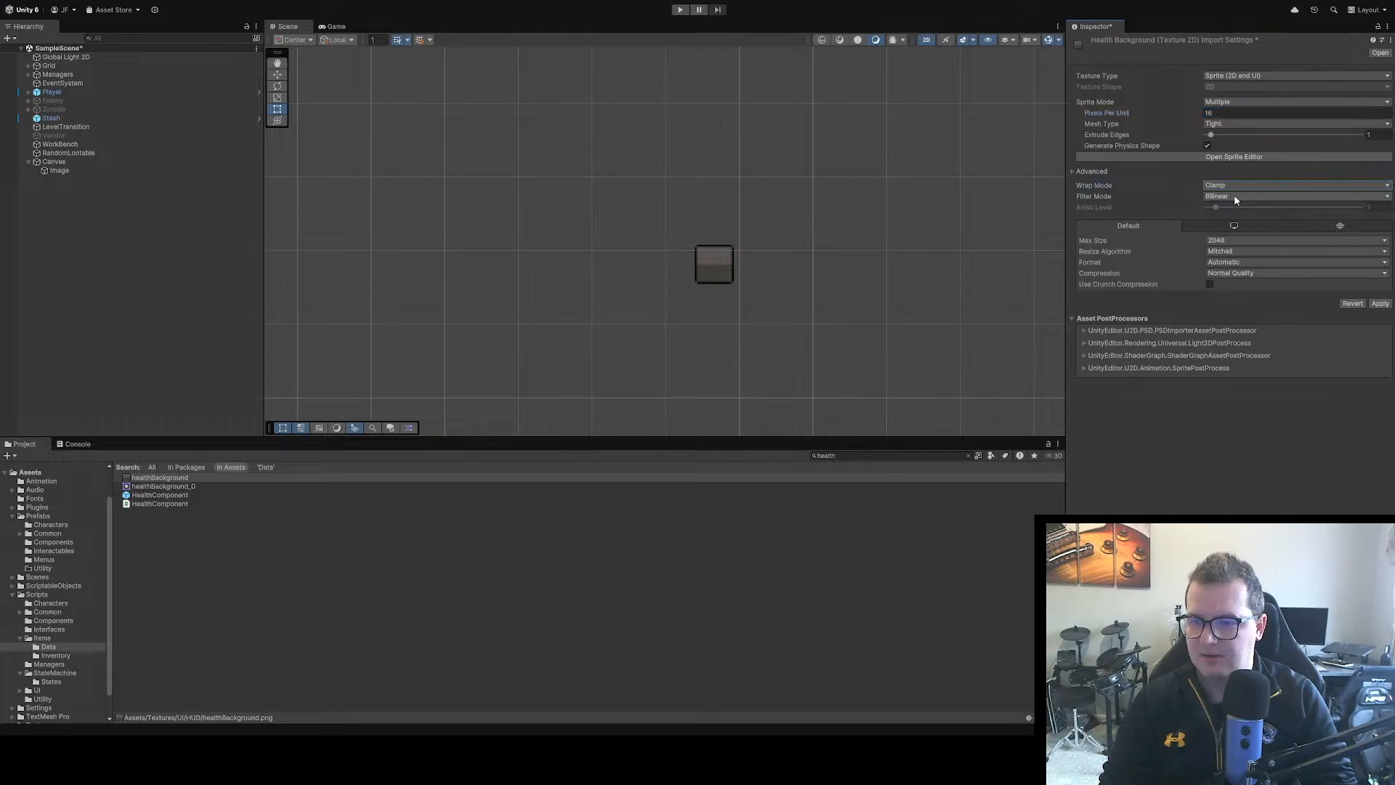
Set the healthBackground texture's filter mode to Point (no filter) and compression to None, and apply the import settings
left_click(1230, 197)
left_click(1227, 185)
left_click(1230, 273)
left_click(1232, 288)
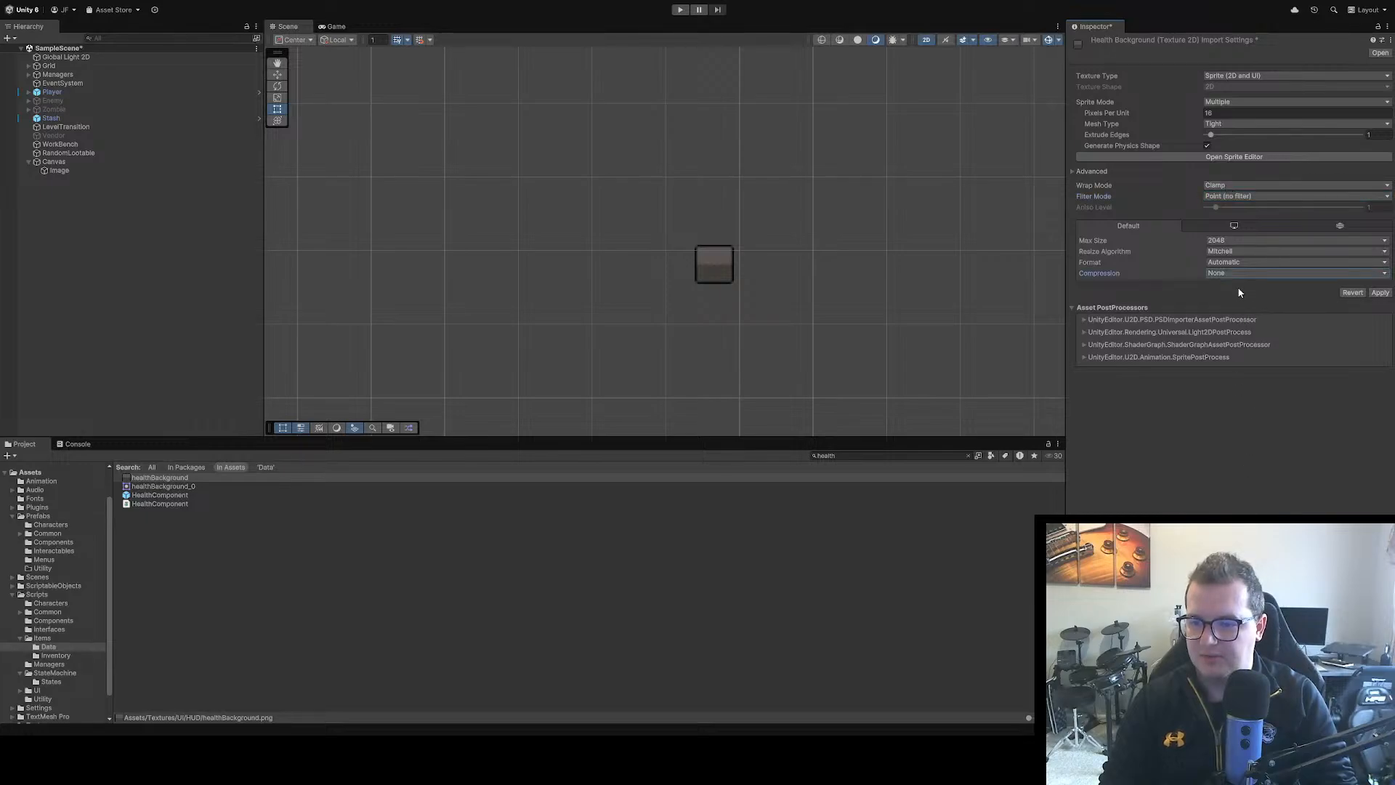
left_click(1381, 292)
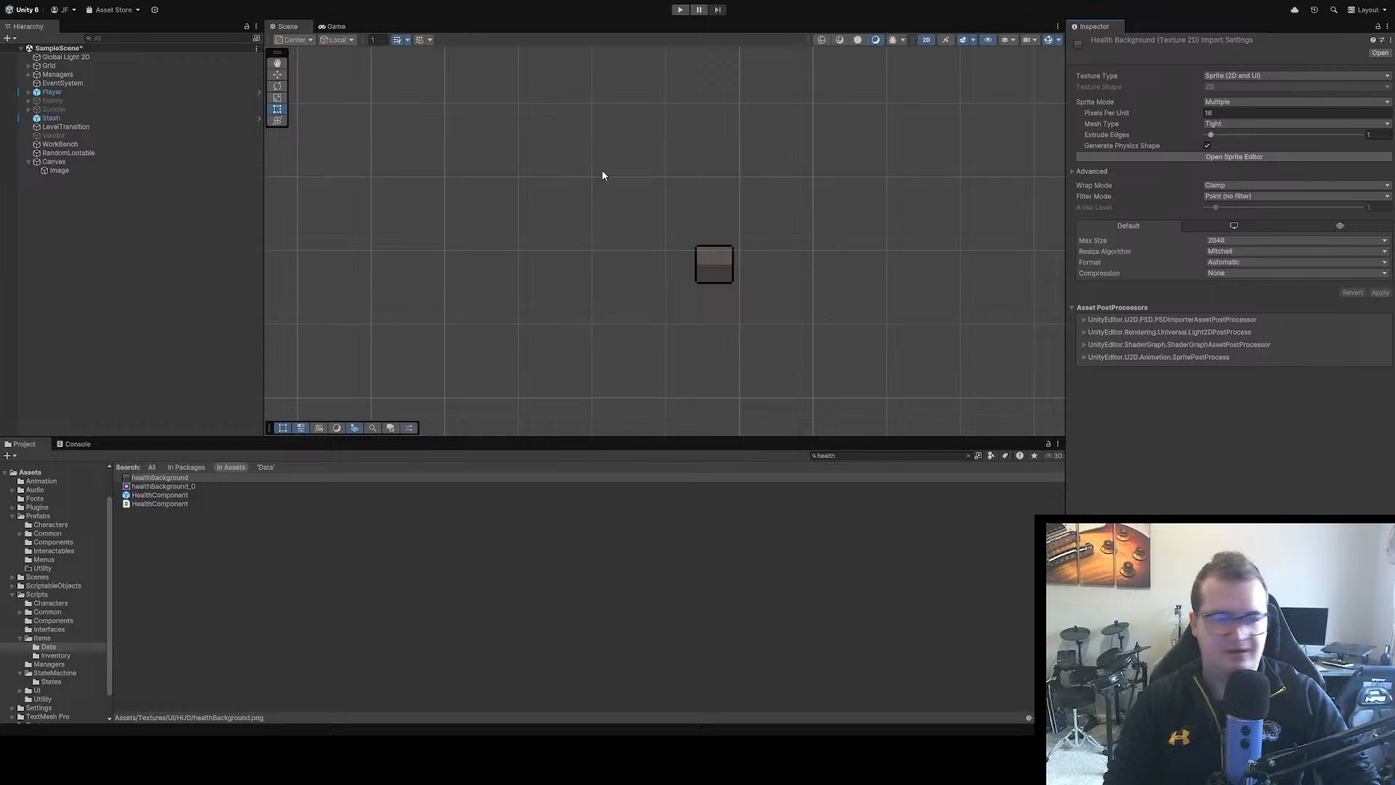
Place the Image in the Canvas's top-left corner by setting its Pos X and Pos Y to 0
scroll(577, 164, "down", 1)
scroll(574, 170, "down", 2)
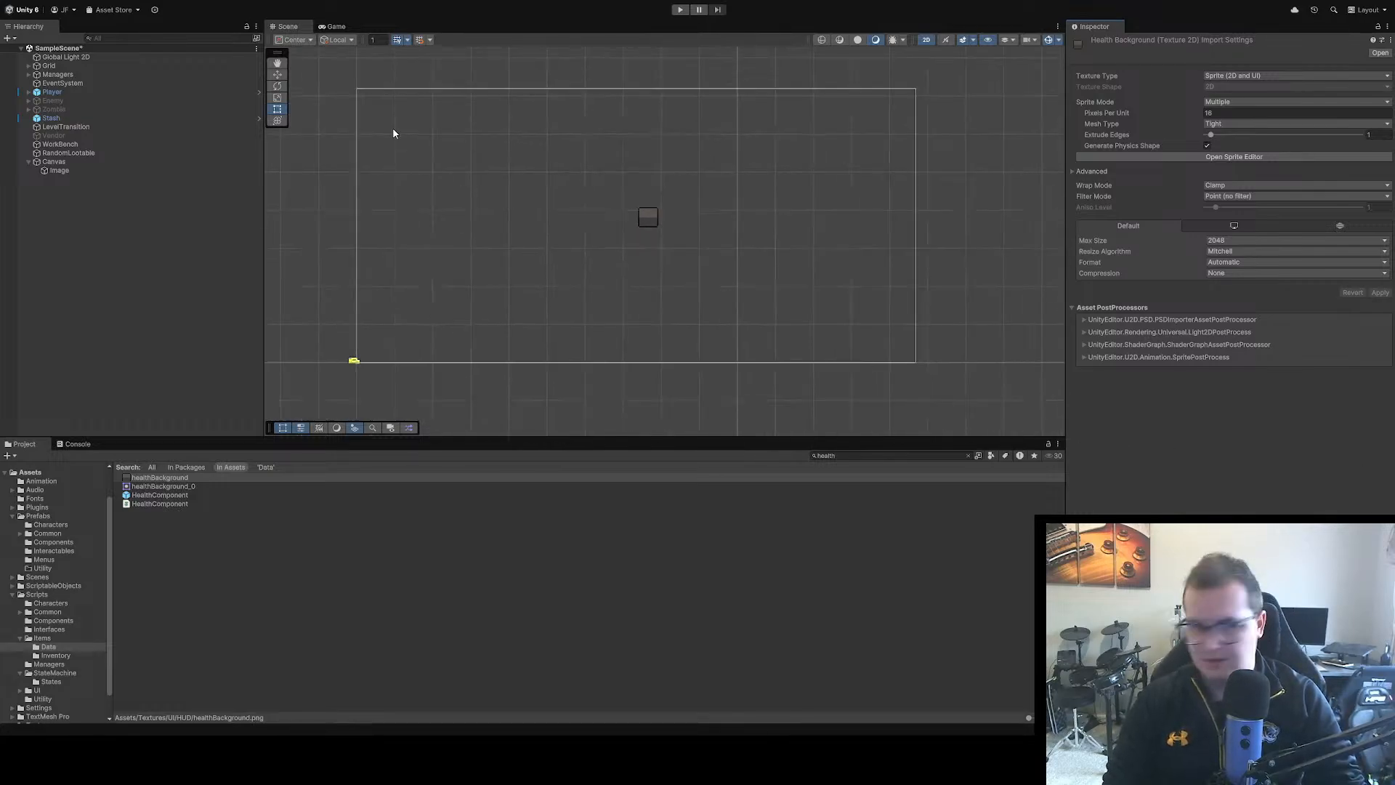
scroll(616, 214, "up", 1)
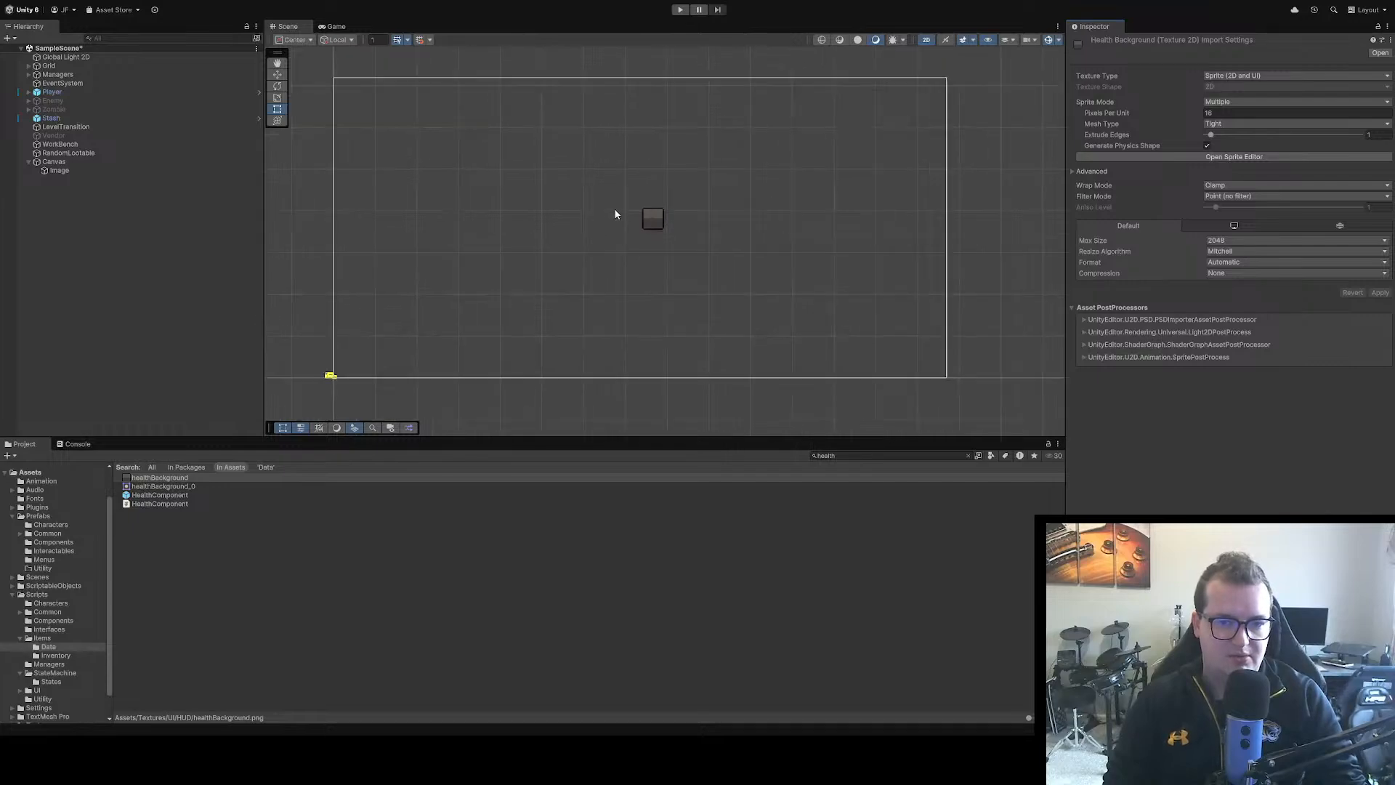
left_click(657, 220)
left_click_drag(704, 201, 720, 226)
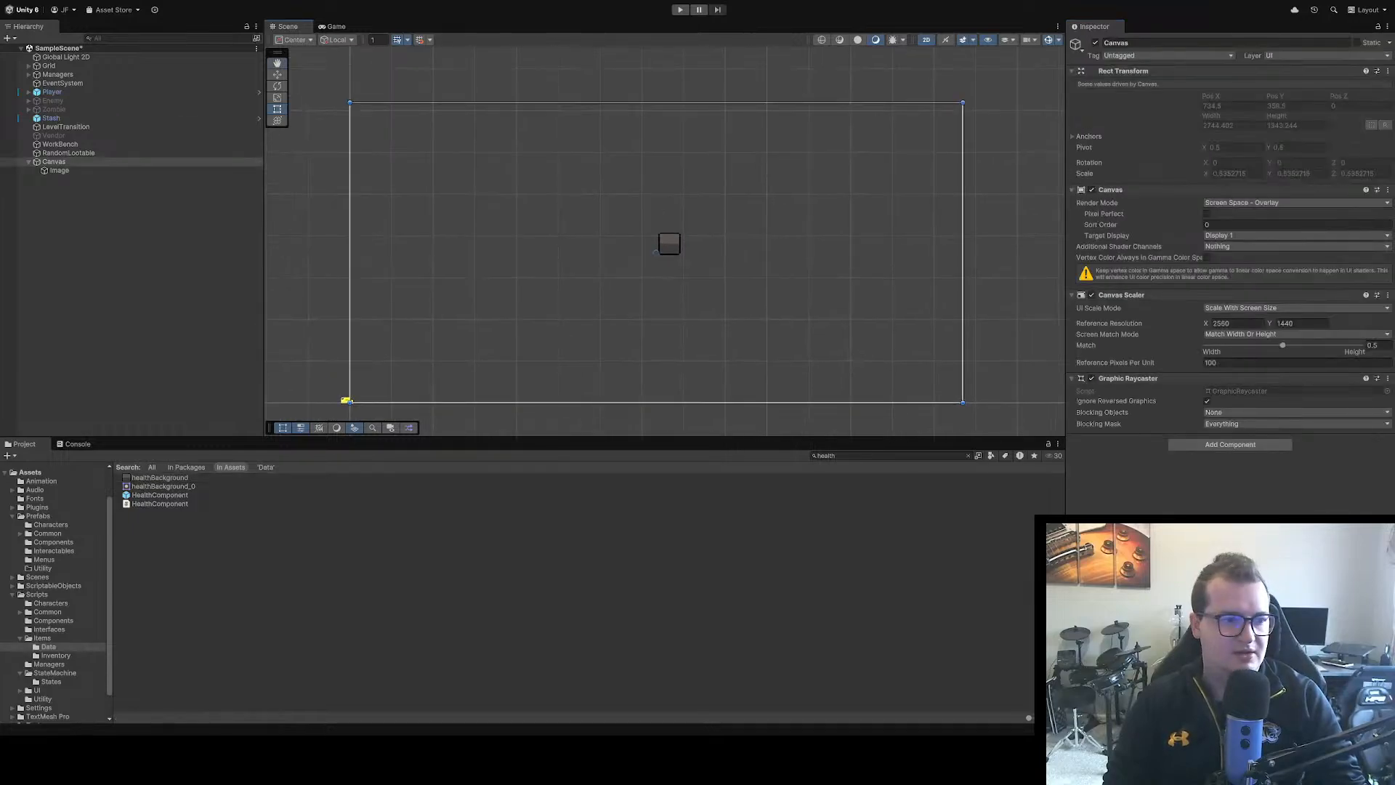
left_click(63, 171)
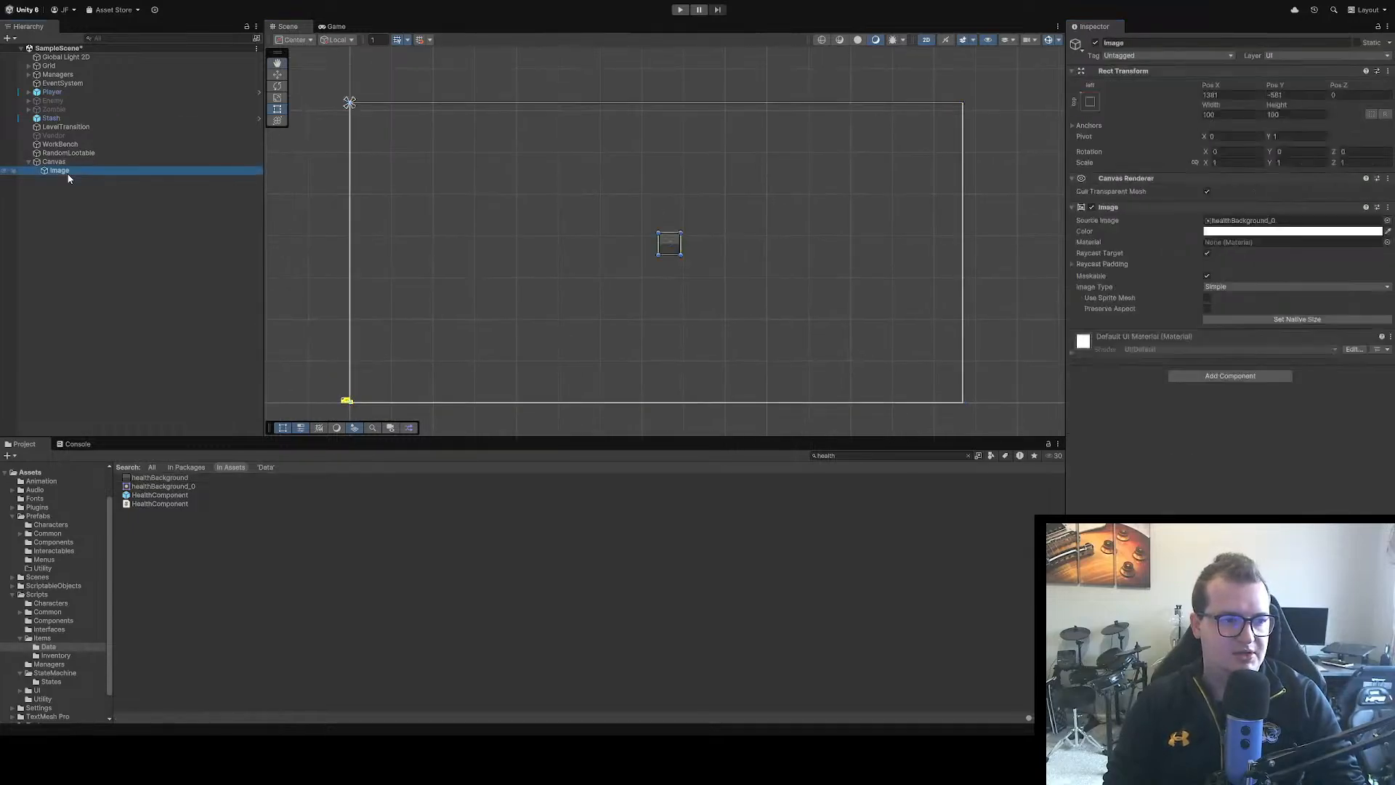
left_click(1254, 94)
type("0")
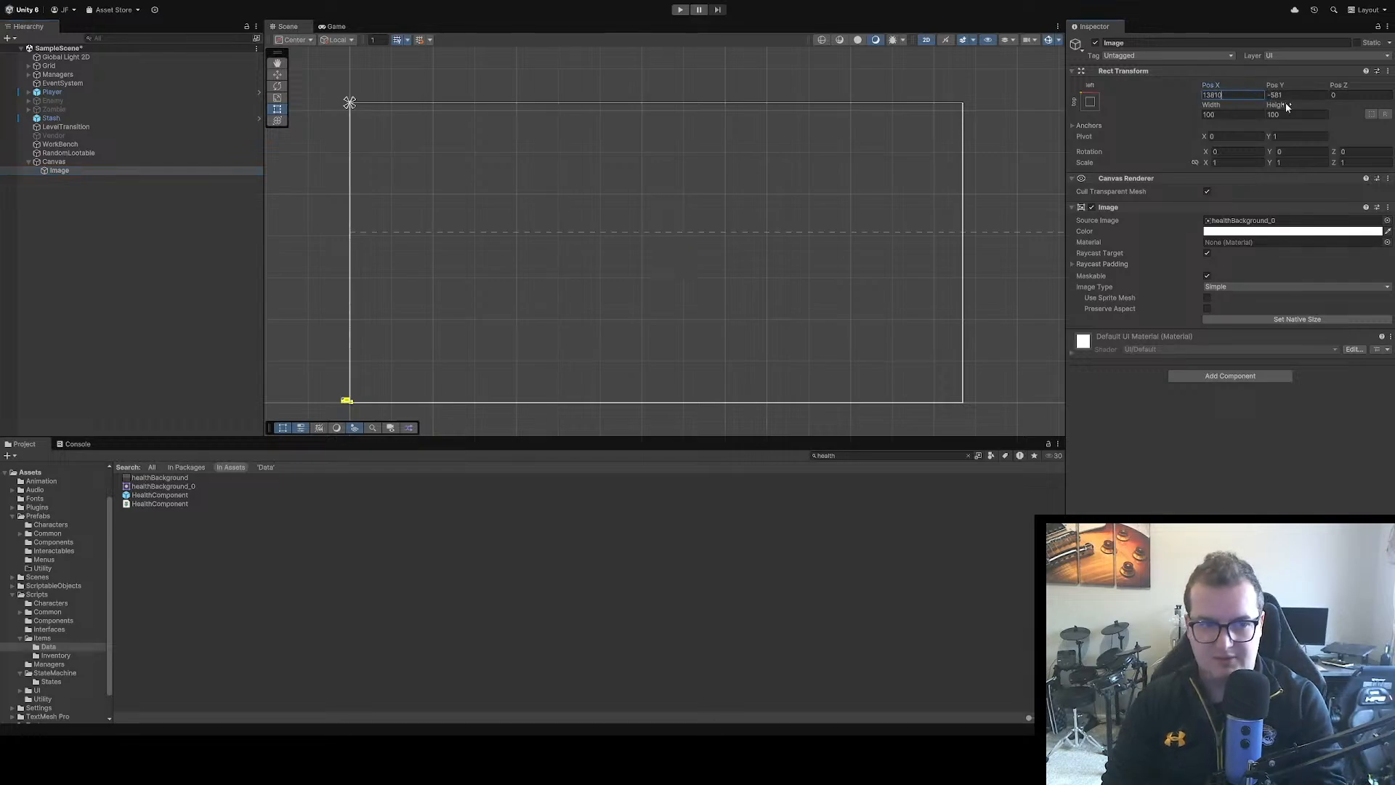
left_click(1298, 94)
type("0")
left_click(1252, 95)
type("0")
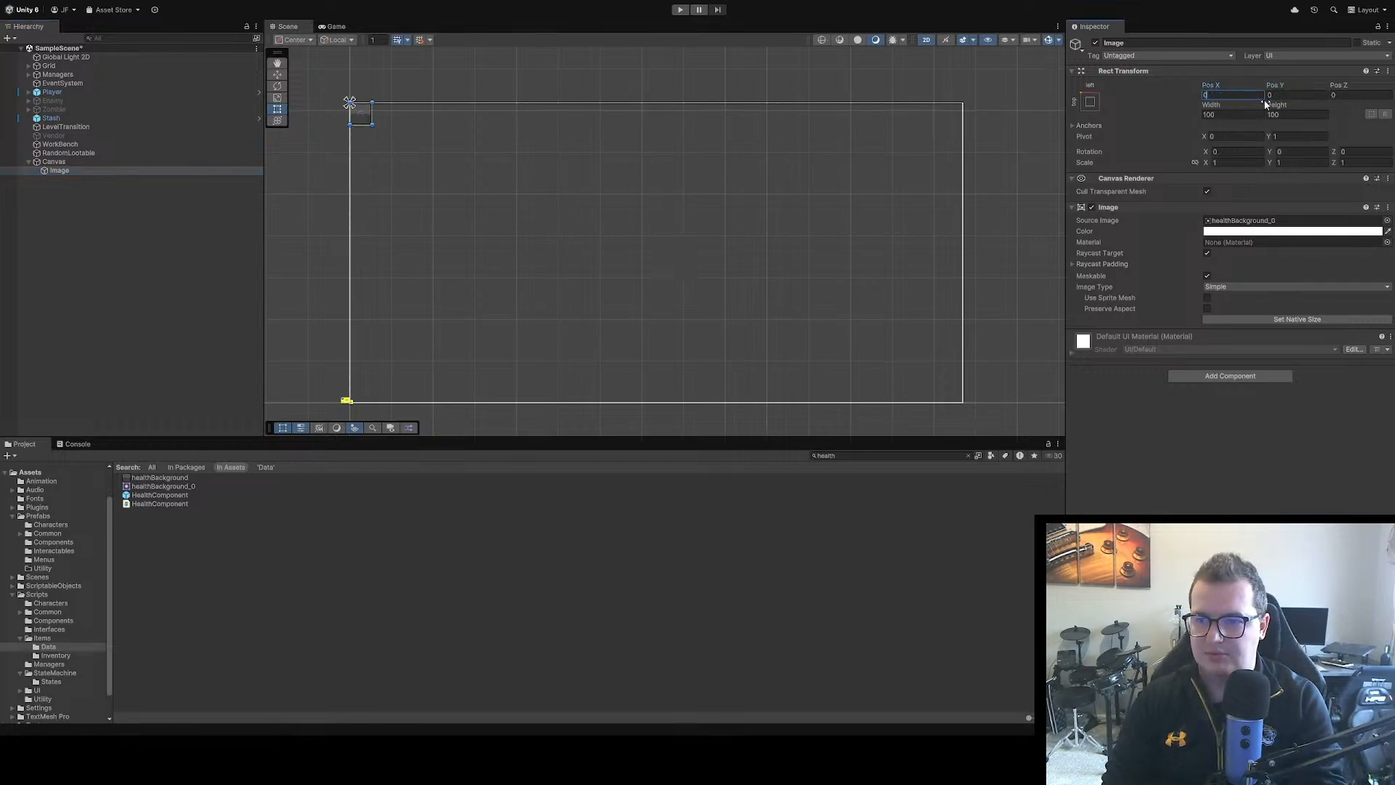
left_click(1292, 94)
scroll(460, 155, "up", 5)
left_click_drag(461, 156, 696, 229)
scroll(719, 218, "up", 2)
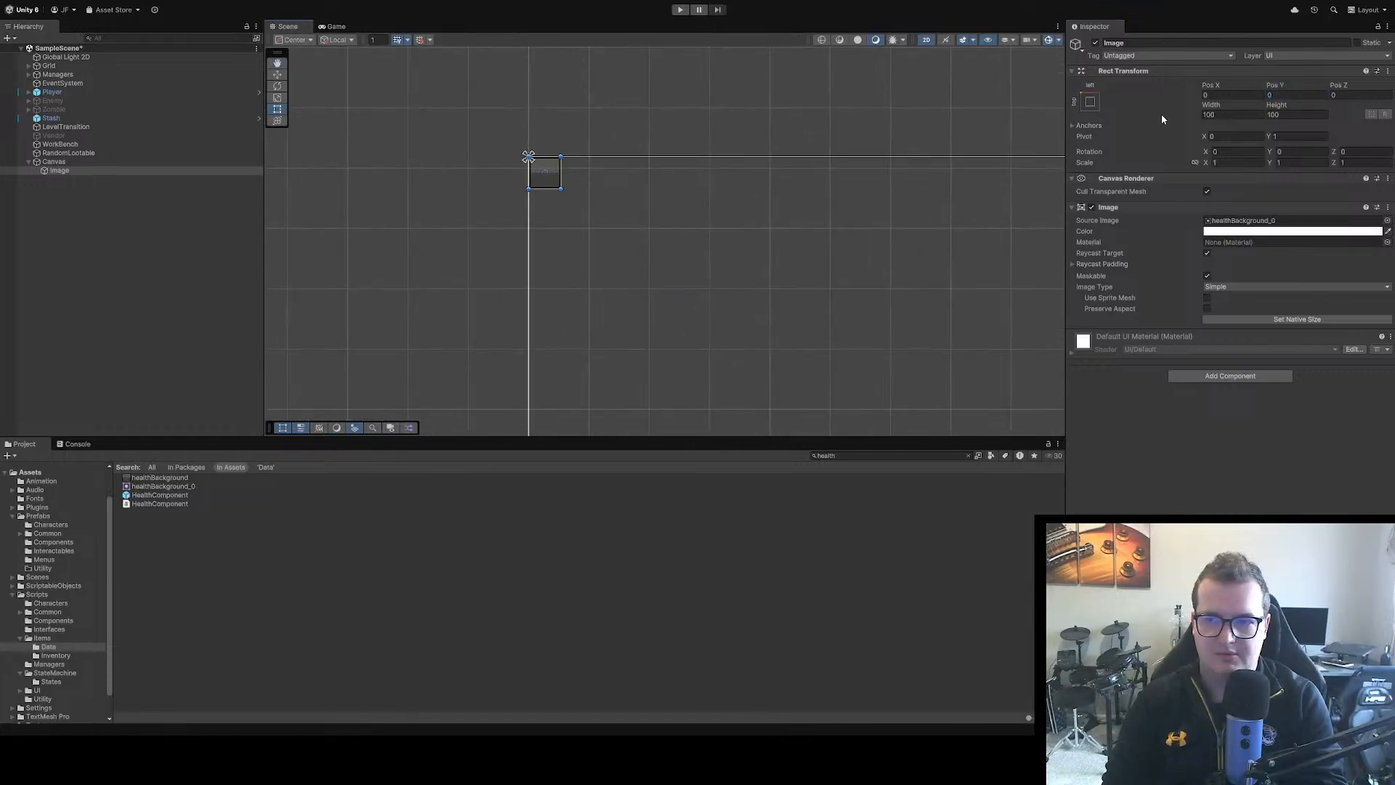
Offset the Image from the Canvas corner with Pos X 20 and Pos Y -20, and set its width to 100
left_click(1211, 96)
type("2")
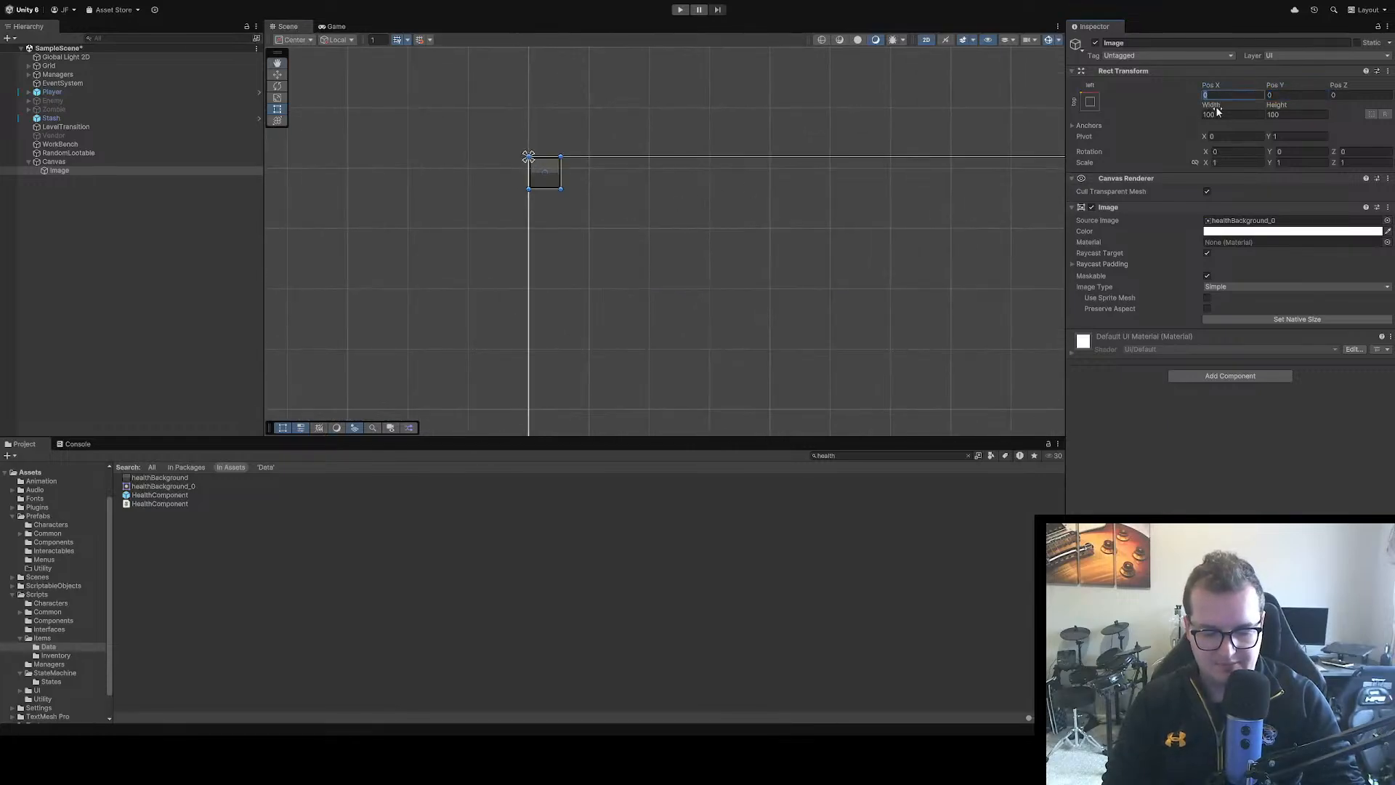
type("0")
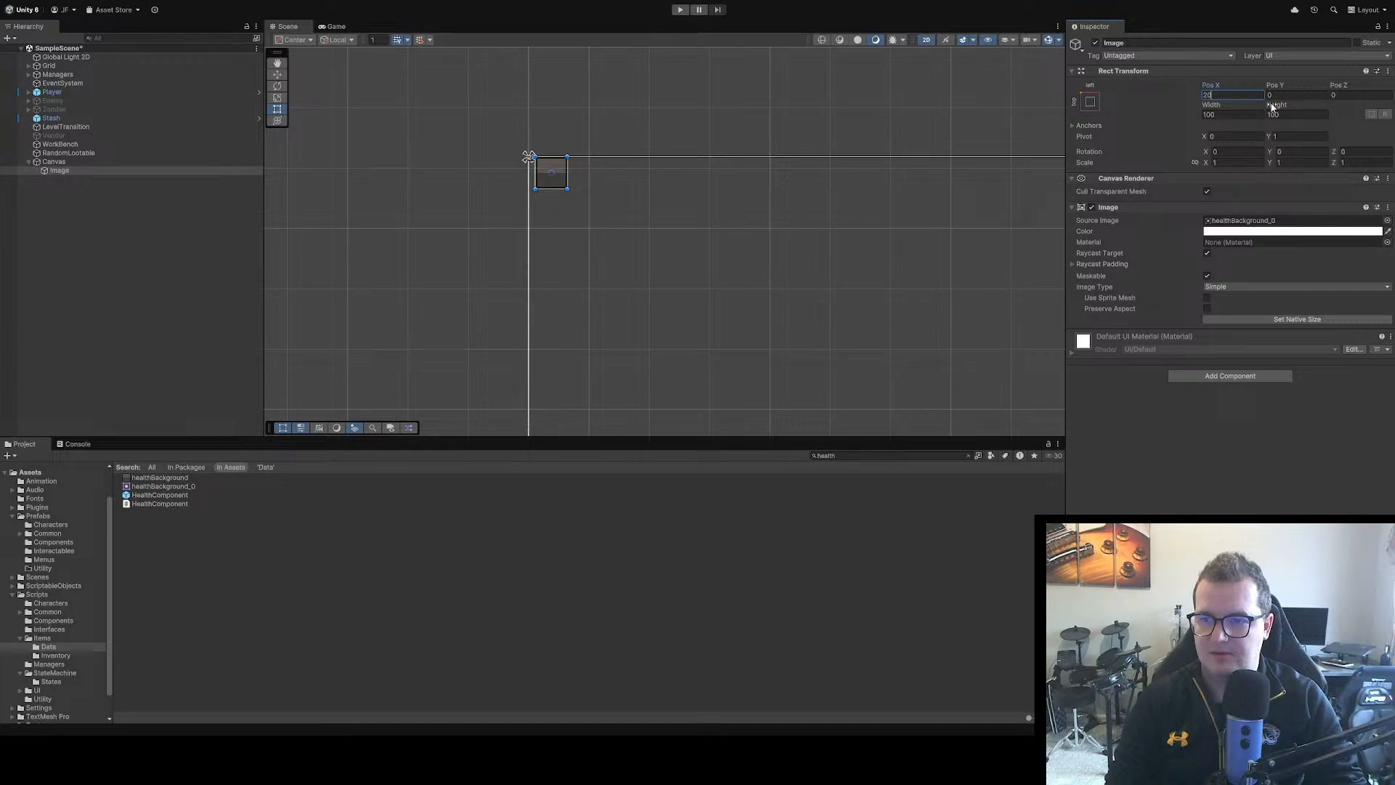
left_click(1295, 95)
type("20")
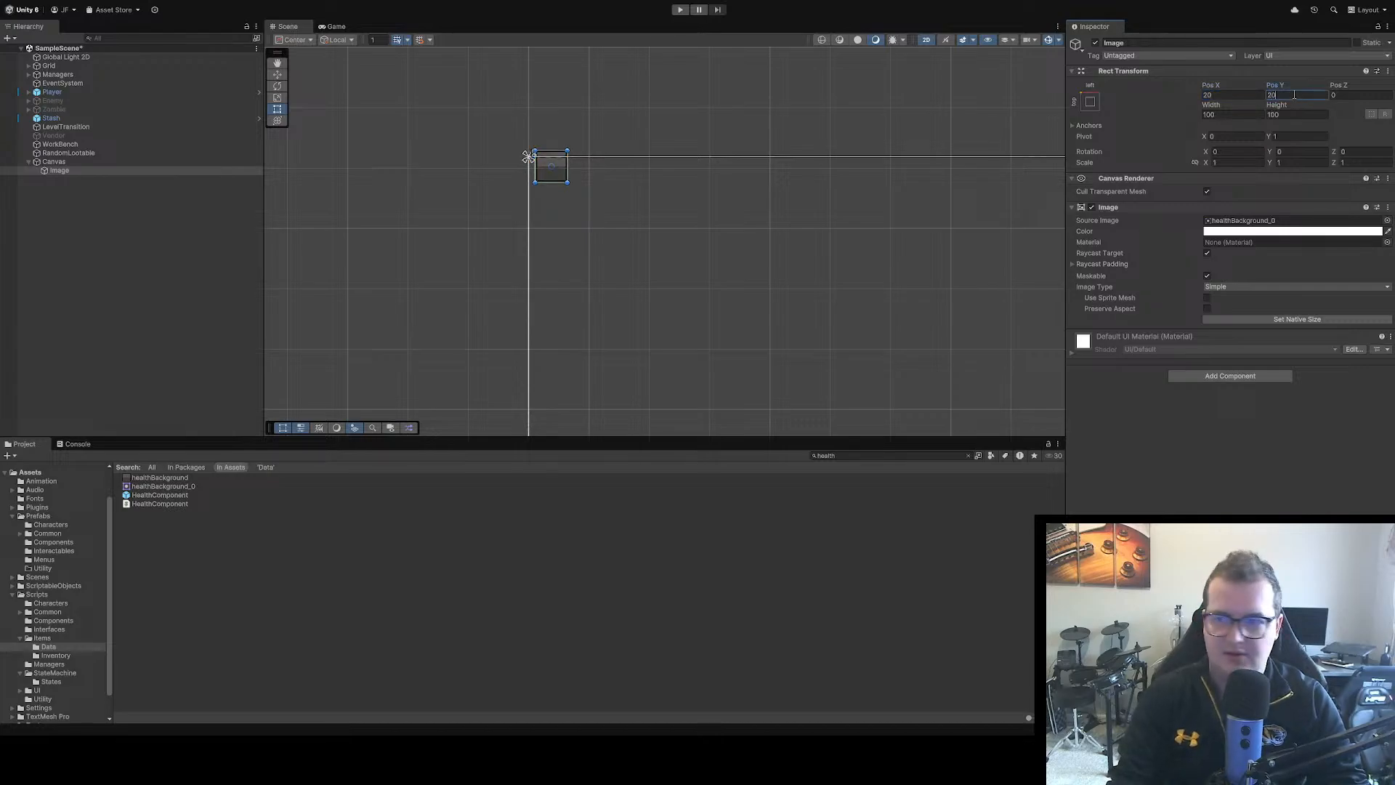
key("BackSpace")
key("BackSpace")
type("-20")
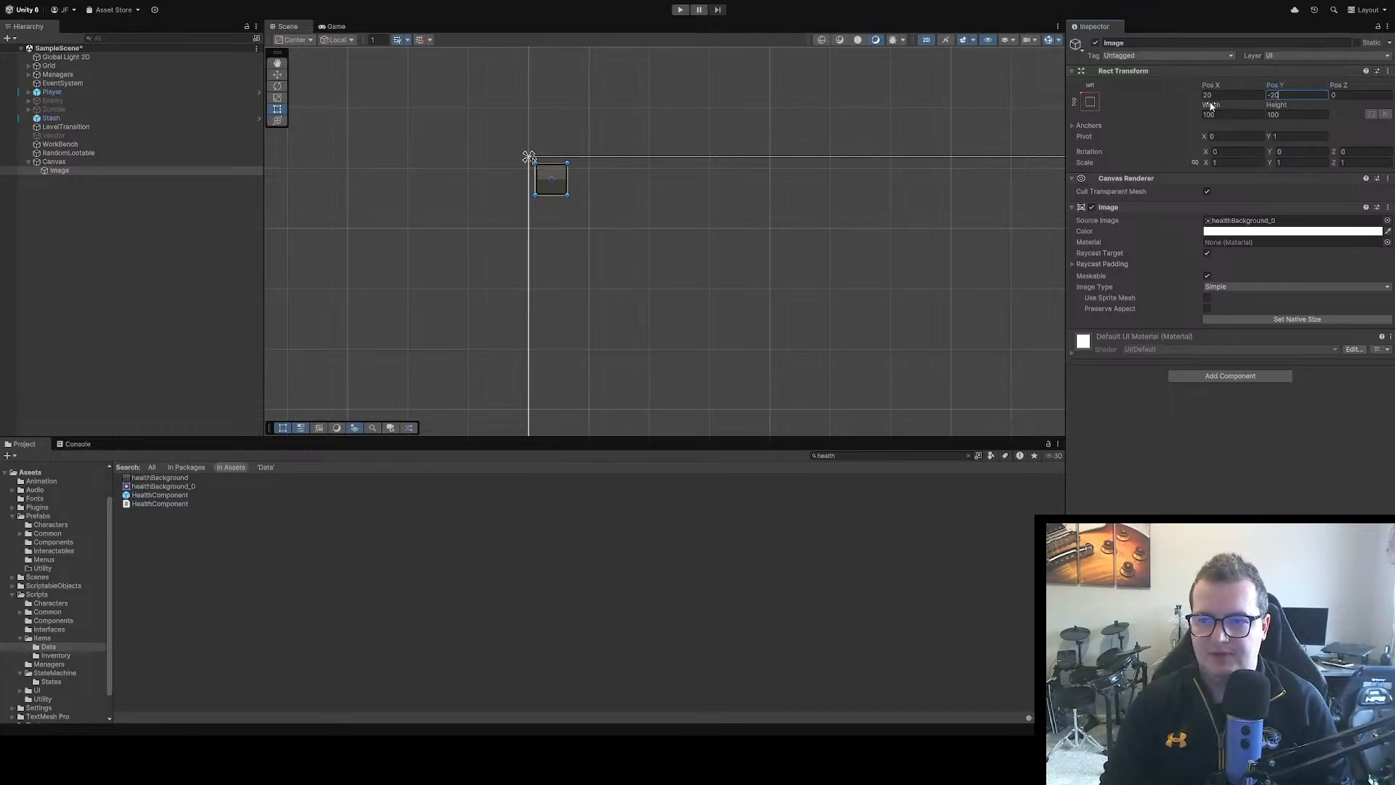
left_click_drag(1210, 104, 26, 121)
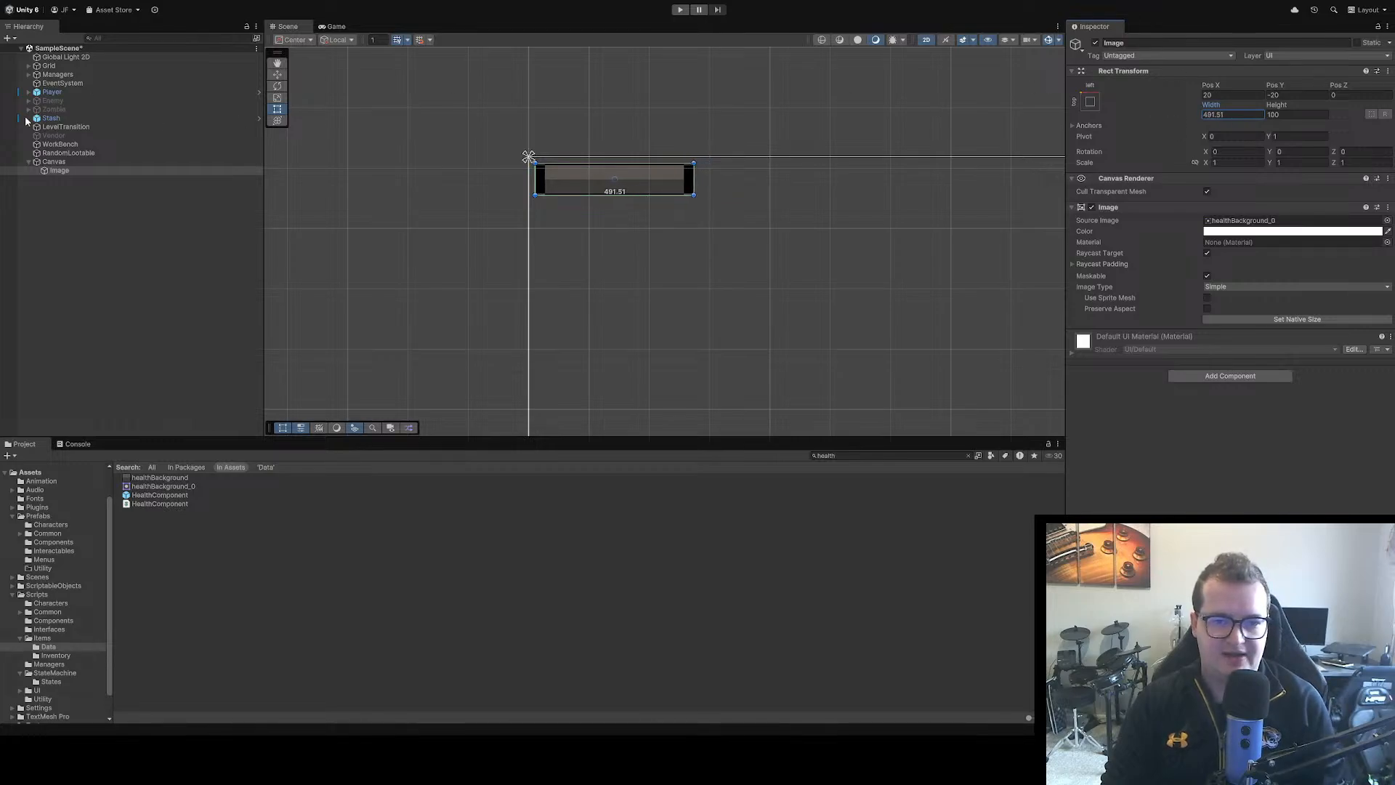
type("100")
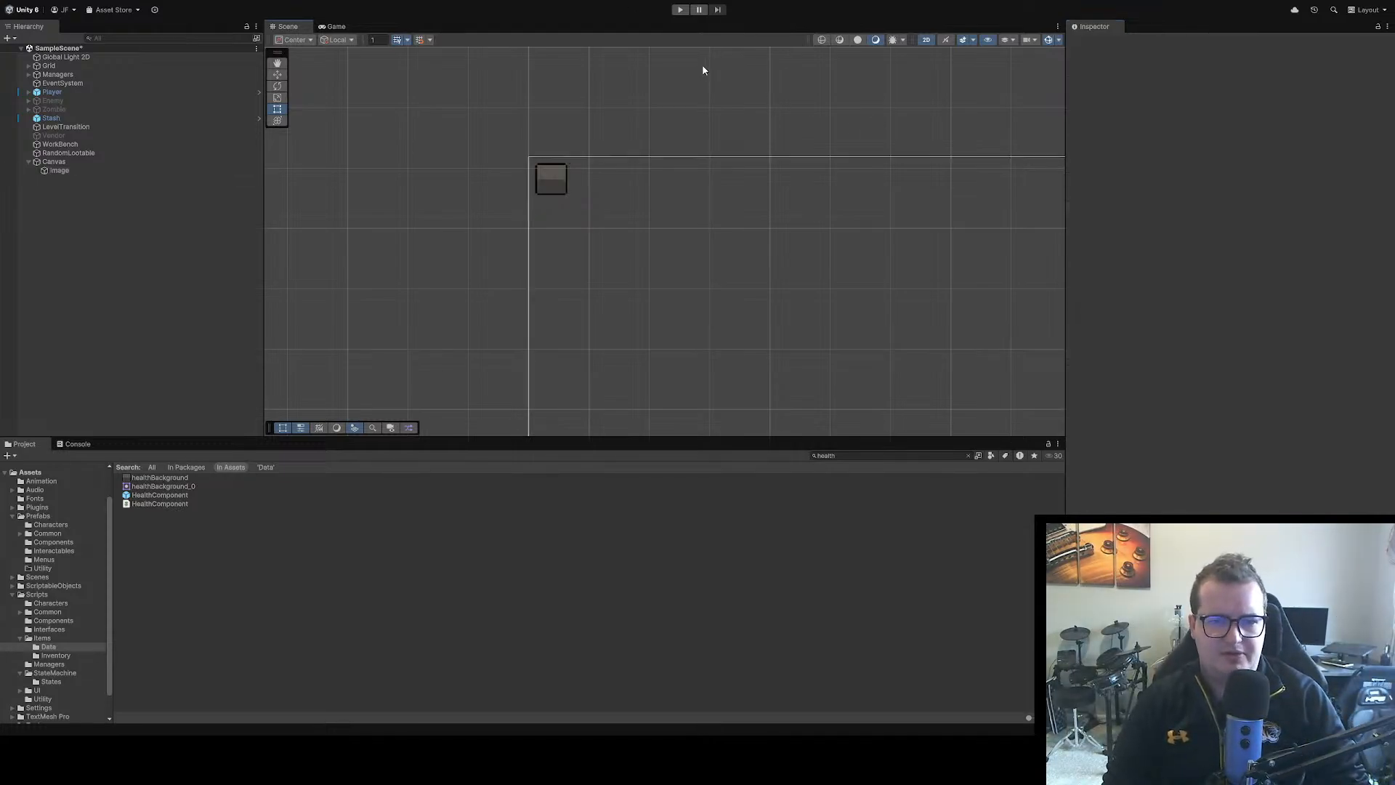
Run the game and walk the player around to check how the square health background looks on screen
left_click(680, 10)
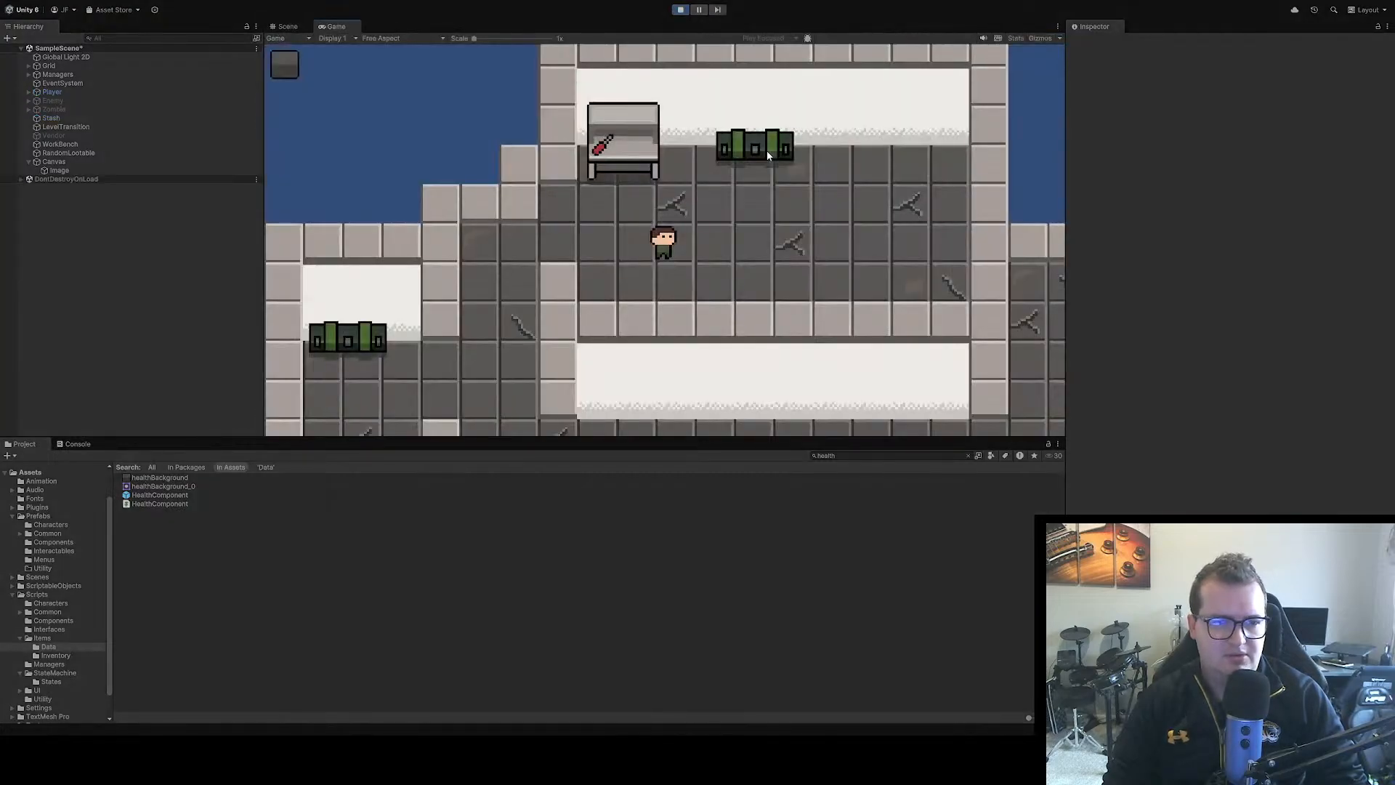
key("d")
key("s")
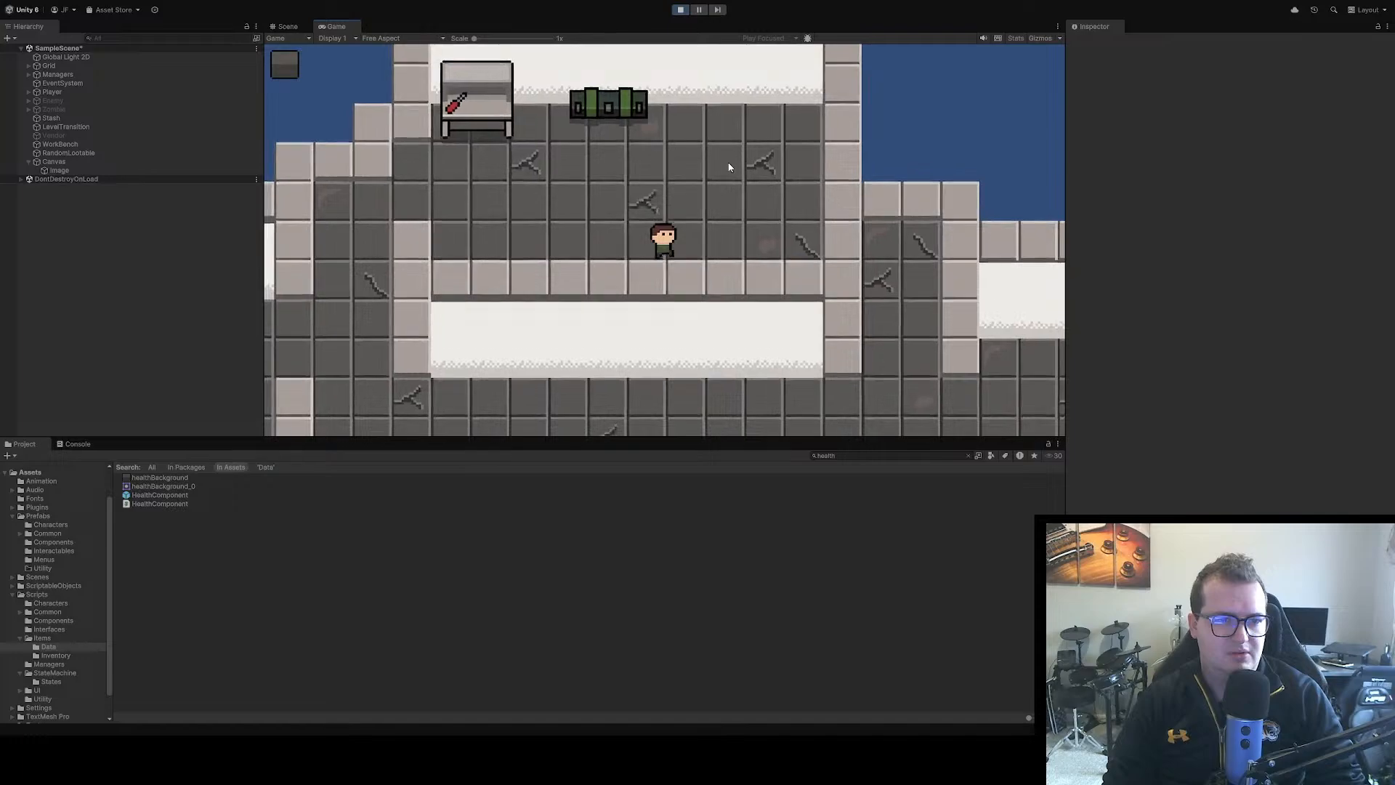
key("a")
key("w")
key("d")
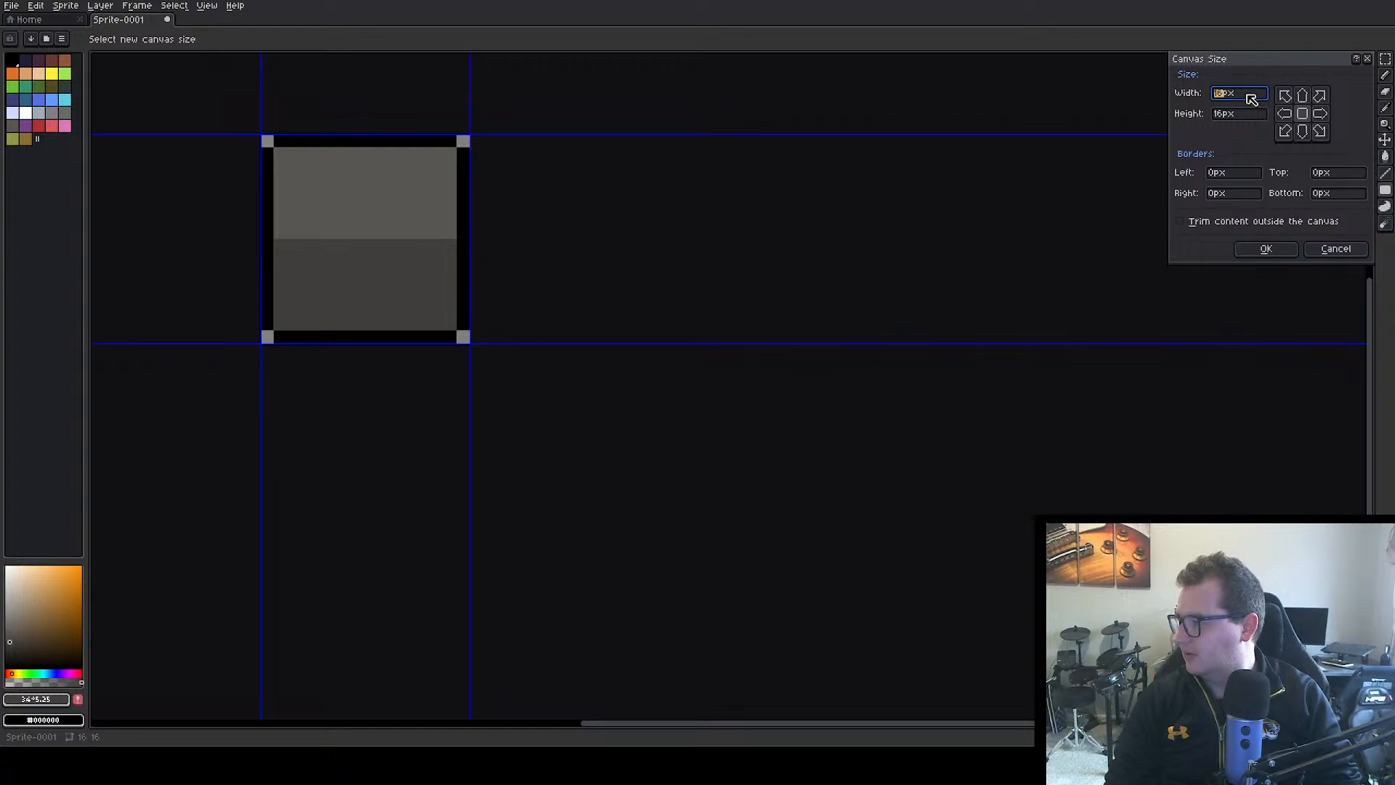
In Aseprite, widen the sprite's canvas to 16*4 px
left_click_drag(1247, 95, 1224, 94)
type("*")
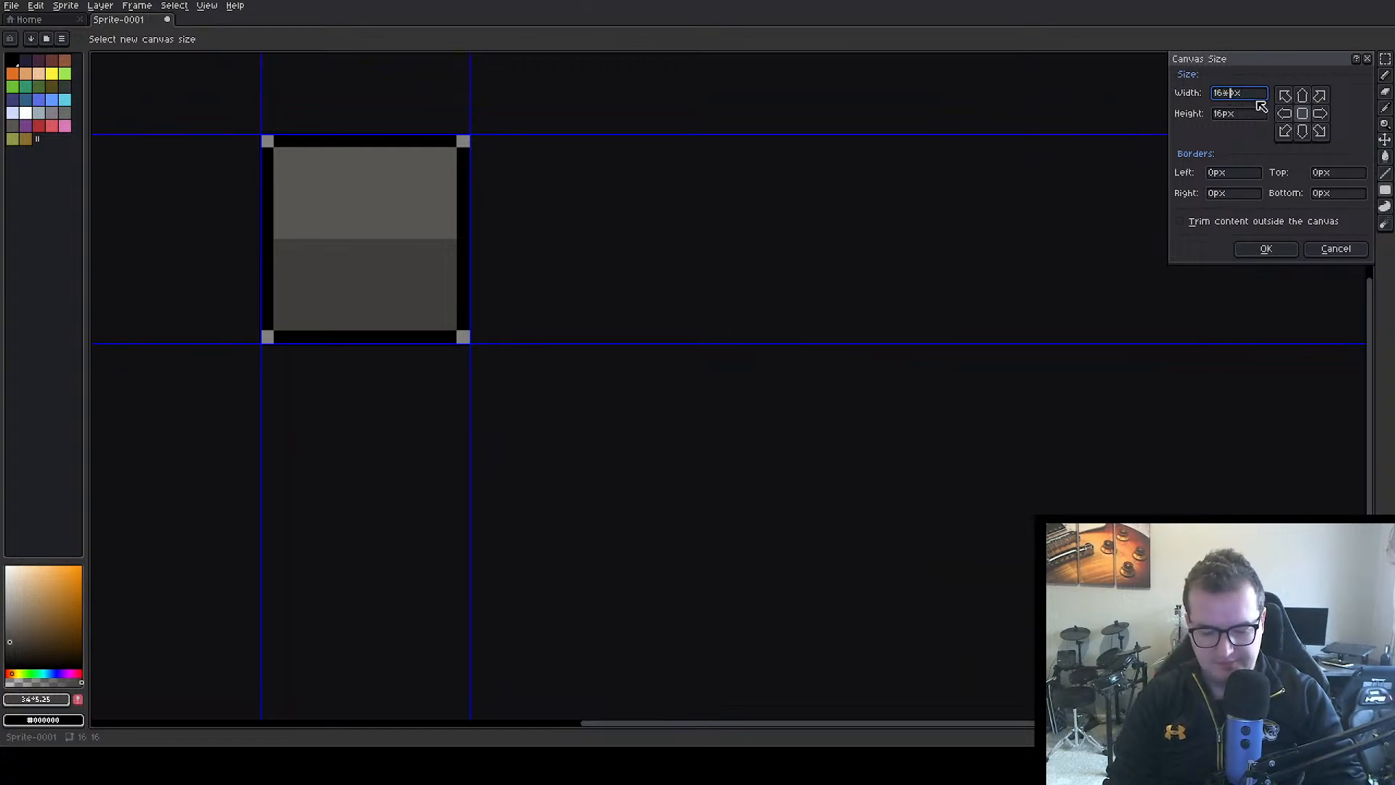
type("4")
key("Return")
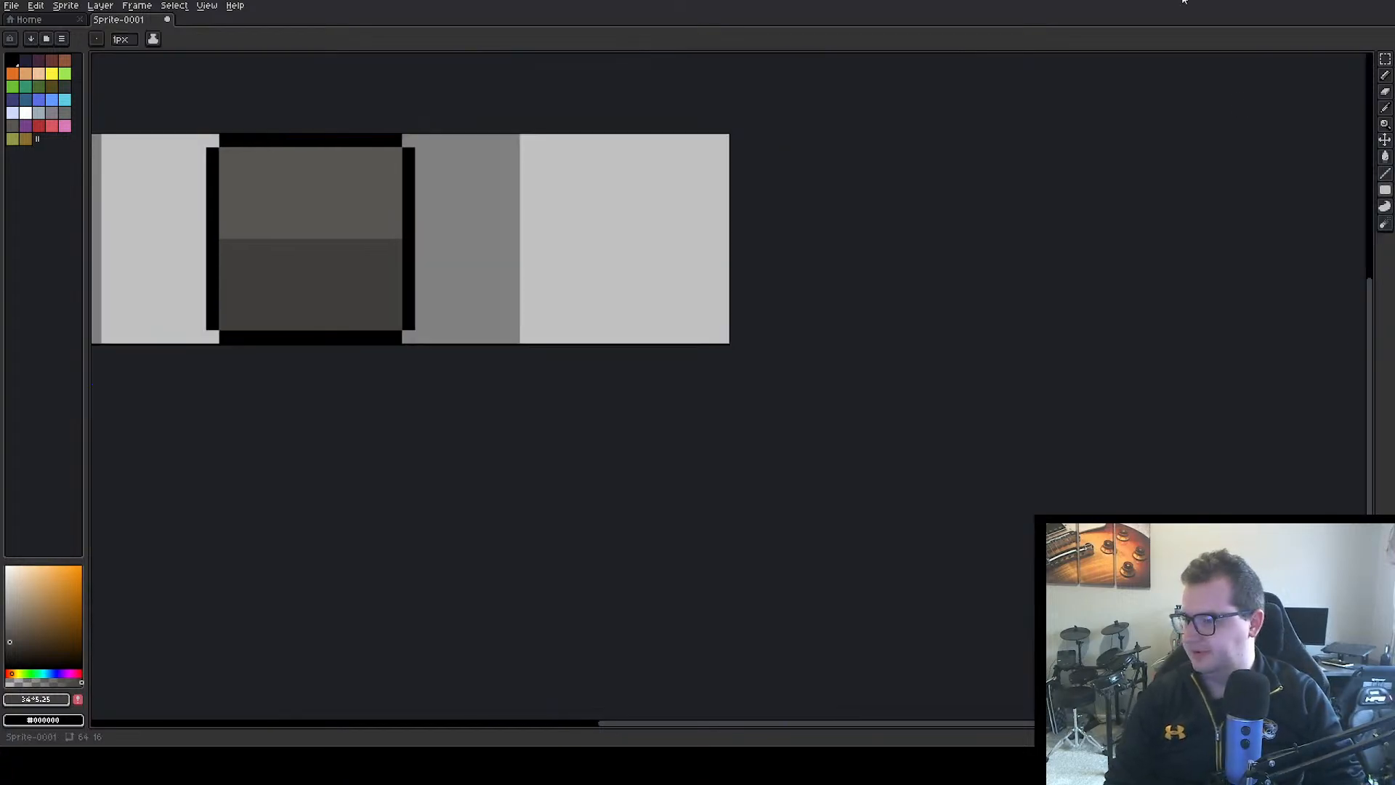
Split the square with the Rectangular Marquee and move its halves to the opposite ends of the widened canvas
scroll(750, 268, "down", 2)
scroll(679, 283, "up", 3)
left_click_drag(652, 284, 897, 305)
scroll(892, 305, "down", 5)
left_click_drag(729, 309, 695, 293)
scroll(653, 285, "up", 2)
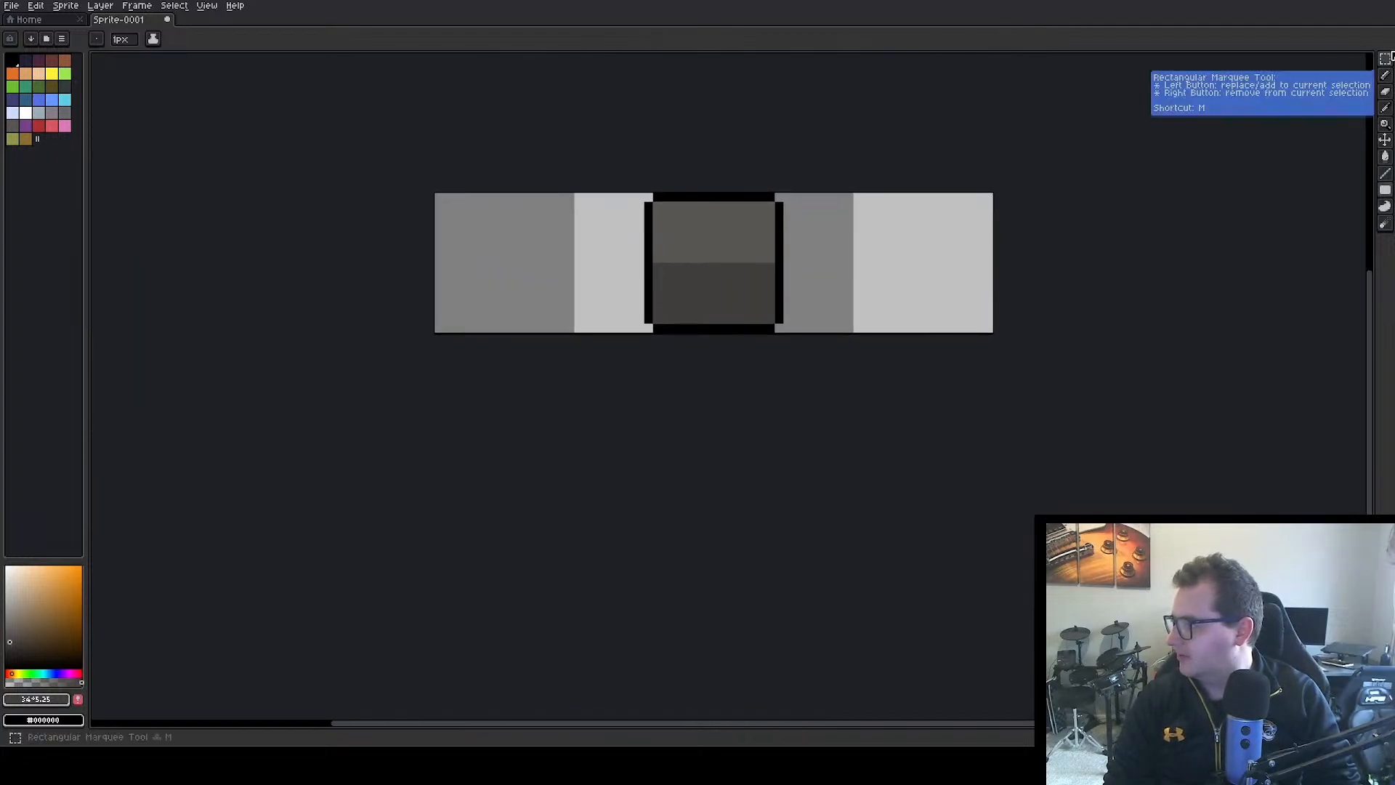
left_click(1386, 59)
left_click_drag(640, 195, 920, 363)
left_click_drag(778, 286, 928, 271)
left_click(1130, 253)
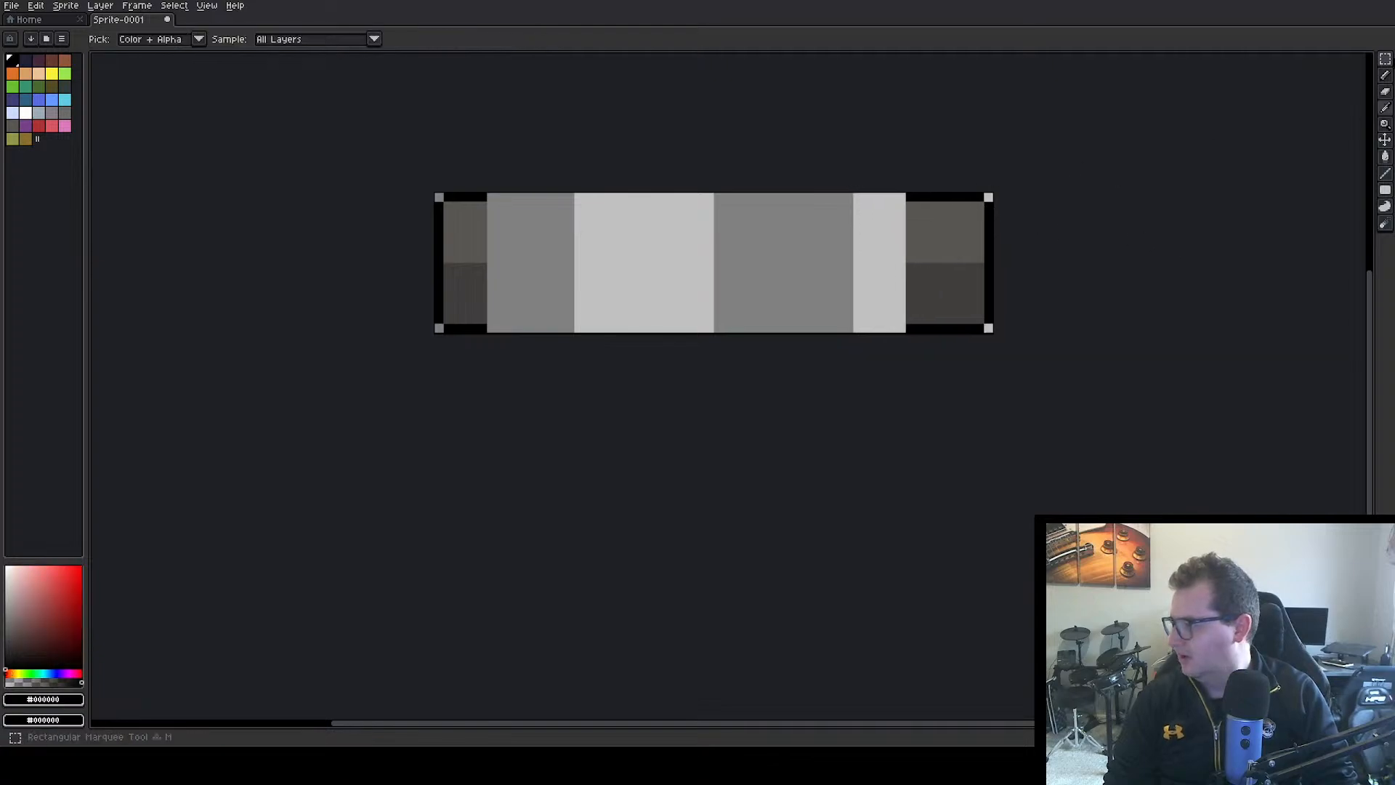
Draw black border lines along the top and bottom edges to connect the two end pieces
left_click(1388, 190)
left_click_drag(897, 196, 490, 195)
mouse_move(492, 331)
left_mouse_down()
mouse_move(840, 342)
mouse_move(905, 328)
left_mouse_up()
Fill the gap between the end pieces with their sampled greys, dark in the lower half and lighter in the upper half
left_click(935, 292, "alt")
left_click_drag(901, 268, 489, 320)
left_click(483, 207, "alt")
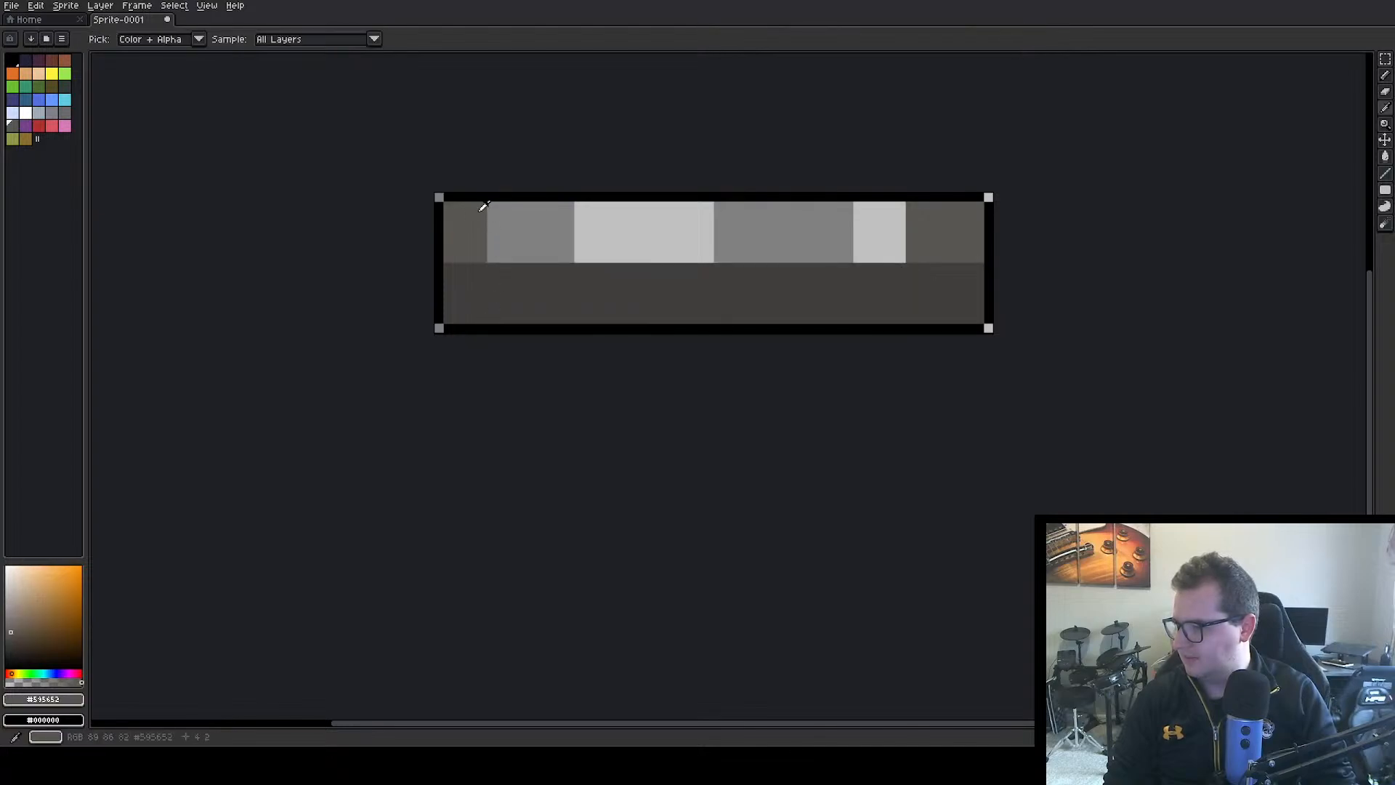
left_click_drag(488, 209, 907, 254)
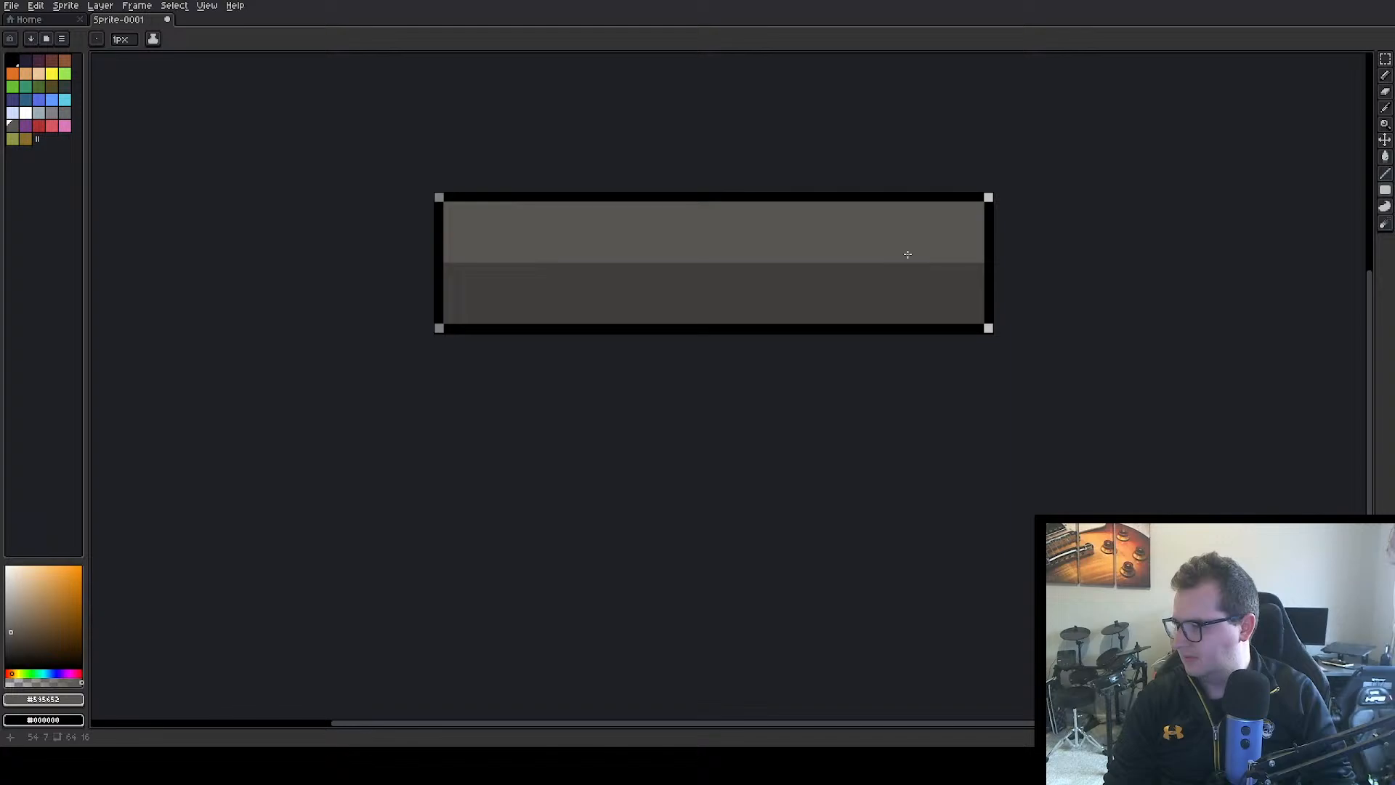
key("v")
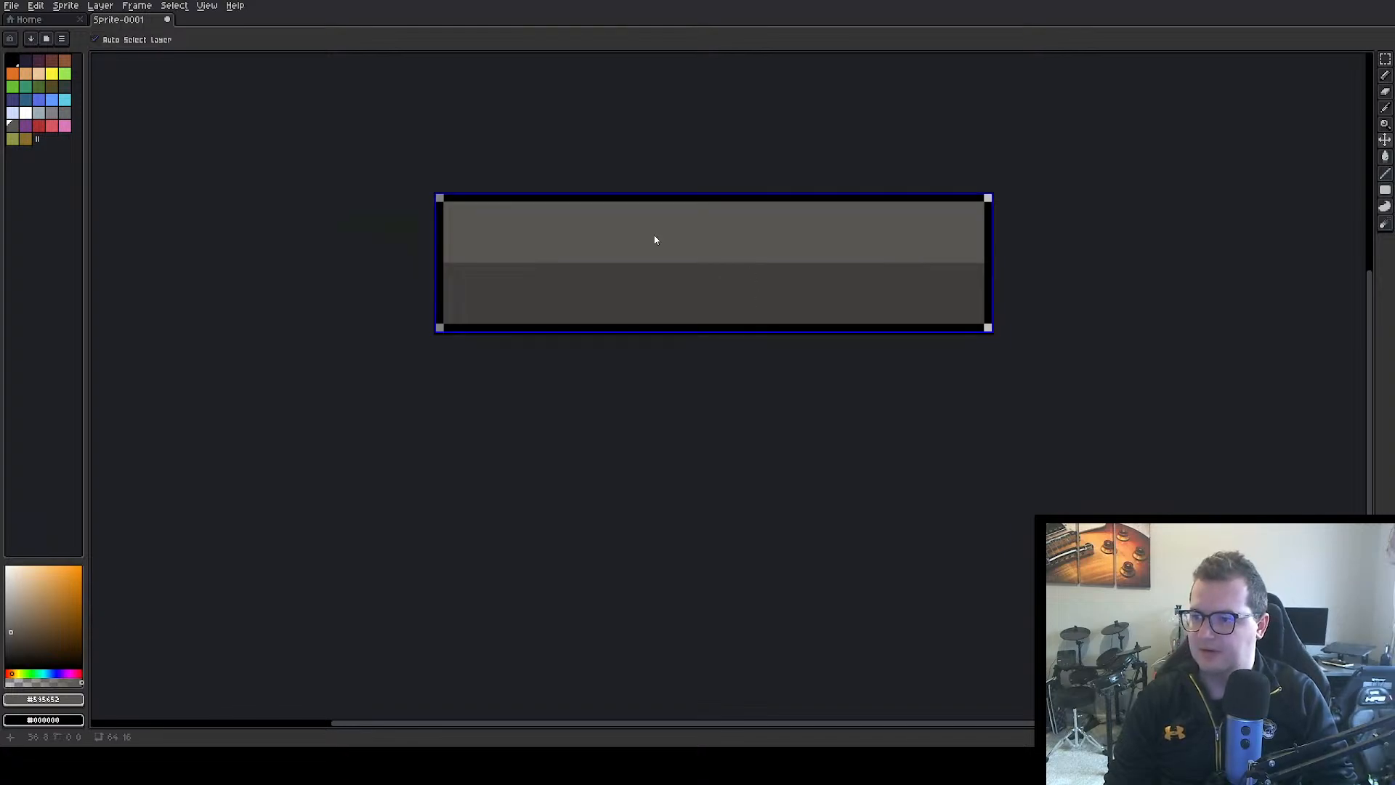
key("b")
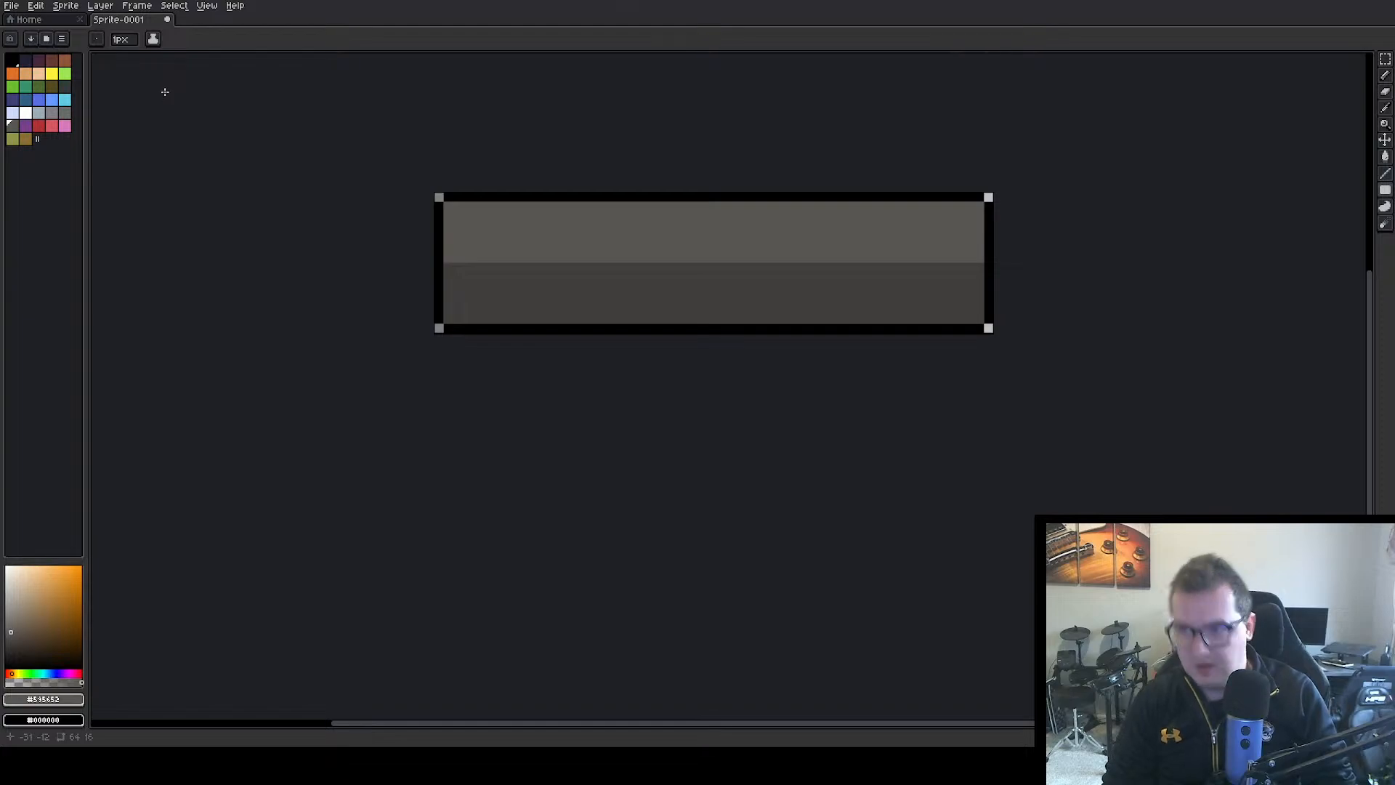
Export the widened sprite over the existing healthBackground.png, and switch to Unity to stop play mode
key("ctrl+alt+shift+s")
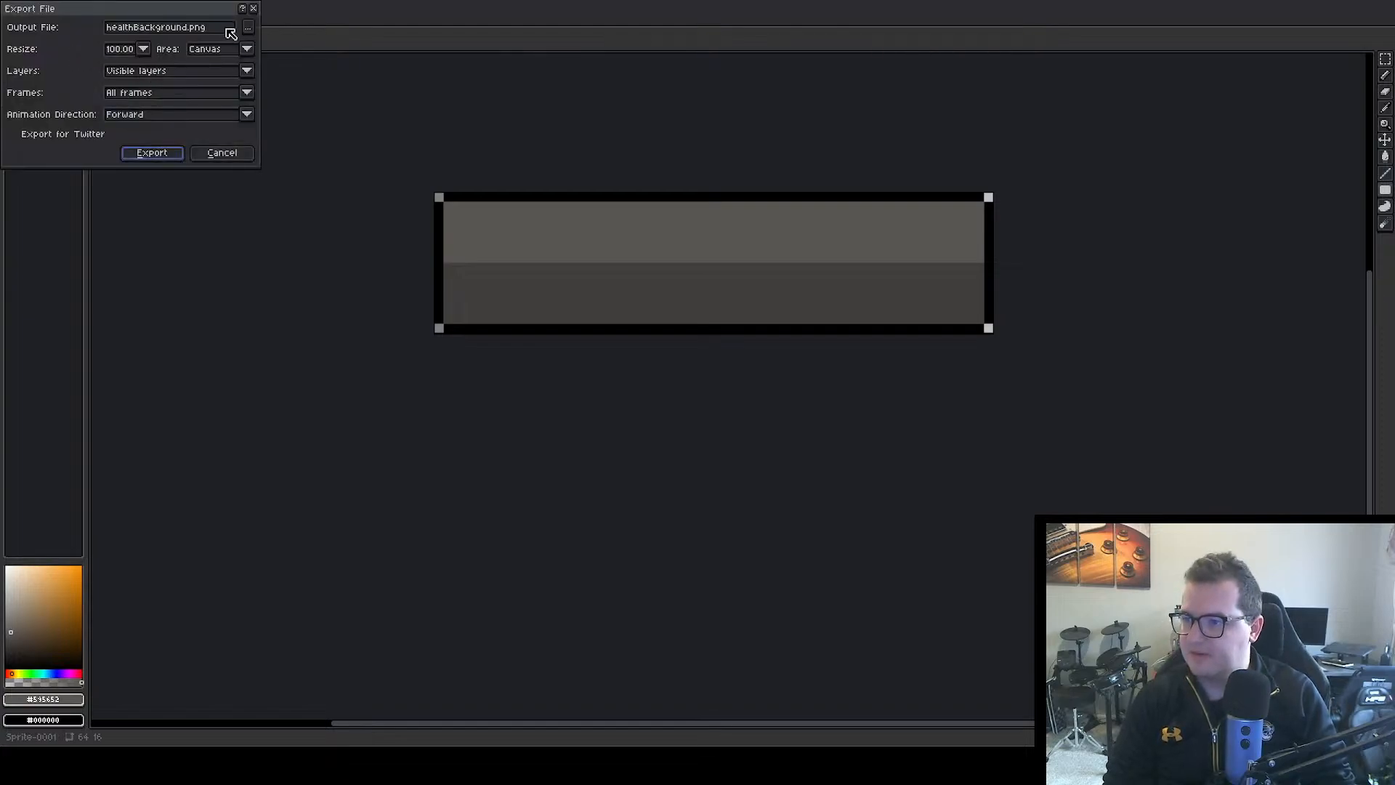
left_click(154, 156)
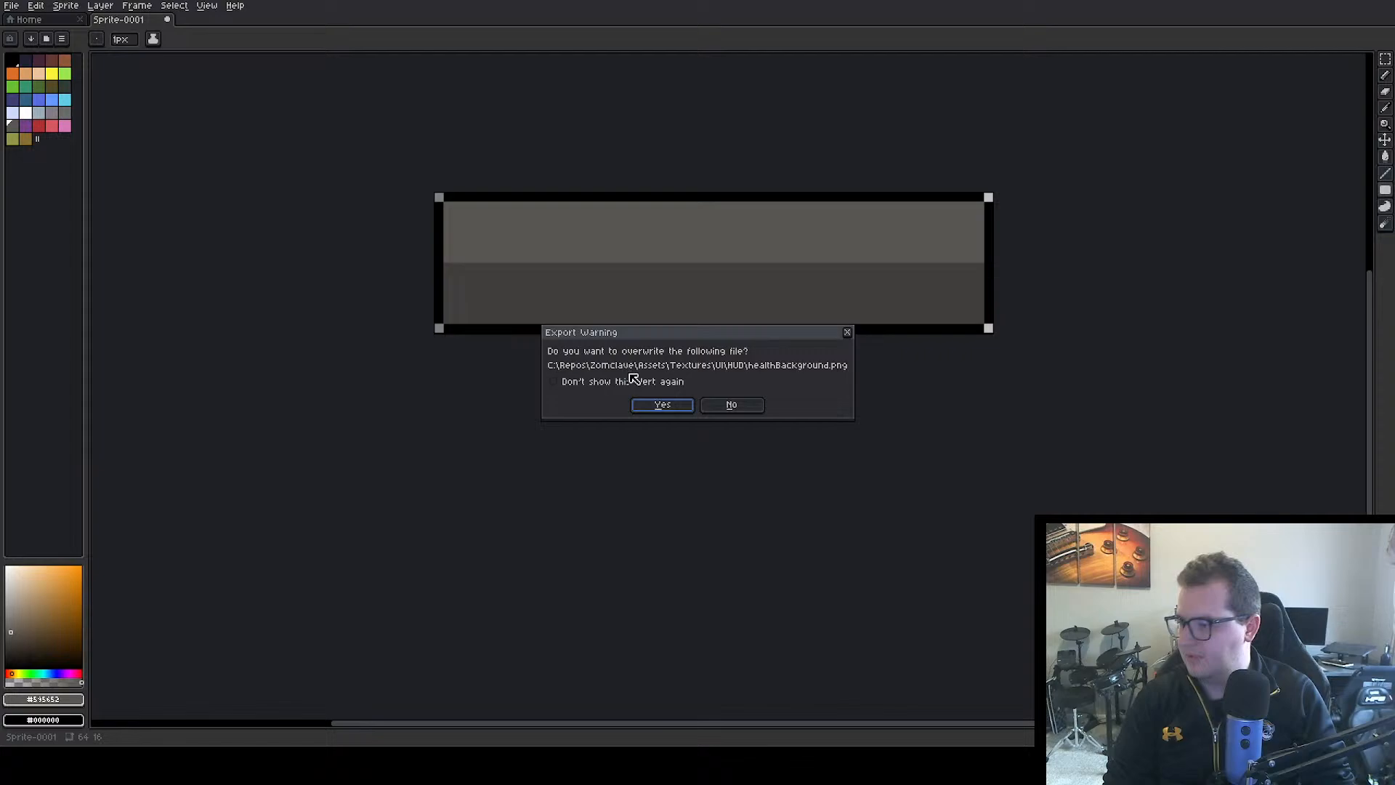
left_click(664, 402)
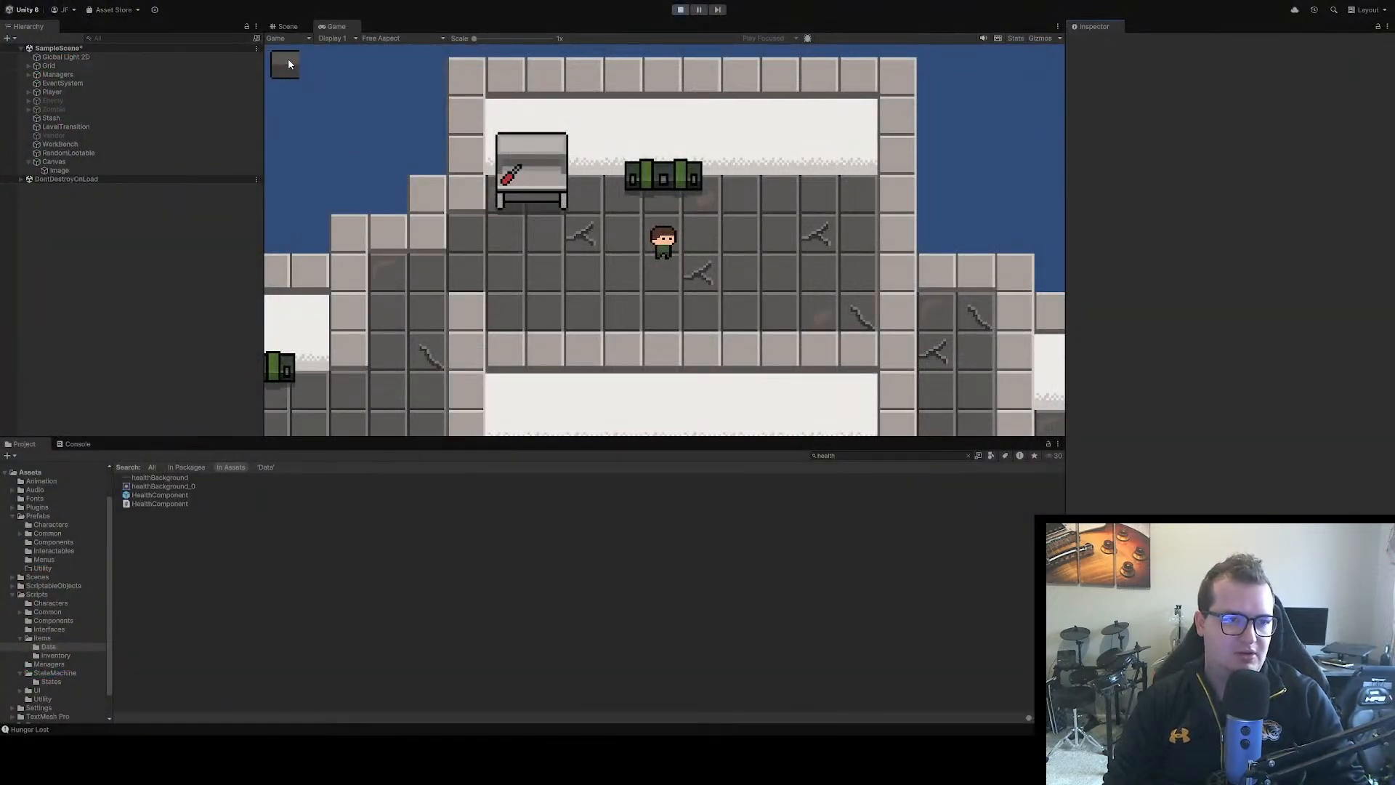
left_click(680, 10)
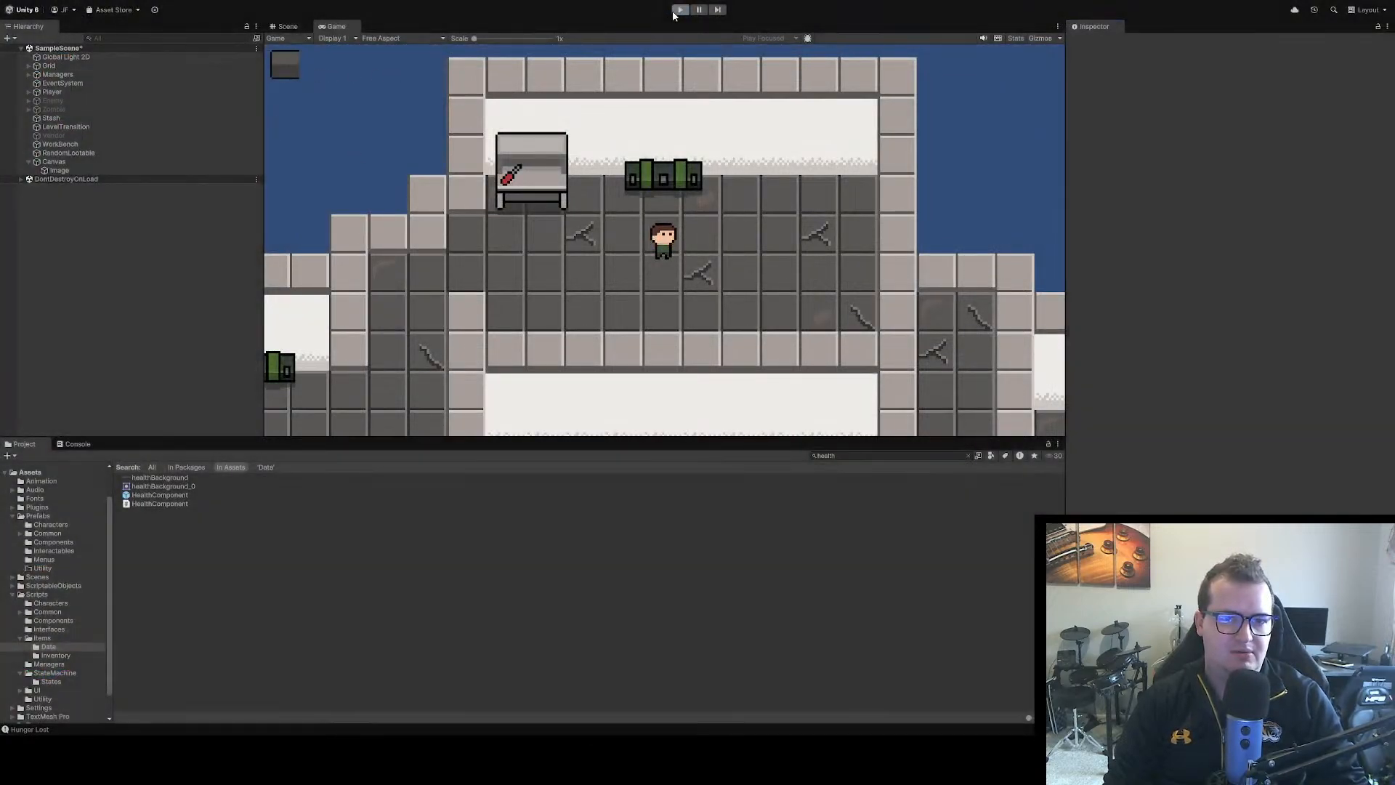
Try a width of 400 on the Image and set it back to 100
left_click(556, 193)
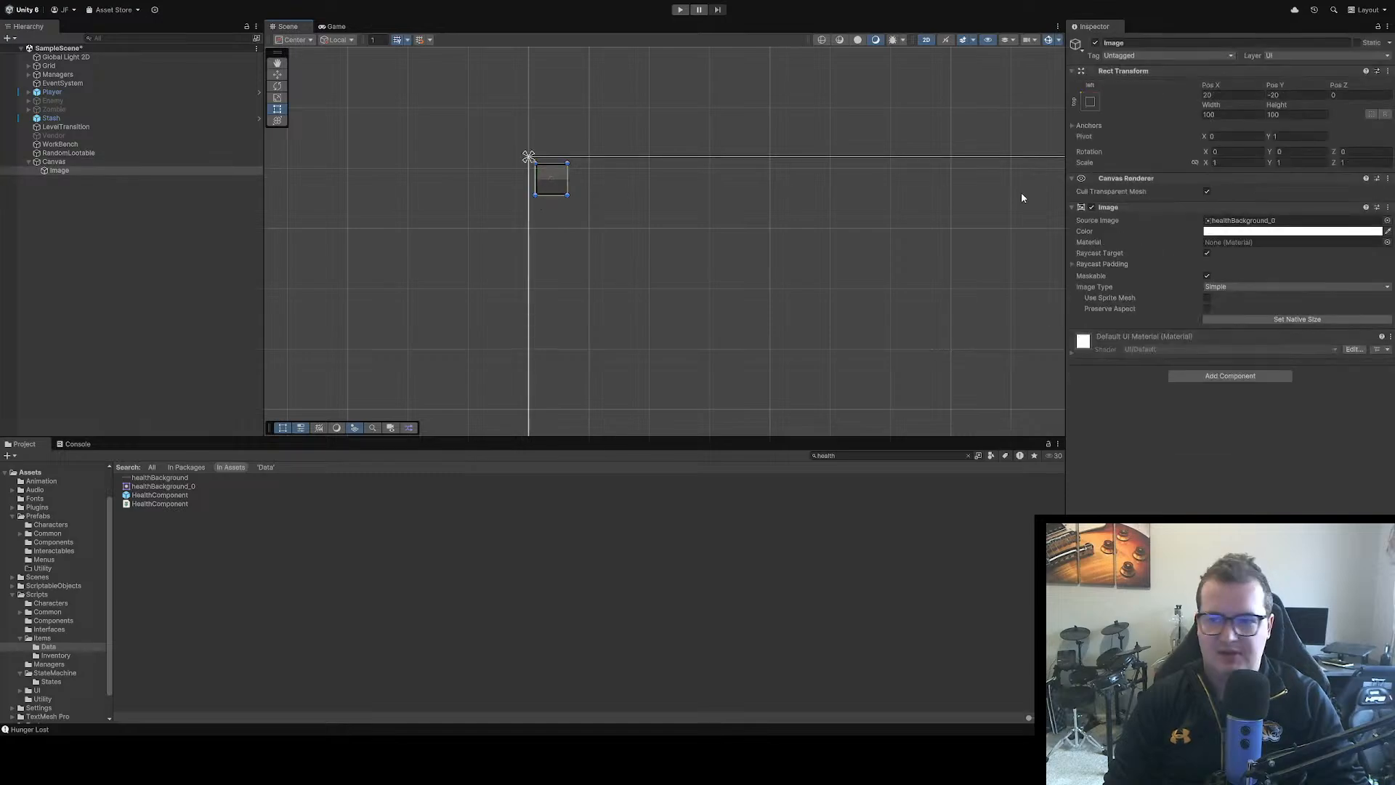
left_click(1231, 117)
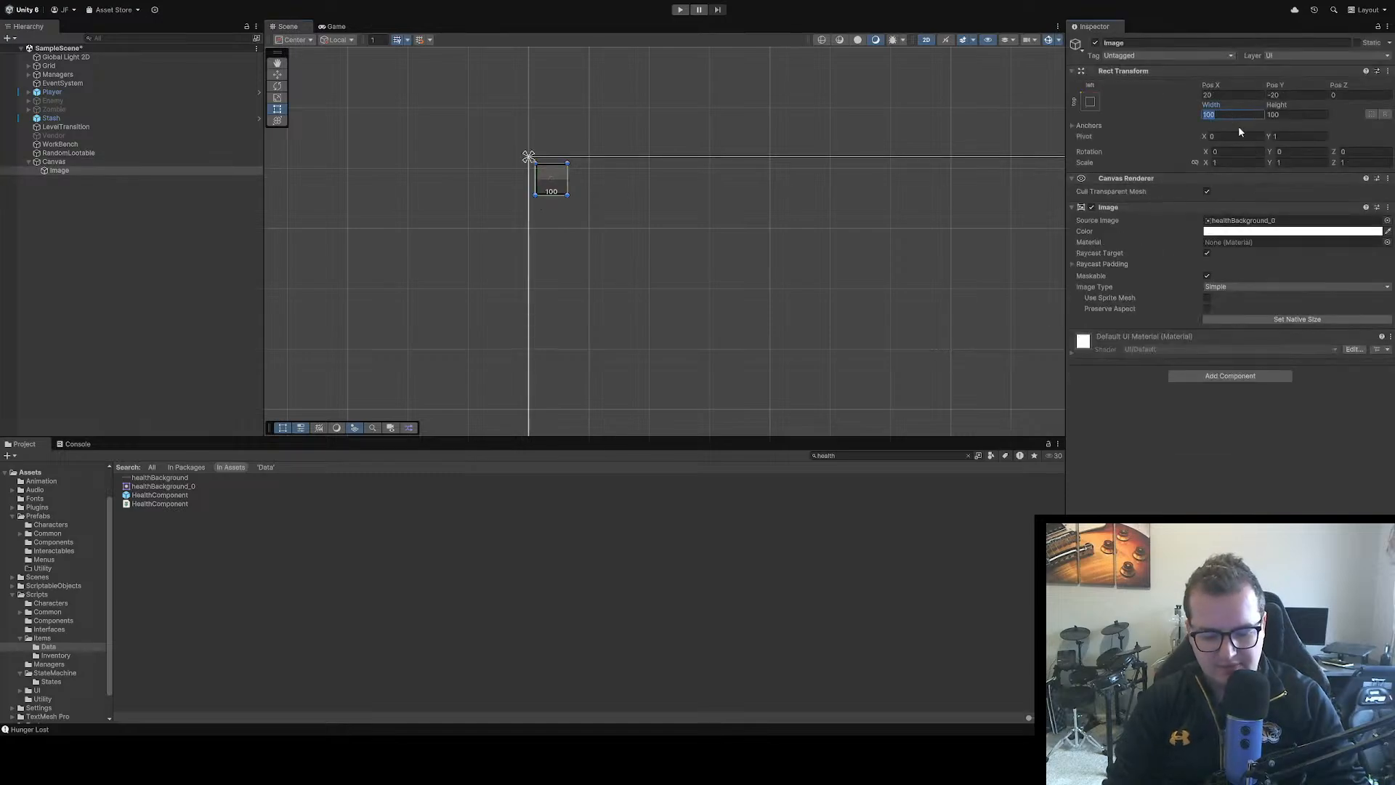
type("400")
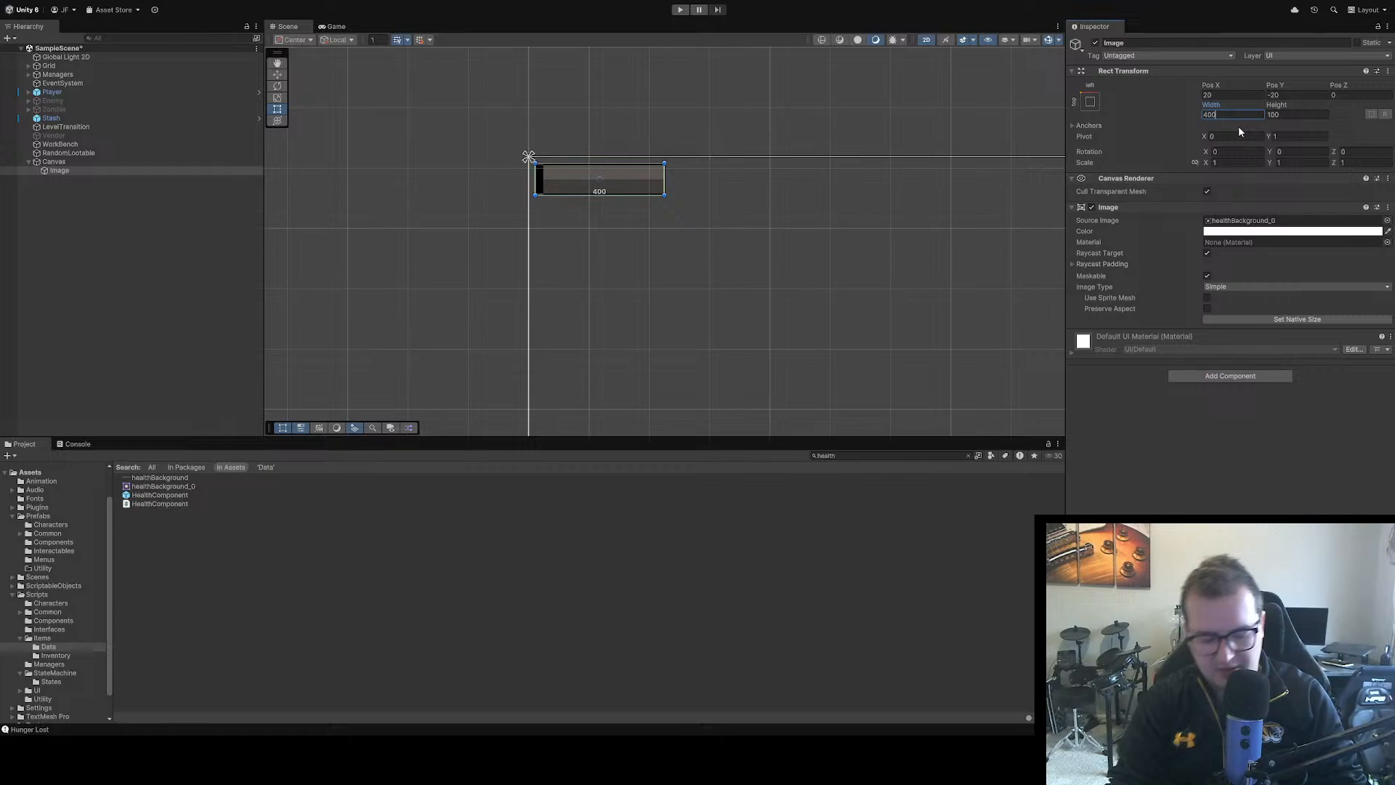
key("BackSpace")
key("BackSpace")
key("BackSpace")
type("100")
key("Return")
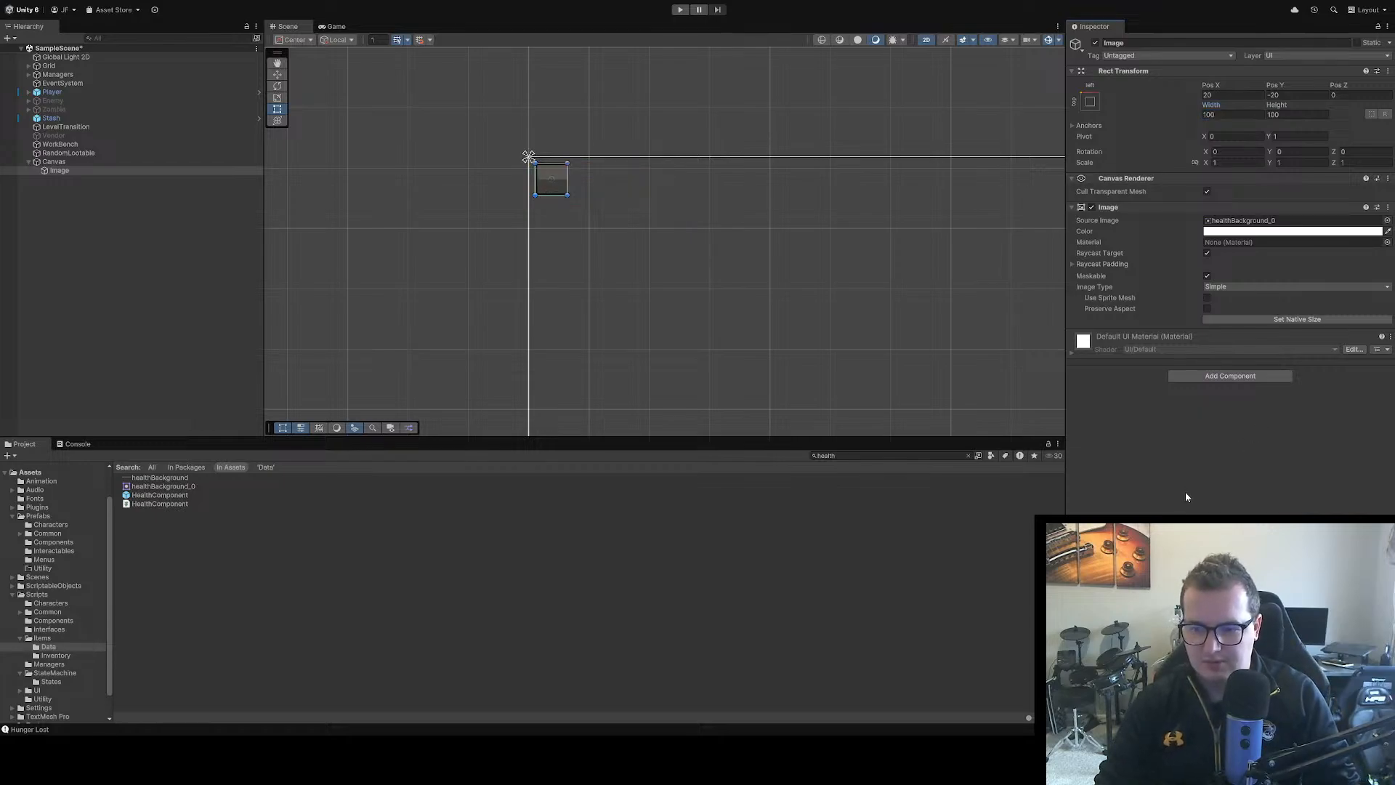
Open the healthBackground texture in the Sprite Editor
left_click(173, 479)
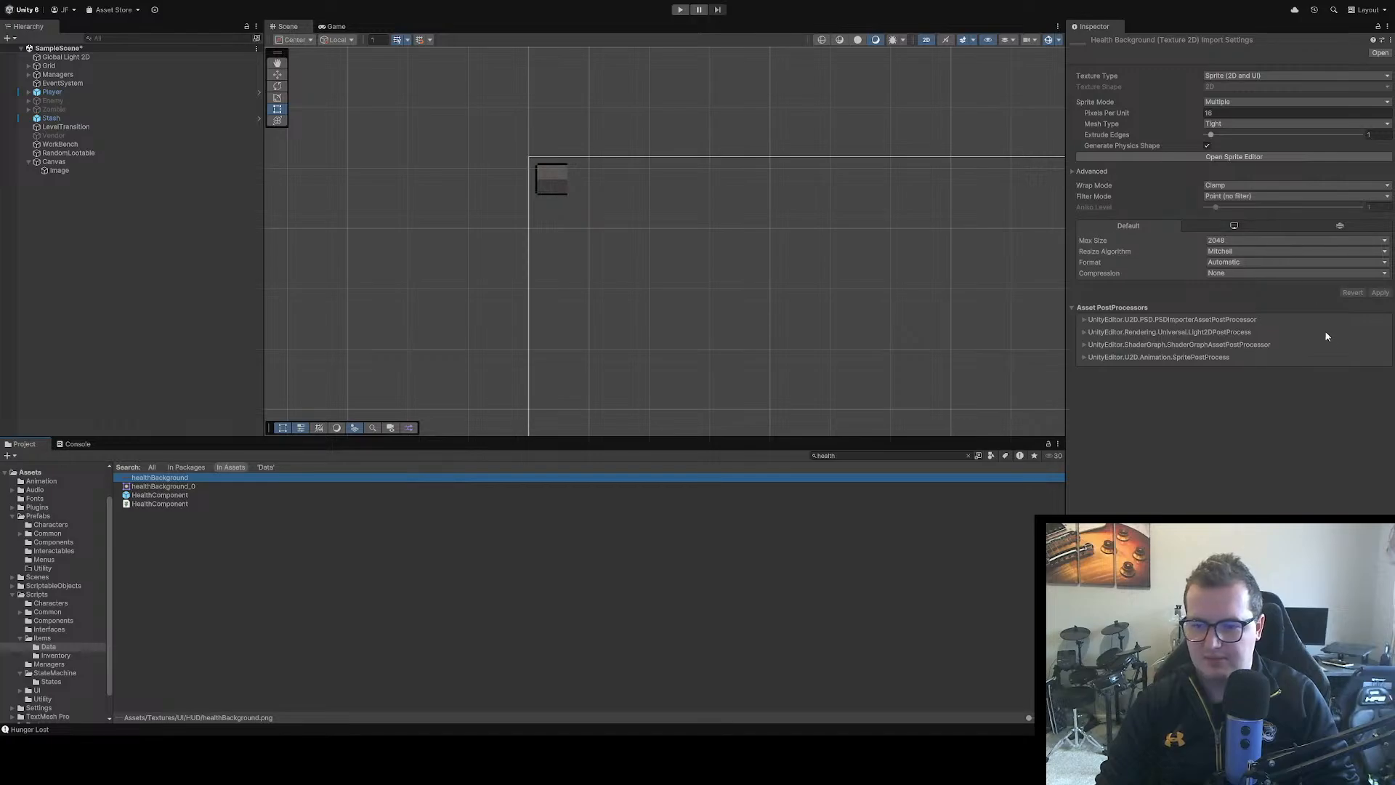
left_click(1235, 157)
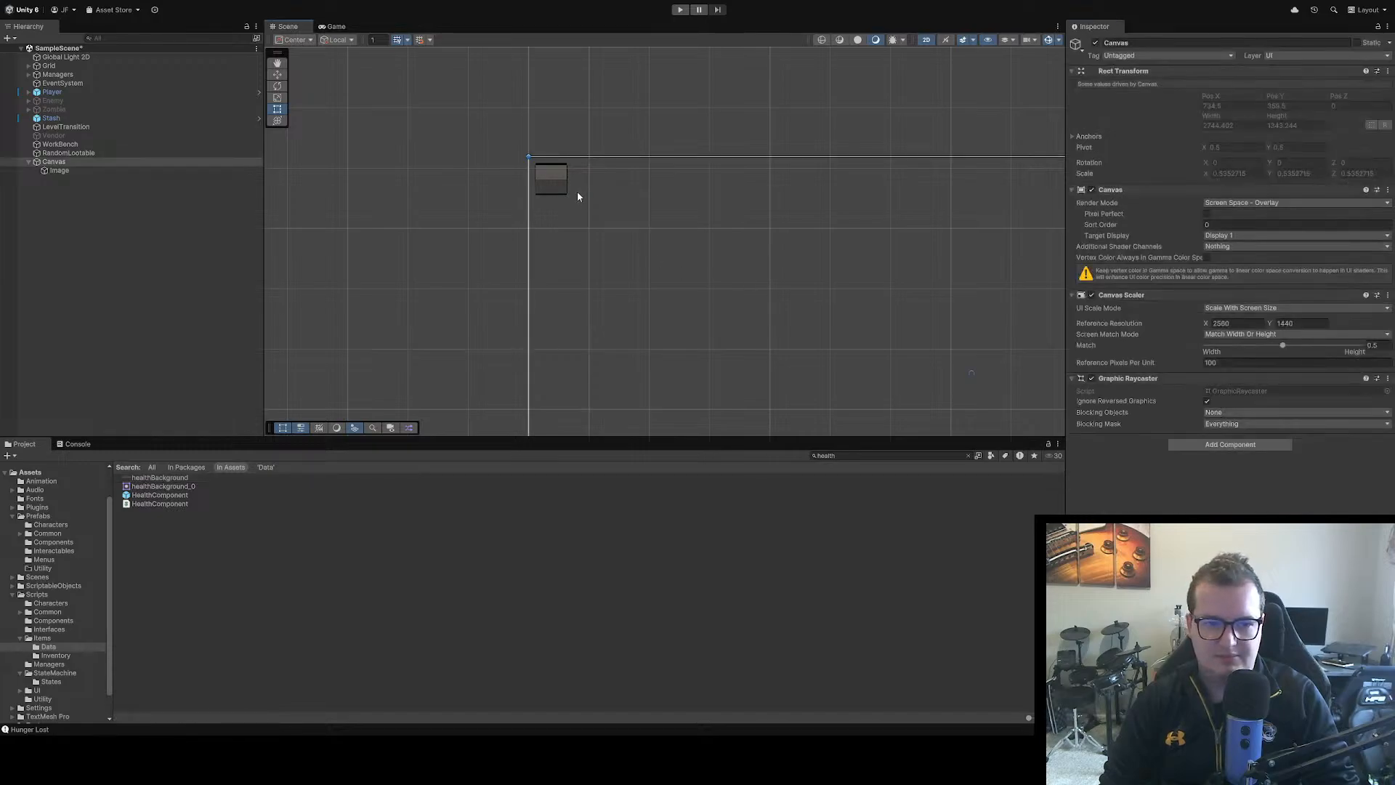
Set the width of the Canvas's Image to 400
left_click(551, 179)
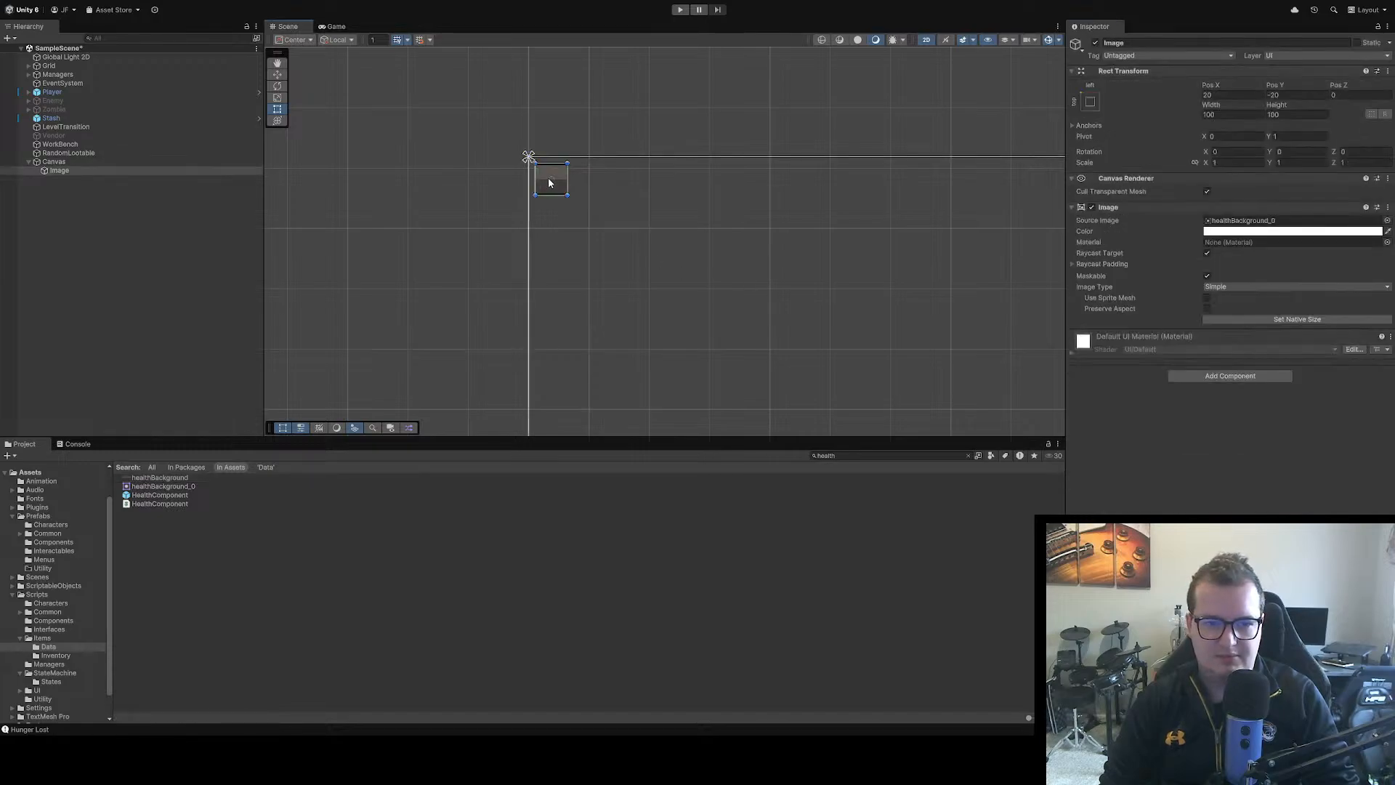
left_click(1228, 118)
type("400")
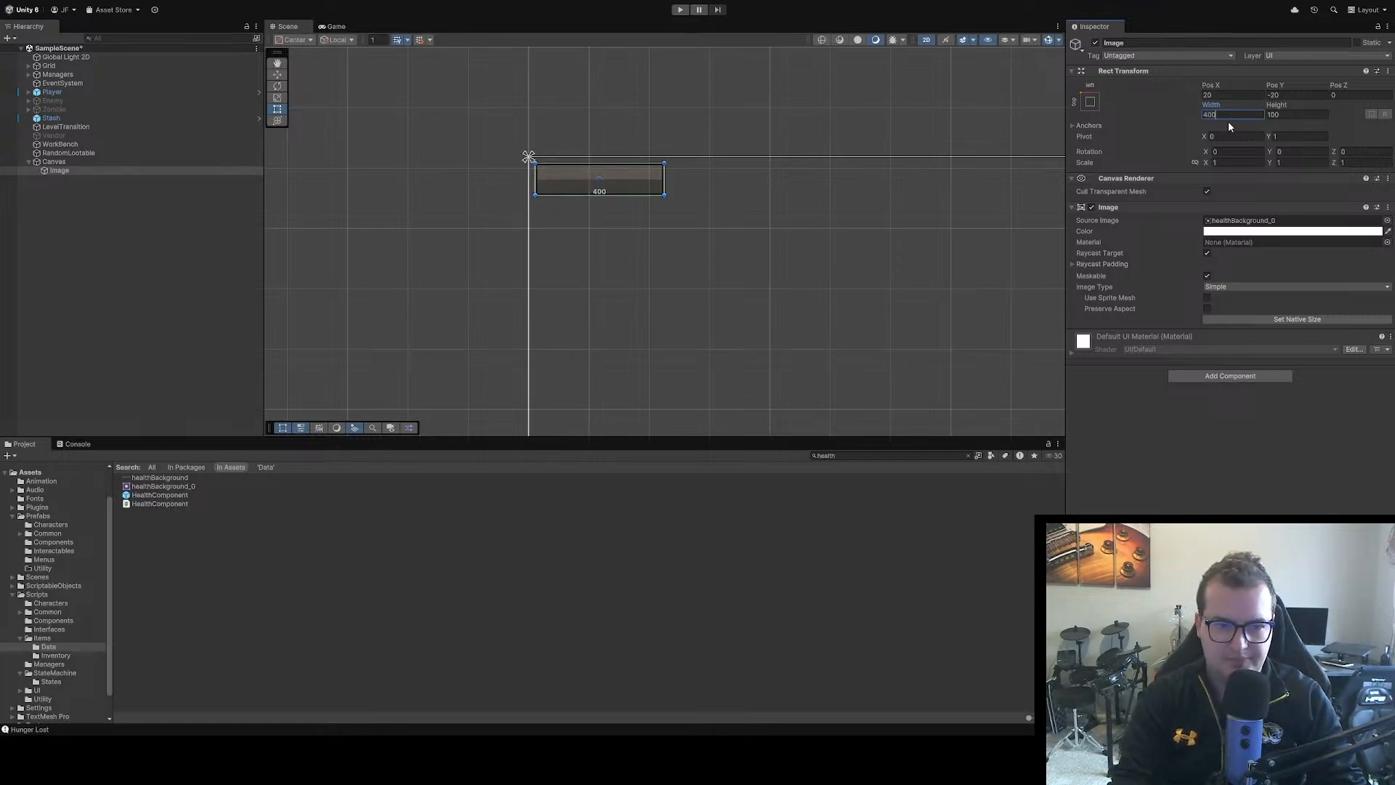
left_click(1236, 431)
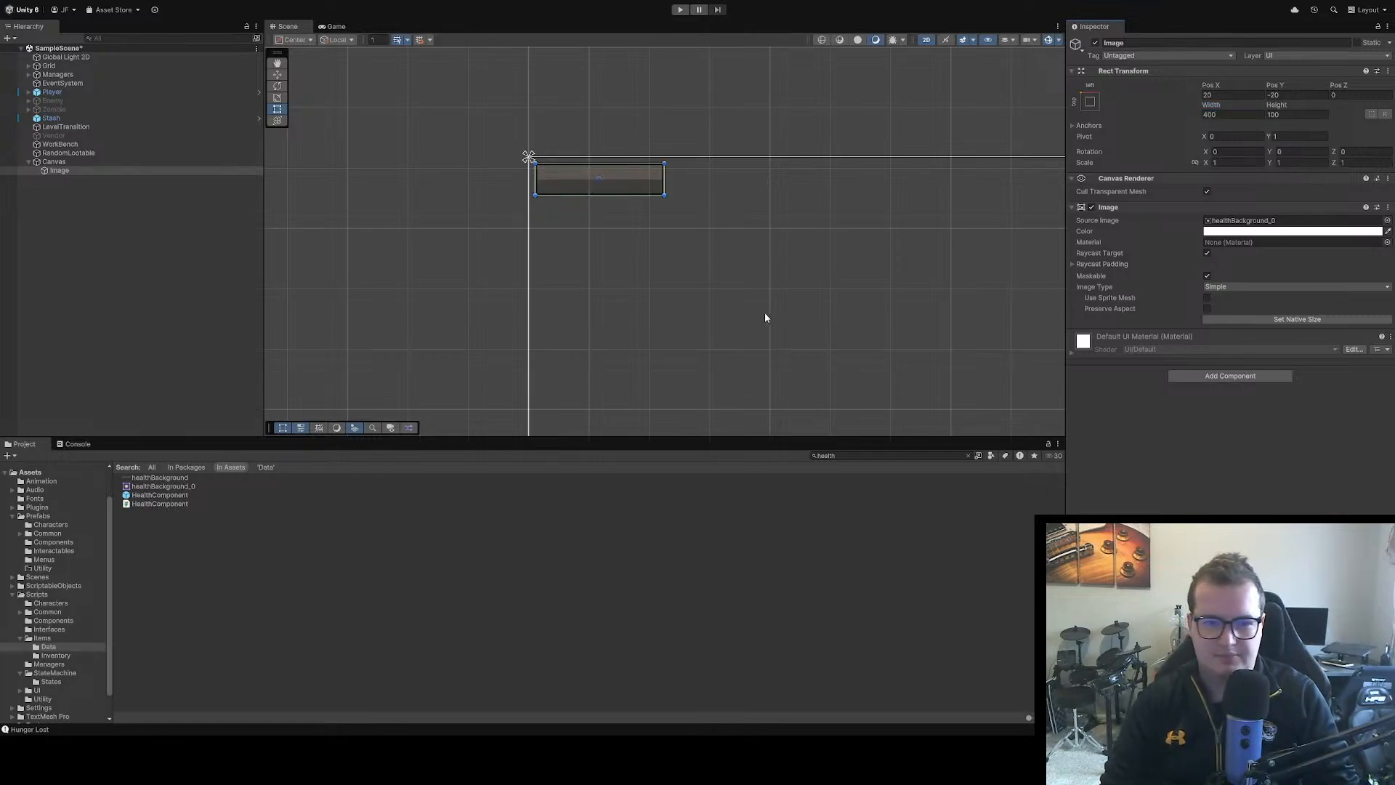
Inspect the widened health bar in the scene, and run the game while moving the player to check it on screen
scroll(717, 272, "up", 1)
left_click(683, 229)
scroll(672, 221, "up", 2)
left_click_drag(621, 201, 718, 228)
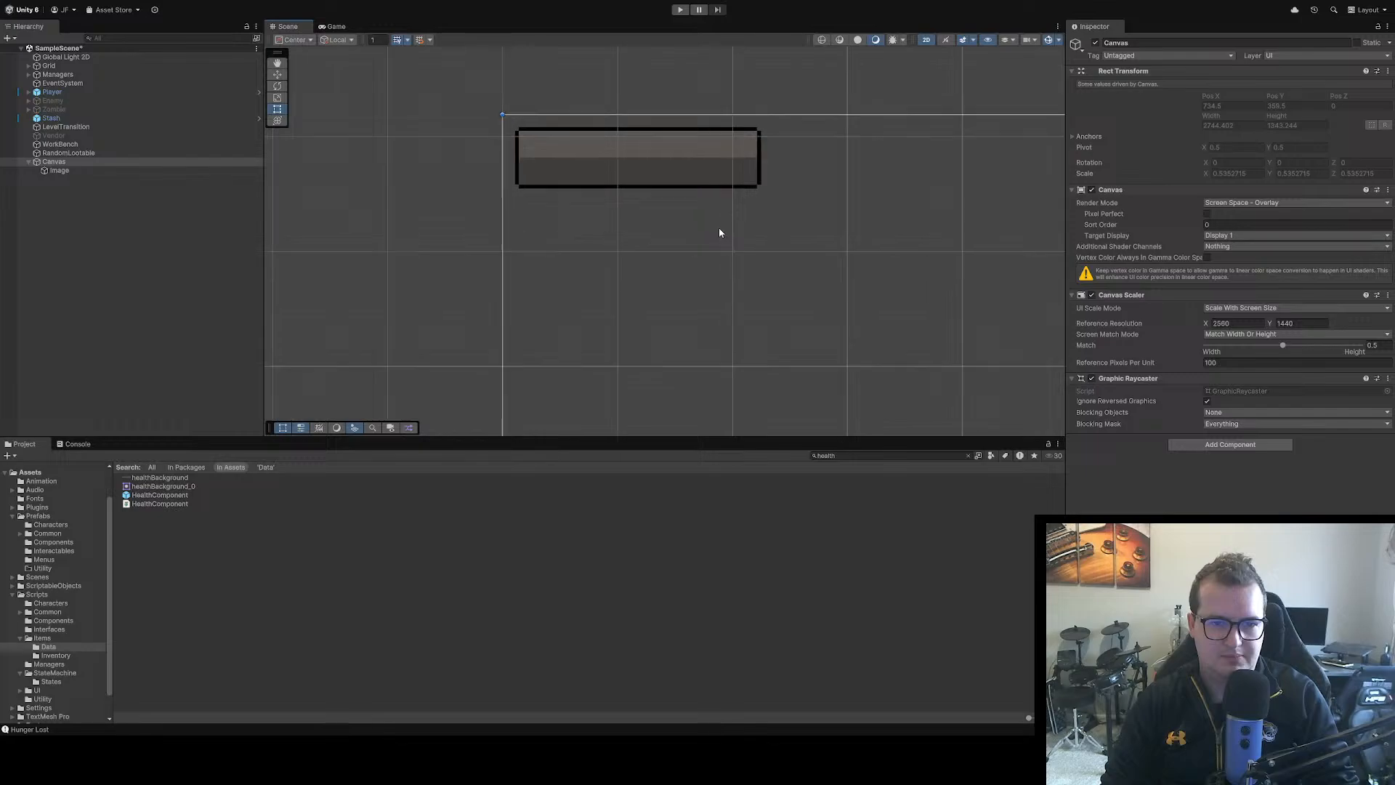
scroll(722, 225, "down", 6)
left_click(682, 10)
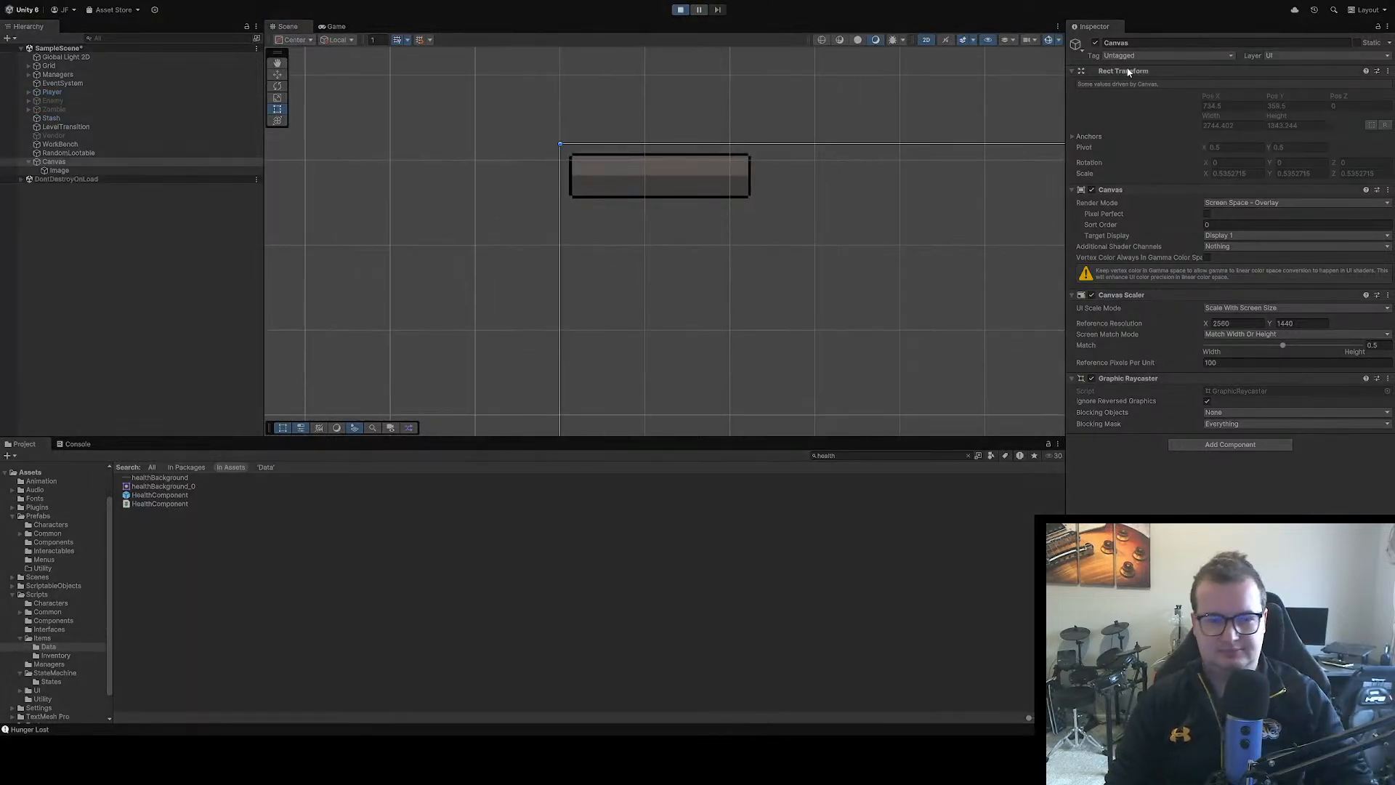
key("s")
key("d")
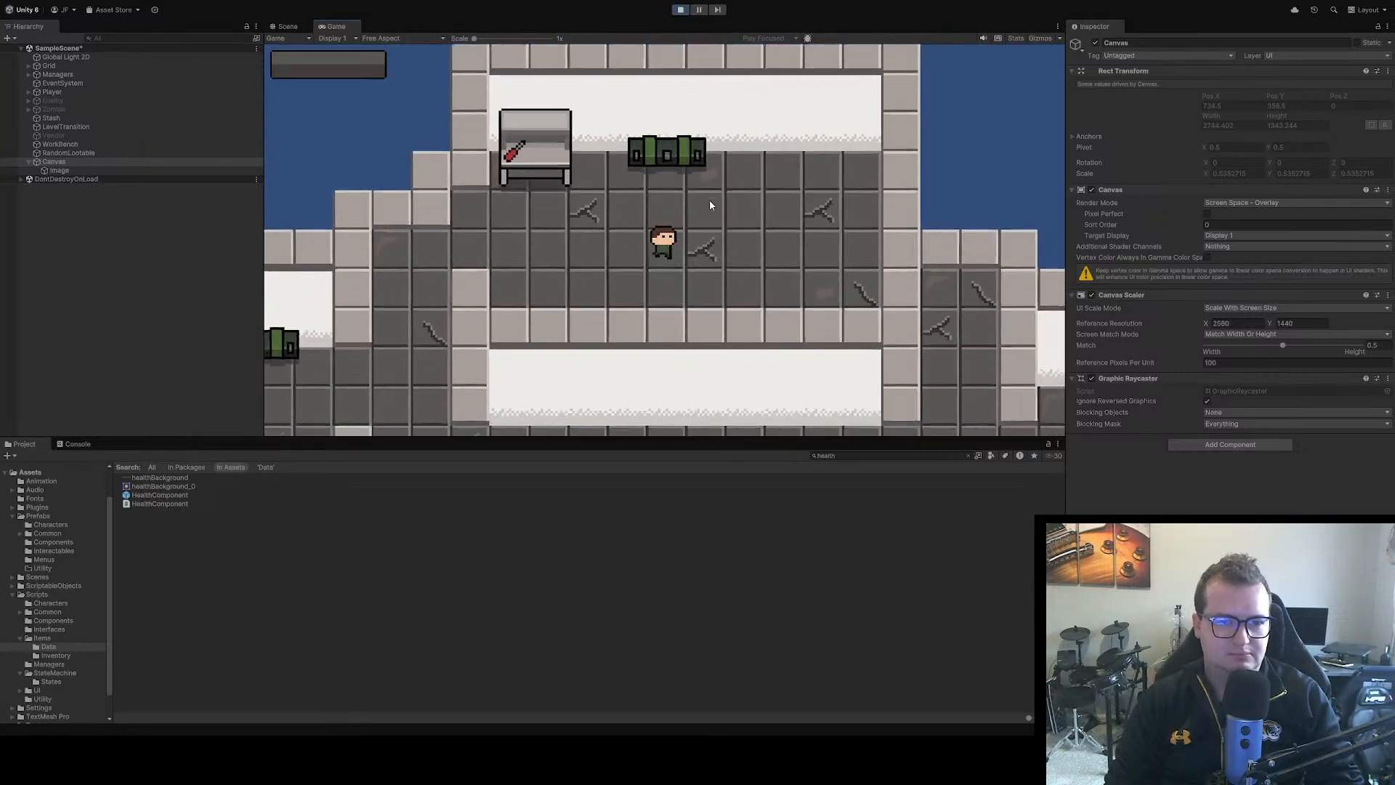
key("w")
key("a")
key("s")
key("a")
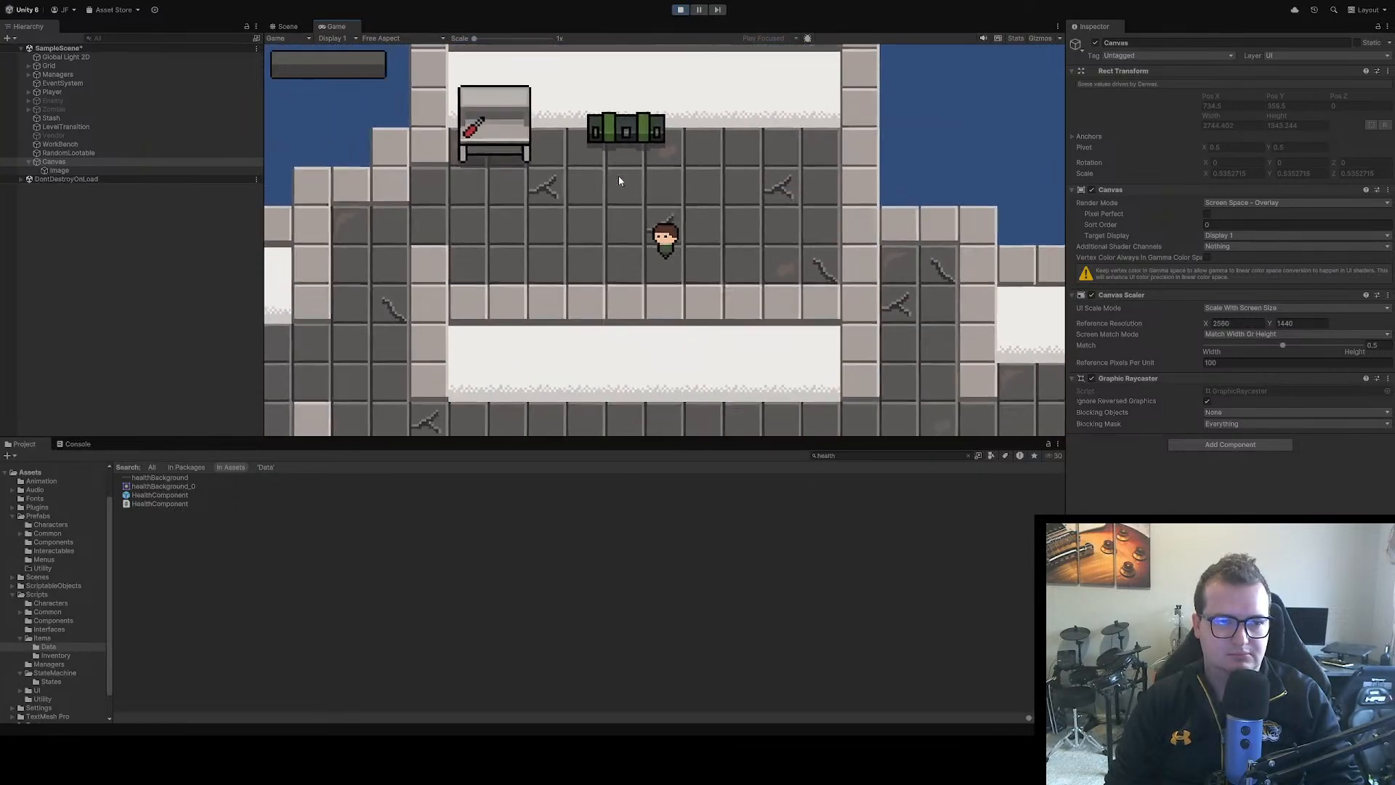
key("w")
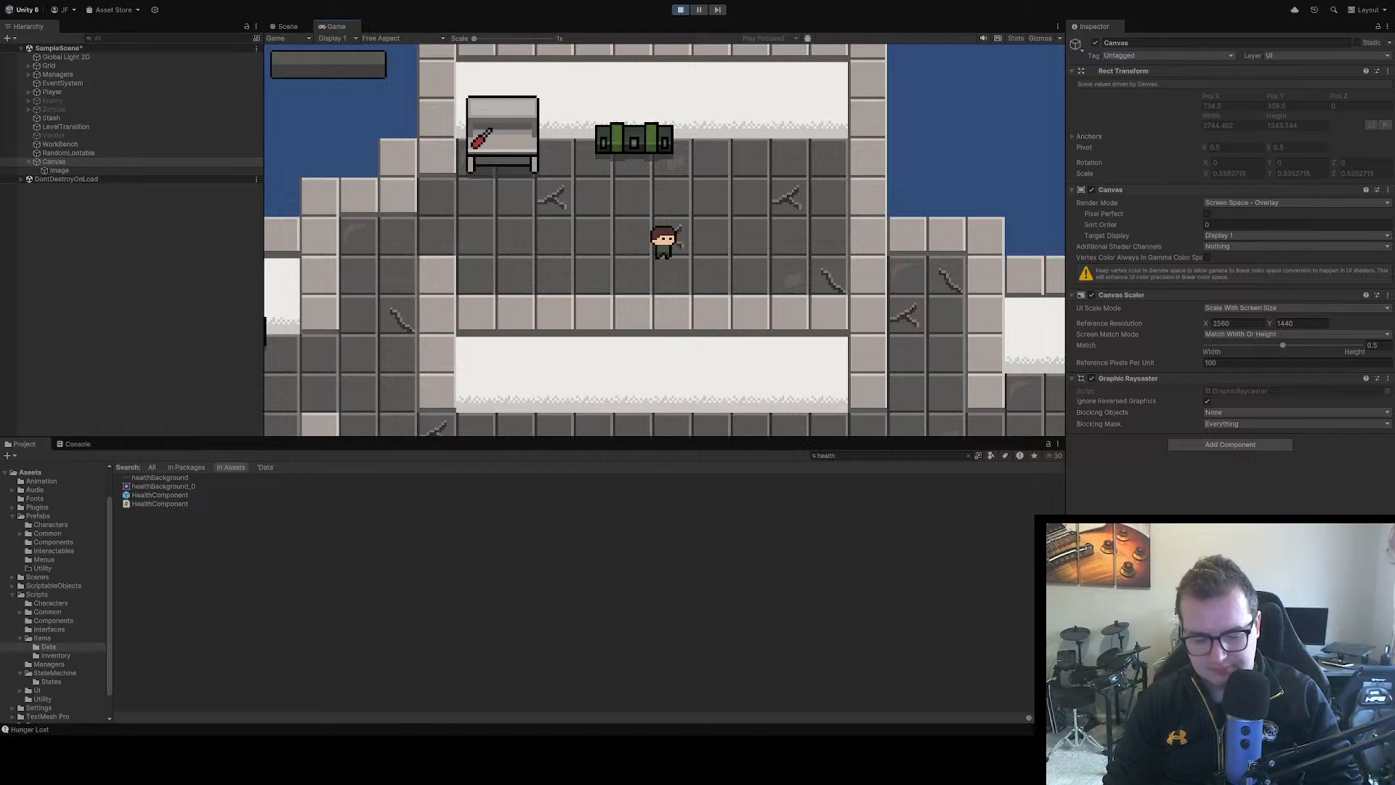
key("ctrl+shift+n")
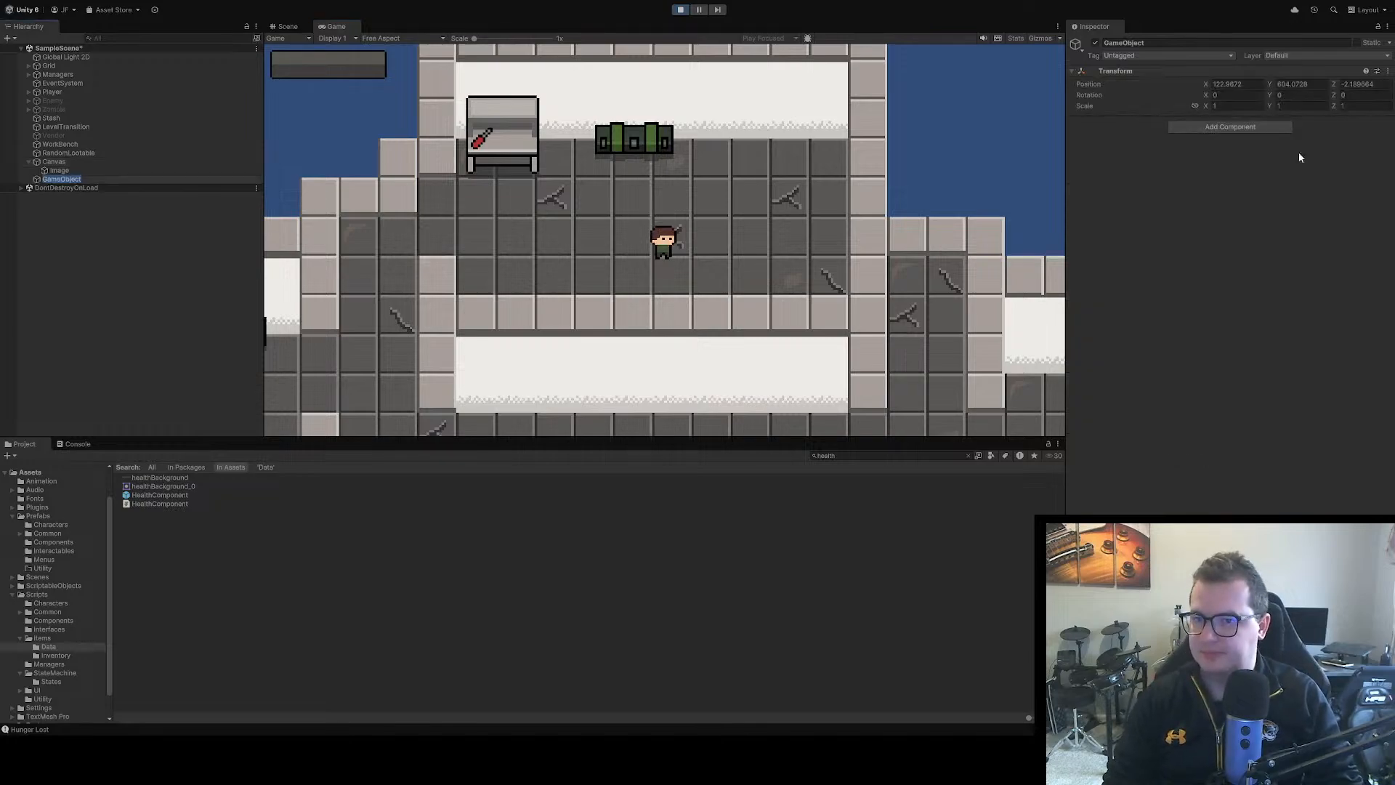
key("Return")
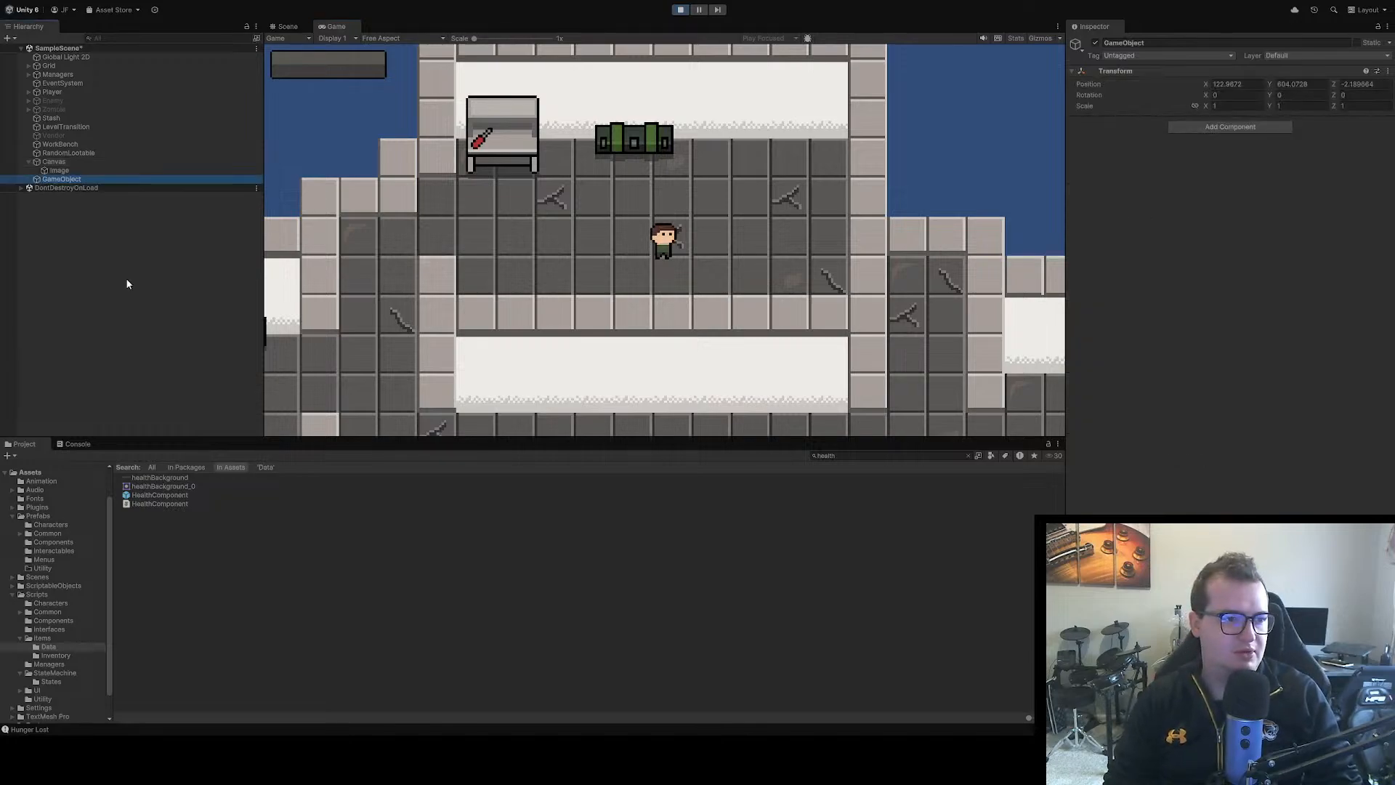
left_click(56, 181)
key("Return")
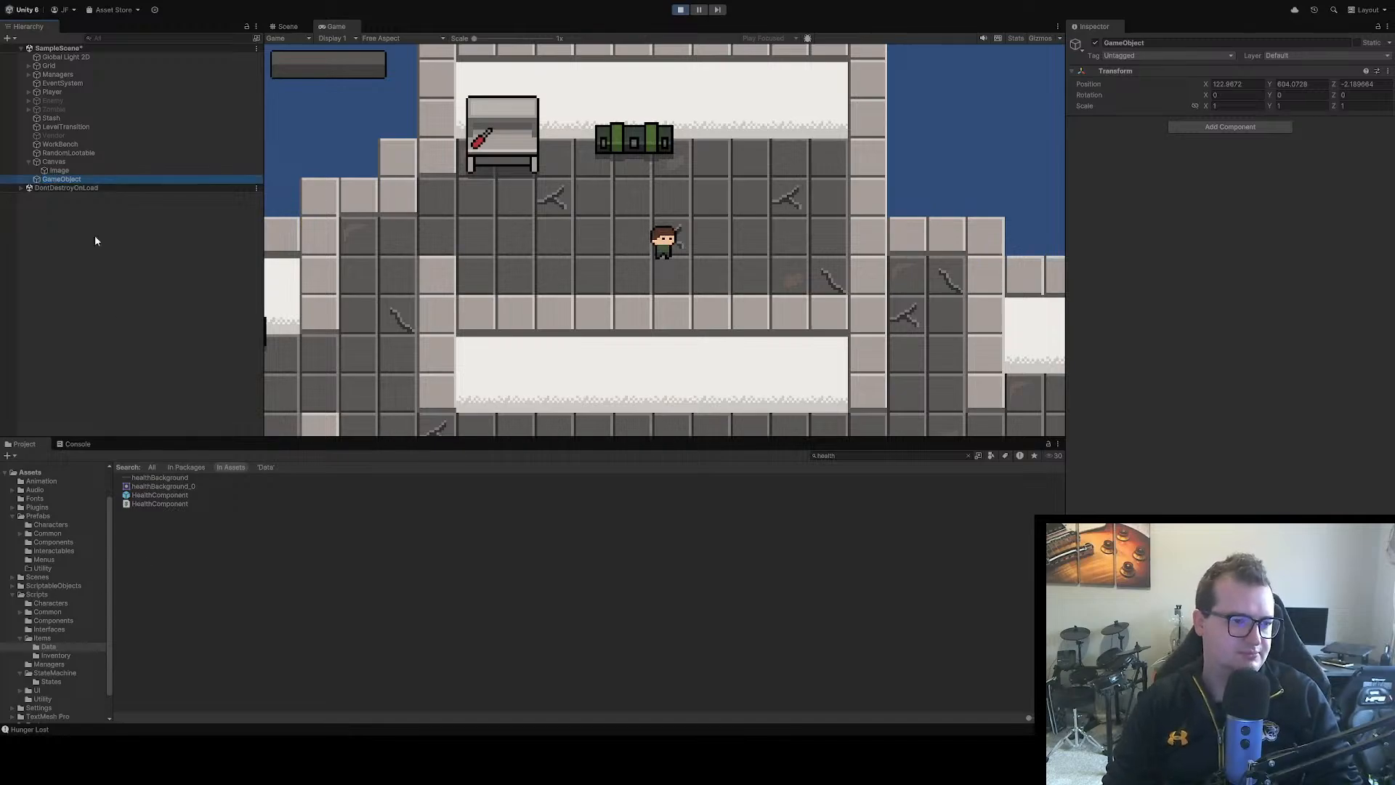
key("Delete")
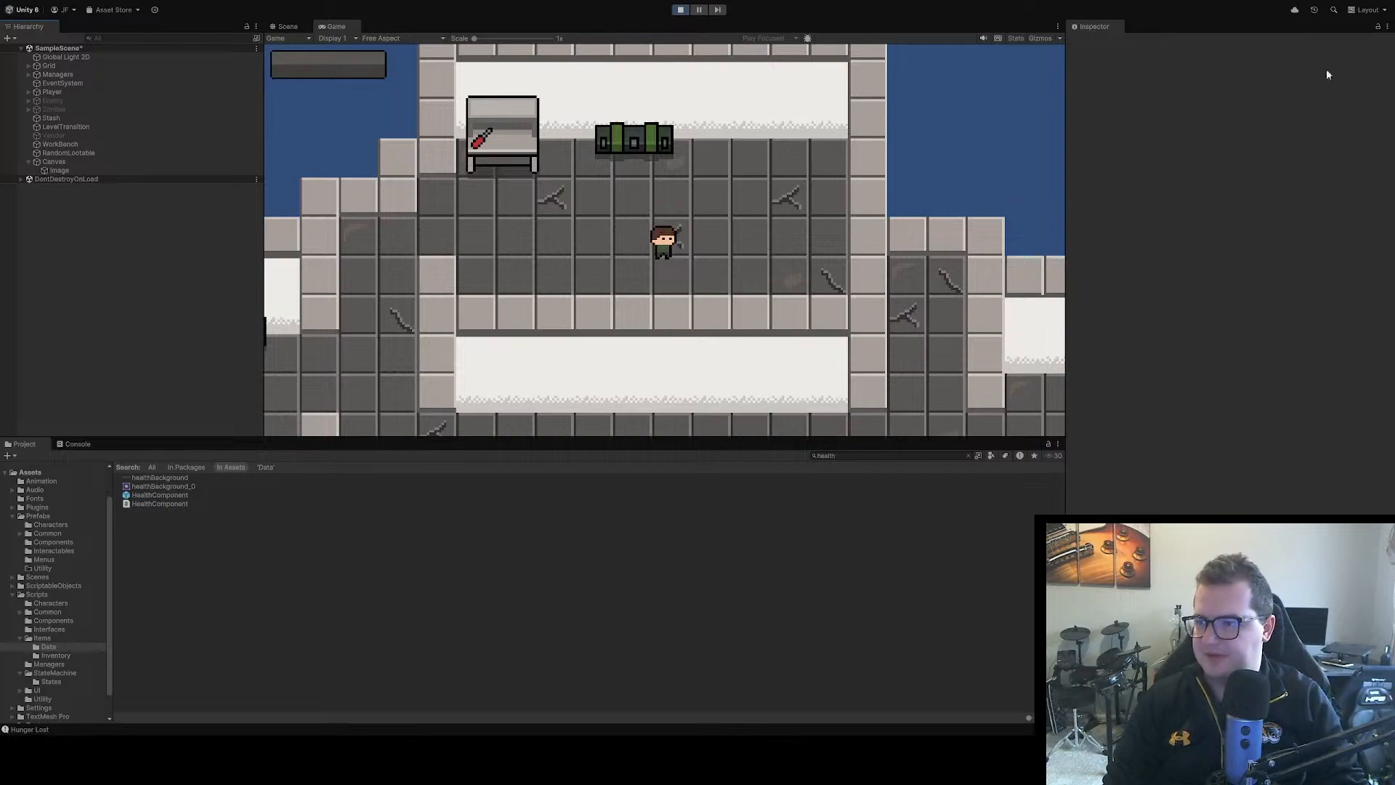
Toggle the inventory menu in the running game and move the player around to check the health bar on screen
key("Tab")
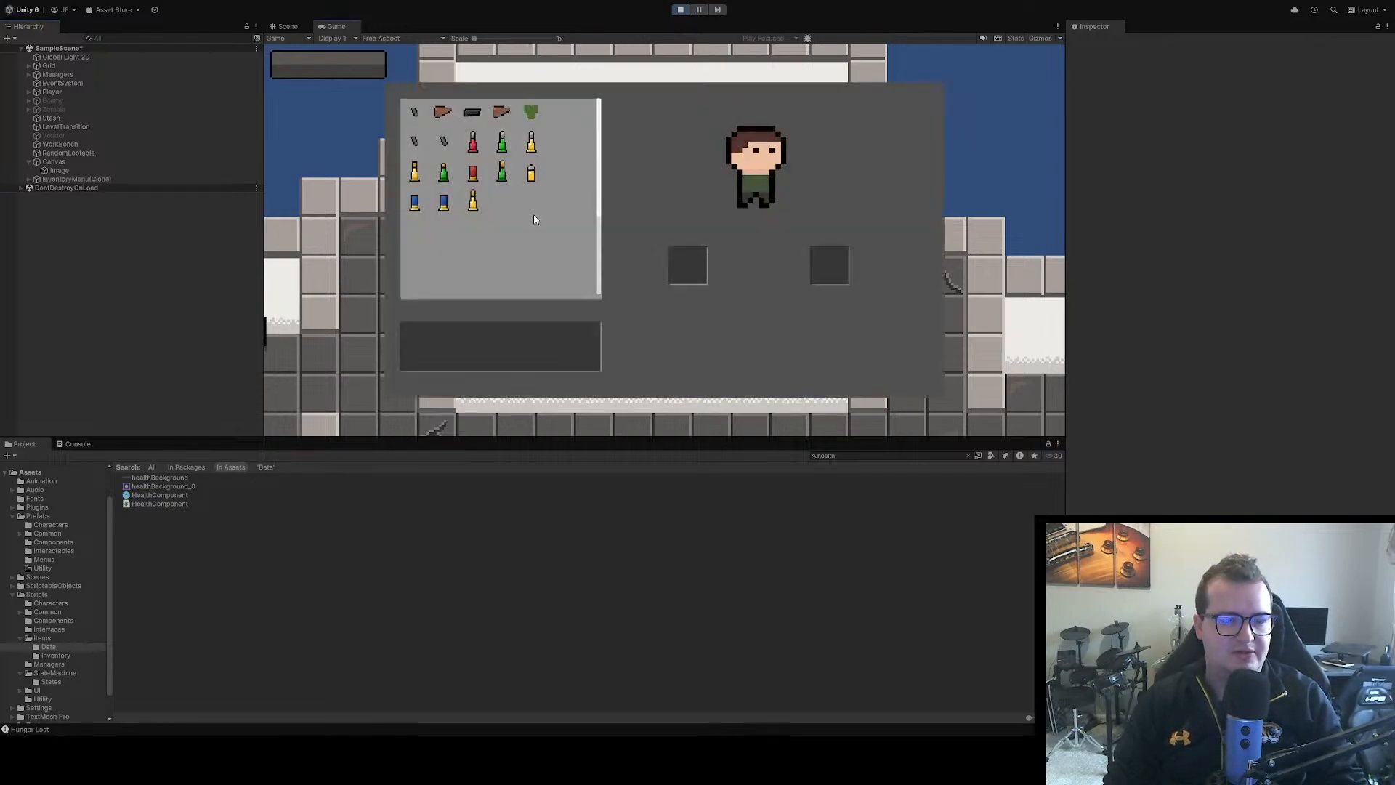
key("Tab")
key("Tab")
key("Tab")
key("Tab")
key("Tab")
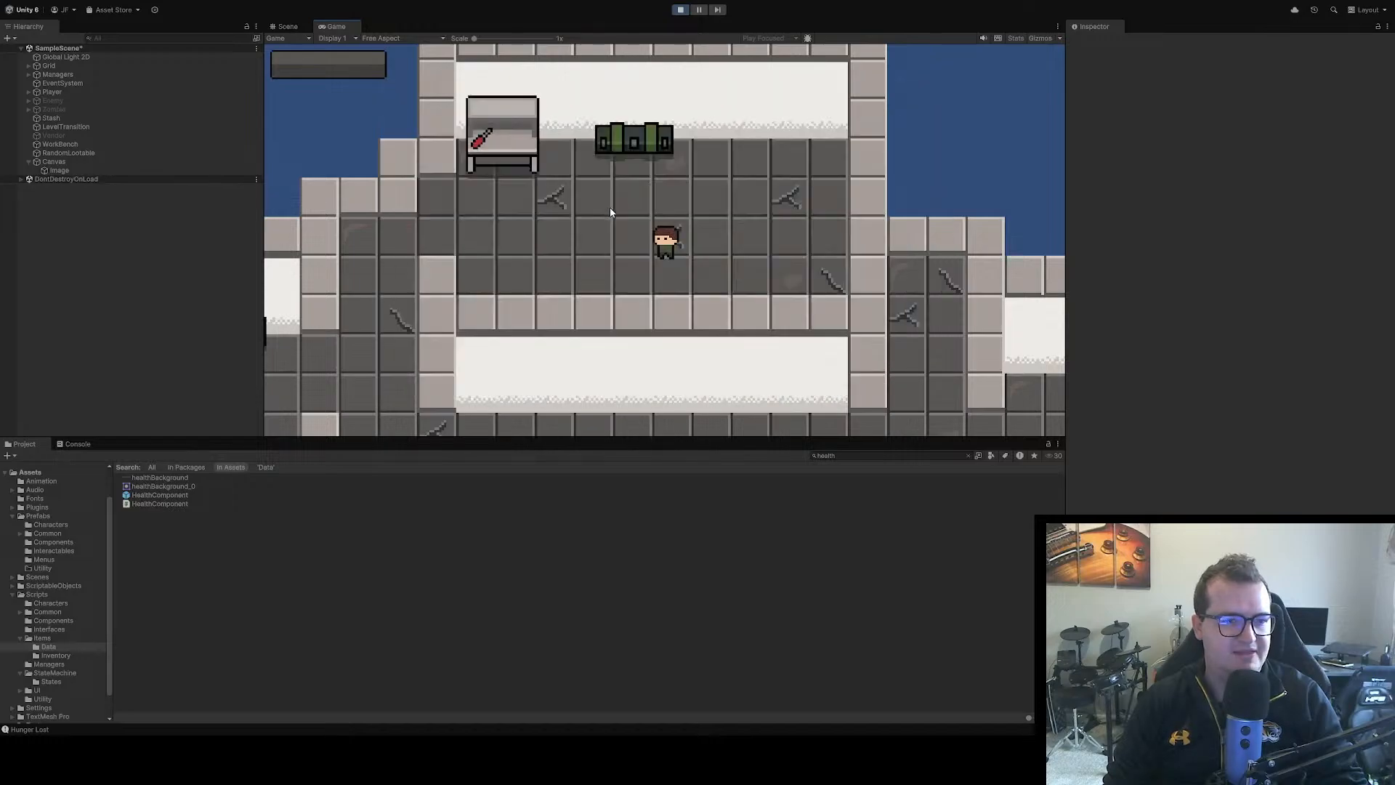
key("a")
key("s")
key("Tab")
key("Tab")
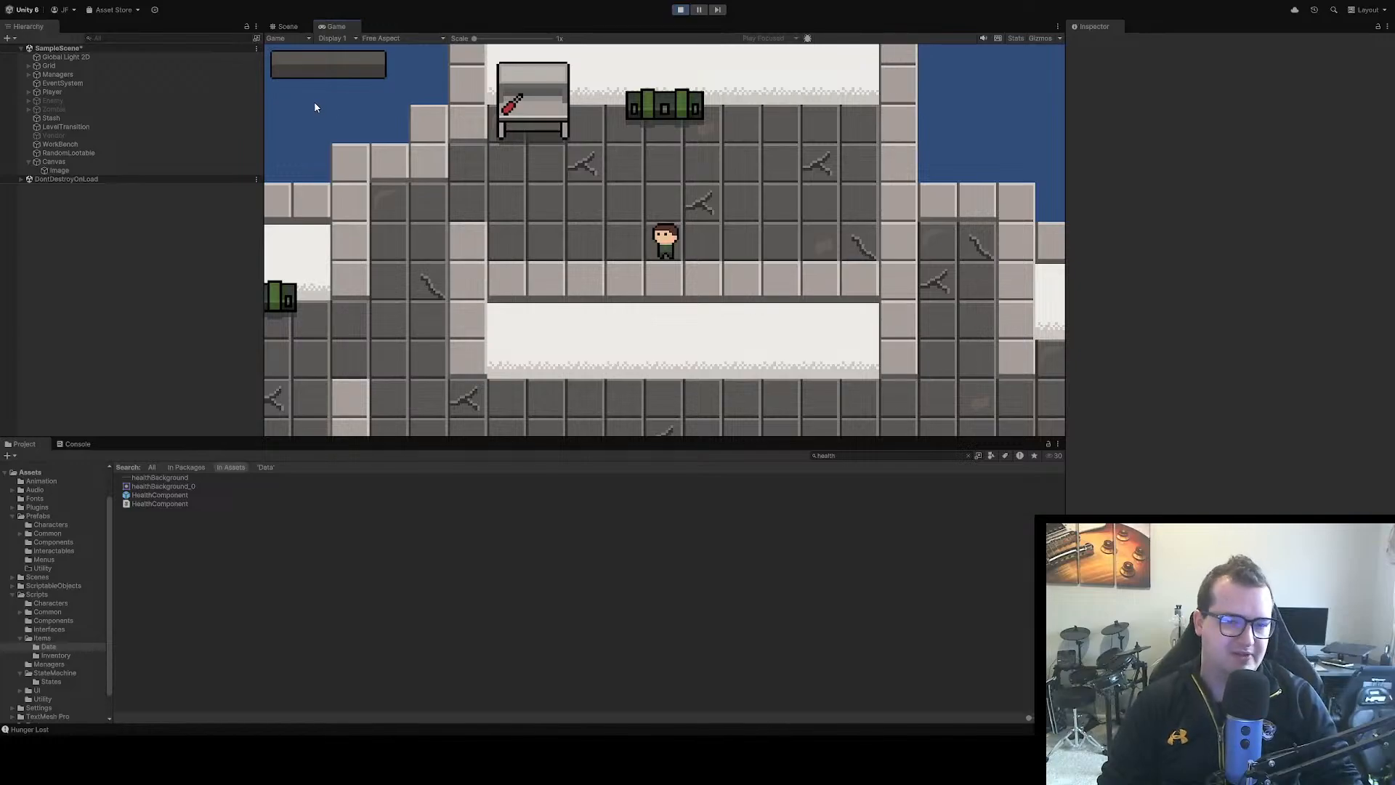
key("d")
key("a")
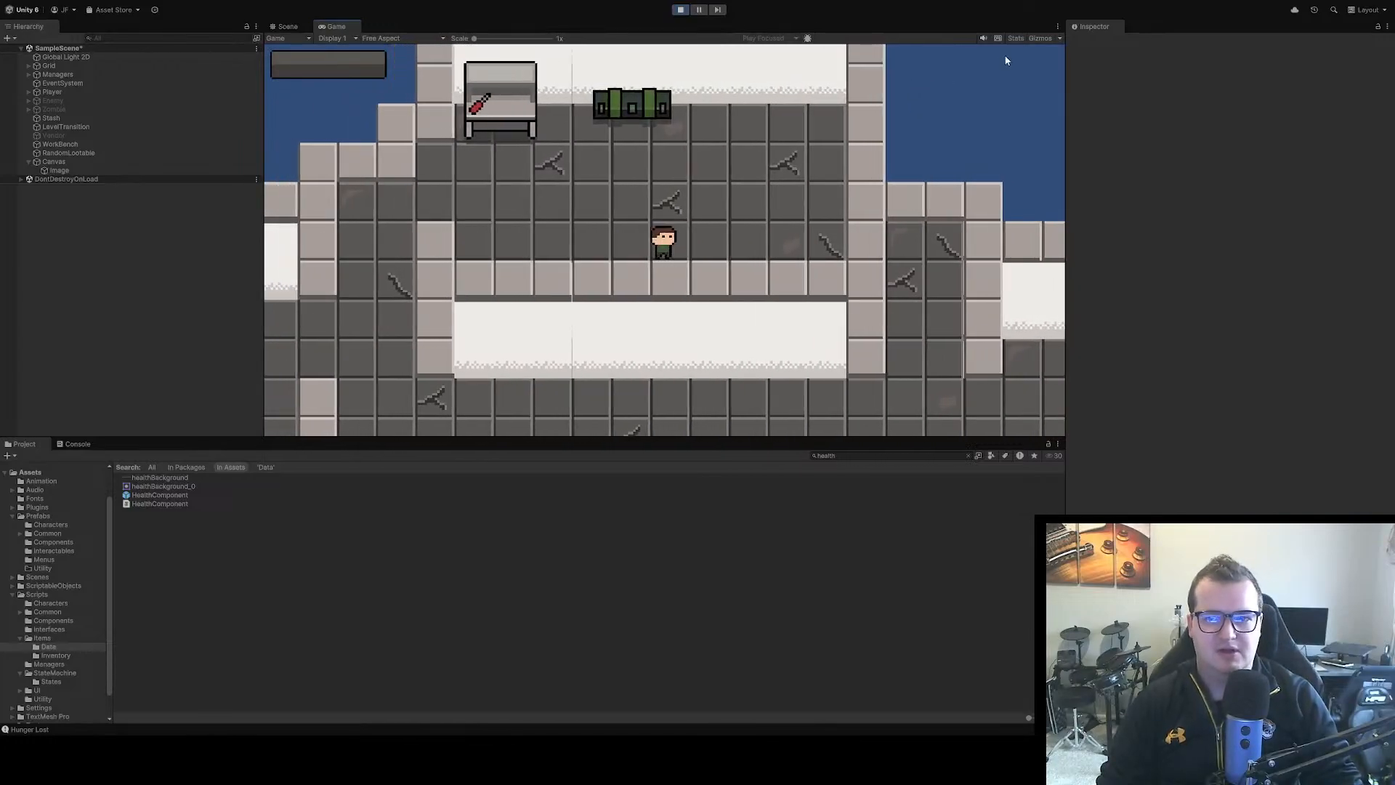
key("d")
key("a")
Preview the Game view at 16:9 Aspect, 4K UHD, WXGA and Full HD, and set it to QHD (2560x1440)
left_click(378, 38)
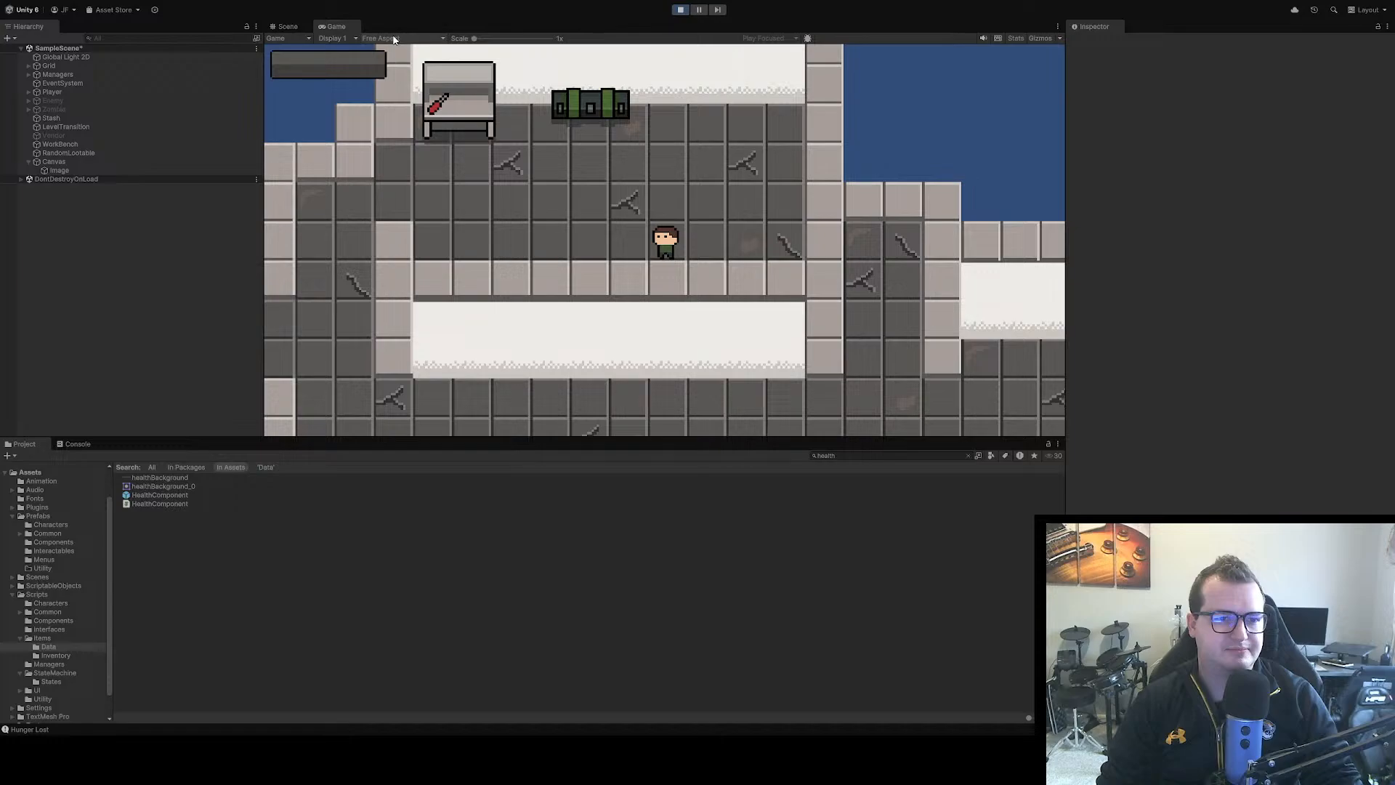
left_click(404, 87)
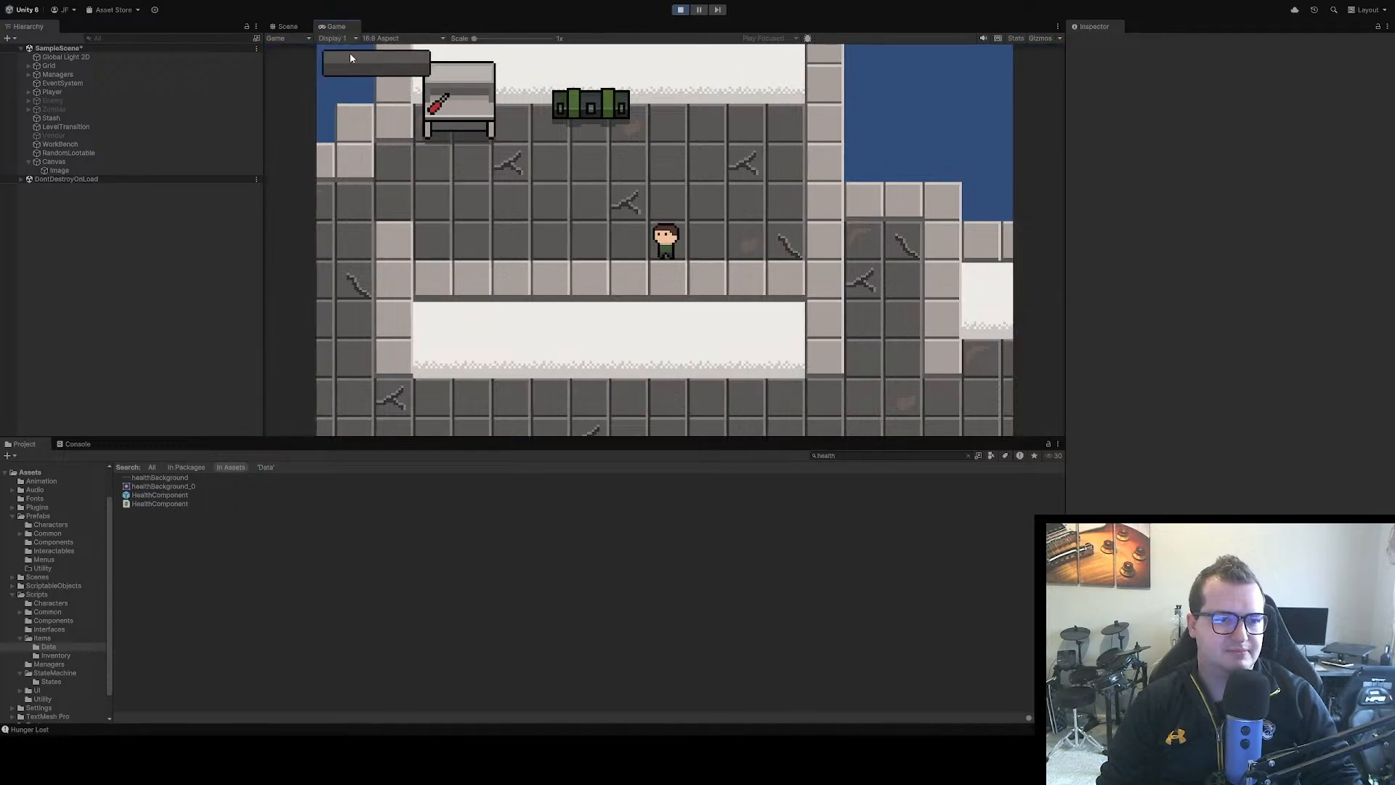
left_click(403, 40)
left_click(416, 133)
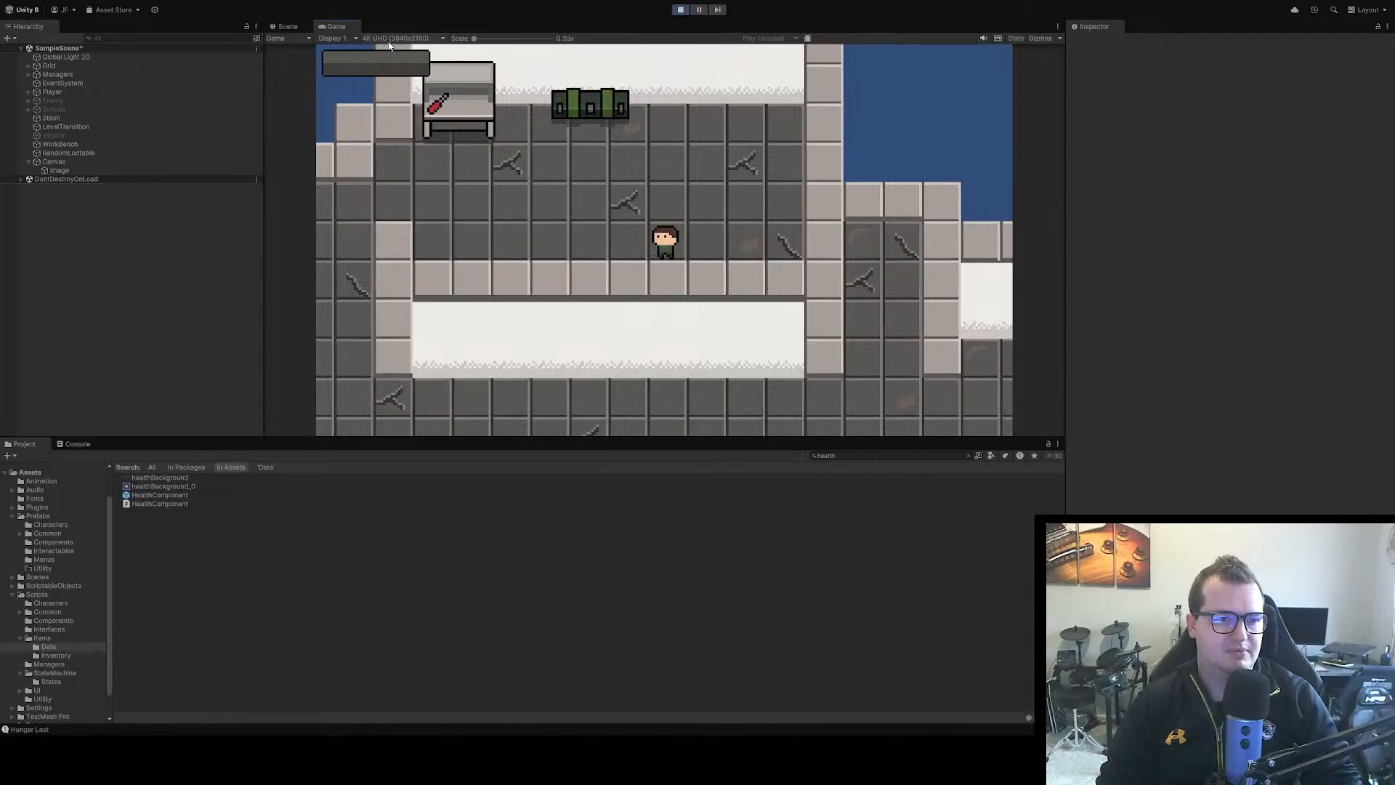
left_click(396, 38)
left_click(398, 112)
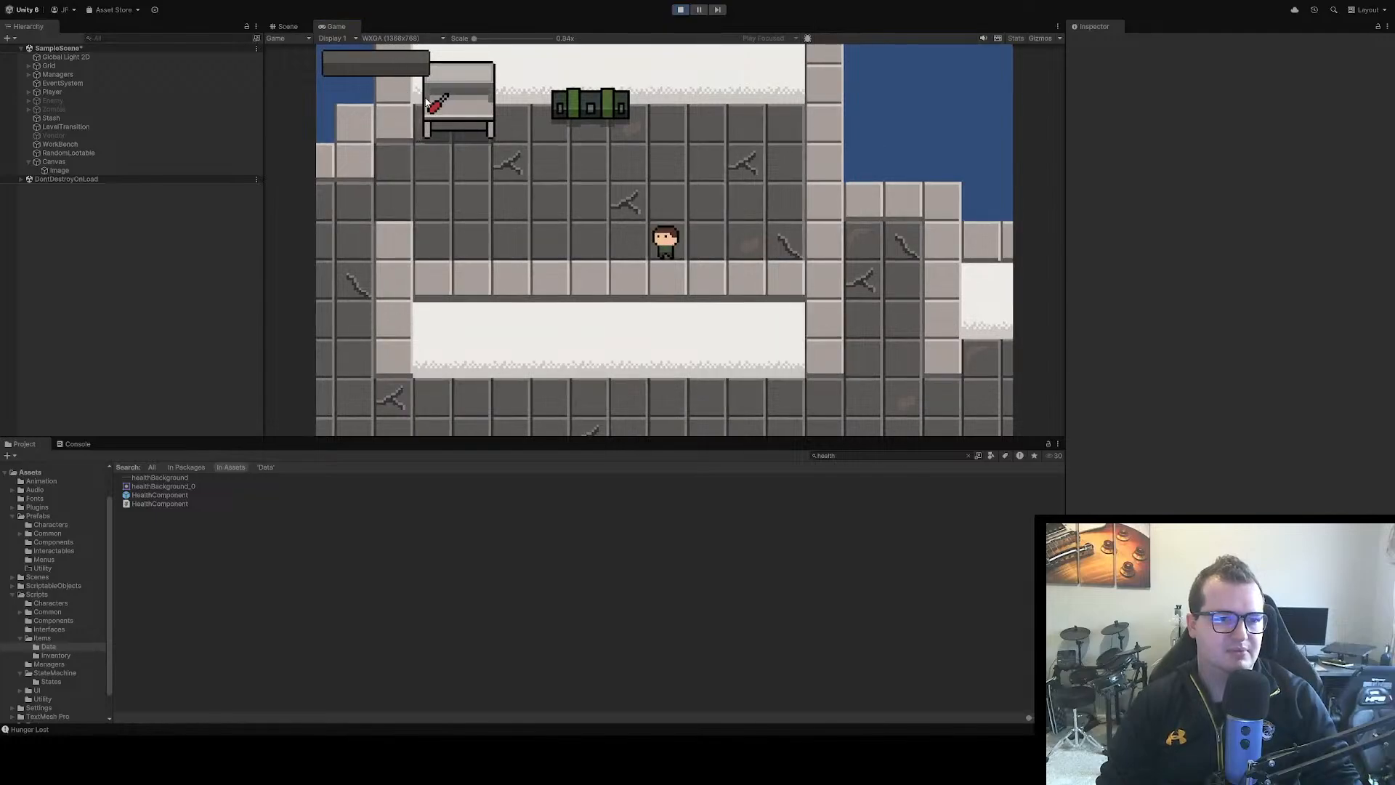
left_click(426, 106)
left_click(432, 40)
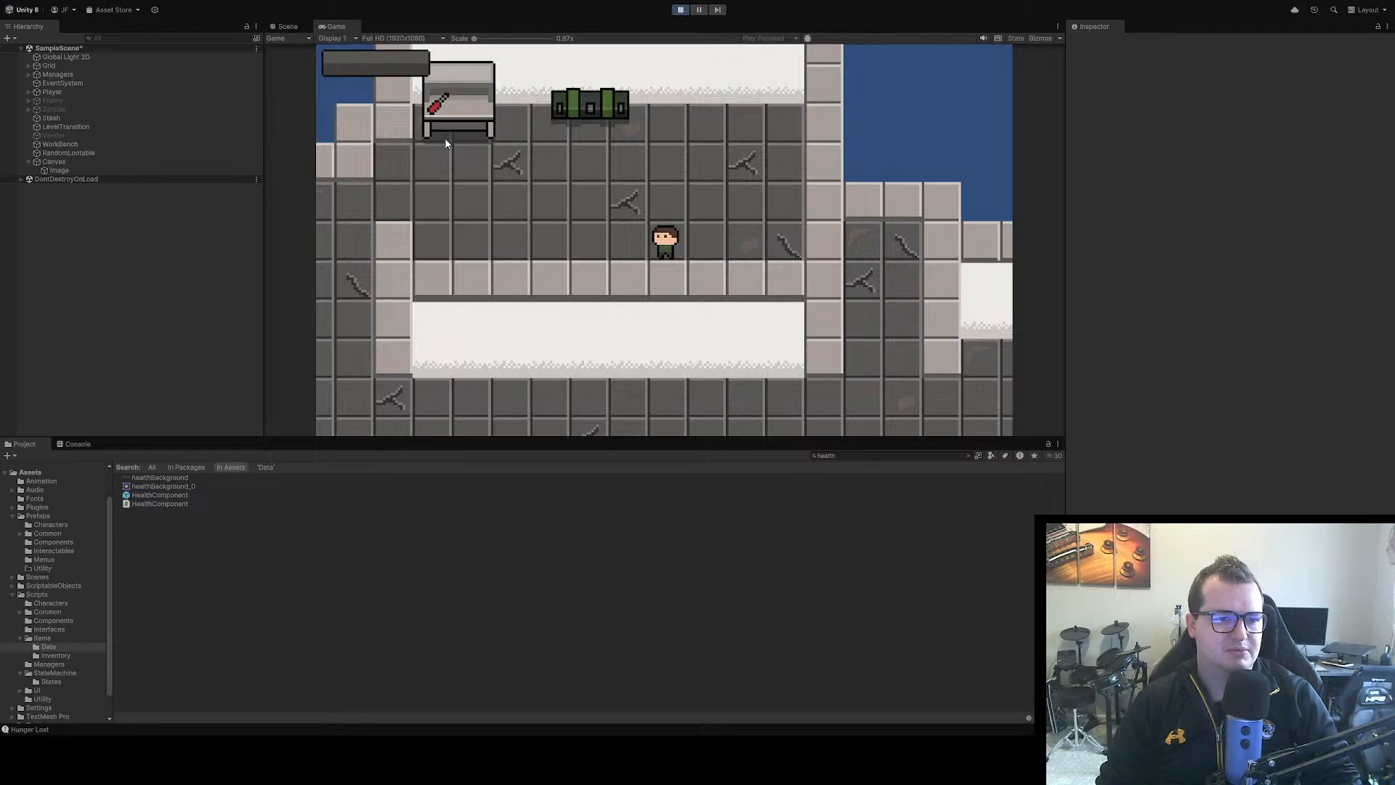
left_click(414, 127)
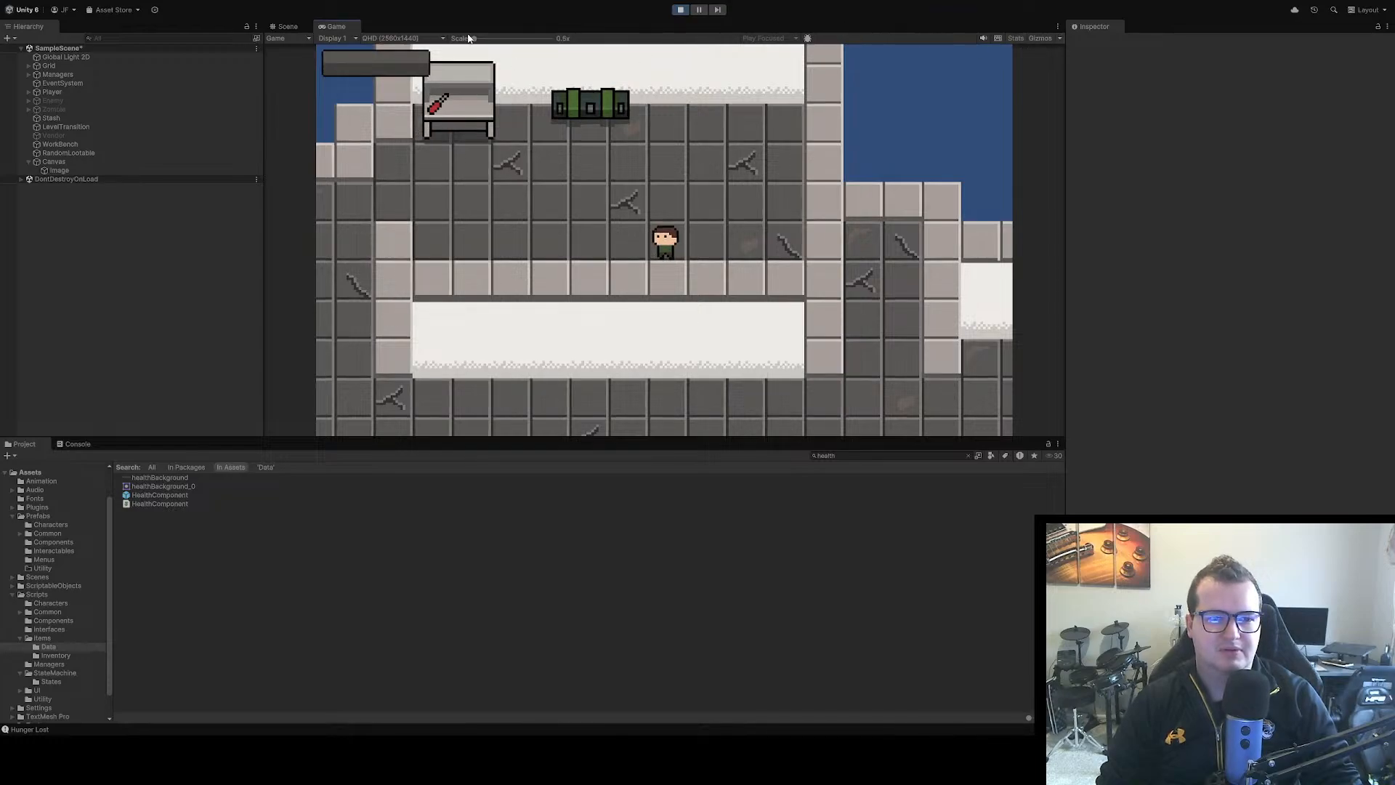
left_click_drag(474, 38, 436, 40)
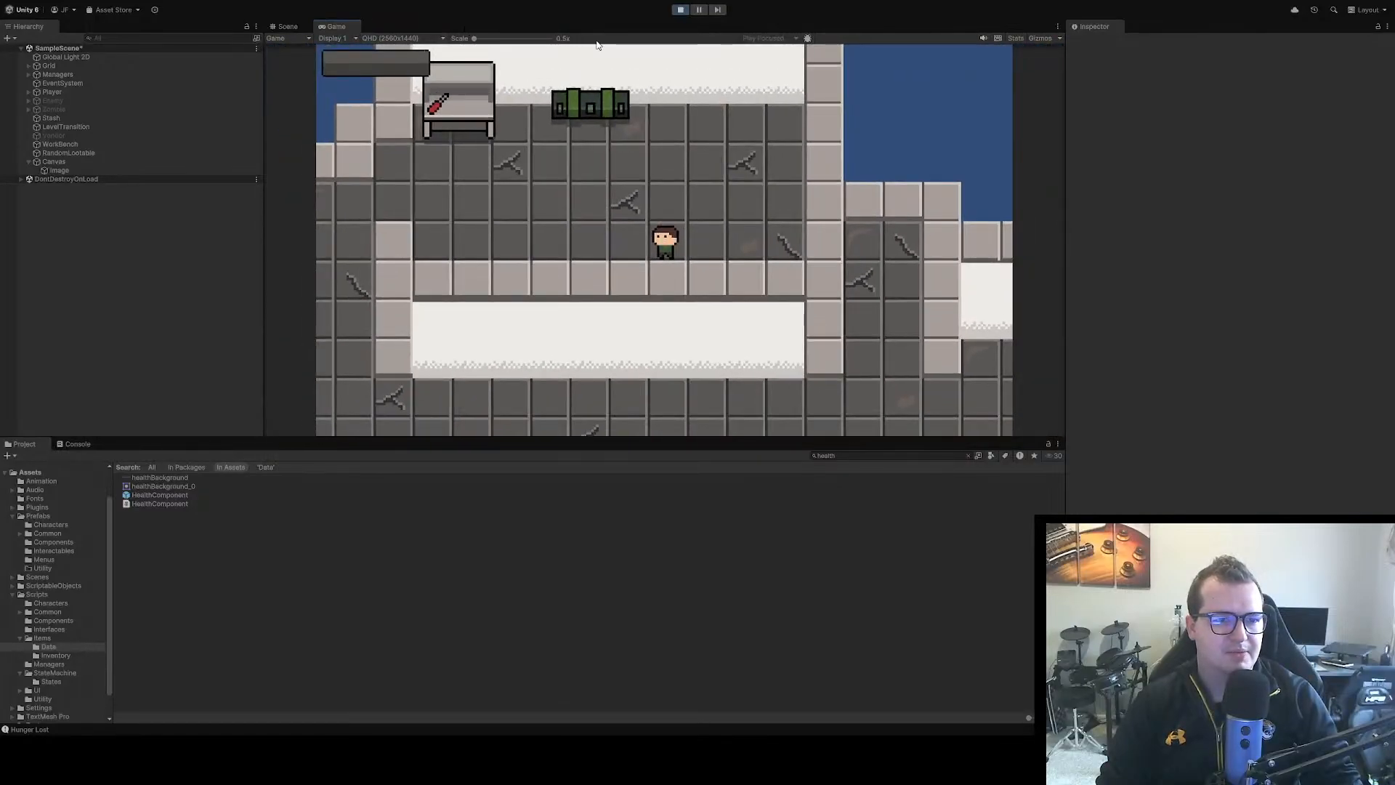
Restart the game, walk the player around the room to check the health bar at the QHD resolution, and stop playing
left_click(680, 9)
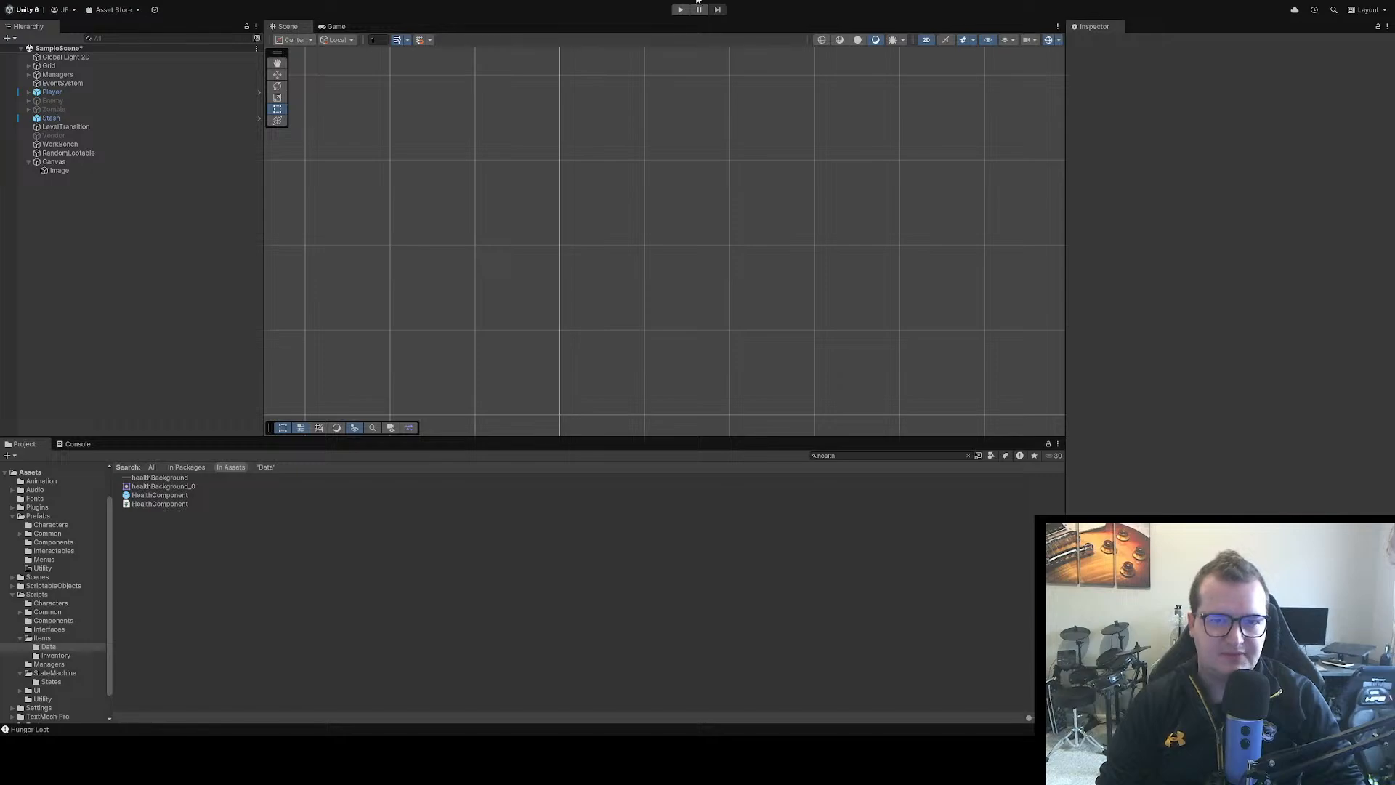
left_click(680, 9)
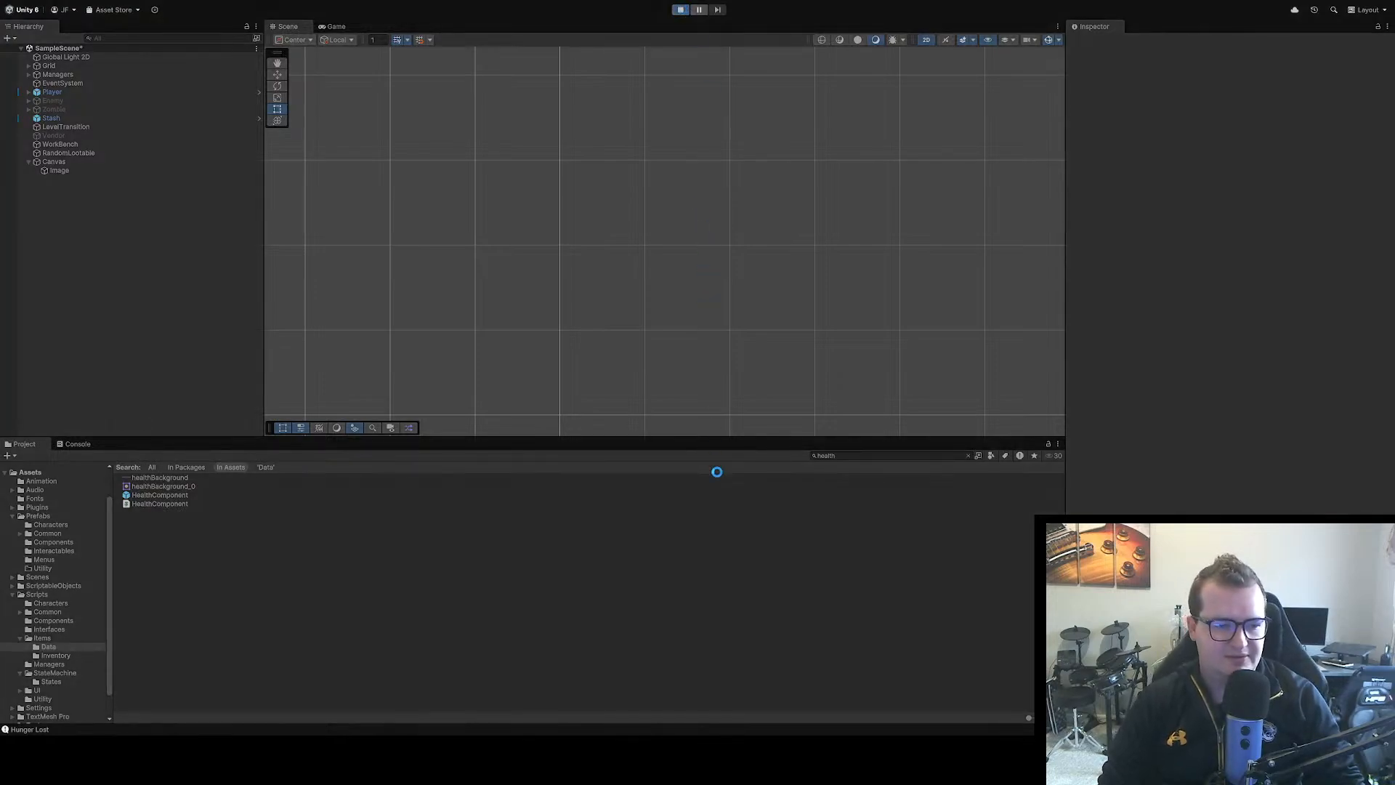
key("d")
key("s")
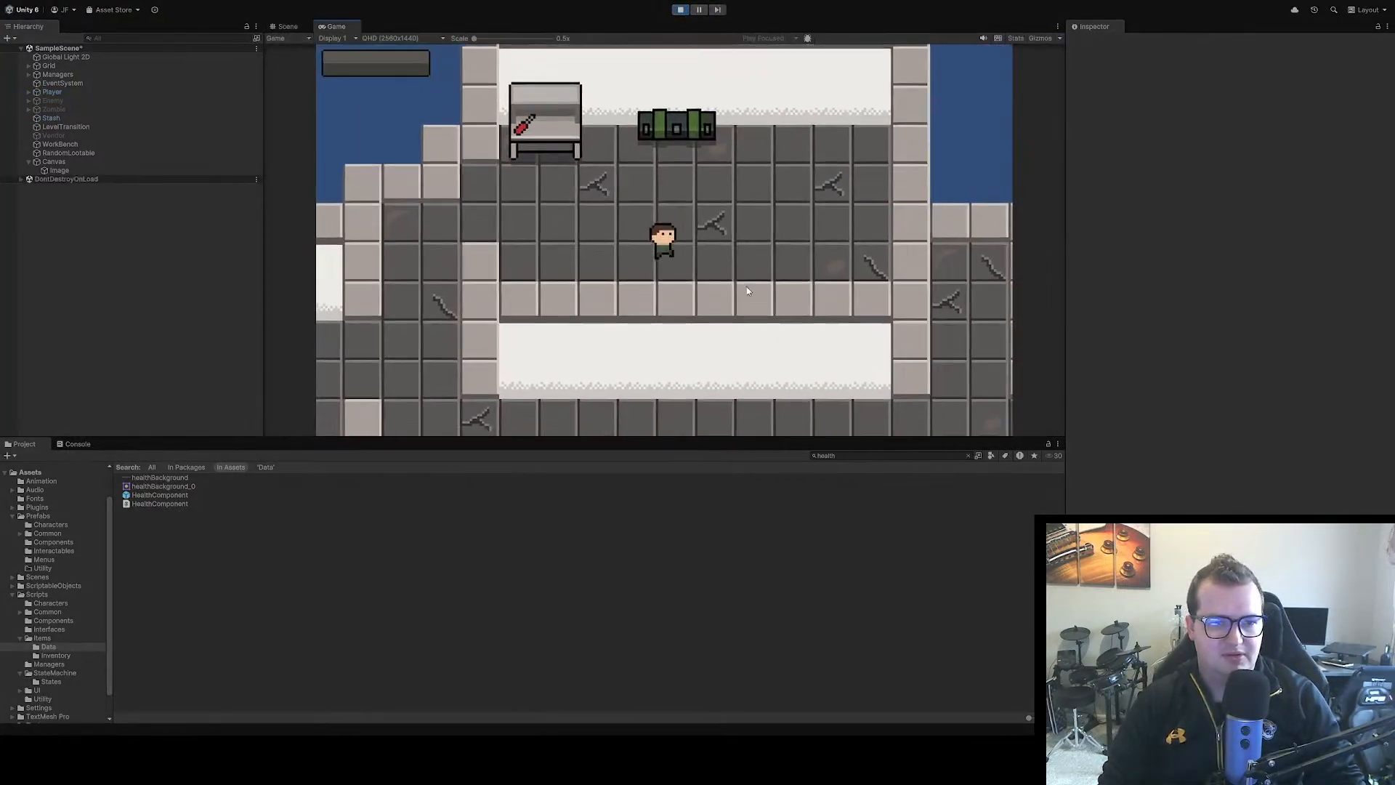
key("a")
key("d")
key("w")
key("a")
key("s")
key("d")
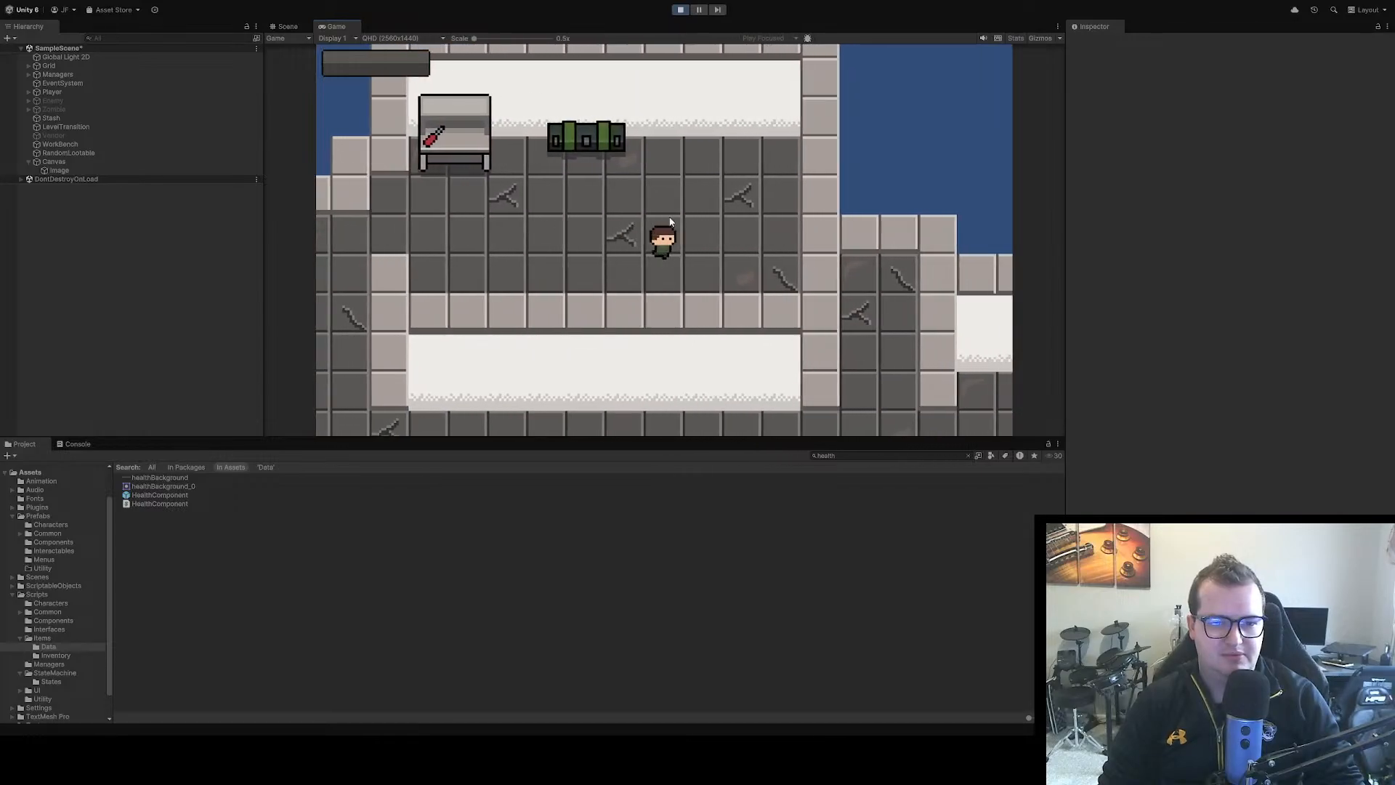
key("w")
key("a")
key("d")
key("s")
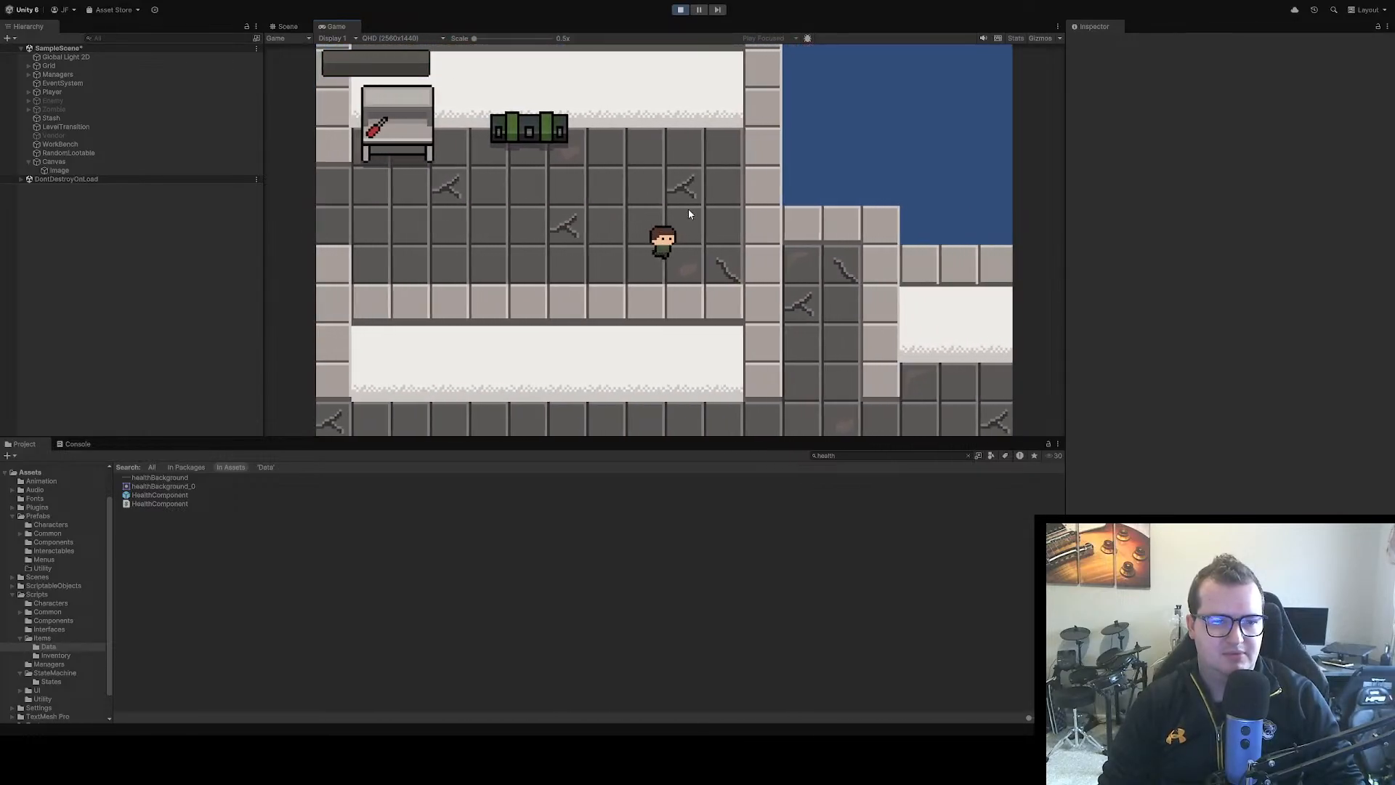
key("a")
key("s")
key("a")
key("d")
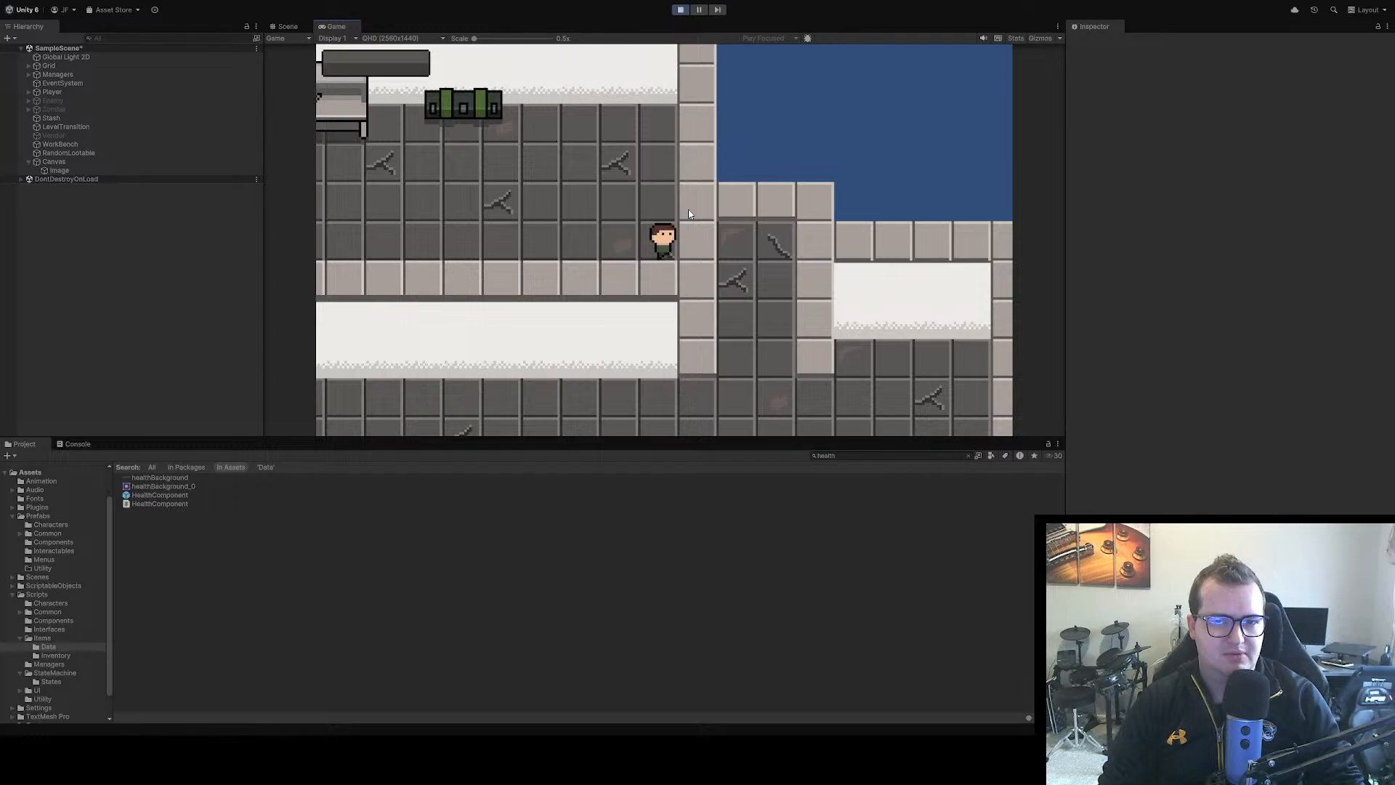
key("a")
left_click(680, 10)
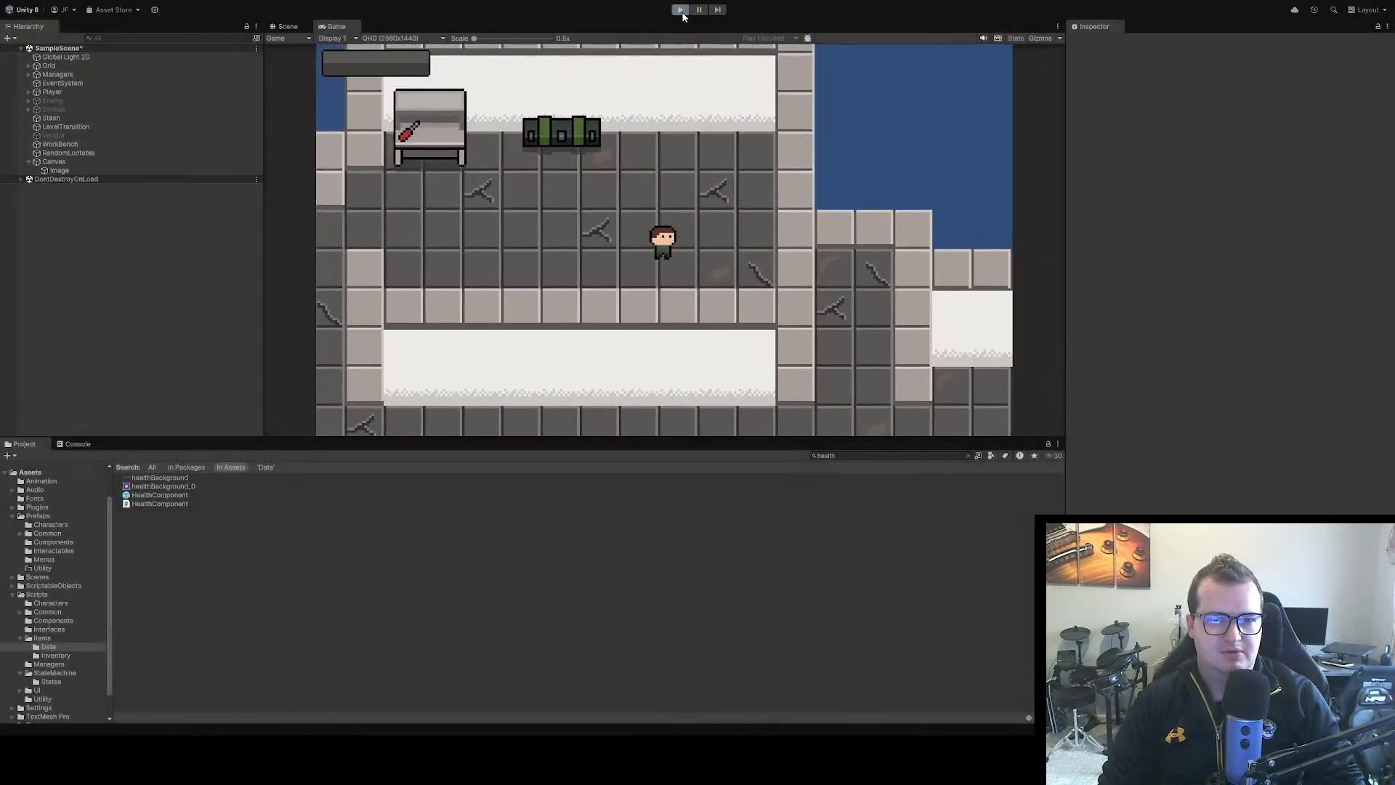
Switch to Aseprite and widen the bar sprite's canvas by 32 px, keeping the artwork centred
key("alt+Tab")
scroll(391, 265, "up", 2)
left_click_drag(397, 263, 418, 321)
scroll(418, 321, "down", 1)
key("ctrl+alt+c")
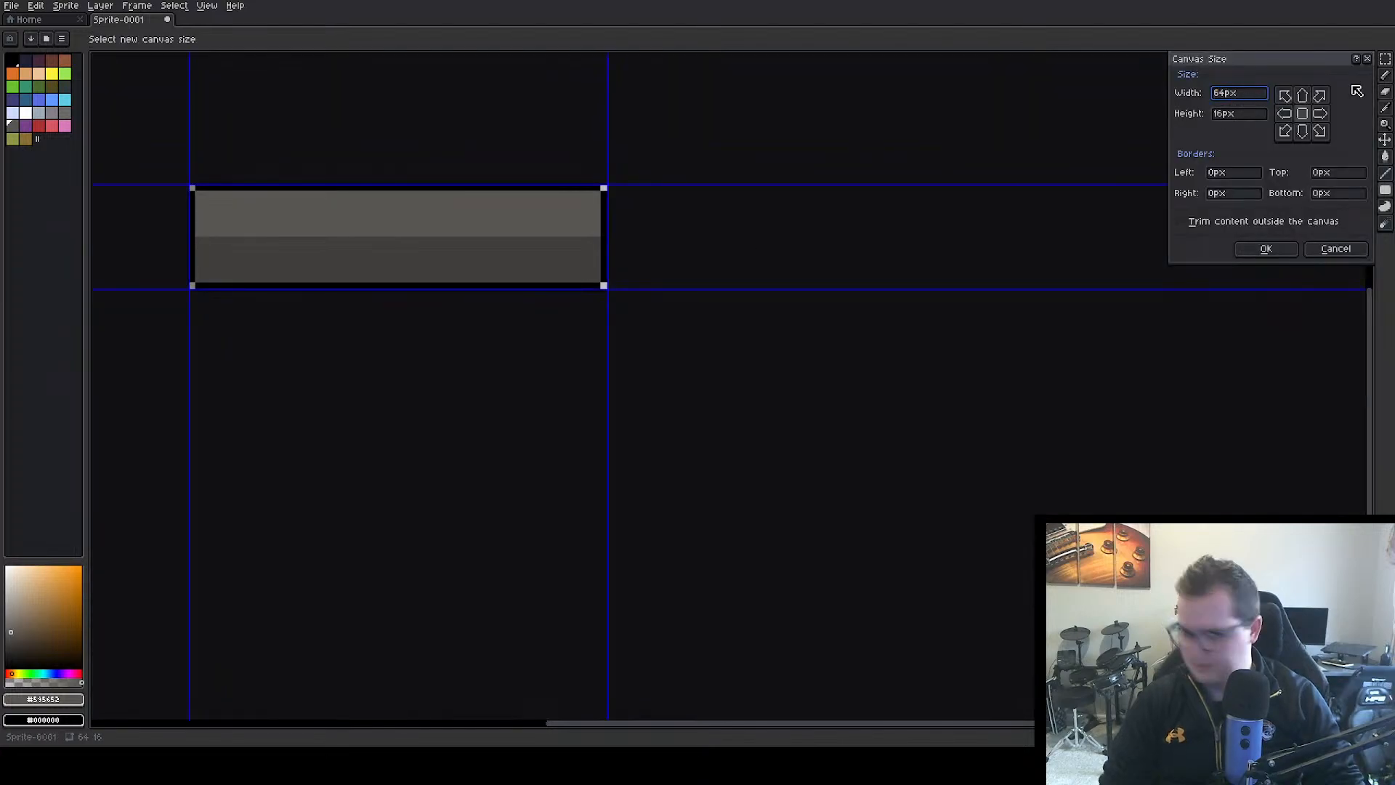
type("+32")
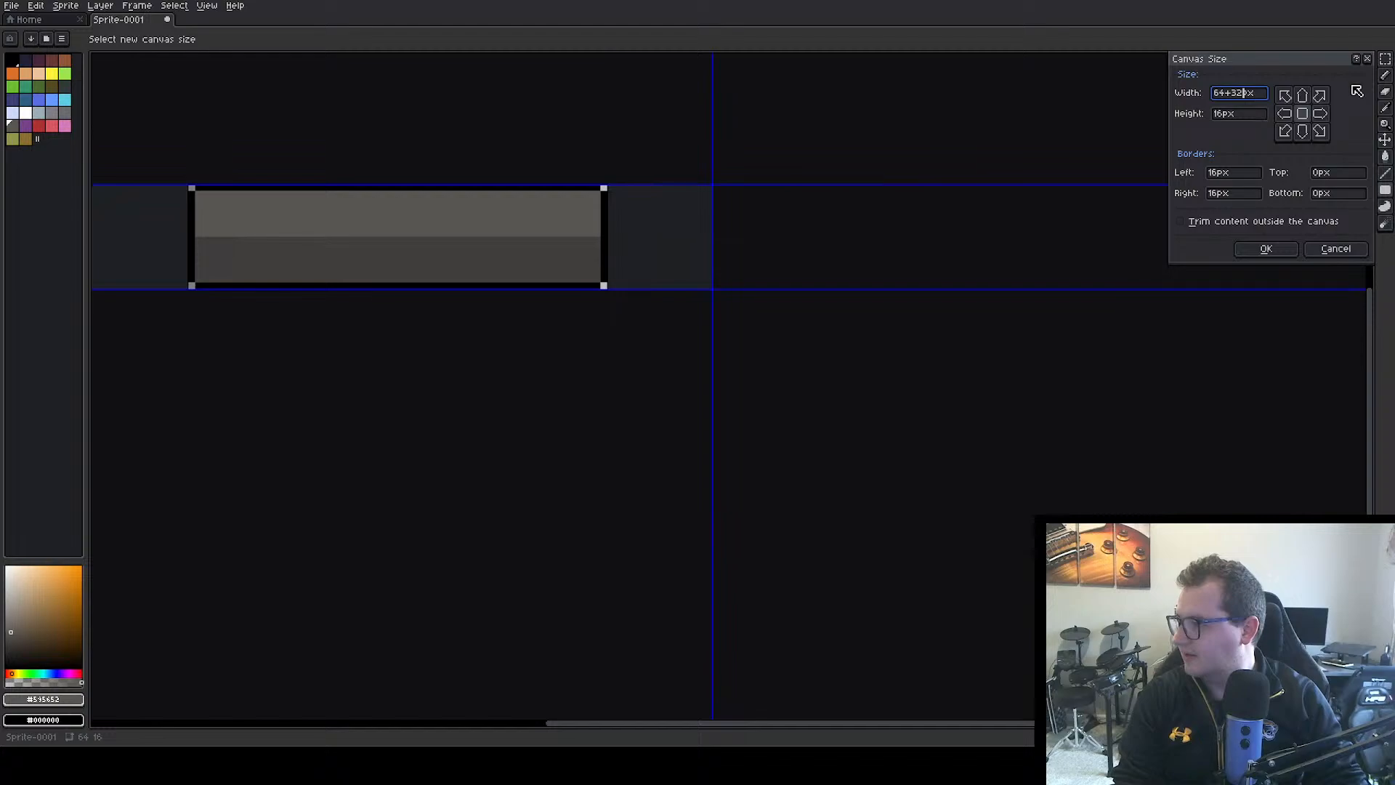
key("Return")
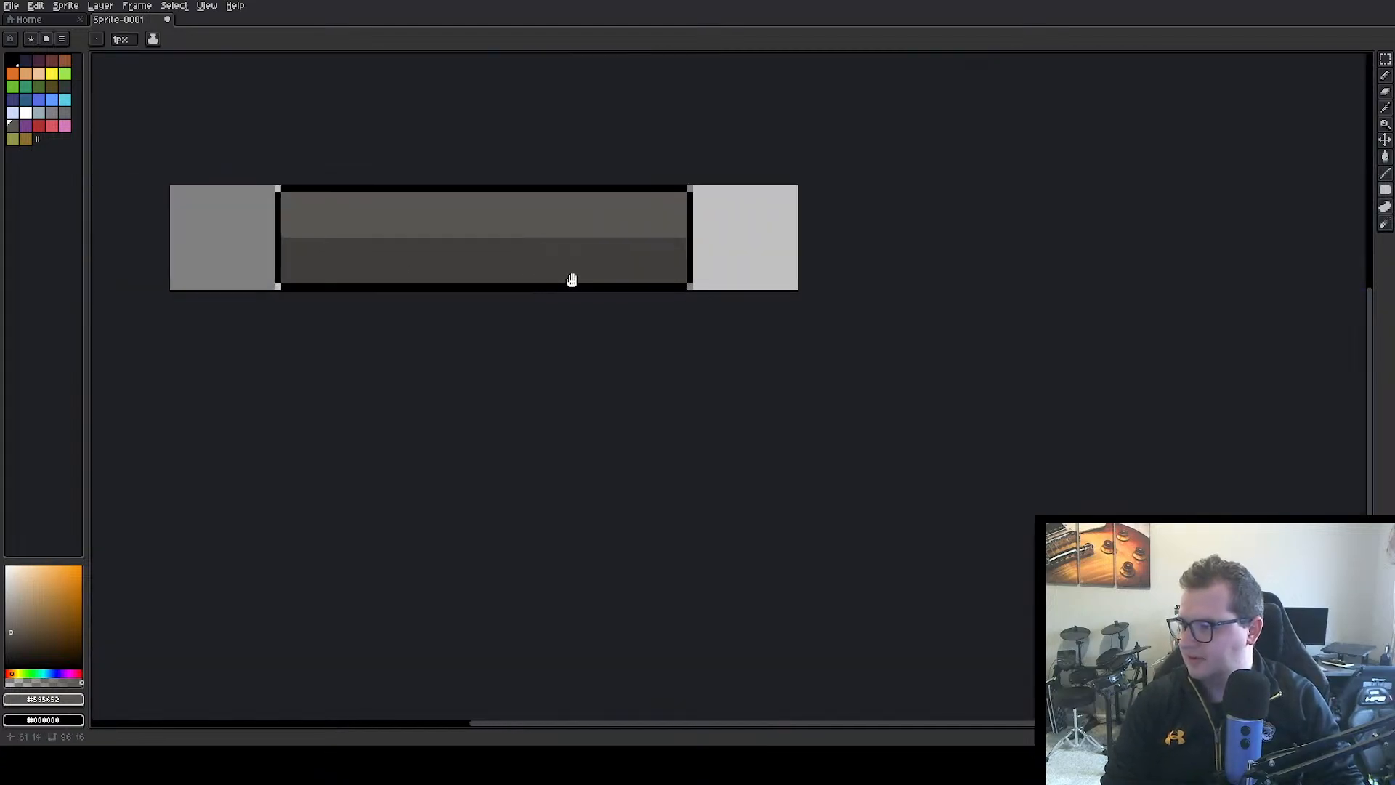
Extend the bar artwork across the full canvas width by moving its two ends to the canvas edges and filling the gaps
left_click_drag(572, 279, 585, 278)
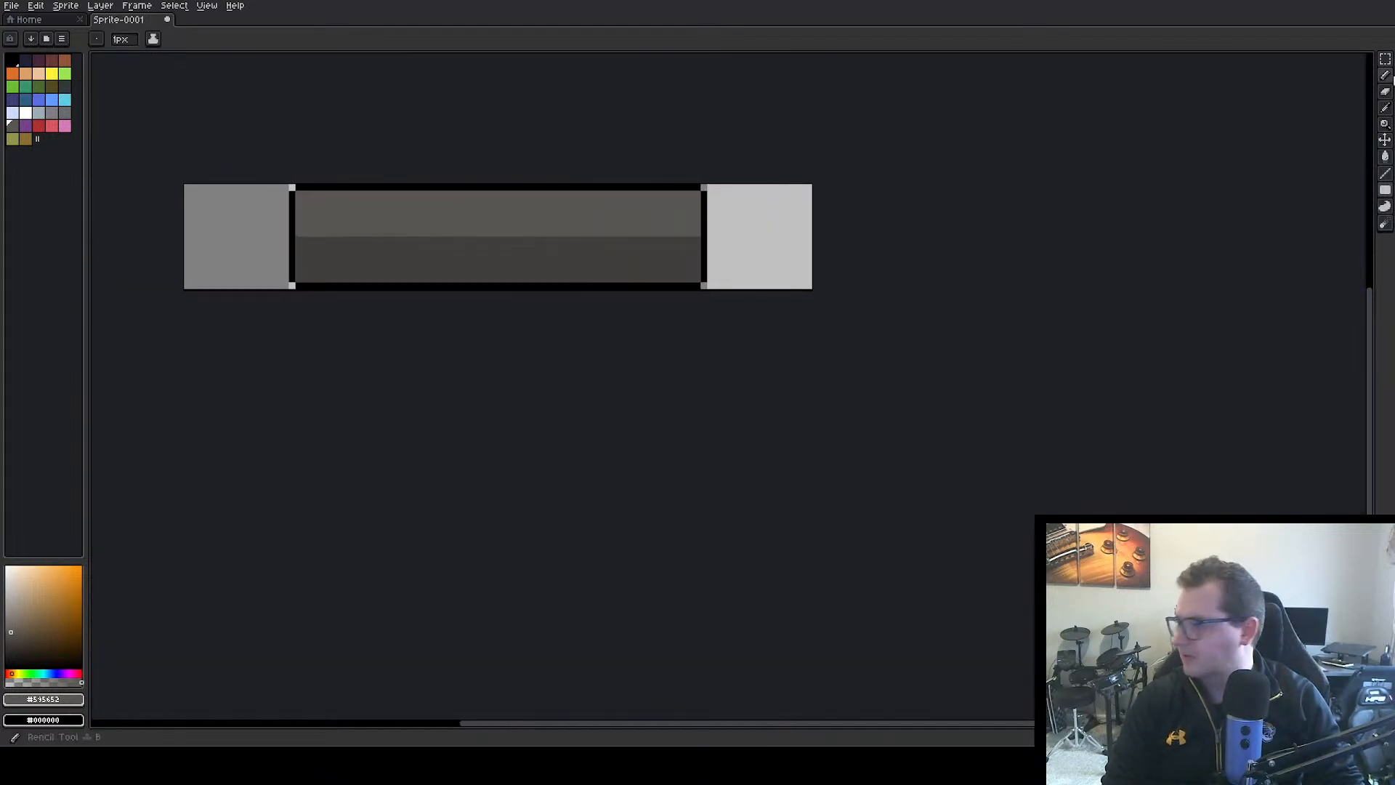
key("m")
left_click_drag(610, 149, 806, 377)
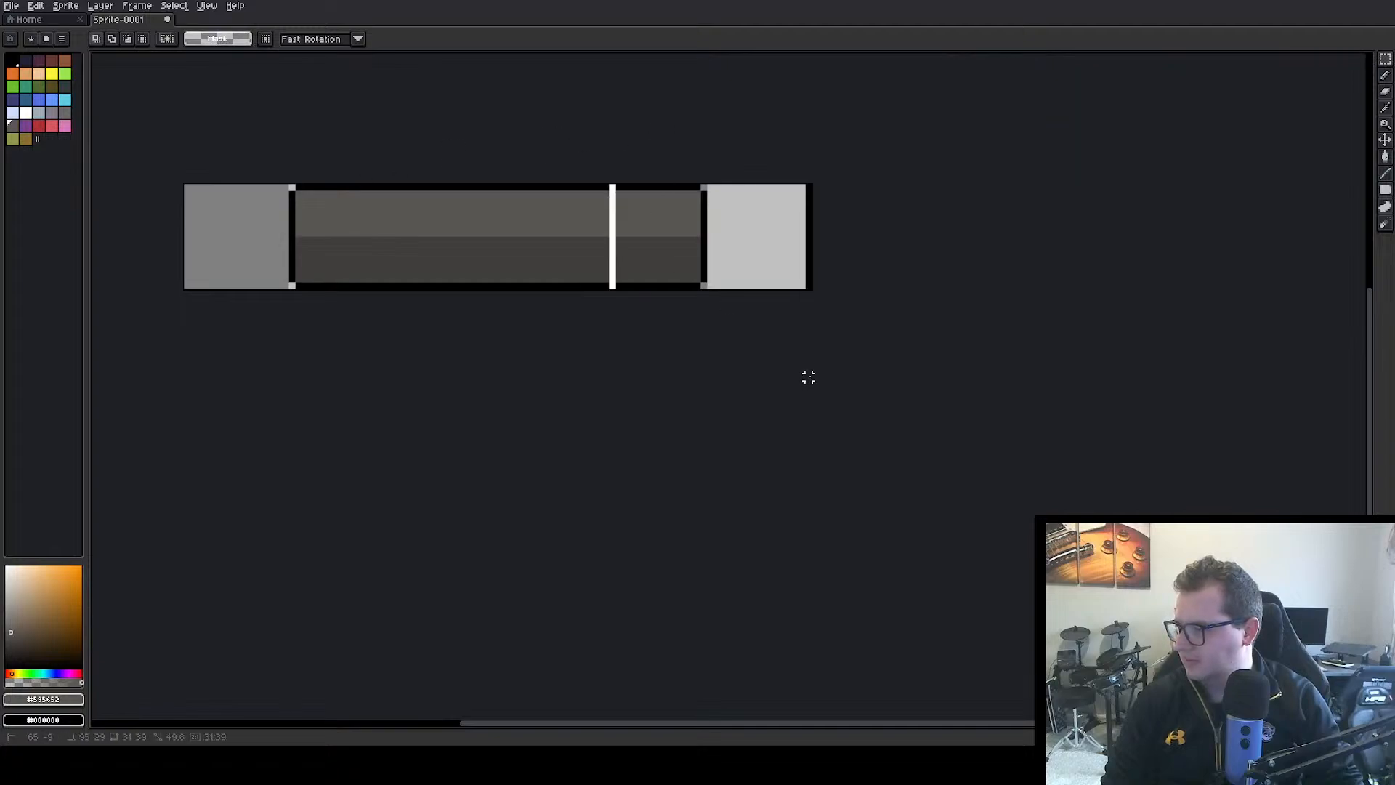
left_click_drag(700, 253, 802, 253)
left_click_drag(247, 128, 423, 351)
left_click_drag(359, 262, 254, 264)
left_click_drag(404, 171, 665, 317)
left_click_drag(557, 242, 656, 221)
key("ctrl+z")
left_click(611, 365)
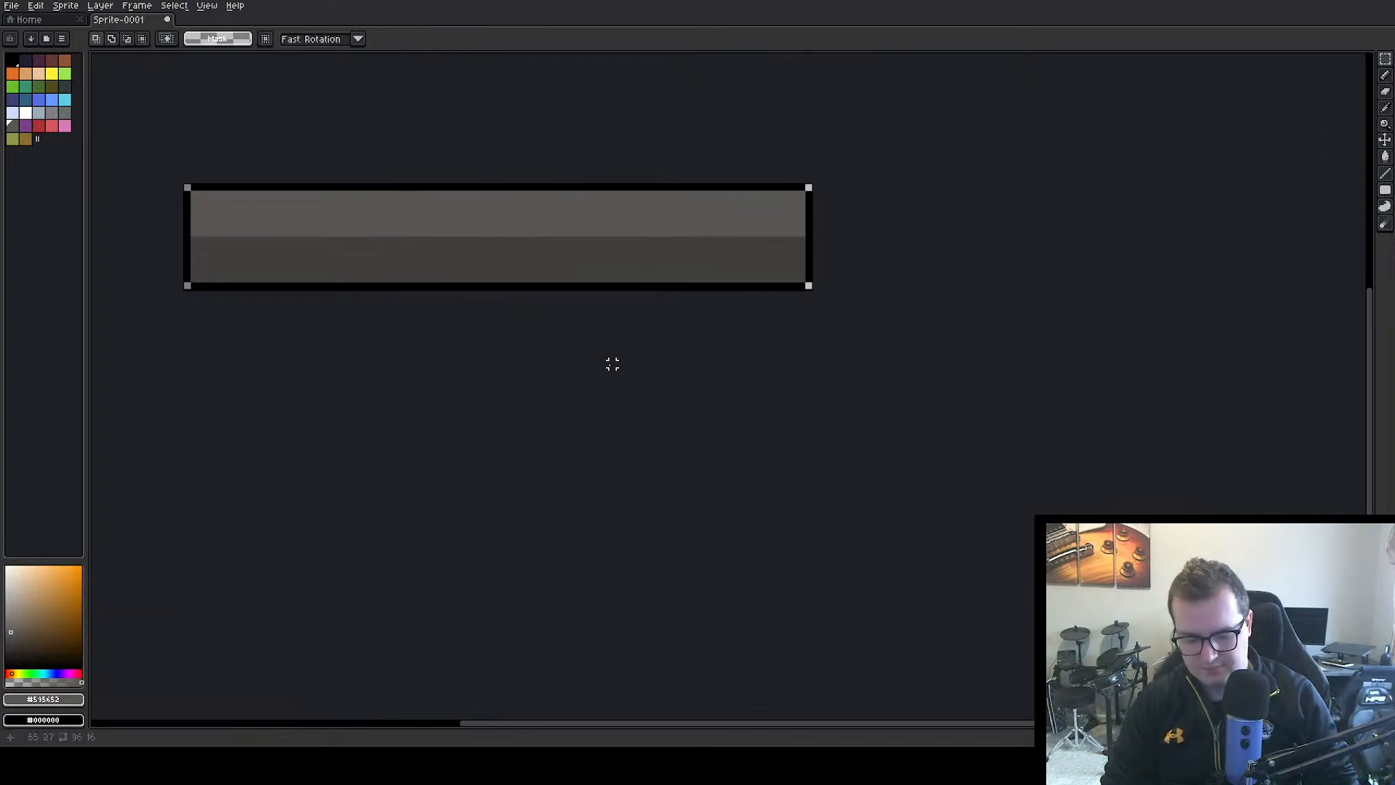
Export the widened bar over the existing healthBackground.png file
key("ctrl+alt+shift+s")
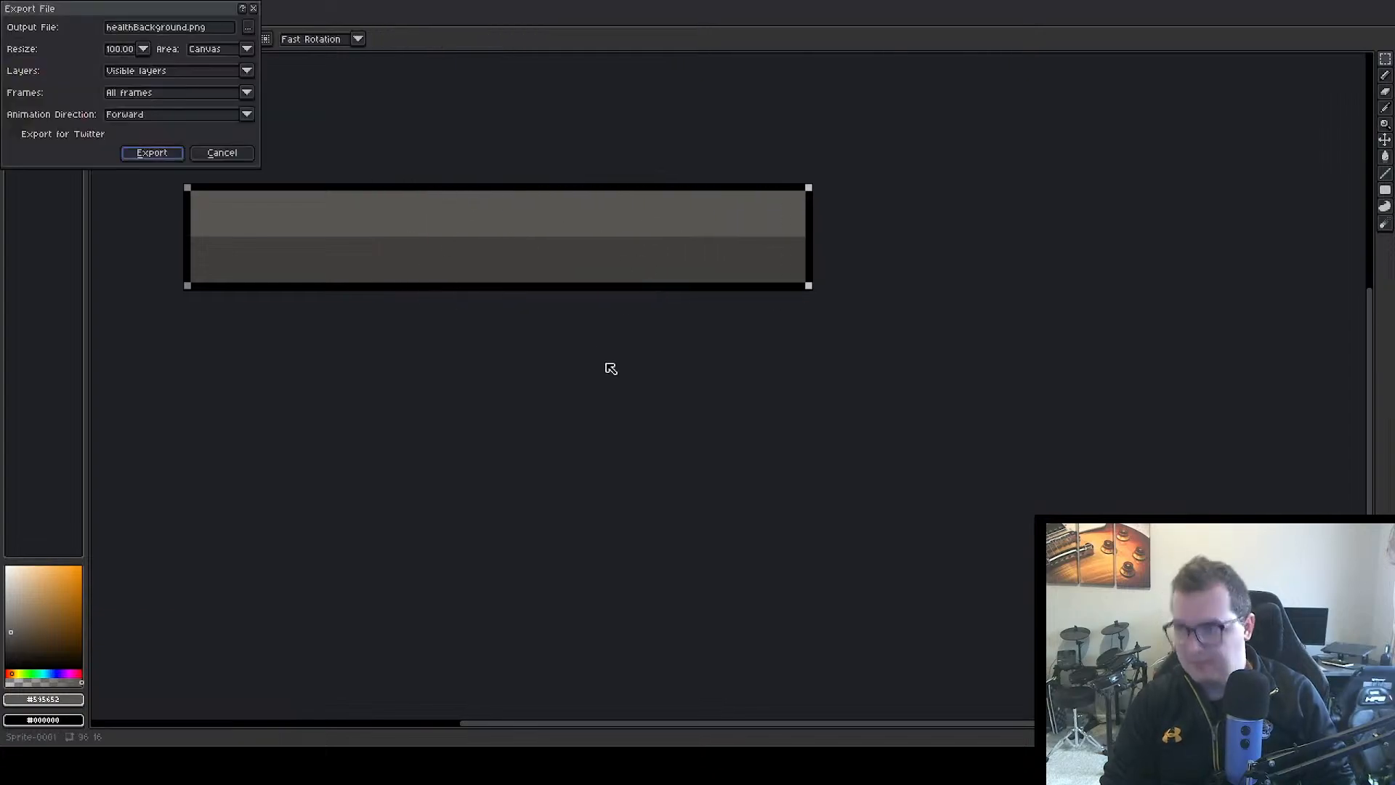
left_click(163, 153)
left_click(662, 405)
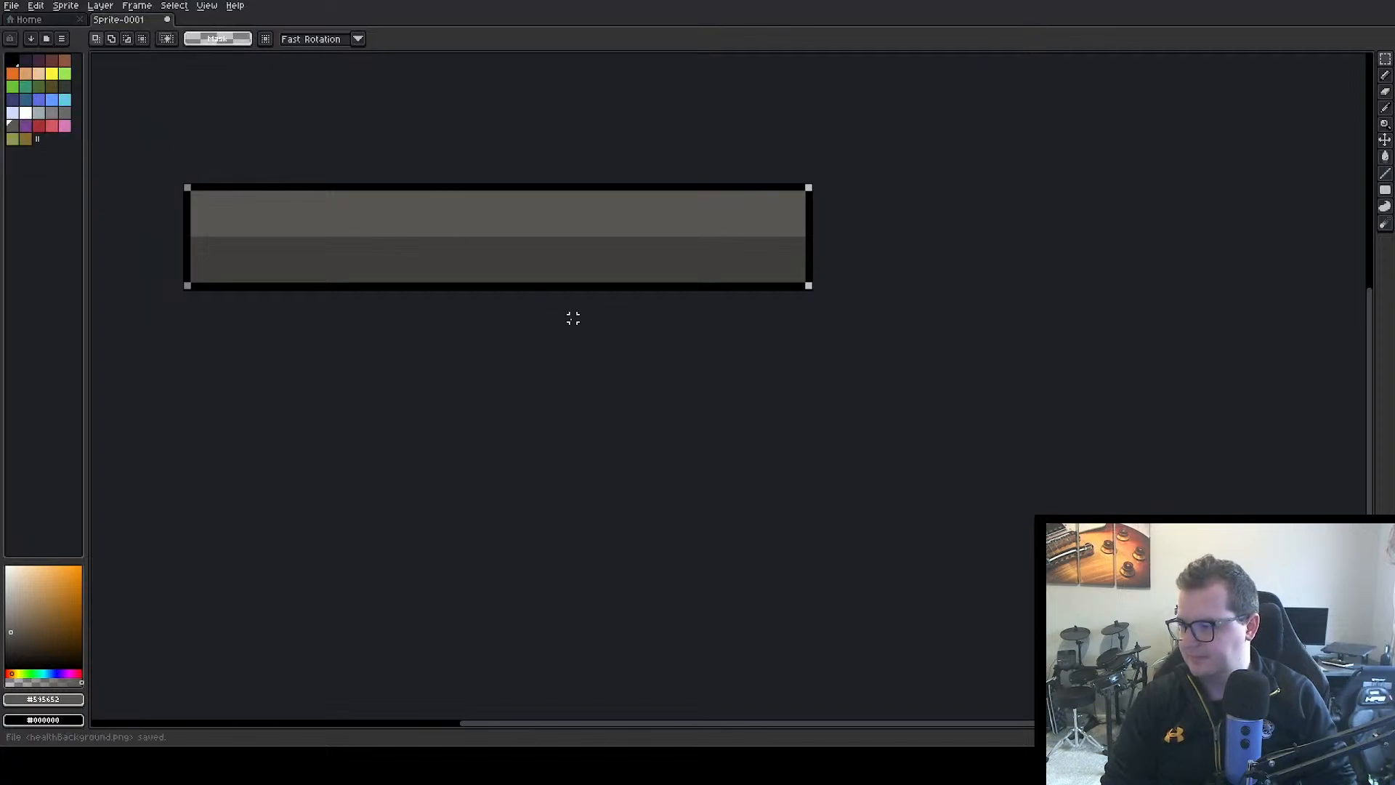
Switch to Unity and examine the healthBackground texture's import settings, comparing the default and desktop platform settings
key("alt+Tab")
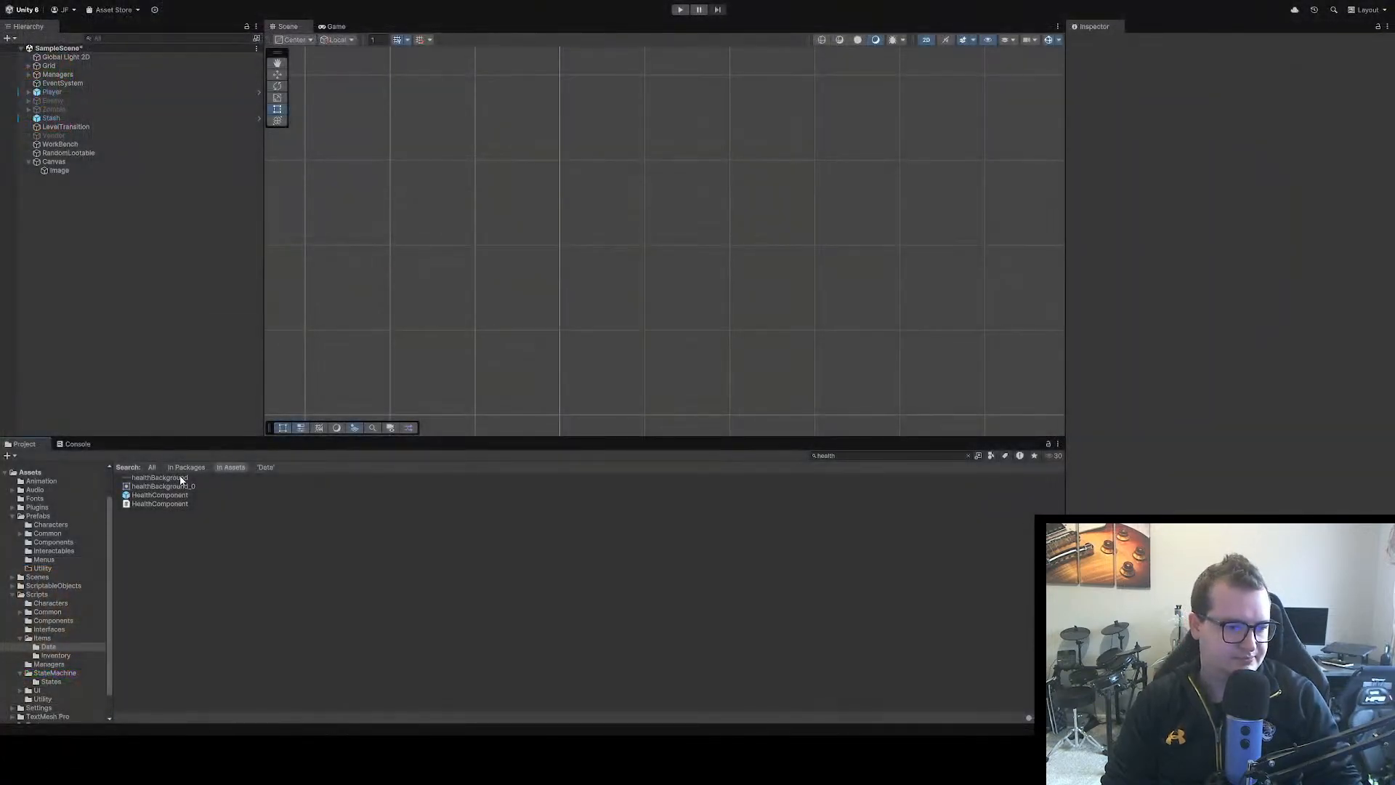
left_click(182, 479)
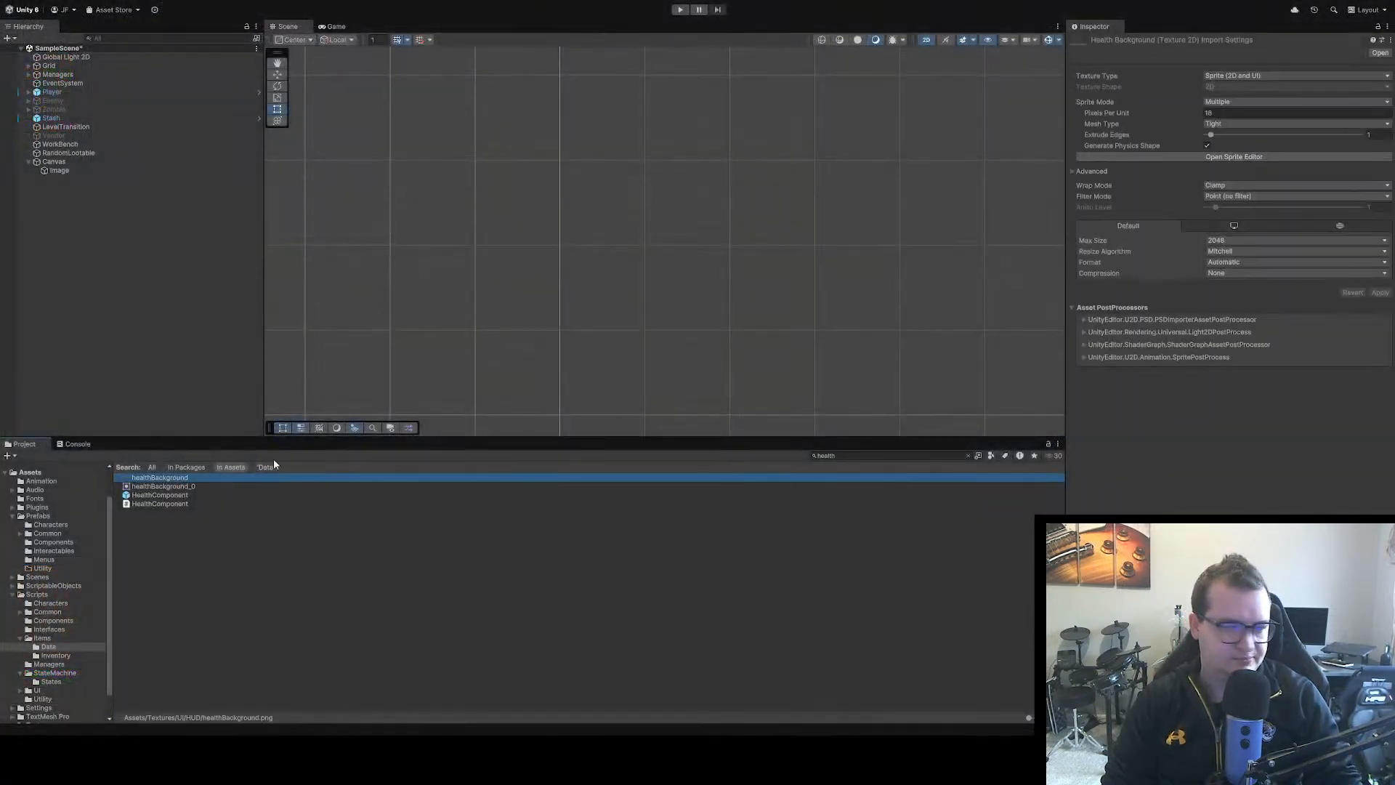
left_click(1237, 225)
left_click(1180, 228)
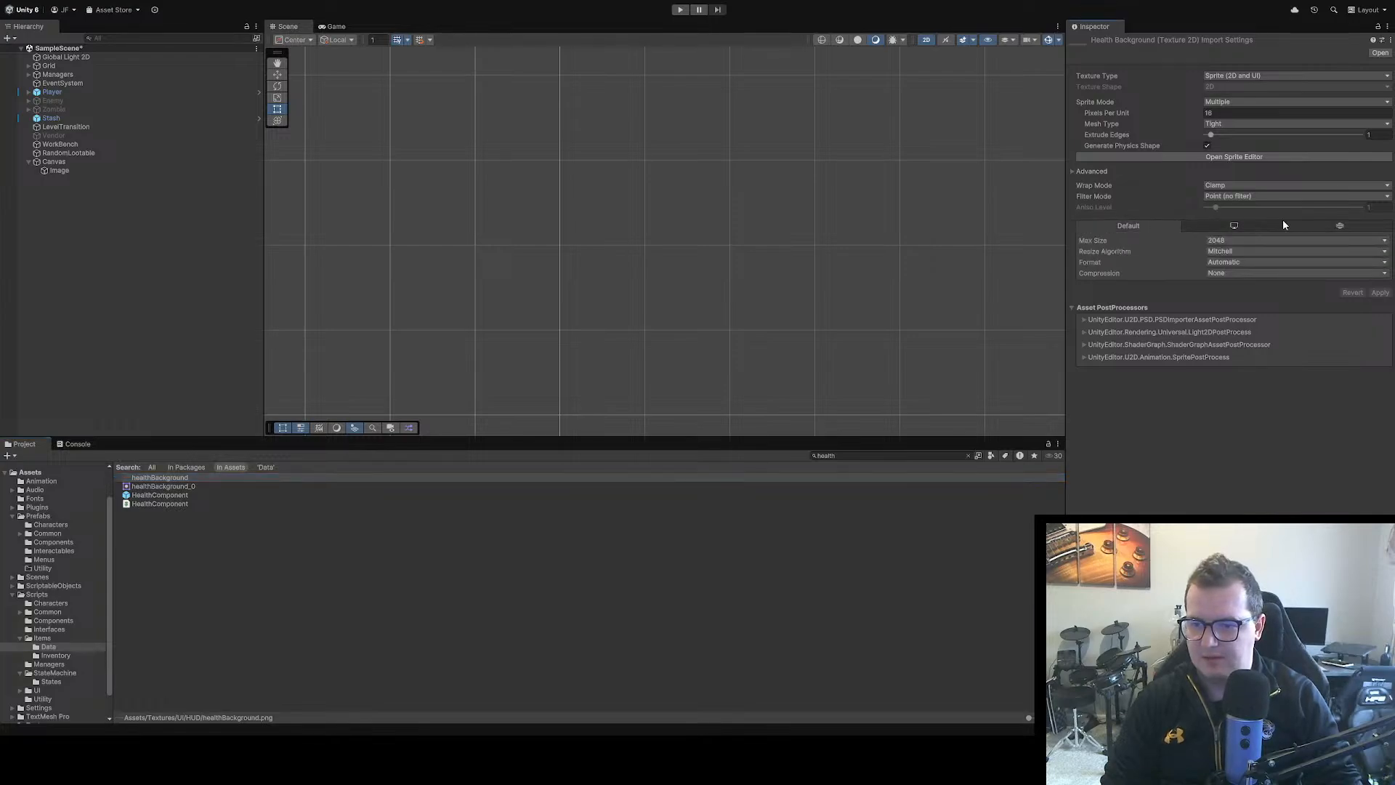
left_click(1258, 222)
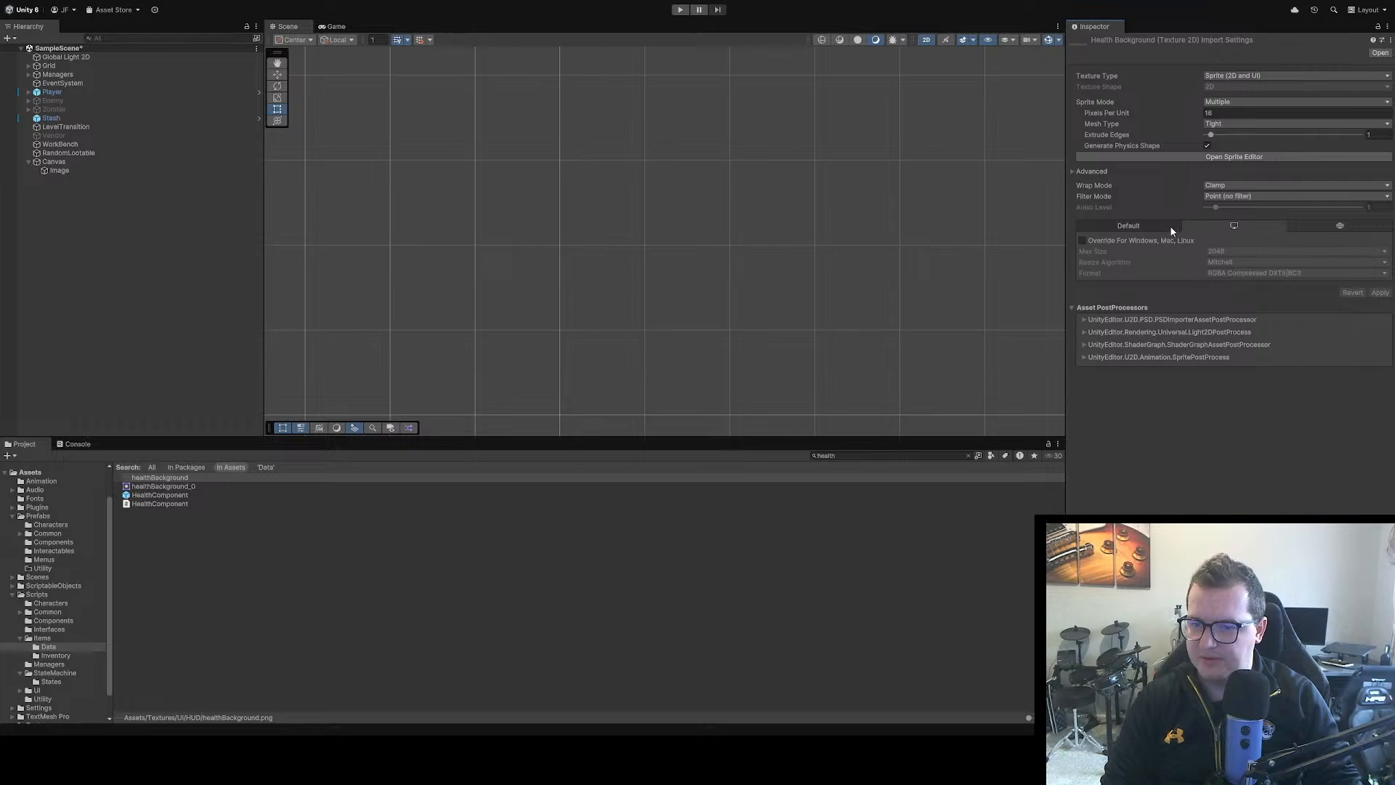
left_click(1133, 226)
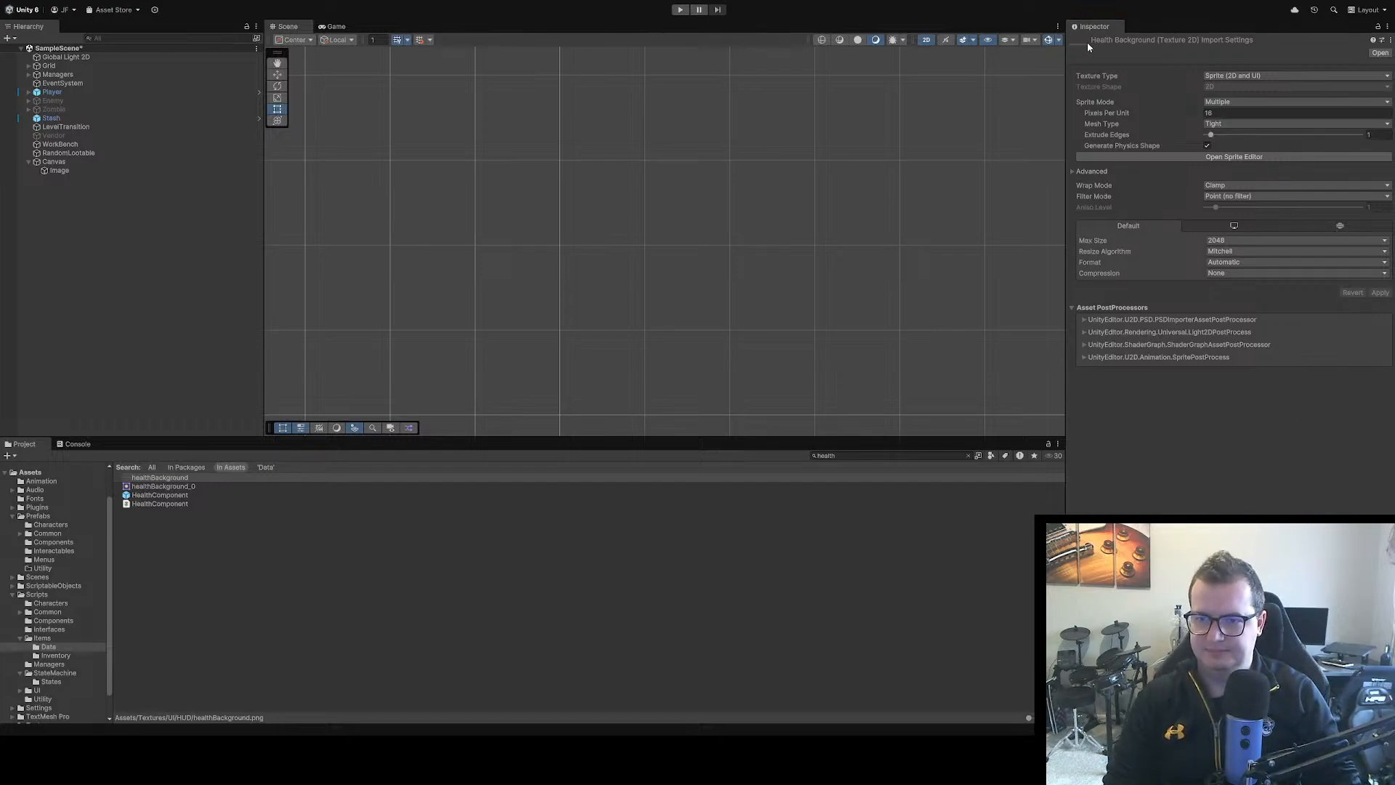
Play the scene to check how the health bar looks in the game view, and stop play mode
left_click(752, 53)
left_click(679, 9)
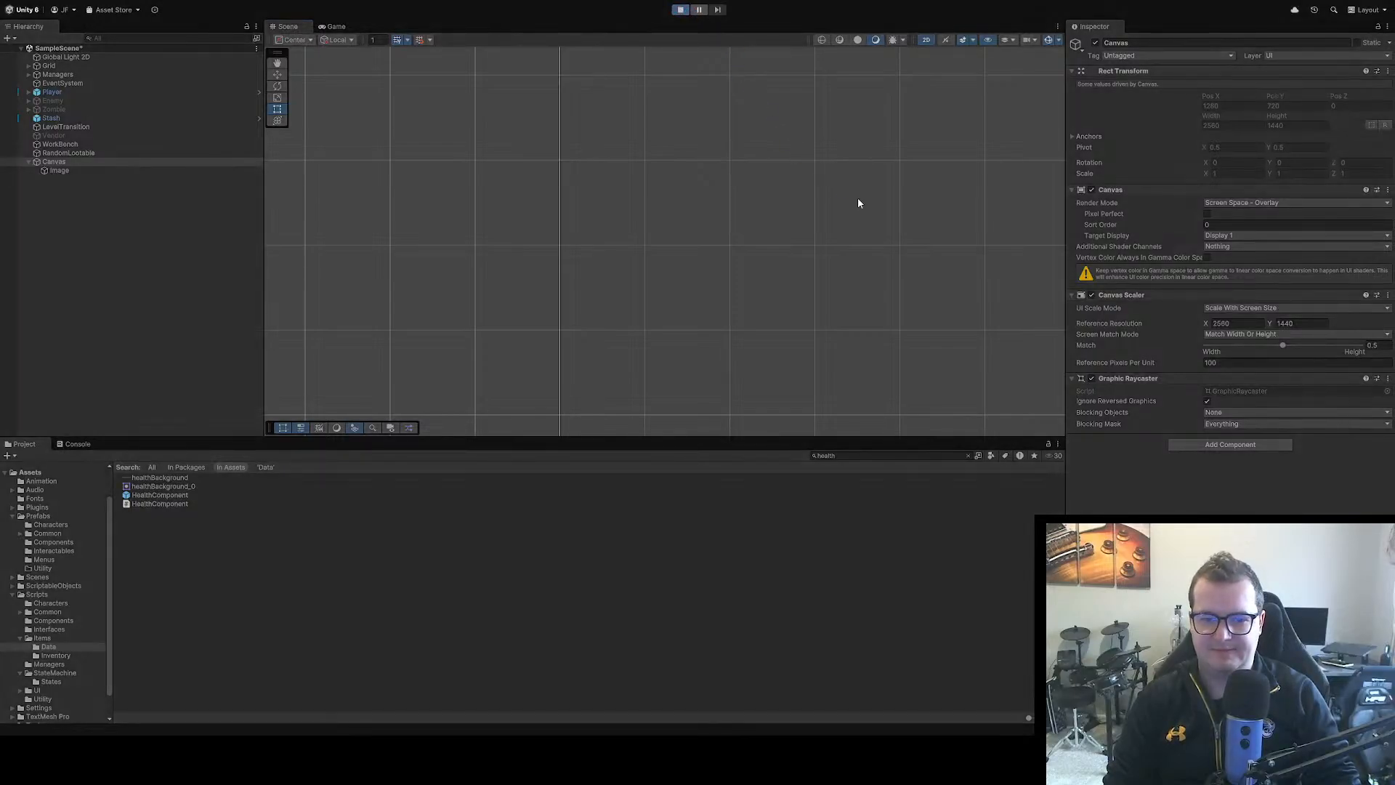
left_click(679, 9)
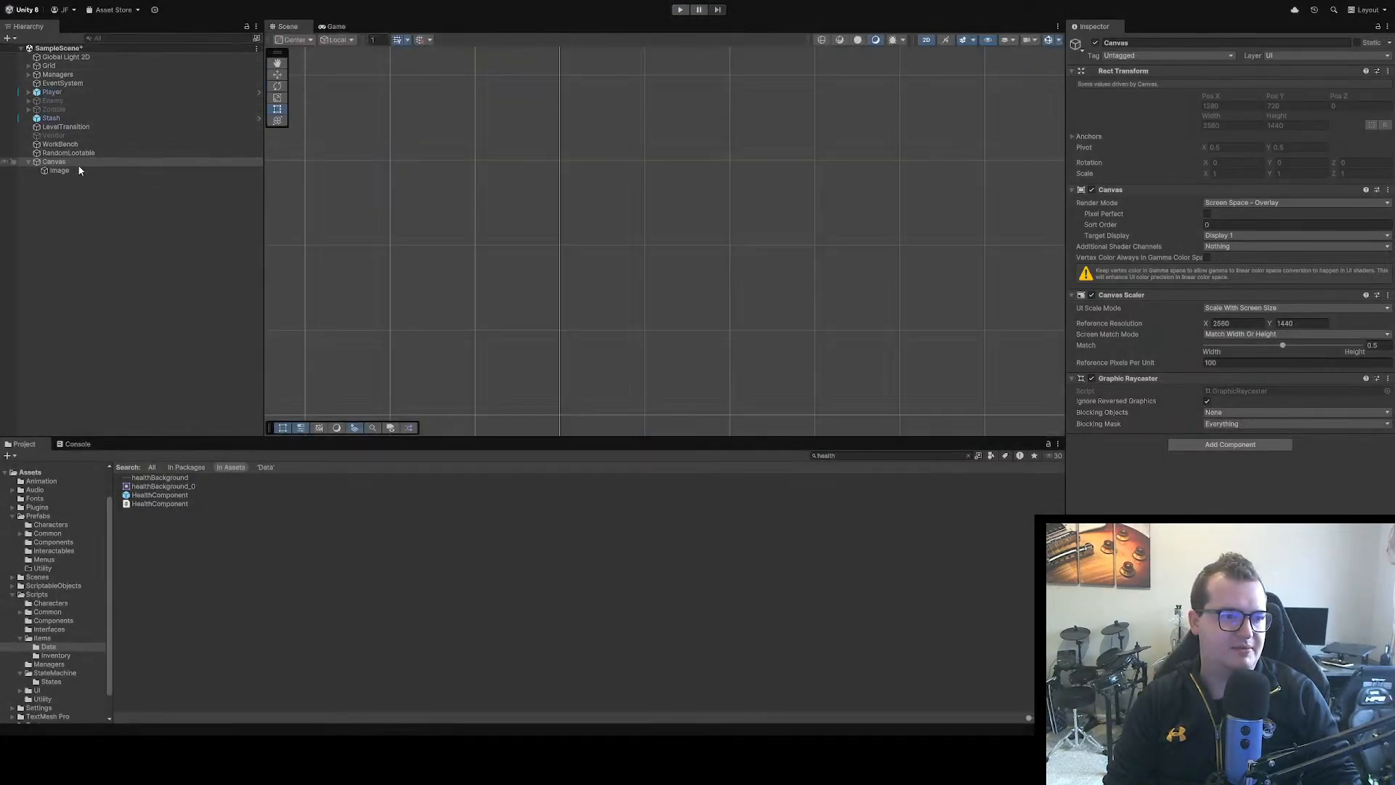
Set the canvas Image's width to 600 and play the scene to check the wider bar
left_click(59, 170)
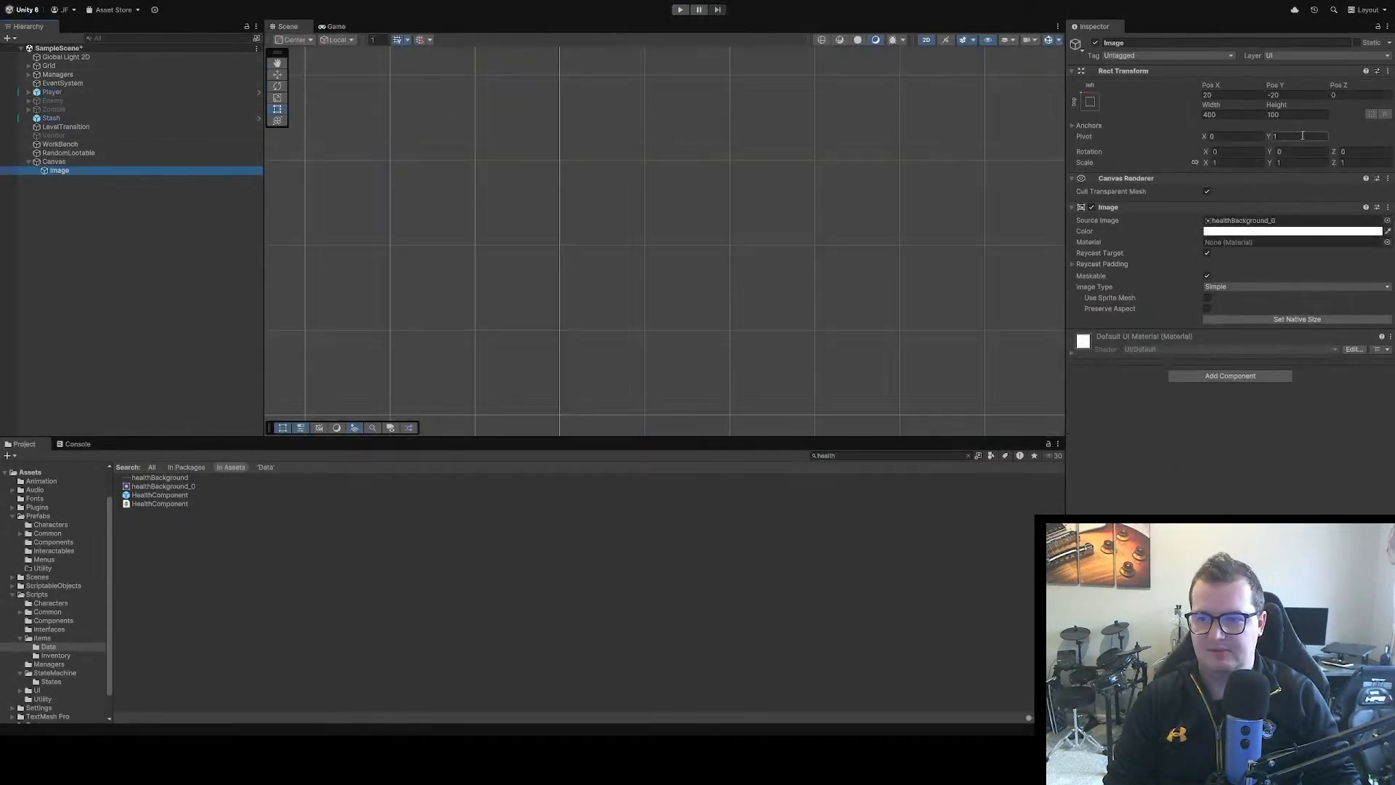
left_click(1226, 114)
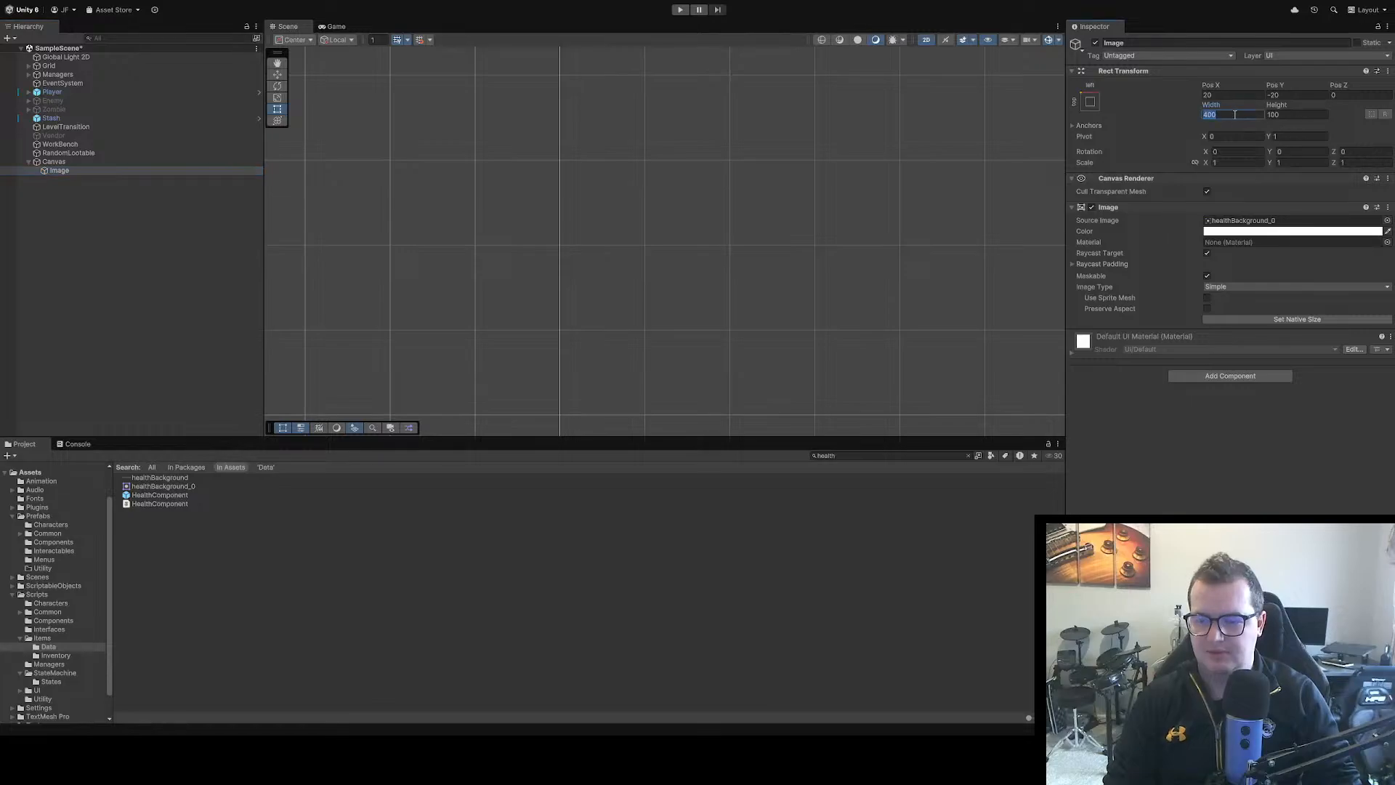
key("Left")
key("Right")
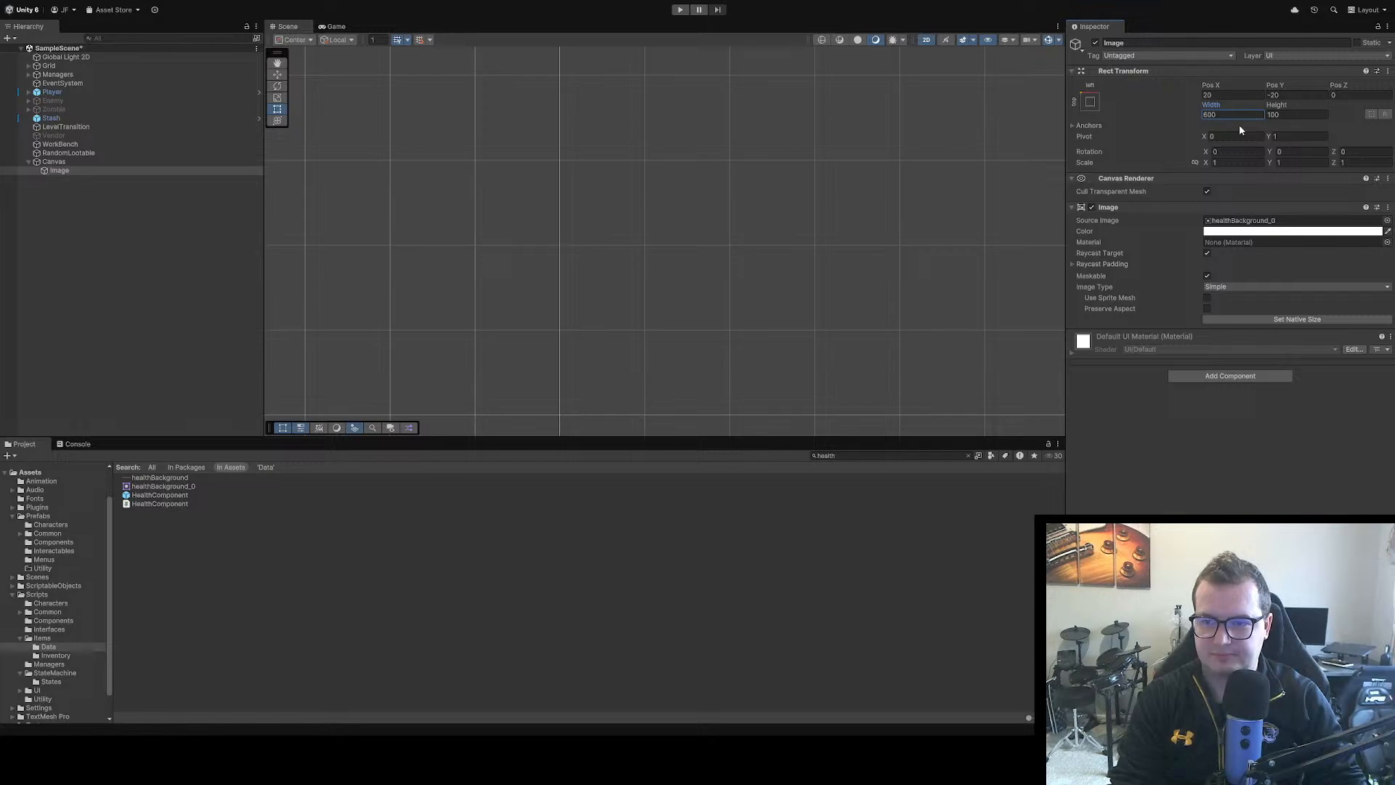
type("6")
scroll(745, 222, "down", 6)
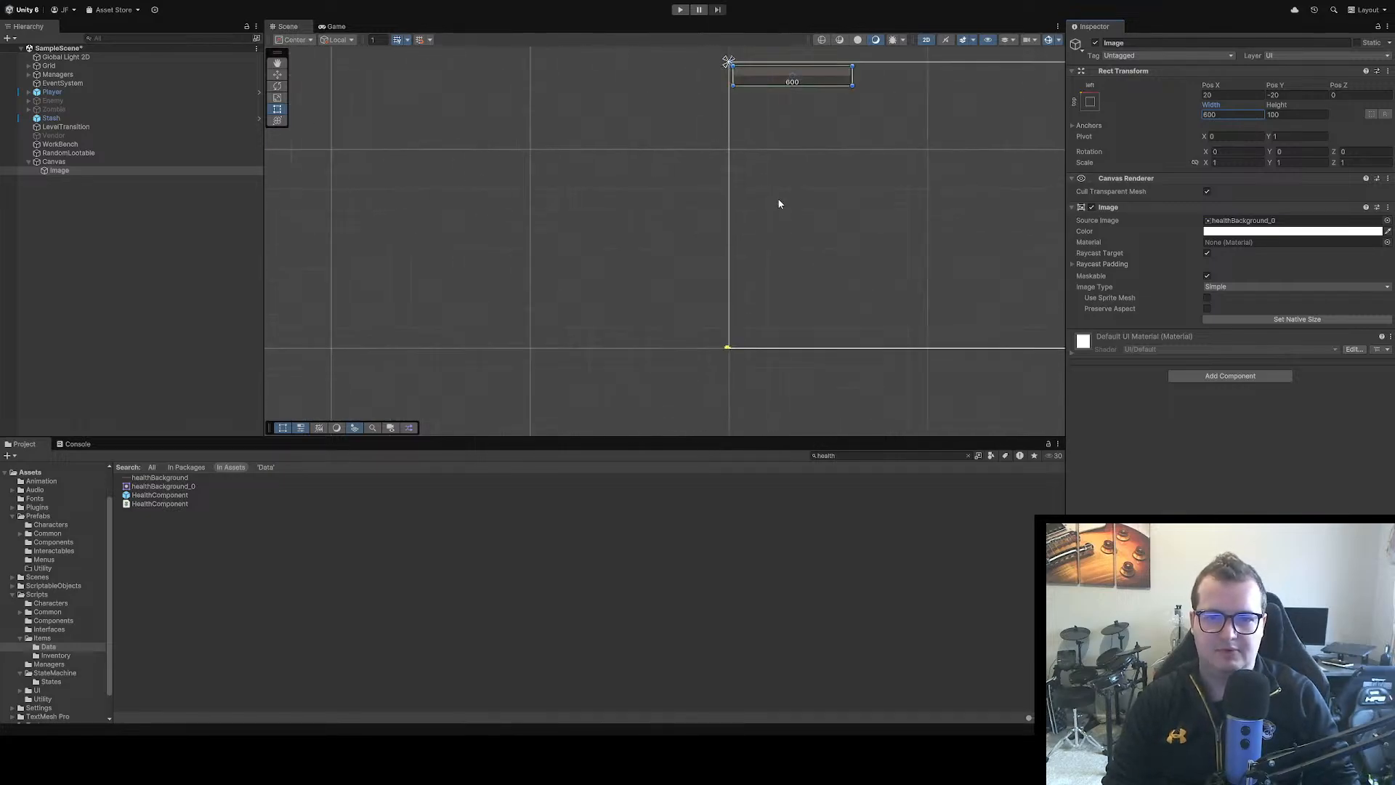
left_click(687, 164)
left_click(677, 10)
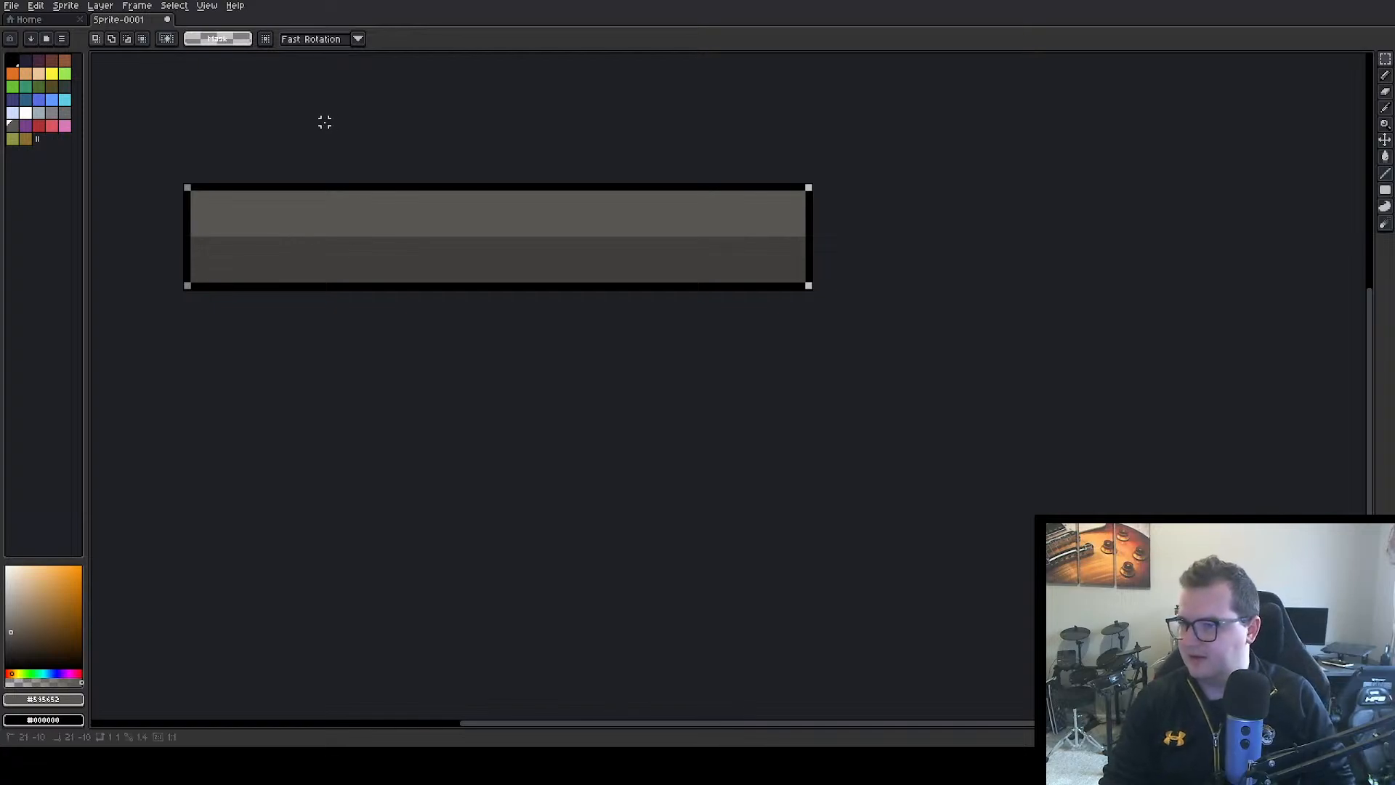
Switch to Aseprite and create a new 96 x 16 px RGBA sprite with a transparent background
key("ctrl+n")
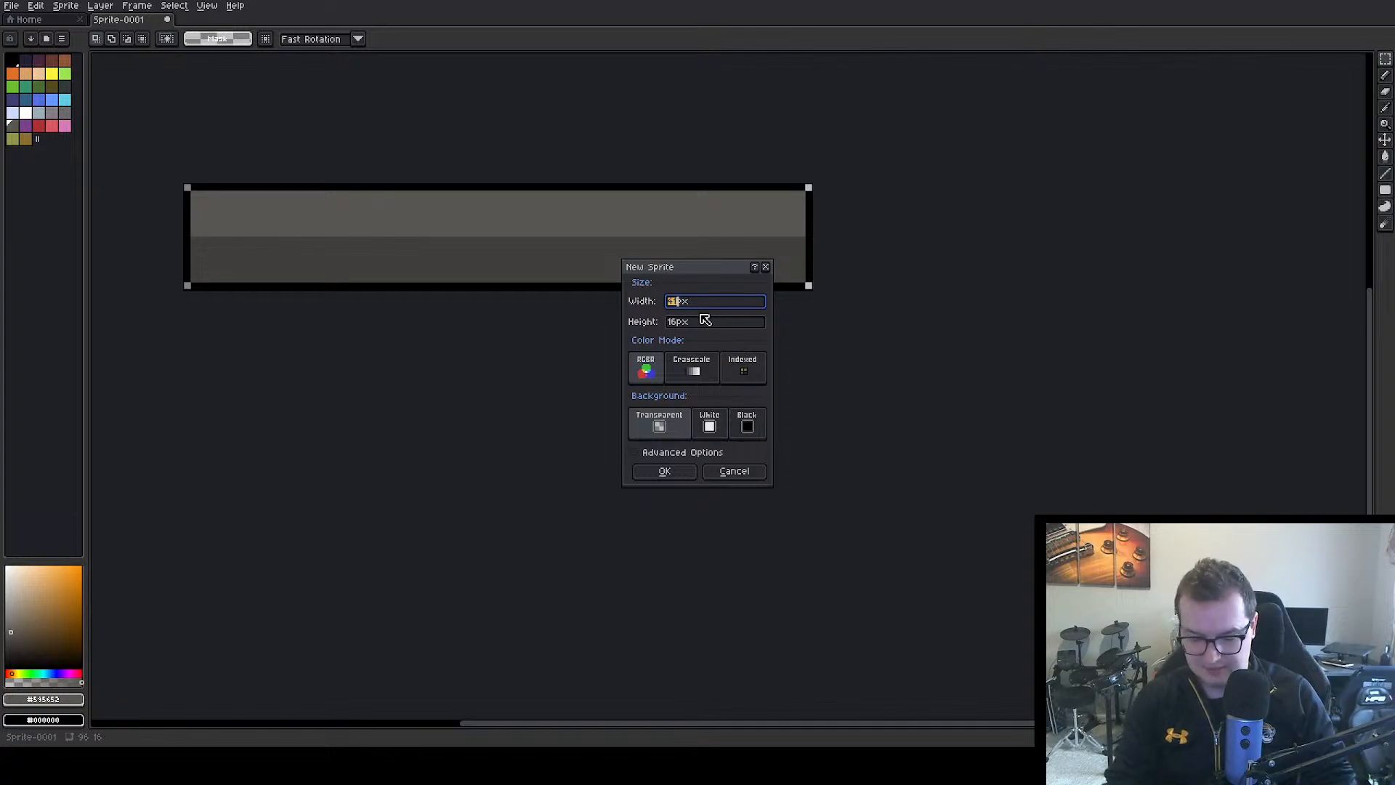
key("BackSpace")
type("96")
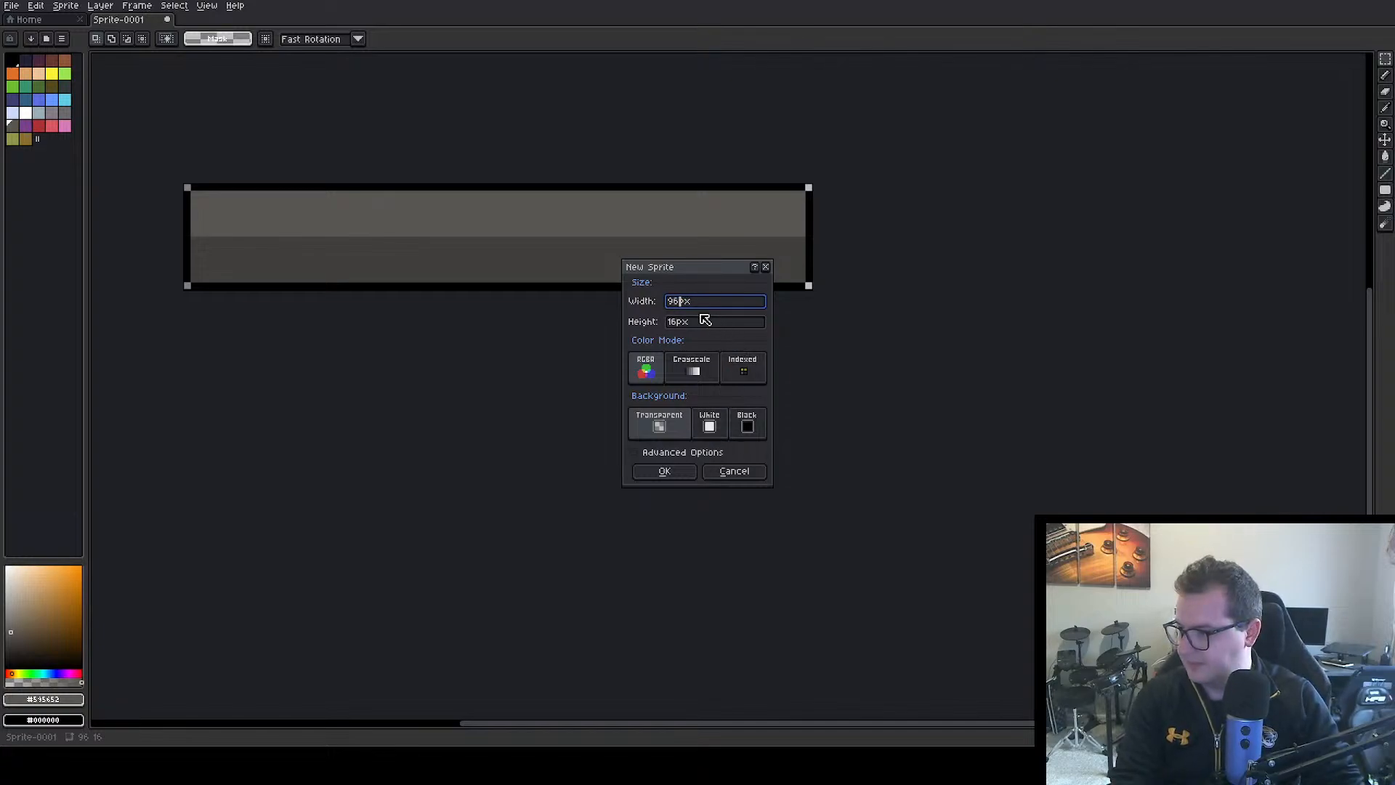
key("Return")
scroll(708, 374, "up", 5)
scroll(791, 494, "down", 2)
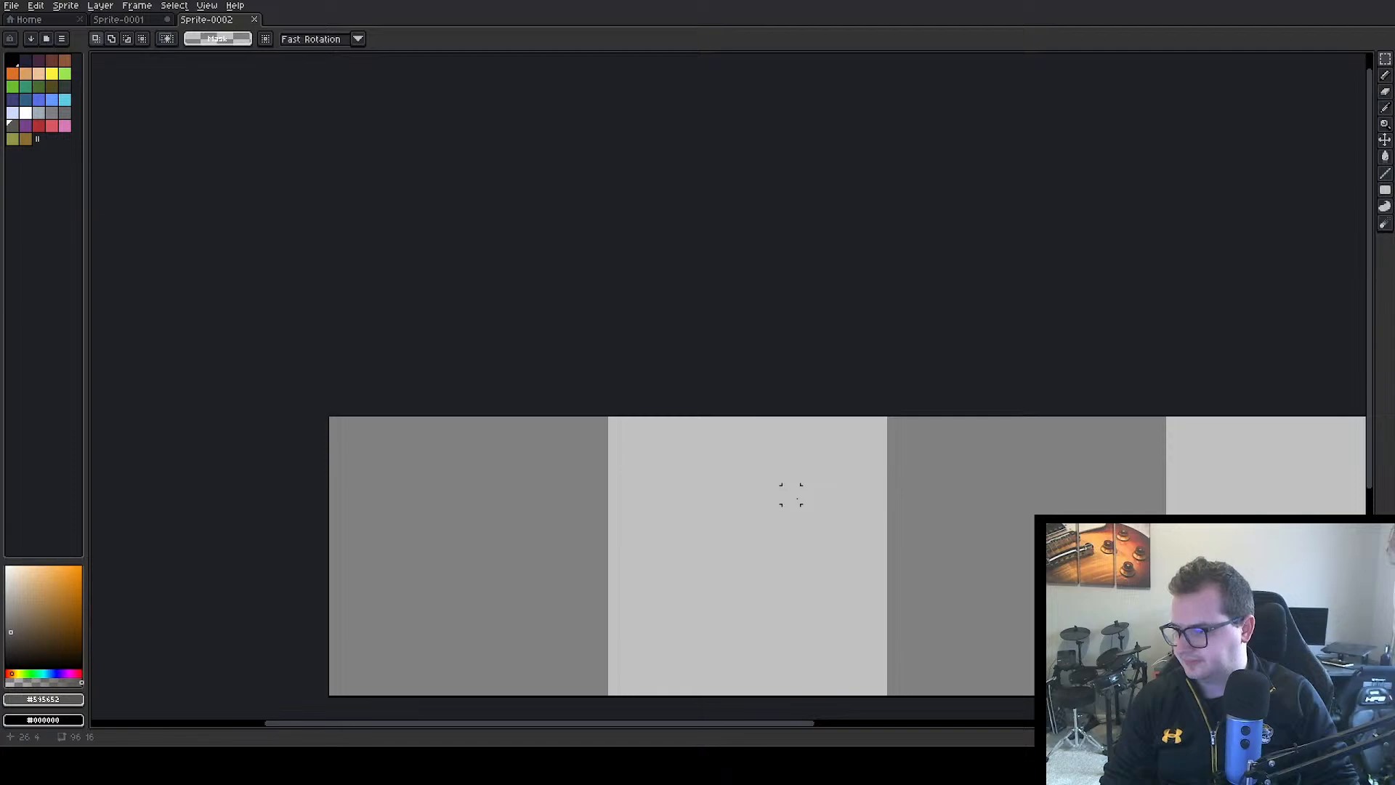
left_click_drag(772, 499, 444, 223)
scroll(441, 224, "down", 2)
left_click_drag(601, 230, 516, 227)
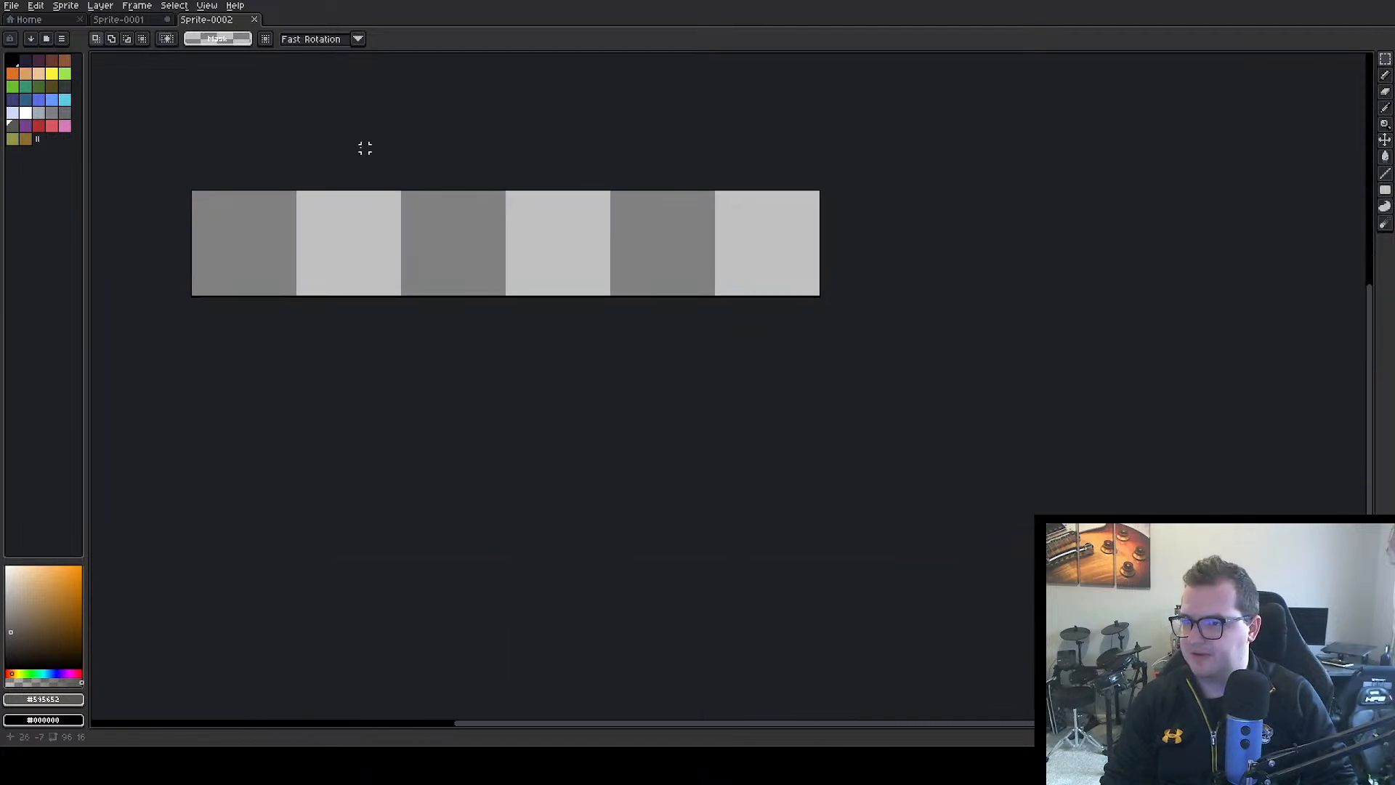
Draw a filled red rectangle inset 1 px from the canvas edges and cover its lower half with a darker red
left_click(38, 127)
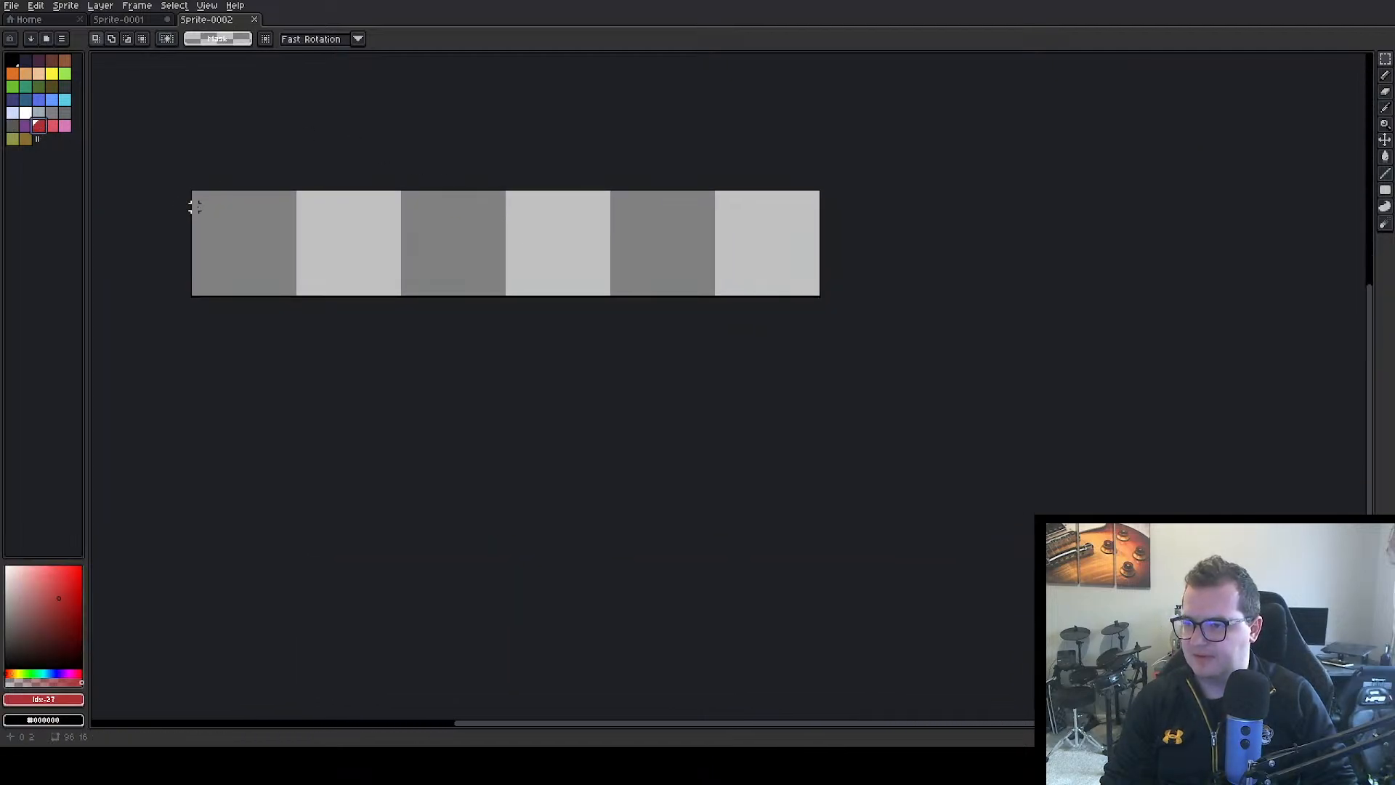
left_click(1385, 190)
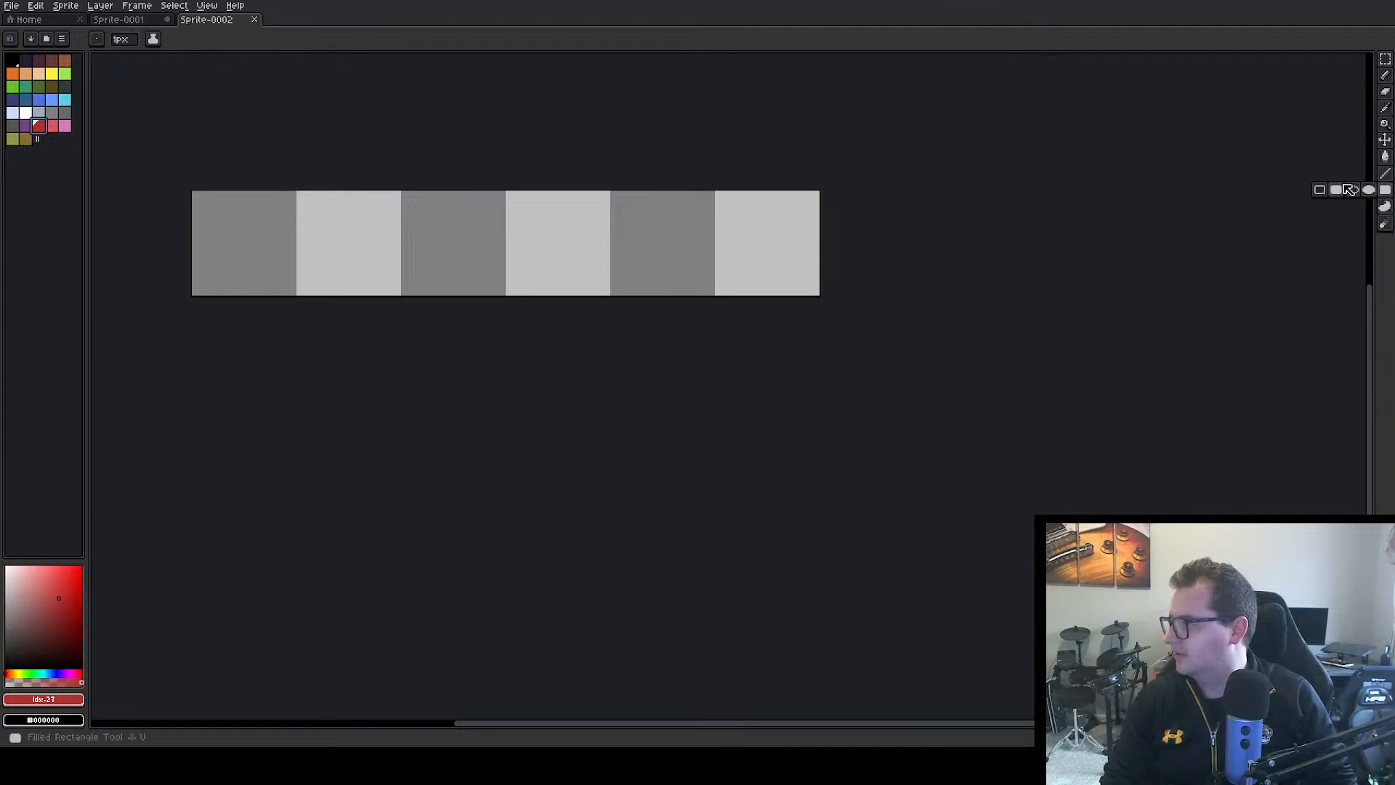
left_click(1336, 190)
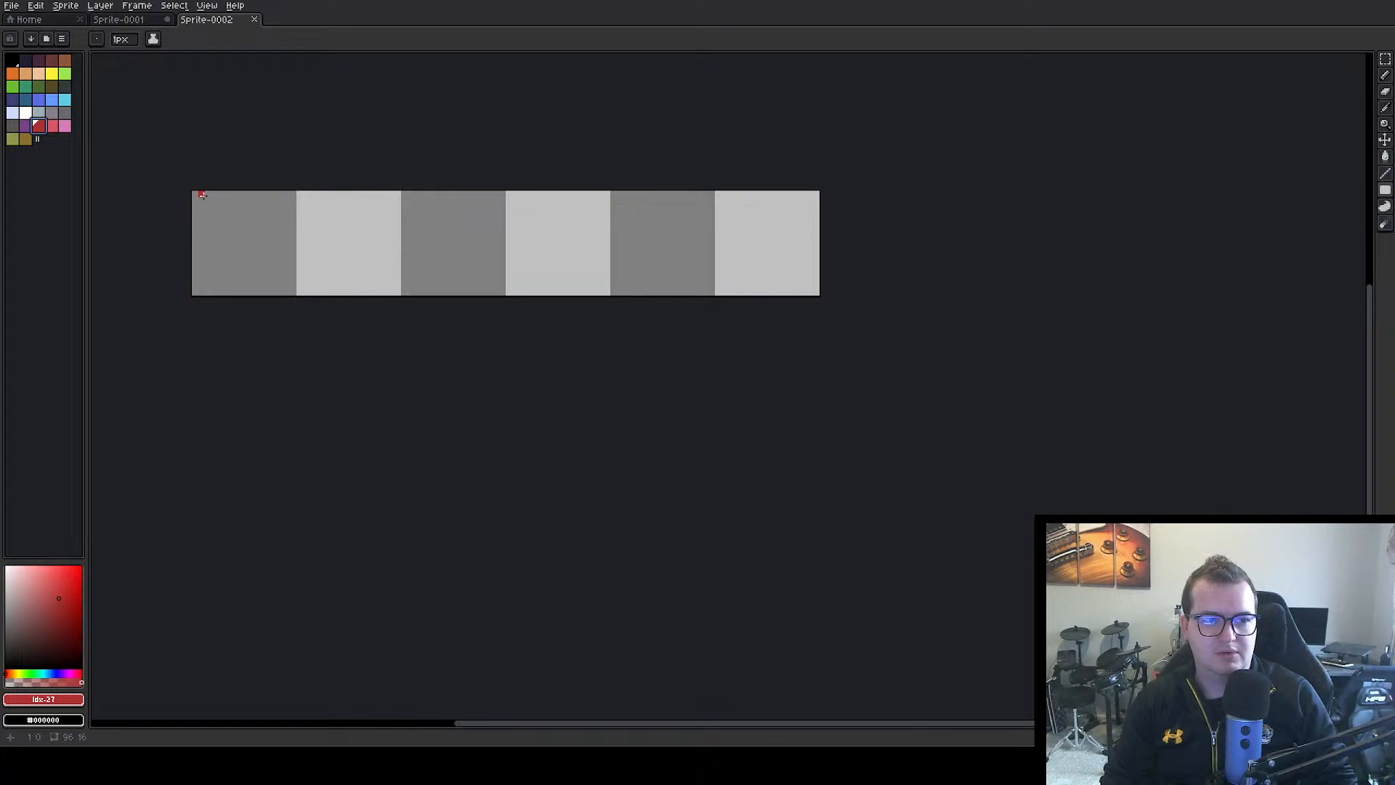
left_click_drag(202, 201, 810, 285)
key("g")
left_click(635, 255)
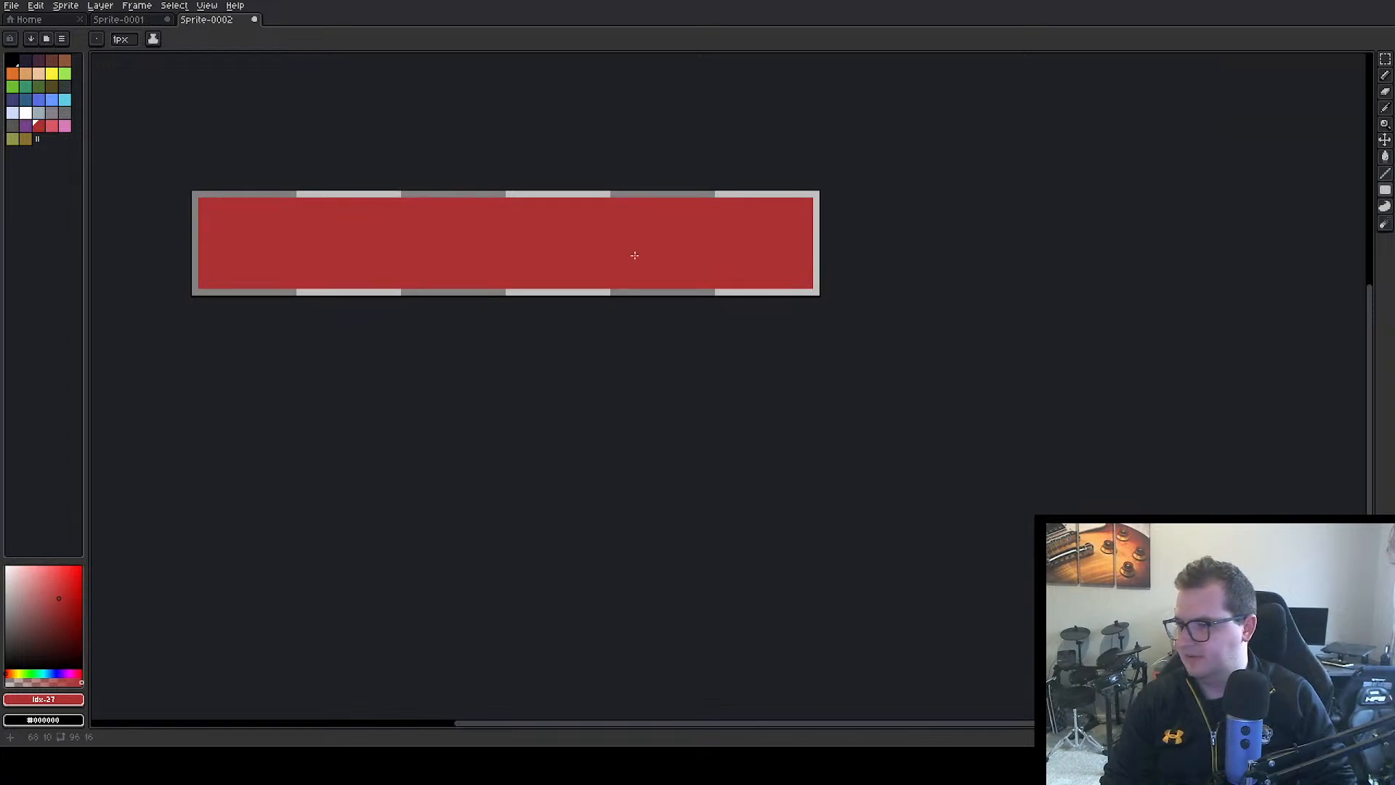
left_click(59, 609)
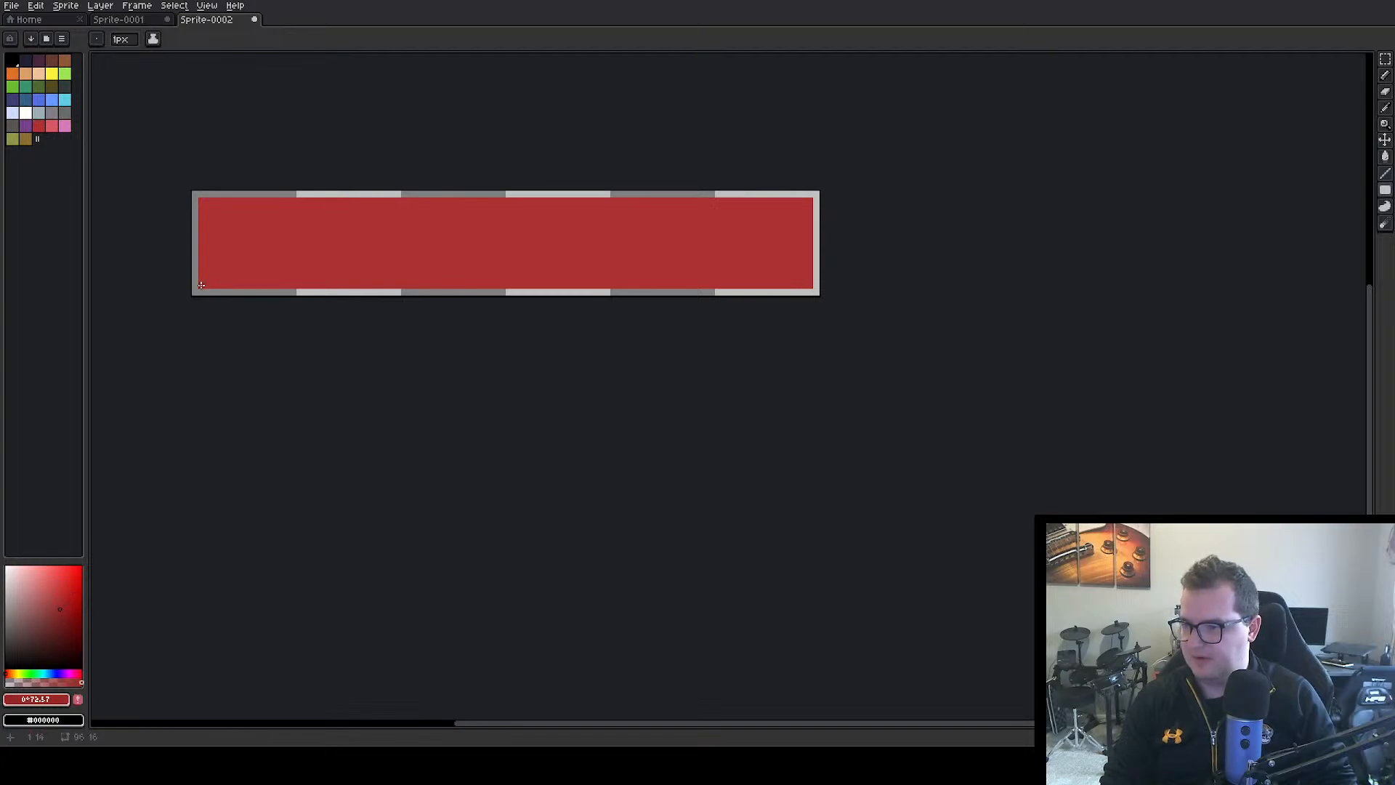
mouse_move(203, 281)
left_mouse_down()
mouse_move(807, 287)
mouse_move(809, 246)
left_mouse_up()
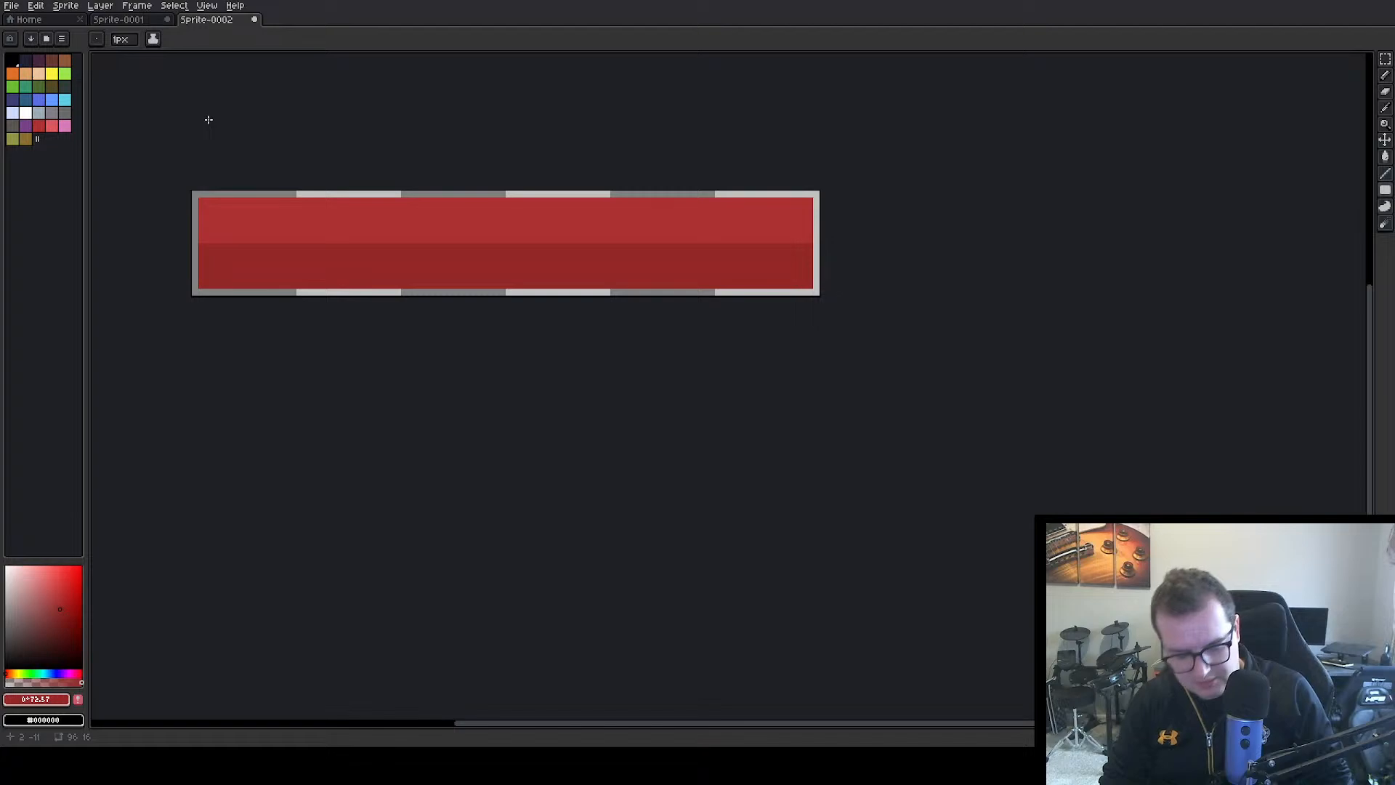
Export the red bar as healthBar.png into the Unity project's Assets/Textures/UI/HUD folder
key("ctrl")
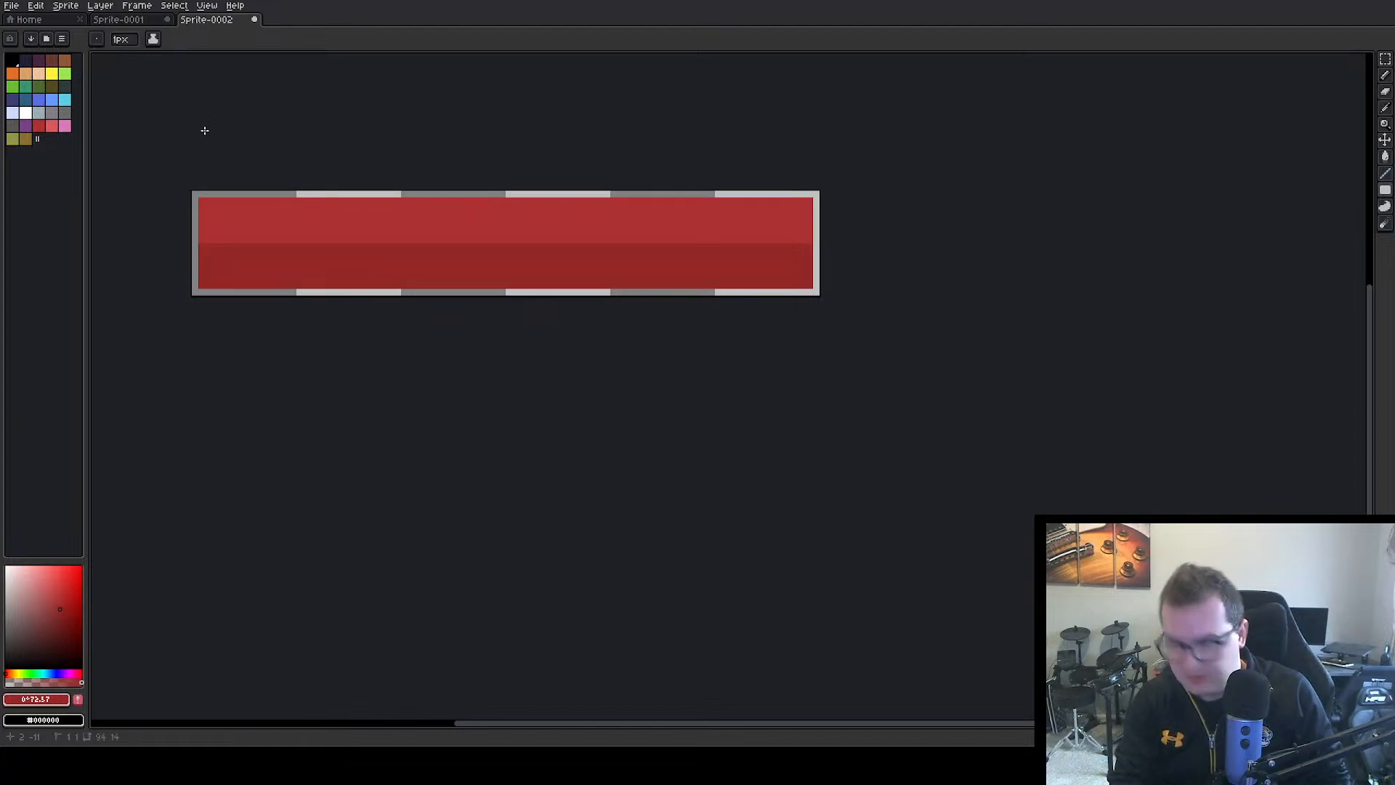
key("ctrl+alt+shift+s")
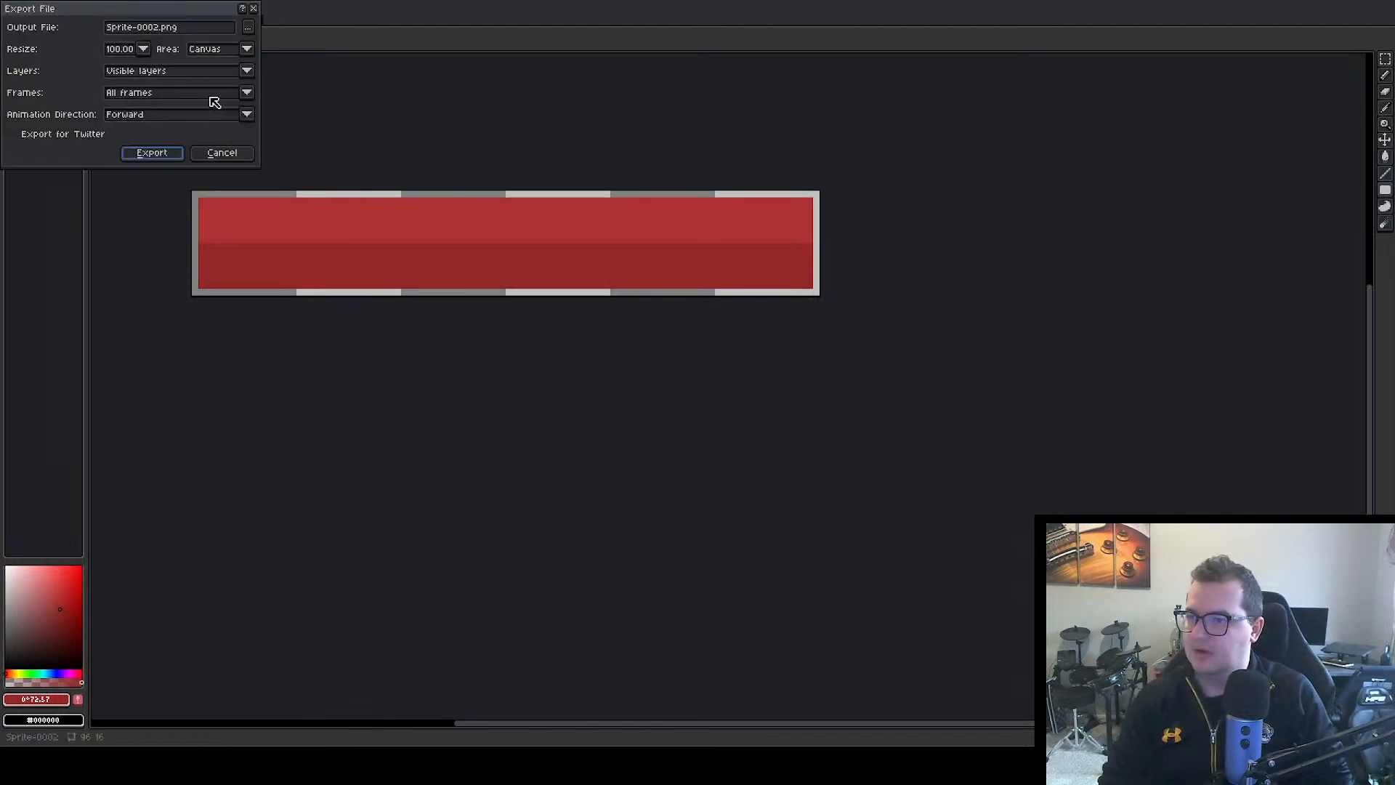
left_click(161, 27)
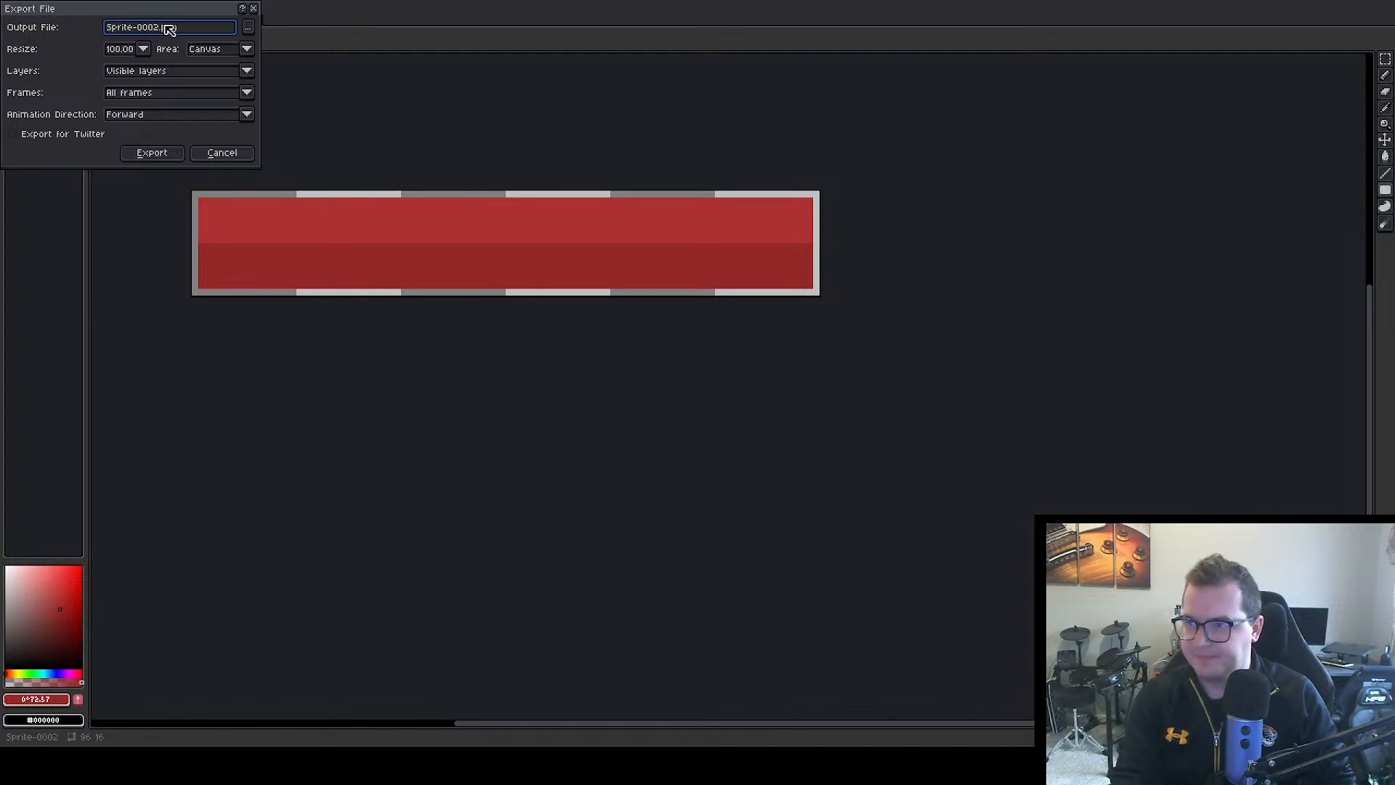
key("ctrl+a")
key("BackSpace")
type("hea")
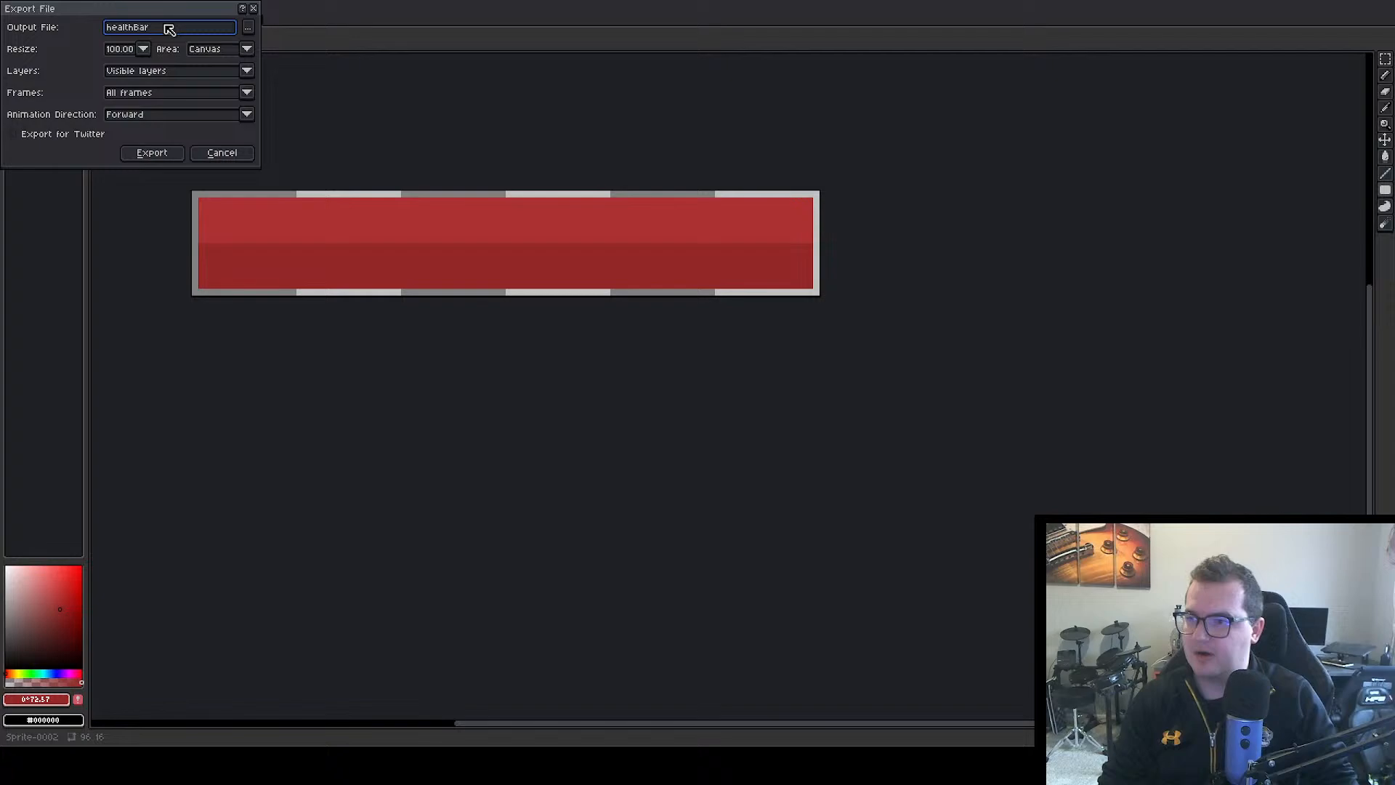
left_click(150, 153)
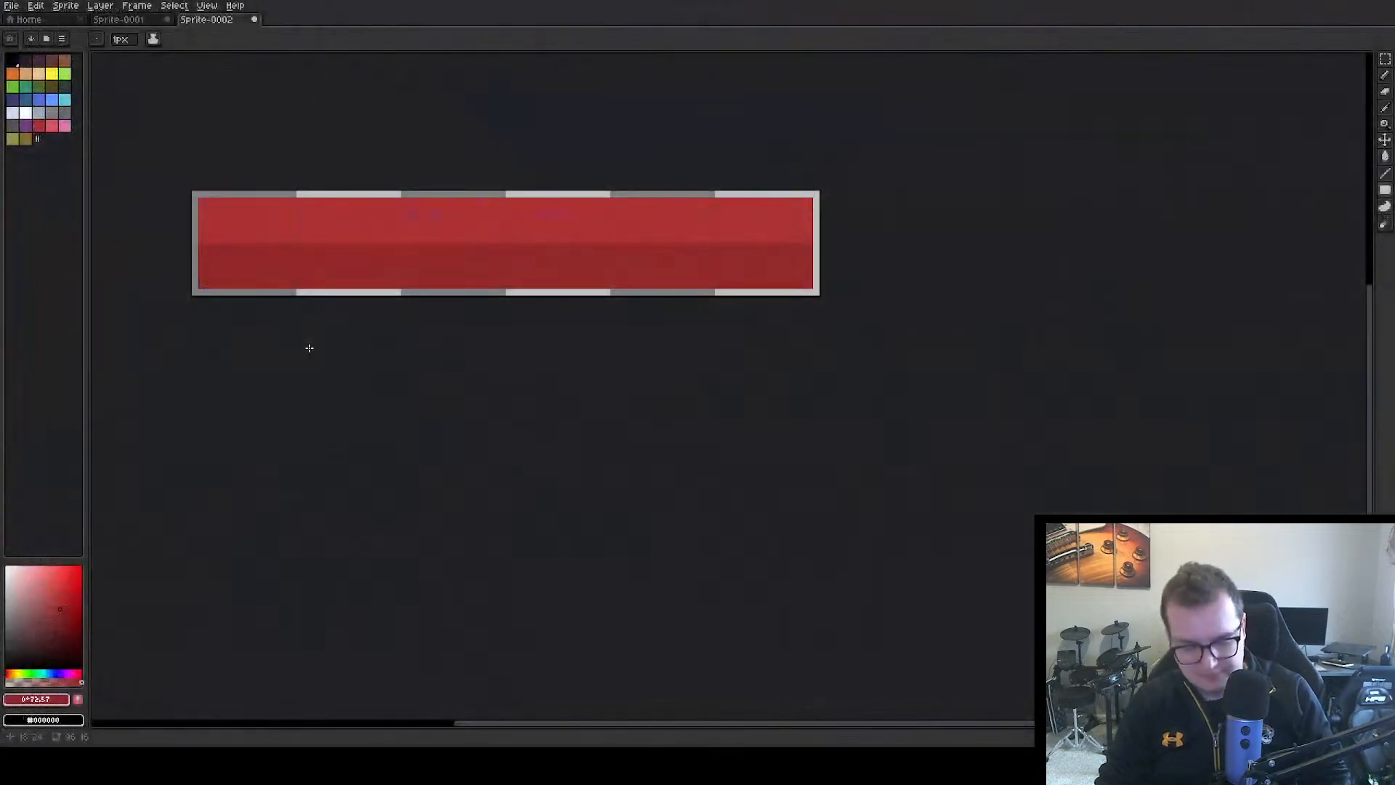
key("ctrl+alt+shift+s")
left_click(254, 27)
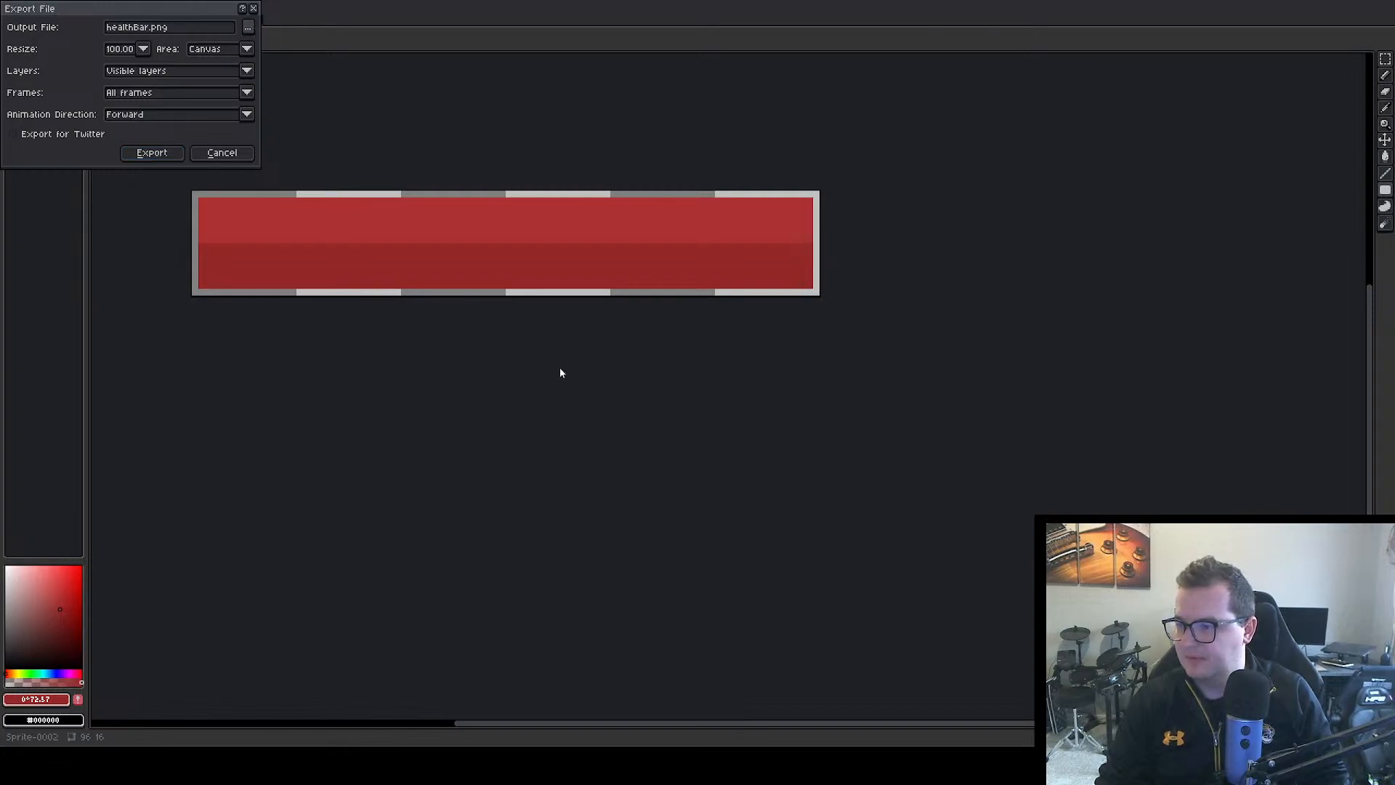
left_click(152, 153)
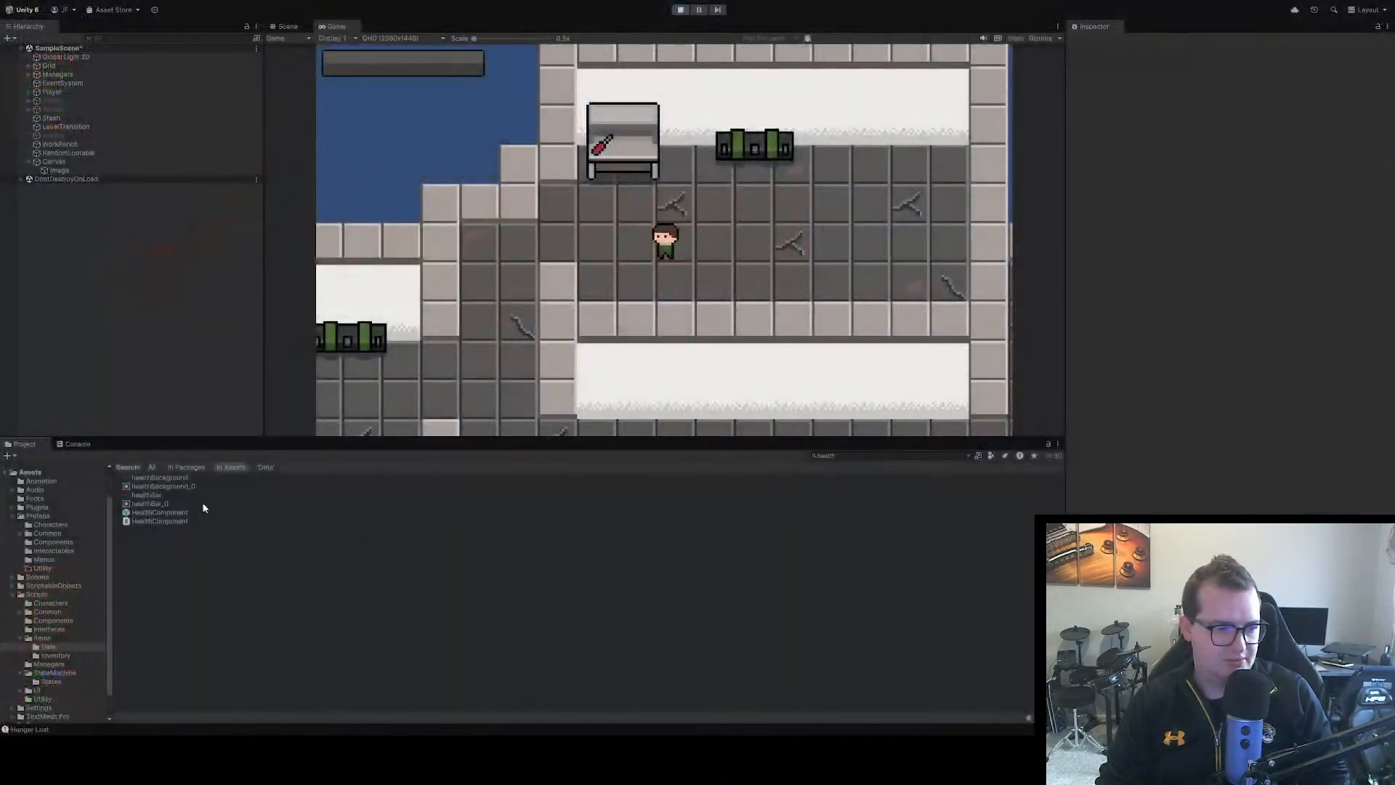
Switch to Unity and apply 16 pixels per unit, Point (no filter) and no compression to the healthBar texture
left_click(181, 497)
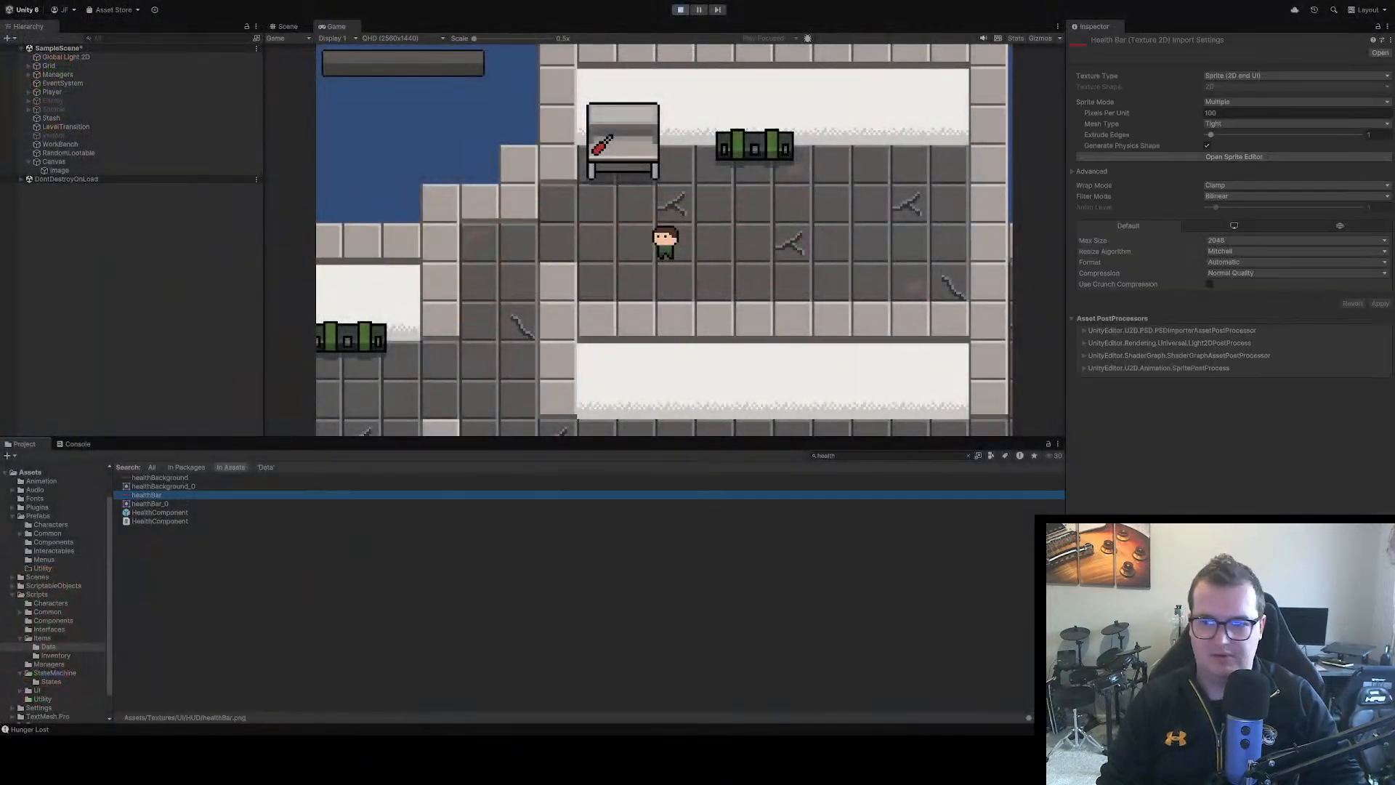
left_click(1235, 114)
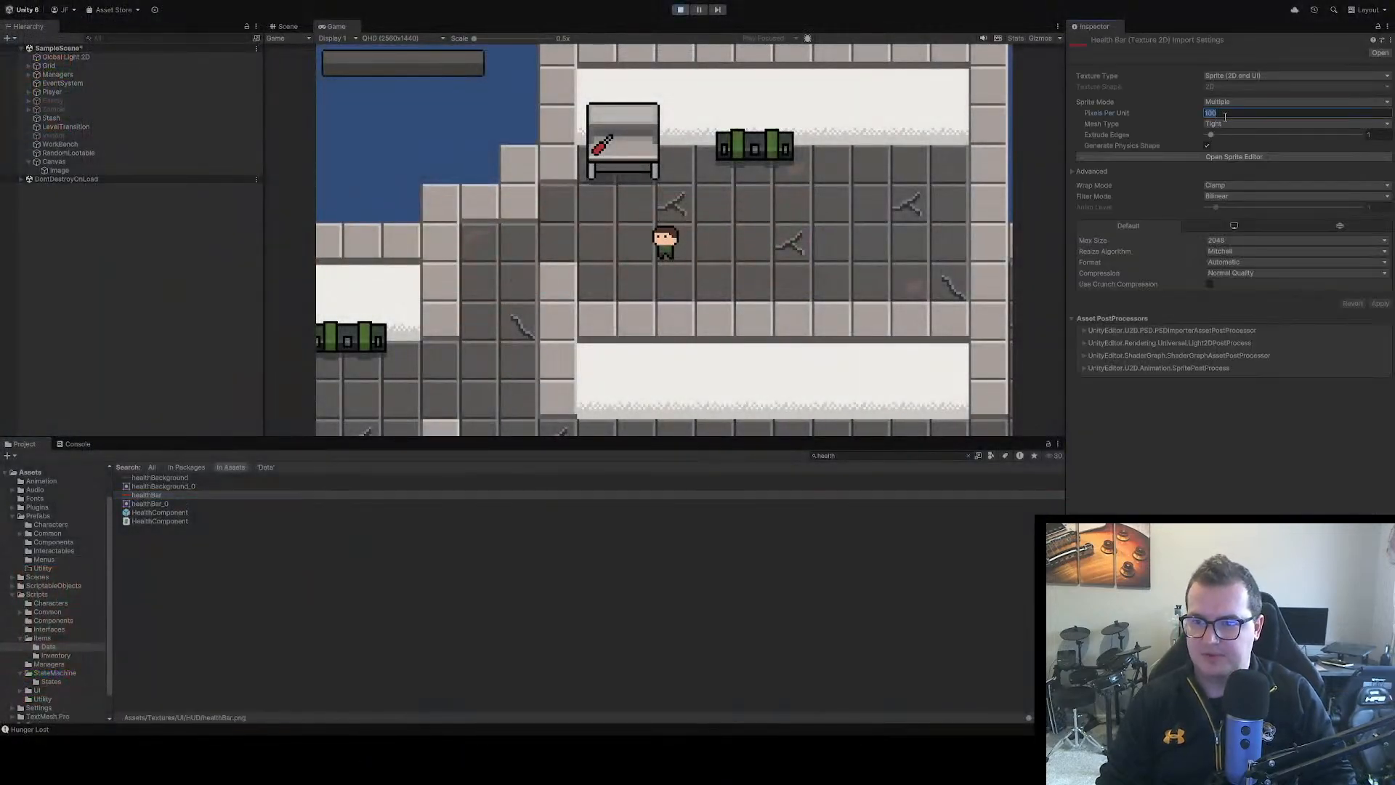
type("16")
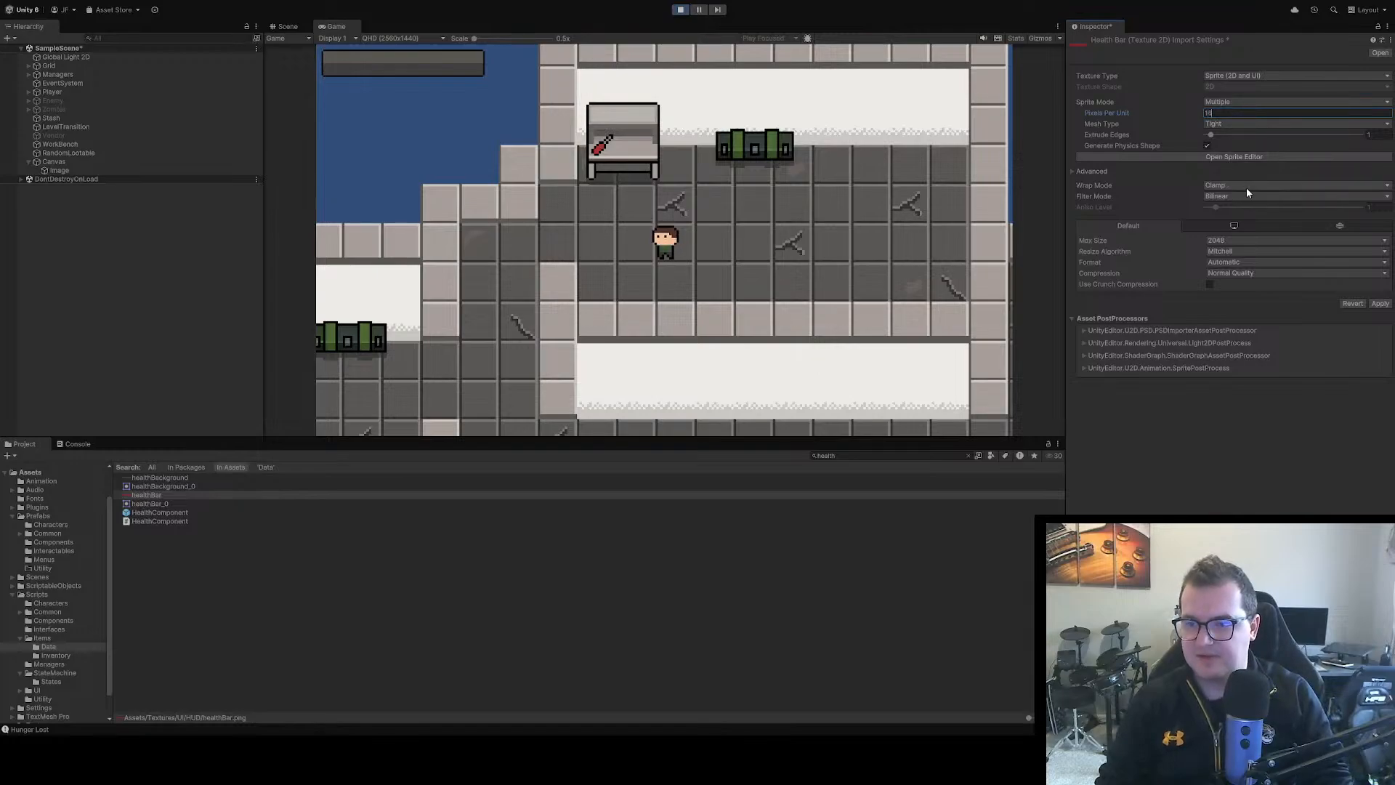
left_click(1247, 195)
left_click(1246, 208)
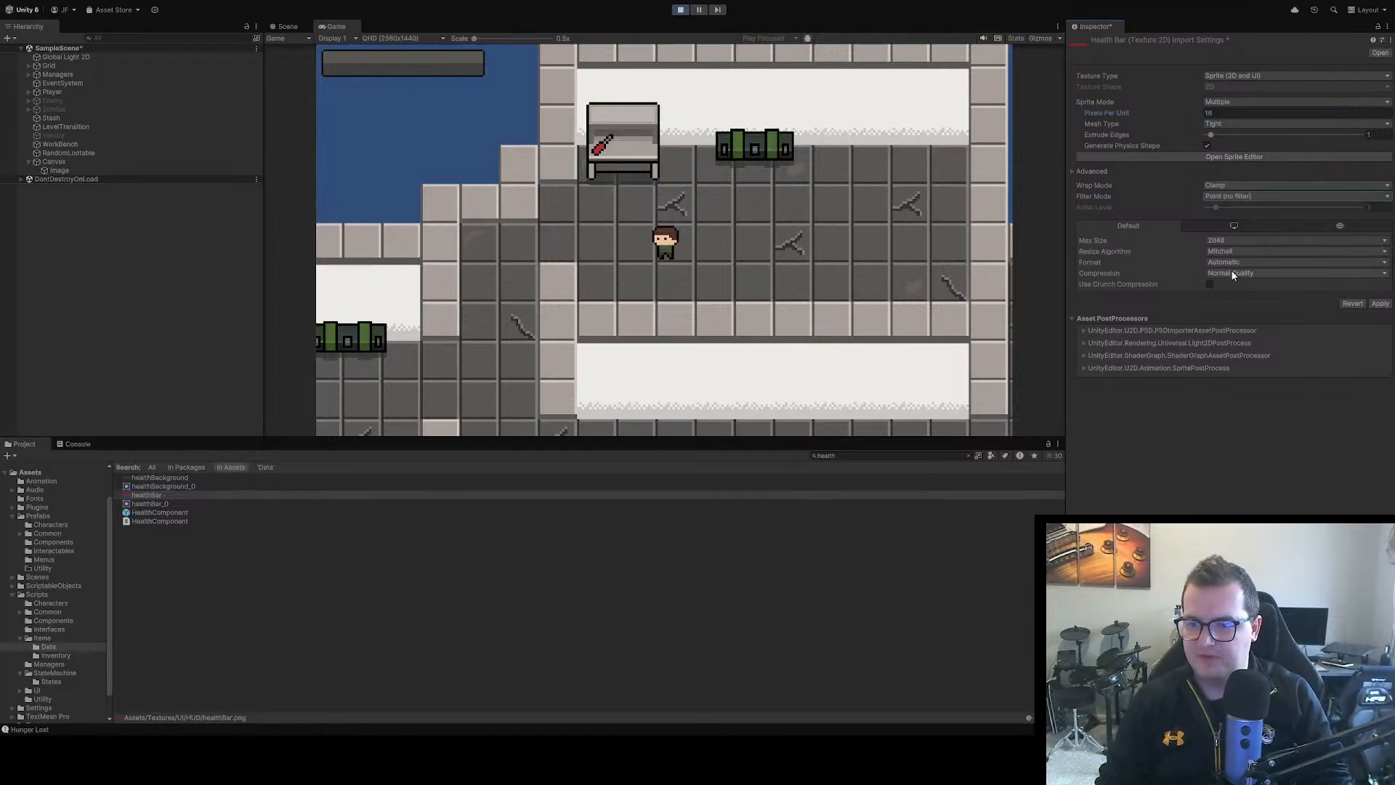
left_click(1229, 285)
left_click(1380, 293)
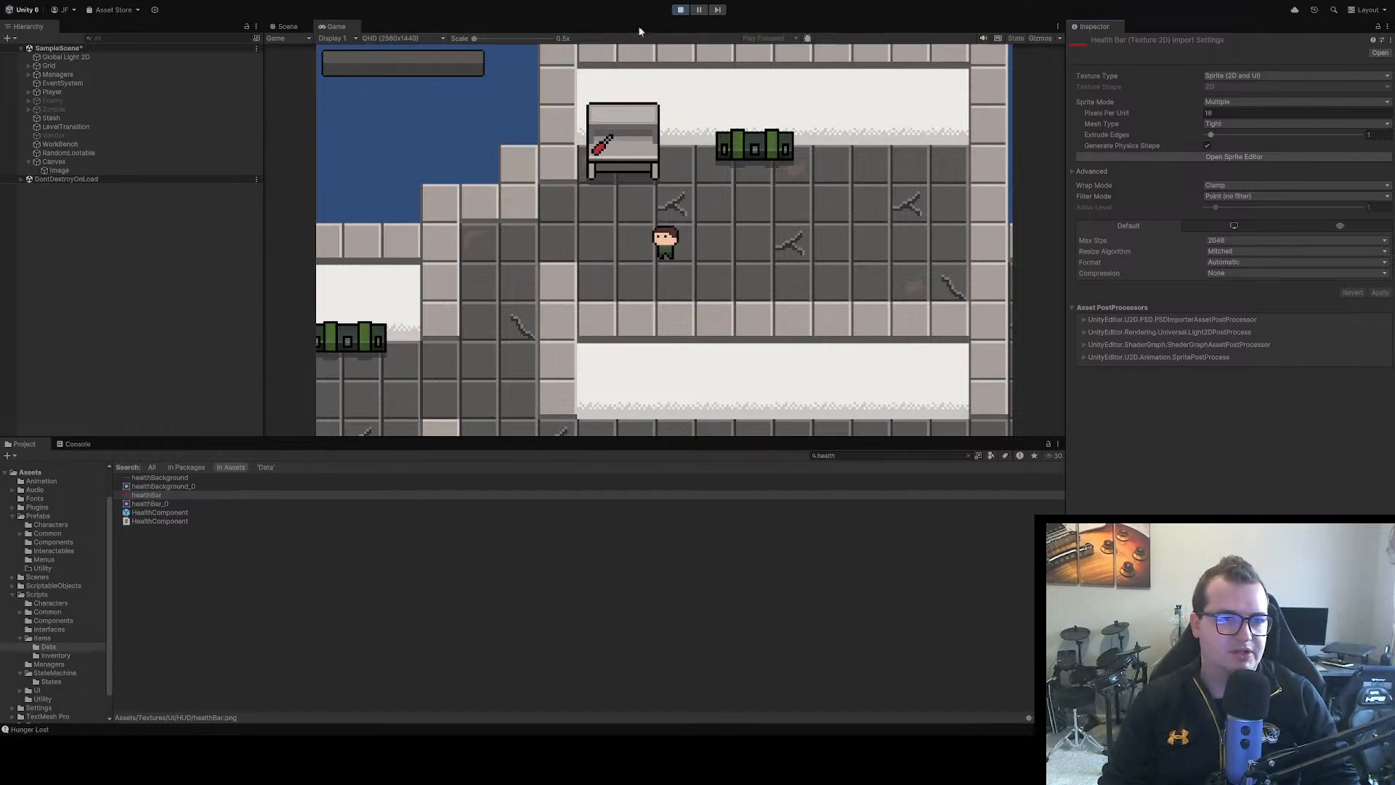
Stop play mode and rename the canvas's Image object to HealthBackground
left_click(680, 10)
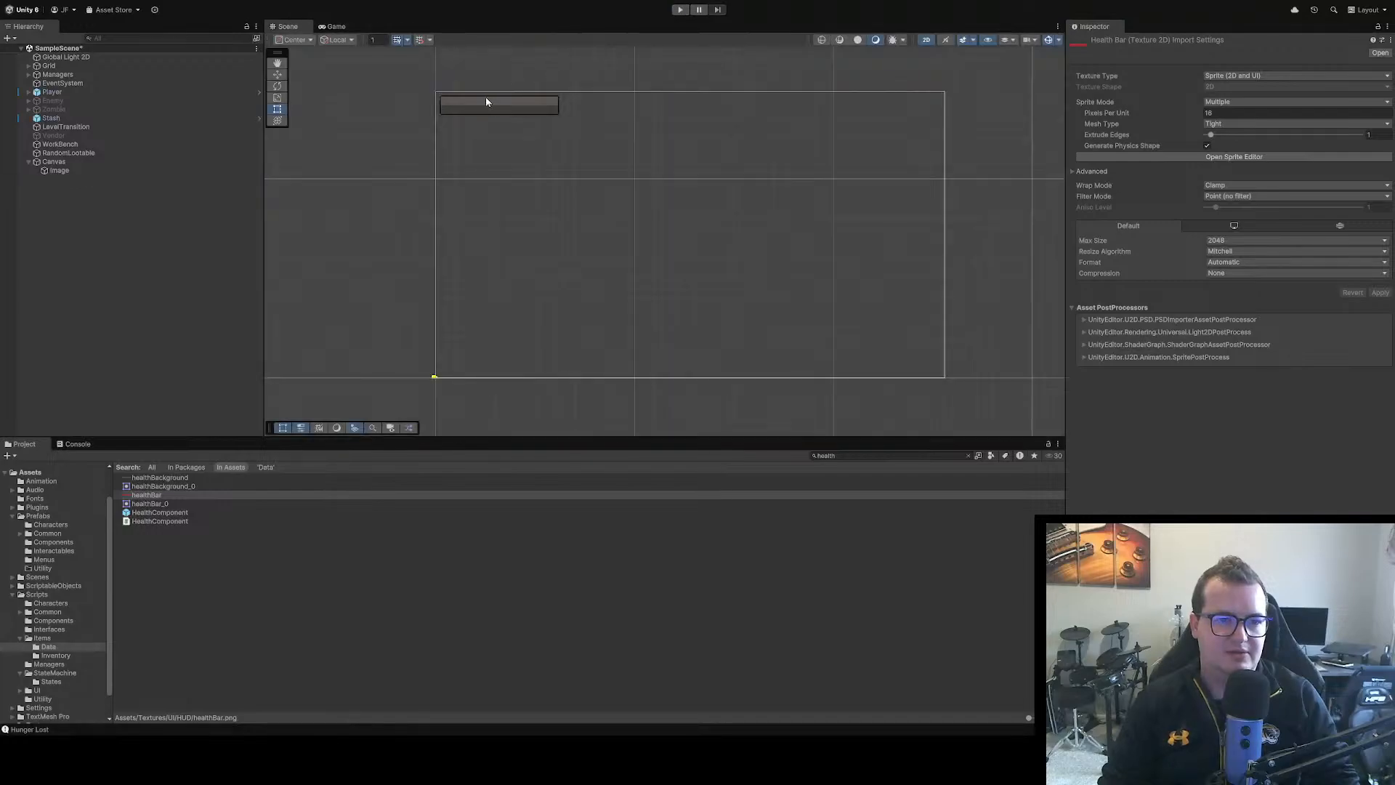
left_click(67, 172)
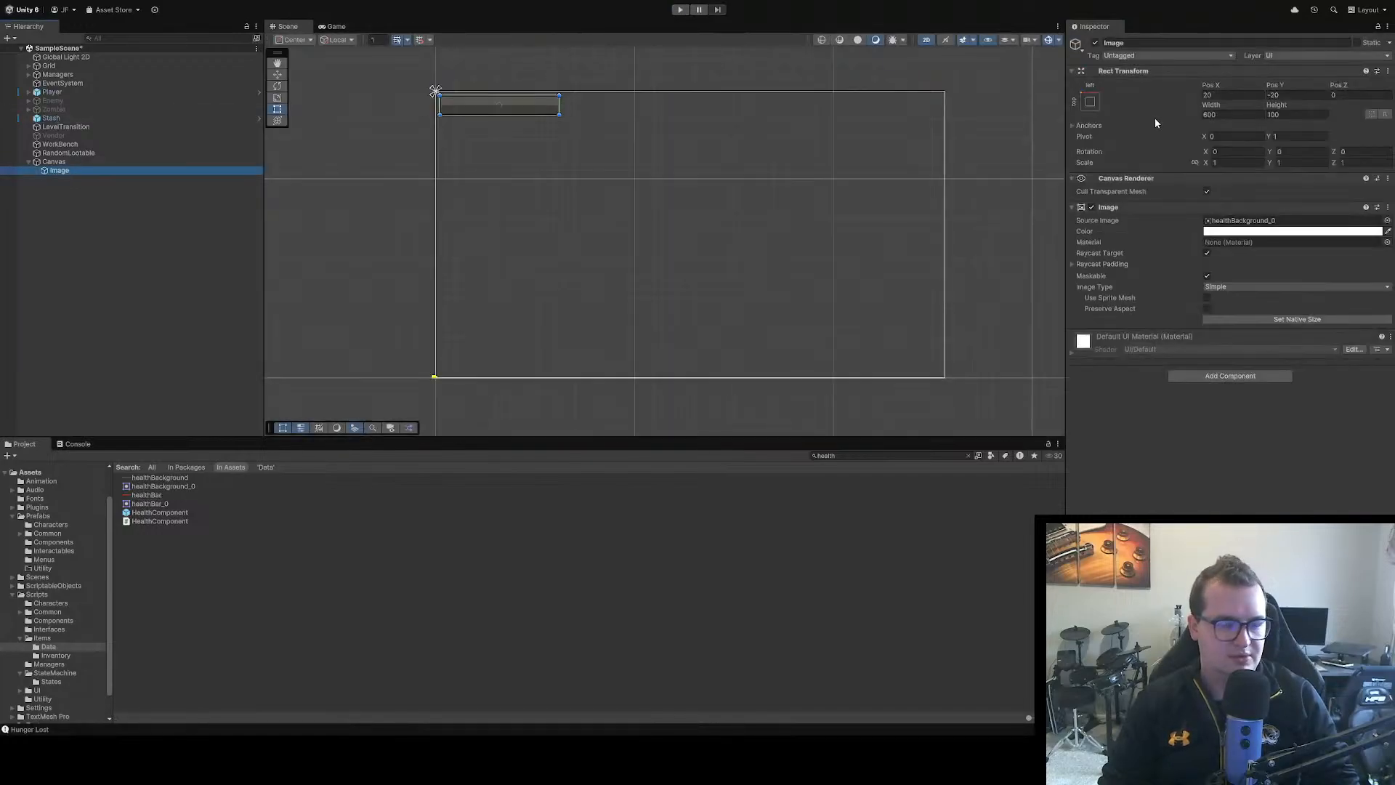
key("F2")
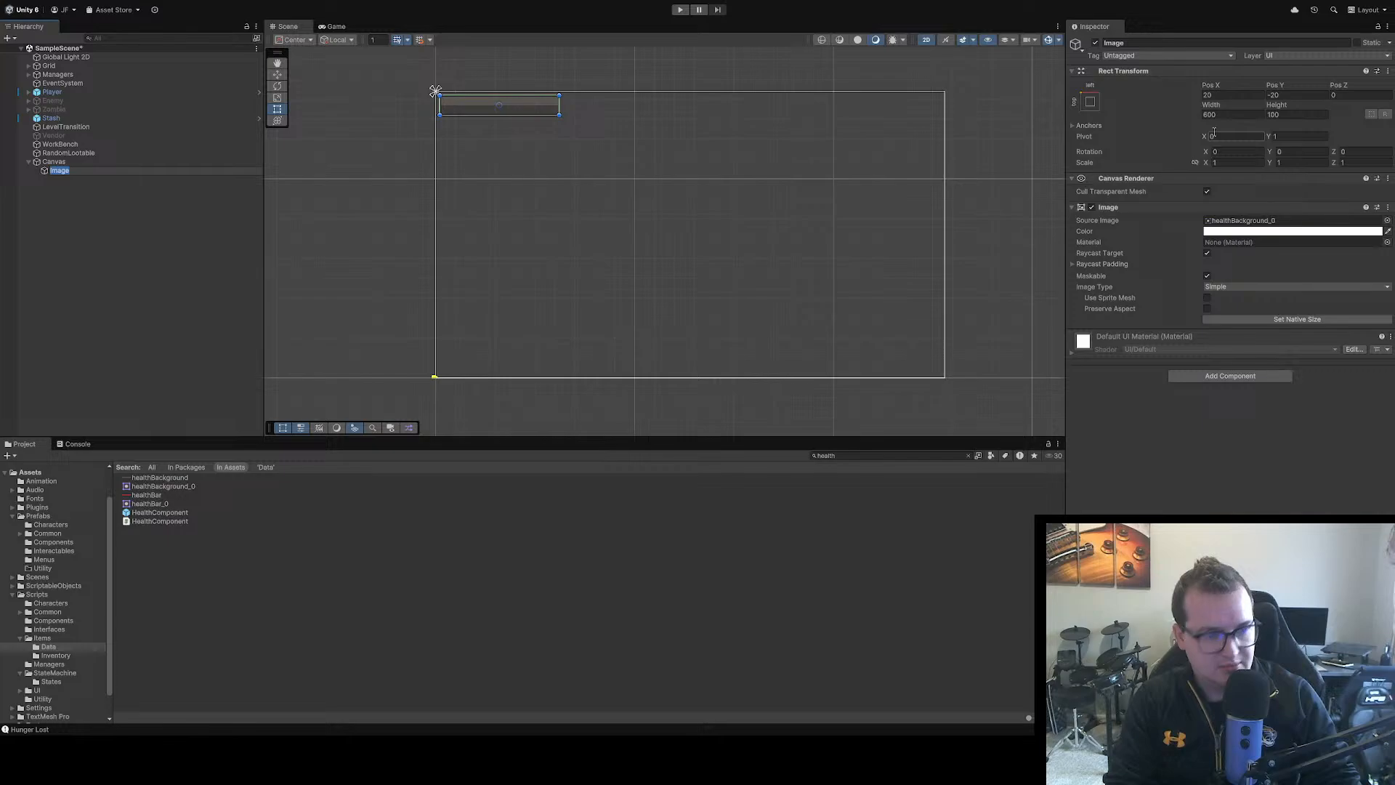
type("Healrgh")
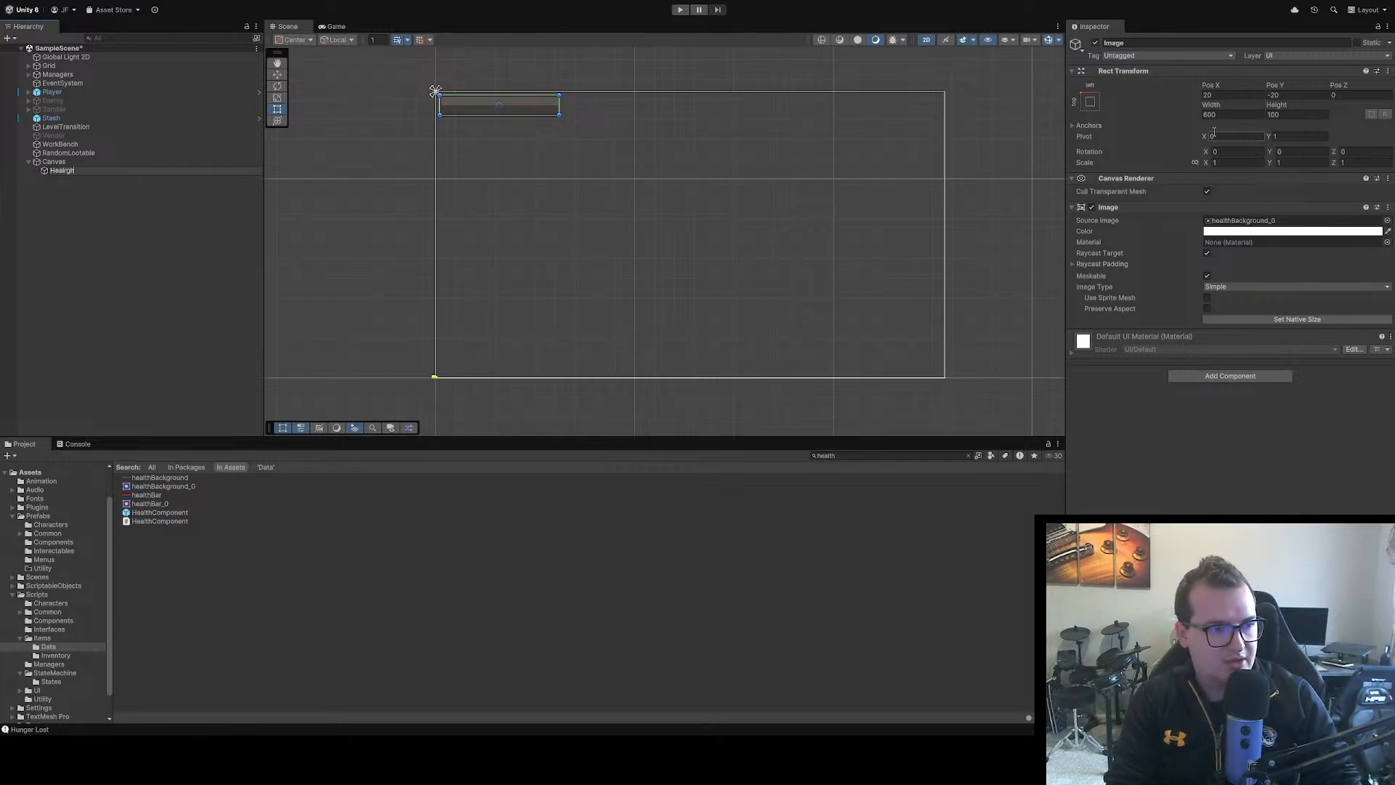
key("BackSpace")
key("BackSpace")
key("BackSpace")
type("th")
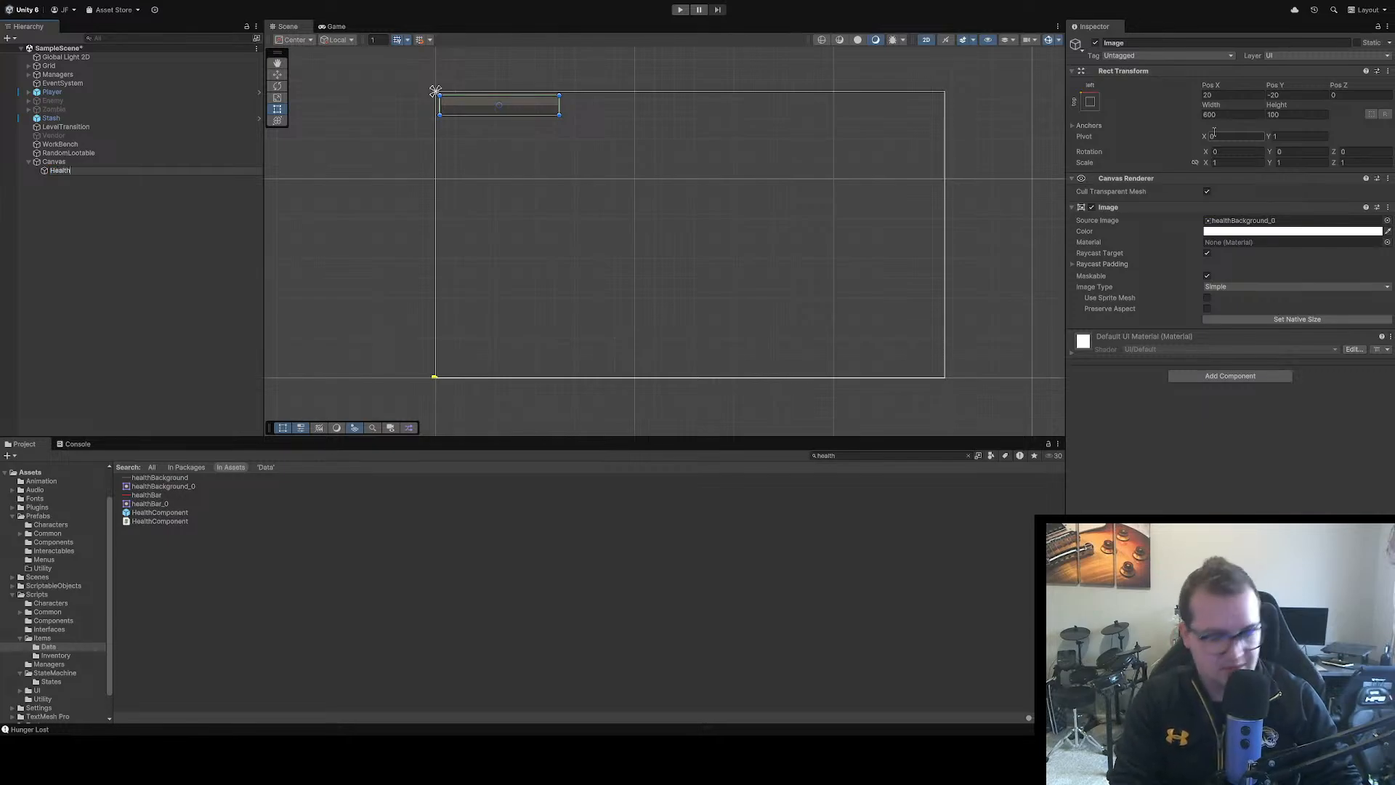
type("Background")
key("Return")
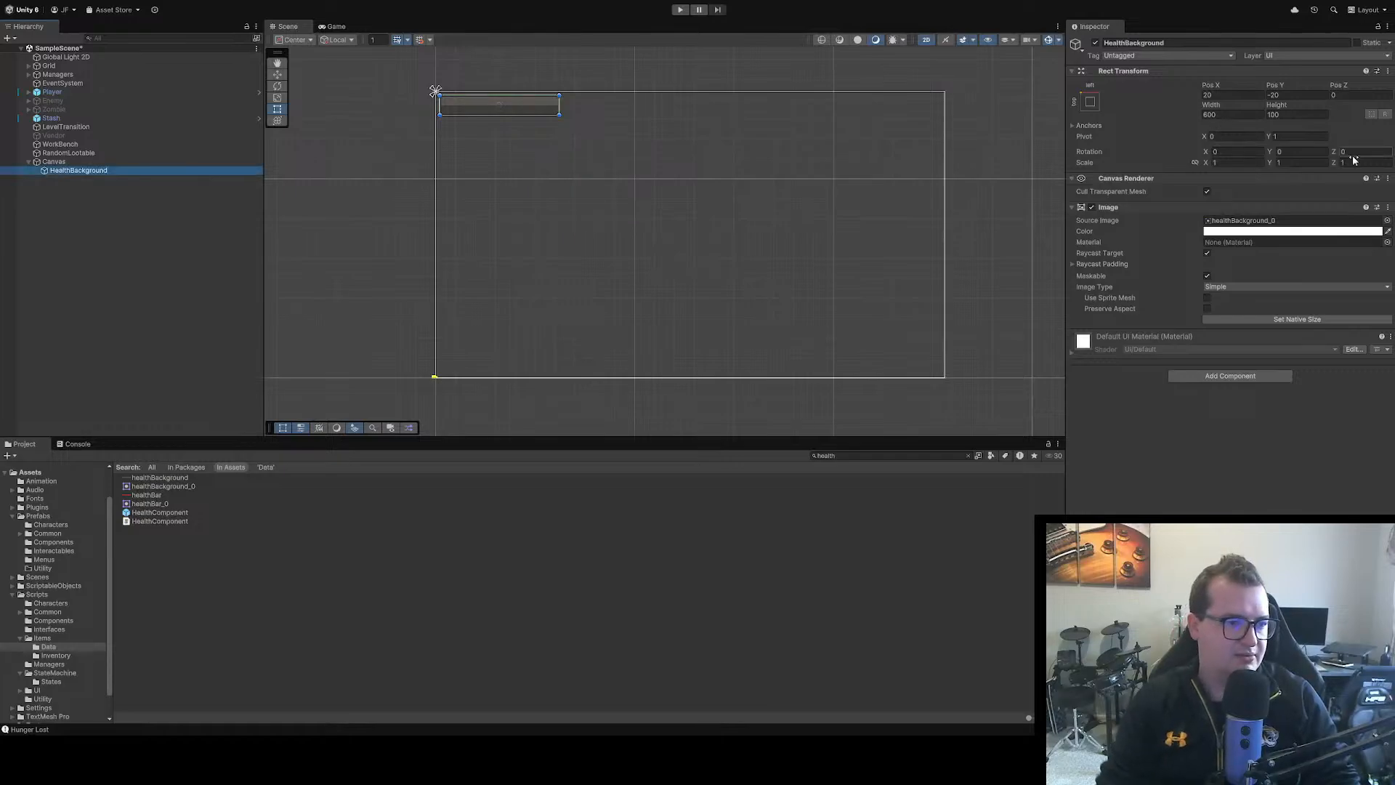
Add an Image as a child of HealthBackground and assign healthBar_0 as its source image
key("ctrl+a")
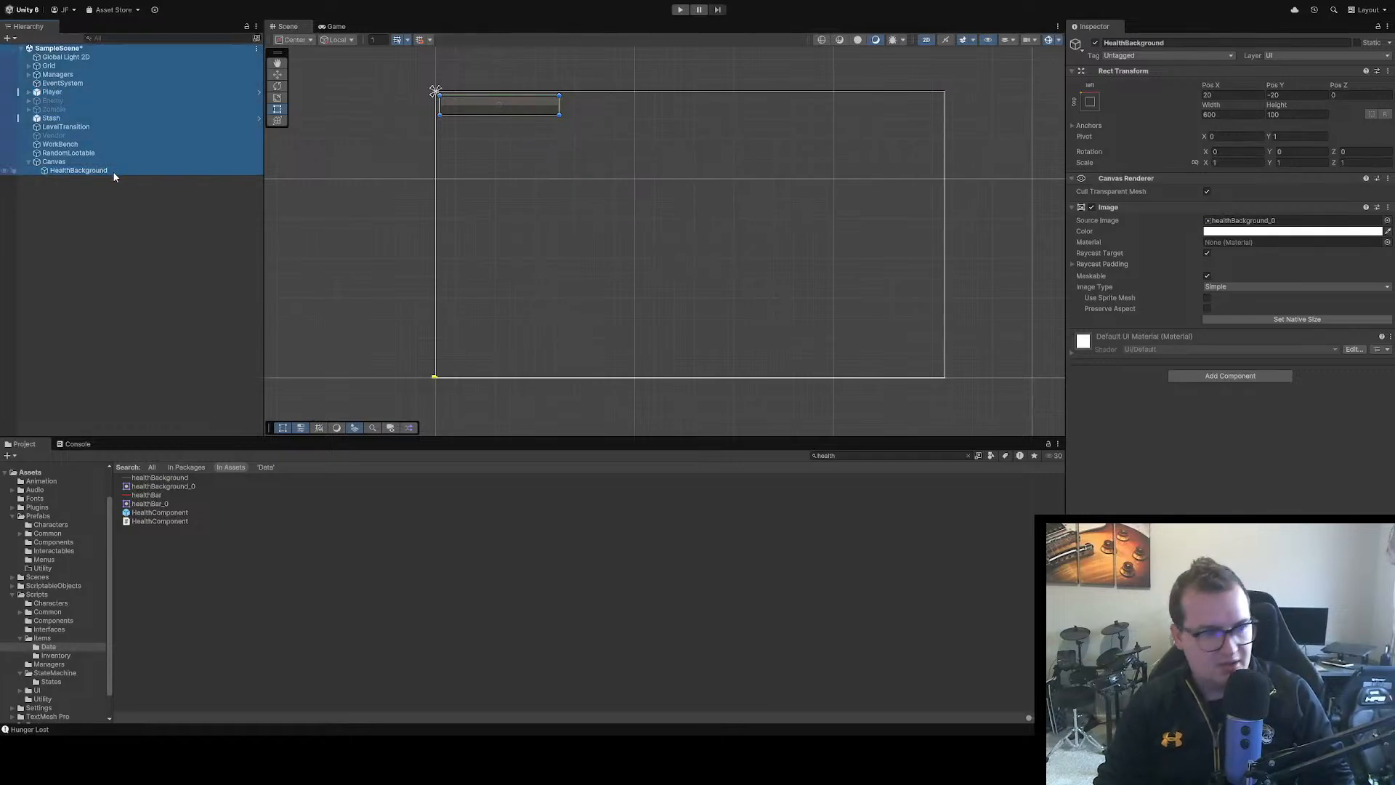
left_click(152, 188)
left_click(92, 170)
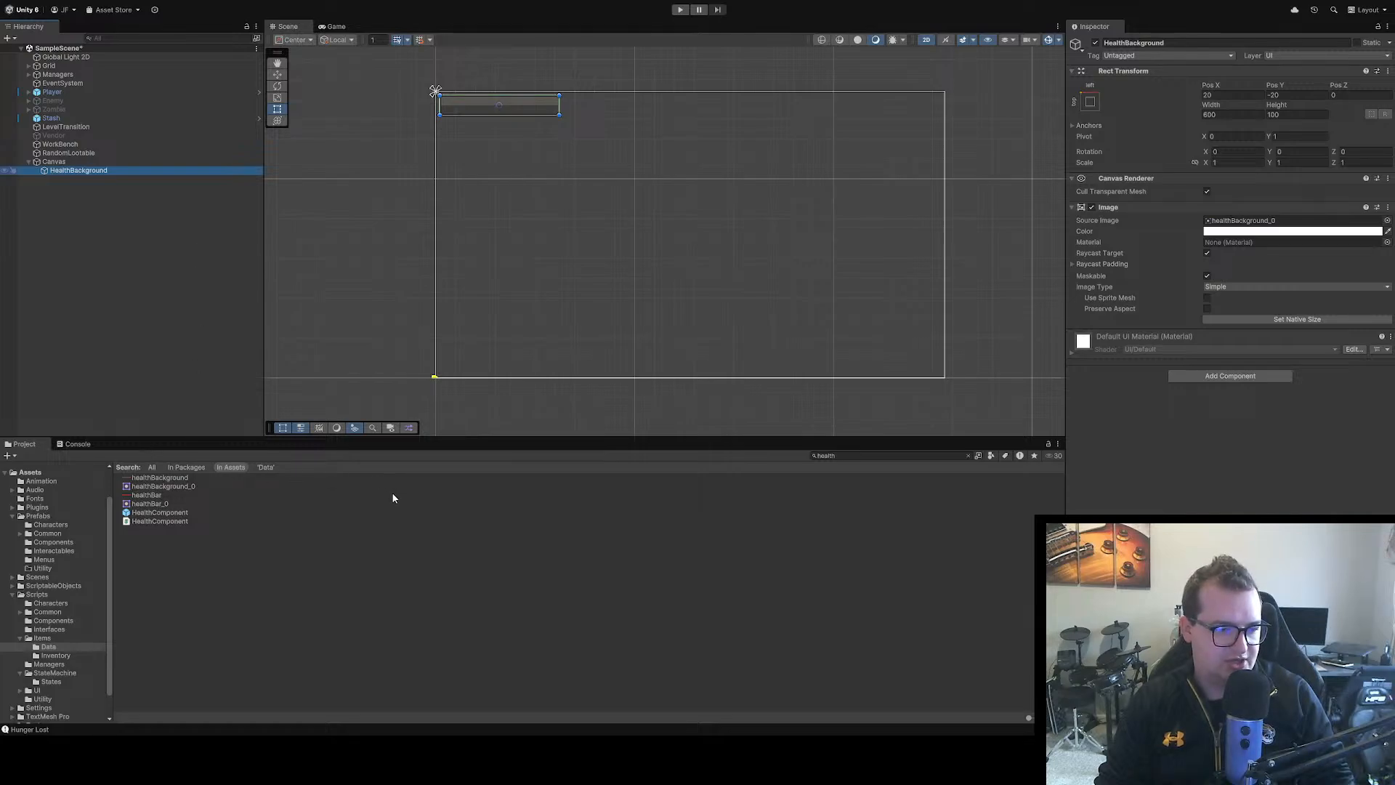
left_click(315, 469)
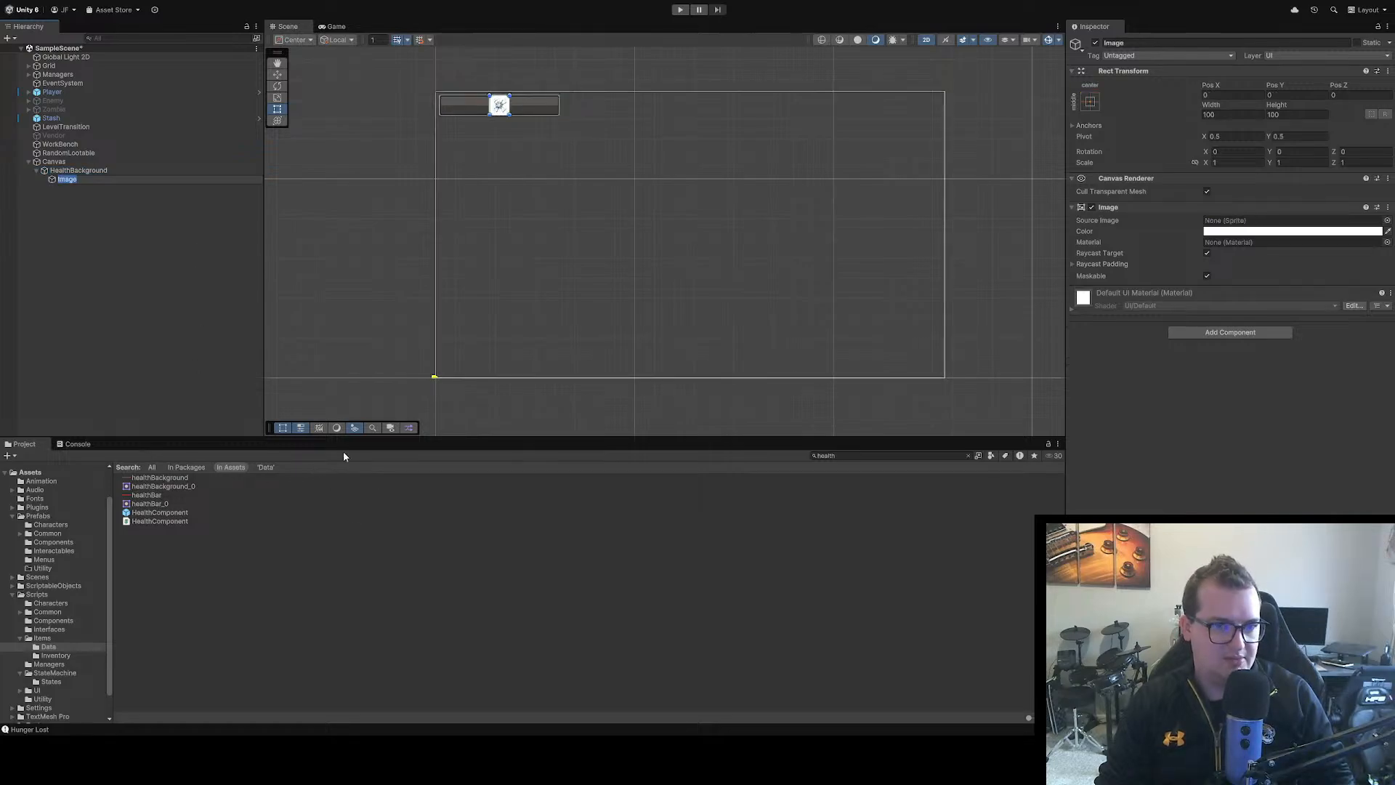
left_click(1388, 222)
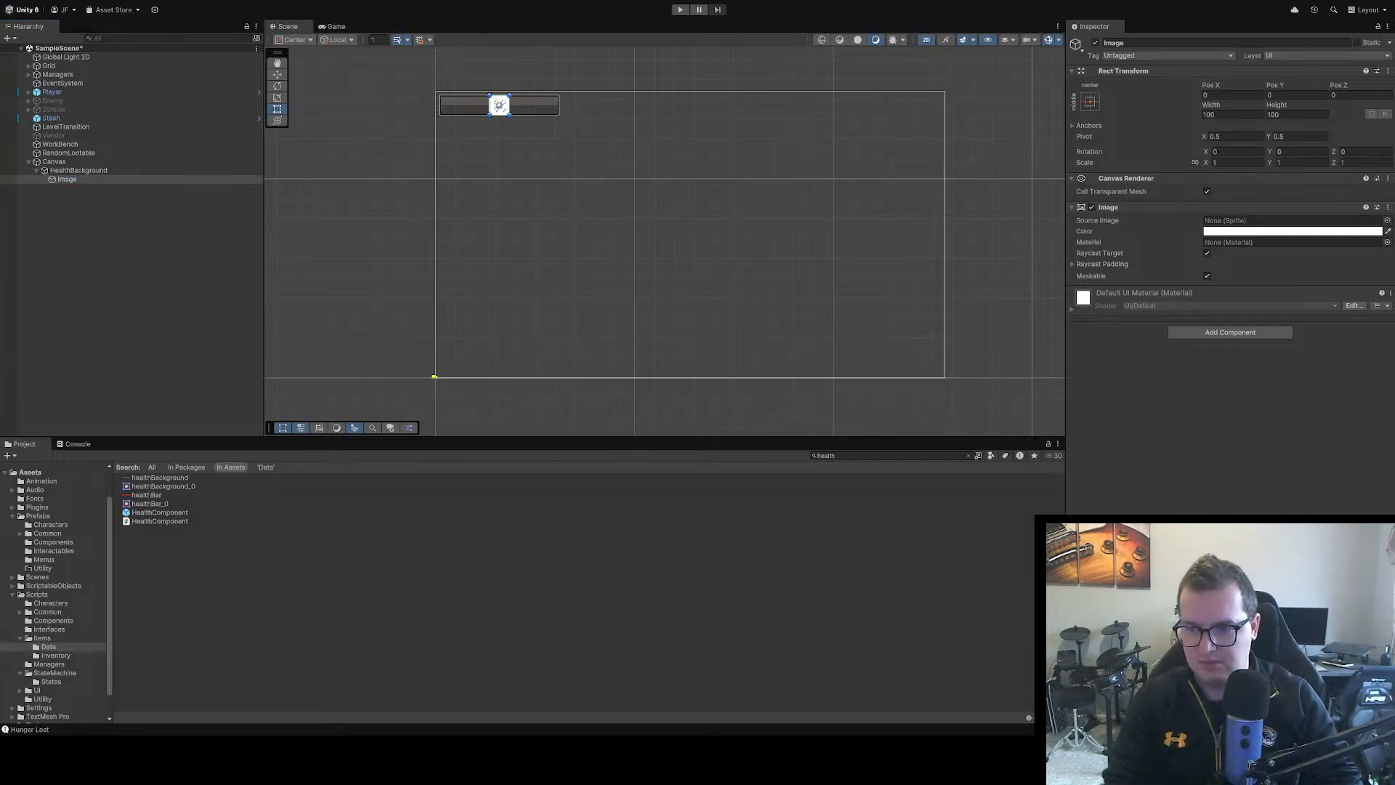
double_click(1328, 264)
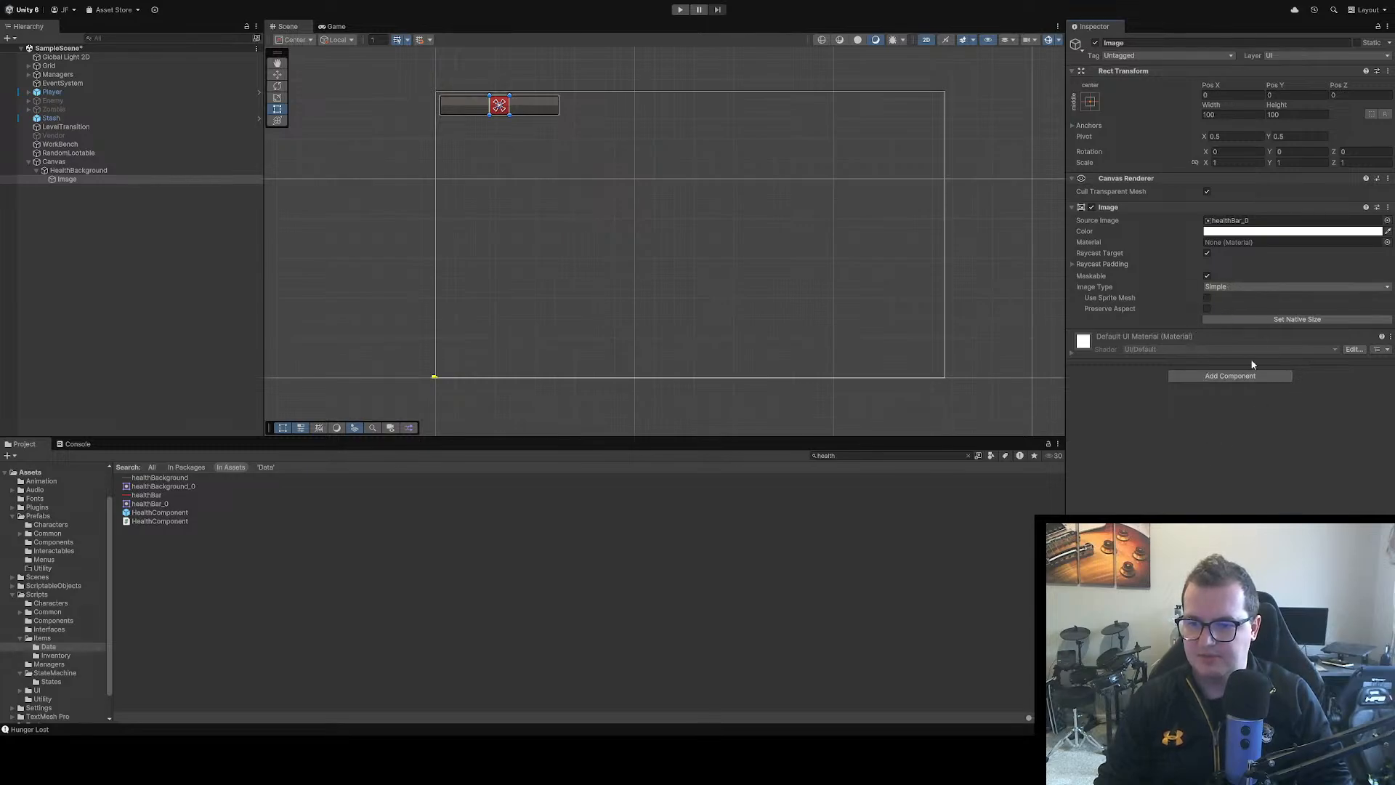
Set the child image's type to Filled with a Horizontal fill from the left, and set its width to 600
left_click(1237, 333)
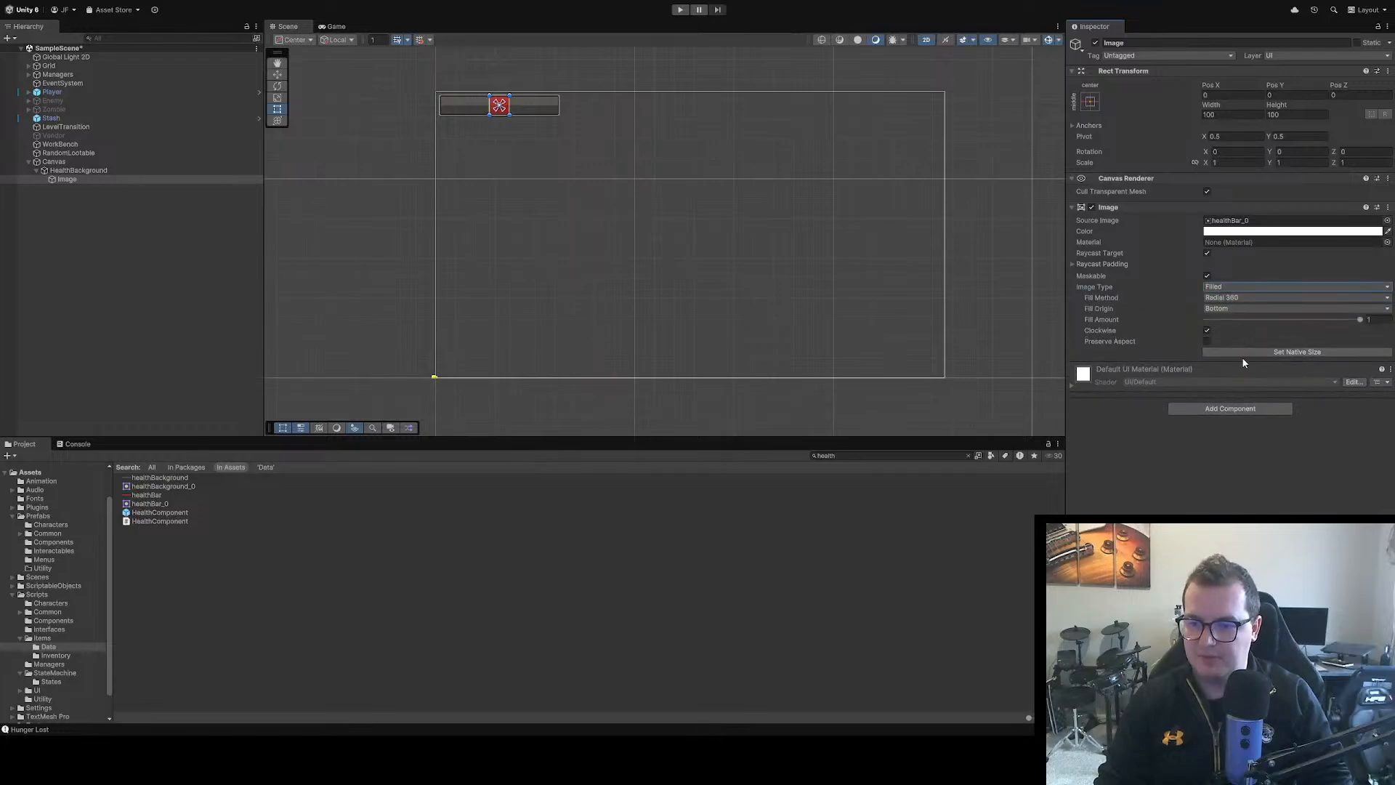
left_click(1250, 310)
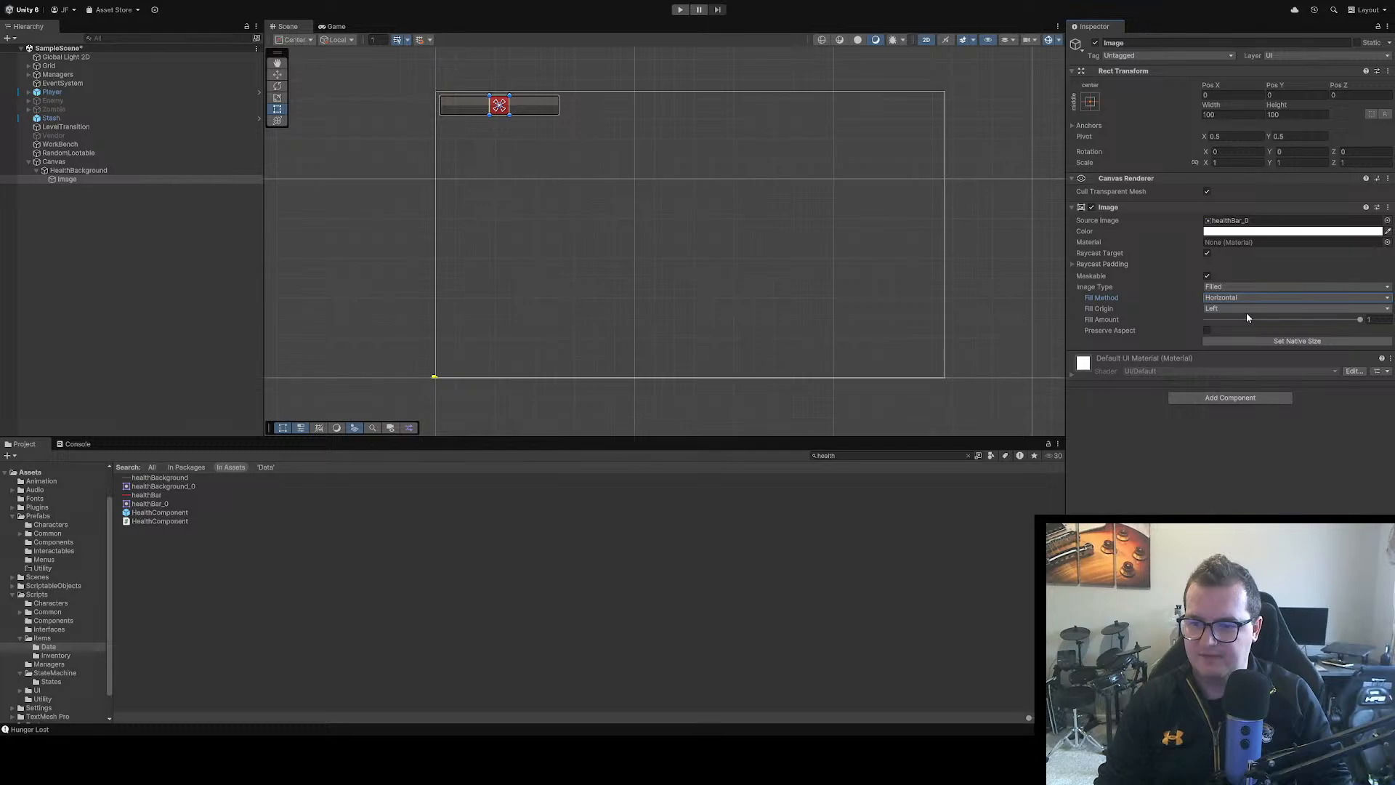
left_click_drag(1360, 319, 1320, 329)
left_click(1235, 115)
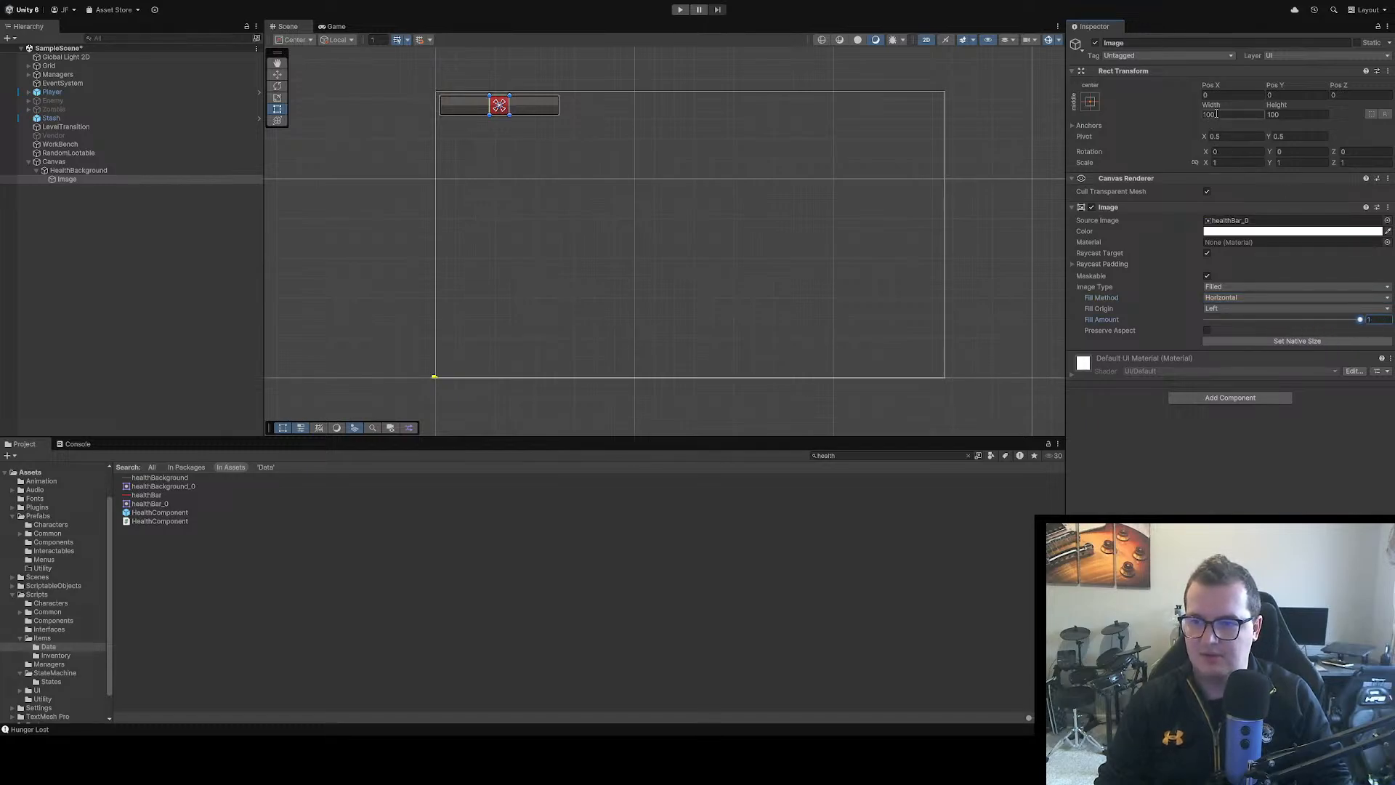
type("600")
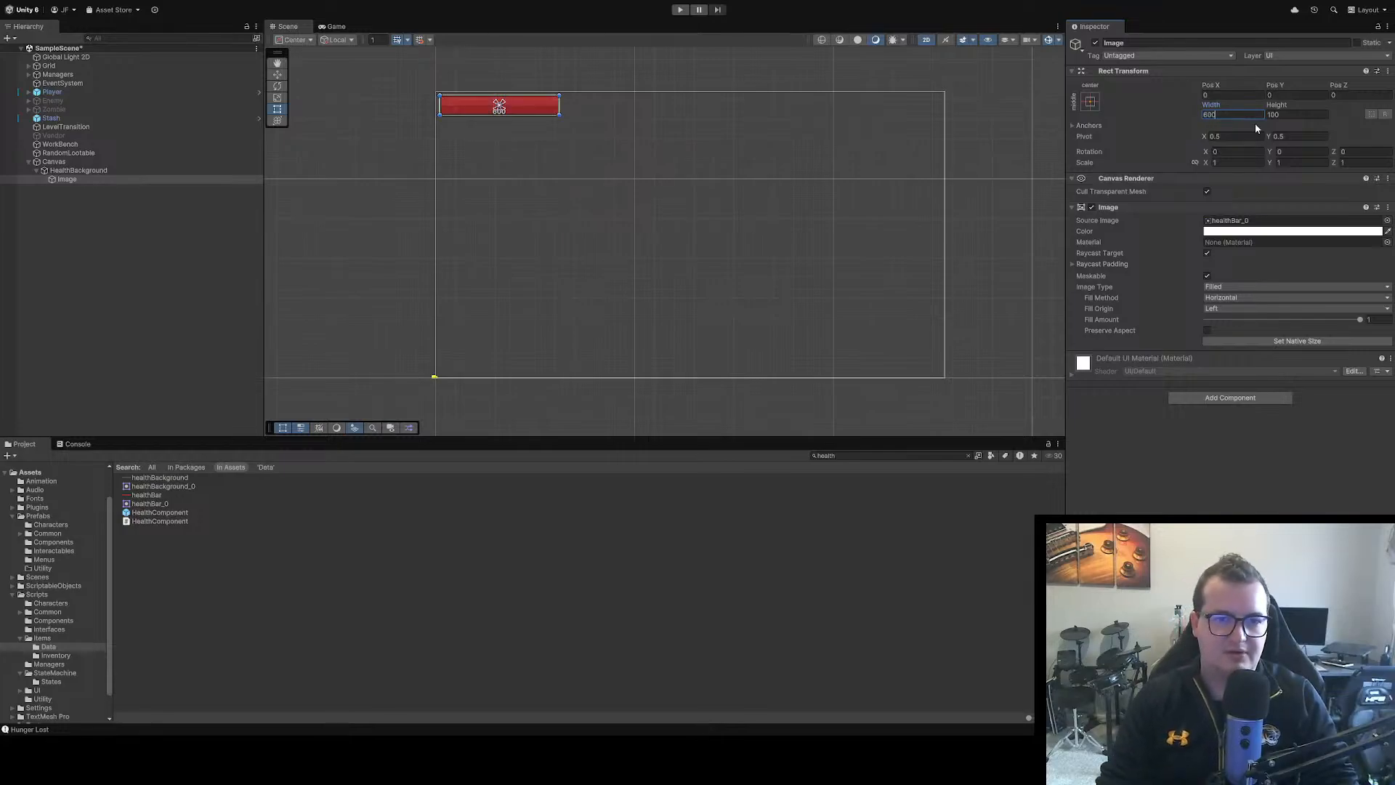
left_click(1173, 423)
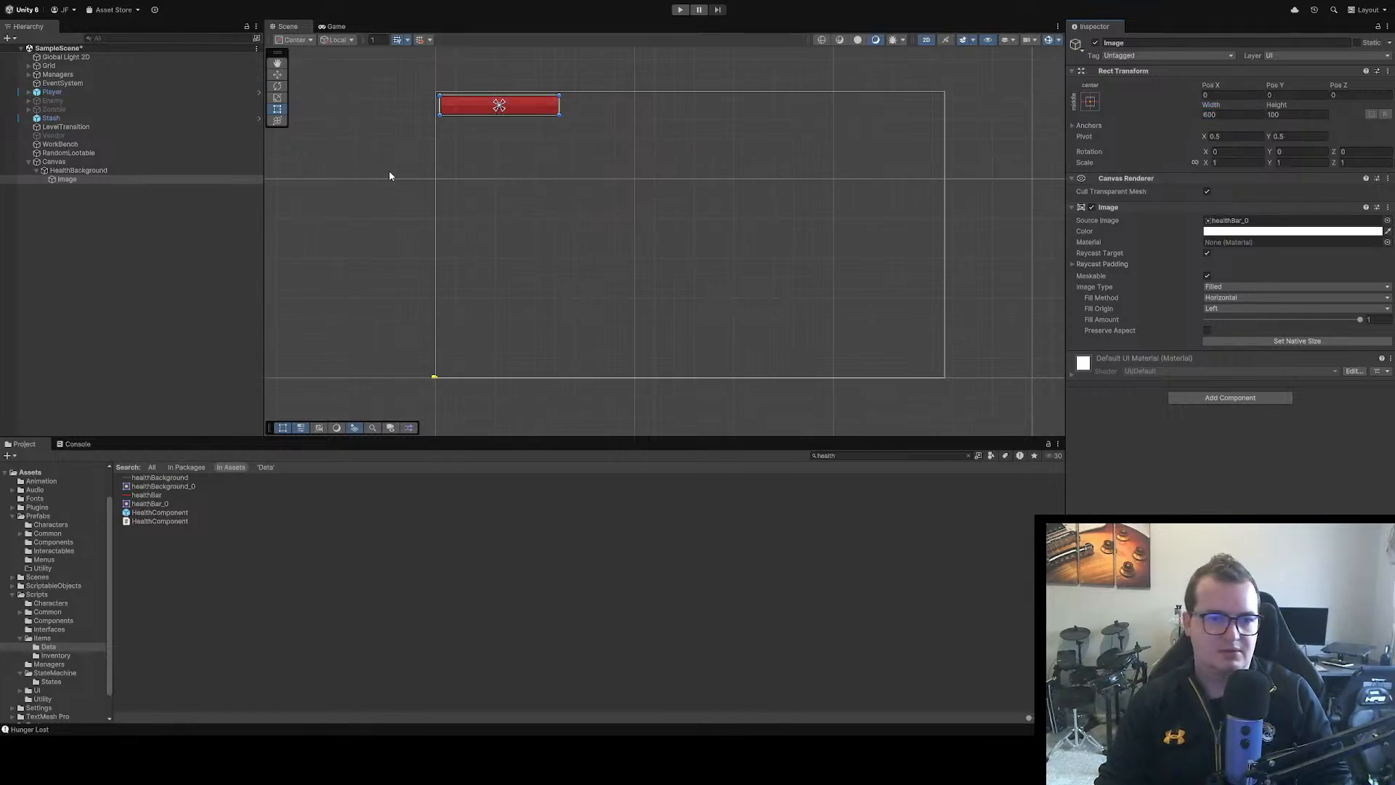
Run the game and vary the red bar's Fill Amount to test how it drains and refills
scroll(389, 174, "up", 2)
scroll(458, 180, "up", 2)
left_click(679, 10)
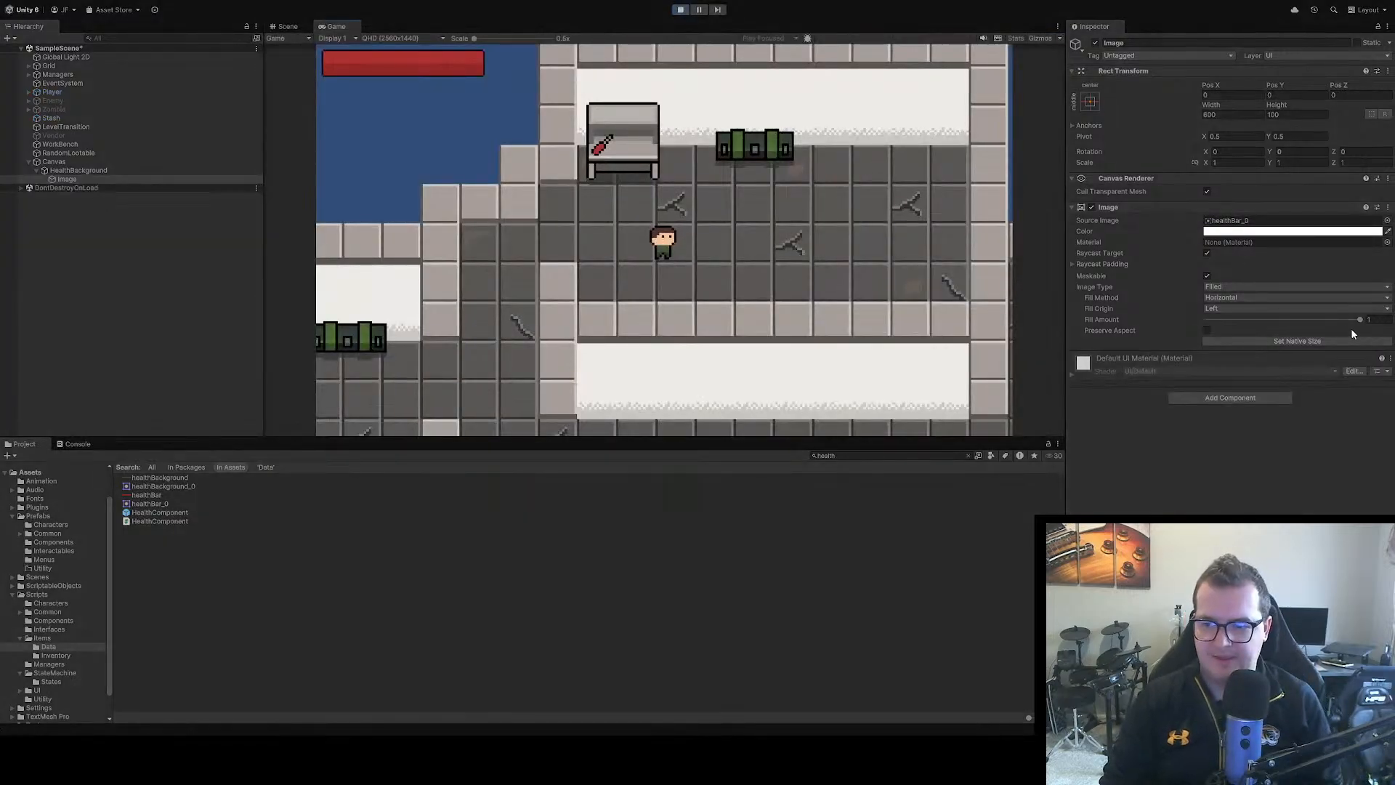
mouse_move(1359, 320)
left_mouse_down()
mouse_move(1233, 322)
mouse_move(1367, 337)
mouse_move(1298, 356)
mouse_move(1345, 329)
mouse_move(1046, 339)
mouse_move(1308, 297)
mouse_move(1366, 314)
mouse_move(1205, 314)
mouse_move(1341, 318)
mouse_move(1208, 300)
mouse_move(1354, 297)
mouse_move(1206, 291)
mouse_move(1381, 296)
left_mouse_up()
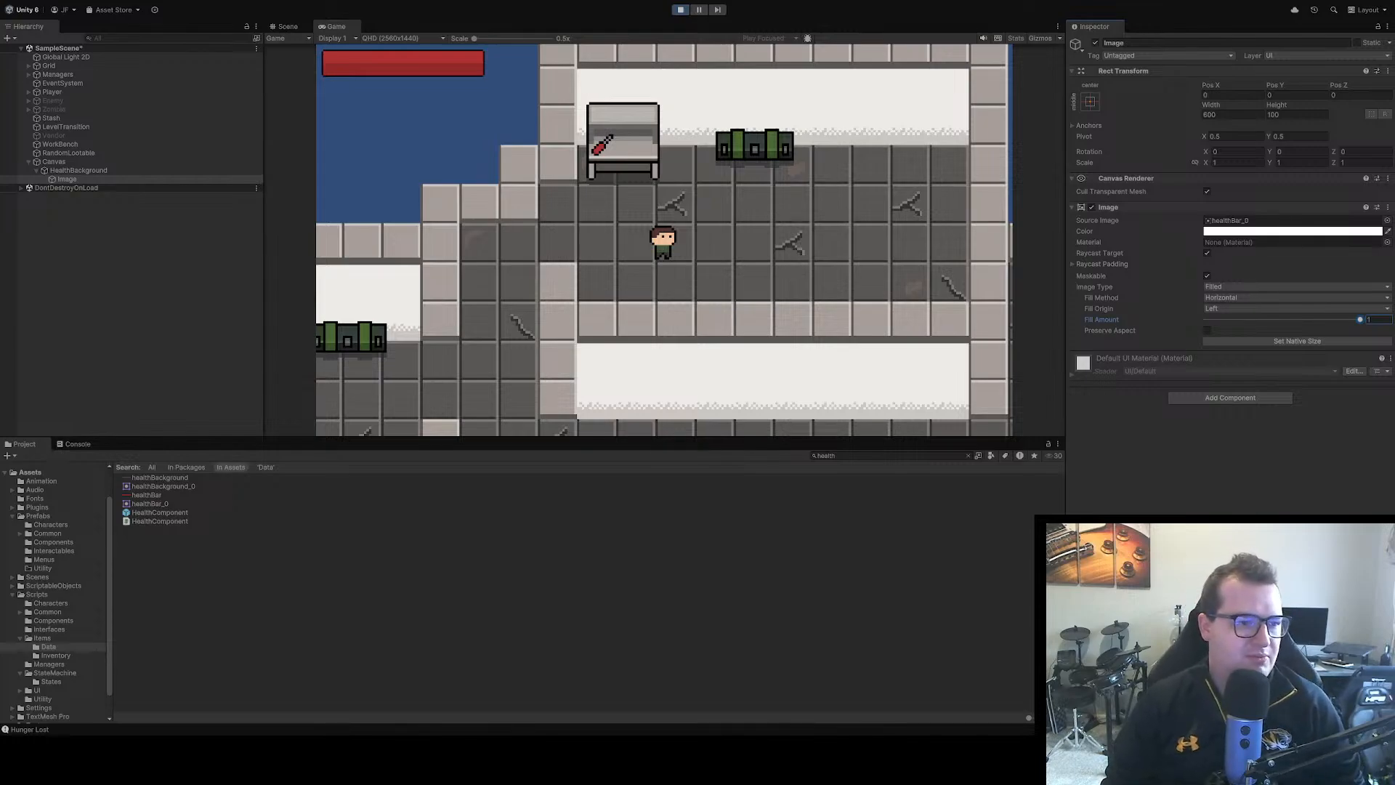
Rename the Canvas object as HUD
left_click(98, 253)
left_click(57, 161)
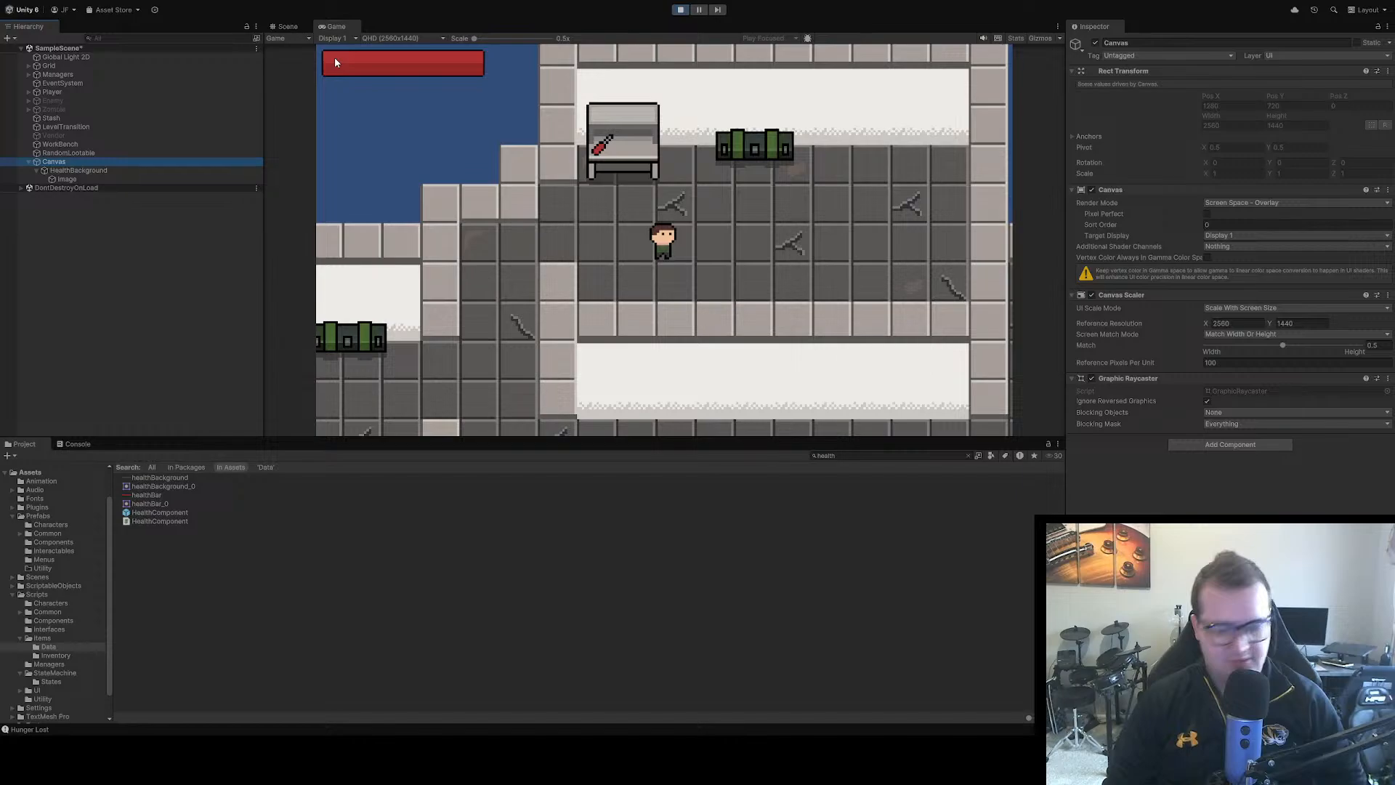
key("F2")
type("HUD")
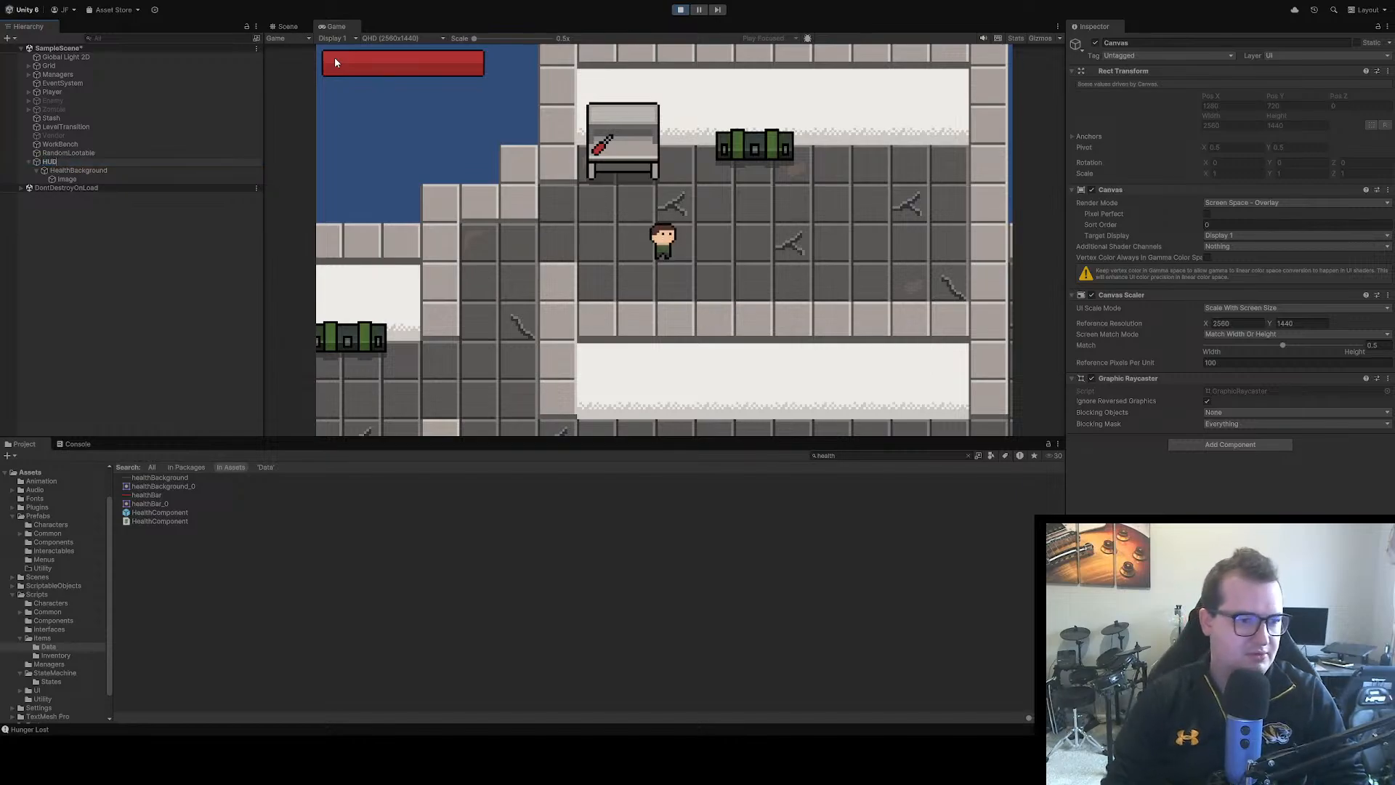
key("Return")
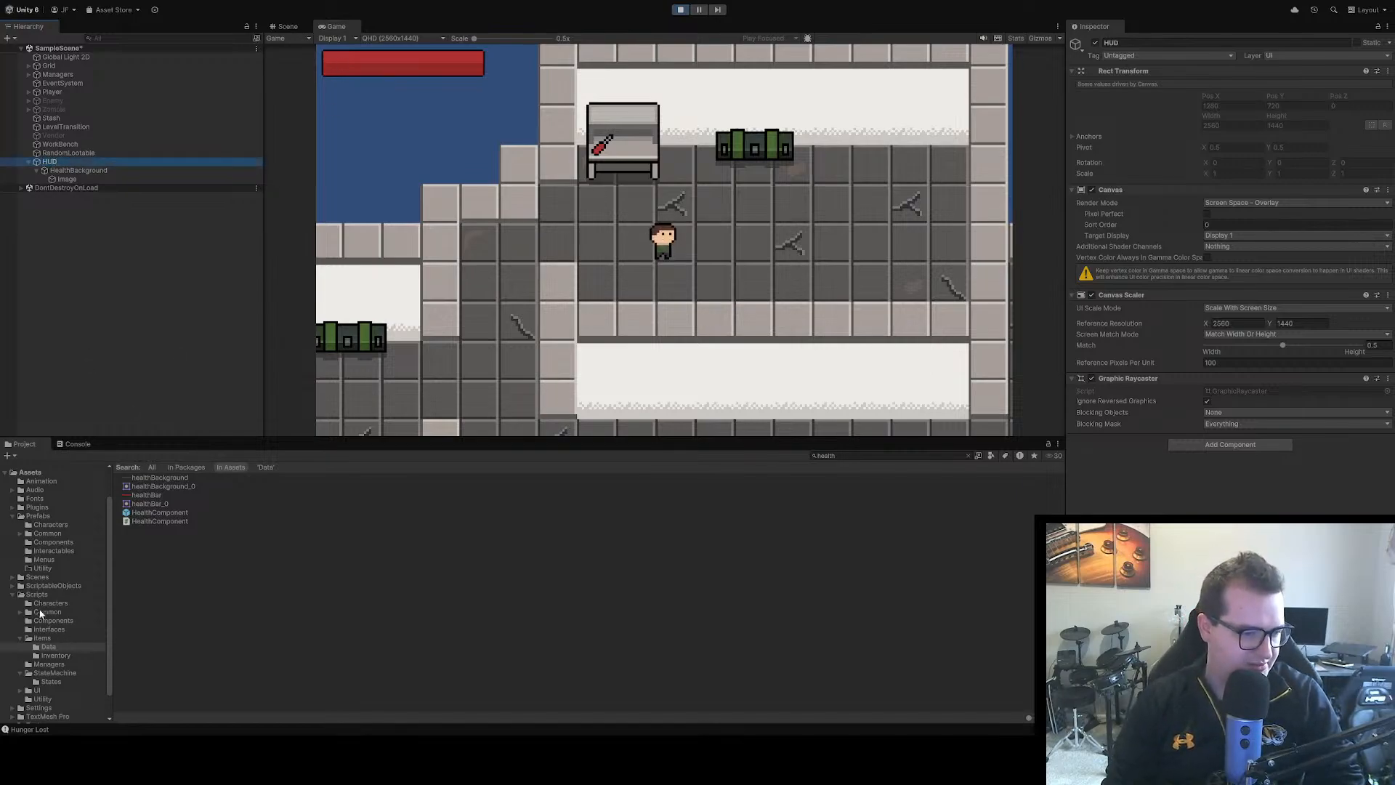
Create a MonoBehaviour script named HUD in the Assets/Scripts/UI folder
left_click(24, 640)
left_click(21, 638)
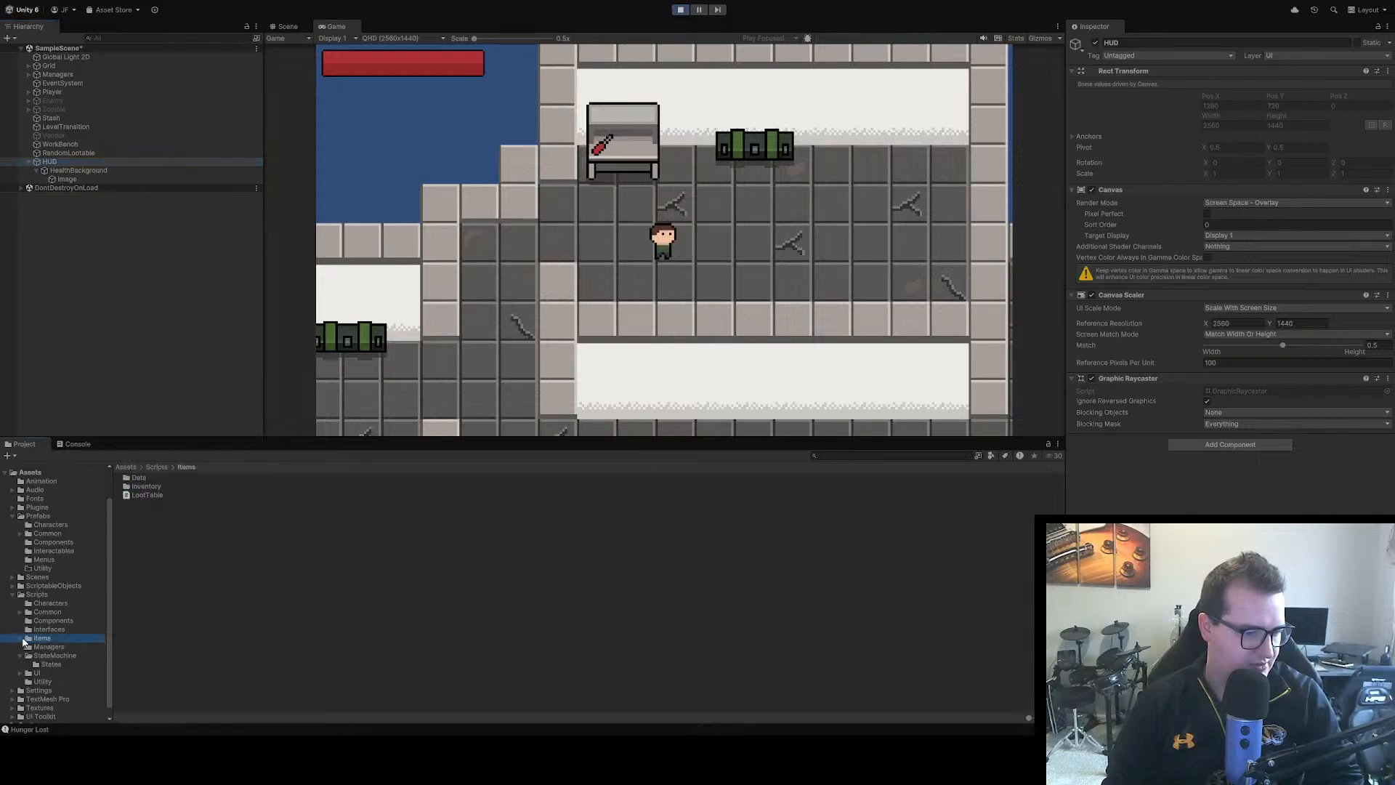
left_click(20, 656)
left_click(38, 664)
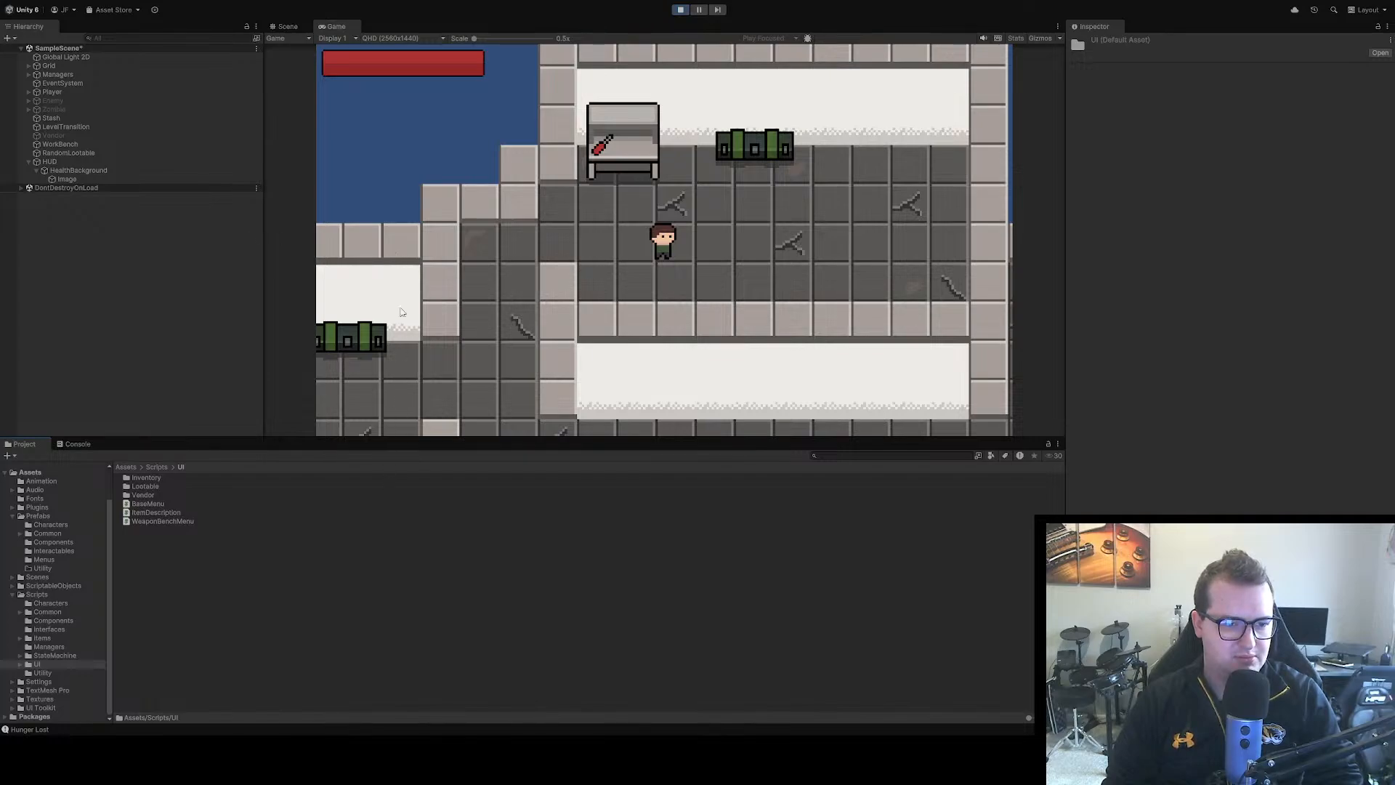
left_click(679, 229)
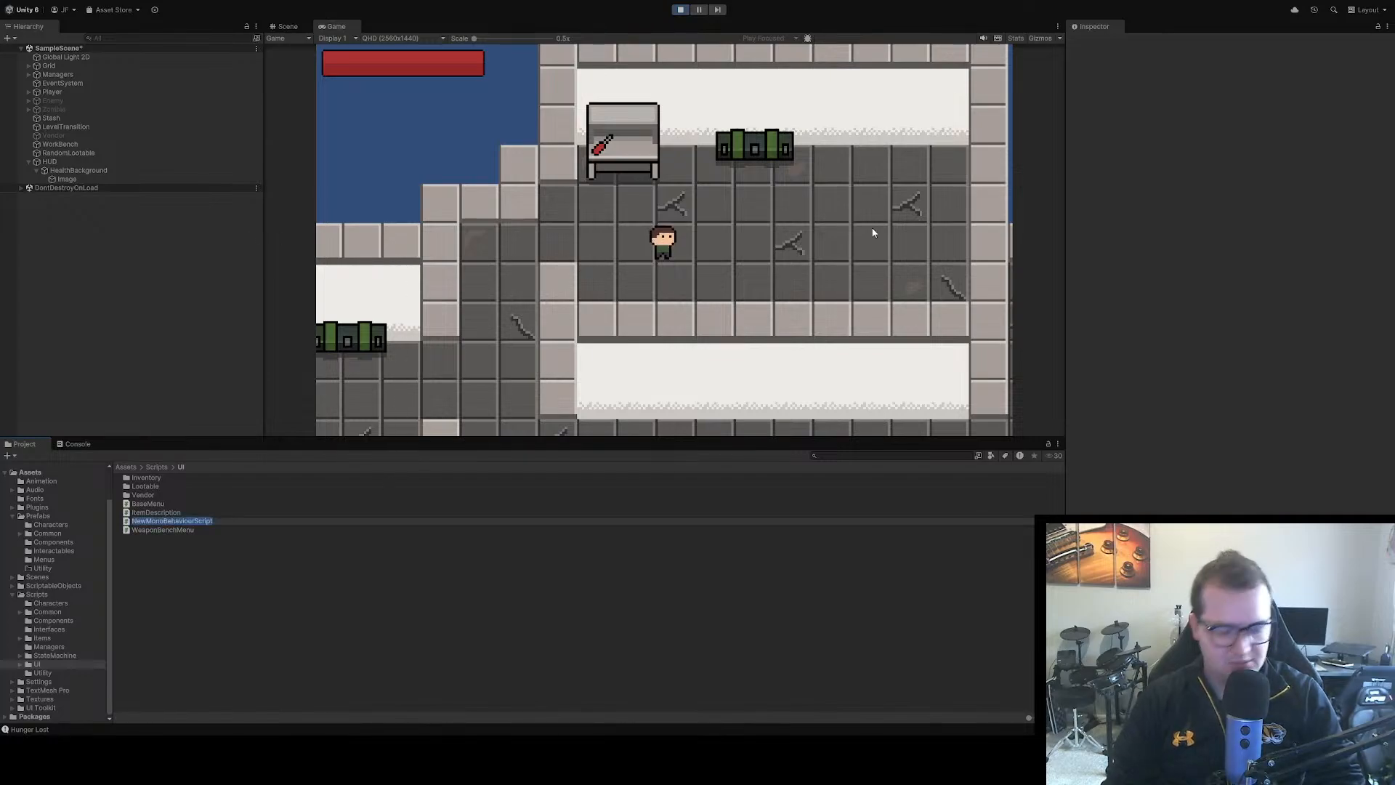
type("HUD")
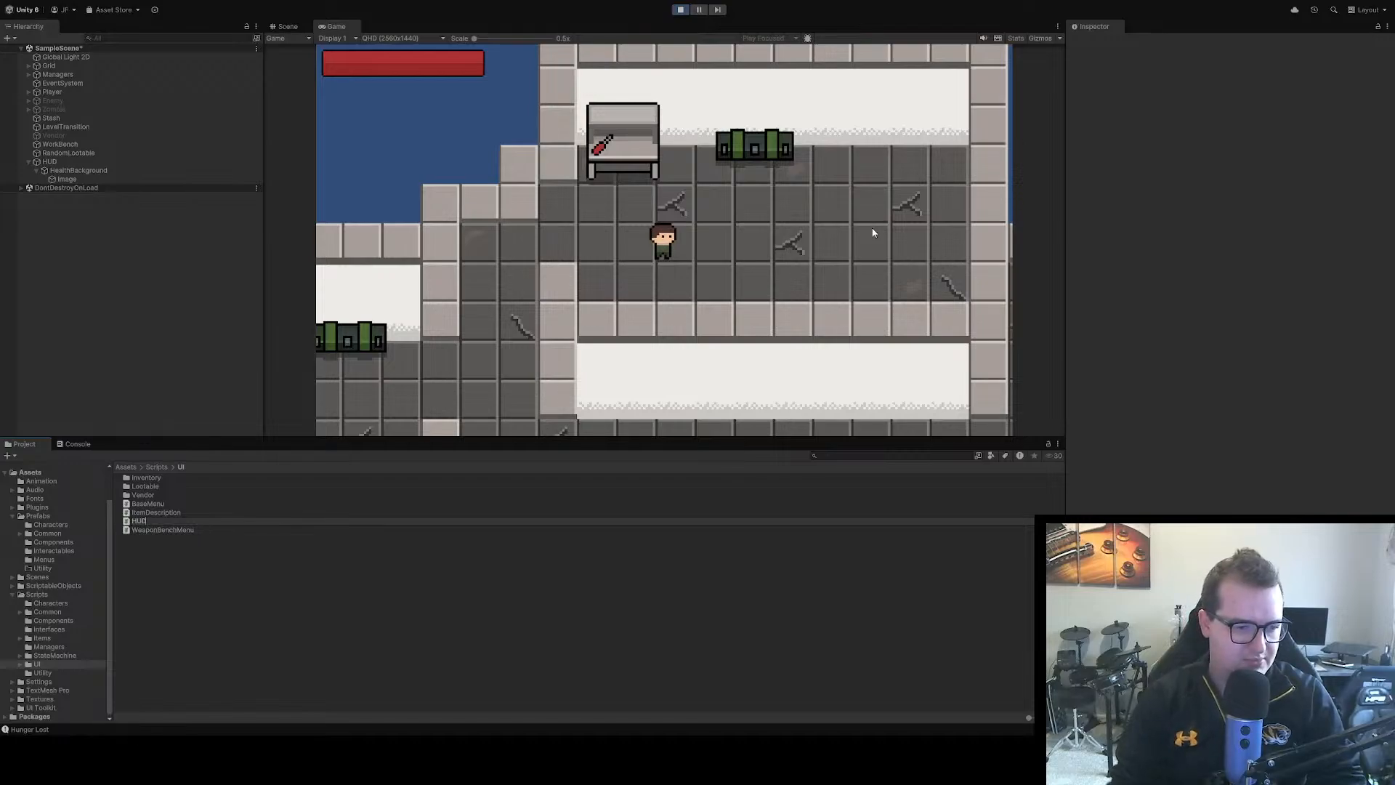
key("Return")
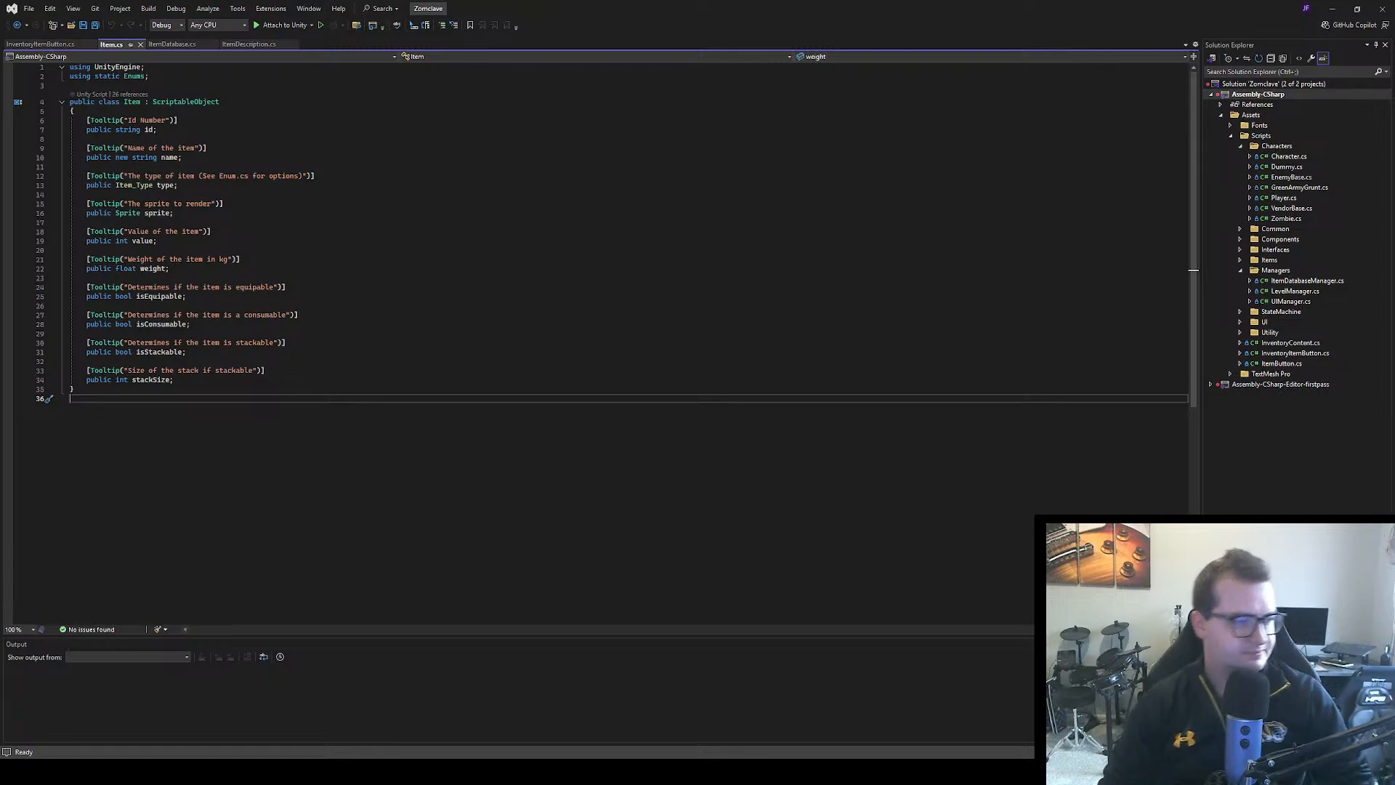
Open HUD.cs in Visual Studio and insert a blank line at the start of the HUD class body
left_click_drag(608, 256, 600, 250)
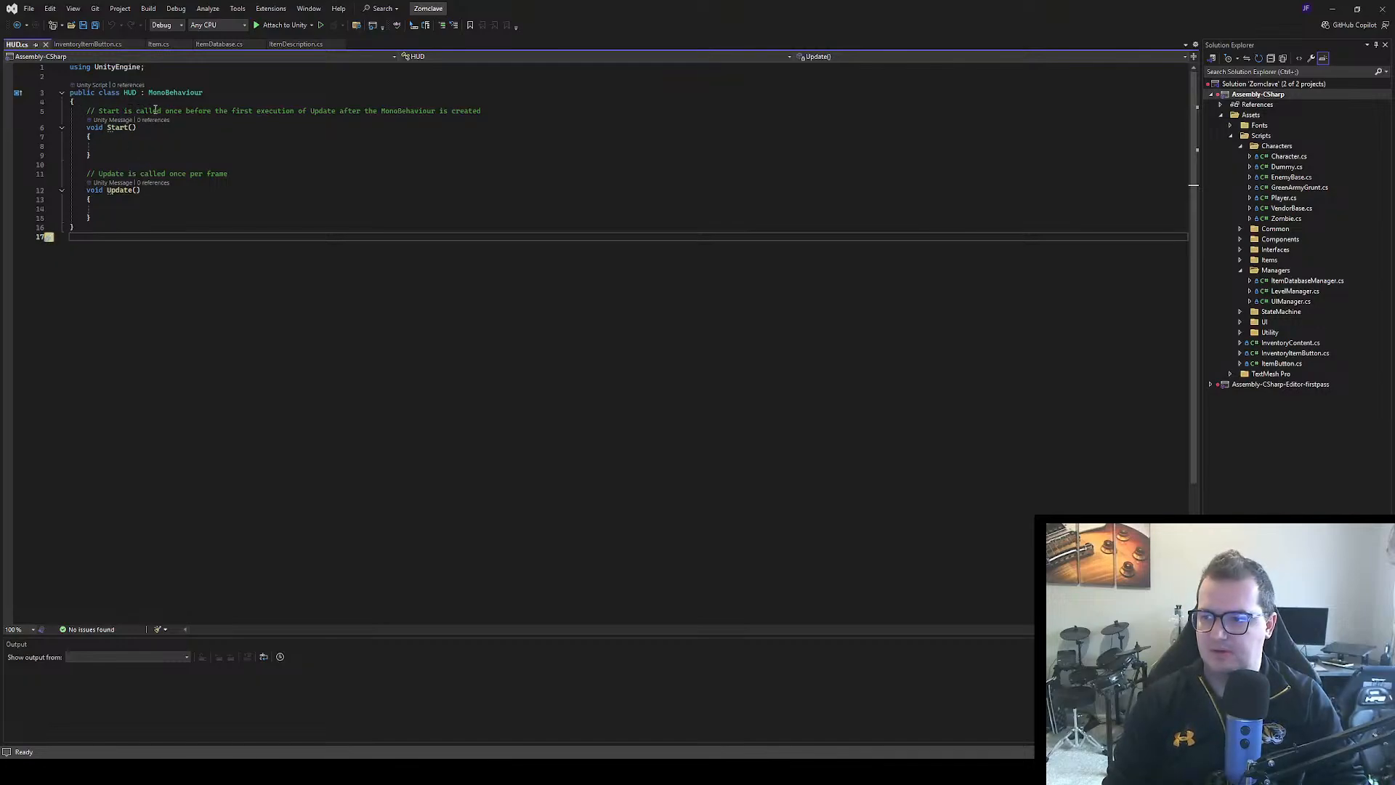
left_click(111, 147)
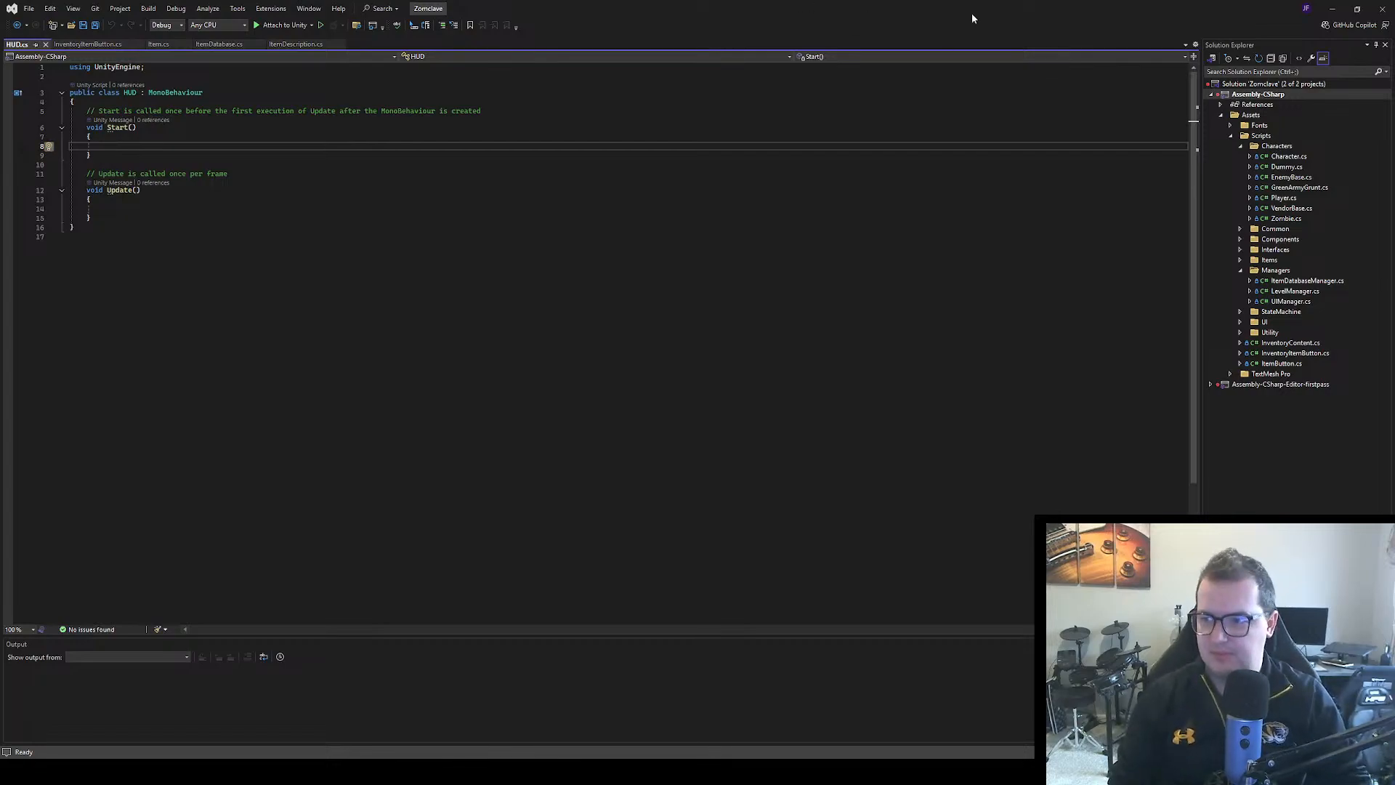
left_click(255, 106)
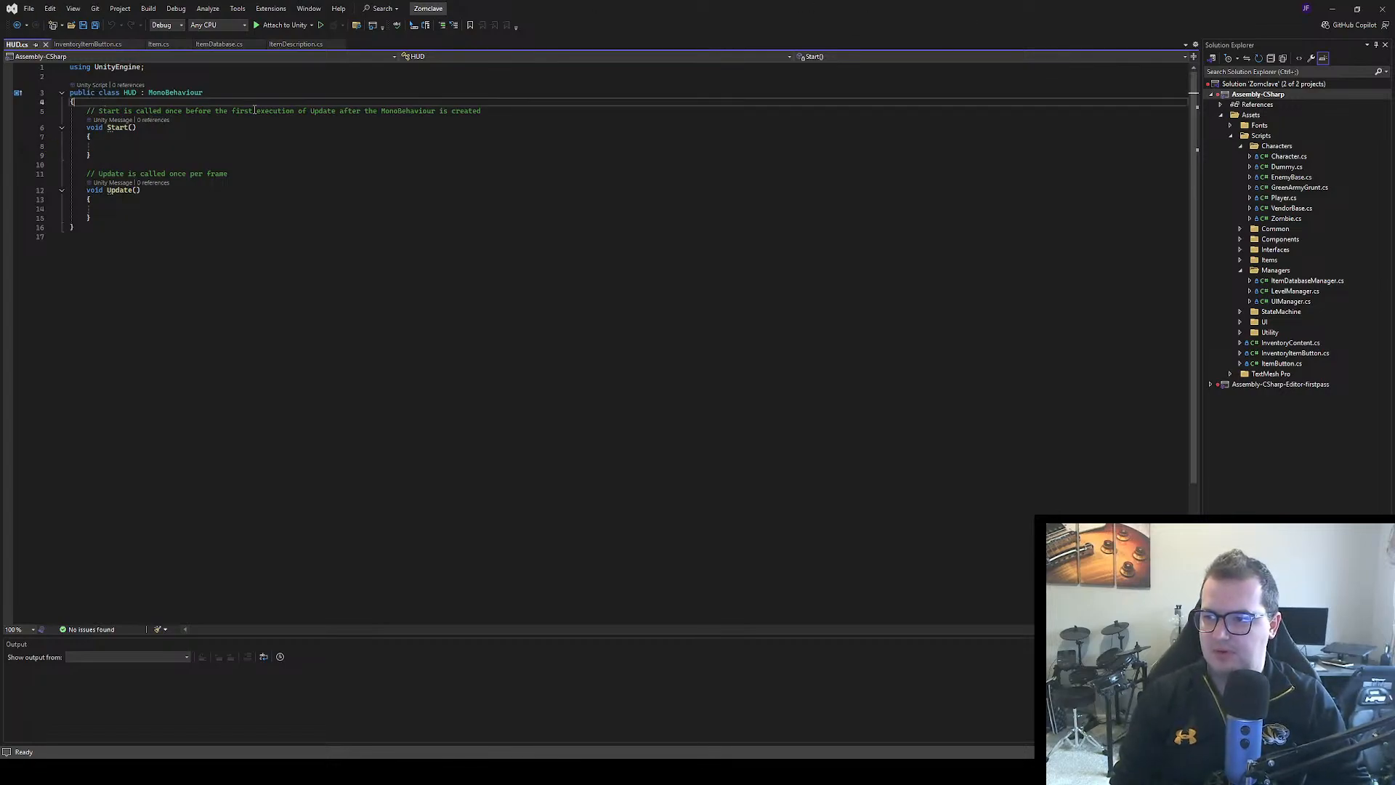
key("Return")
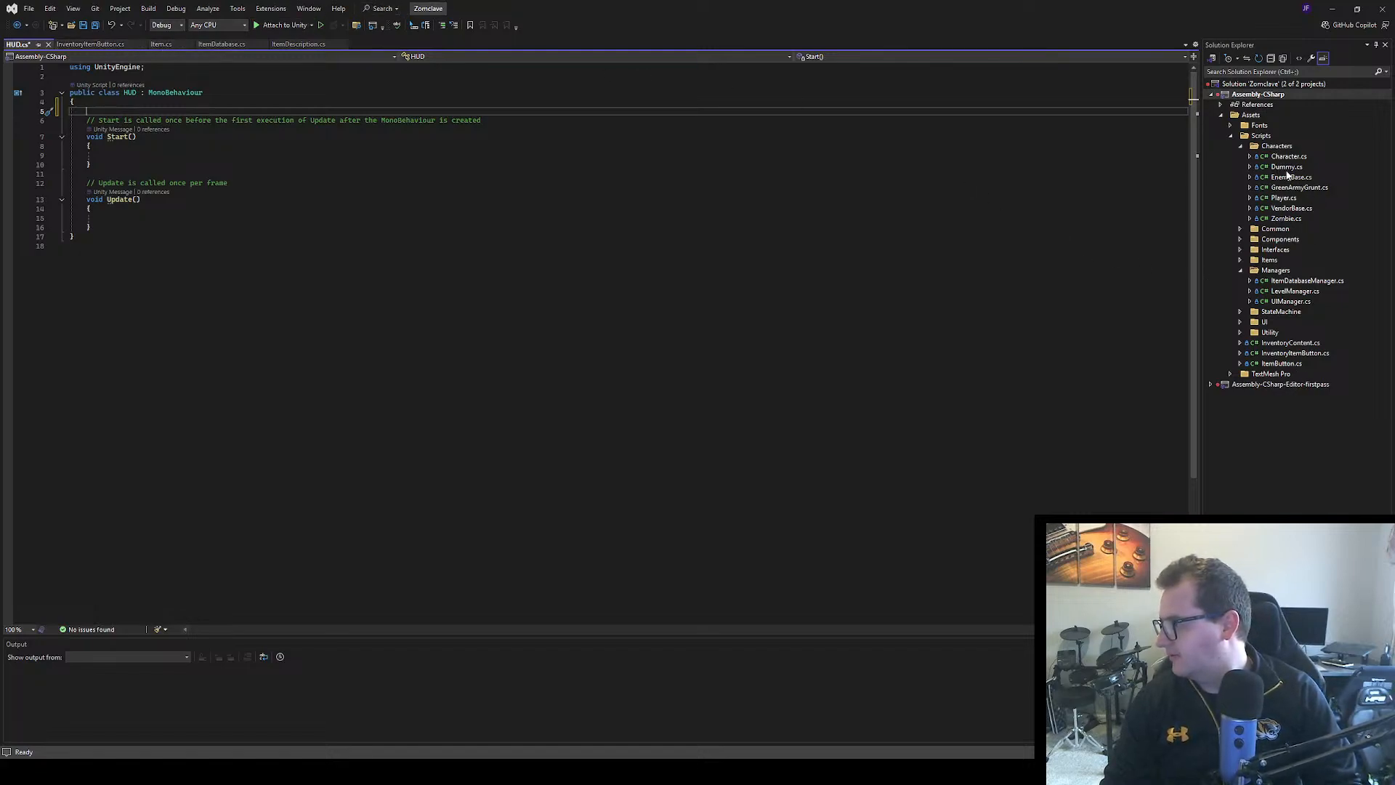
Open Player.cs and look through its fields, input handling, component setup and event handlers
left_click(918, 237)
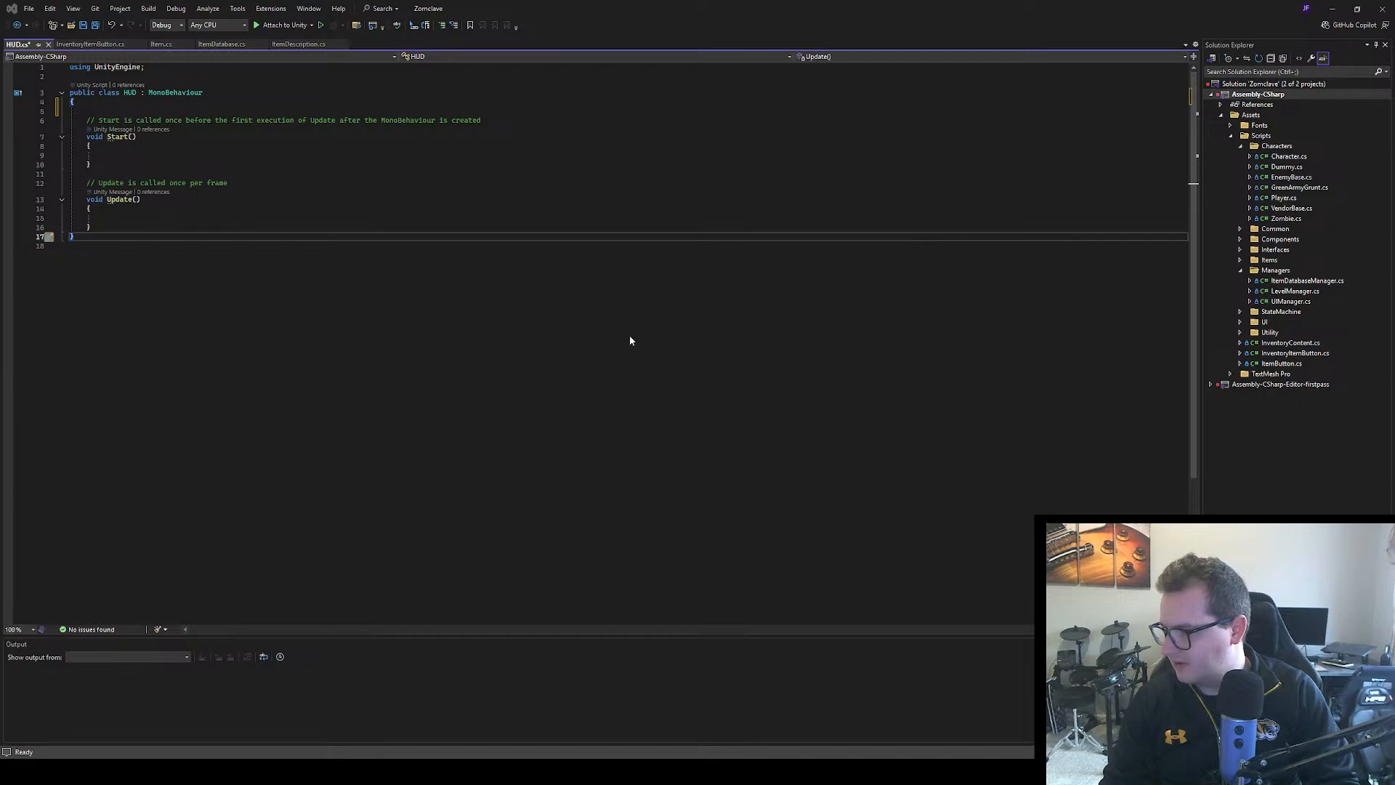
double_click(582, 308)
scroll(406, 252, "up", 20)
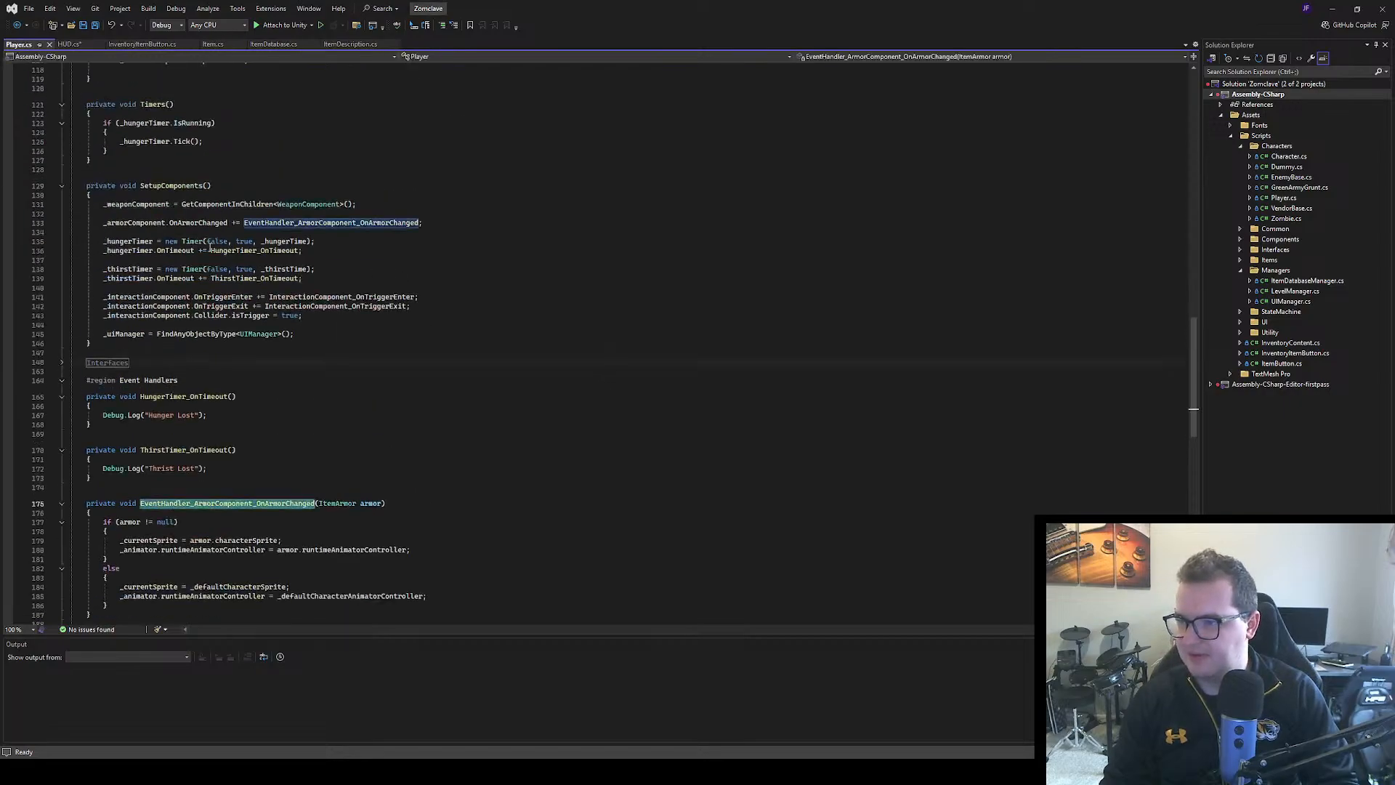
scroll(278, 253, "up", 18)
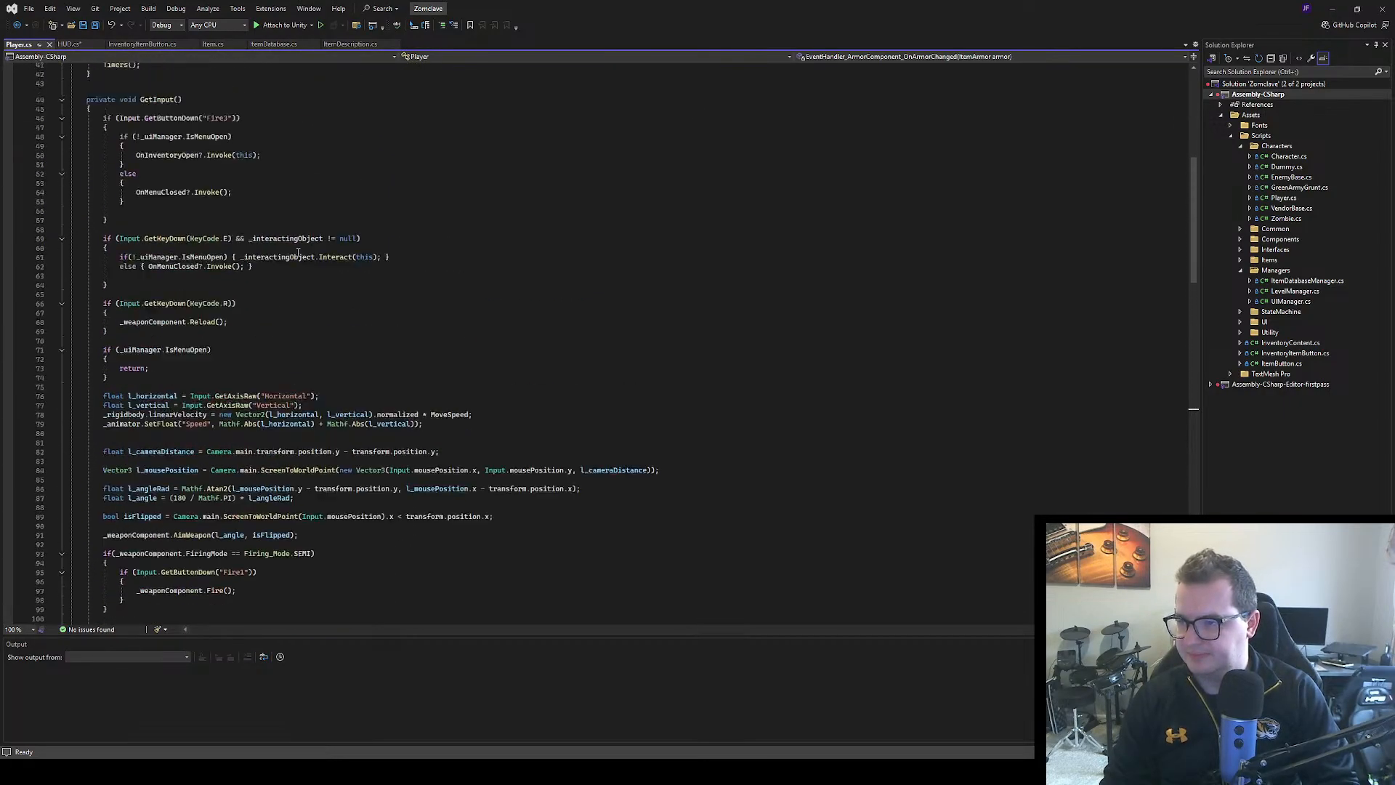
scroll(301, 252, "up", 1)
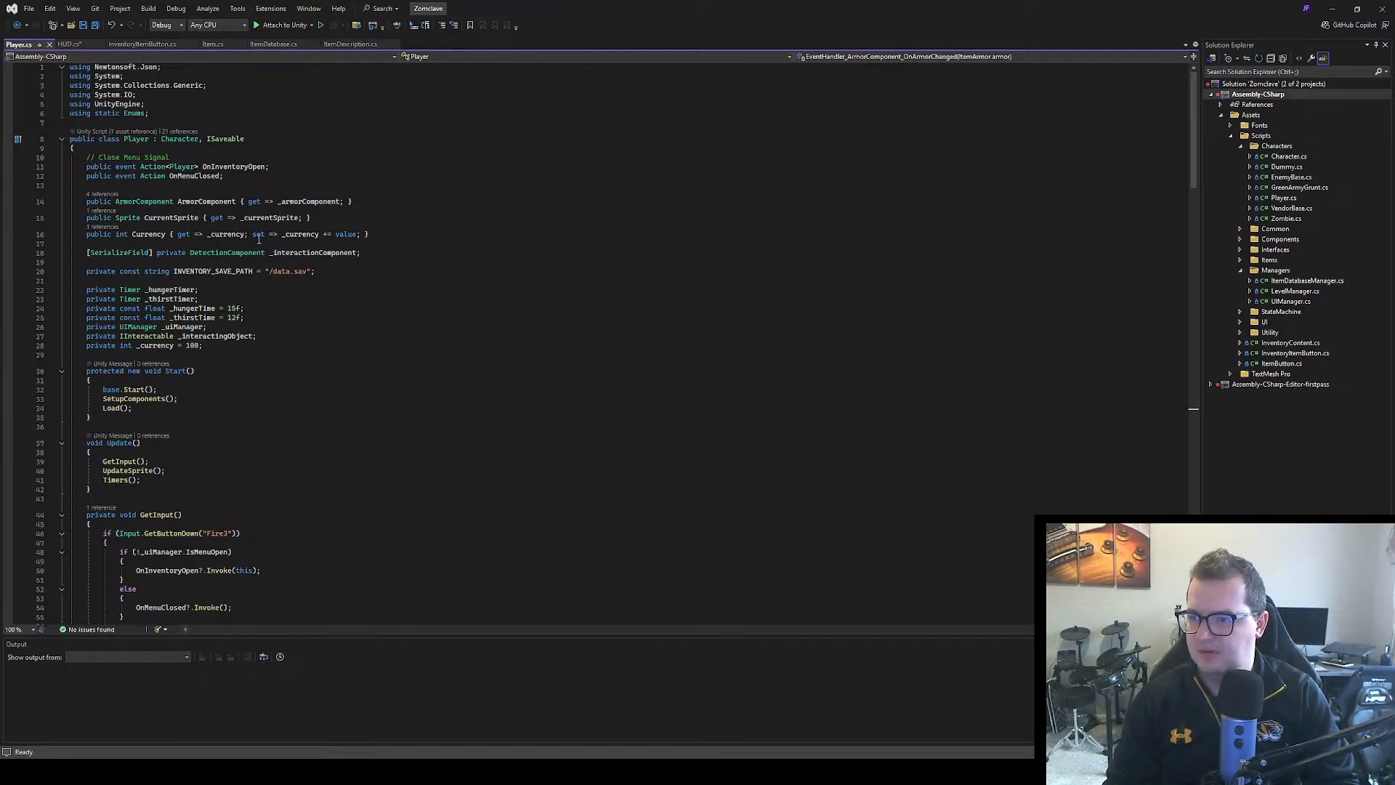
scroll(224, 218, "down", 2)
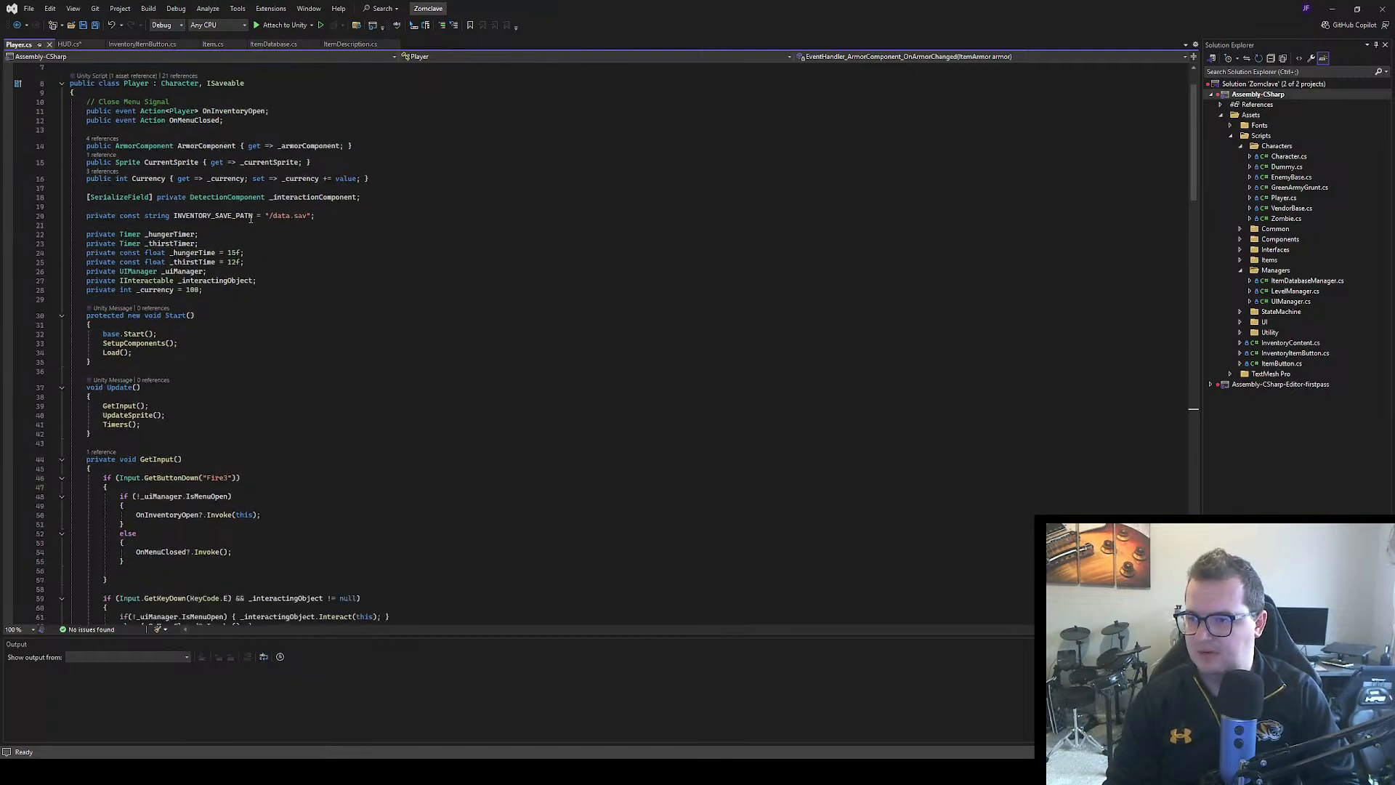
scroll(274, 216, "down", 20)
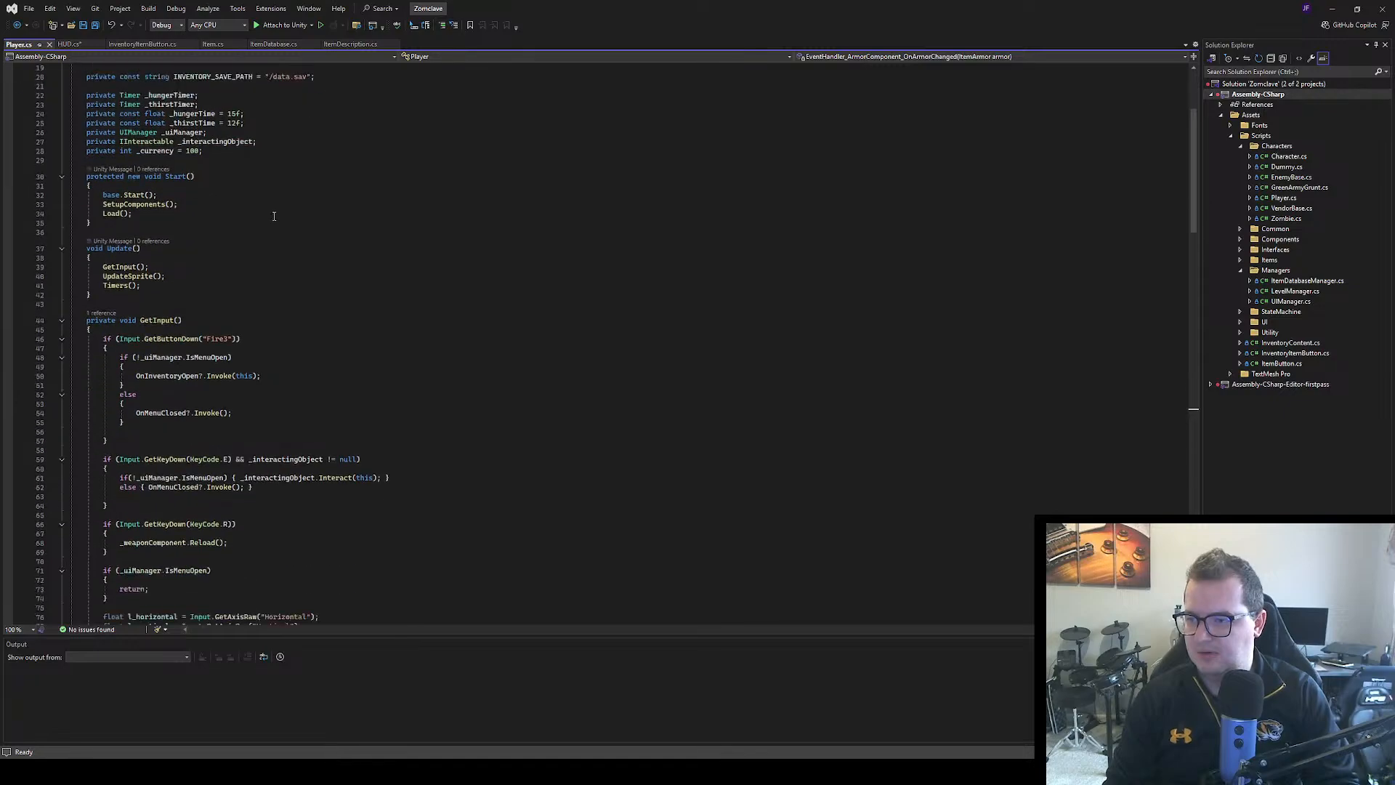
scroll(287, 185, "down", 20)
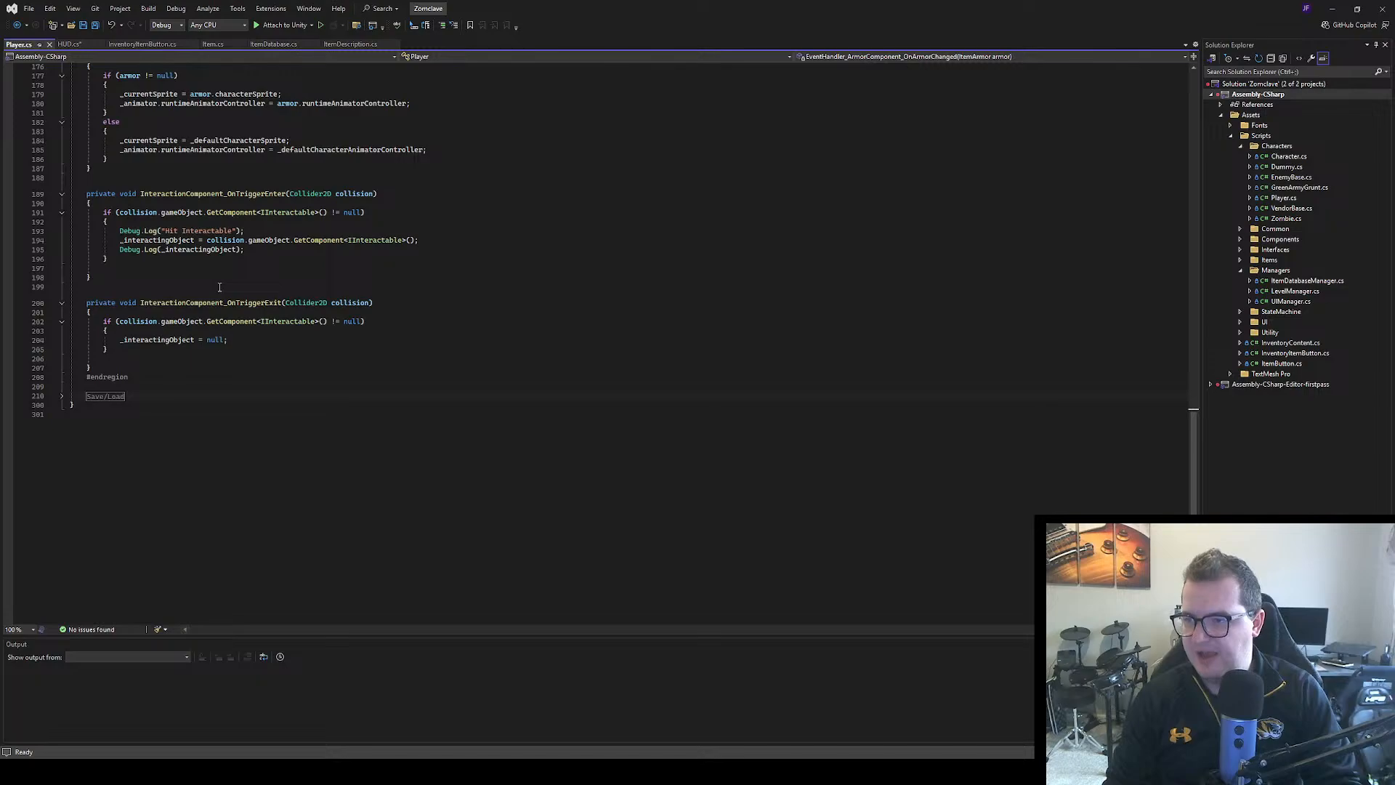
Expand the Interfaces and IDamageable regions in Player.cs to examine the player's Damage methods
scroll(220, 287, "up", 13)
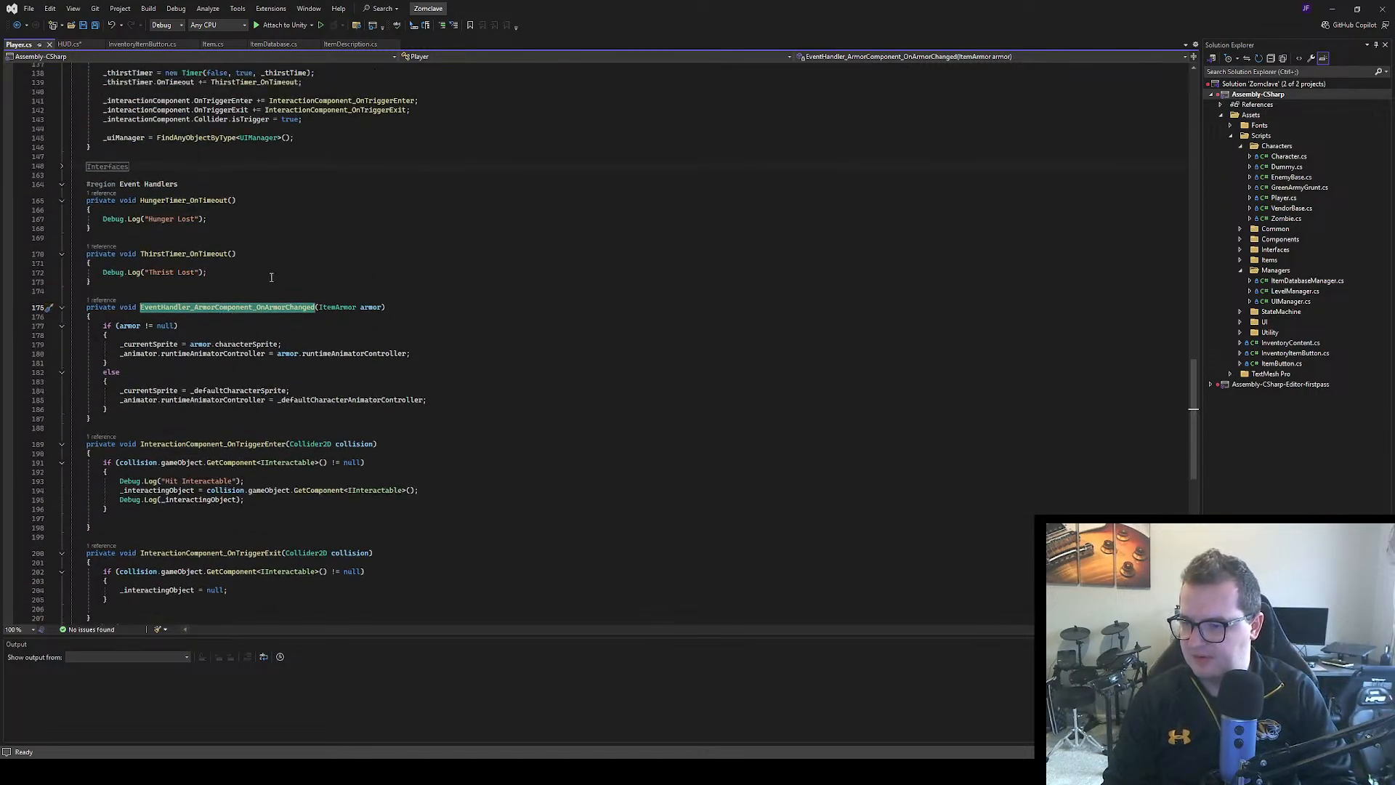
scroll(330, 513, "down", 2)
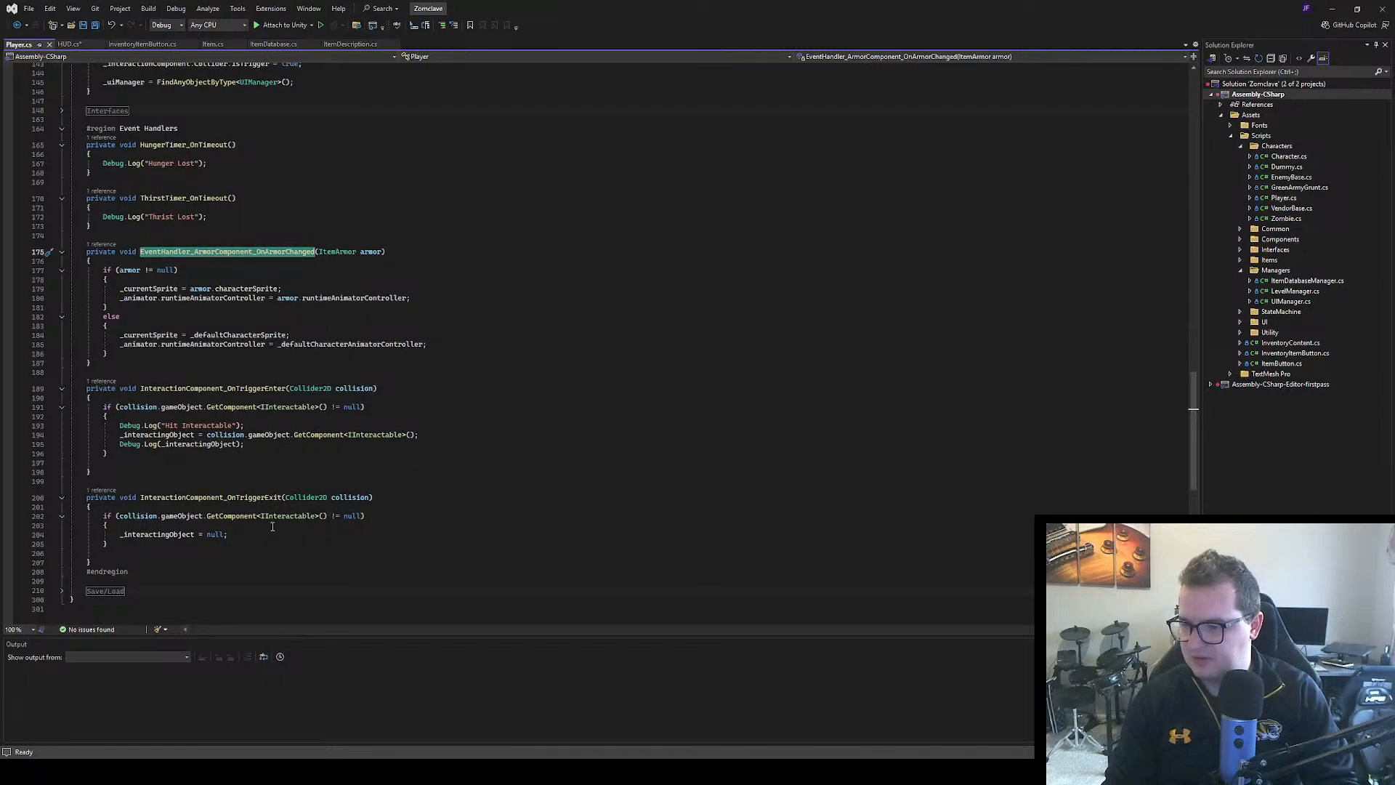
scroll(273, 433, "up", 3)
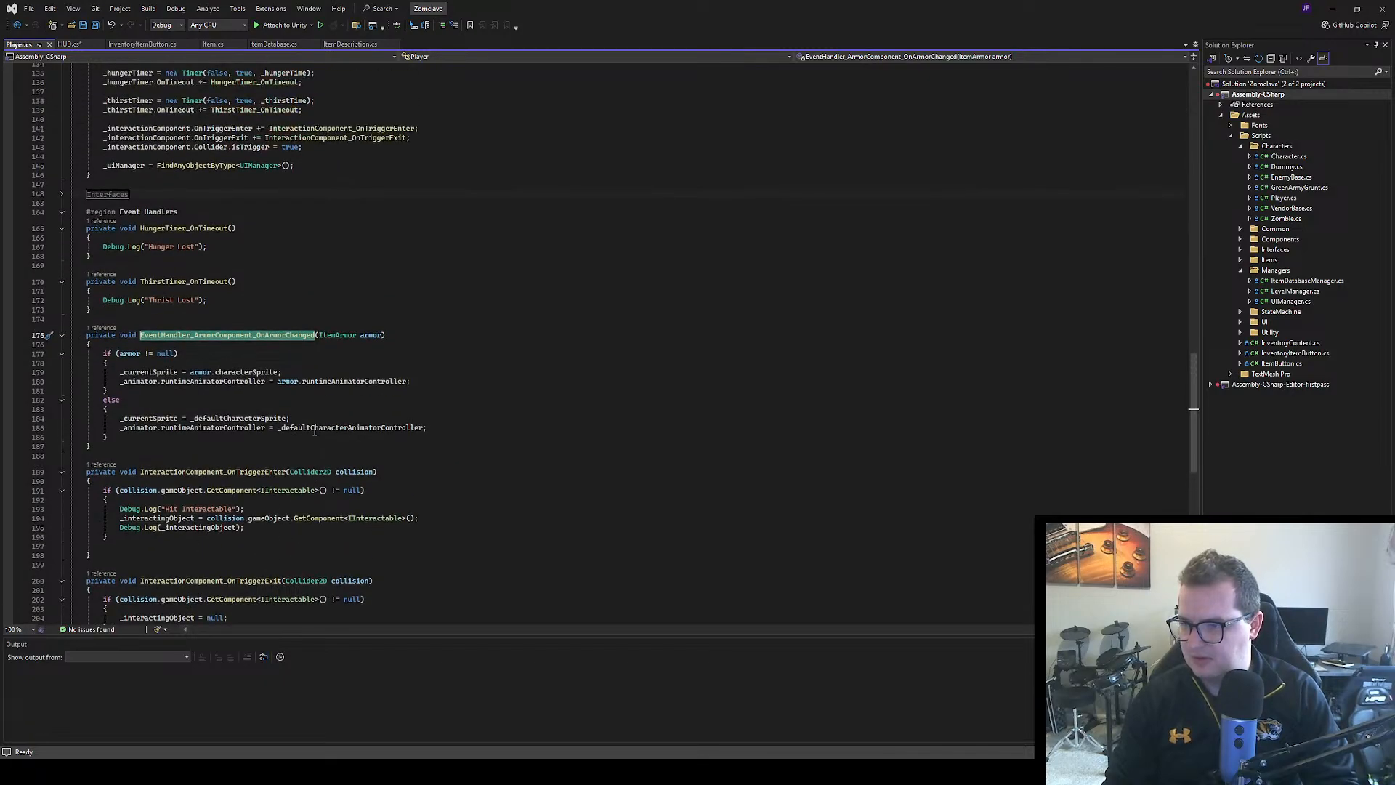
scroll(313, 431, "up", 3)
left_click(62, 277)
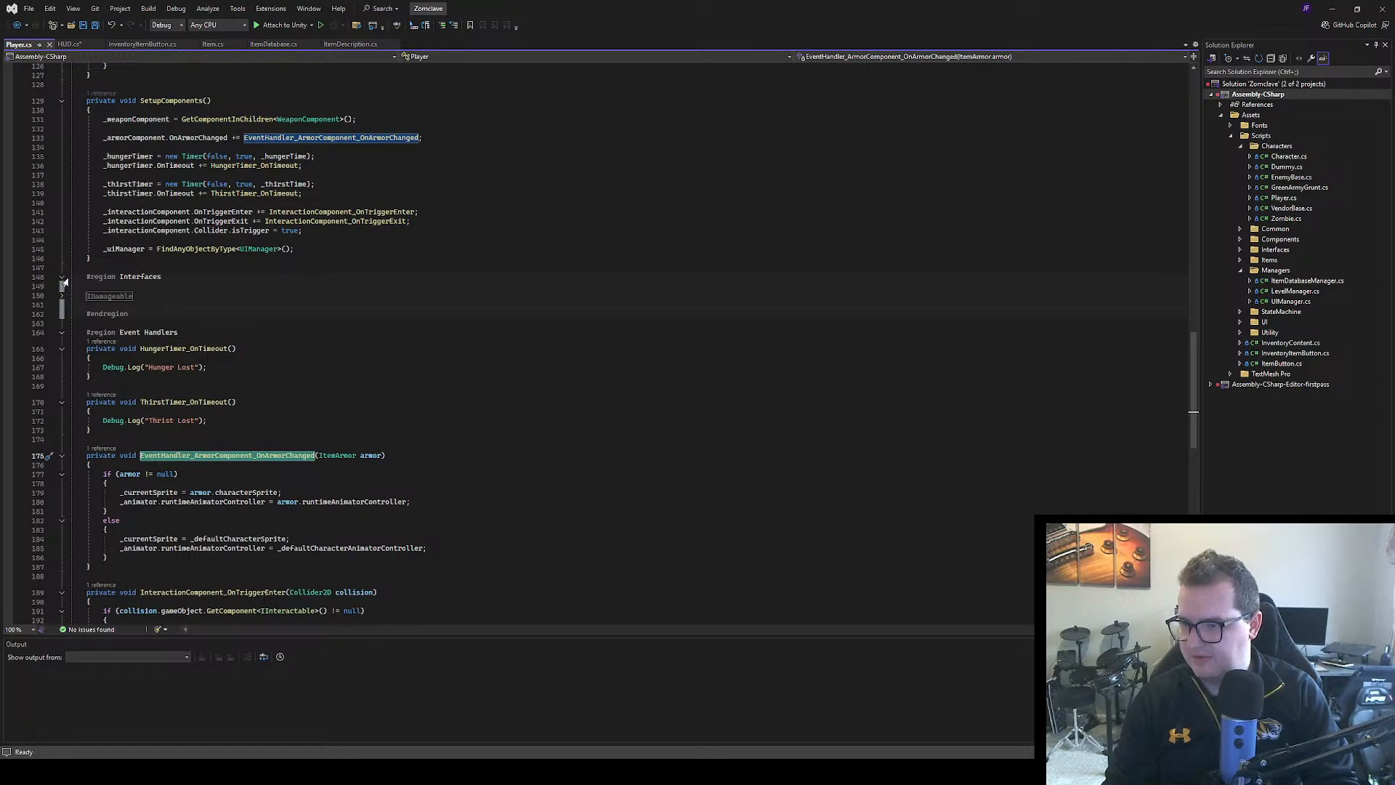
left_click(62, 298)
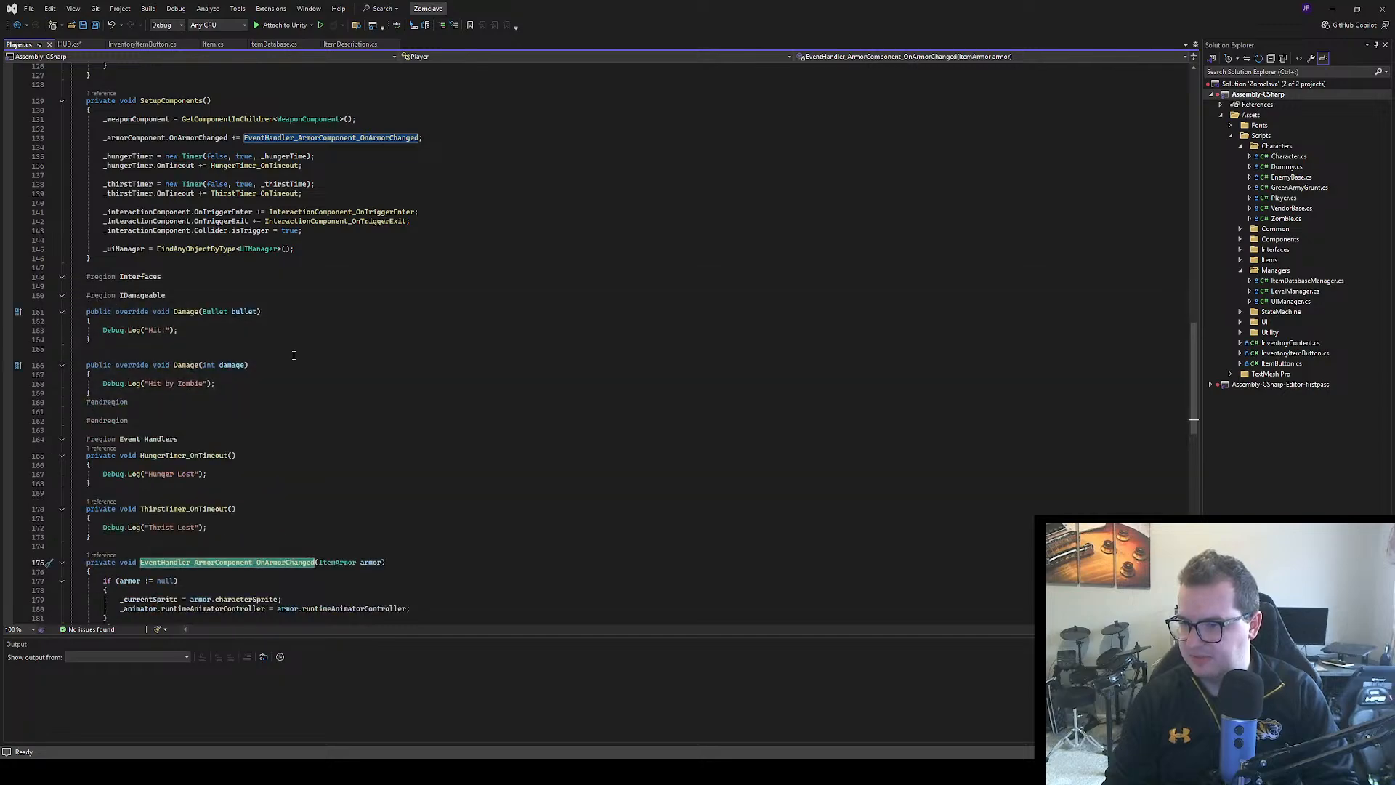
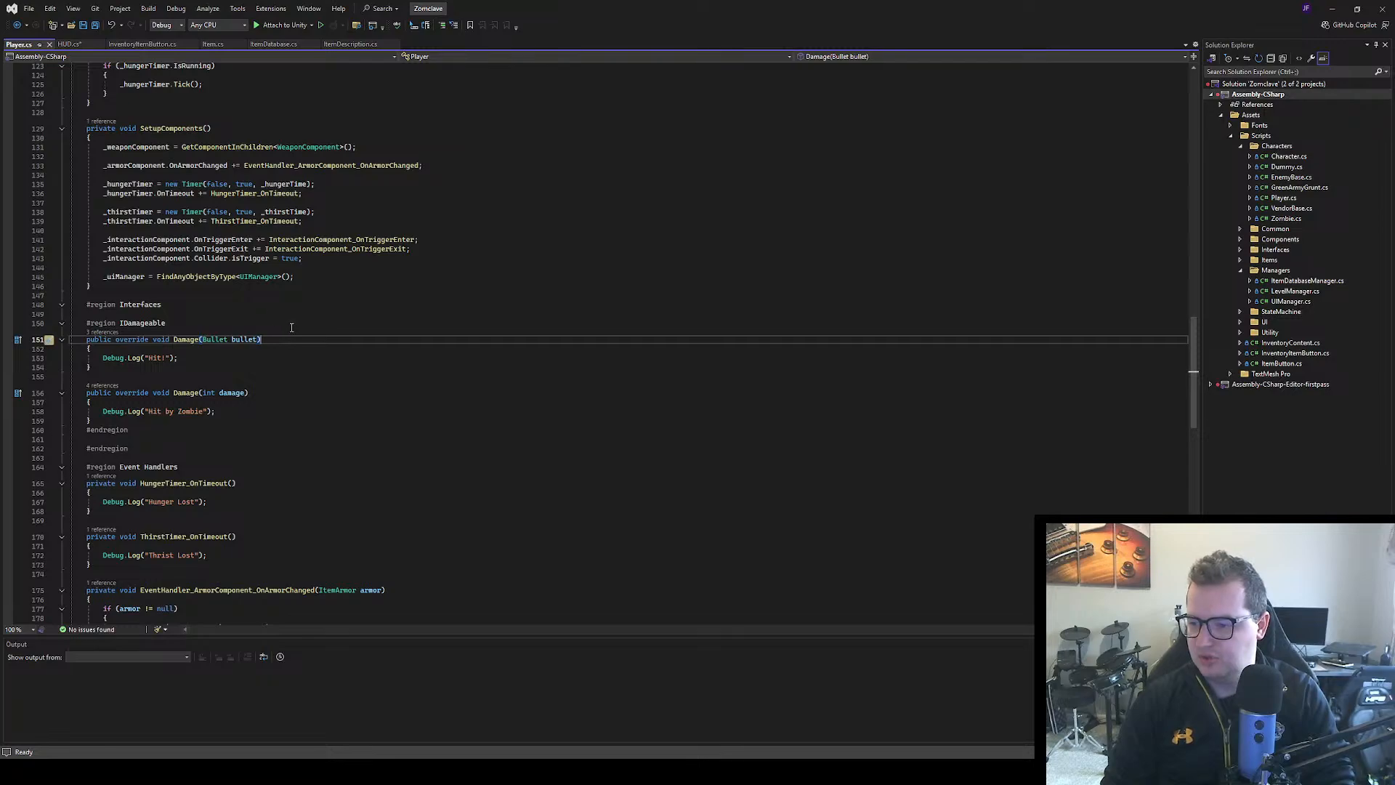
Open EnemyBase.cs and look through its fields, update methods, component setup and health event handlers
left_click(254, 419)
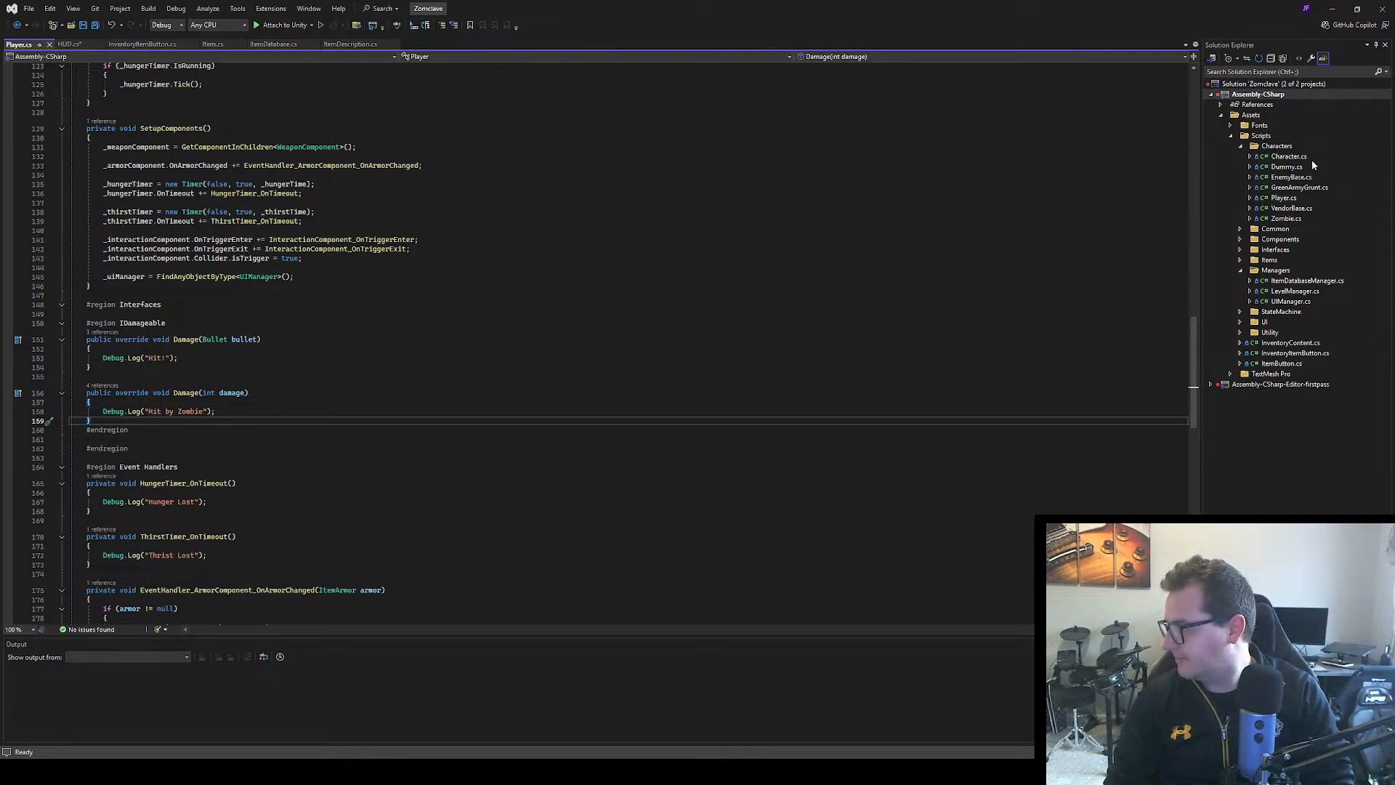
double_click(1300, 178)
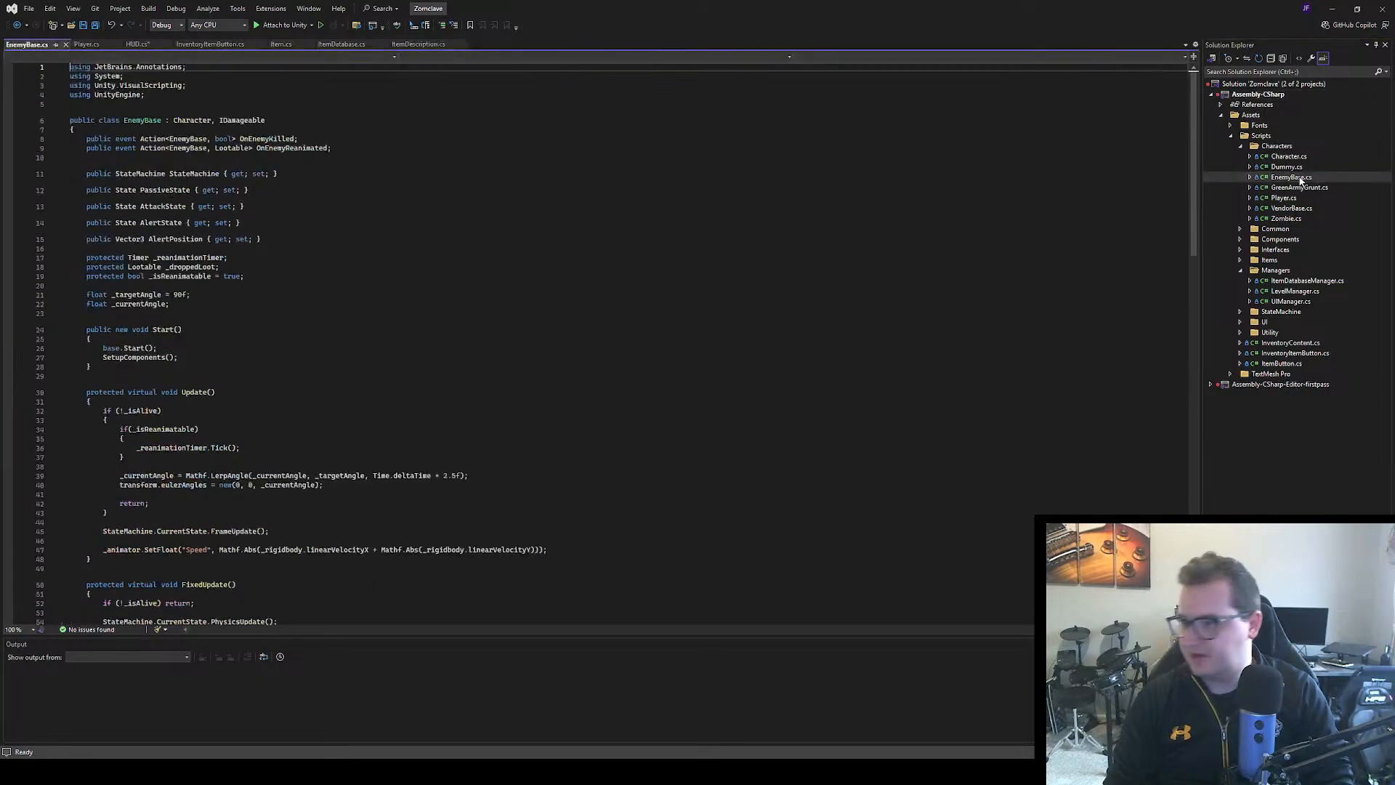
scroll(317, 330, "down", 7)
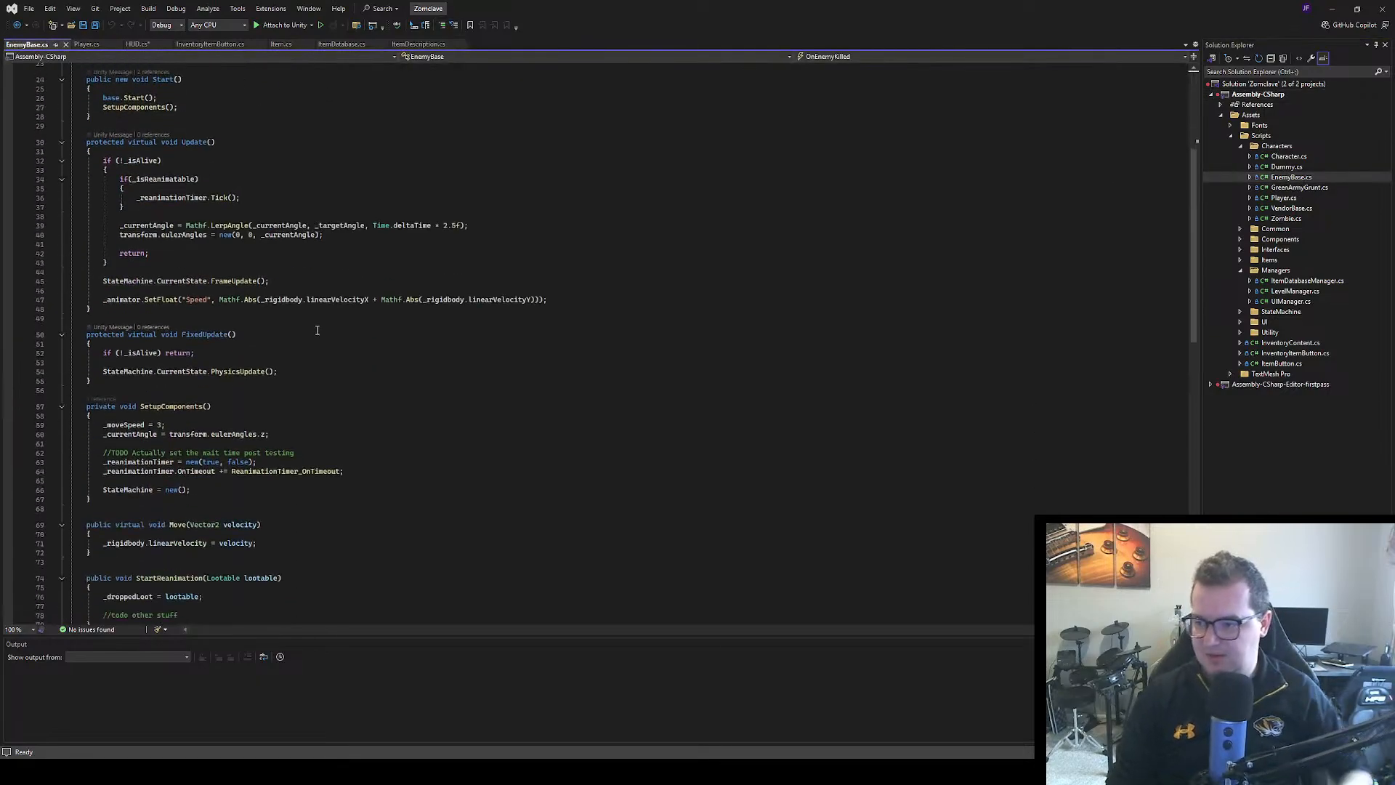
scroll(317, 331, "down", 9)
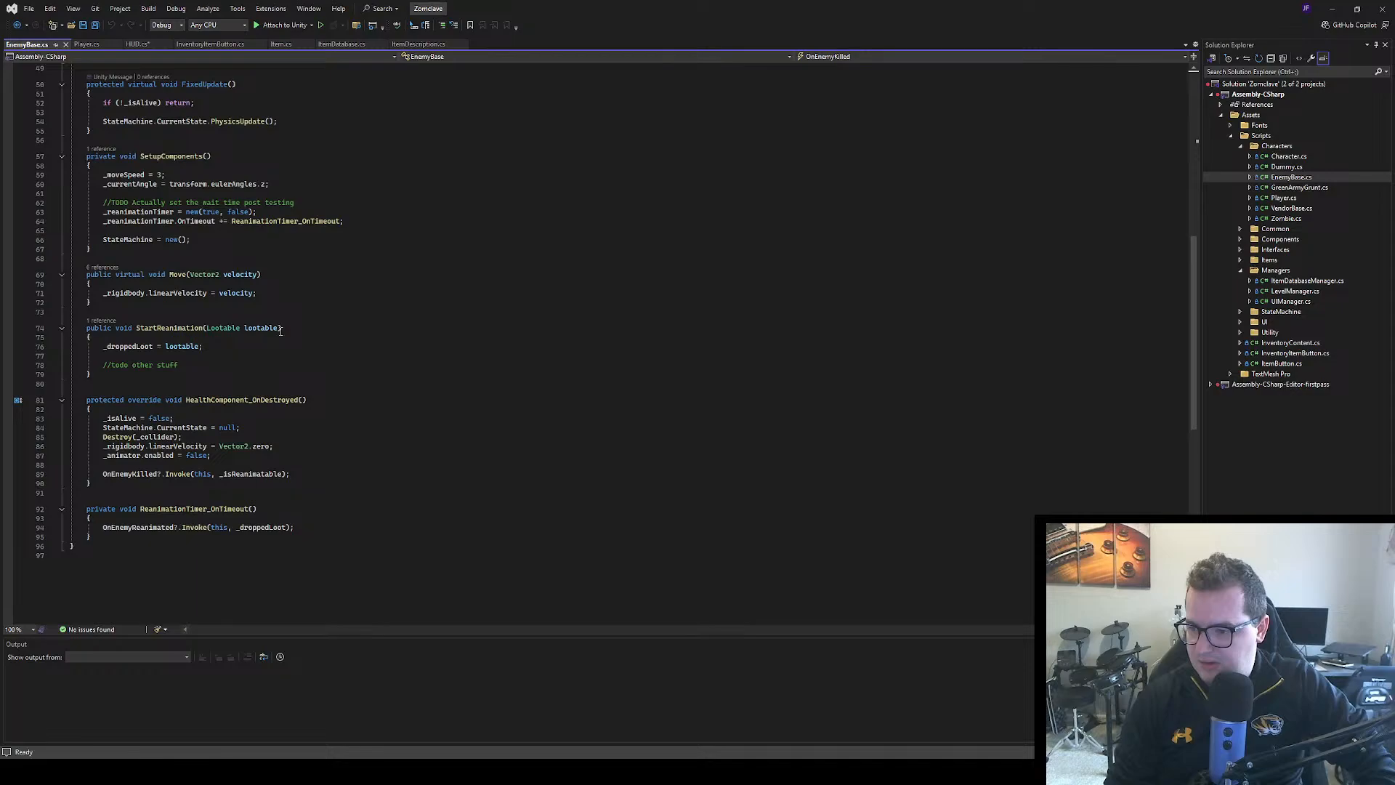
scroll(322, 363, "up", 8)
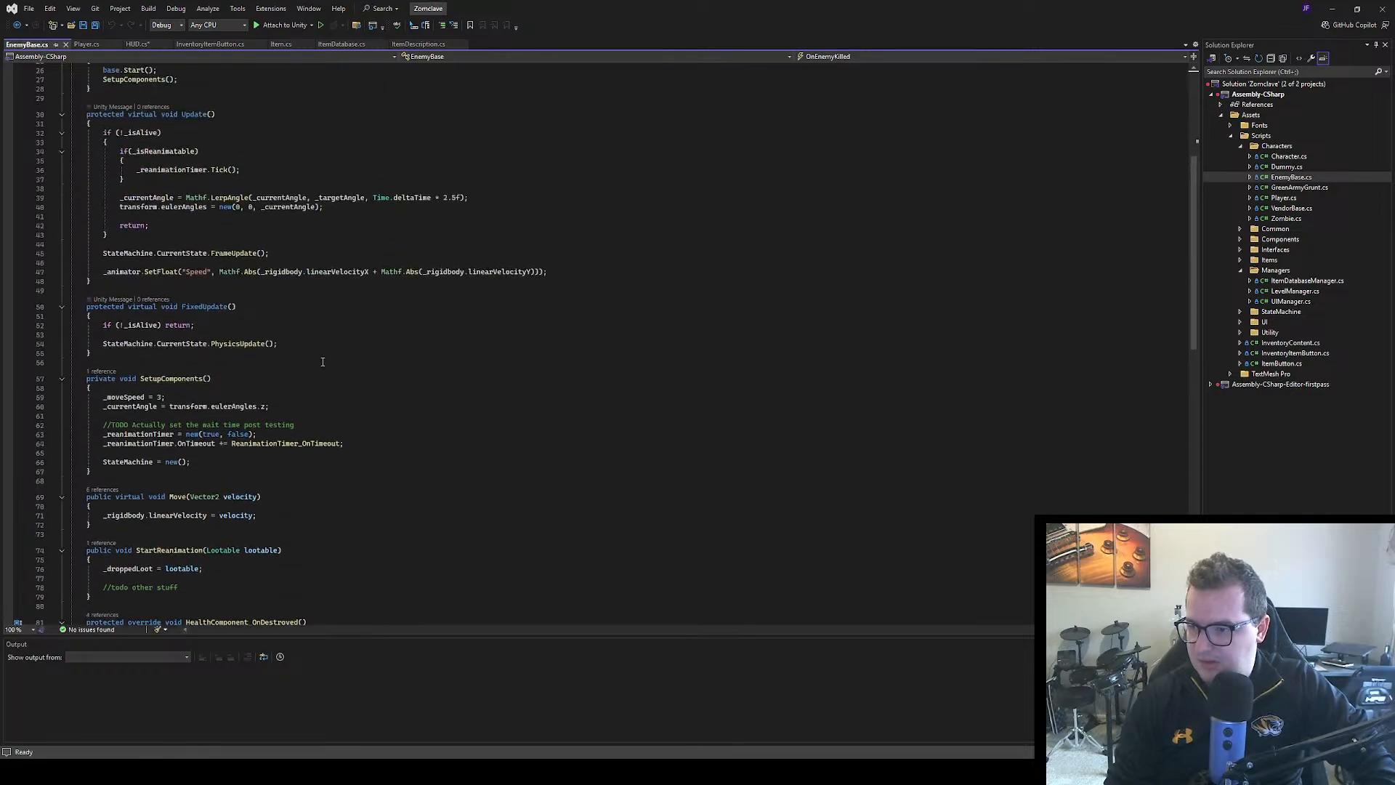
scroll(323, 362, "up", 8)
scroll(254, 299, "down", 7)
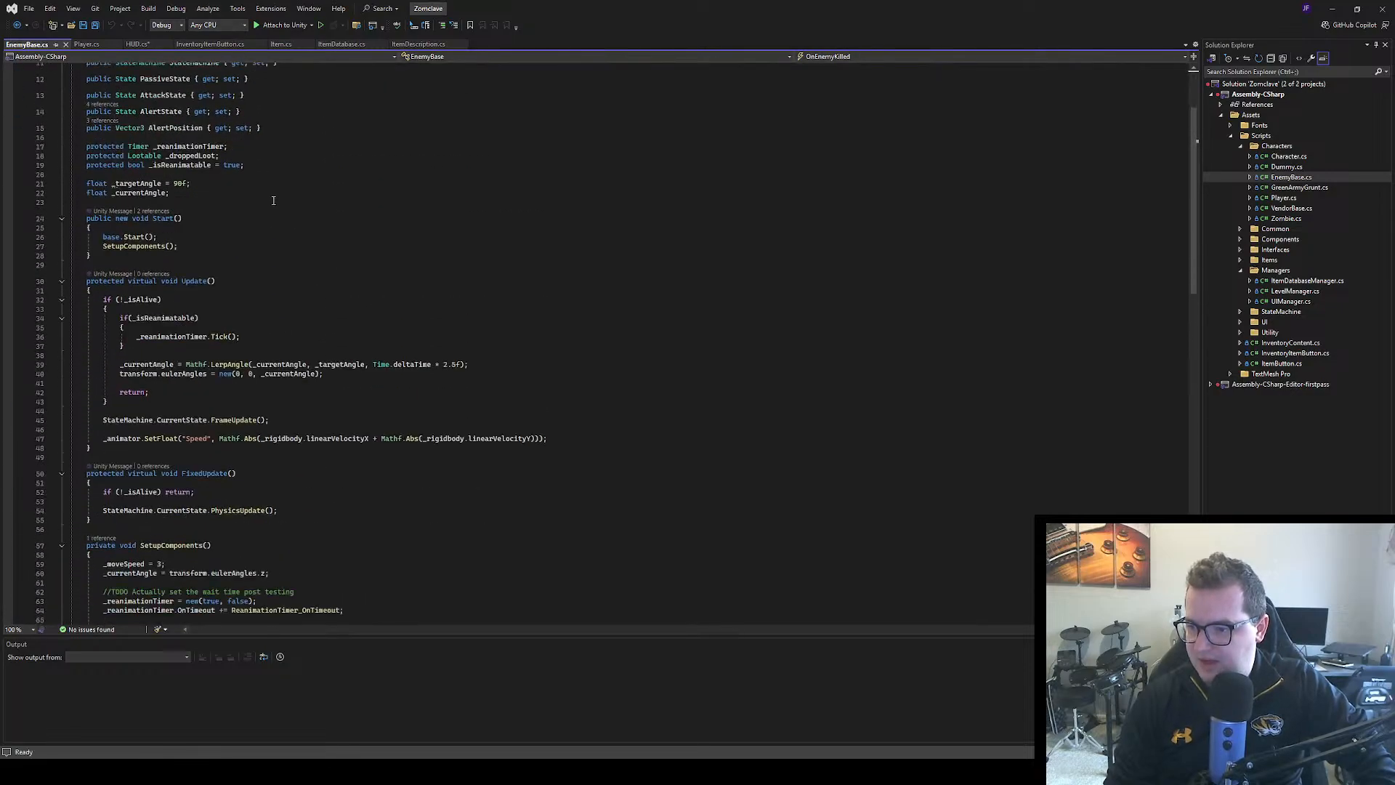
scroll(253, 299, "up", 7)
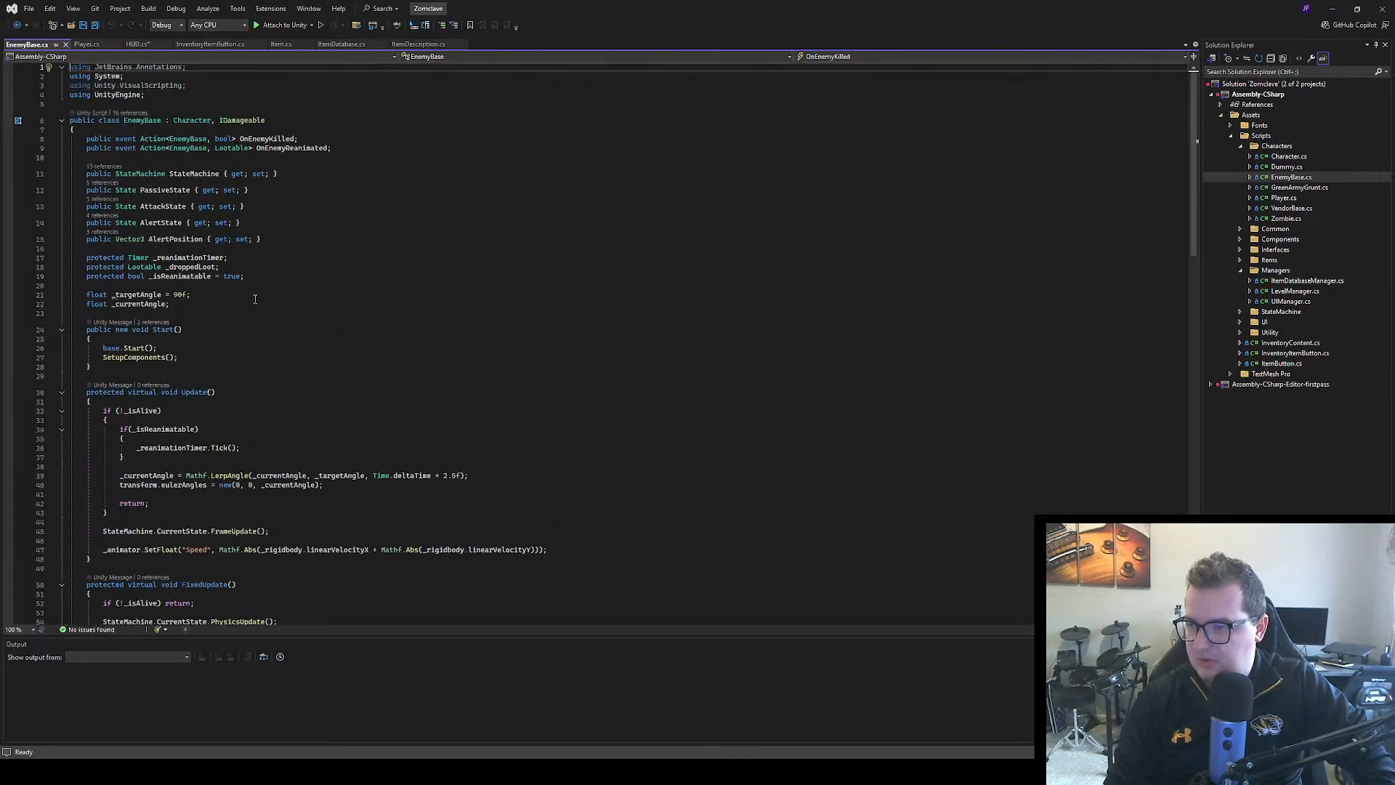
scroll(255, 299, "down", 5)
scroll(249, 301, "down", 3)
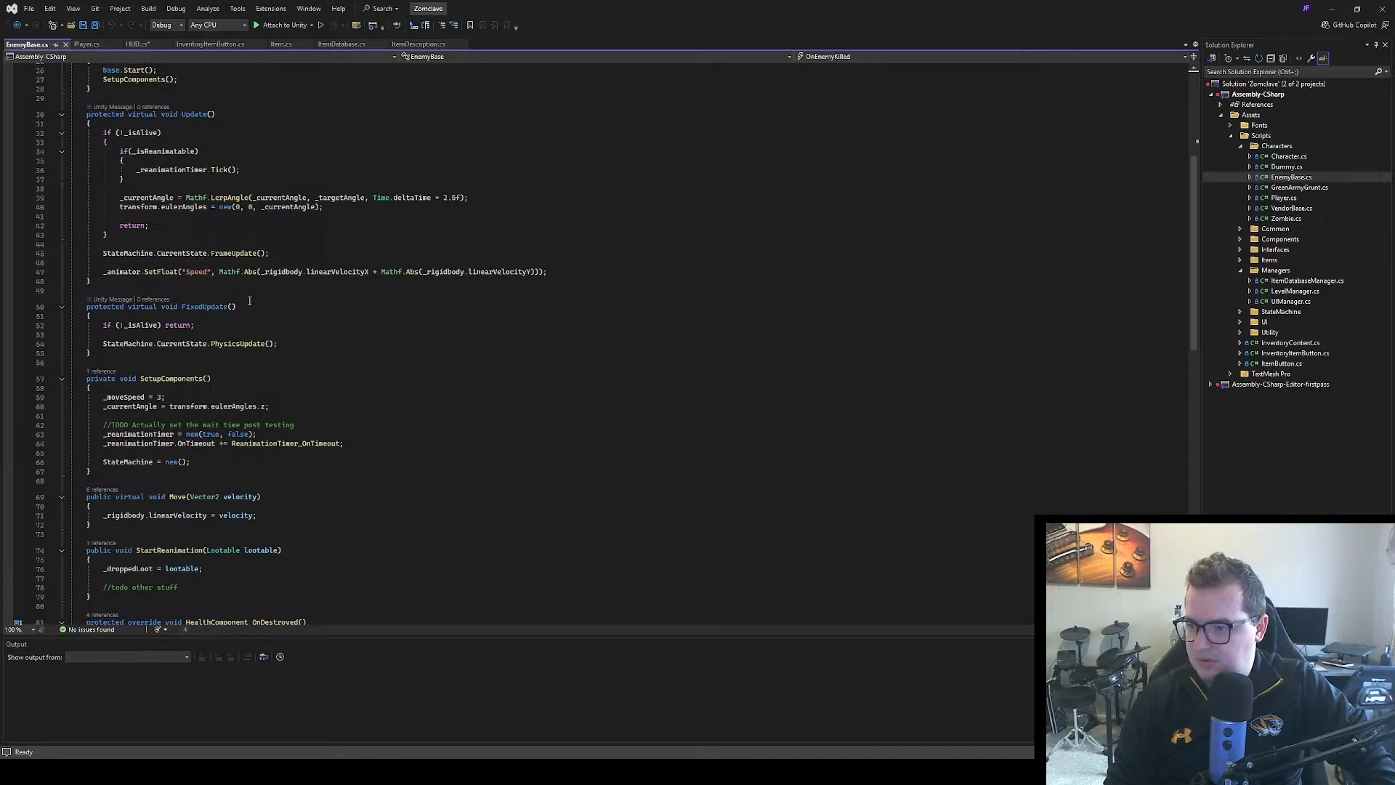
scroll(249, 301, "down", 3)
scroll(246, 302, "down", 6)
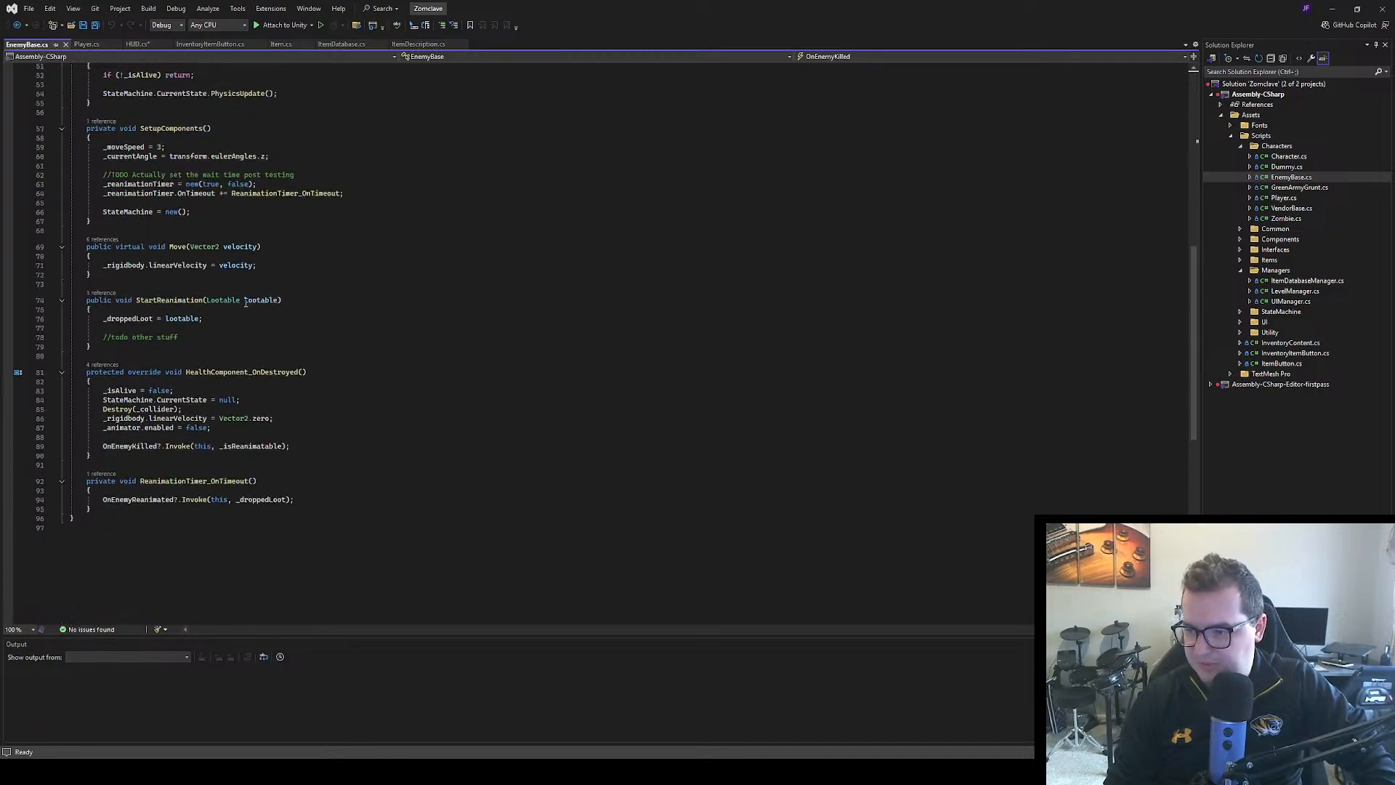
scroll(168, 420, "up", 4)
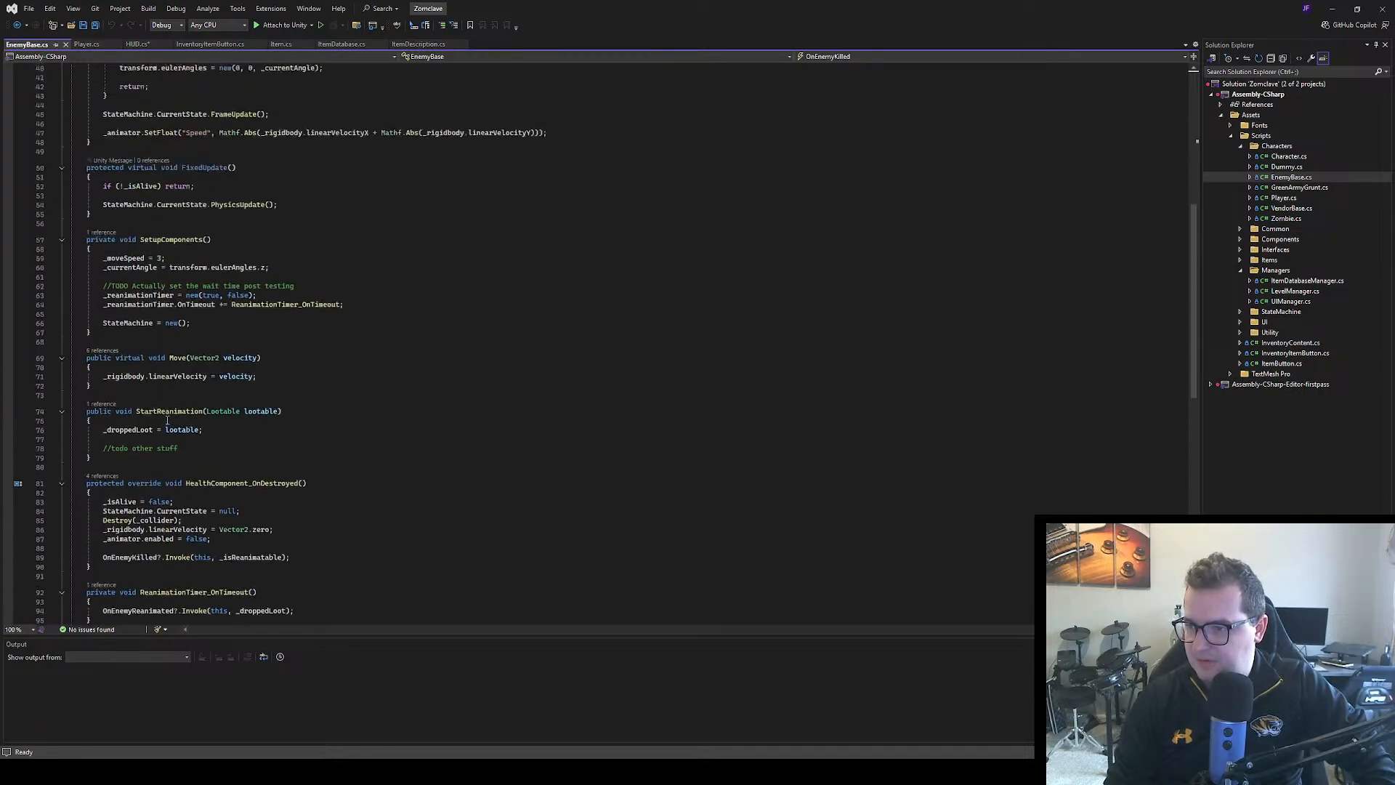
scroll(168, 420, "up", 13)
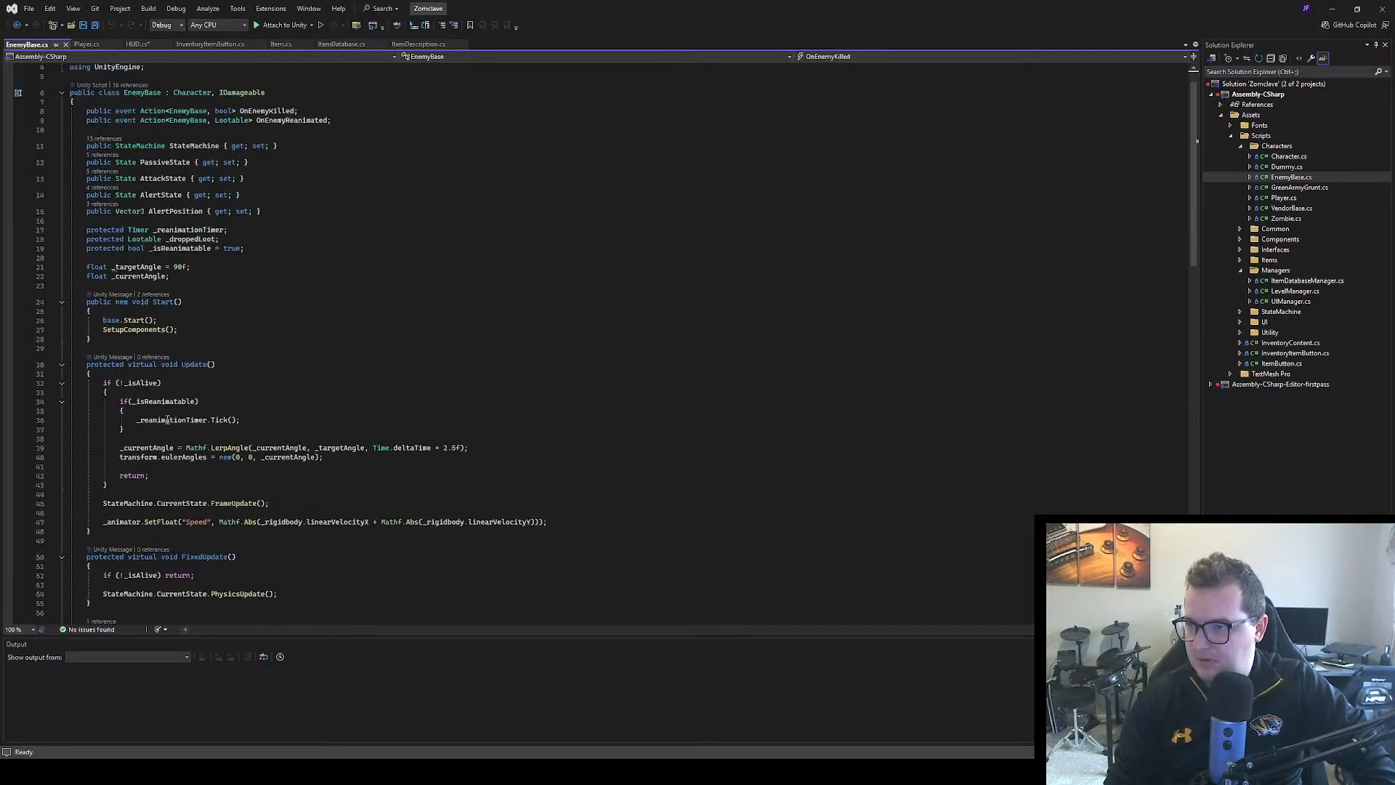
Find the implementations of the Character base class, then open its definition and examine its health component setup and Damage methods
double_click(188, 122)
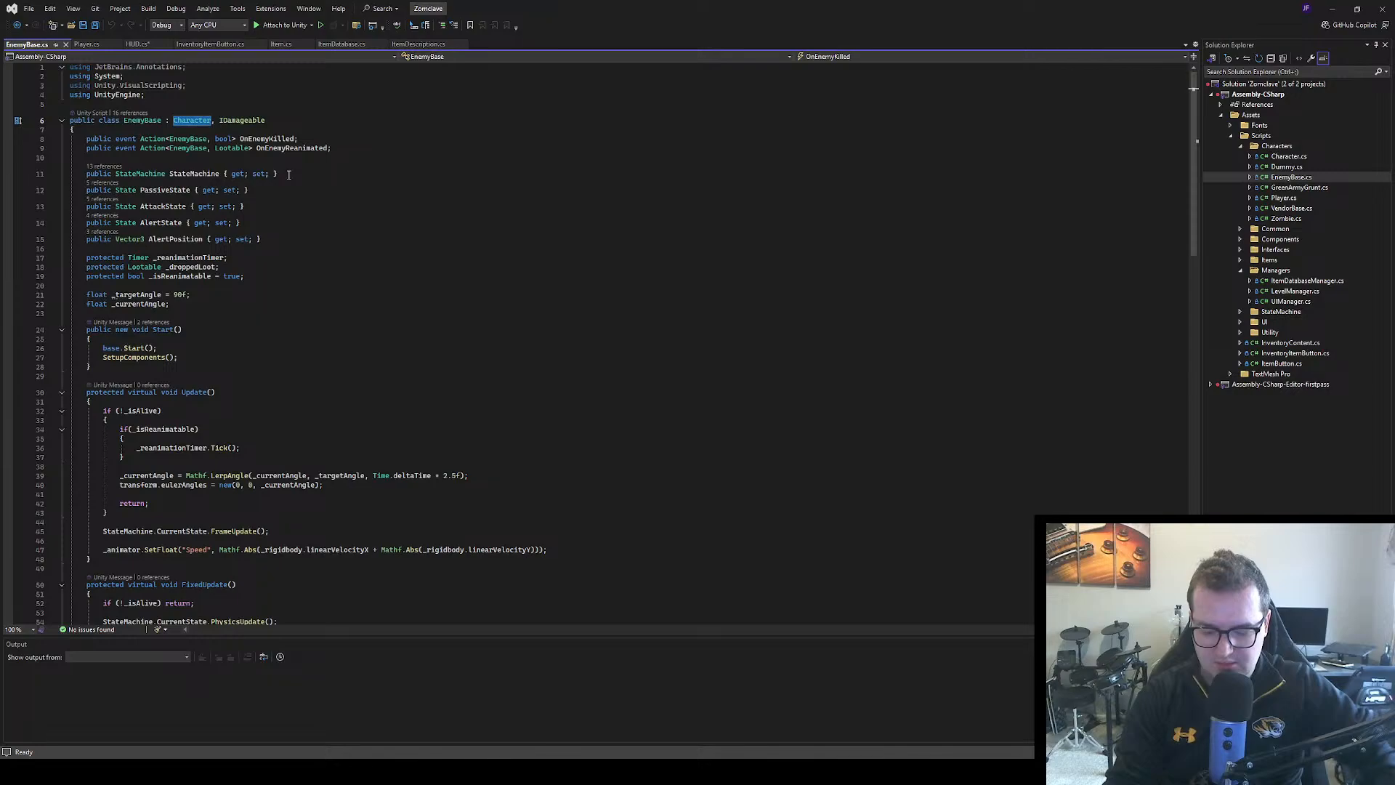
key("ctrl+F12")
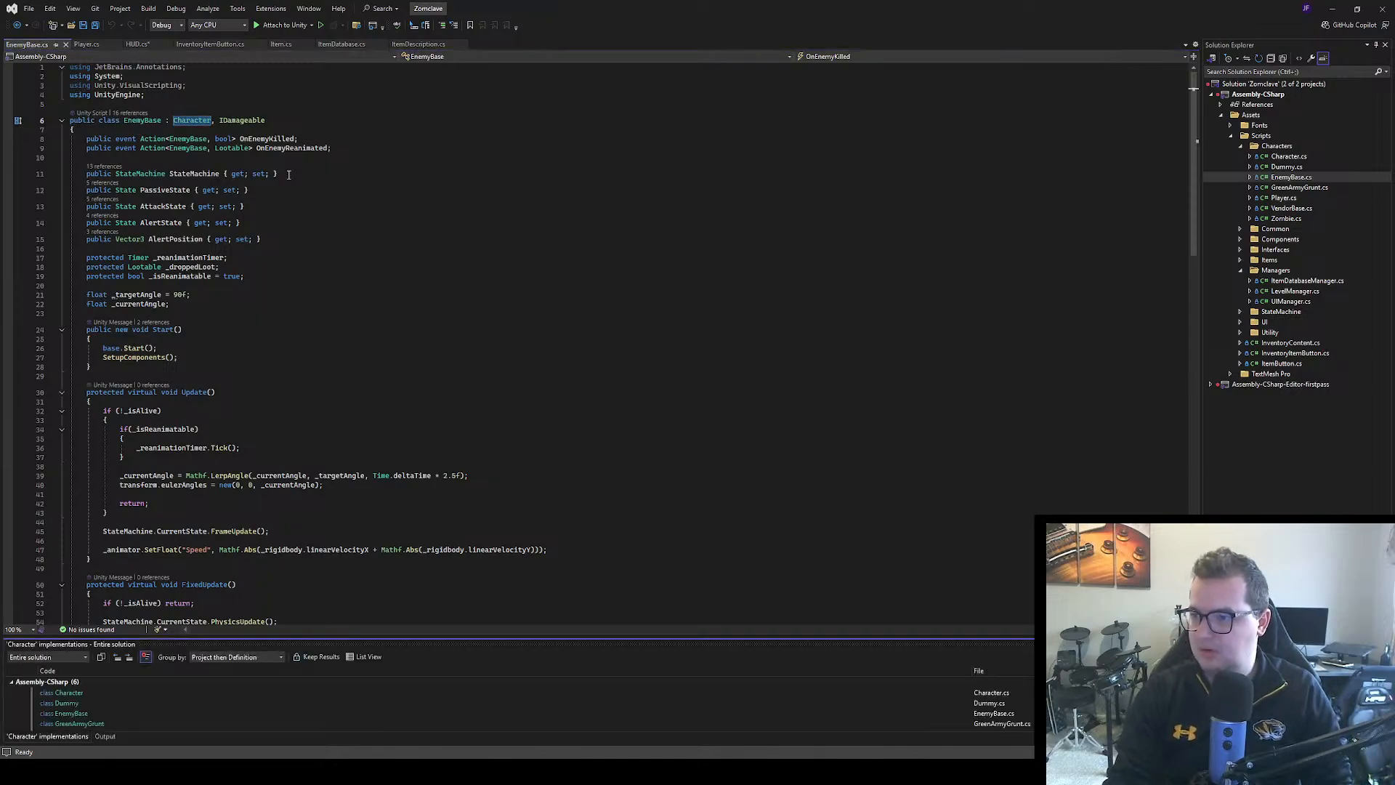
left_click(200, 122)
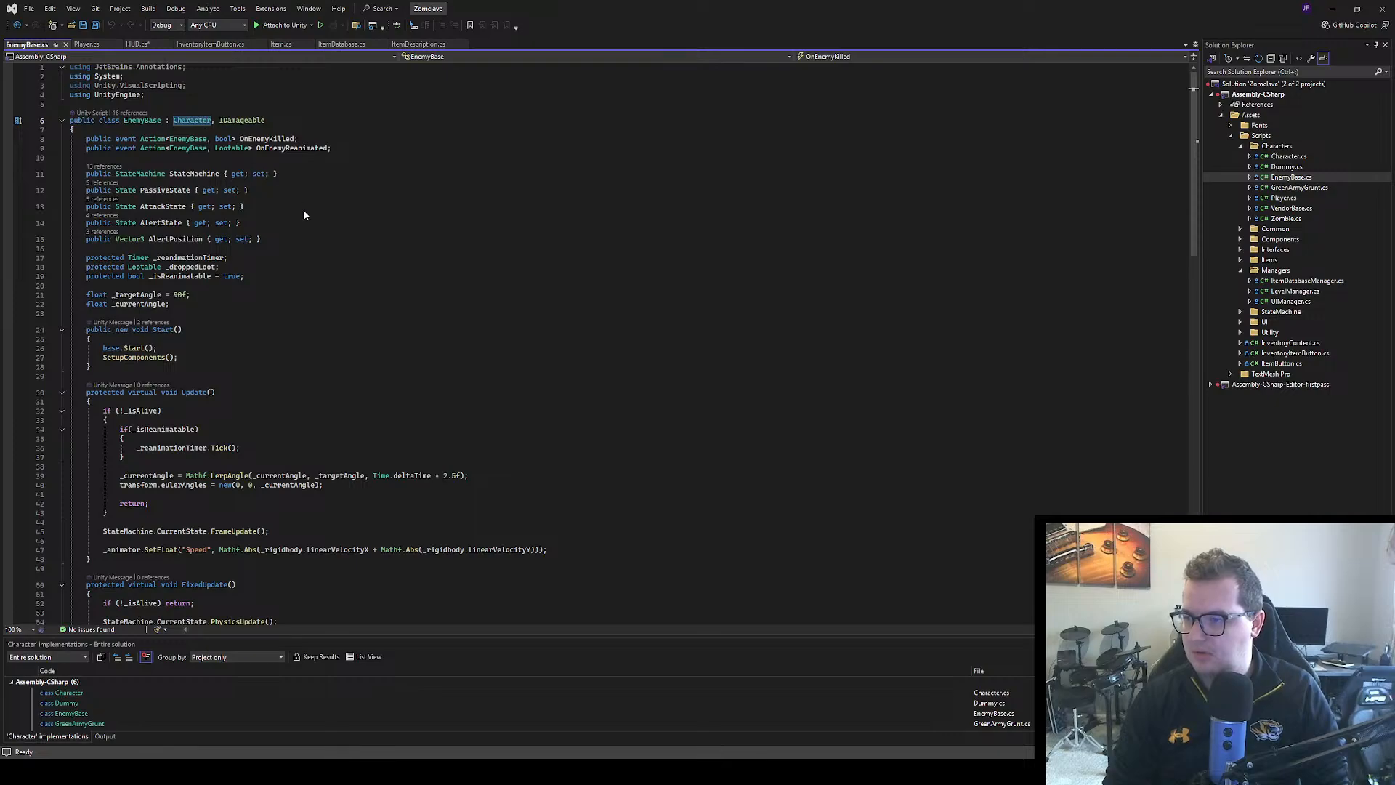
key("F12")
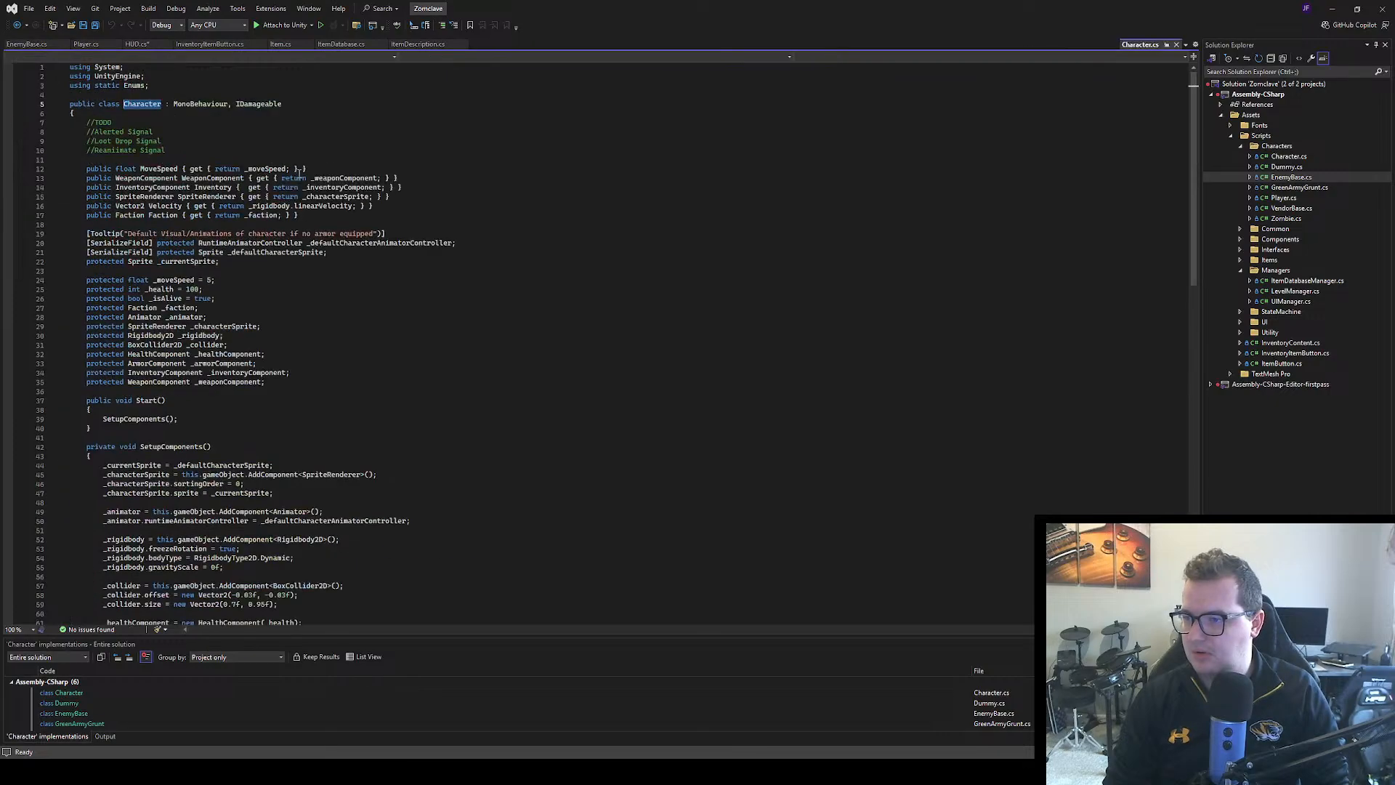
scroll(443, 207, "down", 17)
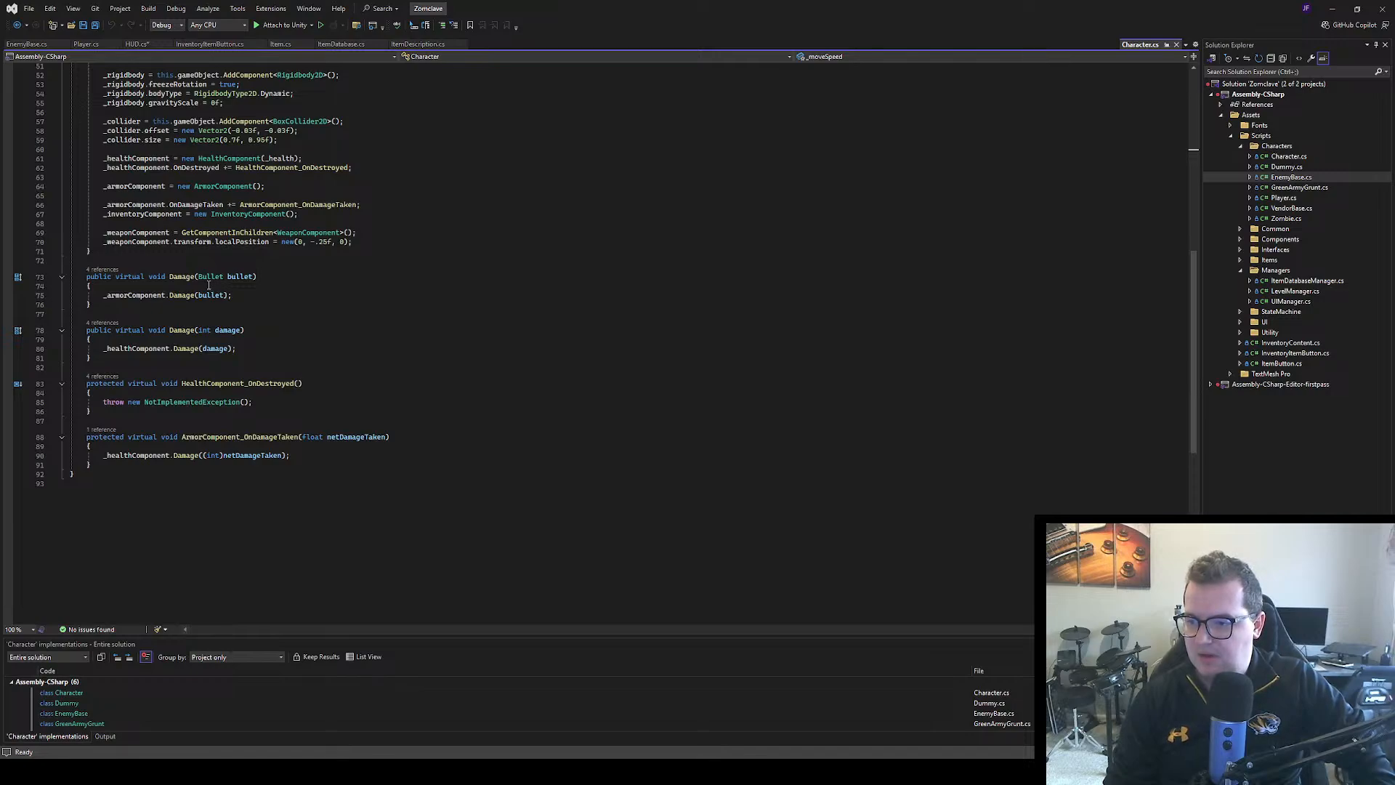
Start a public event Action declaration with a generic type argument below OnMenuClosed in the Player class
left_click(86, 43)
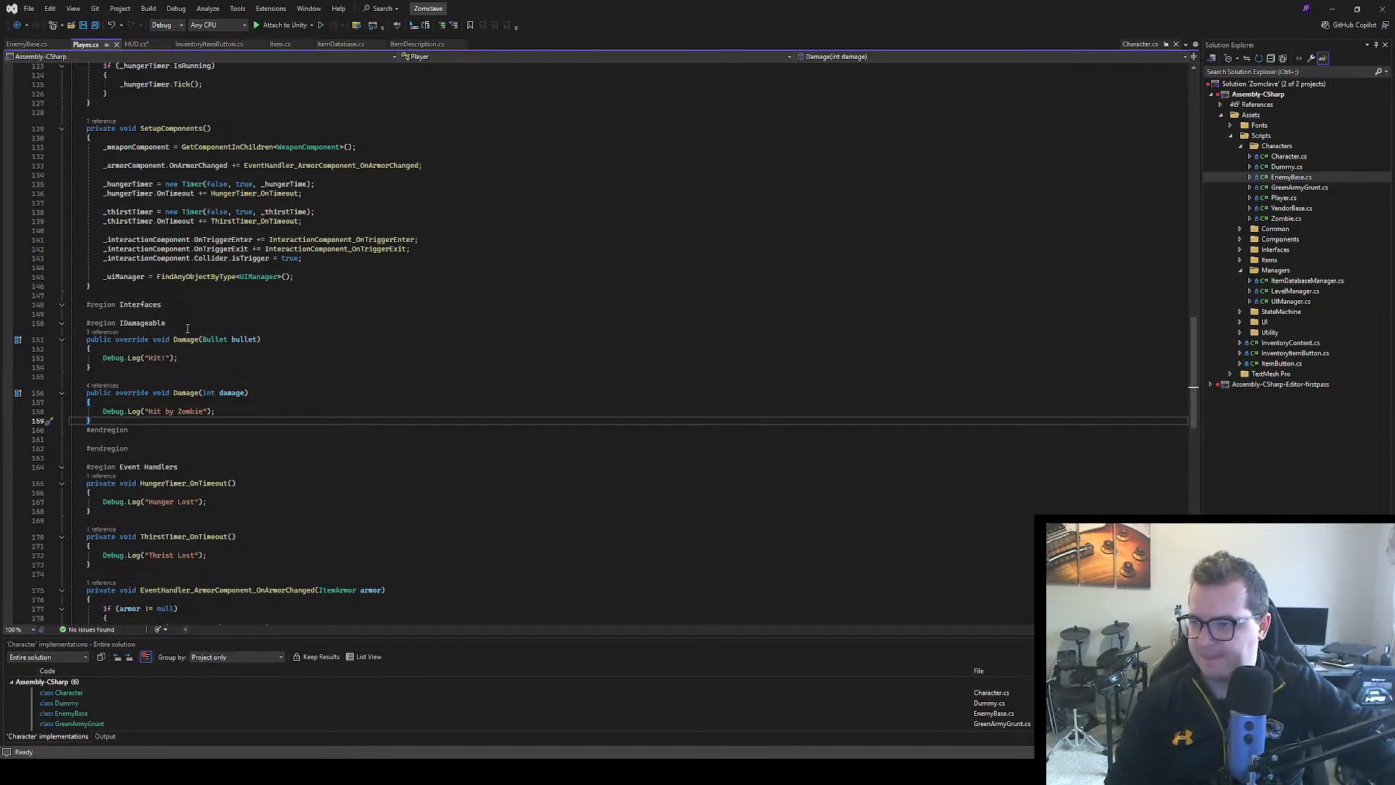
scroll(188, 348, "up", 17)
scroll(208, 299, "up", 9)
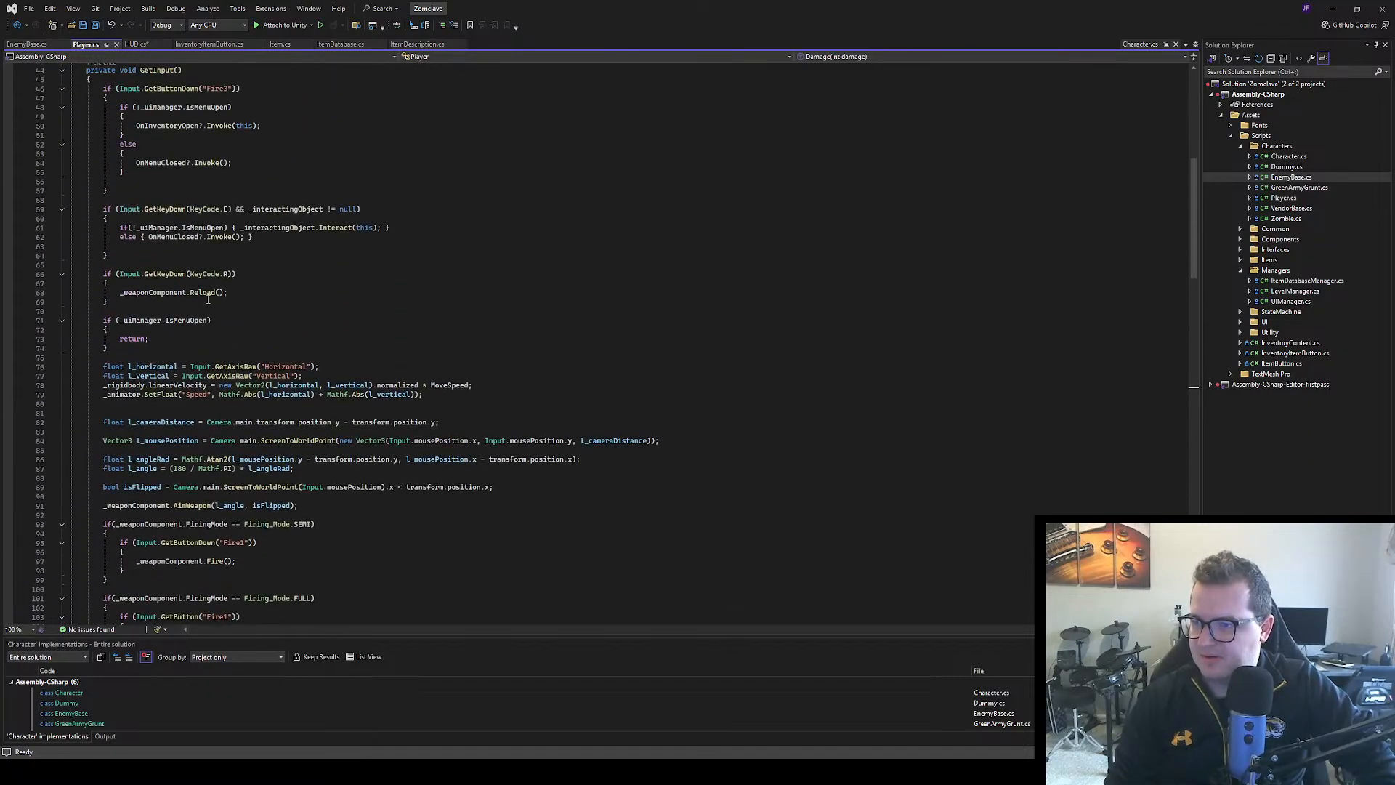
scroll(208, 298, "down", 11)
scroll(210, 294, "up", 20)
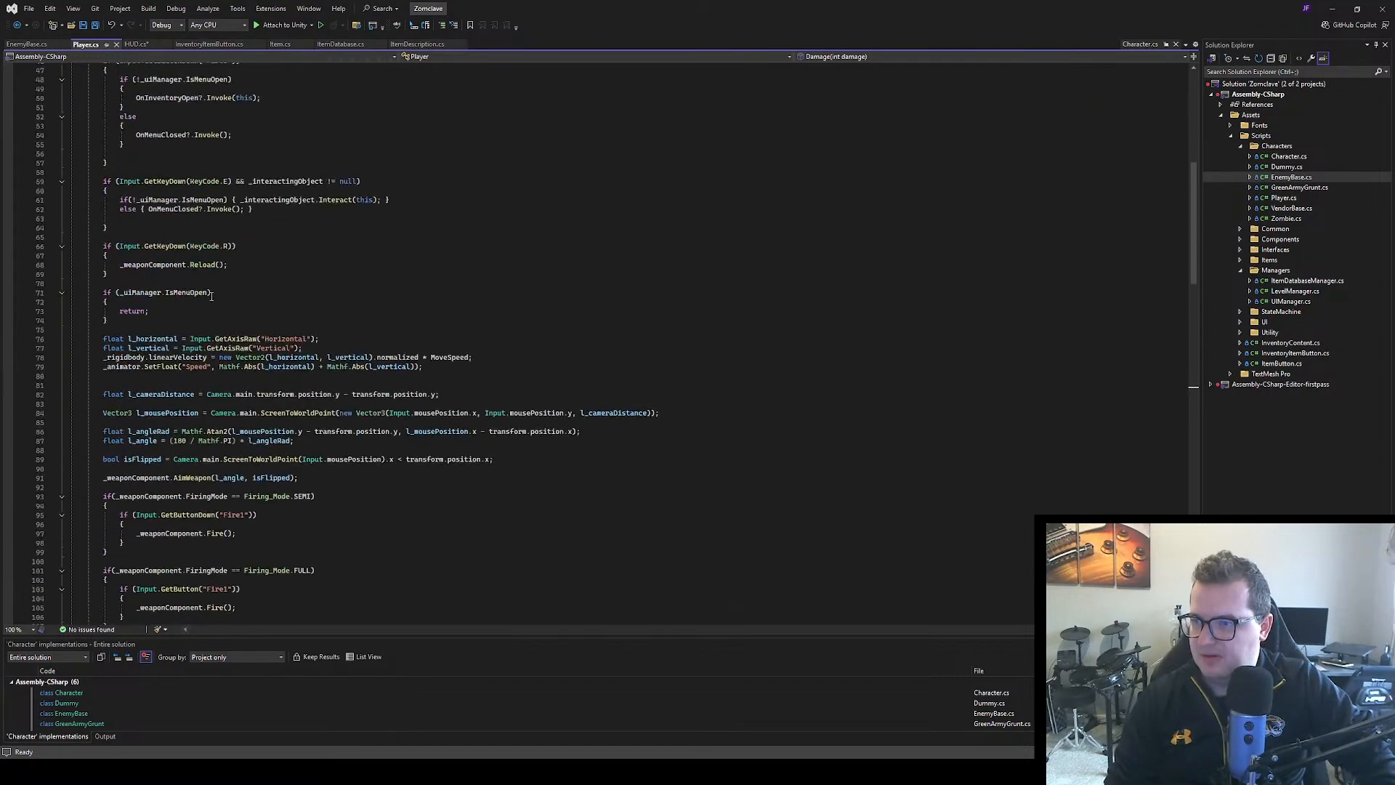
scroll(212, 291, "up", 6)
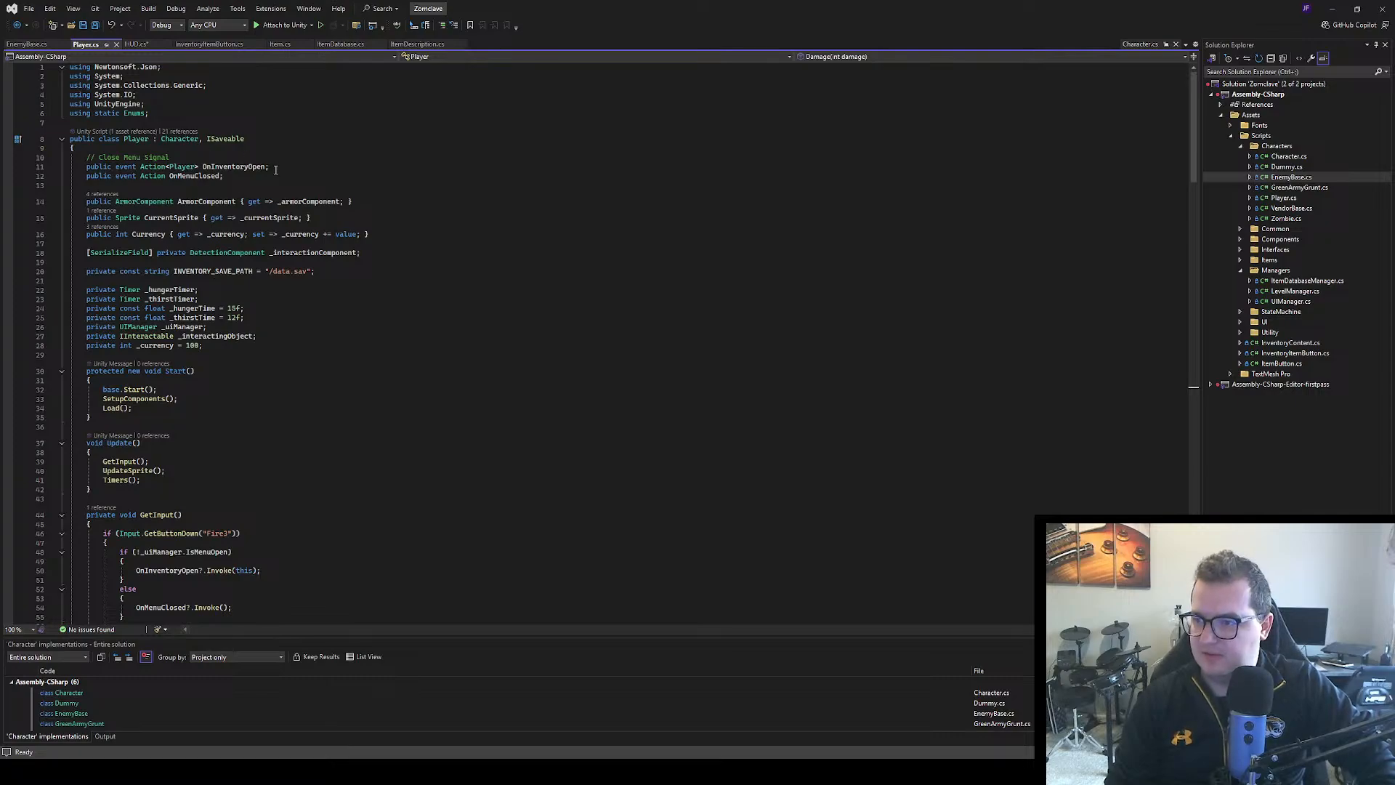
left_click(230, 175)
key("Return")
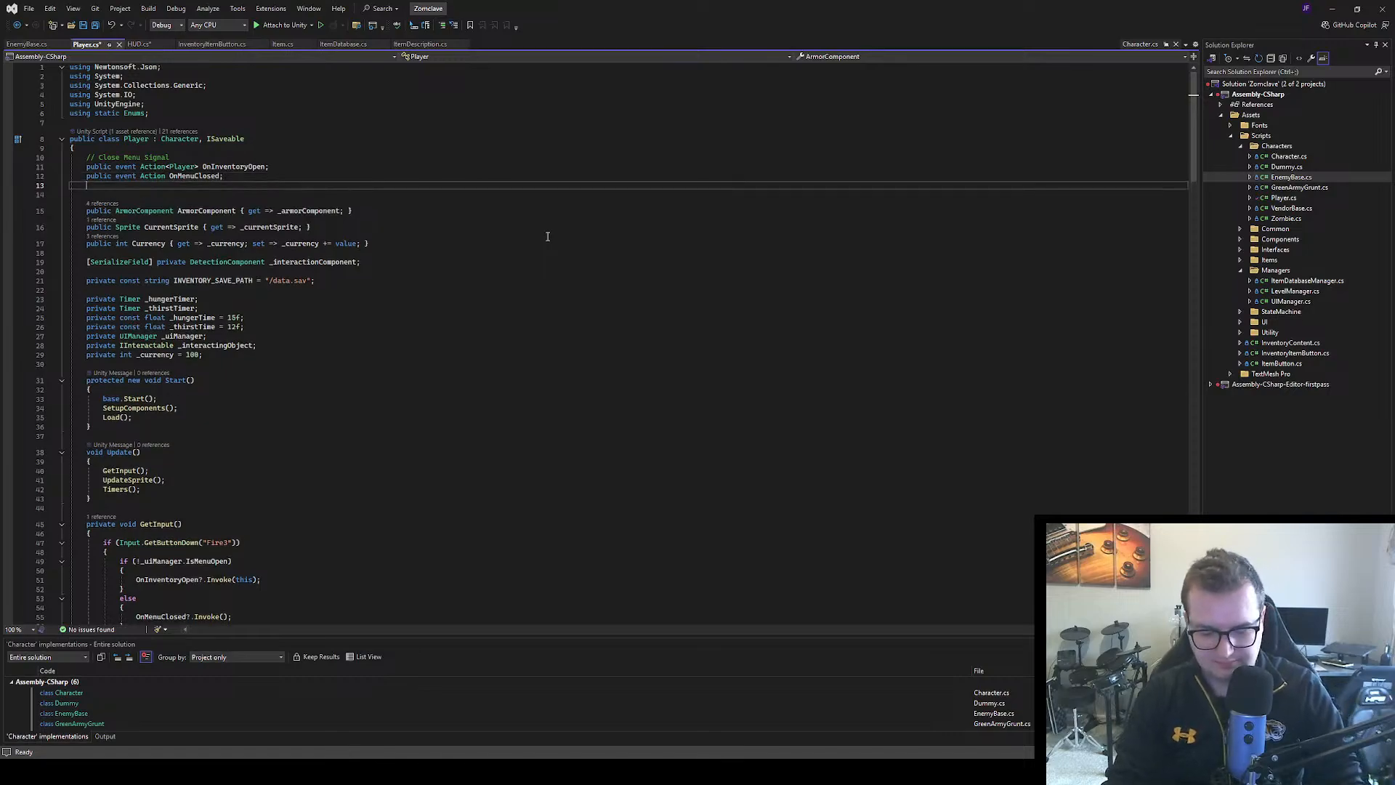
type("public ")
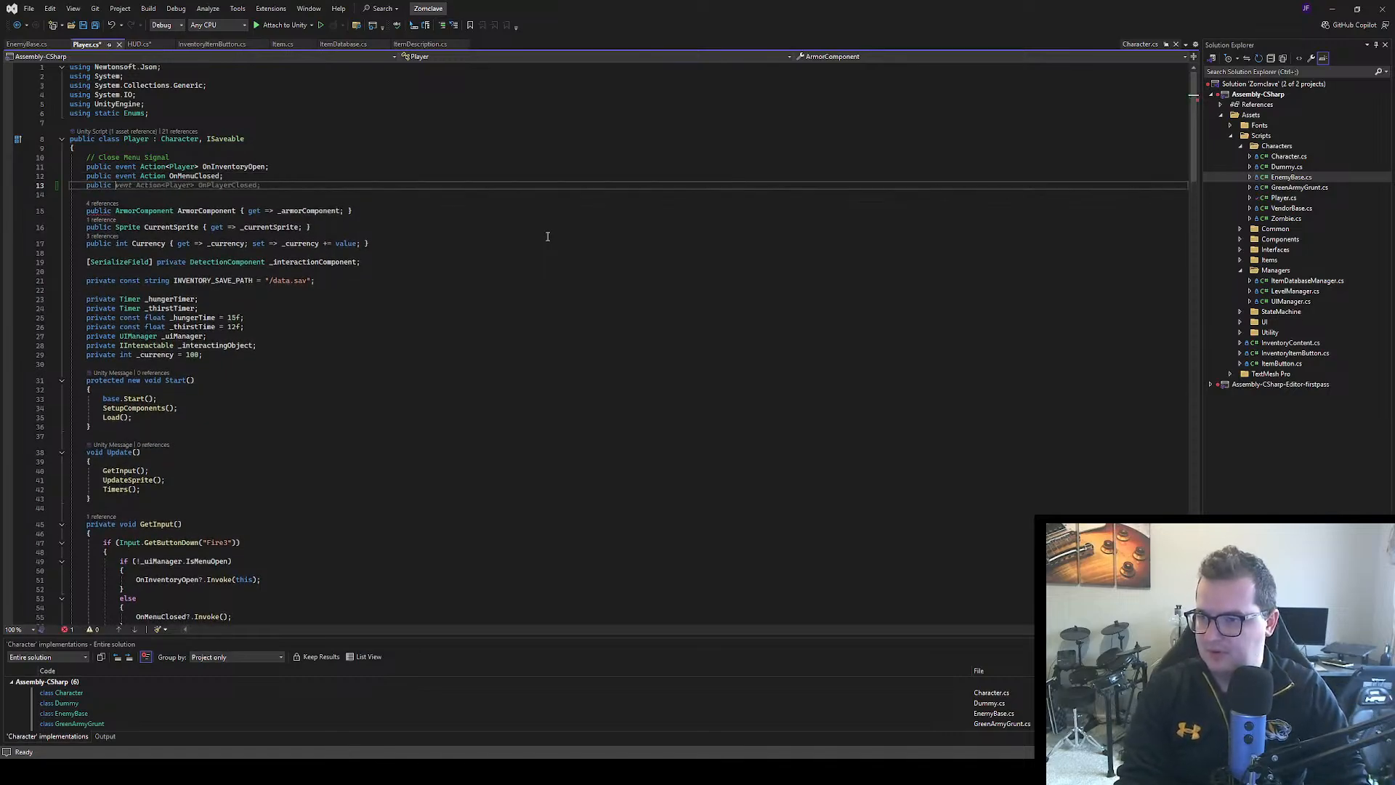
type("event Act")
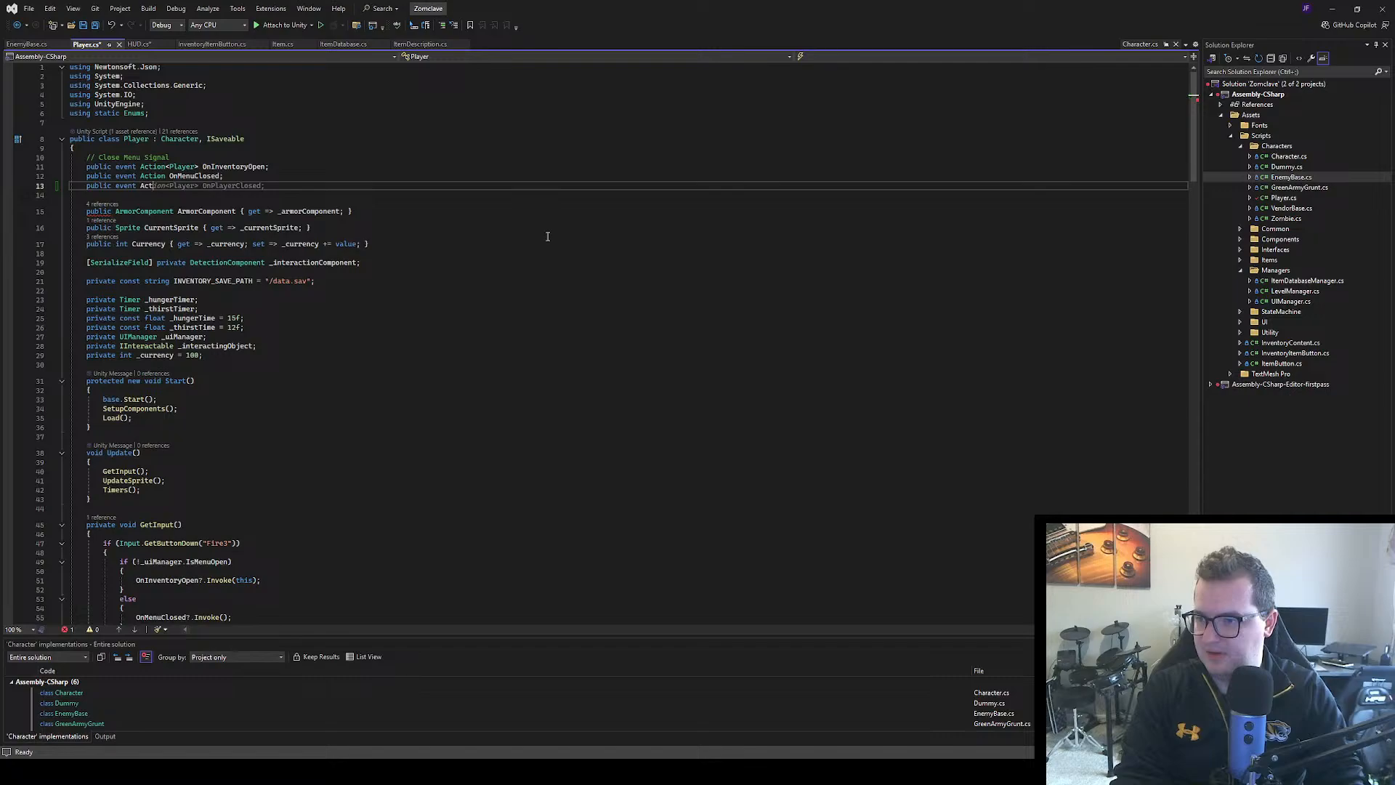
type("ion<")
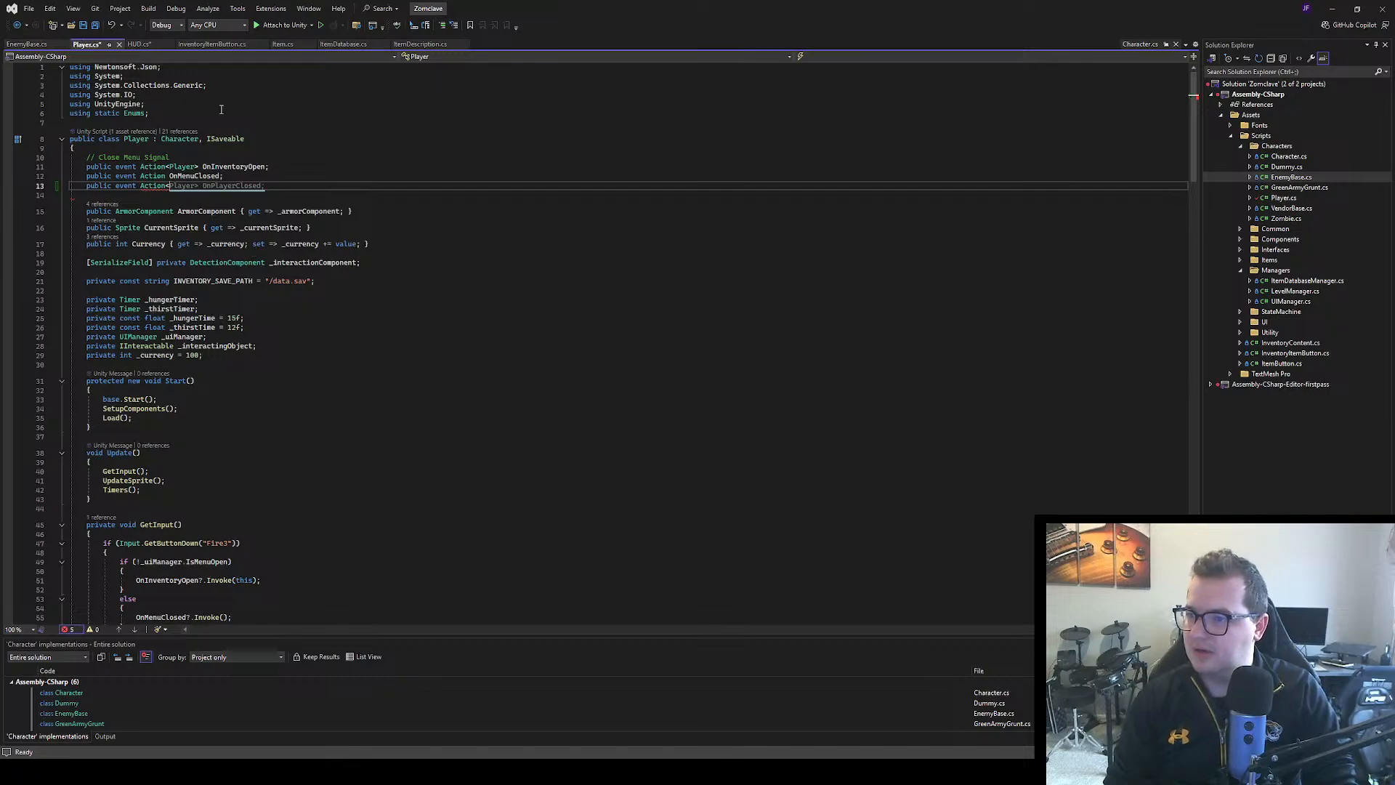
Check the health field's type in Character.cs, then complete the Player event declaration as public event Action<int> OnDamageTaken;
left_click(193, 142)
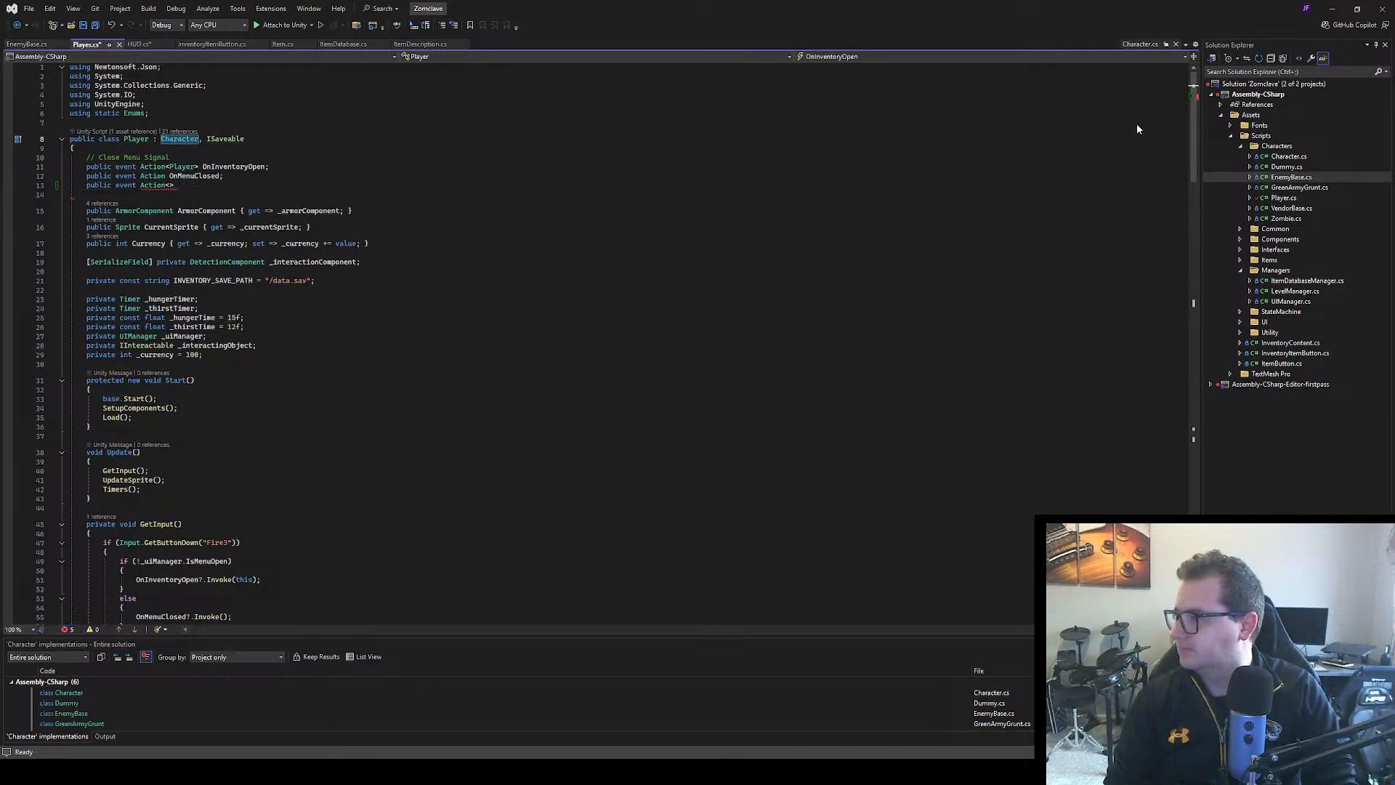
left_click(1143, 45)
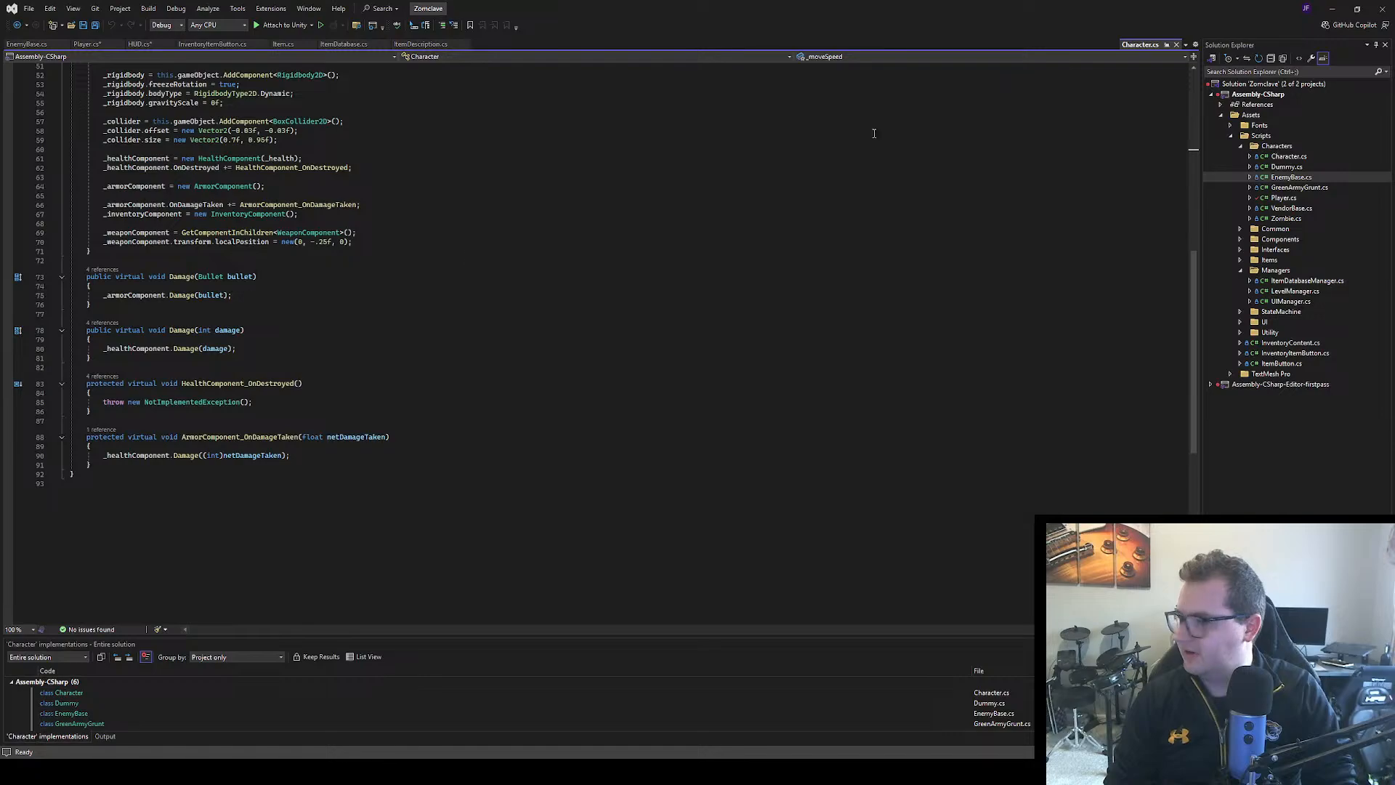
scroll(872, 131, "up", 15)
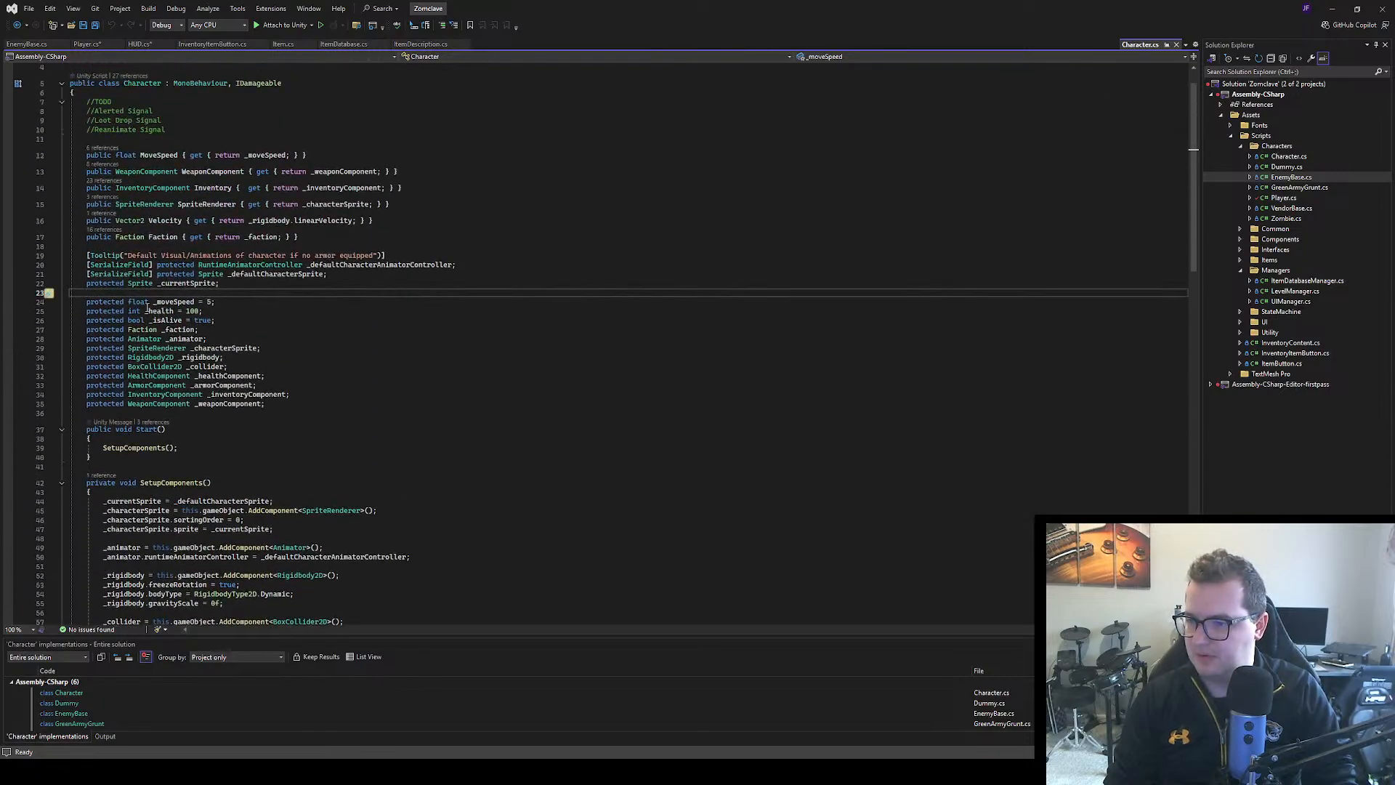
left_click(86, 44)
left_click(173, 184)
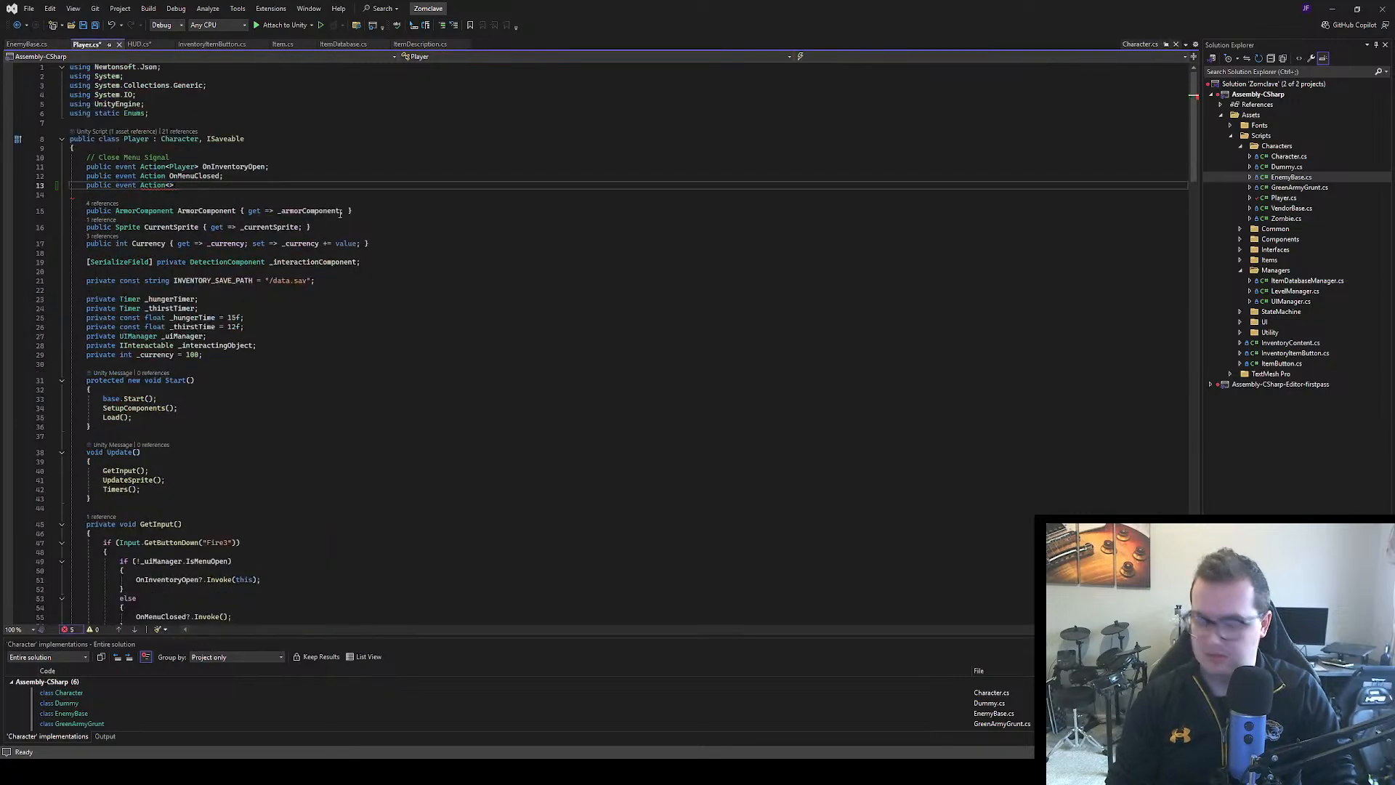
type("int")
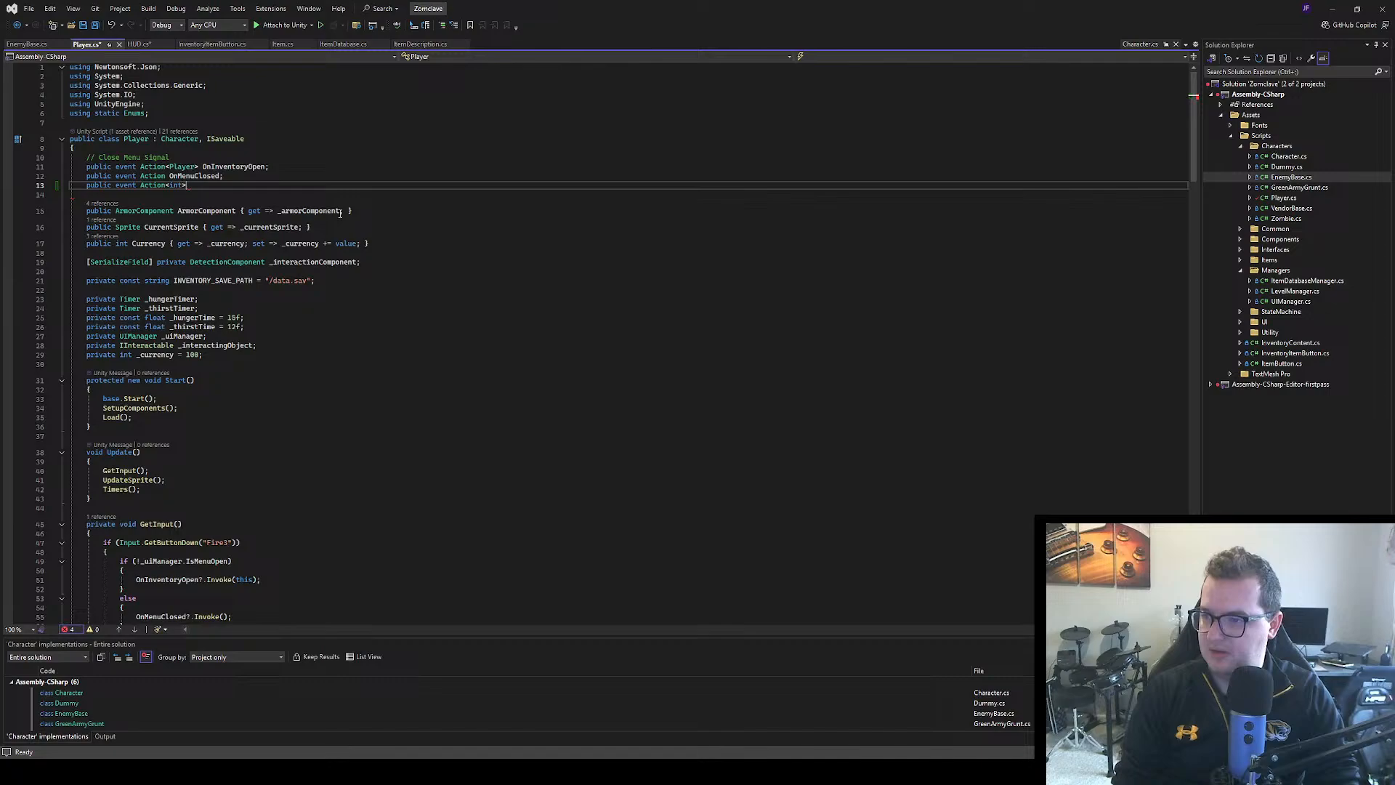
type(" OnDam")
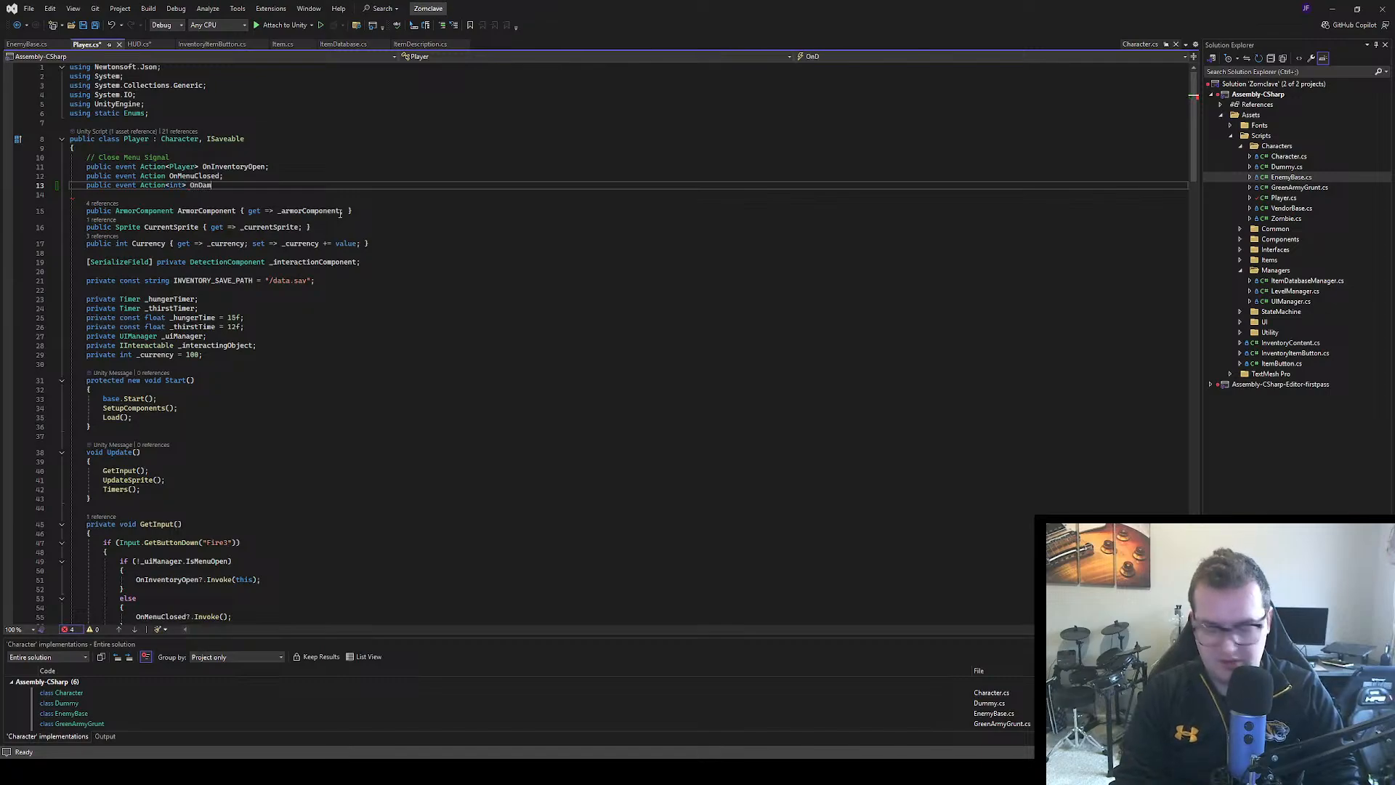
type("ageTaken")
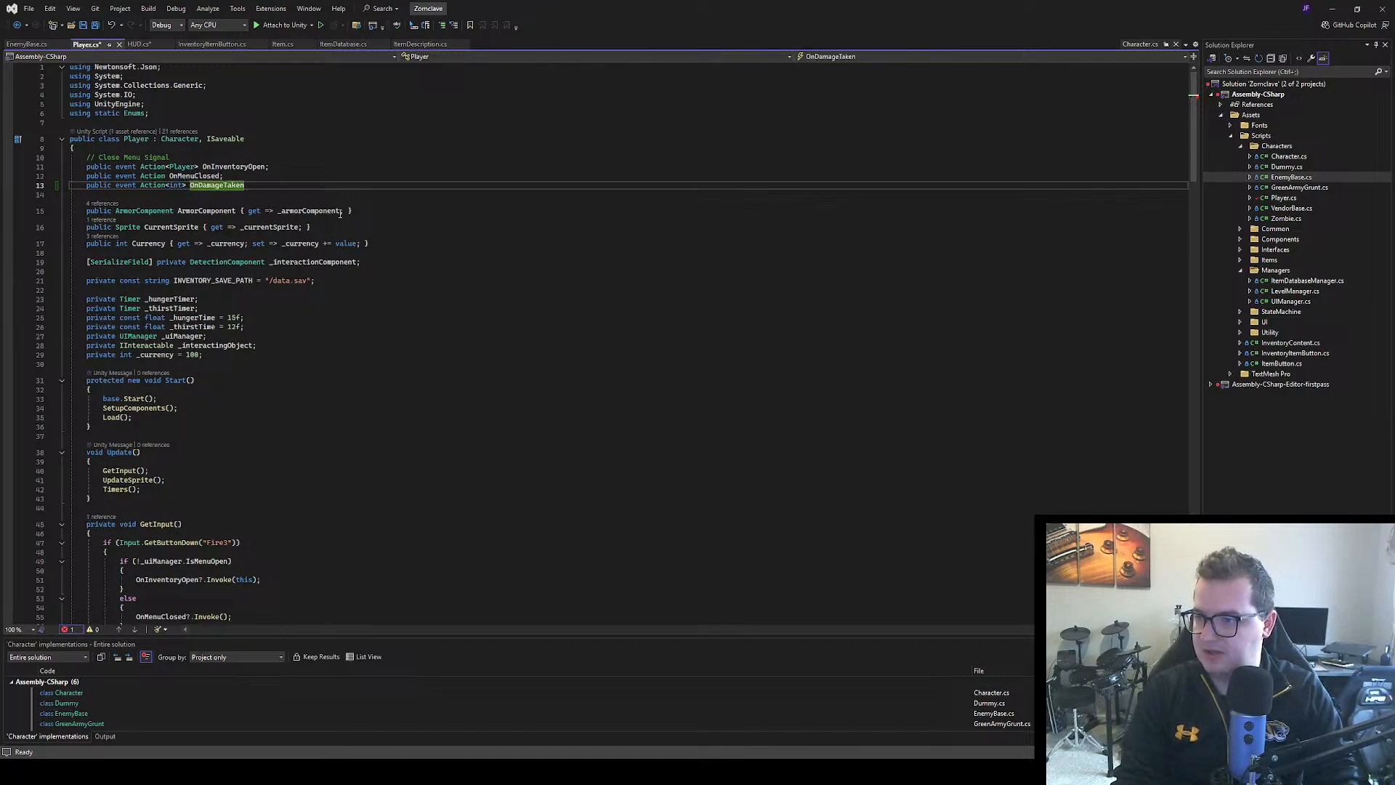
type(";")
left_click(340, 213)
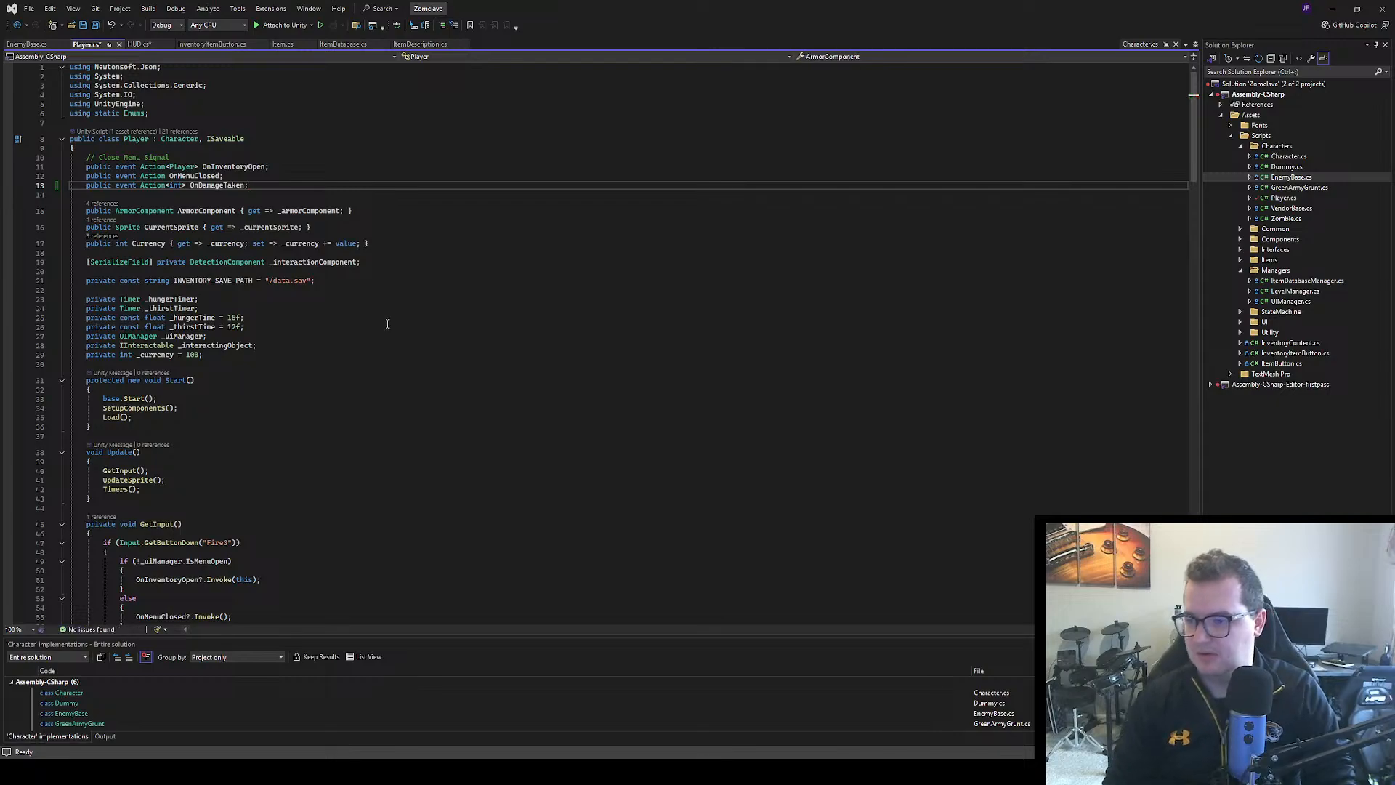
scroll(356, 291, "down", 6)
scroll(368, 319, "down", 7)
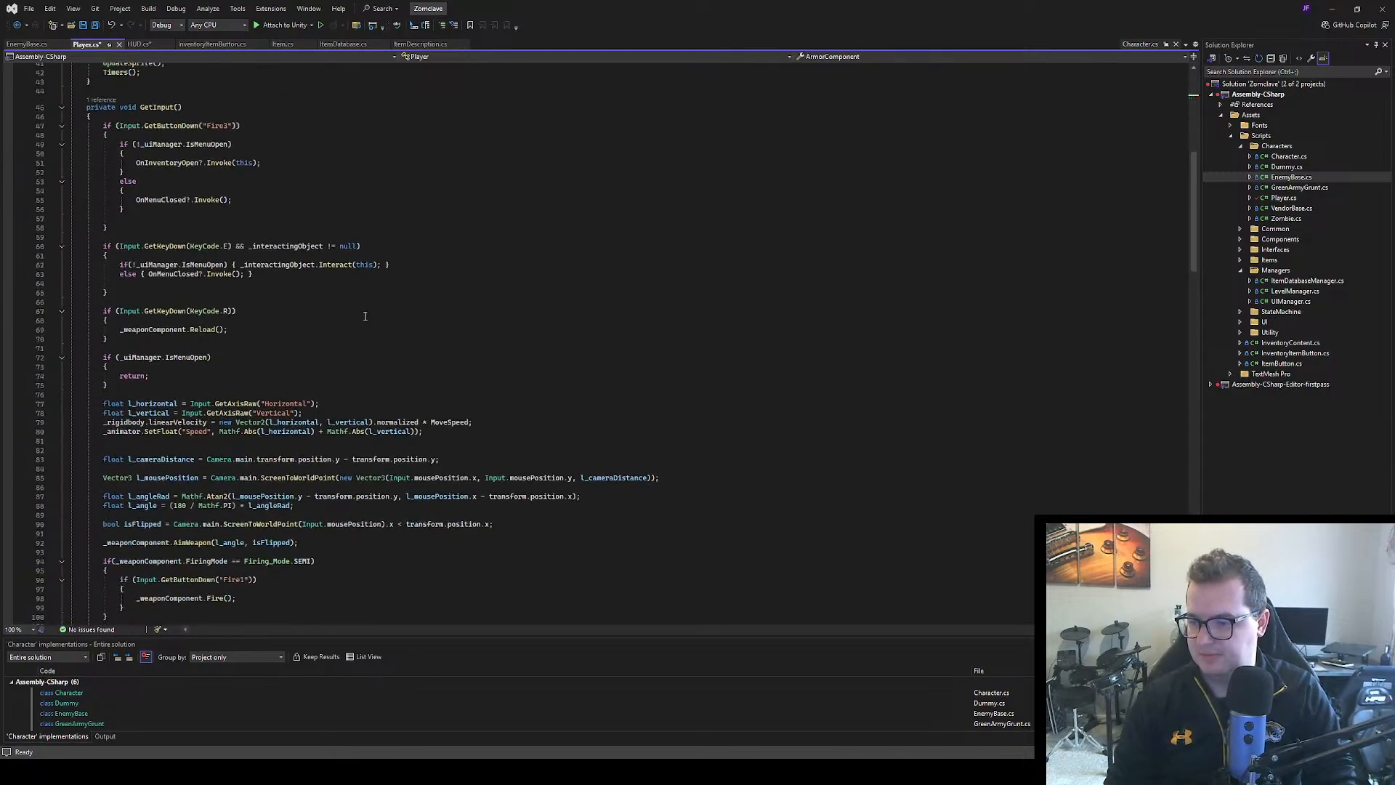
scroll(361, 307, "up", 8)
left_click(359, 299)
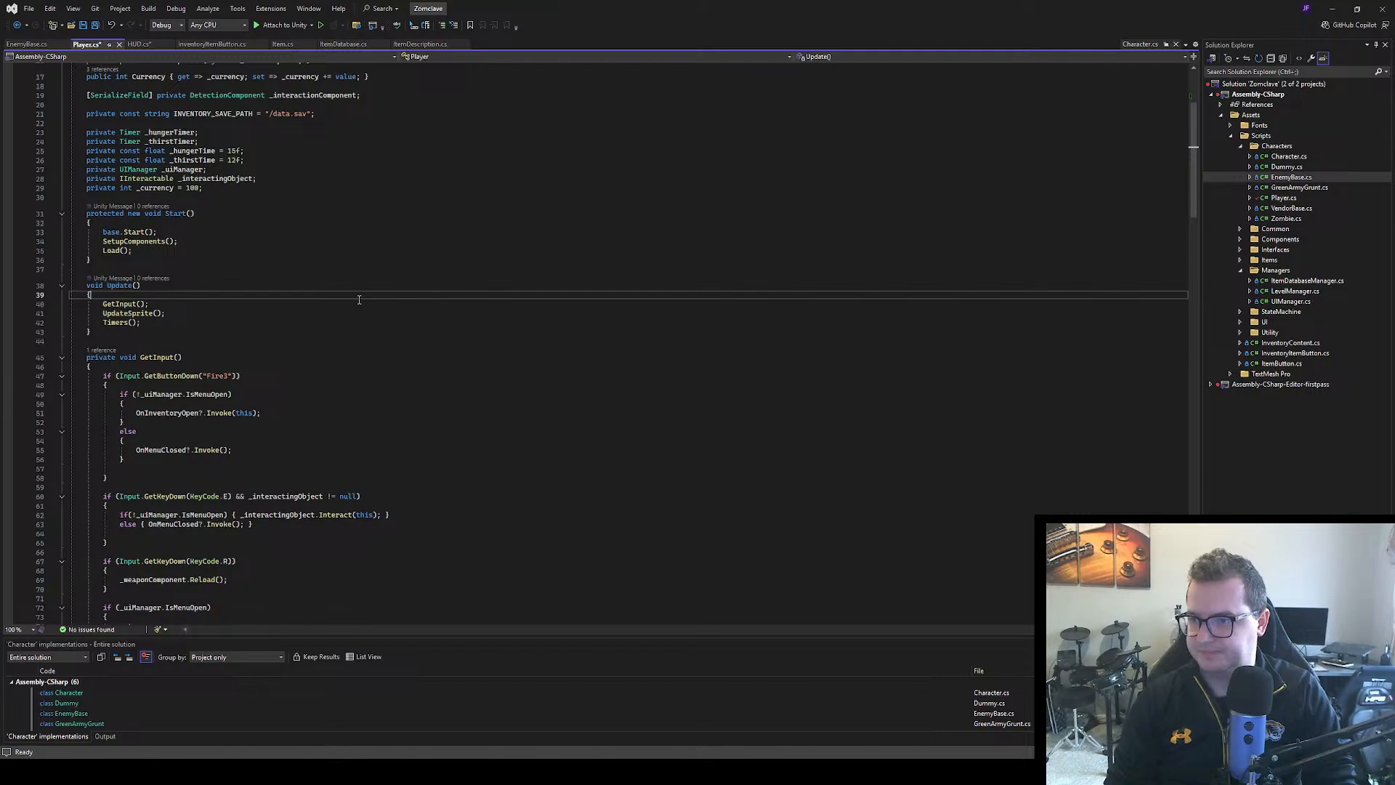
scroll(356, 291, "up", 4)
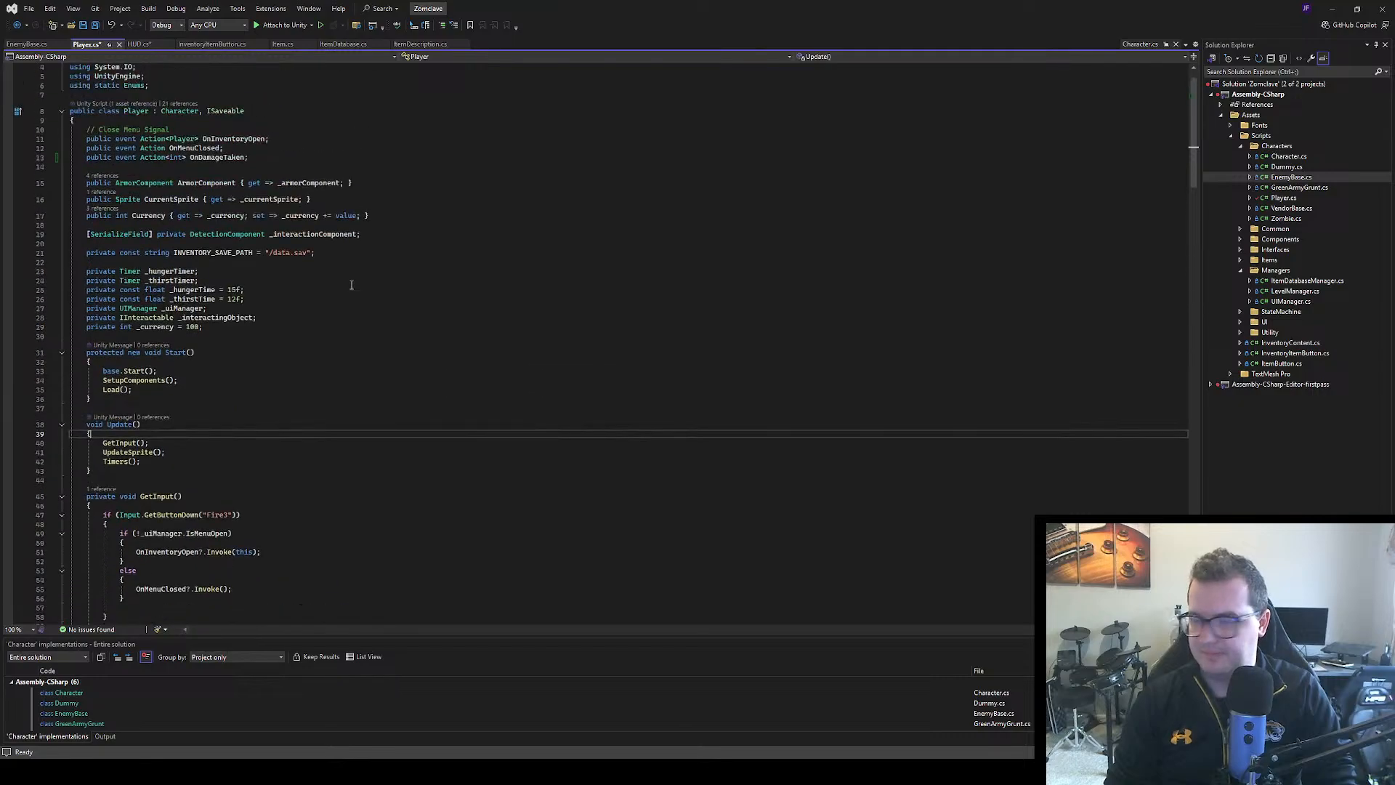
Look through the Player class's input handling, component setup, Damage overrides and event handlers, ending back at its event declarations
scroll(351, 285, "down", 20)
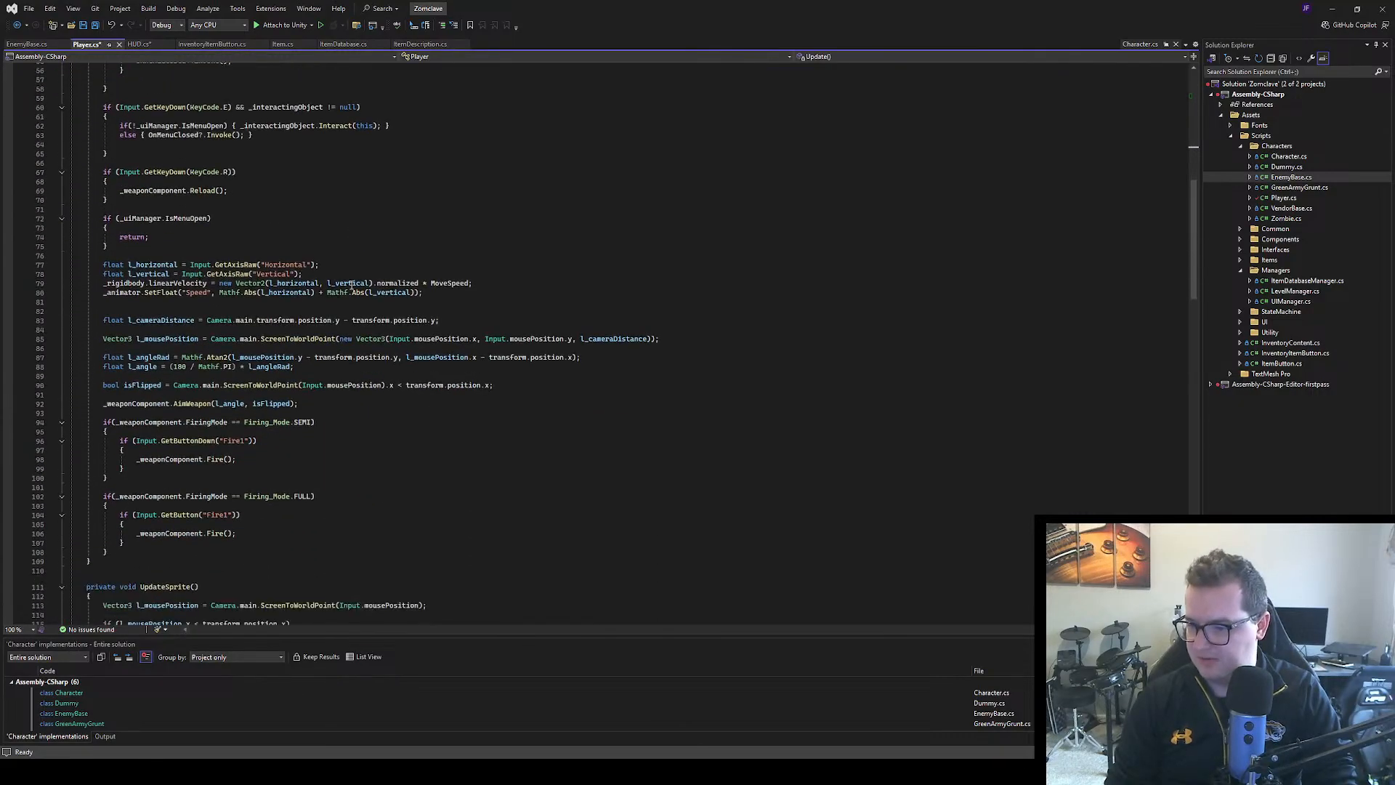
scroll(351, 285, "down", 5)
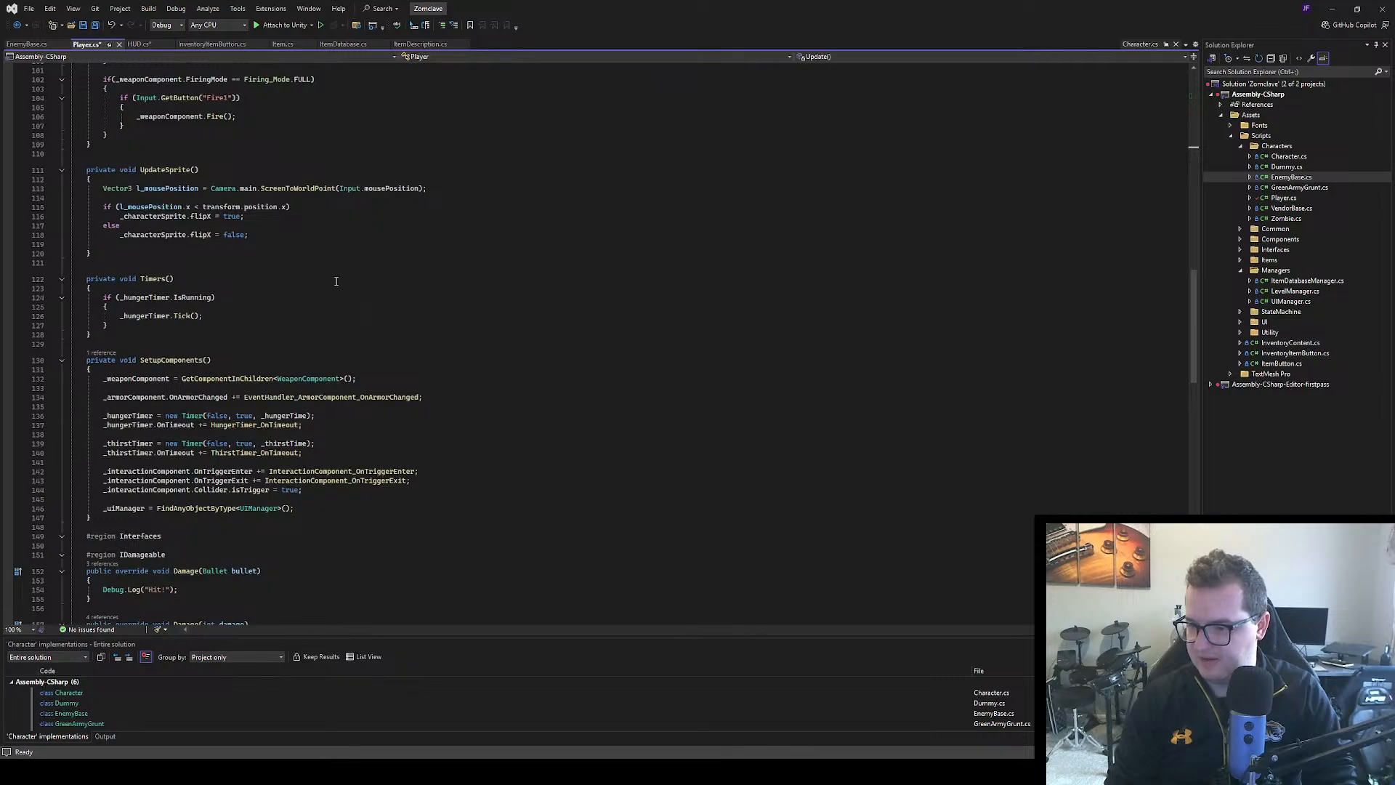
scroll(336, 282, "down", 5)
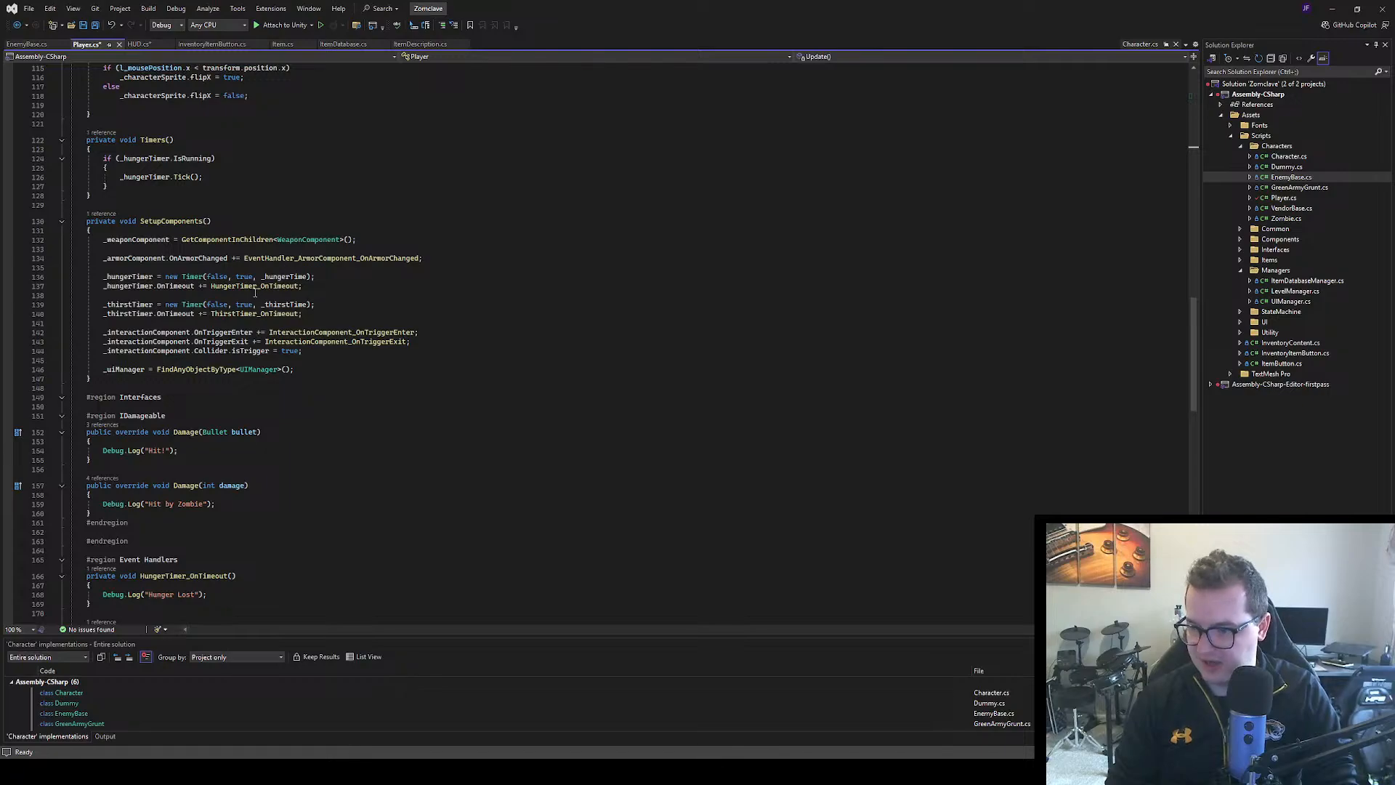
scroll(256, 292, "down", 16)
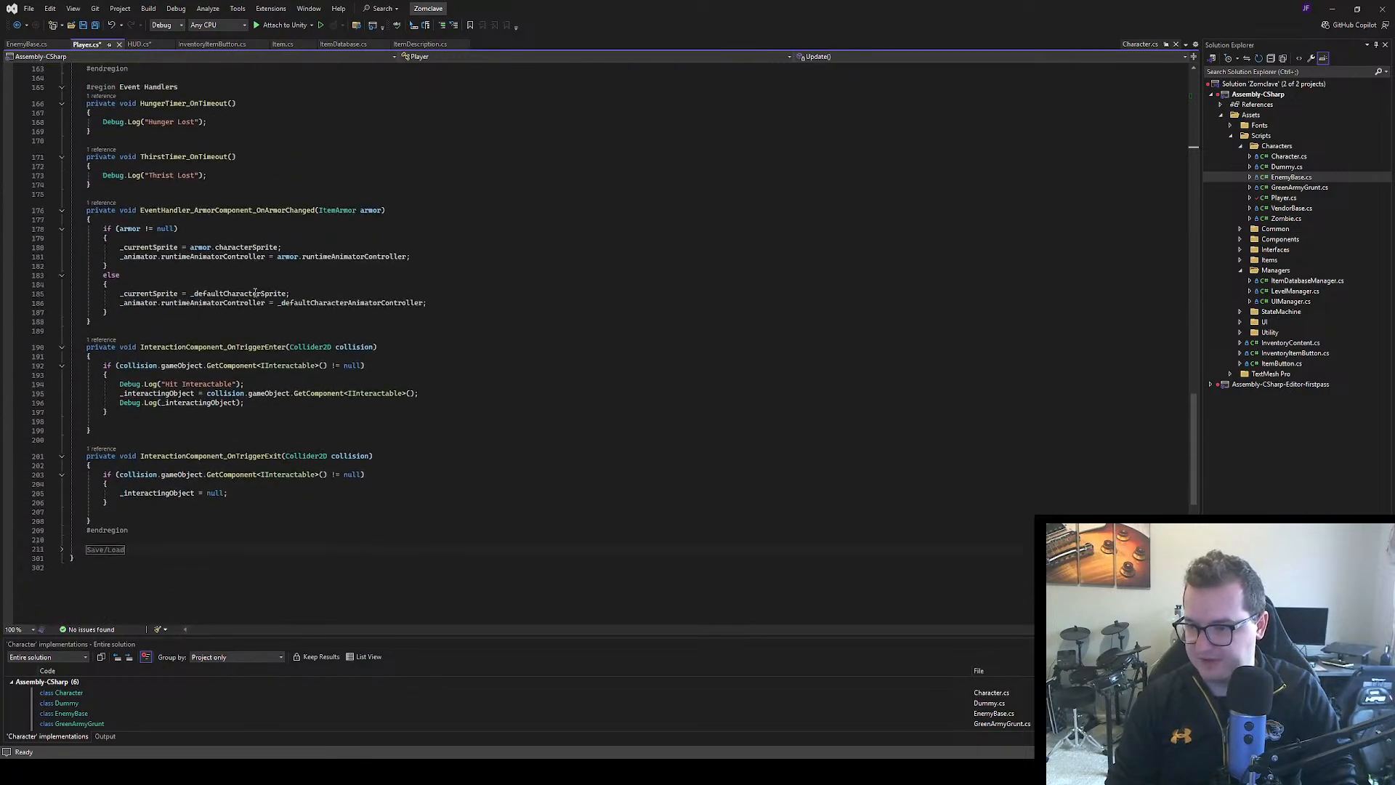
scroll(255, 292, "up", 4)
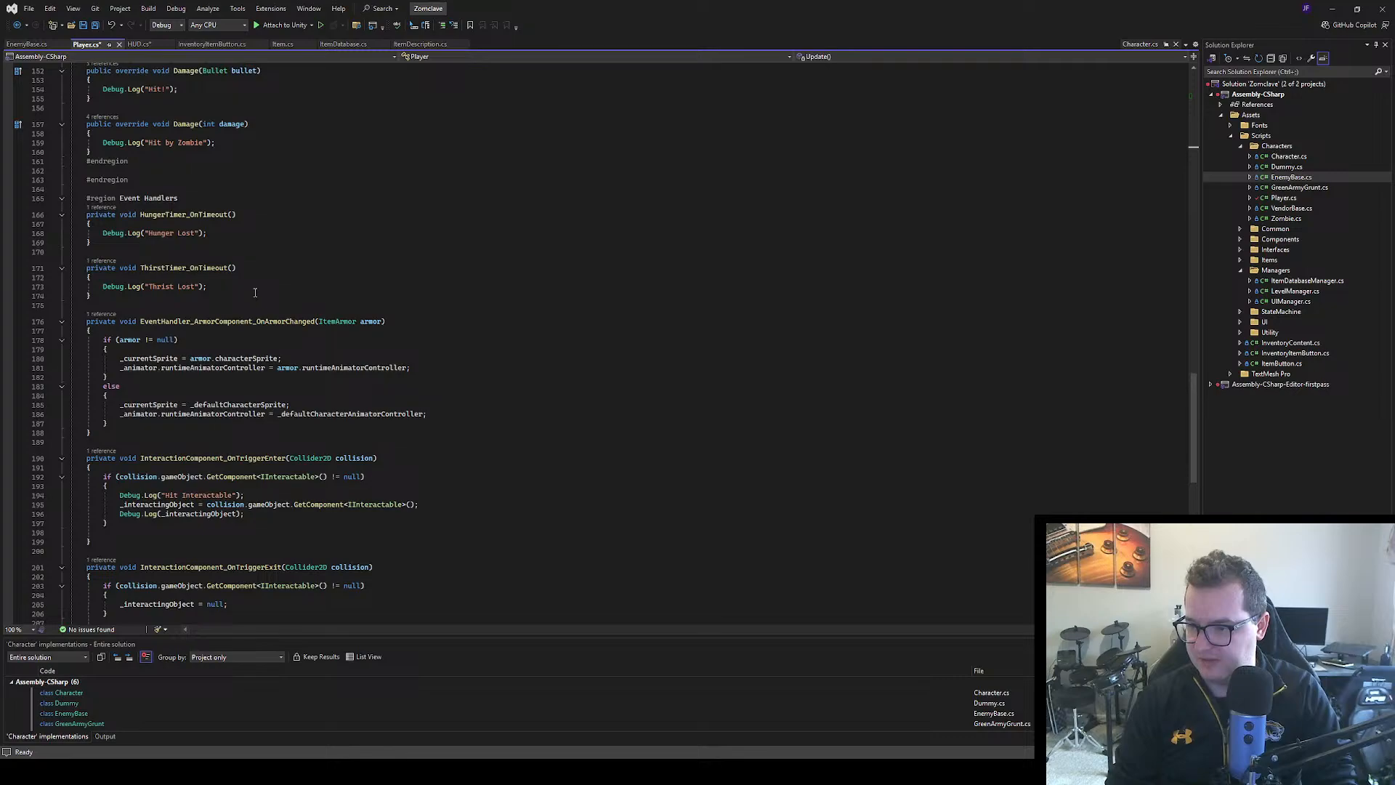
scroll(255, 292, "down", 3)
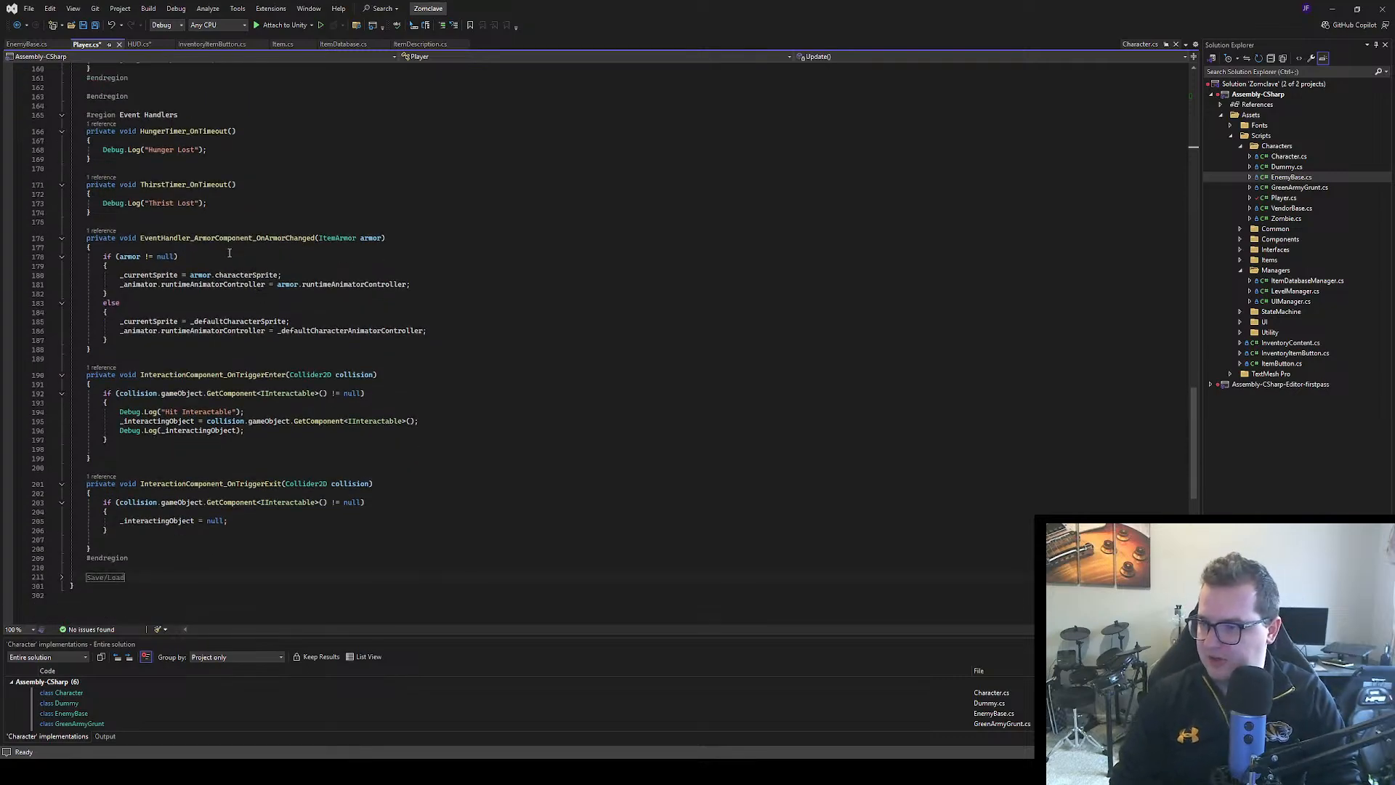
scroll(248, 331, "up", 17)
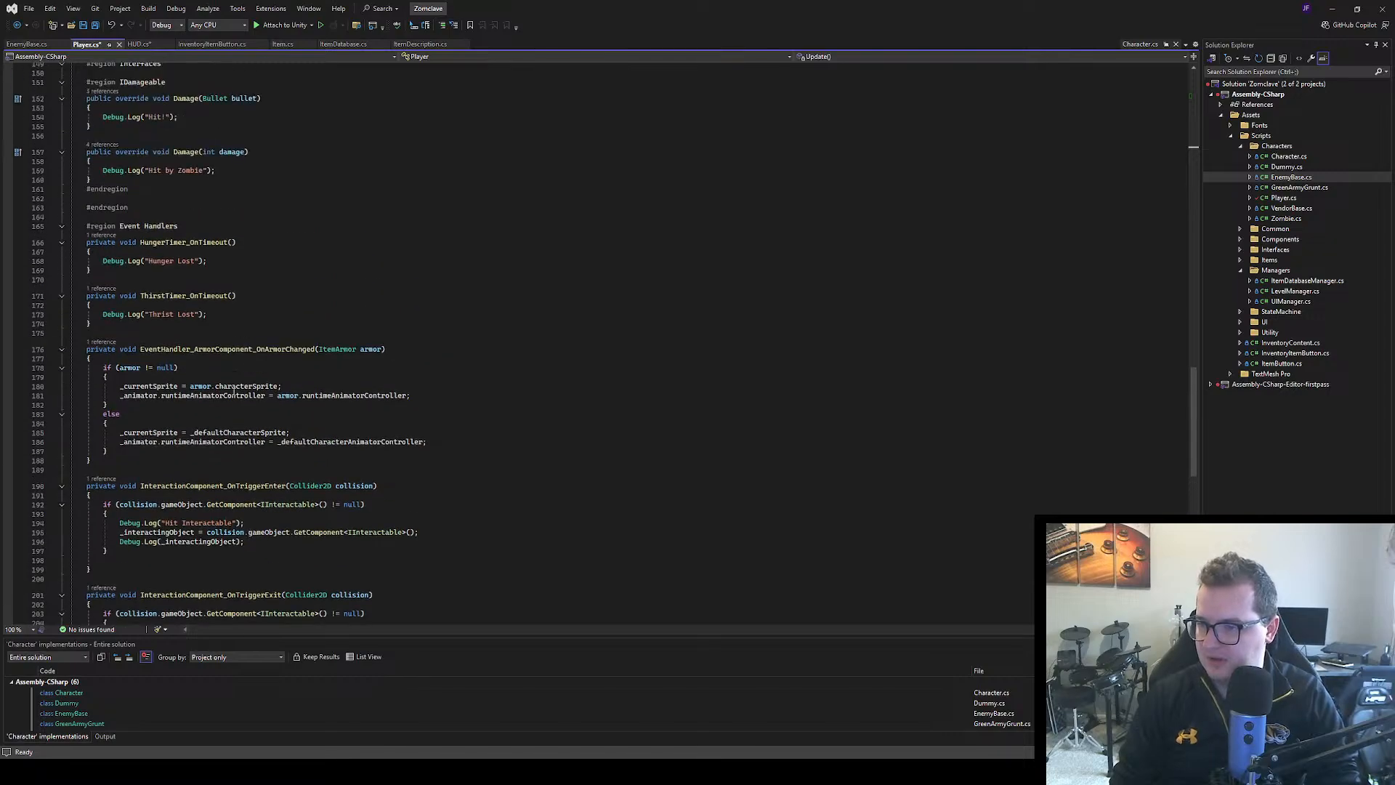
scroll(234, 401, "up", 20)
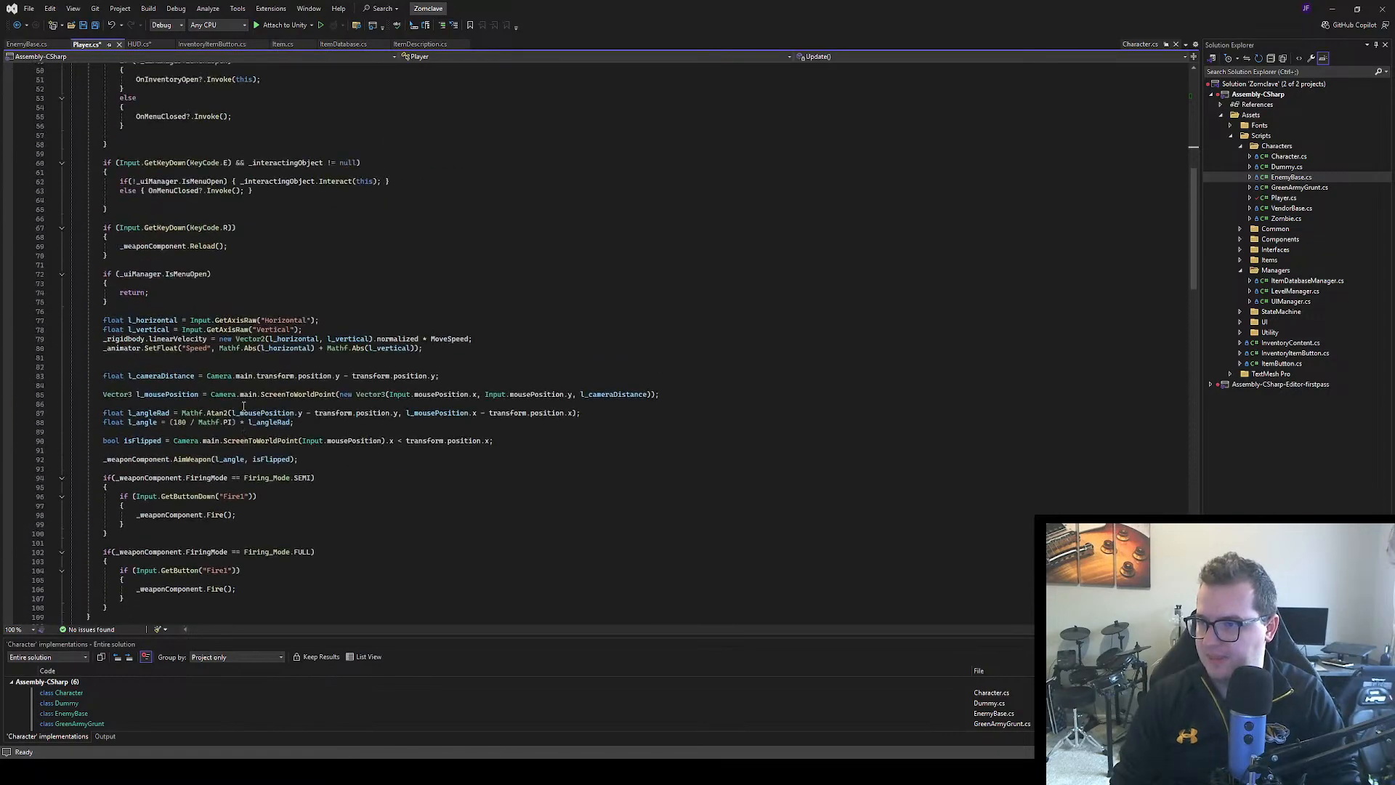
scroll(190, 179, "up", 6)
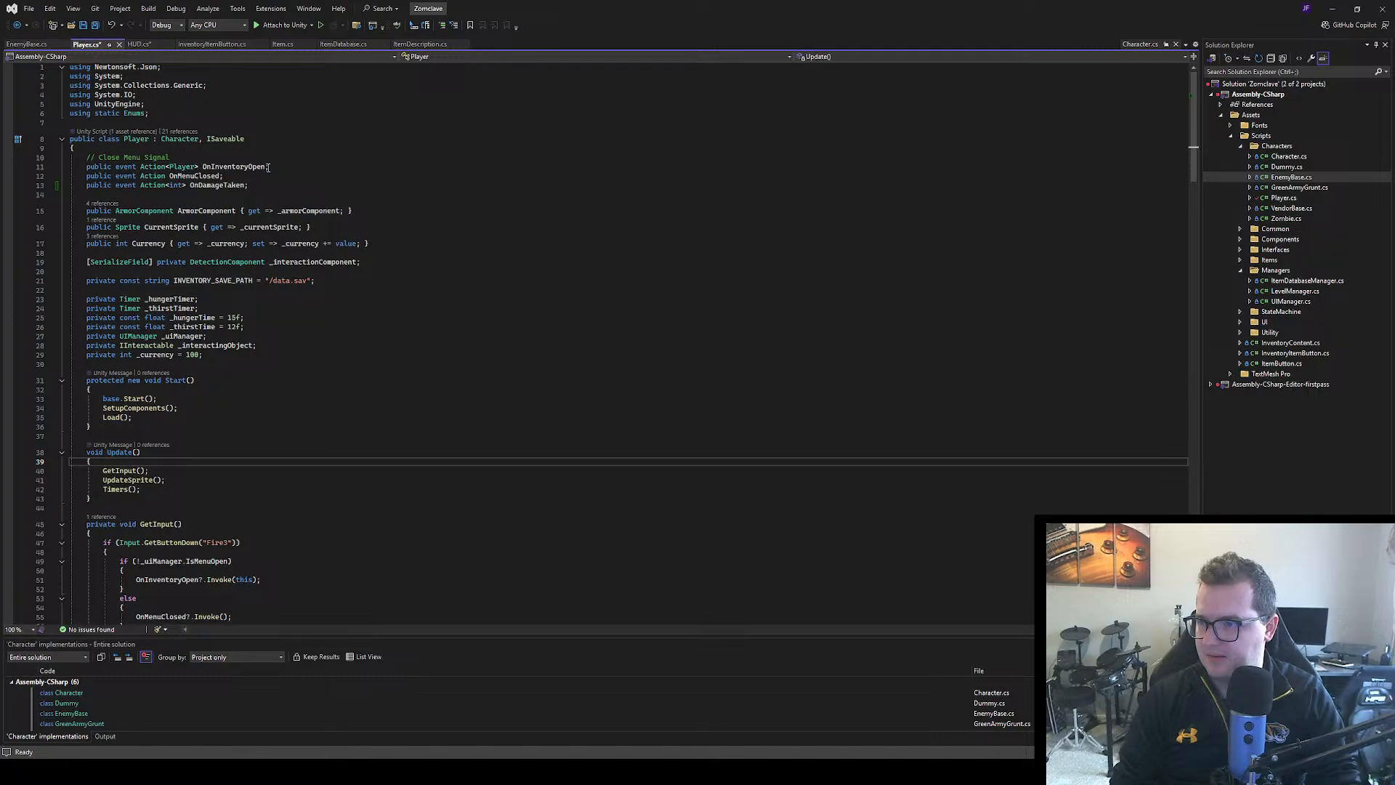
Highlight the uses of OnInventoryOpen in the Player class and examine how GetInput invokes it
left_click(230, 166)
scroll(511, 319, "down", 14)
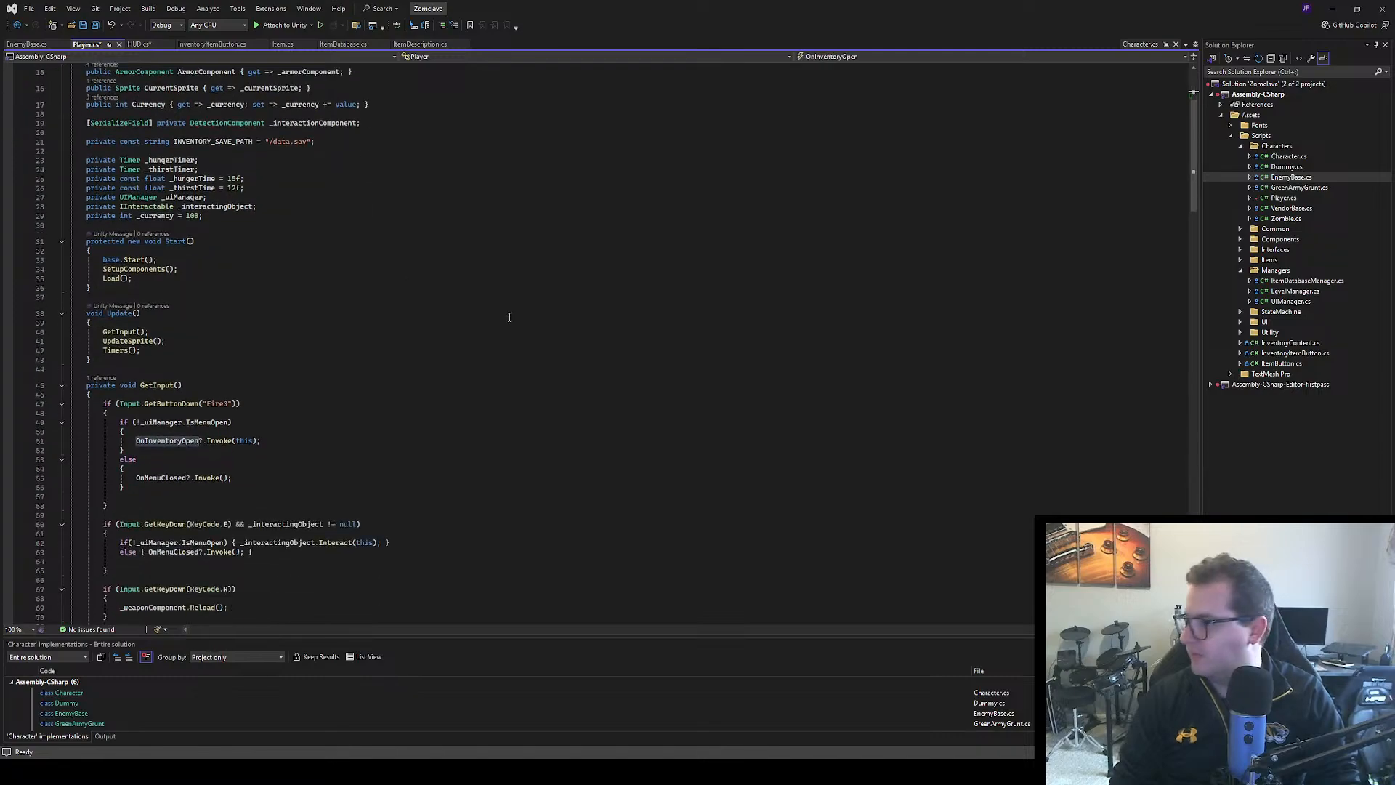
scroll(511, 319, "down", 8)
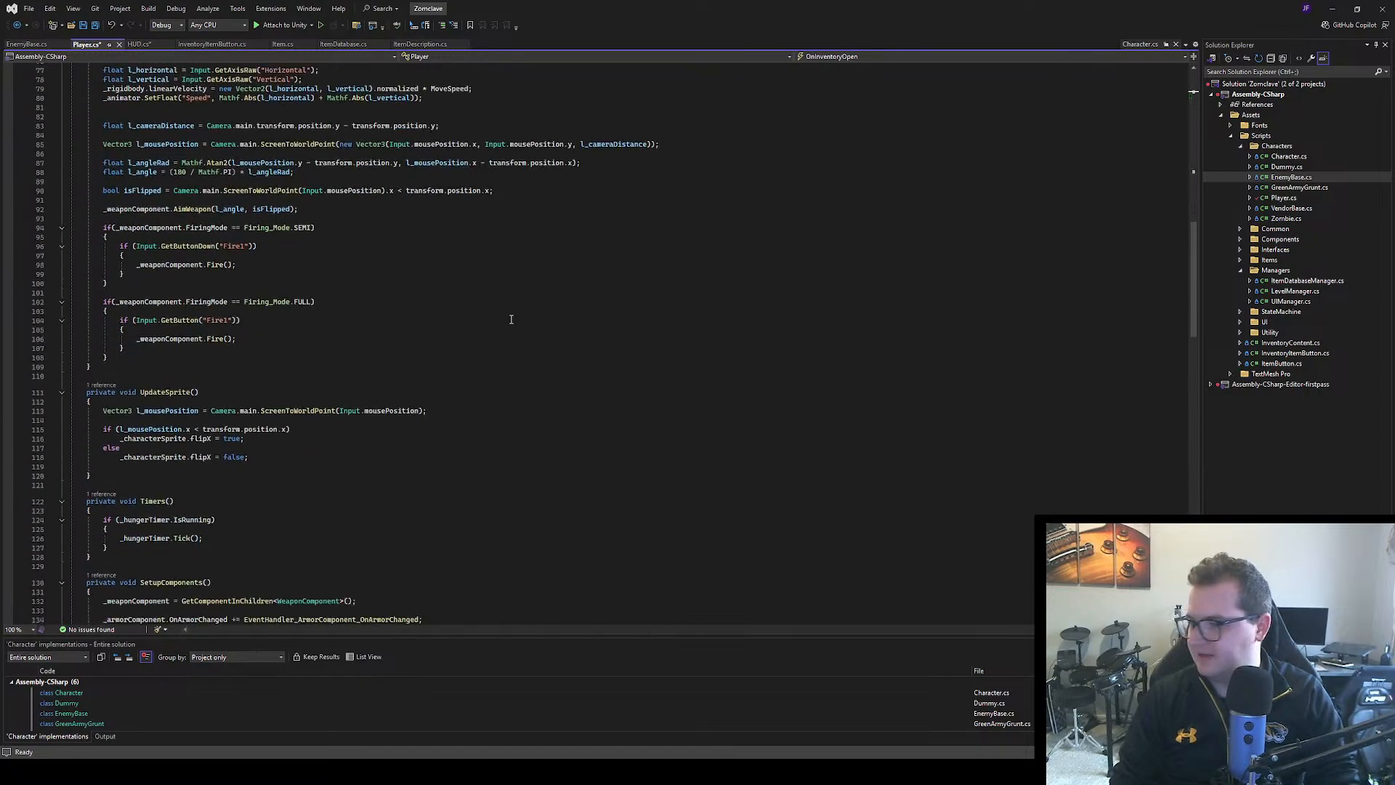
scroll(511, 319, "up", 12)
scroll(511, 319, "up", 8)
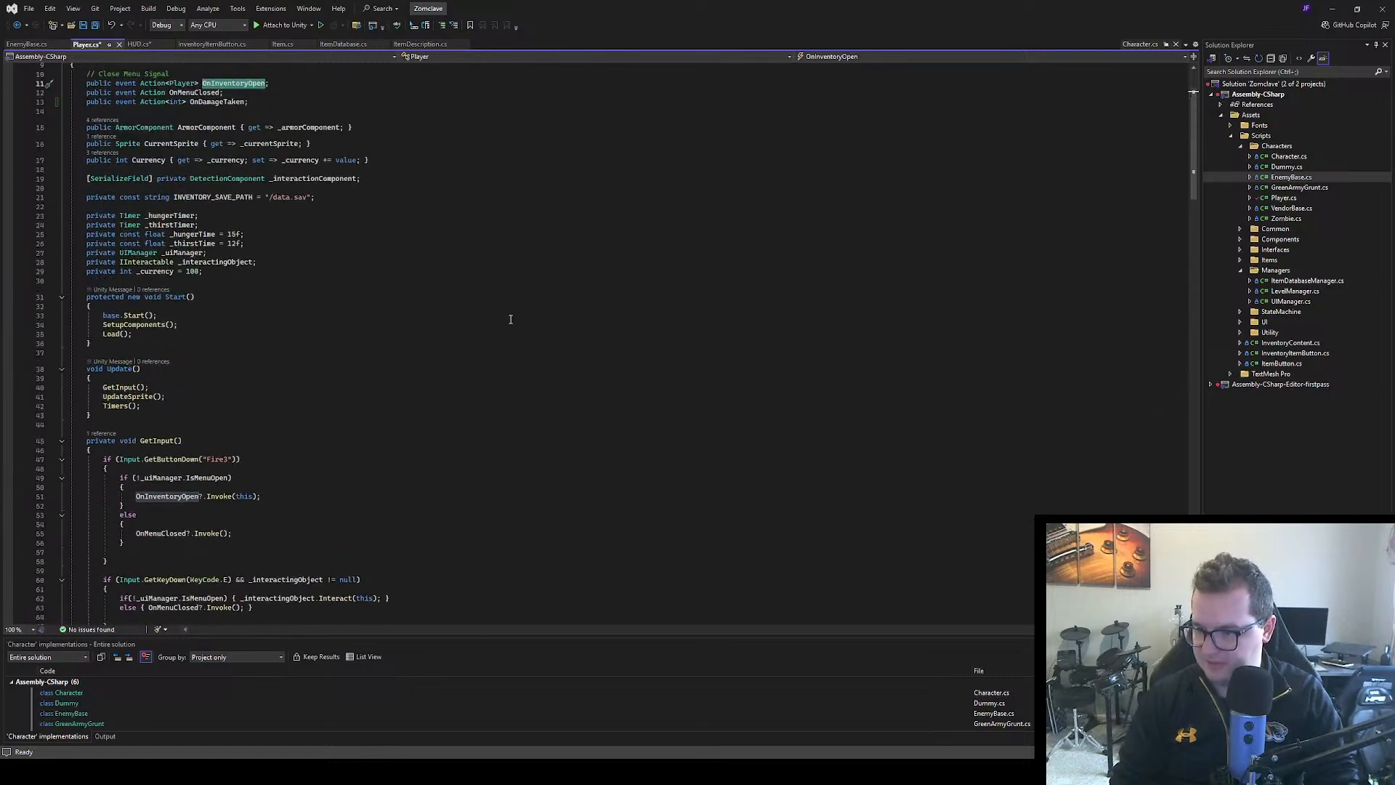
scroll(318, 403, "down", 2)
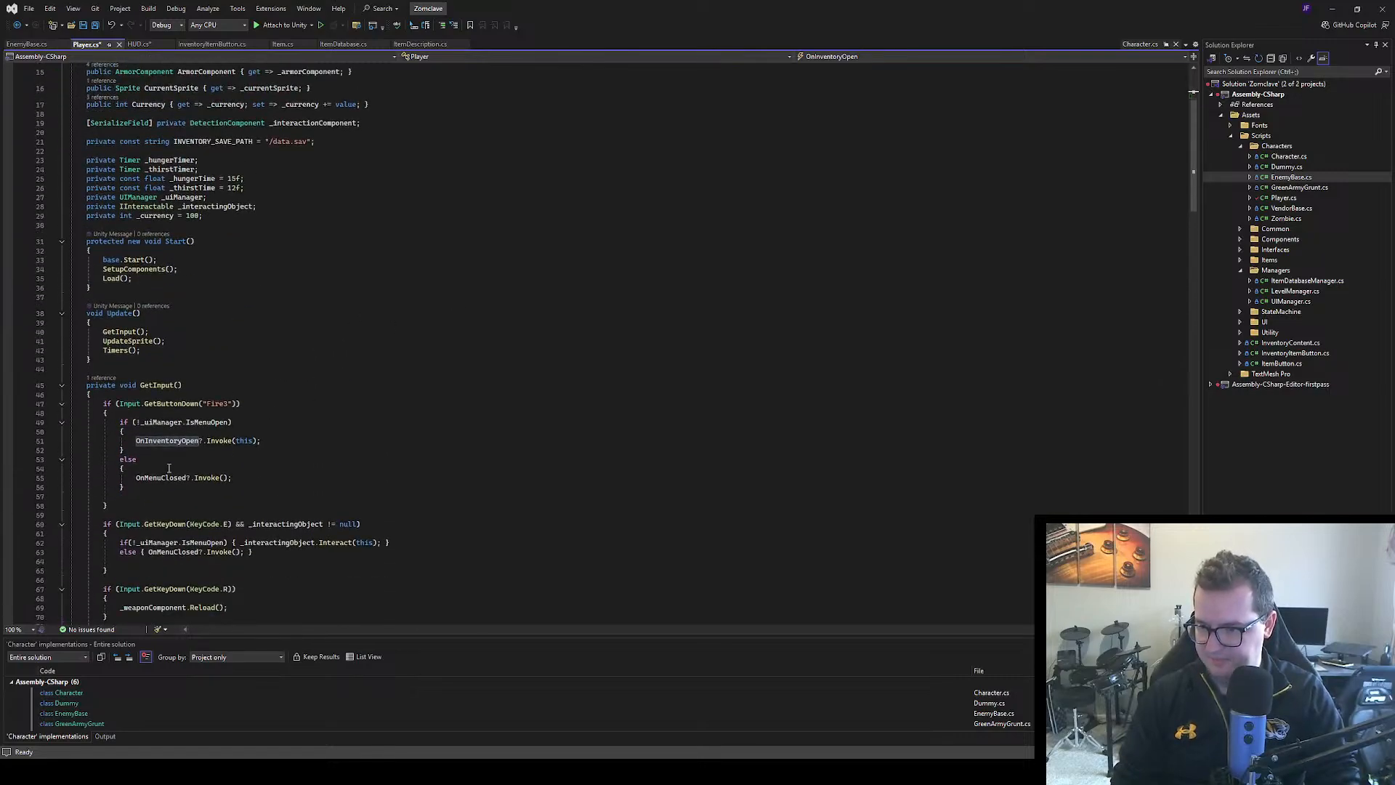
scroll(168, 468, "down", 6)
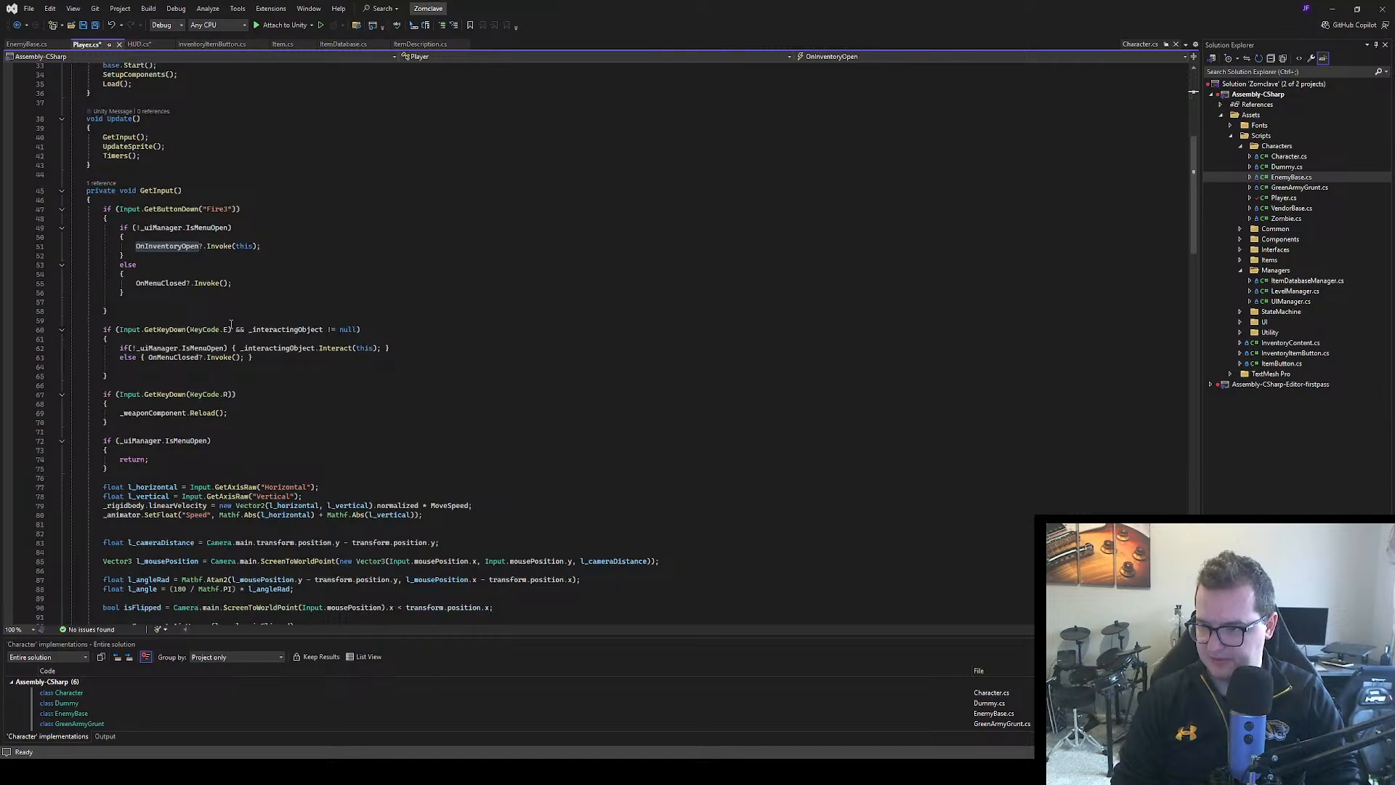
Add the call OnDamageTaken?.Invoke(); below Debug.Log("Hit!") in the Player's Damage(Bullet bullet) method
scroll(231, 324, "down", 20)
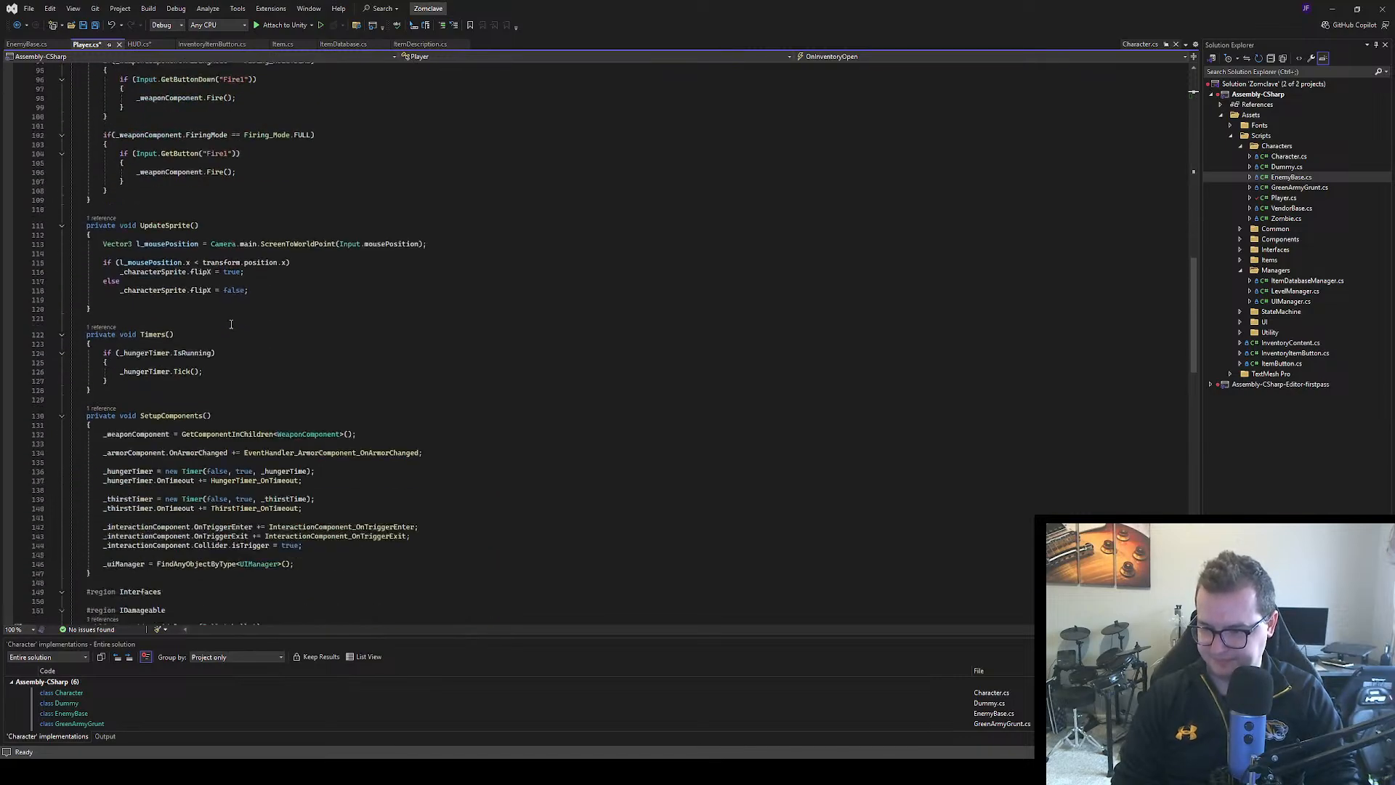
scroll(233, 325, "down", 5)
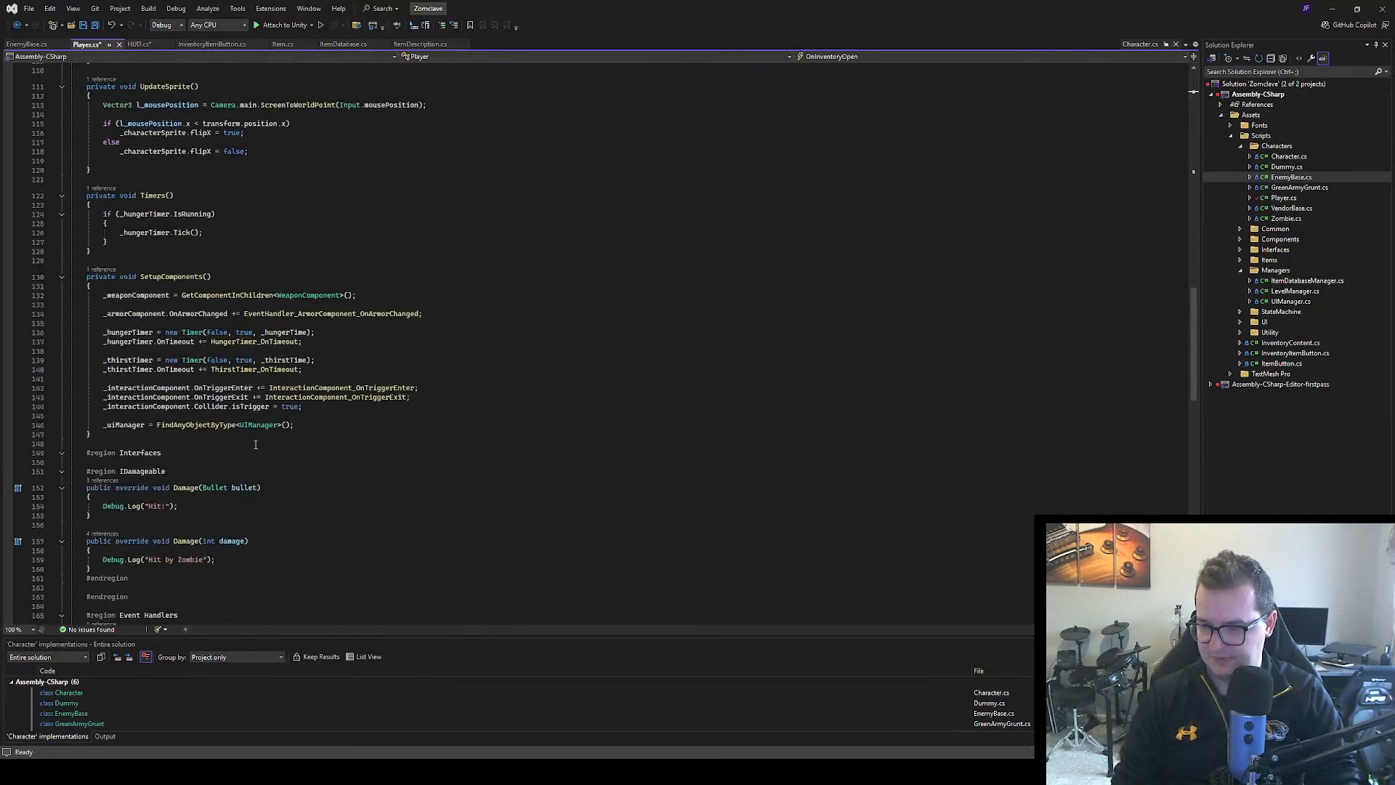
left_click(189, 512)
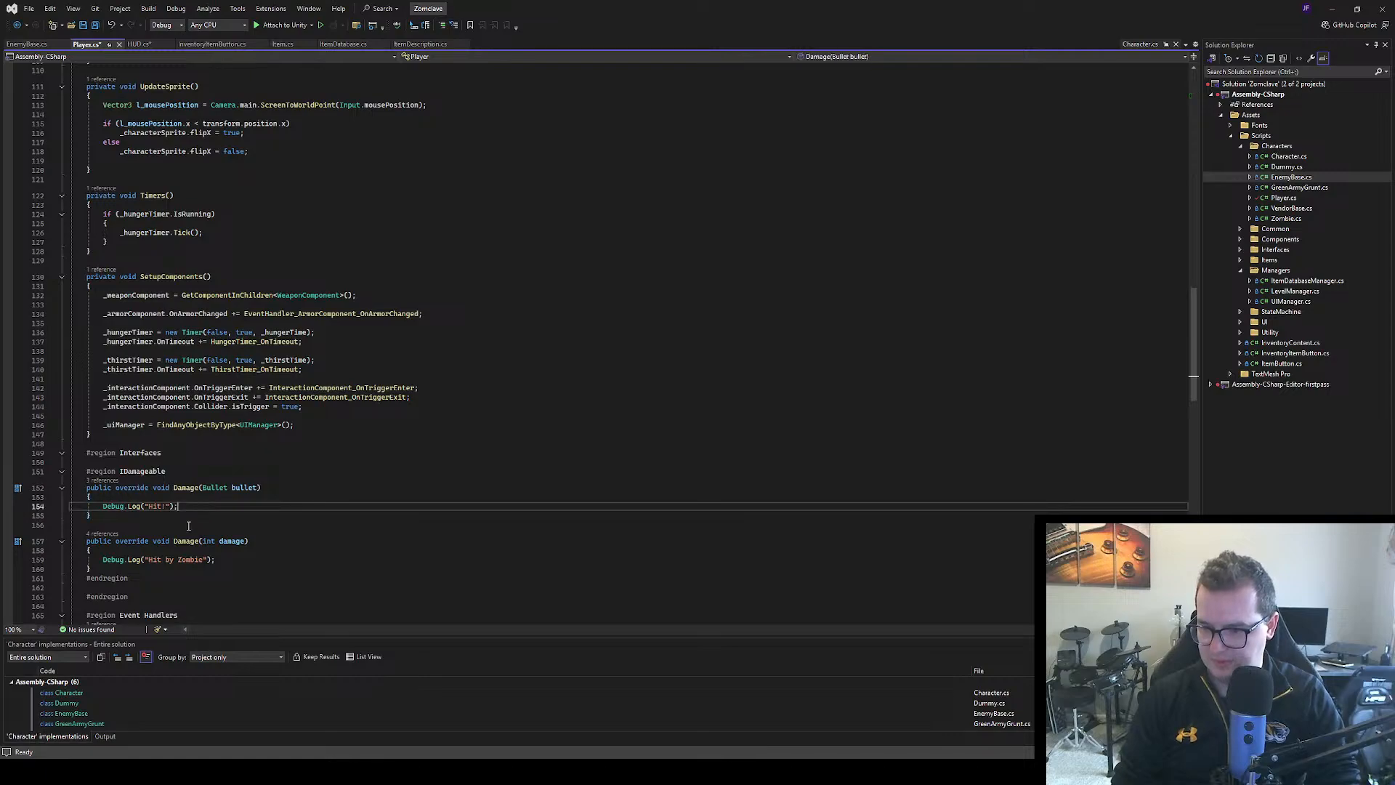
key("Return")
key("BackSpace")
key("BackSpace")
key("BackSpace")
key("BackSpace")
key("BackSpace")
key("BackSpace")
key("BackSpace")
key("BackSpace")
key("BackSpace")
key("BackSpace")
key("BackSpace")
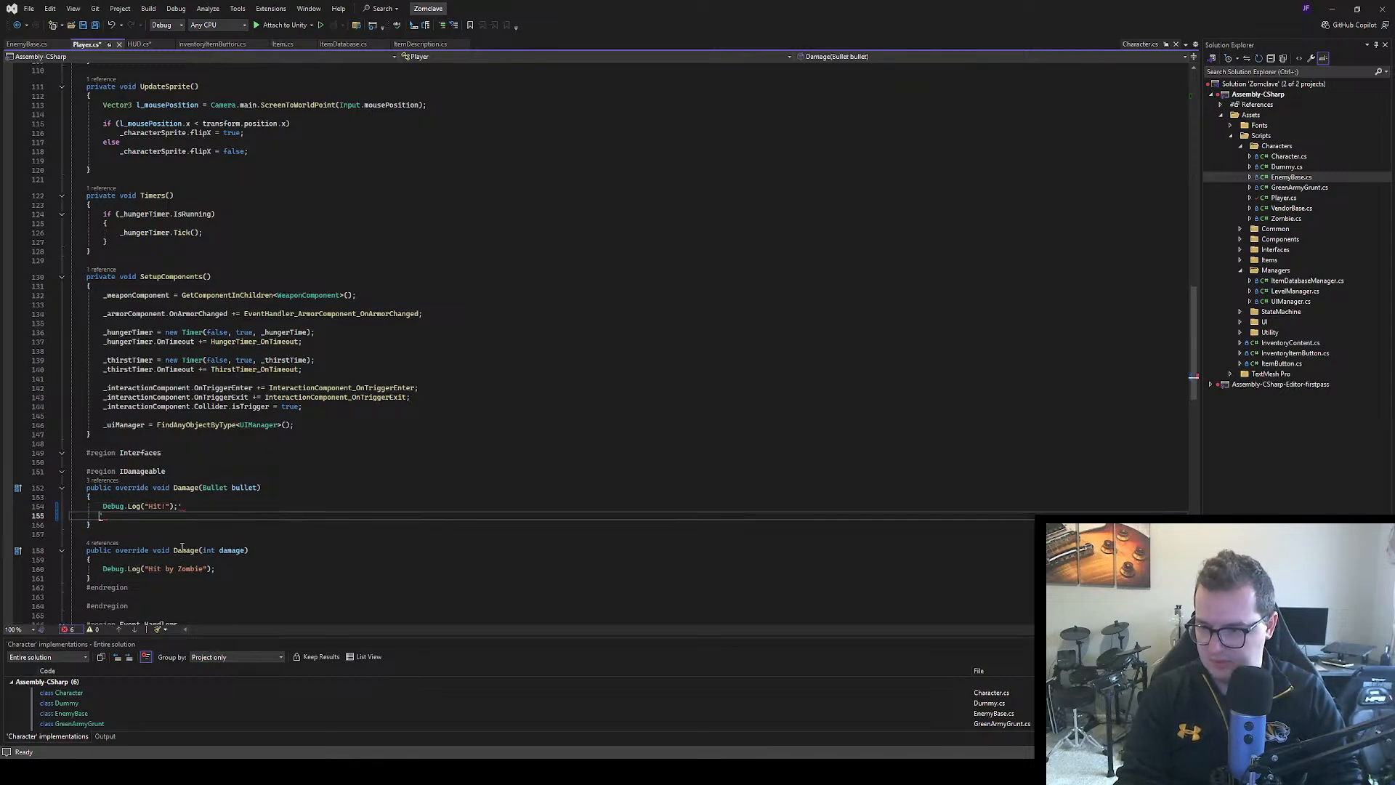
key("BackSpace")
key("BackSpace")
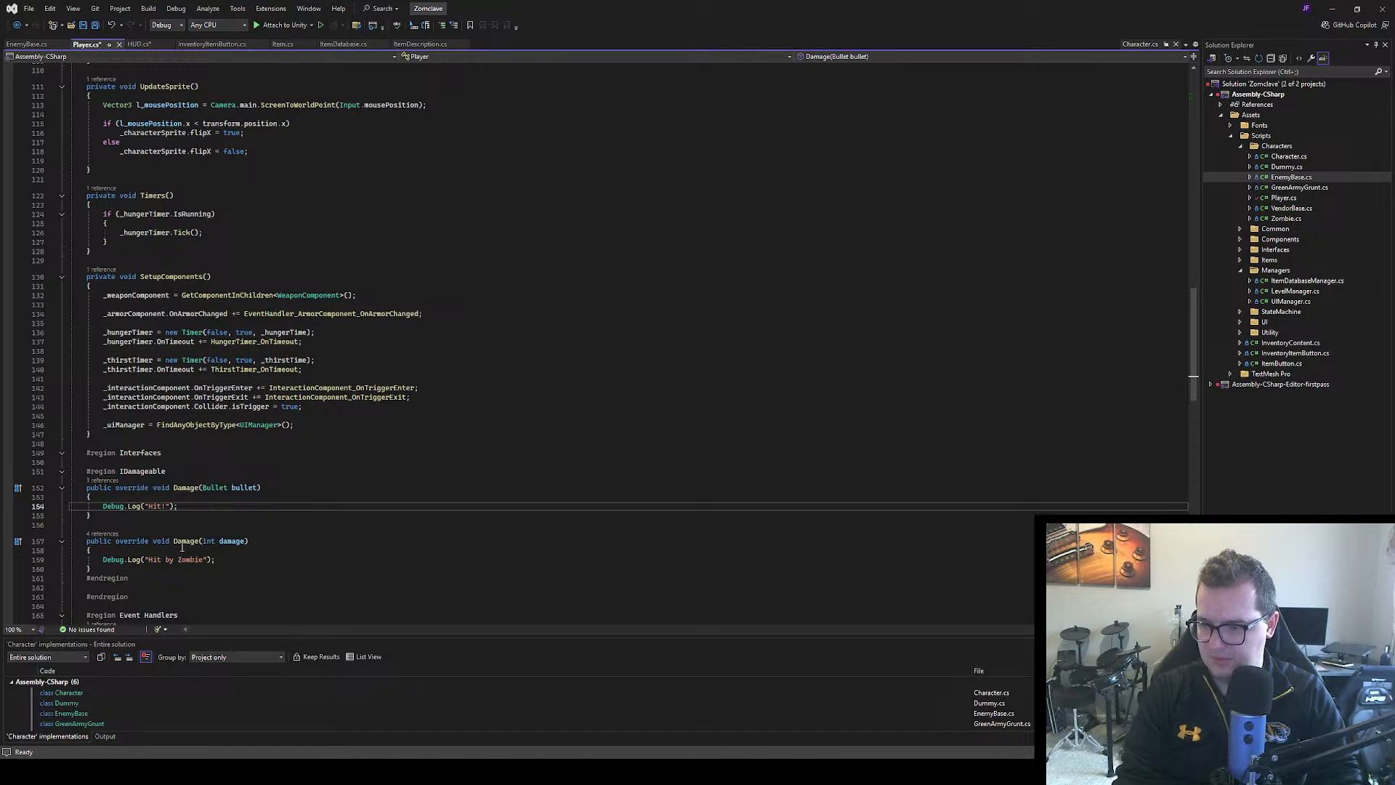
key("Return")
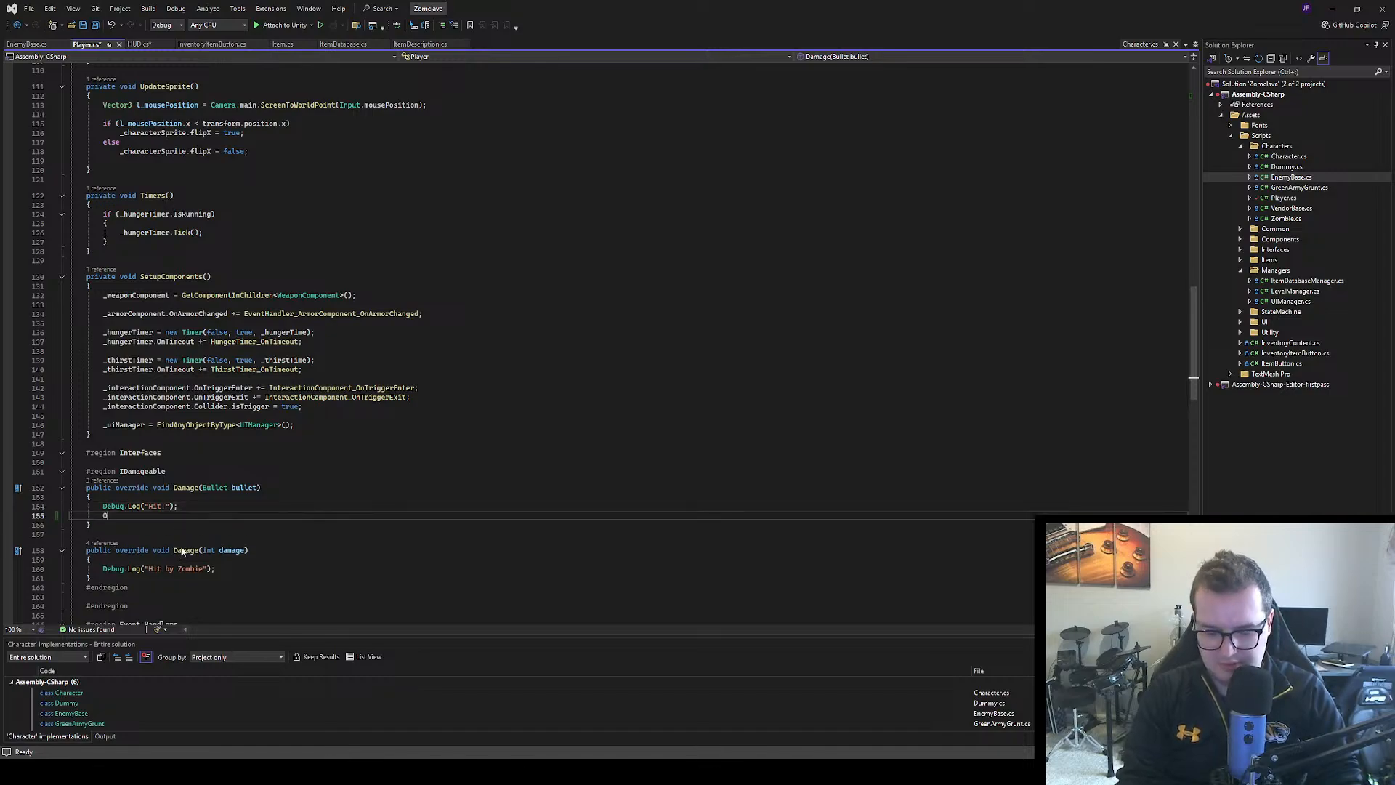
type("OnDamageTaken?")
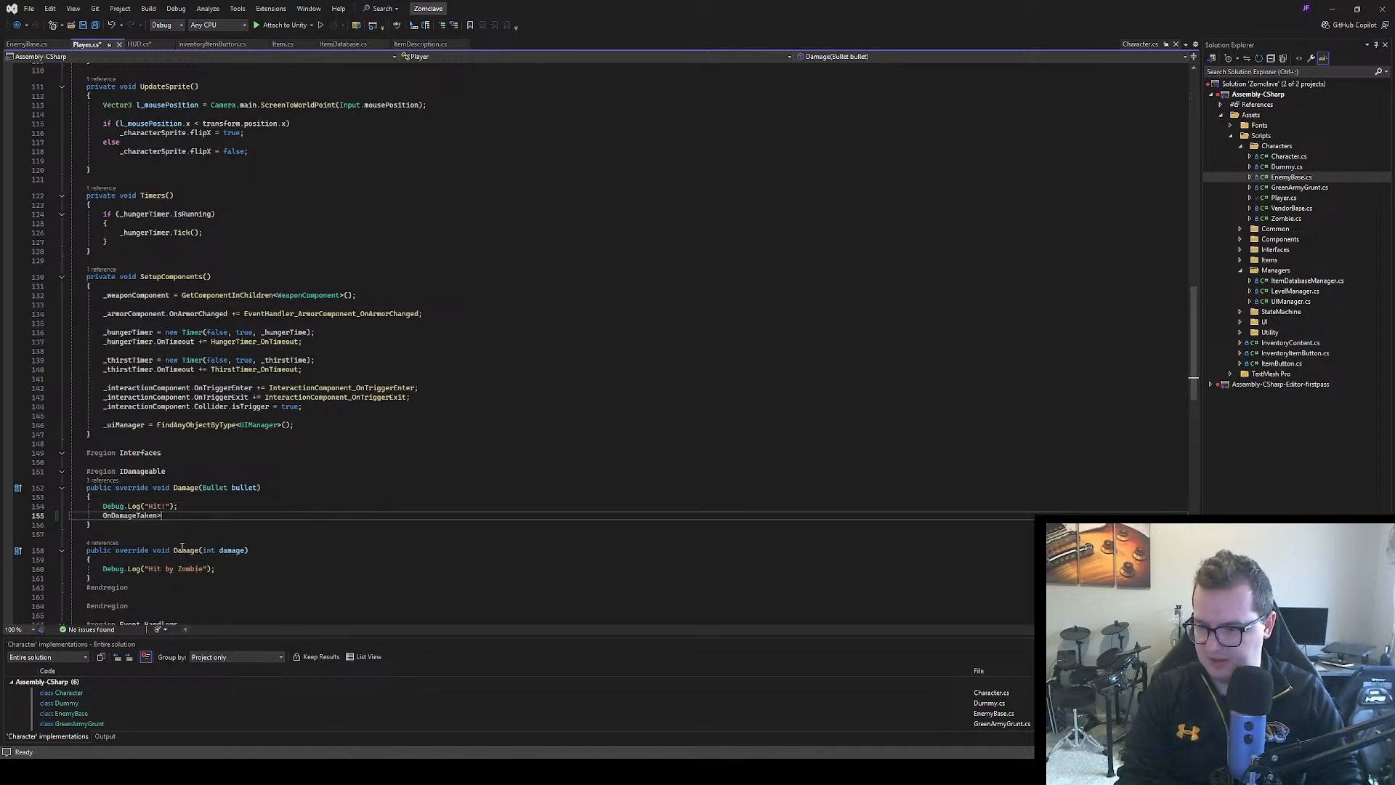
type(".Invkoe")
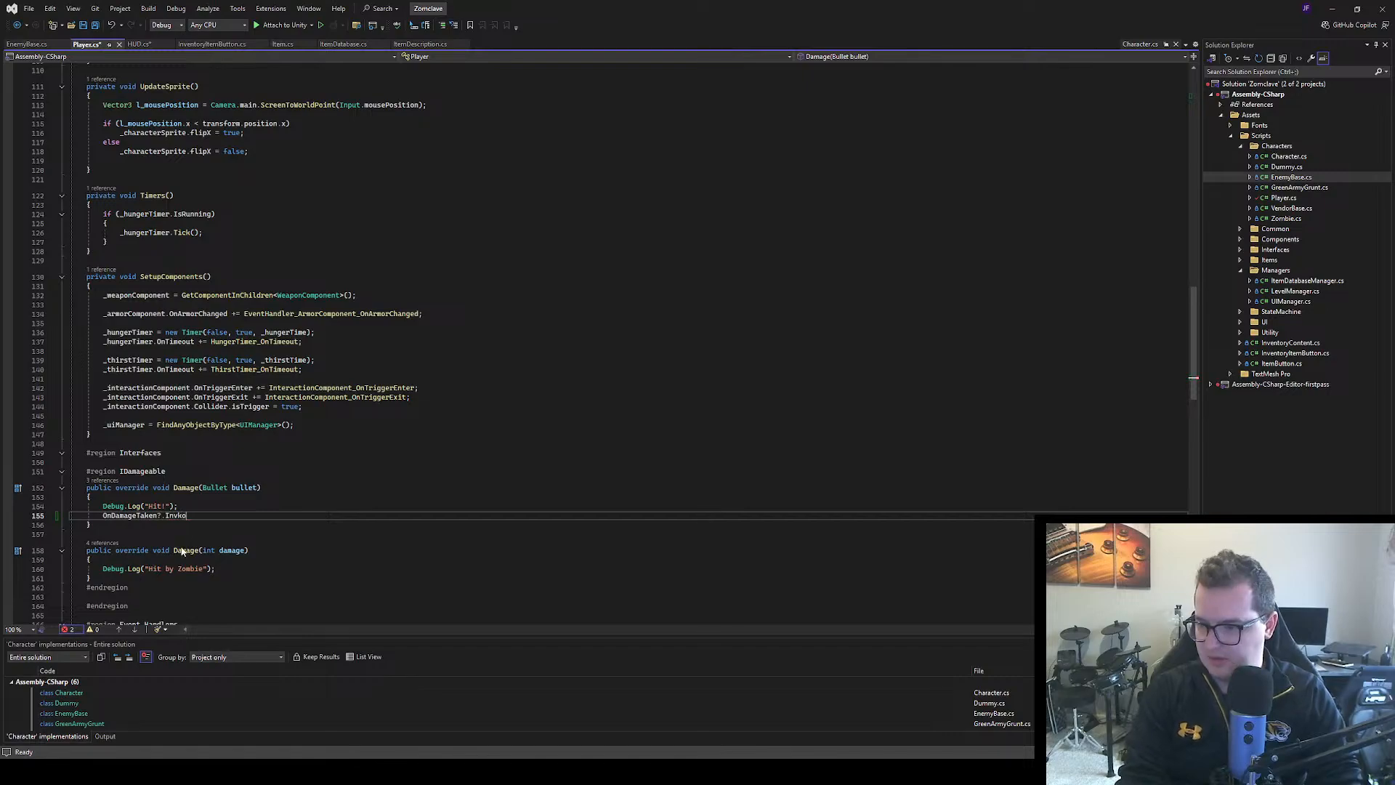
key("Return")
key("BackSpace")
key("BackSpace")
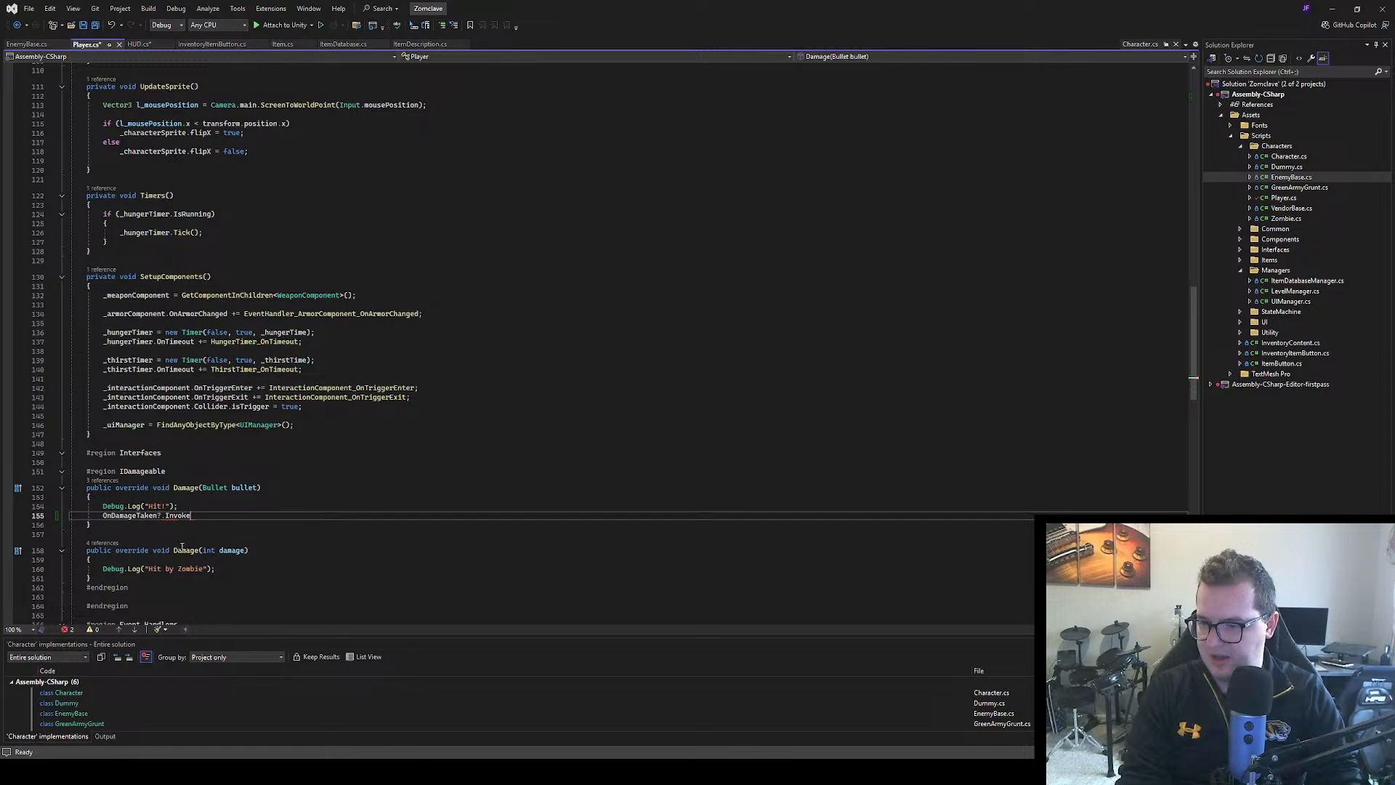
type(".")
key("BackSpace")
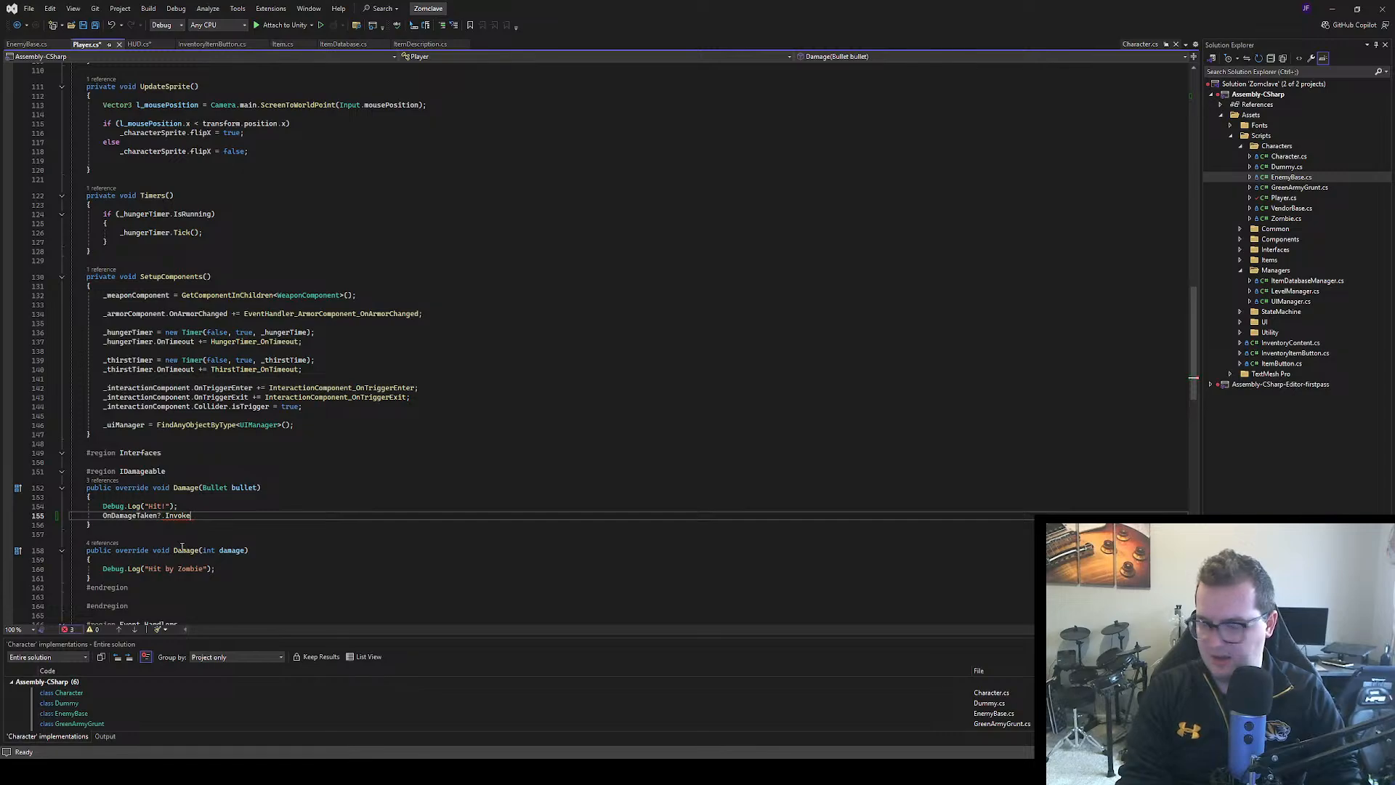
type("(")
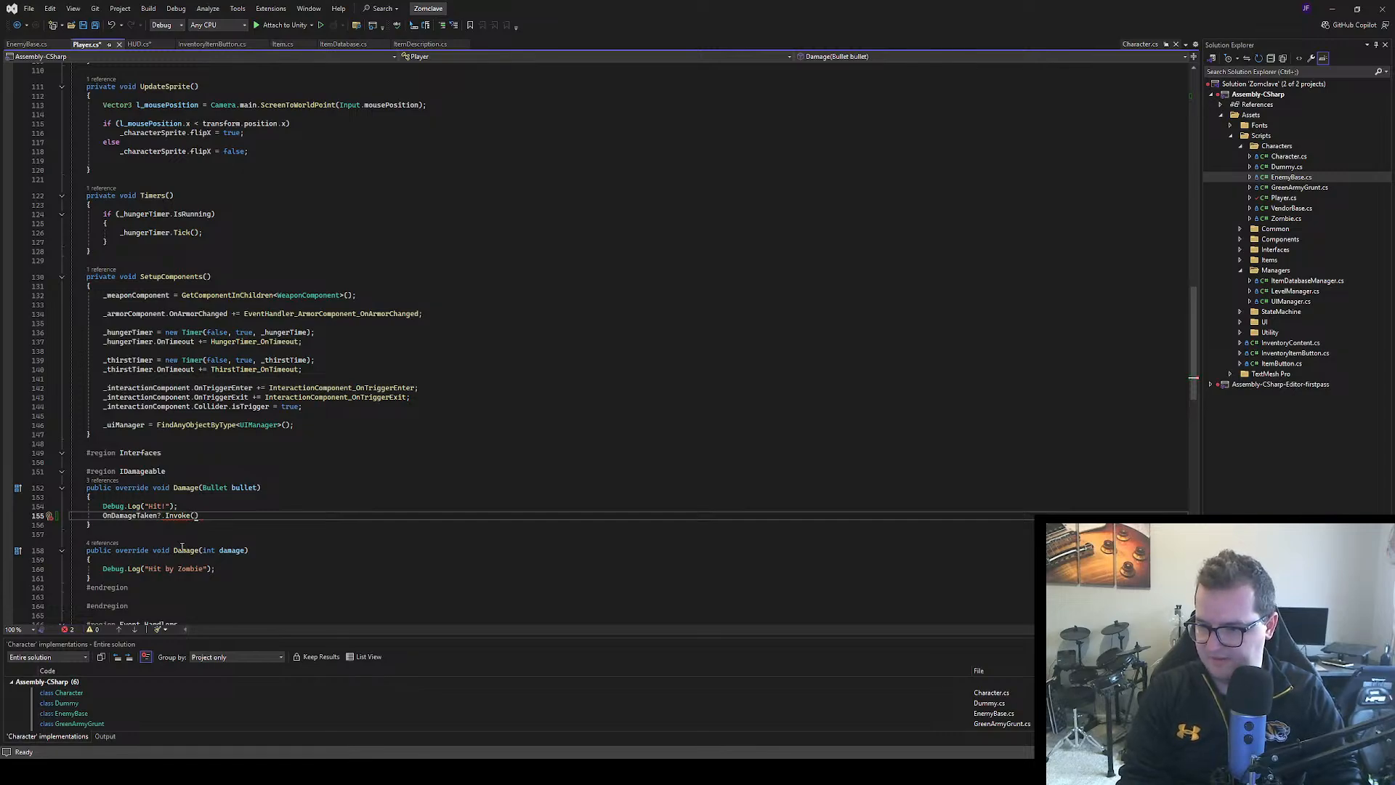
type(";")
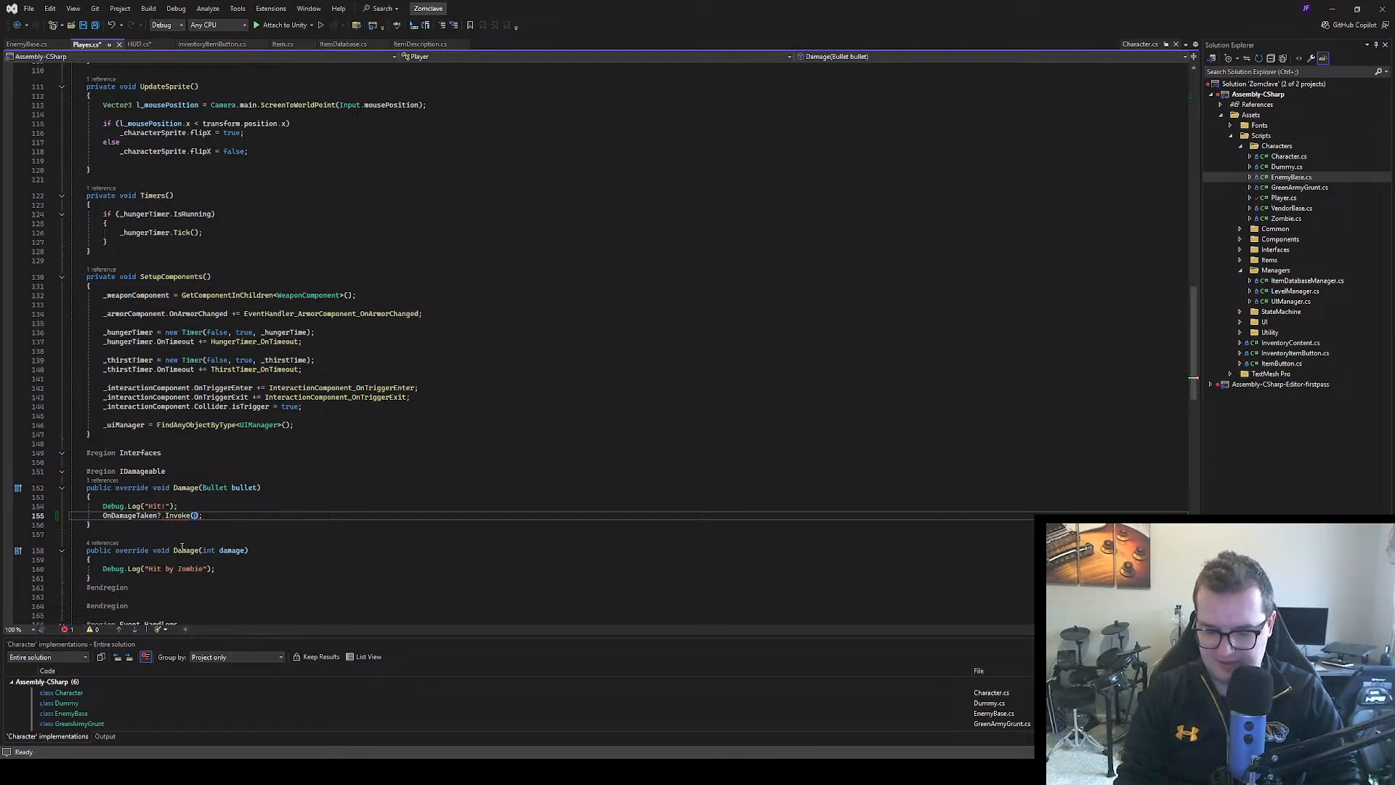
type("_hea")
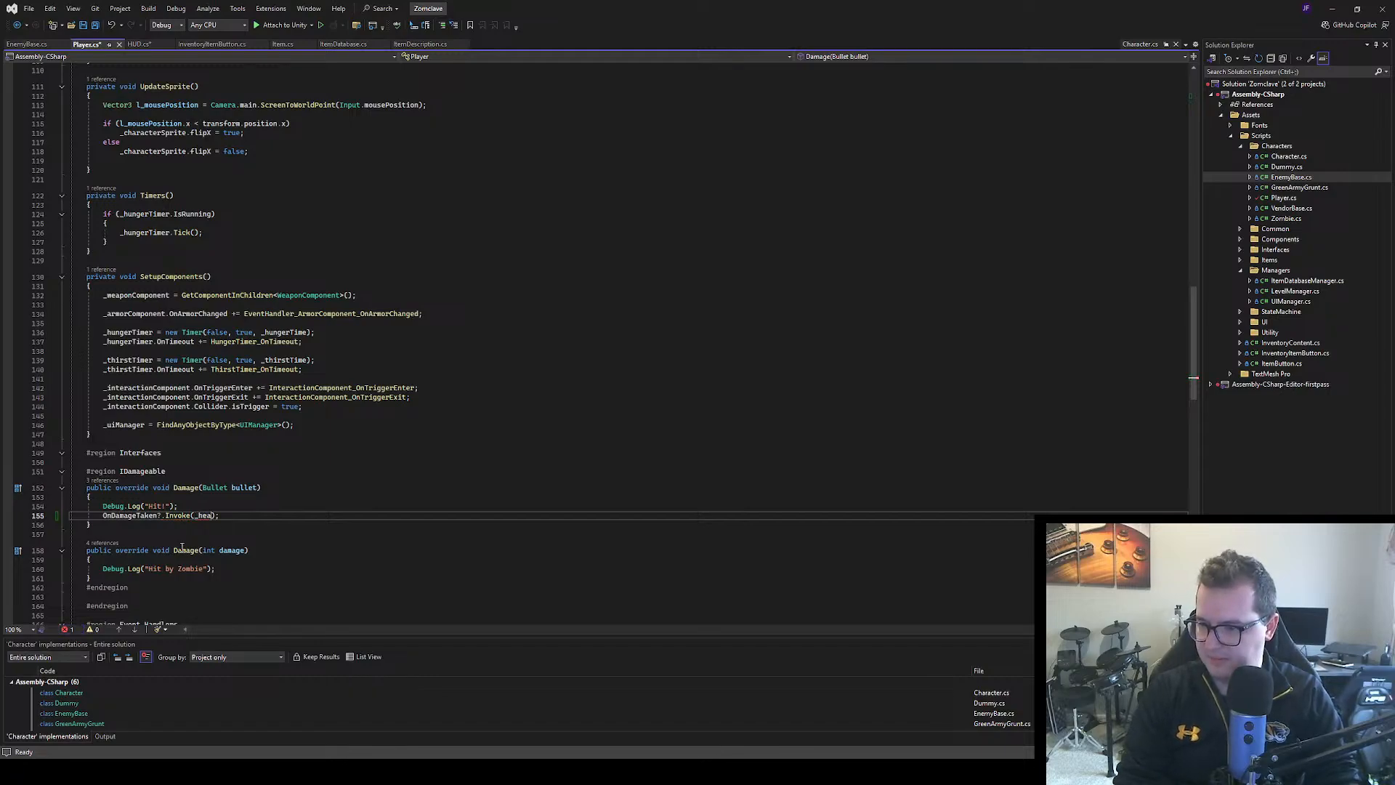
type("lthComponent.")
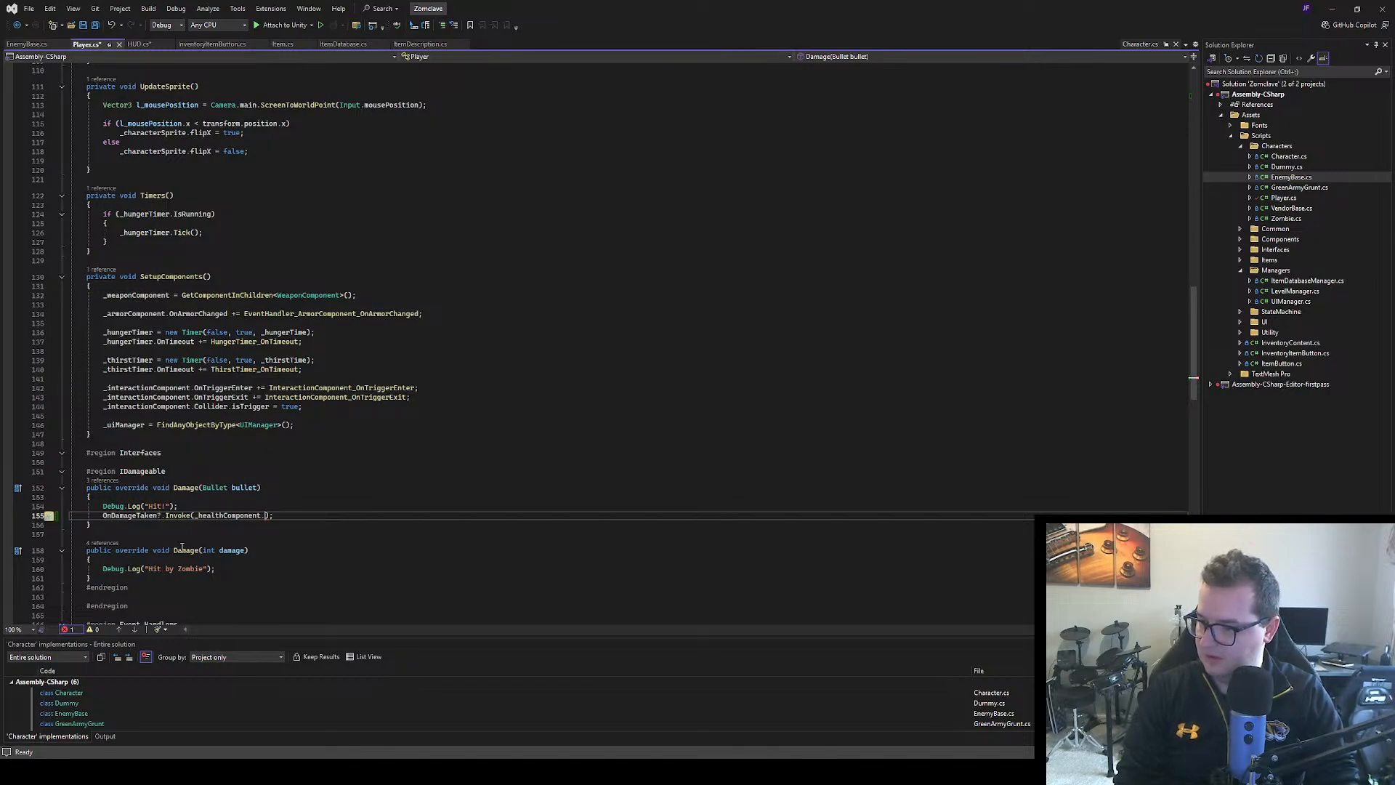
Find and open HealthComponent.cs, leaving the unfinished OnDamageTaken call in the Player class
left_click(429, 305)
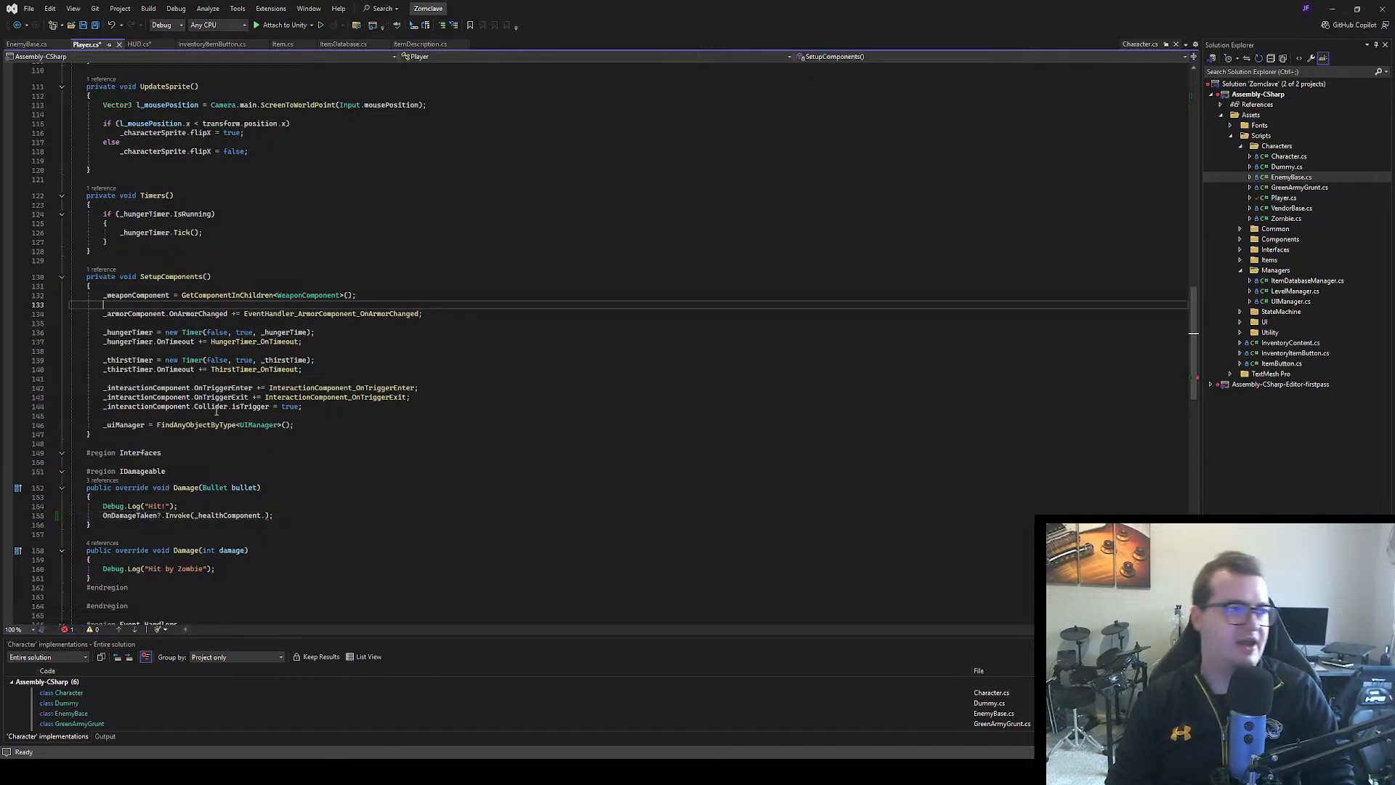
left_click(500, 281)
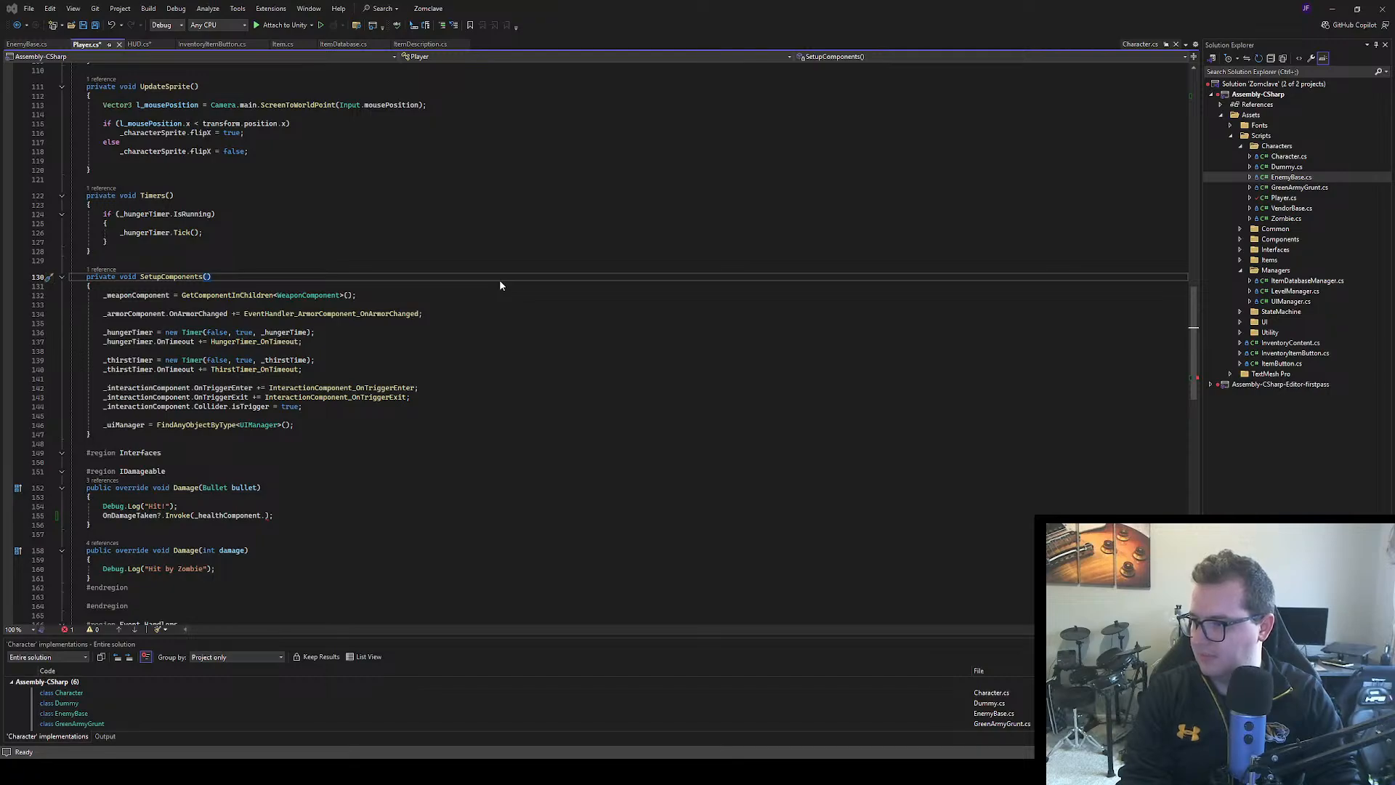
key("Return")
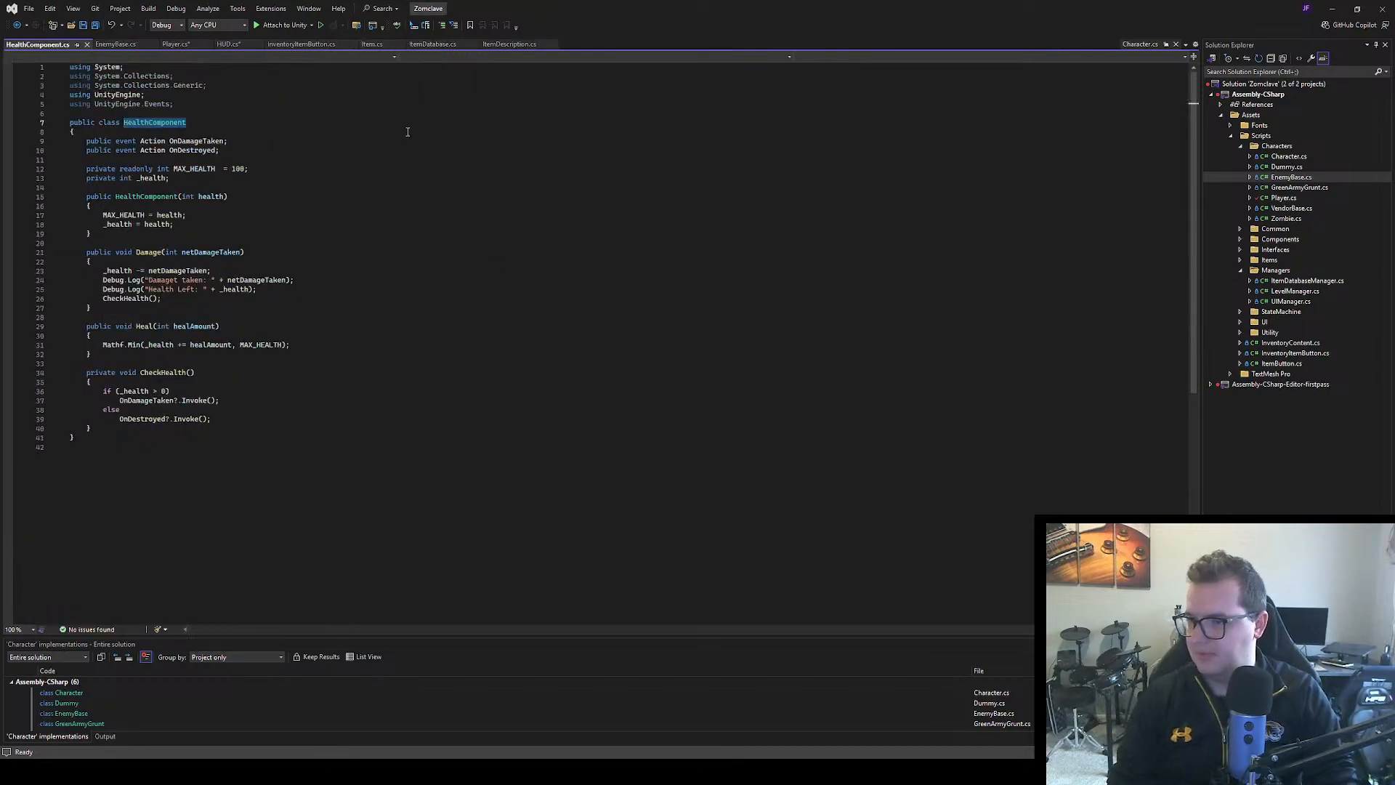
left_click(328, 299)
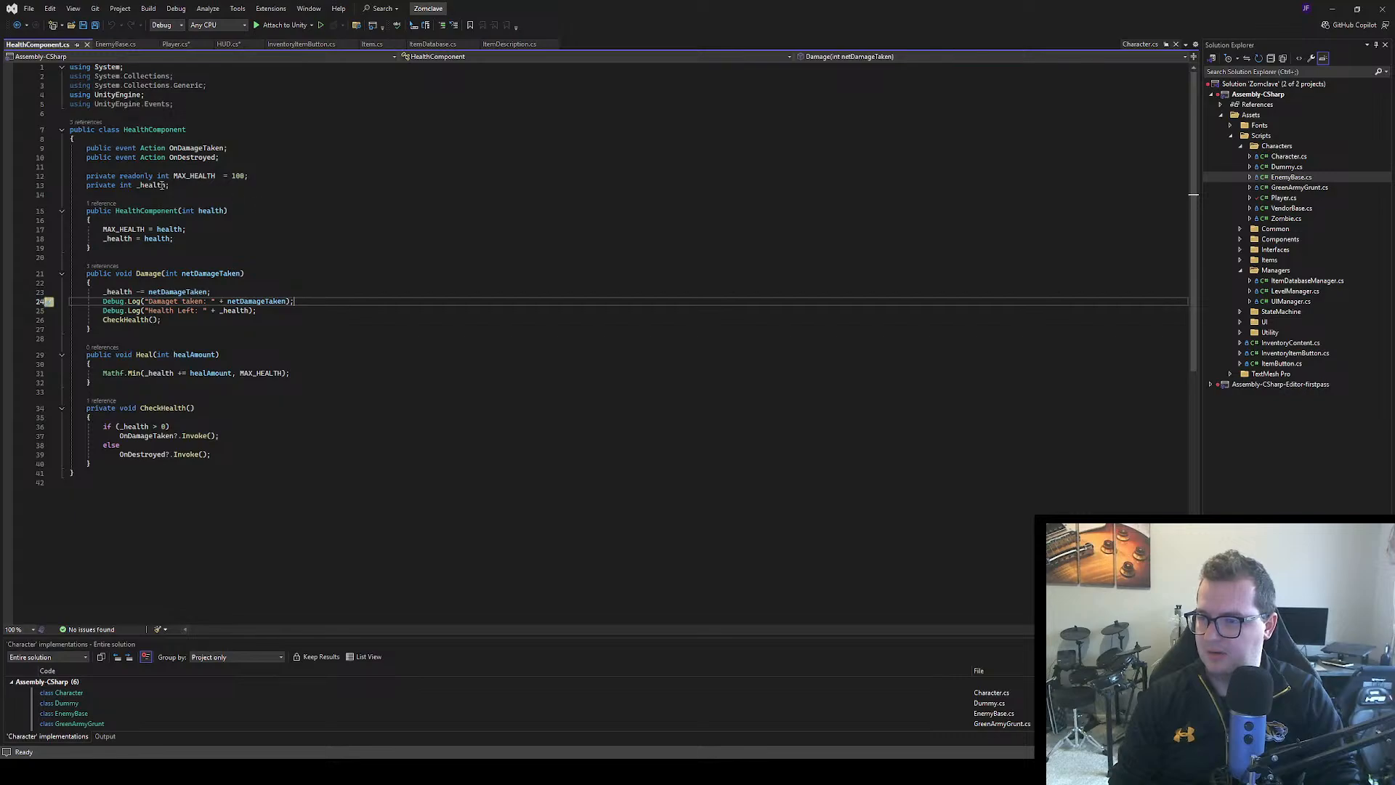
Add a public int auto-property named Health below the OnDestroyed event in the HealthComponent class
left_click(221, 159)
key("Return")
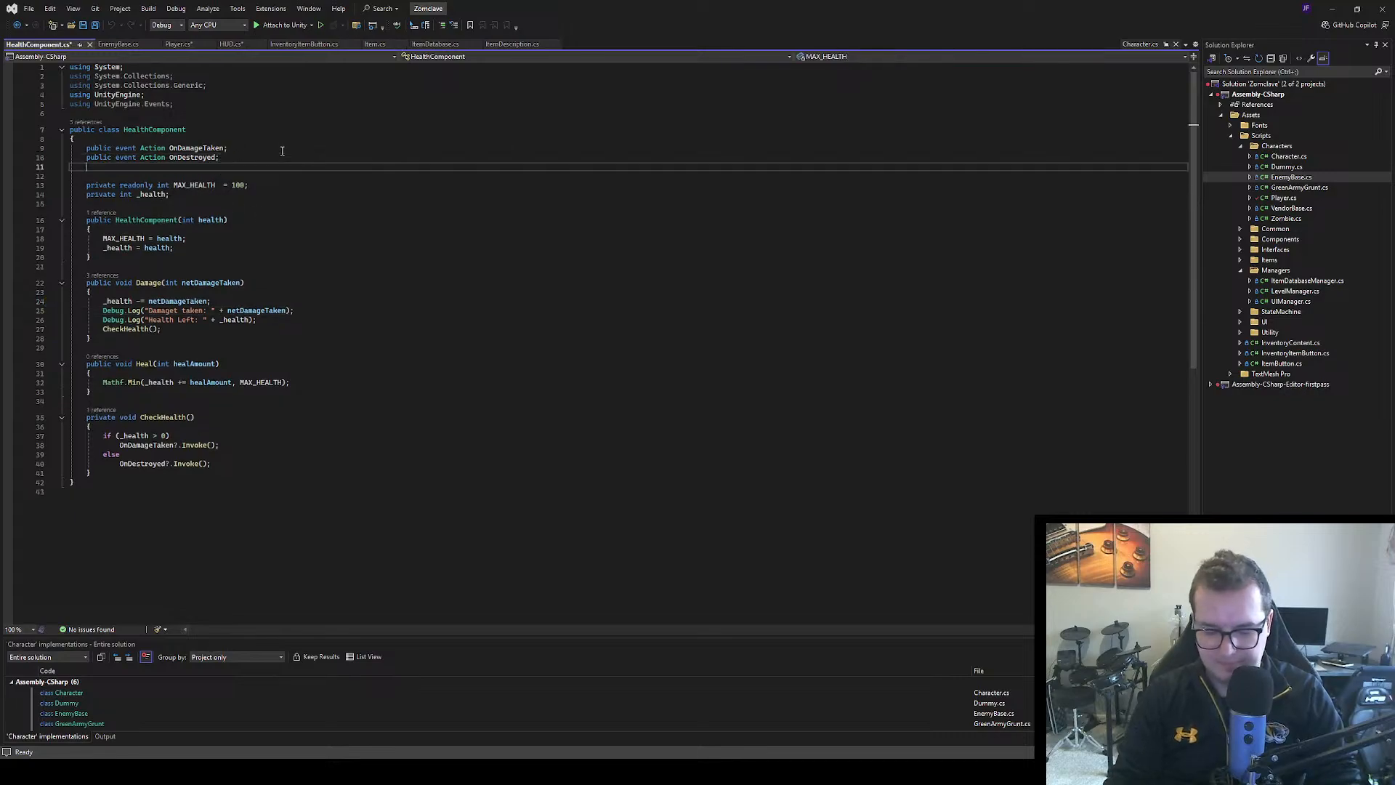
type("prop")
key("Tab")
key("Tab")
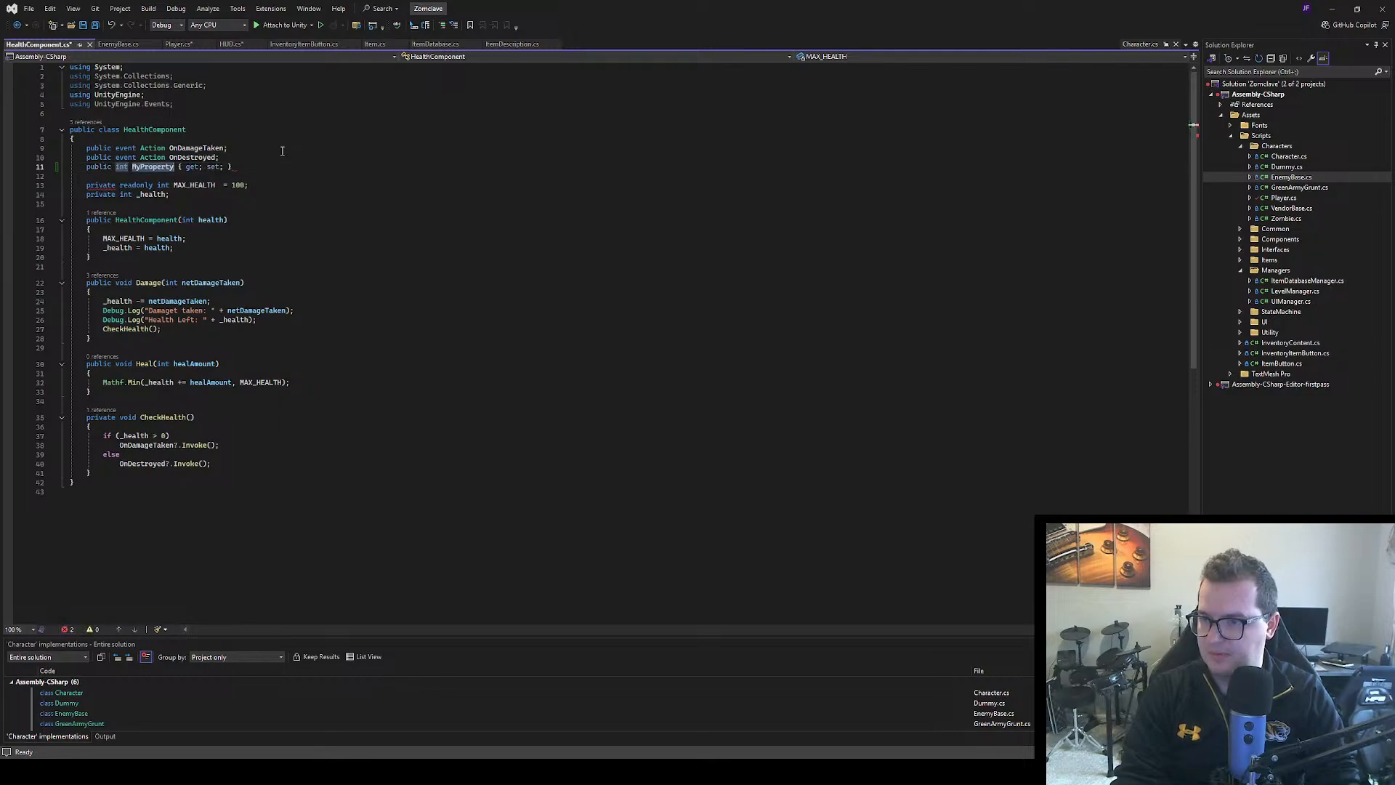
type("Health")
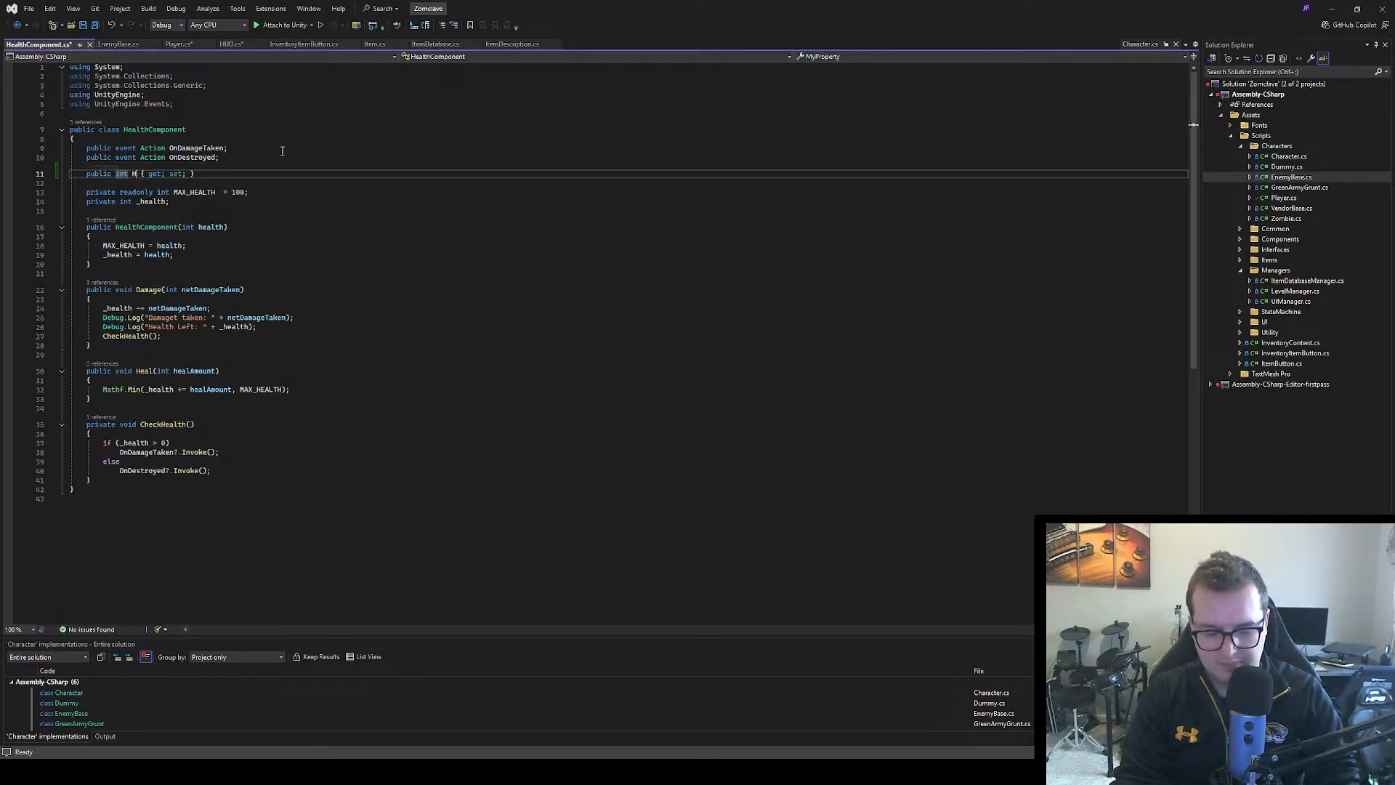
key("Return")
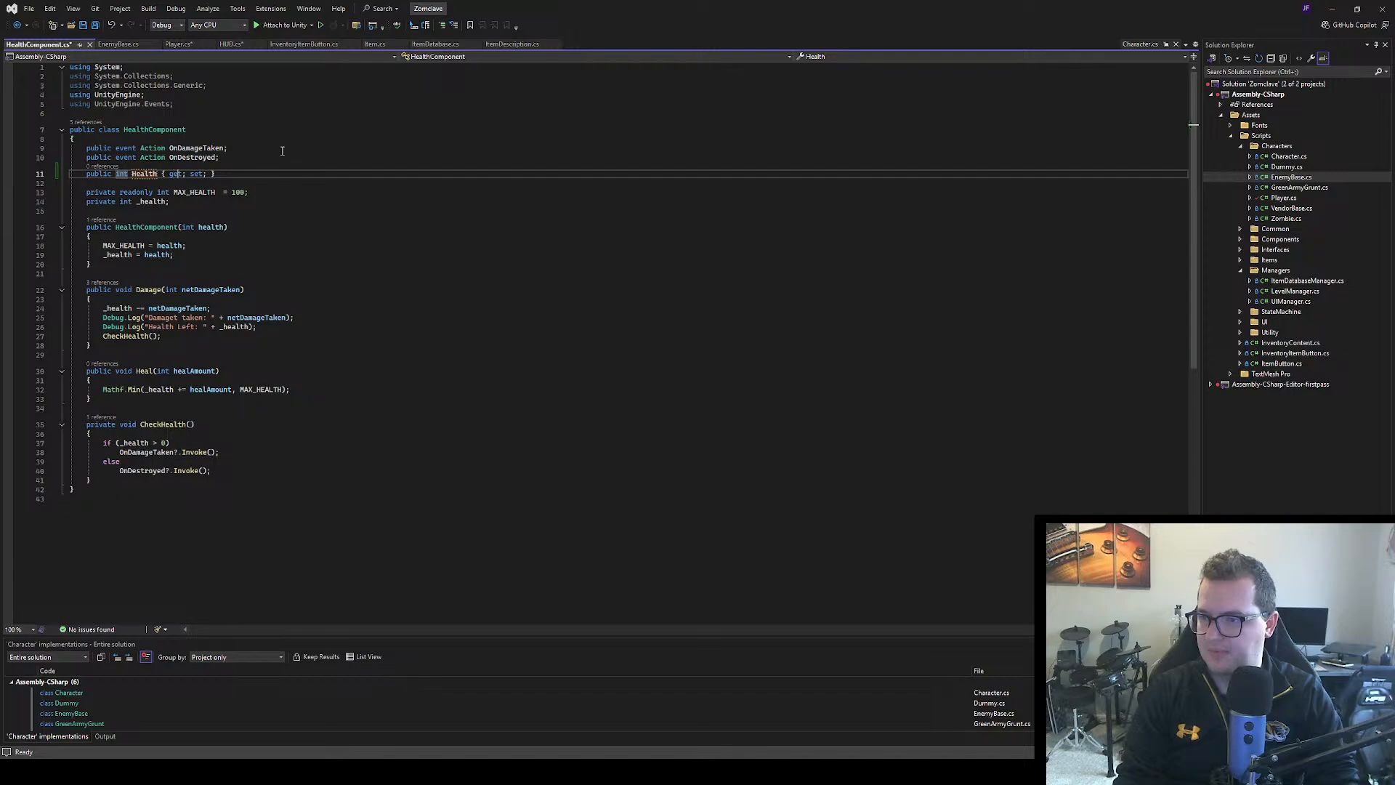
Replace the Health property's default get and set accessors with a getter that returns _health
key("BackSpace")
key("BackSpace")
key("BackSpace")
key("BackSpace")
key("BackSpace")
key("BackSpace")
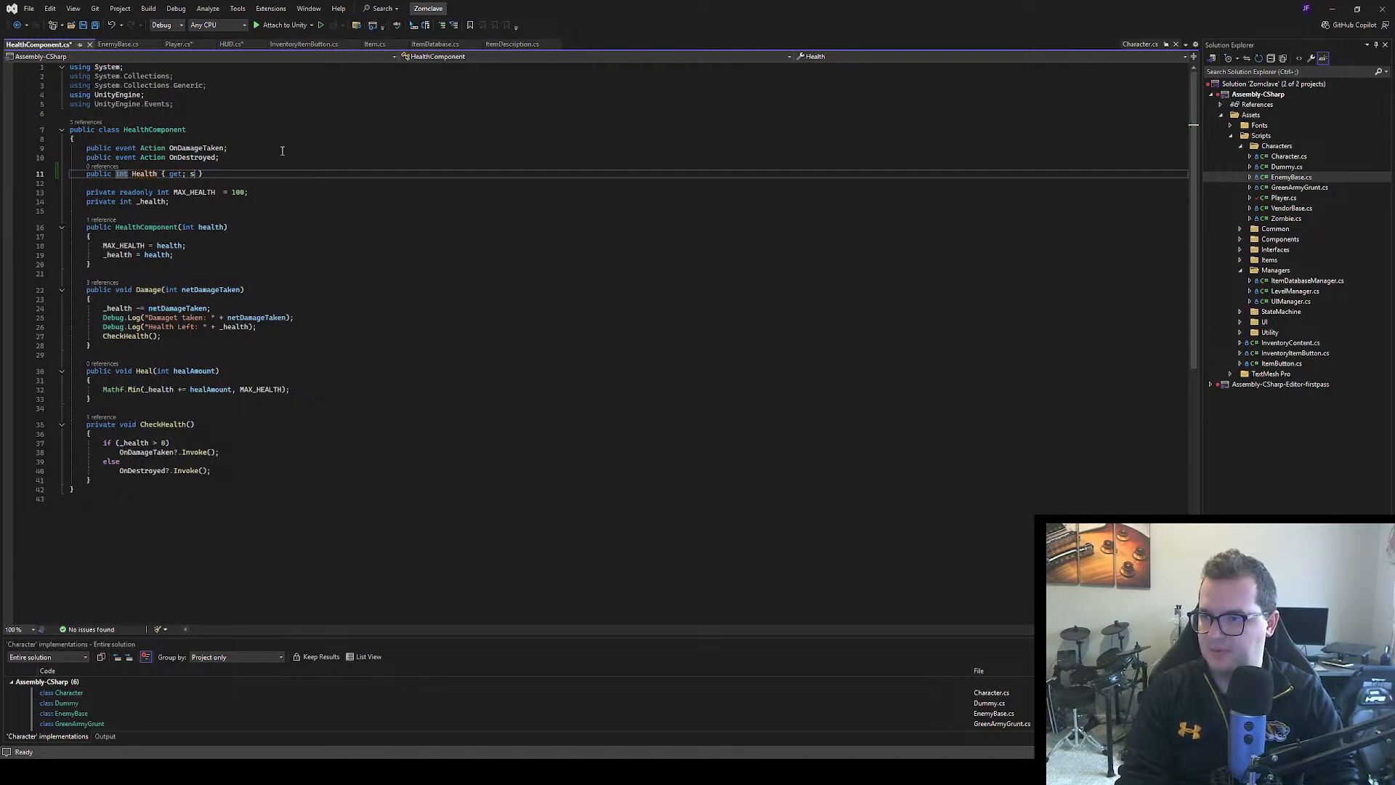
type("{ ret")
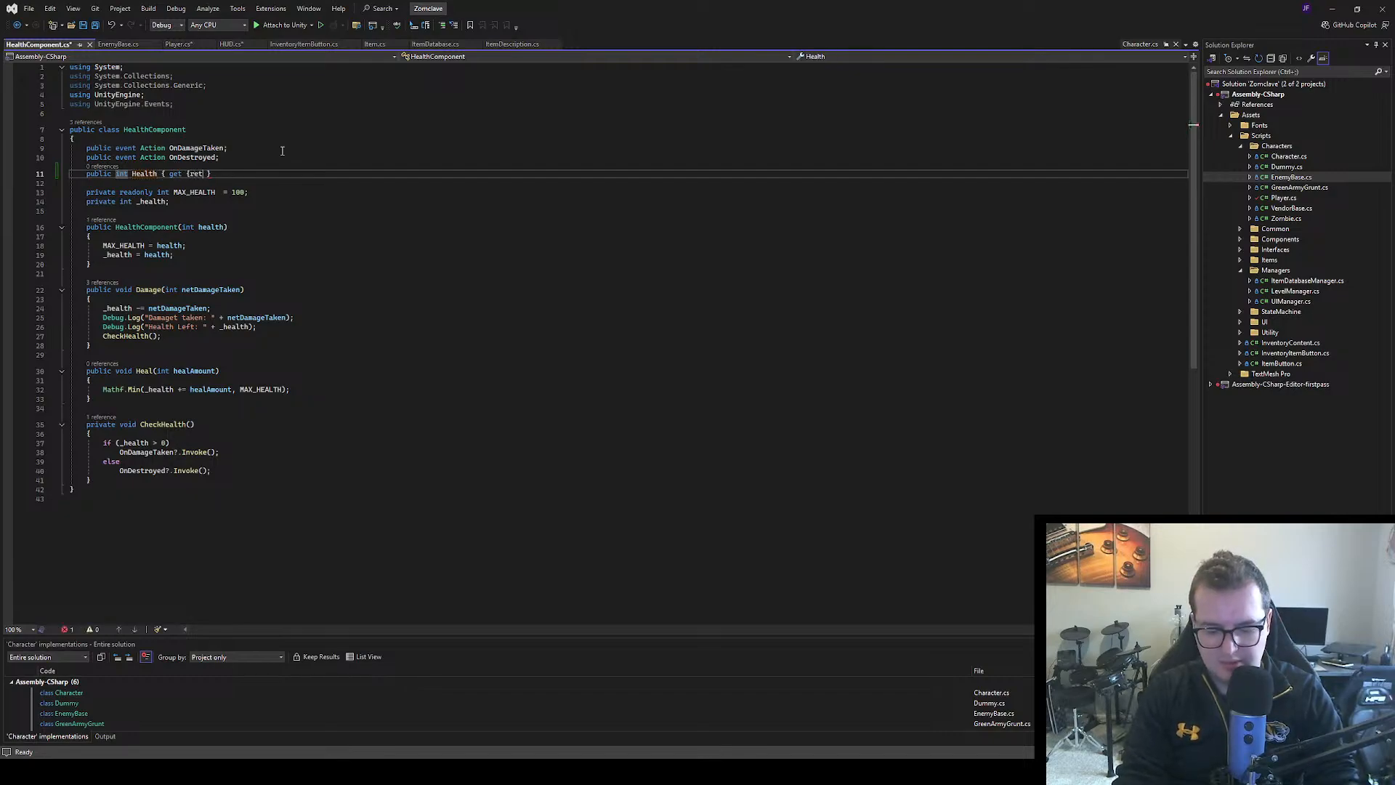
type("urn ")
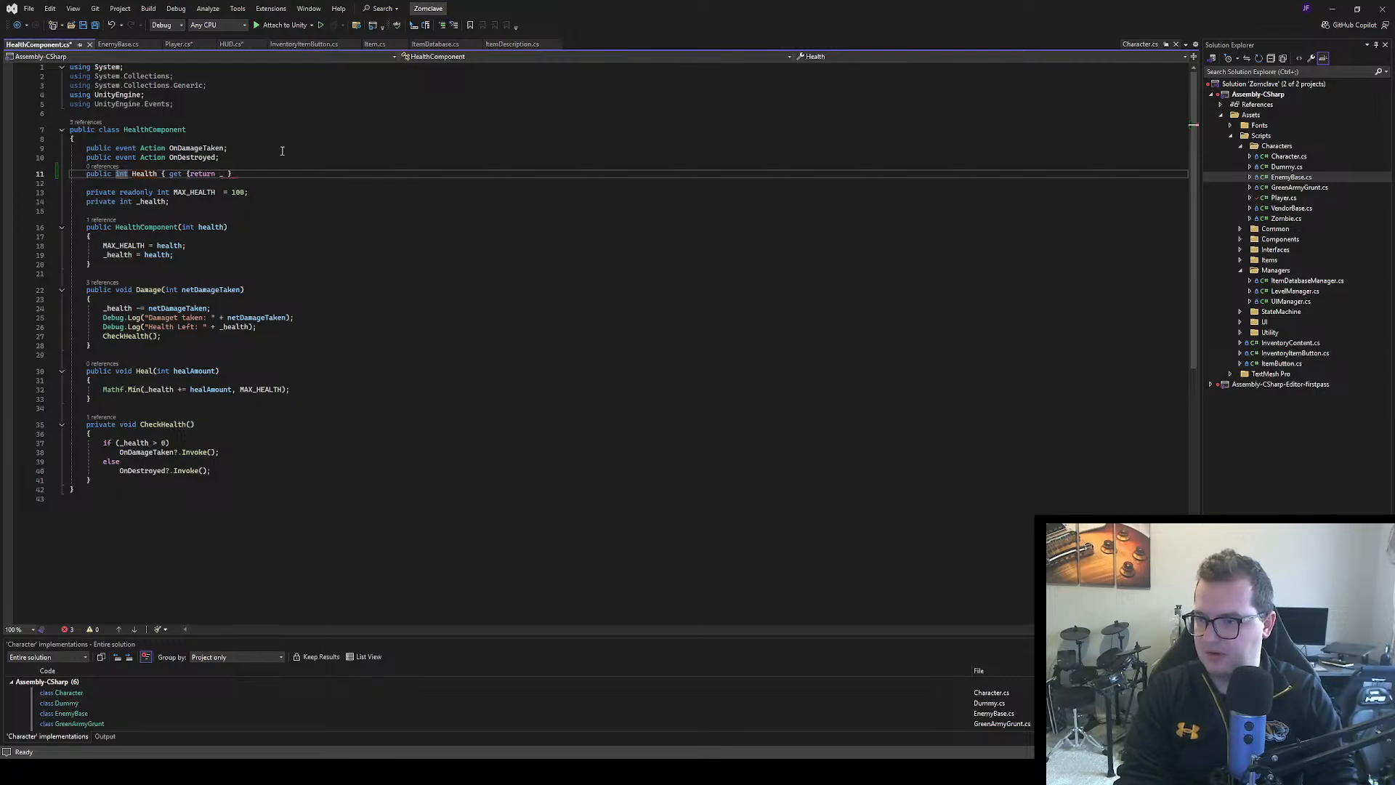
type("_health }")
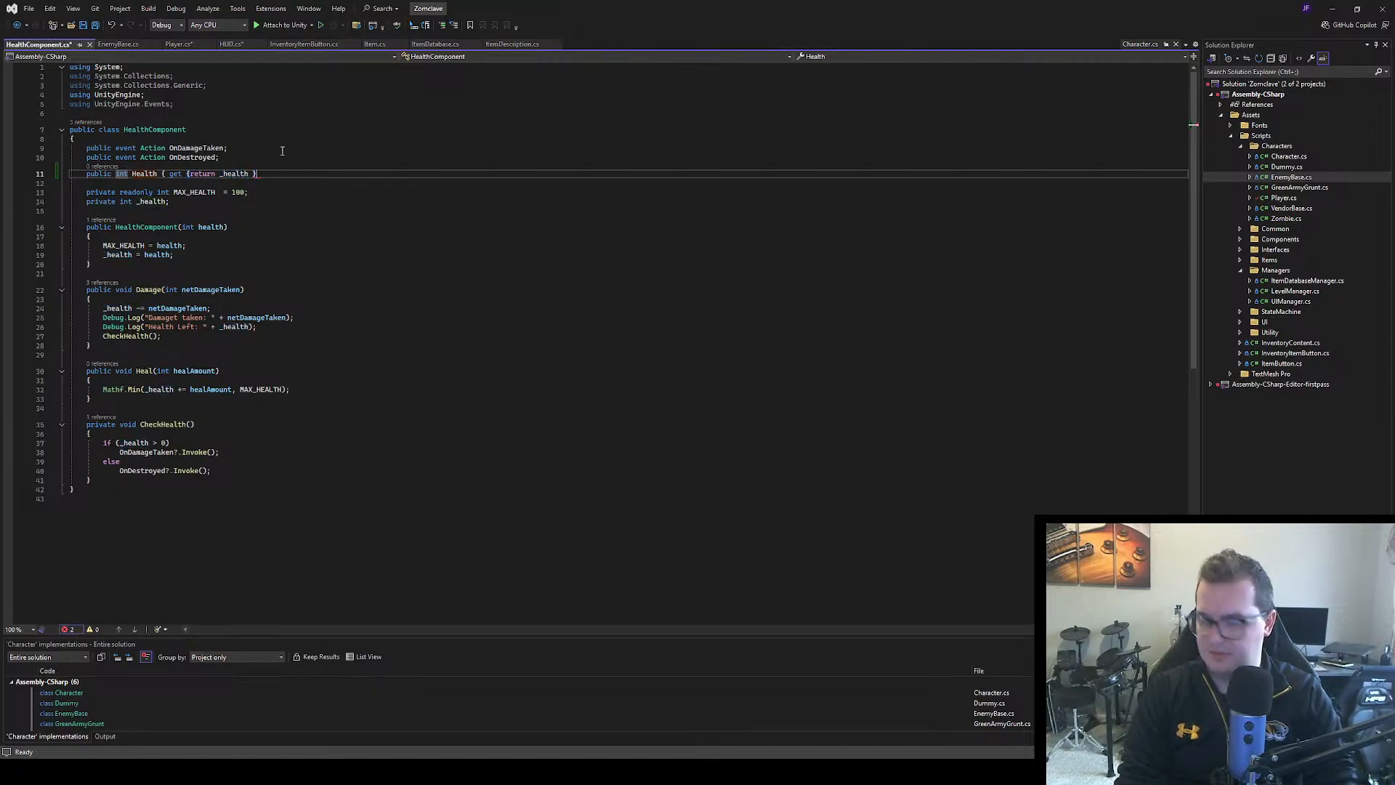
type(";")
key("Down")
key("Down")
key("Down")
key("Down")
key("Down")
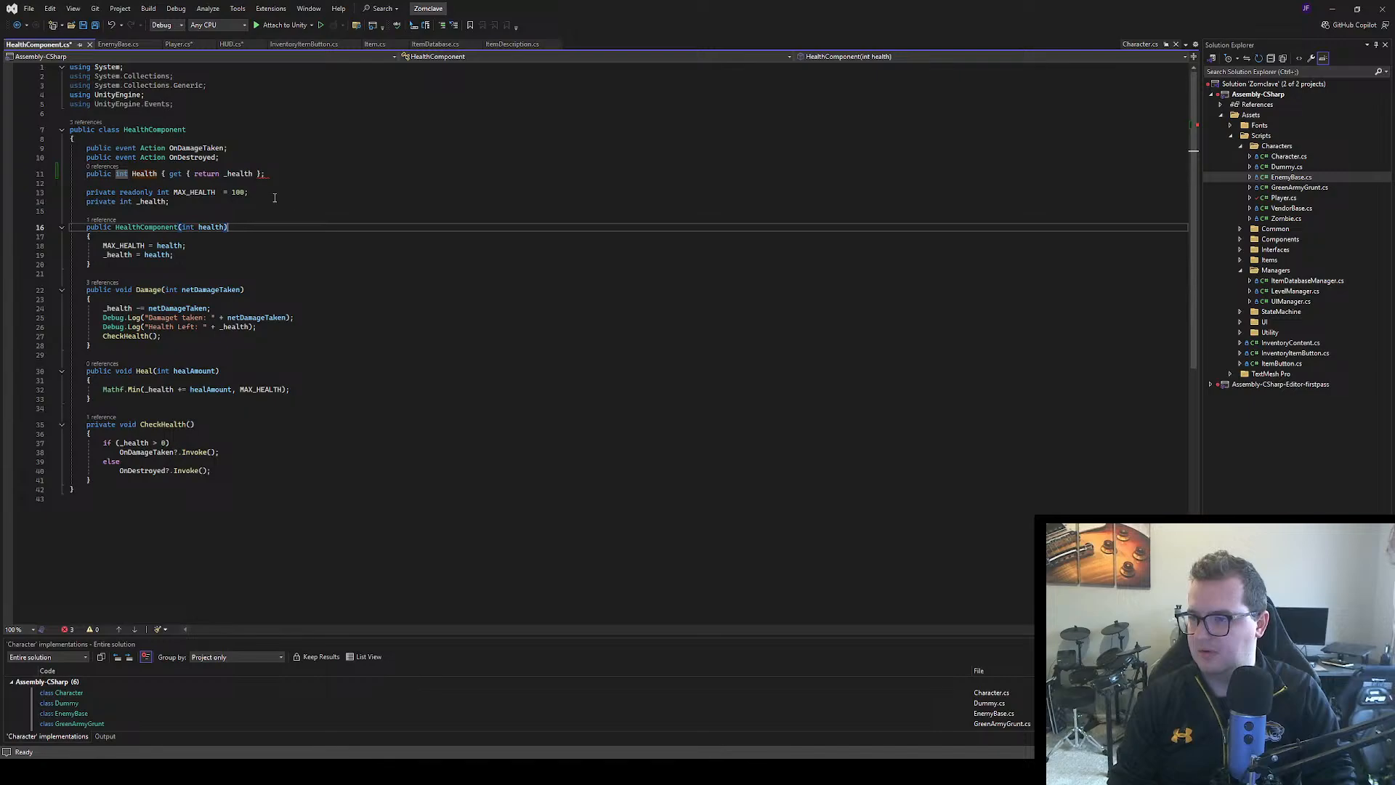
Correct the semicolon and closing braces so the Health property reads { get { return _health; } }, and save HealthComponent.cs
left_click(255, 174)
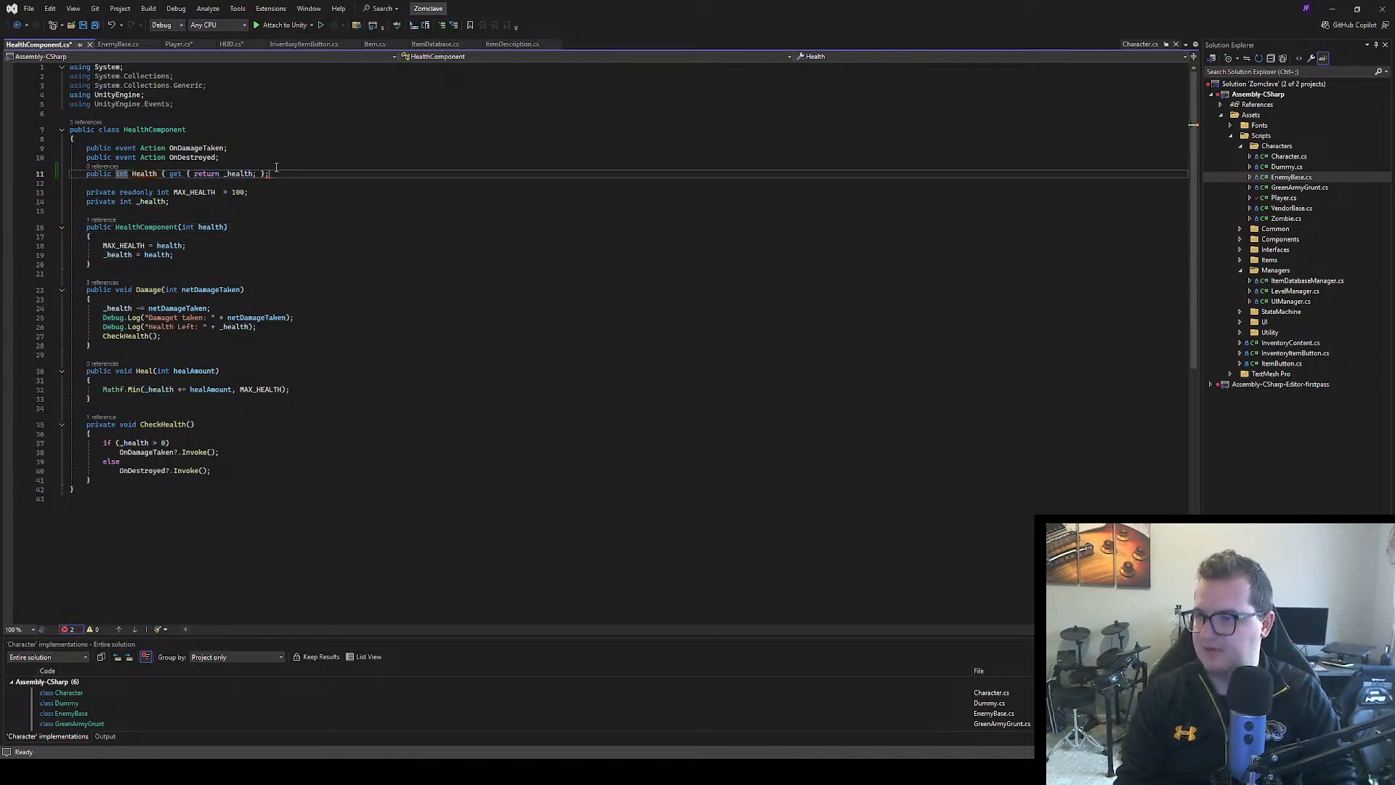
key("Down")
left_click(276, 168)
key("BackSpace")
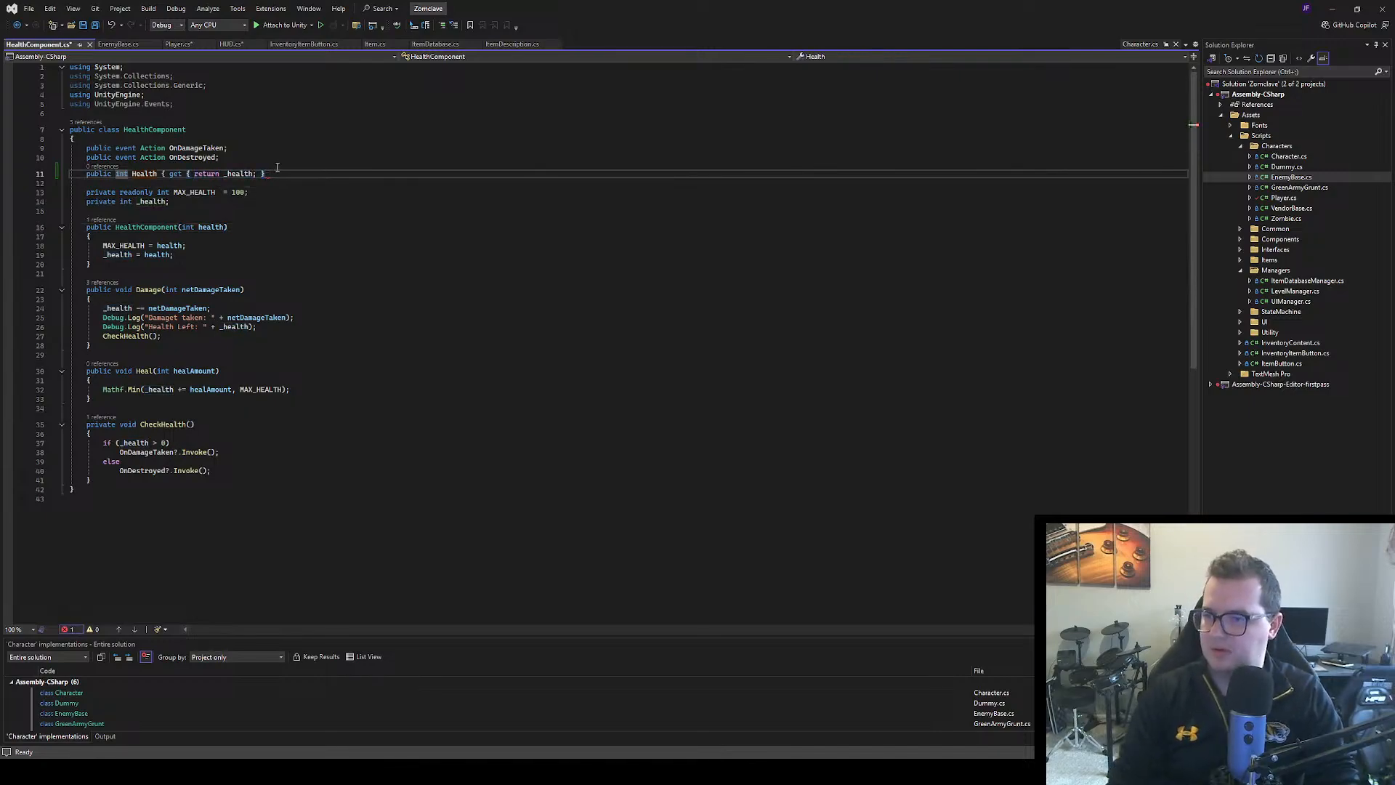
left_click(325, 226)
left_click(295, 209)
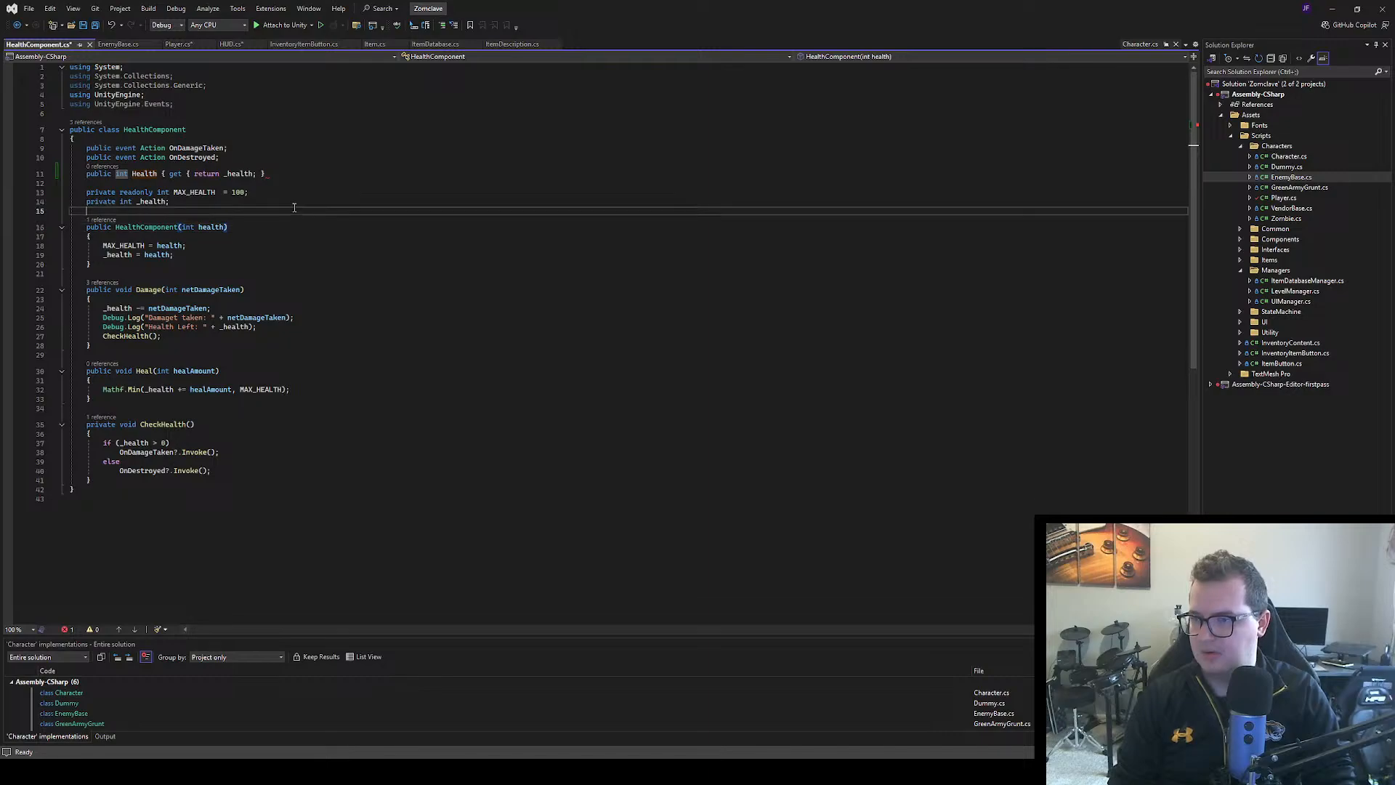
left_click(261, 170)
type("}")
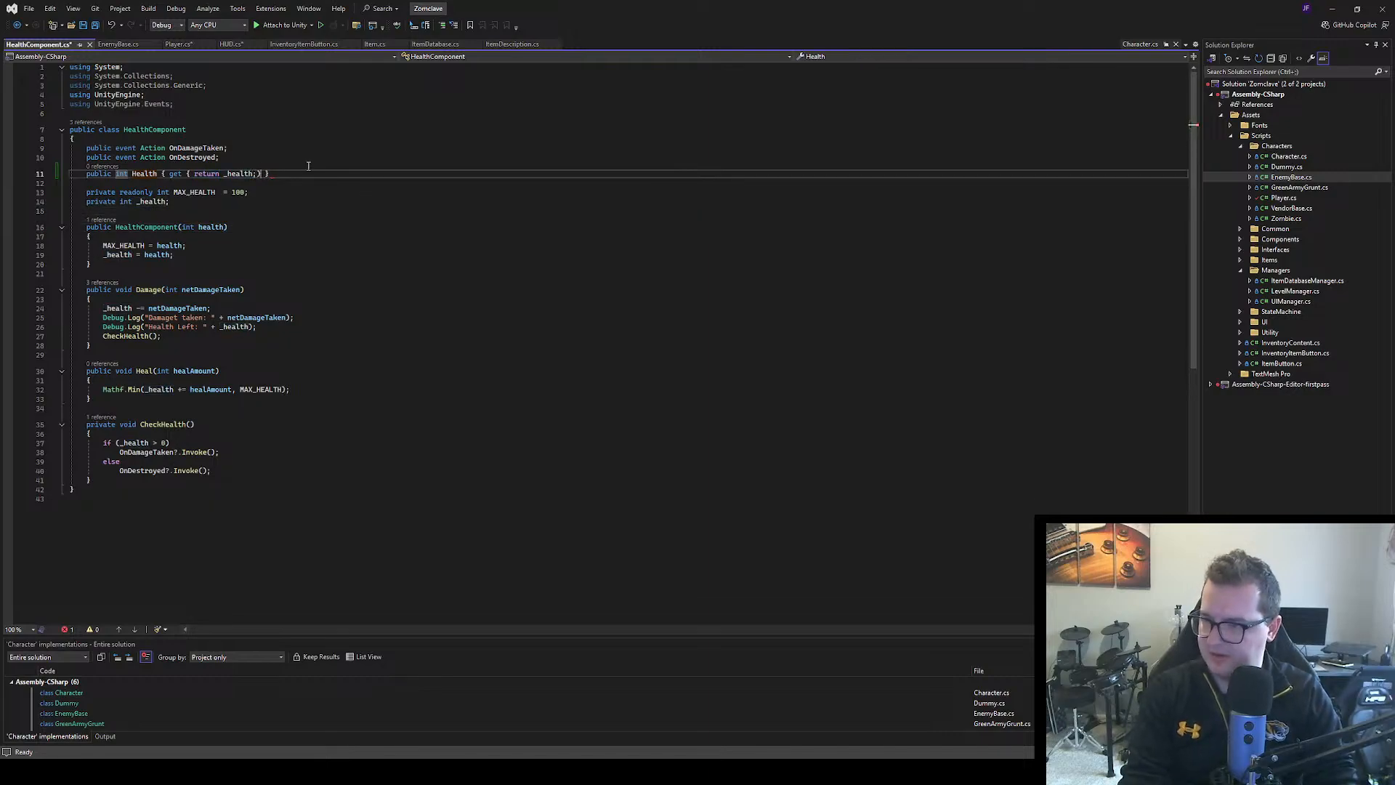
left_click(462, 221)
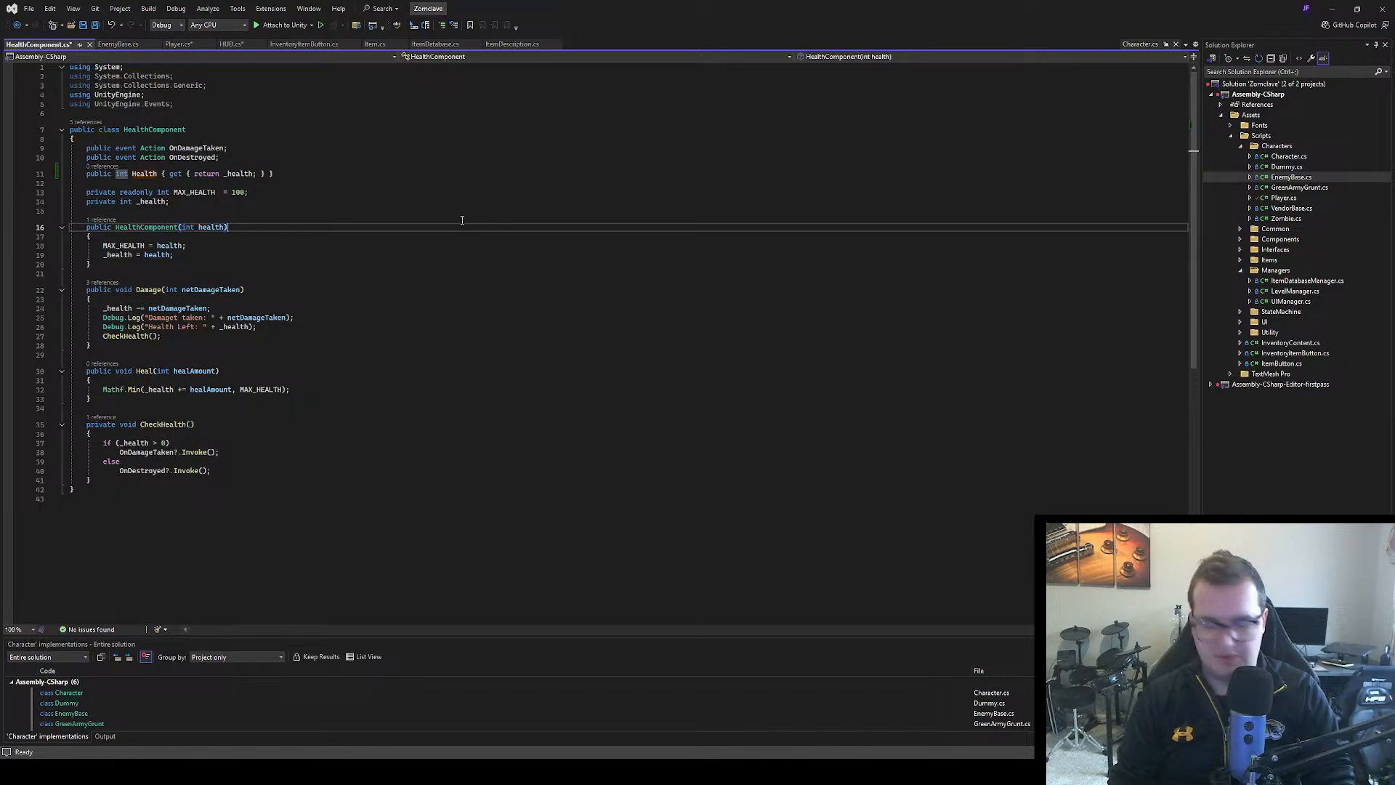
key("ctrl+s")
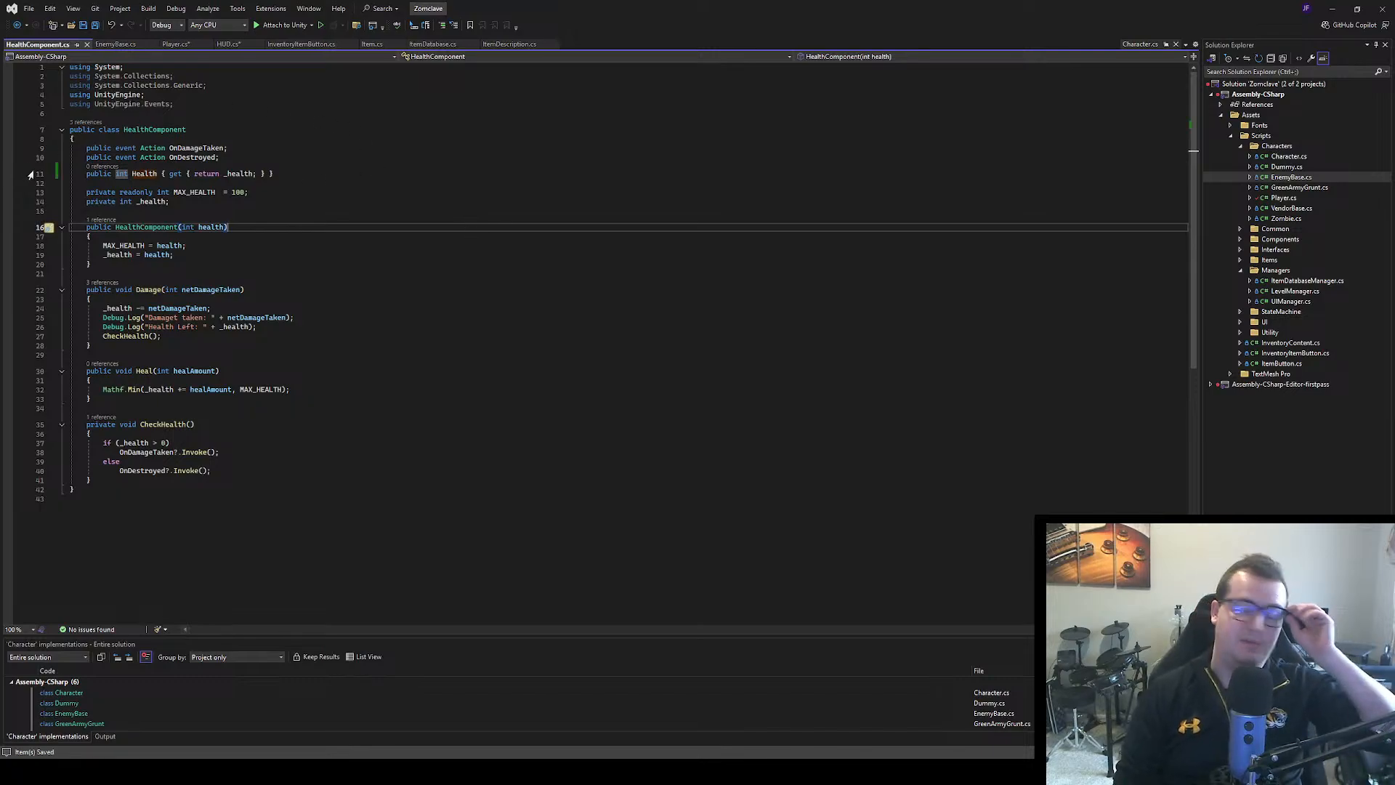
Complete the OnDamageTaken invocation in the Player's Damage(Bullet bullet) method with _healthComponent.Health as its argument, and save the file
left_click(175, 44)
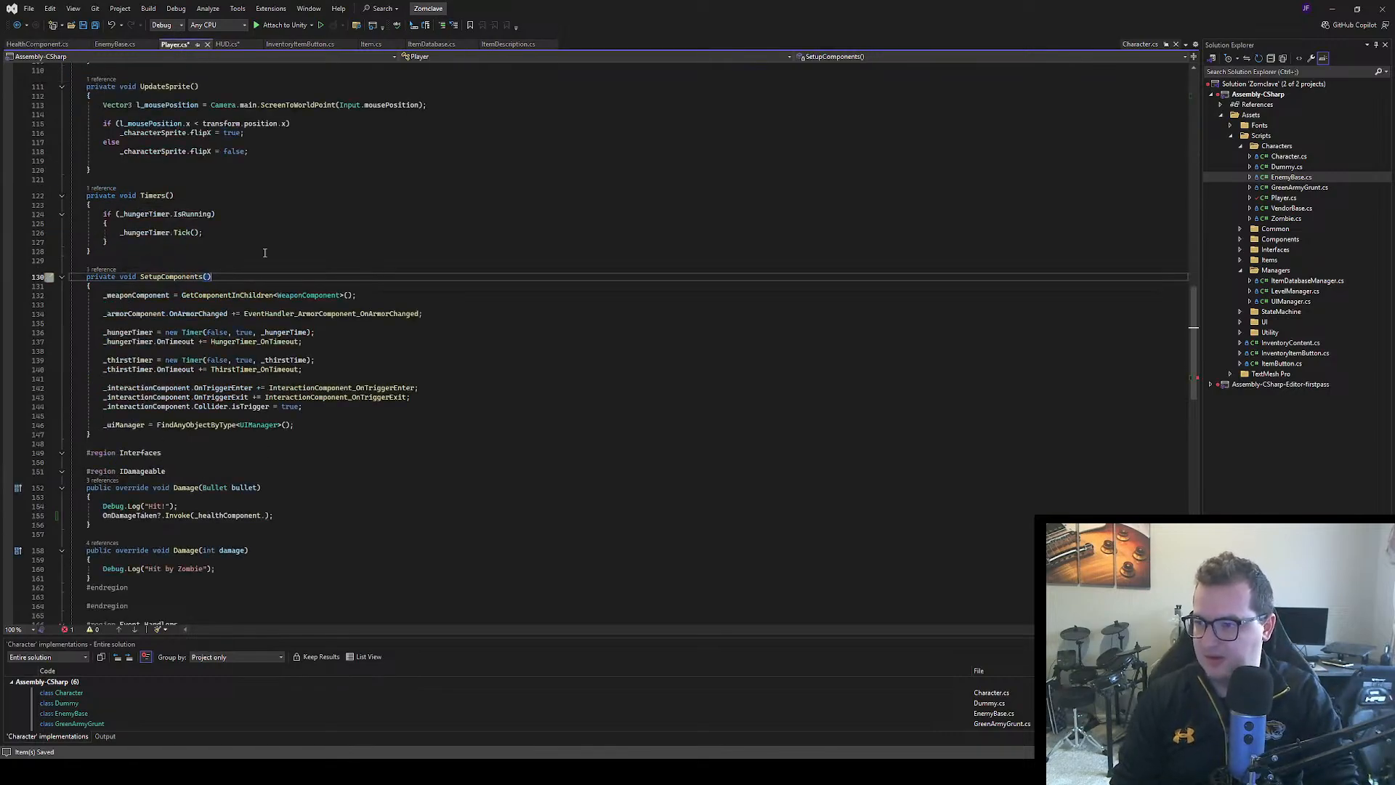
scroll(269, 243, "up", 5)
scroll(269, 243, "down", 5)
scroll(269, 242, "down", 7)
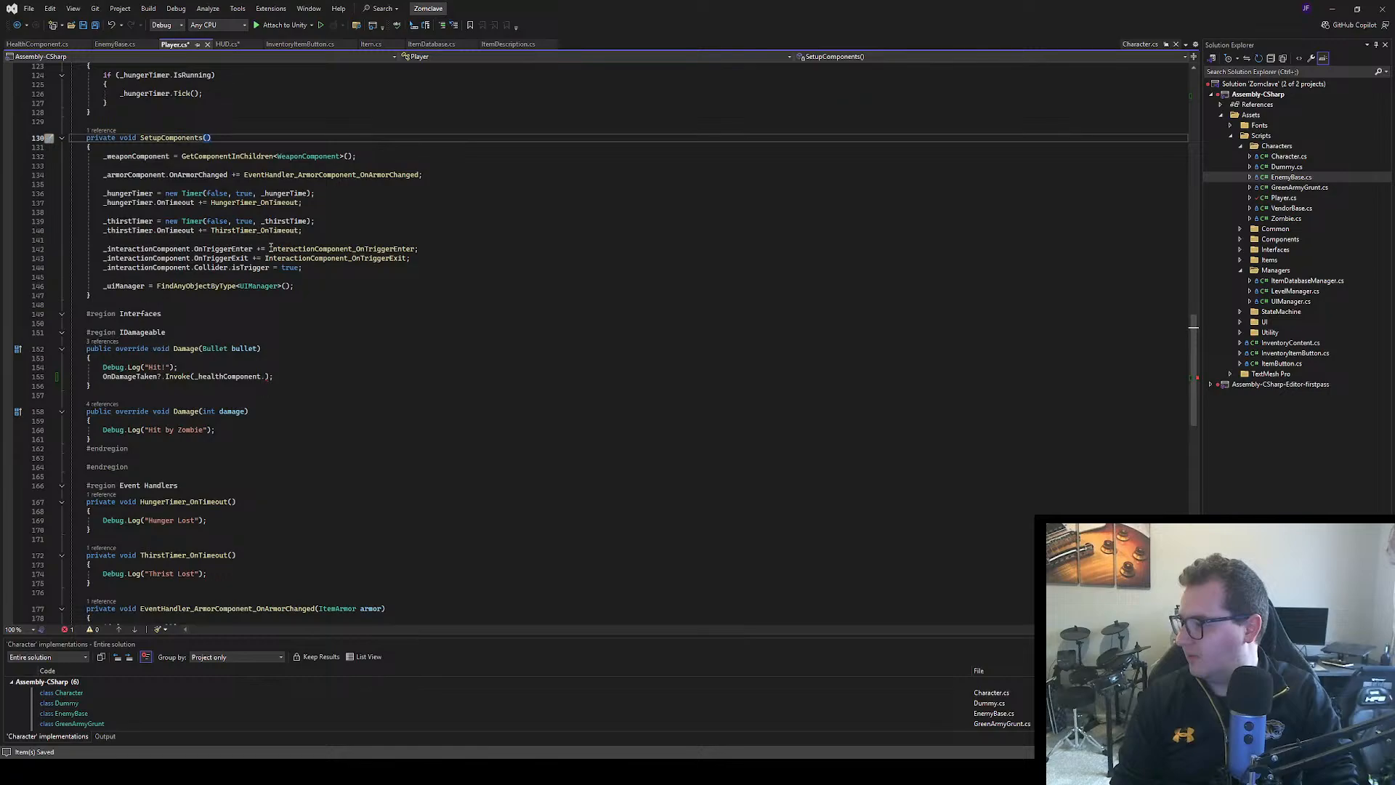
left_click(263, 296)
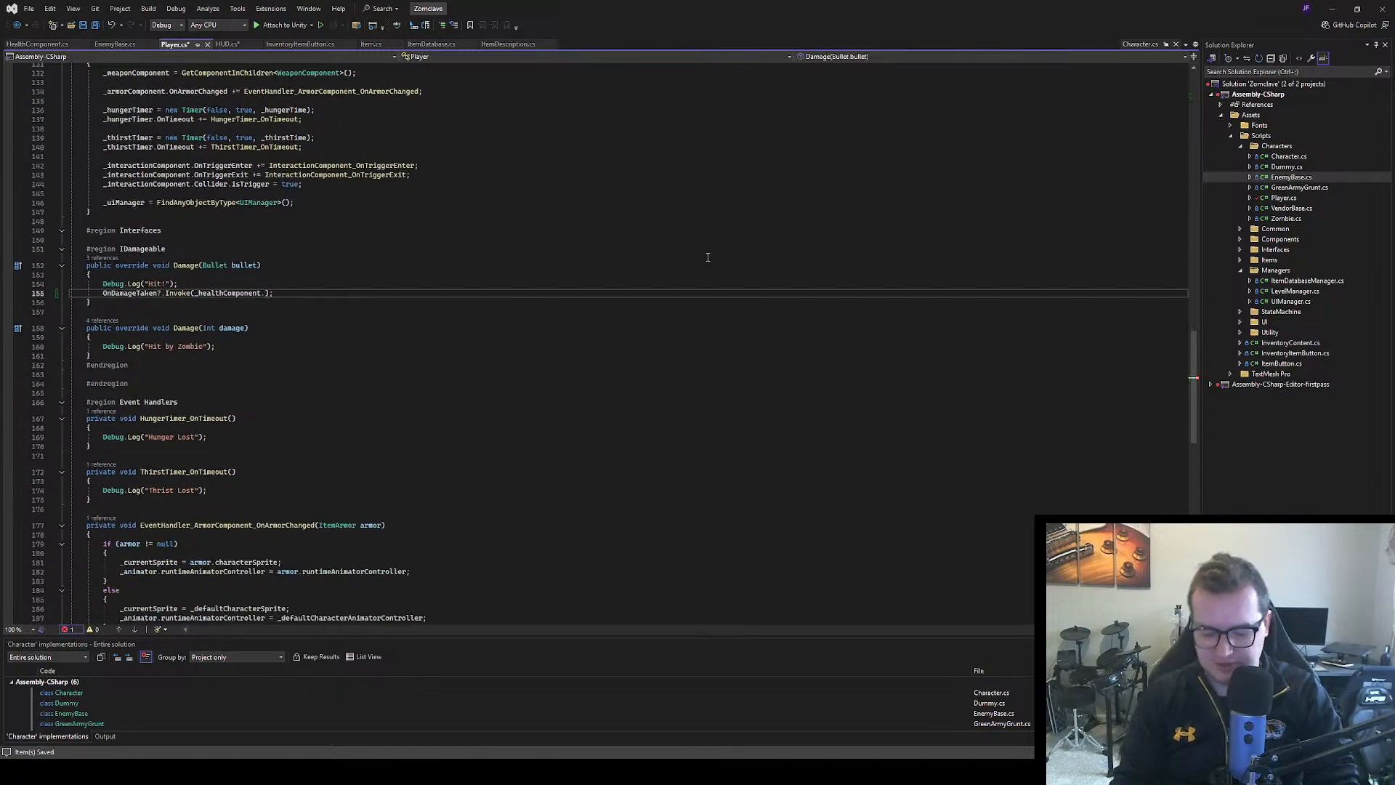
type("Health")
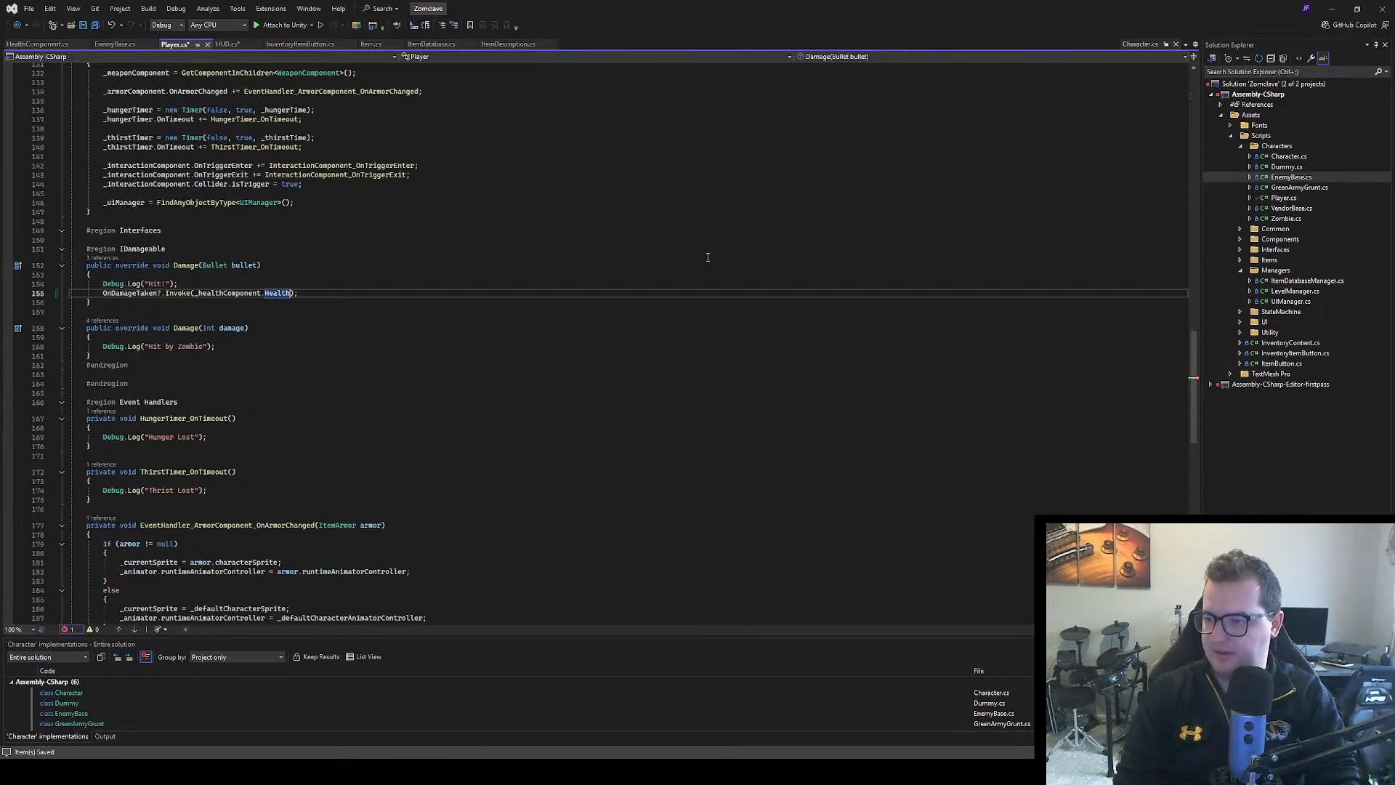
left_click(365, 372)
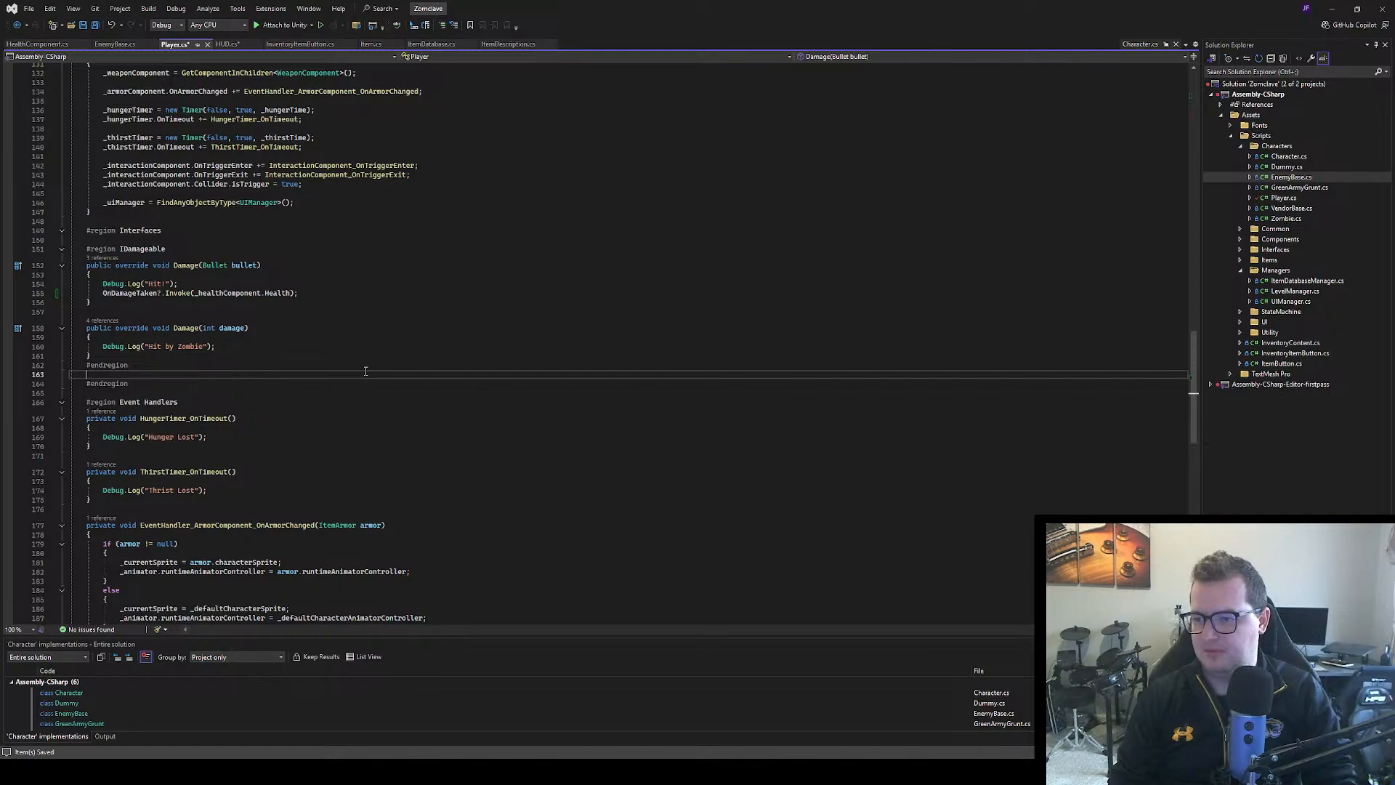
left_click(358, 306)
key("ctrl+s")
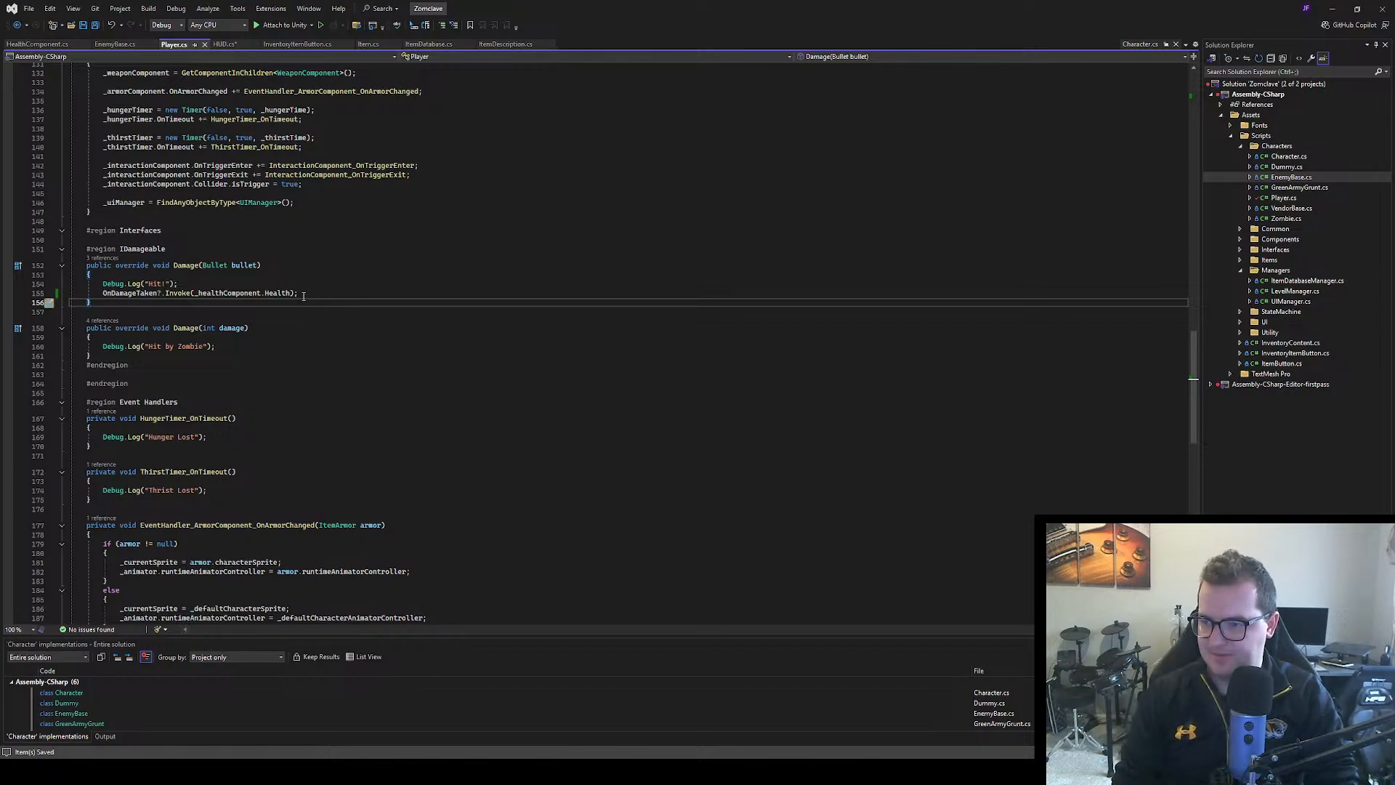
Copy the OnDamageTaken?.Invoke(_healthComponent.Health); line into the Damage(int damage) method, below Debug.Log("Hit by Zombie")
left_click_drag(299, 294, 103, 294)
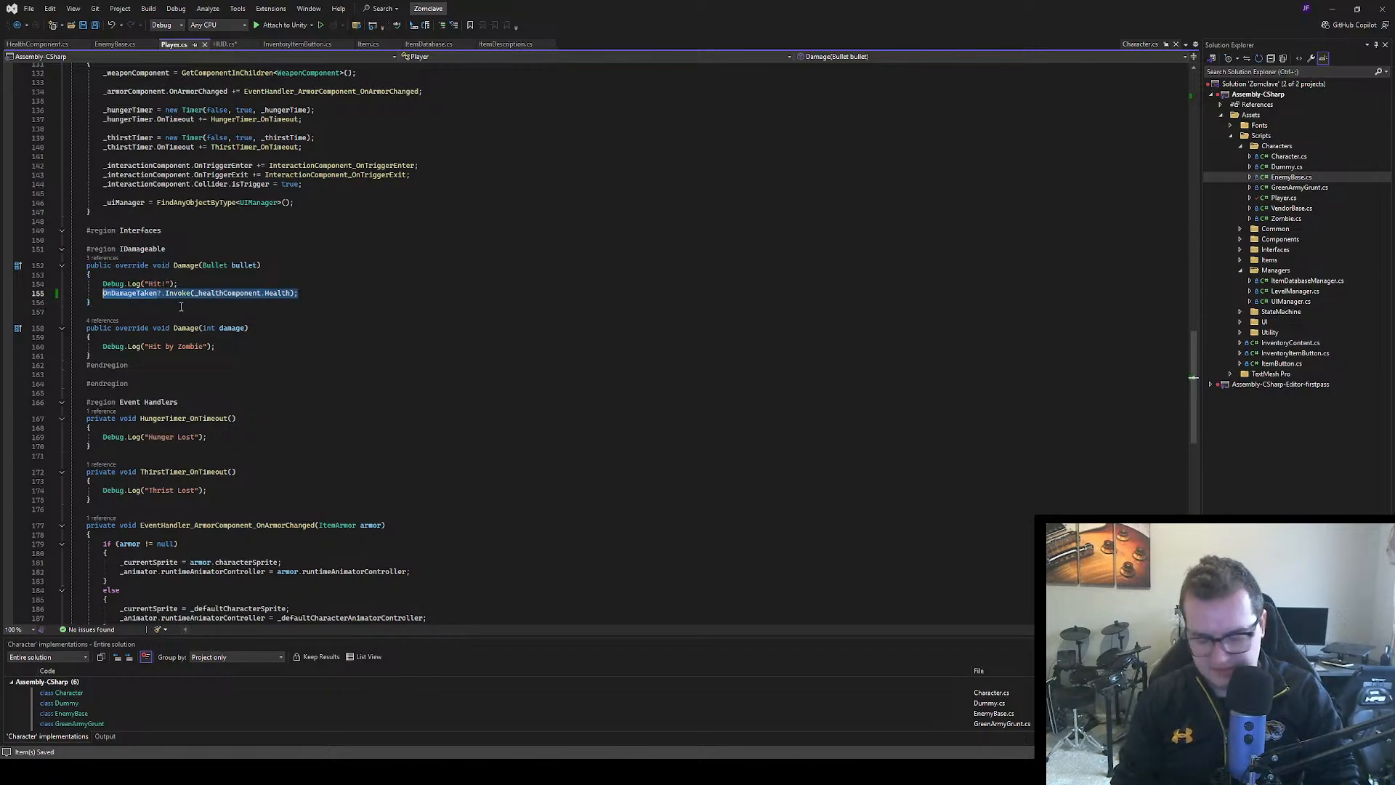
key("ctrl+c")
left_click(236, 345)
key("Return")
key("ctrl+v")
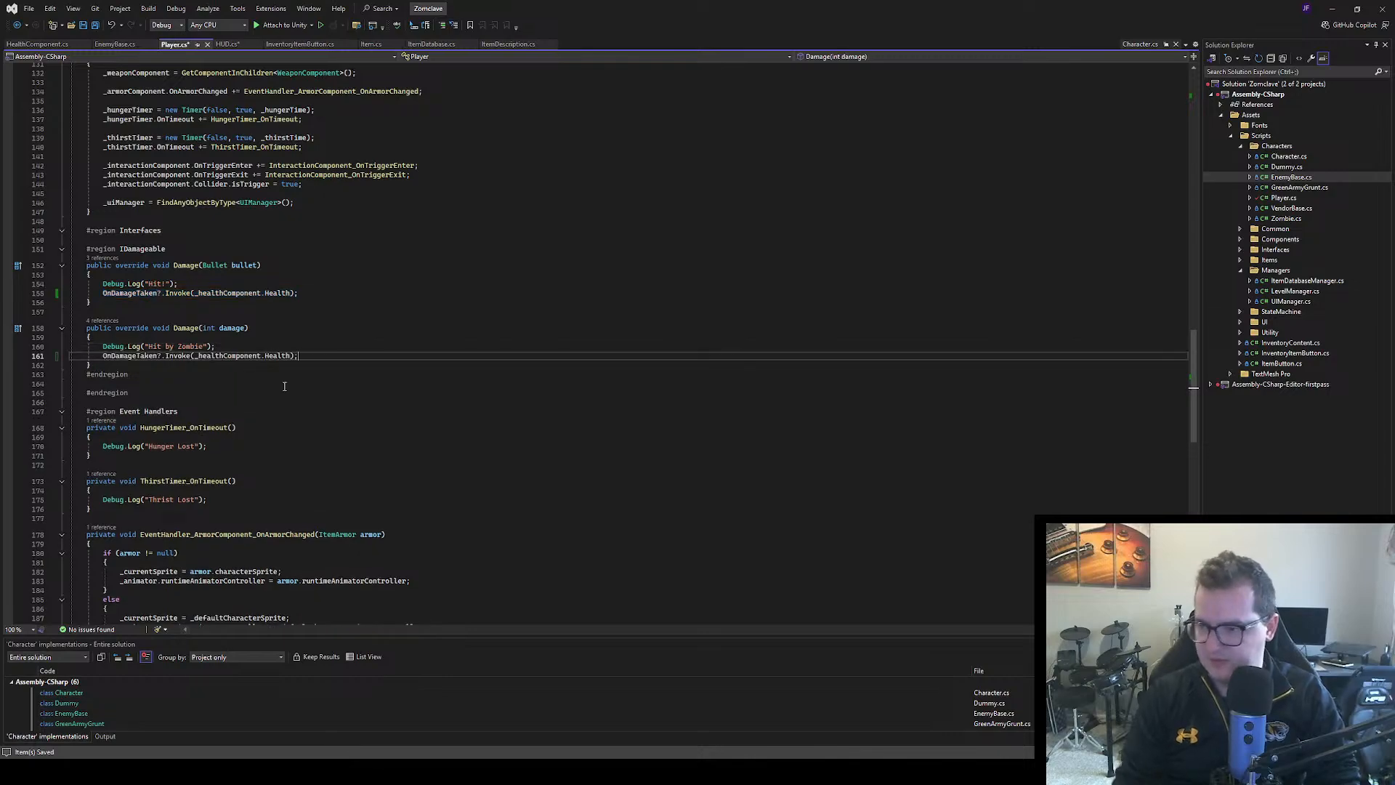
left_click(355, 384)
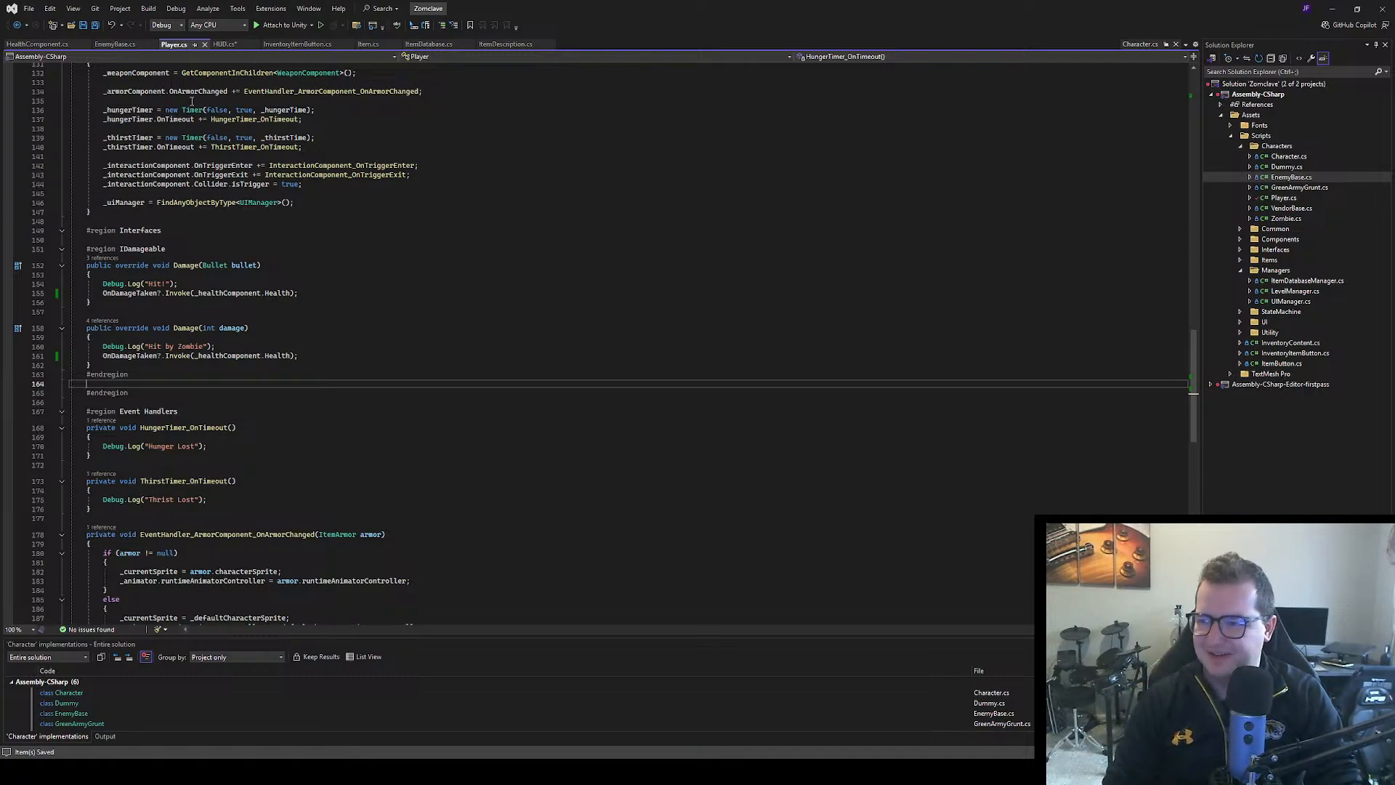
left_click(224, 45)
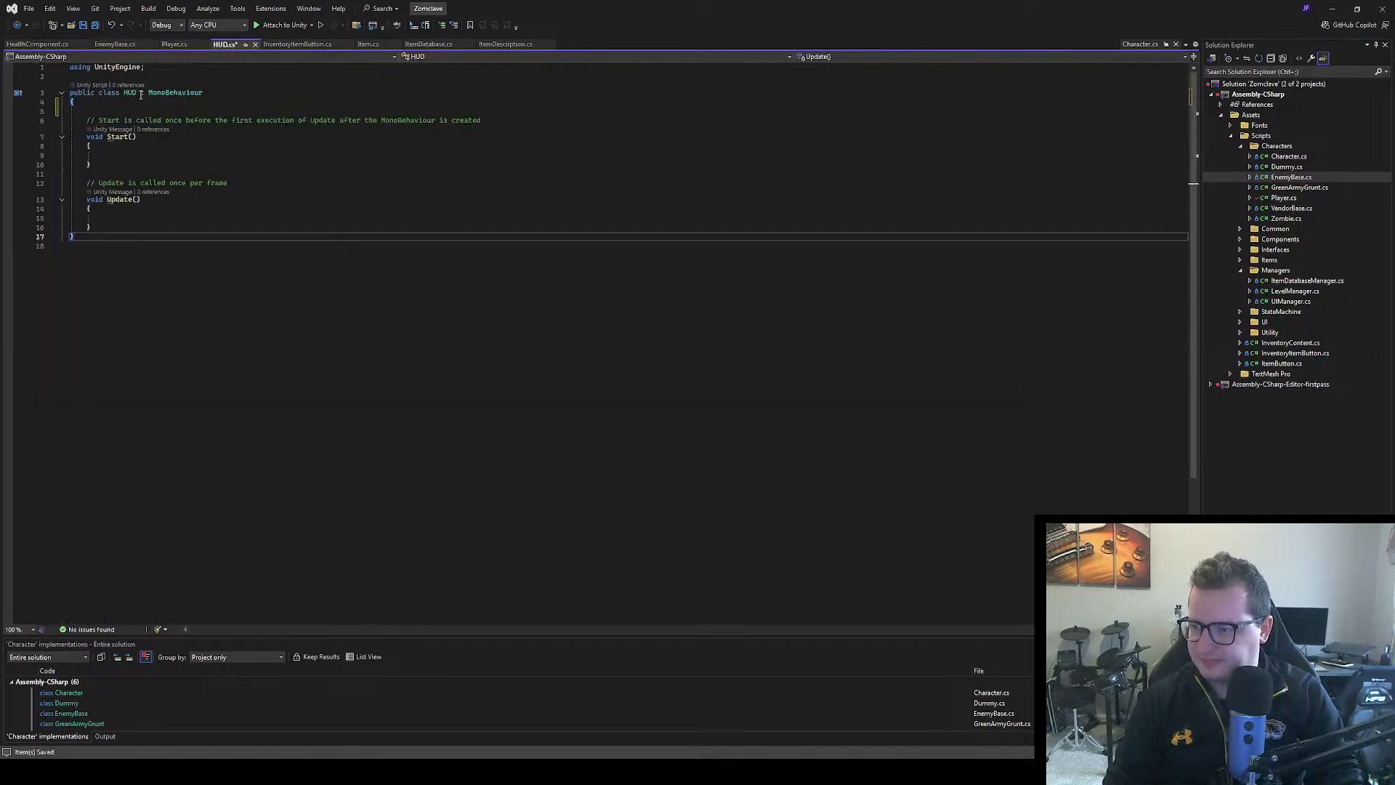
left_click(174, 45)
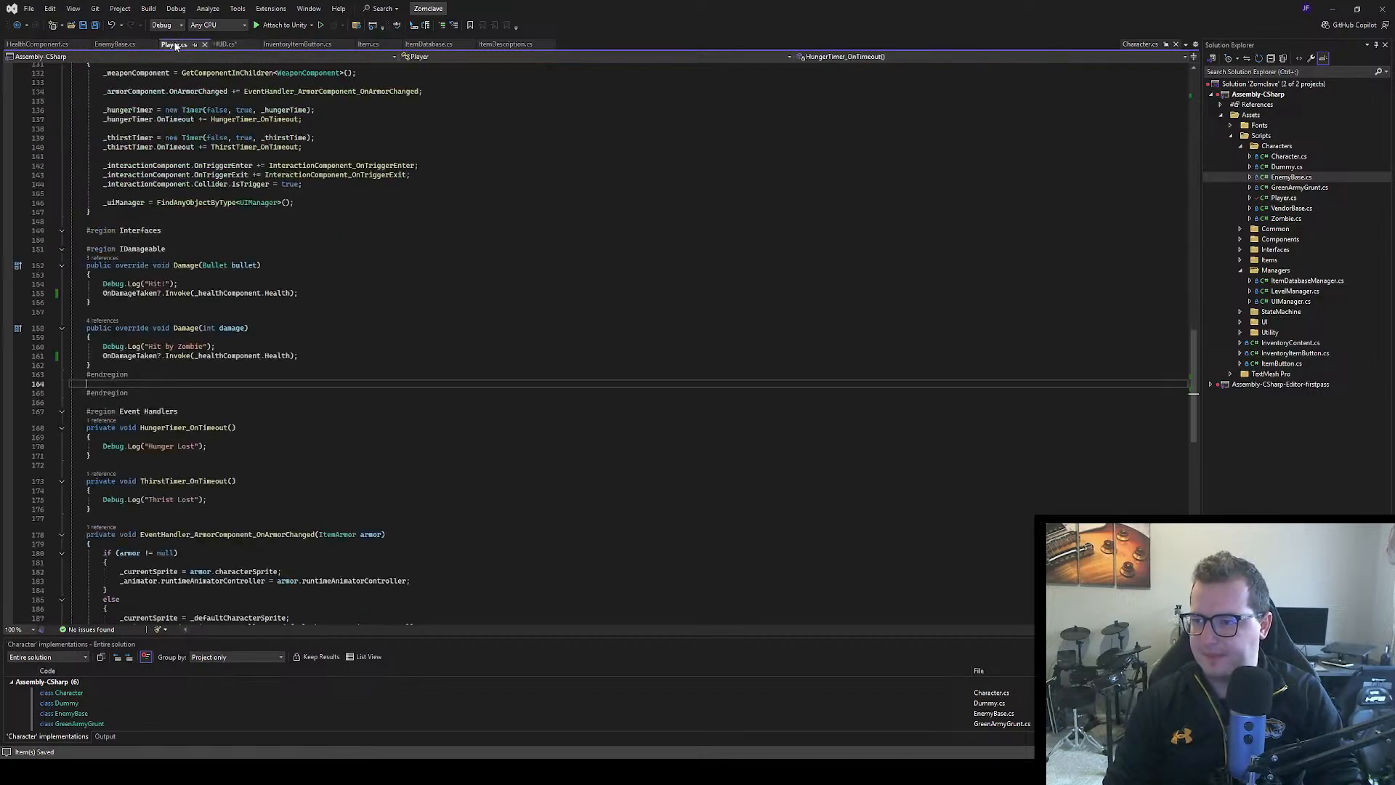
scroll(304, 249, "up", 3)
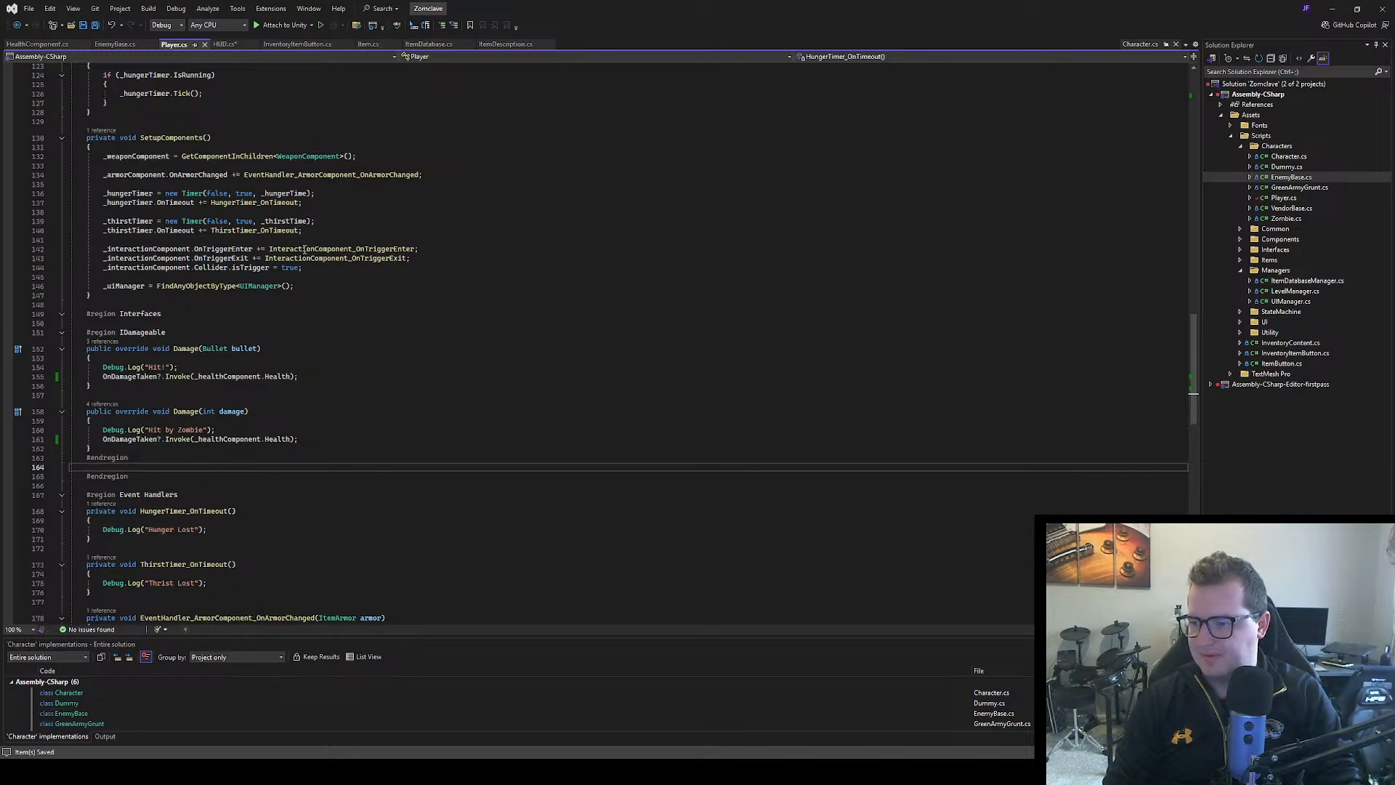
scroll(383, 328, "up", 4)
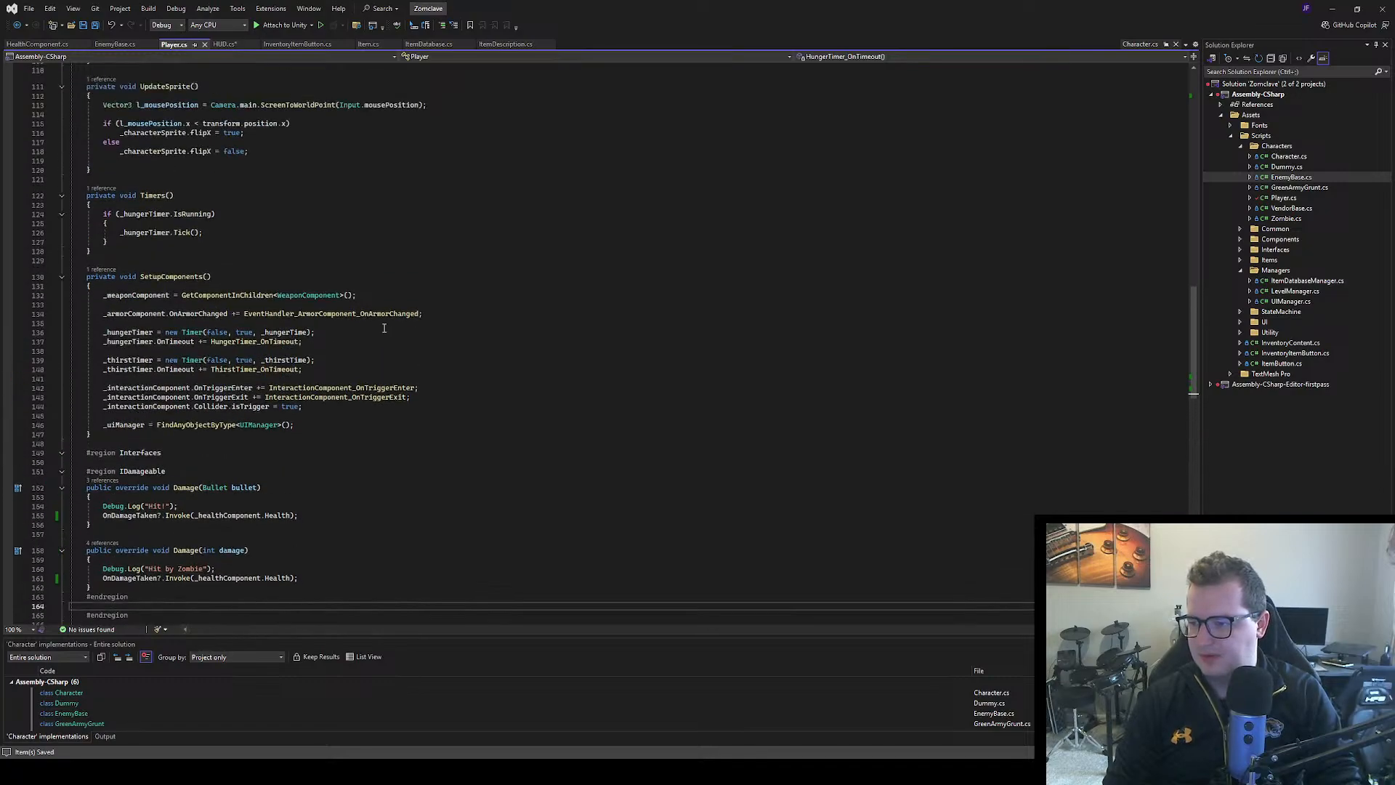
scroll(384, 329, "up", 15)
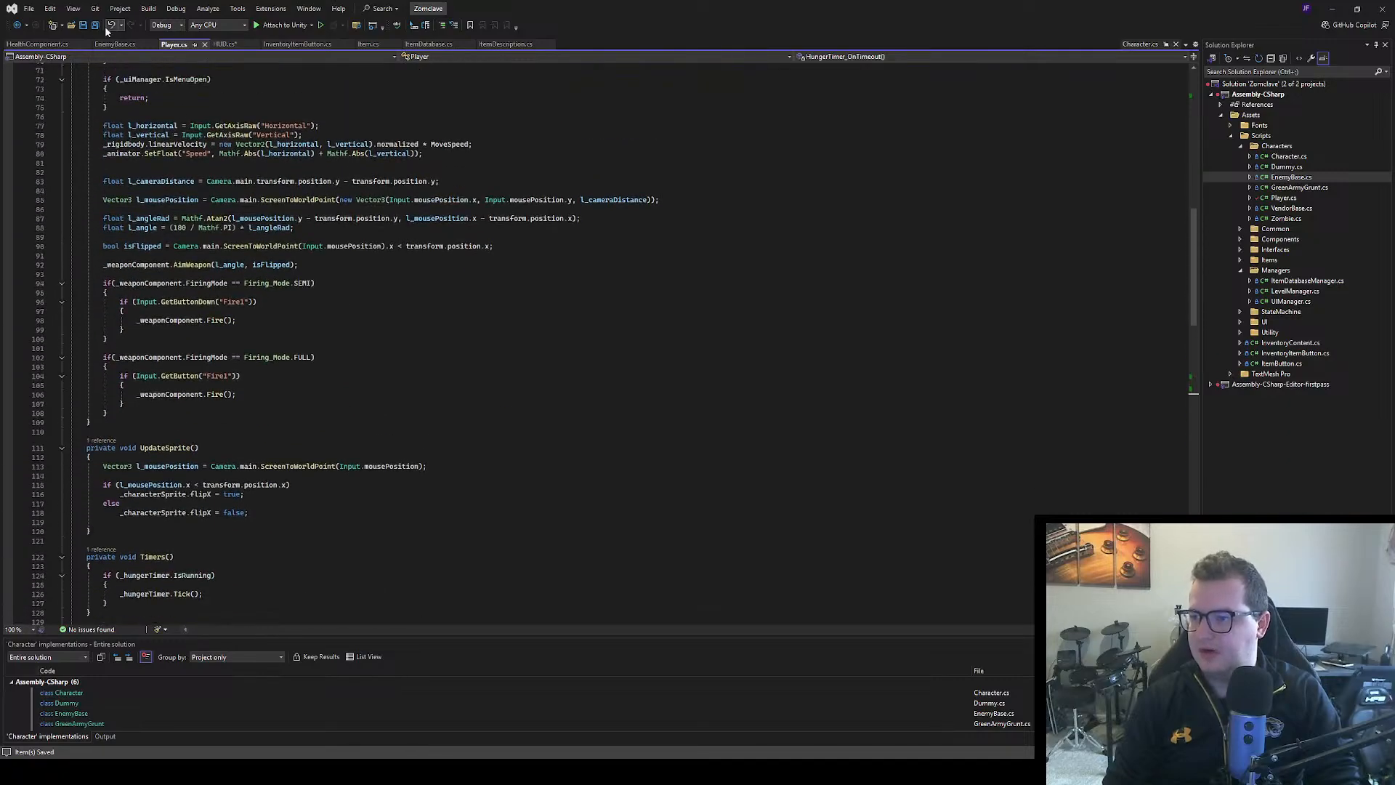
left_click(32, 45)
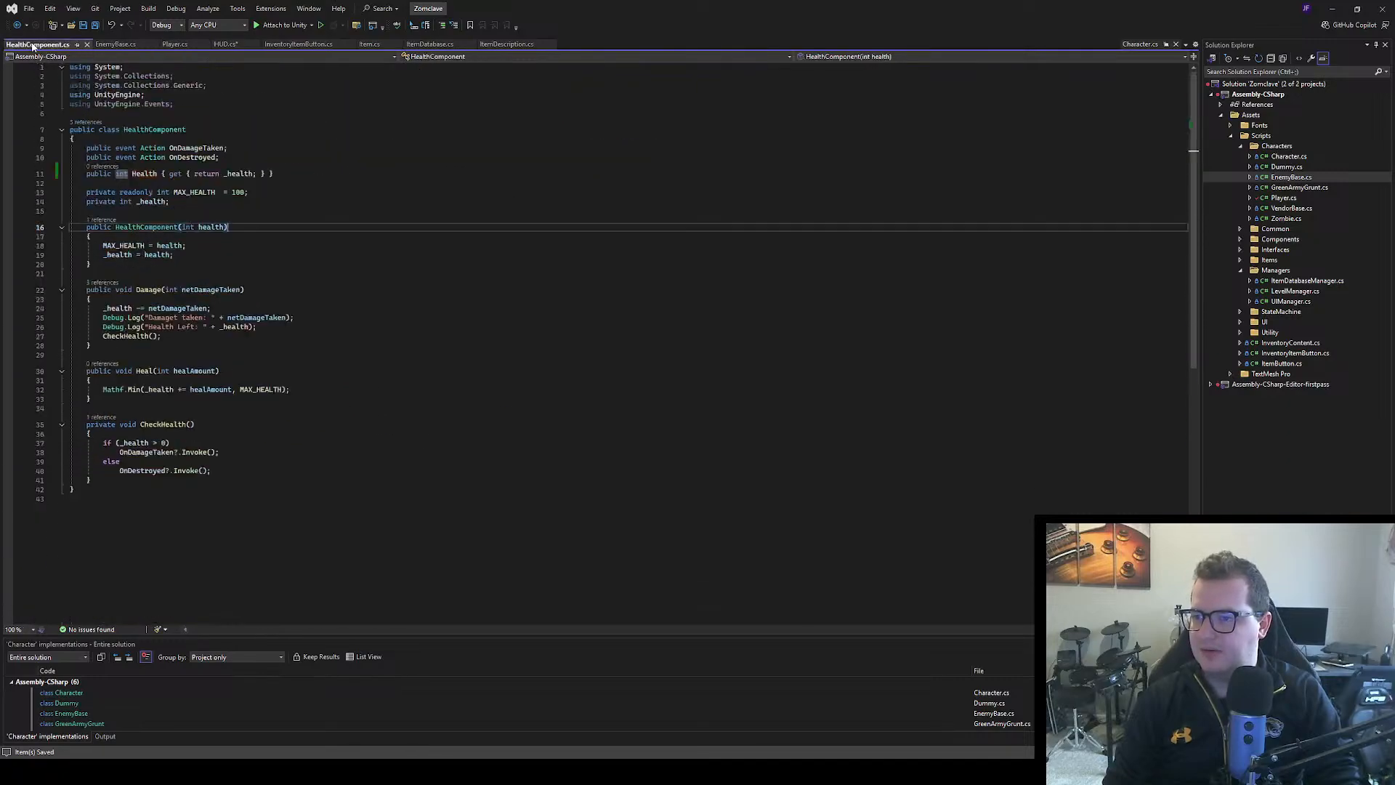
Declare a private Player field named _player at the beginning of the HUD class in HUD.cs
left_click(226, 44)
left_click(110, 101)
key("Return")
key("Return")
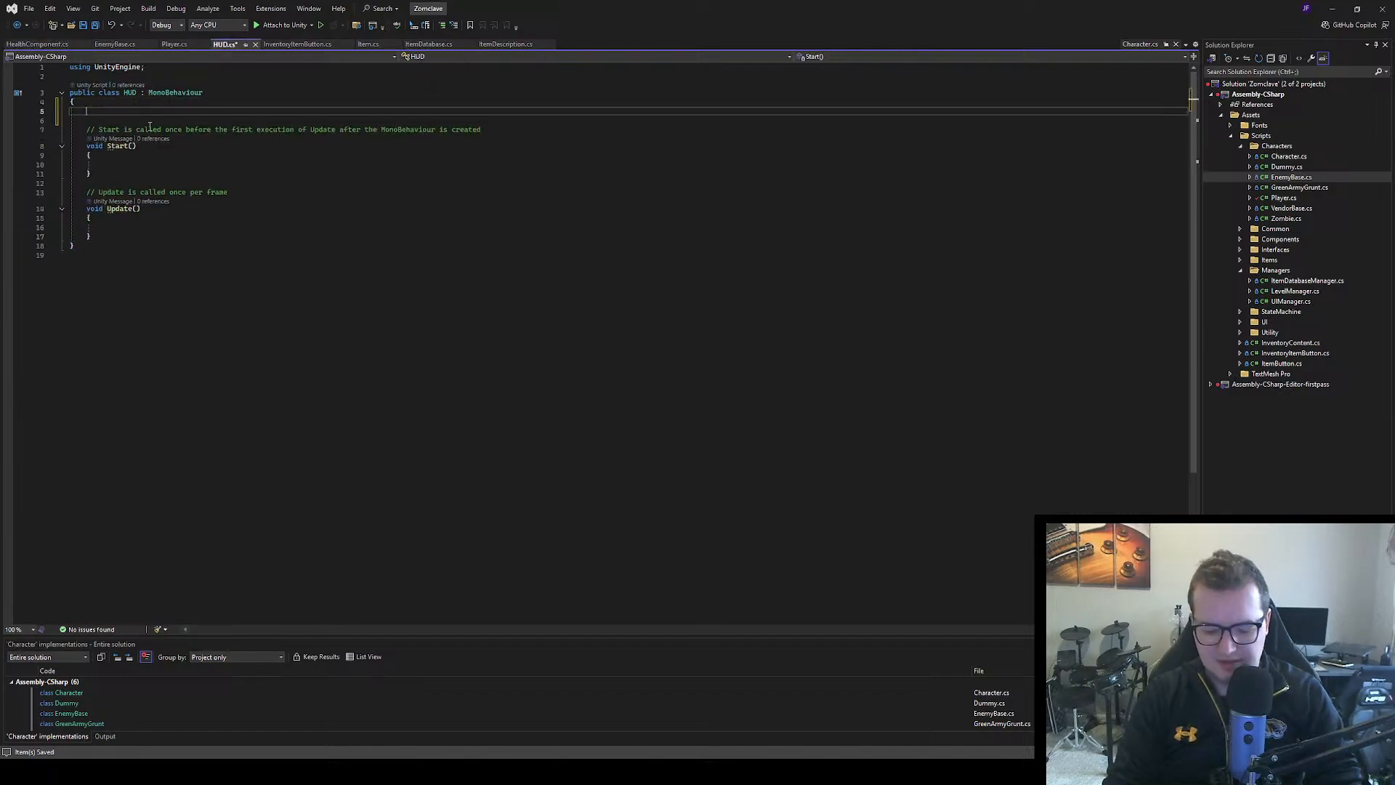
type("private ")
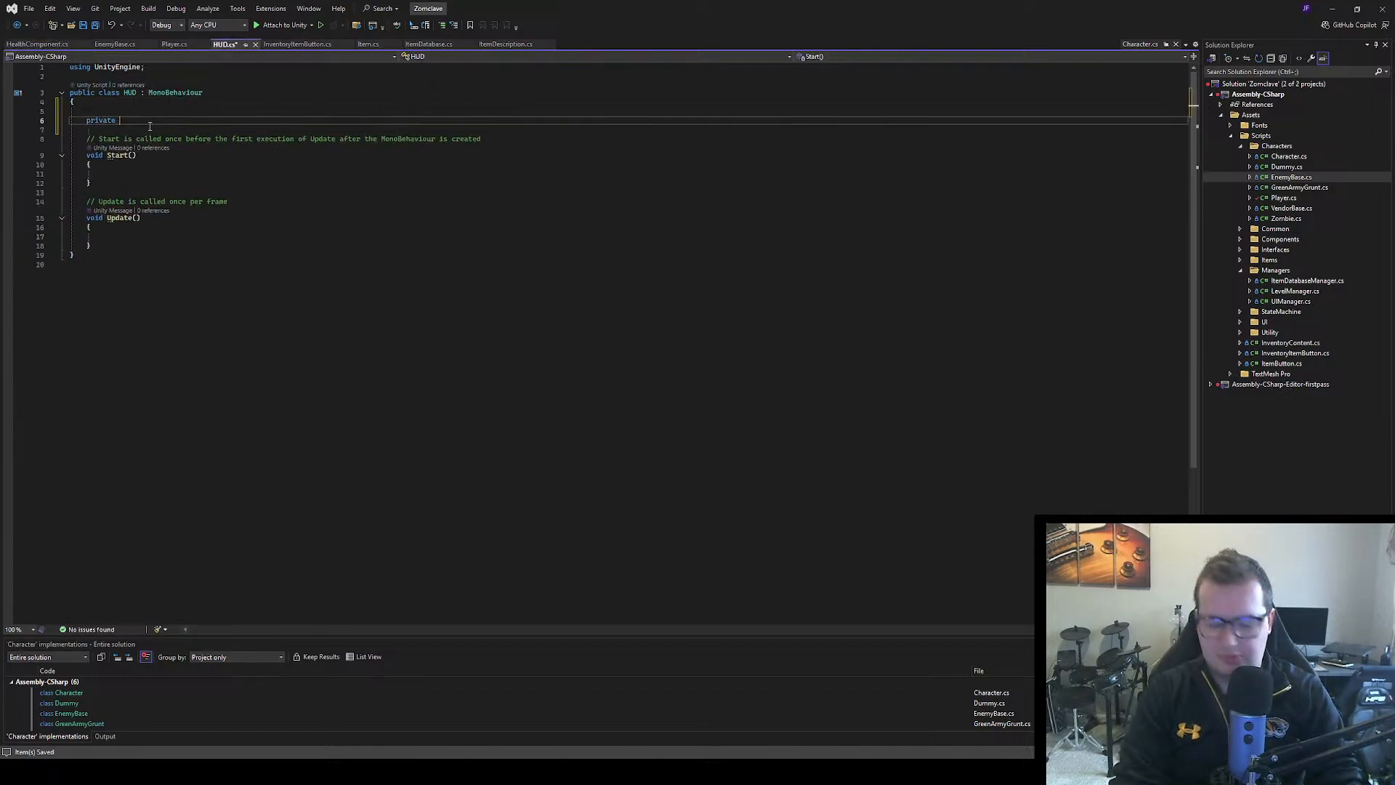
type("Player player;")
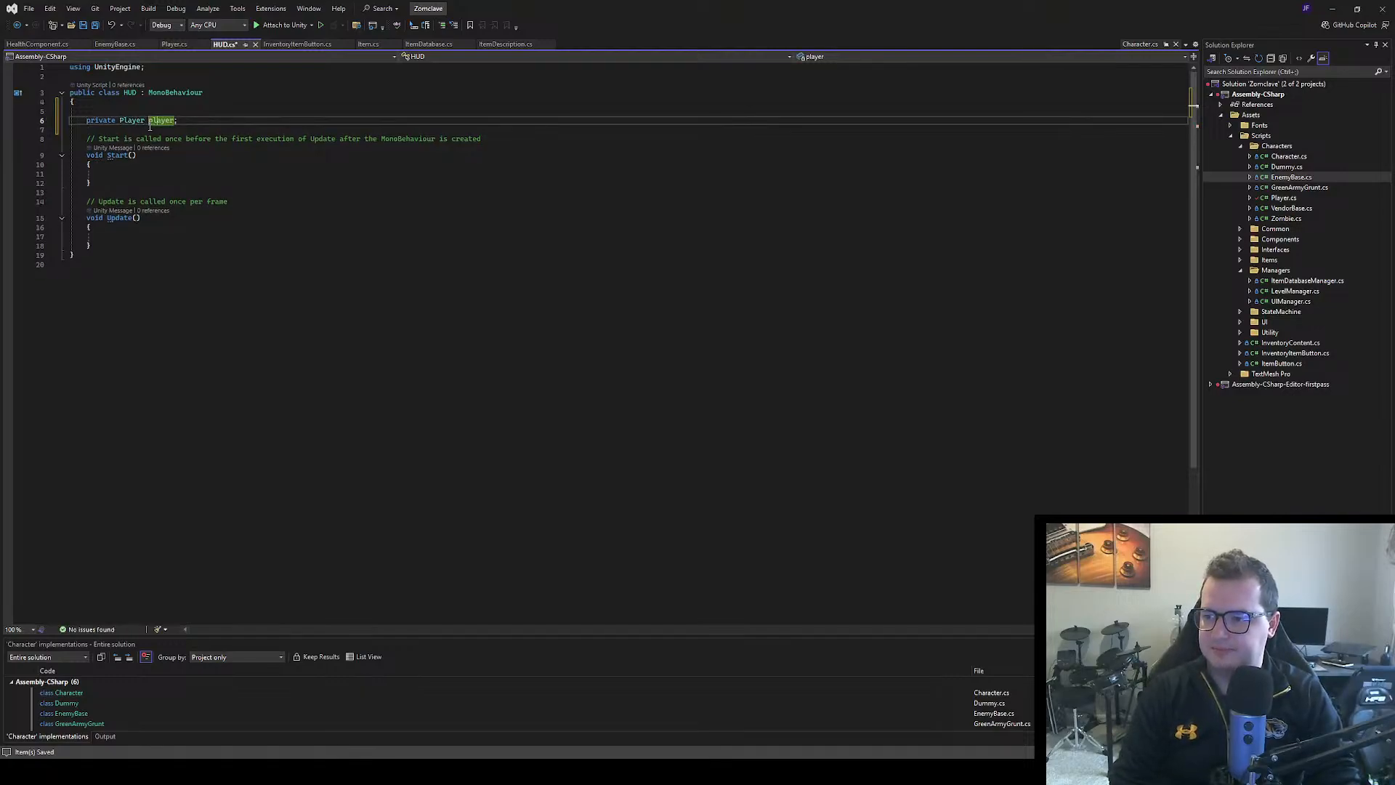
type("_")
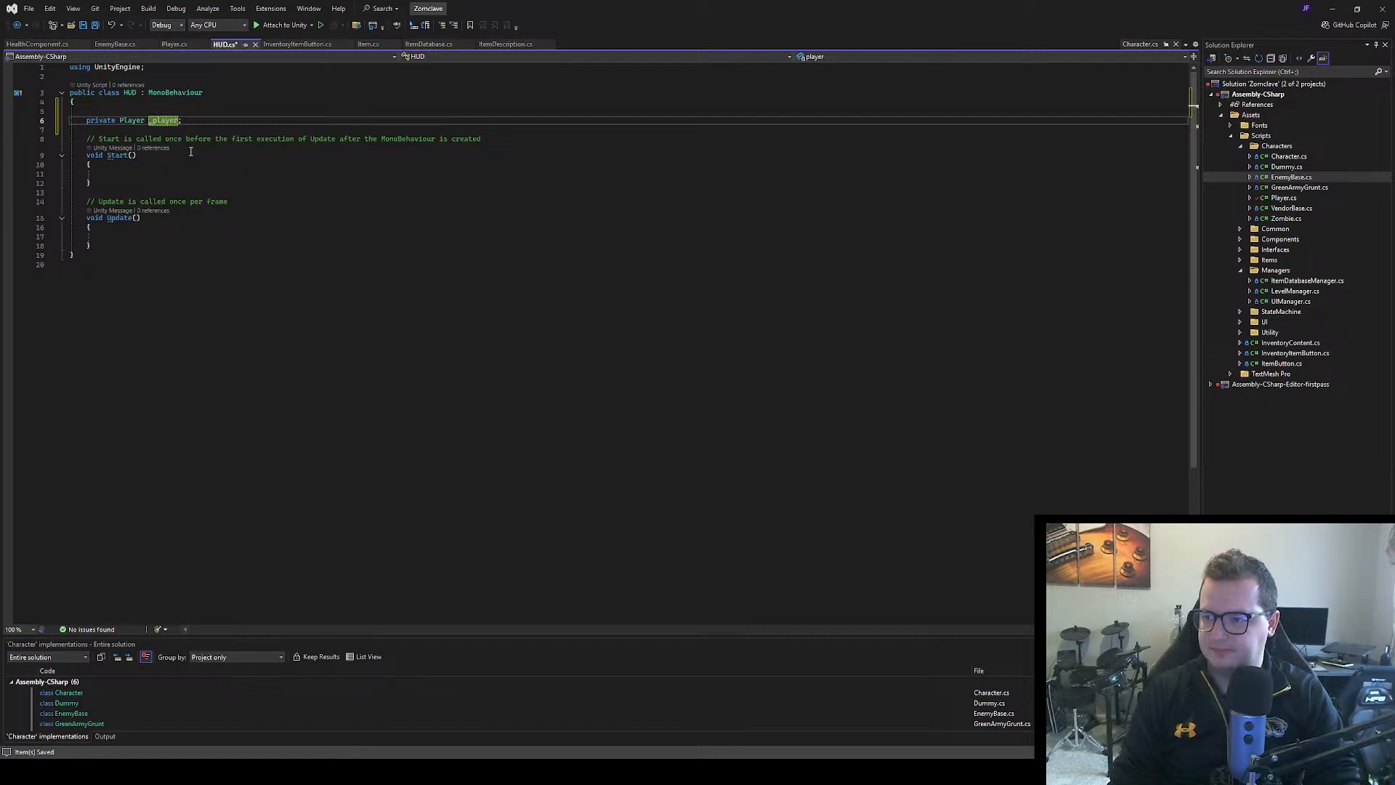
In HUD.cs's Start method, assign _player = FindFirstObjectByType<Player>(); and leave blank lines below it
left_click(124, 171)
type("_player")
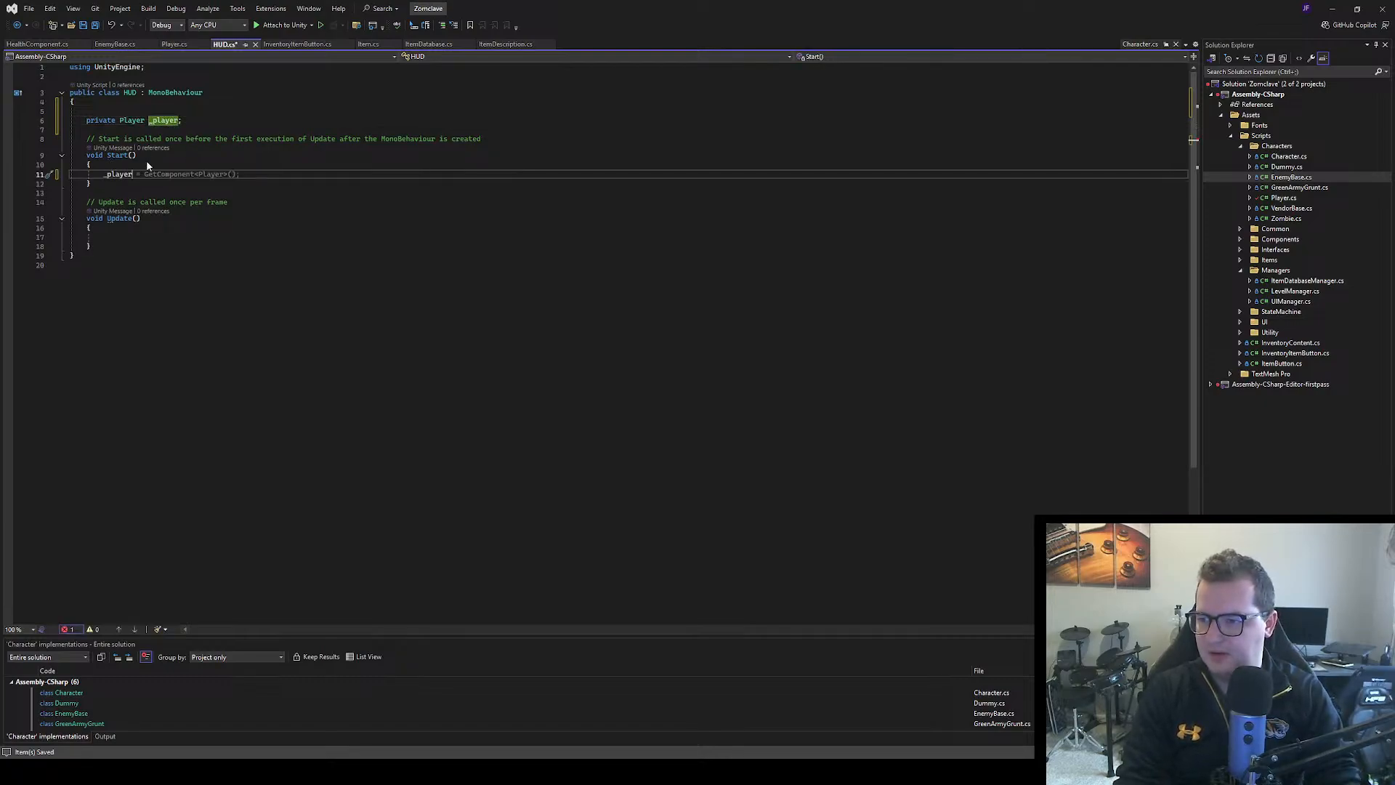
type(" = Find")
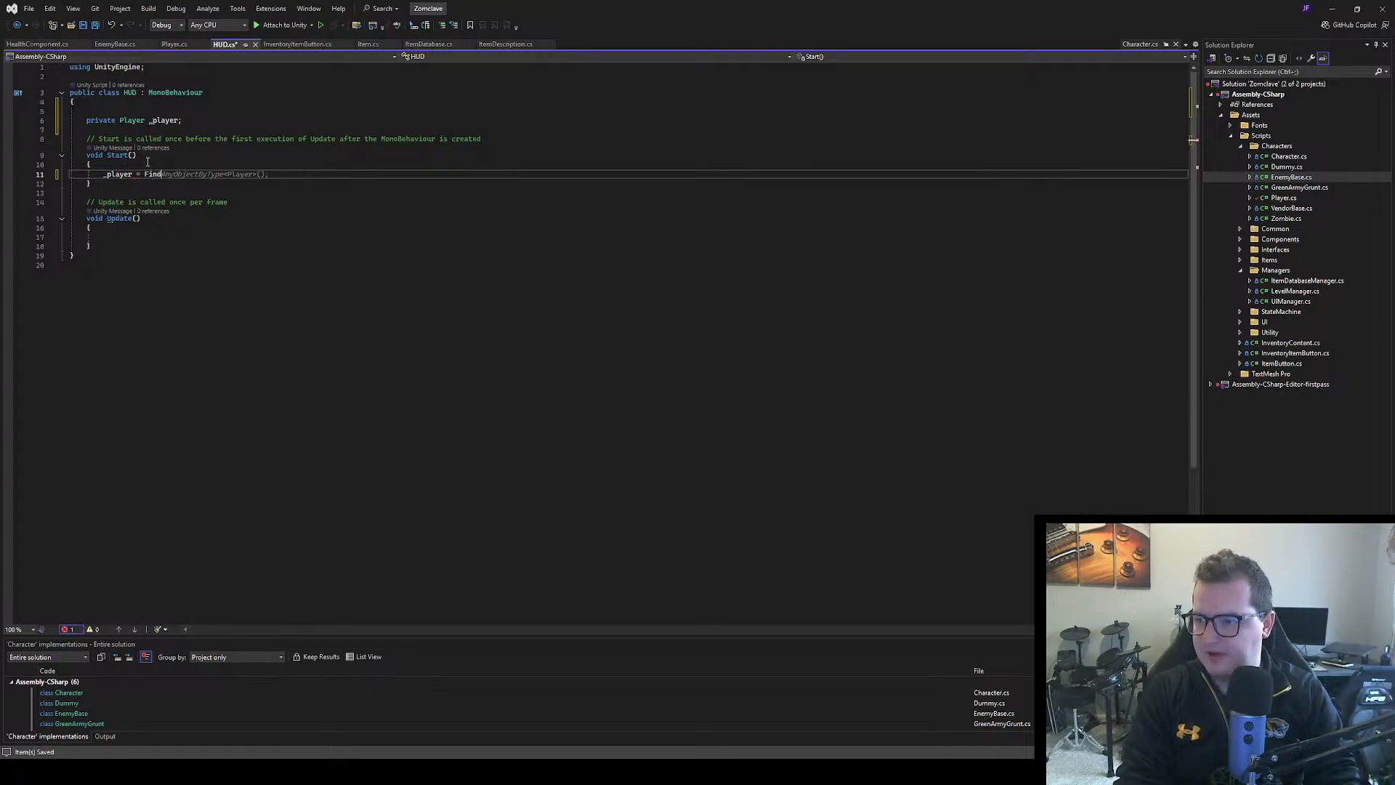
key("ctrl+period")
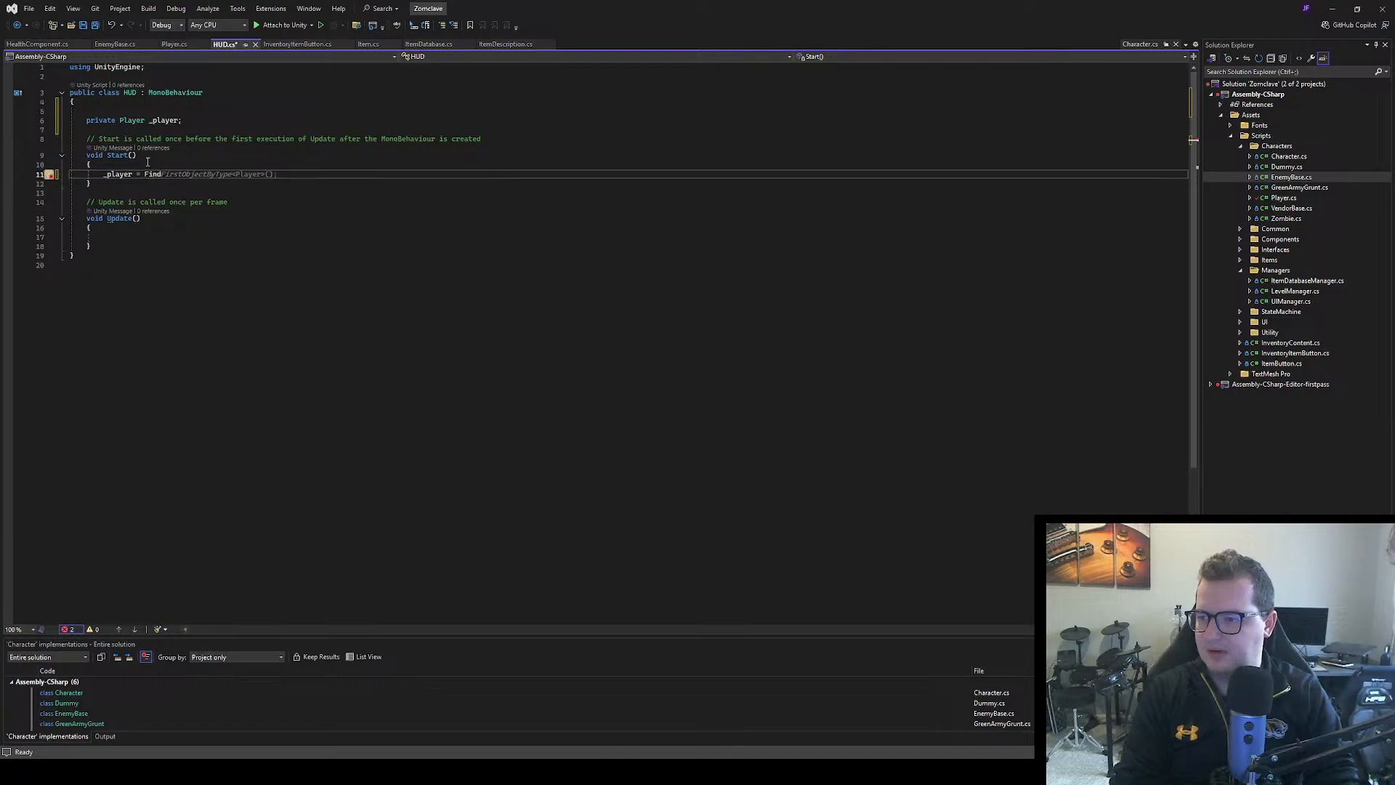
key("Tab")
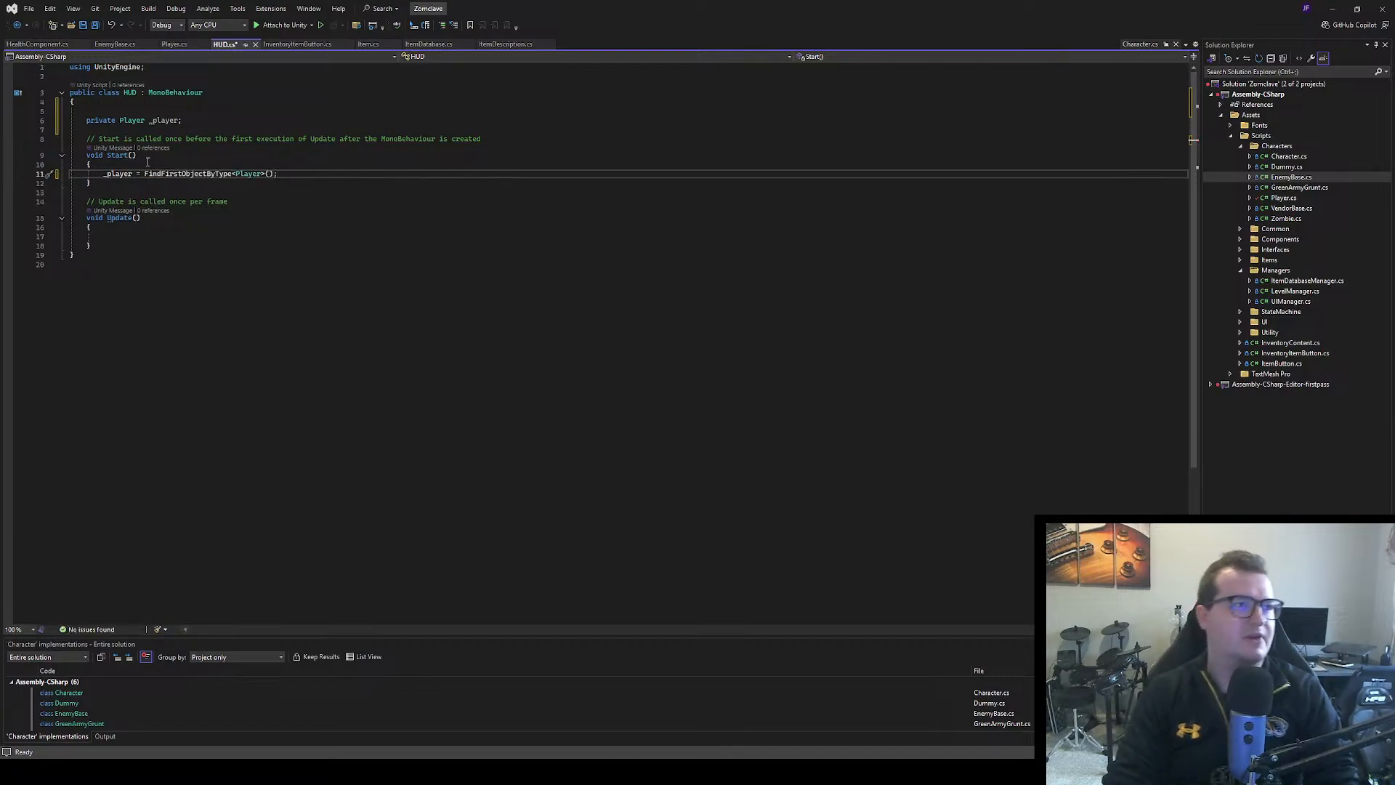
key("Return")
key("Return")
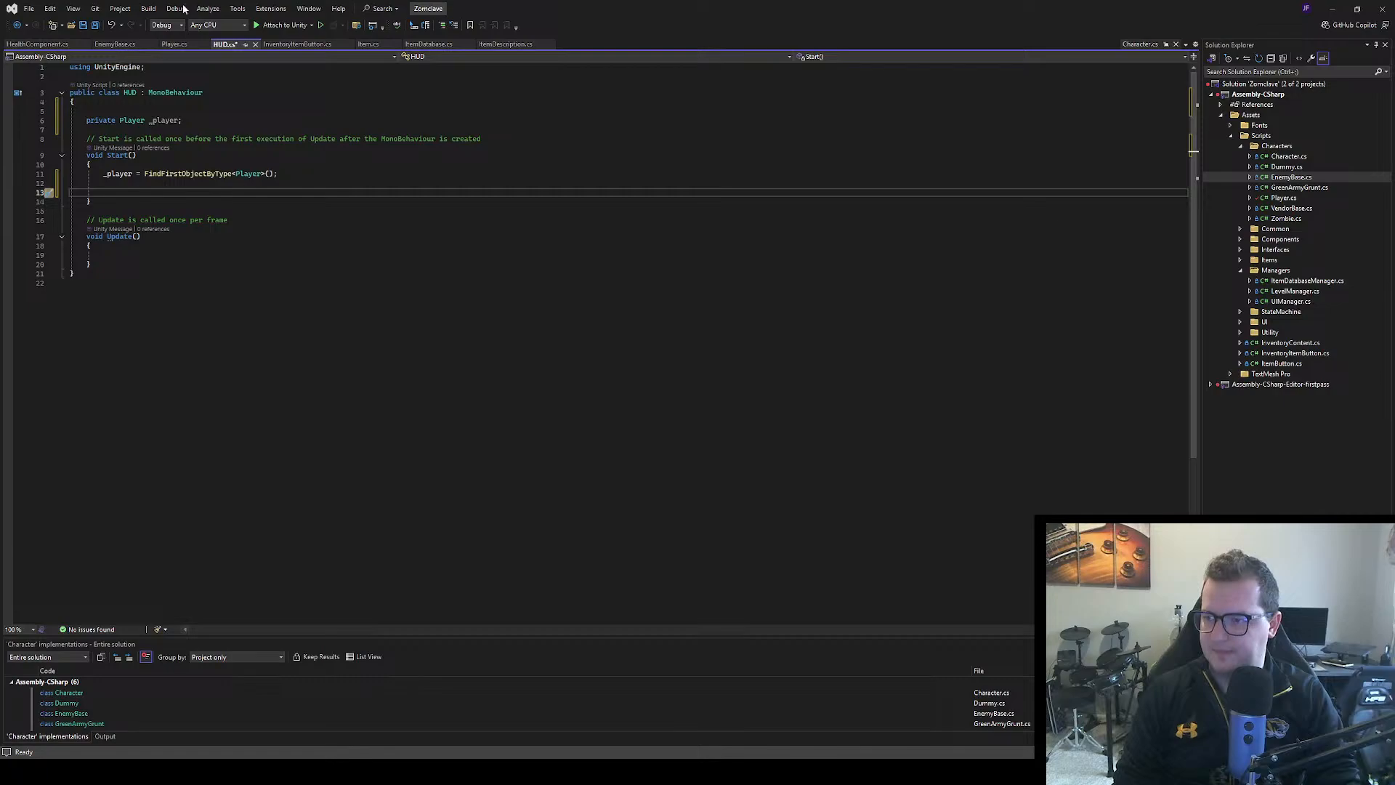
Check the setup code in Player.cs, then begin a private void SetupComponents method between Start and Update in HUD.cs
left_click(174, 43)
scroll(306, 305, "up", 20)
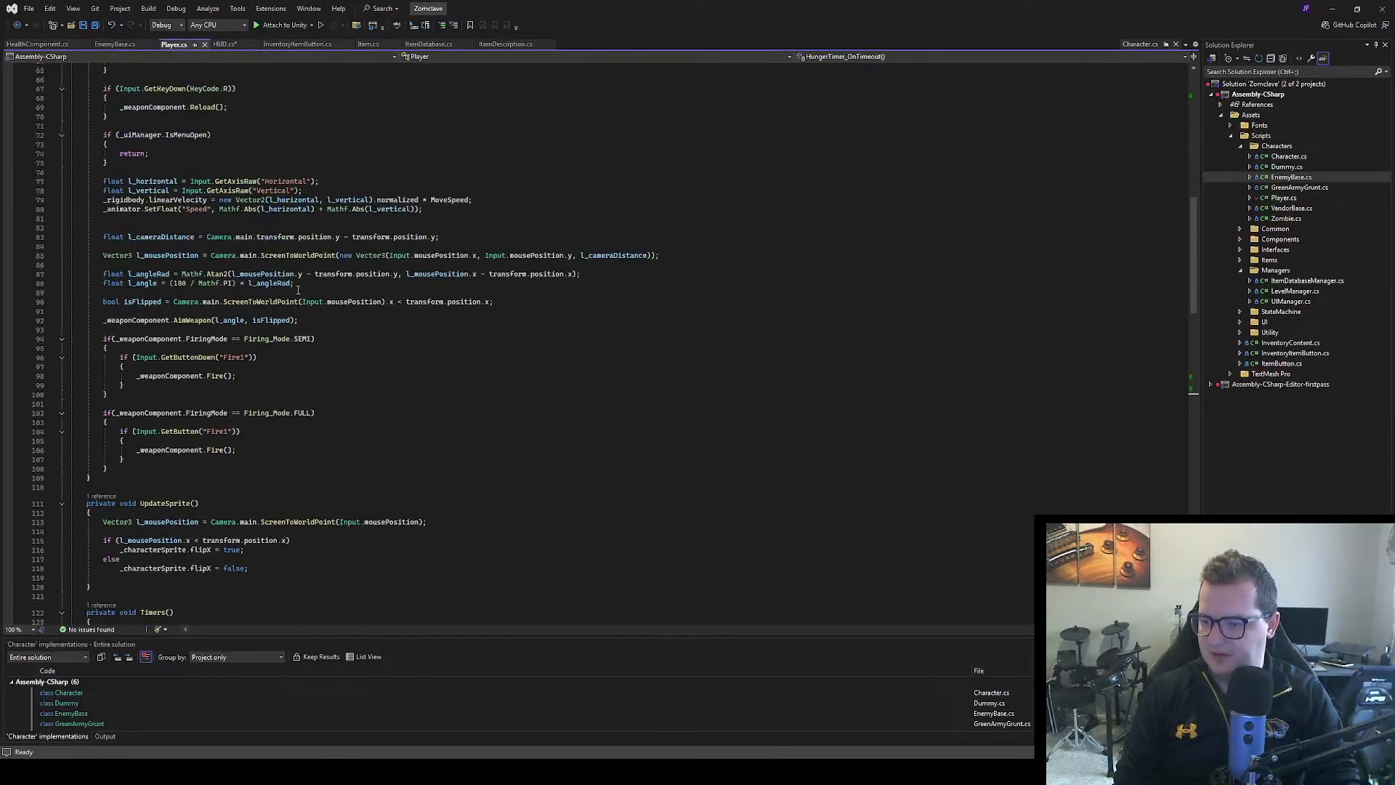
scroll(322, 328, "down", 2)
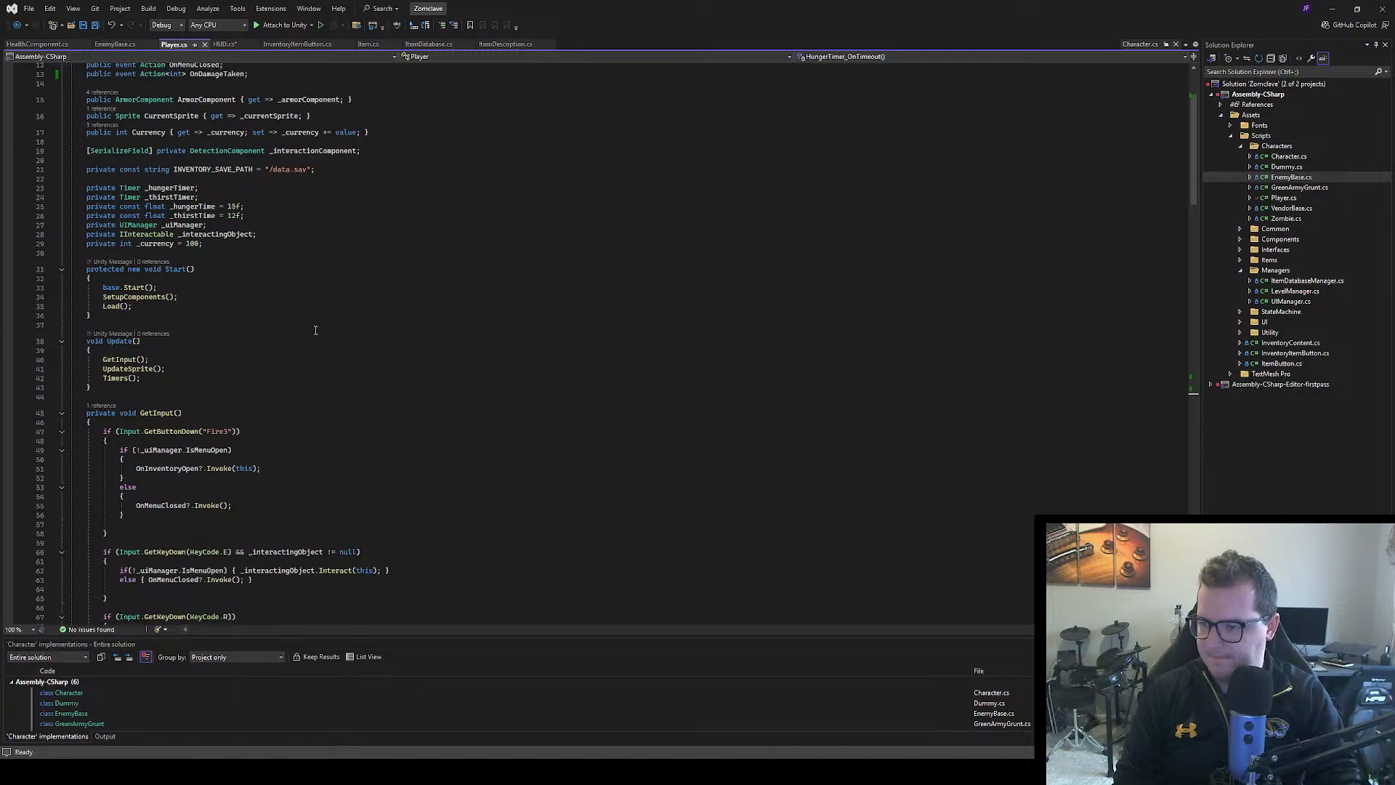
left_click(218, 44)
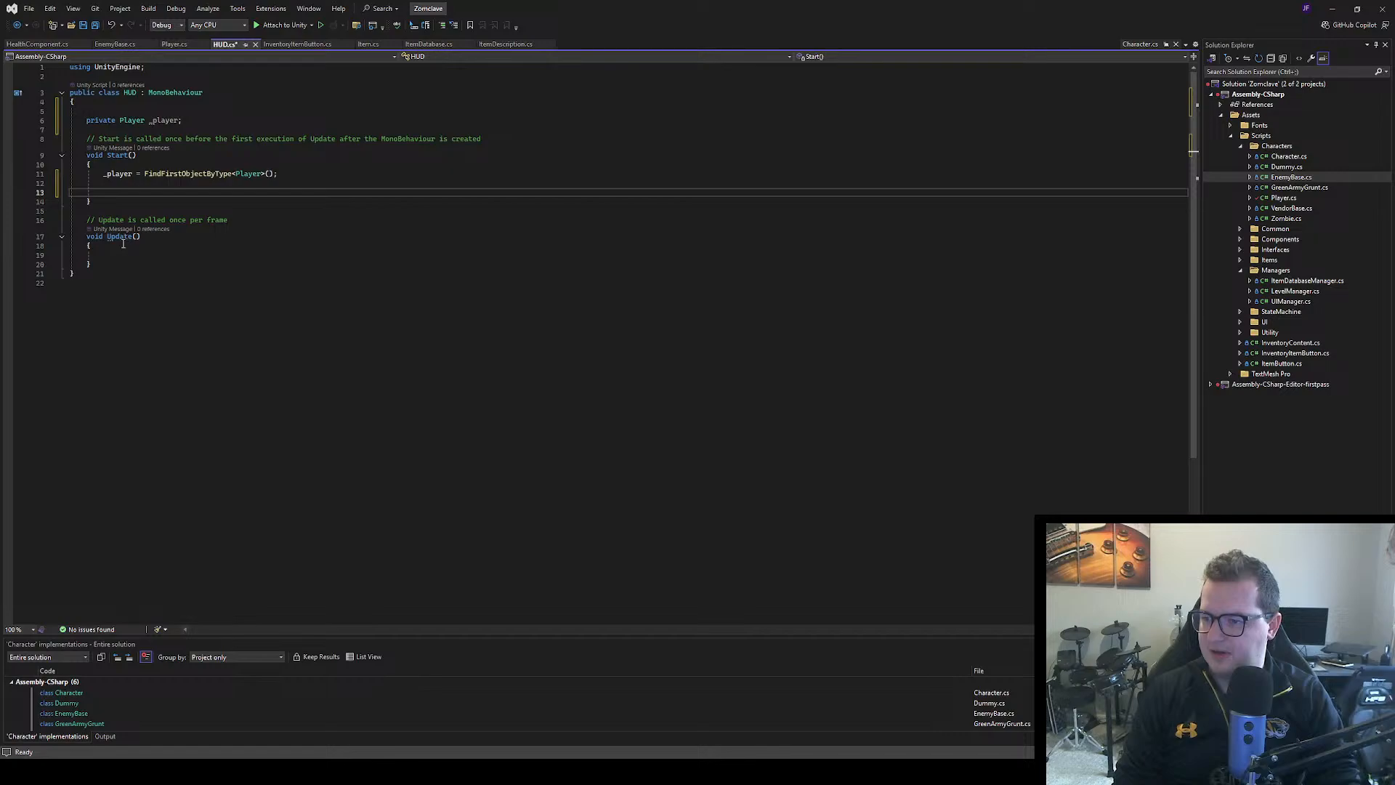
left_click(104, 203)
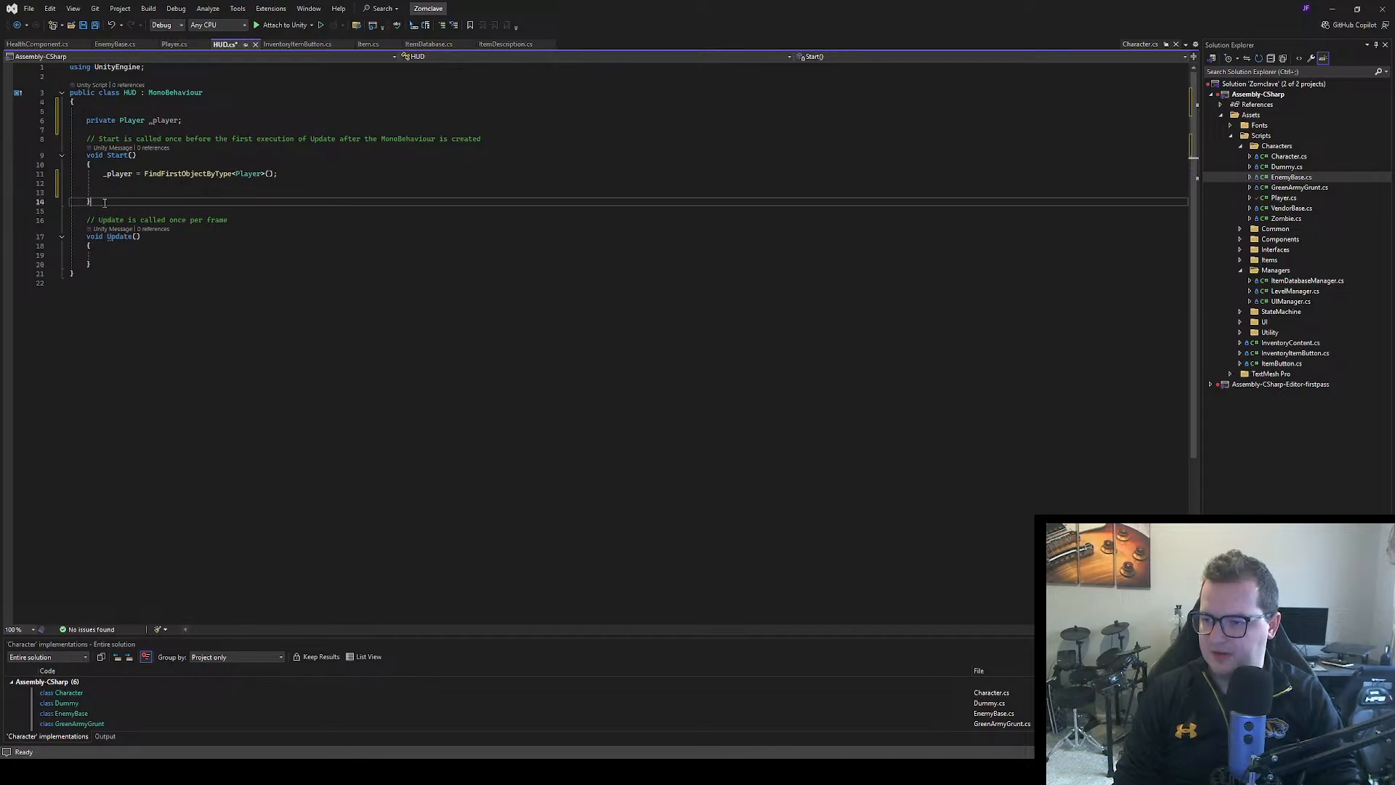
key("Return")
key("Return")
type("private coid")
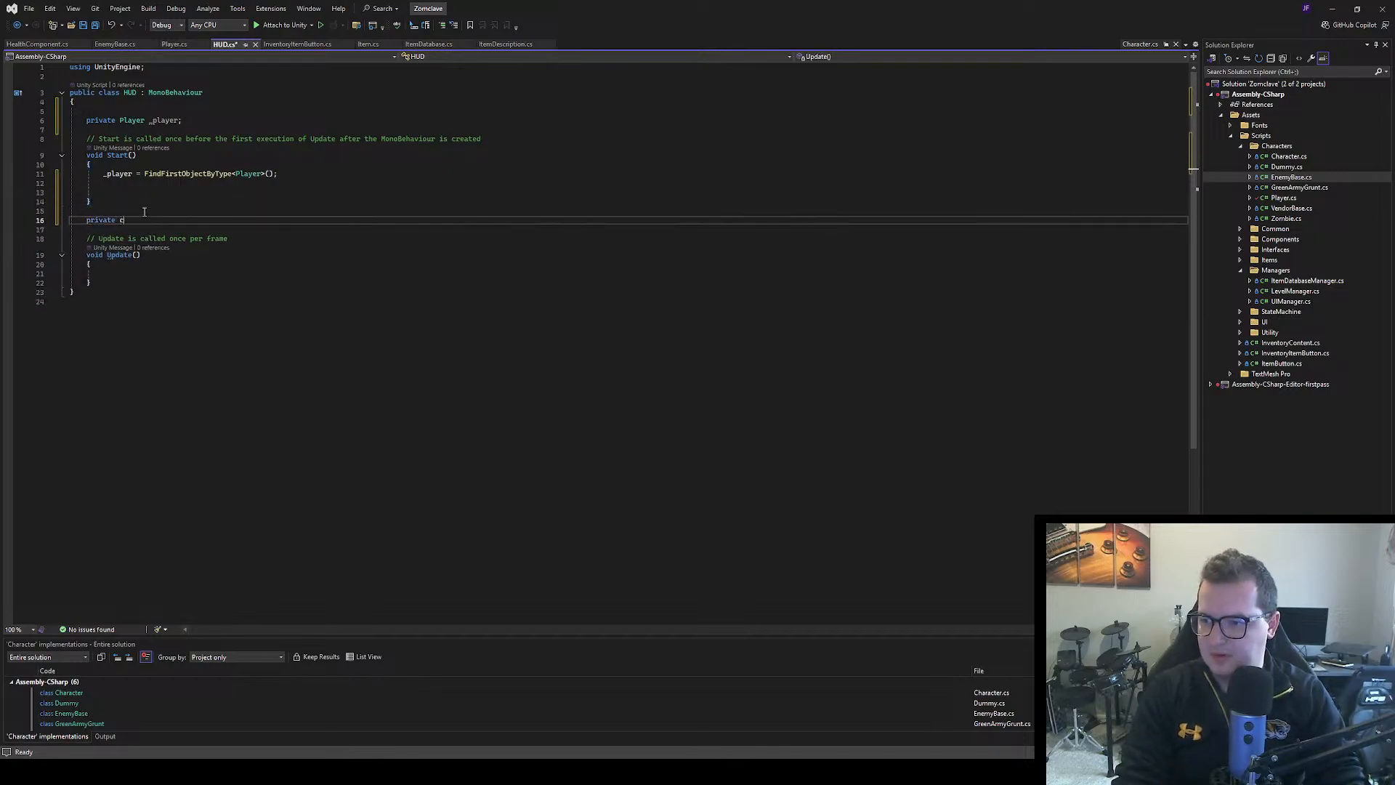
key("BackSpace")
key("BackSpace")
key("BackSpace")
key("BackSpace")
type("void ")
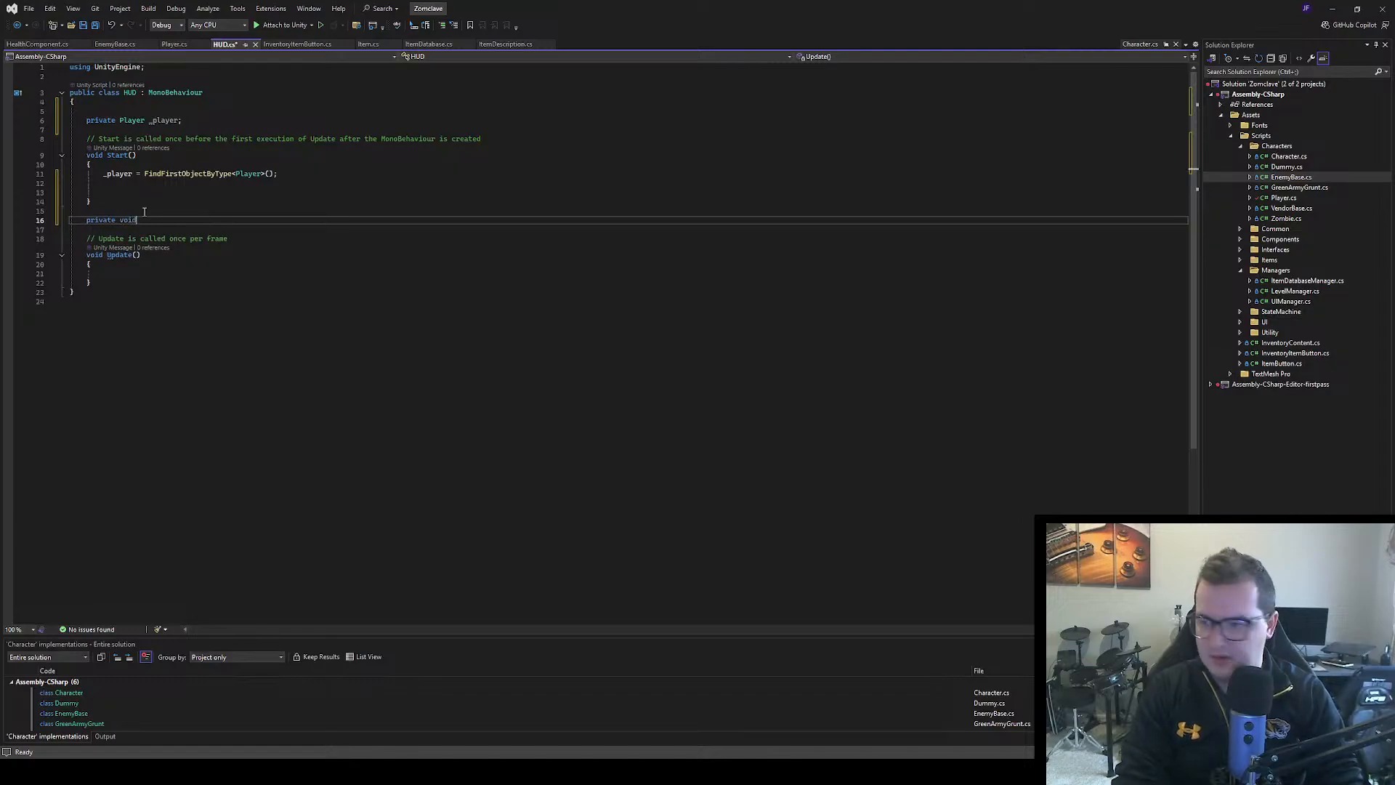
type("SetupCom")
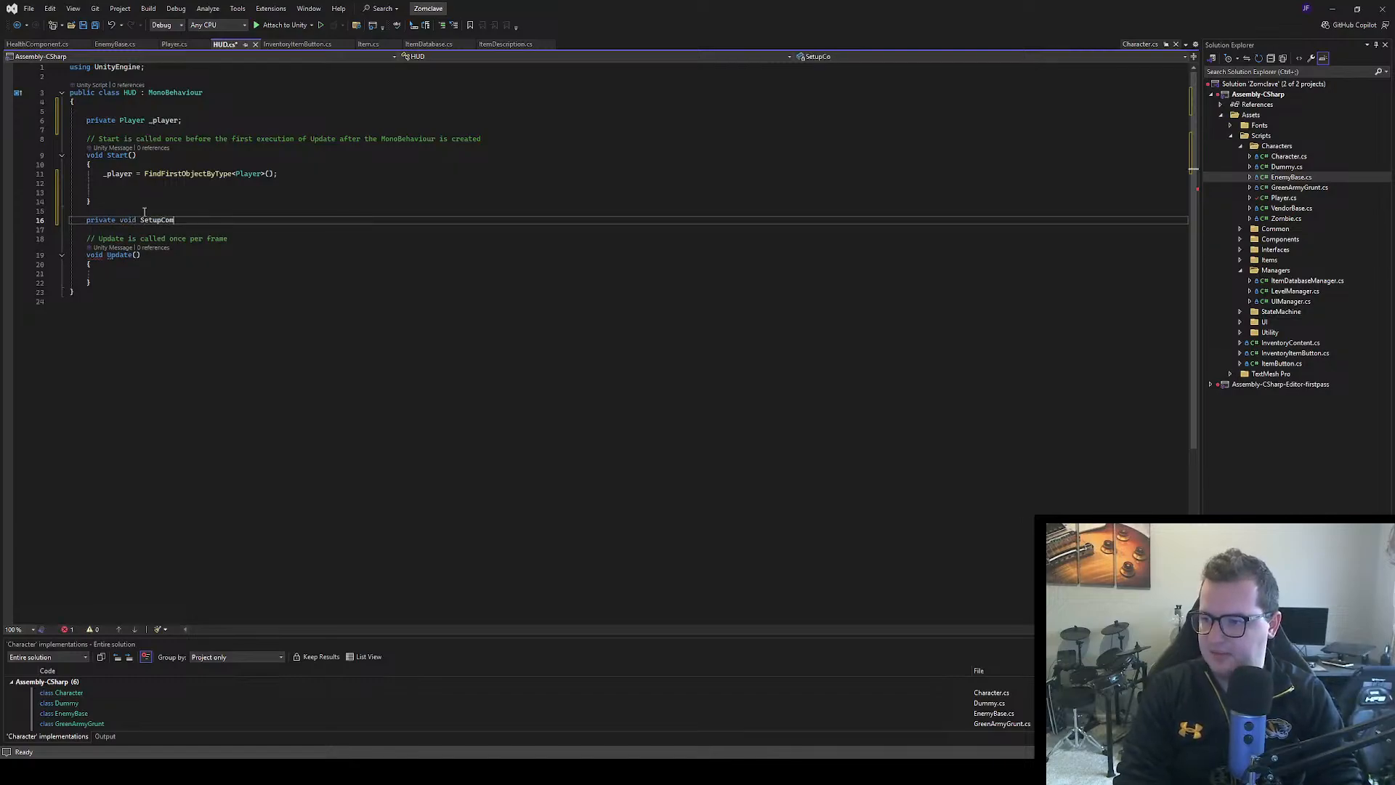
type("ponents")
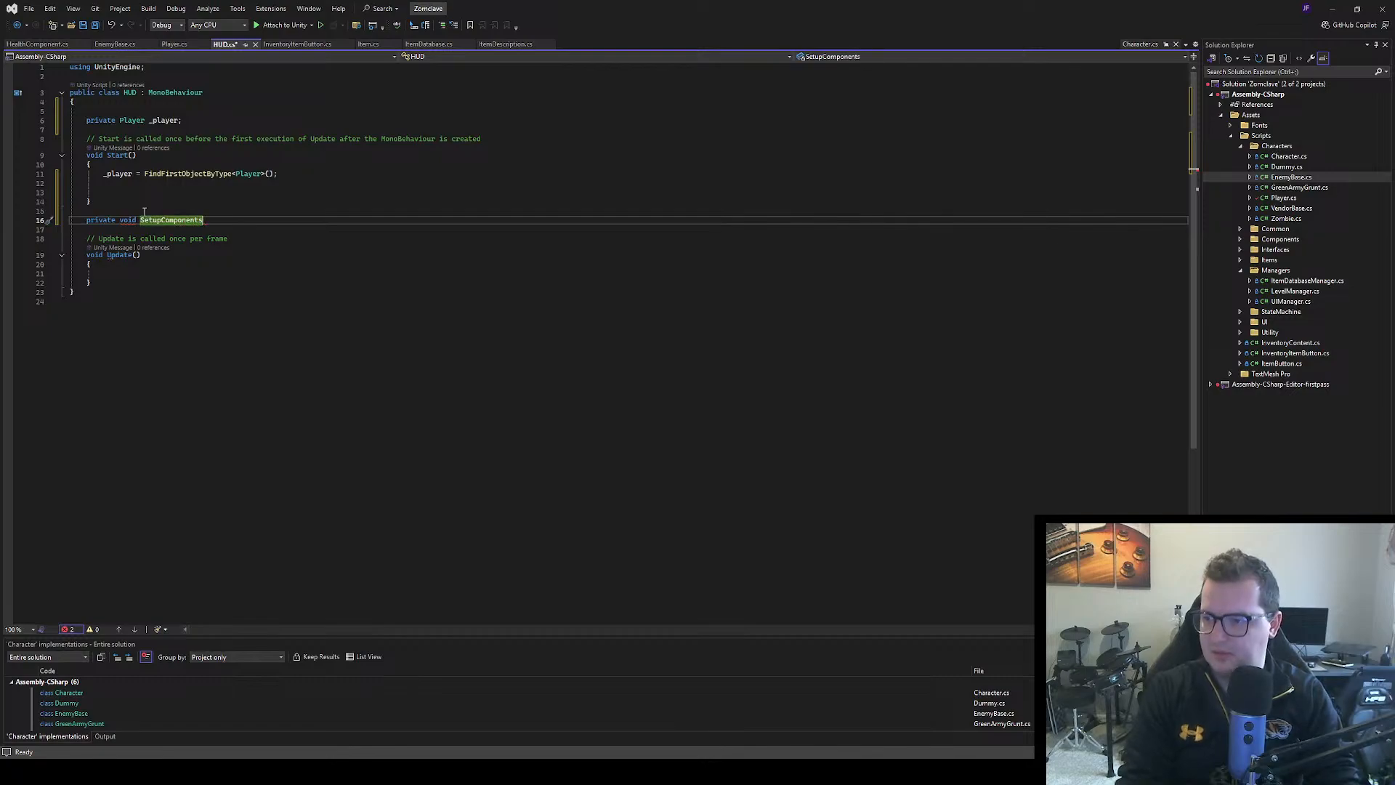
Examine the SetupComponents method definition in Player.cs, following it from the call in Start
left_click(174, 45)
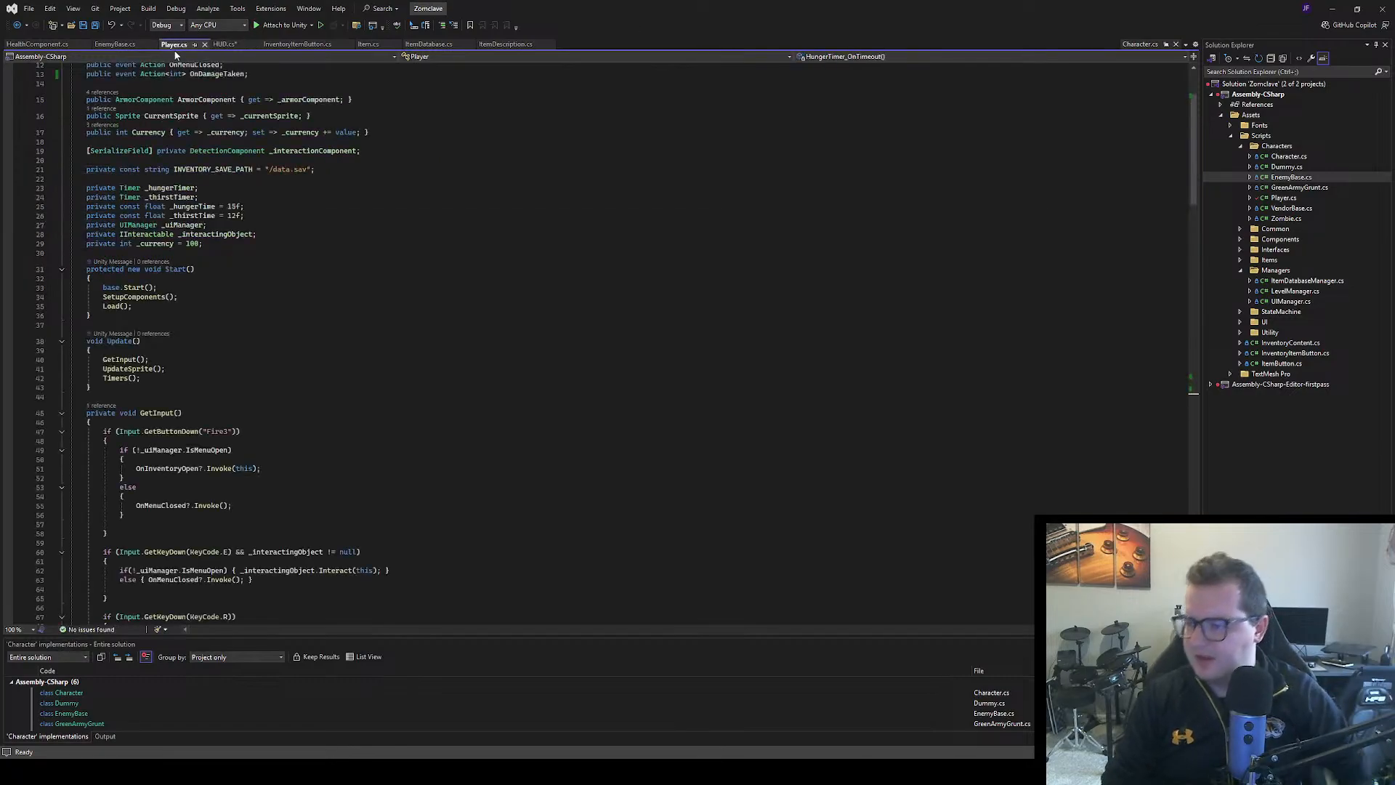
scroll(273, 431, "down", 4)
scroll(273, 431, "up", 4)
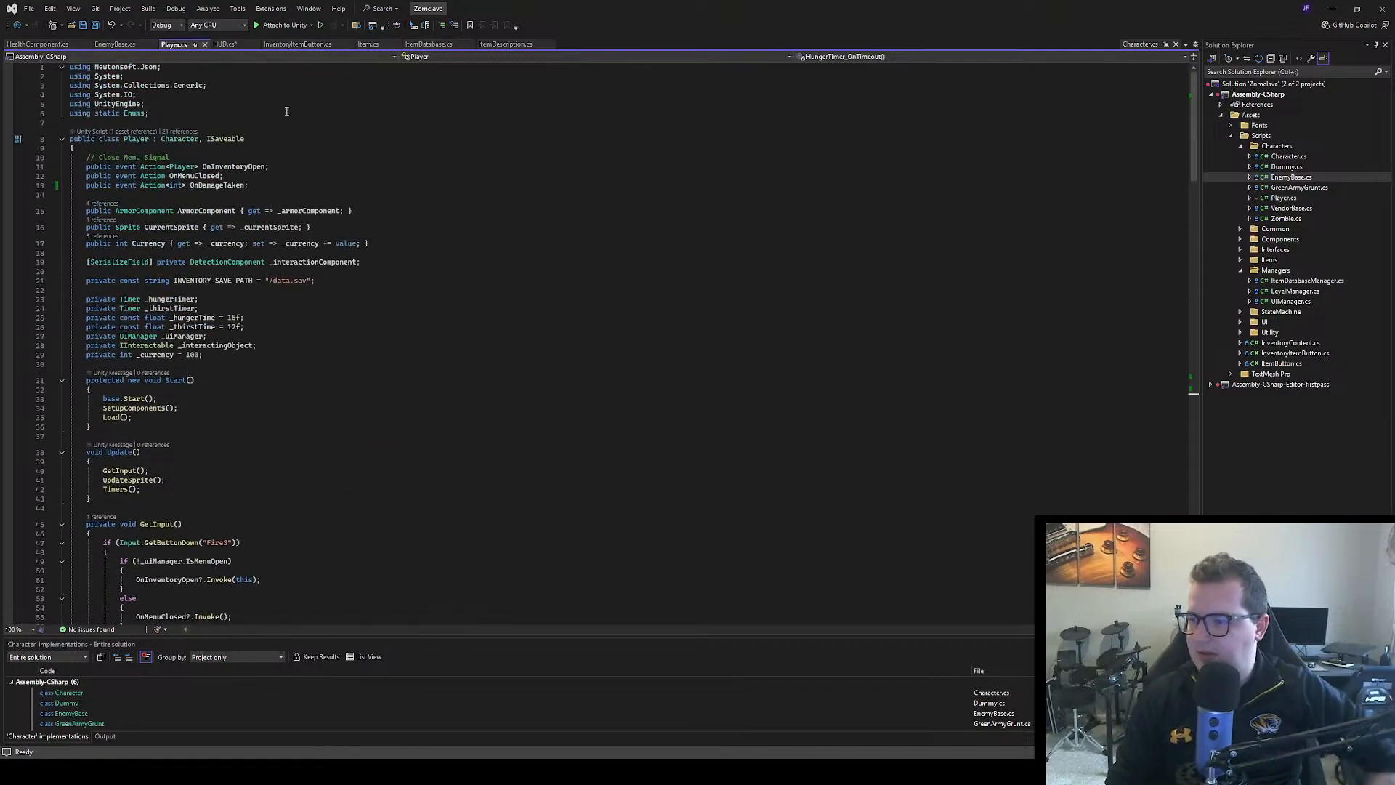
scroll(245, 271, "down", 4)
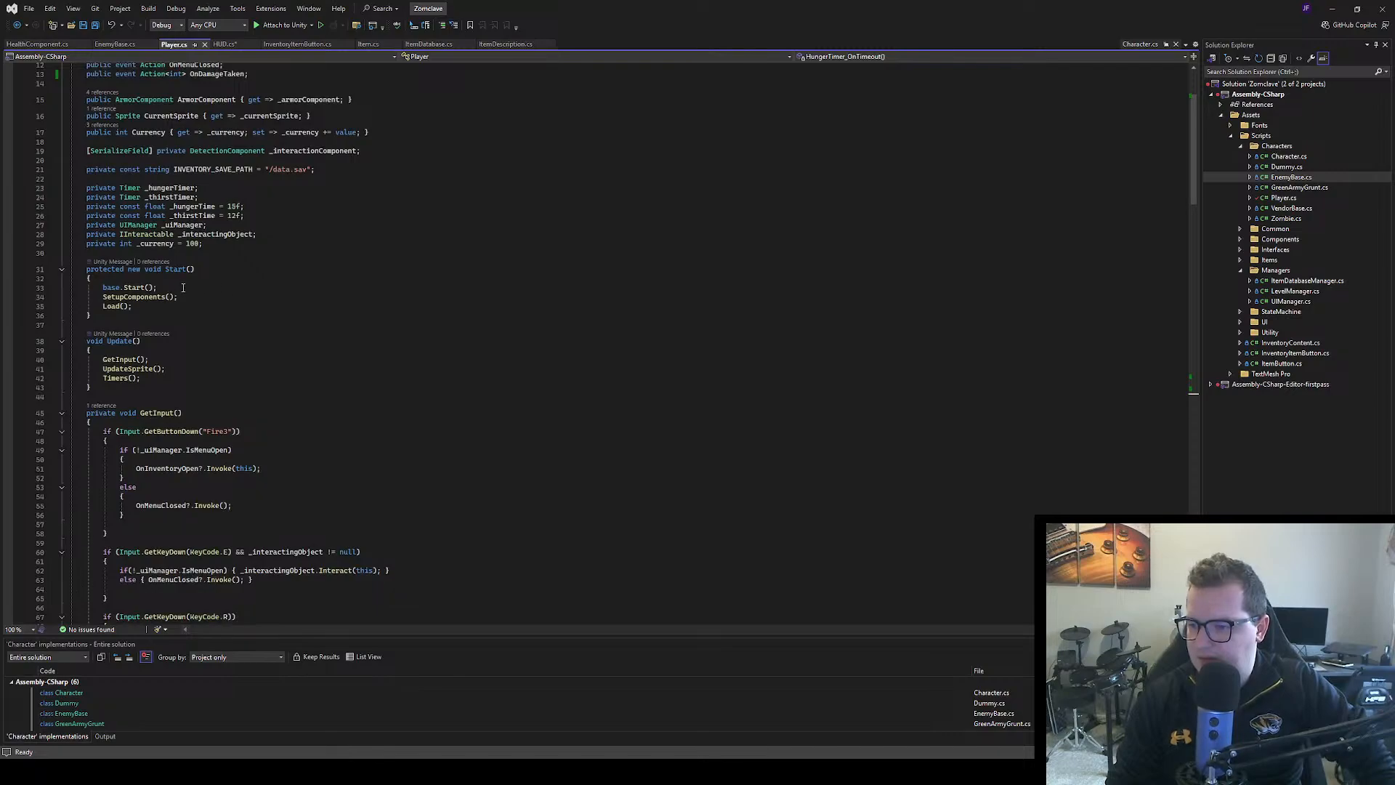
double_click(156, 298)
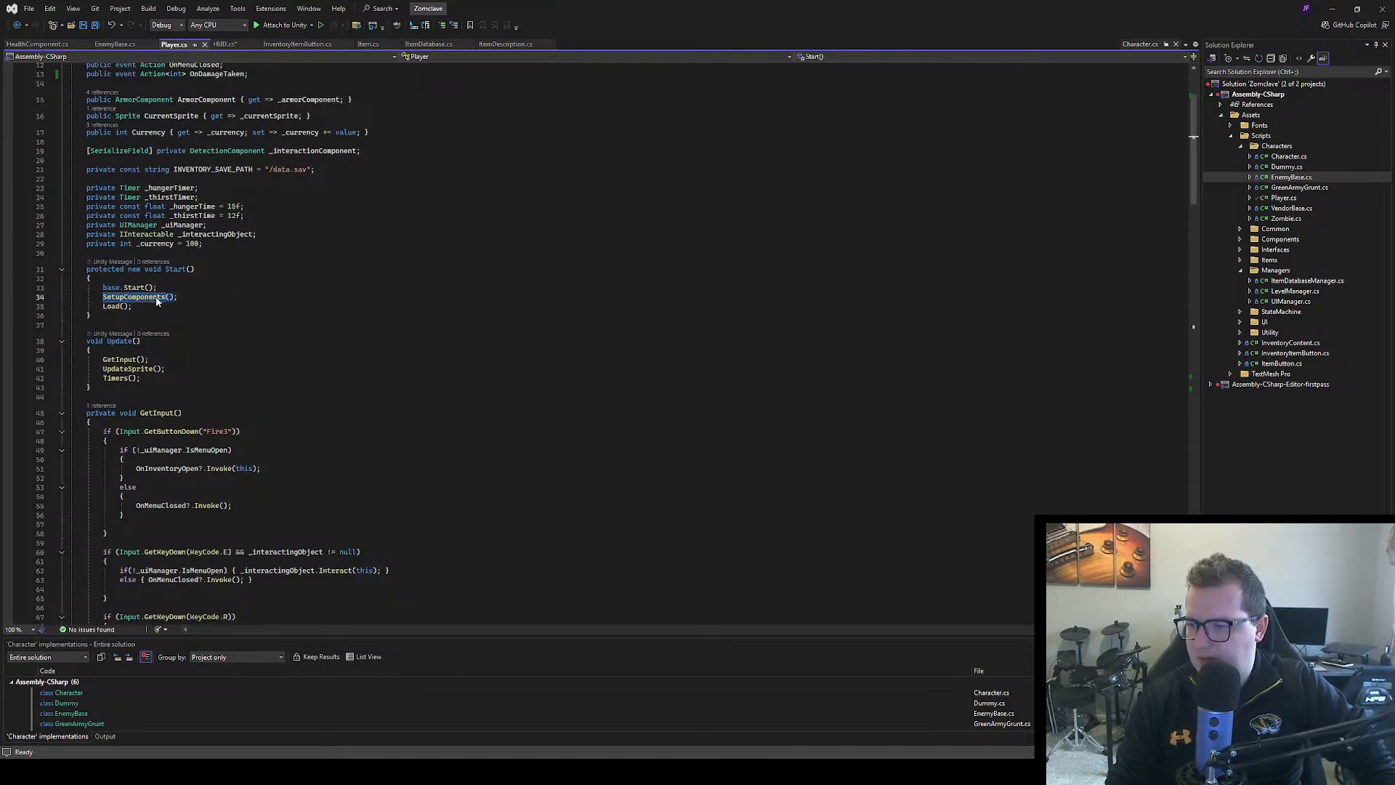
key("F12")
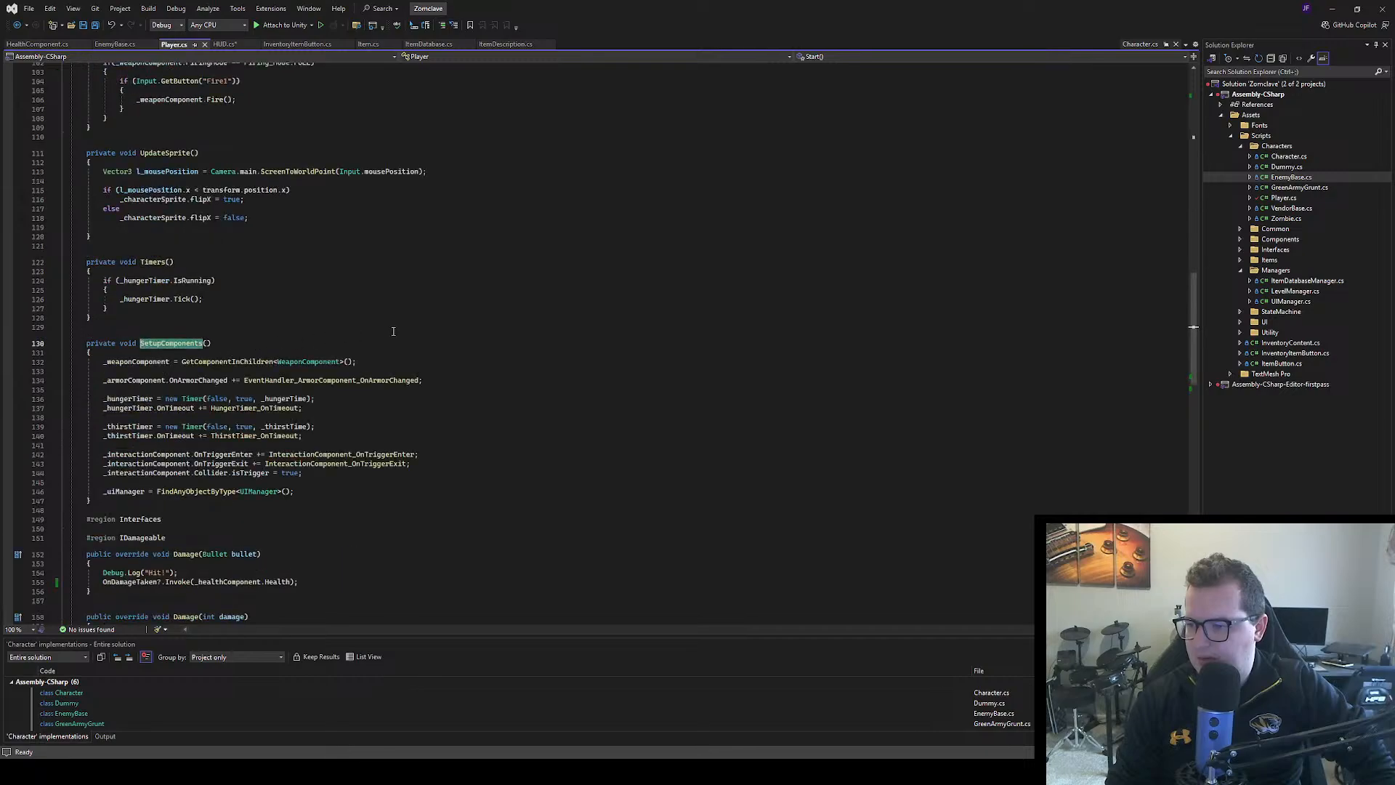
left_click(404, 324)
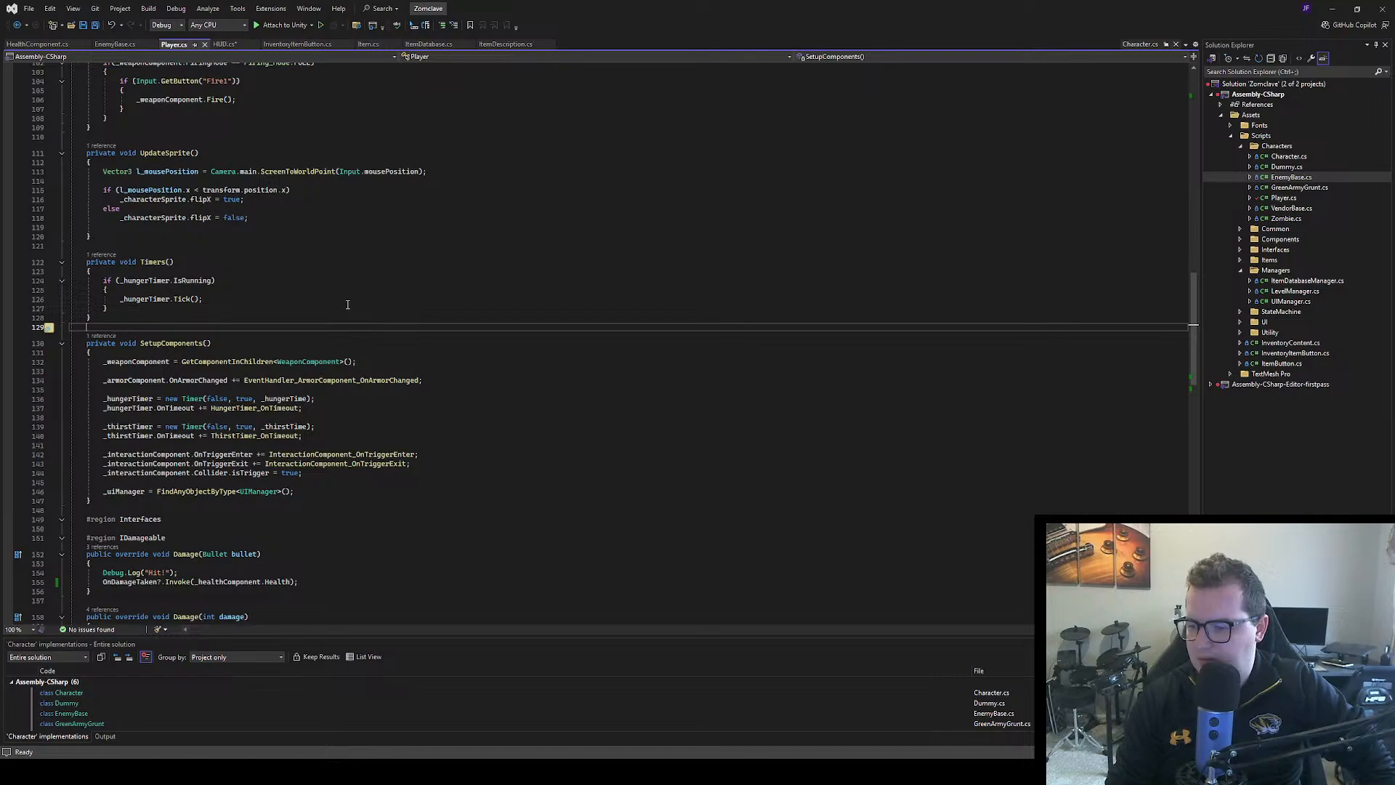
scroll(338, 300, "down", 5)
scroll(218, 66, "up", 5)
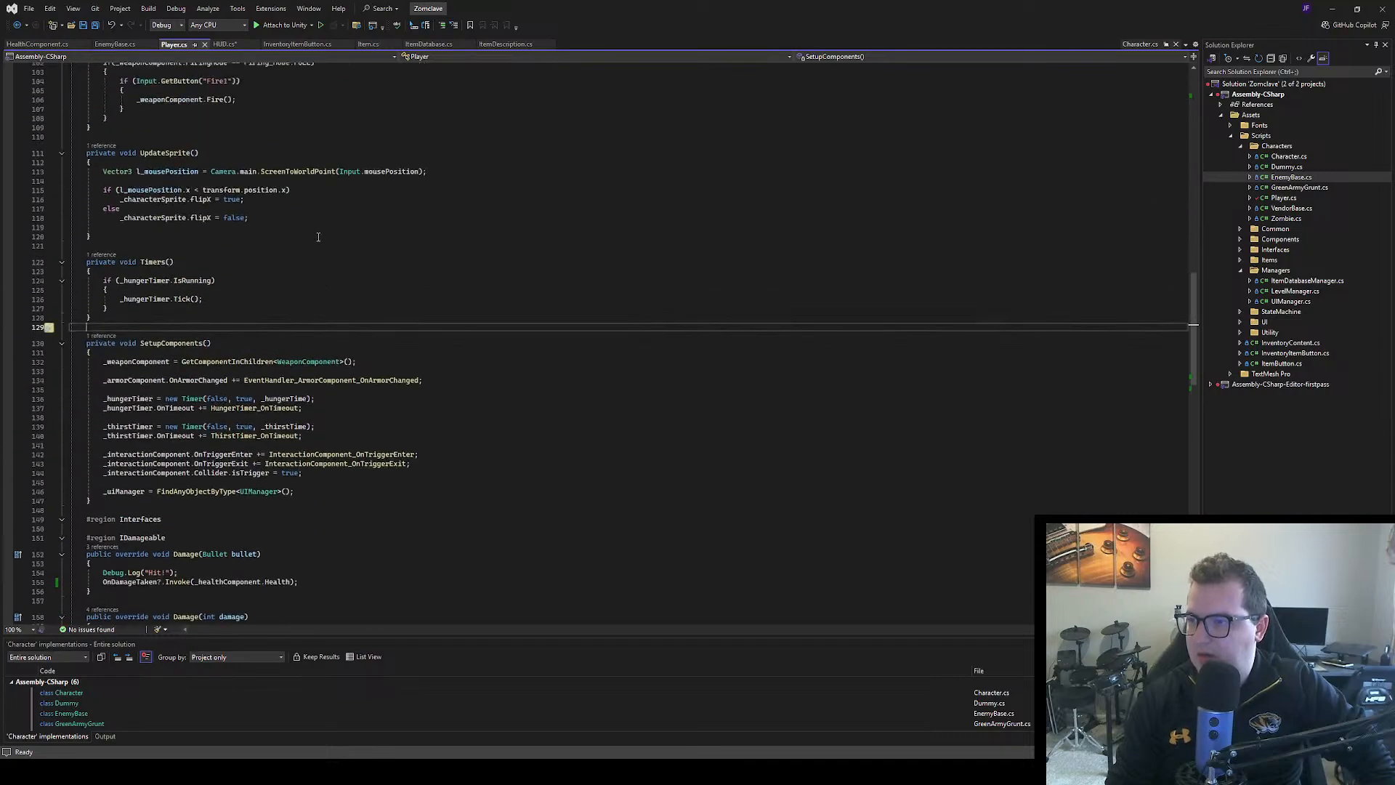
Give SetupComponents() in HUD.cs its parentheses and braces, and begin its body with _player.On
left_click(225, 44)
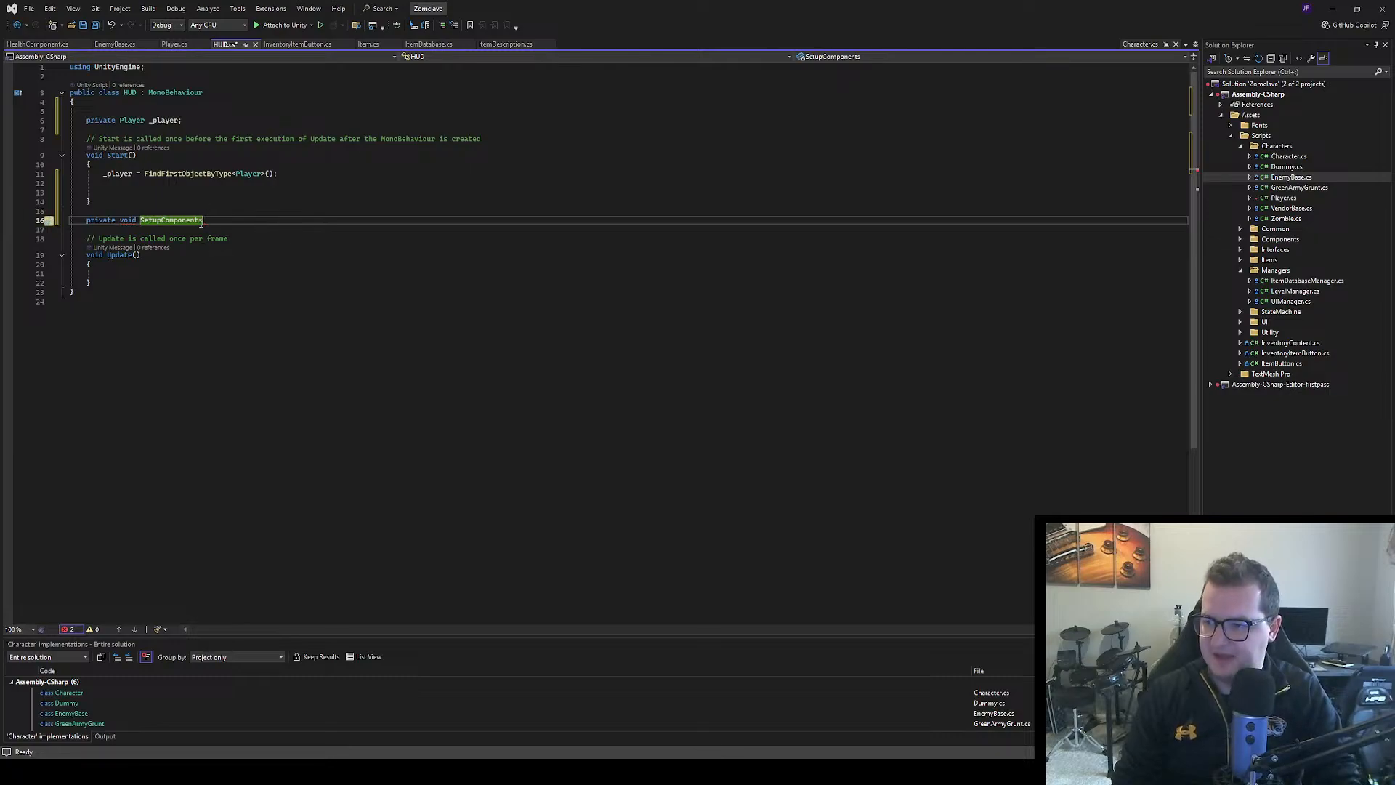
type("()")
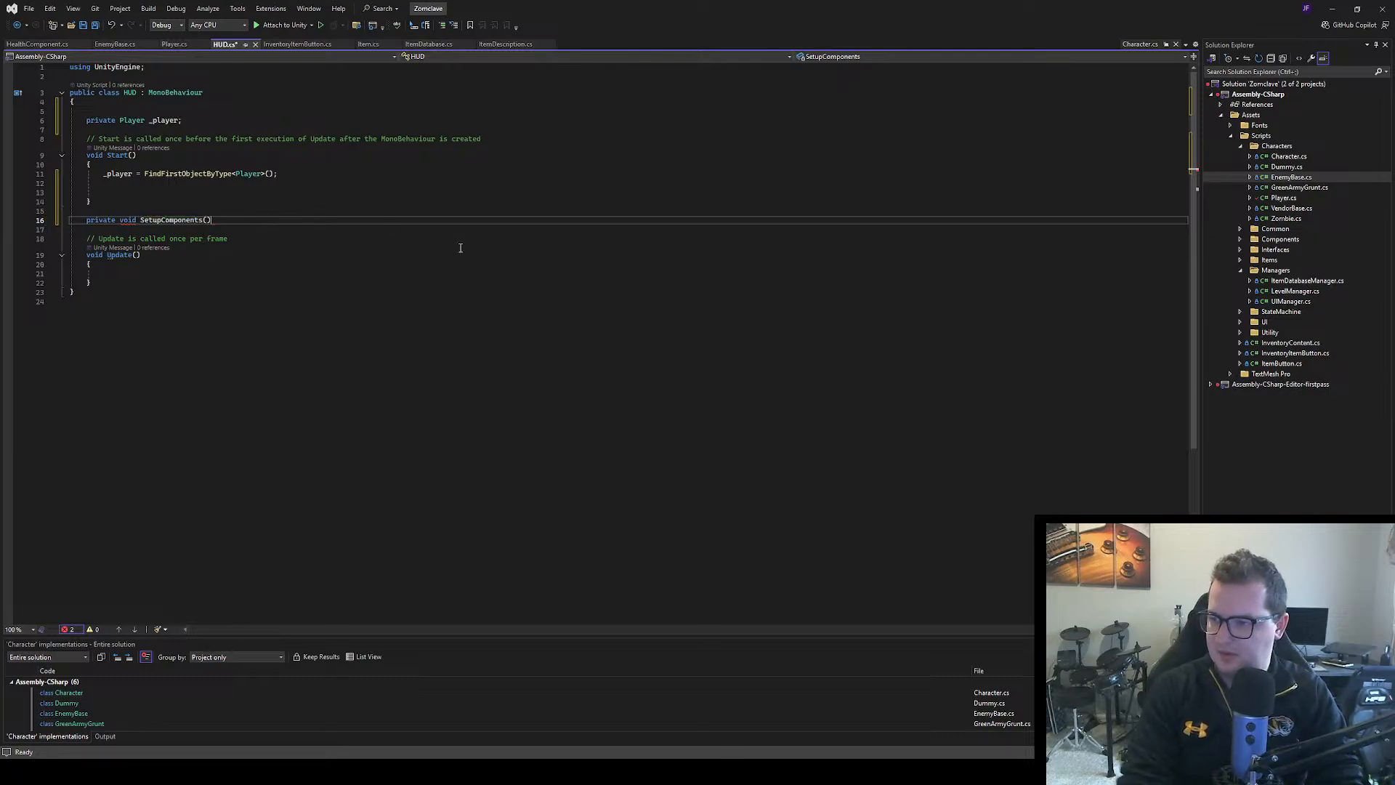
type("{")
key("Return")
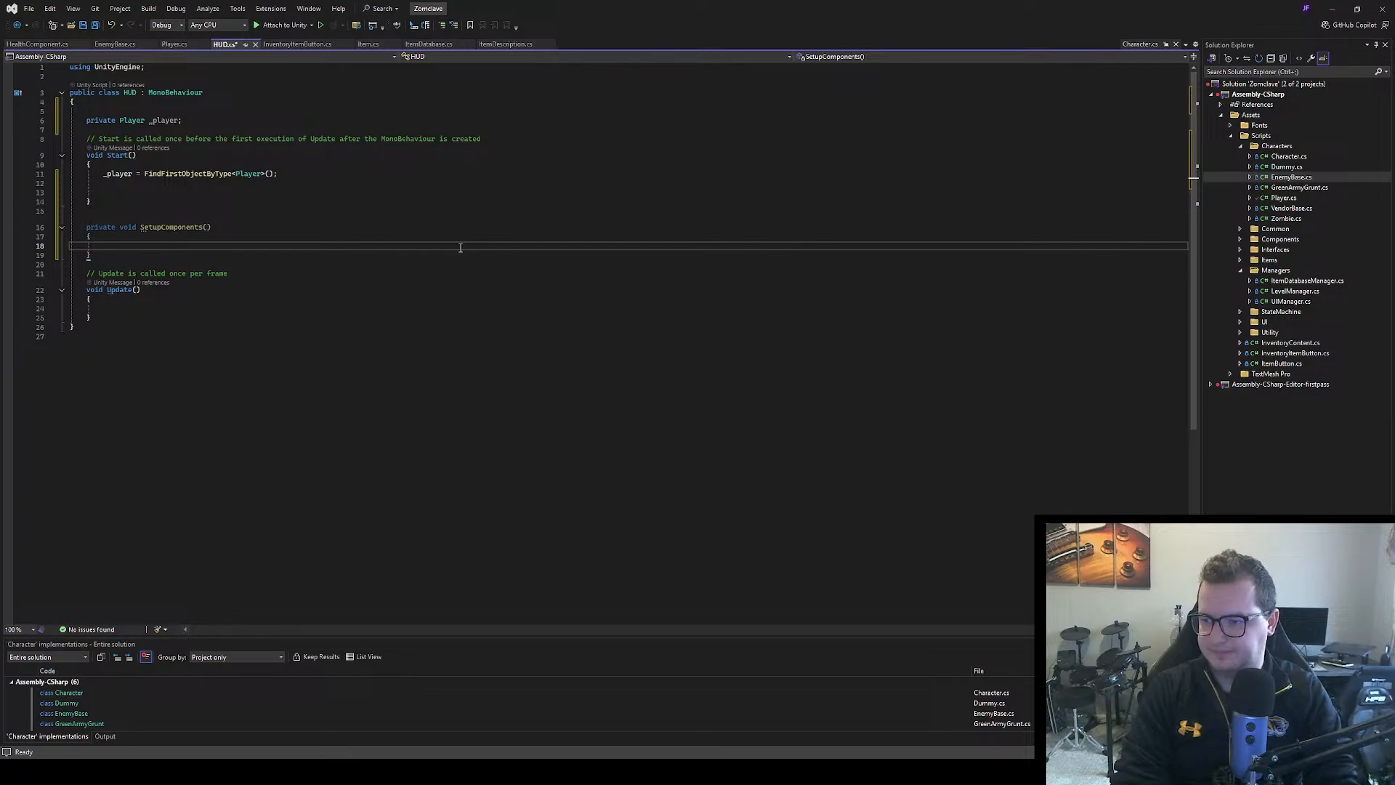
type("_play")
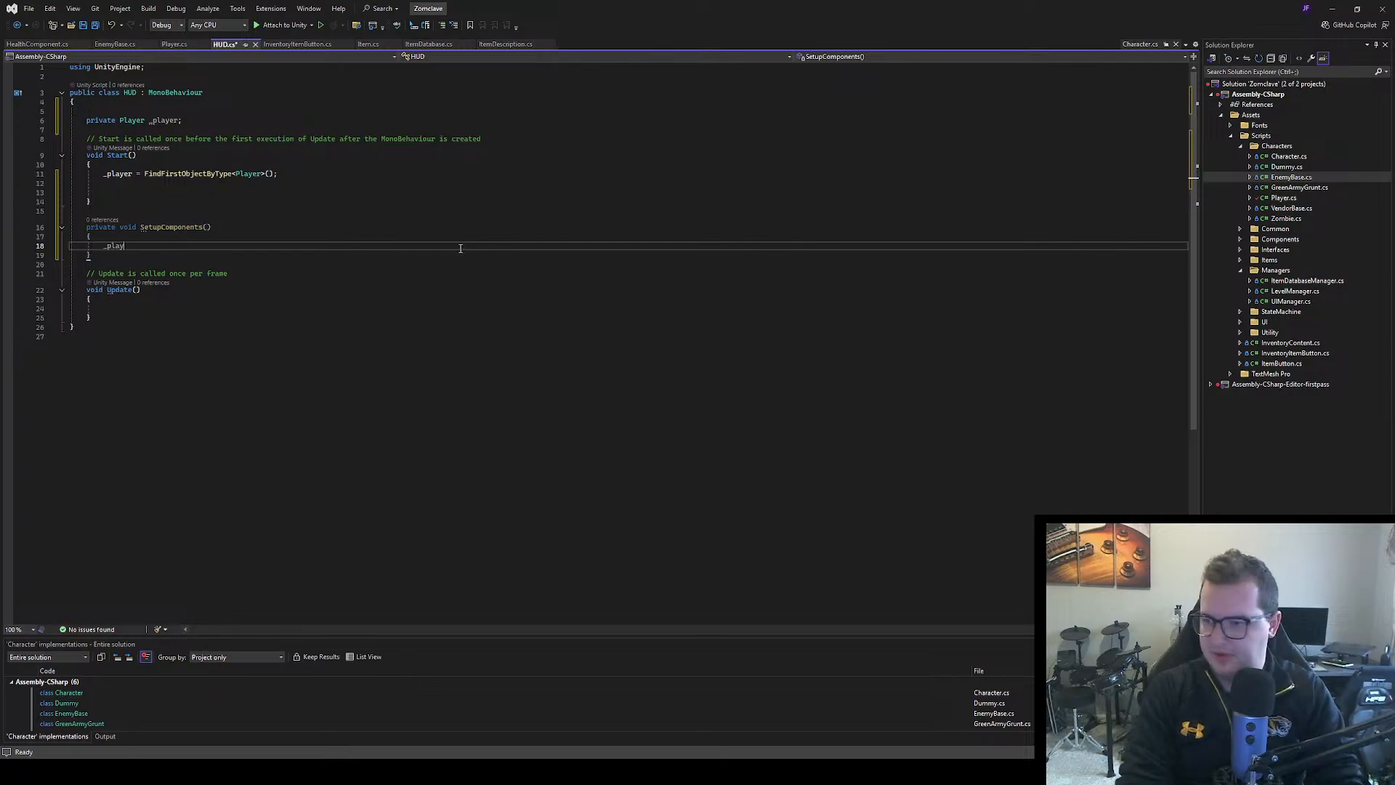
type("er.On")
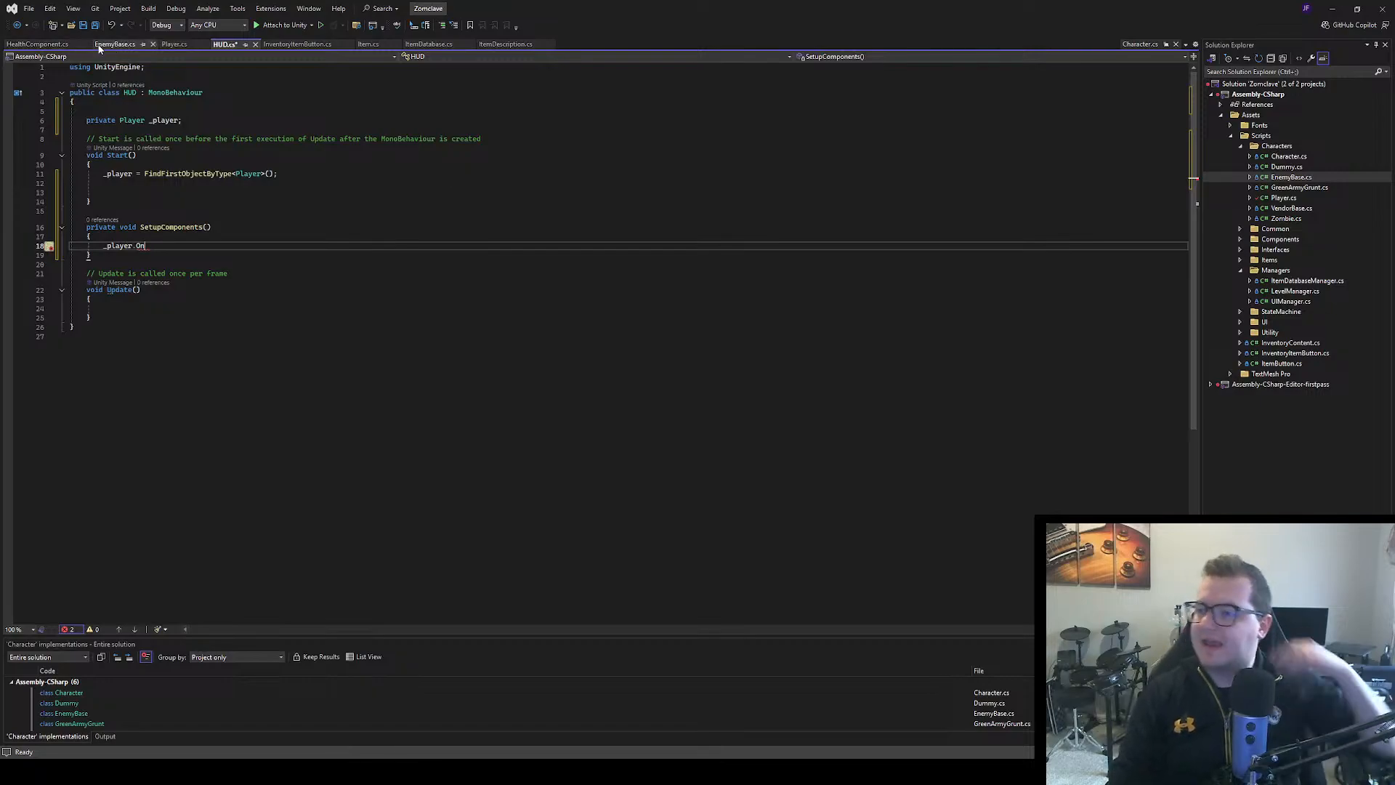
Review the event subscriptions in SetupComponents and the methods in the Event Handlers region of Player.cs
left_click(172, 43)
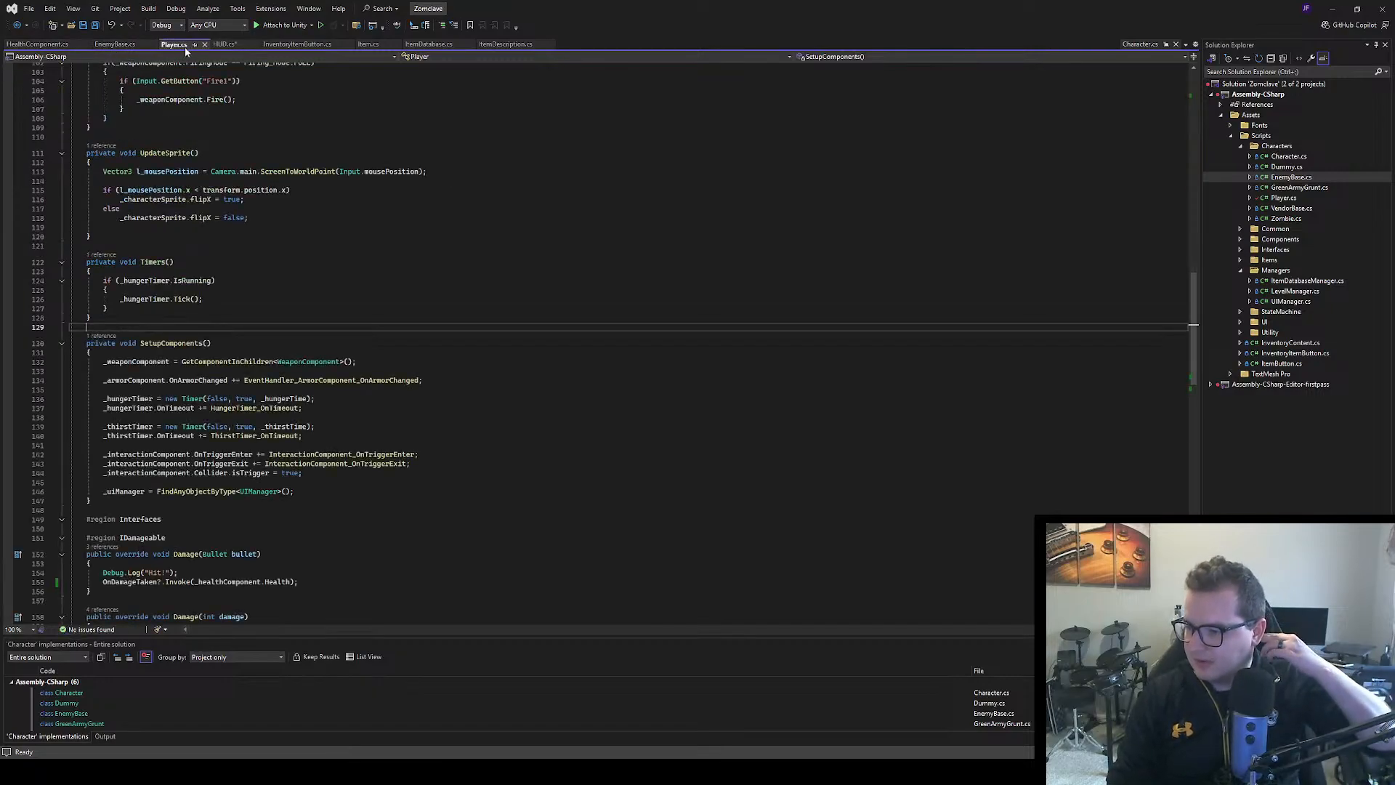
scroll(311, 386, "down", 6)
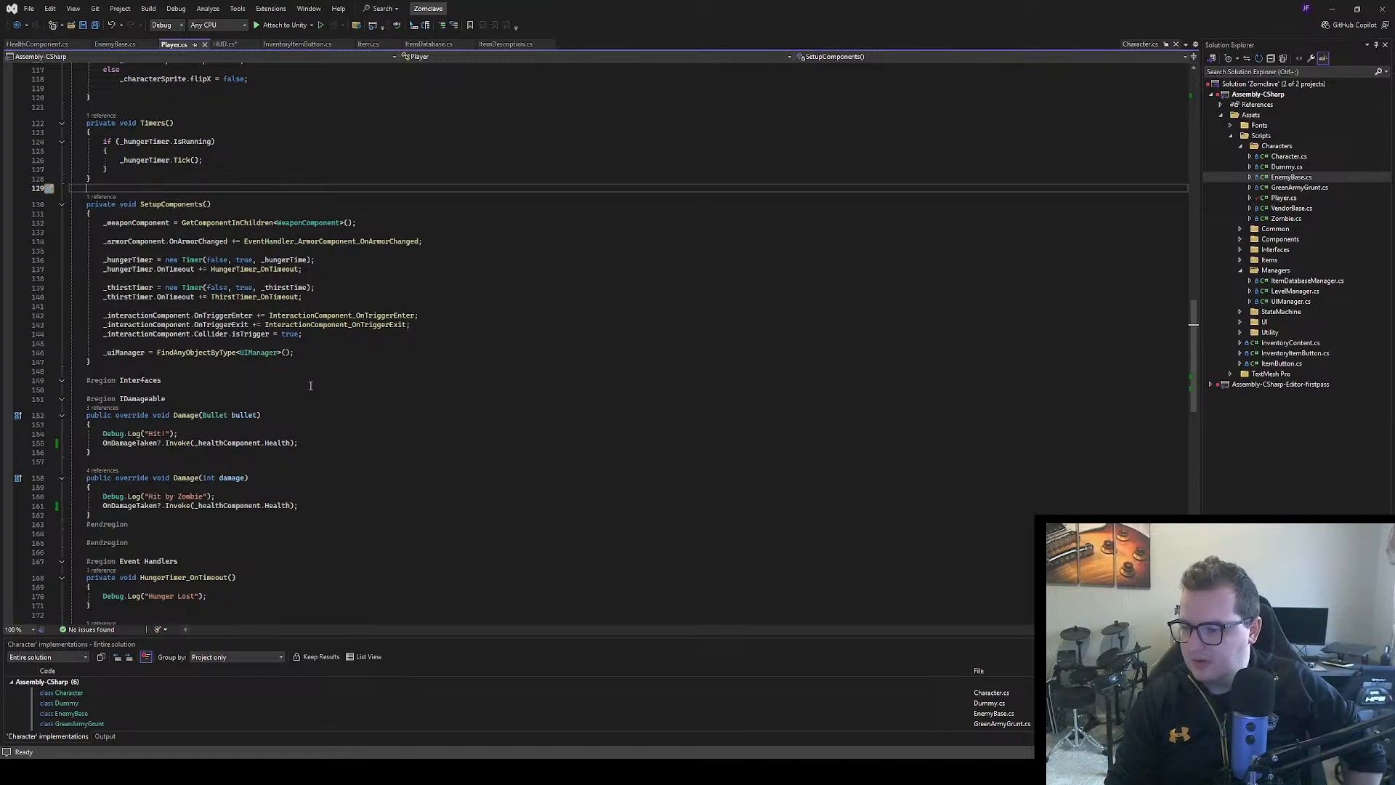
scroll(312, 386, "down", 6)
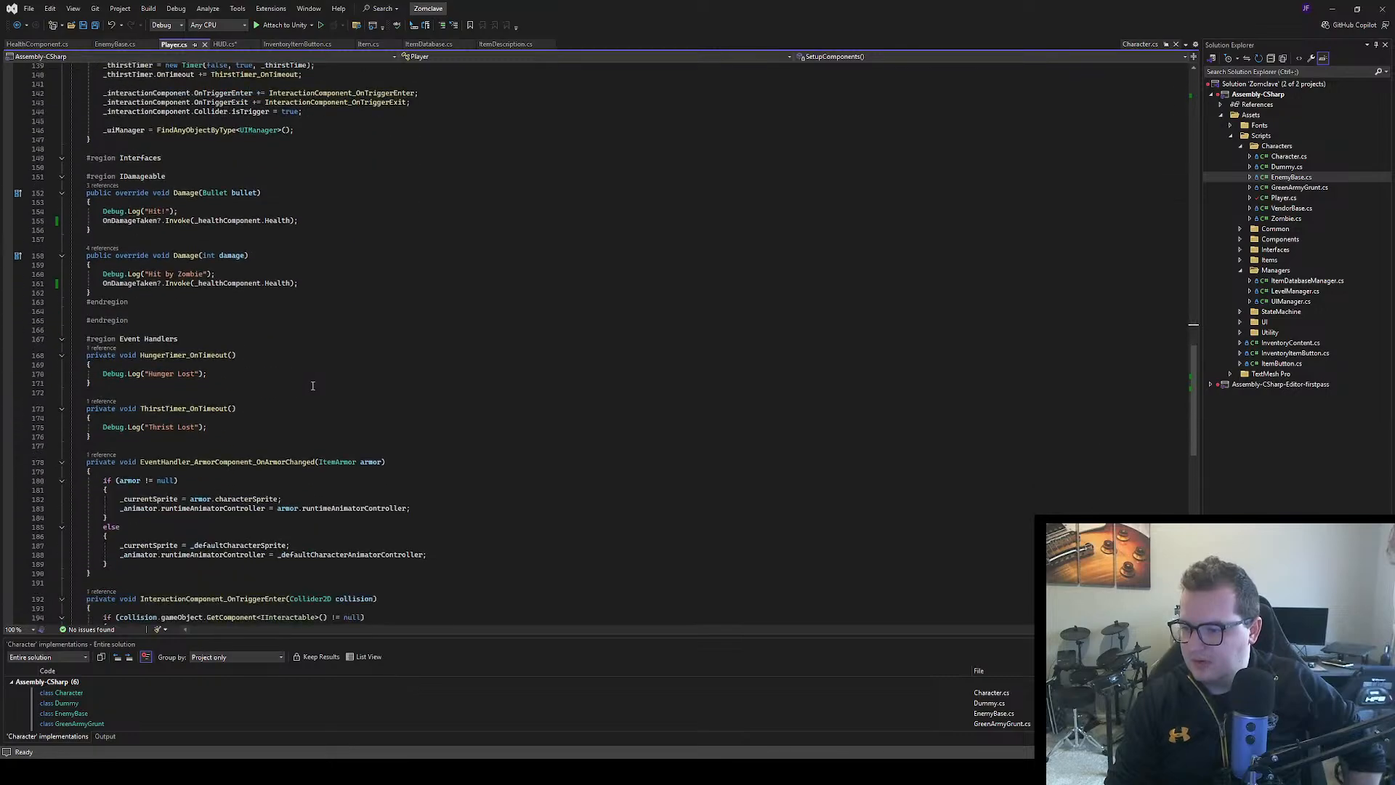
scroll(313, 386, "down", 3)
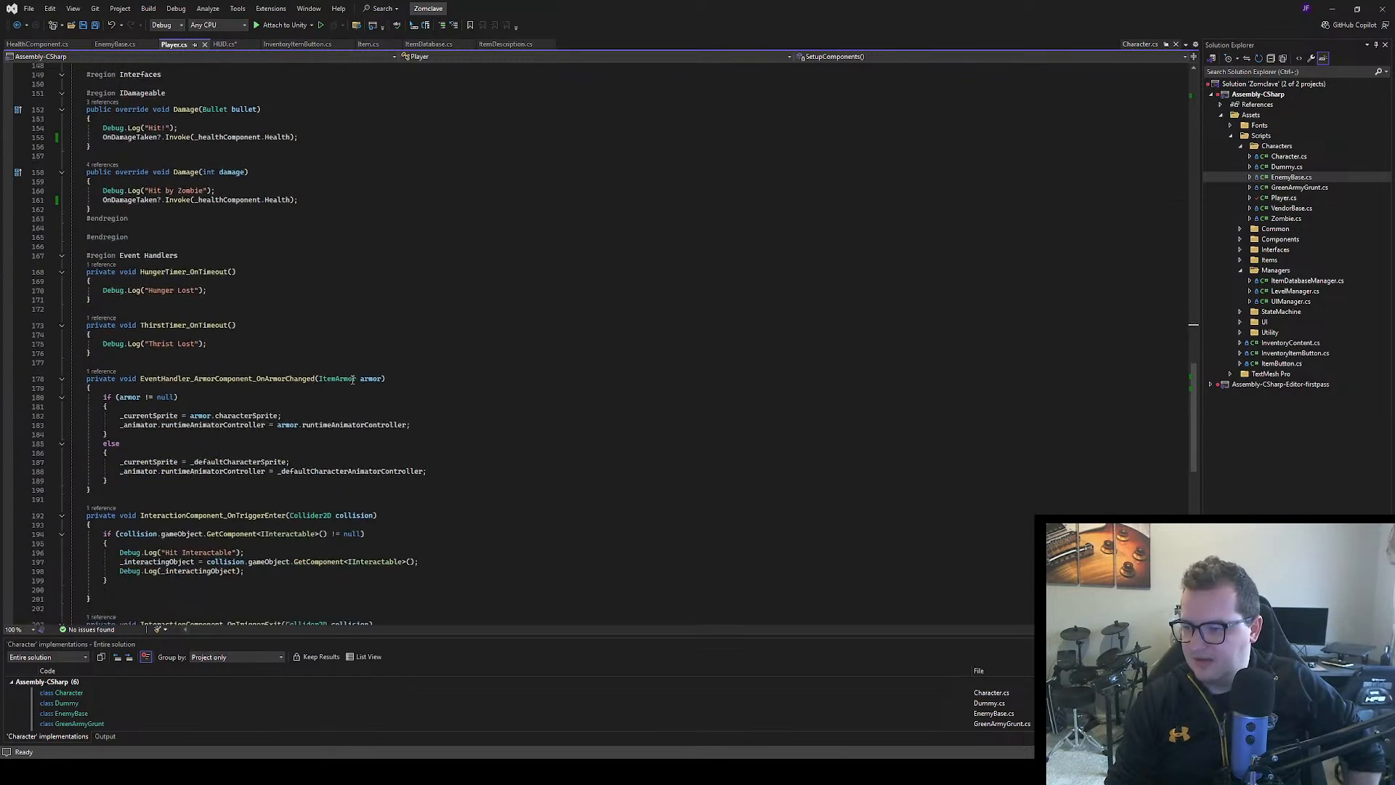
scroll(353, 378, "up", 9)
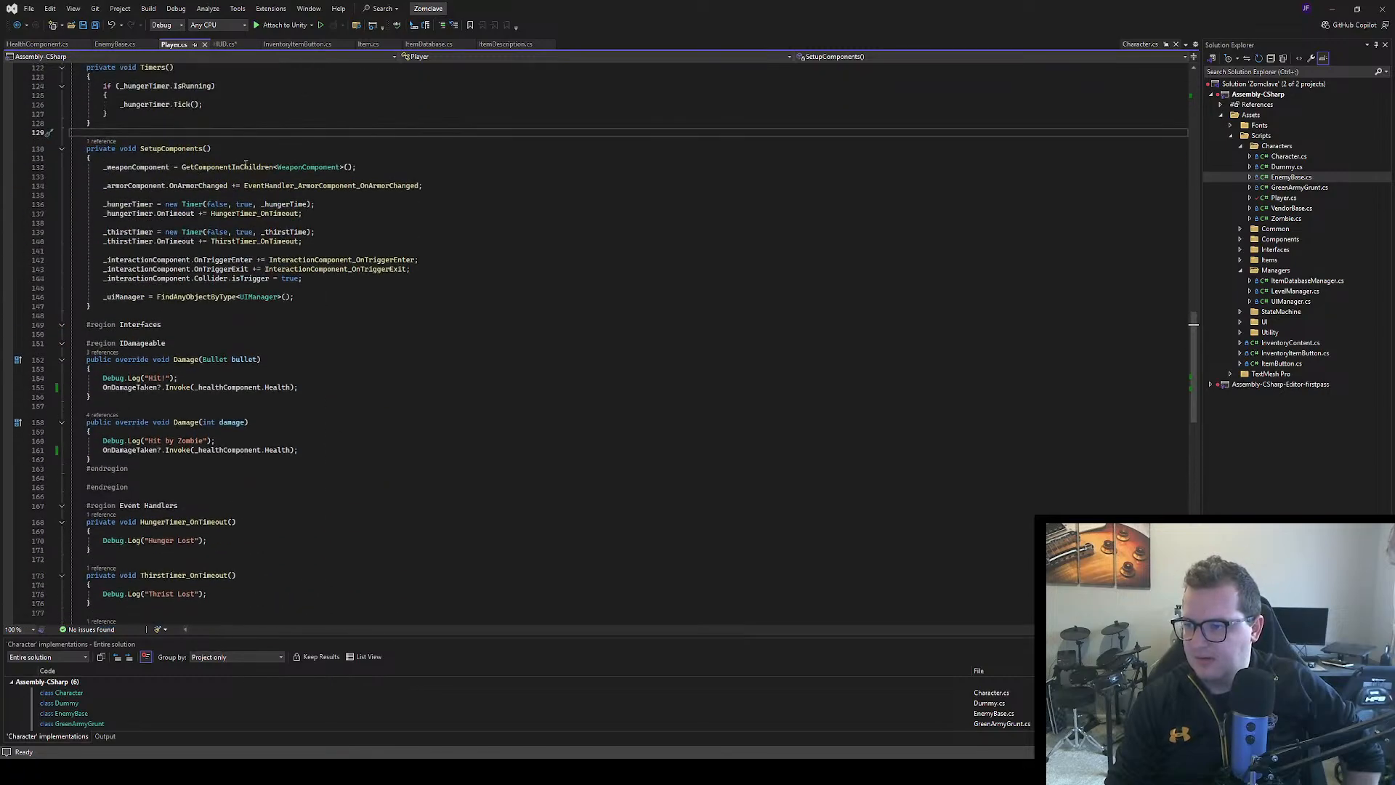
scroll(279, 178, "up", 7)
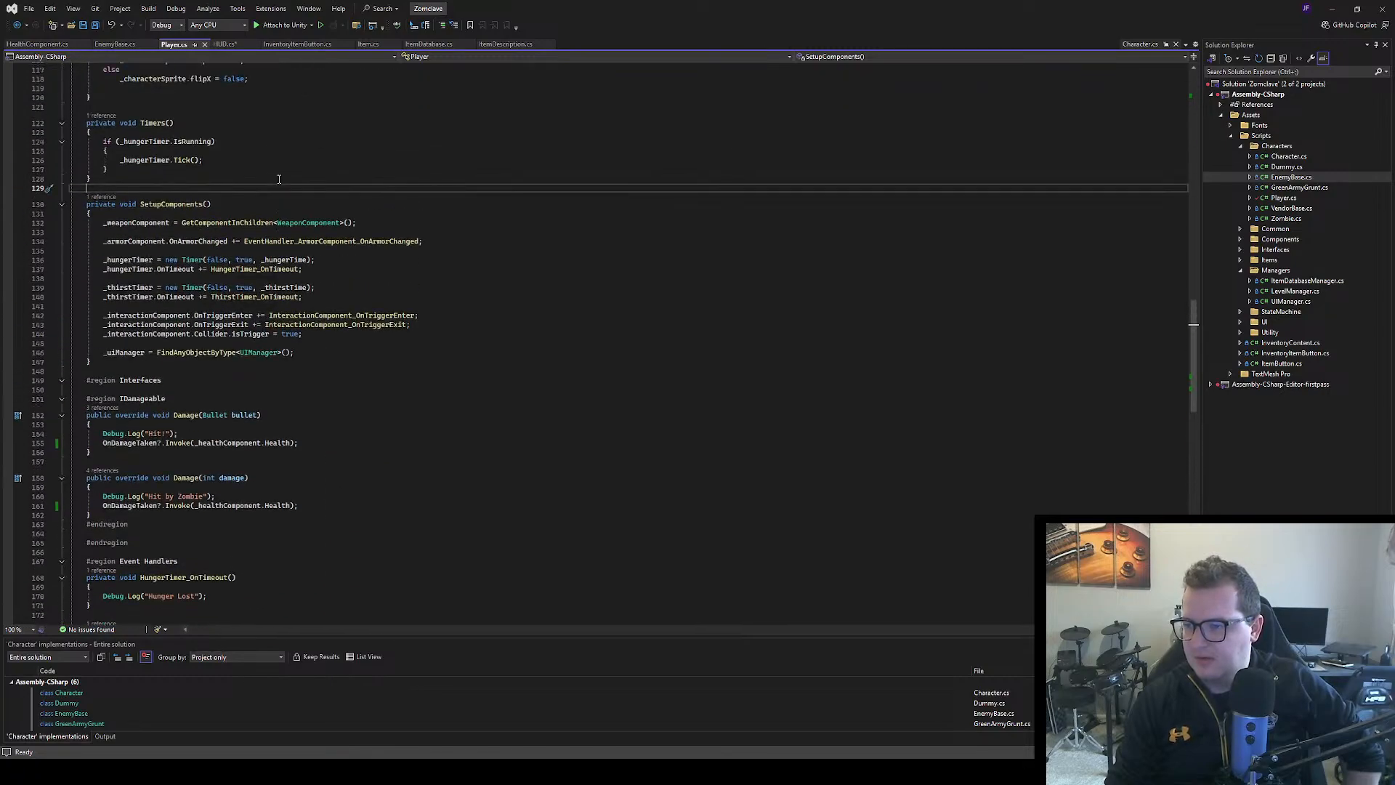
In SetupComponents of HUD.cs, begin subscribing to the player's damage event with _player.OnDamageTaken += EventHan
left_click(224, 44)
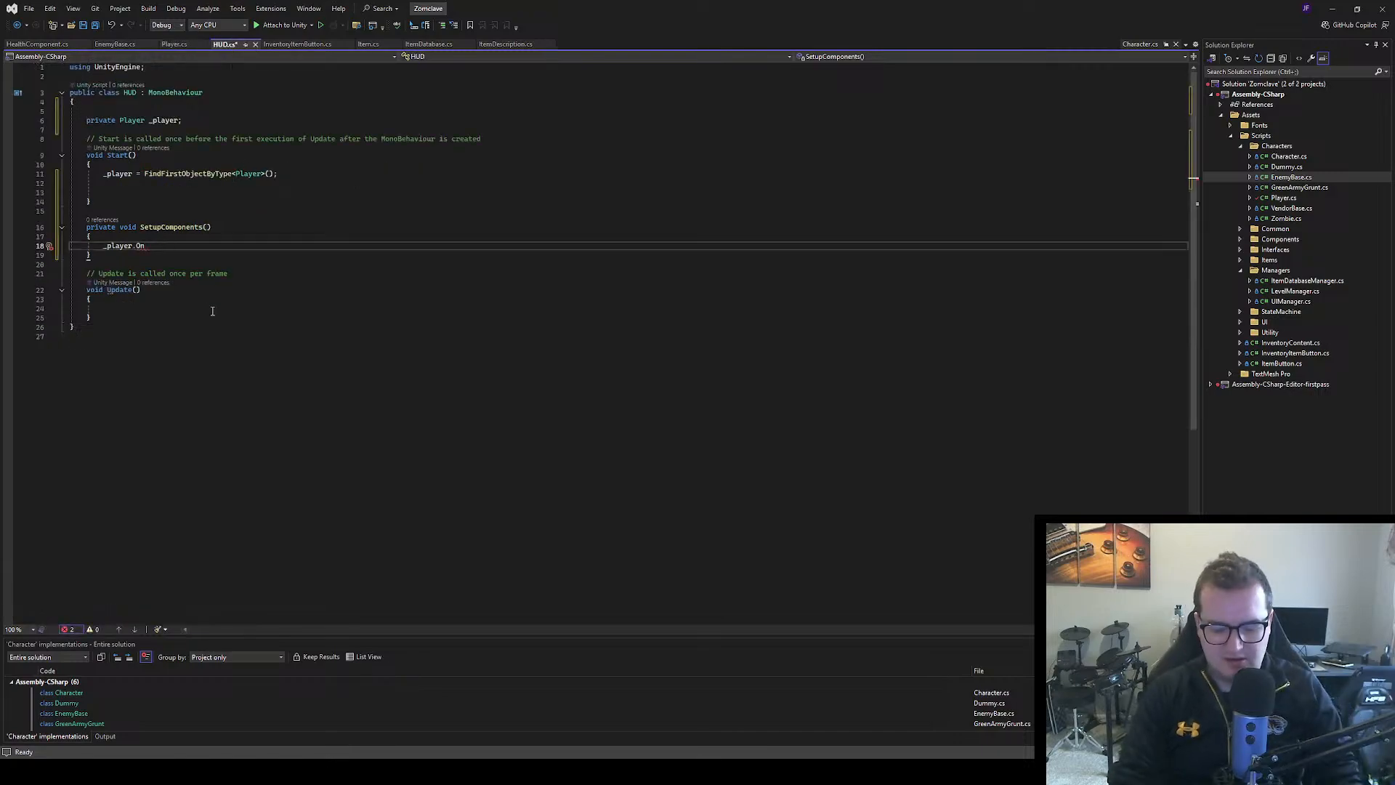
type("Dama")
key("BackSpace")
key("BackSpace")
key("BackSpace")
key("BackSpace")
key("BackSpace")
key("BackSpace")
key("BackSpace")
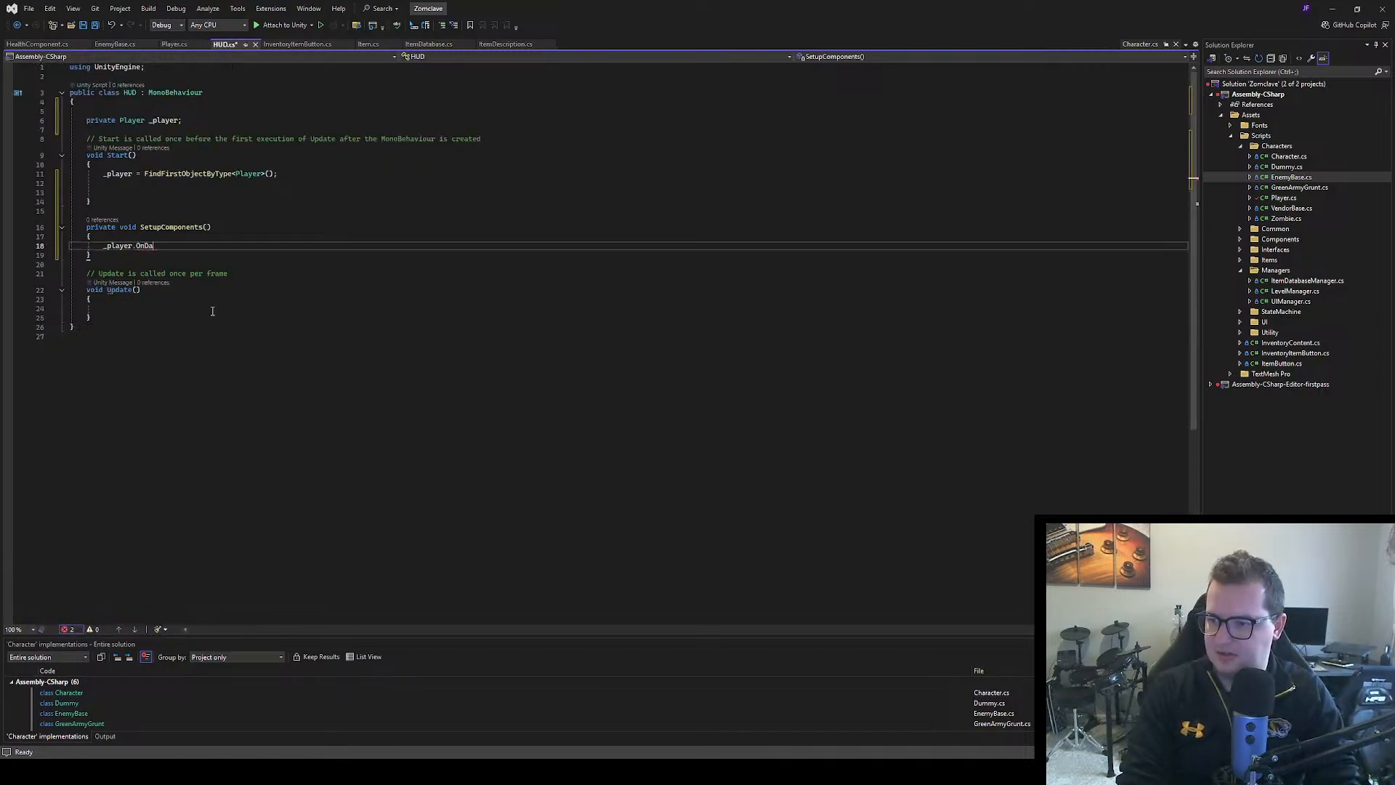
type(".O")
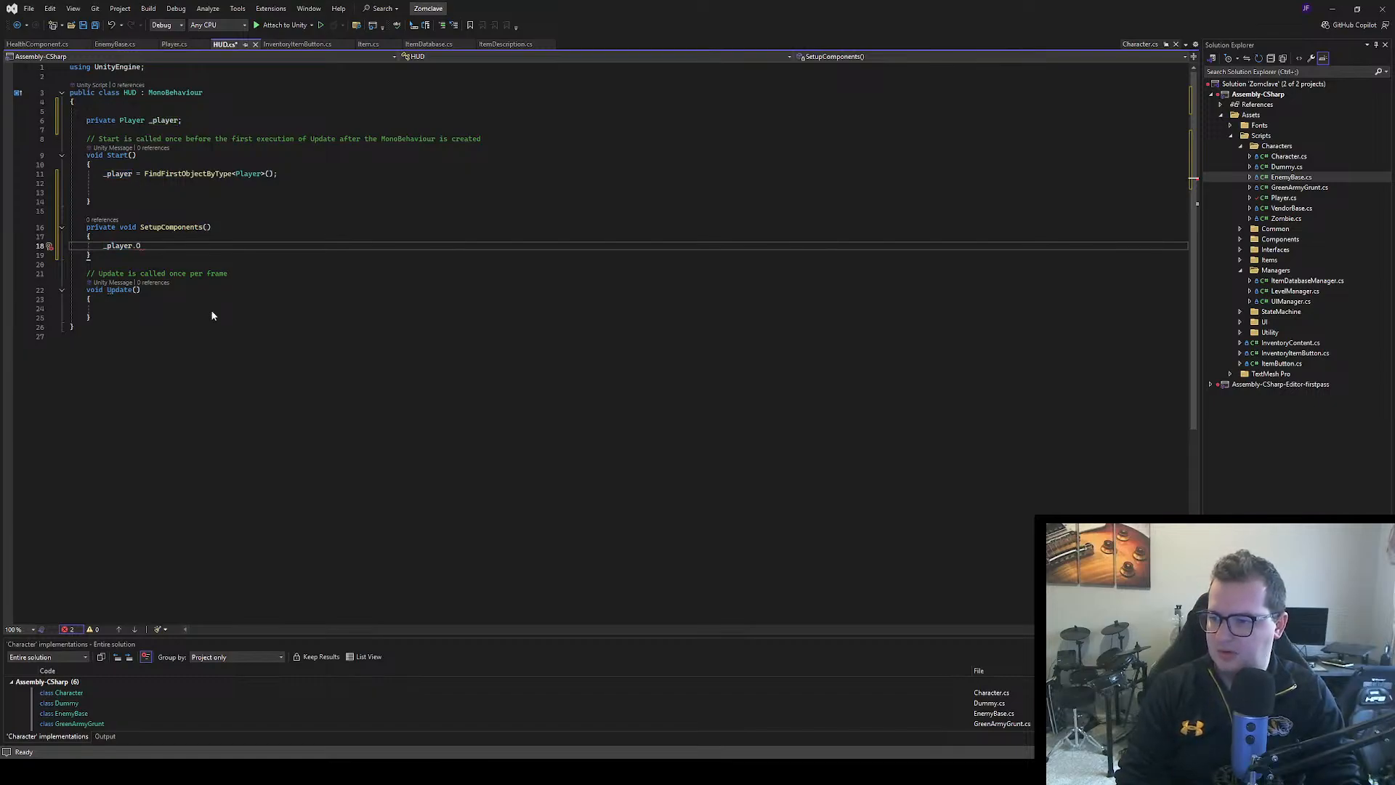
type("nDamageTaken += ")
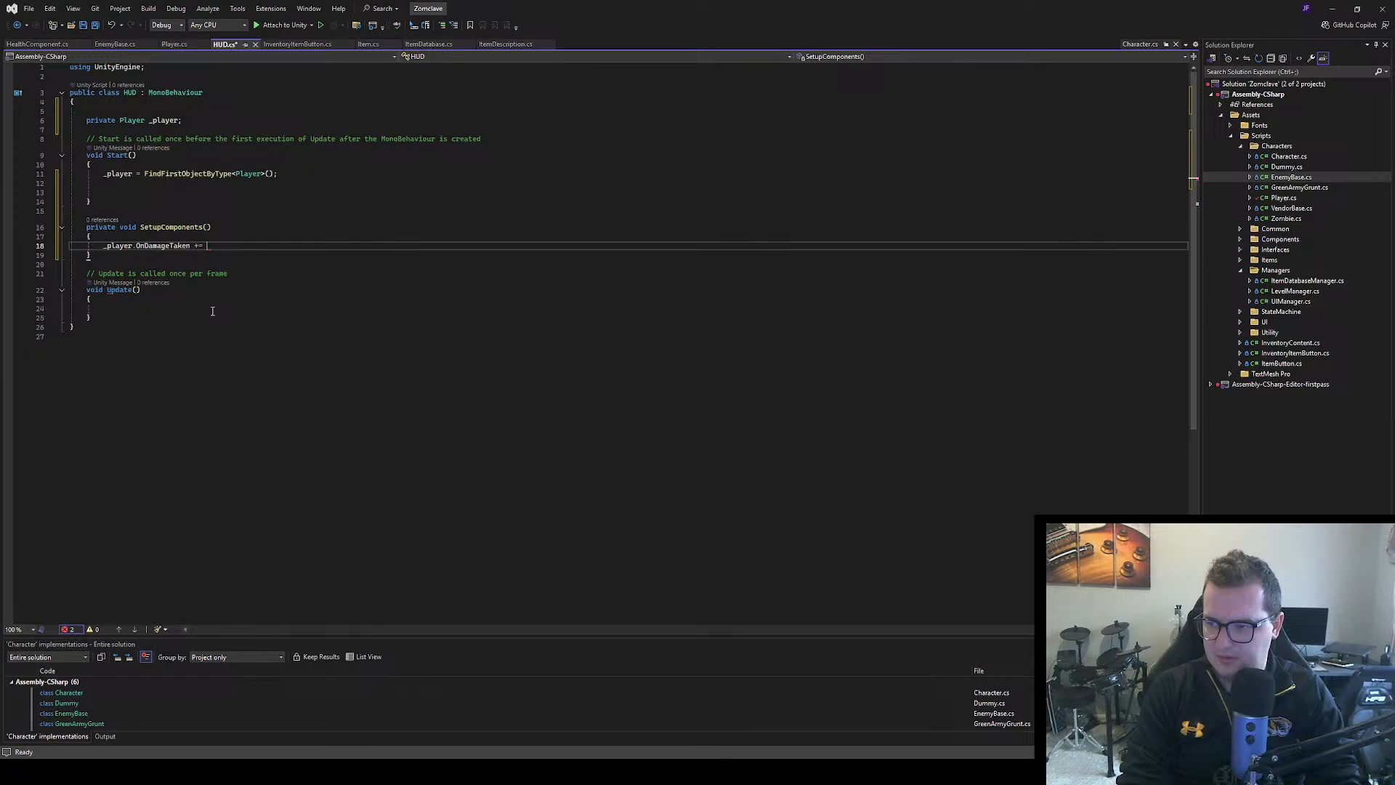
type("EventHan")
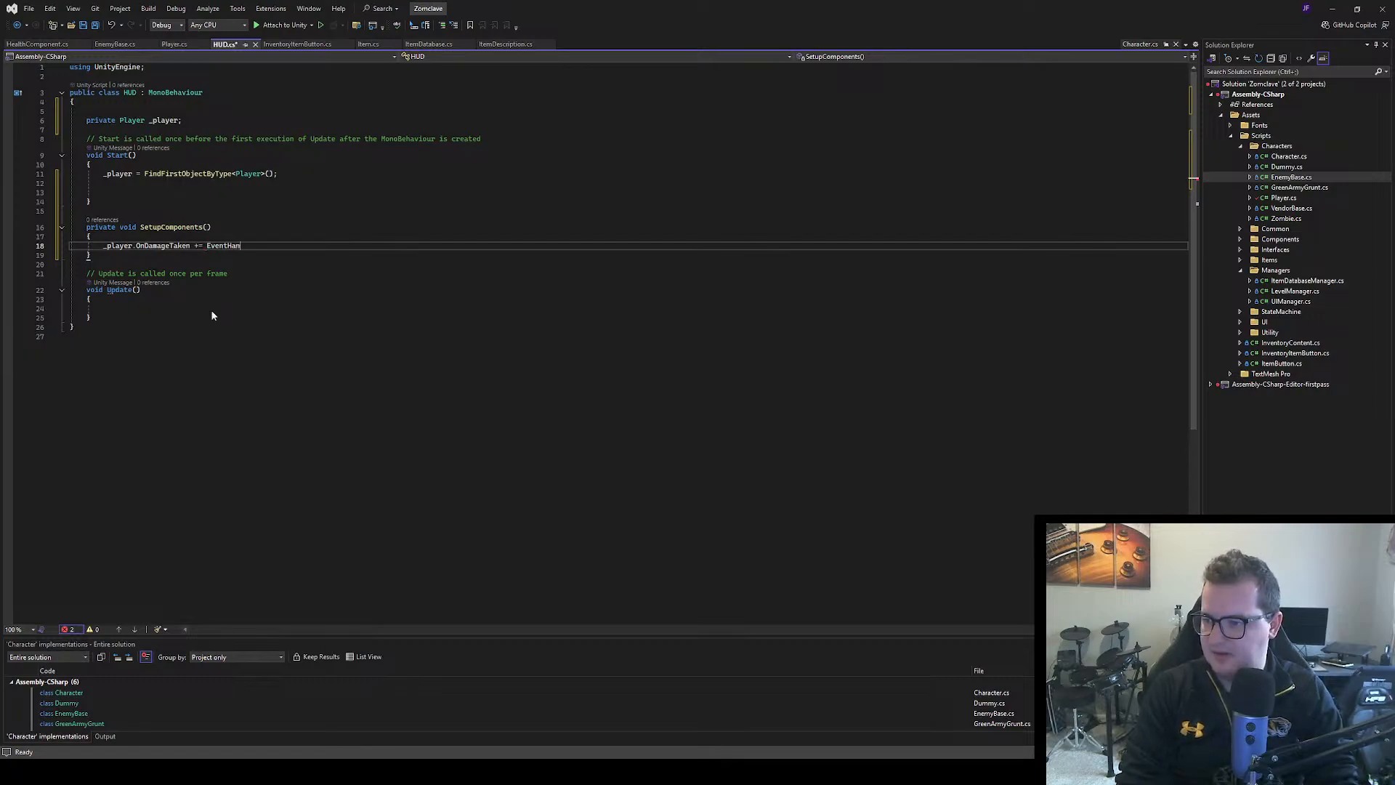
Check the handler naming in Player.cs, then complete the HUD.cs subscription as EventHandler_Player_OnDamageTaken()
left_click(175, 44)
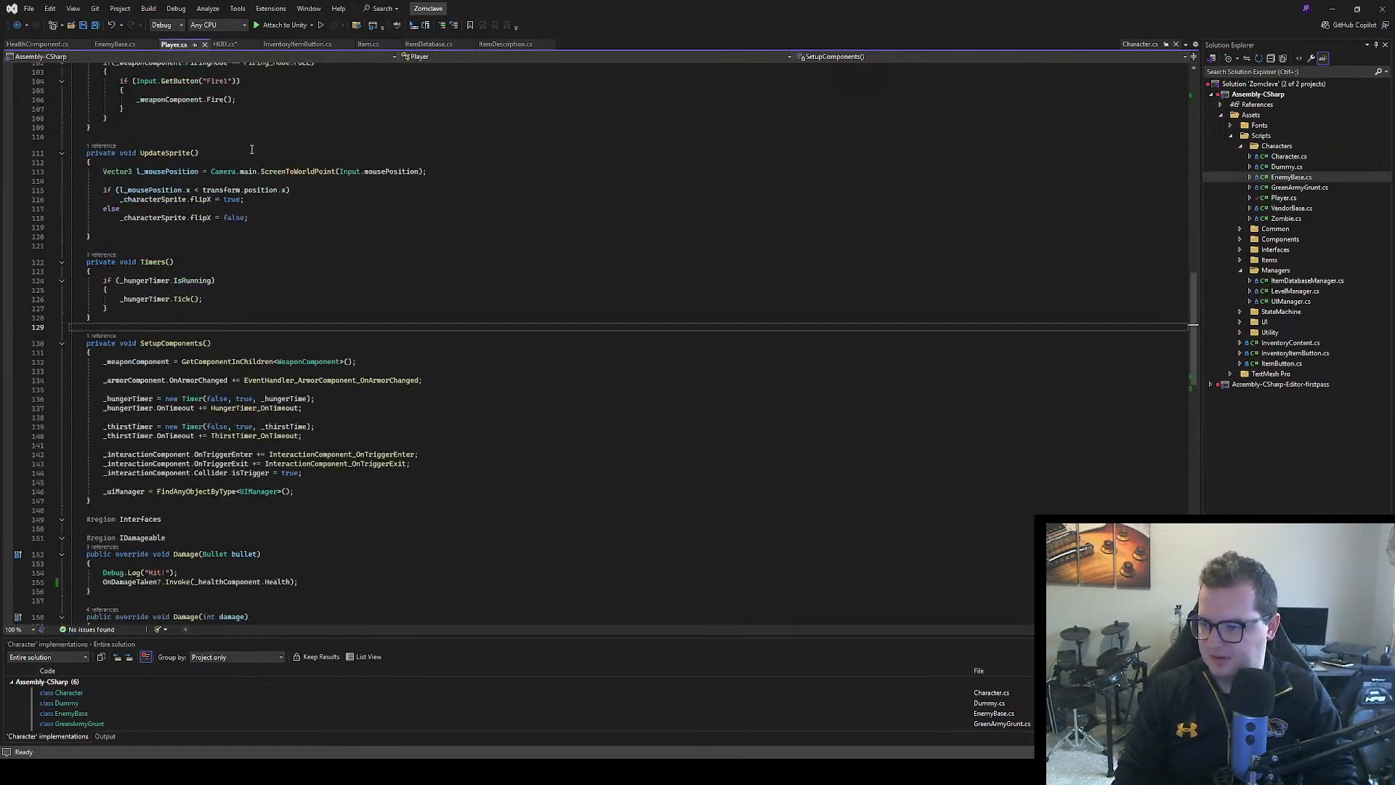
scroll(267, 393, "down", 4)
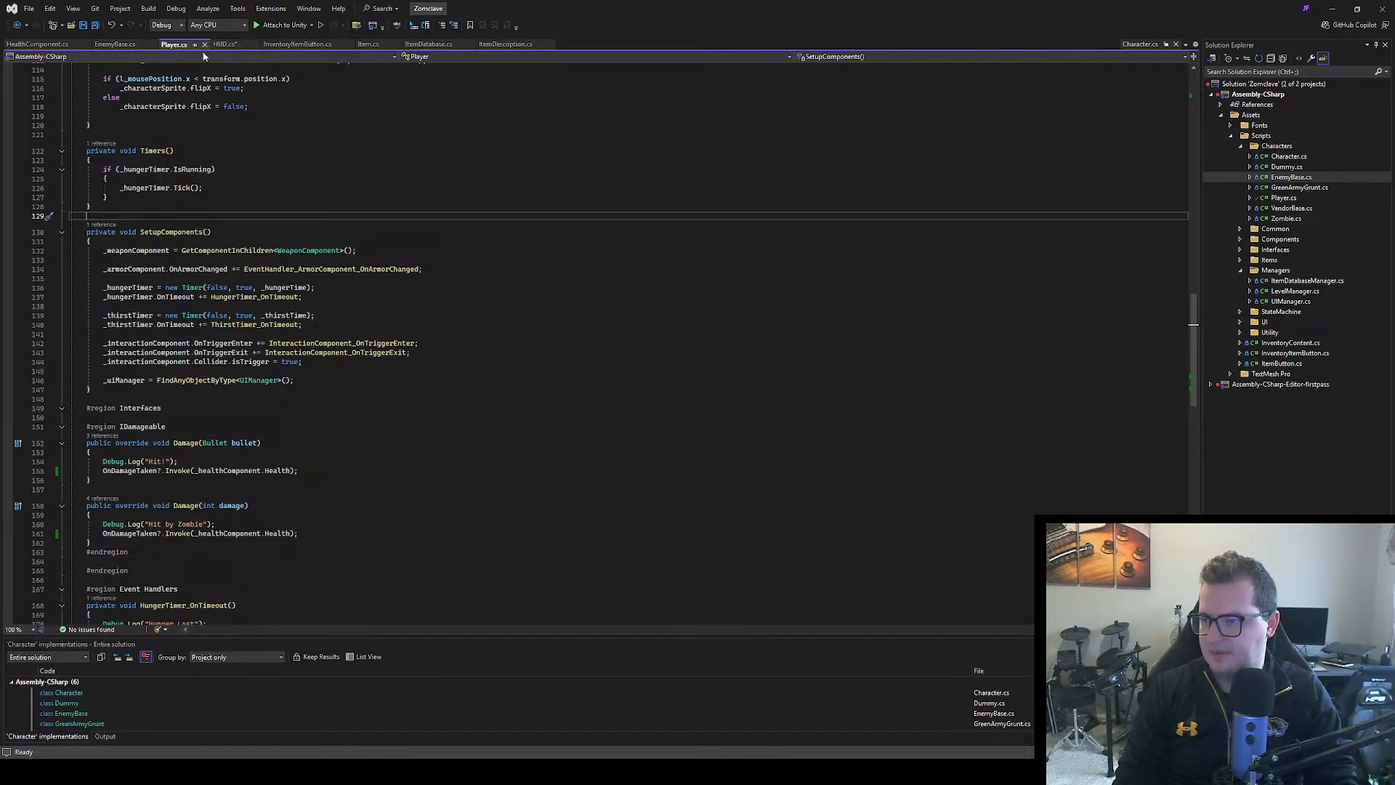
left_click(227, 44)
type("dler_")
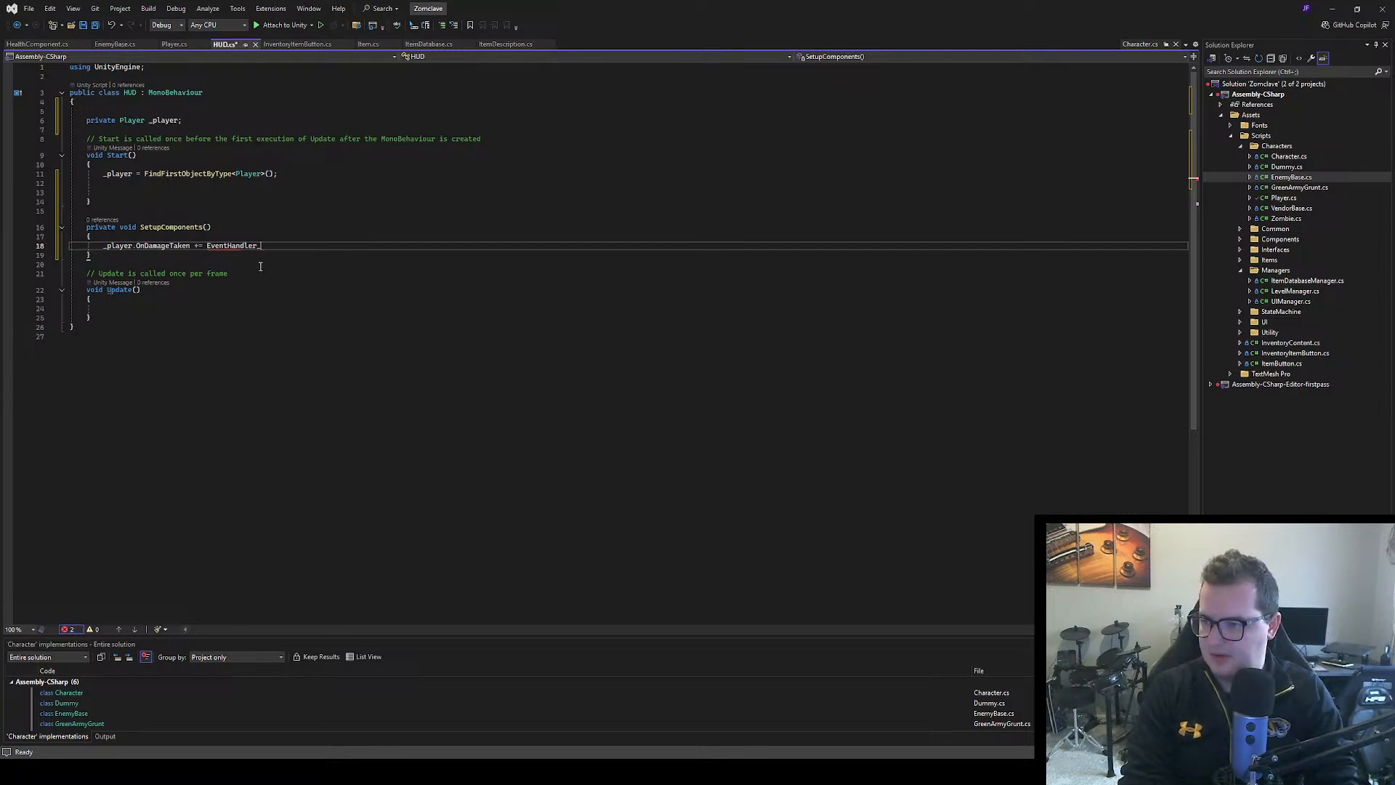
key("BackSpace")
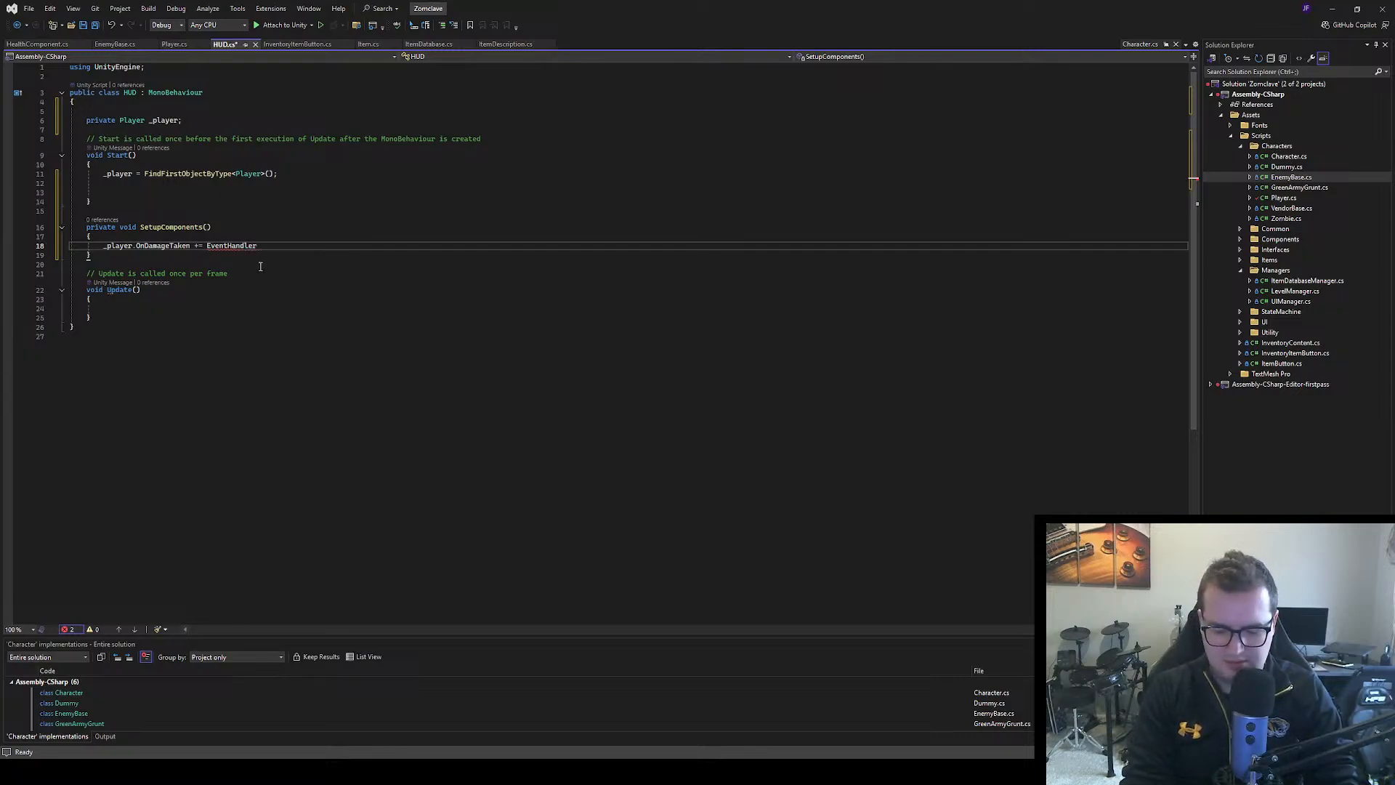
type("_Player")
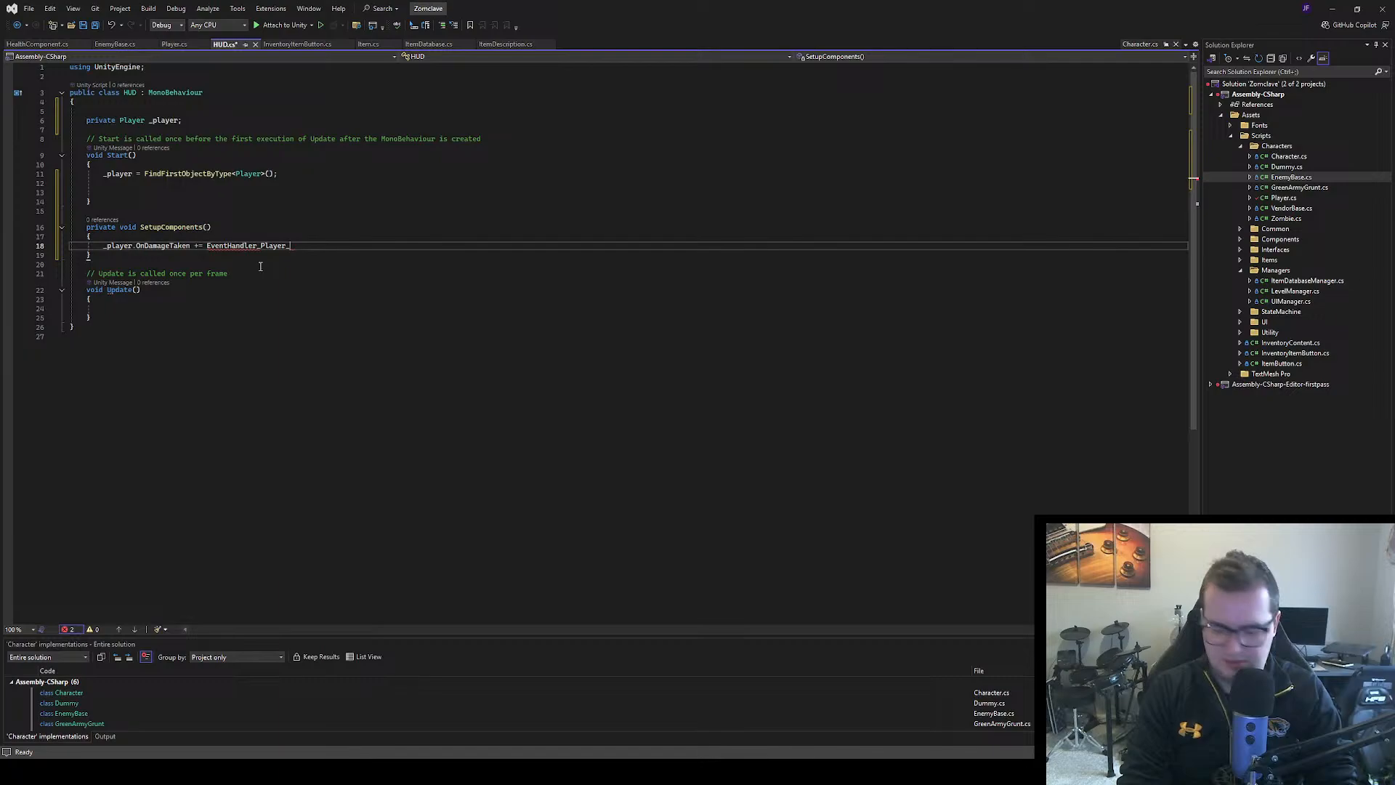
type("_OnDamageT")
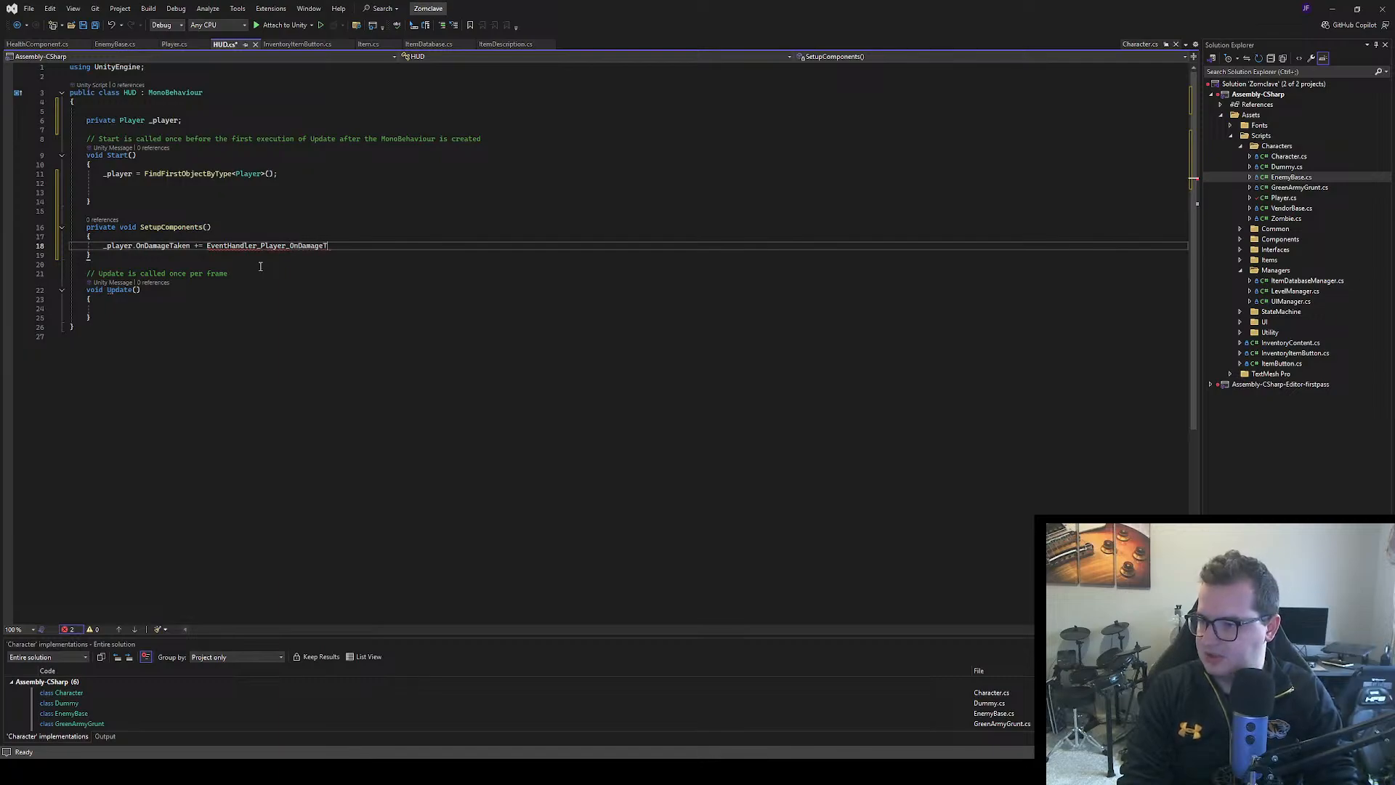
type("aken")
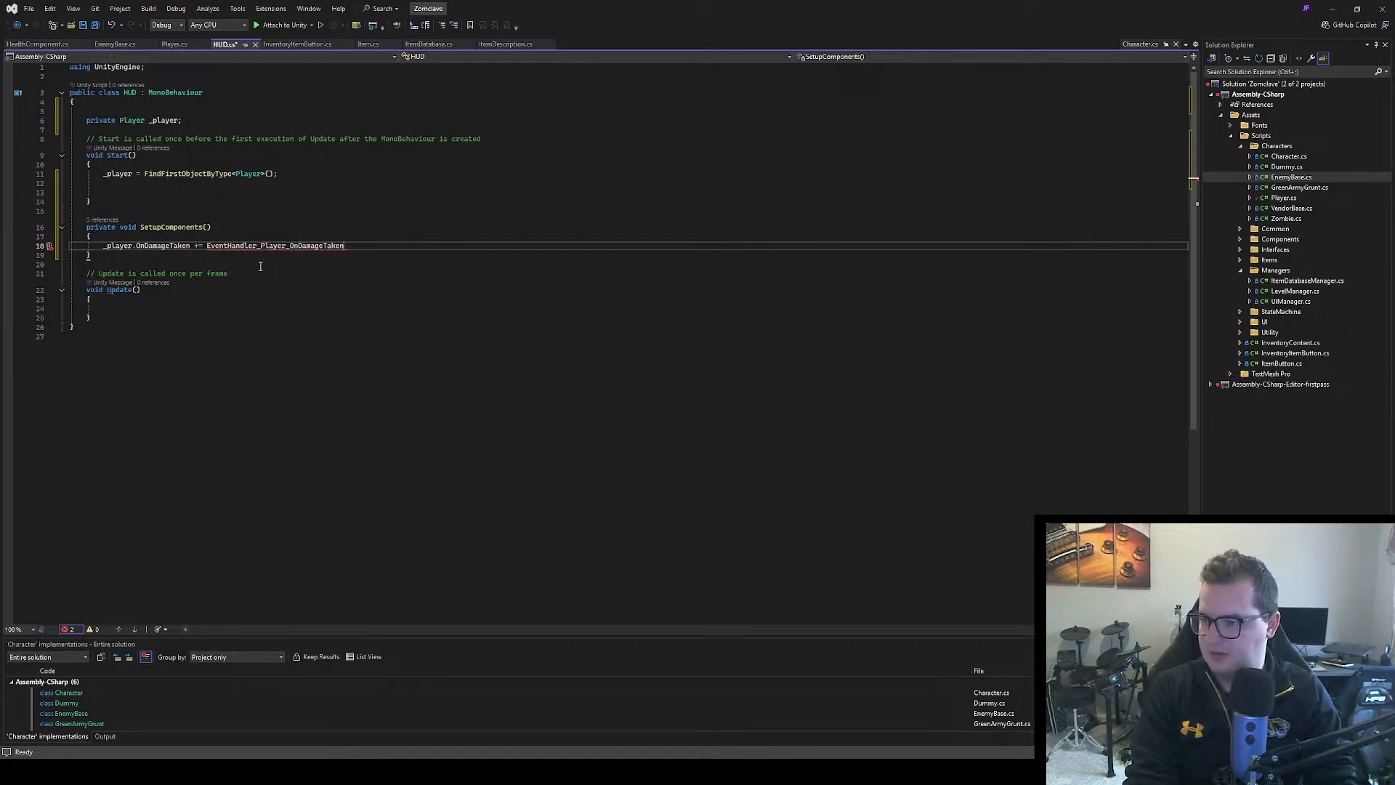
type("()")
Generate the missing EventHandler_Player_OnDamageTaken method from its call in SetupComponents
key("Left")
key("Left")
key("Left")
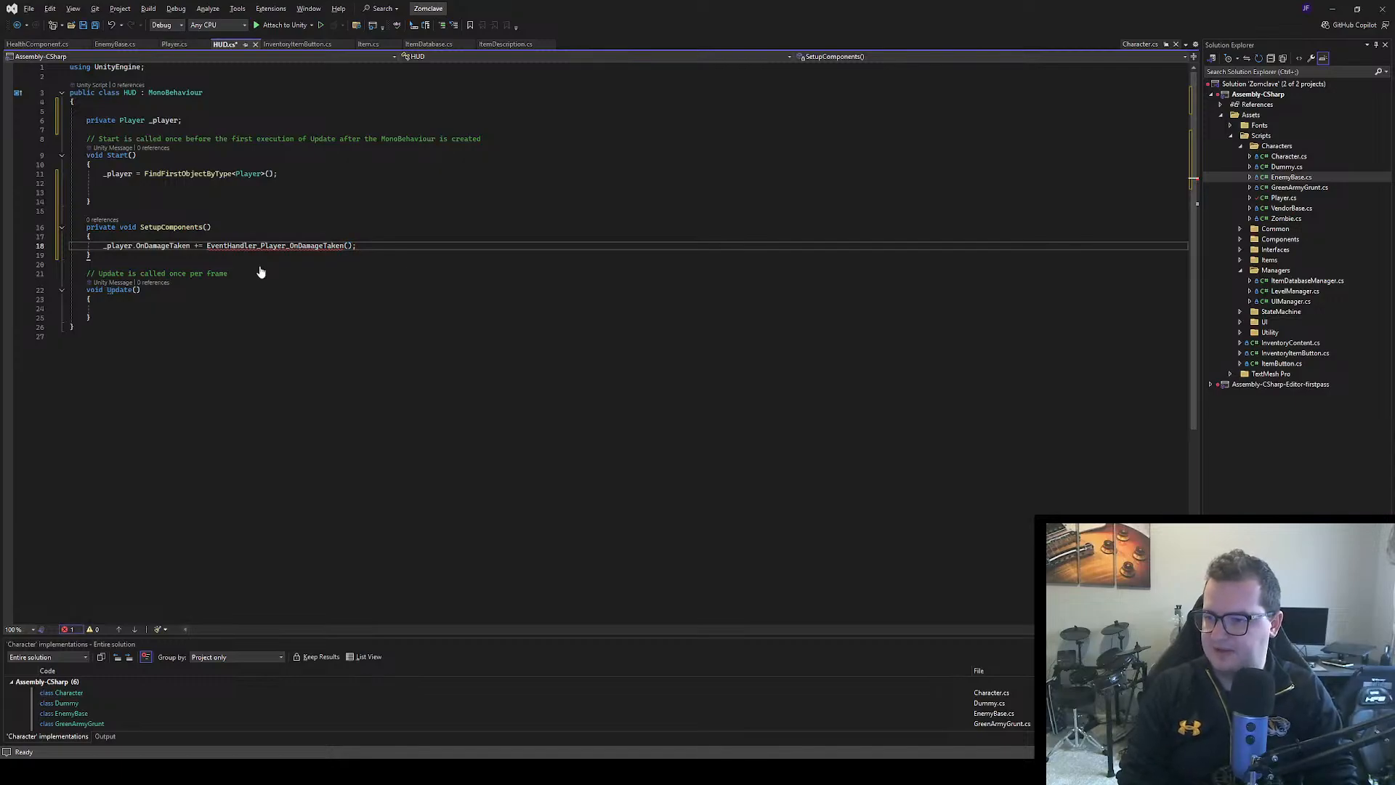
key("ctrl+period")
key("Return")
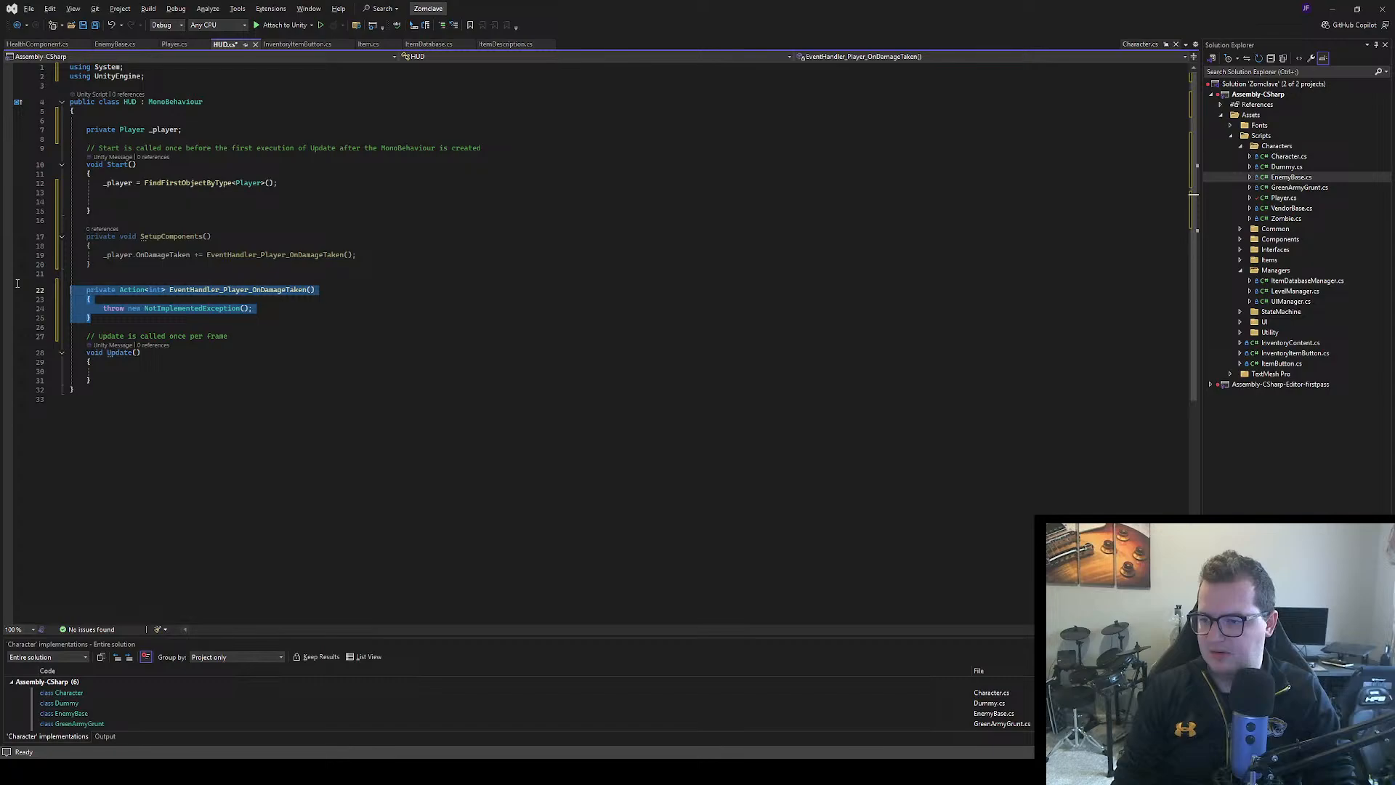
Move the generated EventHandler_Player_OnDamageTaken method below Update, leaving one blank line between them
key("BackSpace")
key("BackSpace")
key("BackSpace")
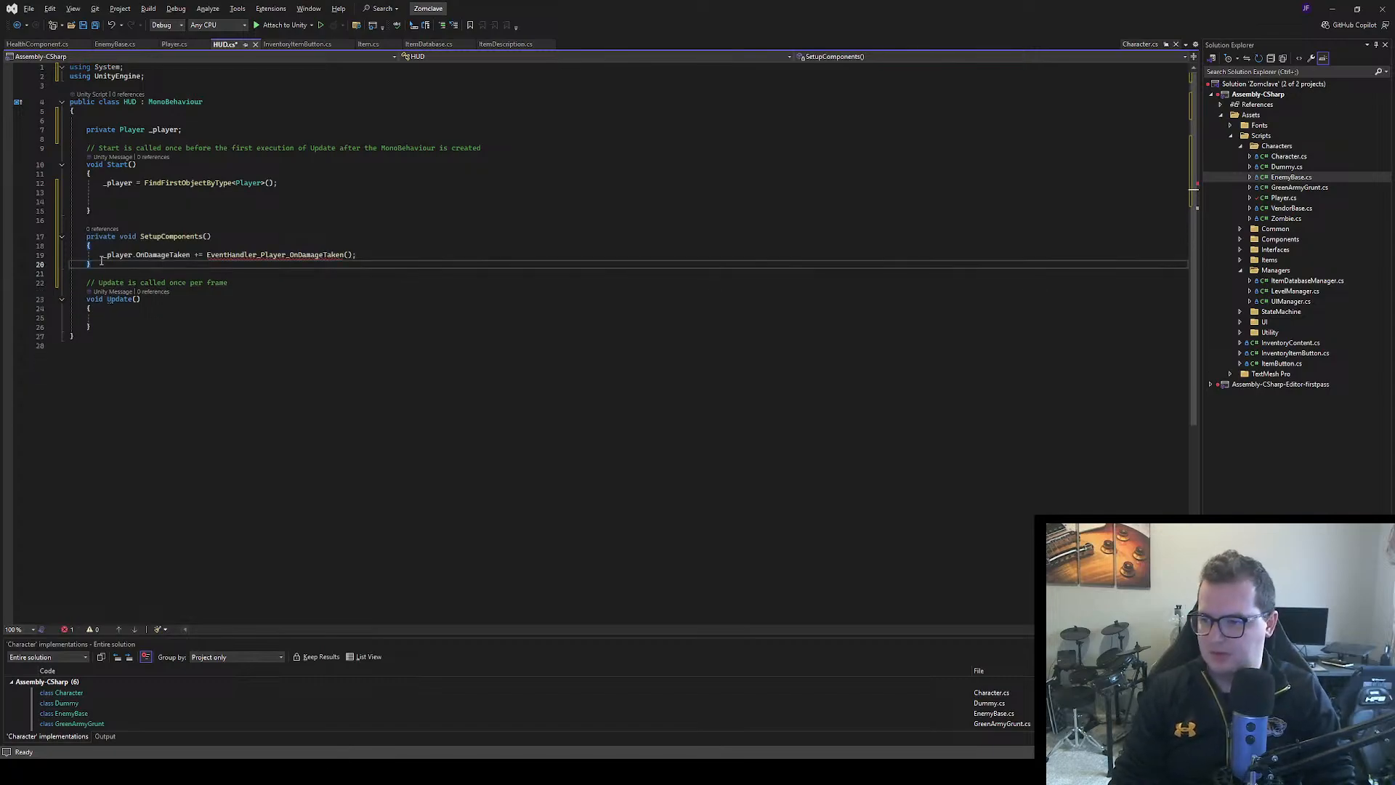
left_click(100, 327)
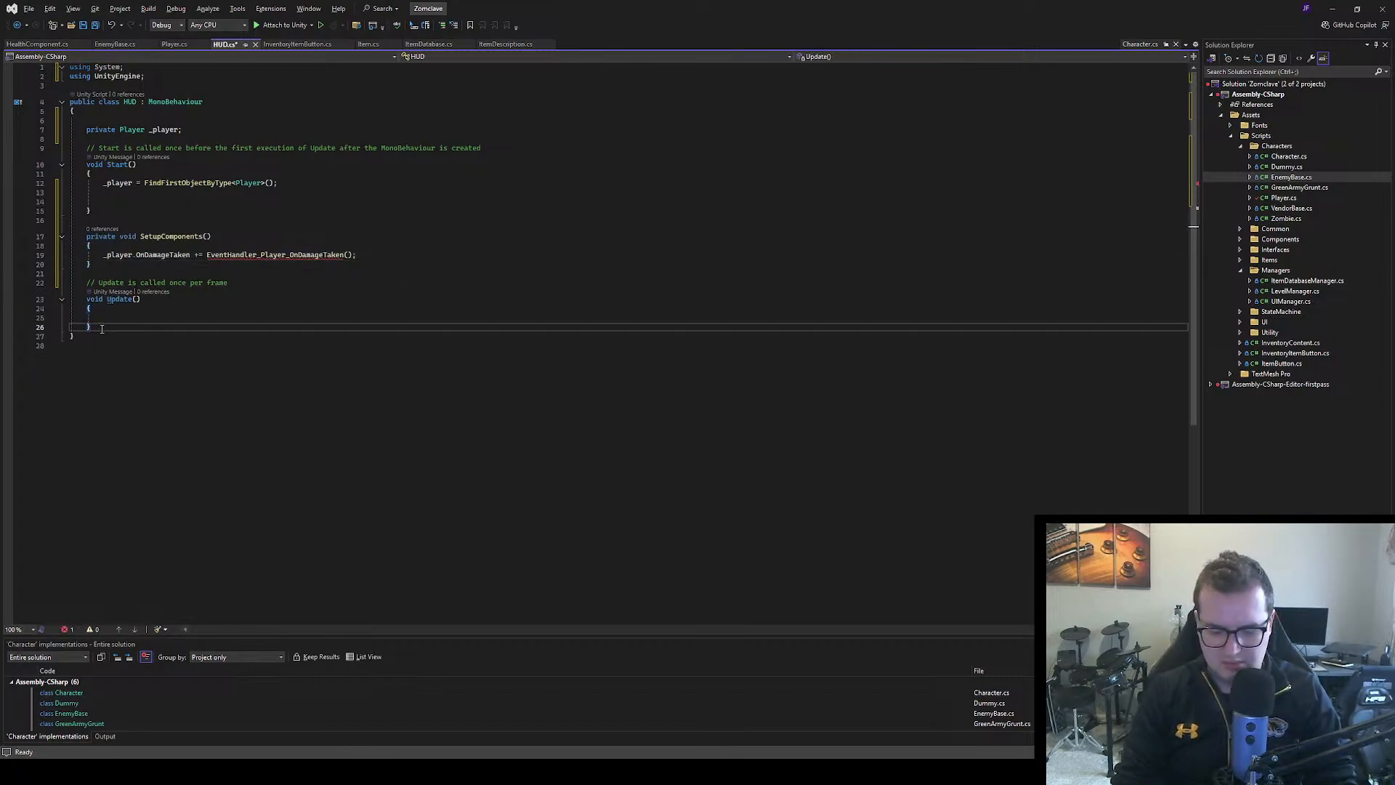
key("Return")
key("Return")
type("private Action<int> EventHandler_Player_OnDamageTaken() {     throw new NotImplementedException(); }")
left_click(164, 354)
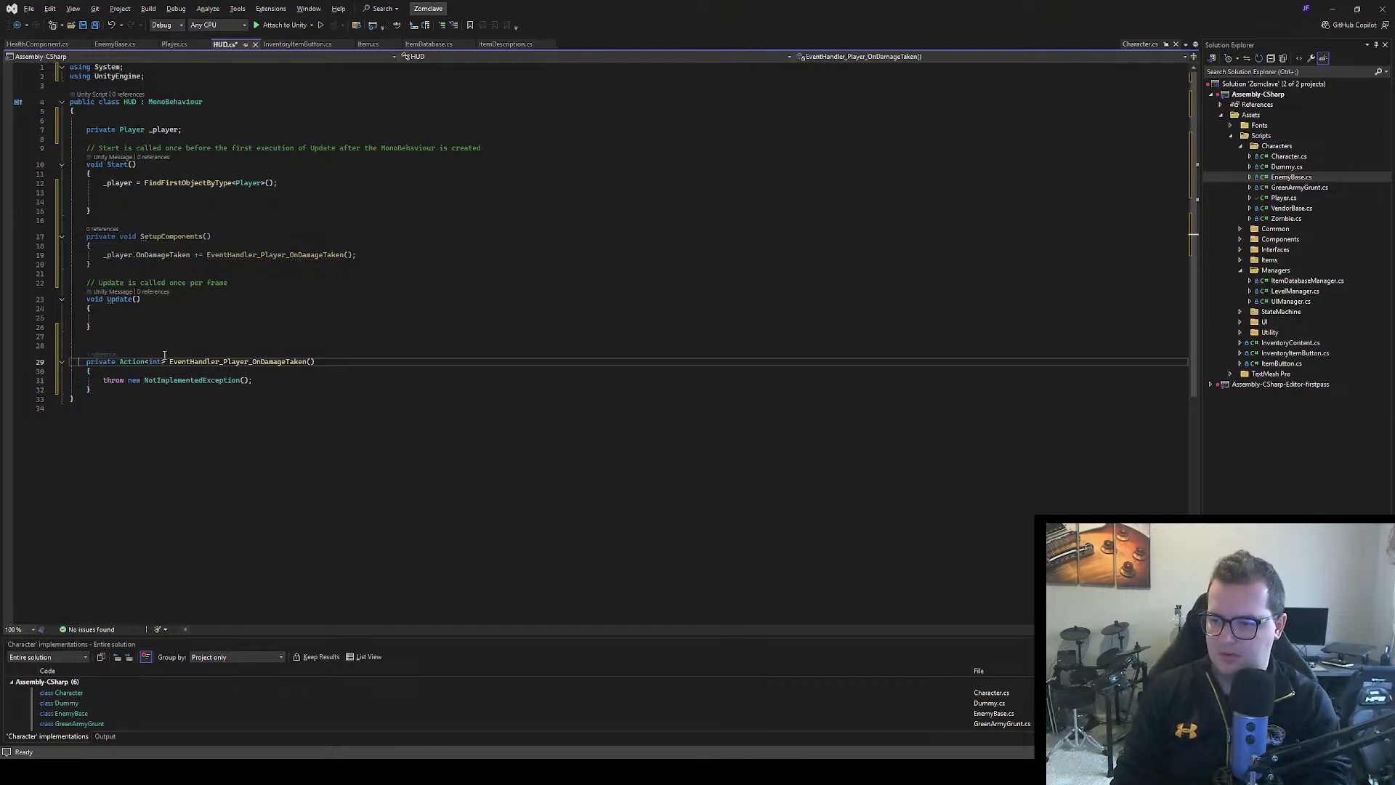
key("Up")
key("BackSpace")
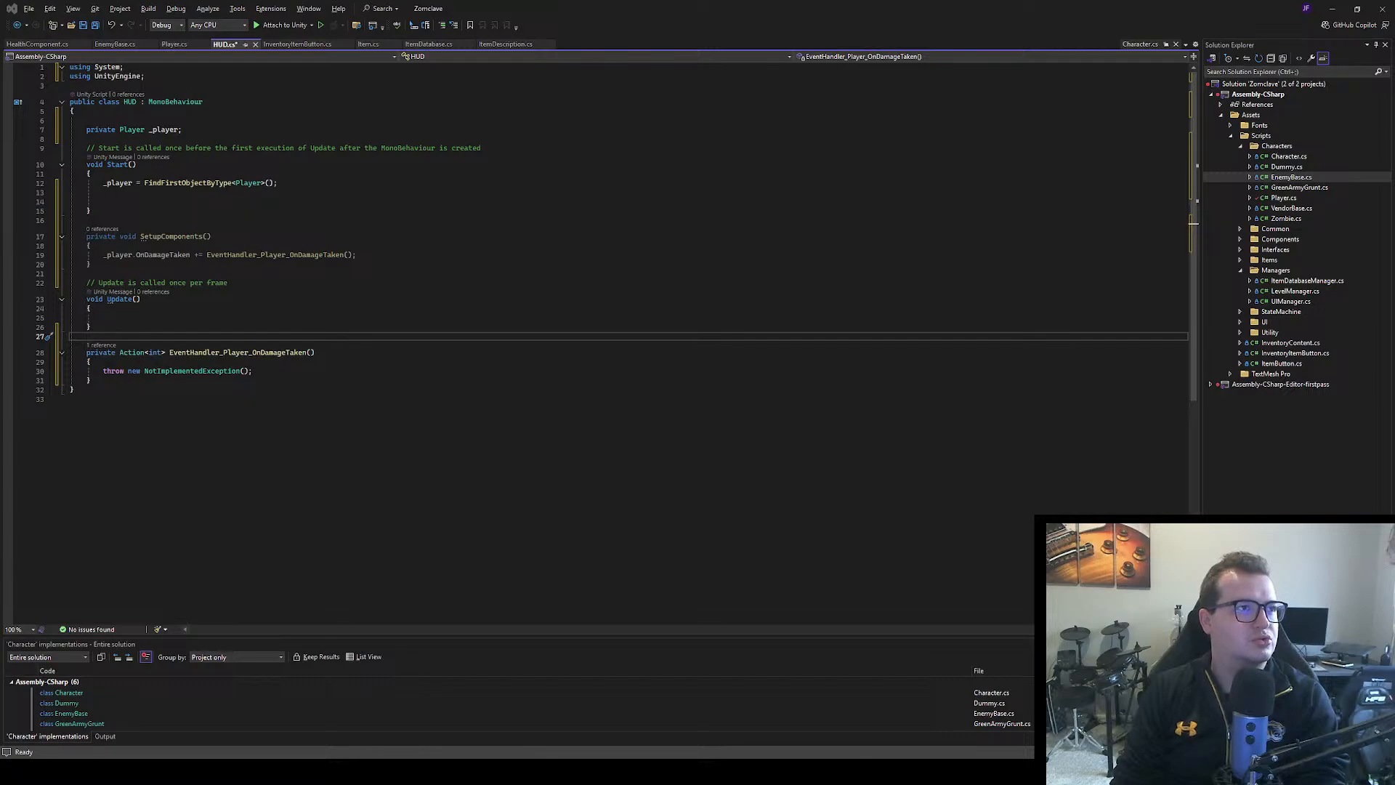
Compare the event handler signatures in Player.cs, then change the return type of EventHandler_Player_OnDamageTaken in HUD.cs to void
left_click(281, 397)
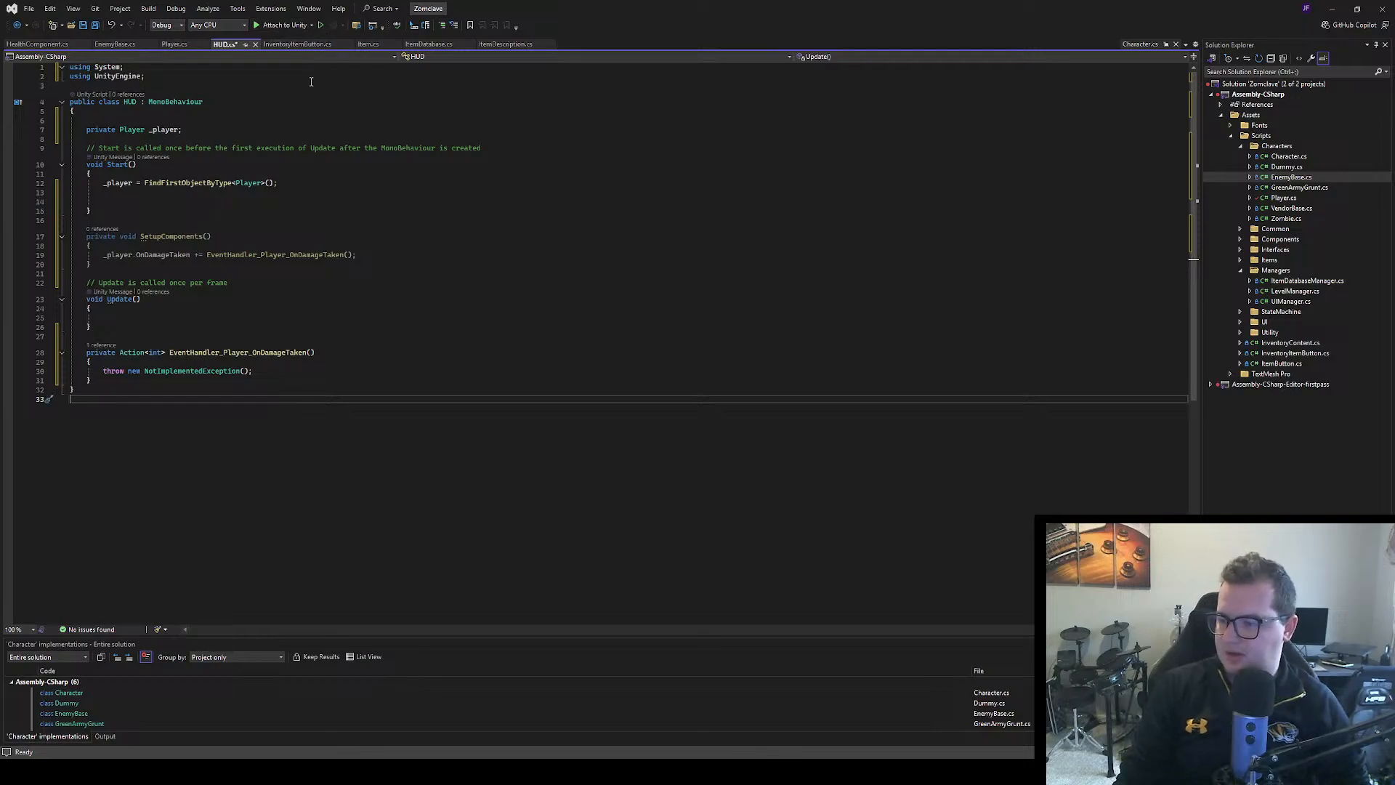
left_click(174, 44)
scroll(331, 432, "down", 10)
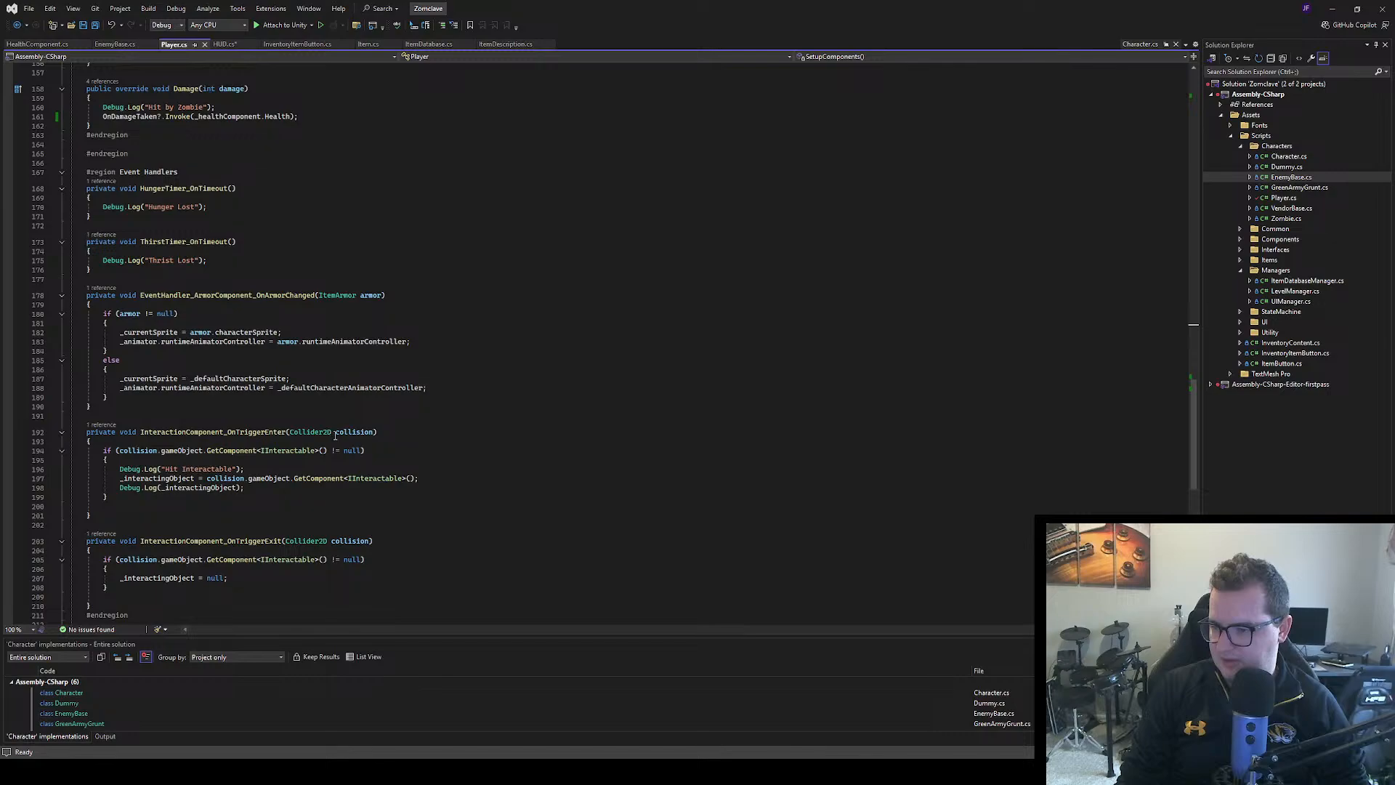
scroll(356, 421, "up", 6)
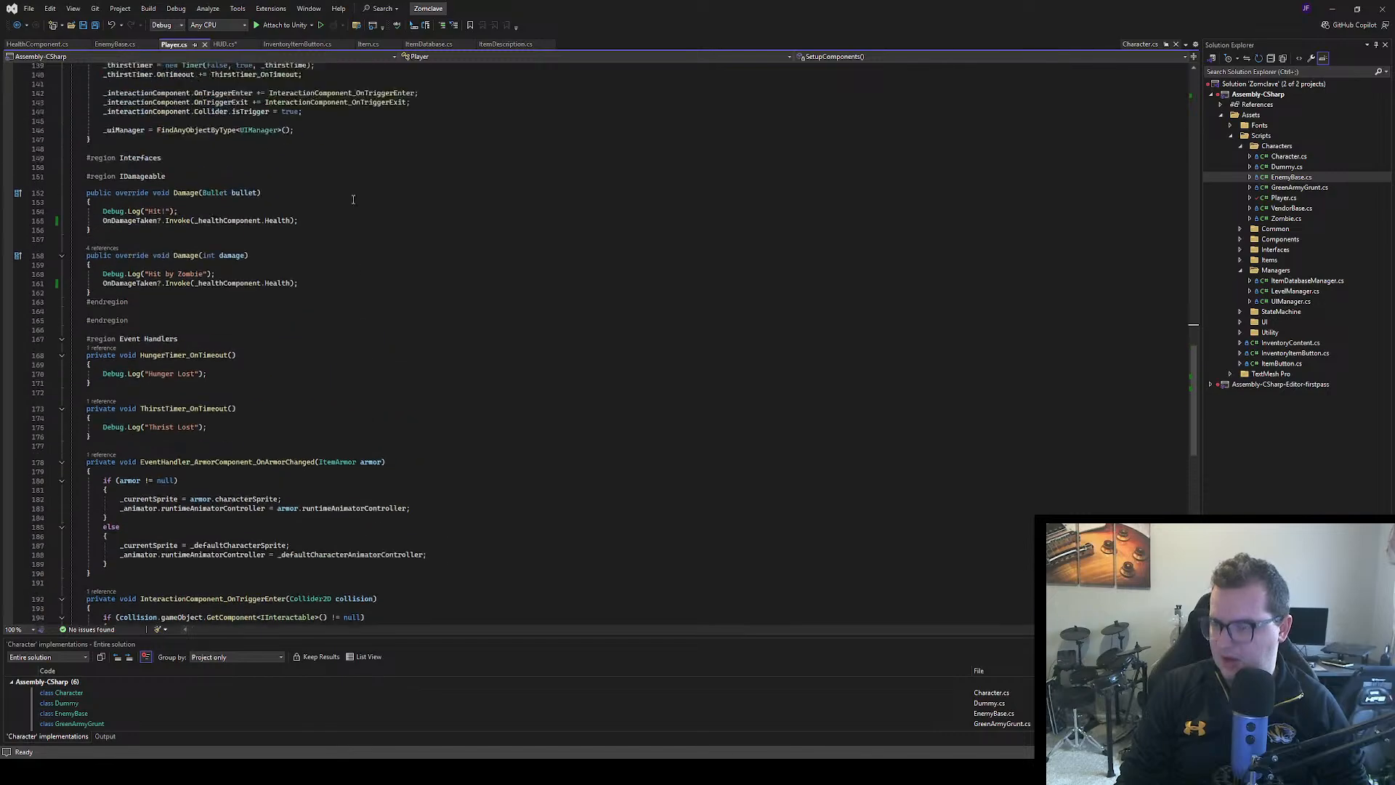
left_click(227, 45)
left_click_drag(163, 351, 119, 352)
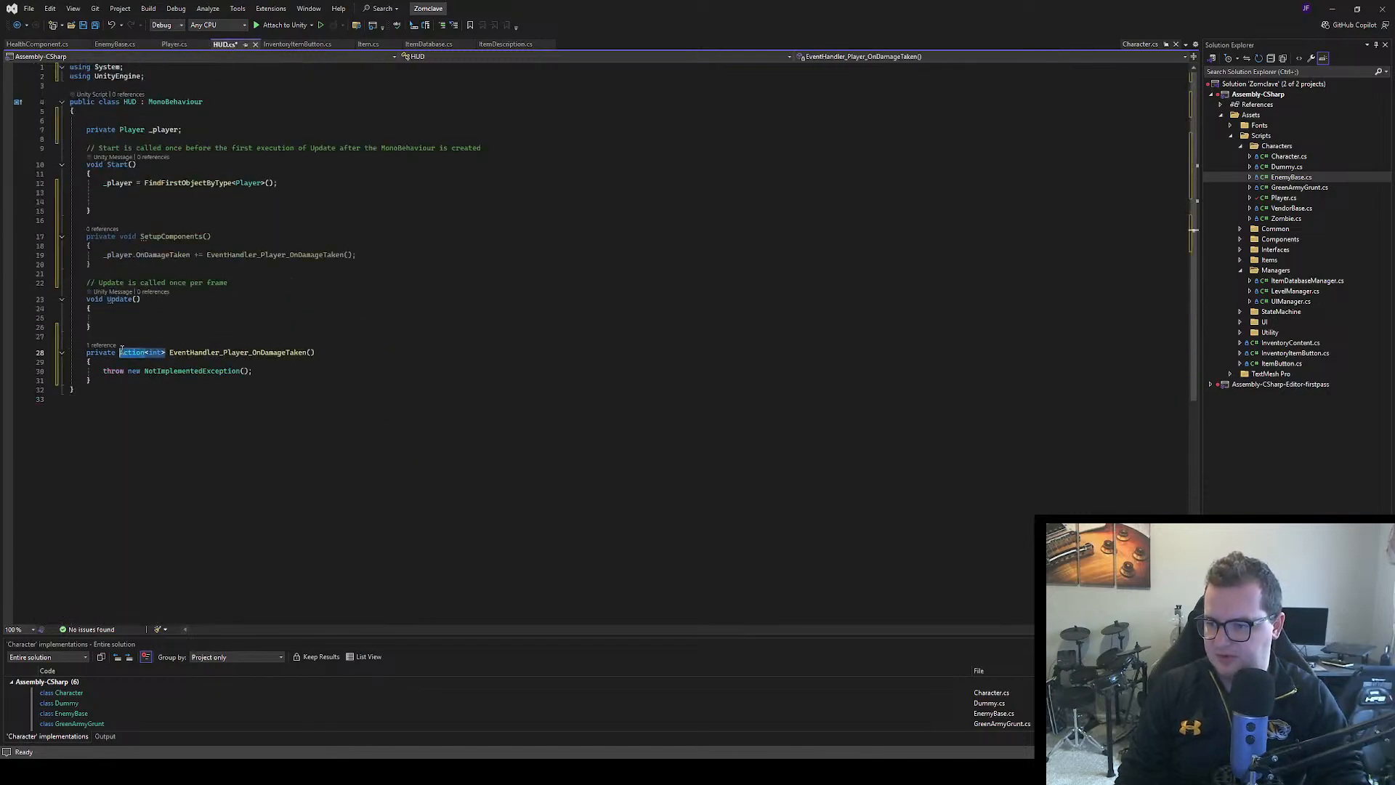
key("BackSpace")
type("void")
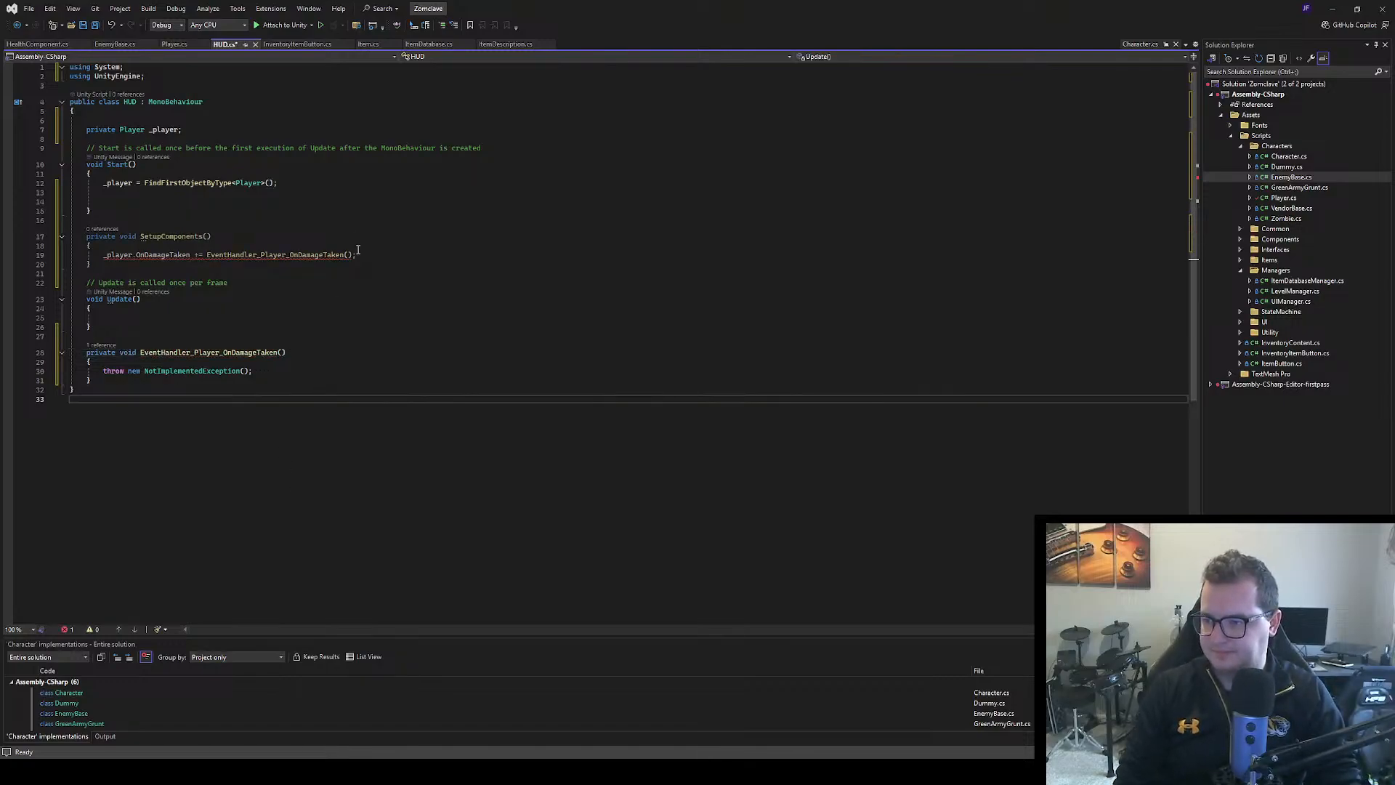
Remove the parentheses from the handler in the OnDamageTaken subscription, give the handler method an int health parameter, and save HUD.cs
left_click(352, 254)
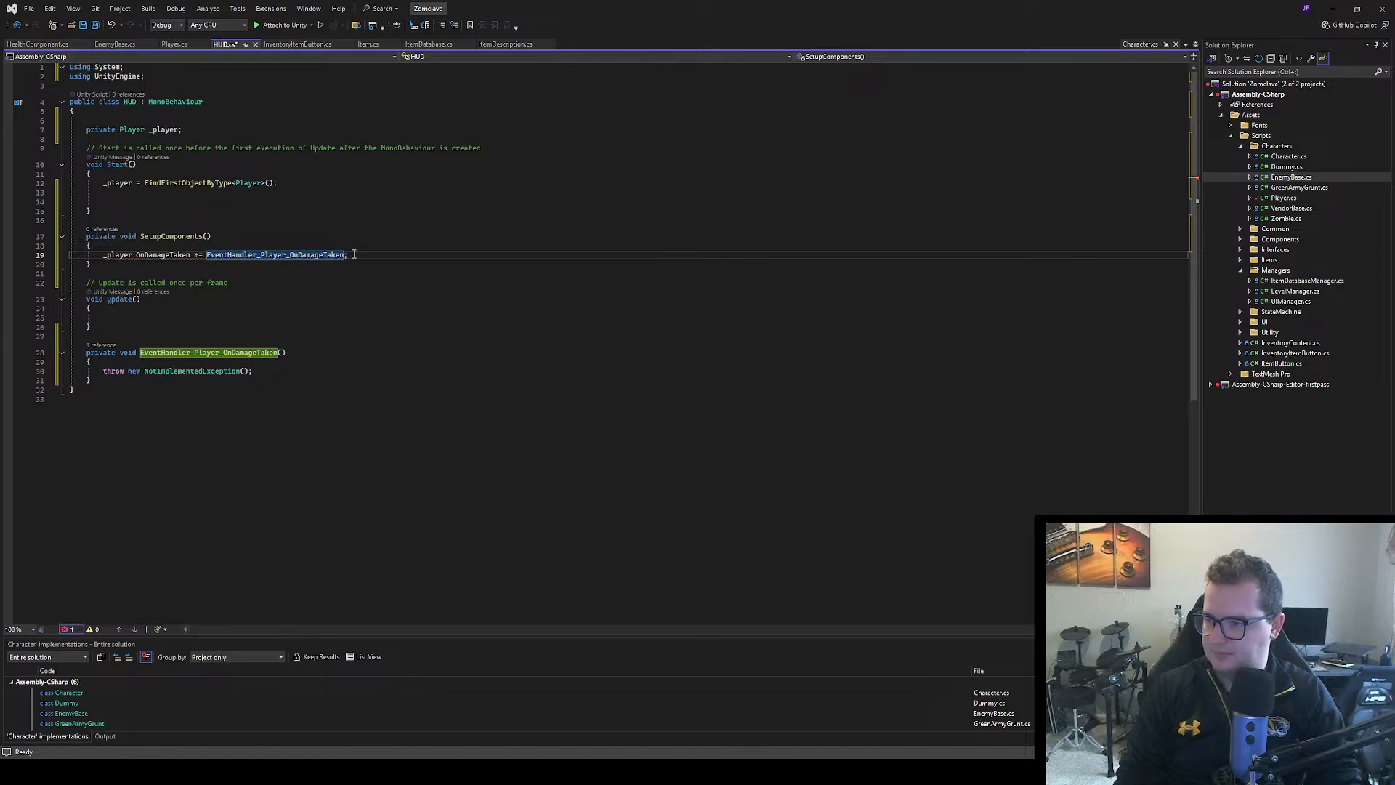
left_click(413, 402)
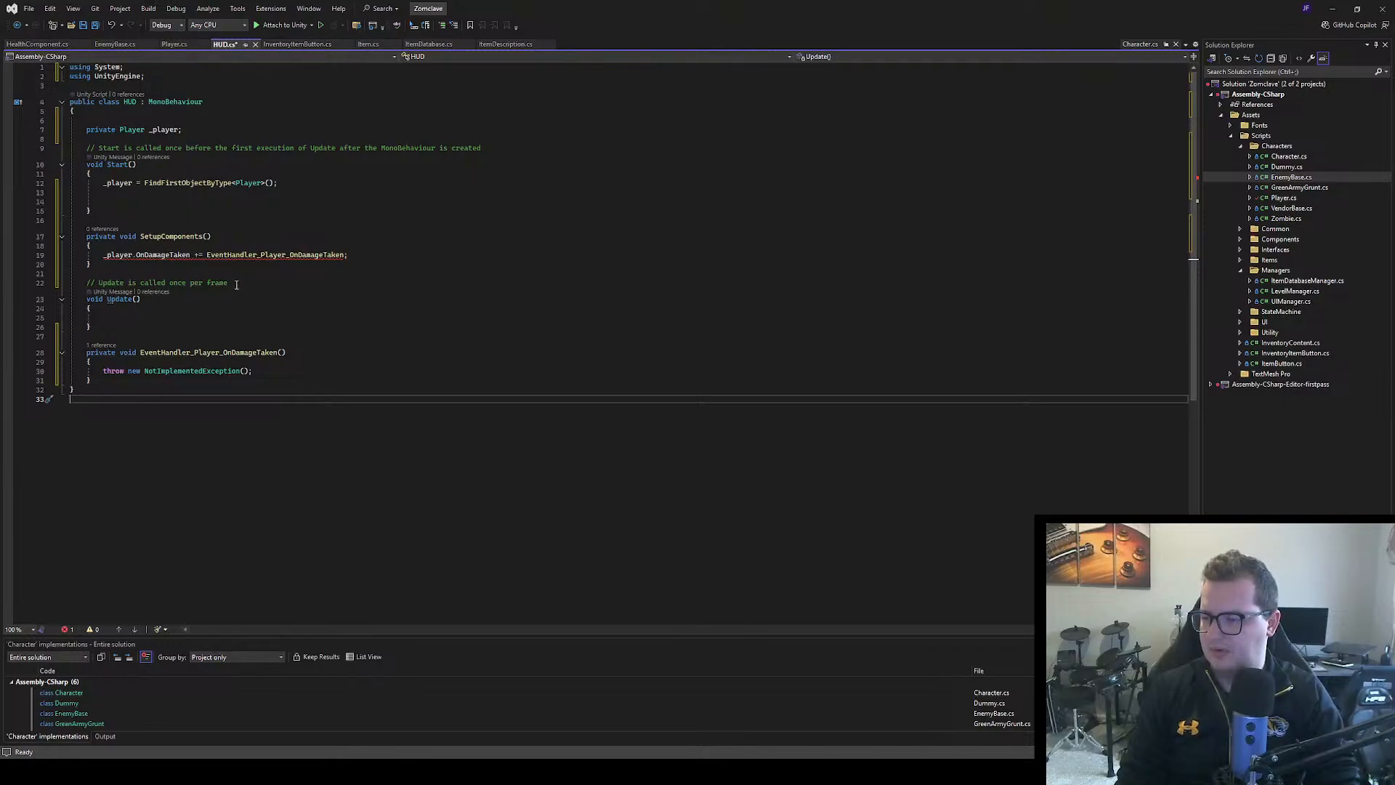
left_click(282, 352)
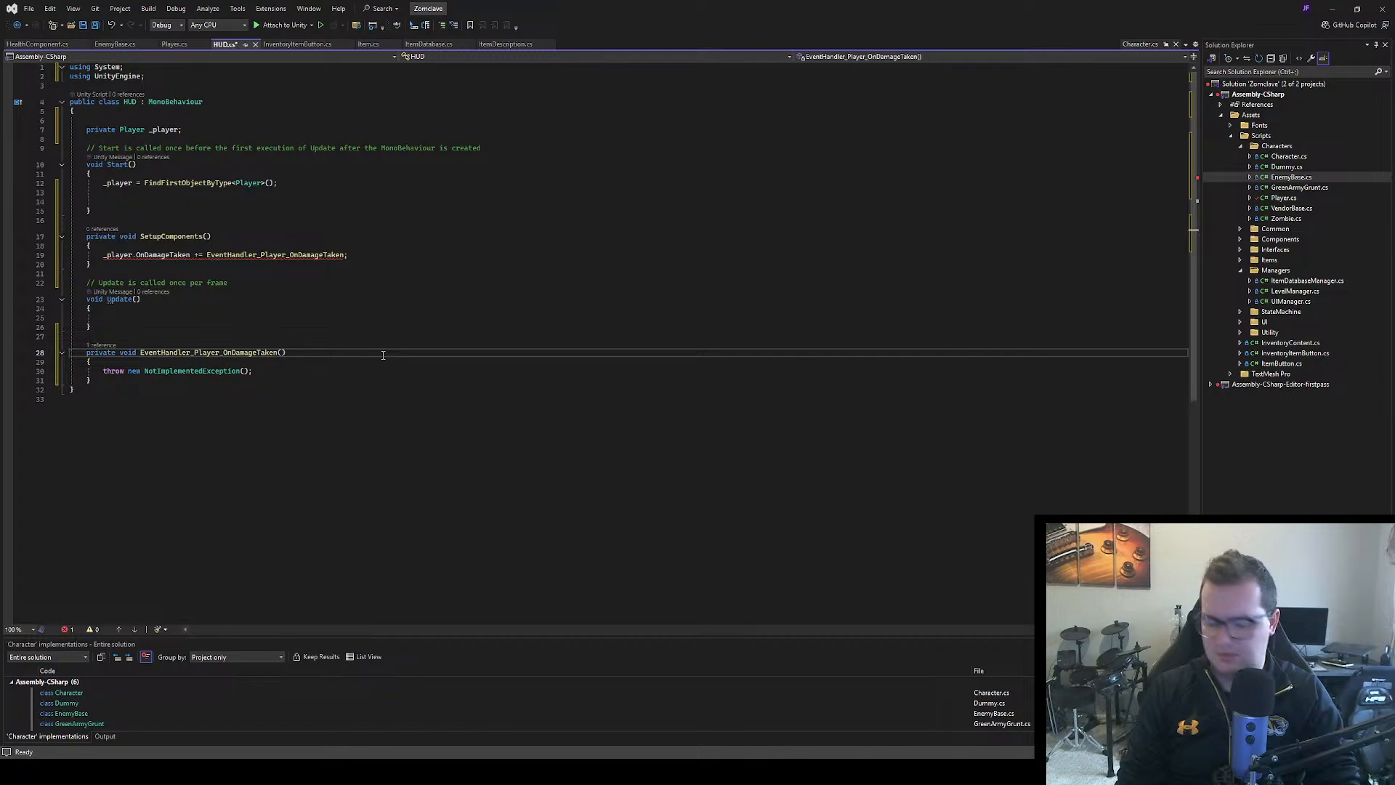
type("int ")
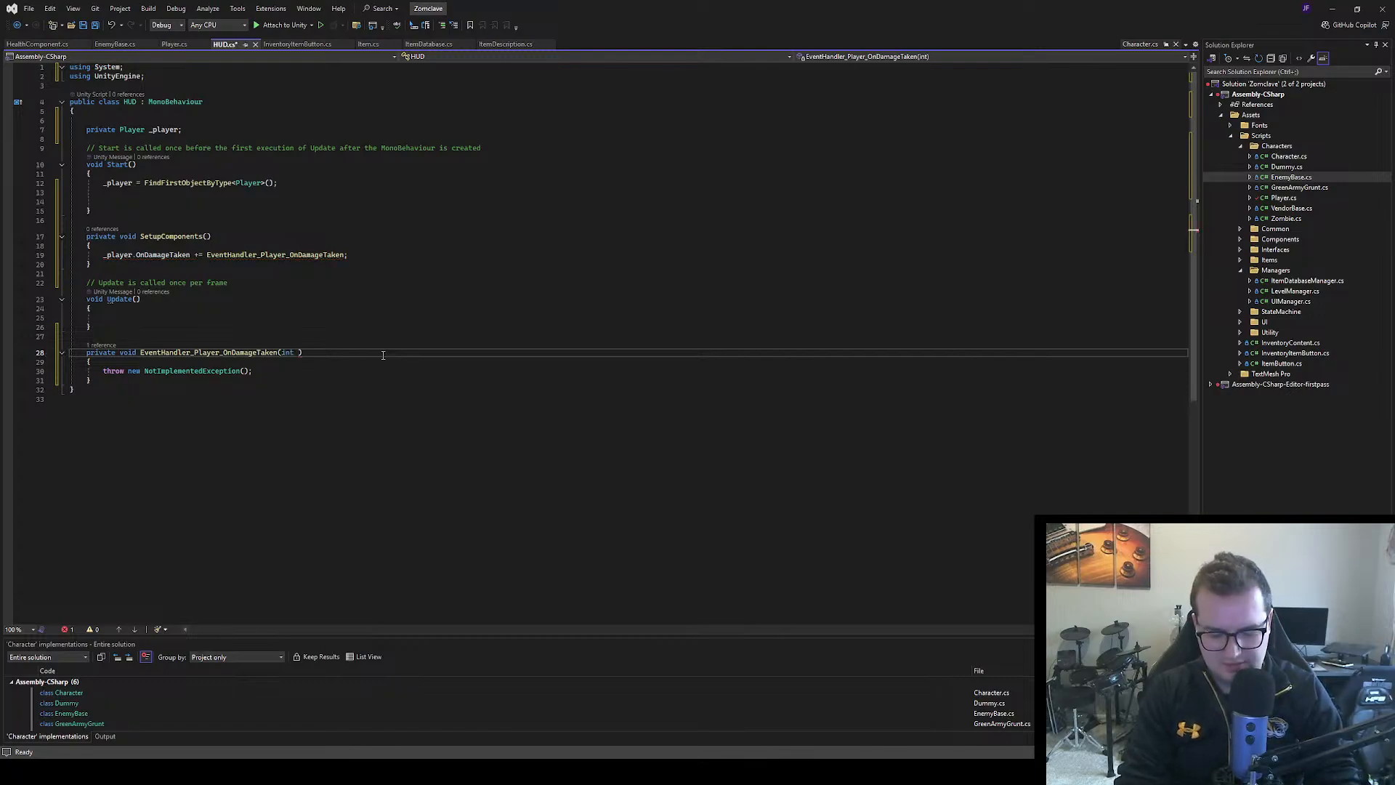
type("health")
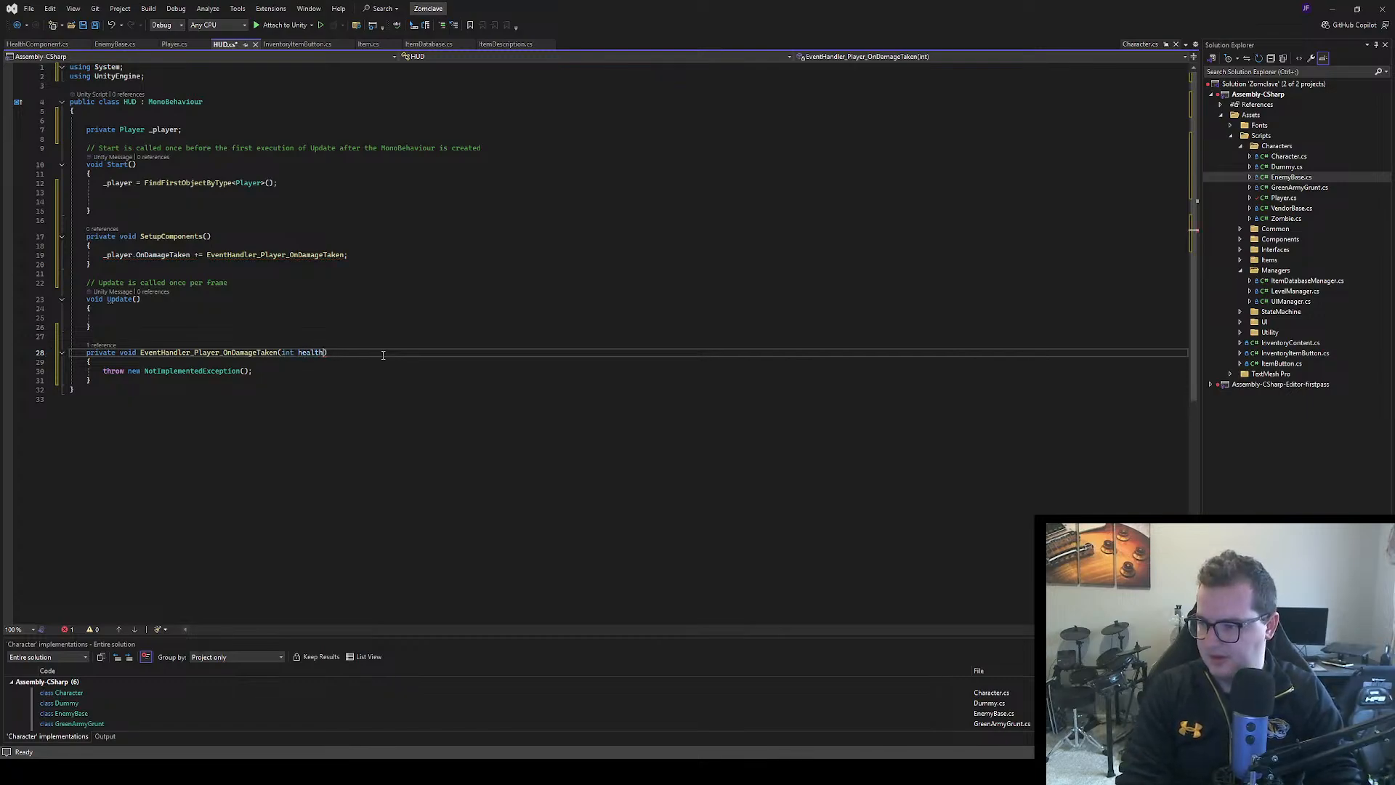
left_click(298, 412)
key("ctrl+s")
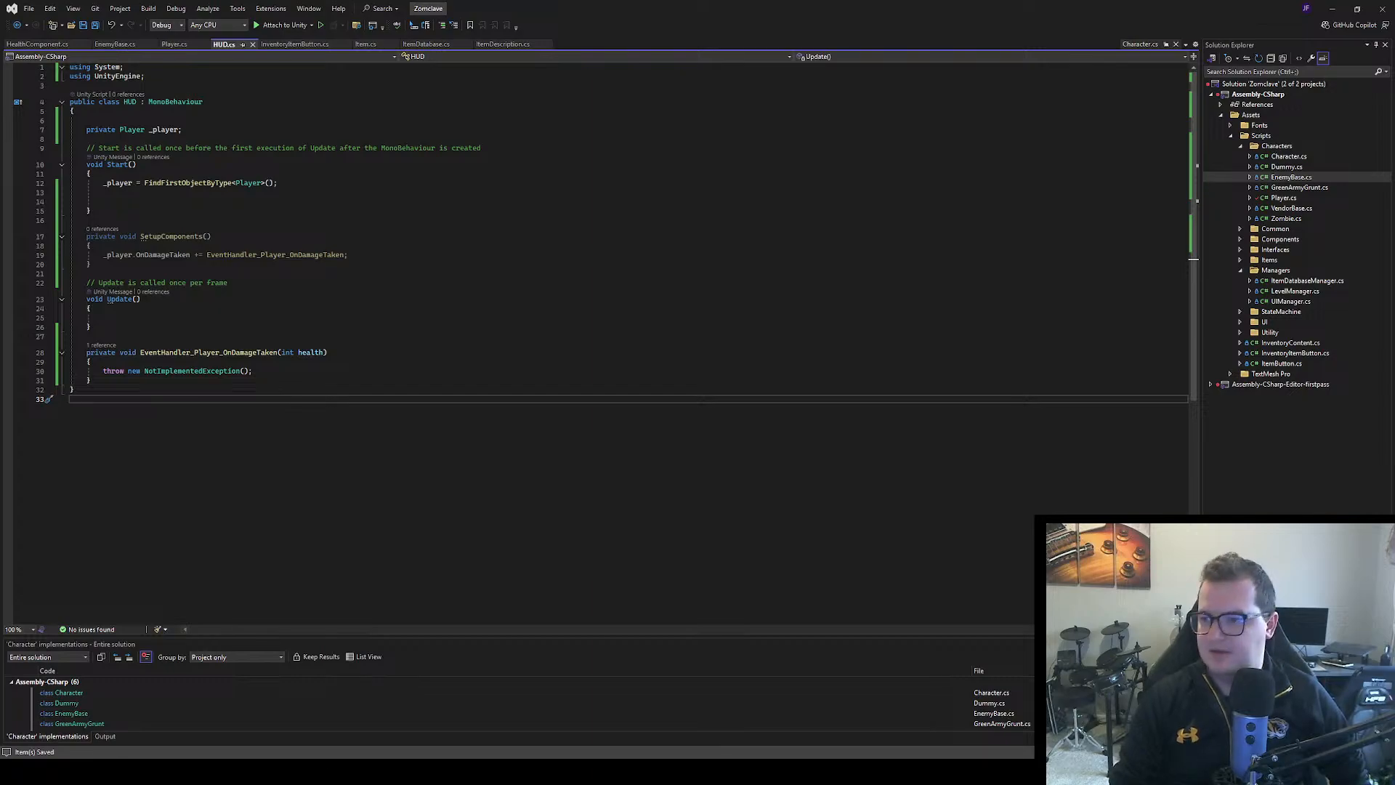
Insert a [SerializeField] attribute above the _player field in the HUD class, separated from it by a blank line
left_click(184, 130)
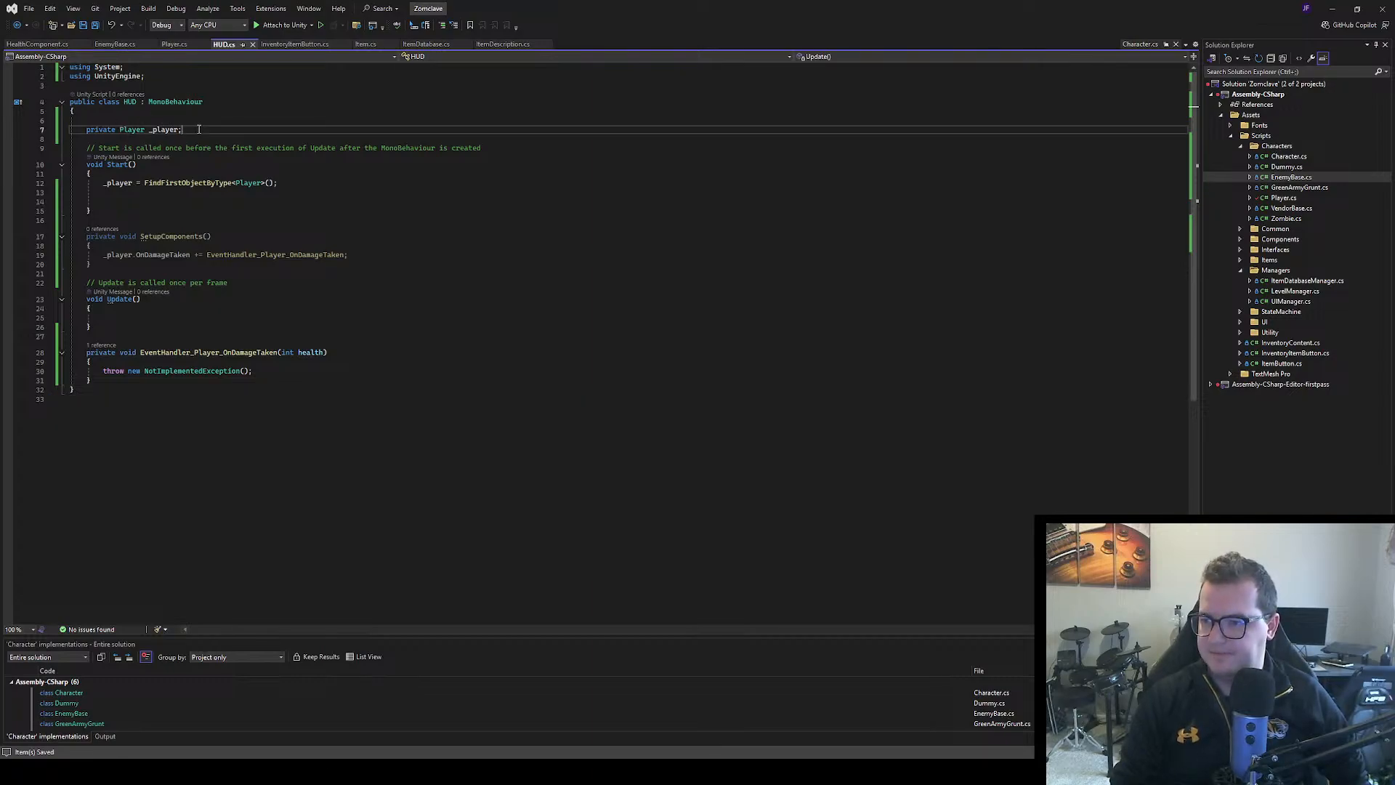
key("Return")
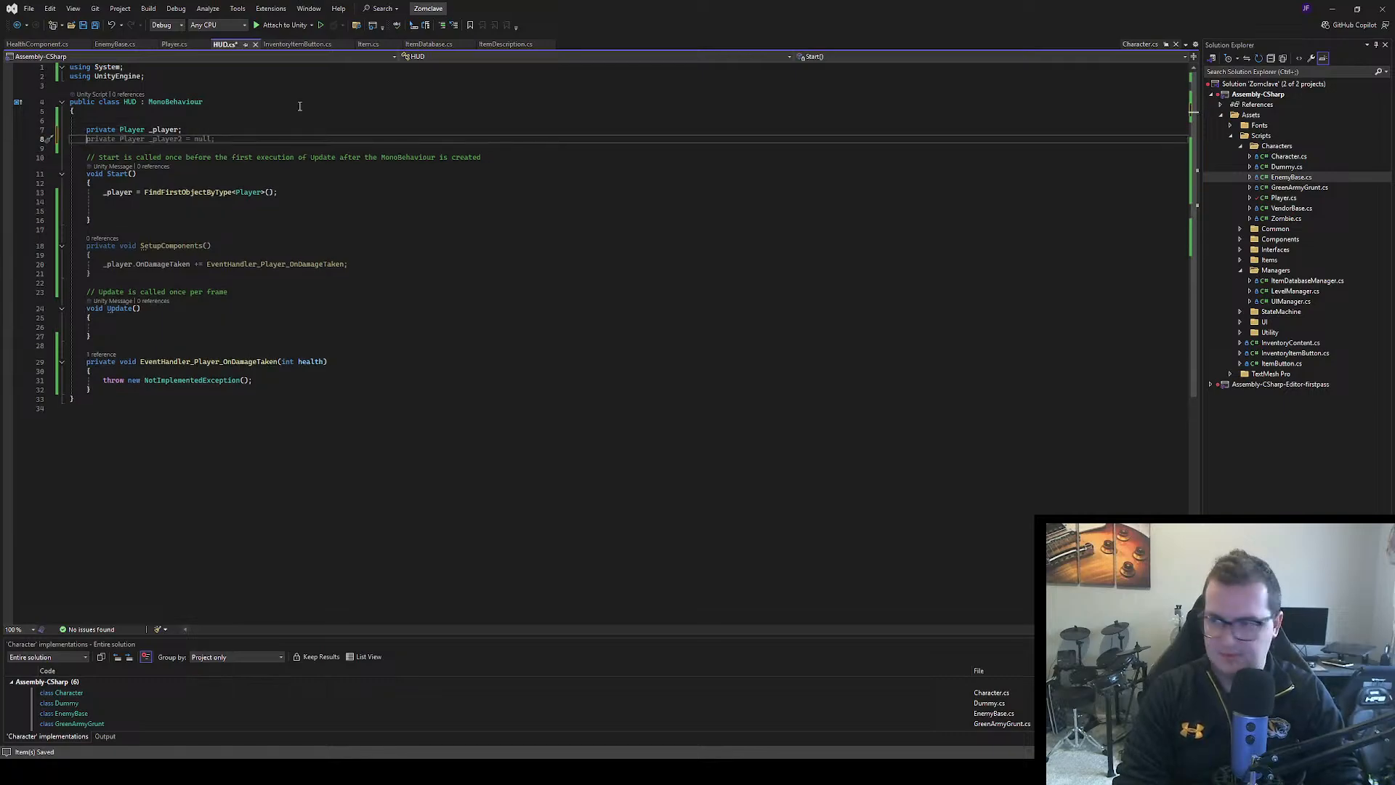
key("Up")
key("Up")
key("Return")
key("Return")
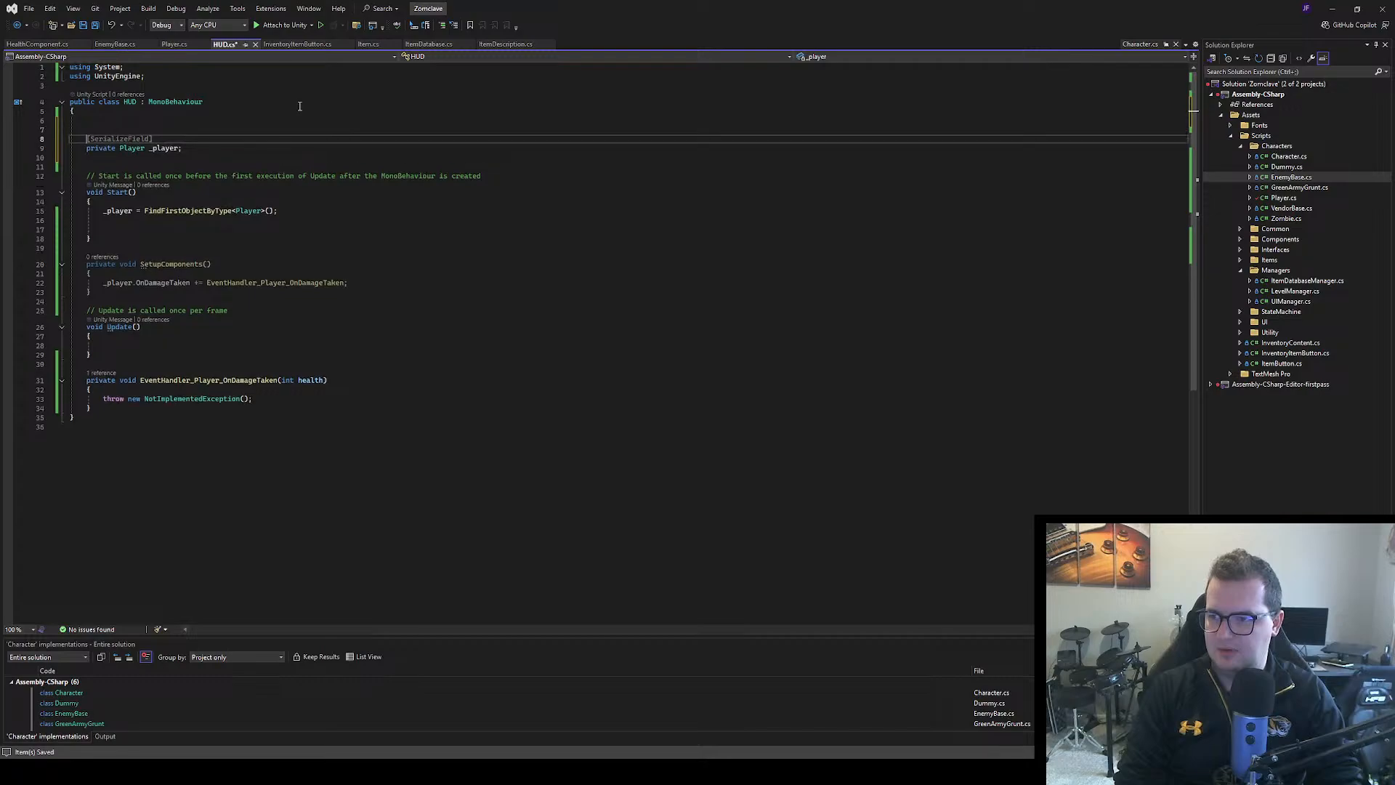
key("Up")
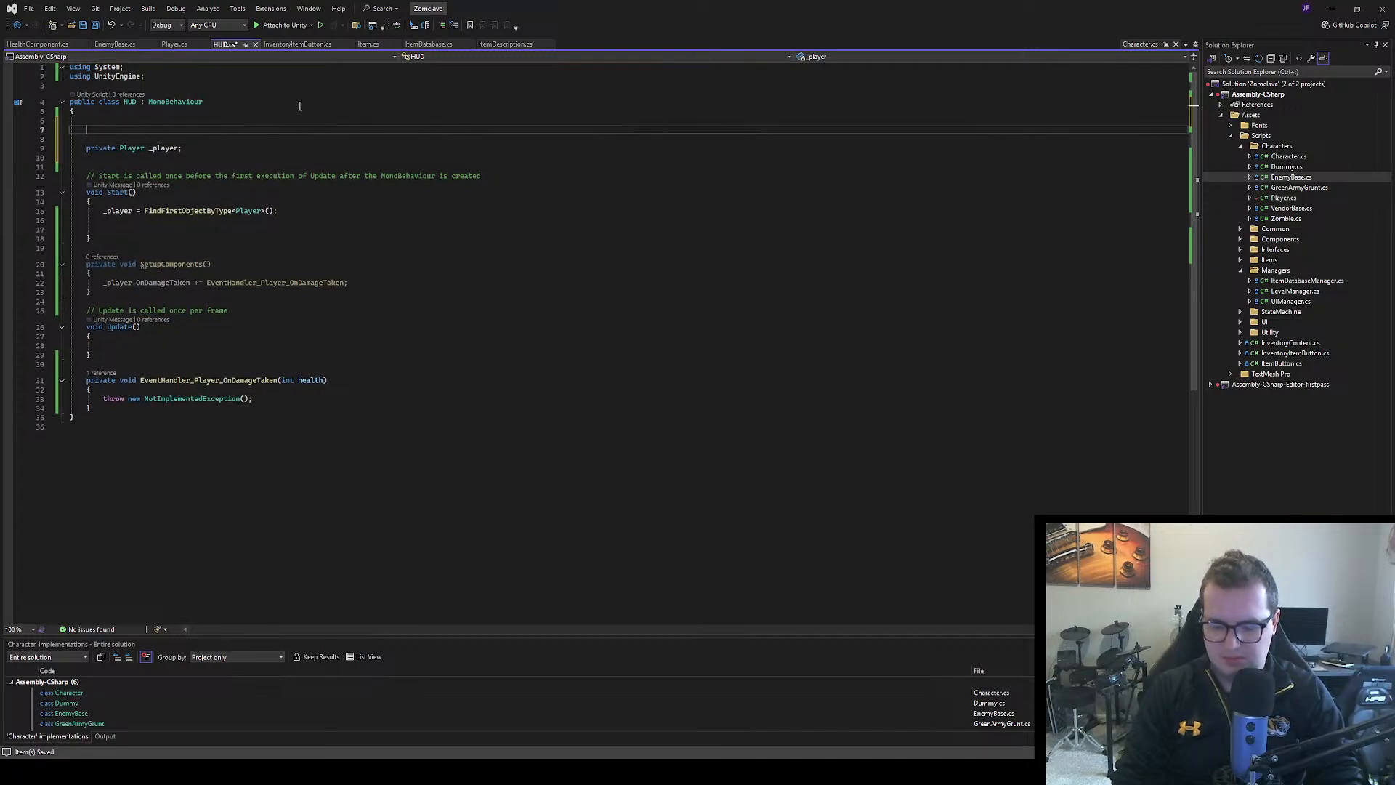
type("[Seria")
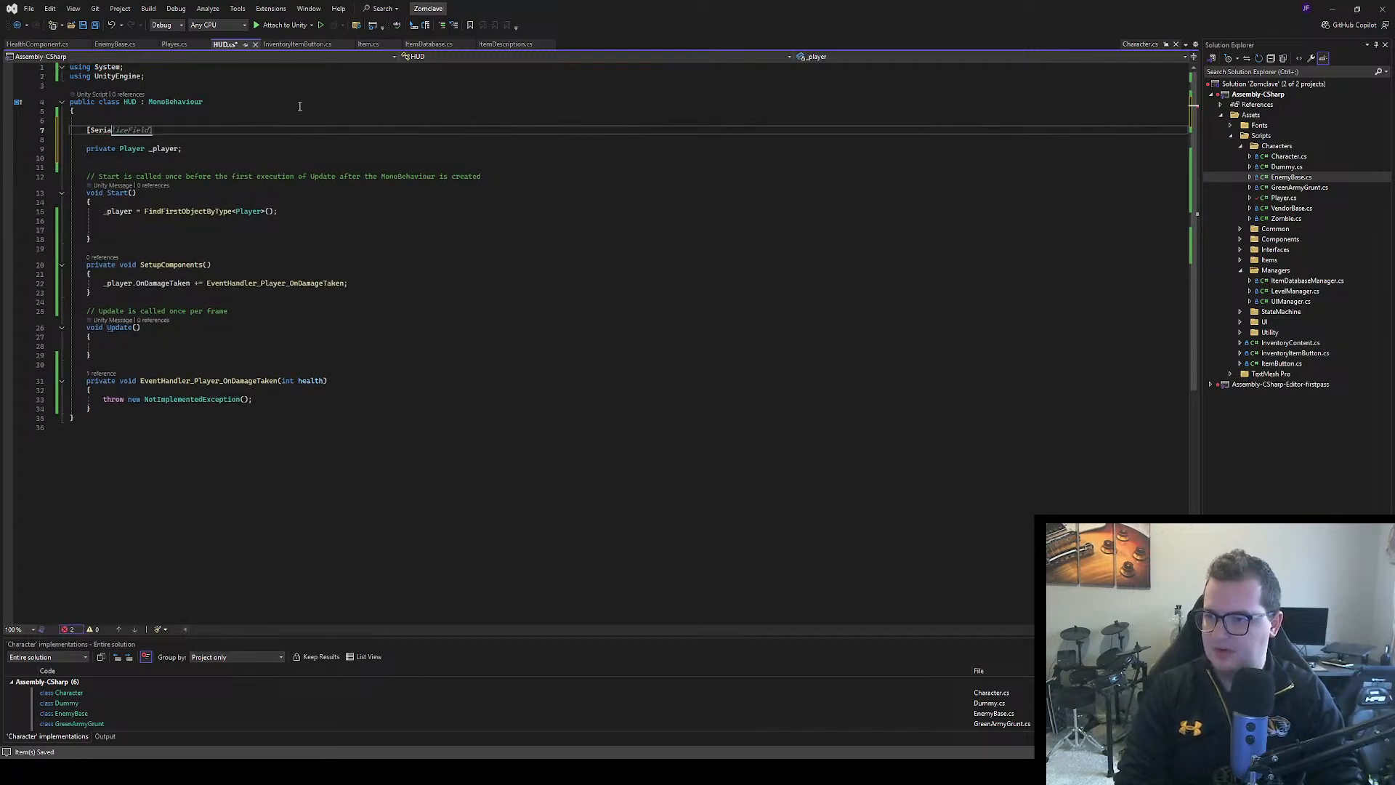
type("lizeField] ")
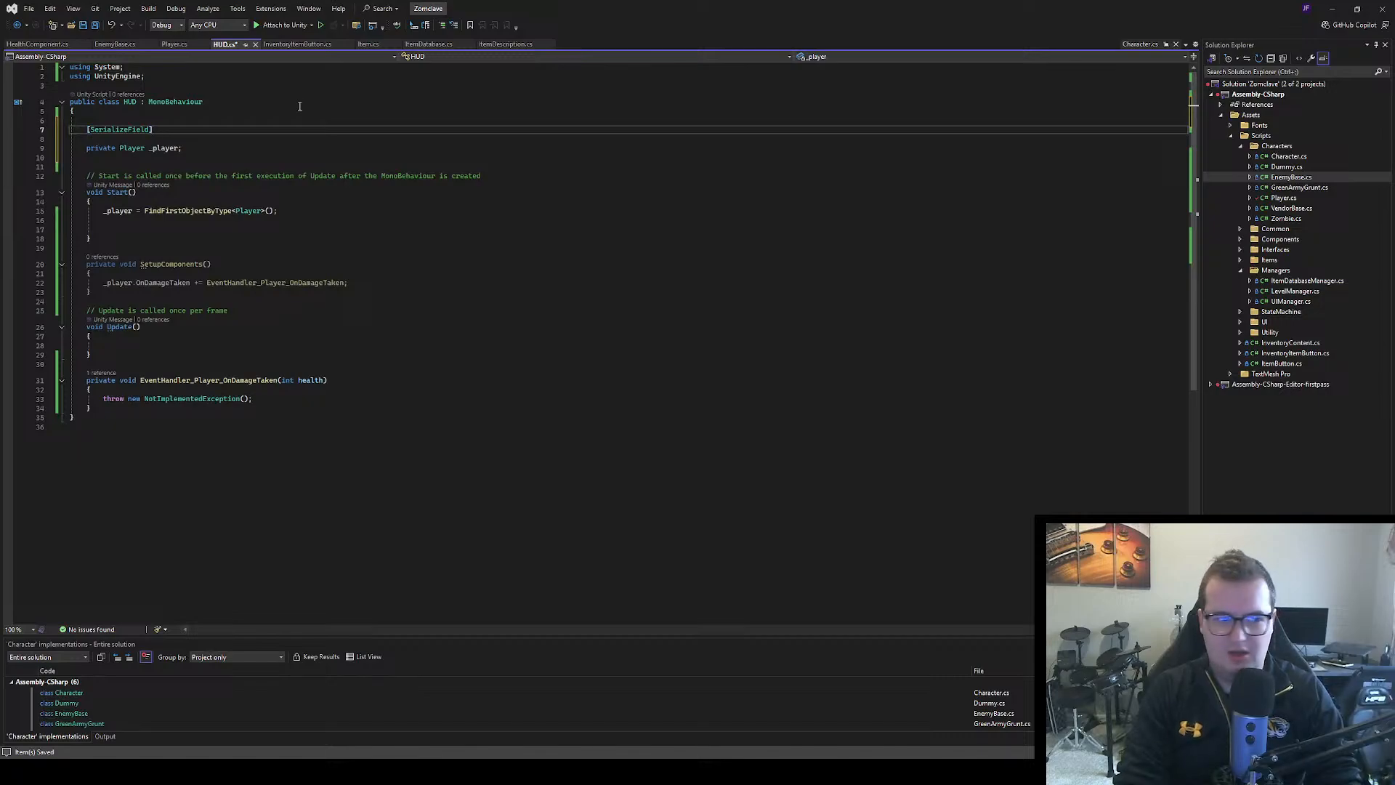
type("Imagh")
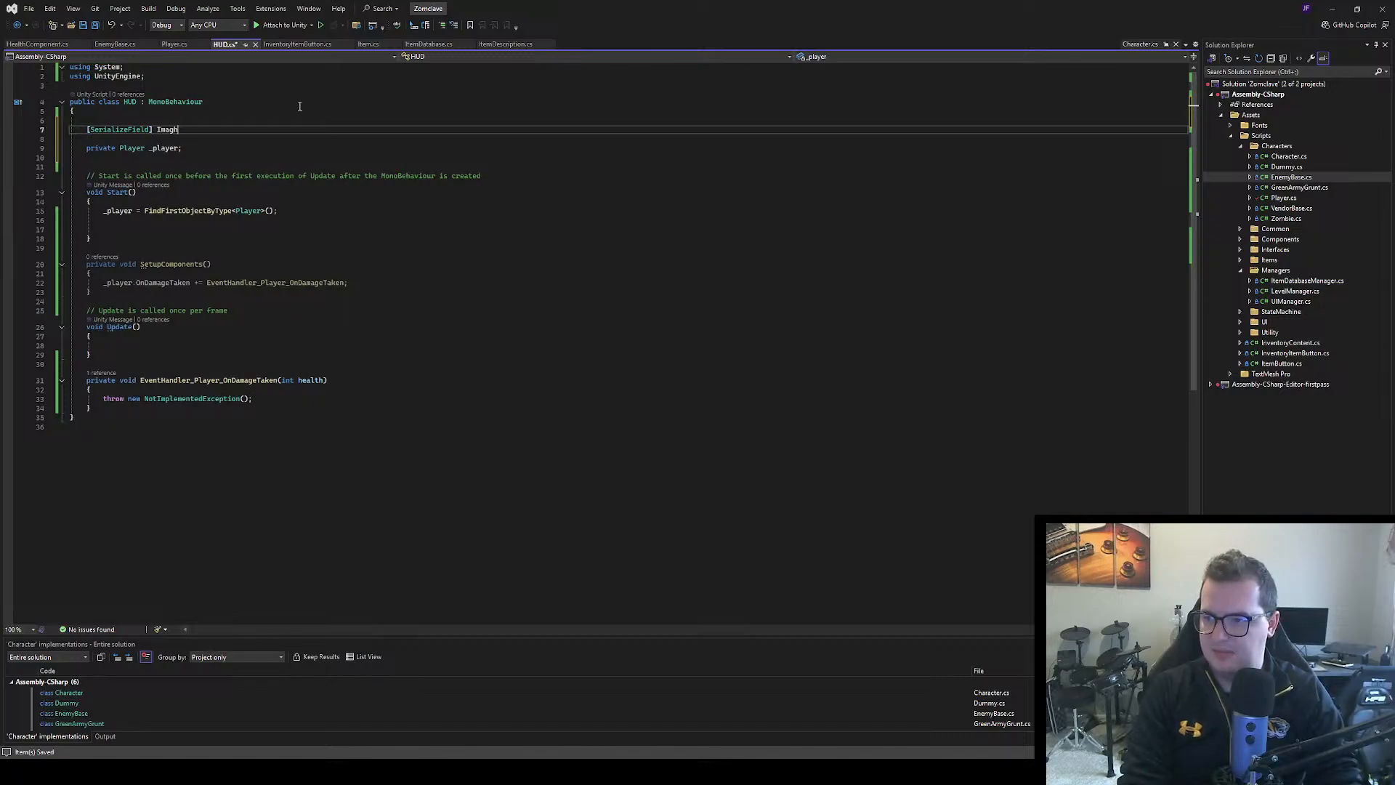
type("beeConversion")
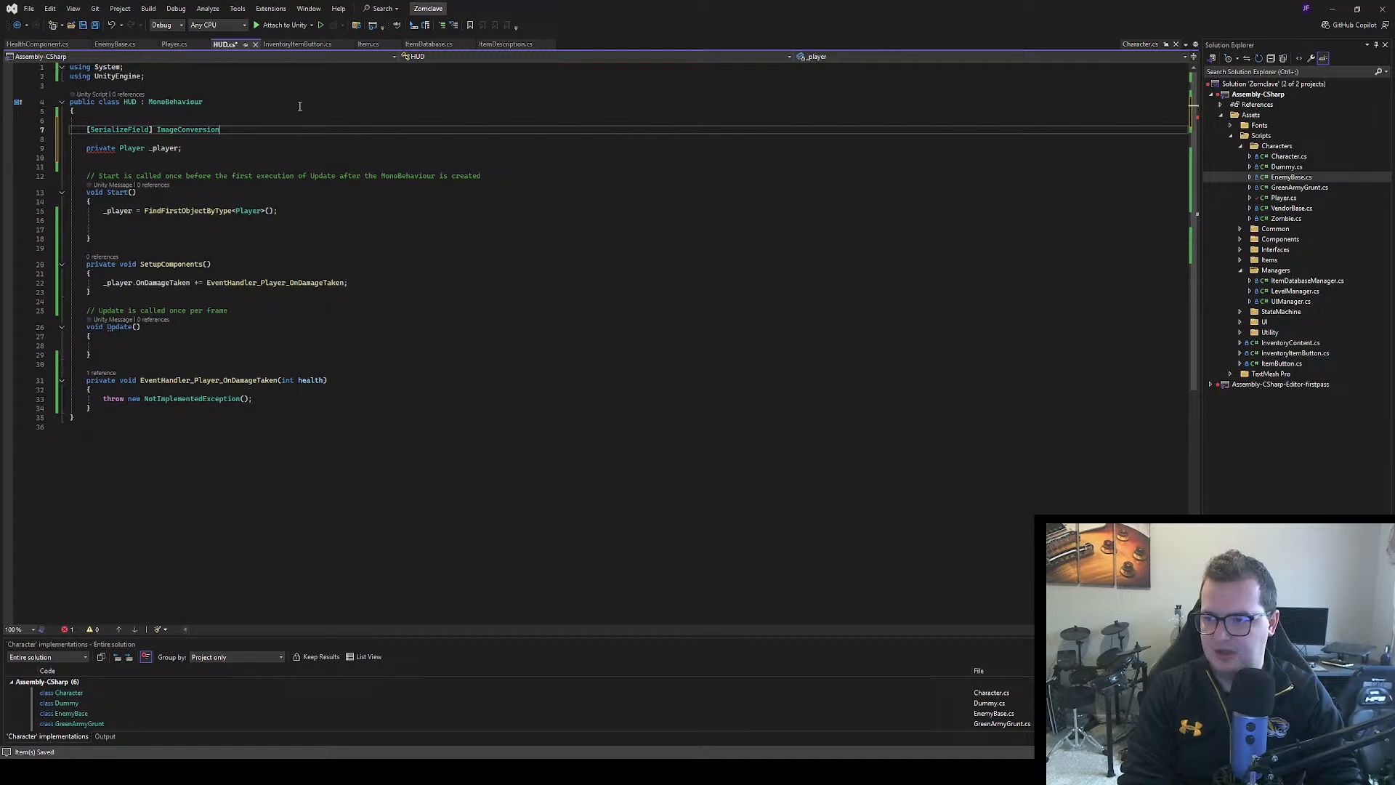
key("BackSpace")
key("BackSpace")
key("BackSpace")
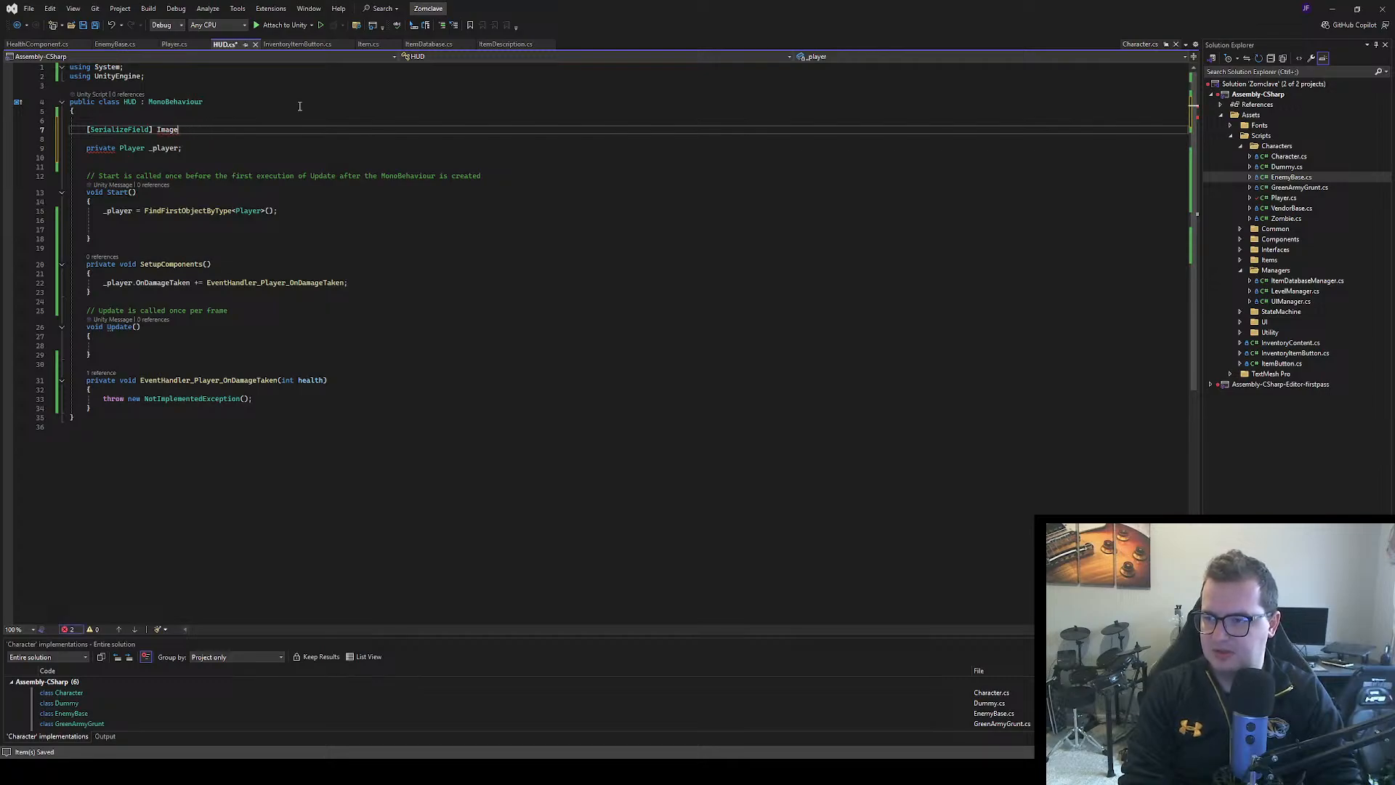
key("BackSpace")
key("BackSpace")
key("BackSpace")
key("BackSpace")
key("BackSpace")
Declare the serialized field as private Image _healthbar;
type("priate")
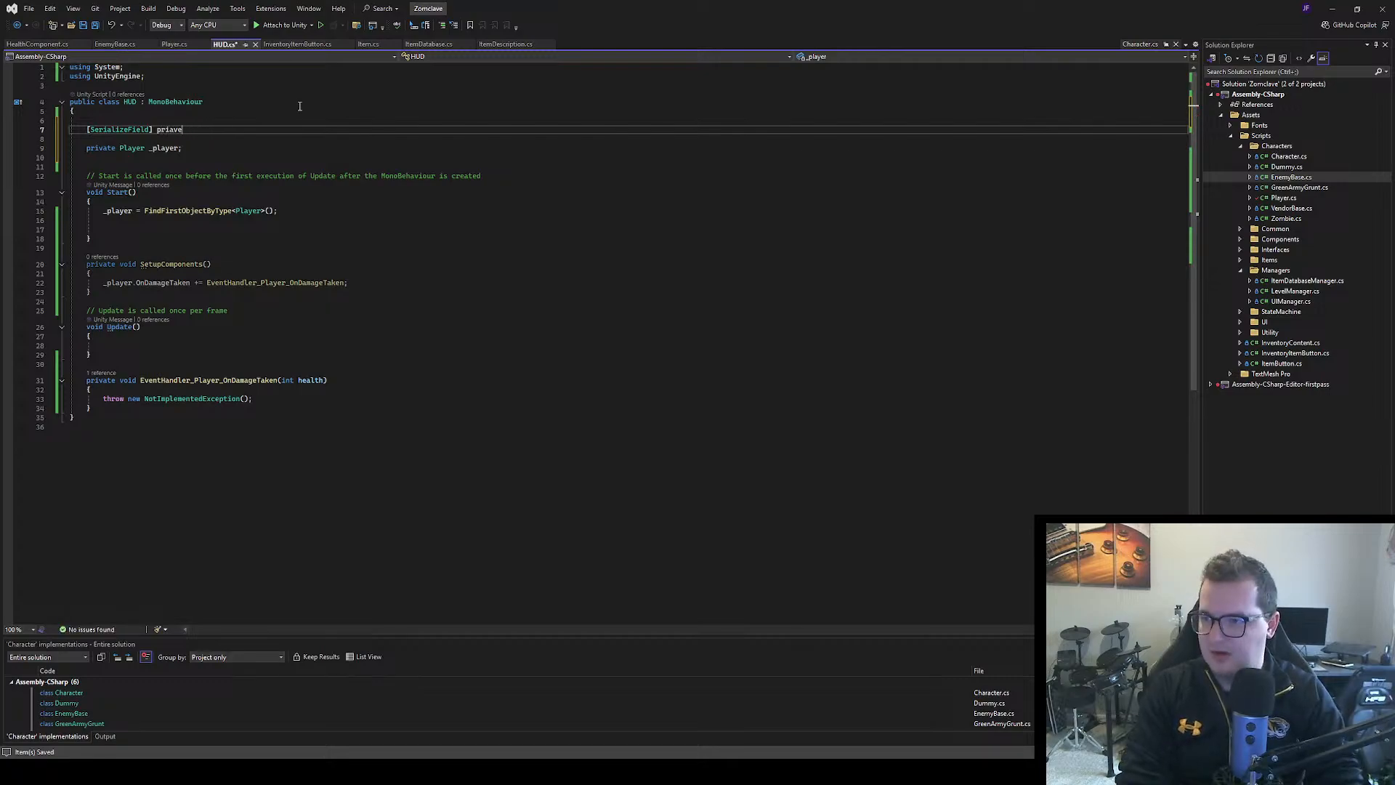
key("BackSpace")
key("BackSpace")
key("BackSpace")
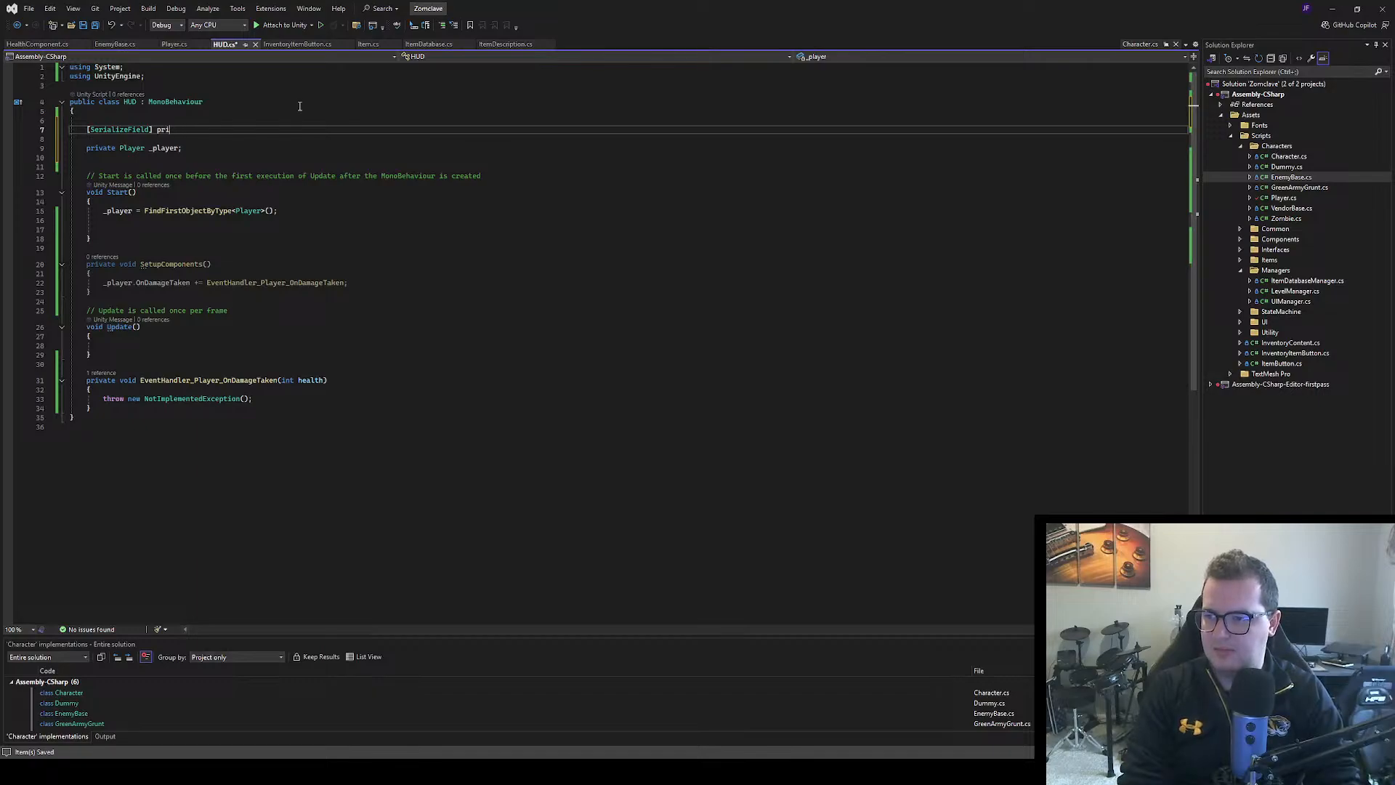
type("vate ")
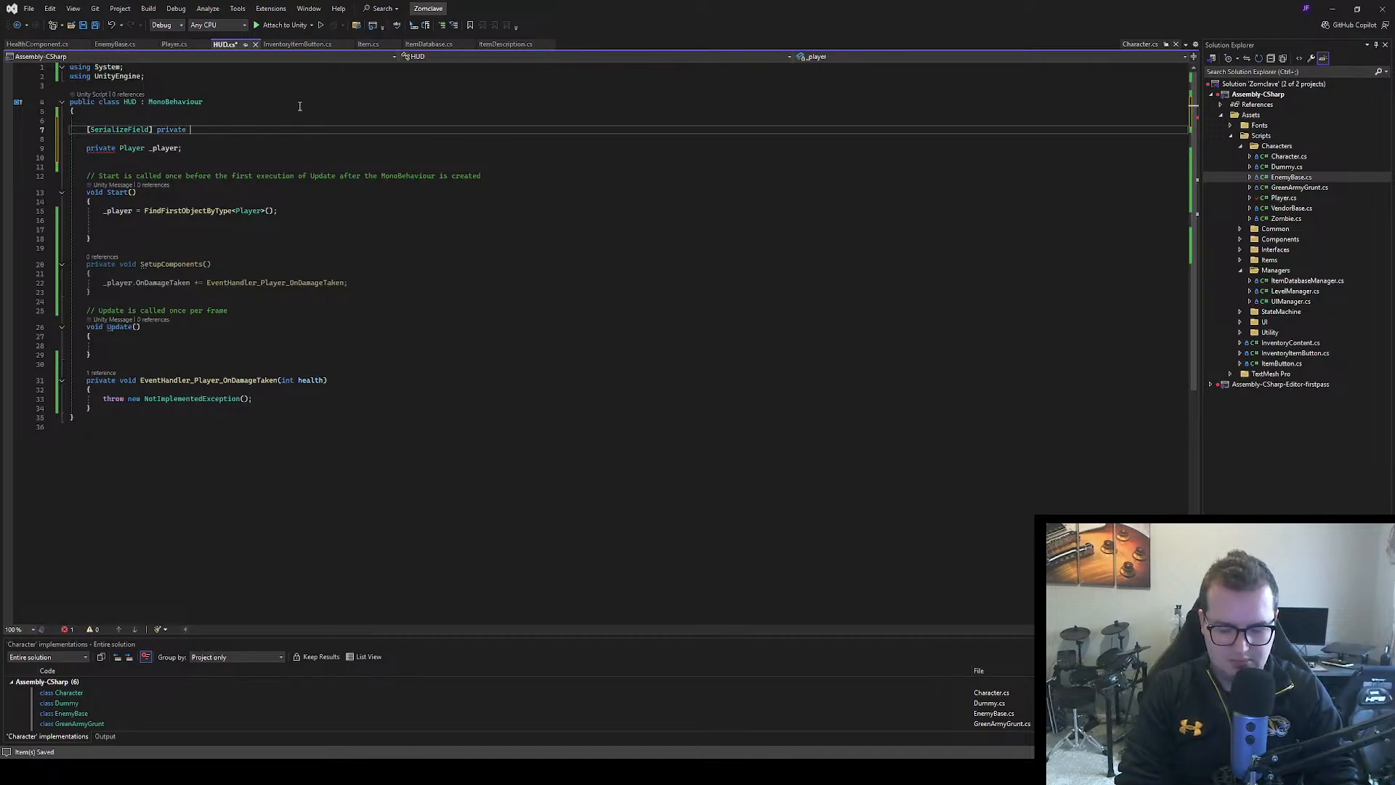
type("ImageConversion")
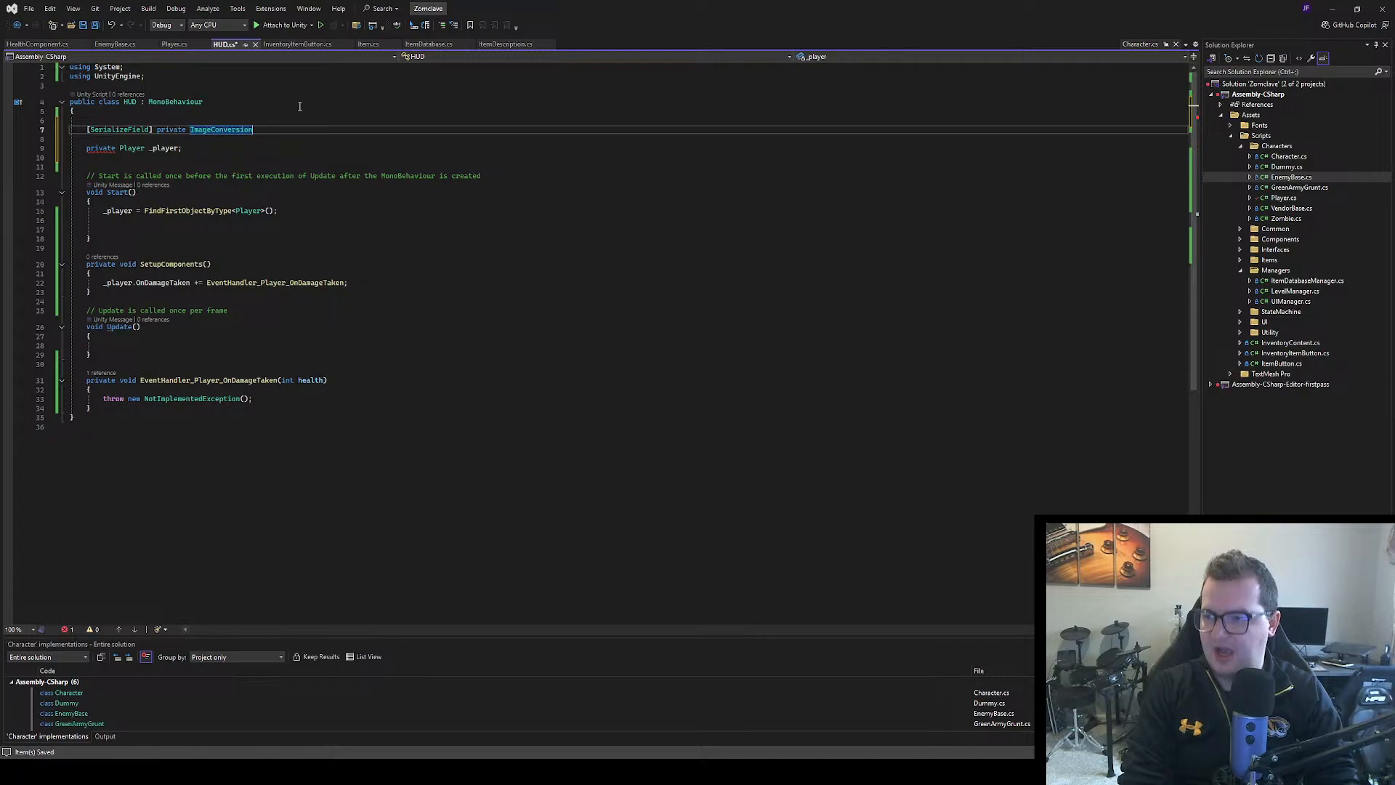
key("BackSpace")
key("BackSpace")
key("BackSpace")
key("BackSpace")
key("BackSpace")
key("BackSpace")
key("BackSpace")
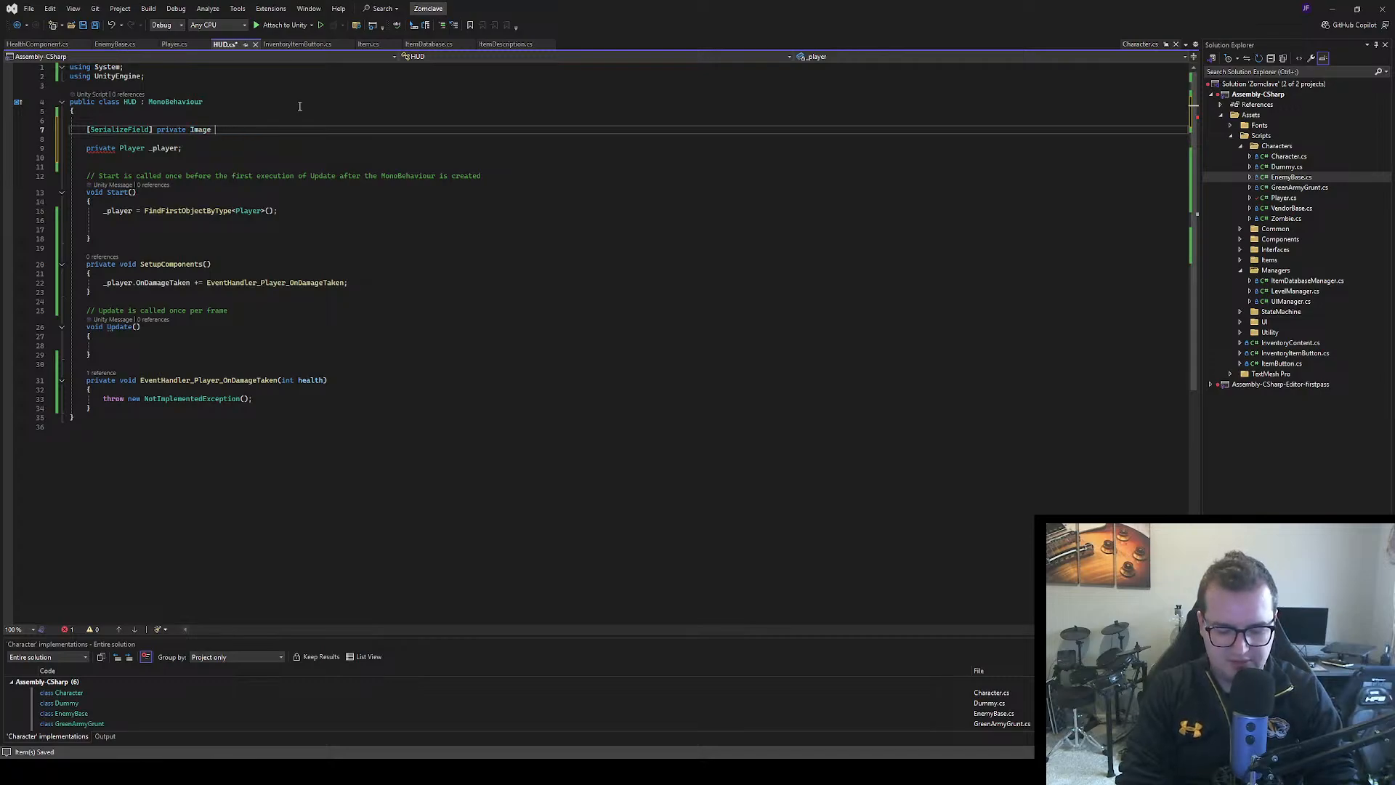
type("_healthVa")
key("BackSpace")
key("BackSpace")
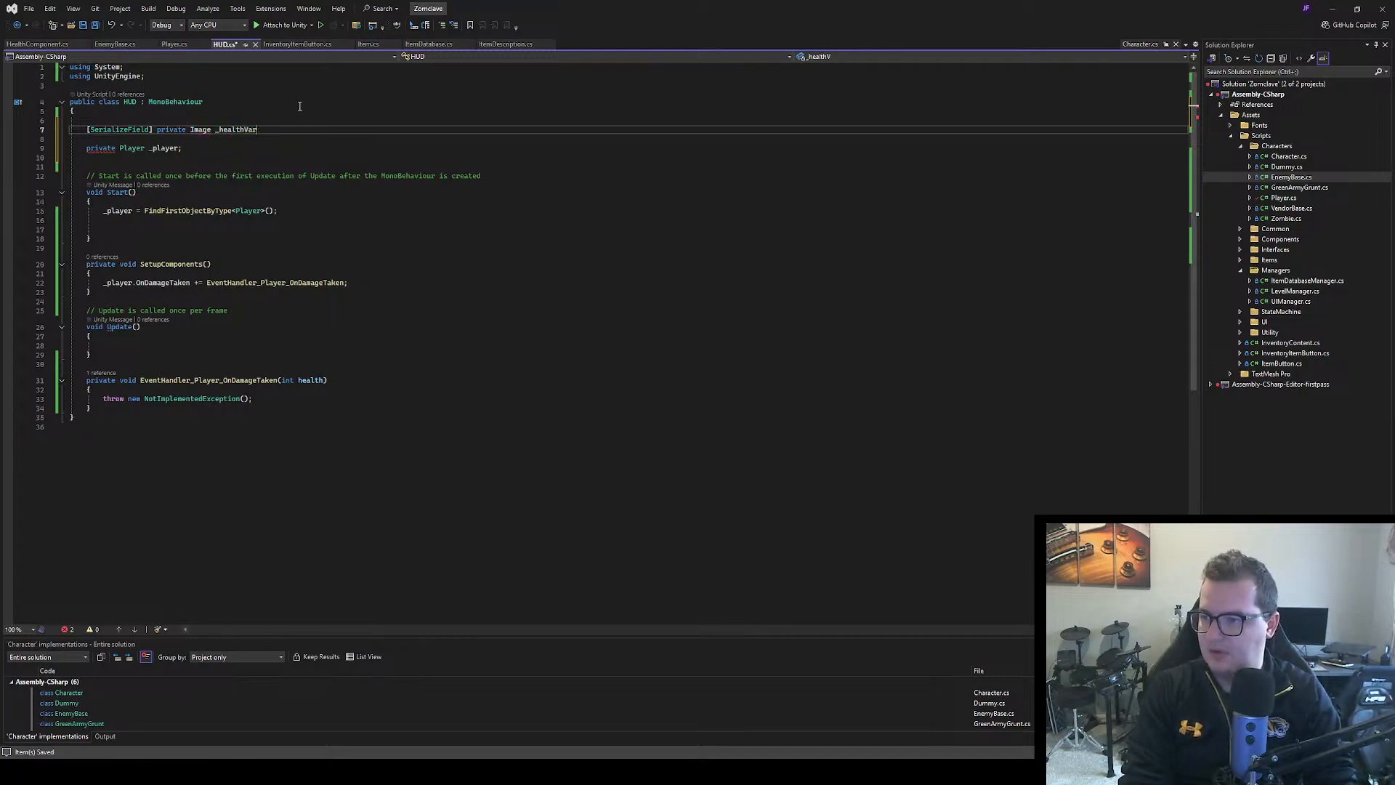
type("bar")
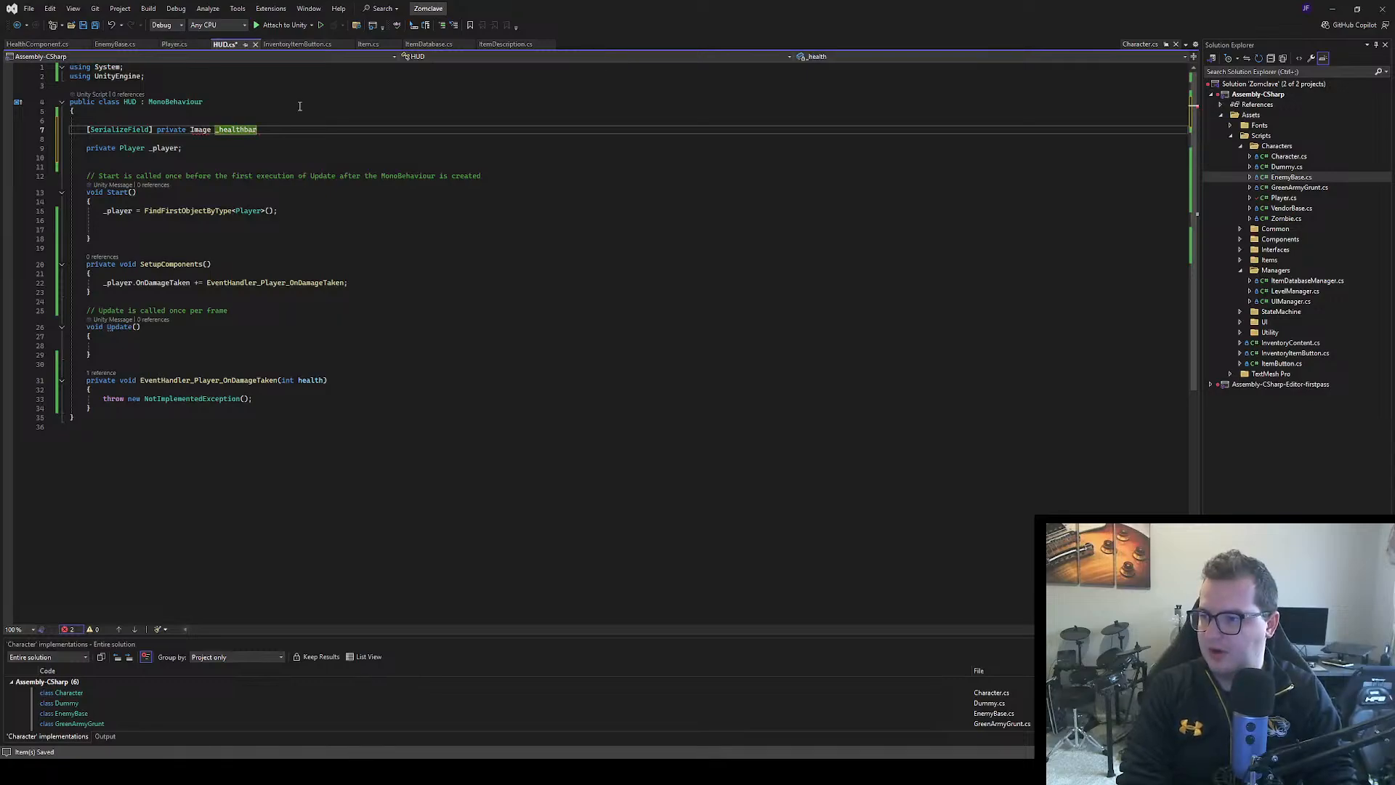
type(";")
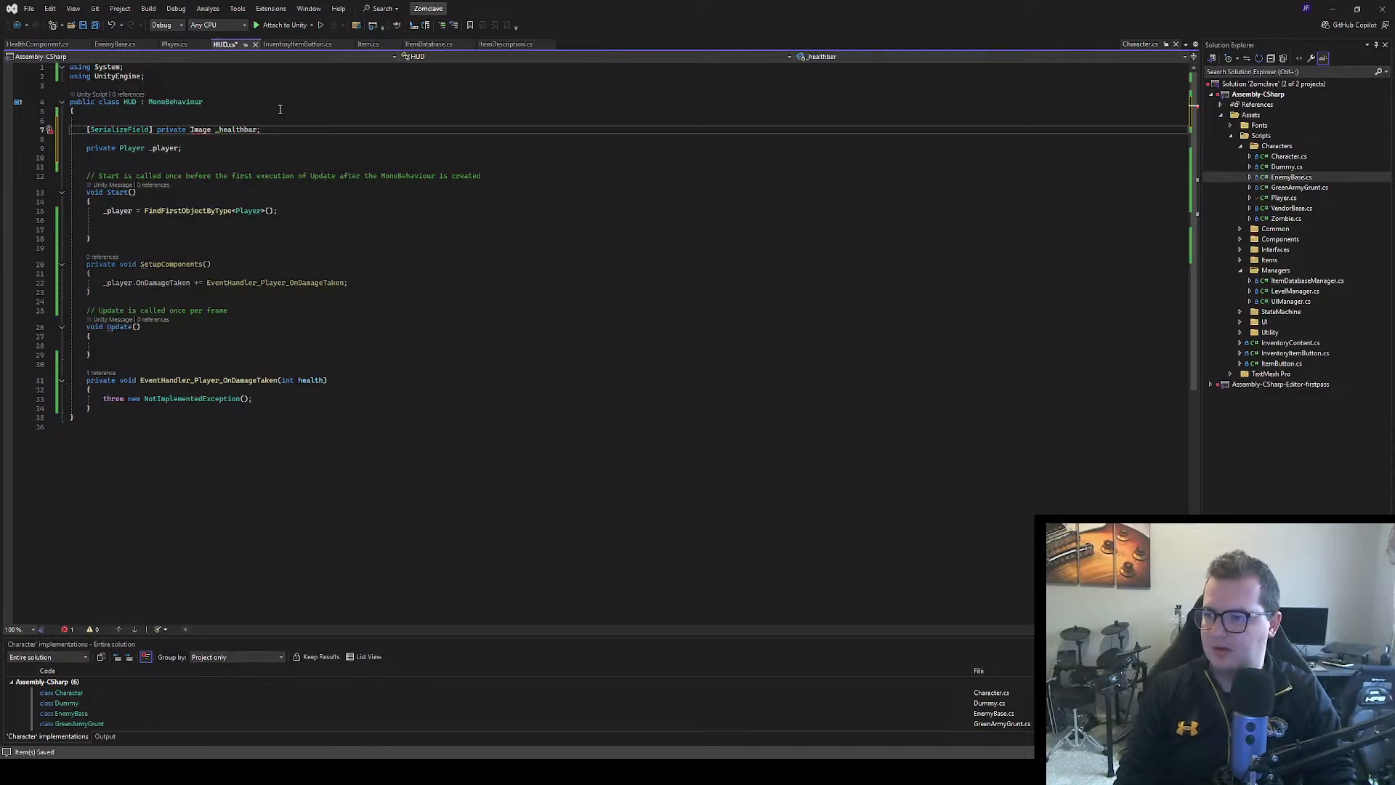
Import UnityEngine.UI for the Image type and remove the blank line above the _healthbar field
left_click(209, 146)
left_click(291, 168)
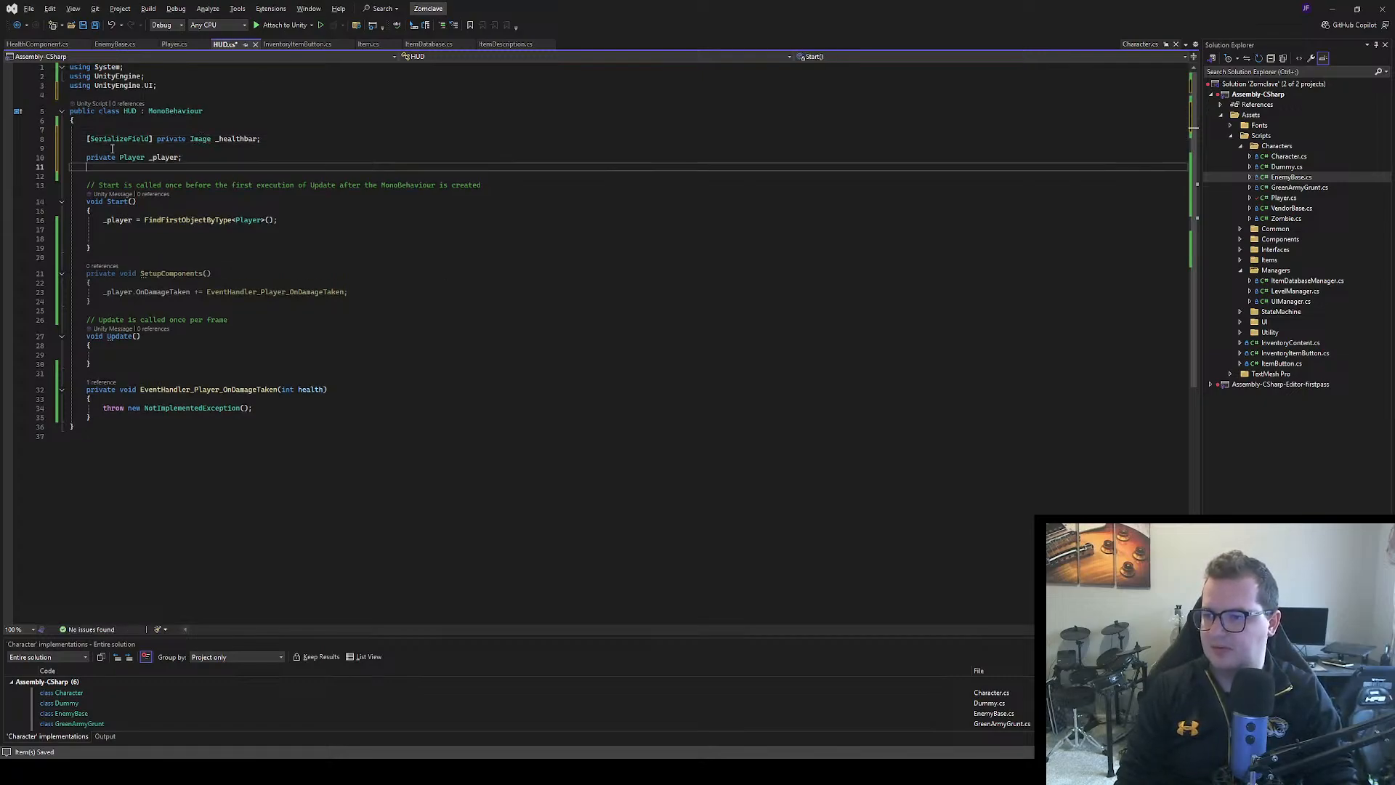
left_click(82, 129)
key("BackSpace")
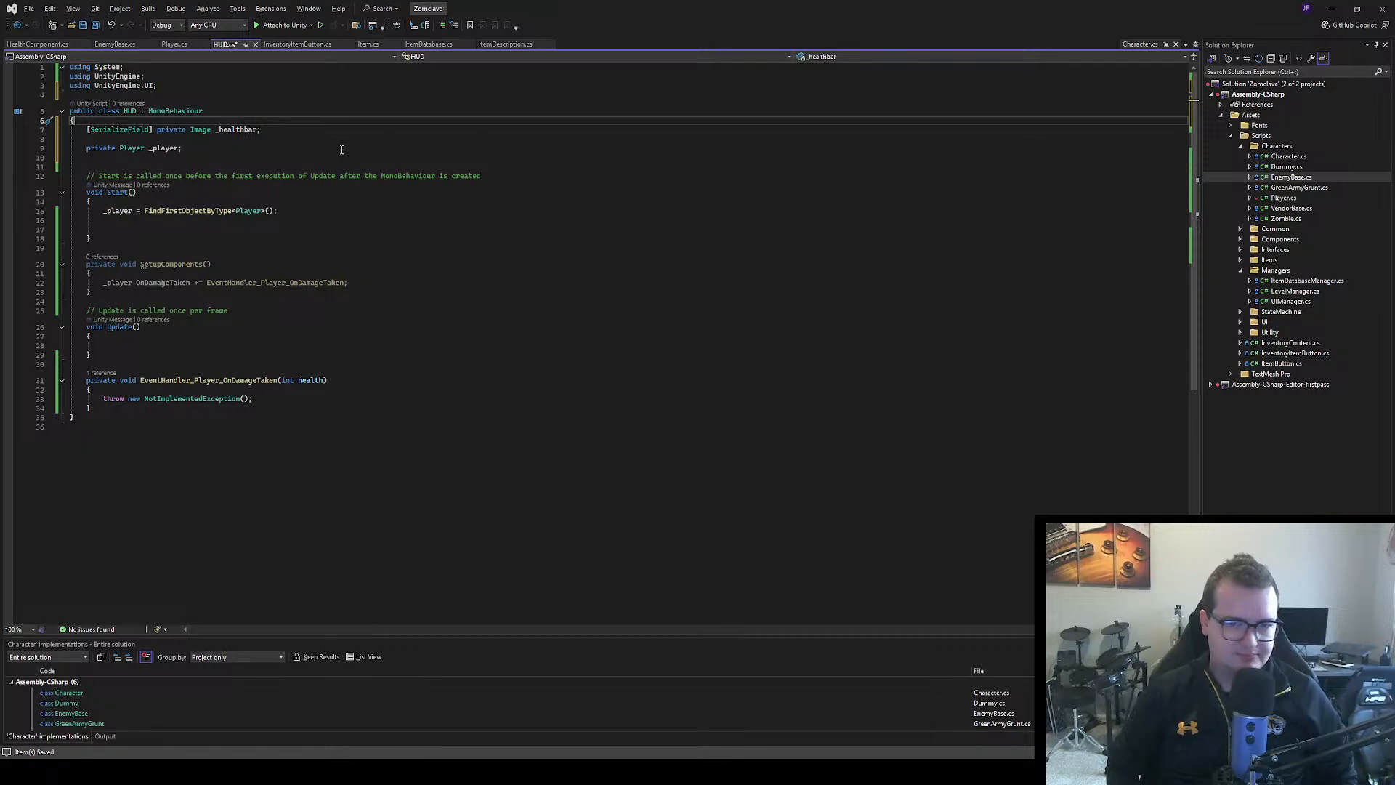
Rename the parameter of EventHandler_Player_OnDamageTaken to currentHealth, add a second parameter int maxHealth, and save HUD.cs
double_click(308, 381)
type("curren")
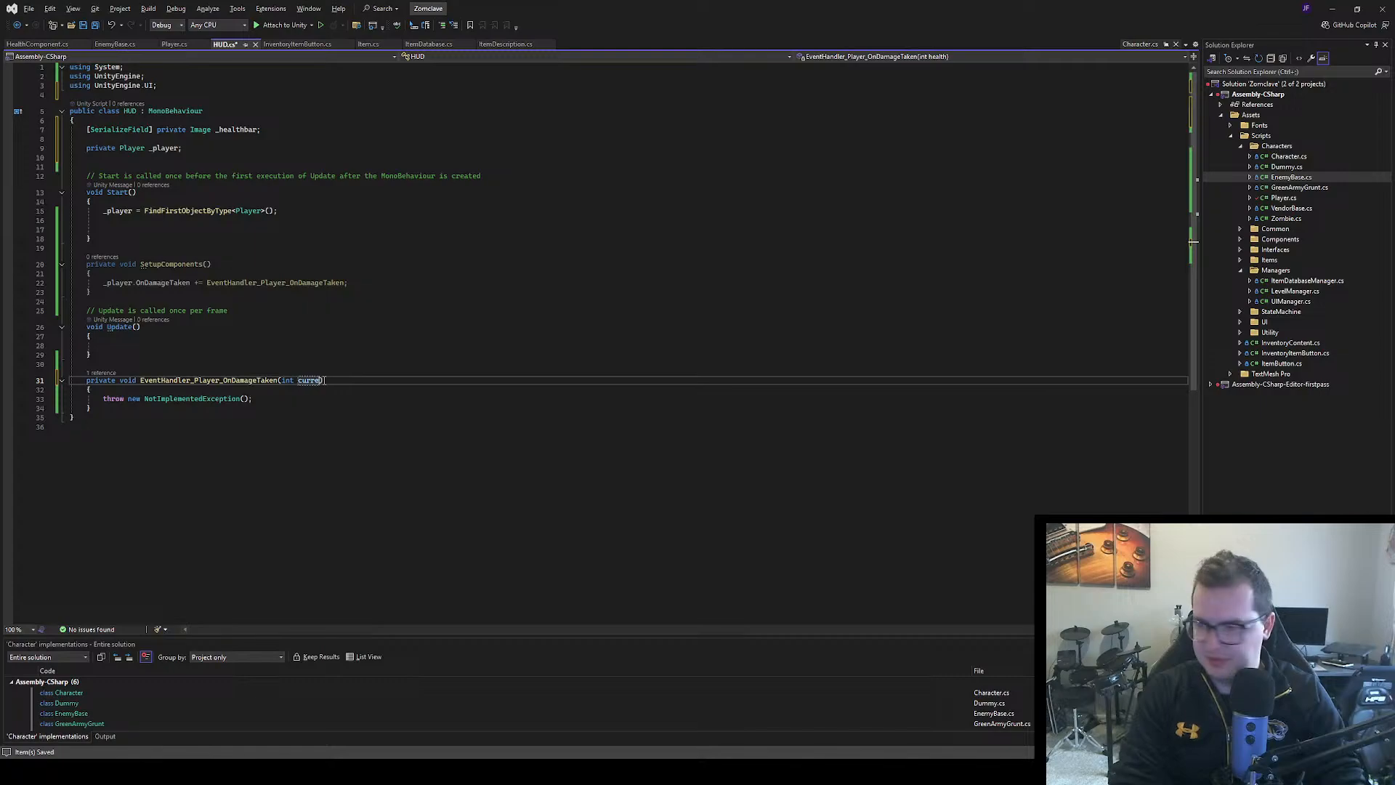
type("tHealth, ")
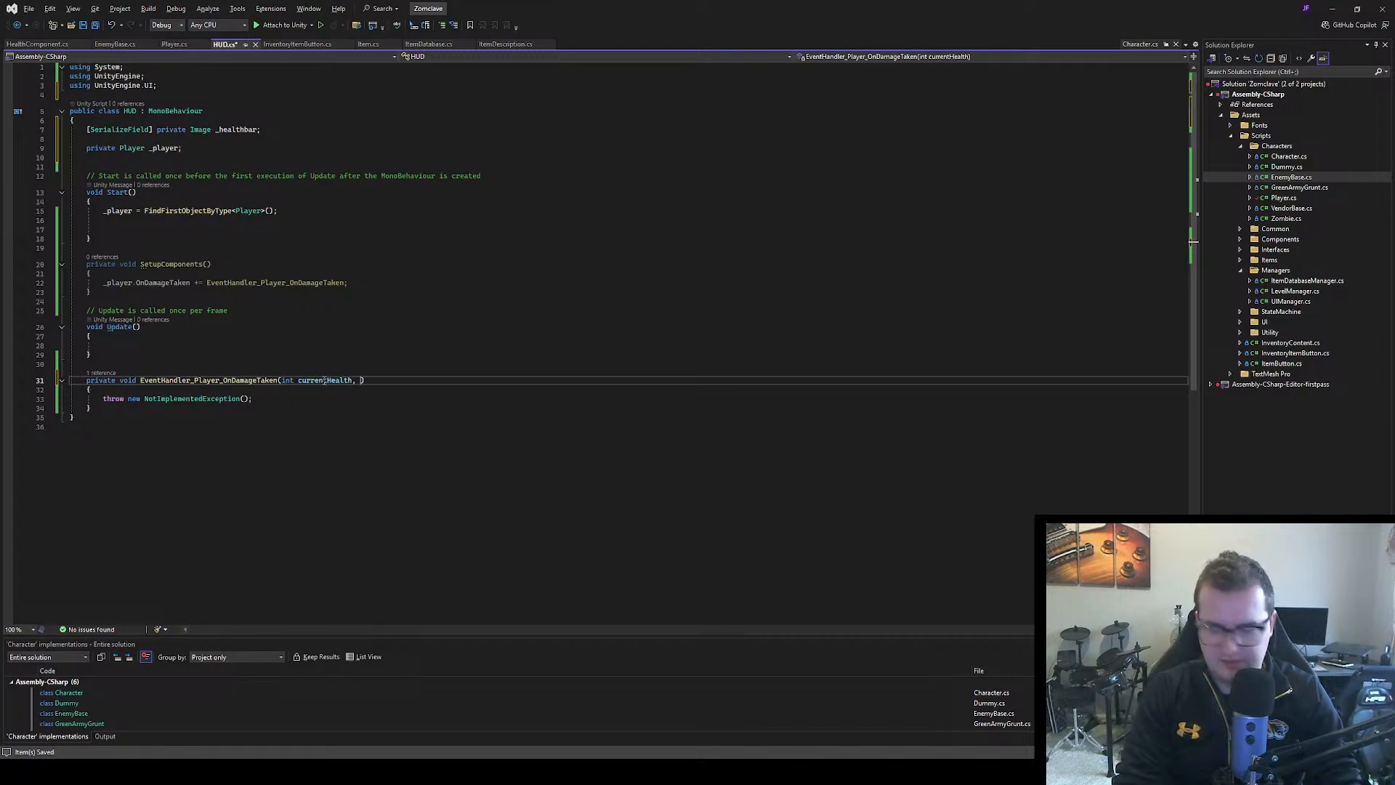
type("int Max")
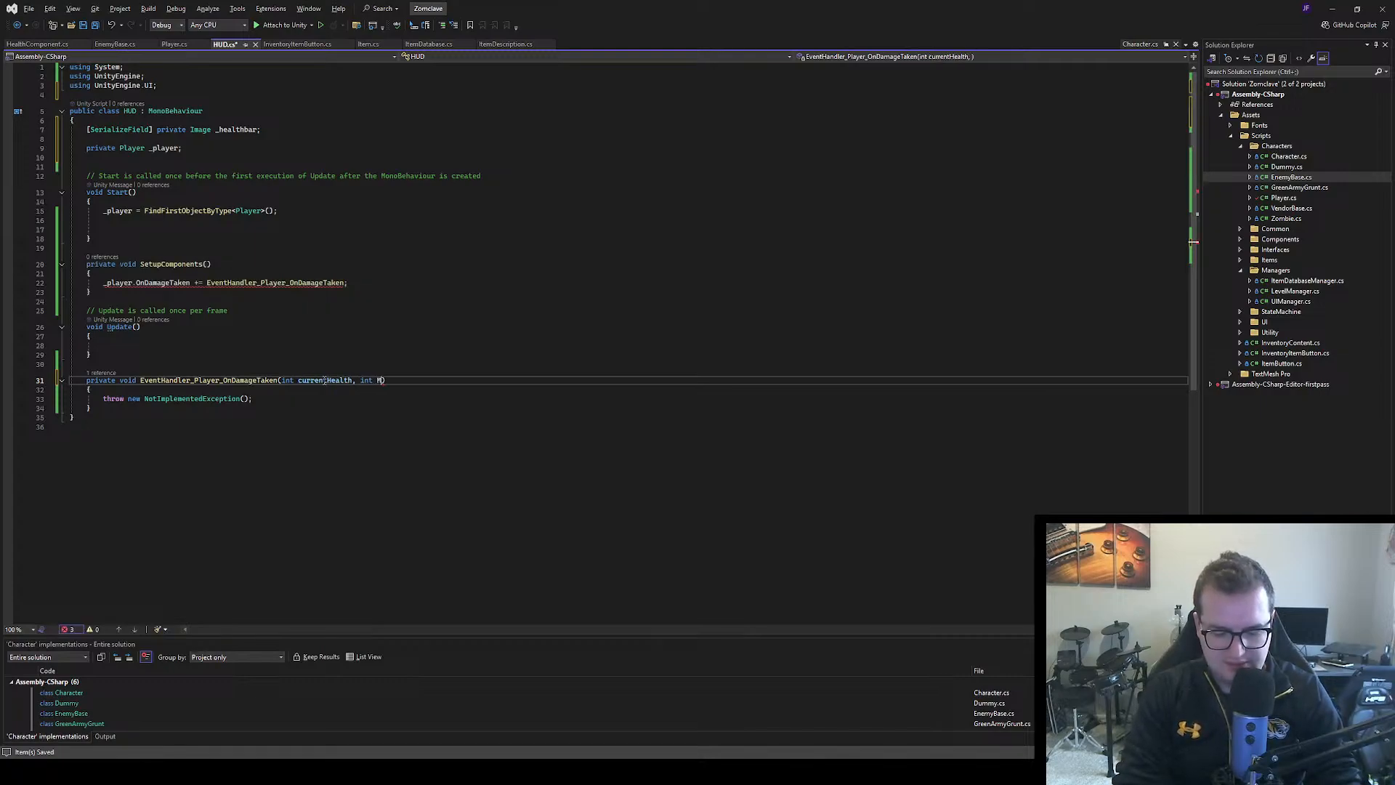
key("BackSpace")
key("BackSpace")
key("BackSpace")
type("ma")
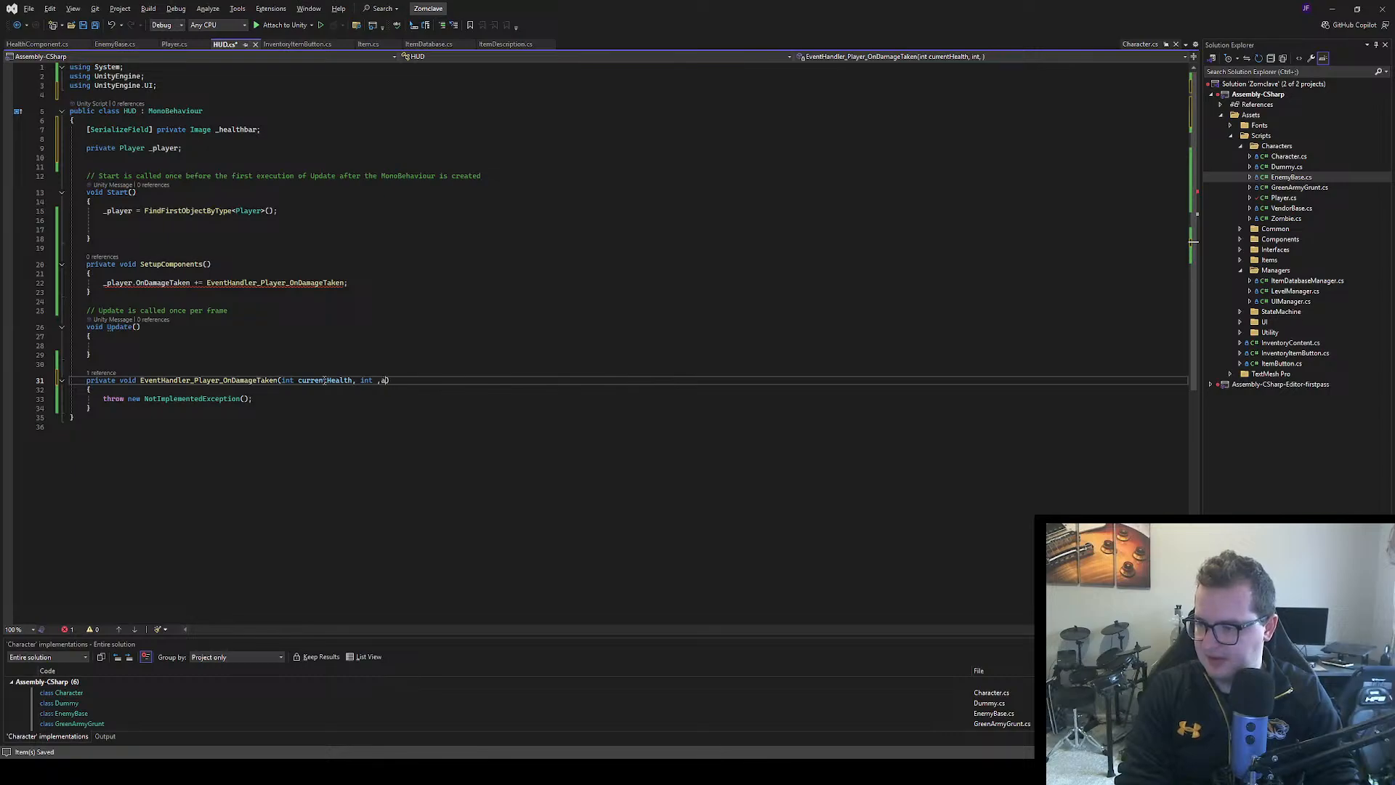
type("xHealth")
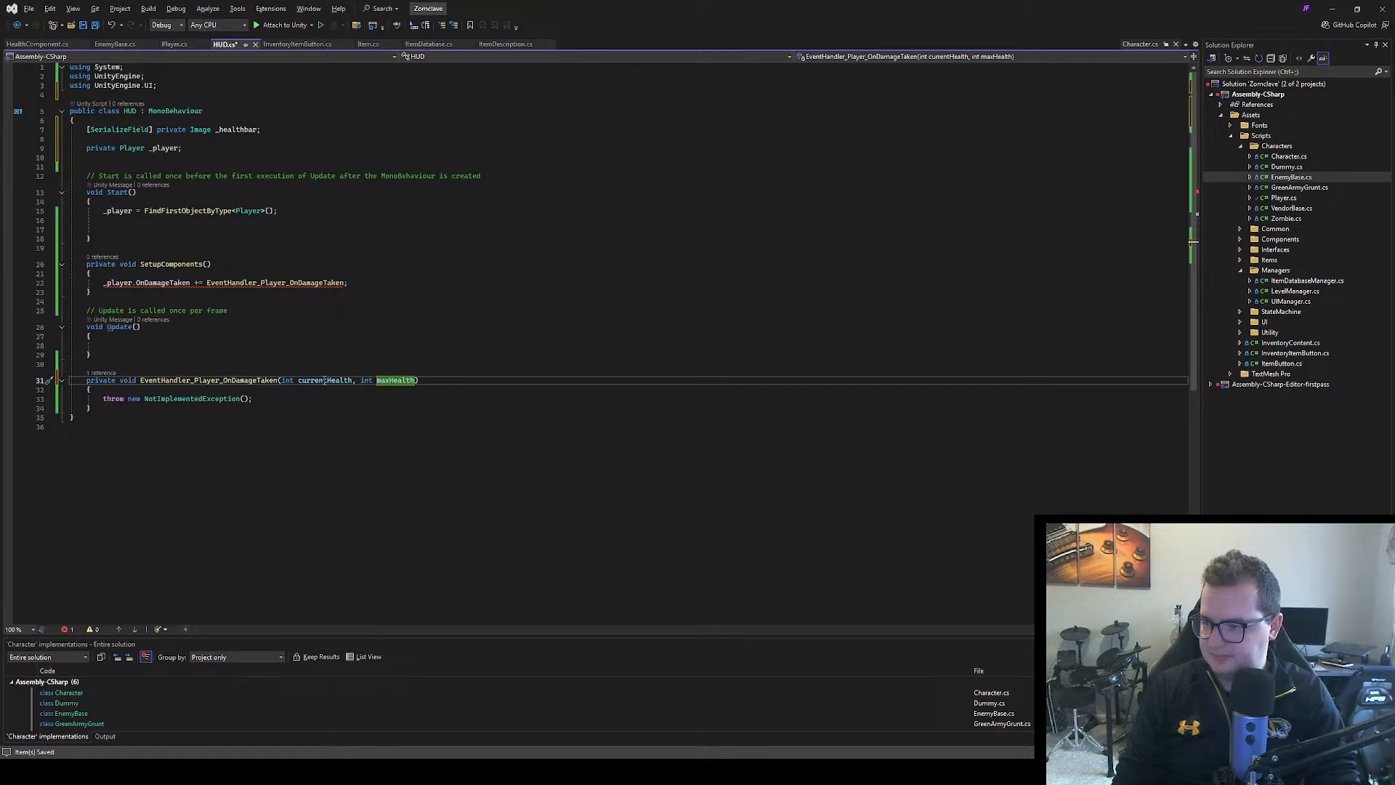
left_click(520, 502)
key("ctrl+s")
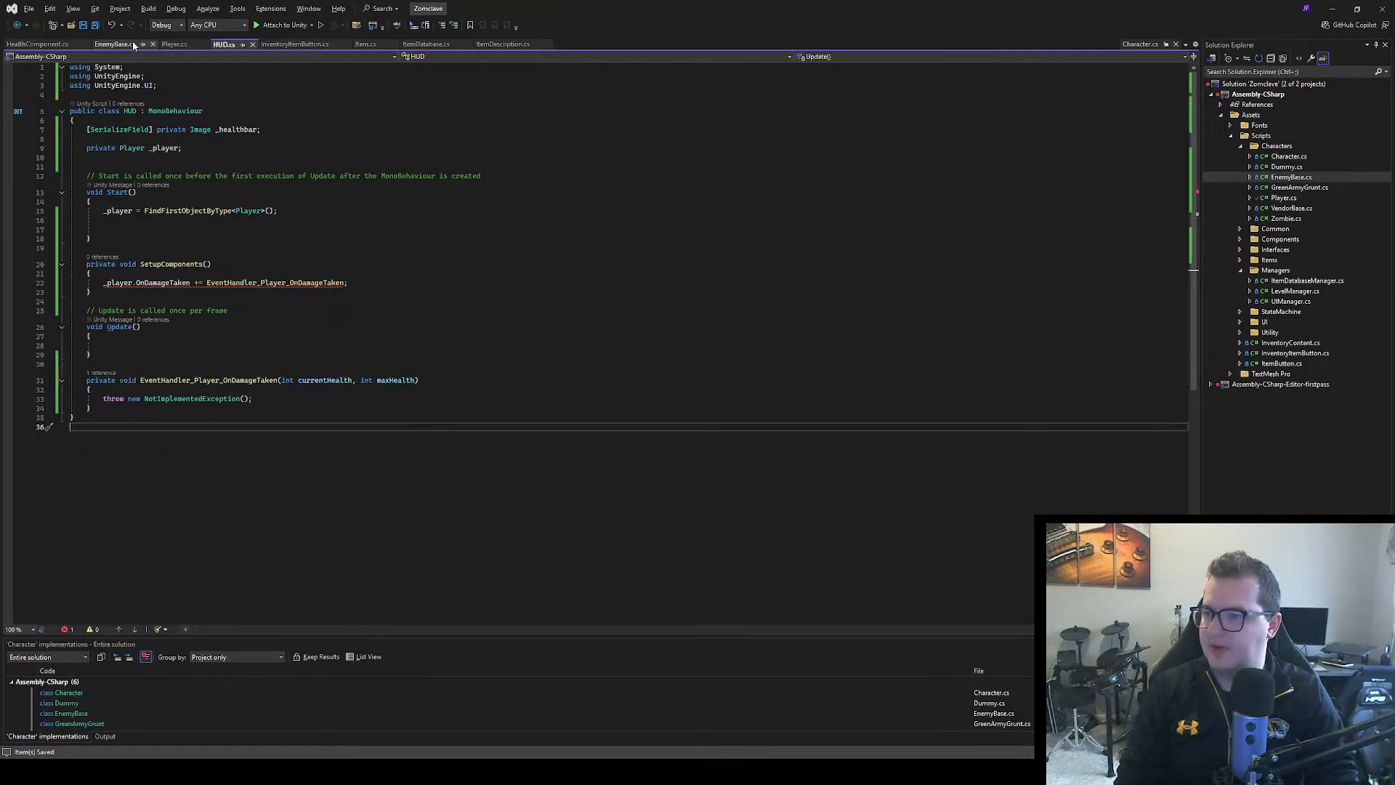
Review the health code in HealthComponent.cs and Player.cs, then remove the maxHealth parameter from EventHandler_Player_OnDamageTaken in HUD.cs
left_click(37, 44)
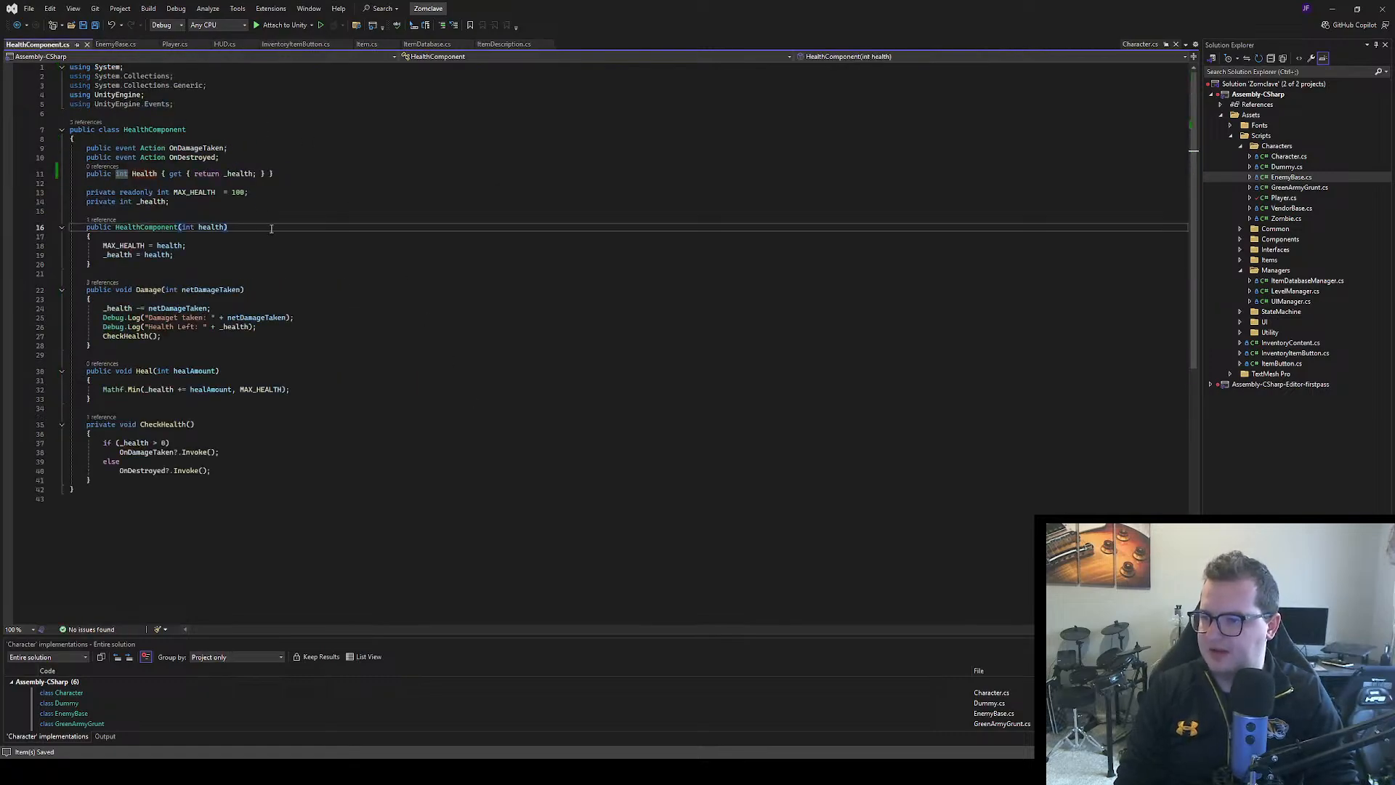
left_click(277, 175)
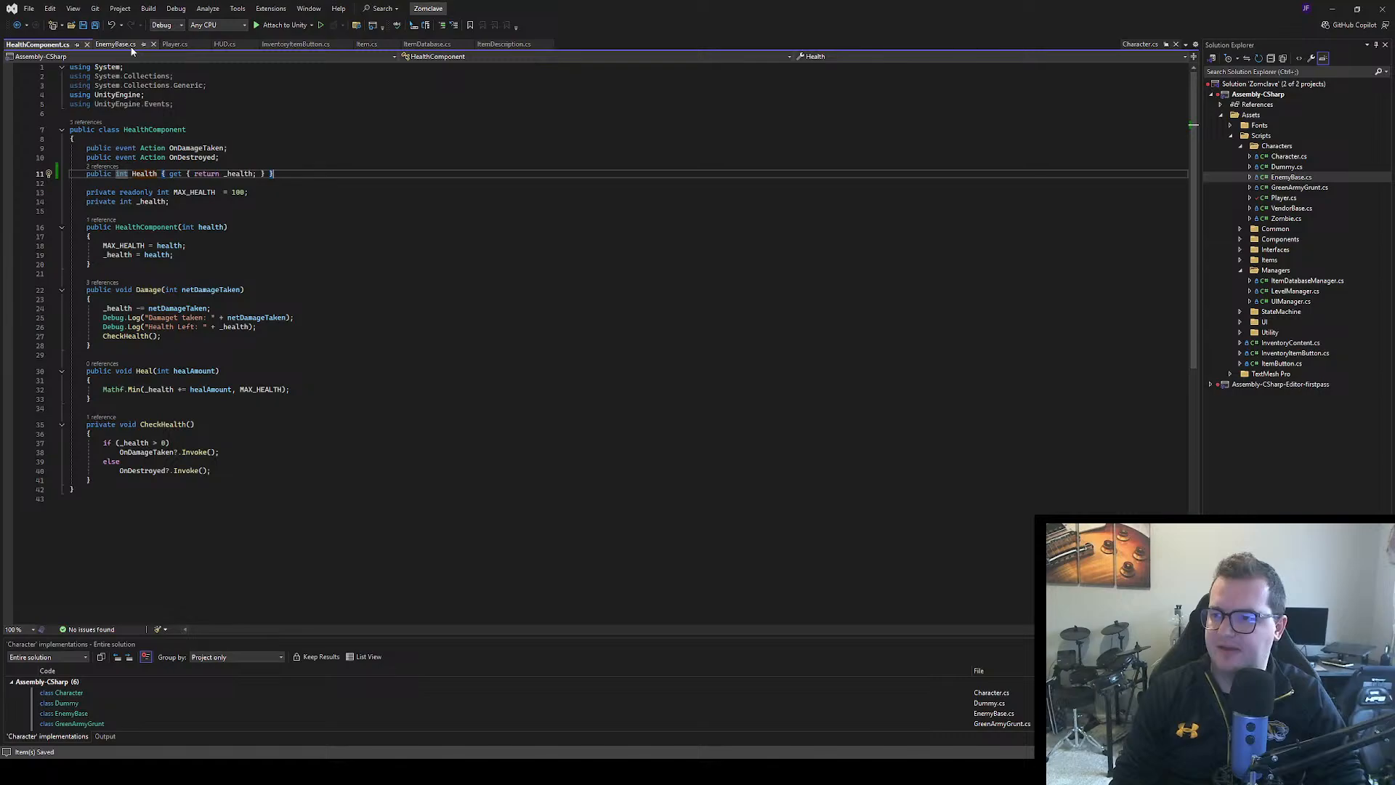
left_click(175, 44)
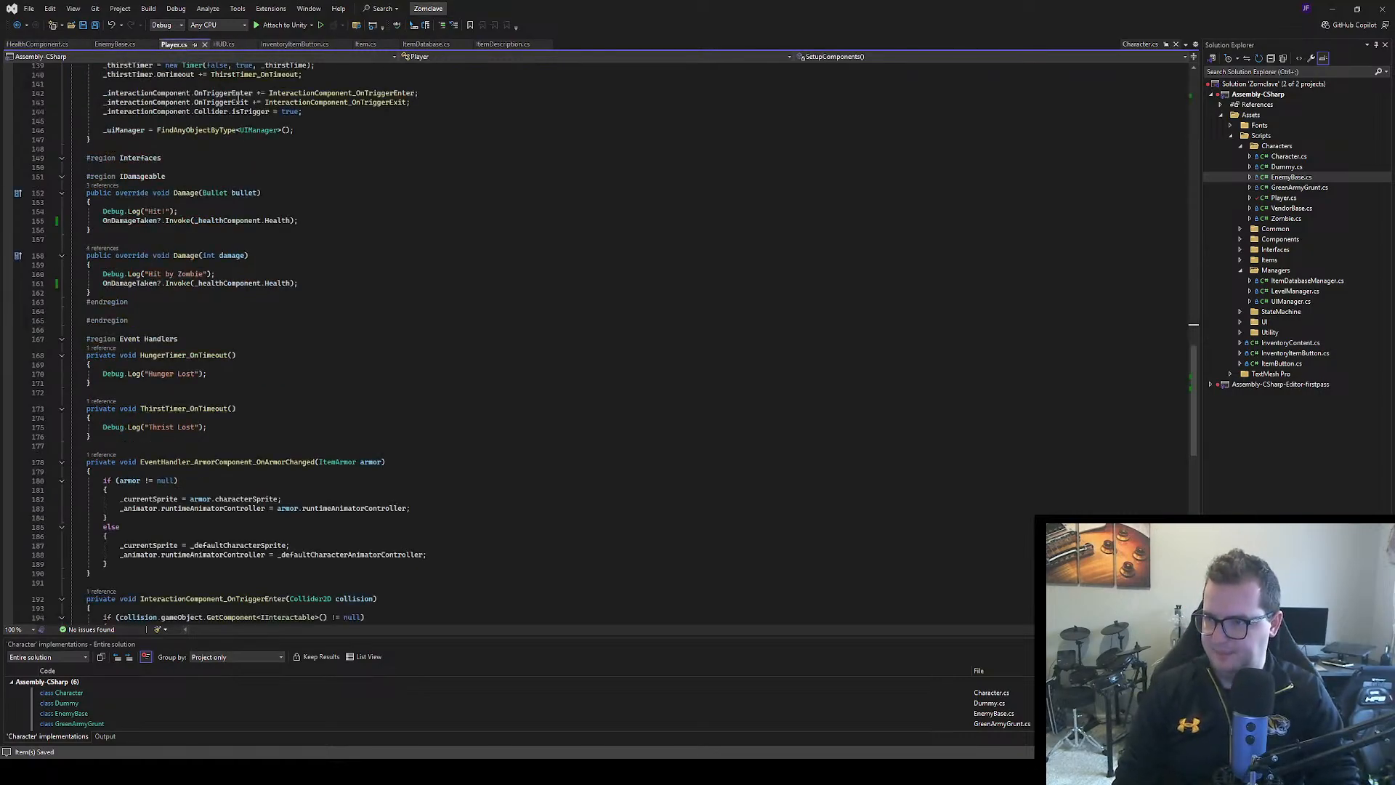
left_click(218, 45)
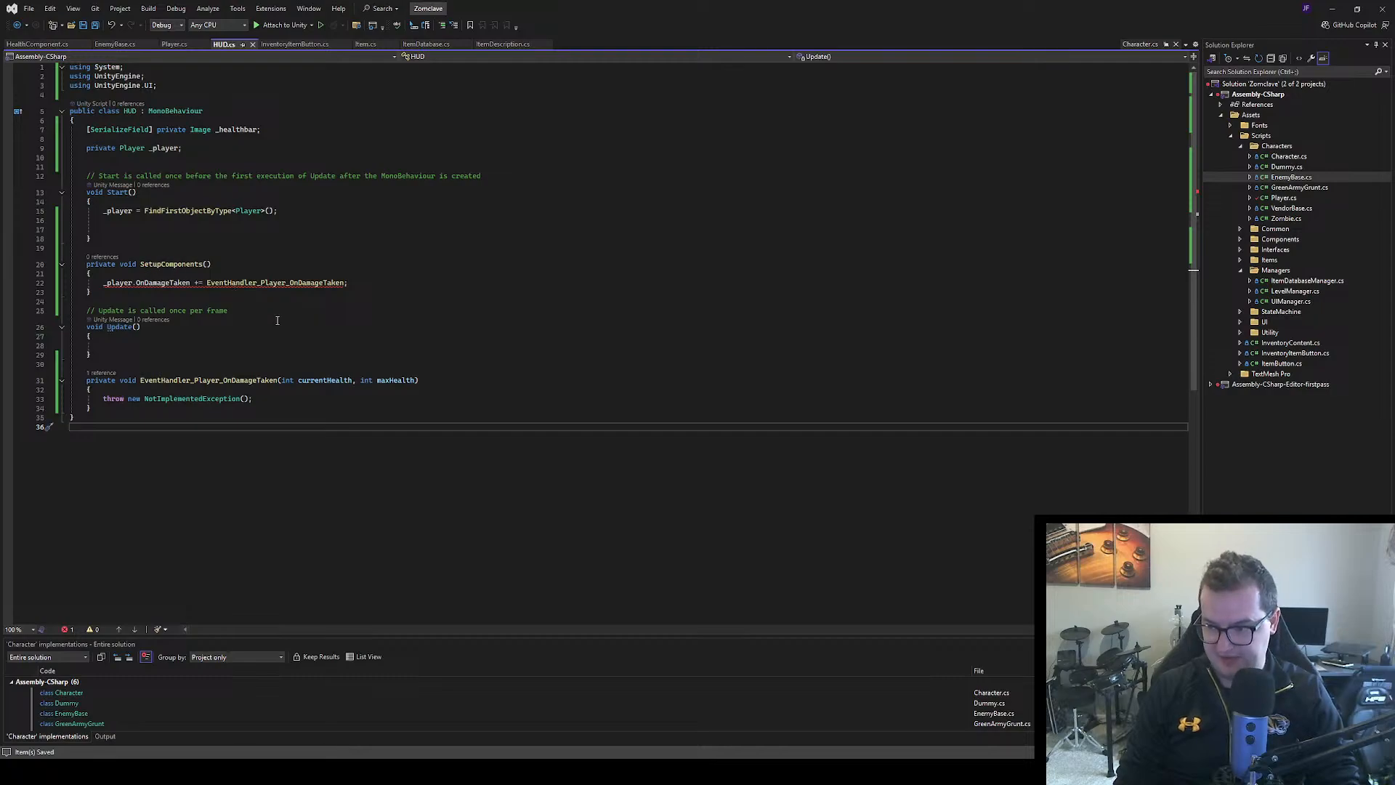
left_click_drag(415, 381, 358, 380)
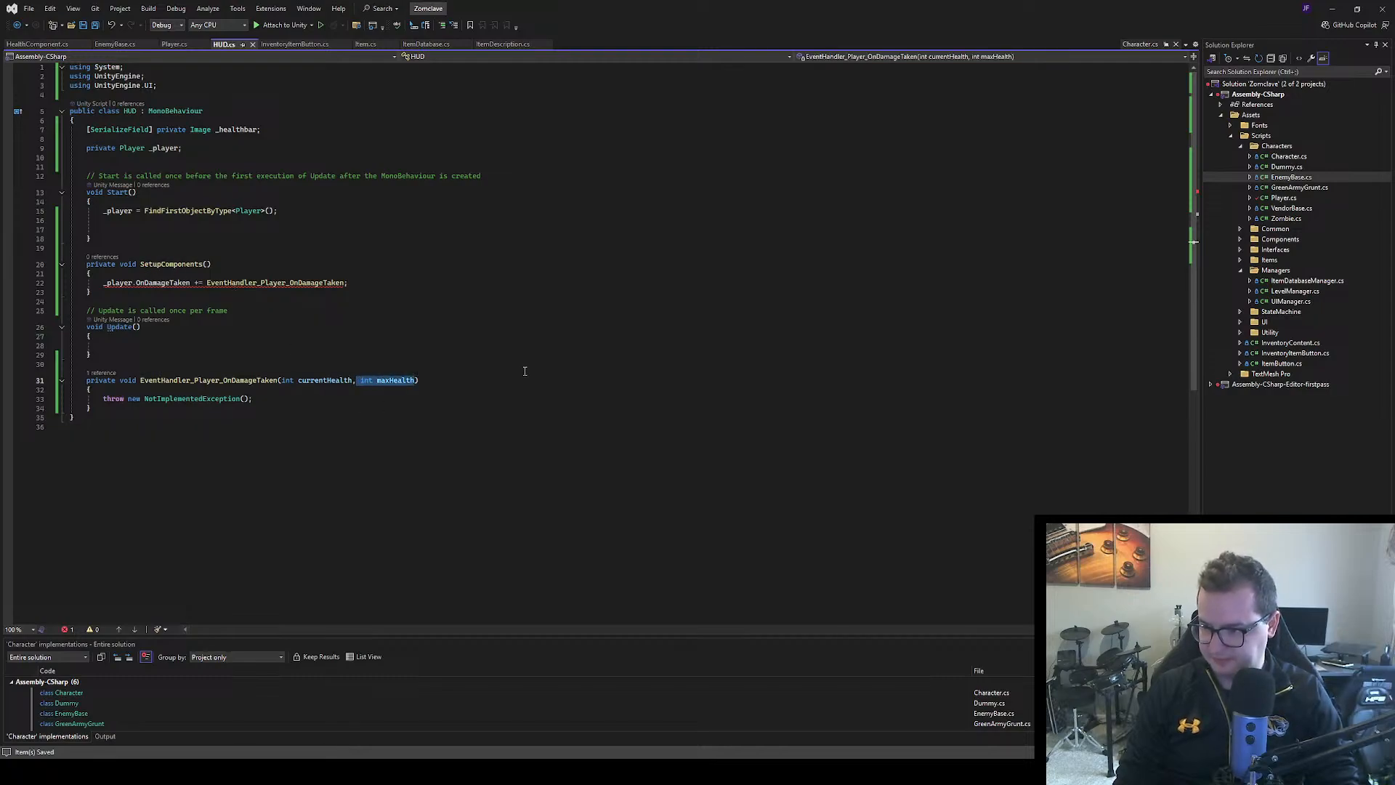
key("BackSpace")
key("BackSpace")
left_click(370, 342)
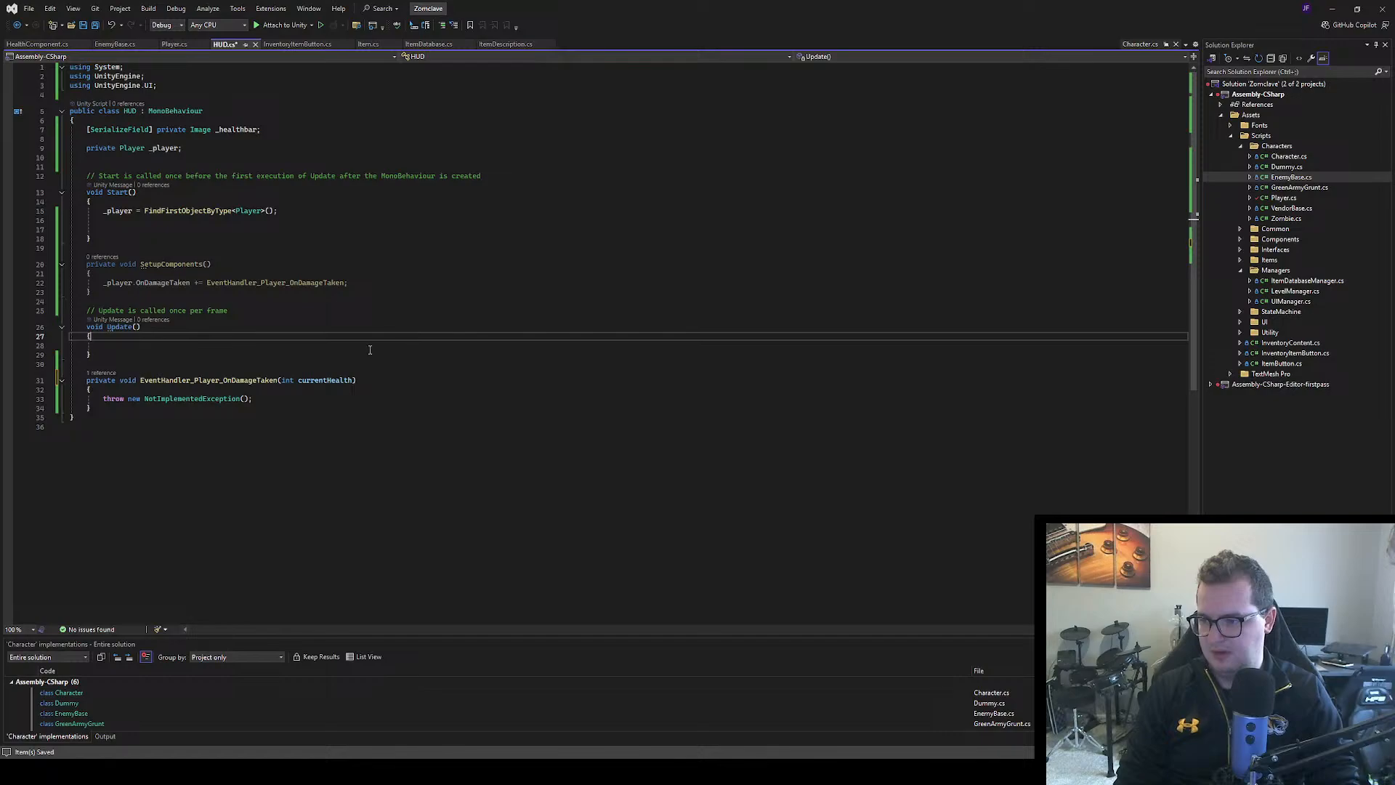
Replace the NotImplementedException in HUD.cs's EventHandler_Player_OnDamageTaken with _healthbar.fillAmount = currentHealth / 100; and save the file
left_click_drag(253, 399, 113, 401)
type("_healthbar.")
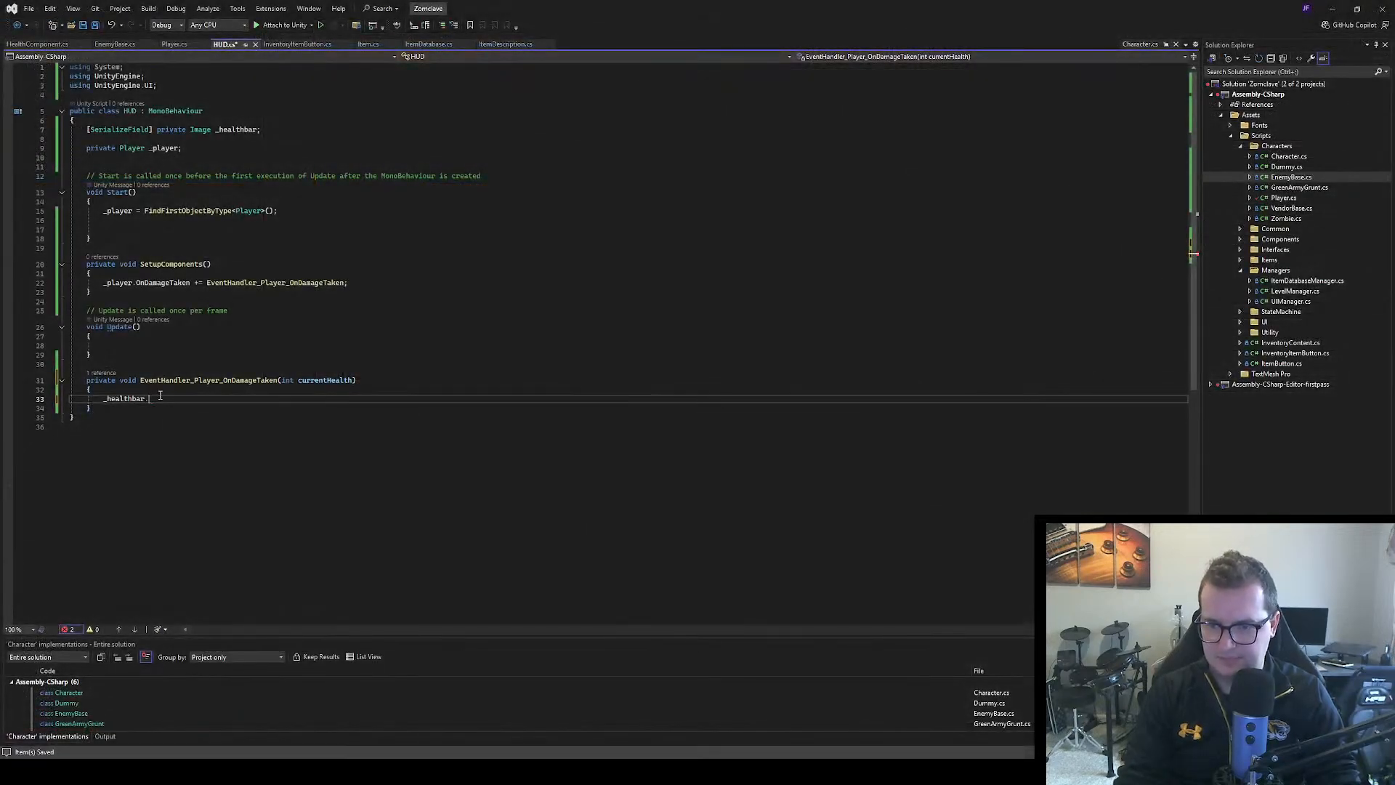
type("fillAmount")
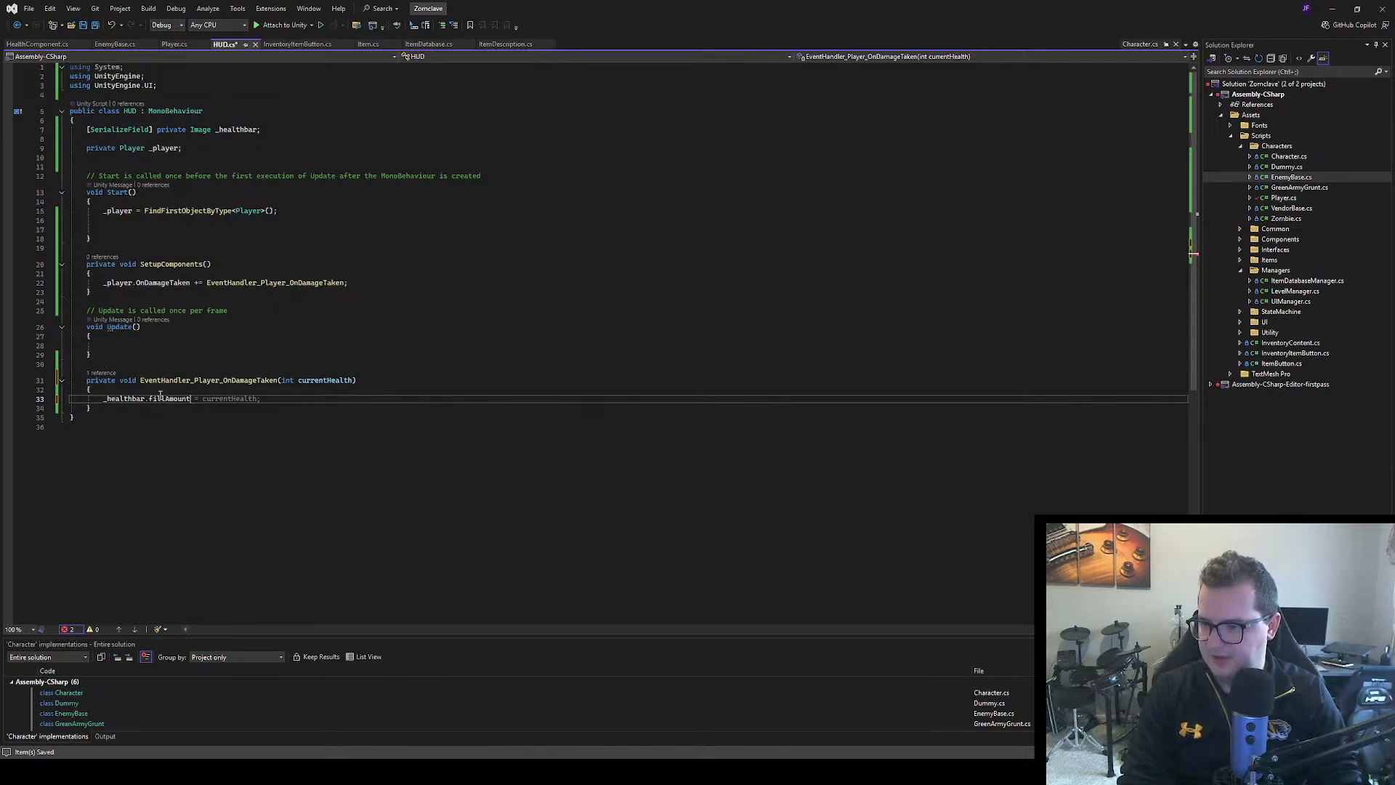
key("Tab")
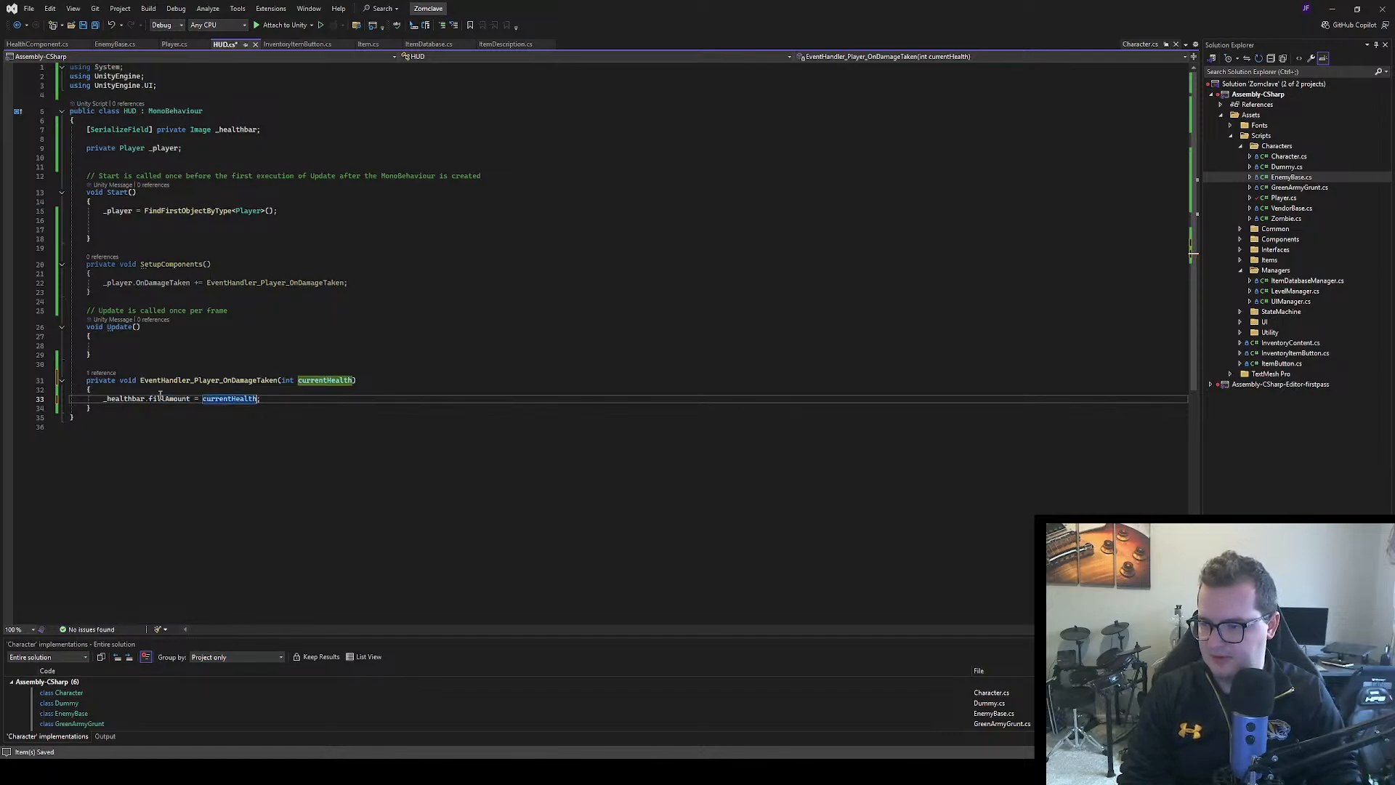
type("/ 1")
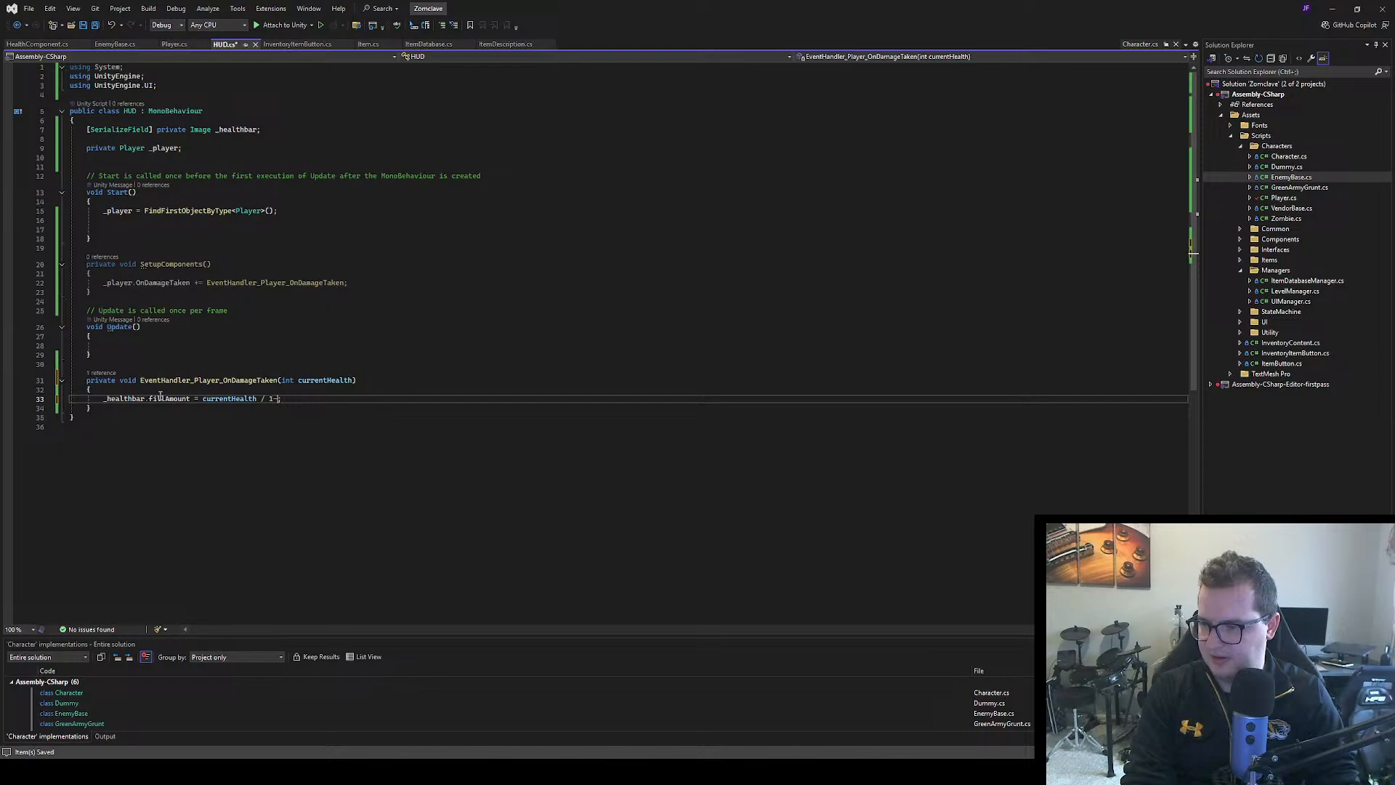
type("00")
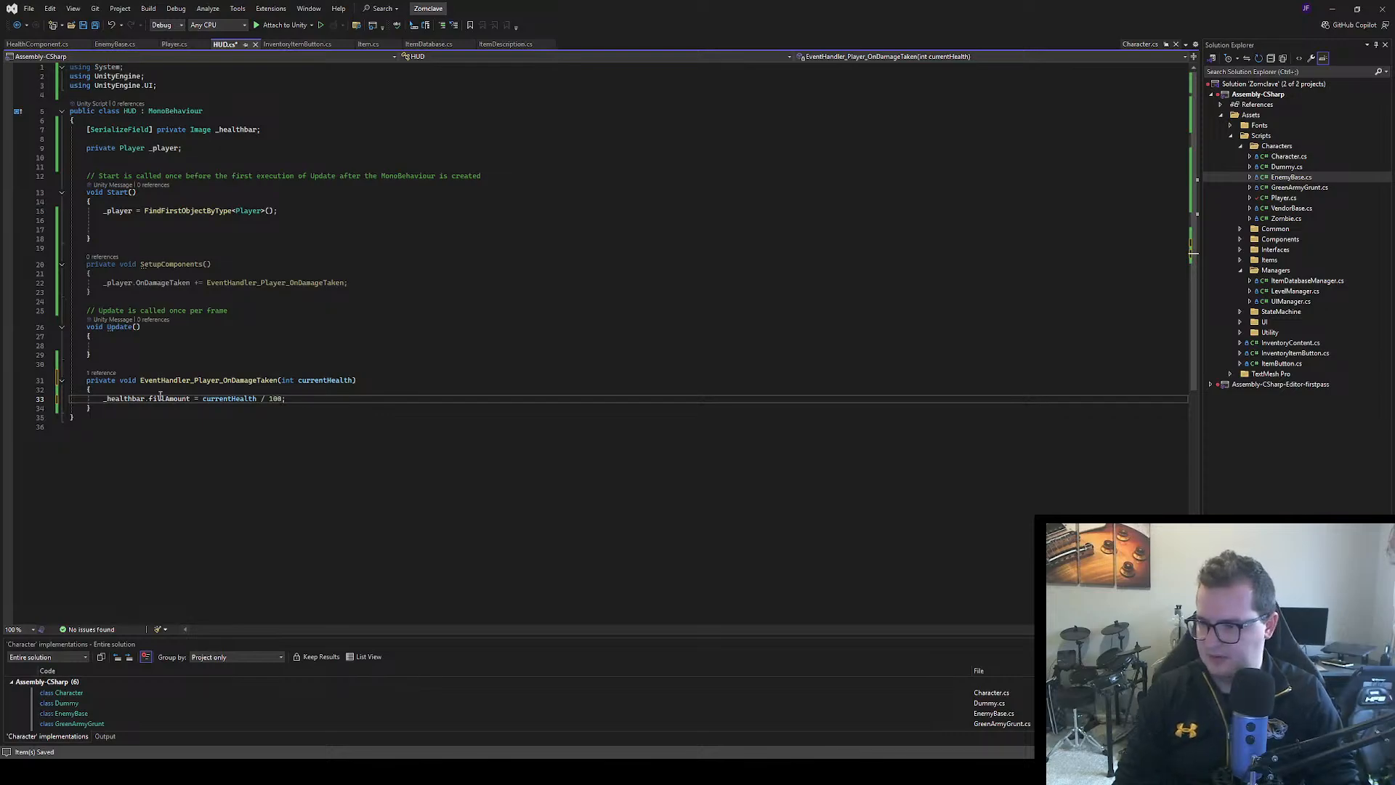
left_click(274, 461)
key("ctrl+s")
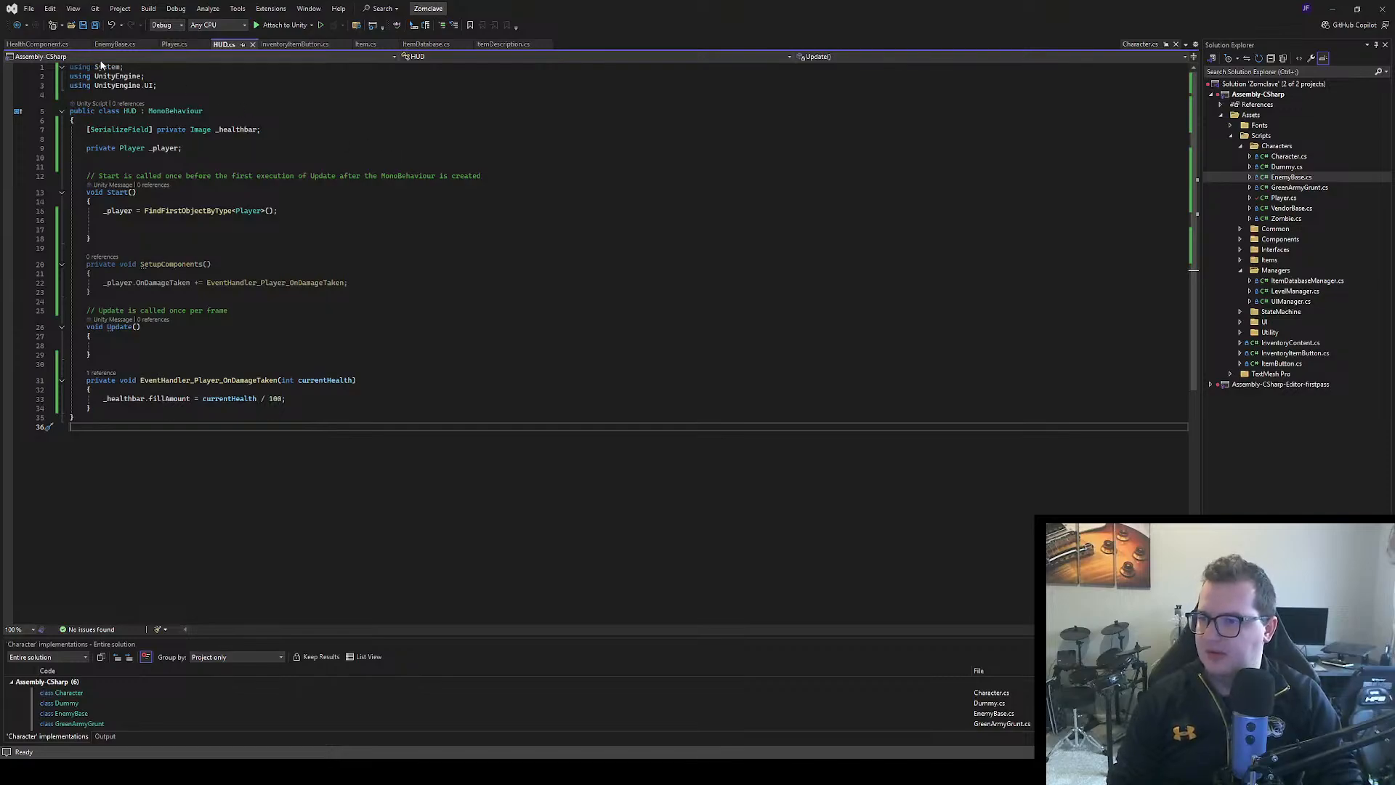
In Player.cs, insert an if block below the _uiManager.IsMenuOpen check in the input method
left_click(174, 44)
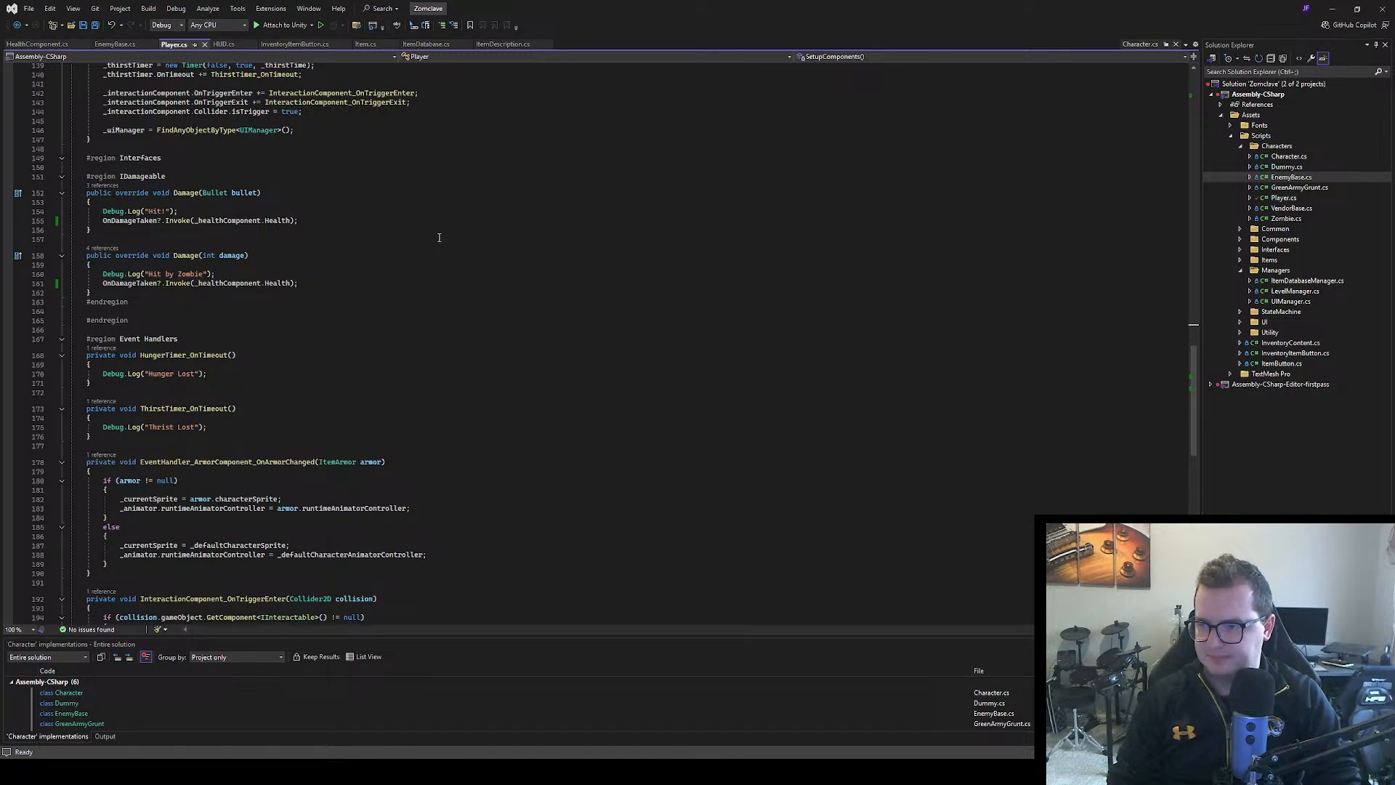
scroll(439, 237, "up", 16)
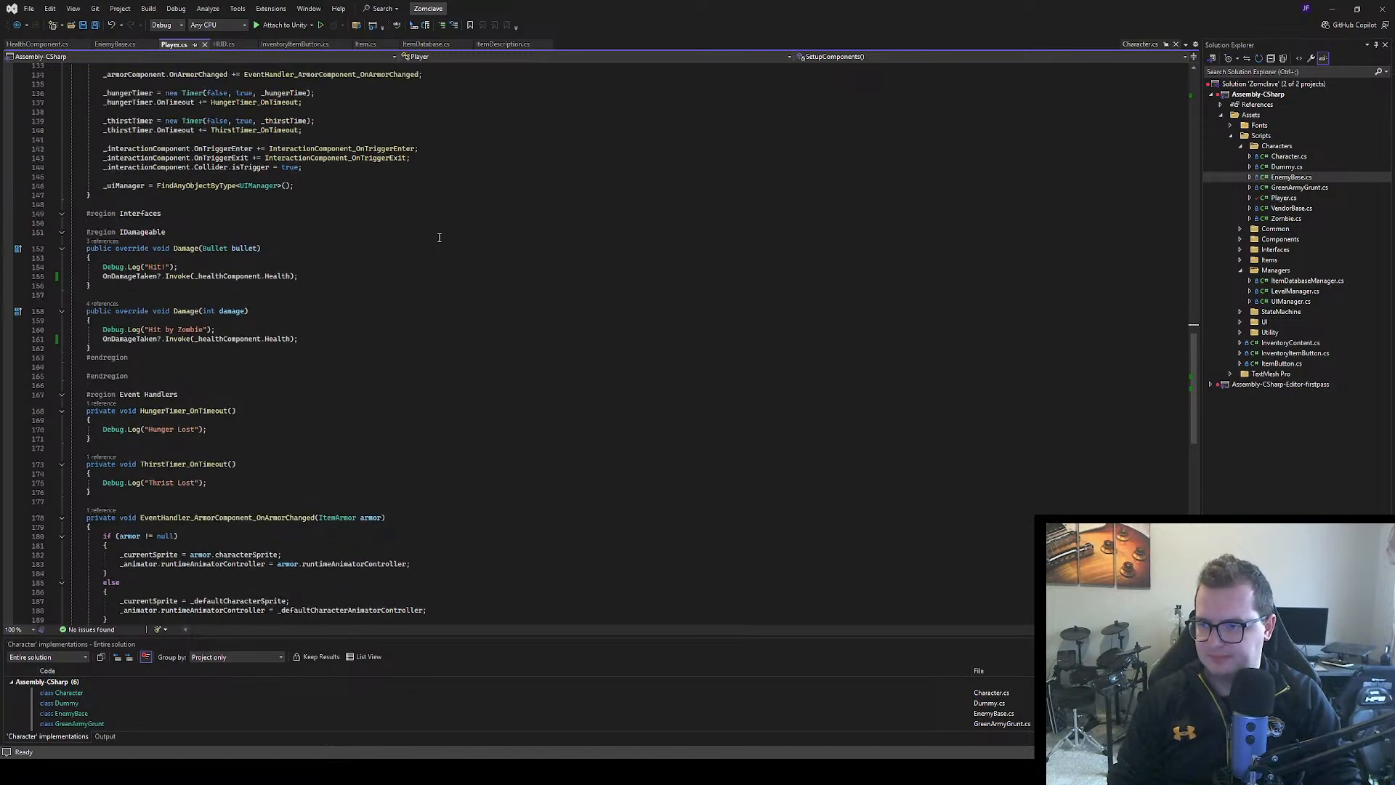
scroll(444, 238, "up", 4)
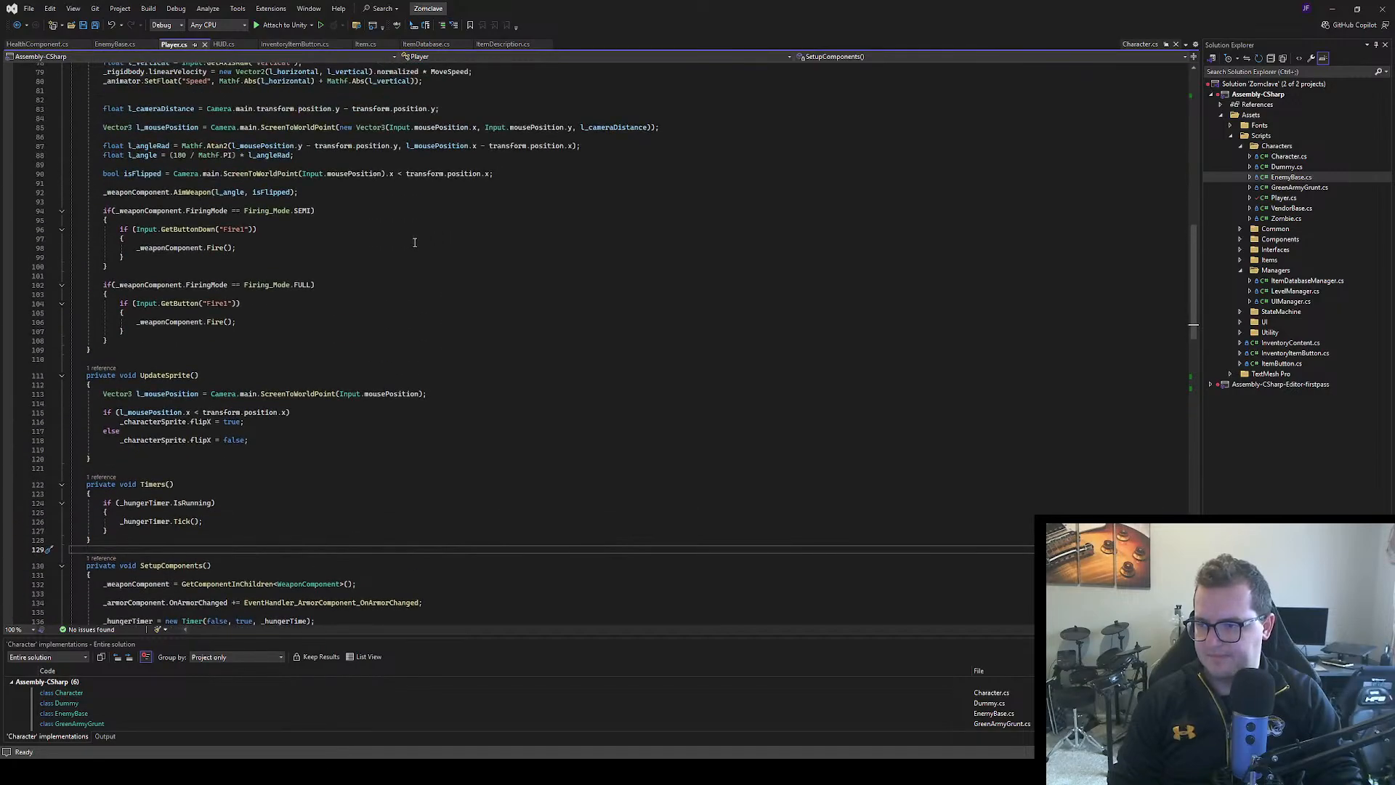
scroll(295, 223, "up", 10)
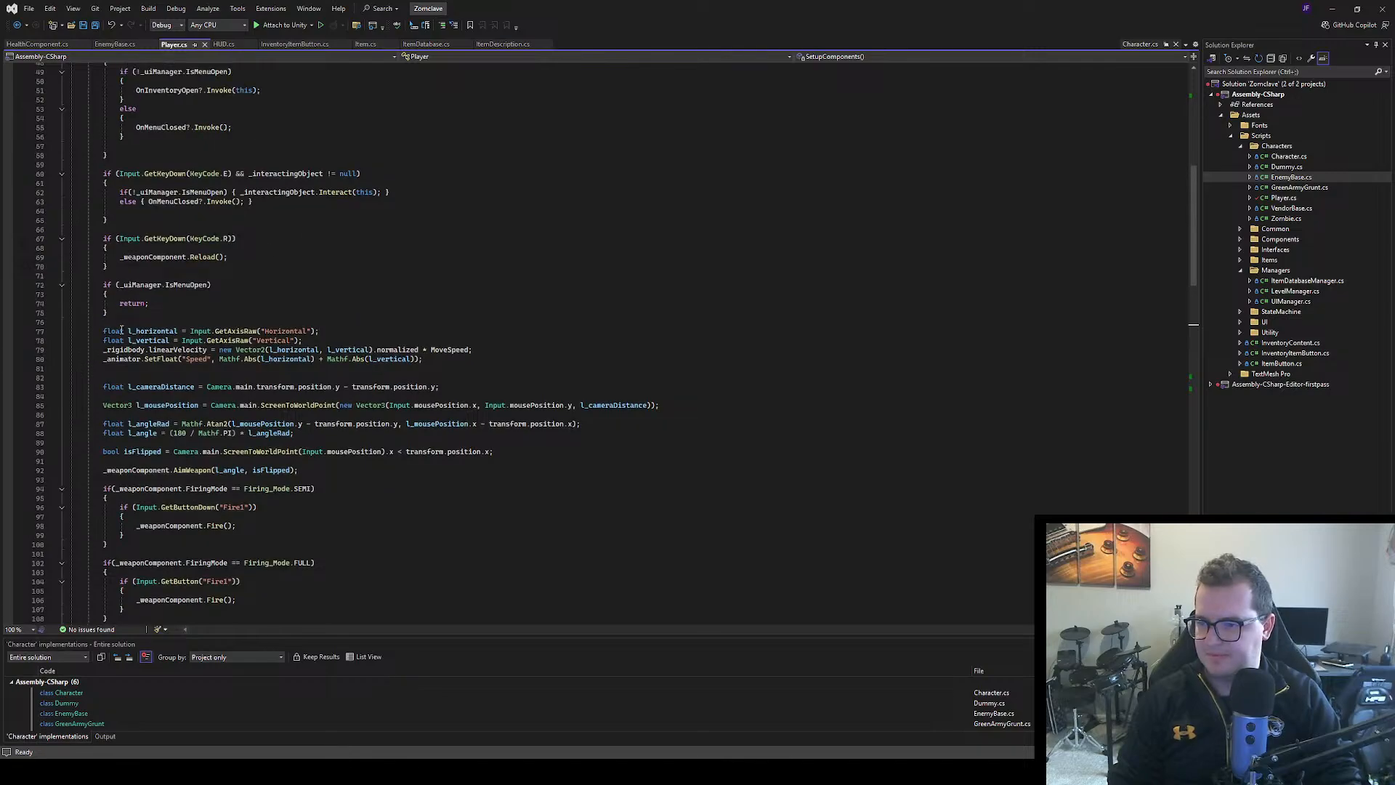
left_click(130, 315)
key("Return")
key("Return")
type("if")
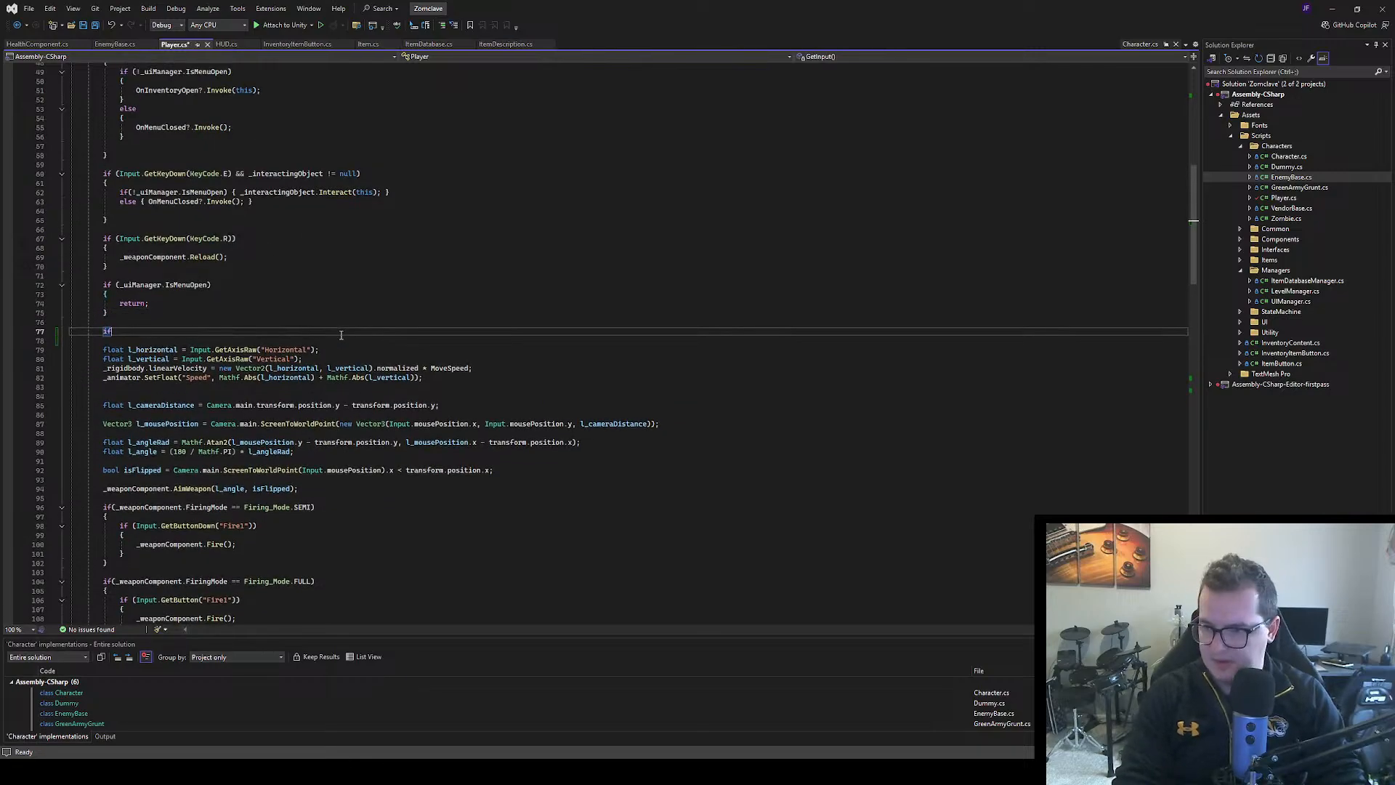
key("Tab")
key("Tab")
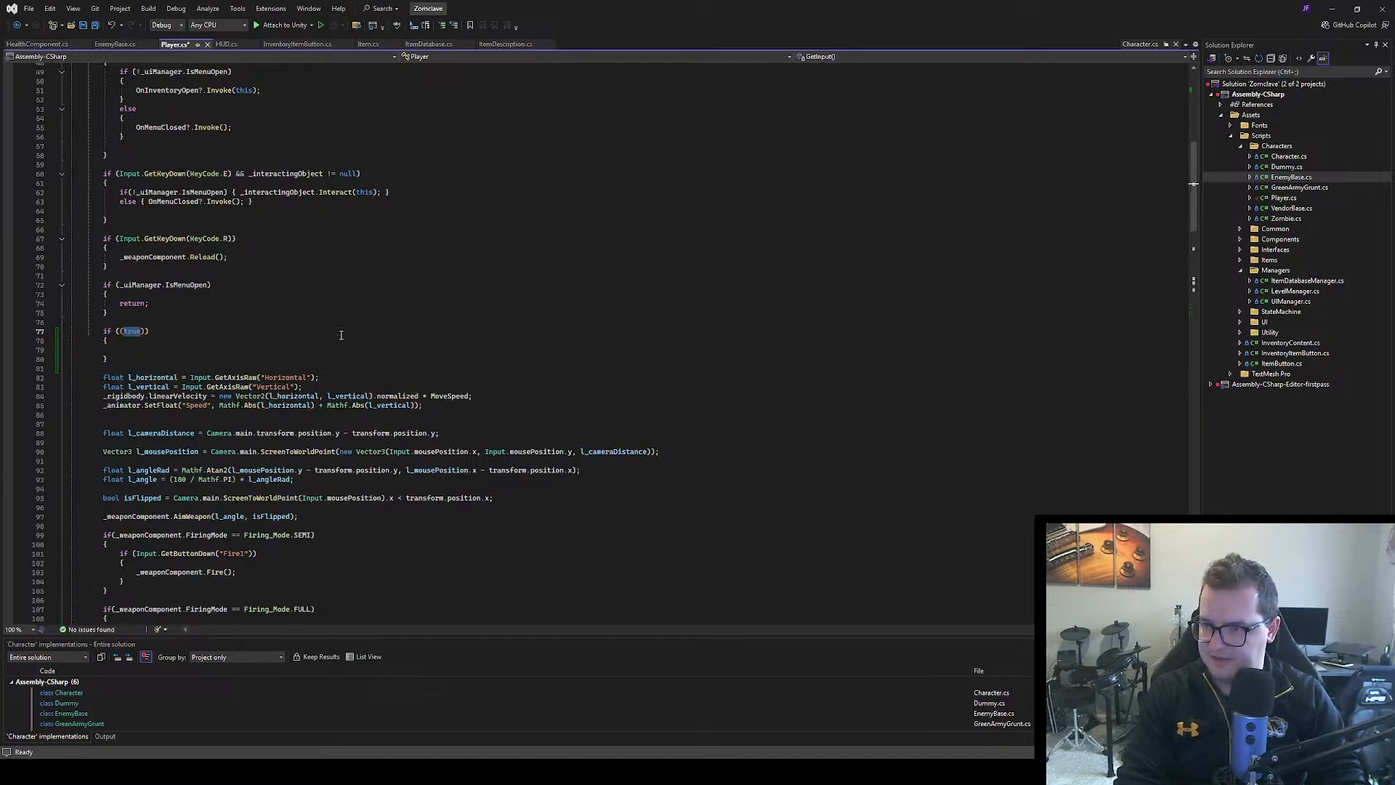
Set the new if block's condition to Input.GetKeyDown(KeyCode.M)
key("BackSpace")
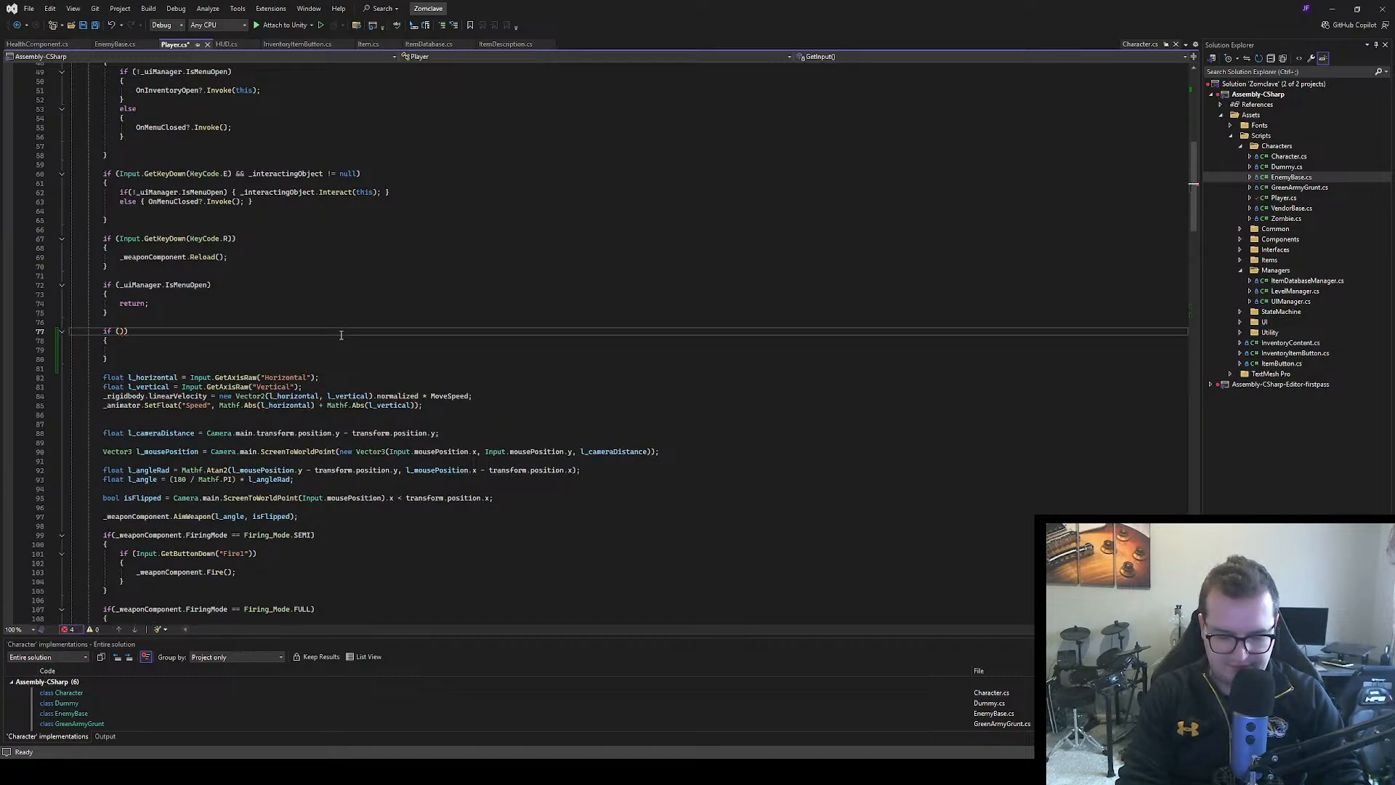
type("Input.GGet")
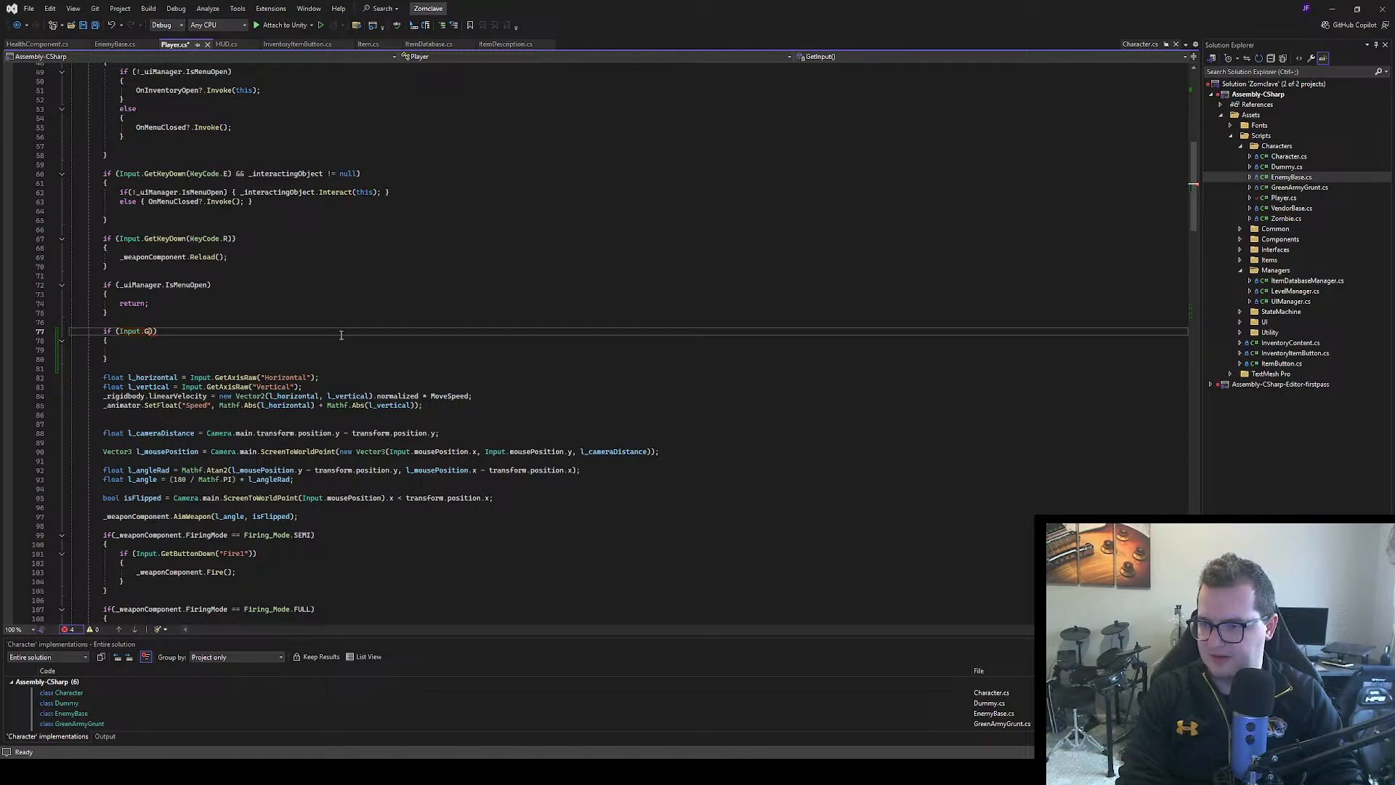
key("BackSpace")
key("BackSpace")
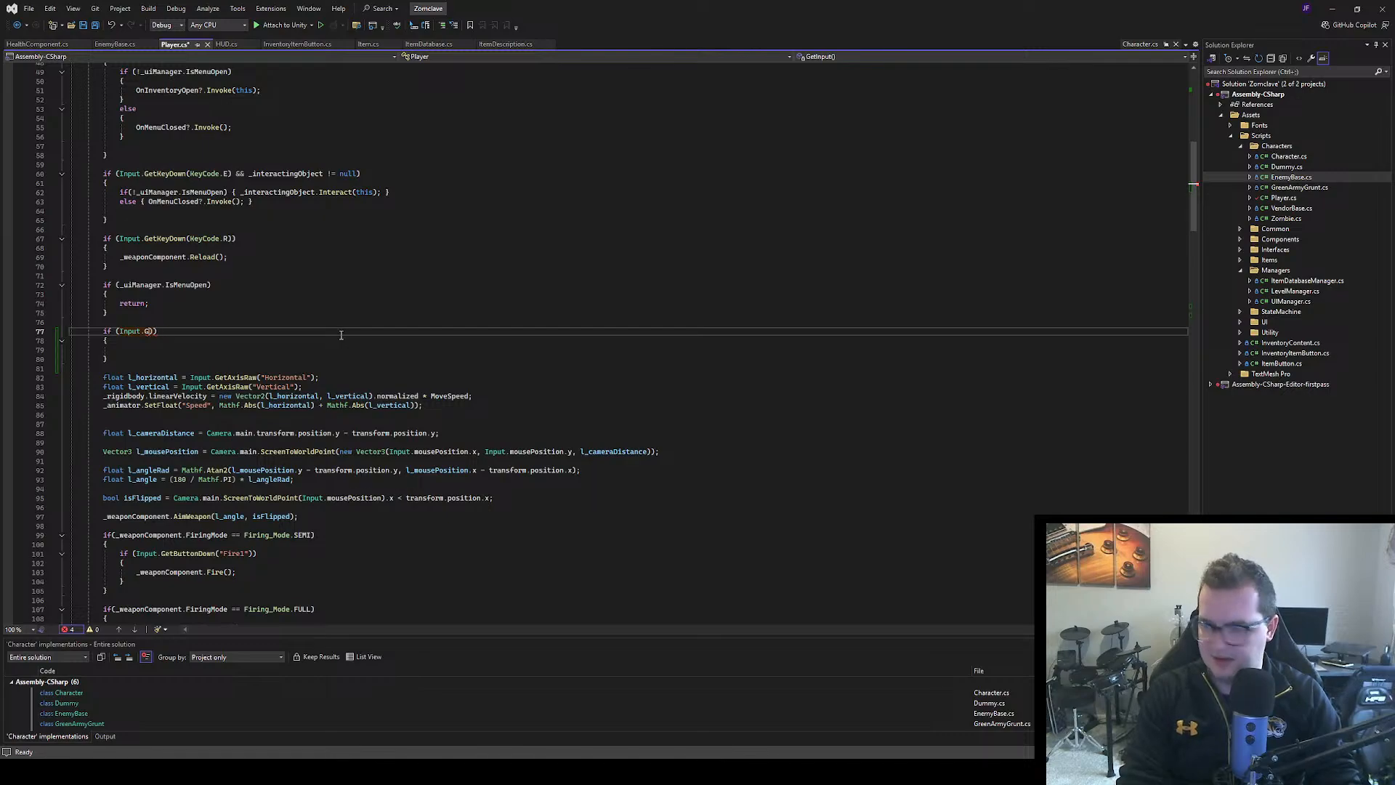
type("etKeyDown")
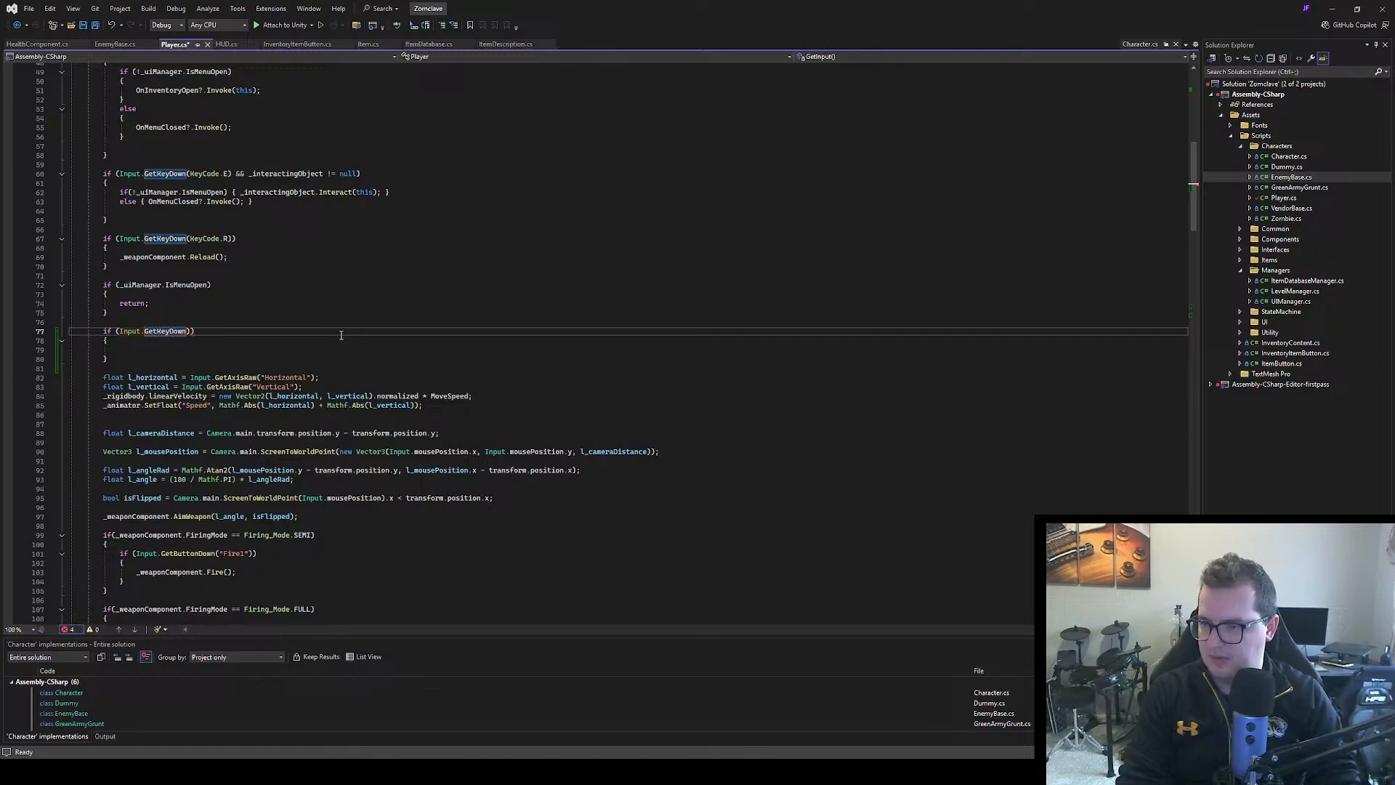
type("(KeyCode")
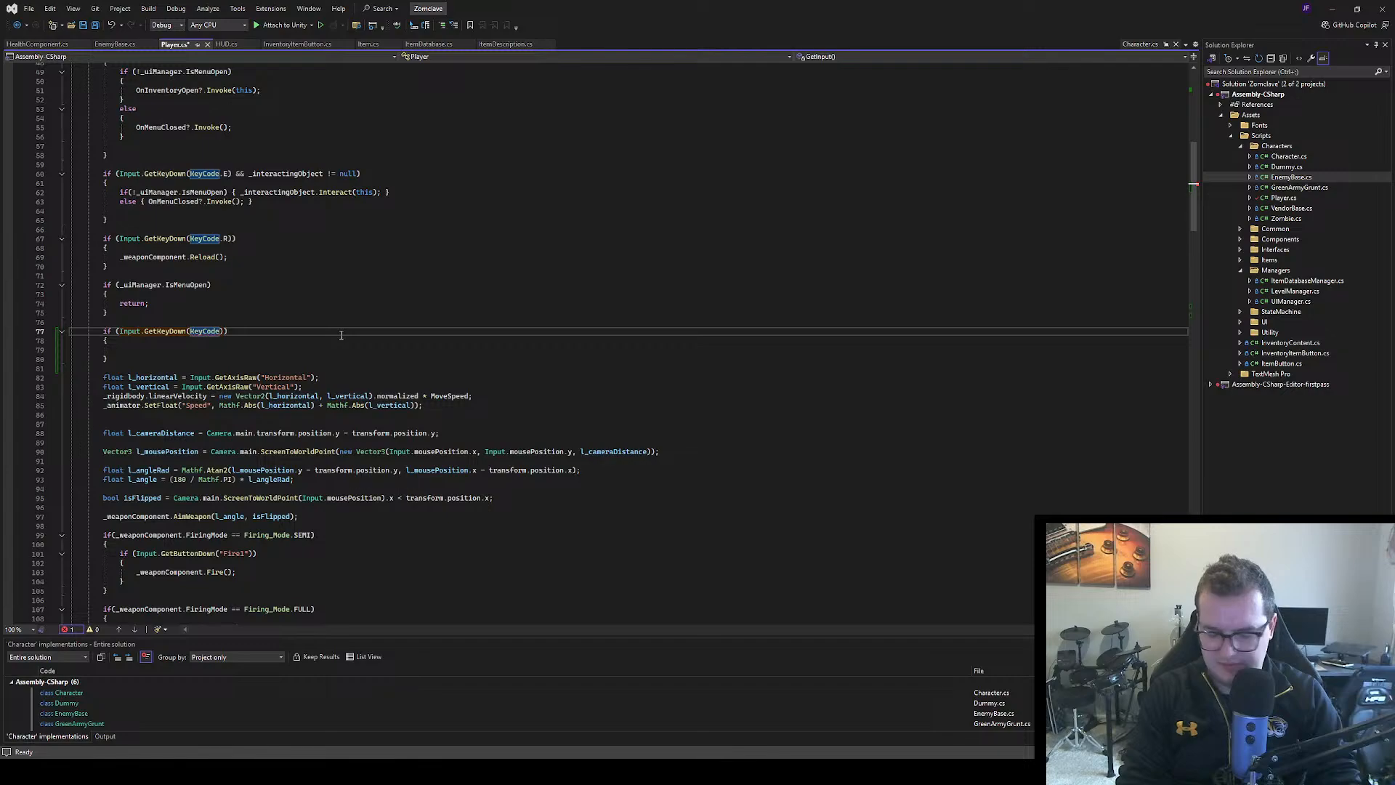
type(".")
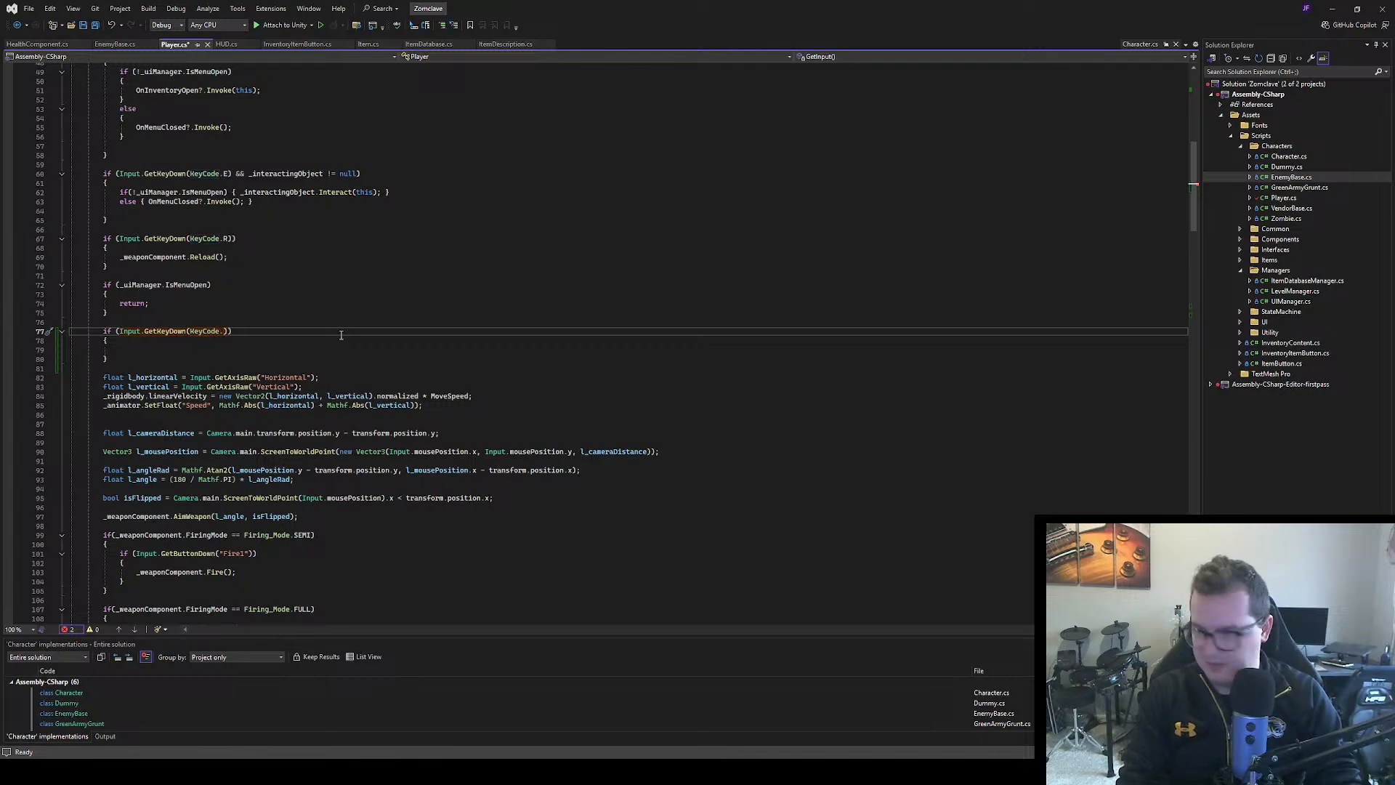
type("m")
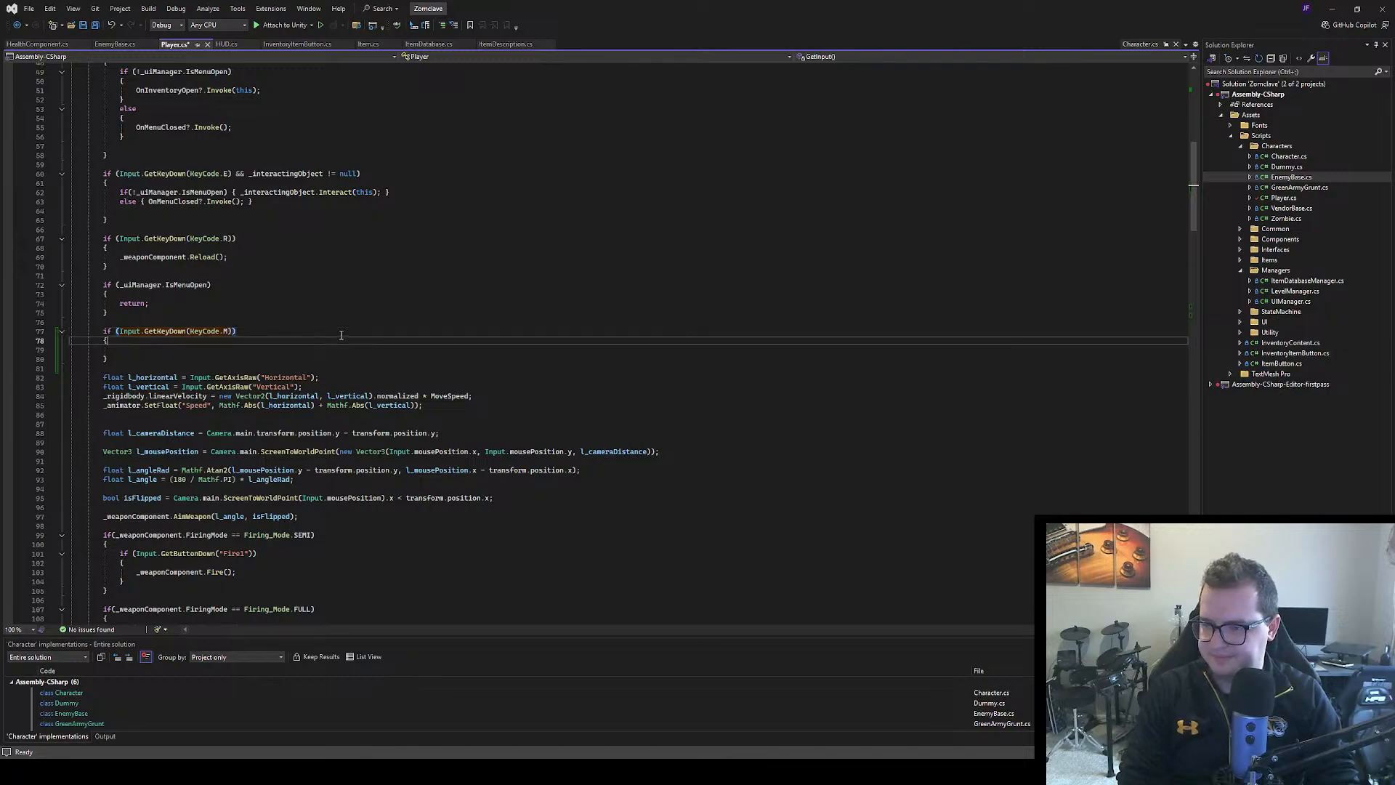
Call Damage(10); inside the KeyCode.M block and save Player.cs
key("Down")
key("Down")
type("Dama")
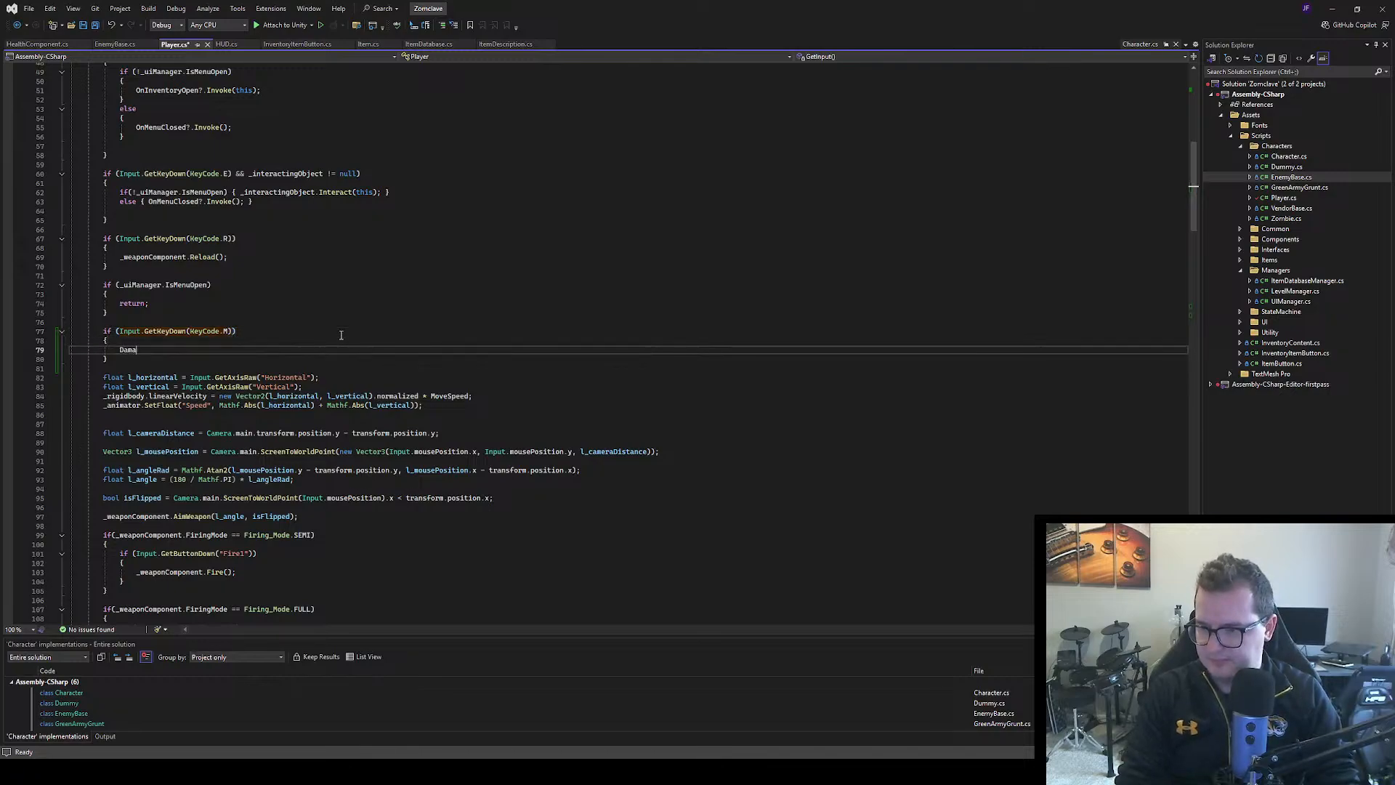
type("ge")
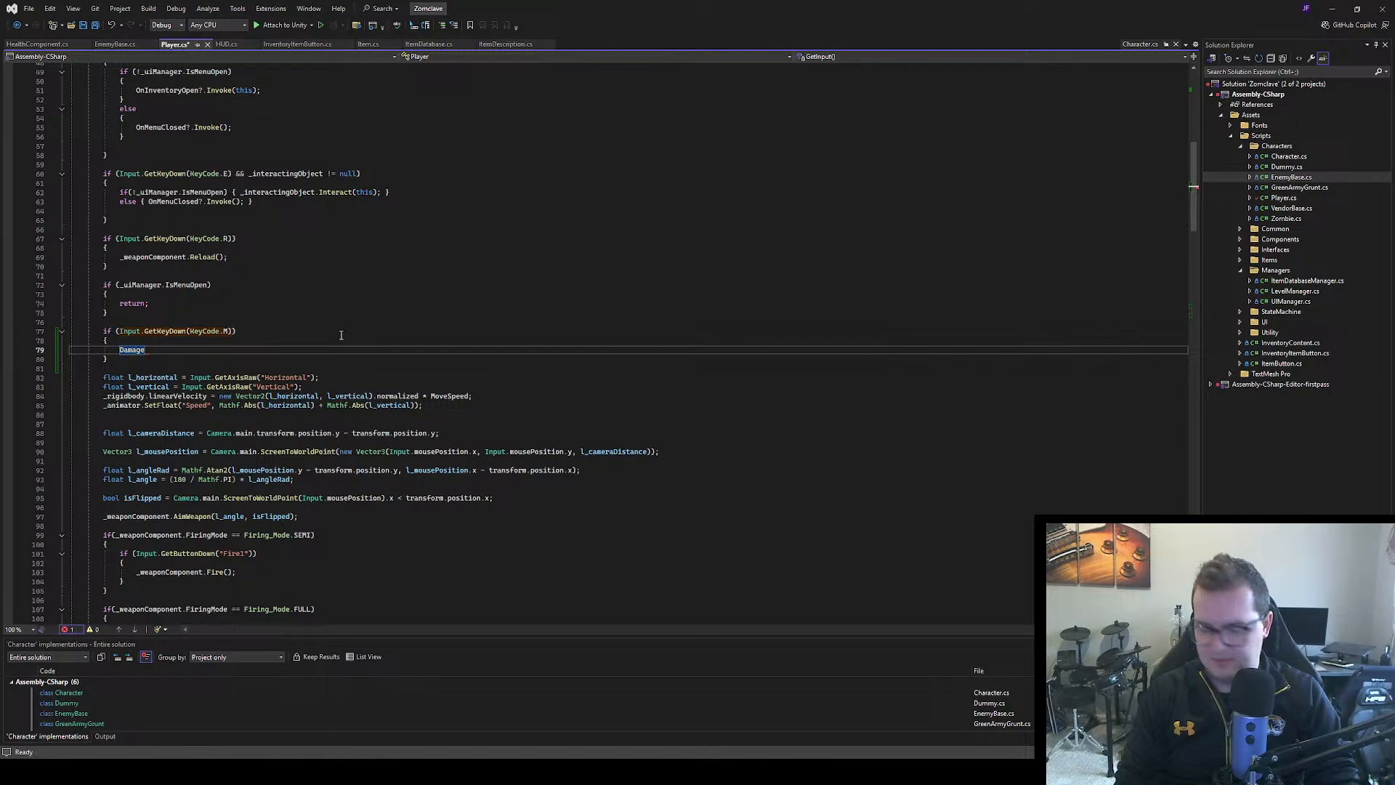
type("(10);")
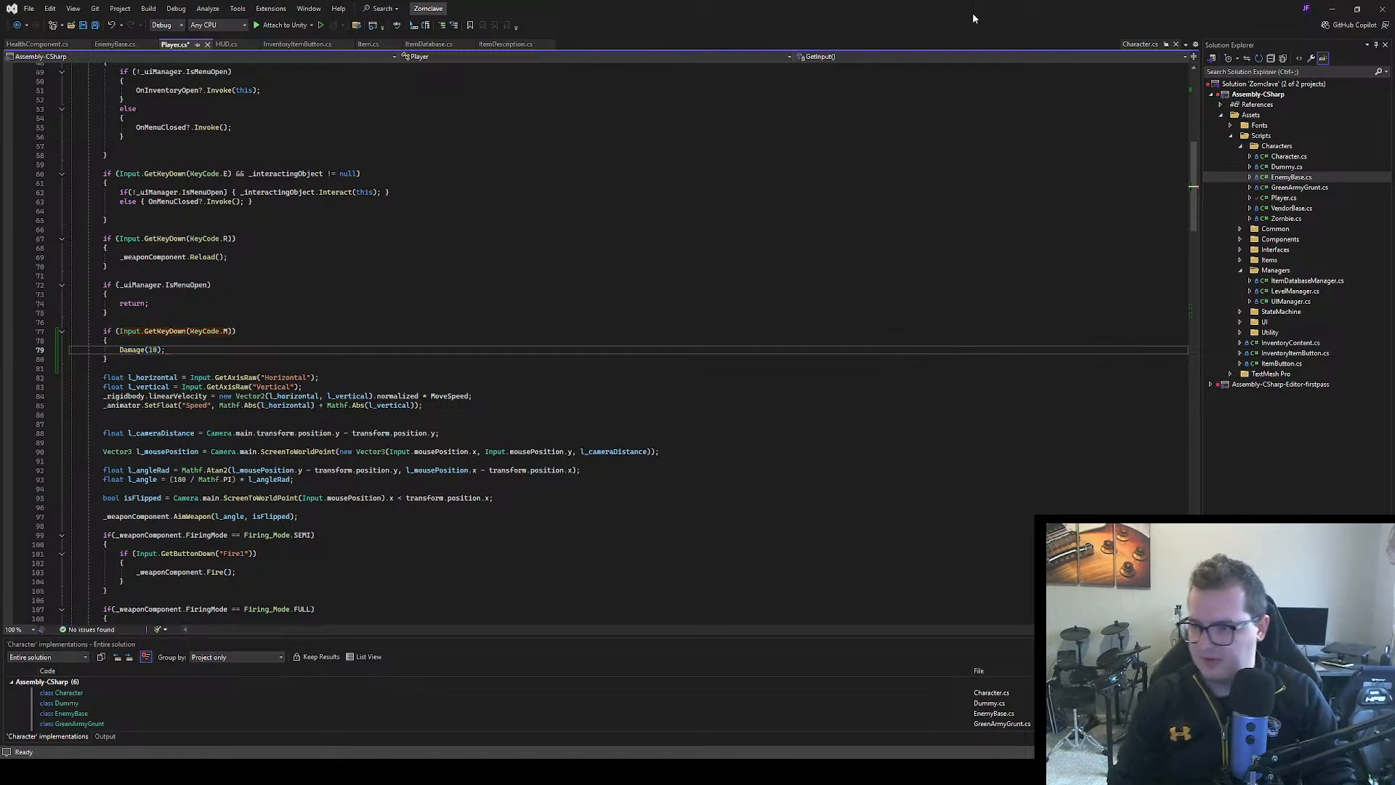
scroll(567, 233, "down", 20)
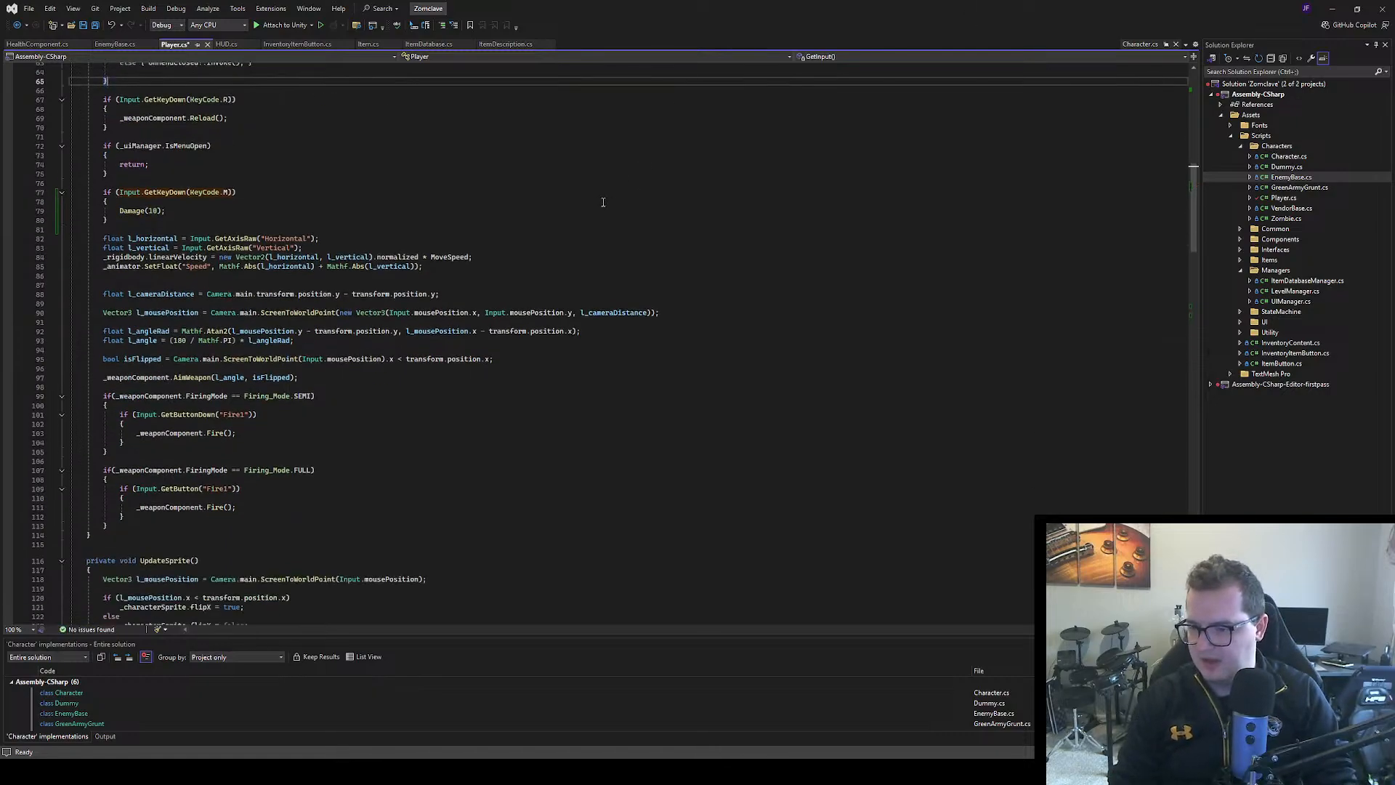
scroll(538, 246, "down", 5)
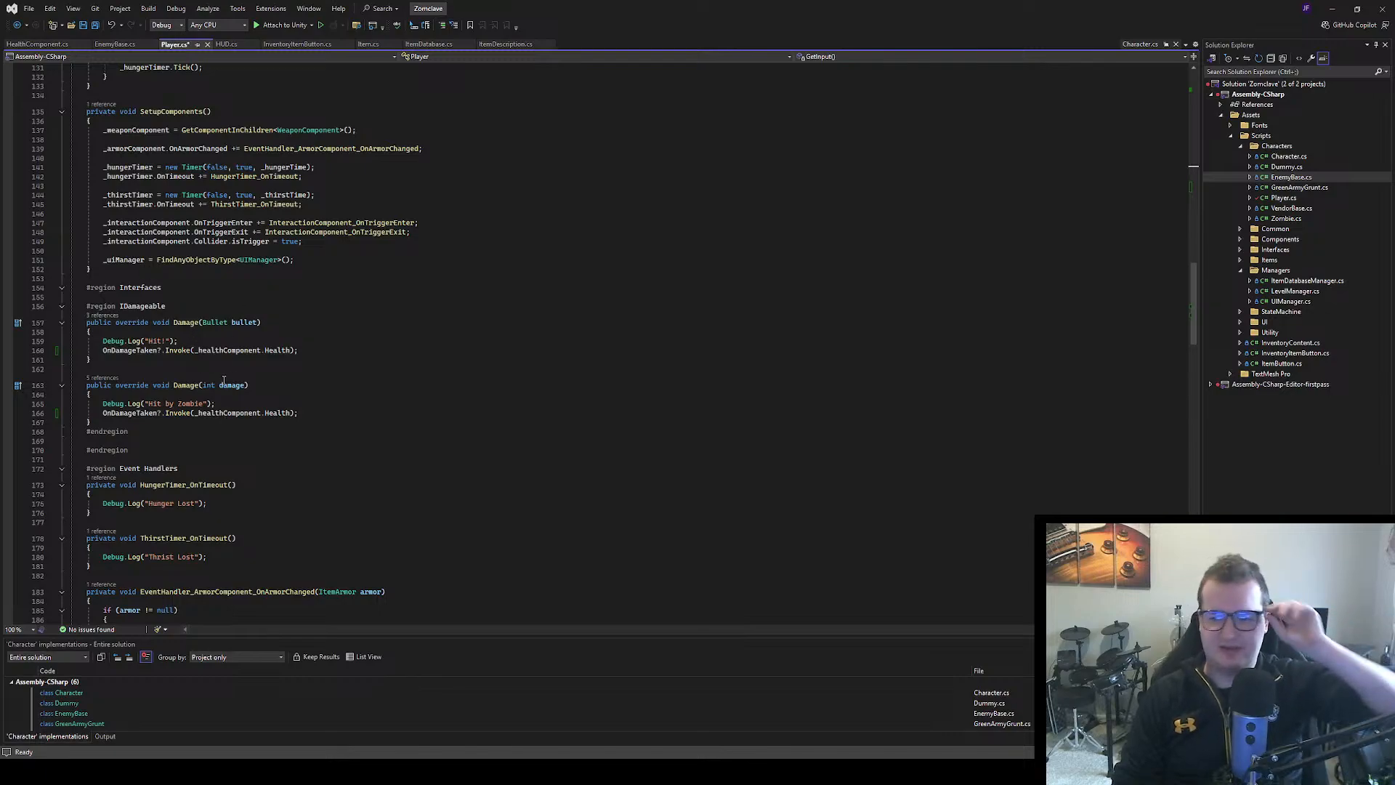
left_click(306, 370)
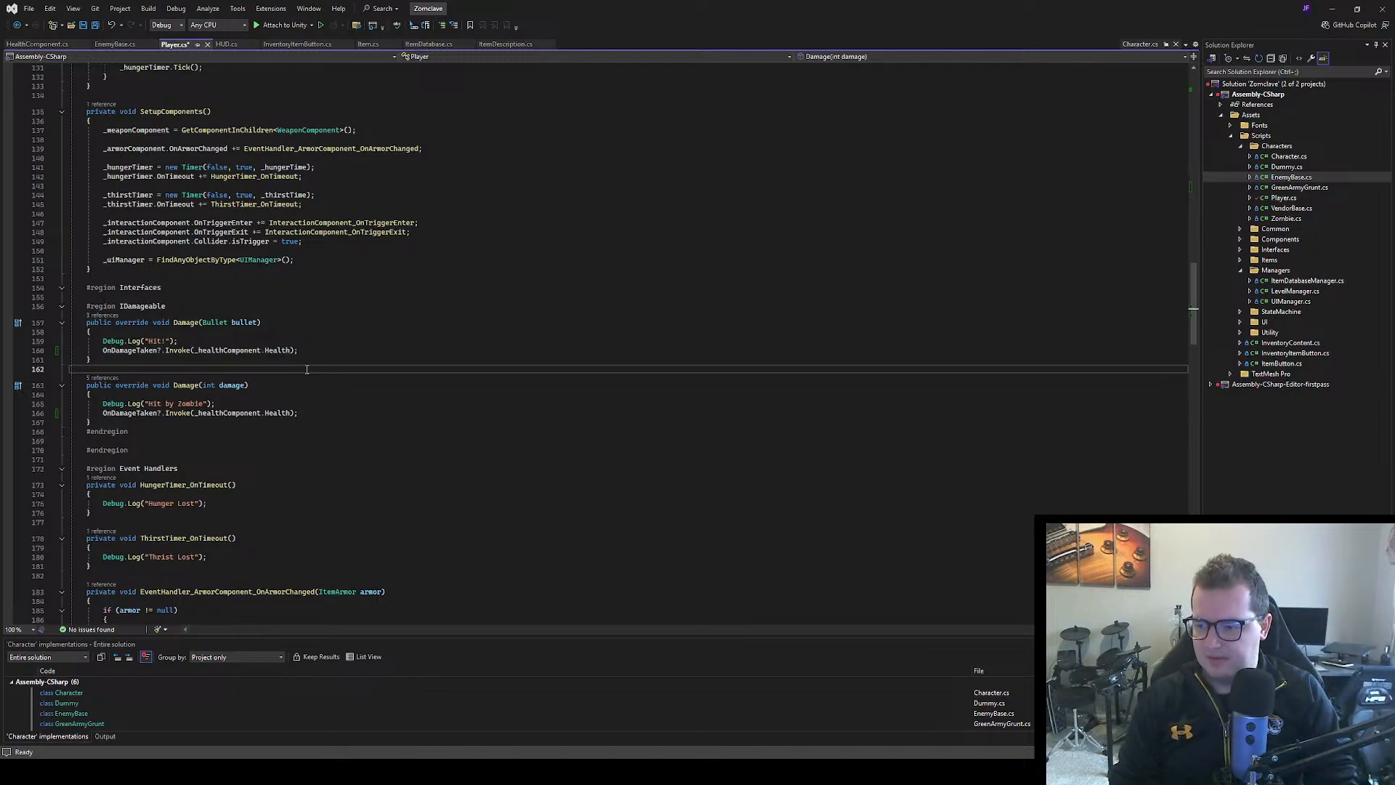
key("ctrl+s")
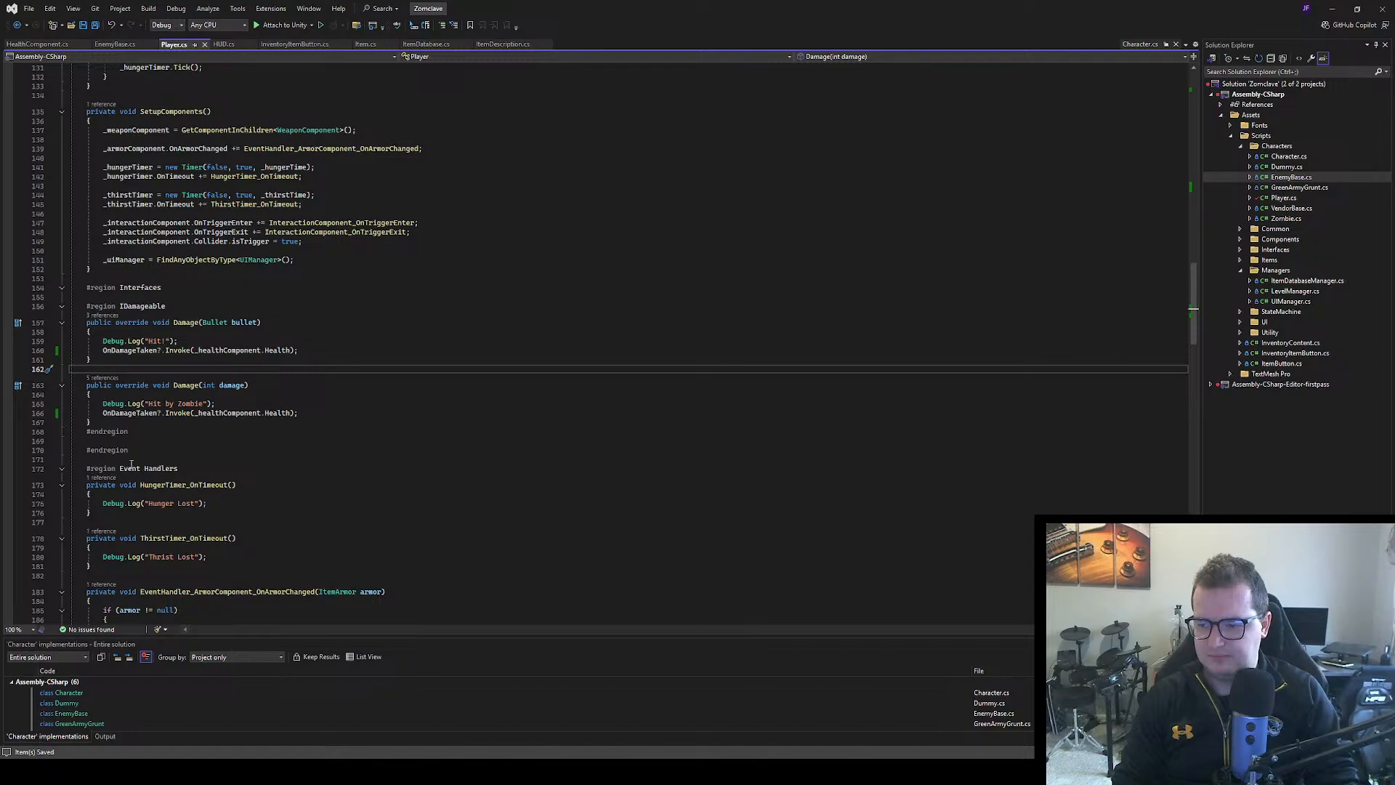
Add _healthComponent.Damage(damage); below the "Hit by Zombie" log in the Damage(int damage) override
left_click(222, 402)
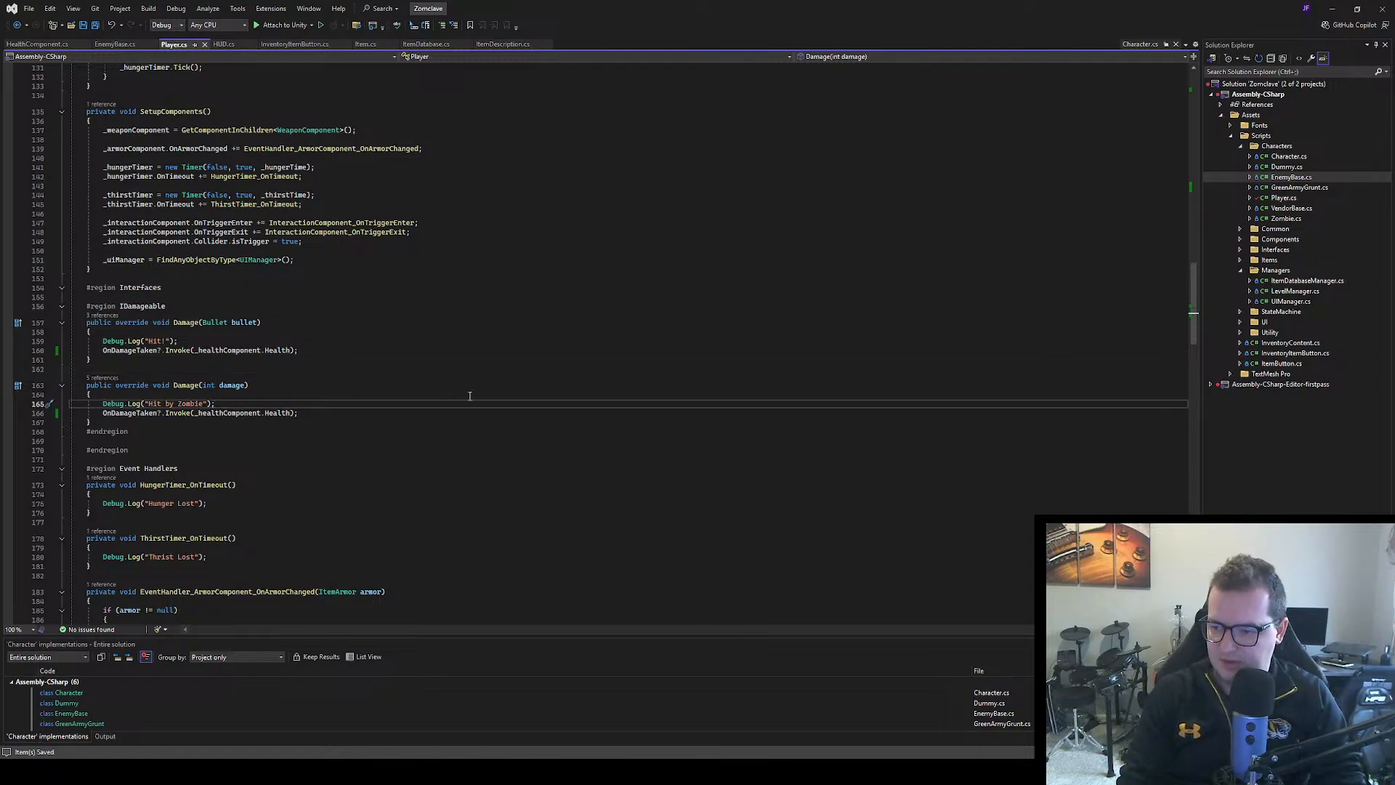
key("Return")
type("_hea")
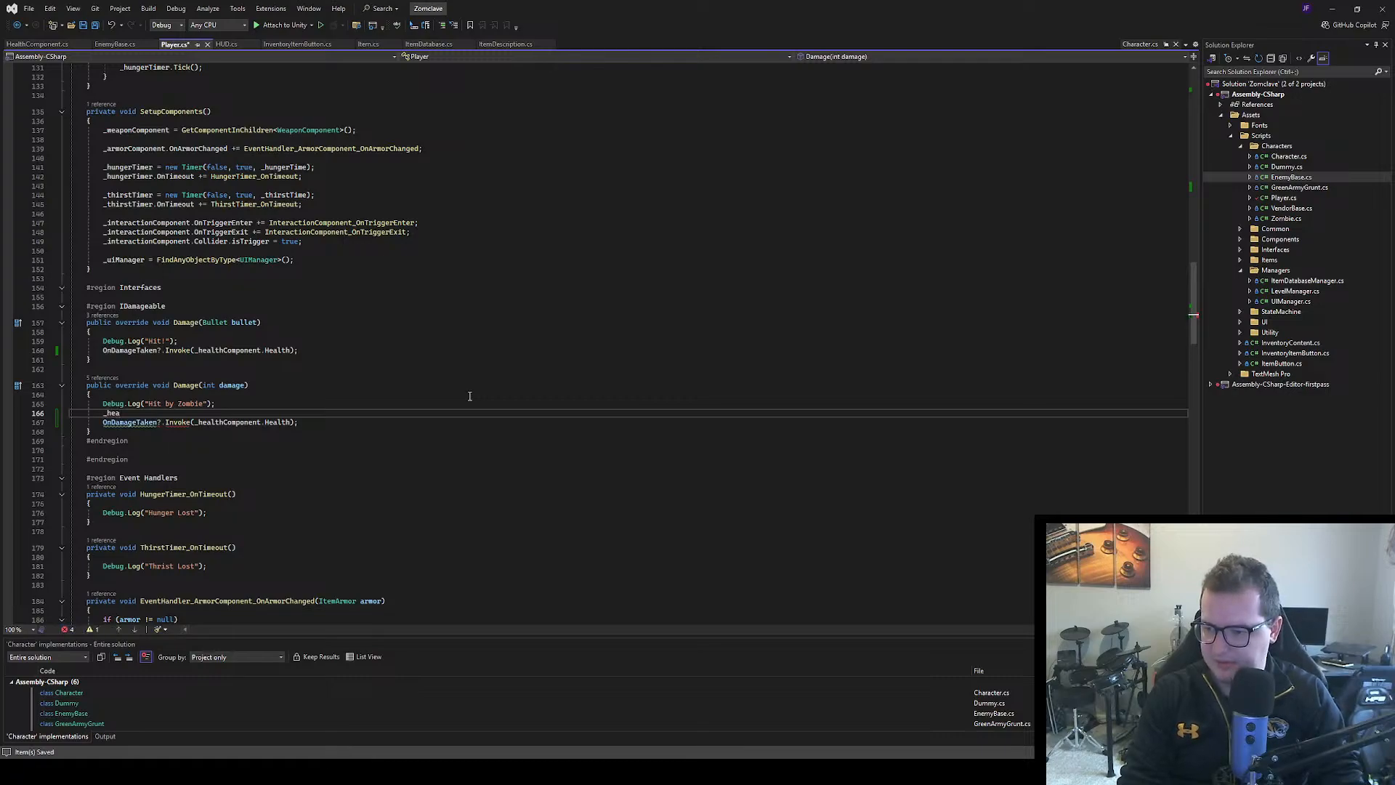
type("lthComponent.")
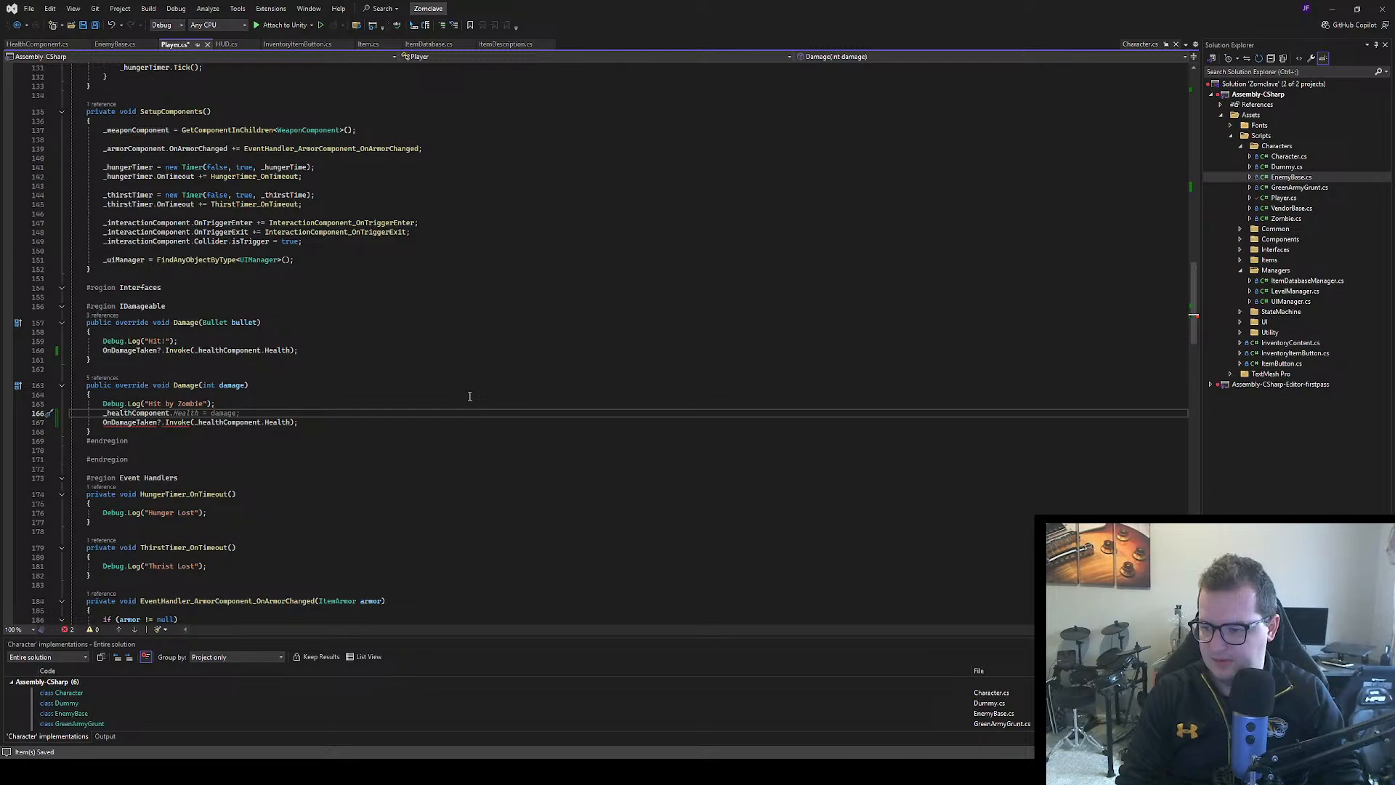
key("Left")
key("Left")
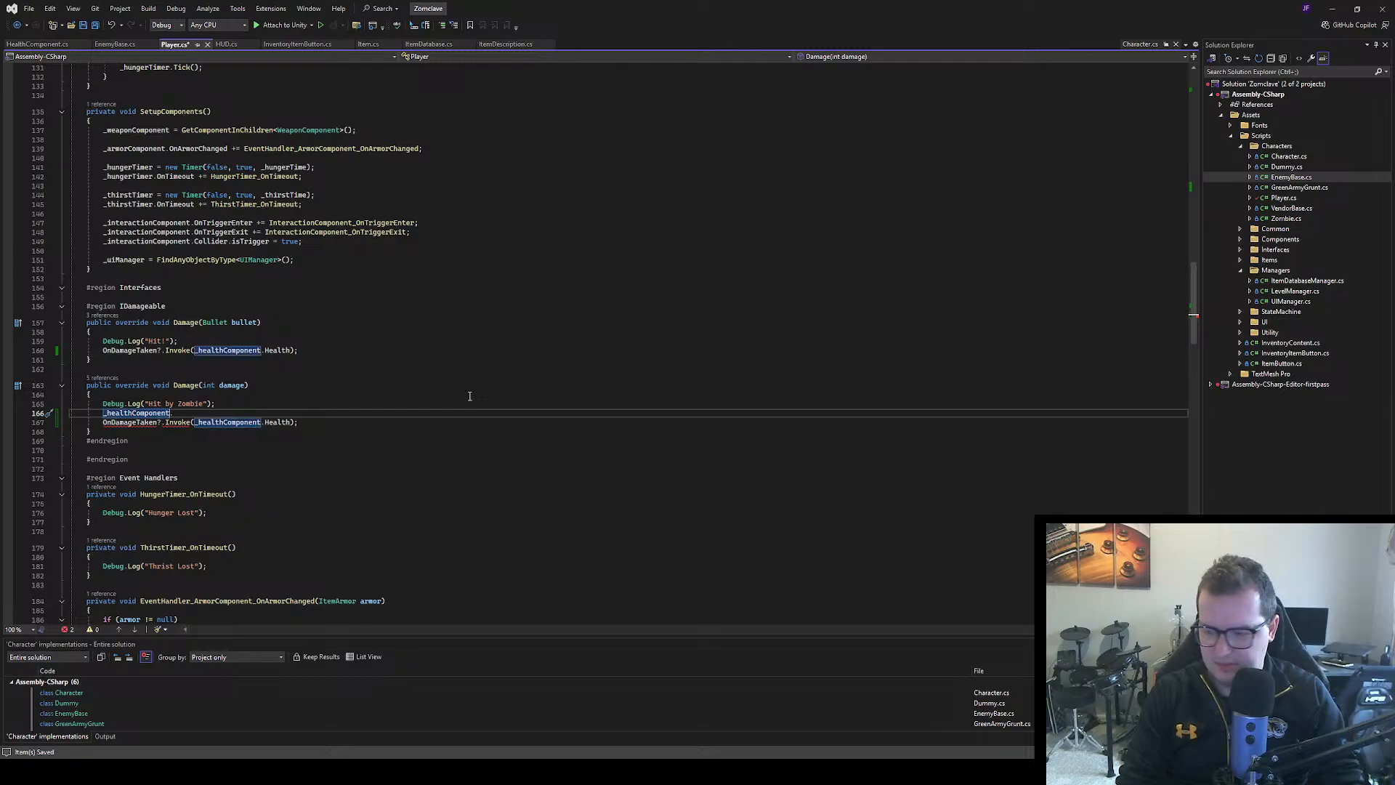
key("Right")
type("D")
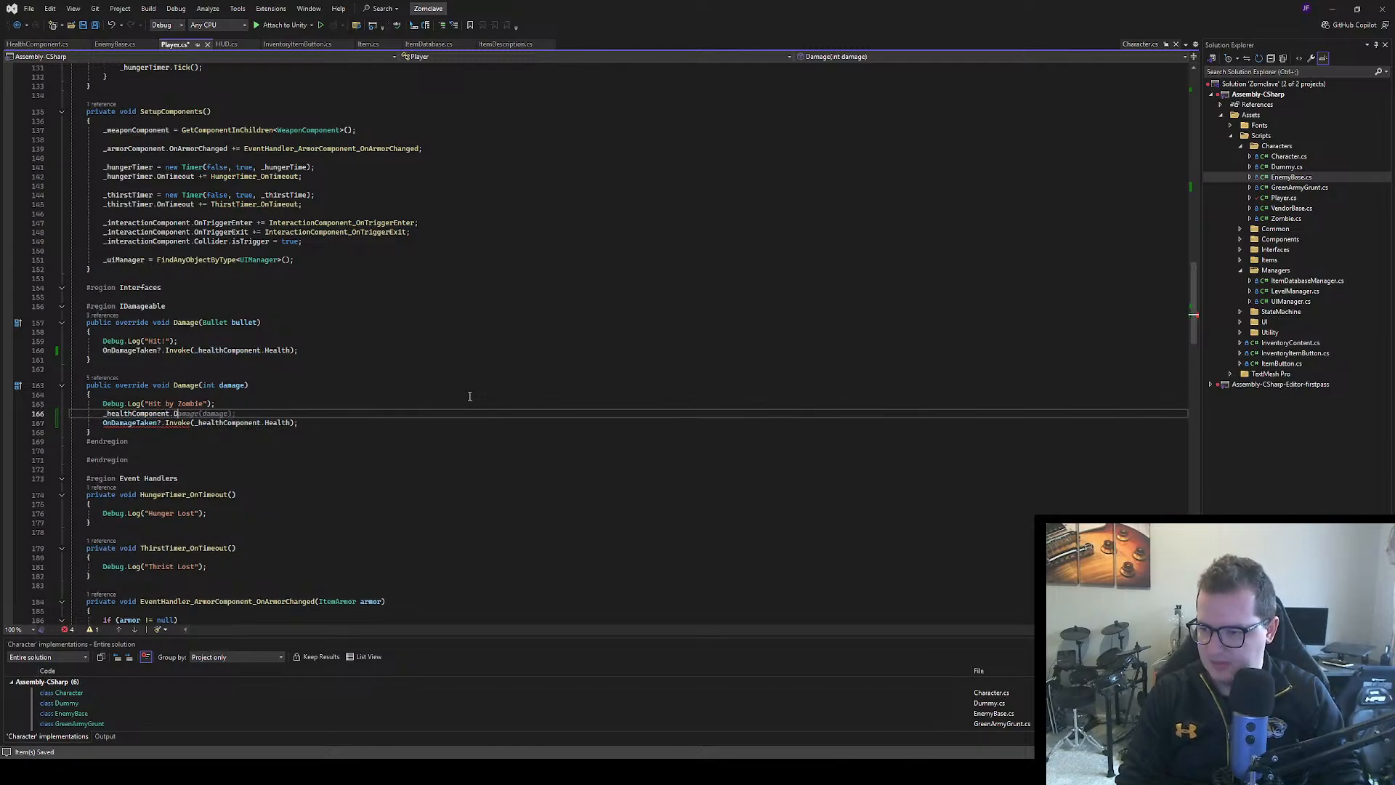
key("Tab")
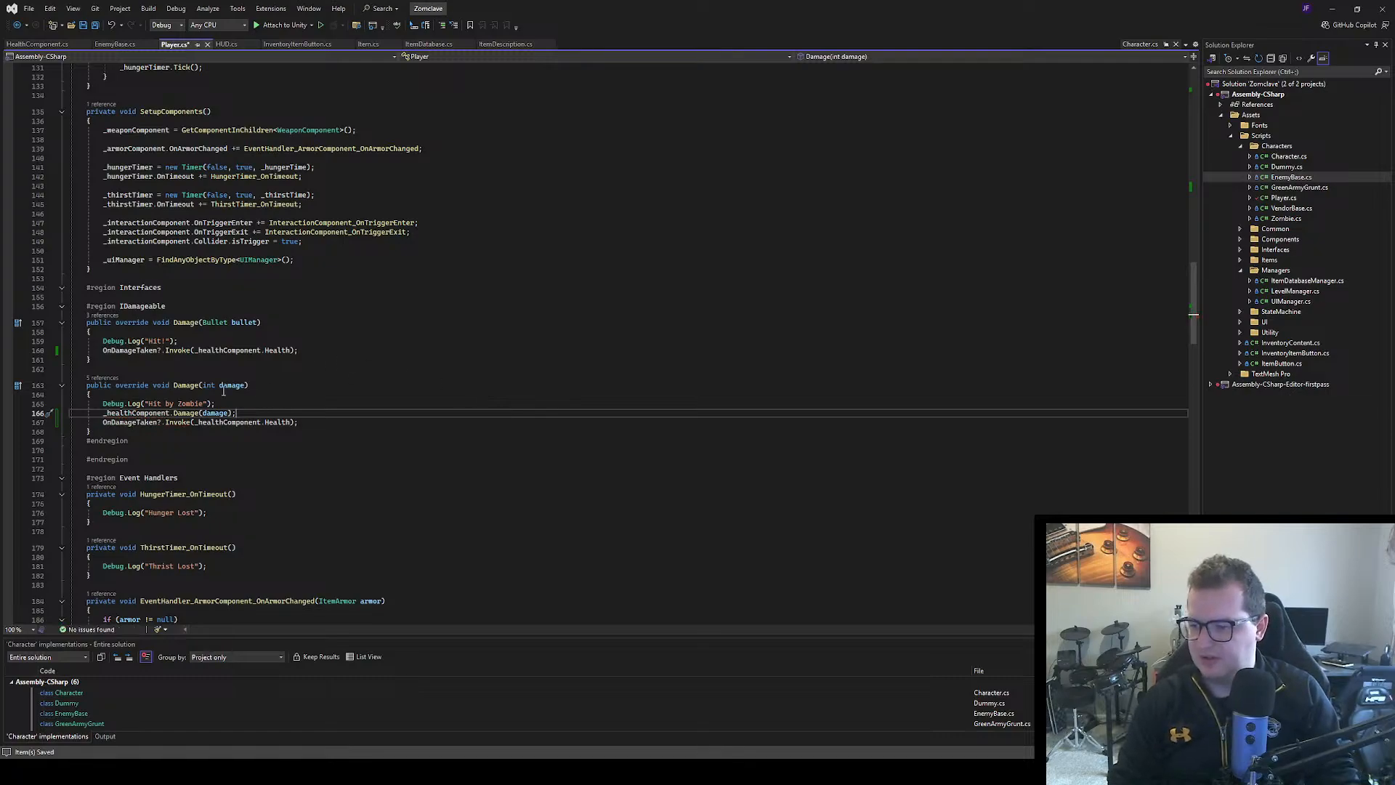
Check the Damage method's definition in HealthComponent.cs and return to Player.cs
left_click(187, 413, "ctrl")
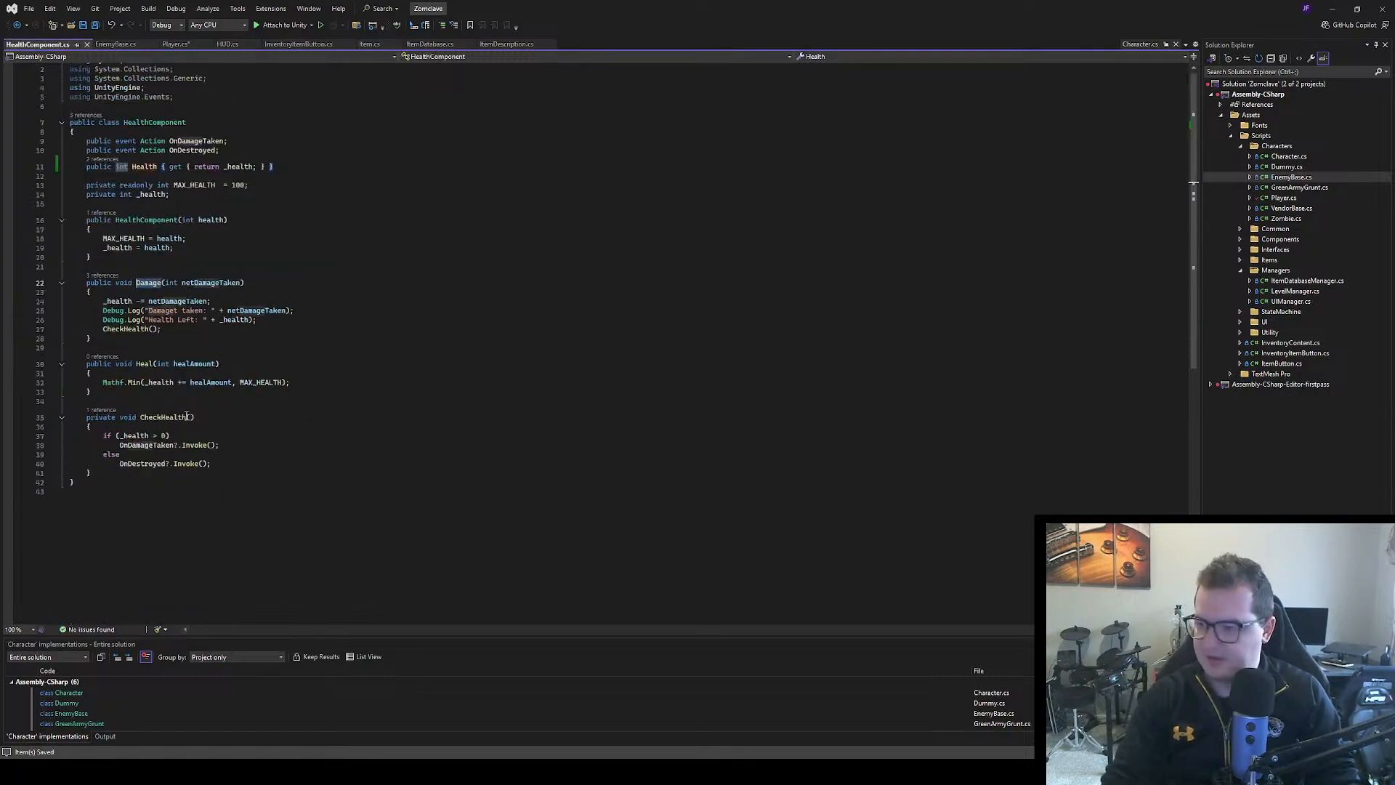
left_click(300, 302)
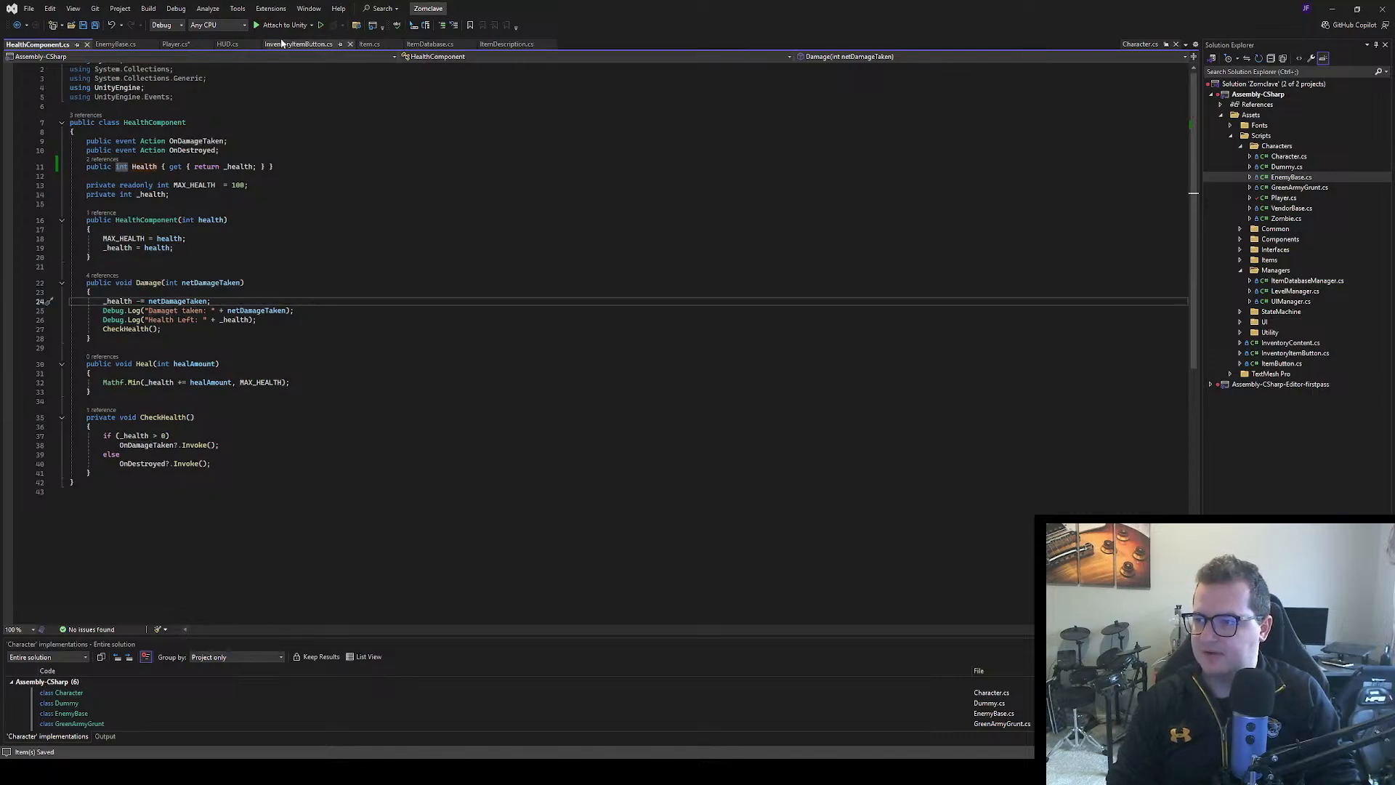
left_click(174, 45)
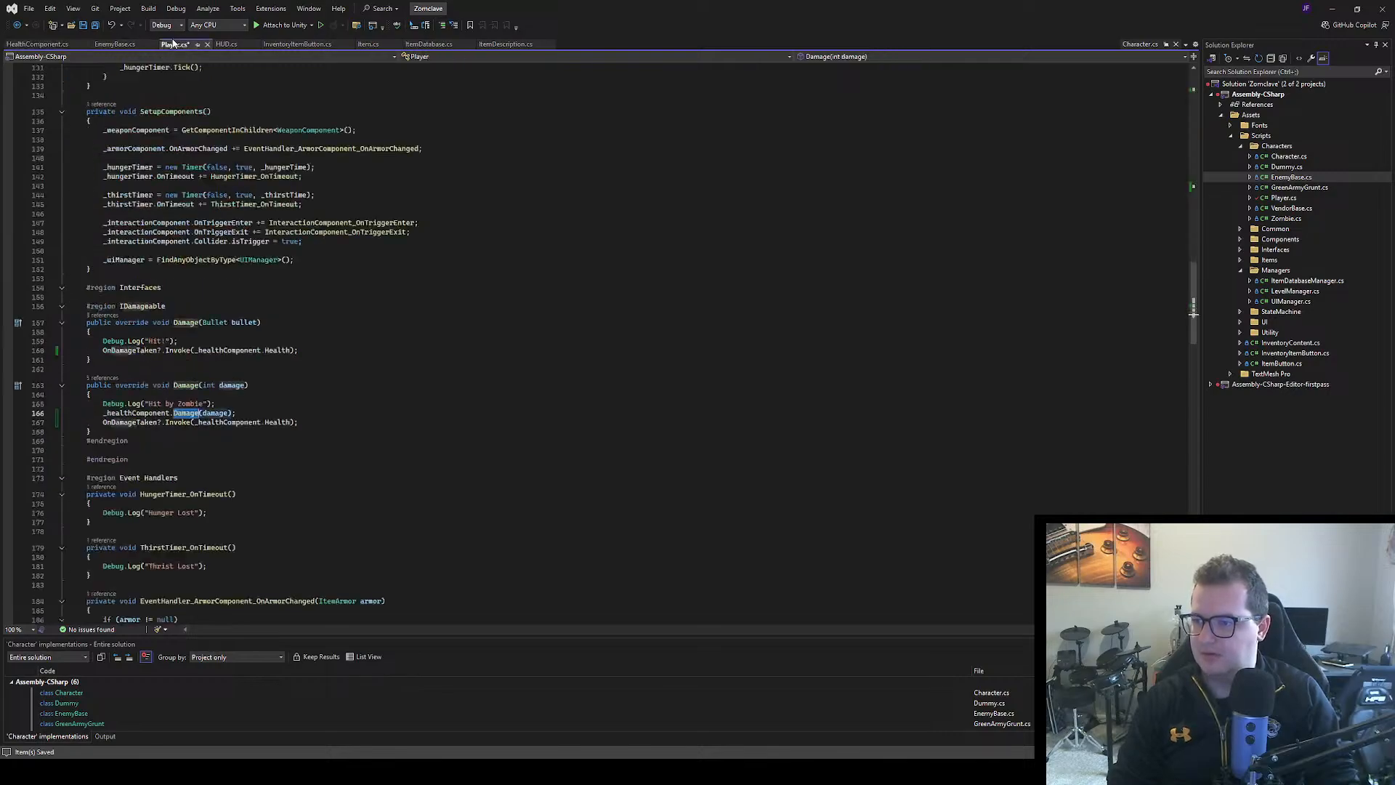
Save Player.cs, switch to Unity and play-test the game by walking the player around and triggering damage
left_click(340, 386)
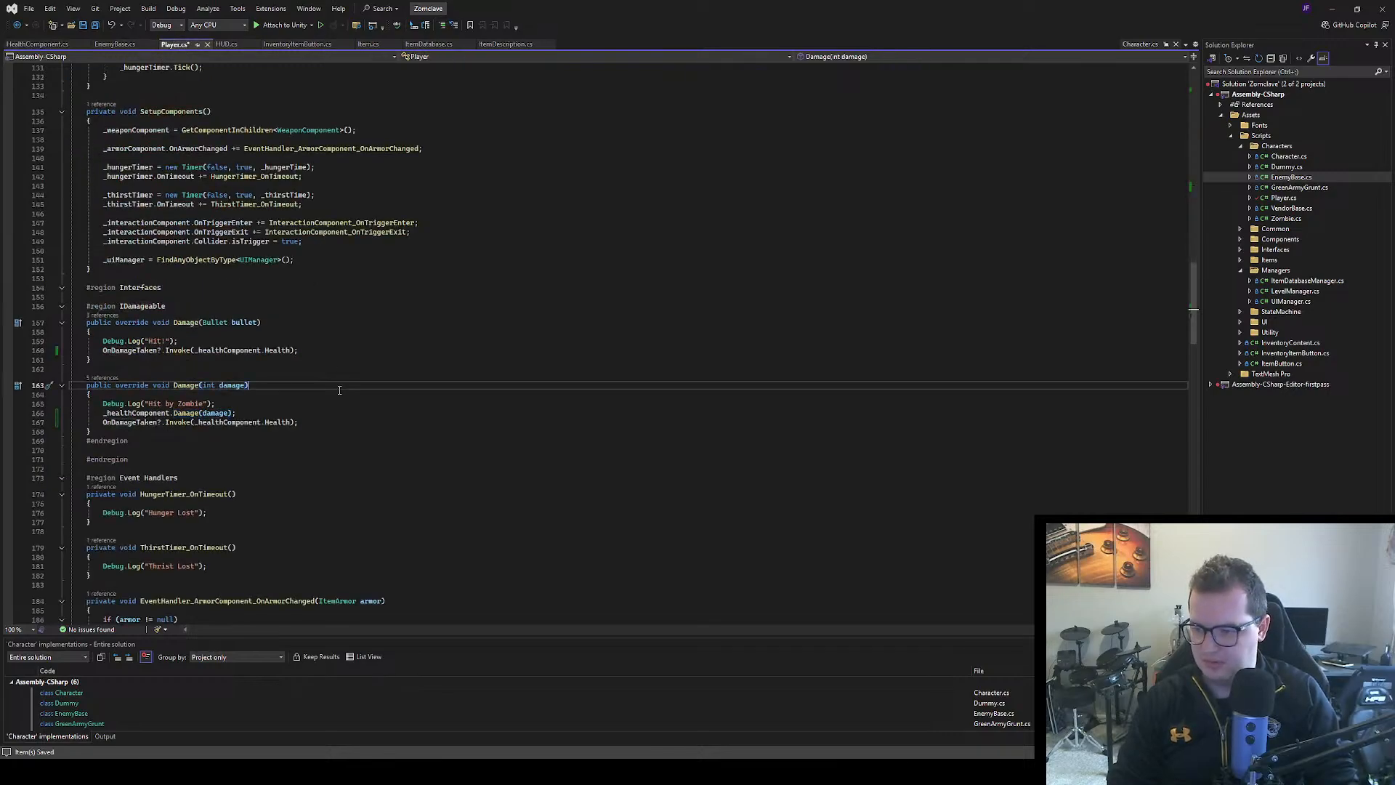
key("ctrl+s")
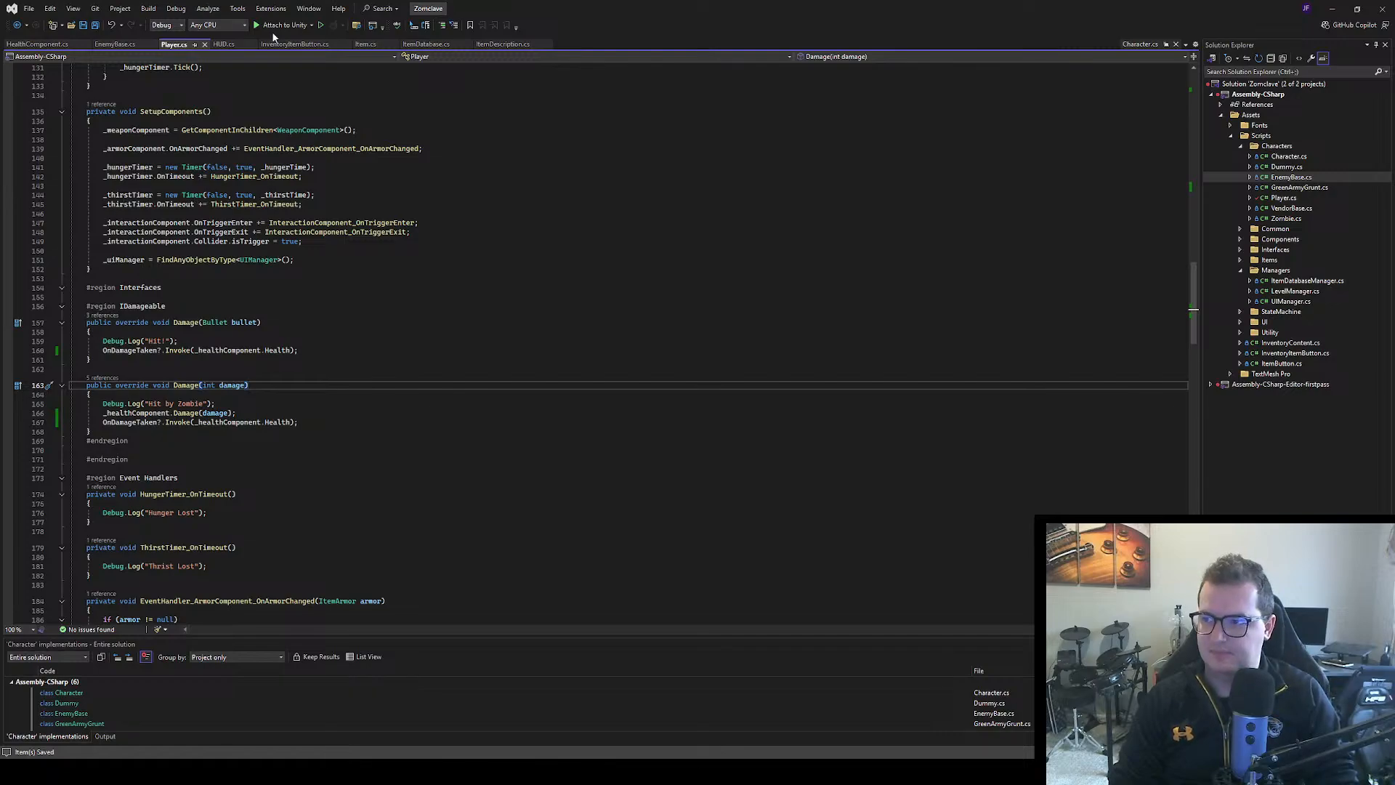
key("alt+Tab")
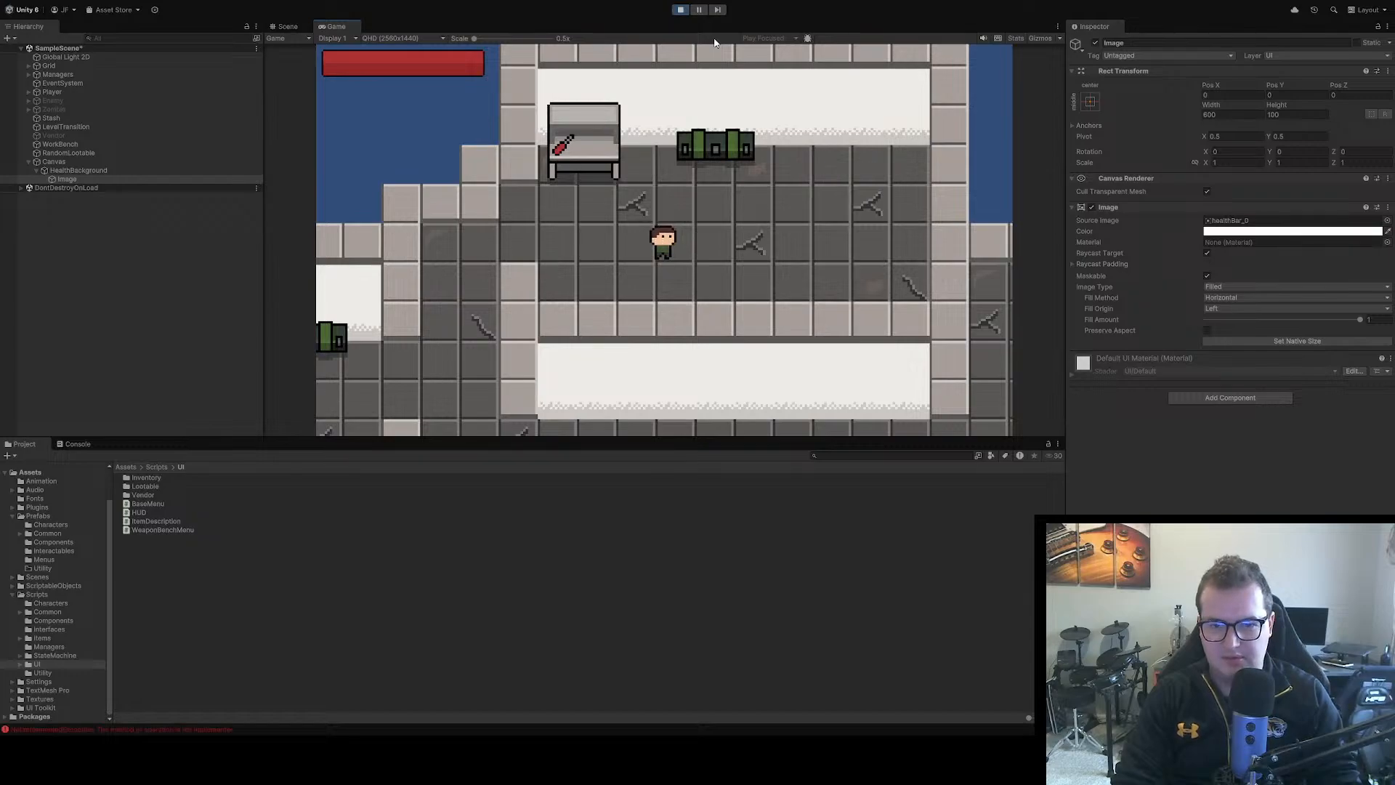
key("s")
key("d")
key("w")
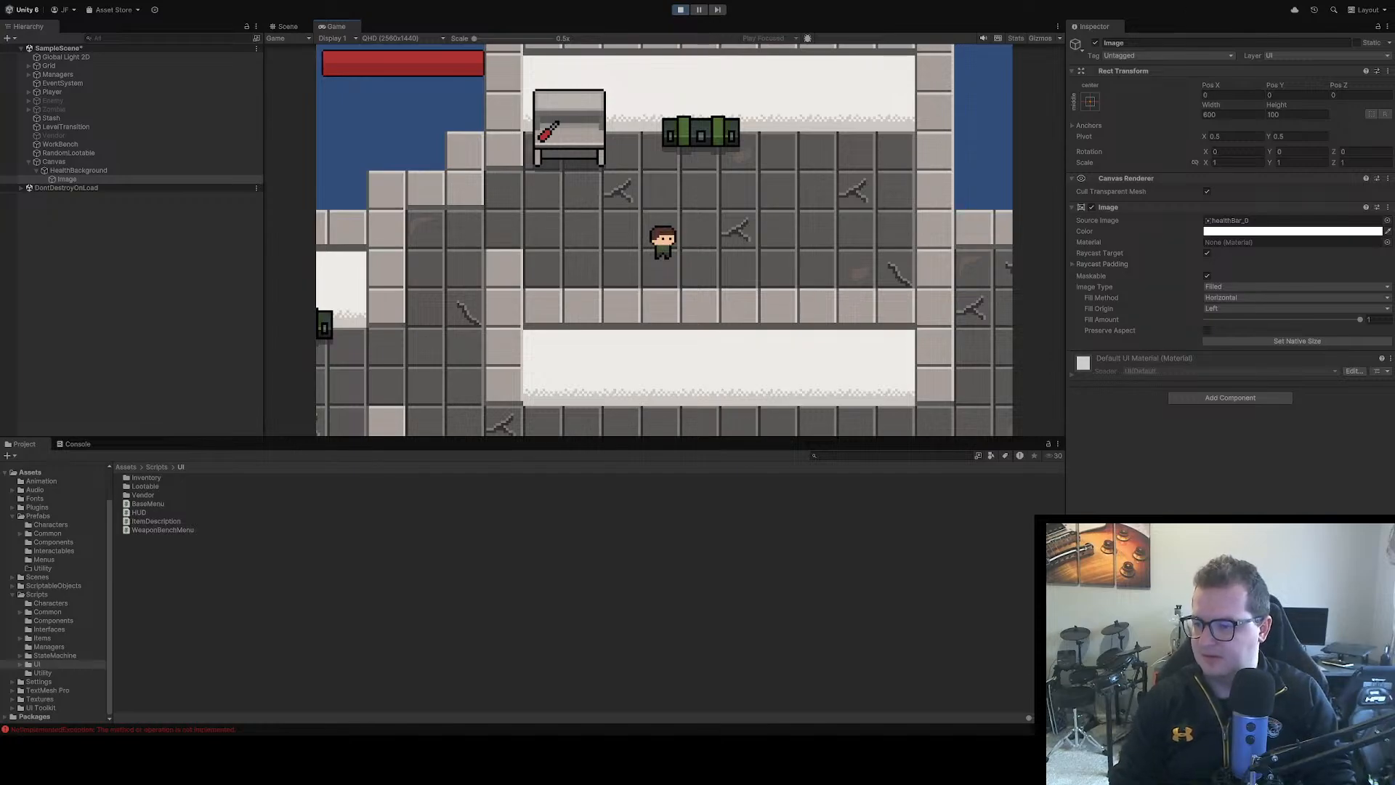
Switch to Visual Studio and check the KeyCode.M damage block in Player.cs, comparing it with Unity's console log
key("alt+Tab")
scroll(321, 391, "up", 18)
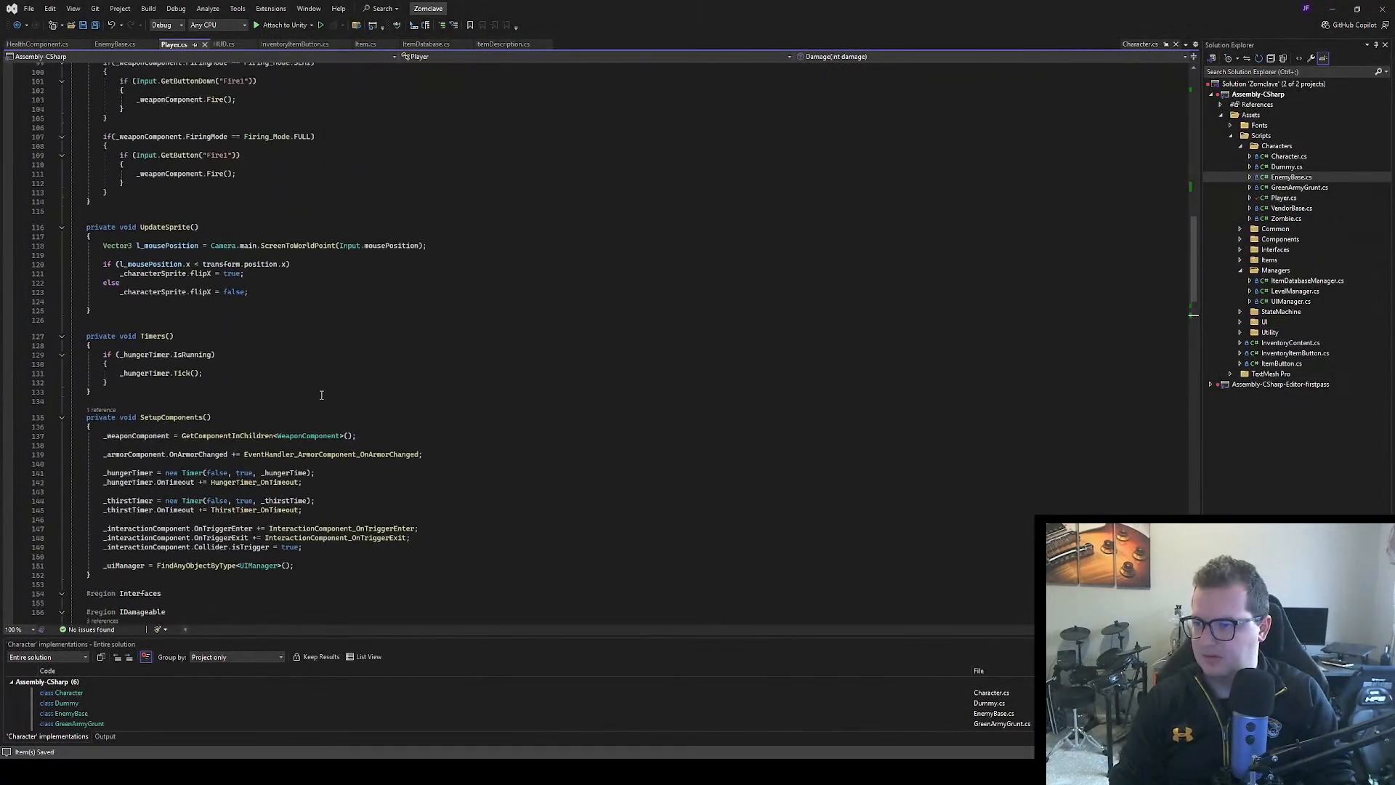
scroll(321, 394, "up", 4)
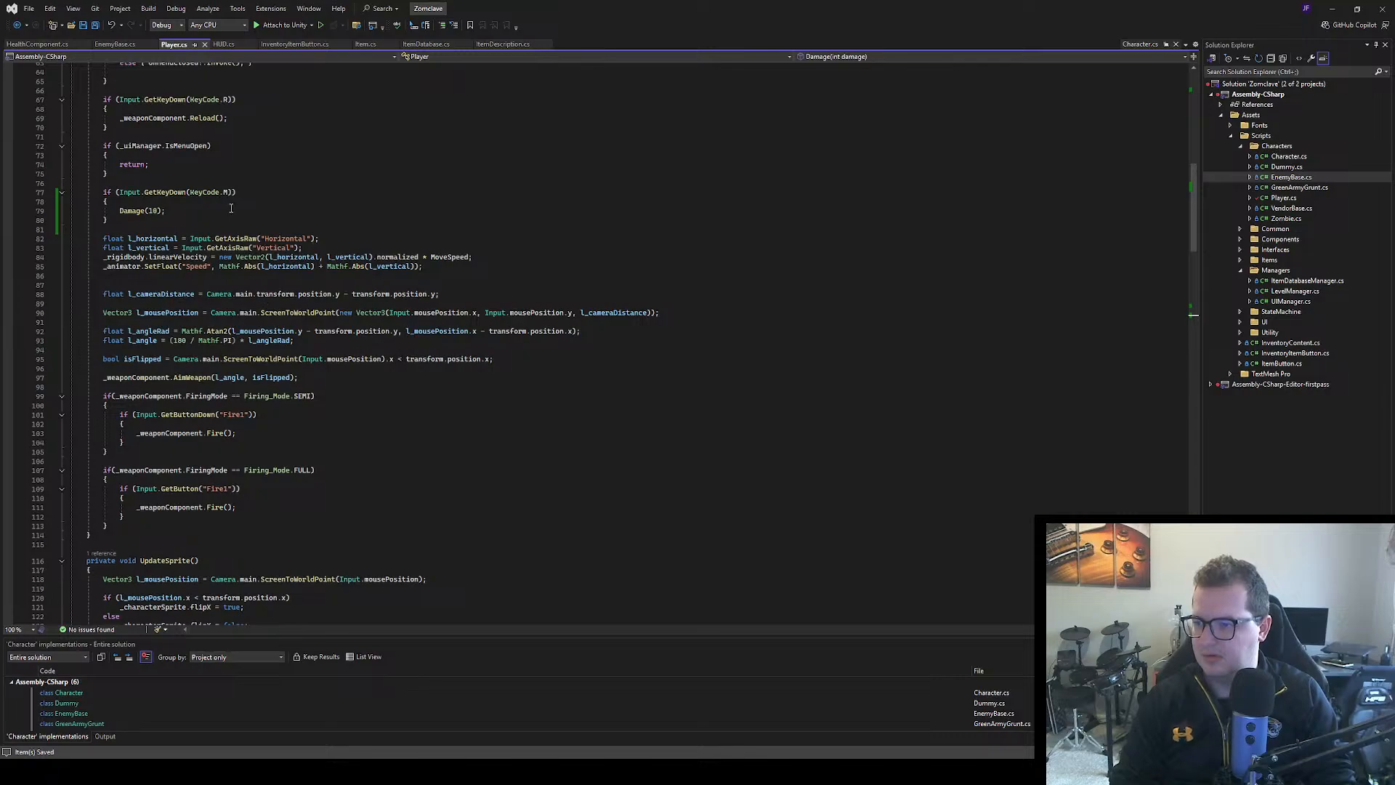
scroll(231, 208, "down", 20)
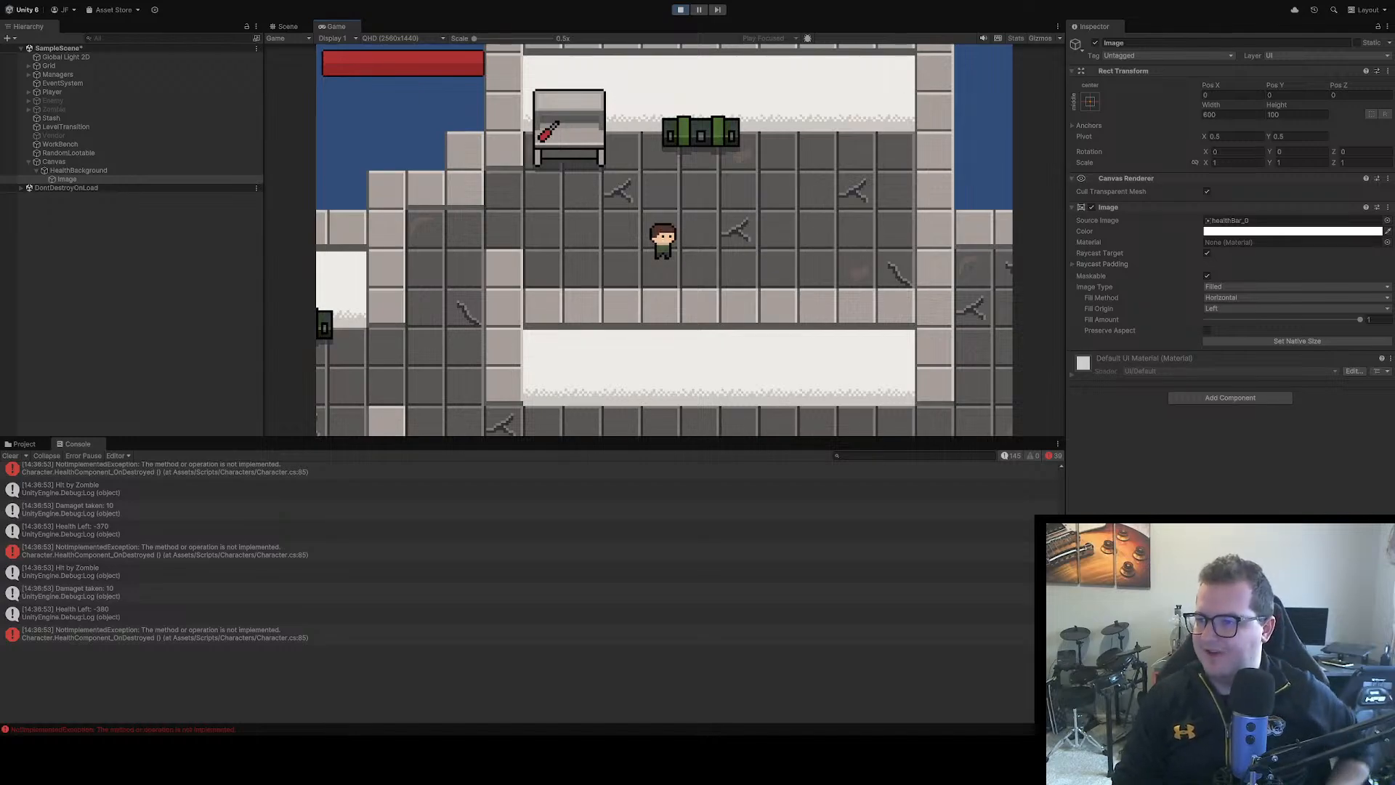
Call SetupComponents(); after the _player assignment in the Start method of HUD.cs, remove the spare blank line and save the file
key("alt+Tab")
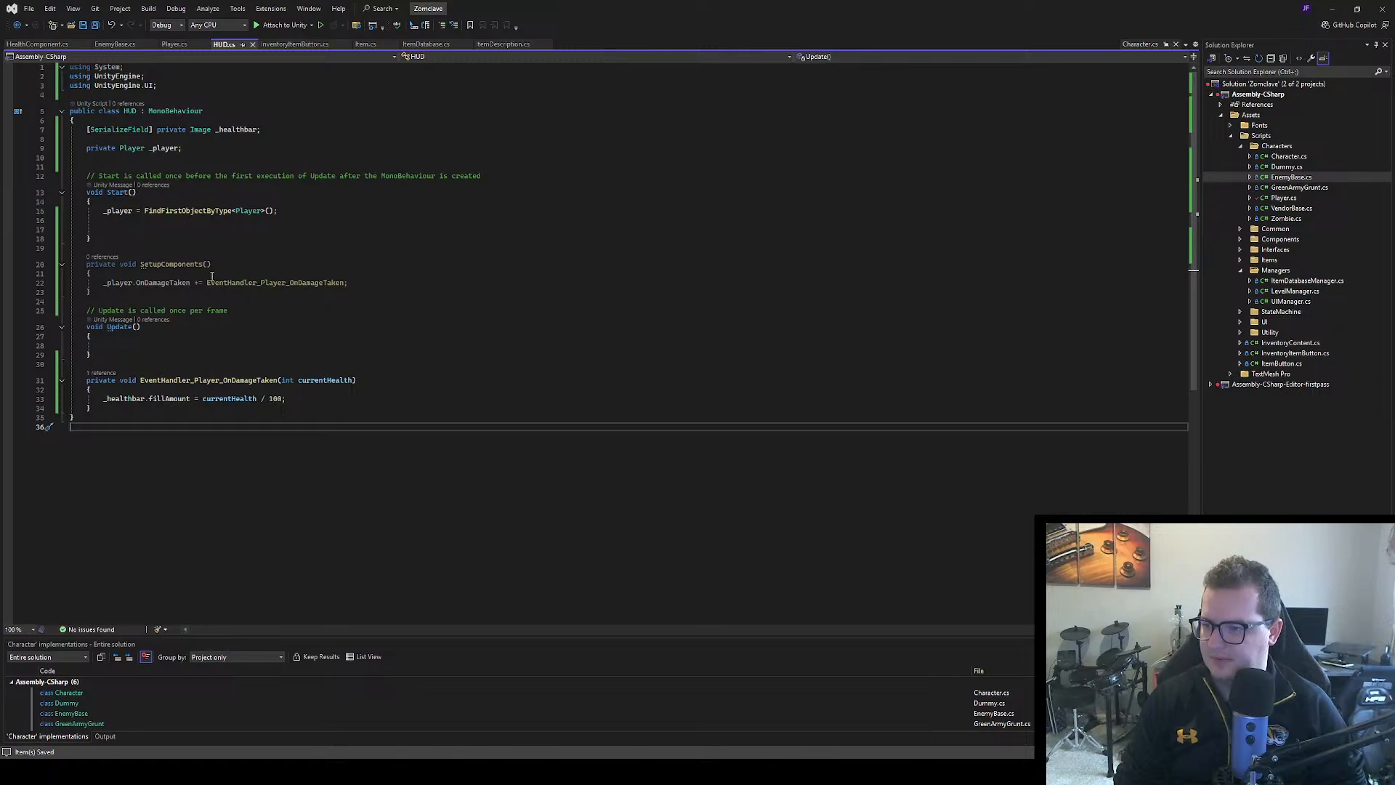
left_click(273, 218)
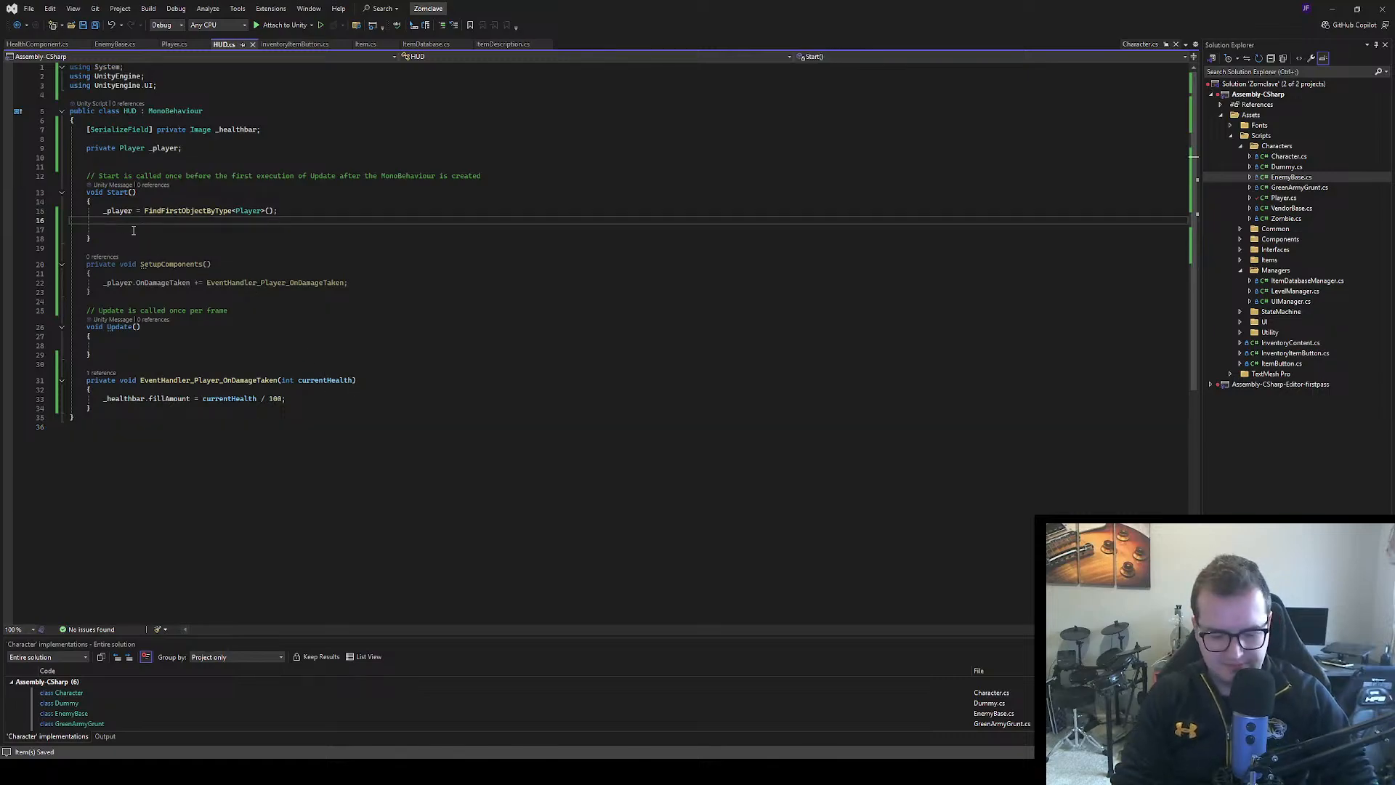
type("SetupComponents();")
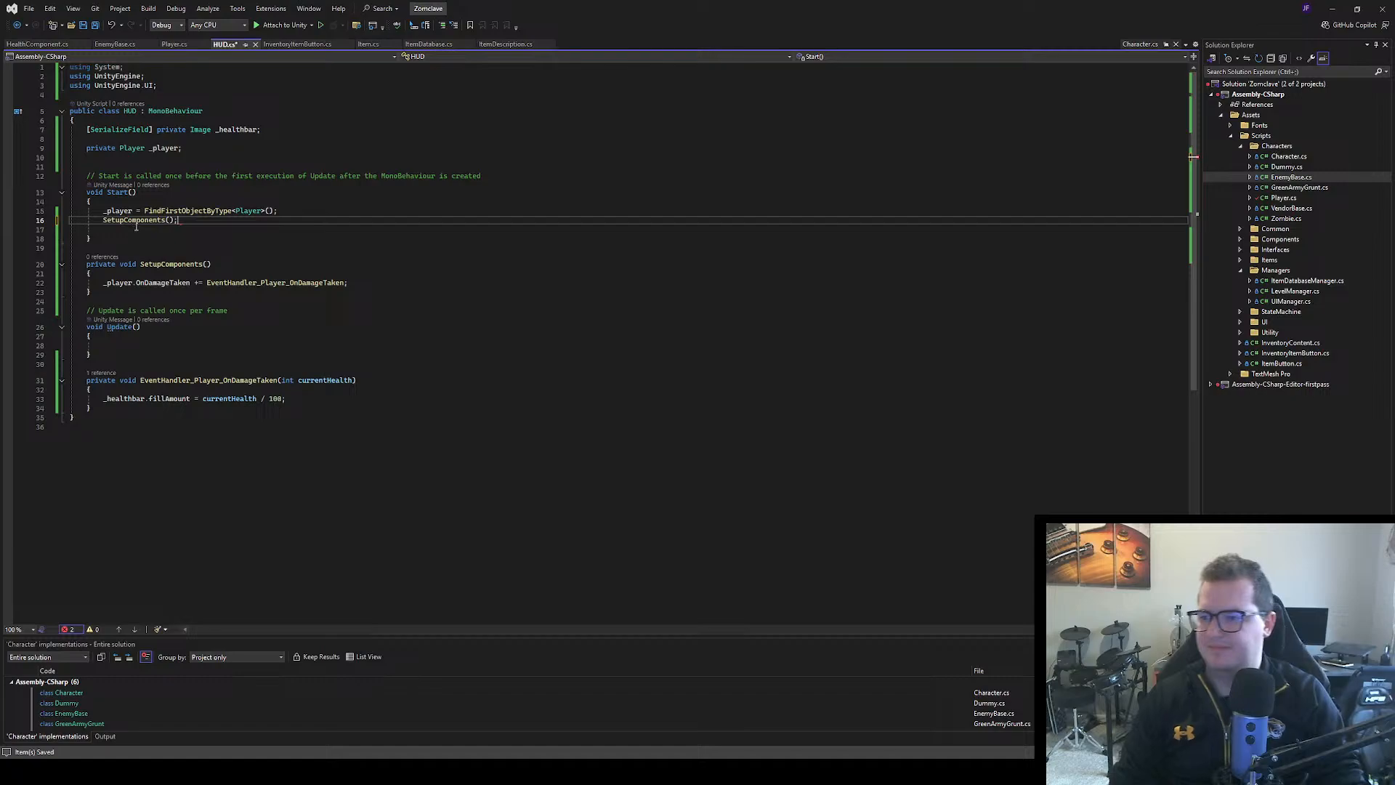
key("Delete")
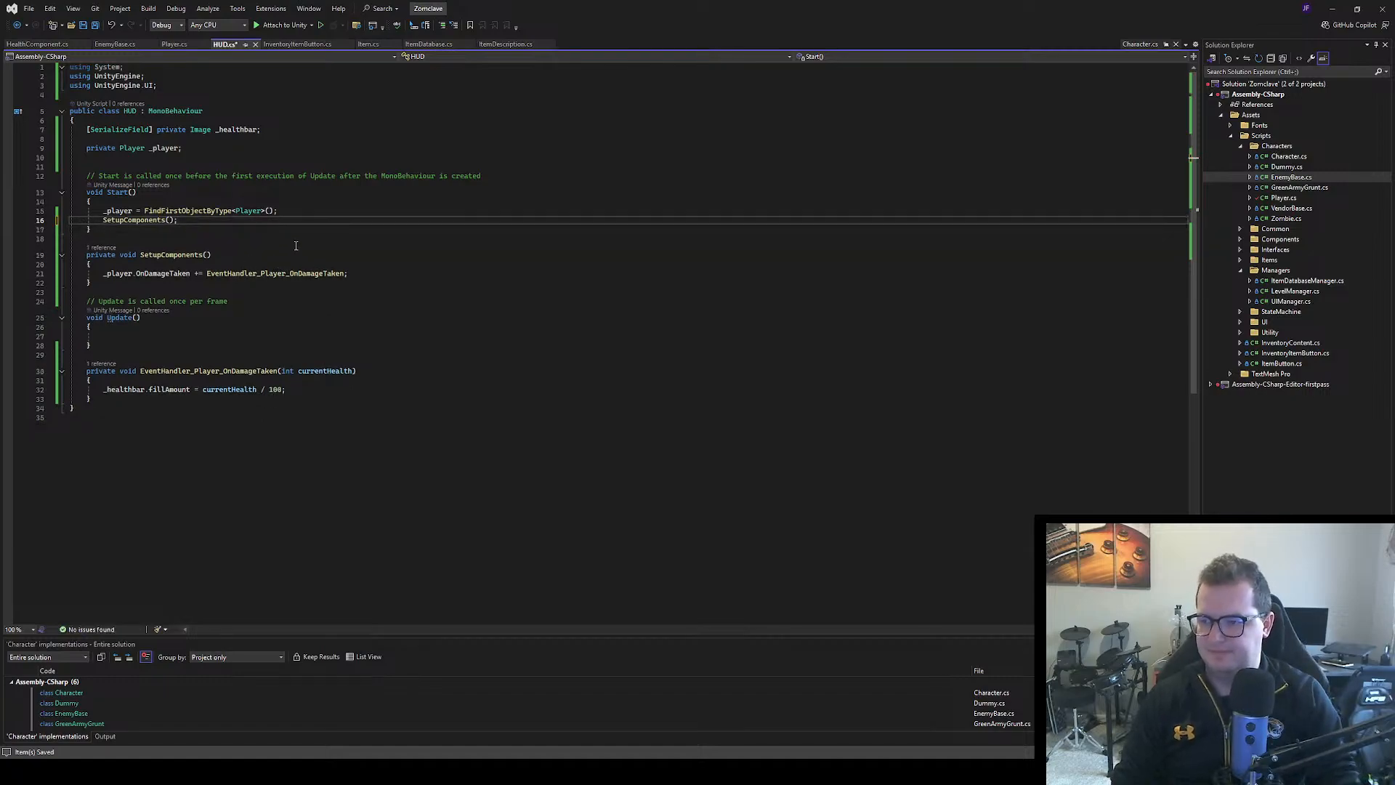
left_click(296, 245)
key("ctrl+s")
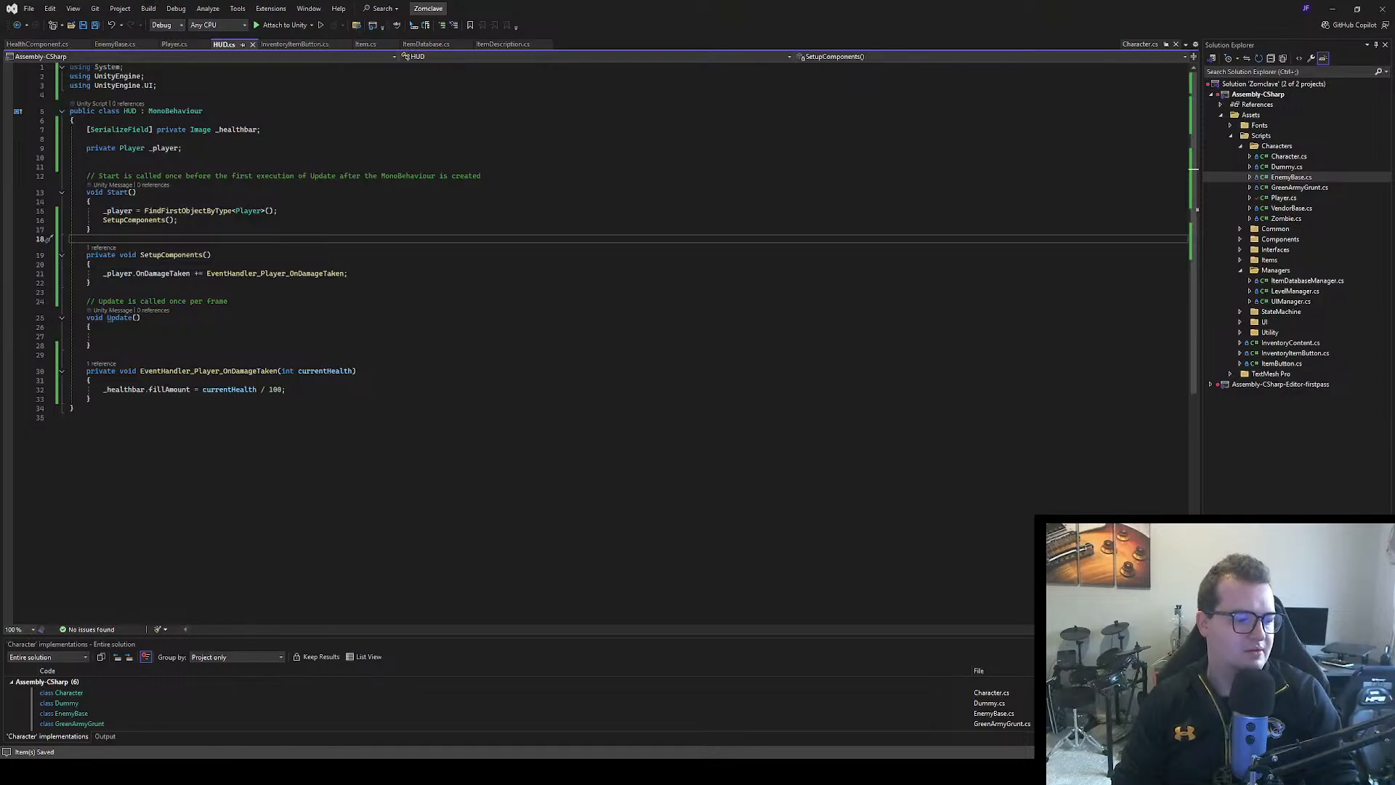
Switch to Unity, run the game to test the health bar with repeated damage, and stop playing
key("alt+Tab")
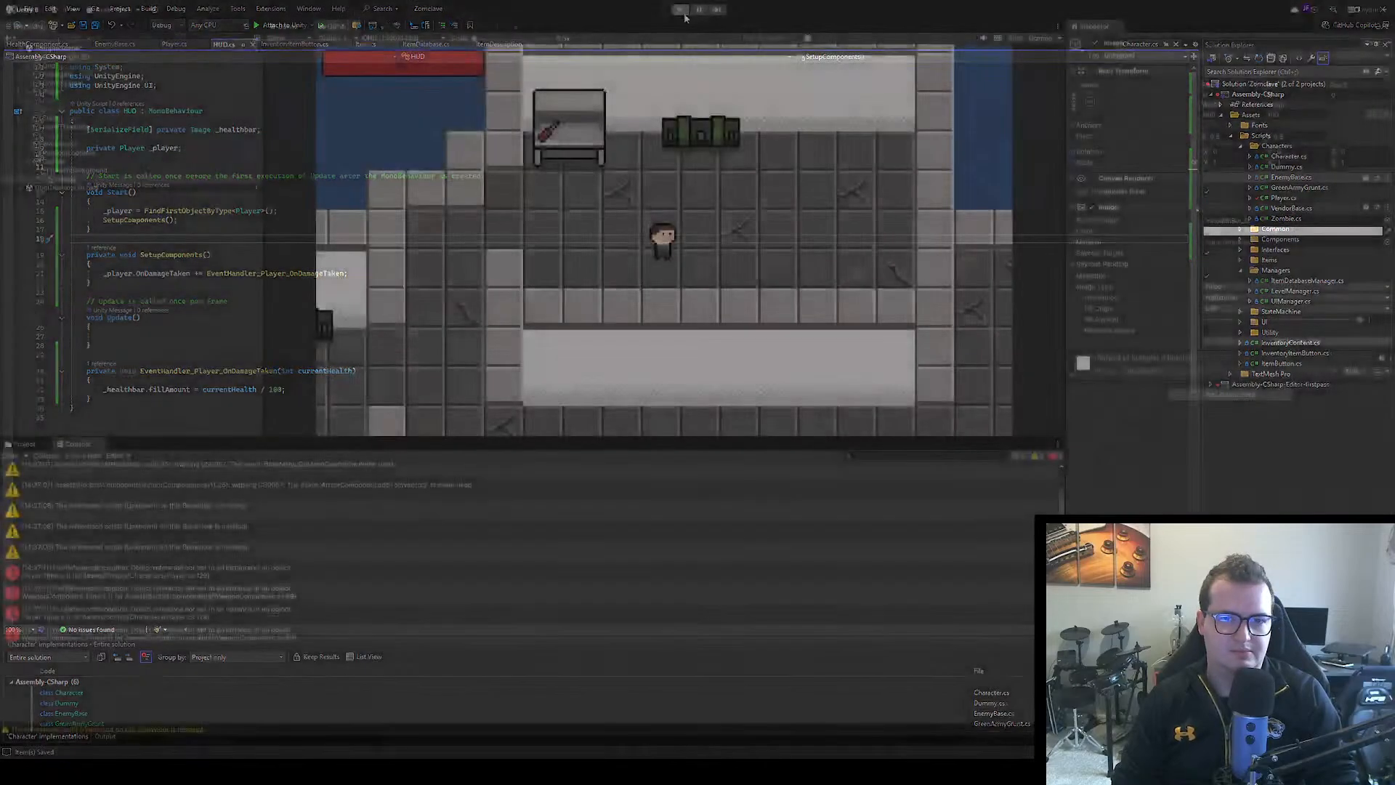
left_click(681, 11)
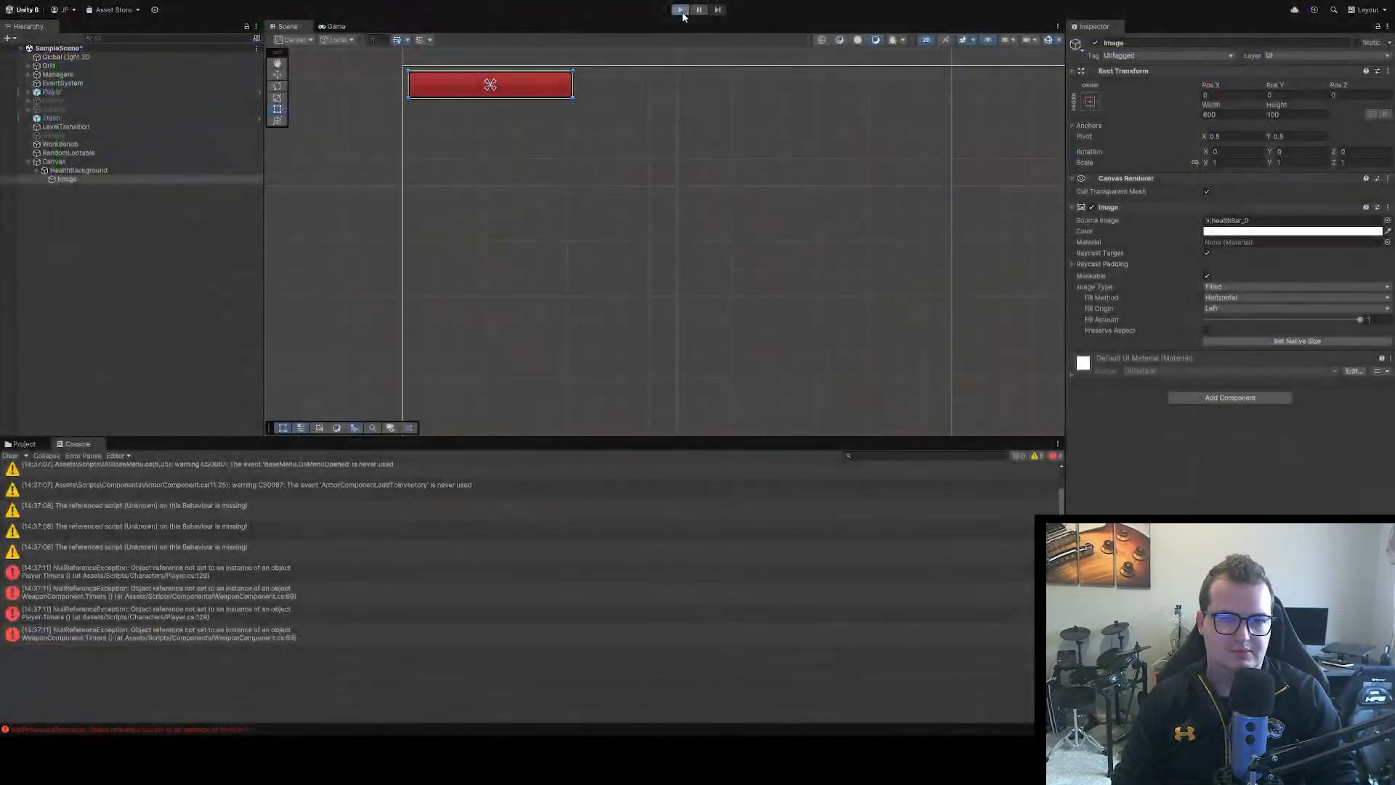
left_click(682, 11)
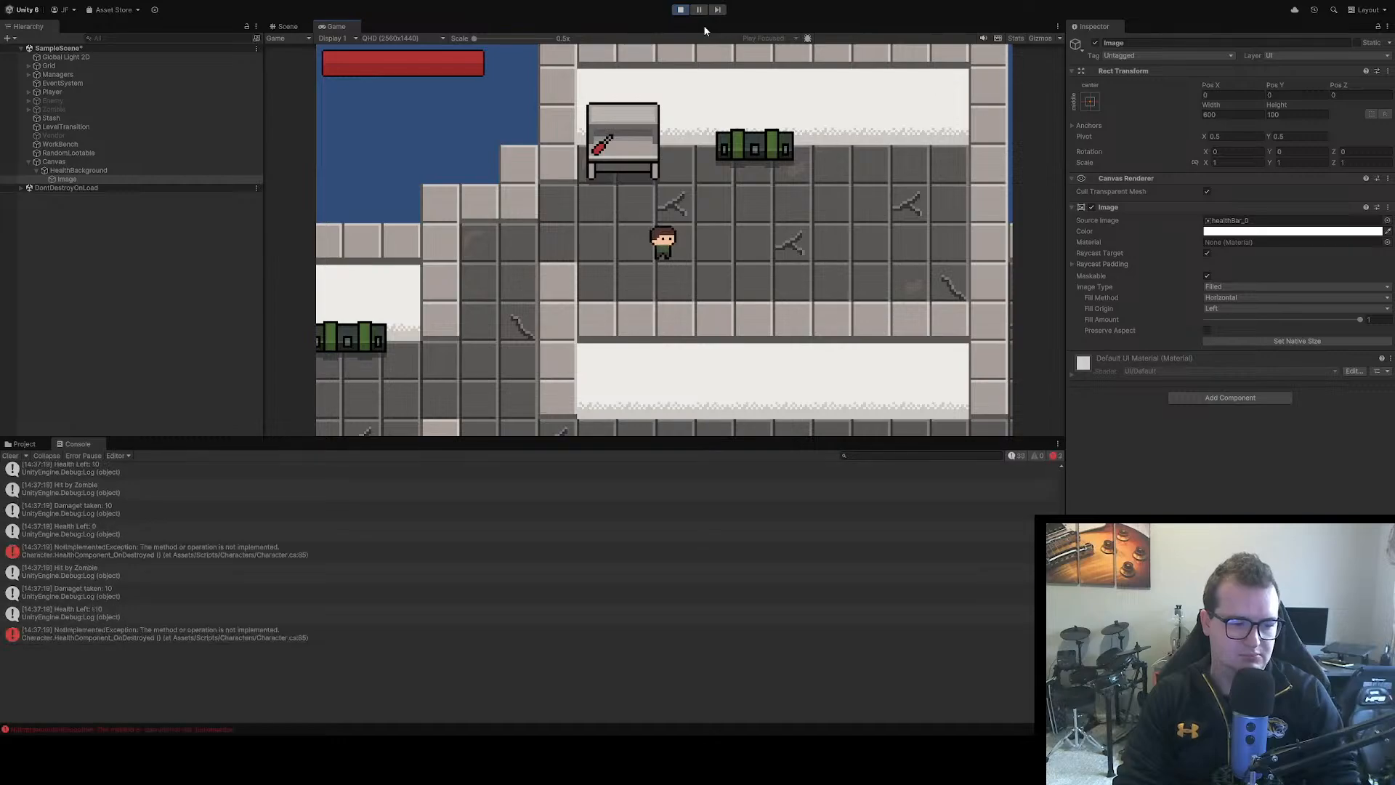
left_click(680, 10)
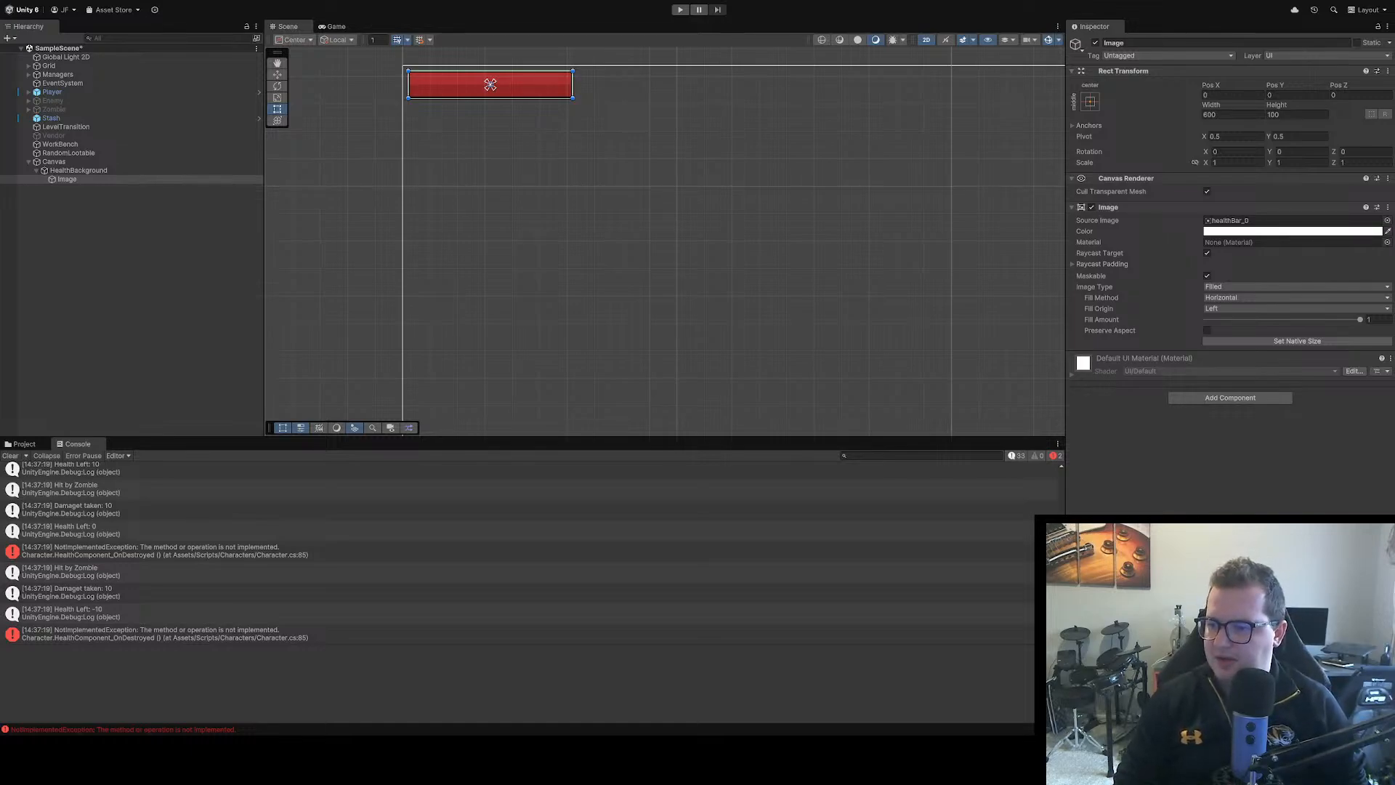
Set a breakpoint on the SetupComponents(); call in HUD.cs, run the game in Unity, move the player around and stop playing
key("alt+Tab")
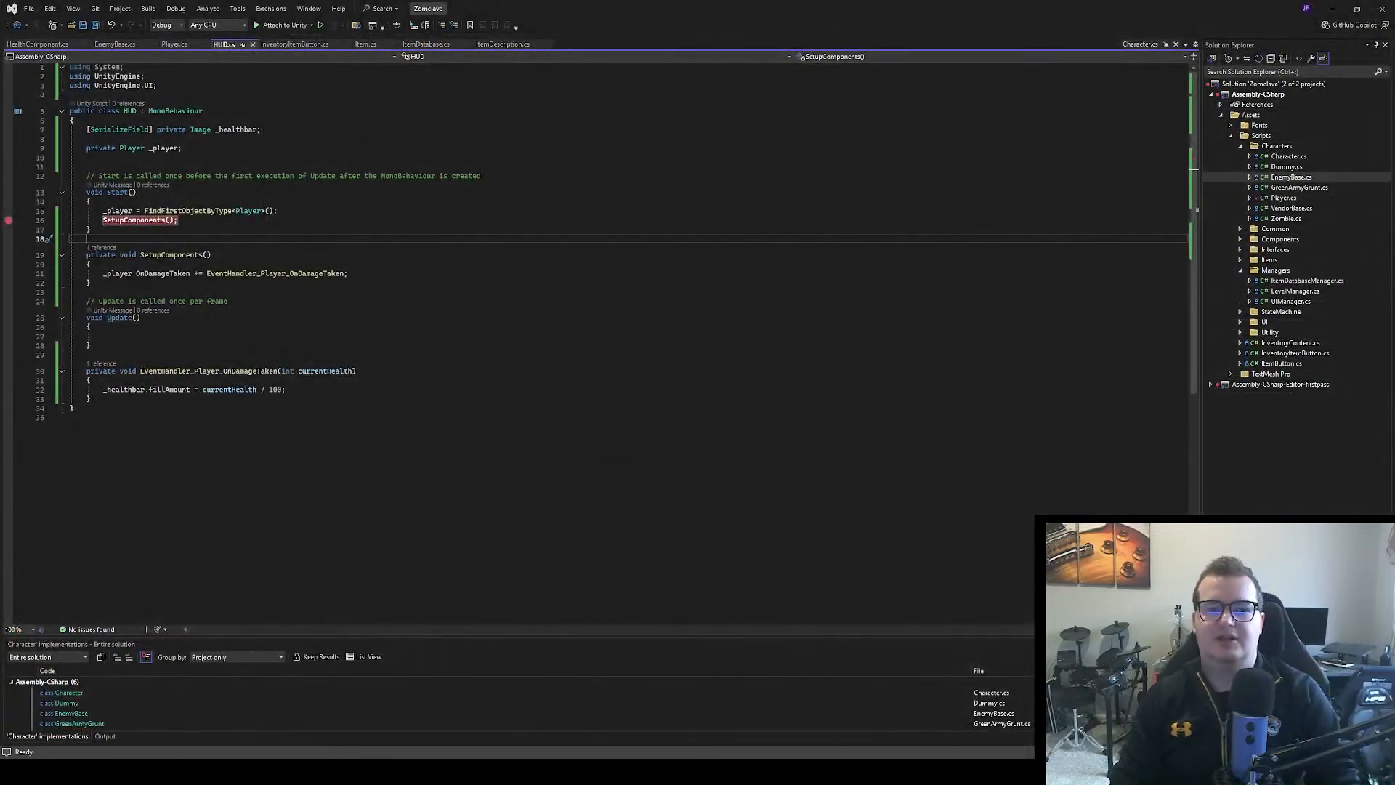
key("alt+Tab")
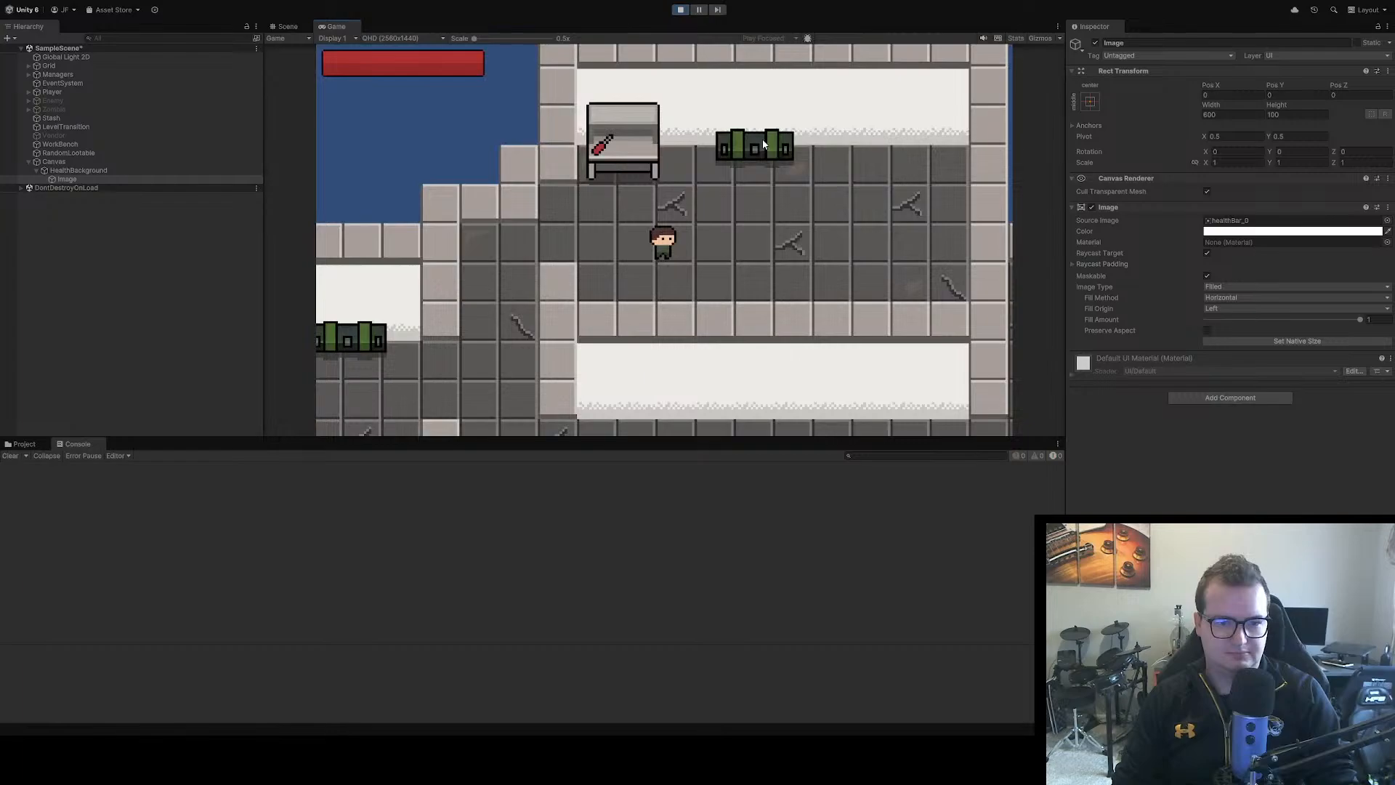
key("d")
key("s")
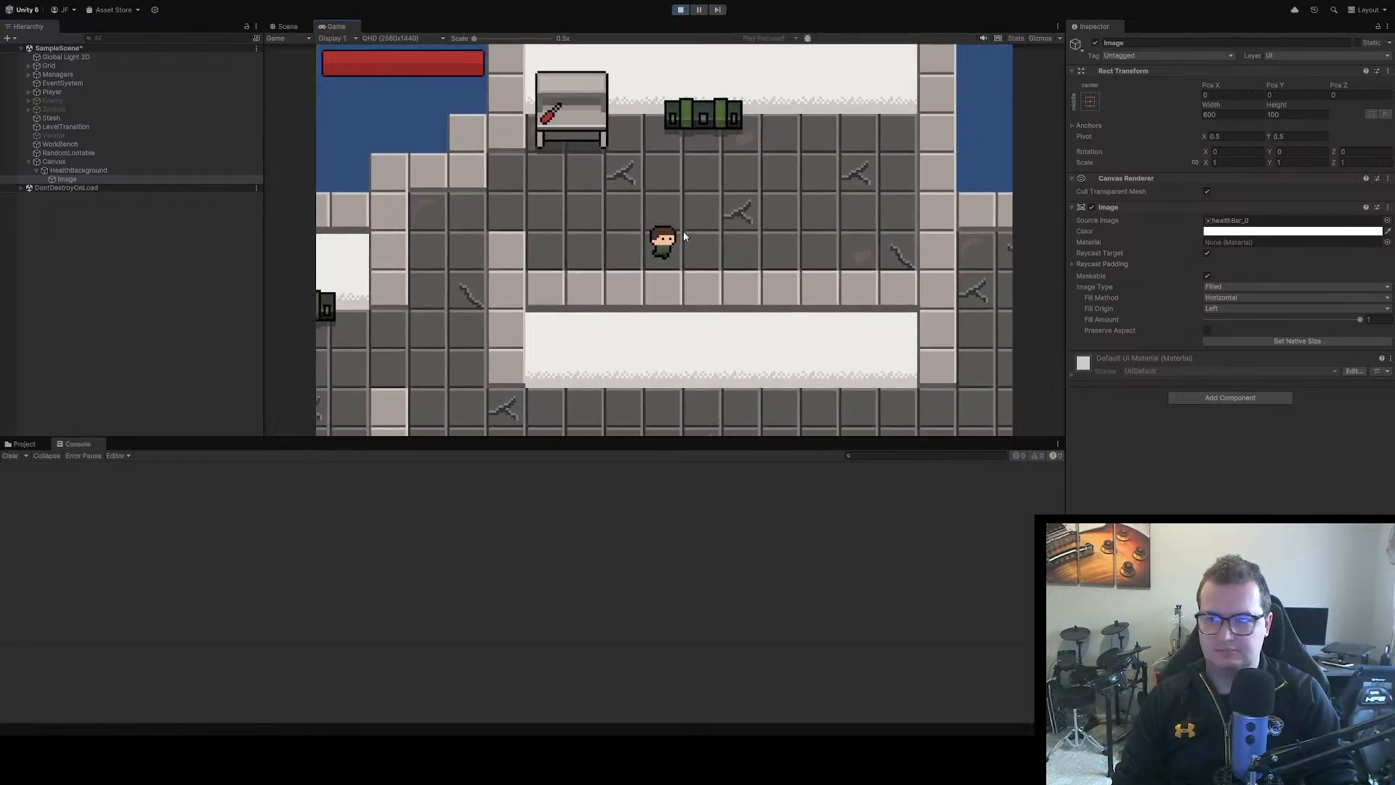
key("a")
key("w")
left_click(680, 10)
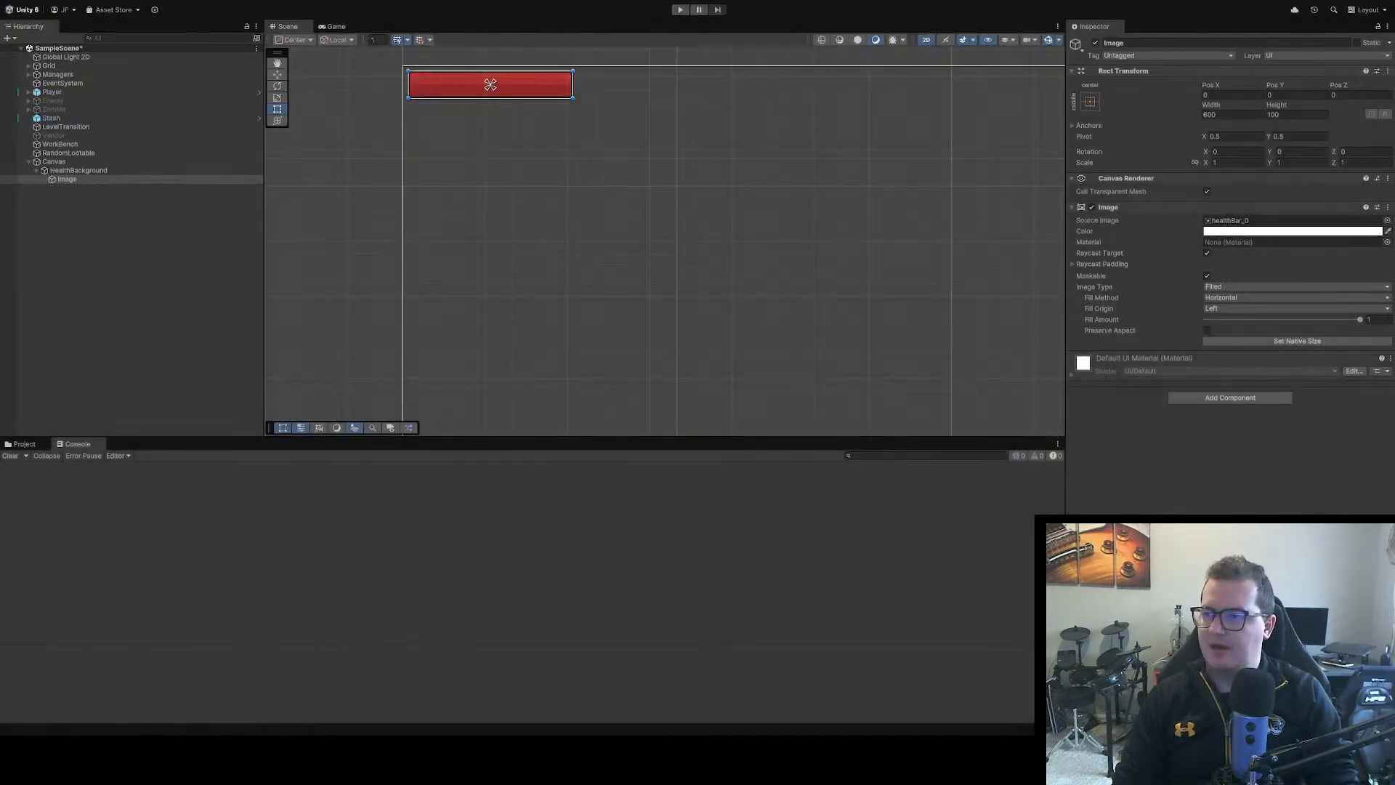
Attach the Visual Studio debugger to Unity, run the game, damage the player with the test key and stop playing
key("alt+Tab")
key("F5")
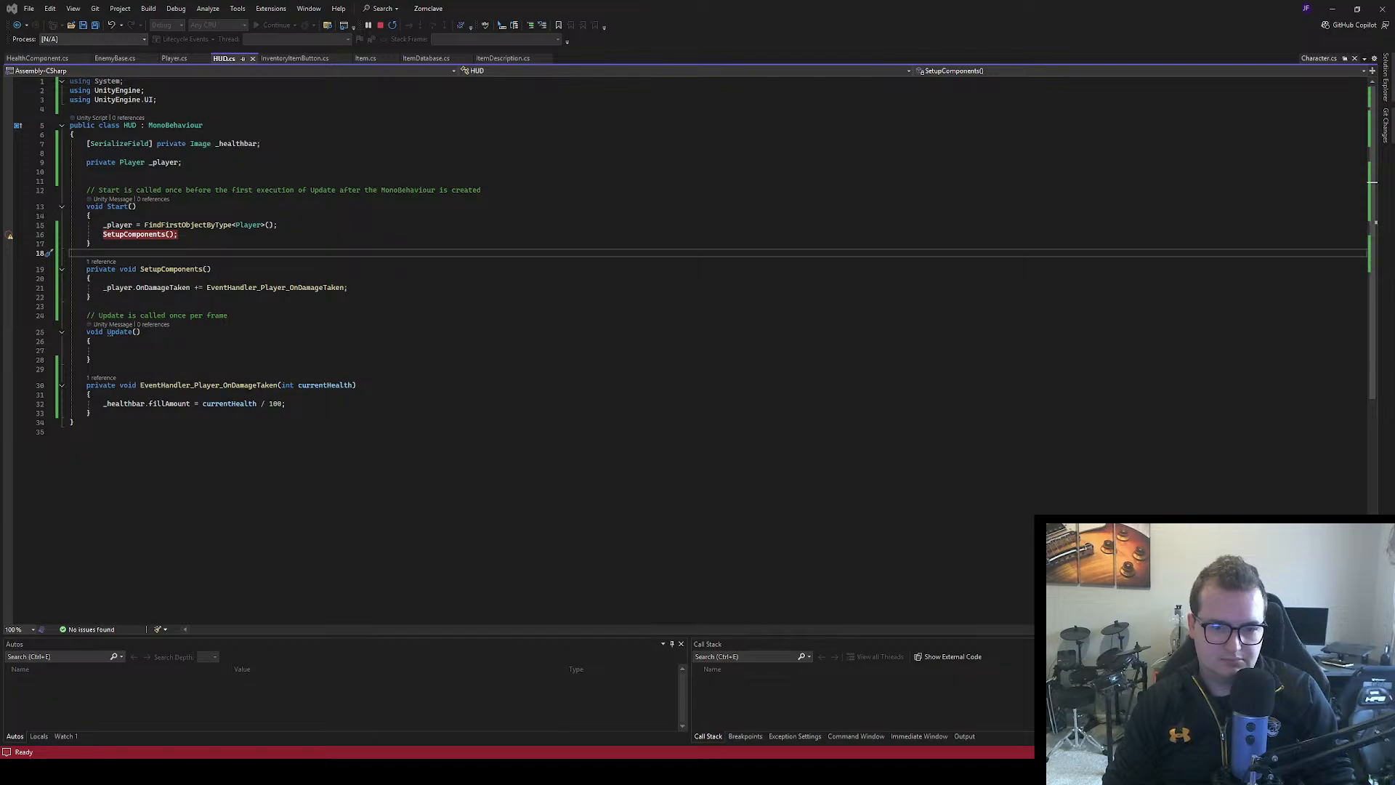
key("alt+Tab")
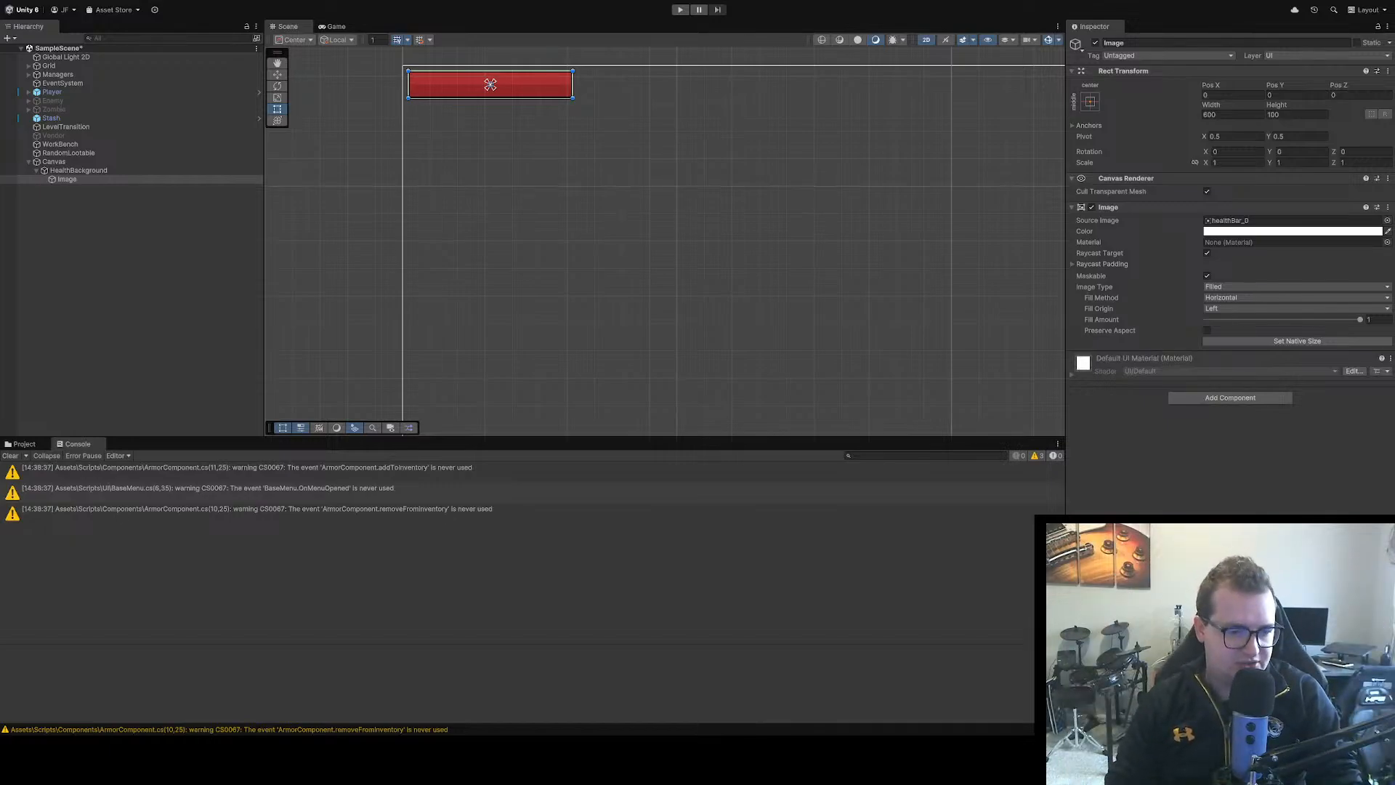
left_click(680, 11)
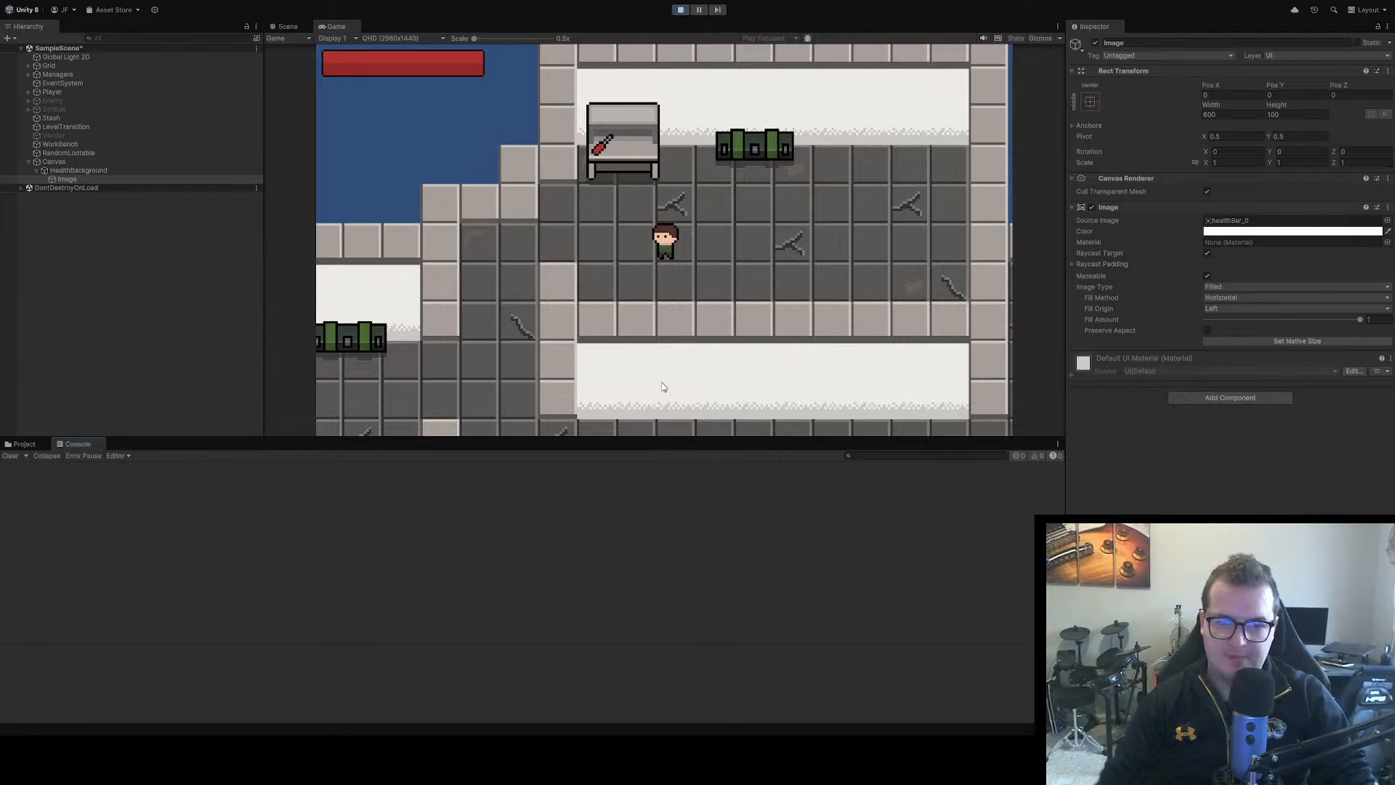
key("d")
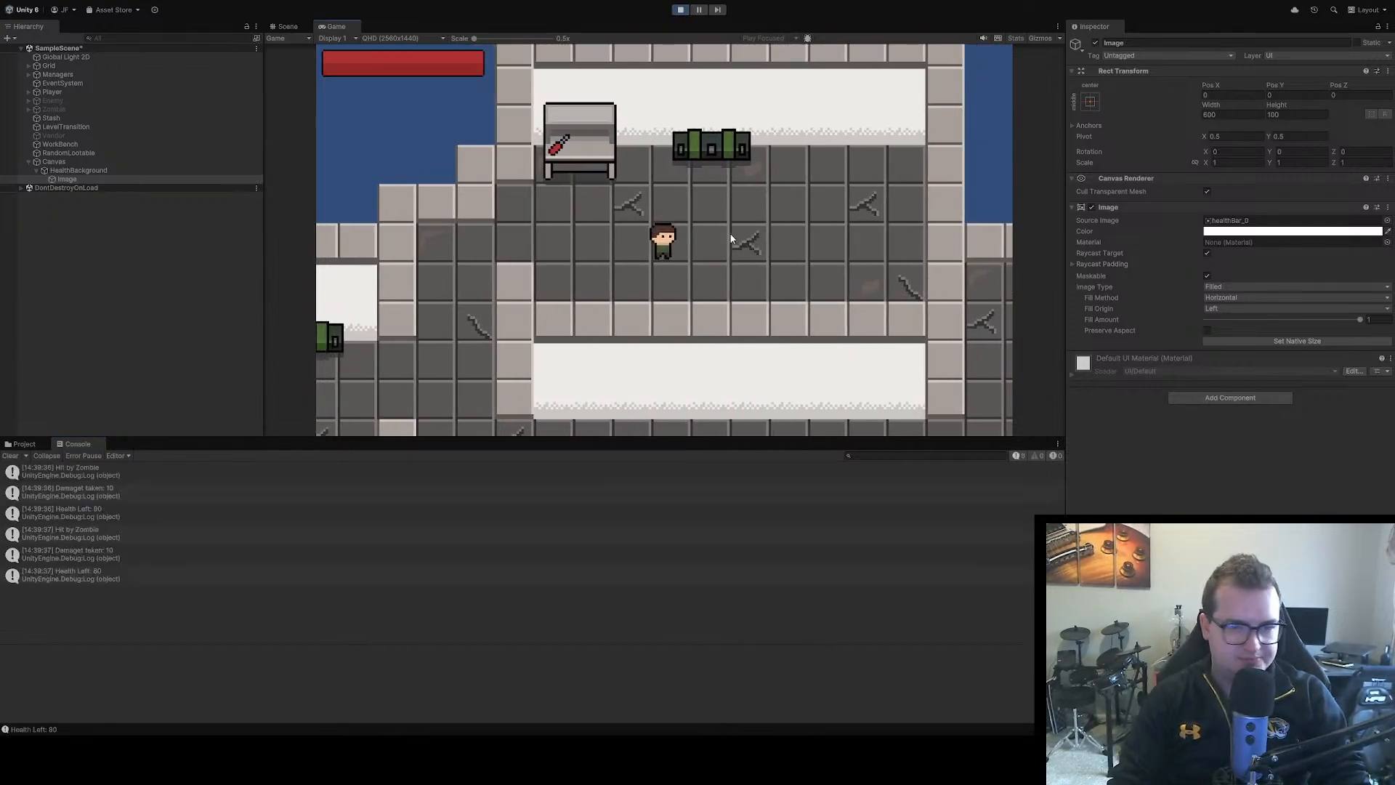
left_click(682, 11)
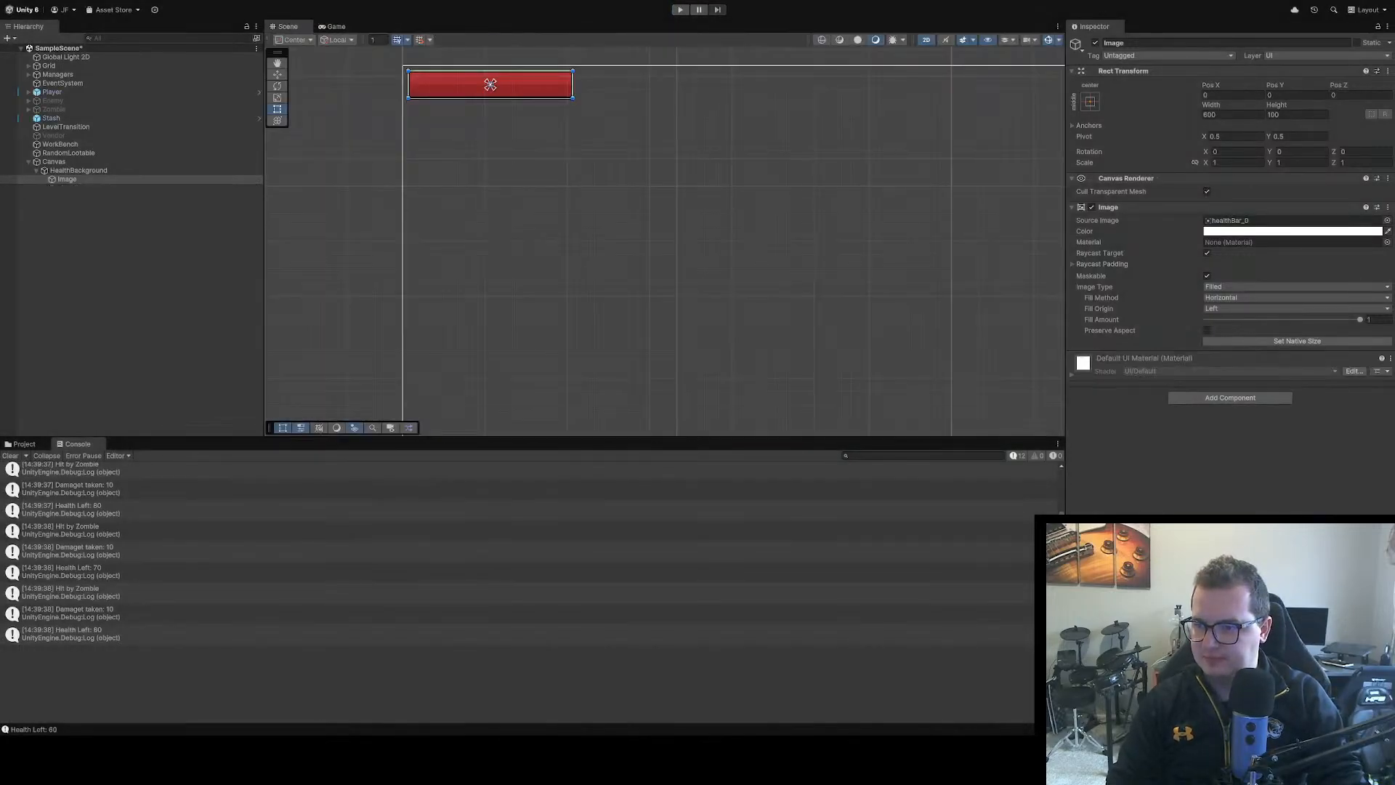
Return to HUD.cs in Visual Studio and remove the breakpoint from the SetupComponents(); call
key("alt+Tab")
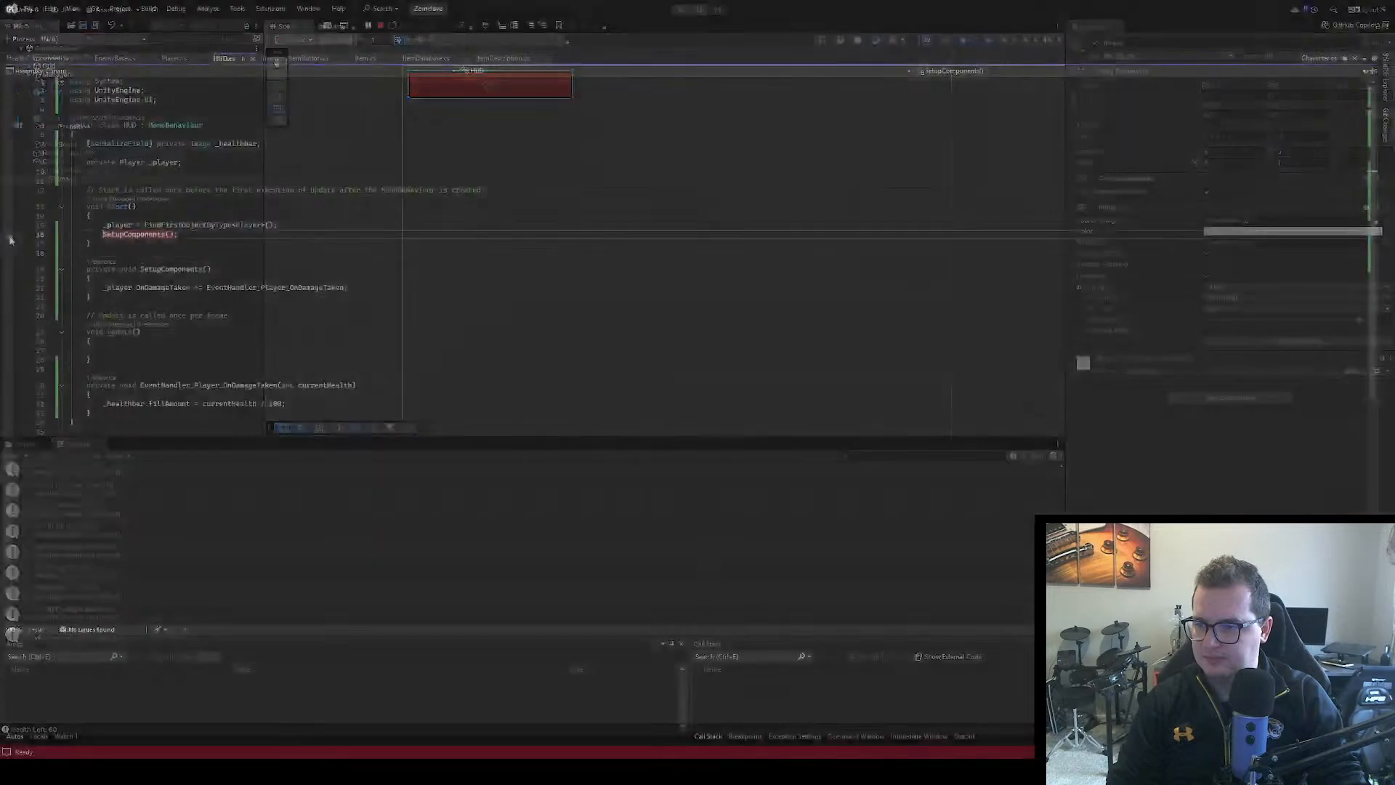
left_click(9, 235)
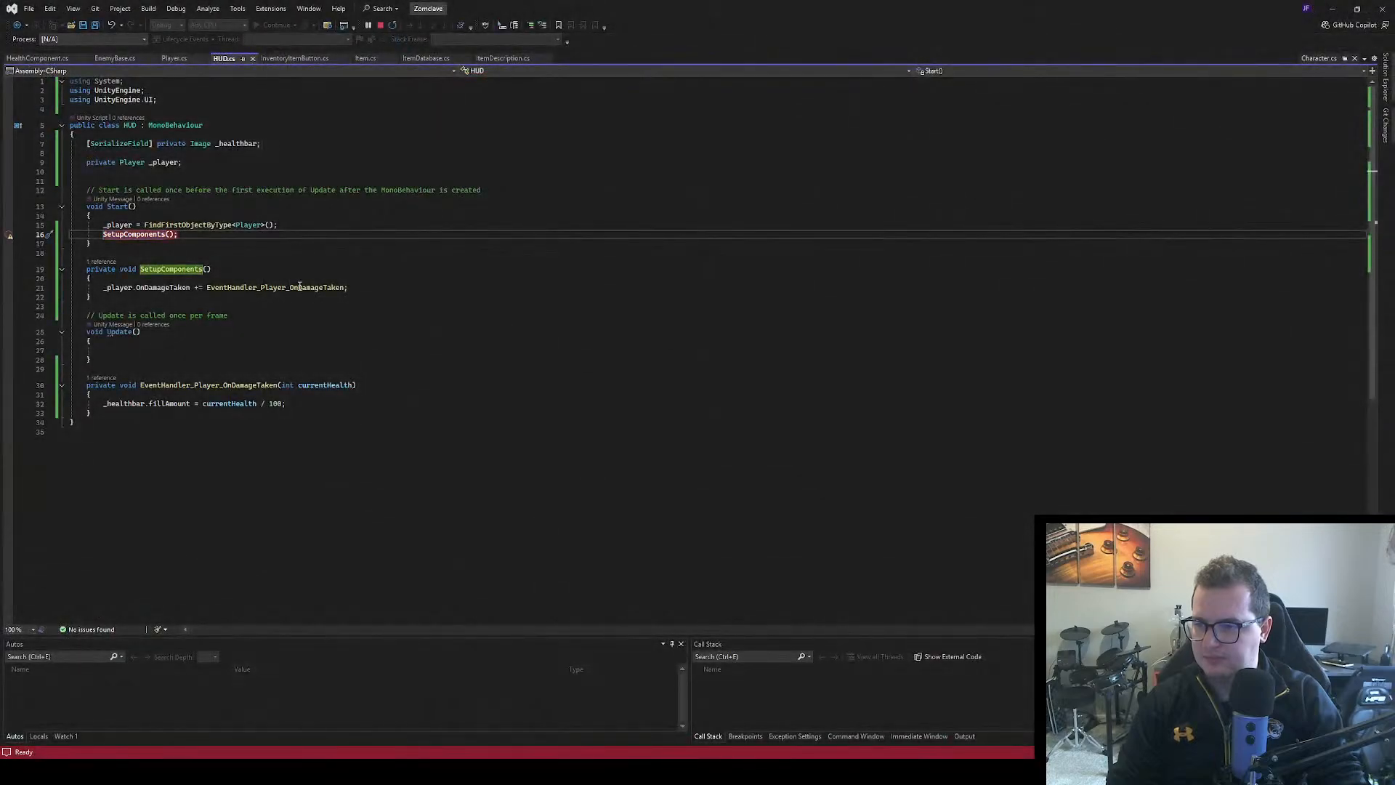
left_click(9, 235)
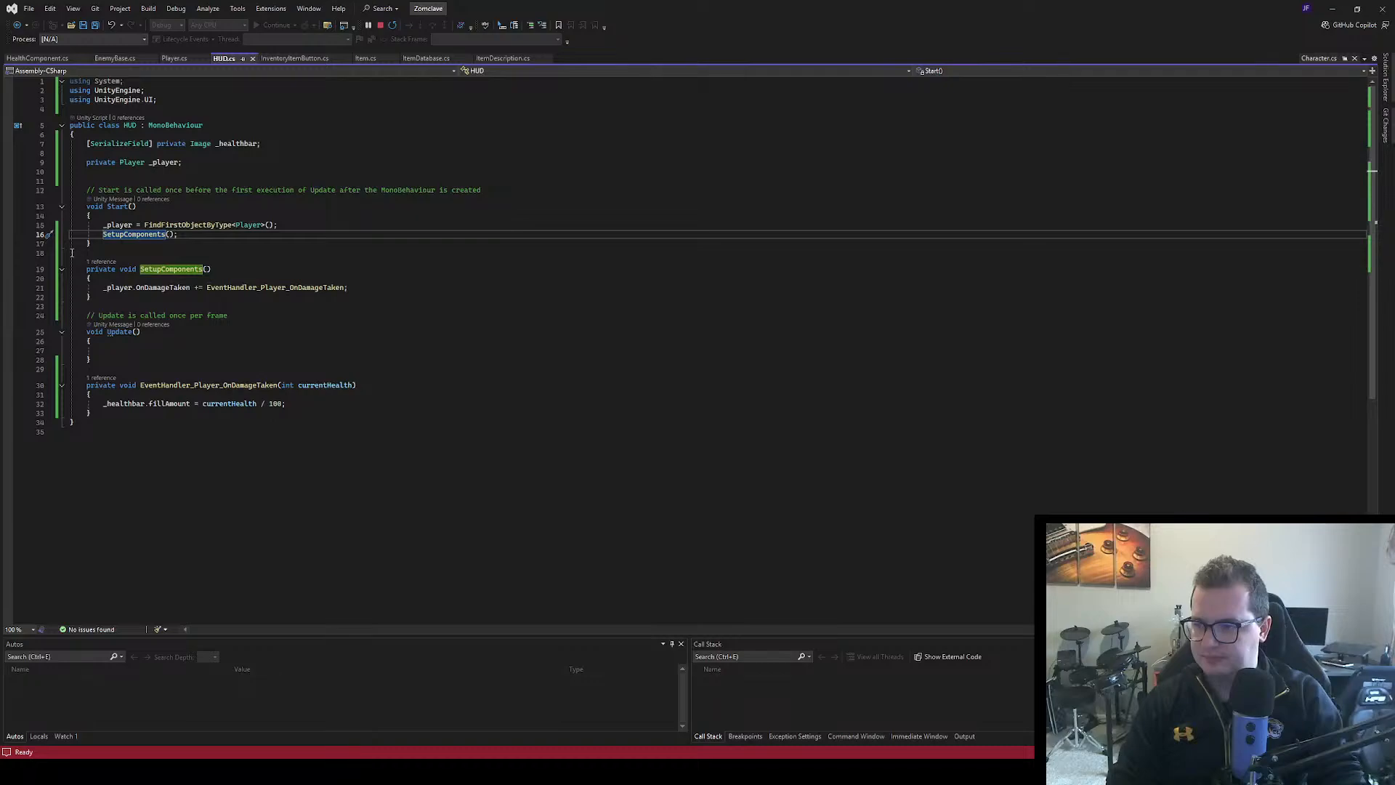
left_click(10, 225)
left_click(9, 228)
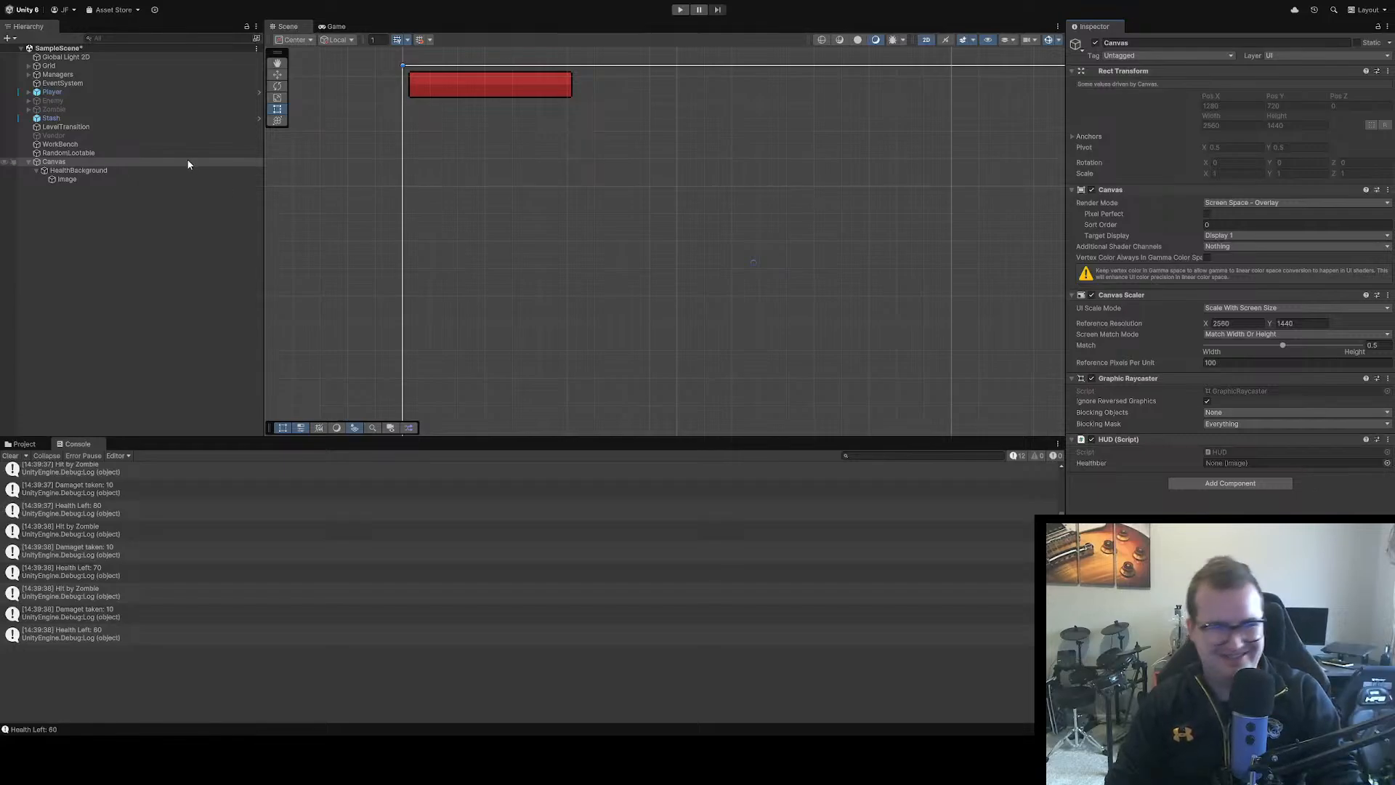
Assign the Image object to the Healthbar field of the Canvas's HUD script and rename that object HealthBar
left_click_drag(67, 179, 1272, 466)
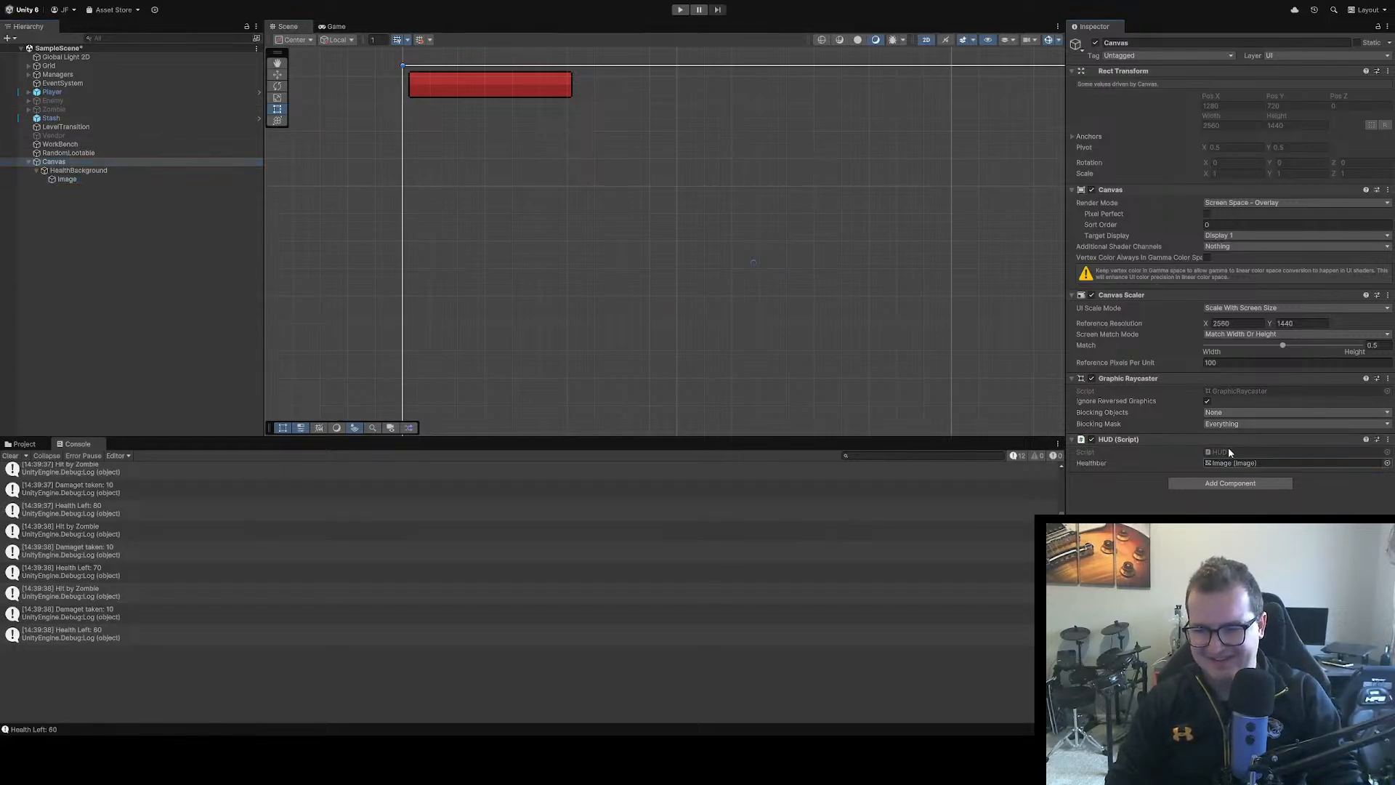
left_click(68, 180)
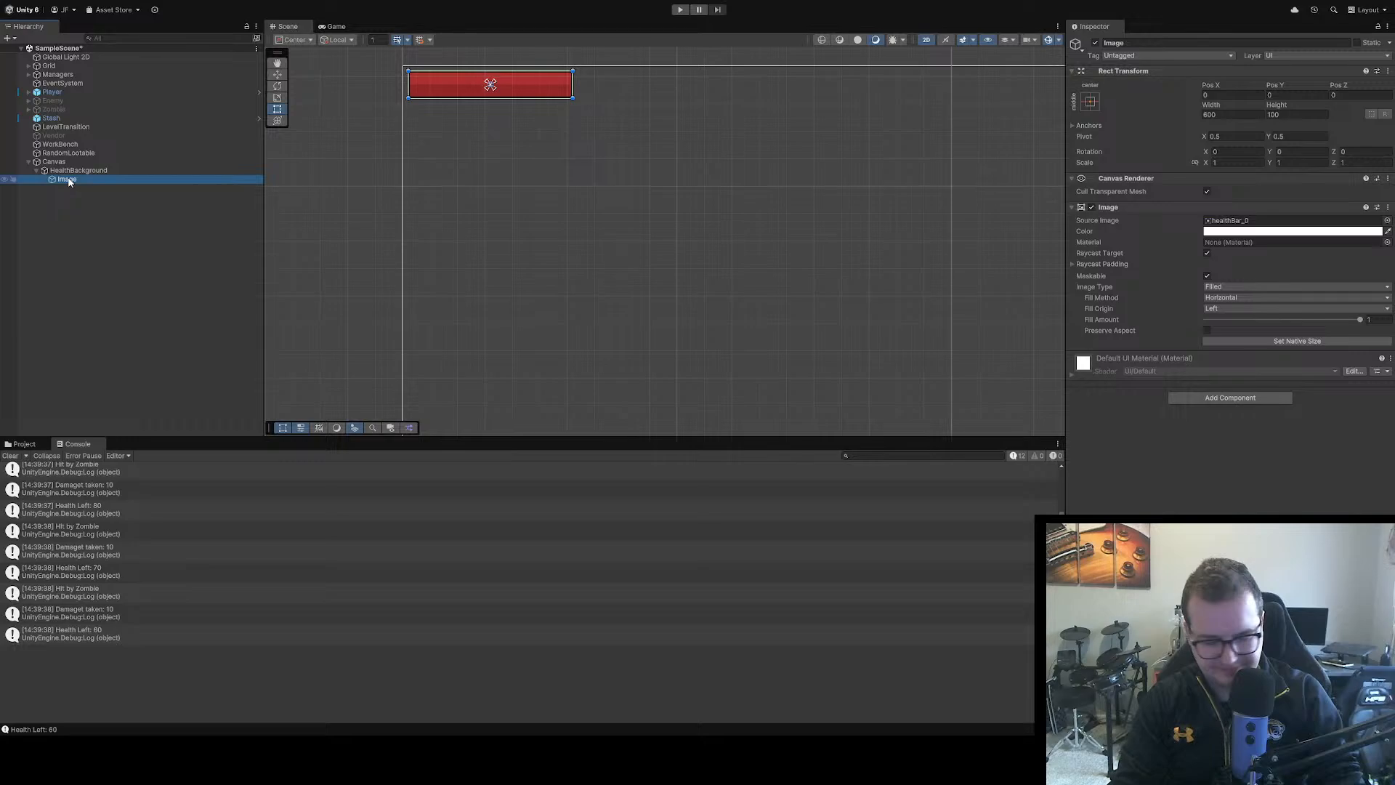
left_click(68, 179)
type("Health")
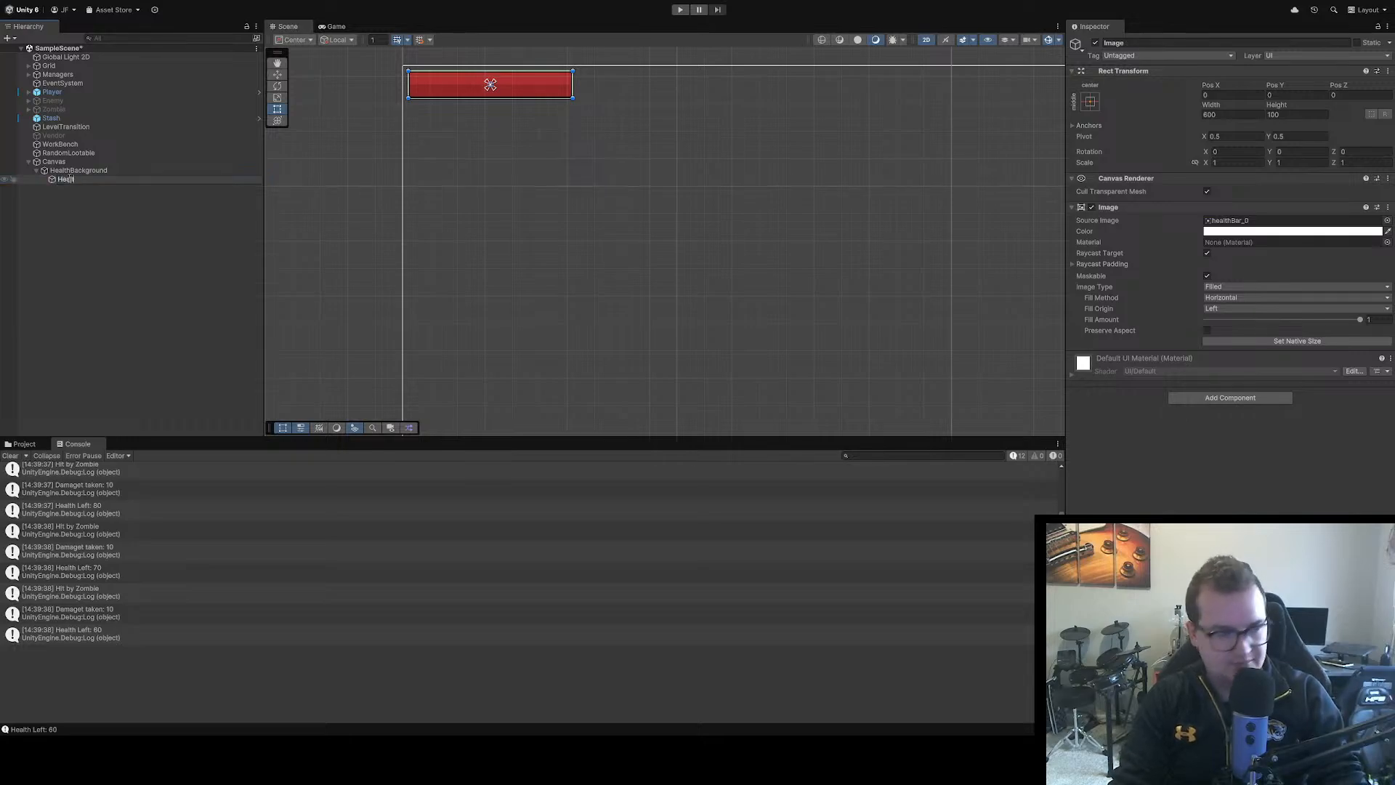
type("Bar")
key("Return")
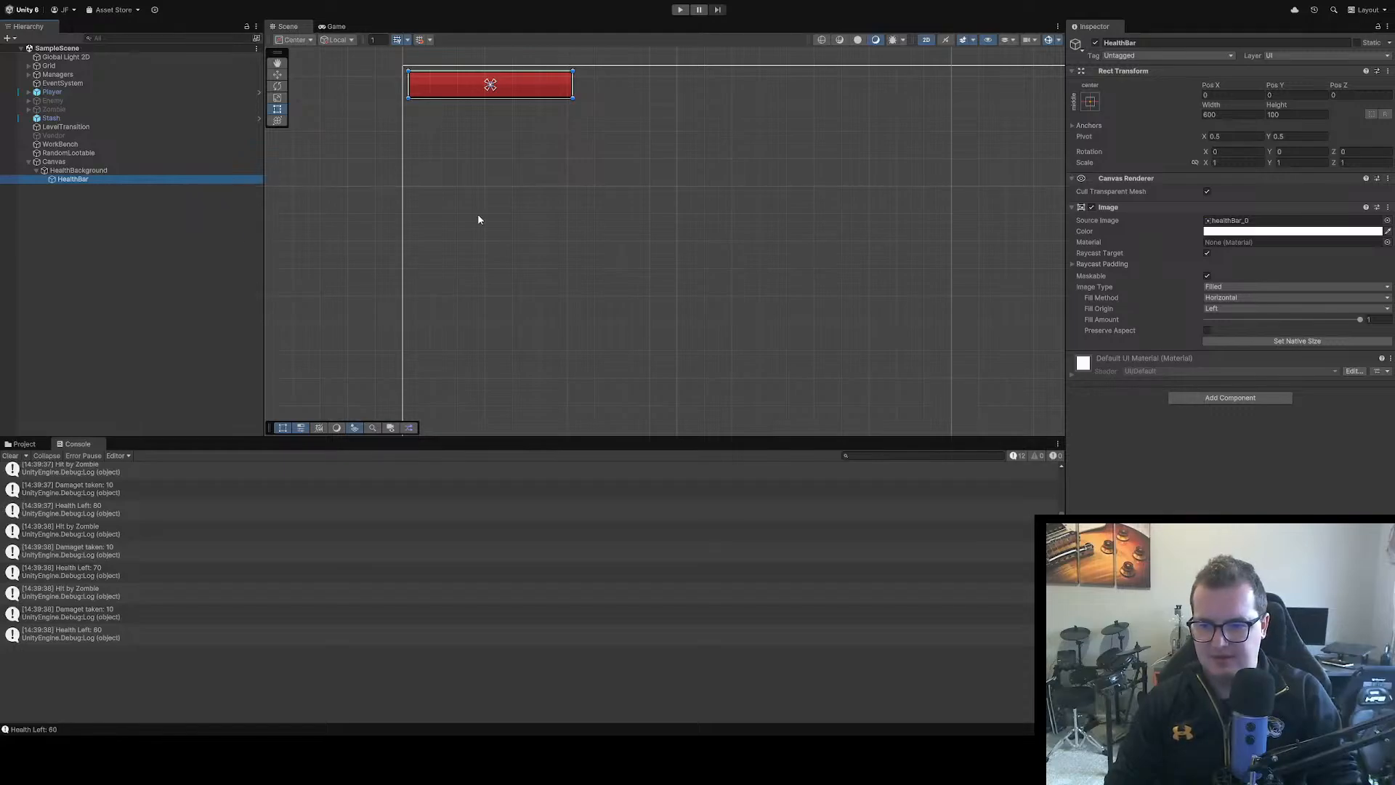
Check the Canvas's HUD script reference and the HUD.cs code, and play-test the health bar in Unity by damaging the player
left_click(123, 161)
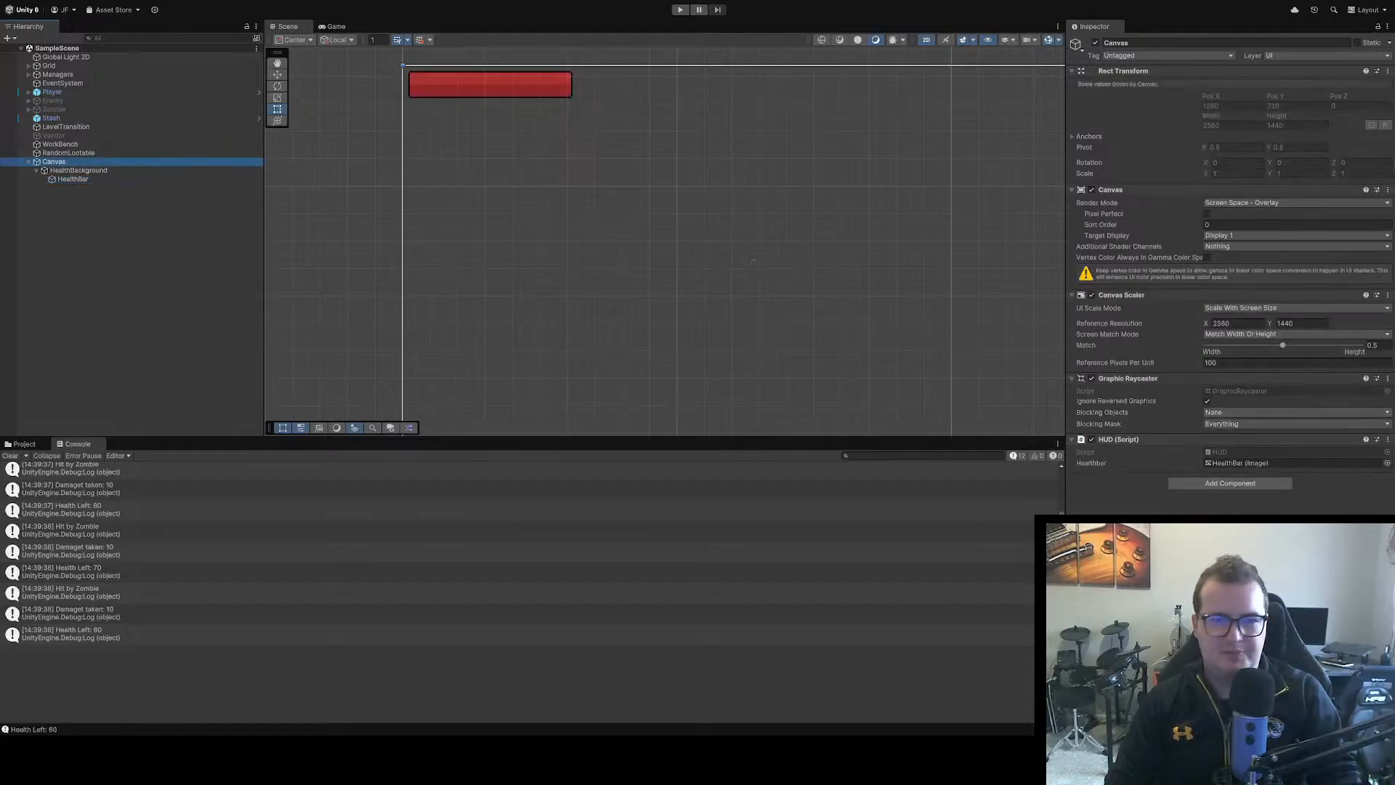
key("alt+Tab")
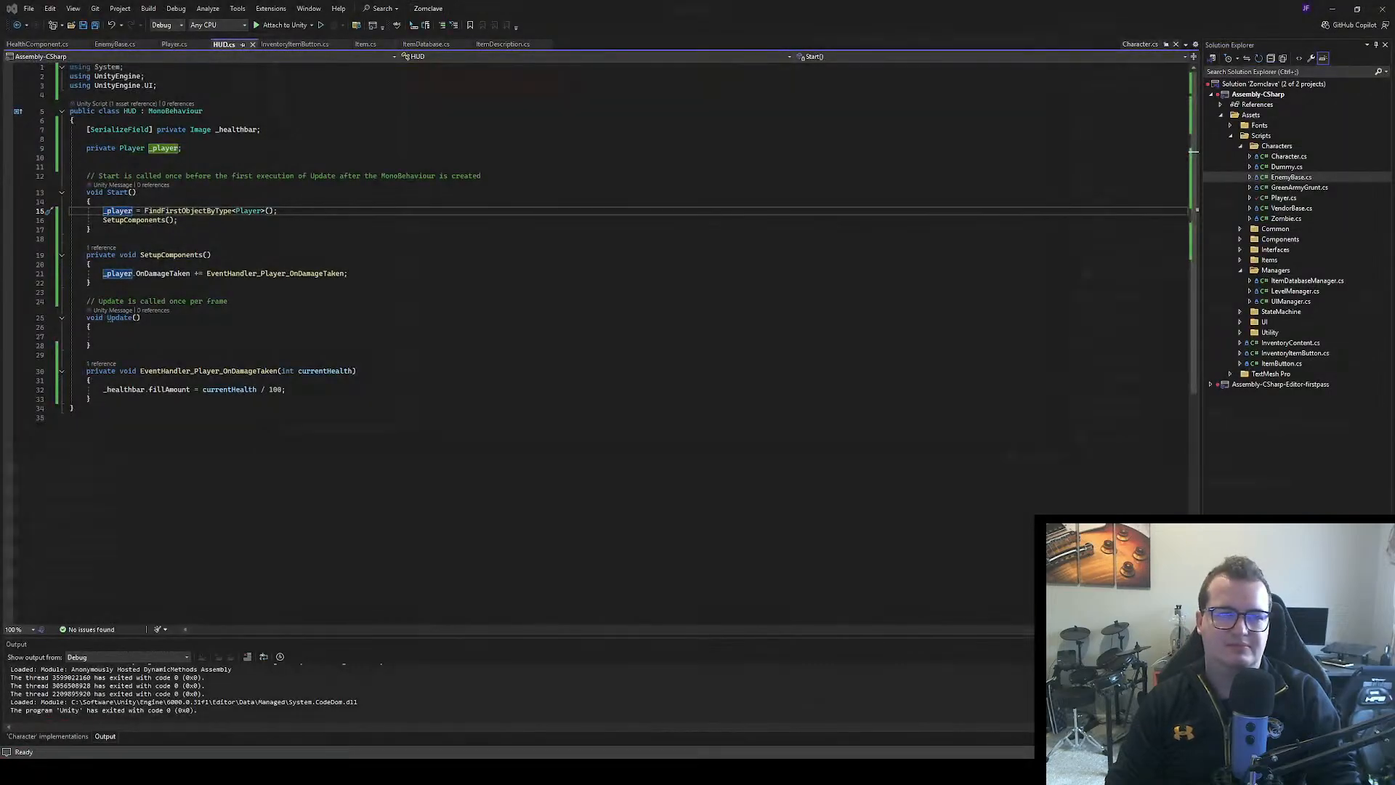
key("alt+Tab")
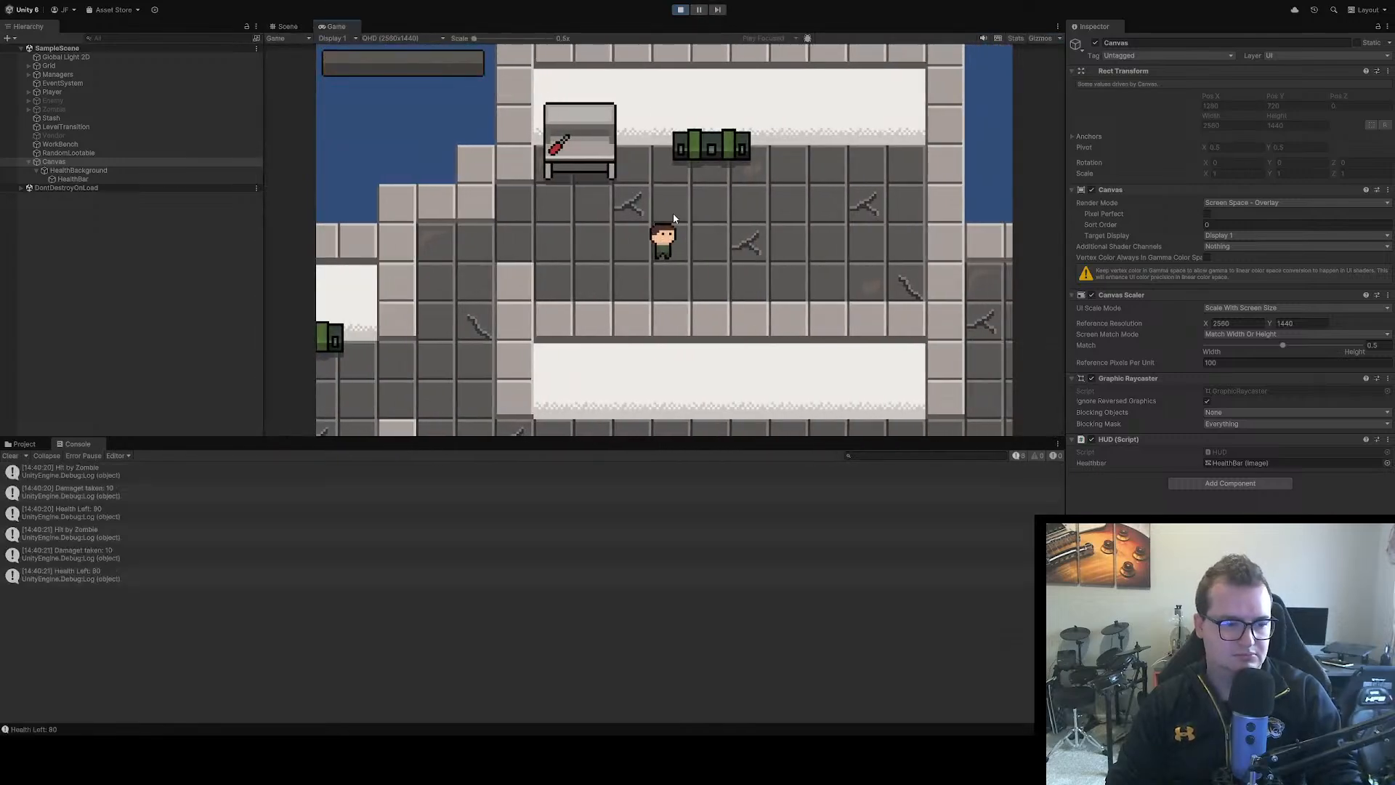
Stop the play test and set the HealthBar image's Fill Amount to 0
left_click(680, 10)
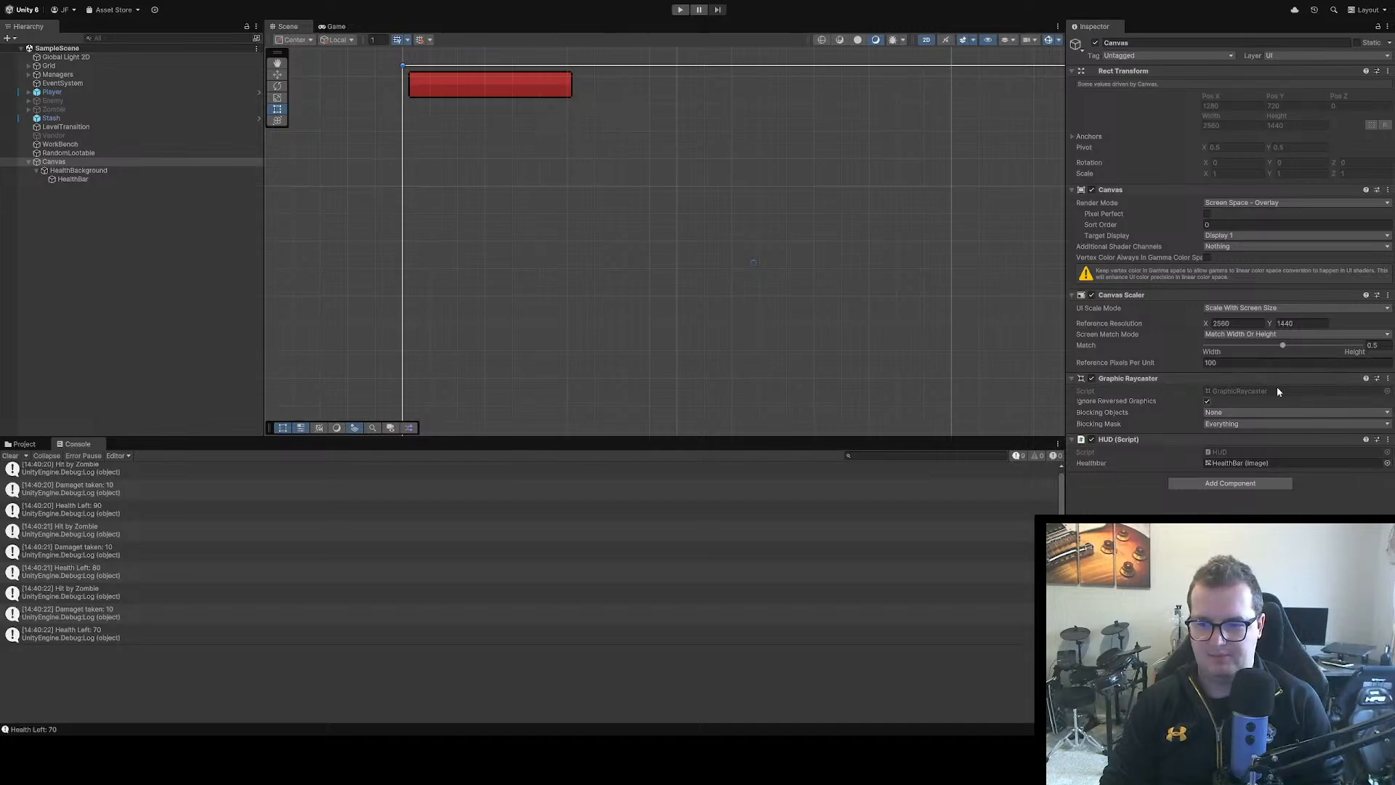
left_click(65, 179)
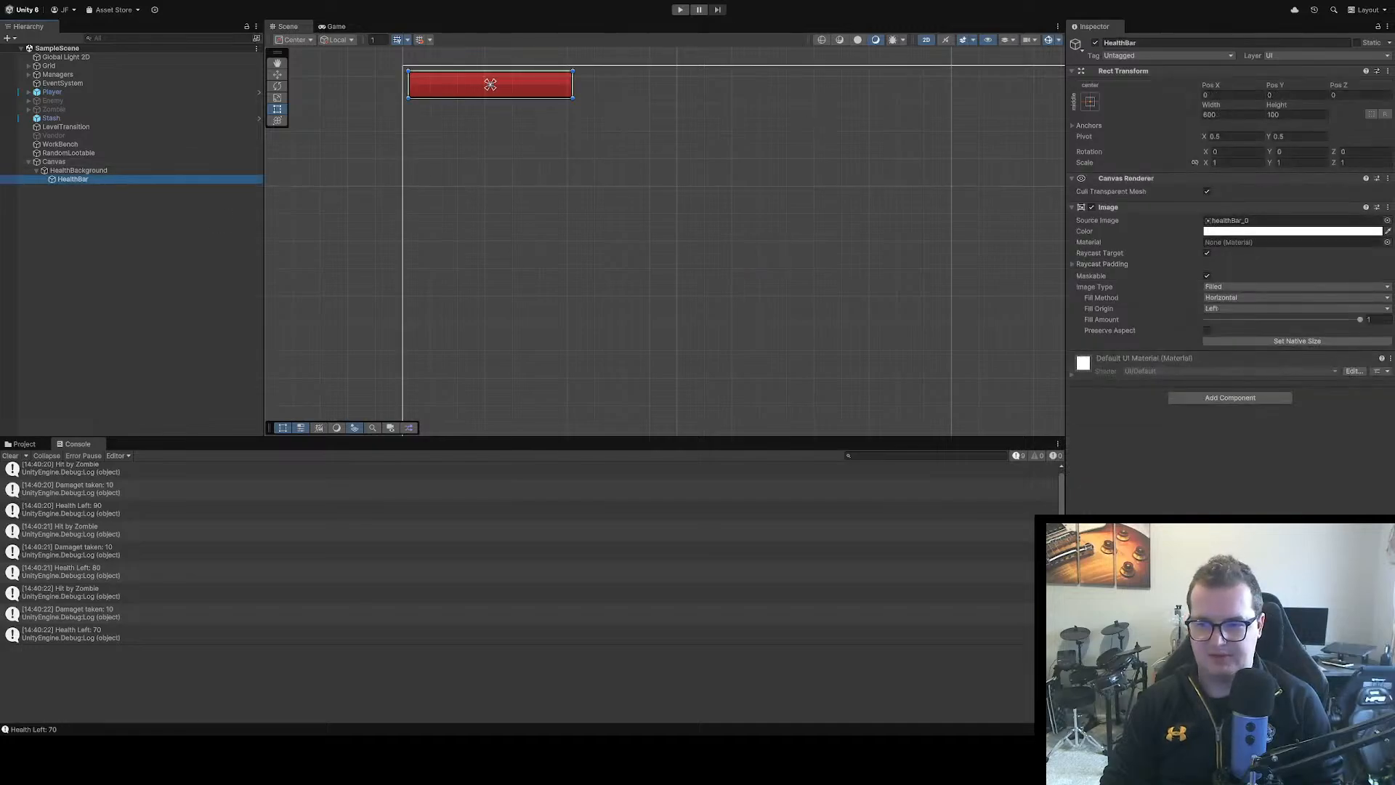
left_click(1380, 320)
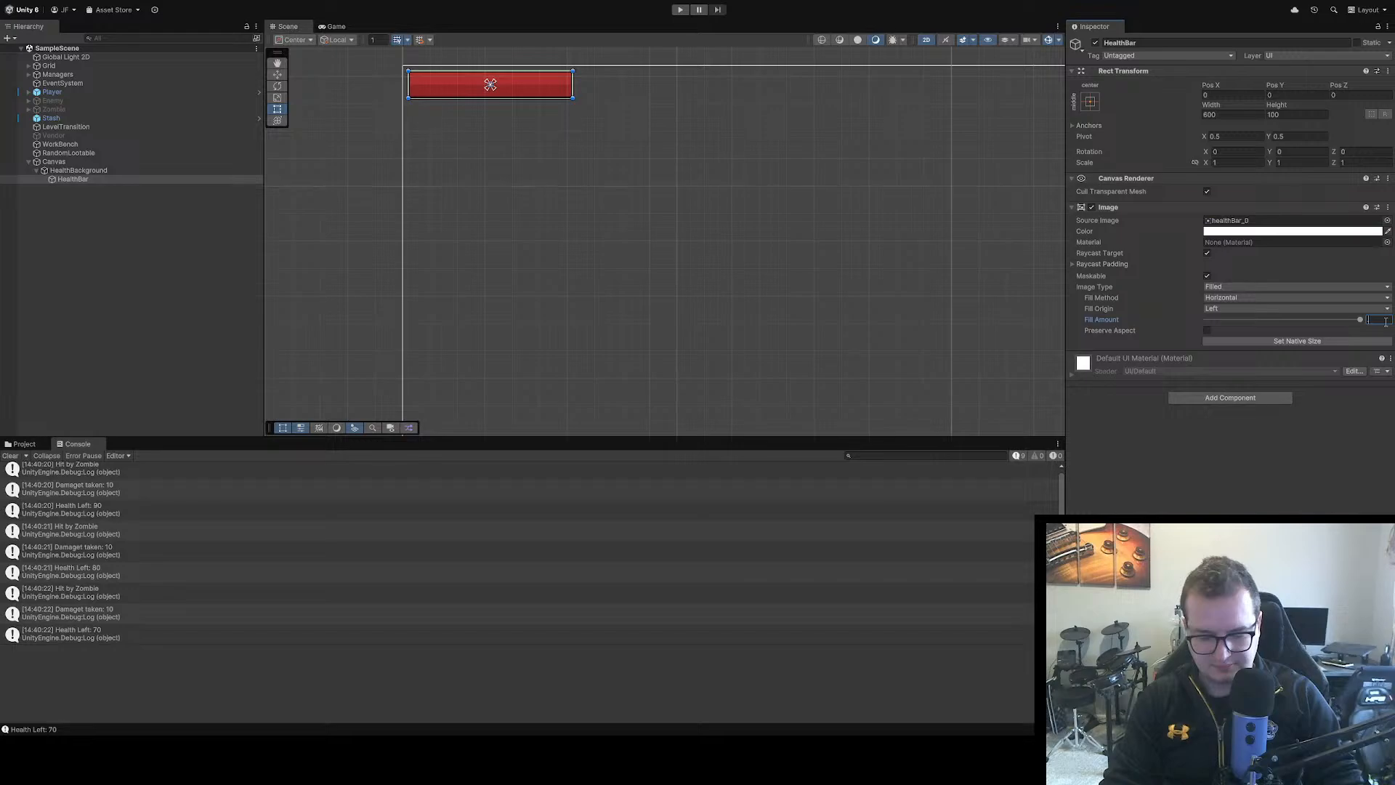
type(".9")
type("0")
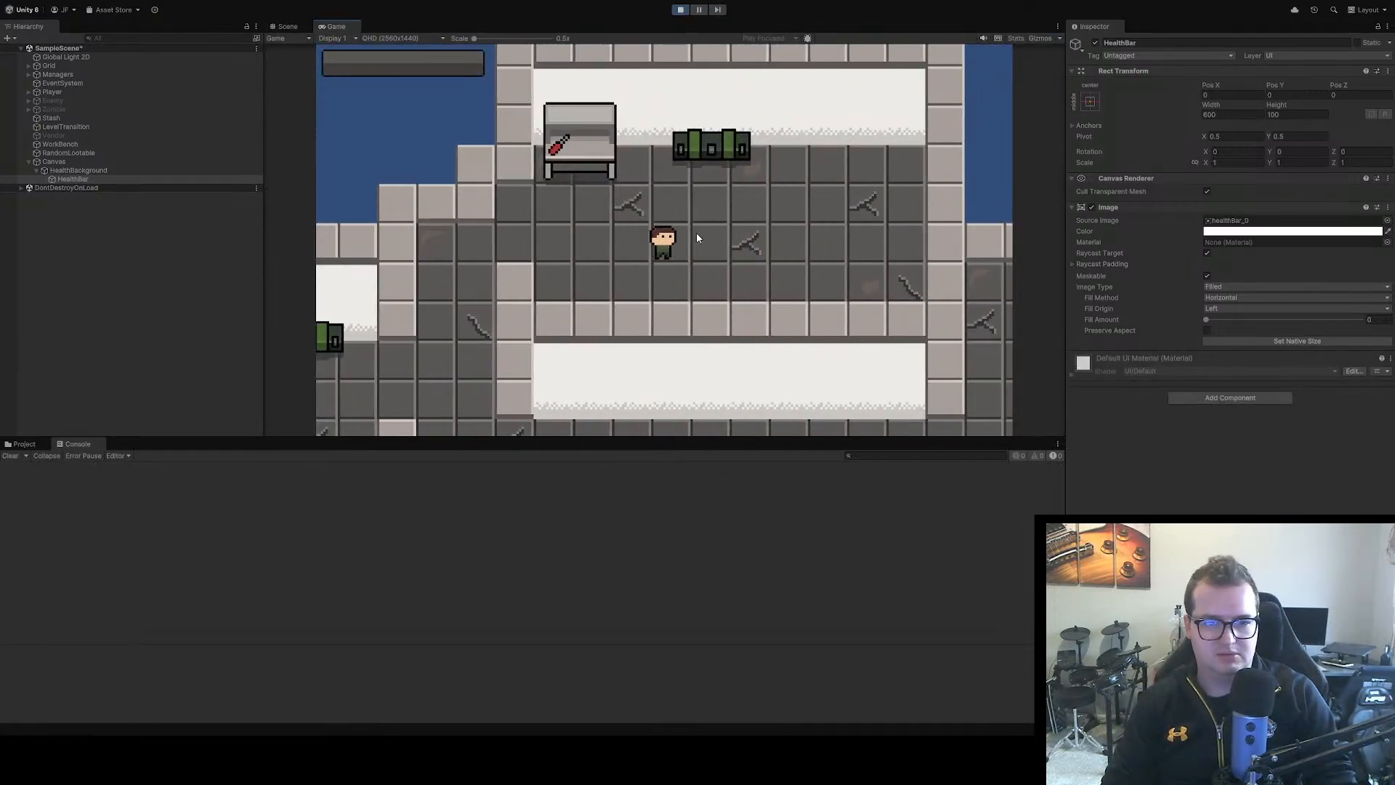
Play-test the game with the emptied health bar, damage the player repeatedly with the test key, and stop playing
key("Tab")
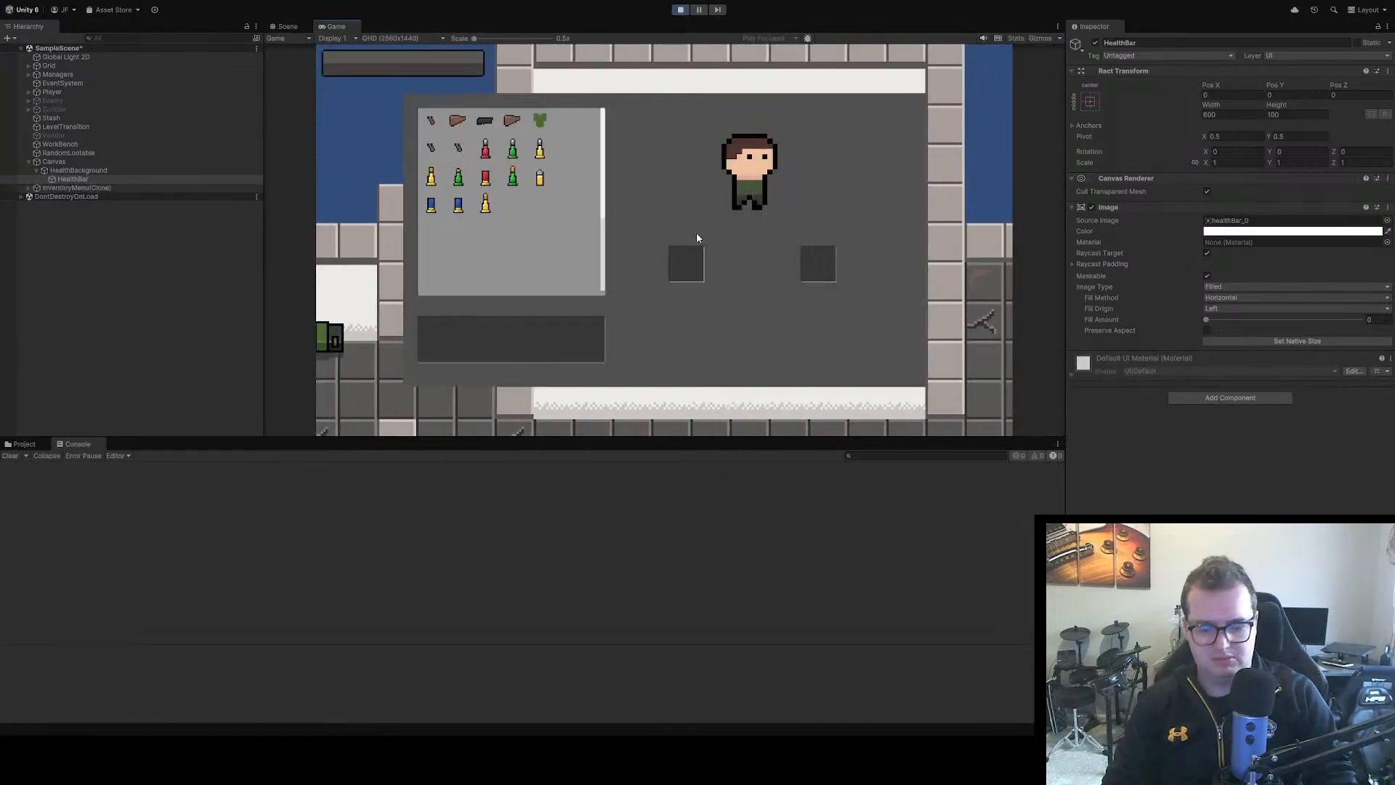
key("Tab")
key("h")
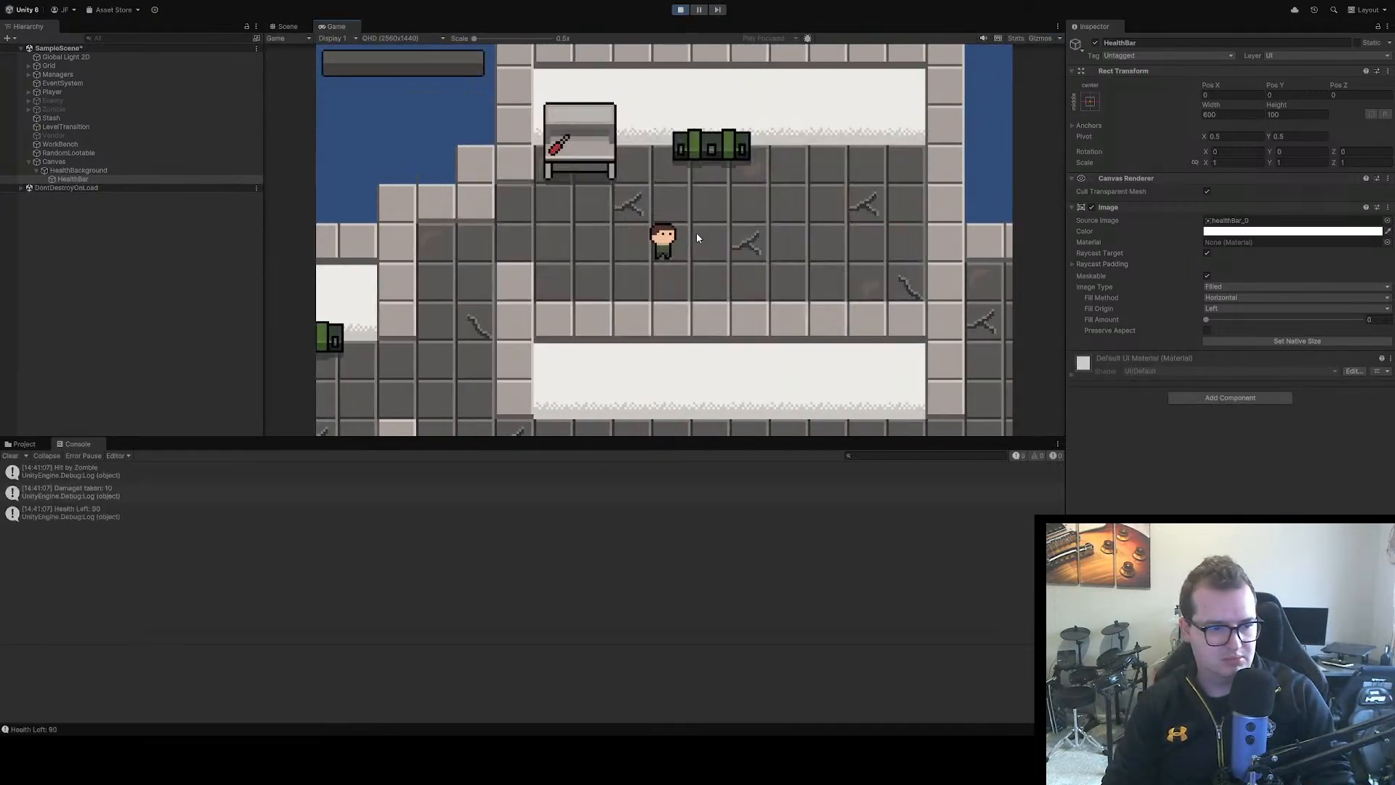
key("h")
key("h")
key("h")
key("h")
key("h")
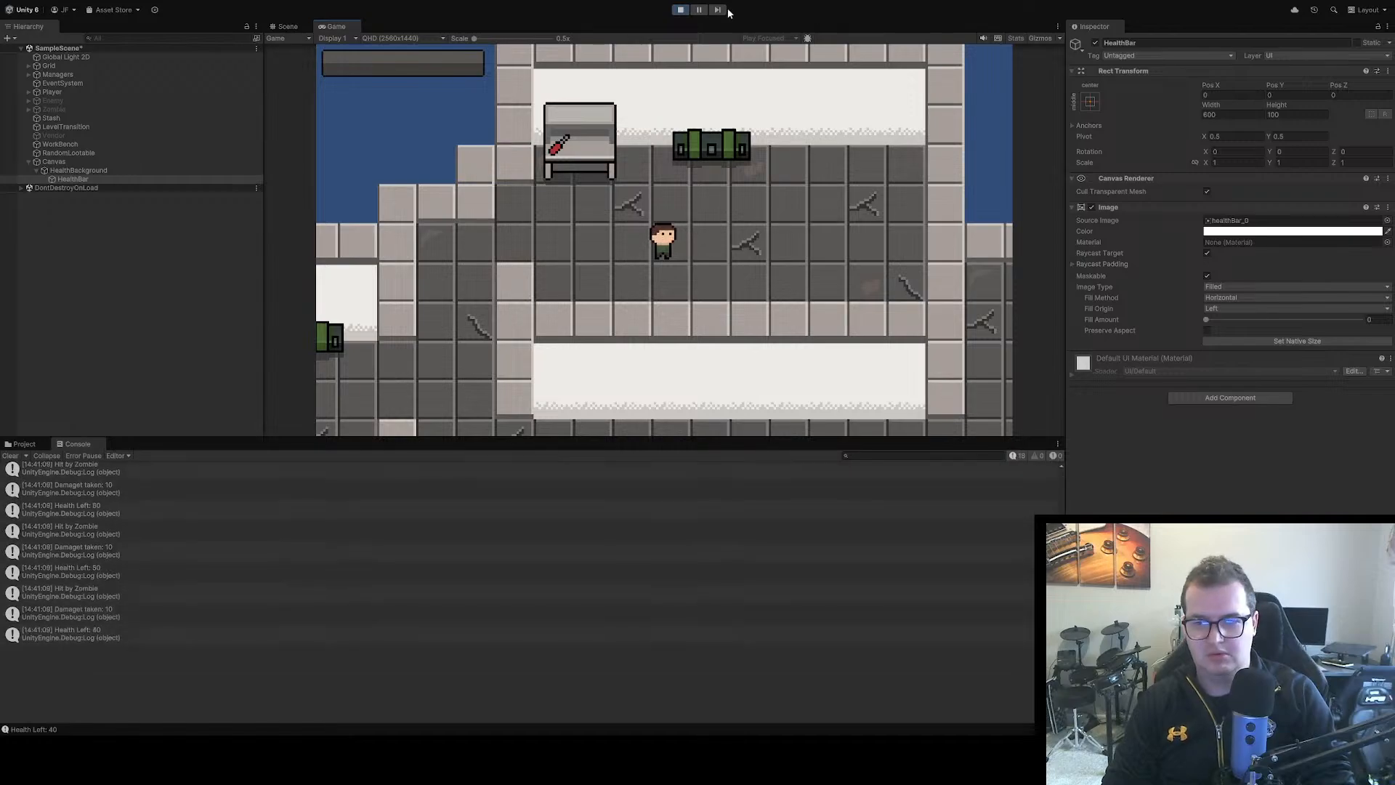
left_click(681, 9)
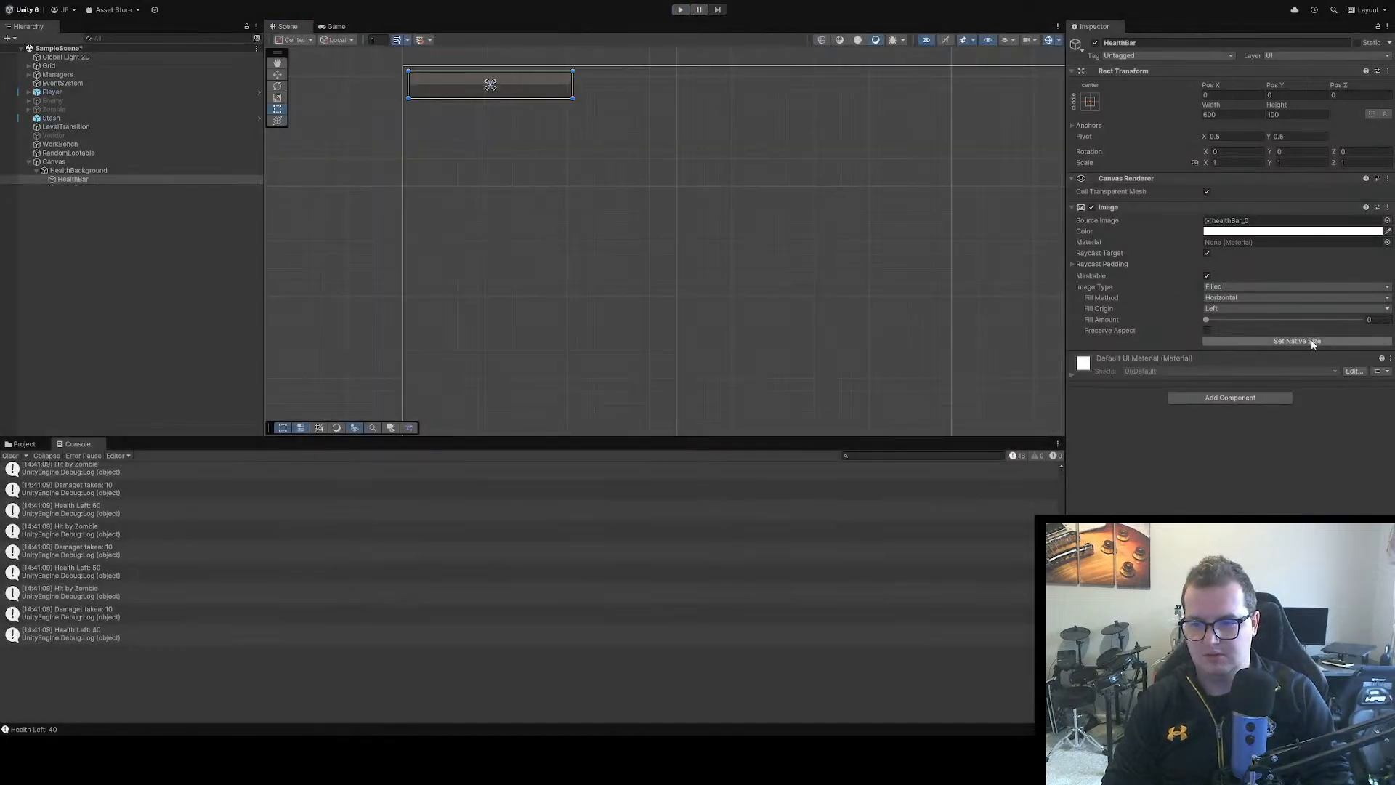
Set the HealthBar image's Fill Amount back to 1 and deselect the object
left_click_drag(1201, 320, 1361, 320)
left_click(1306, 473)
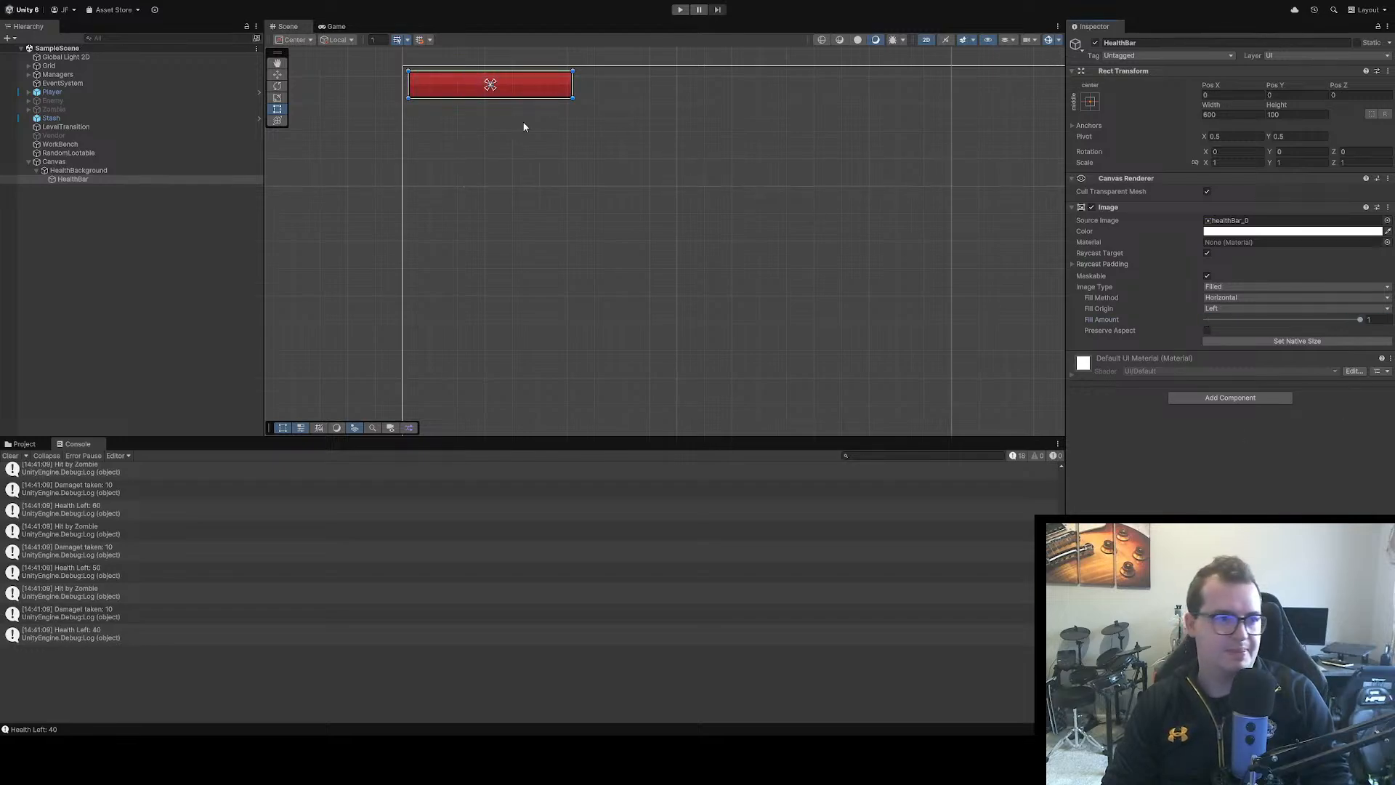
left_click(538, 168)
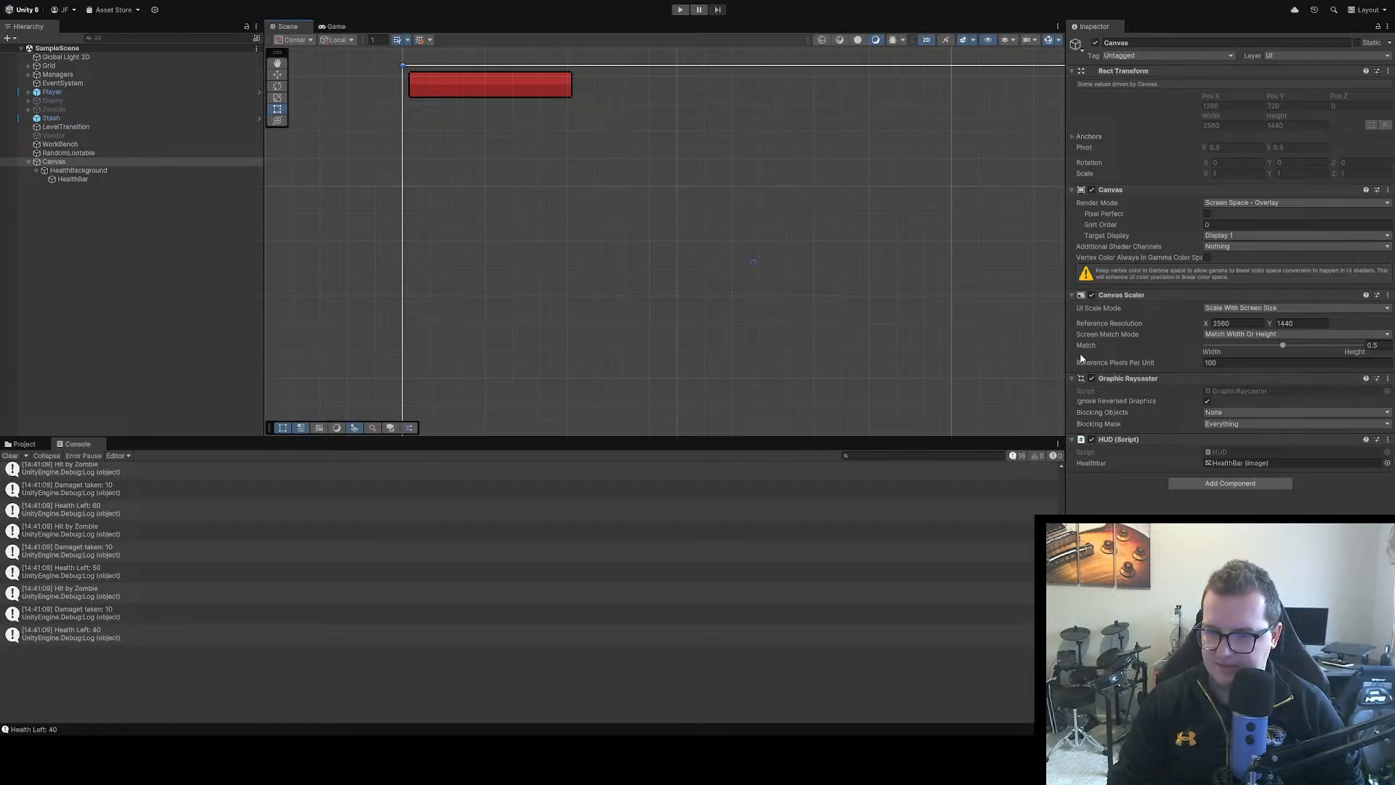
Review the HealthBar and Canvas components, play-test with damage to check HealthBar's Fill Amount at runtime, and stop playing
left_click(73, 179)
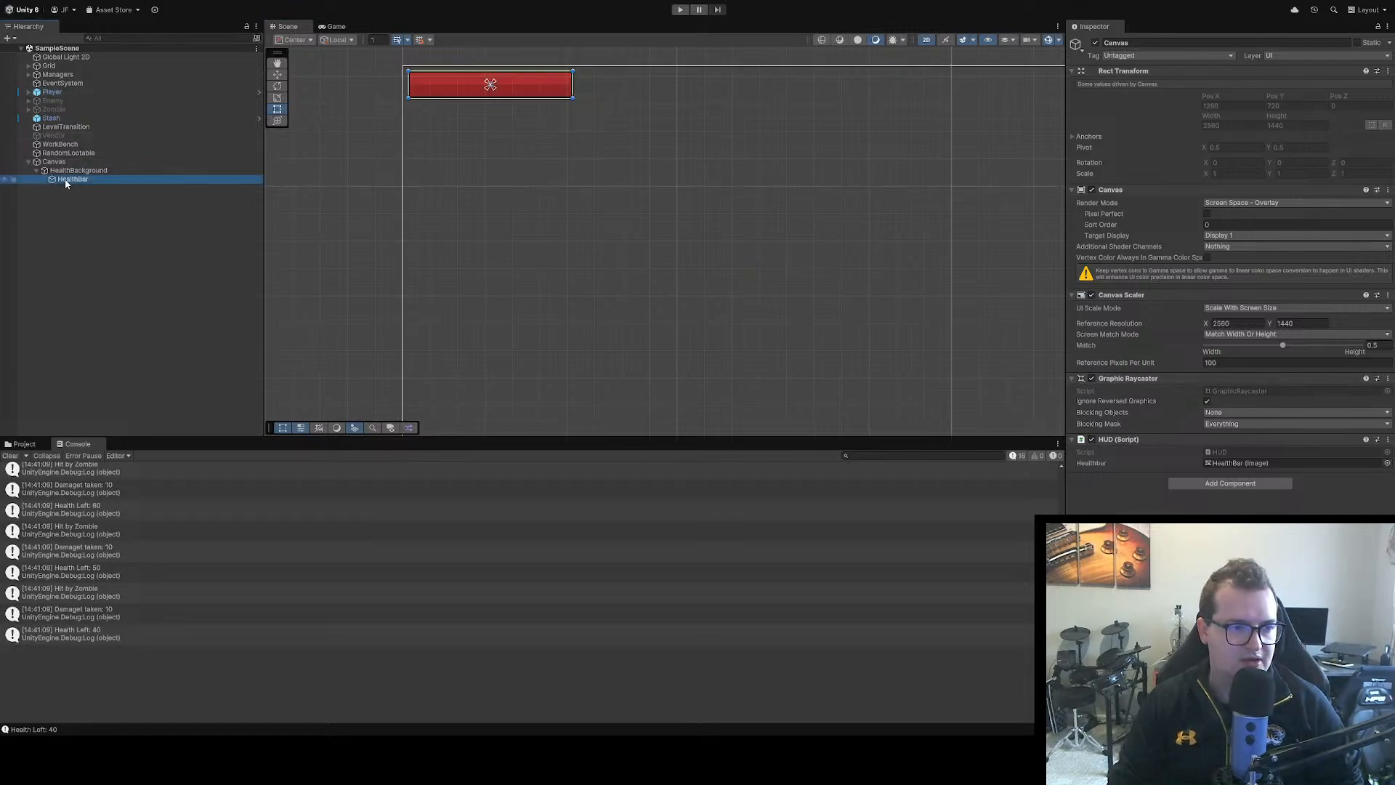
left_click(116, 160)
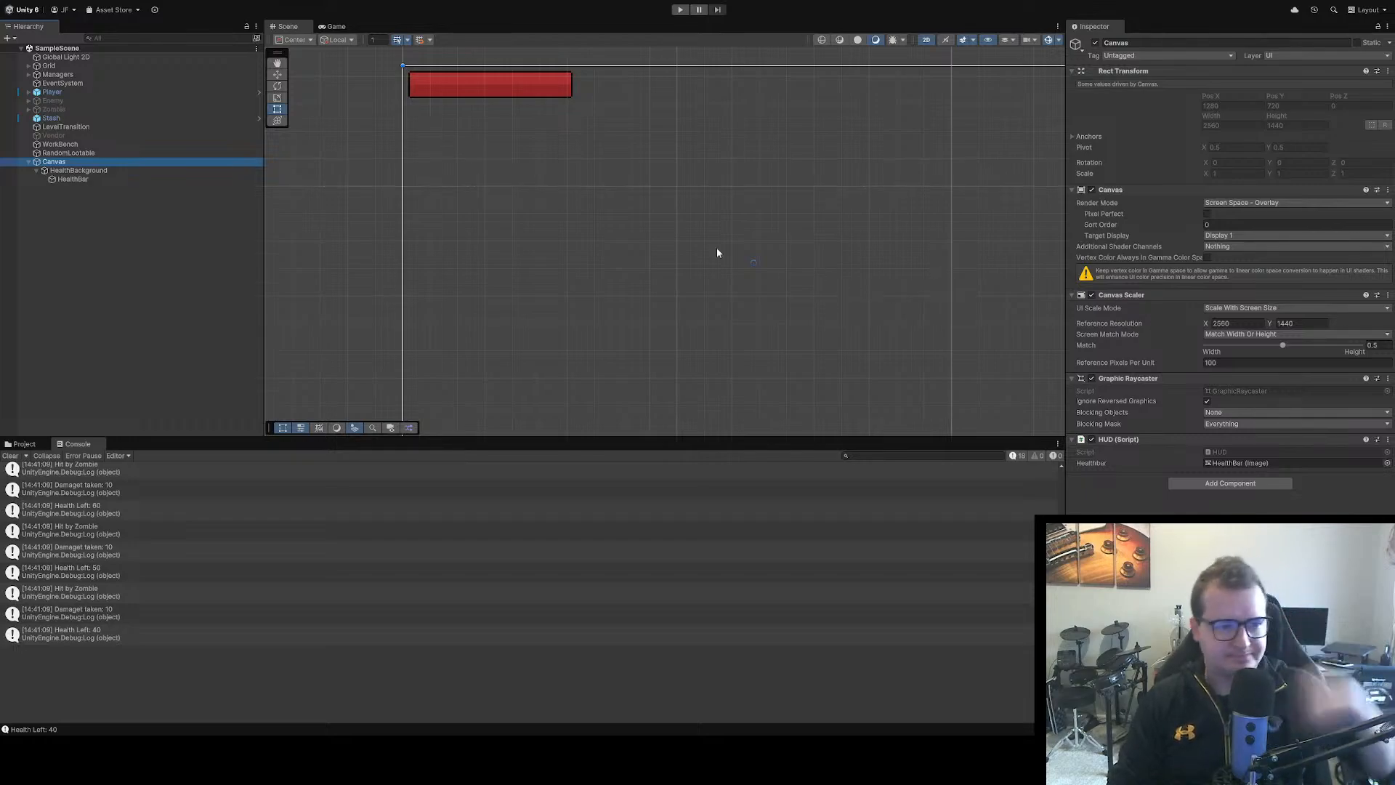
left_click(108, 178)
left_click(775, 263)
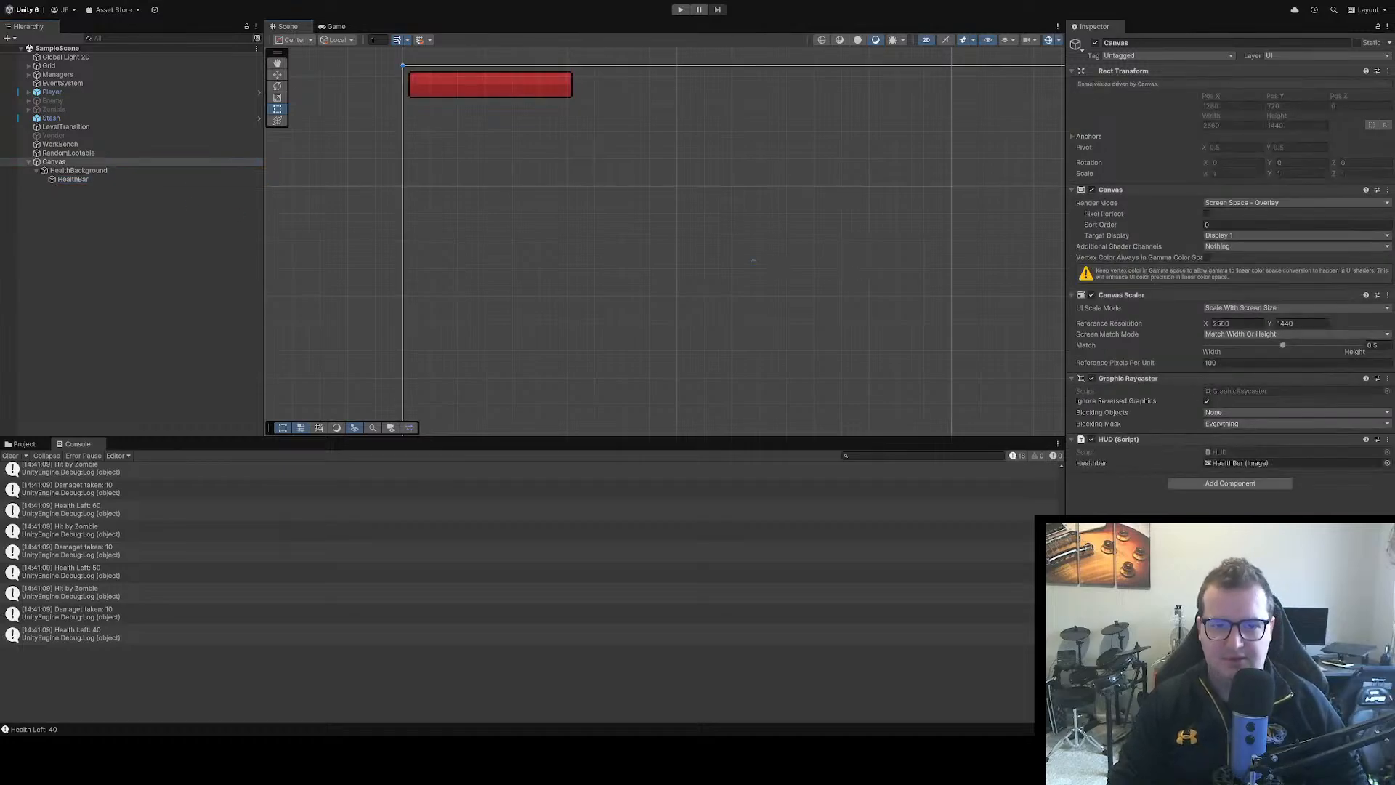
key("ctrl+p")
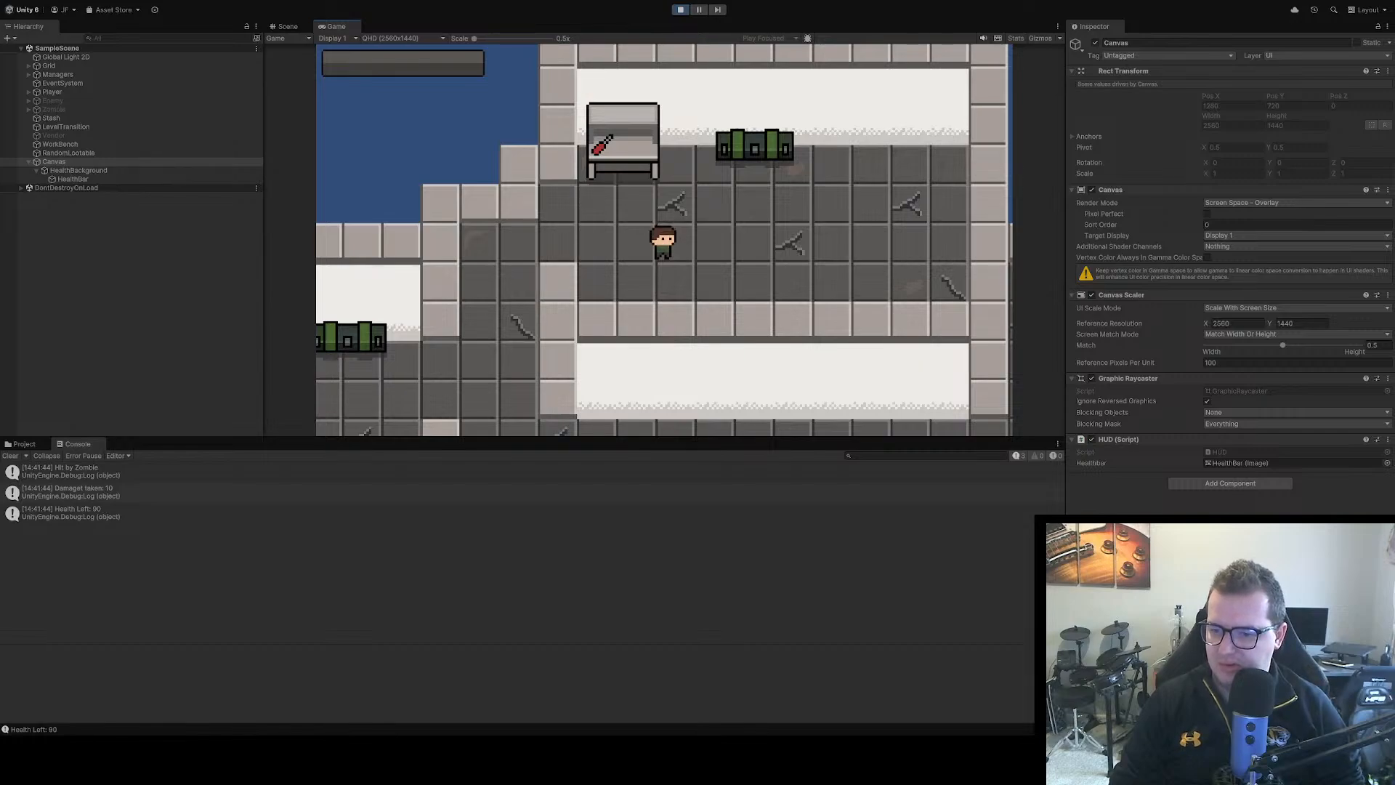
left_click(168, 179)
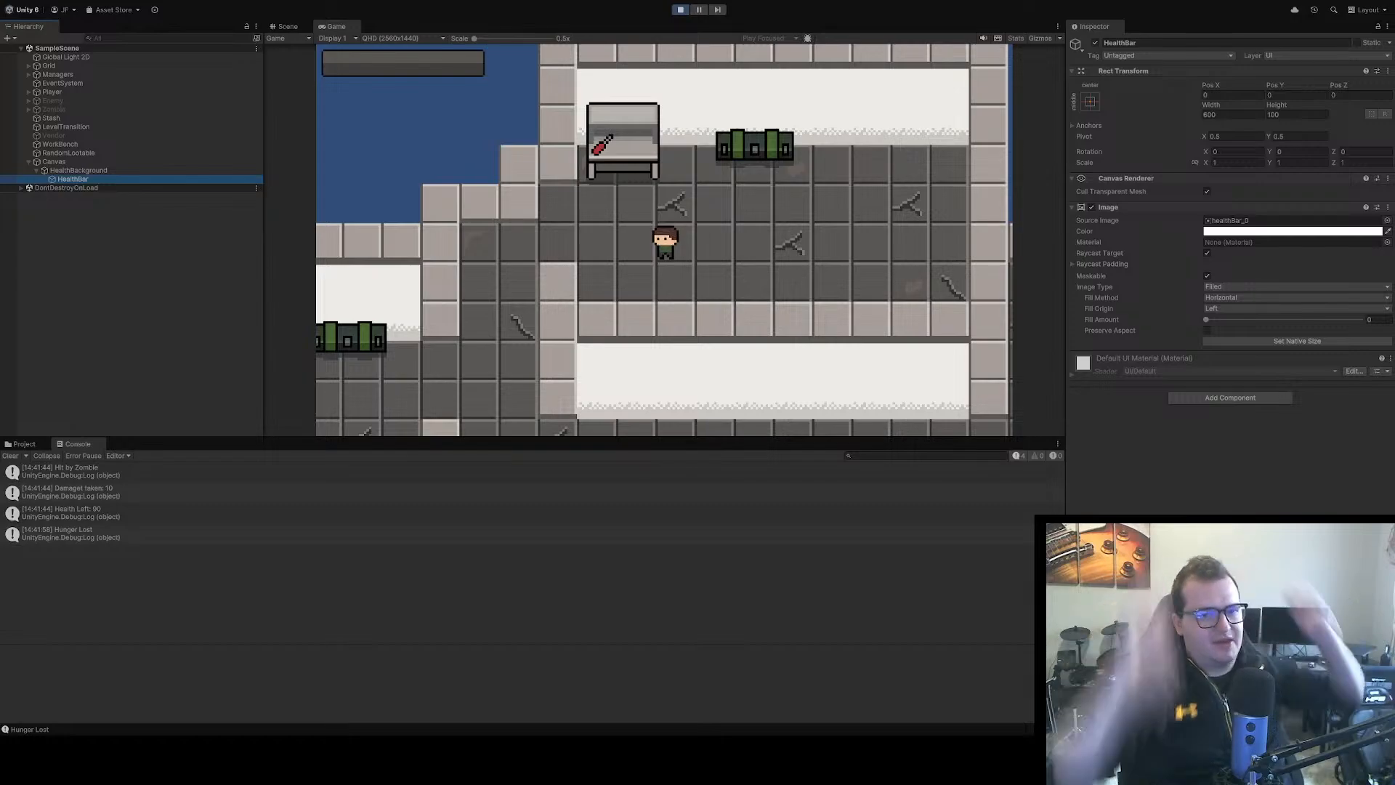
left_click(677, 11)
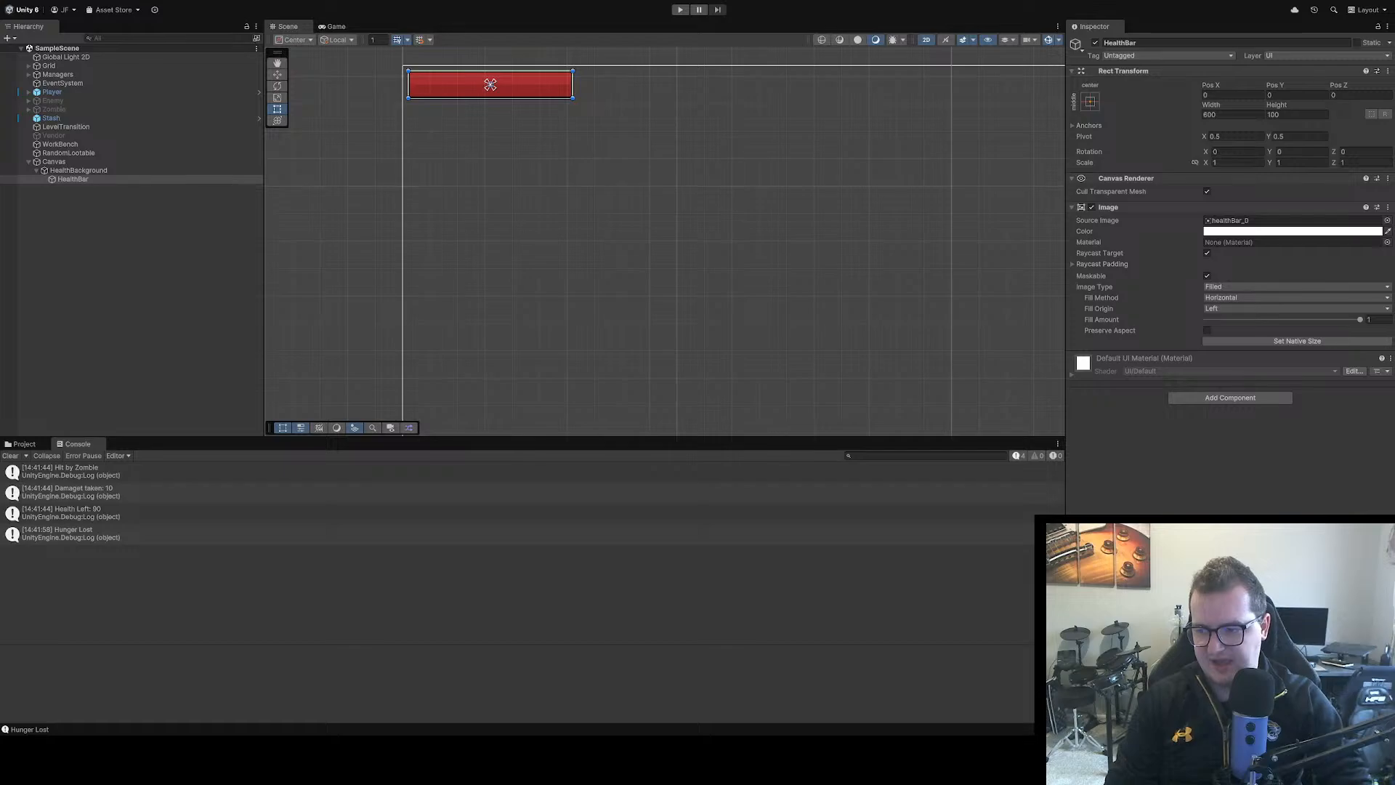
In HUD.cs in Visual Studio, assign _healthbar.fillAmount as (float) currentHealth / 100f, save, and play-test the health bar in Unity
key("alt+Tab")
type("(float")
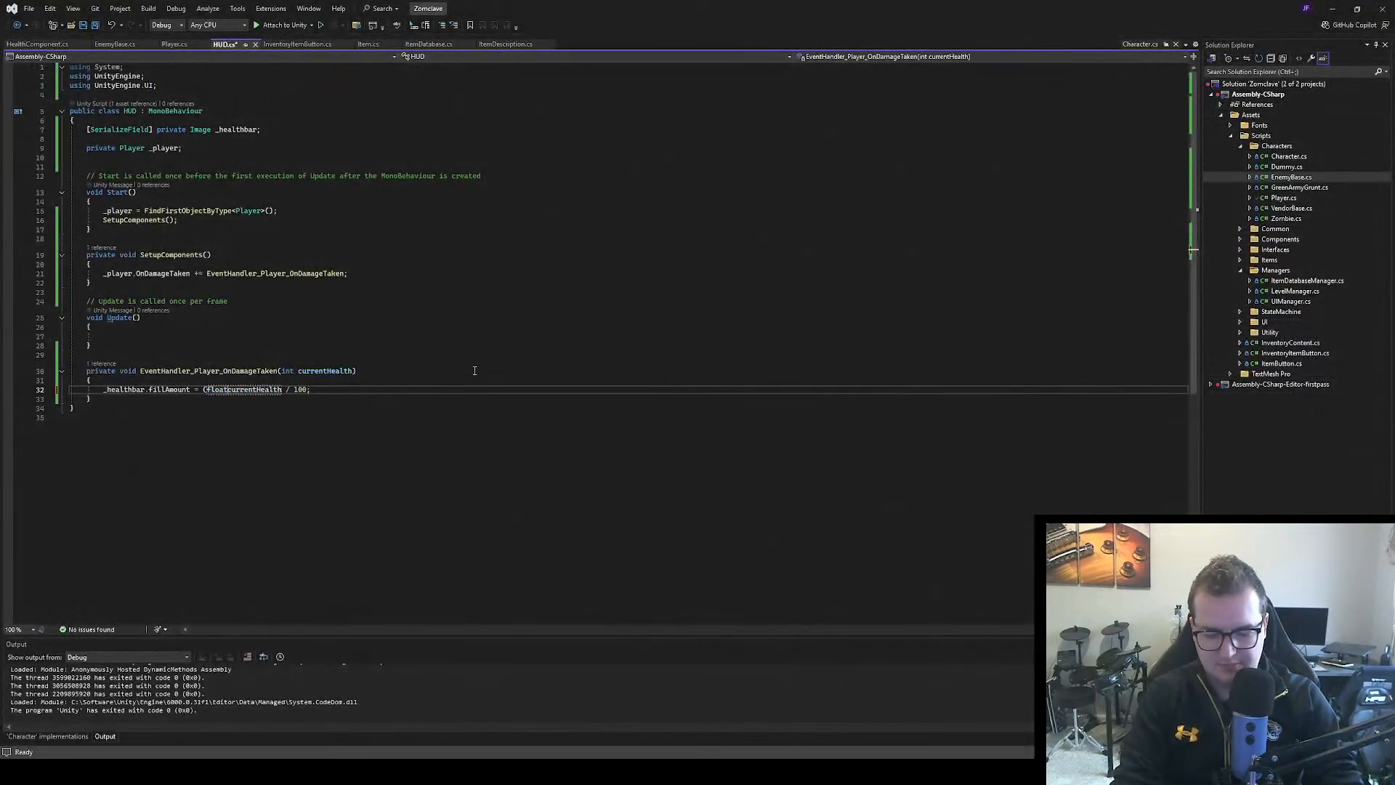
type(")")
key("End")
key("Left")
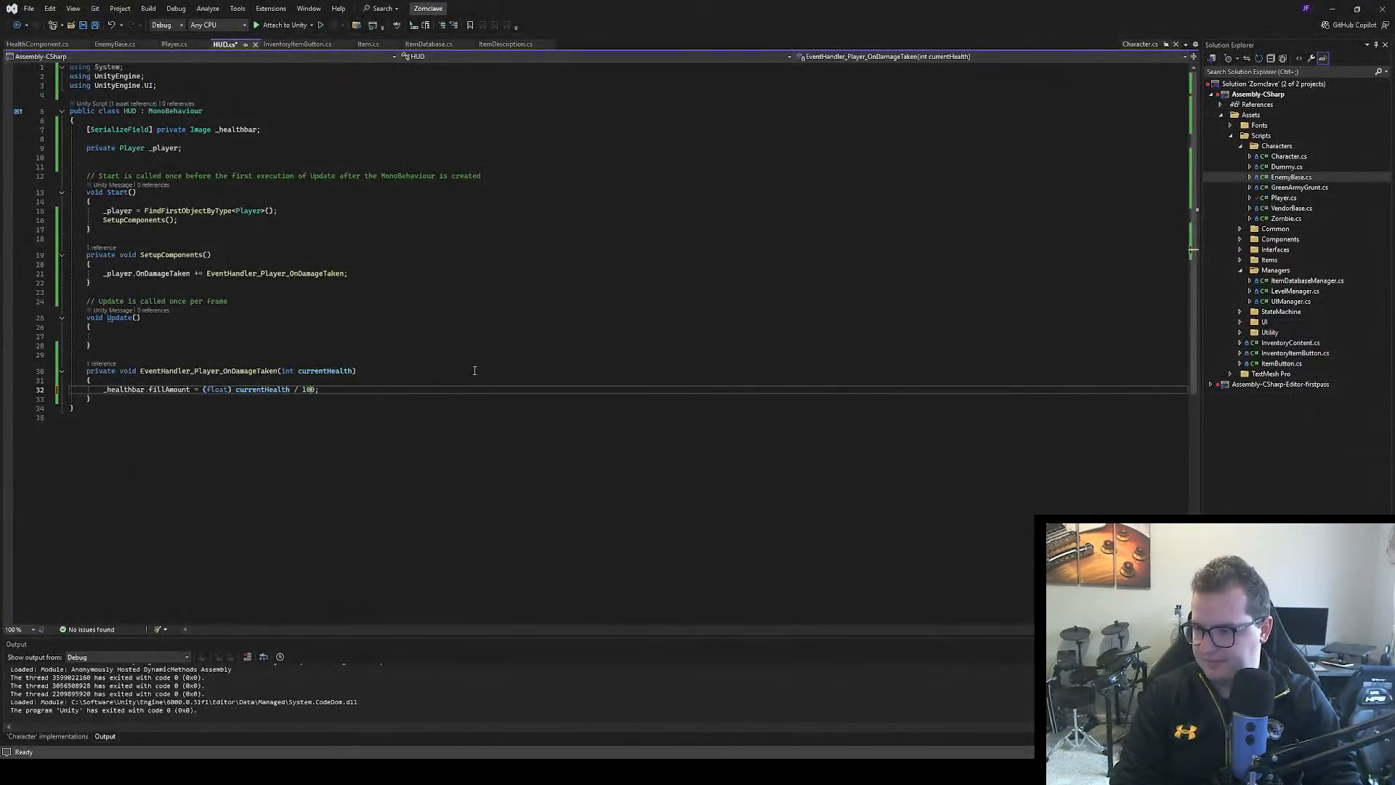
type("f")
left_click(468, 411)
key("ctrl+s")
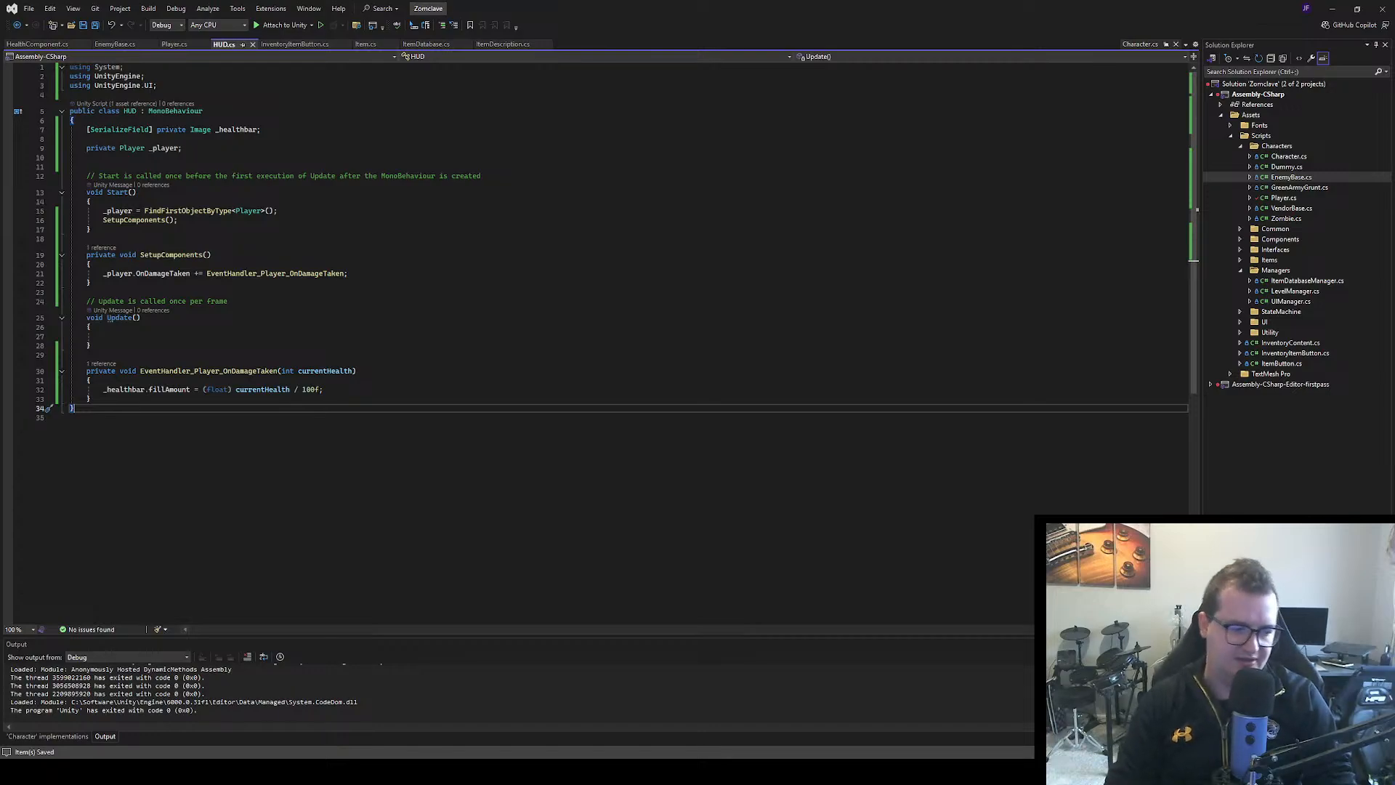
key("alt+Tab")
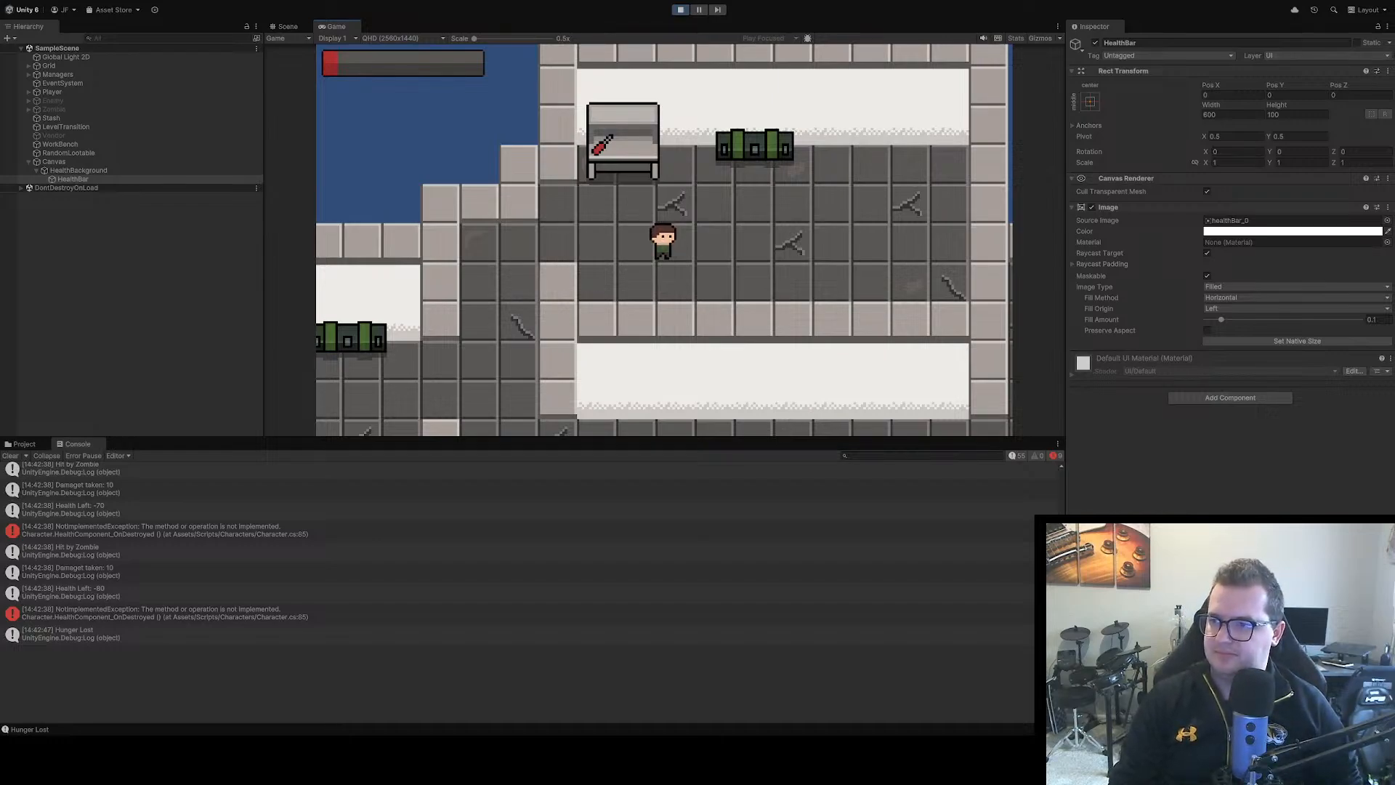
left_click(678, 11)
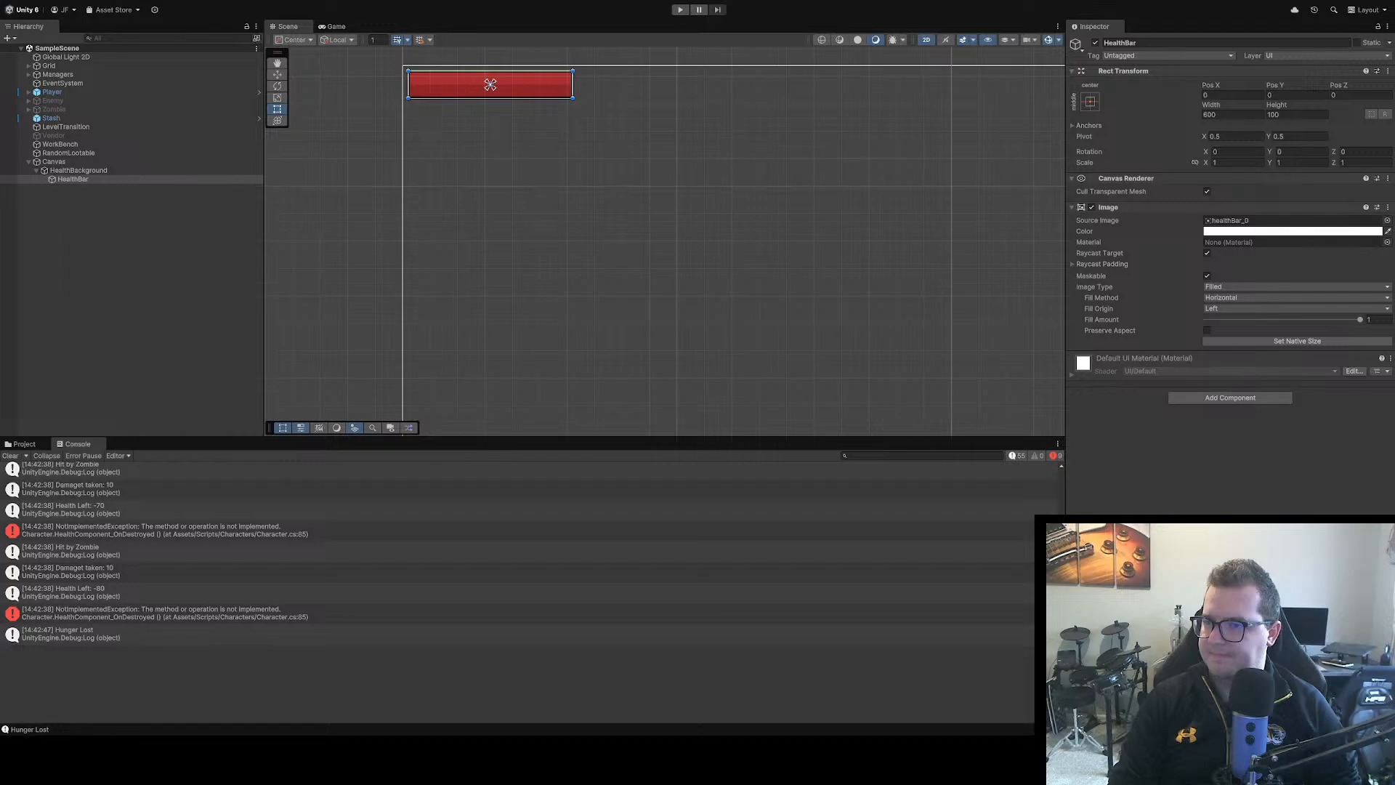
In HealthComponent.cs in Visual Studio, change the Damage method's health assignment to _health = Mathf.Max(0, _health - netDamageTaken); and save
key("alt+Tab")
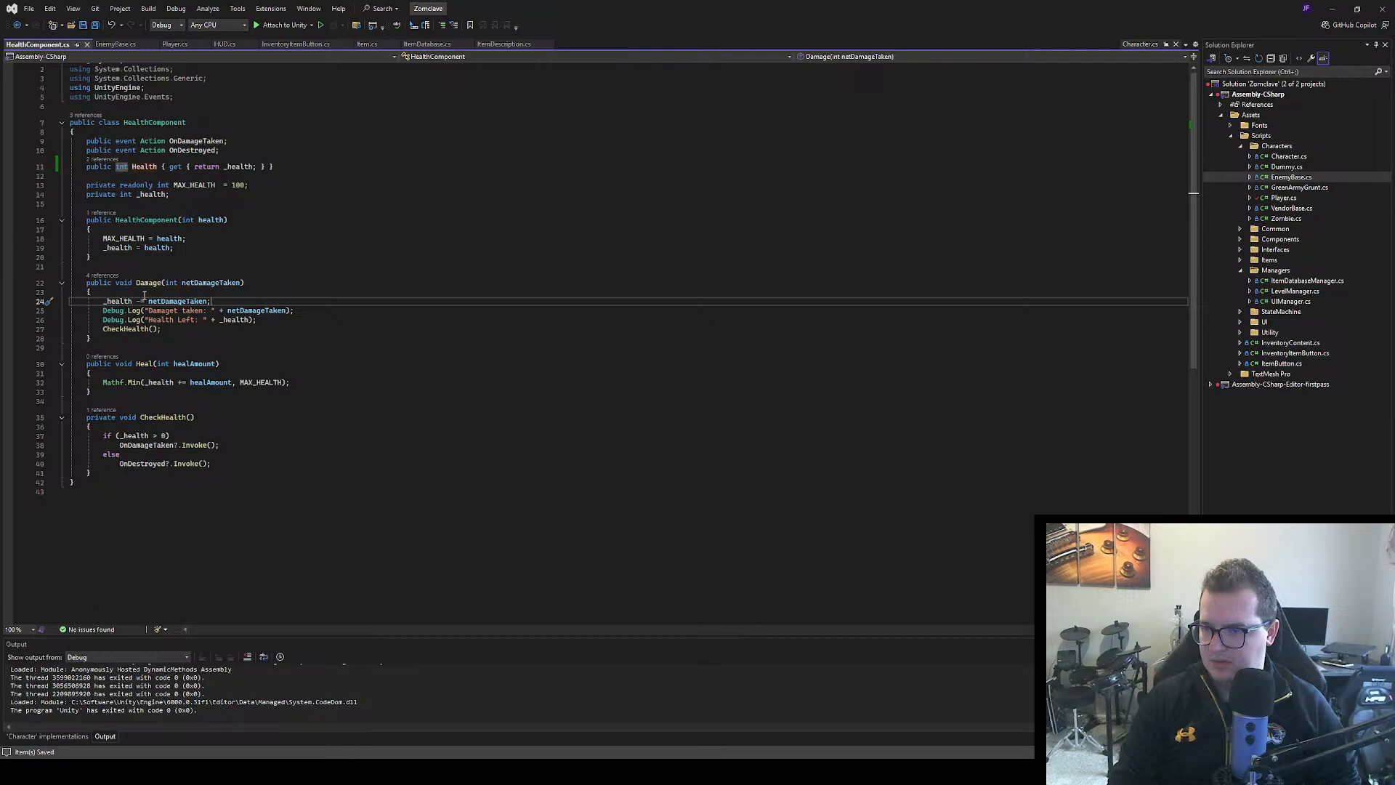
key("BackSpace")
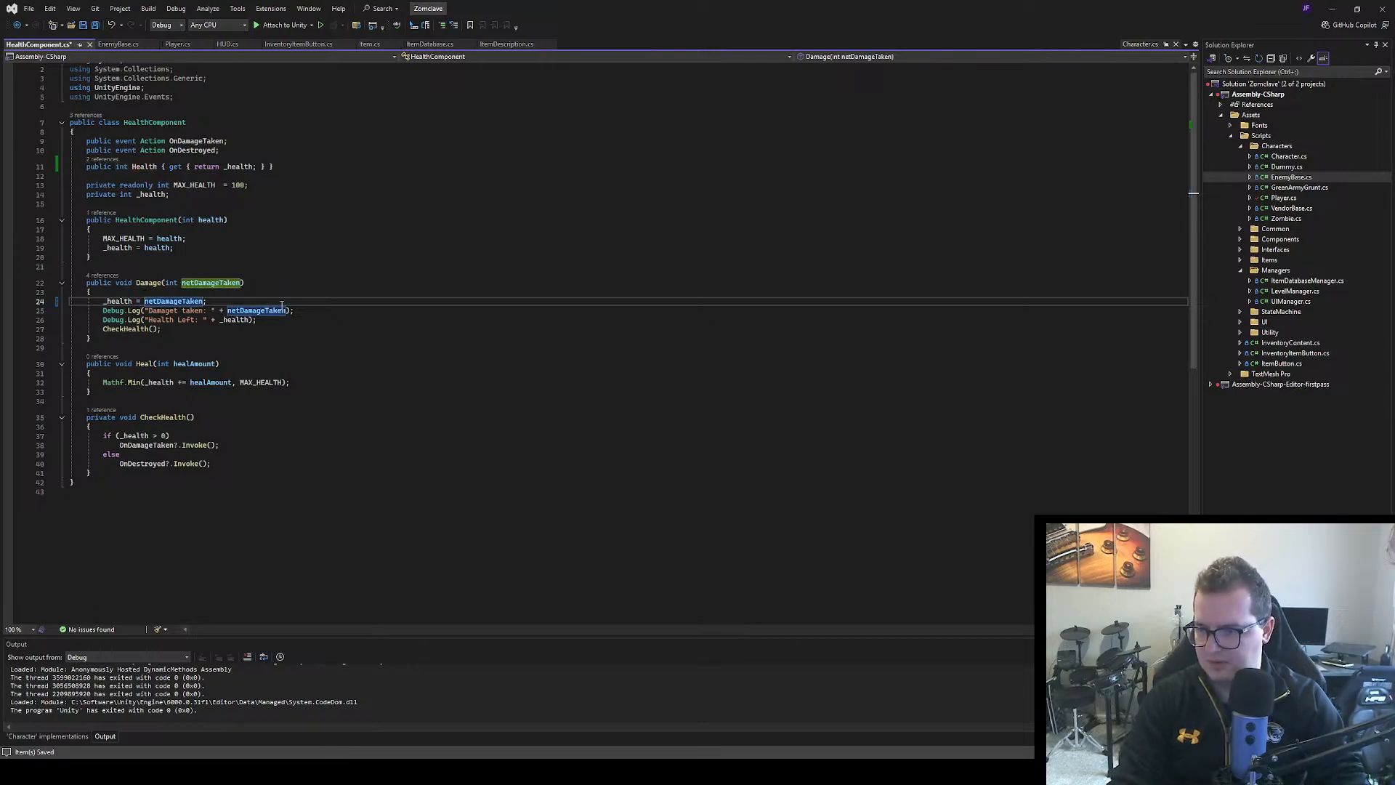
type("Mathf")
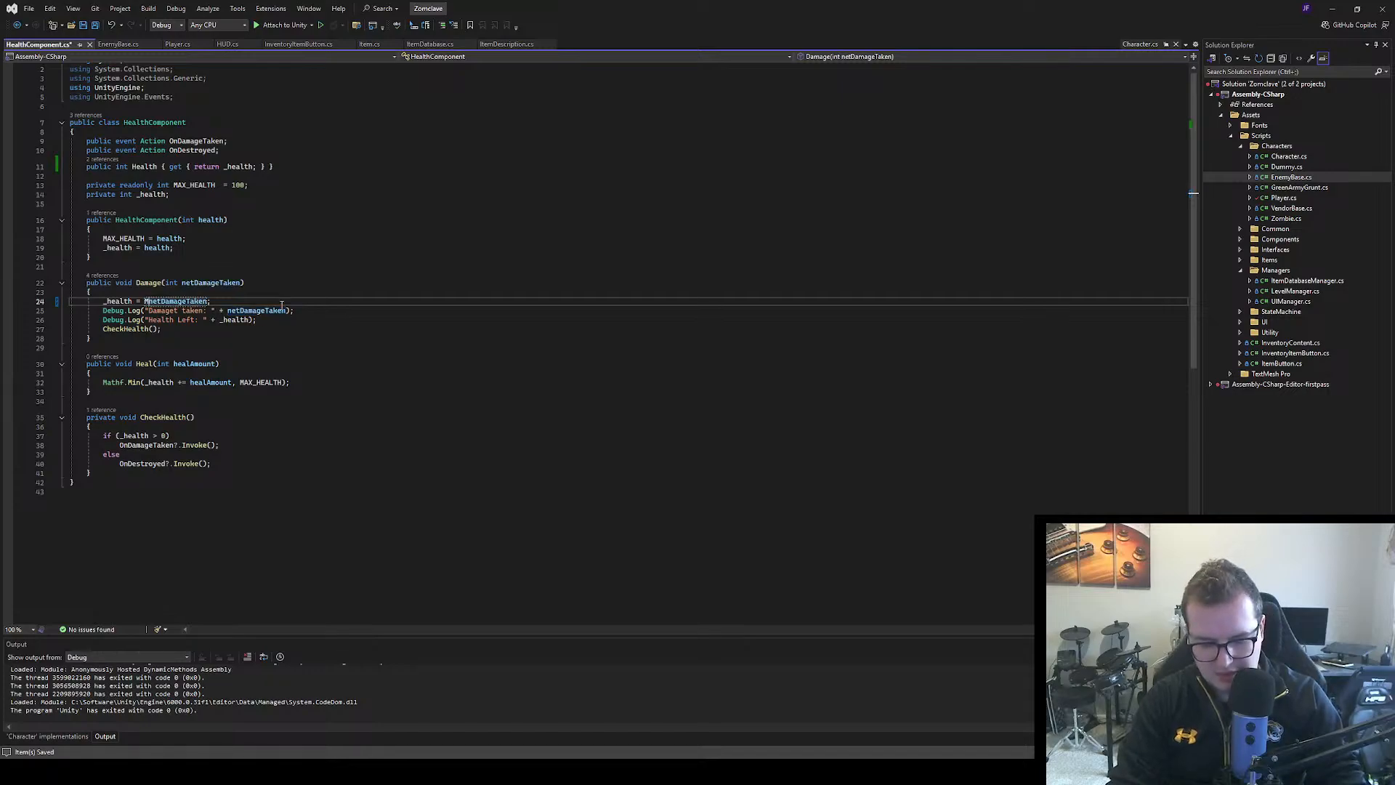
type(".Ma")
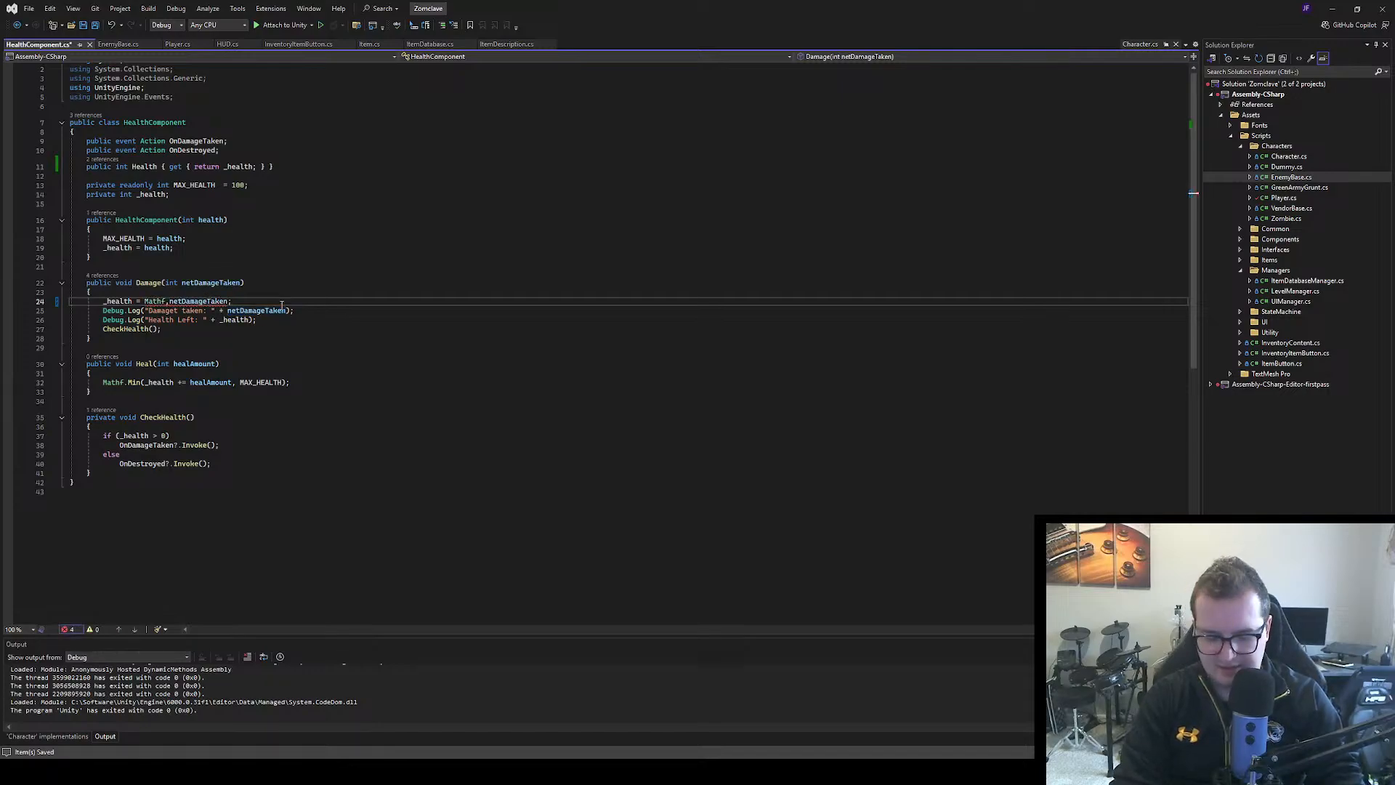
type("x")
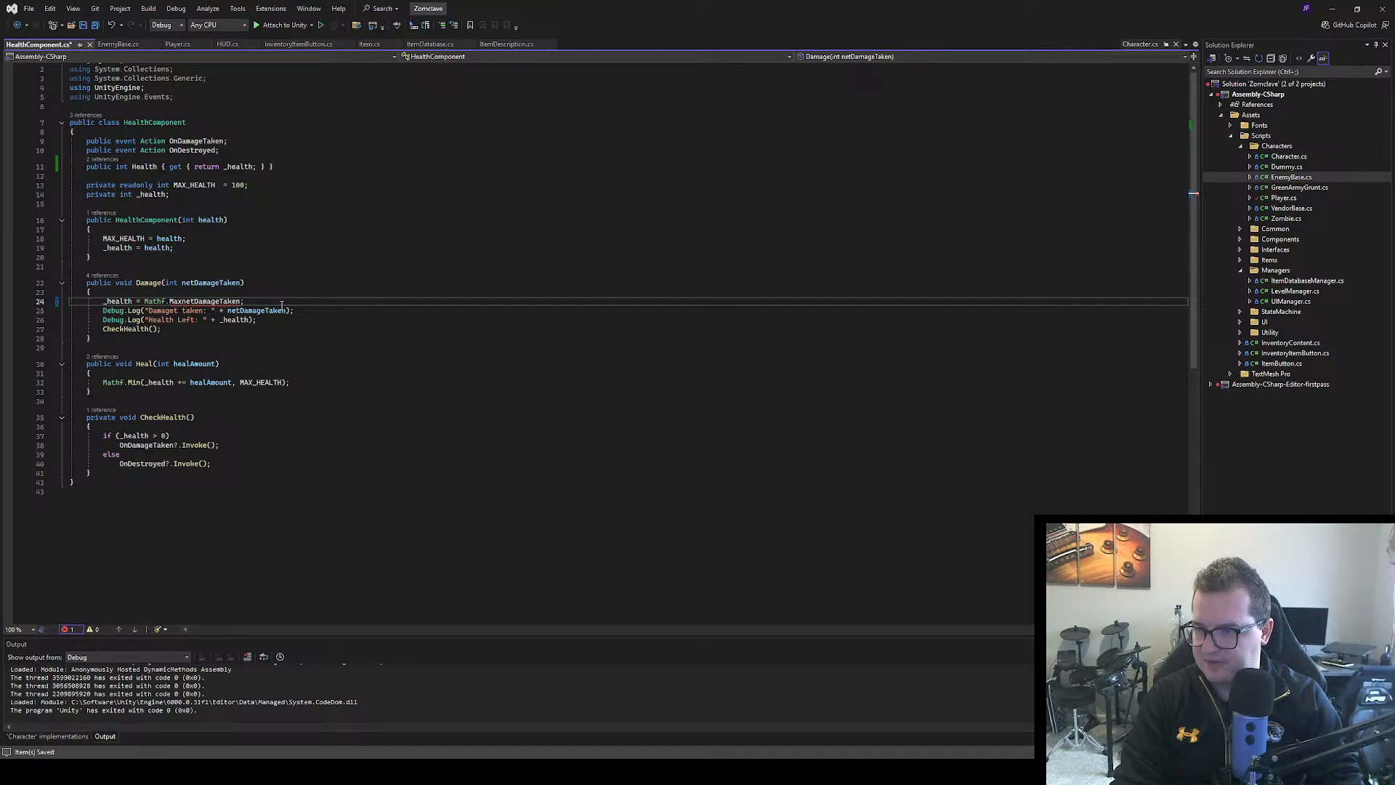
type("(")
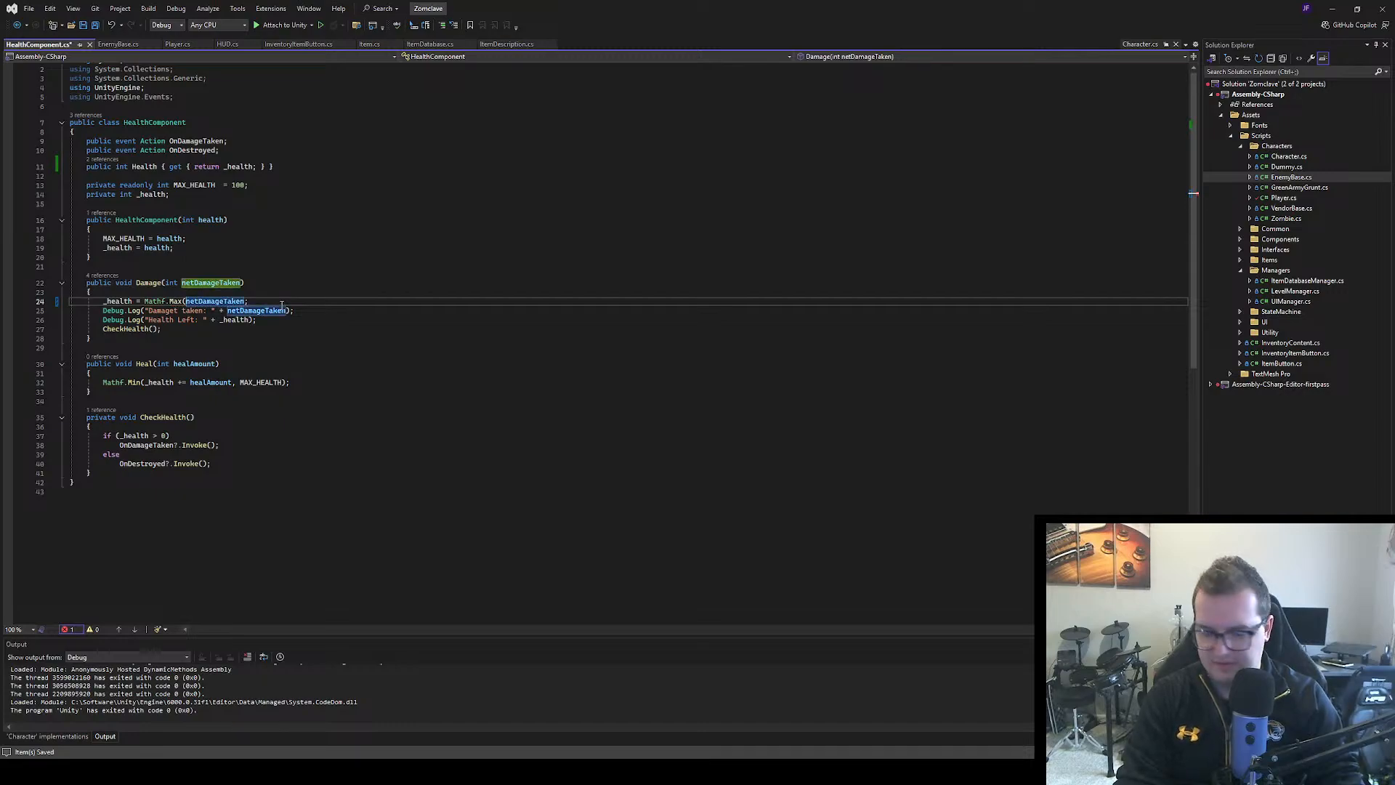
type("0, ")
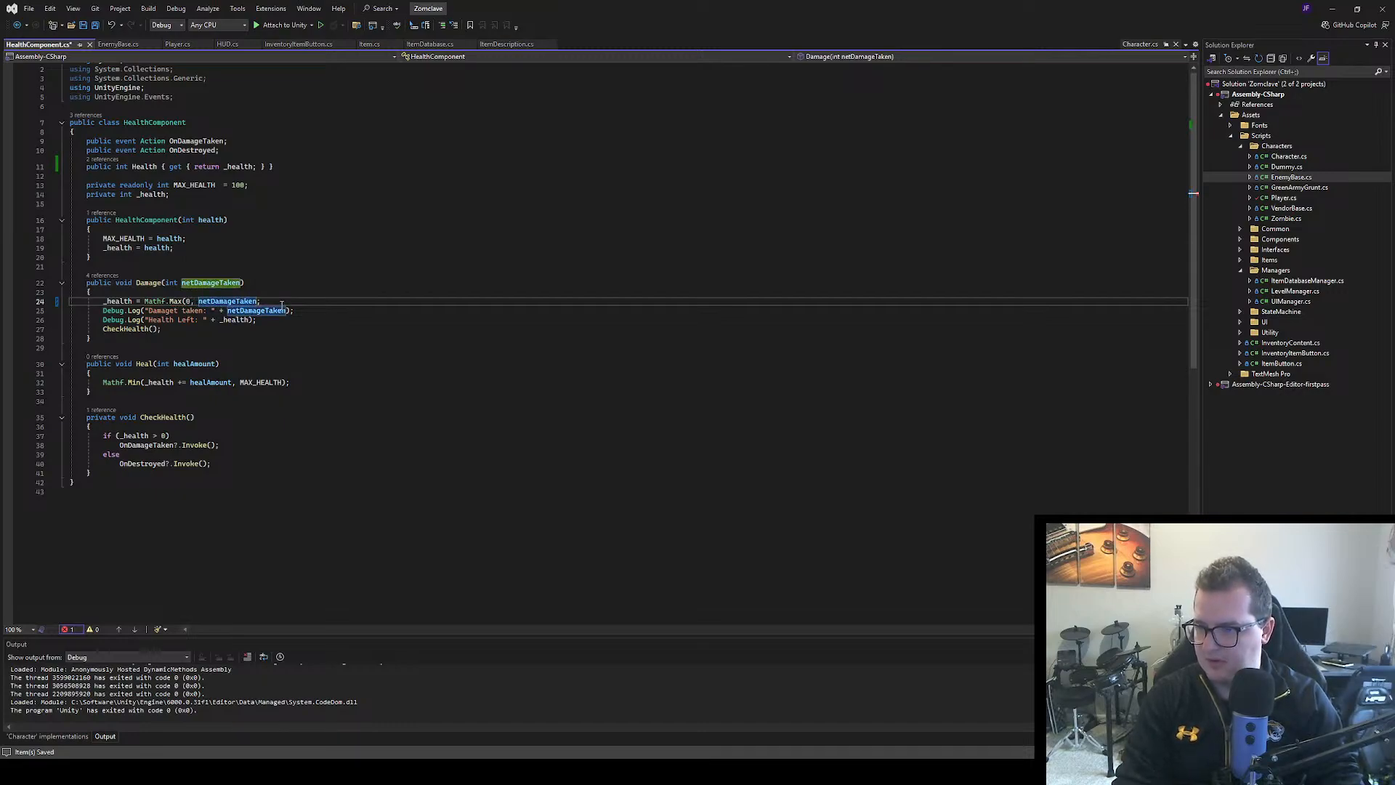
type("_health")
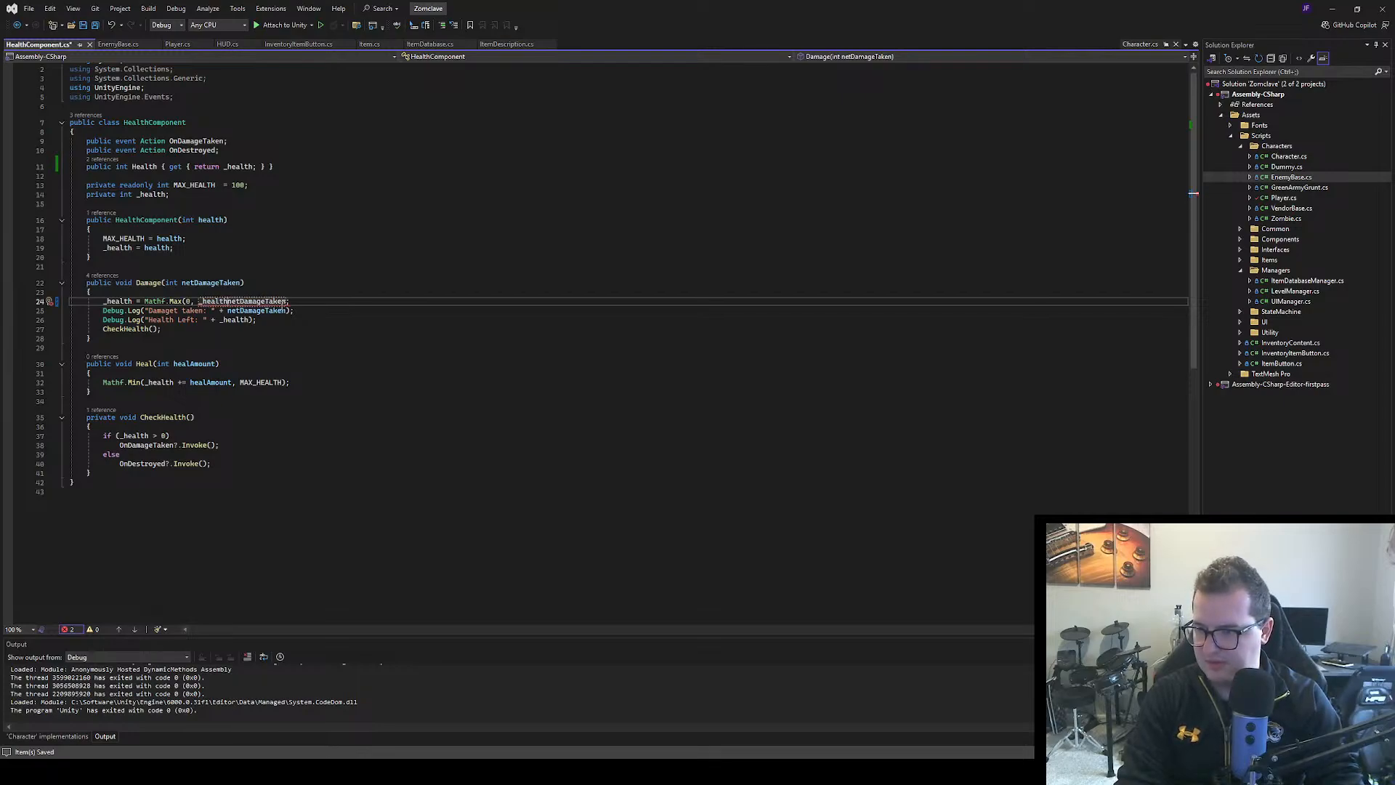
type(" -")
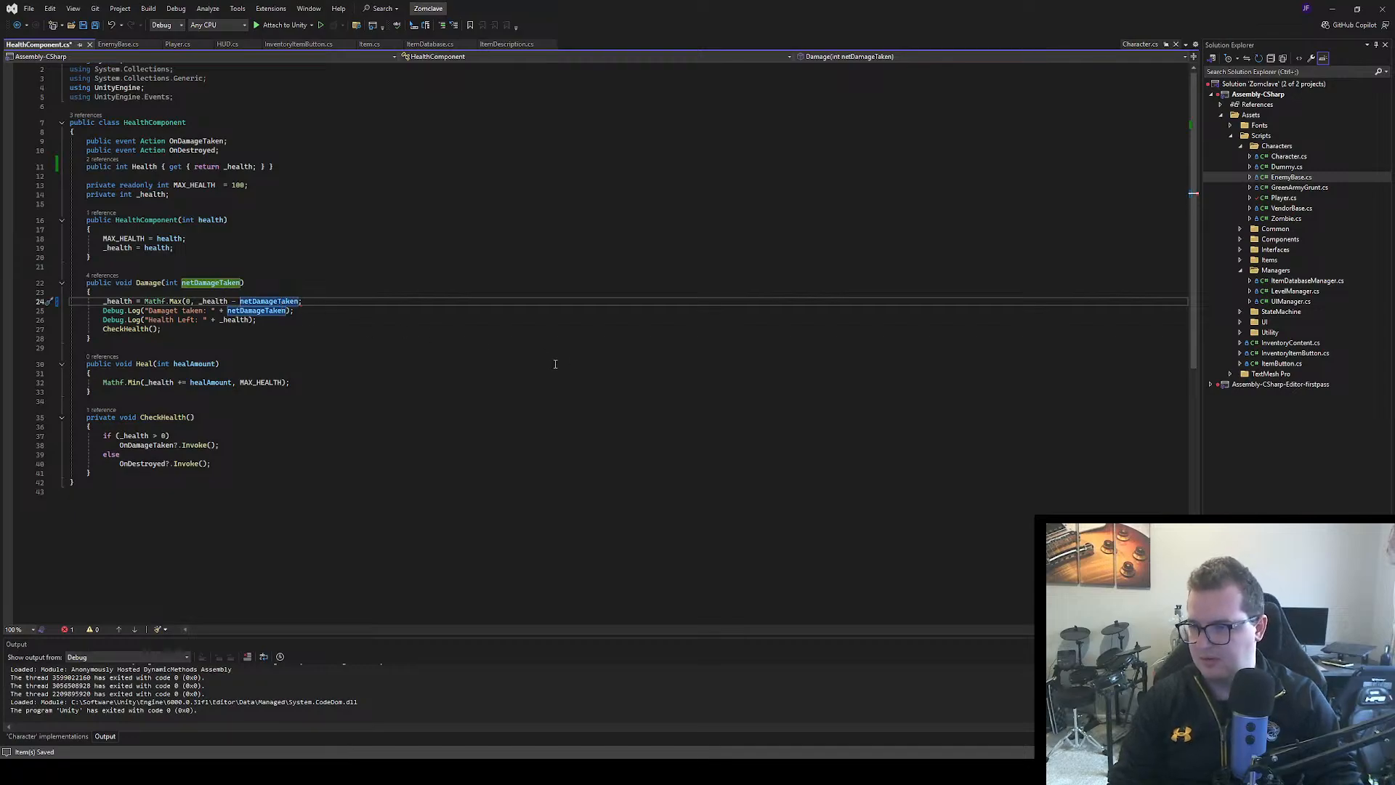
key("ctrl+Right")
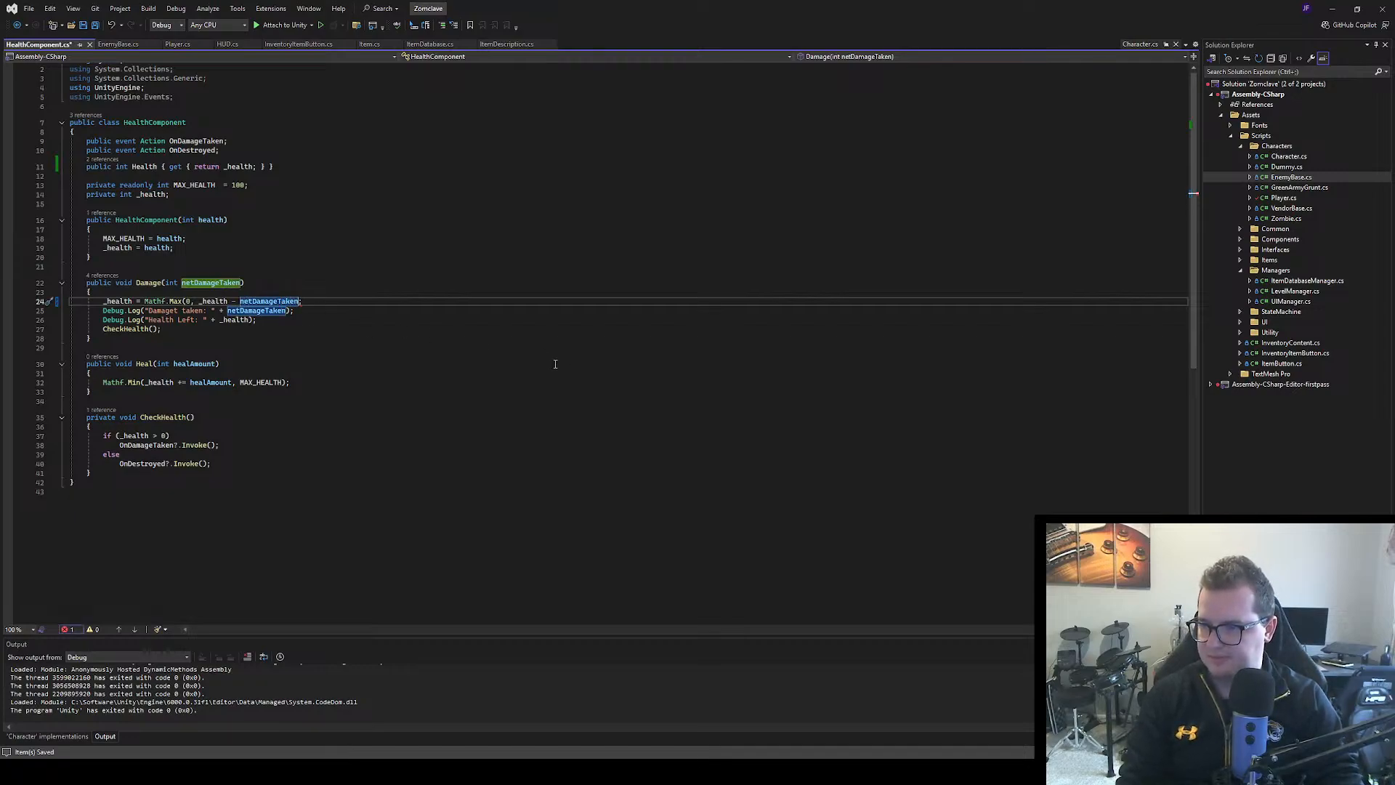
type(")")
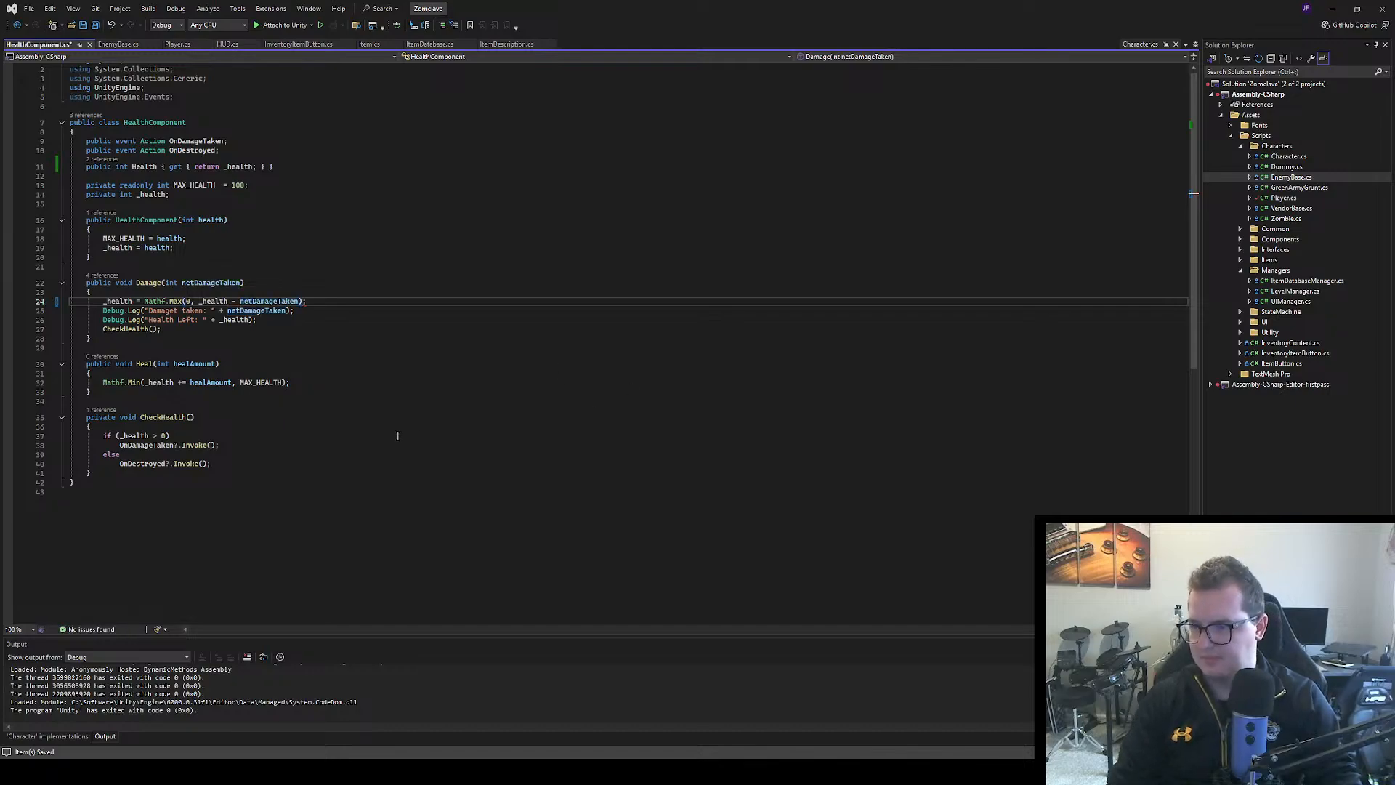
left_click(398, 435)
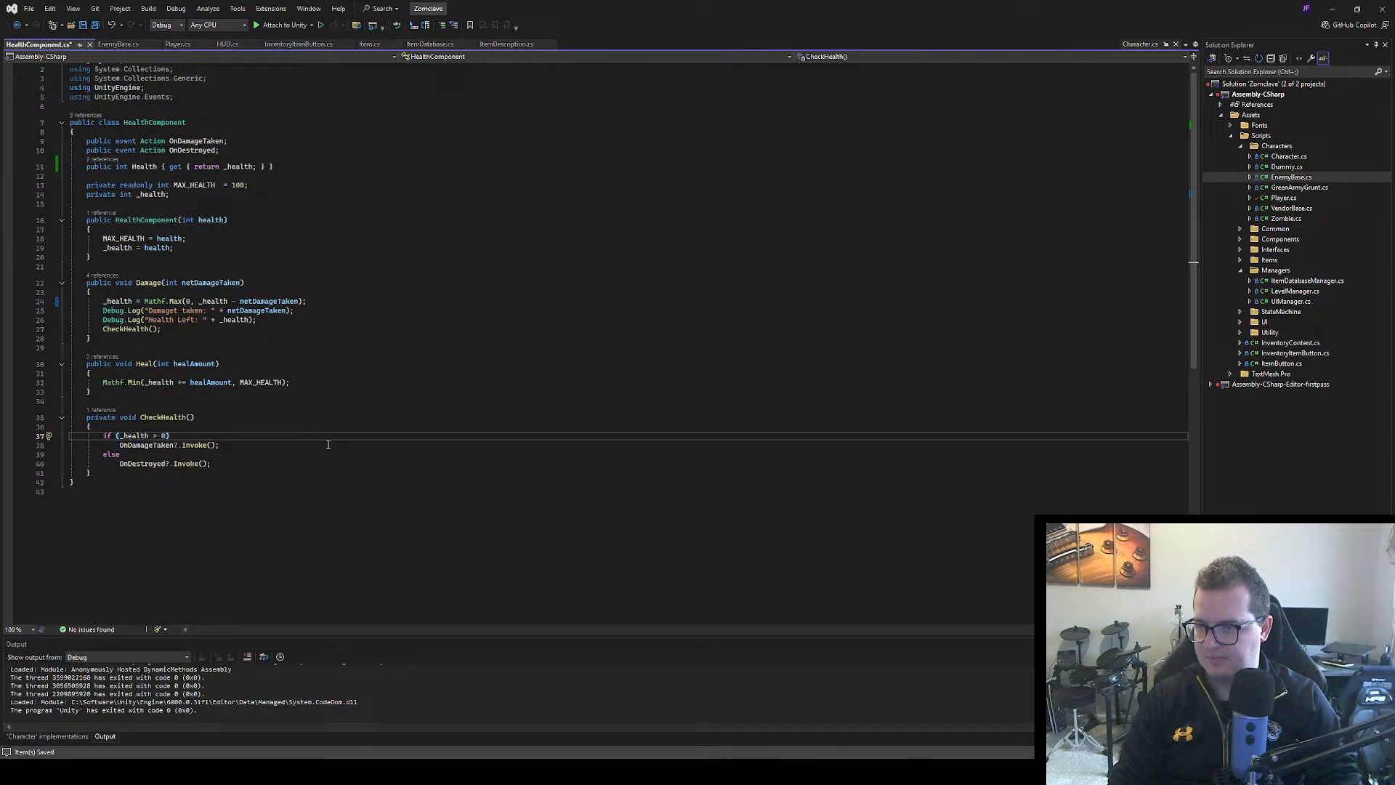
left_click(359, 482)
key("ctrl+s")
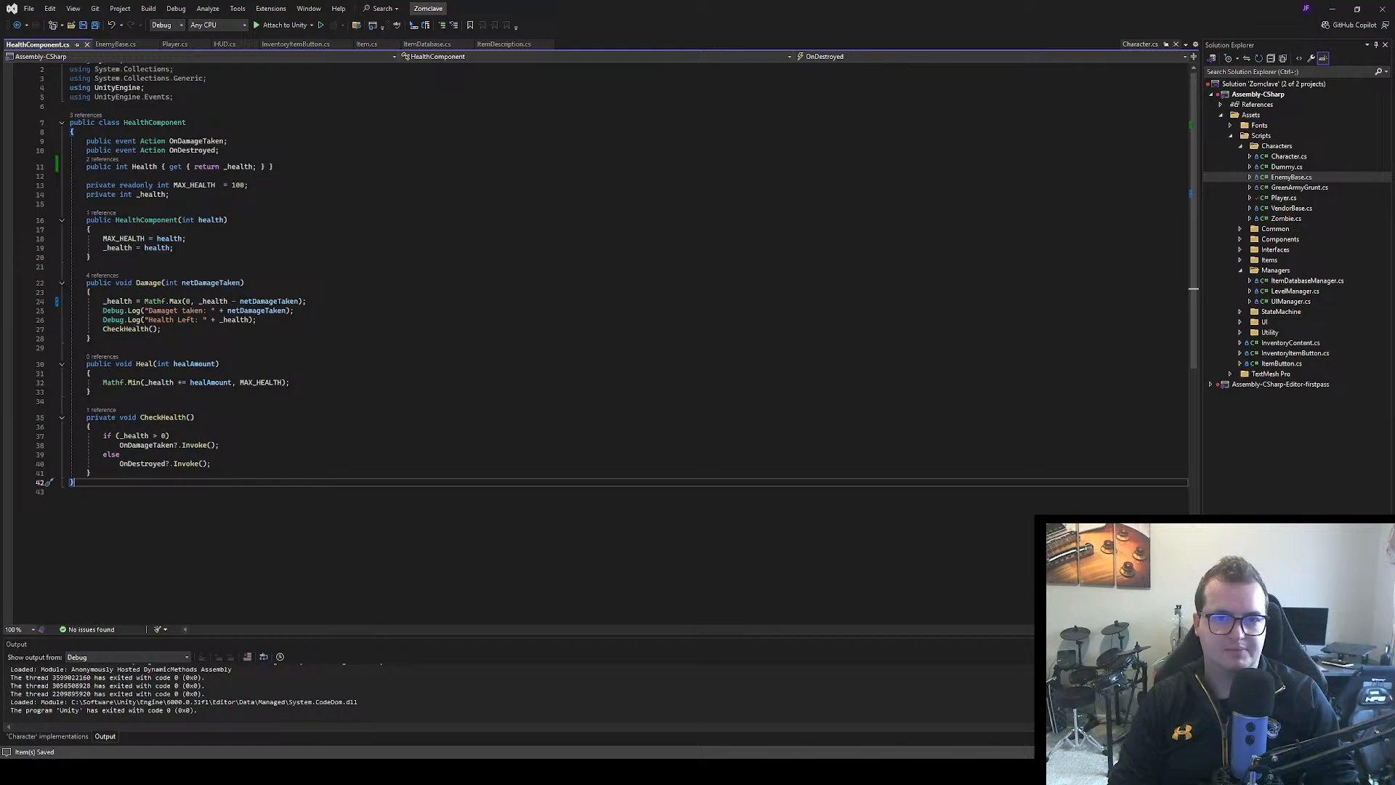
Return to Unity and run the game to test the clamped player health
key("alt+Tab")
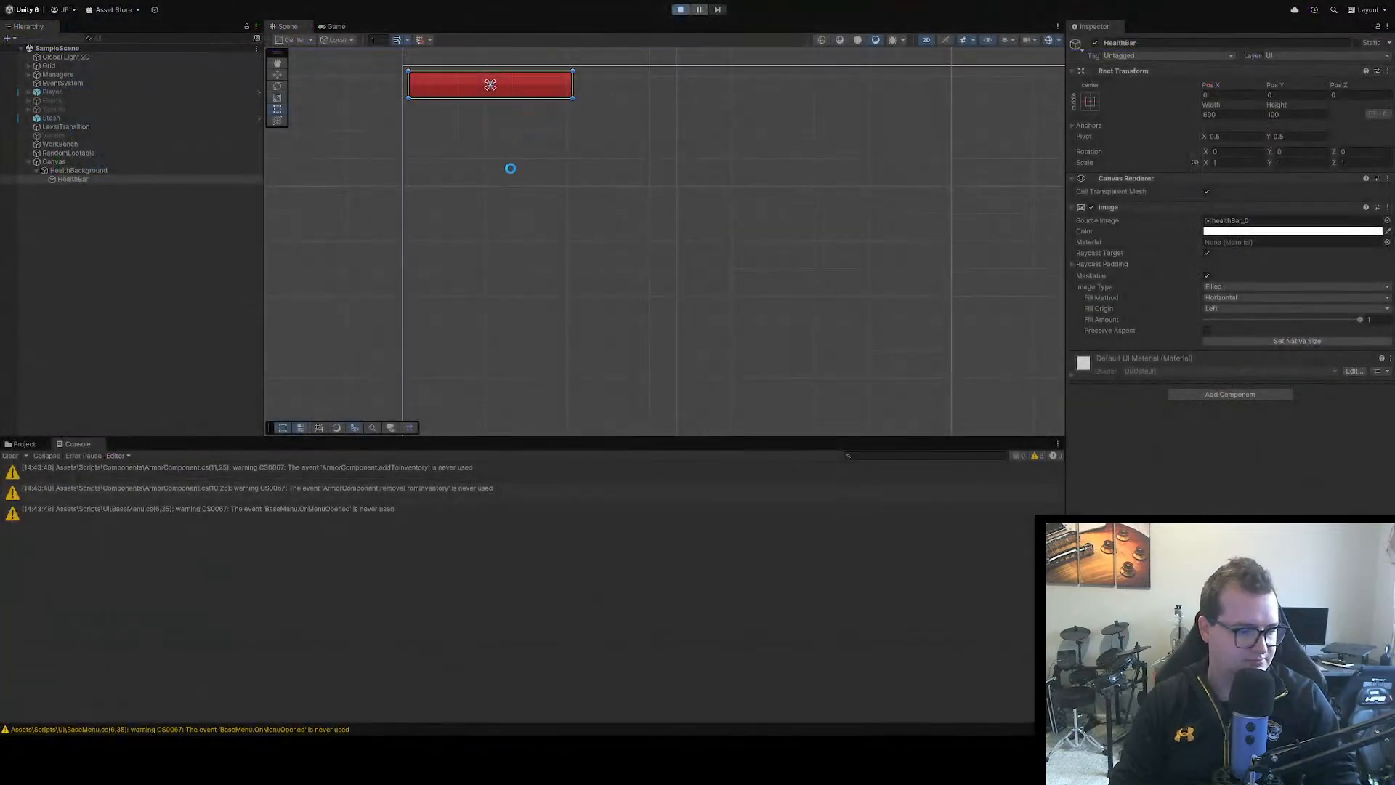
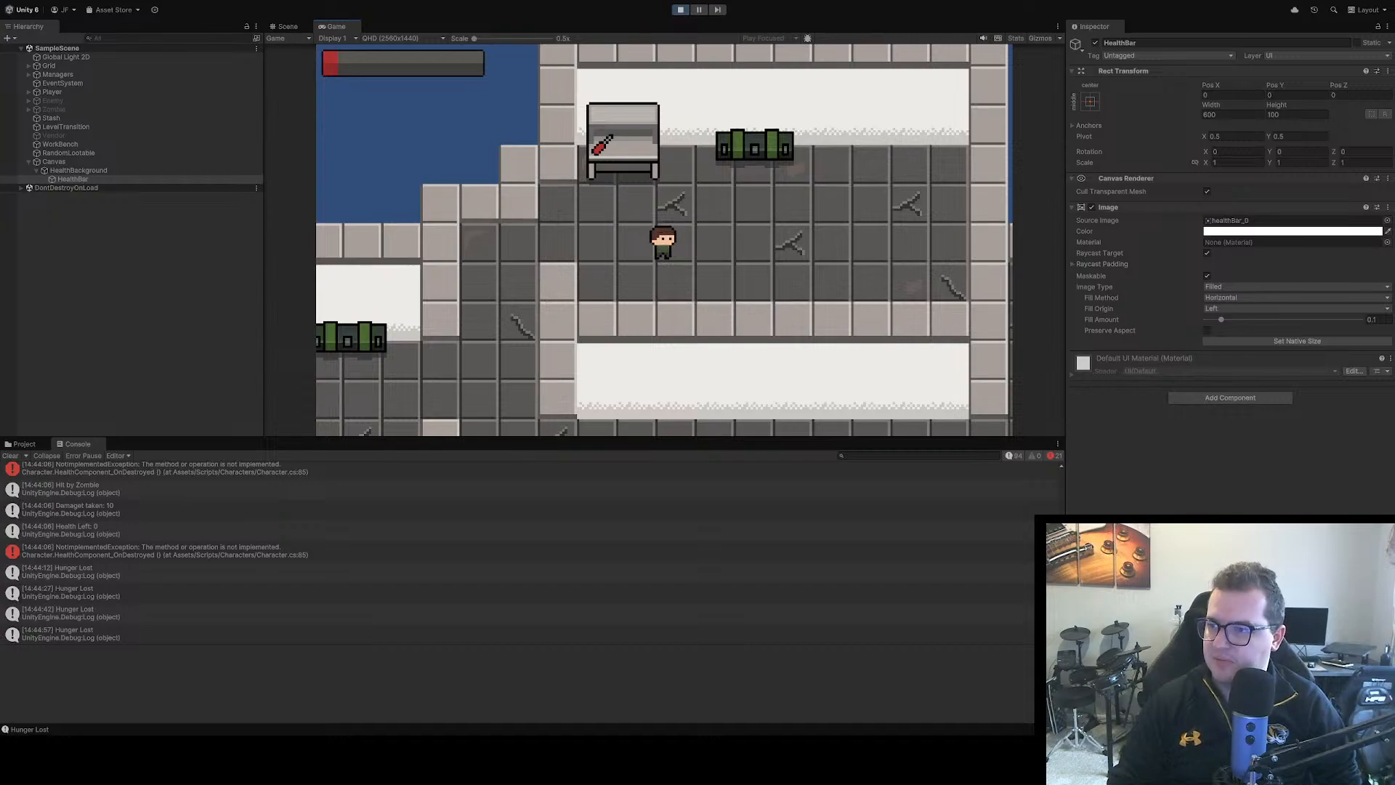
Check the fill calculation in HUD.cs in Visual Studio, return to Unity, and restart the game to play-test the health bar
key("alt+Tab")
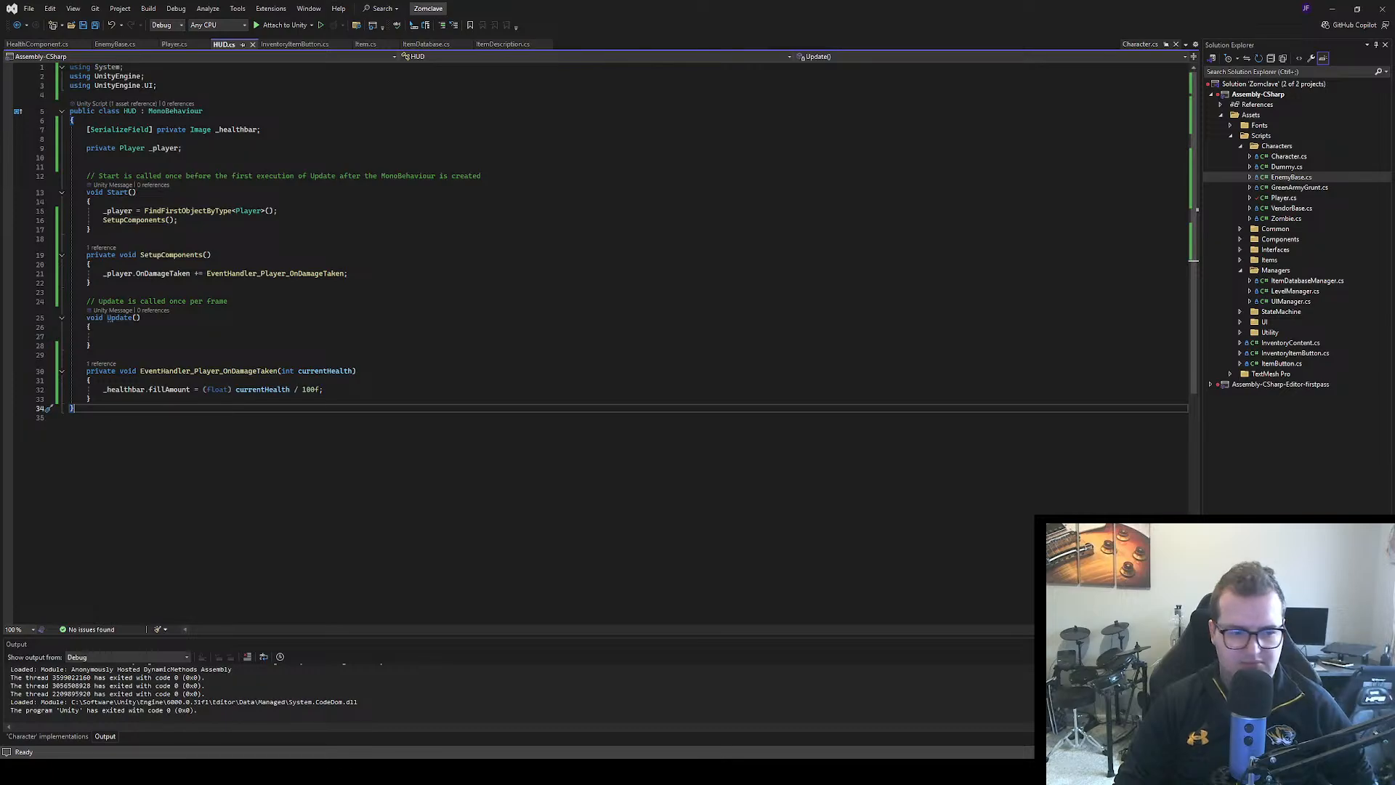
key("alt+Tab")
left_click(681, 13)
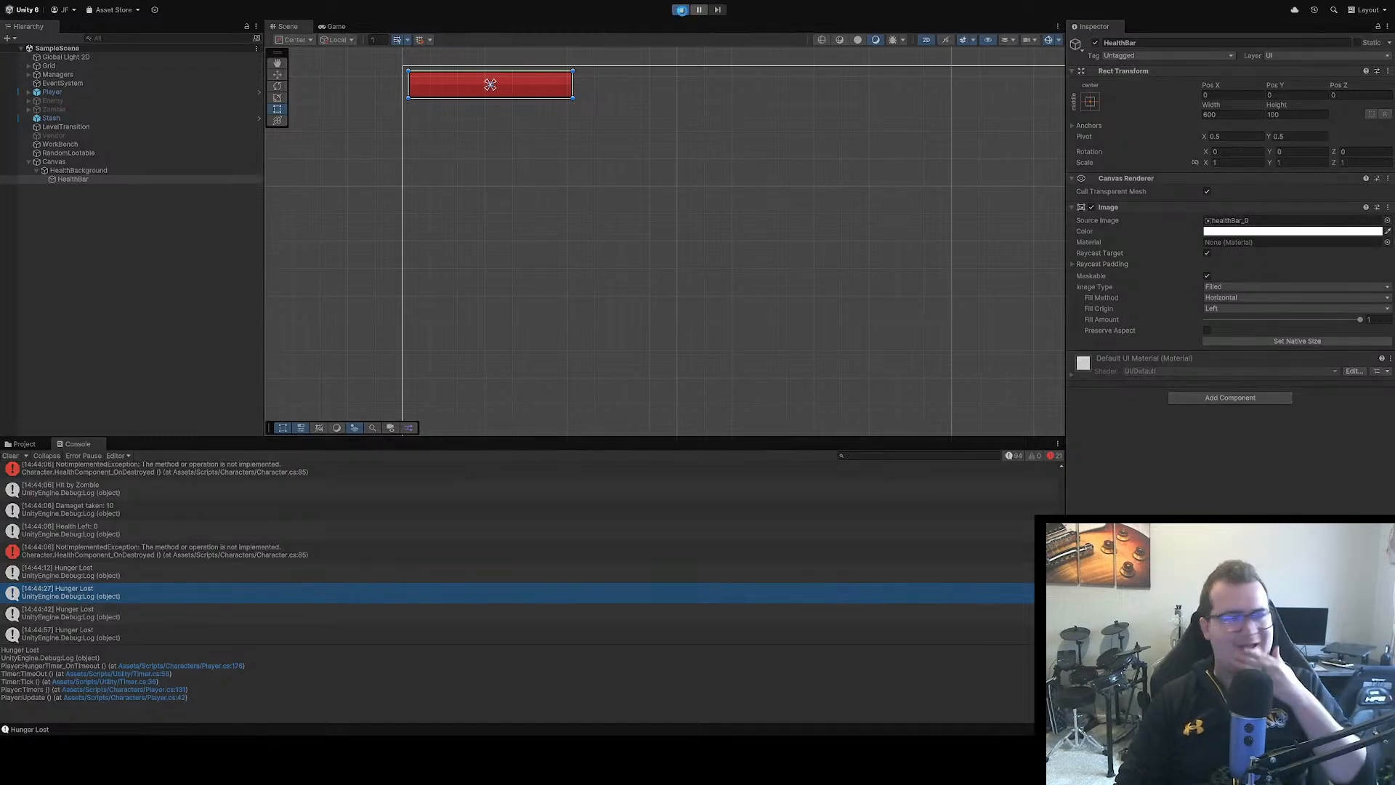
left_click(681, 10)
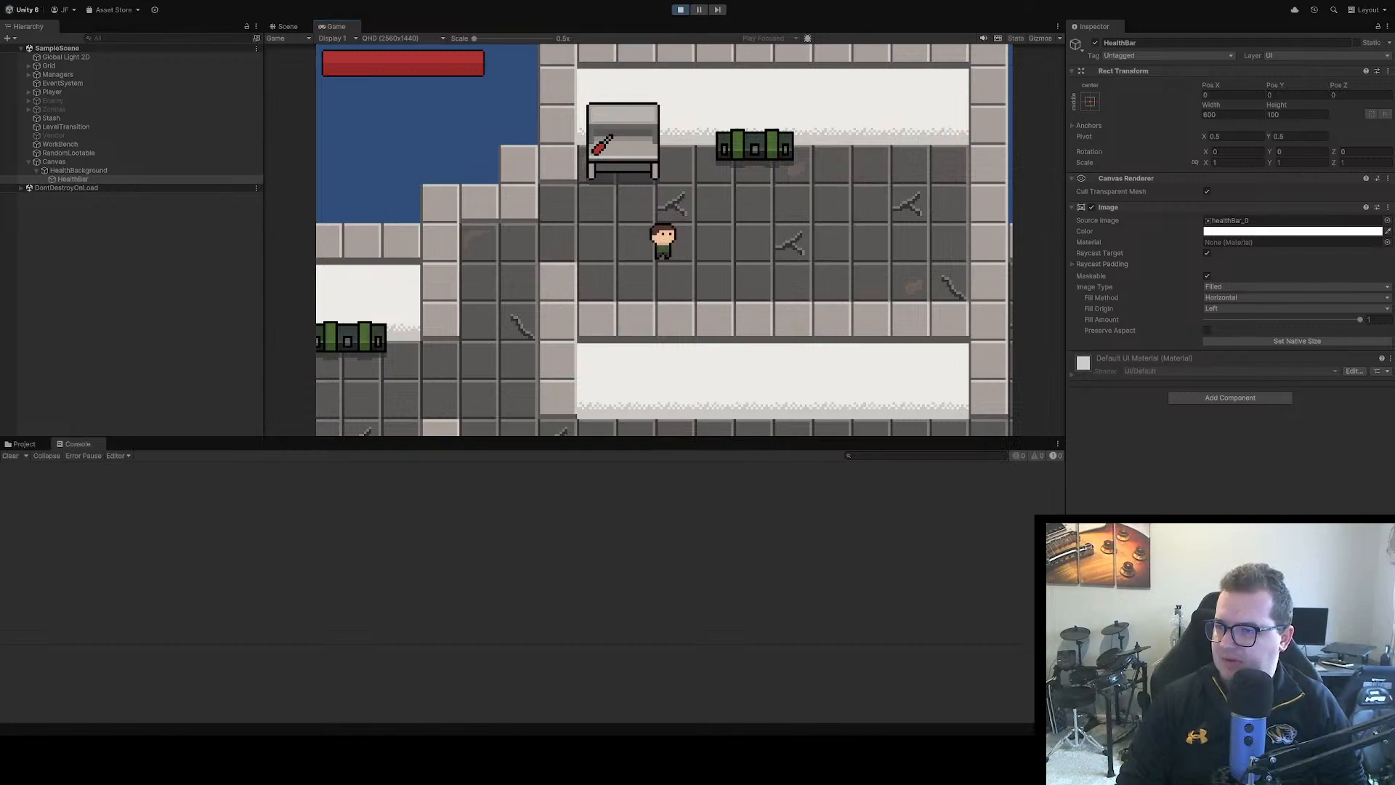
Switch to Visual Studio and read through Player.cs, examining its SetupComponents, Damage overrides, event handlers and save/load code
key("alt+Tab")
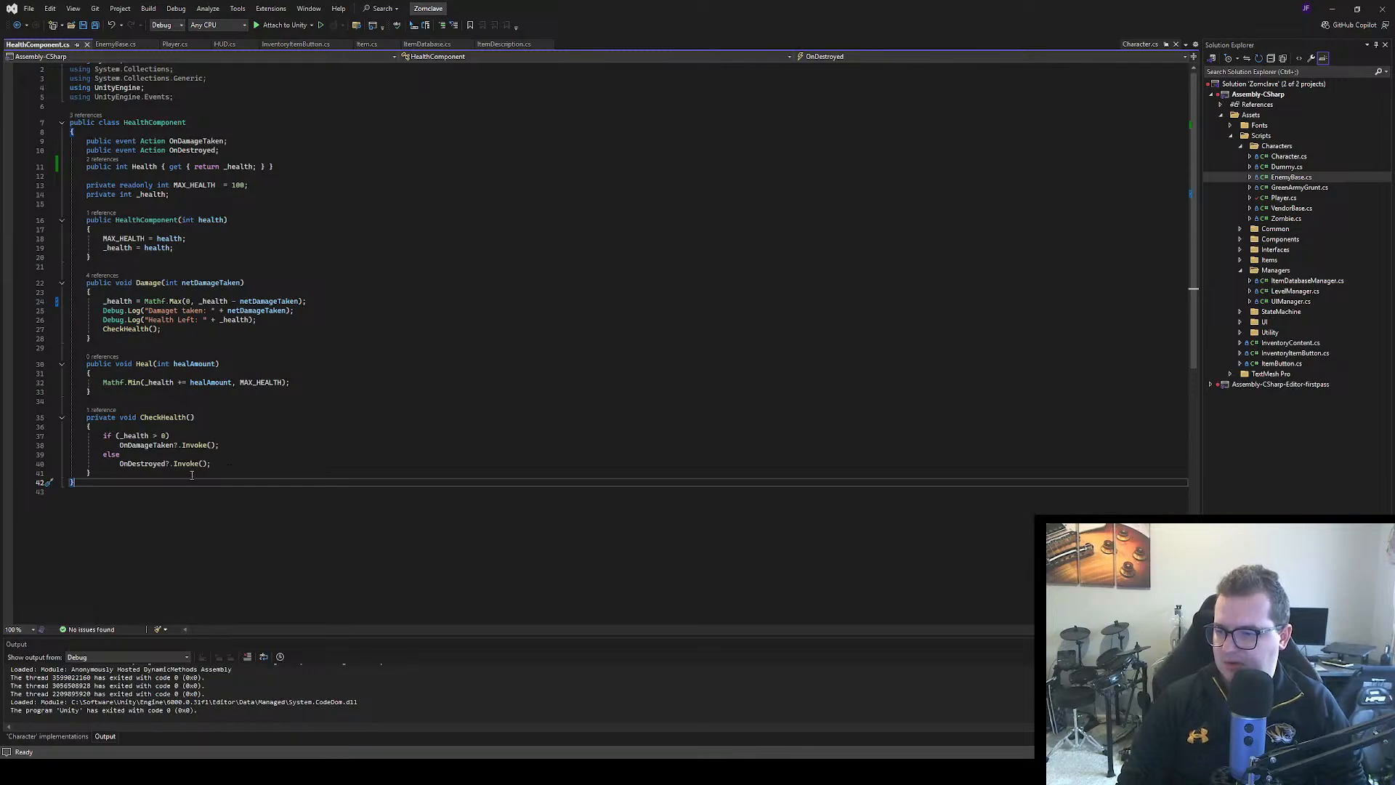
left_click(174, 44)
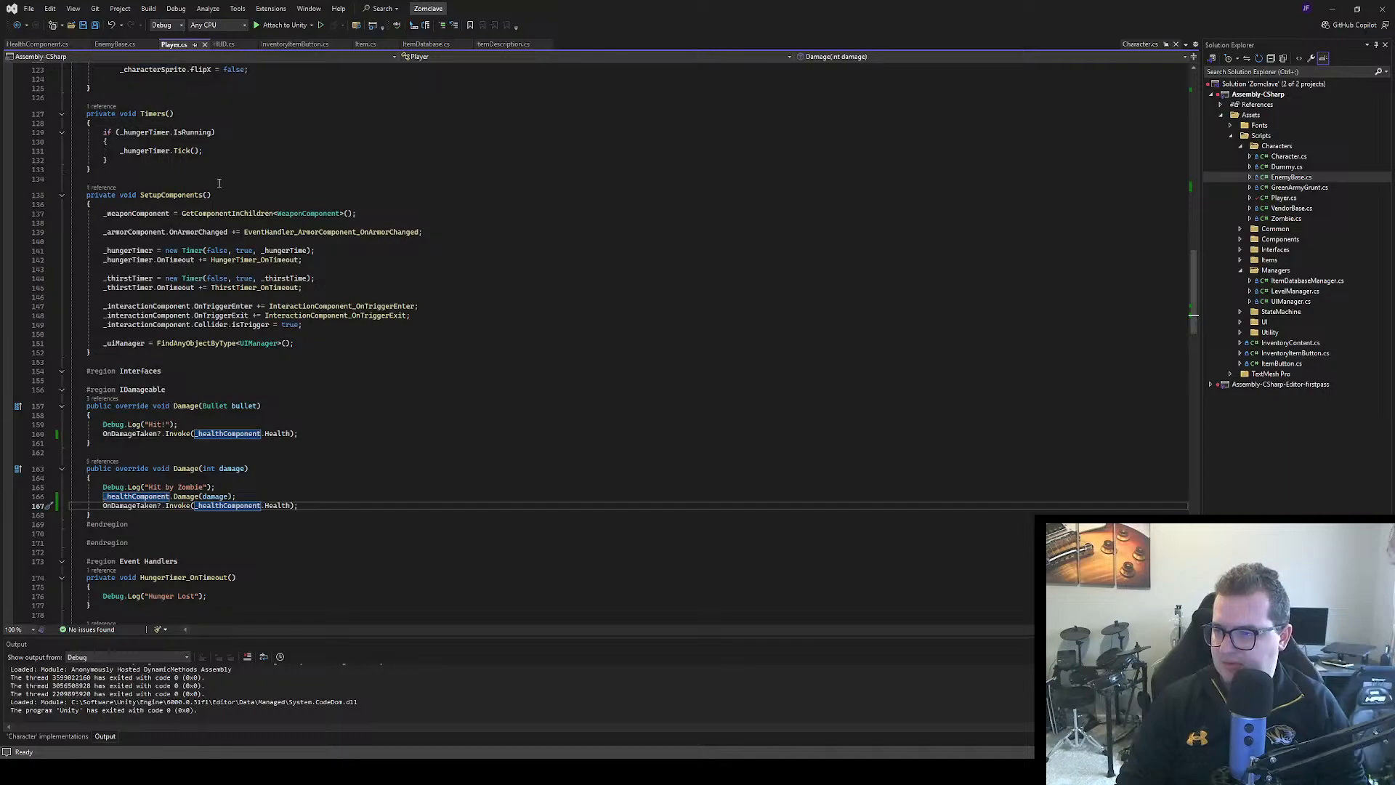
scroll(271, 232, "down", 4)
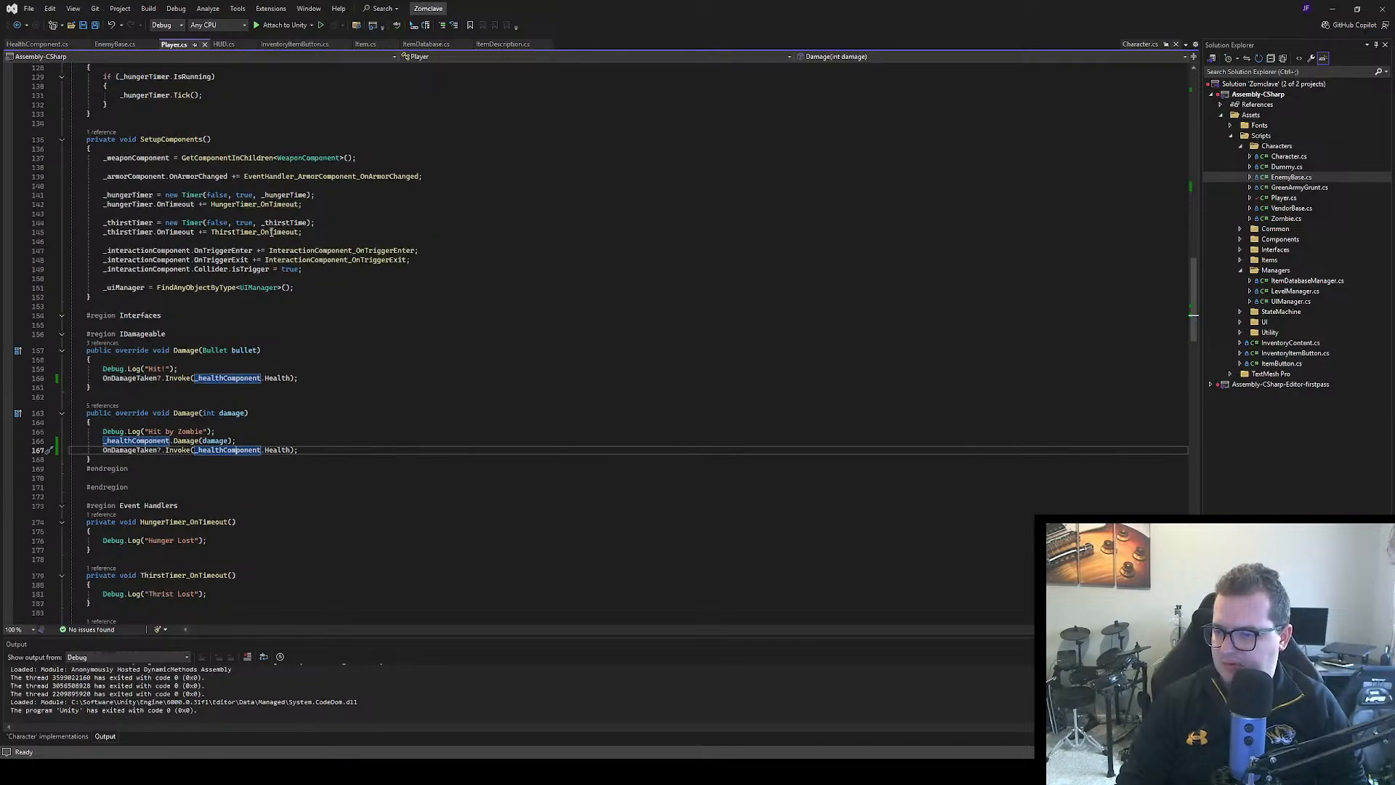
scroll(271, 232, "up", 11)
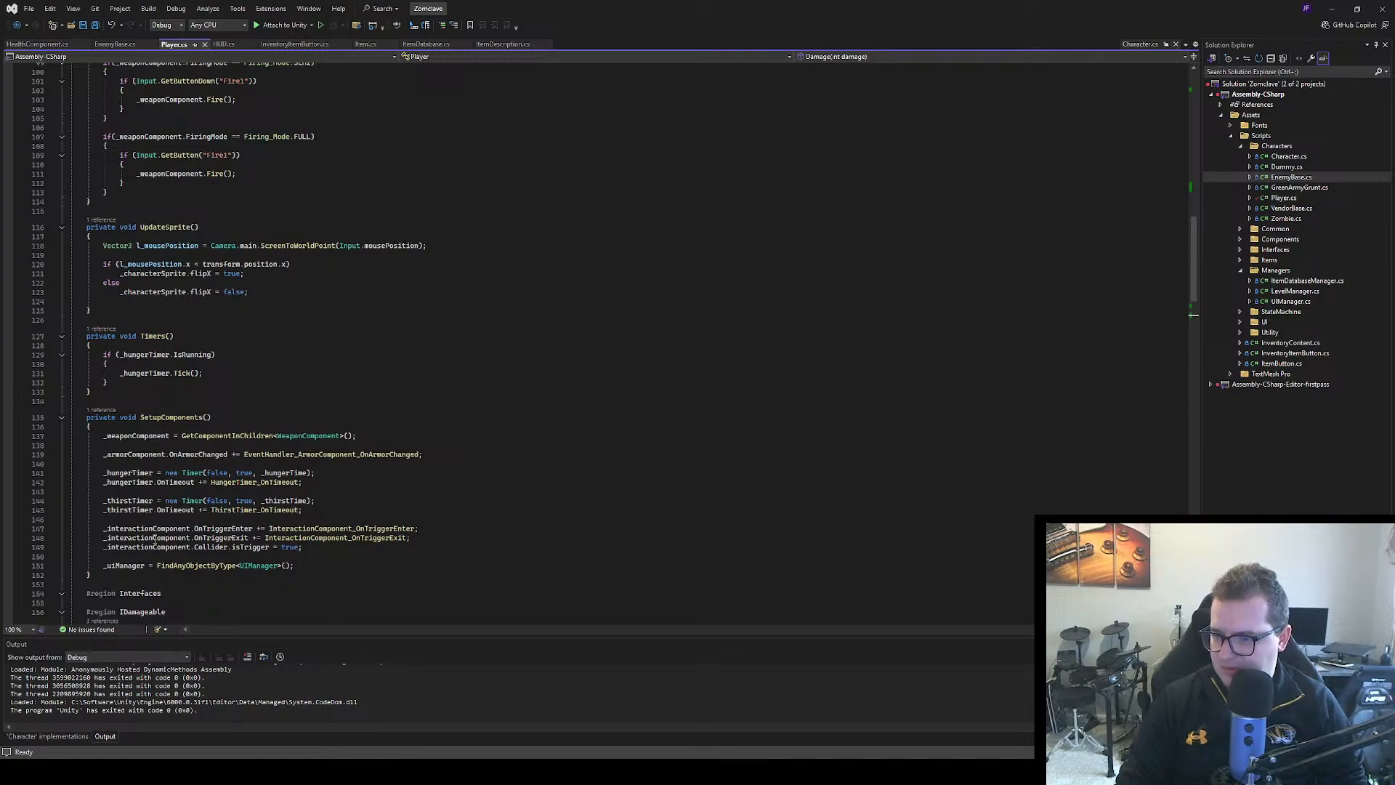
scroll(218, 492, "down", 9)
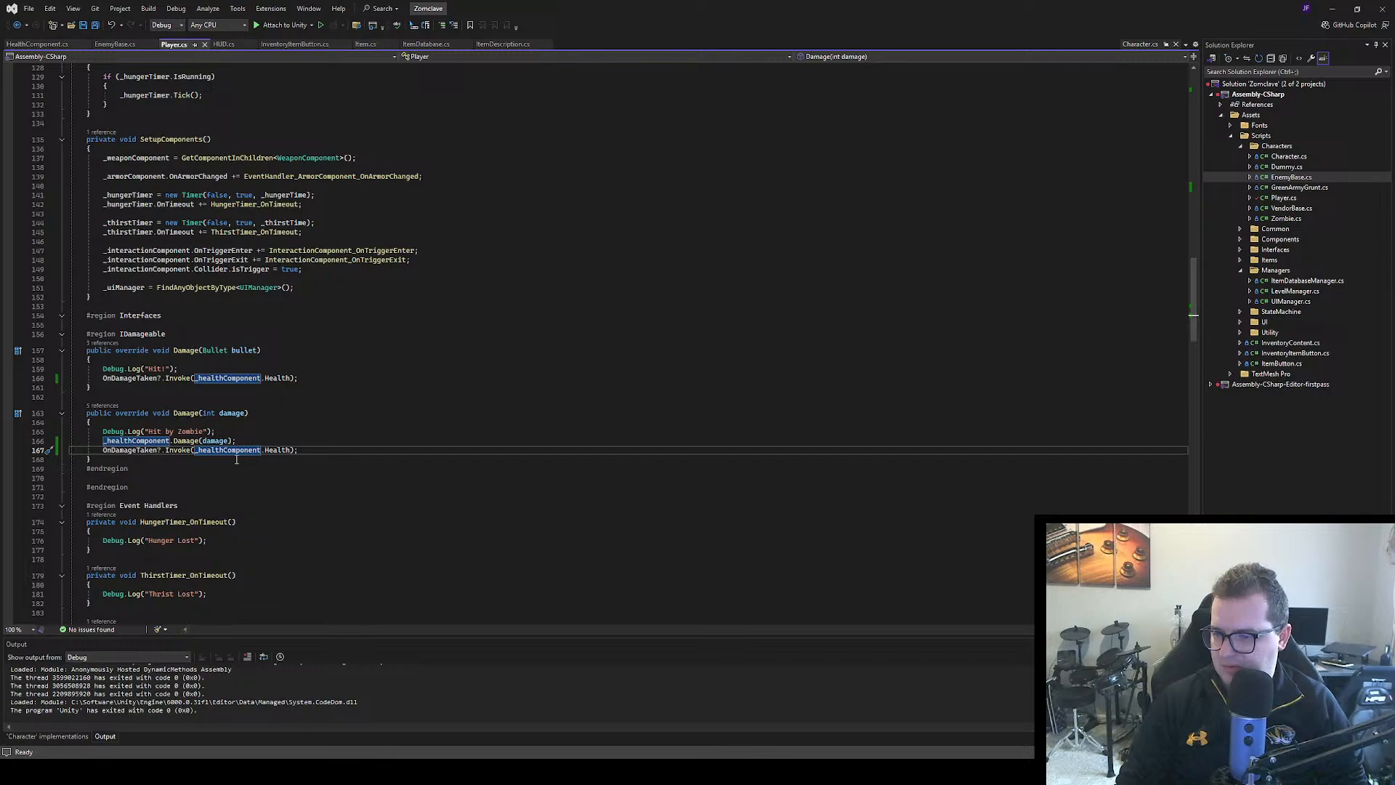
scroll(236, 459, "down", 12)
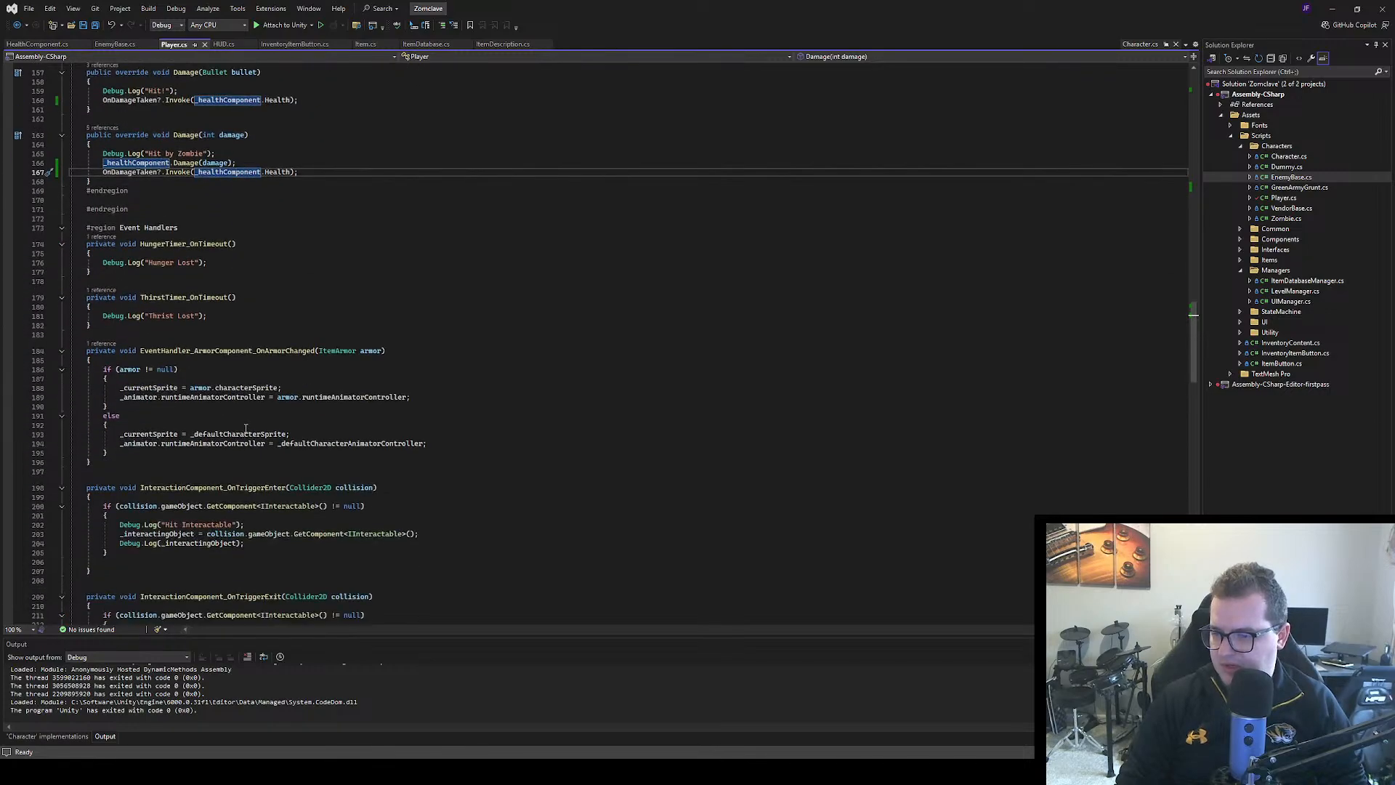
scroll(246, 429, "down", 4)
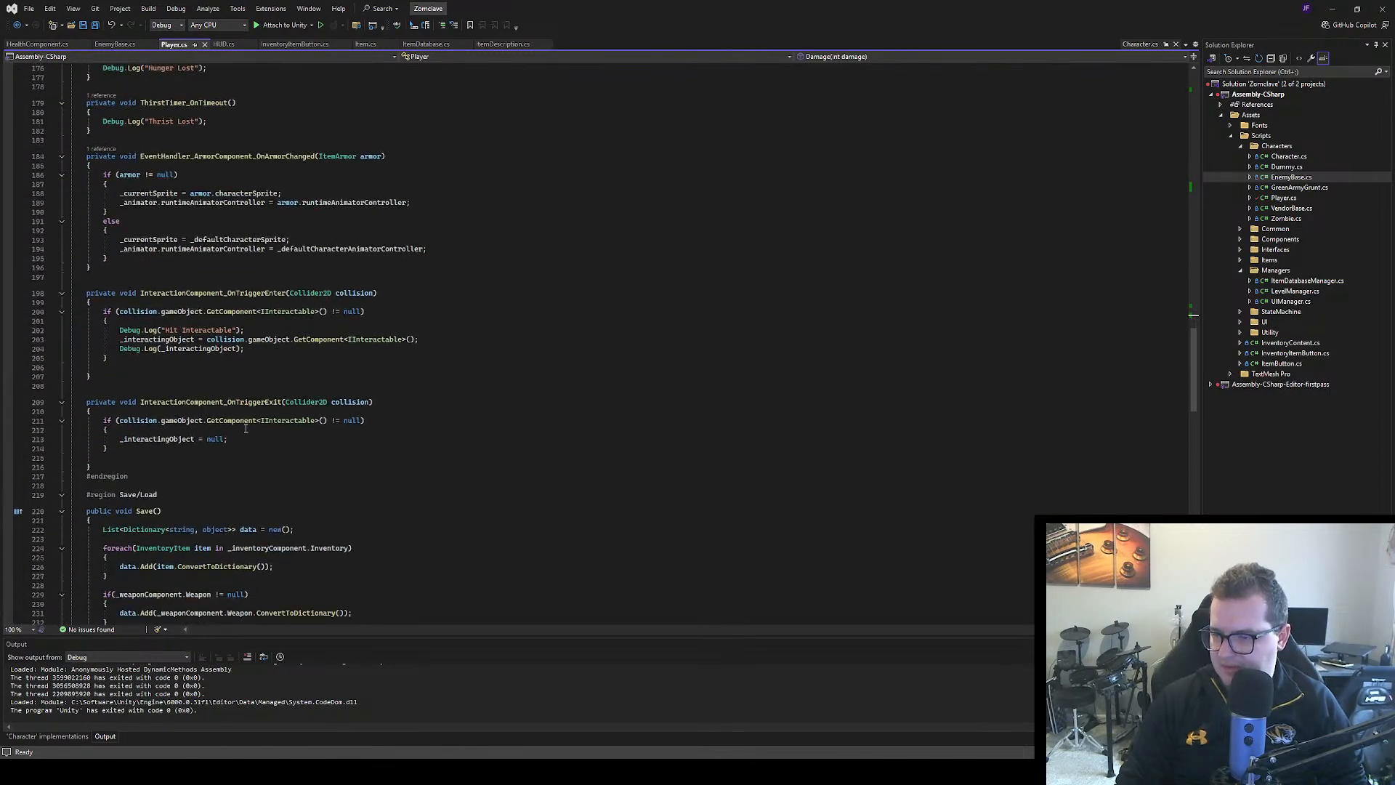
scroll(246, 428, "down", 13)
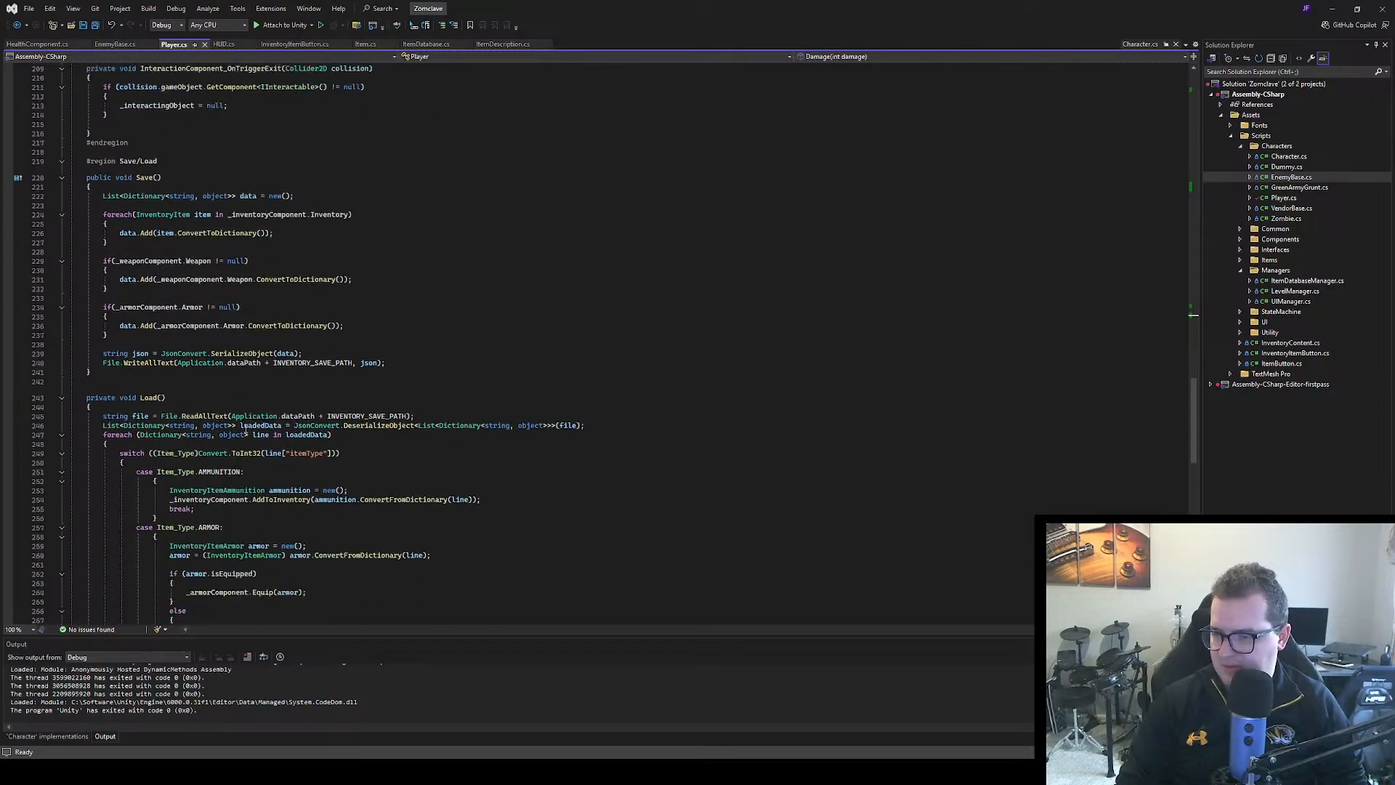
scroll(246, 429, "down", 13)
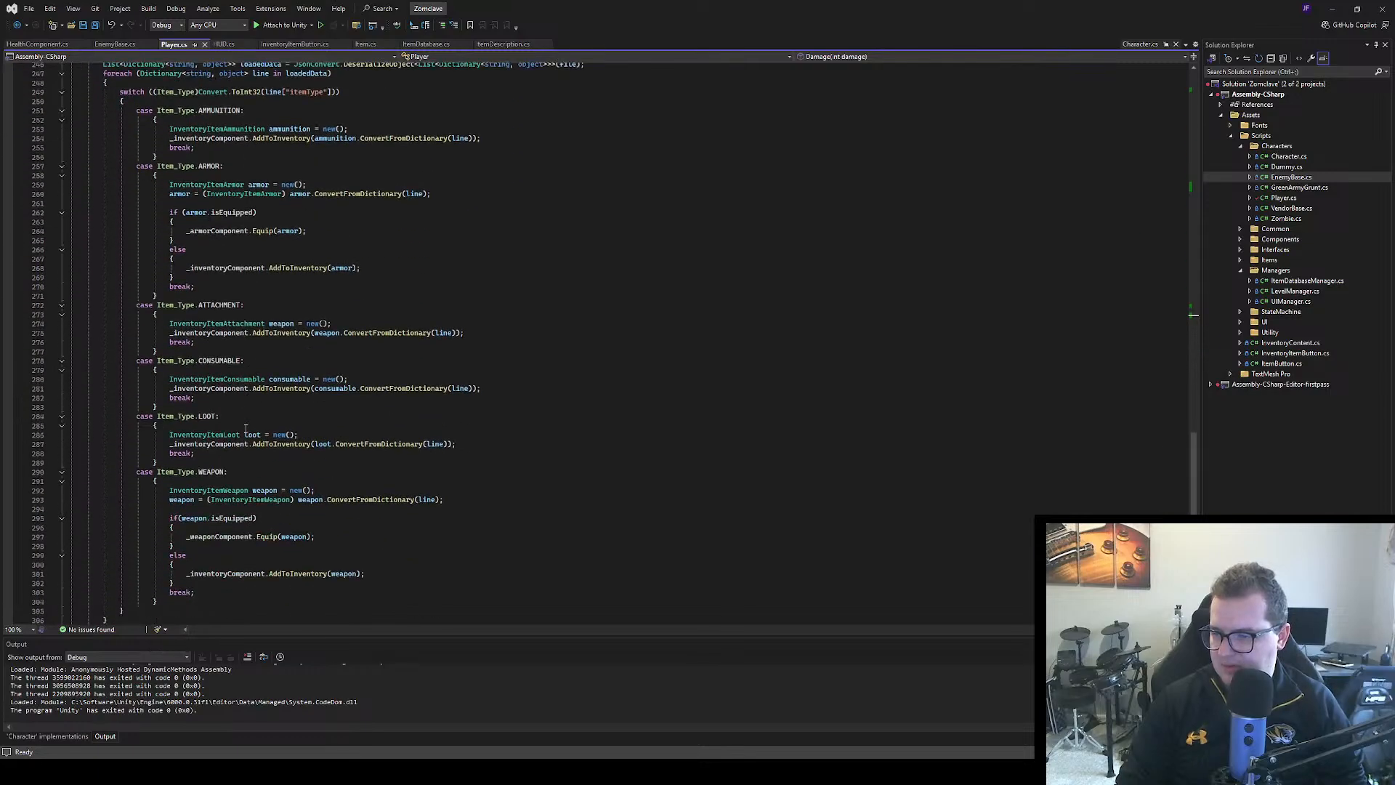
scroll(245, 429, "up", 8)
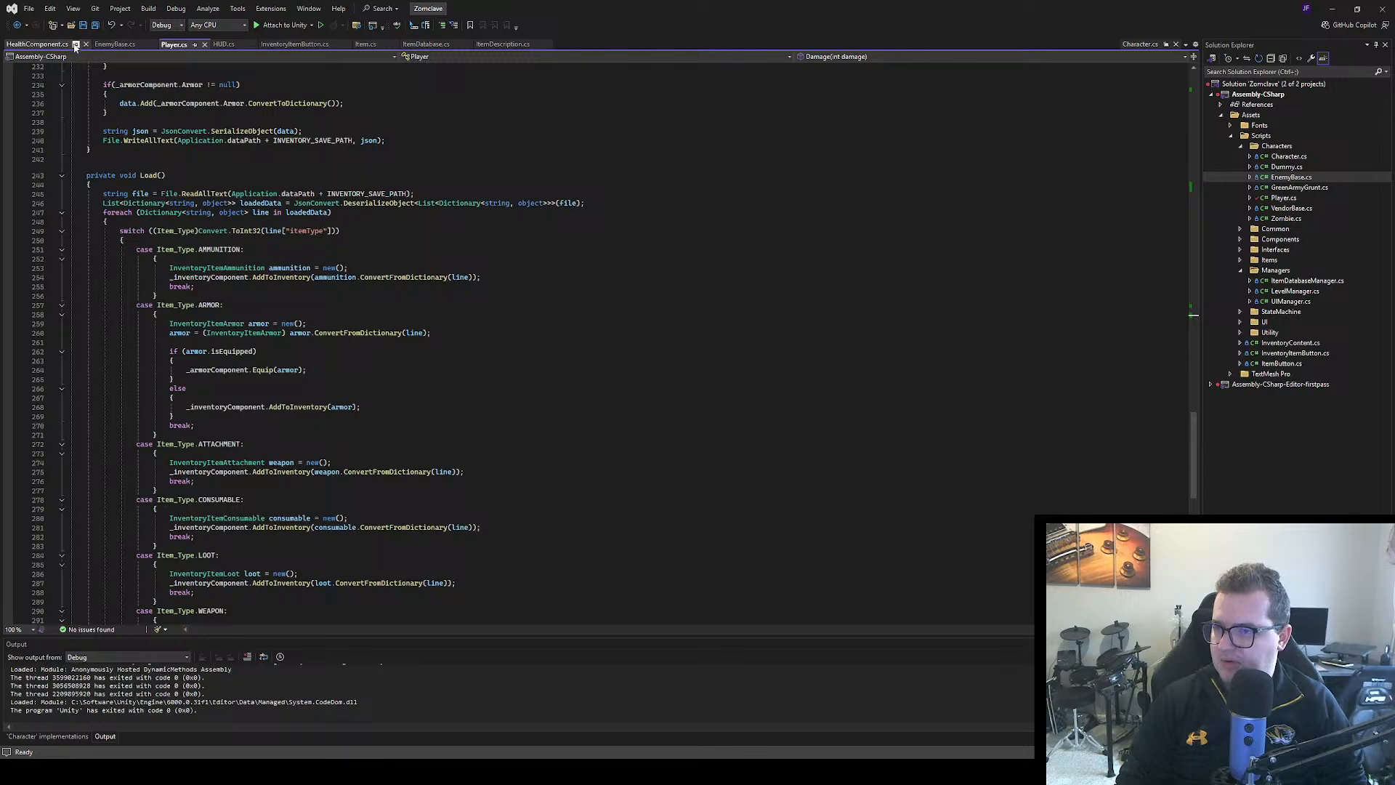
Examine the OnDamageTaken and OnDestroyed event declarations in HealthComponent.cs, and check the running game's health bar and console in Unity
left_click(42, 46)
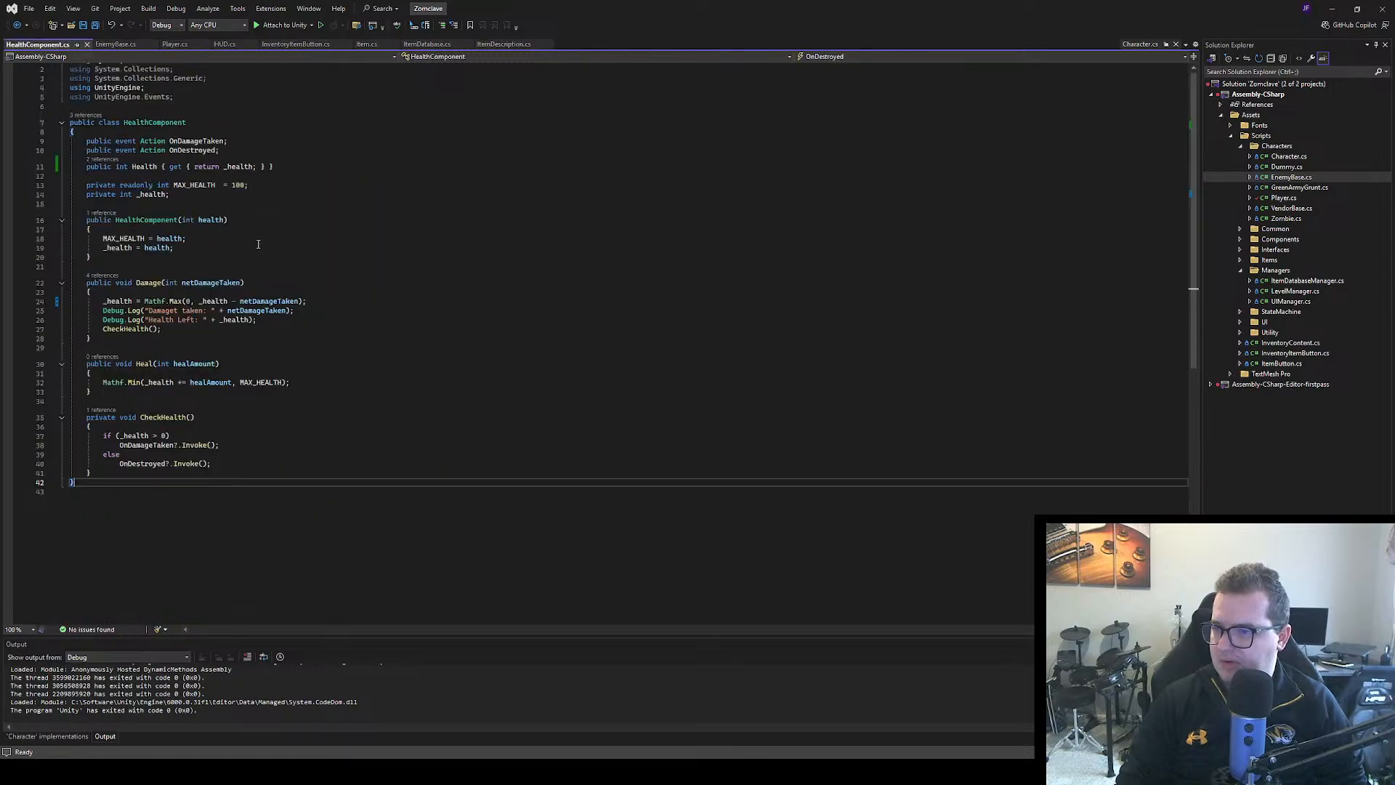
left_click(116, 139)
left_click(104, 147)
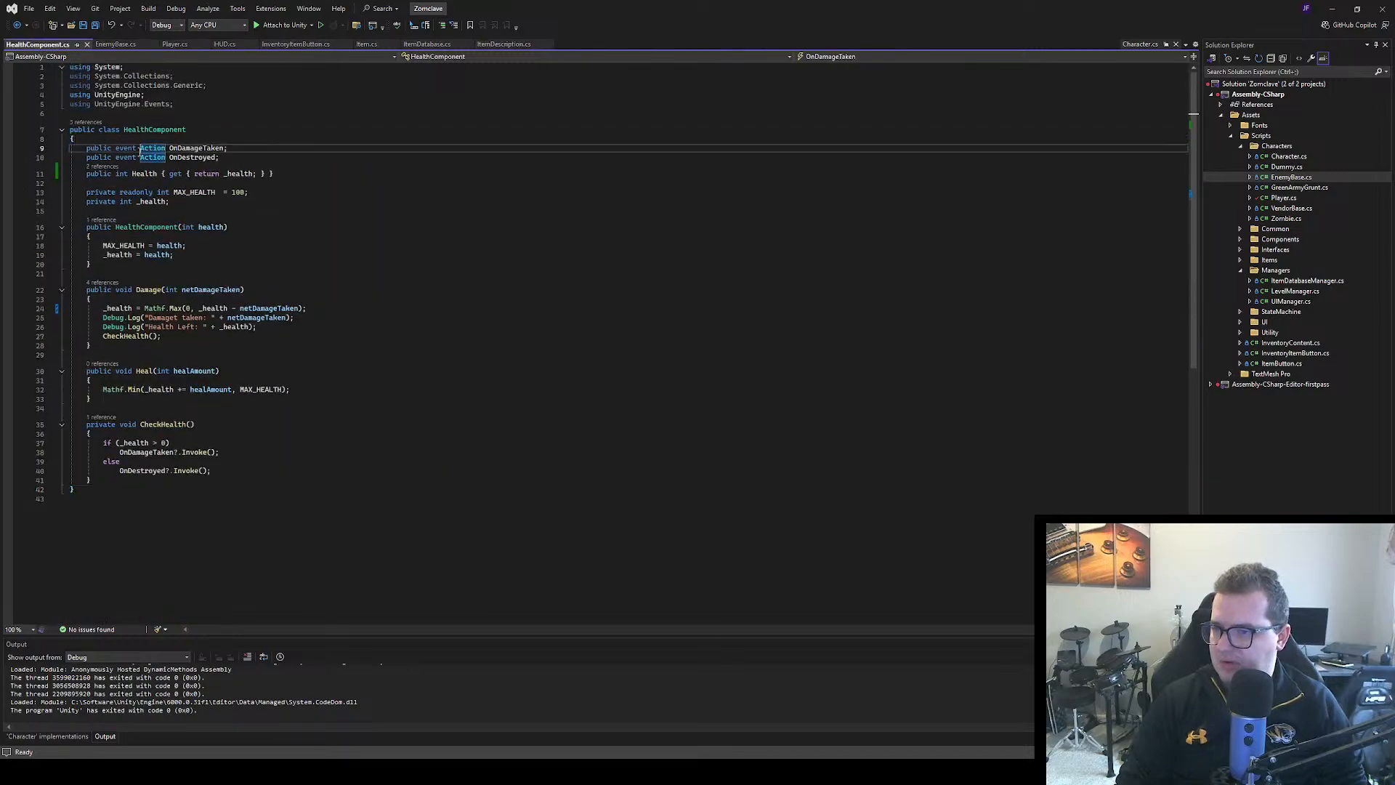
left_click(204, 148)
left_click(243, 147)
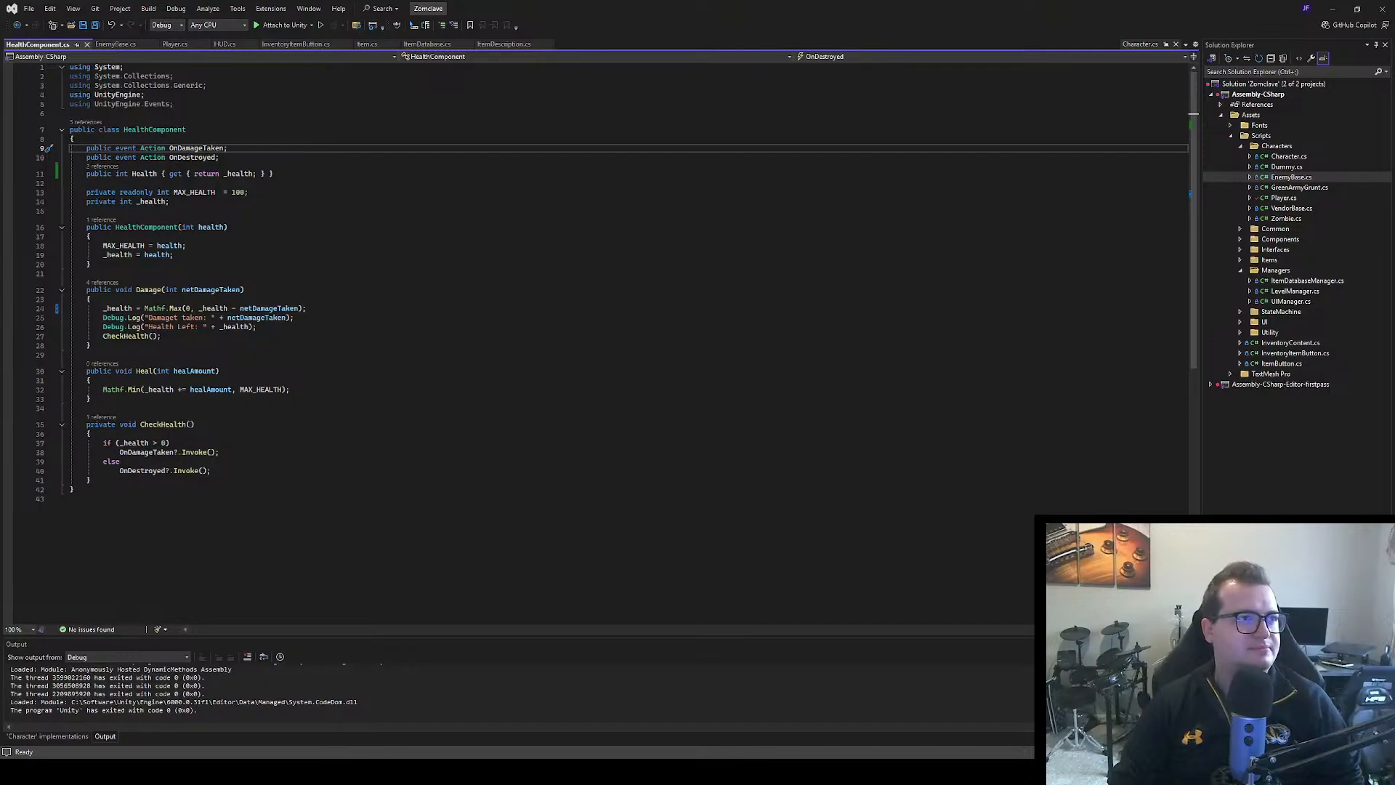
key("alt+Tab")
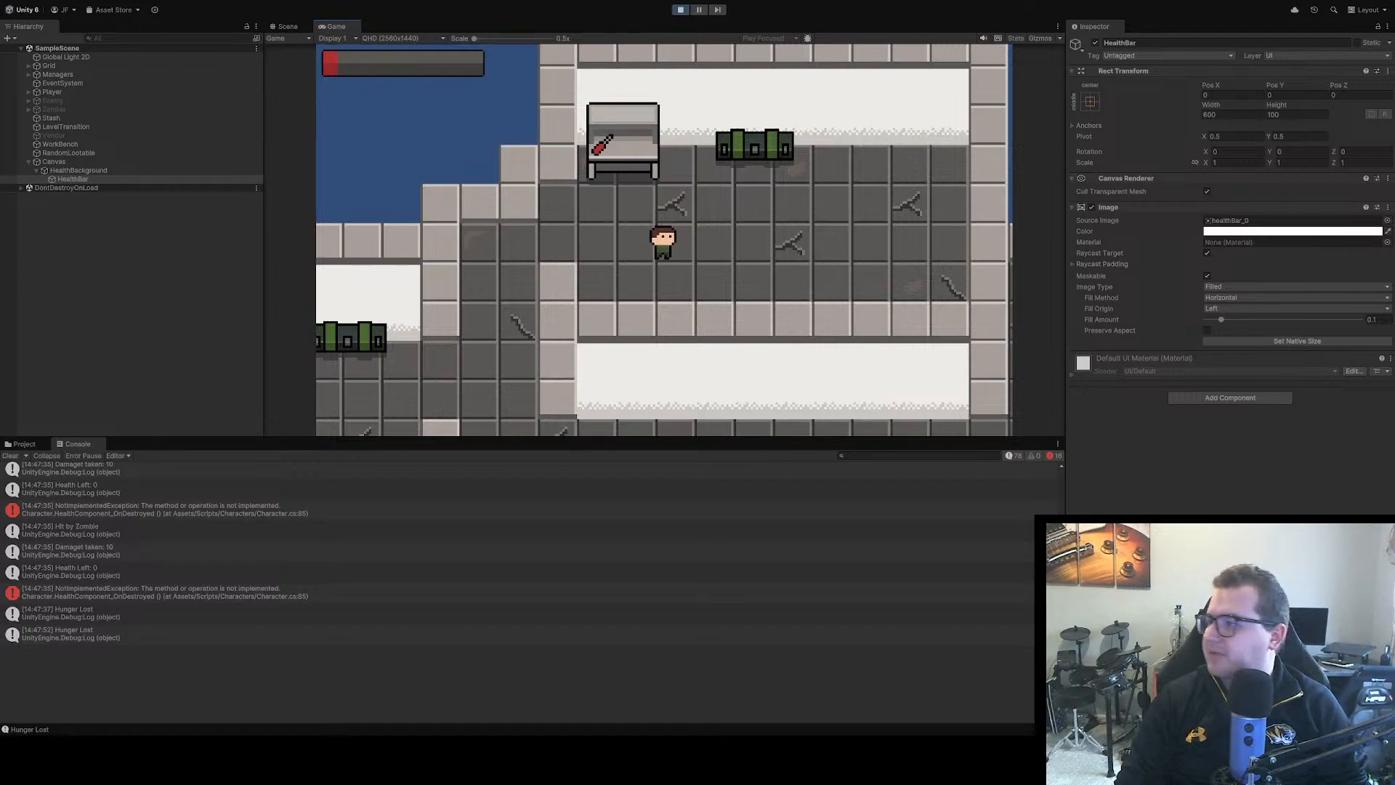
Back in Visual Studio, find the OnDestroyed subscription in Character.cs and go to the HealthComponent_OnDestroyed method definition
key("alt+Tab")
scroll(298, 384, "down", 15)
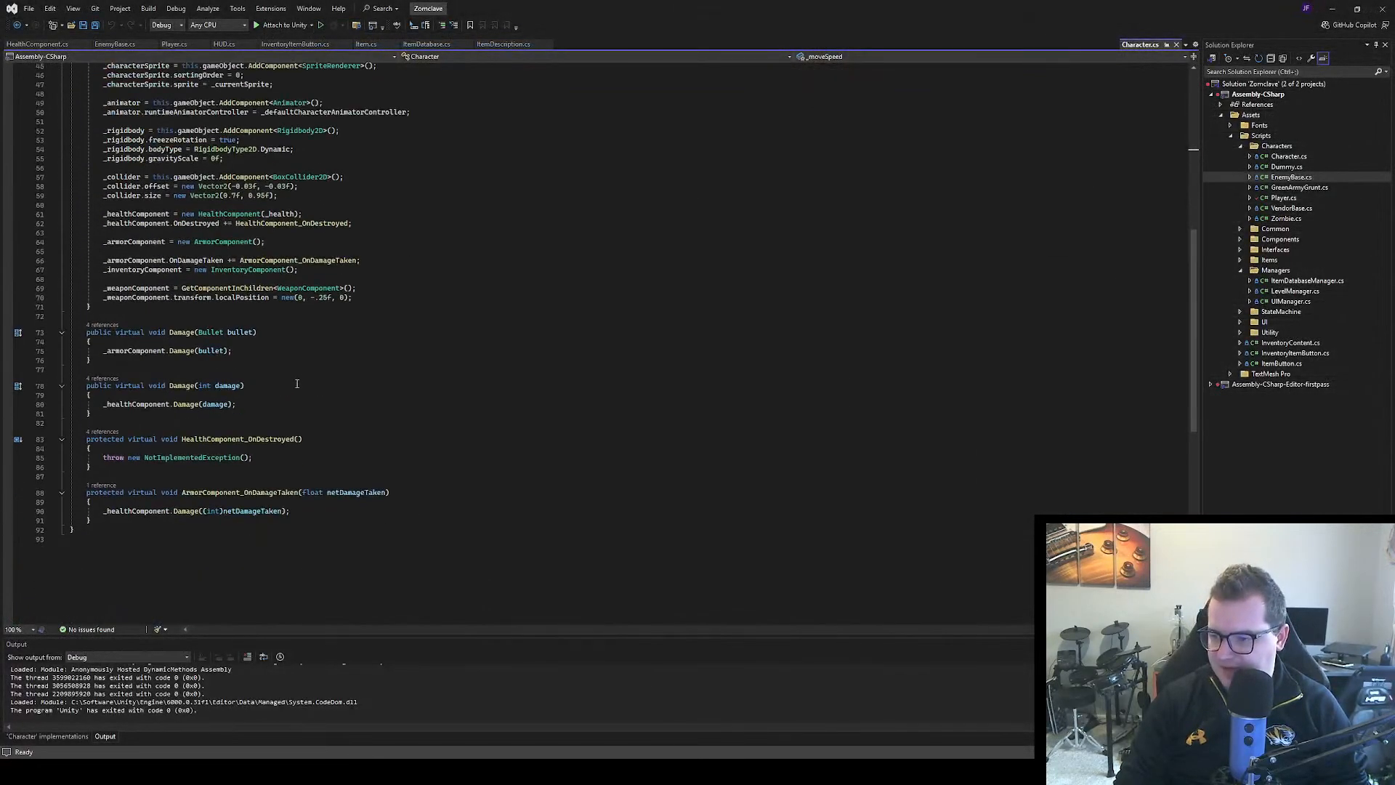
scroll(242, 342, "up", 4)
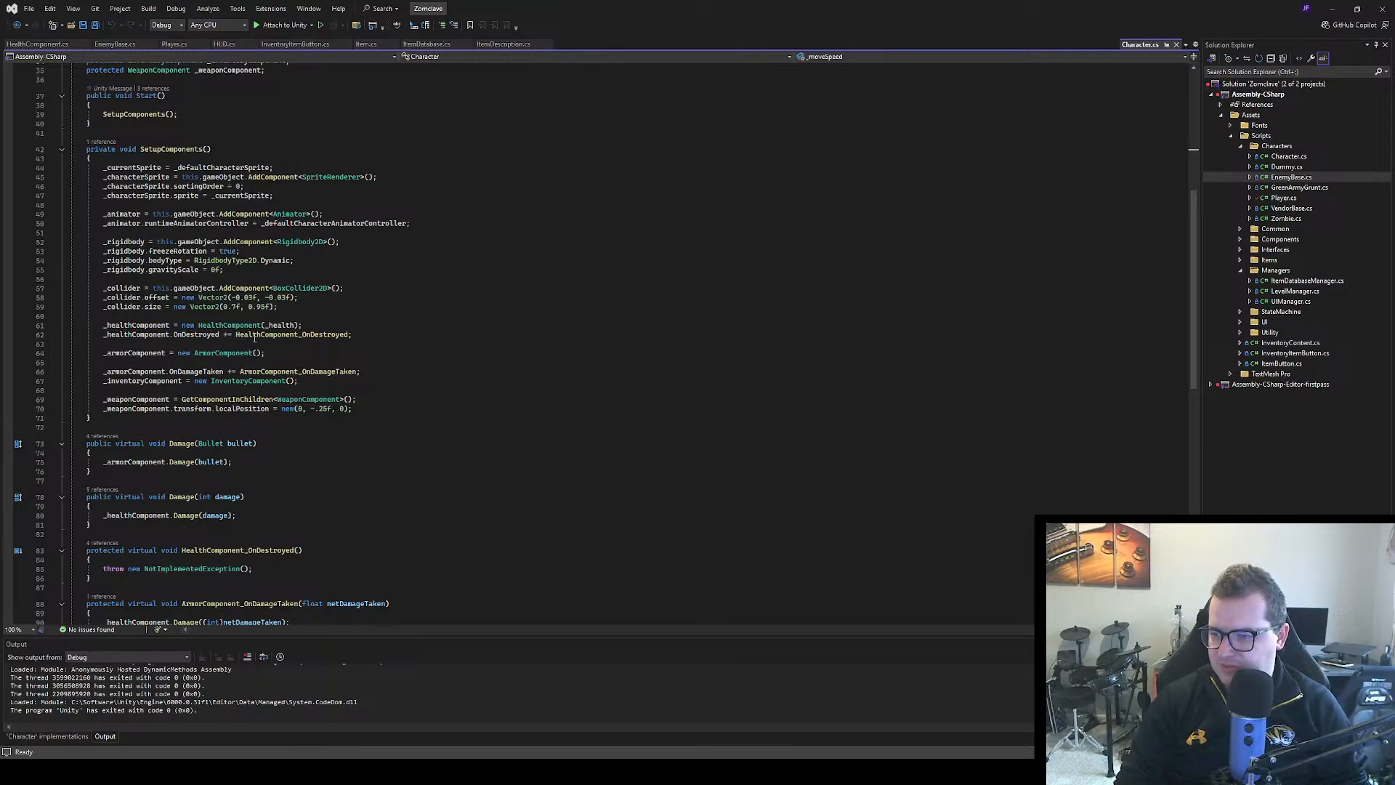
left_click(274, 338, "ctrl")
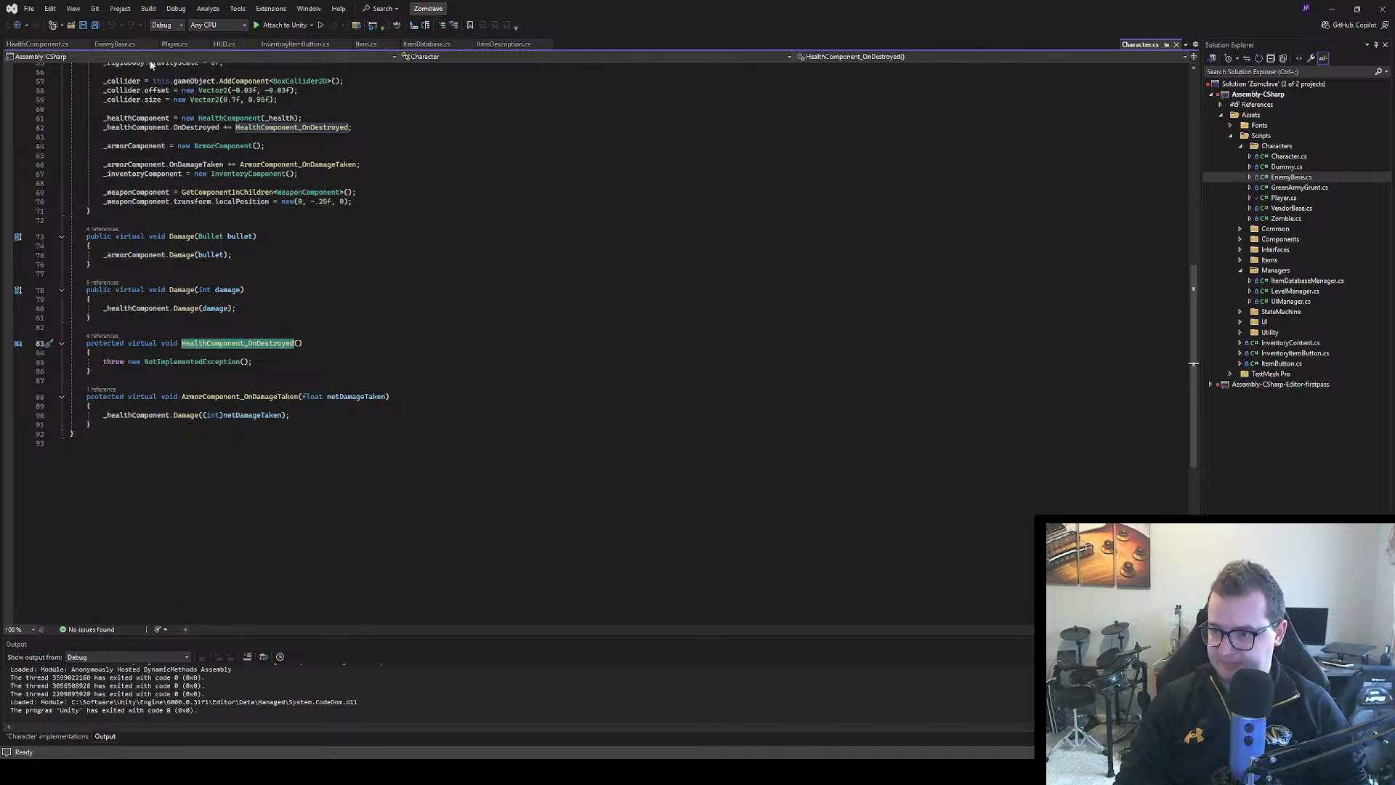
Compare HealthComponent.cs with Player.cs, looking through the Player class for its damage and destroyed handling
left_click(174, 44)
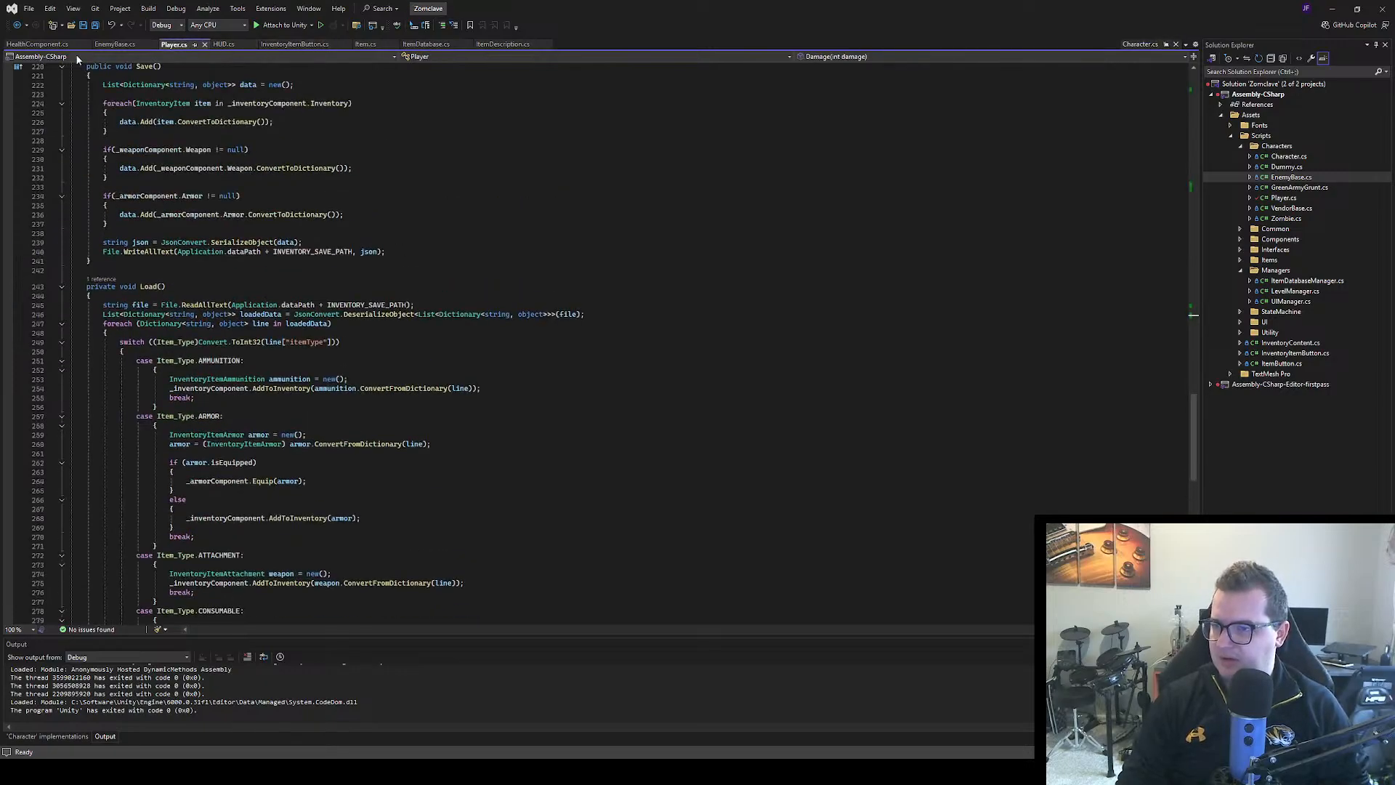
left_click(37, 45)
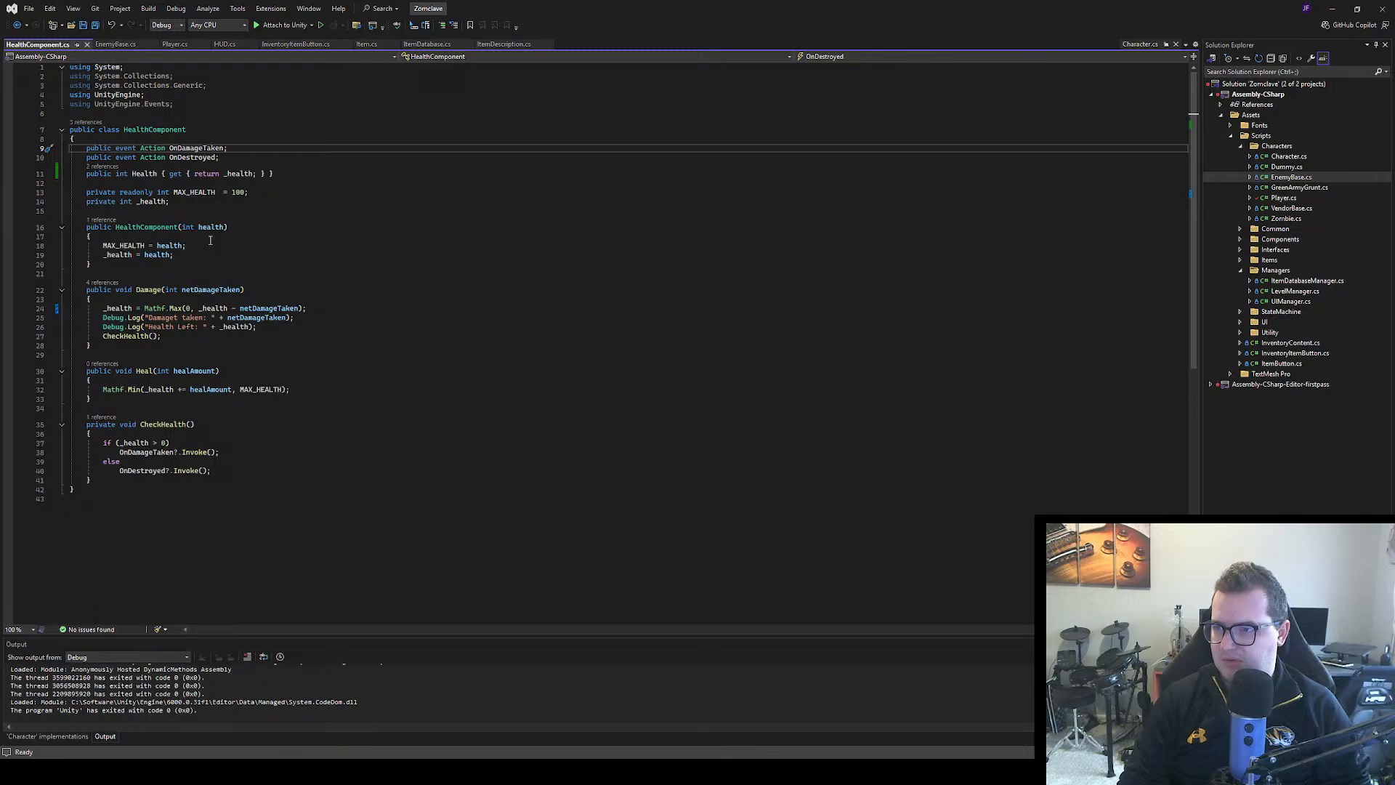
left_click(174, 44)
scroll(373, 305, "down", 5)
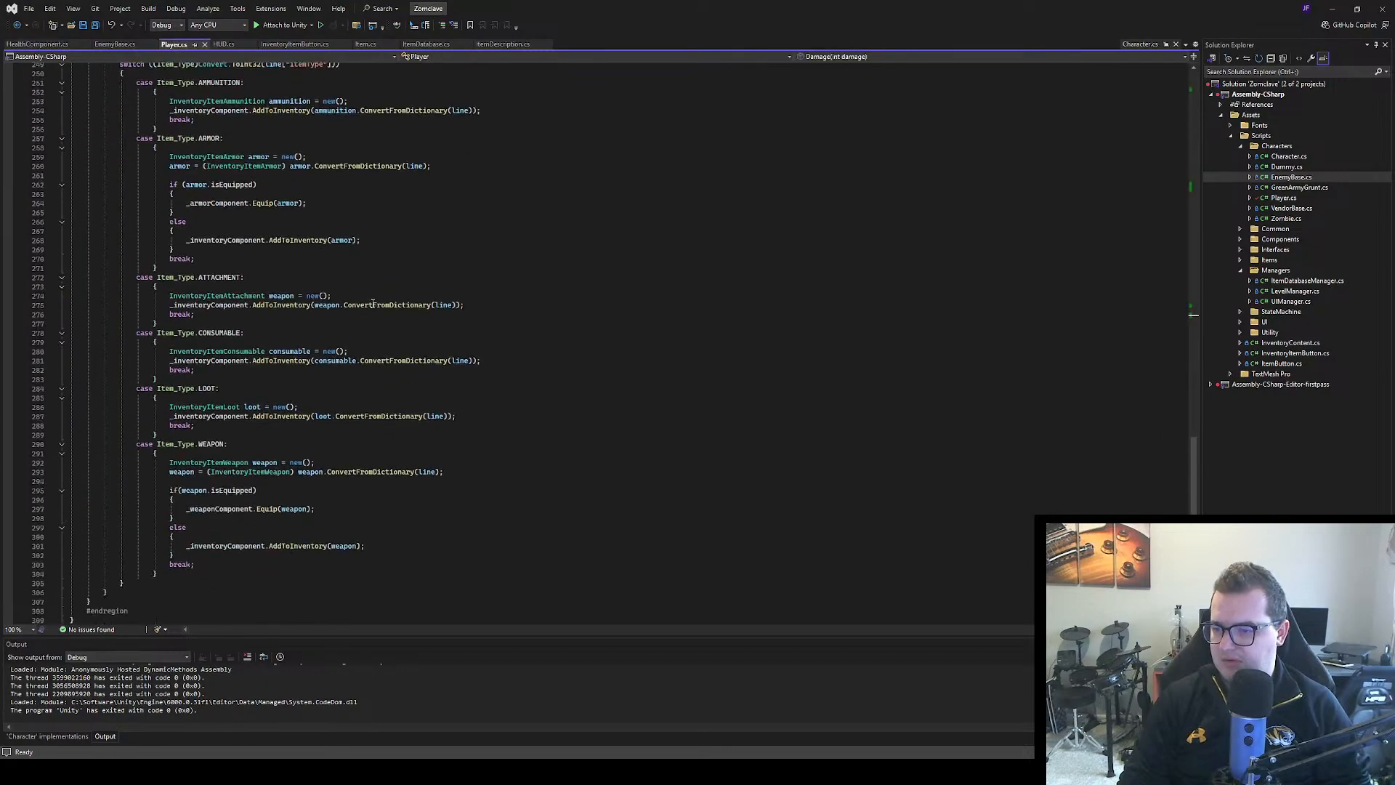
scroll(373, 304, "up", 14)
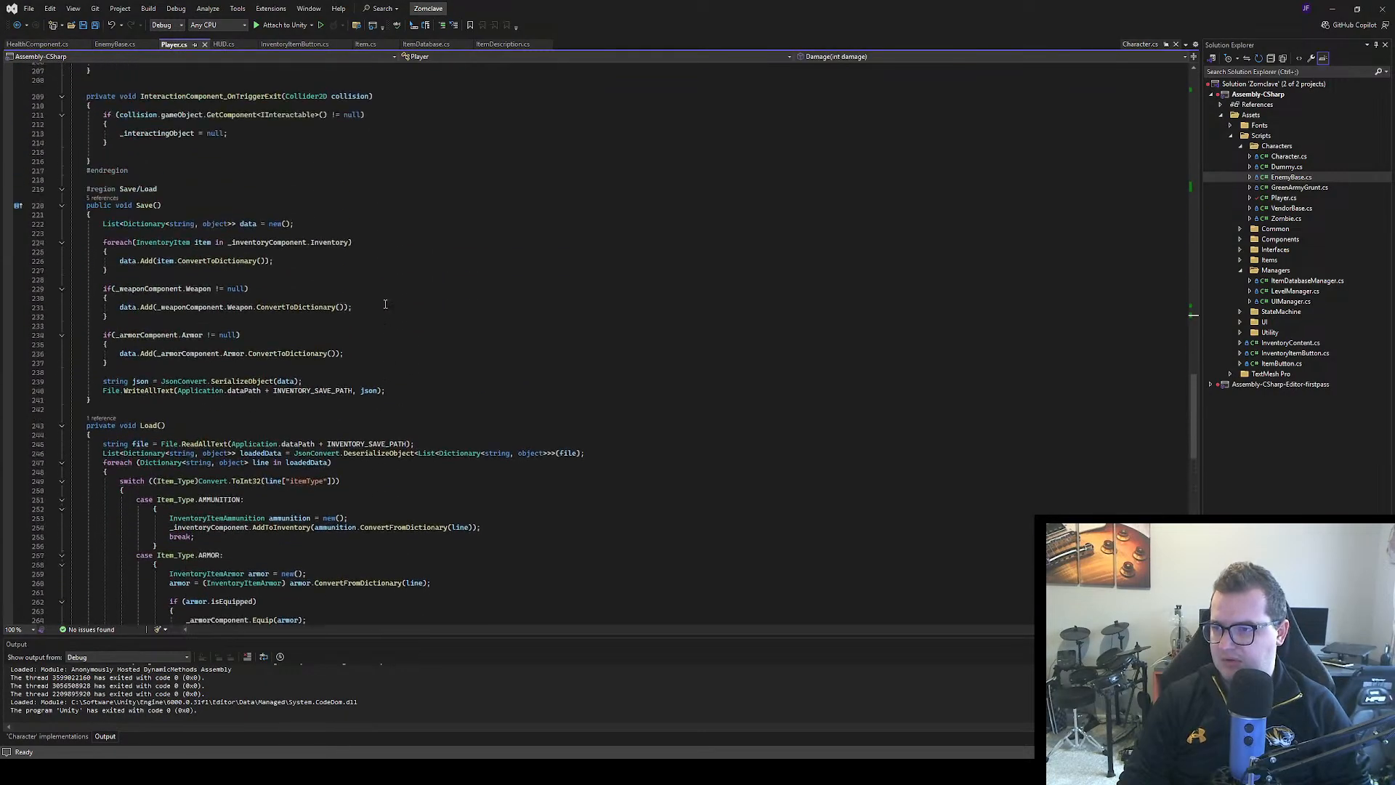
scroll(385, 304, "up", 20)
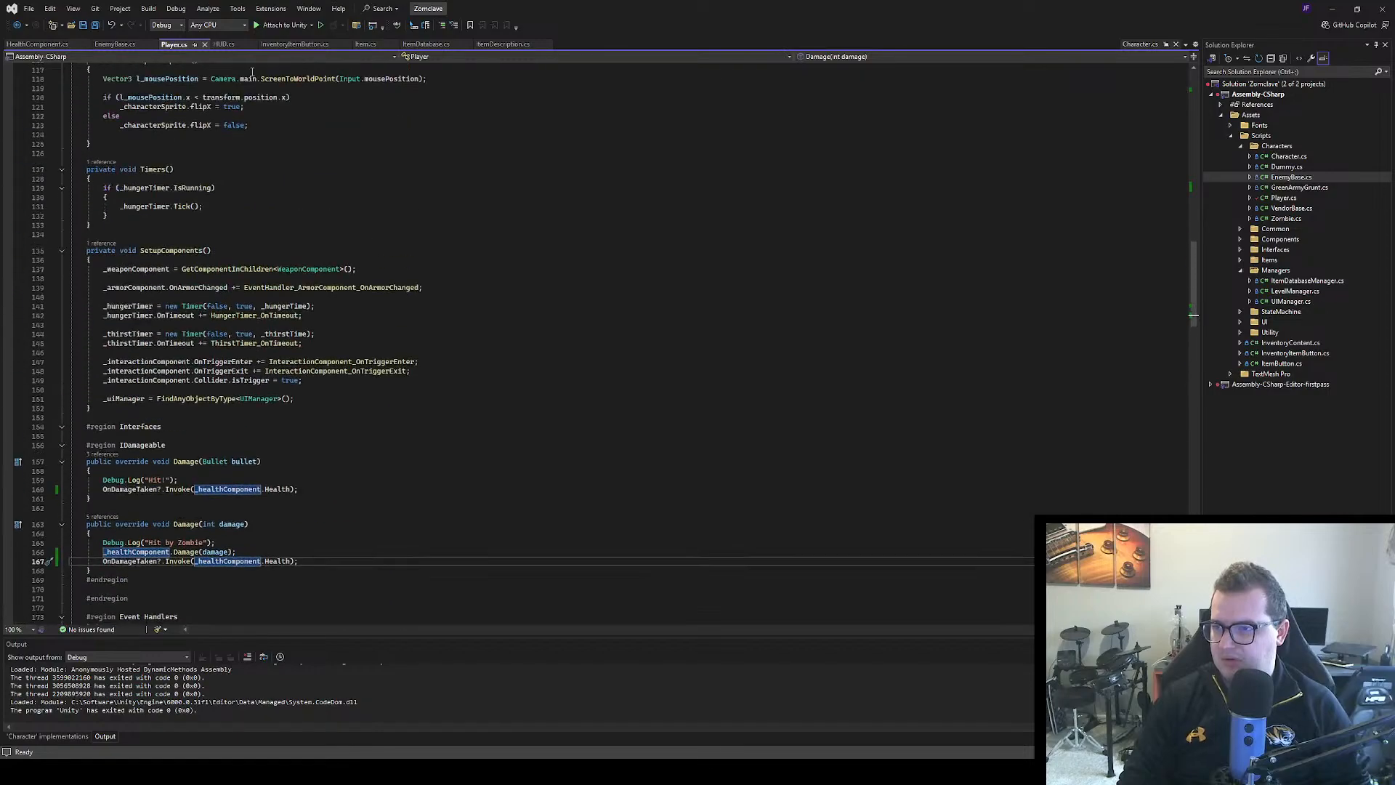
Cross-check HealthComponent.cs against Character.cs, examining the SetupComponents event subscriptions and the virtual Damage and OnDestroyed methods
left_click(1135, 43)
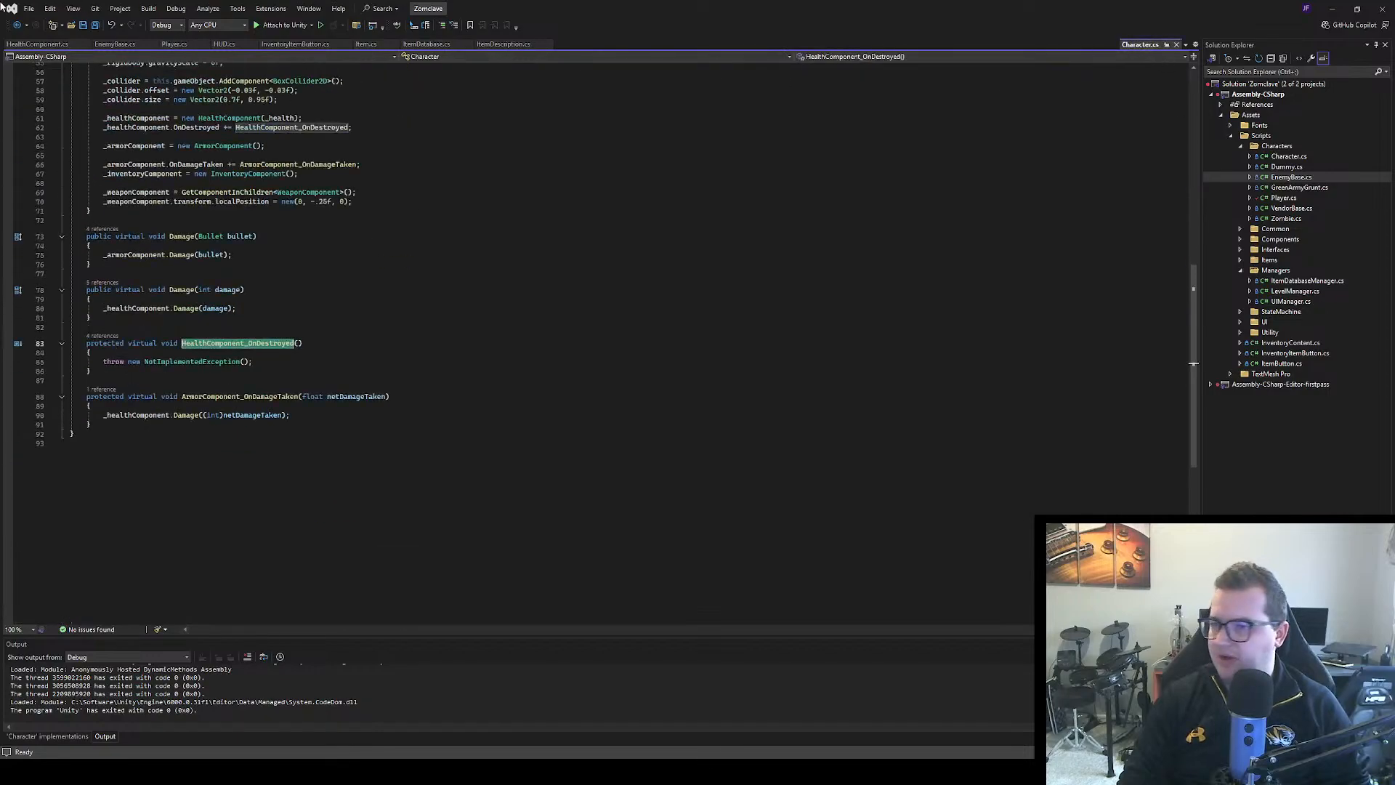
left_click(36, 43)
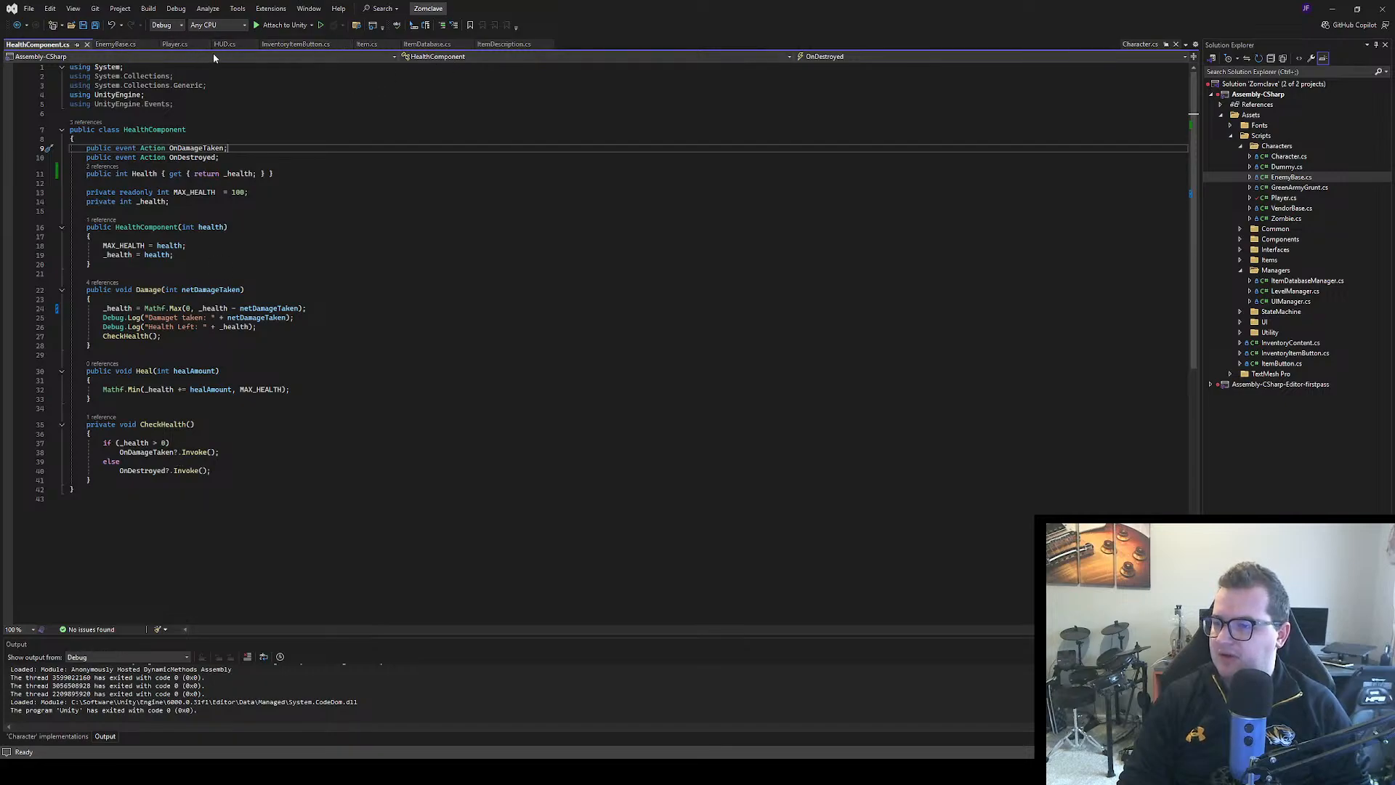
left_click(1140, 44)
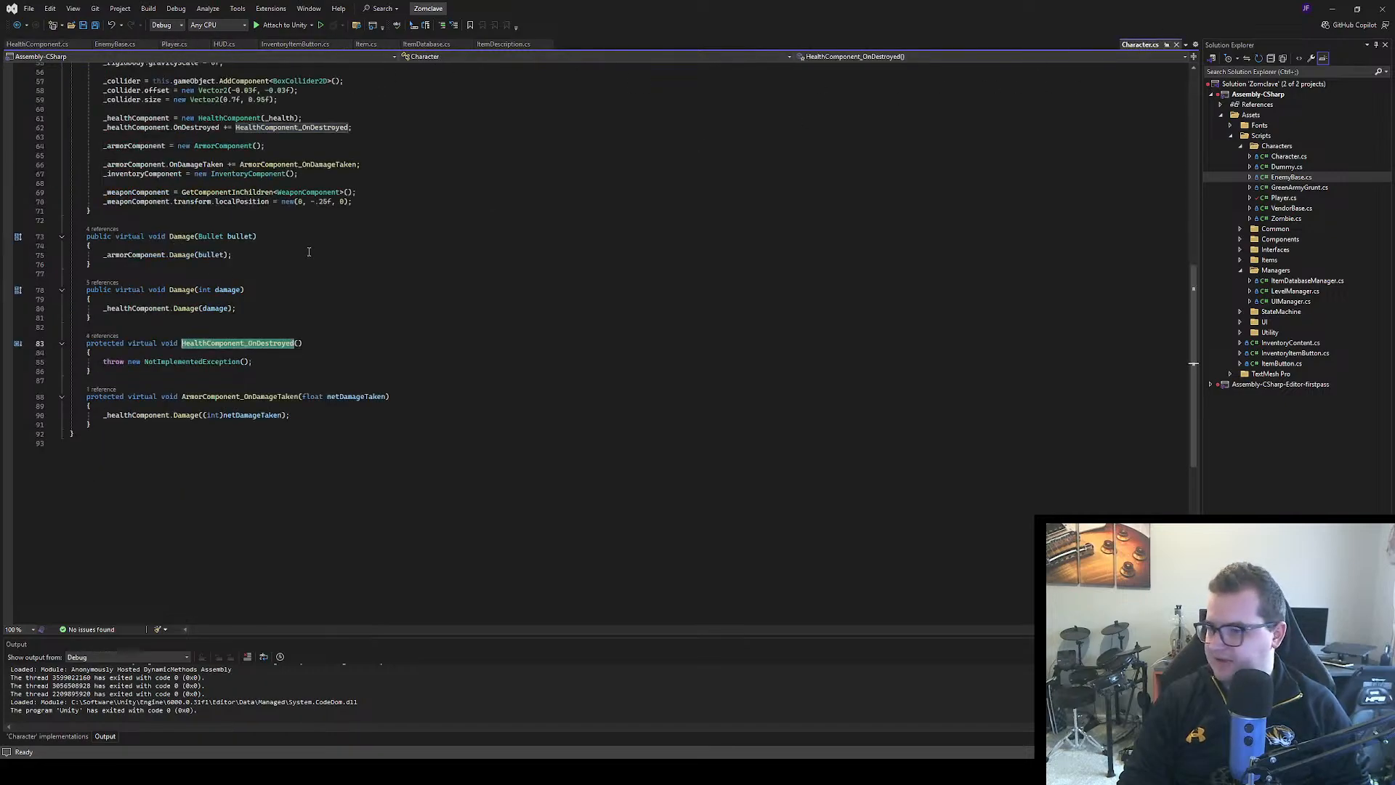
left_click(303, 291)
scroll(304, 334, "up", 4)
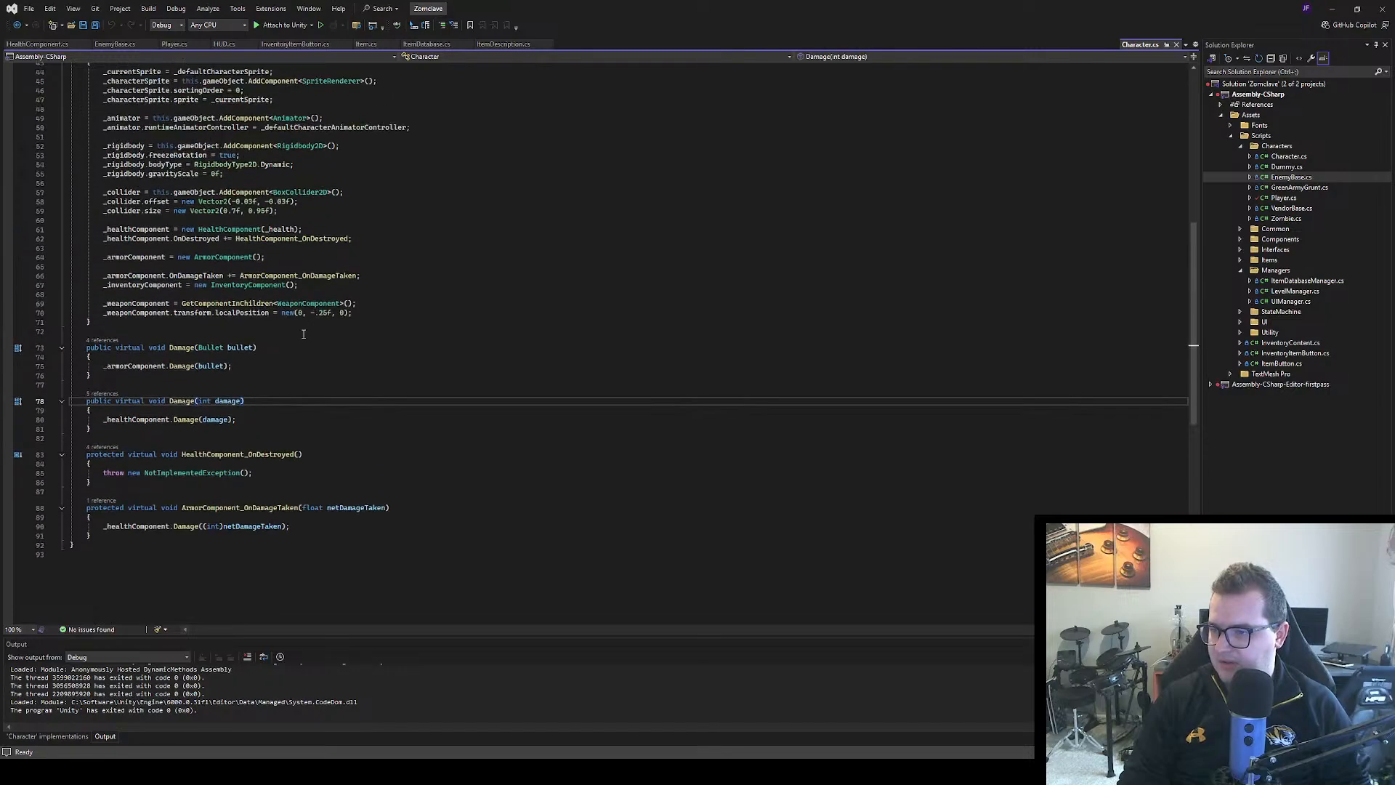
scroll(277, 378, "up", 4)
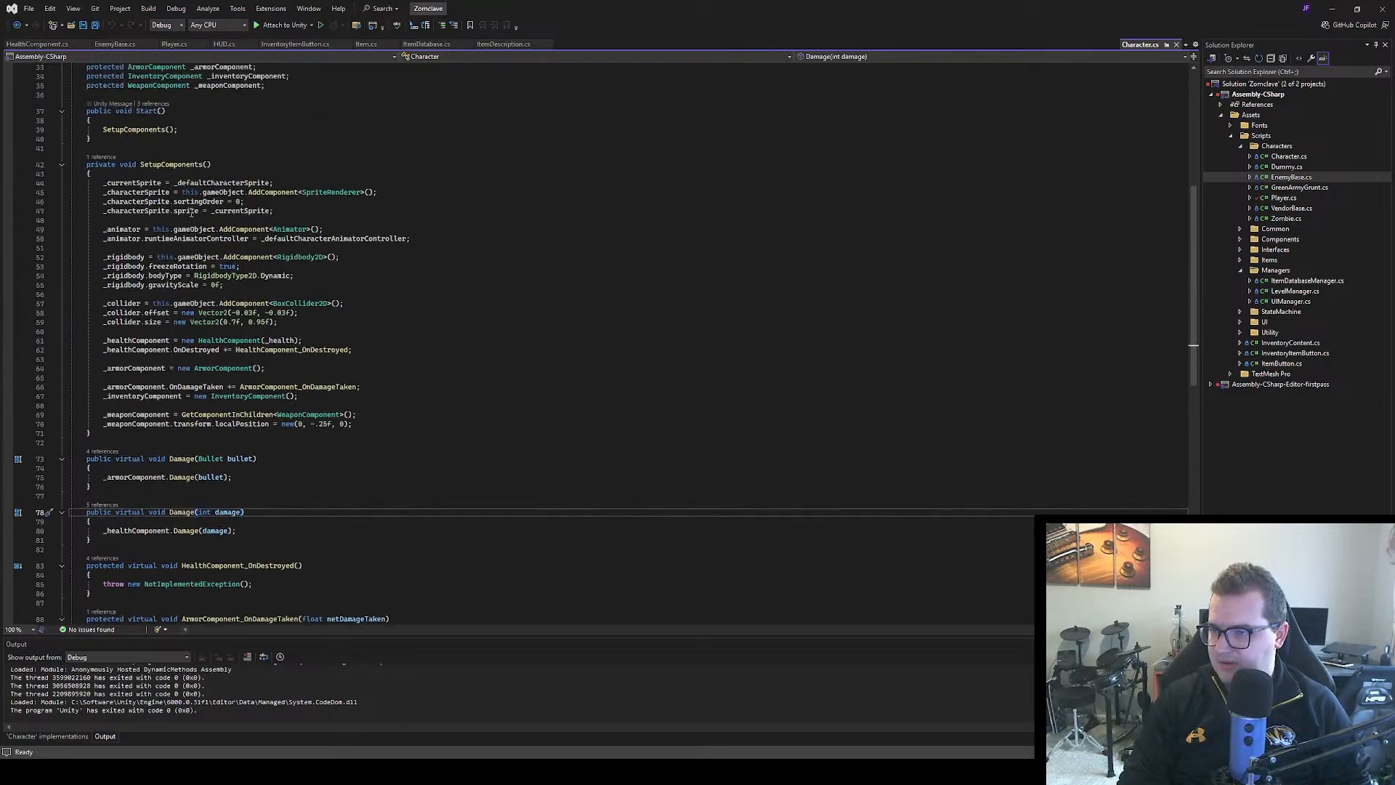
scroll(189, 354, "down", 2)
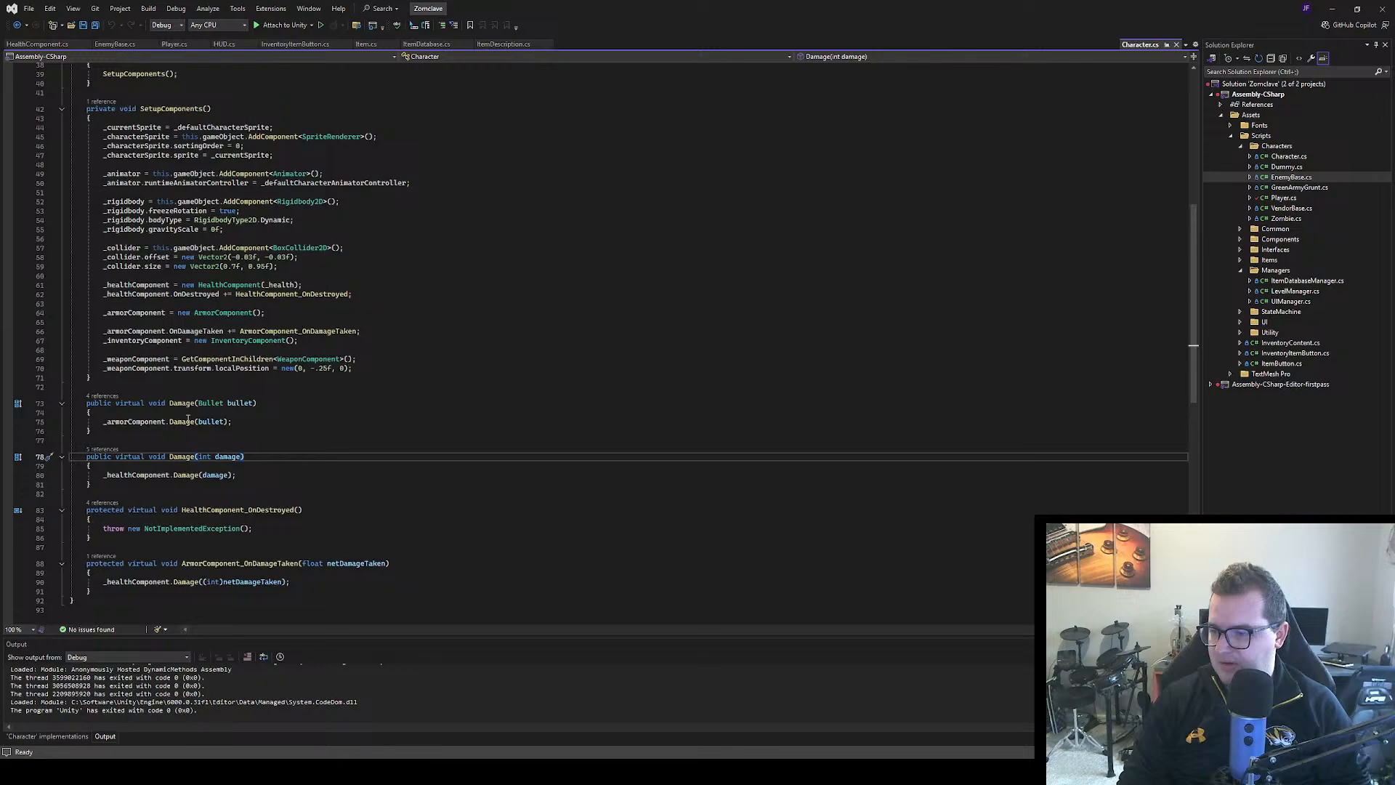
scroll(217, 539, "down", 2)
scroll(266, 476, "up", 2)
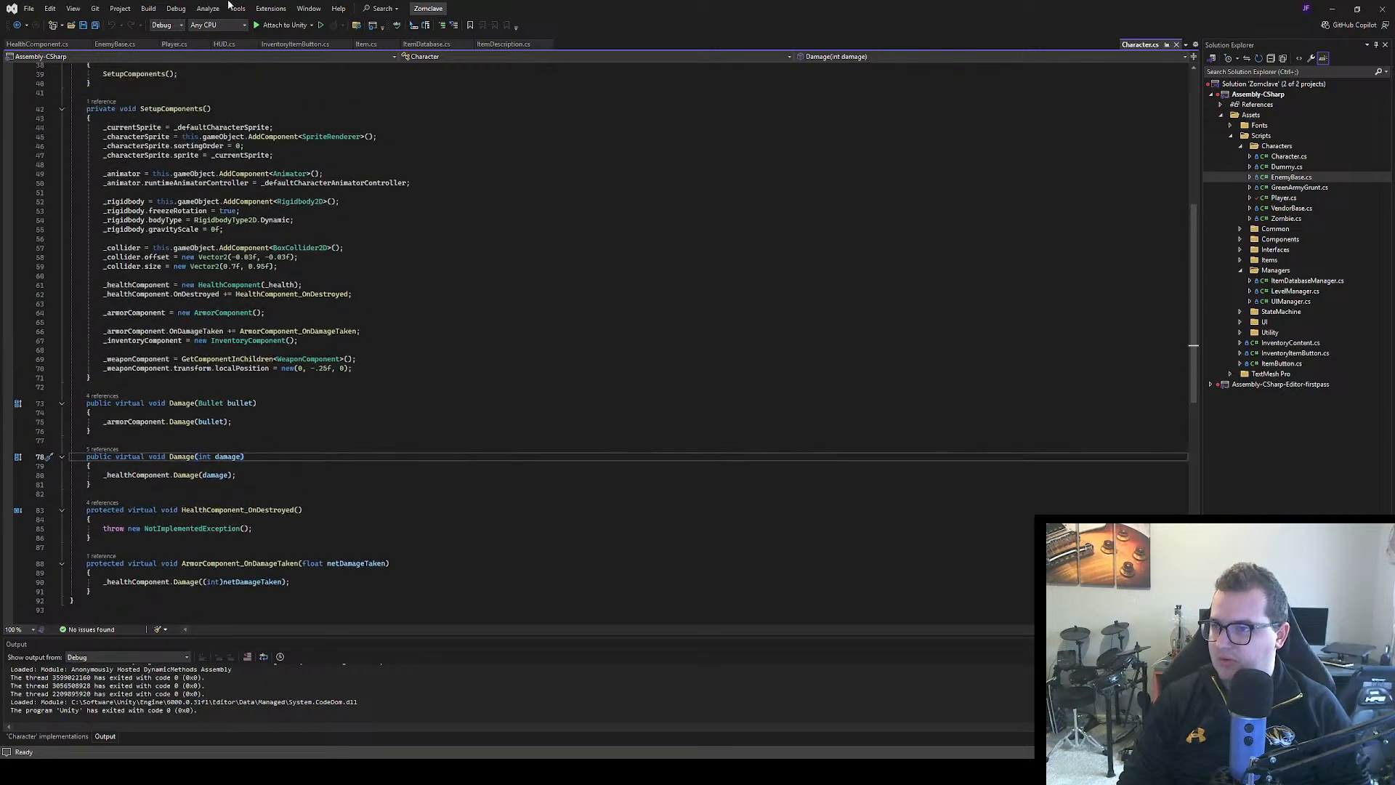
Review the two Damage overrides in Player.cs and where they invoke OnDamageTaken
left_click(174, 44)
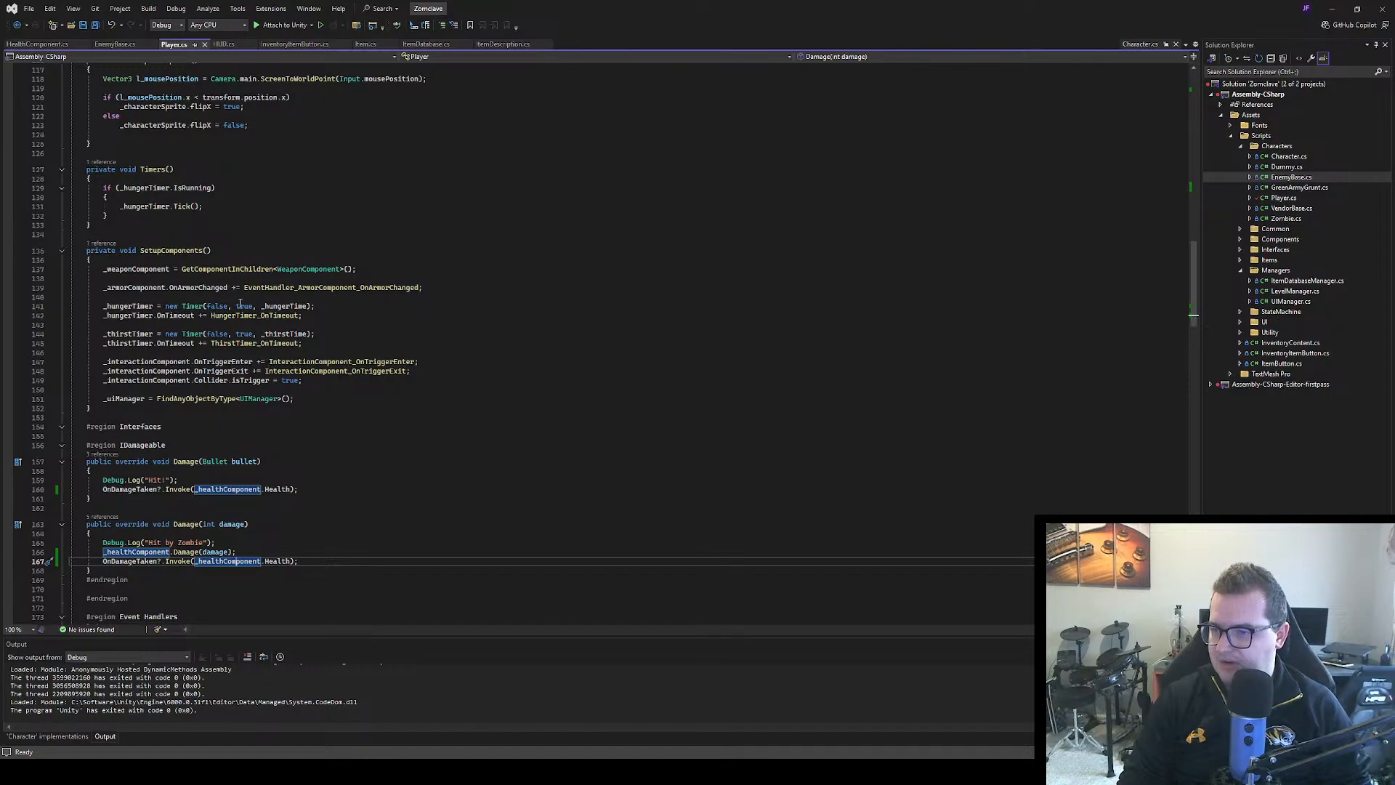
scroll(196, 364, "down", 5)
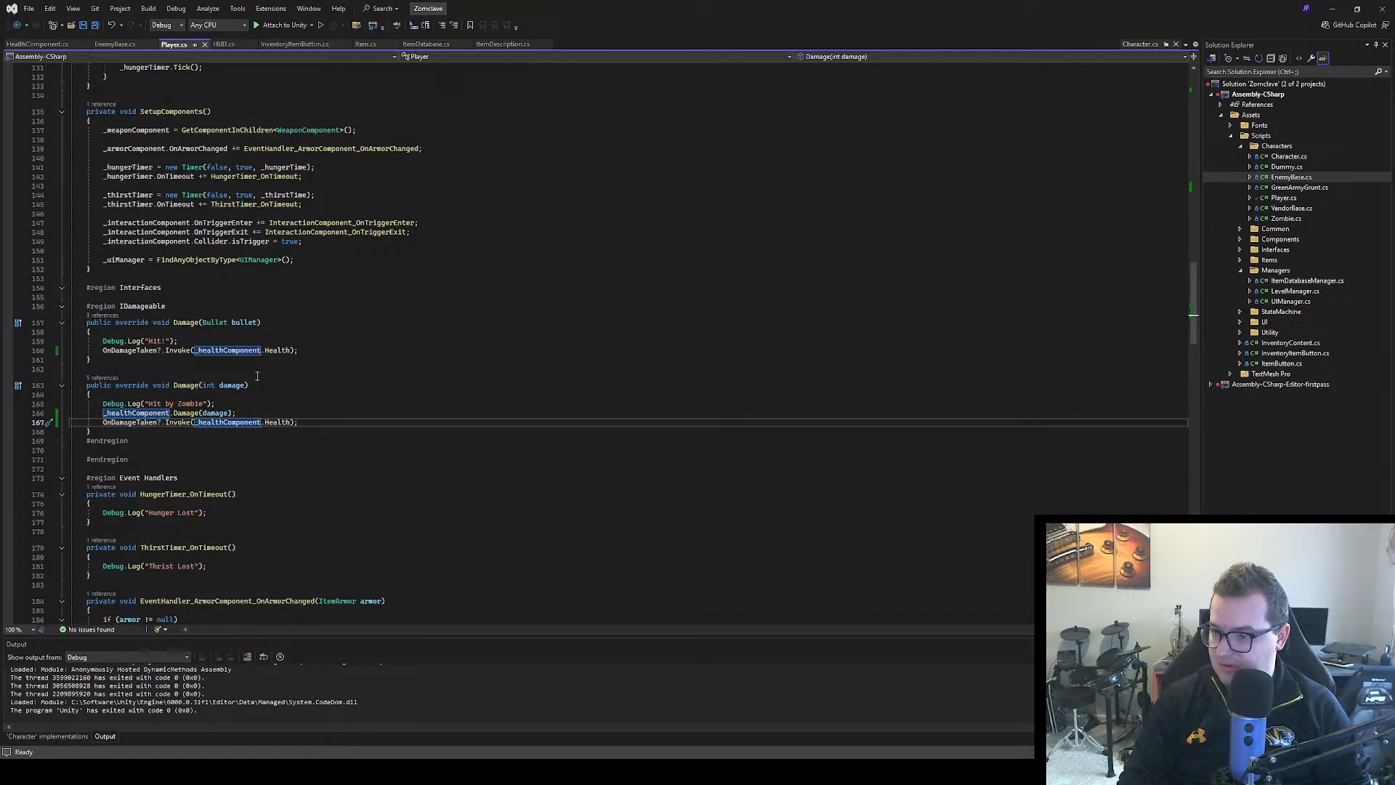
scroll(258, 375, "up", 4)
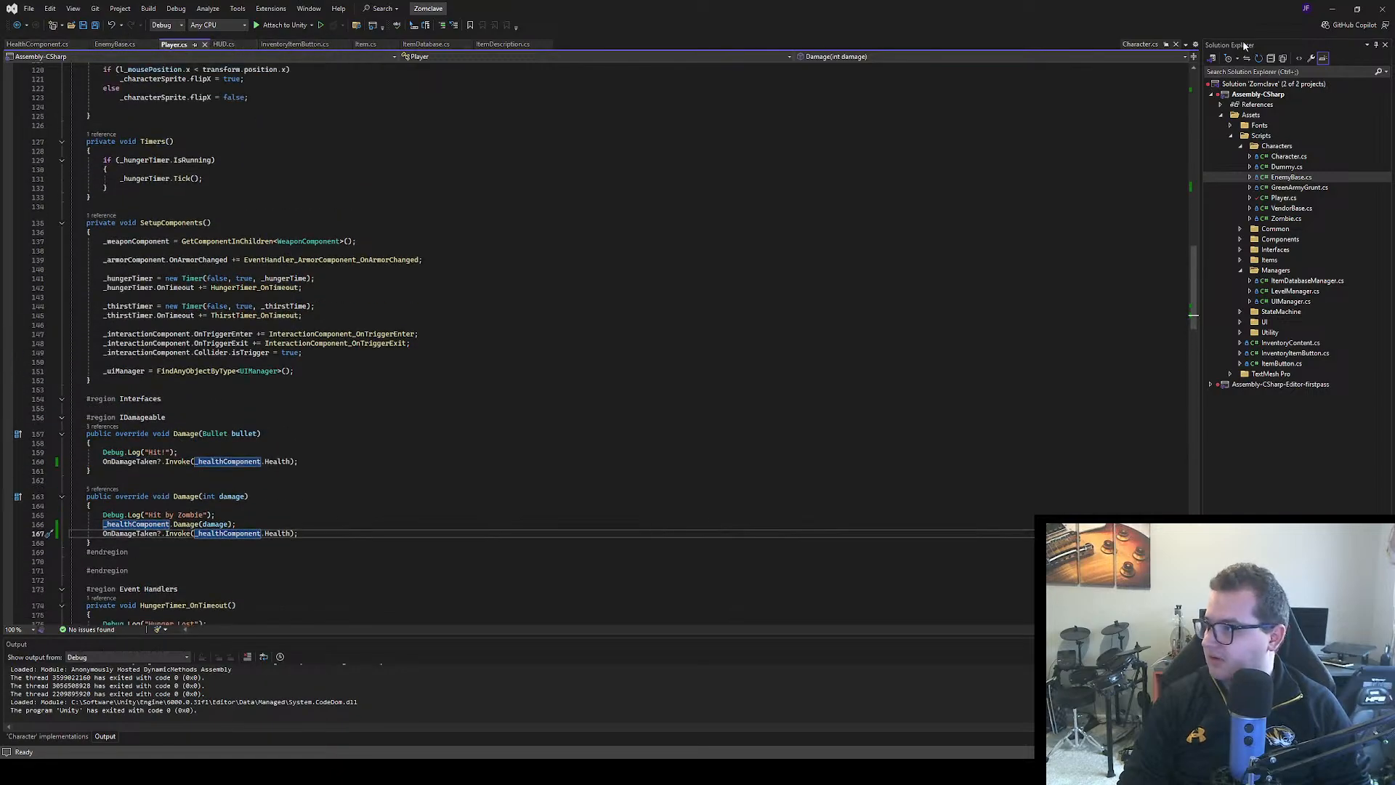
Check the damage methods in Character.cs, then trace where HealthComponent.cs declares and invokes OnDamageTaken and OnDestroyed
left_click(1138, 44)
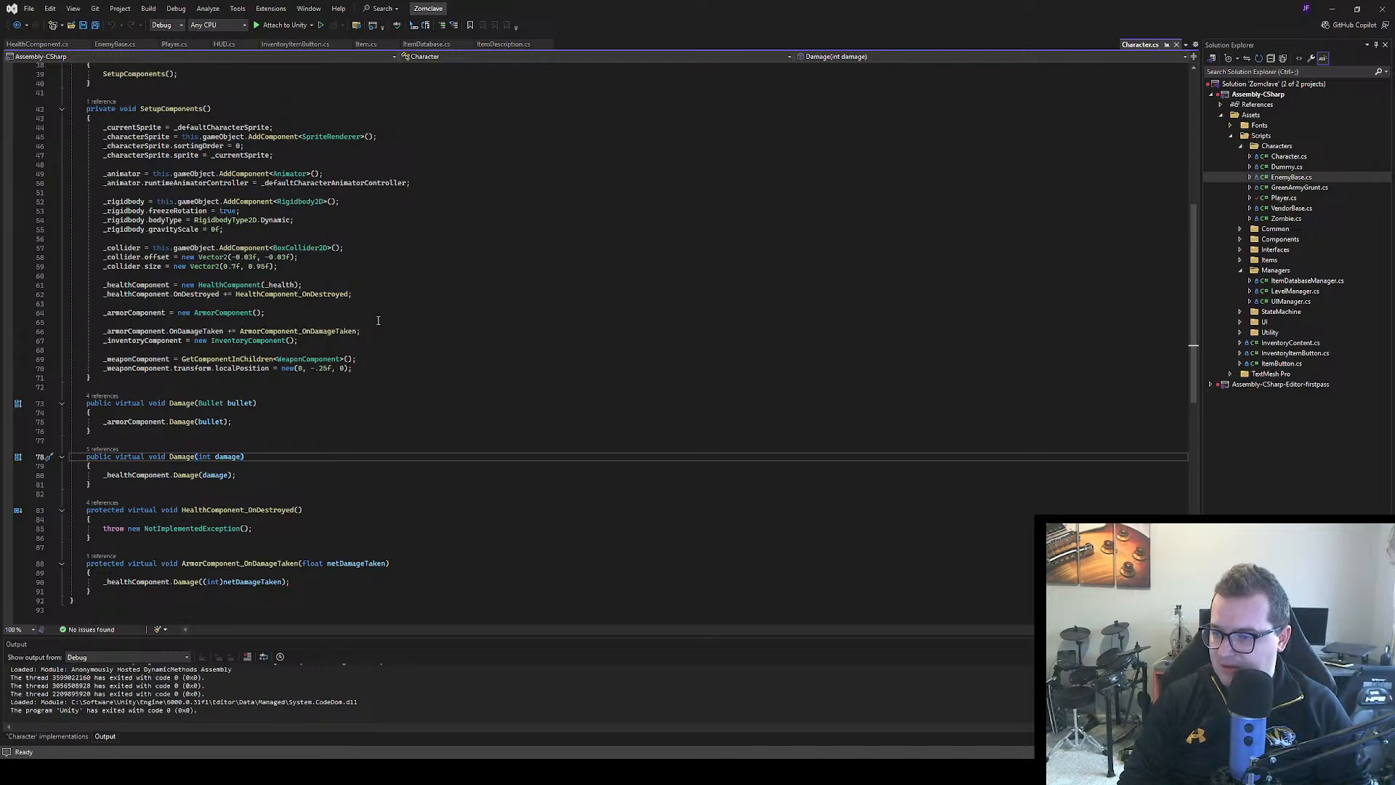
scroll(368, 318, "down", 3)
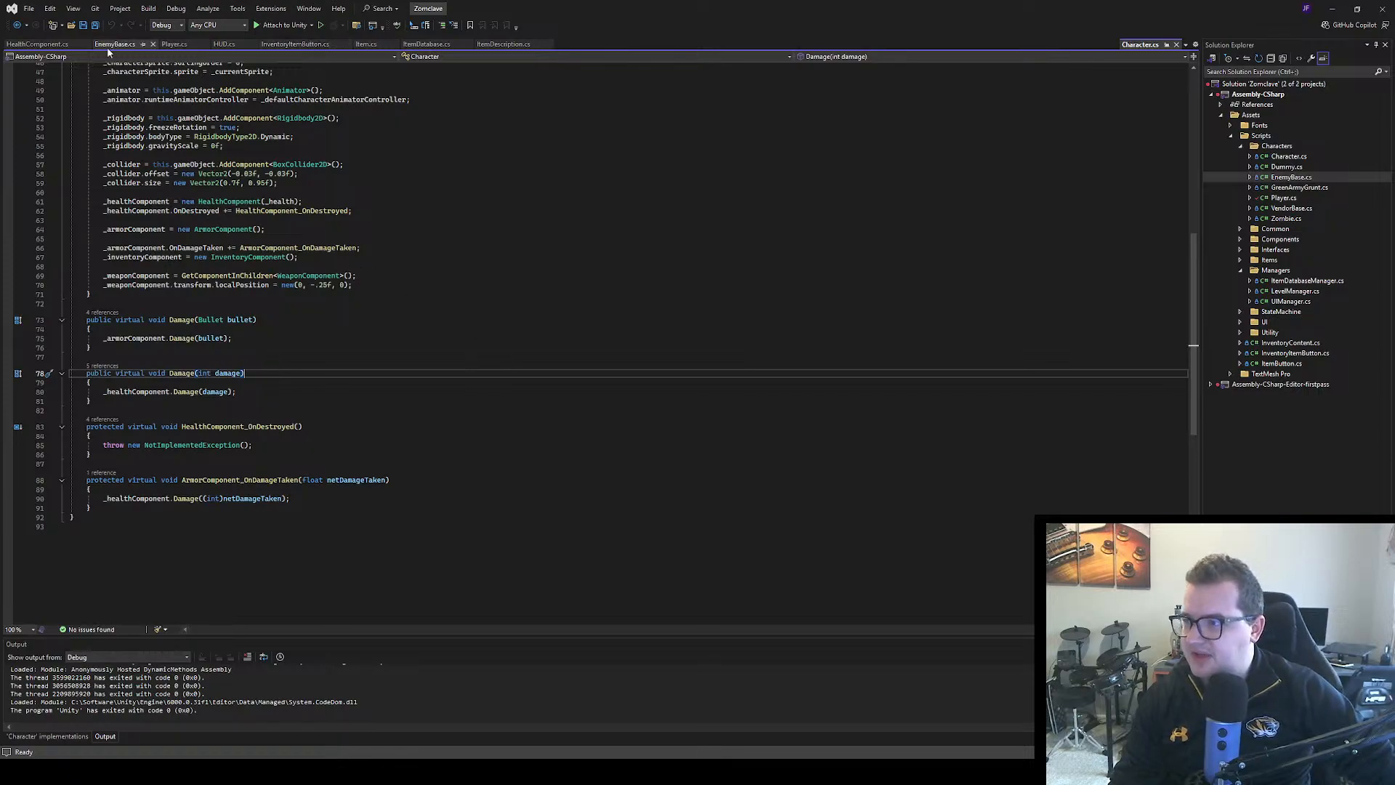
left_click(40, 45)
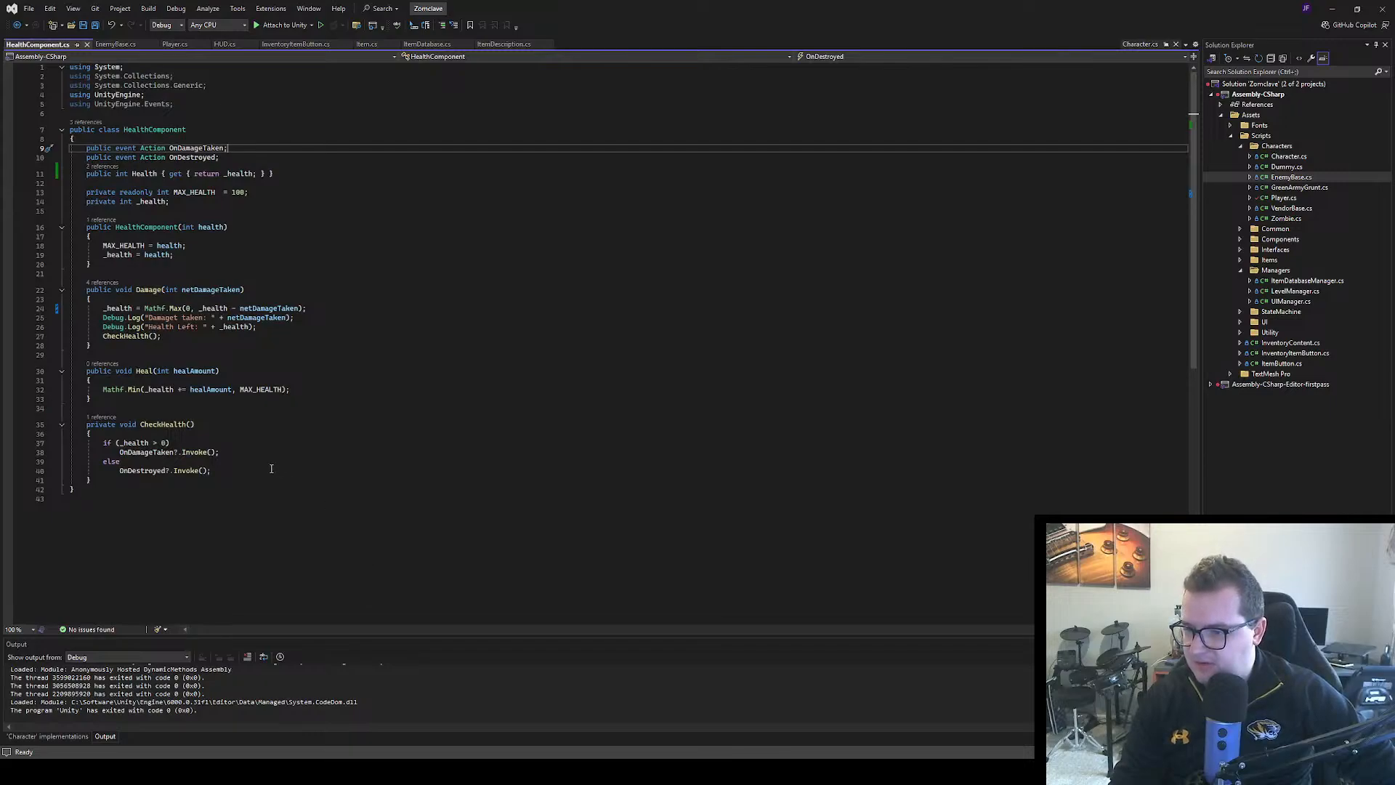
double_click(146, 452)
left_click(220, 157)
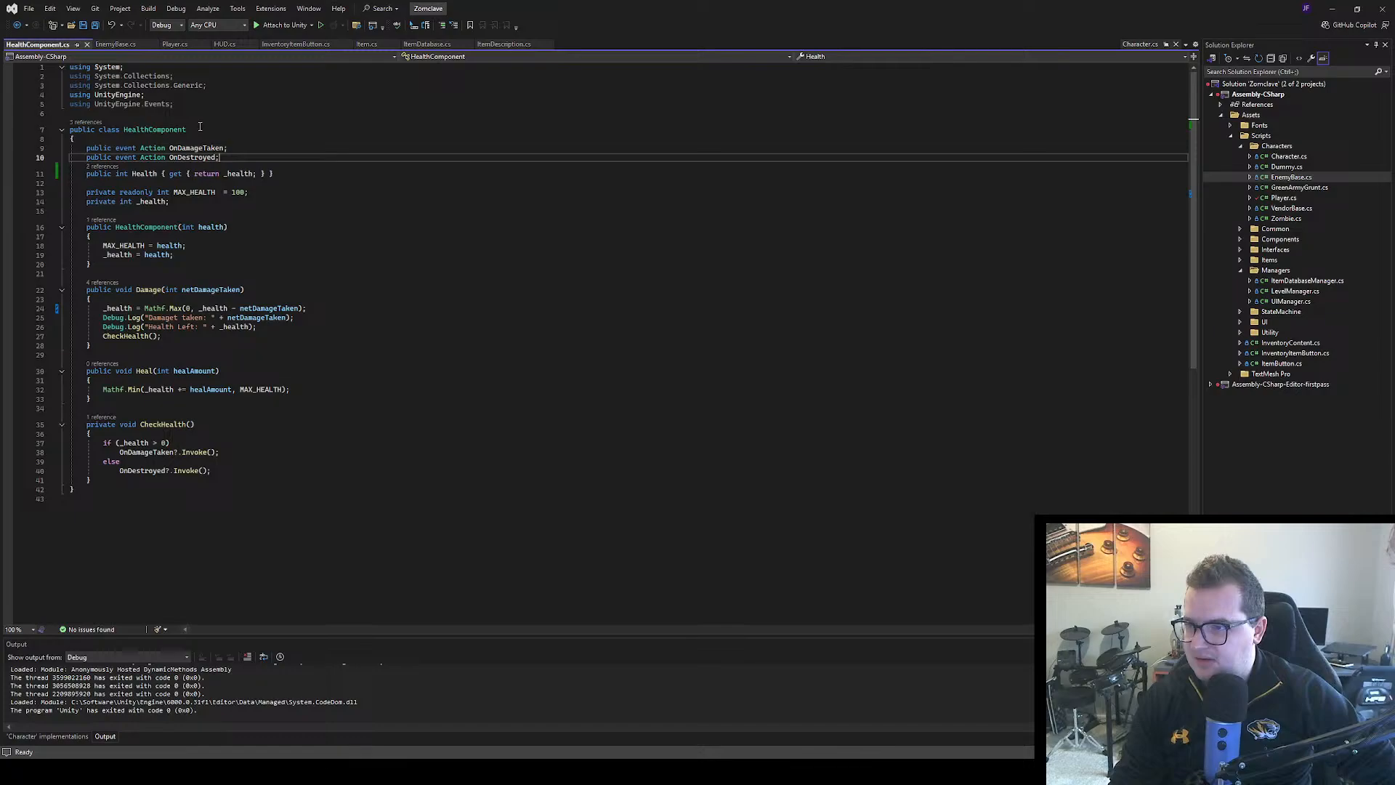
double_click(196, 148)
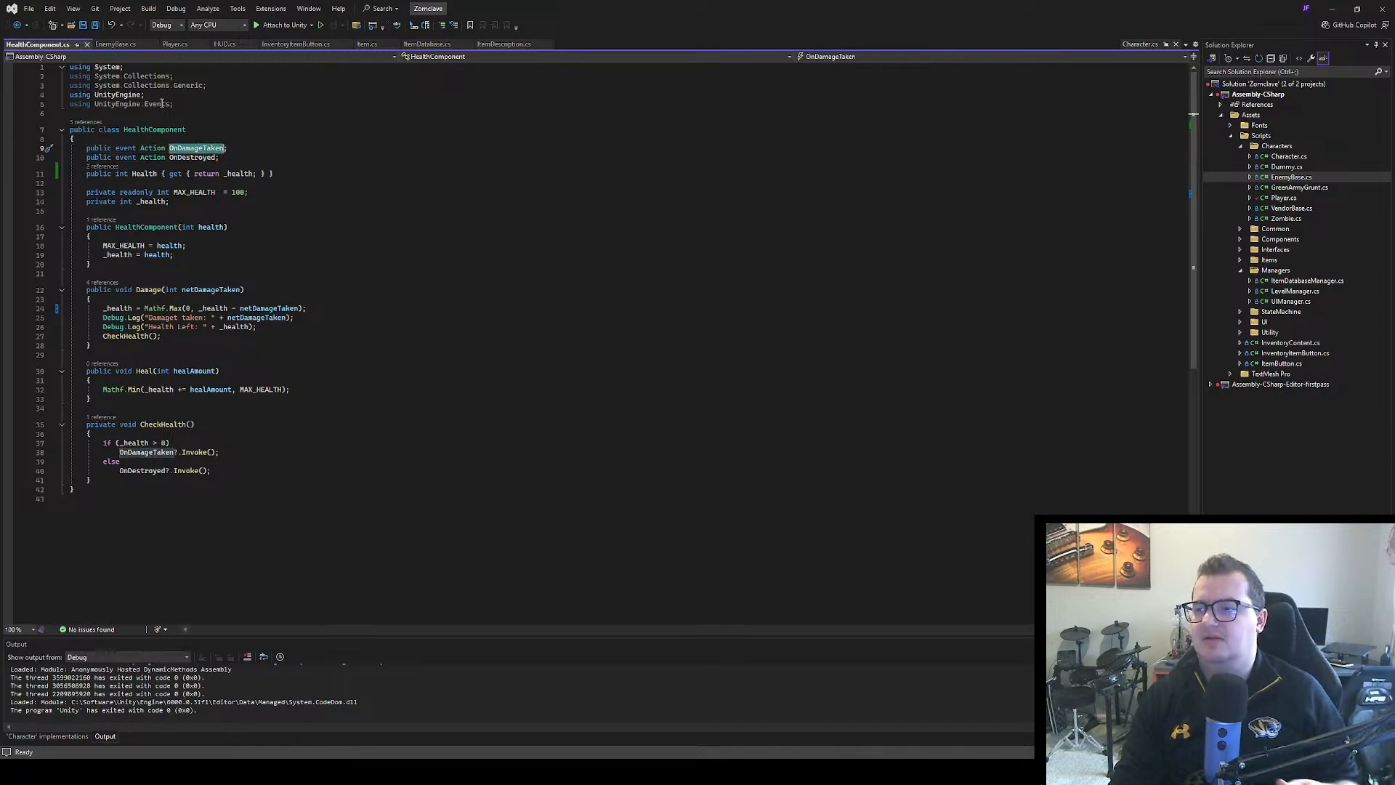
Compare Character.cs's SetupComponents subscriptions with Player.cs, reading back through the Player class to its event declarations
left_click(1140, 44)
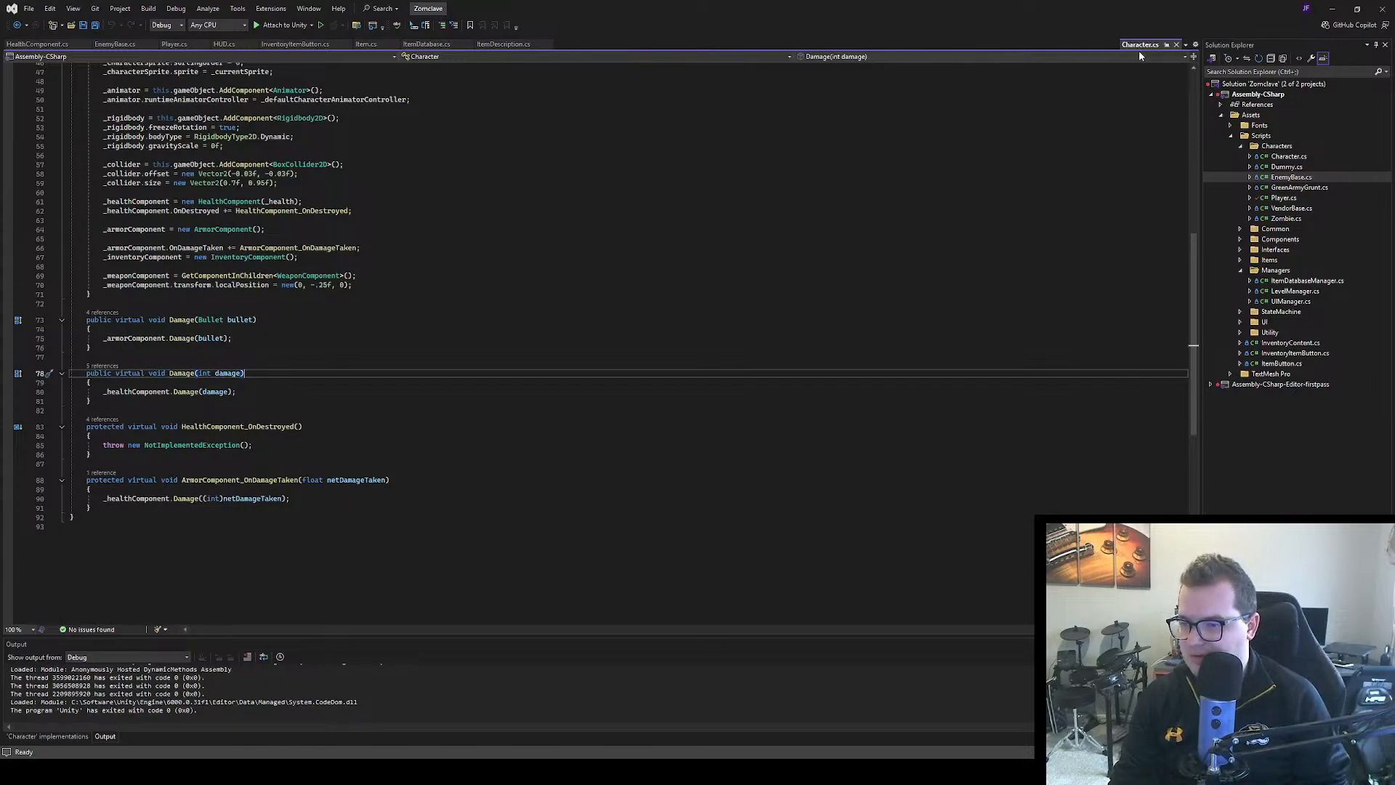
scroll(215, 284, "up", 4)
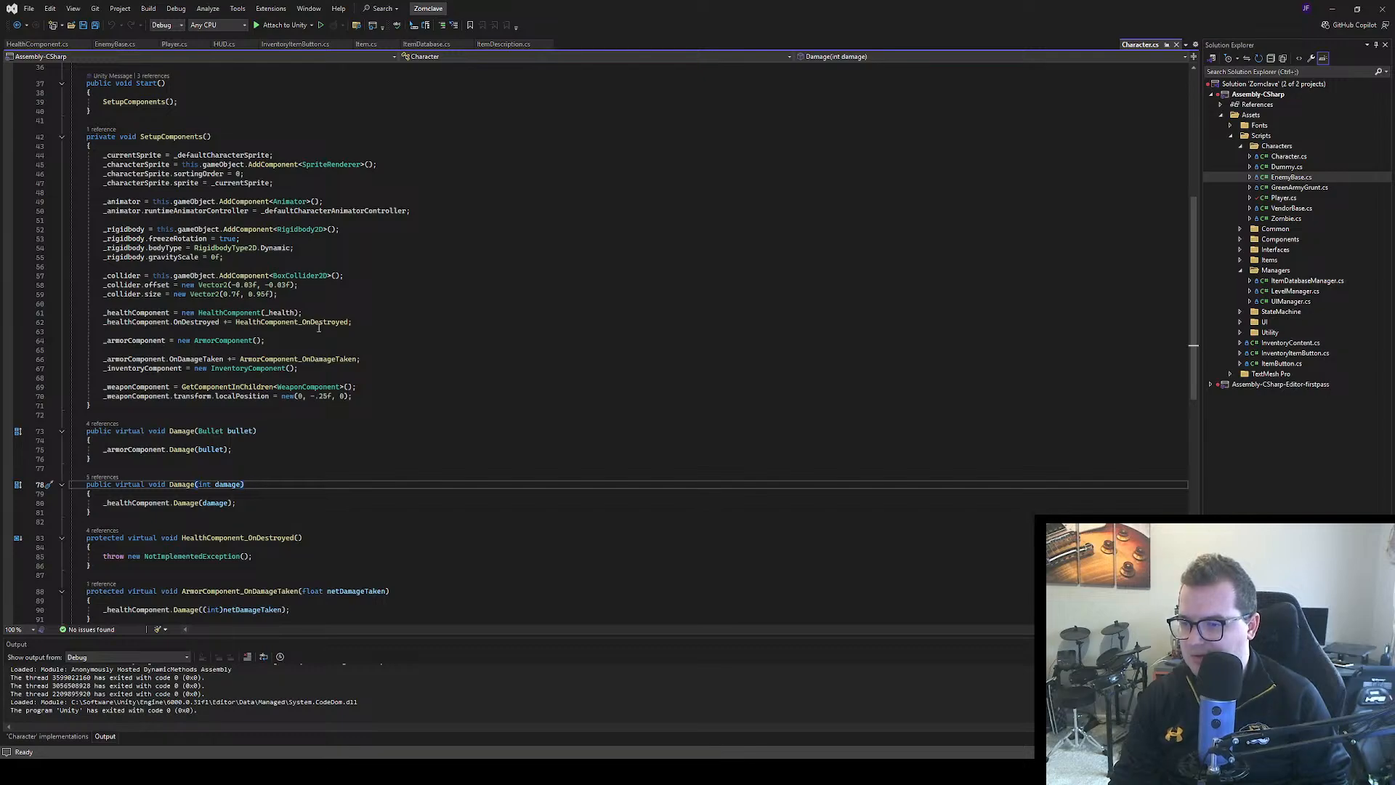
left_click(175, 45)
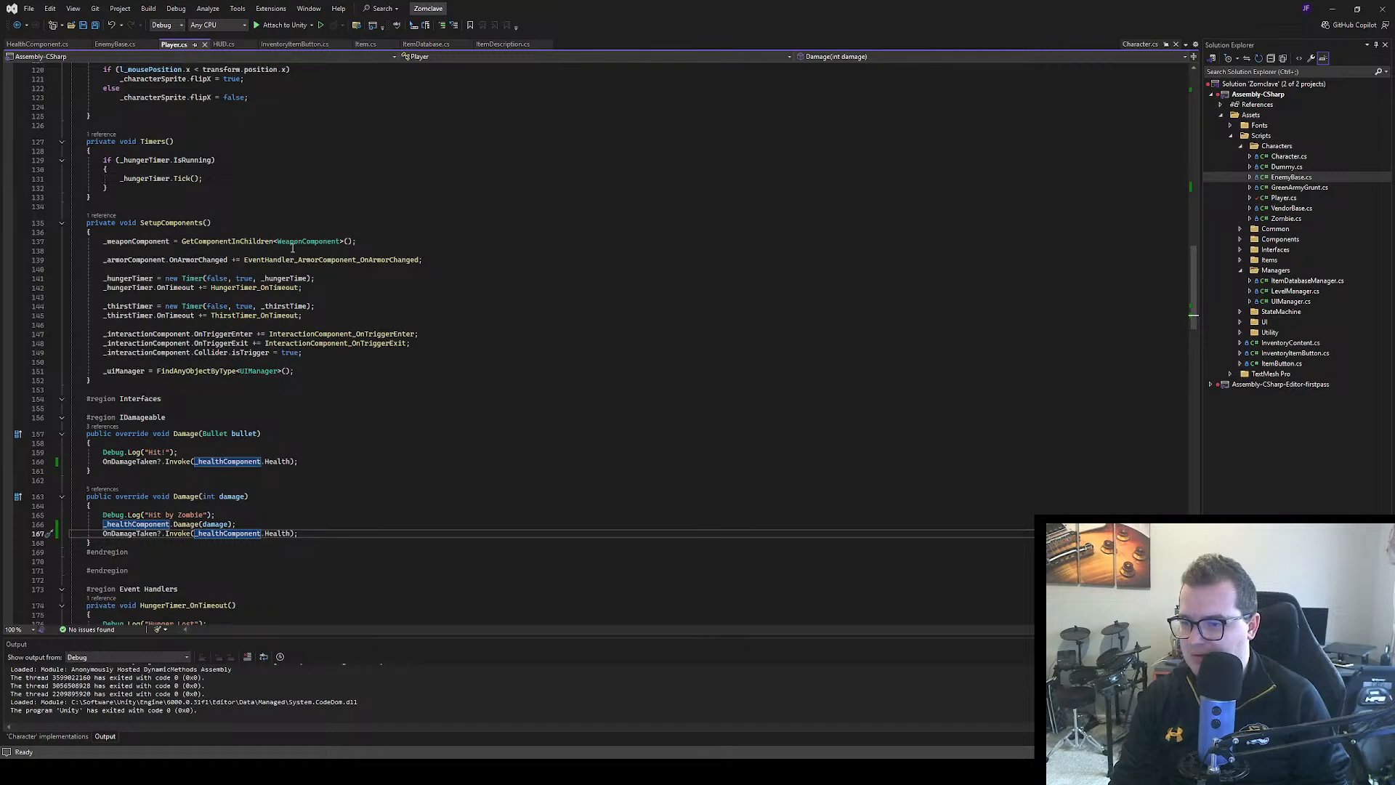
scroll(293, 247, "down", 3)
scroll(295, 254, "up", 3)
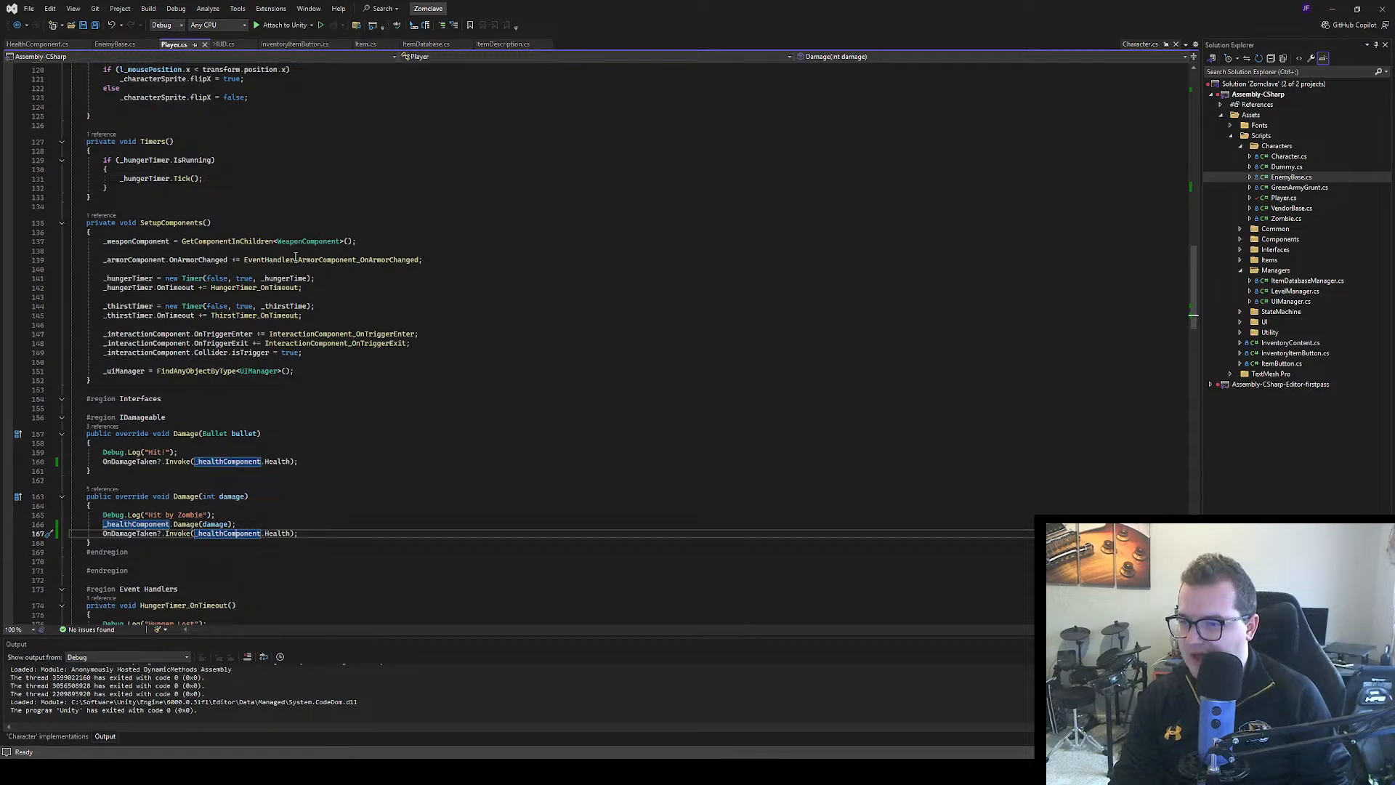
scroll(298, 259, "up", 8)
scroll(301, 260, "up", 7)
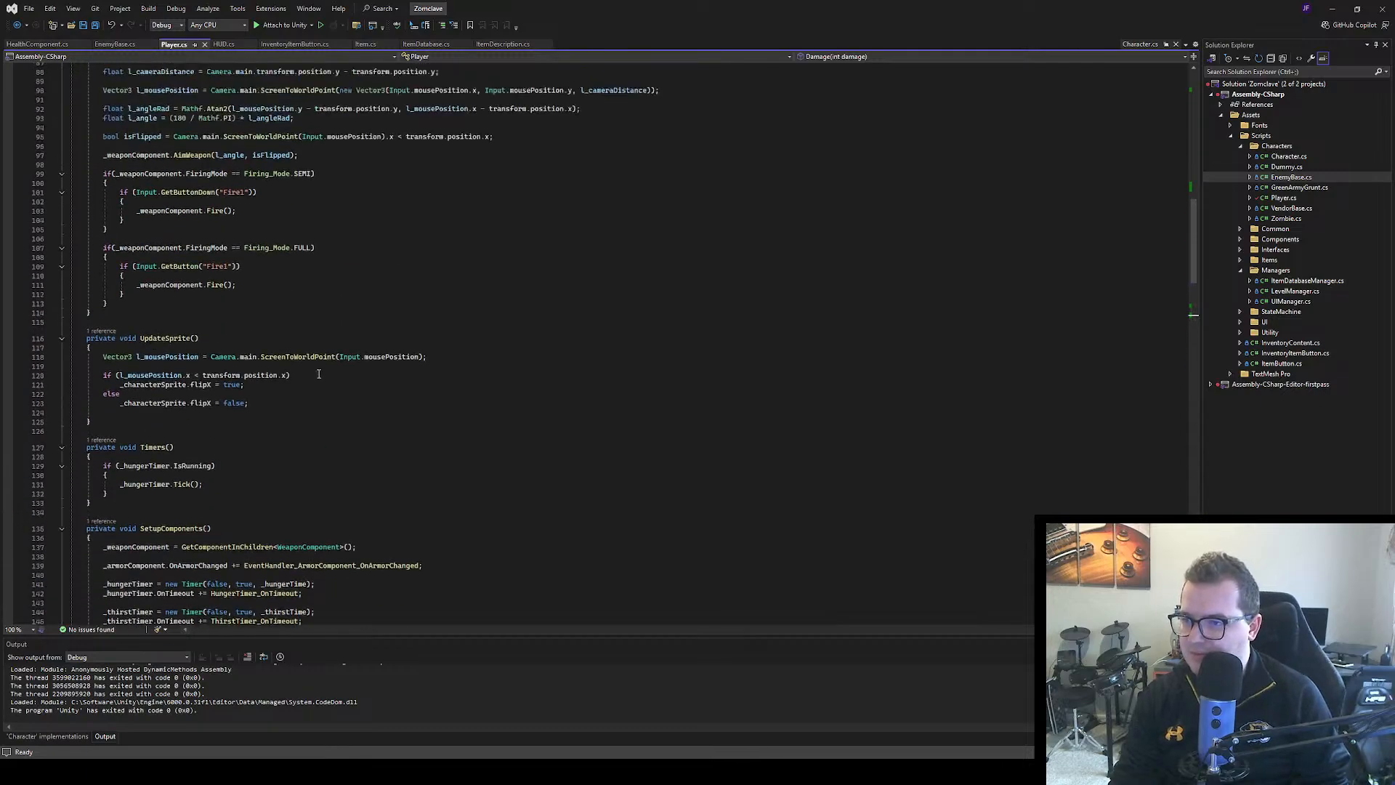
scroll(276, 127, "up", 16)
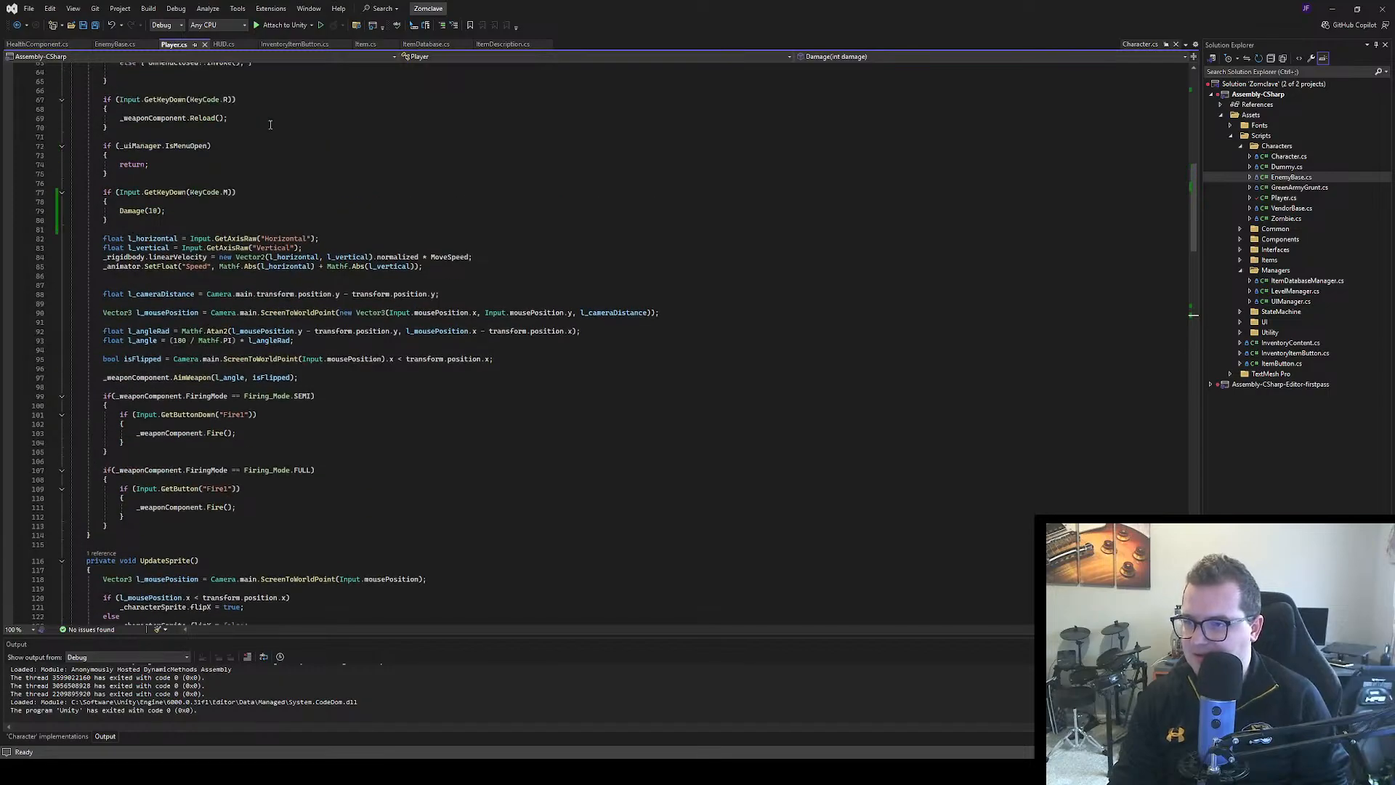
scroll(283, 116, "up", 8)
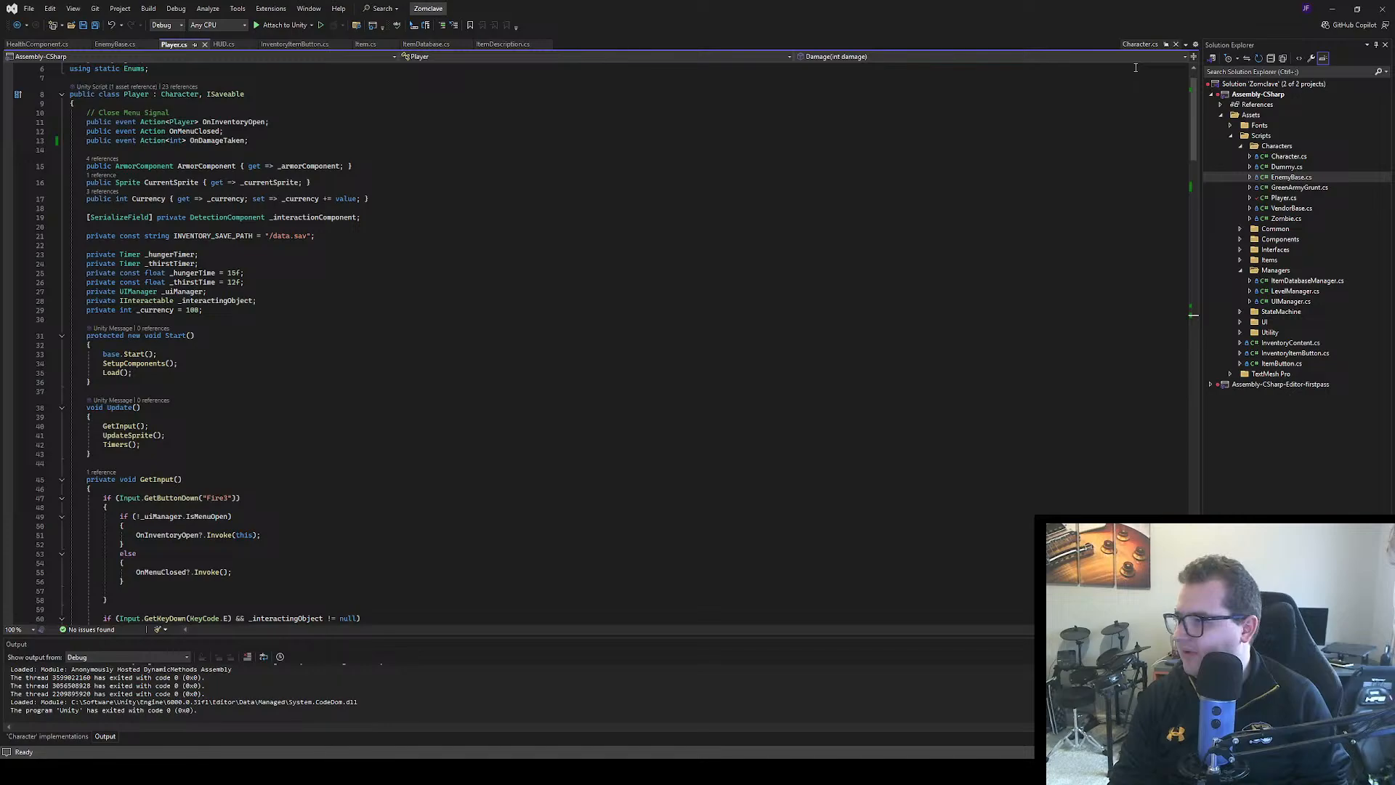
In Character.cs's SetupComponents, group the ArmorComponent creation with its OnDamageTaken subscription, separate the inventory line with a blank line, and save
left_click(1139, 44)
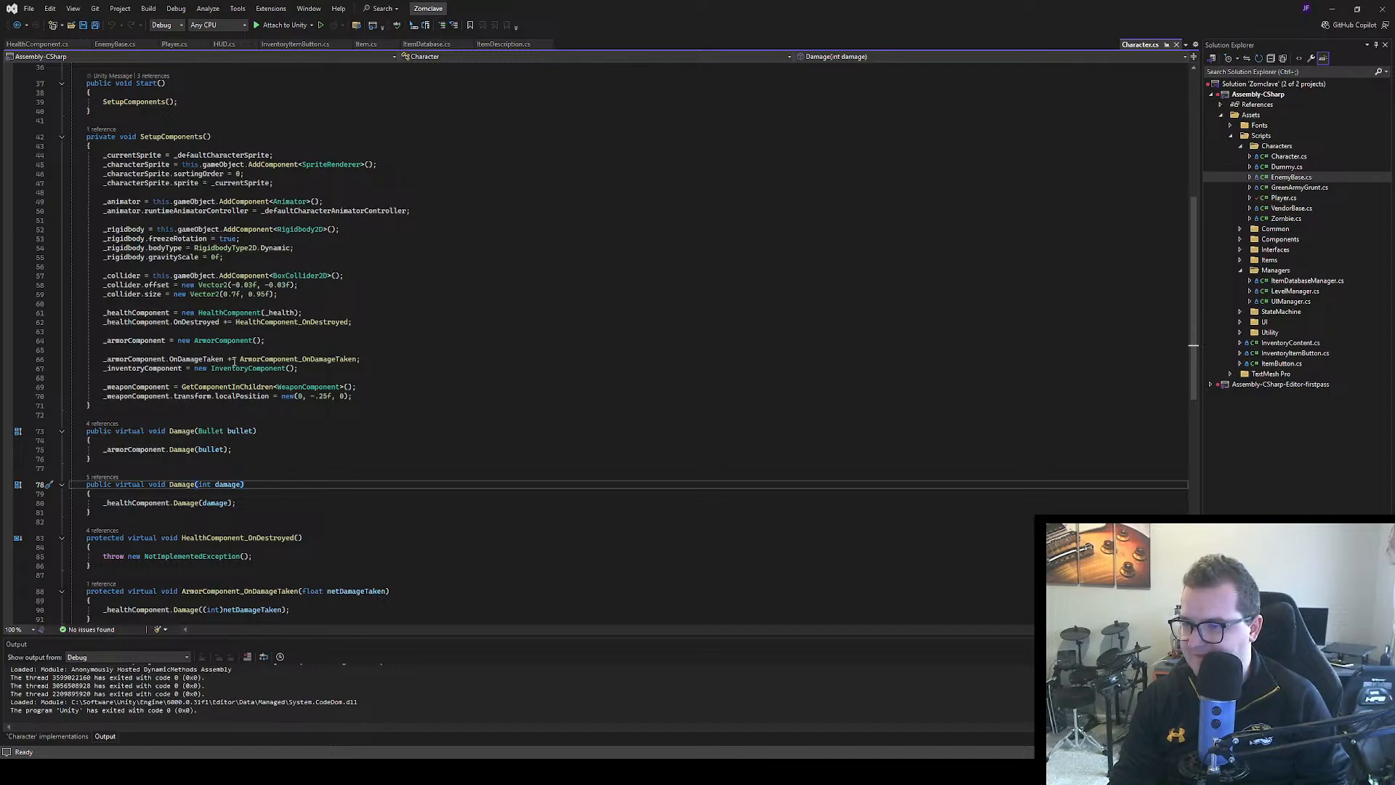
left_click(106, 351)
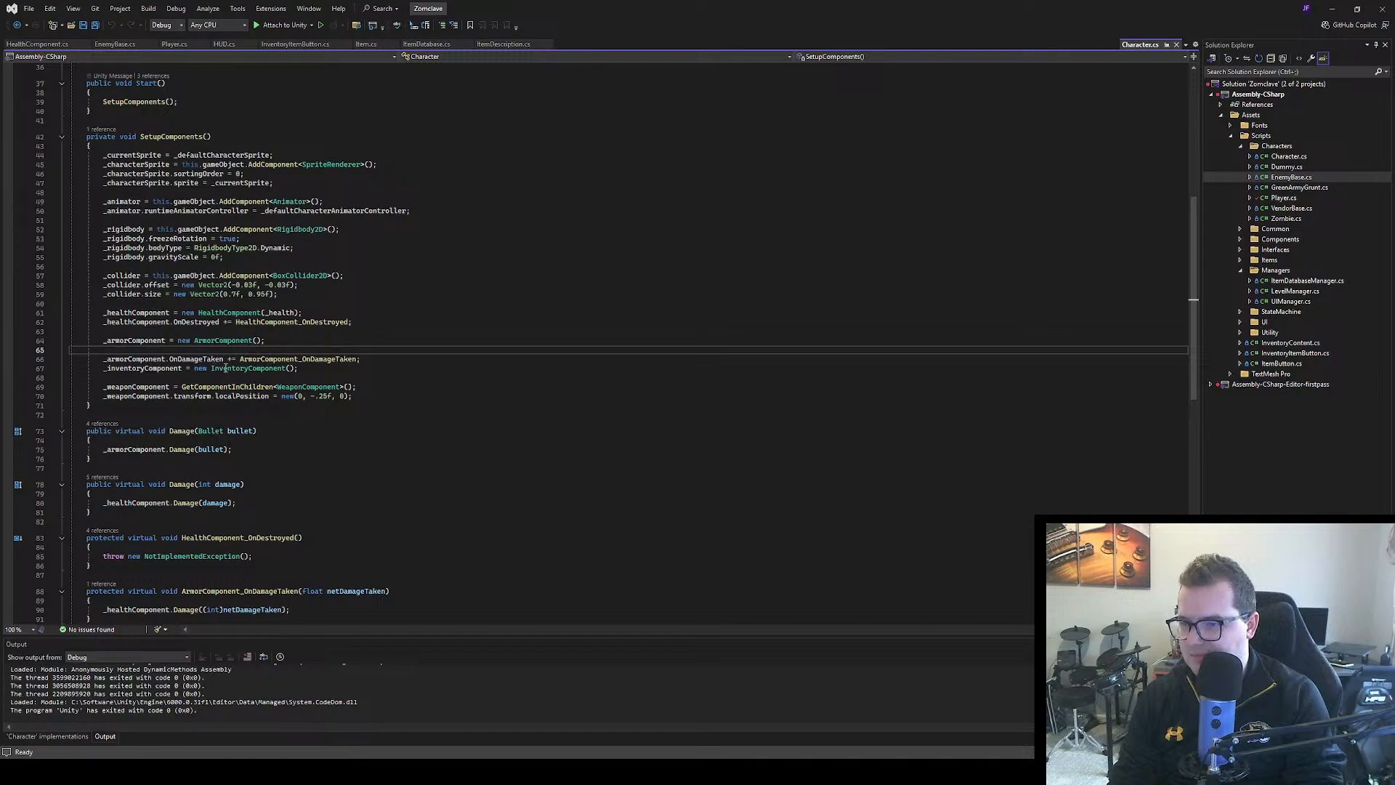
key("BackSpace")
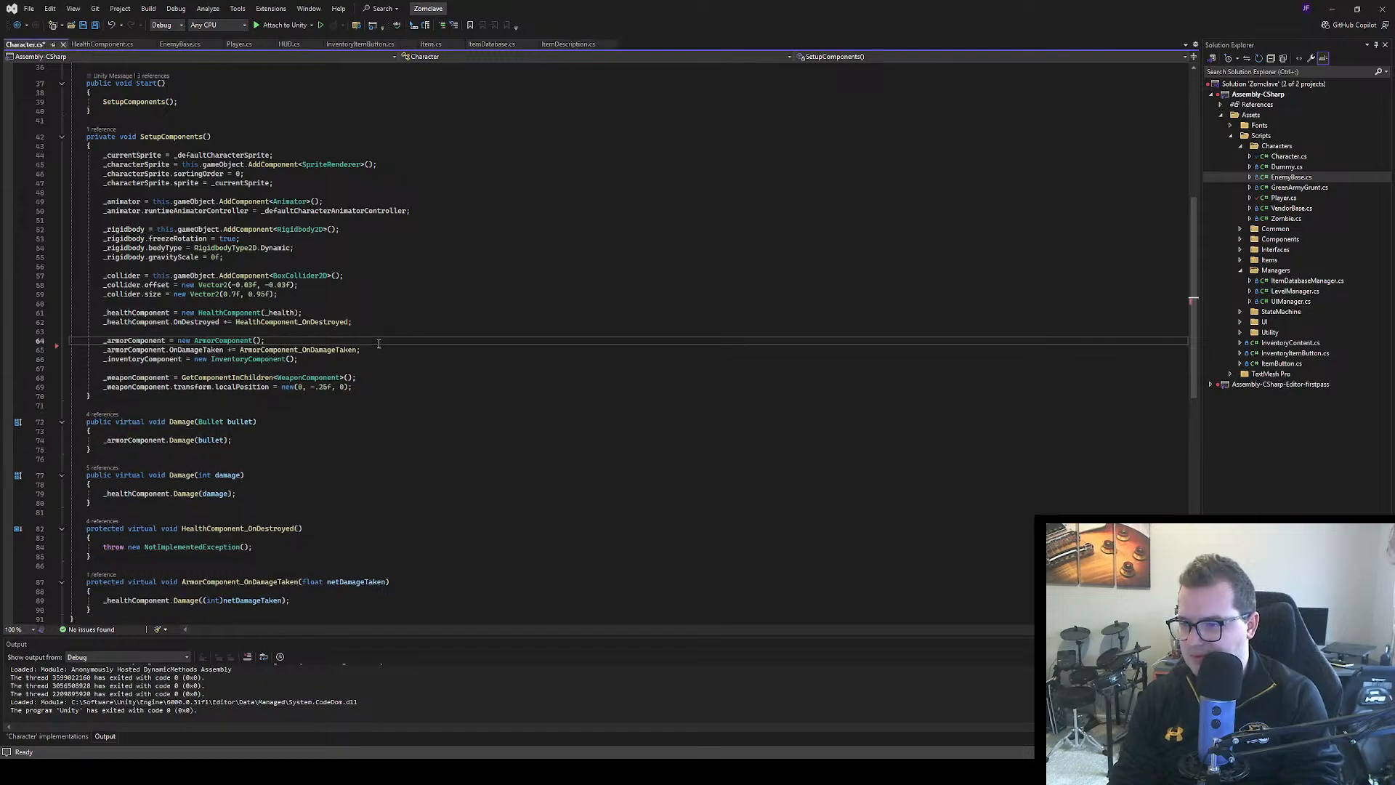
left_click(369, 351)
key("Return")
left_click(369, 351)
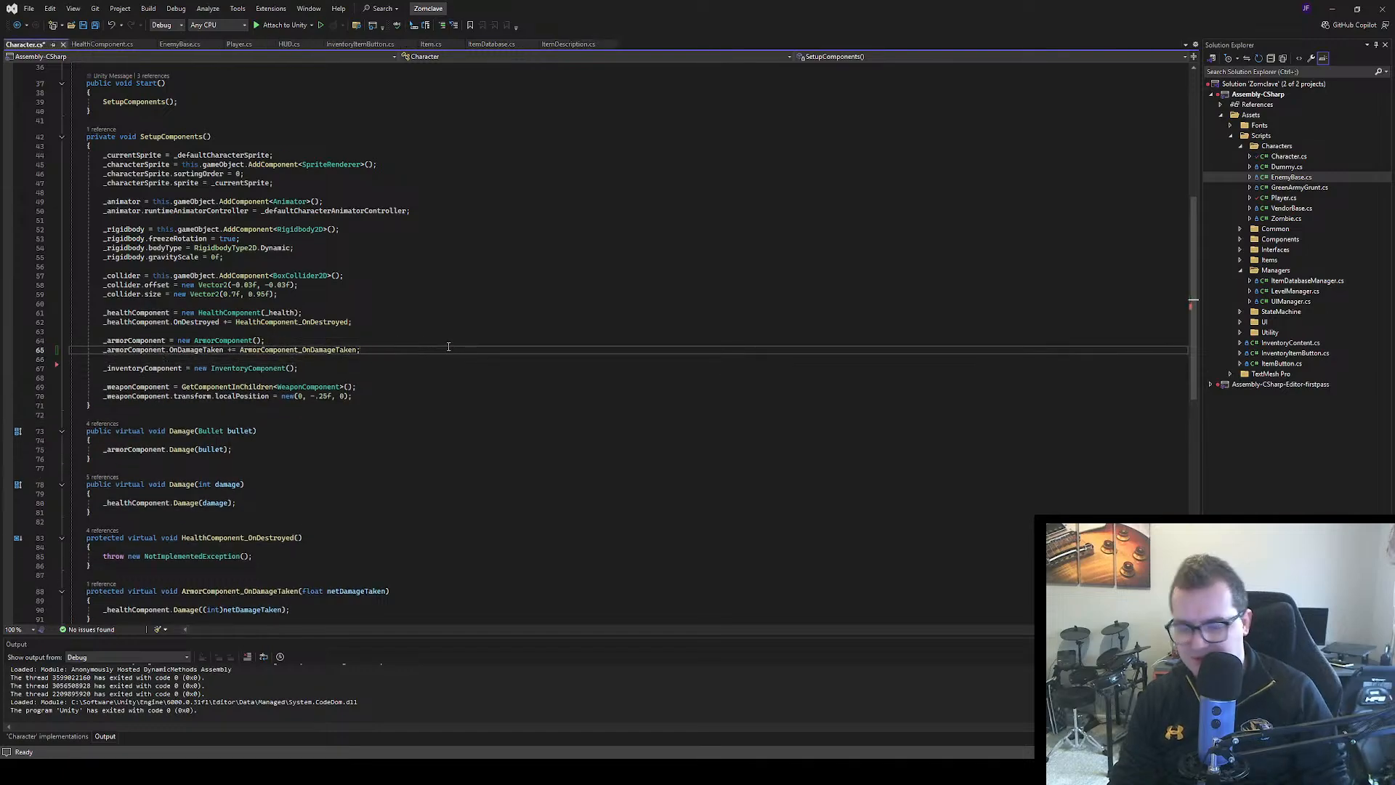
key("ctrl+s")
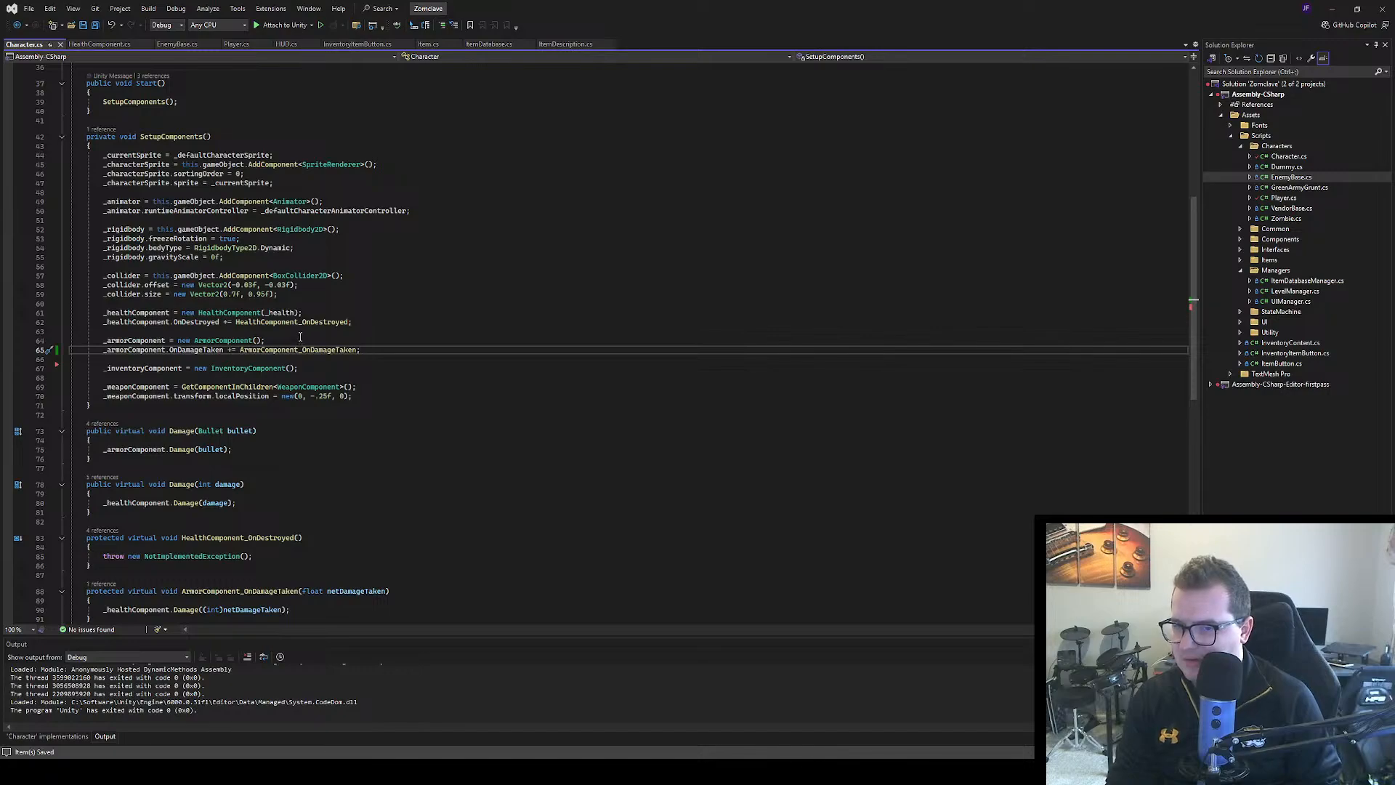
Inspect the HealthComponent_OnDestroyed body in Character.cs, then look through Player.cs for its component setup, Damage overrides and event handlers
scroll(299, 331, "down", 3)
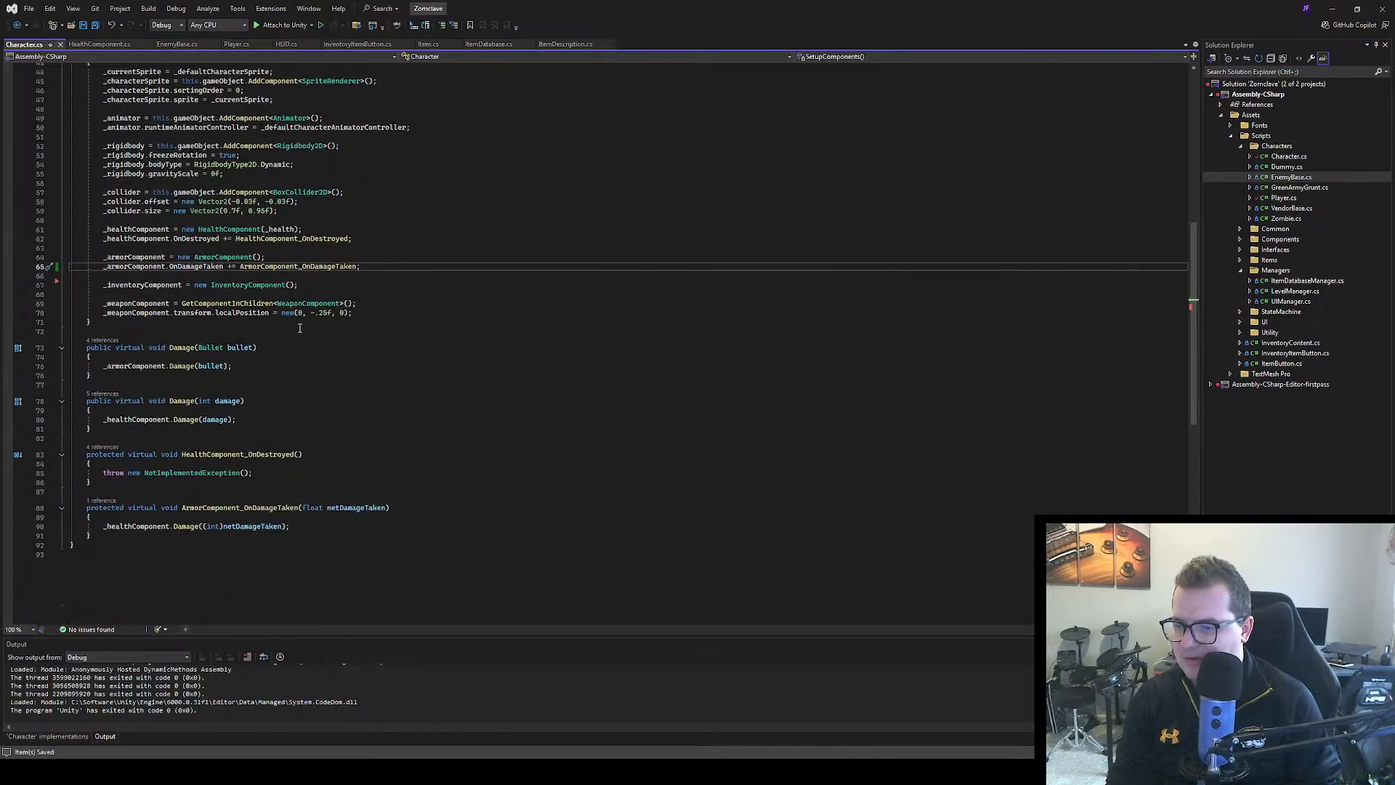
mouse_move(253, 474)
left_mouse_down()
mouse_move(73, 473)
mouse_move(102, 474)
left_mouse_up()
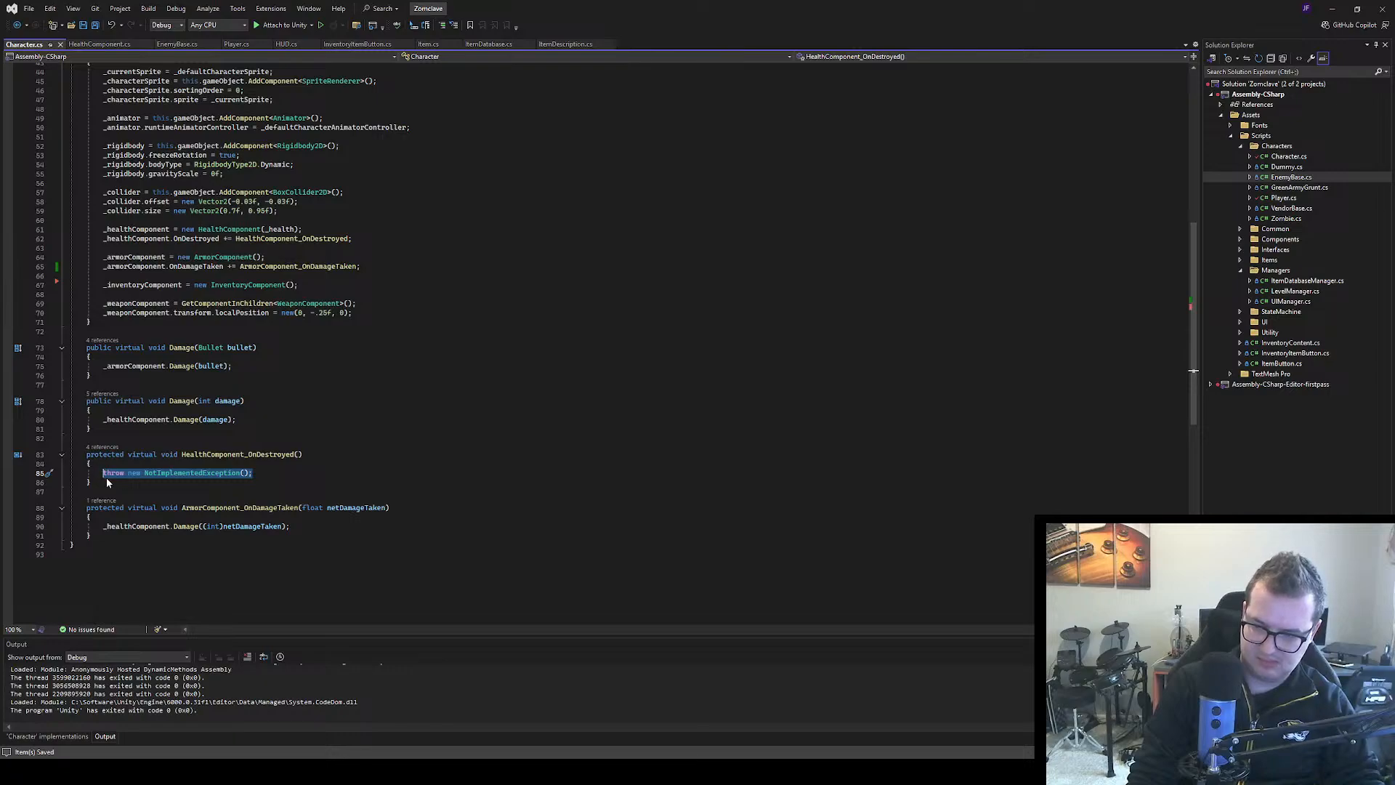
left_click(354, 294)
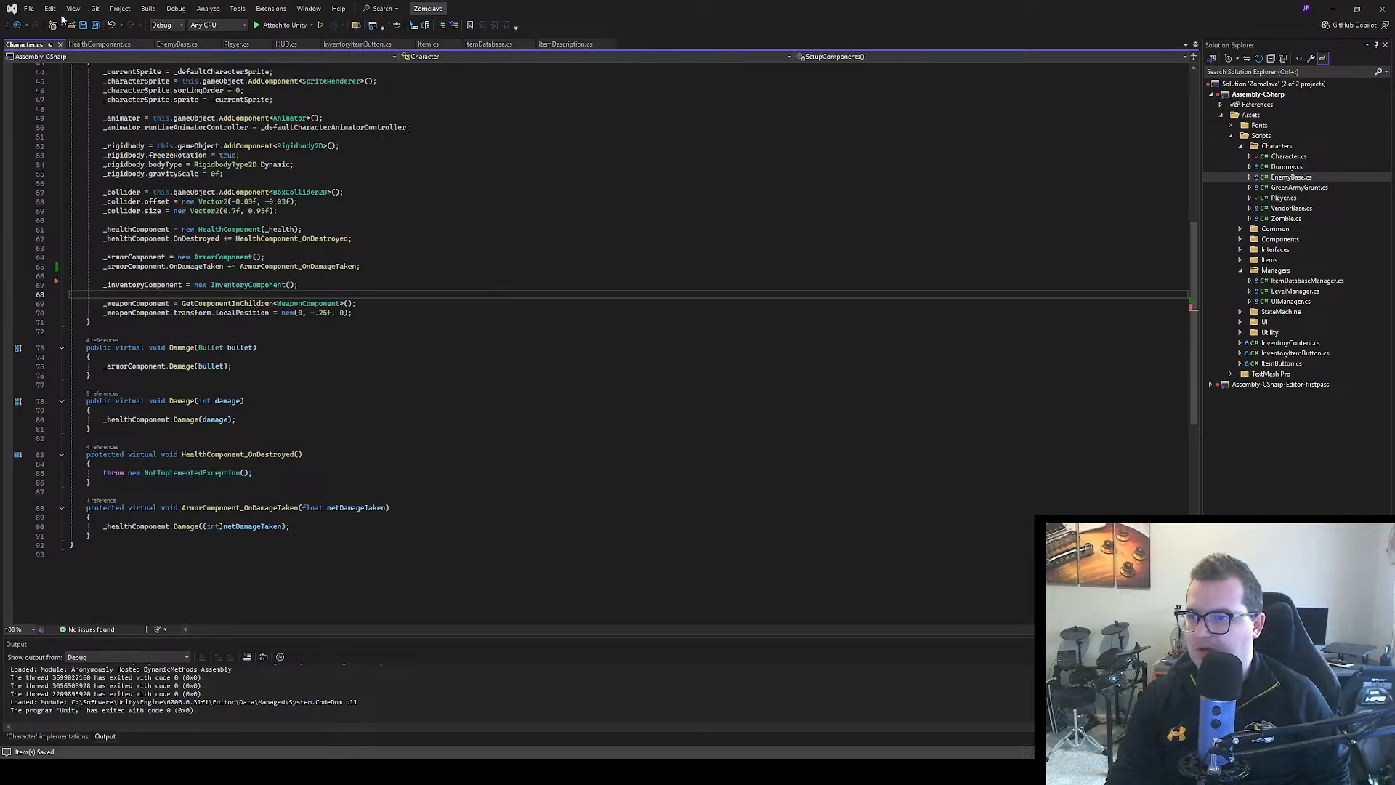
left_click(226, 44)
scroll(244, 340, "down", 15)
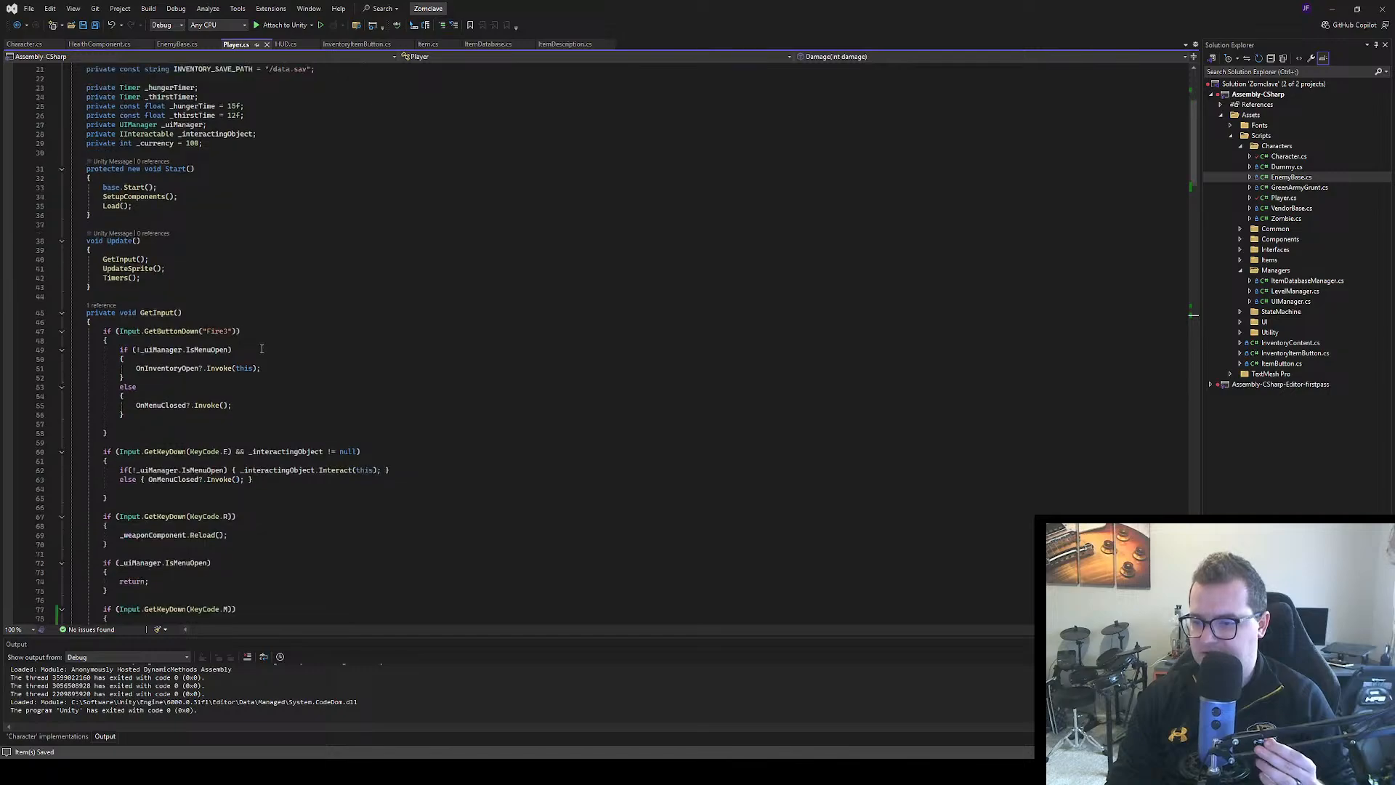
scroll(245, 341, "down", 19)
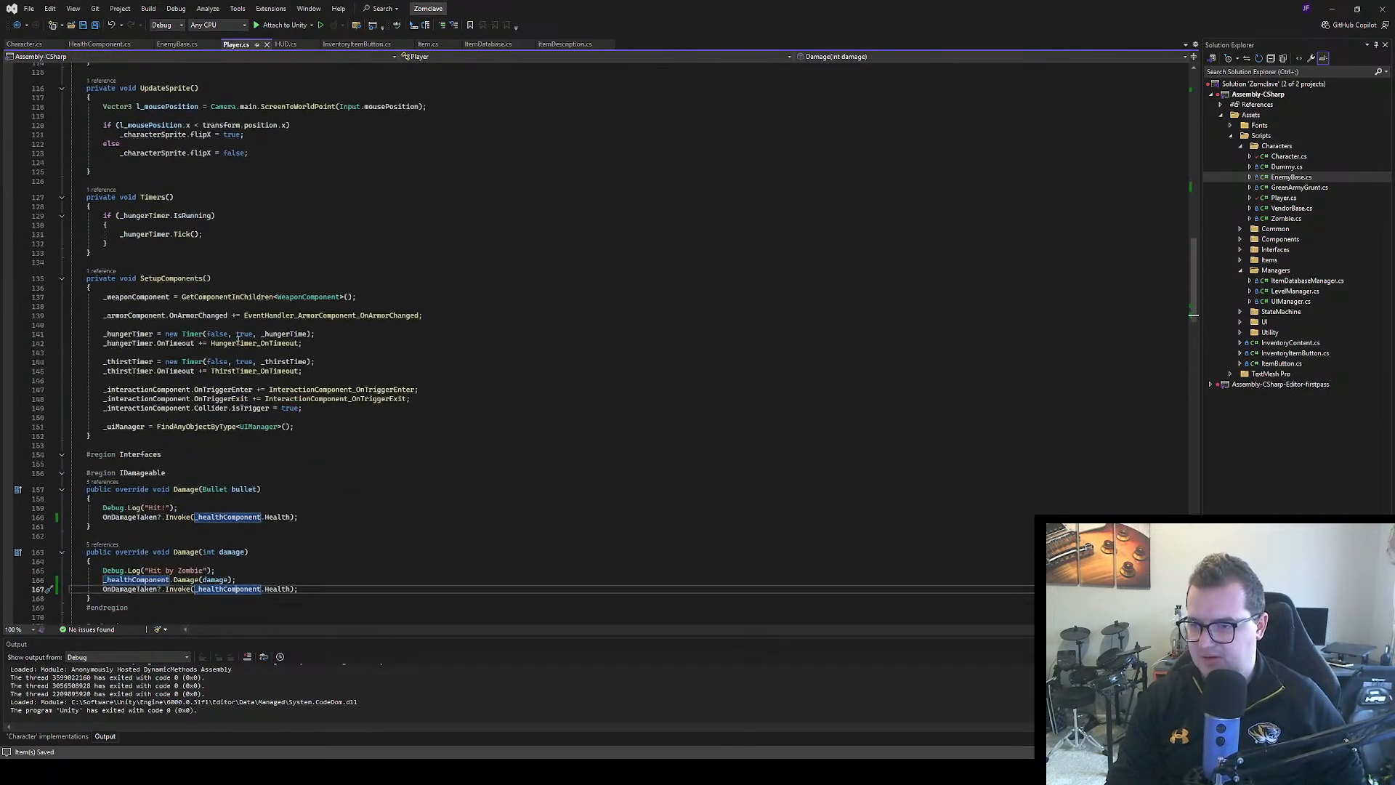
scroll(239, 340, "down", 4)
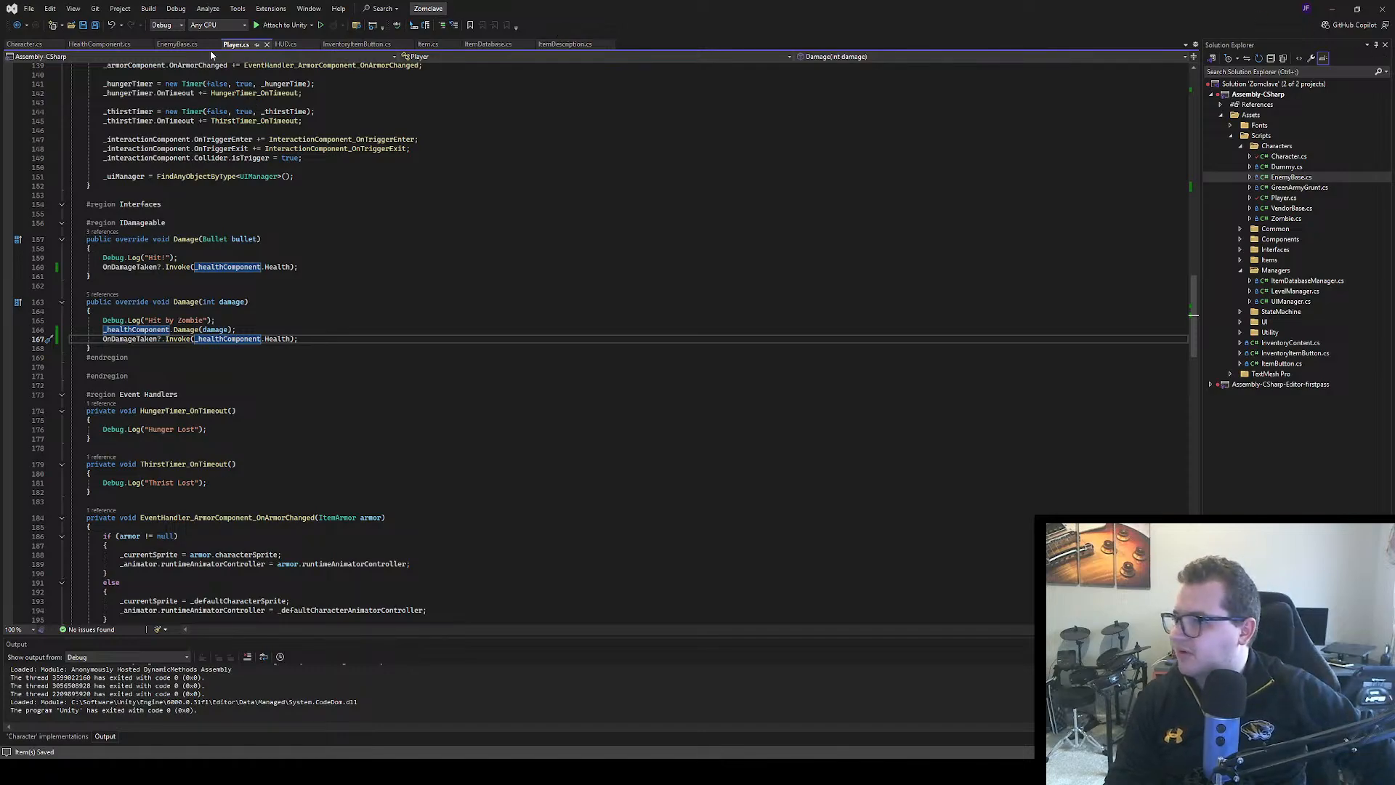
Review HealthComponent.cs and the Character class declaration, then go to the definition of the IDamageable interface
left_click(99, 45)
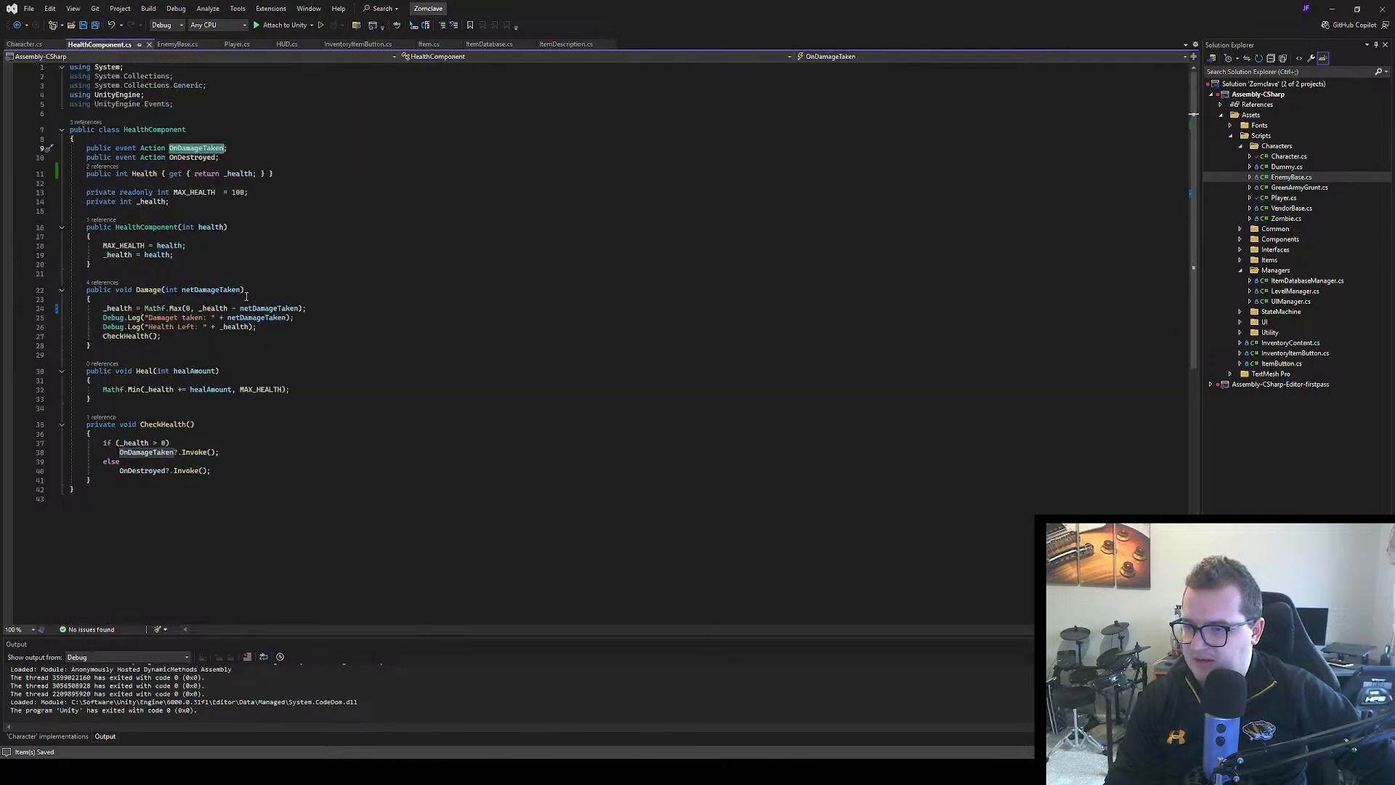
left_click(34, 45)
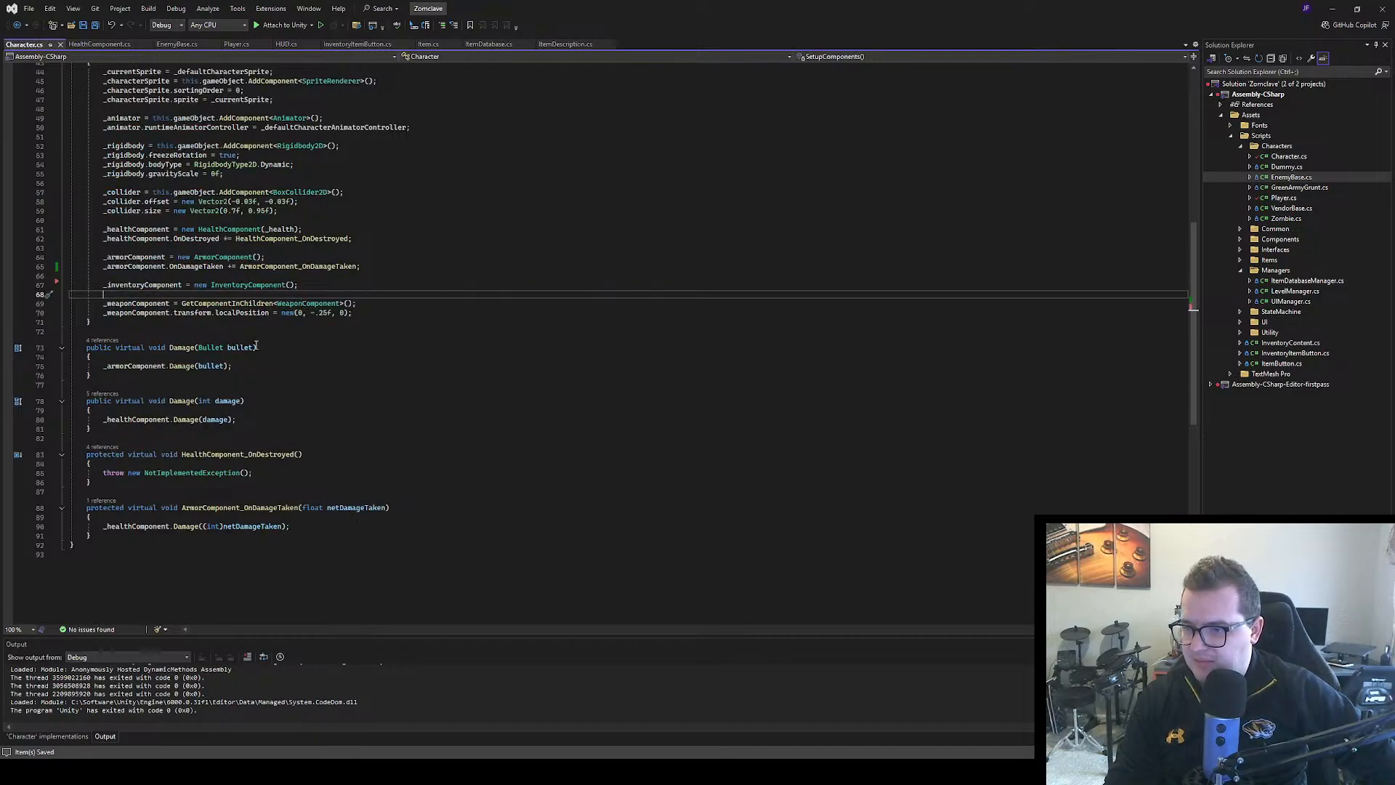
scroll(255, 345, "up", 14)
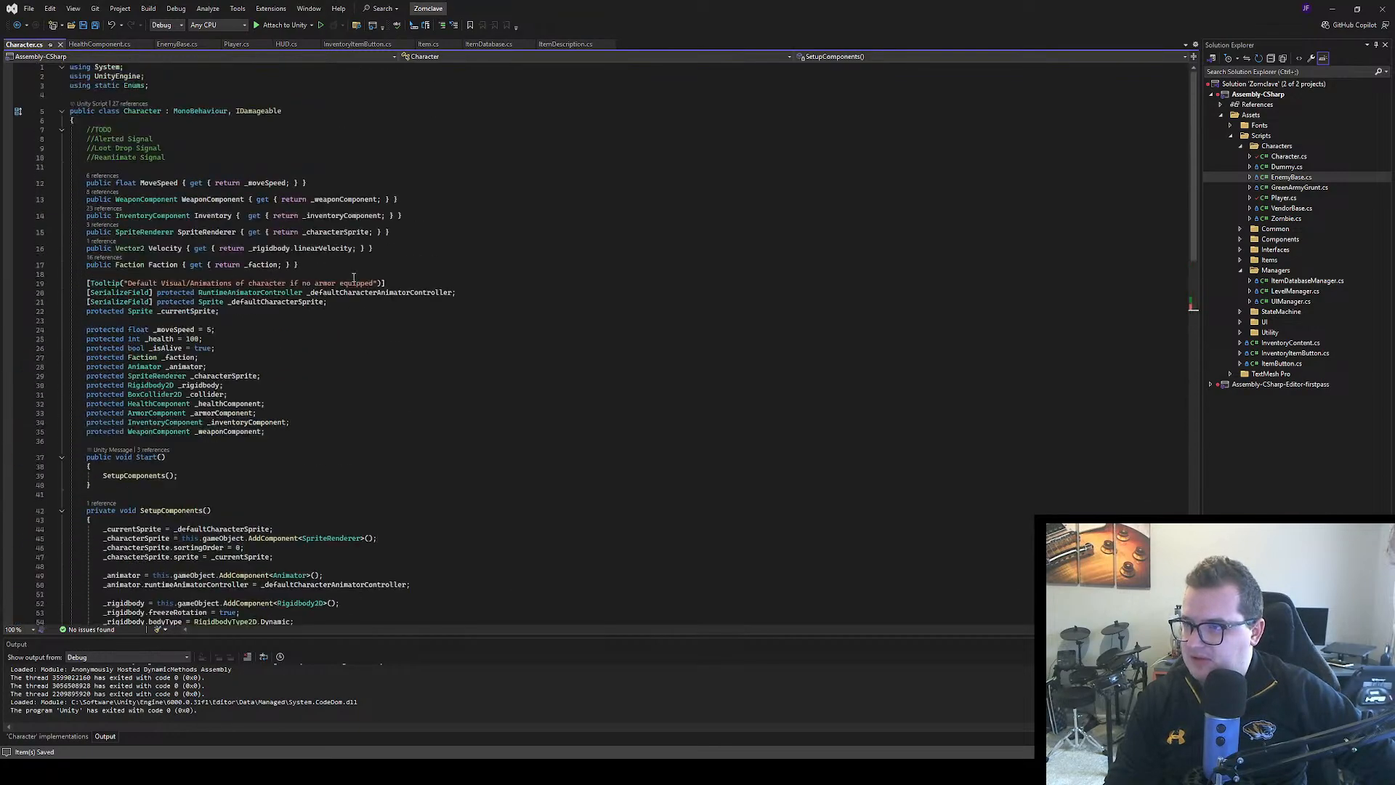
scroll(354, 278, "down", 5)
scroll(354, 278, "up", 5)
double_click(254, 112)
key("F12")
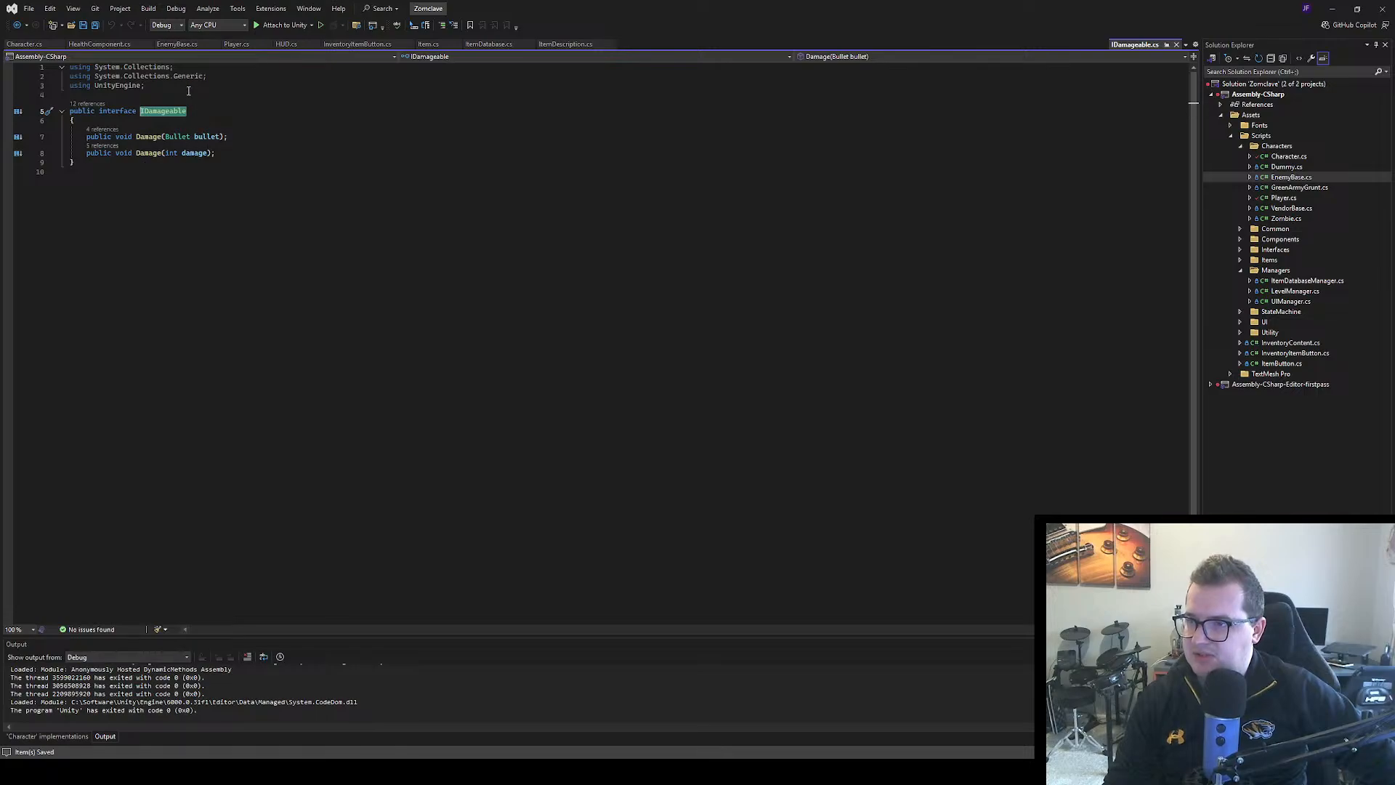
Return to Character.cs and examine how its virtual Damage methods and armor handler pass damage to the health component
left_click(25, 44)
scroll(222, 341, "down", 15)
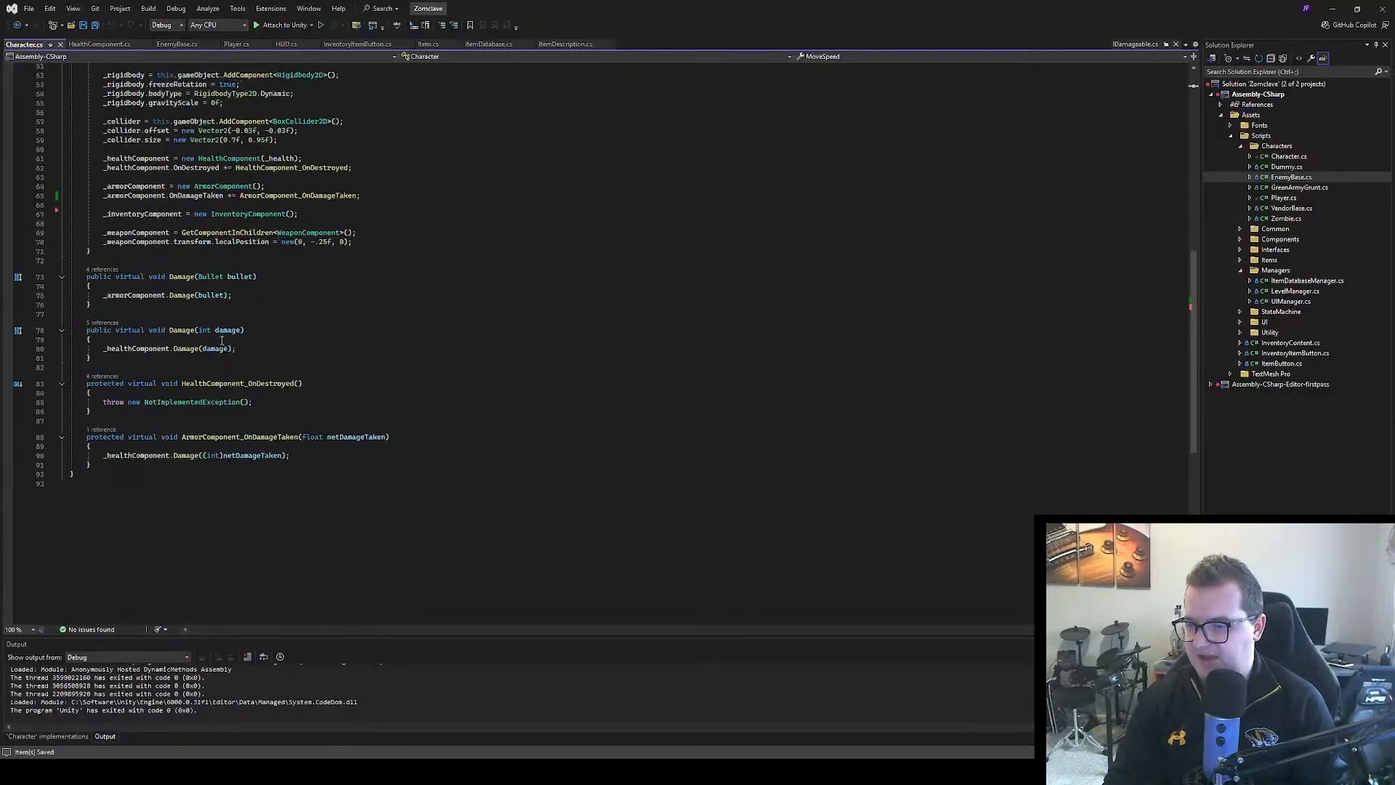
scroll(222, 341, "down", 1)
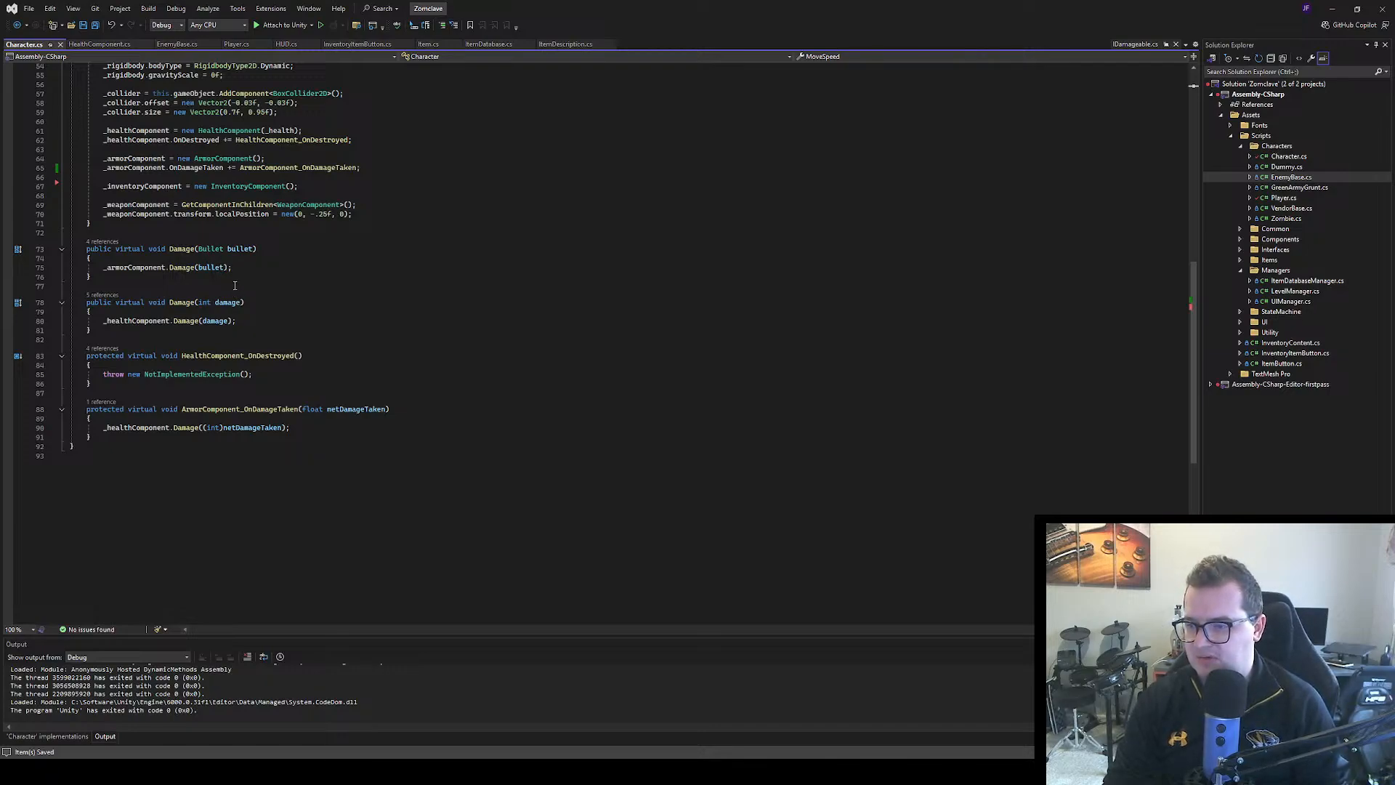
scroll(238, 291, "up", 2)
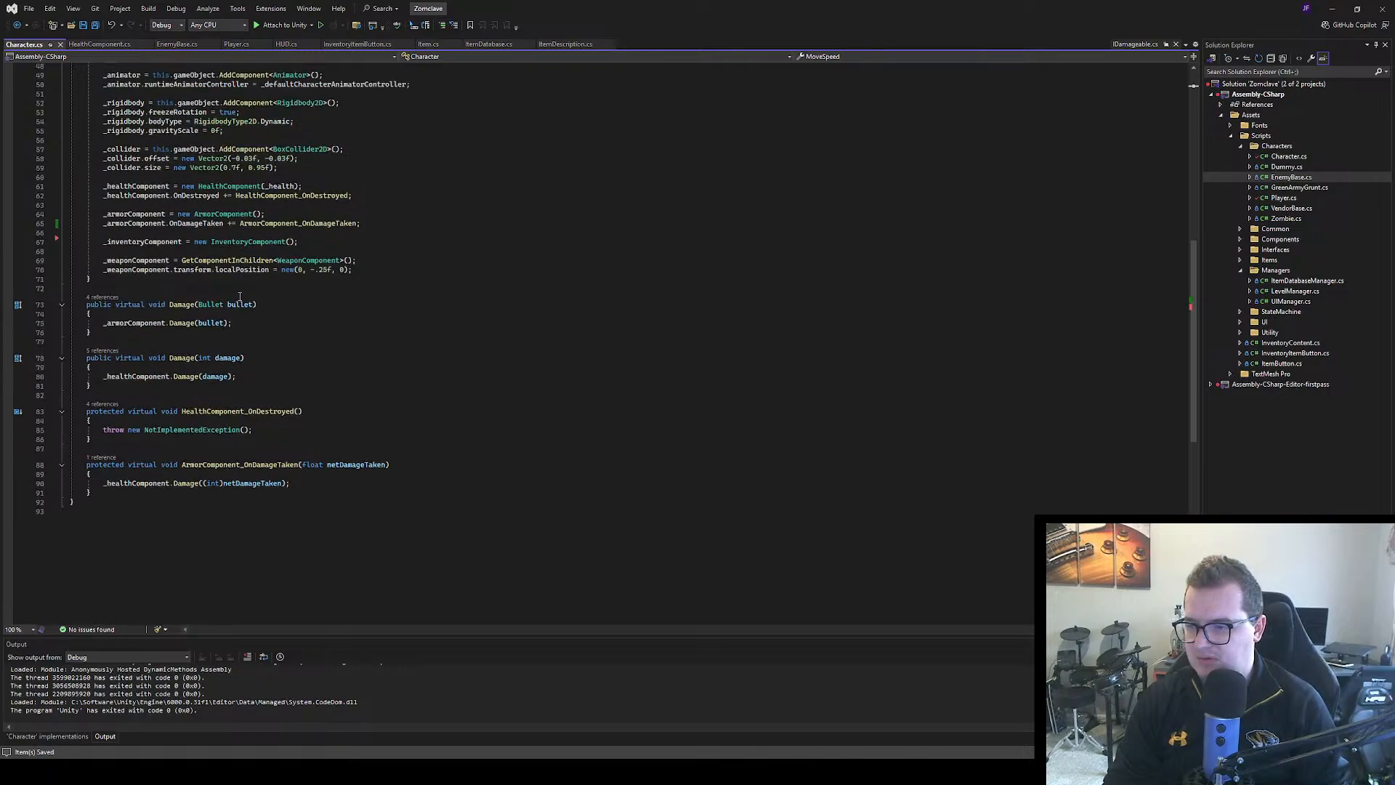
scroll(240, 298, "up", 2)
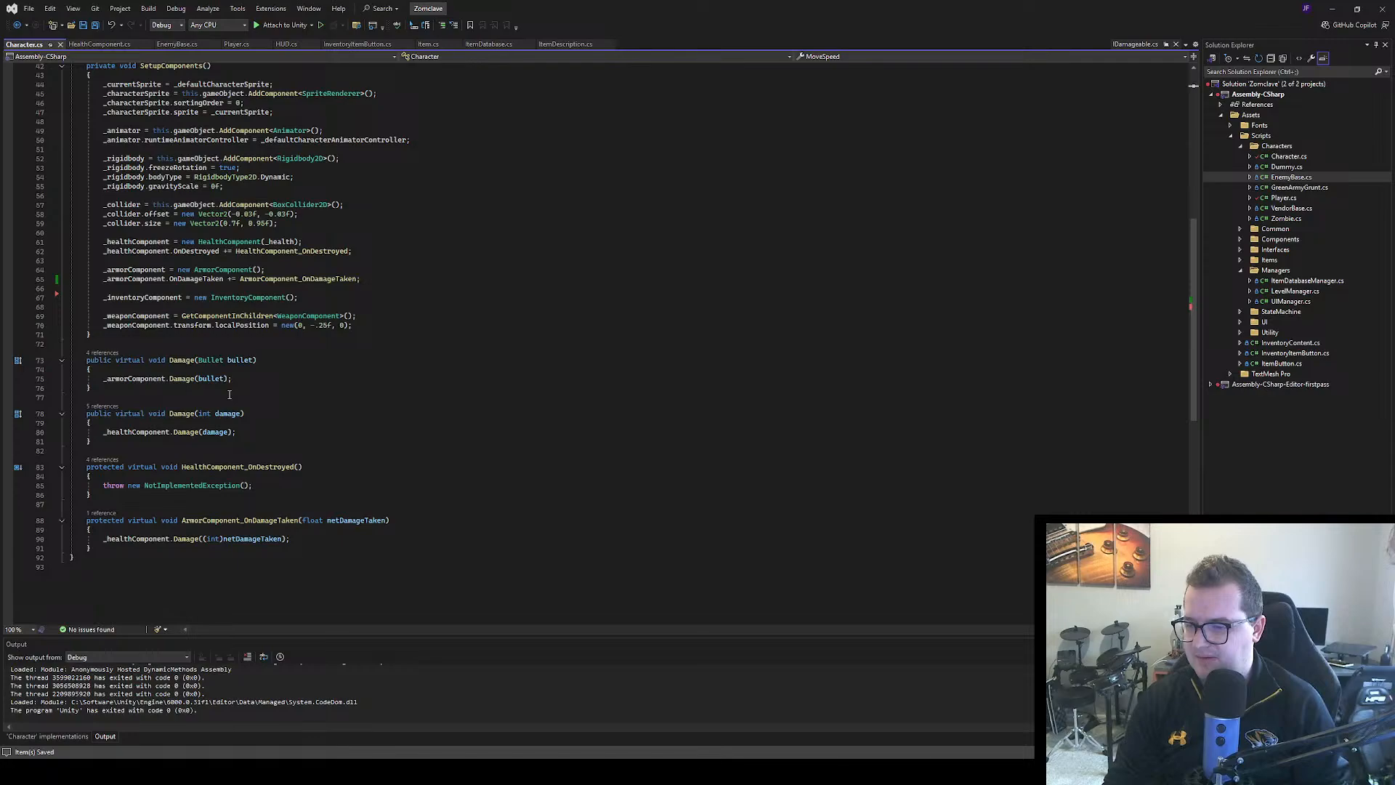
Re-examine the bullet and integer Damage overrides in Player.cs against the surrounding component setup and event handlers
left_click(234, 47)
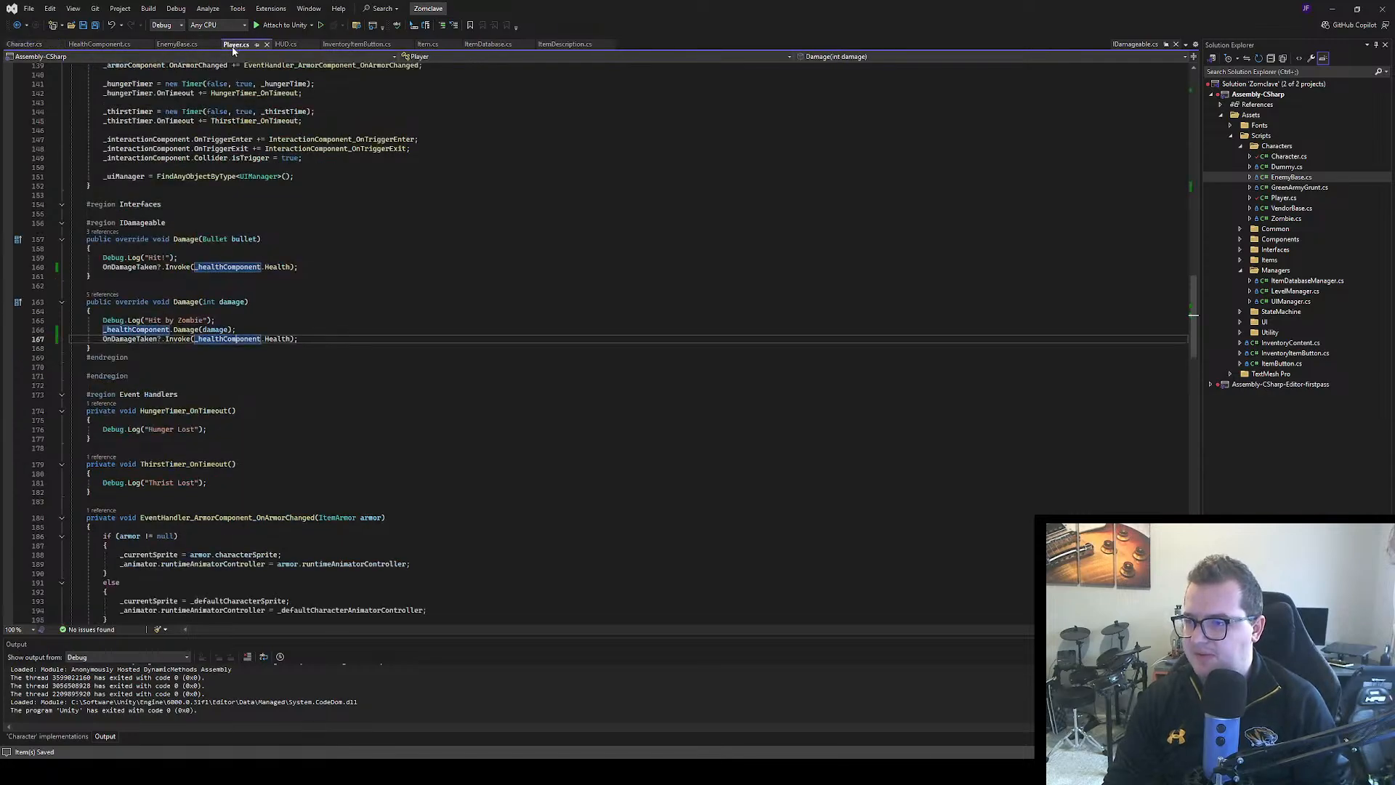
scroll(243, 247, "down", 1)
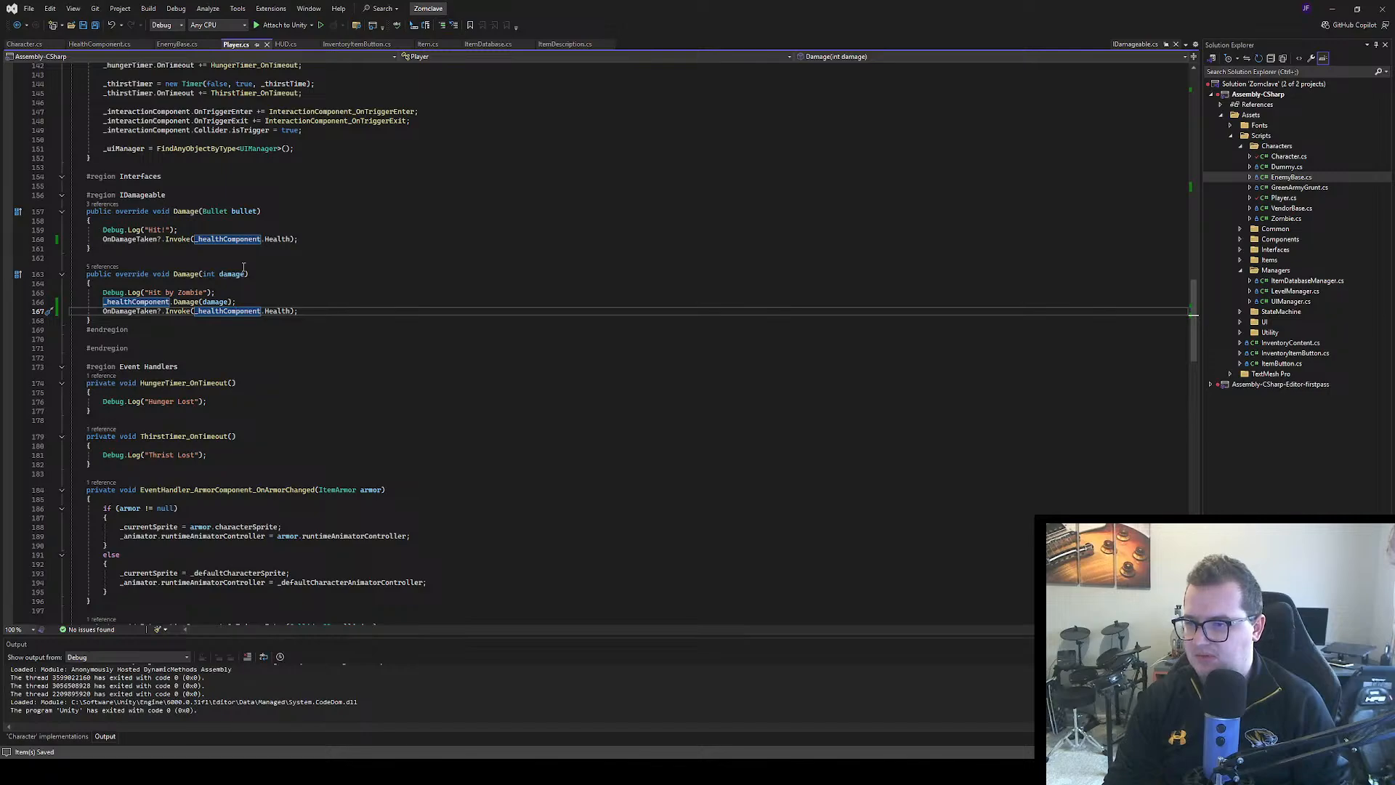
scroll(243, 268, "down", 1)
scroll(244, 276, "up", 2)
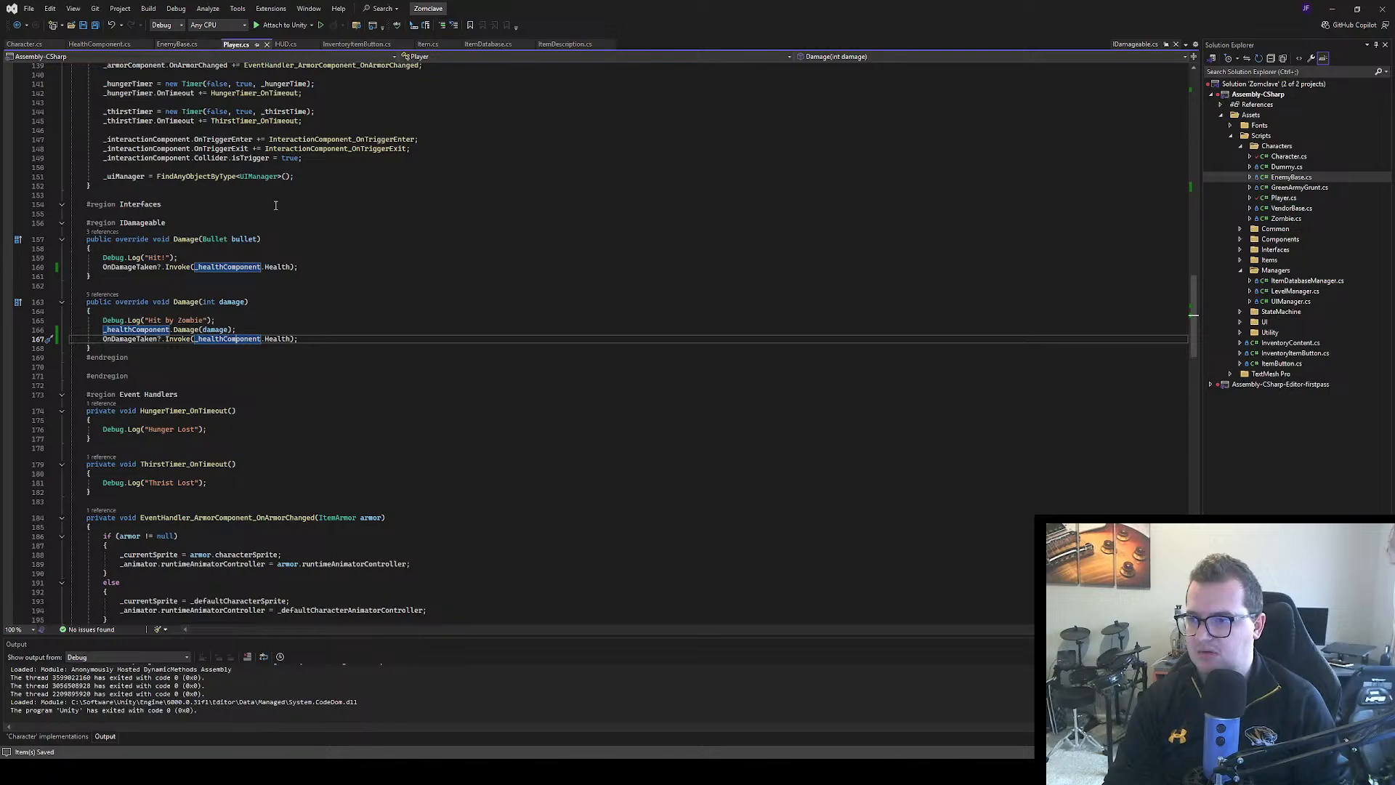
scroll(276, 205, "up", 2)
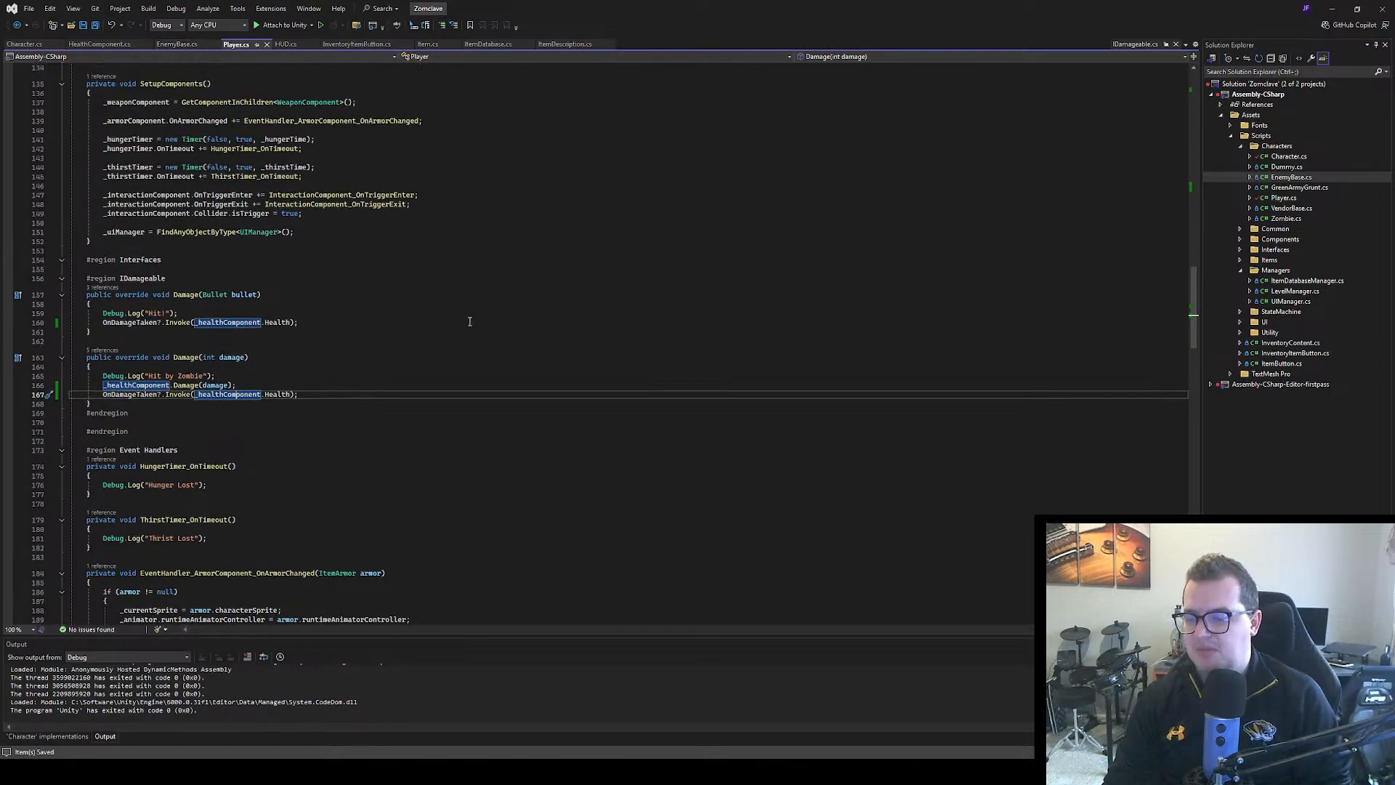
Compare HealthComponent.cs and Character.cs with Player.cs, tracing the test Damage(10) call through to the Damage overrides
left_click(84, 45)
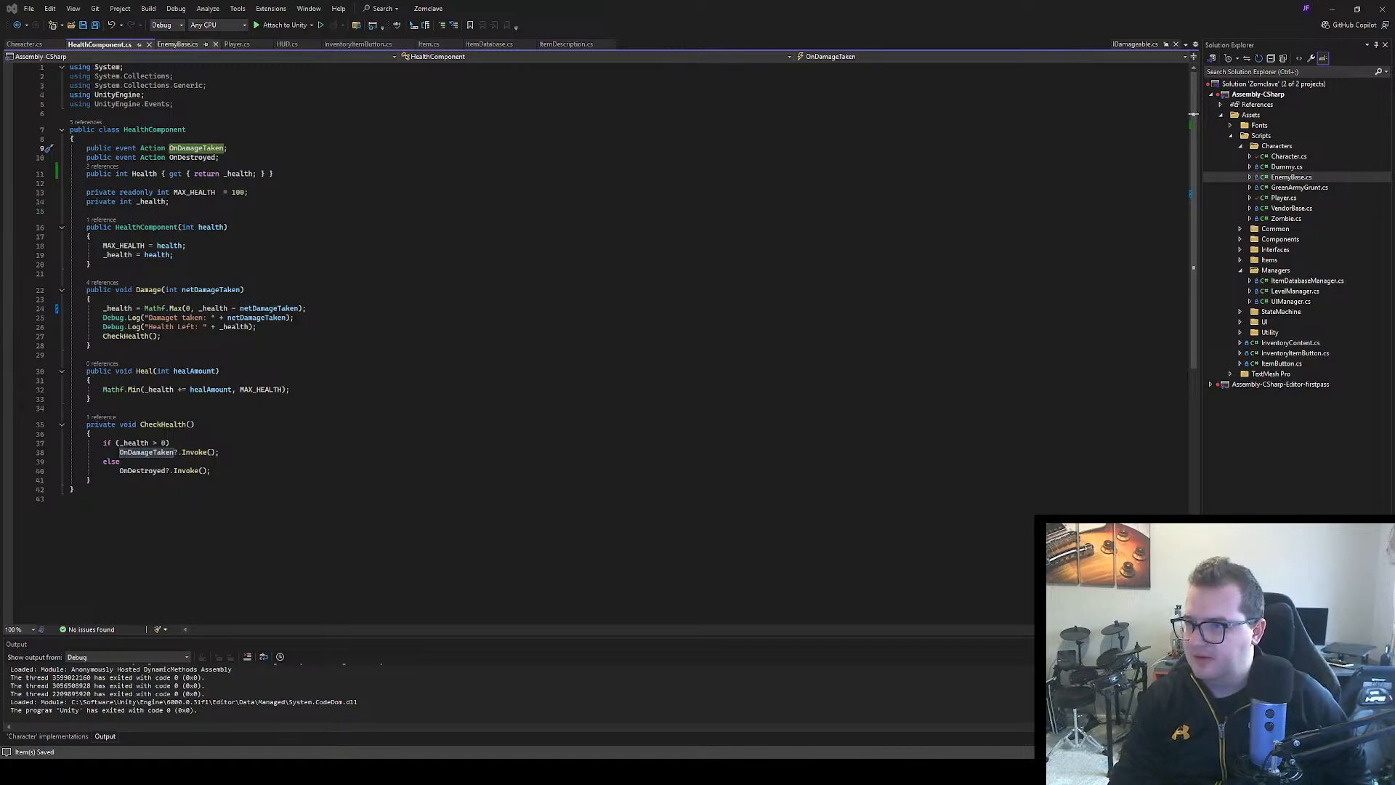
left_click(24, 44)
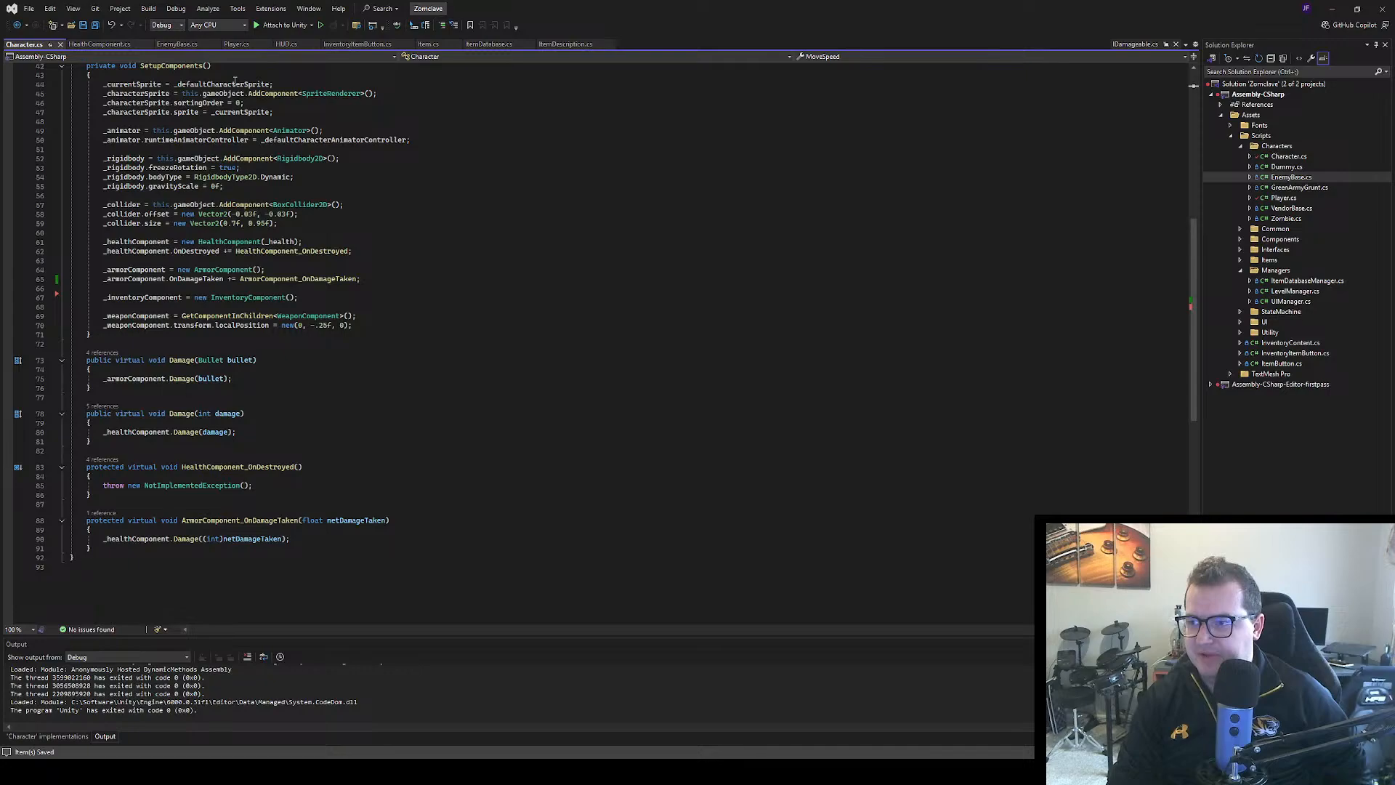
left_click(236, 45)
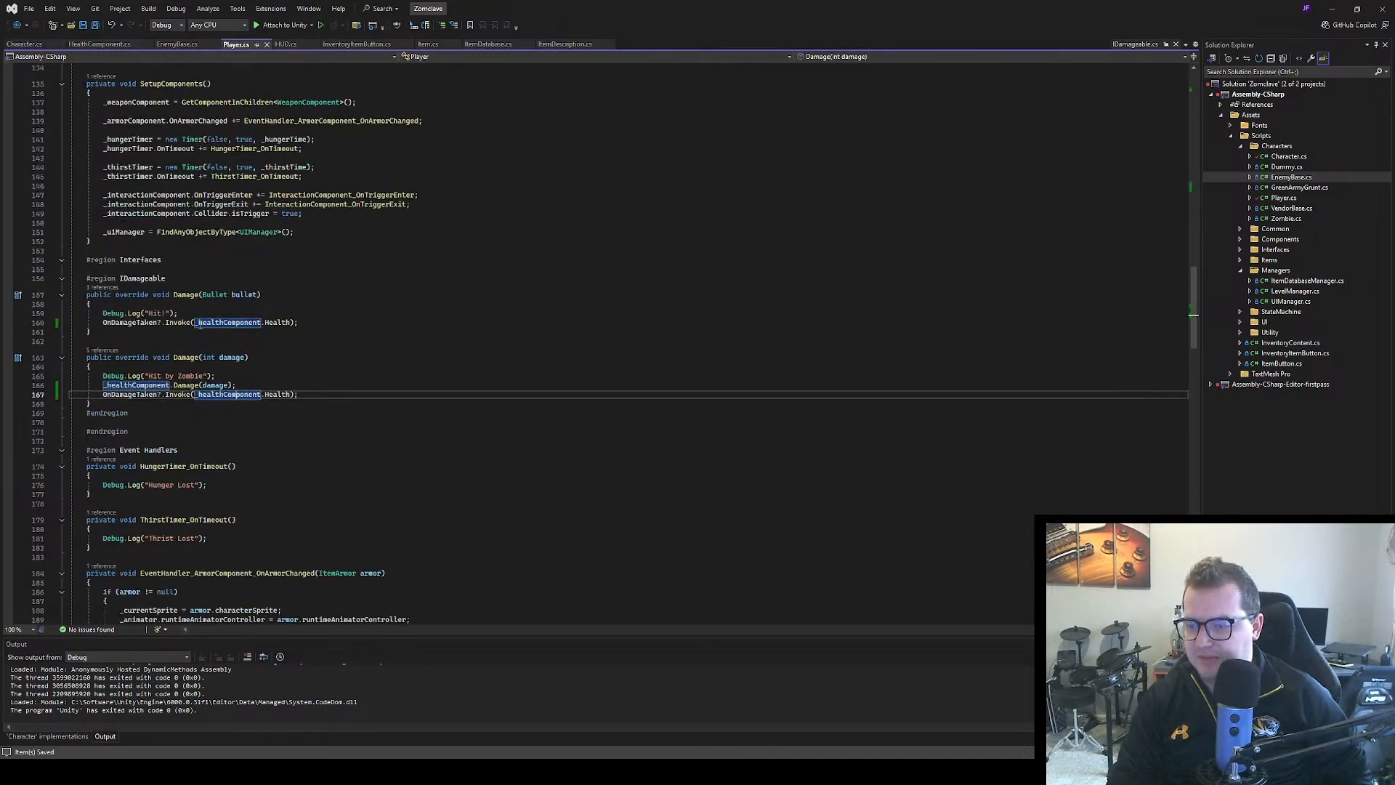
scroll(306, 293, "up", 10)
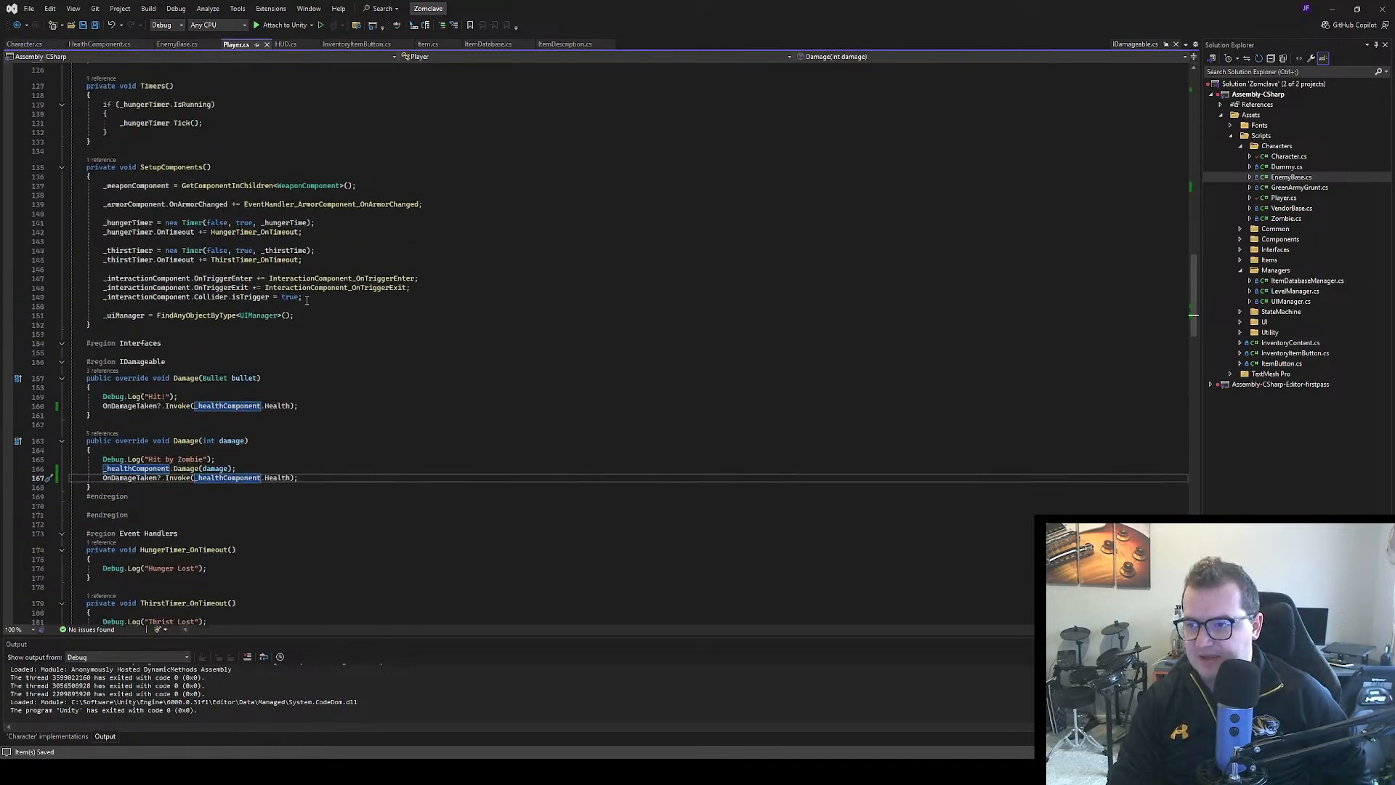
scroll(306, 292, "up", 12)
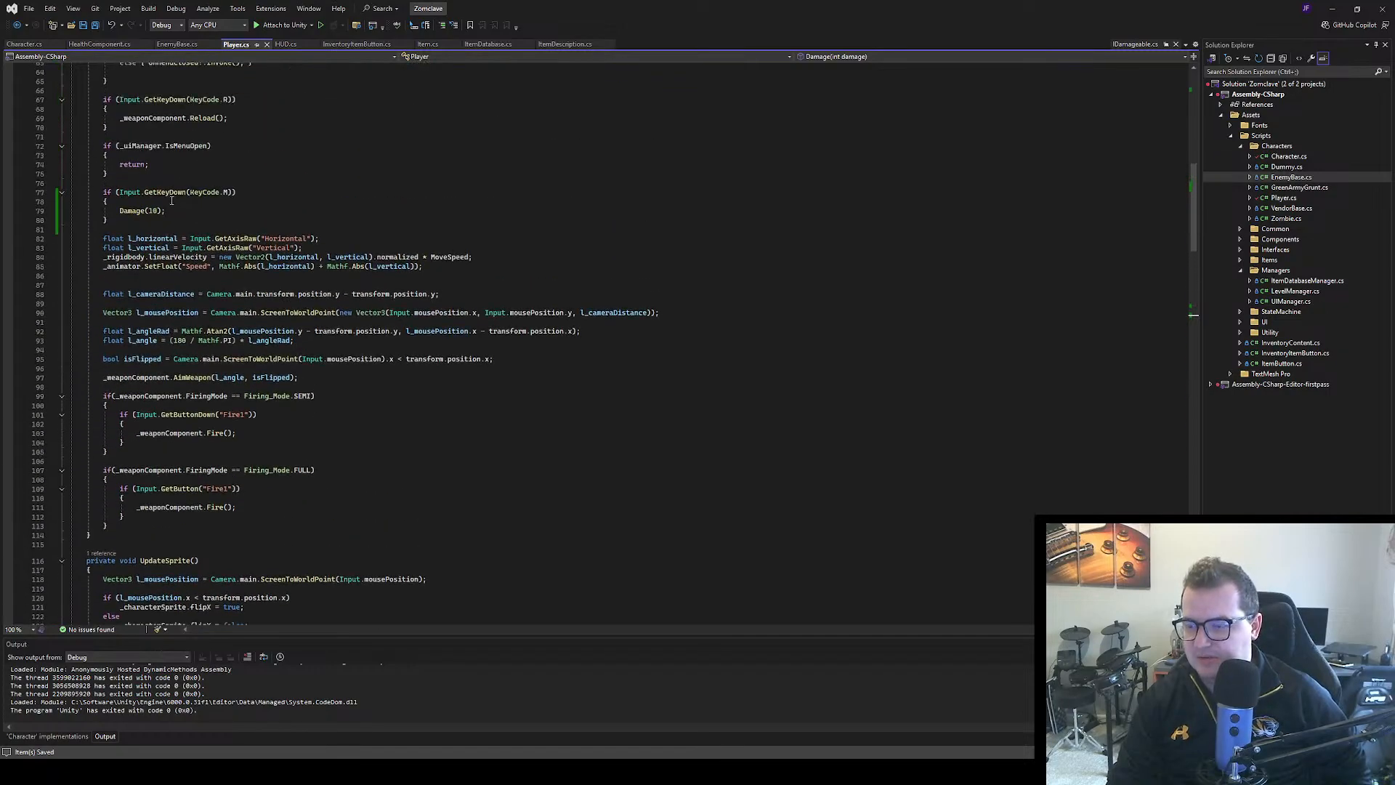
scroll(172, 201, "down", 14)
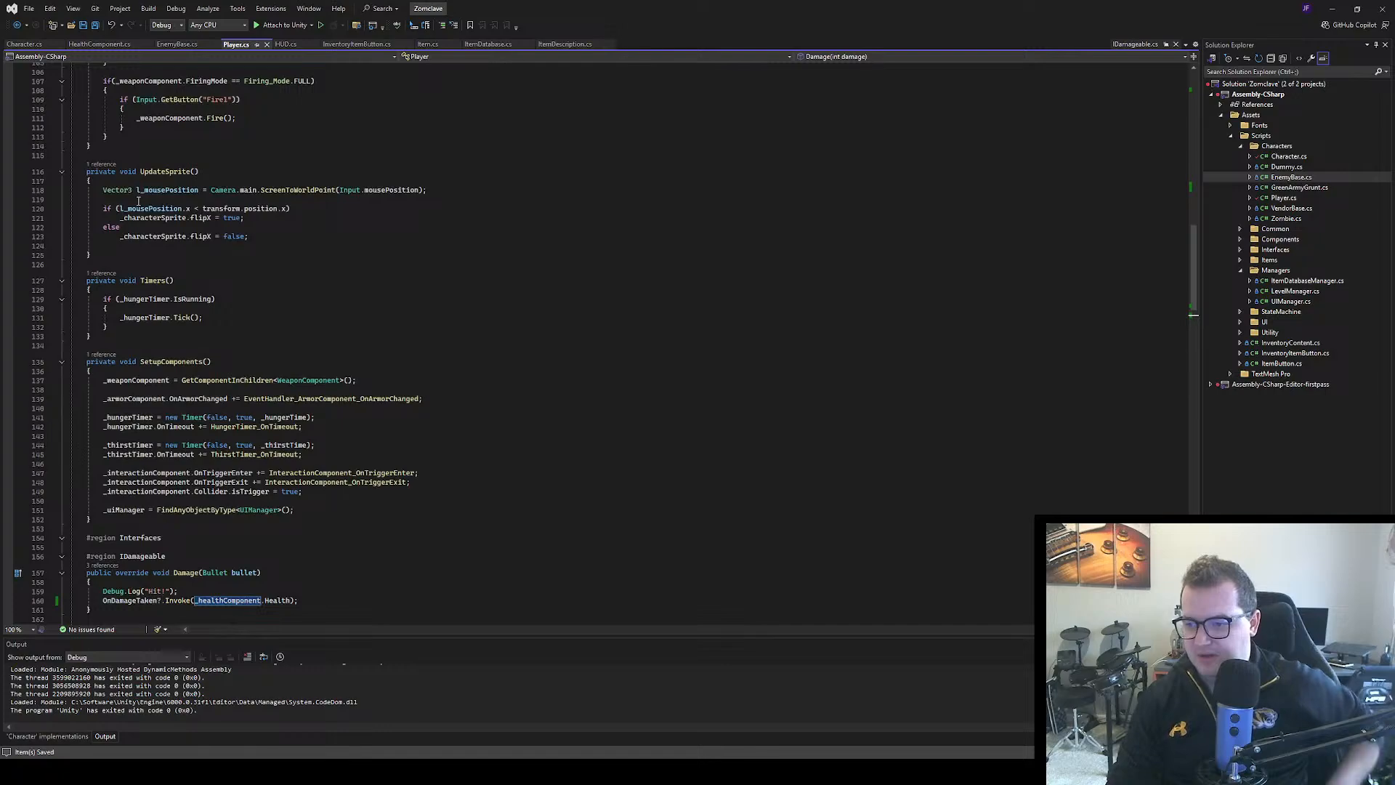
scroll(138, 200, "down", 4)
scroll(202, 496, "down", 2)
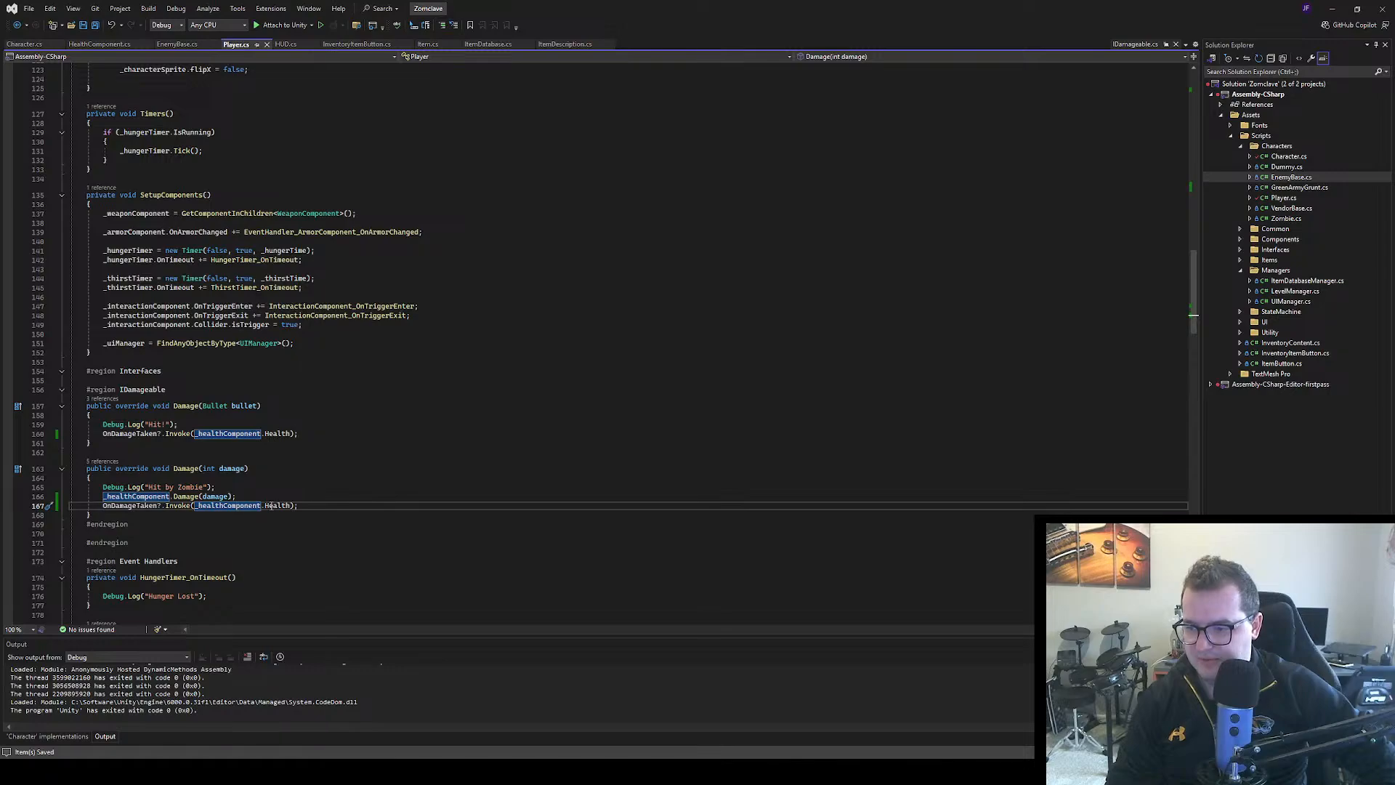
Set a breakpoint on the OnDamageTaken invocation in Player's integer Damage override, attach to Unity, and trigger damage in the running game
left_click(8, 505)
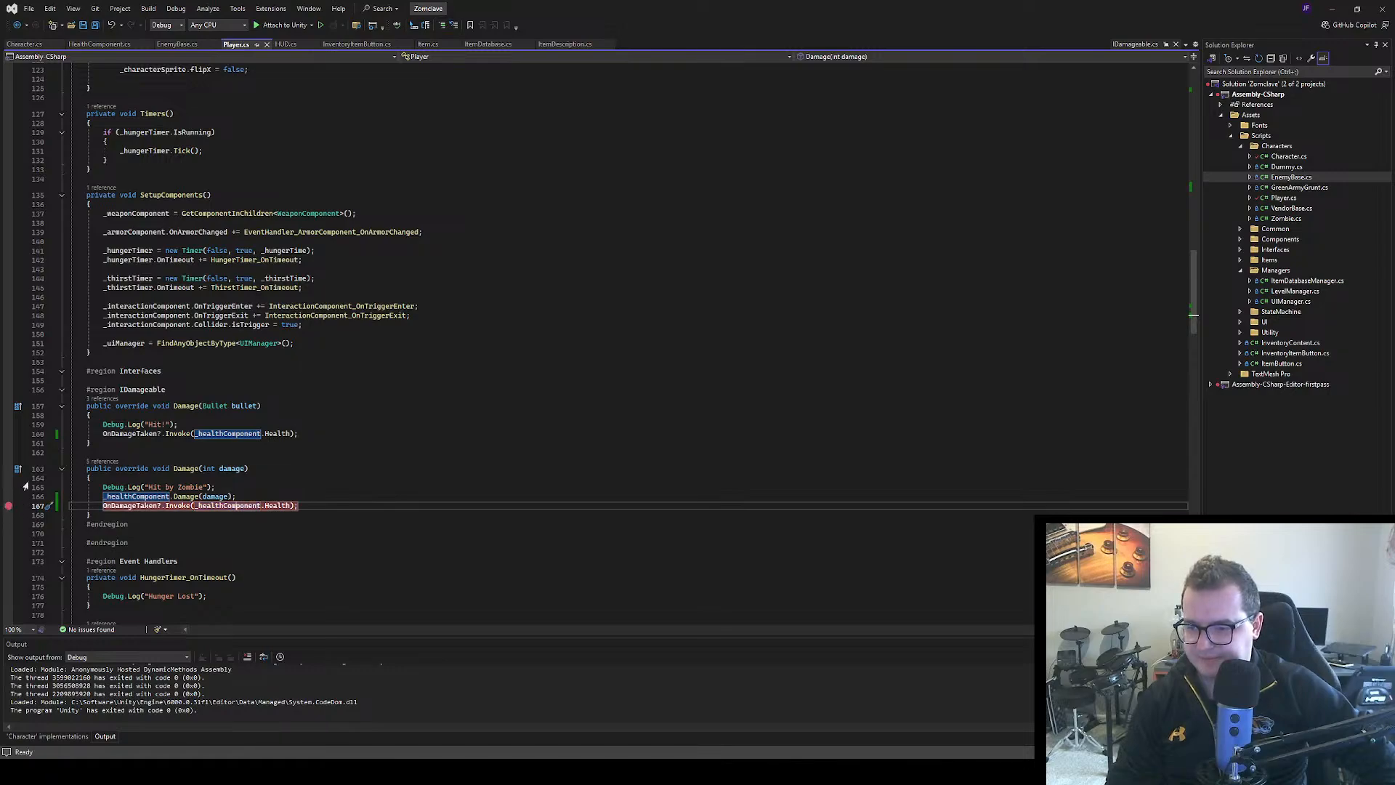
left_click(256, 25)
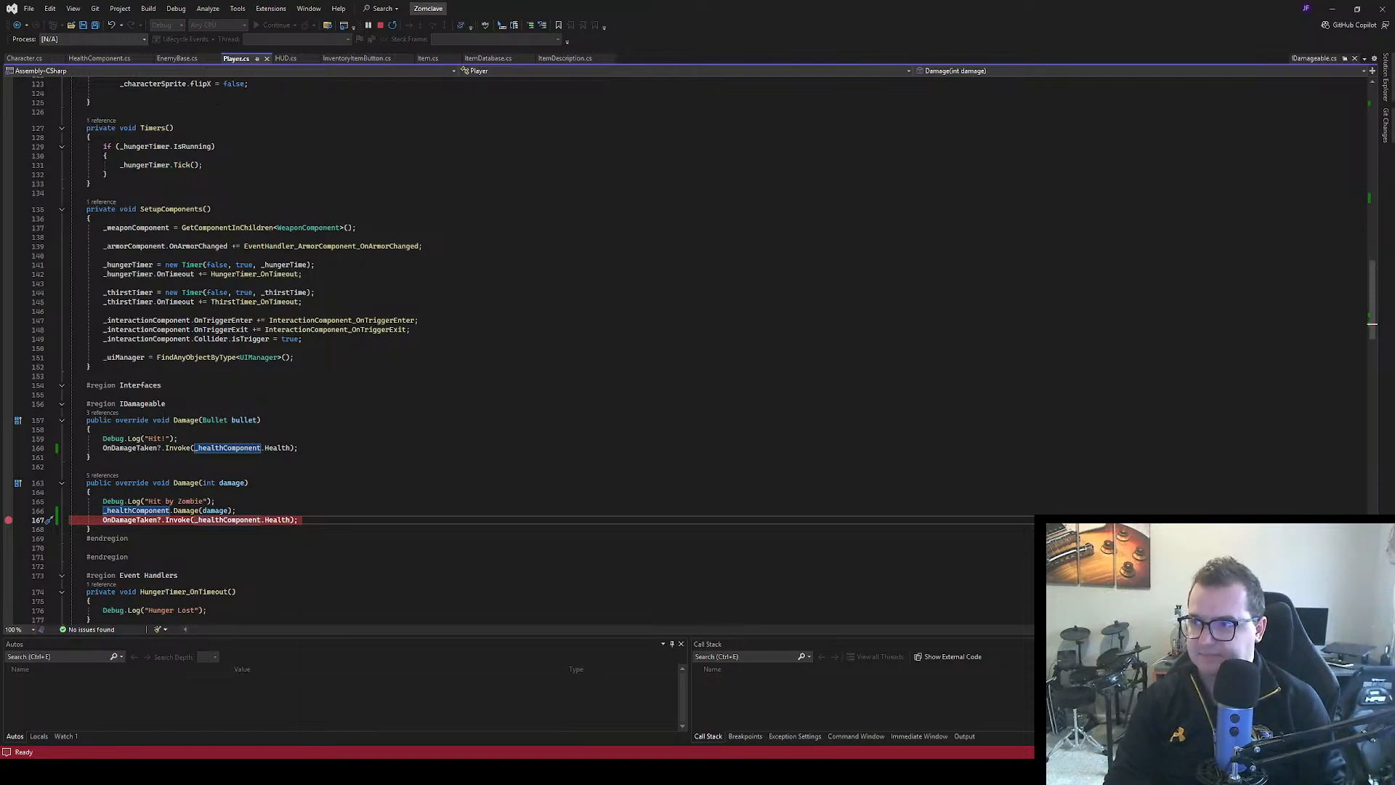
key("alt+Tab")
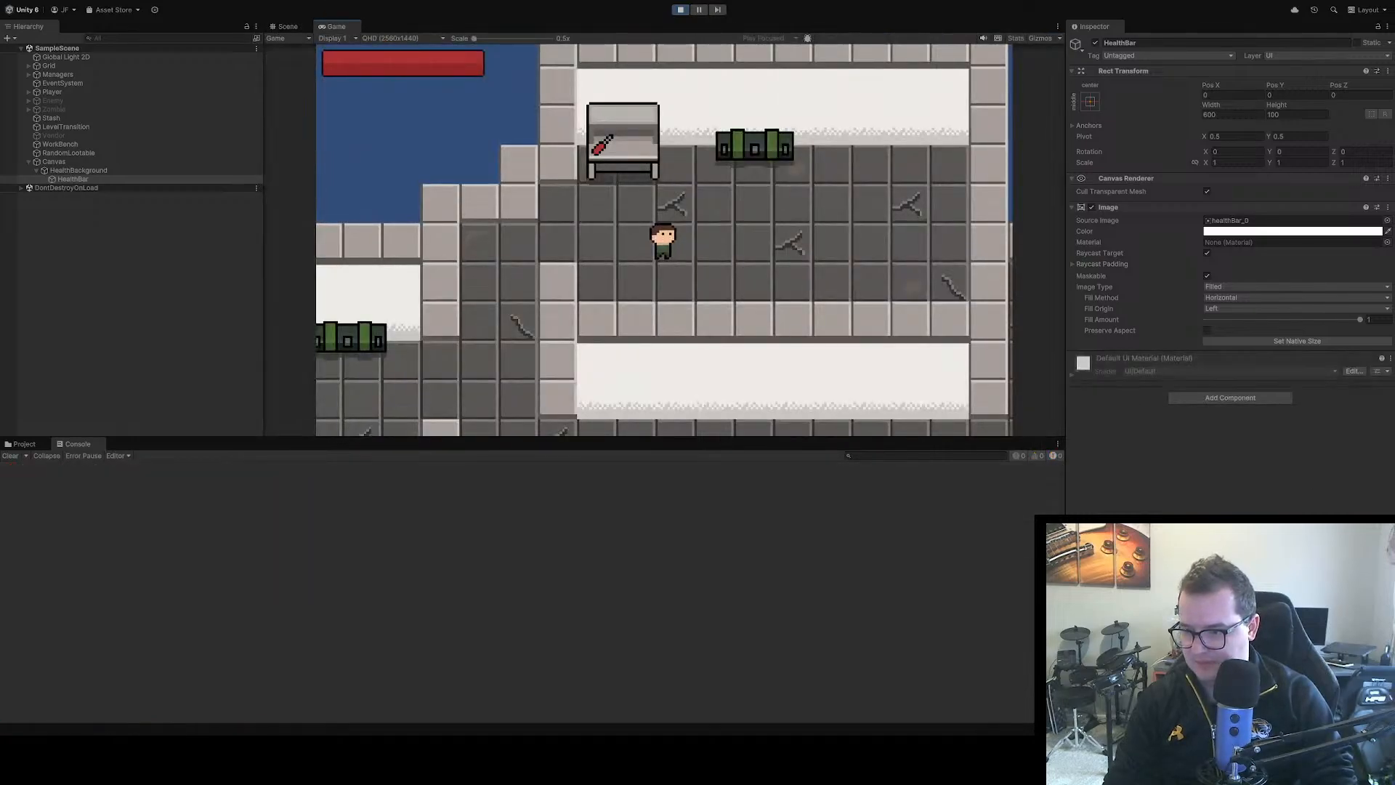
key("space")
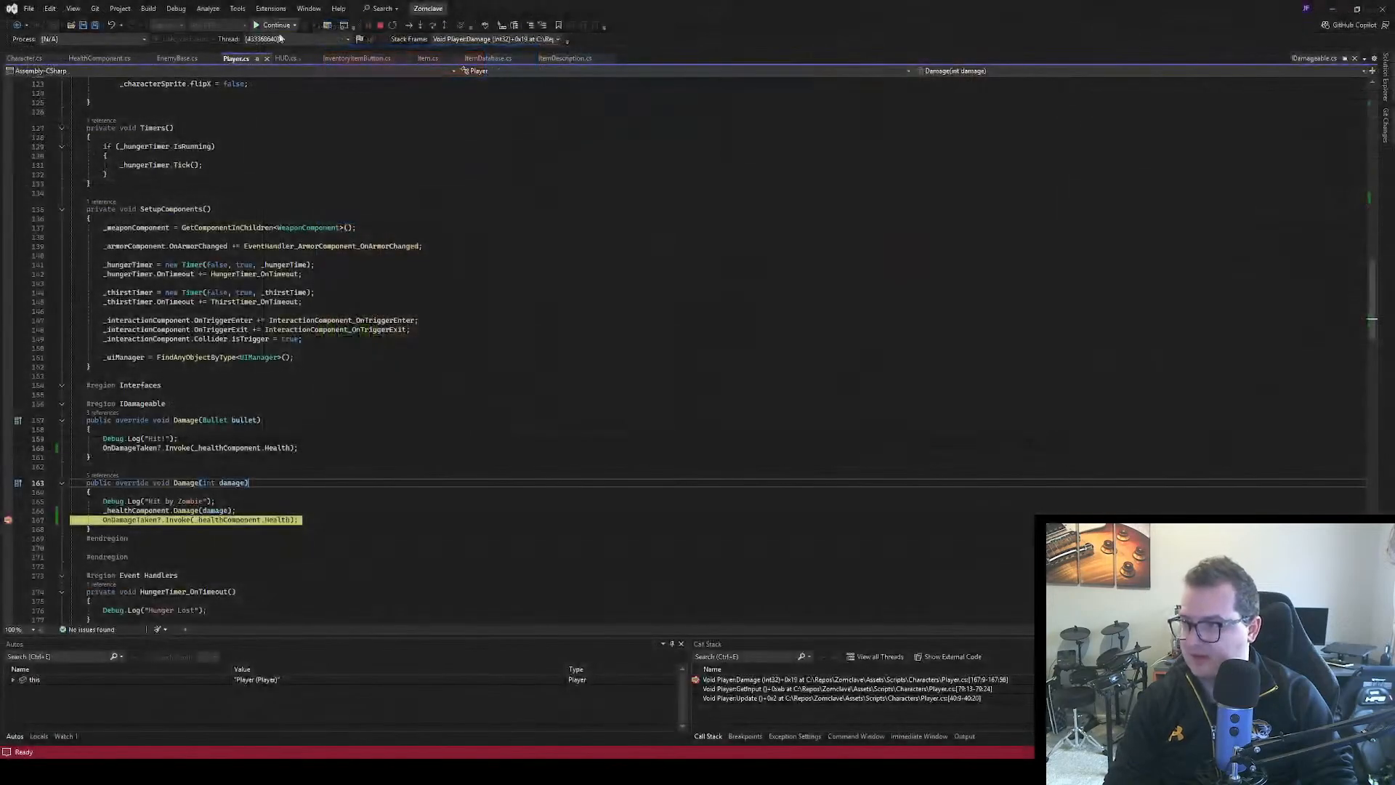
Resume the paused game and disable the breakpoint on the OnDamageTaken invocation in the integer Damage override
left_click(263, 28)
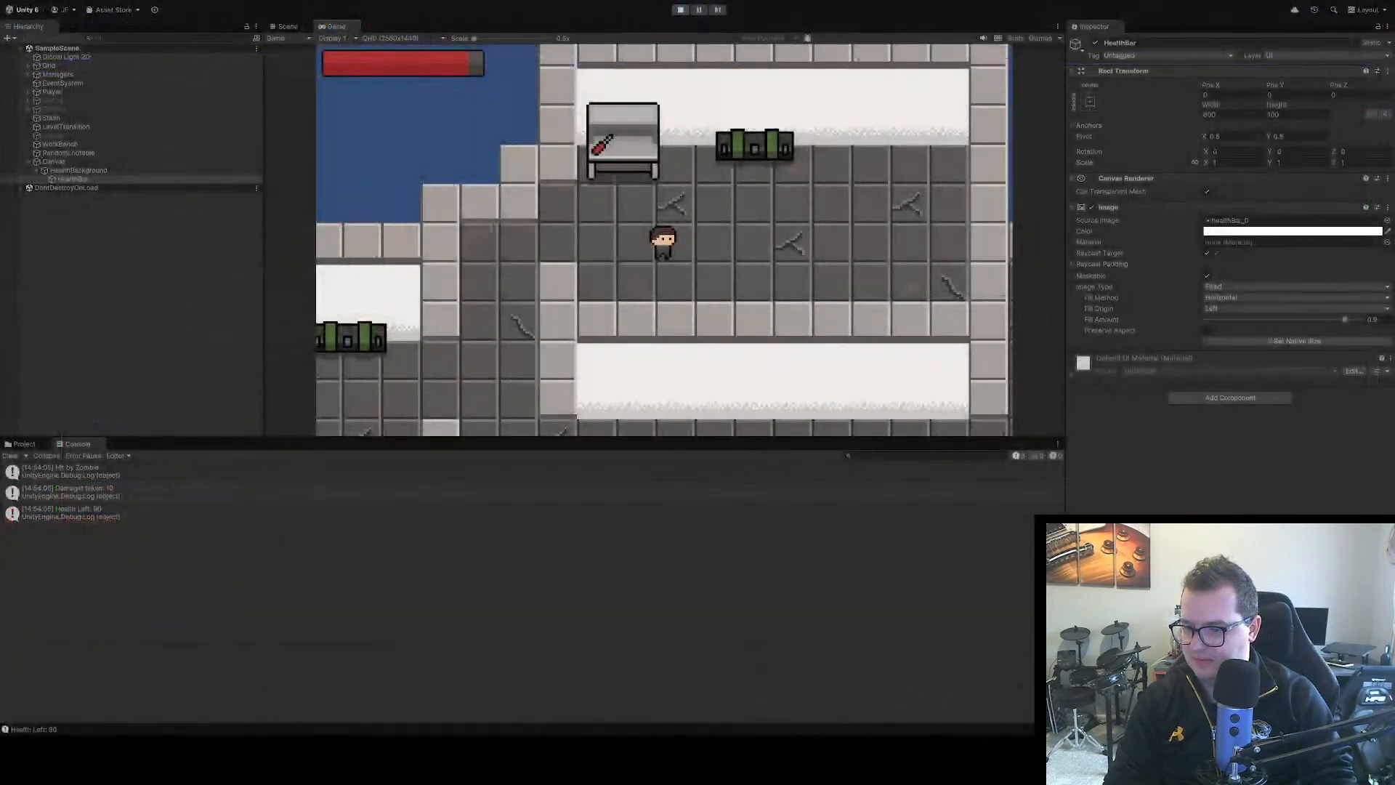
key("alt+Tab")
left_click(13, 520)
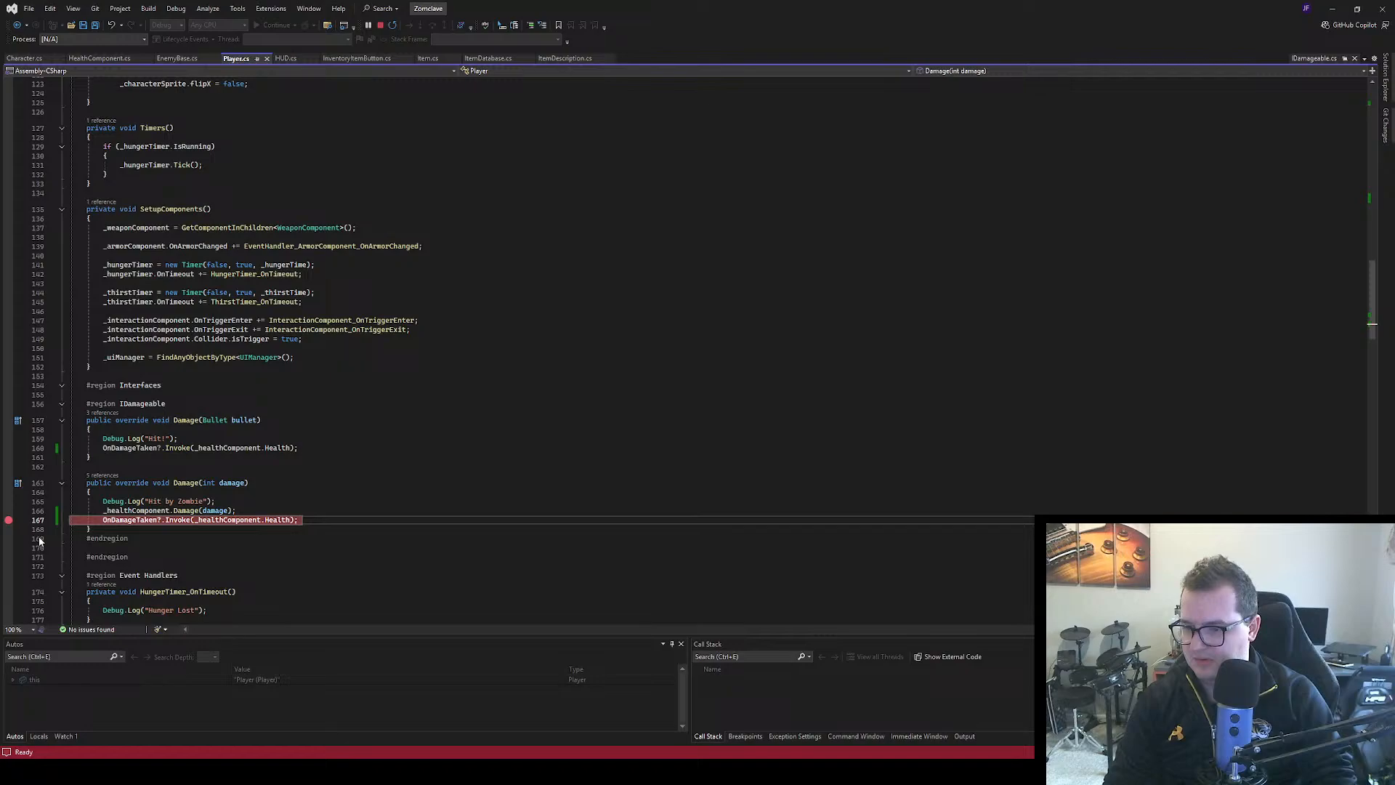
left_click(39, 541)
left_click(398, 449)
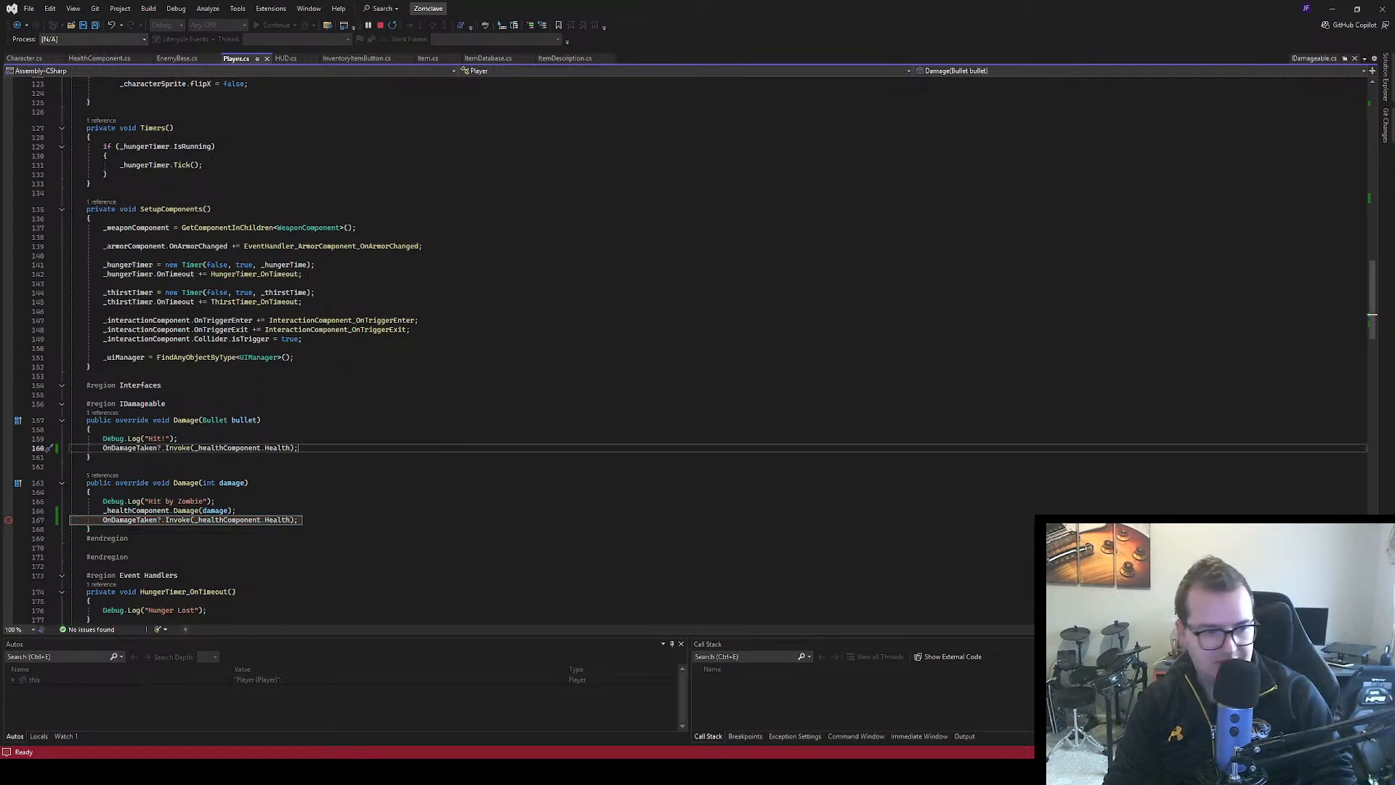
Switch to Unity and damage the player repeatedly until its health is used up, testing the health bar
type("m")
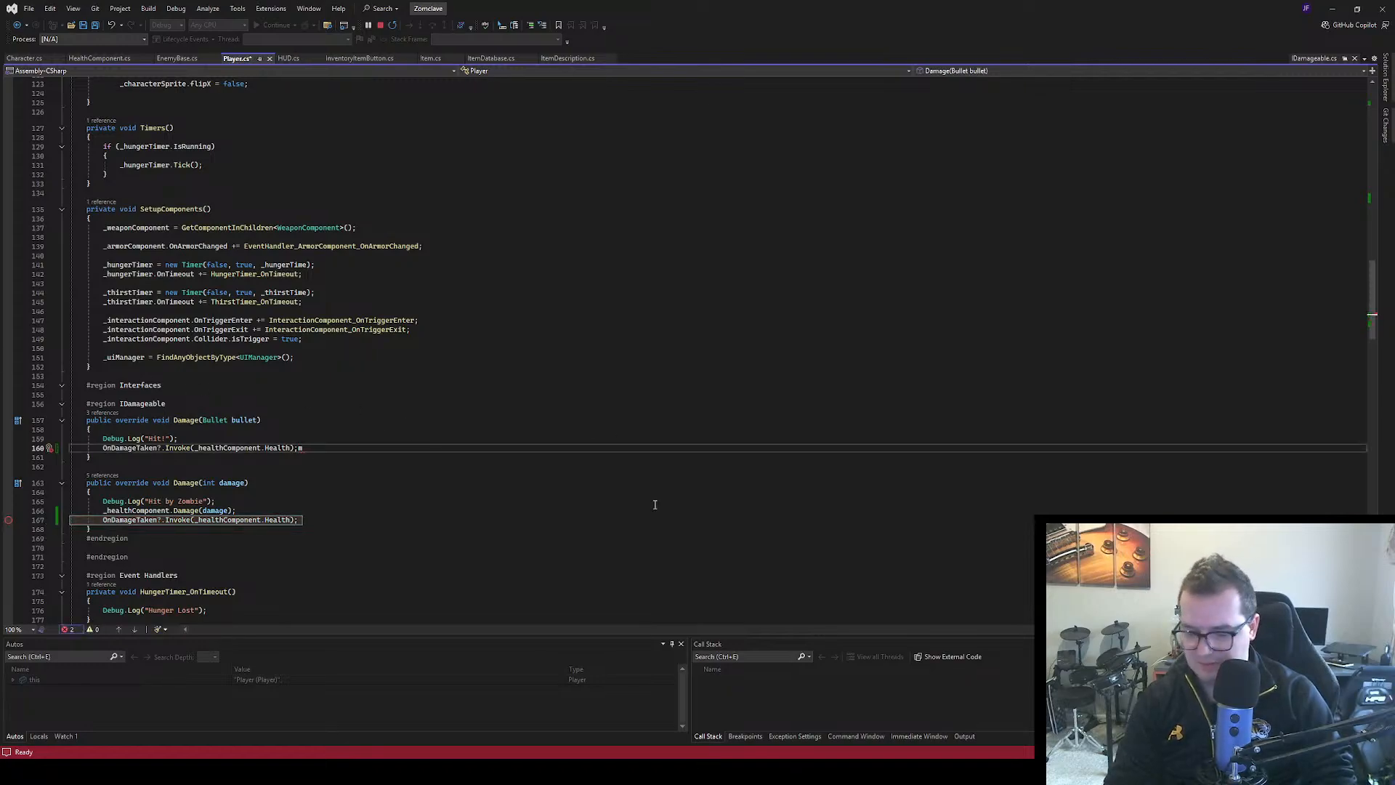
key("alt+Tab")
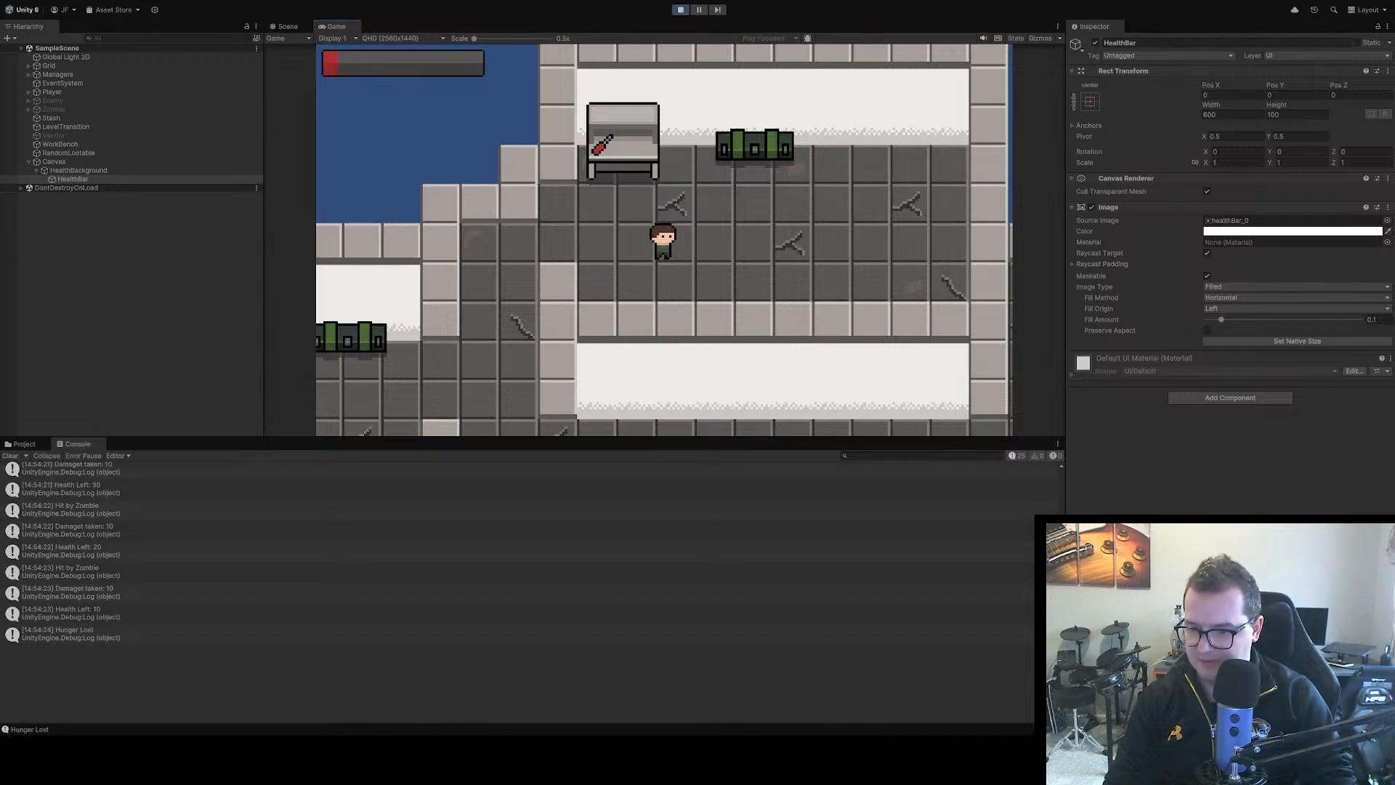
key("space")
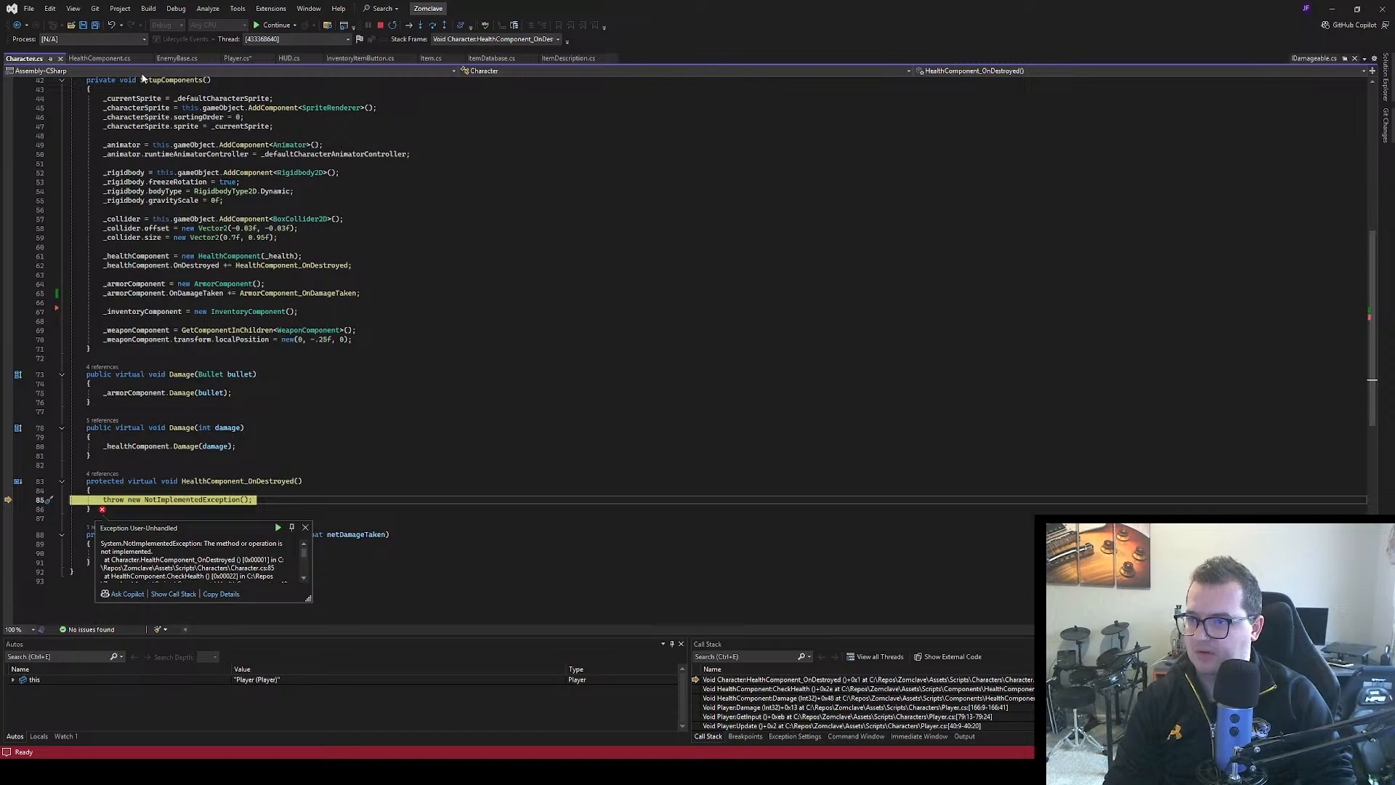
Review the damage code in HealthComponent.cs and Player.cs while execution is halted, then save Player.cs without the stray "m"
left_click(242, 61)
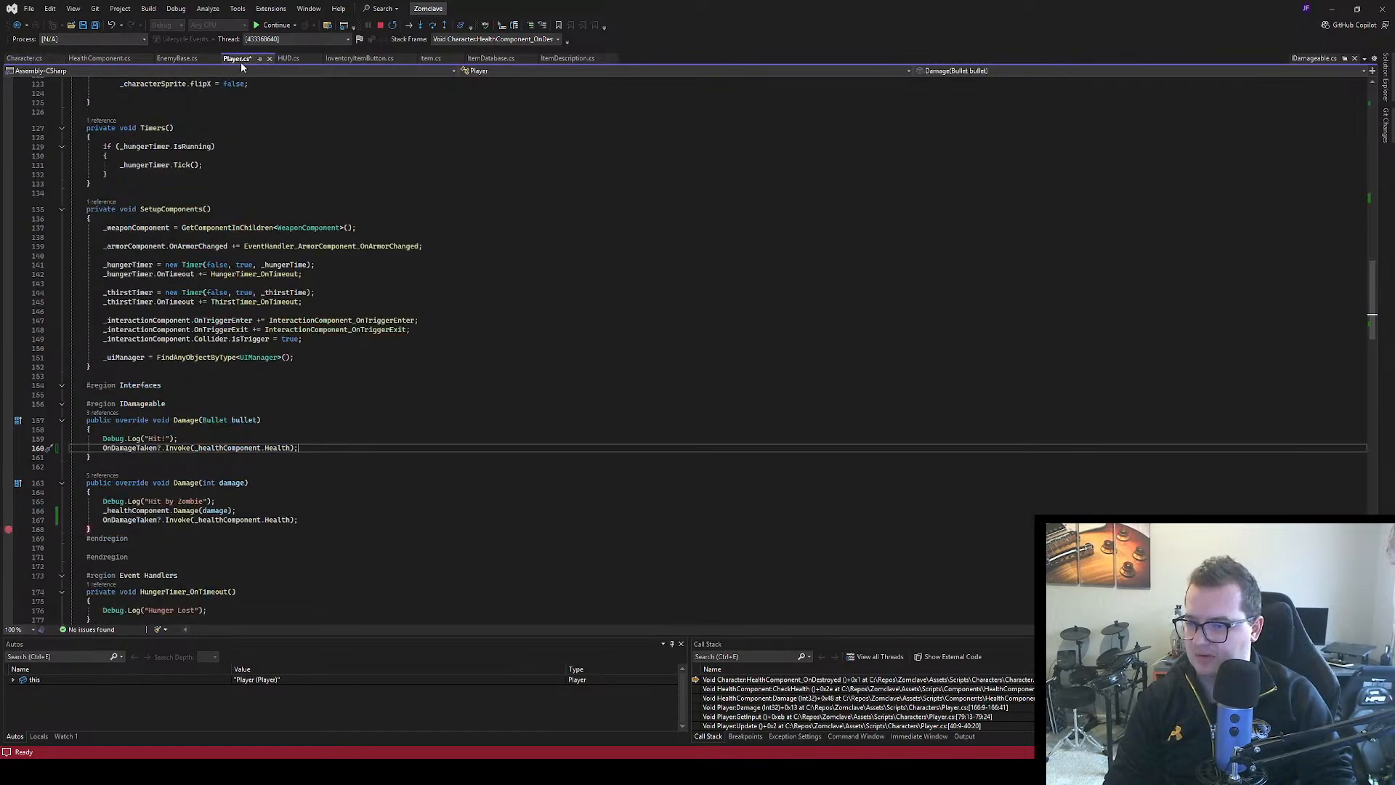
left_click(107, 60)
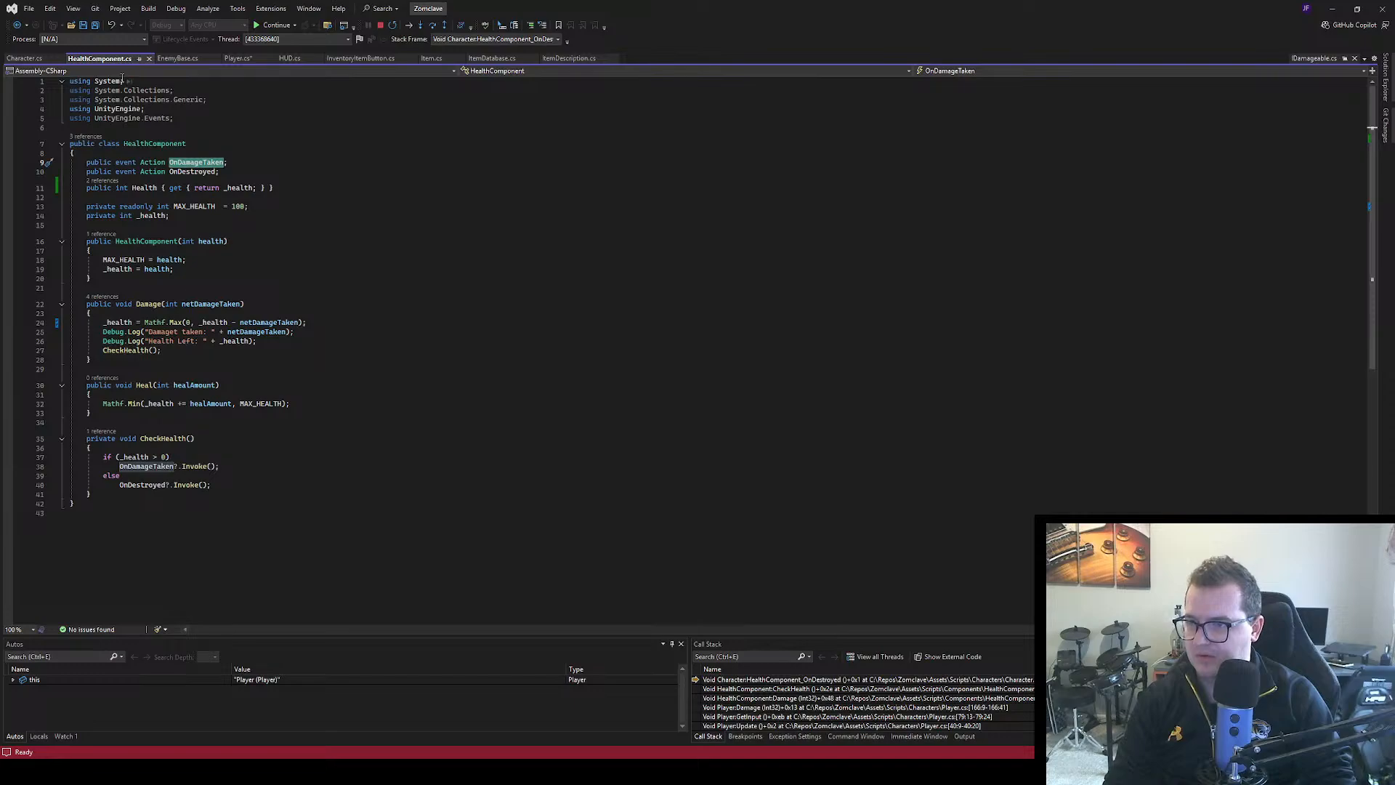
left_click(239, 59)
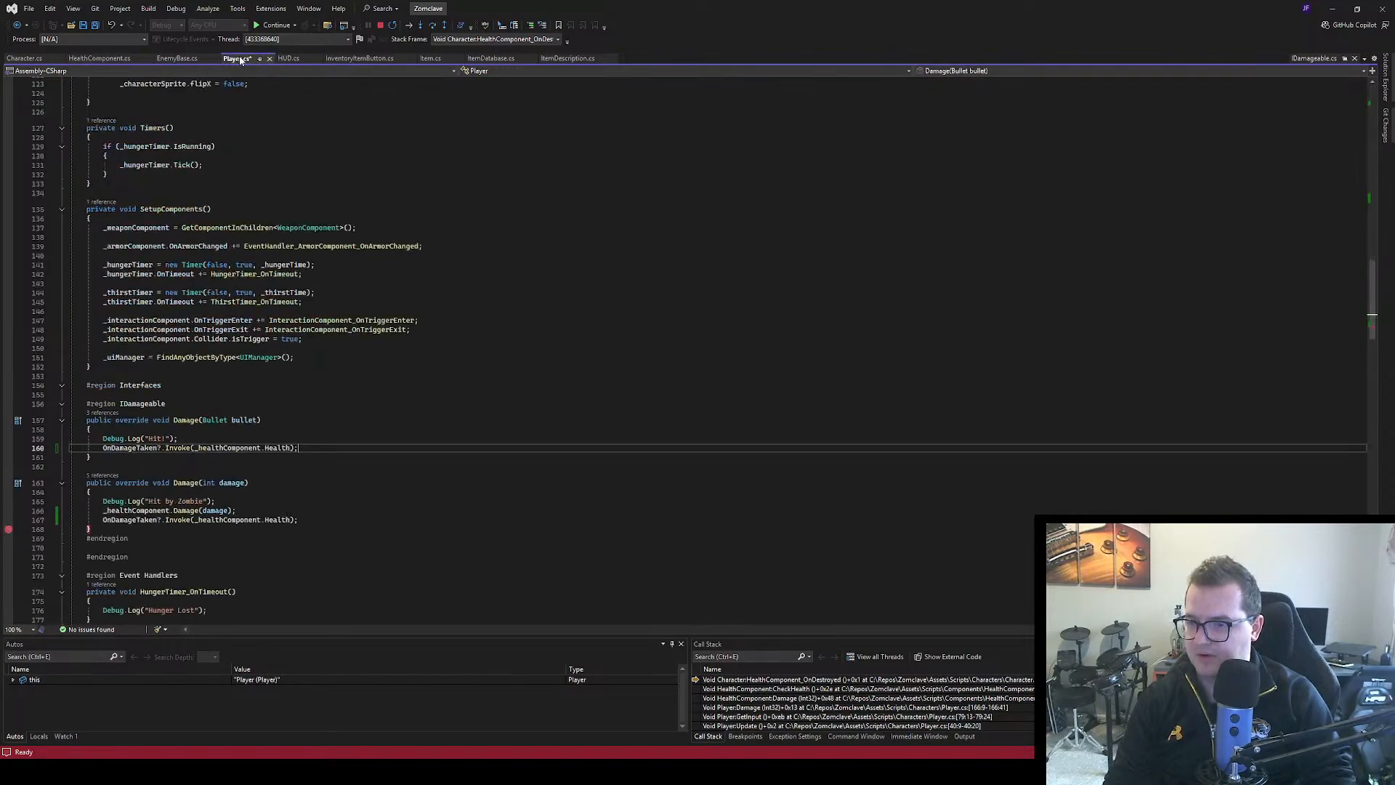
left_click(309, 497)
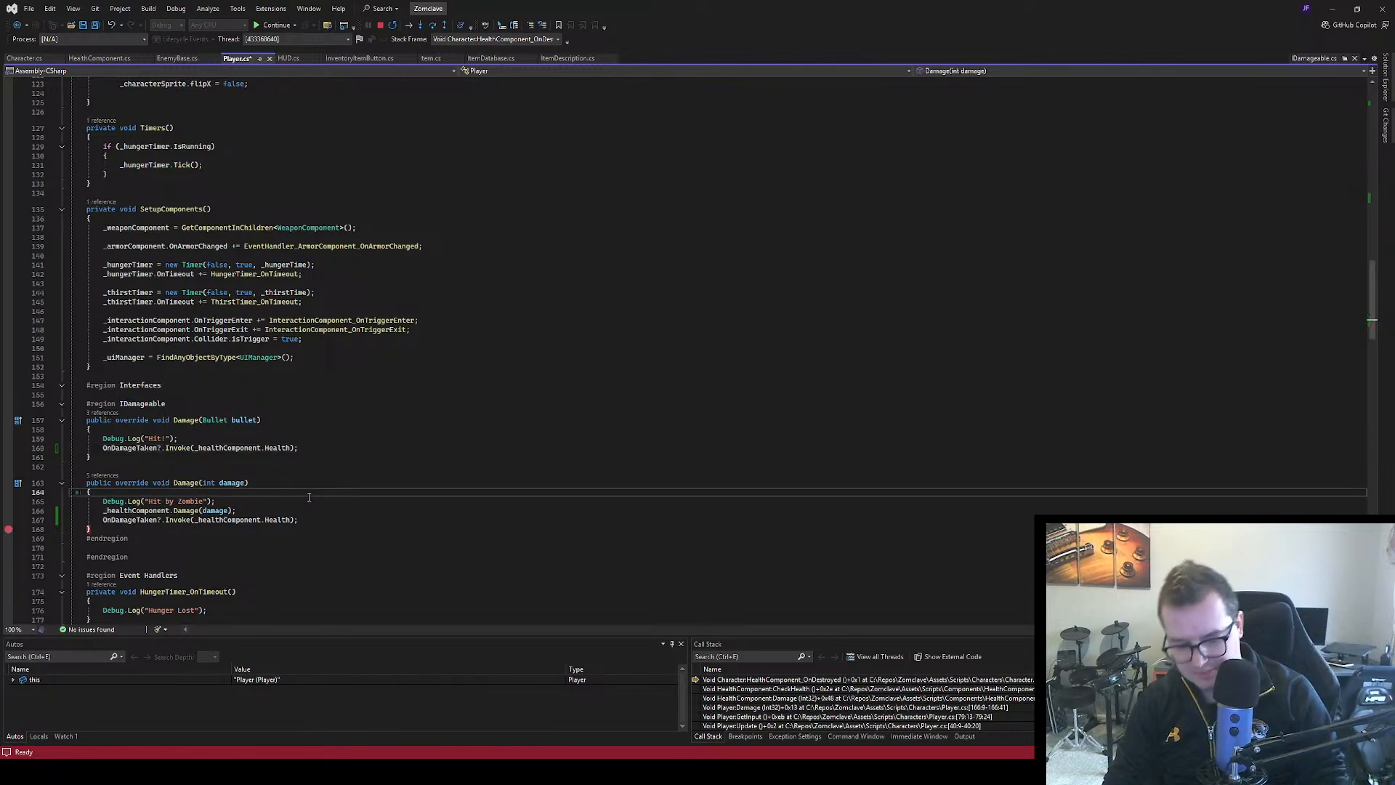
key("ctrl+s")
left_click(322, 458)
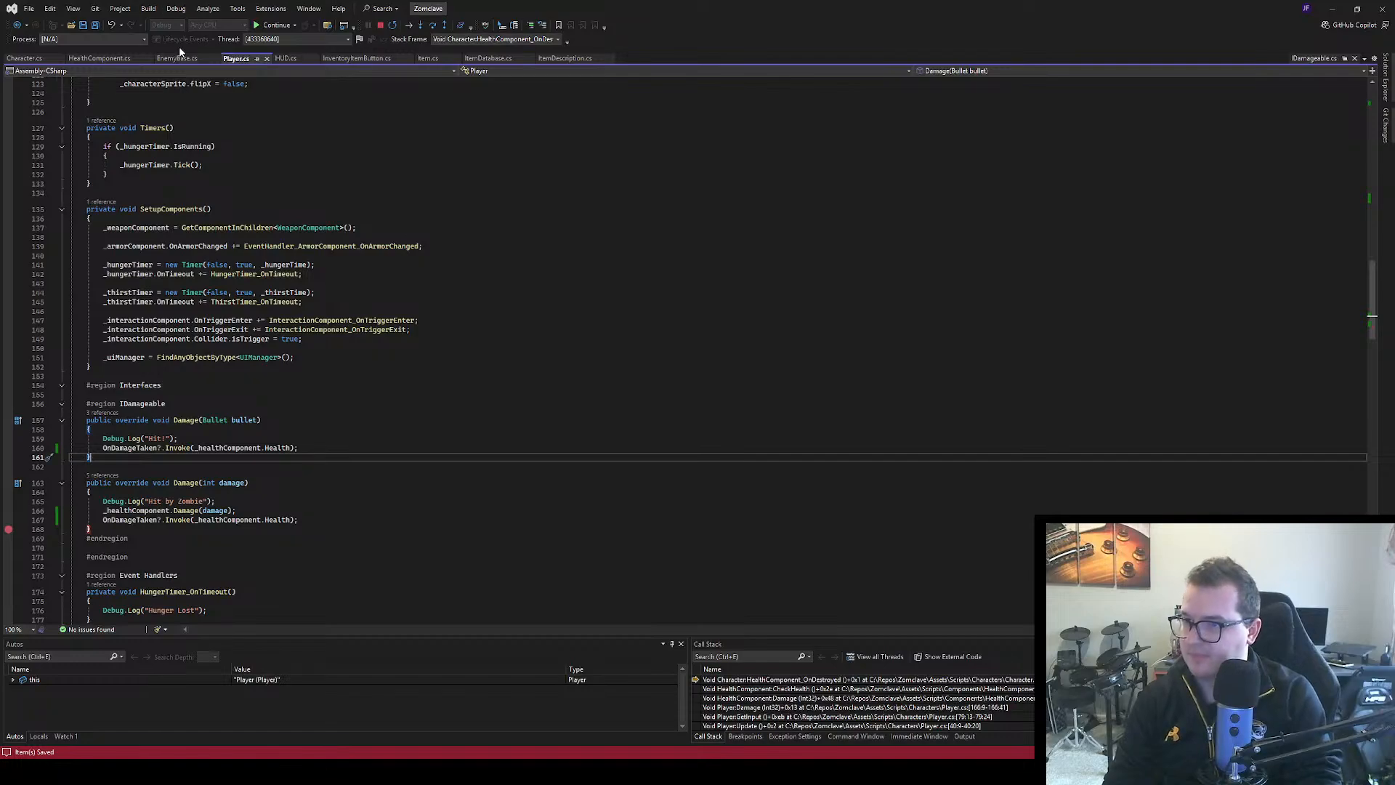
Resume past the exception in Character.cs's HealthComponent_OnDestroyed and damage the player again in Unity
left_click(436, 255)
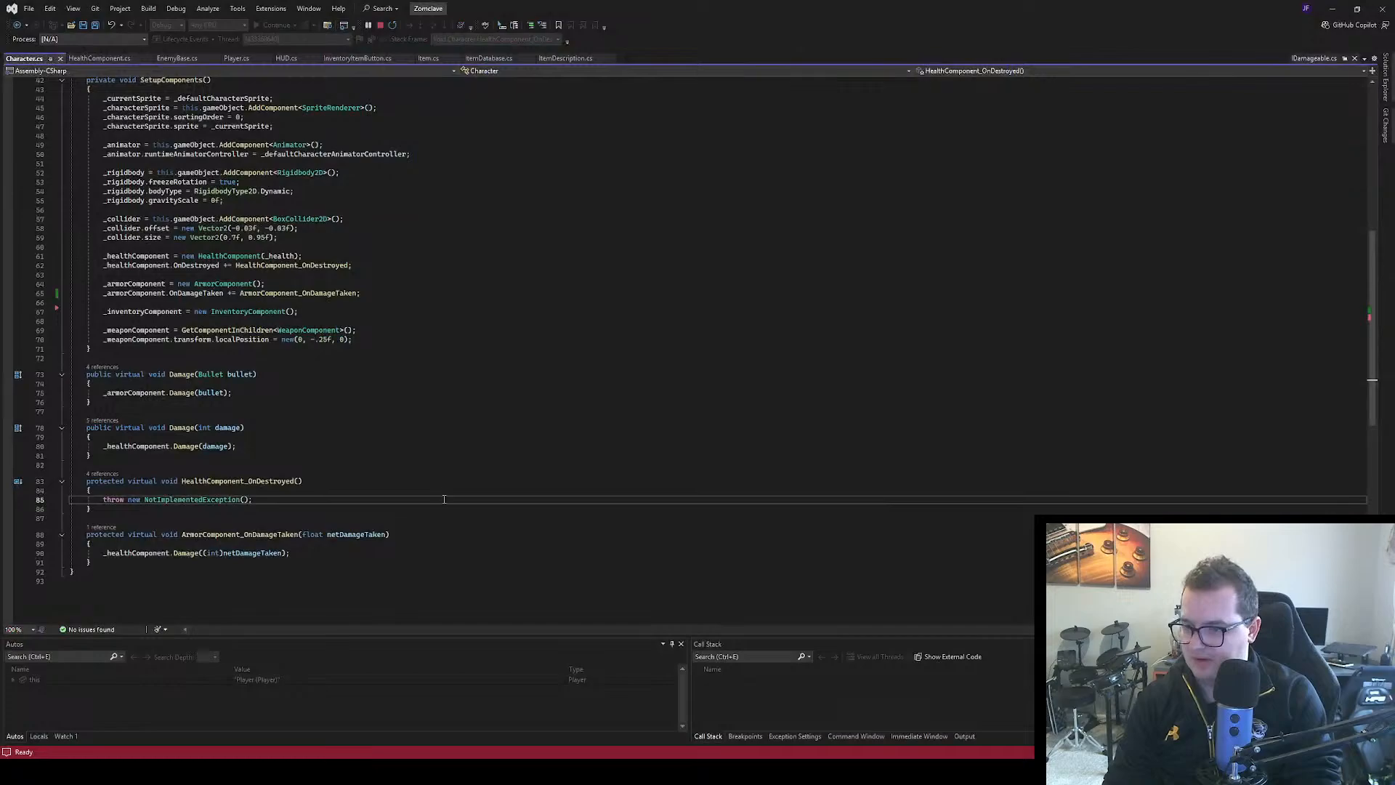
left_click(387, 467)
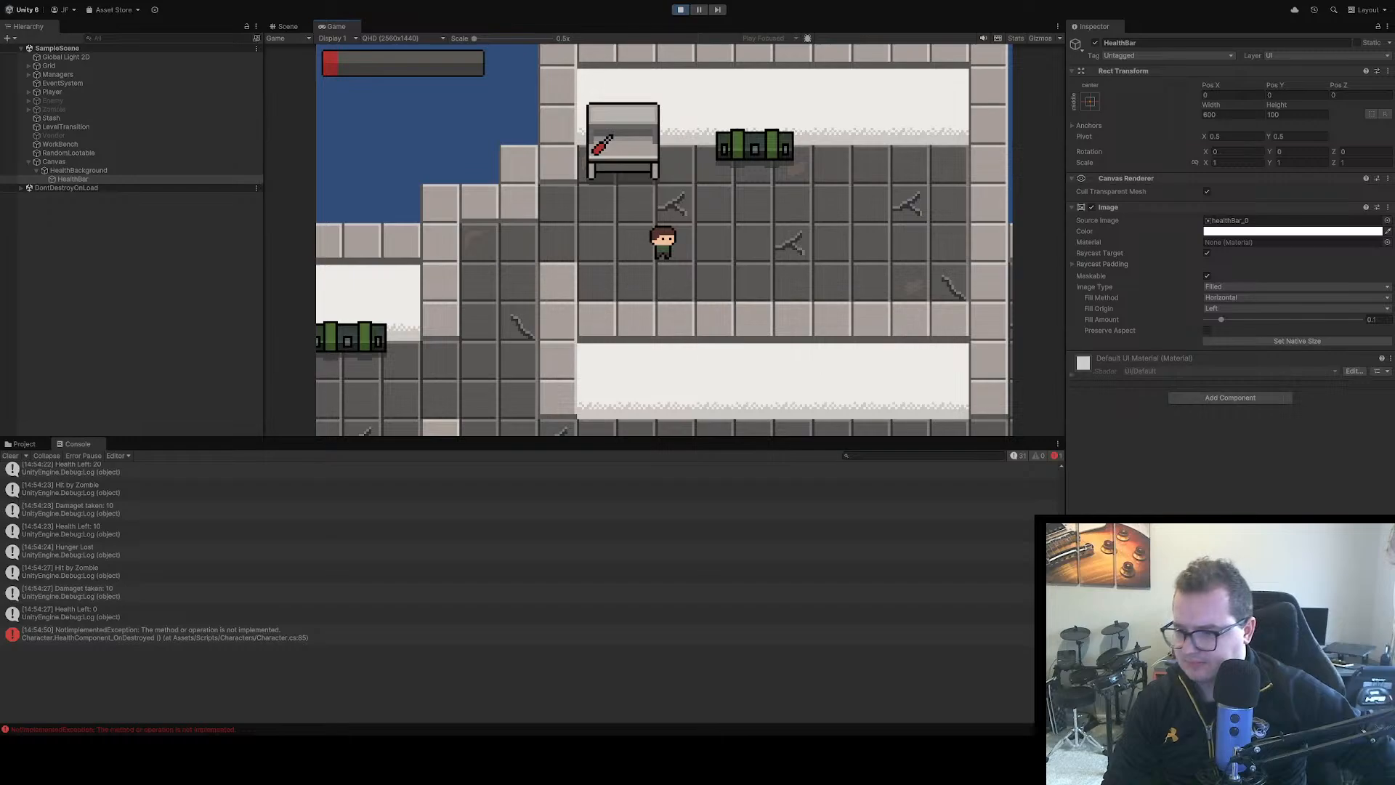
key("space")
left_click(278, 529)
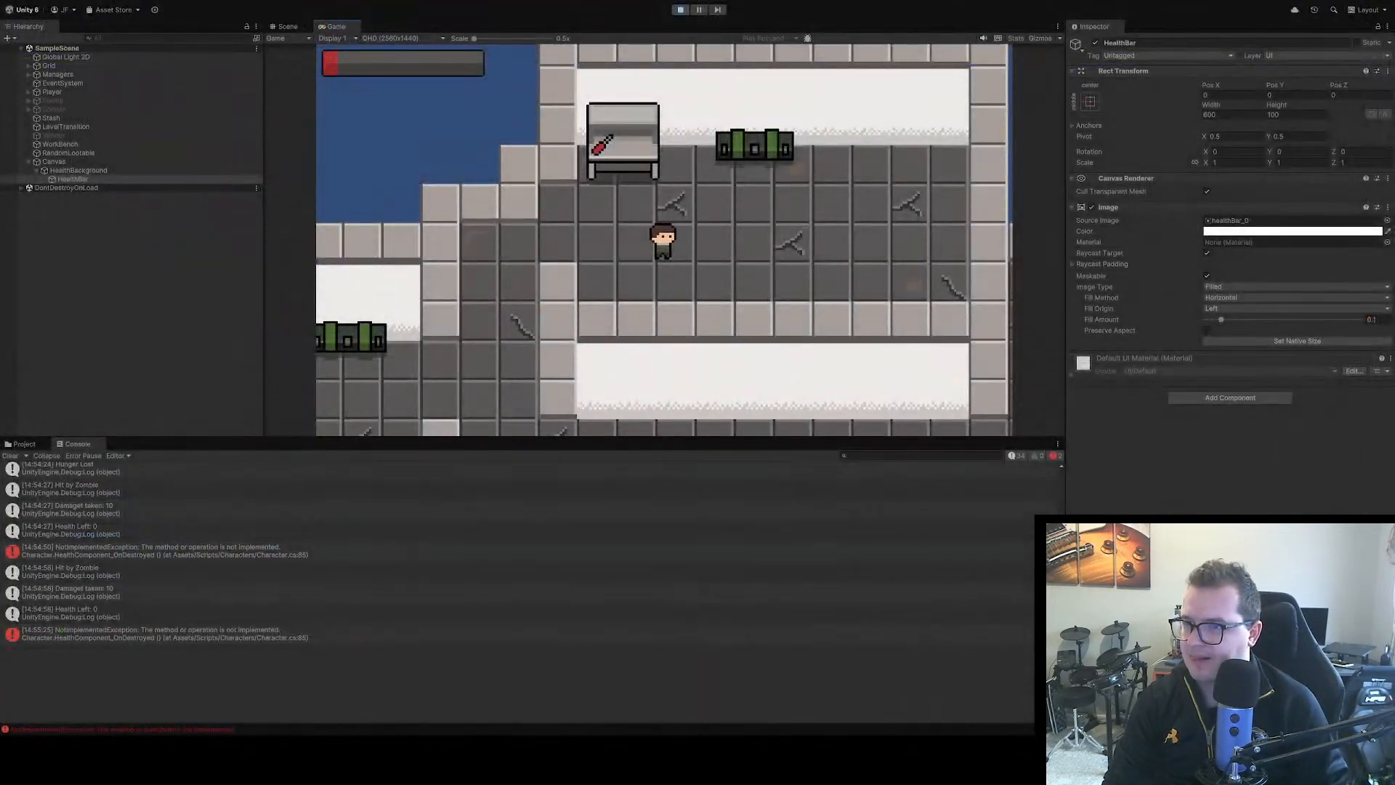
Comment out the OnDamageTaken invocation in CheckHealth and the OnDamageTaken event declaration in HealthComponent.cs
left_click(94, 60)
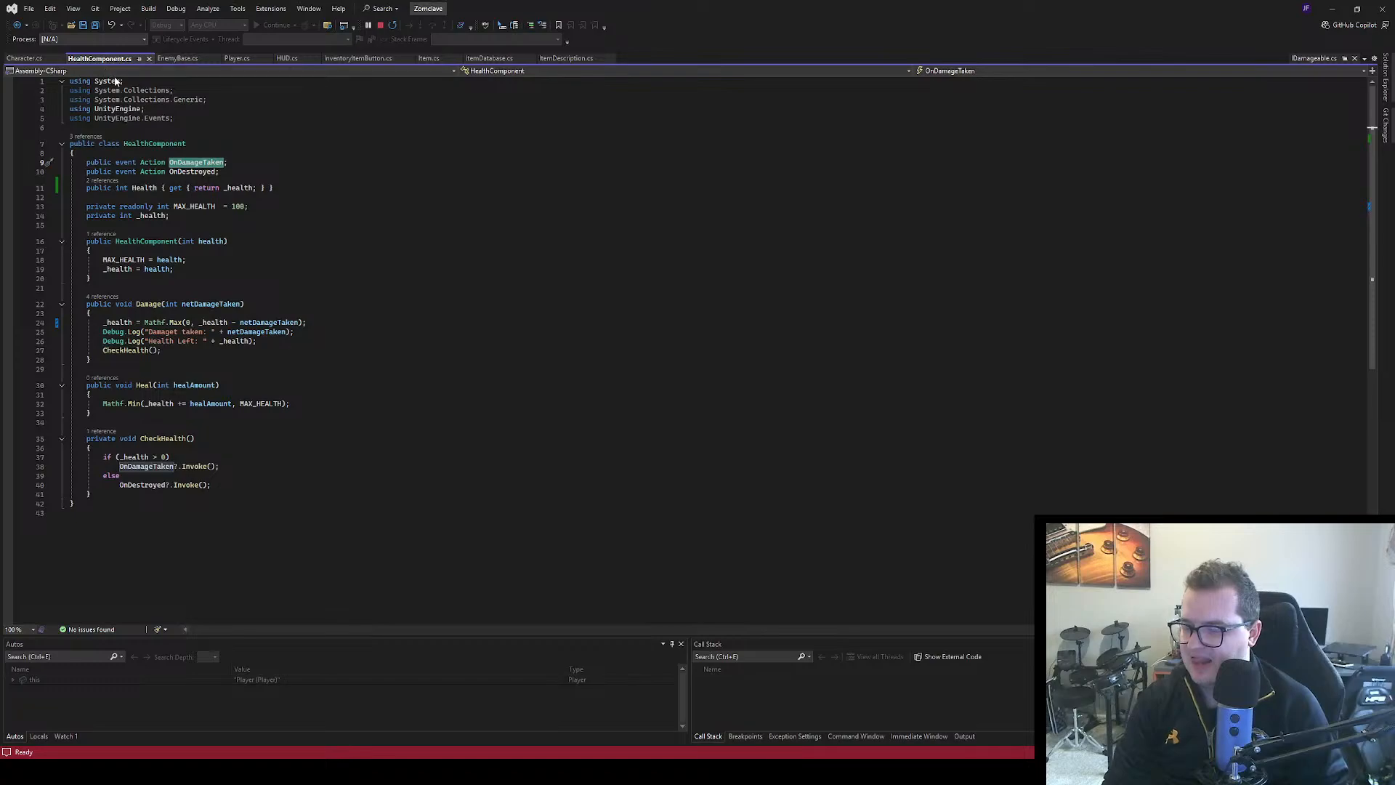
left_click(120, 466)
type("//")
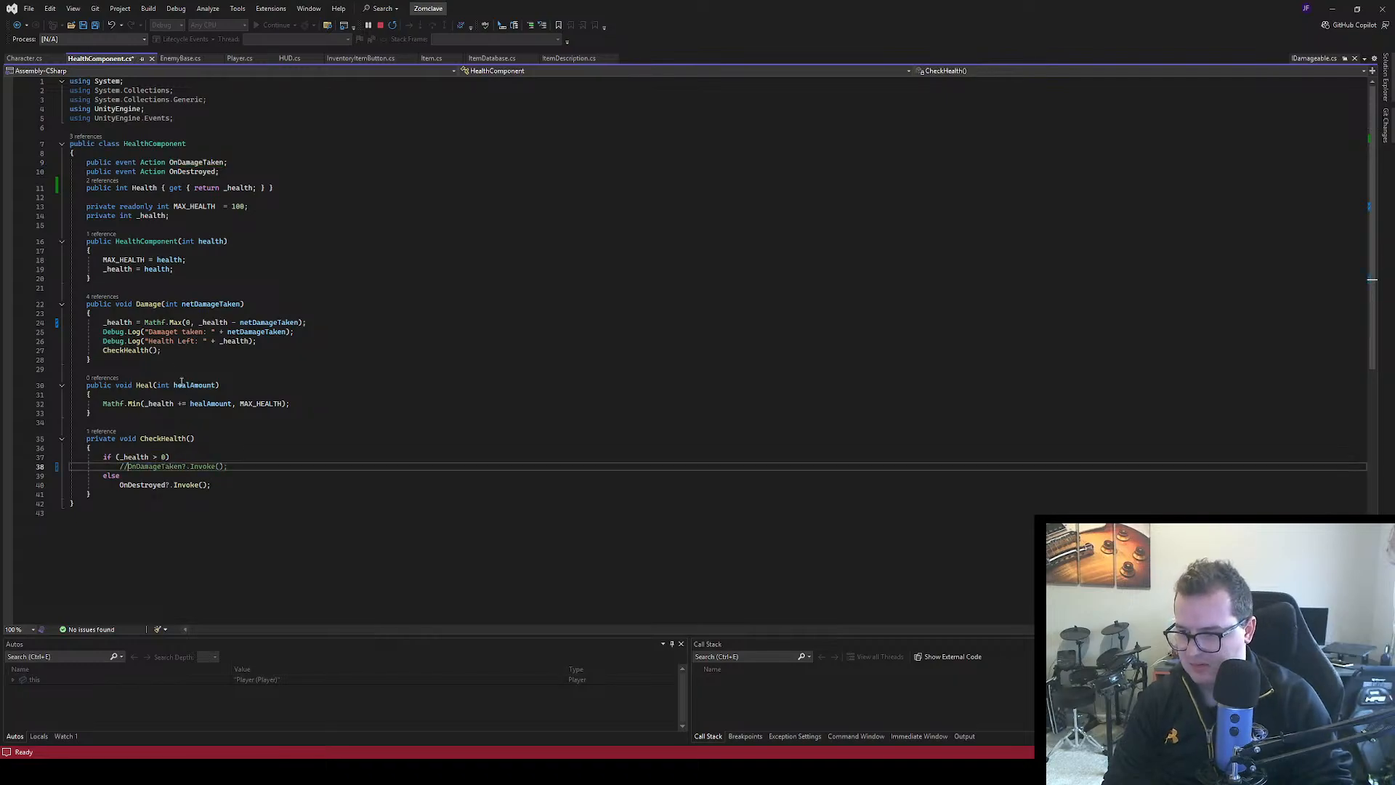
left_click(87, 163)
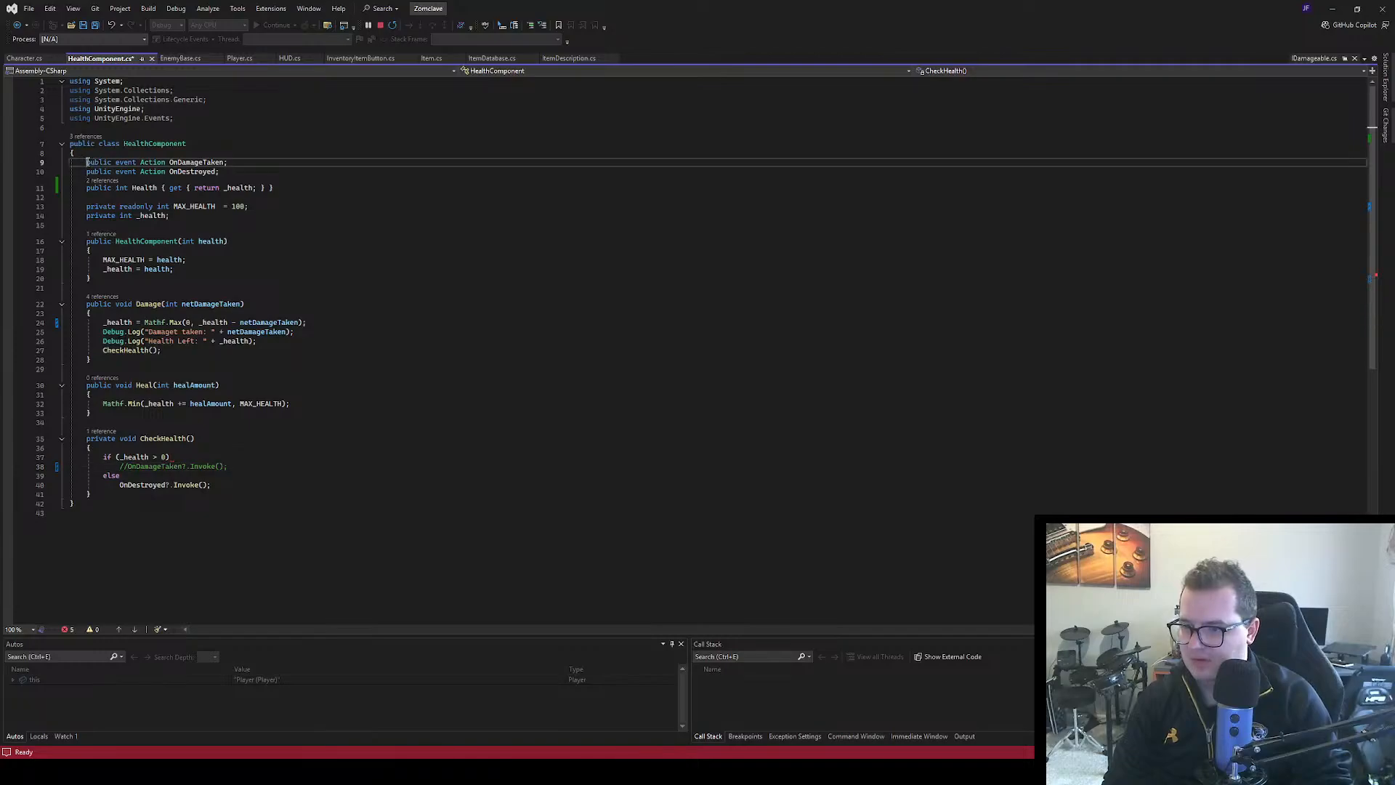
type("//")
Add an empty { } body to the if (_health > 0) condition in CheckHealth
left_click(193, 456)
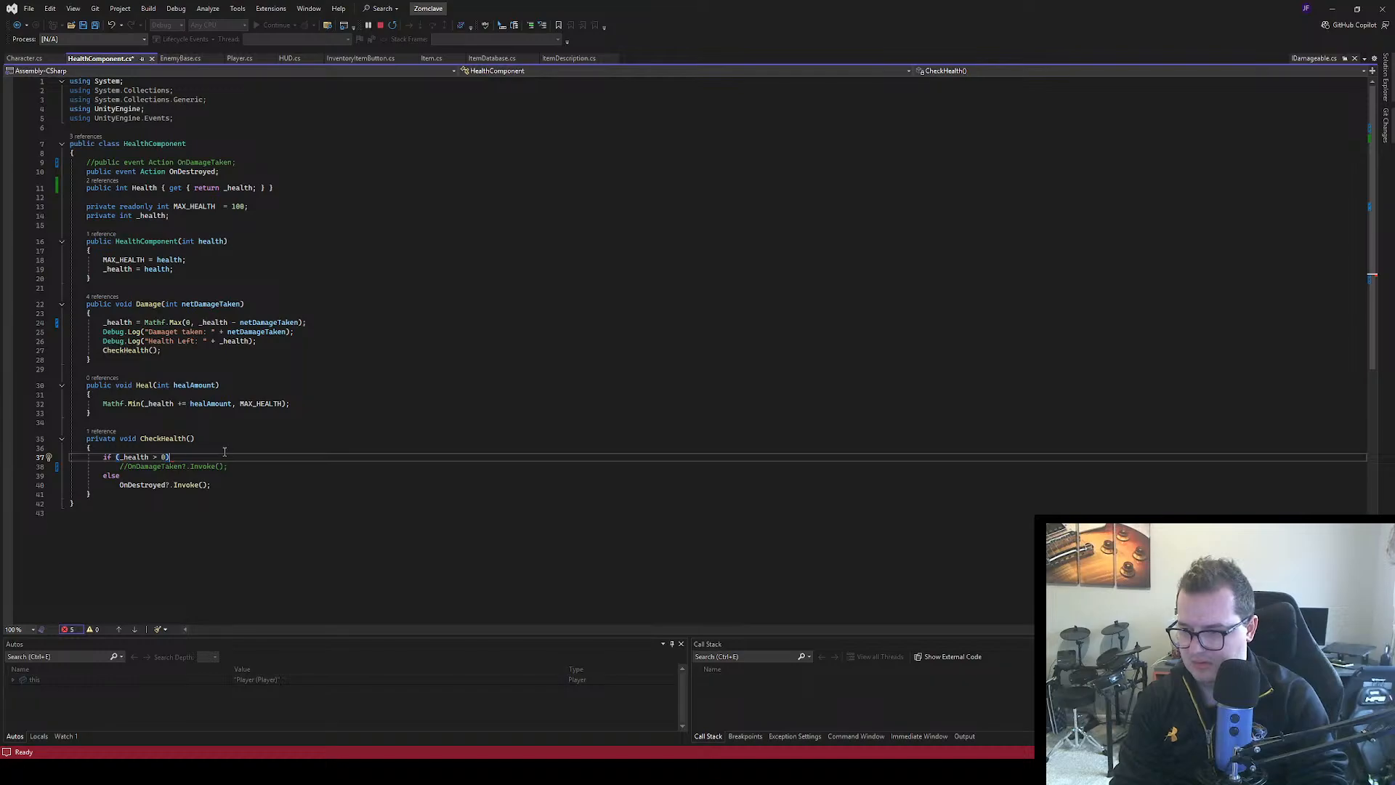
type("{ }")
left_click(333, 501)
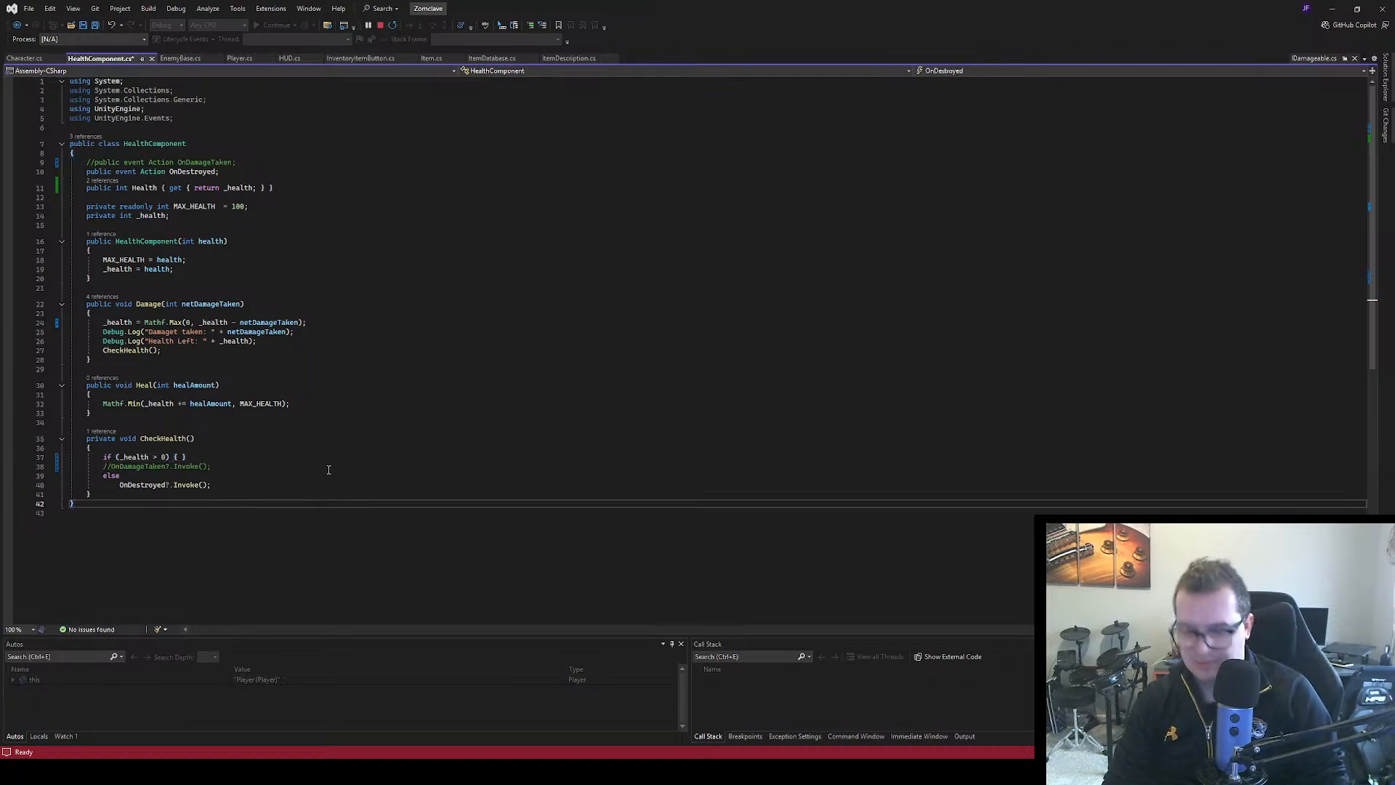
Stop the debugging session, then switch to Unity to end play mode and clear the console
left_click(380, 24)
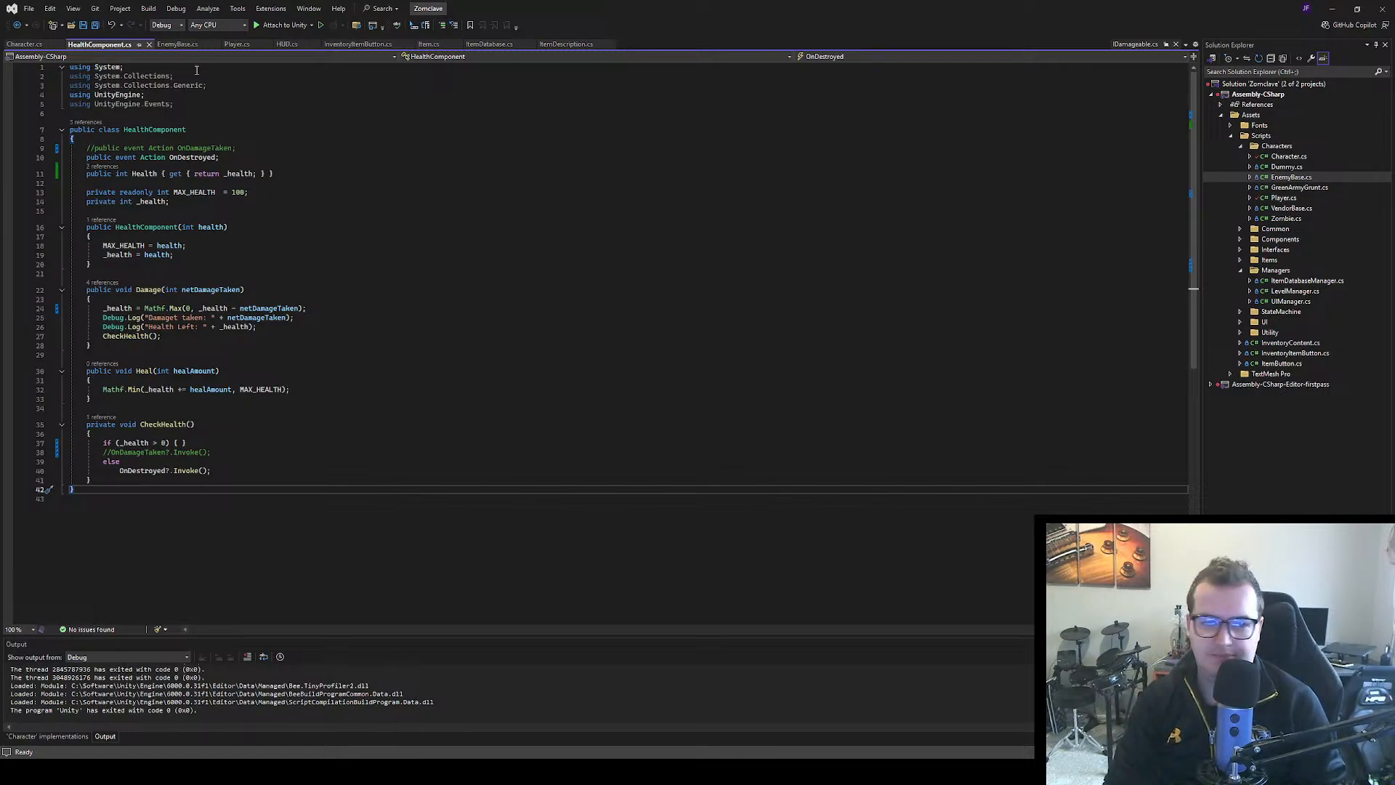
key("alt+Tab")
left_click(677, 10)
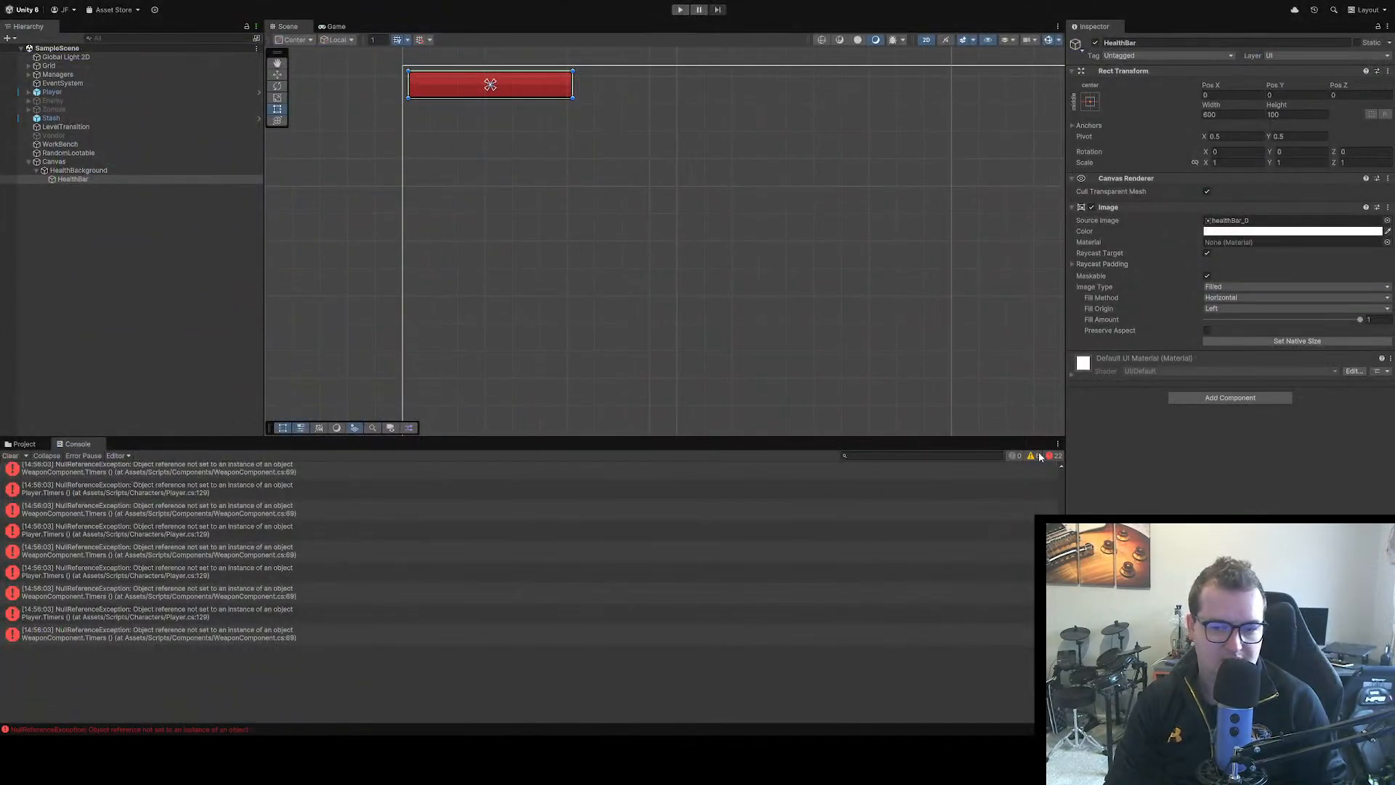
left_click(10, 456)
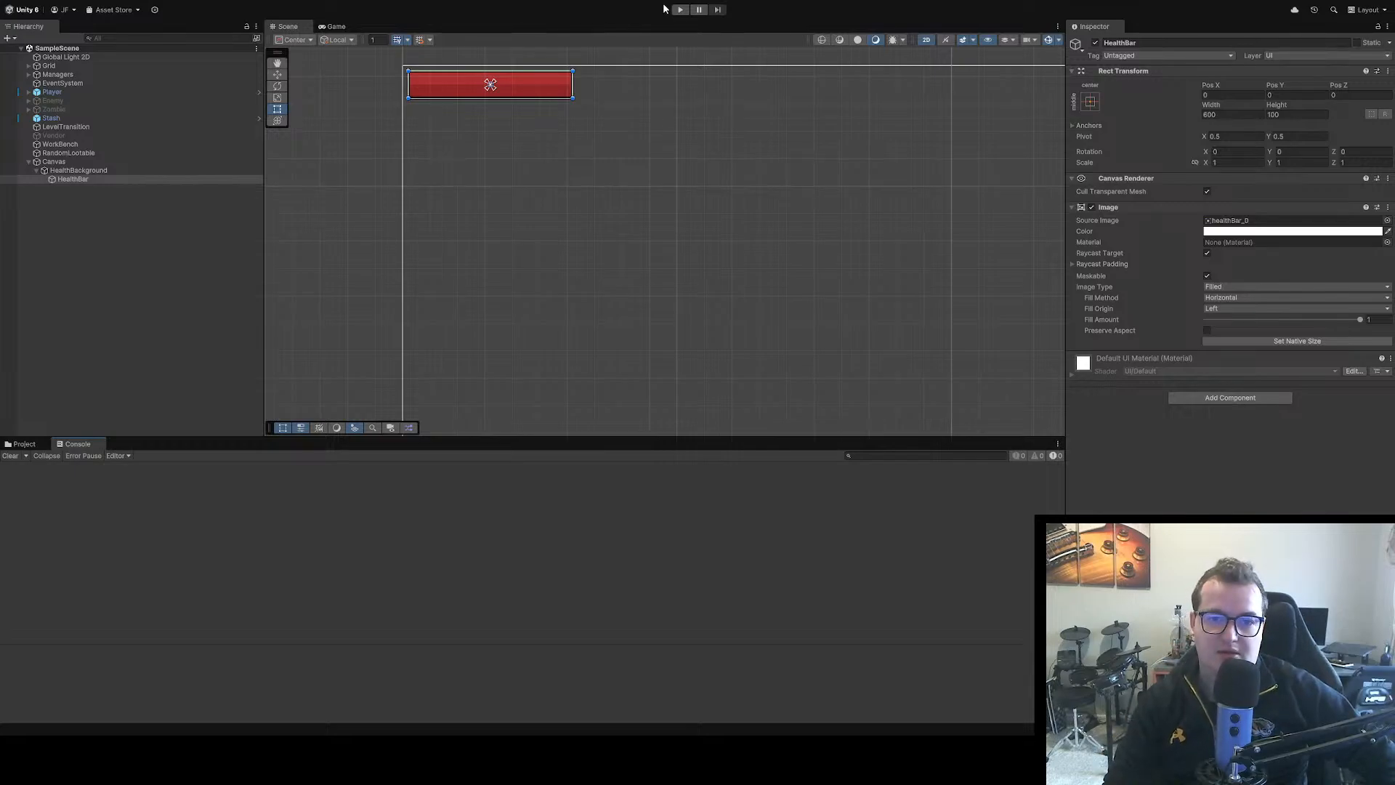
Return to Visual Studio and attach the debugger to Unity again
key("alt+Tab")
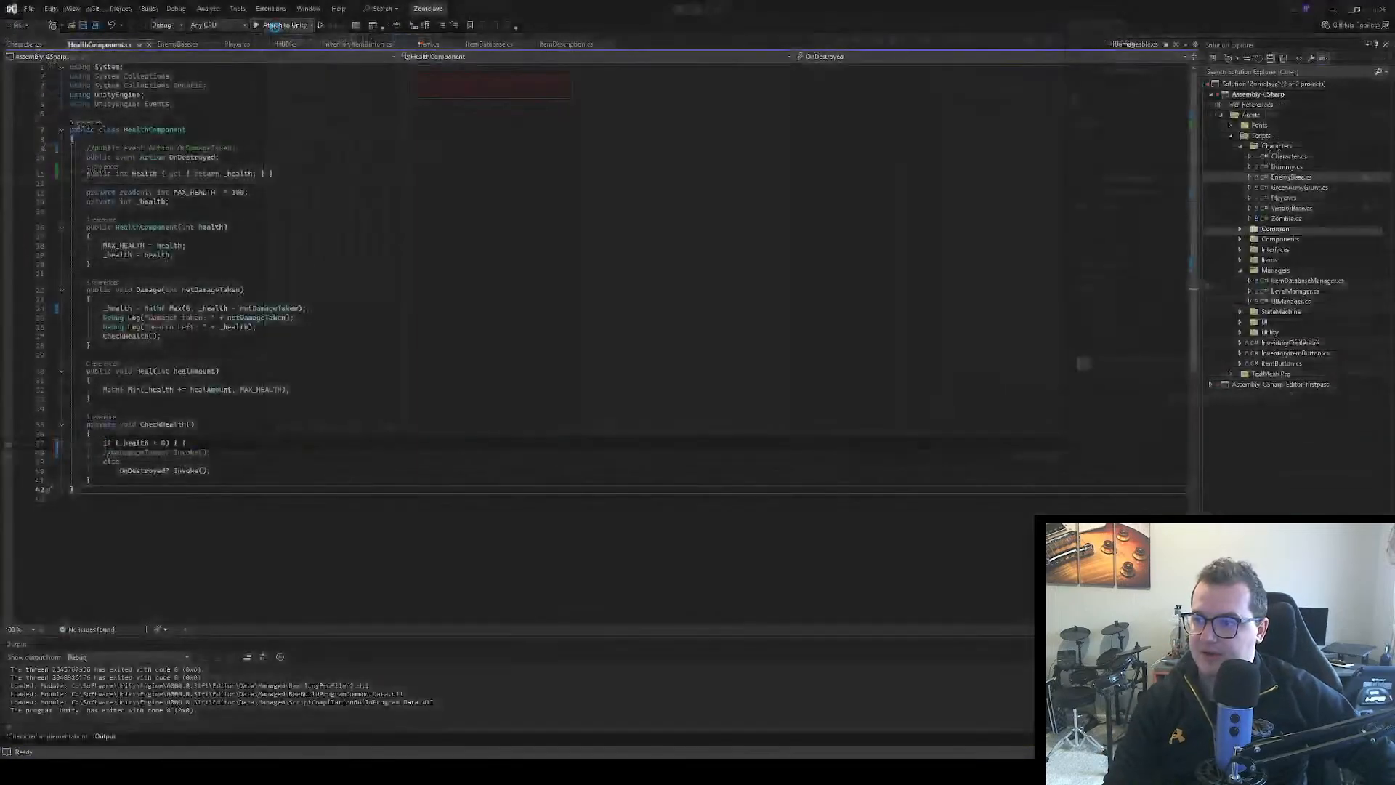
left_click(264, 26)
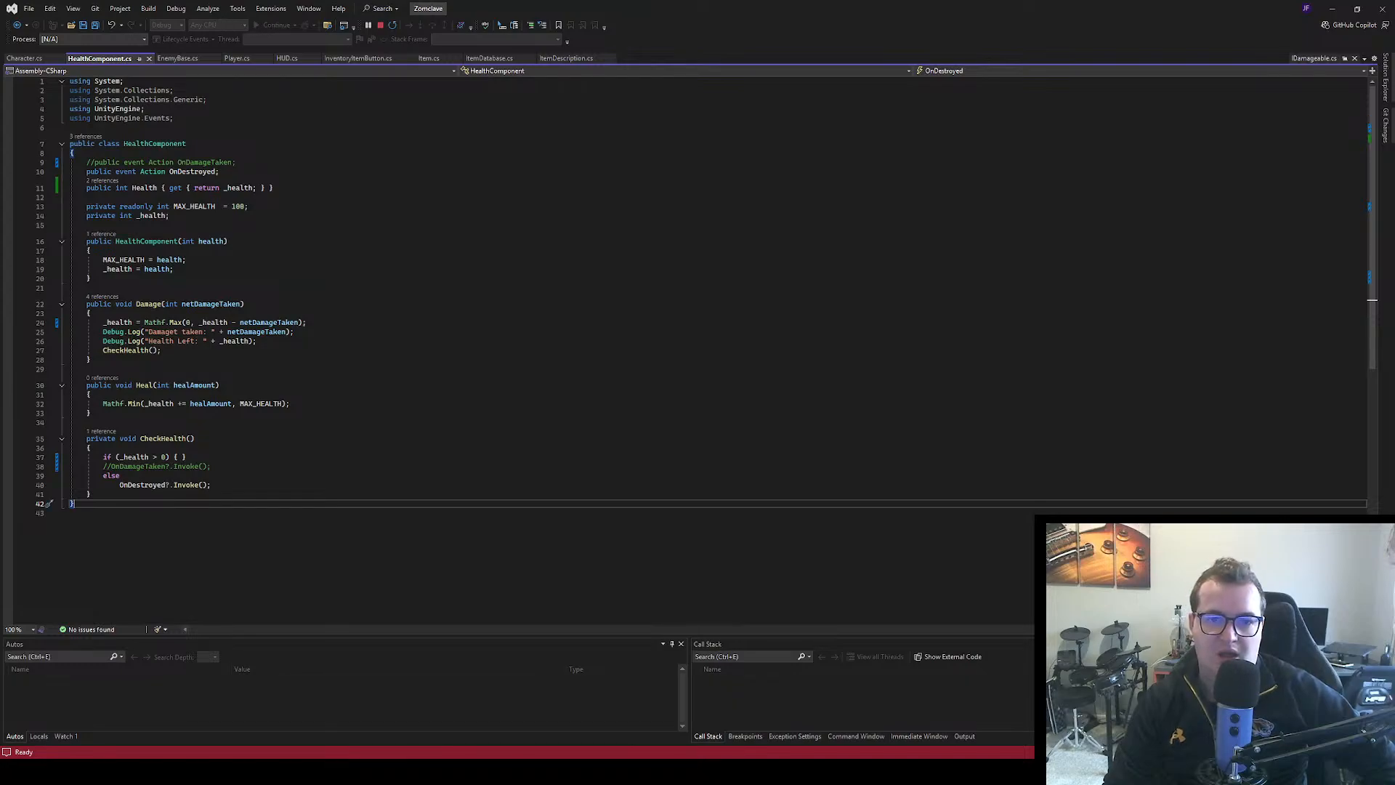
Enter play mode in Unity, trigger damage on the player to pause in Player.cs, and continue execution back to the game
key("alt+Tab")
left_click(685, 10)
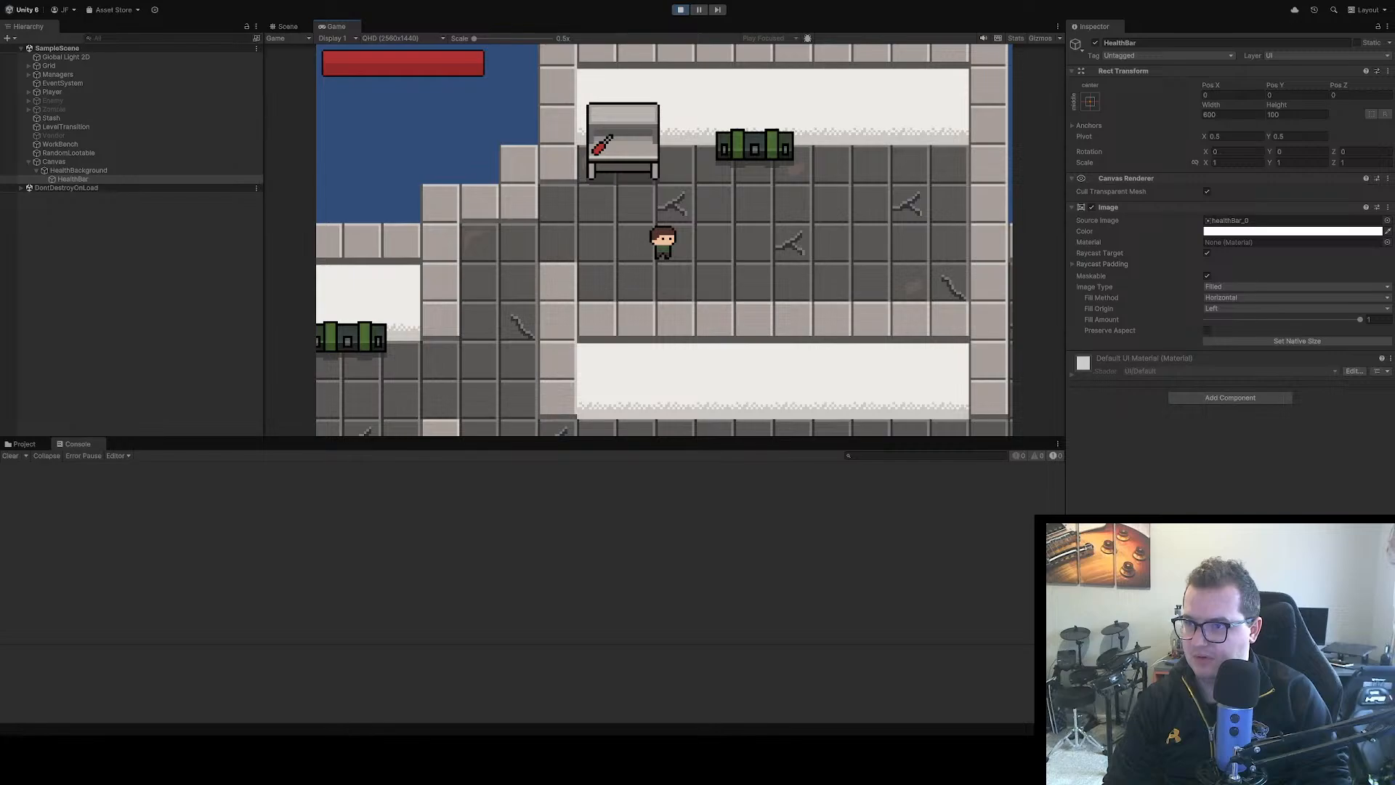
key("space")
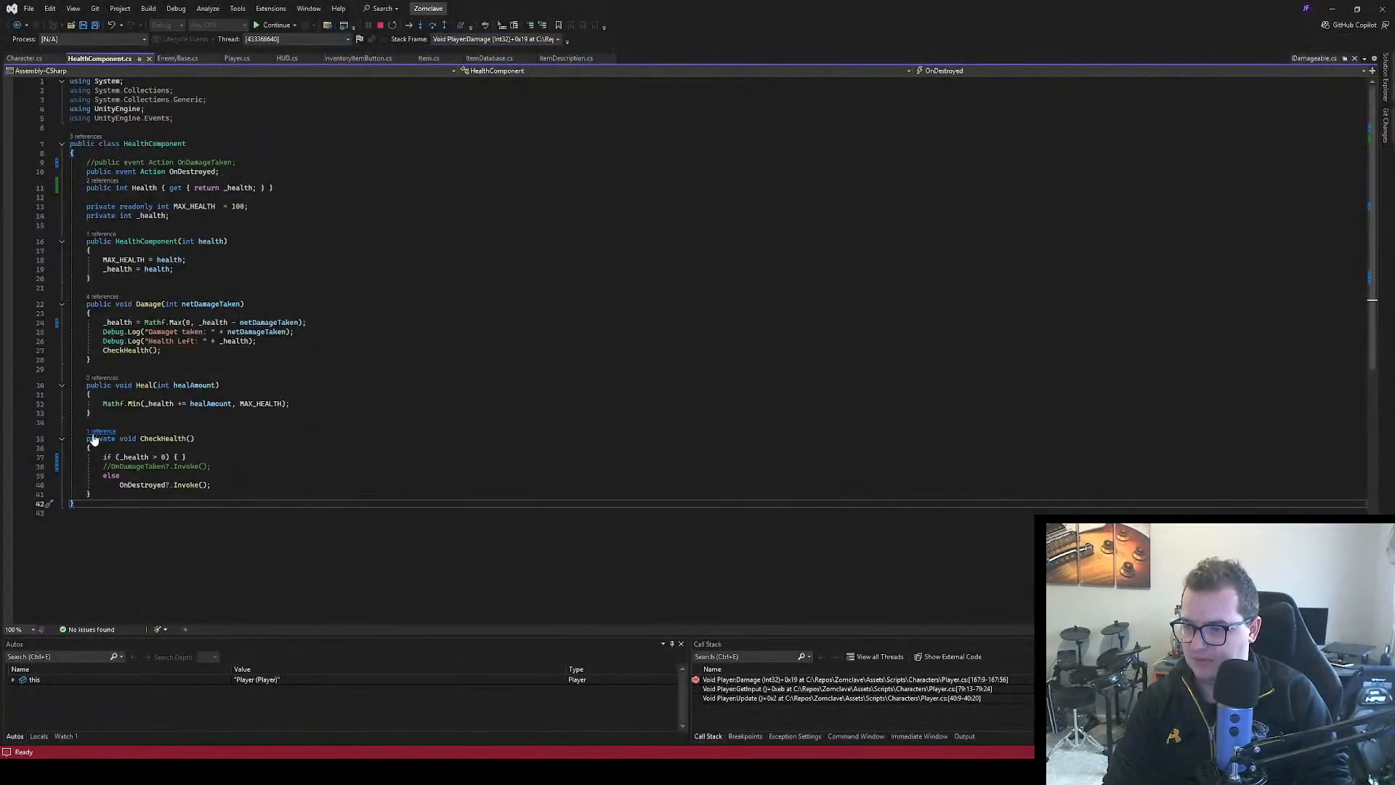
left_click(29, 58)
left_click(237, 58)
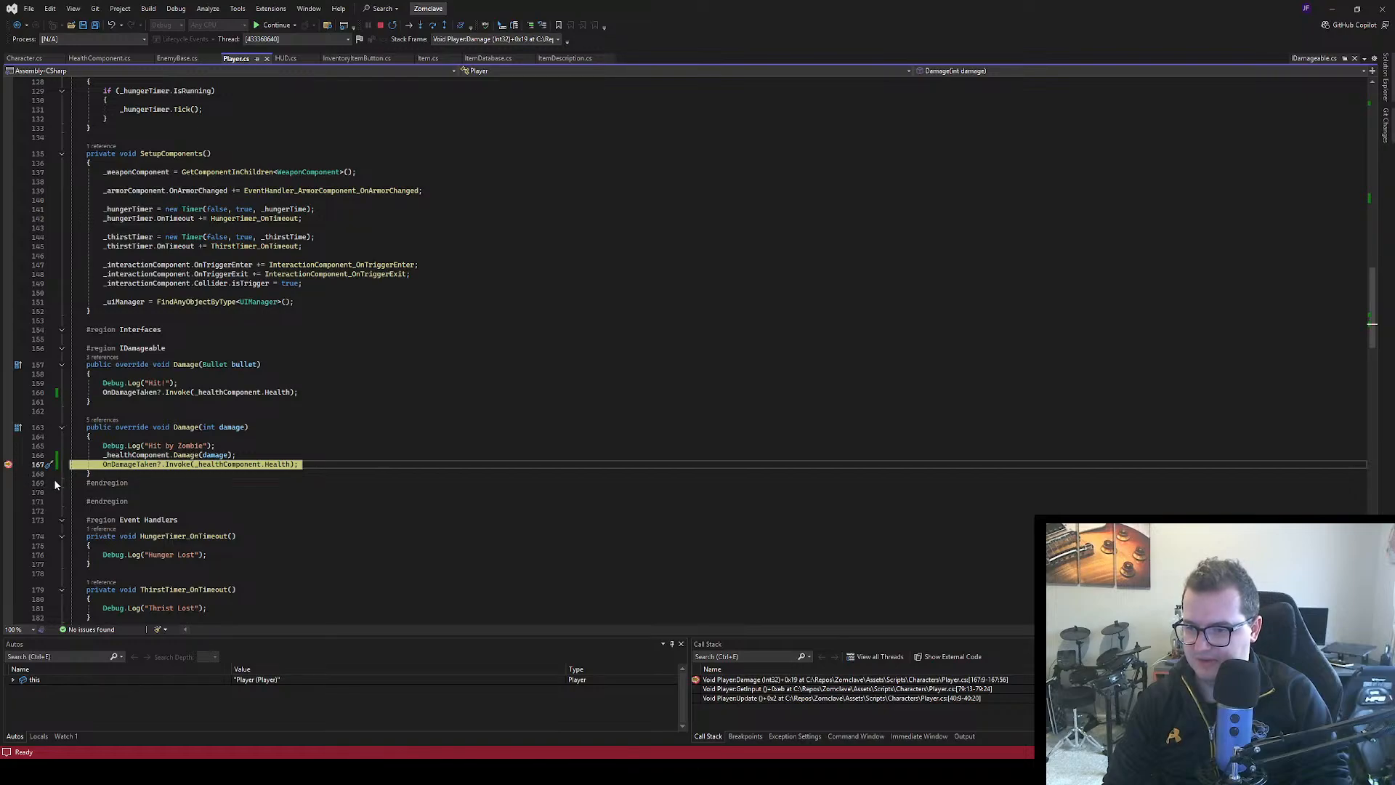
left_click(276, 24)
key("alt+Tab")
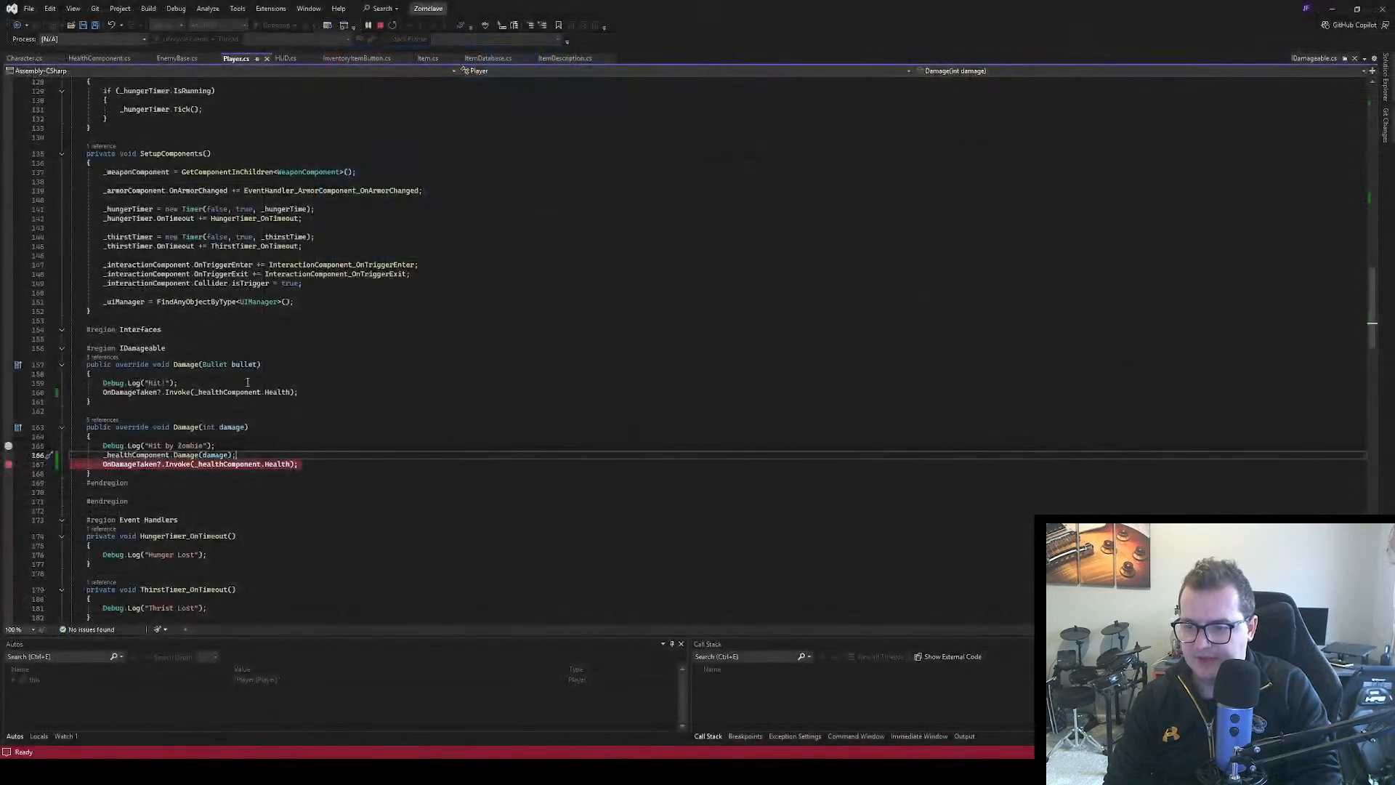
Damage the player until health runs out, with a breakpoint on the "Hit by Zombie" log, and step over _healthComponent.Damage(damage)
key("alt+Tab")
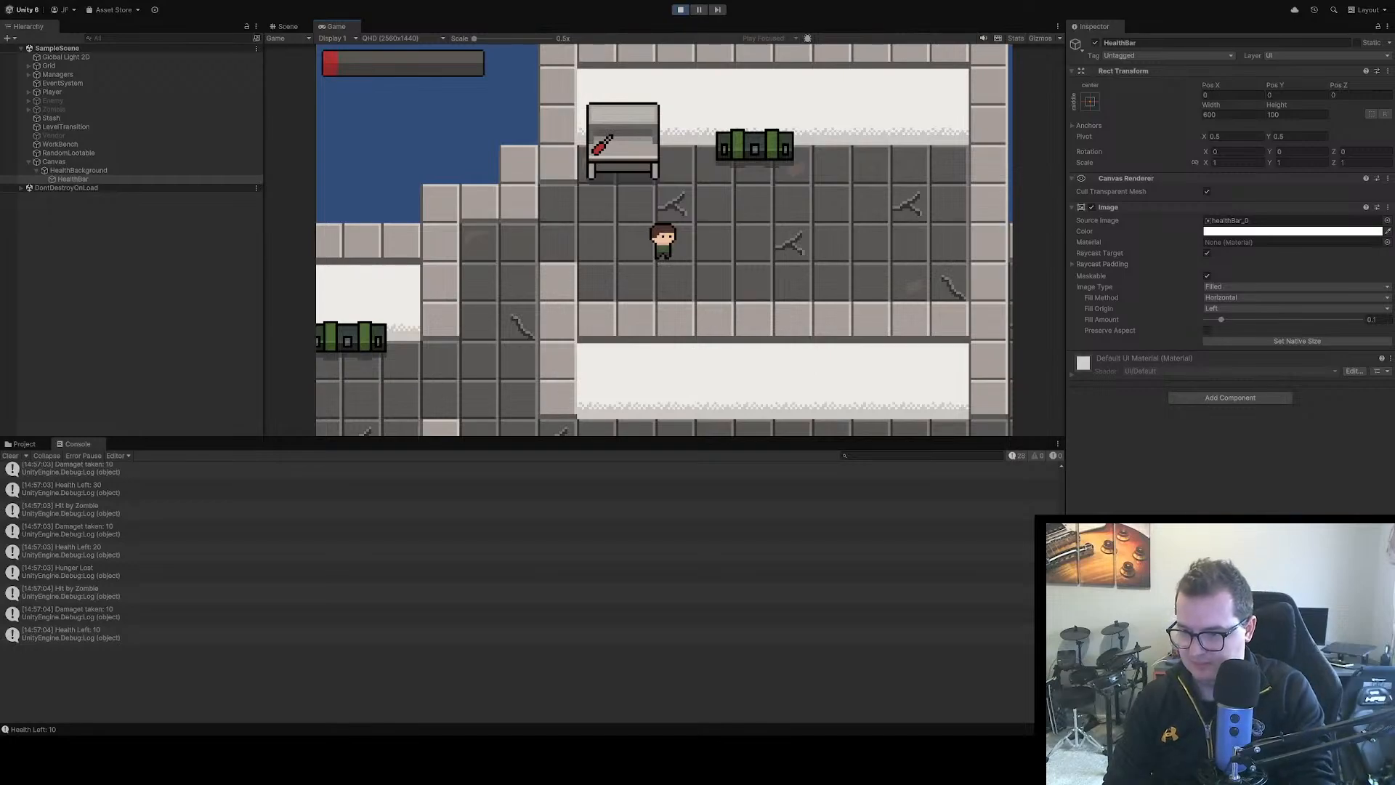
key("alt+Tab")
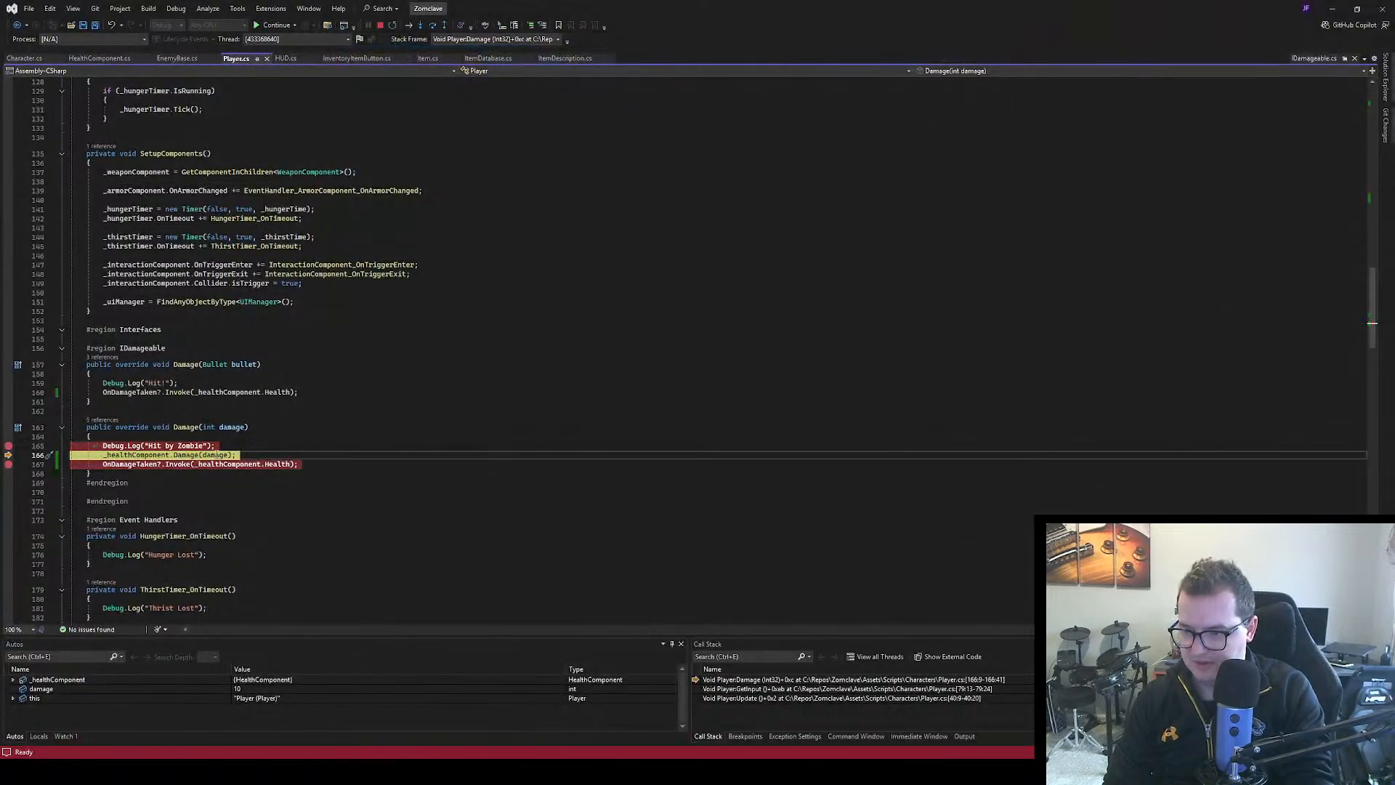
key("F10")
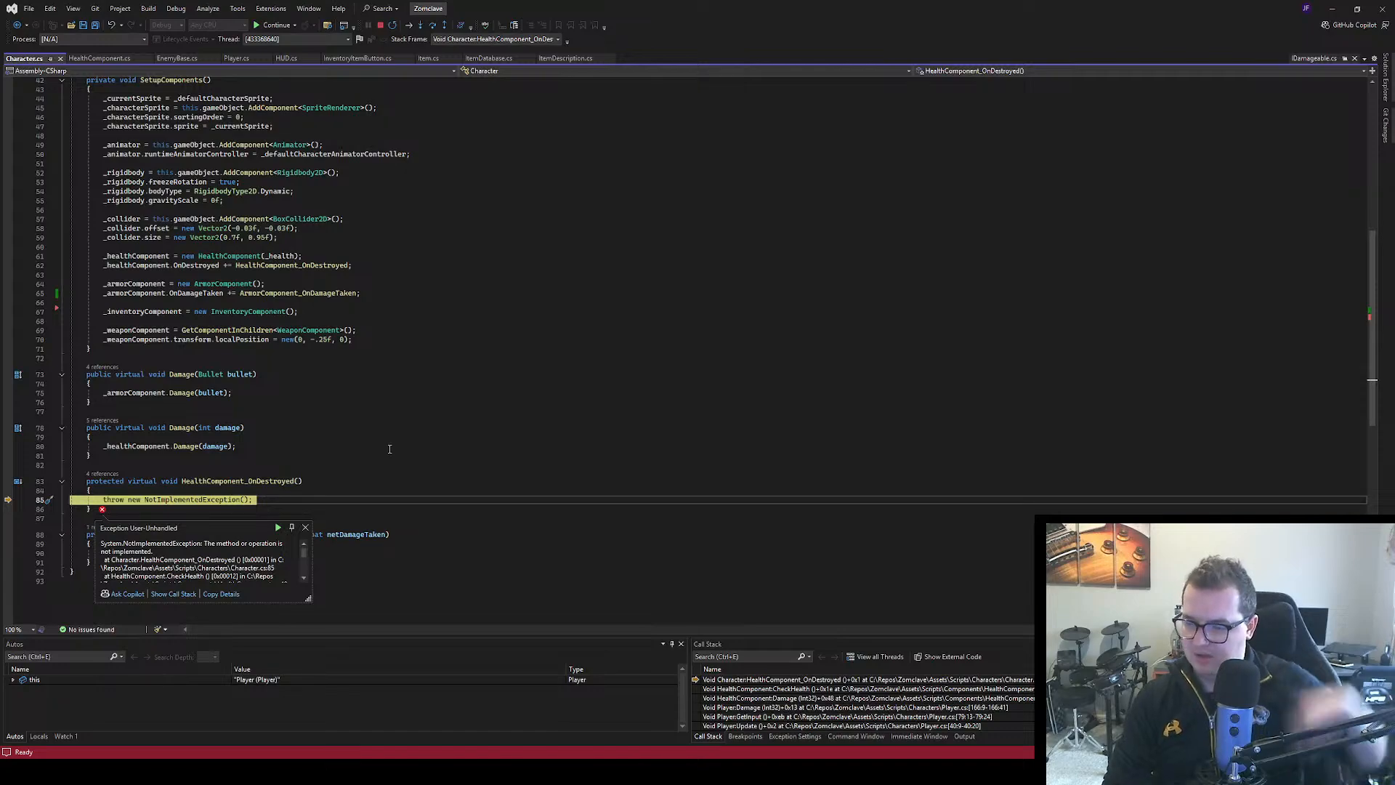
Resume execution, inspect the HealthComponent Damage method called from Player.cs, and return to Player.cs
left_click(450, 412)
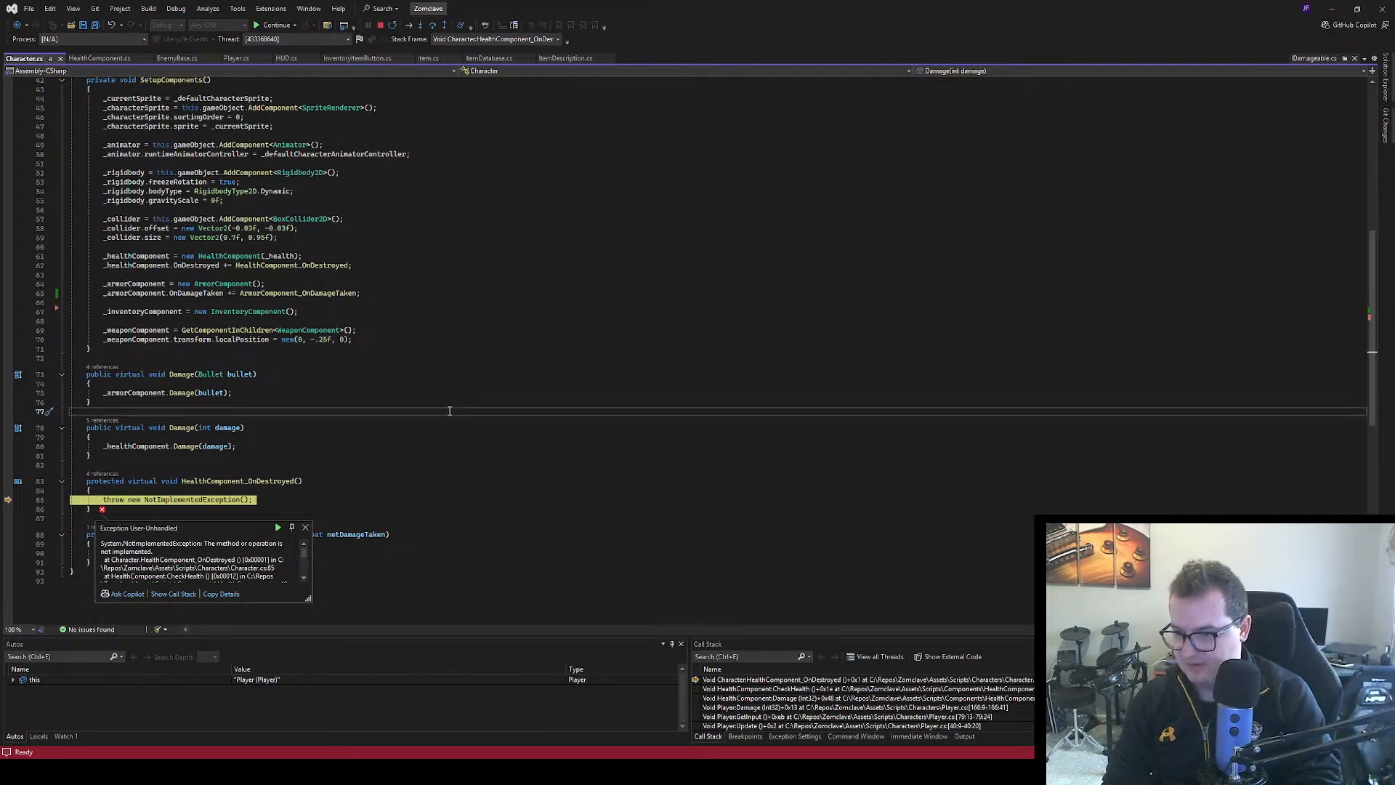
key("F5")
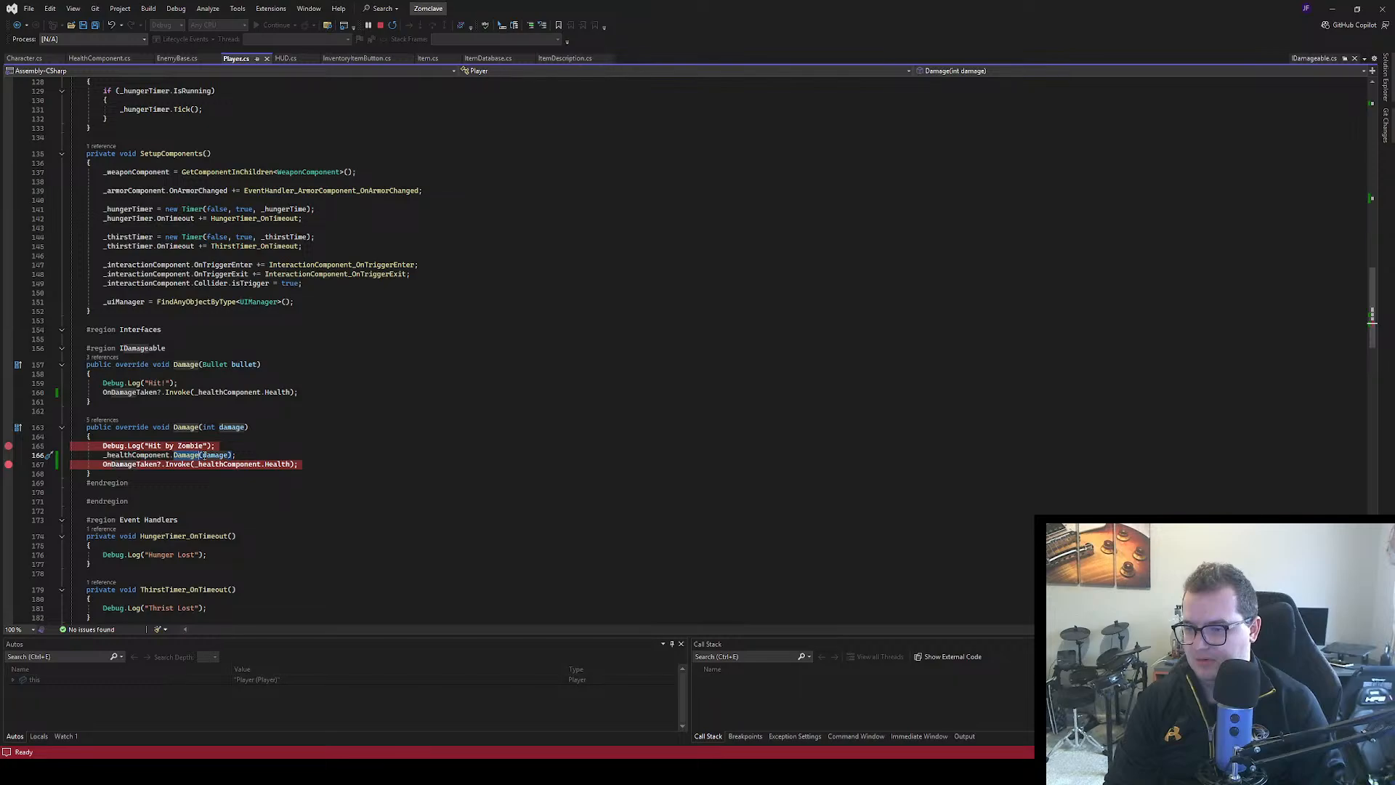
left_click(188, 455, "ctrl")
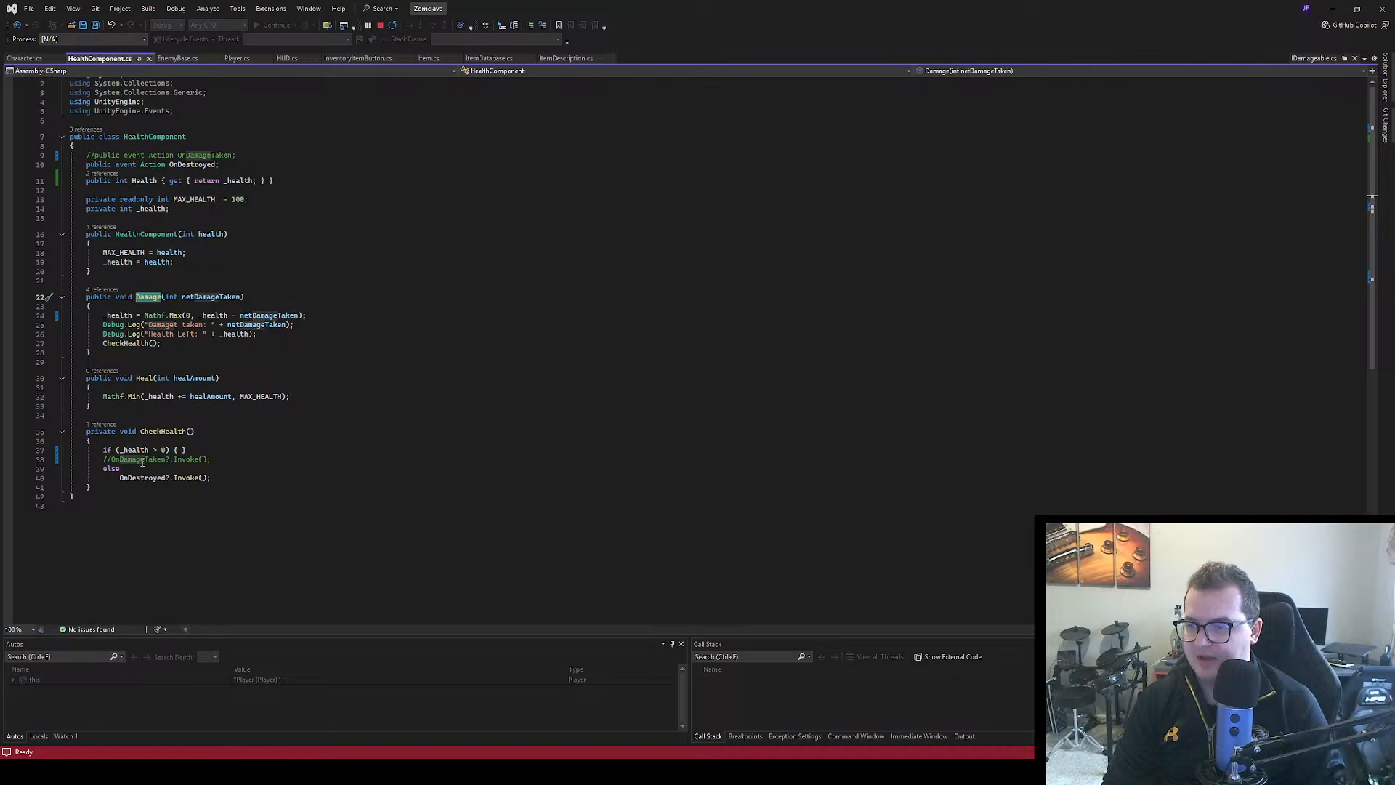
left_click(235, 59)
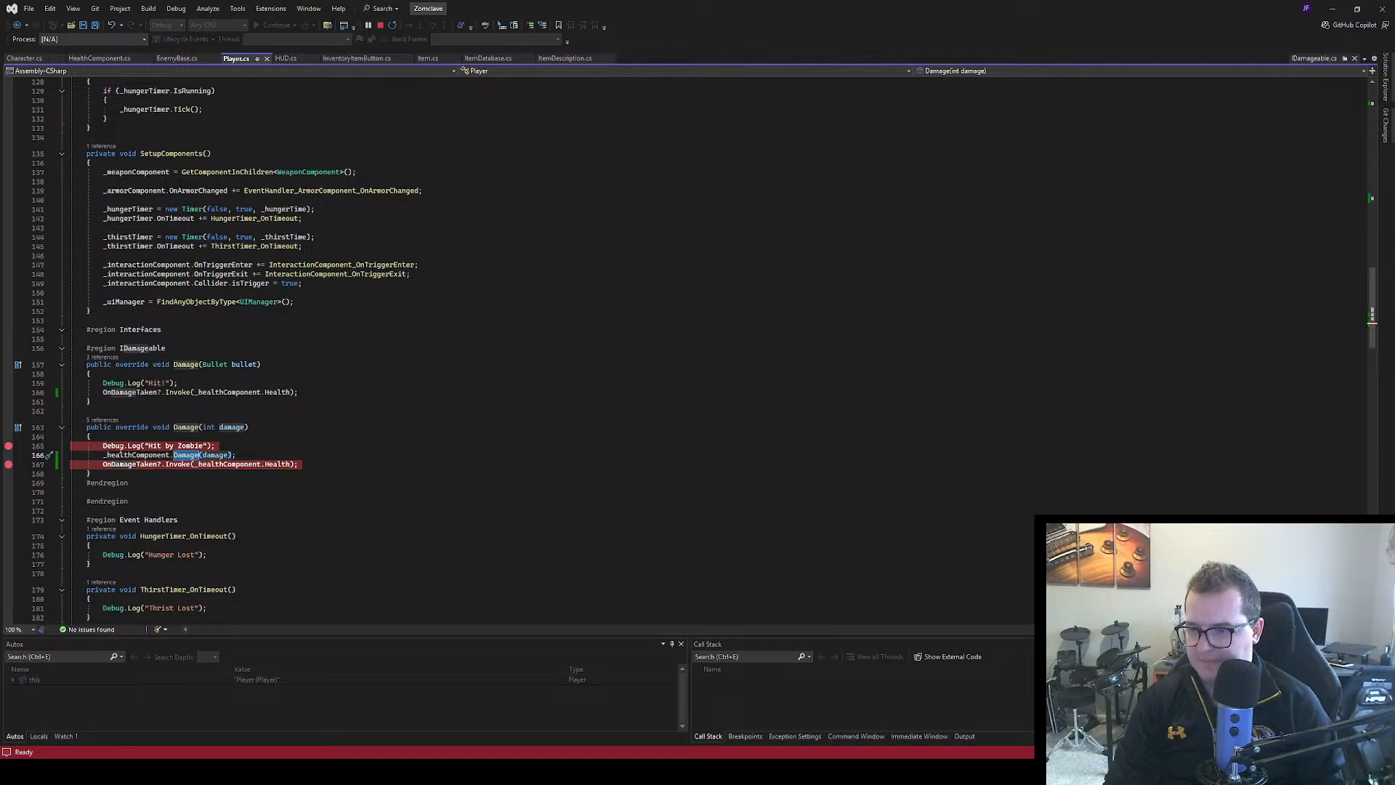
Remove the breakpoints on the "Hit by Zombie" log and the OnDamageTaken invocation in Player.cs, and stop debugging
left_click(8, 446)
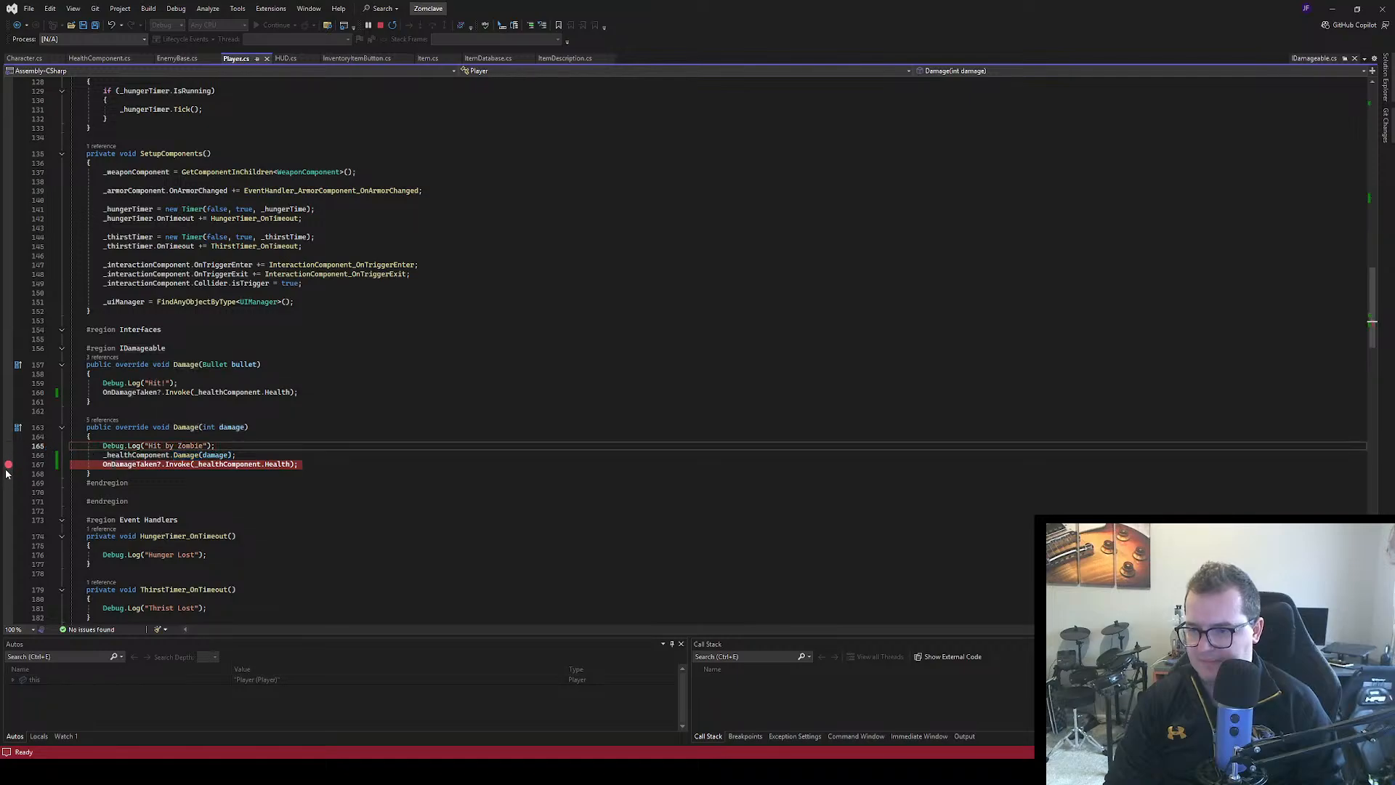
left_click(8, 466)
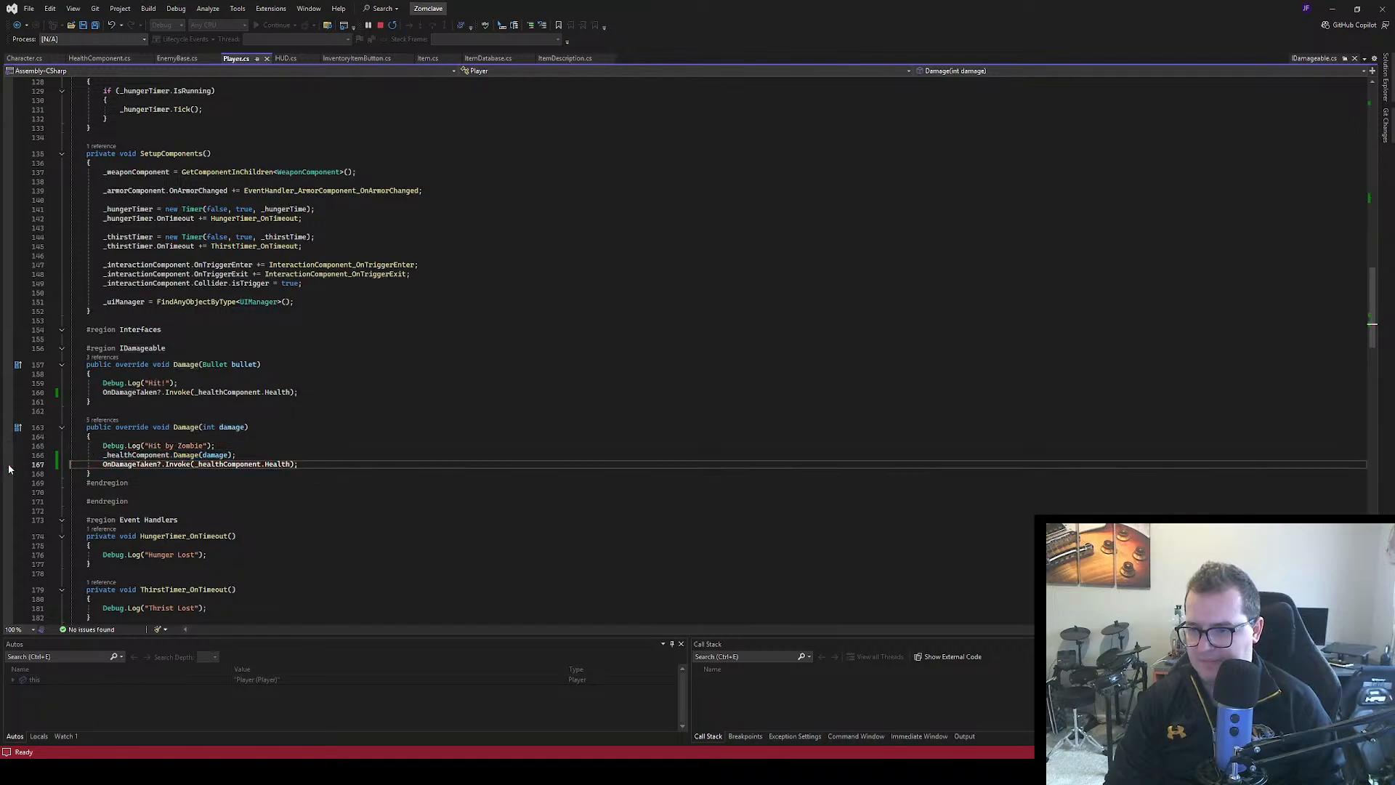
left_click(381, 24)
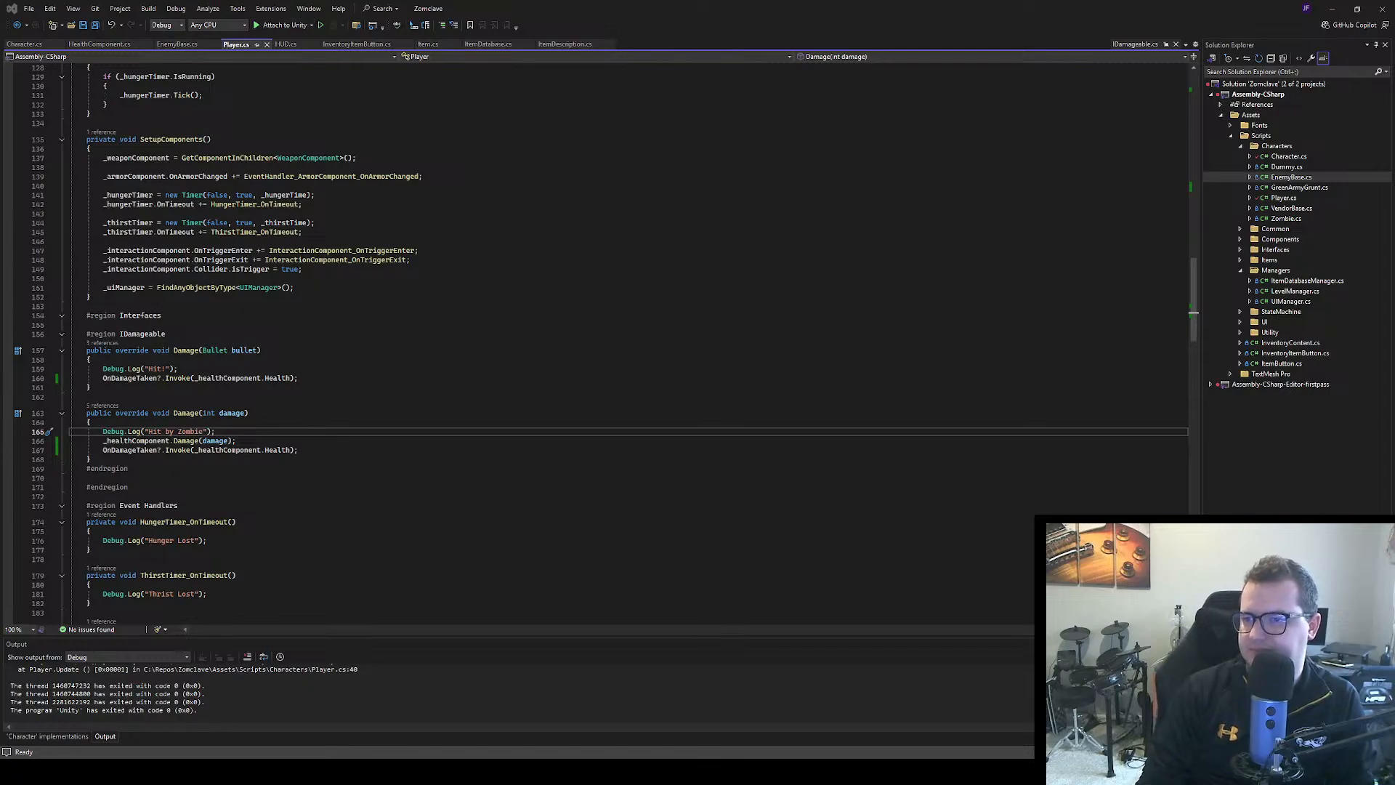
Review HealthComponent_OnDestroyed in Character.cs and make room for a new method after InteractionComponent_OnTriggerExit in Player.cs
left_click(26, 44)
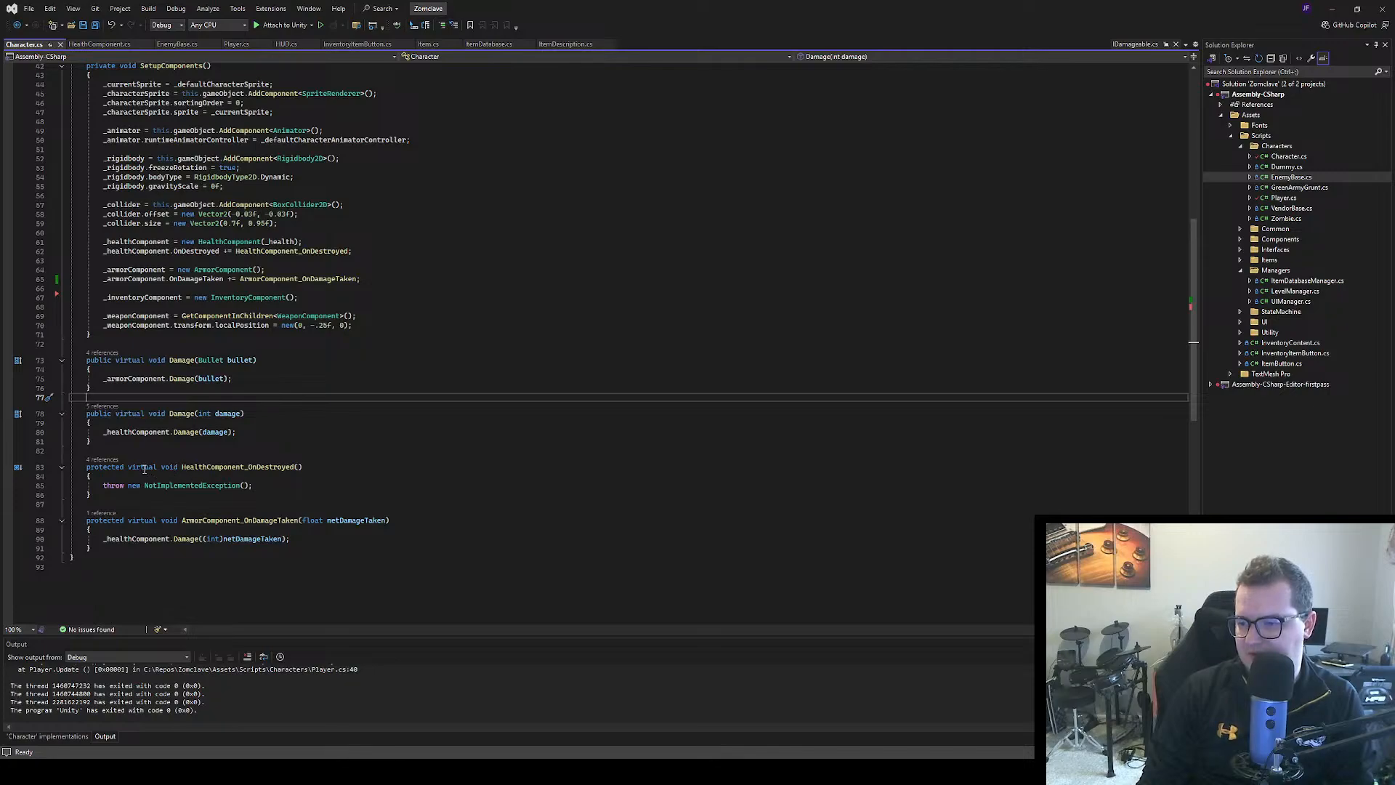
left_click(236, 44)
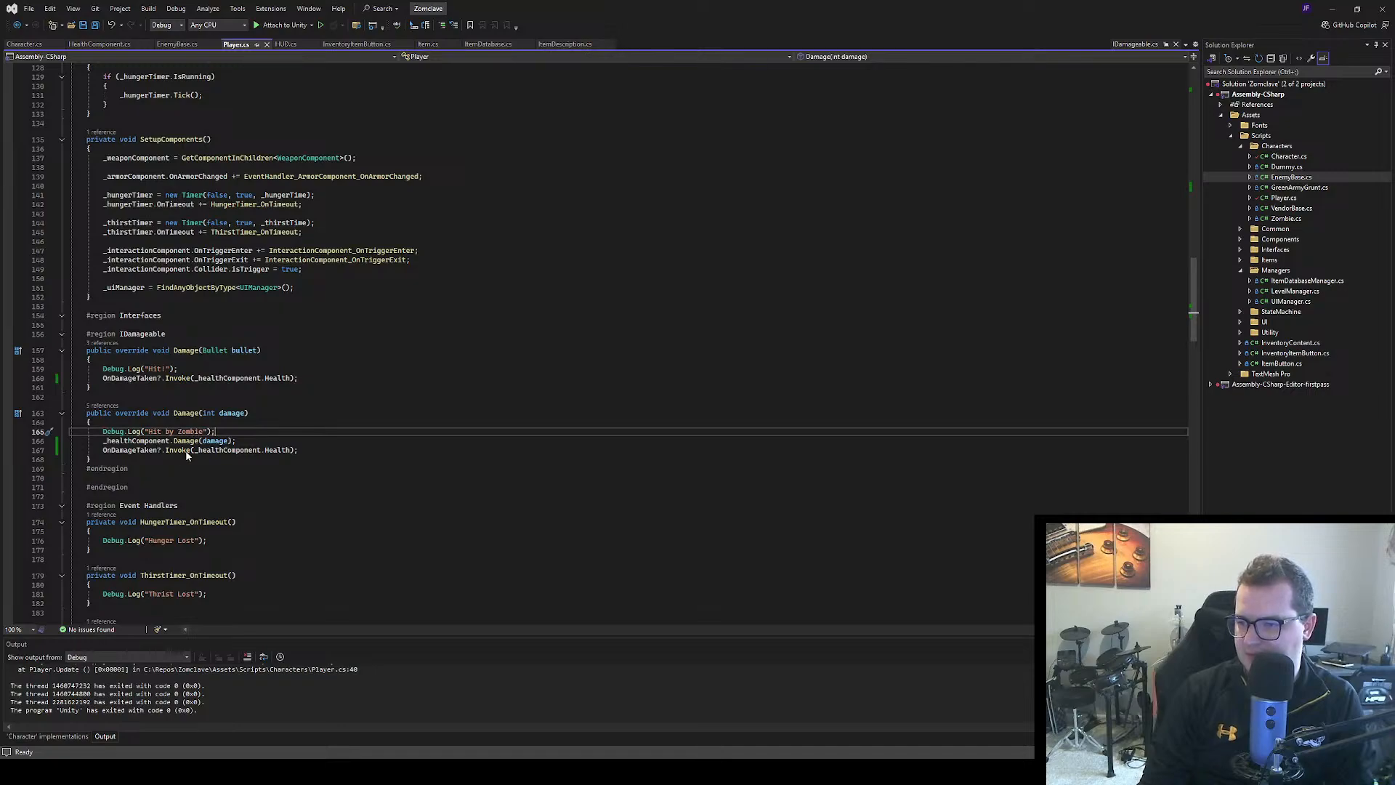
scroll(191, 454, "down", 3)
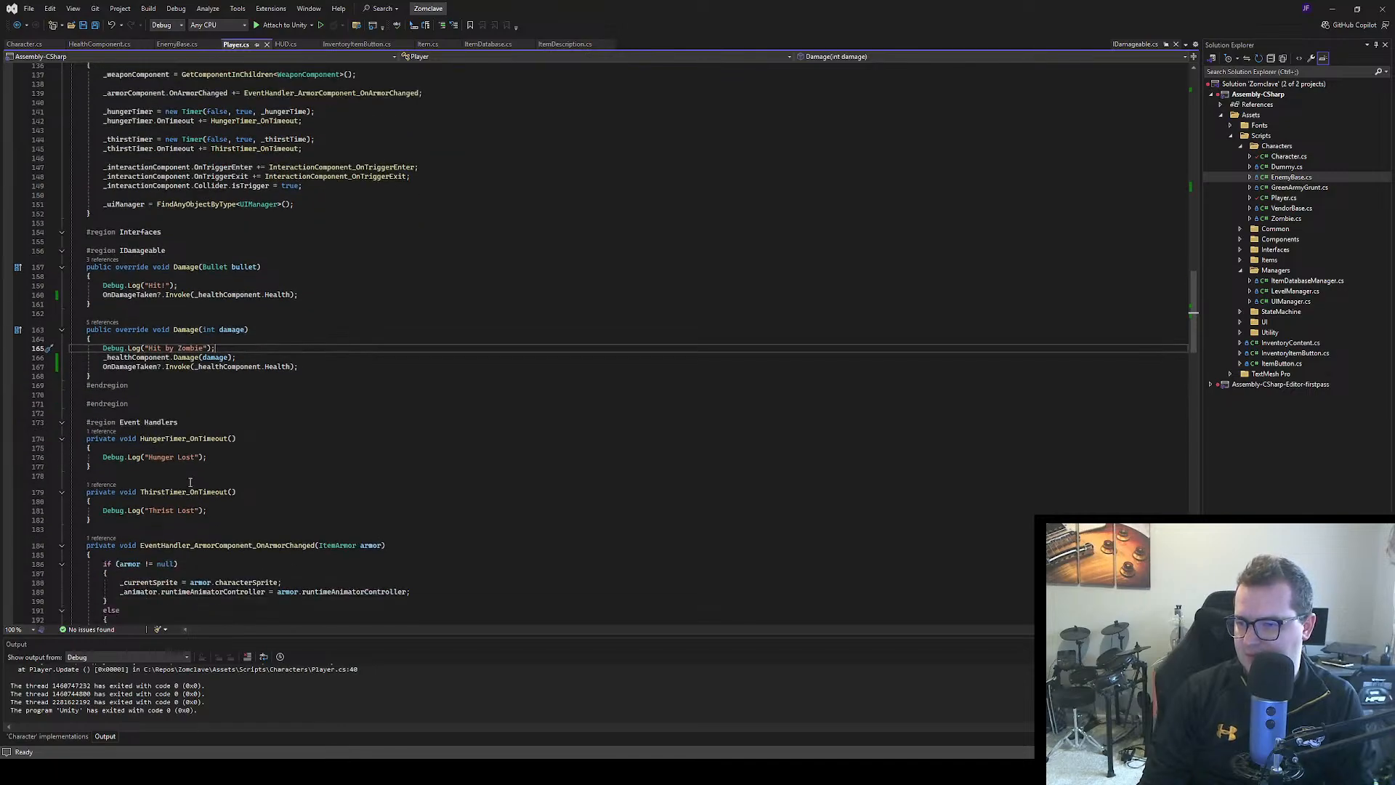
scroll(189, 466, "up", 1)
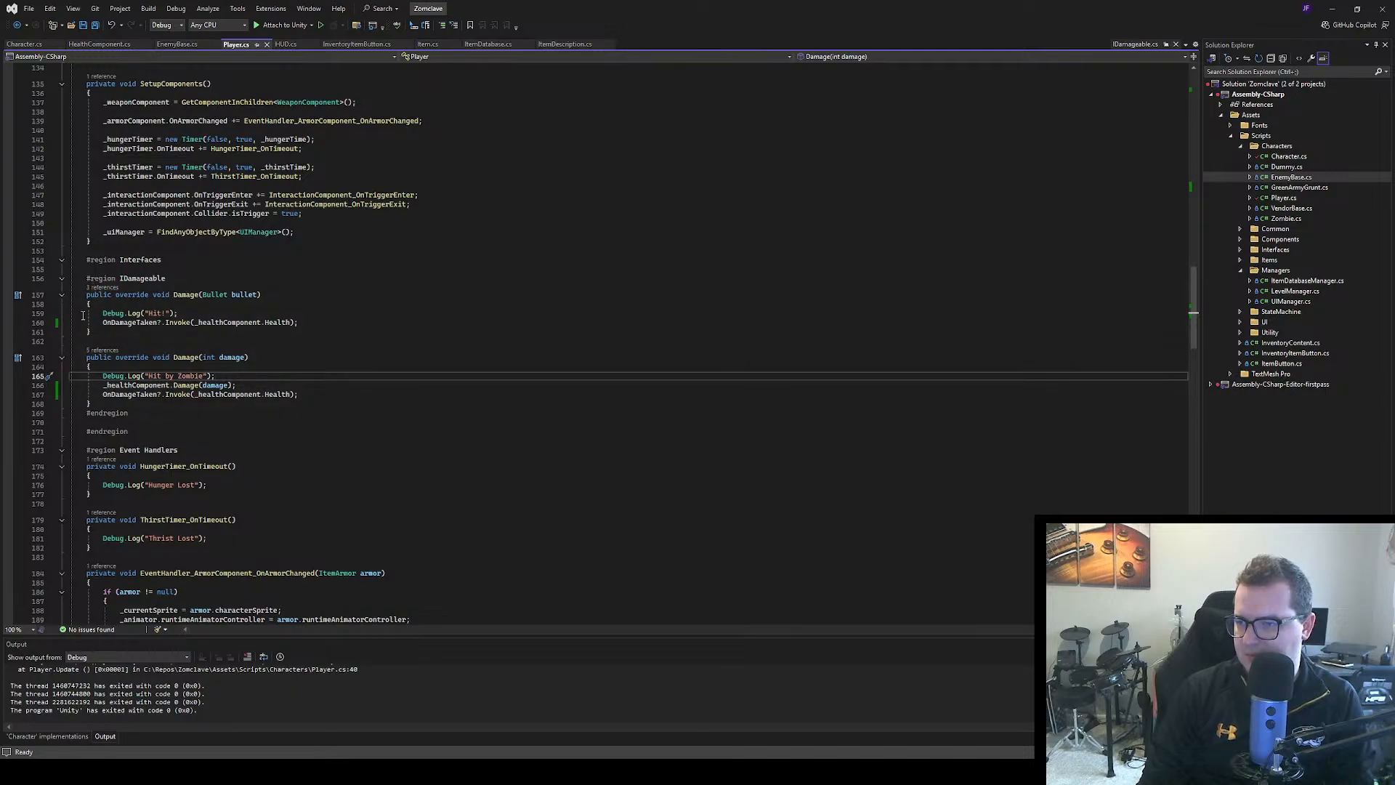
scroll(123, 304, "down", 8)
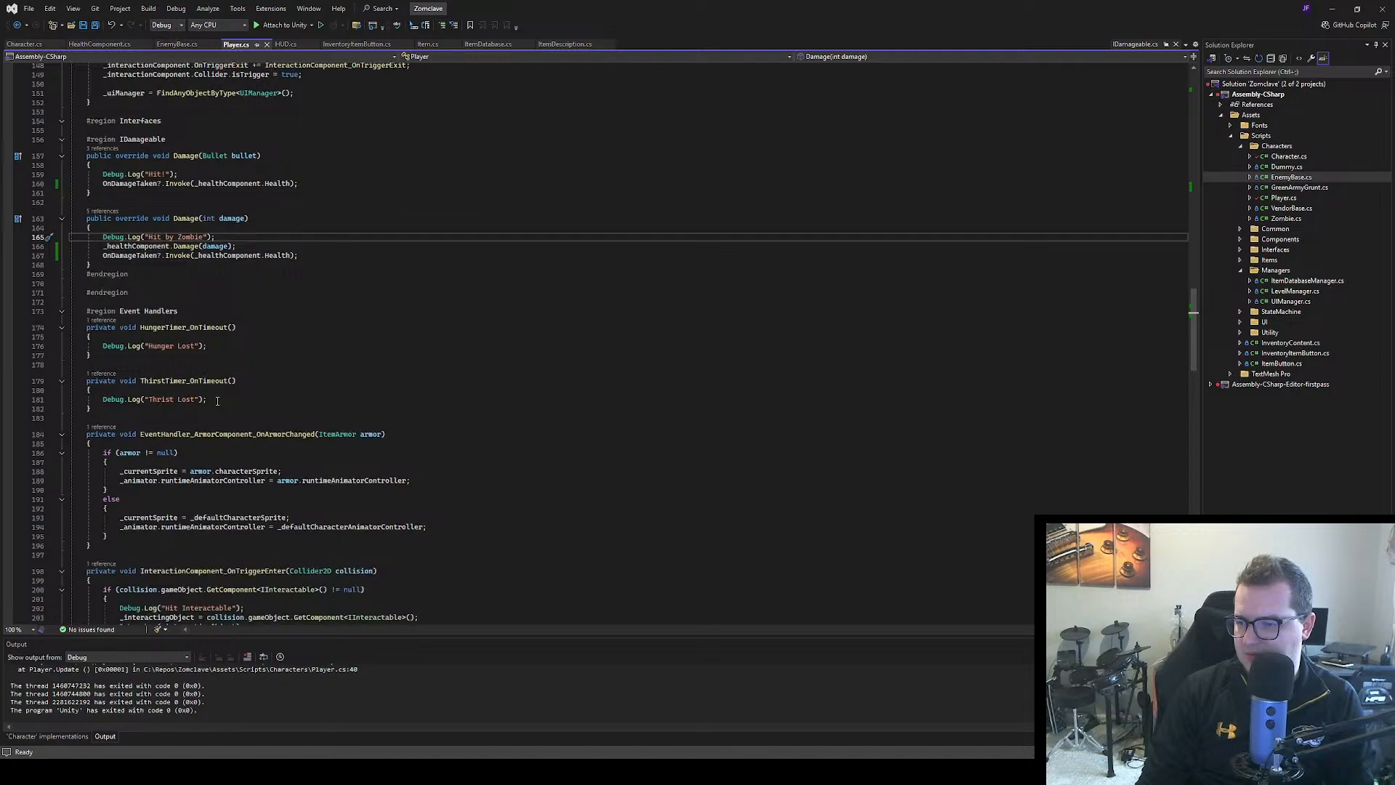
scroll(182, 419, "down", 6)
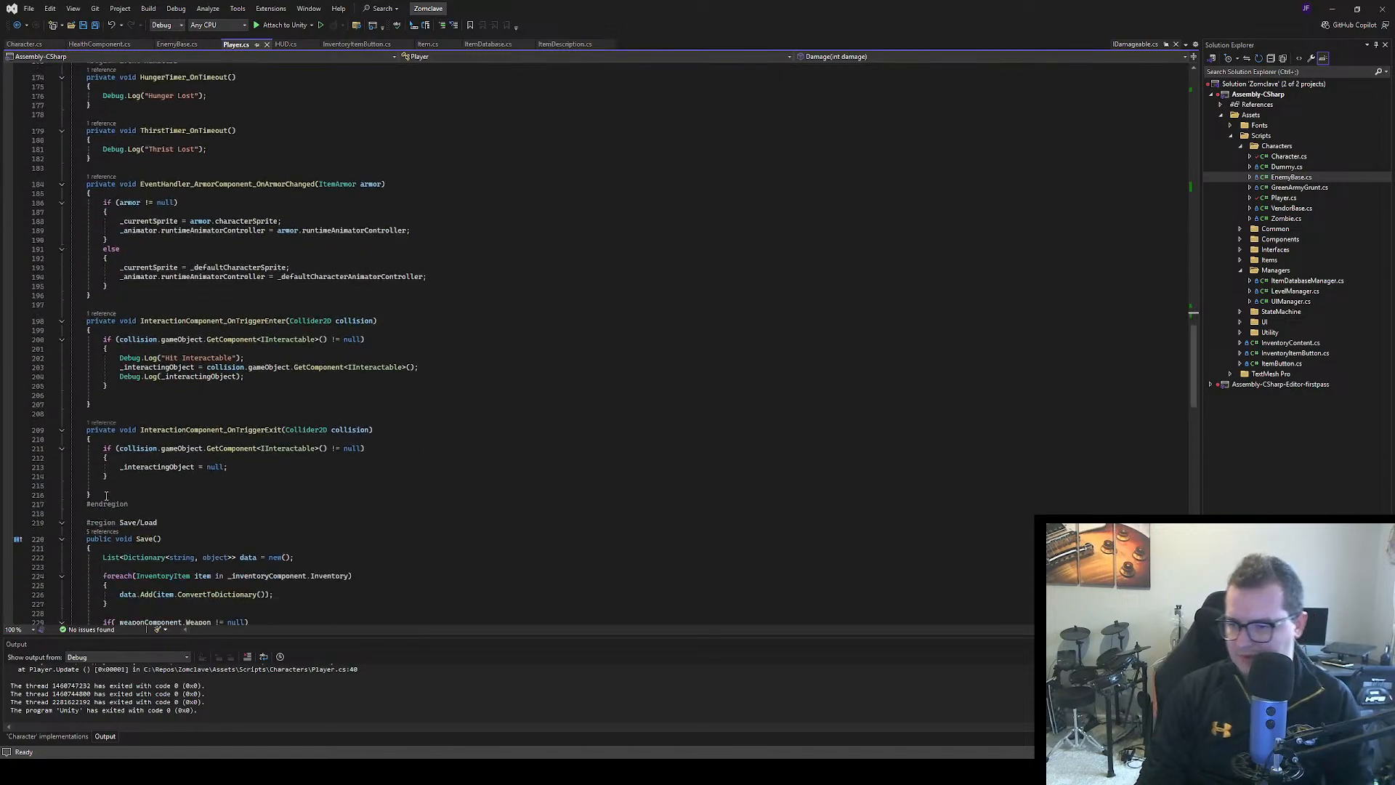
left_click(98, 494)
key("Return")
key("Return")
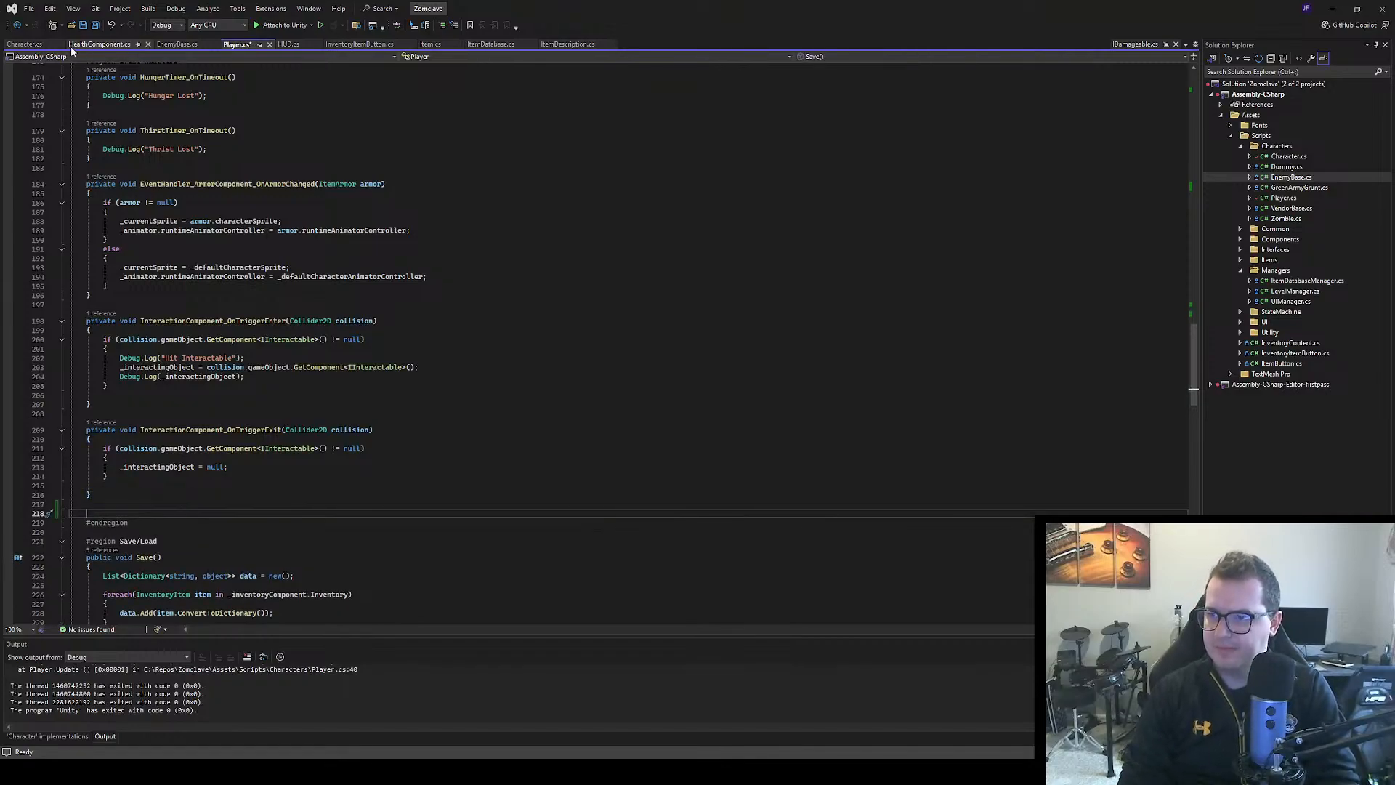
Add a protected override void HealthComponent_OnDestroyed() method at the end of the Event Handlers region in Player.cs
left_click(24, 44)
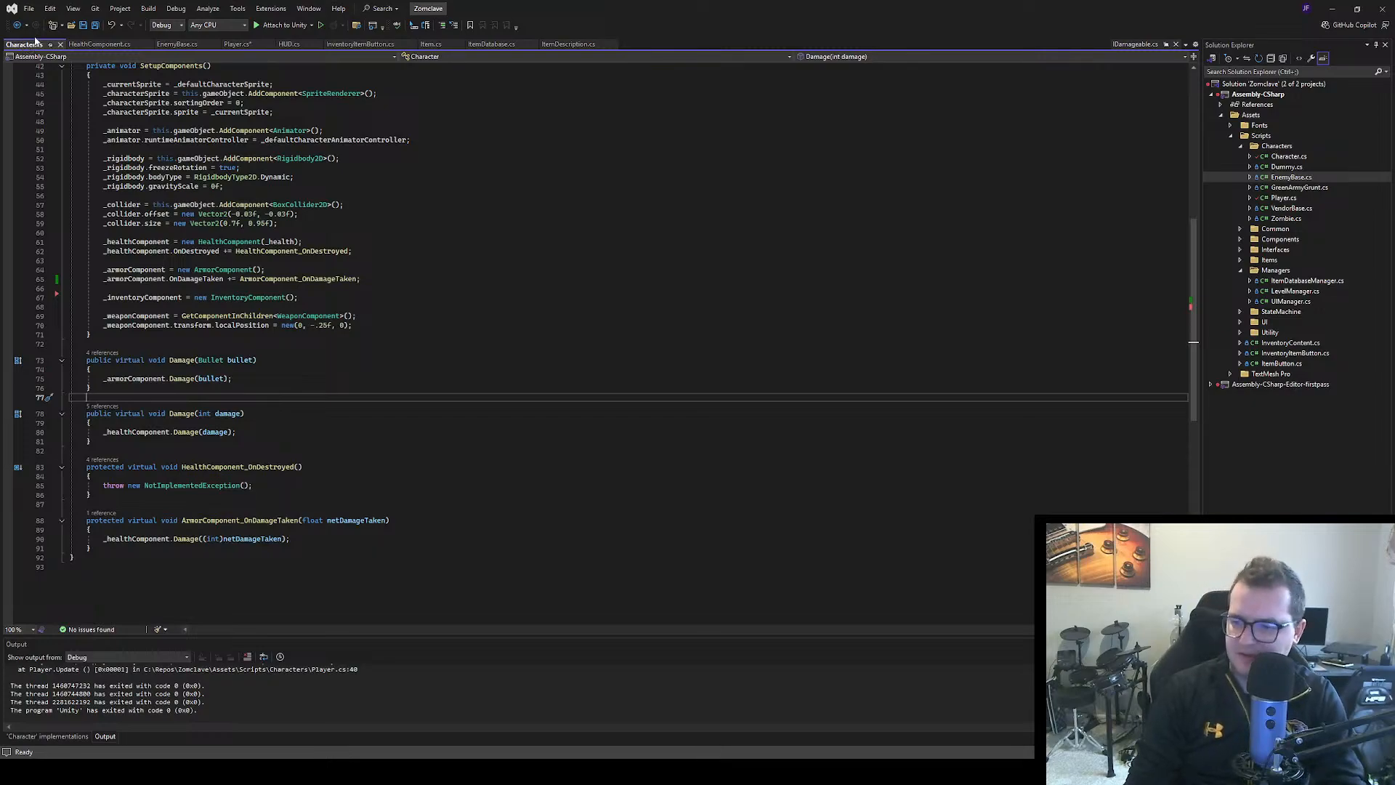
left_click(237, 45)
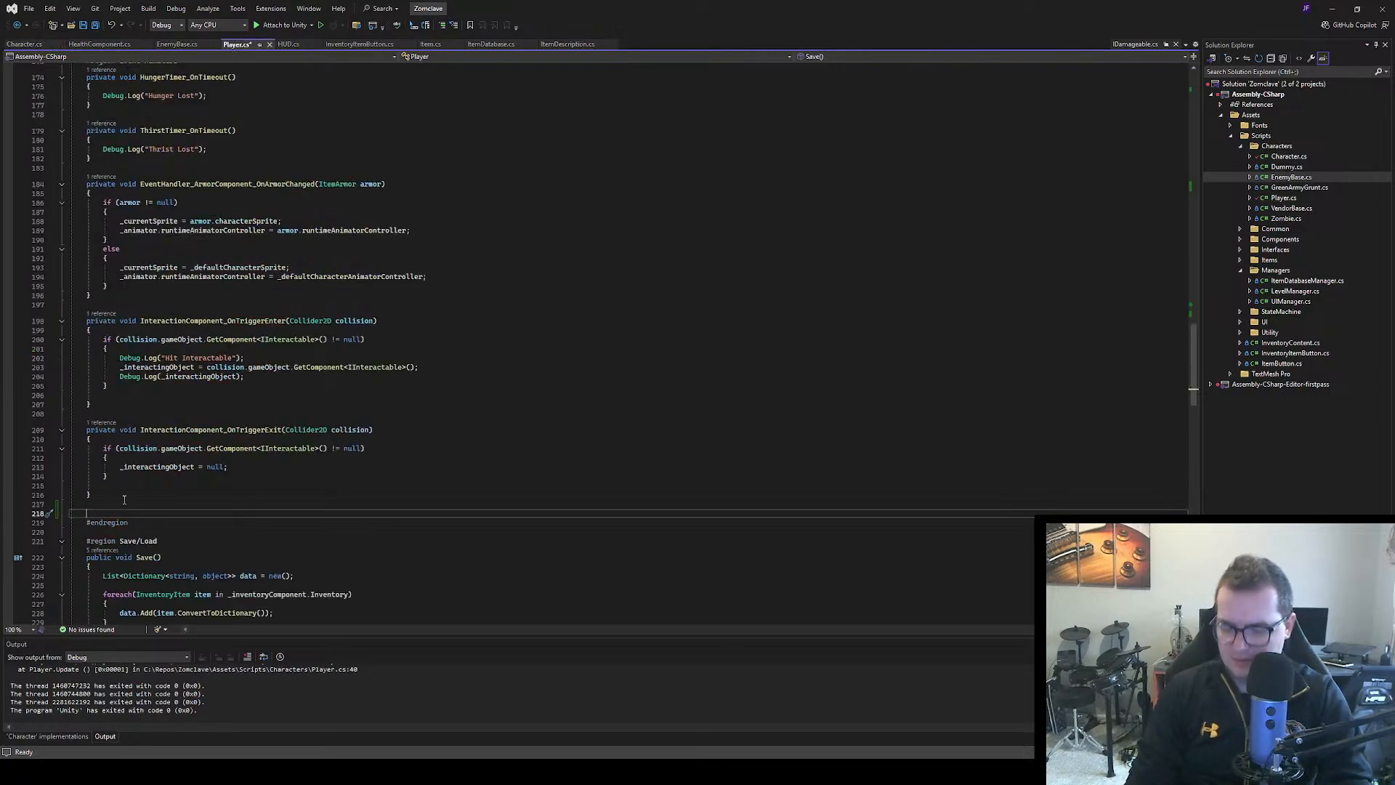
type("prote")
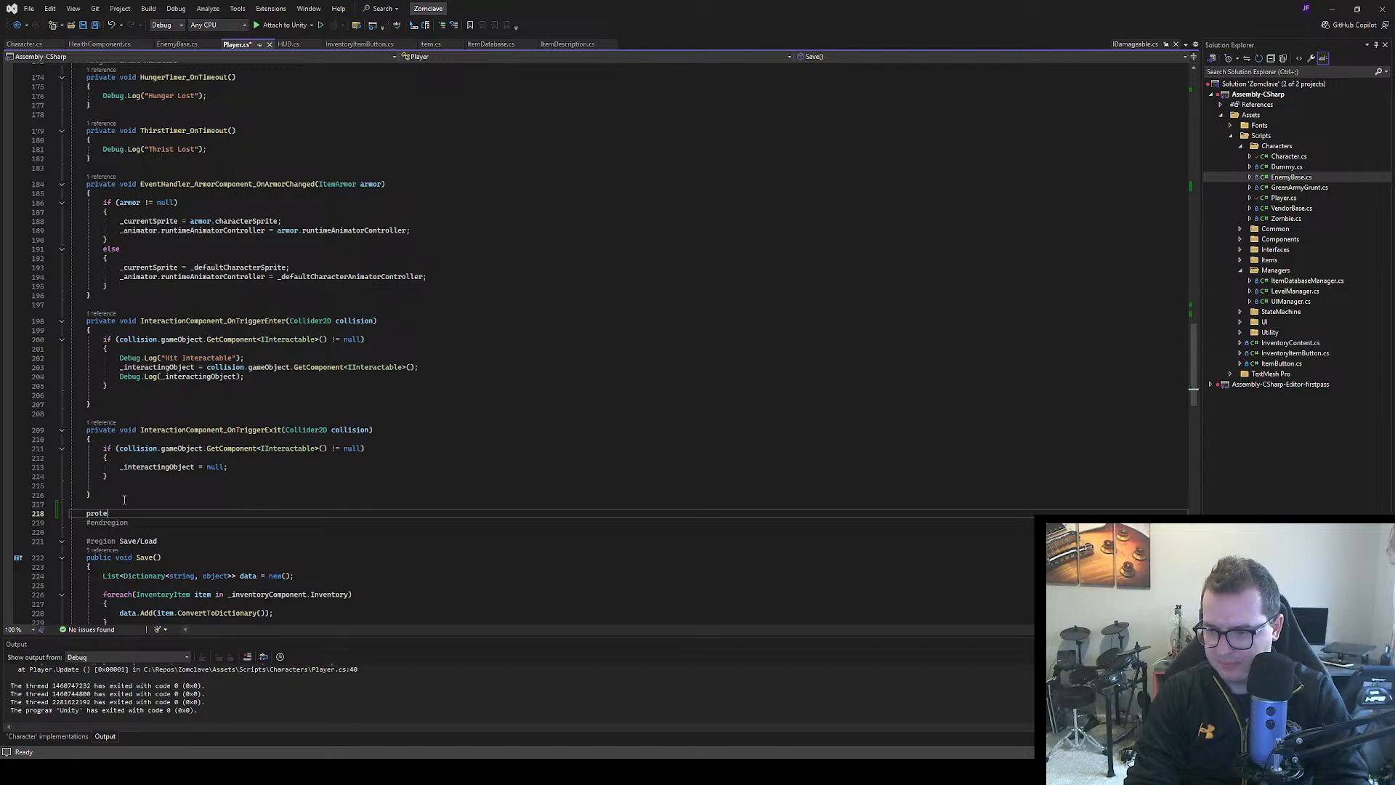
type("cted override")
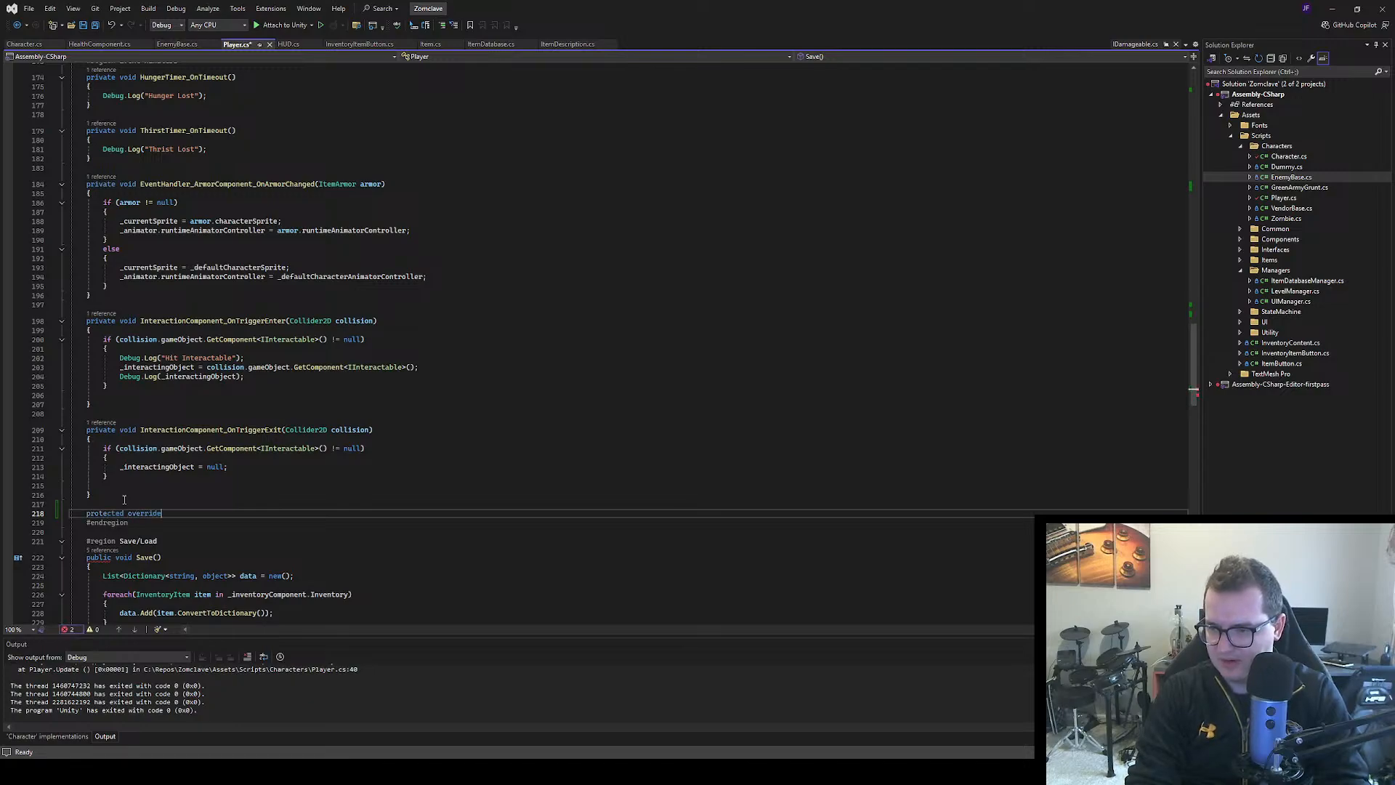
type(" void")
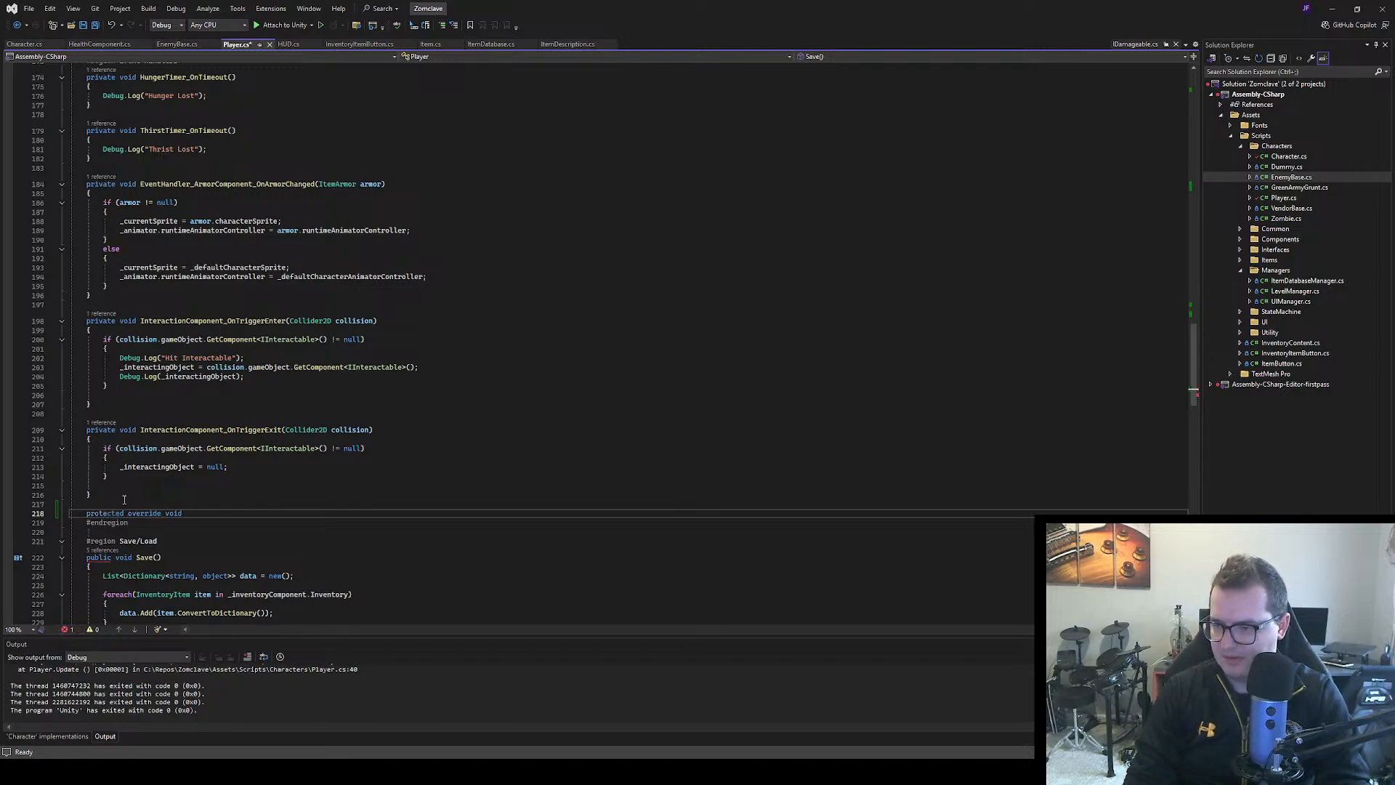
key("Tab")
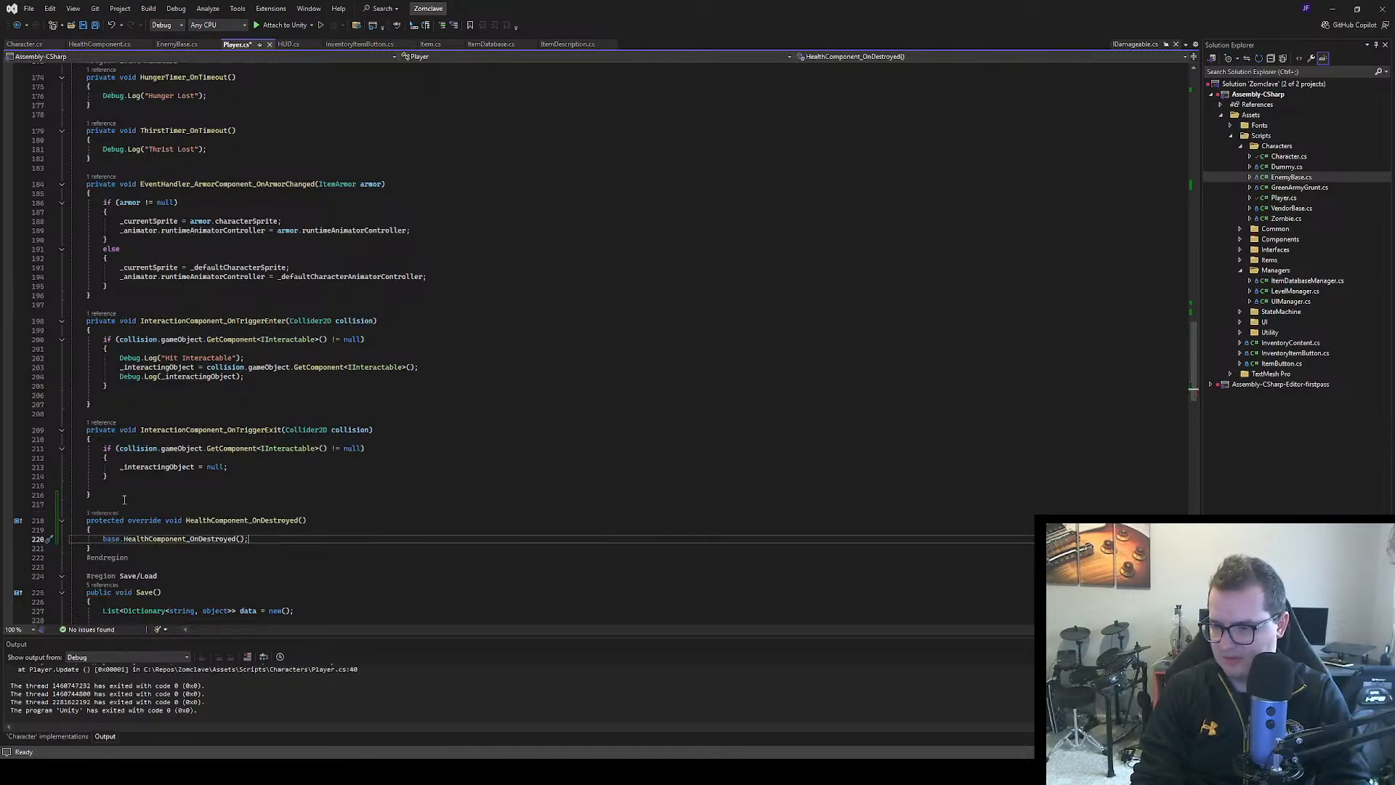
Delete the base.HealthComponent_OnDestroyed() call from the new override, leaving its body empty
key("BackSpace")
key("BackSpace")
key("BackSpace")
key("BackSpace")
key("BackSpace")
key("BackSpace")
key("BackSpace")
key("BackSpace")
key("BackSpace")
key("BackSpace")
key("BackSpace")
key("BackSpace")
key("BackSpace")
key("BackSpace")
key("BackSpace")
key("BackSpace")
key("BackSpace")
key("BackSpace")
key("BackSpace")
key("BackSpace")
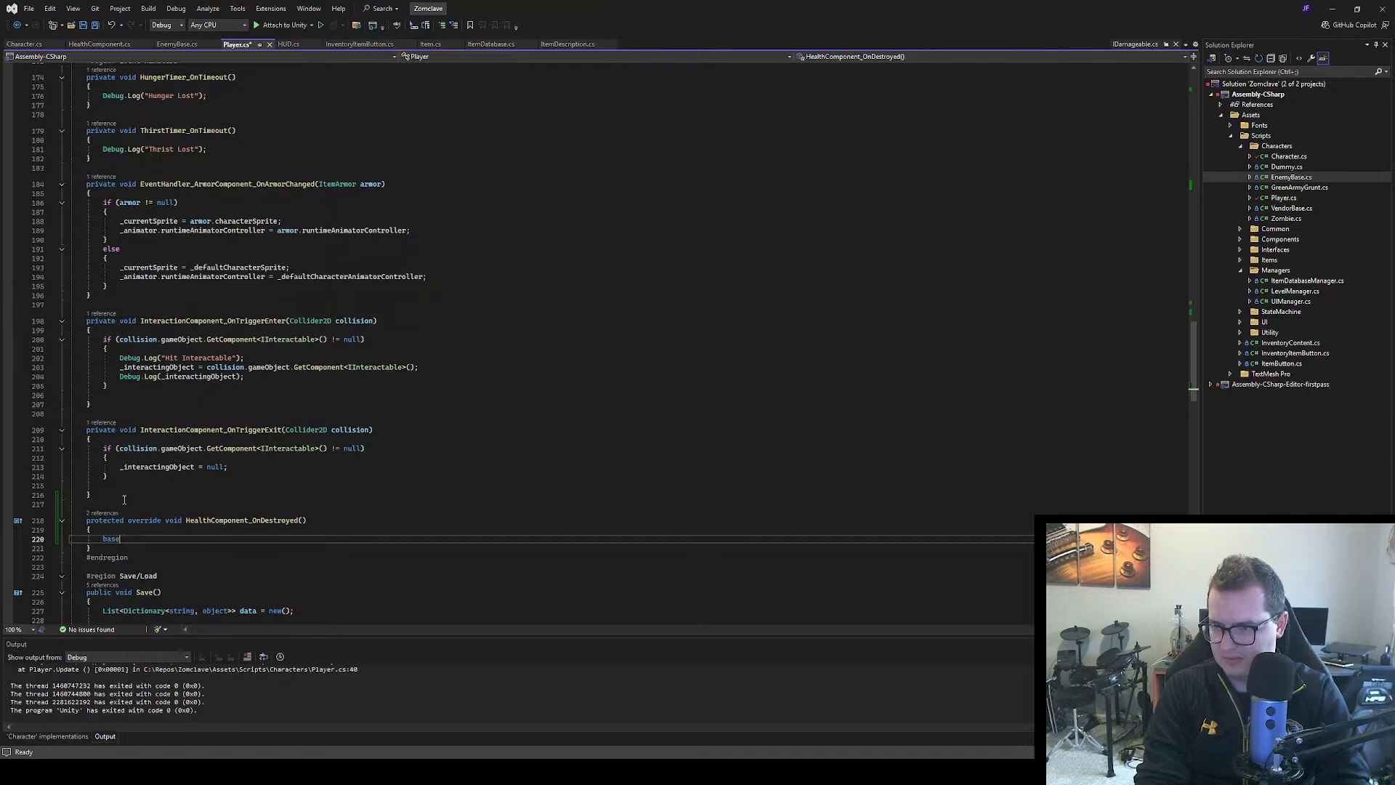
key("BackSpace")
key("BackSpace")
key("BackSpace")
key("BackSpace")
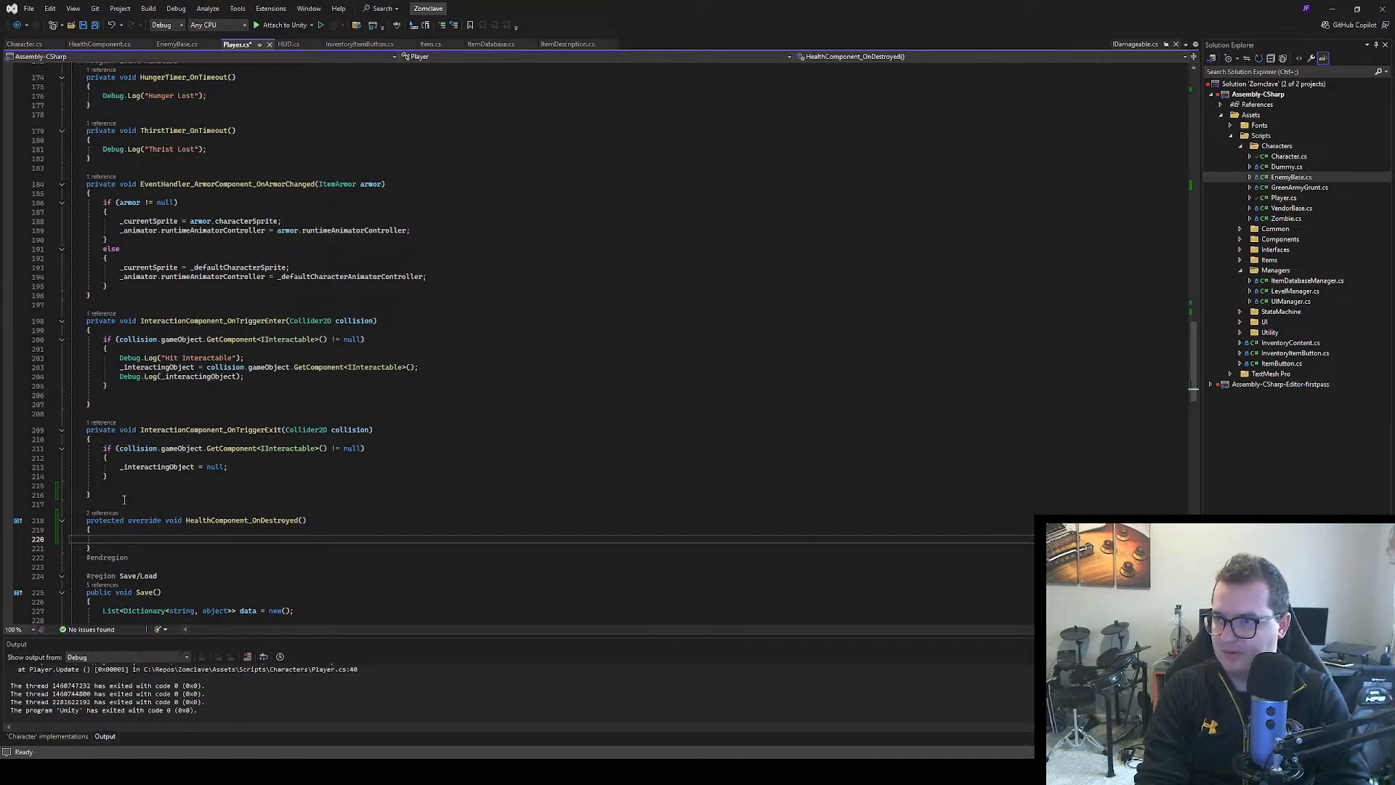
Copy OnDamageTaken?.Invoke(_healthComponent.Health); from Damage(int damage) into the HealthComponent_OnDestroyed override and save Player.cs
scroll(248, 305, "up", 4)
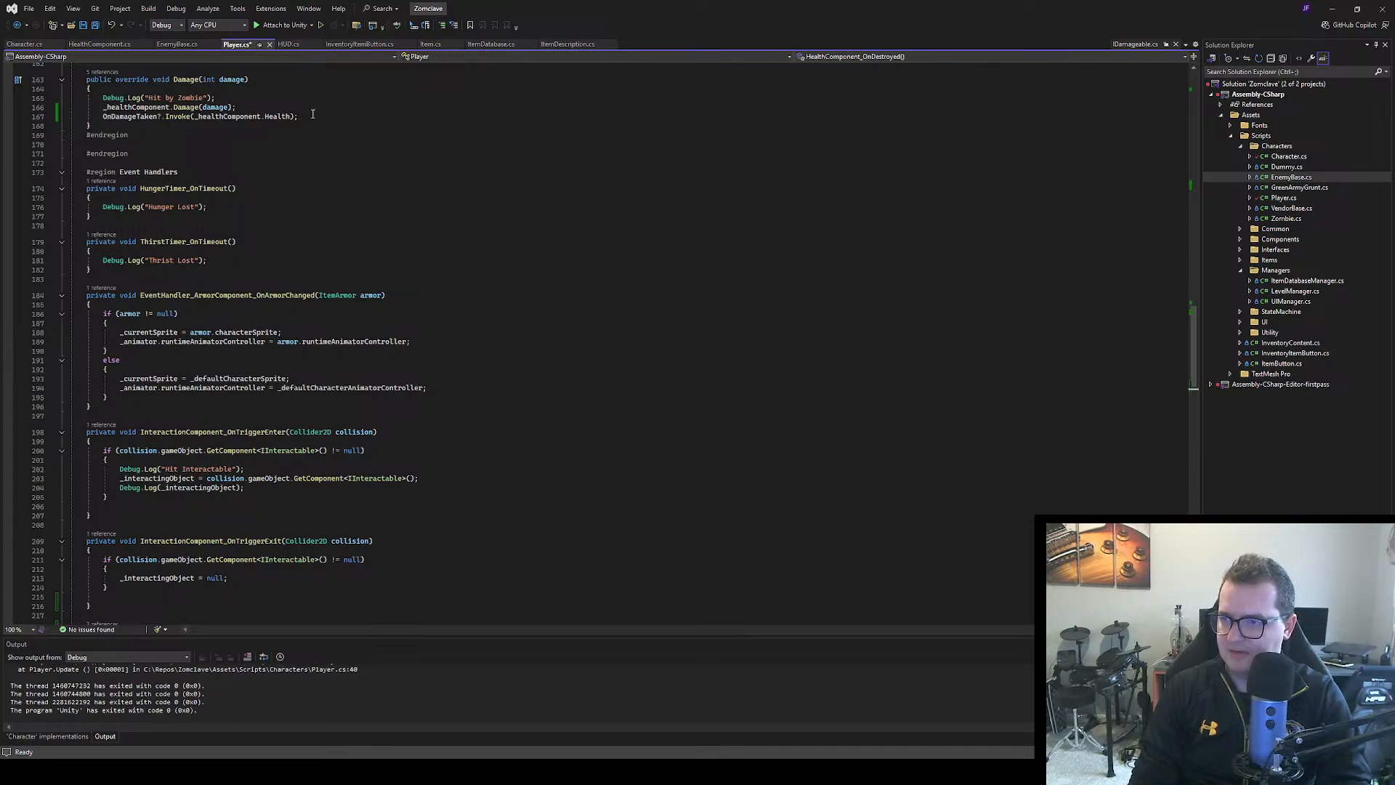
left_click_drag(298, 117, 106, 118)
key("ctrl+c")
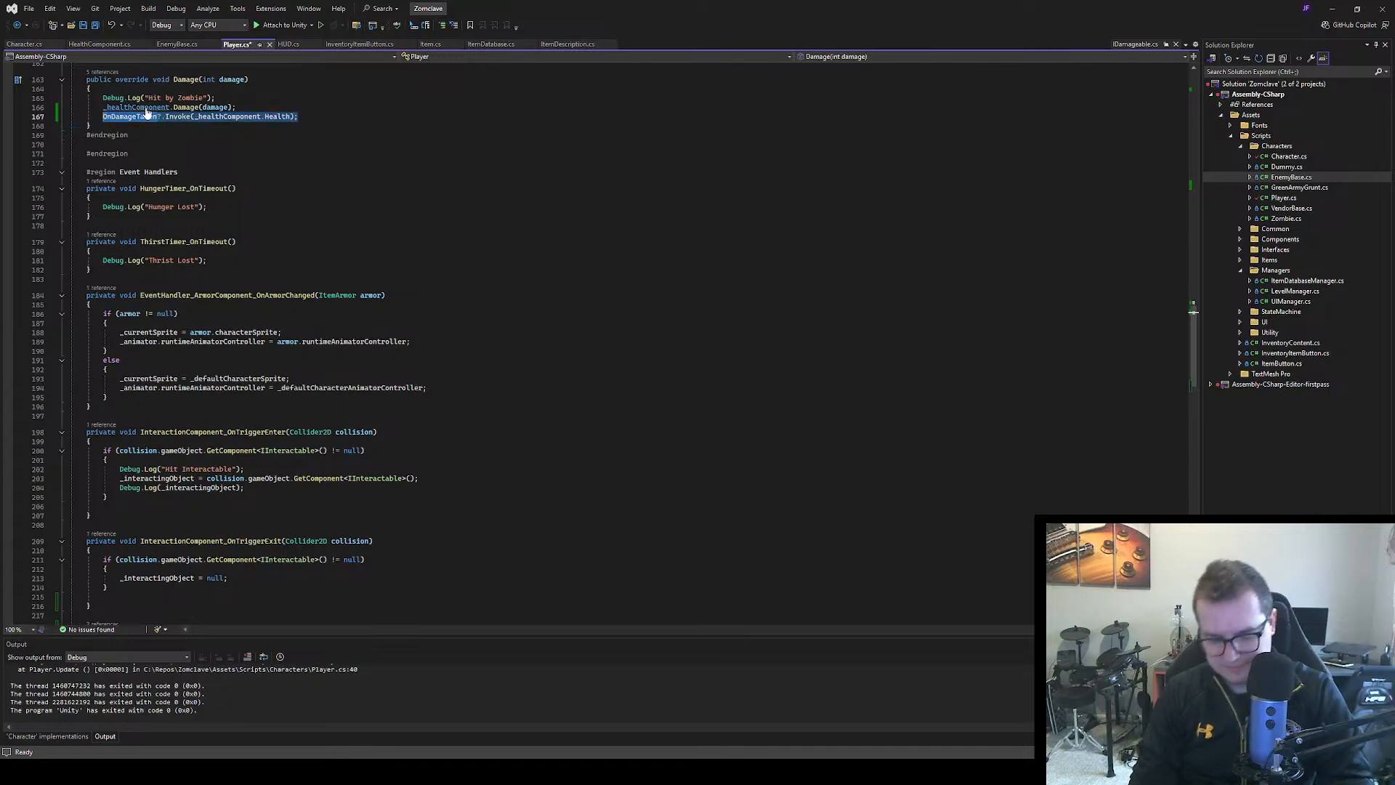
scroll(153, 367, "down", 7)
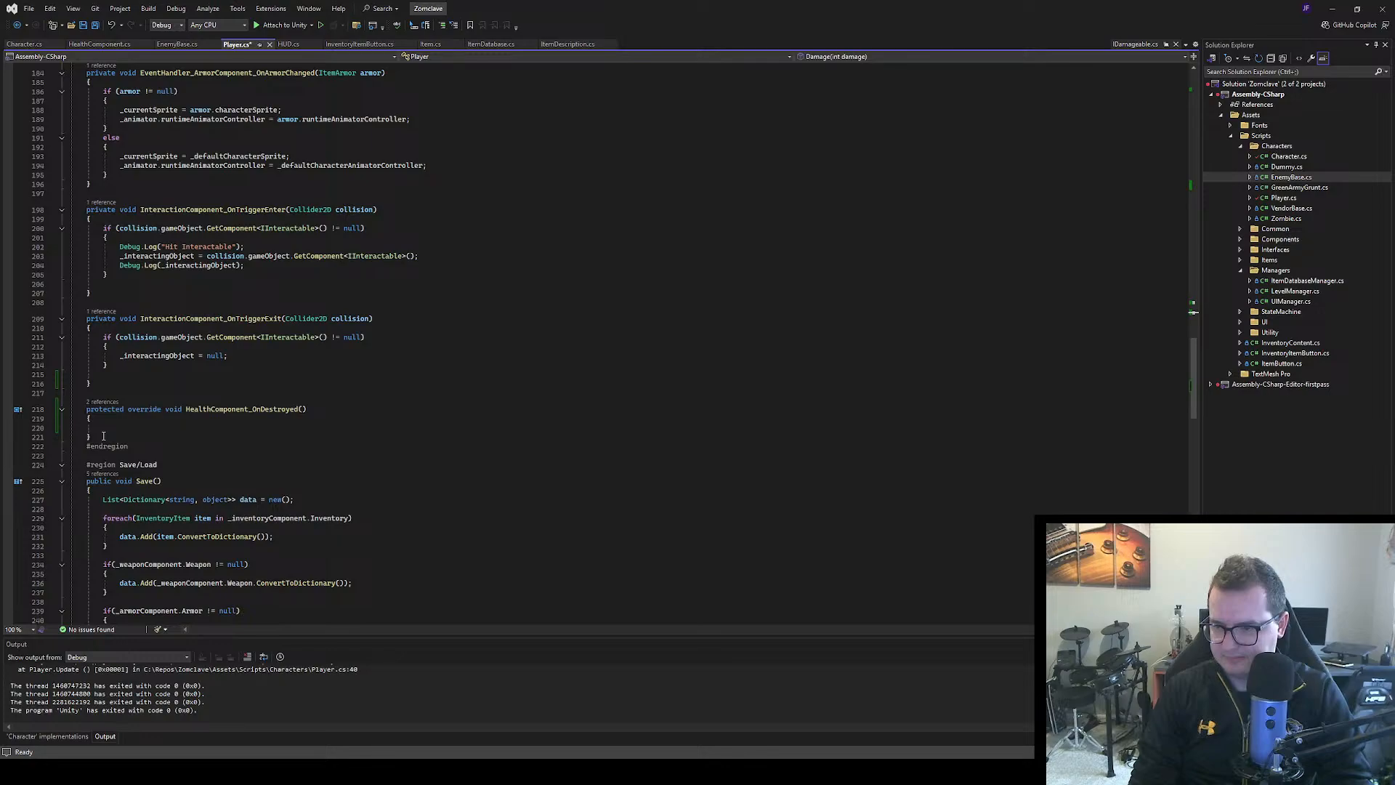
left_click(167, 428)
key("ctrl+v")
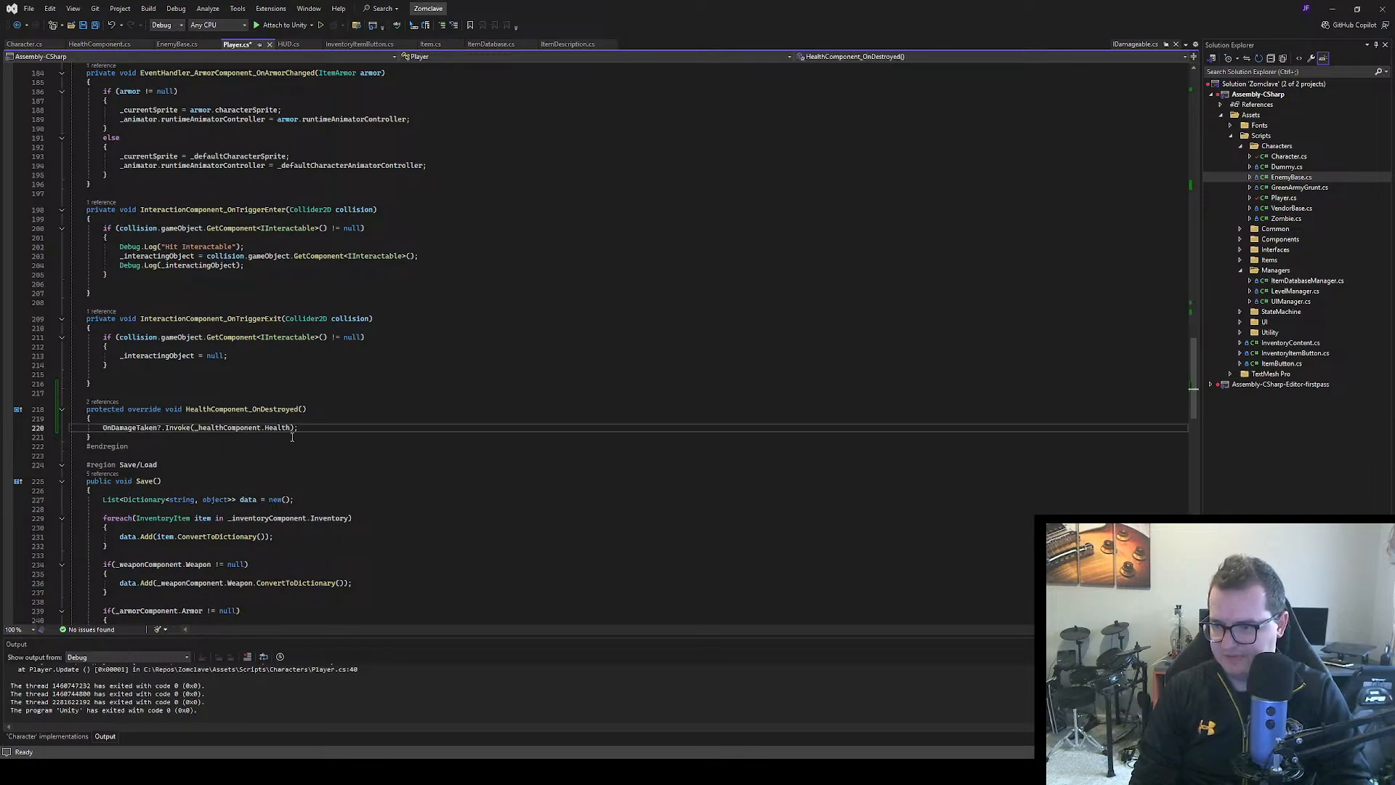
key("ctrl+s")
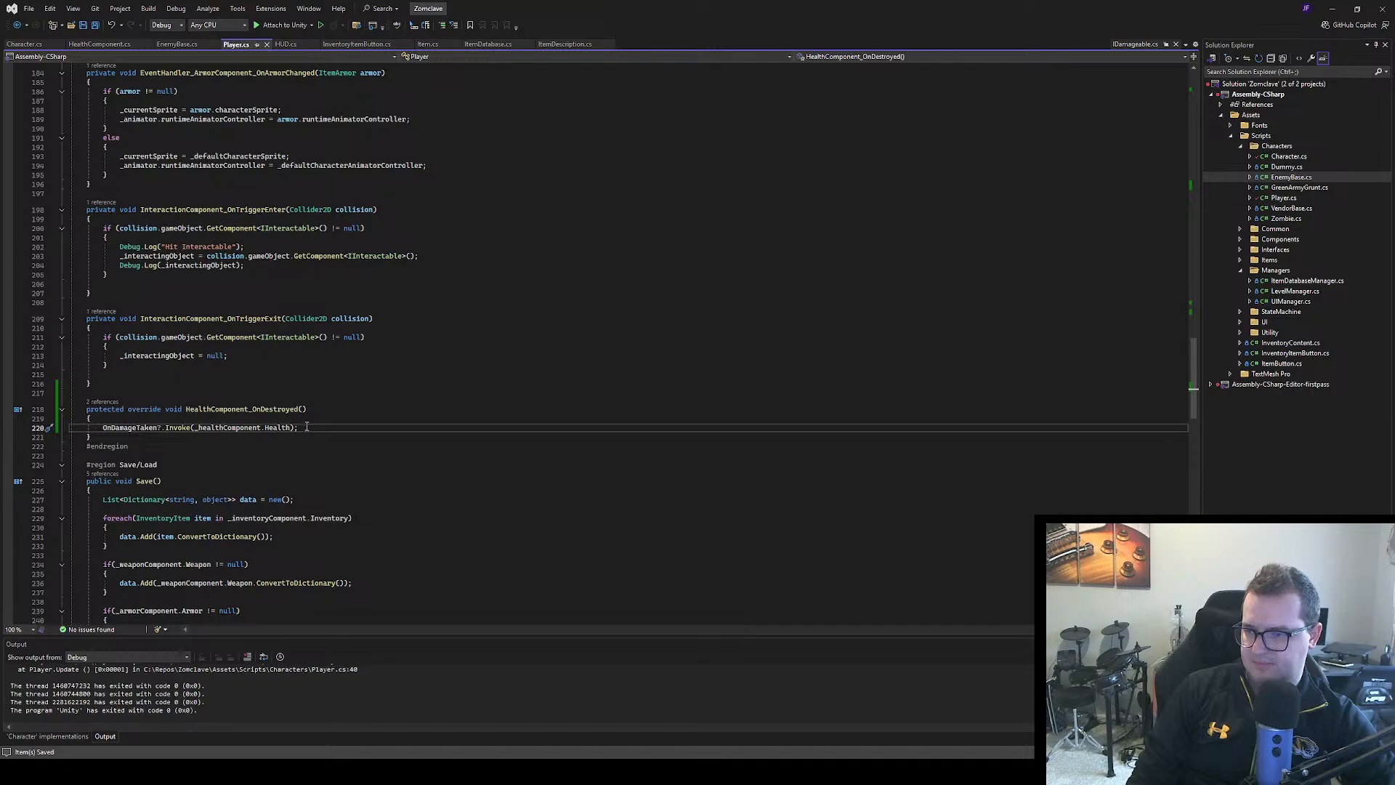
Add a base.HealthComponent_OnDestroyed(); call below the OnDamageTaken invoke in the HealthComponent_OnDestroyed override and save Player.cs
key("Return")
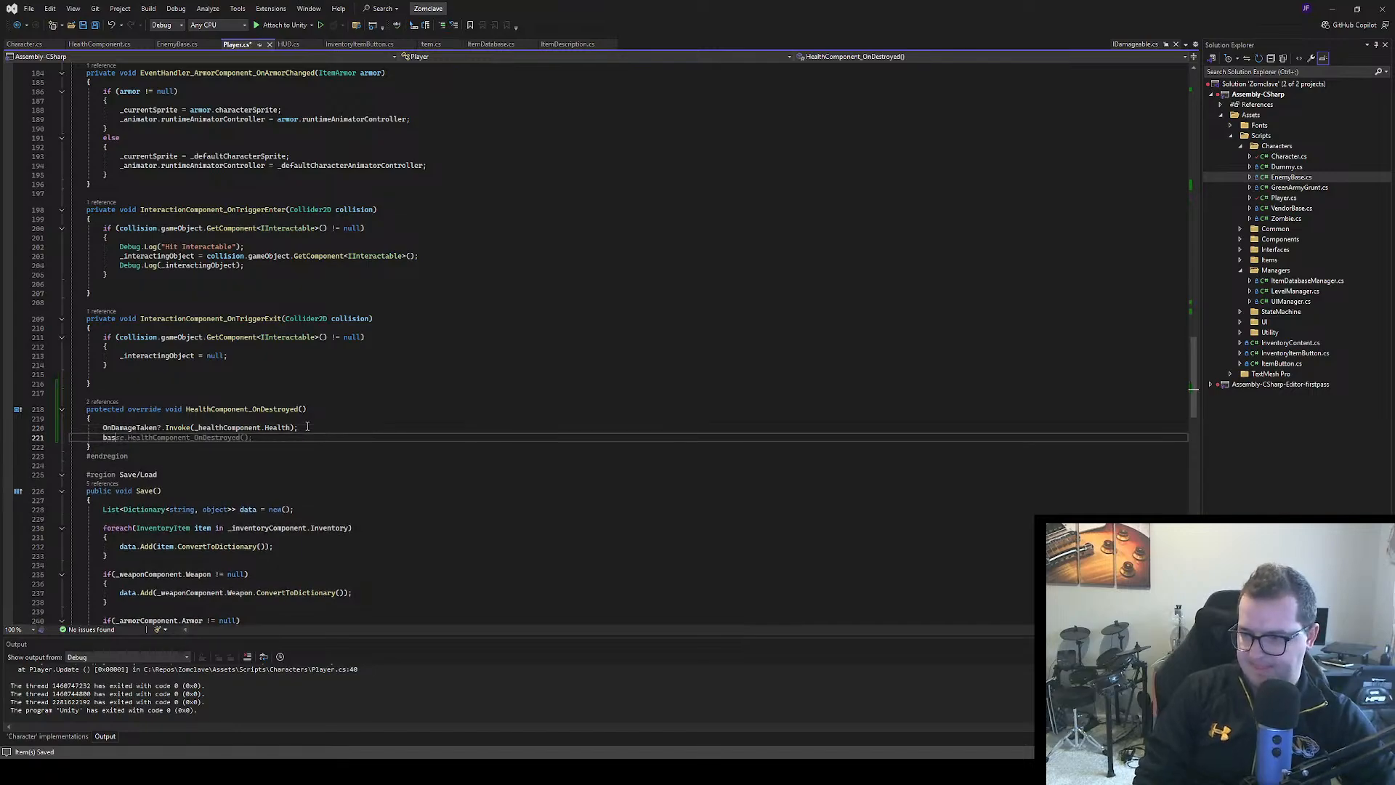
type("base.HealthComponent_OnDestroyed();")
key("Tab")
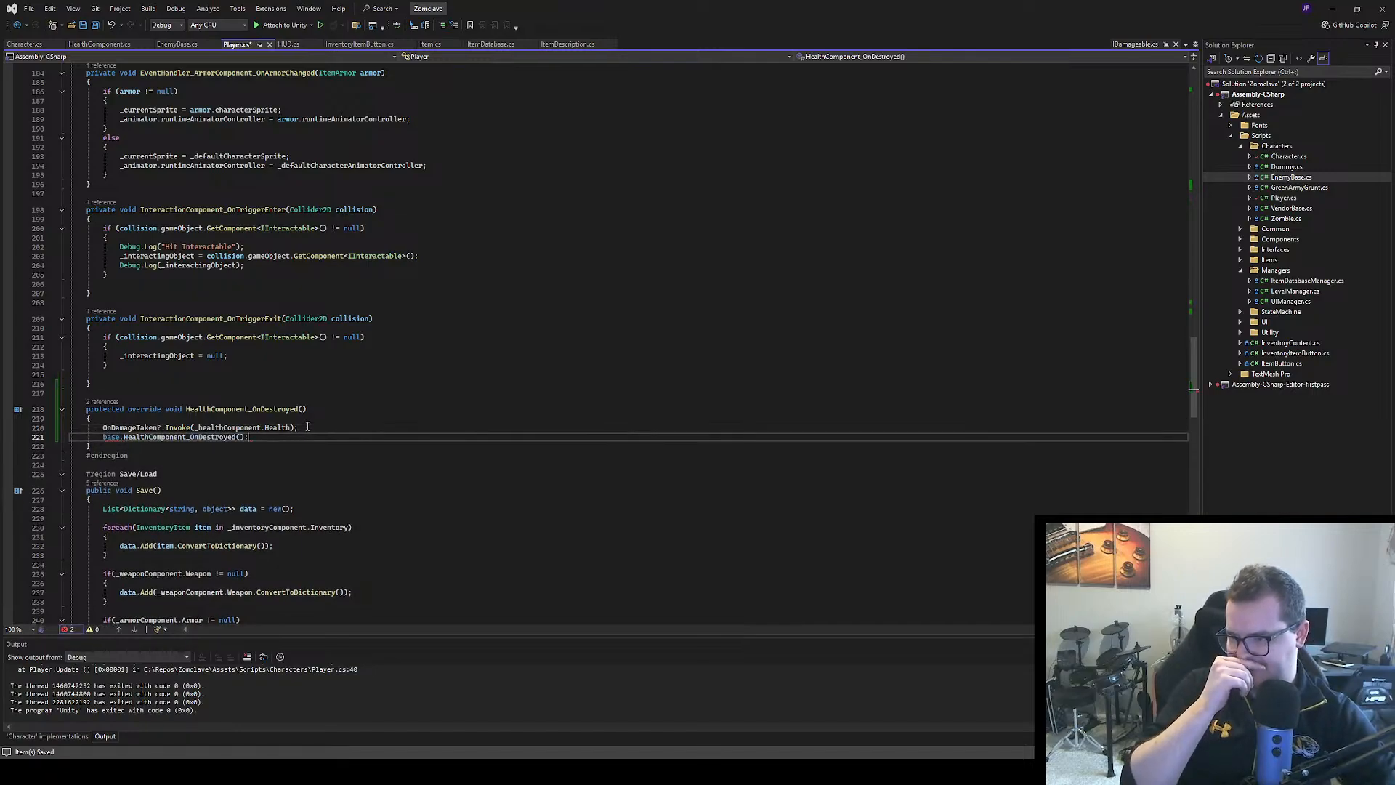
key("ctrl+s")
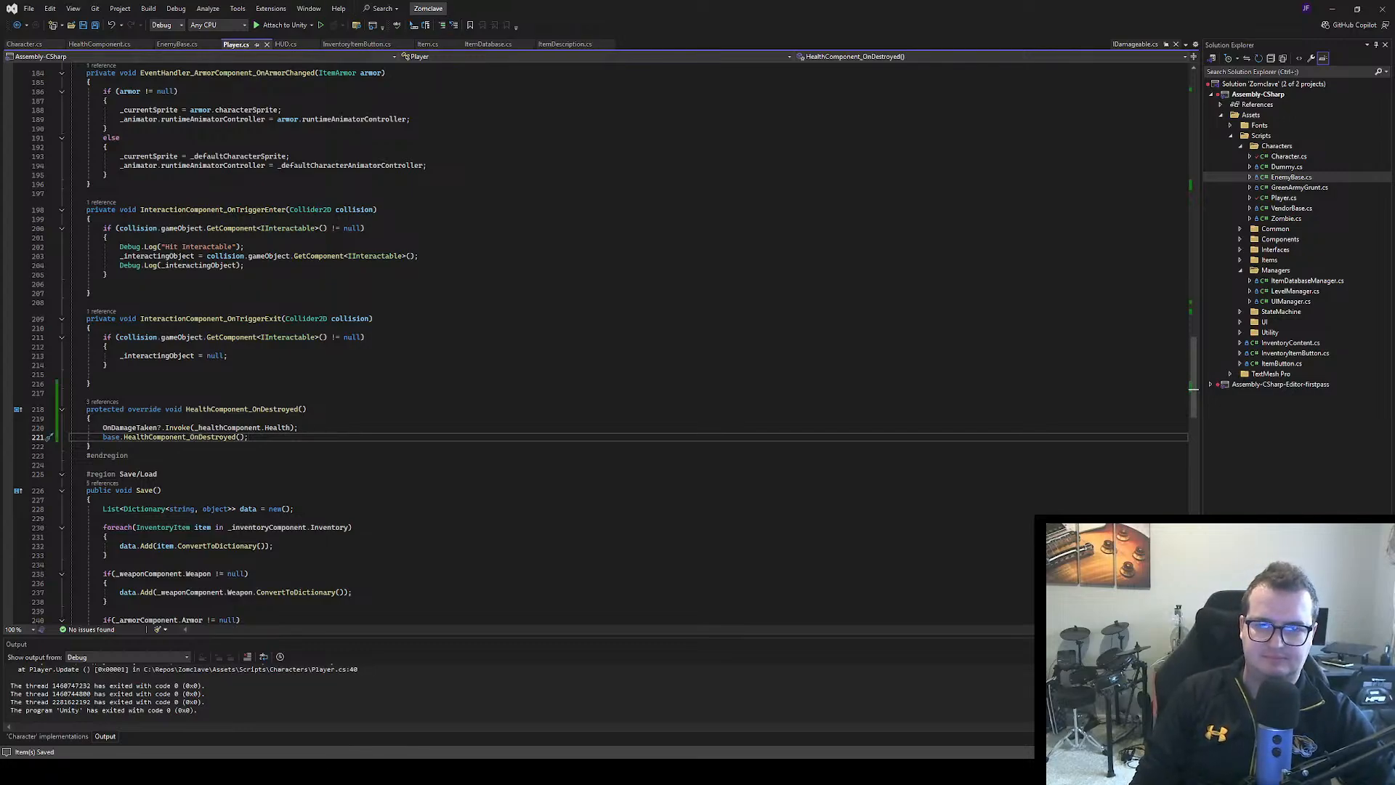
Switch to Unity and play-test the scene to check the health bar as the Player's health runs out, stopping play mode at the end
key("alt+Tab")
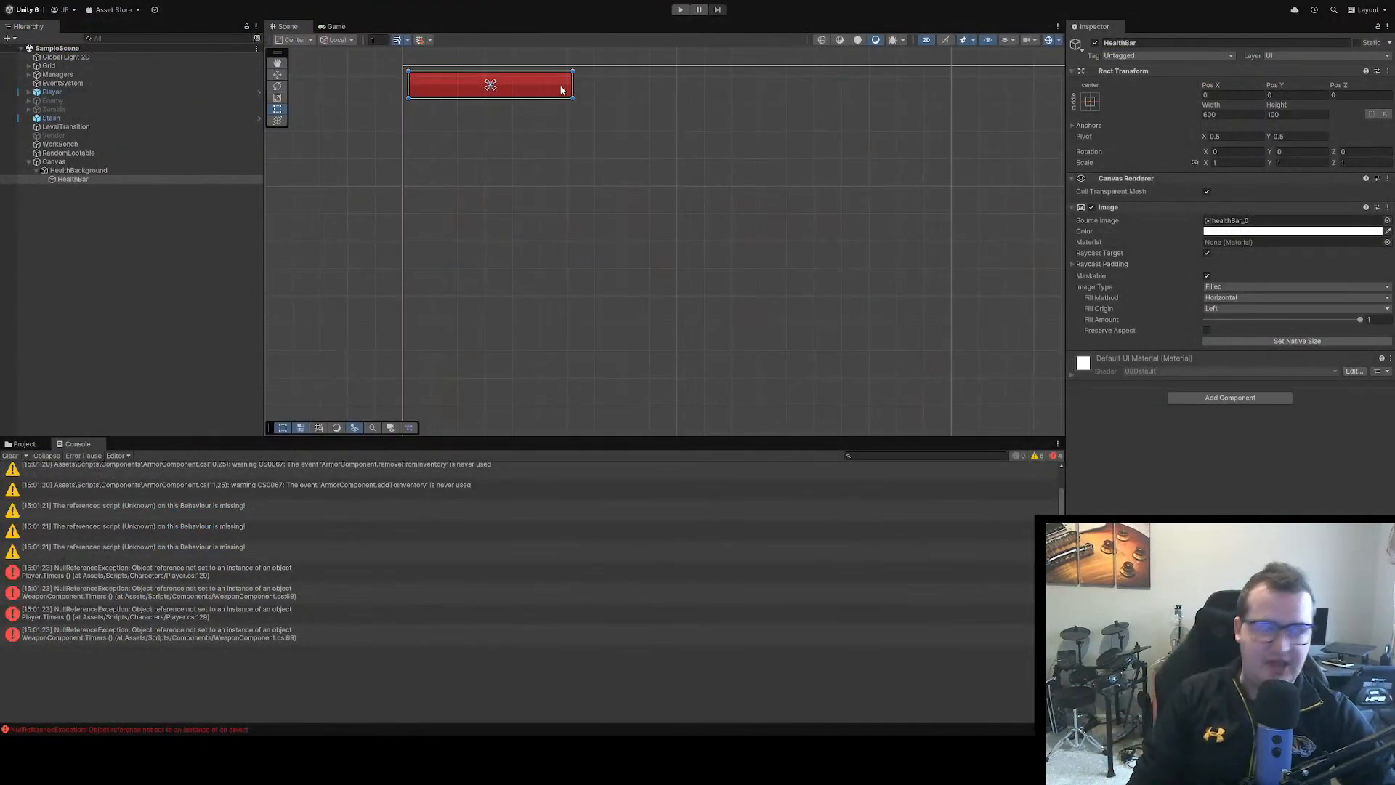
left_click(680, 10)
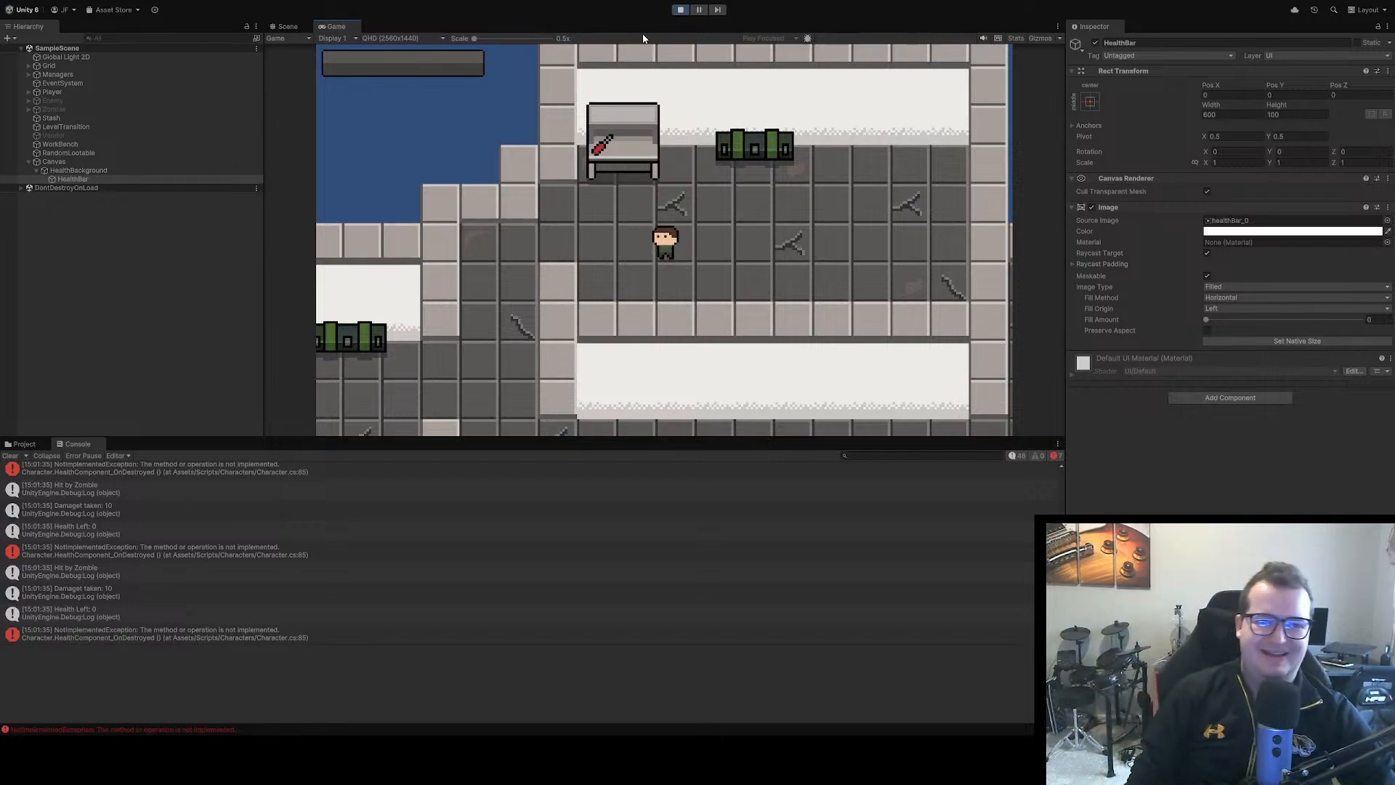
left_click(680, 10)
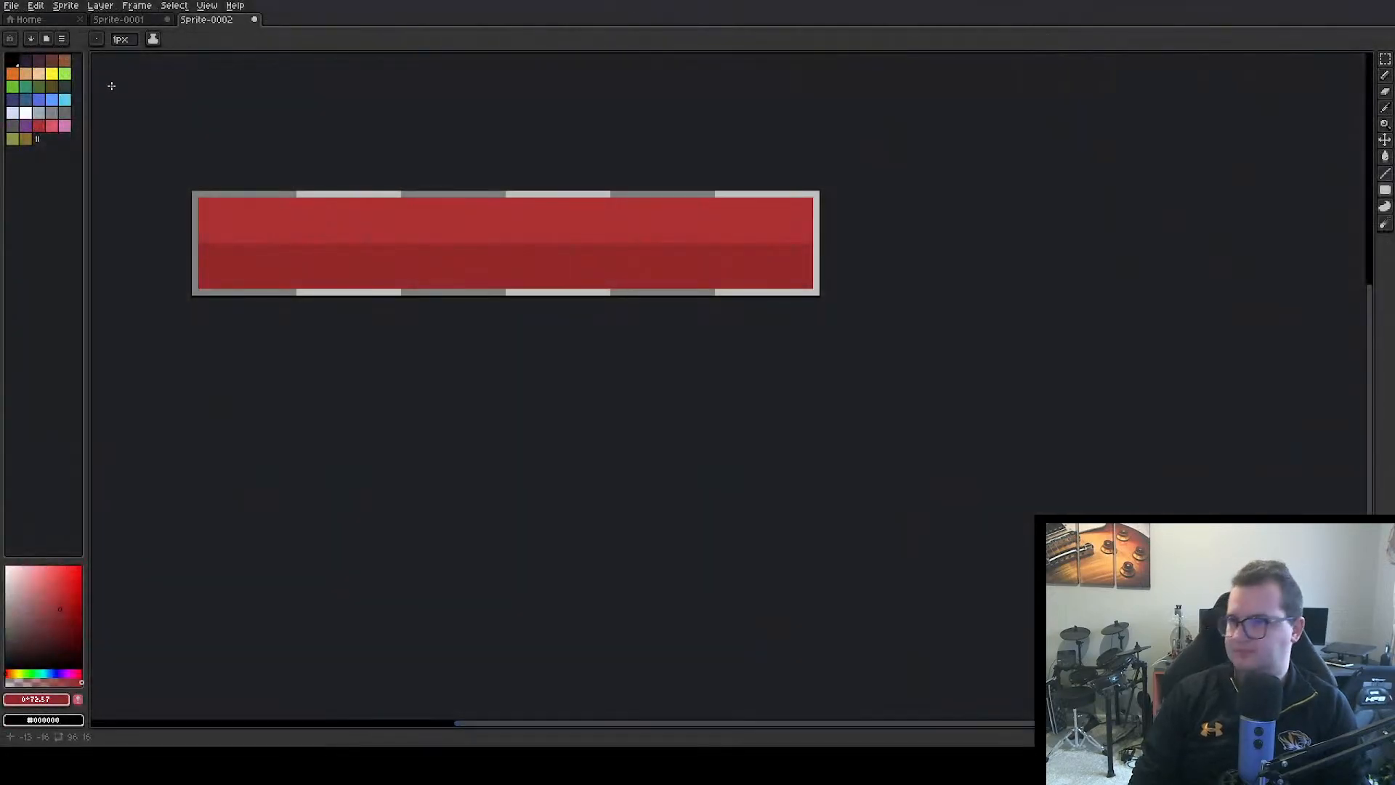
Switch to Aseprite and create a new RGB sprite 16 px wide and 16 px high with a transparent background
scroll(115, 85, "up", 2)
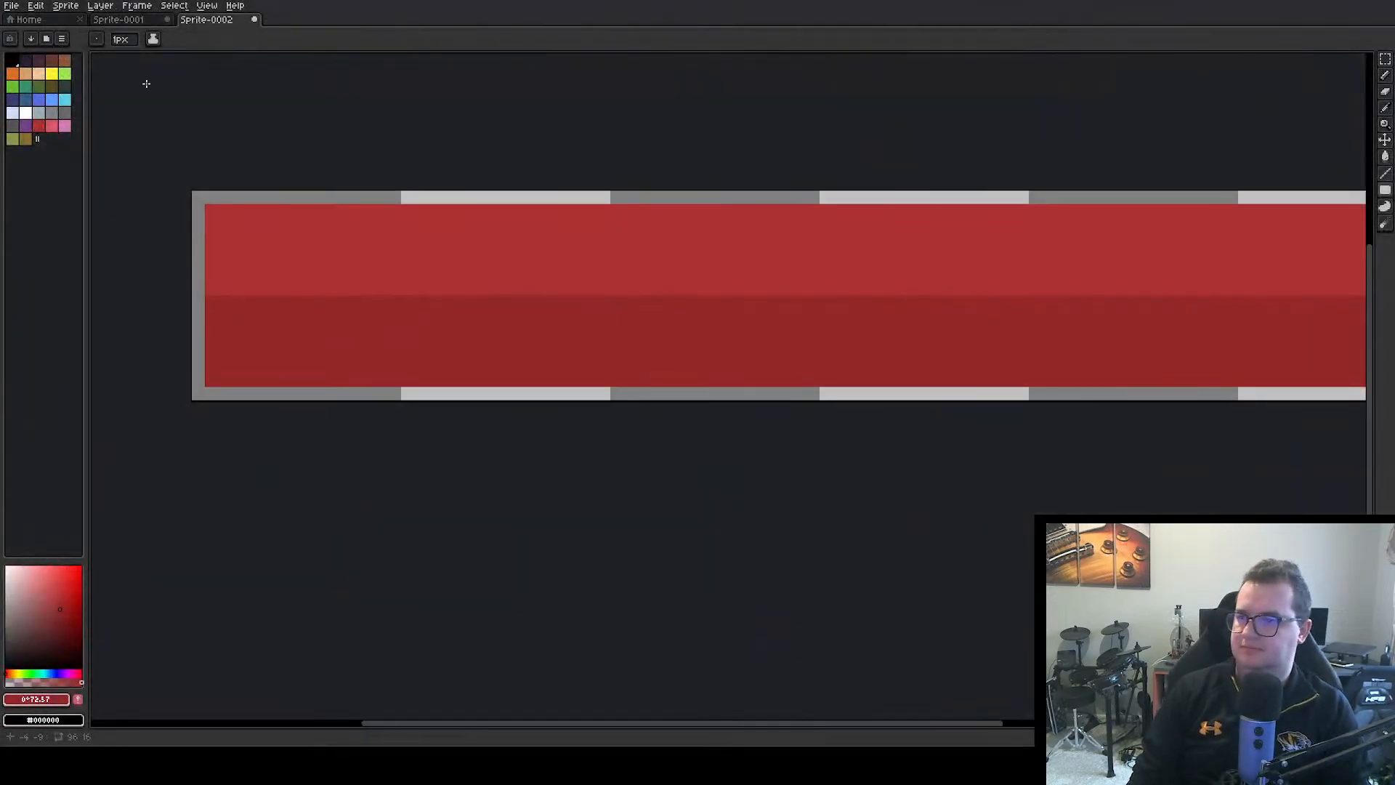
left_click(37, 20)
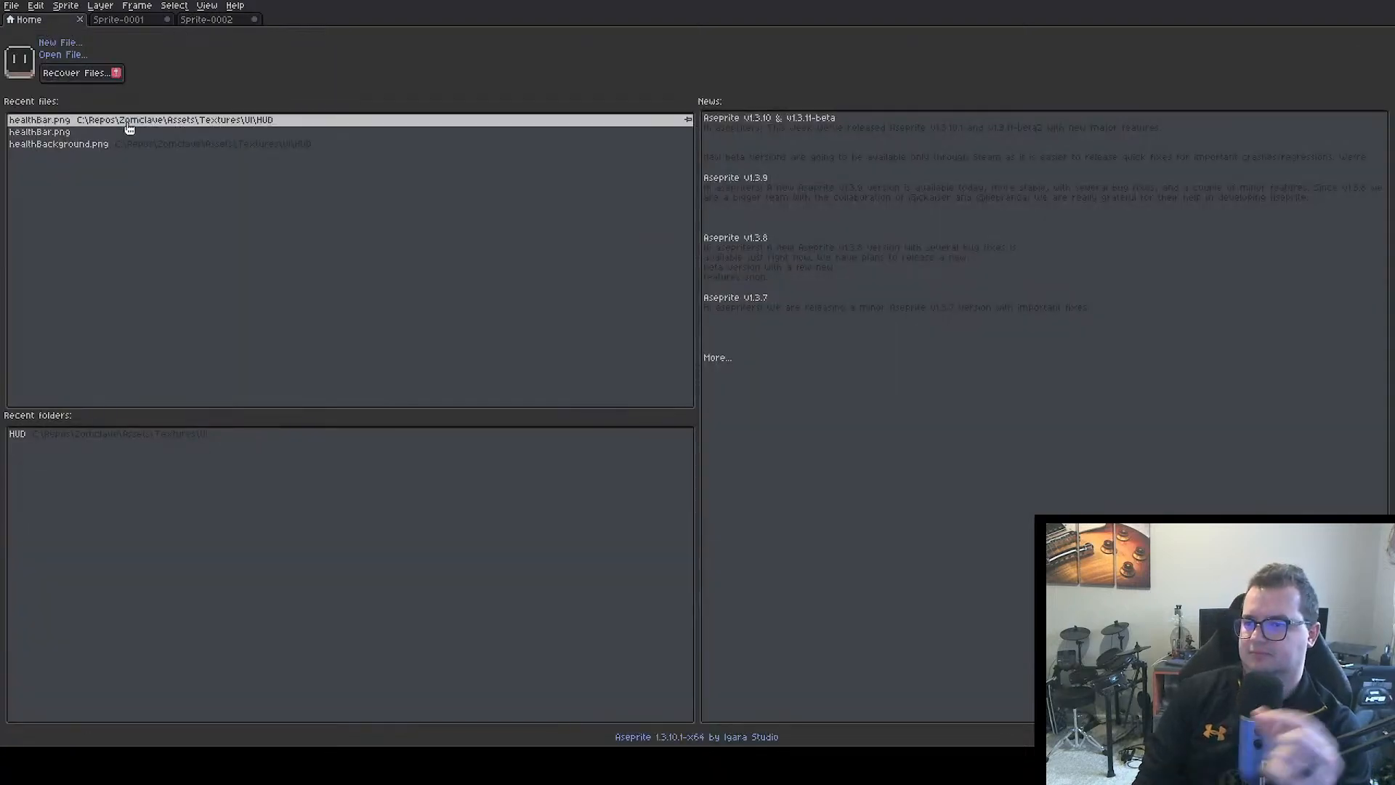
left_click(43, 41)
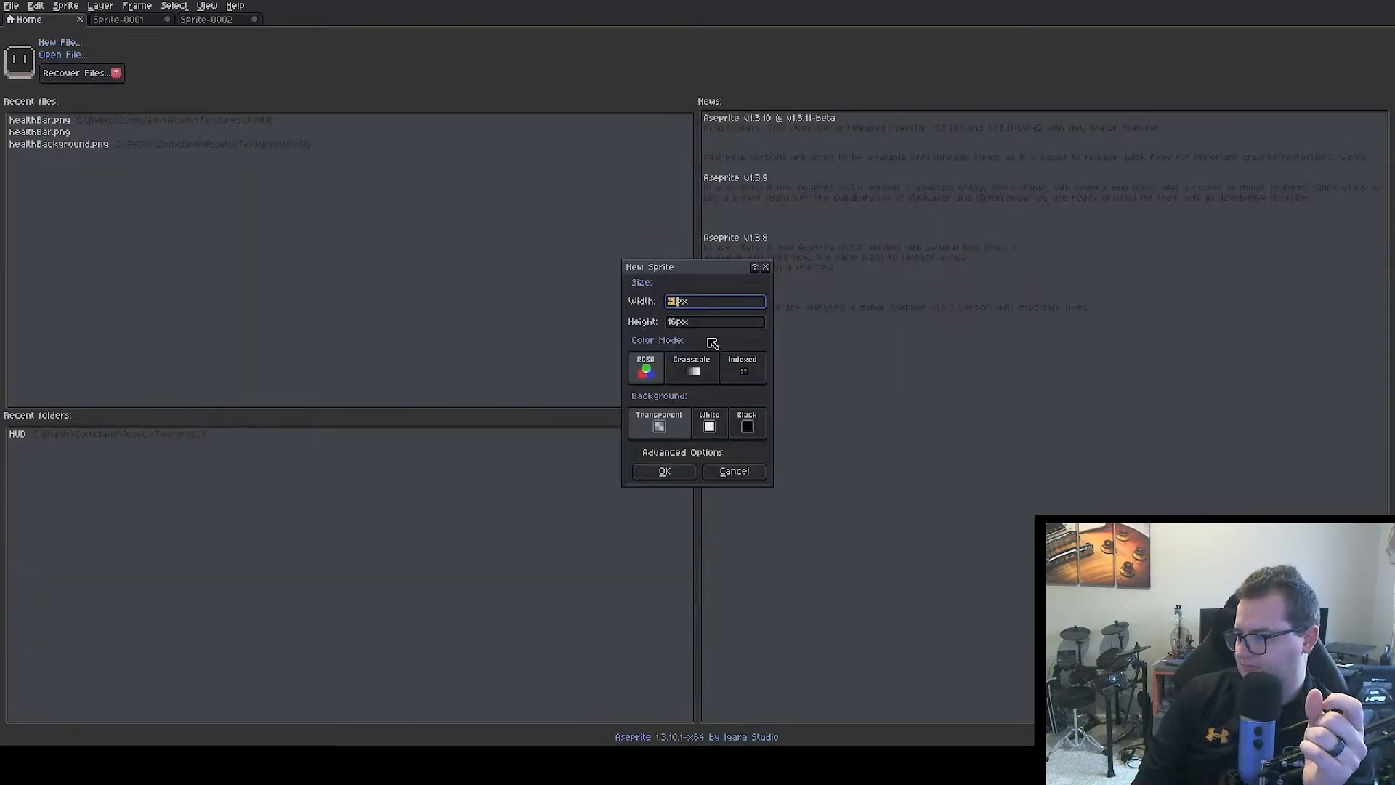
type("16")
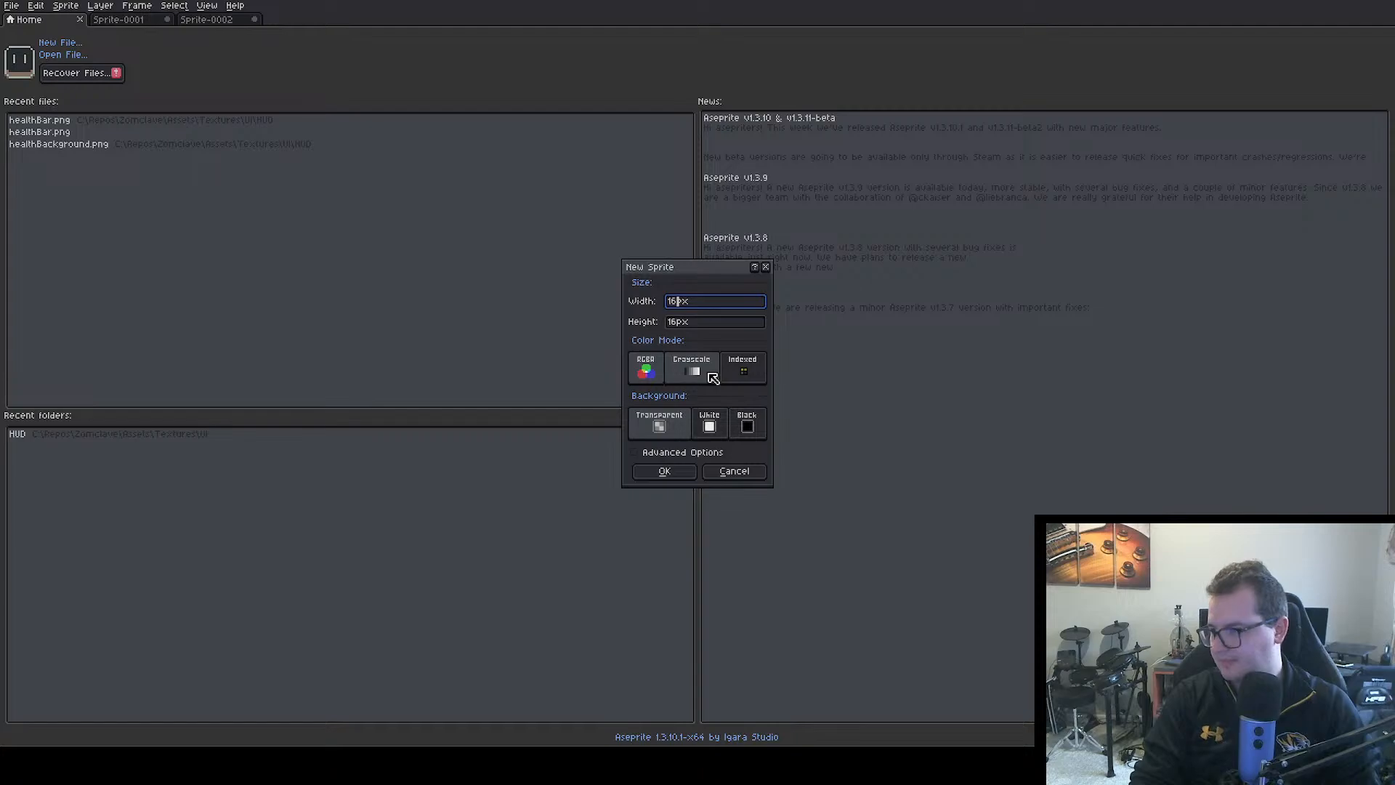
key("Return")
Draw the top edge of a heart outline in 1 px black: two three-pixel-wide lobes joined by a central dip, plus the right shoulder
scroll(713, 402, "up", 5)
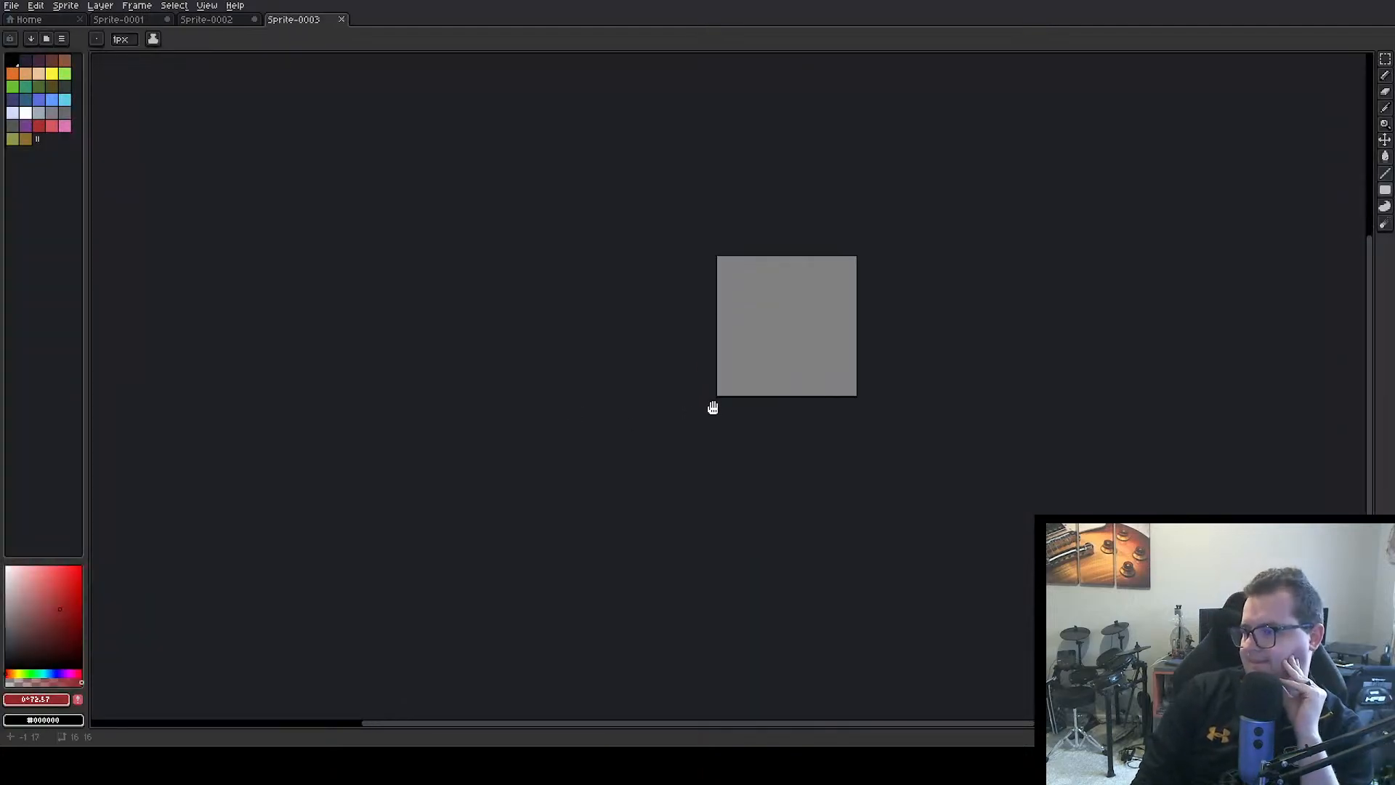
left_click_drag(714, 401, 312, 383)
scroll(398, 372, "up", 3)
left_click_drag(402, 374, 418, 483)
scroll(402, 402, "down", 2)
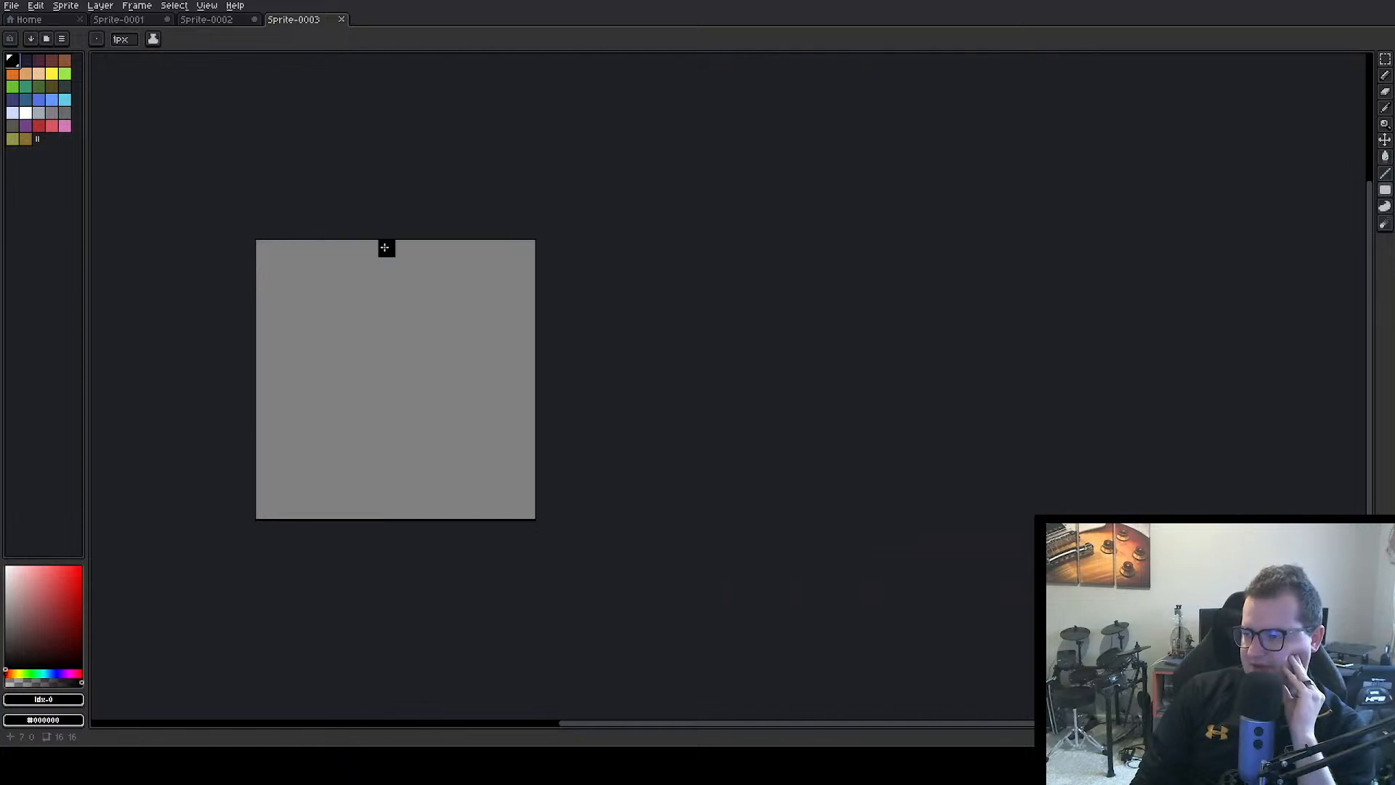
left_click(404, 301)
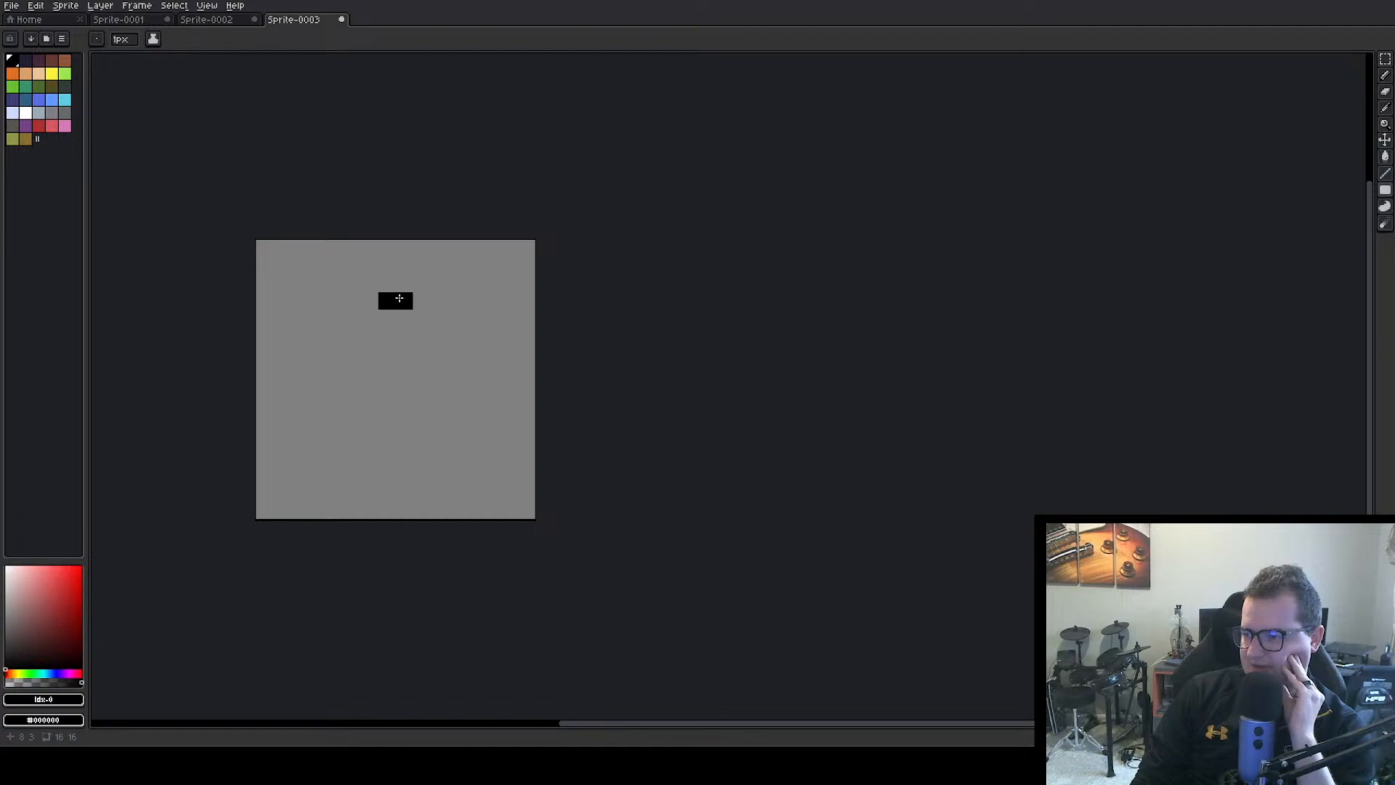
left_click(369, 284)
left_click(421, 285)
left_click(352, 266)
left_click(318, 266)
left_click(334, 266)
left_click(410, 275)
key("ctrl+z")
left_click(439, 266)
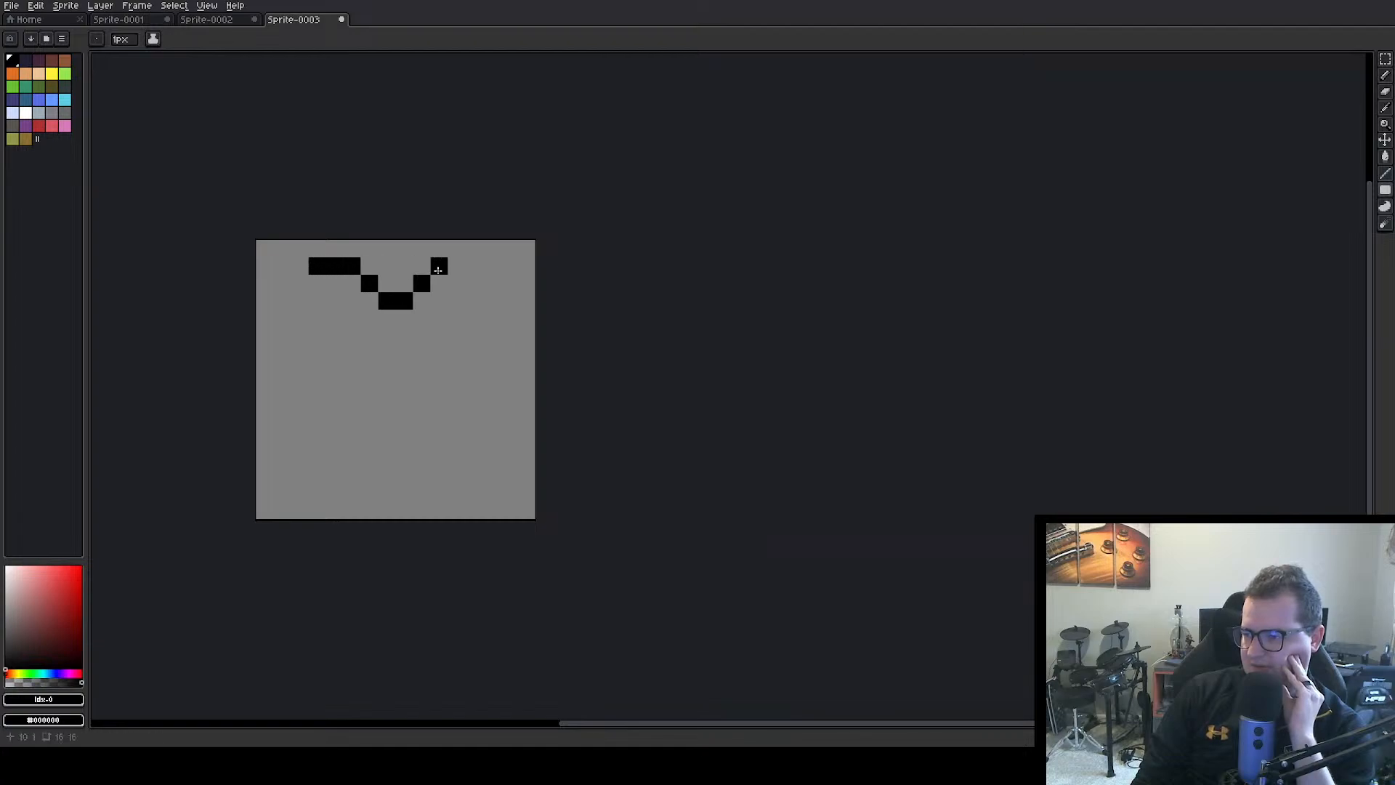
left_click(456, 266)
left_click(474, 266)
left_click(497, 285)
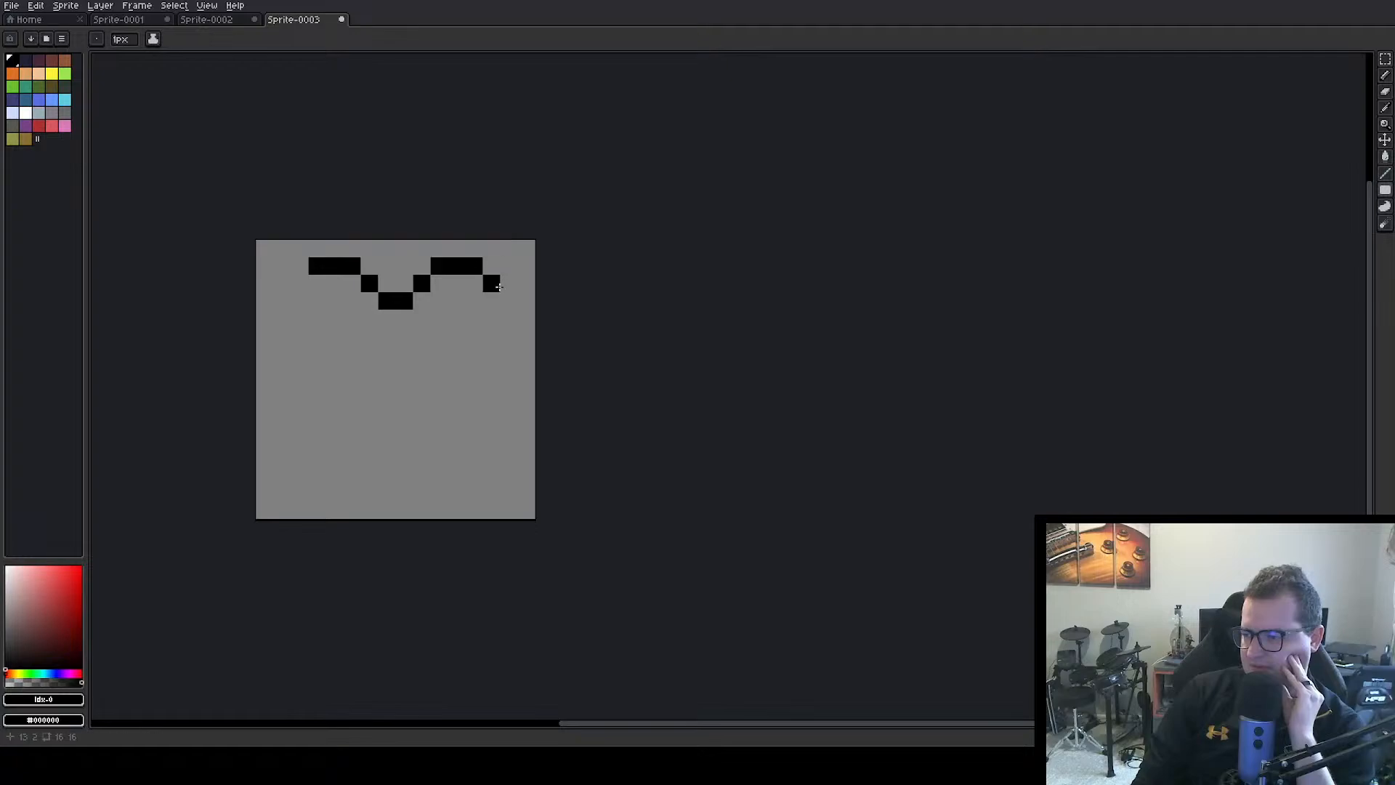
Add the heart's left shoulder pixel and draw both vertical sides of the outline in black, each five pixels tall
left_click(508, 301)
left_click(508, 318)
left_click(509, 336)
left_click(479, 334)
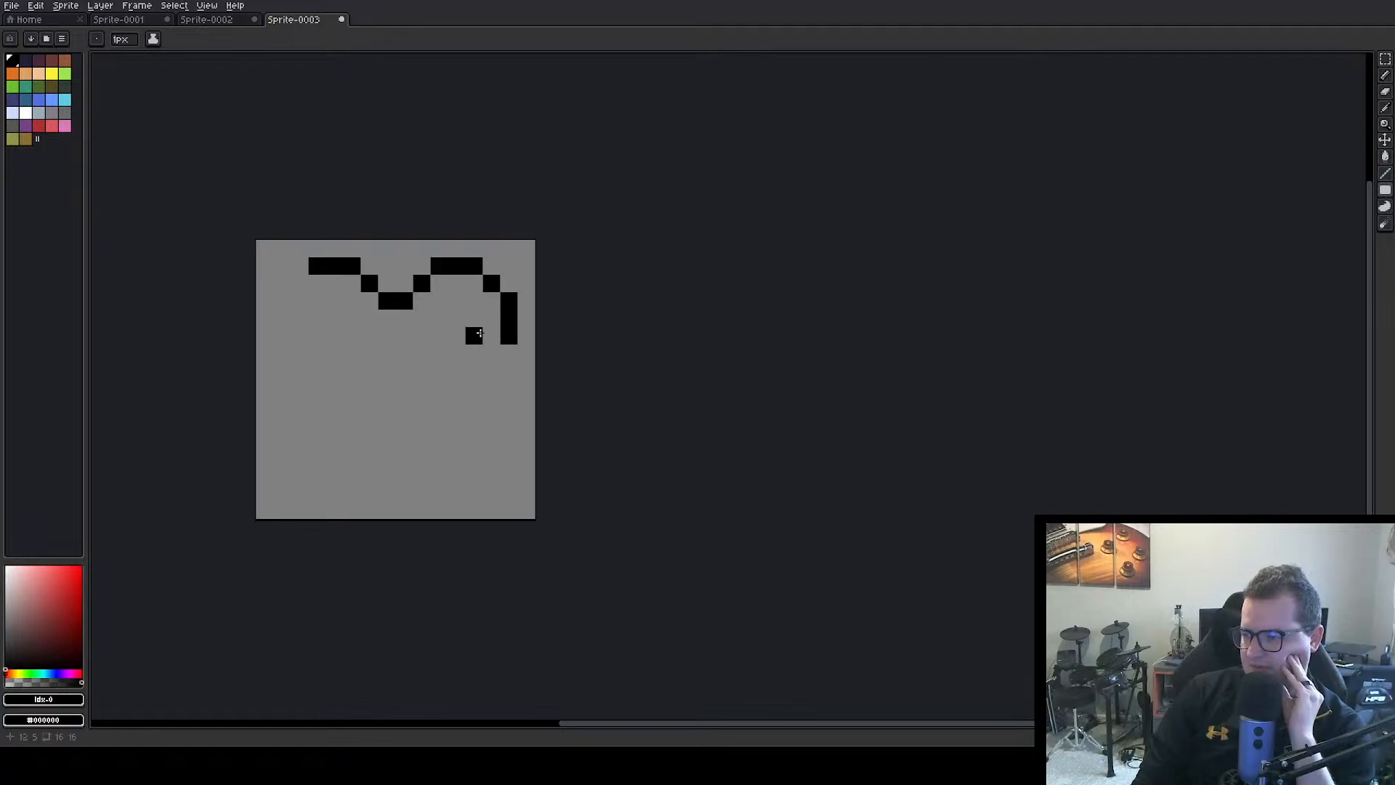
left_click(300, 282)
left_click(288, 296)
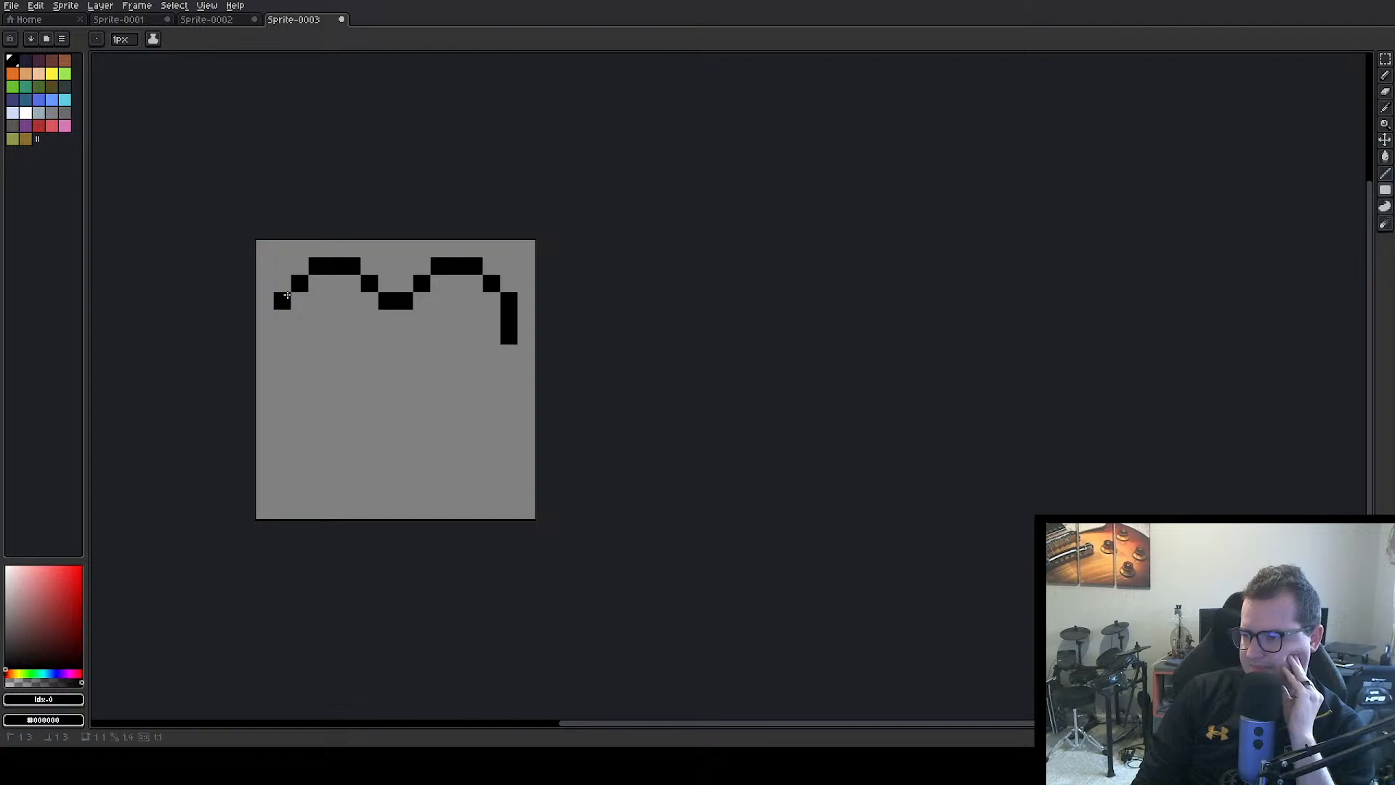
left_click(282, 318)
left_click(282, 335)
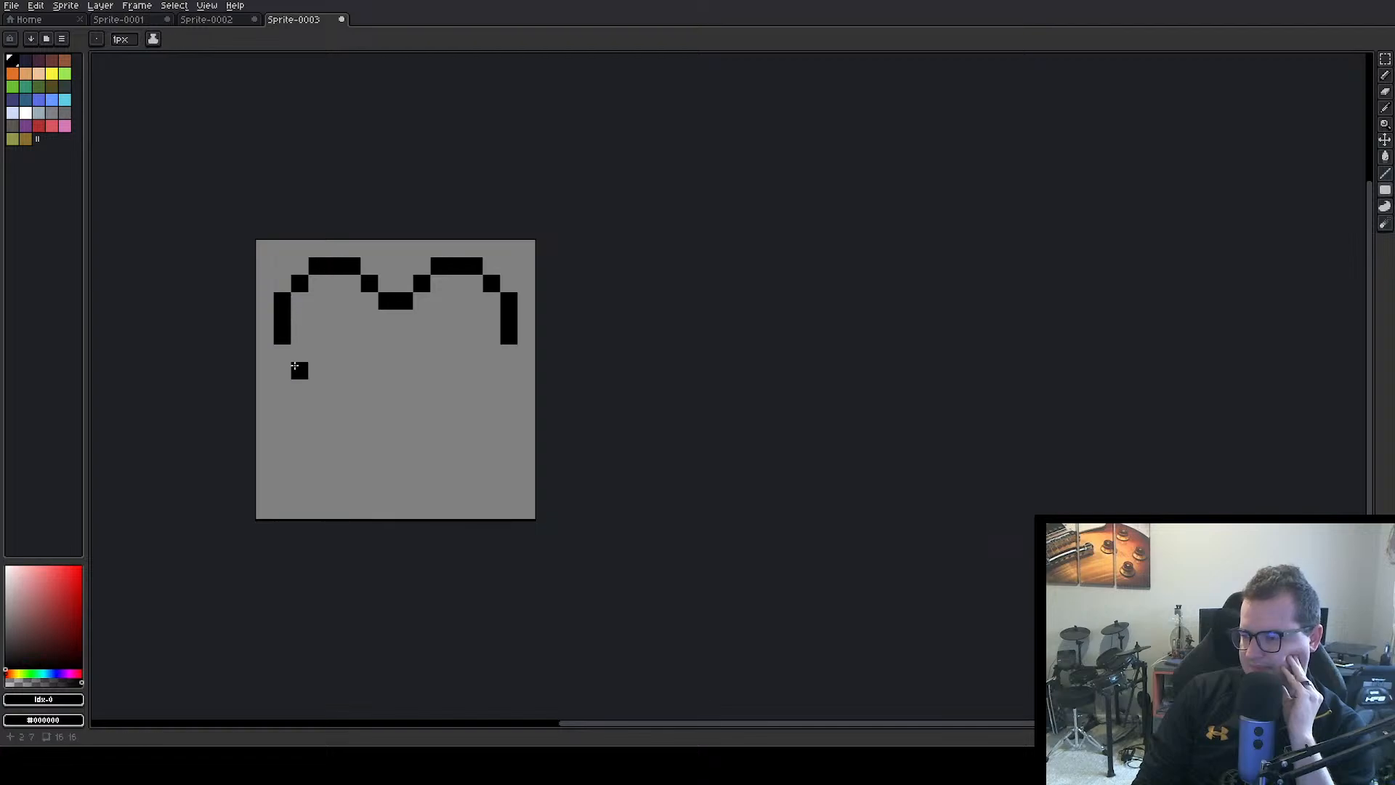
left_click(282, 353)
left_click(282, 371)
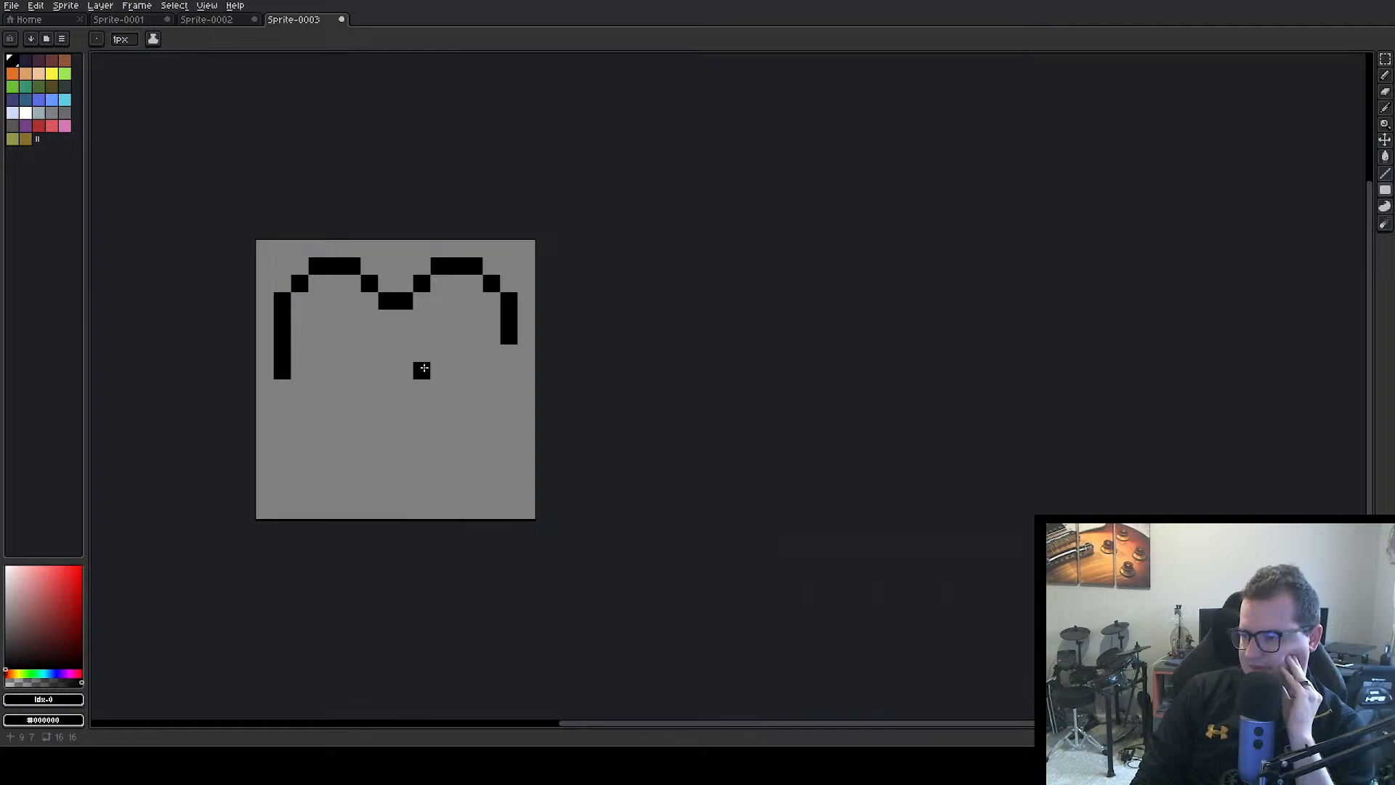
left_click(510, 353)
left_click(510, 371)
Close the heart outline with black diagonals running from both sides down to a two-pixel-wide tip
left_click(299, 384)
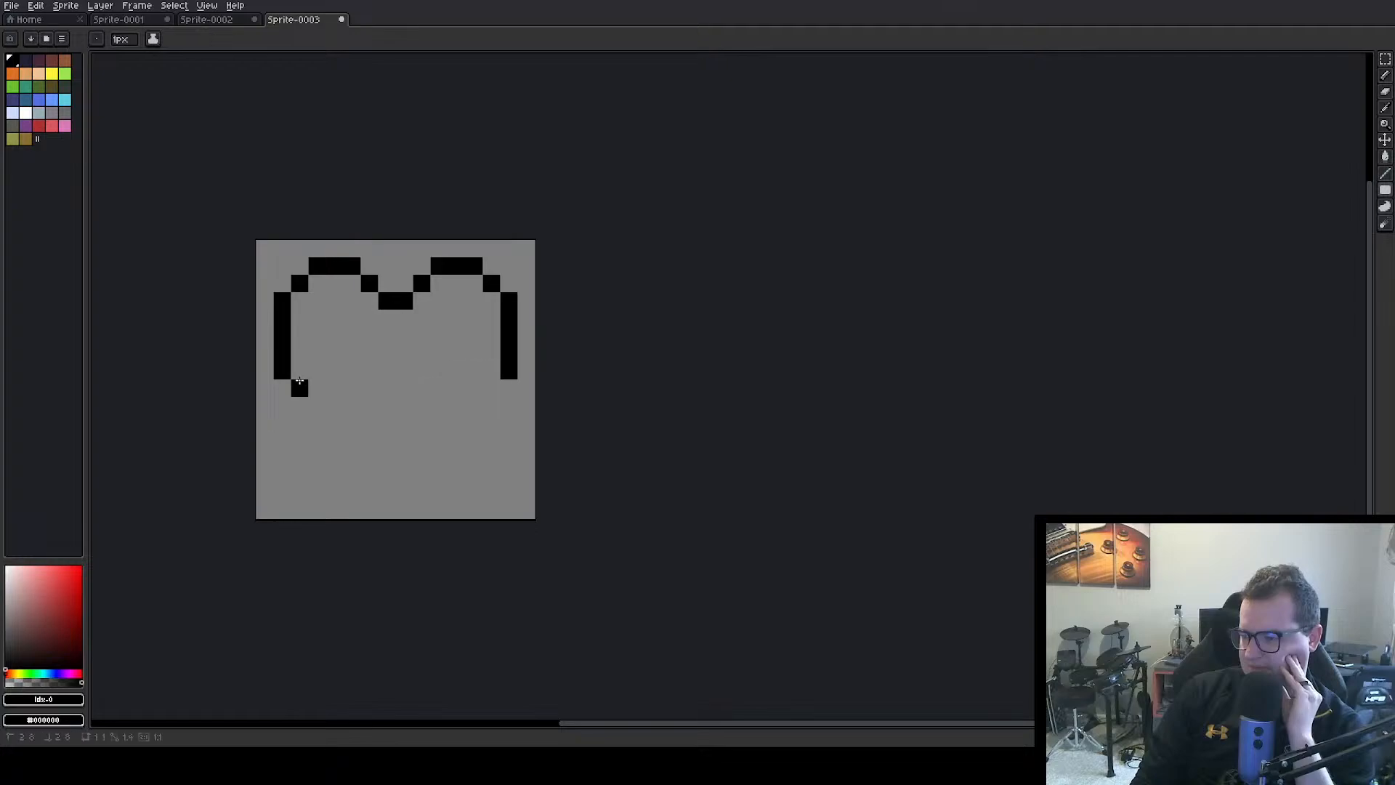
left_click(317, 405)
left_click(334, 423)
left_click(351, 441)
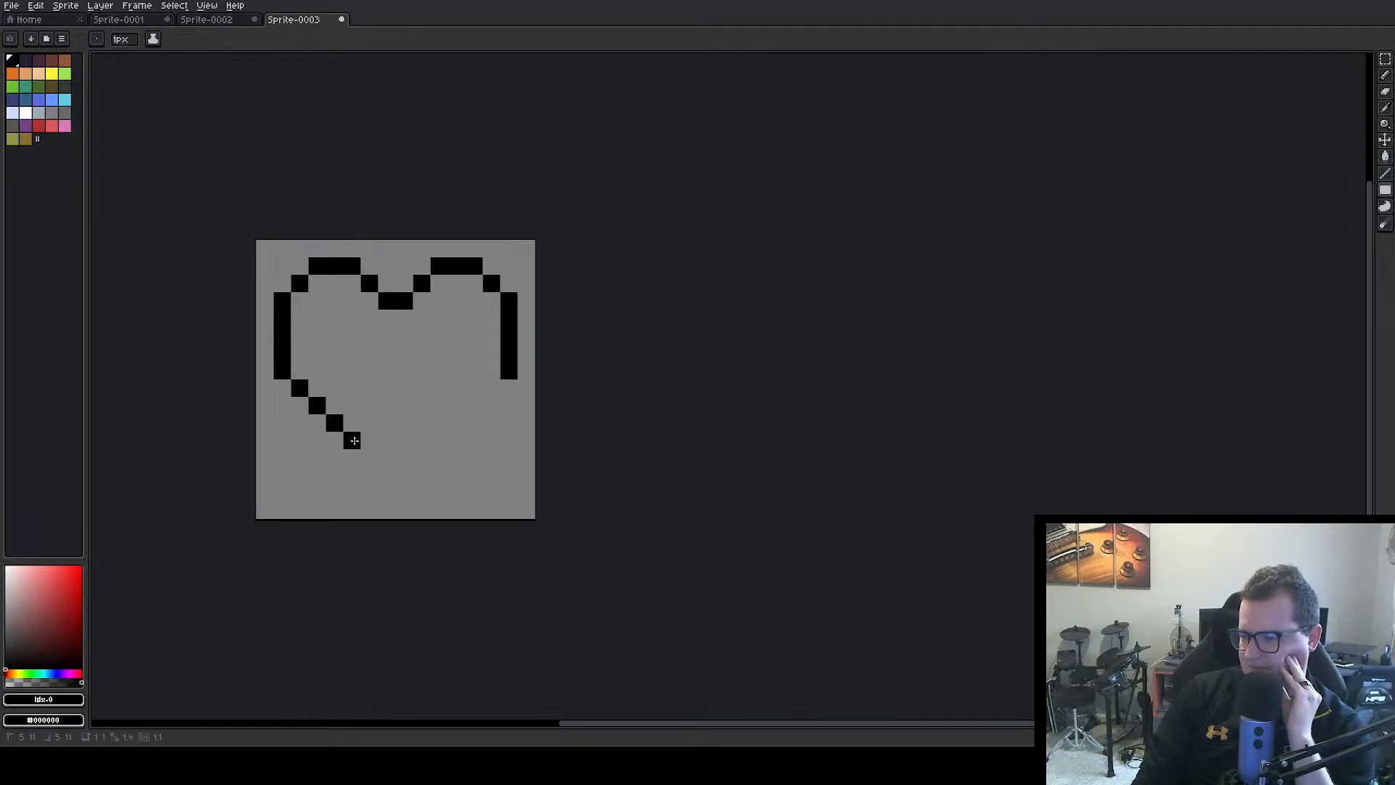
left_click(369, 457)
left_click(387, 475)
left_click(404, 475)
left_click(439, 476)
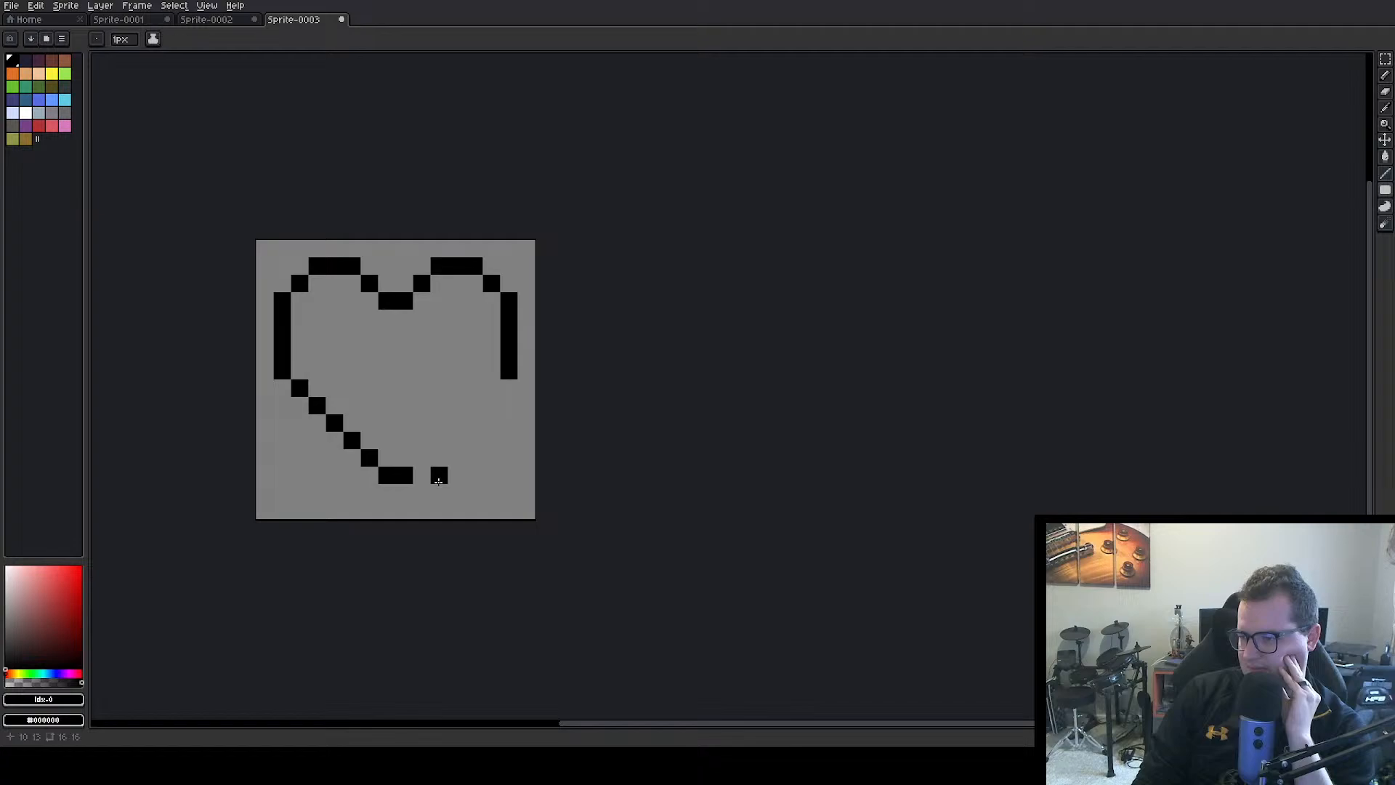
key("ctrl+z")
left_click(422, 456)
left_click(439, 441)
left_click(456, 423)
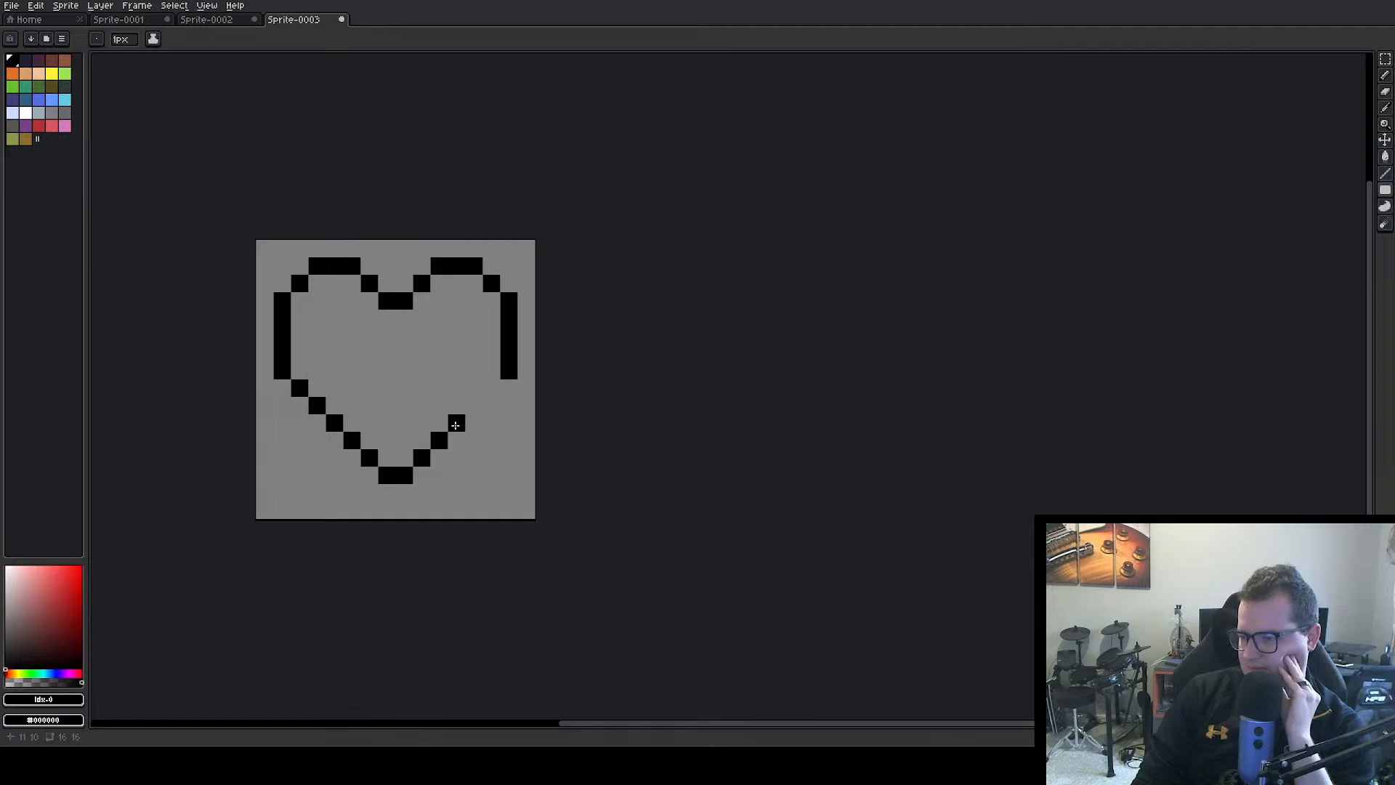
left_click(473, 405)
left_click(491, 388)
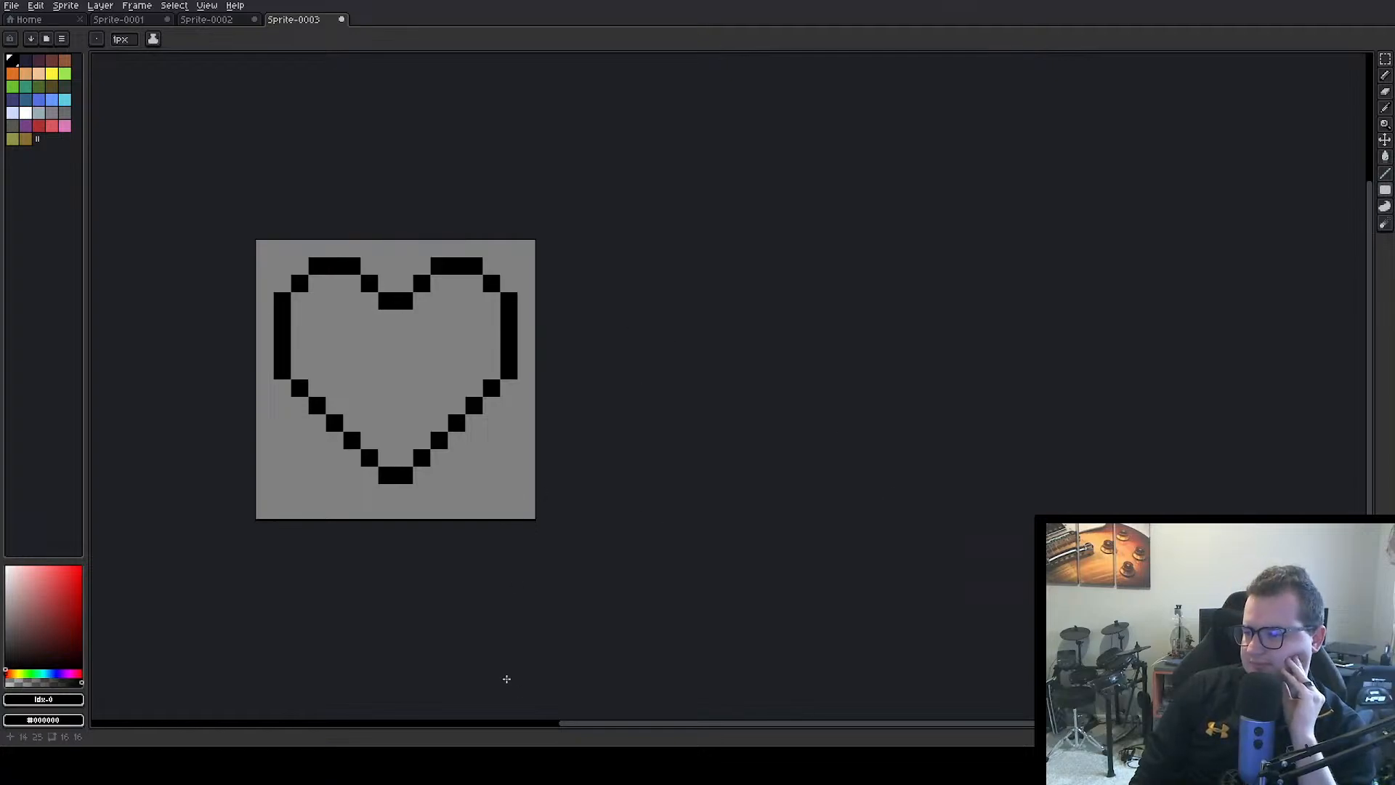
Select the lower part of the heart outline, move it down one pixel and clear the selection
left_click(1386, 62)
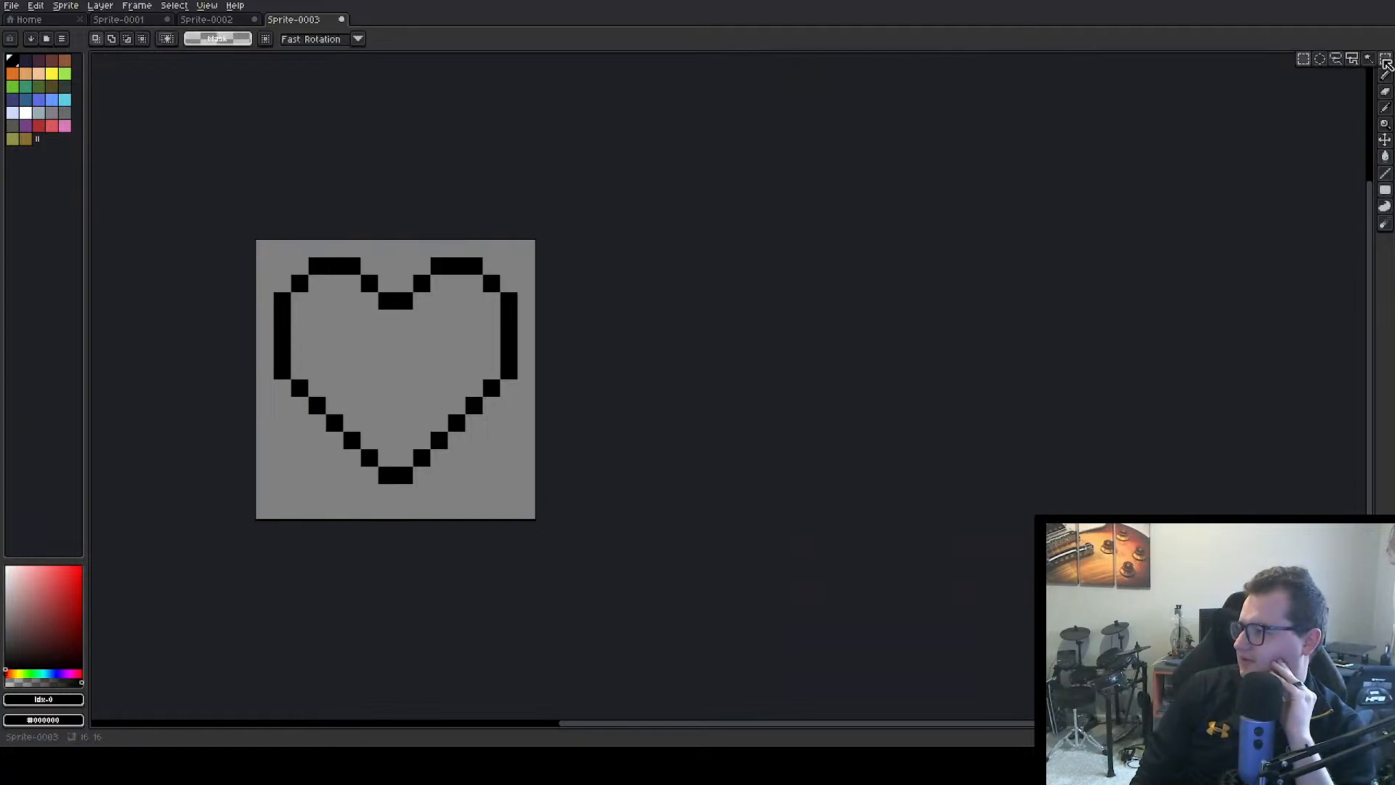
left_click_drag(264, 335, 512, 498)
left_click_drag(427, 444, 426, 464)
key("ctrl+d")
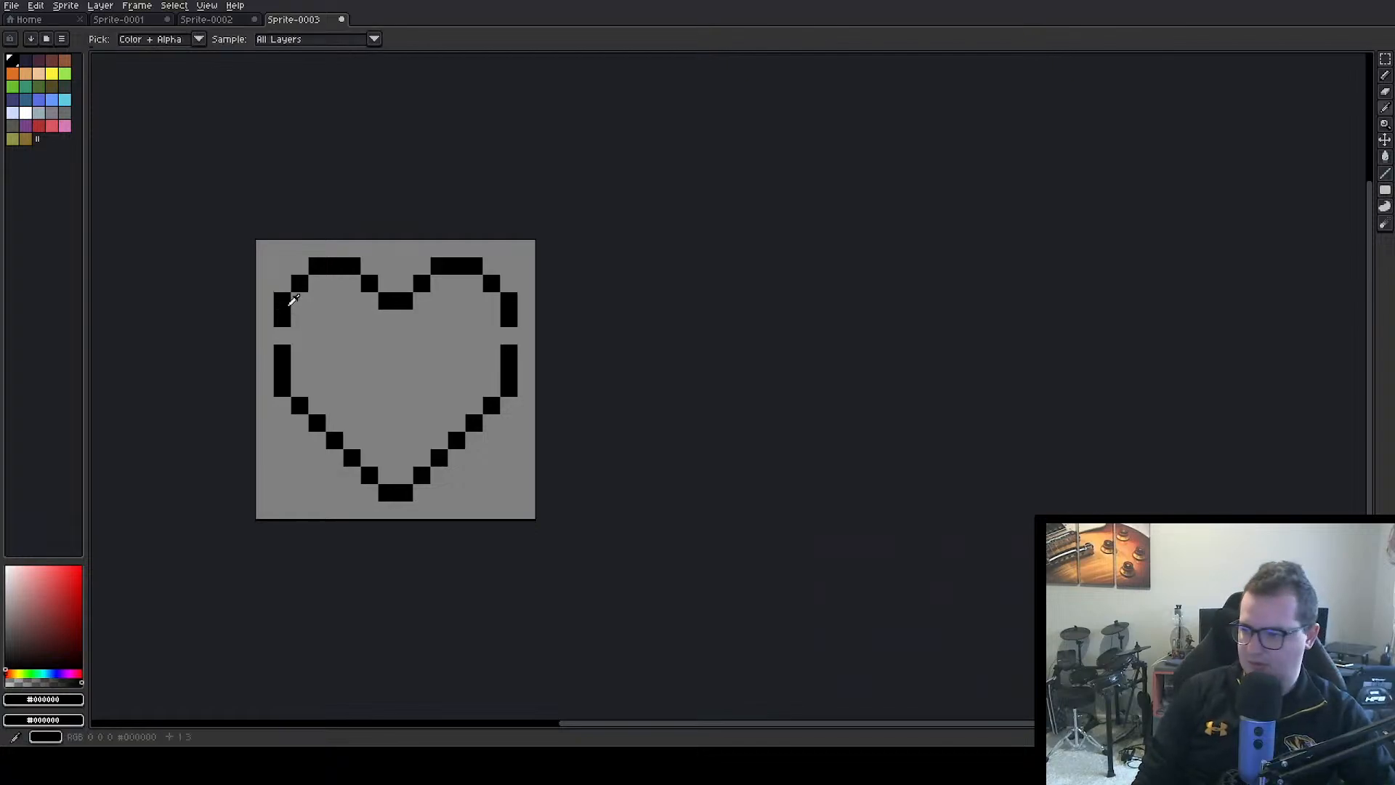
Fill the one-pixel gaps in the heart's left and right sides with black using the Pencil tool
left_click(1388, 83)
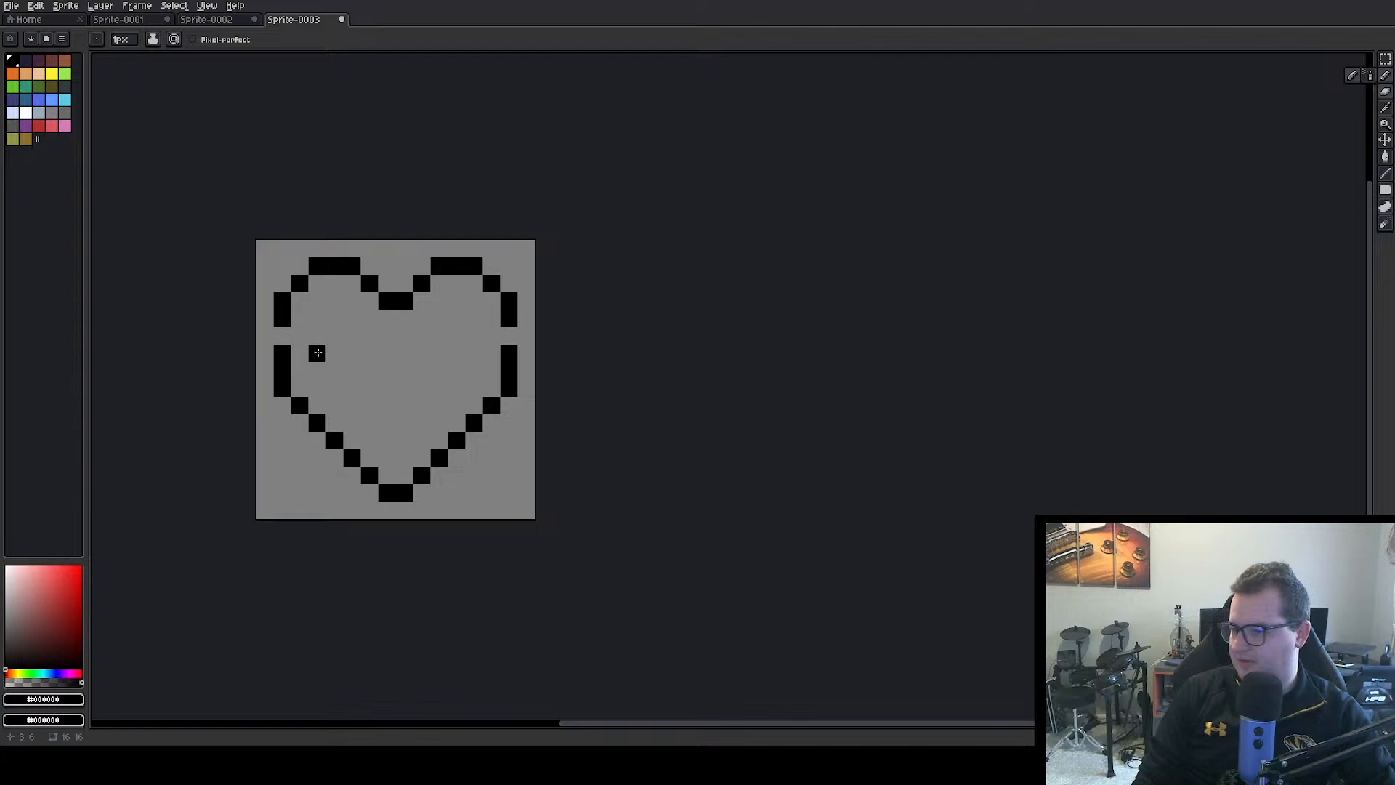
left_click(282, 336)
left_click(506, 338)
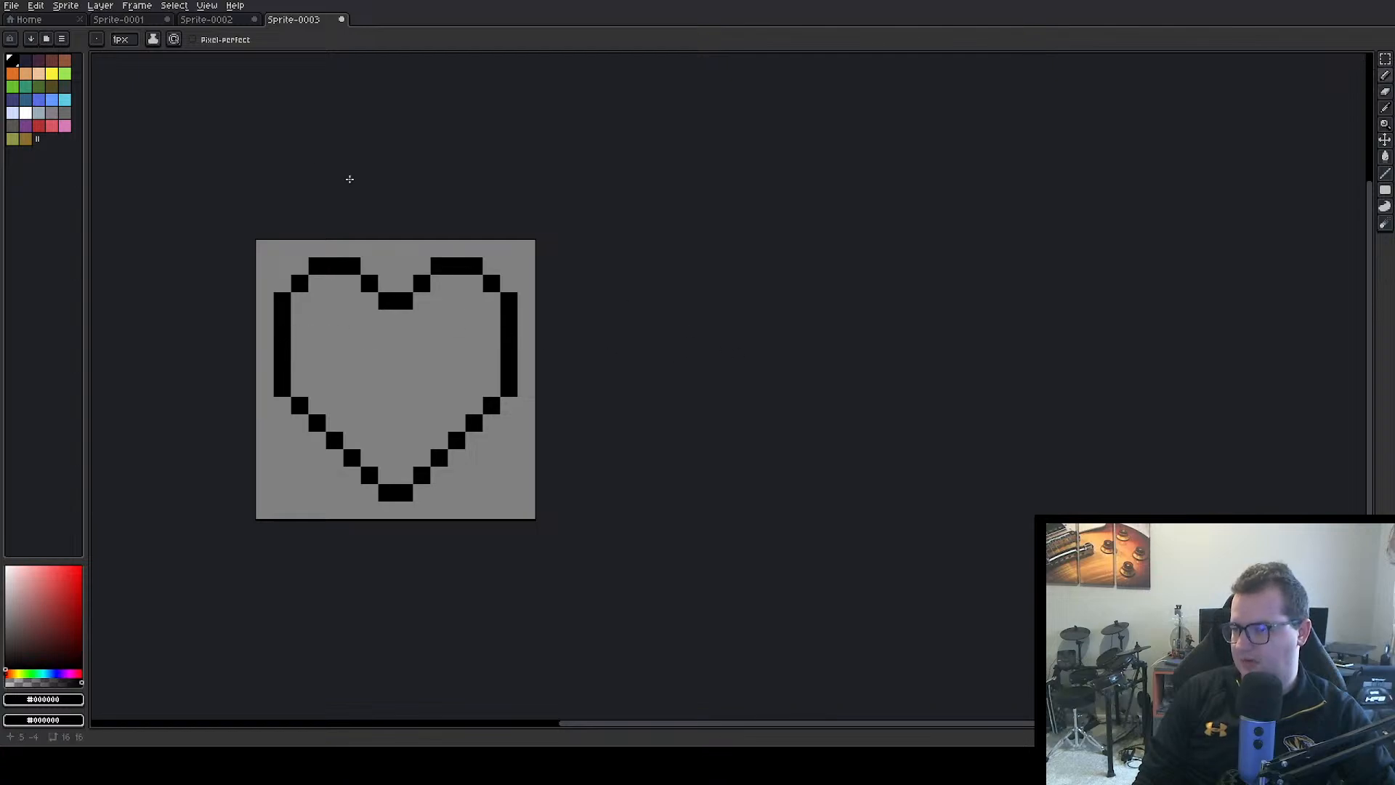
Sample the dark red from the lower half of the bar in Sprite-0002 and fill the heart's interior in Sprite-0003 with it
left_click(218, 19)
key("i")
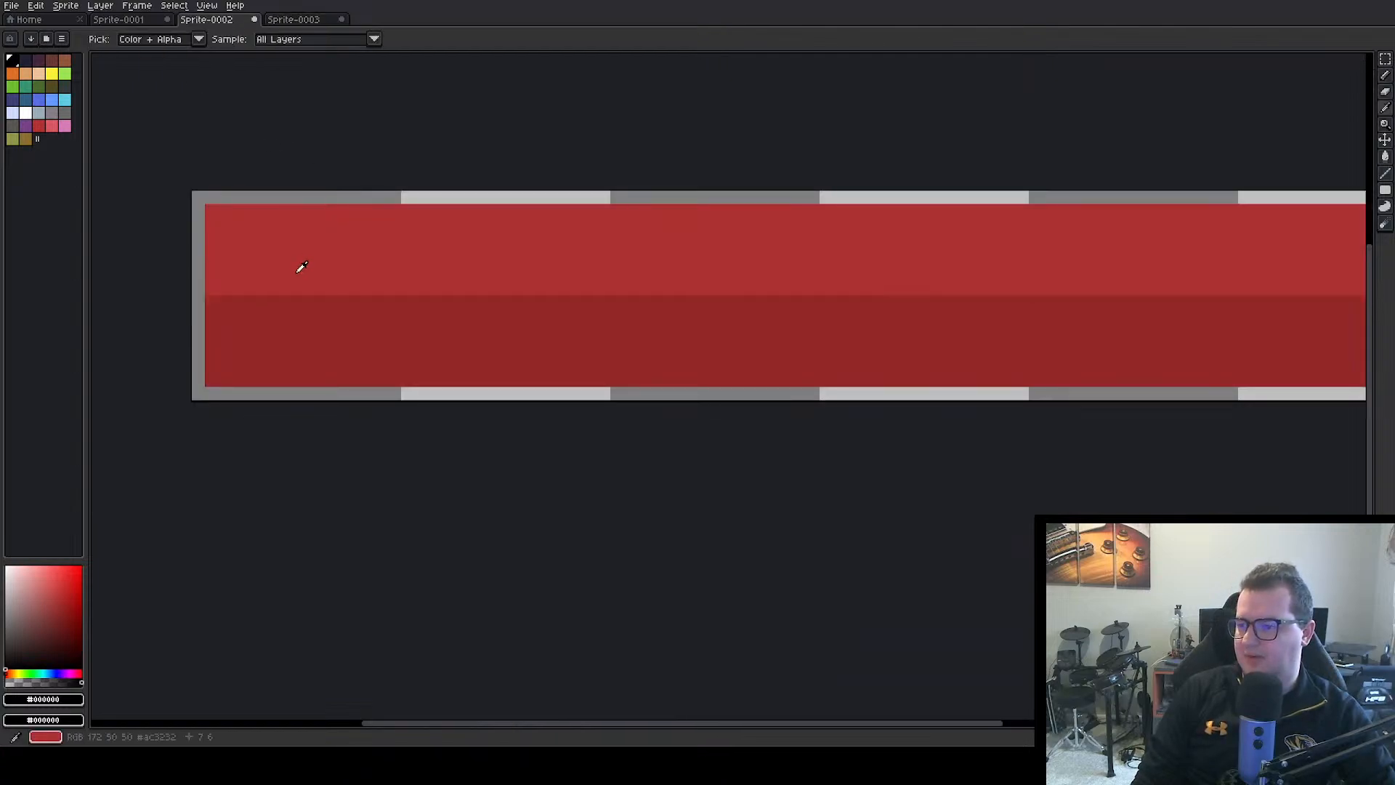
left_click(302, 322)
key("b")
left_click(293, 20)
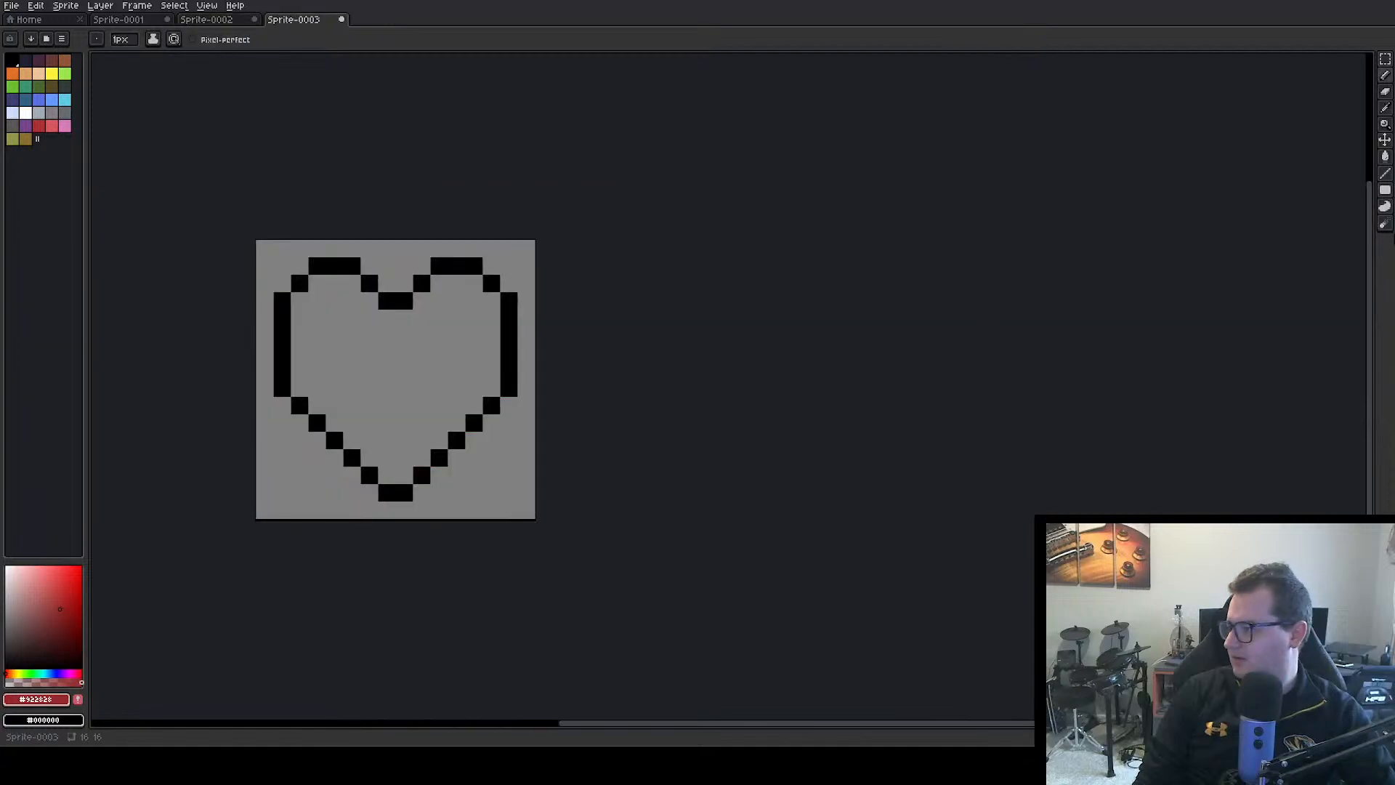
left_click(1386, 156)
left_click(383, 365)
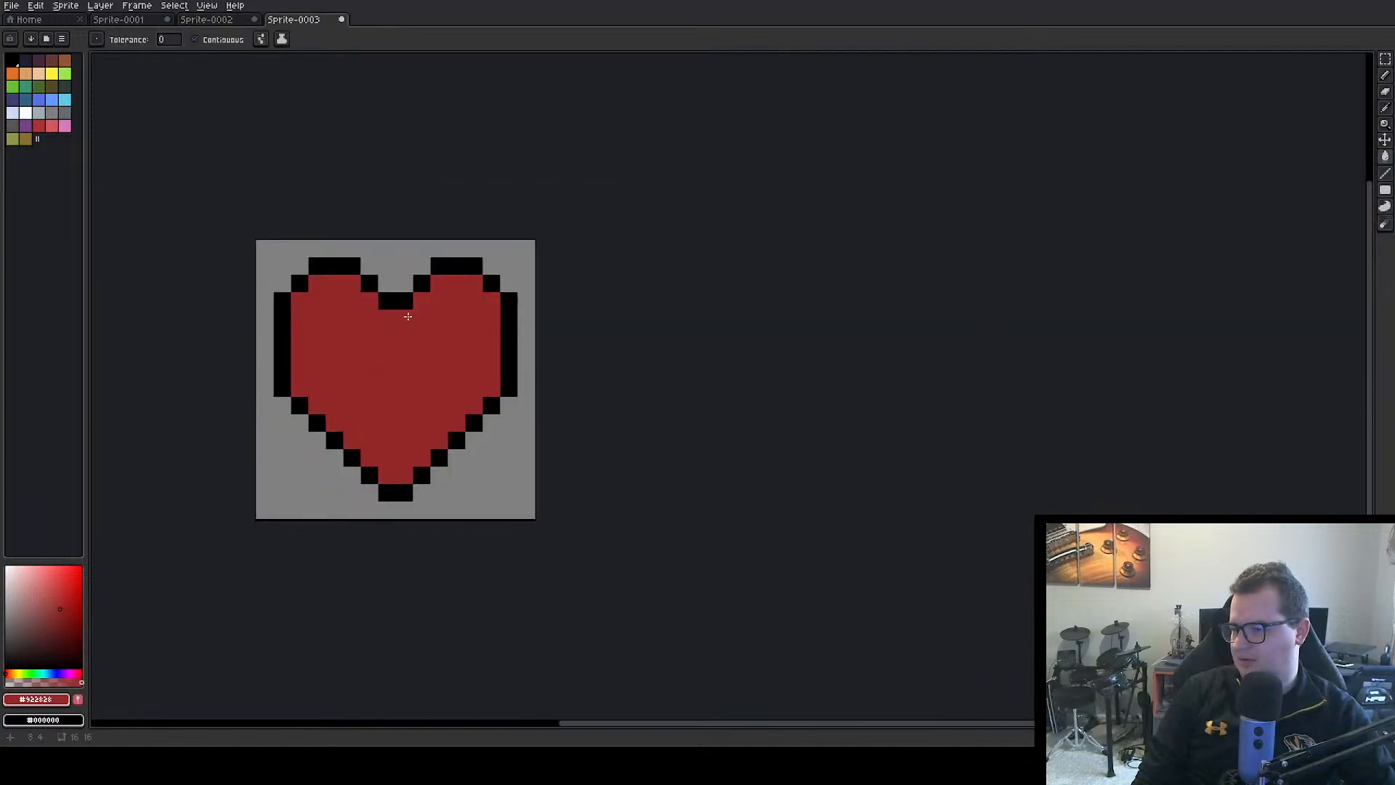
Sample the lighter red from the upper half of the bar in Sprite-0002 for use on the heart in Sprite-0003
left_click(234, 21)
left_click(349, 218, "alt")
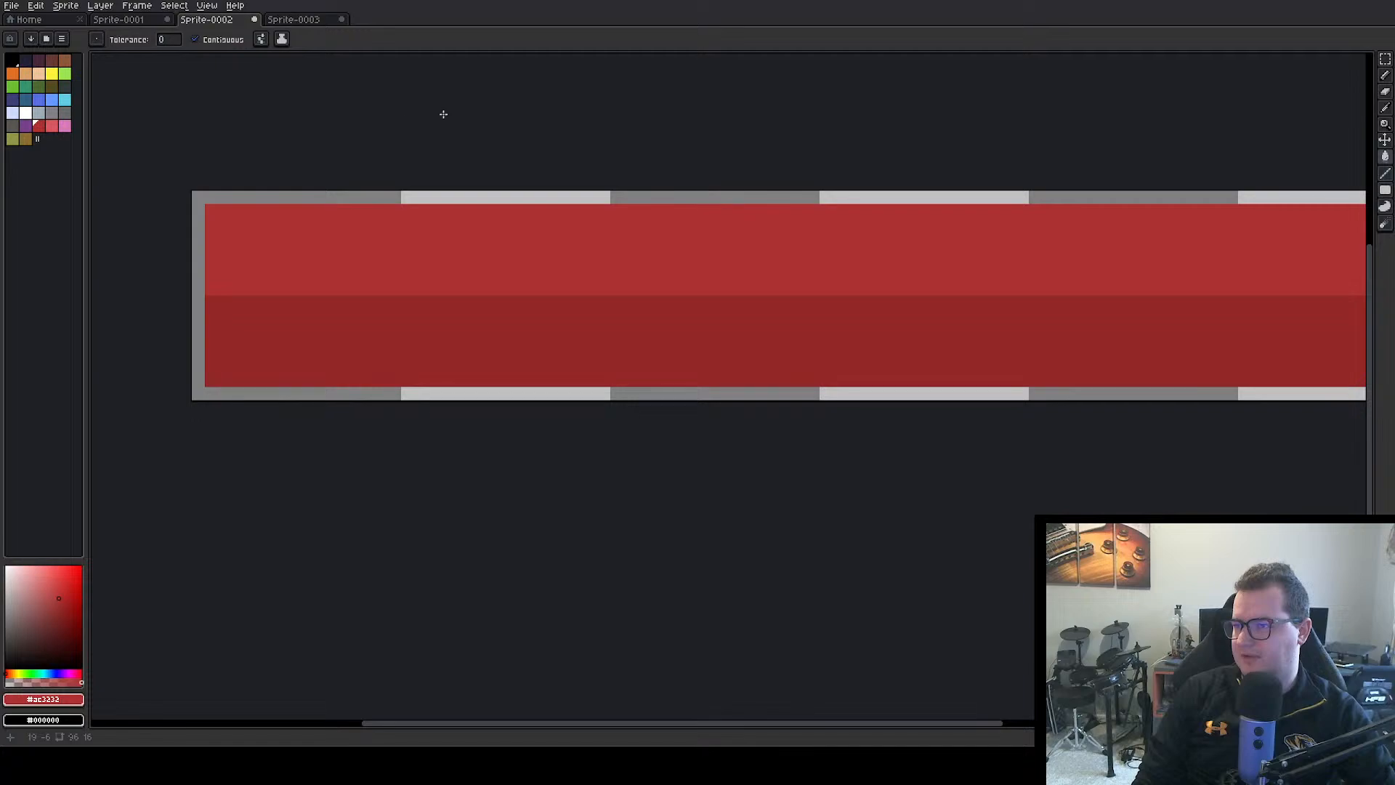
left_click(294, 20)
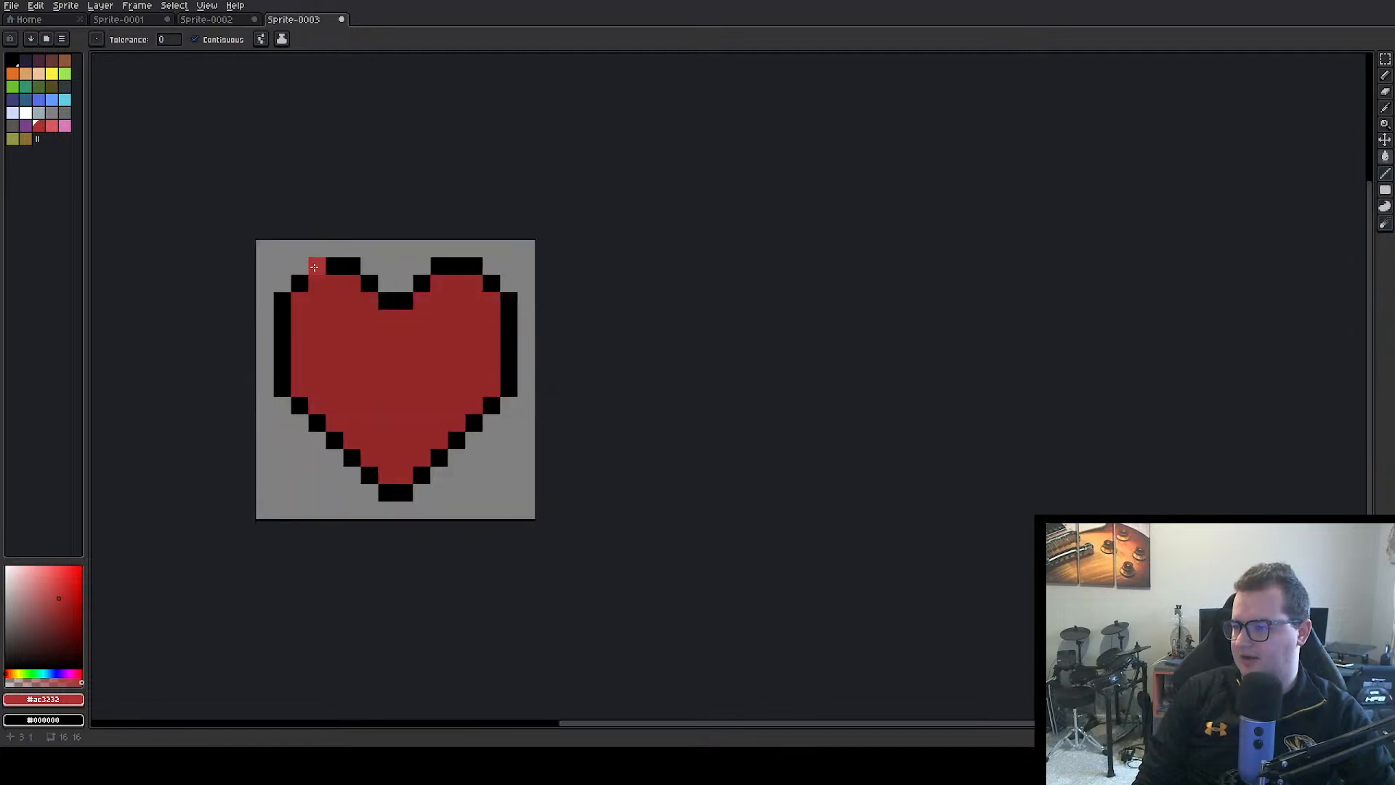
left_click(326, 303)
key("ctrl+z")
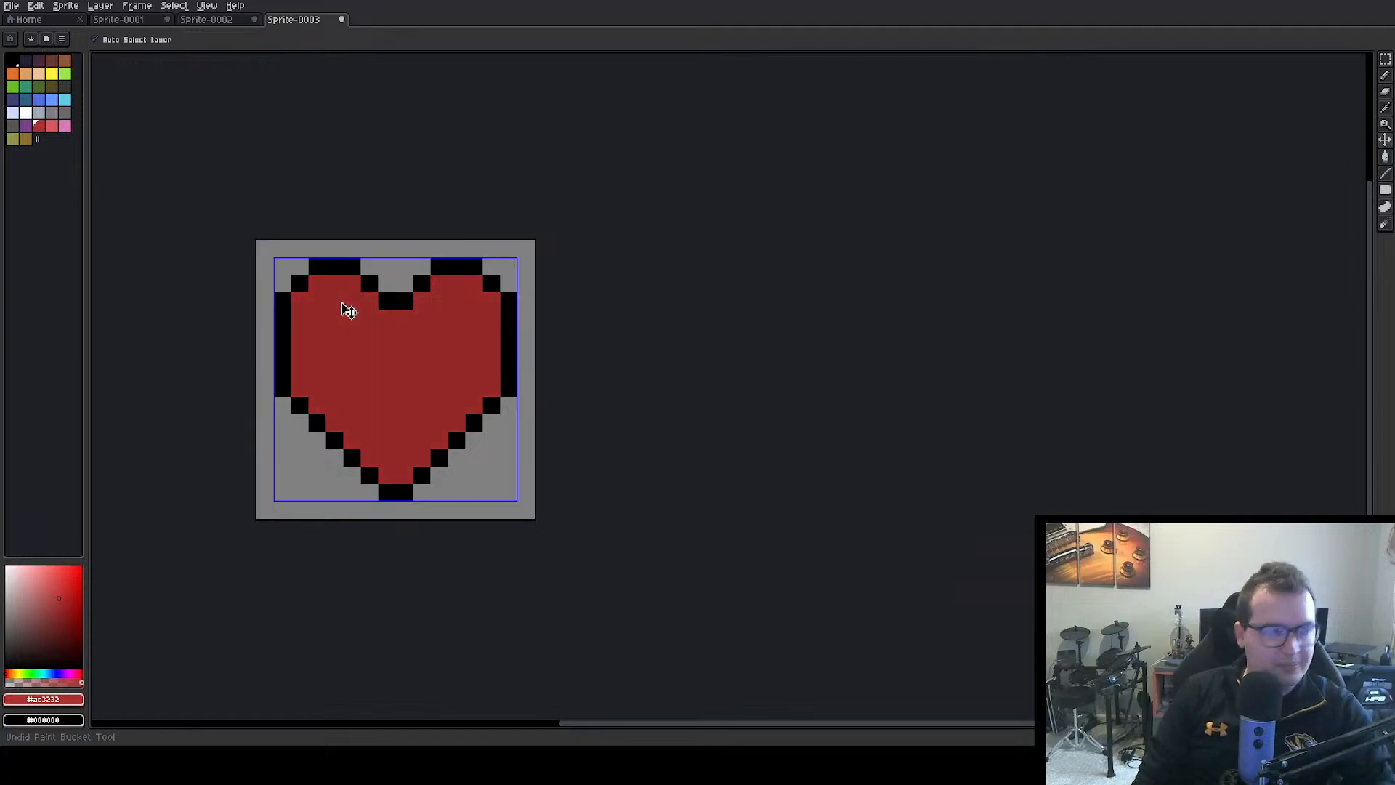
Paint a small rounded highlight, three pixels wide, in the heart's left lobe with the Pencil tool in the lighter red
left_click(1389, 84)
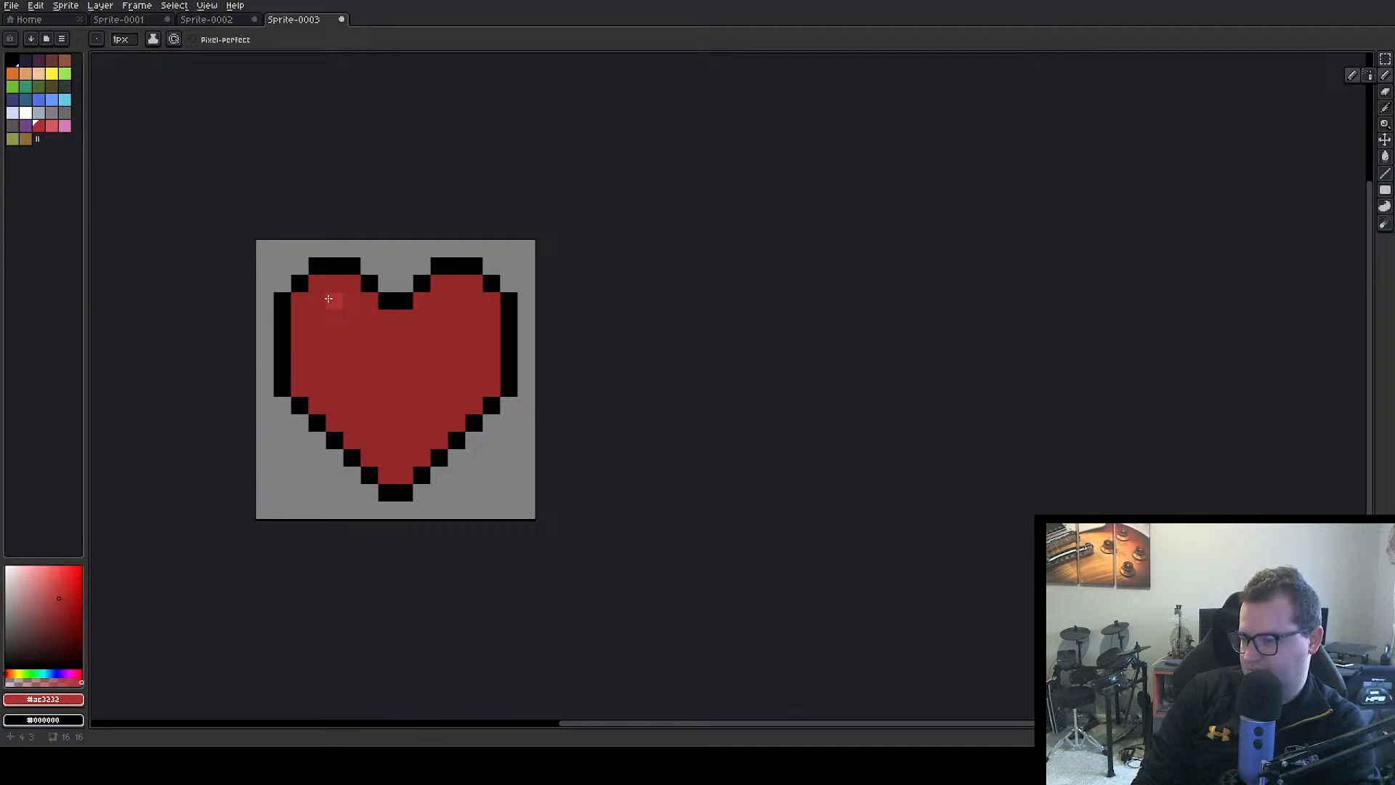
left_click(328, 298)
left_click_drag(325, 320, 352, 336)
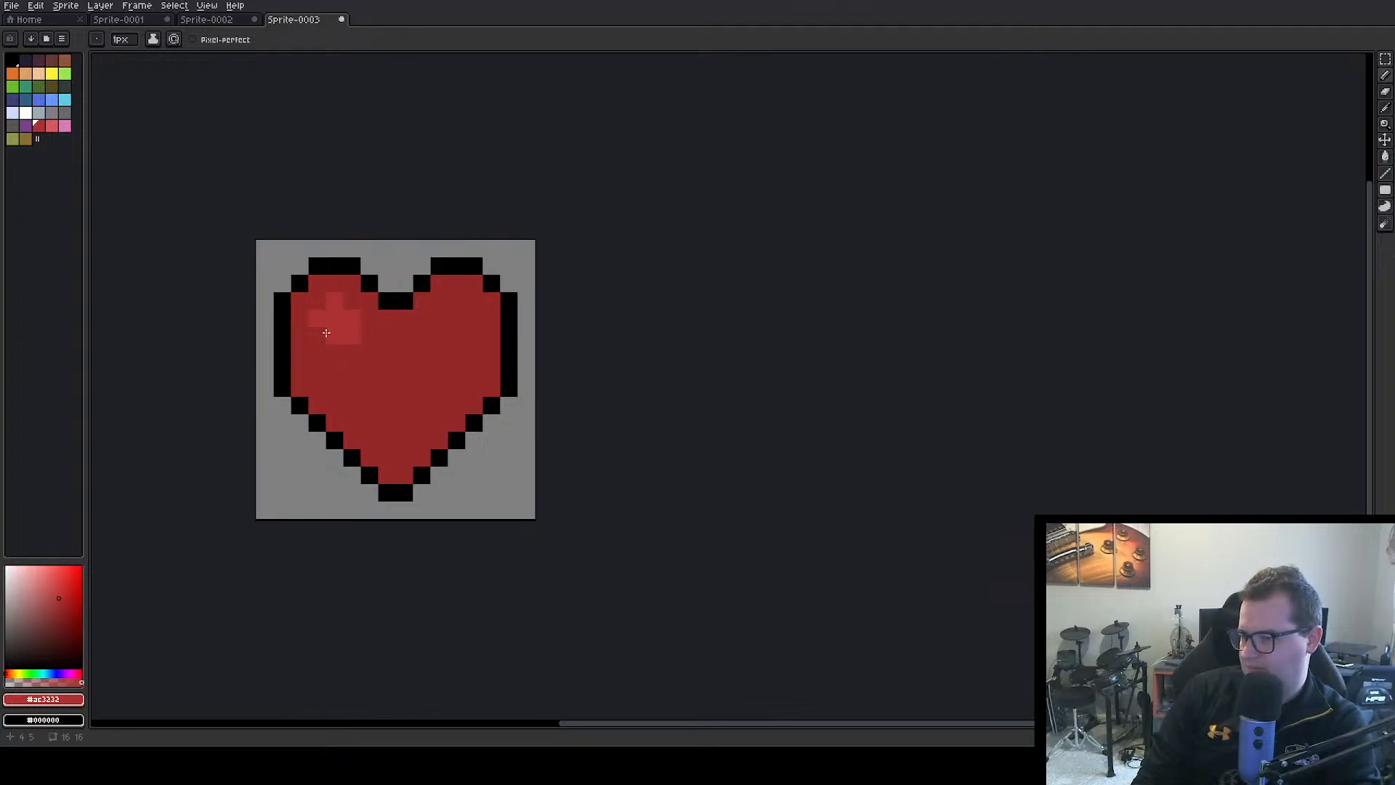
left_click(317, 336)
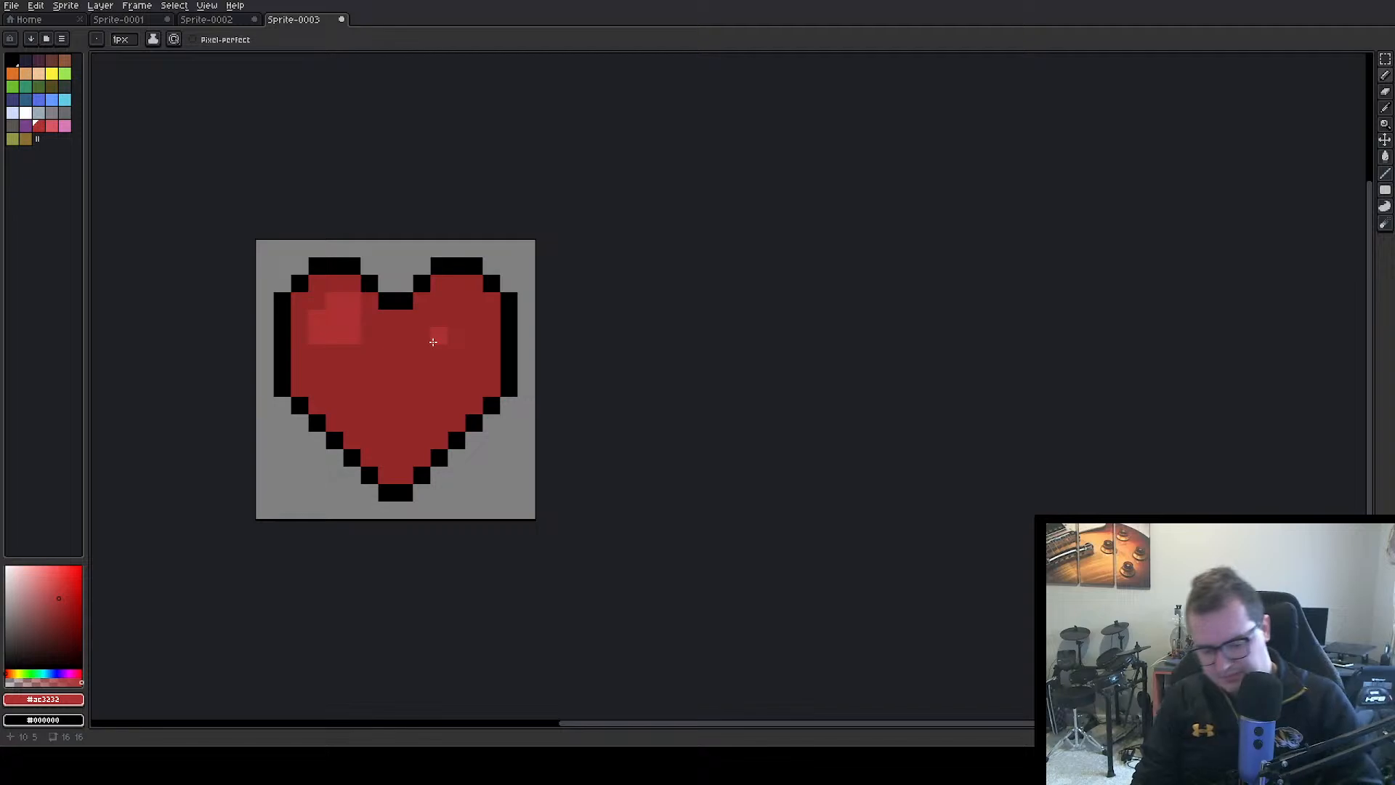
left_click(335, 354)
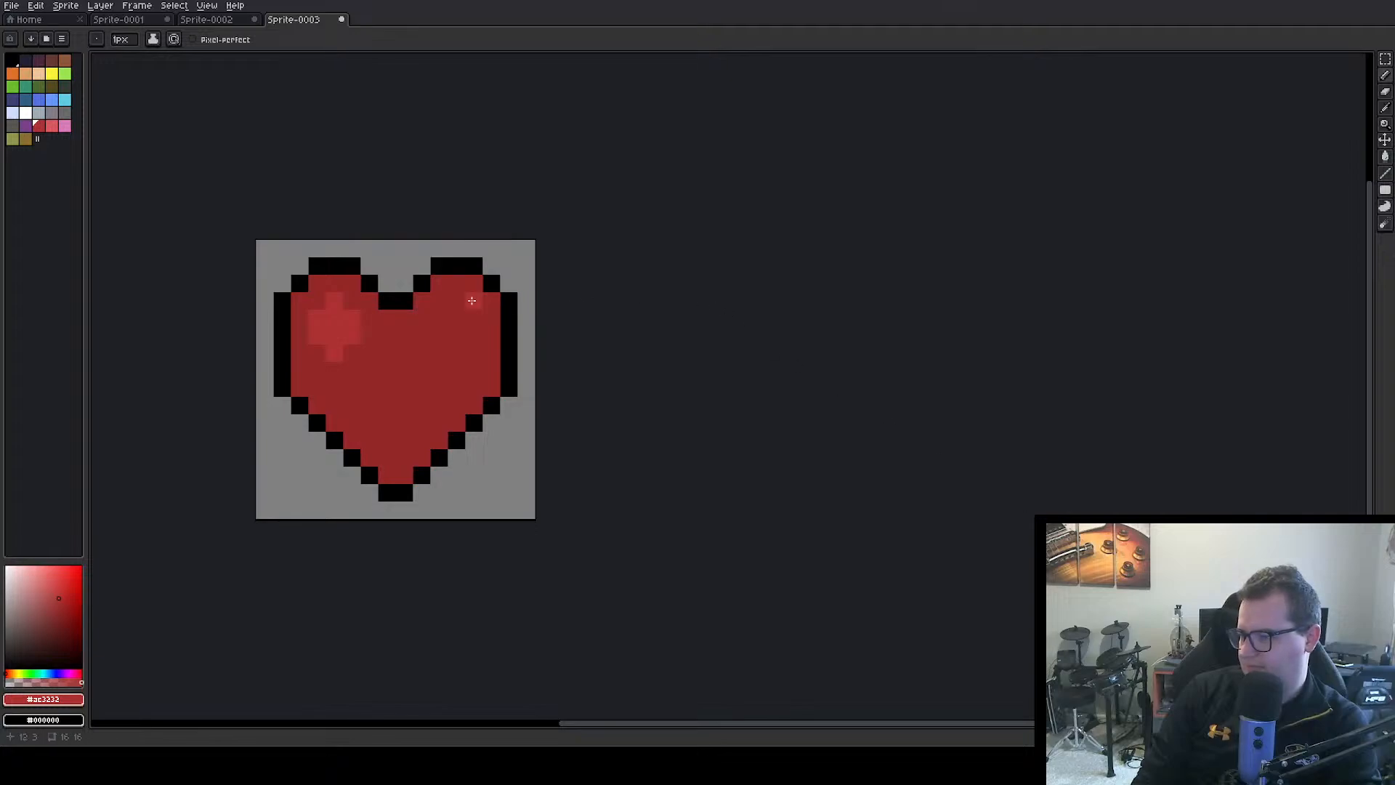
Paint a matching lighter red highlight, three pixels wide, in the heart's right lobe
left_click(441, 318)
left_click(458, 319)
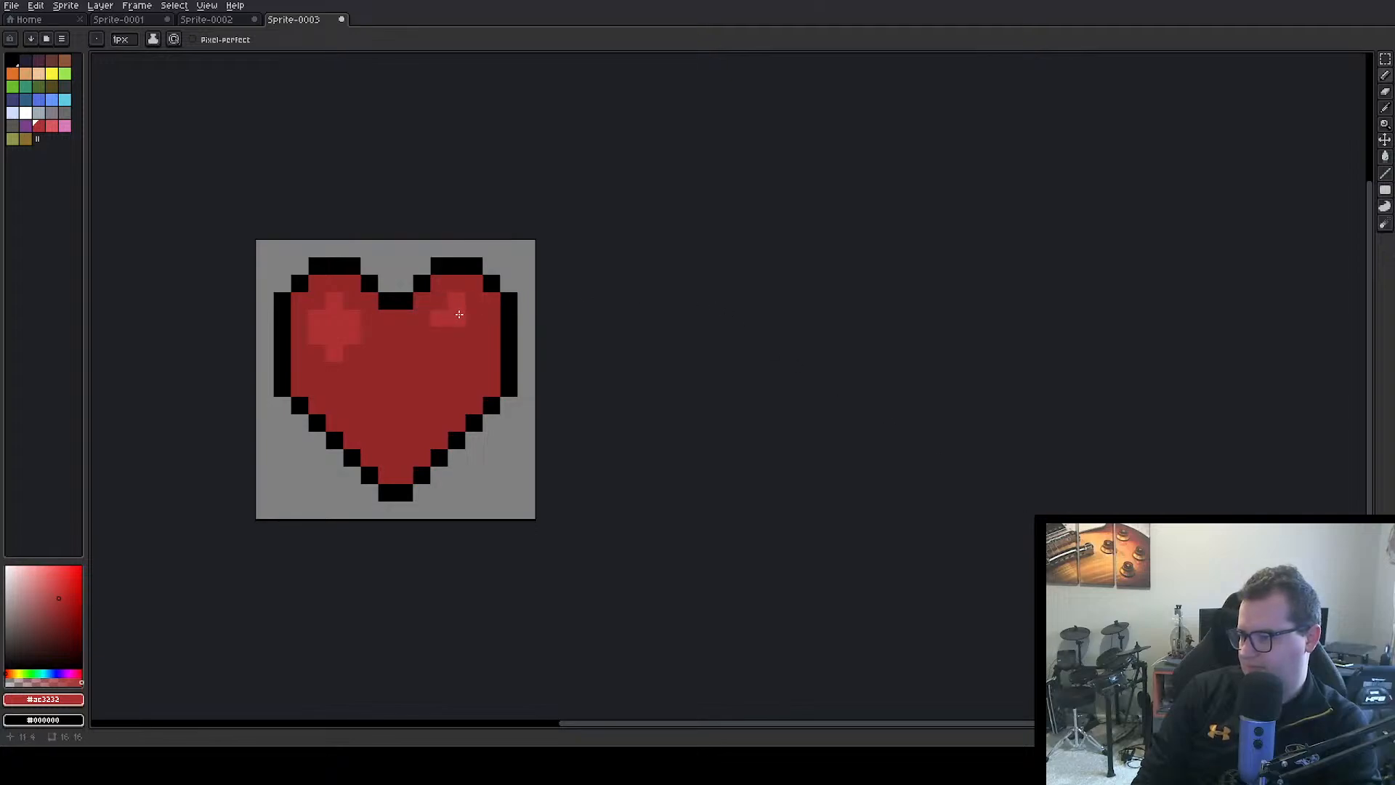
left_click(475, 318)
left_click(455, 331)
left_click(439, 335)
left_click(473, 336)
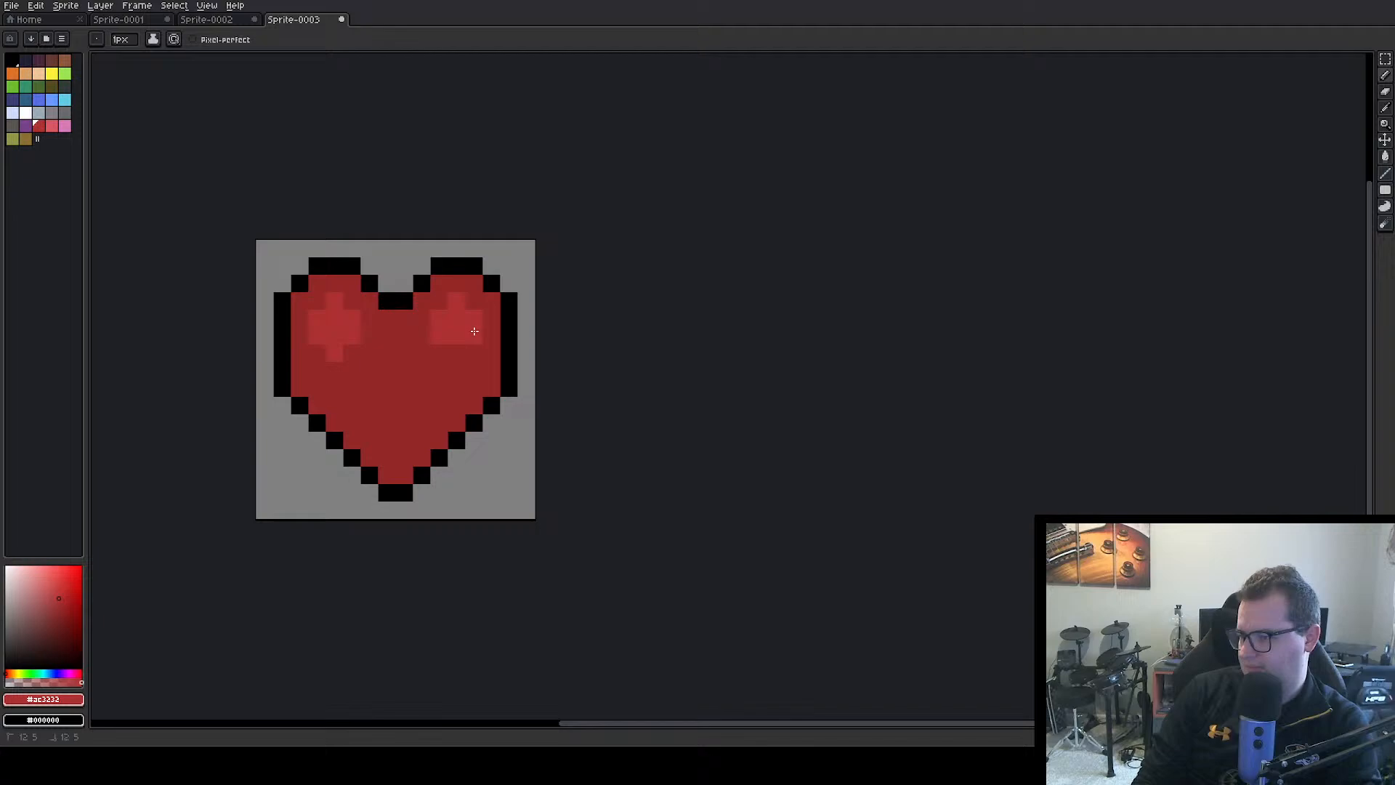
left_click(456, 353)
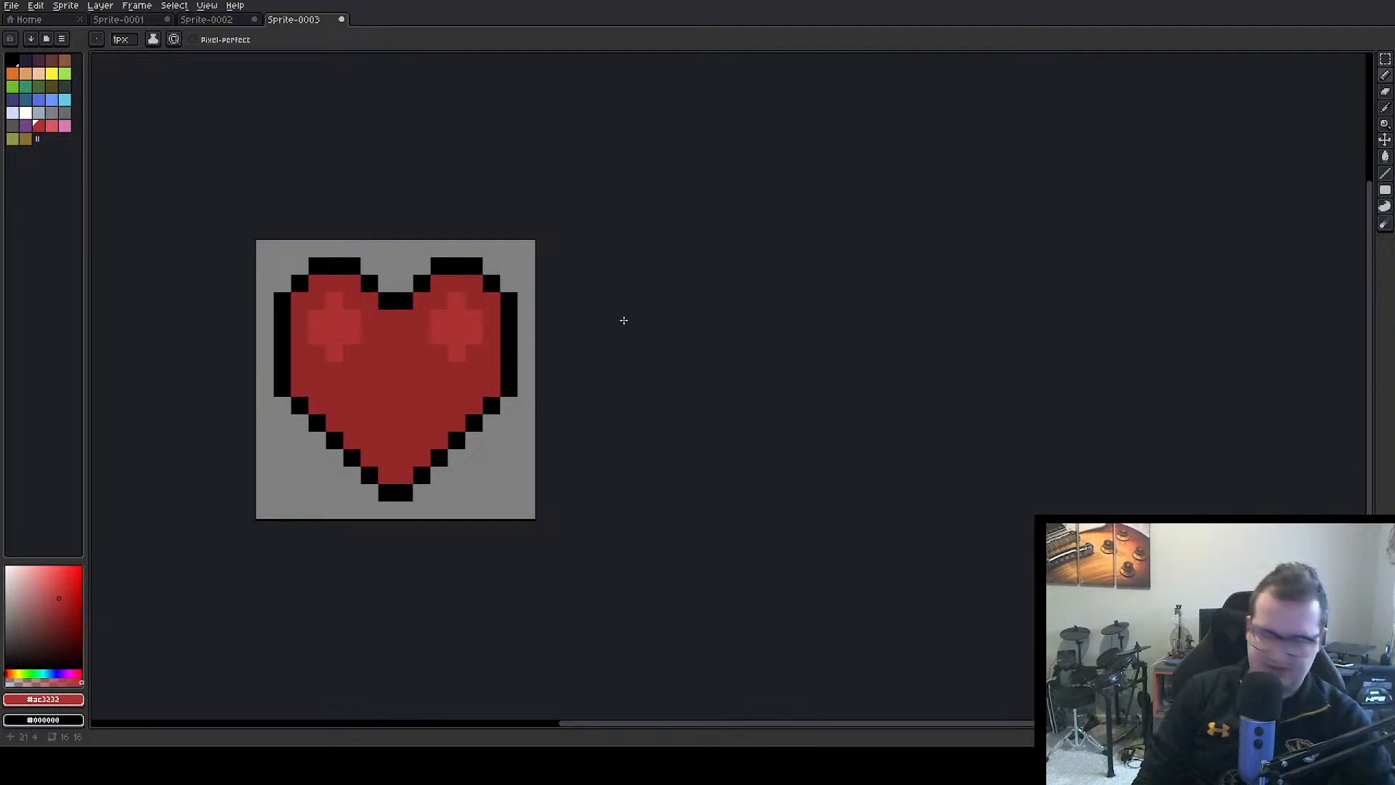
Sample the heart's dark red and paint over the right lobe's highlight with the Pencil tool
key("i")
left_click(409, 371)
key("b")
mouse_move(457, 353)
left_mouse_down()
mouse_move(461, 300)
mouse_move(492, 344)
left_mouse_up()
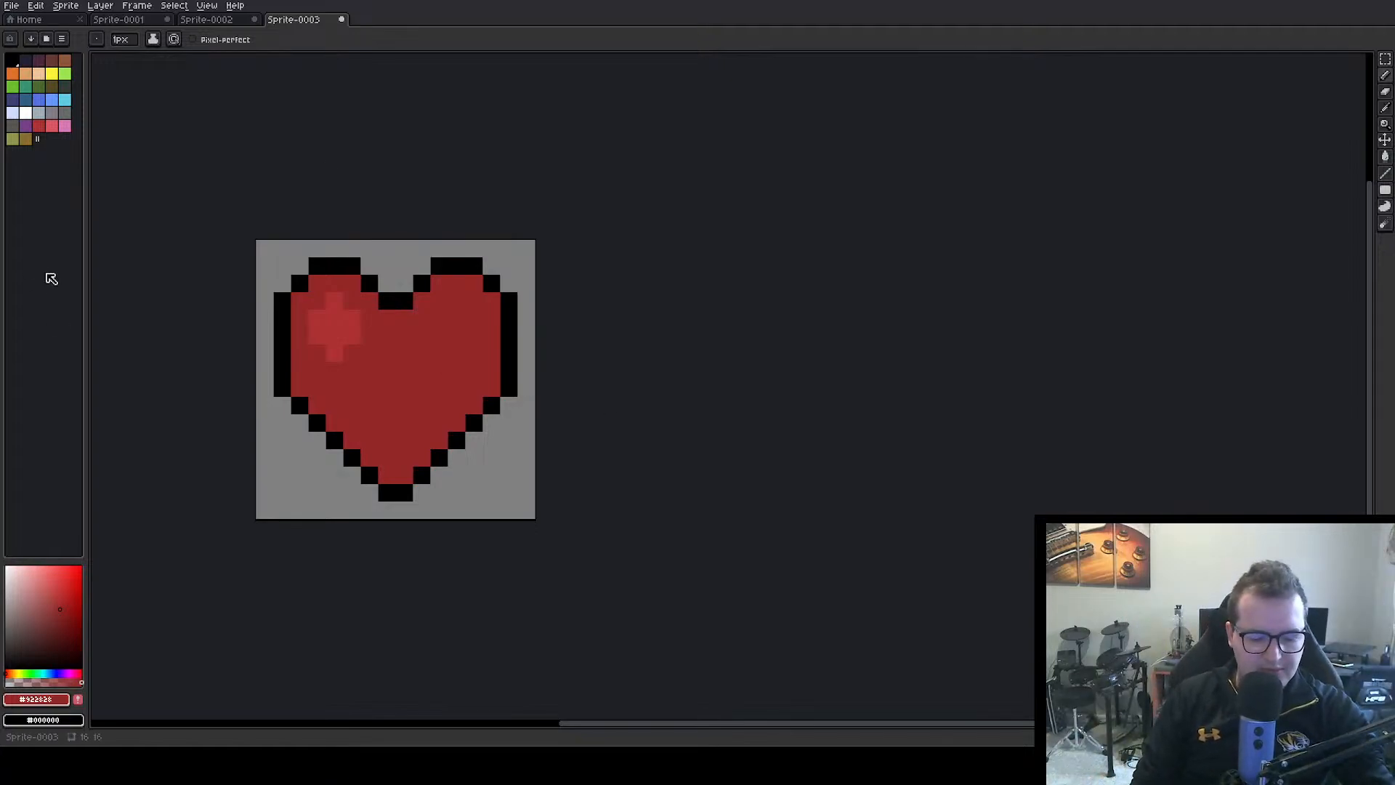
Export the heart sprite as healthBarIcon.png
key("ctrl+alt+shift+s")
left_click(248, 27)
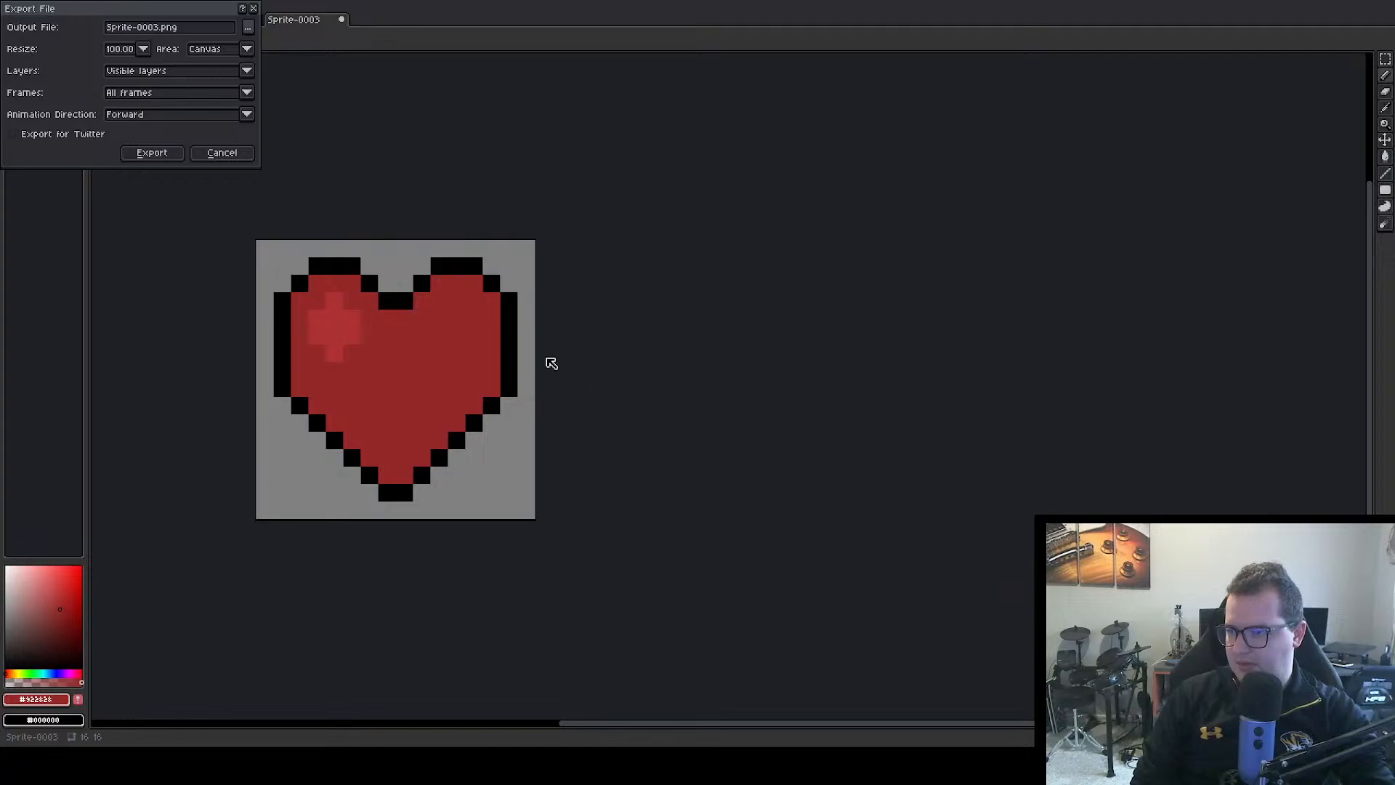
left_click(155, 28)
key("BackSpace")
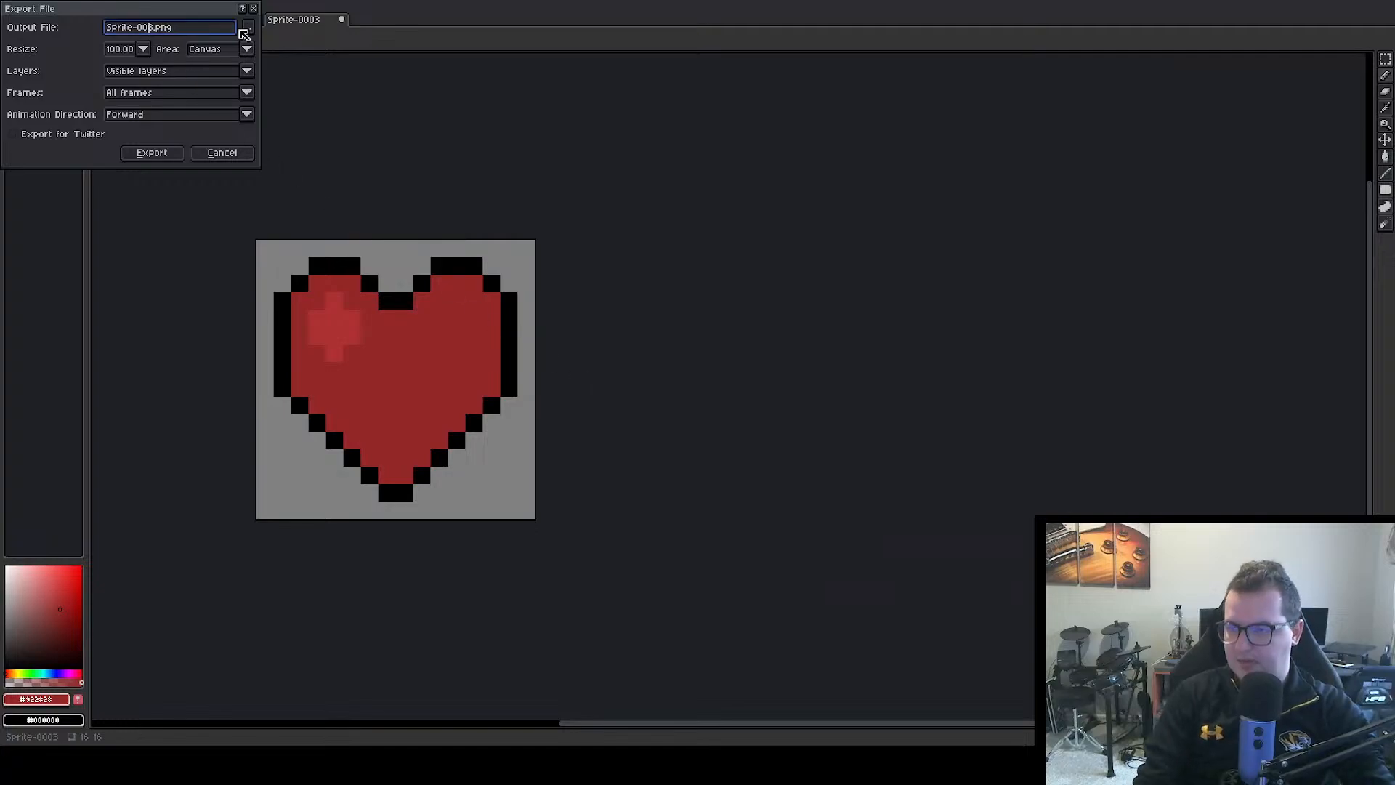
key("BackSpace")
key("BackSpace")
key("BackSpace")
key("BackSpace")
key("BackSpace")
key("BackSpace")
key("BackSpace")
key("BackSpace")
key("BackSpace")
key("BackSpace")
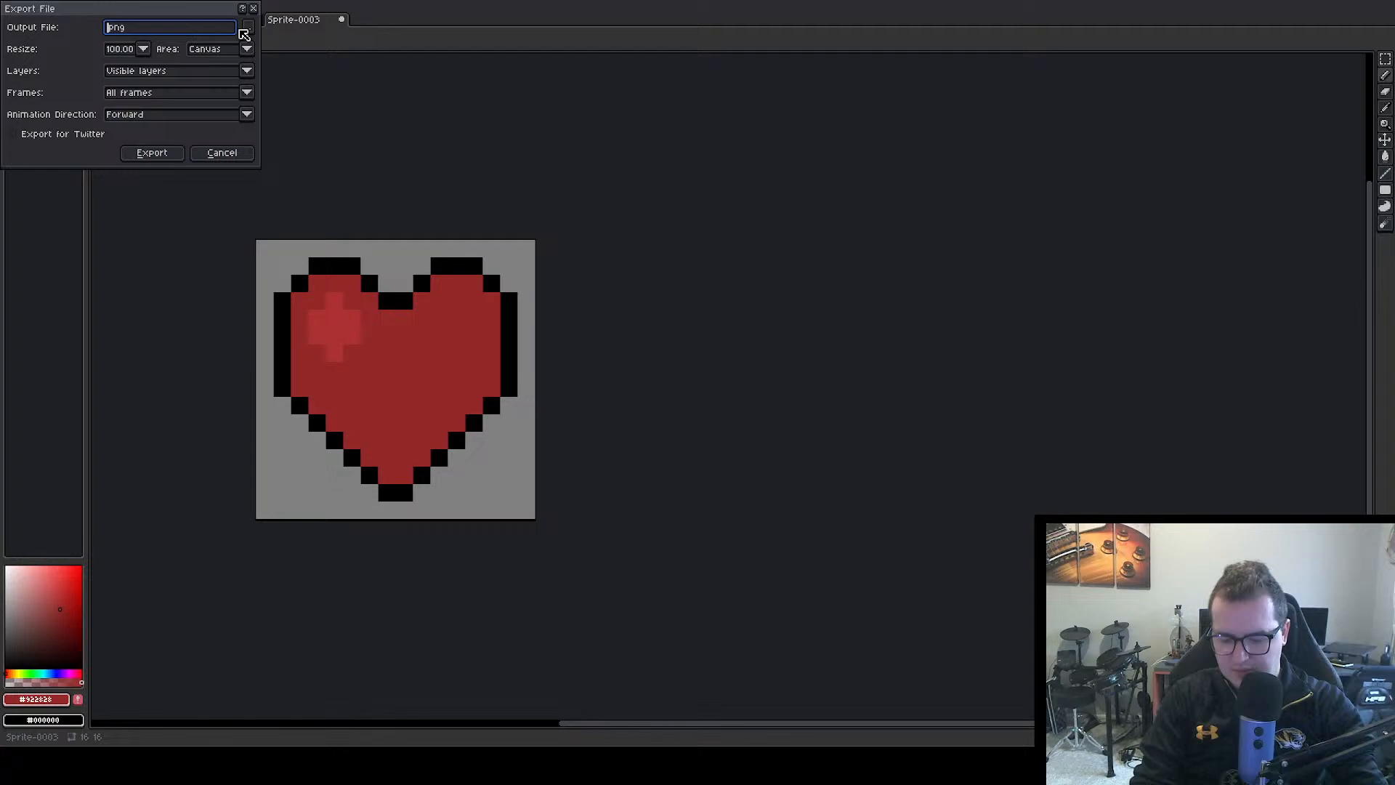
type("h")
type("leart")
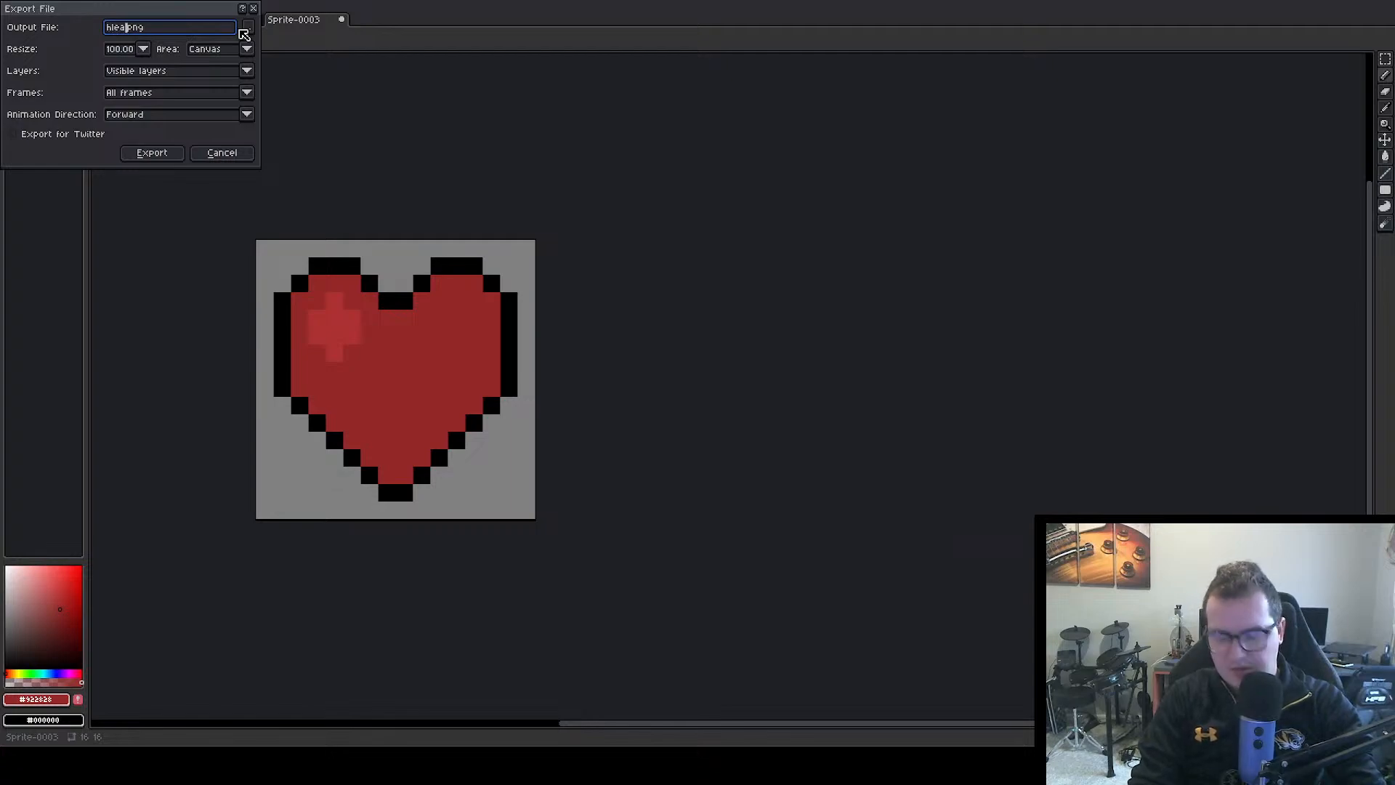
key("BackSpace")
key("BackSpace")
key("BackSpace")
key("BackSpace")
type("ealthBar")
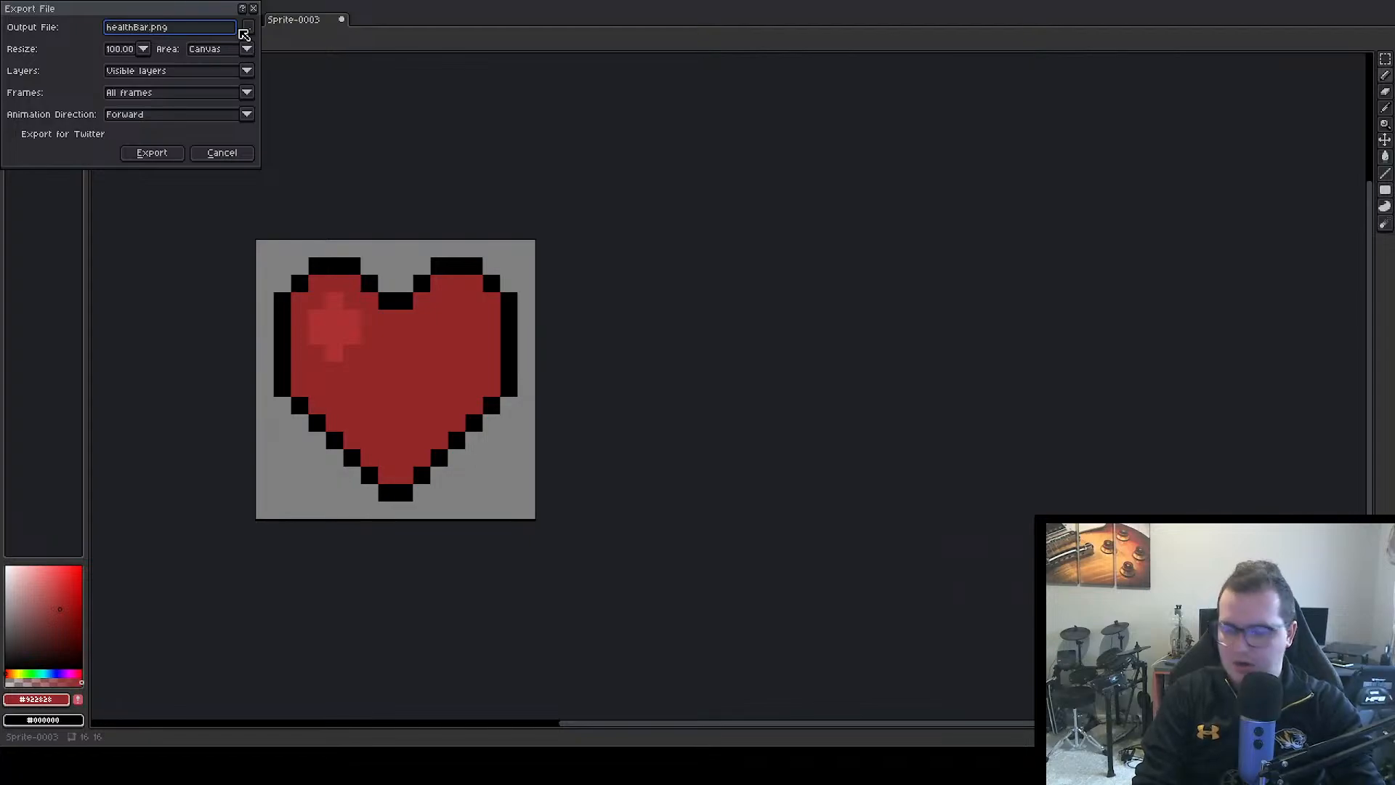
type("Icon")
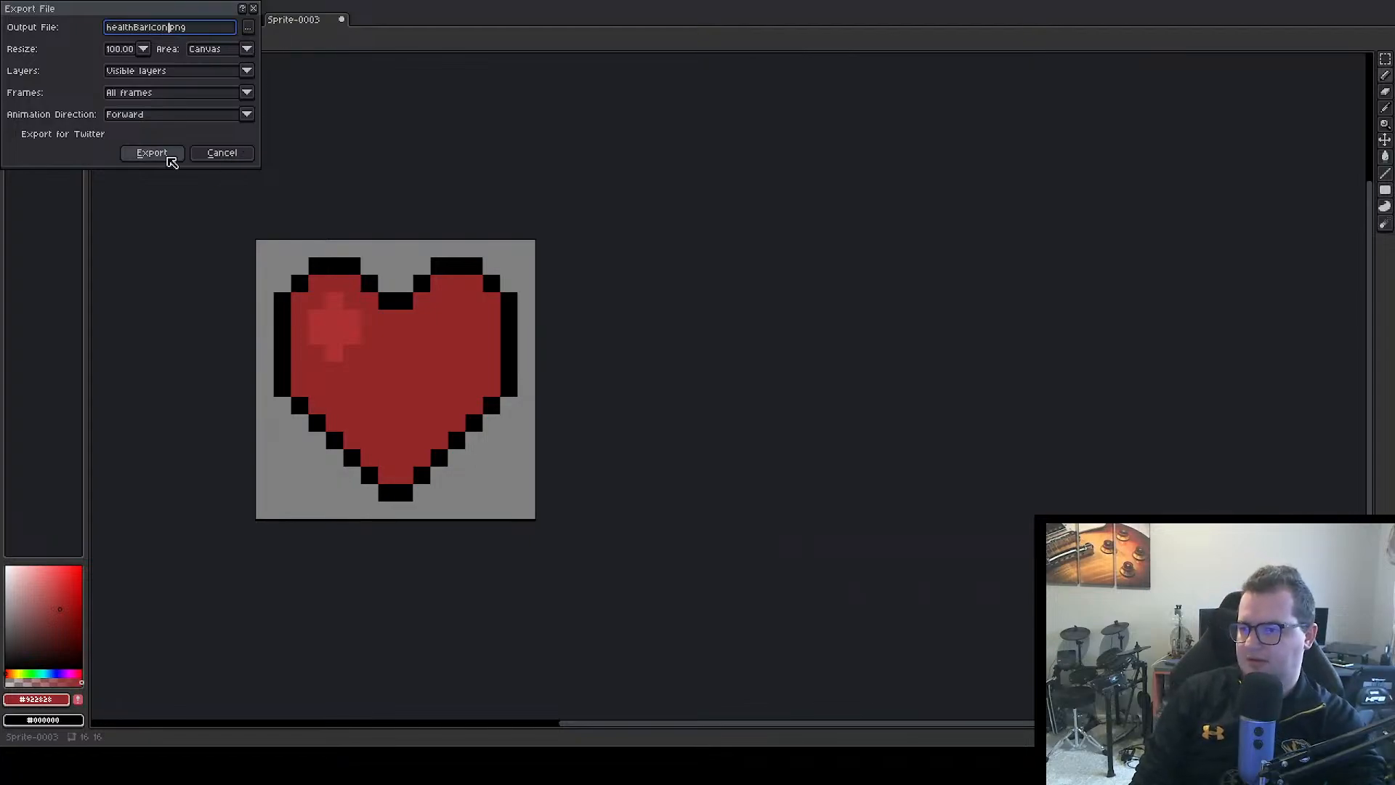
left_click(169, 157)
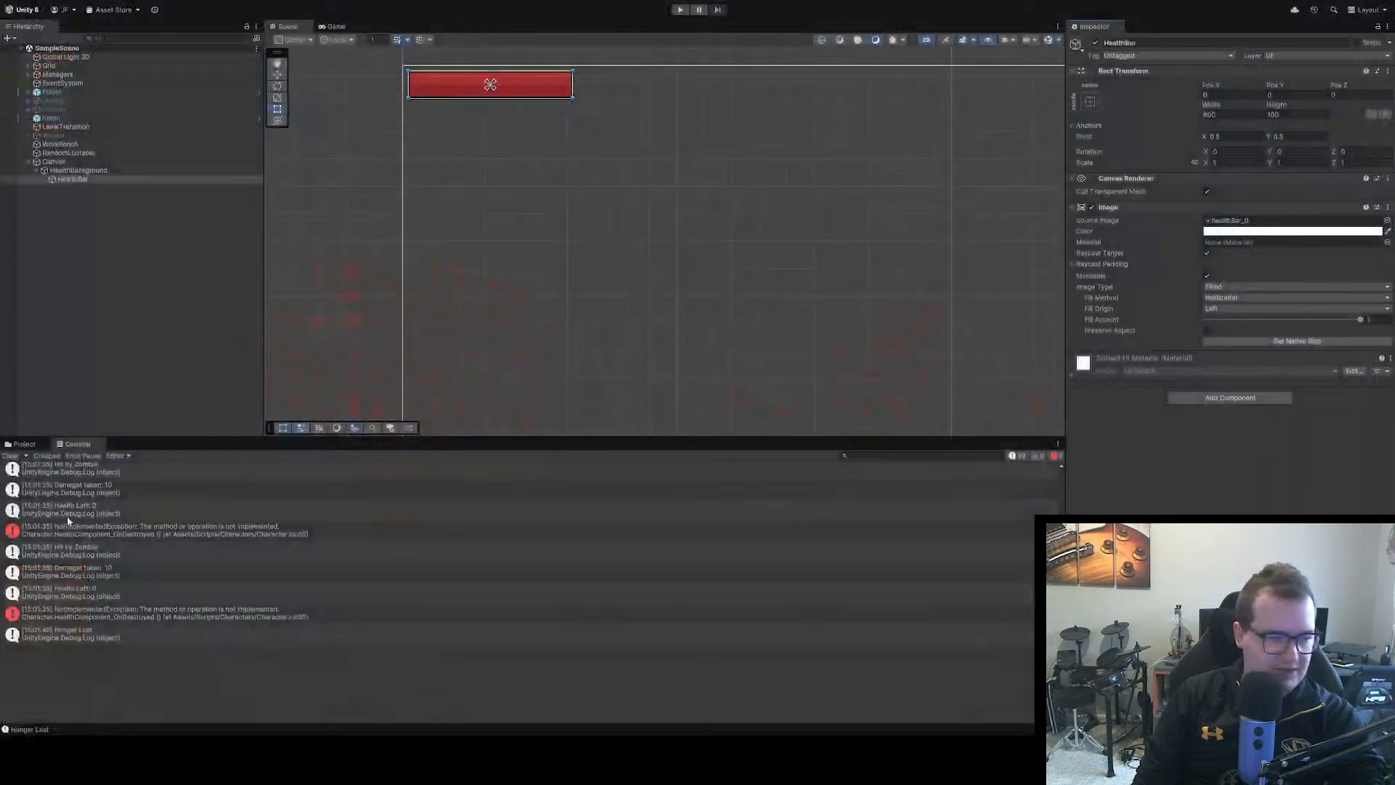
Switch to Unity, find the healthBarIcon texture, and apply 16 pixels per unit, Single sprite mode, Point (no filter) filtering and compression None
left_click(24, 444)
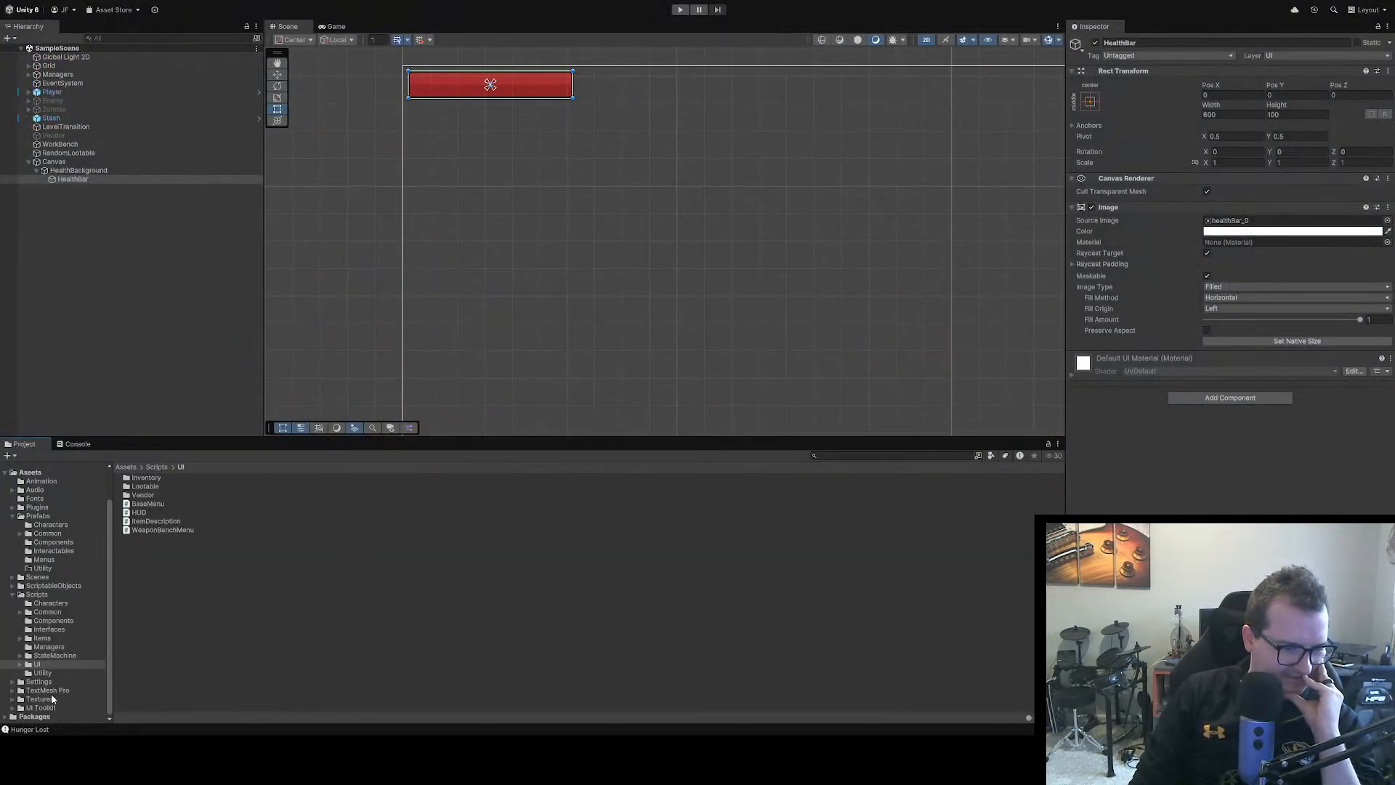
left_click(836, 456)
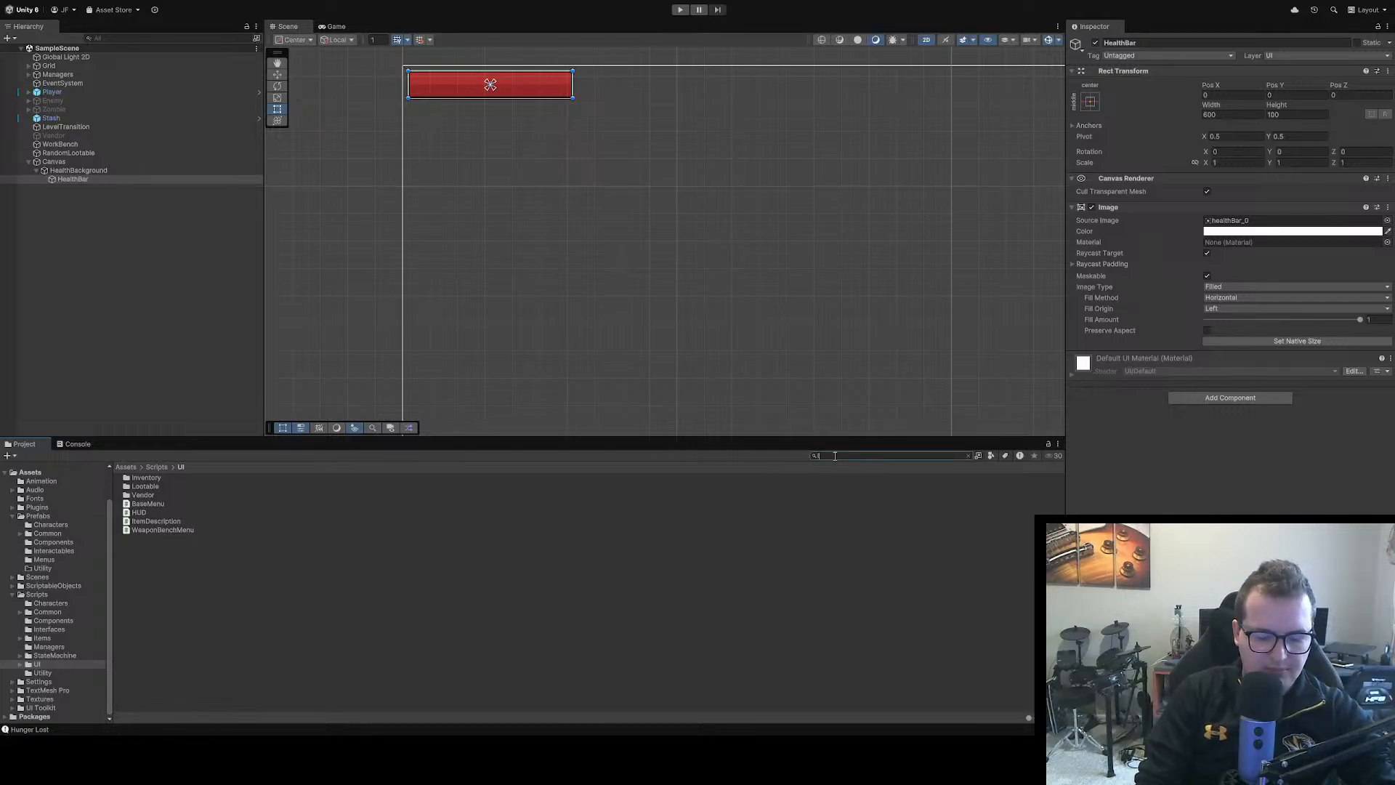
type("Icon")
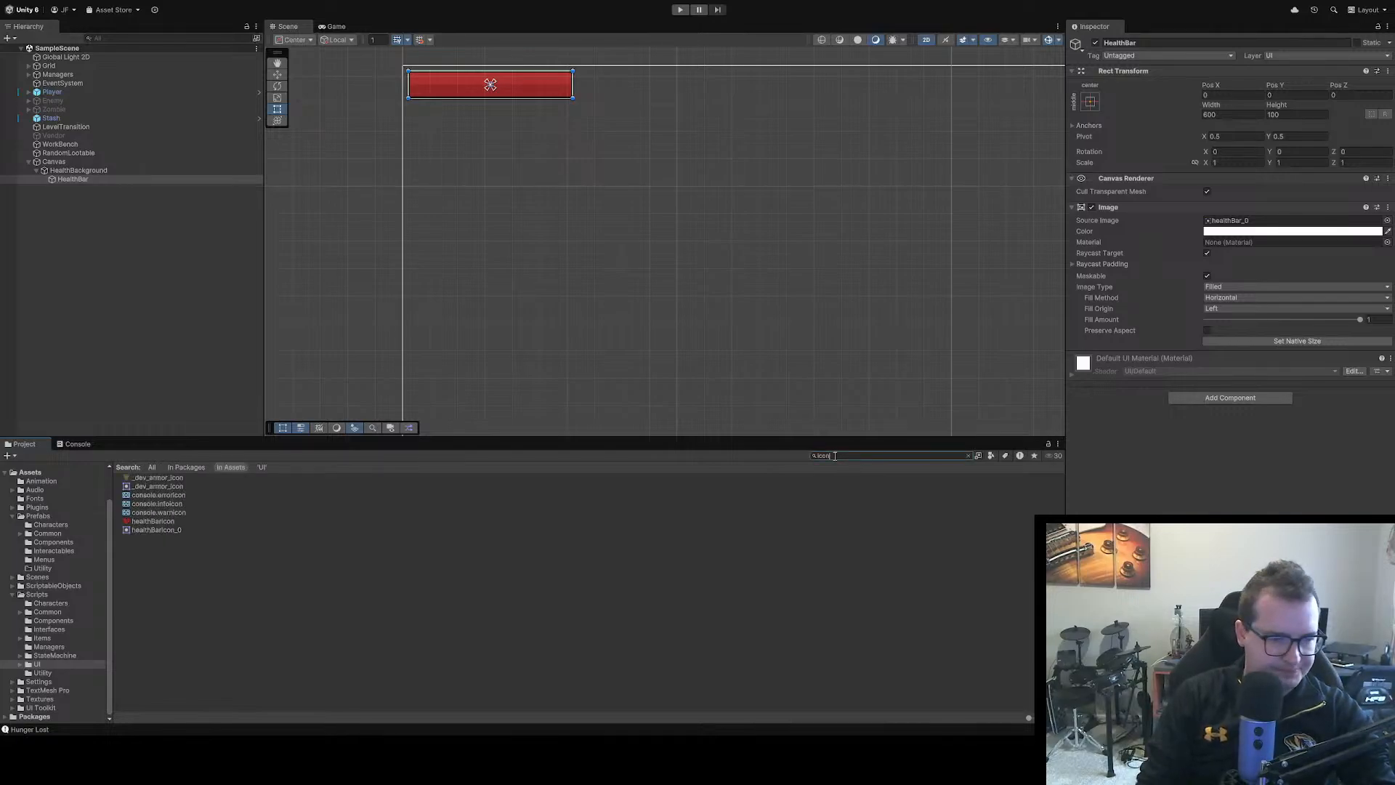
left_click(153, 521)
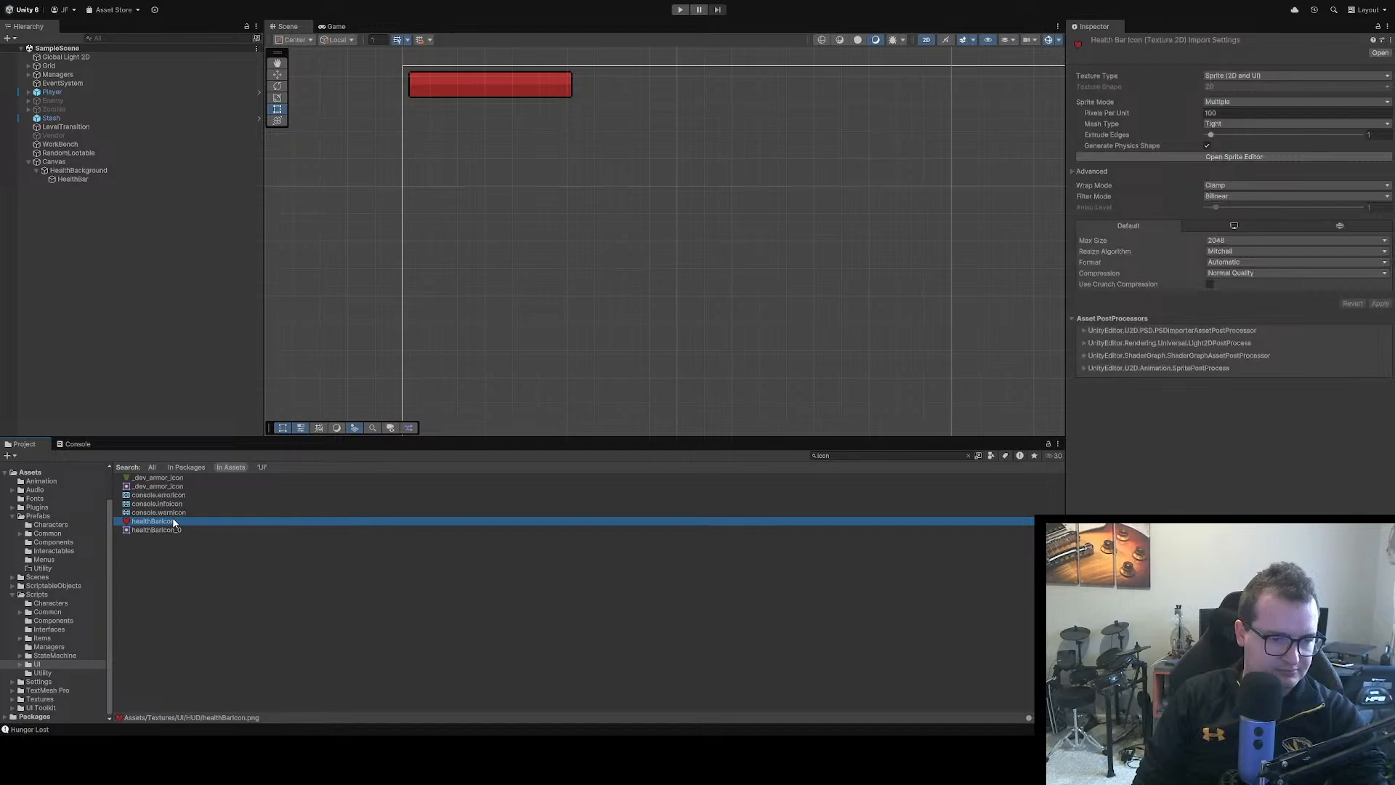
left_click(1312, 113)
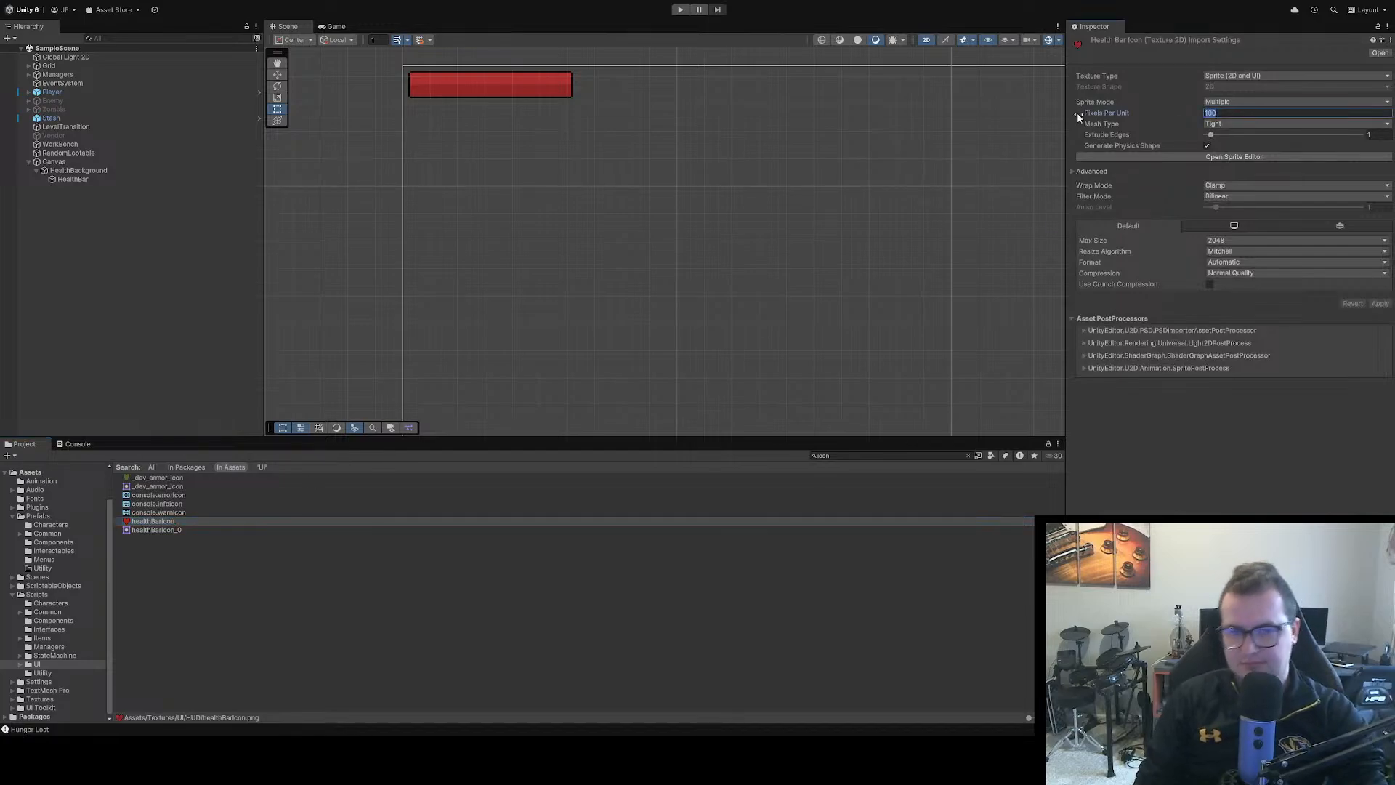
type("16")
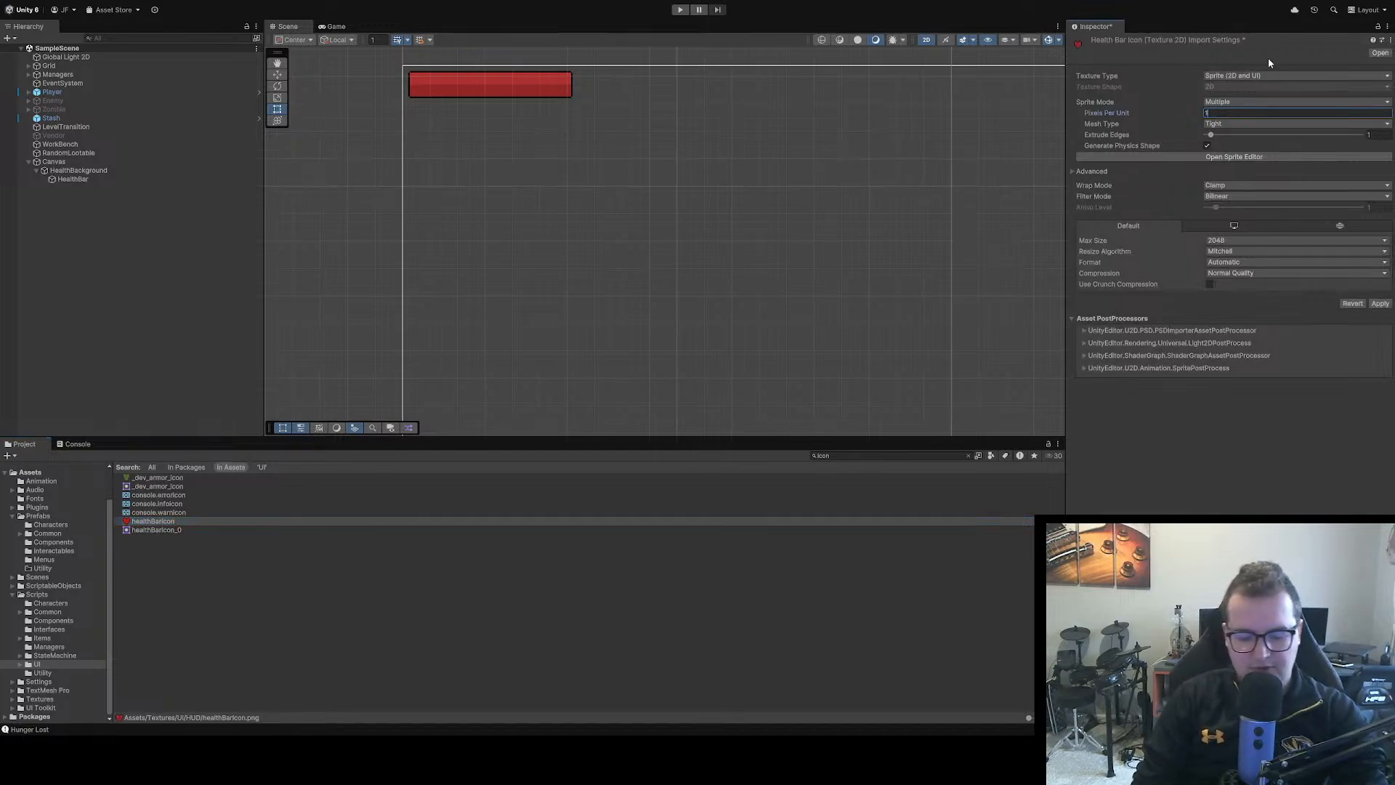
left_click(1243, 122)
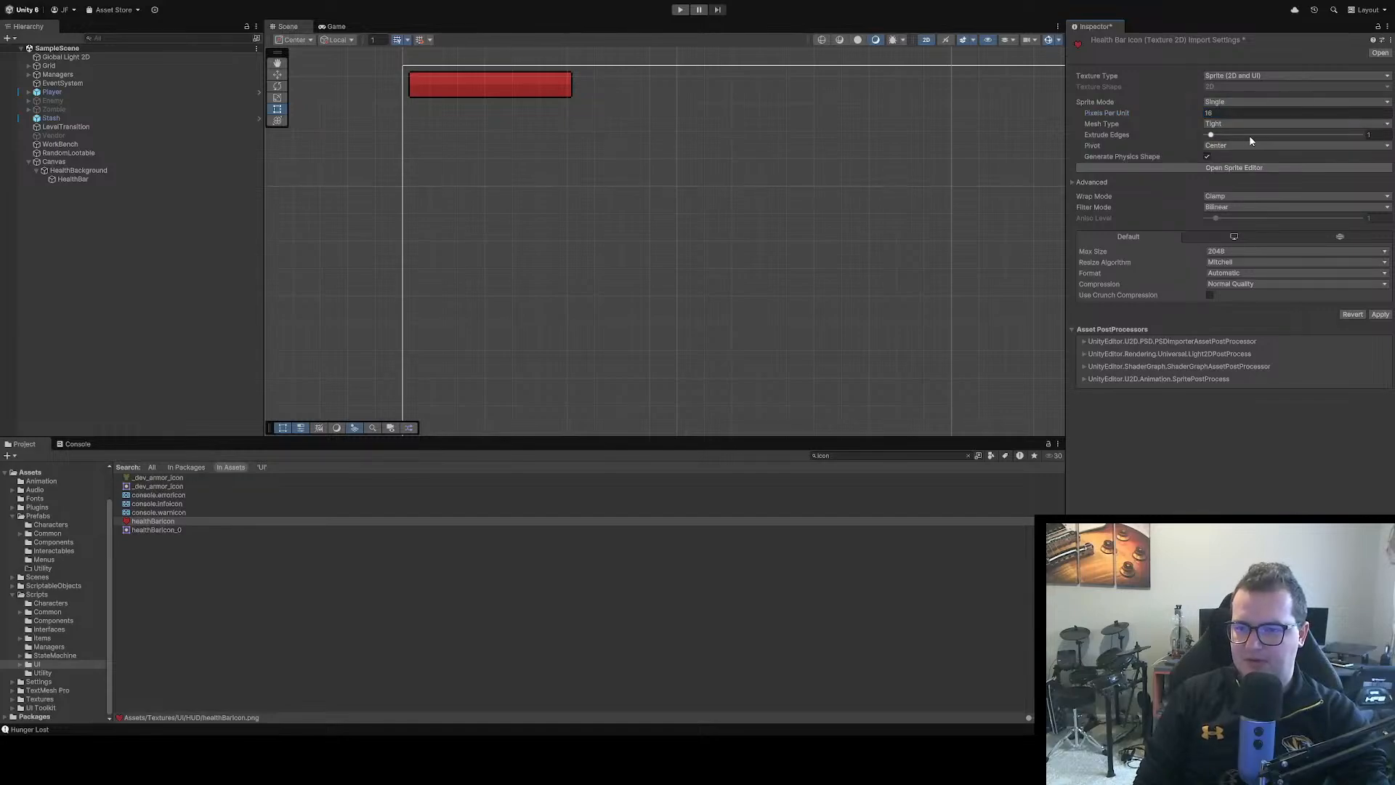
left_click(1176, 147)
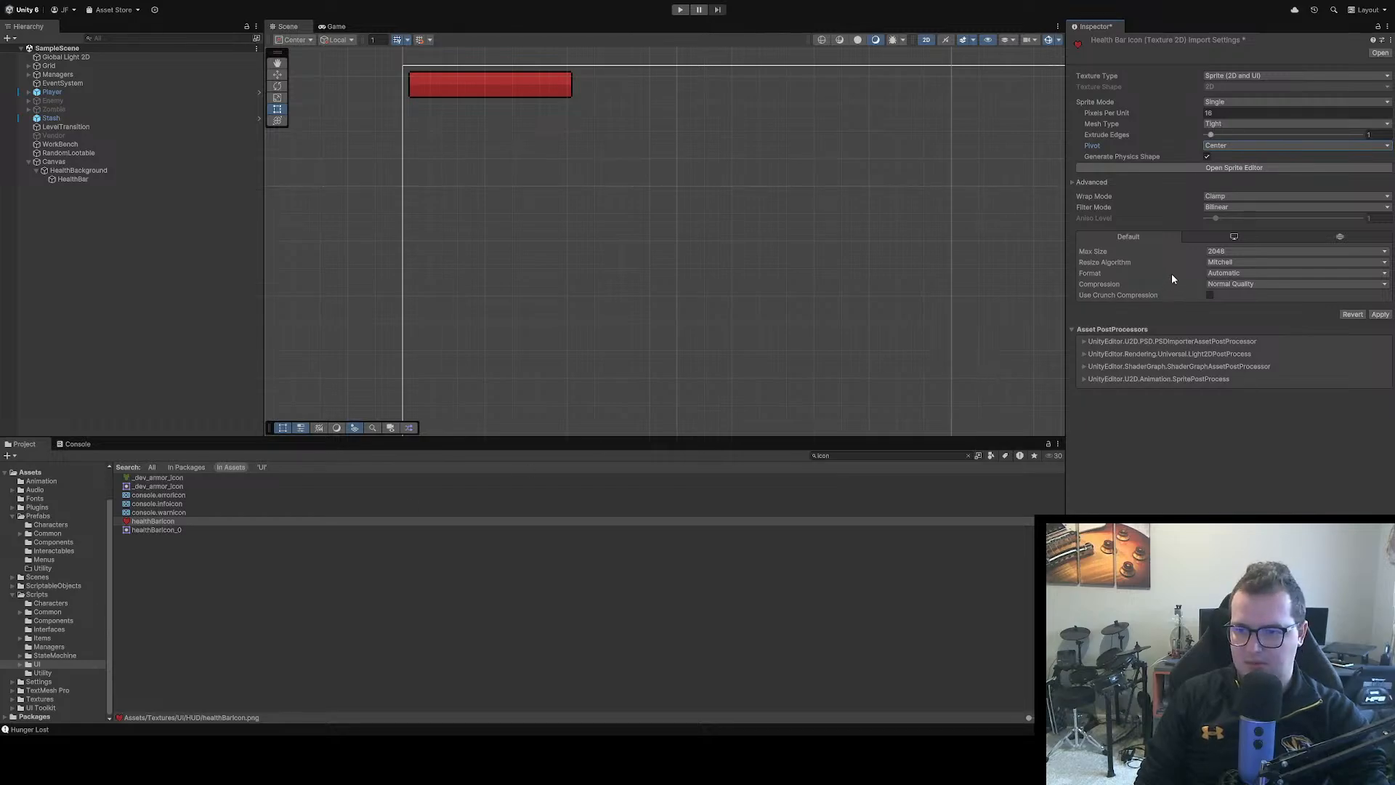
left_click(1233, 218)
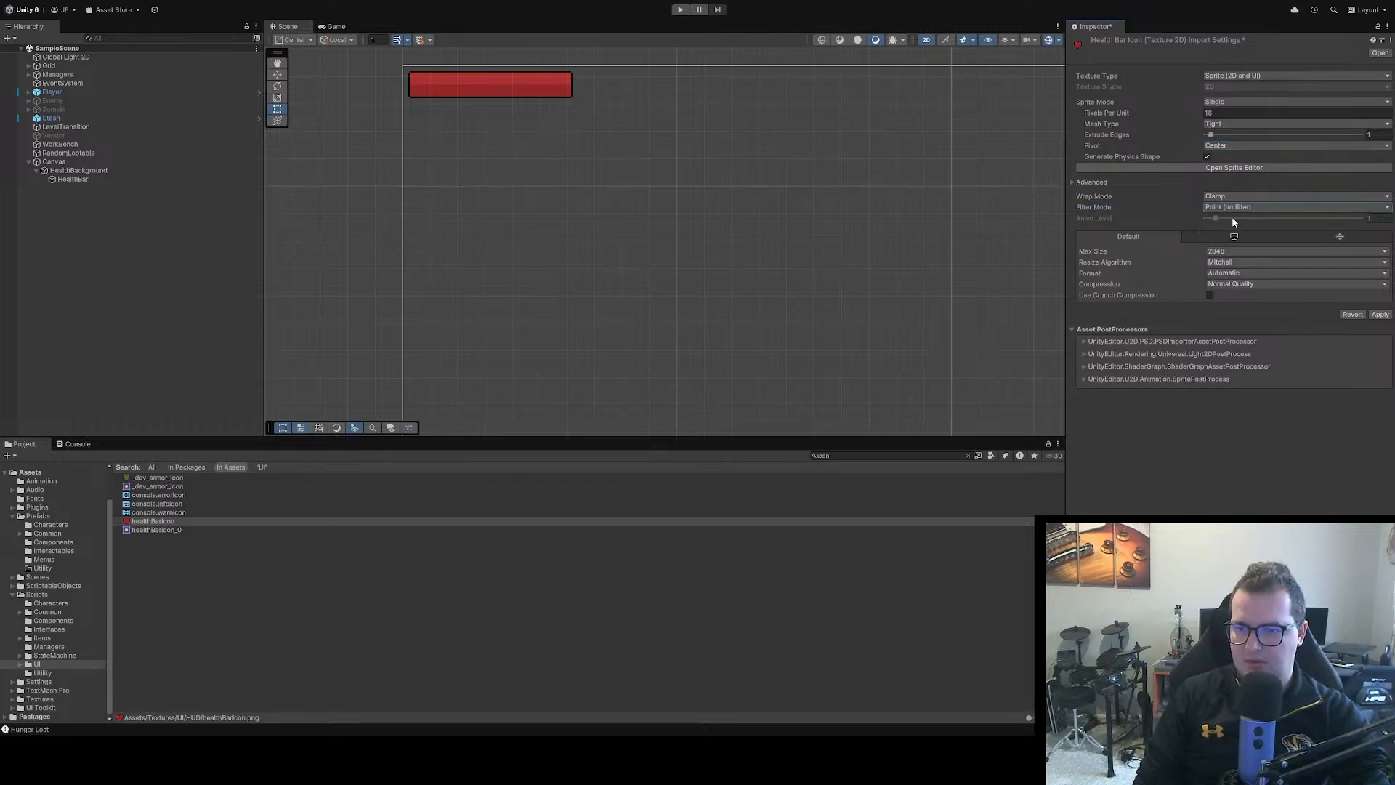
left_click(1241, 294)
left_click(1382, 305)
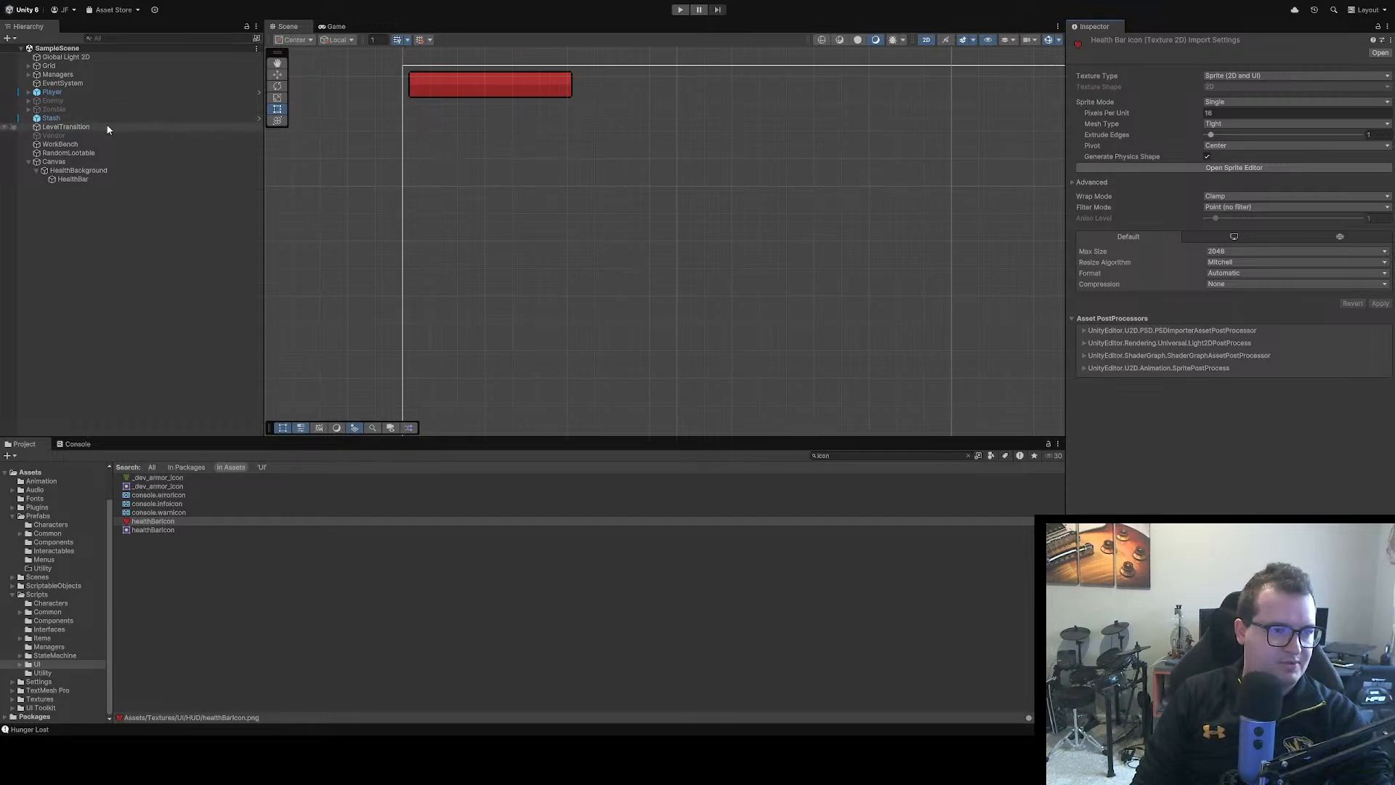
Add a UI Image under the Canvas and set both its anchor and pivot to the top-left corner
left_click(87, 161)
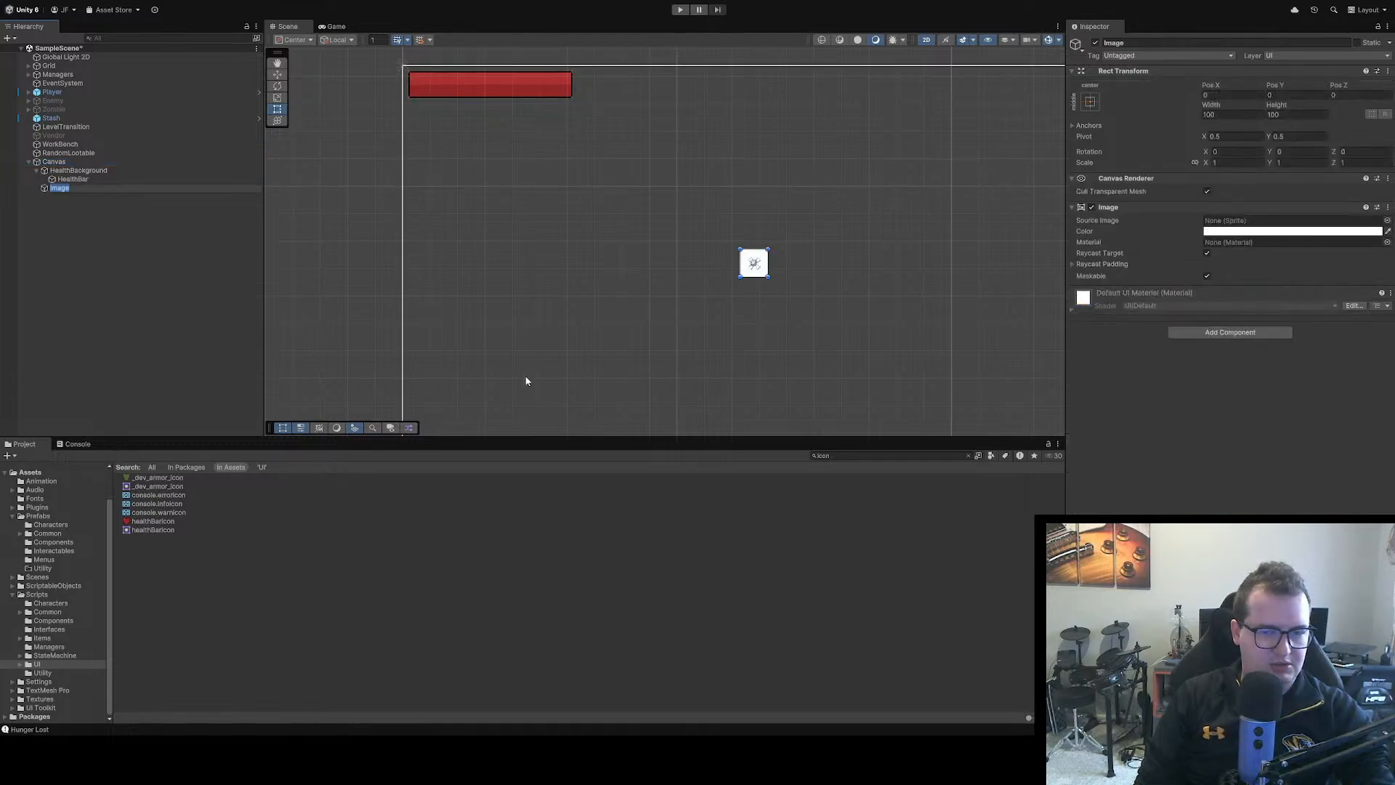
left_click(1102, 106)
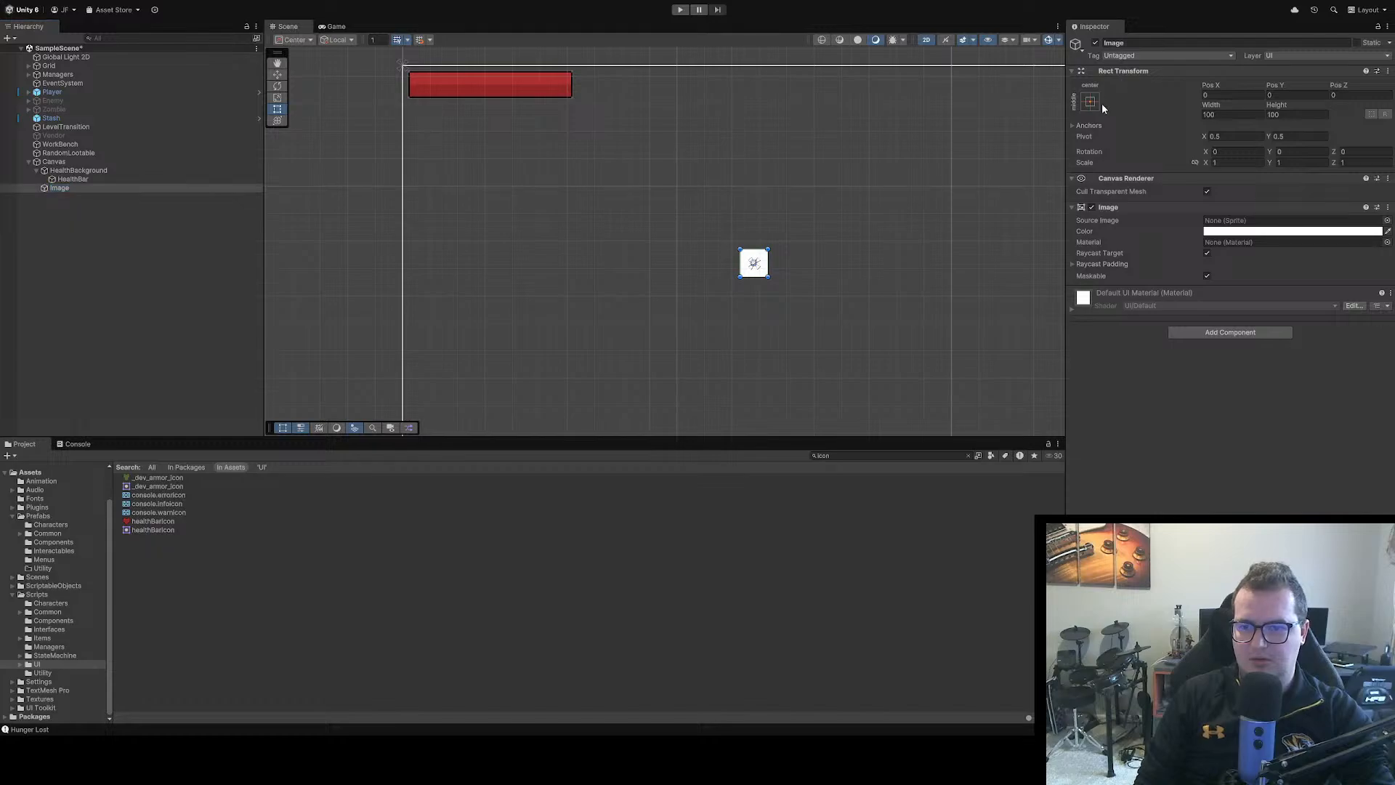
left_click(1134, 189, "shift")
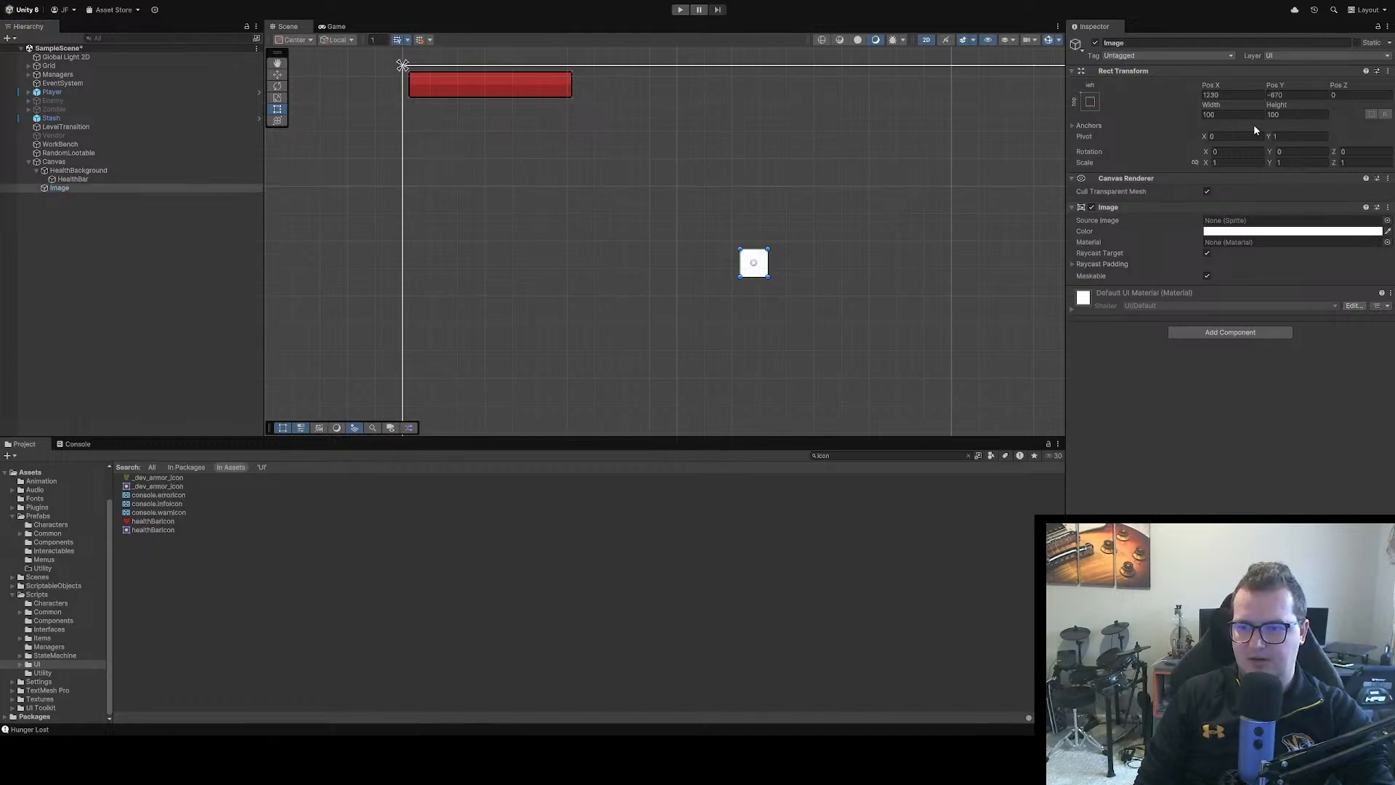
Place the new image at Pos X 20 and Pos Y -20 and assign healthBarIcon as its source image
left_click(1228, 95)
type("20")
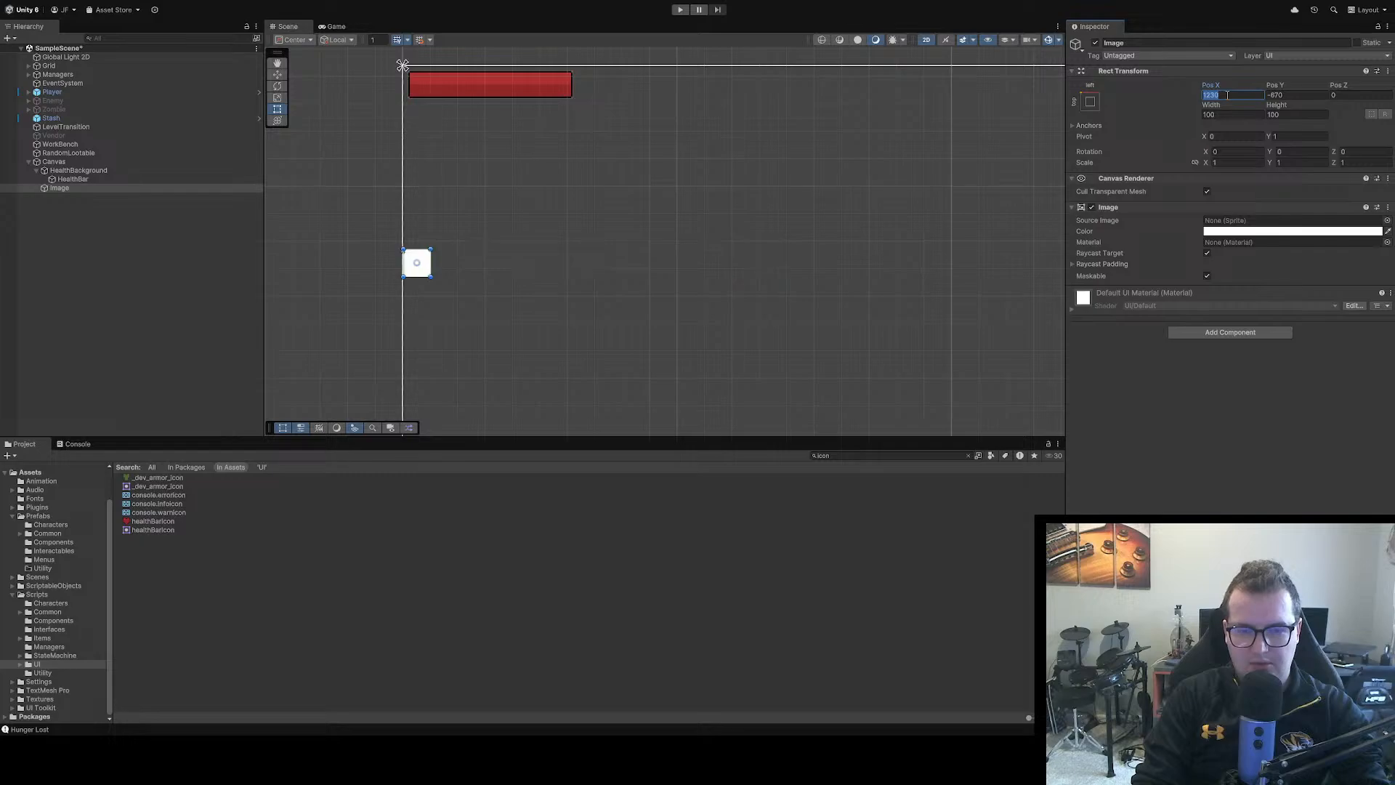
left_click(1309, 93)
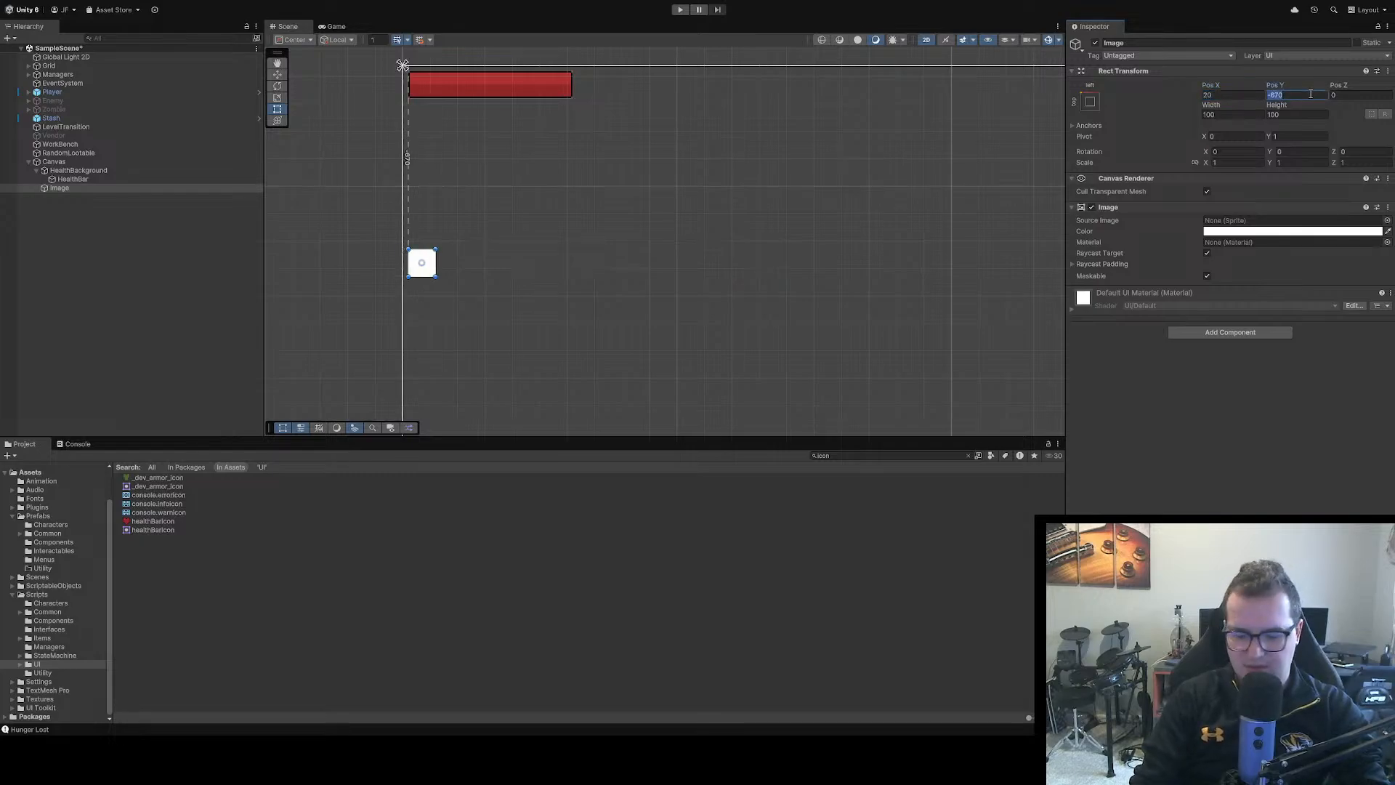
type("-20")
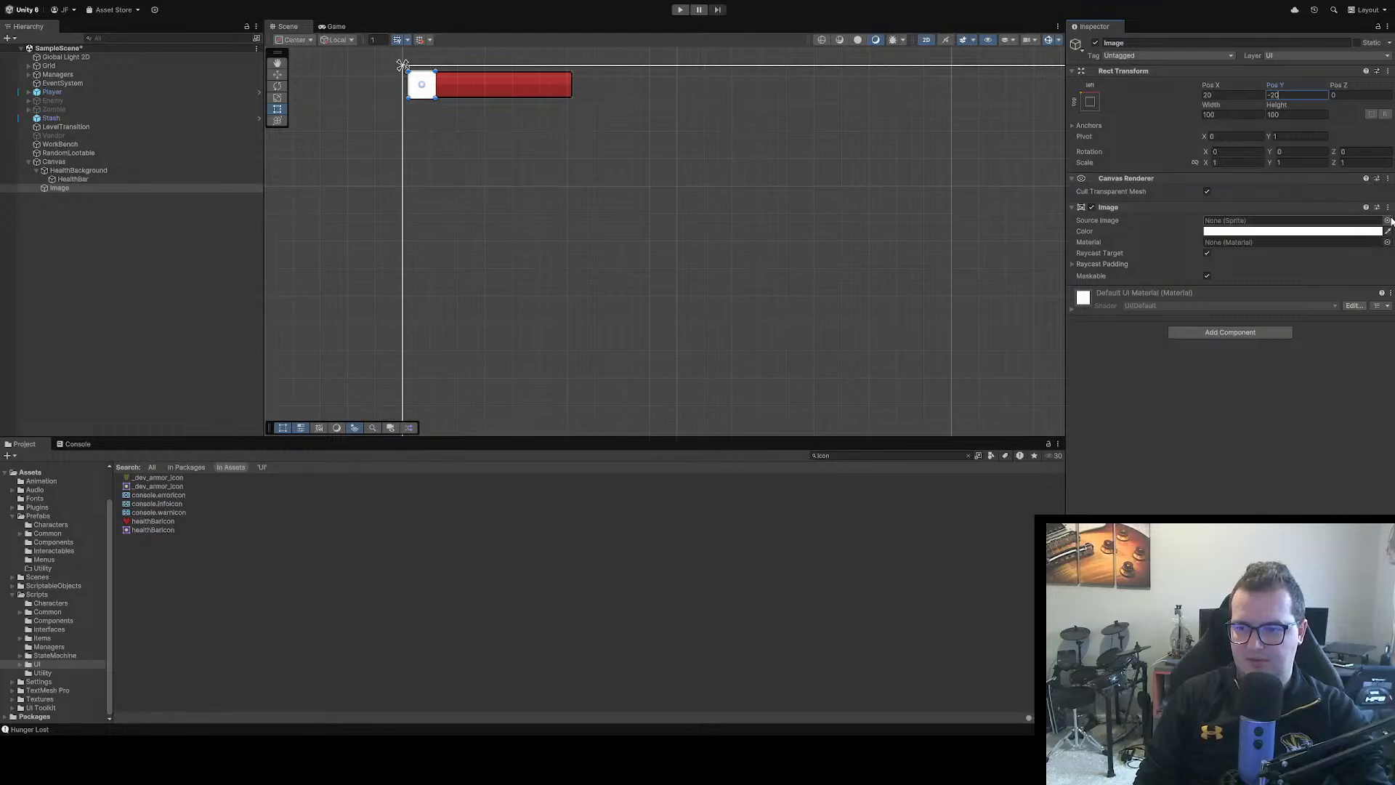
left_click(1389, 221)
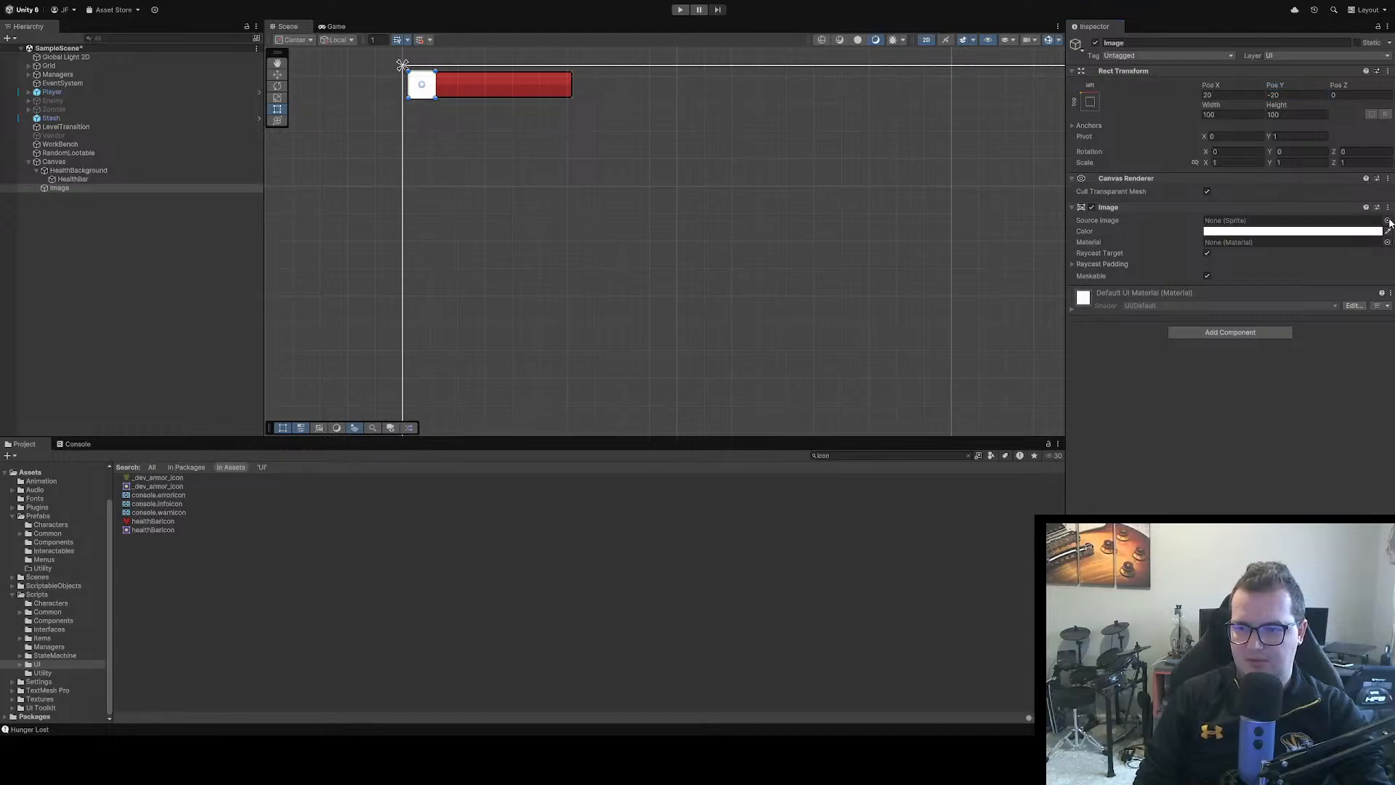
double_click(1345, 244)
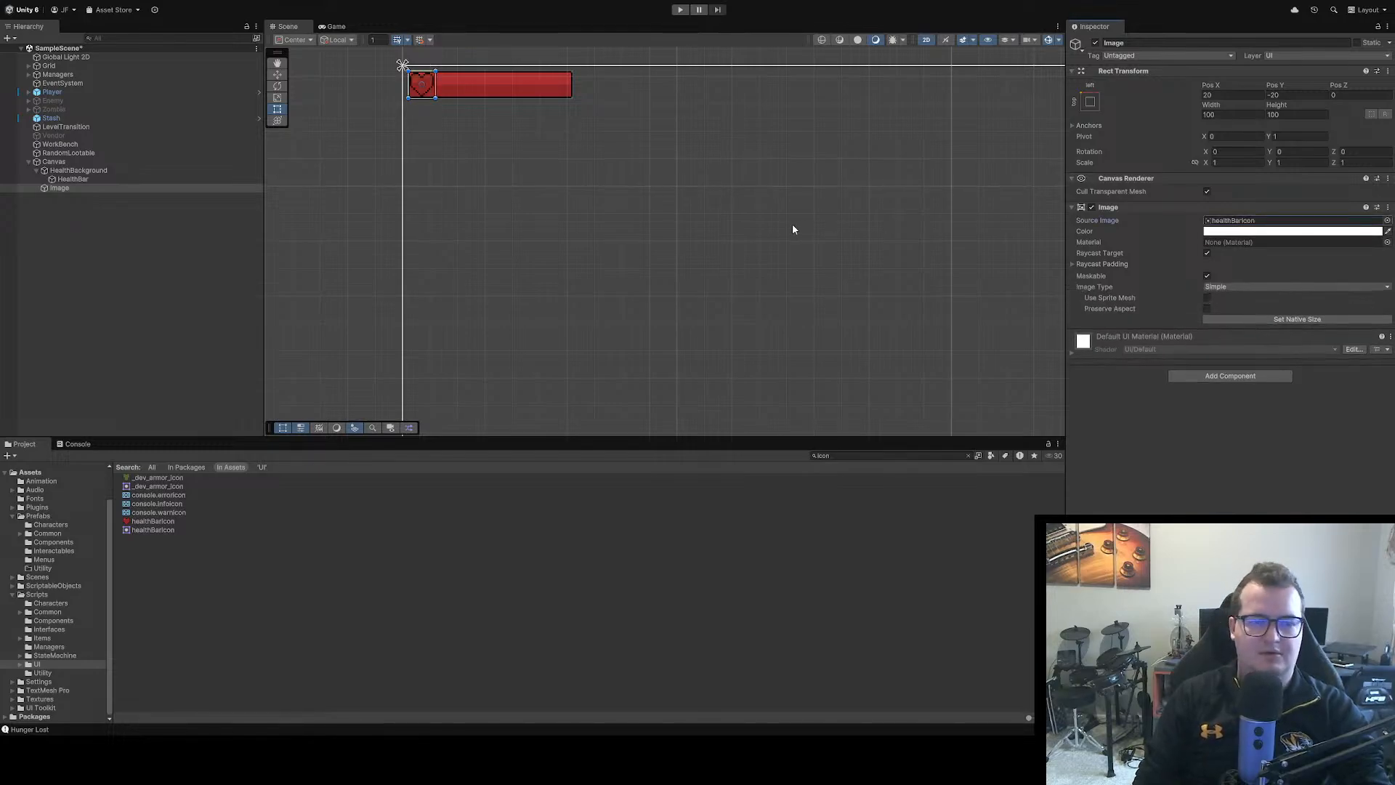
Set HealthBackground's Pos X to 120 so the bar sits beside the heart, and run the game briefly to check the layout
left_click(515, 85)
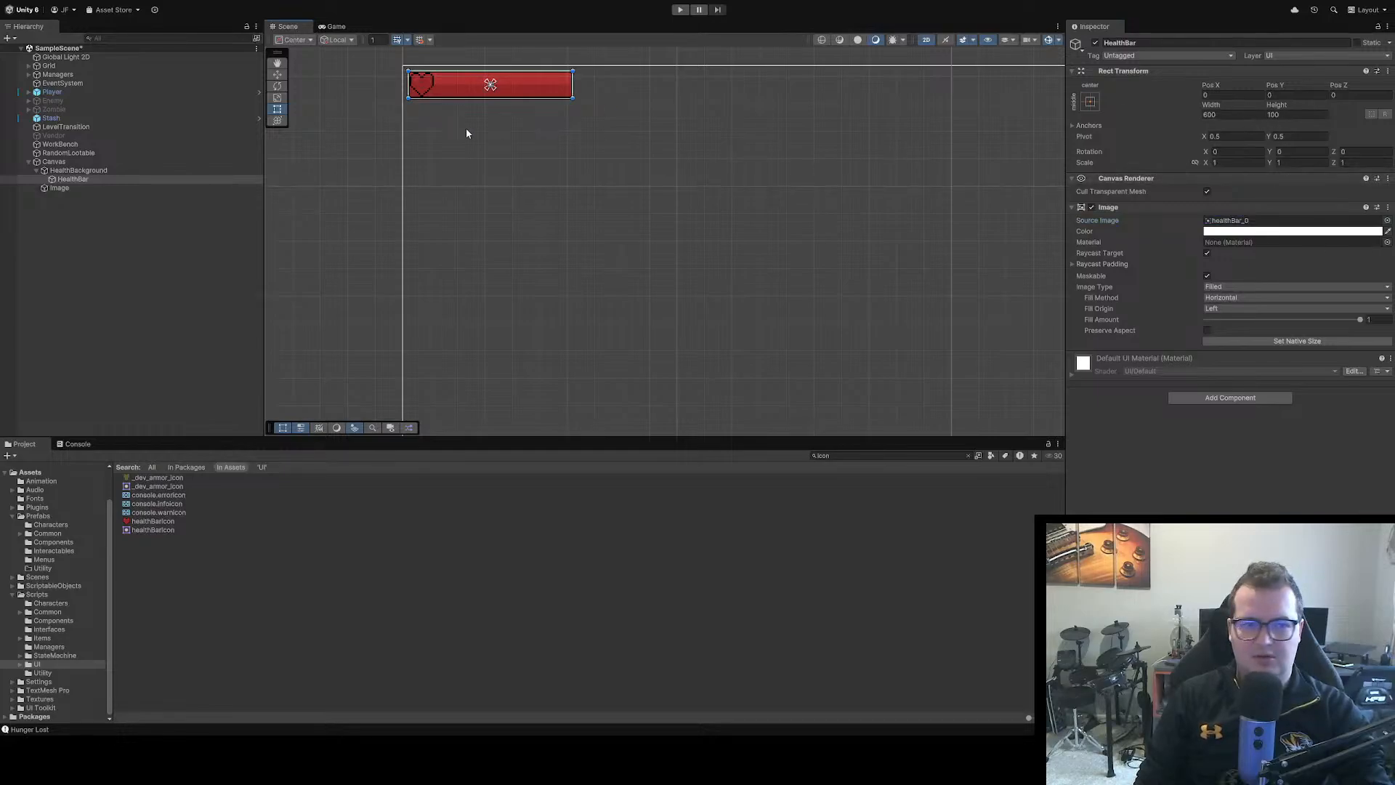
left_click(133, 168)
left_click(1296, 93)
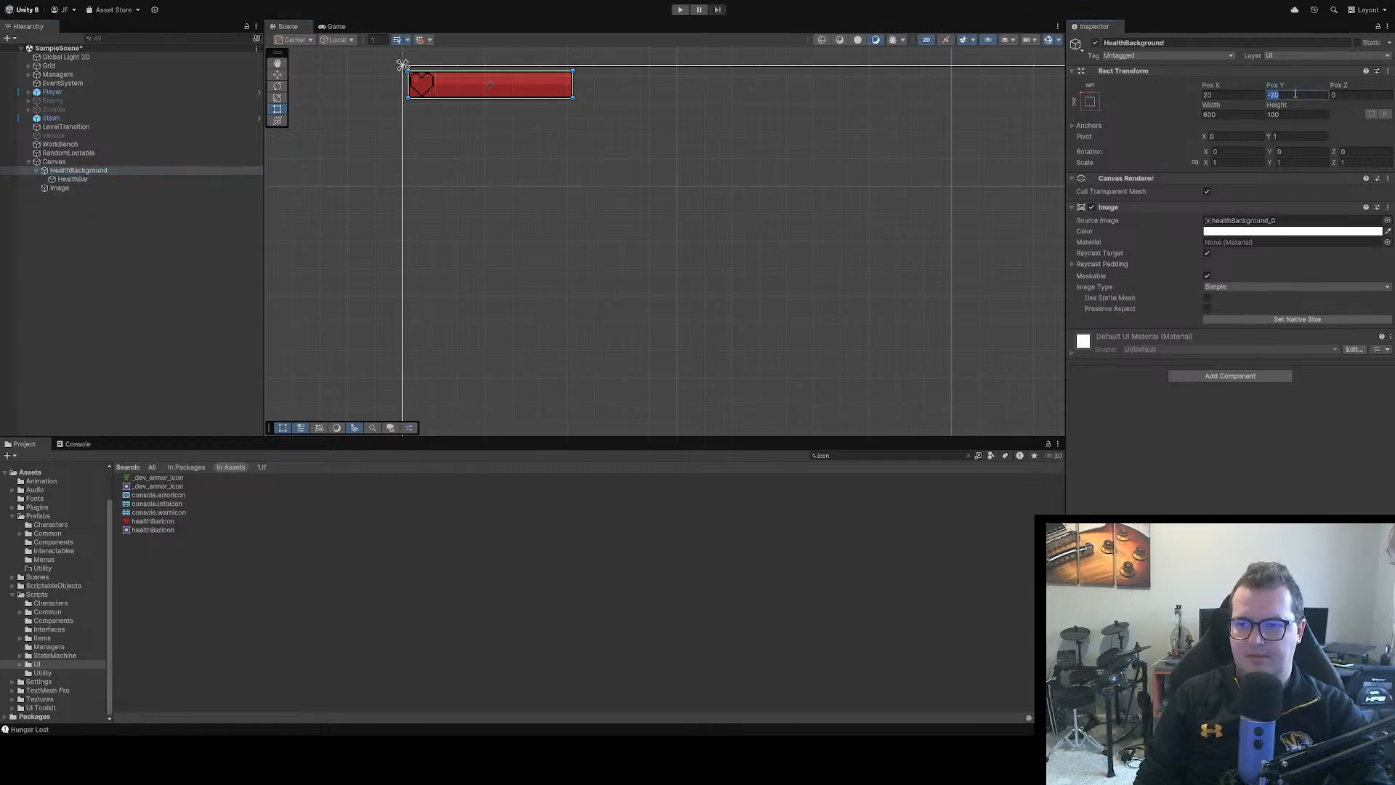
left_click(1219, 95)
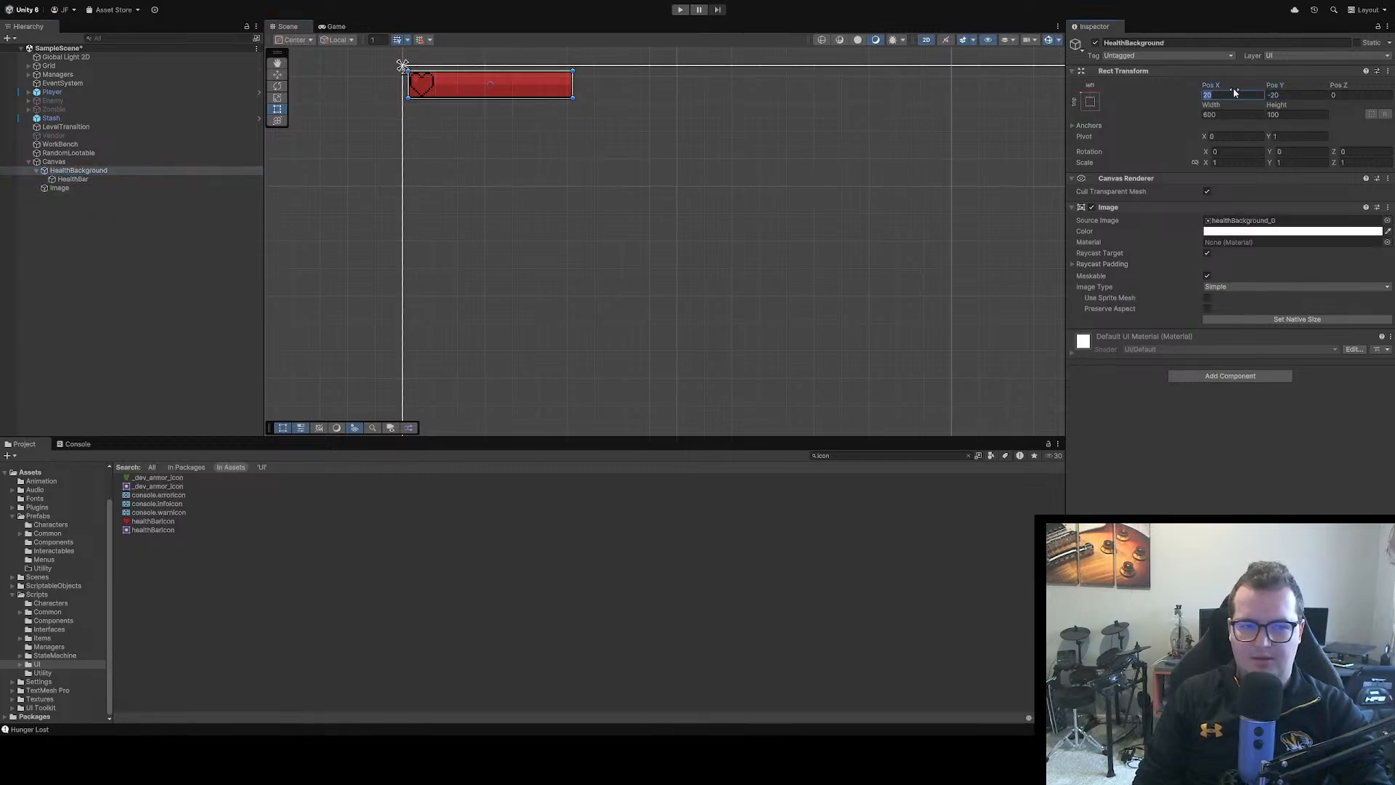
type("40")
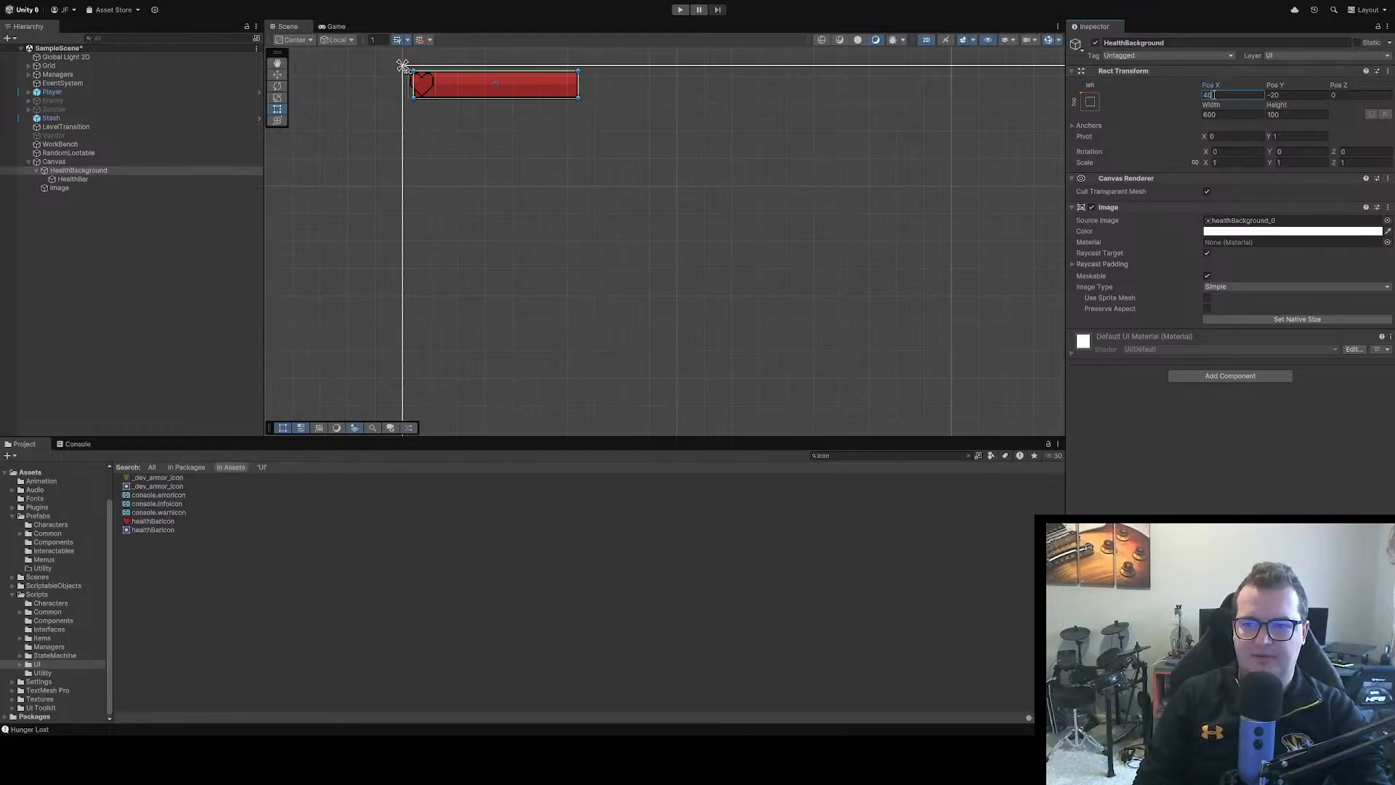
left_click_drag(1205, 90, 1327, 85)
left_click_drag(298, 89, 1345, 110)
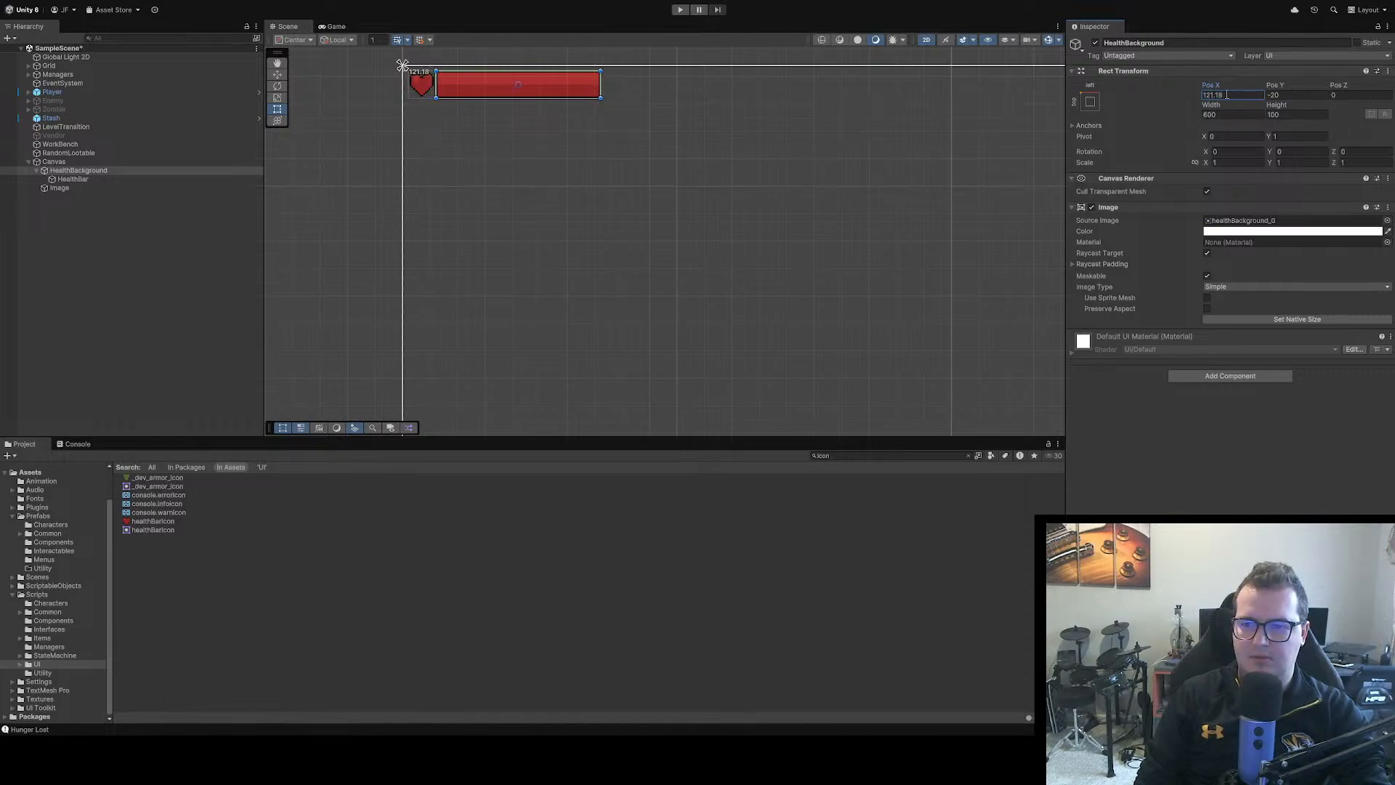
type("120")
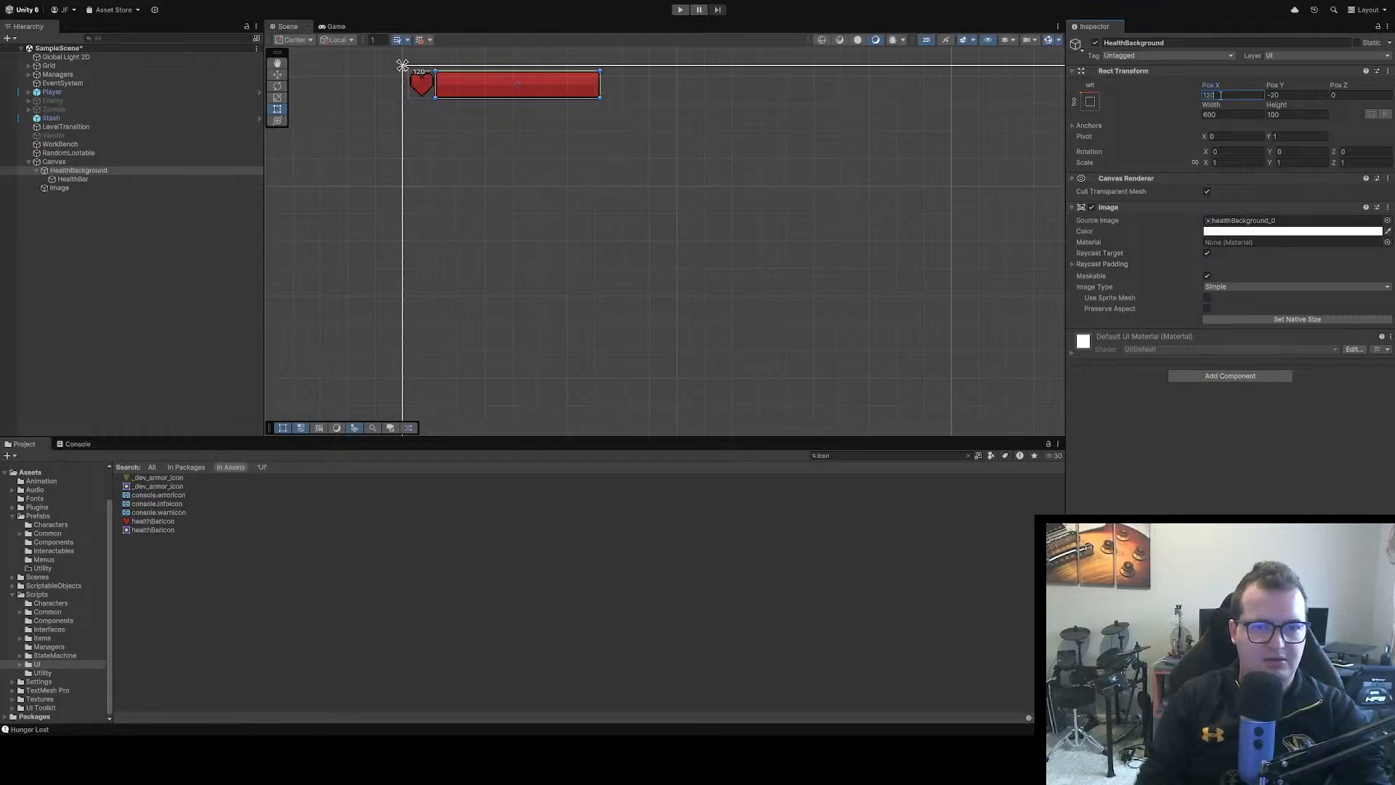
left_click(686, 279)
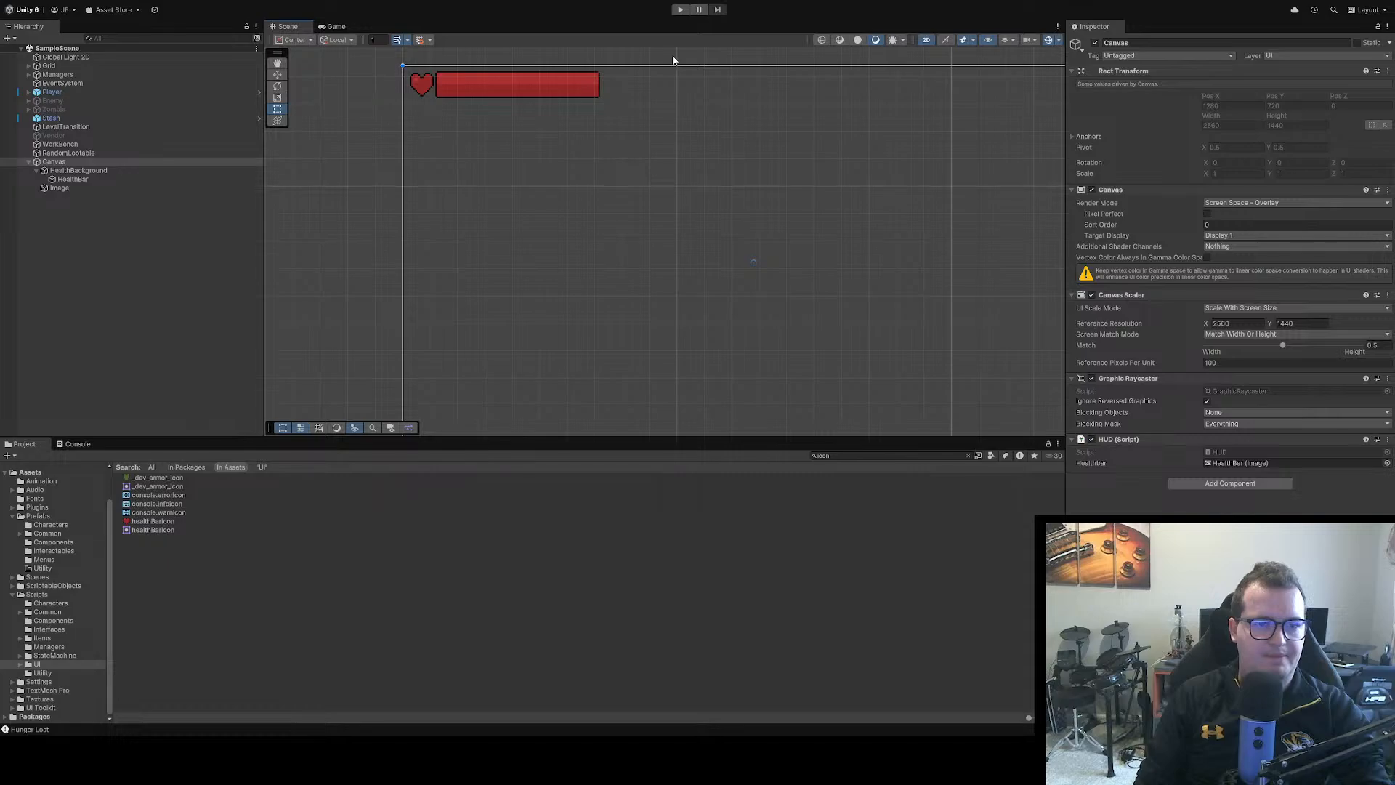
left_click(680, 9)
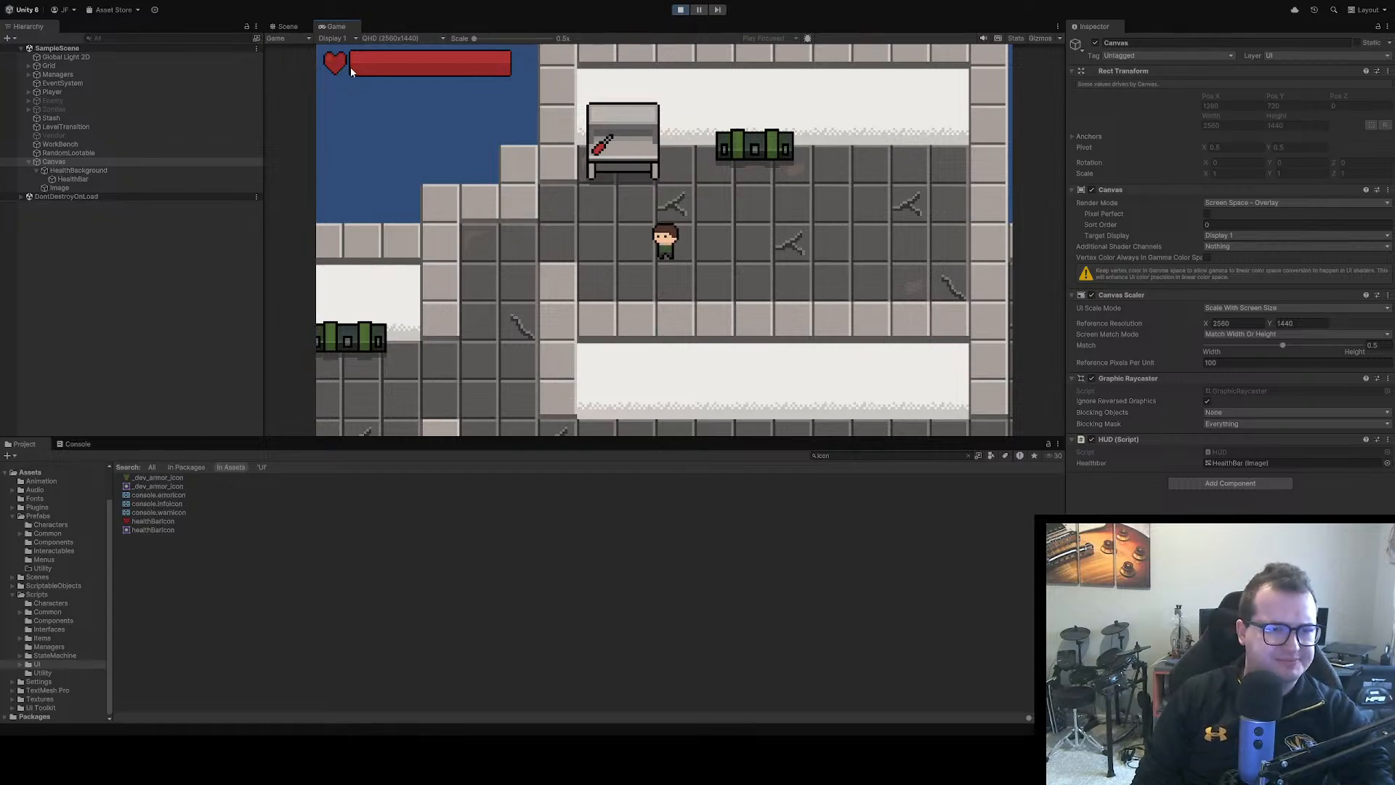
left_click(681, 10)
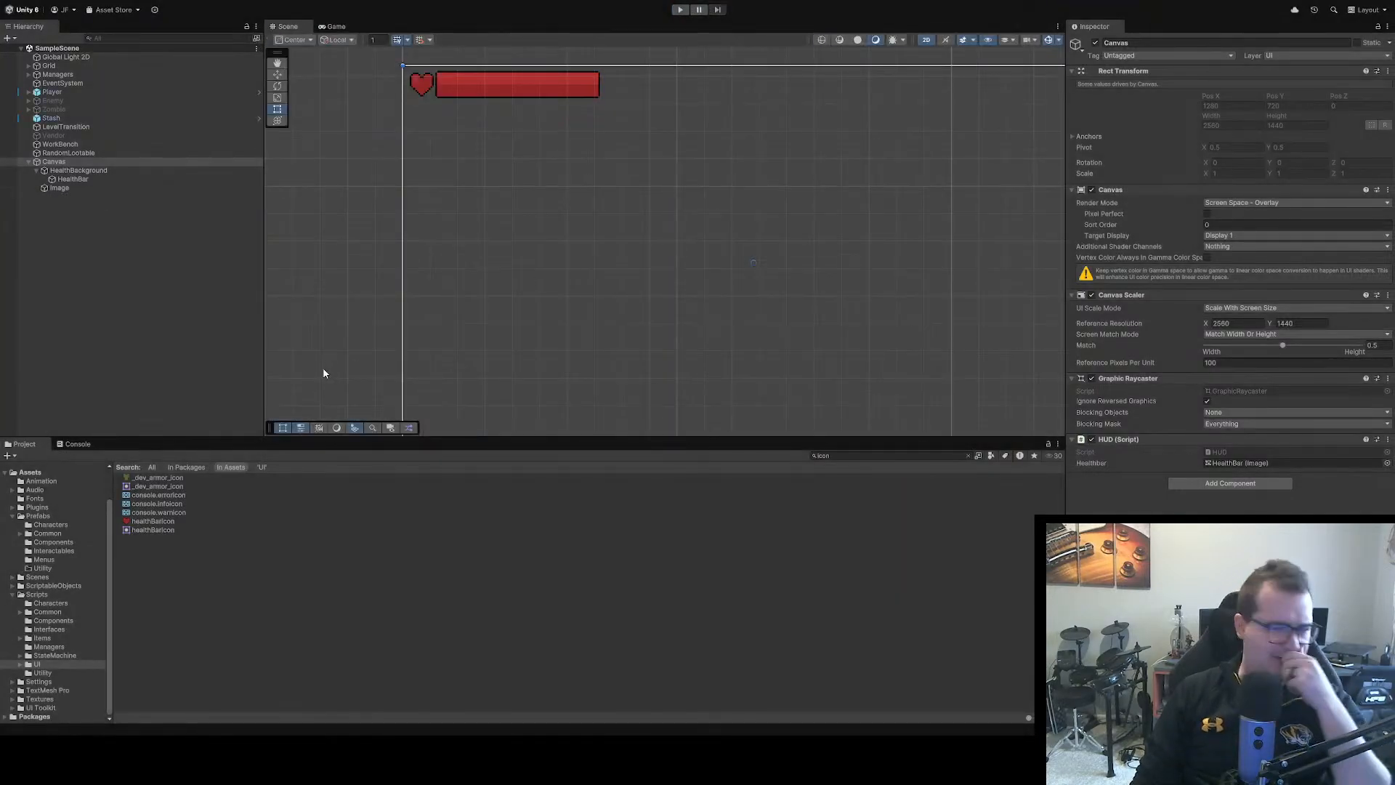
Examine healthBarIcon's import settings and how closely the heart image fits beside the health bar in the scene
left_click(150, 521)
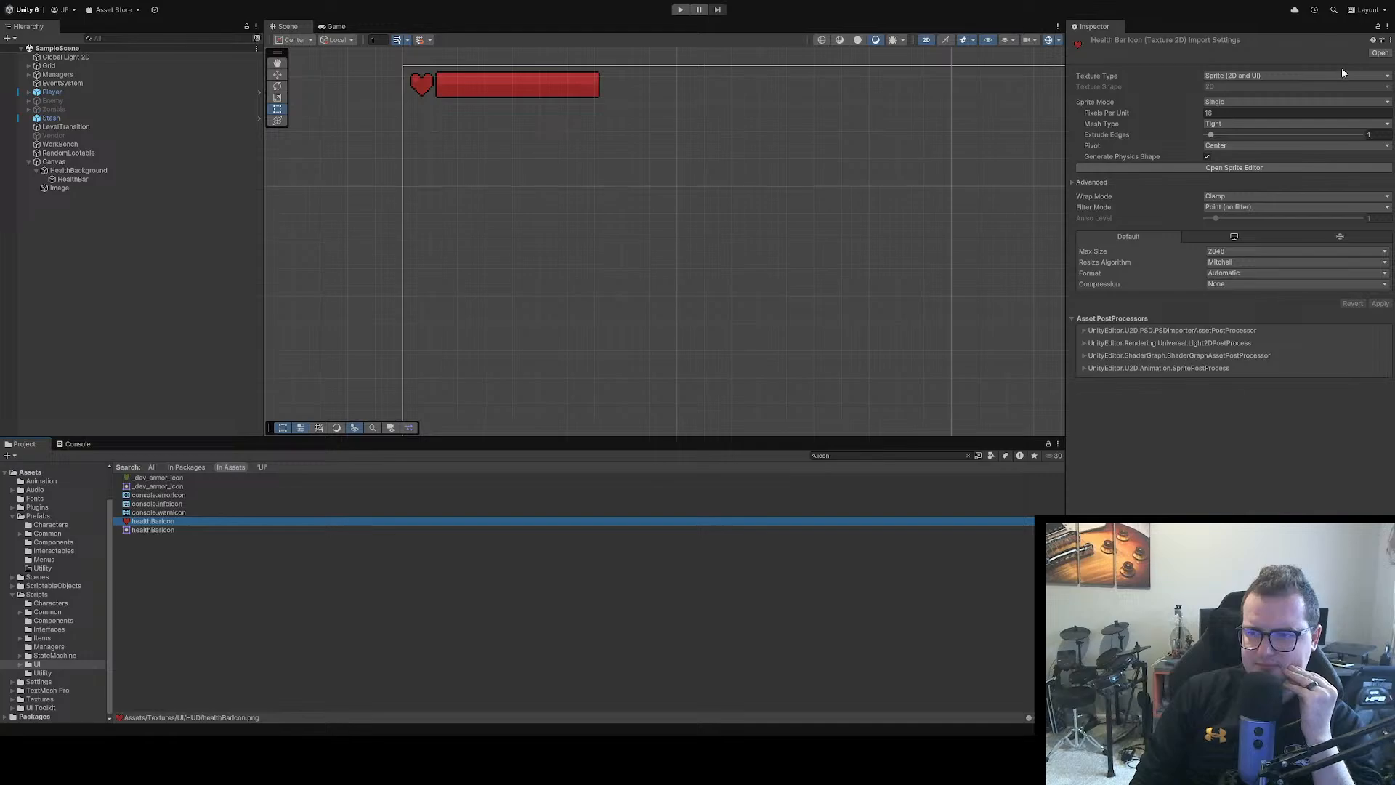
left_click(1237, 169)
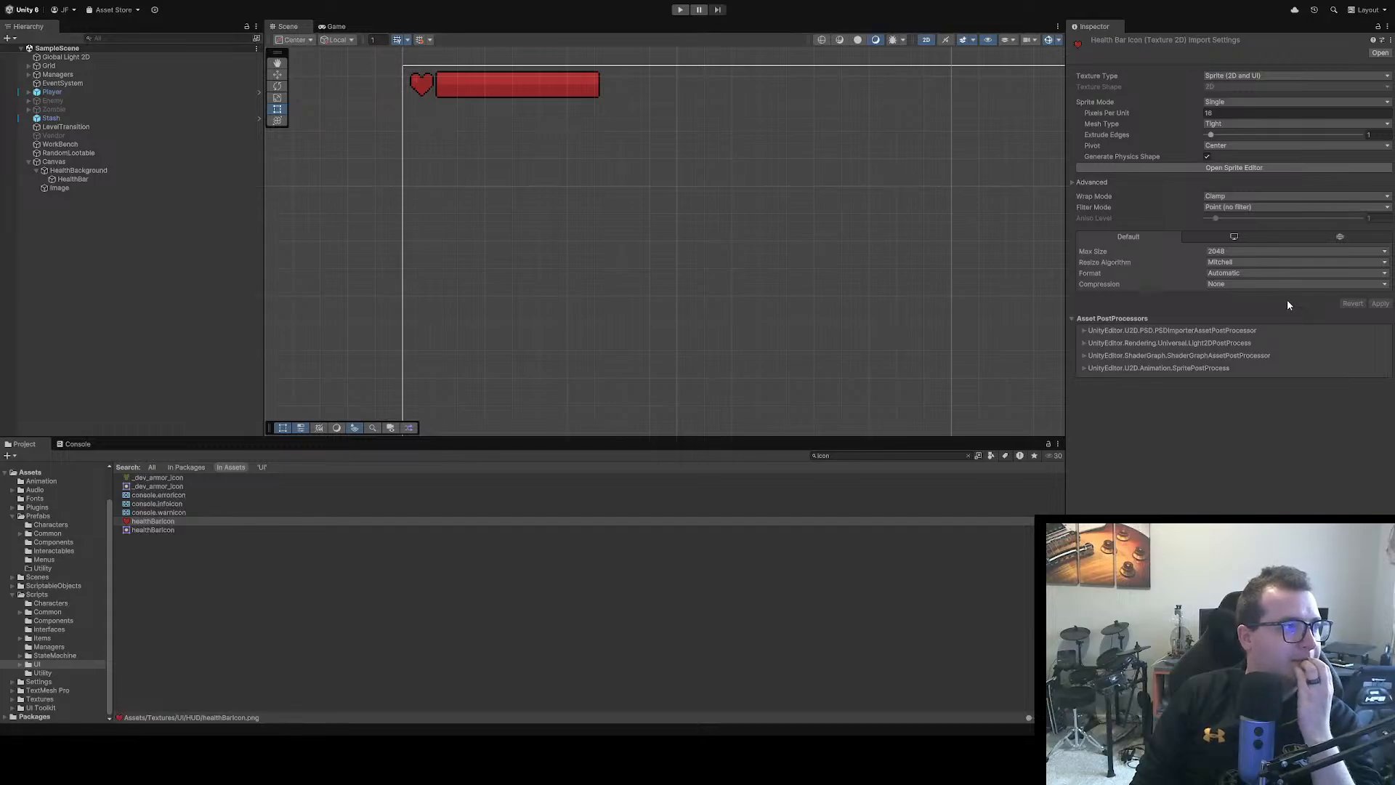
left_click(1208, 113)
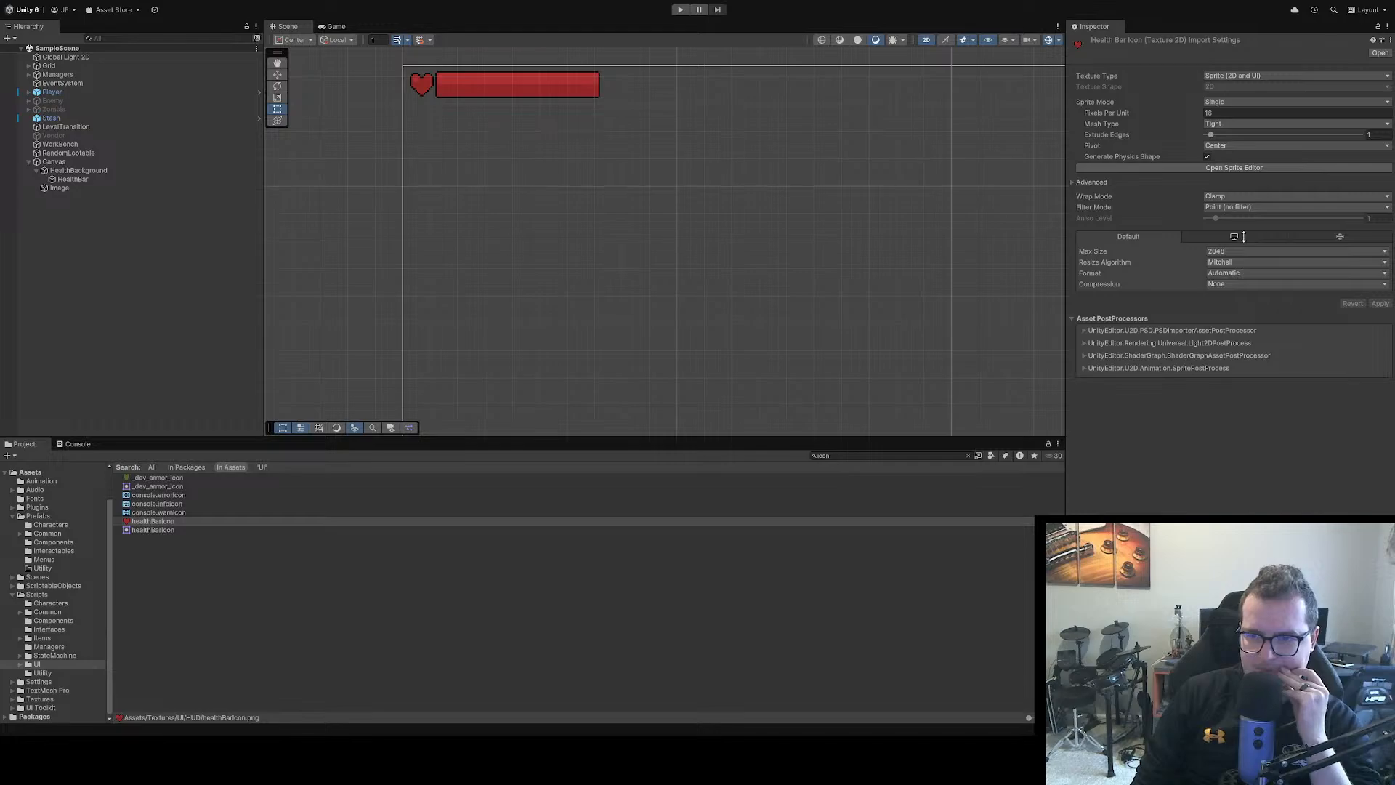
left_click(64, 189)
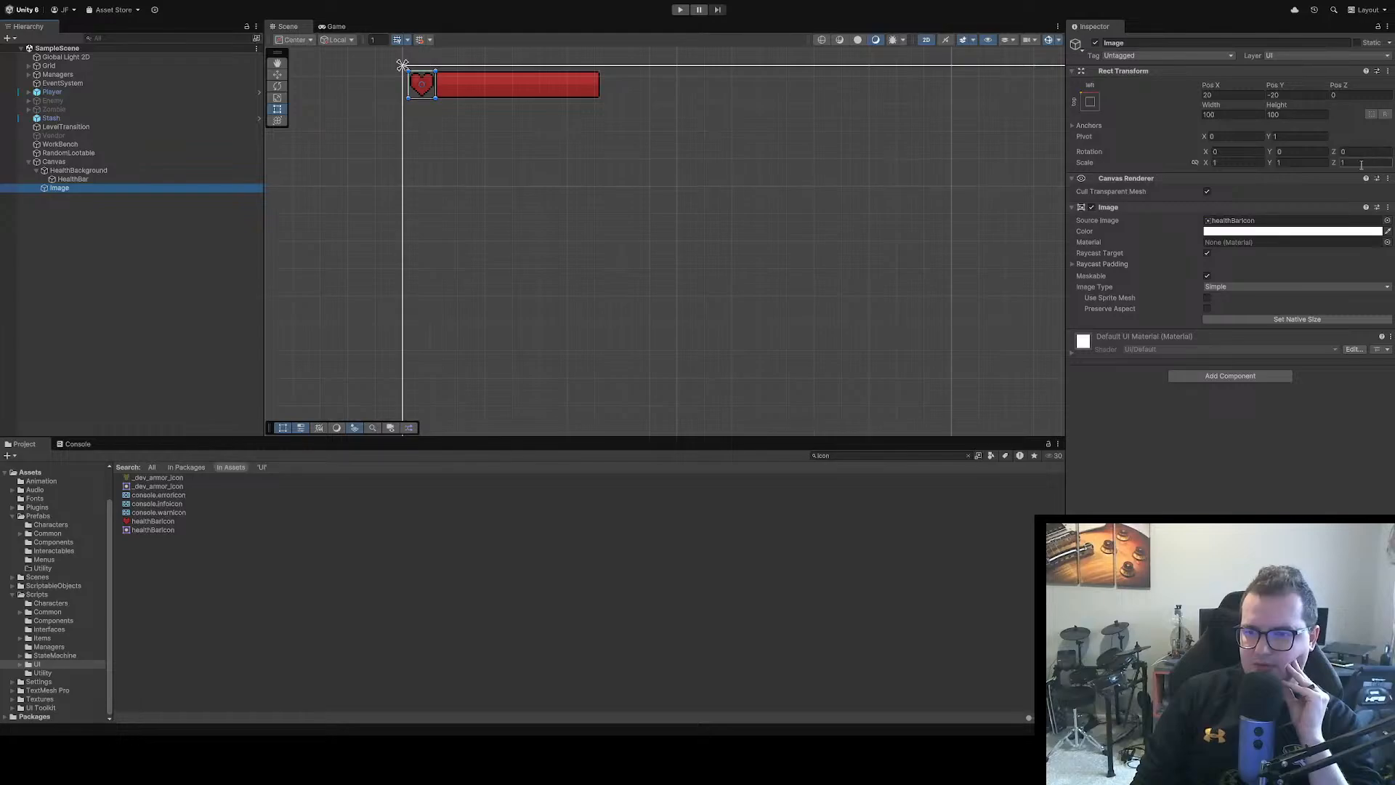
scroll(407, 113, "up", 3)
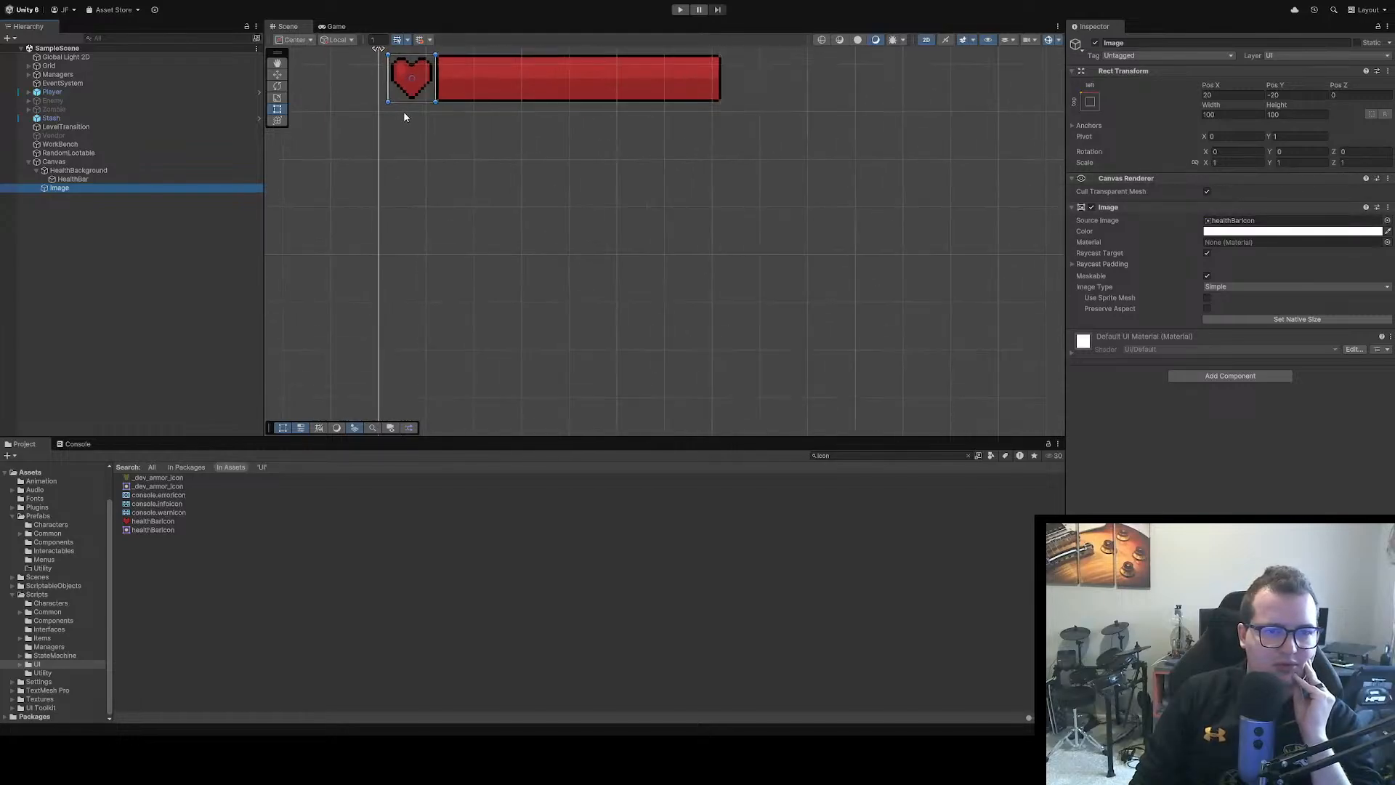
scroll(421, 118, "up", 2)
left_click_drag(439, 118, 591, 303)
scroll(592, 300, "up", 4)
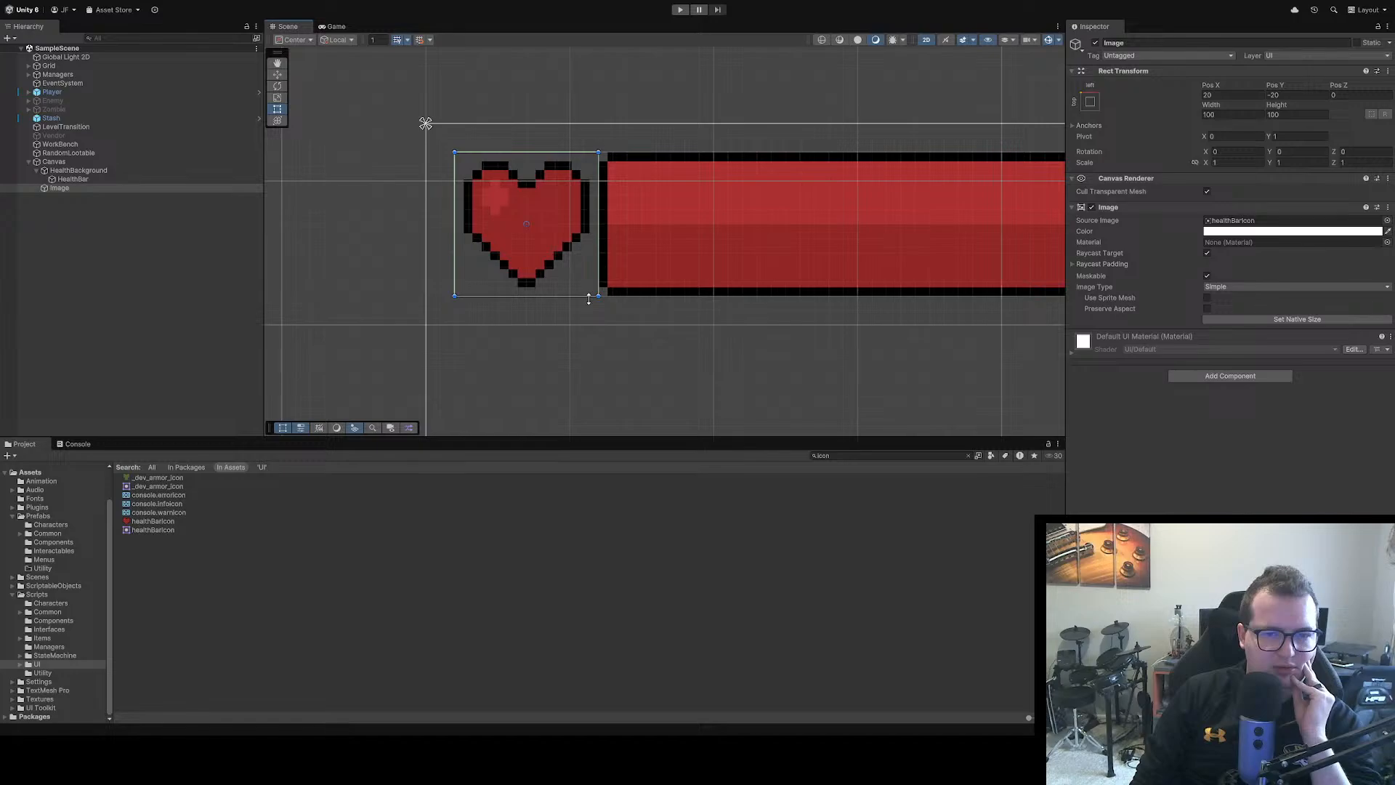
scroll(589, 299, "down", 1)
left_click(536, 291)
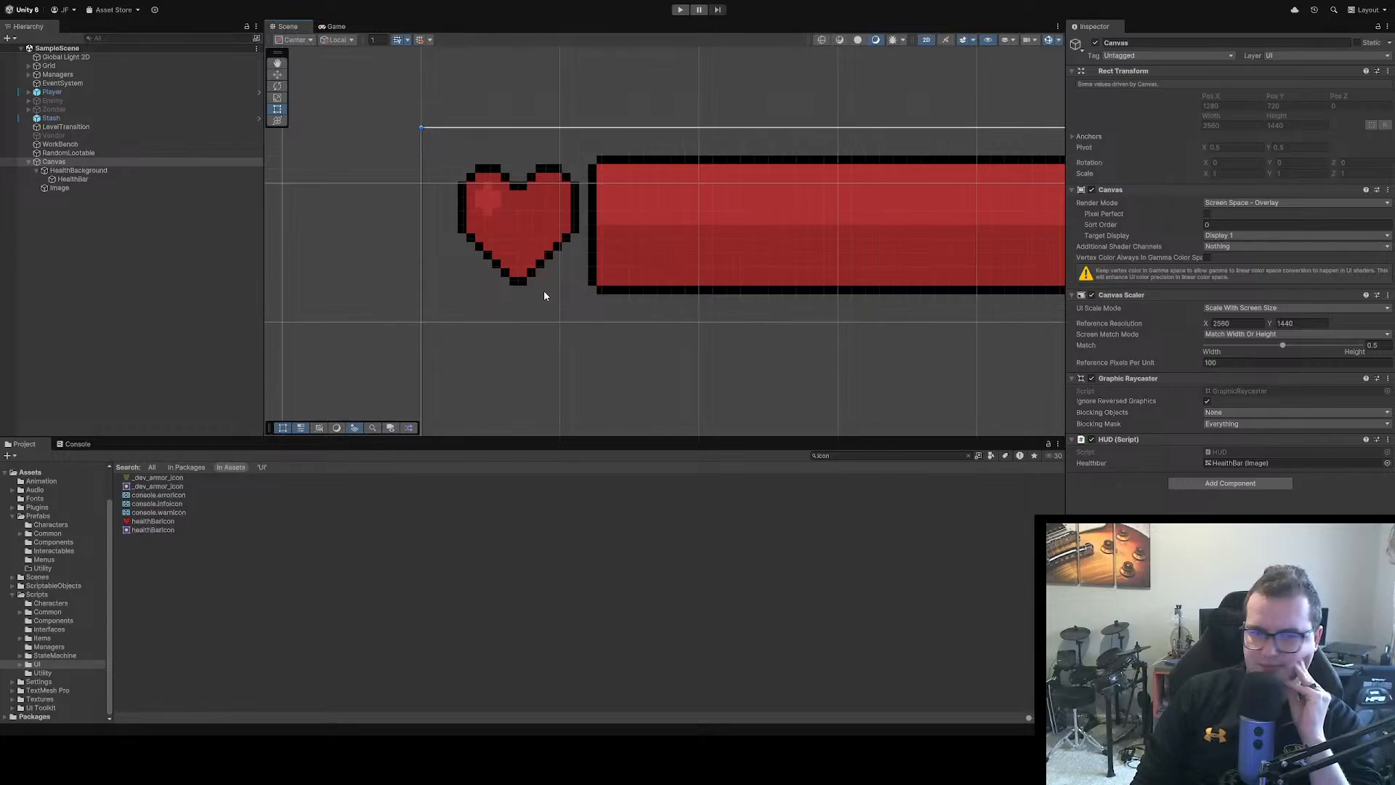
scroll(545, 291, "down", 1)
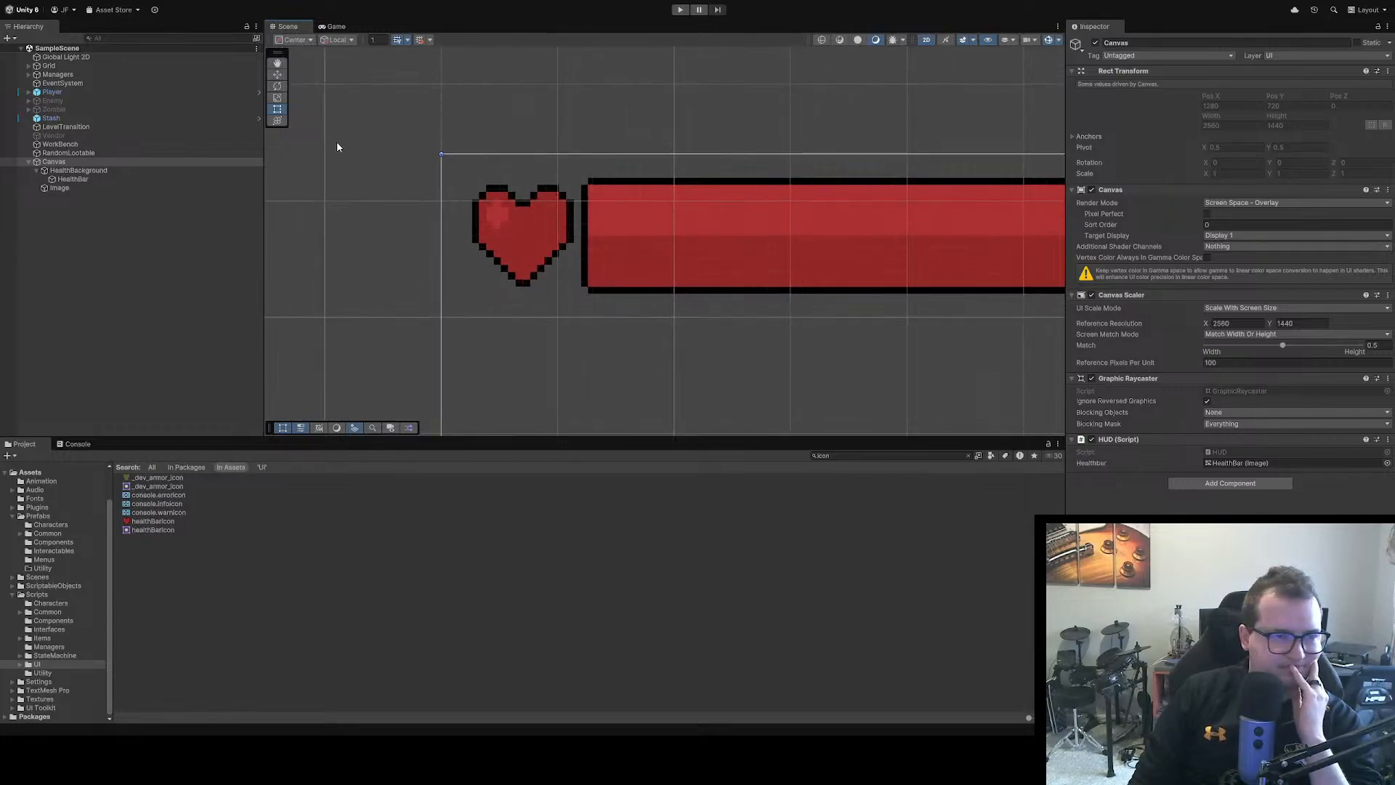
Rename the heart Image as HealthIcon, place it above HealthBackground under the Canvas, and save the scene
left_click(58, 188)
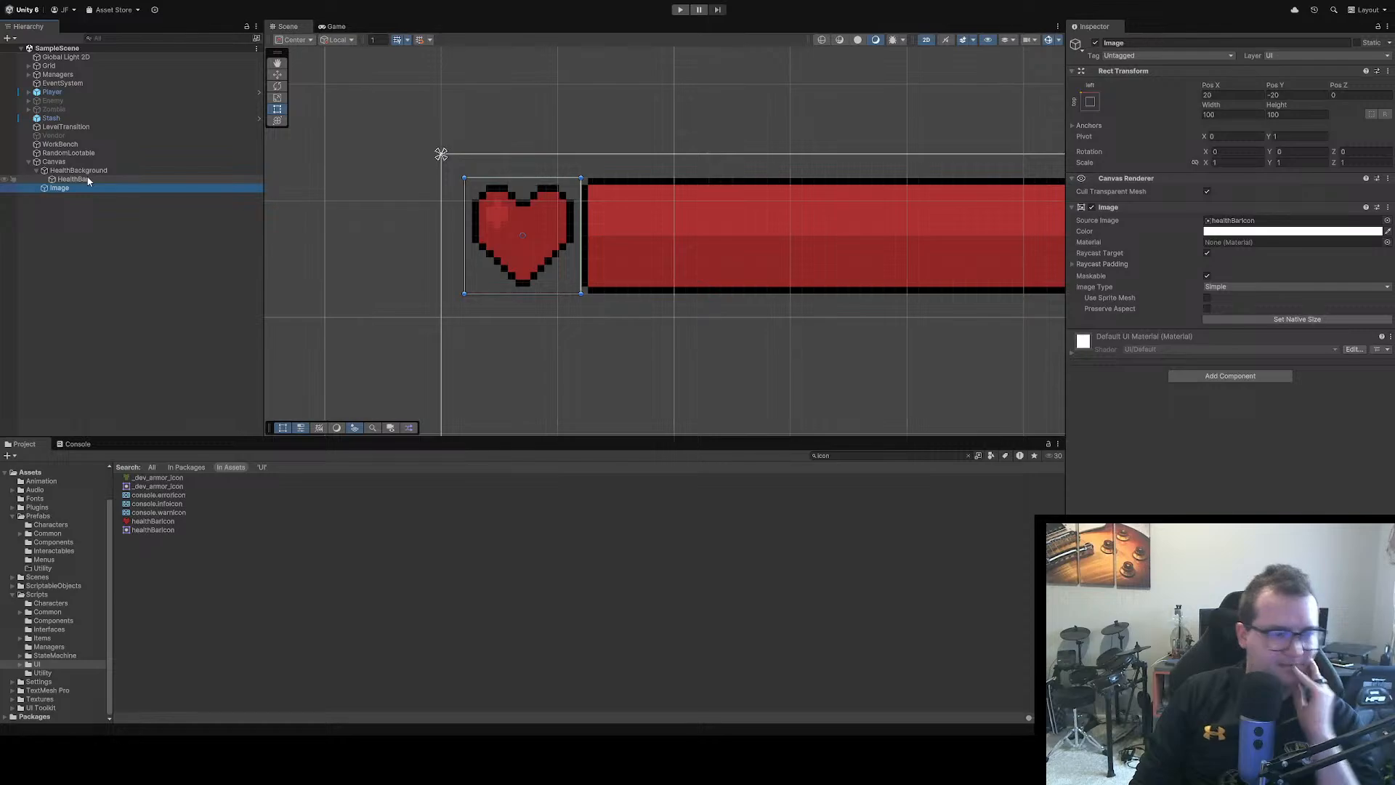
key("F2")
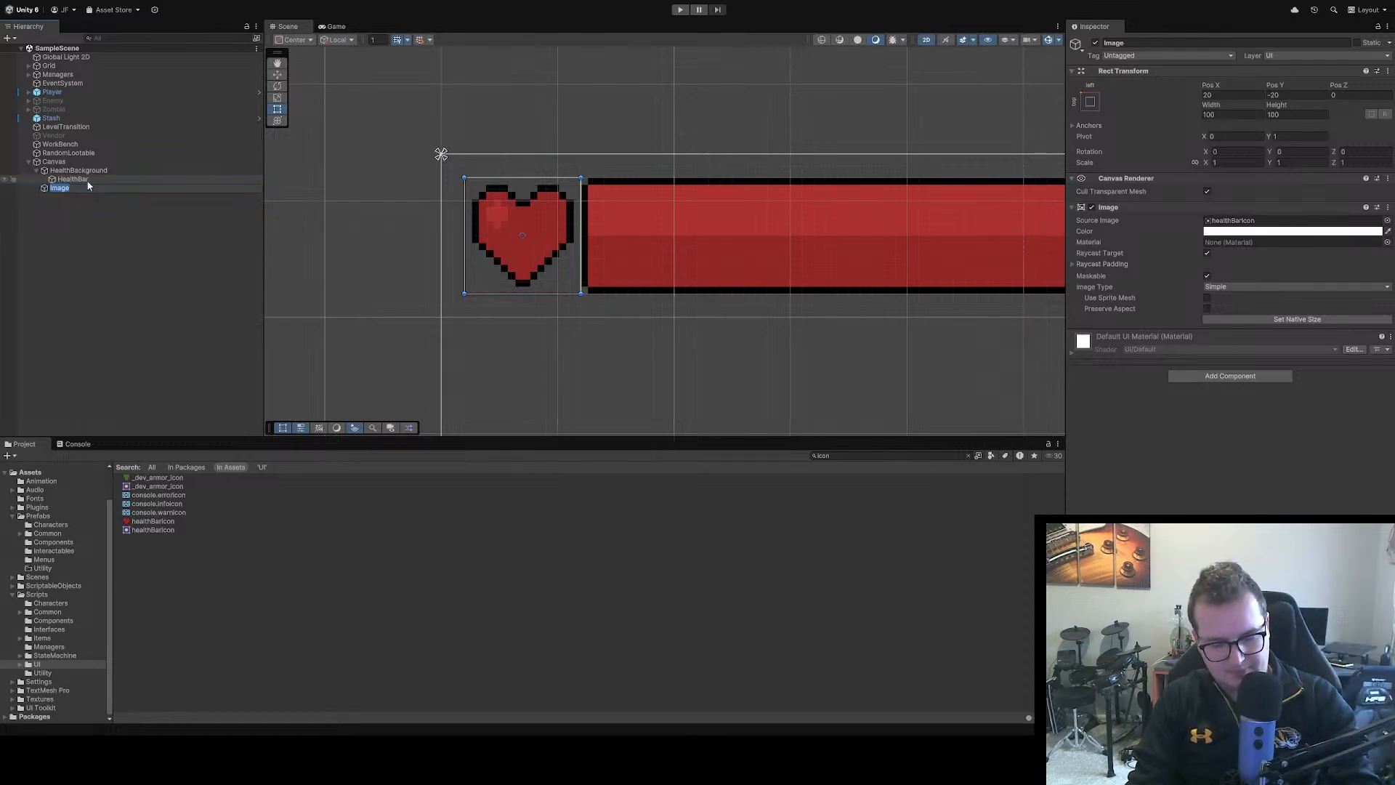
type("HealthIcon")
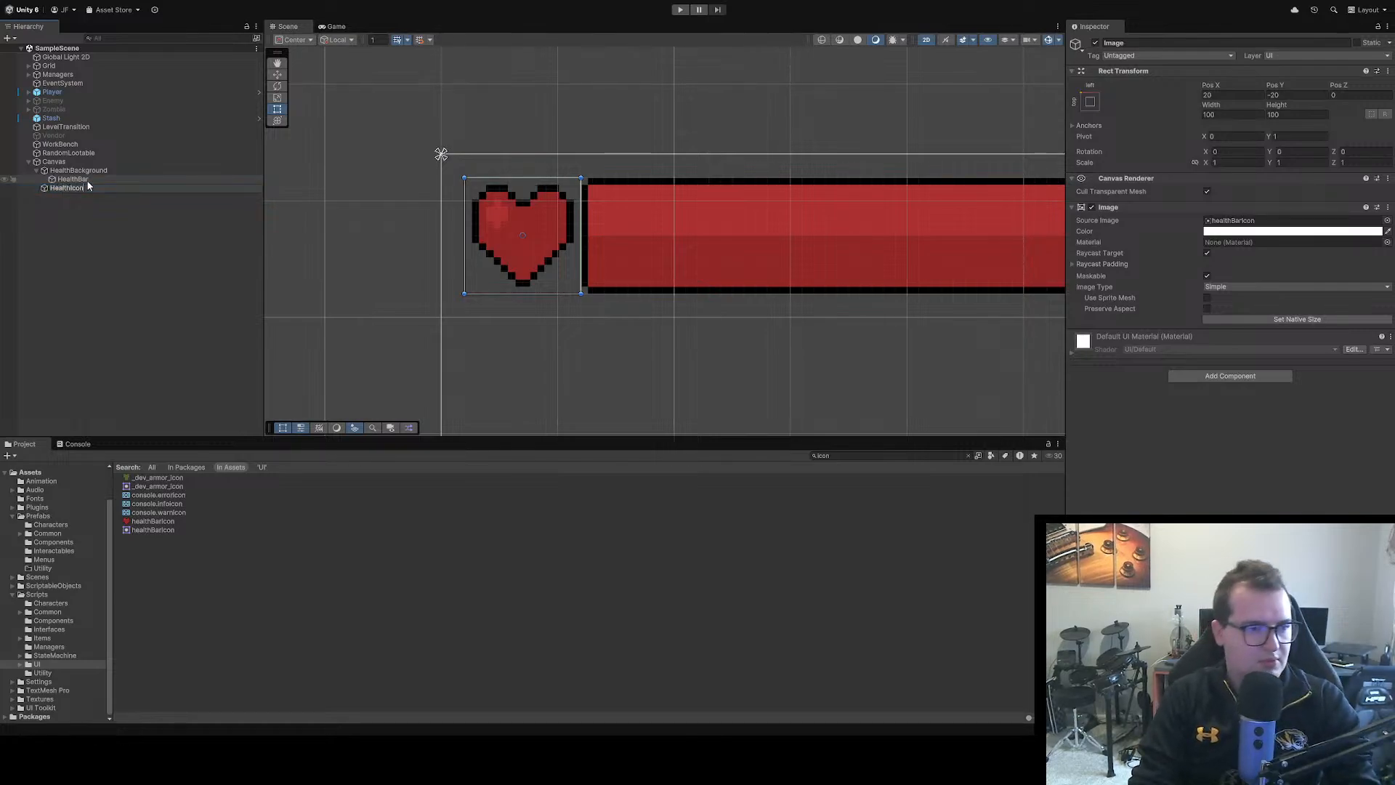
key("Return")
left_click(132, 231)
left_click_drag(72, 188, 72, 168)
left_click(99, 234)
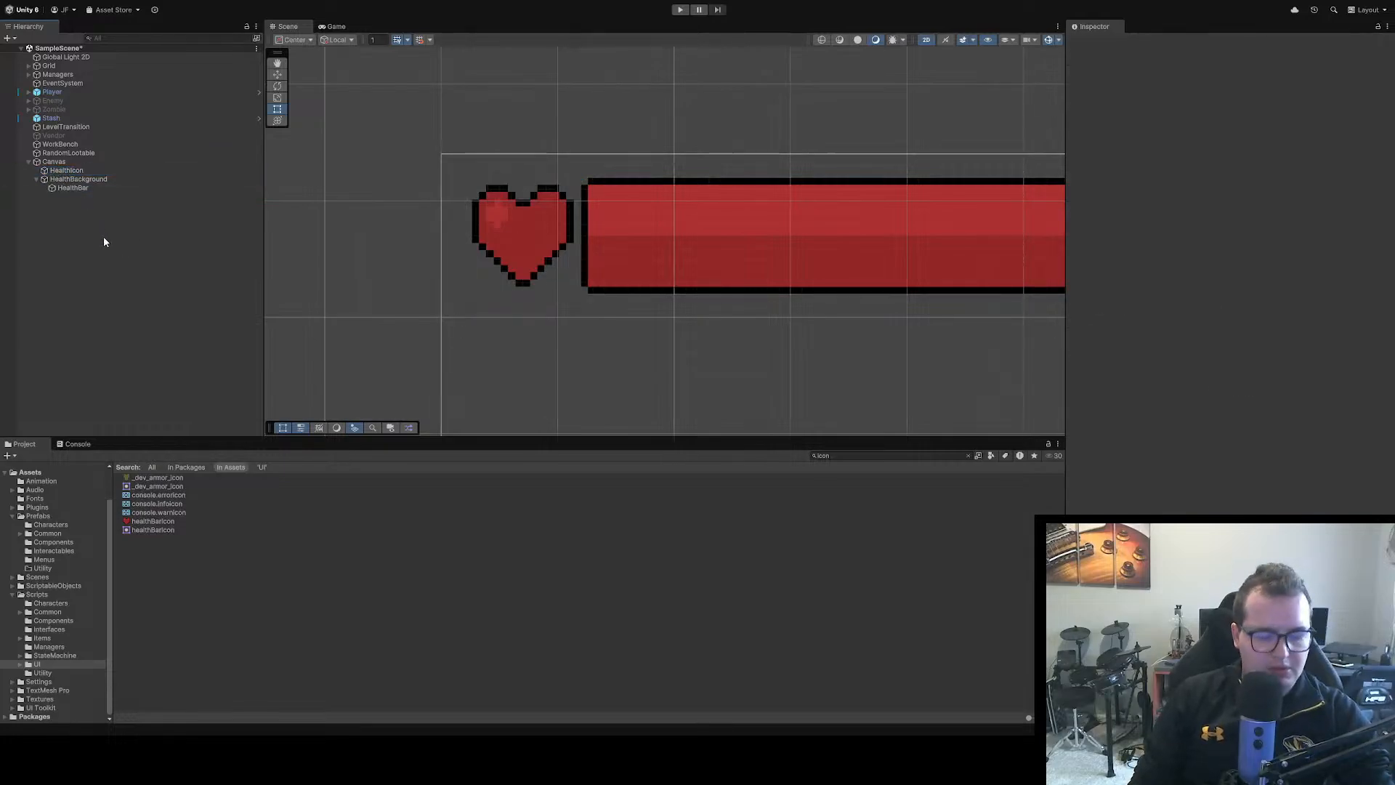
key("ctrl+s")
Run the game and walk the player around the room to check the heart icon and health bar on screen
left_click(681, 11)
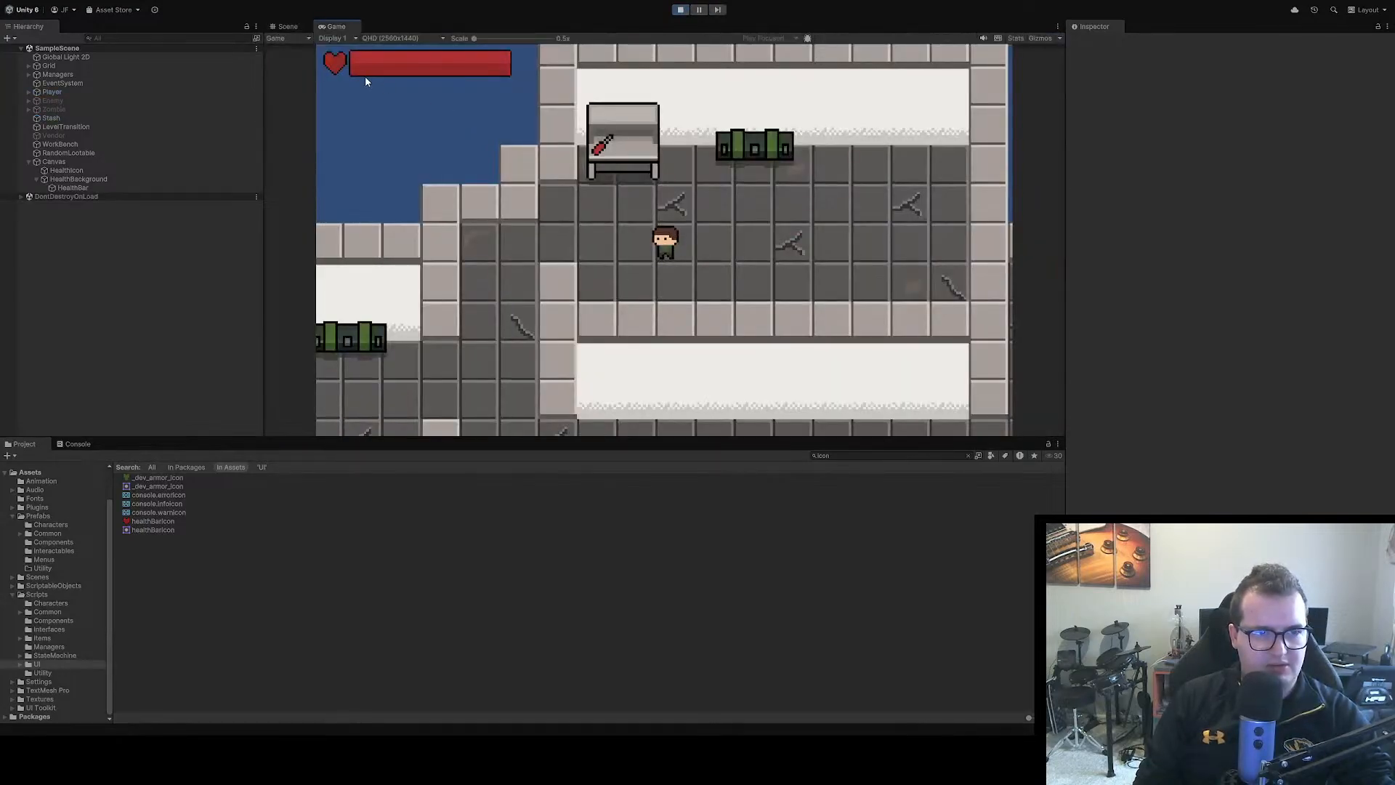
key("d")
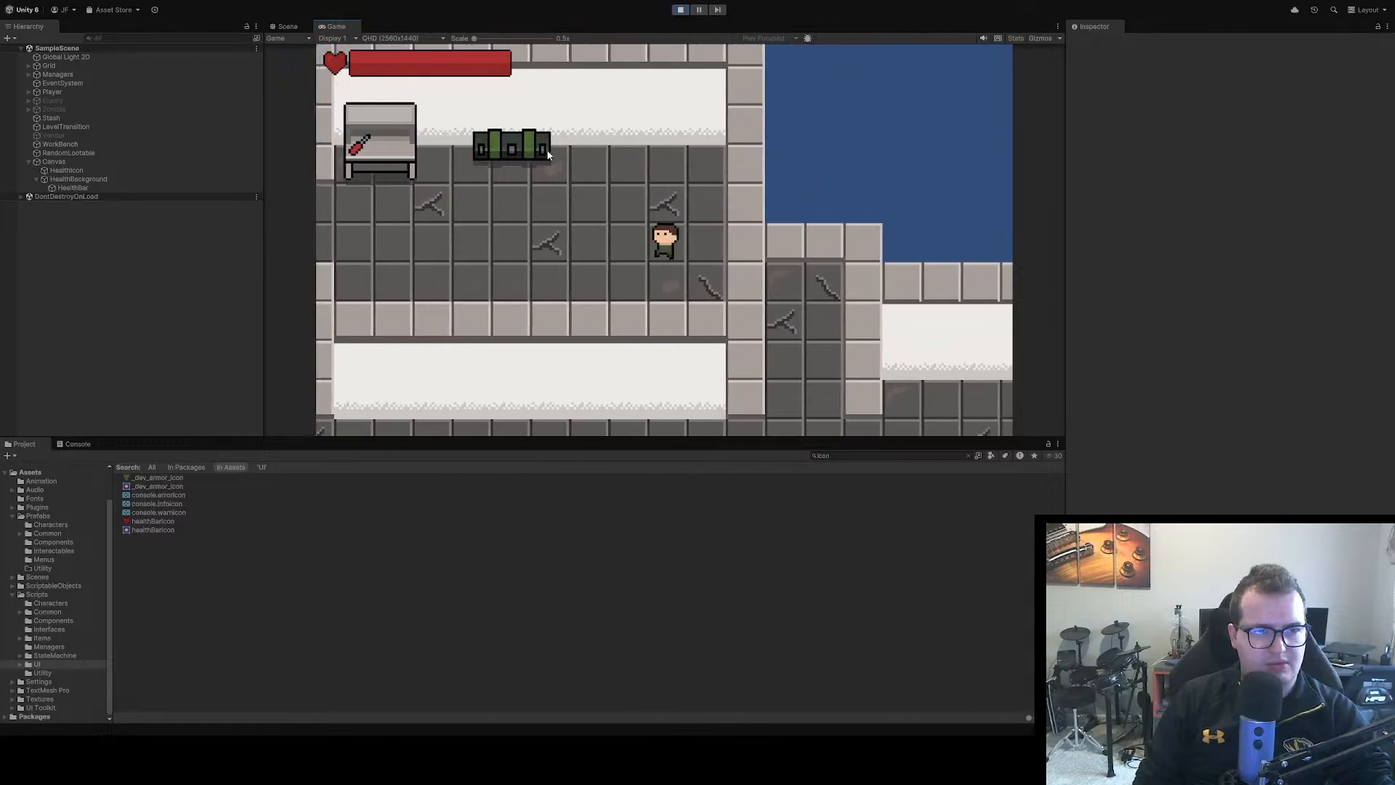
key("d")
key("w")
key("a")
key("s")
key("d")
key("a")
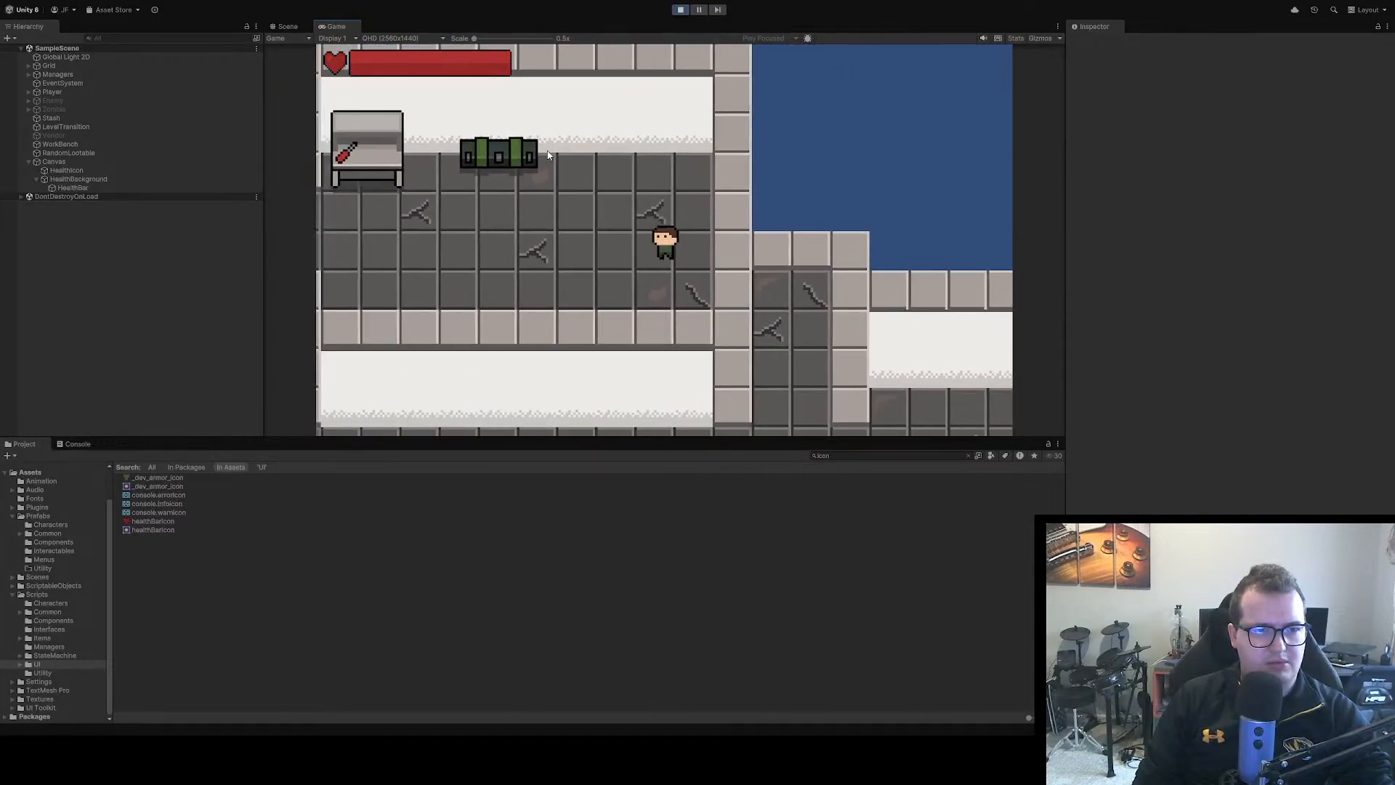
key("d")
key("a")
key("w")
key("d")
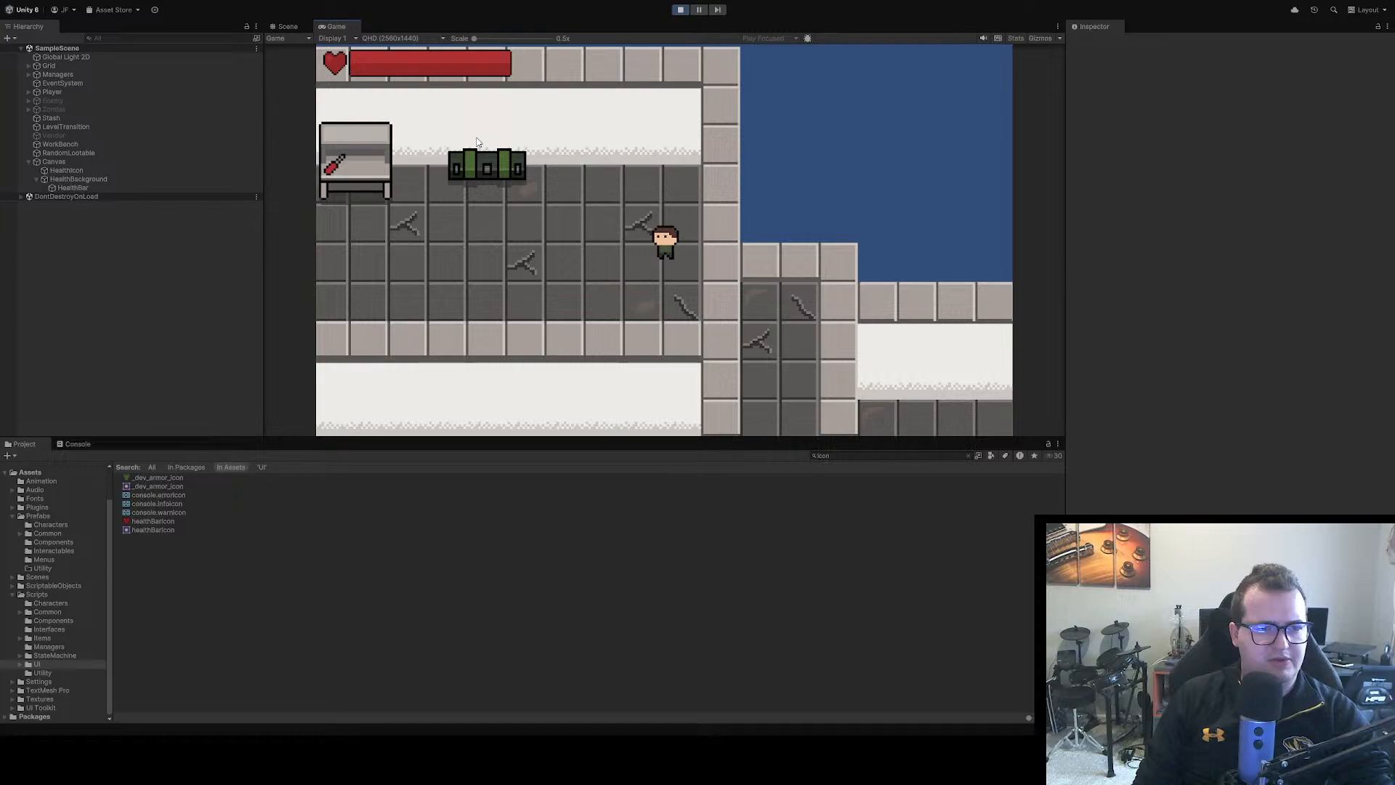
key("a")
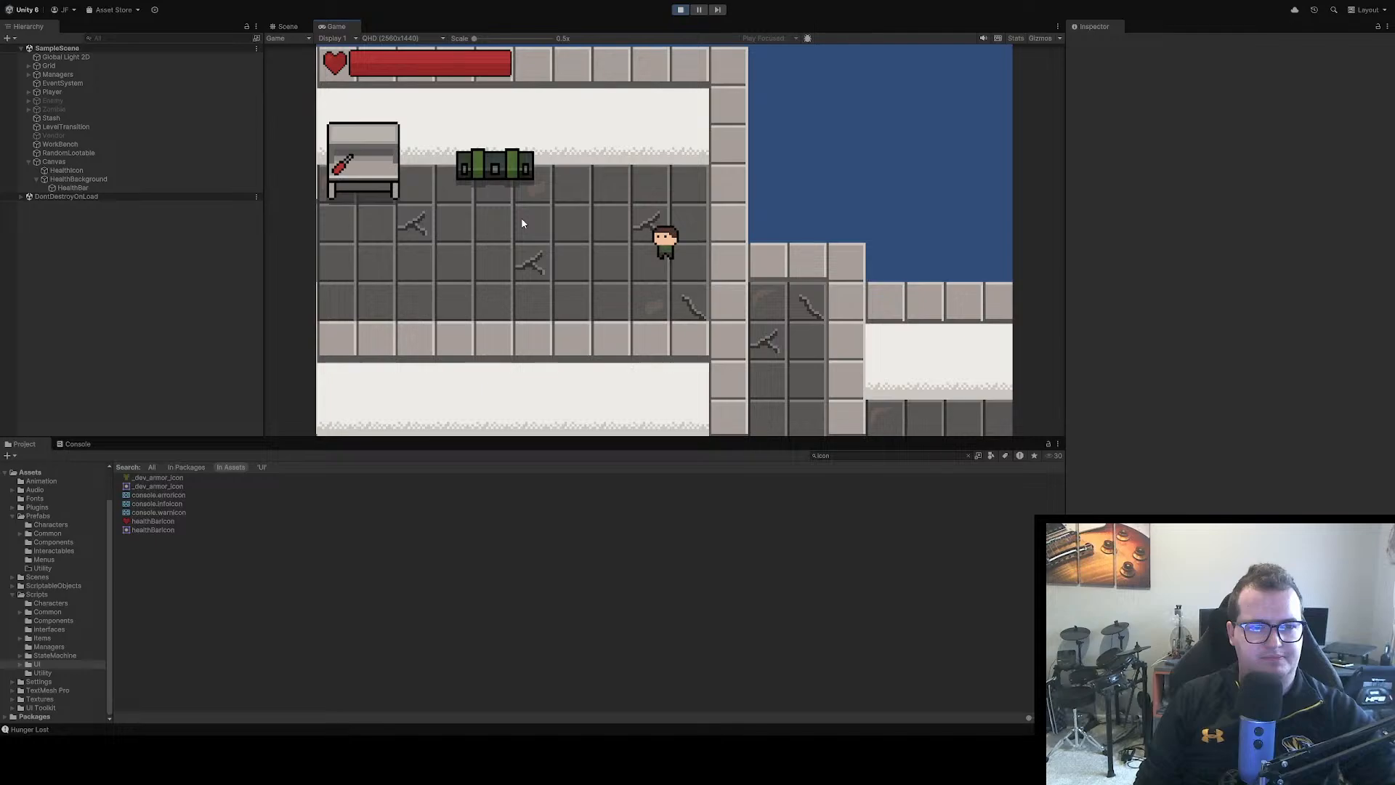
key("a")
key("s")
key("d")
key("w")
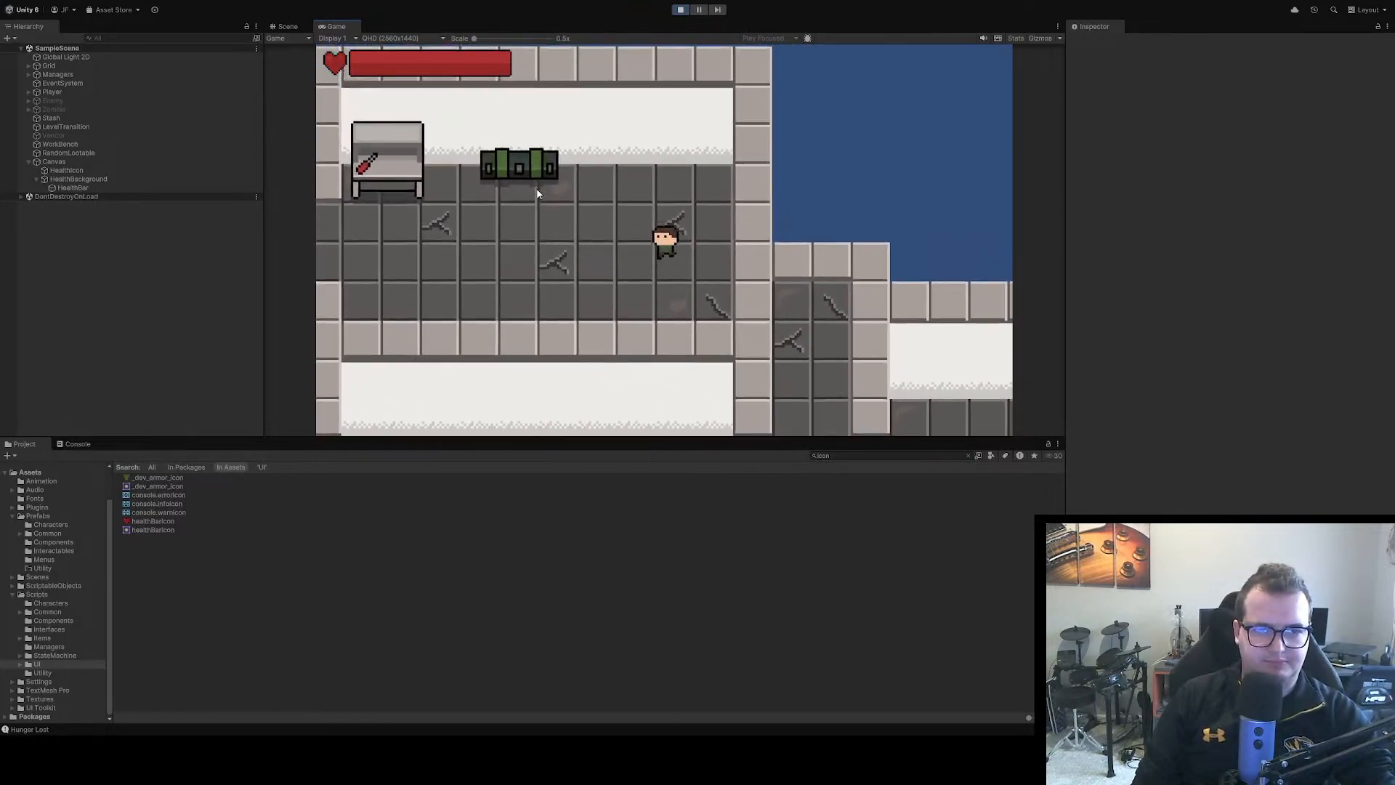
key("a")
key("s")
key("d")
key("a")
key("a")
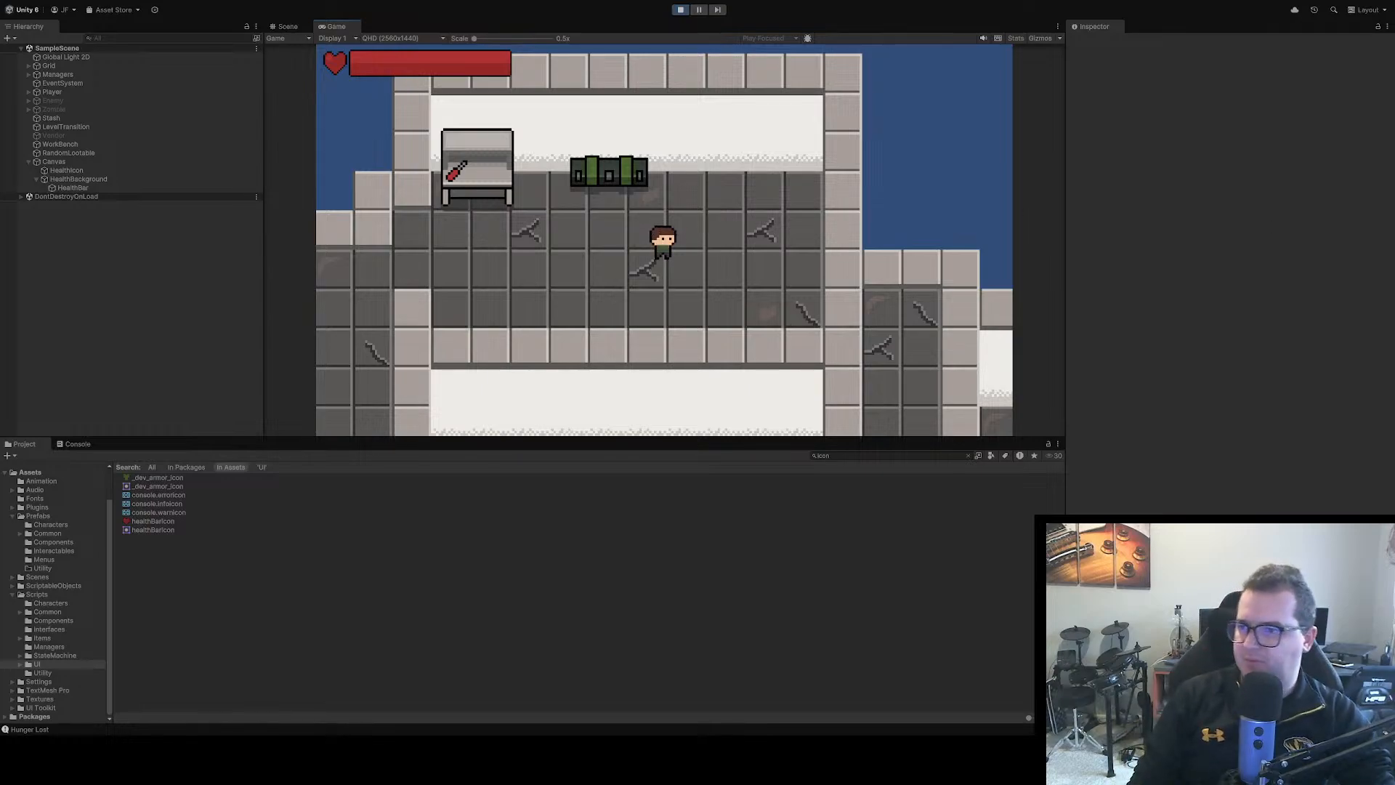
Switch to Aseprite and select and copy the entire red health bar in Sprite-0002
key("alt+Tab")
scroll(494, 270, "down", 3)
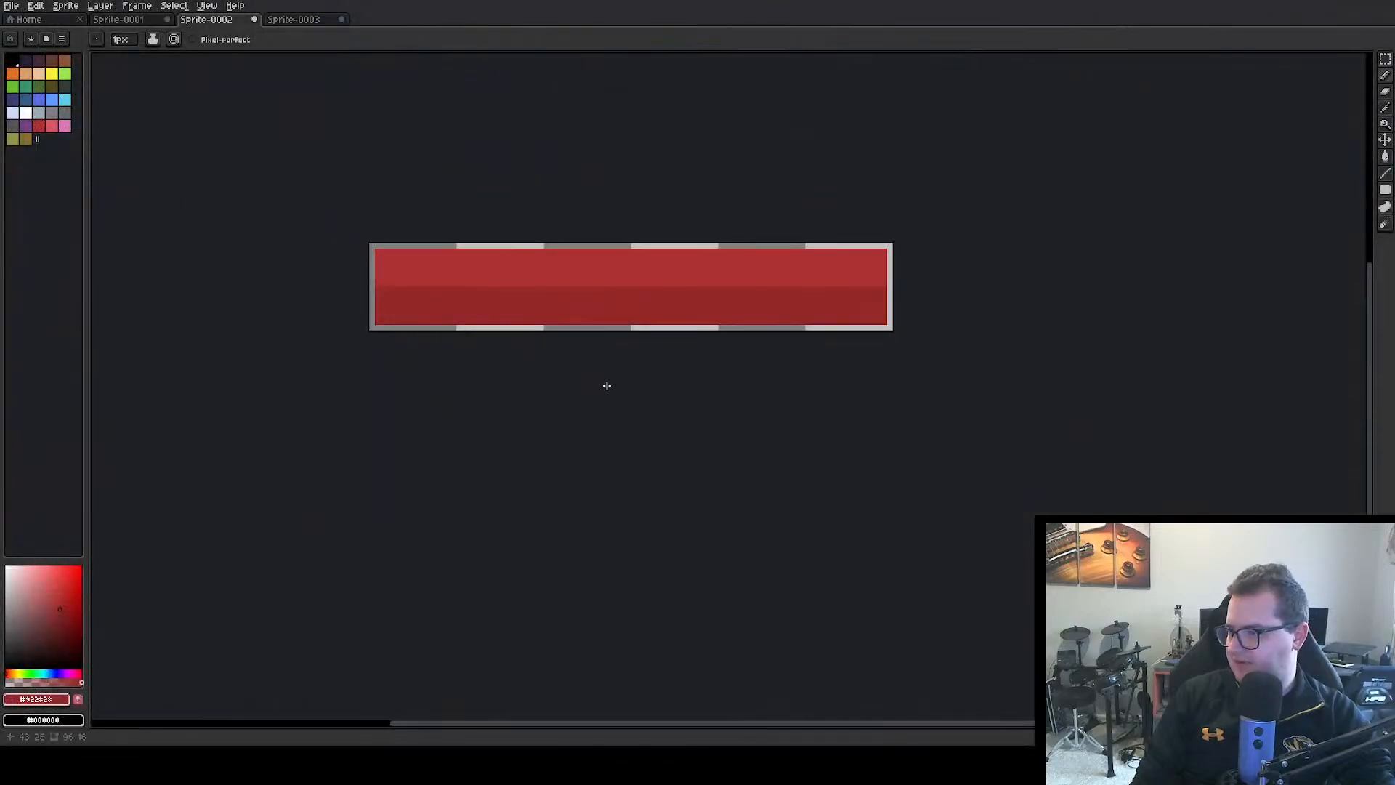
left_click_drag(606, 385, 471, 346)
left_click(1386, 59)
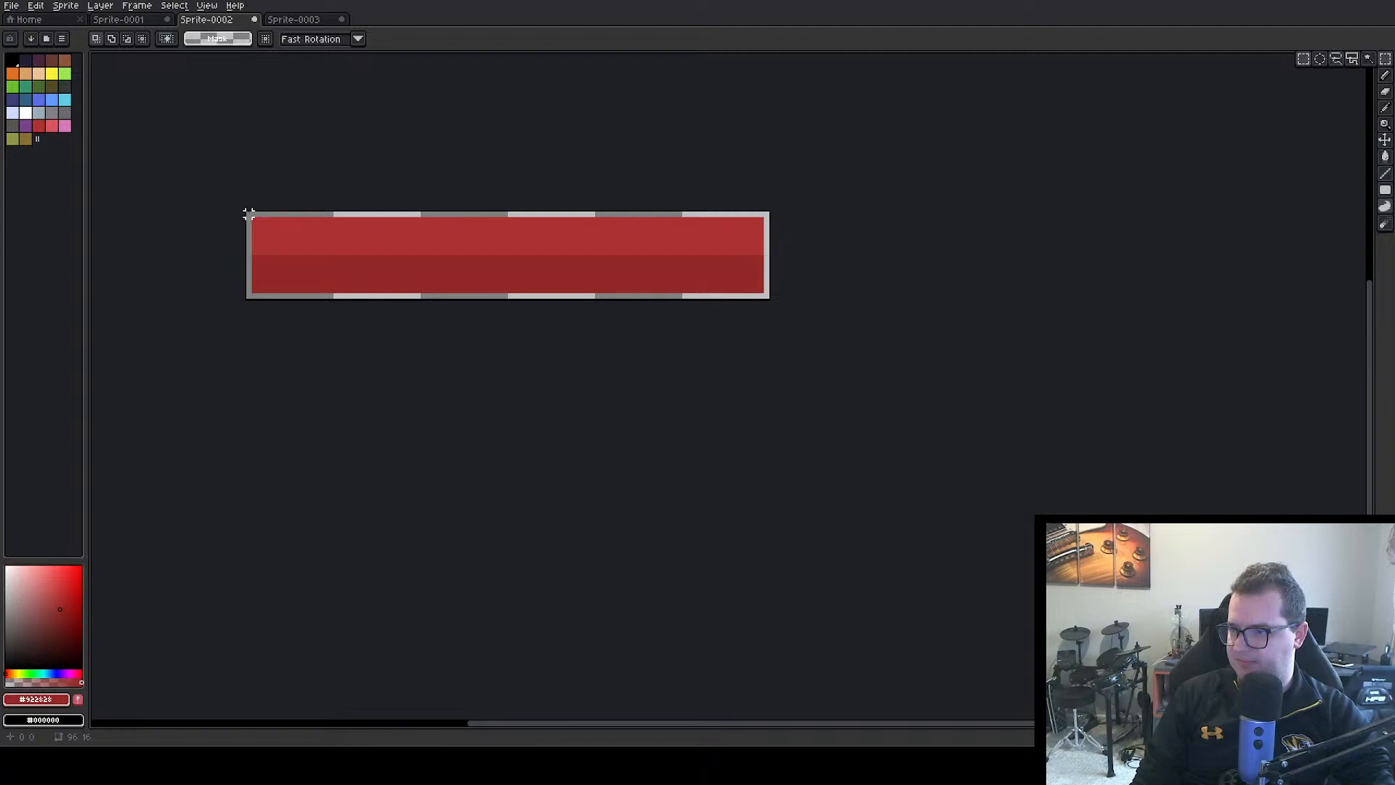
left_click_drag(247, 214, 773, 303)
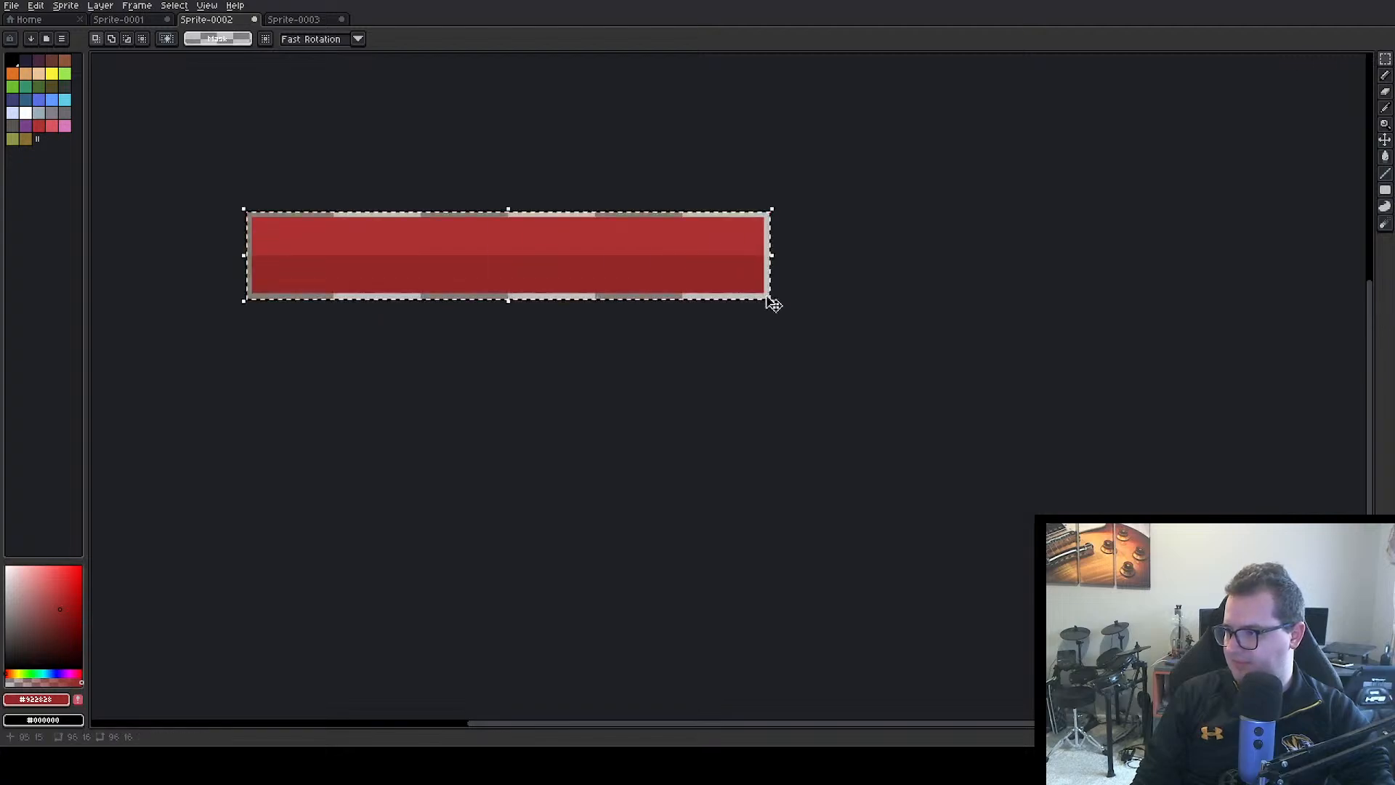
Create a new 96 x 16 px RGB sprite with a transparent background and paste the copied red bar into it
left_click(39, 20)
left_click(61, 43)
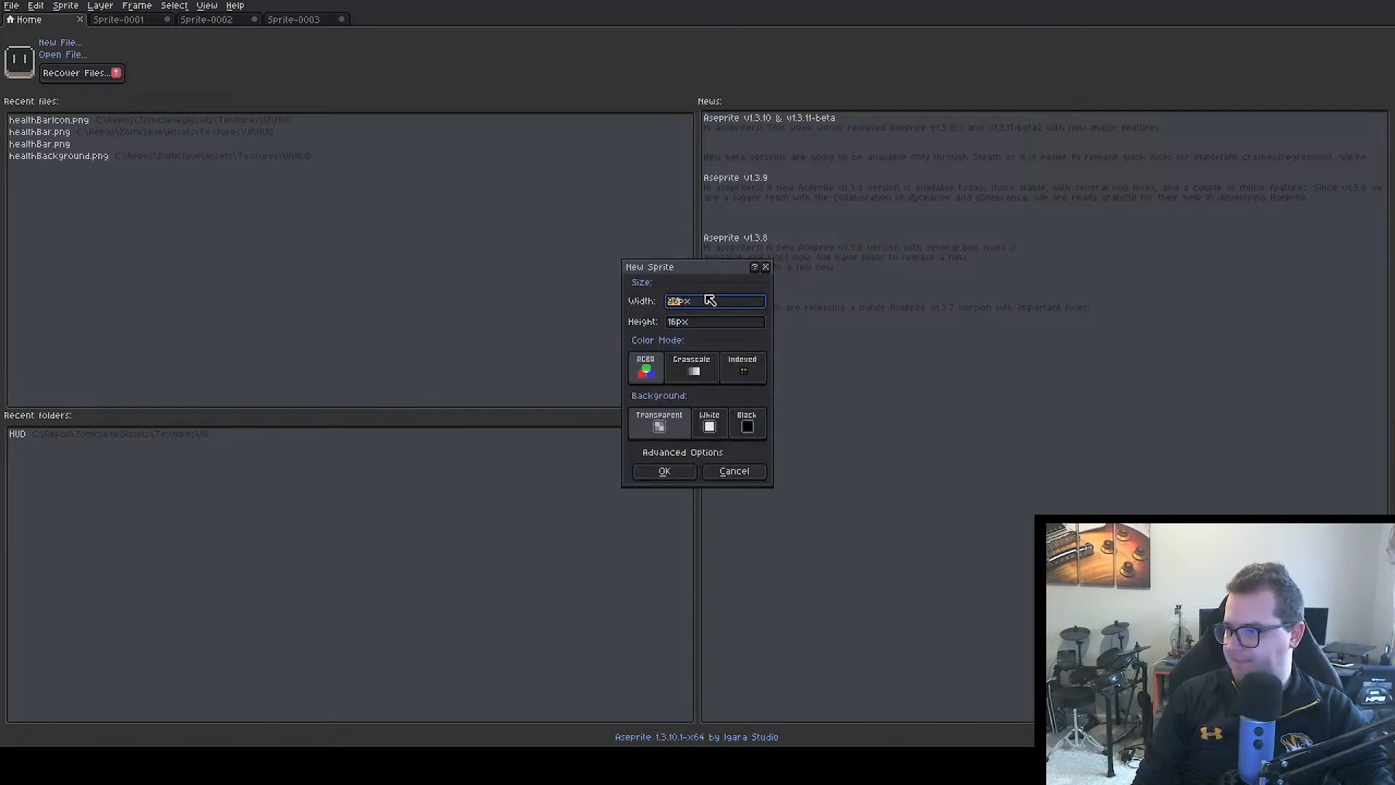
left_click(664, 471)
key("ctrl+v")
scroll(719, 385, "up", 3)
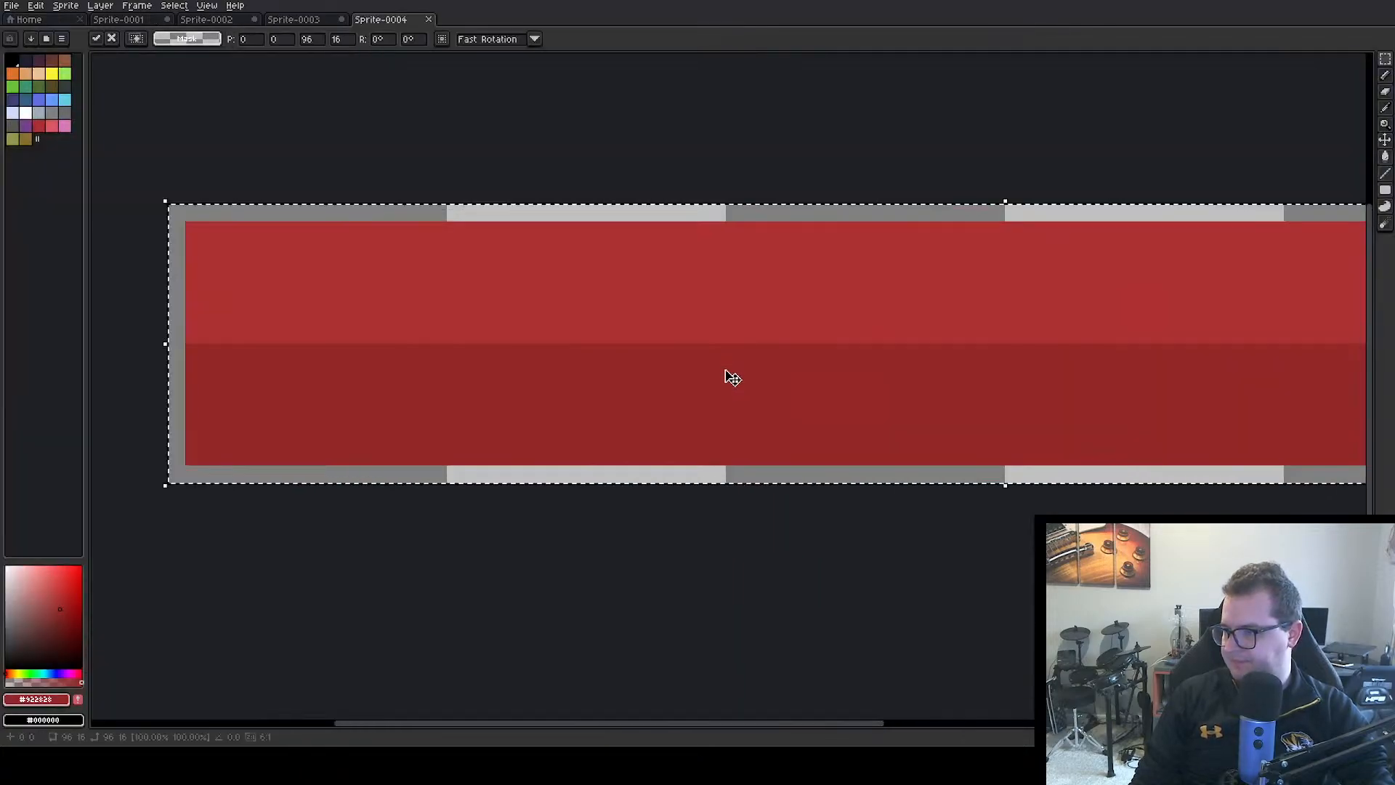
scroll(686, 321, "down", 1)
scroll(679, 321, "up", 1)
scroll(620, 303, "down", 1)
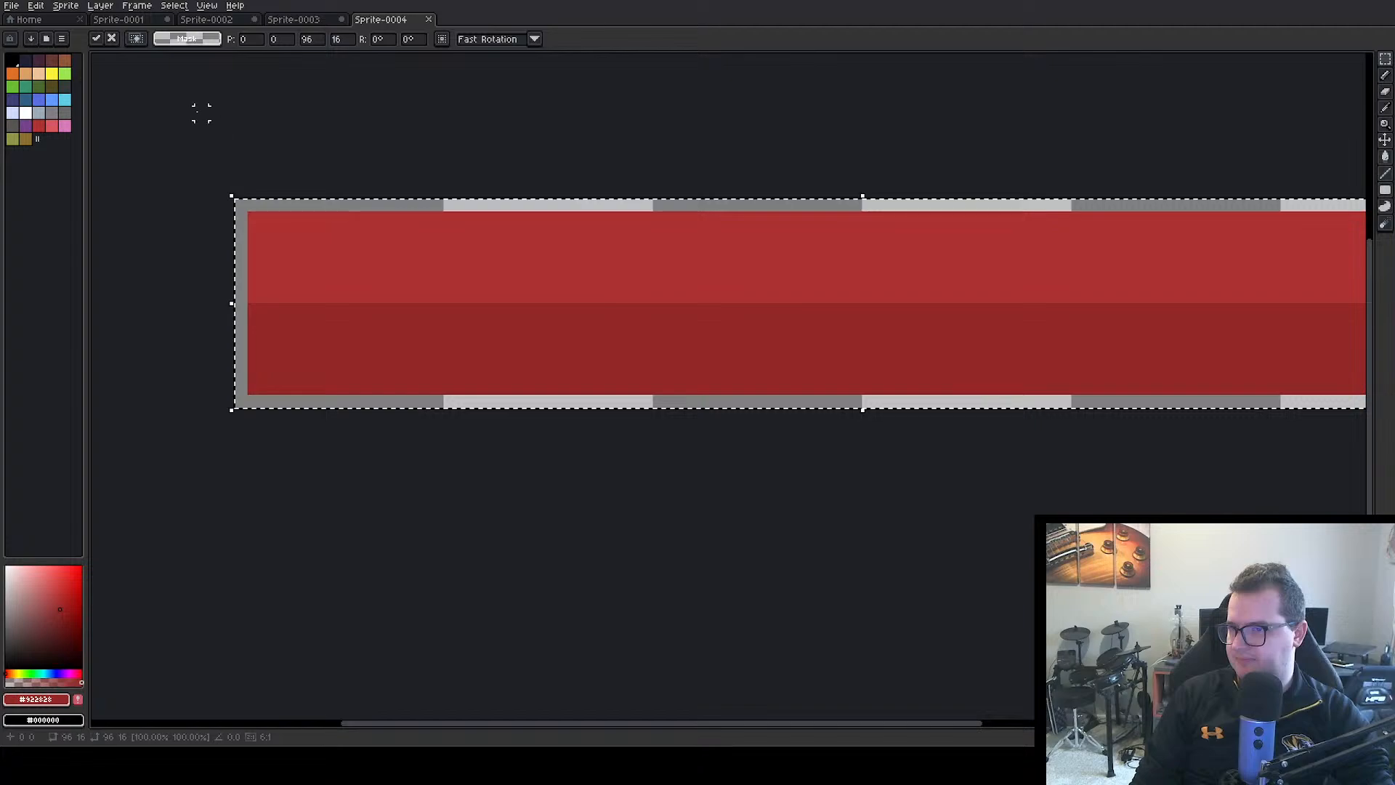
Cover the pasted bar's upper half with a bright yellow filled rectangle and its lower half with a darker yellow one
left_click(51, 73)
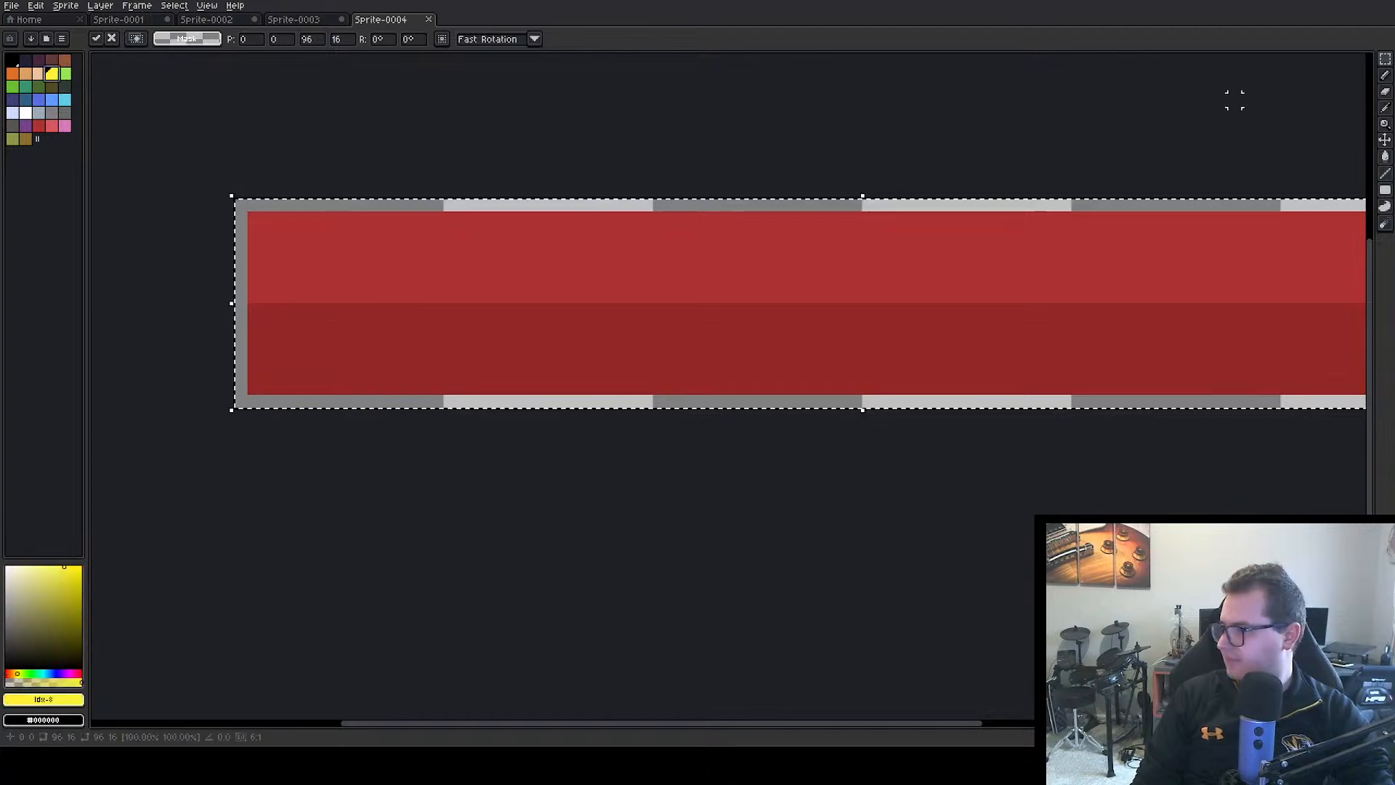
left_click(934, 492)
left_click(1385, 189)
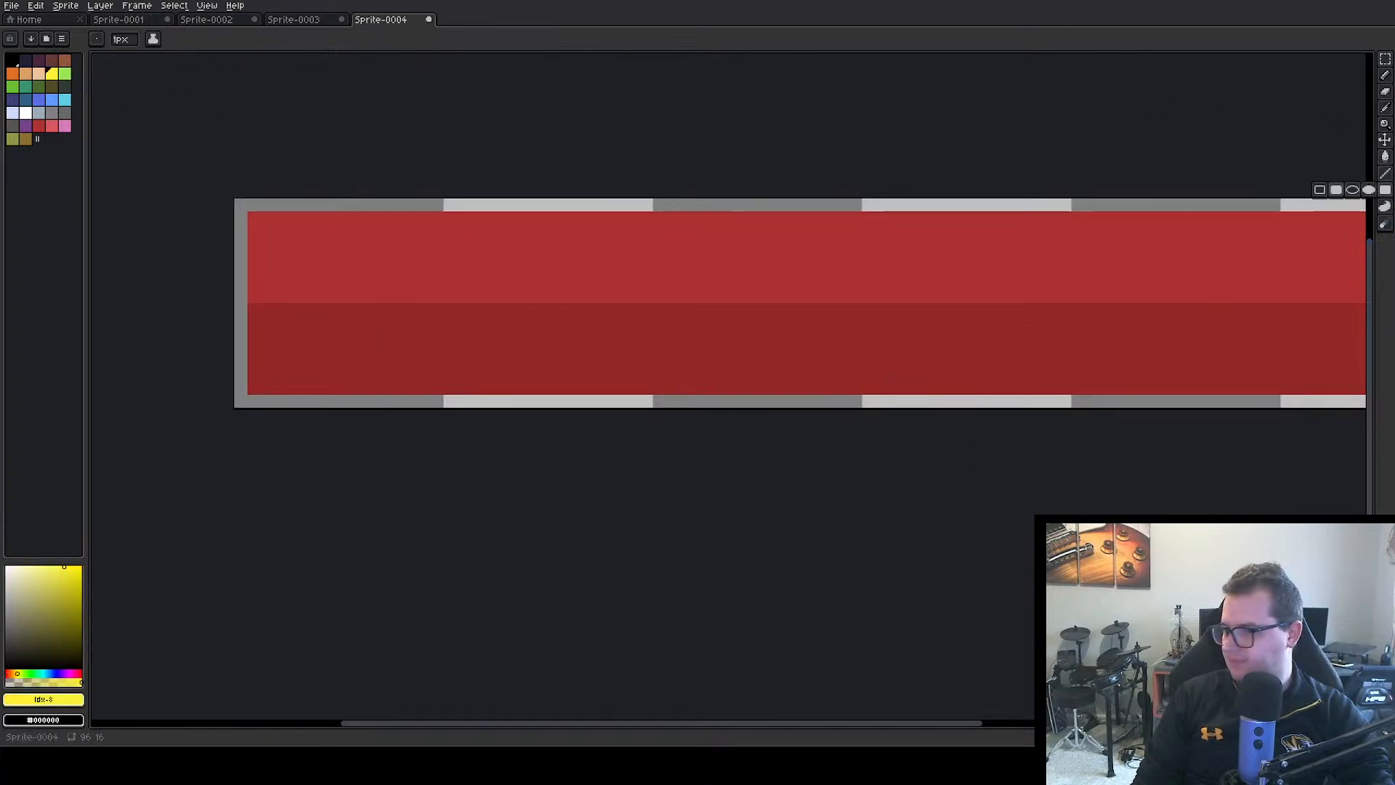
scroll(280, 230, "down", 3)
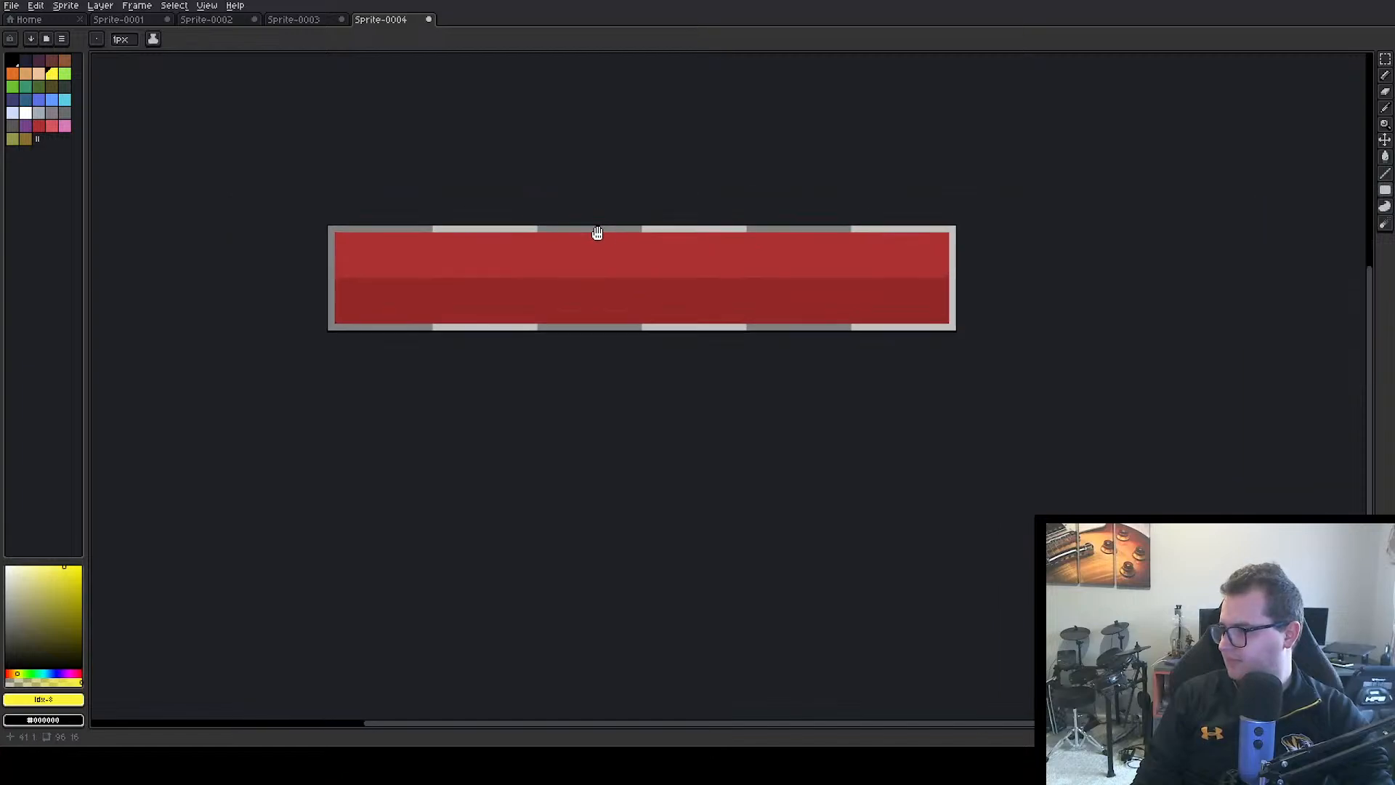
left_click_drag(325, 238, 934, 277)
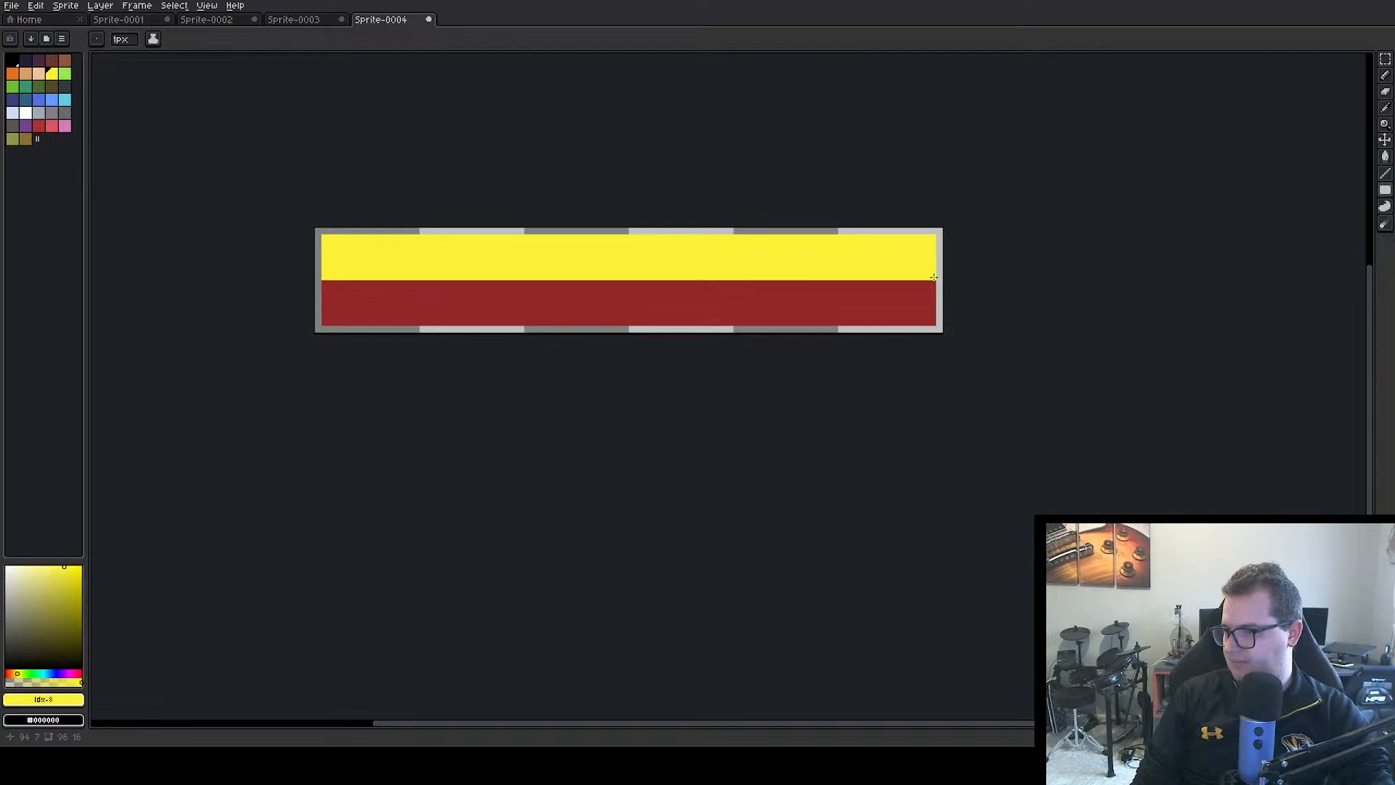
left_click(62, 597)
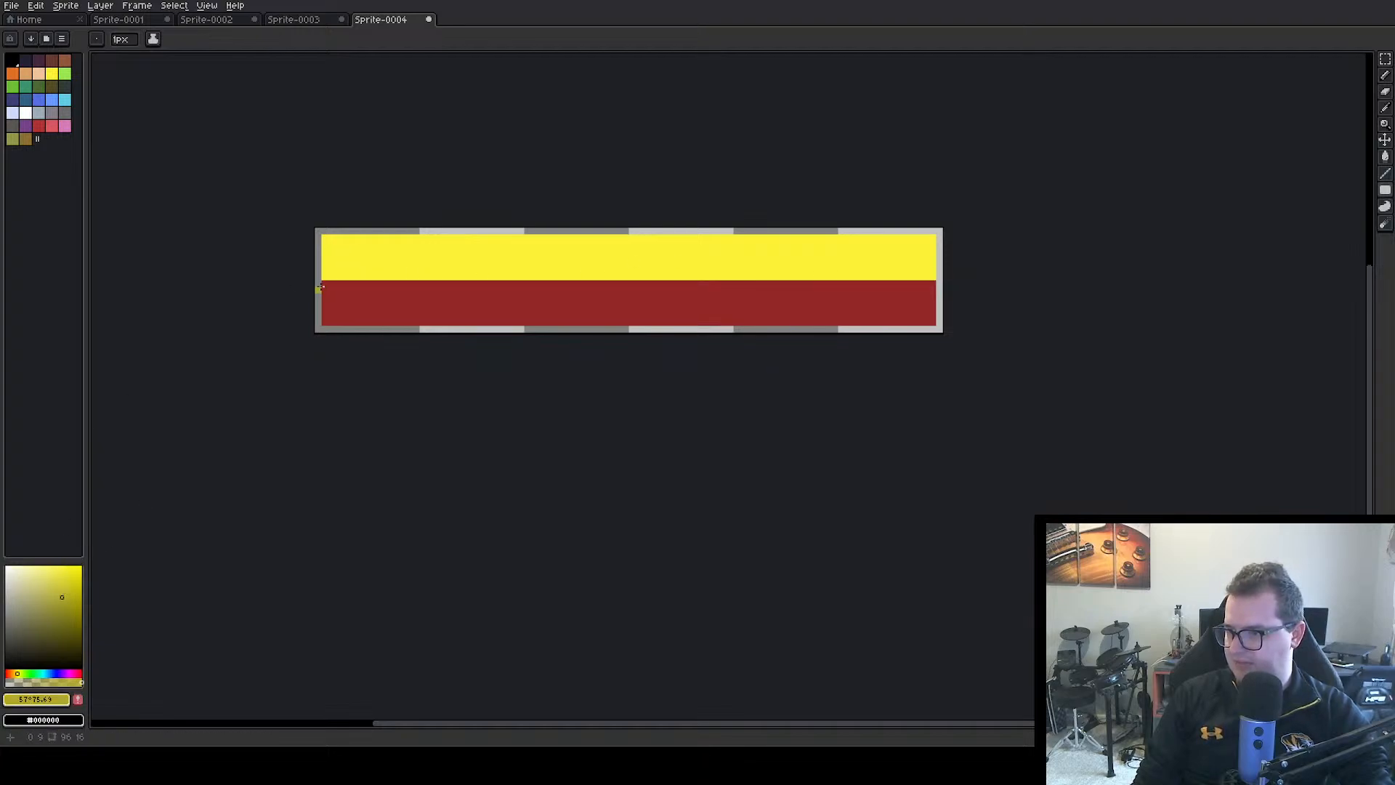
left_click_drag(319, 287, 937, 327)
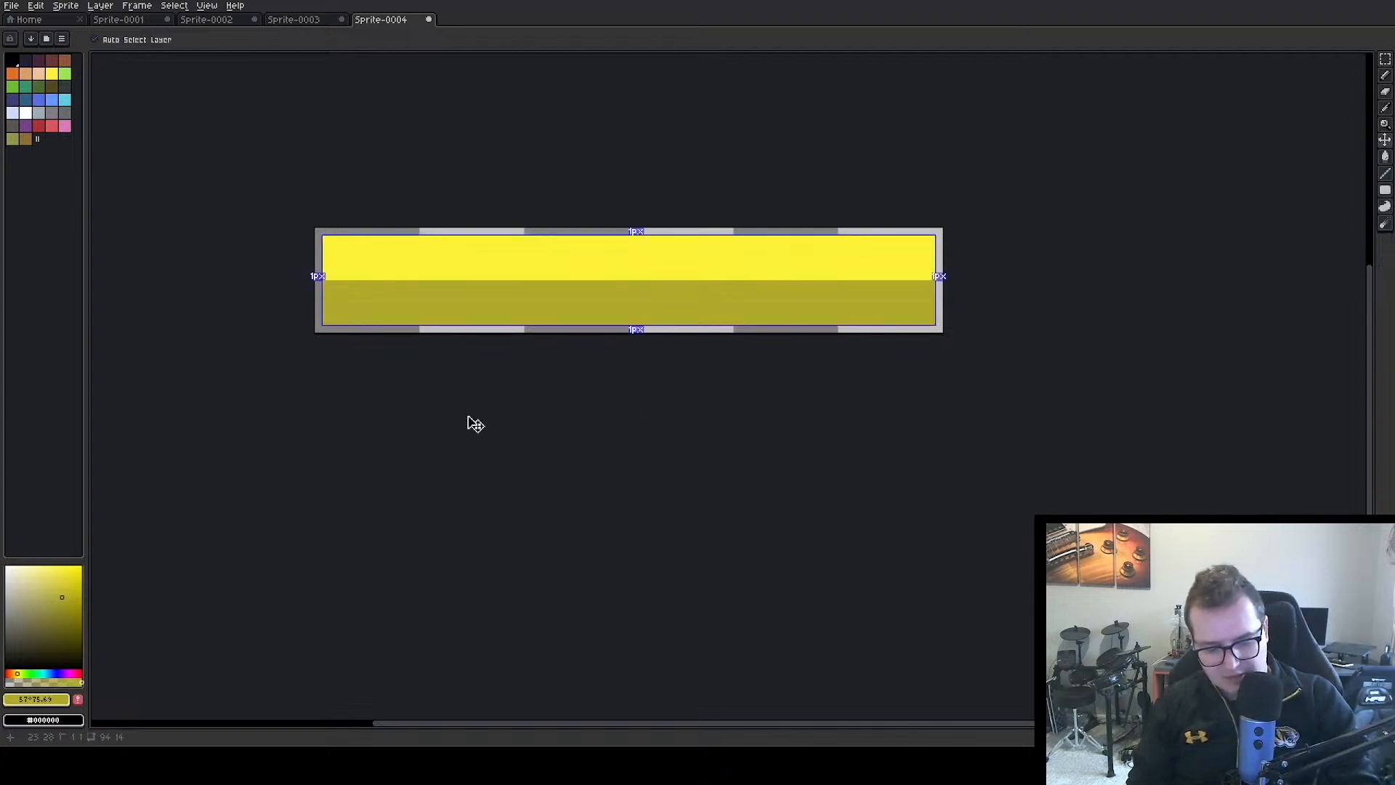
Export the yellow bar as sprintBar.png
key("ctrl+alt+shift+s")
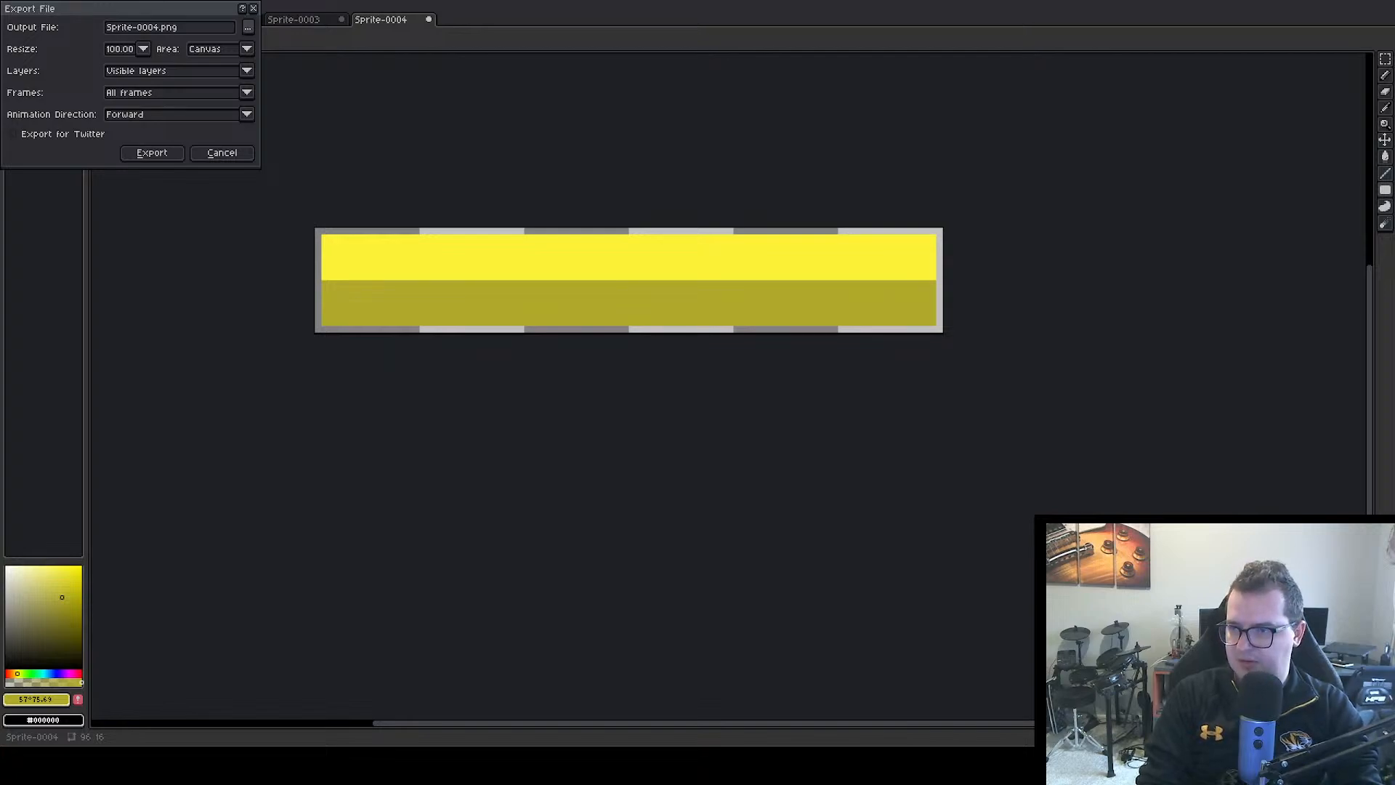
key("Return")
left_click(152, 154)
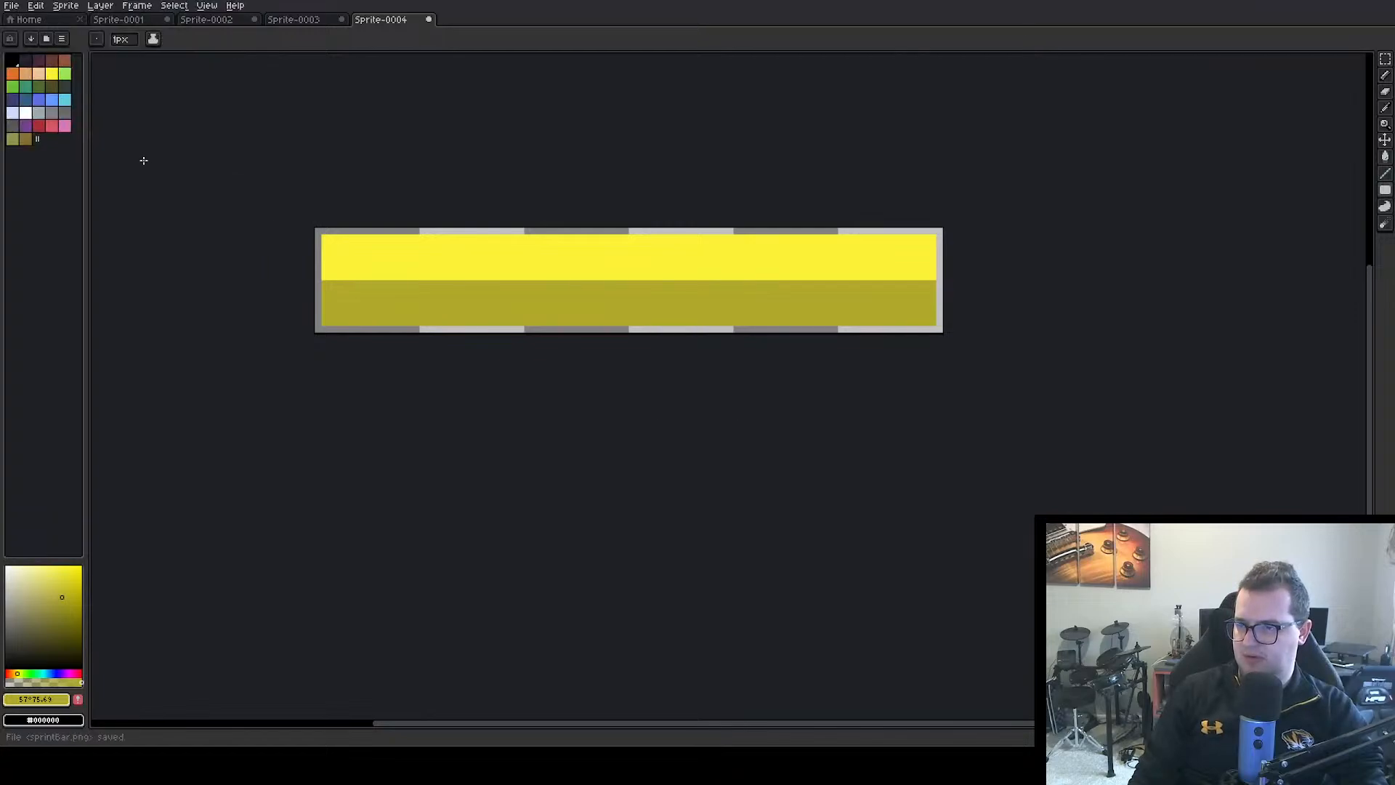
Create a new 16 x 16 px RGB sprite with a transparent background
left_click(298, 22)
left_click(28, 19)
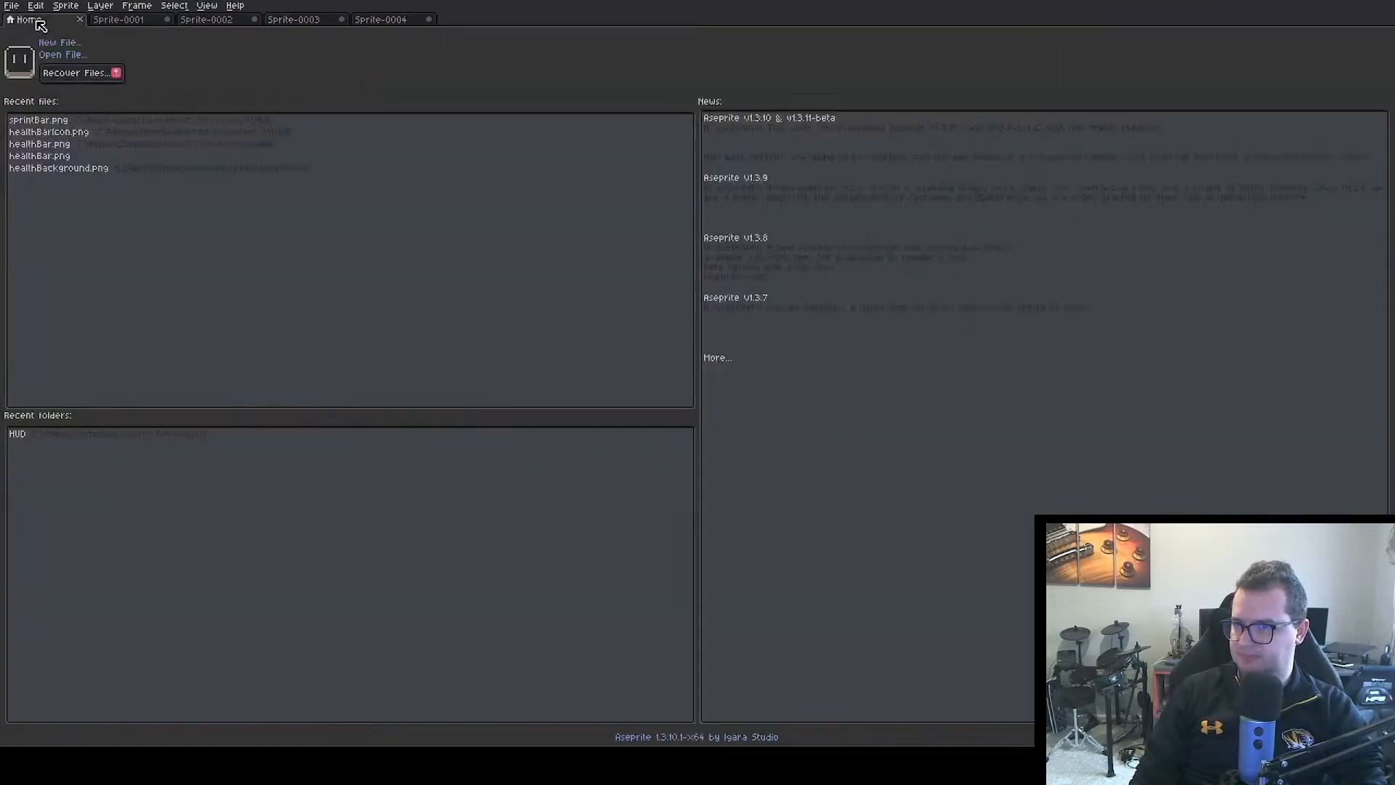
left_click(60, 42)
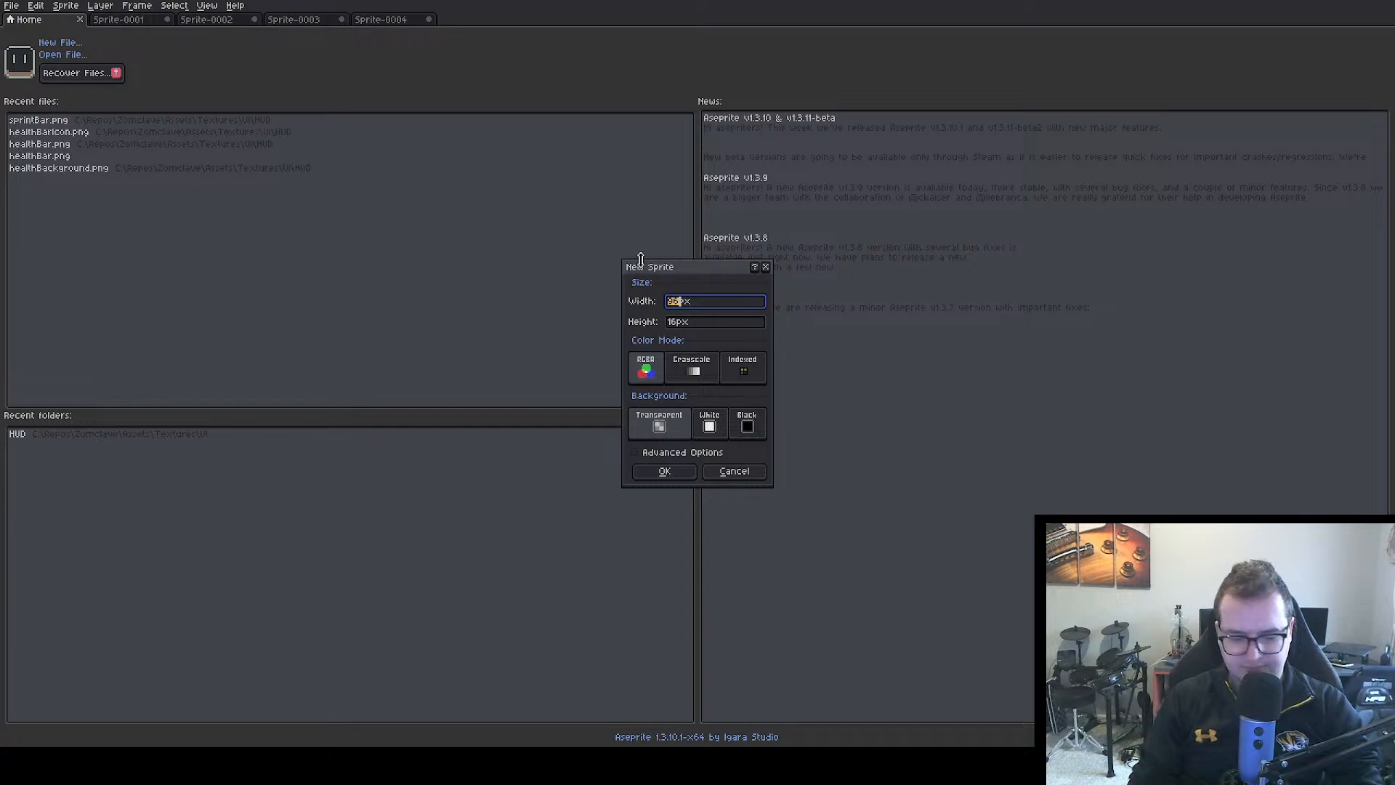
key("Return")
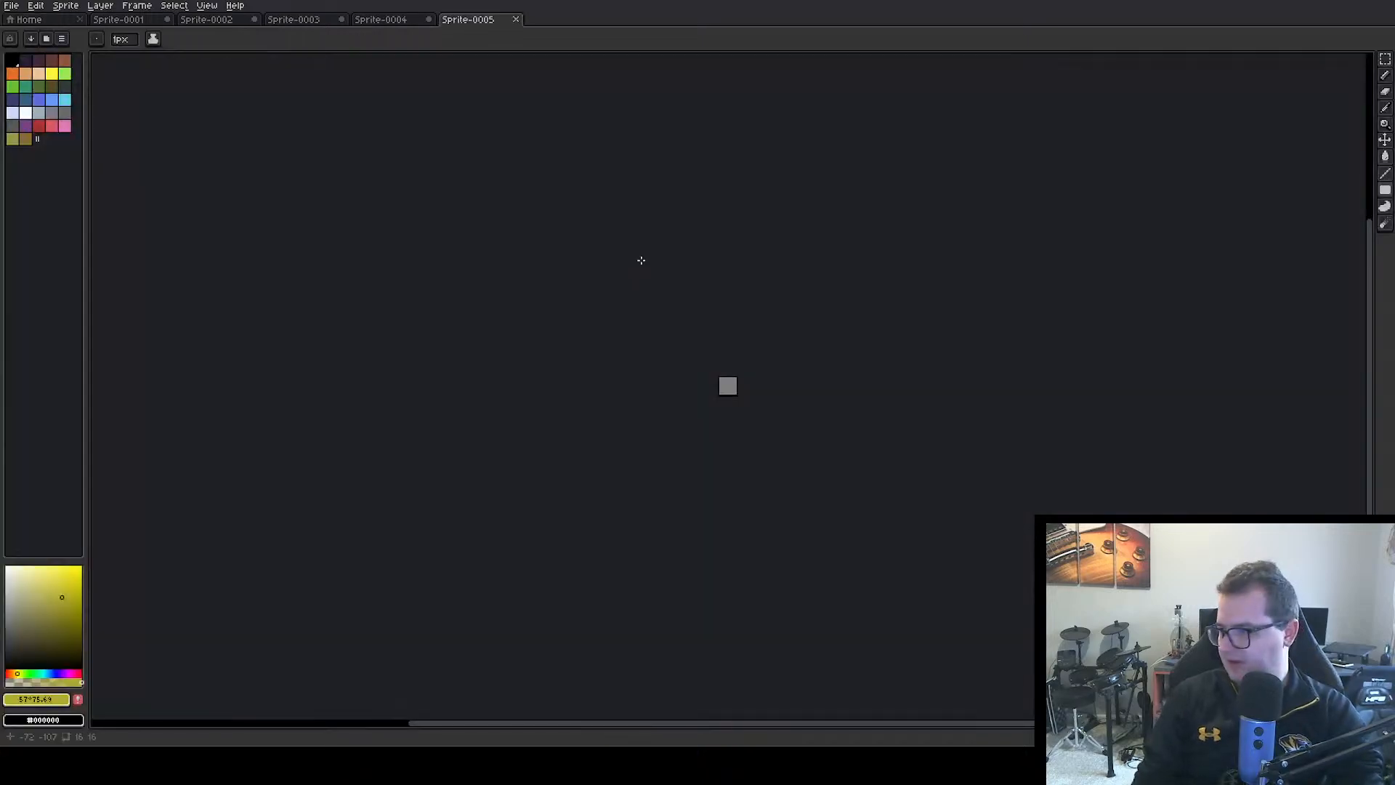
scroll(732, 384, "up", 5)
left_click_drag(736, 385, 451, 392)
scroll(416, 207, "down", 2)
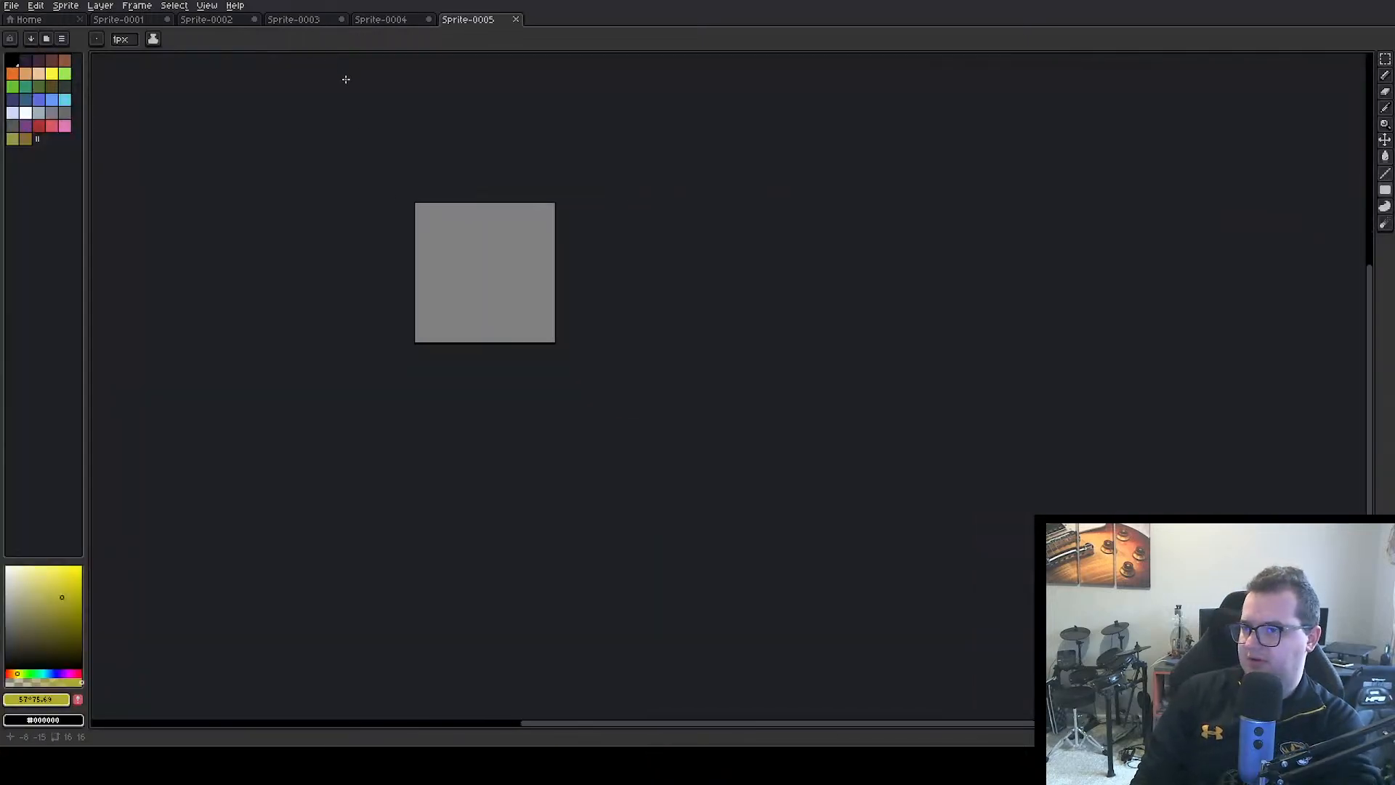
scroll(420, 207, "up", 4)
left_click_drag(458, 219, 315, 170)
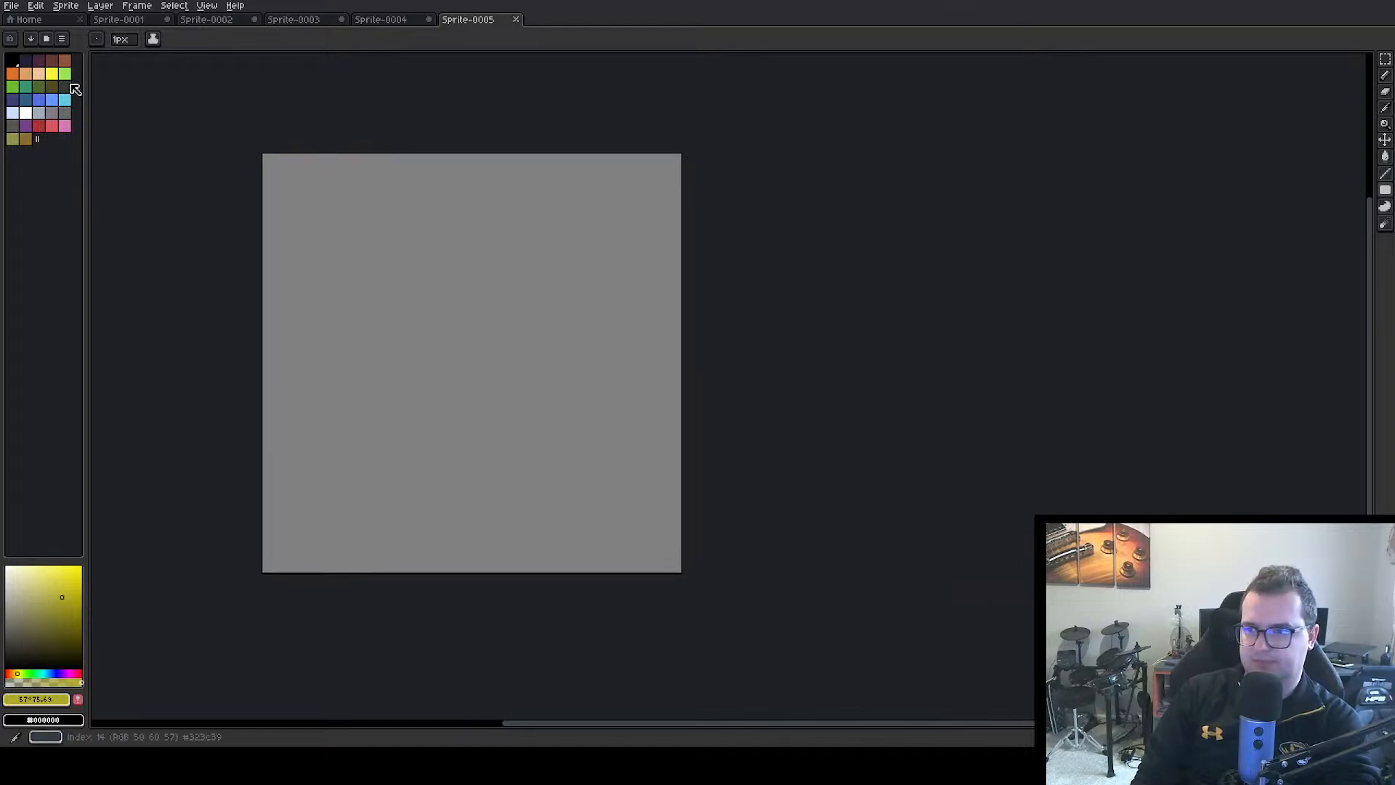
Draw a black rectangle outline about 7 x 6 px near the canvas's upper-right corner, and undo a second, narrower outline
left_click(13, 62)
mouse_move(1386, 190)
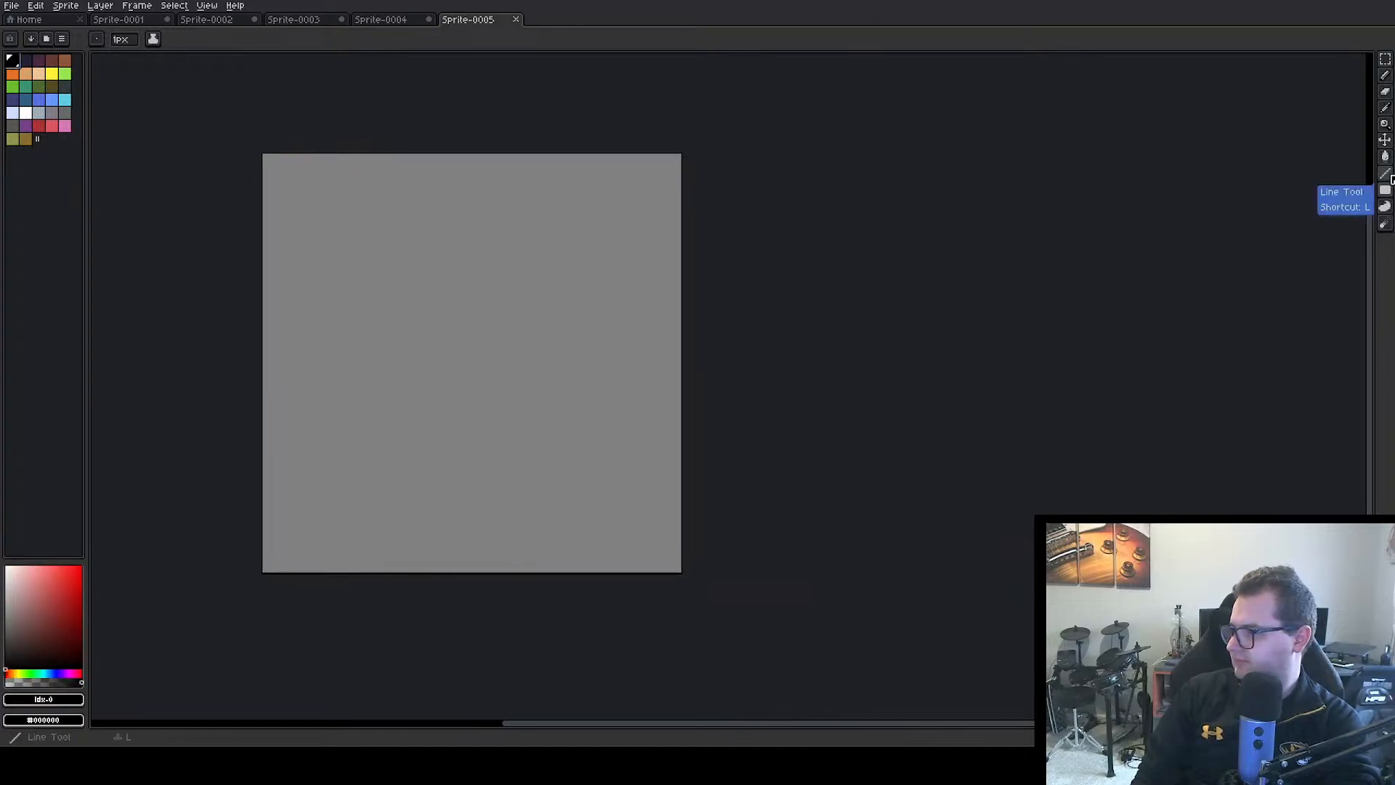
left_click(1320, 190)
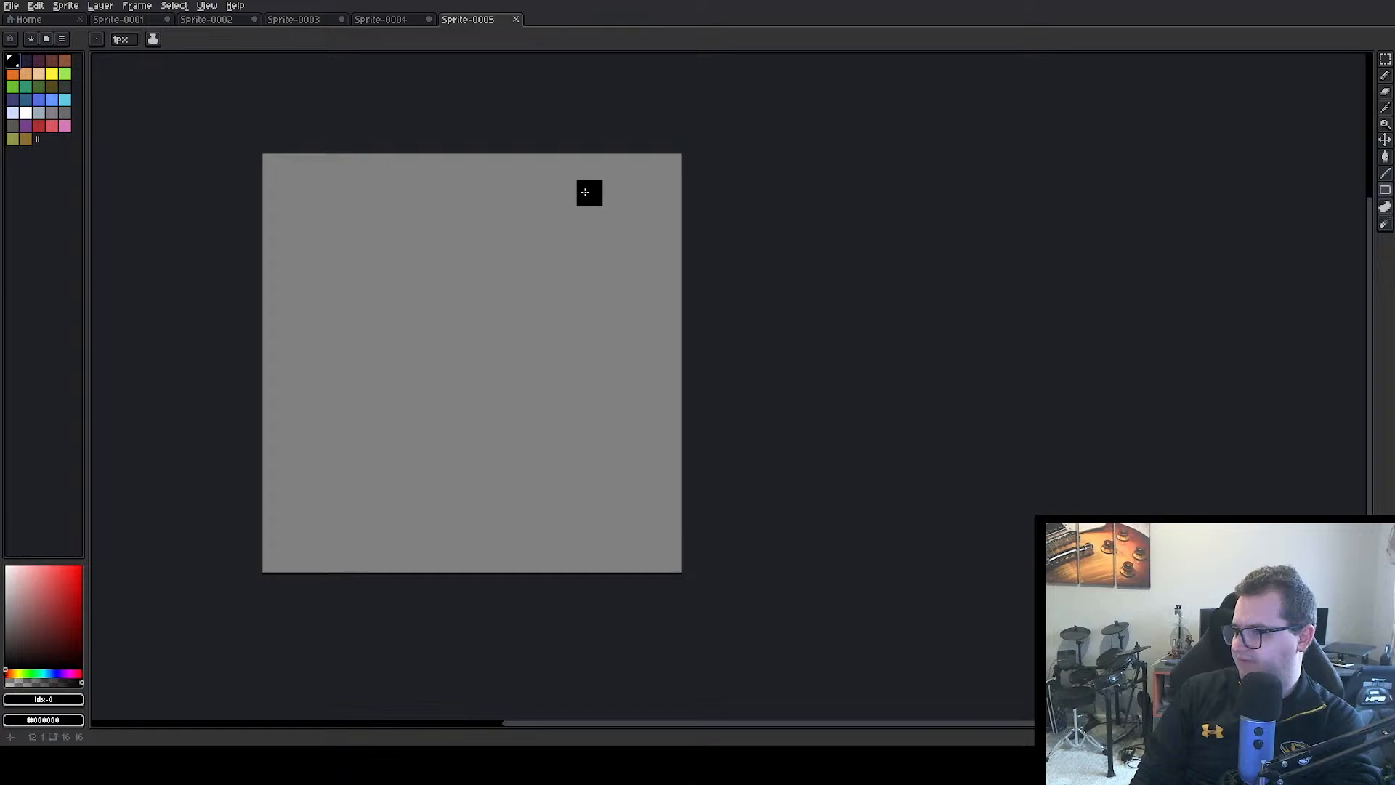
left_click_drag(645, 184, 492, 314)
left_click_drag(458, 244, 371, 427)
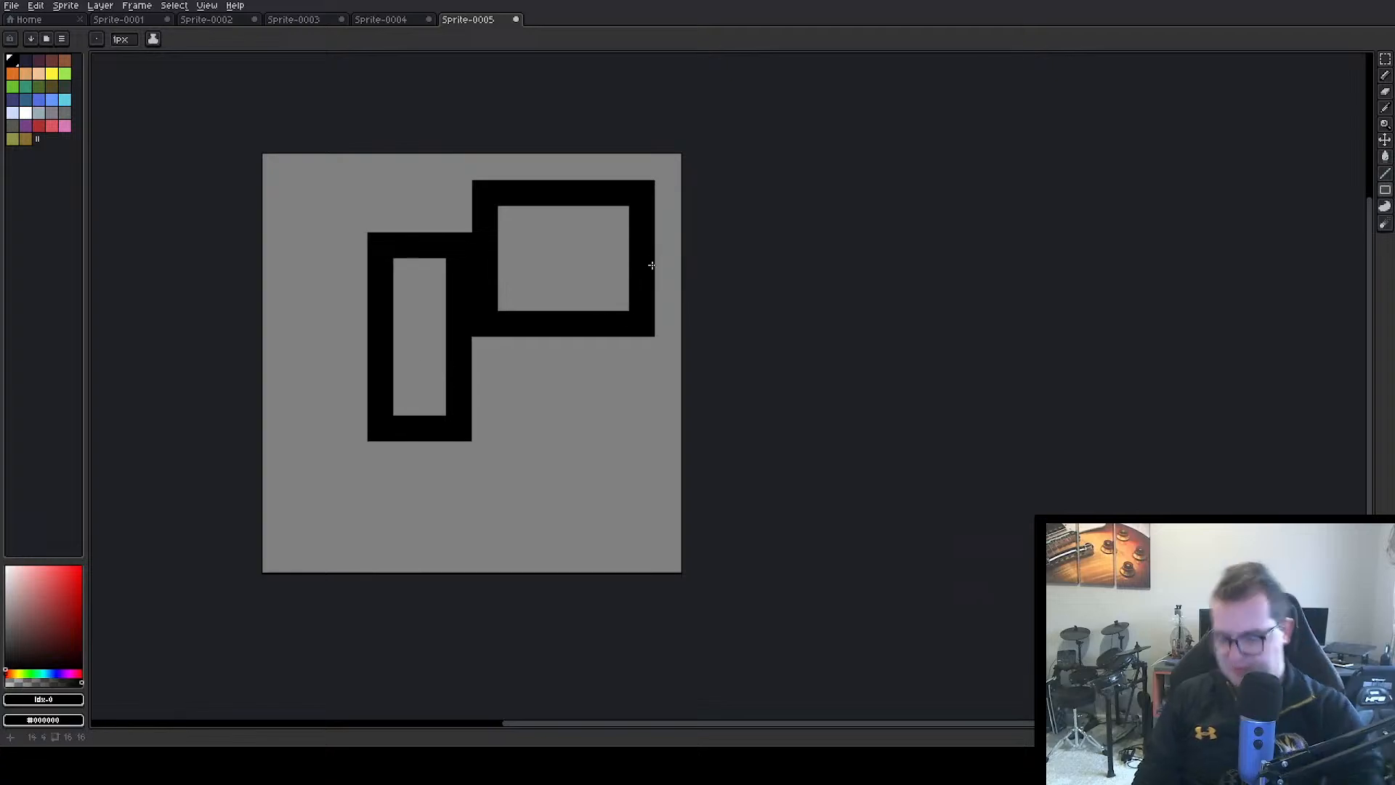
key("ctrl+z")
Pencil a black icon outline in the canvas's lower-left area, with a 3 px base and two stepped sides rising to the right
key("b")
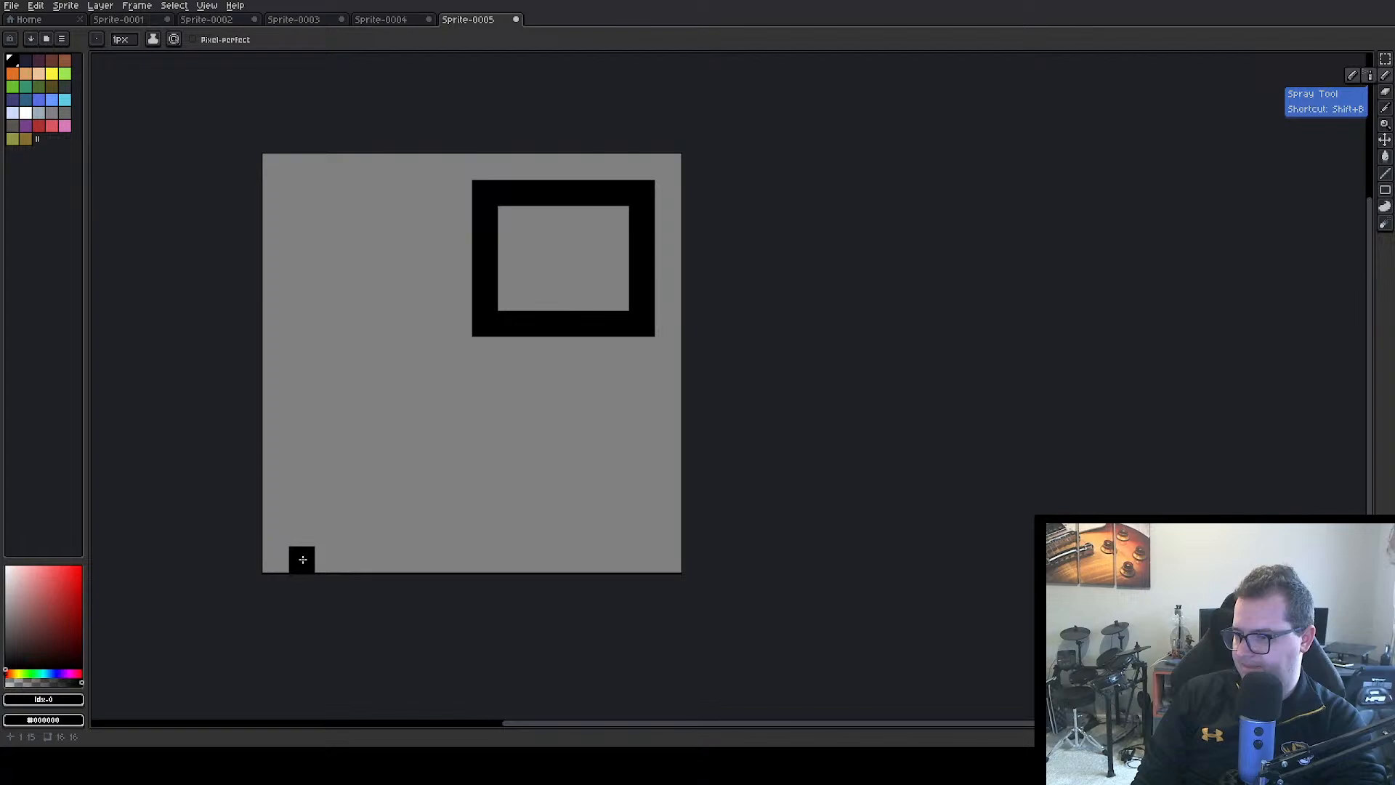
left_click(302, 533)
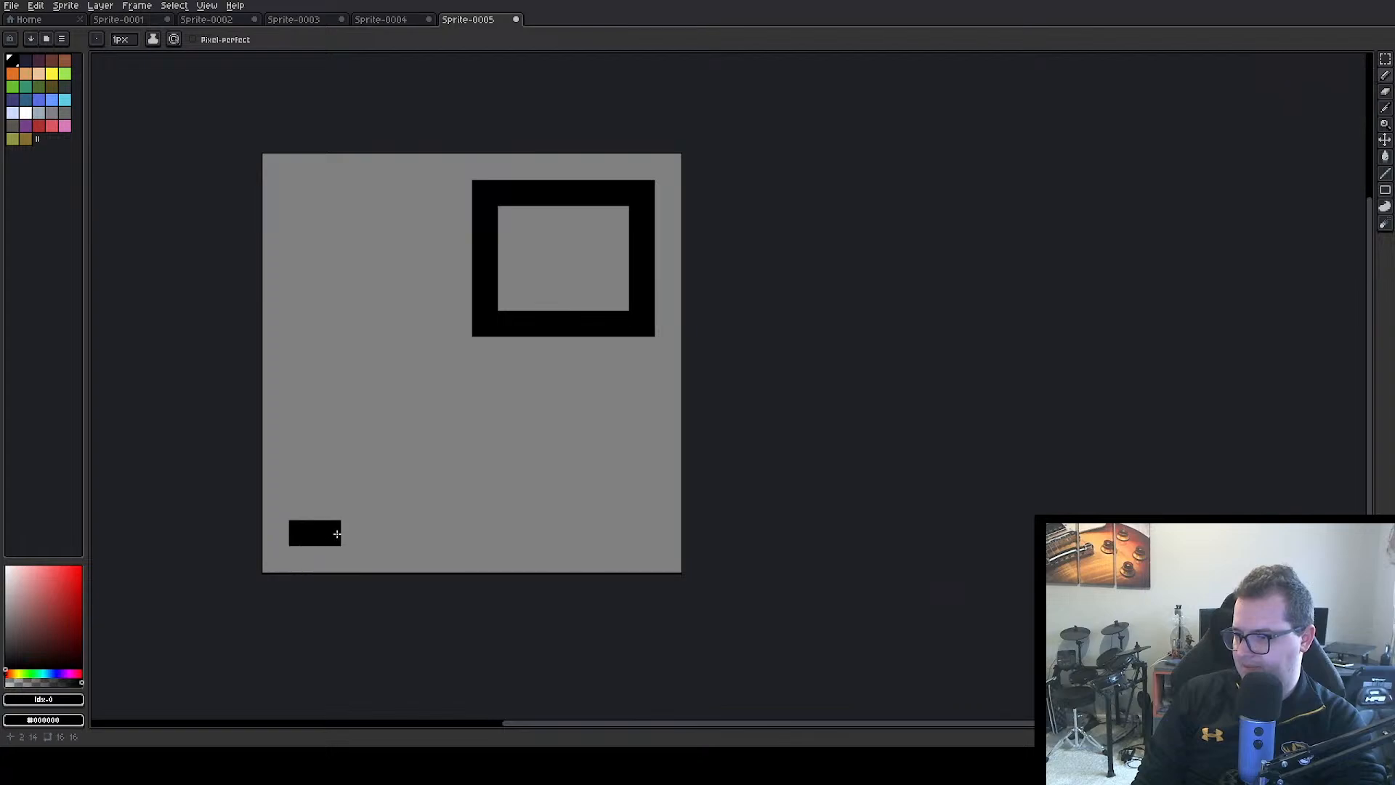
left_click_drag(337, 534, 354, 533)
left_click(302, 507)
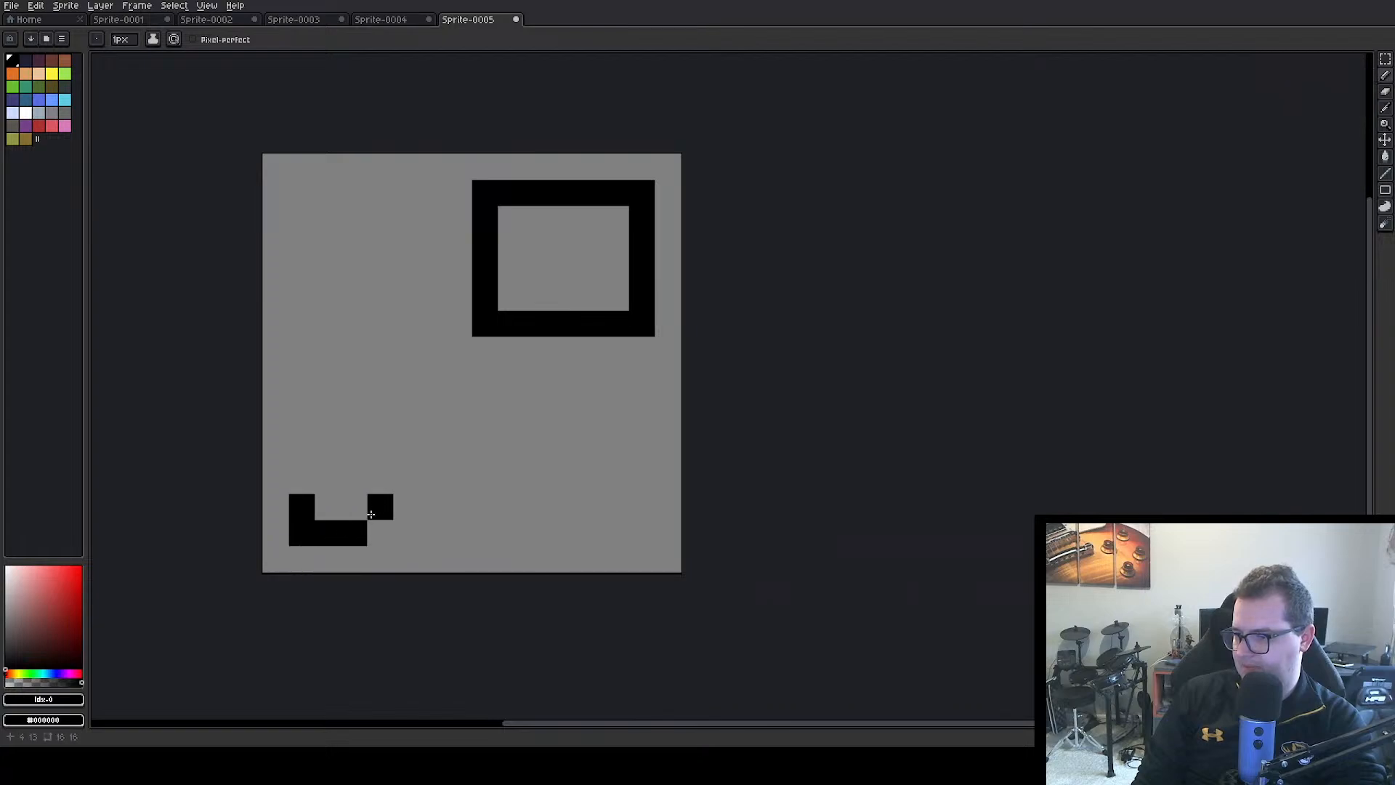
left_click(371, 515)
left_click(321, 480)
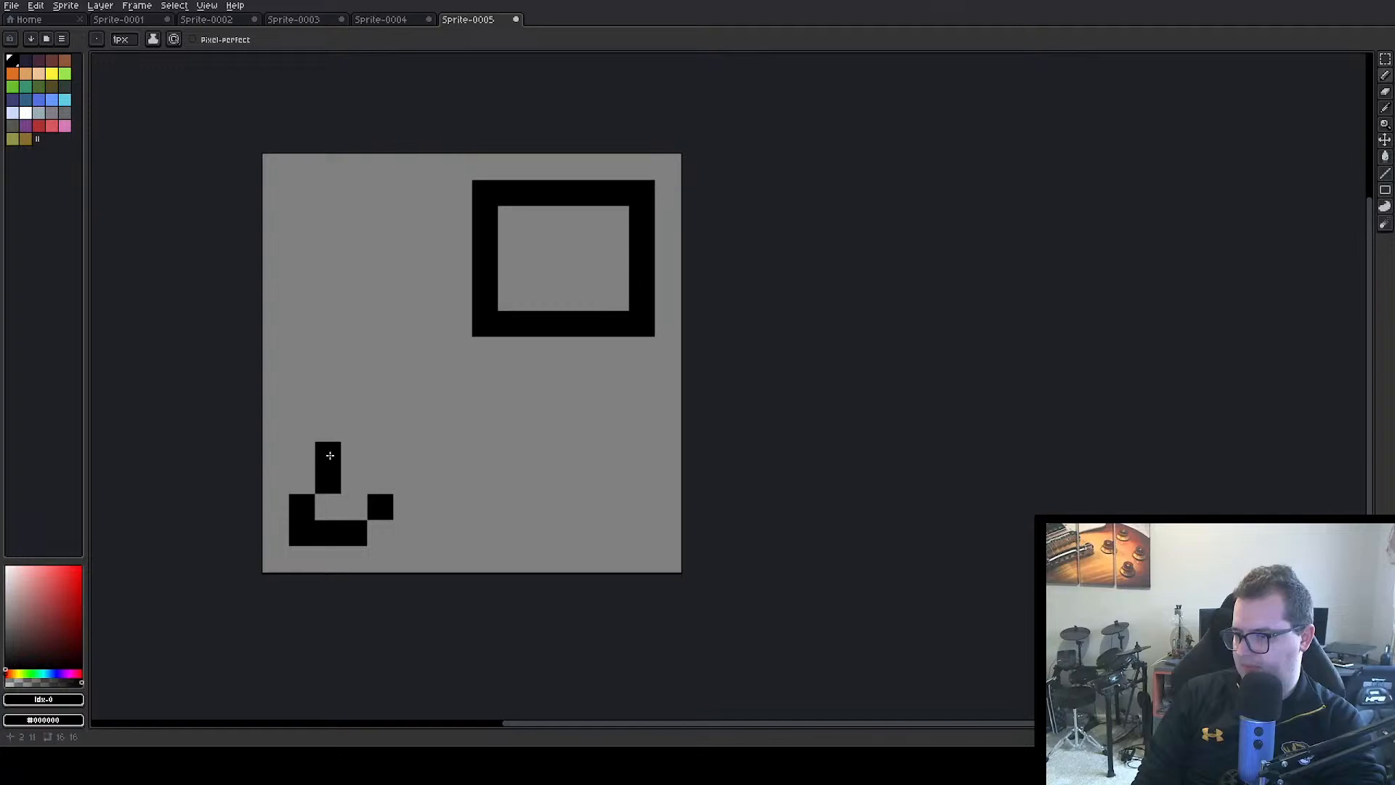
left_click(334, 451)
left_click(405, 477)
left_click(411, 464)
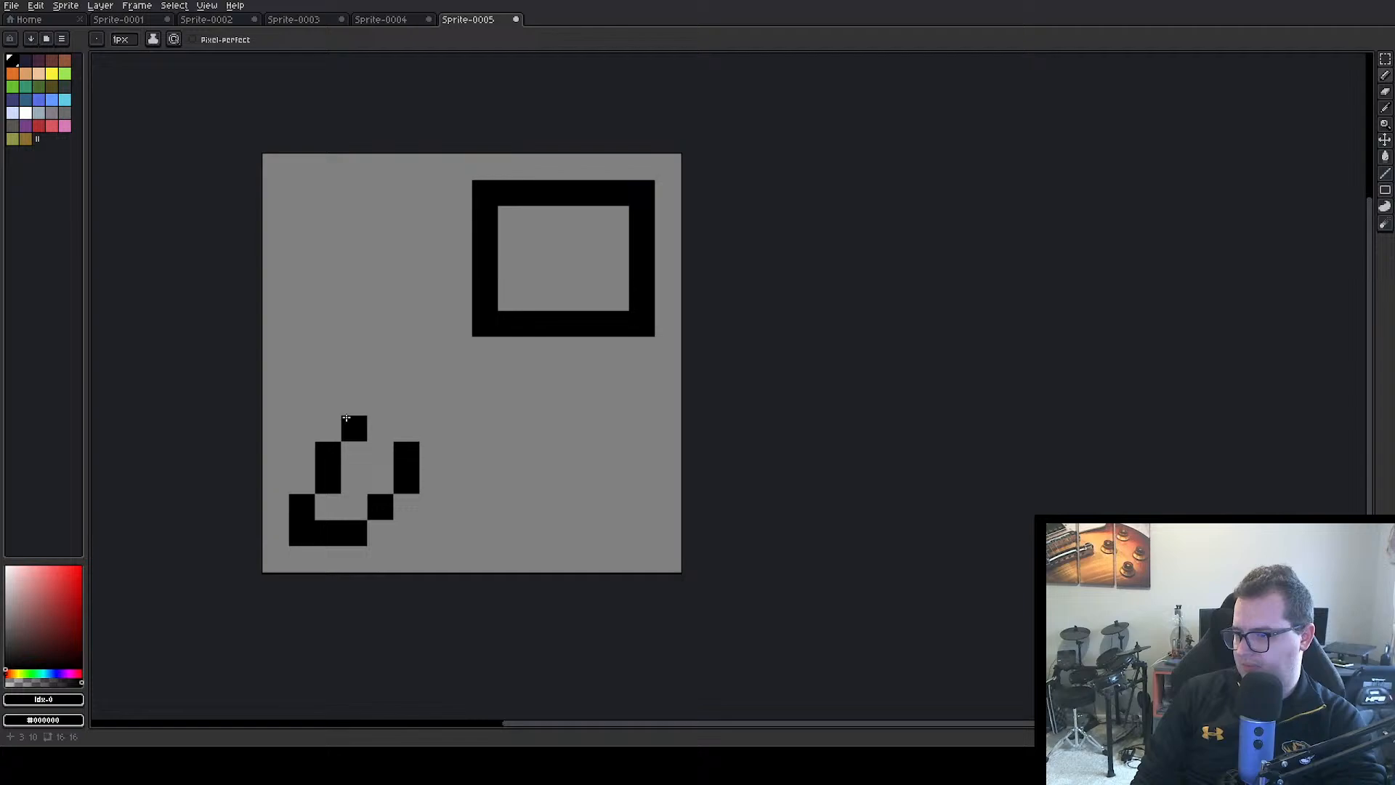
left_click_drag(346, 418, 347, 383)
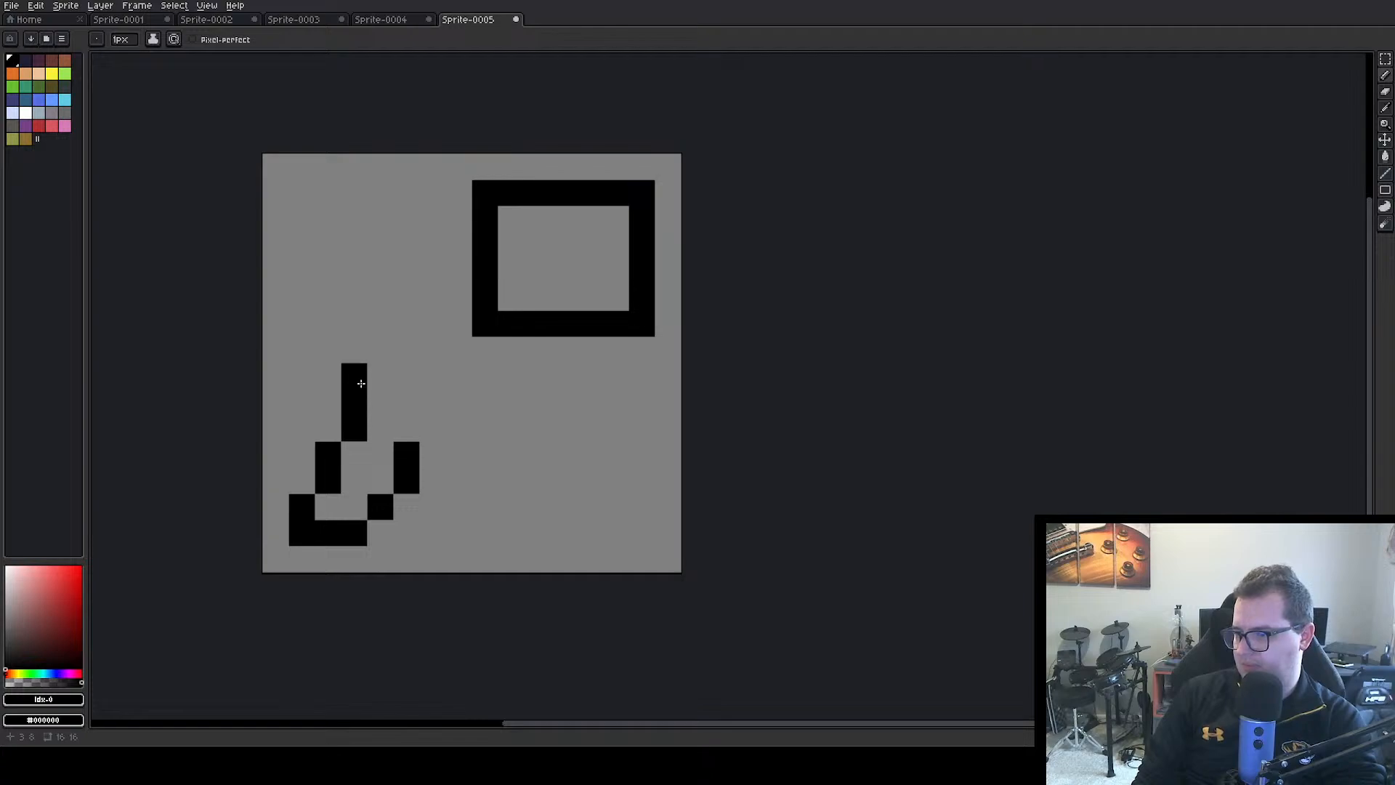
left_click(429, 445)
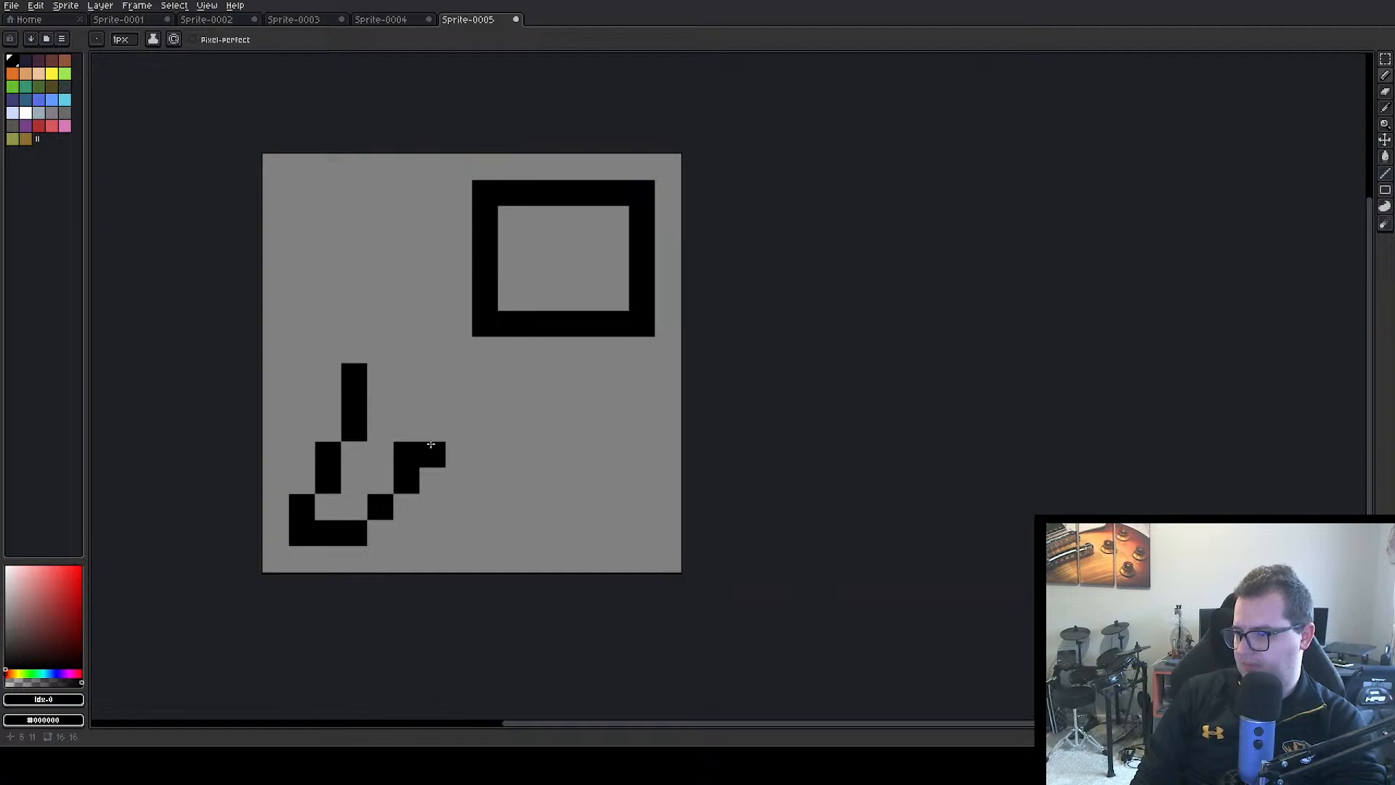
left_click_drag(458, 427, 458, 380)
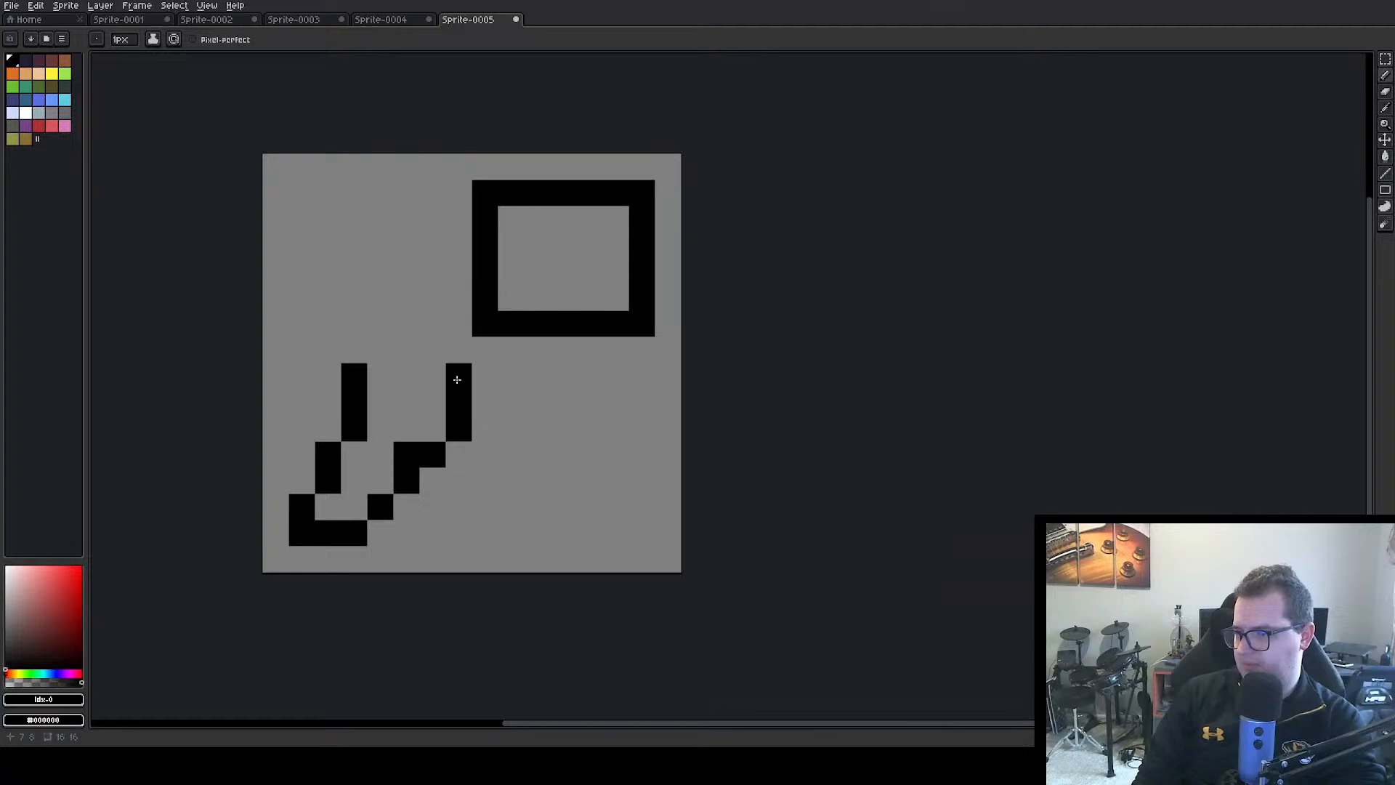
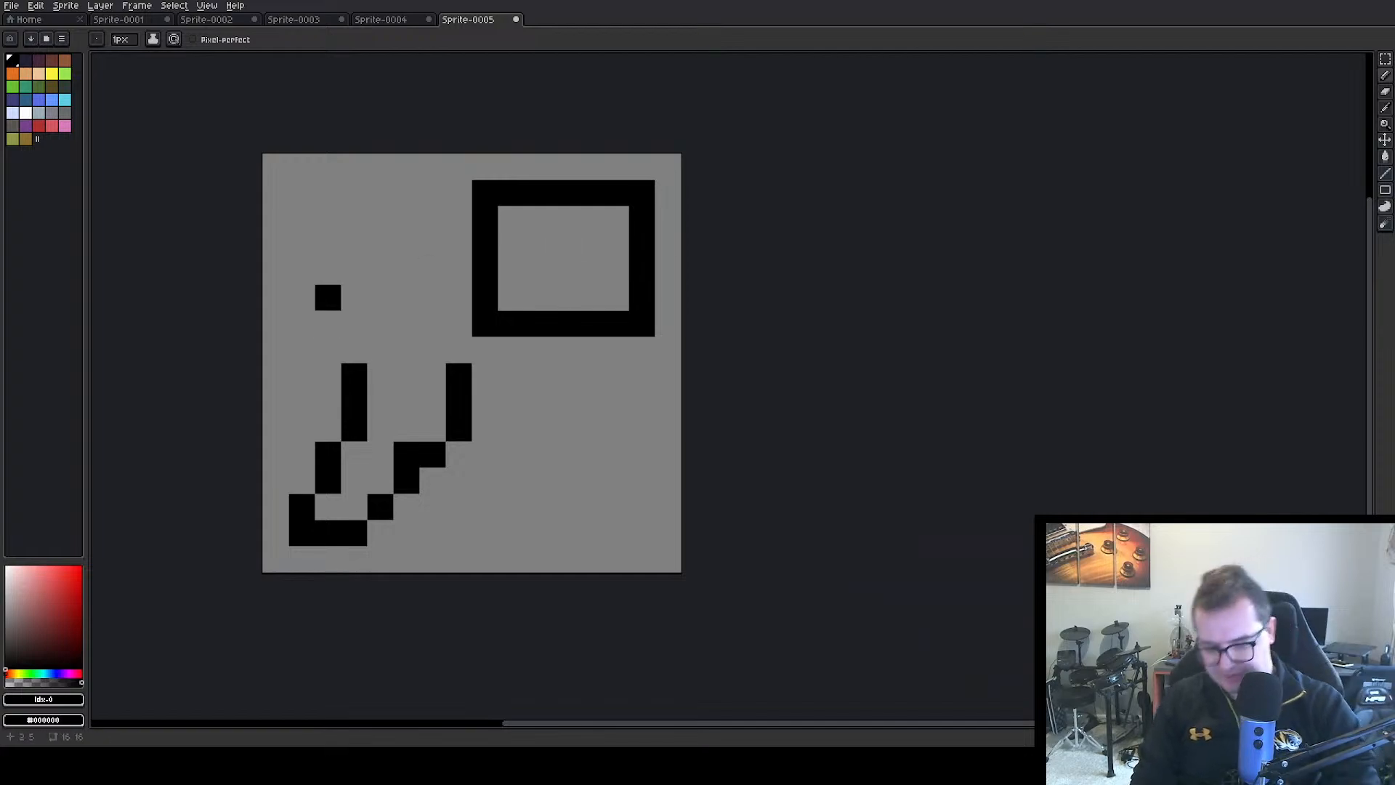
Sample the transparent background colour and paint over all the black outlines to clear the canvas
left_click(452, 399, "alt")
left_click(385, 322, "alt")
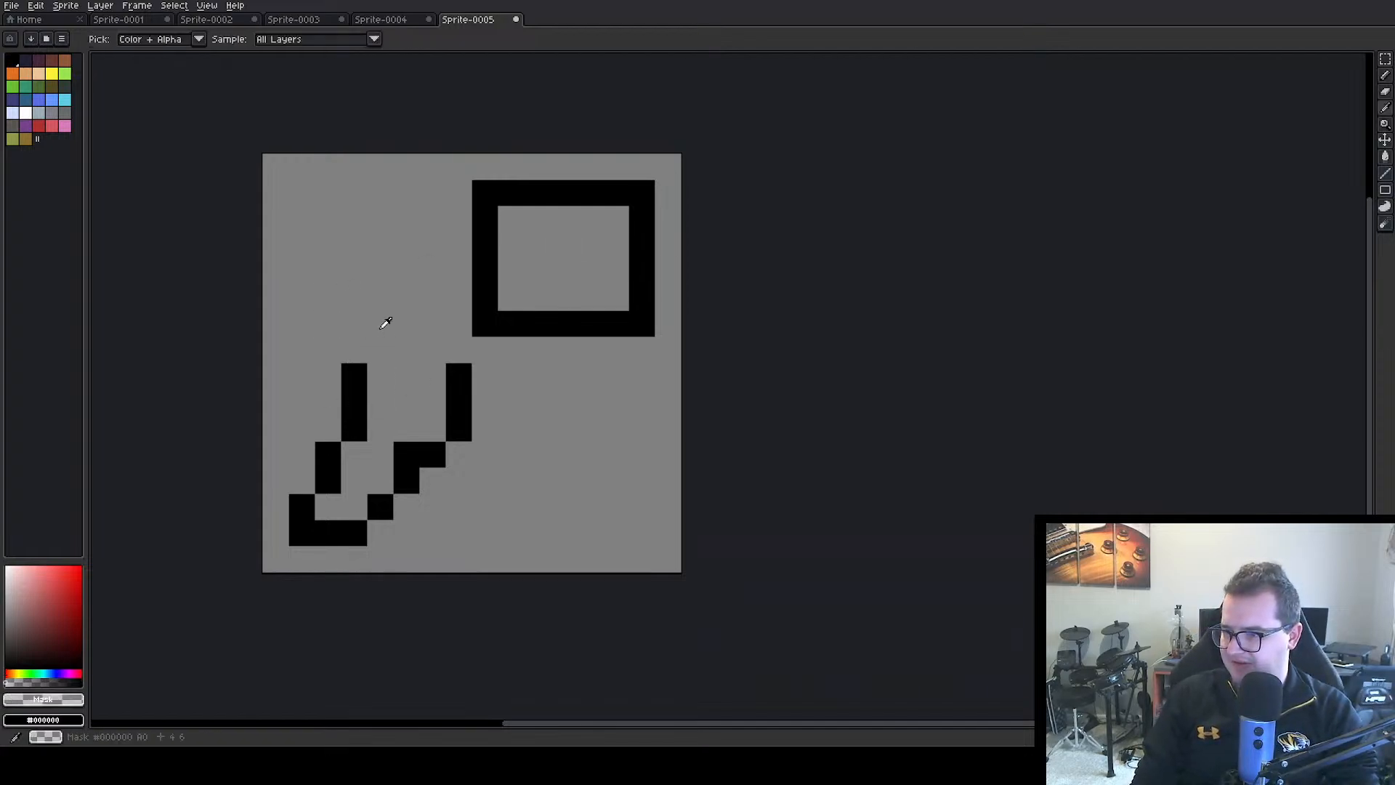
mouse_move(354, 376)
left_mouse_down()
mouse_move(276, 533)
mouse_move(459, 454)
mouse_move(354, 506)
mouse_move(511, 349)
mouse_move(433, 480)
mouse_move(459, 375)
mouse_move(511, 324)
mouse_move(511, 218)
mouse_move(459, 192)
mouse_move(485, 324)
mouse_move(458, 428)
mouse_move(694, 192)
mouse_move(563, 245)
mouse_move(589, 192)
mouse_move(642, 193)
mouse_move(590, 324)
mouse_move(642, 324)
mouse_move(642, 295)
left_mouse_up()
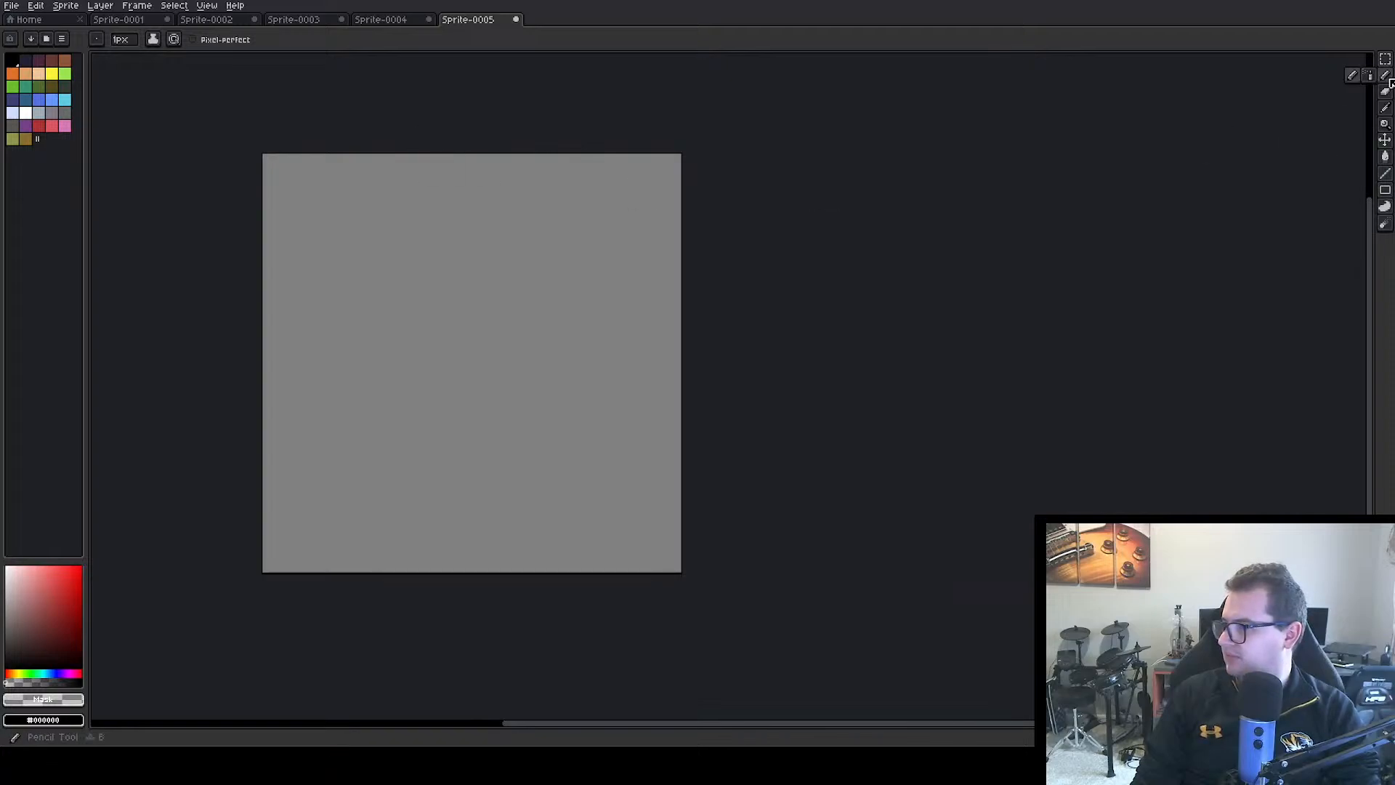
Draw three-pixel black L-shaped corner marks near the canvas's upper-right and lower-left corners, one pixel in from the edges
left_click(12, 59)
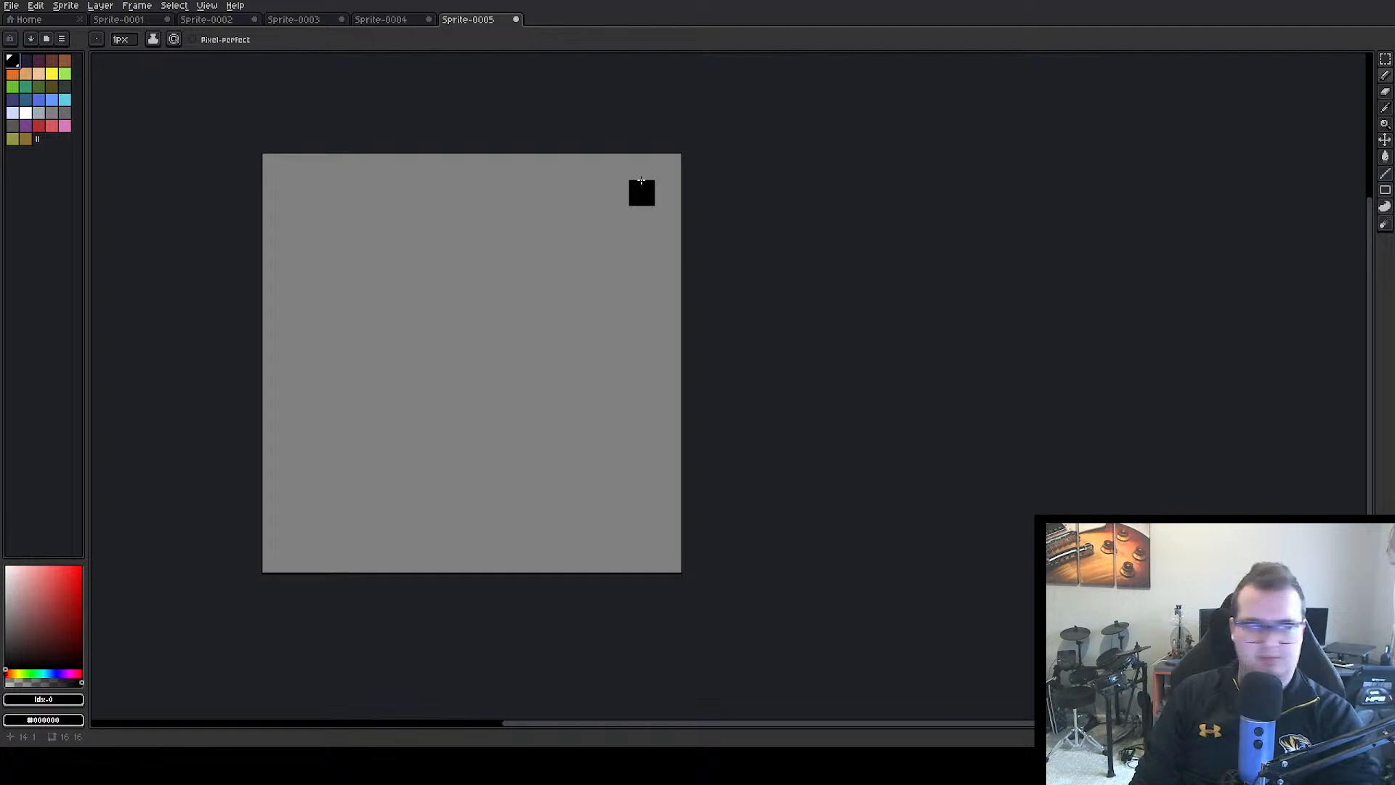
left_click_drag(641, 192, 616, 193)
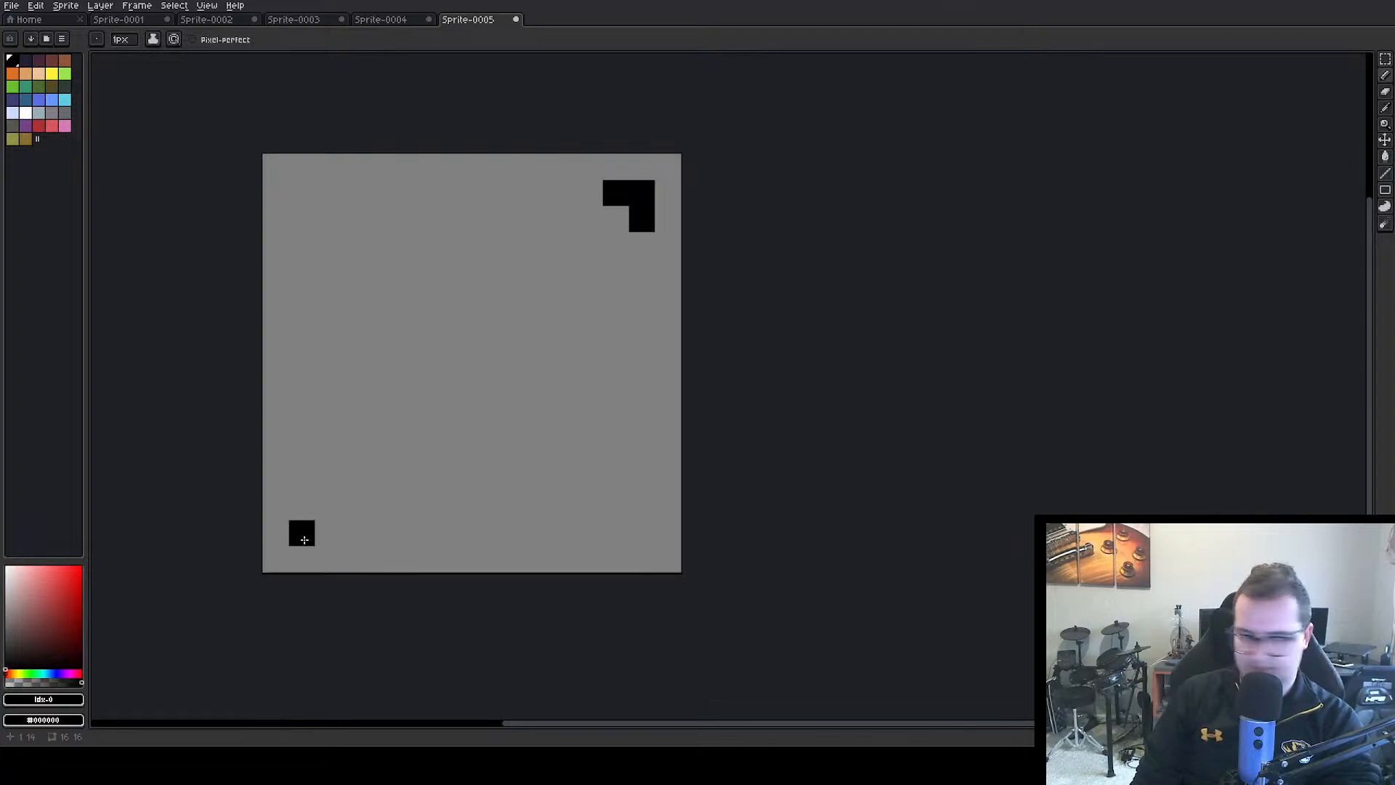
left_click_drag(303, 540, 325, 535)
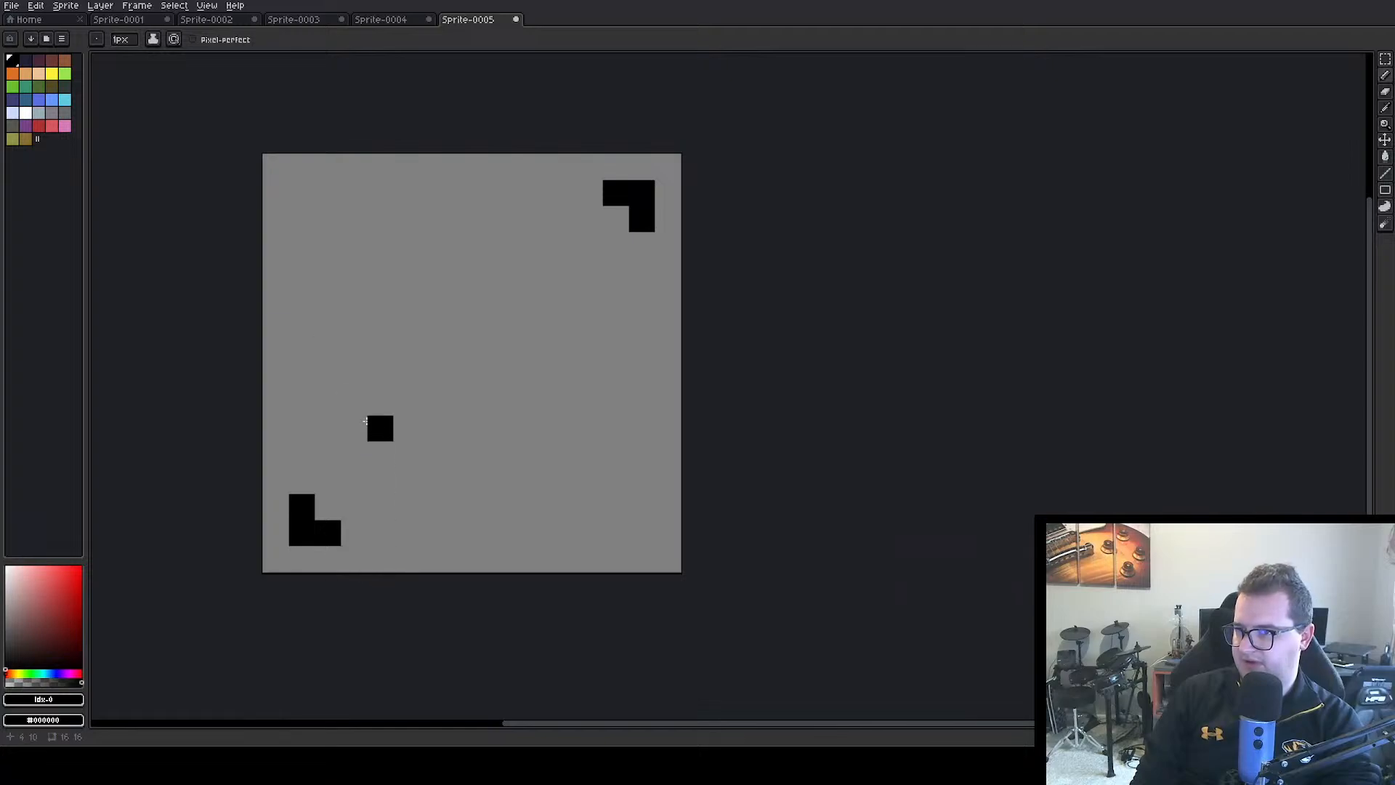
Paint a solid yellow bar 7 pixels wide and 2 pixels tall in the middle of the canvas
left_click(52, 74)
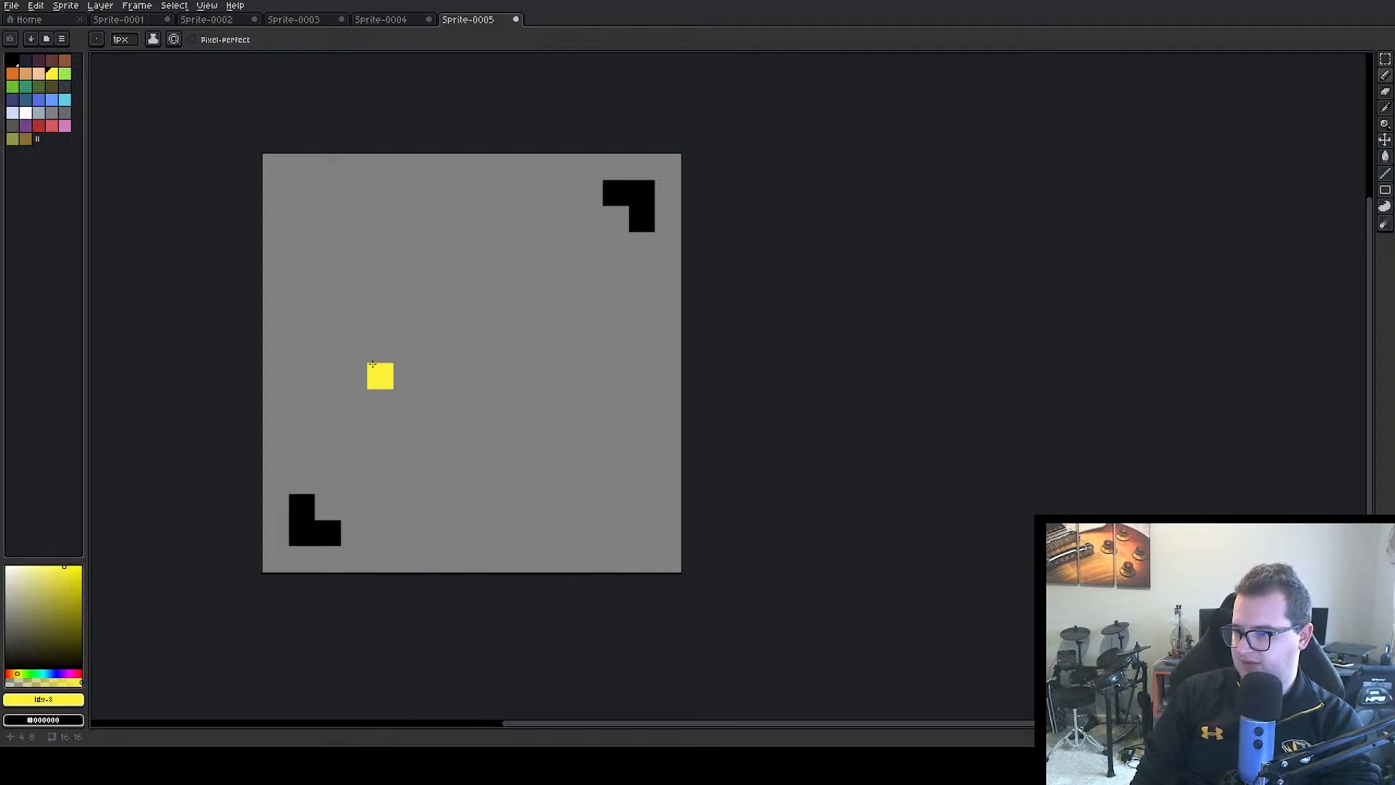
mouse_move(372, 381)
left_mouse_down()
mouse_move(505, 375)
mouse_move(519, 361)
mouse_move(488, 350)
mouse_move(415, 367)
left_mouse_up()
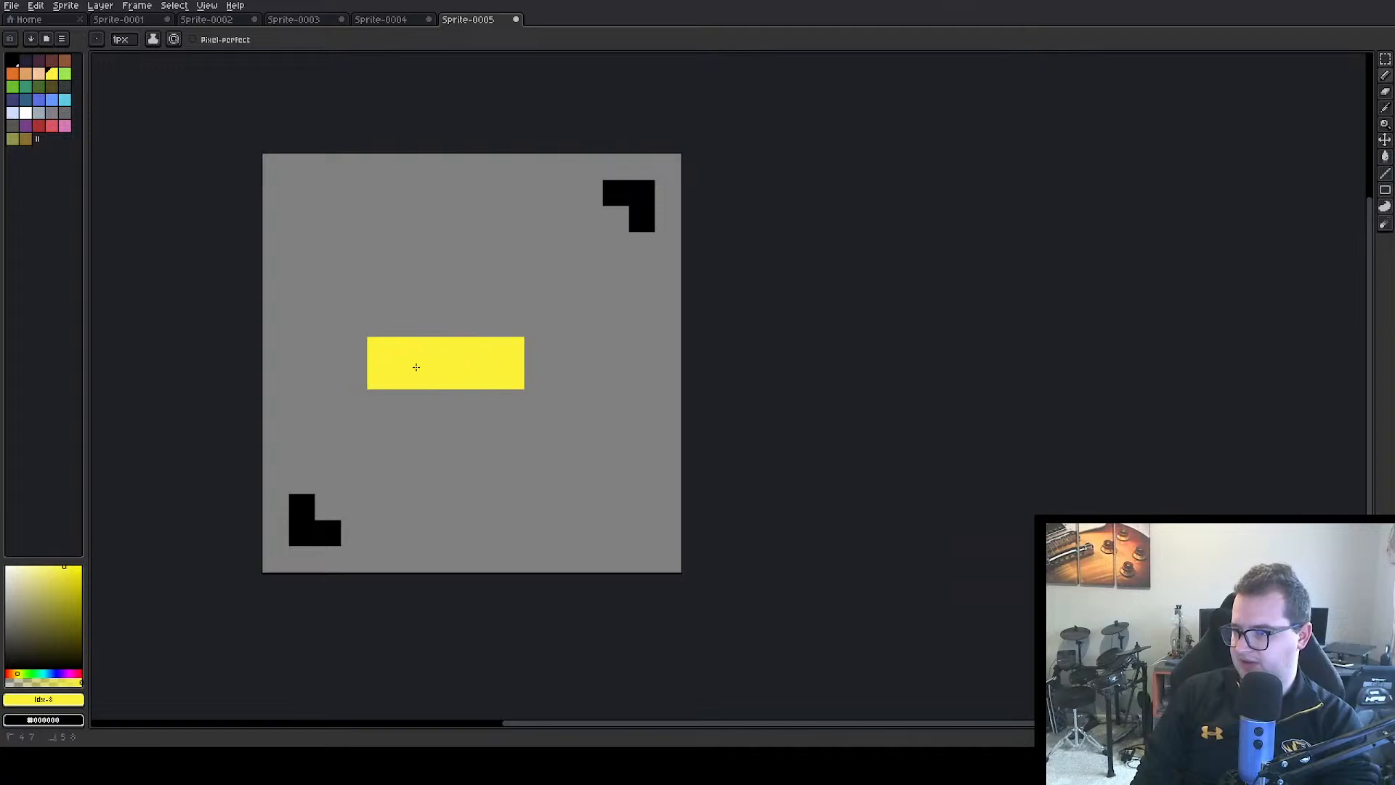
left_click_drag(517, 366, 548, 376)
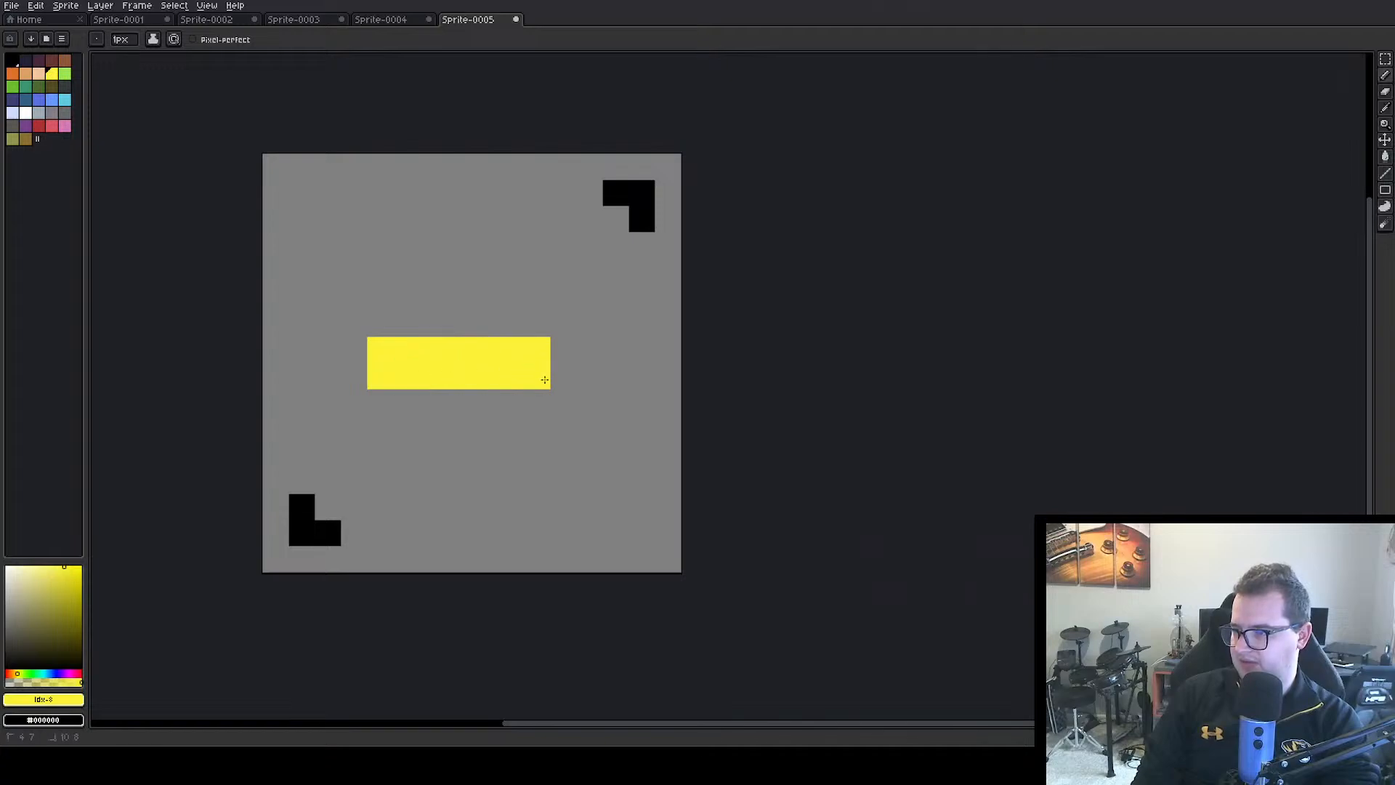
Shift the lower-left corner mark one pixel right and the upper-right corner mark one pixel left
left_click(13, 60)
left_click(307, 488)
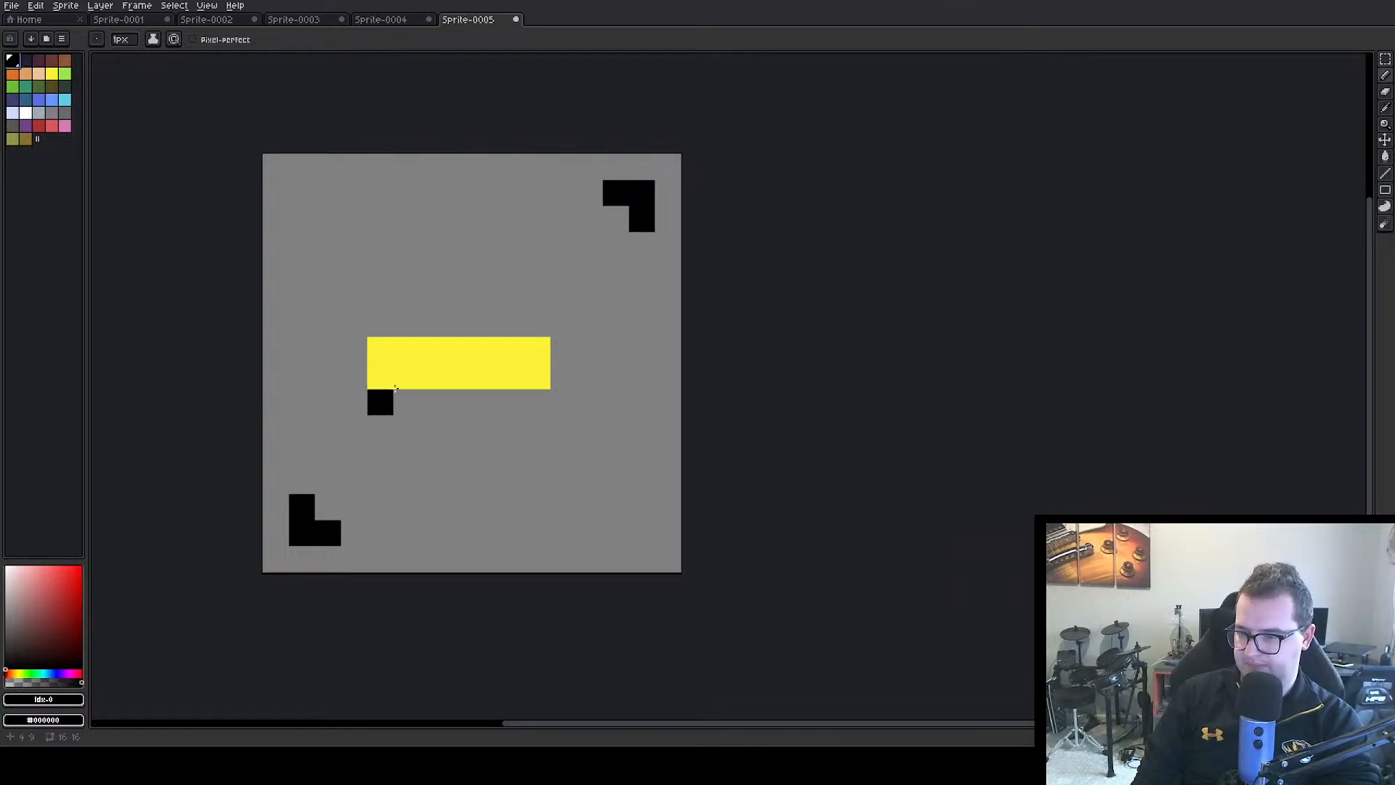
key("w")
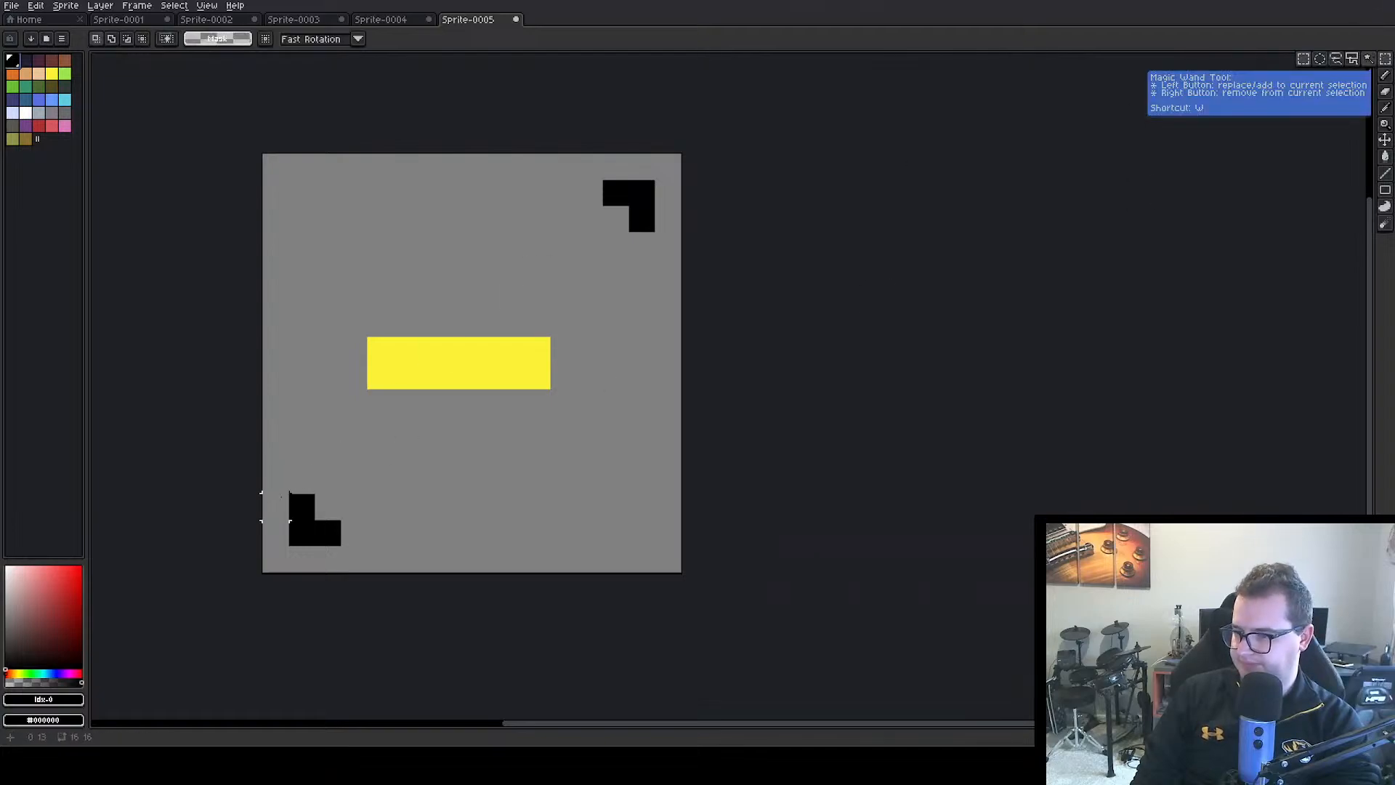
left_click_drag(279, 485, 322, 531)
left_click_drag(306, 532, 331, 535)
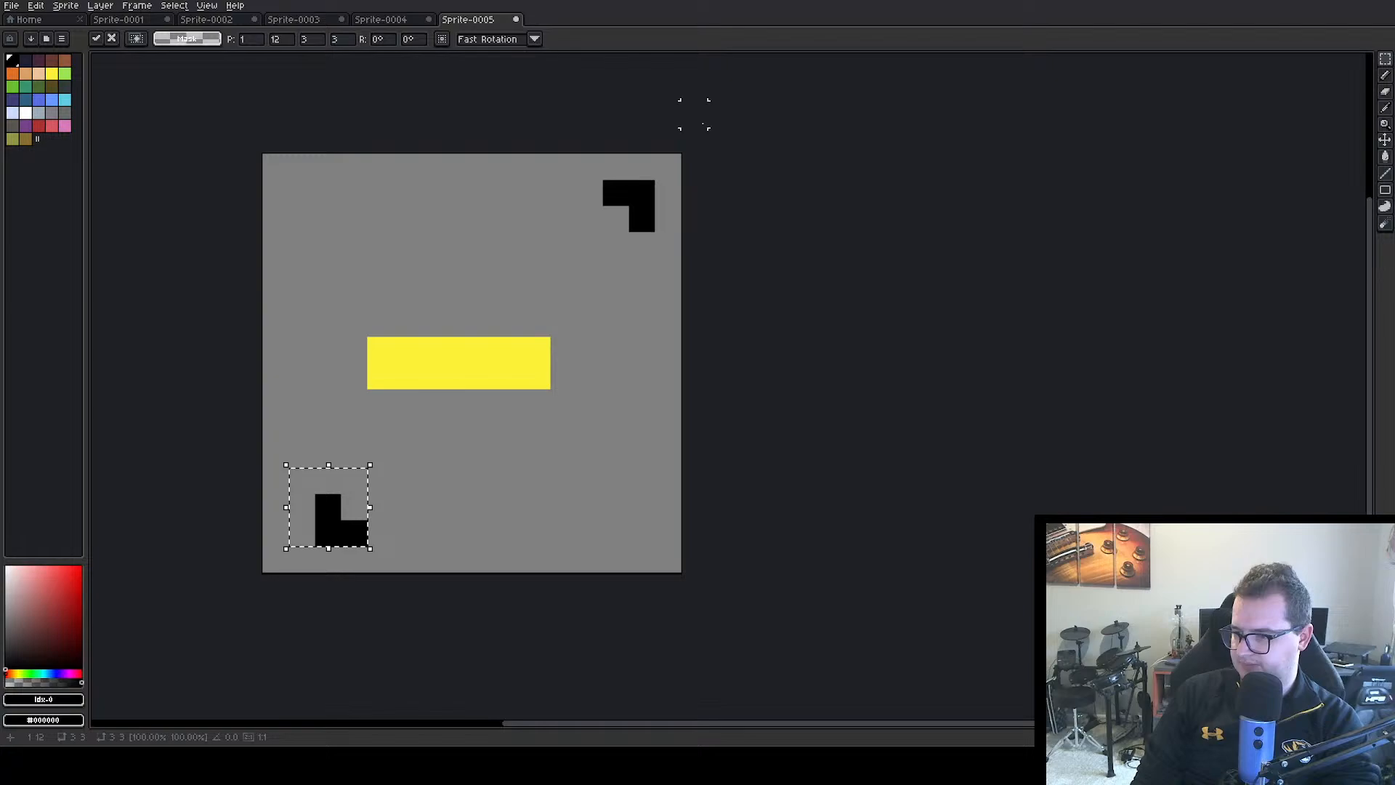
mouse_move(573, 150)
left_mouse_down()
mouse_move(658, 235)
mouse_move(629, 223)
left_mouse_up()
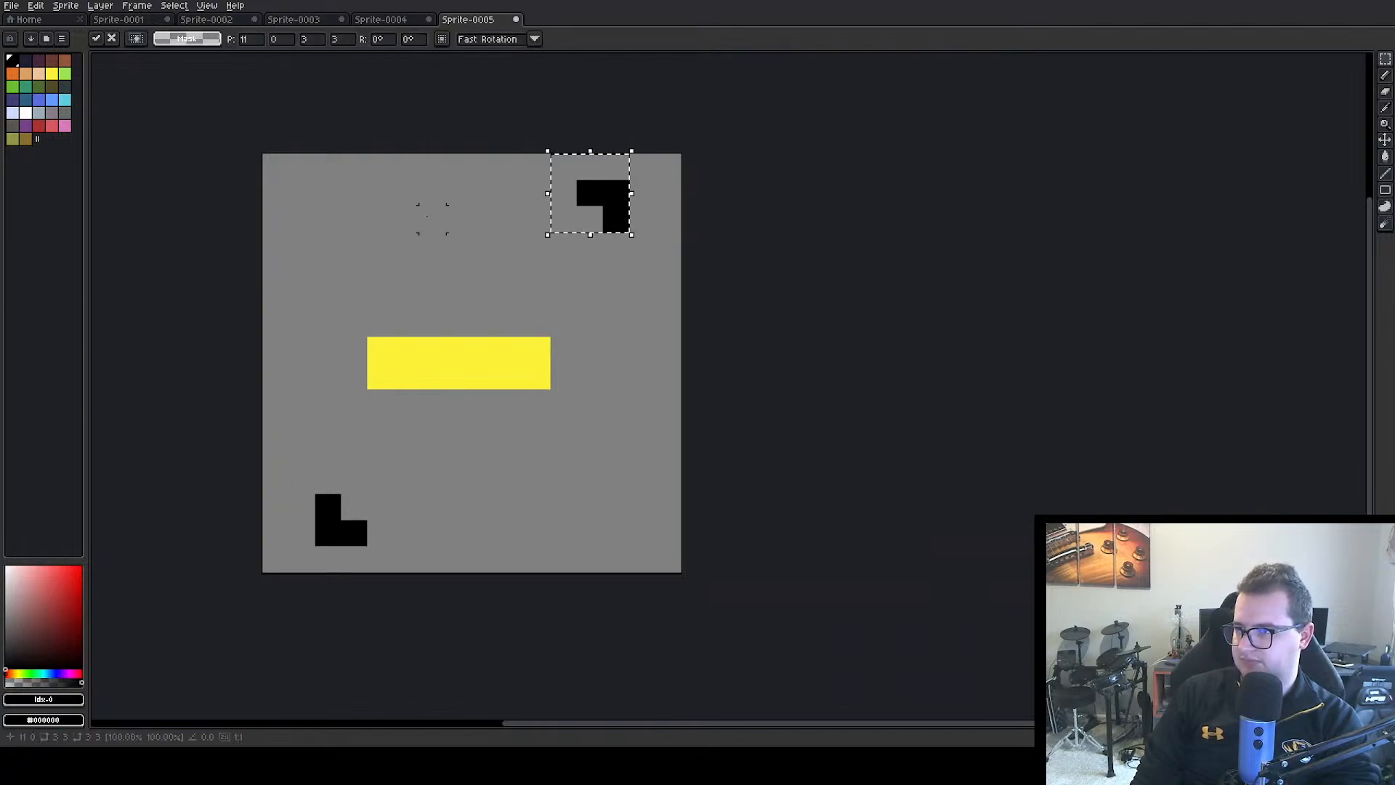
left_click(427, 215)
Draw a two-pixel-tall black mark on each side of the yellow bar, one pixel in from the canvas edges
left_click(1385, 76)
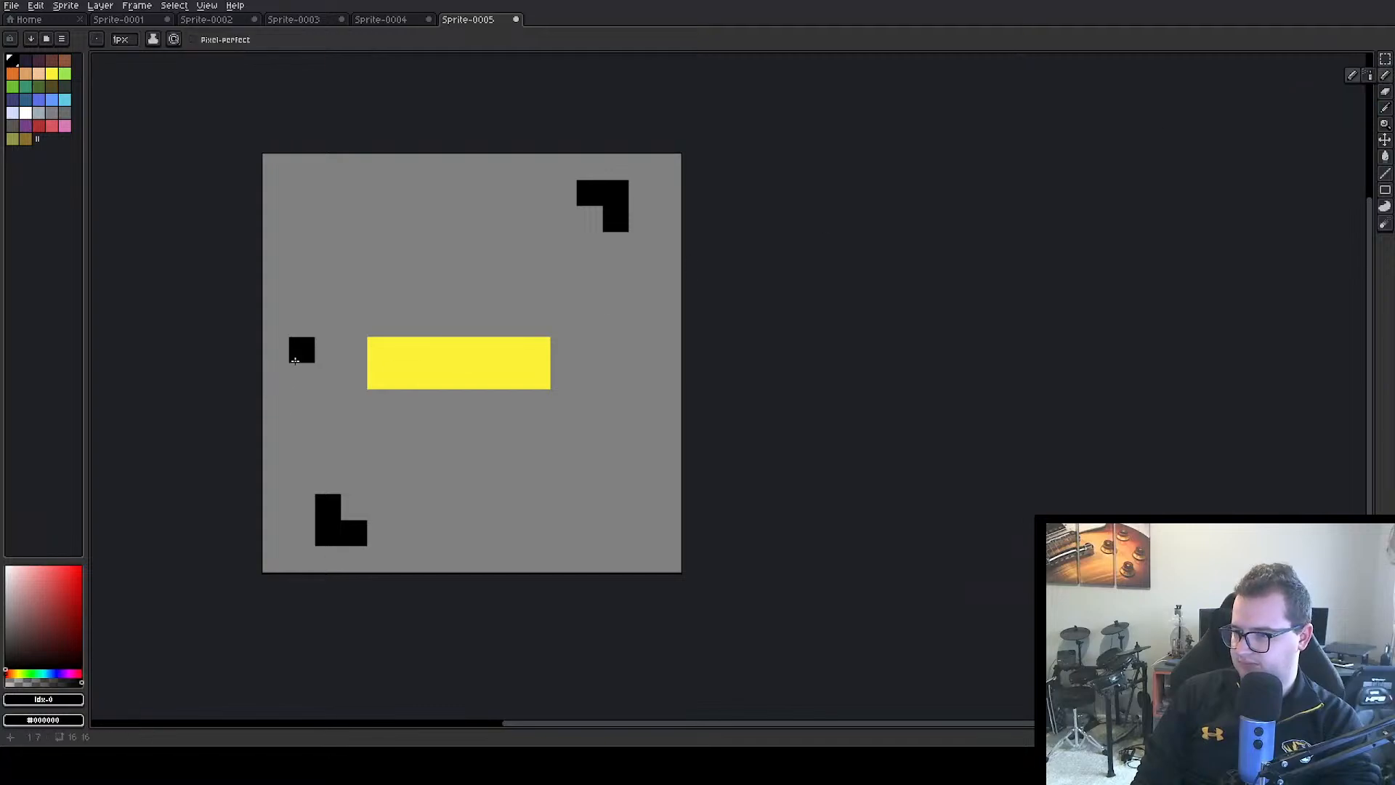
left_click_drag(295, 354, 298, 375)
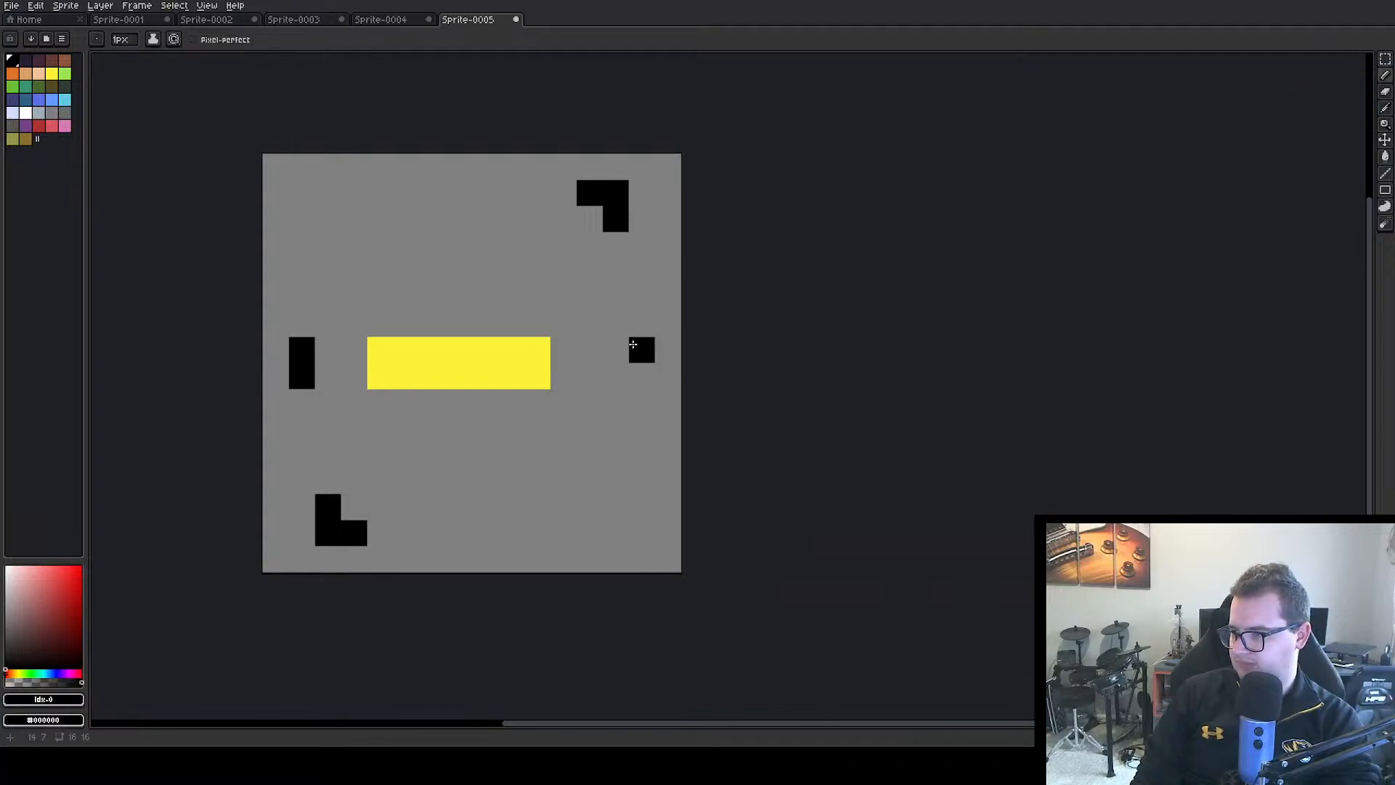
left_click(637, 367)
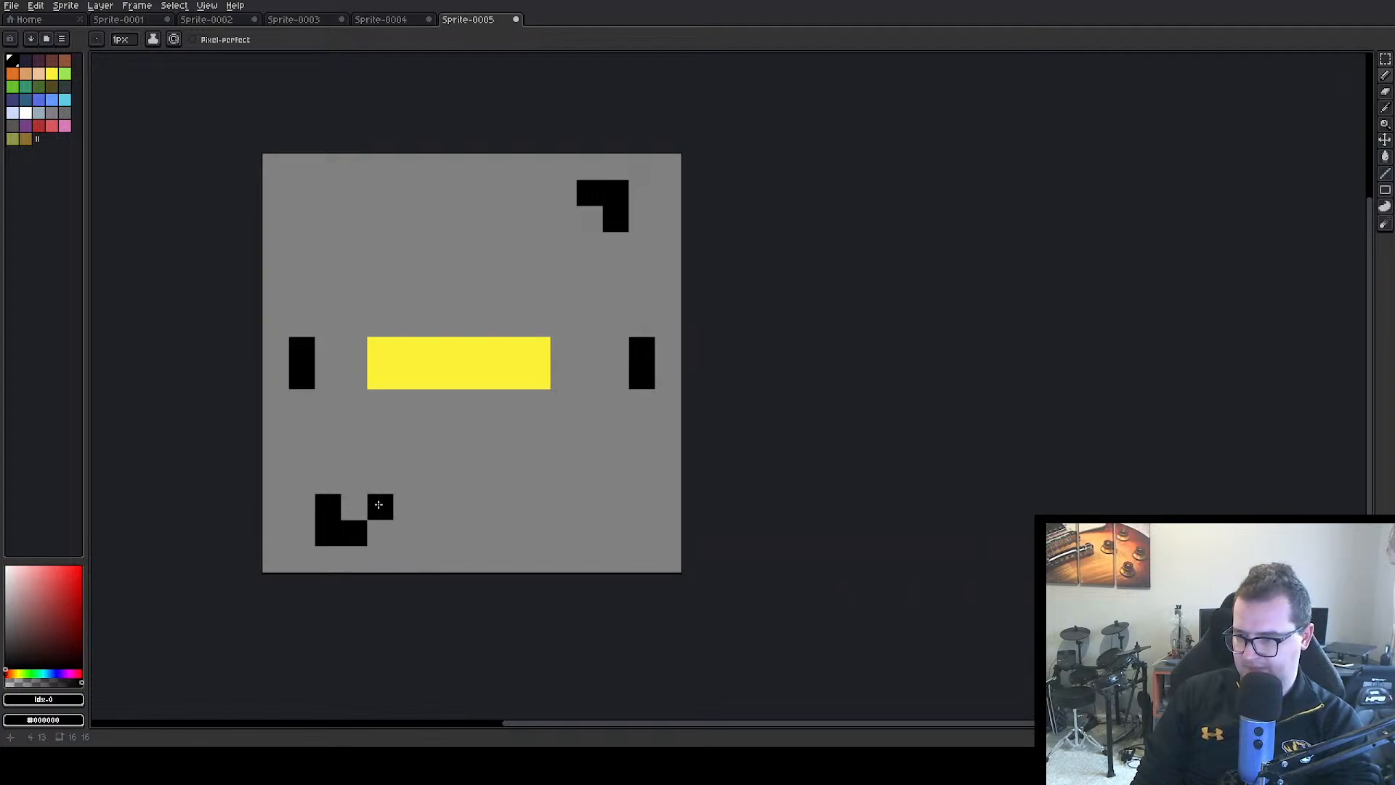
Draw both black sides of the lower-left spike, joining its corner mark to the left mark and the yellow bar
left_click(378, 498)
left_click(381, 481)
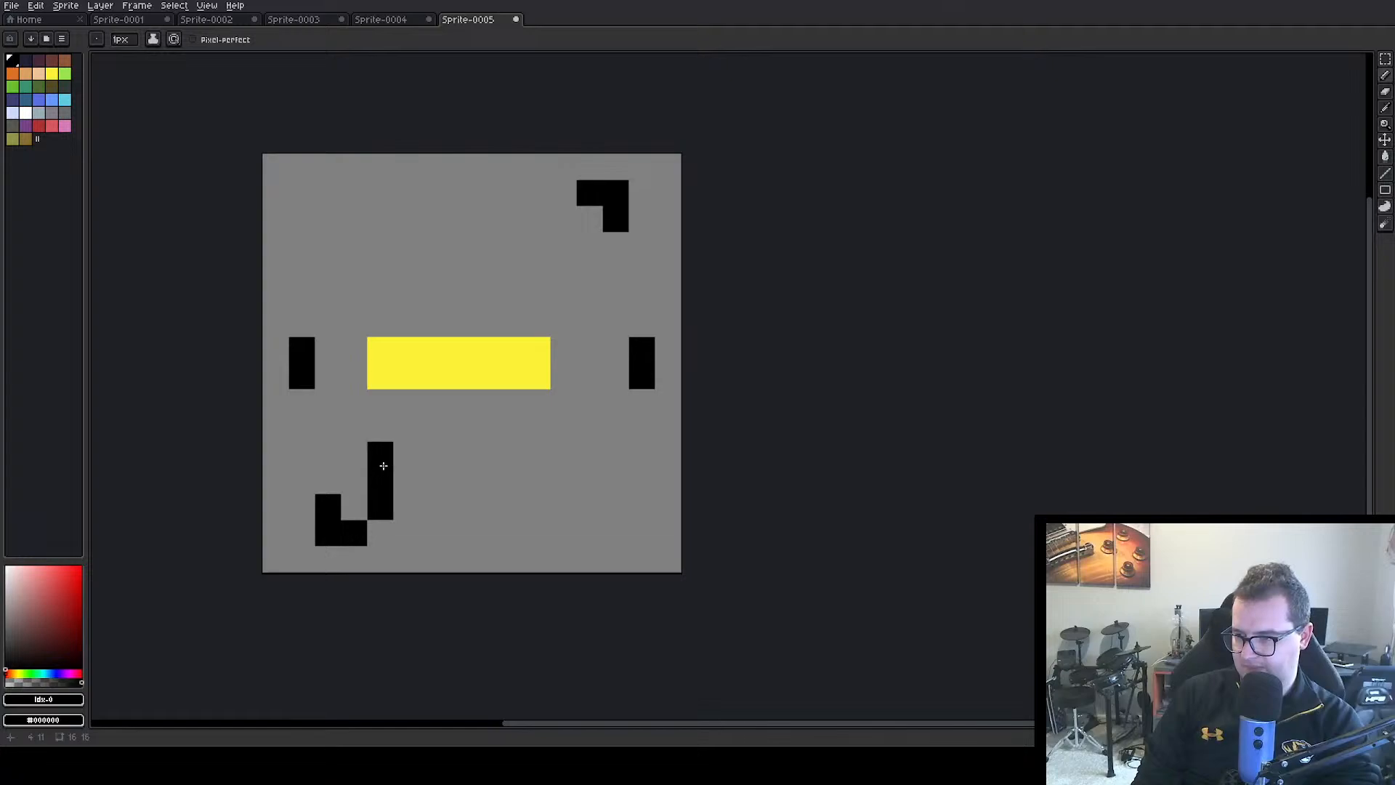
left_click(383, 463)
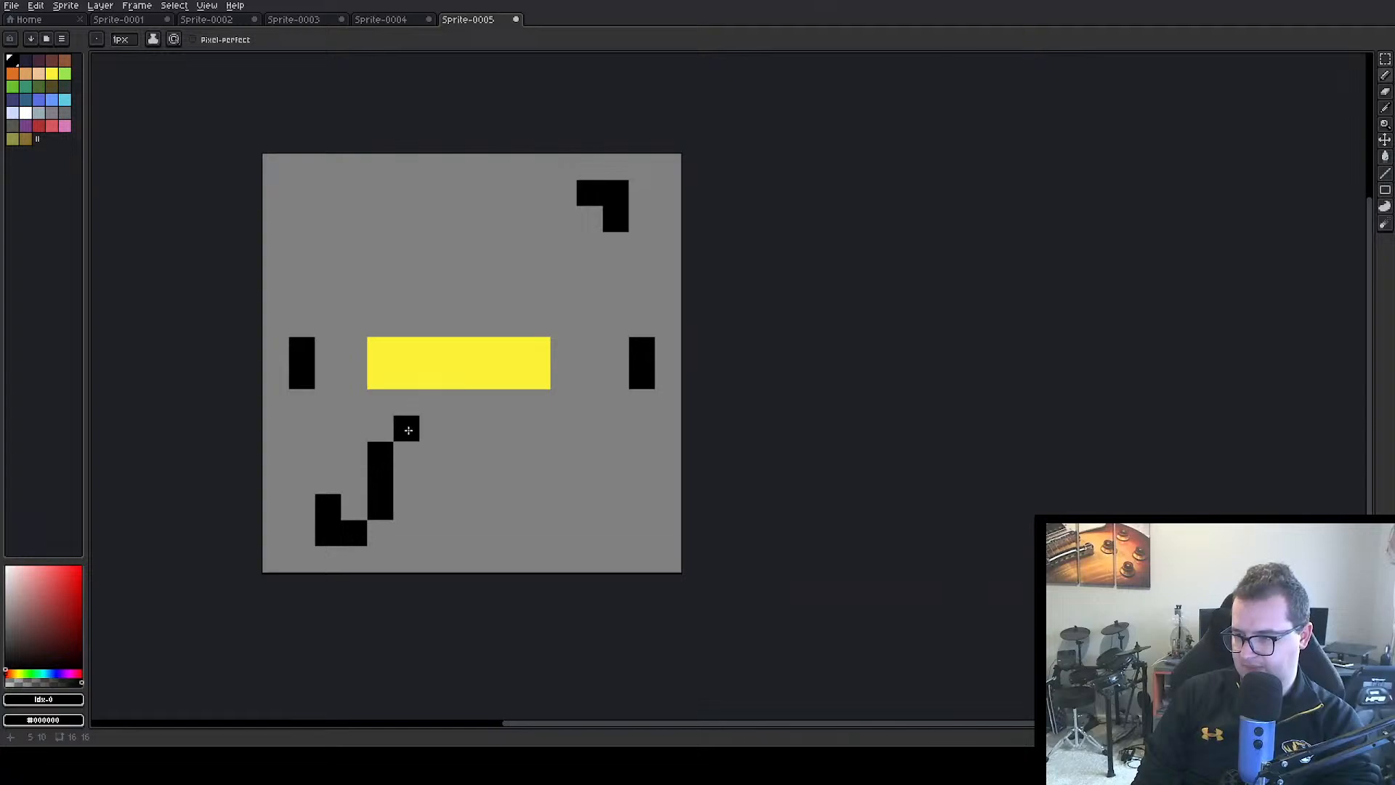
left_click(409, 418)
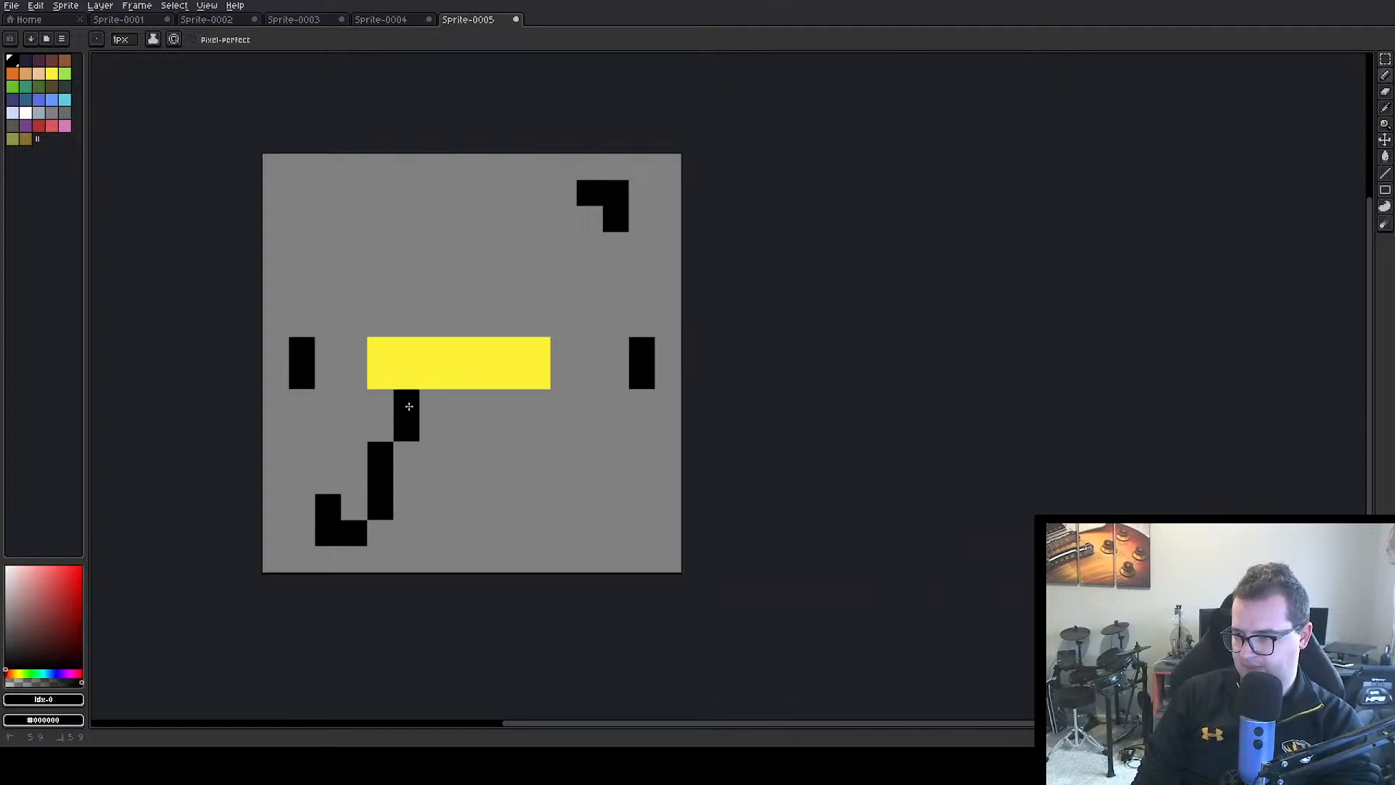
left_click(327, 481)
left_click(327, 450)
left_click(330, 425)
left_click(330, 402)
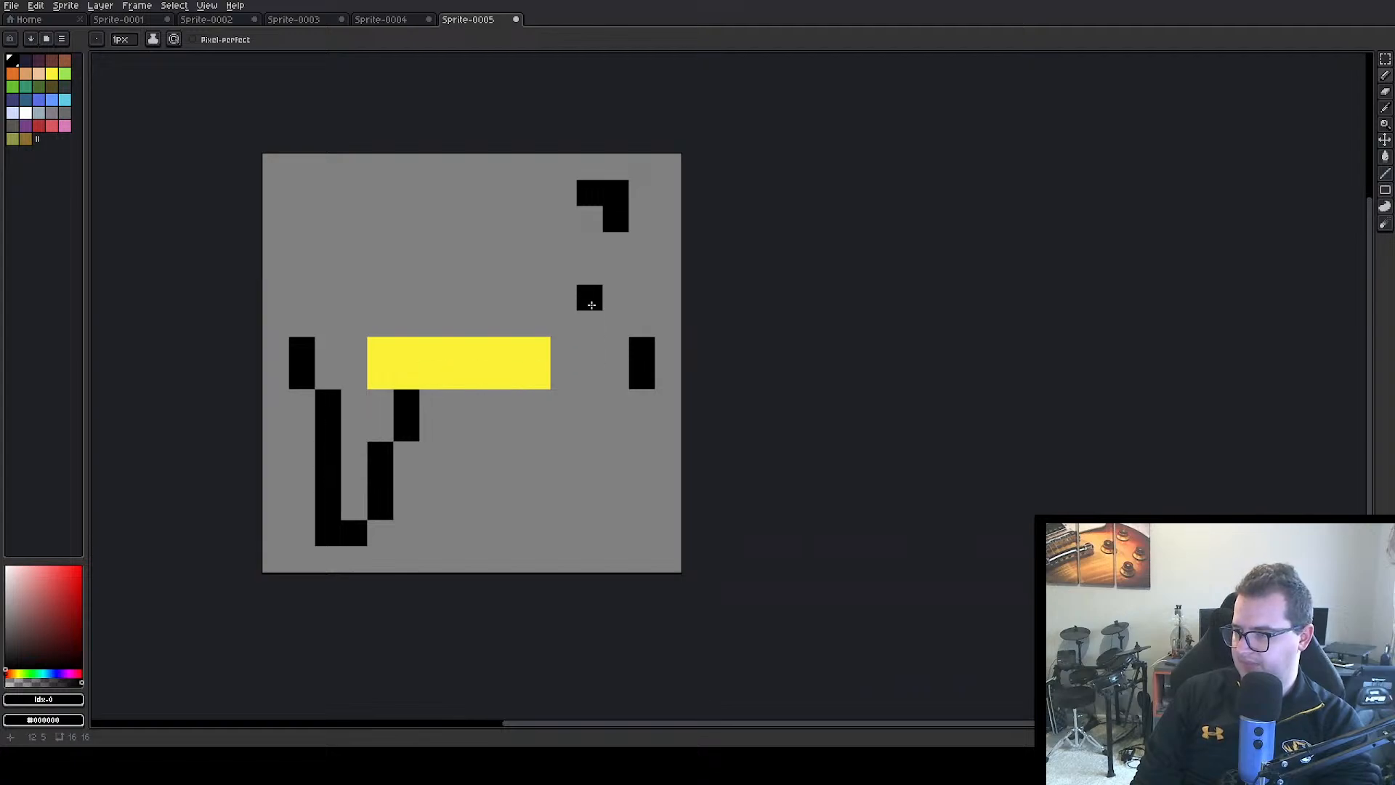
Draw both black sides of the upper-right spike, joining its corner mark to the right mark and the yellow bar
left_click(615, 245)
left_click(615, 272)
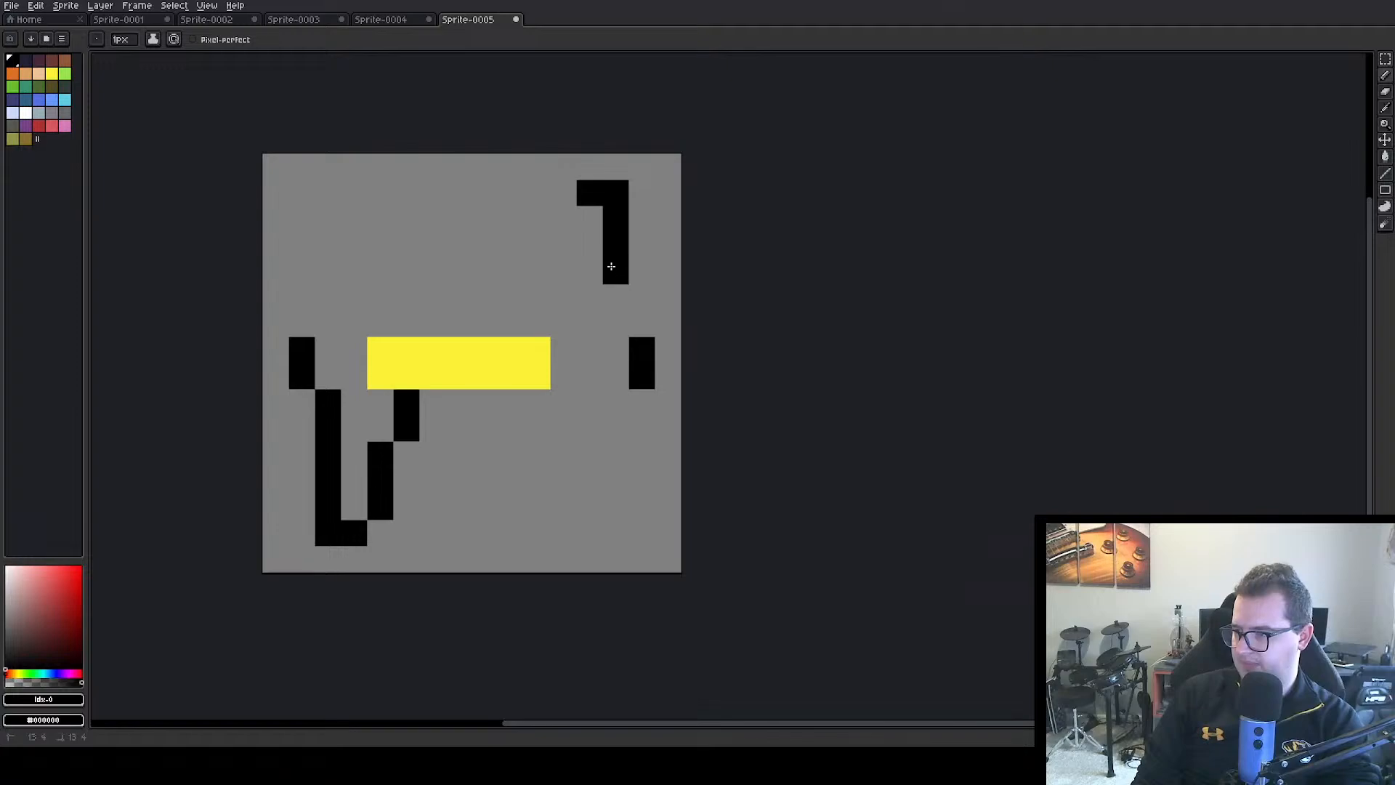
left_click(616, 297)
left_click(616, 324)
left_click(563, 219)
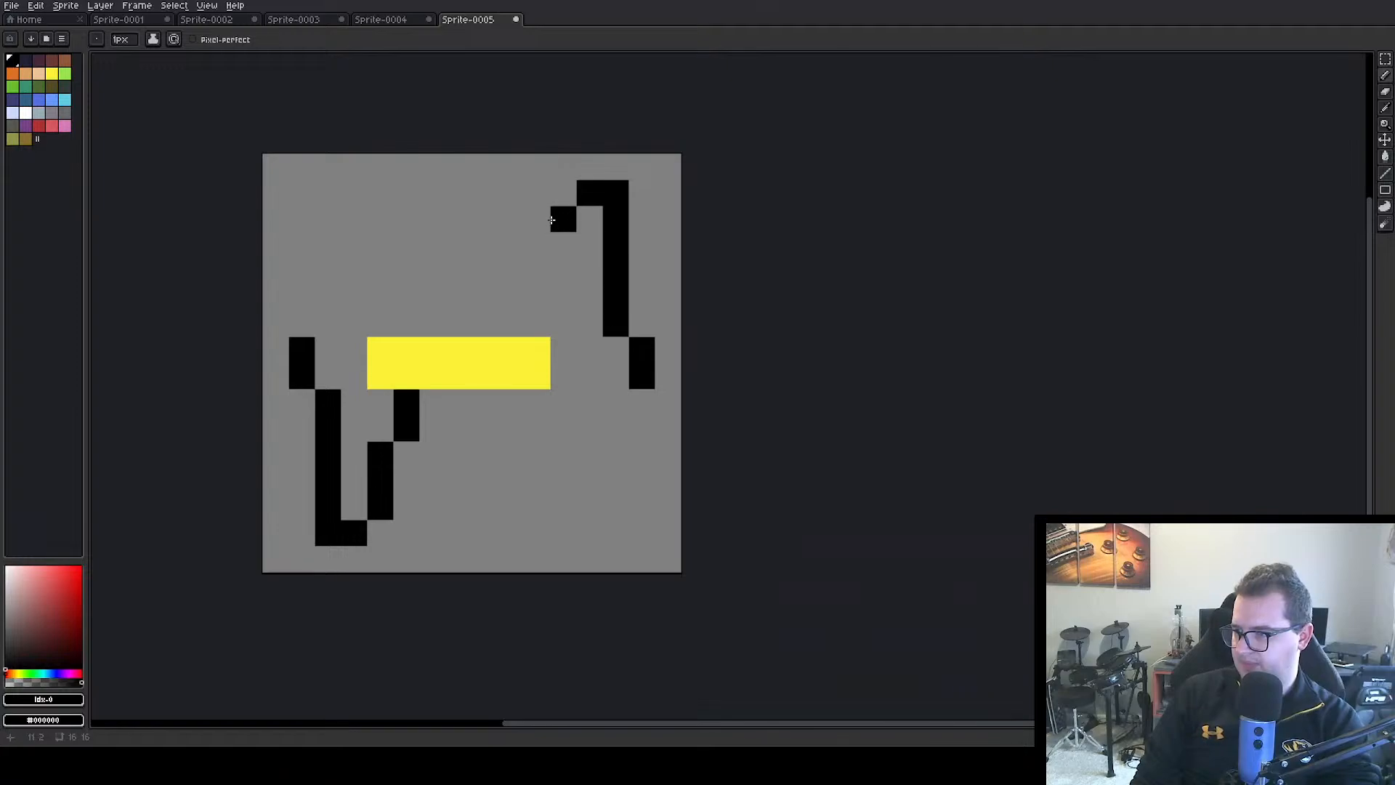
left_click(564, 245)
left_click(561, 266)
left_click(537, 298)
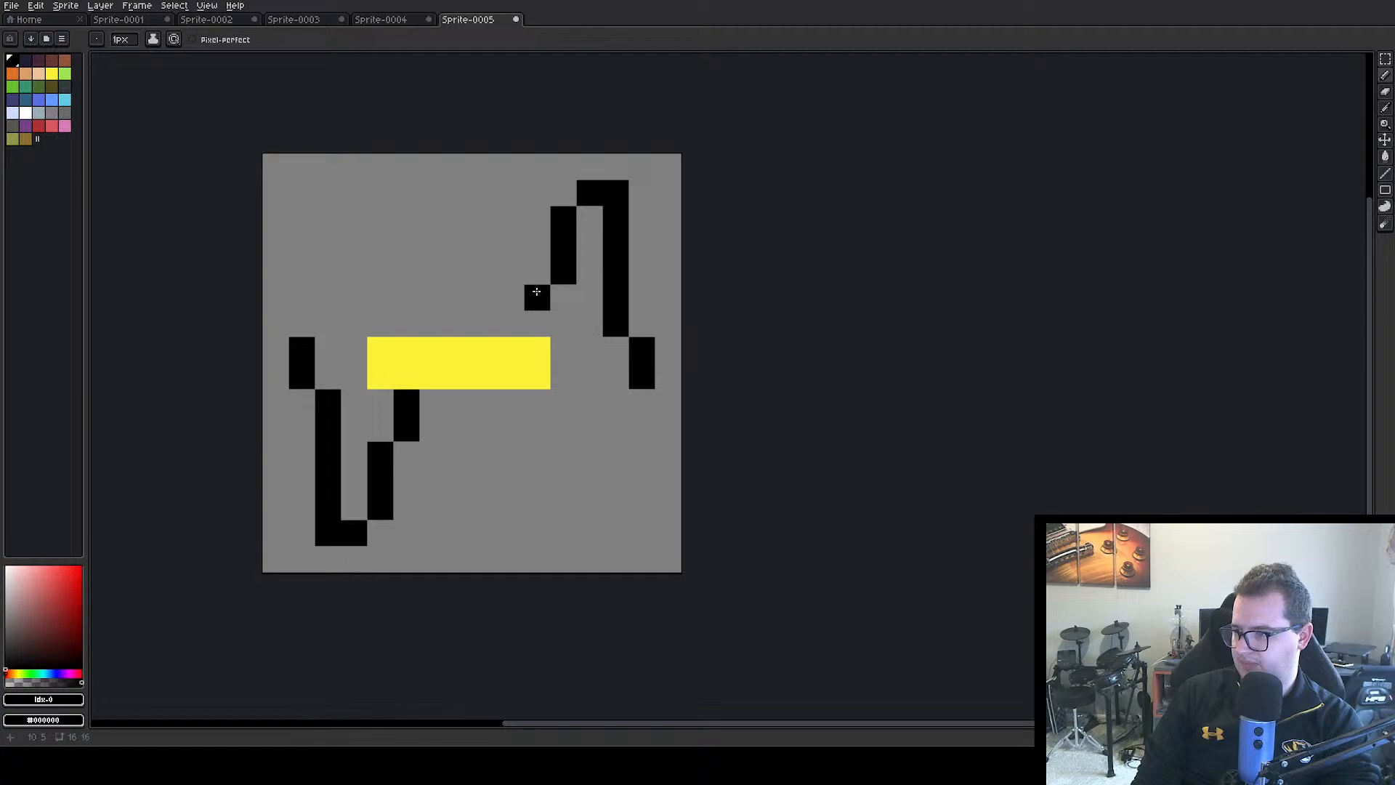
left_click(537, 323)
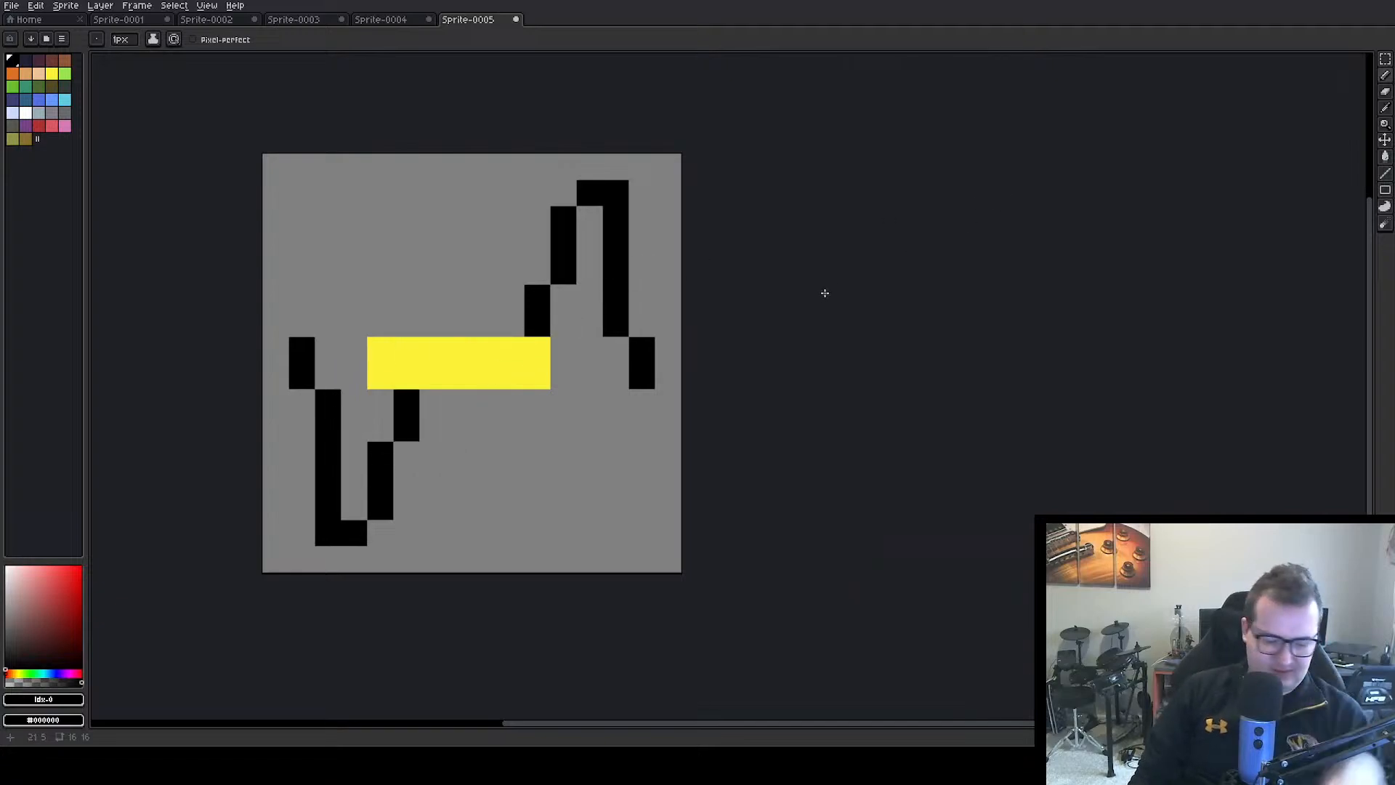
Undo the whole spiked drawing, including the yellow bar and corner marks, back to an empty canvas
key("ctrl+z")
key("ctrl+z")
key("ctrl+z")
key("ctrl+z")
key("ctrl+z")
key("ctrl+z")
key("ctrl+z")
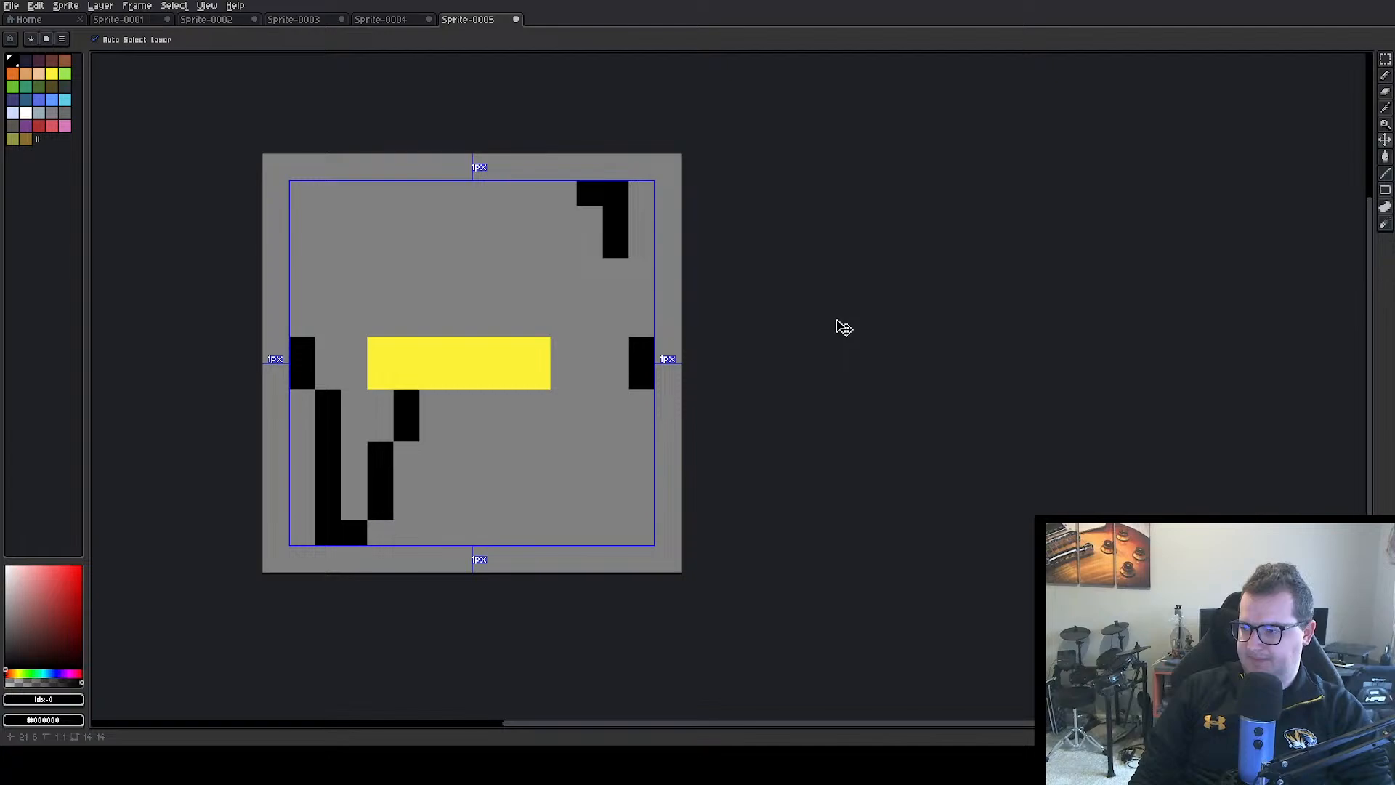
key("ctrl+z")
key("ctrl+z")
key("ctrl+z")
key("ctrl+z")
key("ctrl+z")
key("ctrl+z")
key("ctrl+z")
key("ctrl+z")
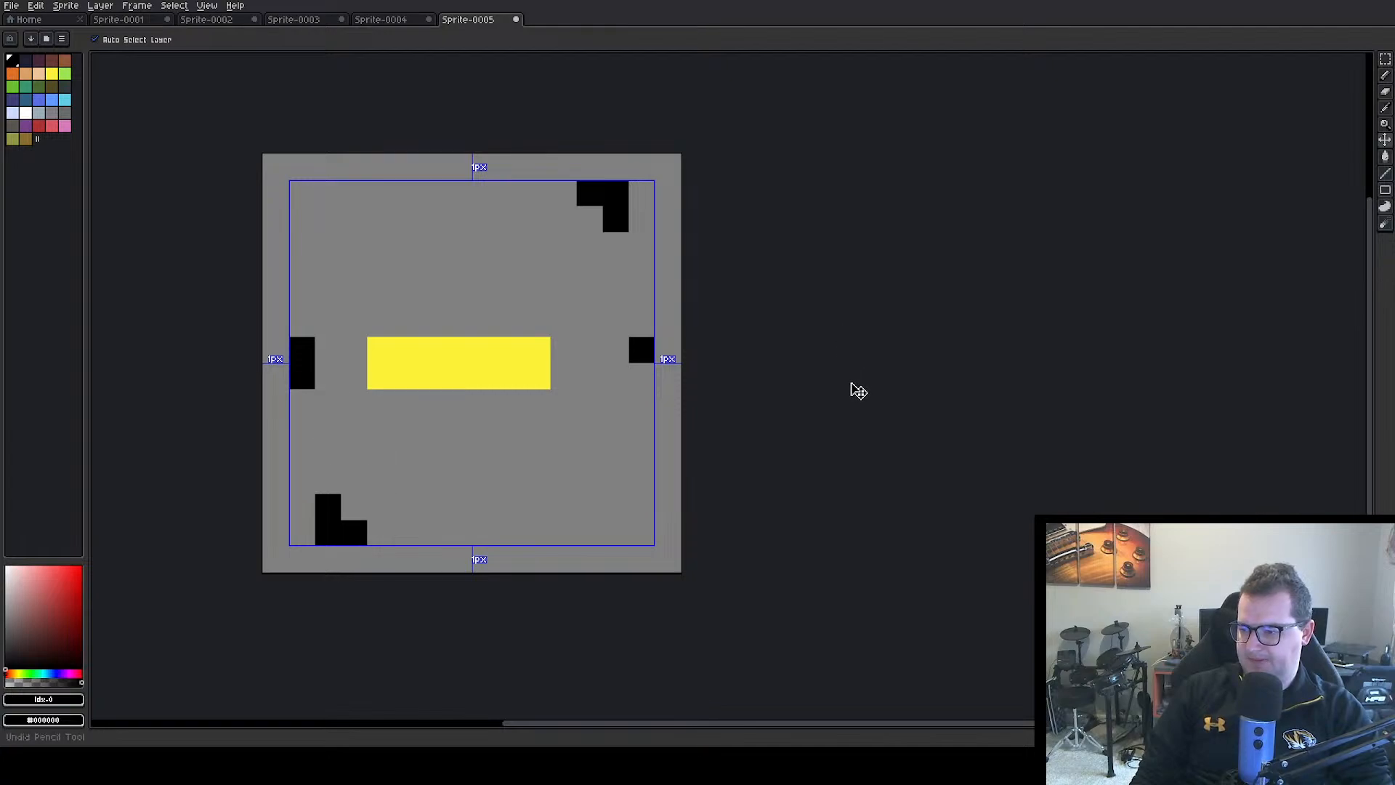
key("ctrl+z")
key("ctrl+z")
key("ctrl+z")
key("ctrl+z")
key("ctrl+z")
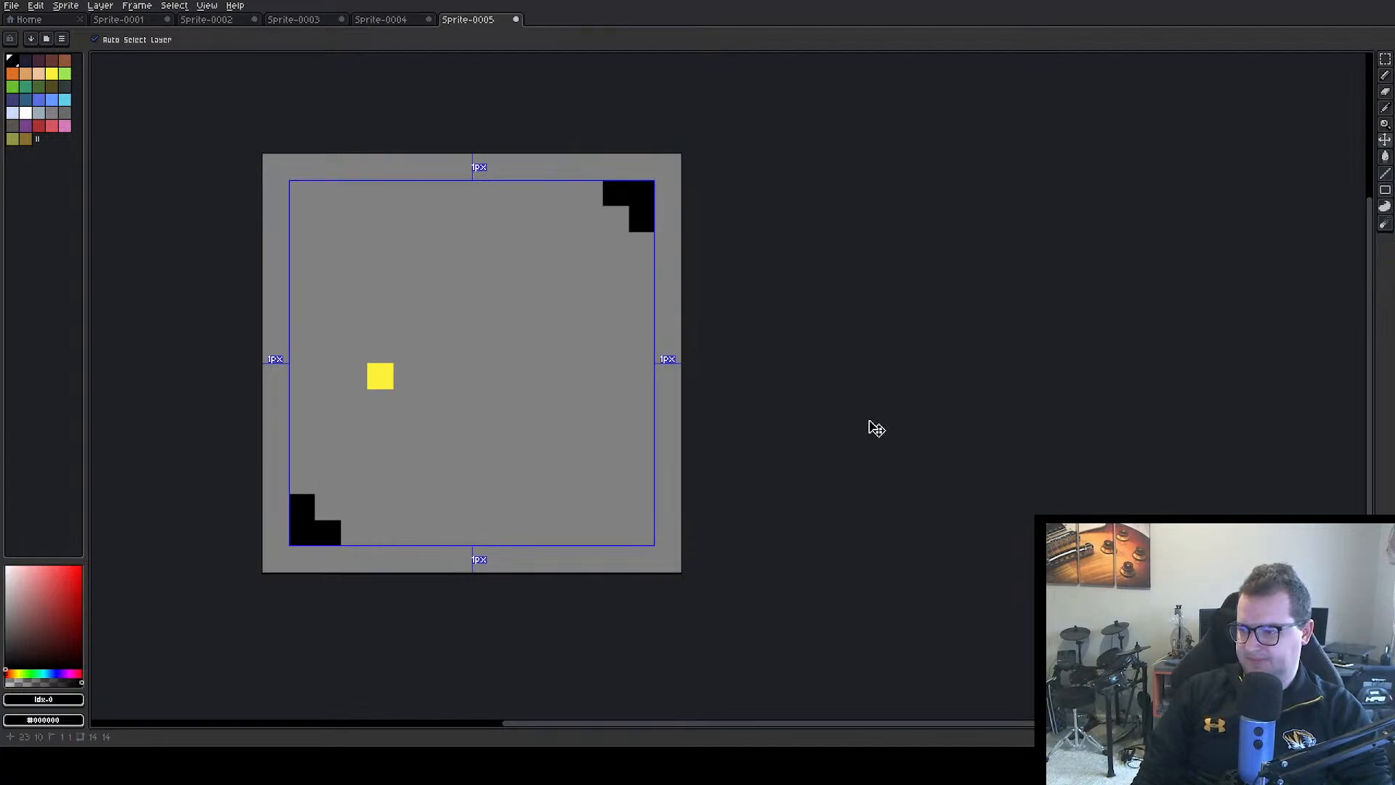
key("ctrl+z")
key("ctrl+z")
key("ctrl+z")
key("ctrl+z")
key("ctrl+z")
key("ctrl+z")
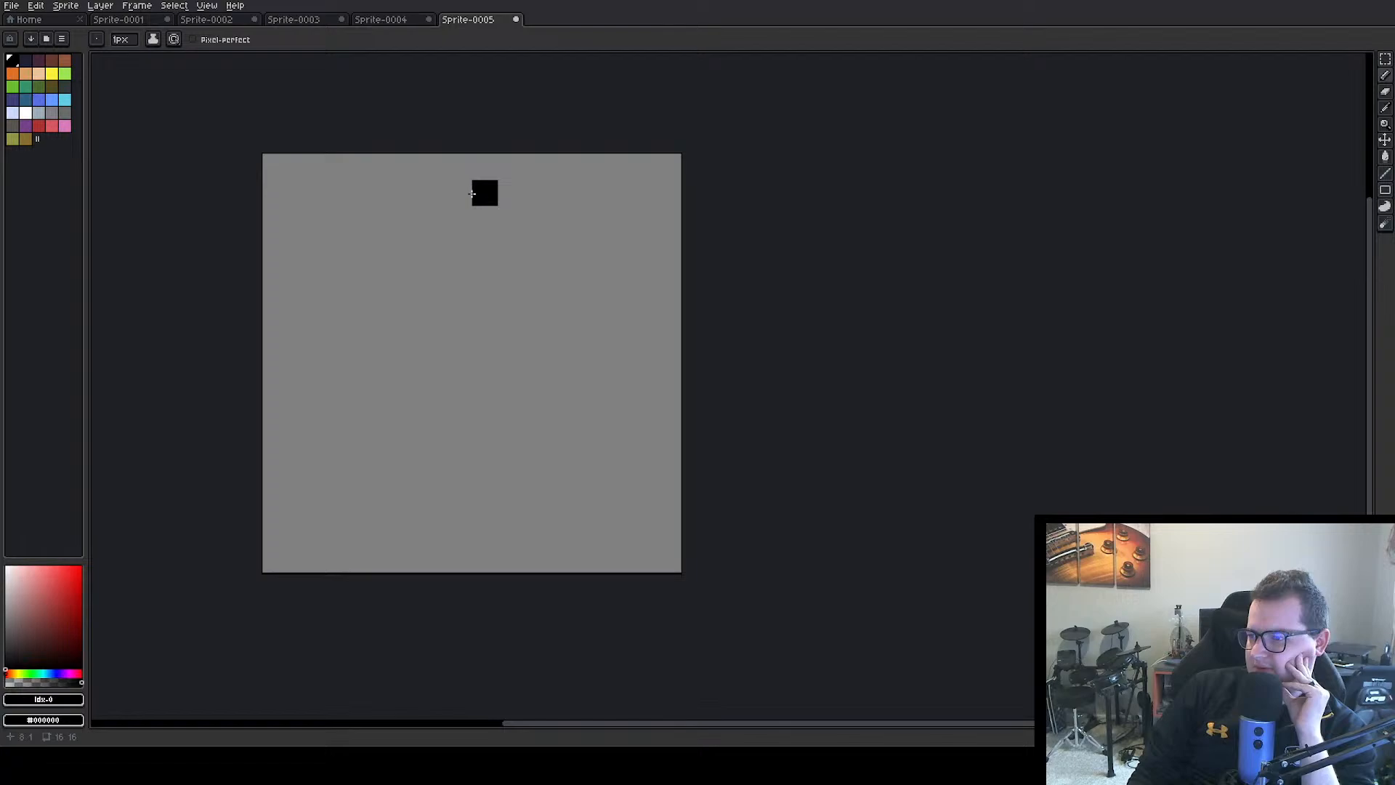
Sketch a black lightning-bolt outline with a left half from the top centre and a right half from the lower-right corner
left_click_drag(457, 196, 299, 372)
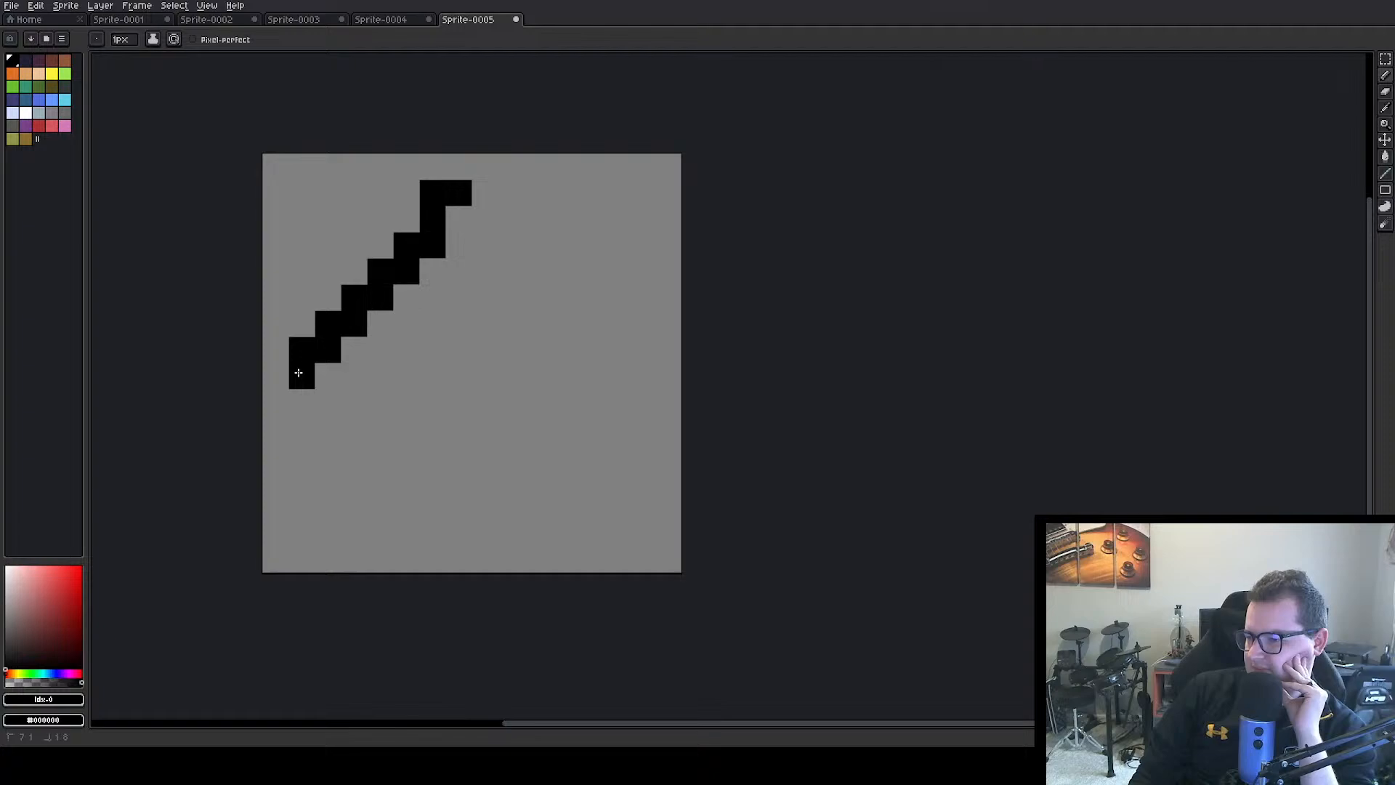
mouse_move(298, 373)
left_mouse_down()
mouse_move(322, 424)
mouse_move(479, 425)
left_mouse_up()
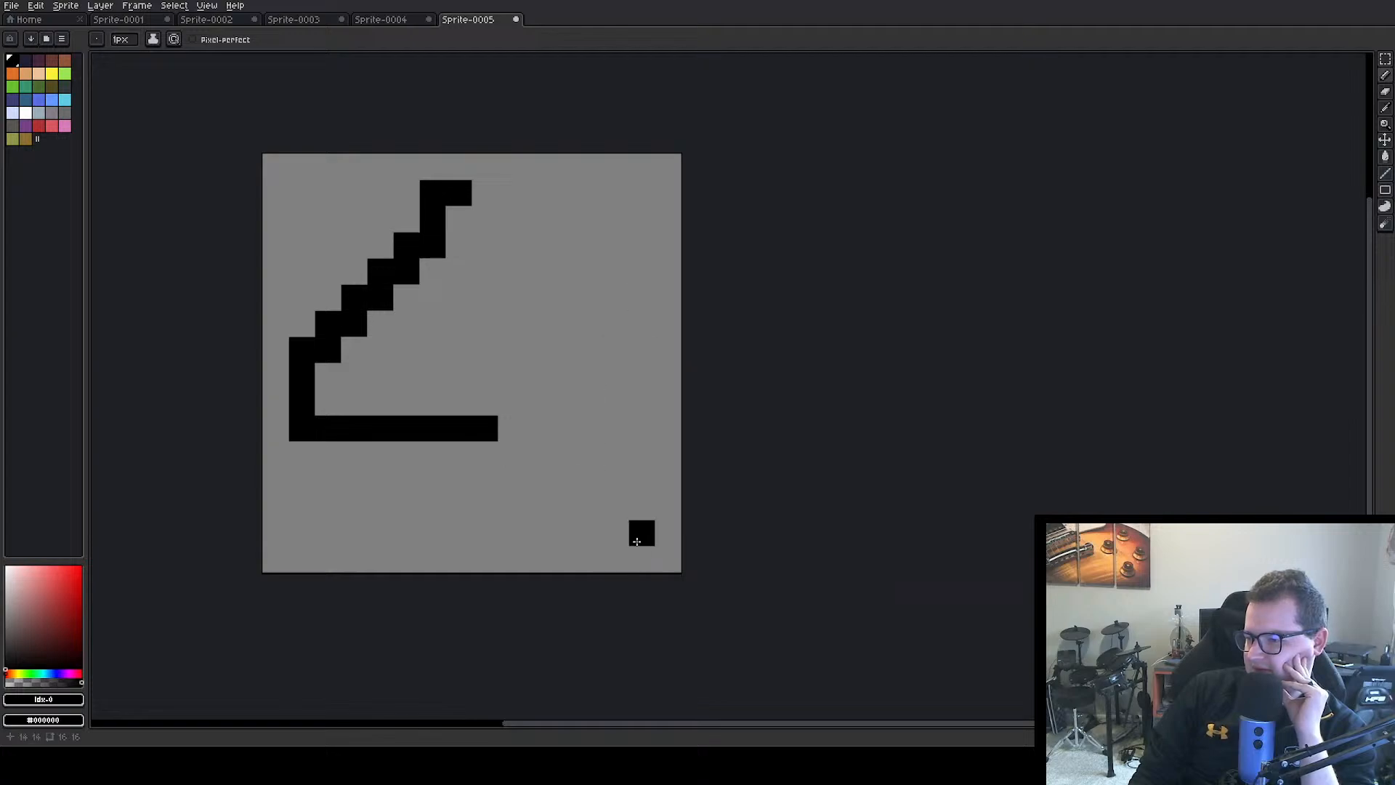
mouse_move(641, 533)
left_mouse_down()
mouse_move(485, 347)
mouse_move(480, 324)
mouse_move(590, 333)
left_mouse_up()
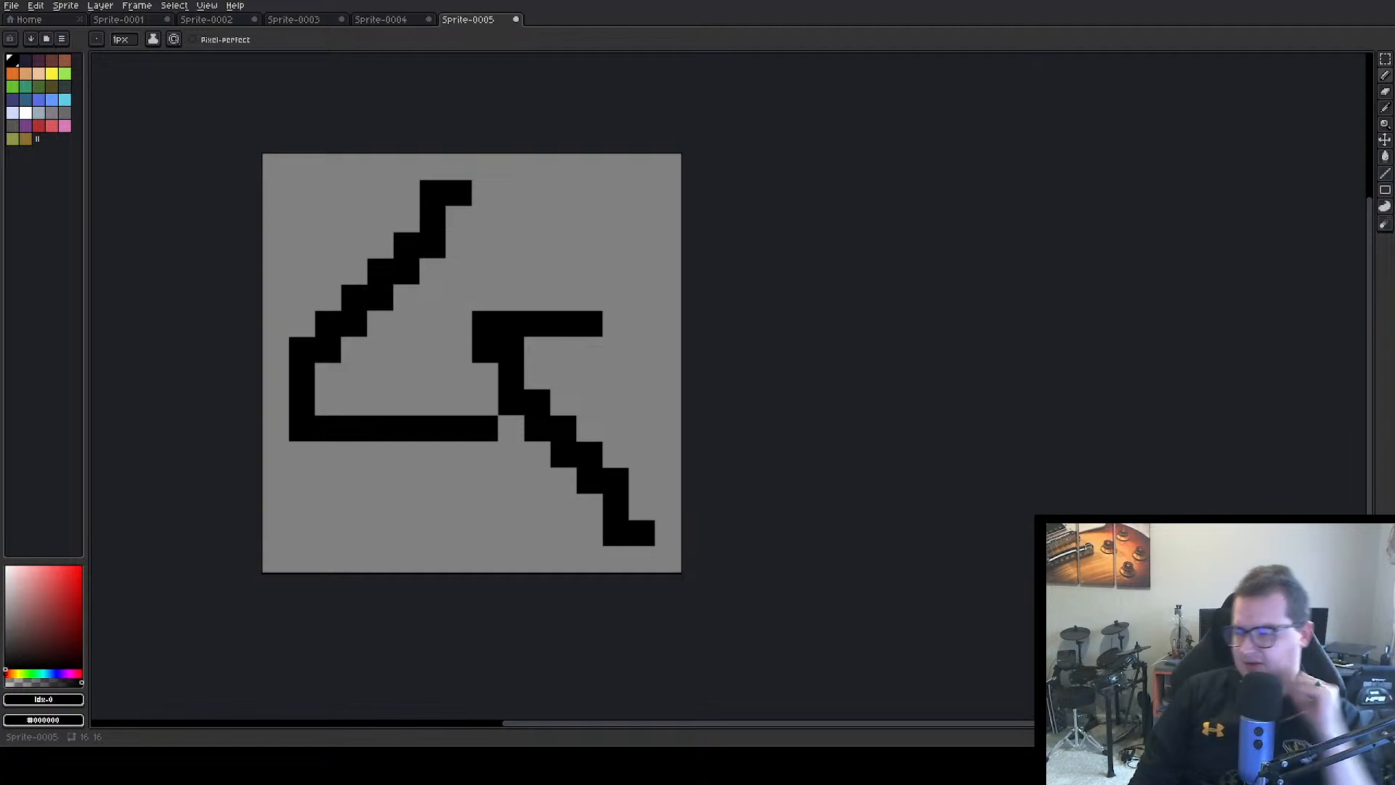
Undo all strokes of the lightning-bolt outline
key("ctrl+z")
key("ctrl+z")
key("ctrl+z")
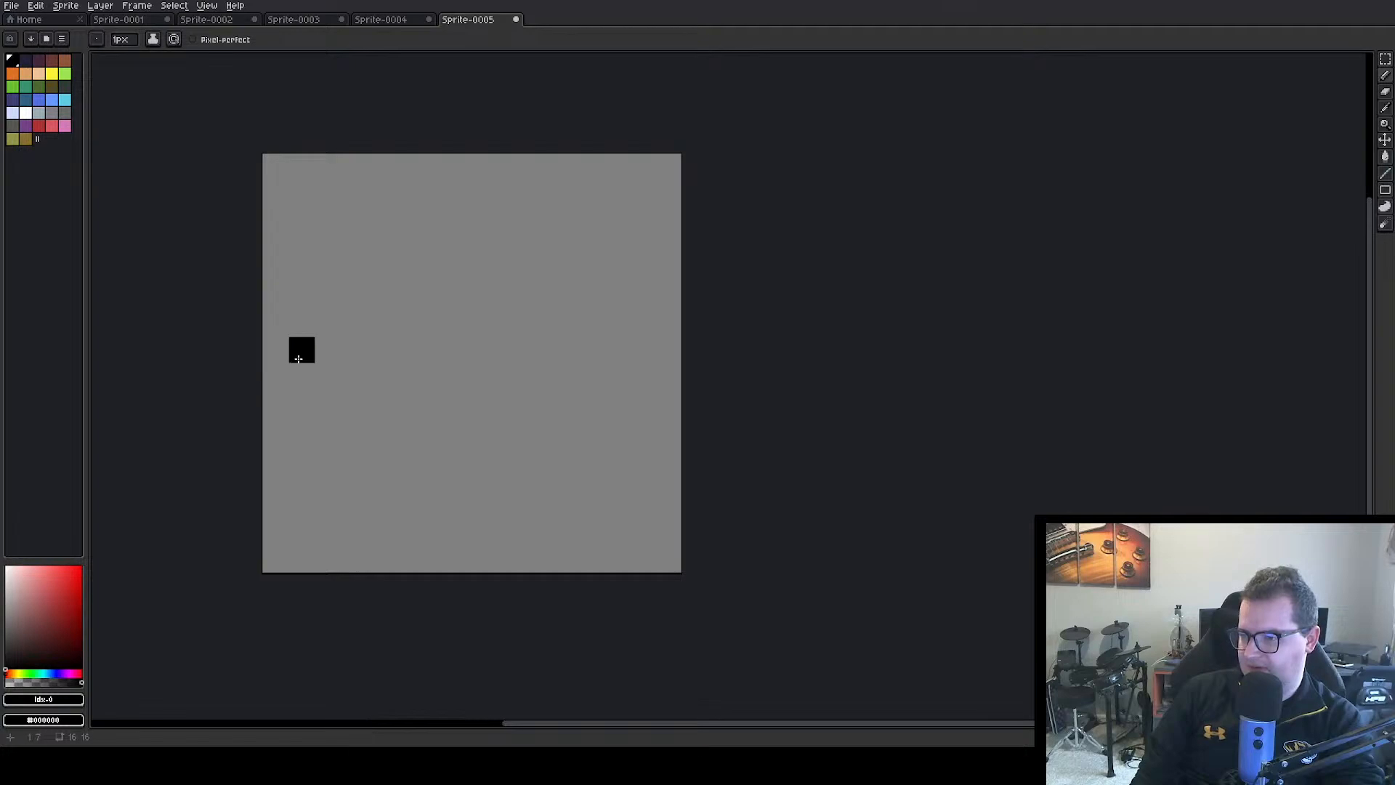
Draw two-pixel-tall black end marks at mid-height near both side edges and fill the 12-pixel span between them with yellow
left_click_drag(302, 349, 299, 368)
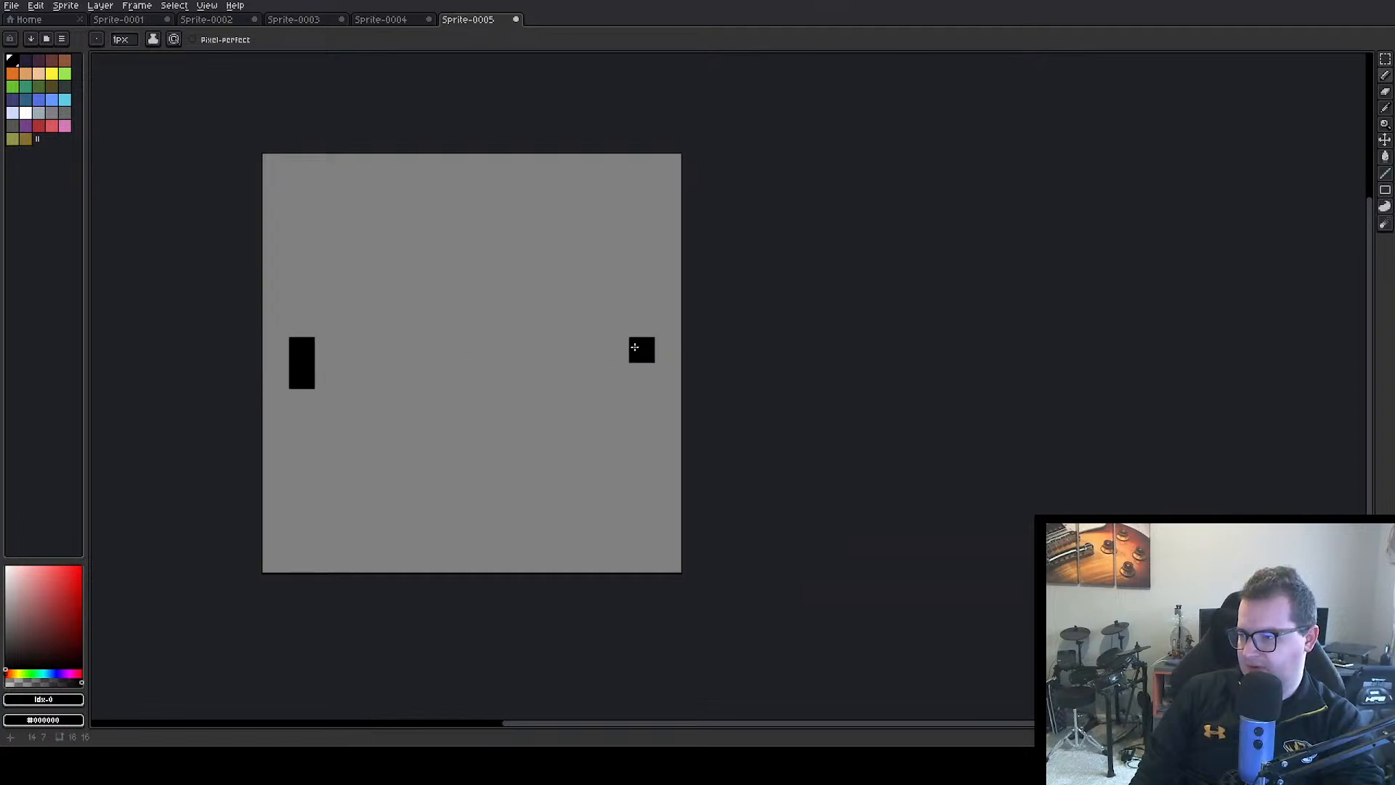
left_click_drag(642, 349, 642, 375)
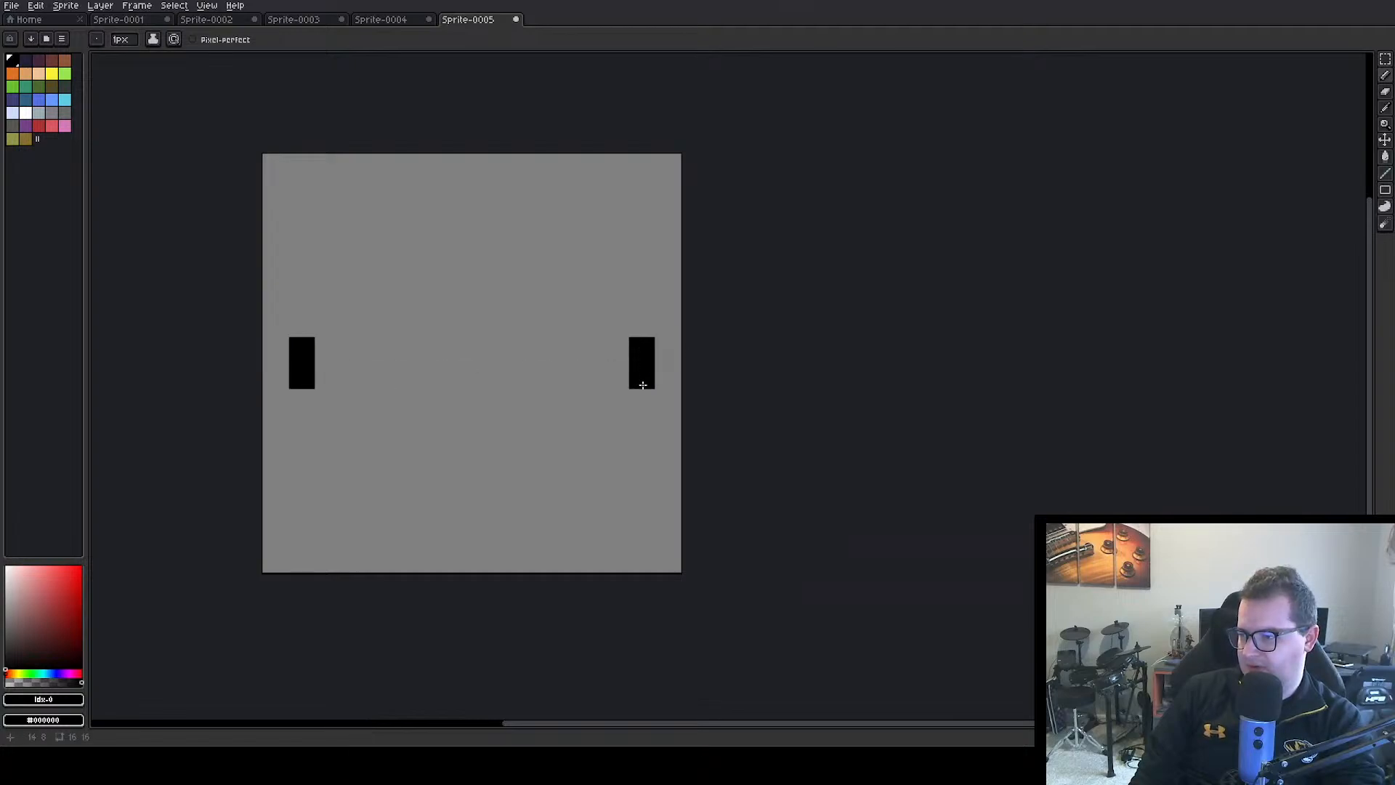
left_click(52, 73)
mouse_move(327, 374)
left_mouse_down()
mouse_move(623, 378)
mouse_move(623, 362)
mouse_move(583, 359)
mouse_move(327, 354)
left_mouse_up()
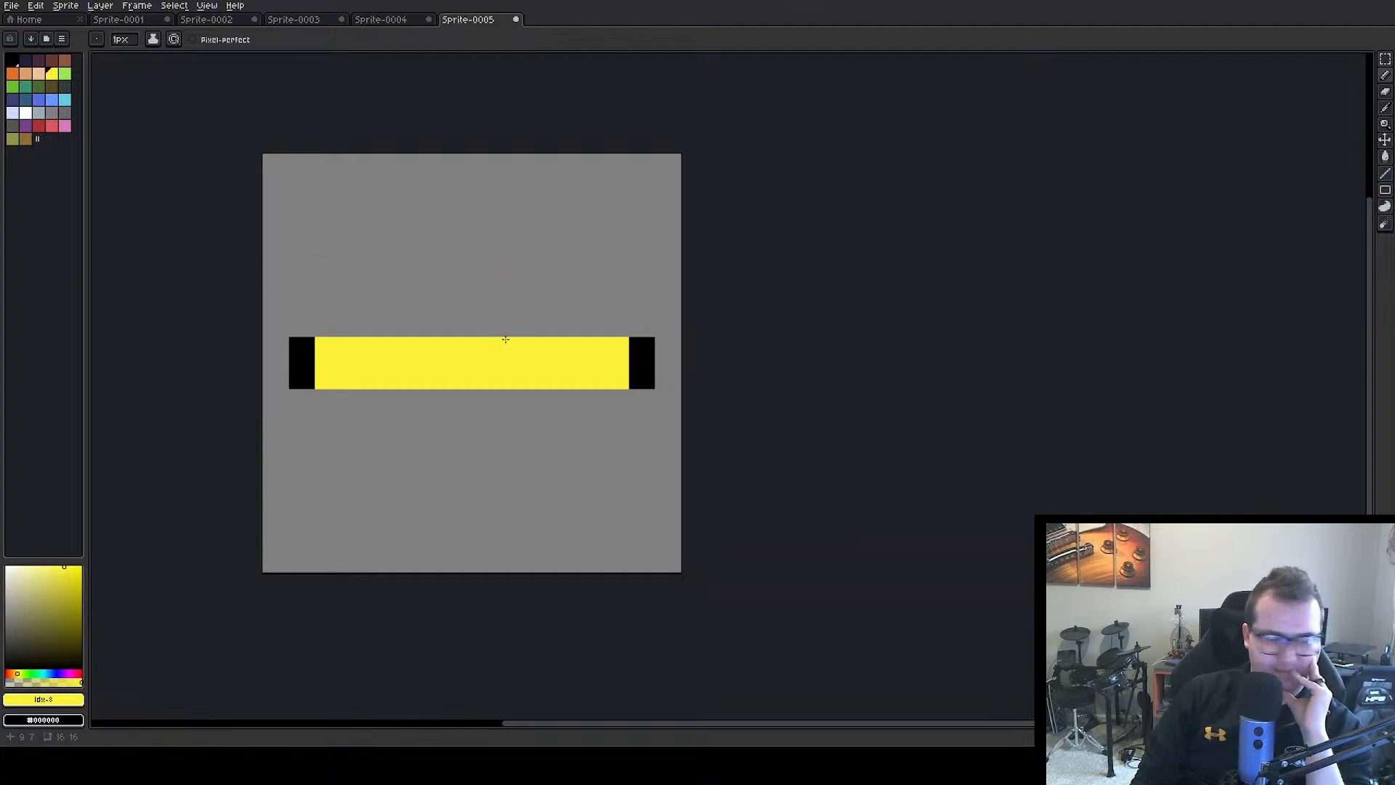
left_click(12, 60)
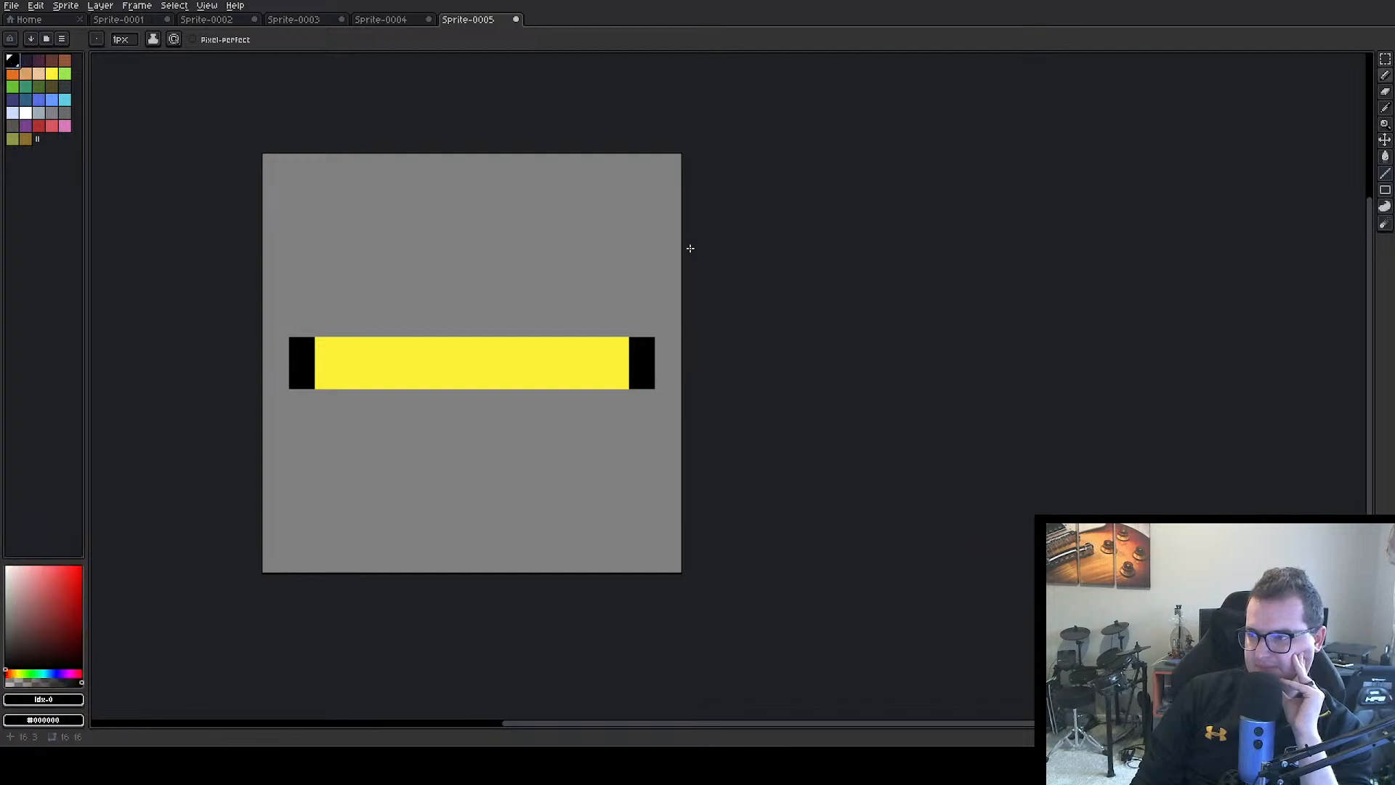
Draw the upper half's black right edge as a ledge above the yellow bar and a rising diagonal, erasing the stray tip pixel at 1 px
left_click(641, 324)
mouse_move(622, 324)
left_mouse_down()
mouse_move(483, 324)
mouse_move(508, 330)
mouse_move(510, 295)
mouse_move(590, 246)
mouse_move(619, 202)
mouse_move(615, 236)
mouse_move(600, 197)
left_mouse_up()
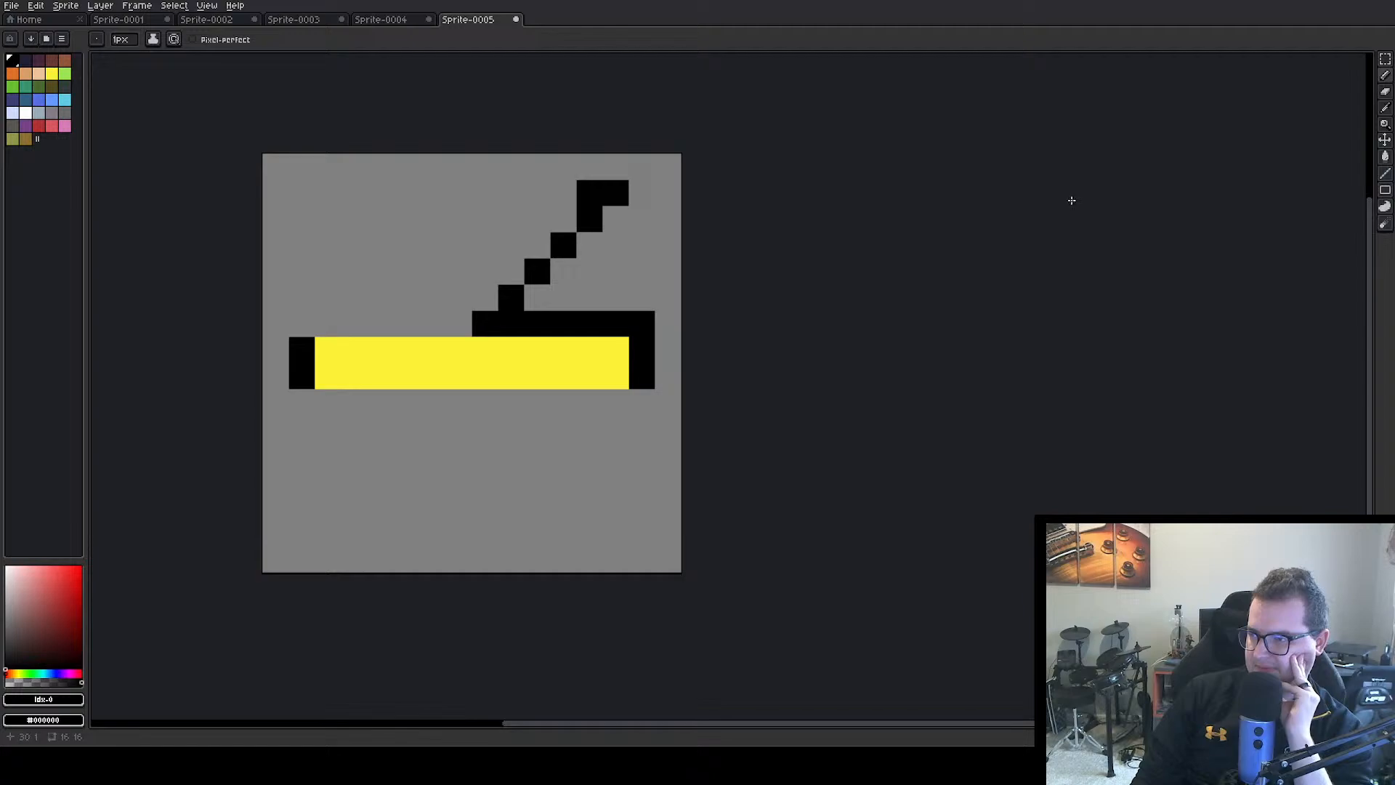
left_click(1385, 92)
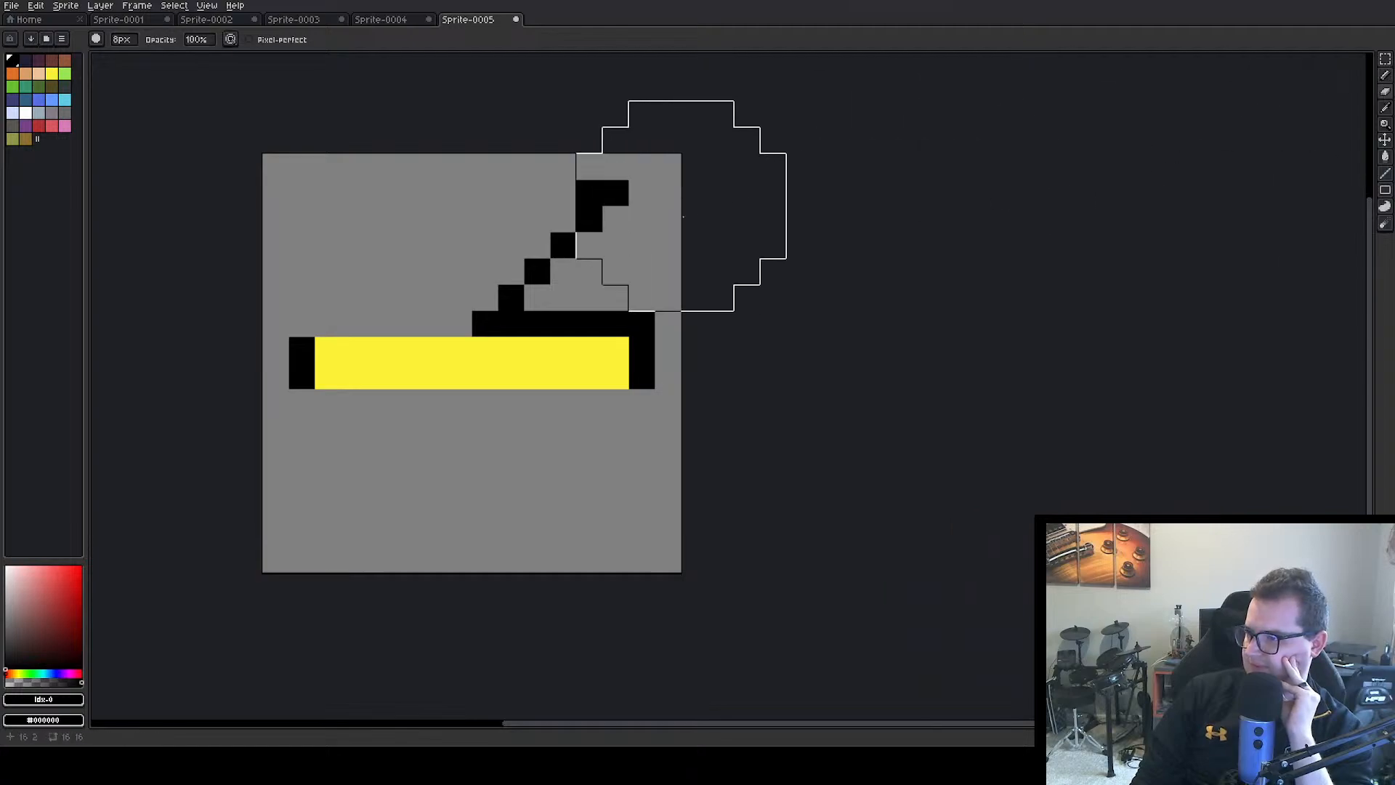
left_click(122, 39)
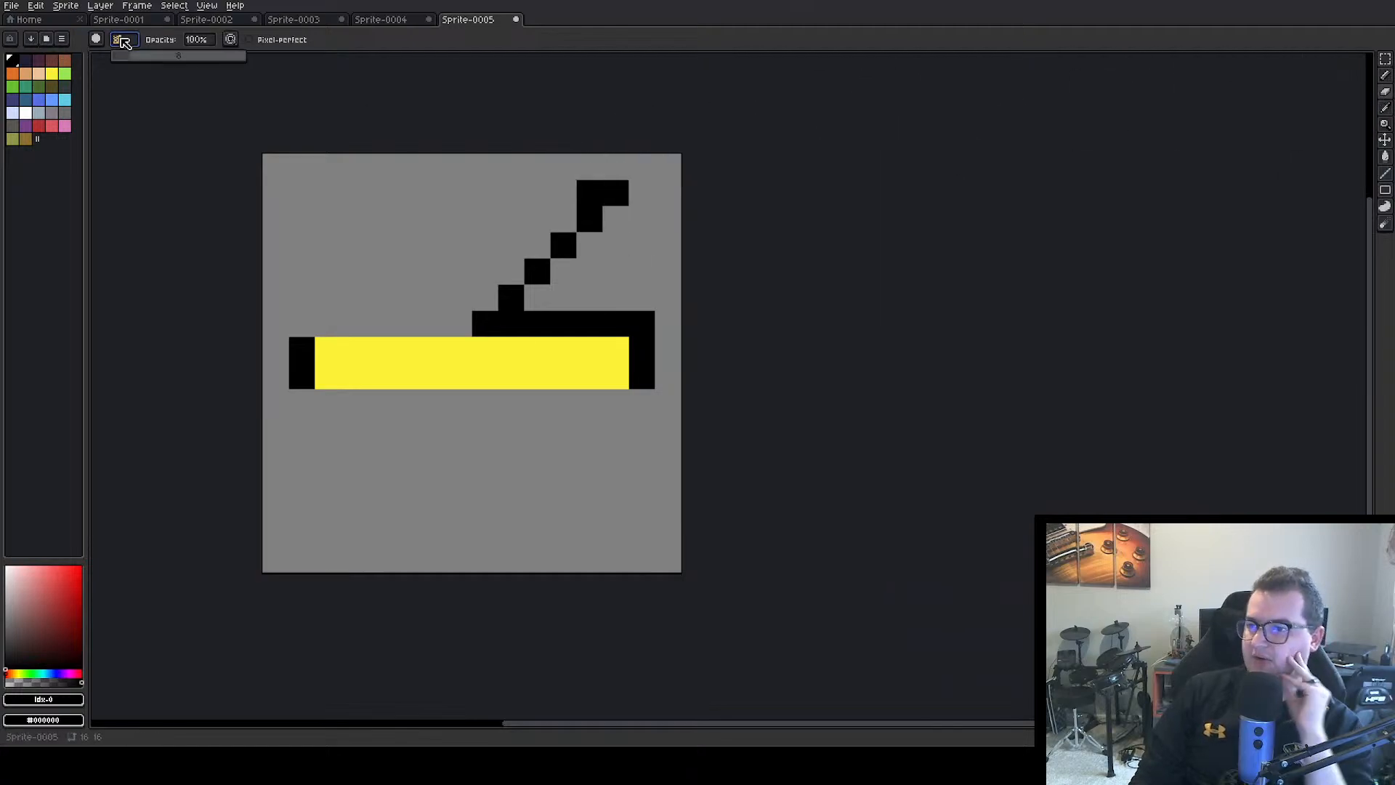
type("1")
key("Return")
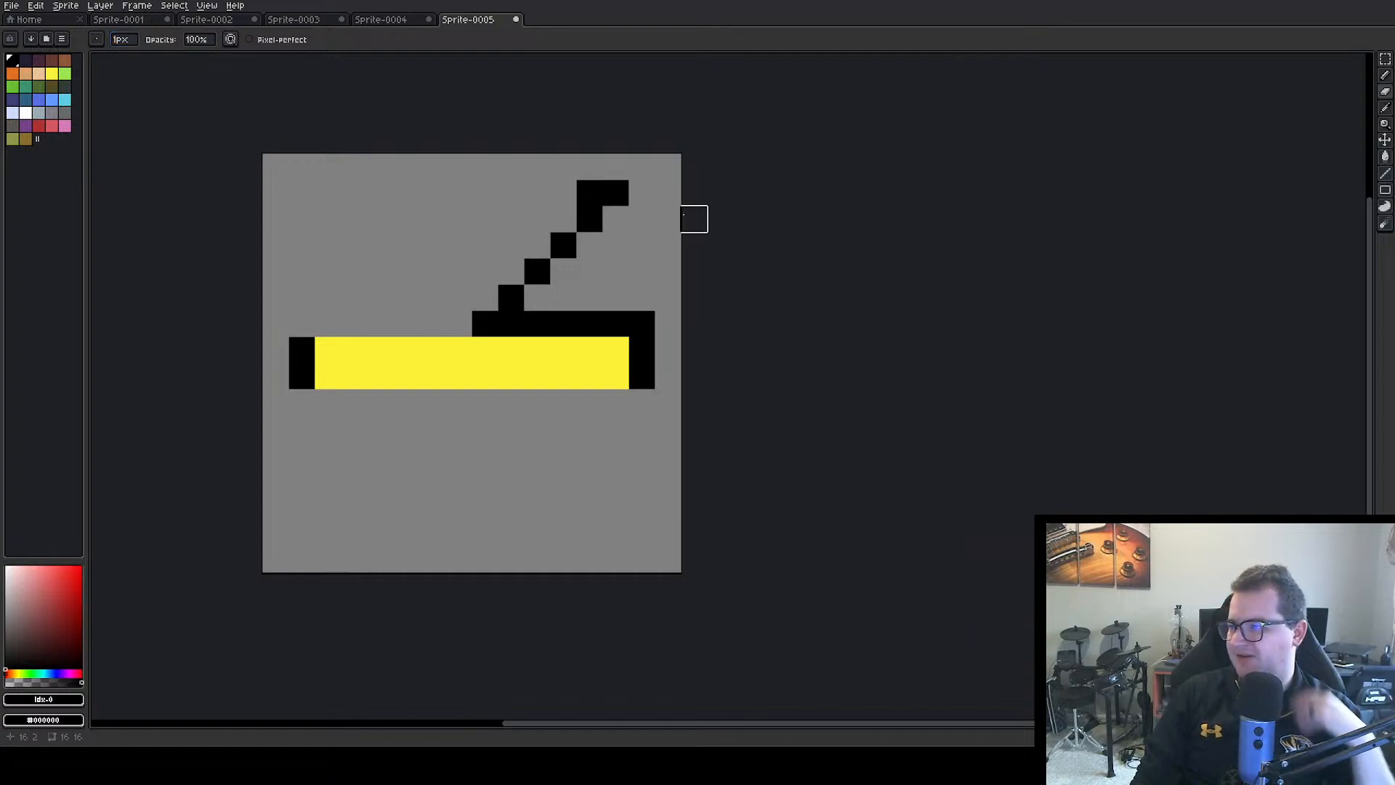
left_click(615, 193)
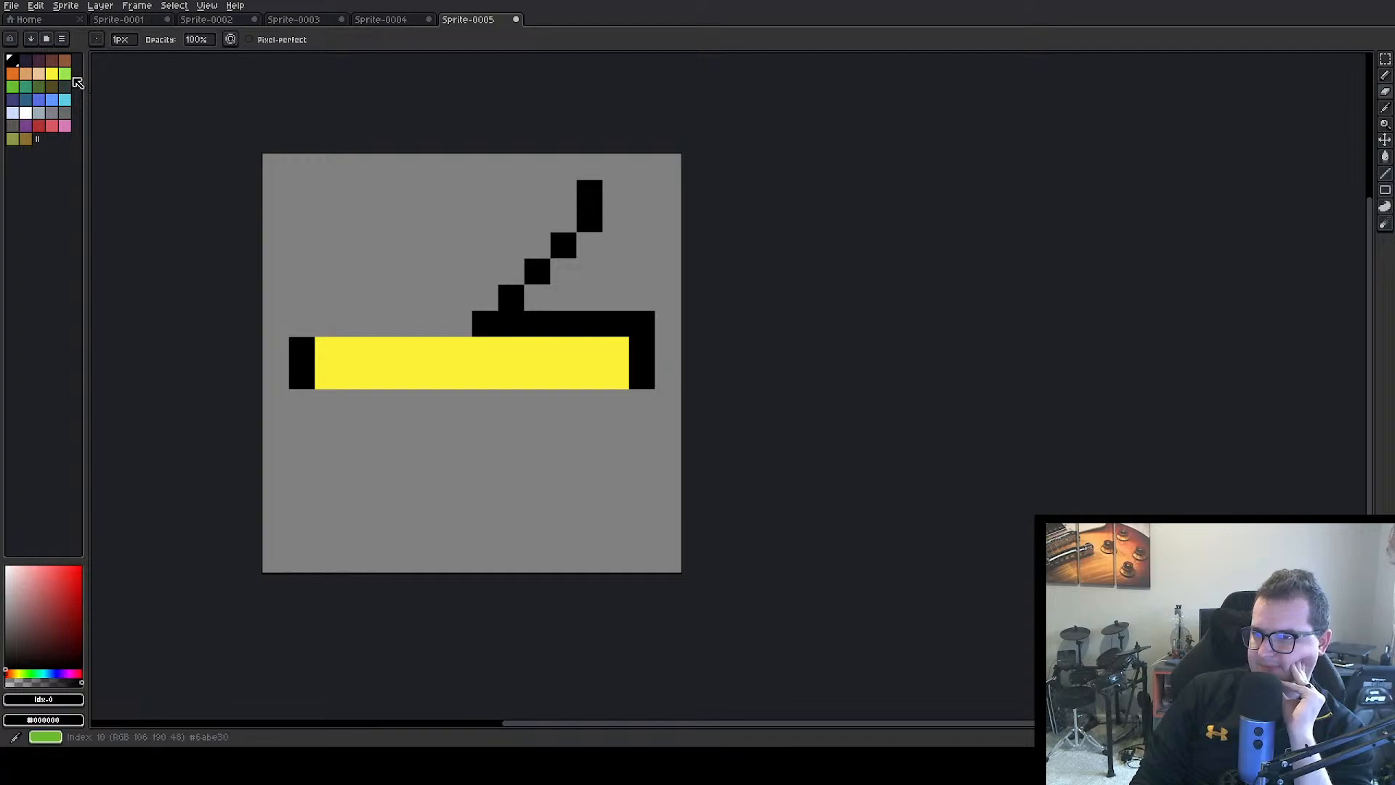
Draw the black top edge and a stepped diagonal from its left end down to the yellow bar's left end mark
left_click(1385, 76)
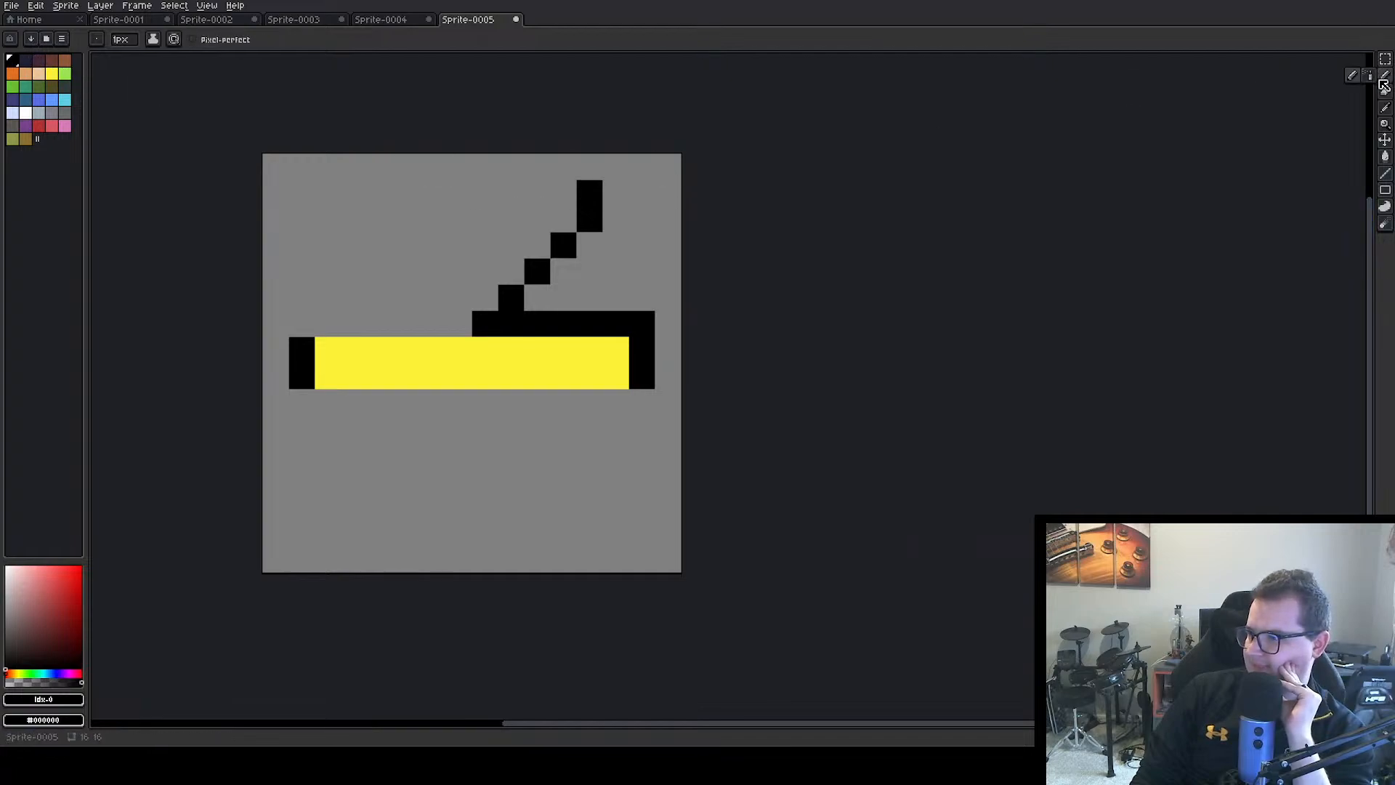
mouse_move(536, 193)
left_mouse_down()
mouse_move(564, 193)
mouse_move(439, 191)
left_mouse_up()
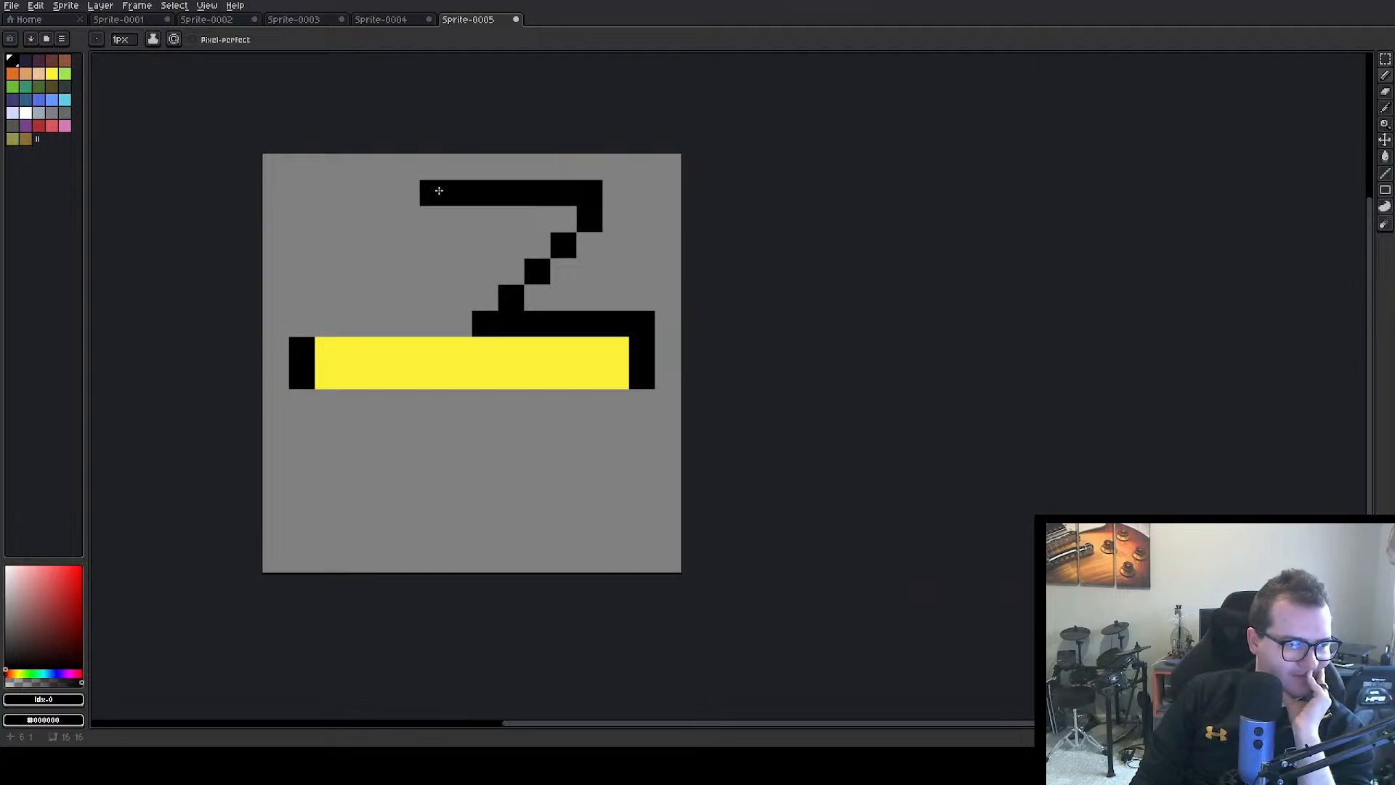
left_click(303, 329)
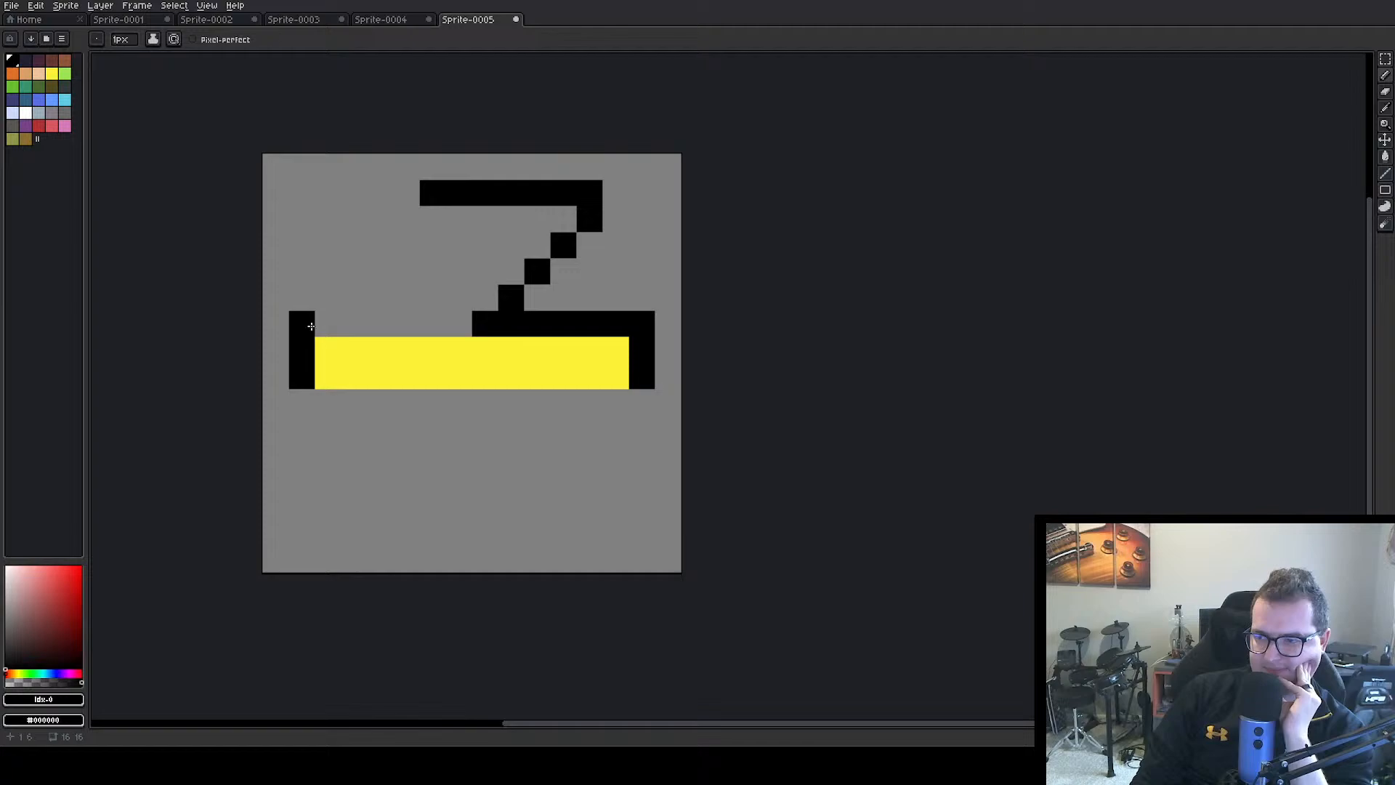
left_click_drag(311, 326, 345, 302)
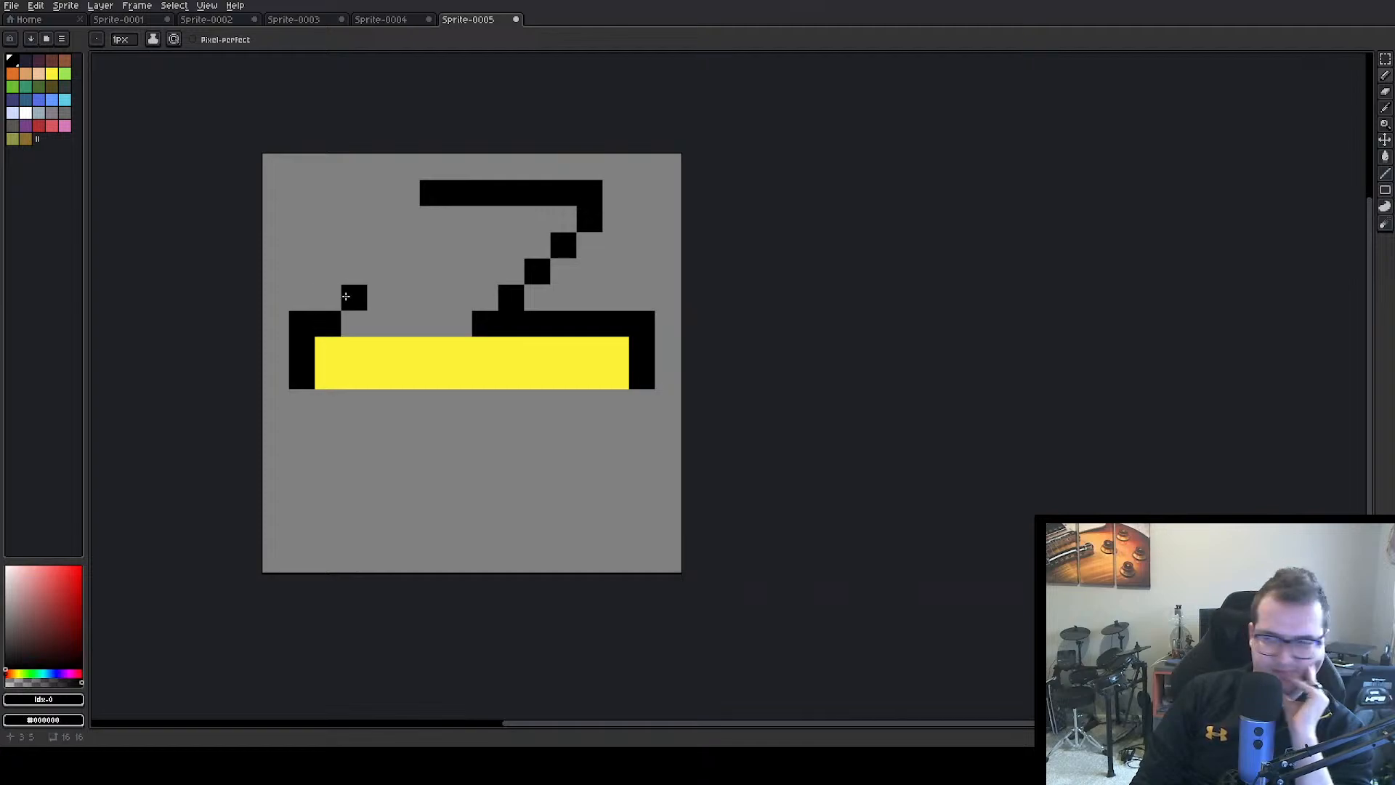
left_click(328, 293)
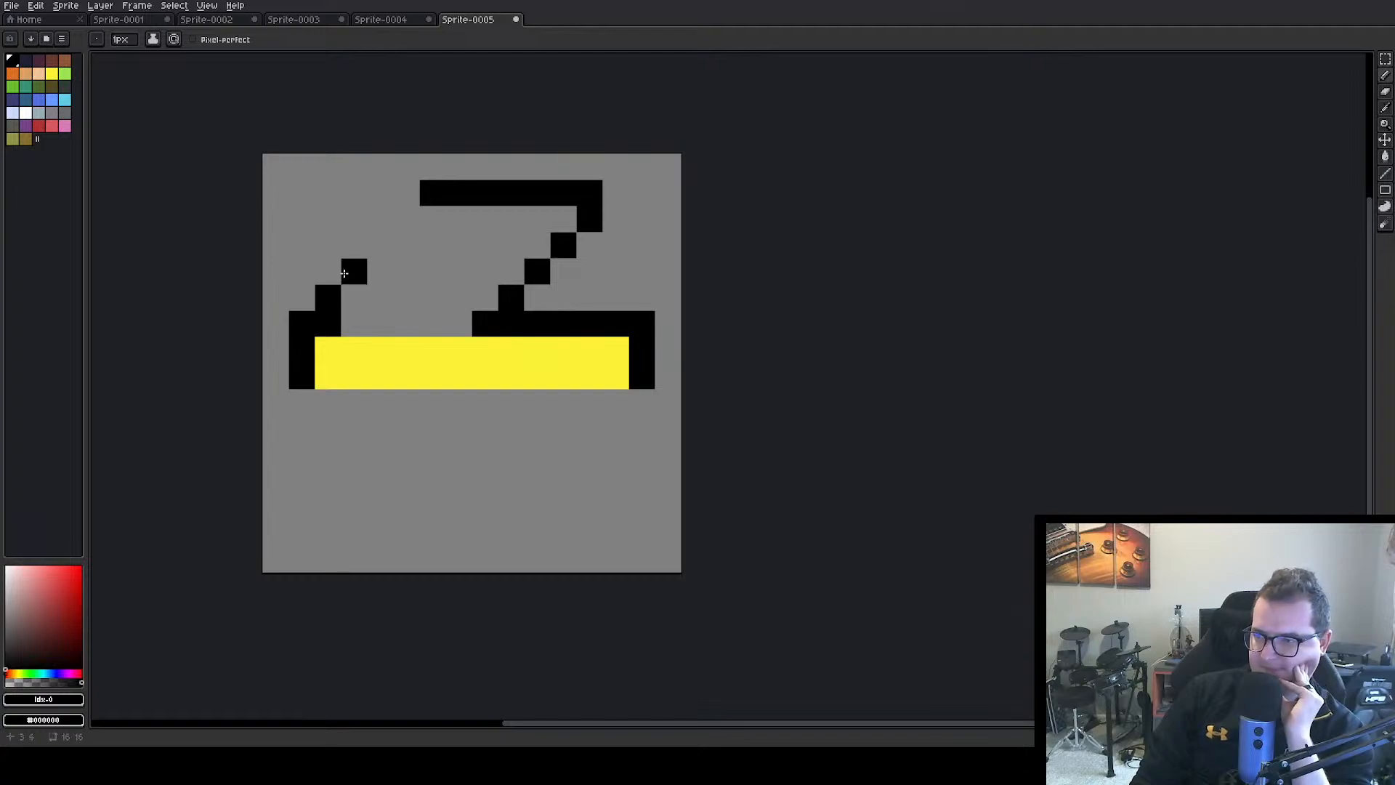
left_click(358, 269)
left_click(378, 242)
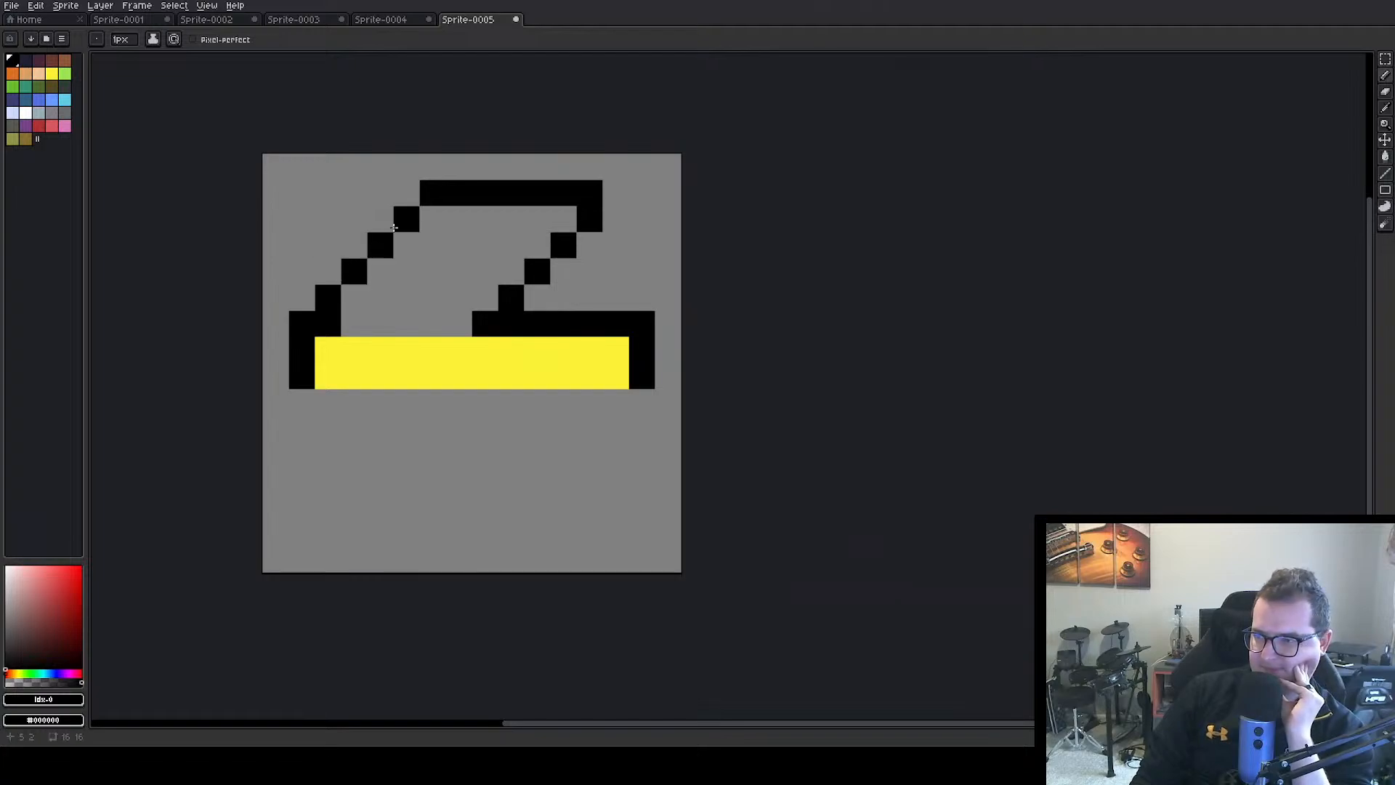
left_click(396, 226)
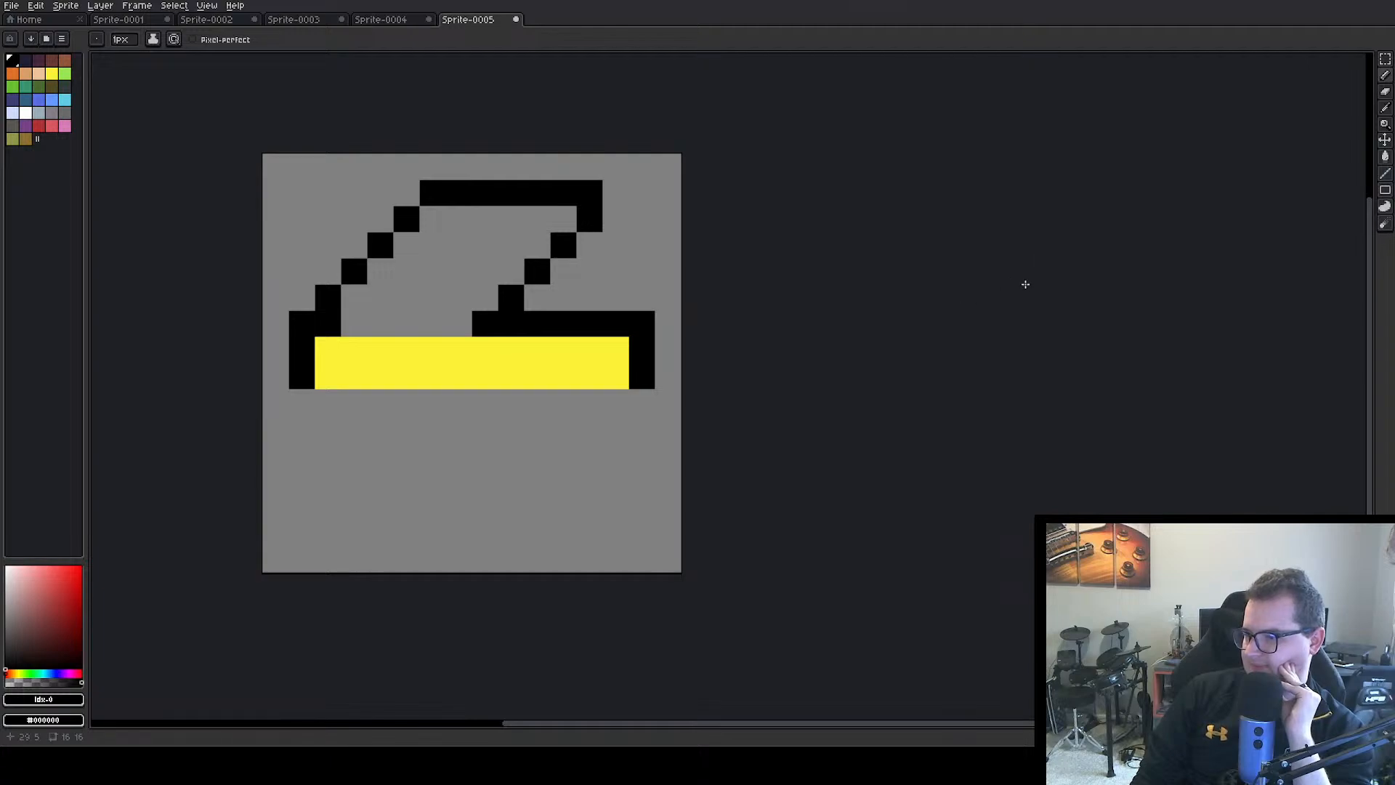
Select a 13×6 pixel area around the upper outline and paste a copy of it below the yellow bar
key("shift+q")
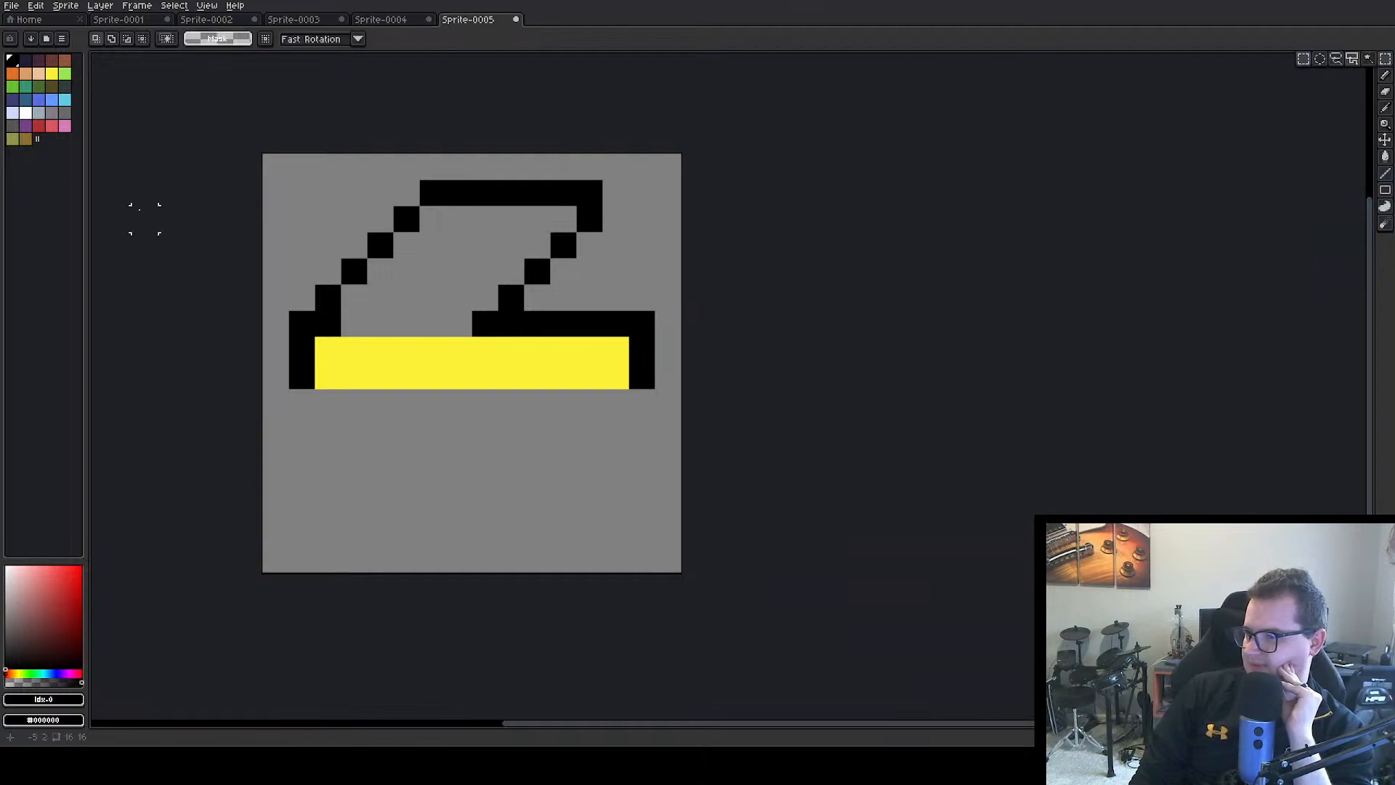
left_click_drag(305, 176, 621, 295)
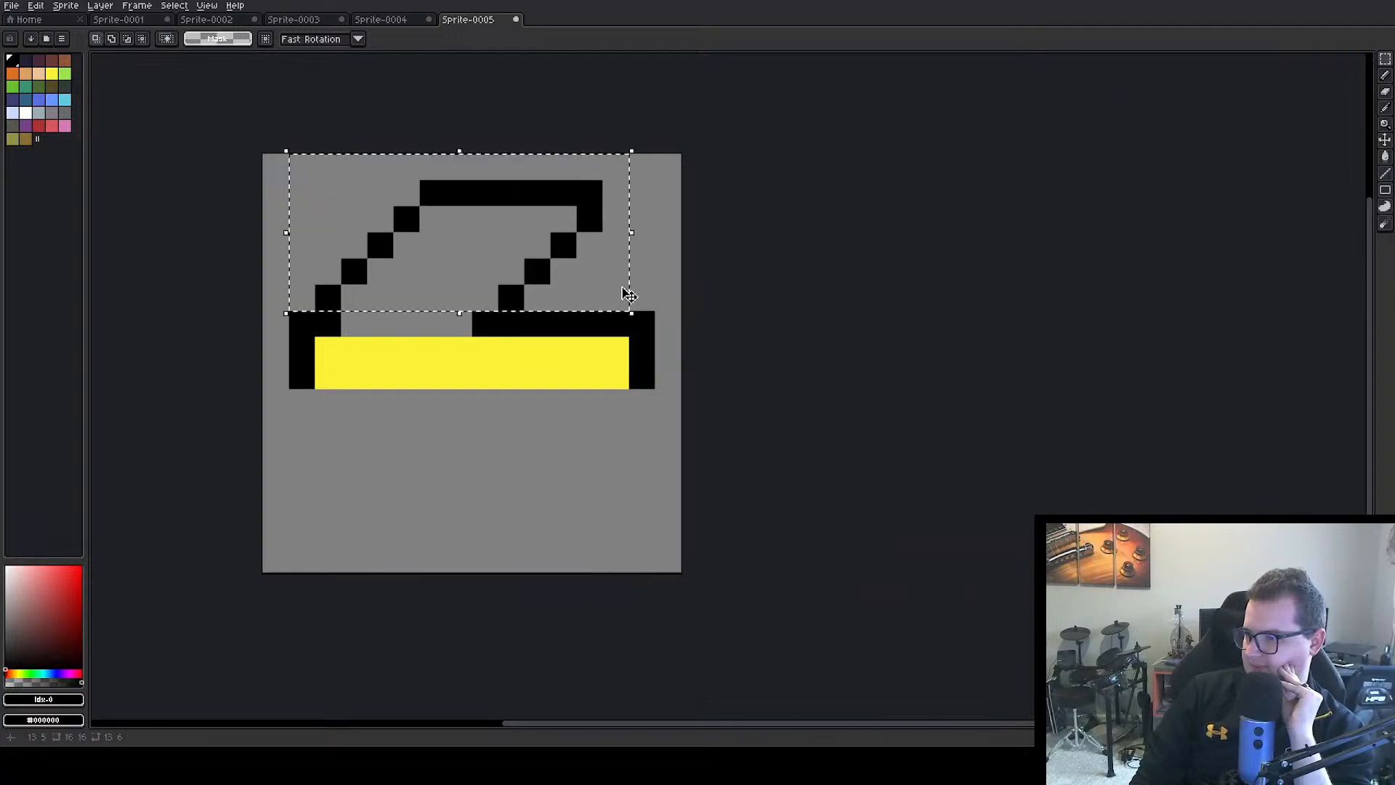
left_click(102, 6)
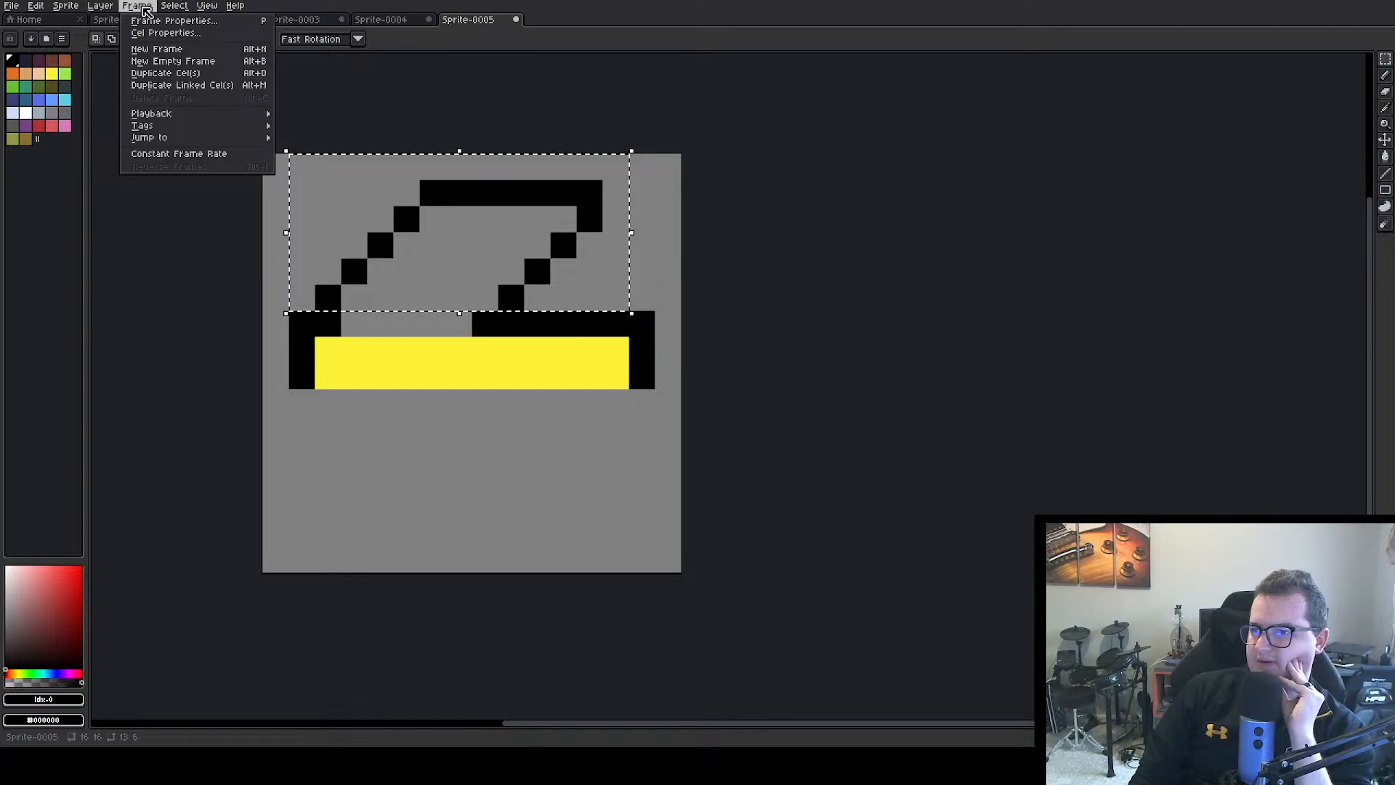
mouse_move(35, 6)
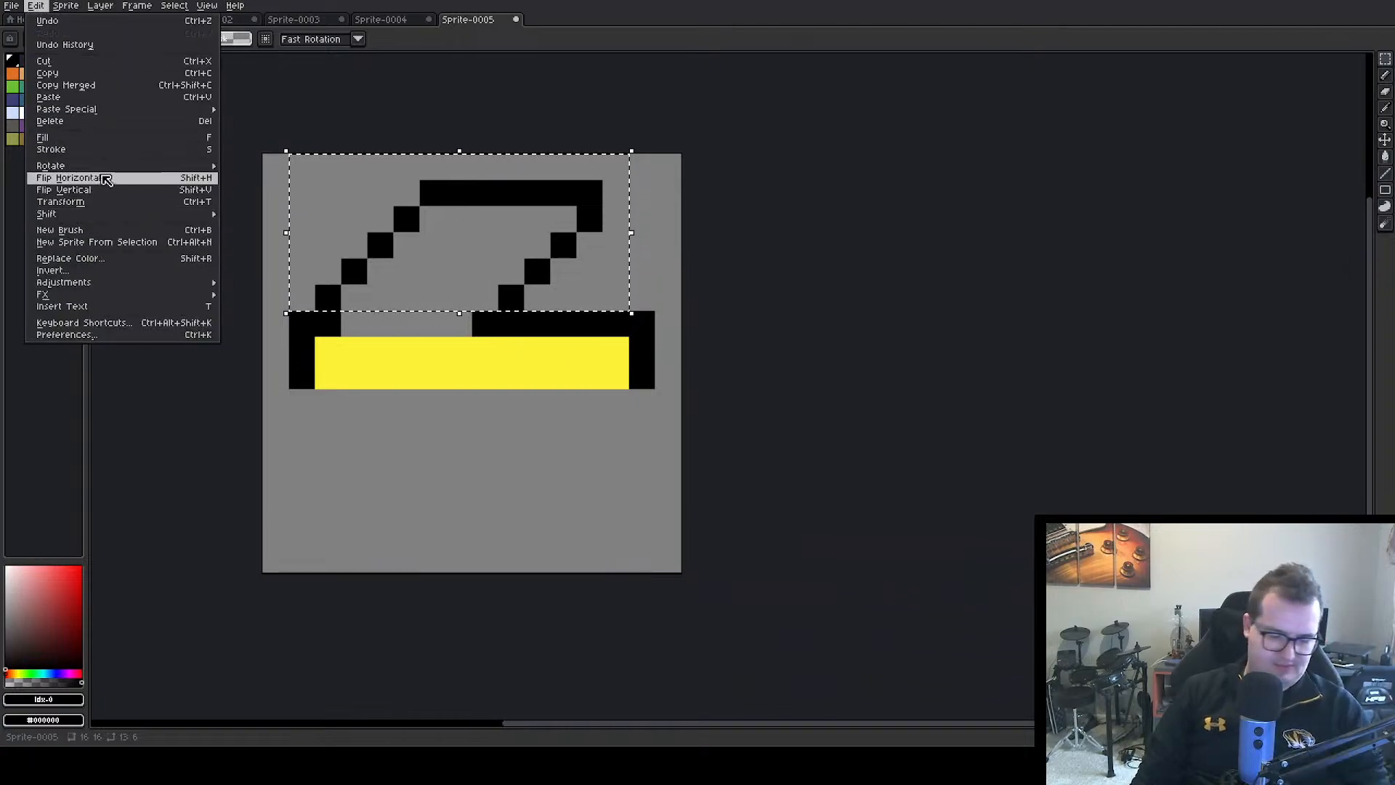
left_click(93, 73)
key("ctrl+v")
left_click_drag(465, 231, 489, 469)
Try to fit the pasted outline below the bar by flipping it vertically and horizontally, and discard it
left_click(35, 5)
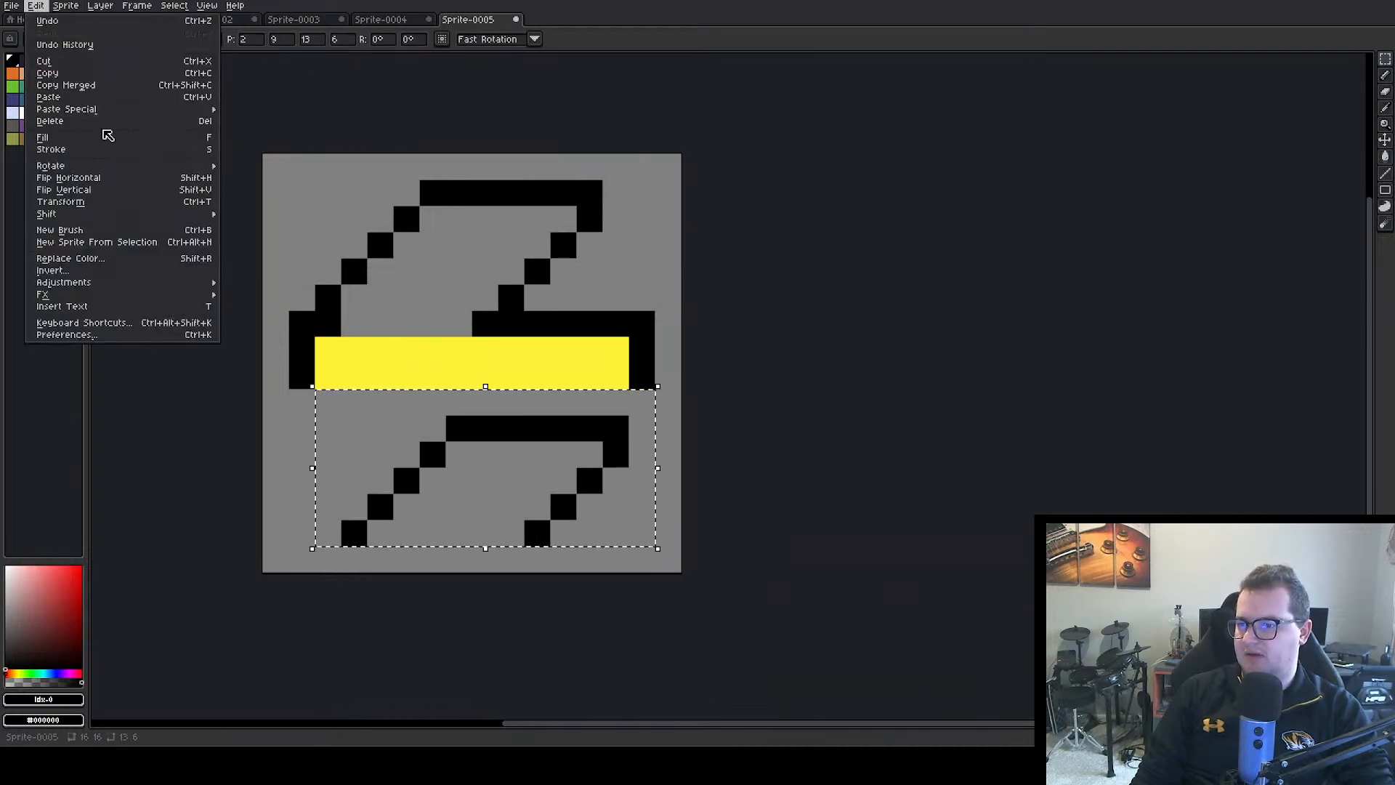
left_click(93, 192)
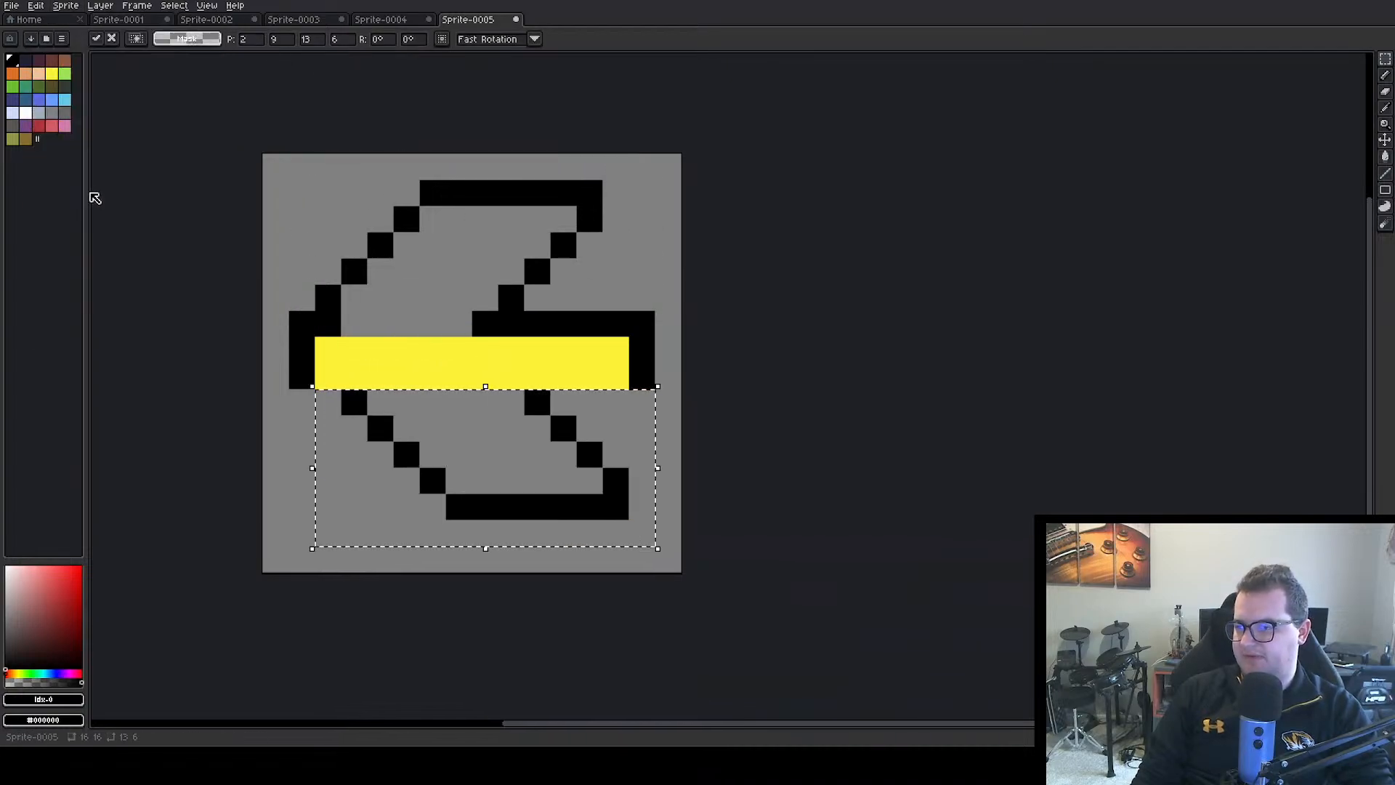
left_click(35, 5)
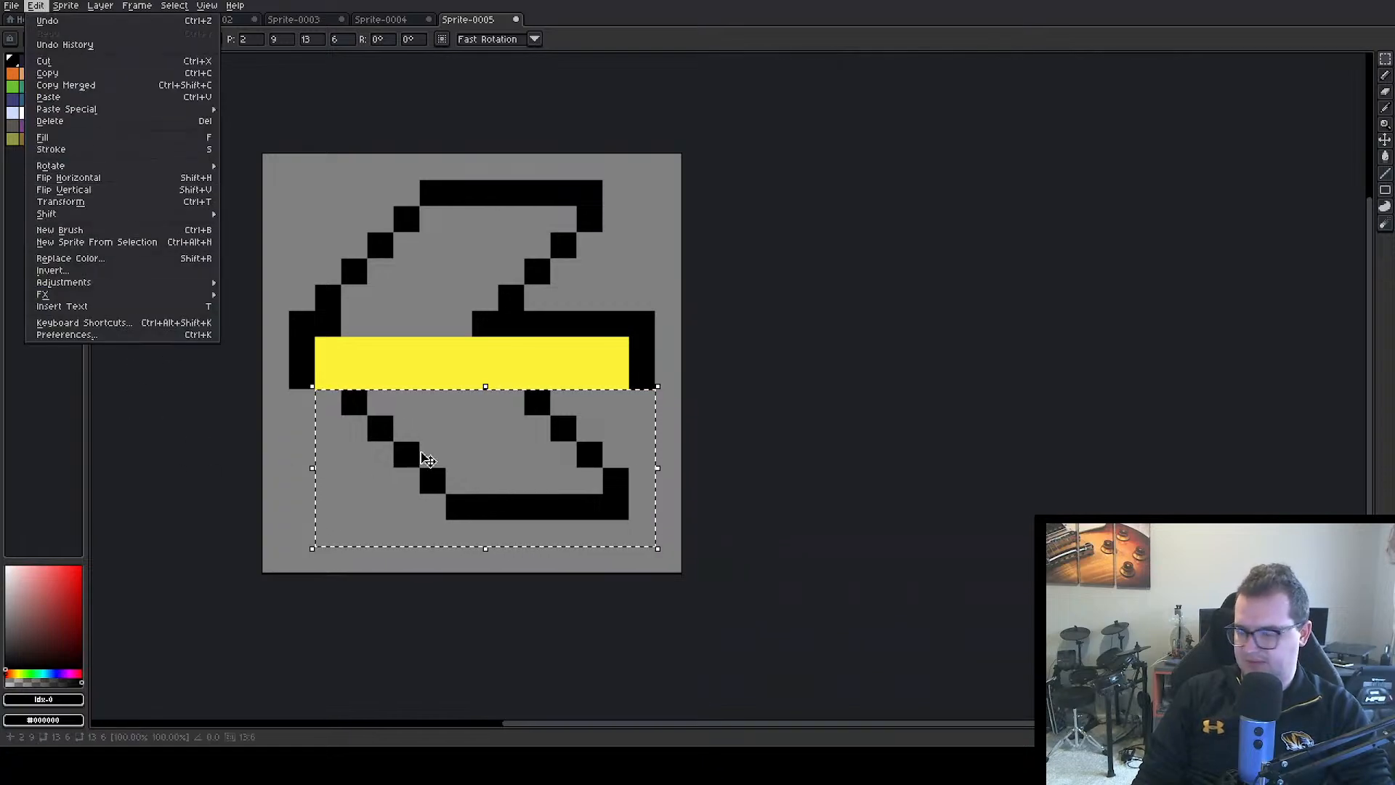
left_click(426, 459)
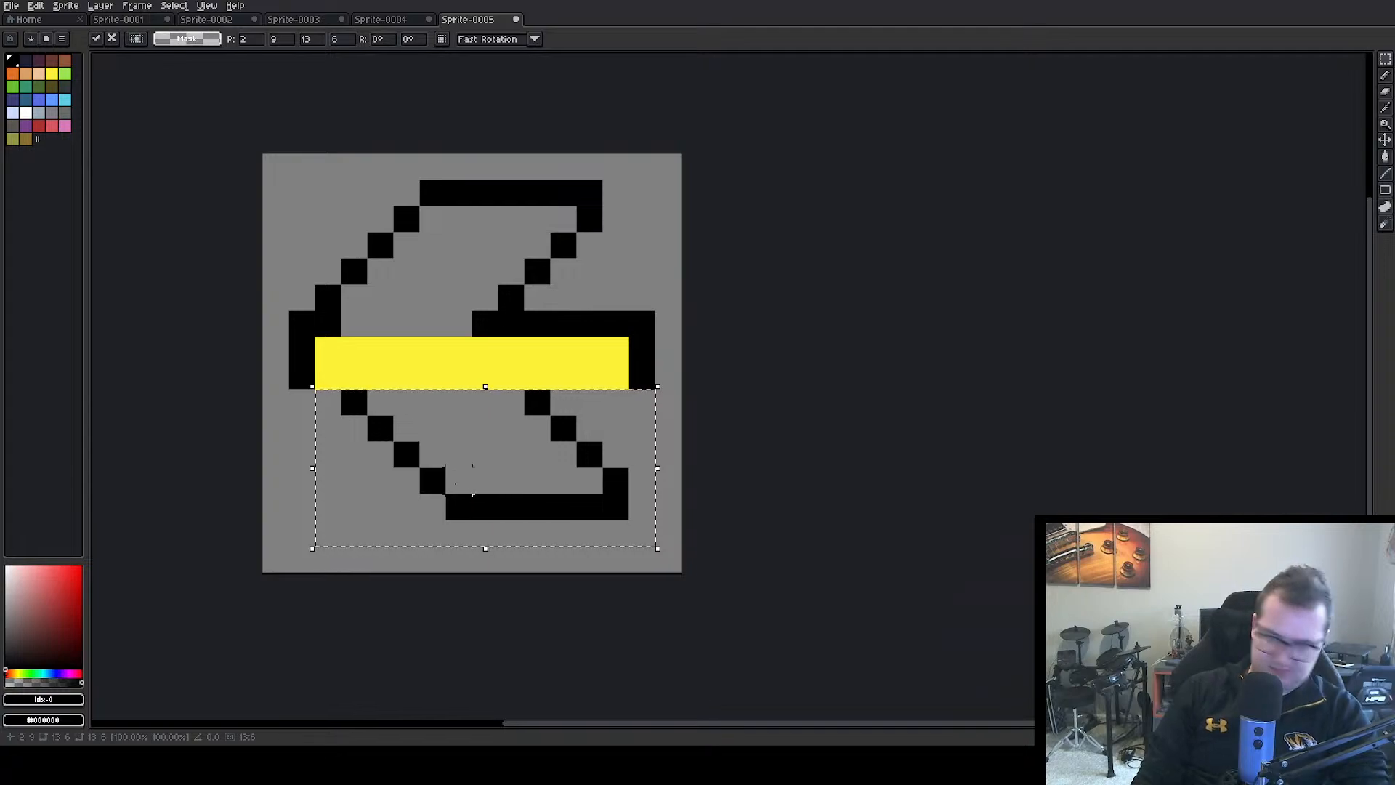
key("shift+h")
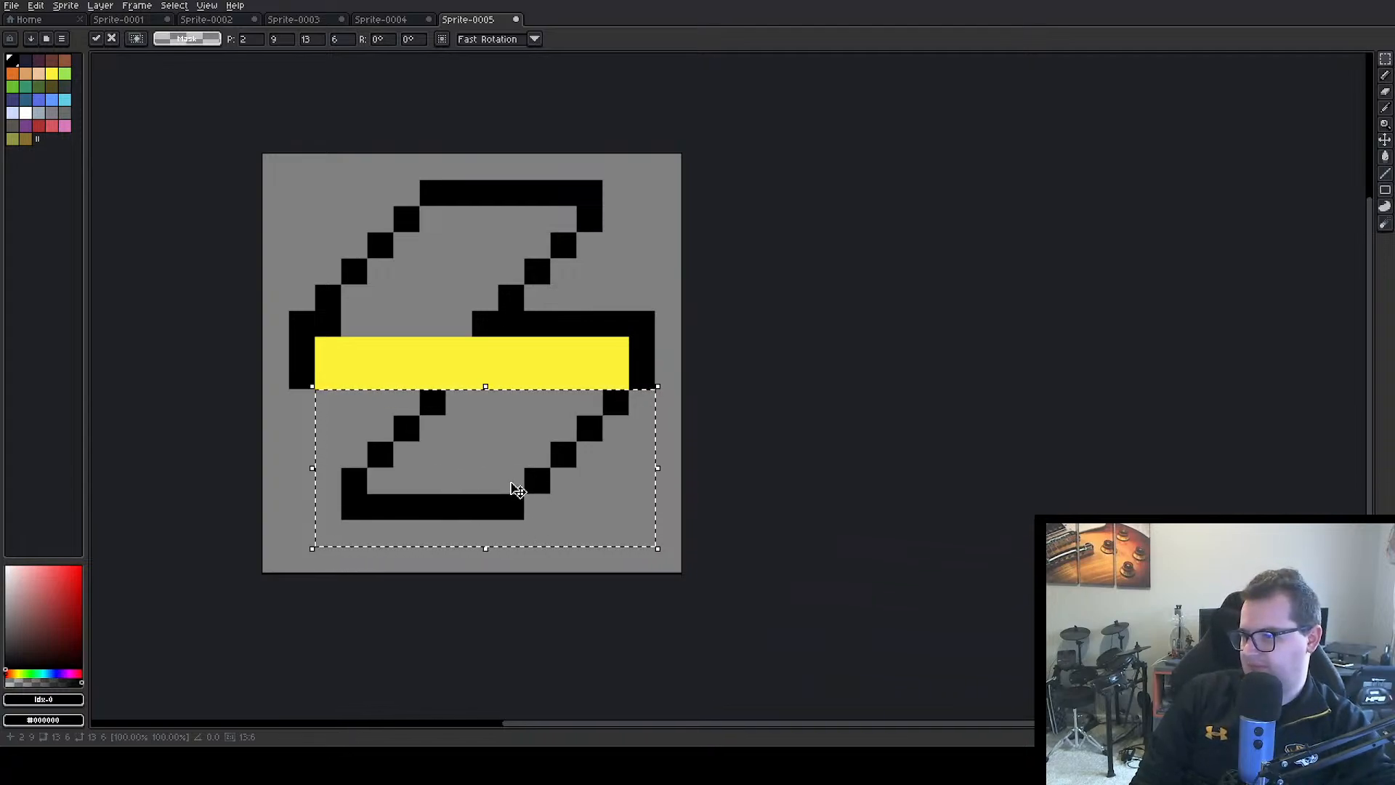
left_click_drag(505, 489, 513, 512)
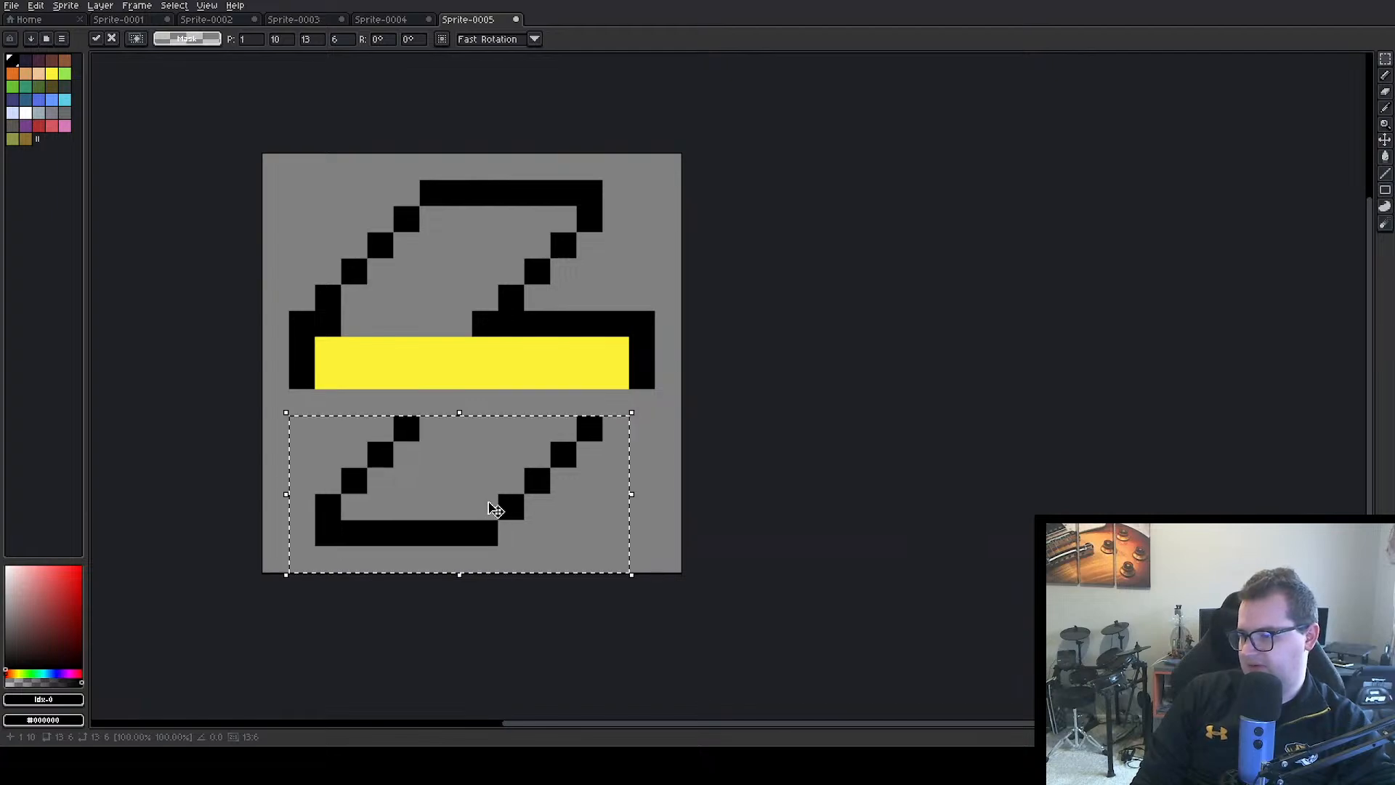
key("Delete")
Copy the full-width top seven rows of the sprite and paste them over the lower half
left_click_drag(276, 166, 687, 327)
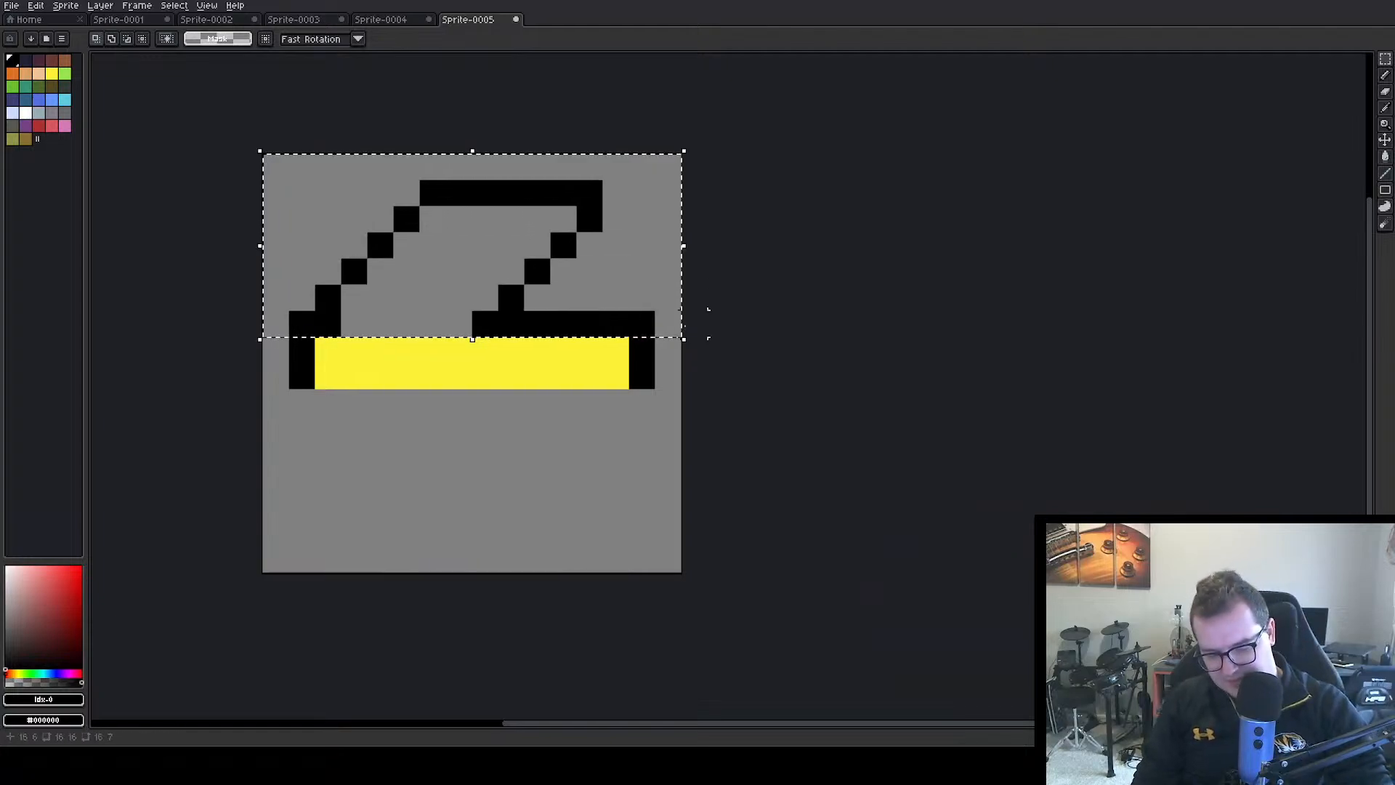
key("ctrl+c")
key("ctrl+v")
left_click_drag(494, 198, 485, 412)
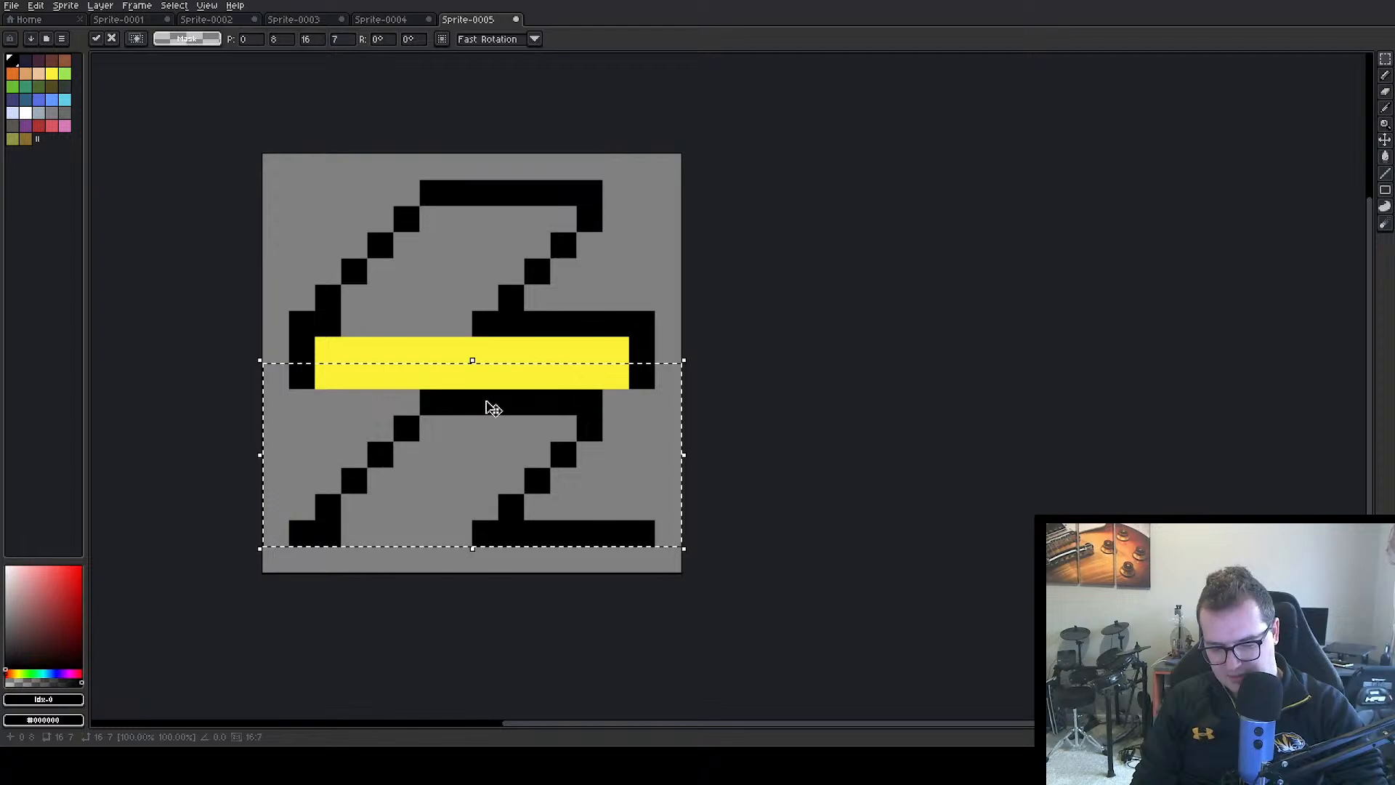
Flip the pasted outline horizontally and vertically and place it directly below the yellow bar, closing the lightning-bolt outline
key("shift+h")
key("shift+v")
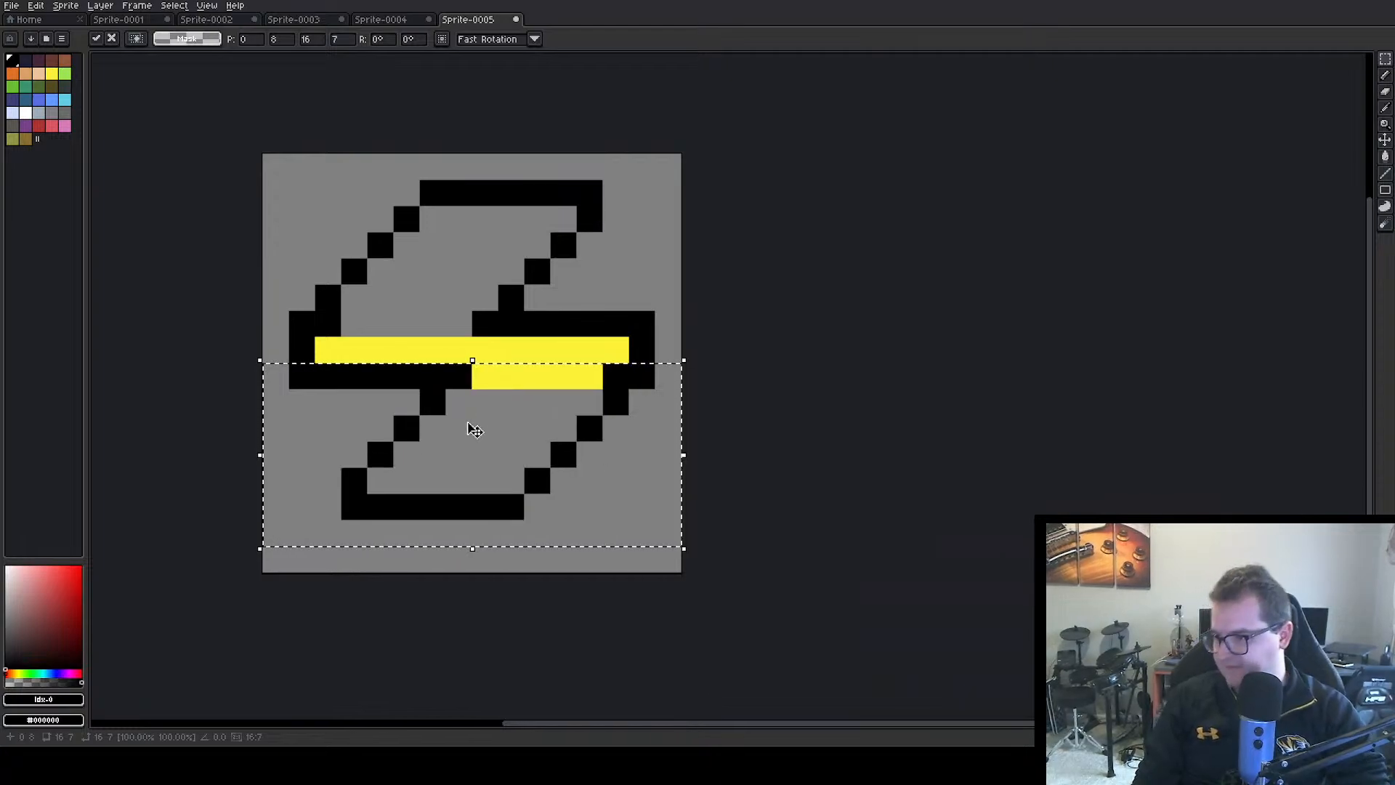
left_click_drag(471, 424, 482, 467)
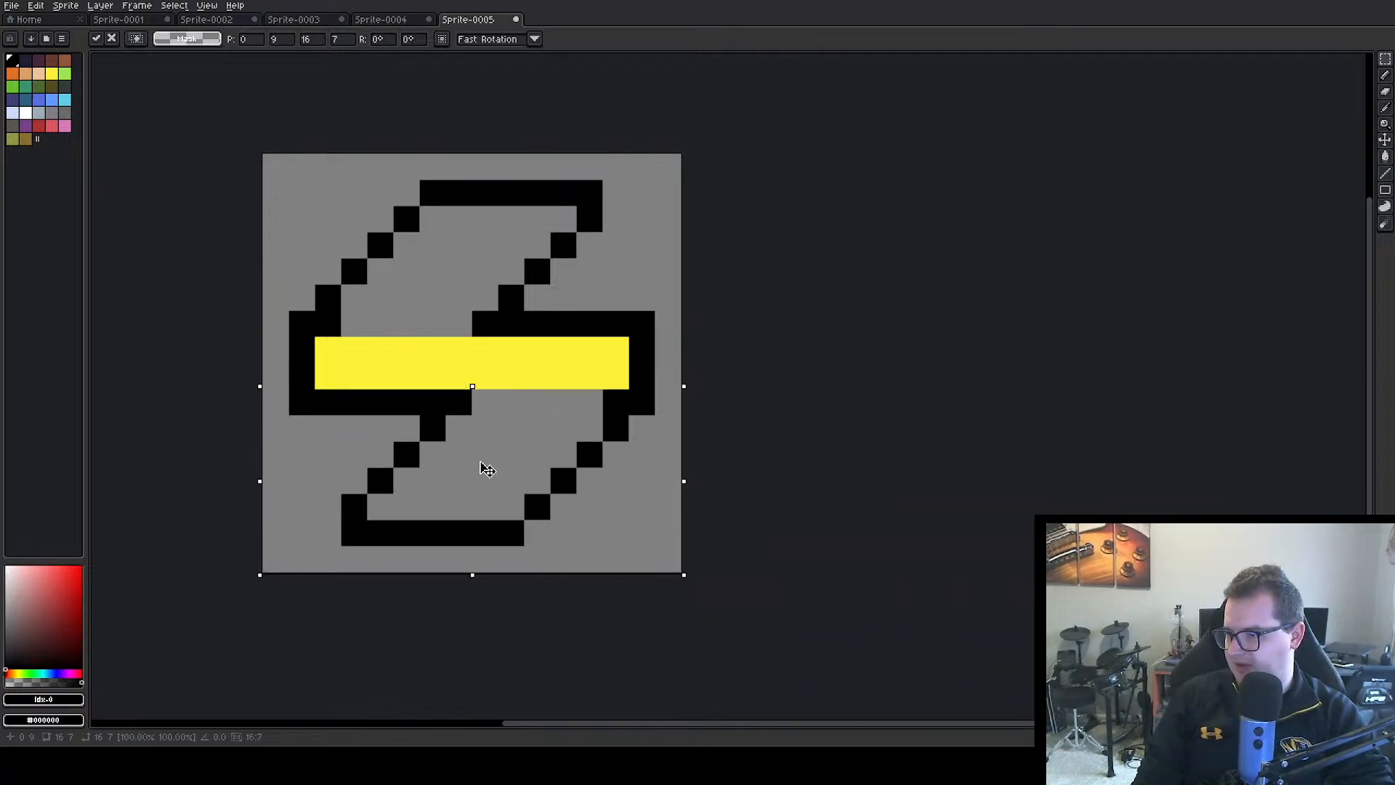
left_click(773, 323)
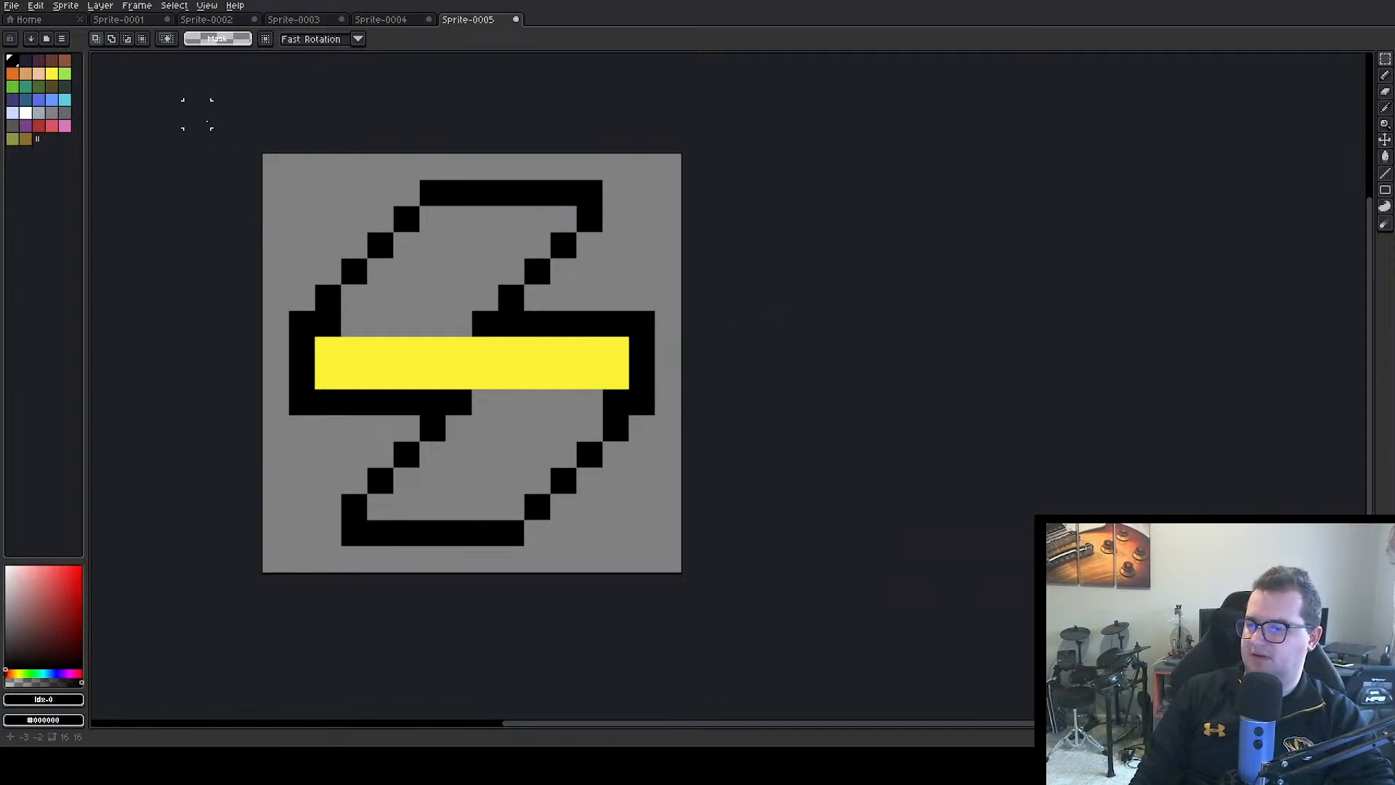
Fill the empty areas inside the bolt outline above and below the bar with the same yellow
left_click(52, 73)
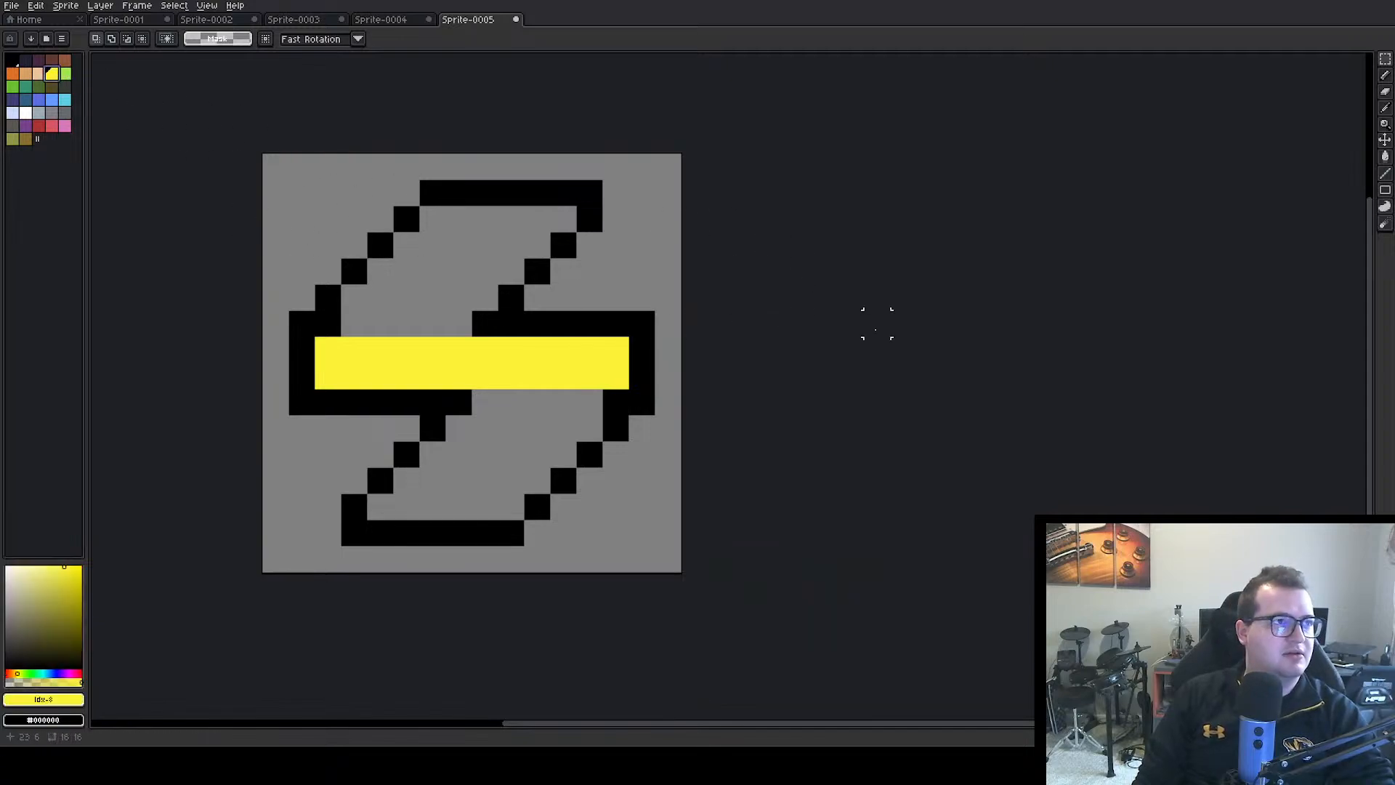
left_click(1385, 206)
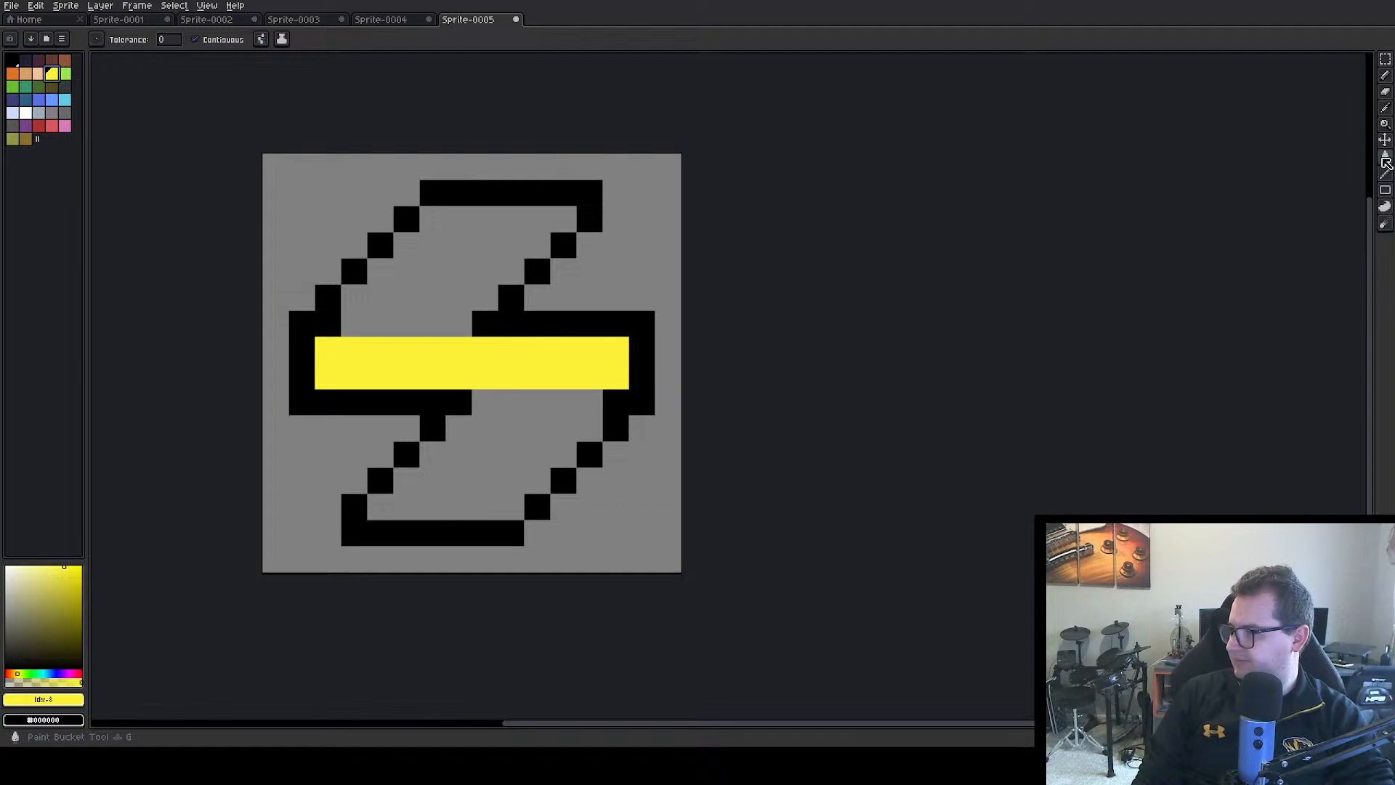
left_click(386, 277)
left_click(386, 278)
left_click(486, 401)
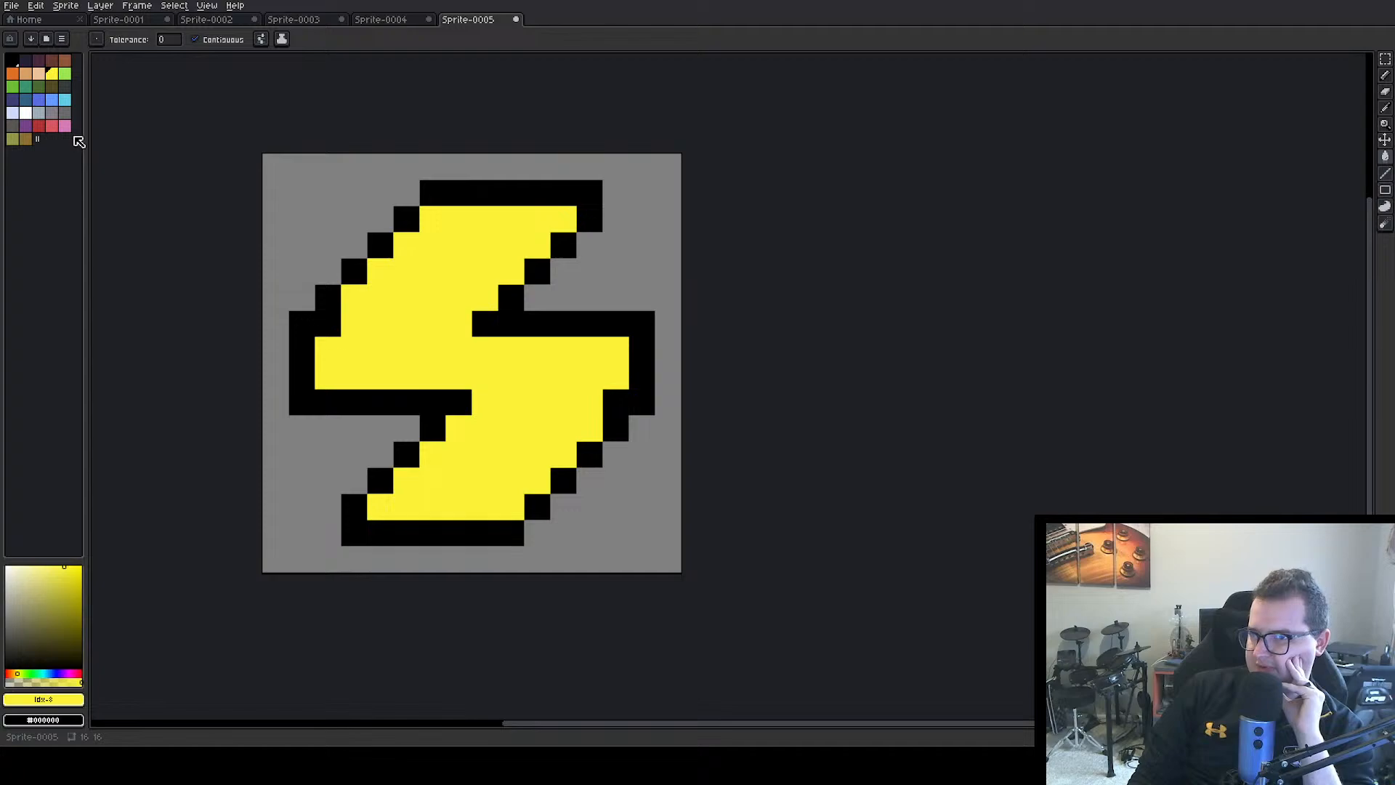
left_click(423, 546, "alt")
left_click(427, 512)
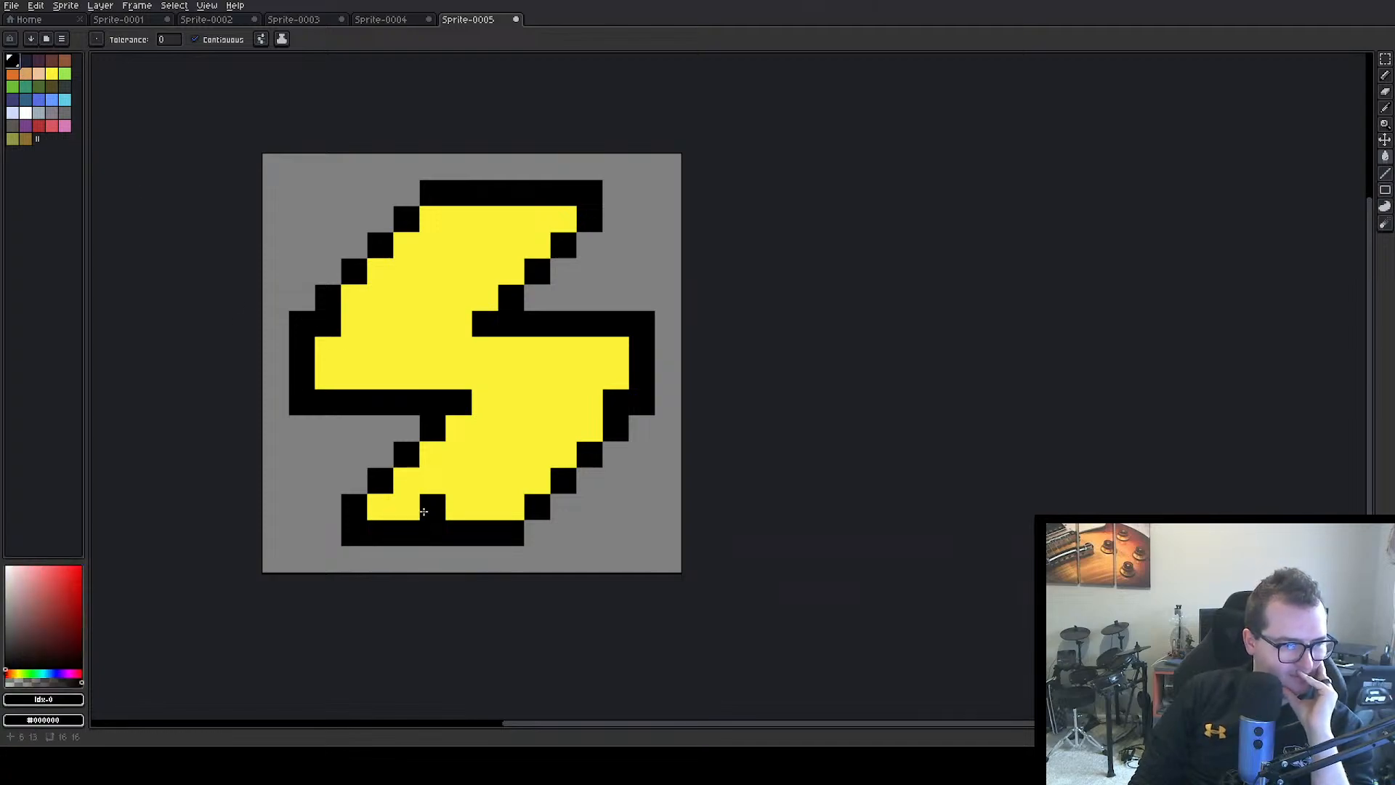
key("ctrl+z")
left_click(409, 506)
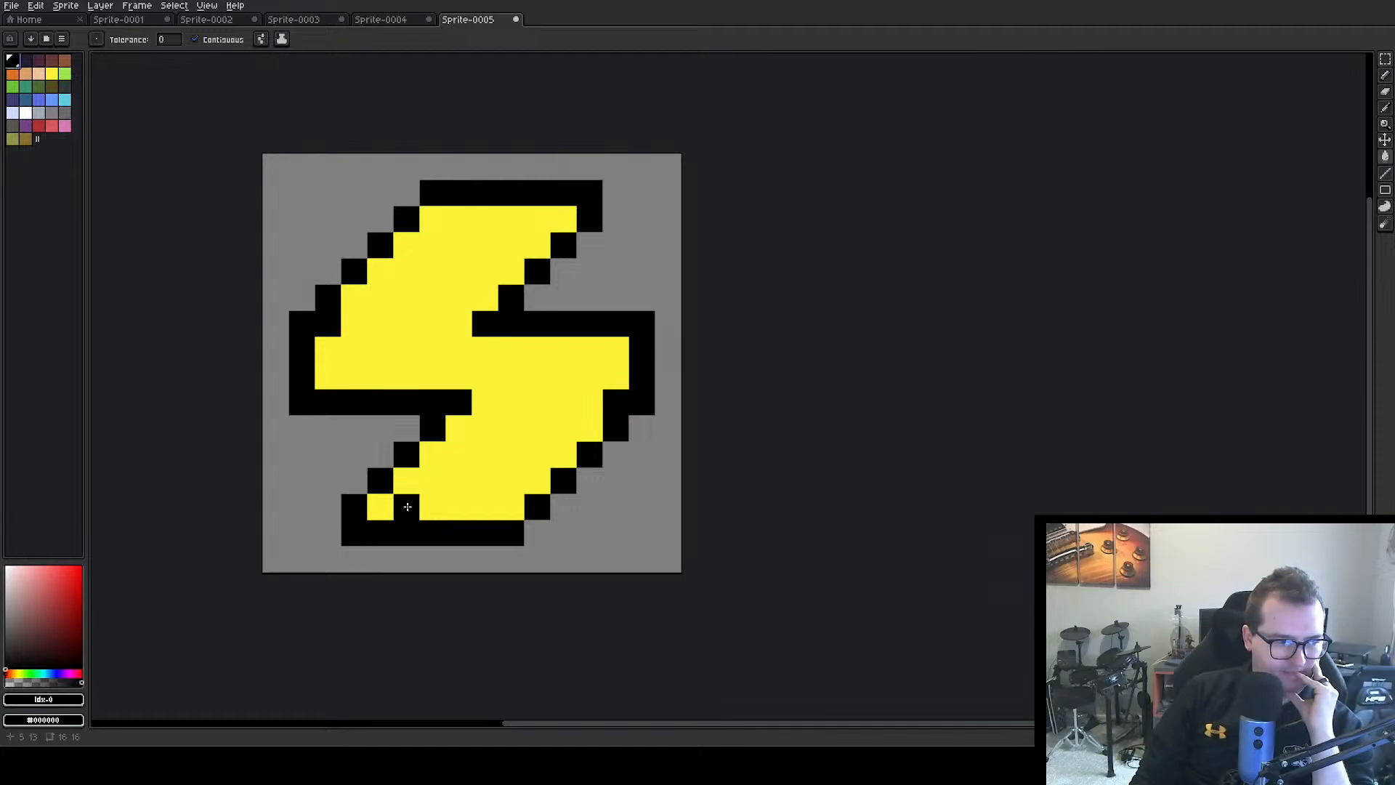
left_click(408, 507)
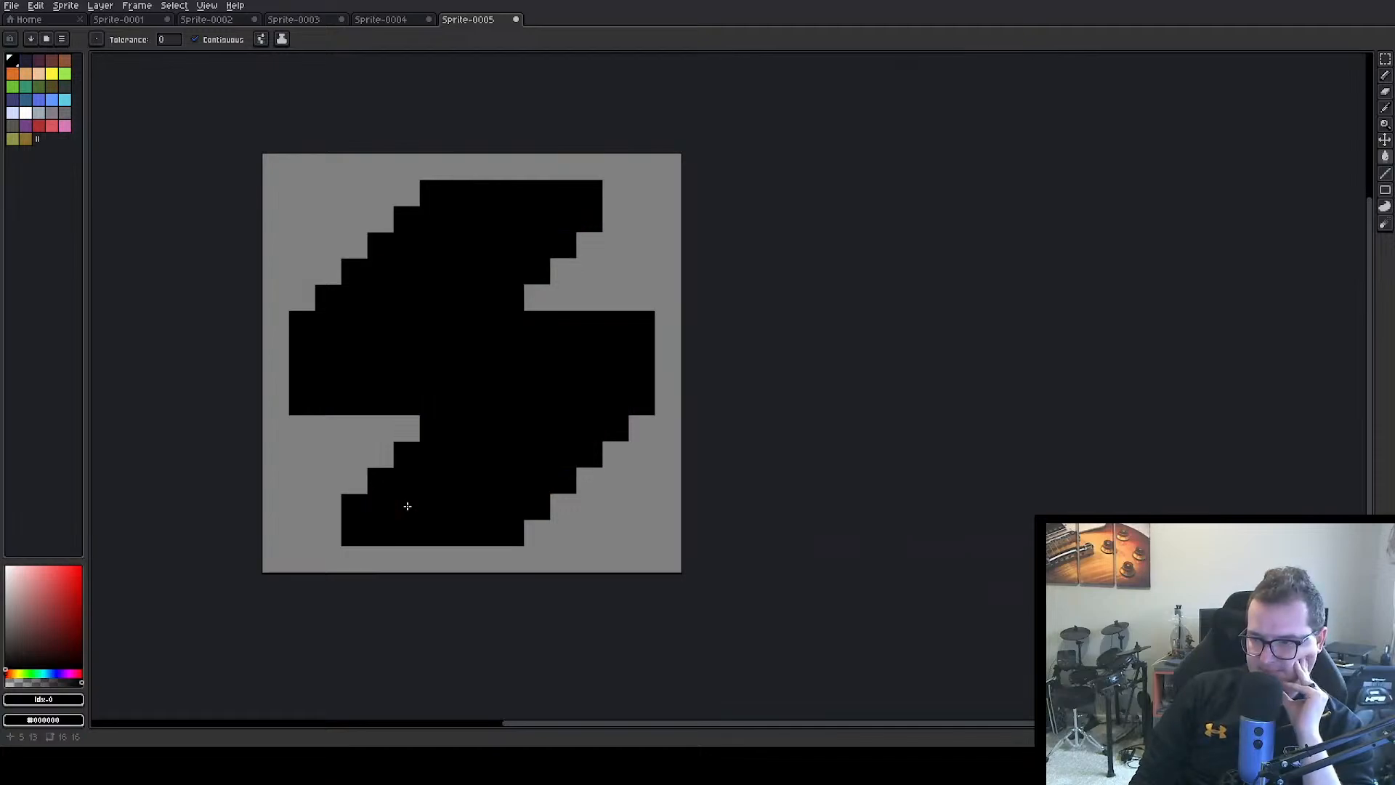
key("ctrl+z")
key("ctrl+z")
key("ctrl+z")
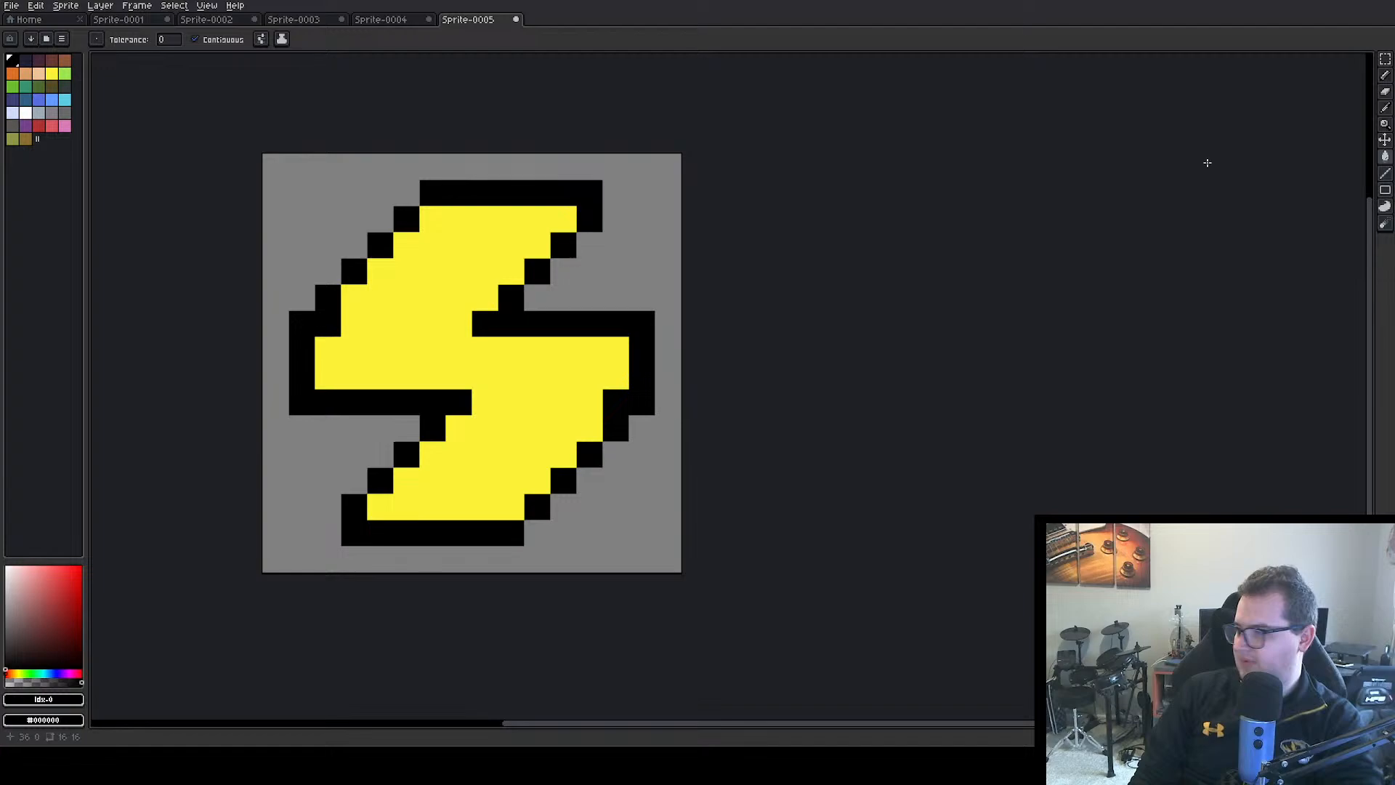
Add two diagonal black pixels inside the bolt's lower-left tip and erase the five outline pixels along its bottom edge to the right
left_click(1386, 75)
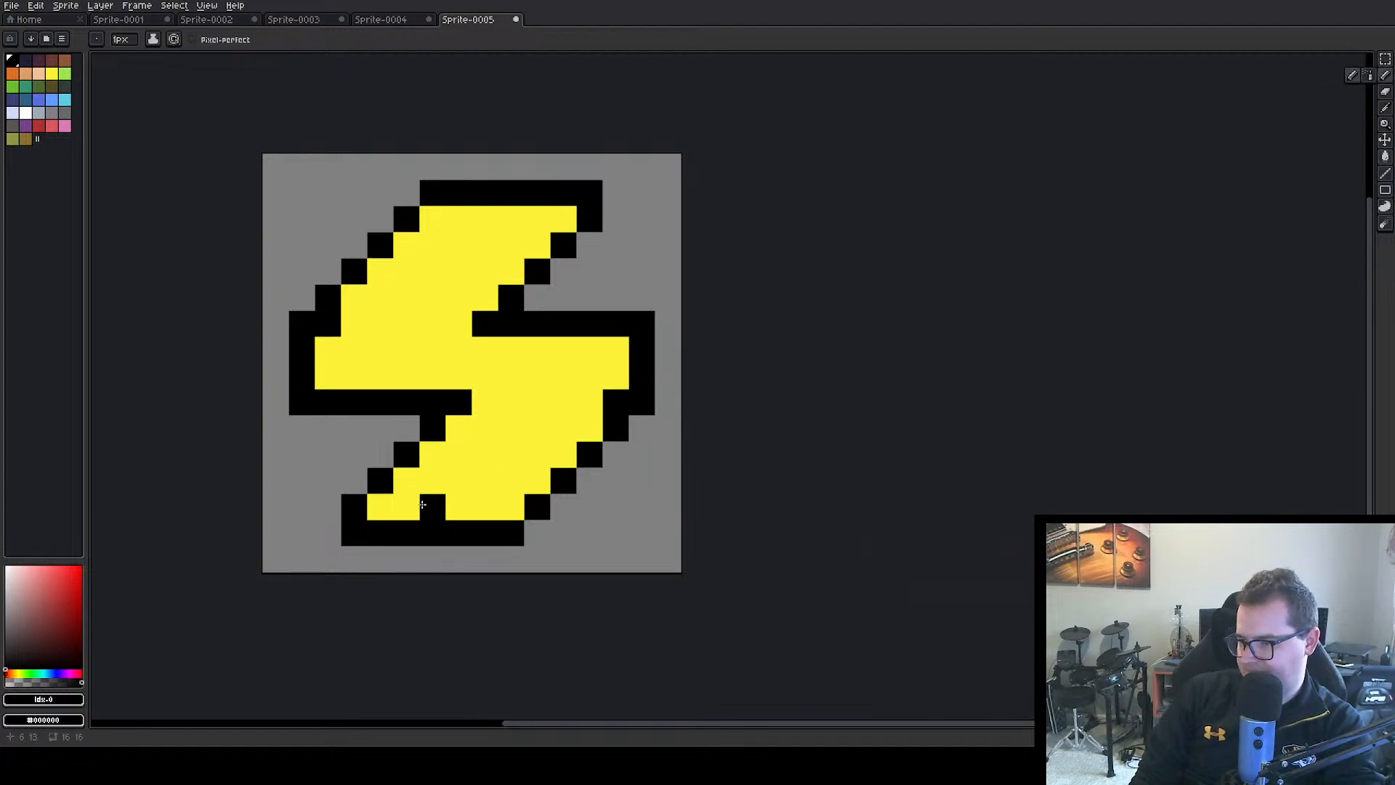
left_click(412, 505)
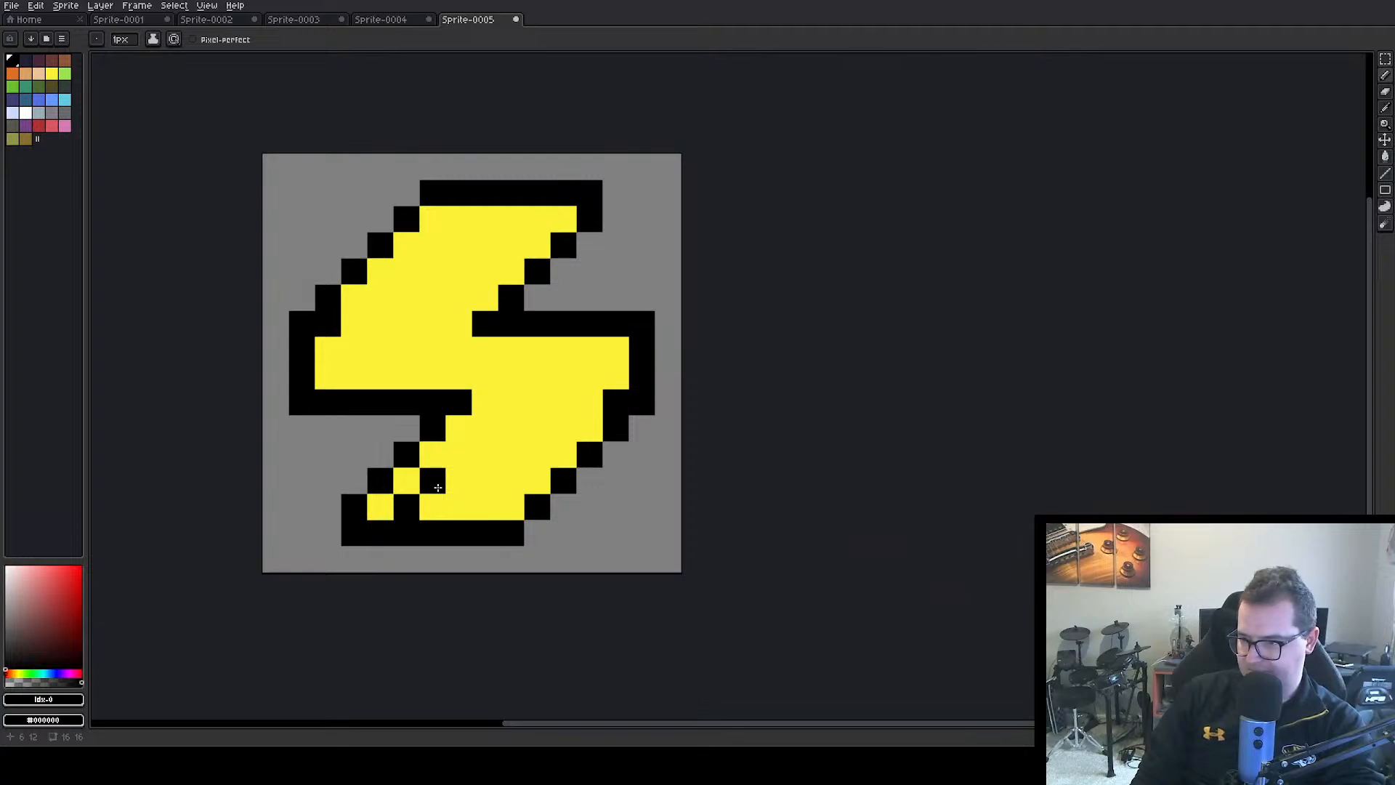
left_click(438, 487)
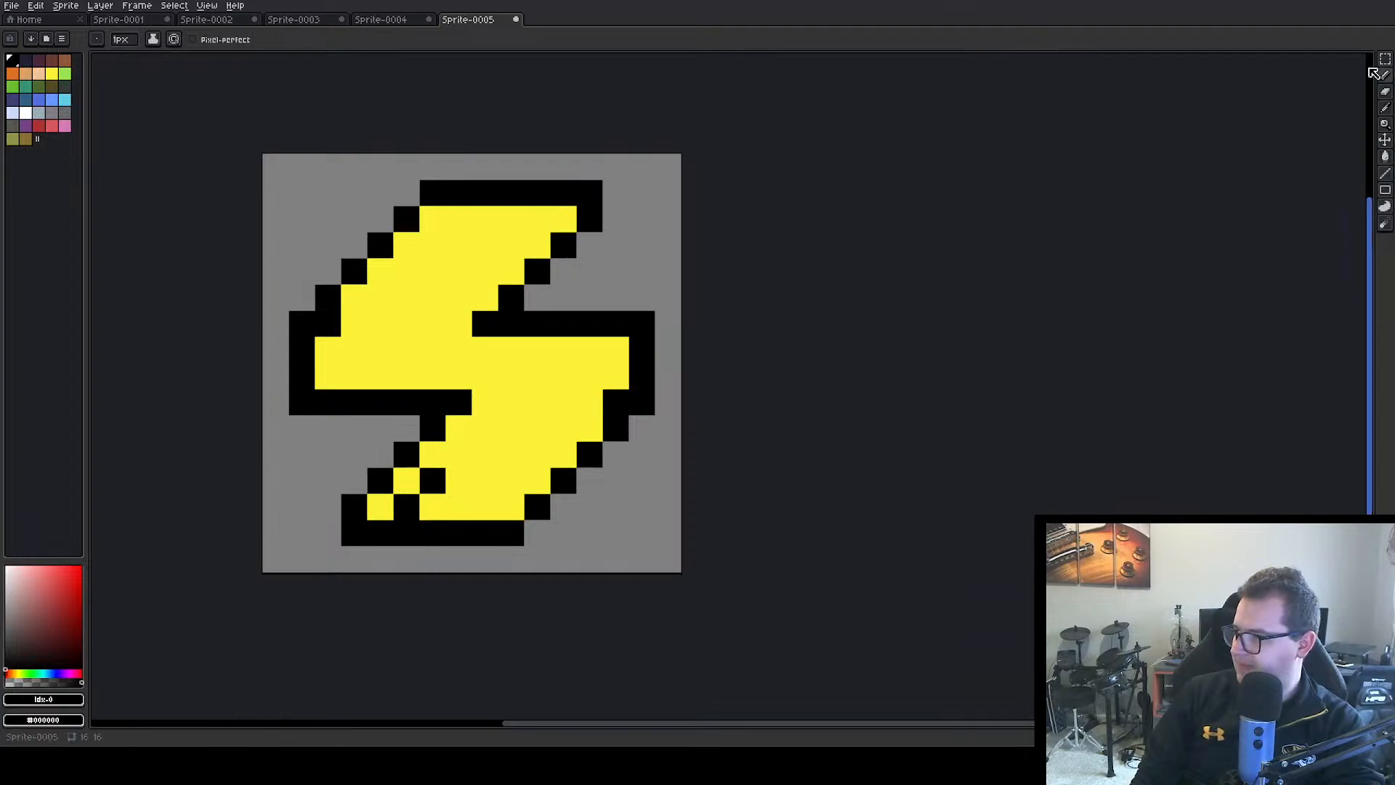
left_click(1386, 95)
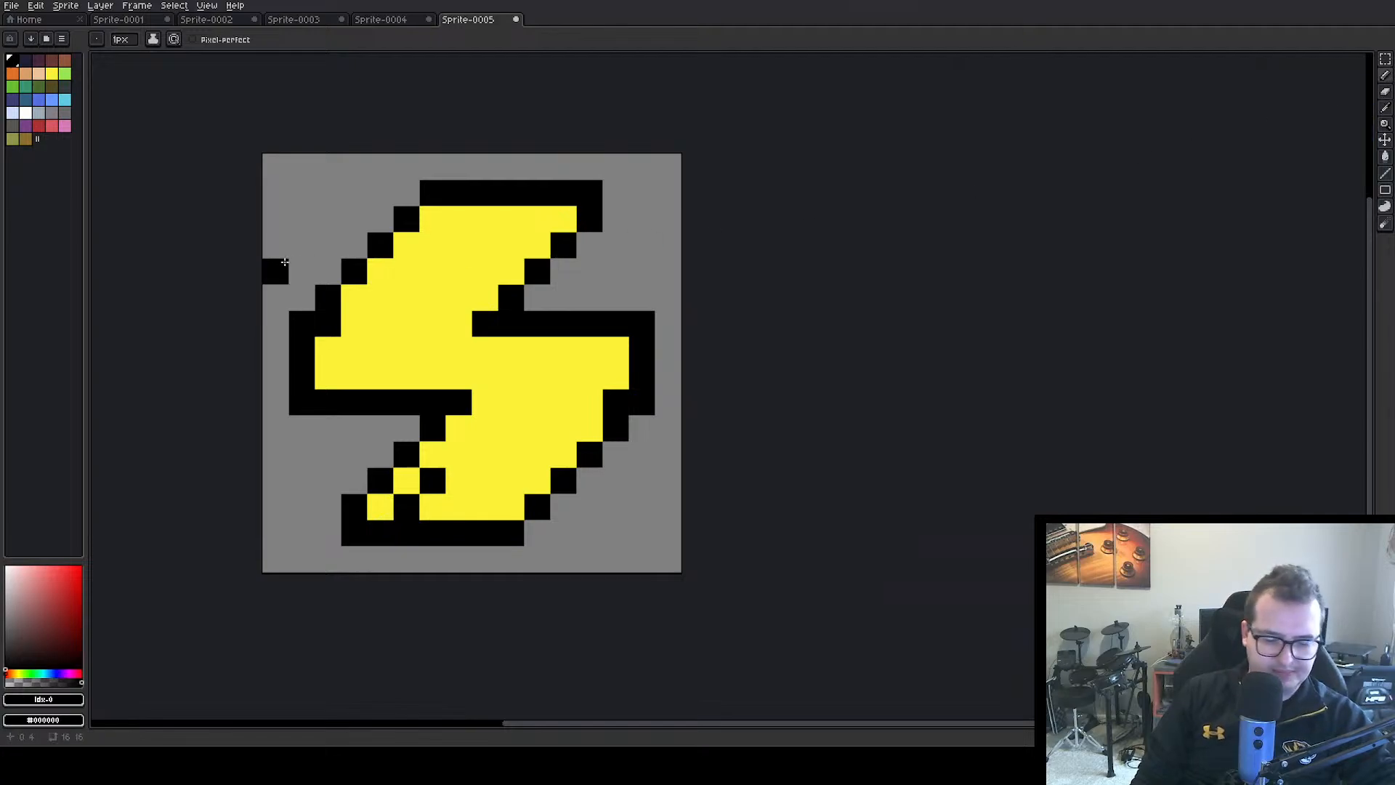
left_click_drag(406, 533, 511, 533)
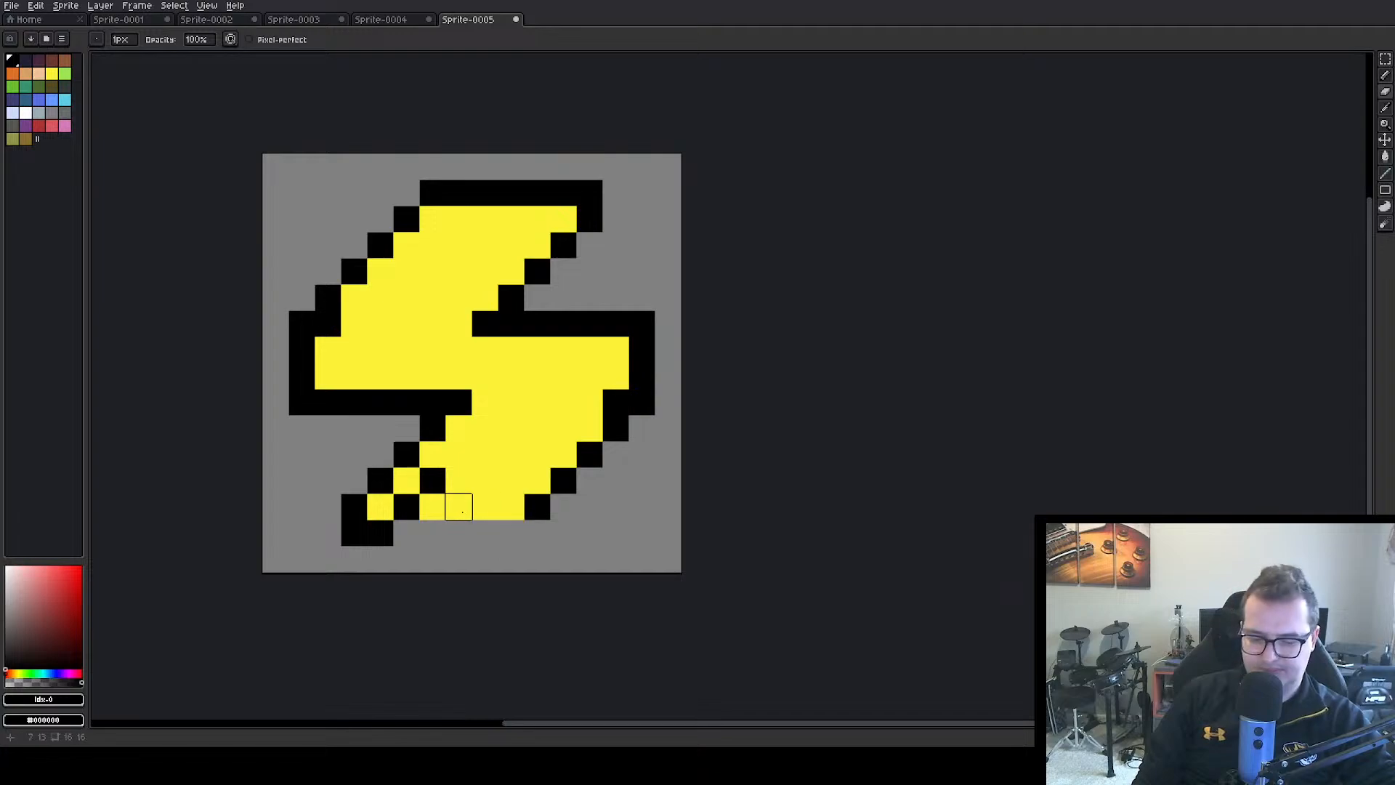
Try reshaping the outline around the bolt's lower-left tip with individual black and yellow pixels
key("b")
left_click(433, 533)
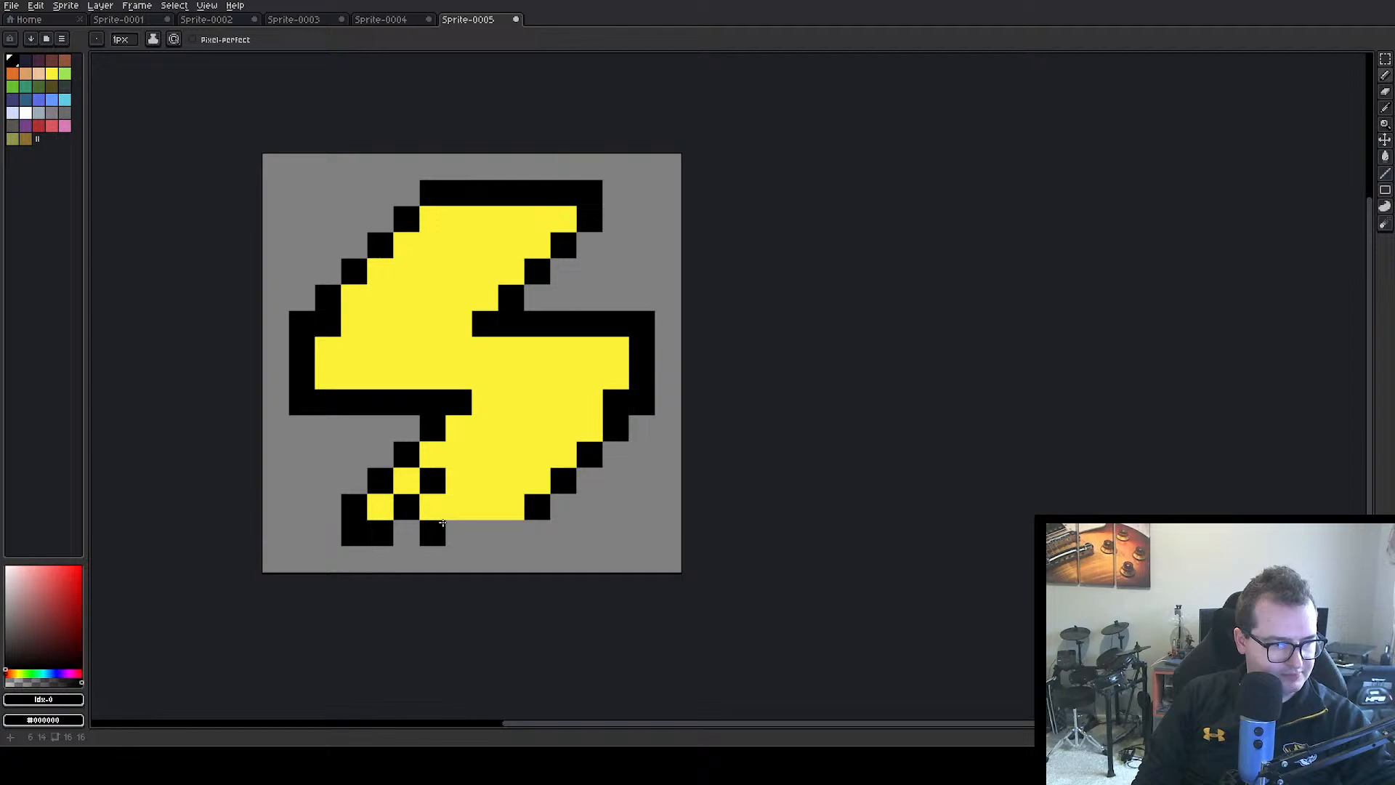
key("ctrl+z")
left_click(376, 462)
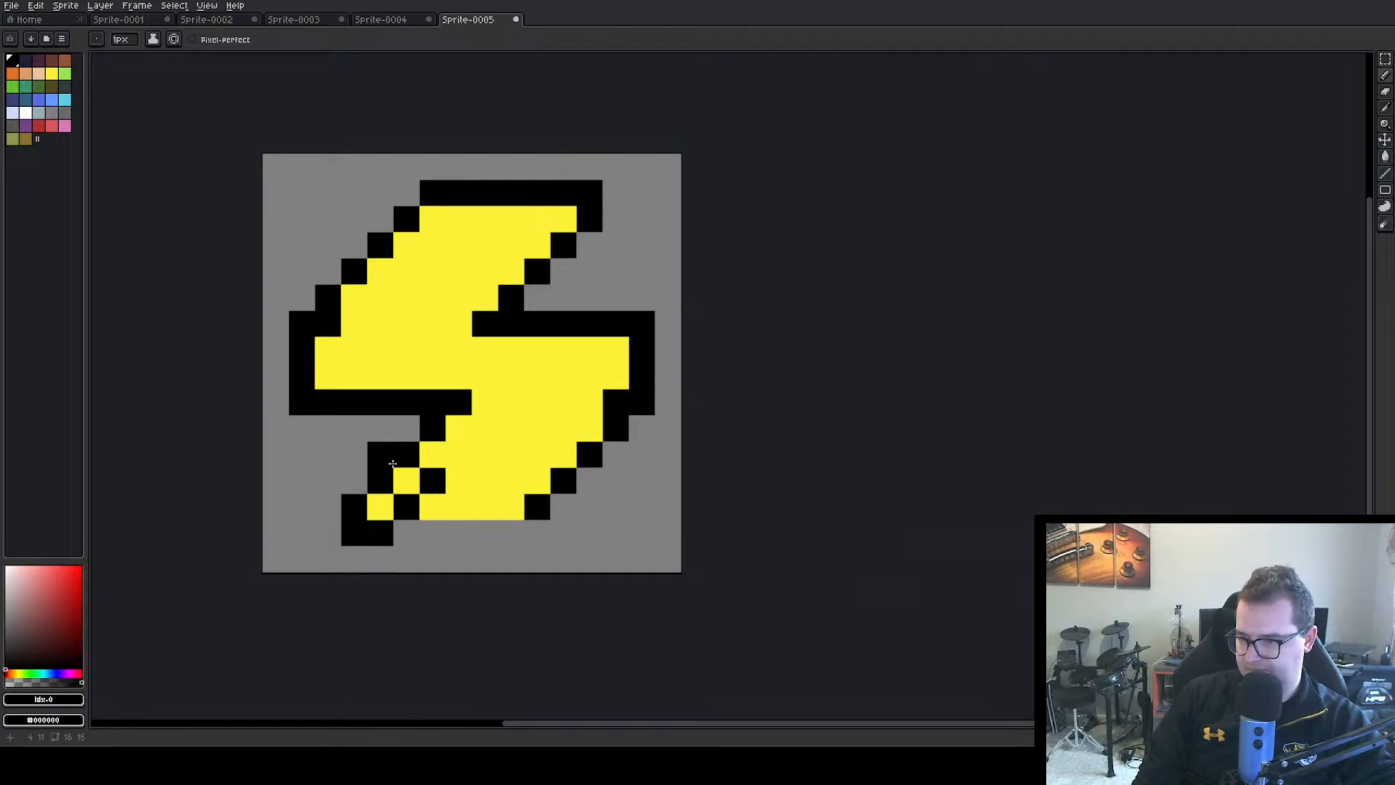
left_click(449, 460)
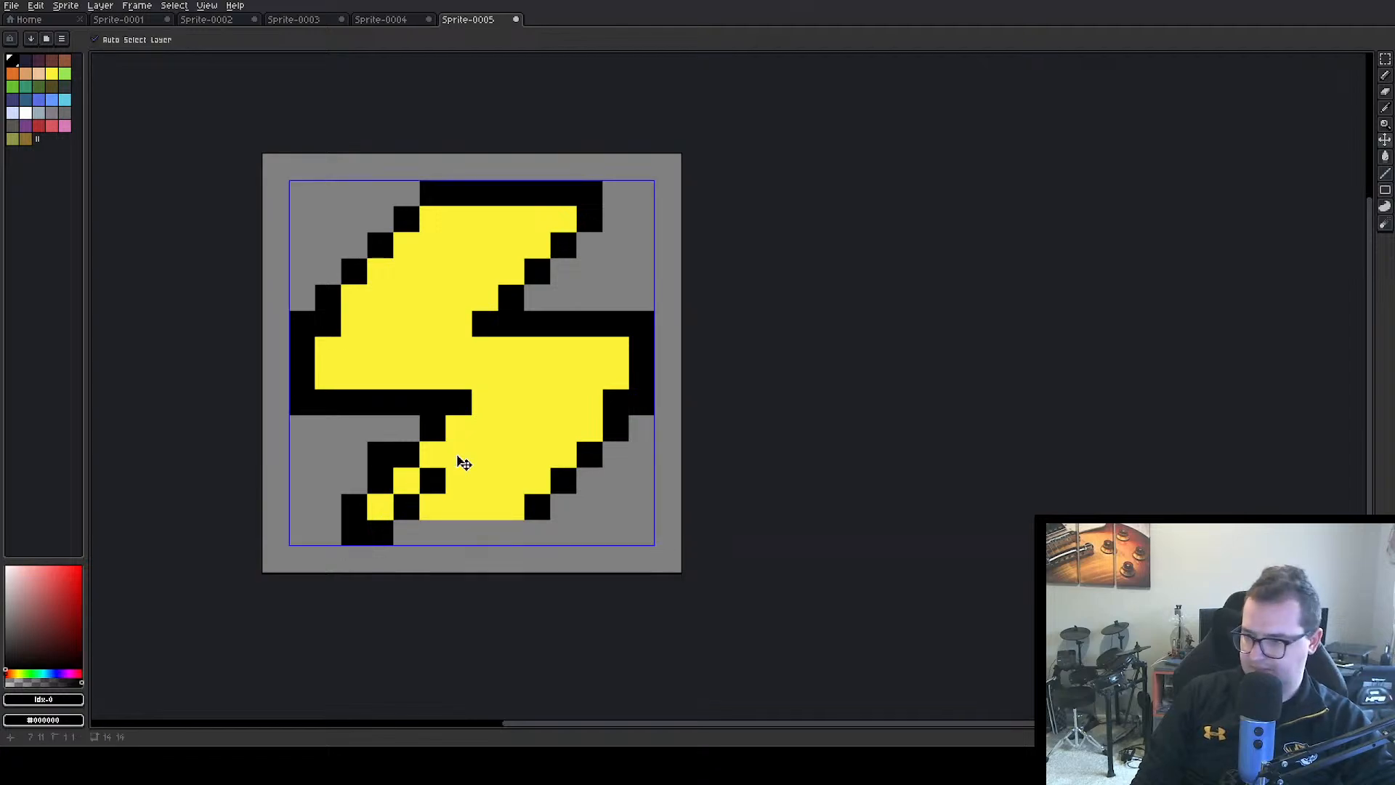
key("ctrl+z")
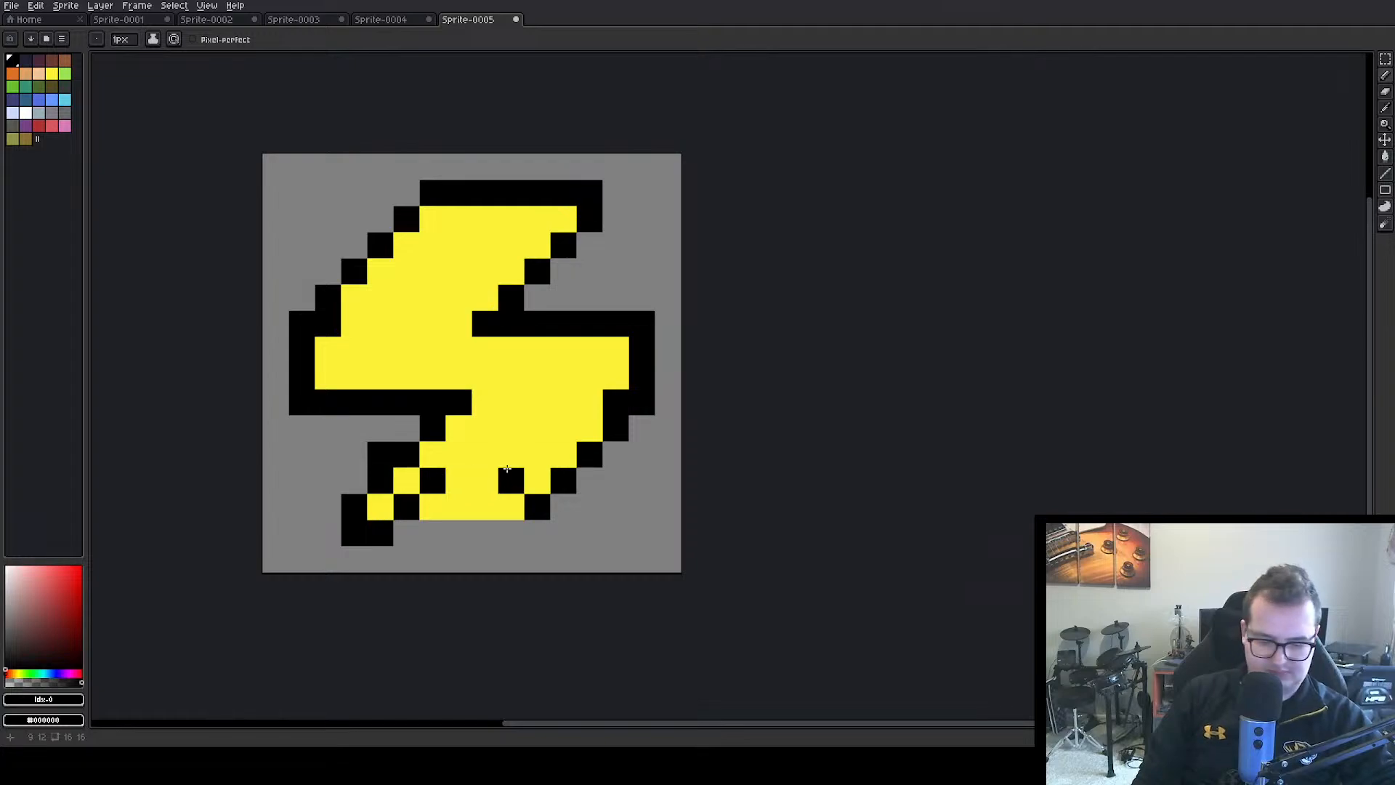
left_click(507, 458, "alt")
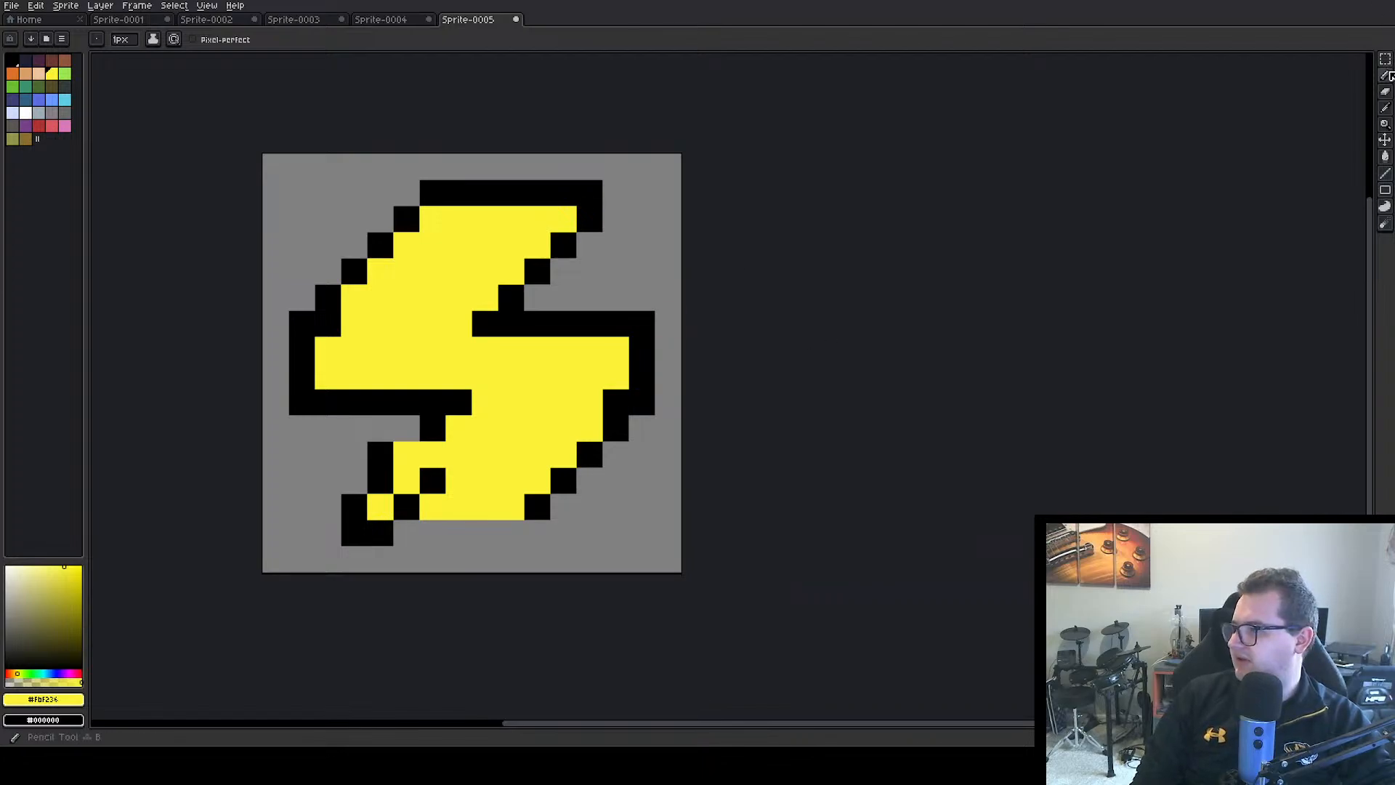
Select the entire lightning bolt and delete it to clear the sprite
left_click(1385, 59)
left_click_drag(301, 167, 643, 563)
key("Delete")
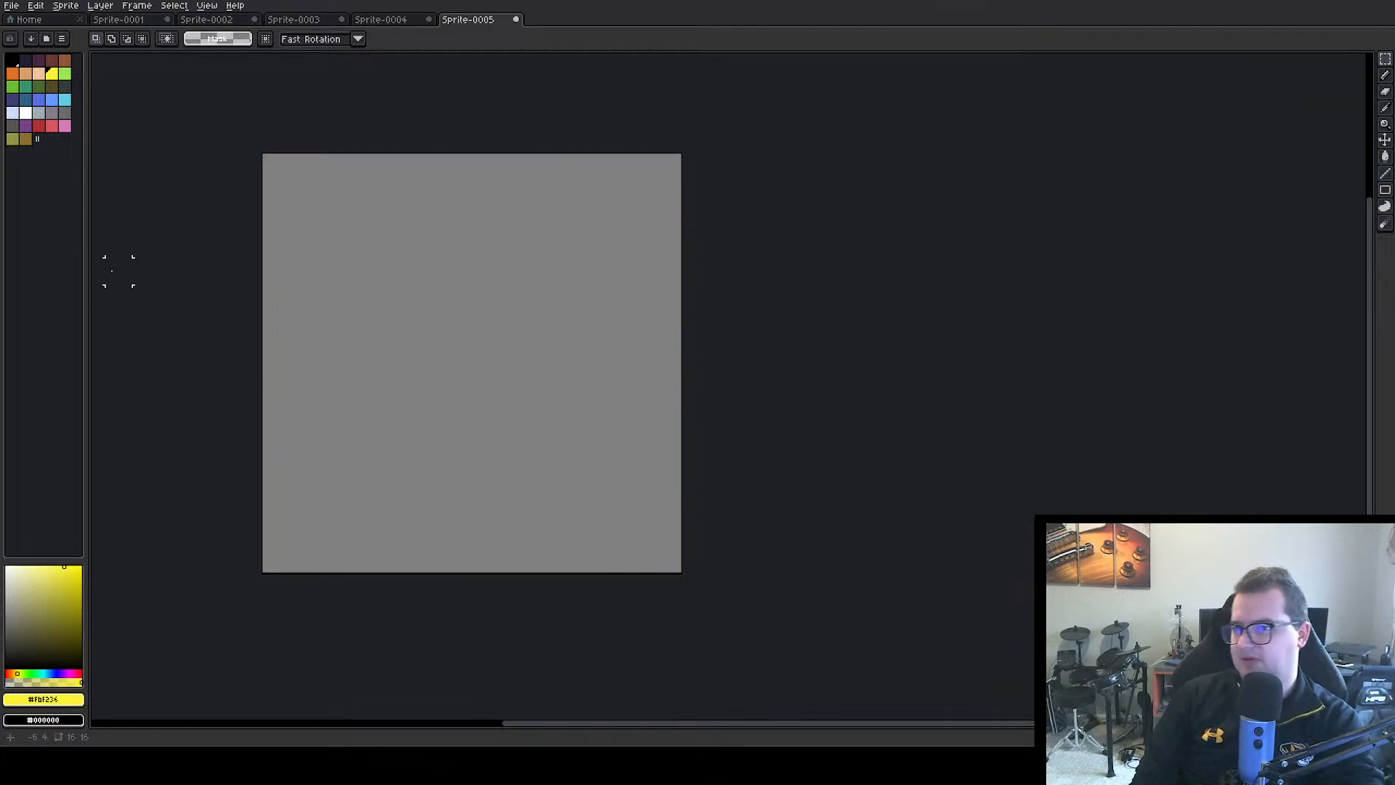
Draw four stacked yellow lines, each six pixels wide and shifted one pixel left of the one above, in the sprite's upper half
left_click(52, 73)
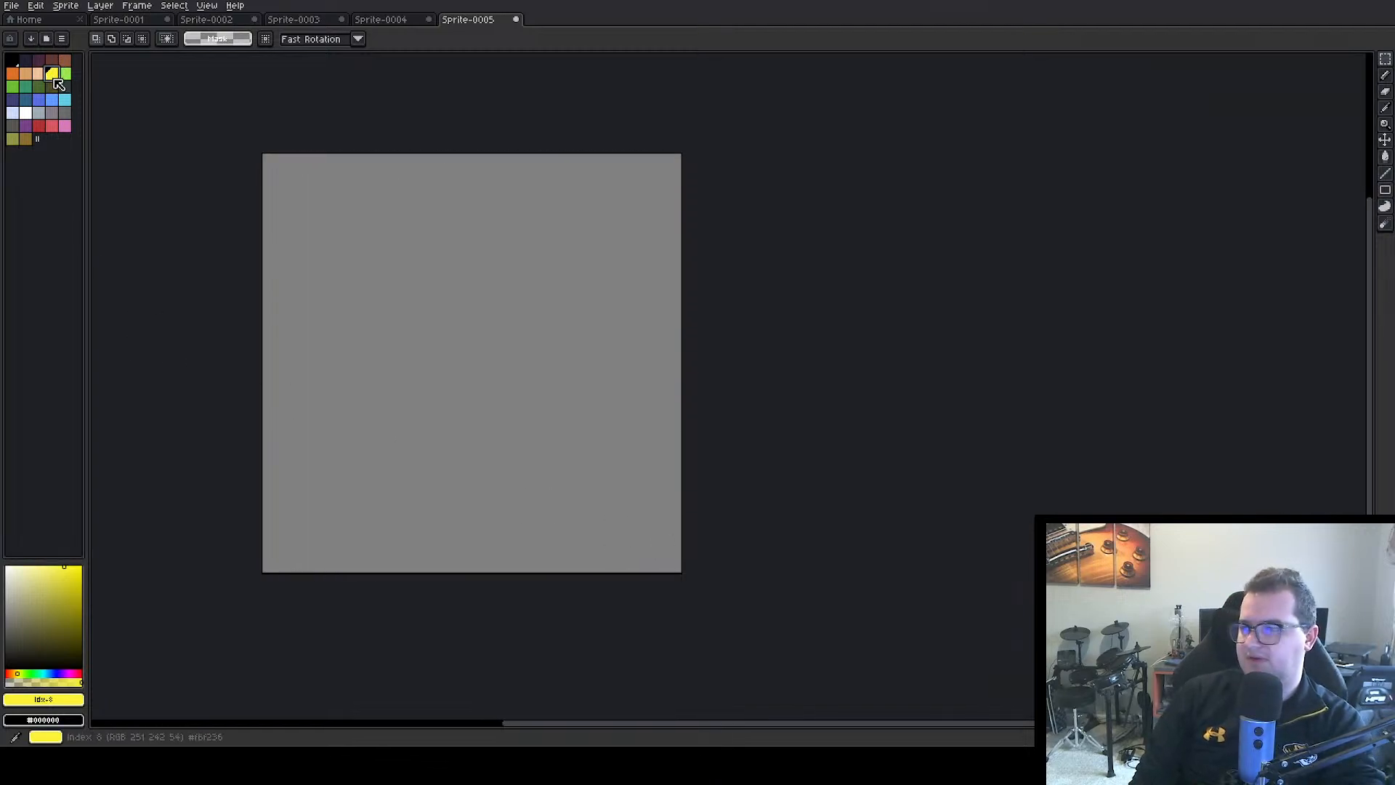
left_click(1385, 173)
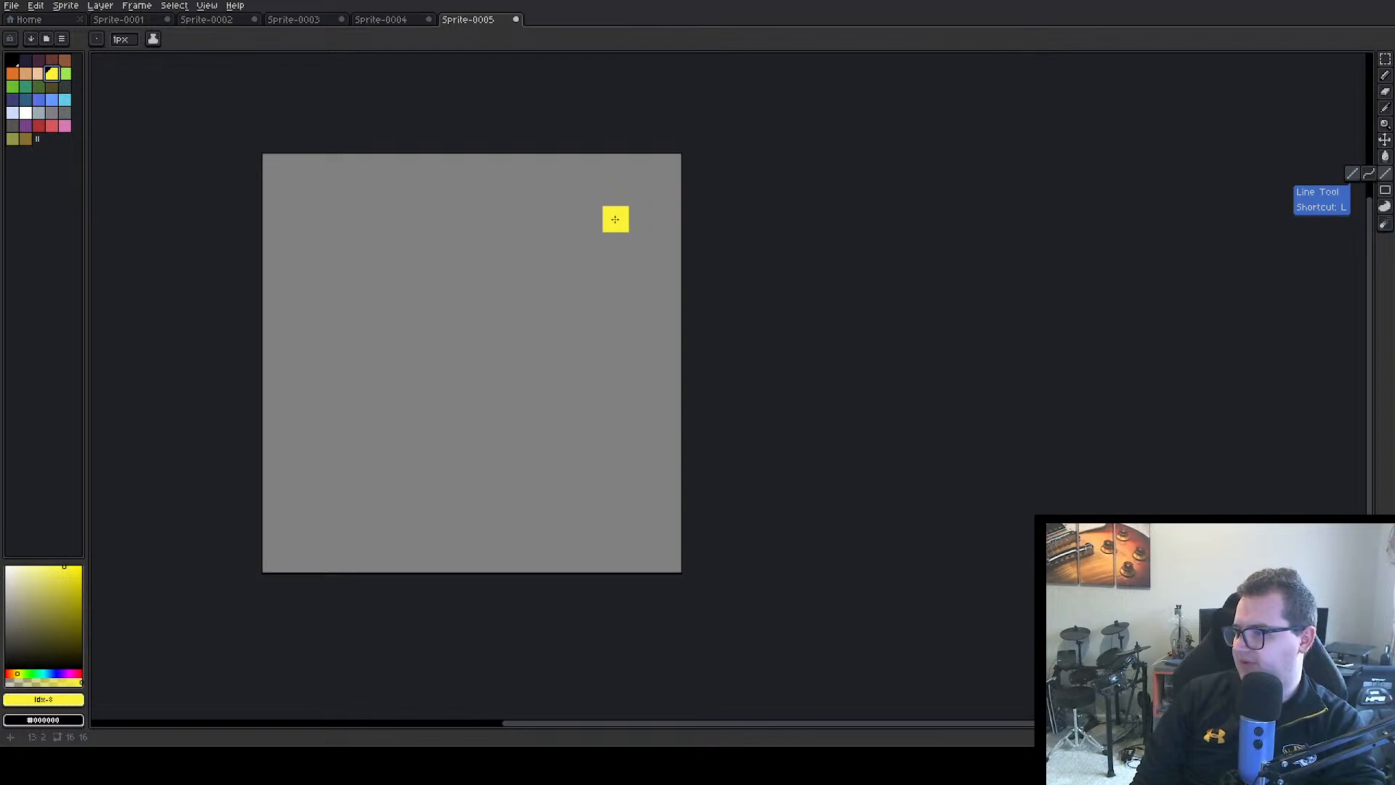
left_click_drag(614, 219, 479, 217)
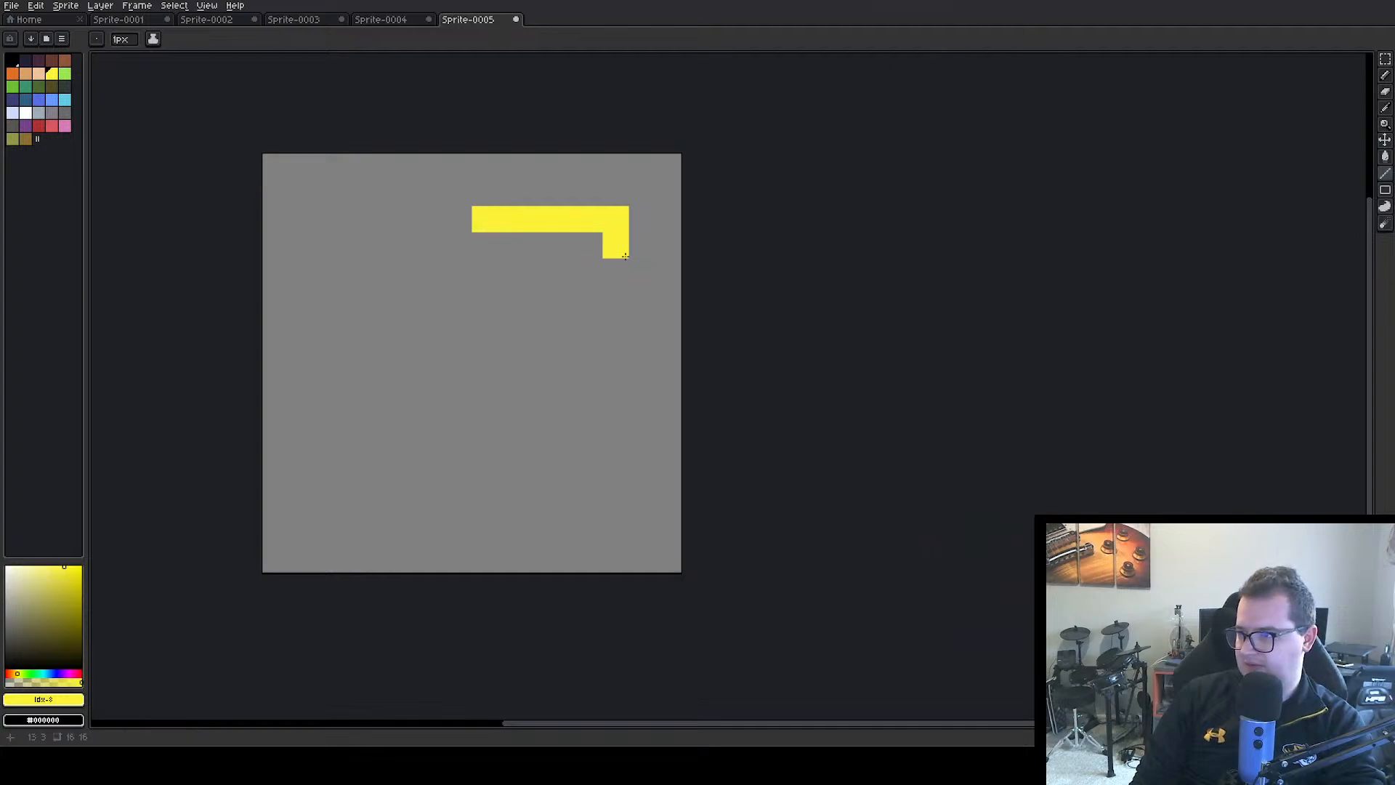
left_click_drag(589, 245, 447, 244)
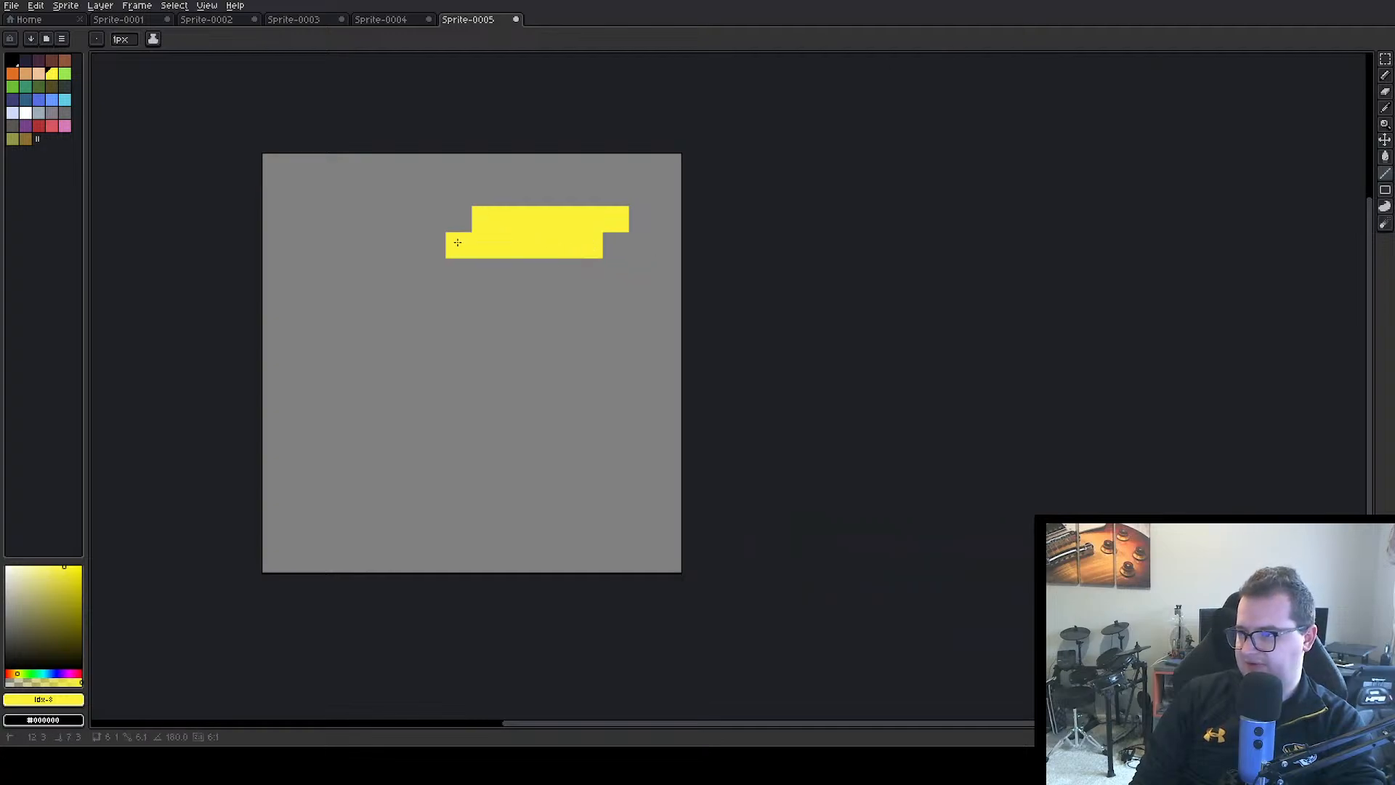
left_click_drag(564, 271, 435, 276)
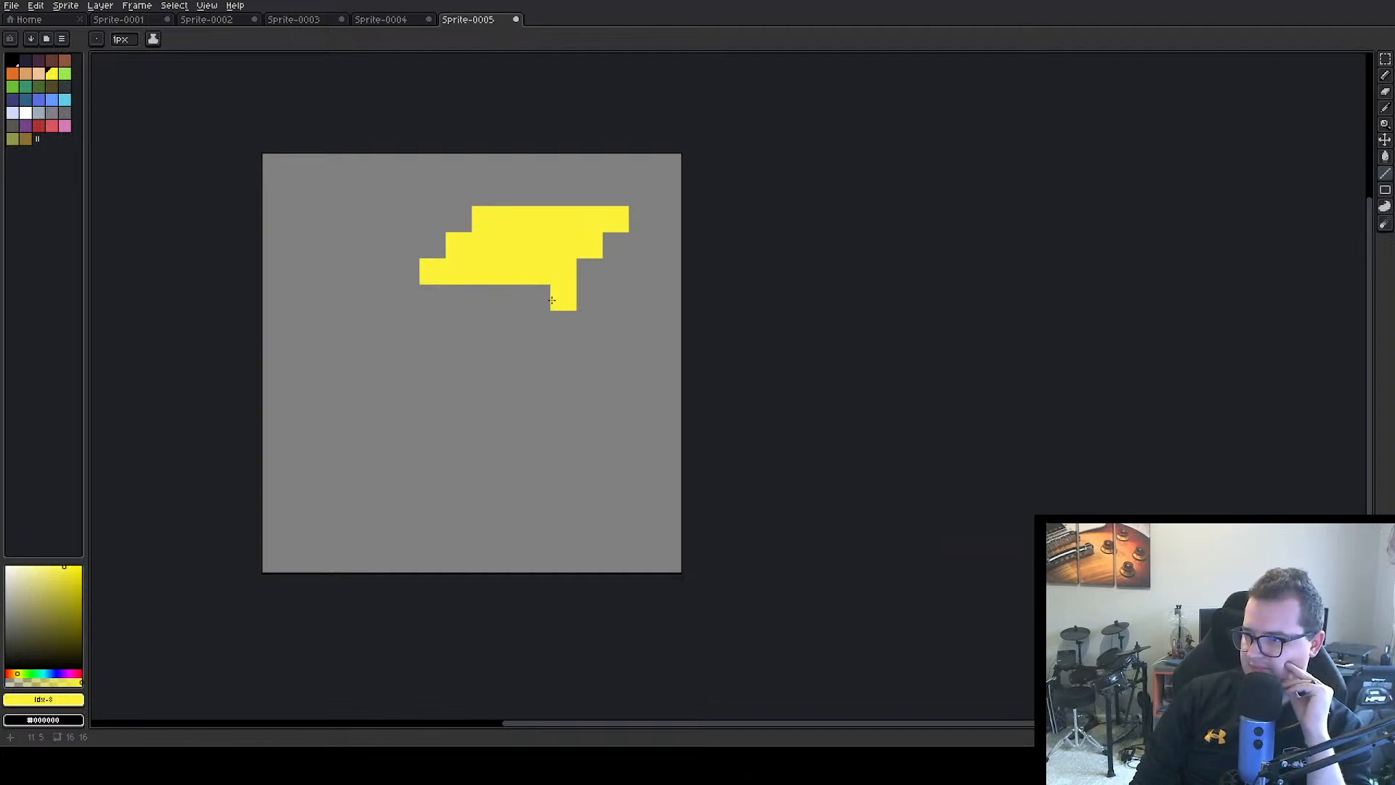
left_click_drag(565, 297, 400, 294)
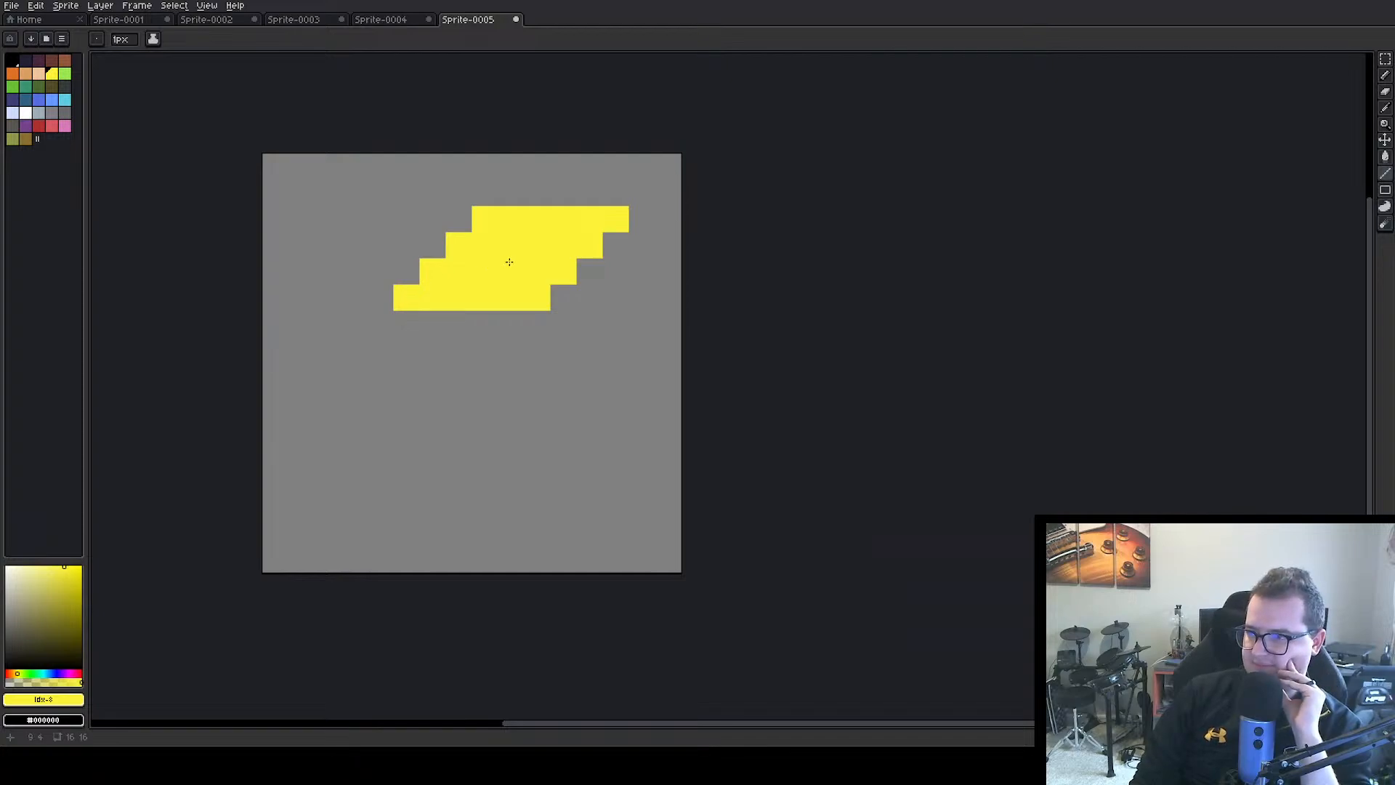
left_click(561, 314)
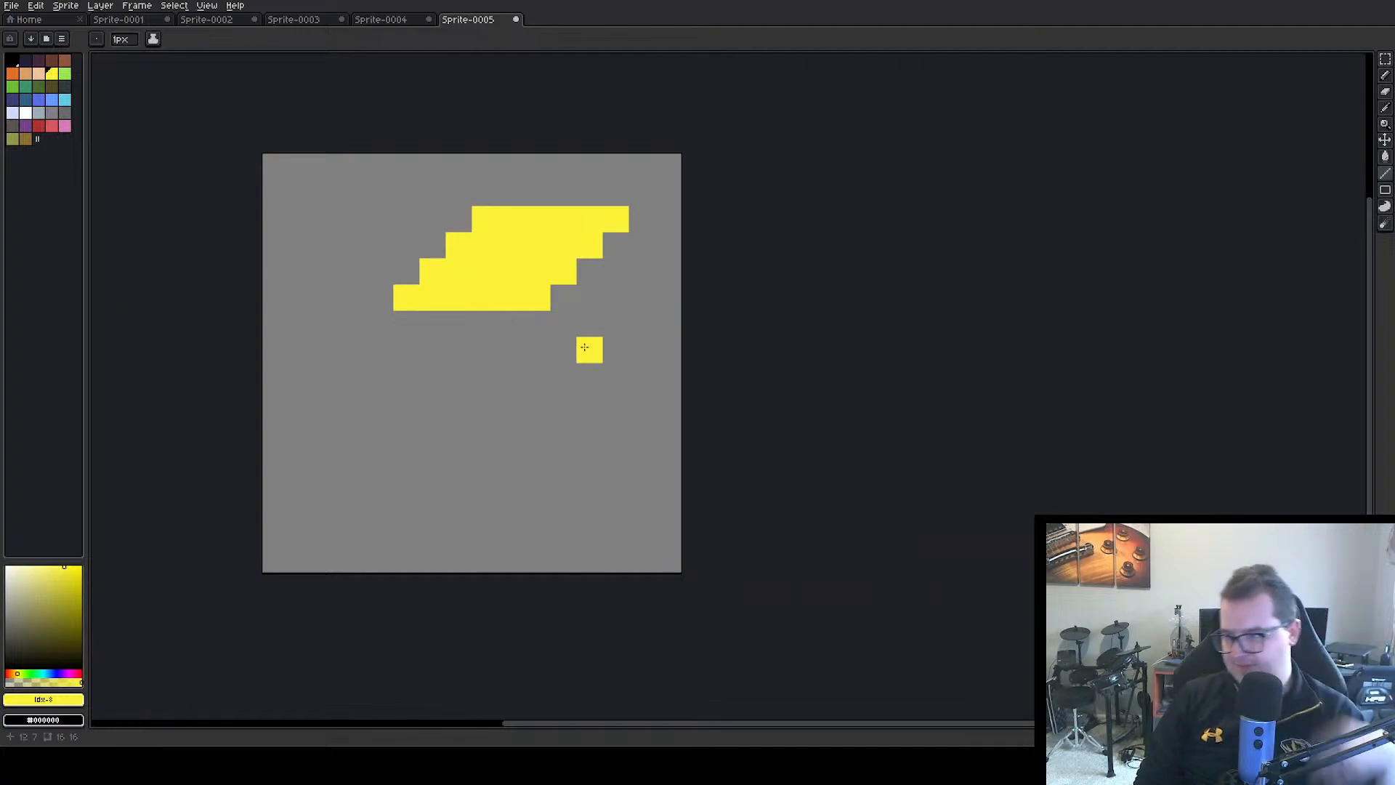
Pick the transparent background colour and erase the leftmost pixel of the third yellow row
key("i")
left_click(580, 368)
key("b")
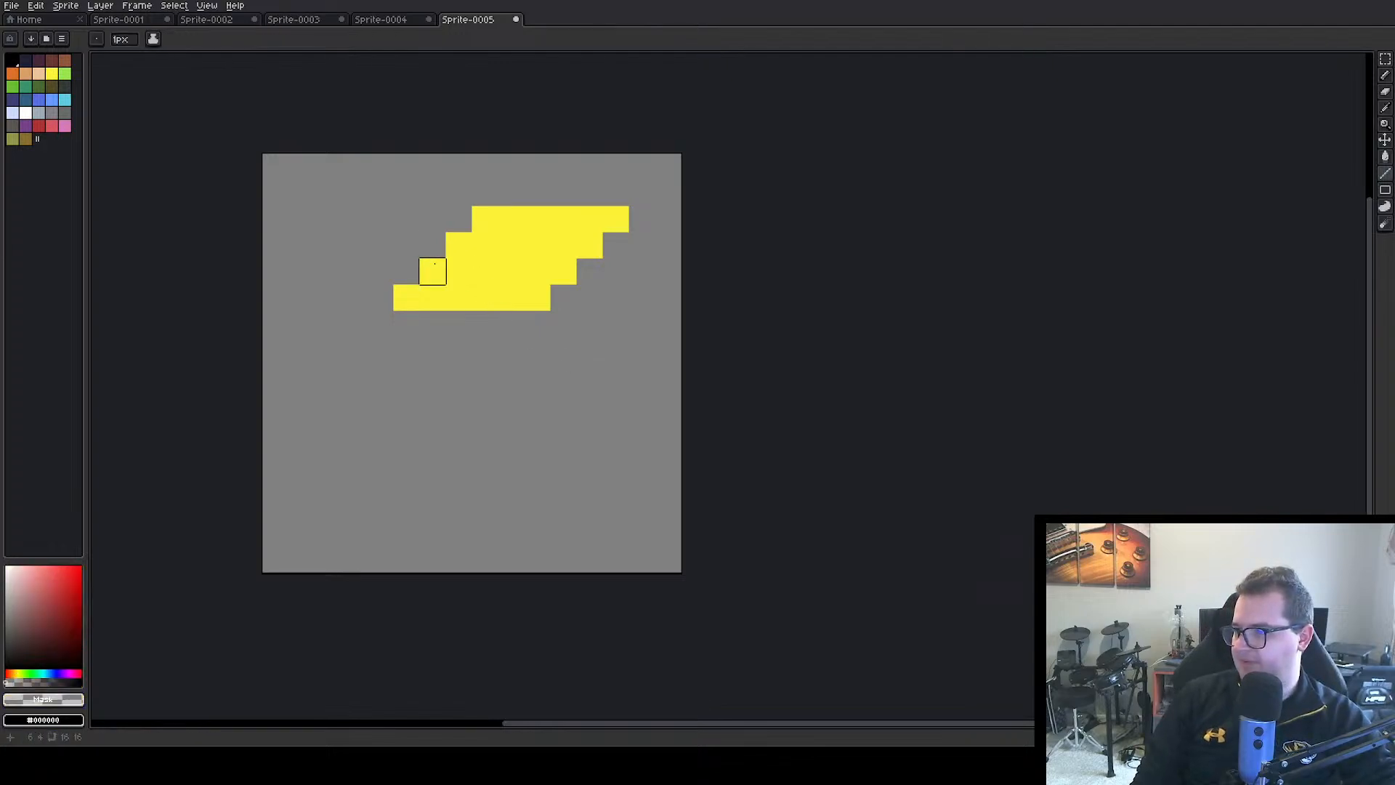
left_click(433, 271)
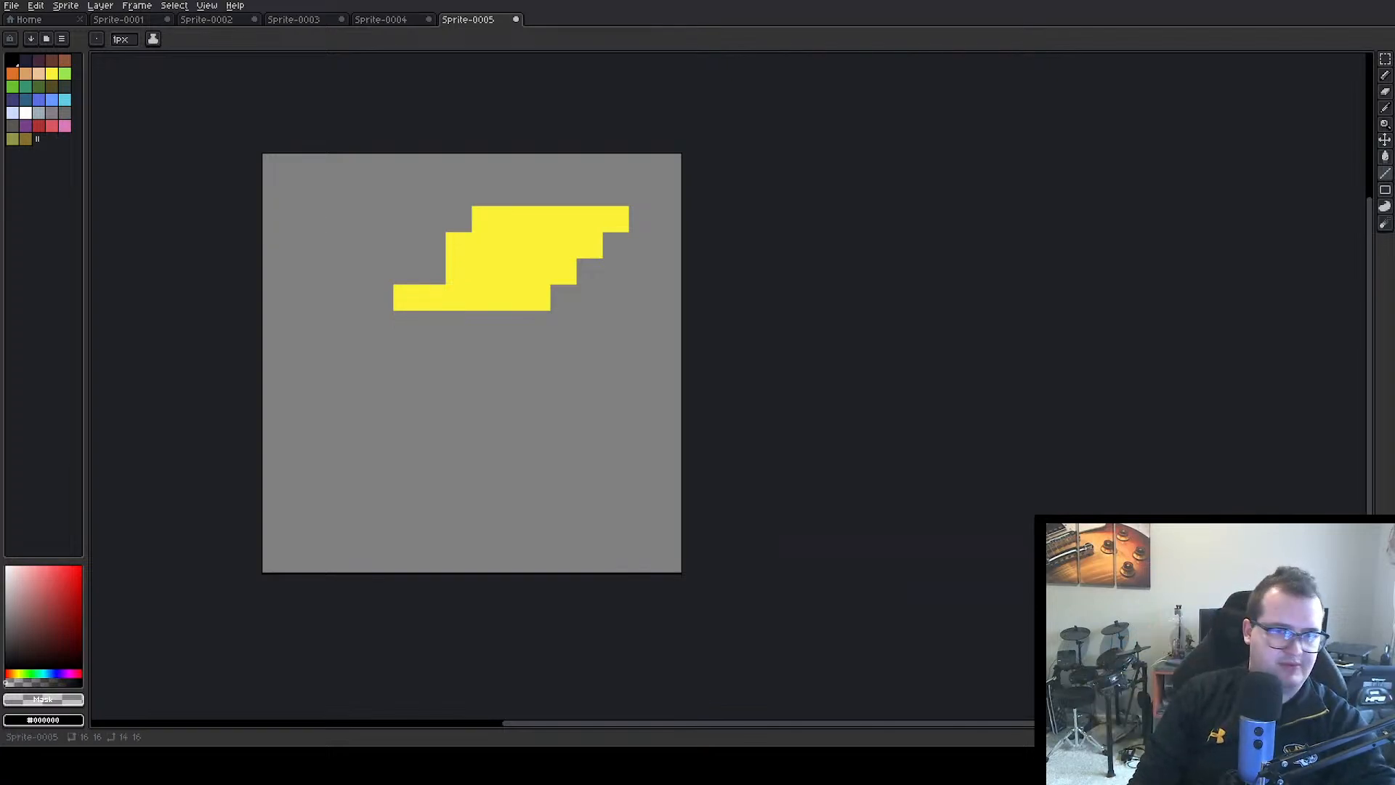
Select the yellow slanted shape and delete it from the canvas
left_click(1385, 59)
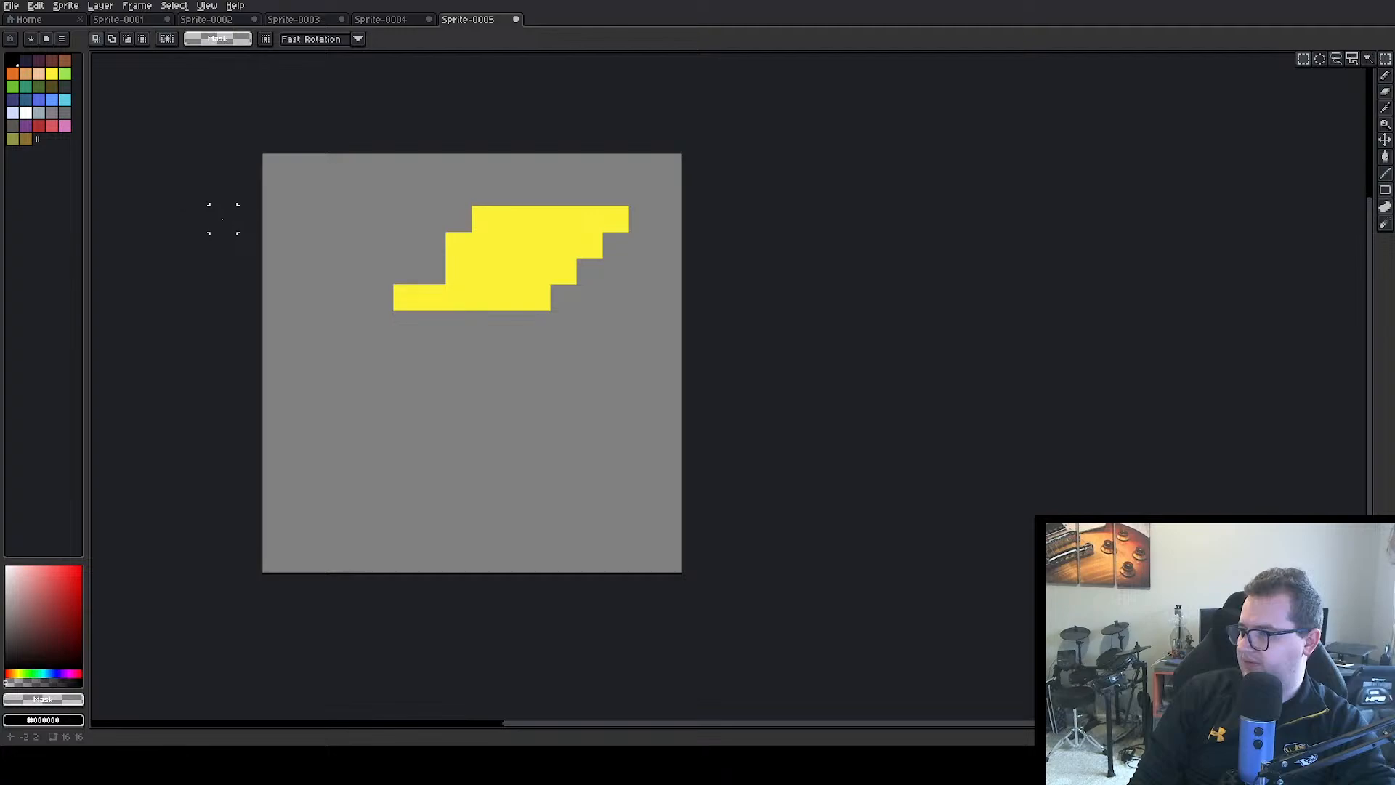
left_click_drag(354, 192, 680, 389)
key("Delete")
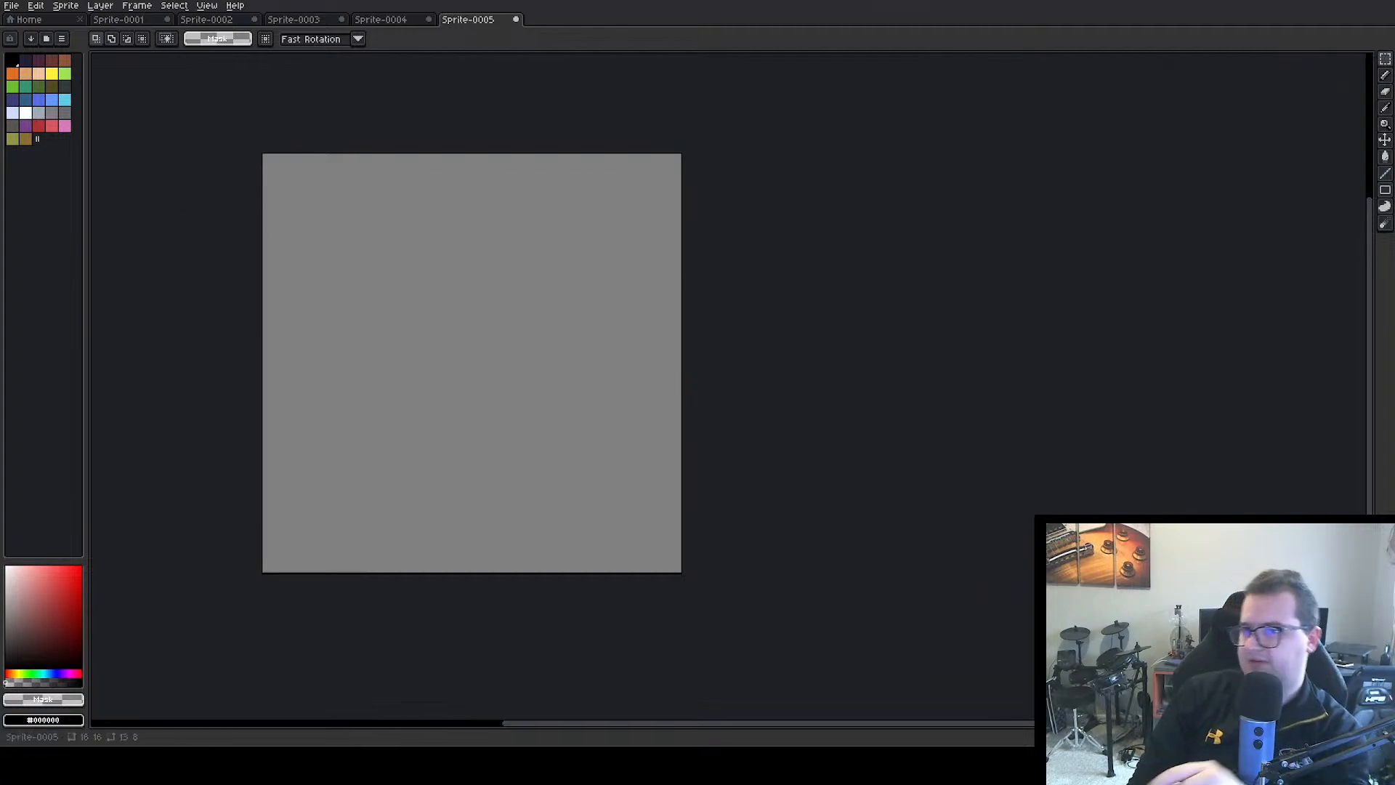
Draw the left side of a new black bolt outline, from a lower-left tip through a four-pixel horizontal notch up to the sprite's top edge
left_click(18, 64)
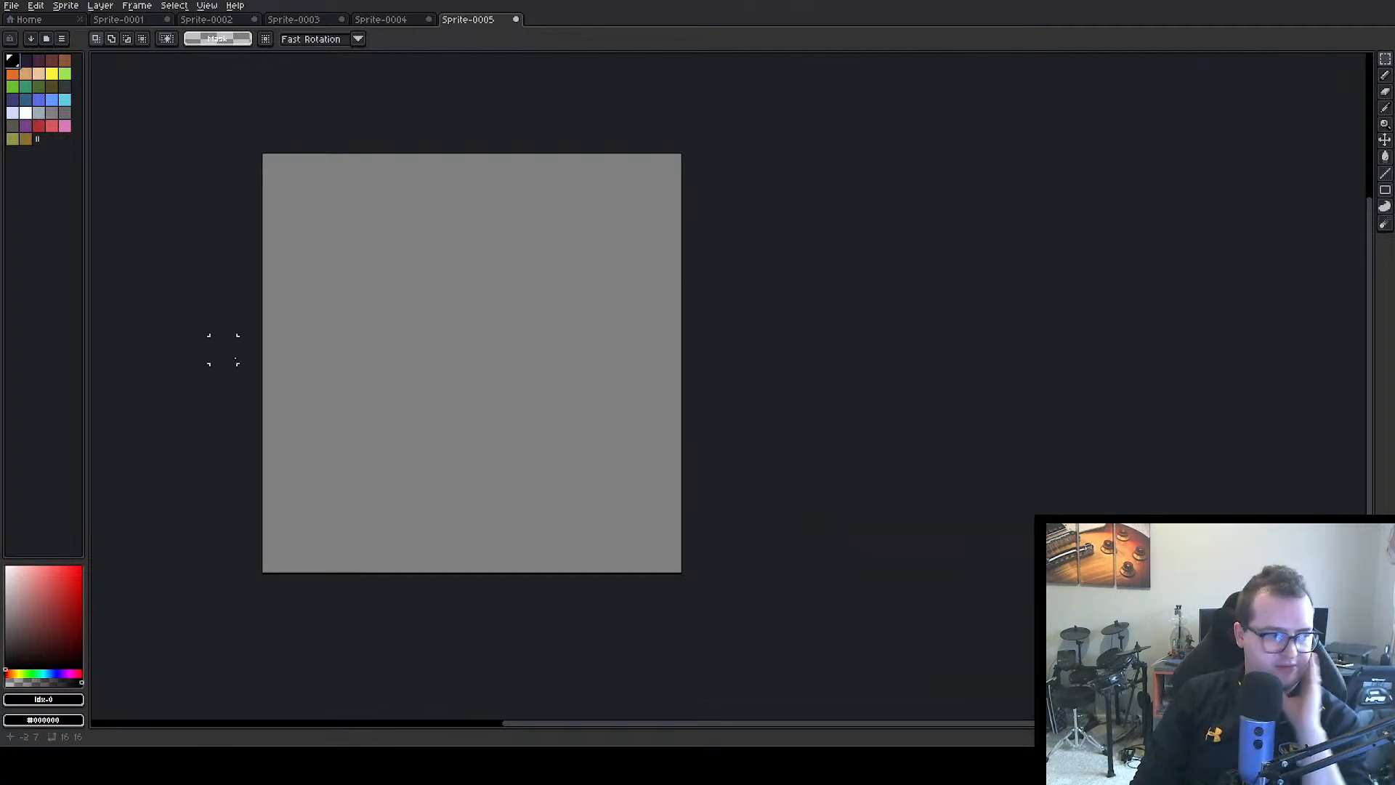
left_click(1387, 75)
left_click(301, 532)
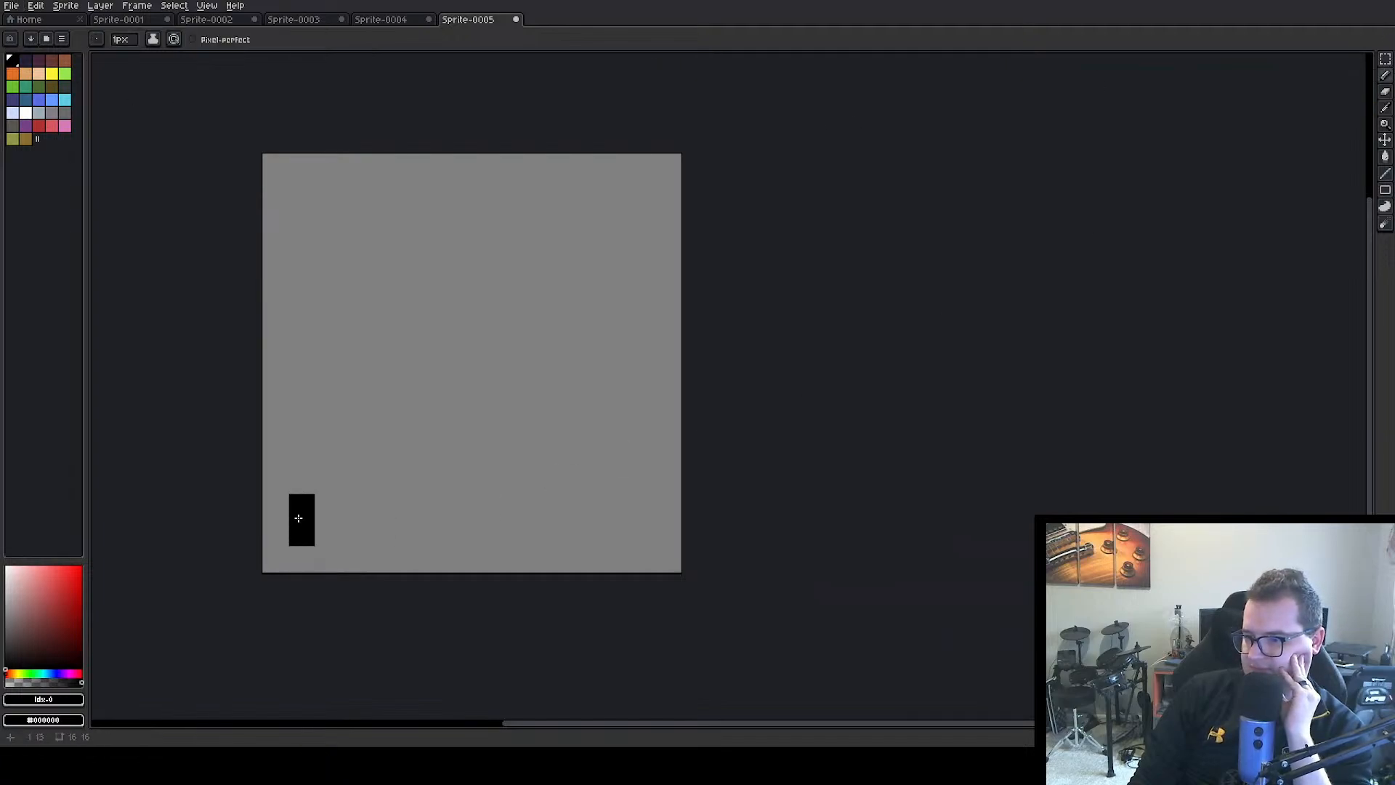
left_click(328, 540)
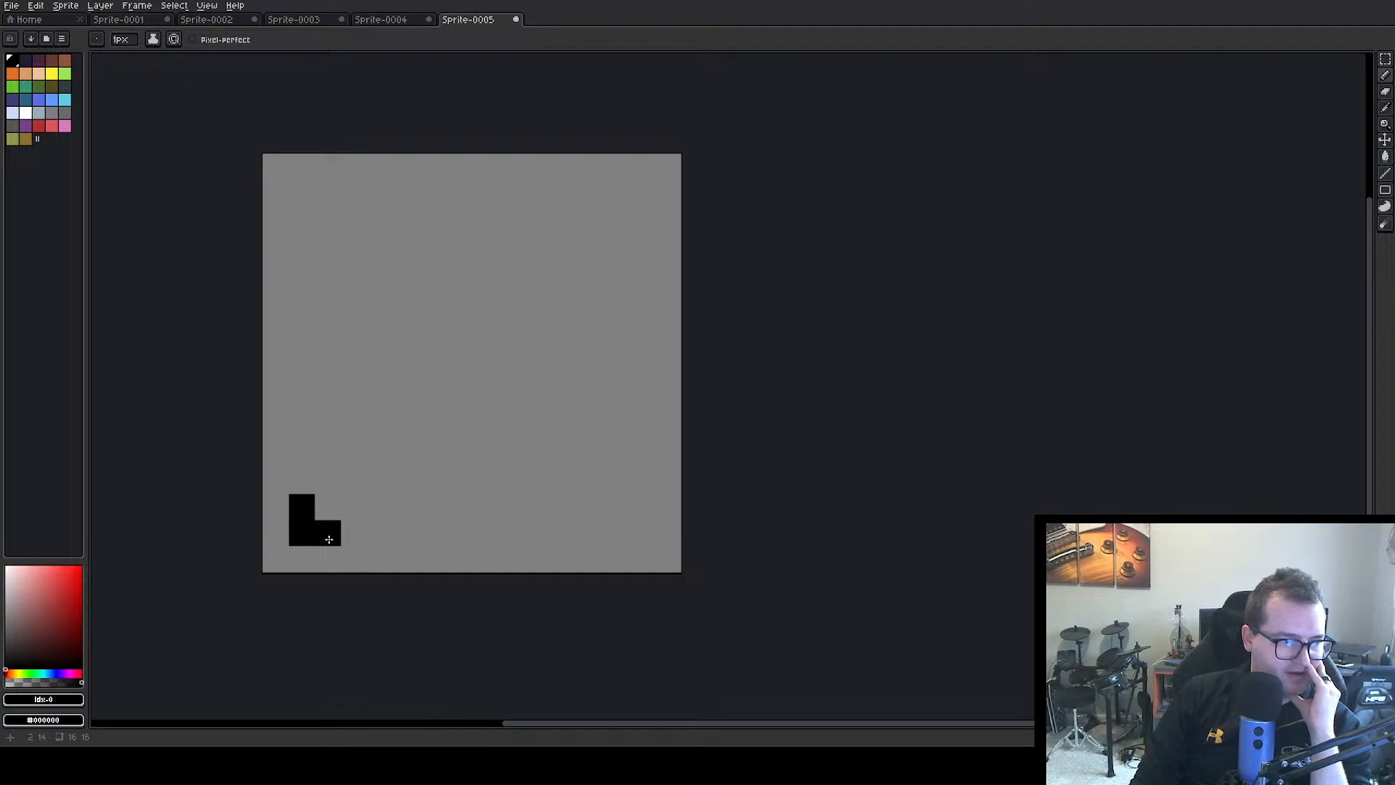
mouse_move(339, 539)
left_mouse_down()
mouse_move(354, 534)
mouse_move(354, 481)
mouse_move(328, 481)
mouse_move(329, 464)
mouse_move(352, 452)
mouse_move(345, 423)
mouse_move(383, 354)
mouse_move(311, 357)
left_mouse_up()
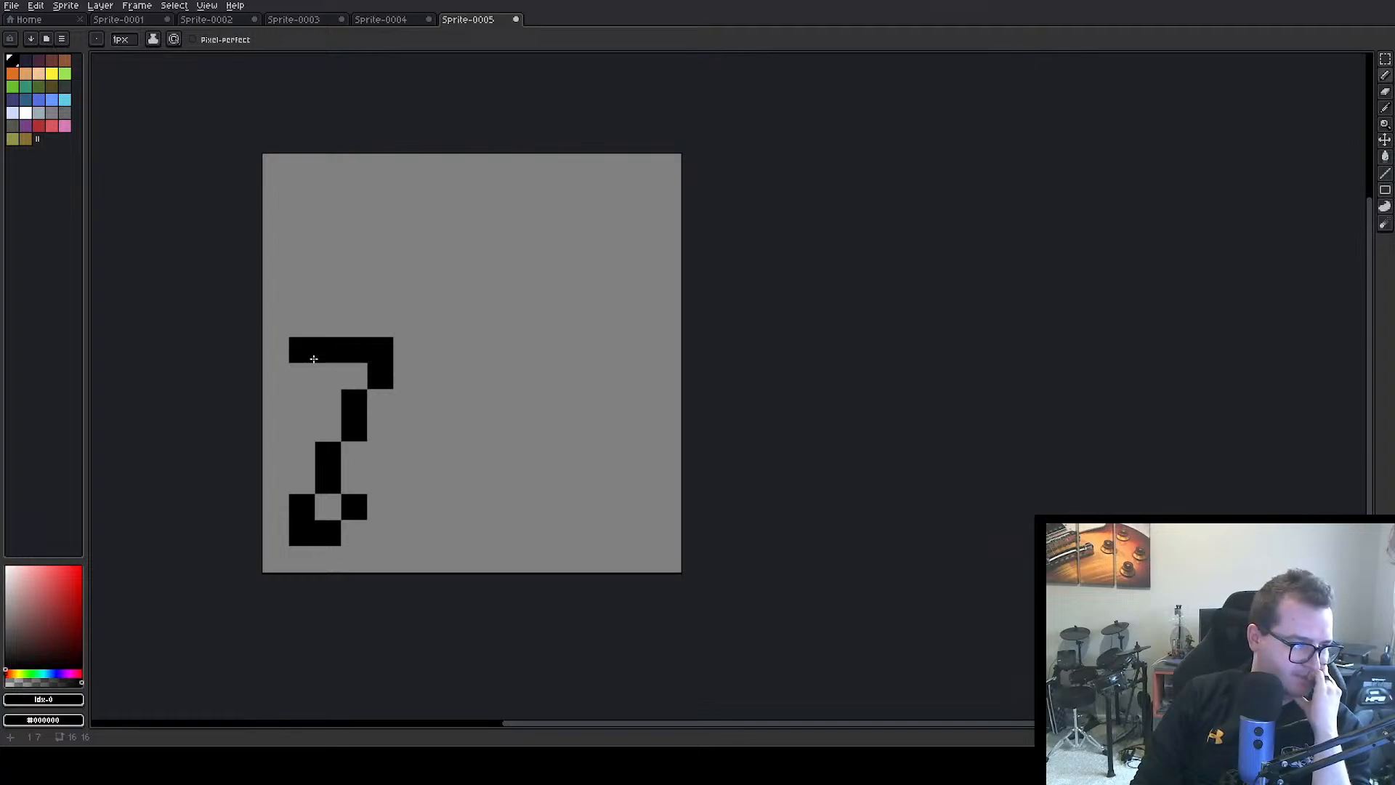
mouse_move(319, 360)
left_mouse_down()
mouse_move(302, 323)
mouse_move(330, 277)
mouse_move(354, 273)
mouse_move(354, 218)
mouse_move(388, 201)
mouse_move(384, 175)
left_mouse_up()
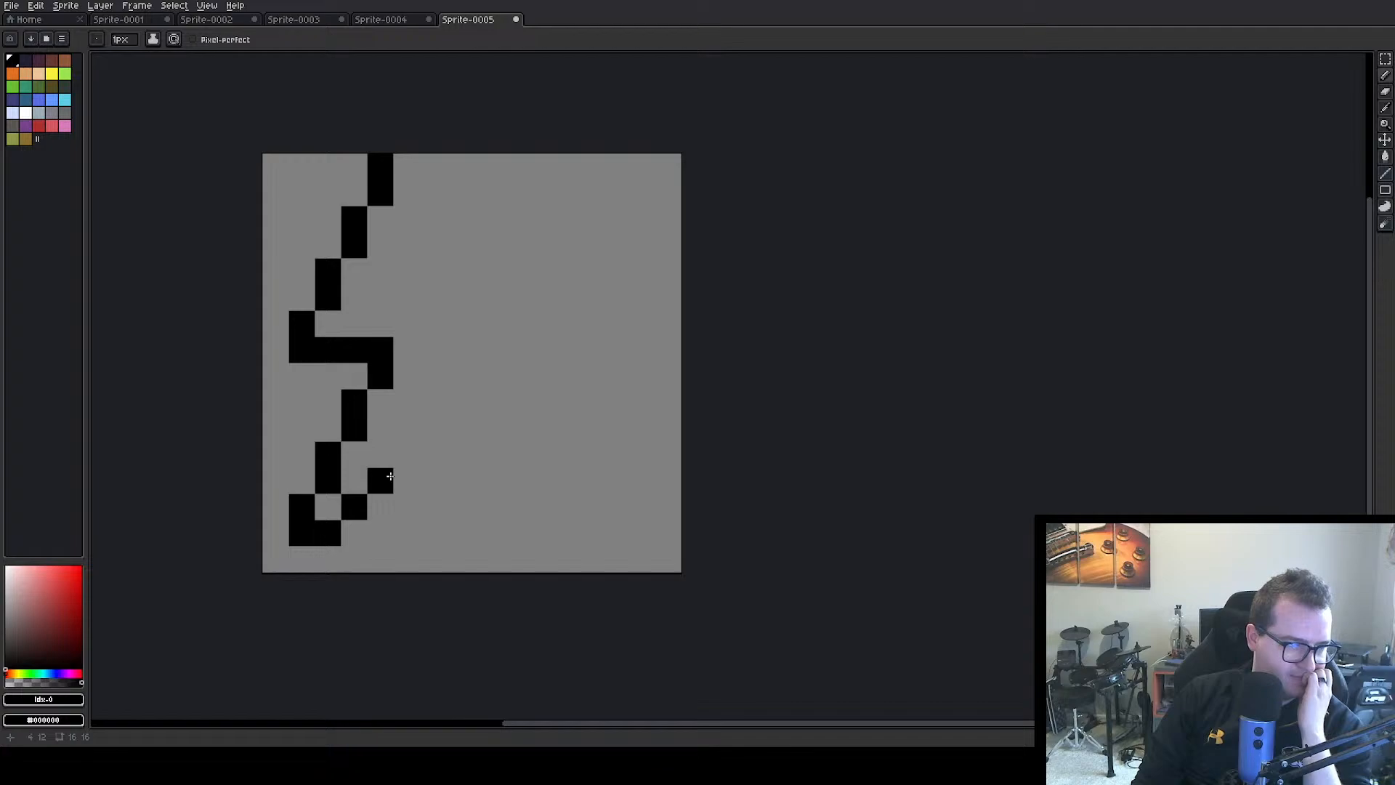
Extend the outline diagonally up-right from the tip, ending in a two-pixel-high corner and a five-pixel horizontal bar running back left
mouse_move(391, 475)
left_mouse_down()
mouse_move(433, 428)
mouse_move(458, 428)
mouse_move(476, 385)
left_mouse_up()
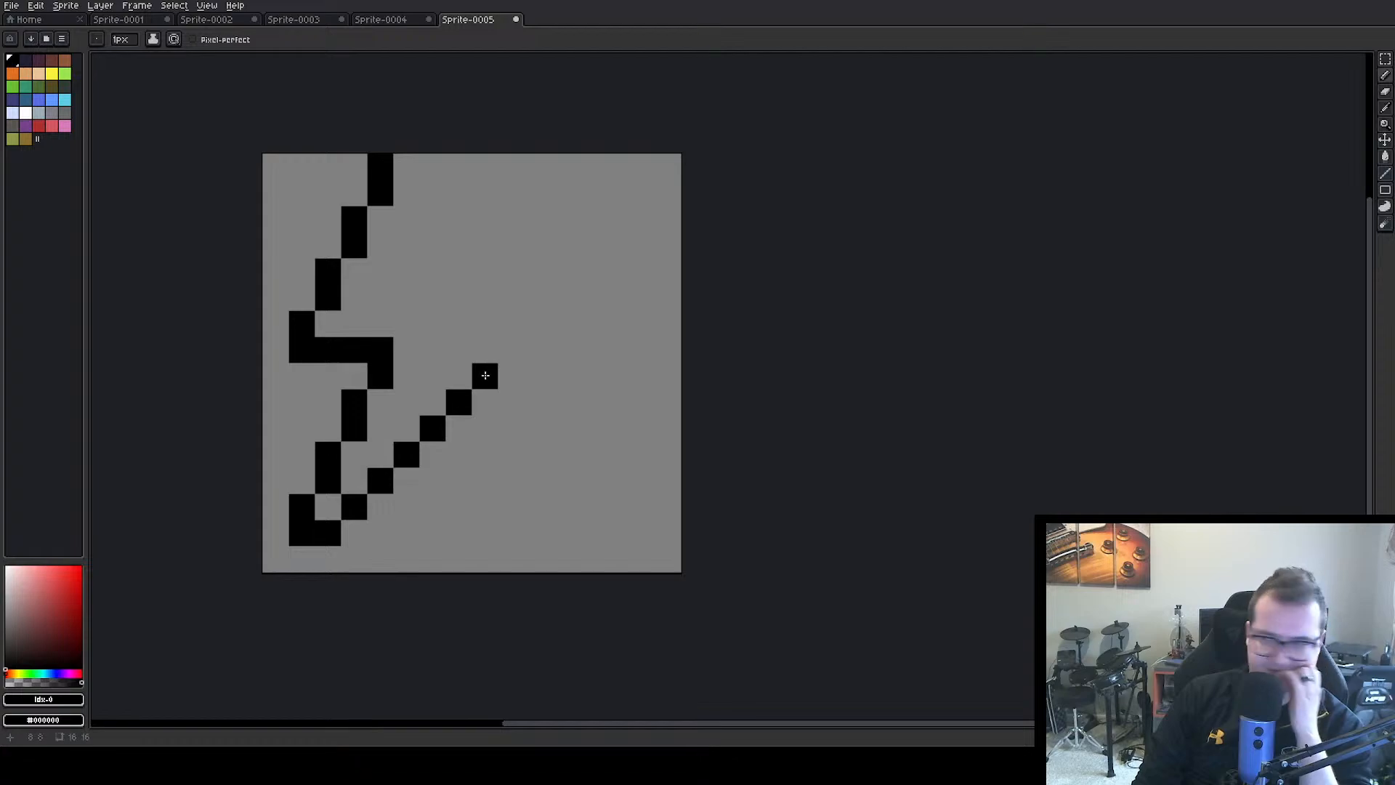
left_click(517, 352)
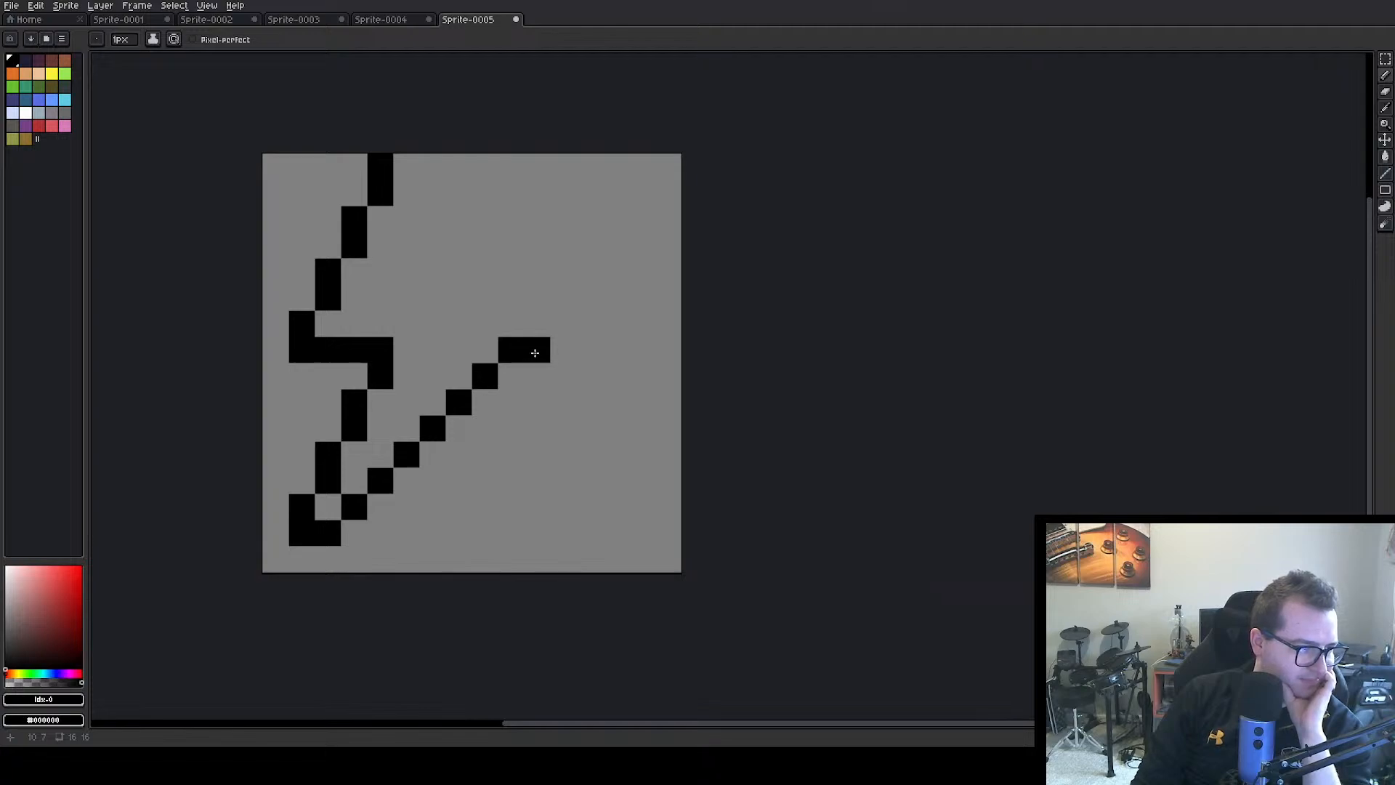
mouse_move(538, 327)
left_mouse_down()
mouse_move(530, 292)
mouse_move(508, 288)
left_mouse_up()
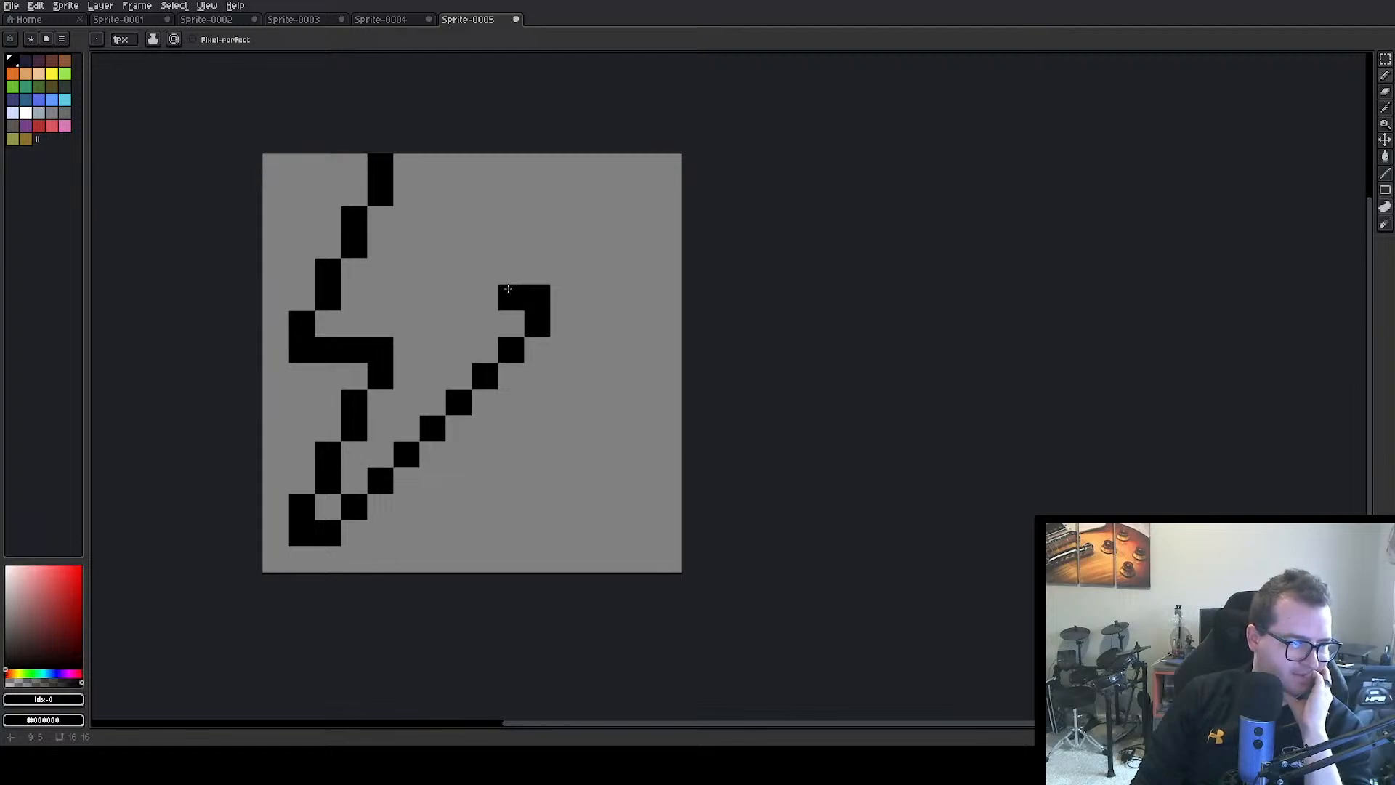
left_click(486, 297)
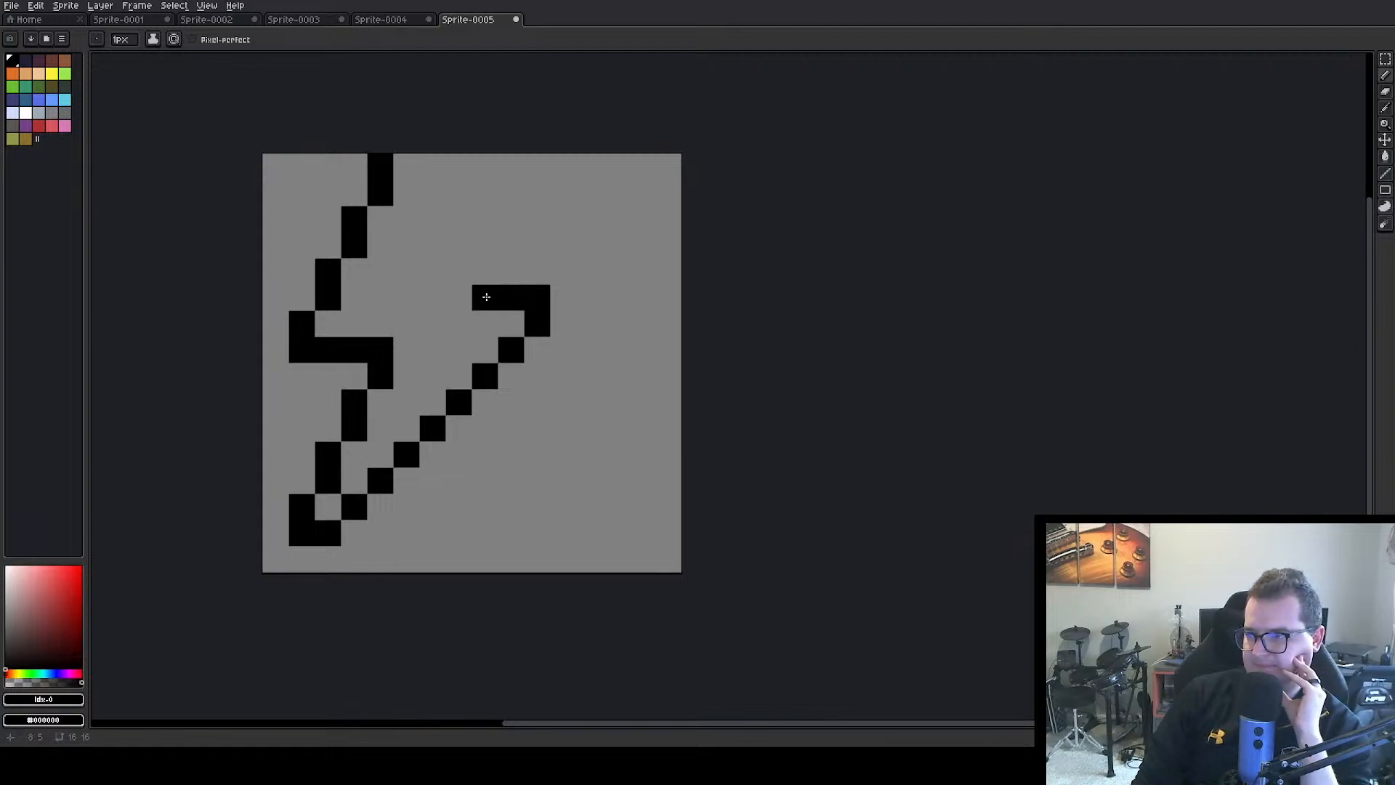
left_click(460, 296)
left_click(434, 298)
Draw a three-pixel black diagonal rising up-right from the five-pixel horizontal bar, discarding any pixel beyond its upper end
left_click(459, 278)
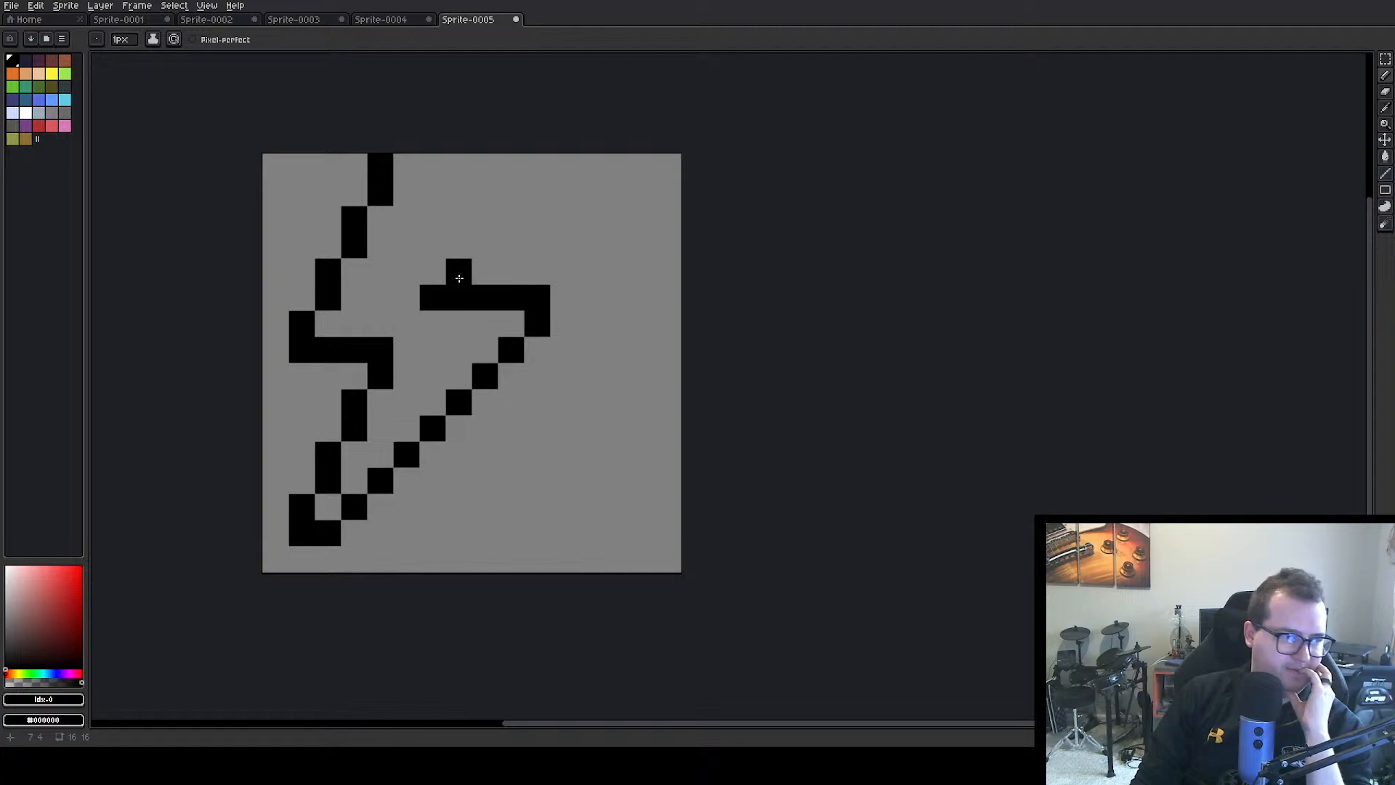
left_click(489, 249)
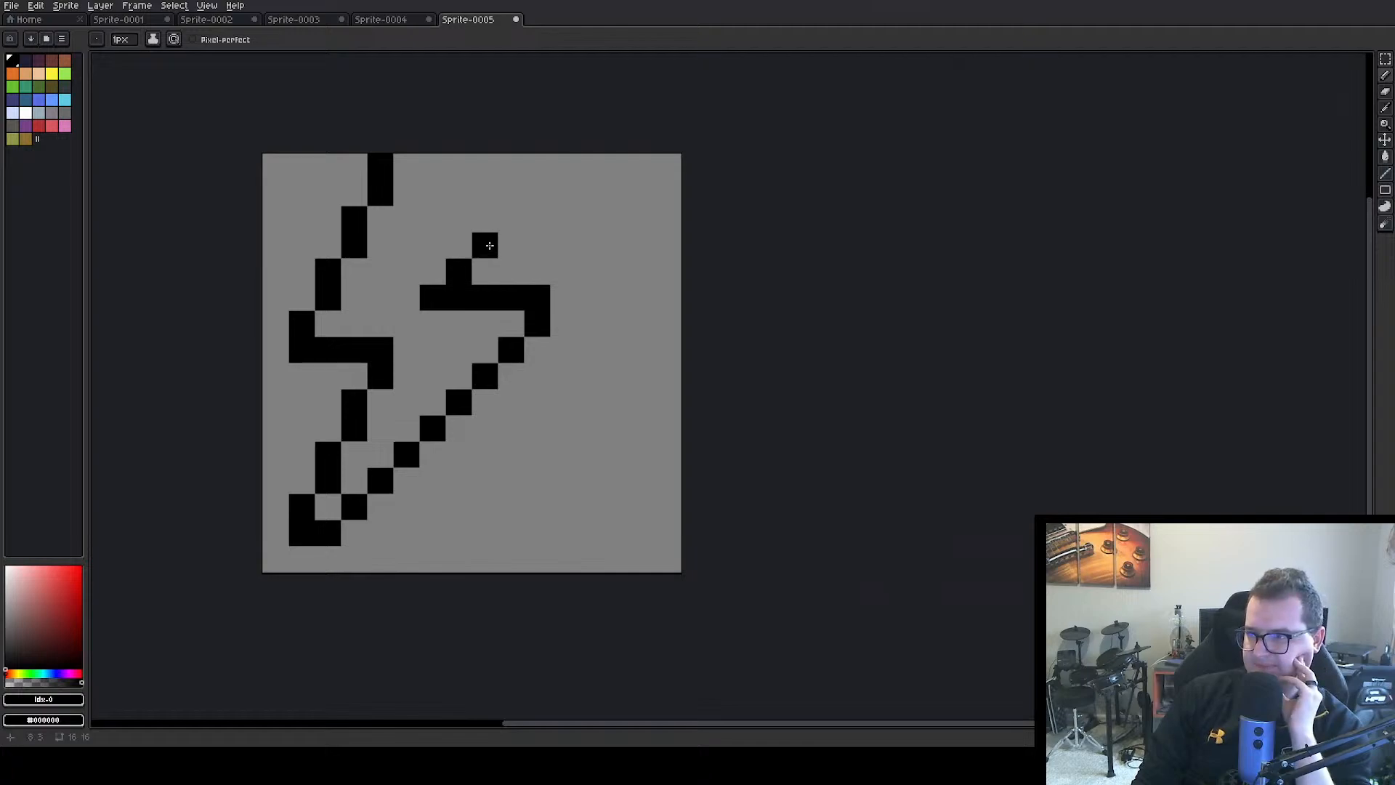
left_click(508, 220)
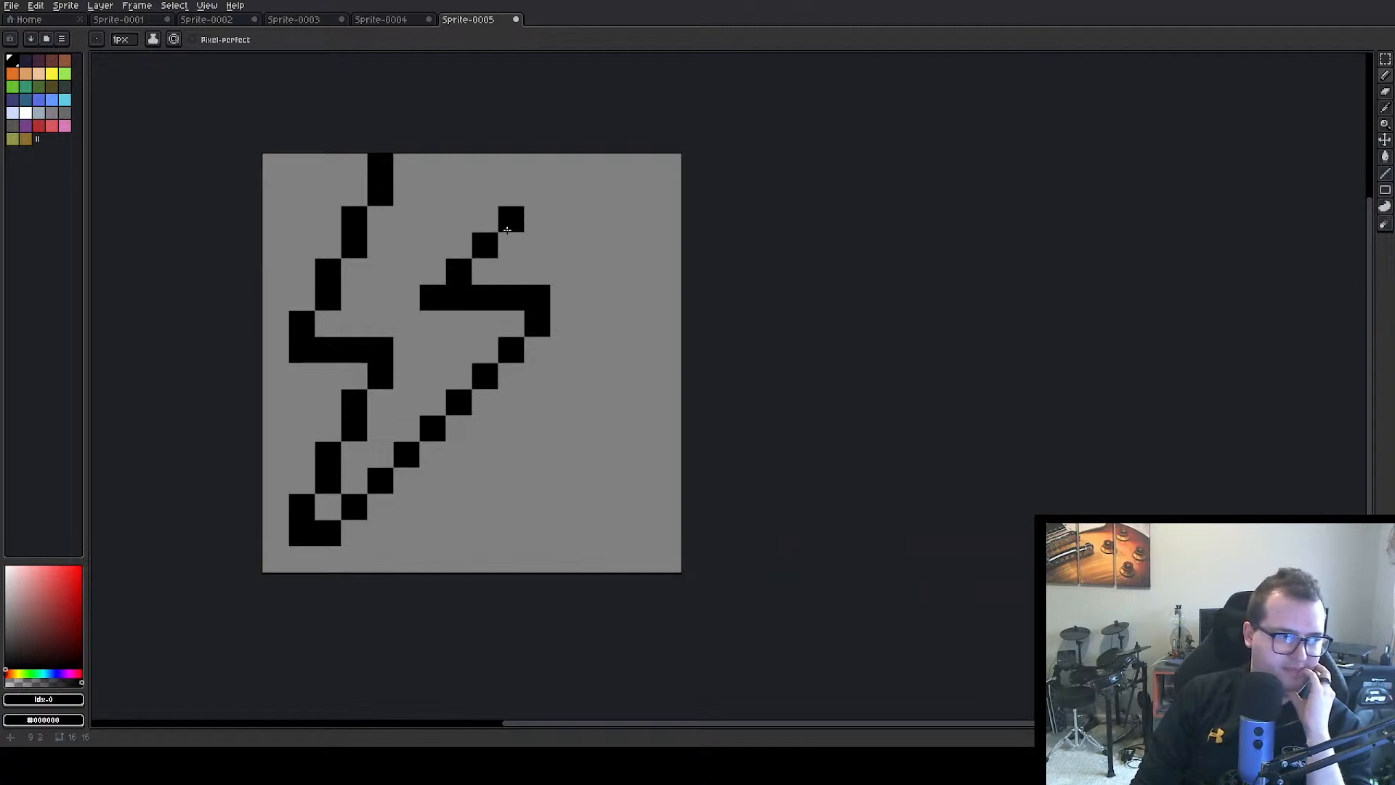
left_click(506, 201)
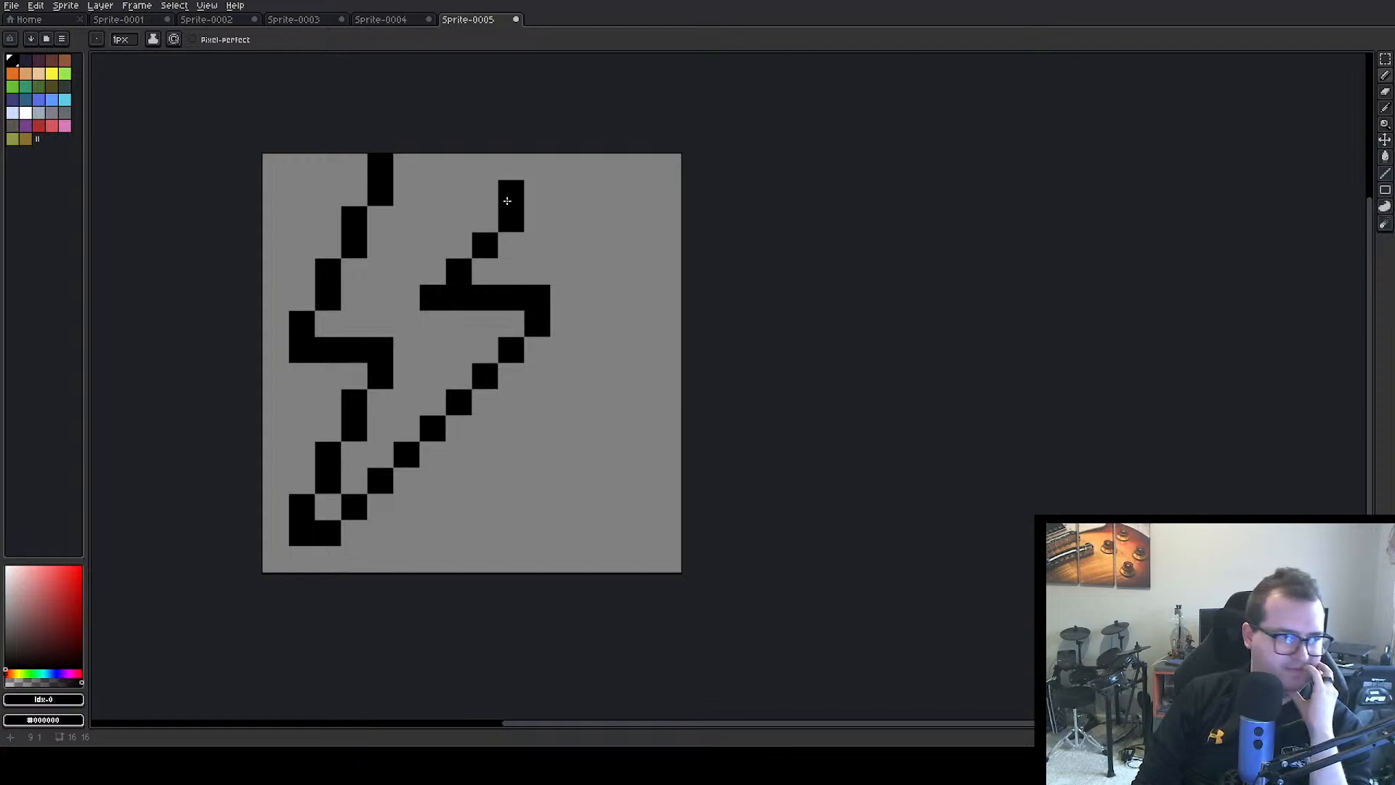
key("ctrl+z")
left_click(538, 218)
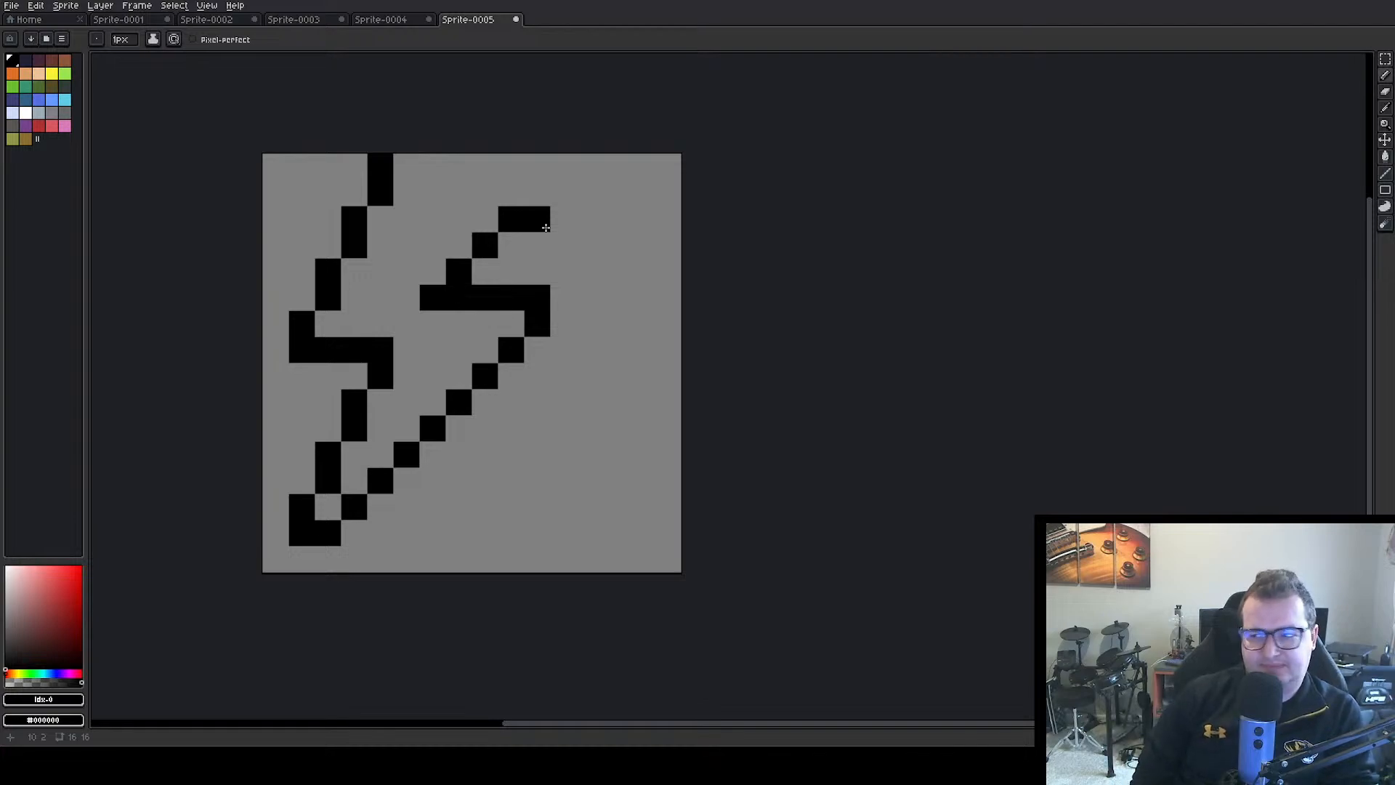
right_click(546, 227)
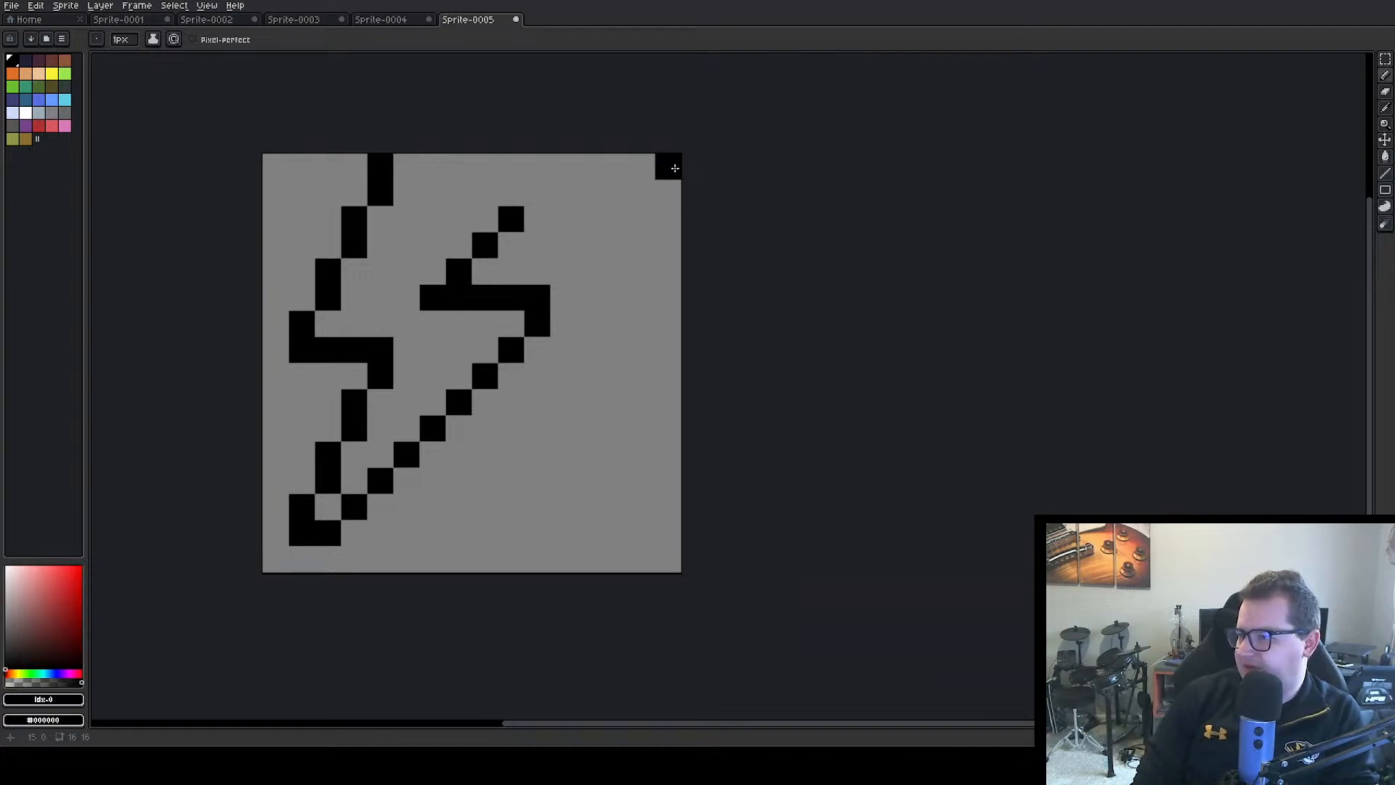
Select the whole bolt outline and move it two pixels to the right
left_click(1386, 58)
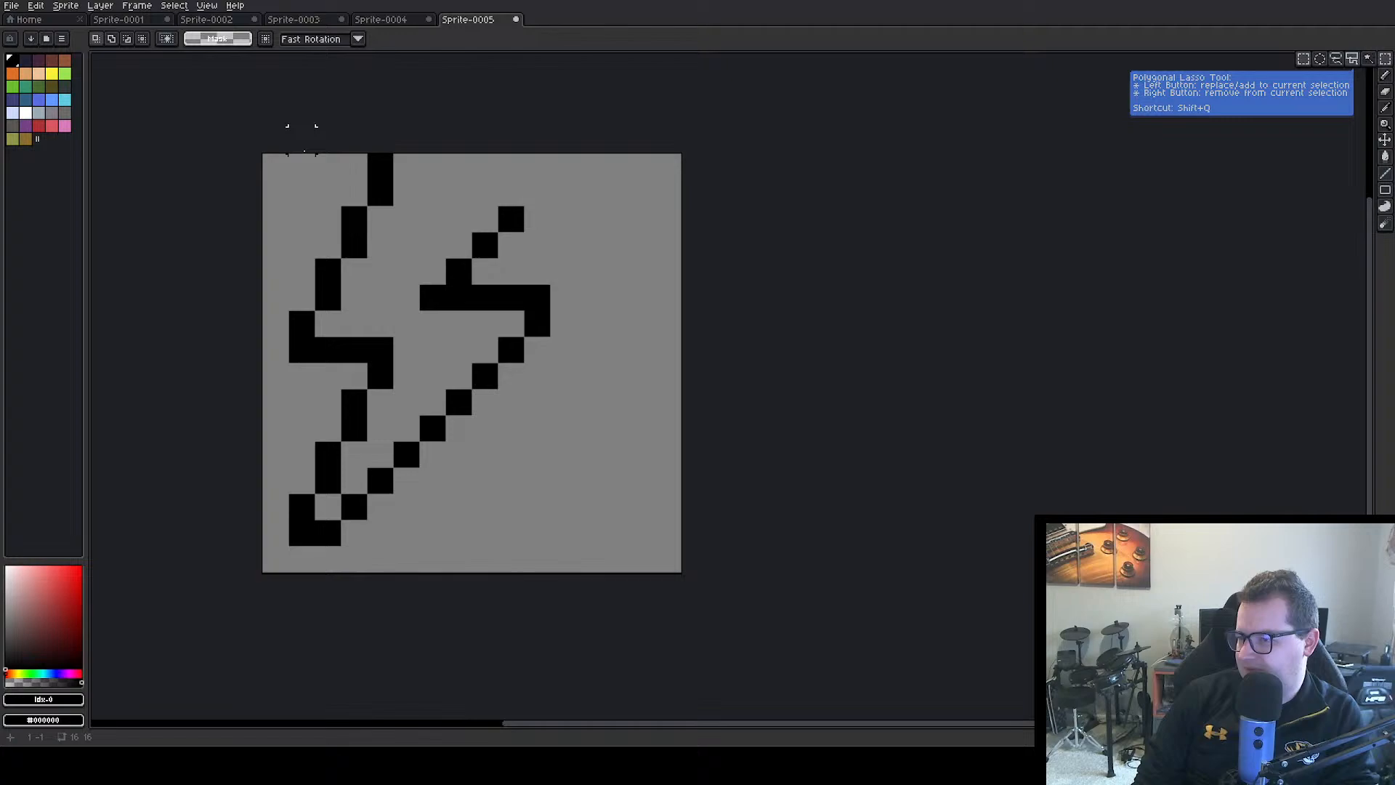
left_click_drag(302, 140, 579, 550)
left_click_drag(489, 343, 527, 355)
left_click(676, 294)
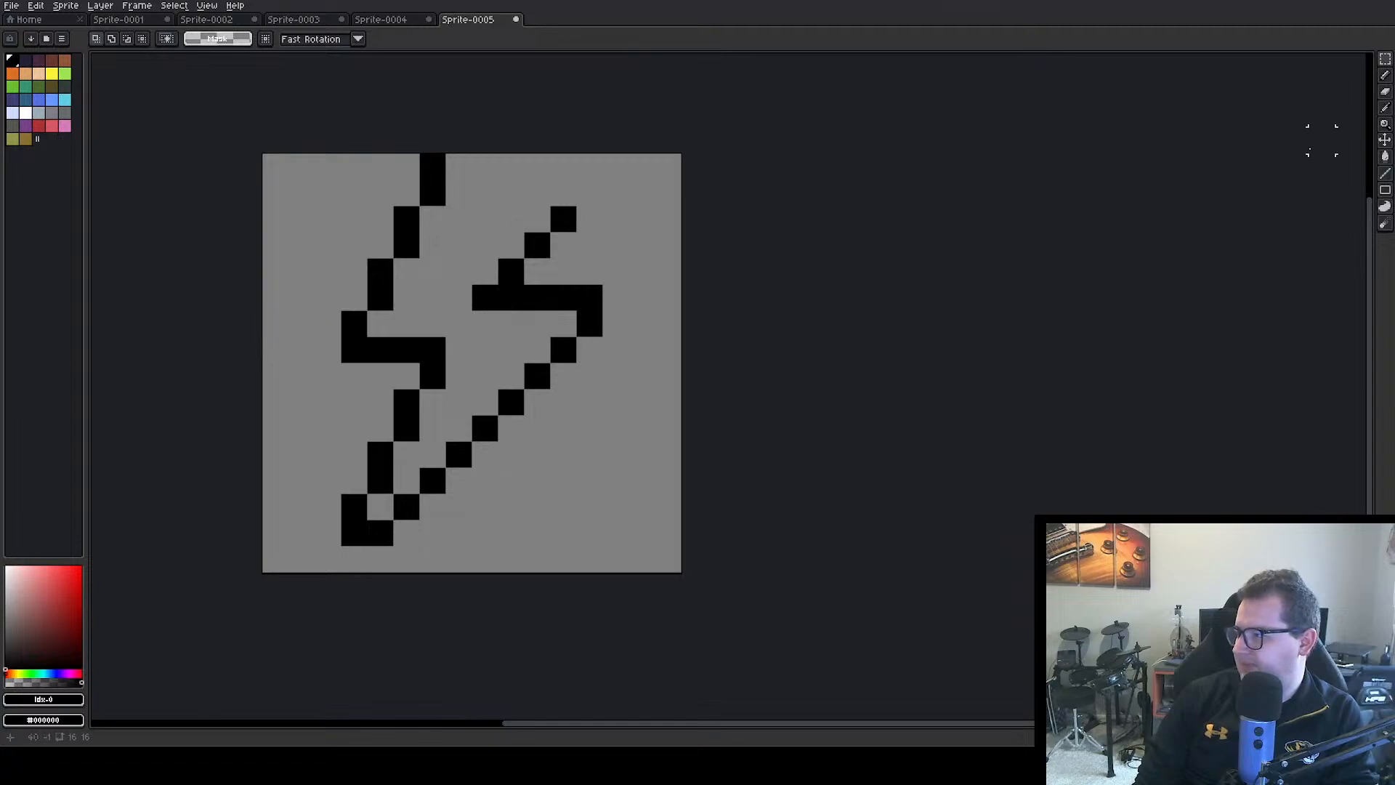
Erase the outline's topmost pixel at the sprite edge and the upper two pixels of the short right diagonal
left_click(1387, 93)
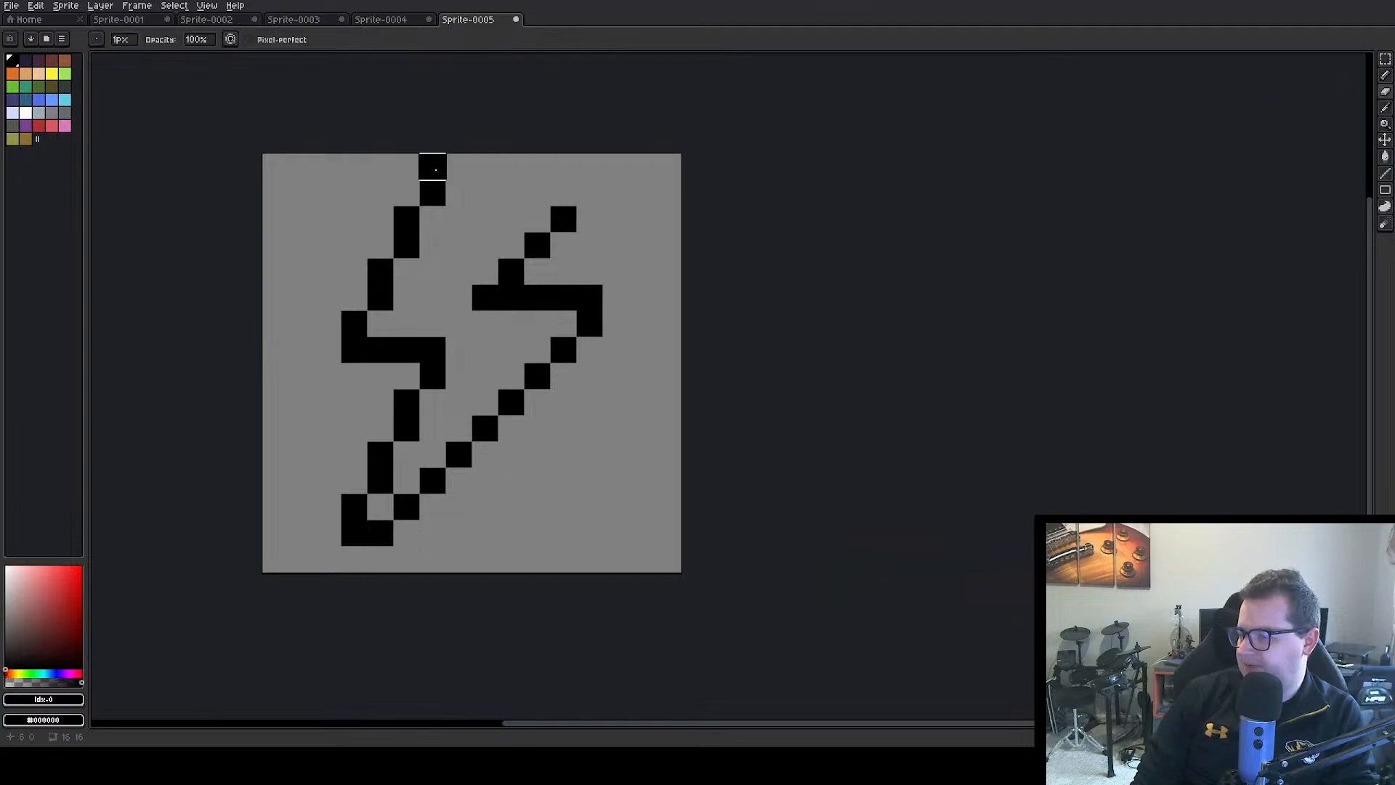
left_click(432, 166)
left_click(563, 218)
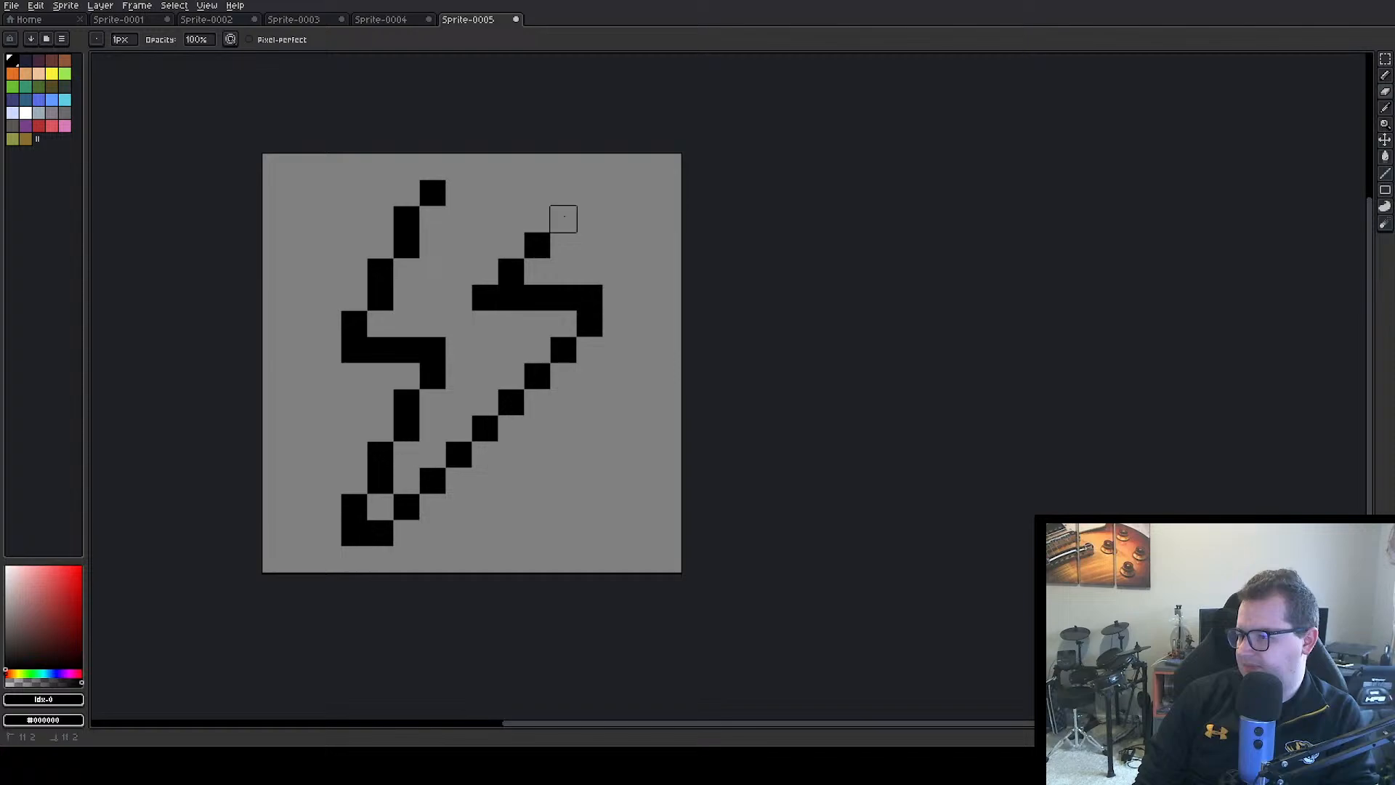
left_click(538, 245)
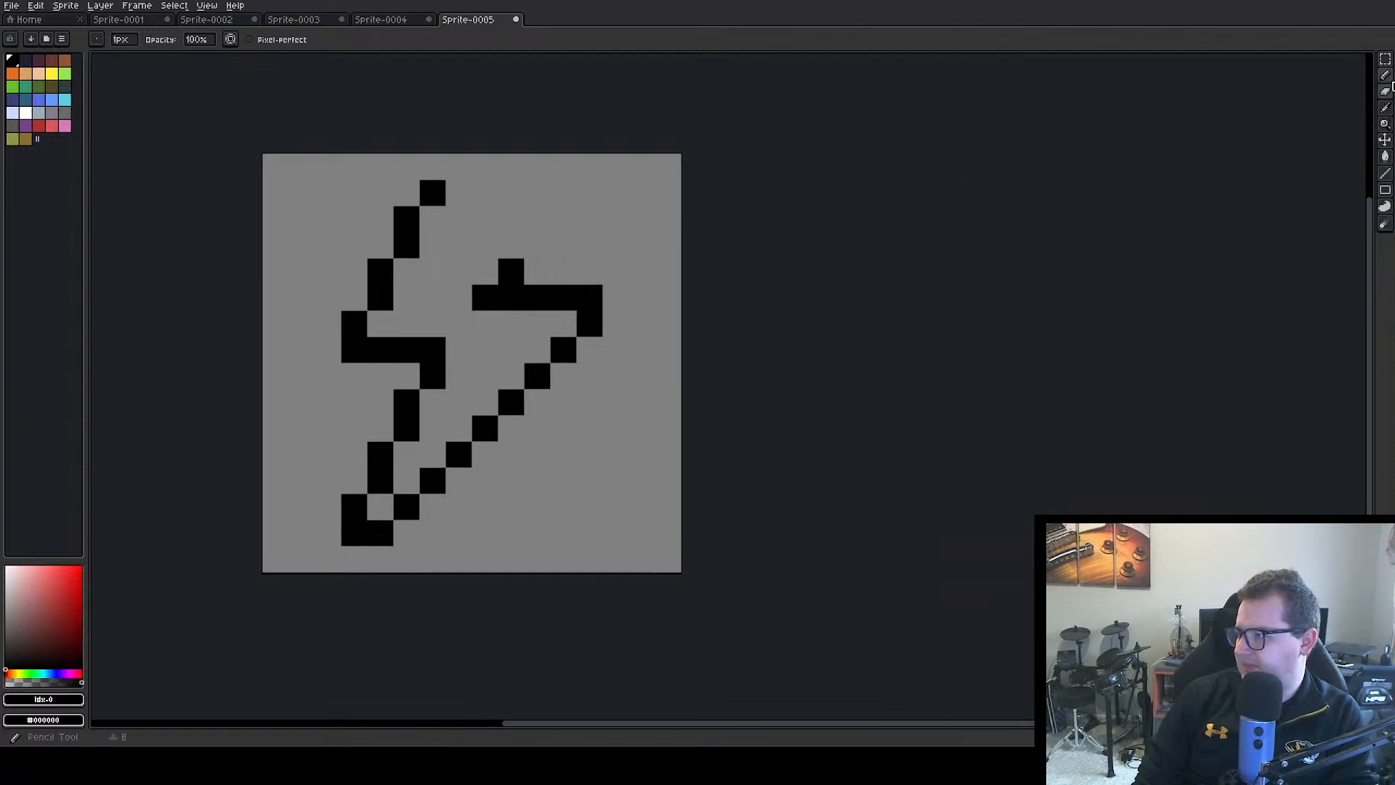
Close the bolt's top in black with an eight-pixel horizontal bar, a two-pixel-high right end and a three-pixel bar beneath
left_click(1386, 75)
left_click_drag(434, 193, 613, 196)
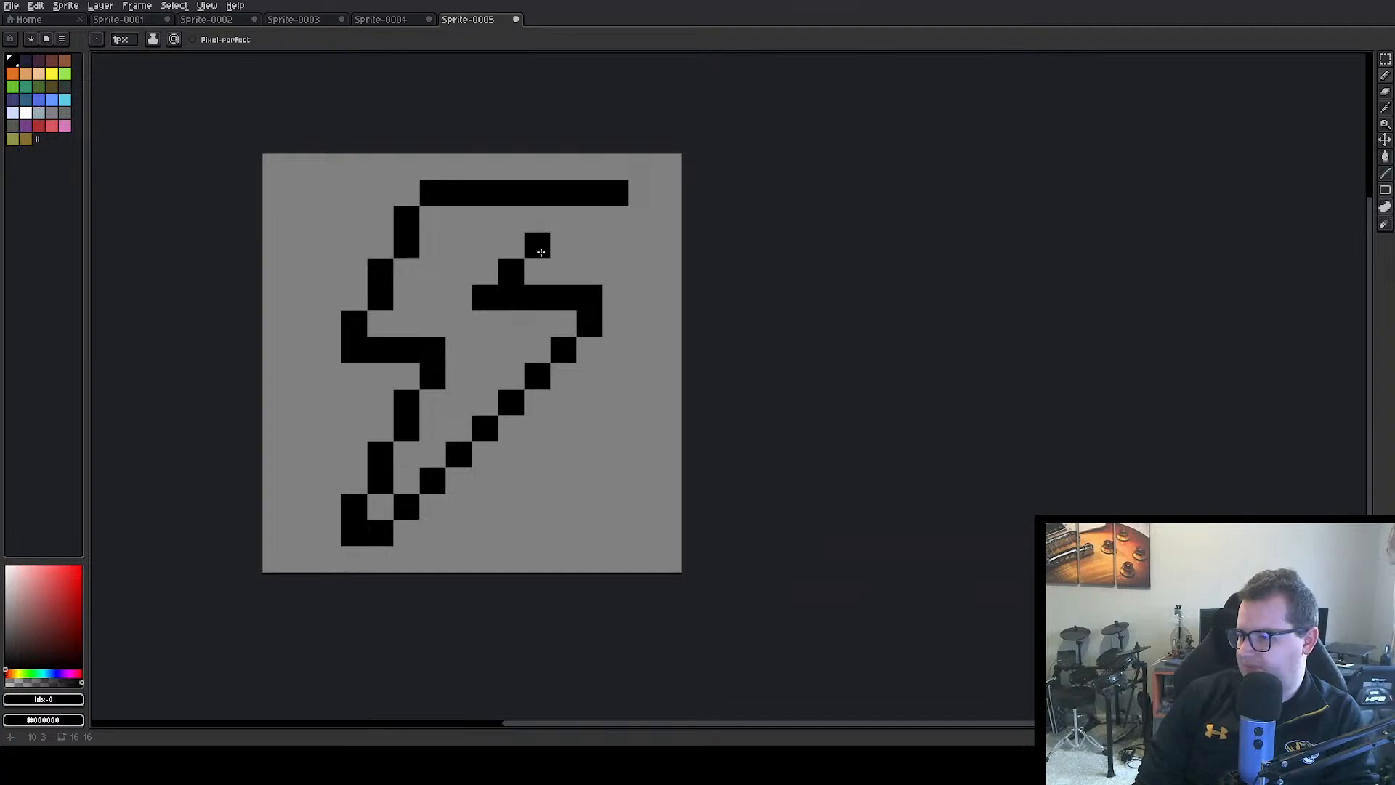
left_click_drag(541, 252, 590, 246)
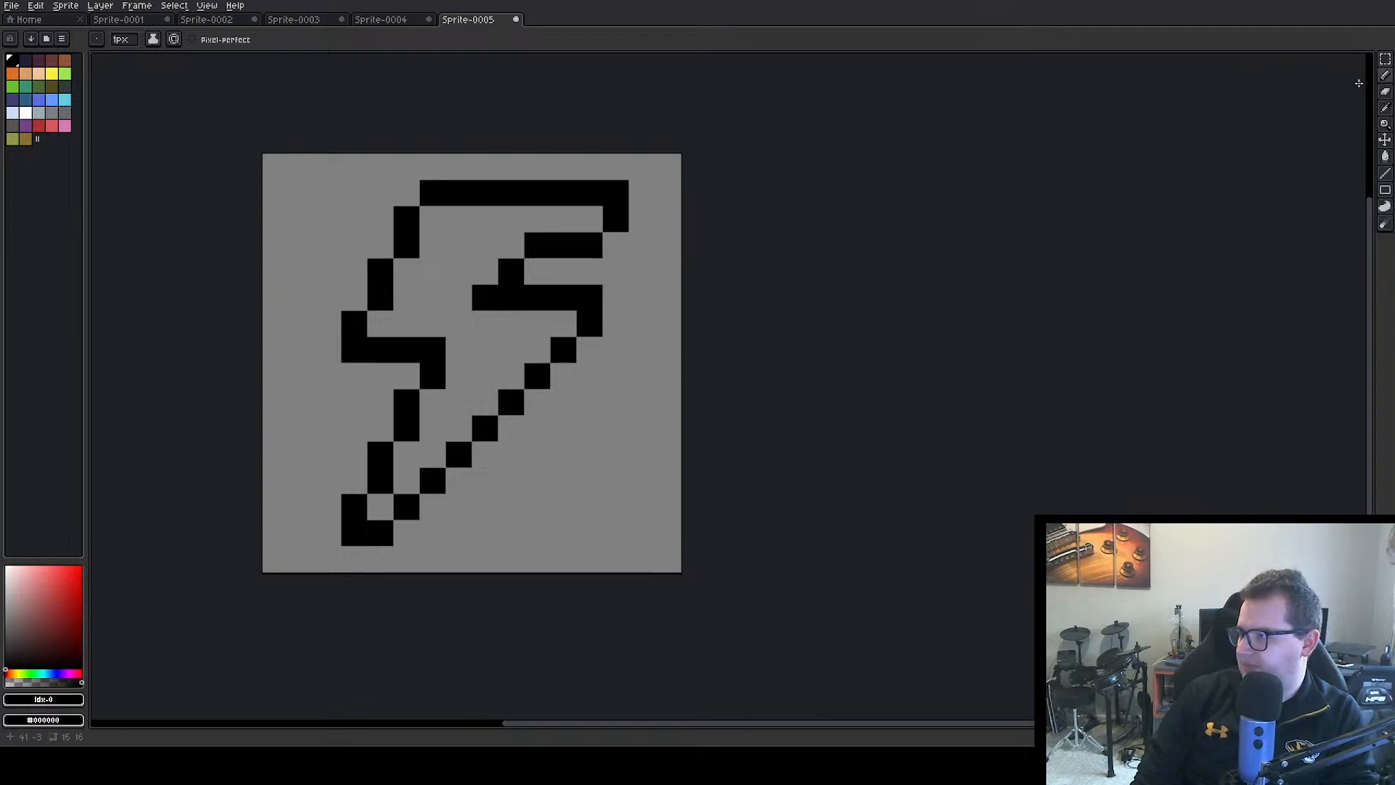
Fill the bolt's interior with yellow, including the enclosed pixel at the bottom tip
left_click(52, 74)
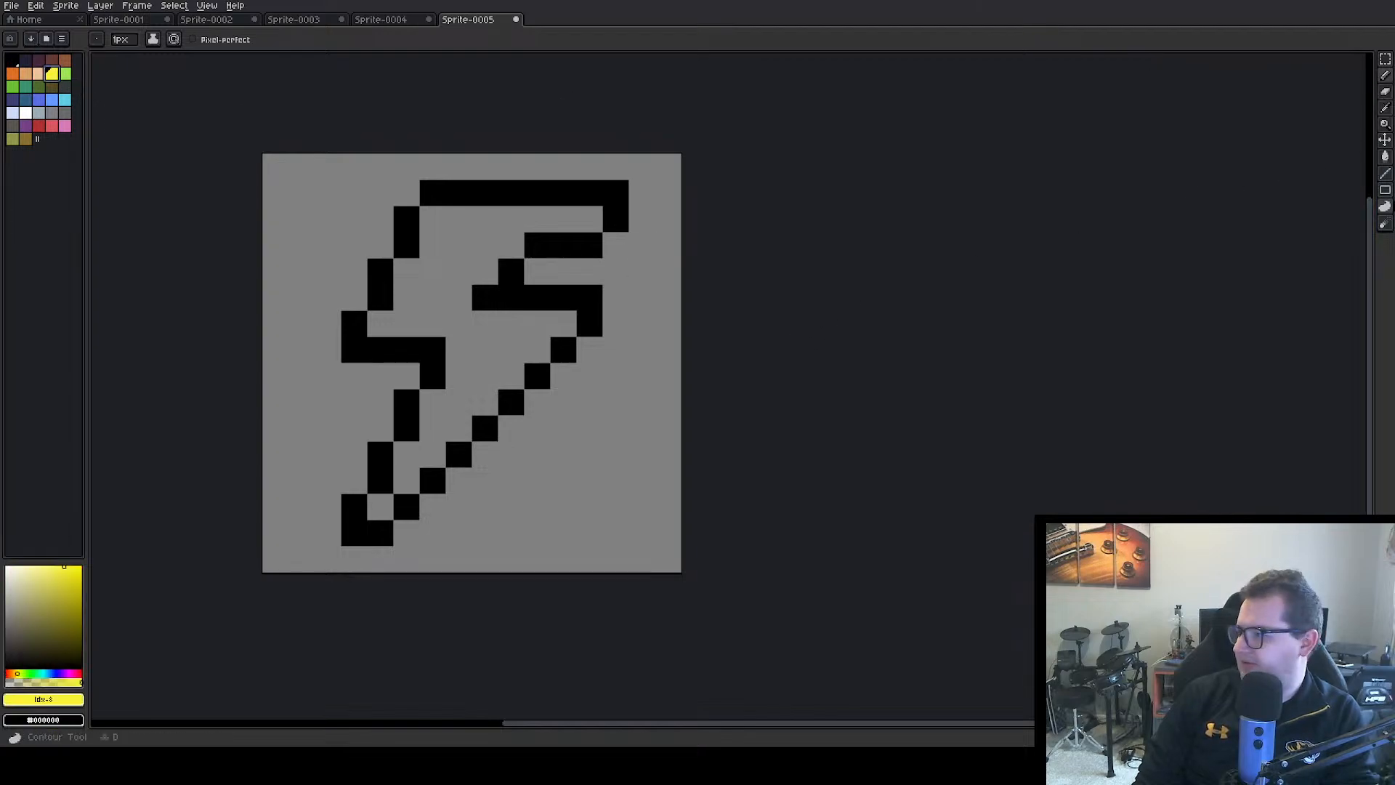
left_click(1385, 156)
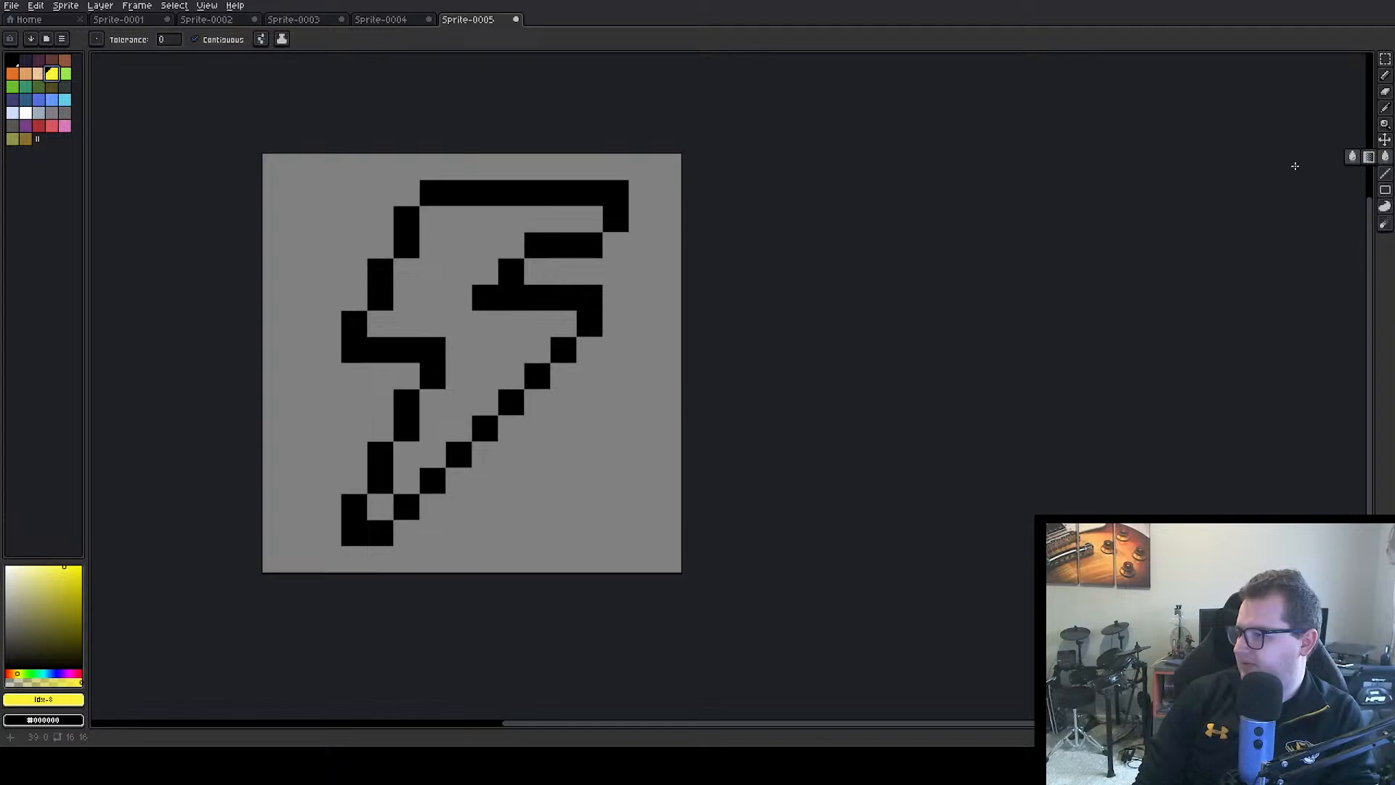
left_click(405, 271)
left_click(372, 509)
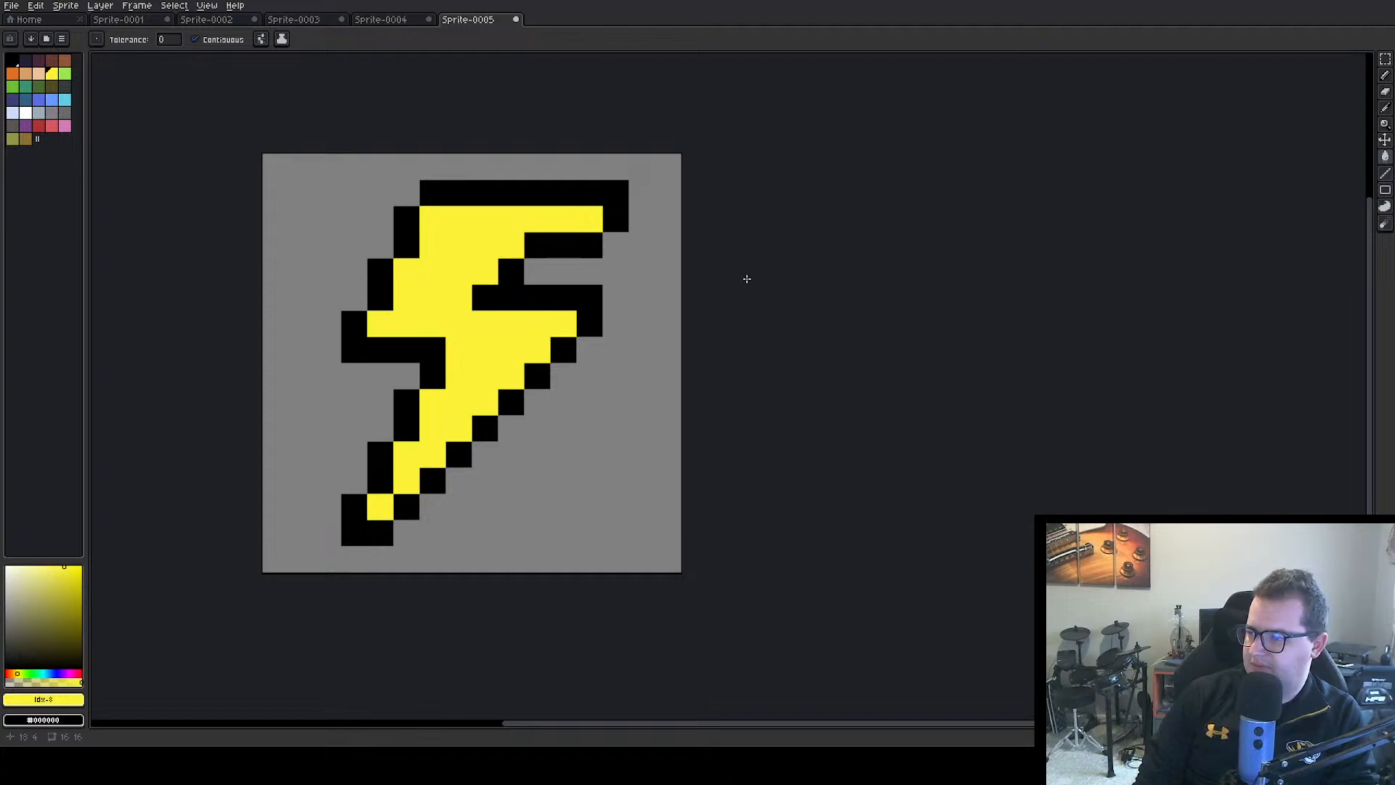
Try filling the three-pixel bar under the upper arm with yellow and redraw it in black
left_click(537, 247)
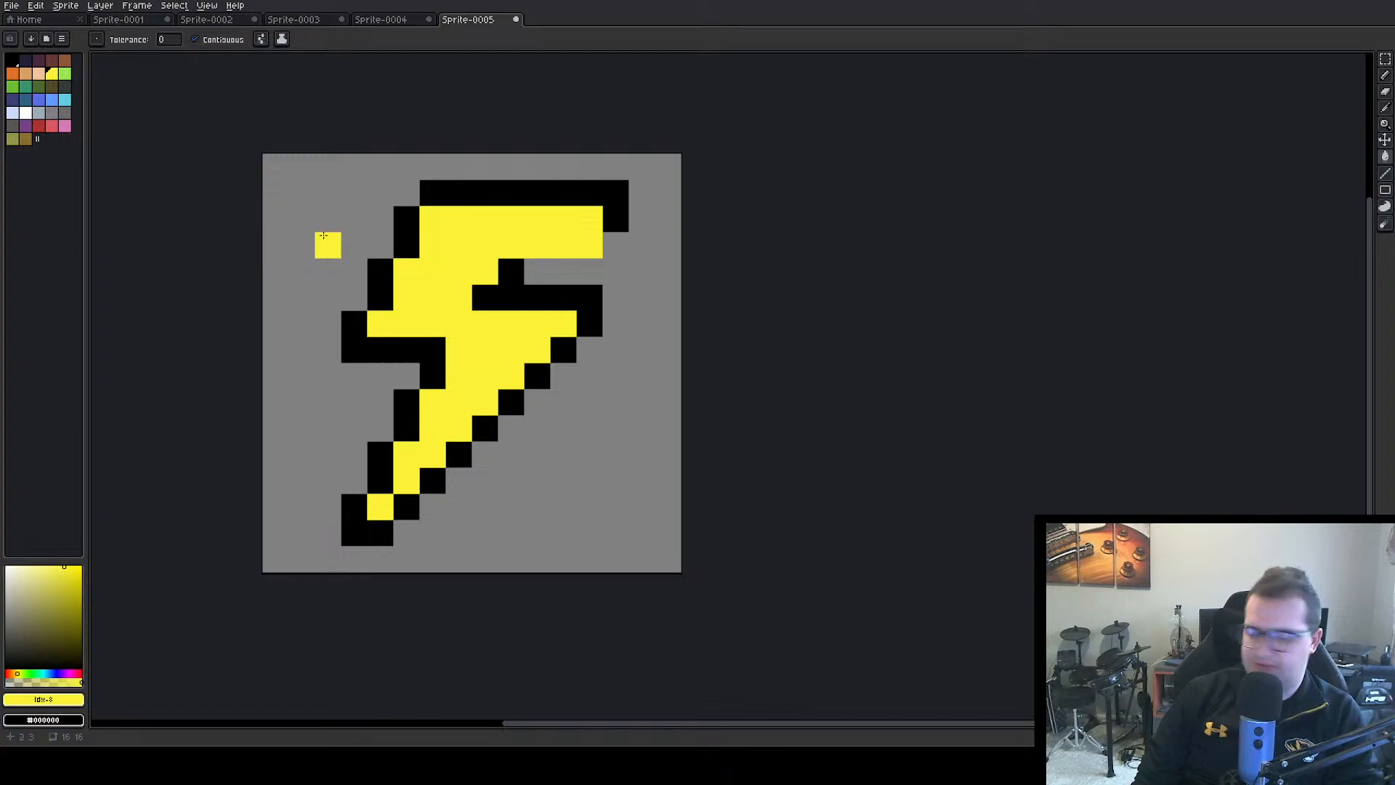
left_click(503, 187, "alt")
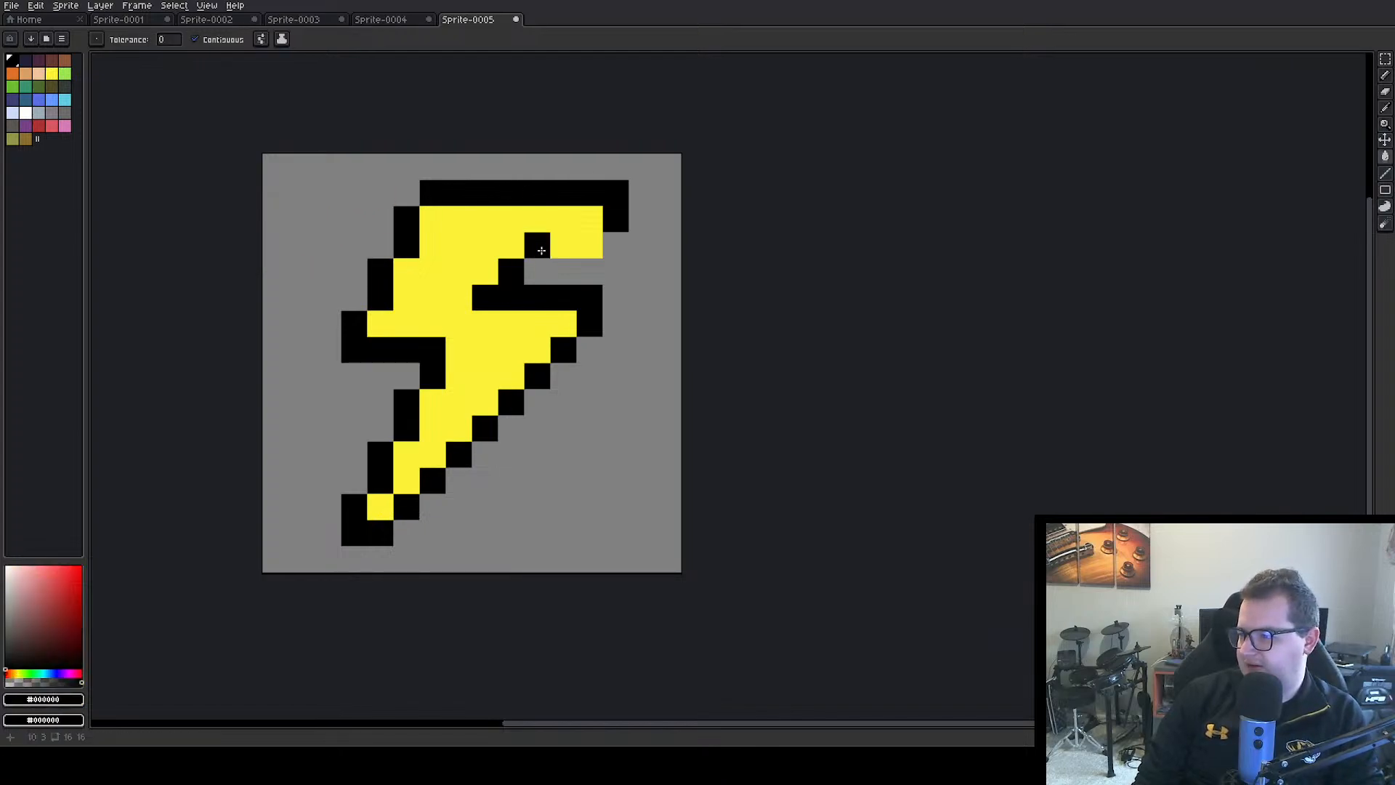
left_click(544, 247)
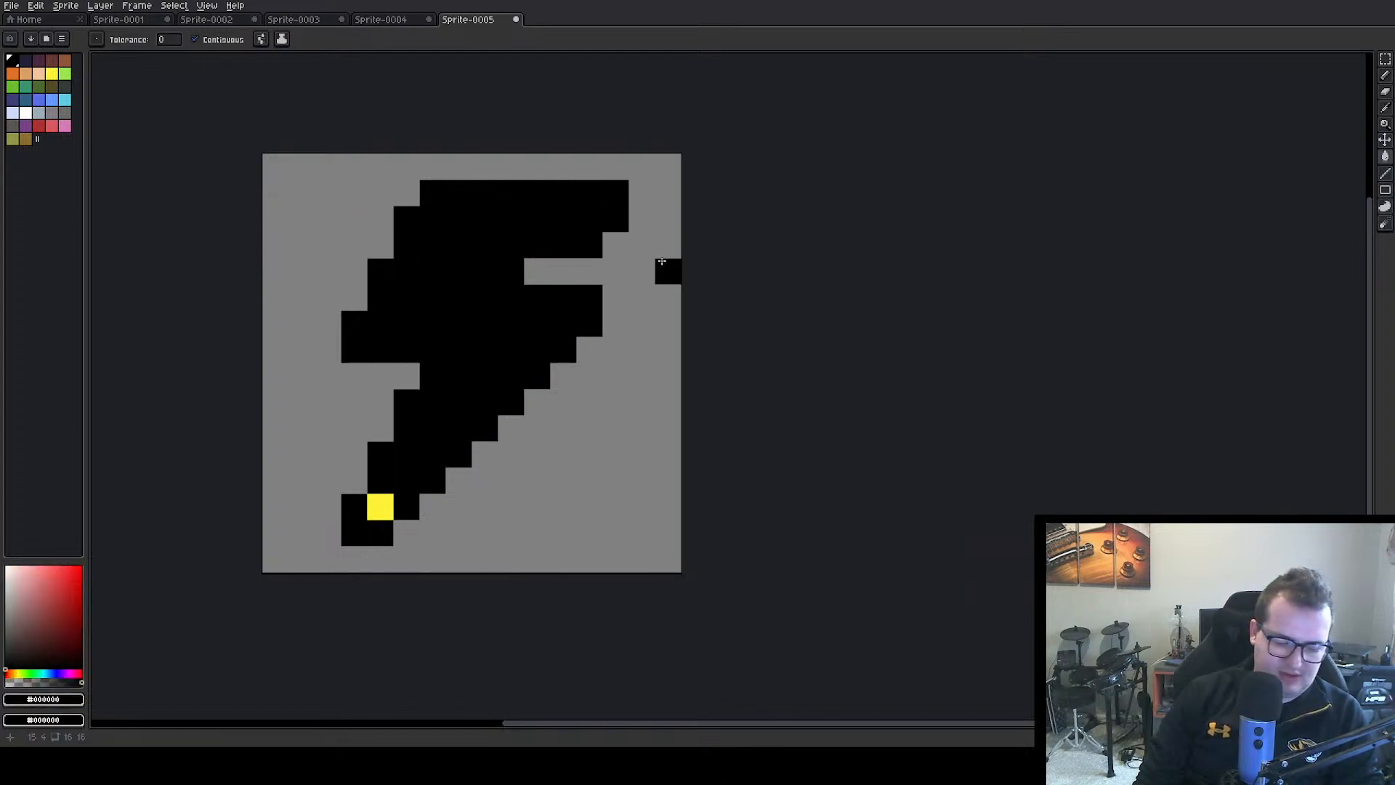
key("ctrl+z")
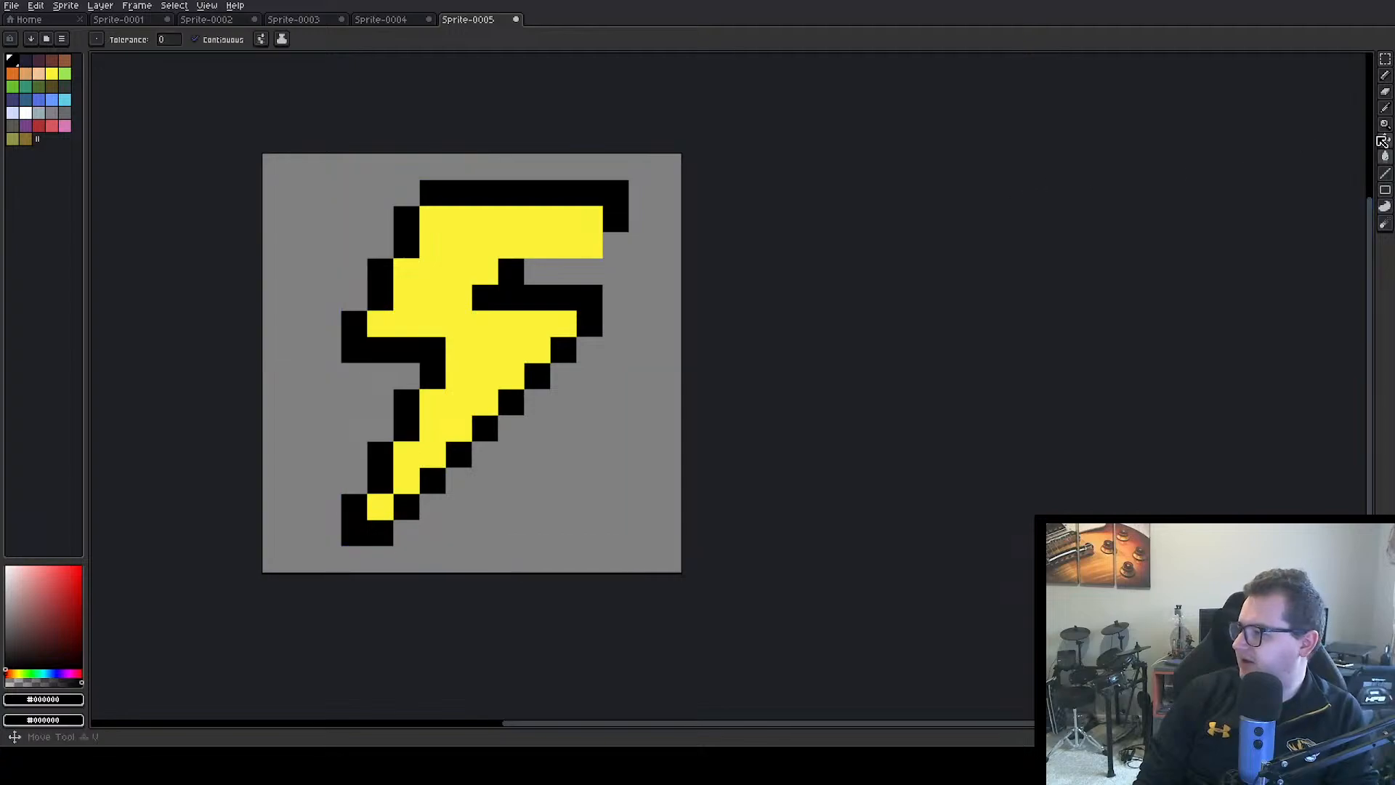
left_click(1385, 75)
left_click_drag(538, 246, 590, 247)
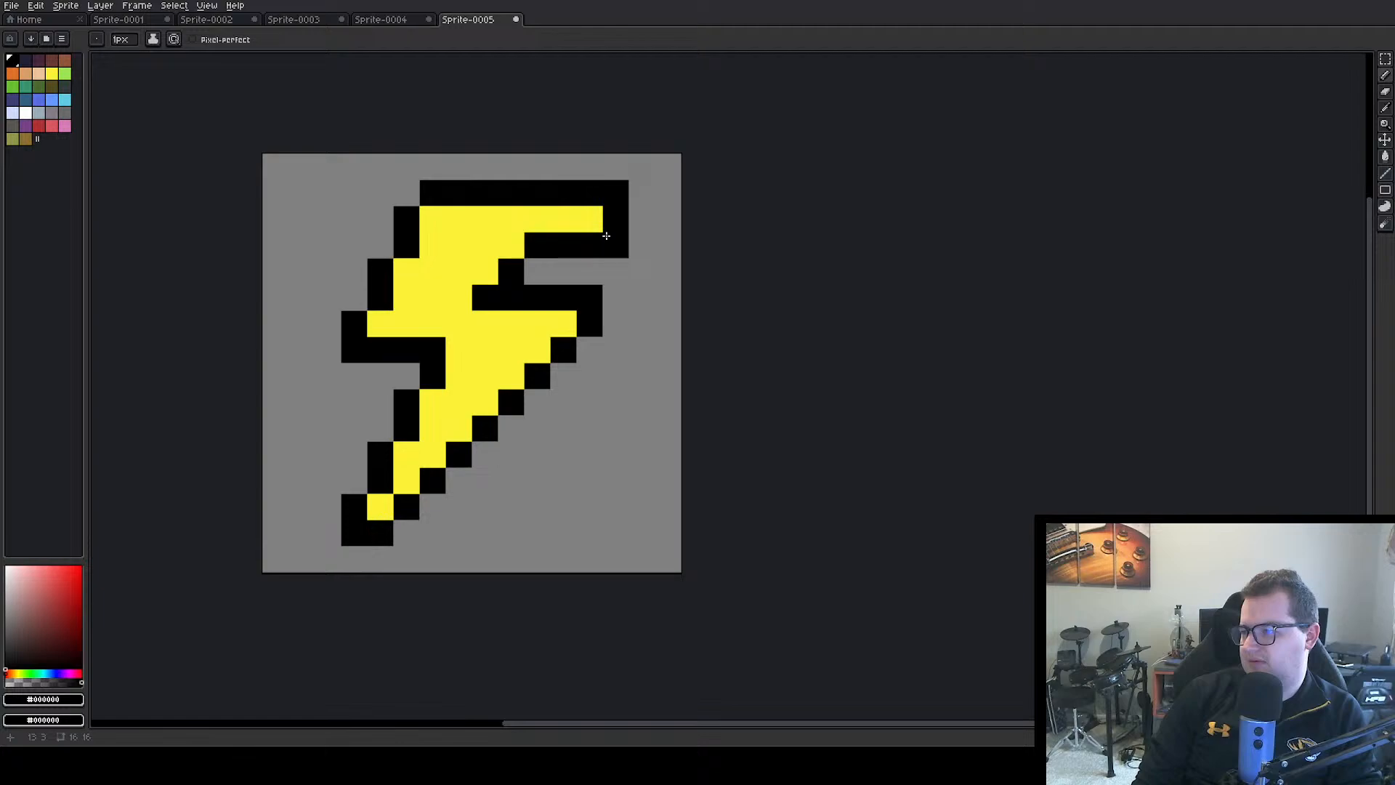
Shorten the upper arm by one pixel with a black end pixel, erasing the old two-pixel end and the corners above and below
left_click(589, 220)
key("alt")
left_click(654, 245)
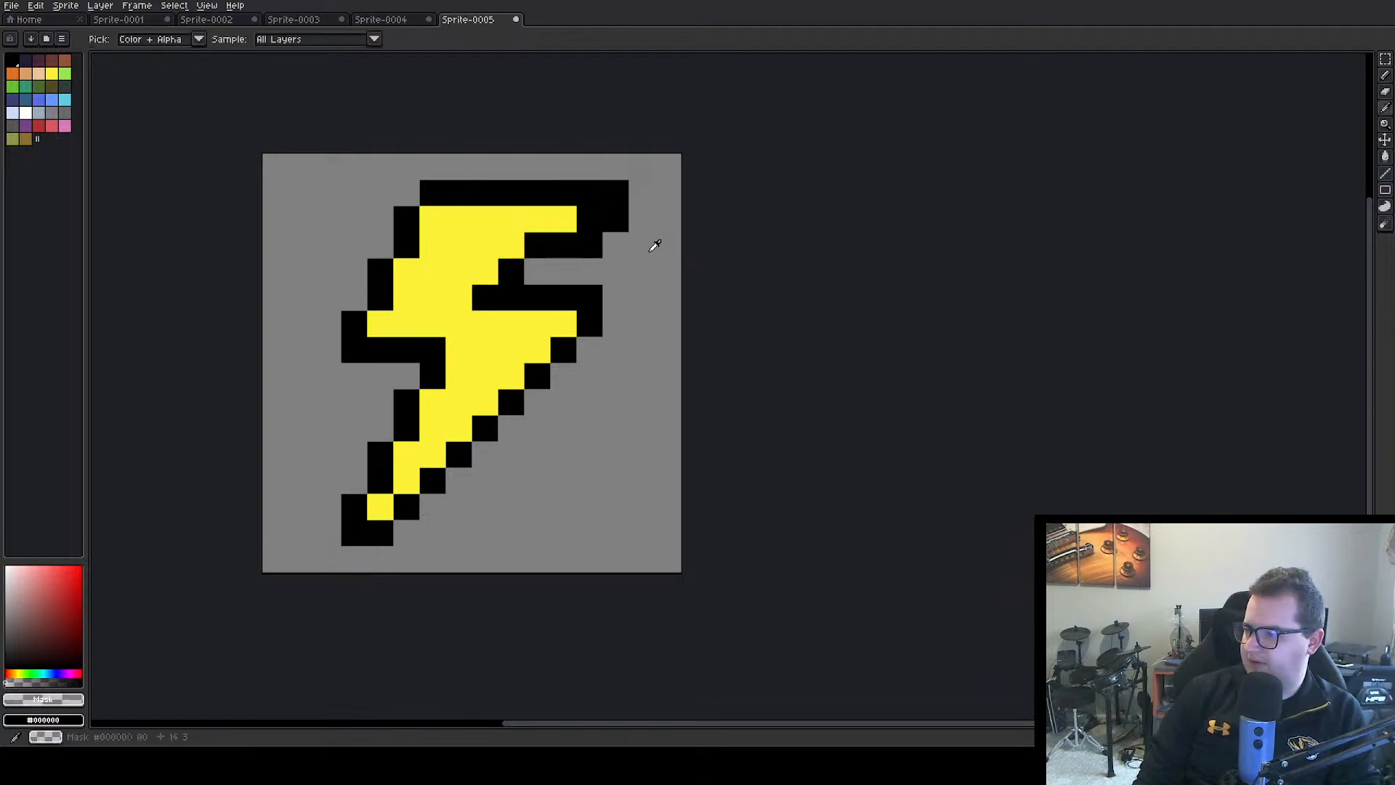
left_click(615, 193)
left_click(616, 220)
left_click(589, 193)
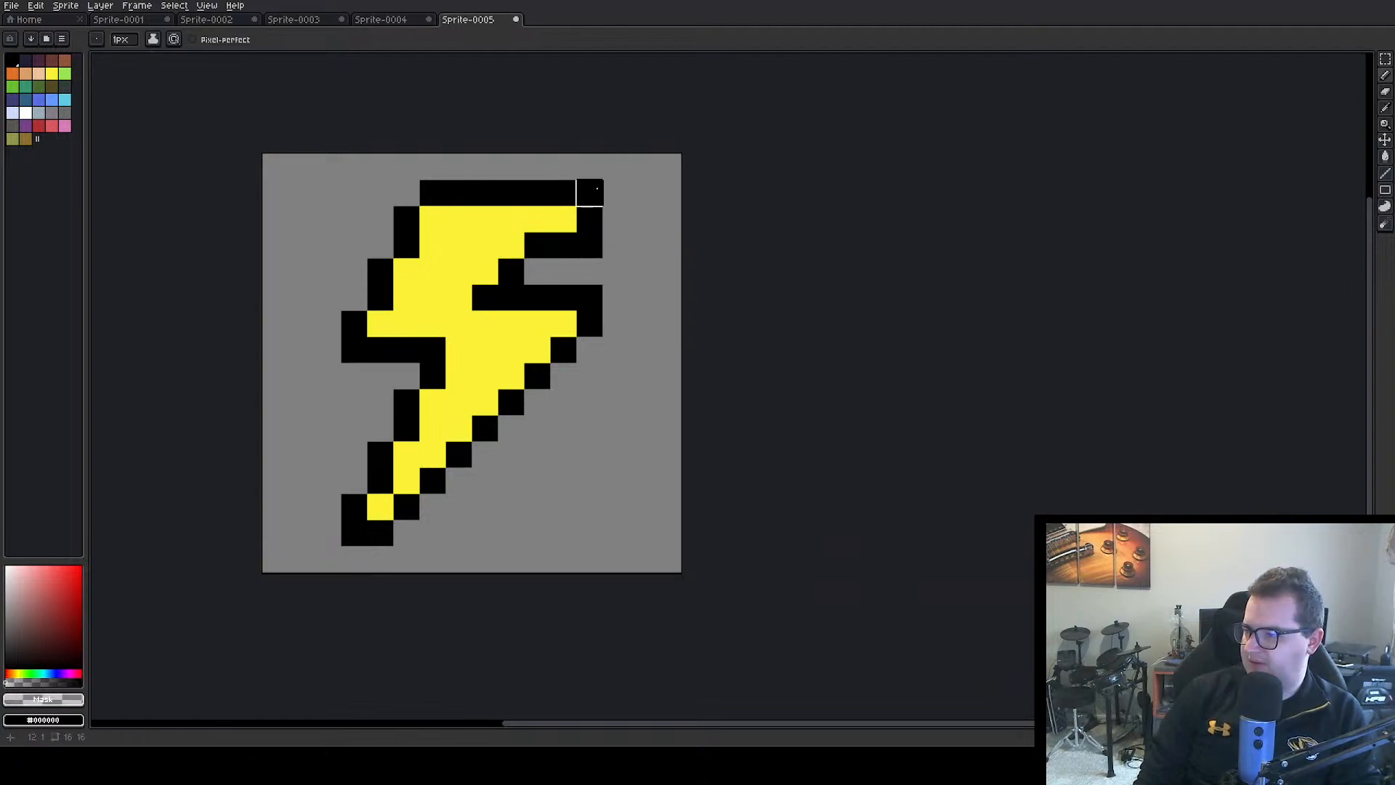
left_click(589, 246)
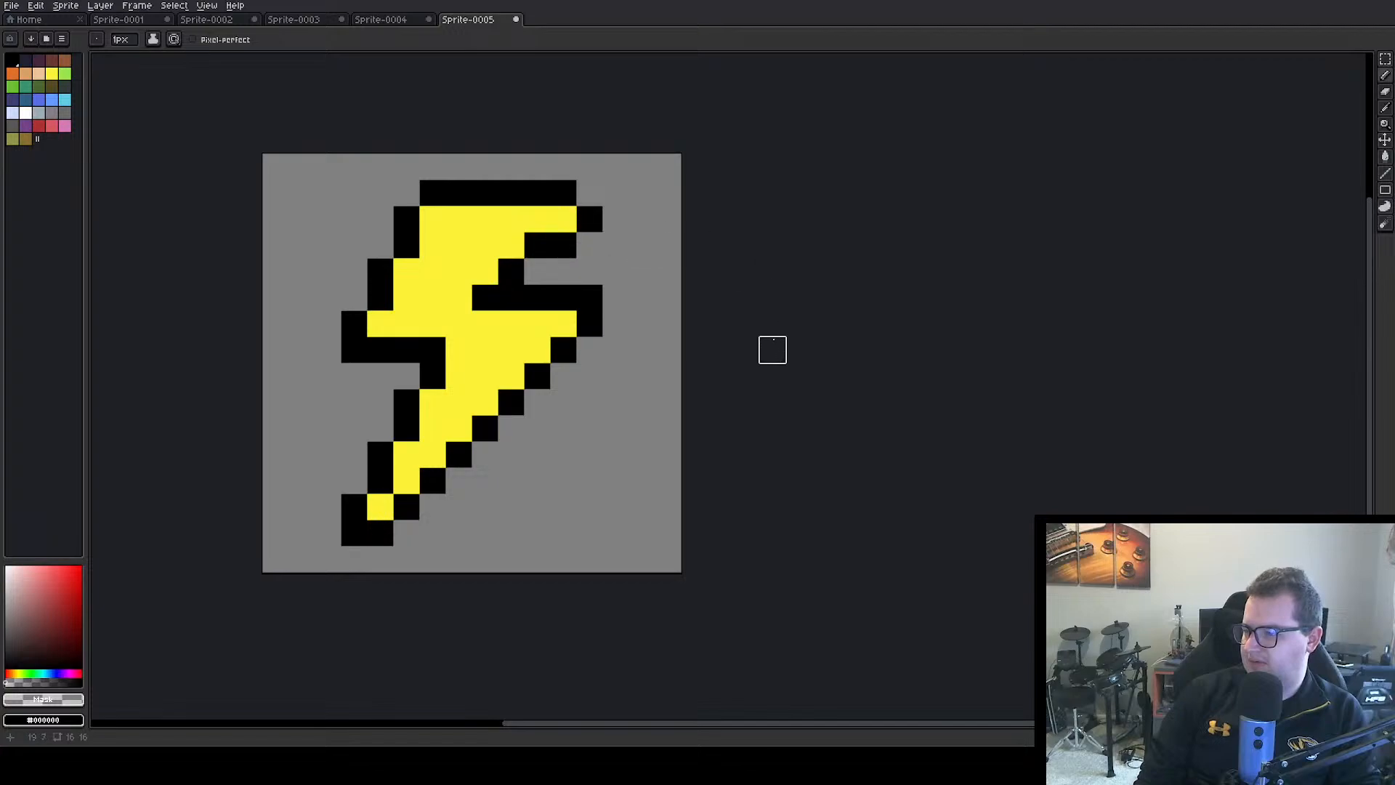
Erase the outer corner pixels at the middle right point, the middle left point and the bottom tip
left_click(590, 298)
left_click(354, 350)
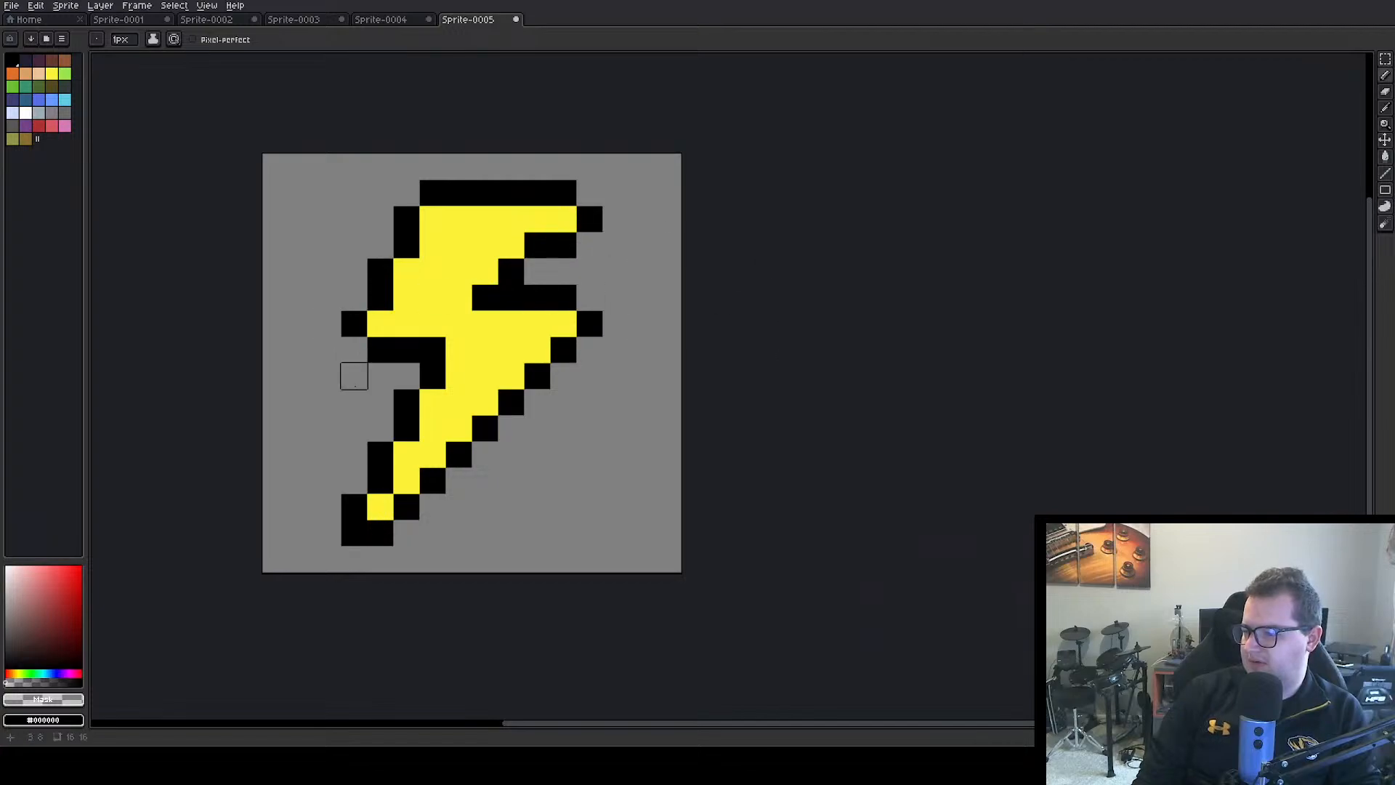
left_click(353, 532)
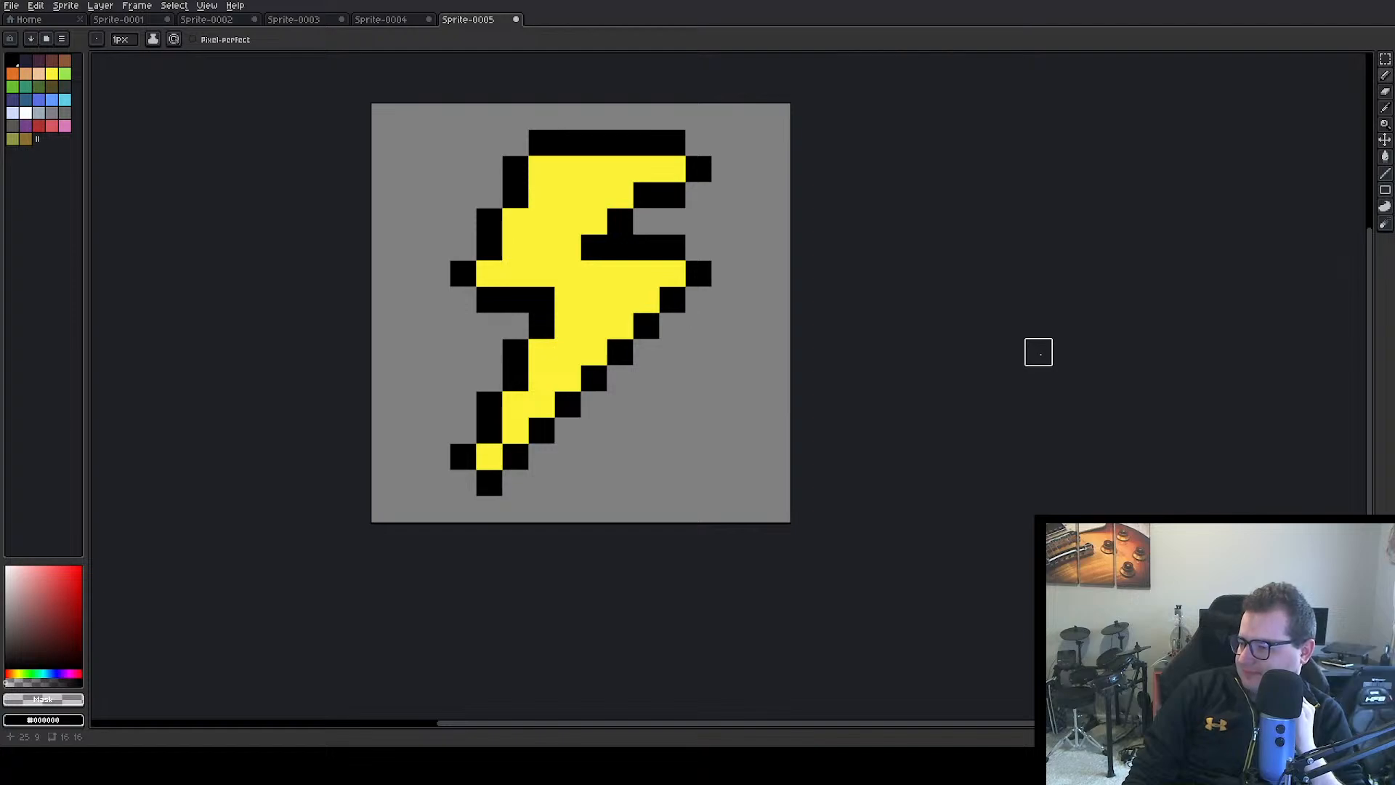
Select and delete the bolt's upper part above its widest yellow row, and clear the selection
left_click(1387, 67)
mouse_move(380, 112)
left_mouse_down()
mouse_move(736, 207)
mouse_move(761, 259)
left_mouse_up()
key("Delete")
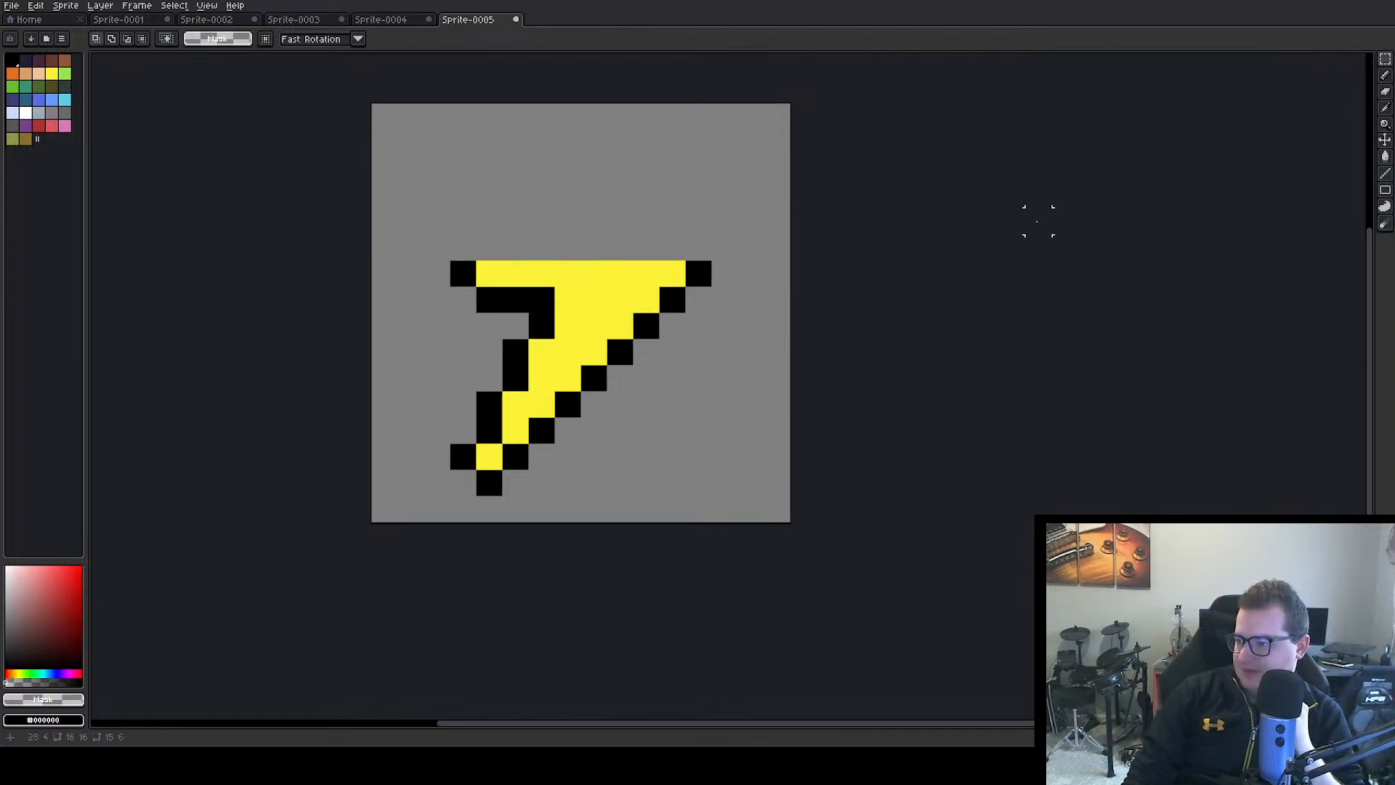
left_click(1037, 222)
left_click_drag(423, 232, 741, 525)
left_click(851, 377)
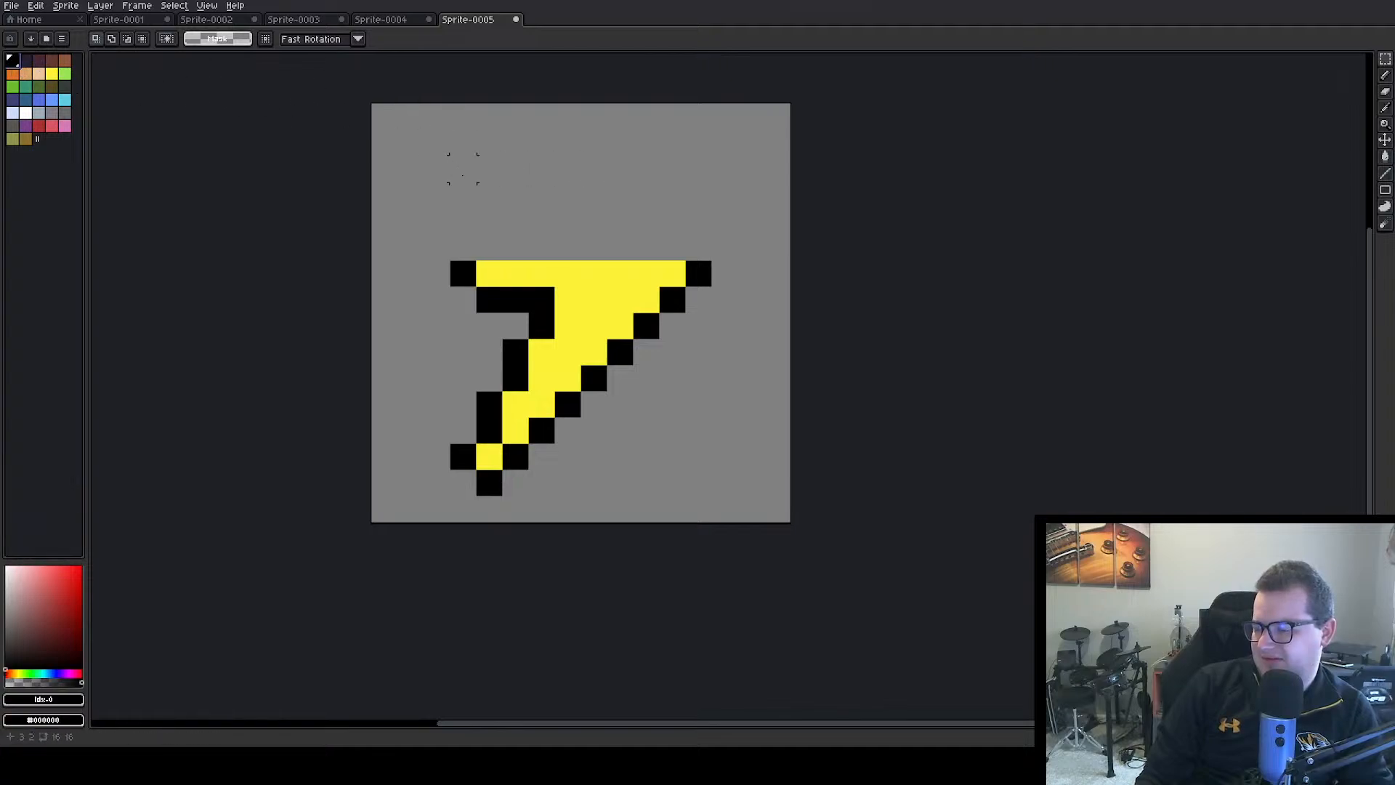
Try a three-pixel black diagonal rising from the middle left point, and delete it
key("b")
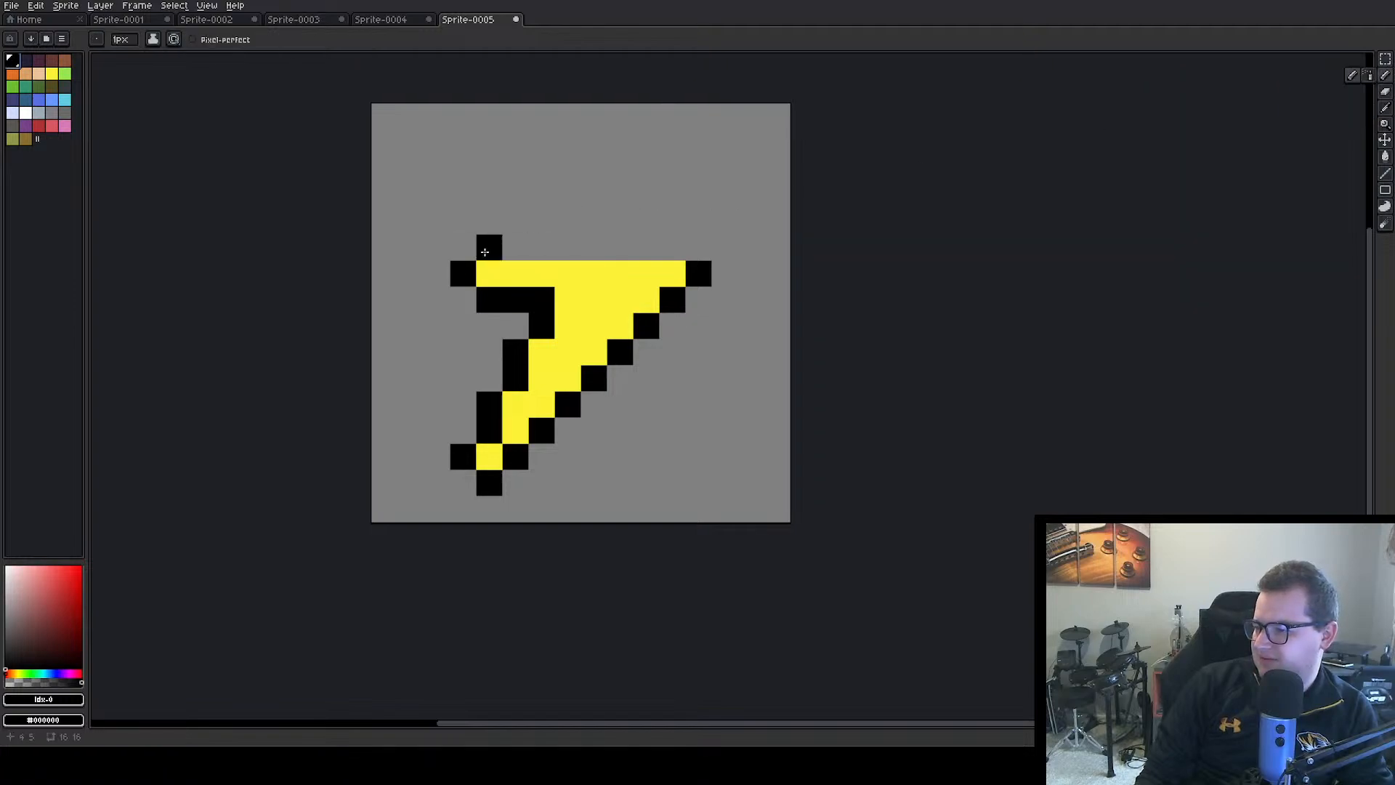
mouse_move(488, 250)
left_mouse_down()
mouse_move(515, 196)
mouse_move(539, 196)
left_mouse_up()
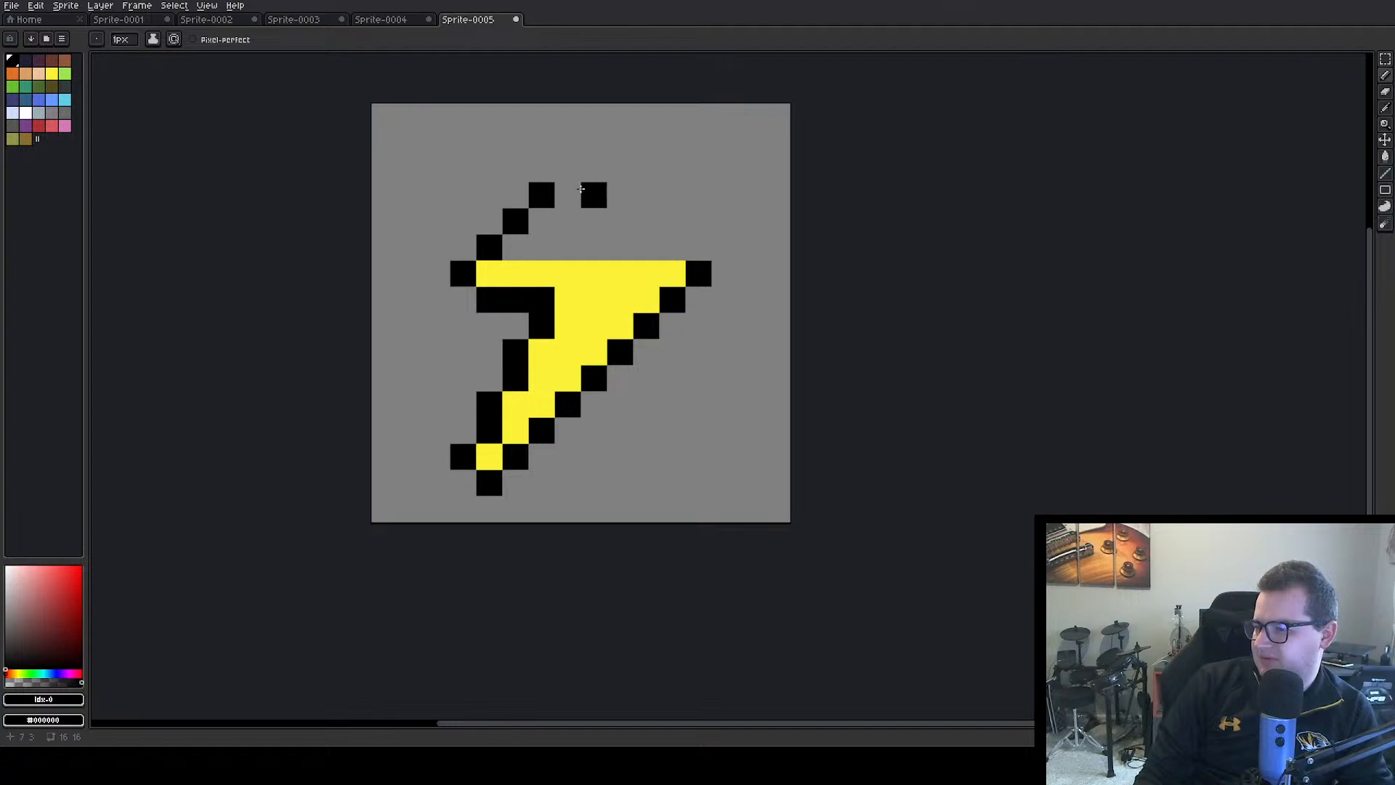
key("q")
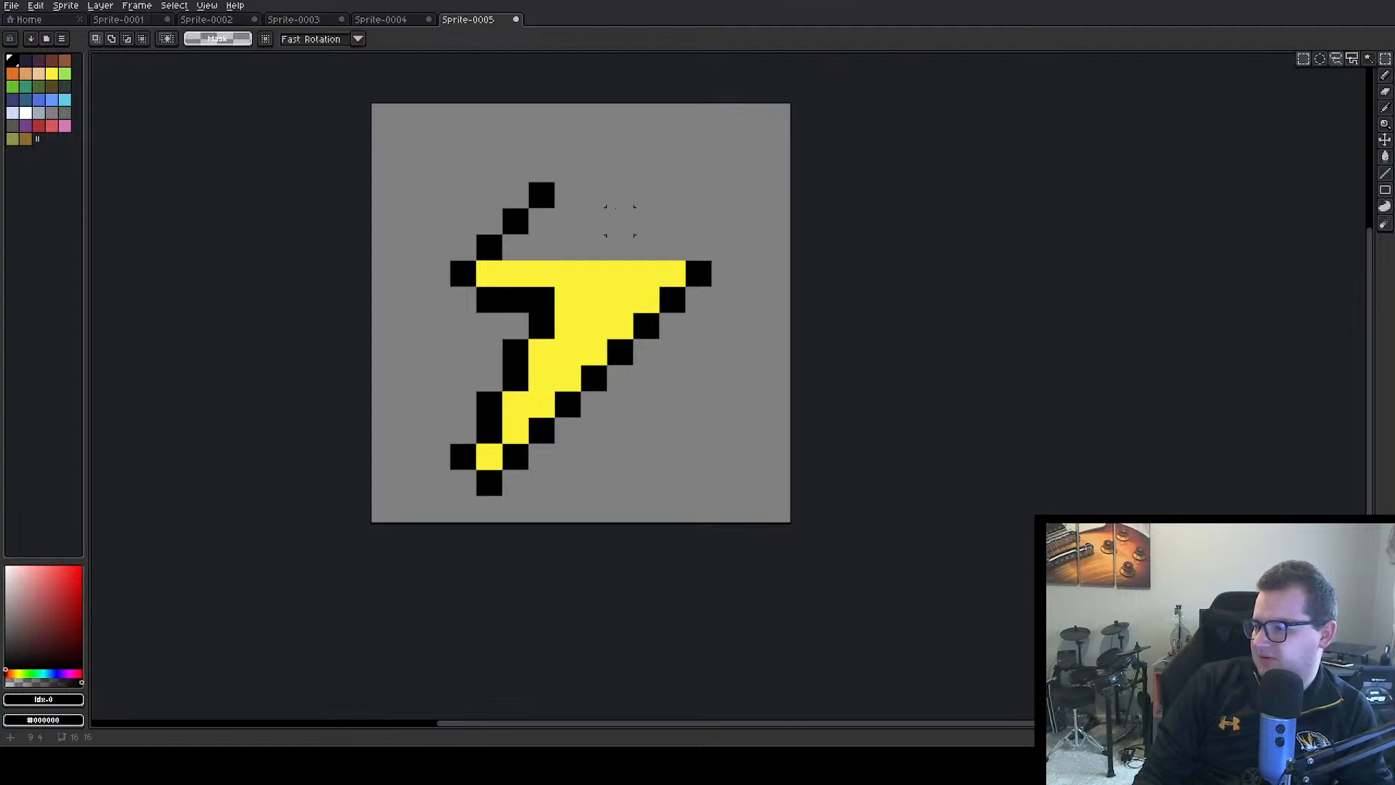
mouse_move(462, 194)
left_mouse_down()
mouse_move(476, 157)
mouse_move(578, 262)
mouse_move(576, 240)
left_mouse_up()
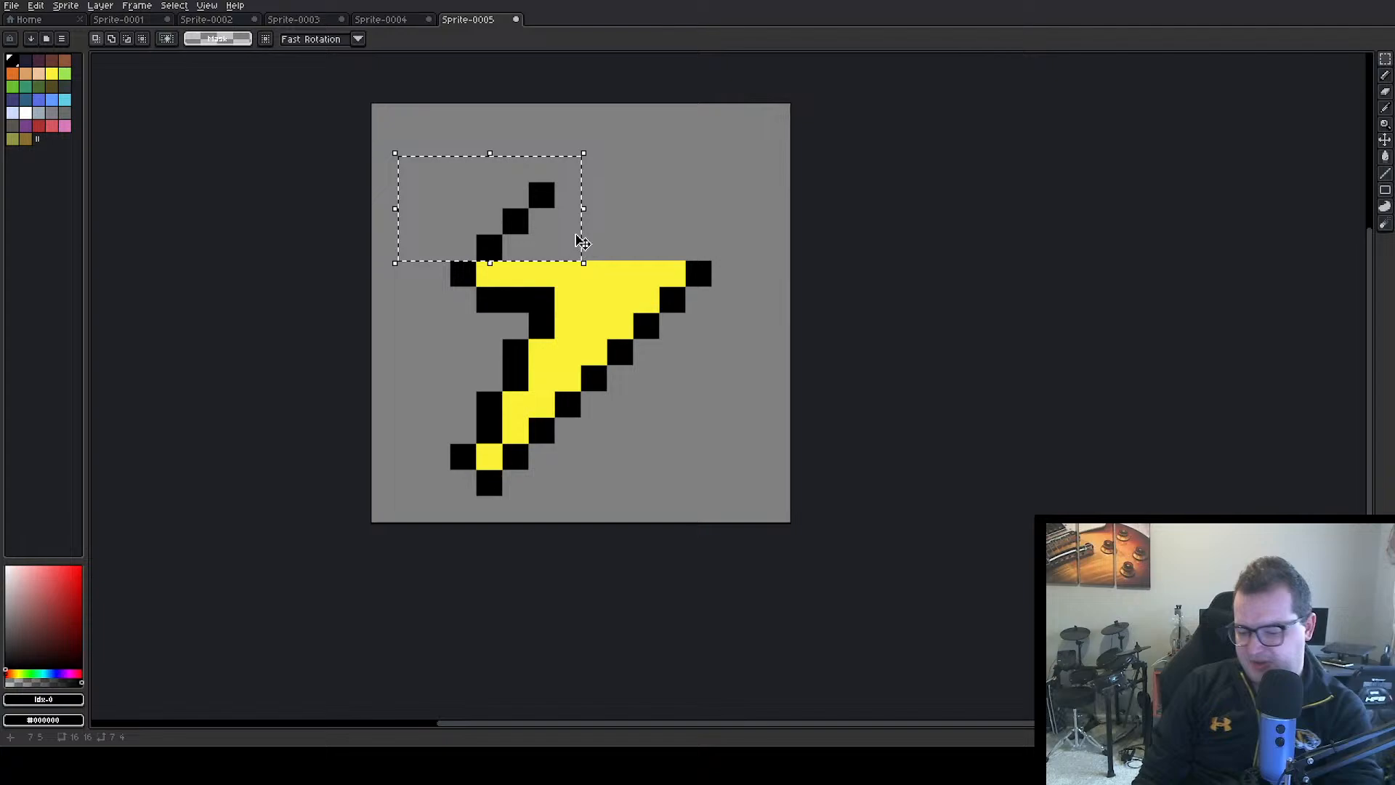
key("Delete")
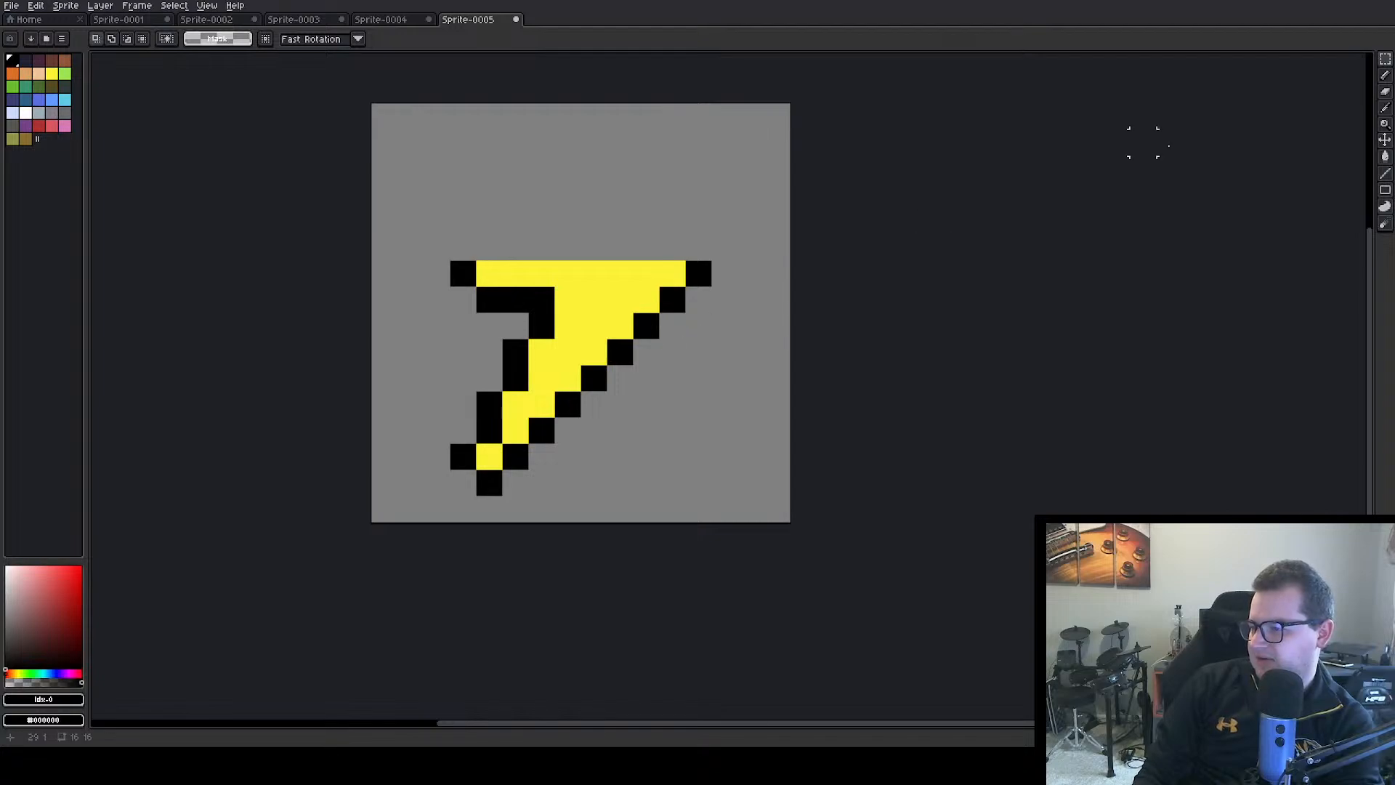
left_click(1387, 65)
left_click_drag(437, 221, 757, 321)
left_click_drag(652, 304, 651, 305)
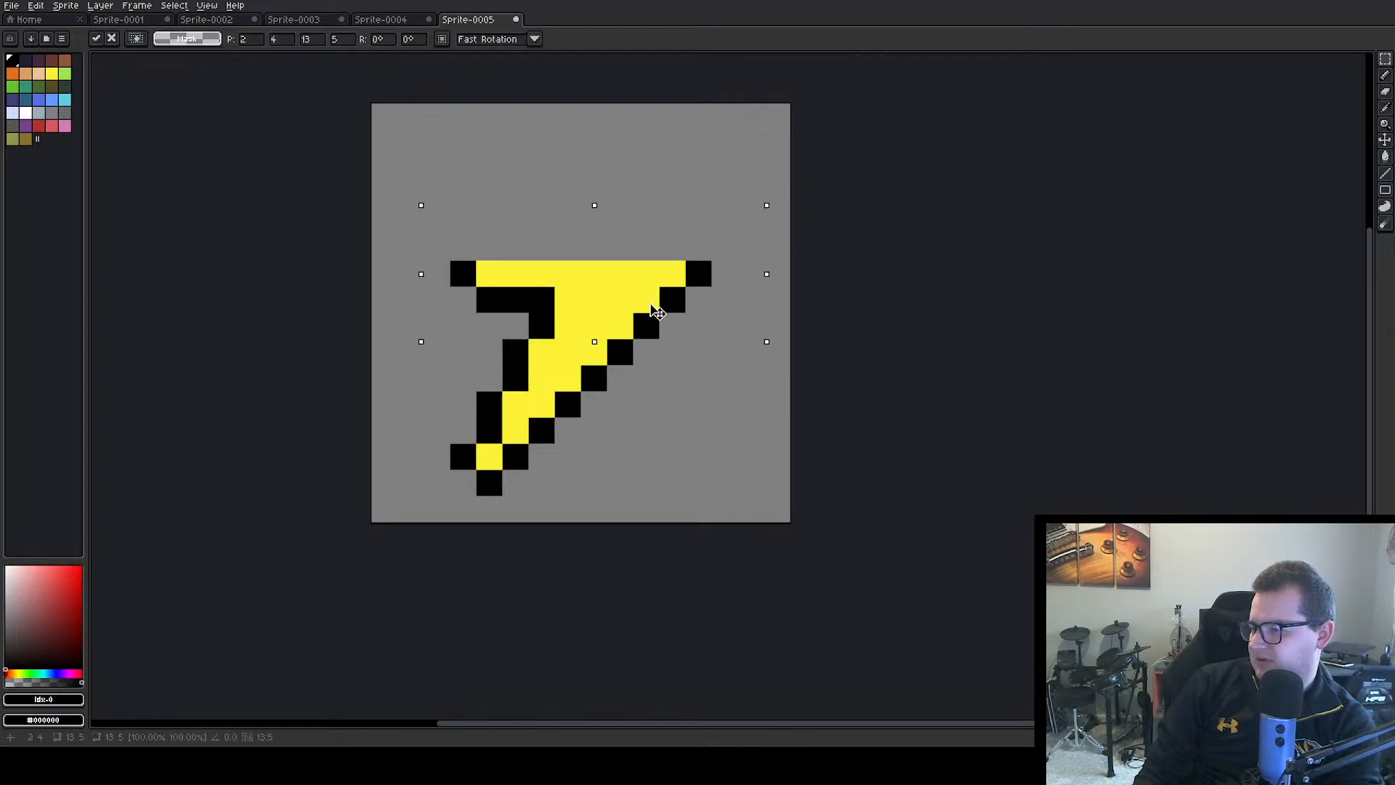
left_click(666, 399)
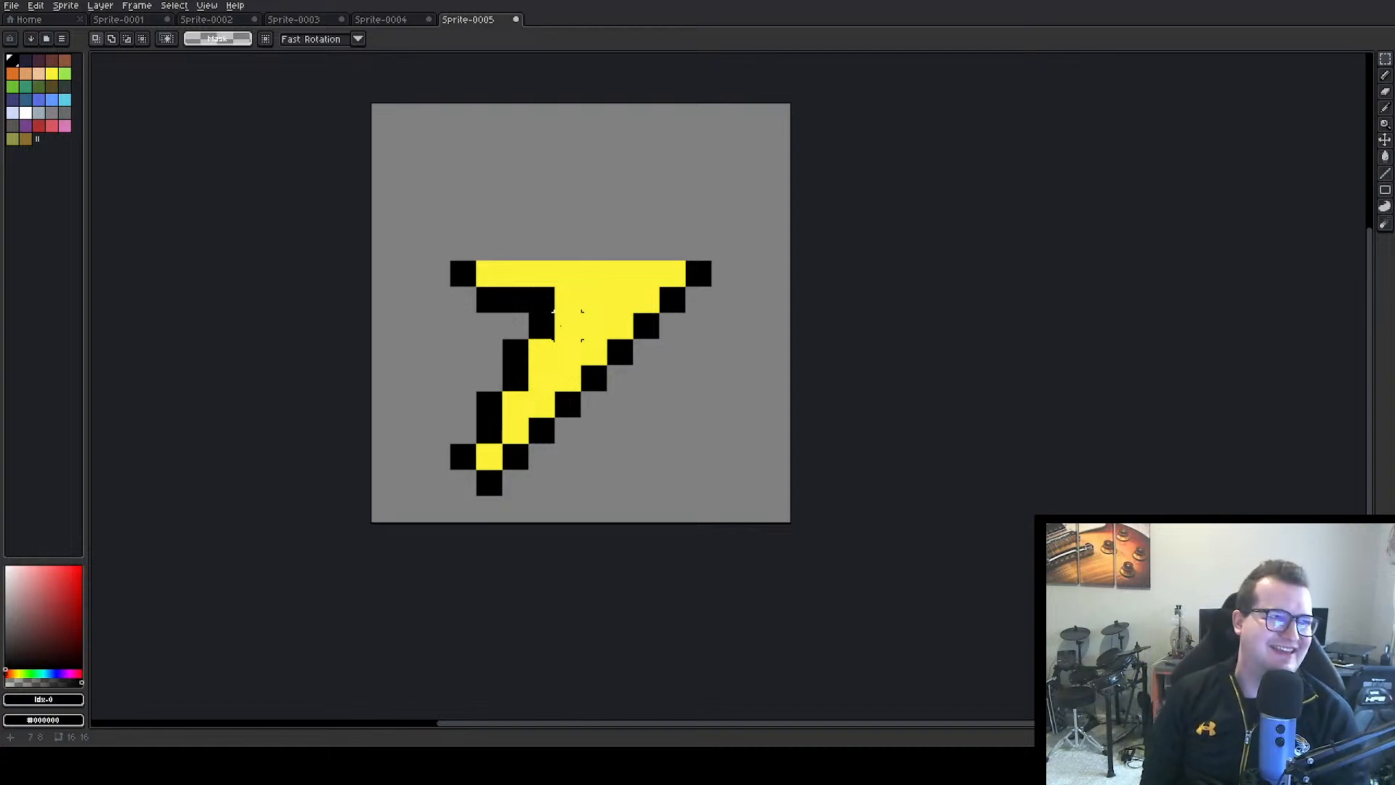
Select the entire remaining lightning bolt and delete it to leave the canvas empty
left_click(1386, 75)
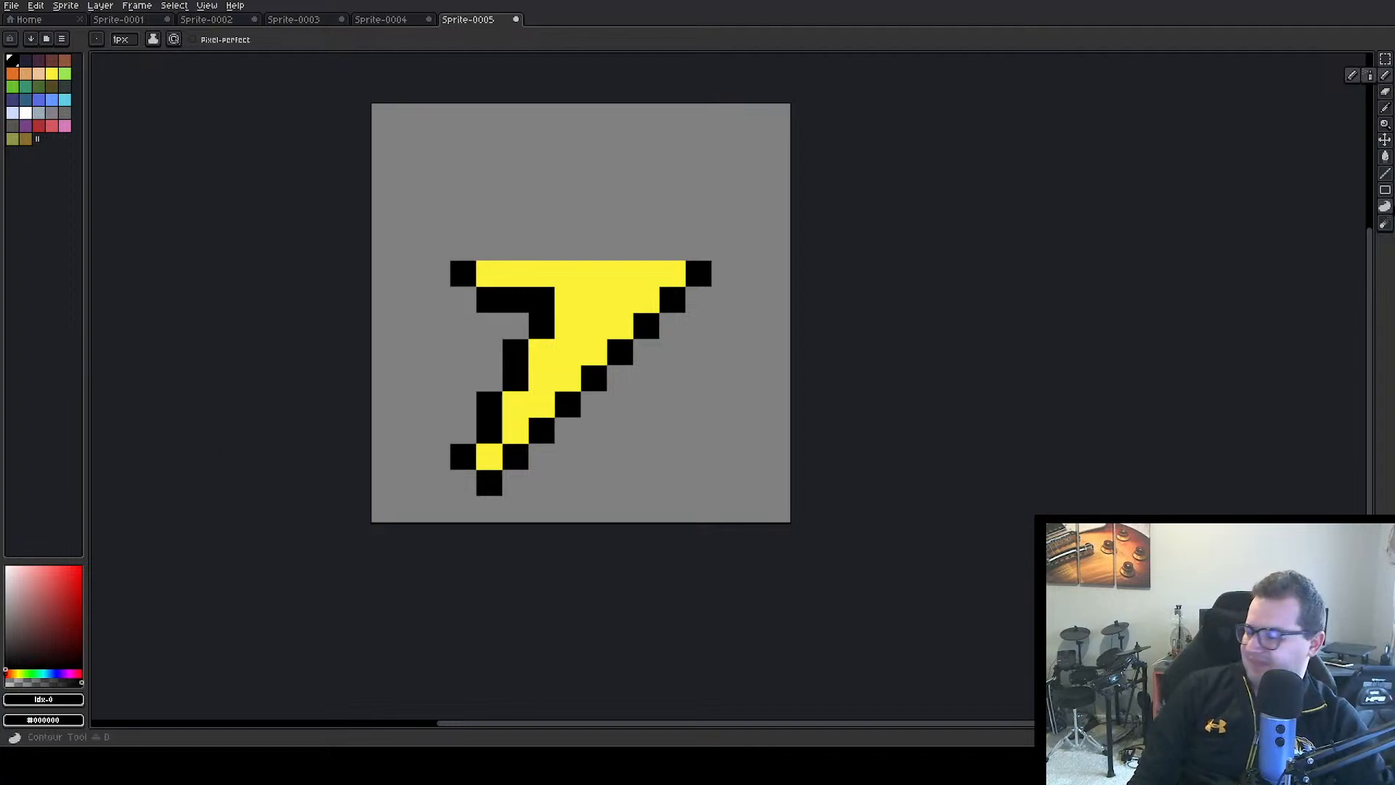
left_click(1386, 60)
mouse_move(437, 247)
left_mouse_down()
mouse_move(803, 509)
mouse_move(763, 499)
left_mouse_up()
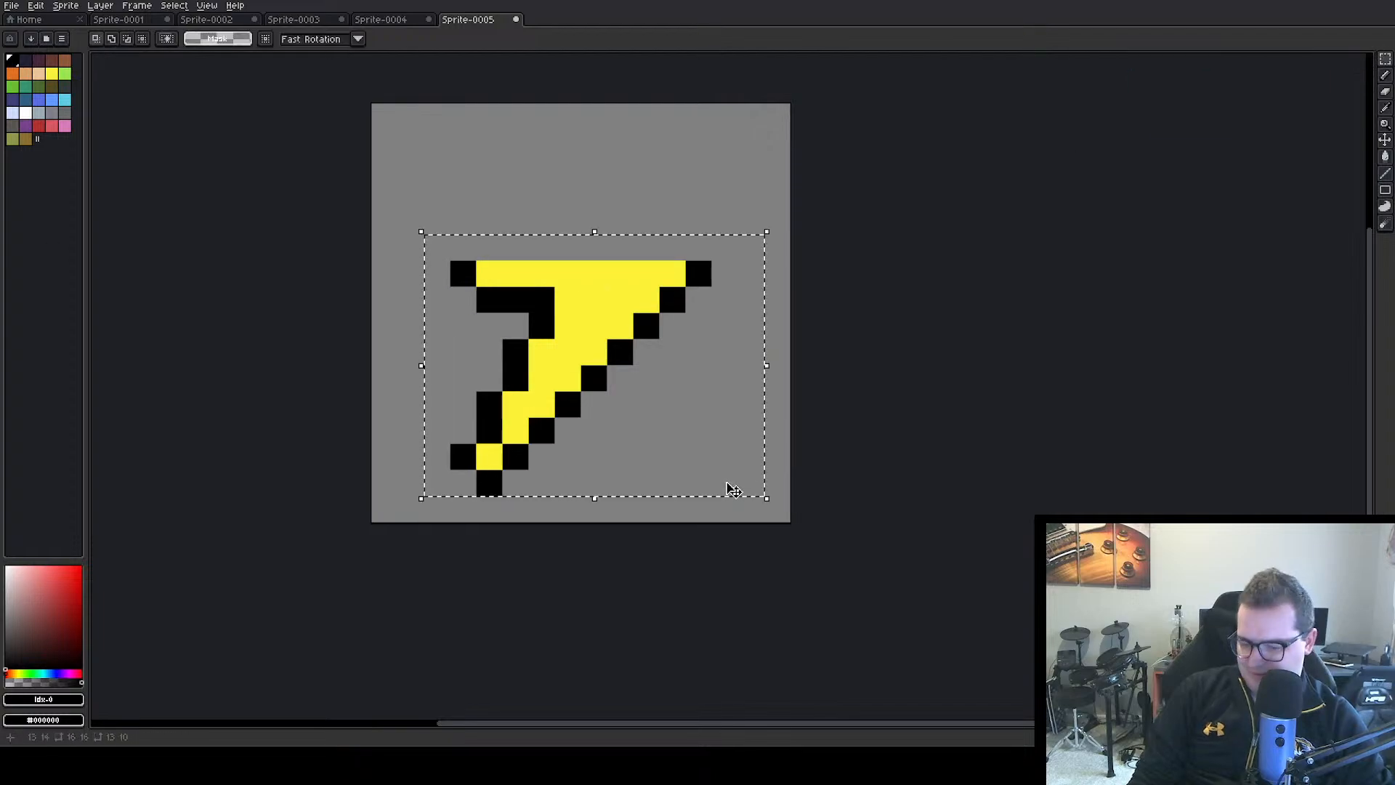
key("Delete")
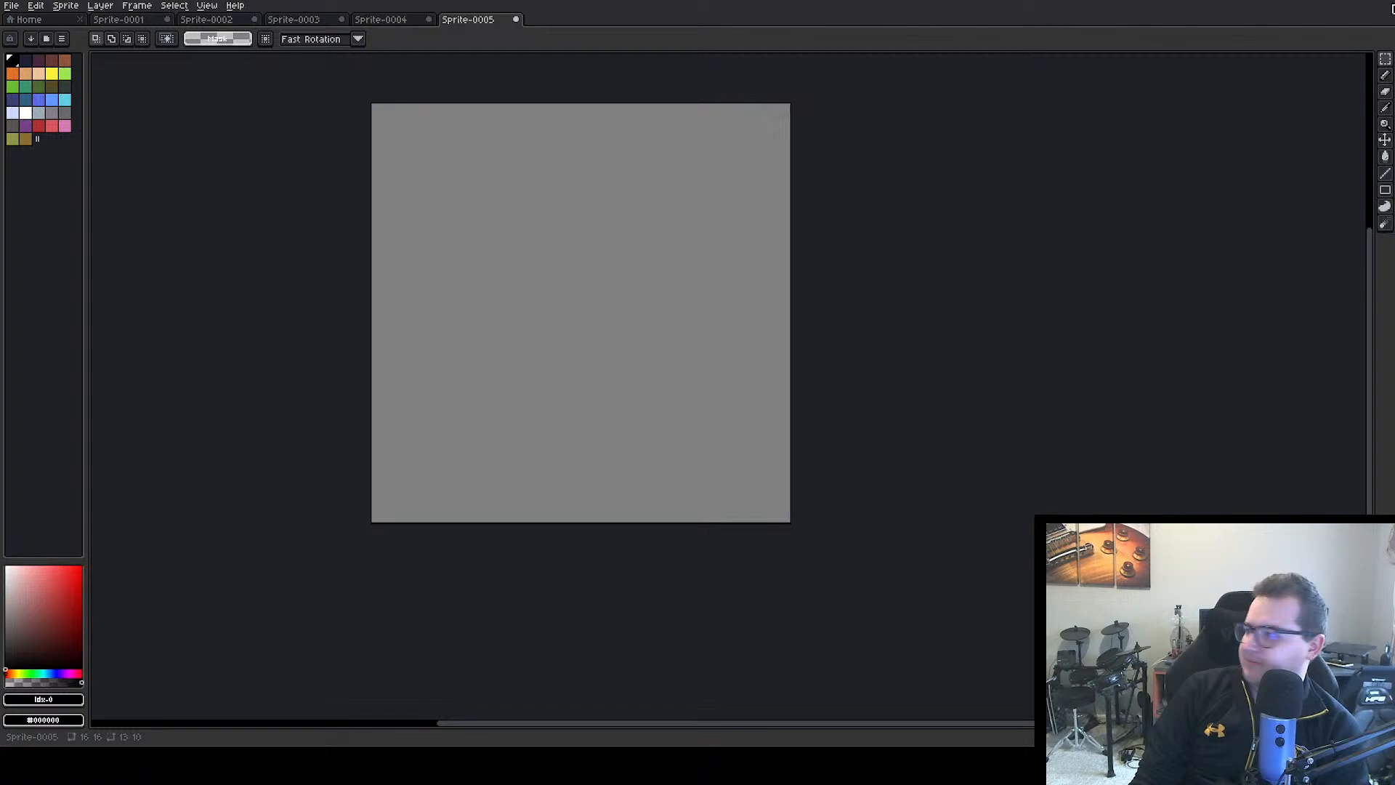
Try a small black bolt tip around one empty pixel in the canvas's lower-left corner, and erase it
left_click(1388, 78)
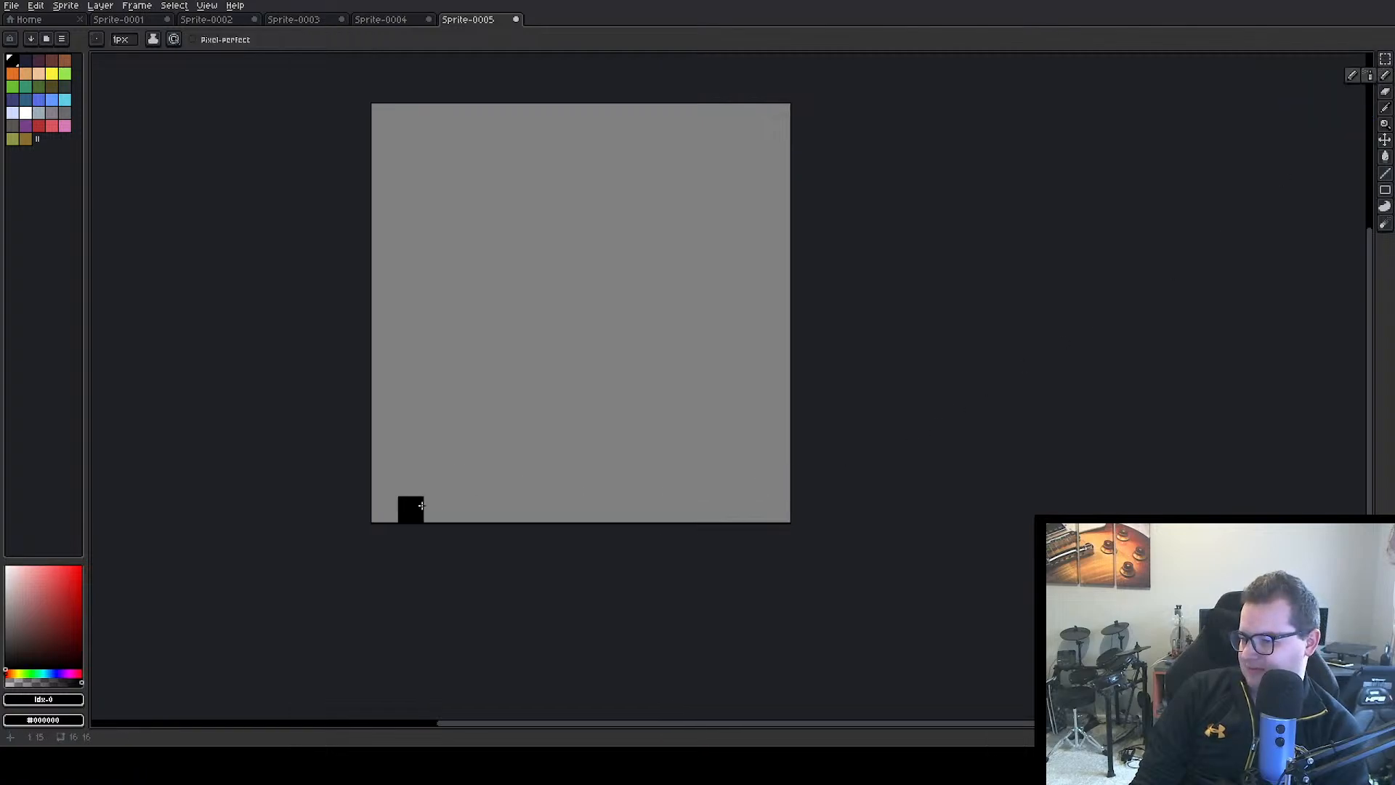
left_click_drag(406, 478, 411, 456)
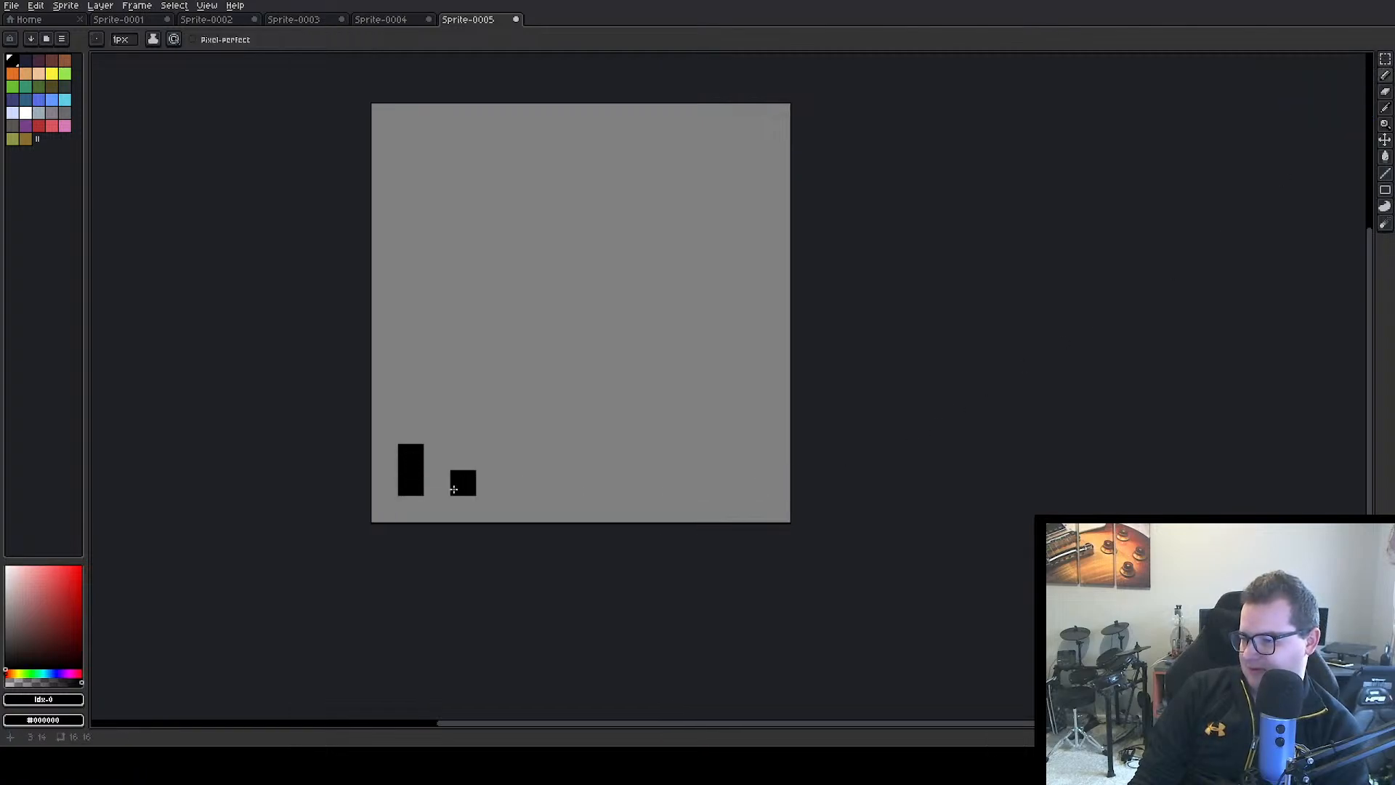
left_click(437, 483)
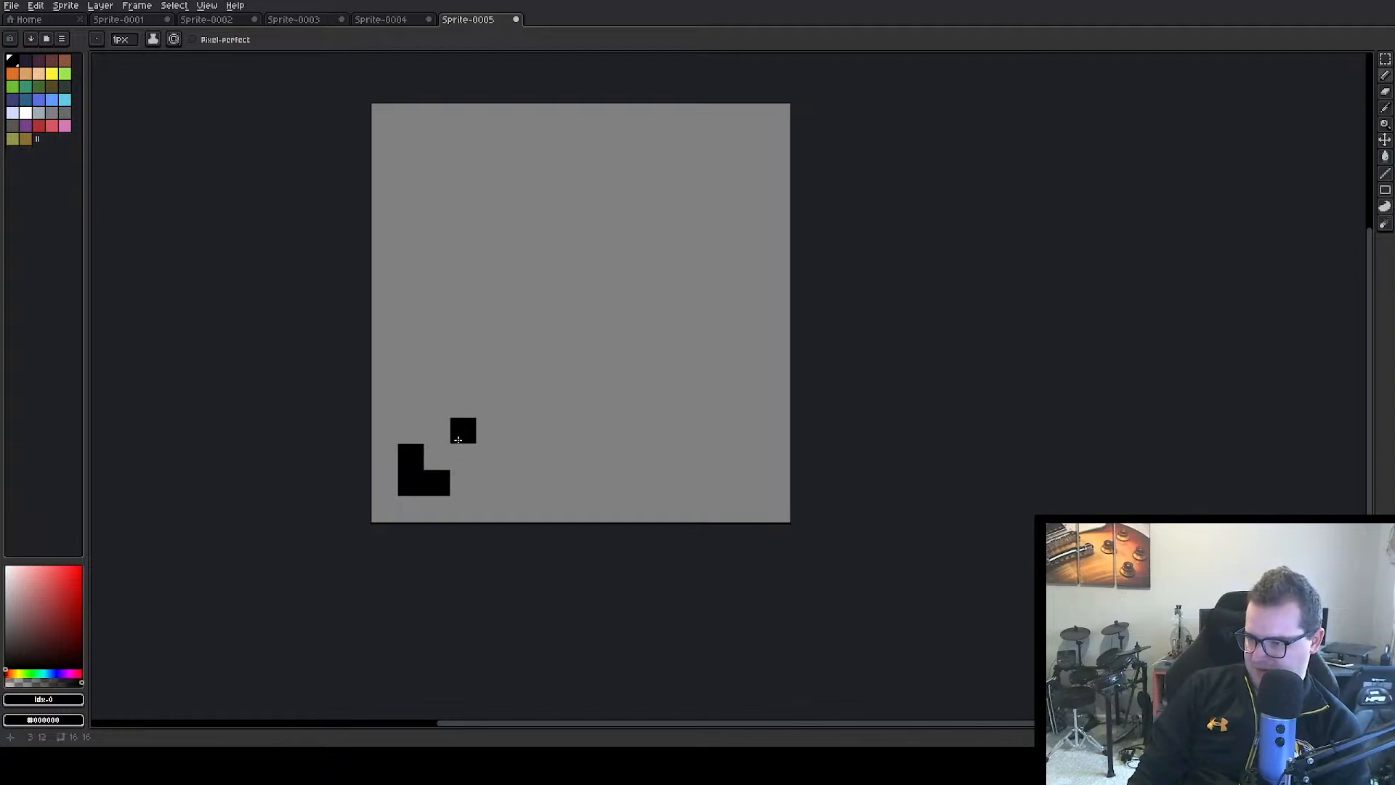
left_click(433, 429)
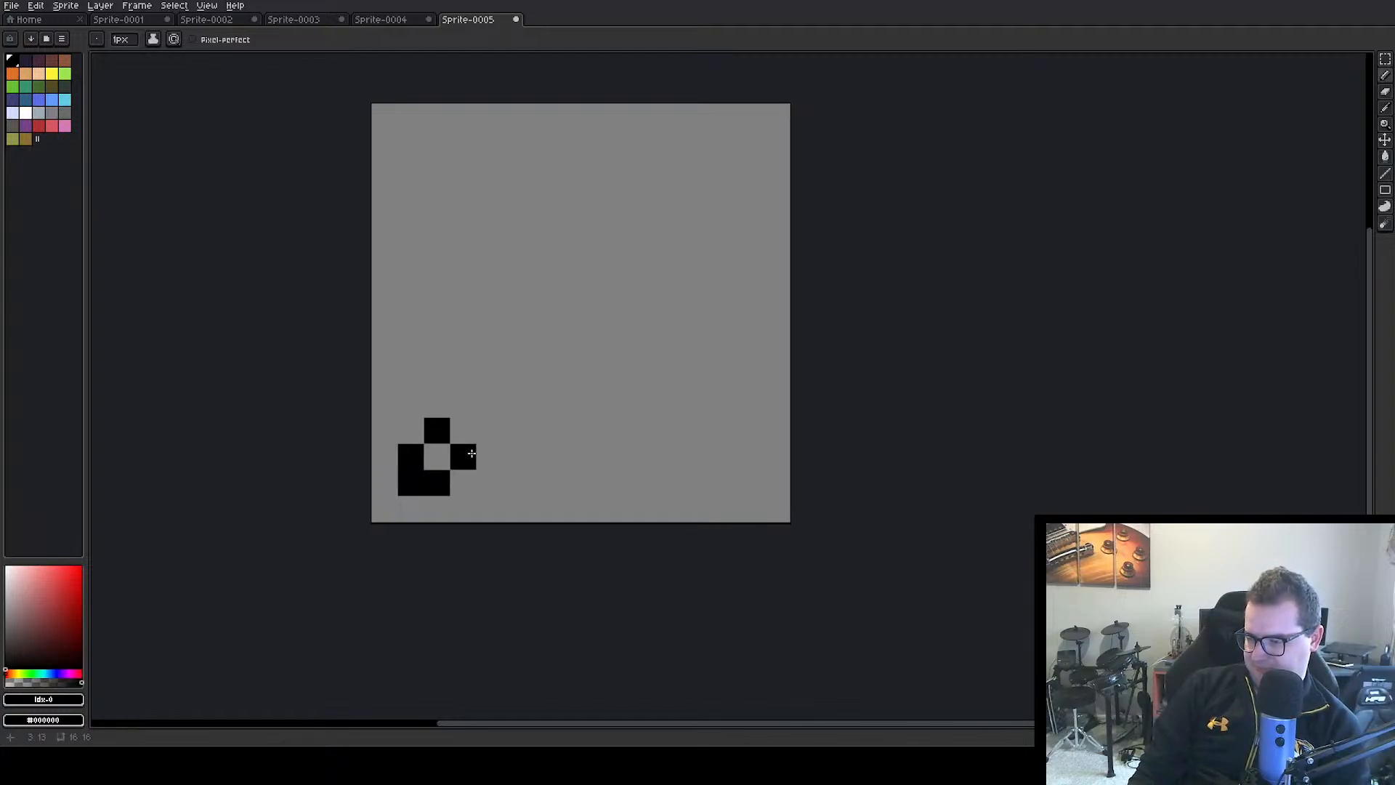
left_click(472, 454)
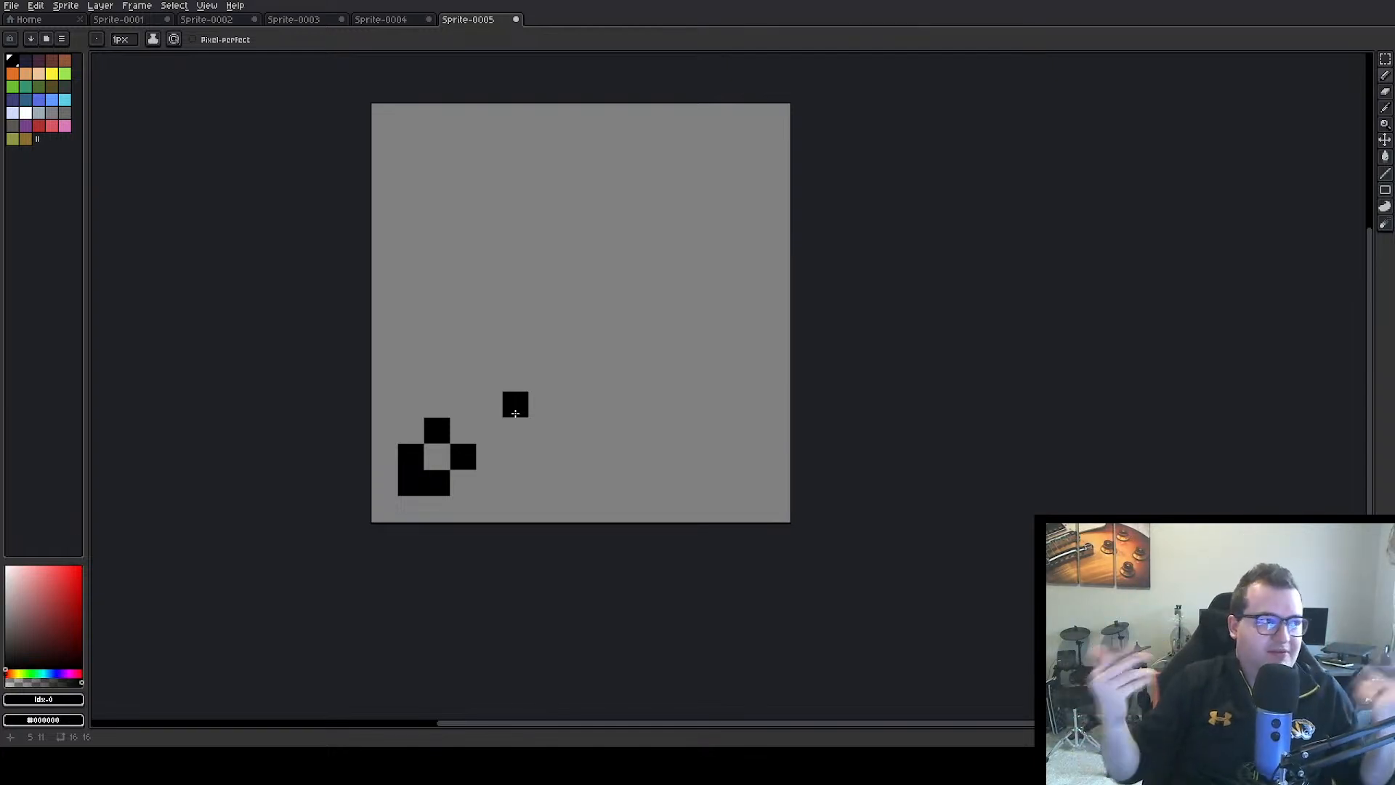
key("ctrl+z")
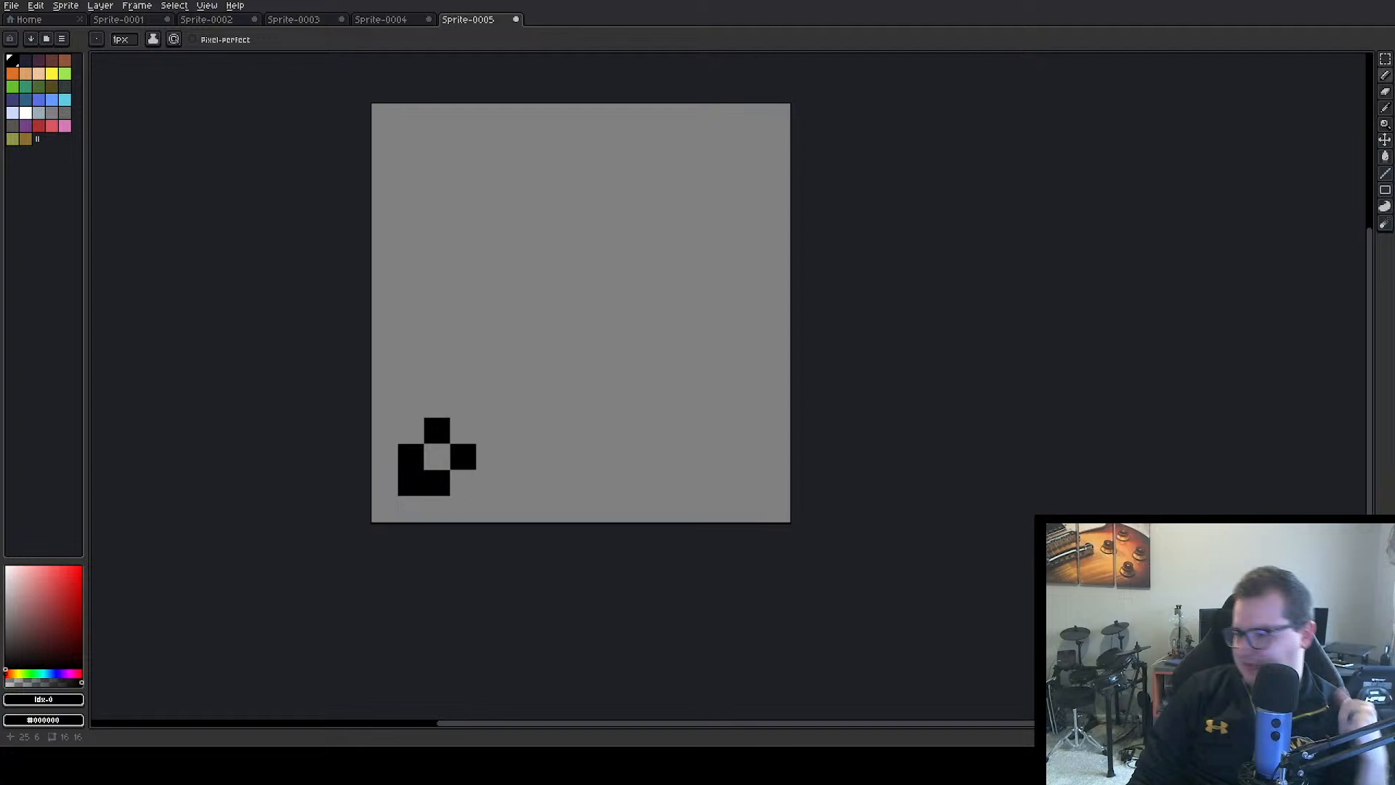
key("i")
key("e")
mouse_move(463, 457)
left_mouse_down()
mouse_move(436, 431)
mouse_move(410, 483)
left_mouse_up()
Draw a black one-pixel diagonal from a two-pixel-tall tip near the canvas's upper-right corner down to its centre
left_click(1386, 75)
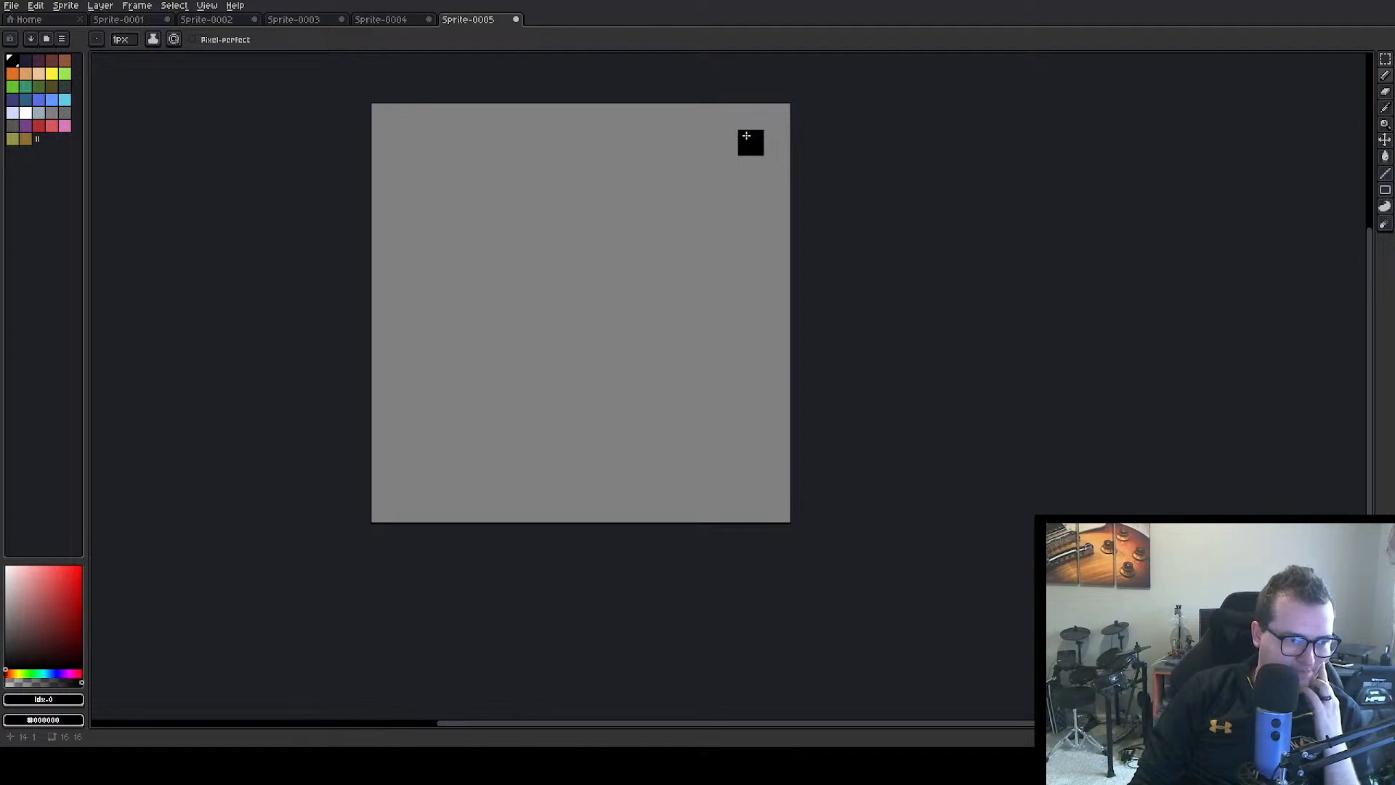
mouse_move(746, 146)
left_mouse_down()
mouse_move(749, 169)
mouse_move(698, 169)
mouse_move(697, 194)
left_mouse_up()
left_click(669, 211)
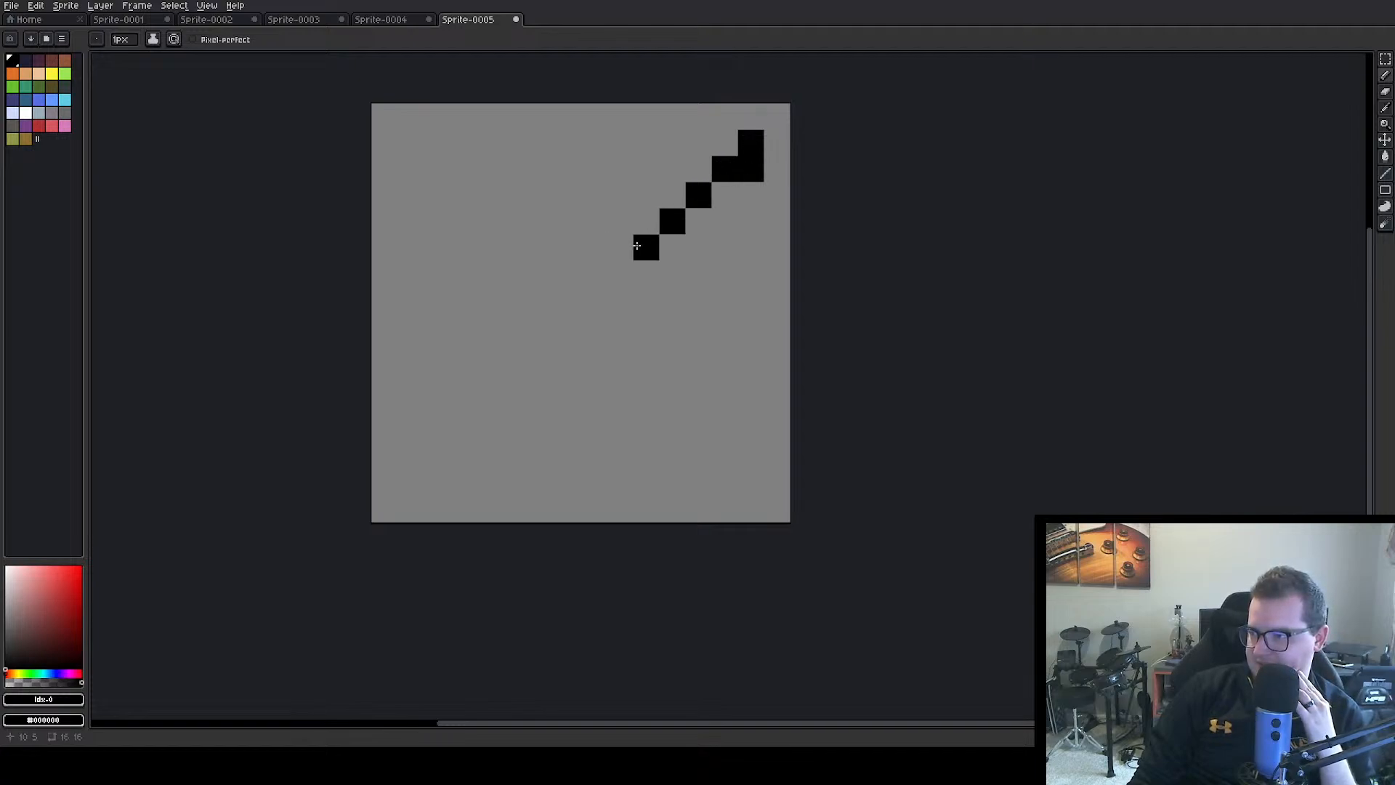
left_click(639, 246)
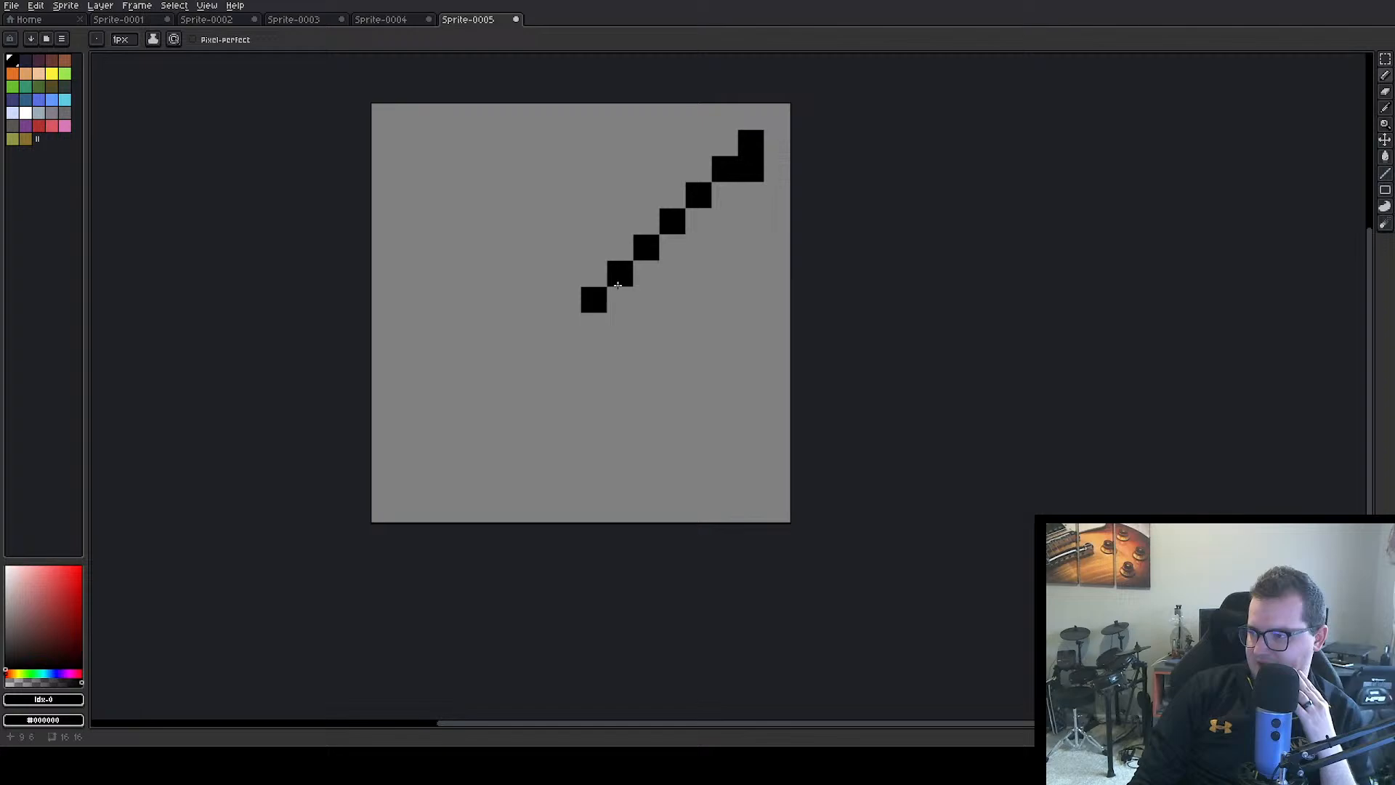
Select the black diagonal with its tip and move it six pixels left
key("m")
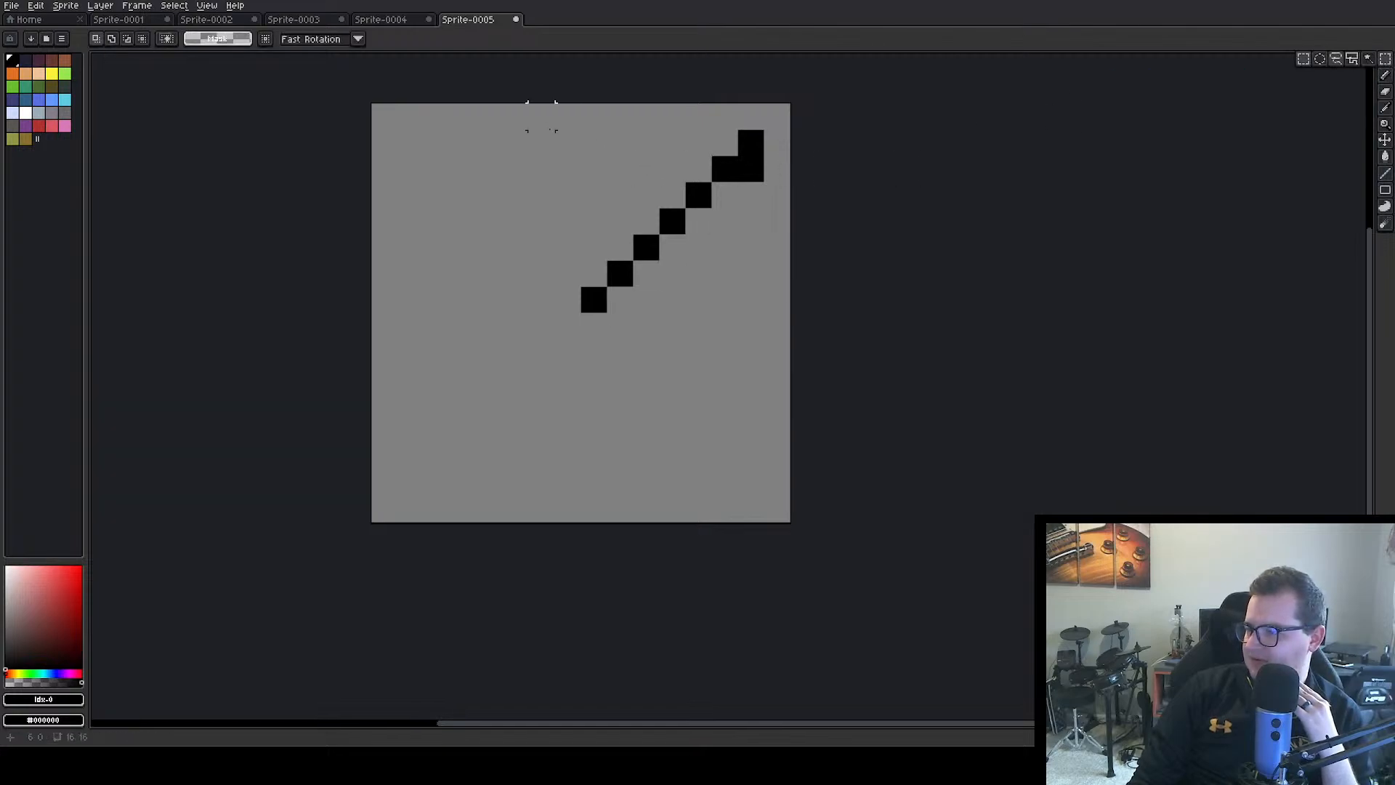
mouse_move(530, 131)
left_mouse_down()
mouse_move(763, 296)
mouse_move(788, 336)
left_mouse_up()
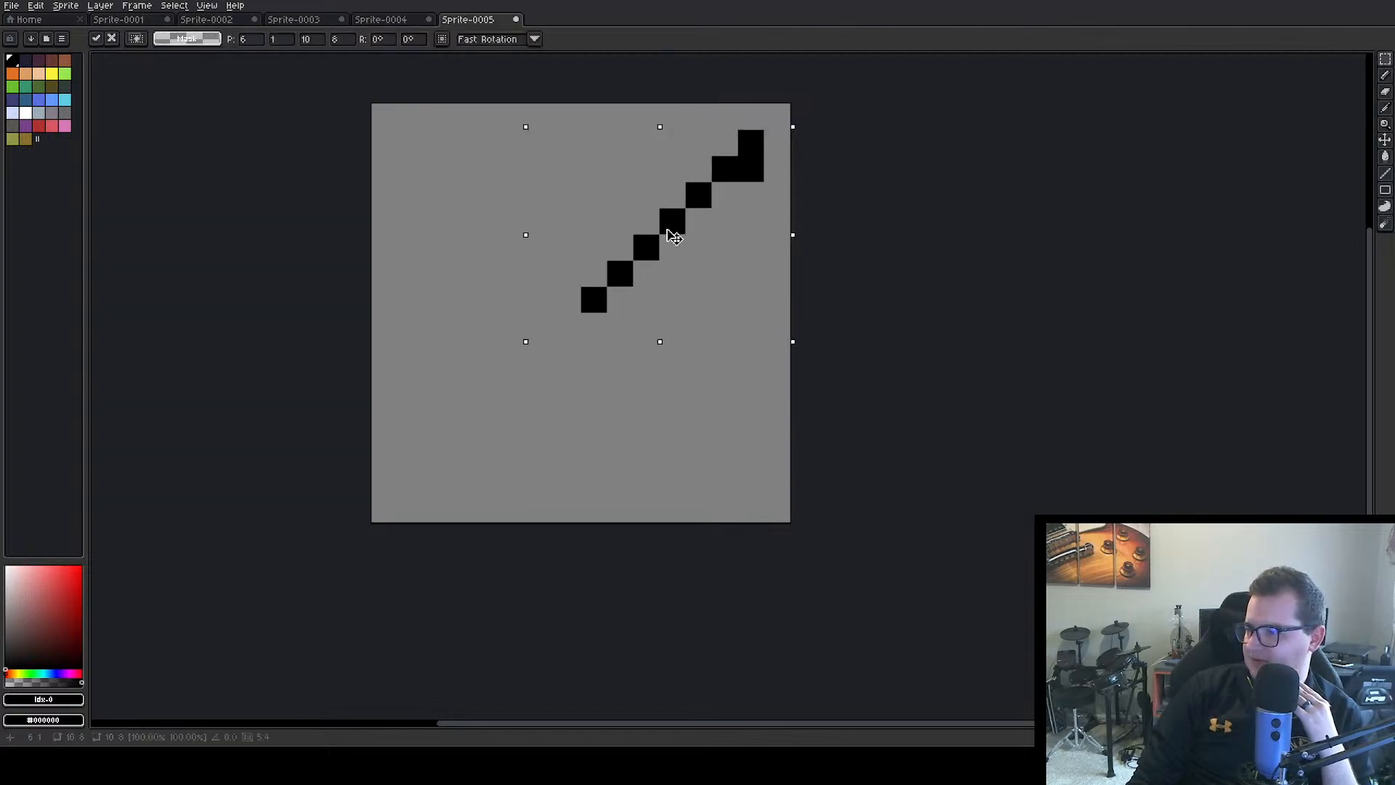
left_click_drag(669, 231, 528, 218)
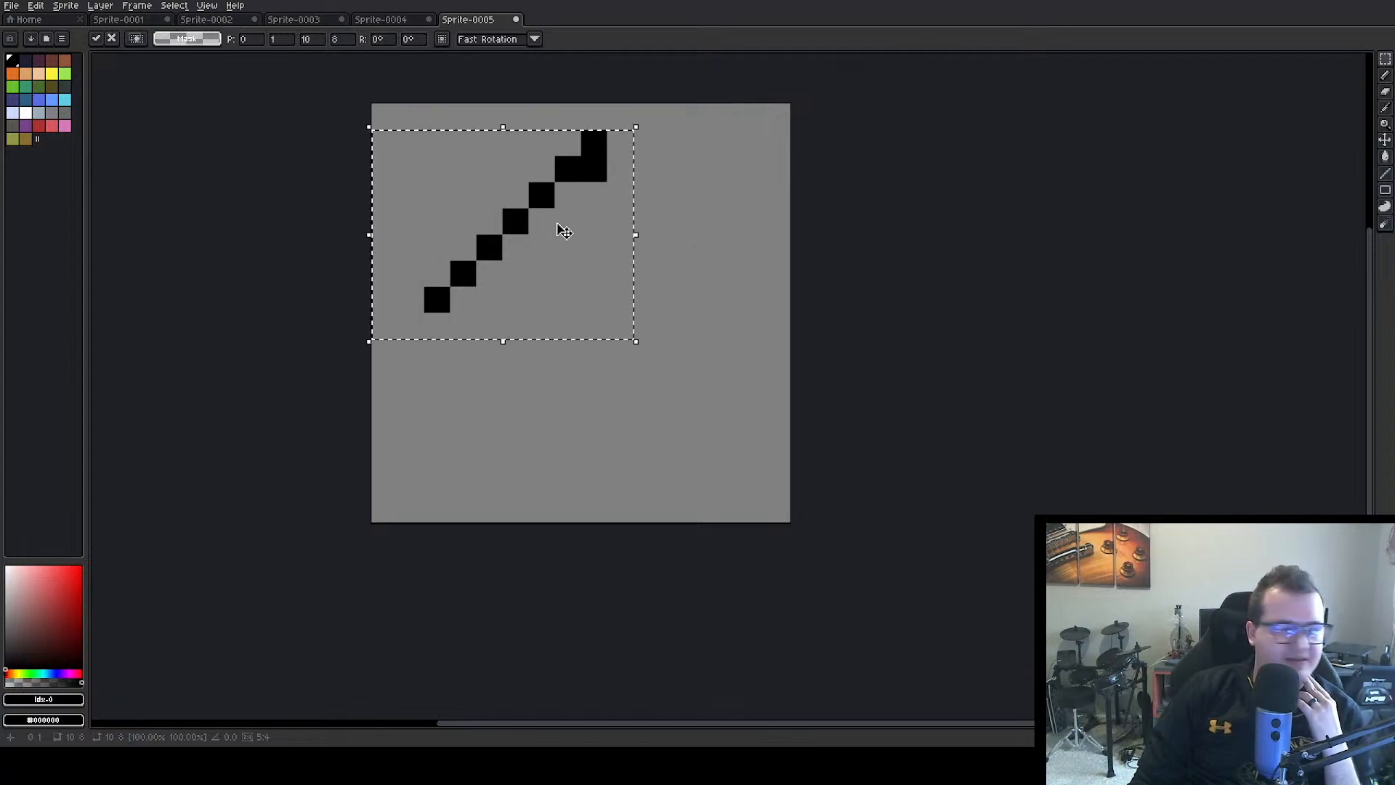
Paste a copy of the diagonal, flip it horizontally and vertically, place it six pixels right and six pixels down, and clear the selection
key("ctrl+c")
key("ctrl+v")
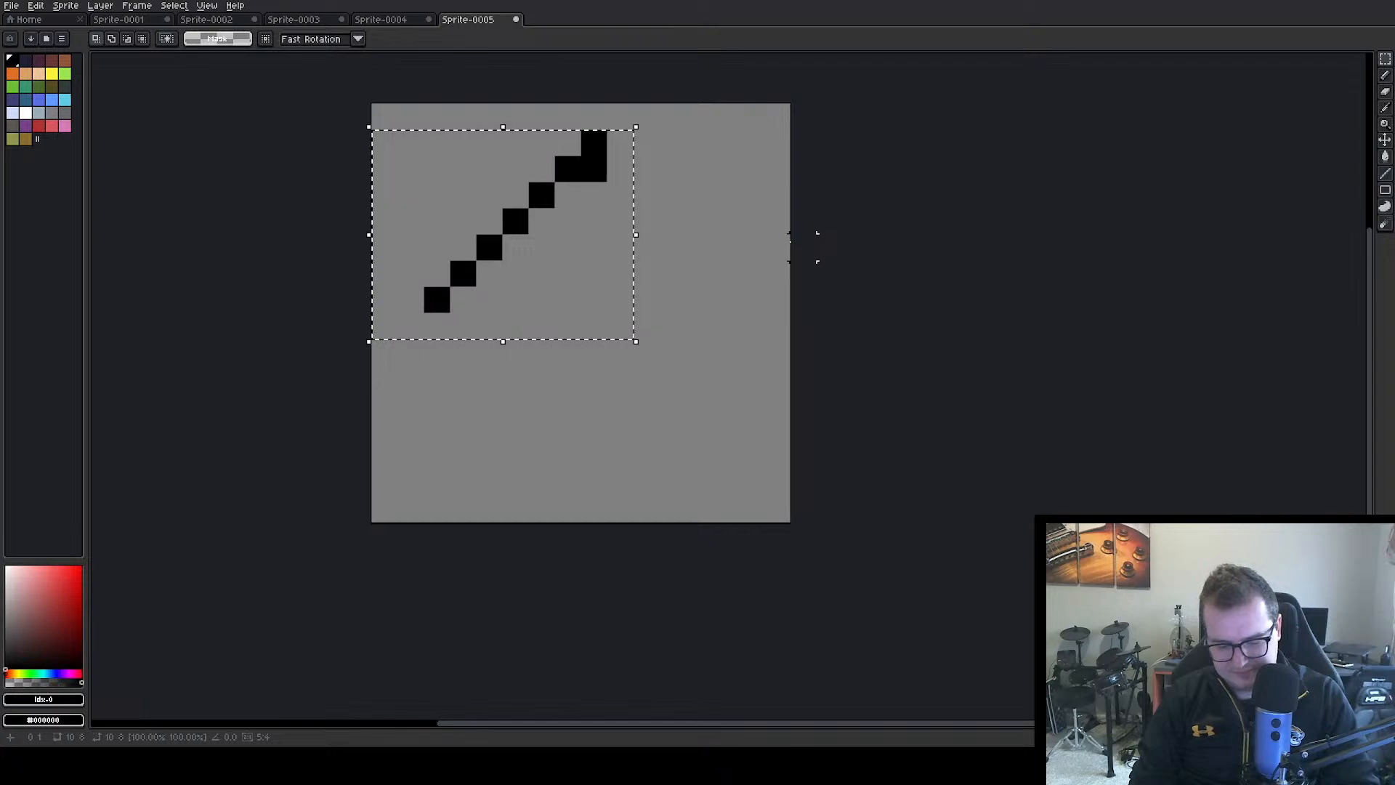
key("shift+h")
key("shift+v")
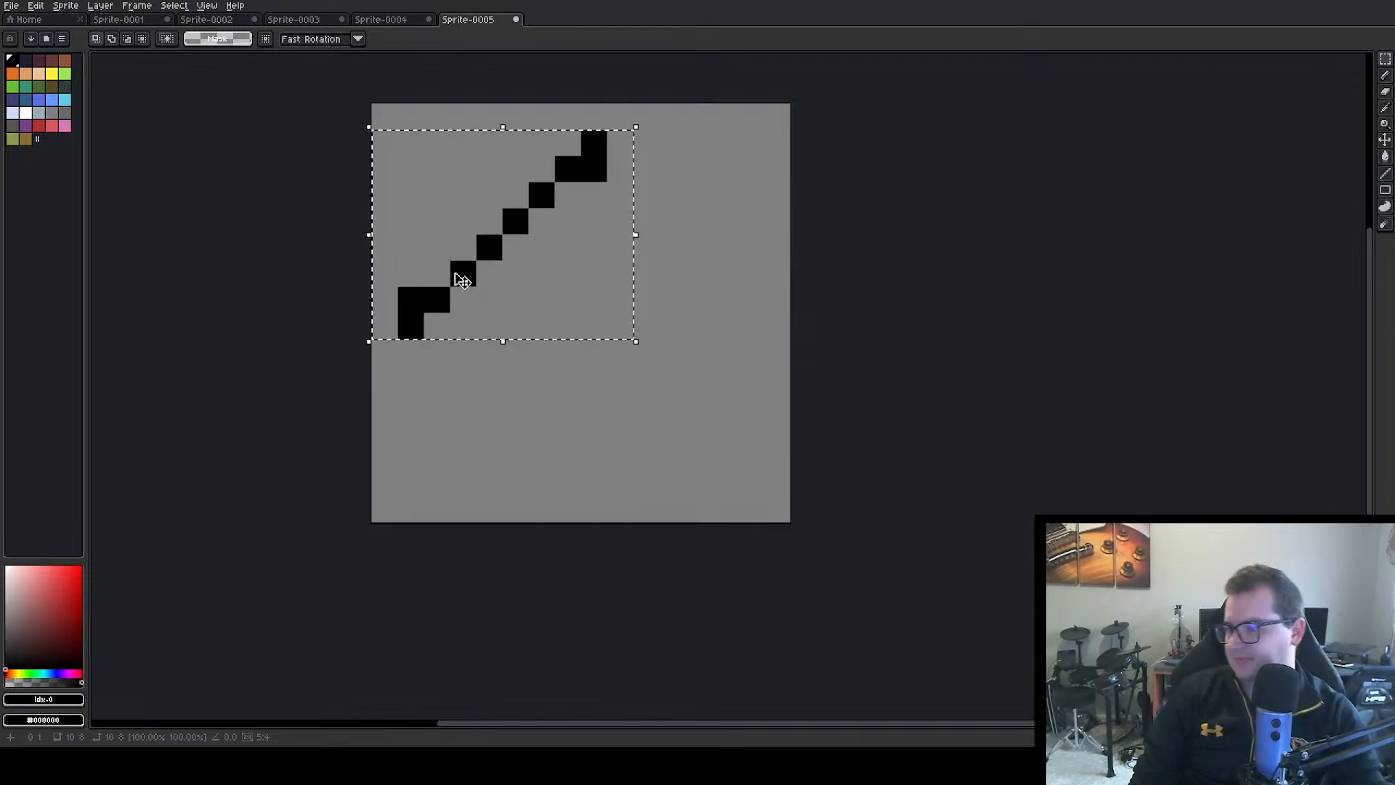
left_click_drag(457, 274, 637, 427)
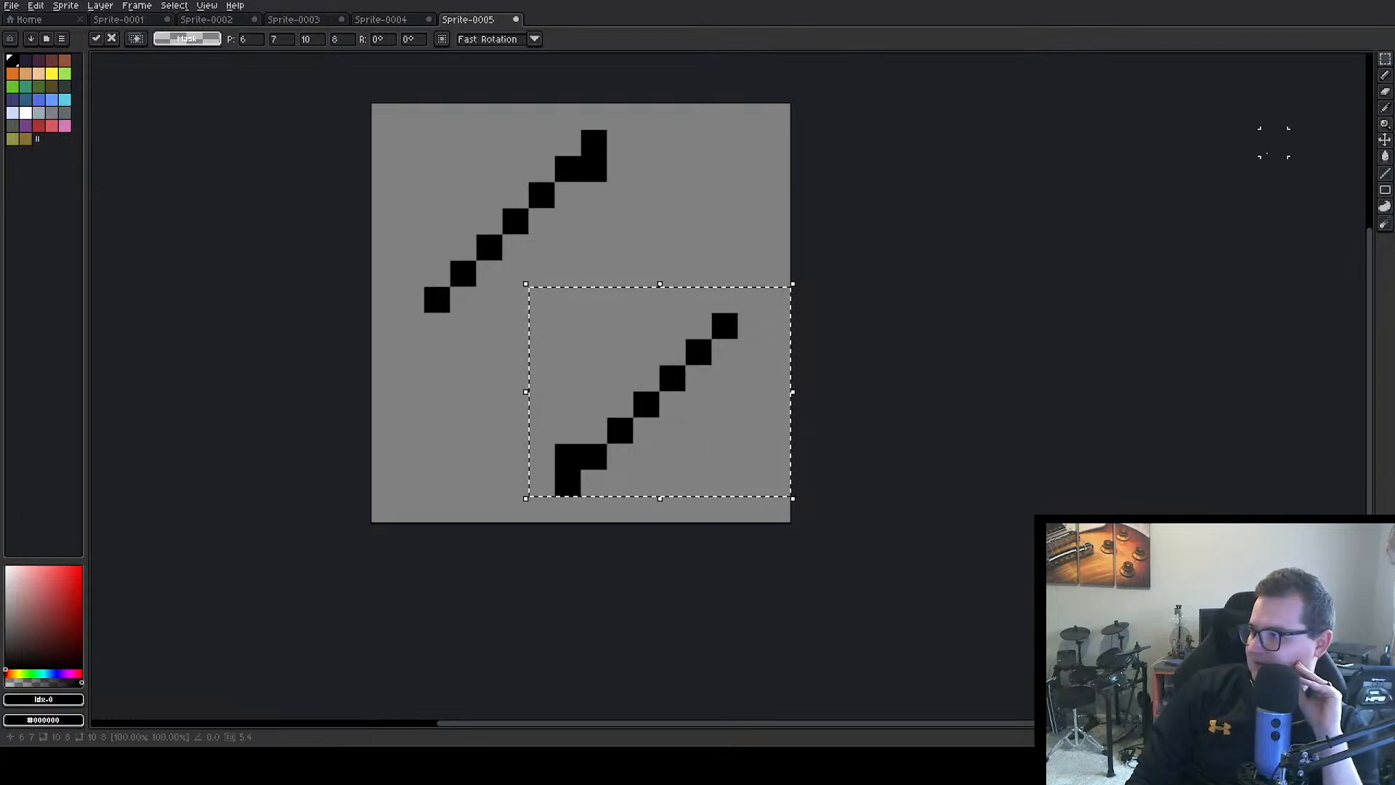
left_click(673, 249)
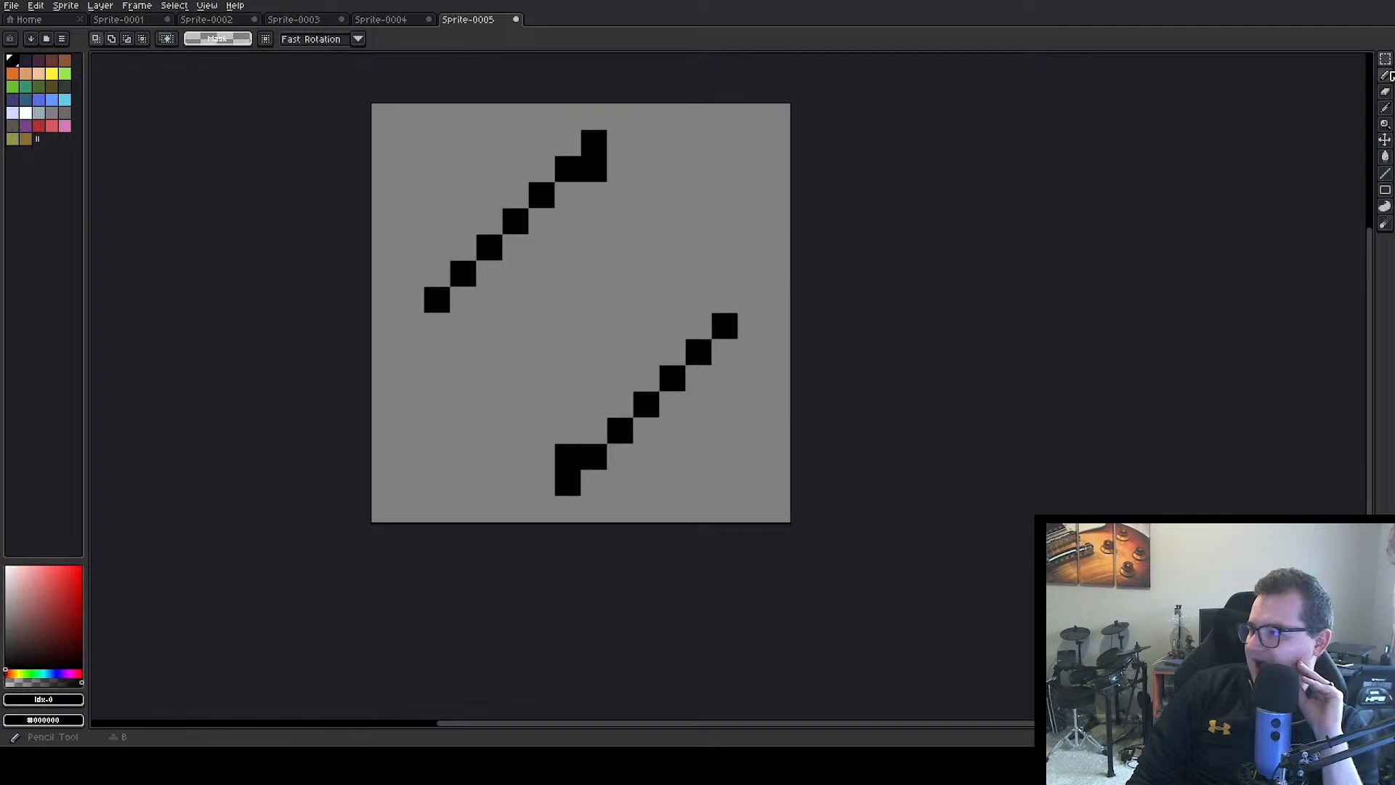
Draw a two-by-two black block at the canvas centre and join it to the upper and lower tips with black vertical lines
left_click(1385, 75)
left_click(389, 325)
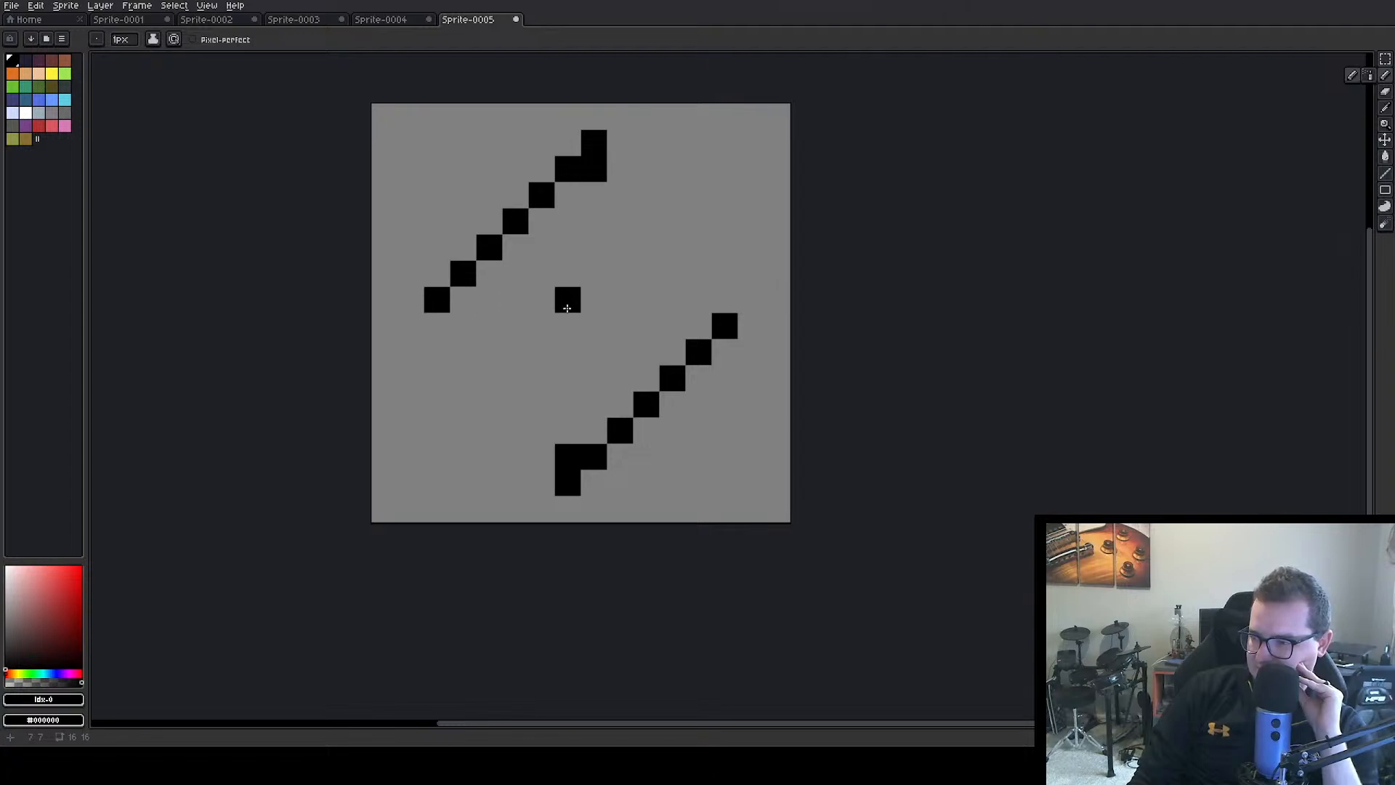
left_click_drag(566, 306, 596, 299)
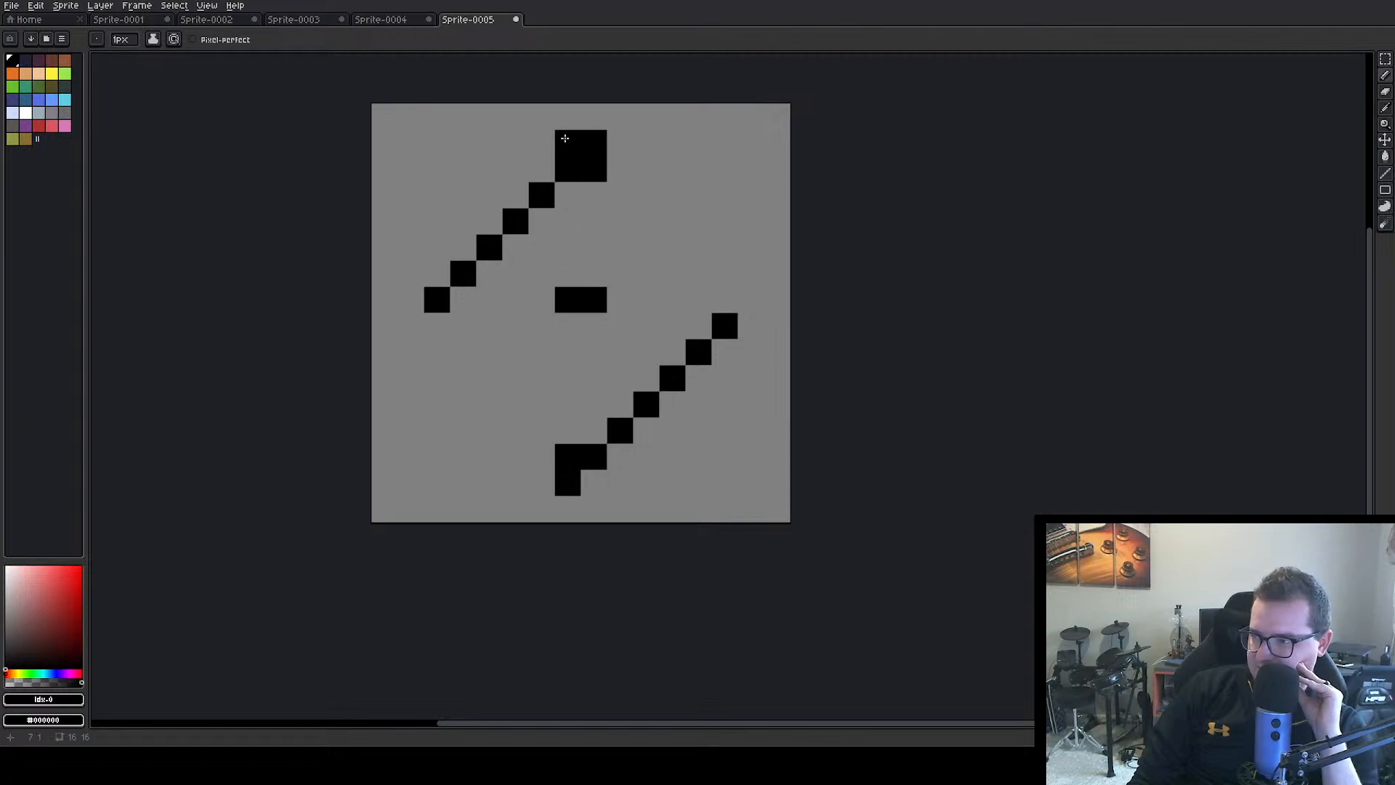
left_click_drag(567, 325, 583, 320)
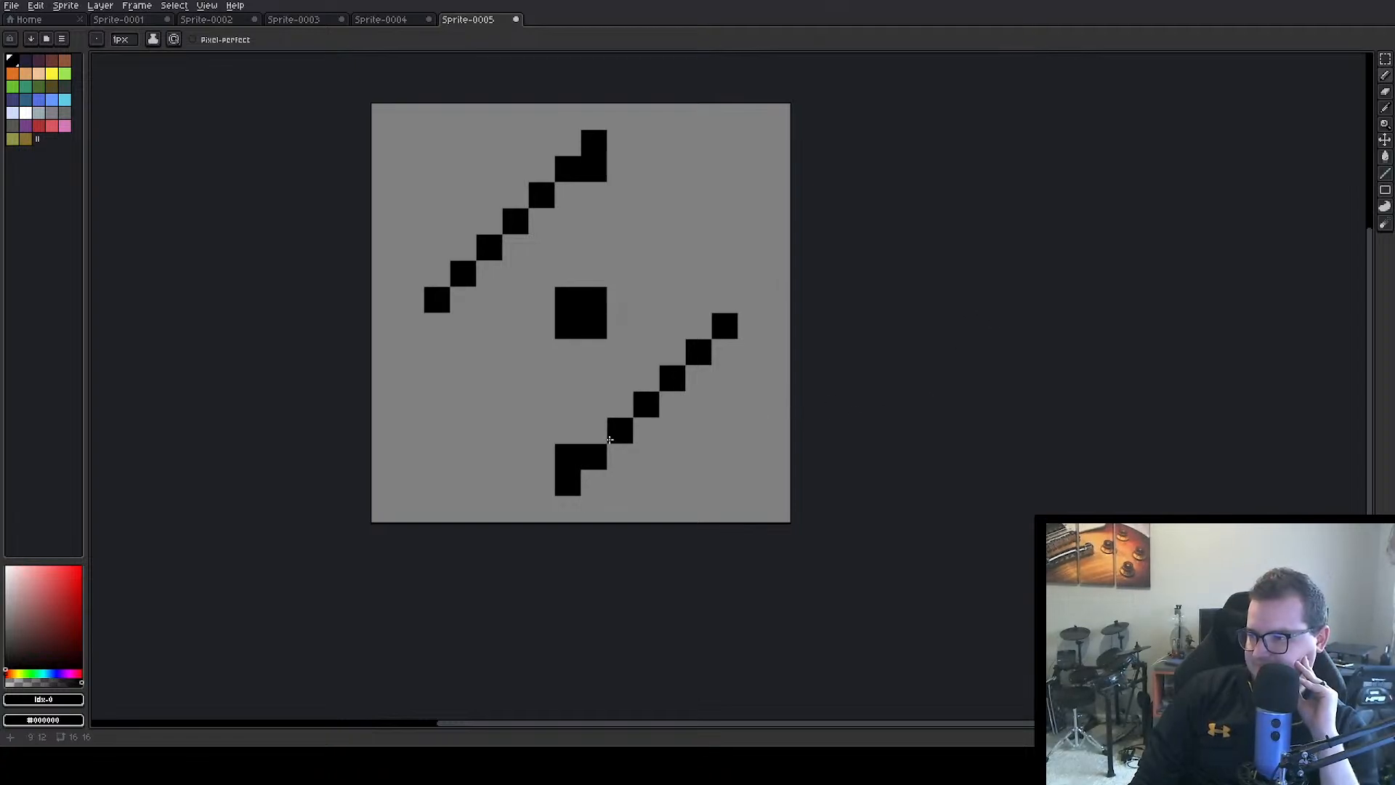
left_click_drag(564, 432, 569, 355)
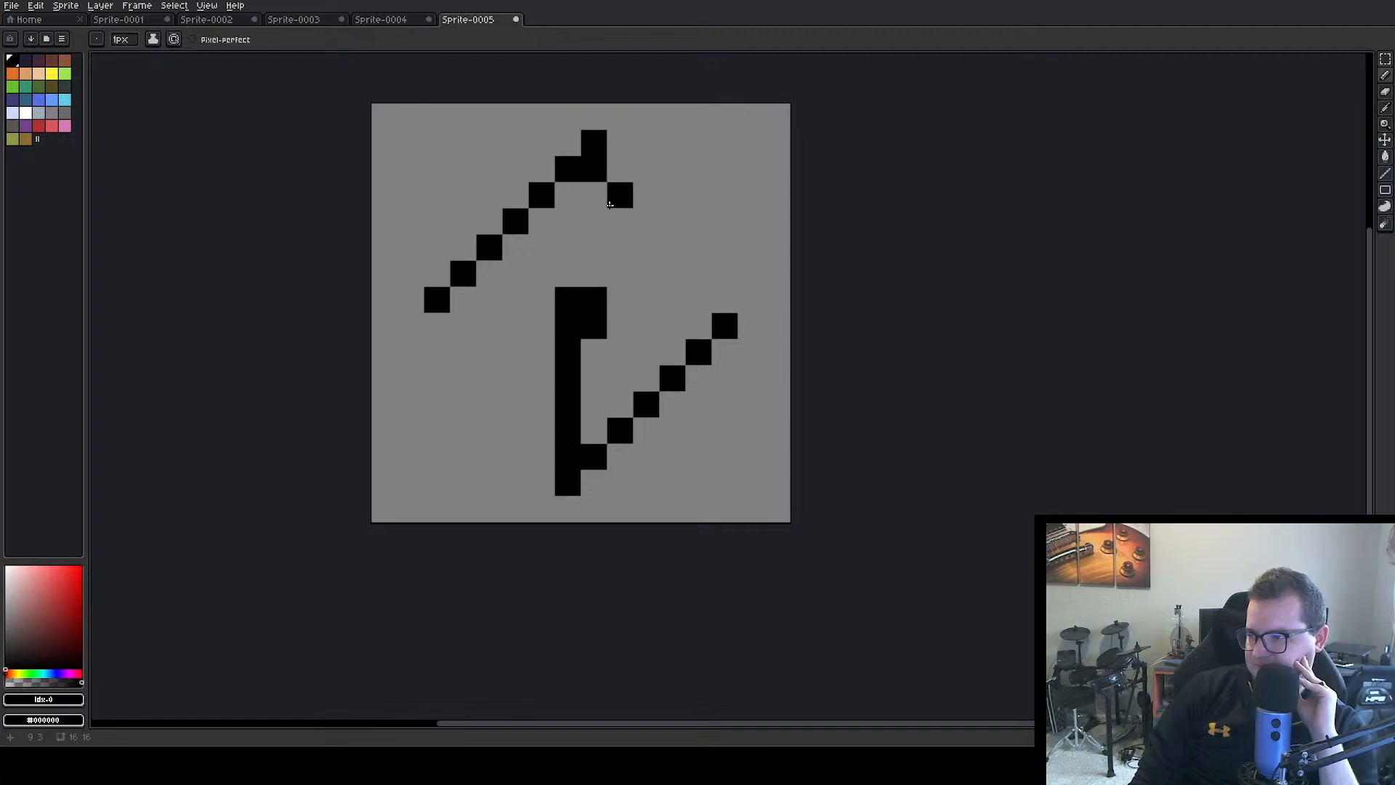
left_click_drag(594, 195, 602, 271)
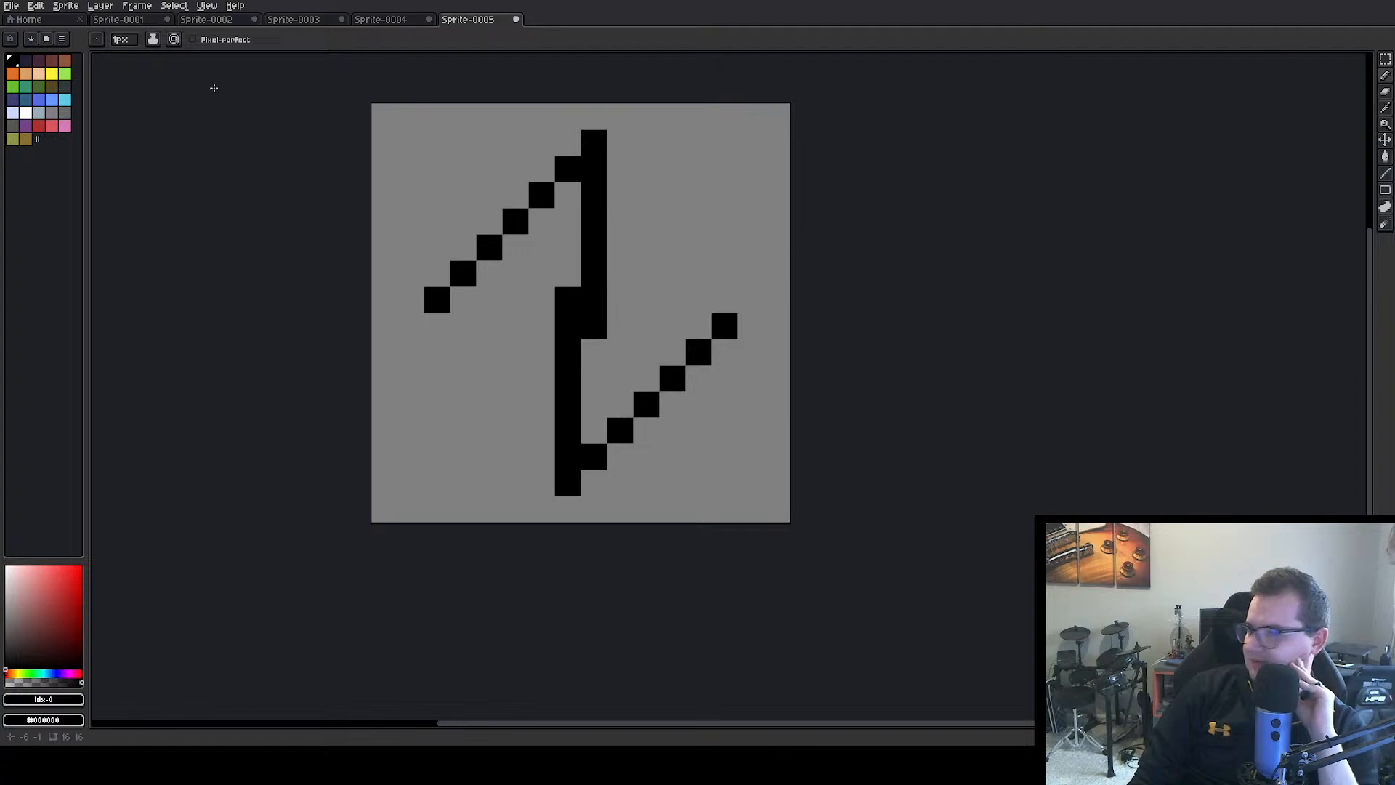
Fill the upper triangle with yellow and lay the lower triangle's top yellow row, painting over the centre block's extra black pixels
left_click(39, 73)
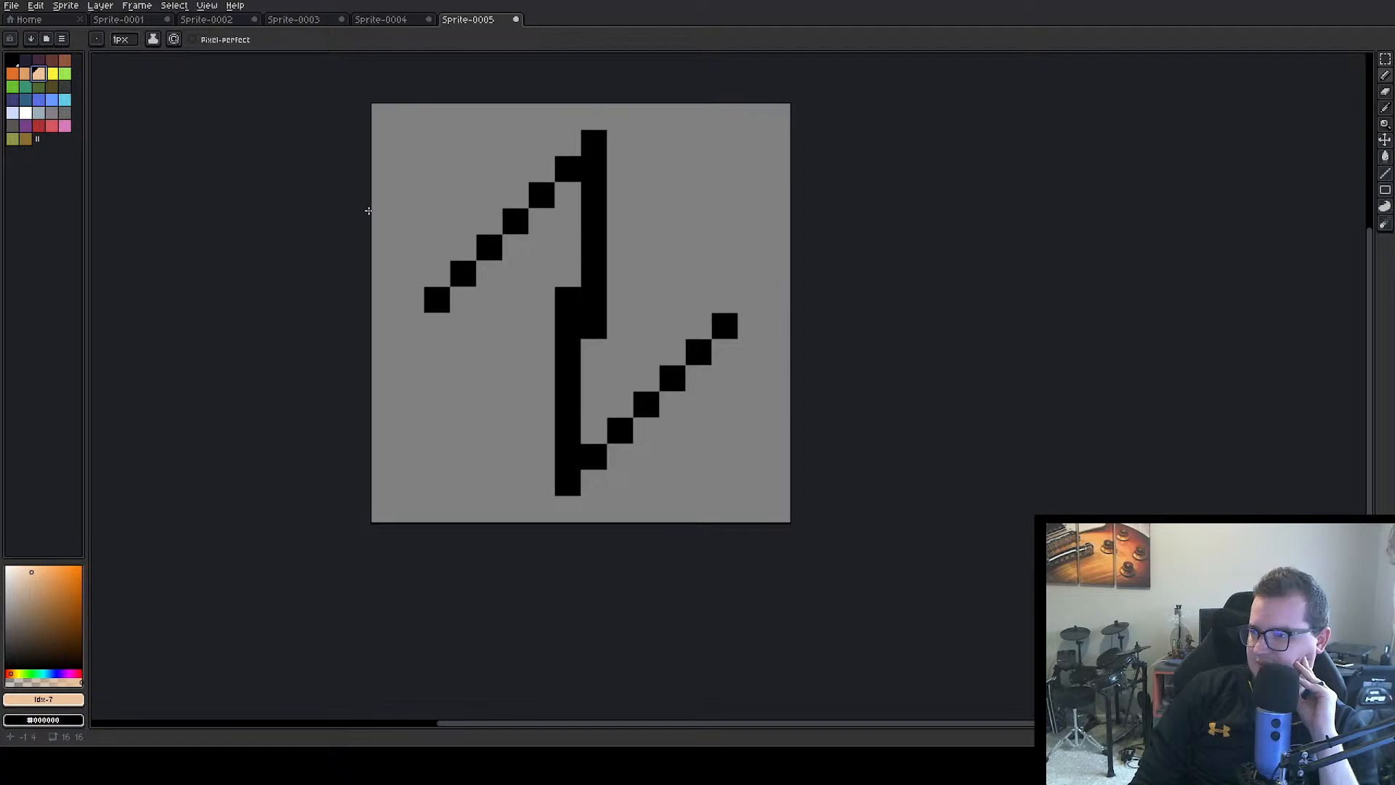
left_click(52, 73)
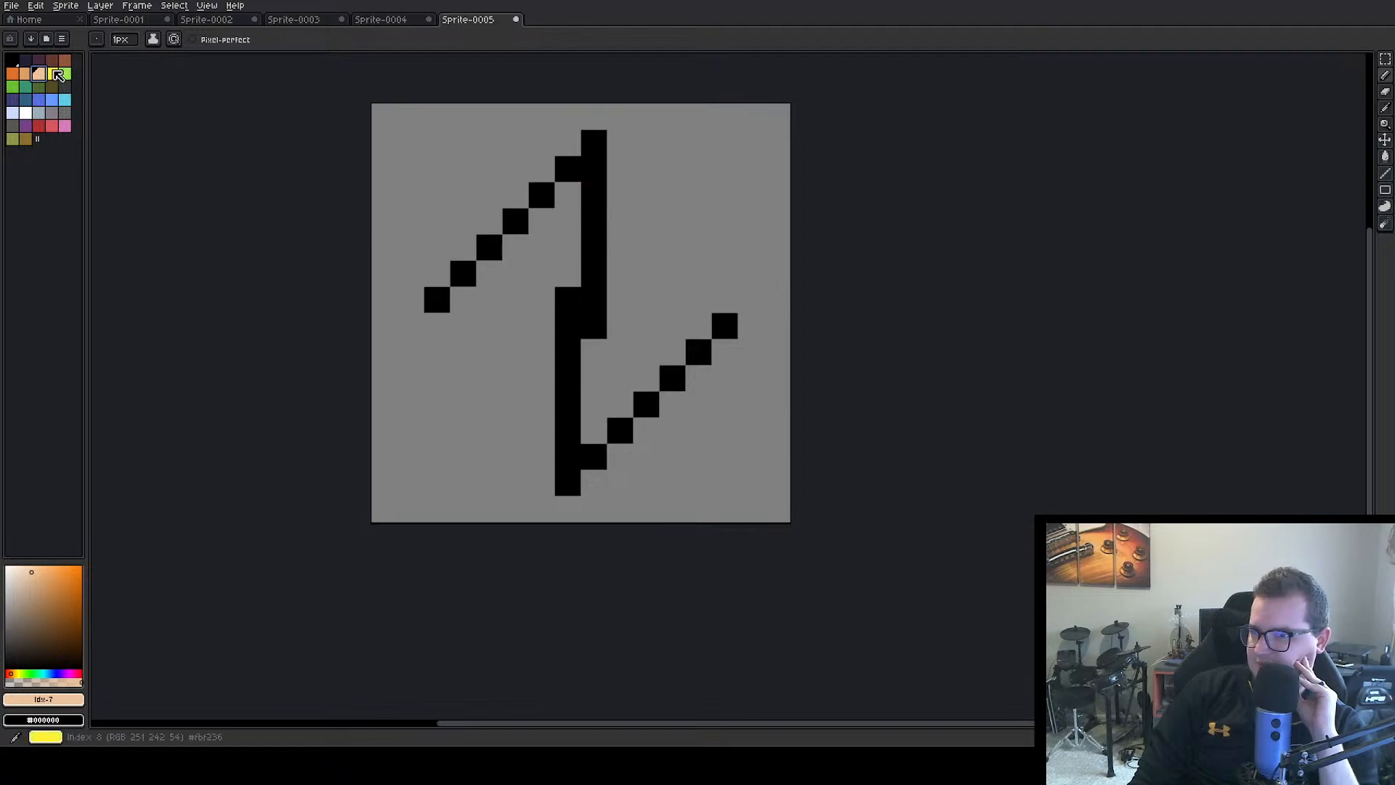
mouse_move(567, 195)
left_mouse_down()
mouse_move(542, 221)
mouse_move(566, 220)
mouse_move(517, 247)
mouse_move(542, 248)
mouse_move(488, 274)
mouse_move(568, 273)
left_mouse_up()
left_click(463, 300)
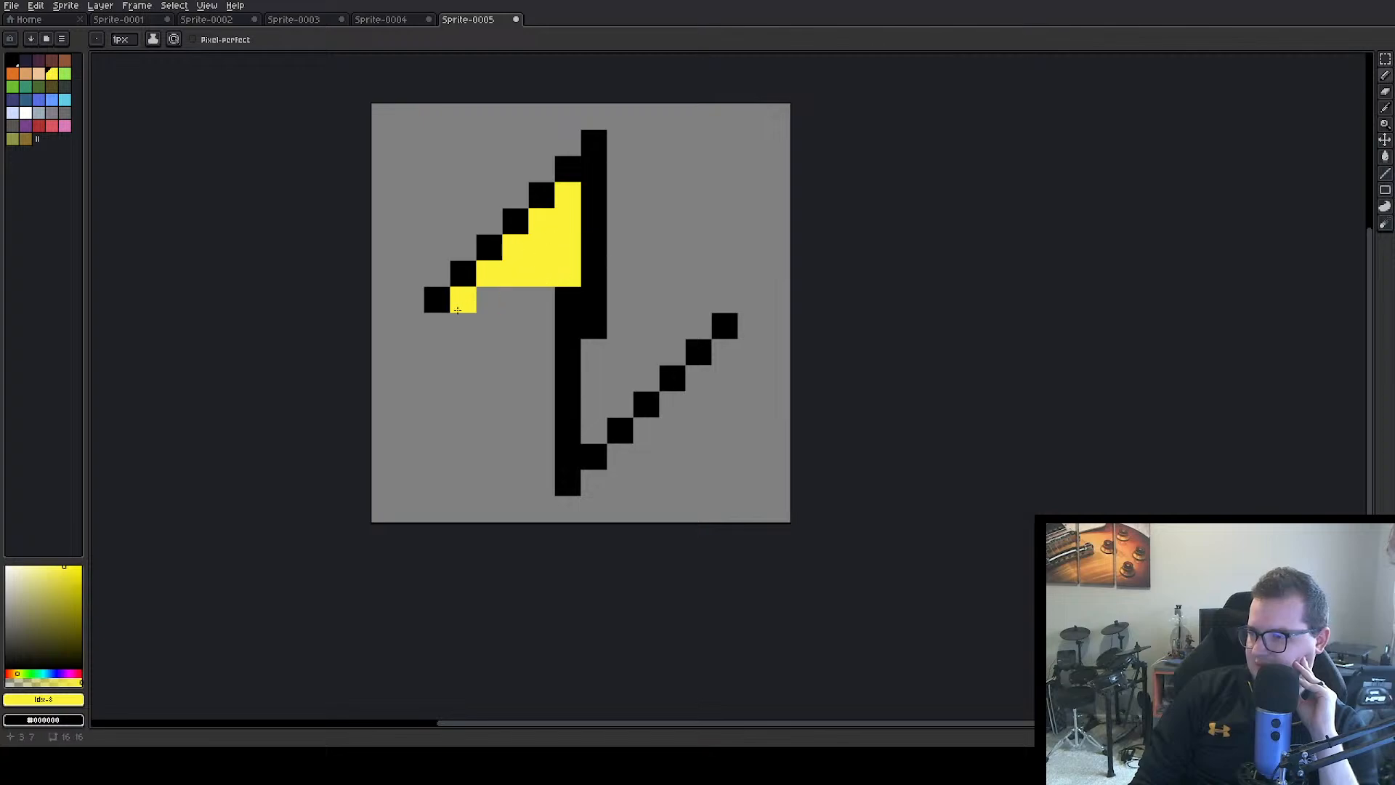
mouse_move(468, 308)
left_mouse_down()
mouse_move(562, 301)
mouse_move(591, 326)
mouse_move(699, 319)
left_mouse_up()
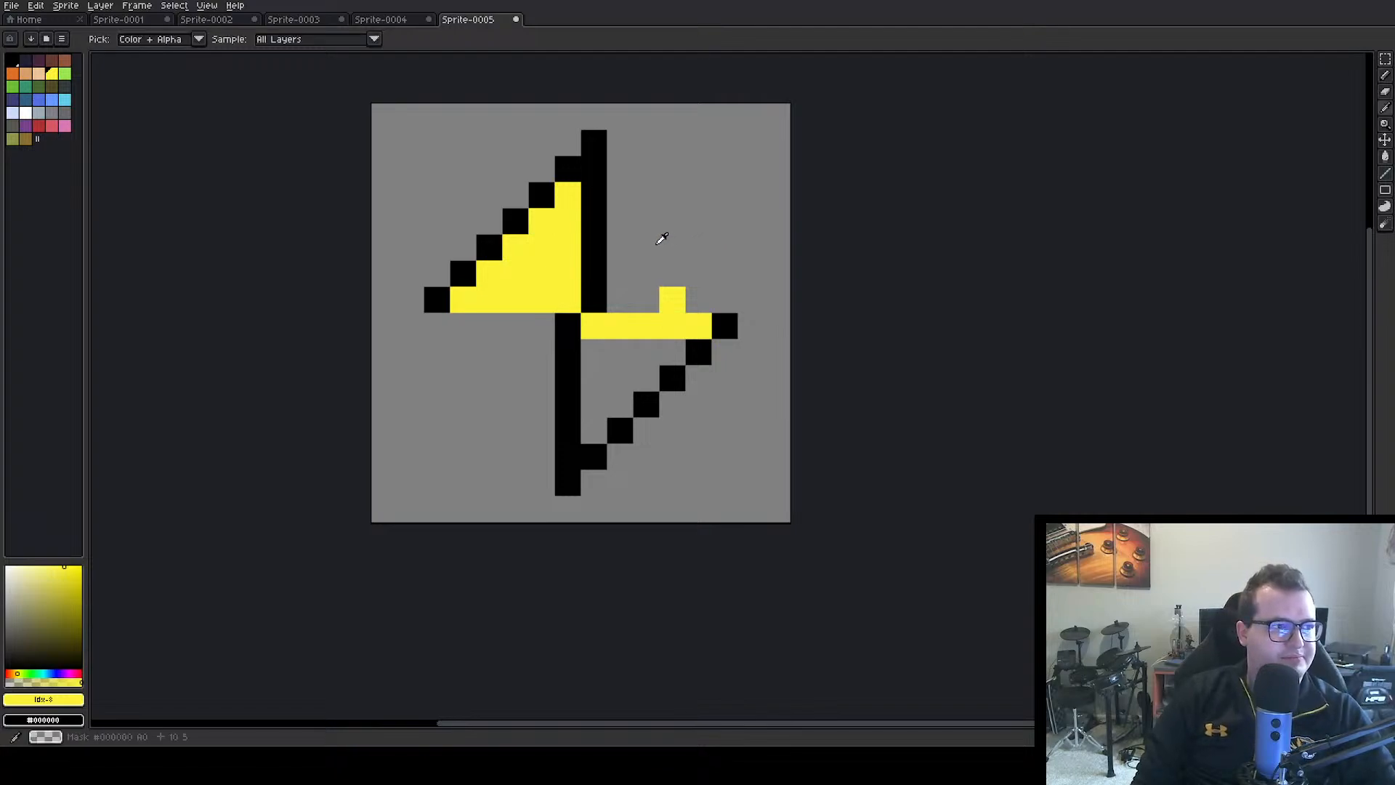
Remove the stray yellow pixel above the lower triangle and fill the rest of that triangle with yellow
left_click(658, 247, "alt")
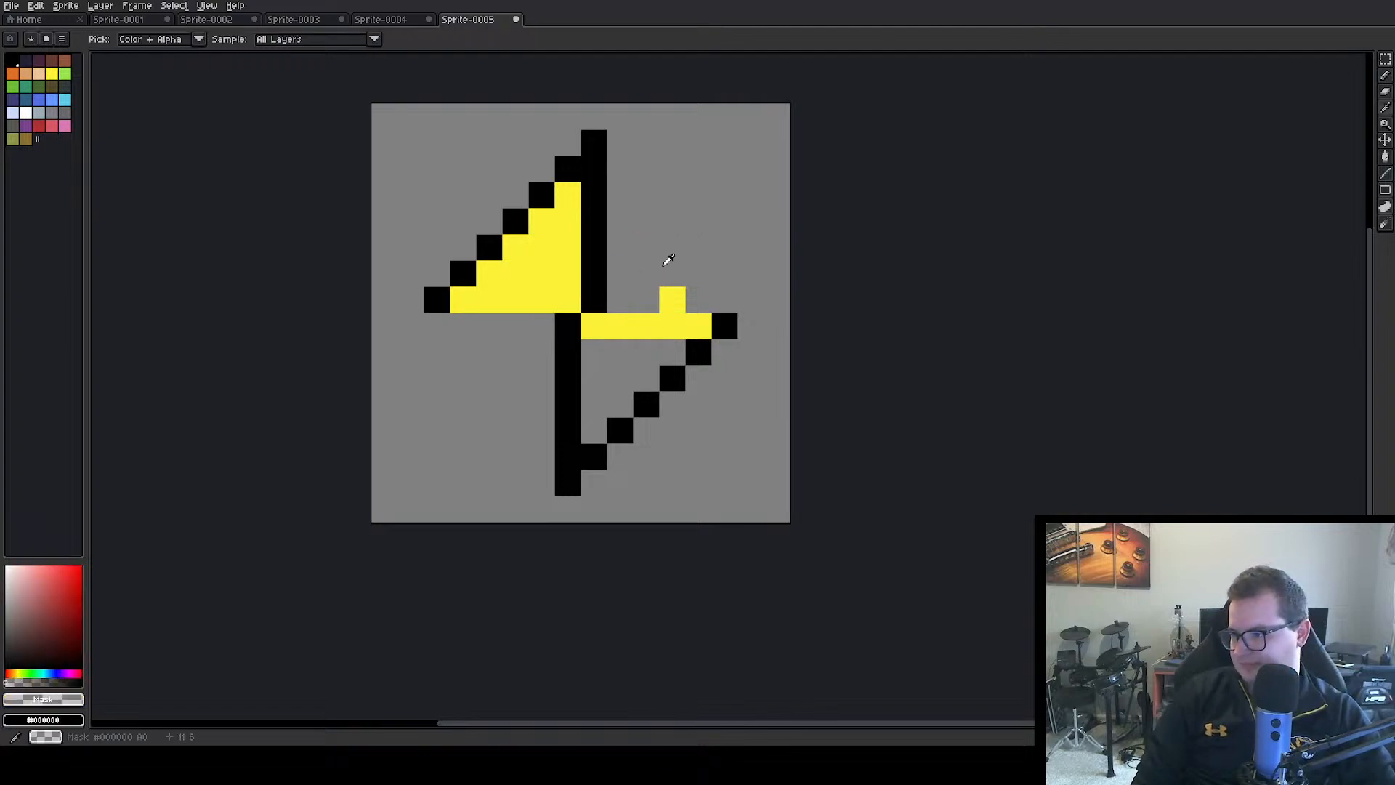
left_click(669, 298)
left_click(652, 313, "alt")
left_click_drag(592, 352, 680, 352)
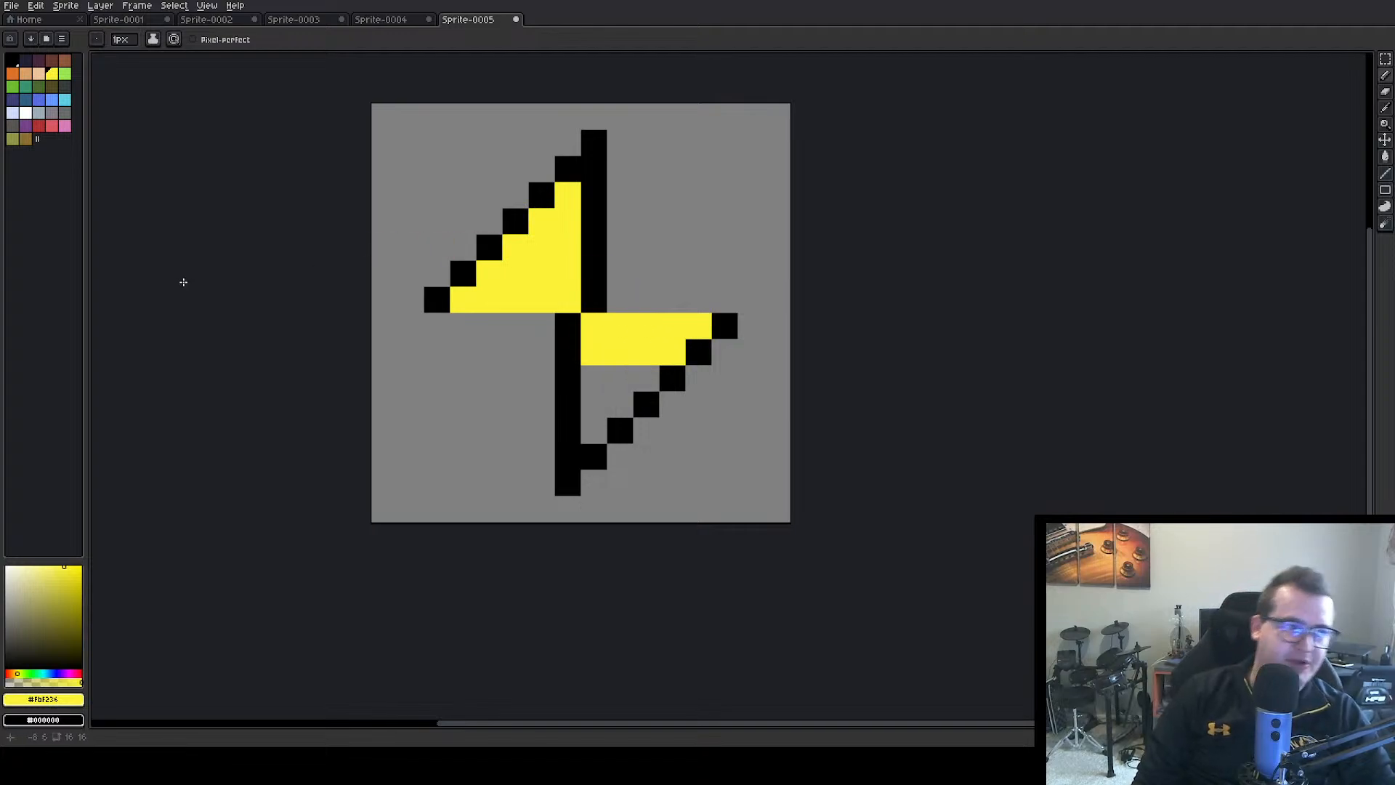
mouse_move(594, 378)
left_mouse_down()
mouse_move(594, 404)
mouse_move(640, 373)
left_mouse_up()
left_click(594, 378)
left_click(628, 394)
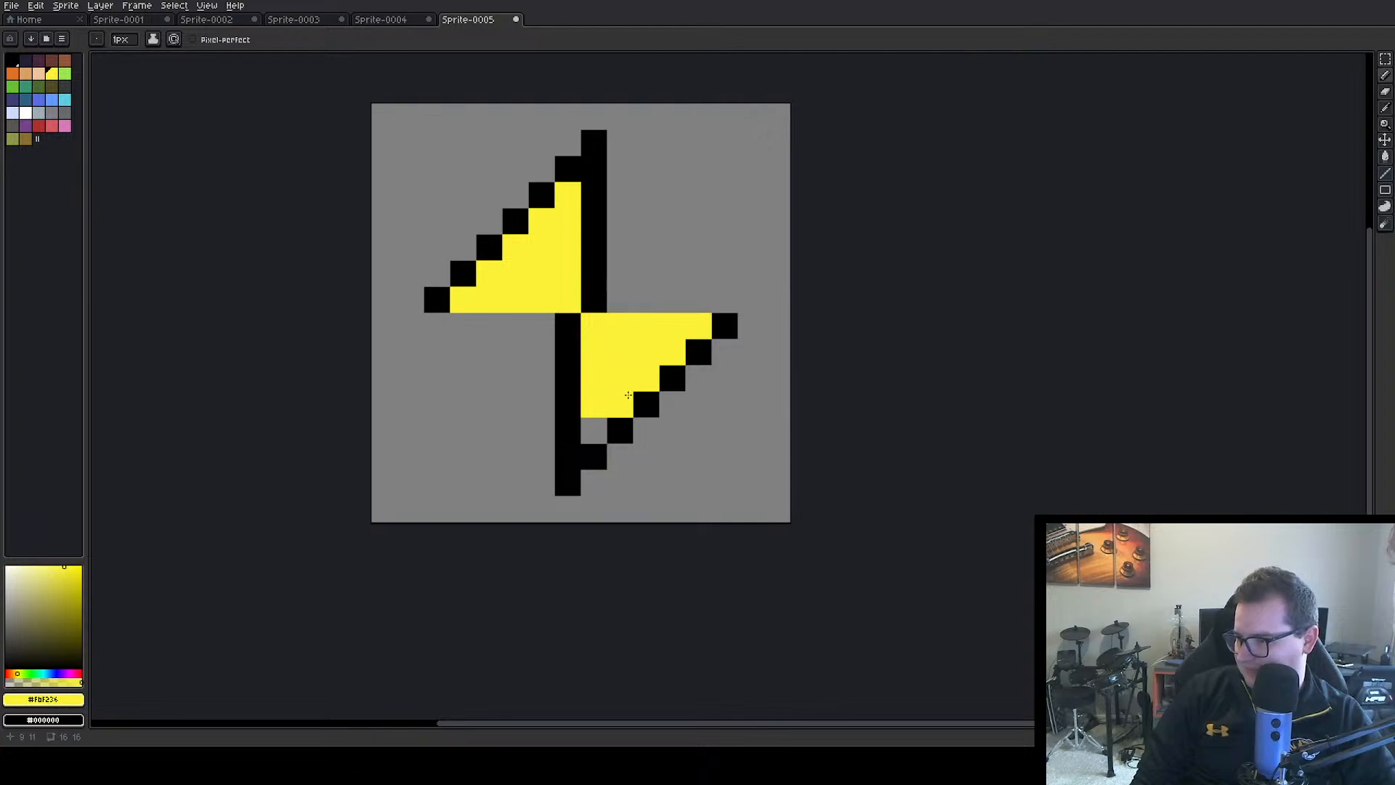
left_click(600, 419)
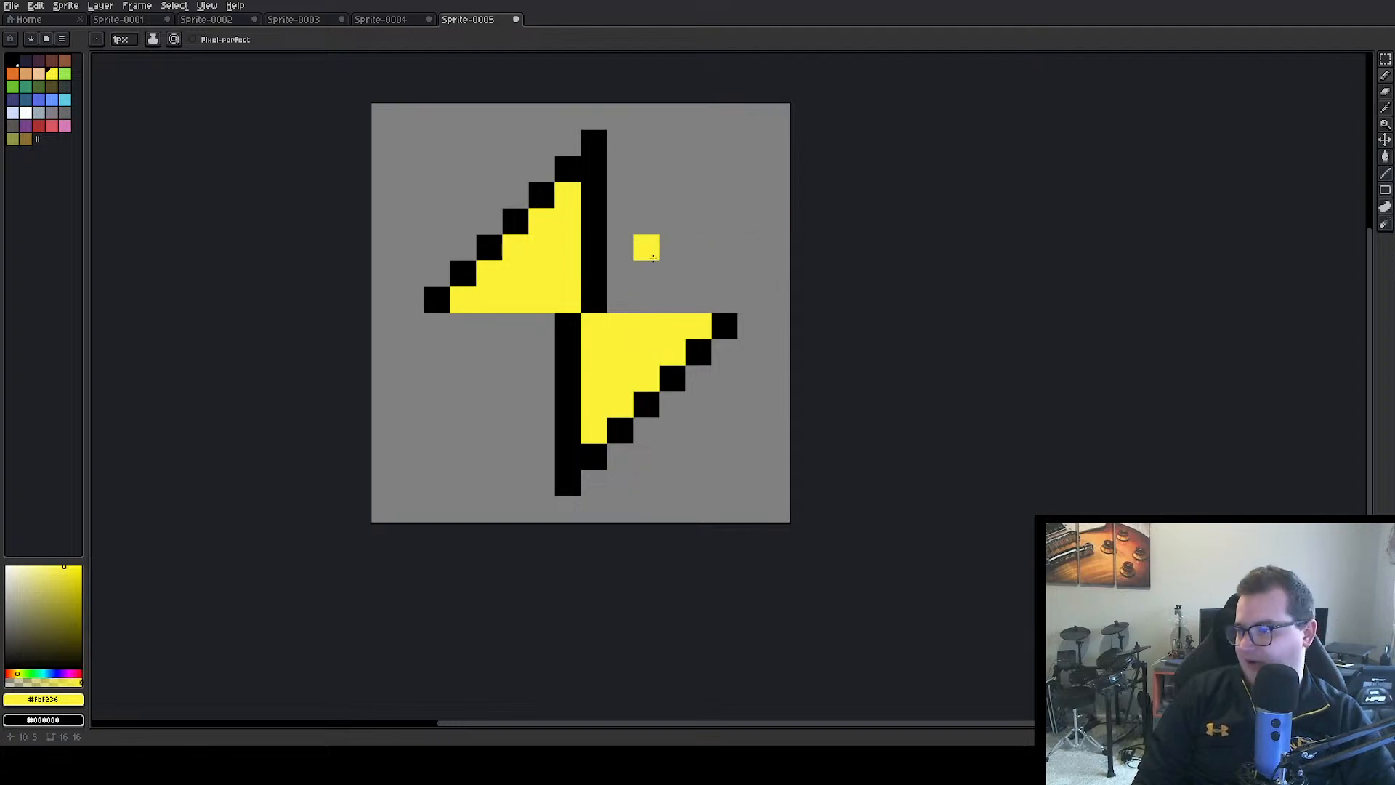
Outline the upper triangle's bottom edge and the lower triangle's top edge with black horizontal lines
left_click(12, 60)
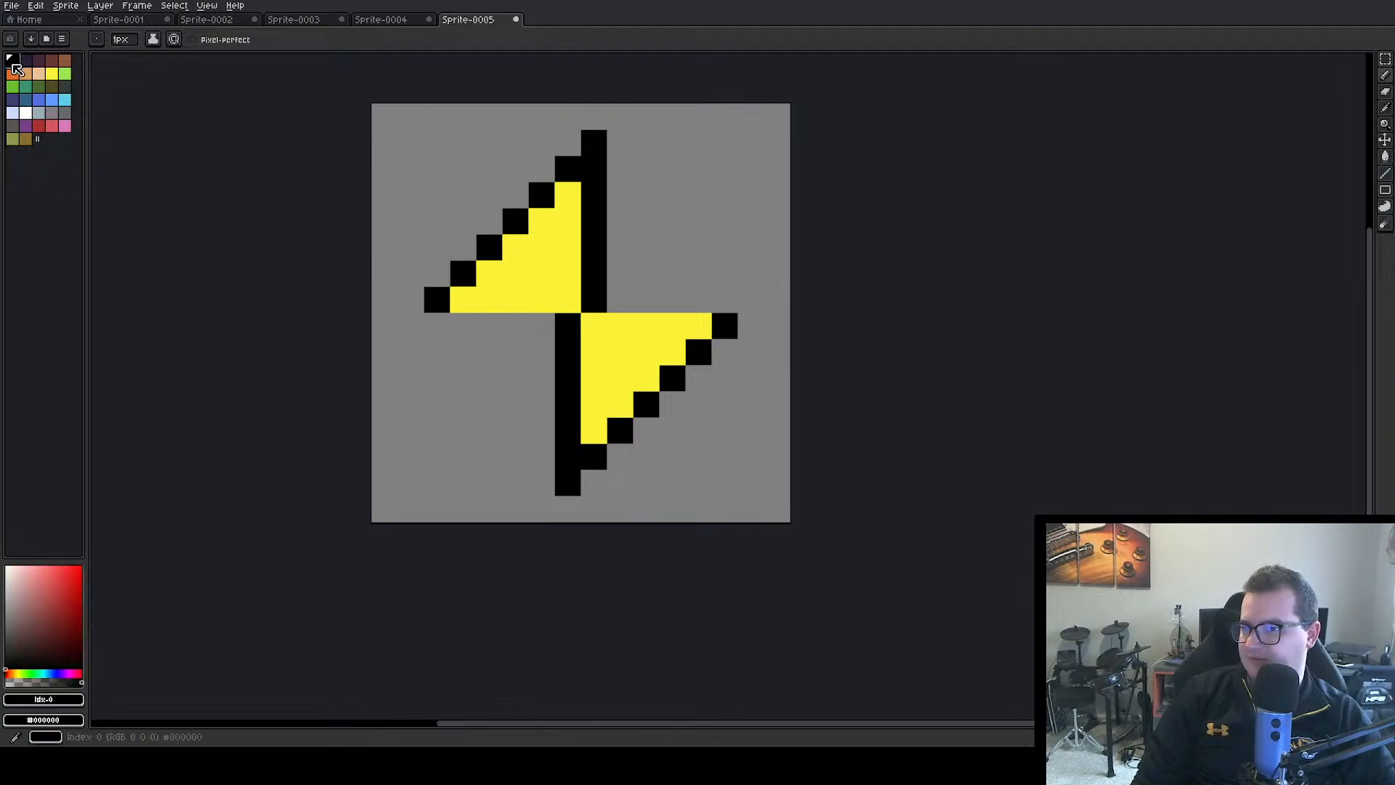
left_click_drag(464, 317, 699, 301)
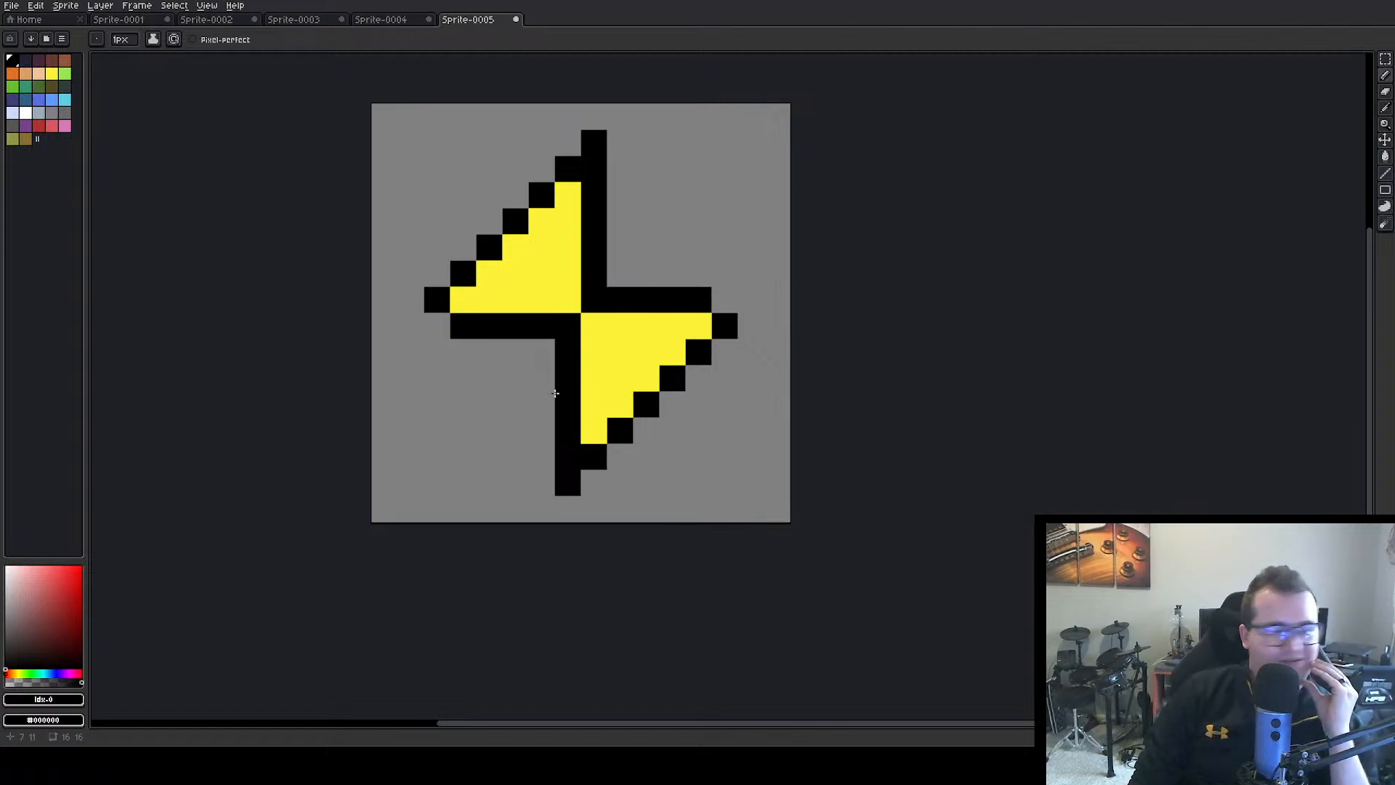
left_click(591, 439)
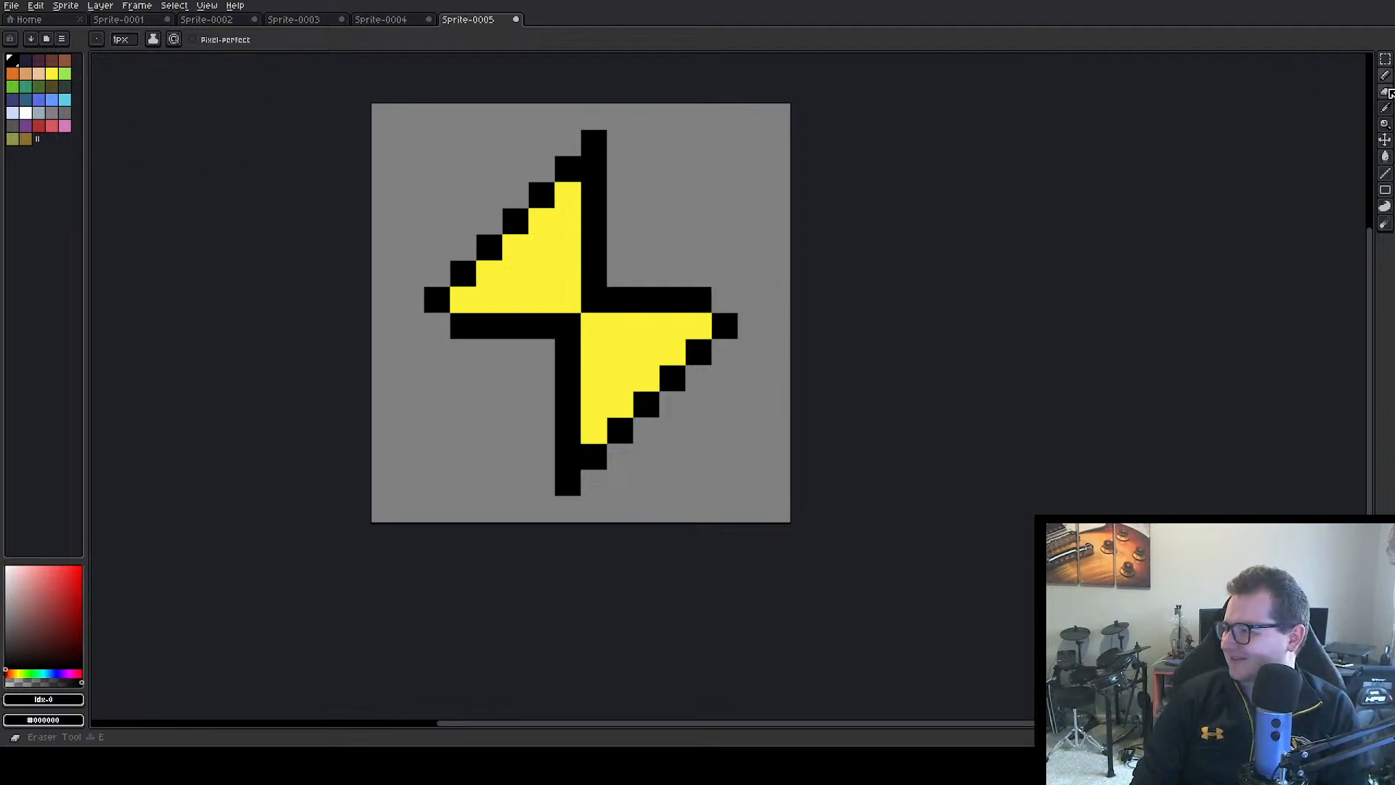
Erase the whole black-and-yellow bolt from the canvas
left_click(1389, 93)
mouse_move(515, 221)
left_mouse_down()
mouse_move(568, 195)
mouse_move(489, 247)
left_mouse_up()
scroll(411, 447, "up", 1)
mouse_move(437, 369)
left_mouse_down()
mouse_move(582, 390)
mouse_move(411, 421)
mouse_move(748, 499)
mouse_move(514, 473)
mouse_move(620, 448)
mouse_move(594, 421)
mouse_move(568, 500)
mouse_move(620, 500)
mouse_move(680, 448)
mouse_move(620, 369)
mouse_move(606, 394)
mouse_move(290, 327)
mouse_move(346, 327)
left_mouse_up()
left_click(593, 369)
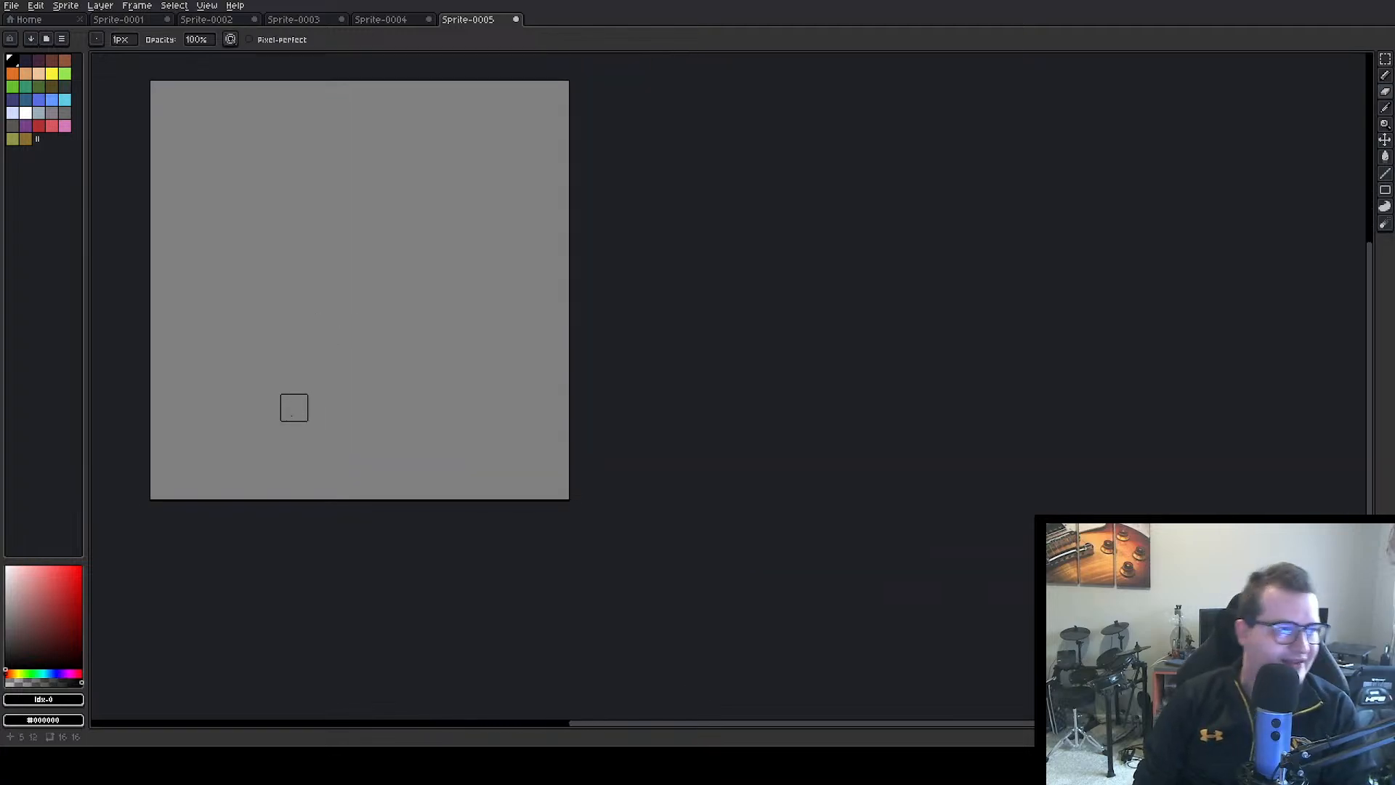
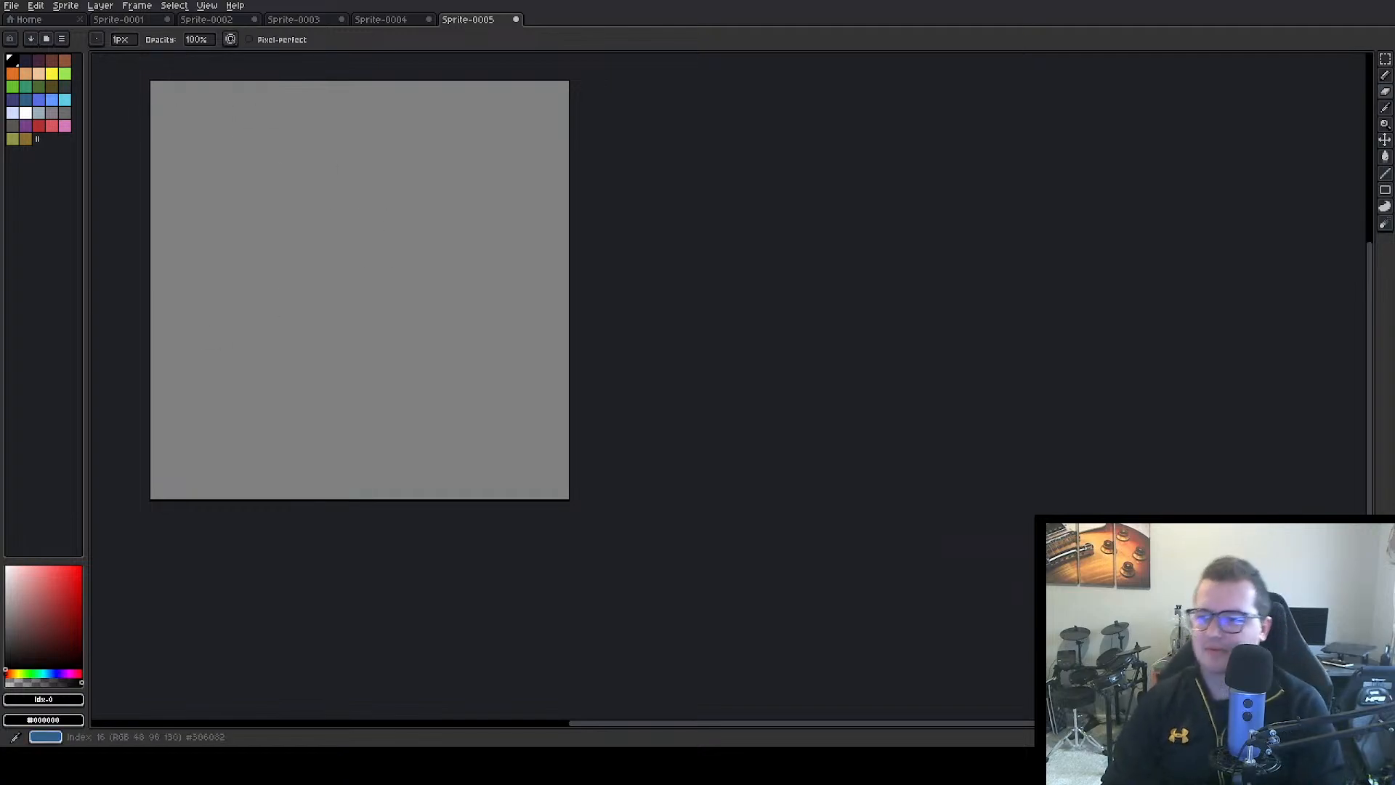
left_click(52, 73)
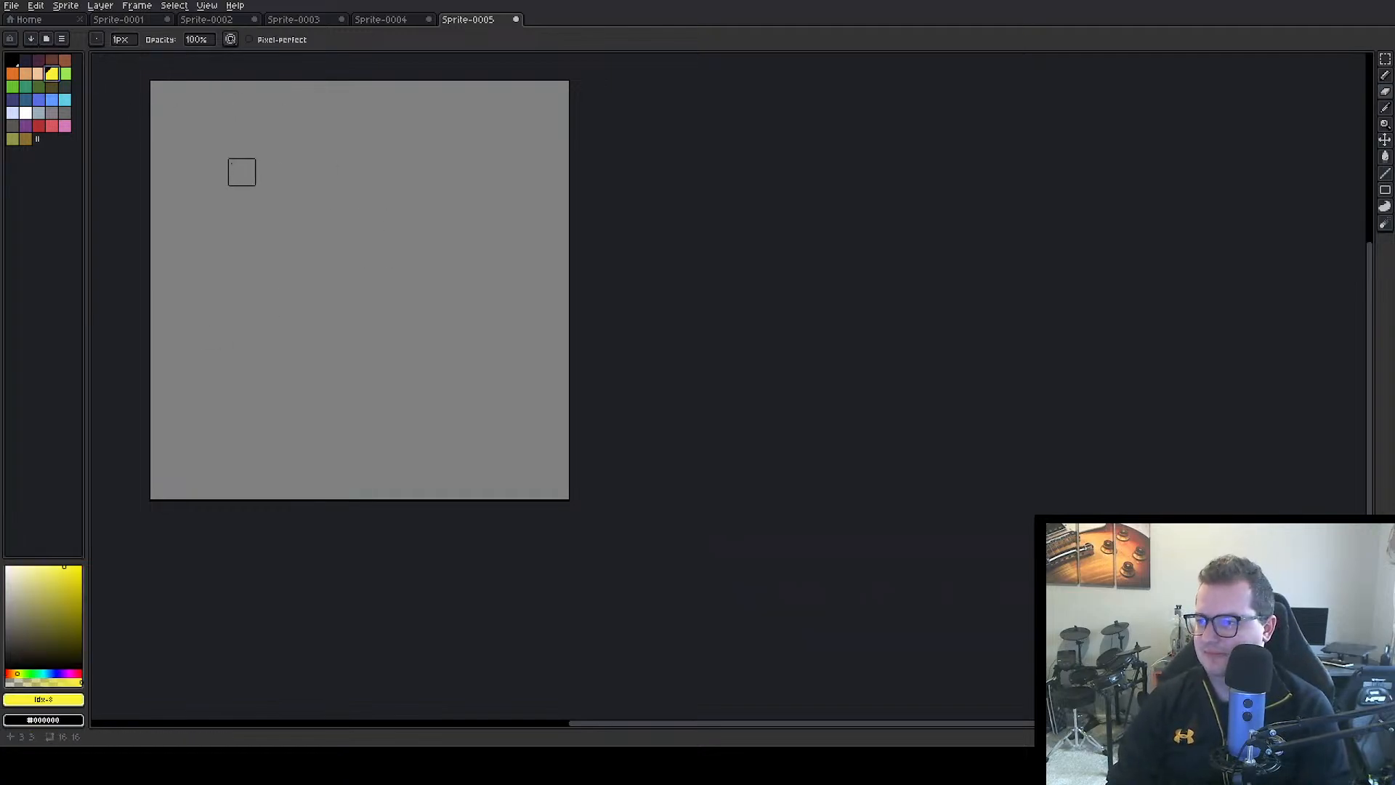
left_click(1385, 75)
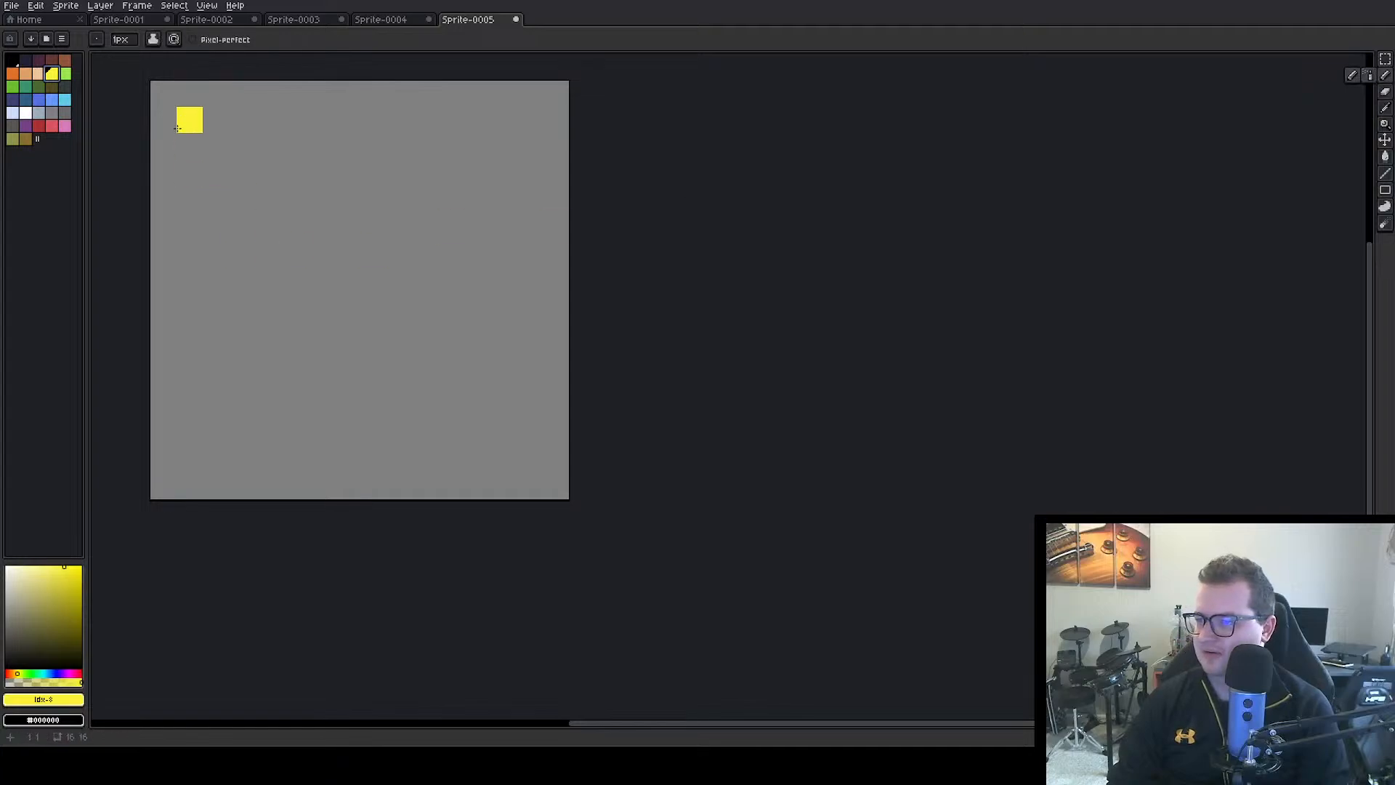
mouse_move(177, 127)
left_mouse_down()
mouse_move(191, 140)
mouse_move(234, 142)
mouse_move(240, 173)
mouse_move(275, 176)
mouse_move(259, 205)
mouse_move(295, 198)
left_mouse_up()
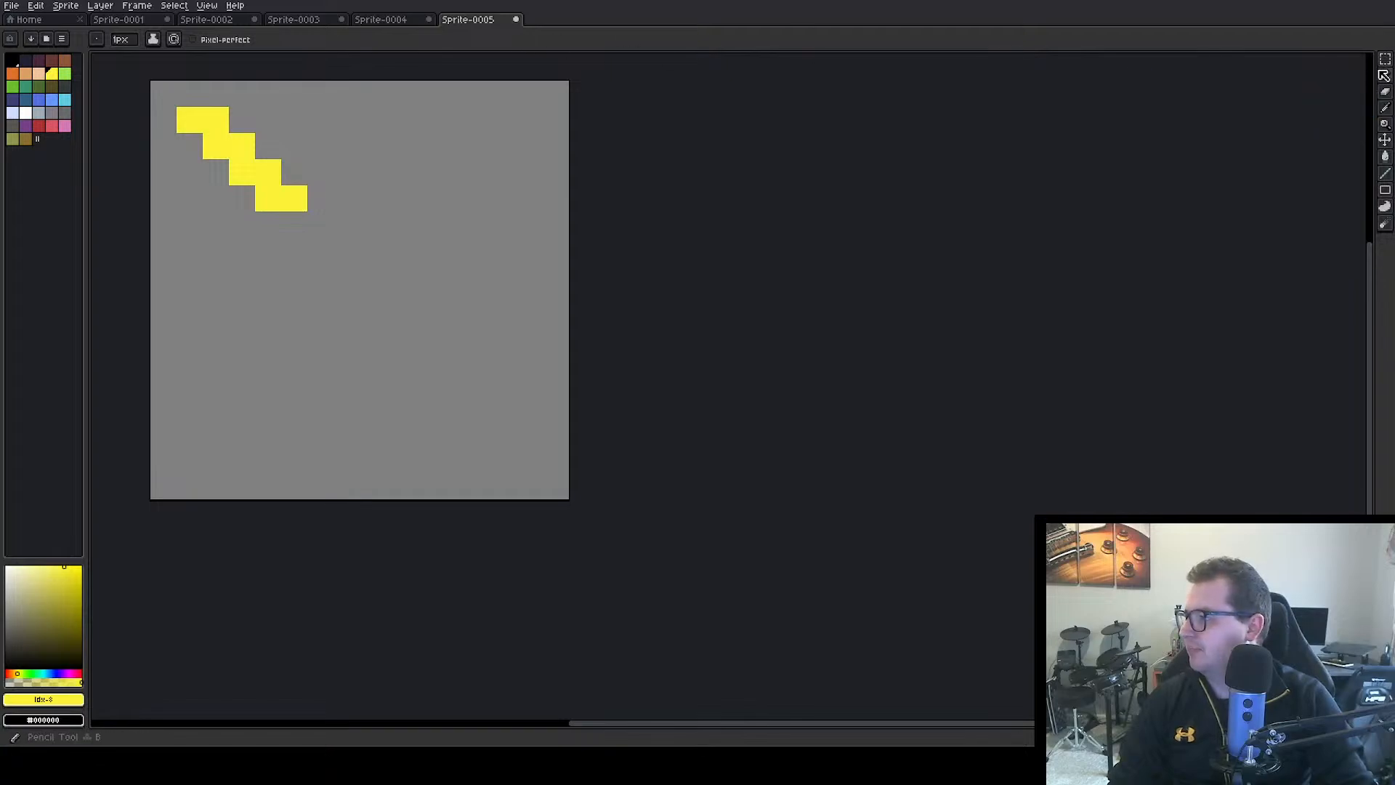
left_click(1385, 91)
mouse_move(345, 172)
left_mouse_down()
mouse_move(190, 146)
mouse_move(216, 120)
mouse_move(373, 250)
mouse_move(268, 198)
left_mouse_up()
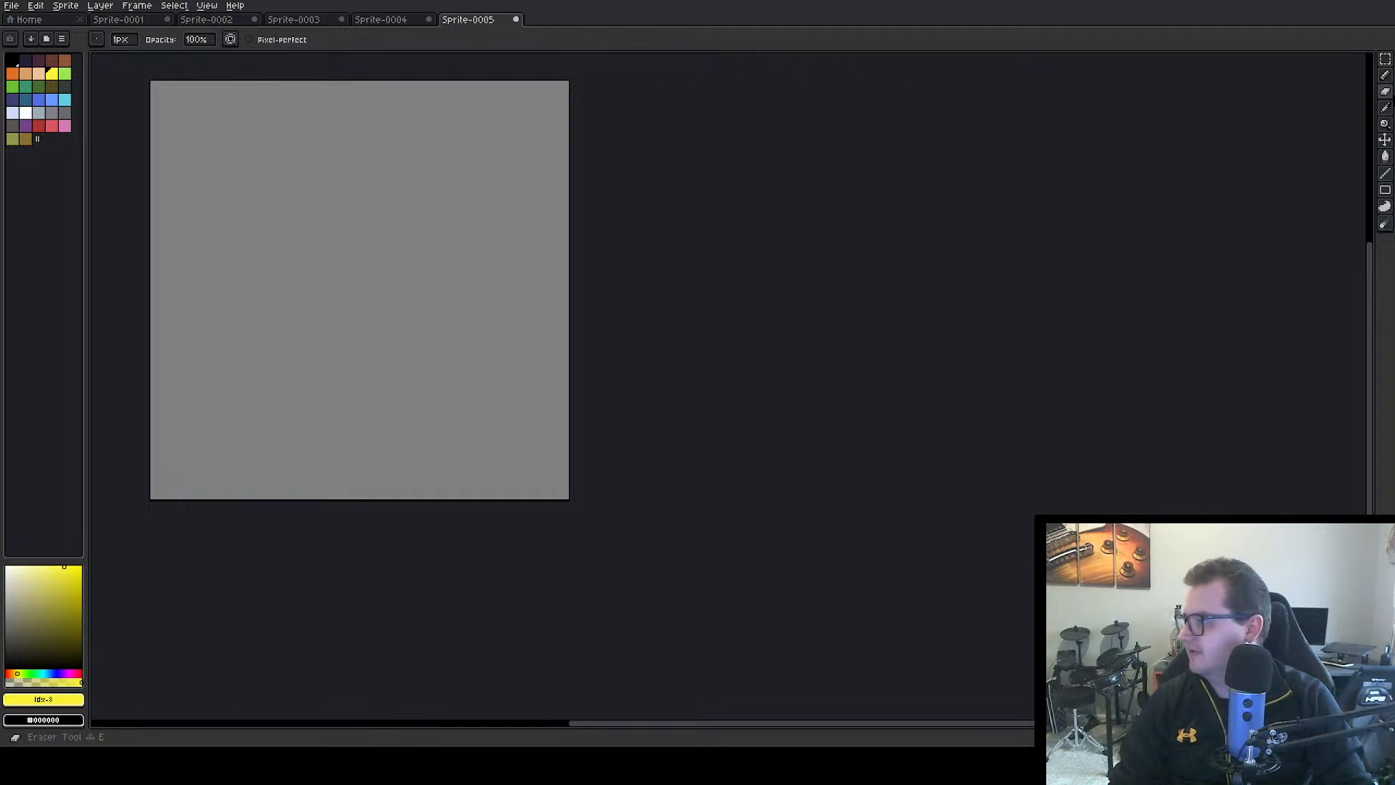
Draw a black three-pixel L-shaped bracket near each of the four canvas corners, one pixel in from the edges
left_click(1385, 76)
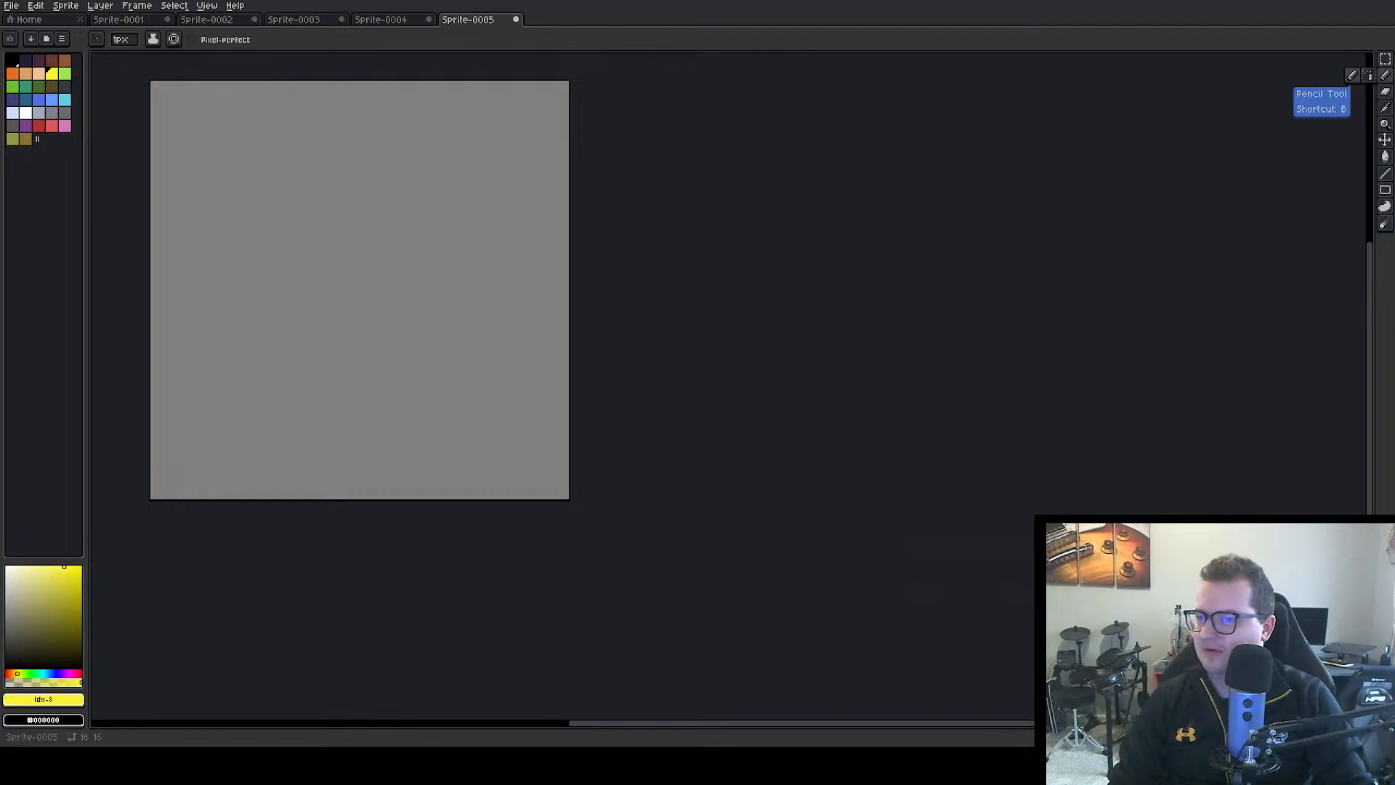
left_click(12, 61)
left_click_drag(190, 117, 206, 112)
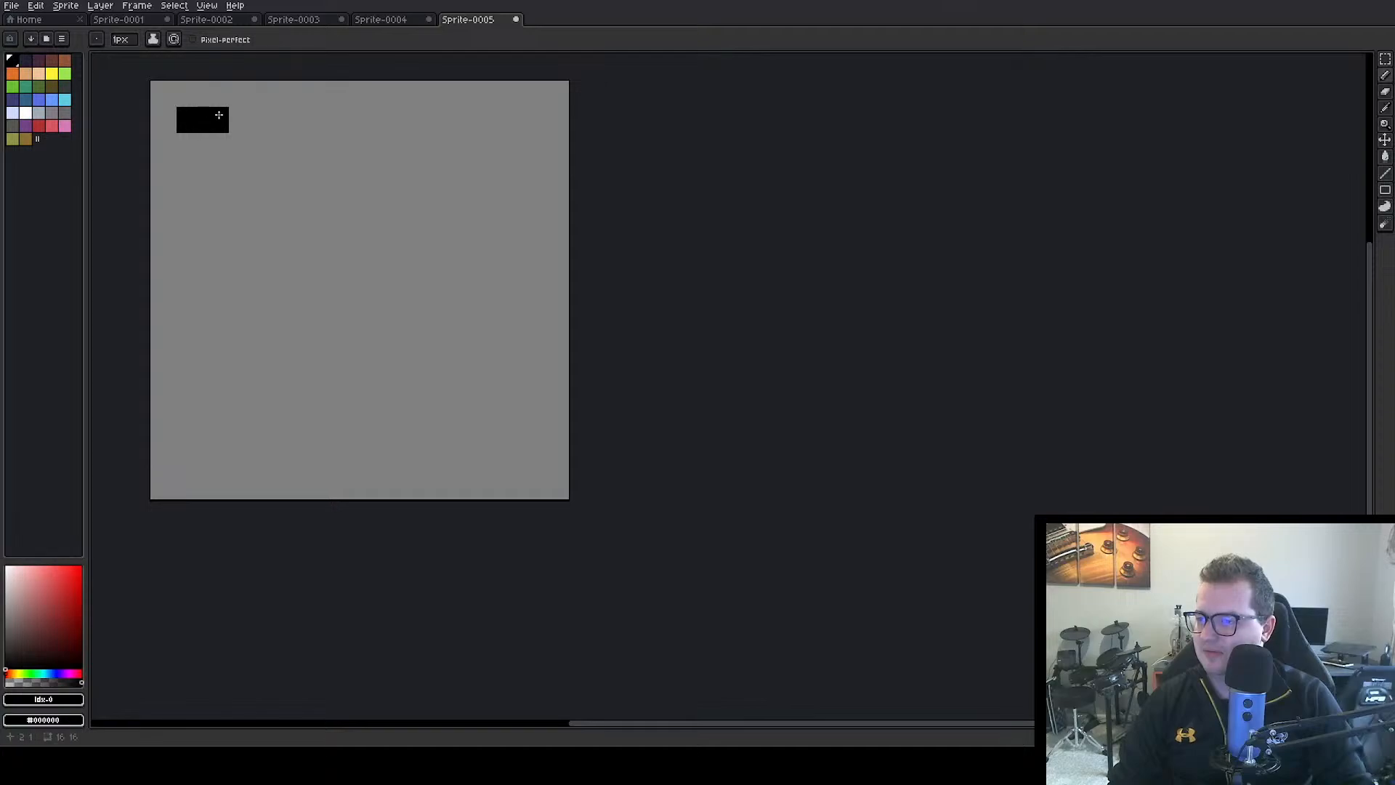
left_click(190, 144)
left_click_drag(190, 463, 218, 471)
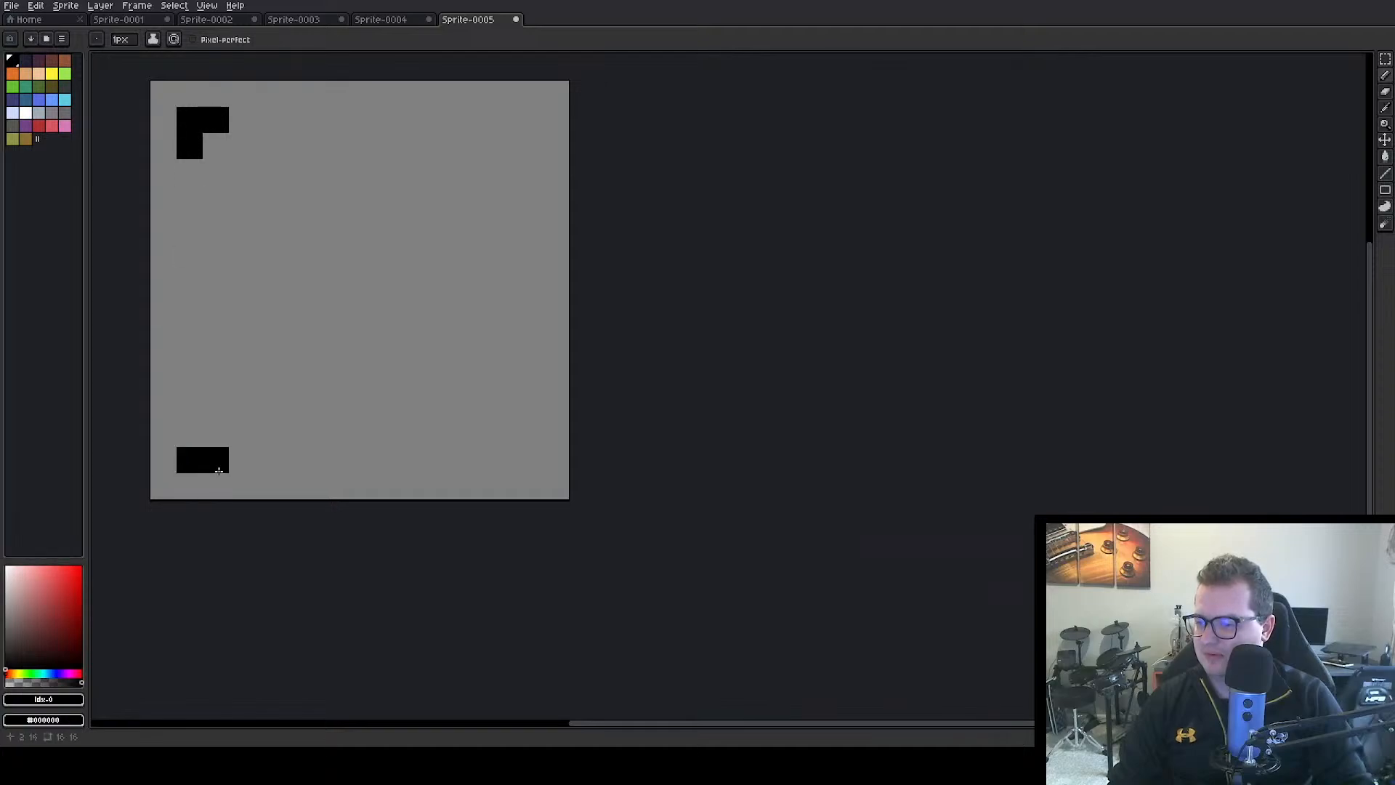
left_click(190, 434)
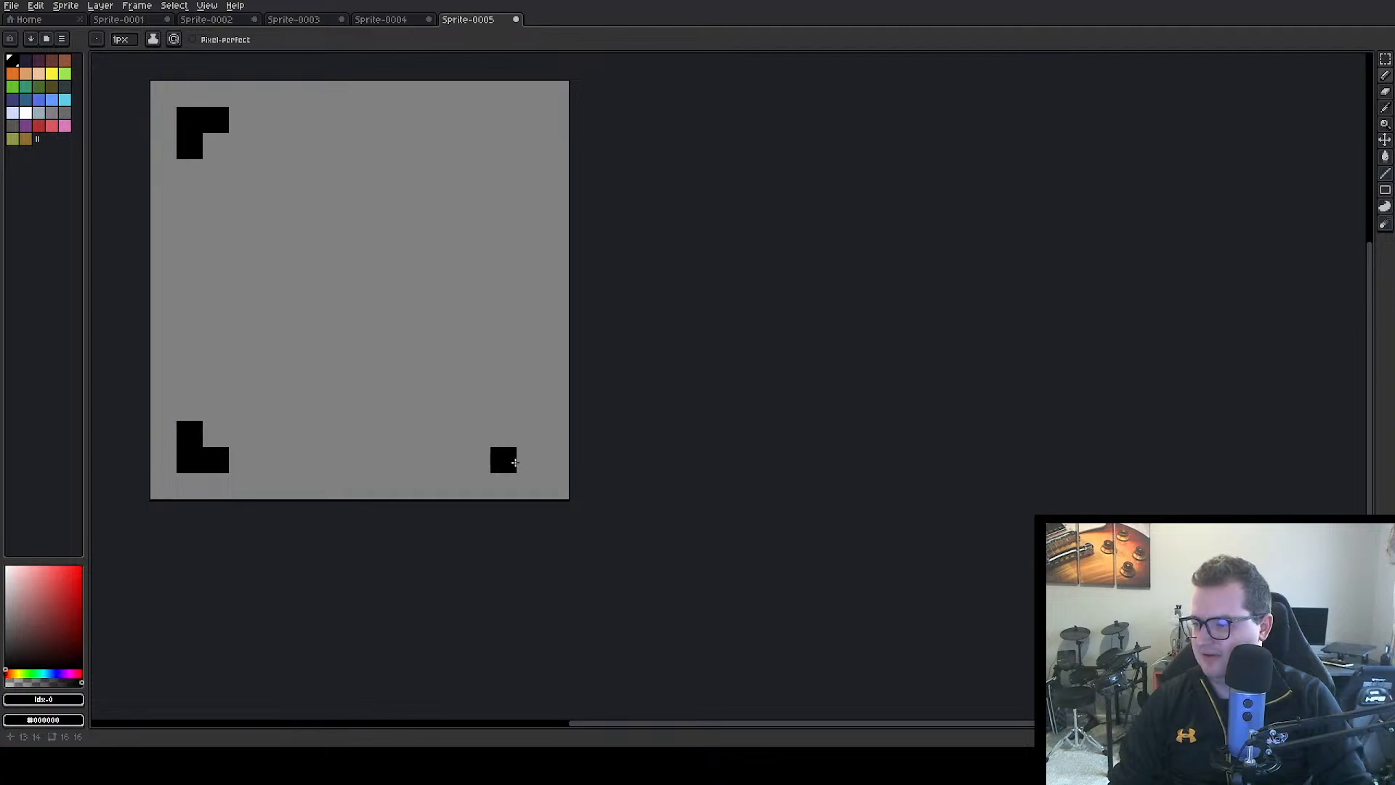
left_click_drag(514, 462, 529, 436)
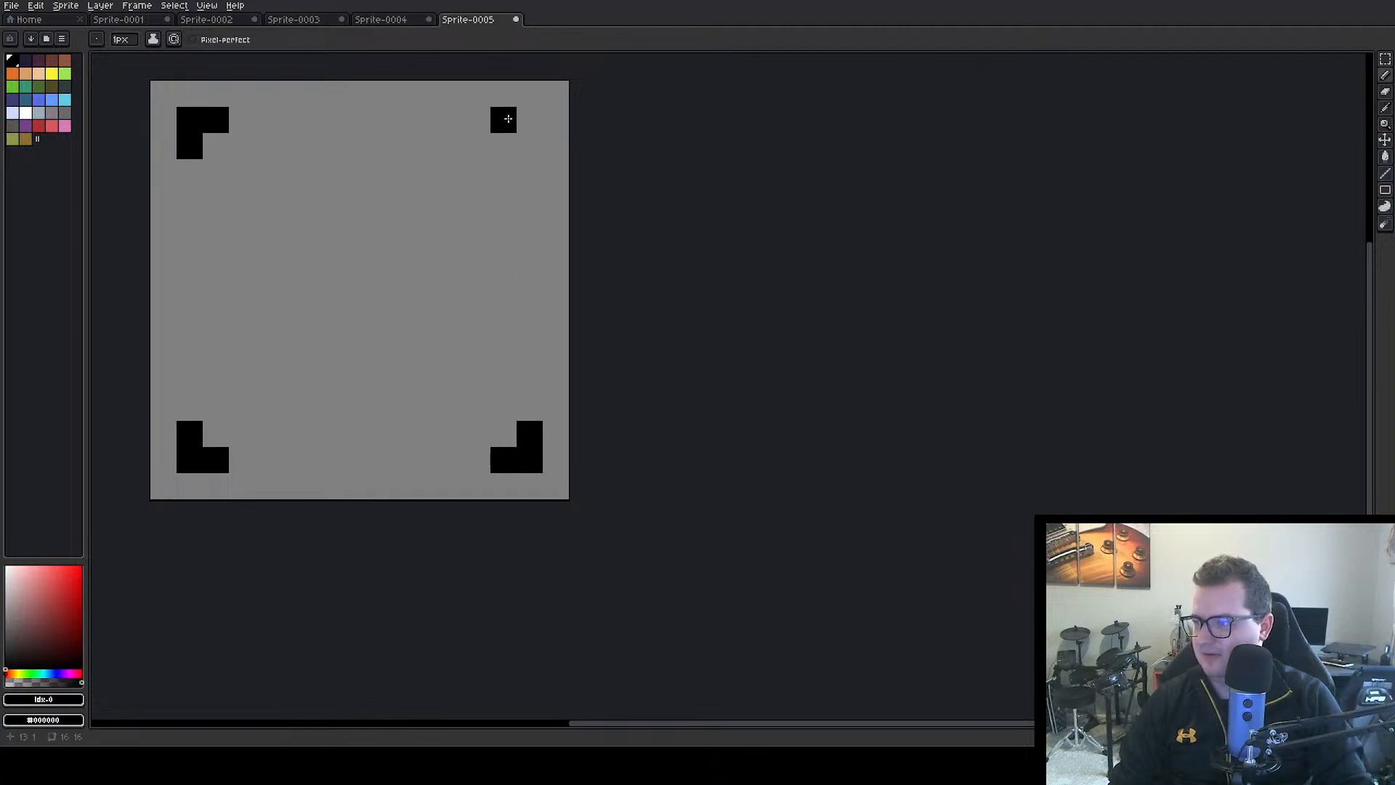
mouse_move(508, 118)
left_mouse_down()
mouse_move(530, 119)
mouse_move(533, 144)
left_mouse_up()
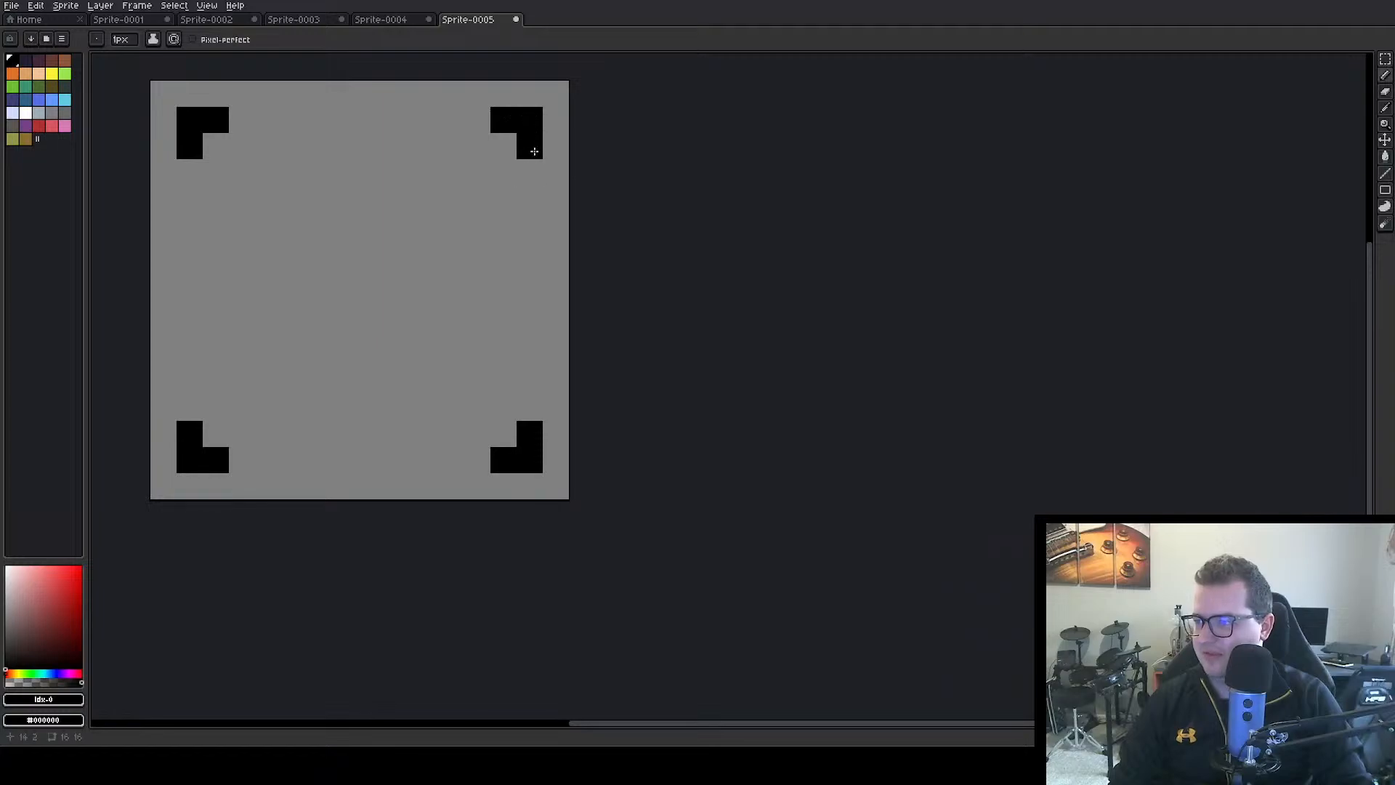
Draw yellow stair-step diagonals, two pixels per row and four rows each, running inward from the upper-left and lower-left brackets
left_click(52, 75)
mouse_move(215, 147)
left_mouse_down()
mouse_move(242, 146)
mouse_move(268, 172)
mouse_move(269, 198)
mouse_move(294, 198)
left_mouse_up()
left_click(228, 418)
mouse_move(227, 418)
left_mouse_down()
mouse_move(244, 434)
mouse_move(243, 409)
mouse_move(268, 409)
mouse_move(260, 380)
mouse_move(294, 381)
mouse_move(294, 355)
mouse_move(321, 355)
left_mouse_up()
left_click(200, 405)
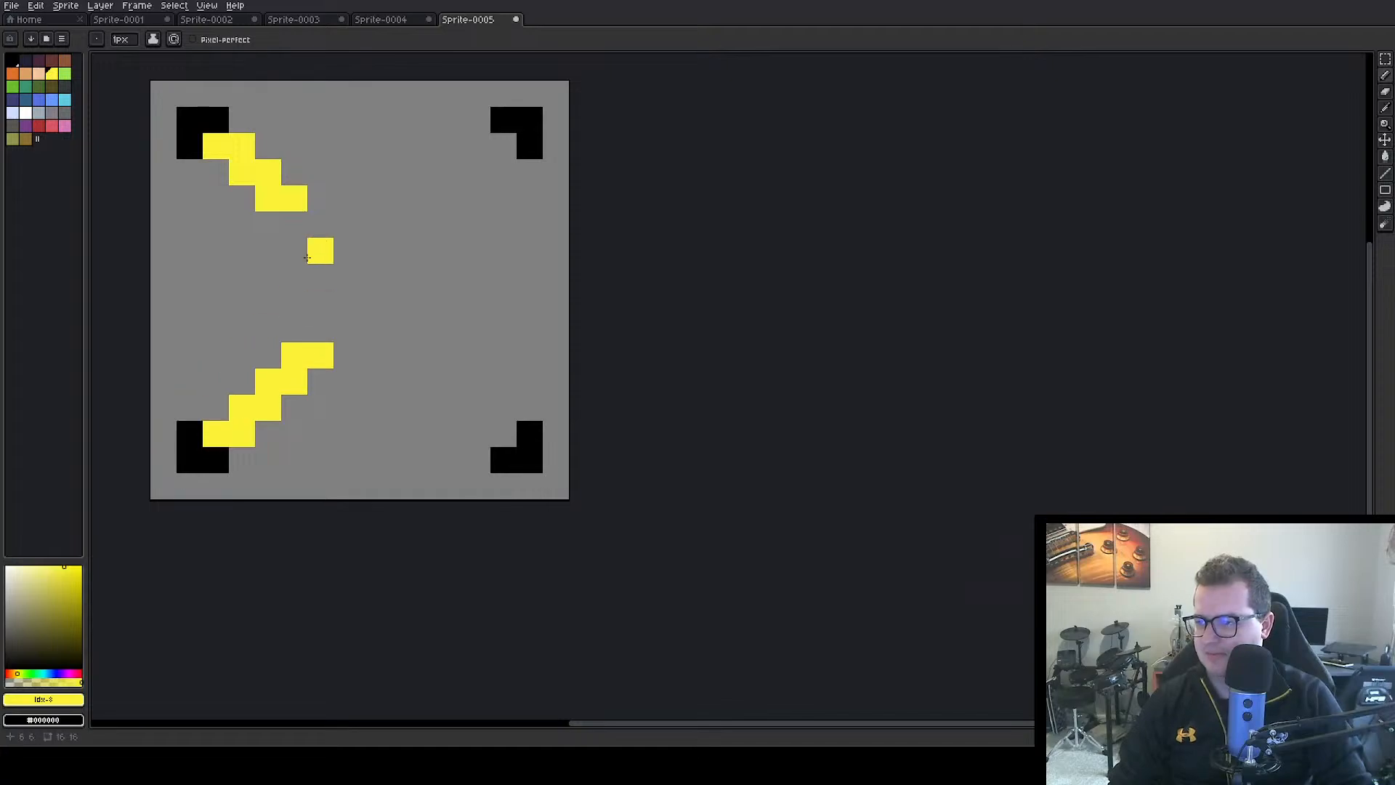
left_click(295, 224)
left_click(321, 225)
Draw a second yellow four-row stair-step diagonal parallel to the upper one, two pixels to its right
left_click(320, 146)
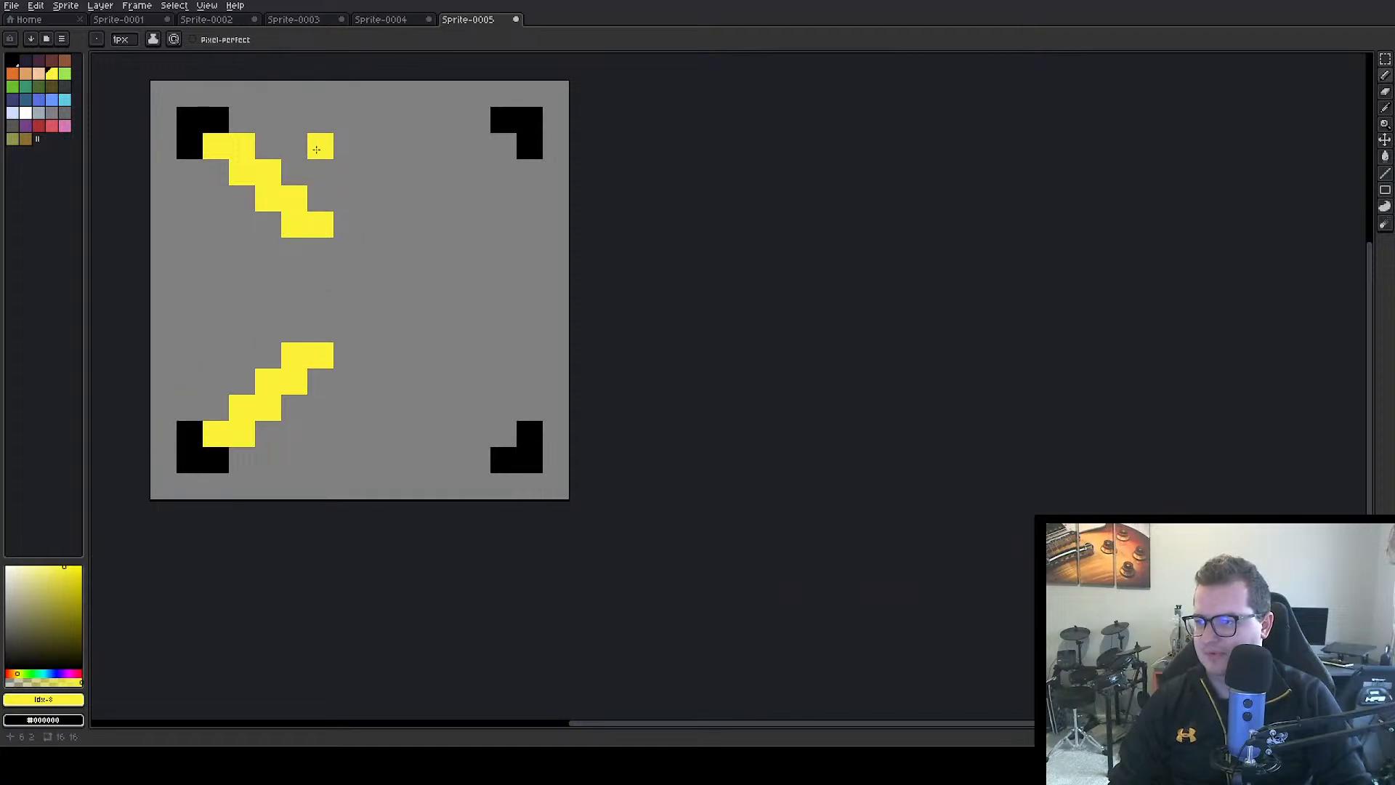
left_click(343, 151)
left_click(348, 172)
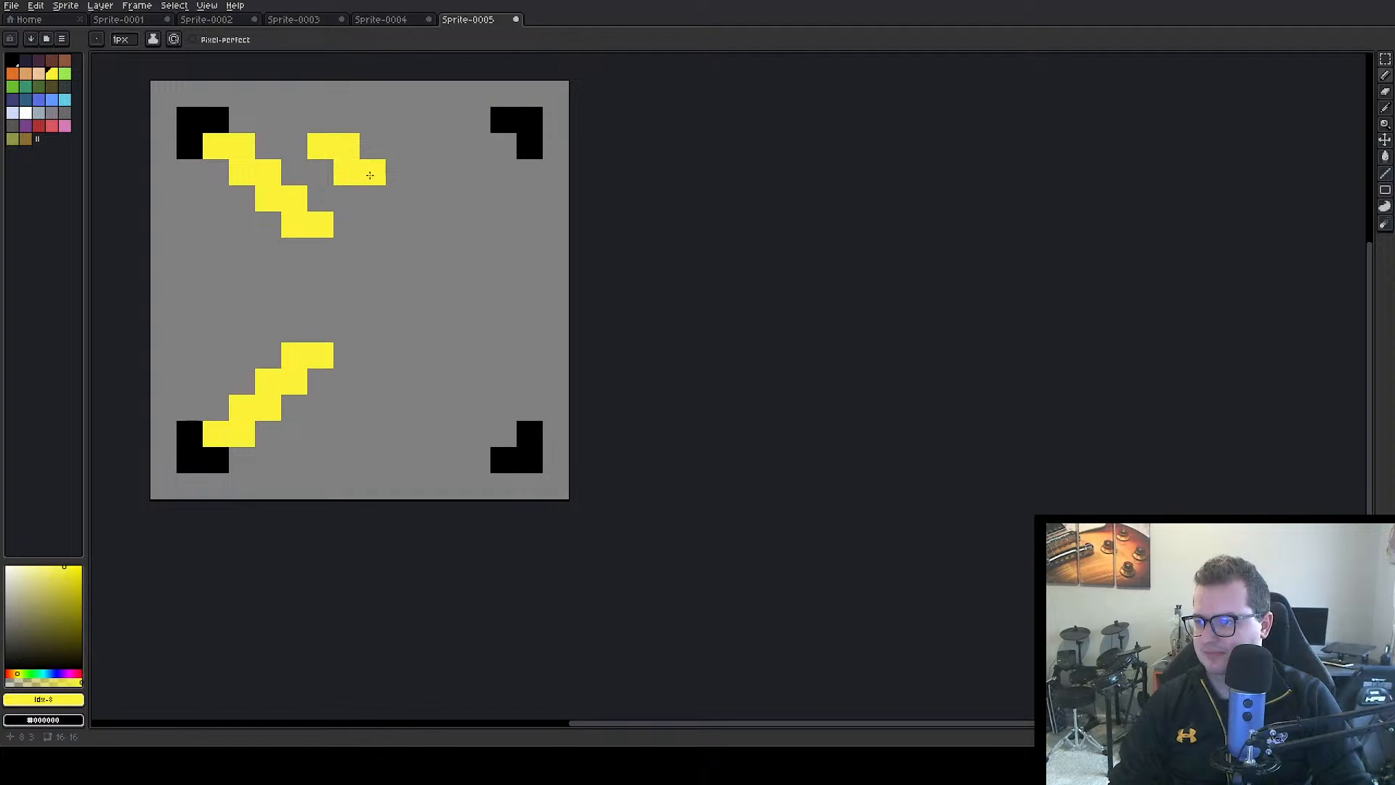
left_click(372, 175)
left_click(373, 200)
left_click(399, 225)
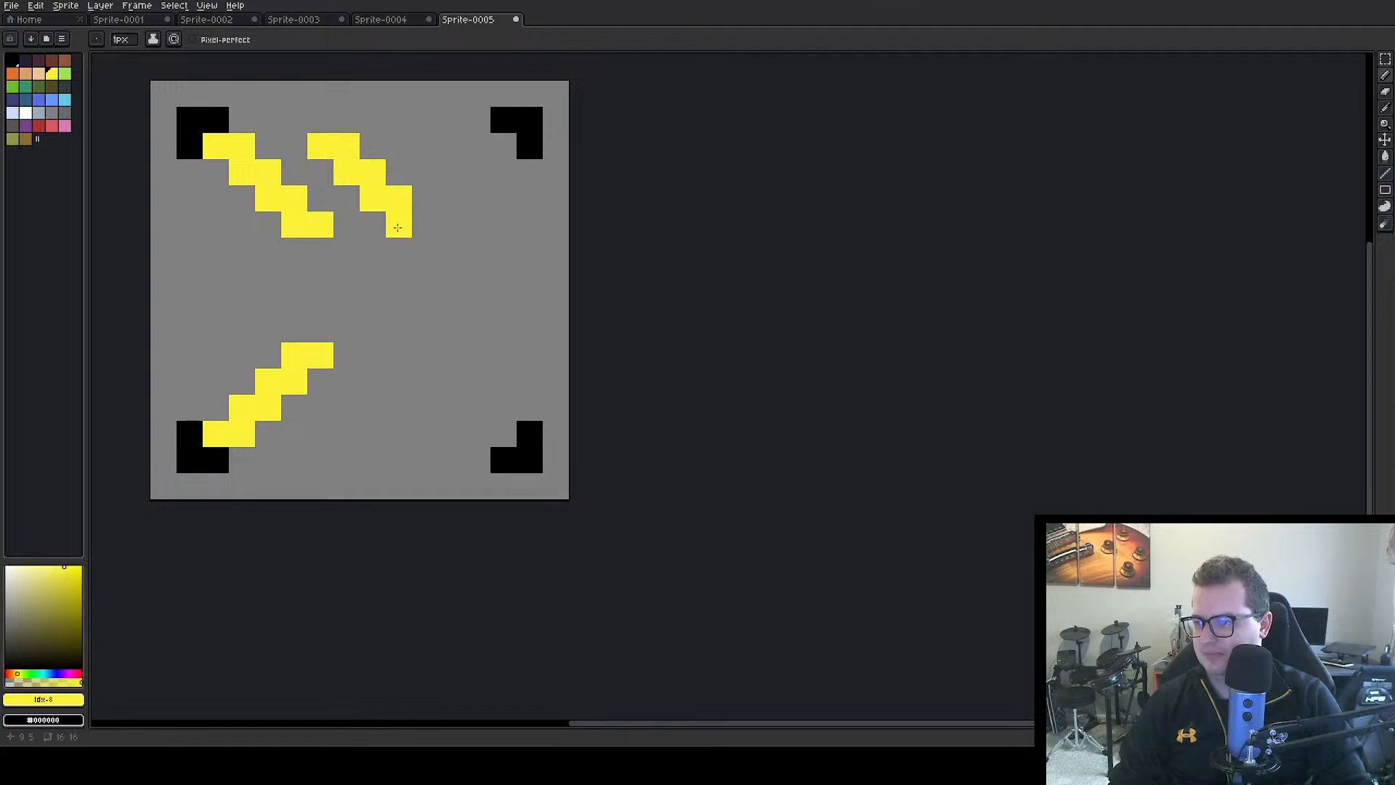
left_click(426, 224)
Draw a second yellow four-row stair-step diagonal parallel to the lower one, two pixels to its right
left_click(321, 433)
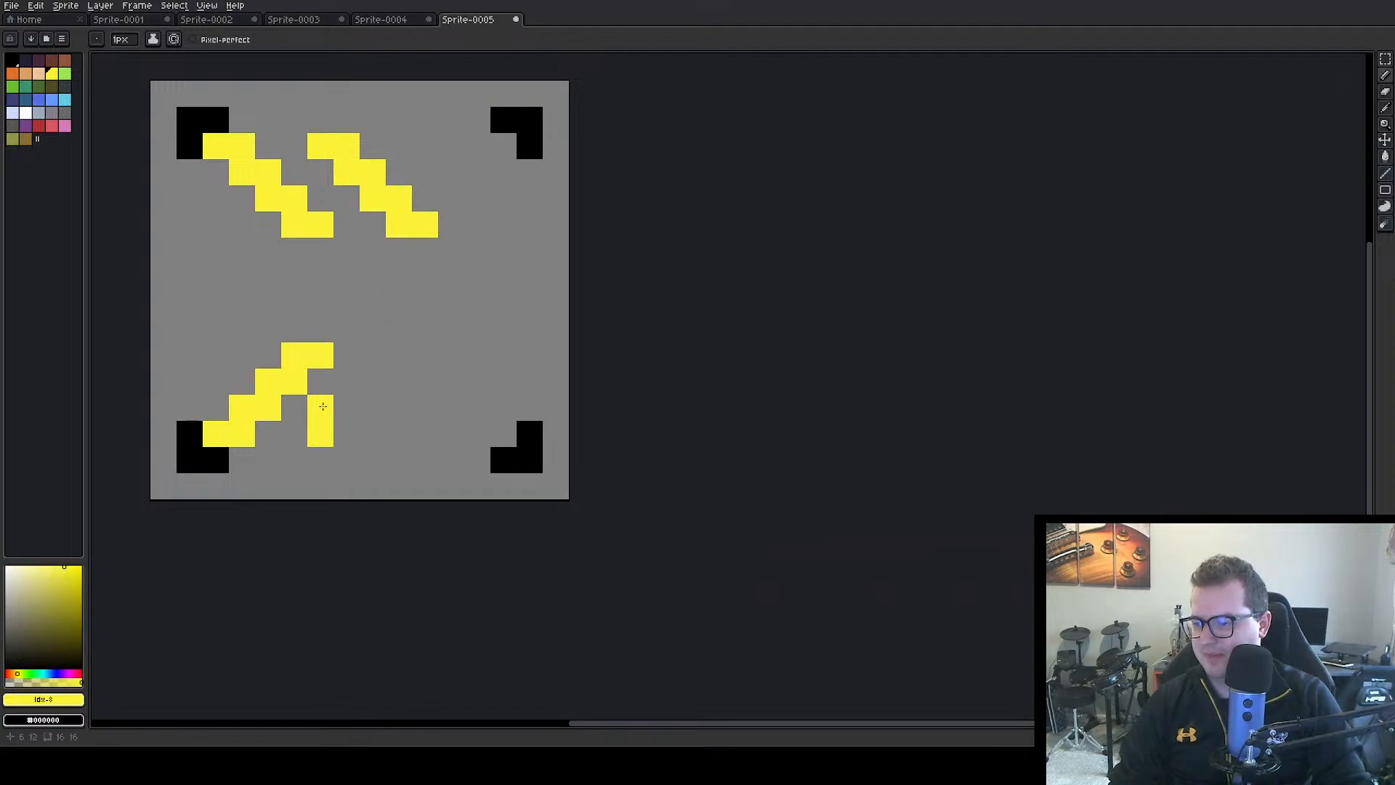
left_click(347, 407)
left_click(346, 434)
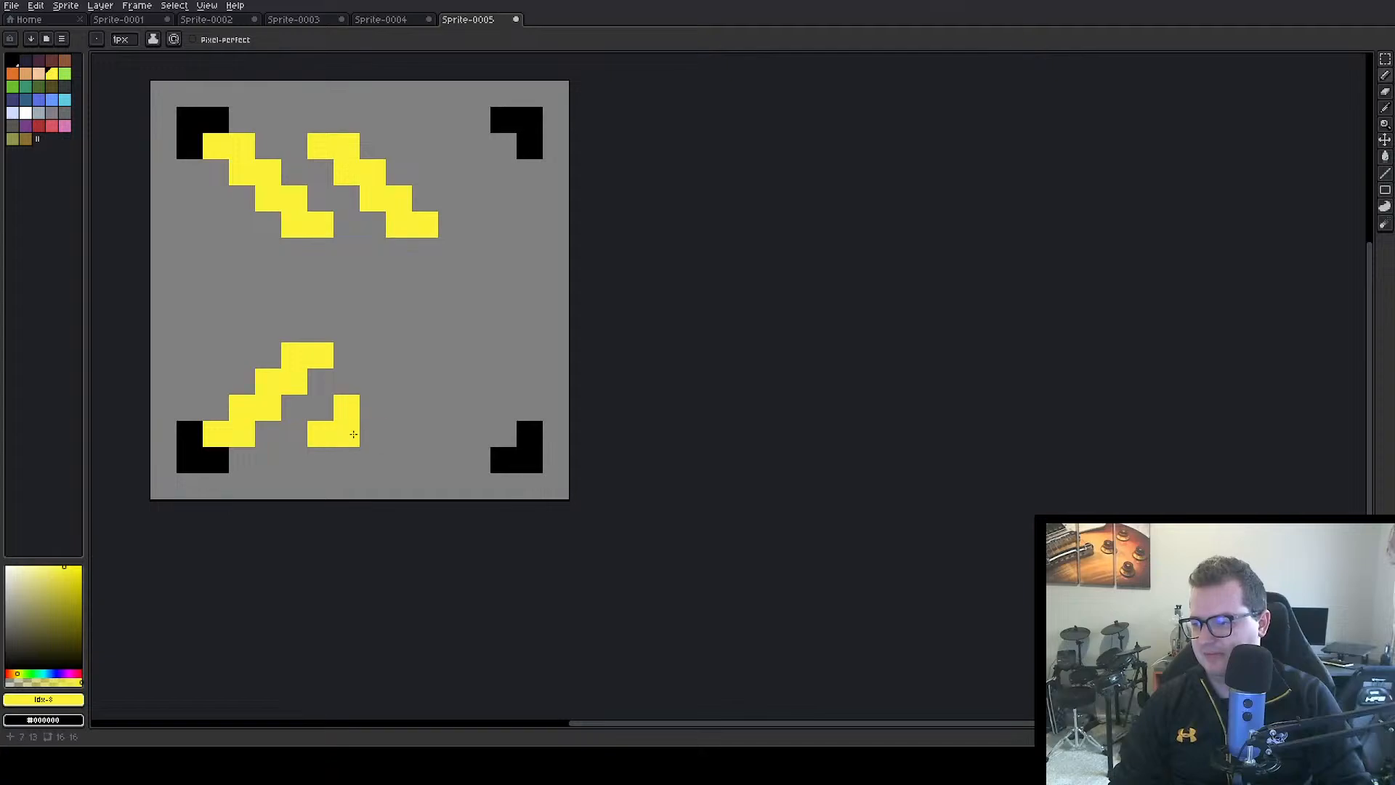
left_click(373, 408)
left_click(385, 383)
left_click(399, 381)
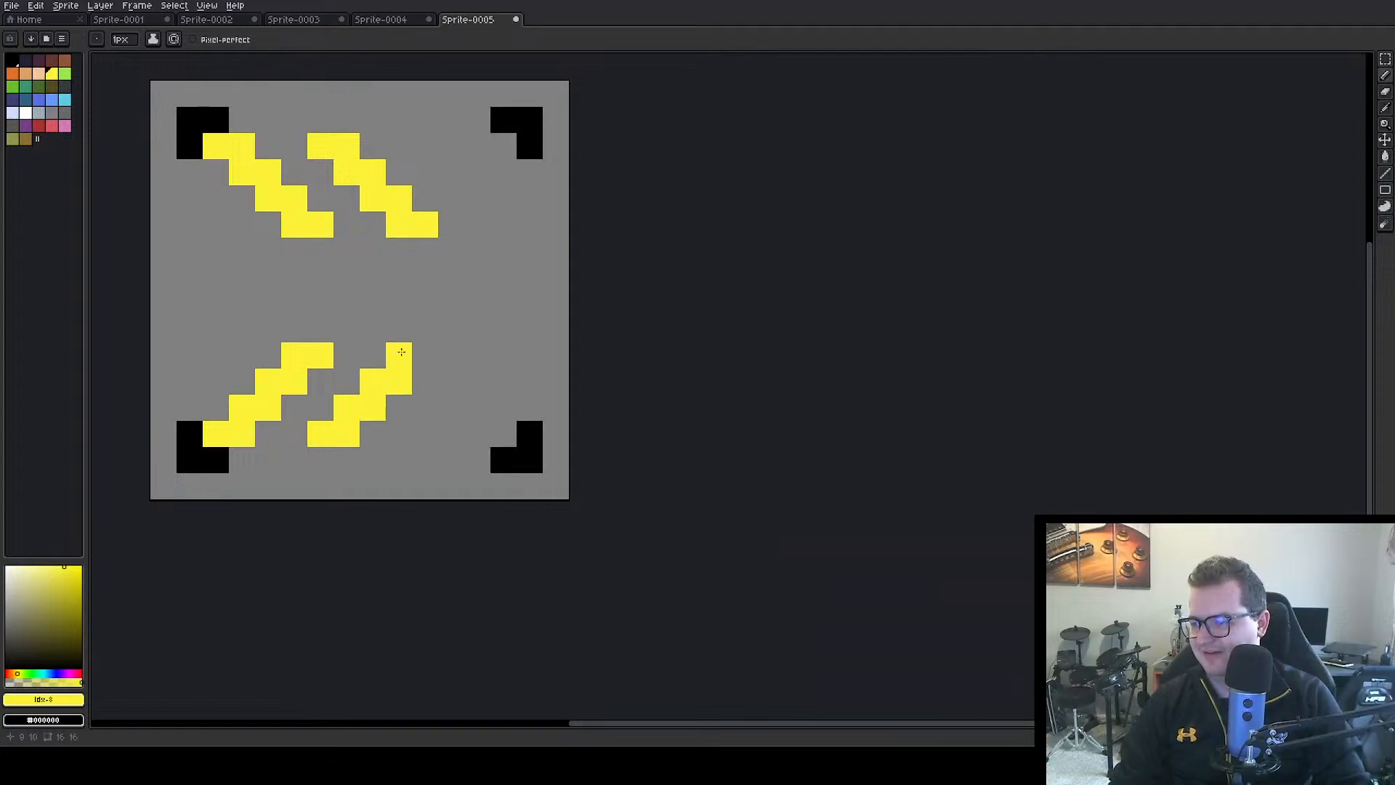
left_click(399, 355)
left_click(425, 356)
Extend the two left yellow diagonals until they join in a right-pointing chevron at the canvas's mid-height
left_click(321, 330)
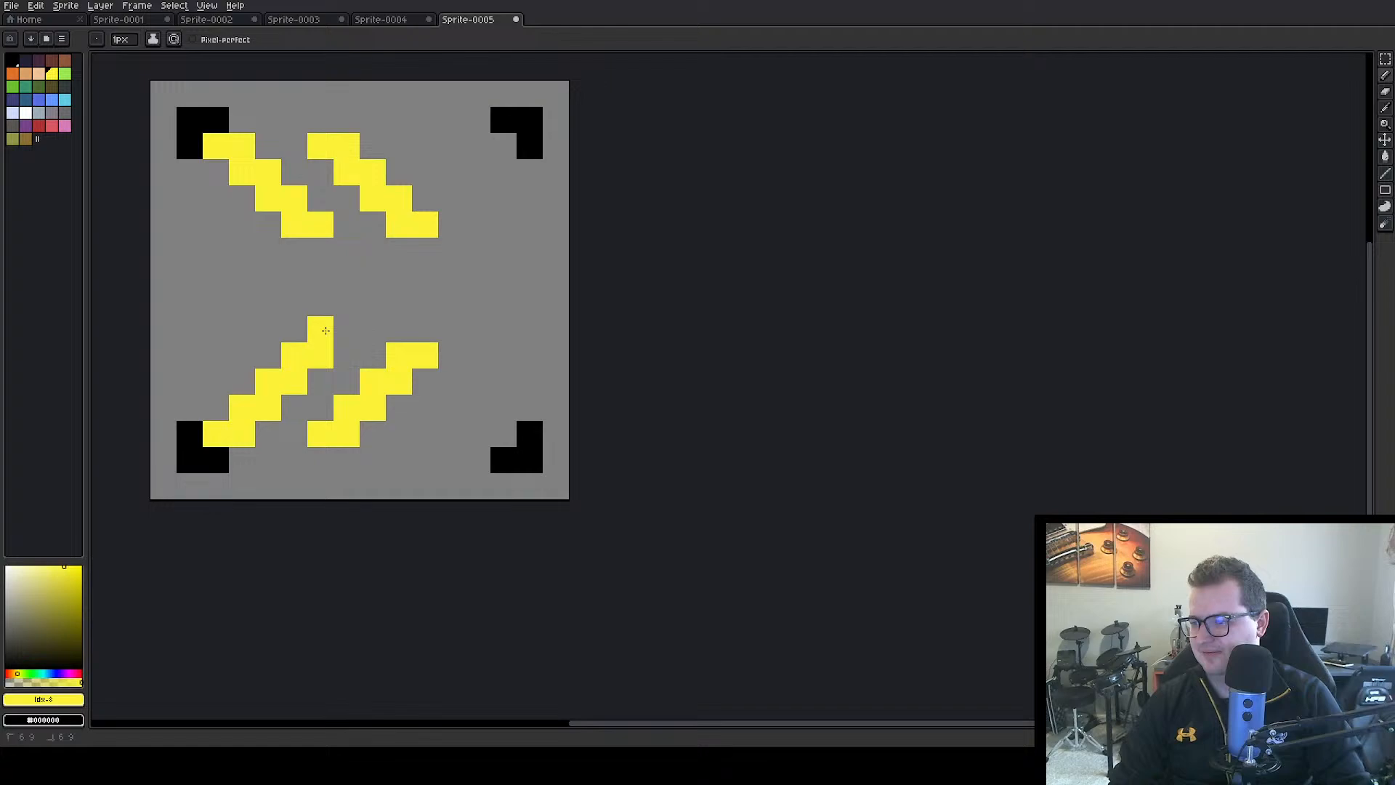
left_click(347, 329)
left_click(347, 303)
left_click(373, 303)
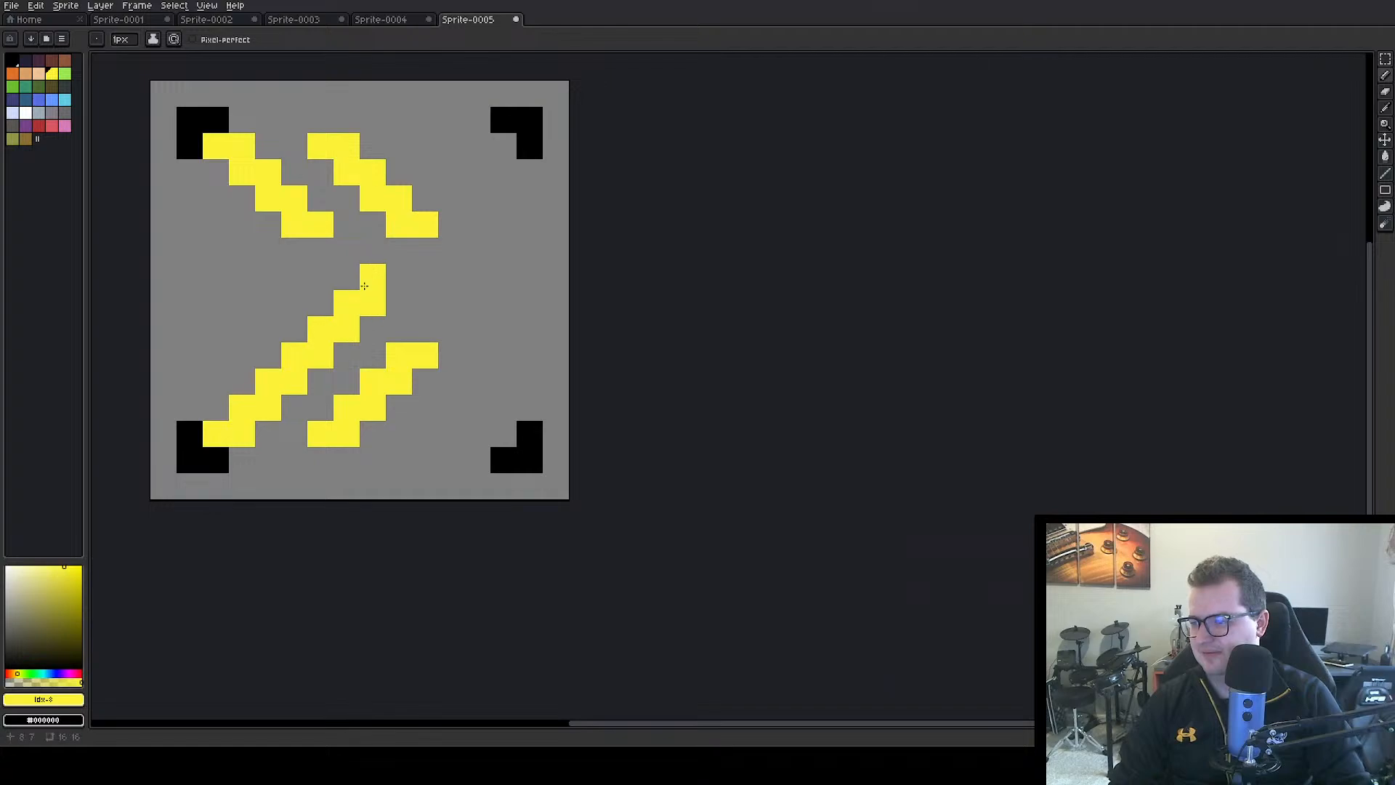
left_click(320, 251)
left_click(338, 260)
left_click(343, 273)
left_click(364, 274)
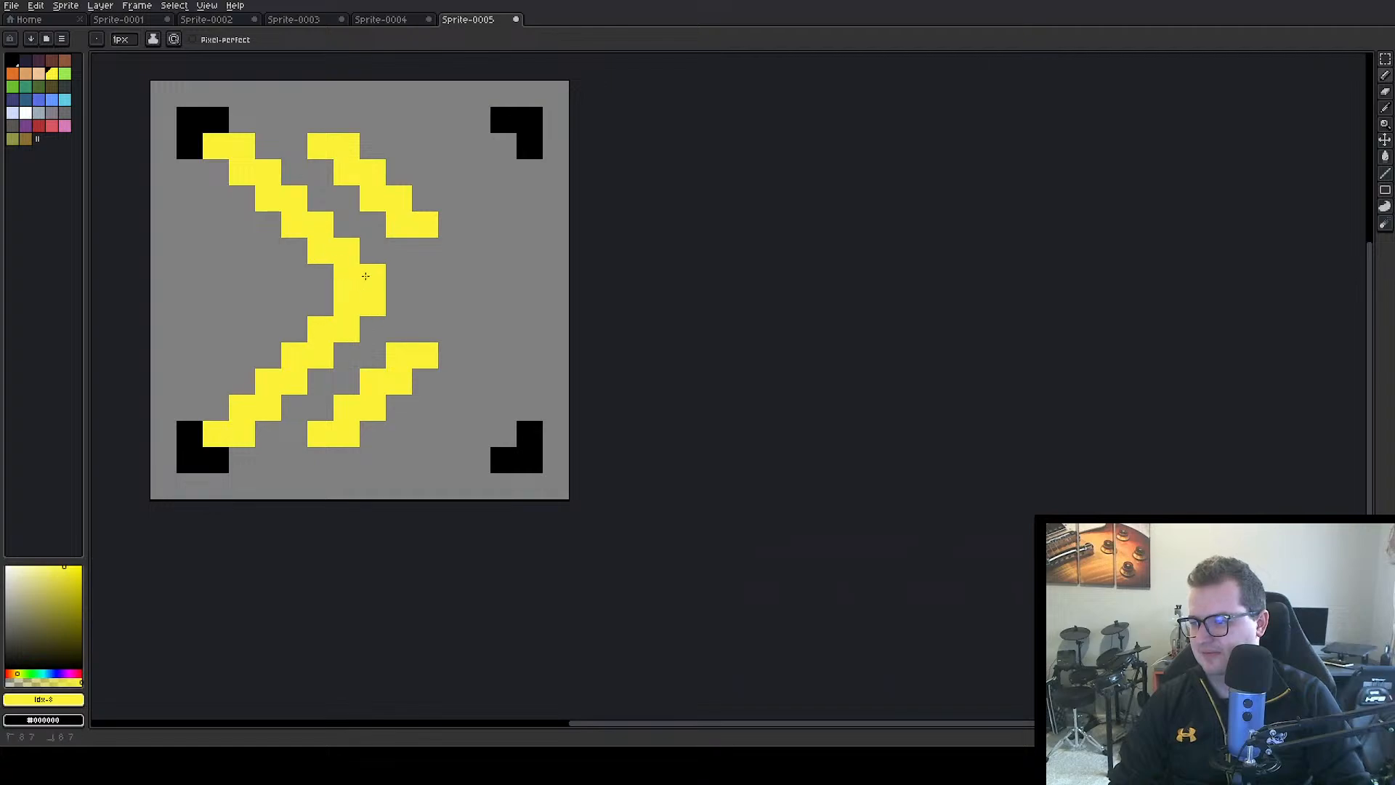
Extend the two right yellow diagonals until they join in a second right-pointing chevron parallel to the first
left_click(427, 255)
left_click(451, 251)
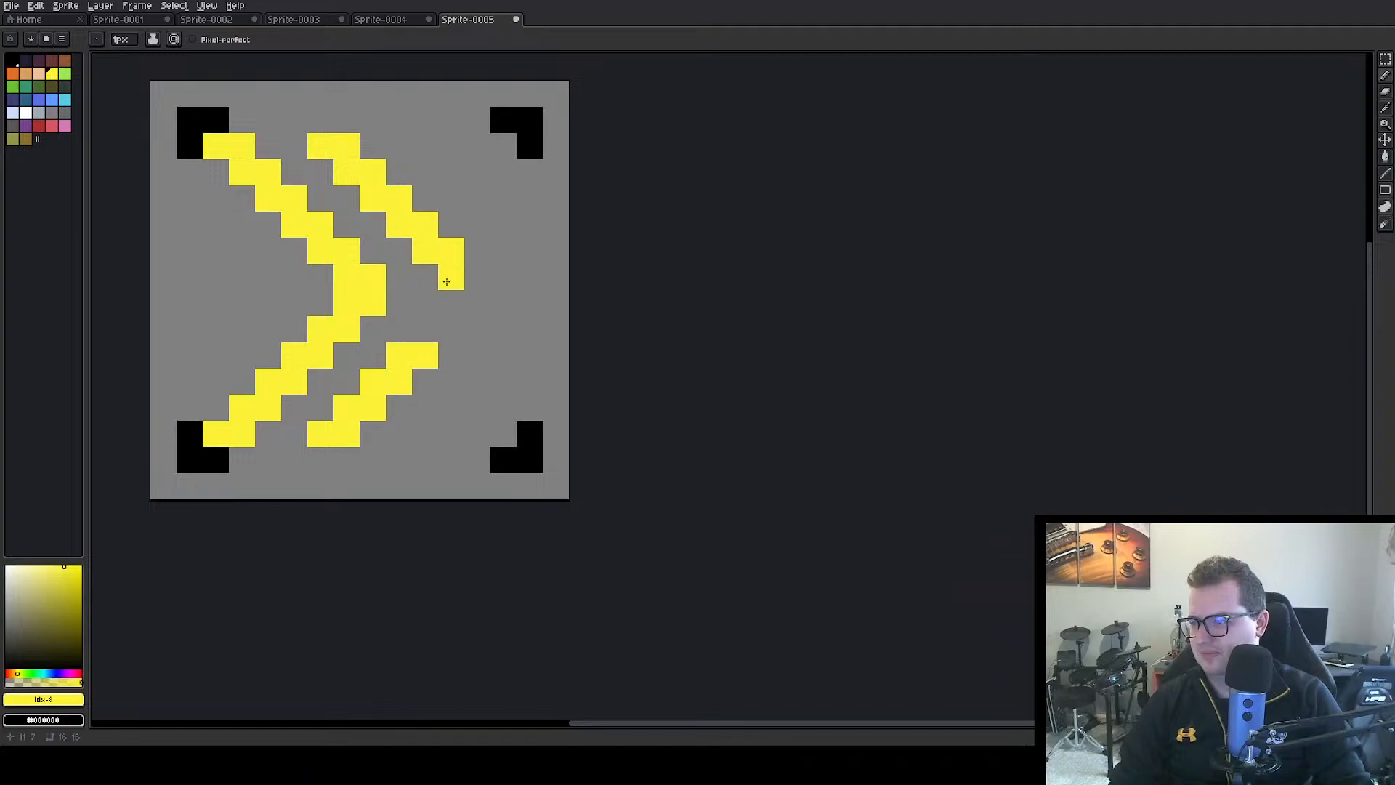
left_click(451, 277)
left_click(478, 277)
left_click(425, 329)
left_click(451, 329)
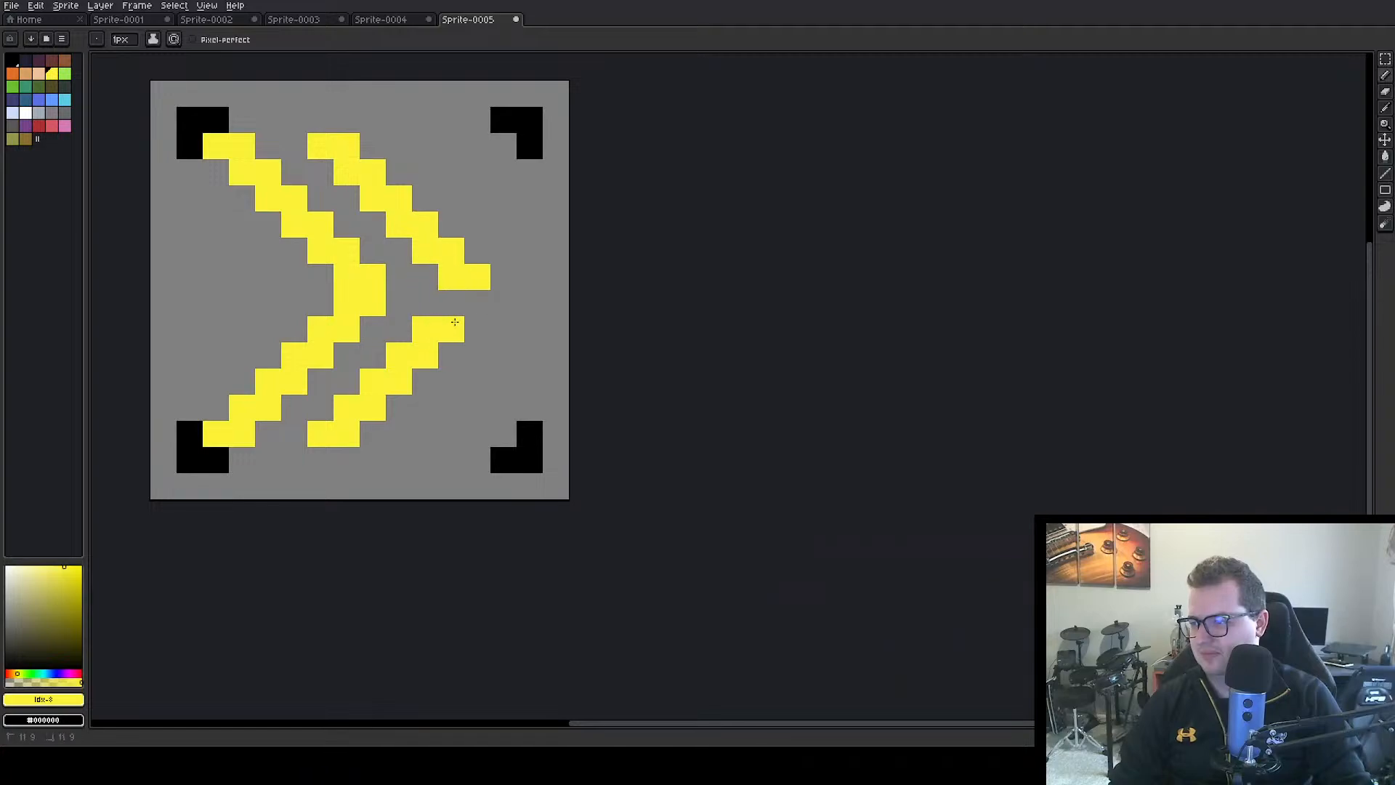
left_click(451, 303)
left_click(472, 305)
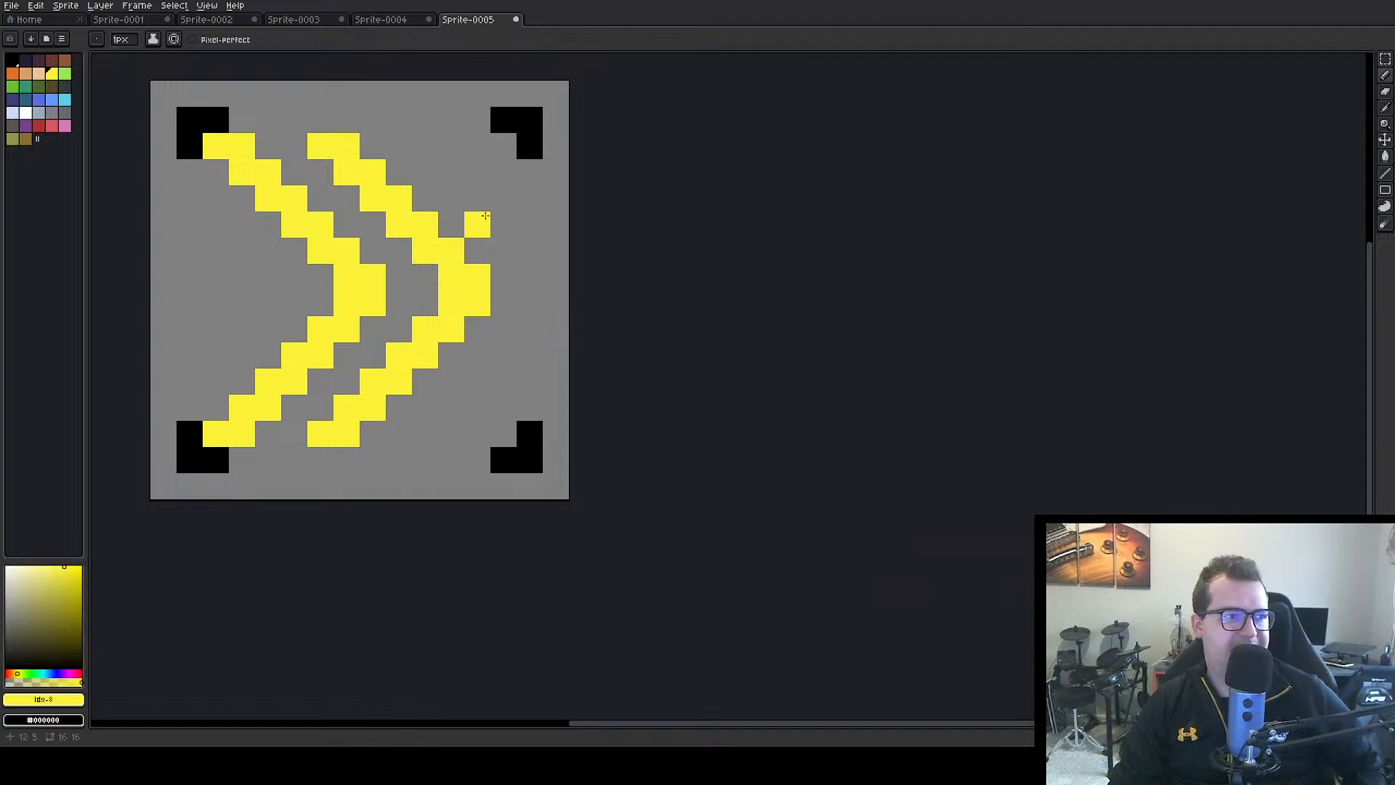
Select the right chevron with the Magic Wand and move it one pixel to the right
left_click(1385, 59)
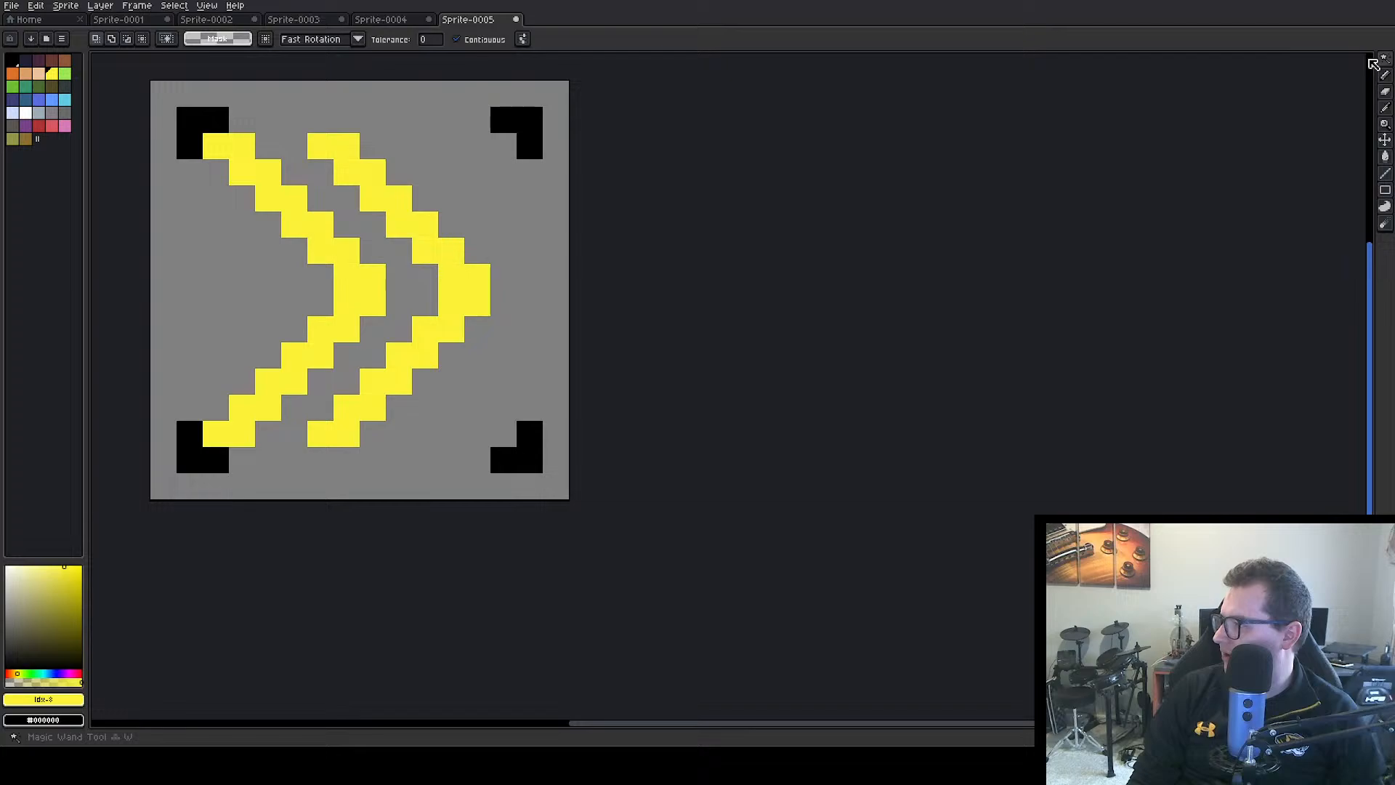
key("ctrl+a")
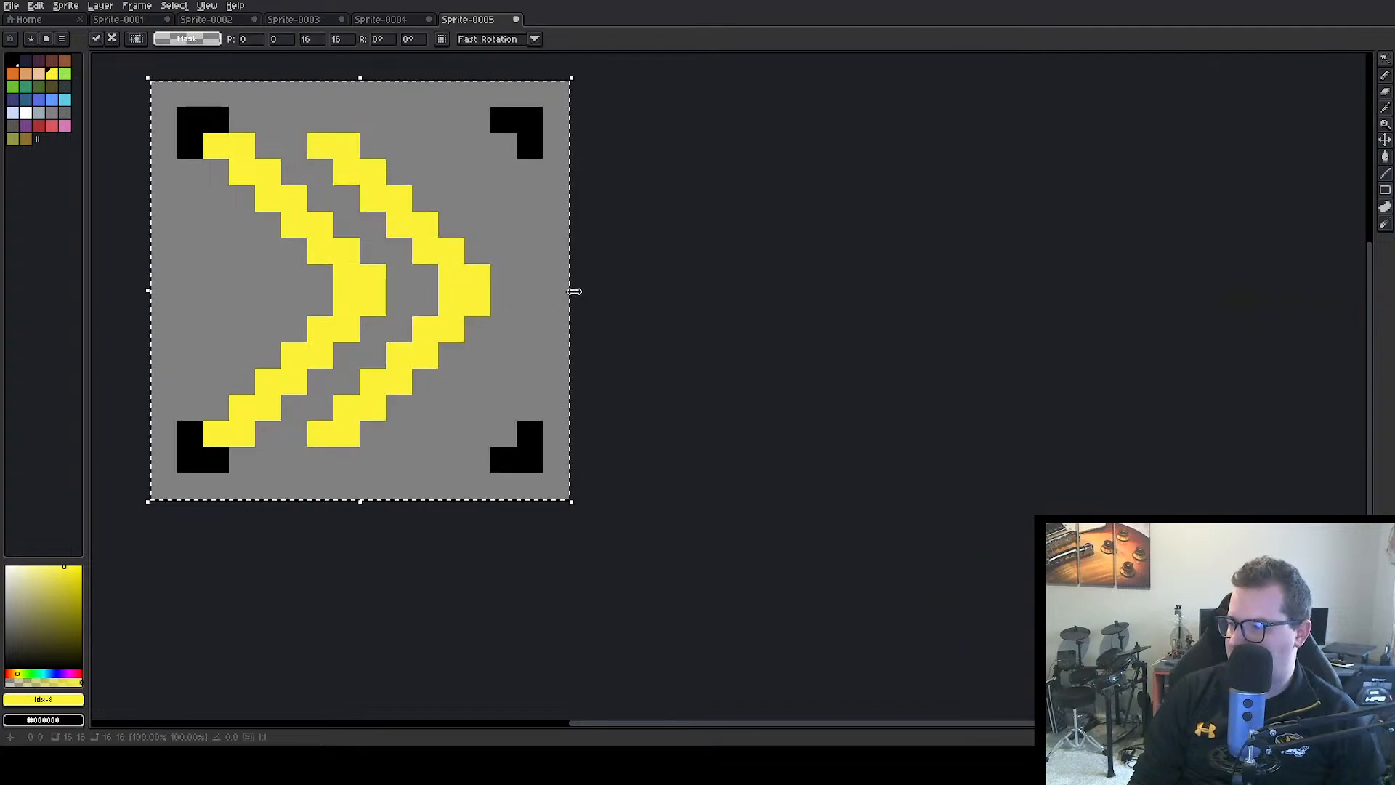
left_click(579, 309)
left_click(467, 291)
left_click_drag(470, 294, 523, 310)
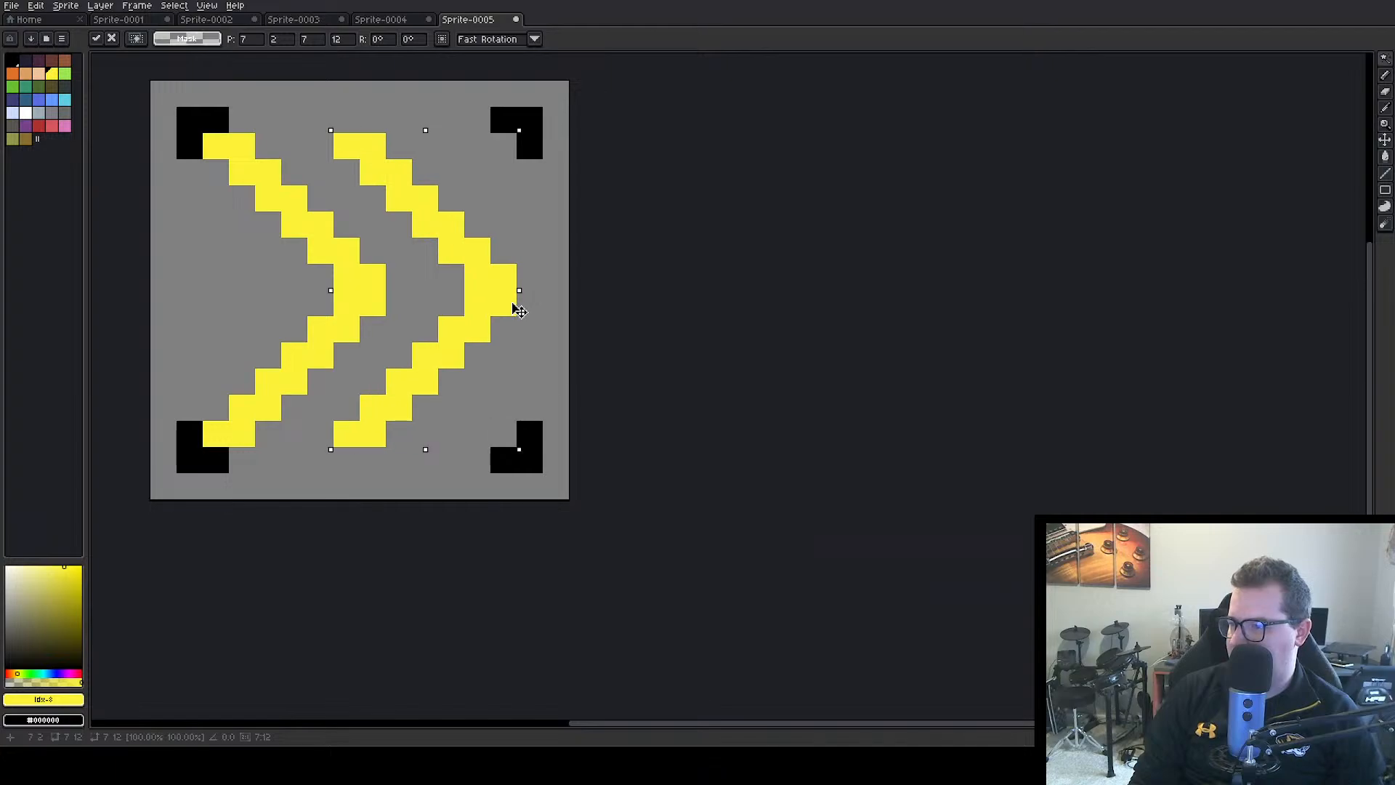
key("w")
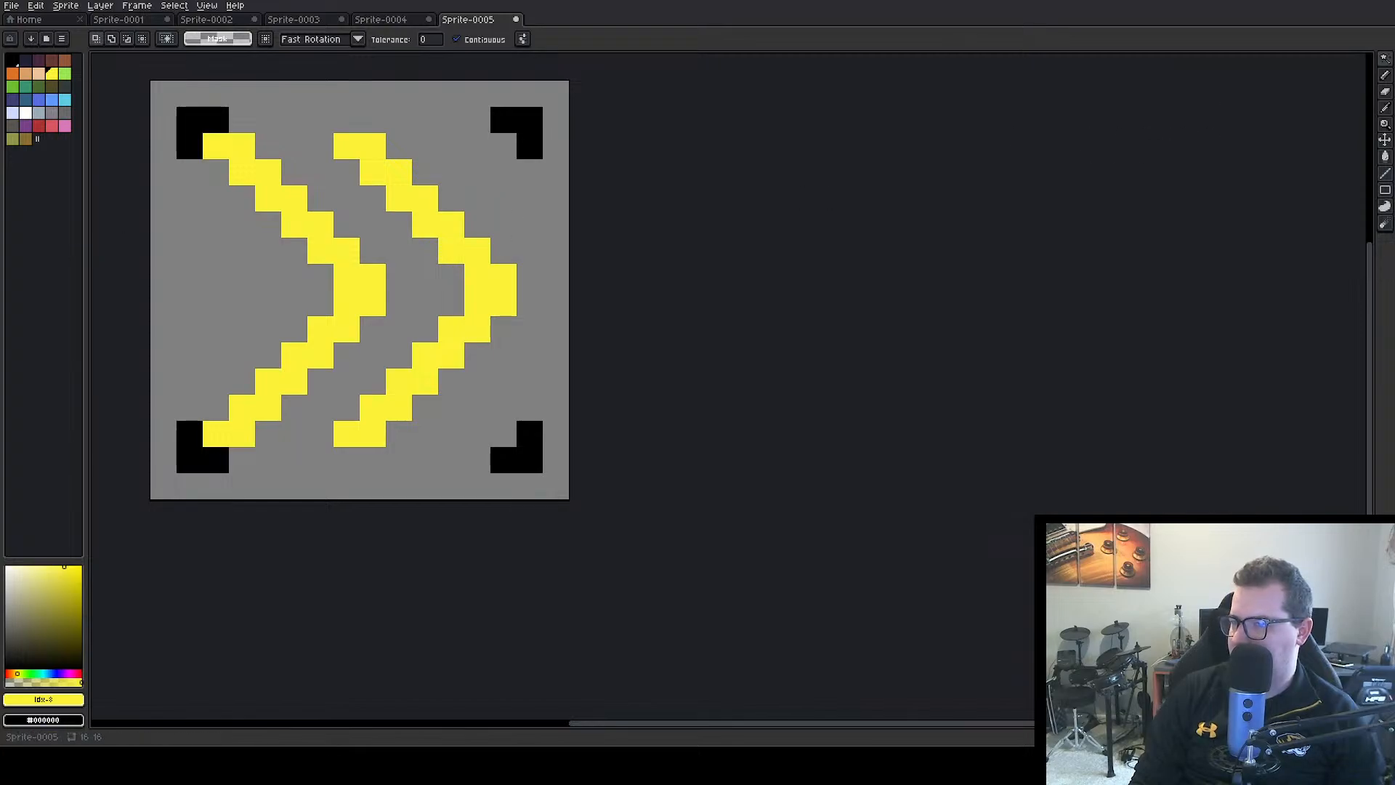
Thicken the left chevron to three pixels per row by adding a yellow pixel along its whole right edge
left_click(1388, 75)
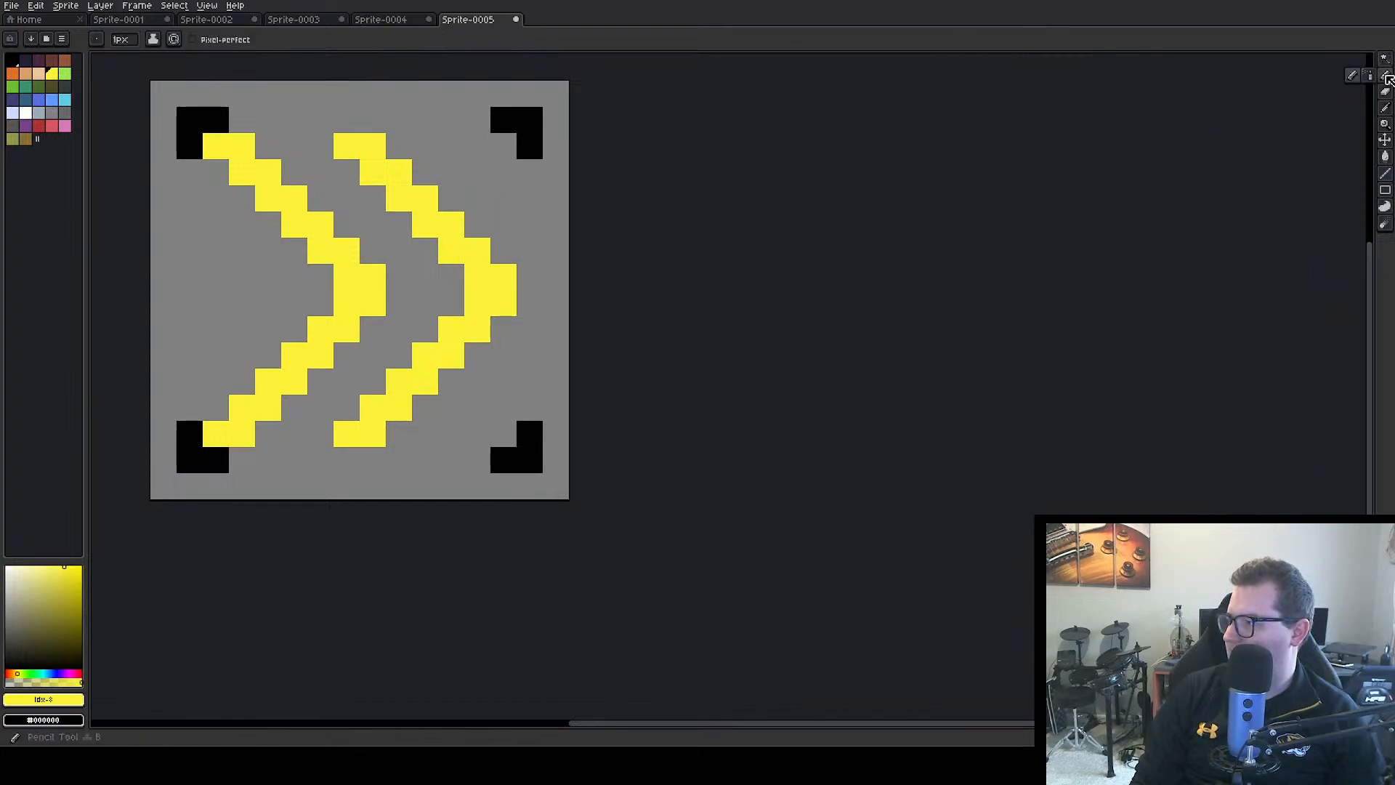
left_click(268, 146)
left_click(287, 169)
left_click(321, 199)
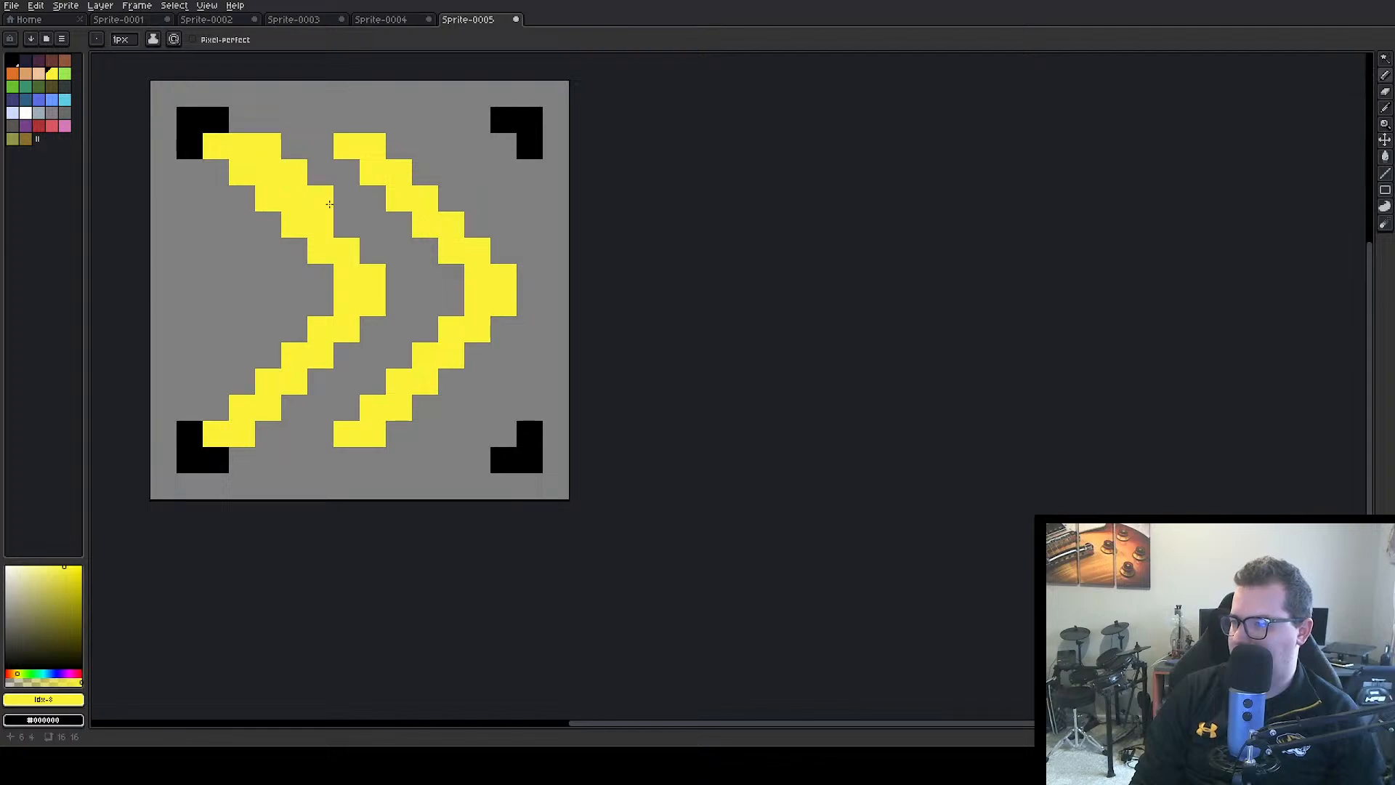
left_click(347, 225)
left_click(373, 251)
left_click(387, 275)
left_click(399, 303)
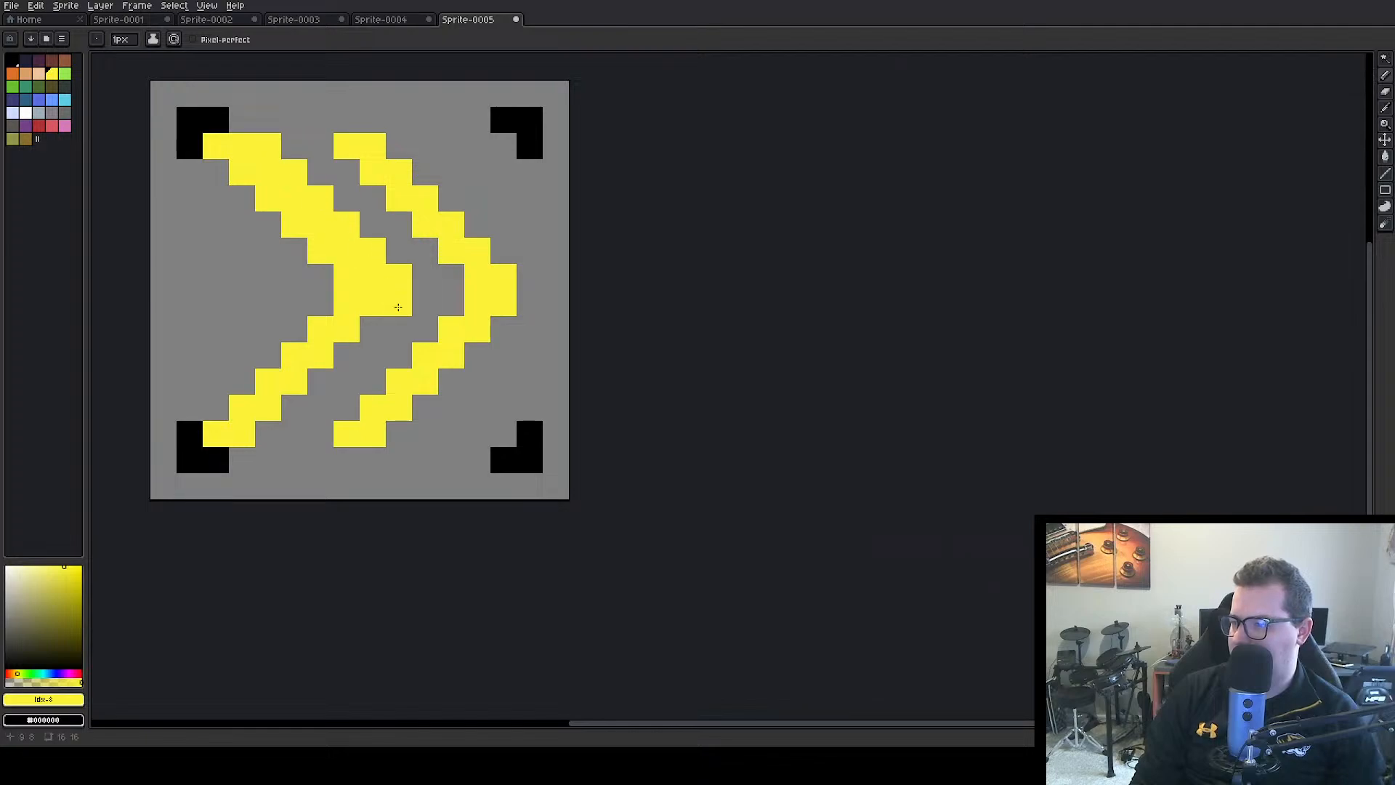
left_click(373, 329)
left_click(346, 355)
left_click(318, 373)
left_click(295, 407)
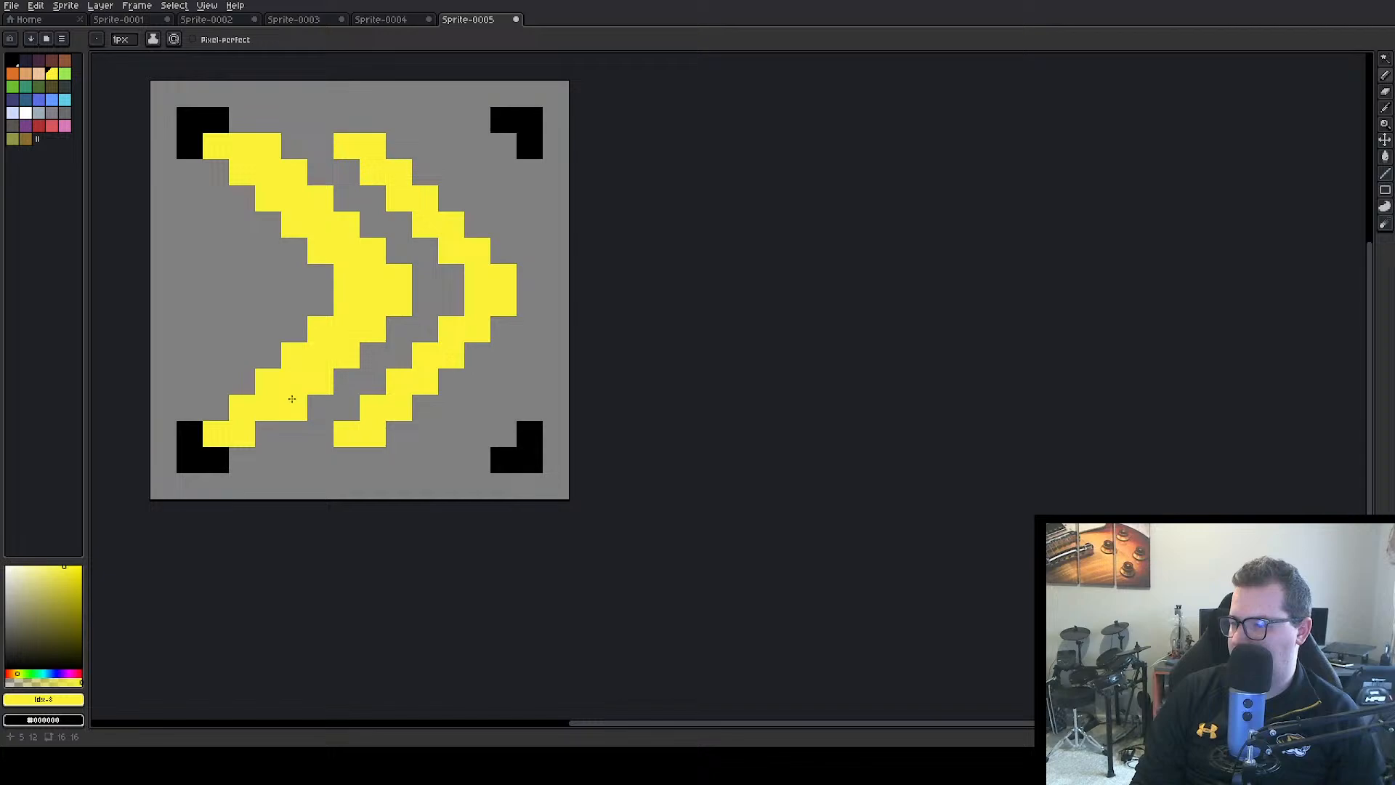
left_click(269, 434)
Thicken the right chevron to three pixels per row by adding a yellow pixel along its whole right edge
left_click(399, 434)
left_click(425, 408)
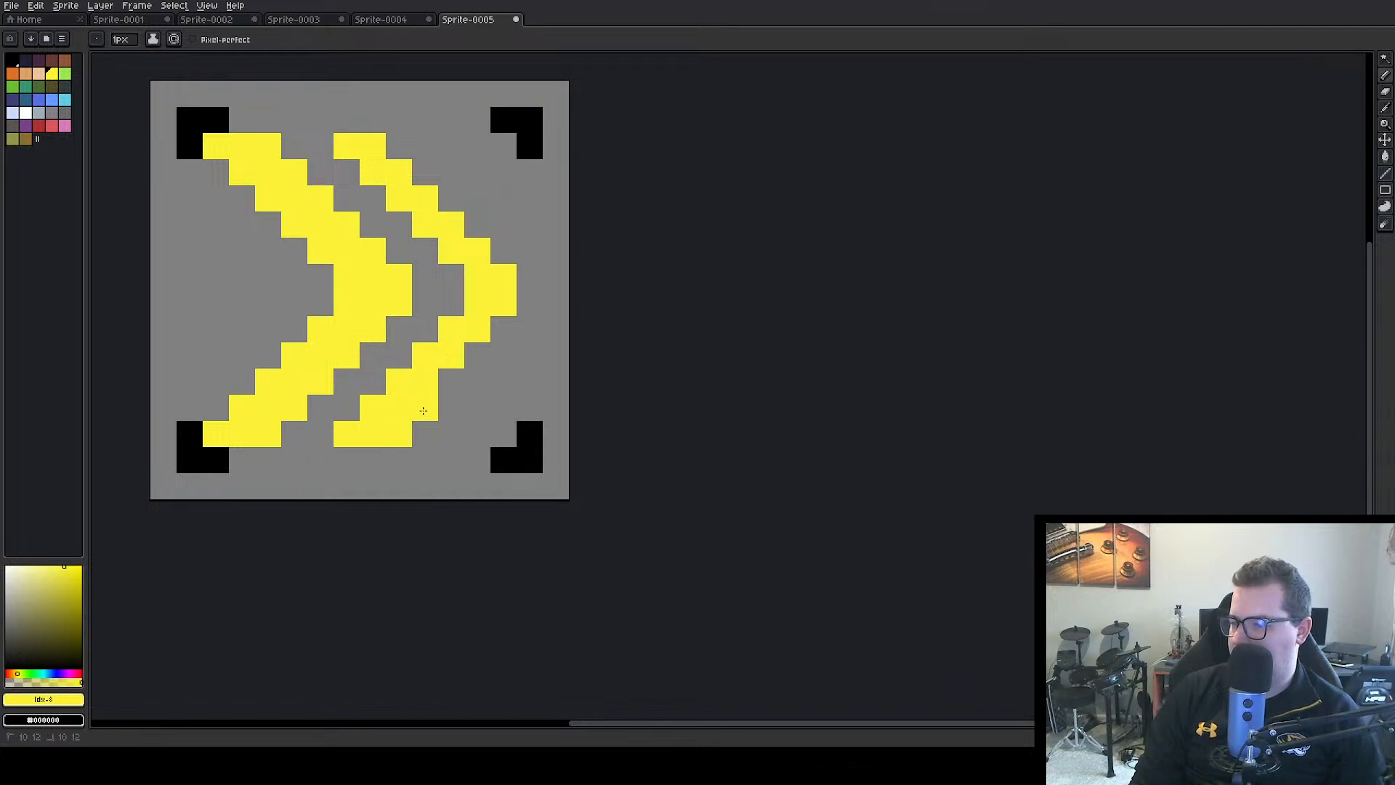
left_click(451, 381)
left_click(478, 355)
left_click(503, 330)
left_click(528, 305)
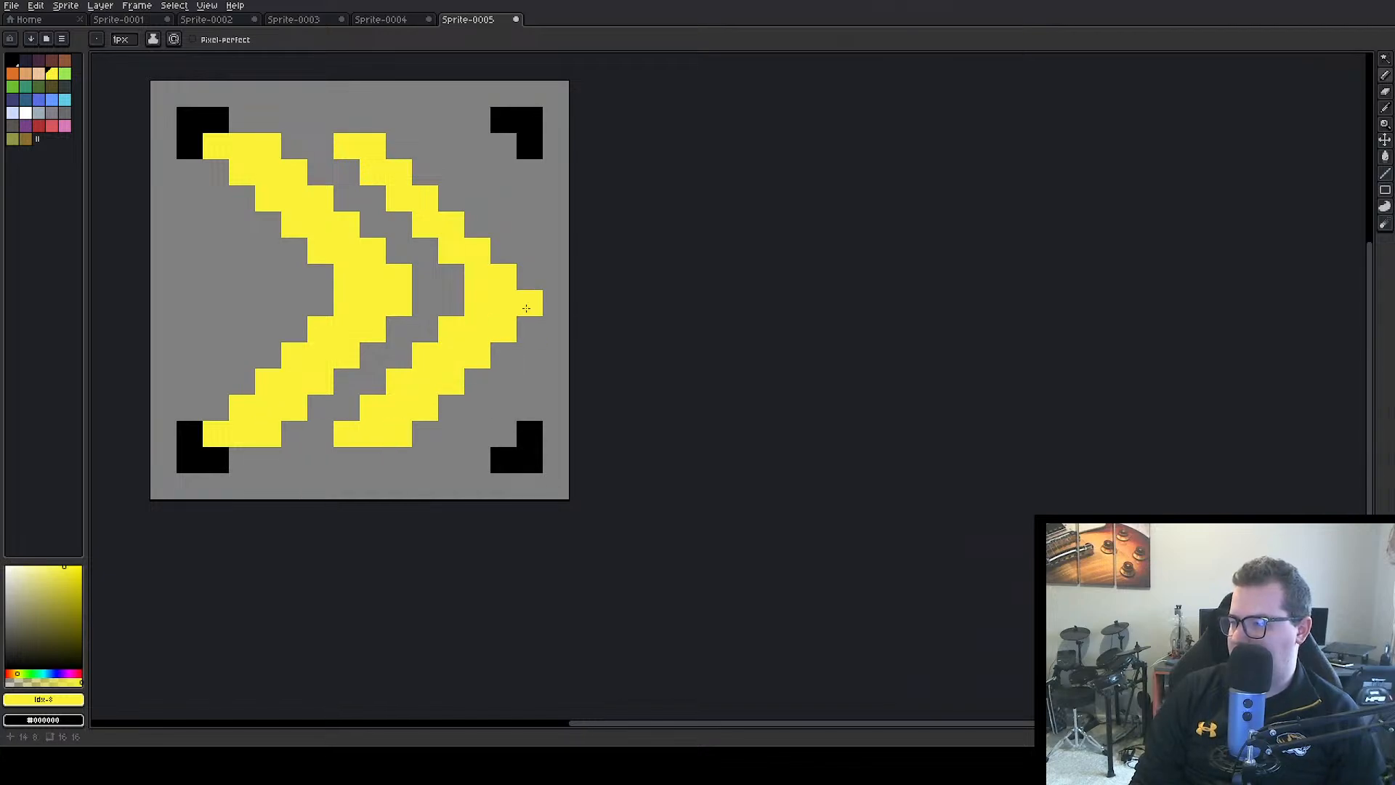
left_click(526, 284)
left_click(504, 255)
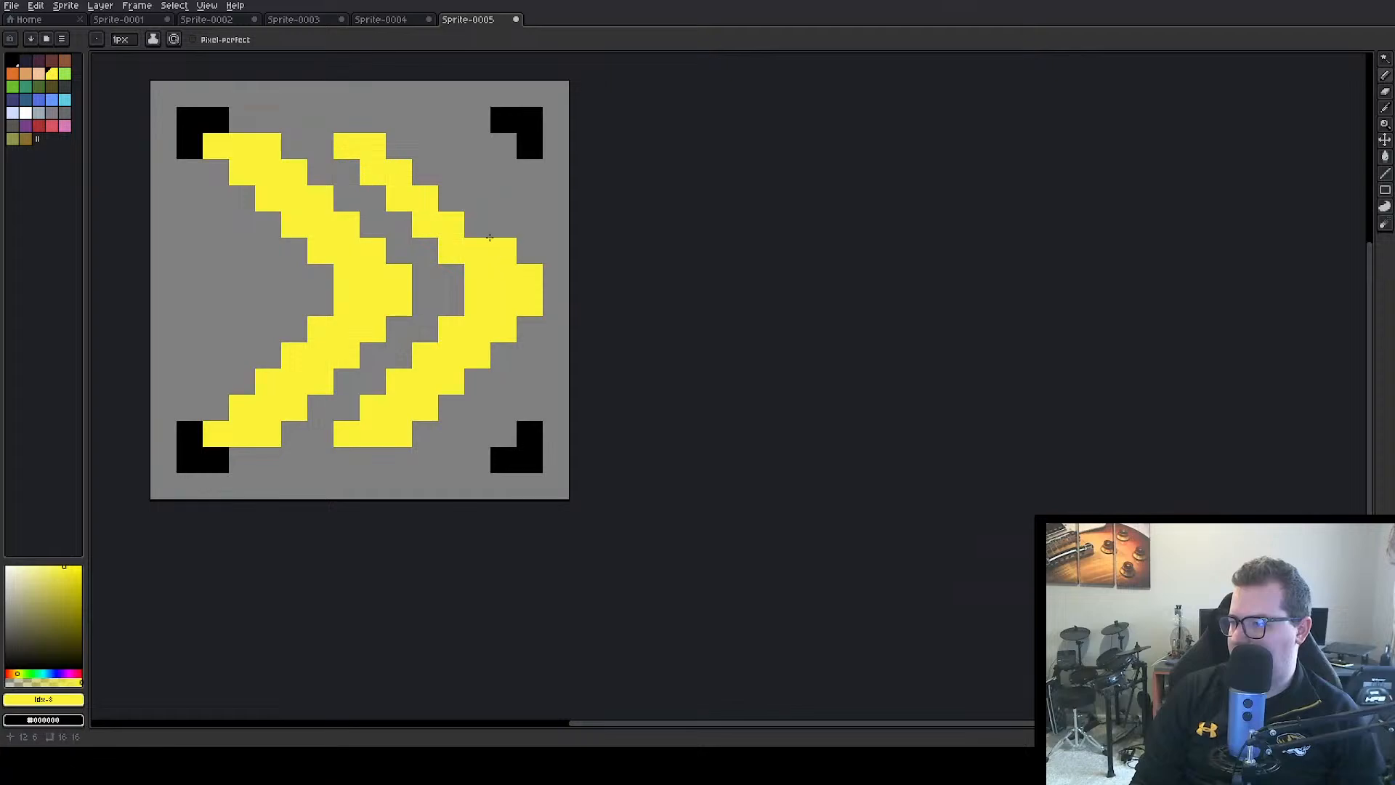
left_click(480, 226)
left_click(458, 207)
left_click(426, 174)
left_click(404, 155)
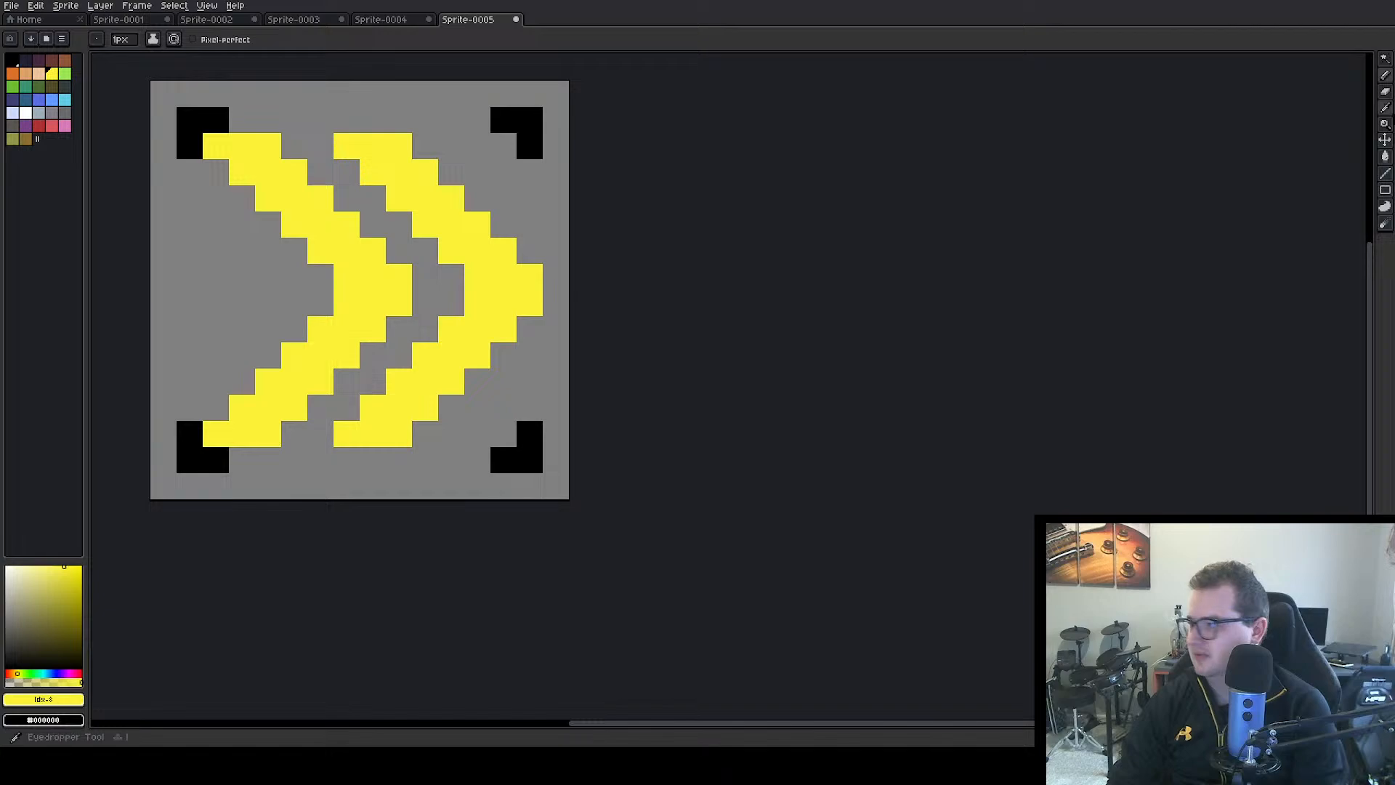
Set up the Pencil and sample black from the corner bracket as the drawing colour
key("b")
left_click(367, 206)
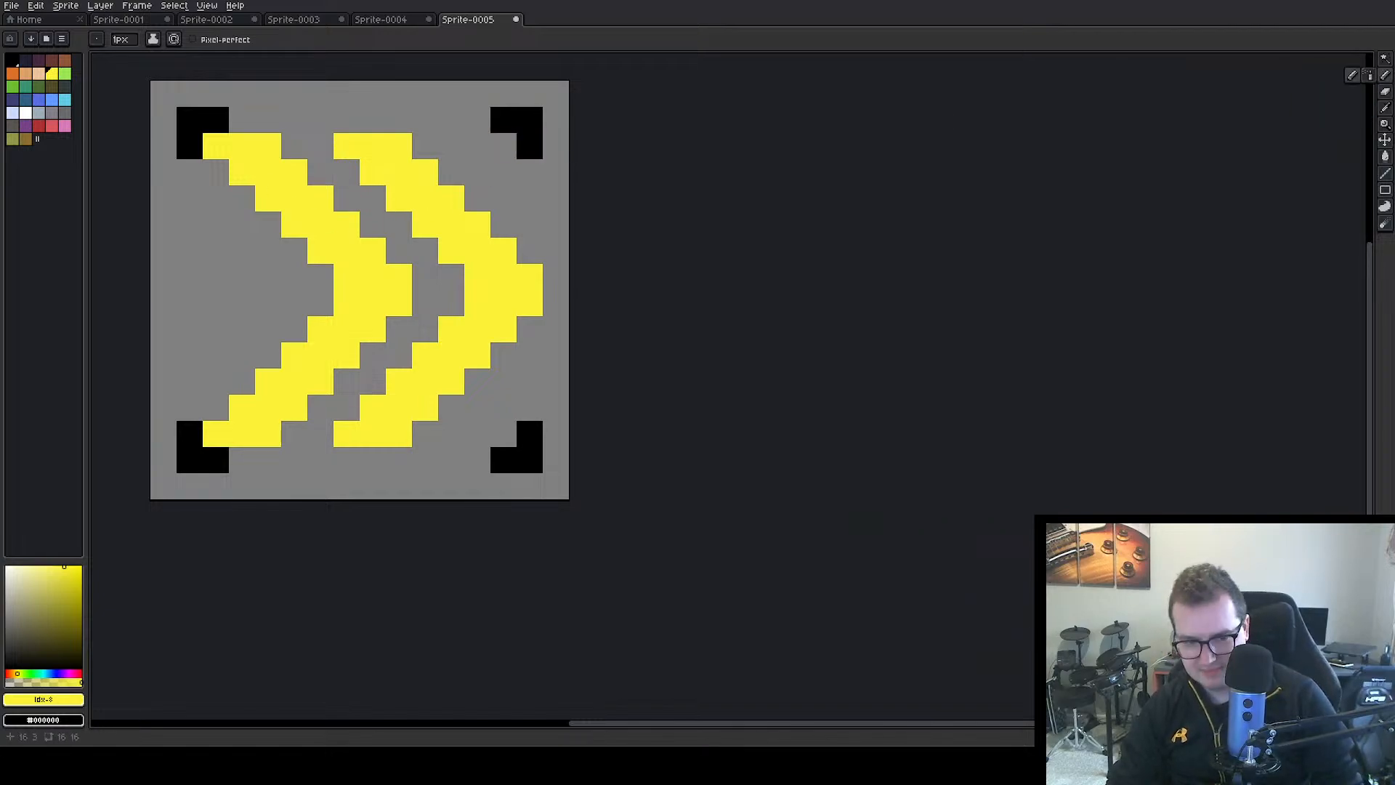
left_click(538, 149, "alt")
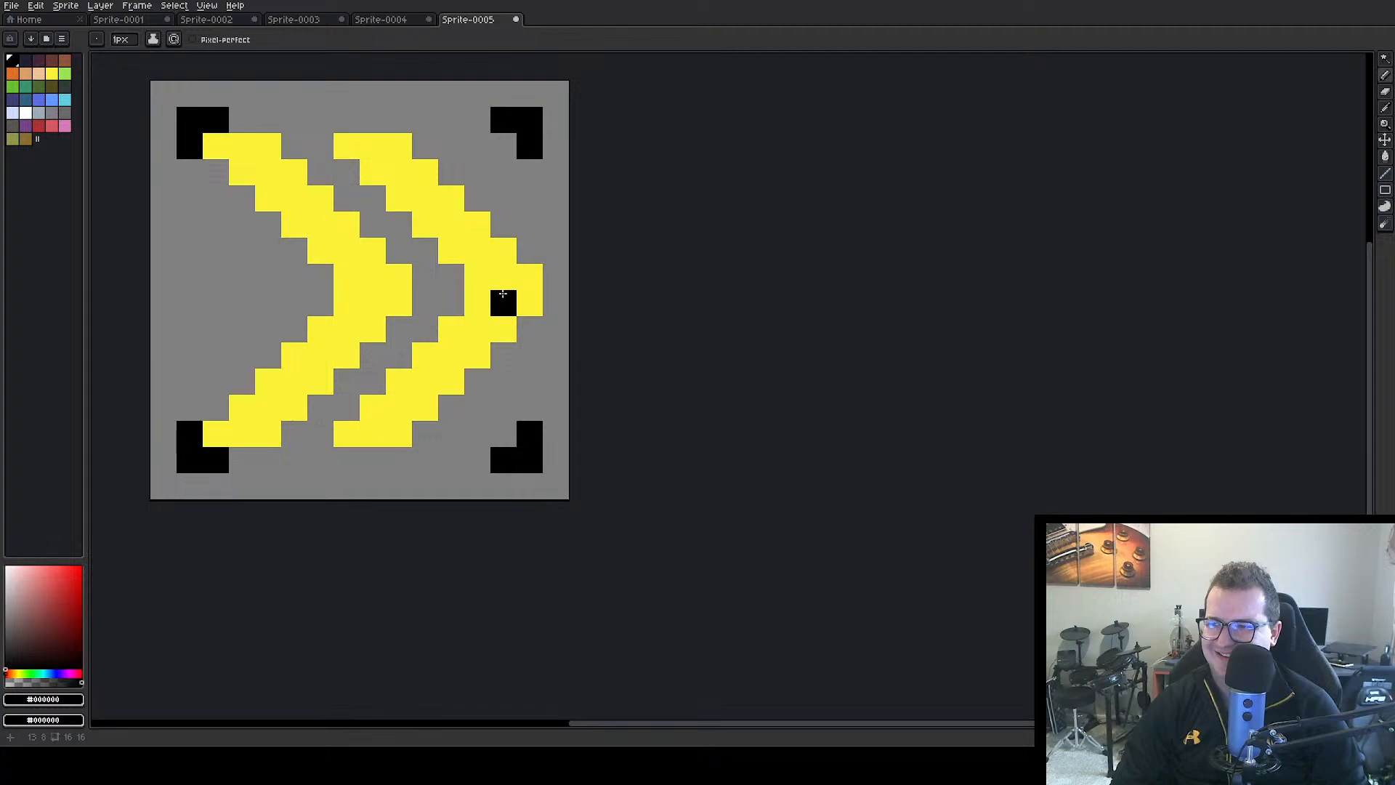
Look through the other open sprites and bring up the heart in Sprite-0003
left_click(236, 21)
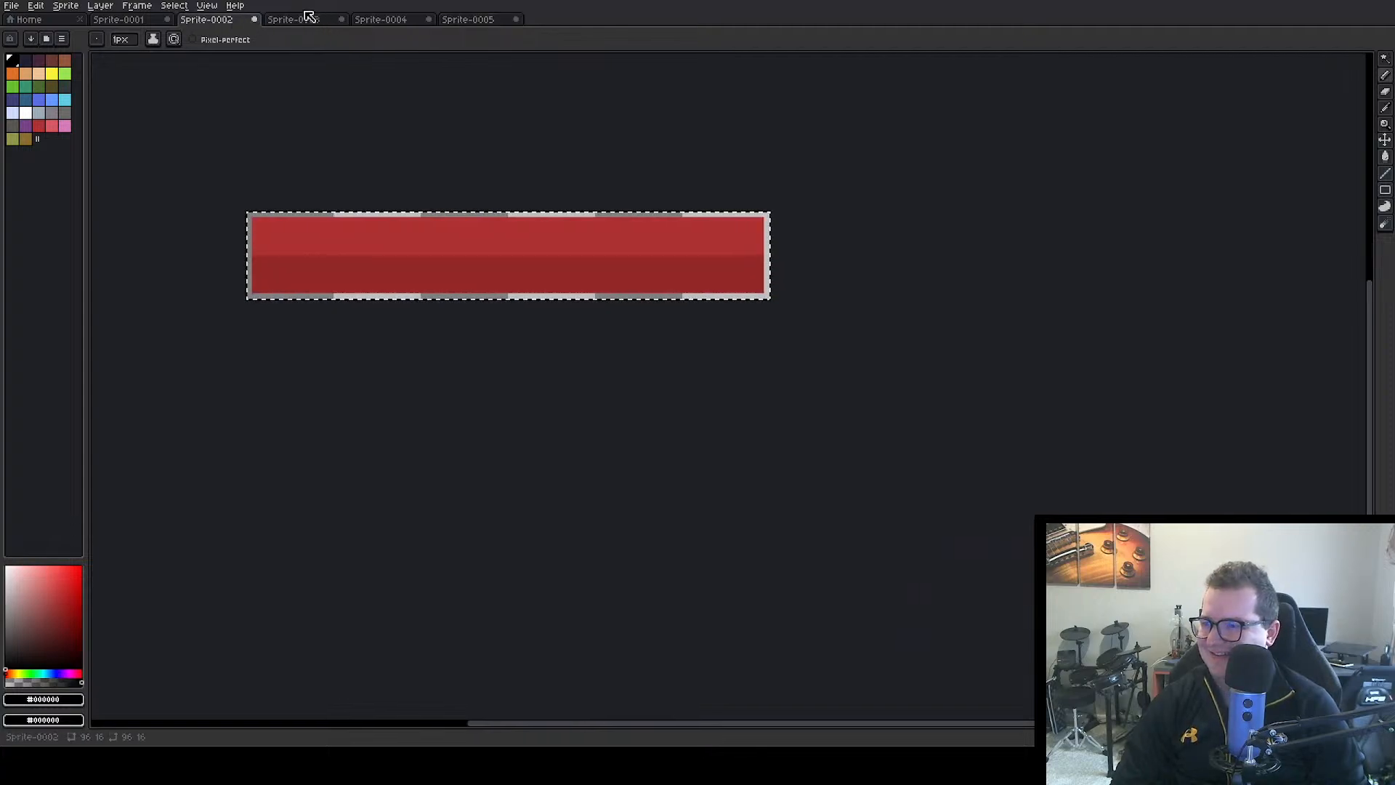
left_click(117, 24)
left_click(213, 23)
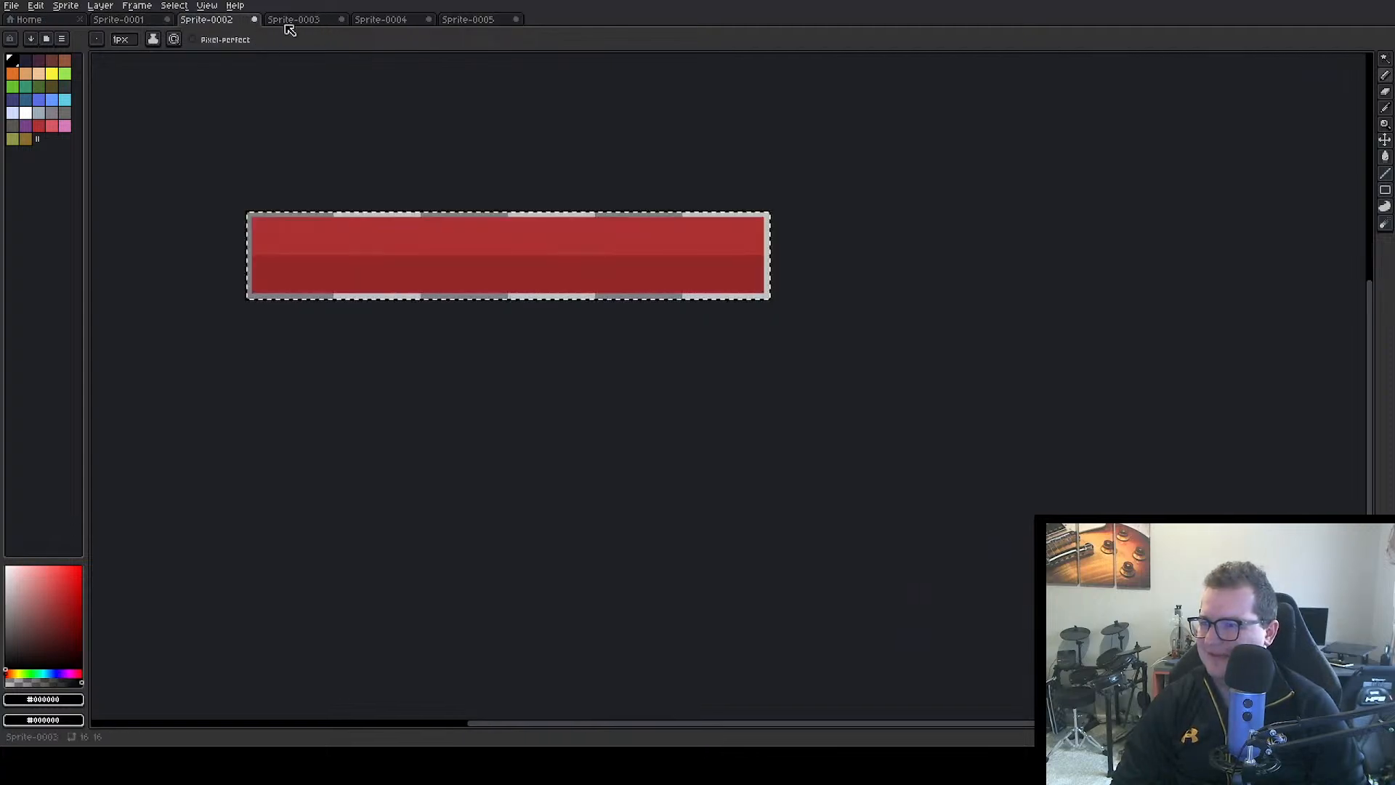
left_click(289, 24)
scroll(480, 376, "up", 2)
scroll(487, 356, "down", 1)
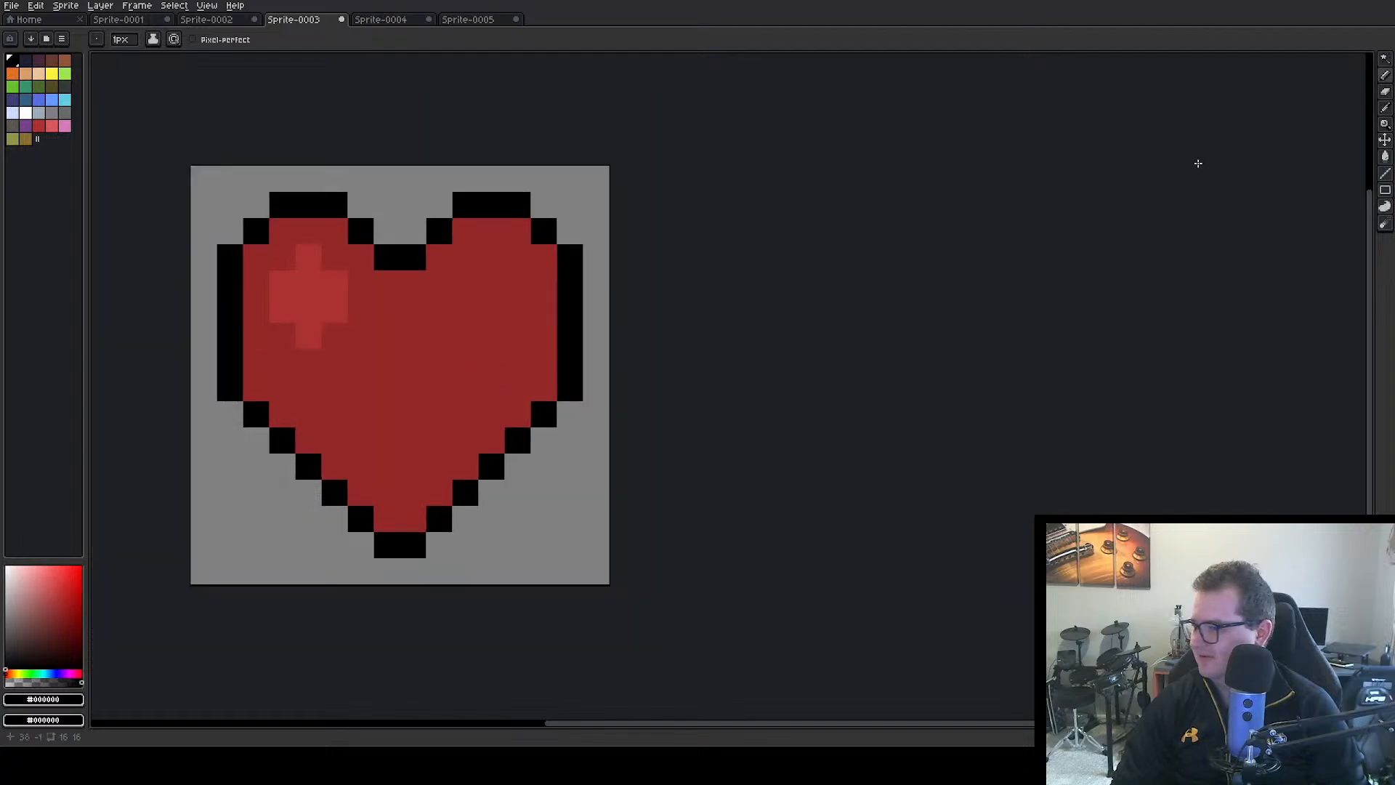
With the Rectangular Marquee, move the heart's top part up one pixel and its bottom seven rows down one pixel
left_click(1386, 60)
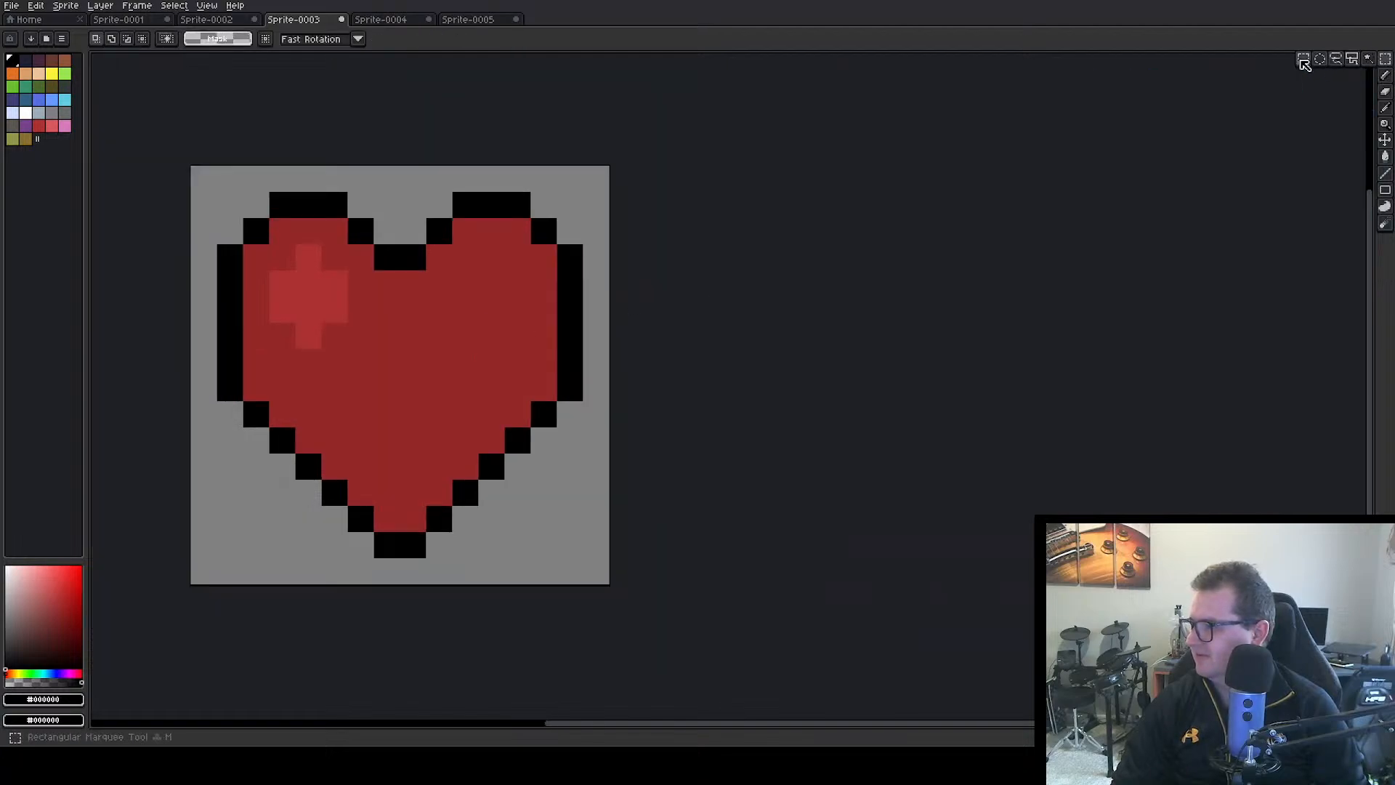
left_click(1306, 61)
left_click_drag(195, 170, 612, 346)
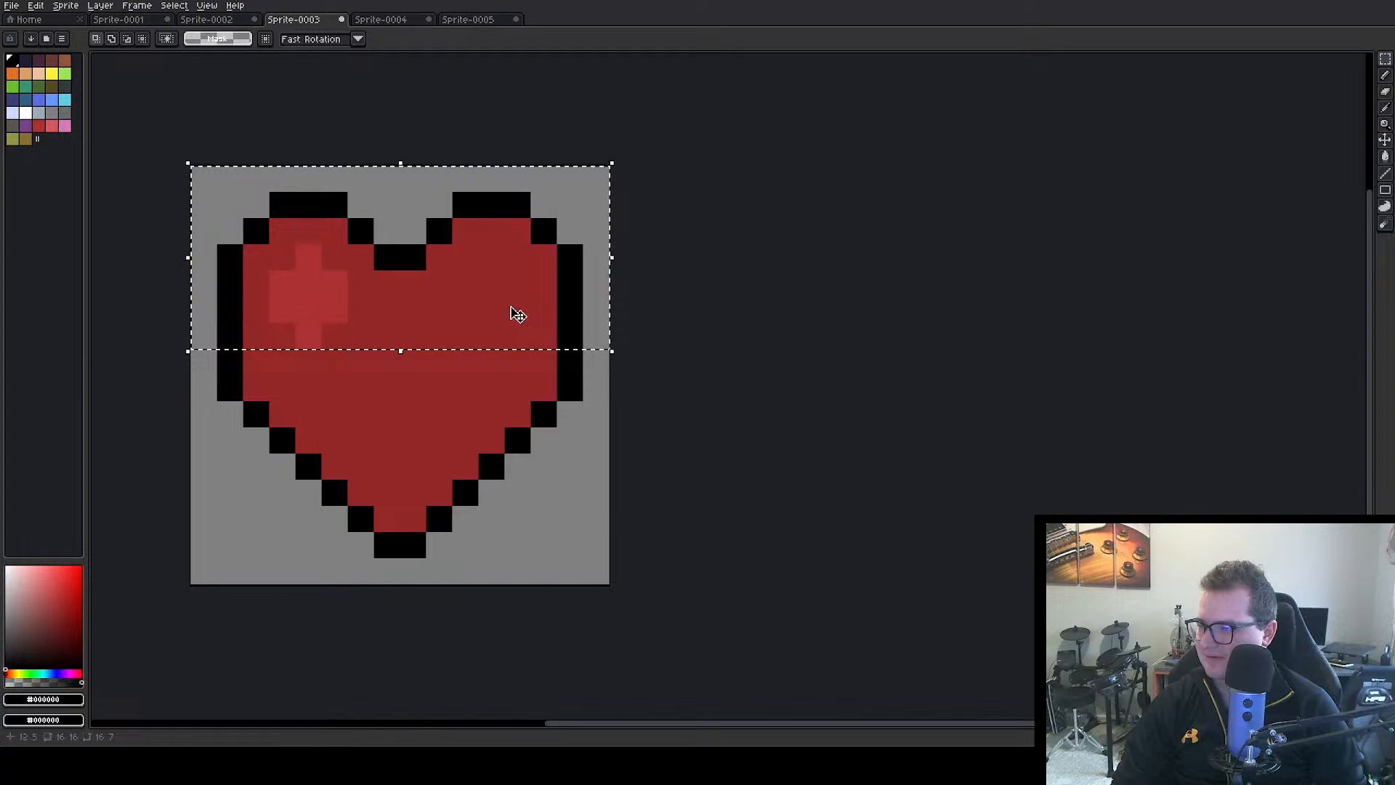
left_click_drag(514, 312, 516, 283)
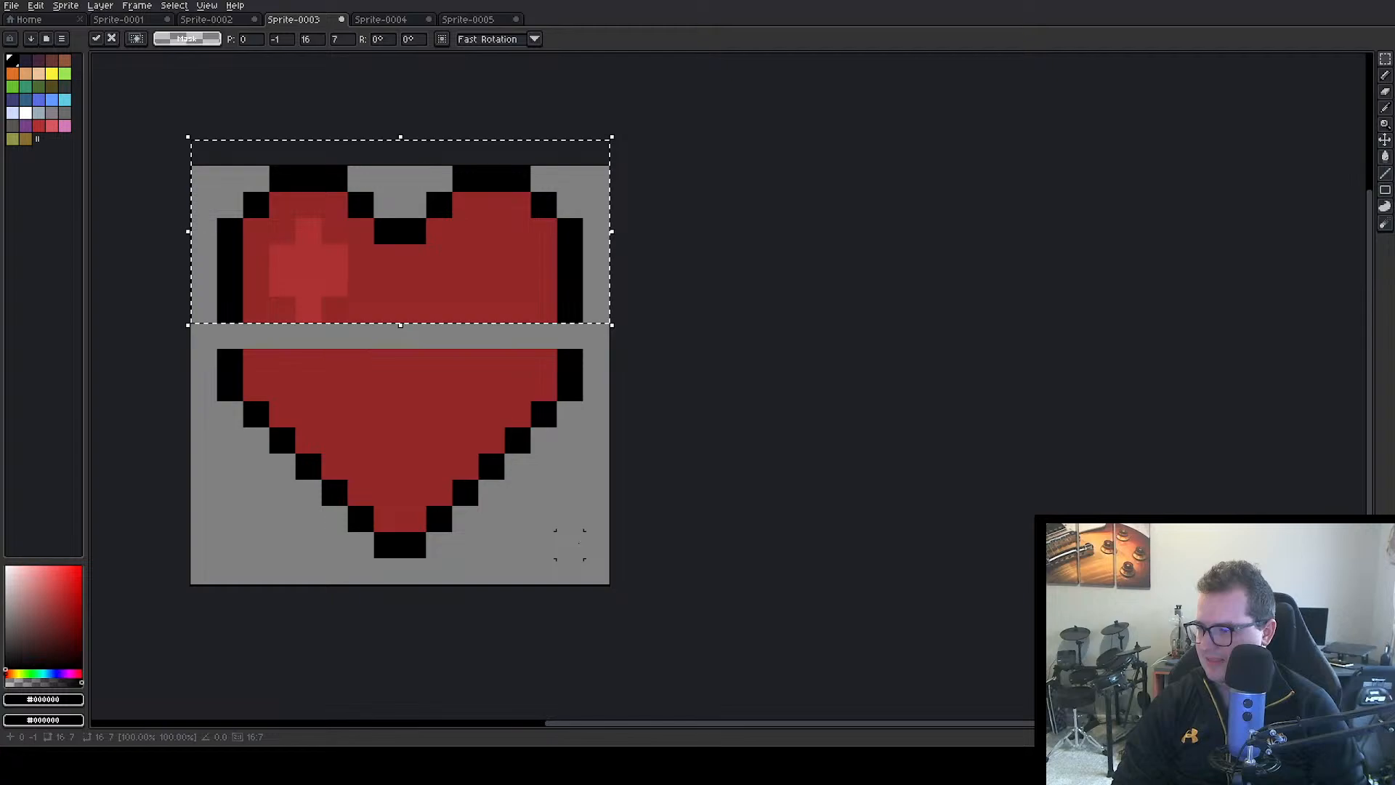
left_click_drag(610, 585, 214, 399)
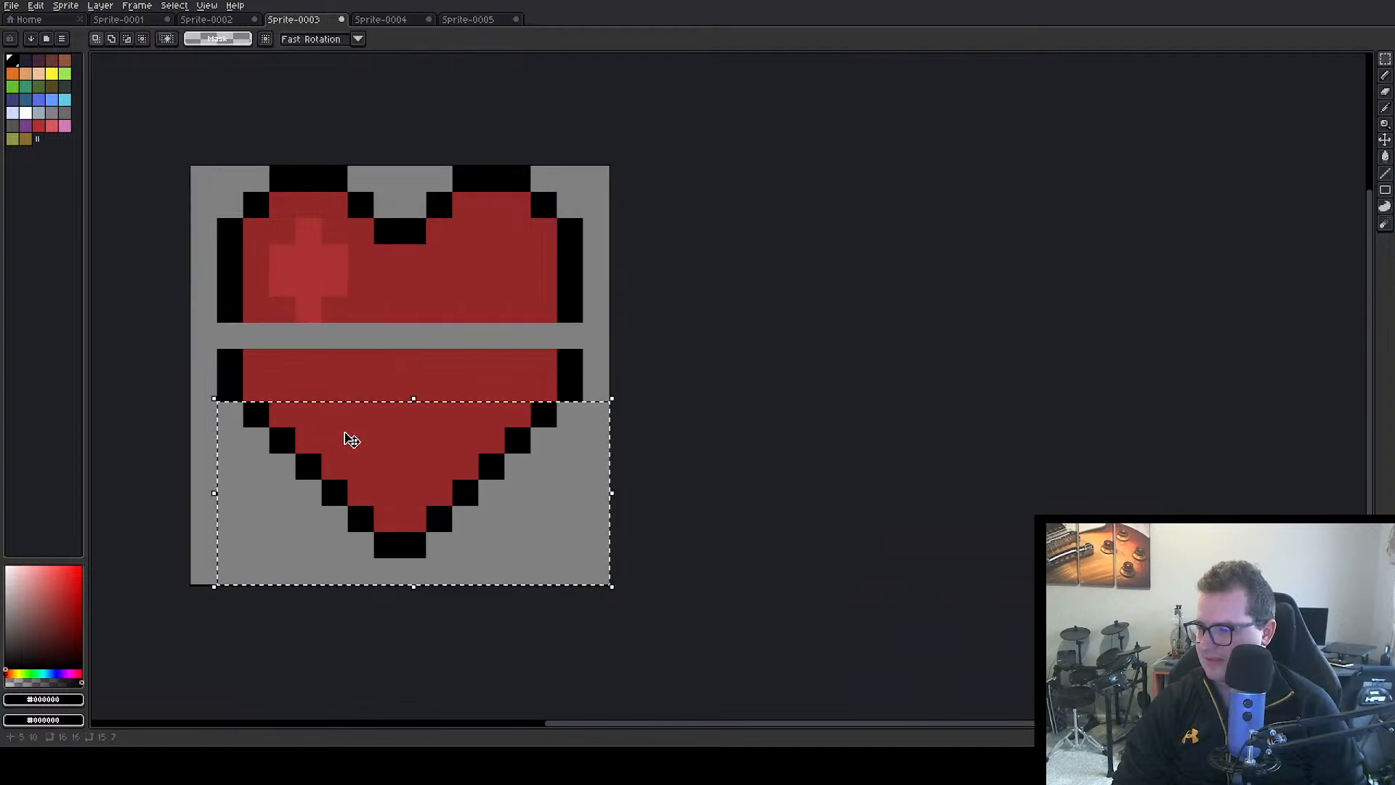
left_click_drag(348, 451, 345, 466)
left_click(700, 388)
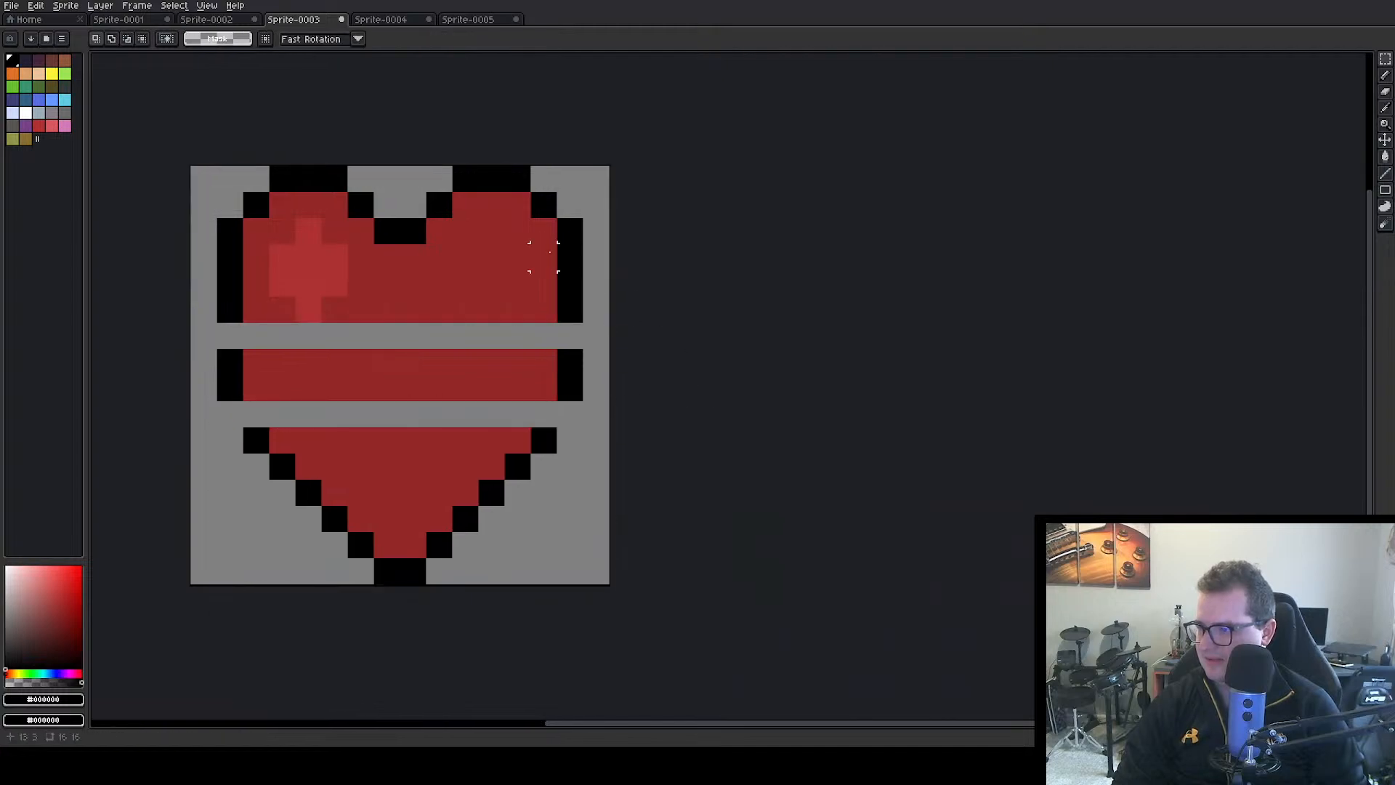
Move the heart's right half one pixel to the right and its left half one pixel to the left
left_click_drag(439, 152, 556, 476)
left_click_drag(471, 273, 535, 585)
left_click_drag(513, 457, 542, 456)
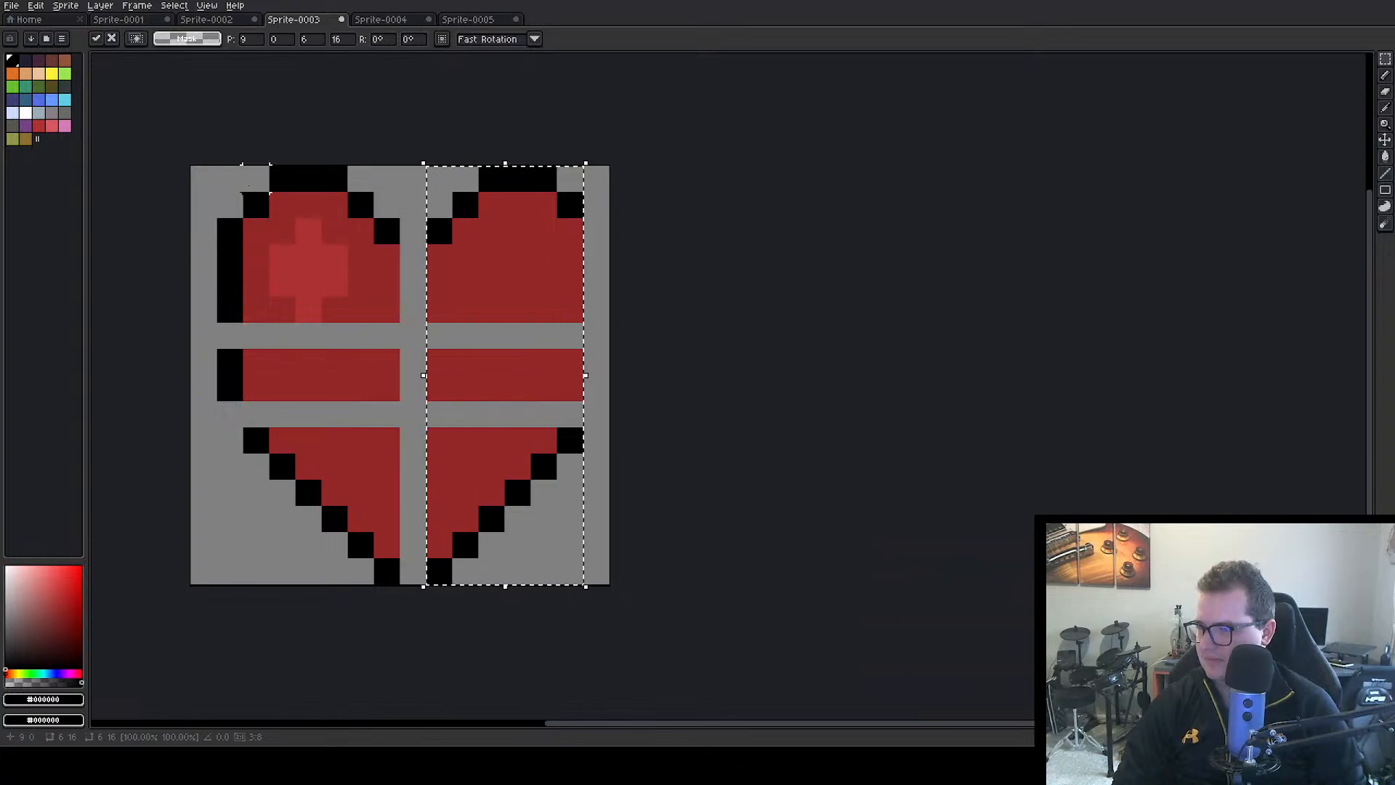
left_click_drag(196, 172, 347, 529)
left_click(592, 564)
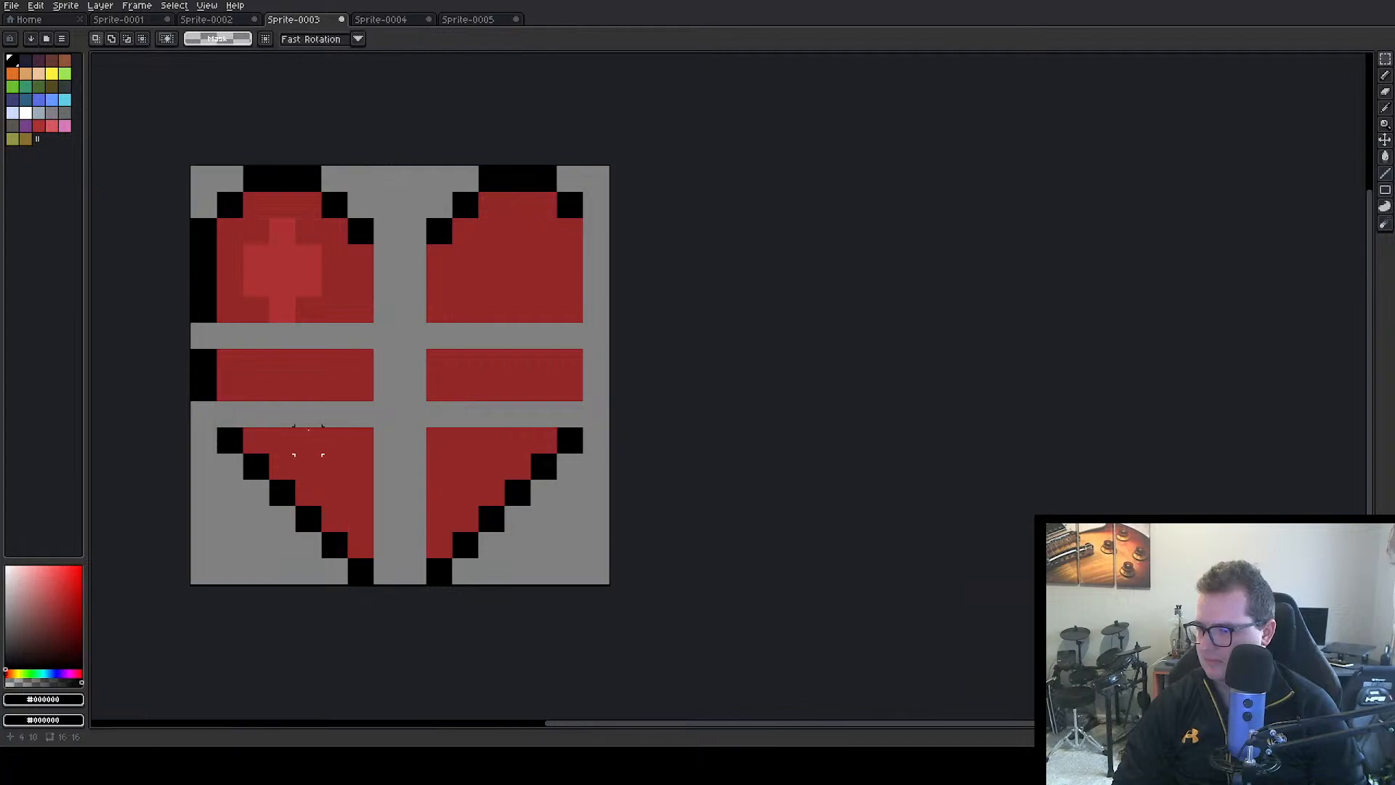
Select the heart's bottom section and move it back up one pixel to close the lower gap
left_click_drag(230, 414, 611, 585)
left_click_drag(462, 479, 466, 457)
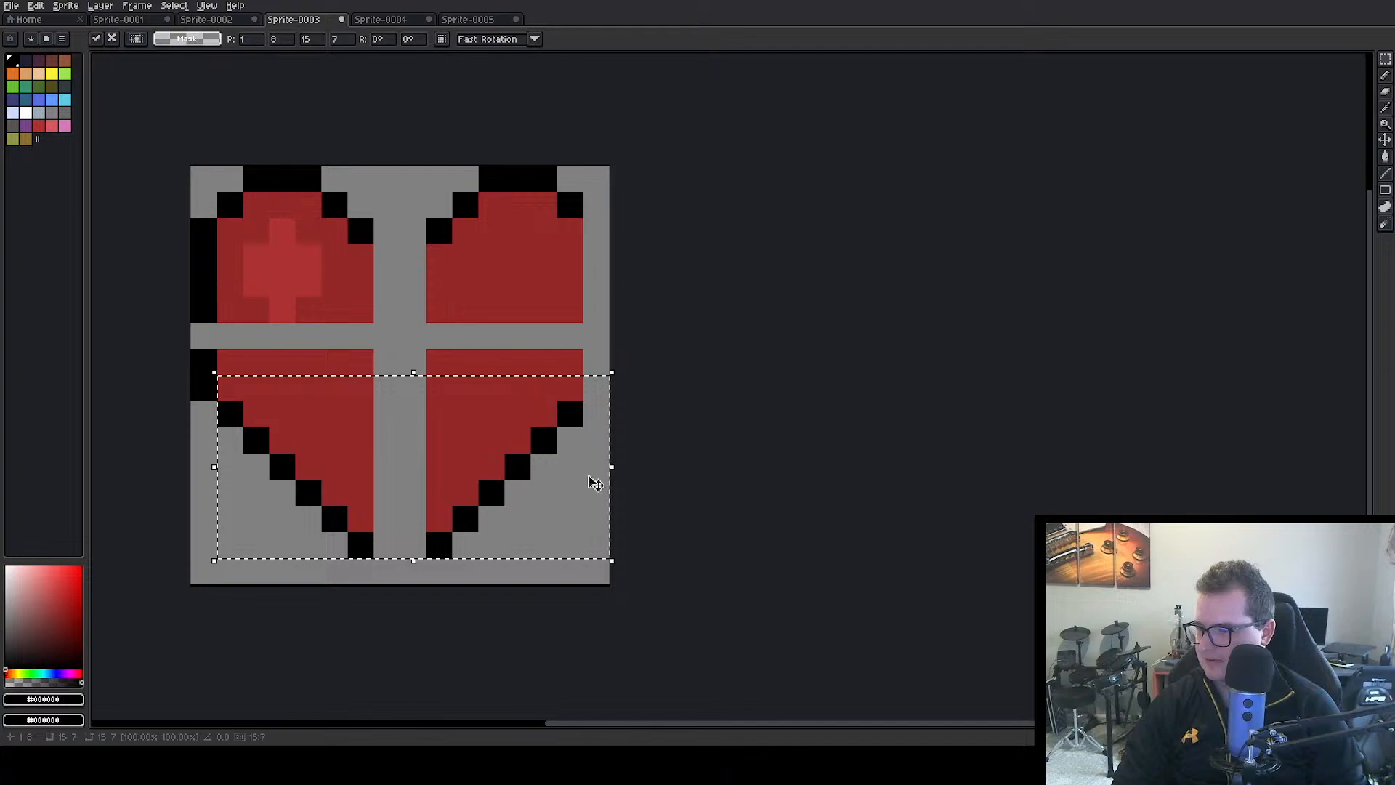
left_click(387, 598)
Draw the missing black outline: a two-pixel bottom tip, the left side's gap and the heart's whole right side
key("i")
key("m")
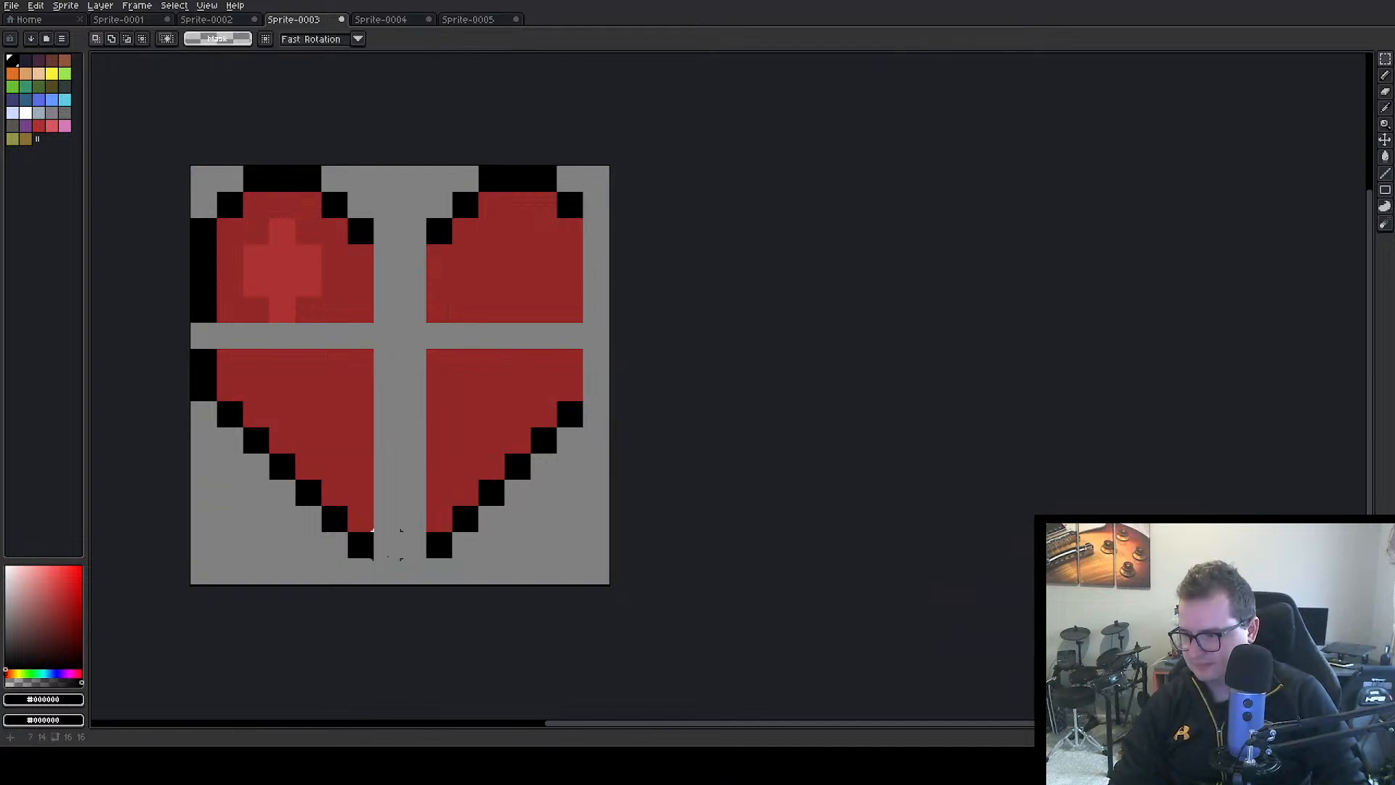
left_click(1385, 76)
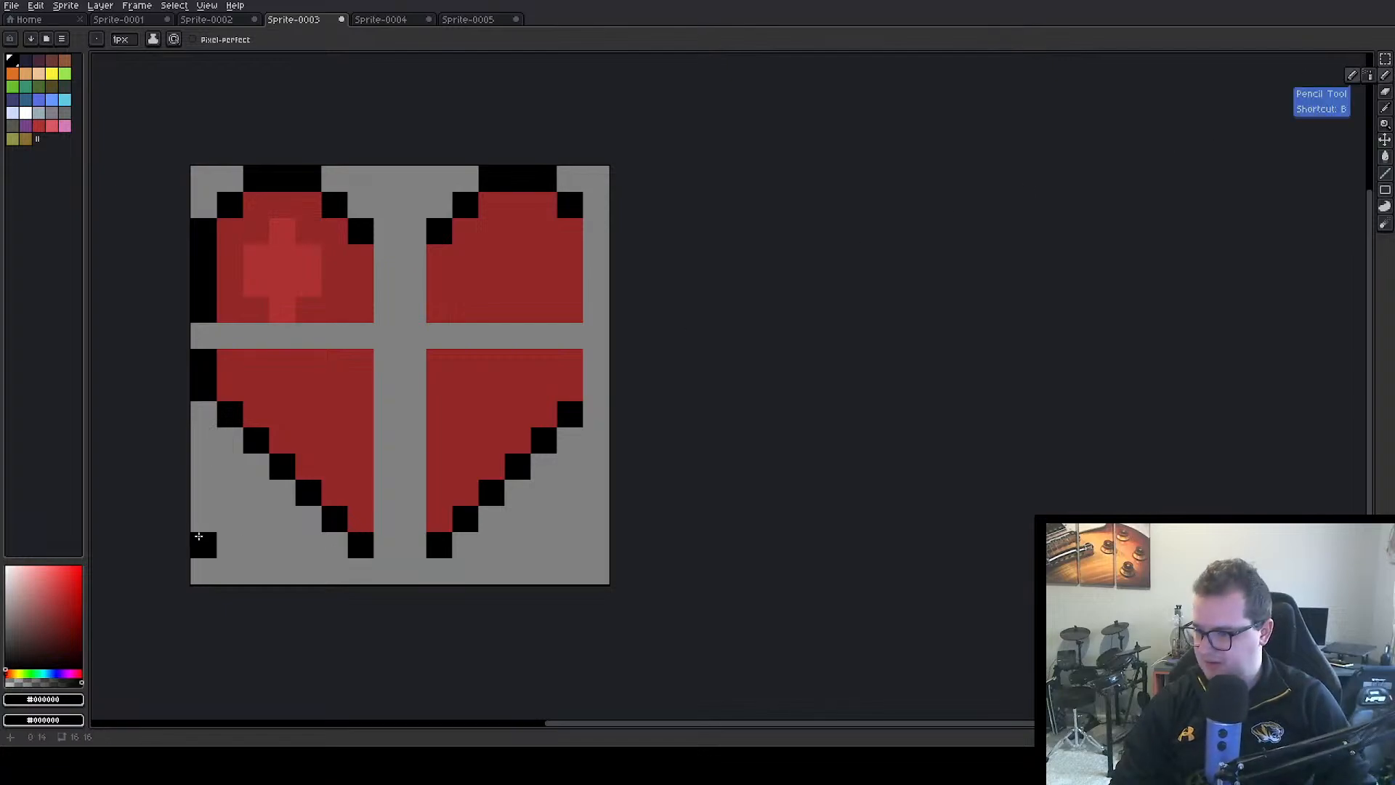
left_click(413, 571)
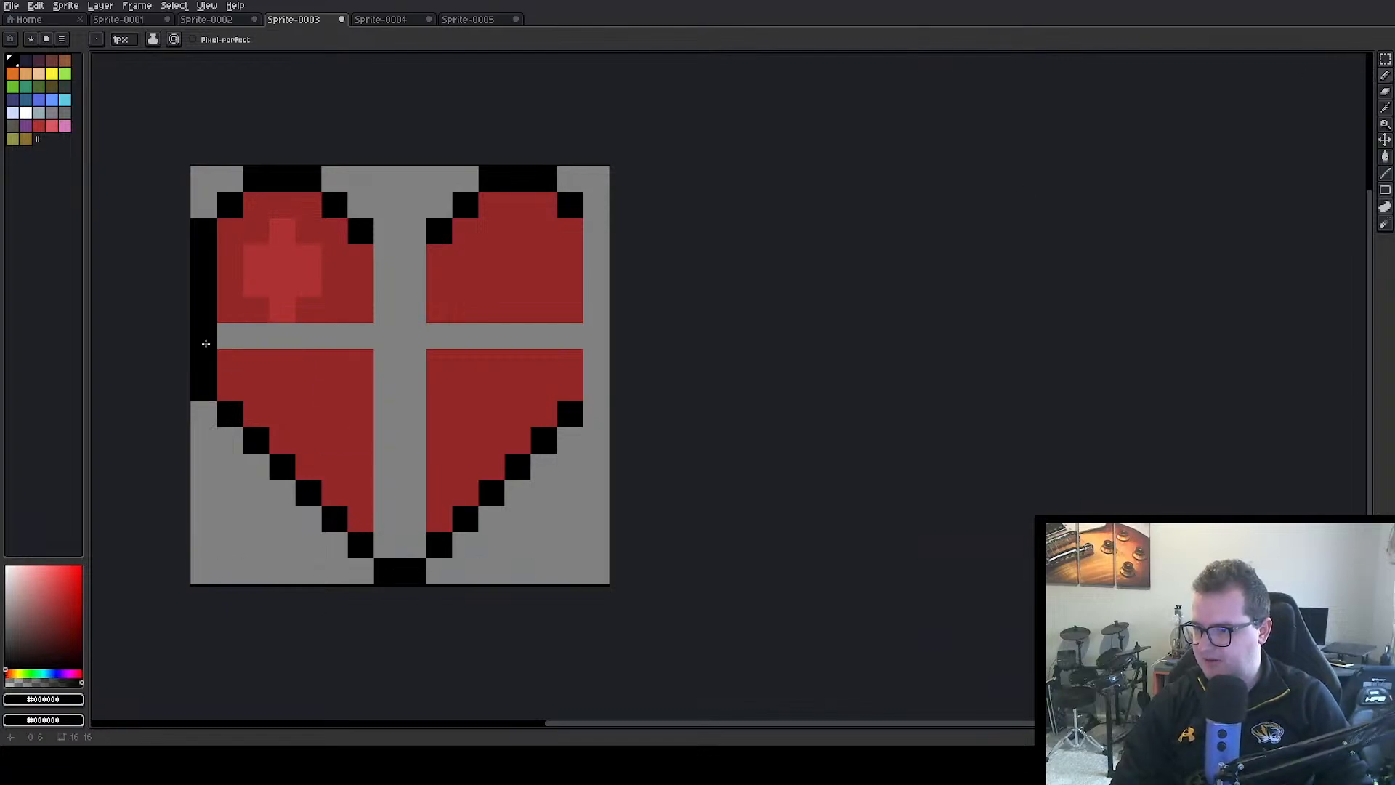
left_click_drag(605, 383, 598, 233)
Fill the gaps inside the heart with its sampled dark red and redraw the two-pixel black notch at the top centre
left_click(540, 266, "alt")
left_click(397, 279)
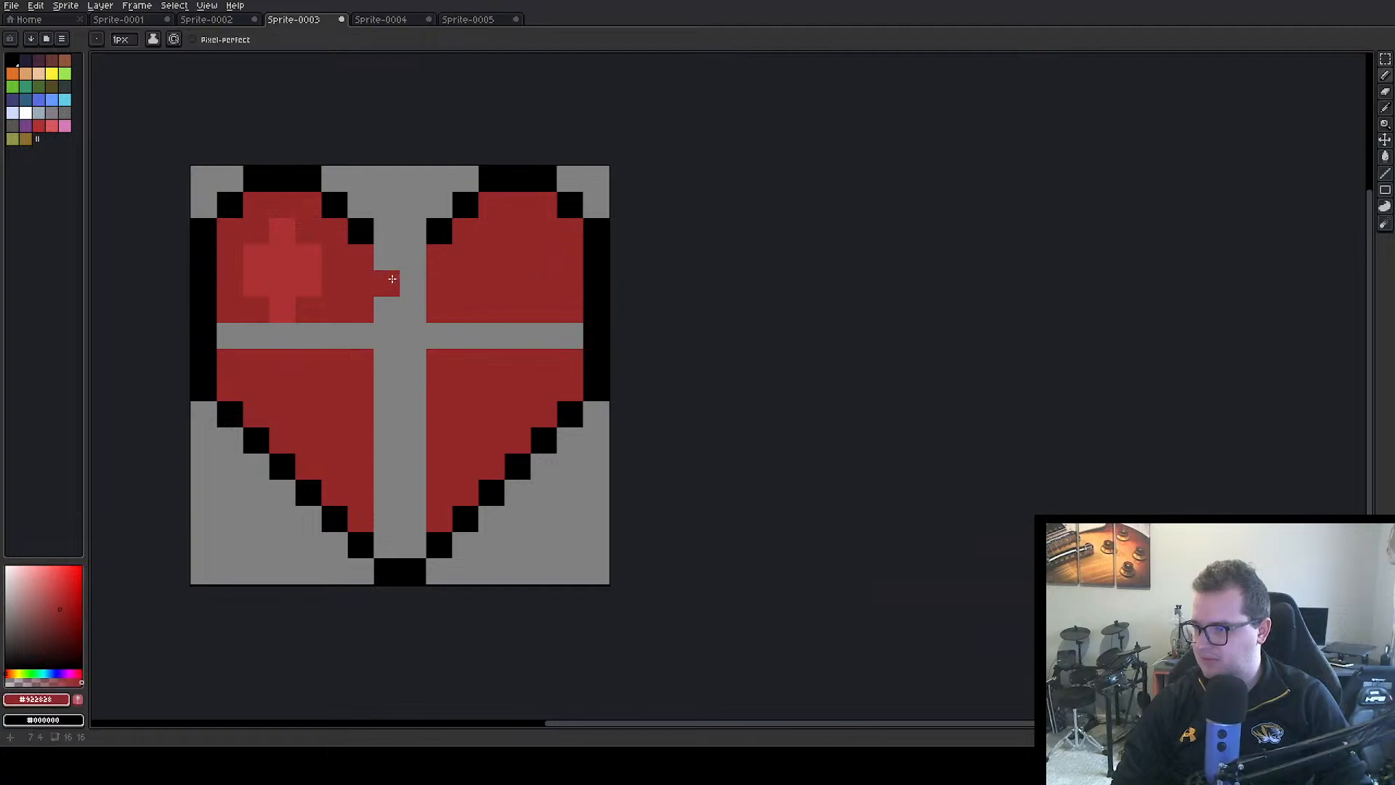
mouse_move(392, 279)
left_mouse_down()
mouse_move(404, 355)
mouse_move(236, 331)
mouse_move(558, 334)
mouse_move(350, 409)
mouse_move(400, 362)
mouse_move(376, 392)
mouse_move(403, 463)
mouse_move(406, 421)
mouse_move(386, 503)
mouse_move(408, 467)
mouse_move(418, 514)
mouse_move(384, 514)
mouse_move(387, 538)
mouse_move(404, 511)
left_mouse_up()
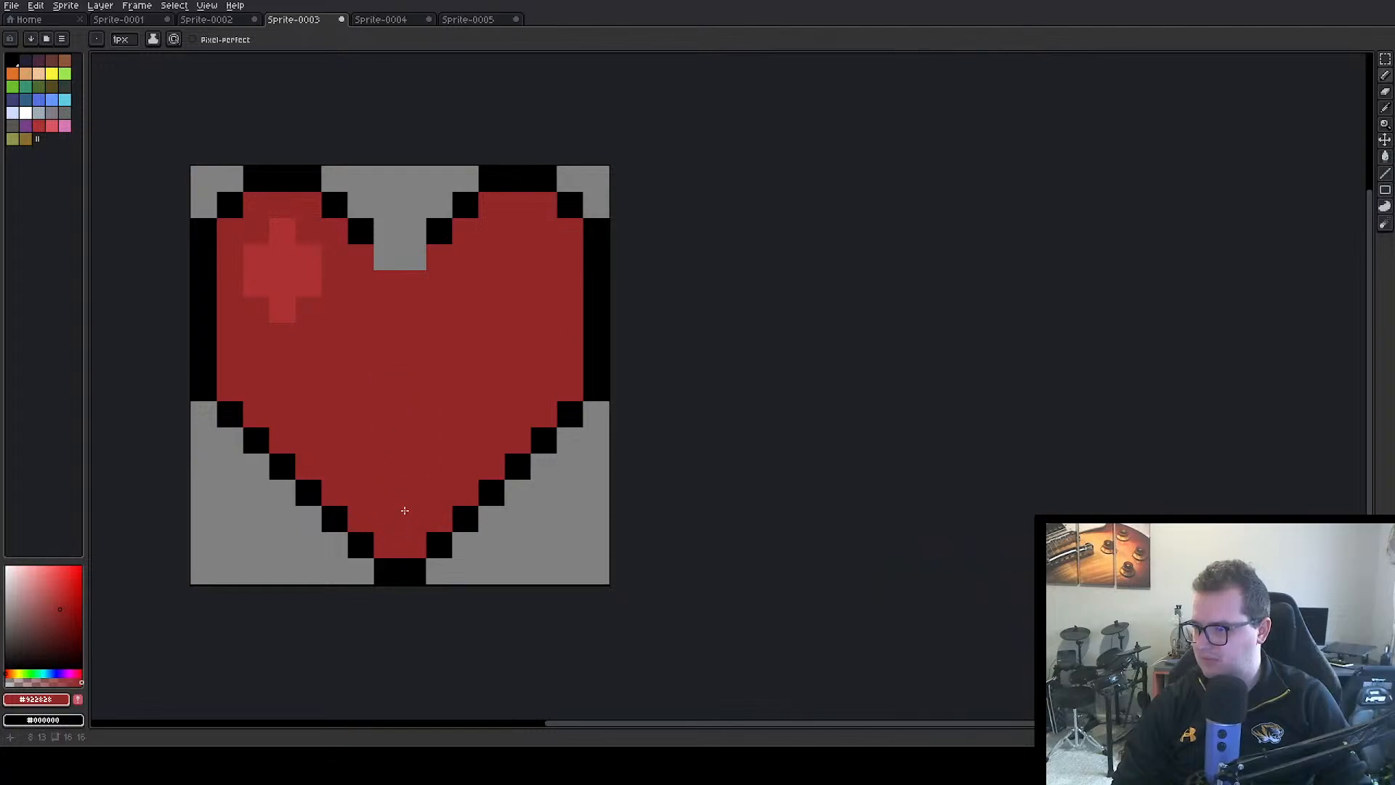
left_click(363, 232, "alt")
left_click(407, 258)
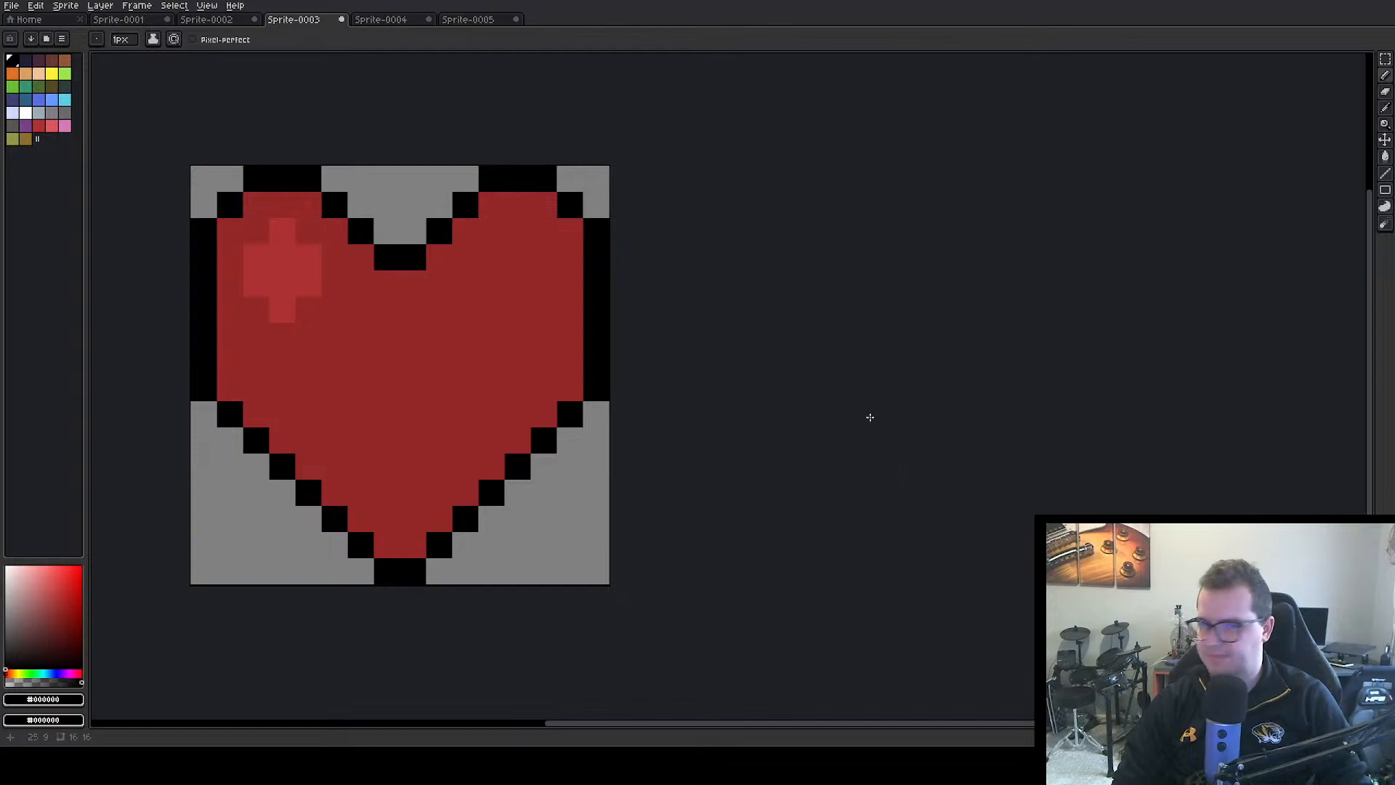
Export the enlarged heart sprite as healthBarIcon.png at 100% size
key("v")
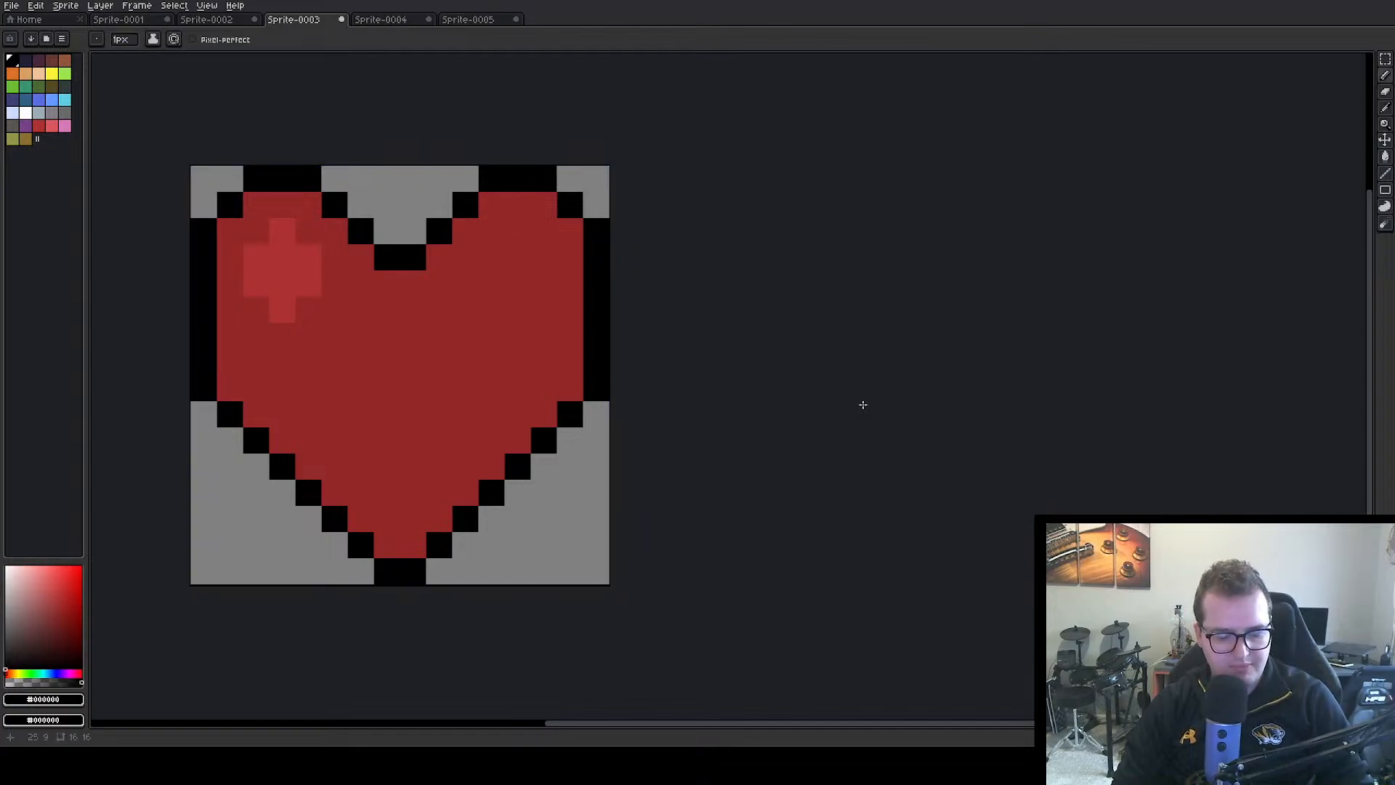
key("ctrl+alt+shift+s")
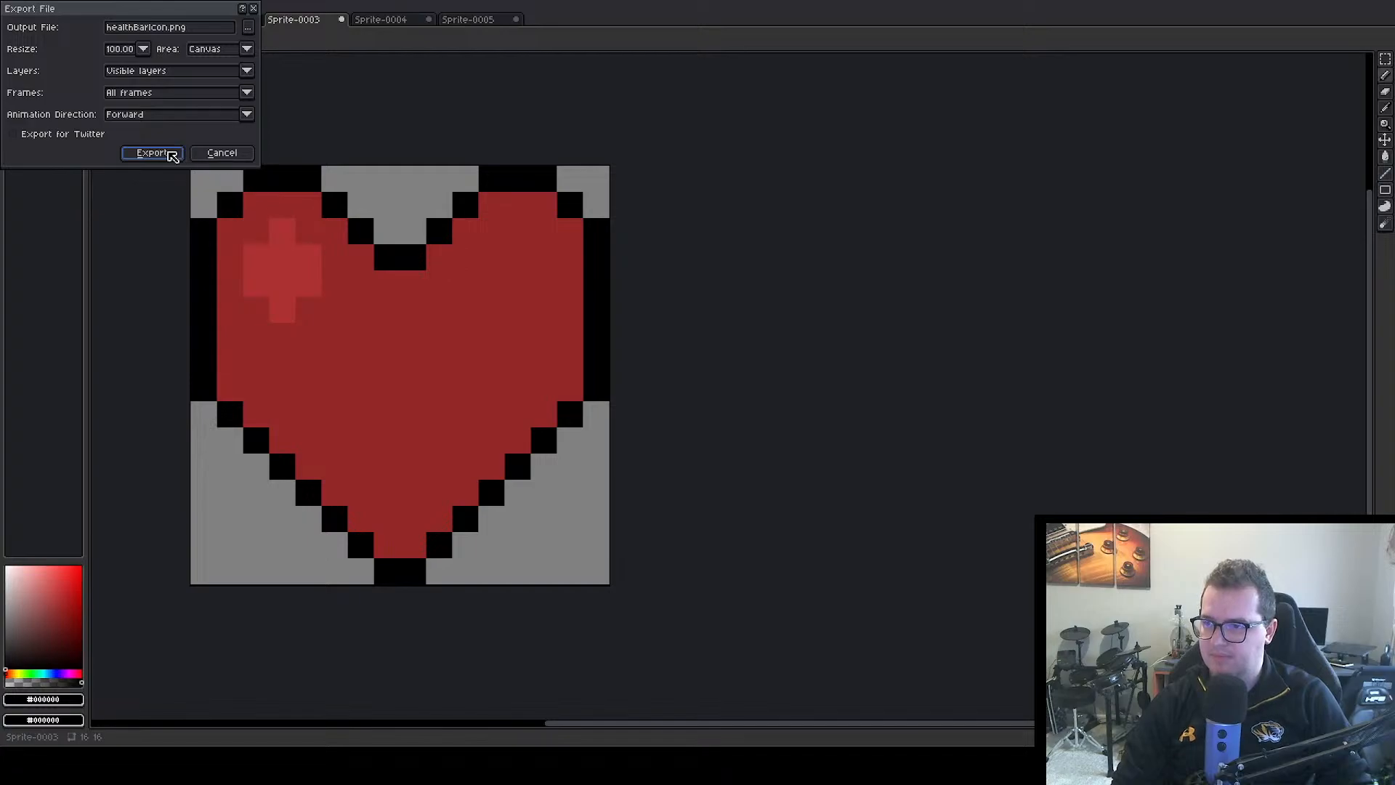
left_click(168, 155)
left_click(675, 402)
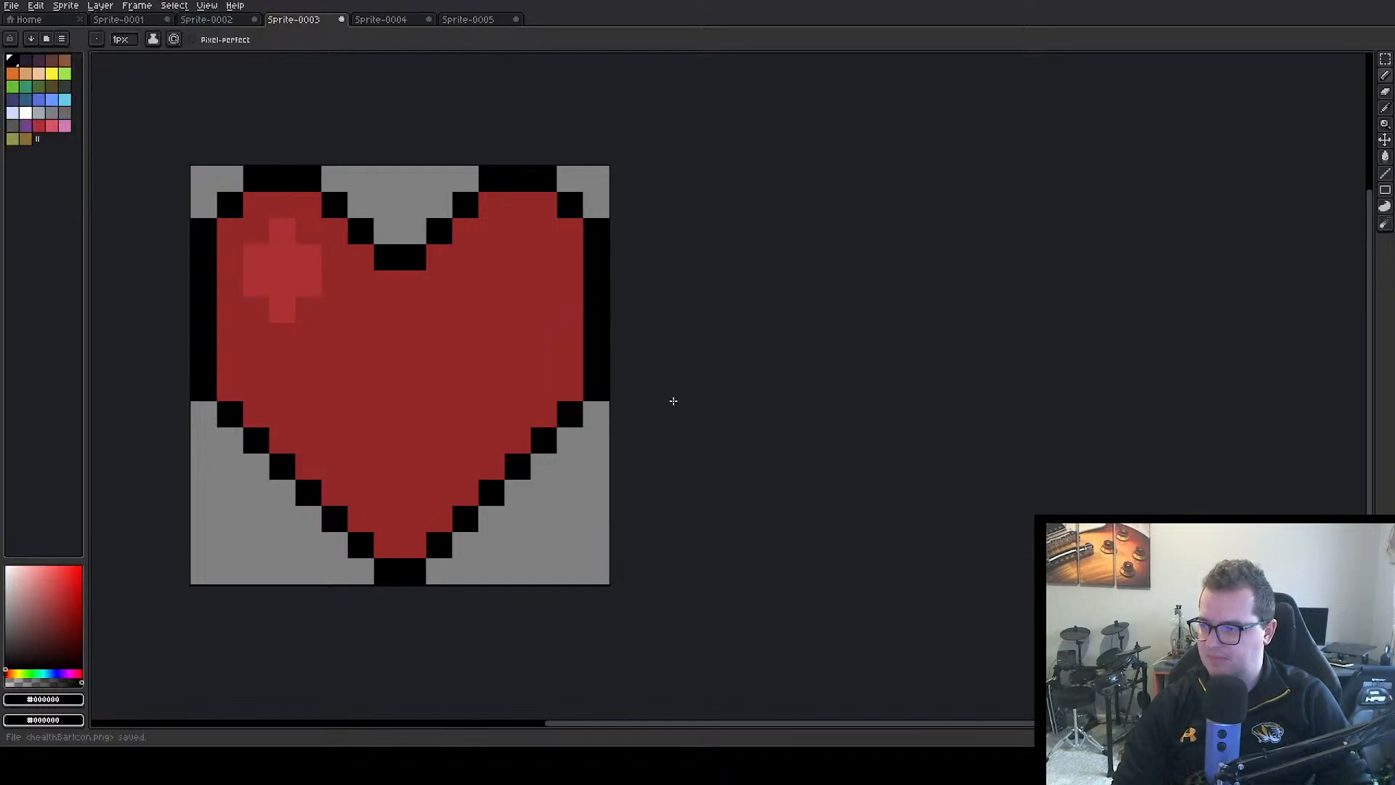
Switch to Unity, select HealthBackground and stop play mode to return to the canvas in the scene
key("alt+Tab")
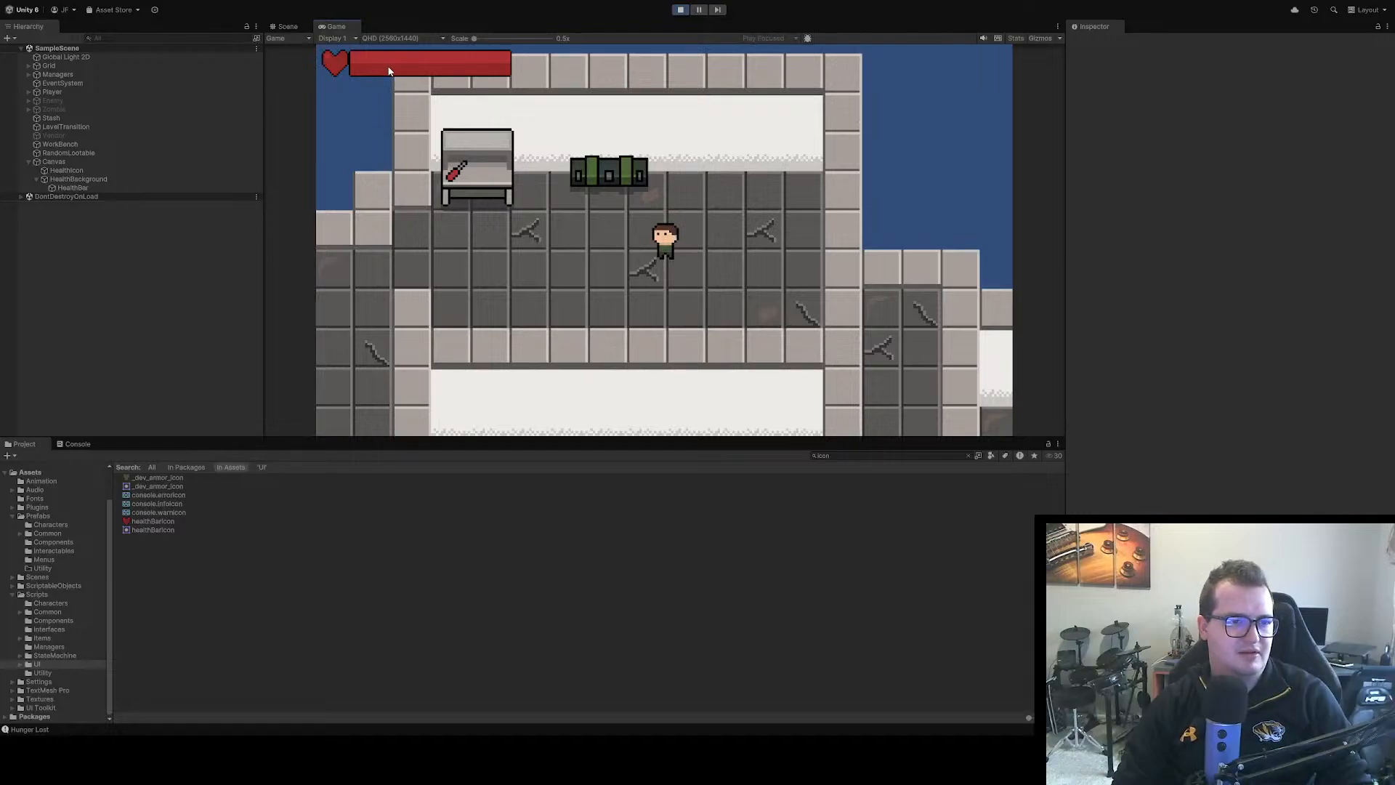
left_click(80, 179)
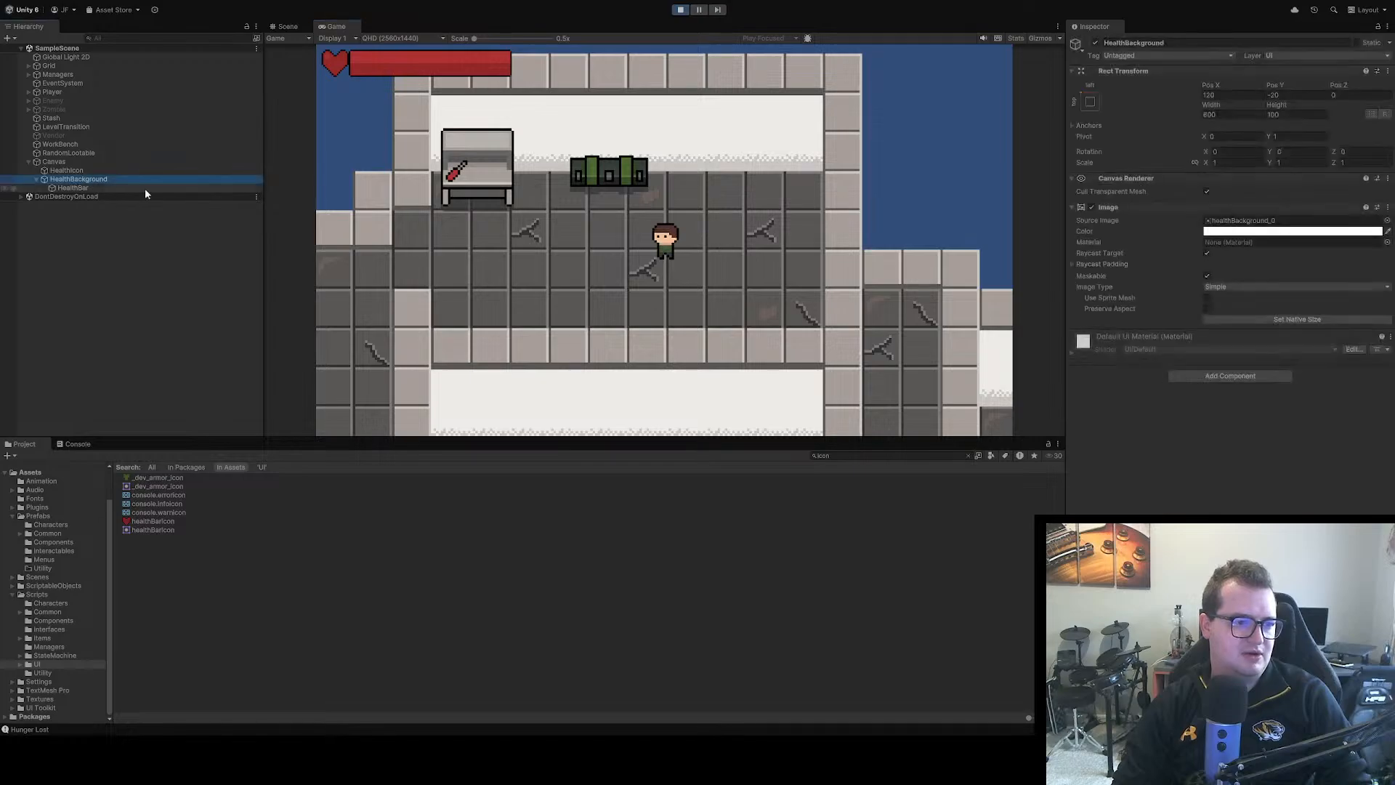
left_click(681, 10)
left_click(825, 259)
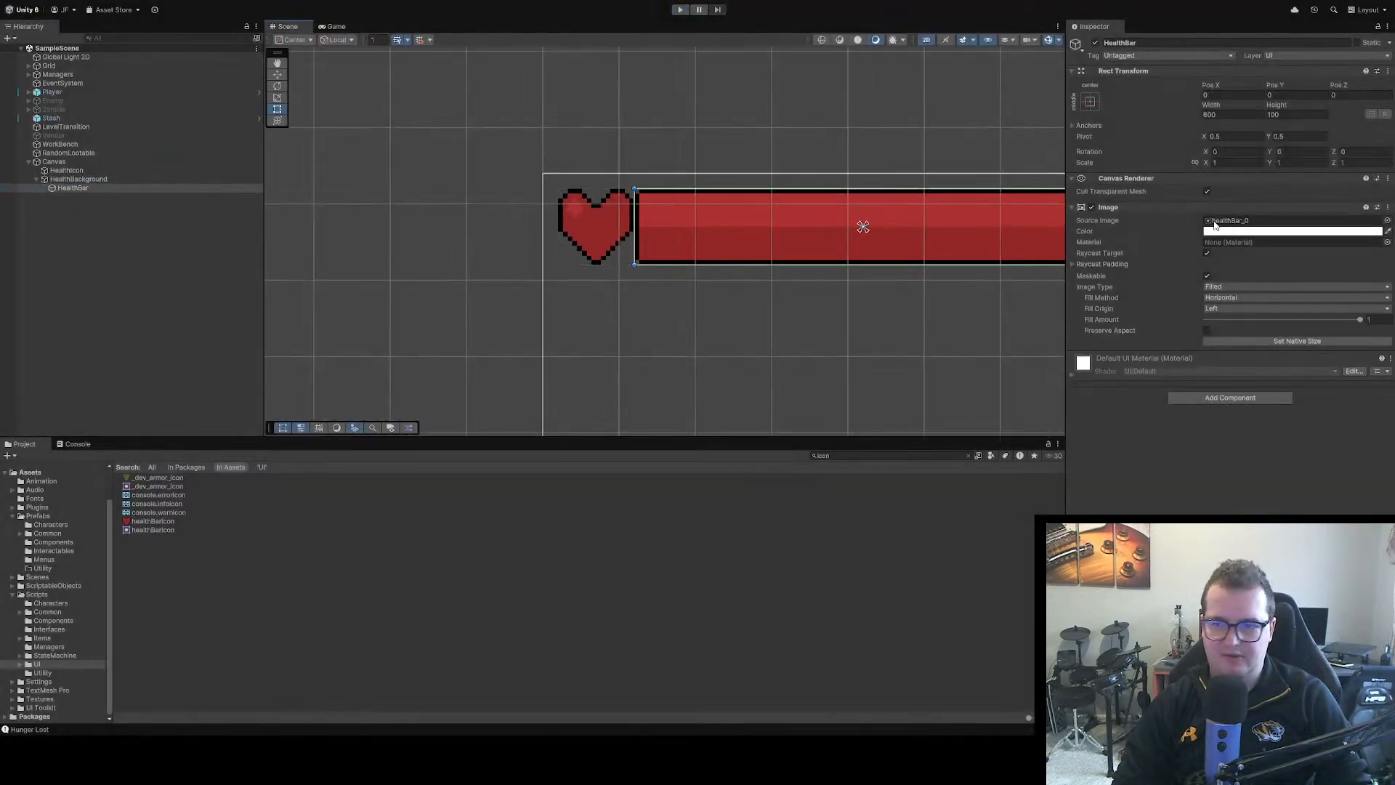
Set the X position of HealthBackground to 140
left_click(172, 178)
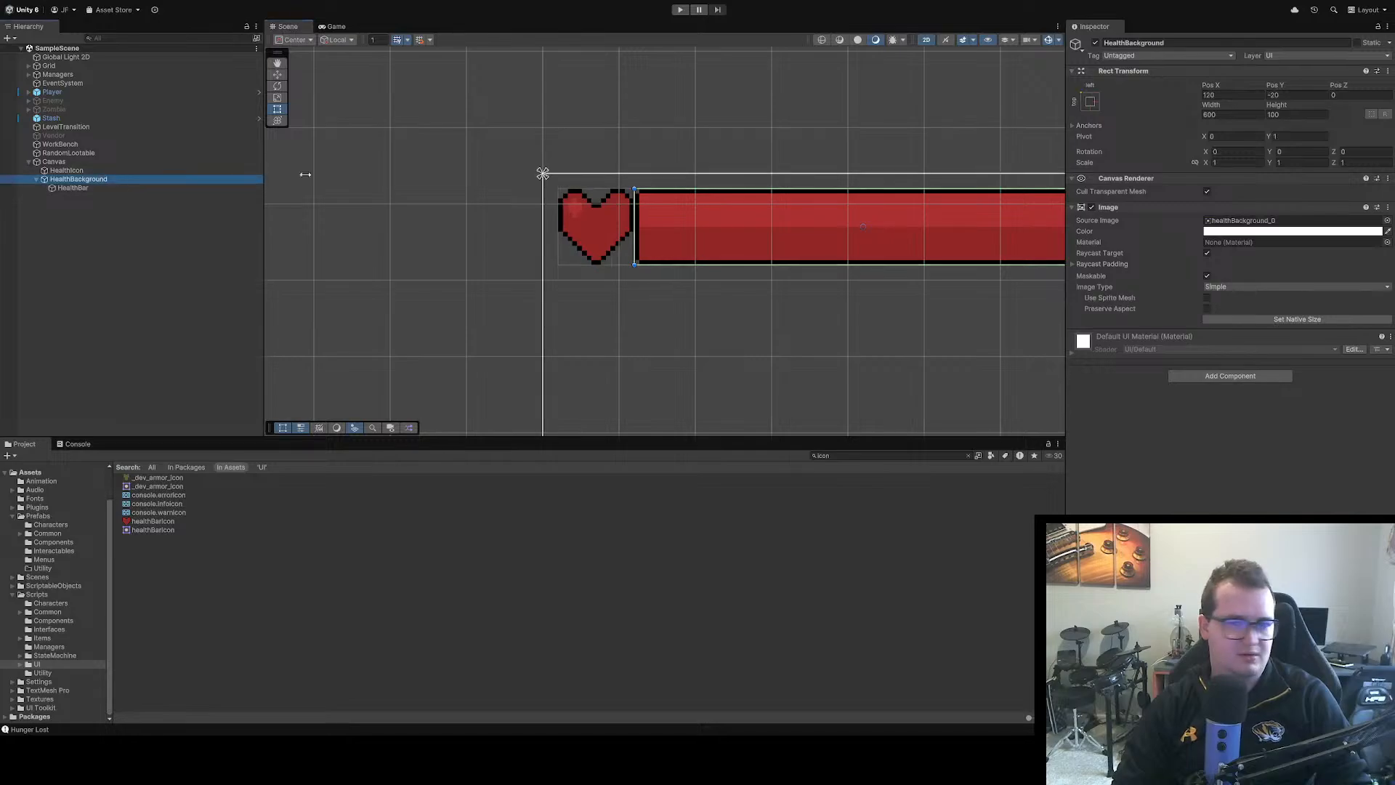
left_click(1220, 94)
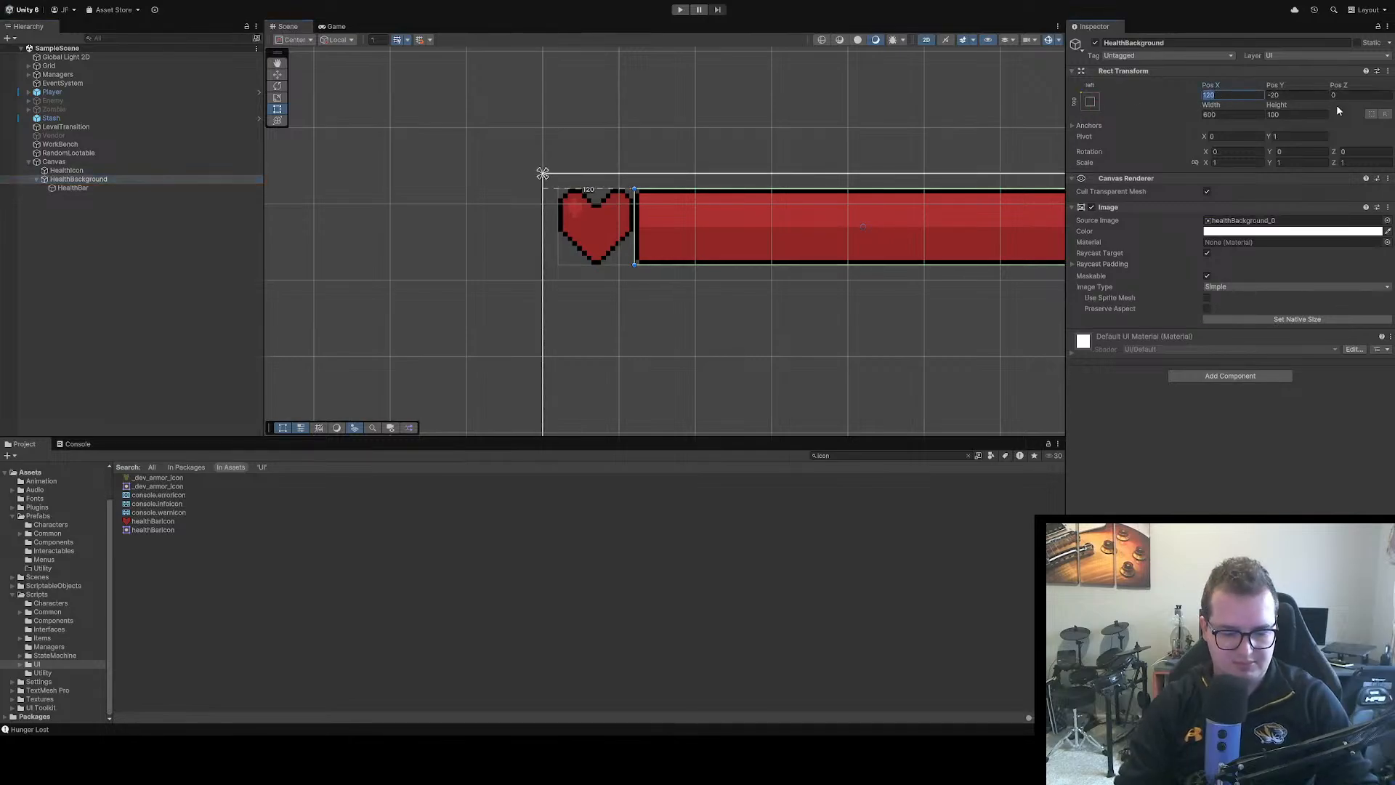
type("140")
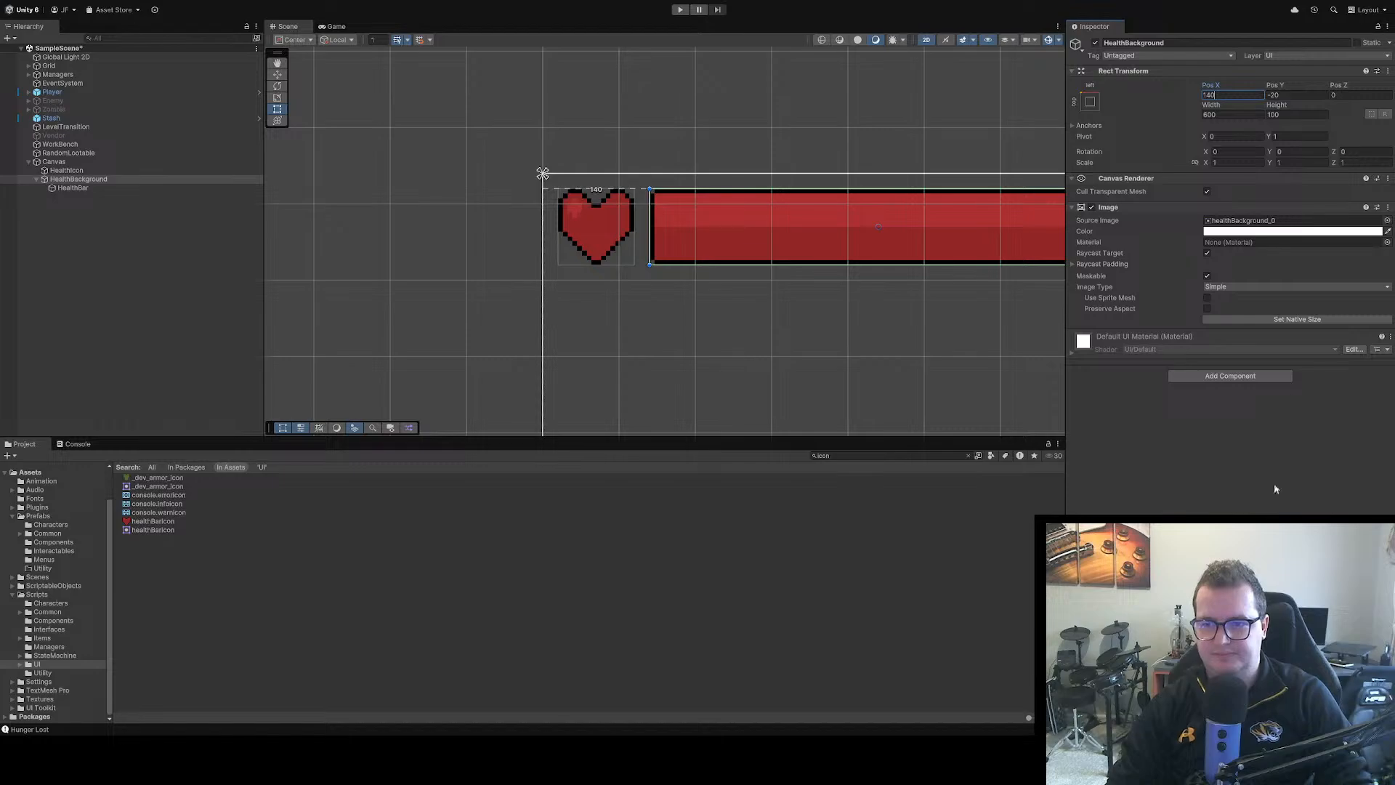
key("Return")
Run the game to check the spacing between the heart icon and the health bar
scroll(774, 352, "down", 1)
left_click(775, 352)
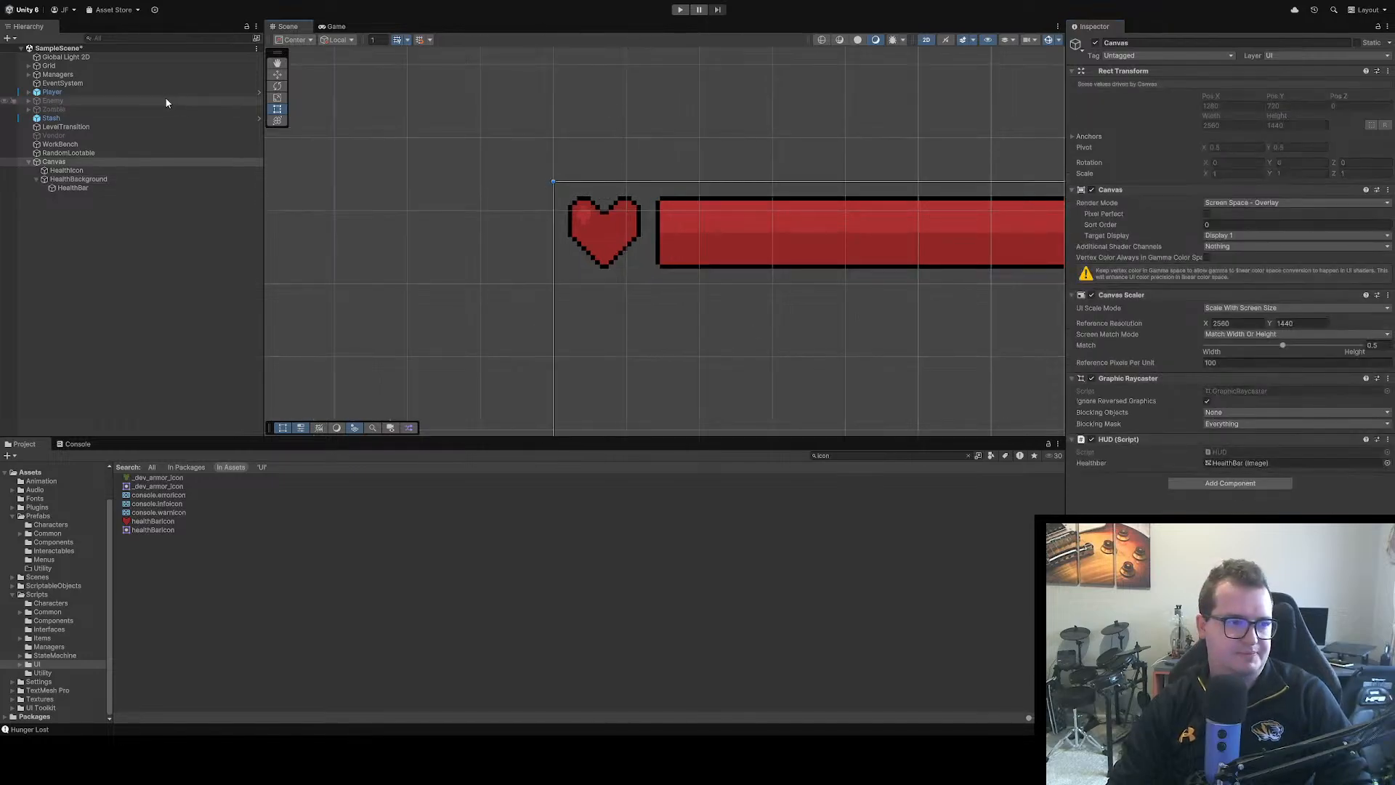
left_click(677, 10)
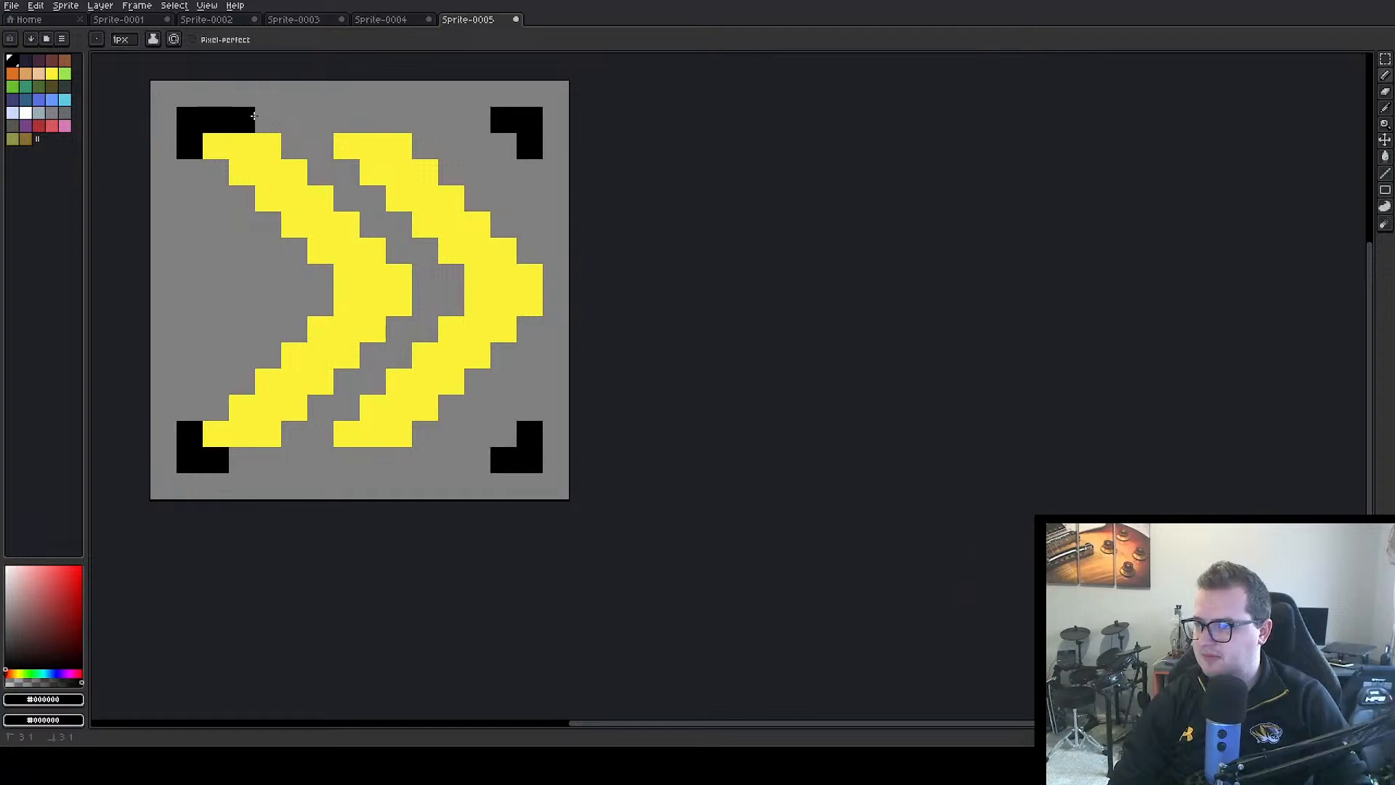
Back in Aseprite's Sprite-0005, outline the left chevron's top, right and bottom edges in black and erase the outermost corner pixels beside it
mouse_move(254, 116)
left_mouse_down()
mouse_move(406, 259)
mouse_move(419, 295)
mouse_move(376, 357)
mouse_move(295, 423)
left_mouse_up()
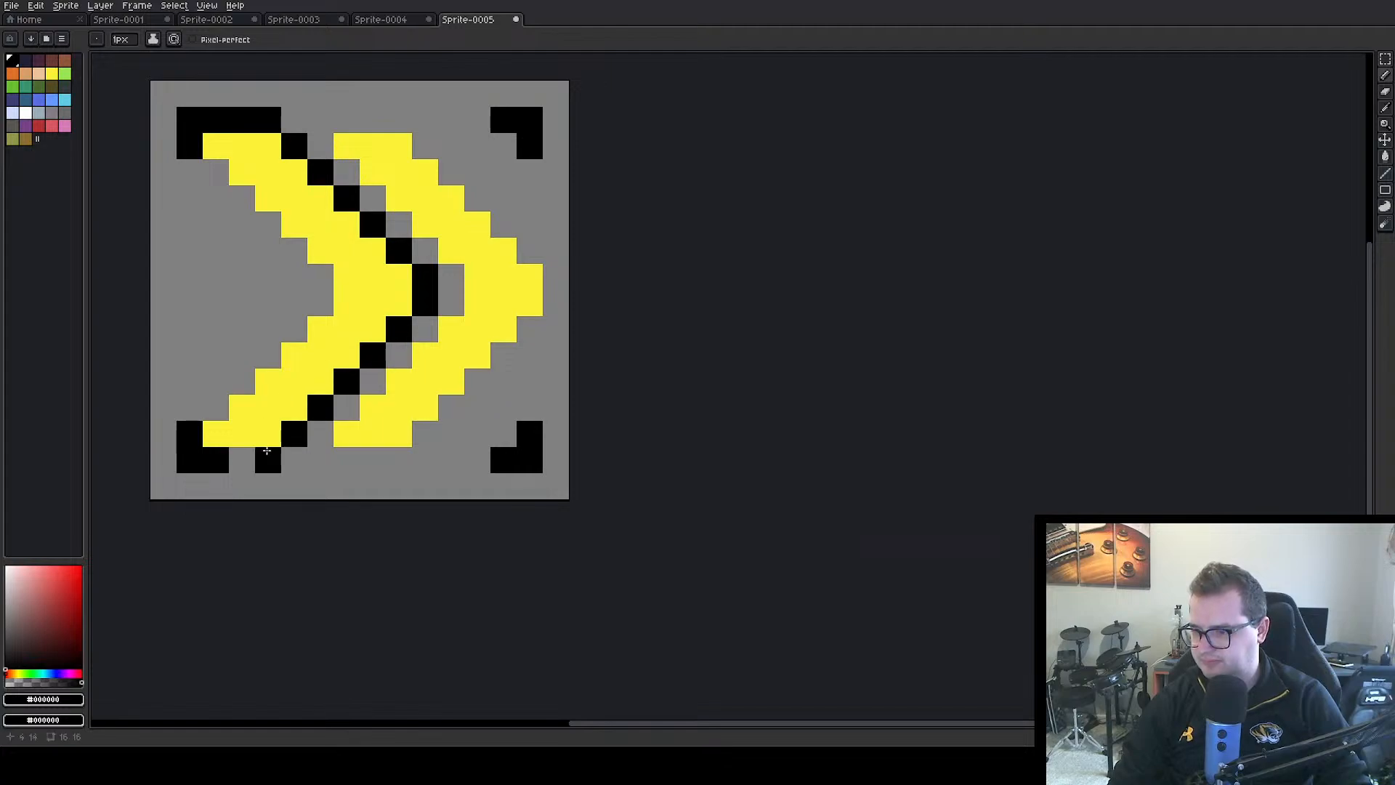
left_click(178, 486, "alt")
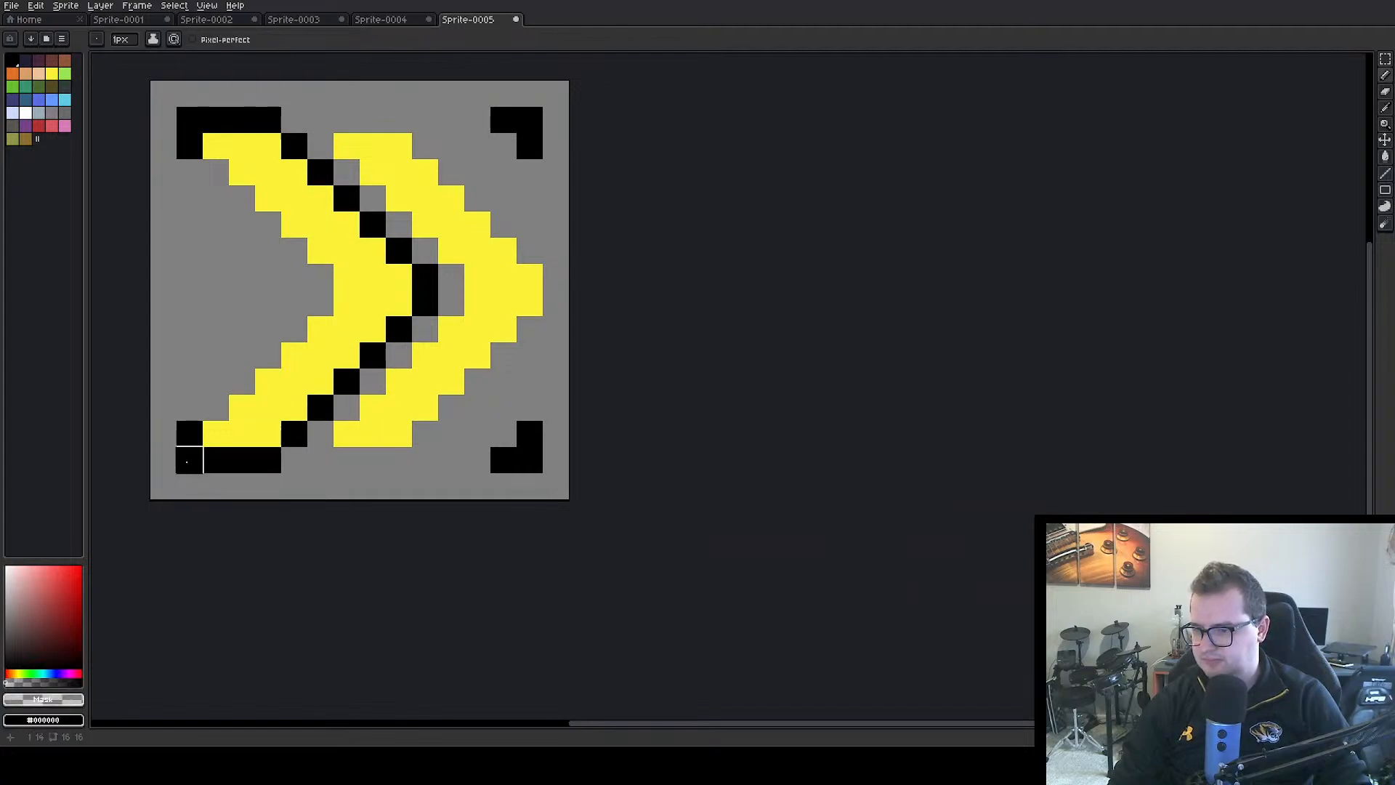
left_click(190, 460)
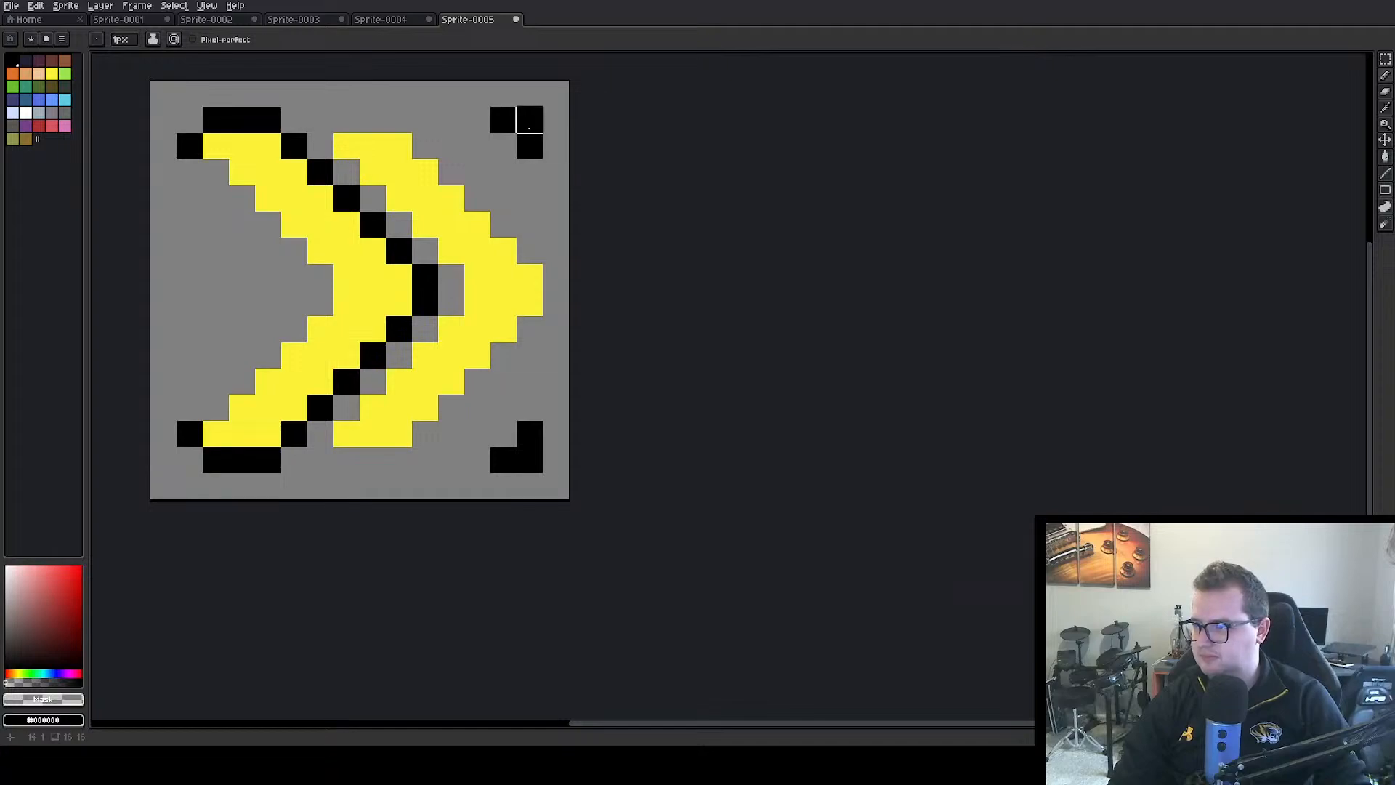
Erase the two black corner brackets on the canvas's right side with the transparent colour
mouse_move(529, 128)
left_mouse_down()
mouse_move(504, 119)
mouse_move(529, 145)
left_mouse_up()
left_click(530, 434)
left_click(530, 460)
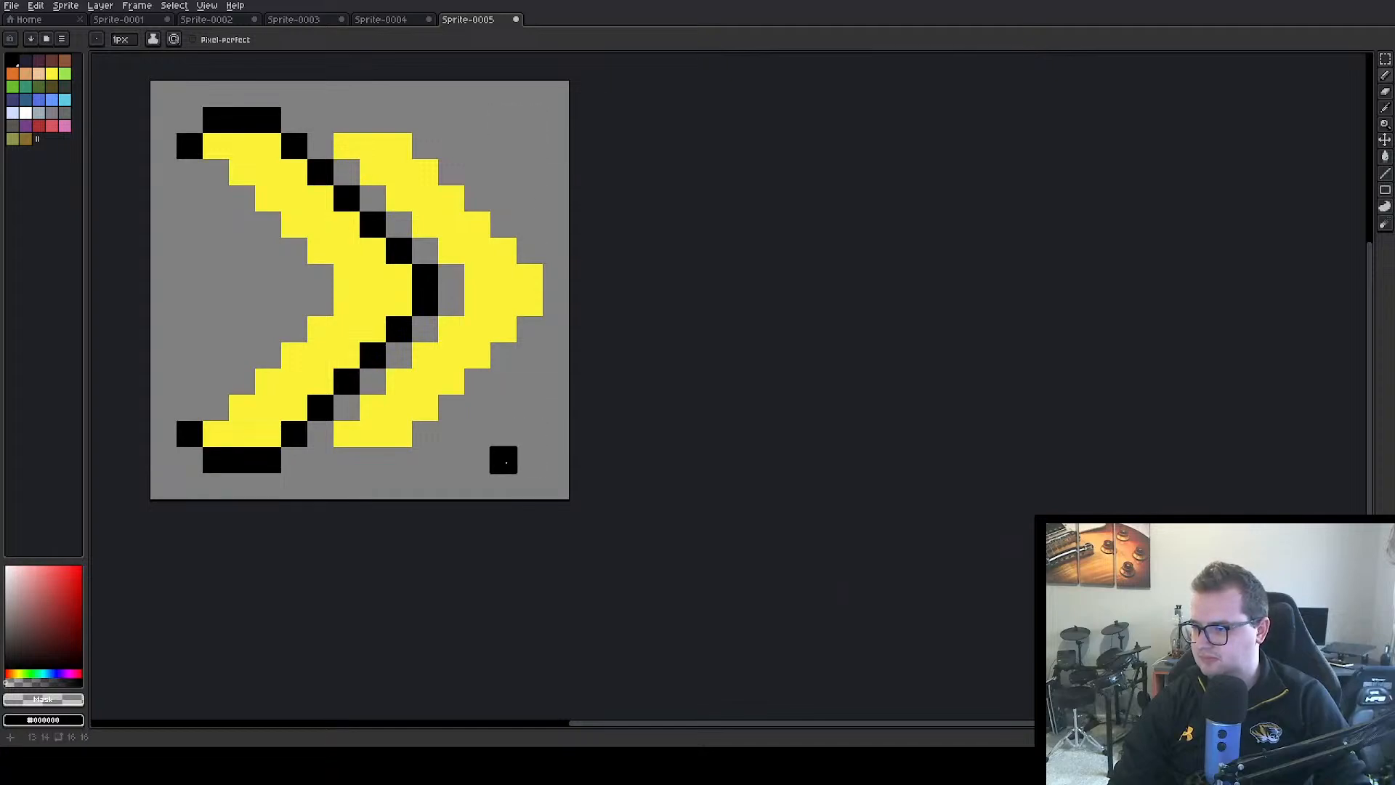
left_click(507, 463)
Outline the left chevron's inner edge and all edges of the right chevron in black, filling the gap between them
left_click(290, 138, "alt")
mouse_move(216, 172)
left_mouse_down()
mouse_move(240, 207)
mouse_move(322, 273)
mouse_move(302, 323)
mouse_move(225, 400)
mouse_move(330, 460)
mouse_move(316, 458)
mouse_move(318, 435)
mouse_move(399, 463)
mouse_move(498, 358)
left_mouse_up()
left_click(266, 429)
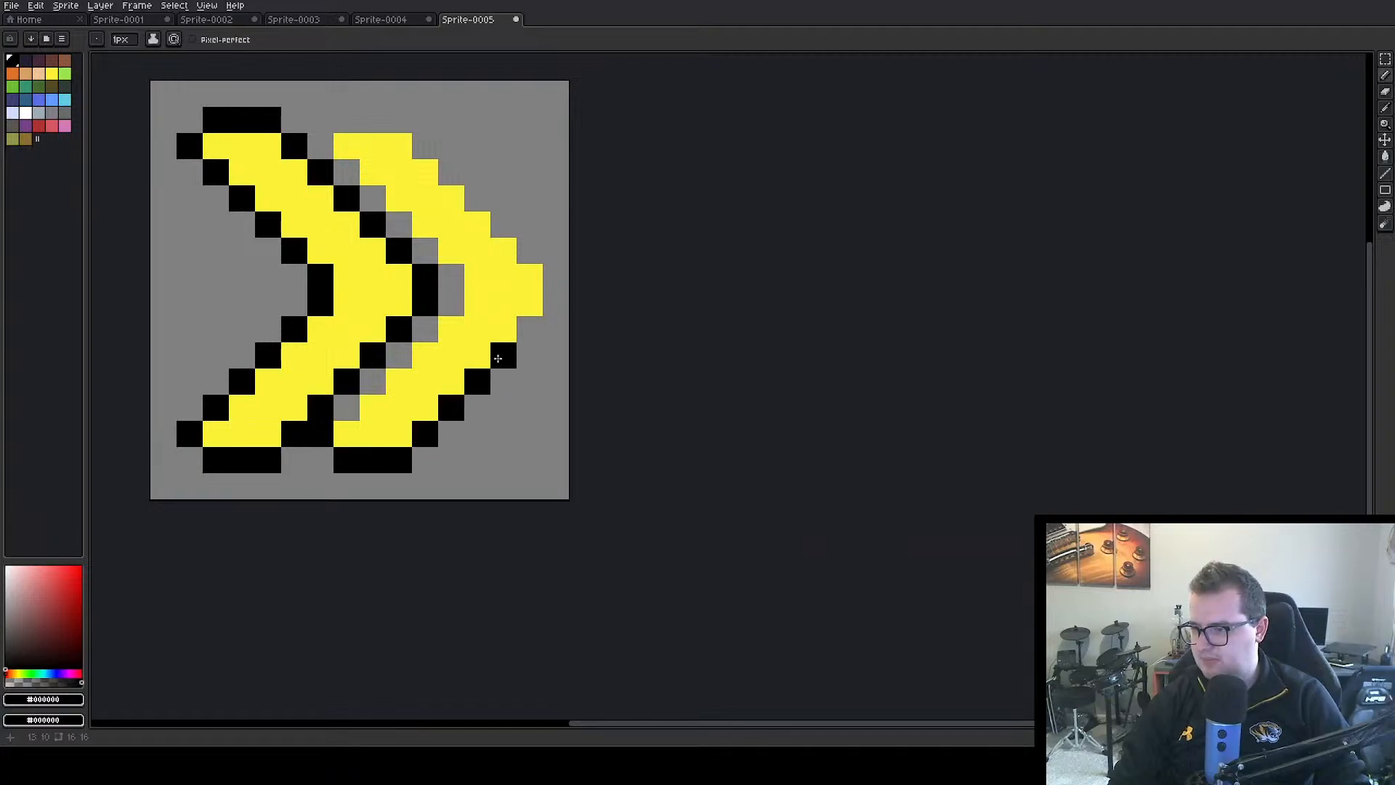
mouse_move(545, 303)
left_mouse_down()
mouse_move(530, 249)
mouse_move(409, 125)
mouse_move(349, 118)
mouse_move(322, 149)
mouse_move(371, 174)
mouse_move(451, 278)
mouse_move(451, 304)
mouse_move(347, 408)
left_mouse_up()
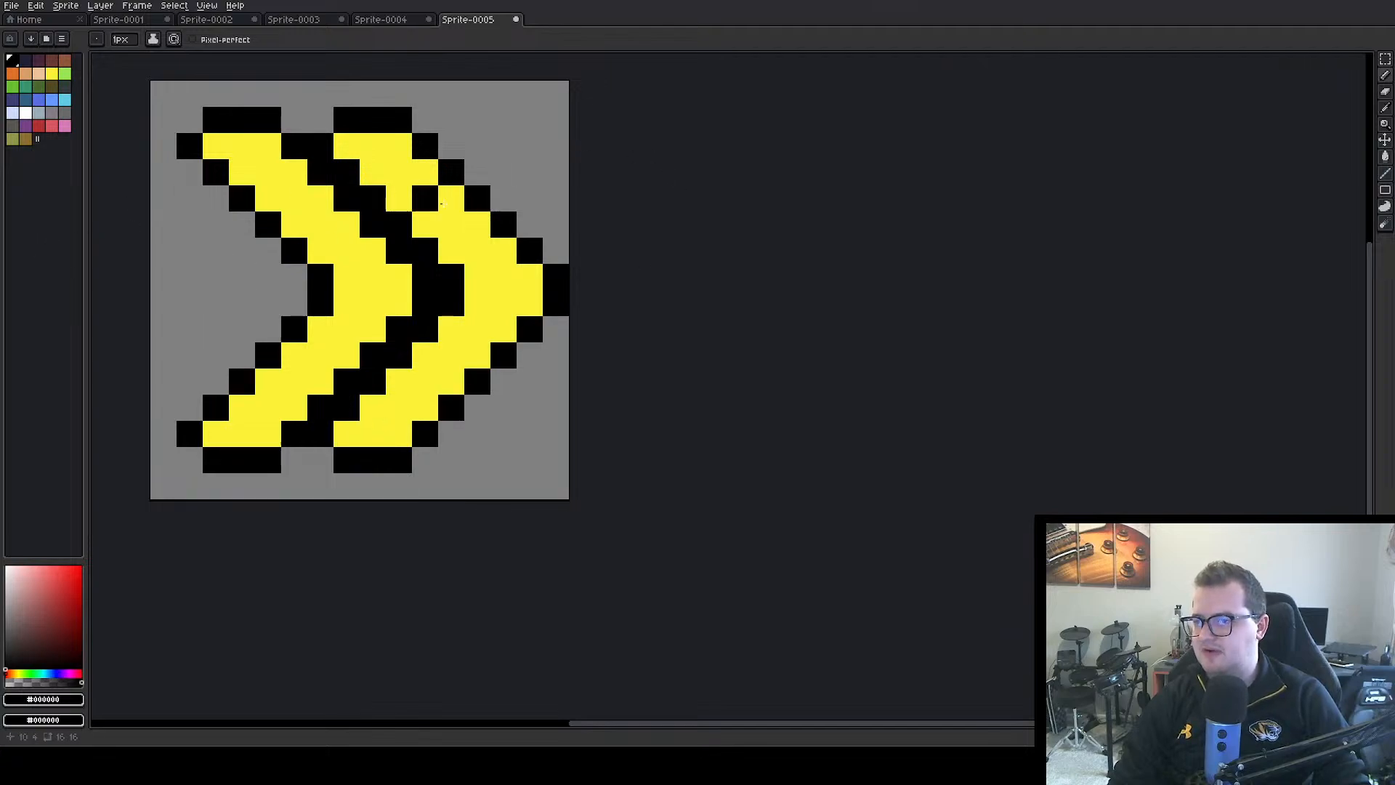
Undo the black outline strokes back to the plain yellow chevrons with the black corner brackets
key("v")
key("ctrl+z")
key("ctrl+z")
key("ctrl+z")
key("ctrl+z")
key("ctrl+z")
key("ctrl+z")
key("ctrl+z")
key("ctrl+z")
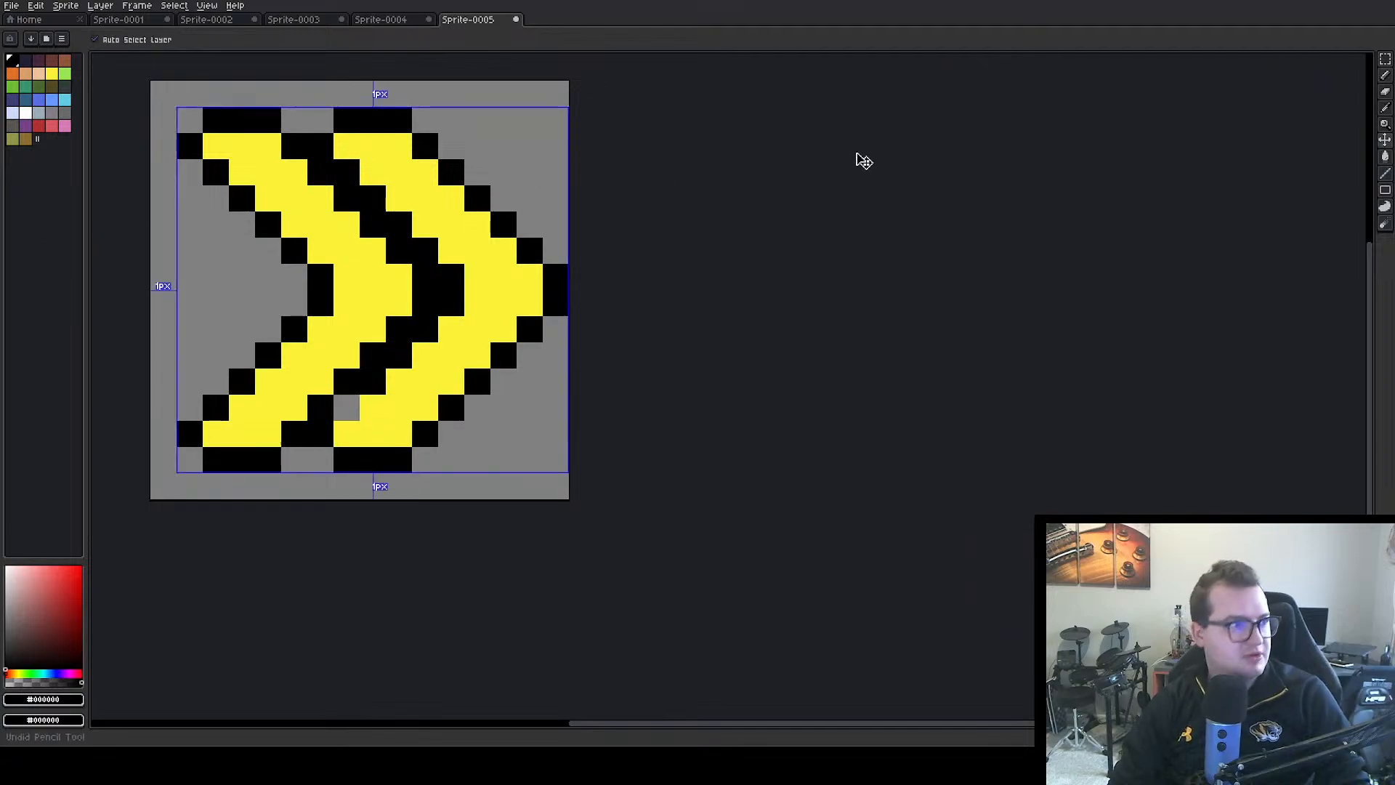
key("ctrl+z")
key("ctrl+z")
key("ctrl+z")
key("ctrl+z")
key("ctrl+z")
key("ctrl+z")
key("ctrl+z")
key("ctrl+z")
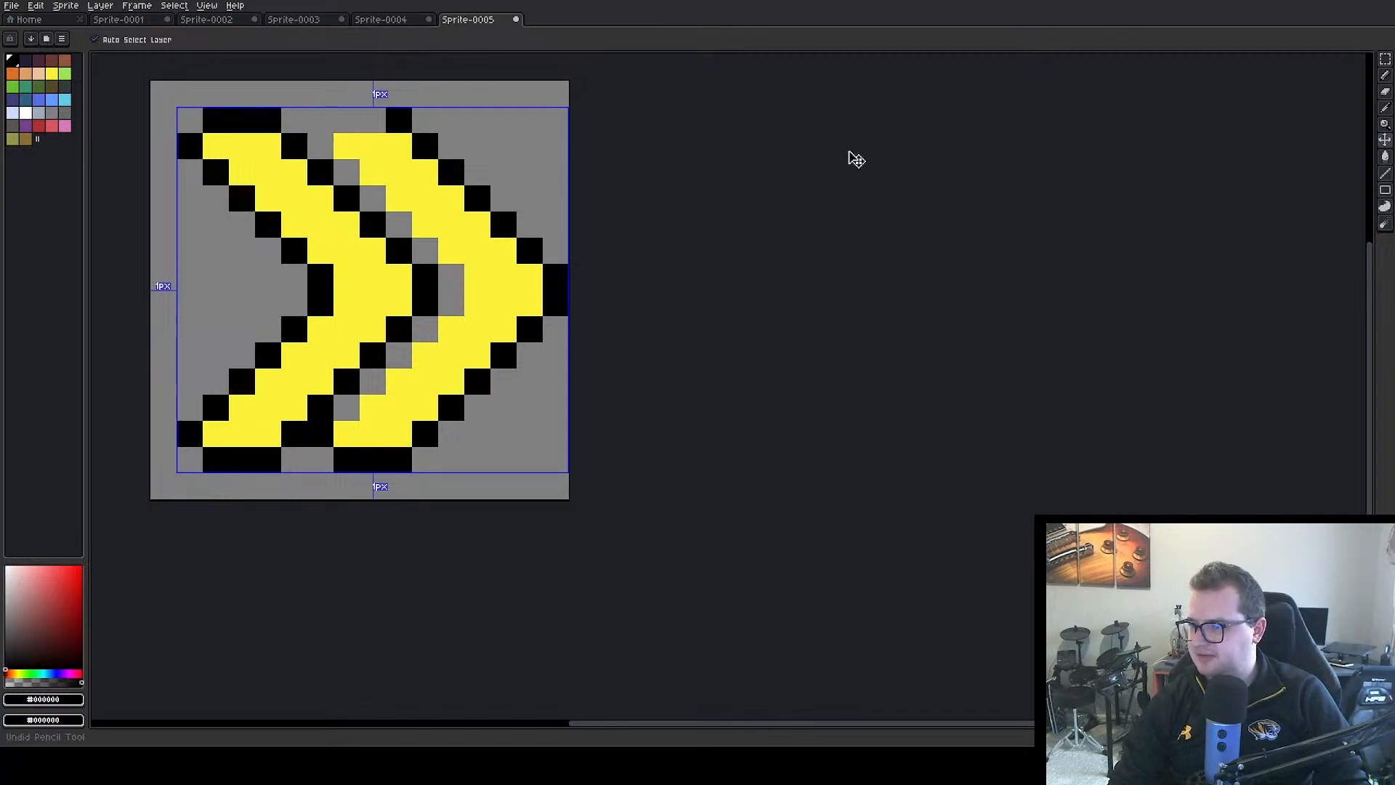
key("ctrl+z")
key("ctrl+z")
key("ctrl+z")
key("ctrl+z")
key("ctrl+z")
key("ctrl+z")
key("ctrl+z")
key("ctrl+z")
key("ctrl+z")
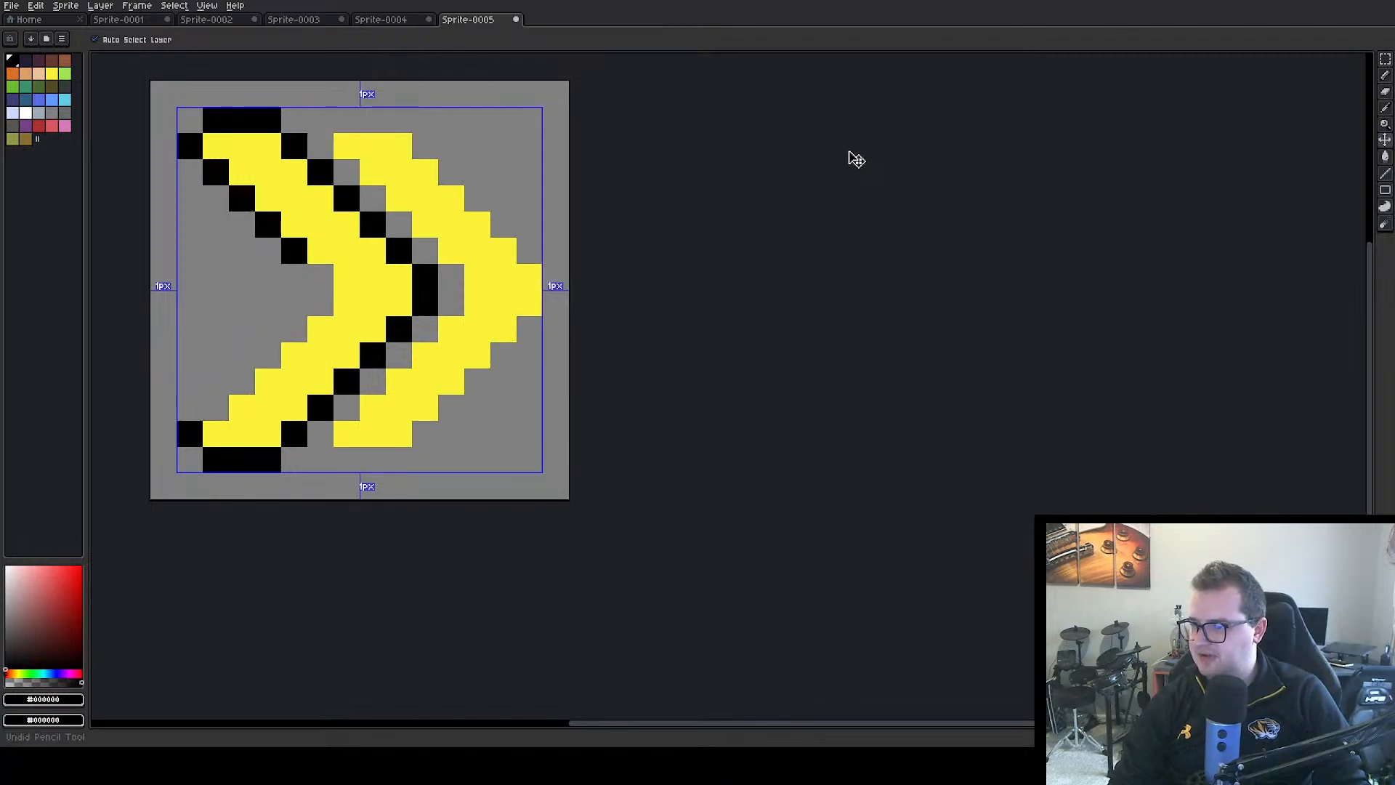
key("ctrl+z")
key("ctrl+z")
key("ctrl+z")
key("ctrl+z")
key("ctrl+z")
key("ctrl+z")
key("ctrl+z")
key("ctrl+z")
key("ctrl+z")
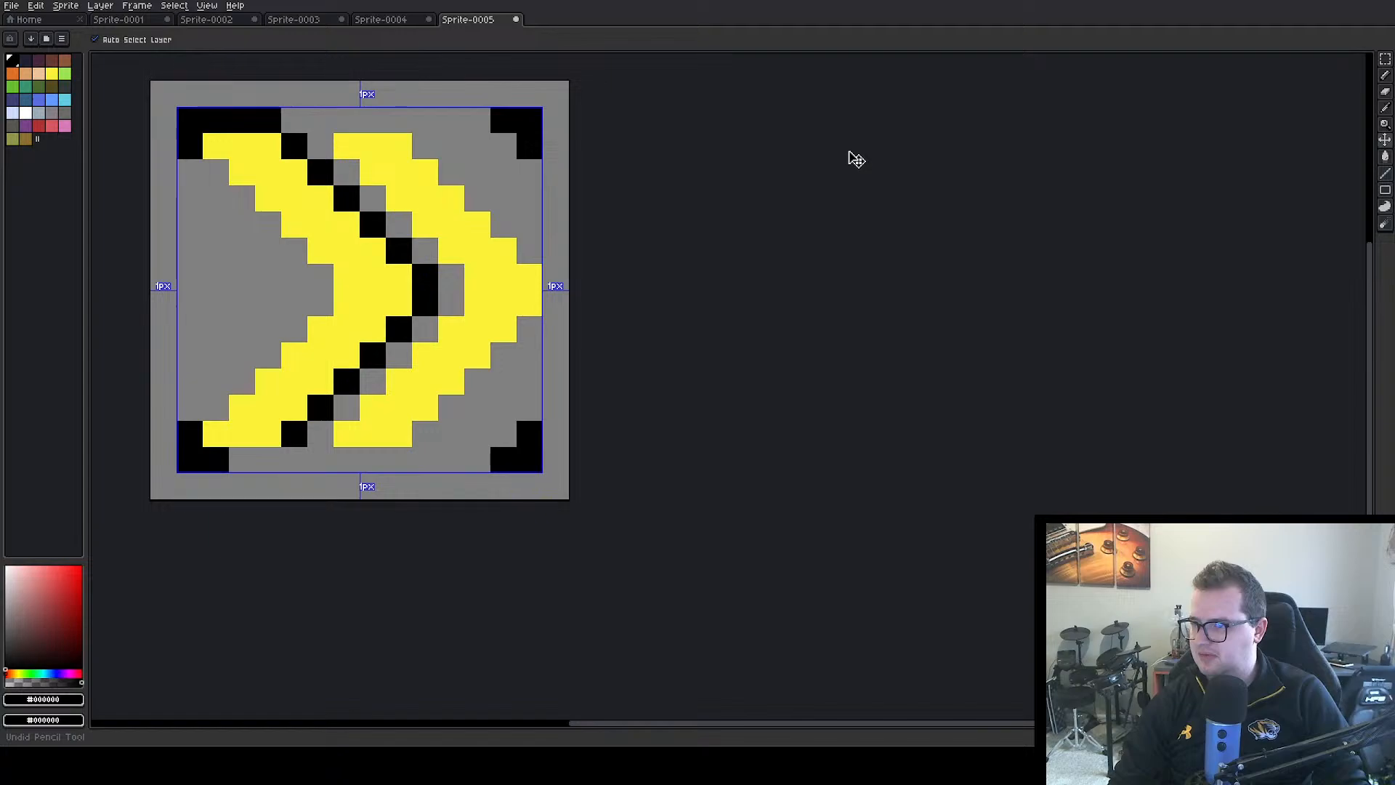
key("ctrl+z")
key("ctrl+z")
key("ctrl+z")
key("ctrl+z")
key("ctrl+z")
key("ctrl+z")
key("ctrl+z")
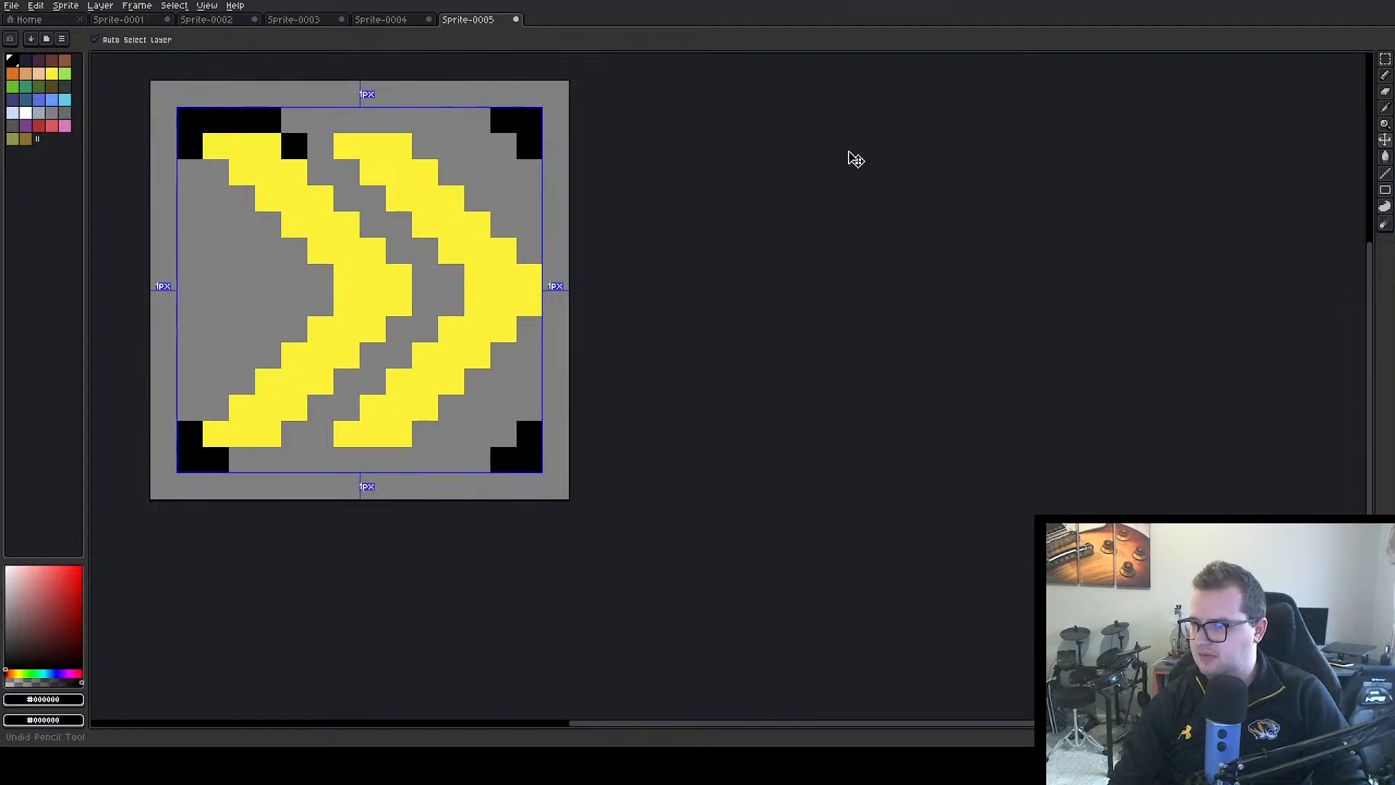
Repaint the missing yellow pixel at the end of the right chevron's upper arm with the Pencil tool
key("b")
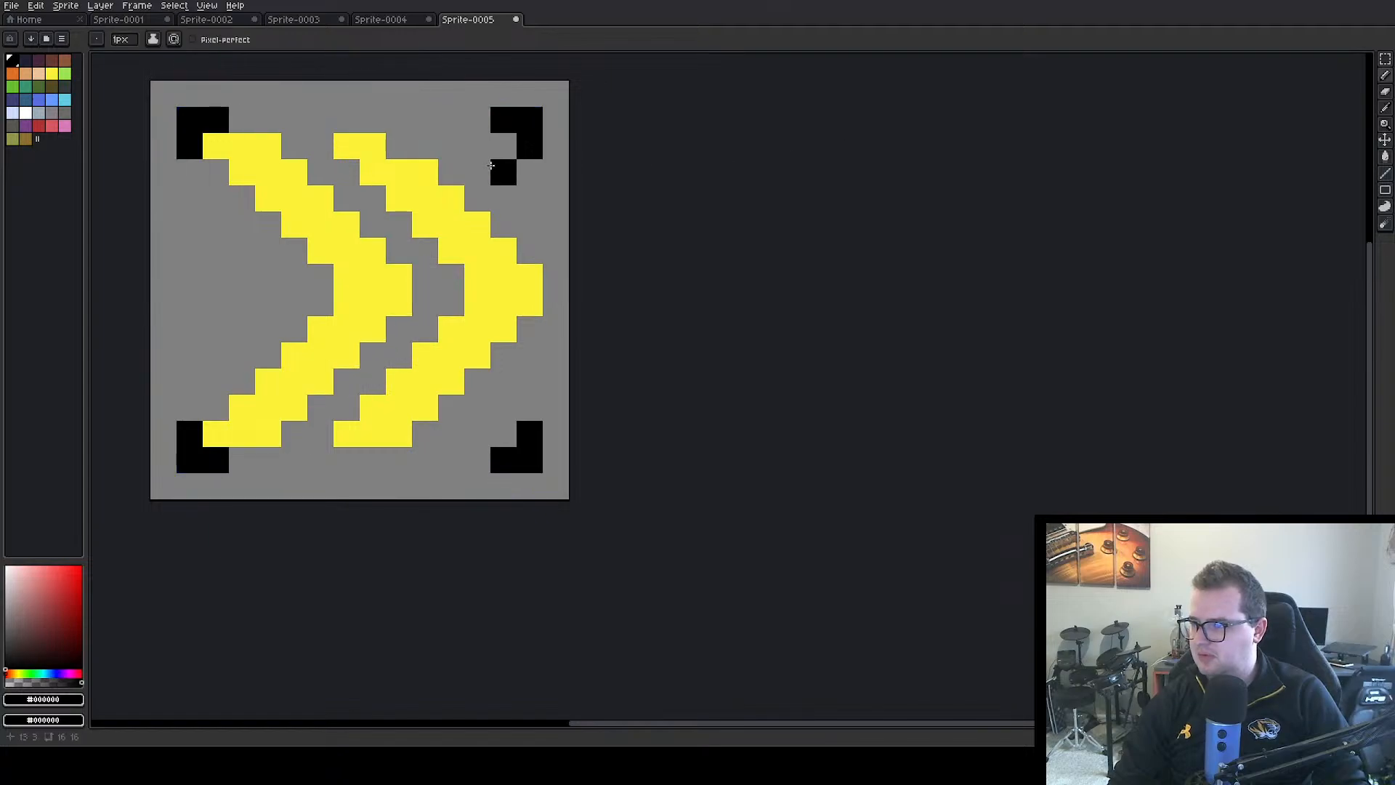
left_click(399, 172, "alt")
left_click(396, 154)
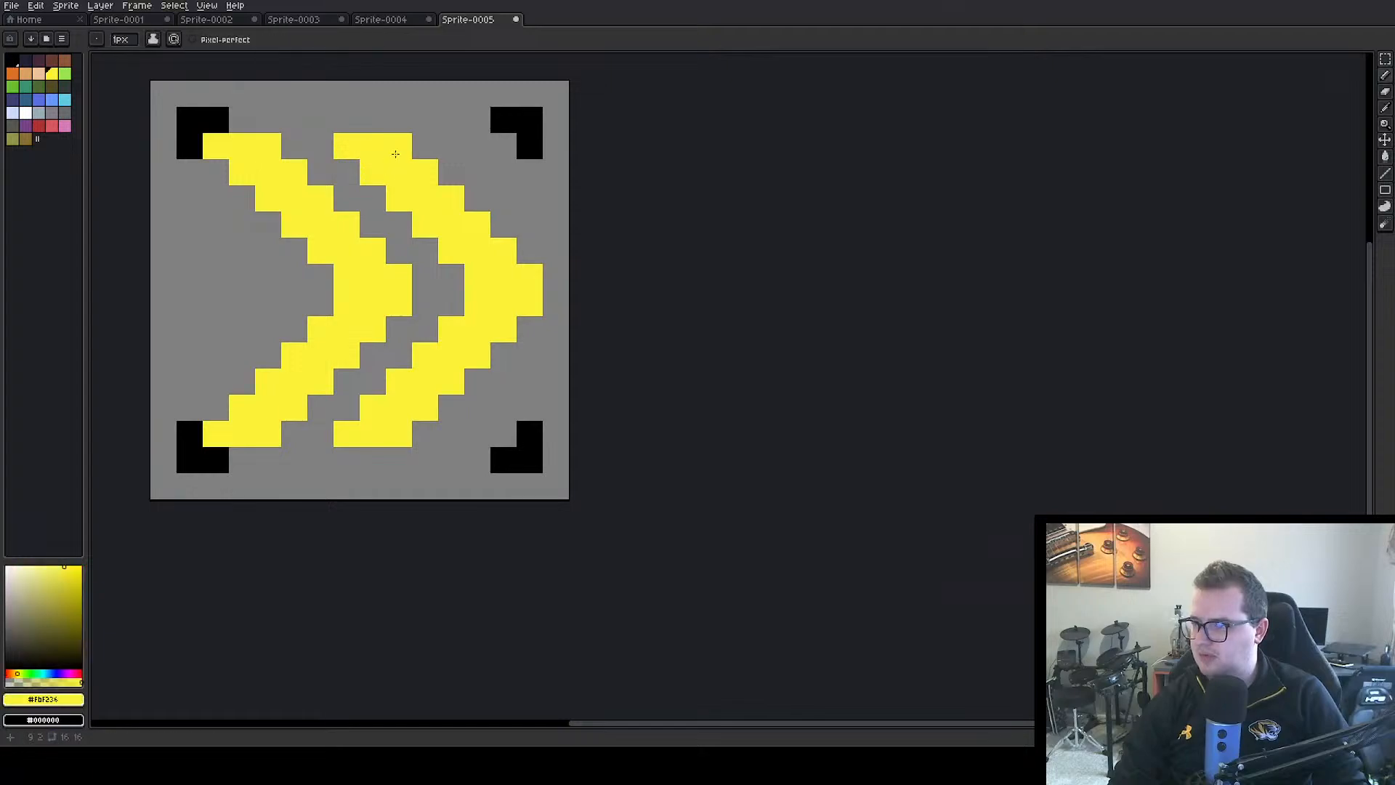
Erase the four black corner brackets around the chevrons with the transparent colour
left_click(473, 135, "alt")
left_click_drag(503, 120, 530, 146)
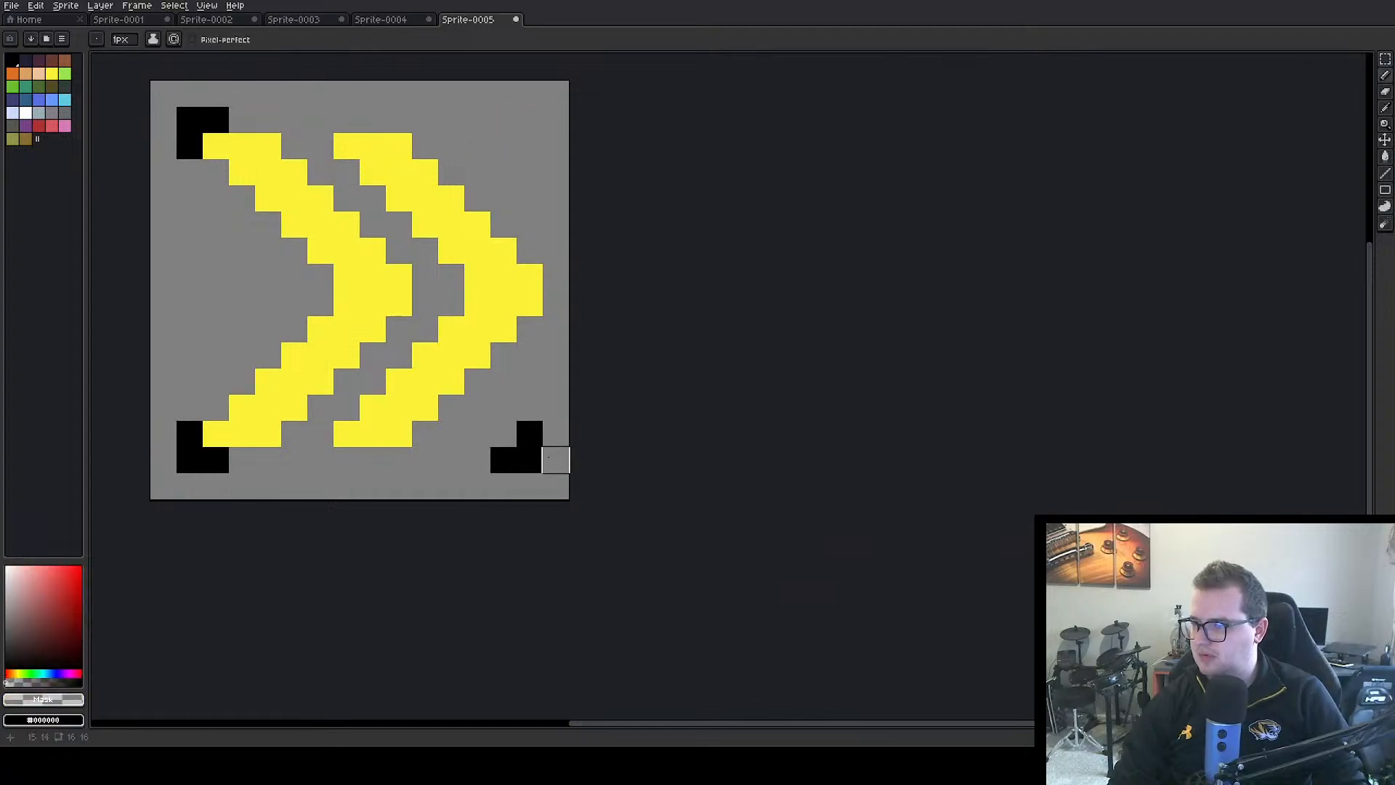
left_click_drag(530, 434, 504, 460)
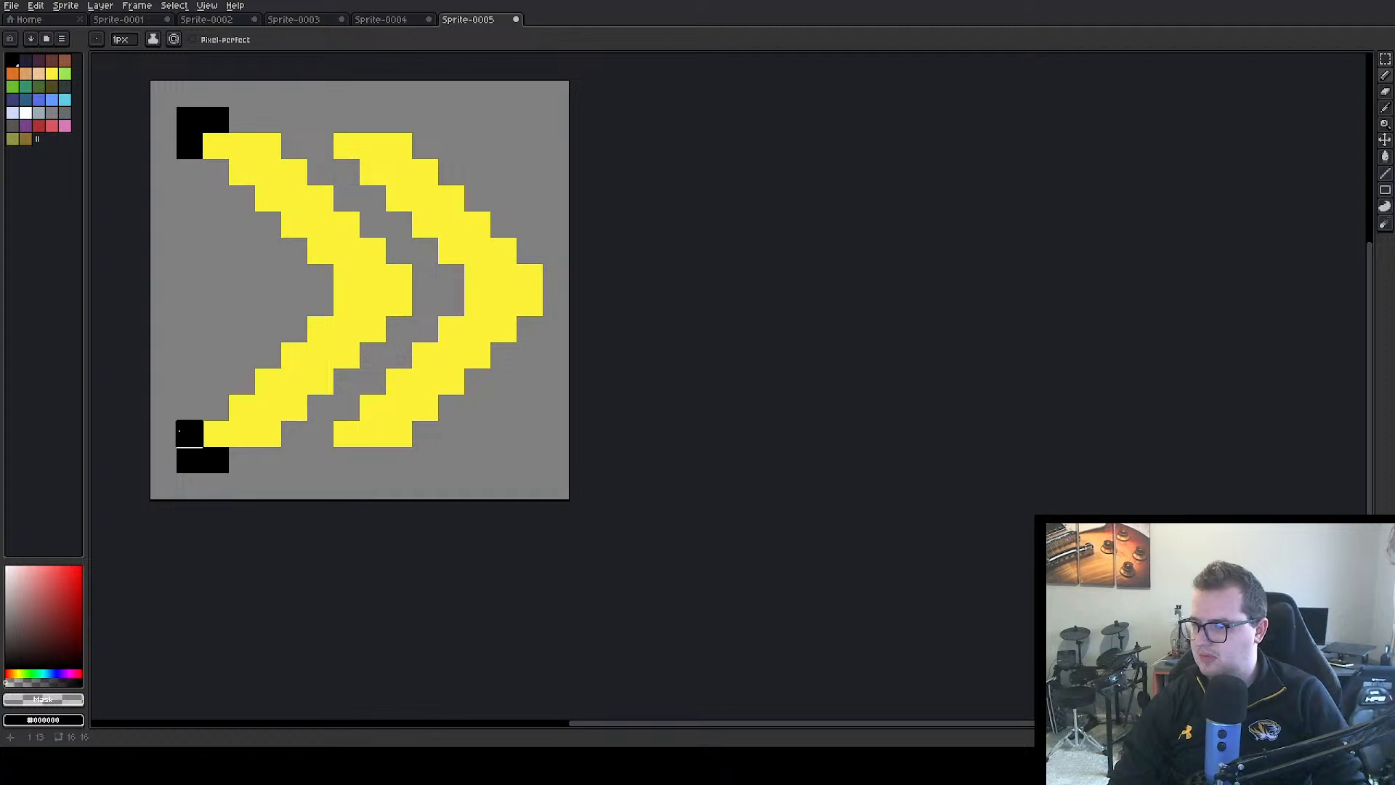
left_click_drag(179, 431, 190, 460)
left_click(216, 460)
left_click(190, 144)
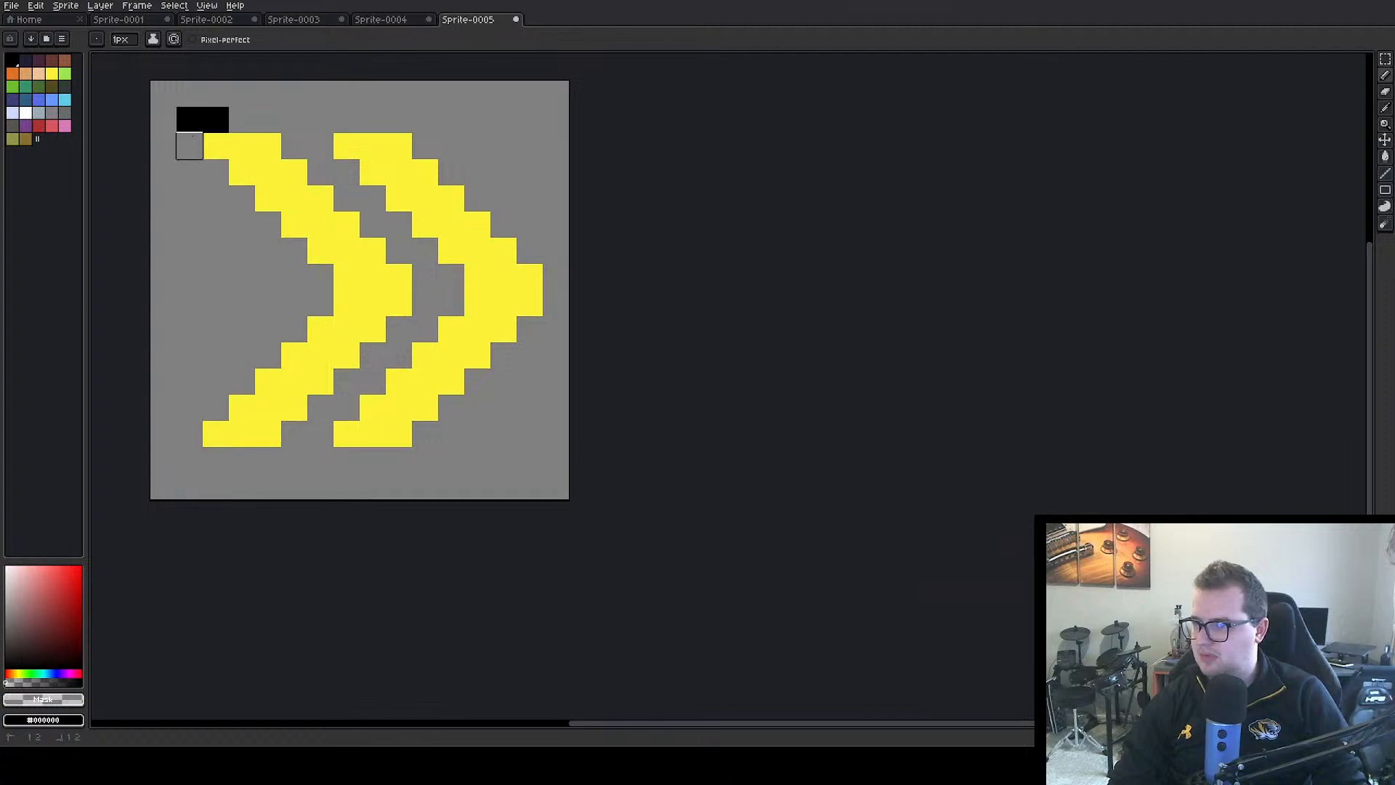
left_click_drag(192, 136, 218, 120)
Select the left chevron with the Magic Wand and shift it one pixel to the left
left_click(1385, 108)
mouse_move(1382, 74)
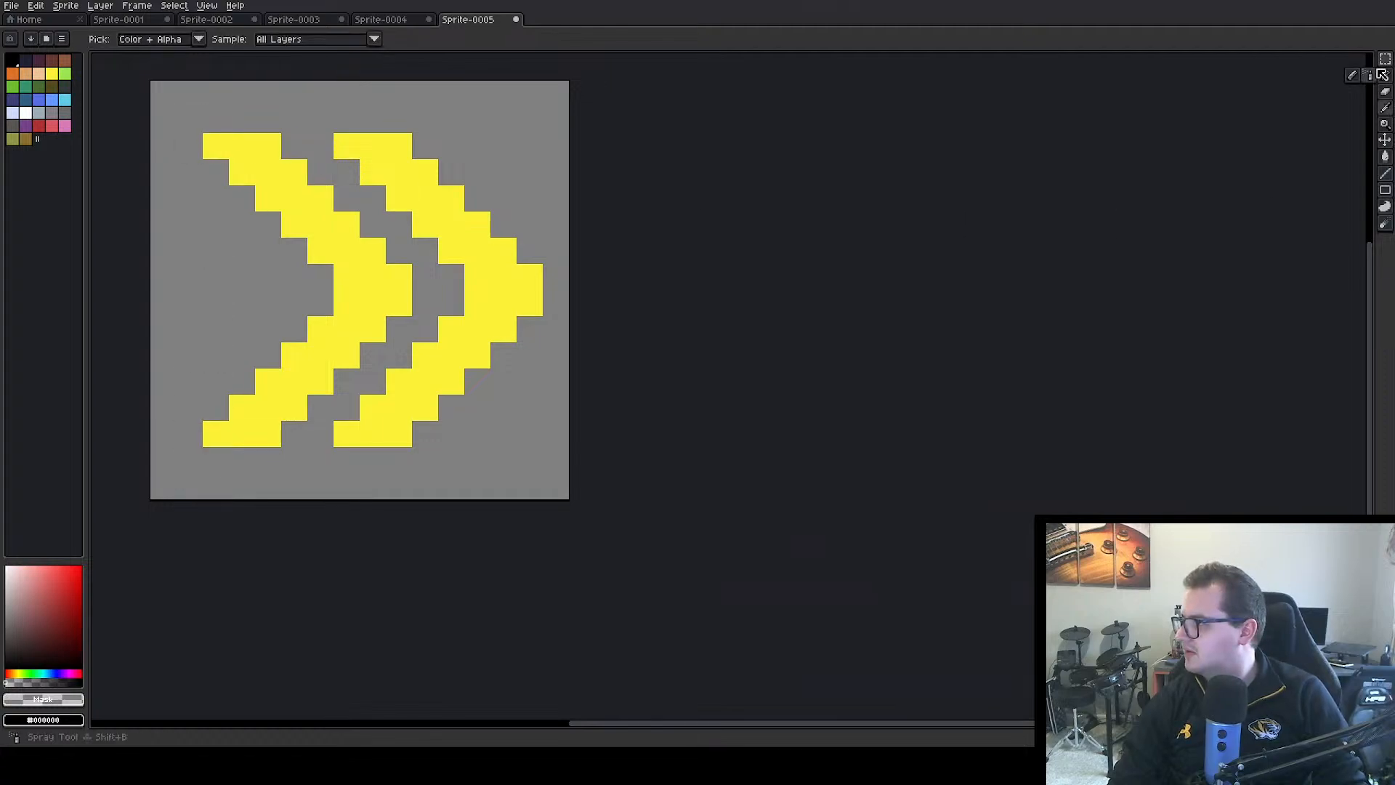
left_click(1369, 59)
left_click(375, 286)
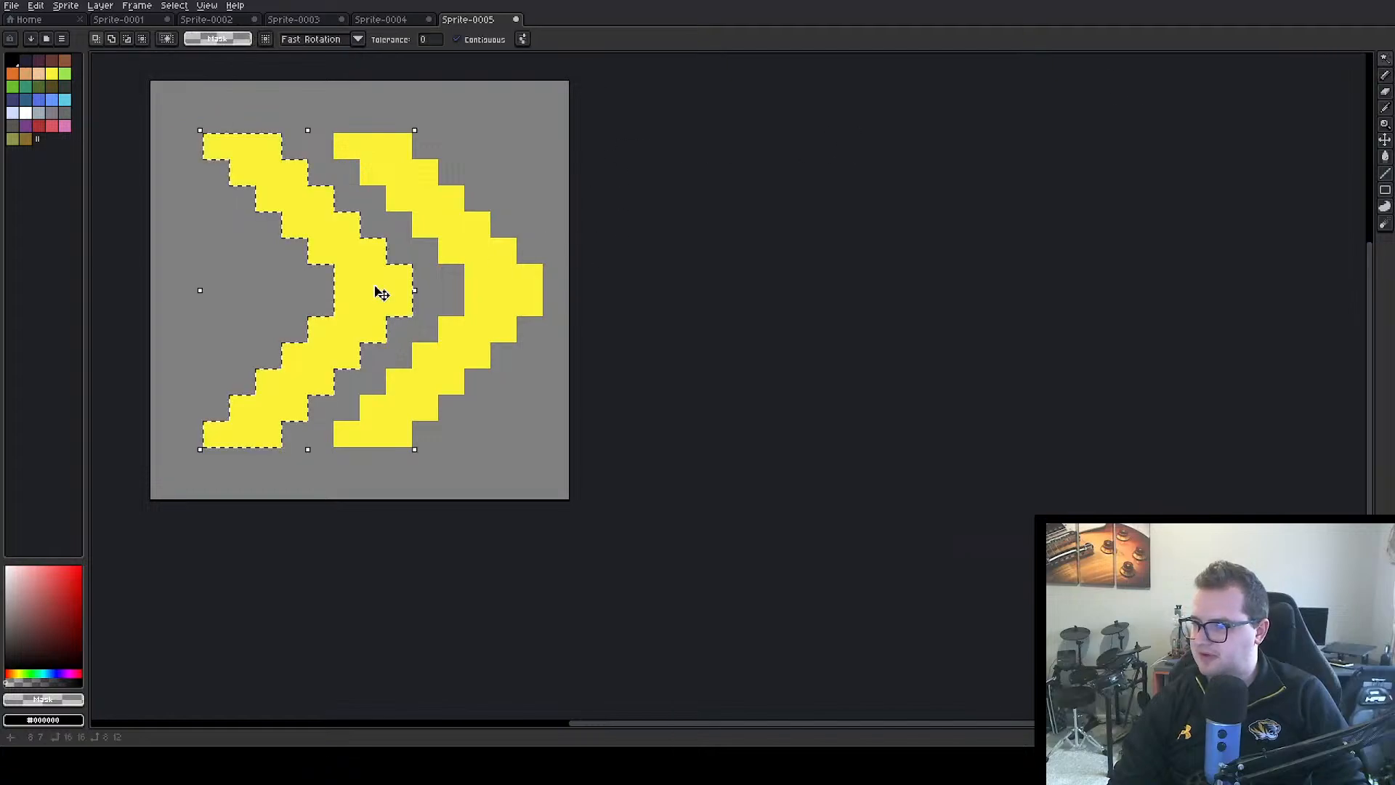
left_click_drag(383, 293, 356, 300)
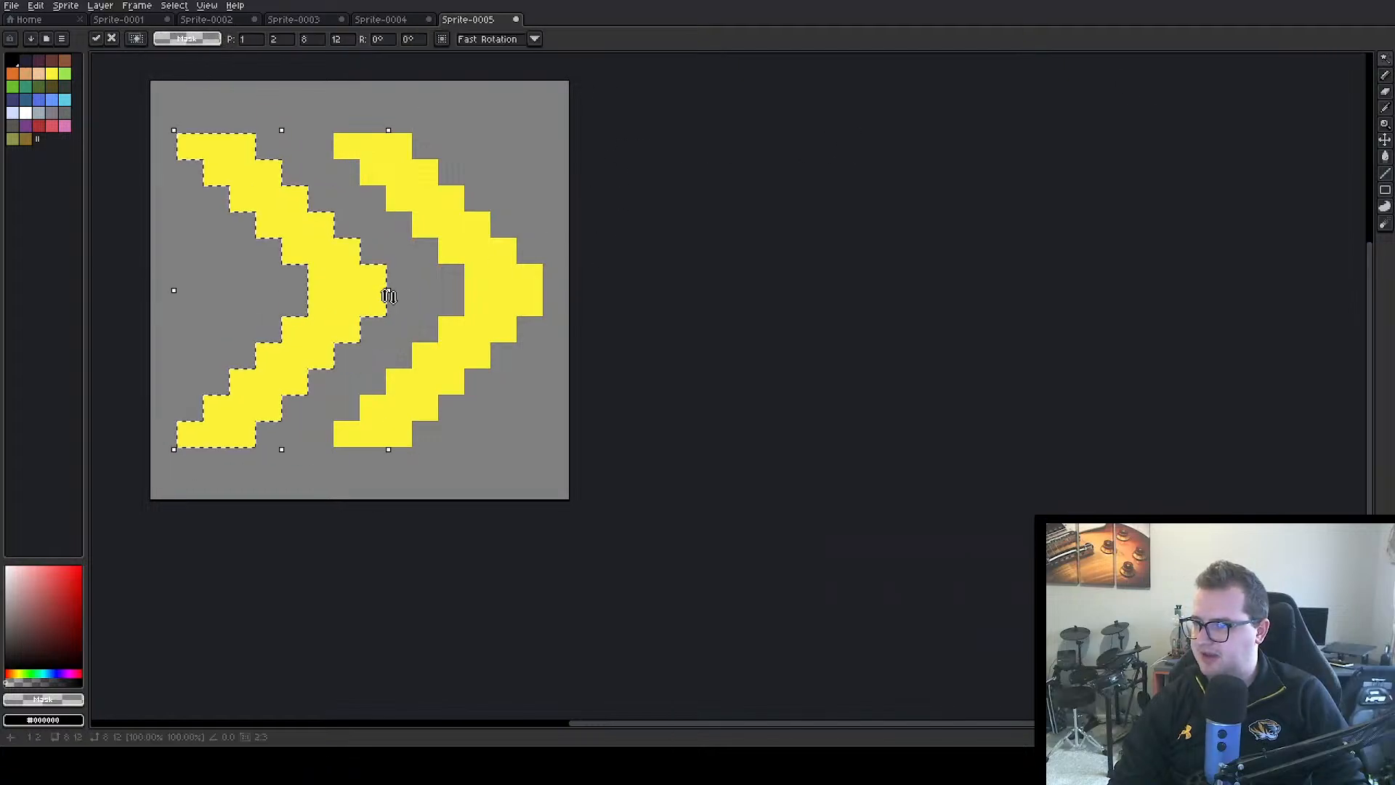
left_click(718, 304)
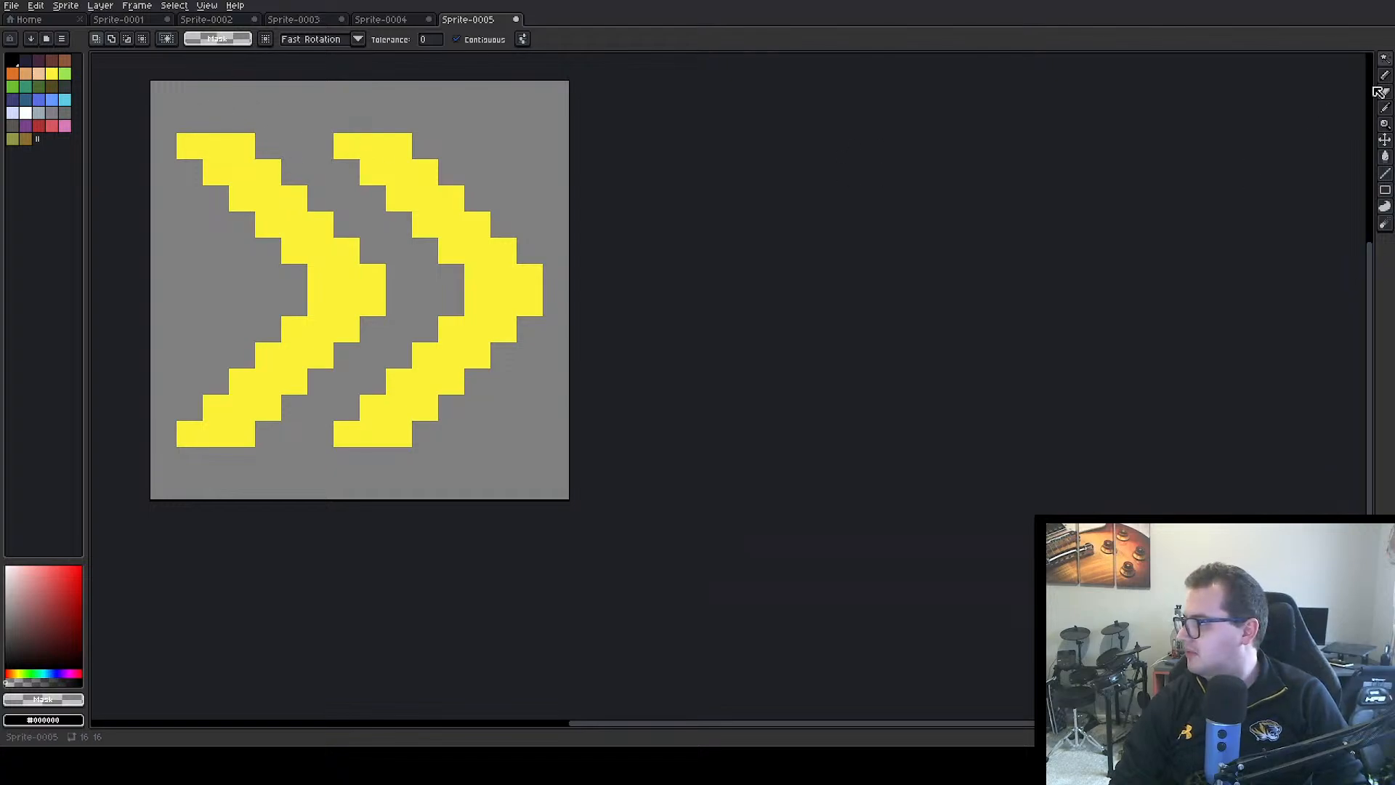
Move the upper half of both chevrons one pixel up and the lower half one pixel down
left_click(1385, 59)
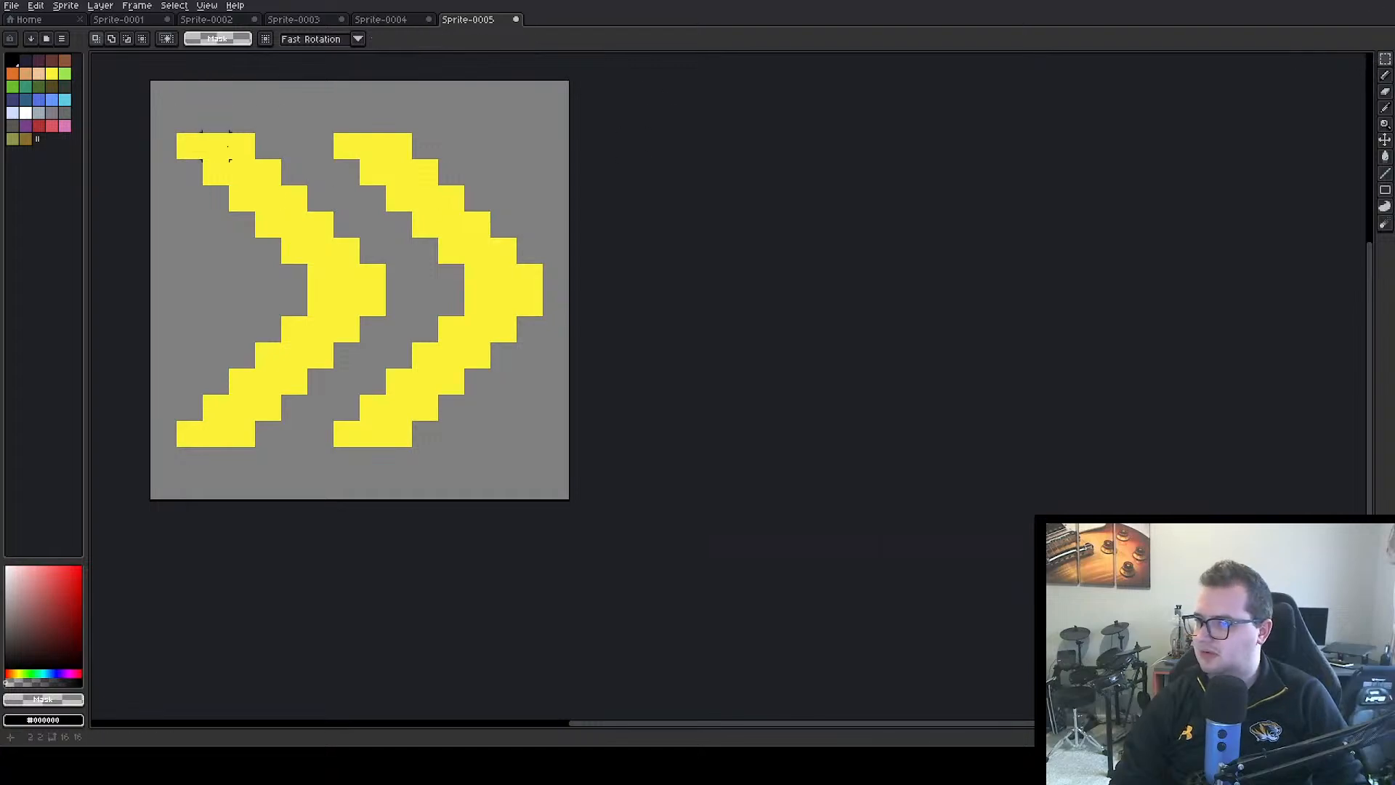
left_click_drag(164, 94, 591, 280)
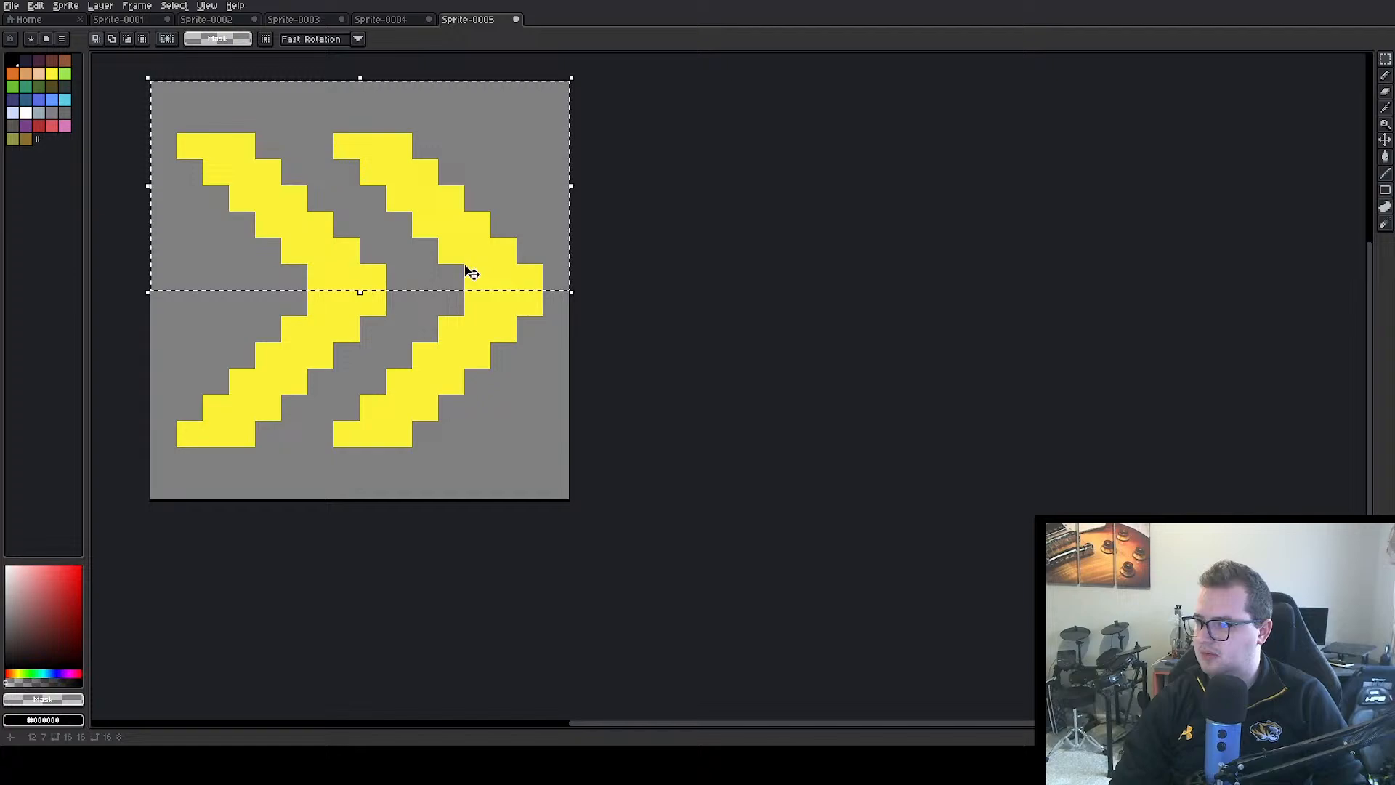
mouse_move(468, 274)
left_mouse_down()
mouse_move(469, 236)
mouse_move(472, 252)
left_mouse_up()
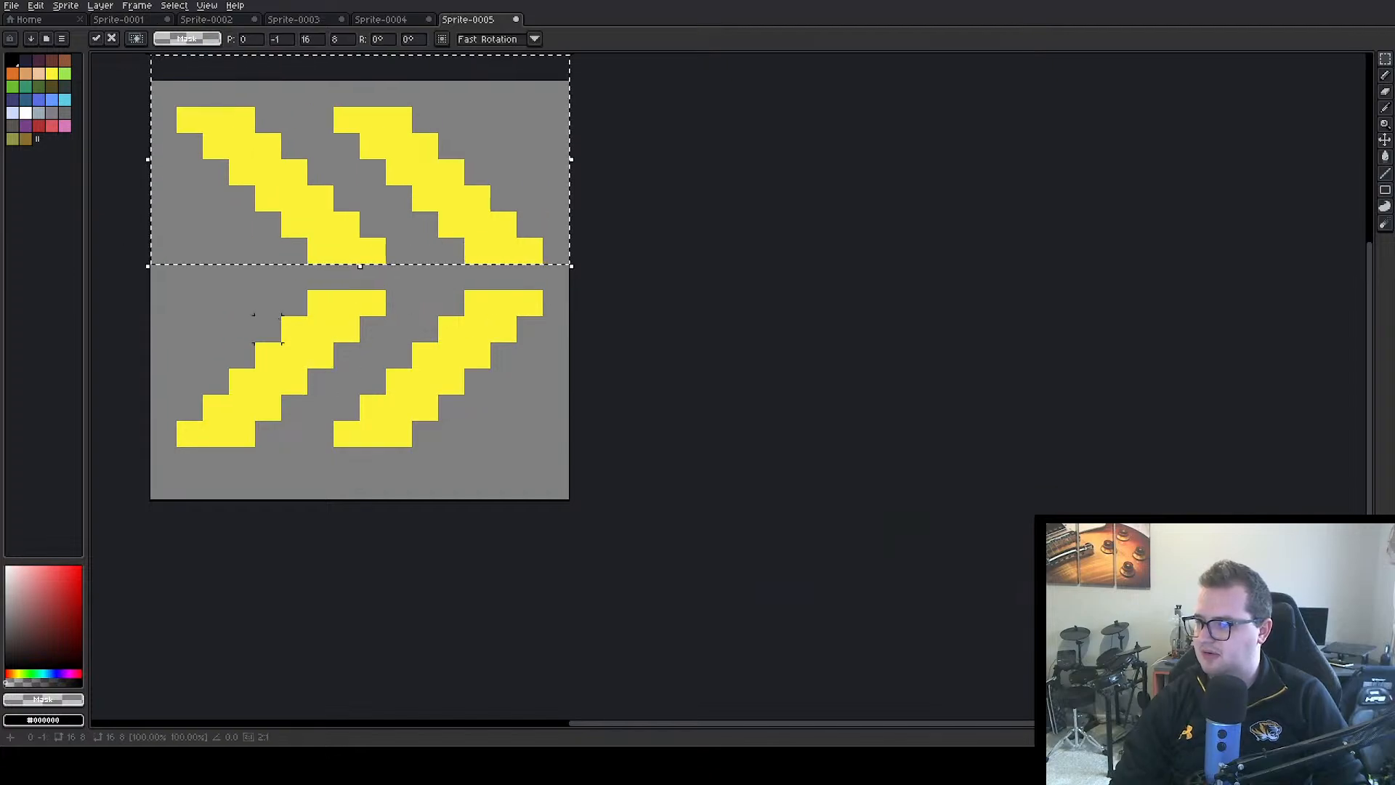
left_click_drag(162, 303, 571, 502)
left_click_drag(429, 395, 428, 418)
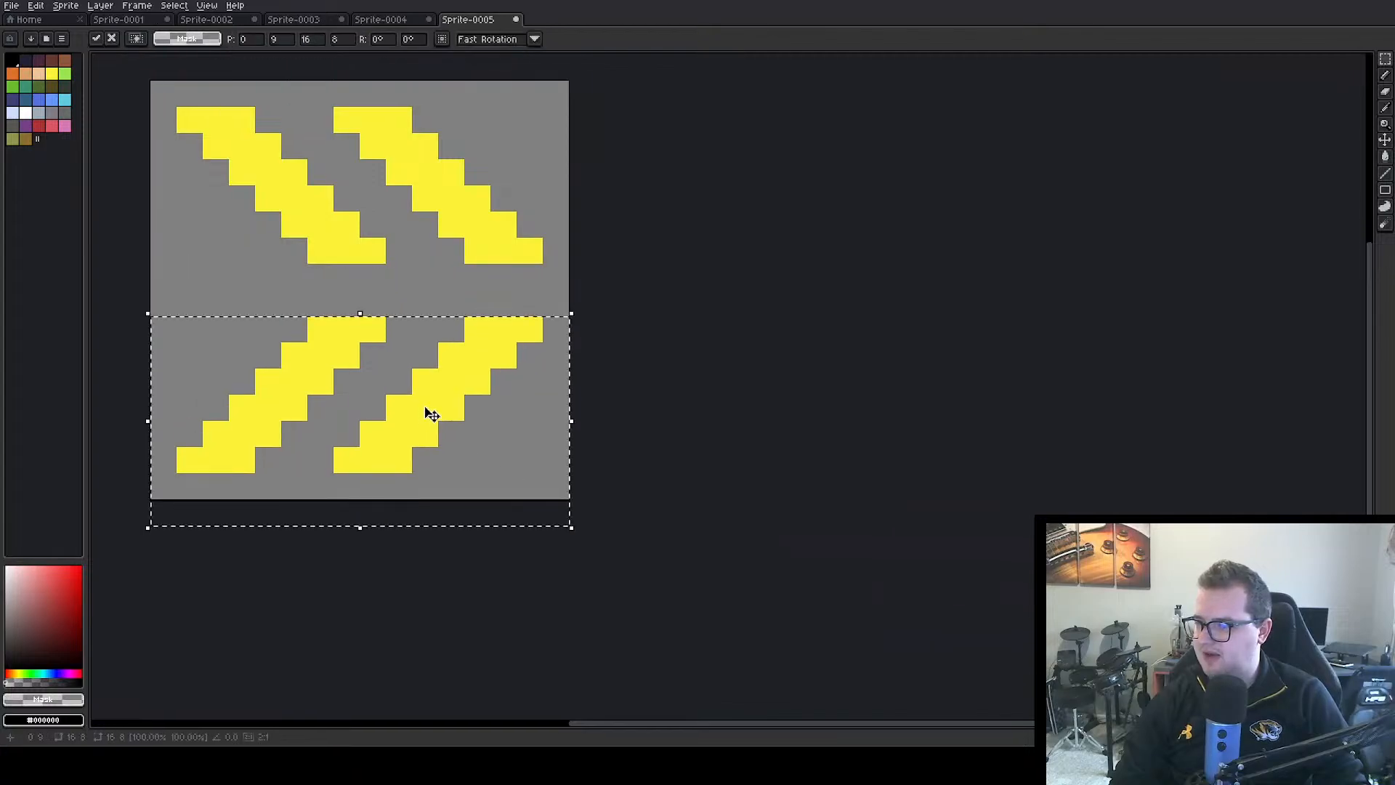
left_click(712, 305)
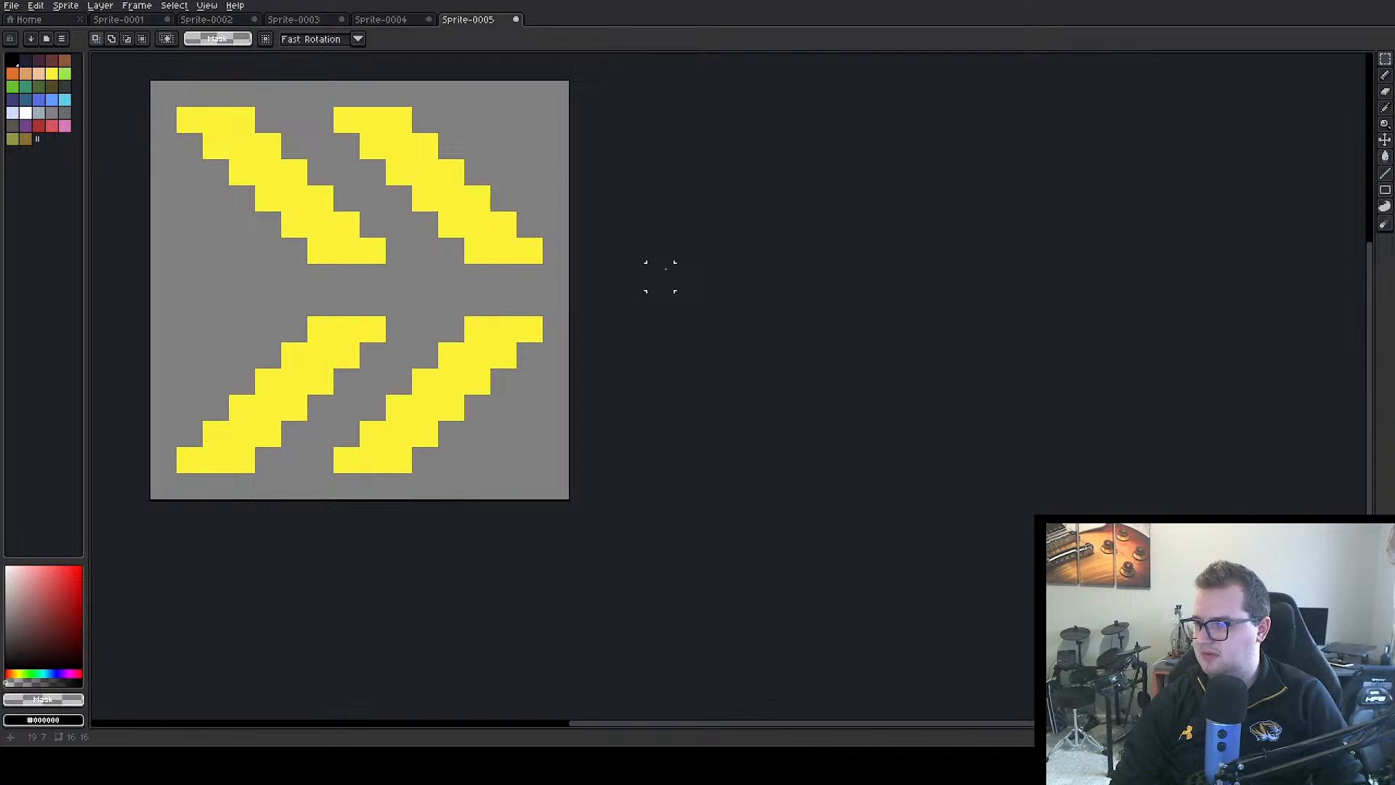
Pick up the chevron's yellow and fill the left chevron's middle gap with a tip three pixels wide and two high
left_click(342, 249, "alt")
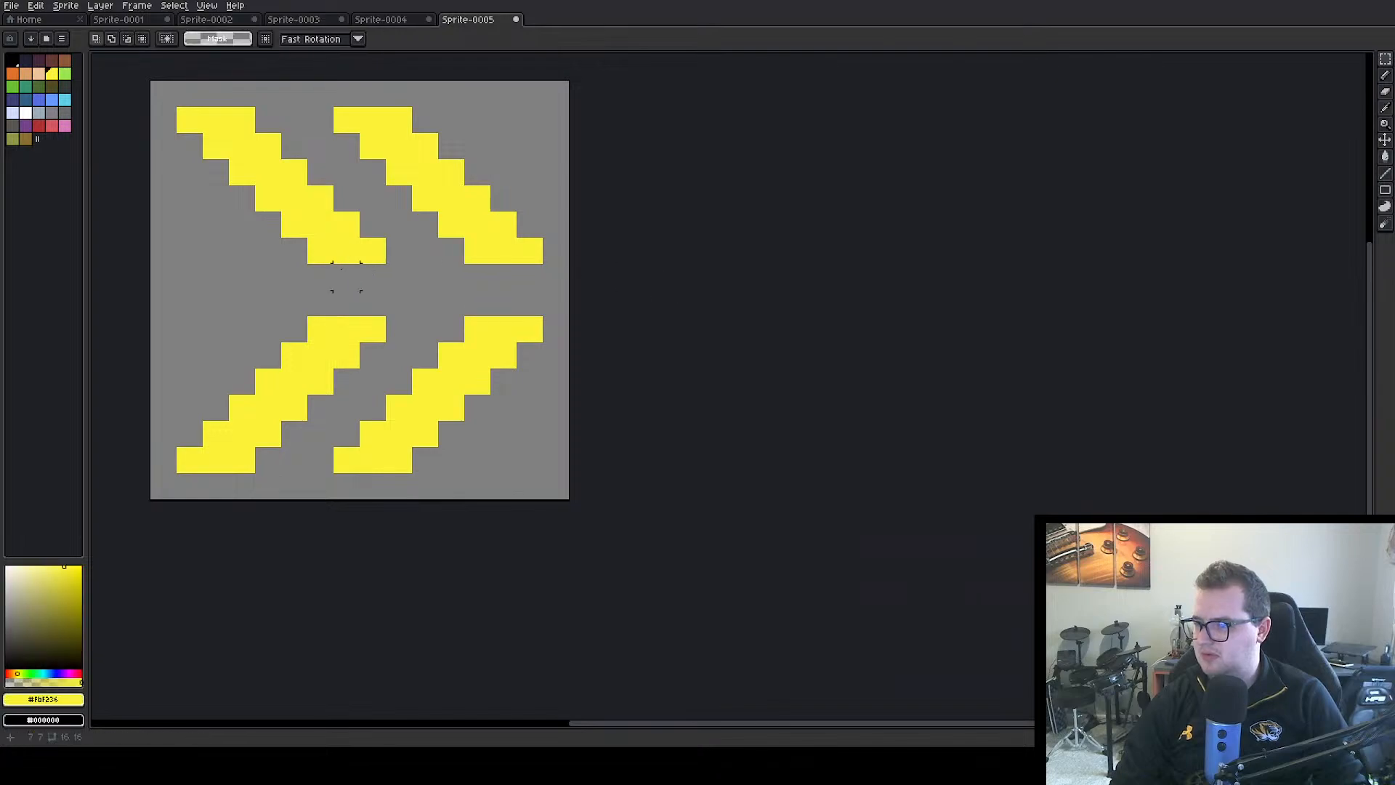
key("b")
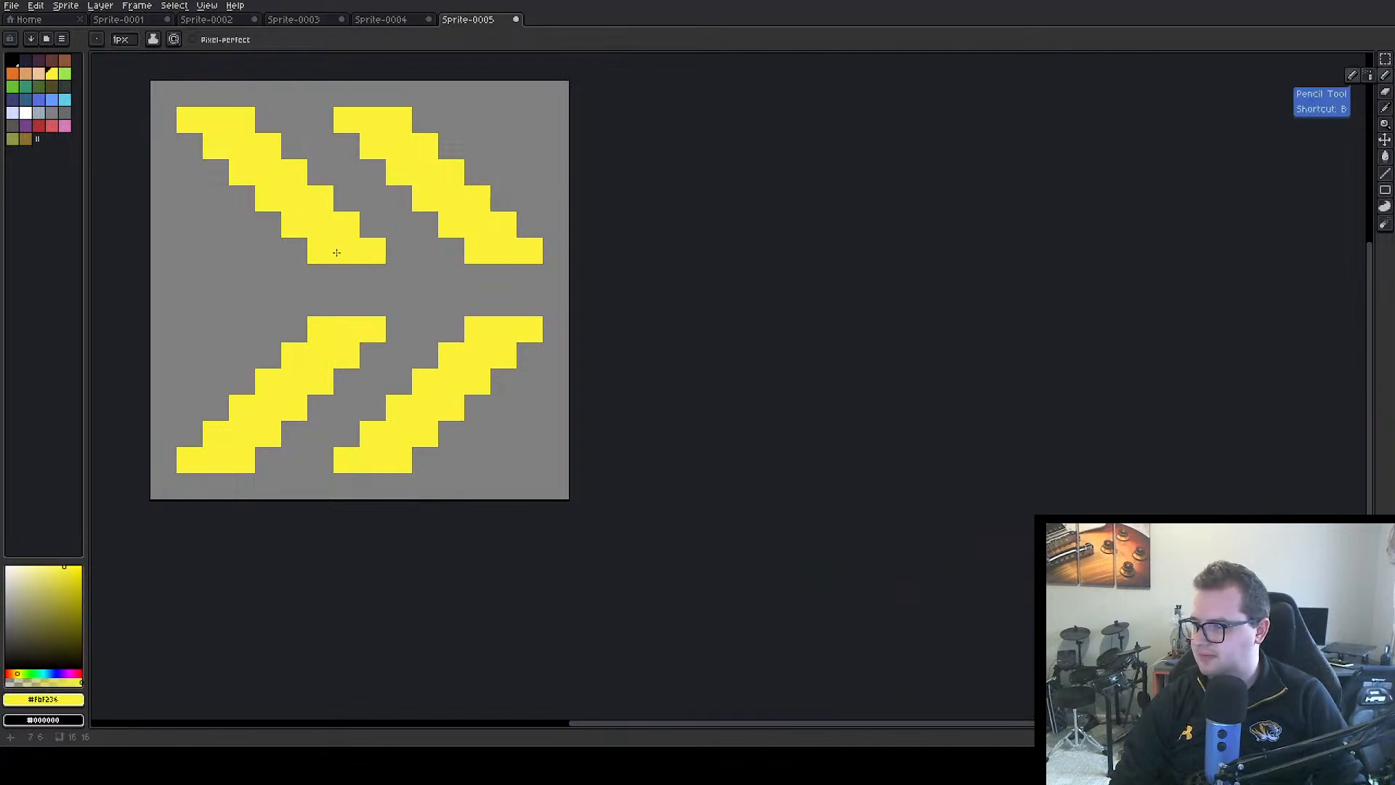
left_click(337, 281)
left_click(373, 277)
left_click(399, 276)
left_click(347, 303)
left_click(387, 303)
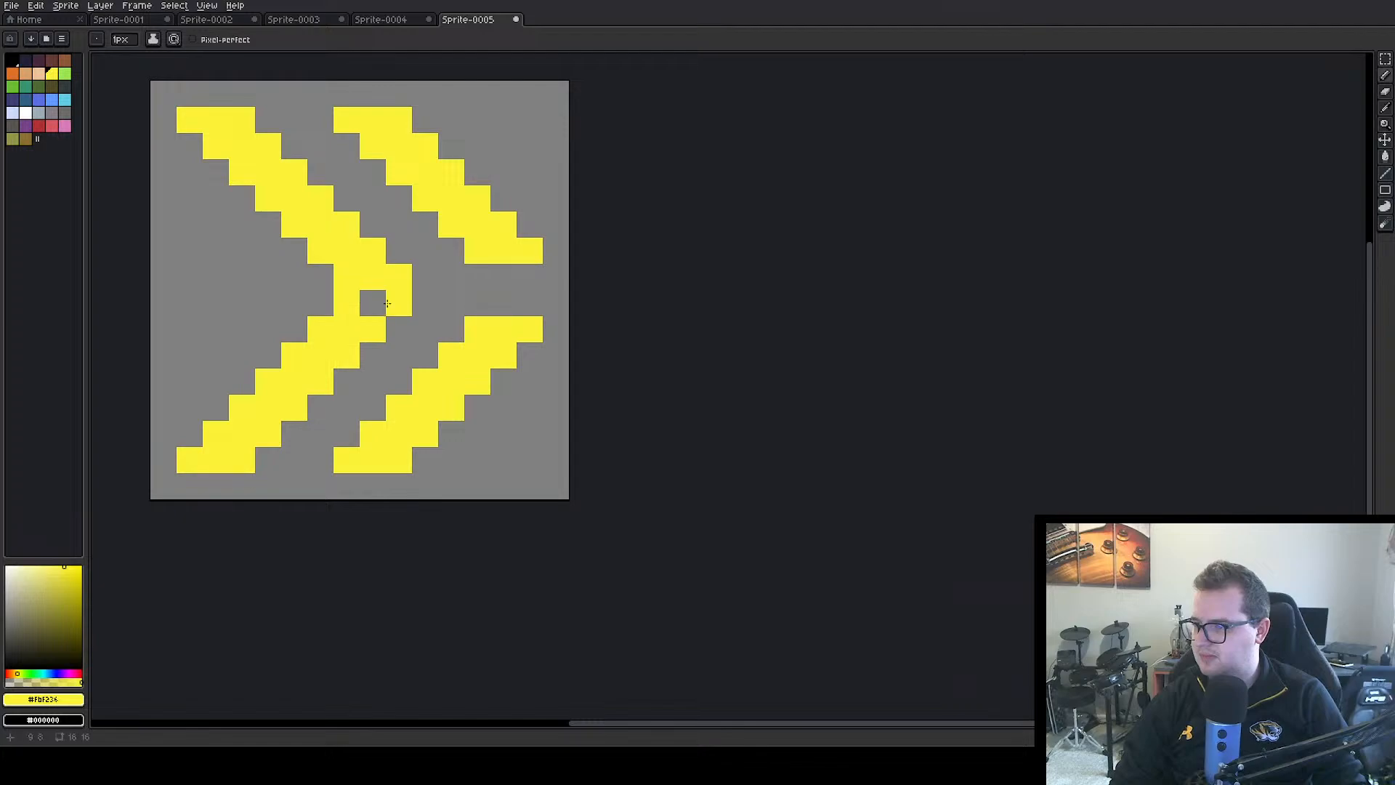
Fill the right chevron's middle gap with a yellow tip three pixels wide, reaching the canvas's right edge
left_click(478, 277)
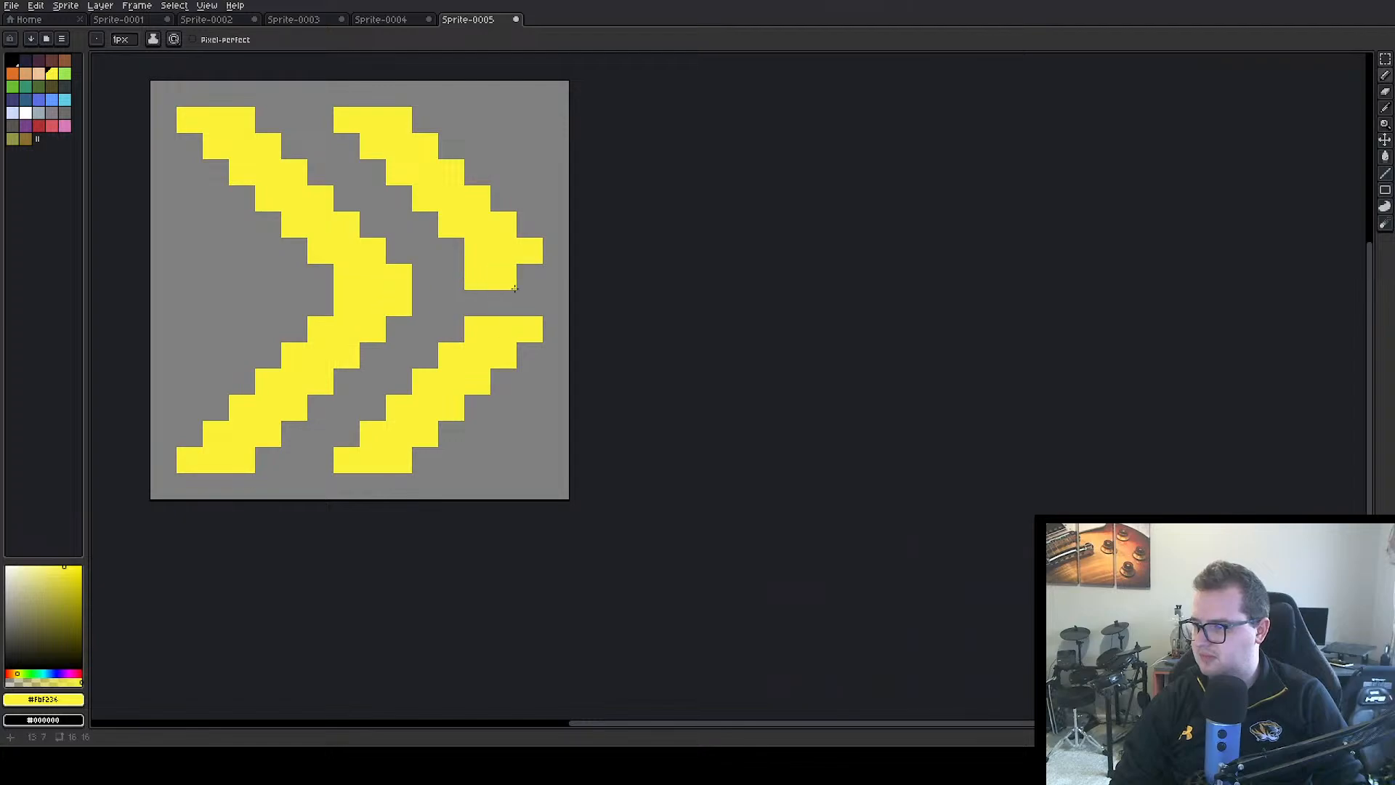
key("ctrl+z")
left_click(504, 277)
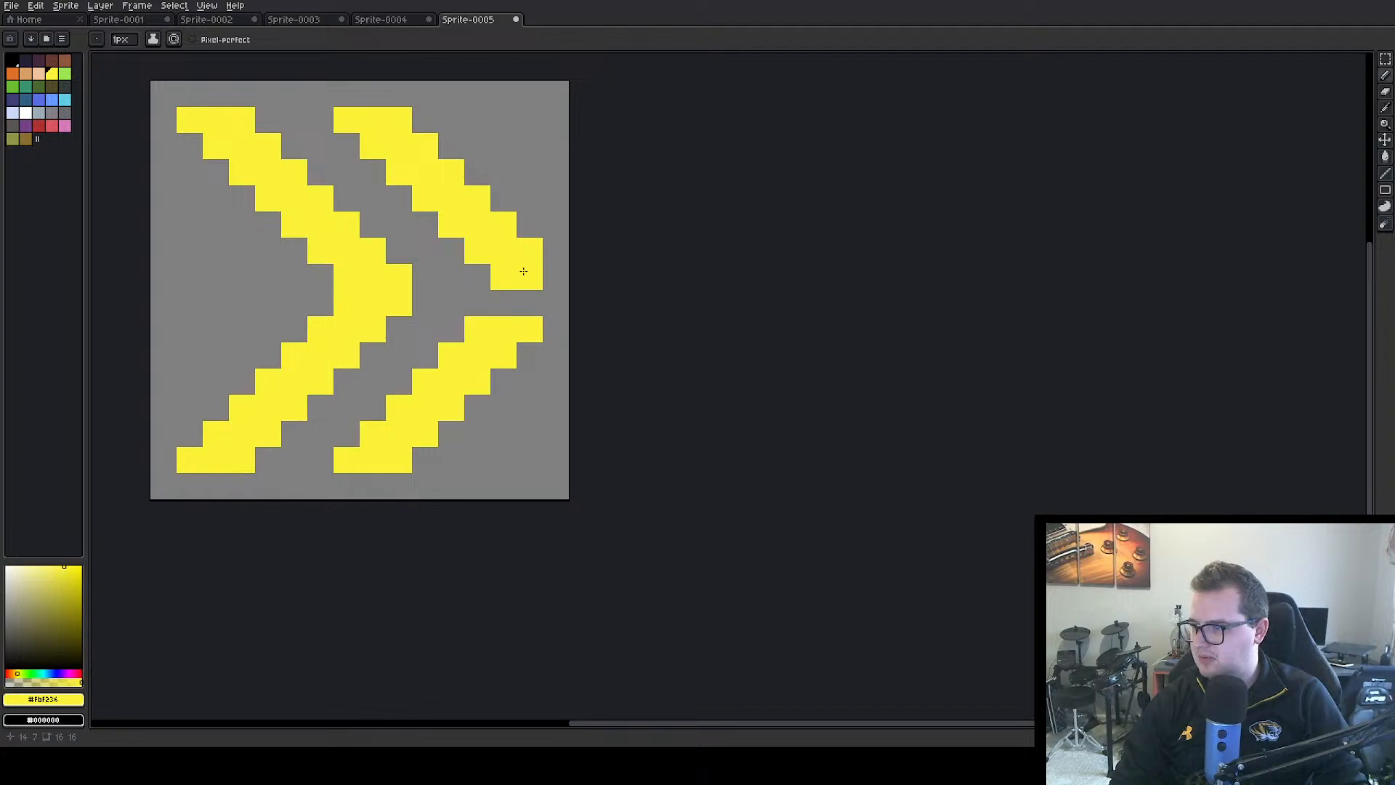
left_click(524, 271)
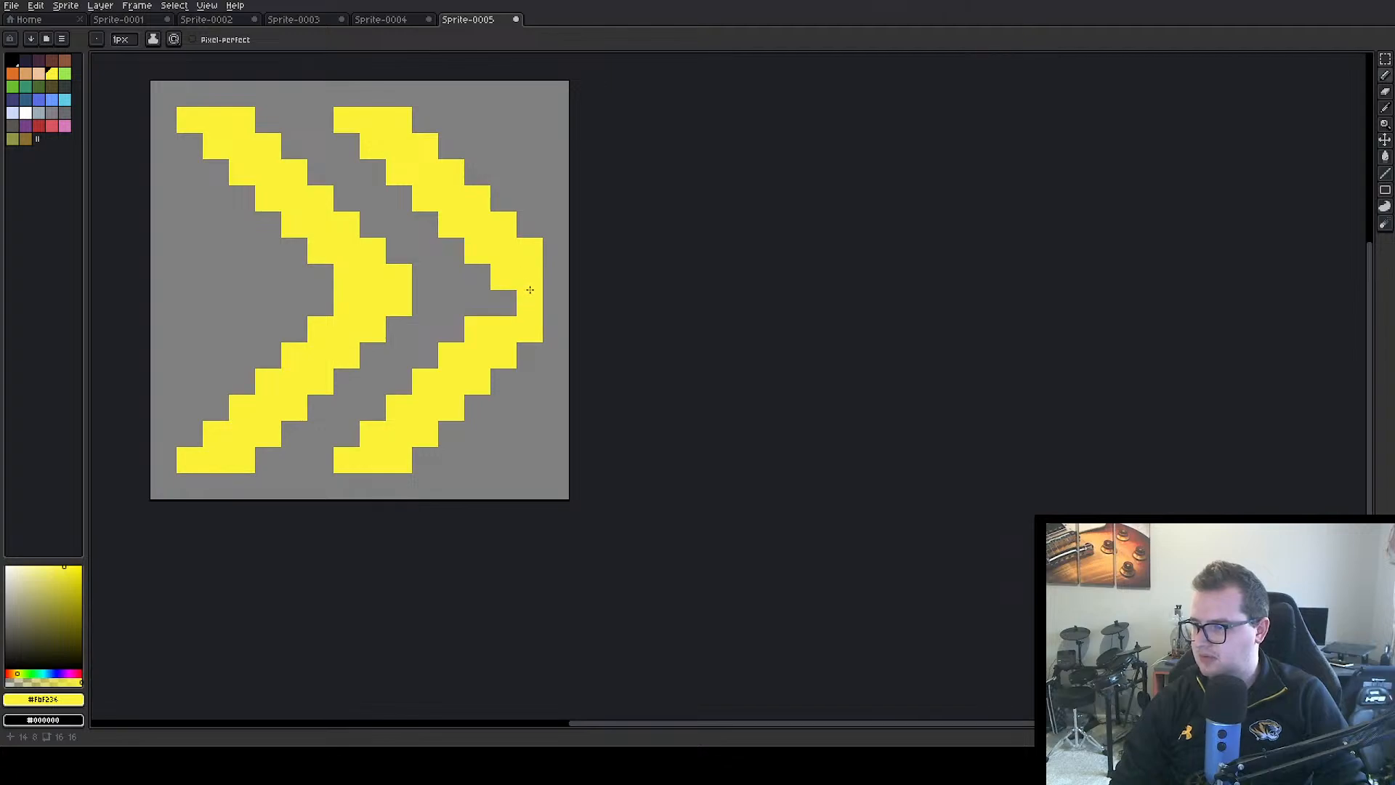
mouse_move(514, 298)
left_mouse_down()
mouse_move(545, 280)
mouse_move(551, 293)
left_mouse_up()
Select the right chevron with the Magic Wand and shift it one pixel to the left
left_click(1386, 58)
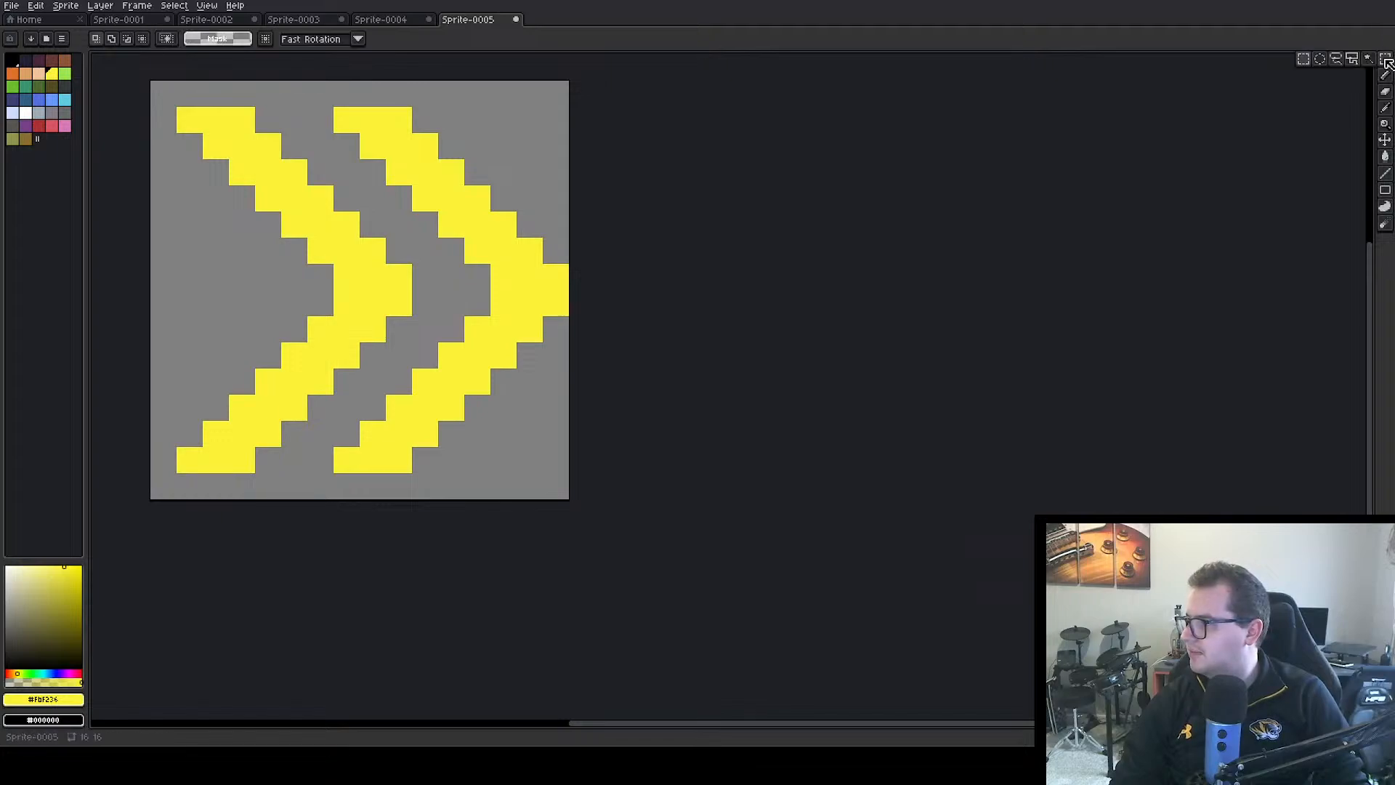
left_click(544, 298)
mouse_move(544, 298)
left_mouse_down()
mouse_move(517, 287)
mouse_move(533, 291)
left_mouse_up()
key("Return")
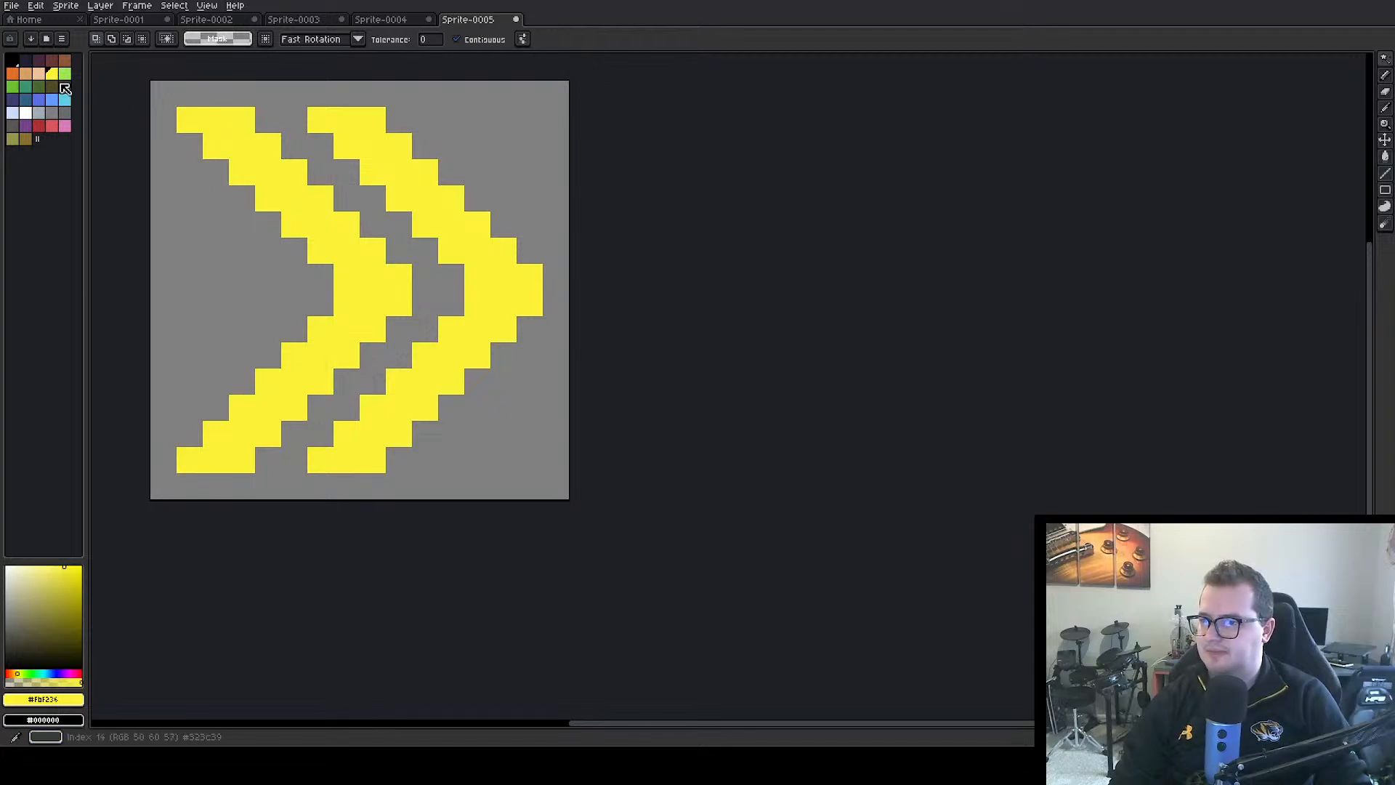
Draw a small yellow chevron four pixels wide and eight high inside the left chevron with the Pencil
left_click(51, 73)
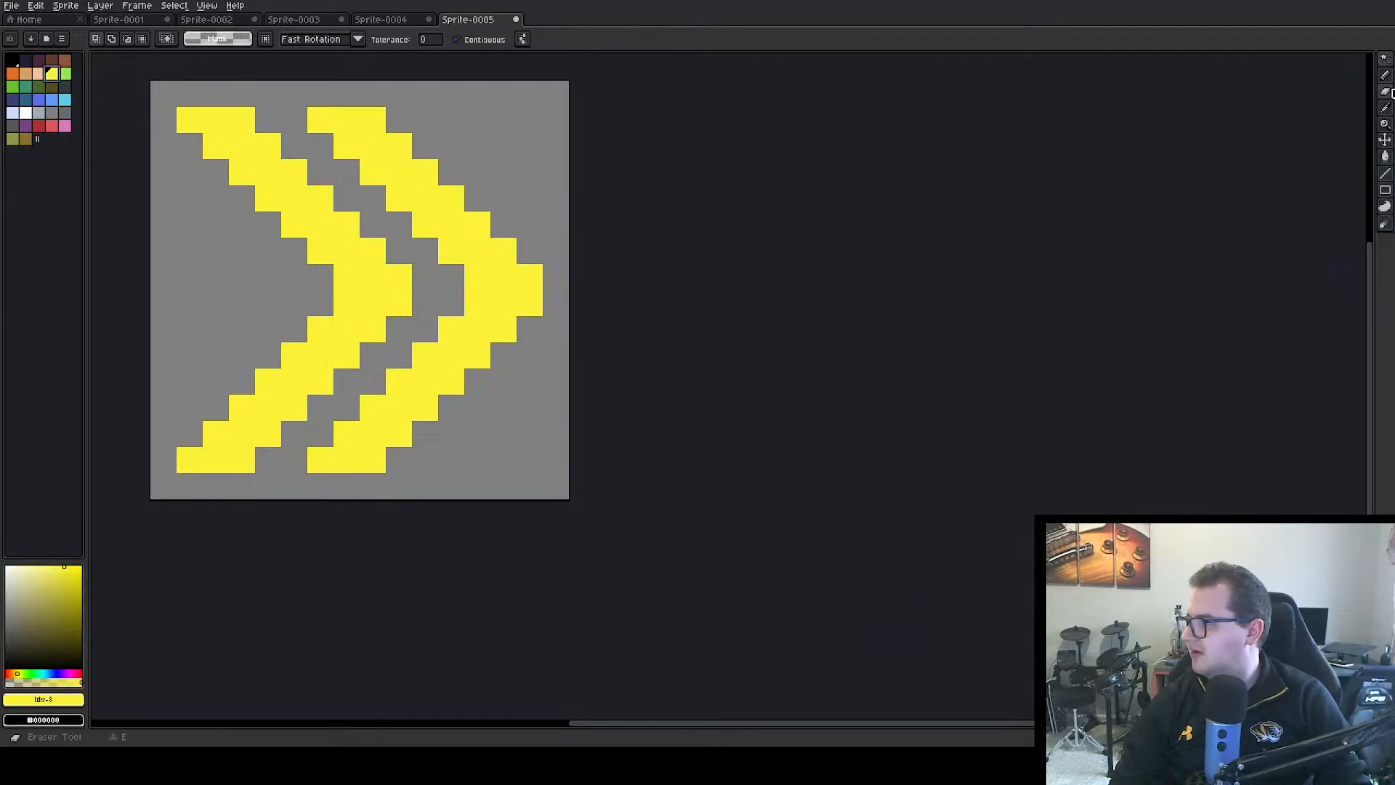
left_click(1385, 59)
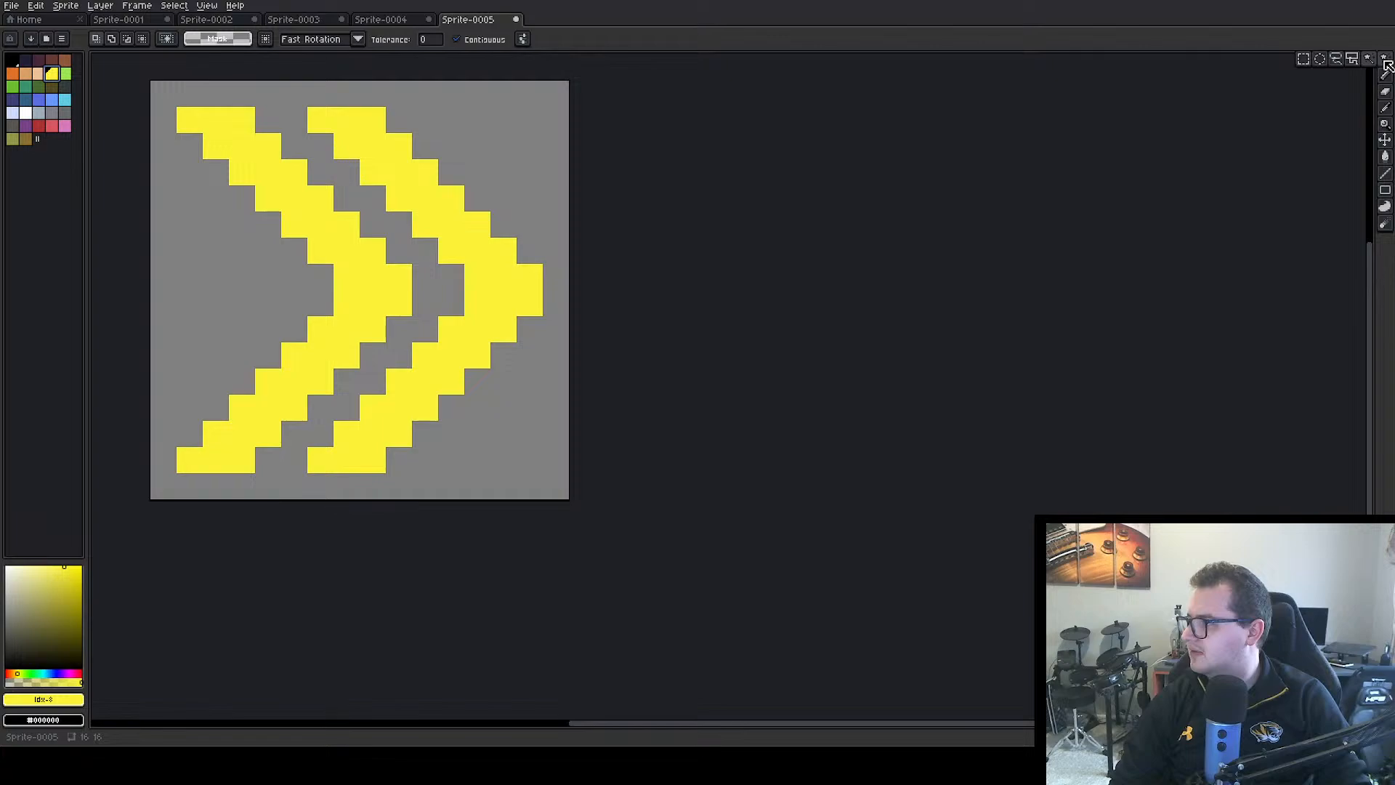
left_click(1384, 80)
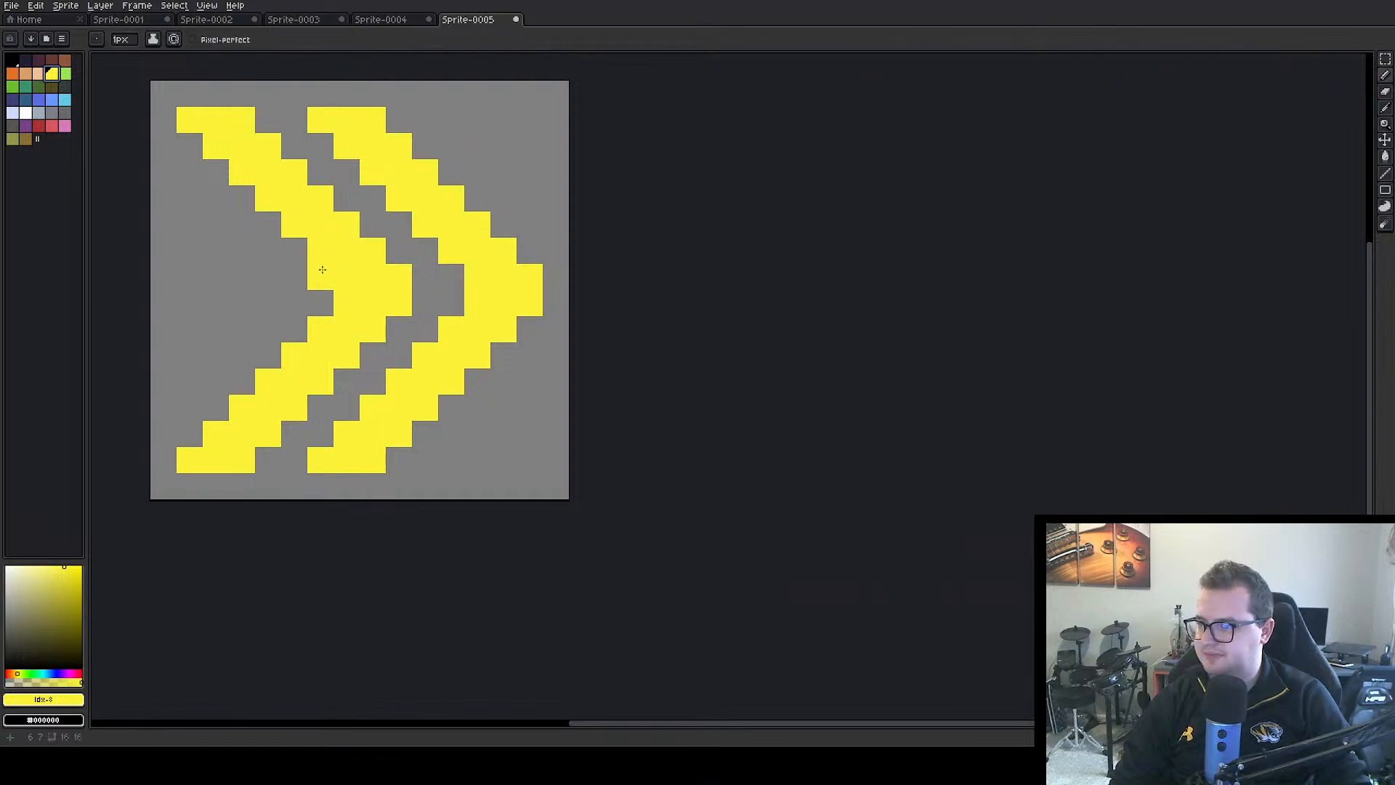
left_click(268, 275)
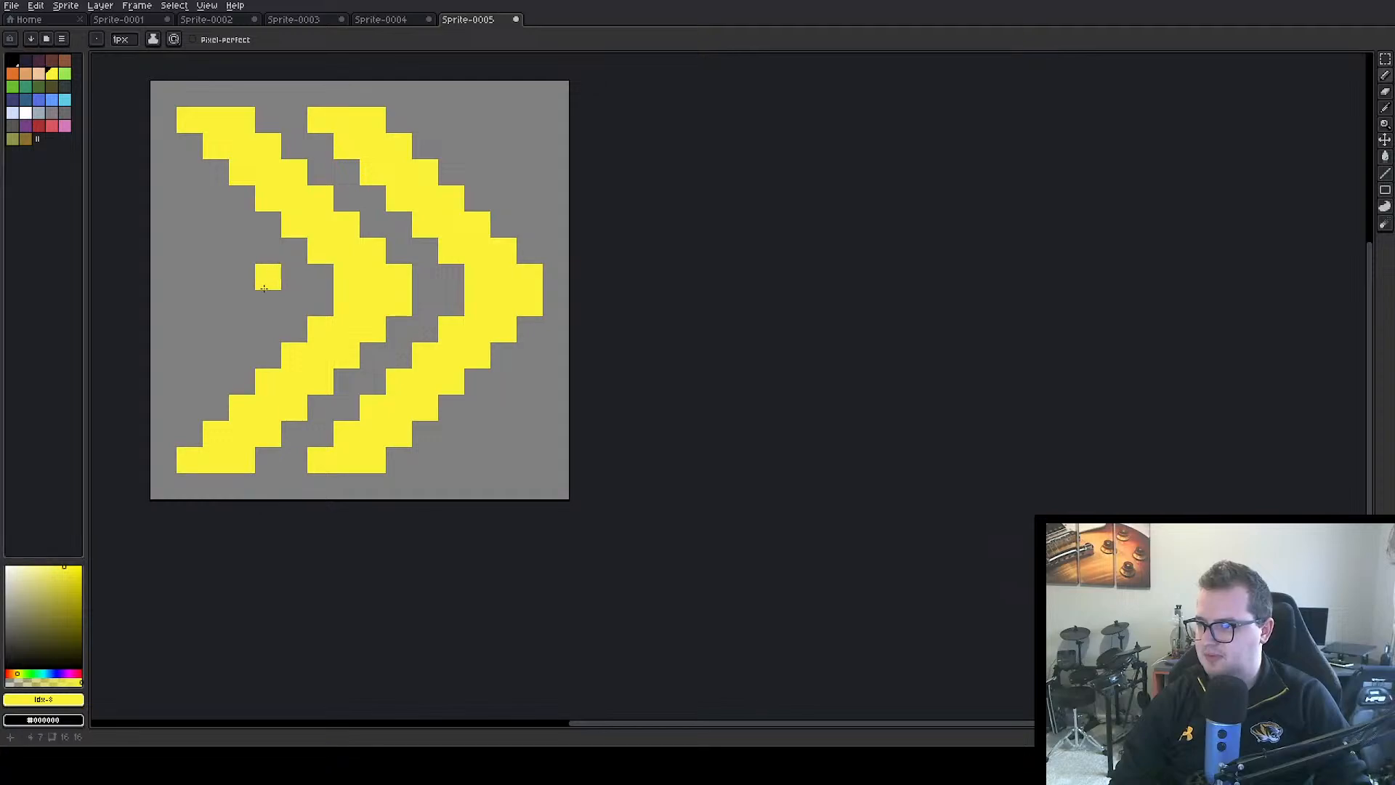
mouse_move(264, 289)
left_mouse_down()
mouse_move(251, 275)
mouse_move(243, 308)
mouse_move(236, 250)
mouse_move(218, 253)
mouse_move(196, 225)
left_mouse_up()
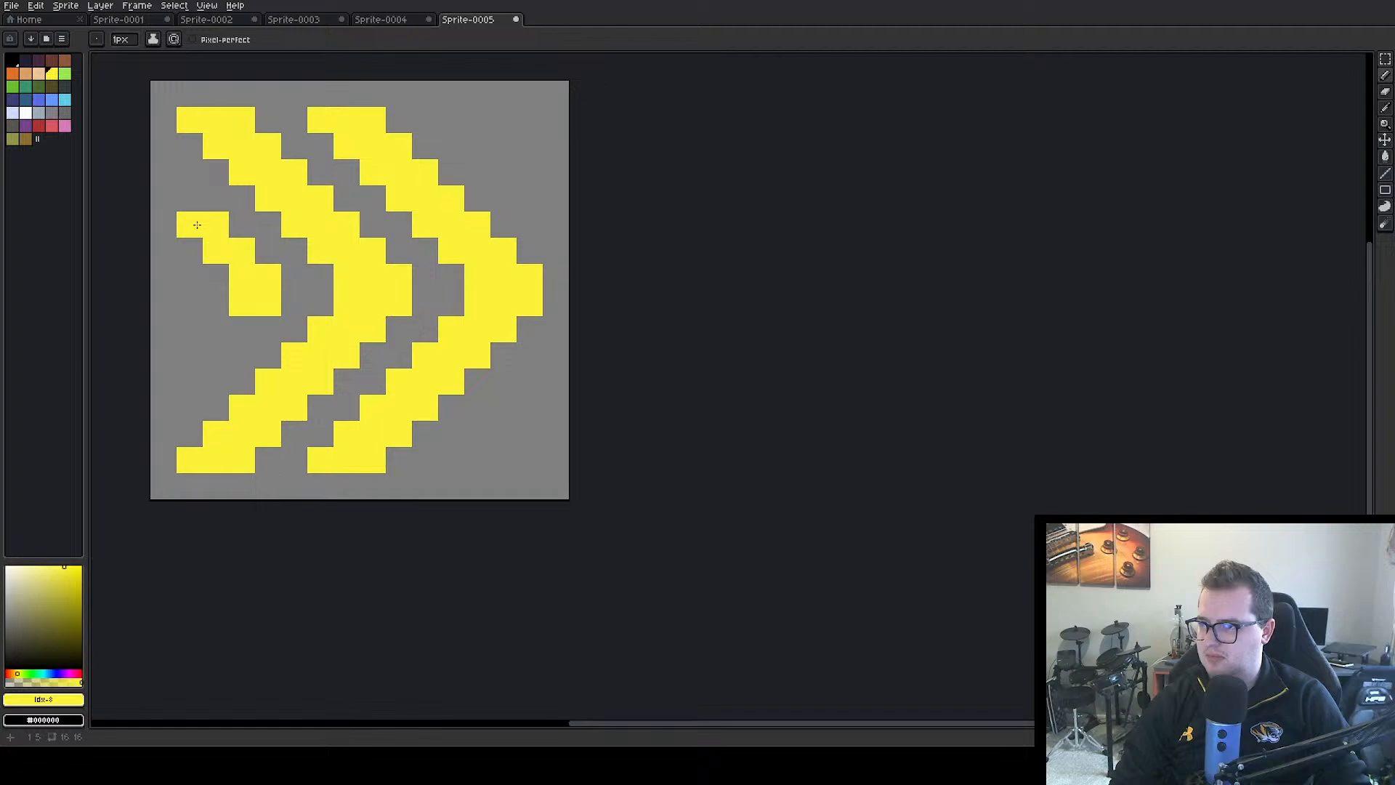
left_click(189, 204)
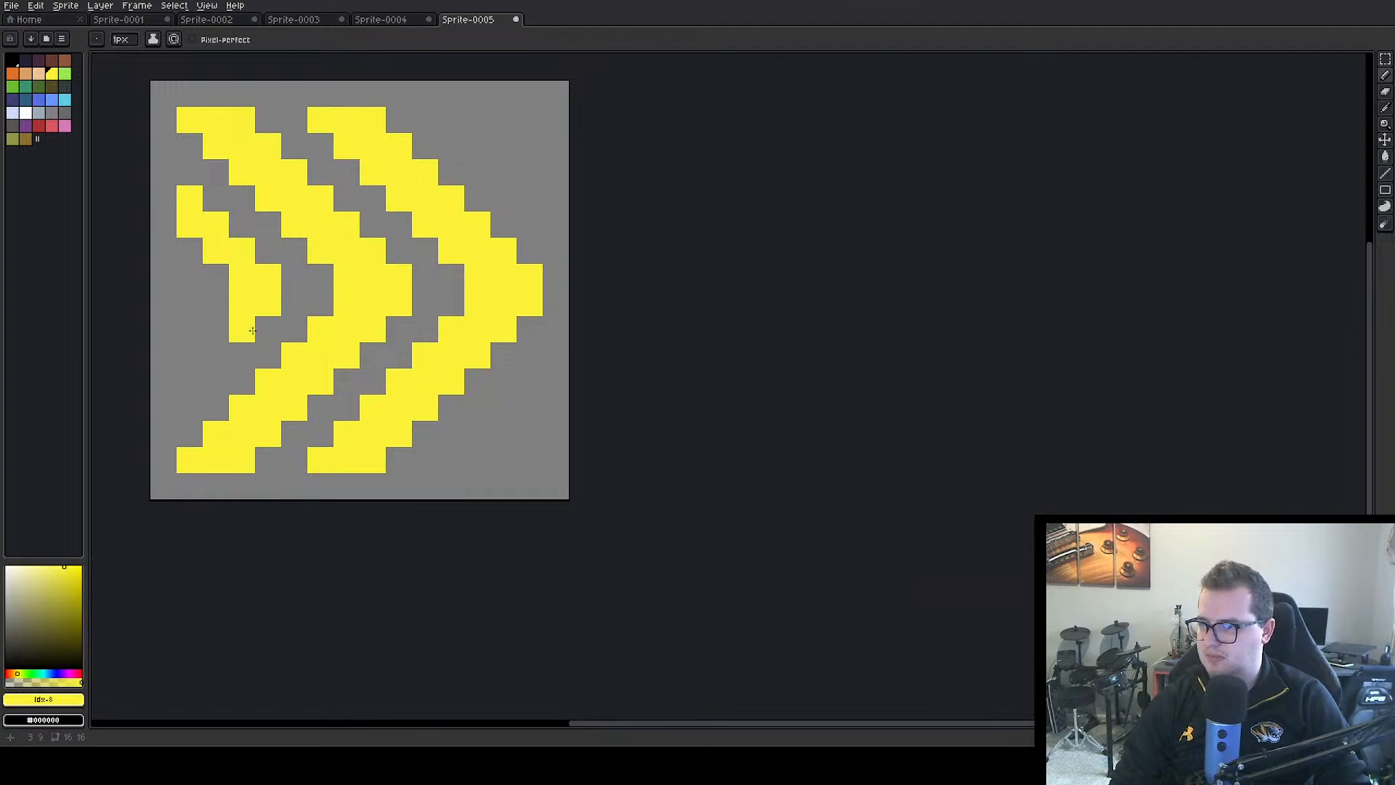
mouse_move(242, 328)
left_mouse_down()
mouse_move(214, 345)
mouse_move(190, 379)
left_mouse_up()
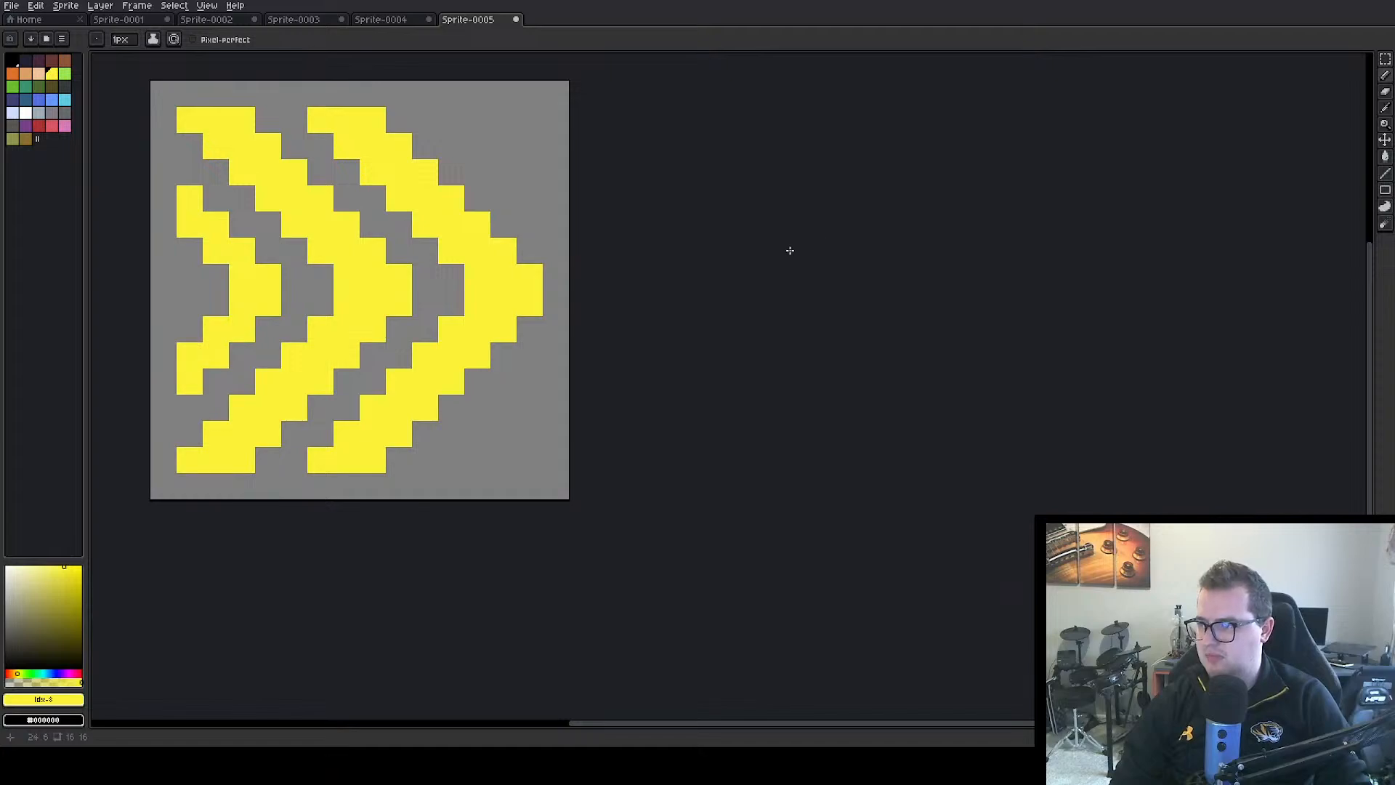
Draw a yellow chevron fragment four pixels wide and four high in the canvas's upper-right corner, parallel to the right chevron
left_click(453, 119)
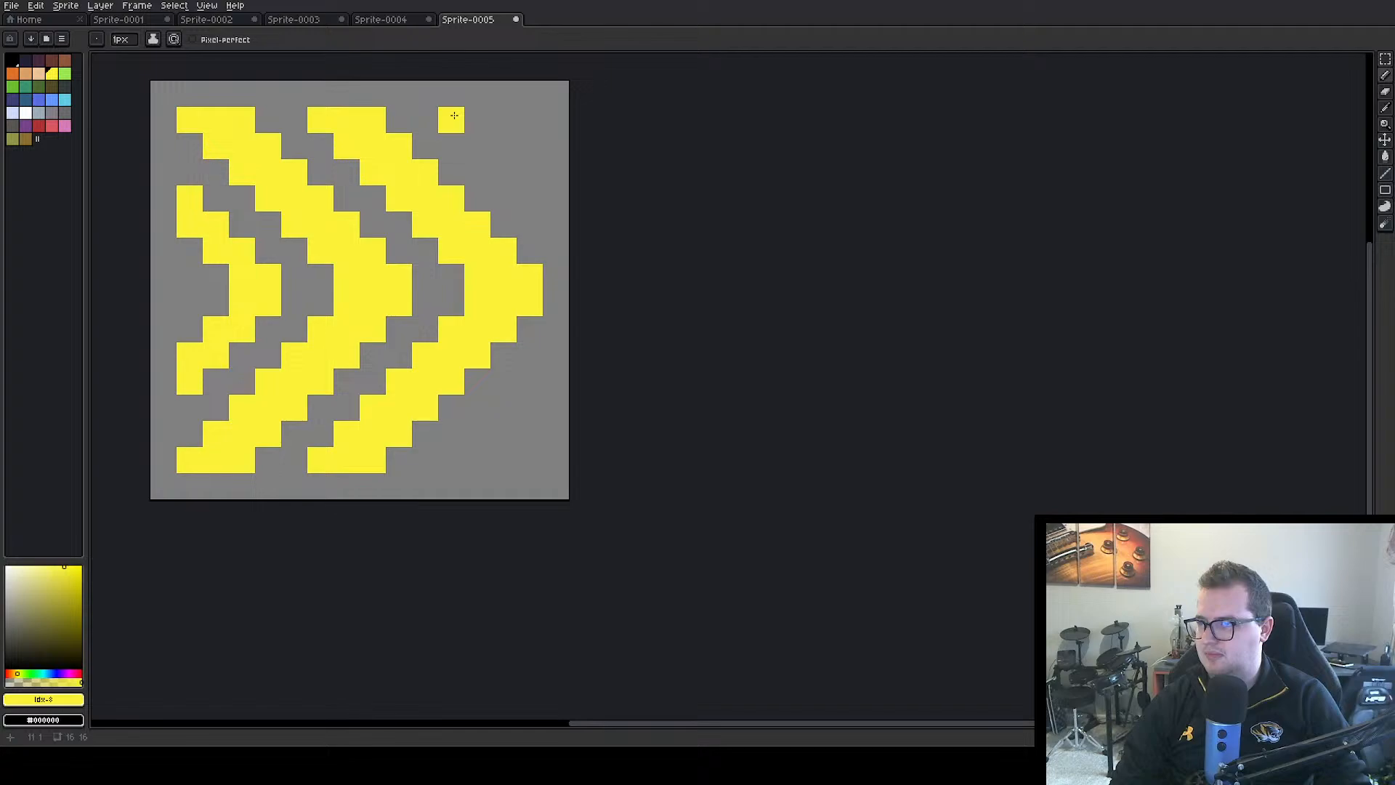
left_click(478, 145)
left_click(503, 171)
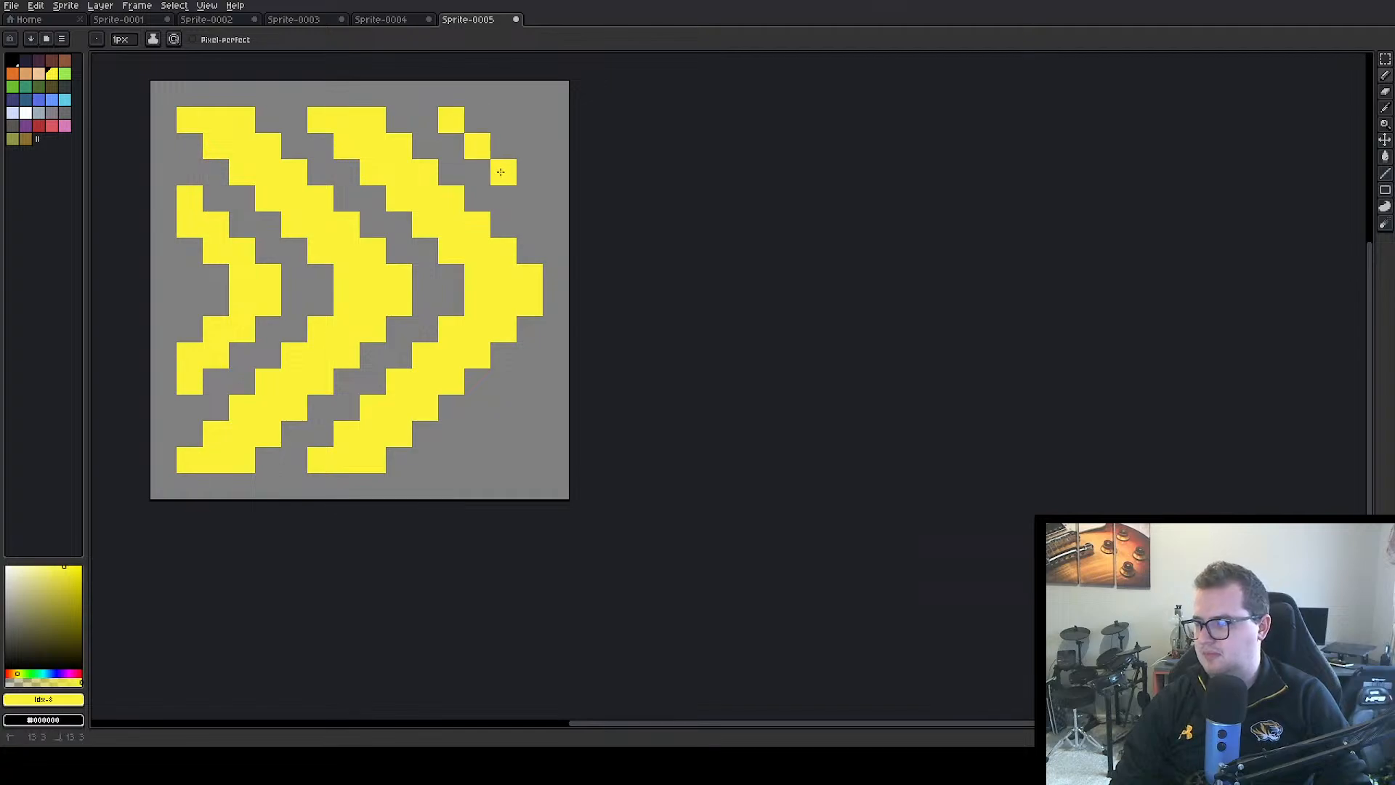
left_click(539, 199)
left_click(478, 120)
left_click(503, 120)
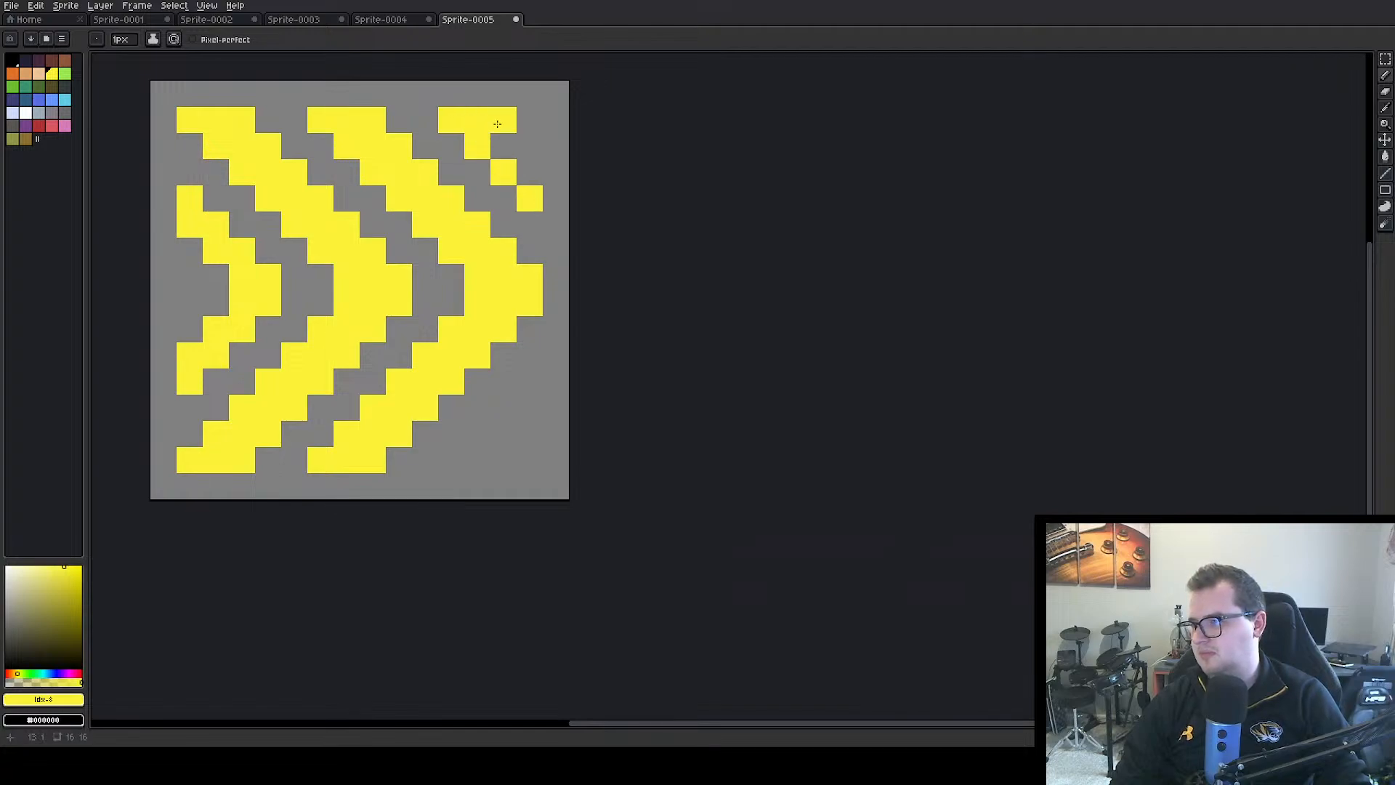
left_click(505, 146)
left_click(530, 146)
left_click(531, 173)
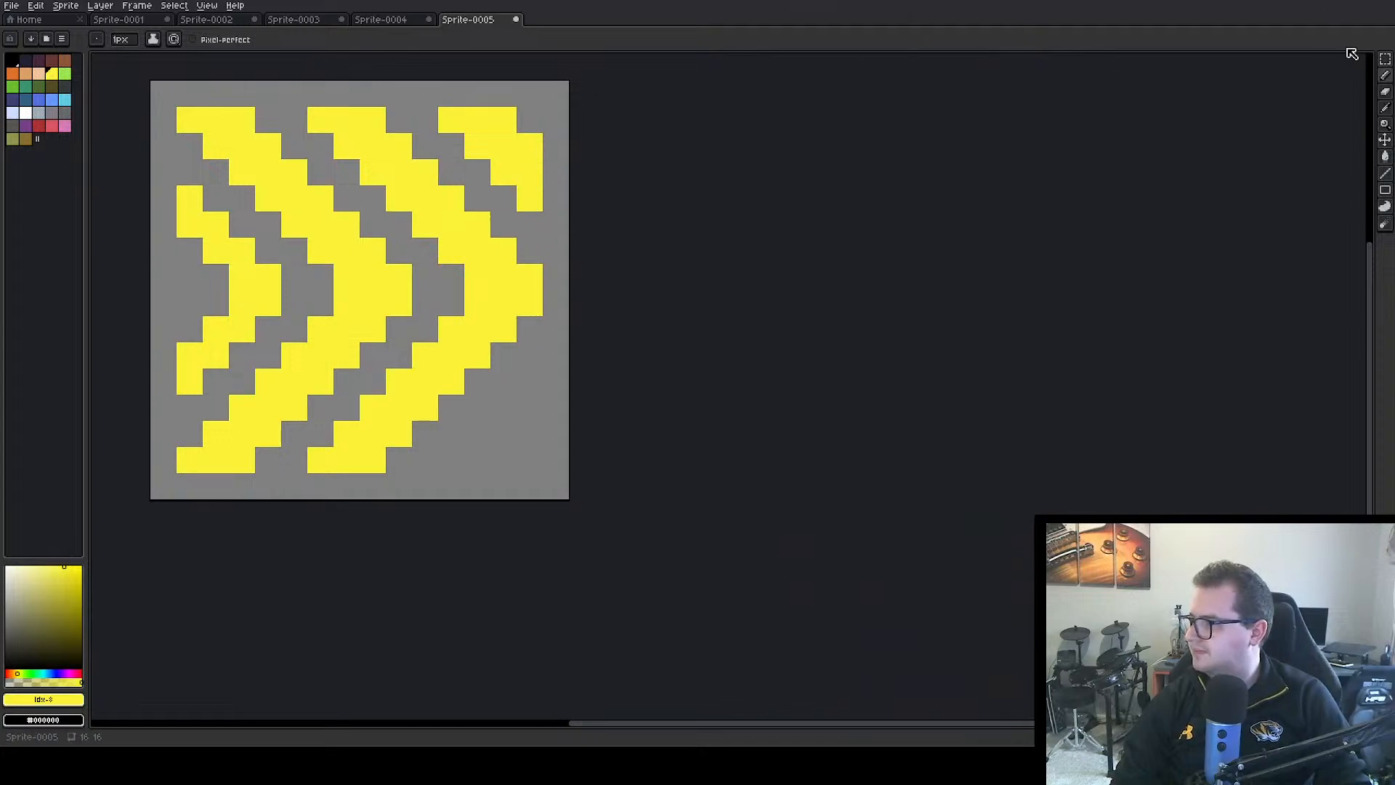
left_click(1385, 59)
left_click_drag(438, 107, 519, 160)
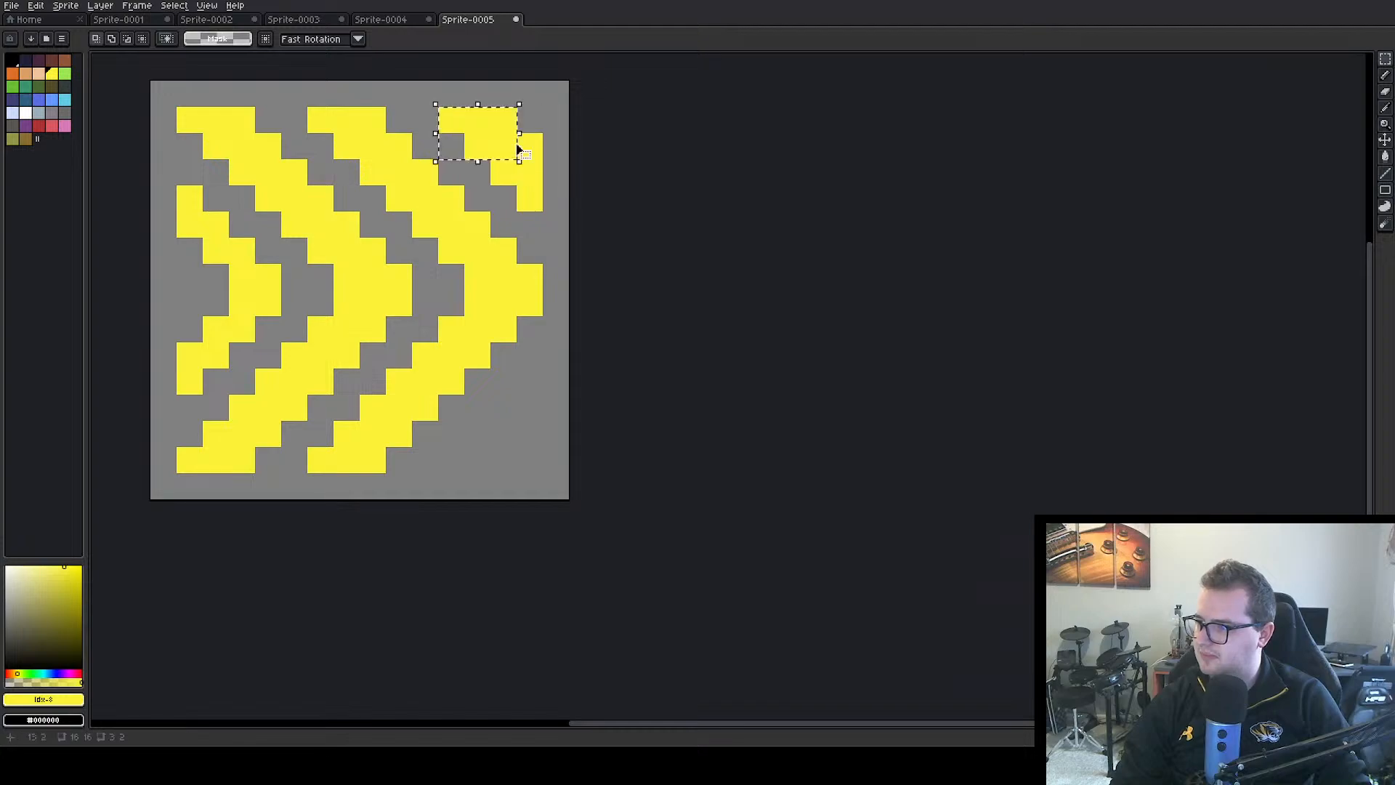
left_click(1387, 60)
left_click(1368, 61)
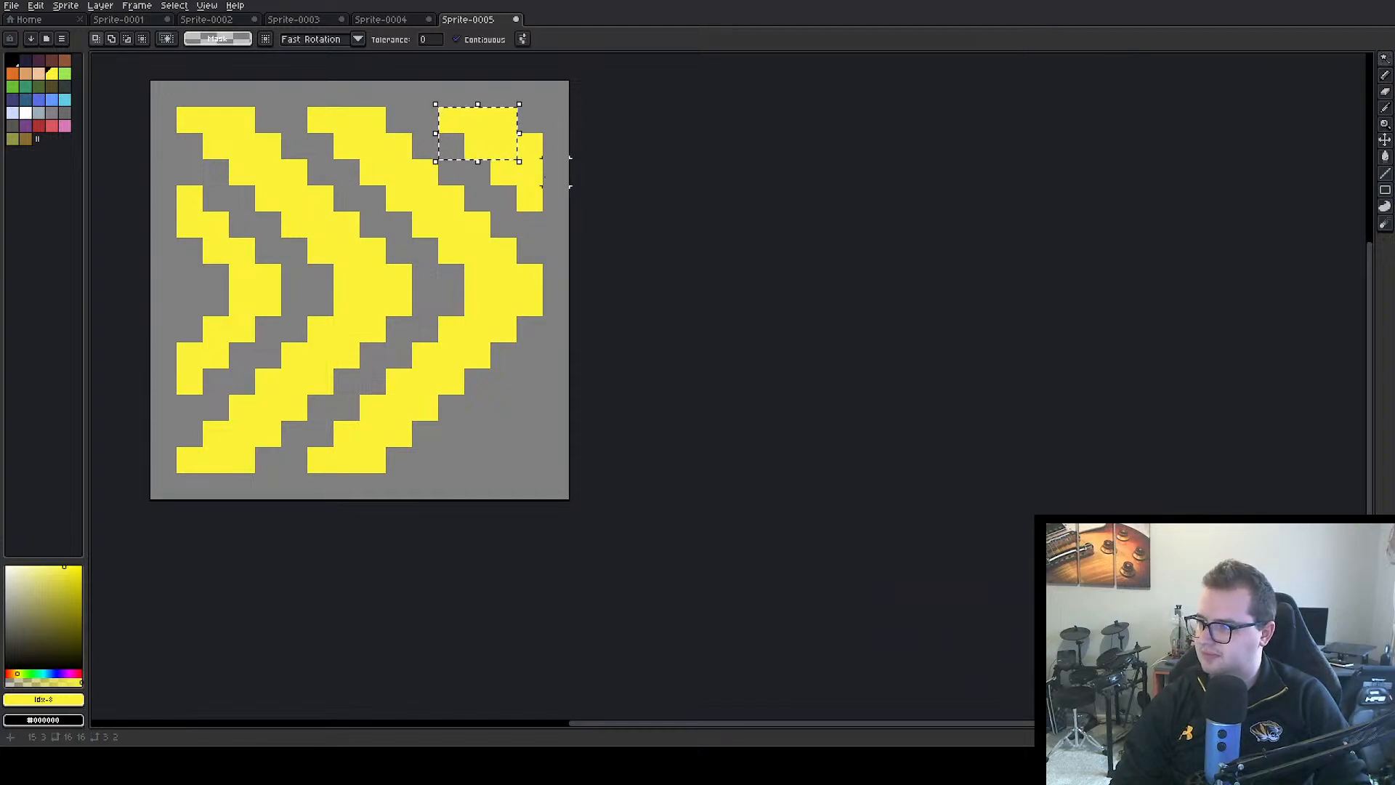
left_click_drag(529, 171, 524, 173)
double_click(529, 177)
key("ctrl+z")
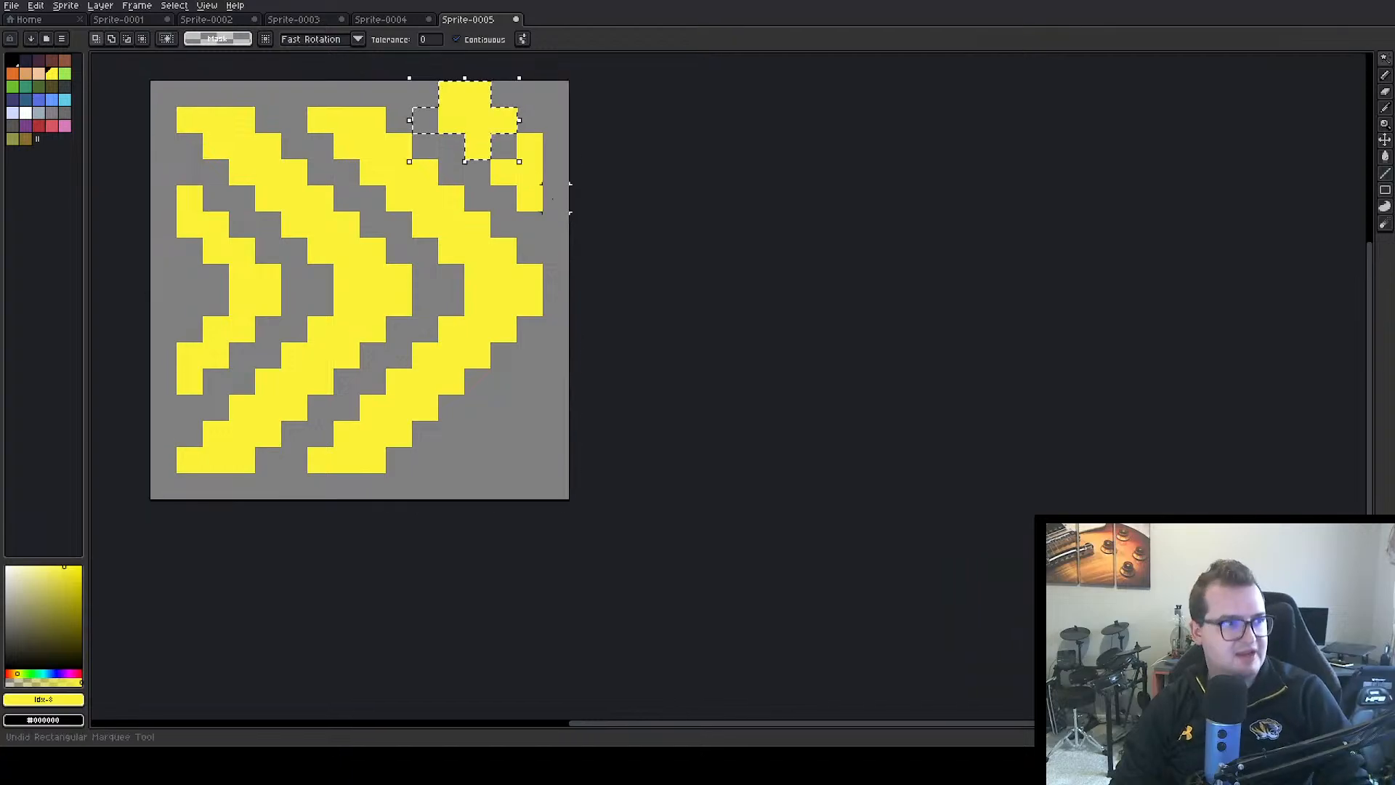
key("ctrl+z")
left_click(895, 120)
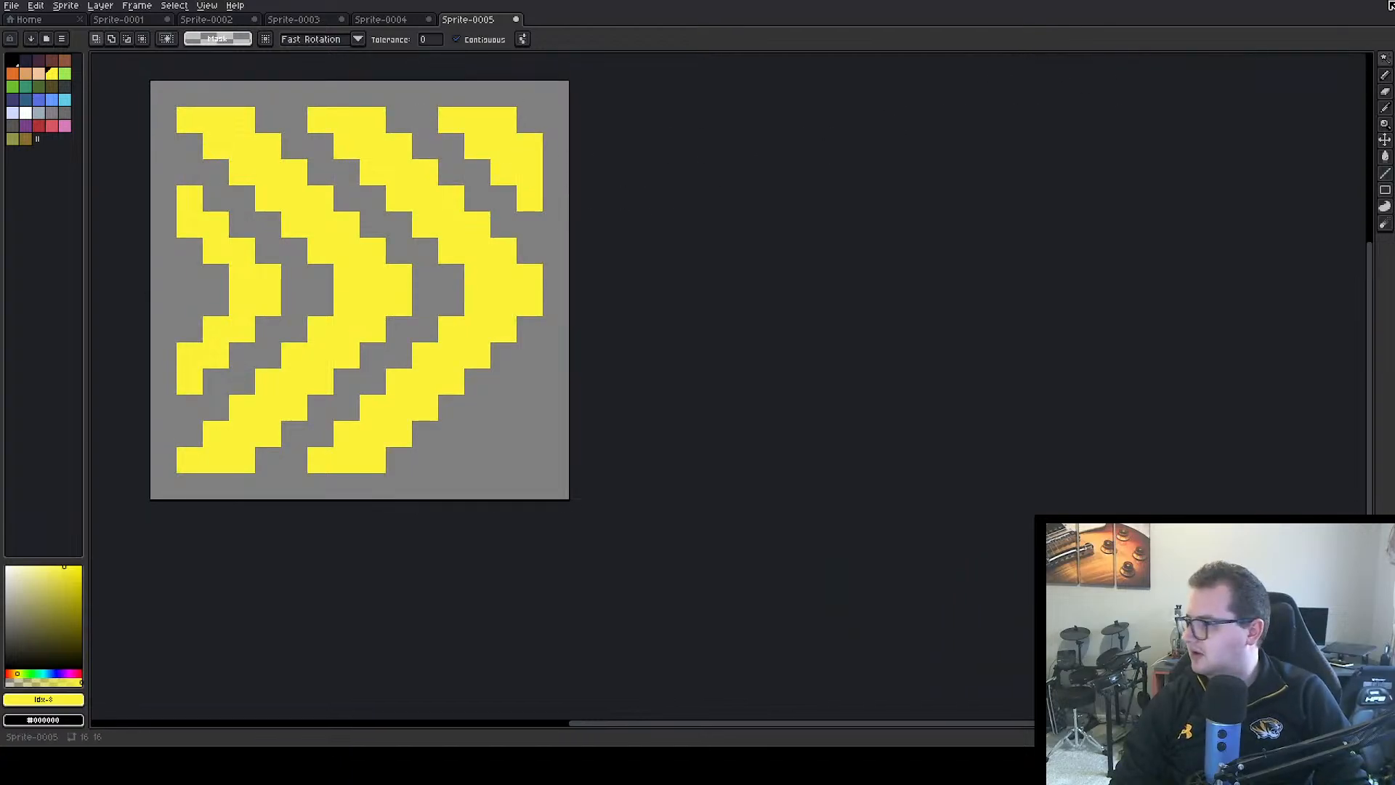
Try flipping the upper-right corner fragment vertically and horizontally, undoing each attempt
left_click(516, 142)
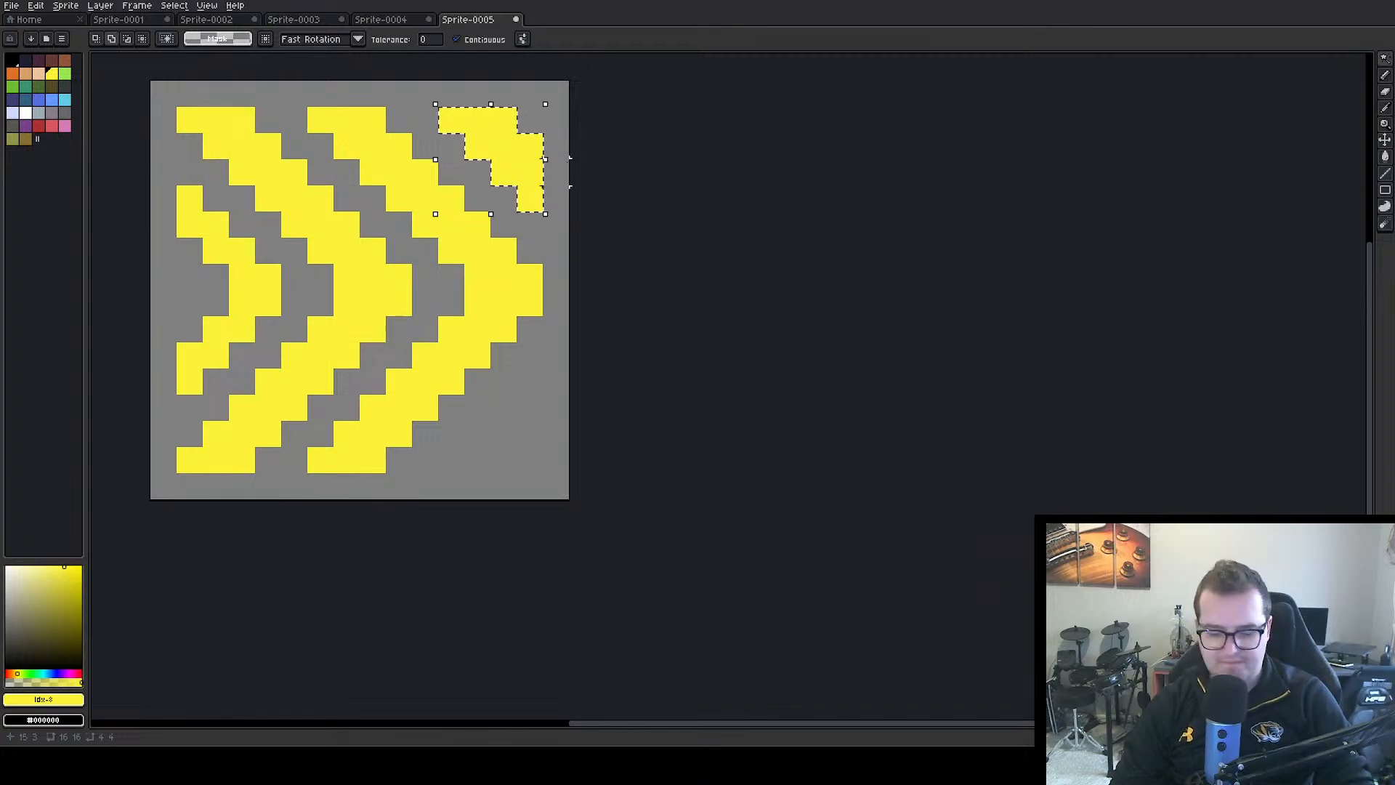
key("shift+v")
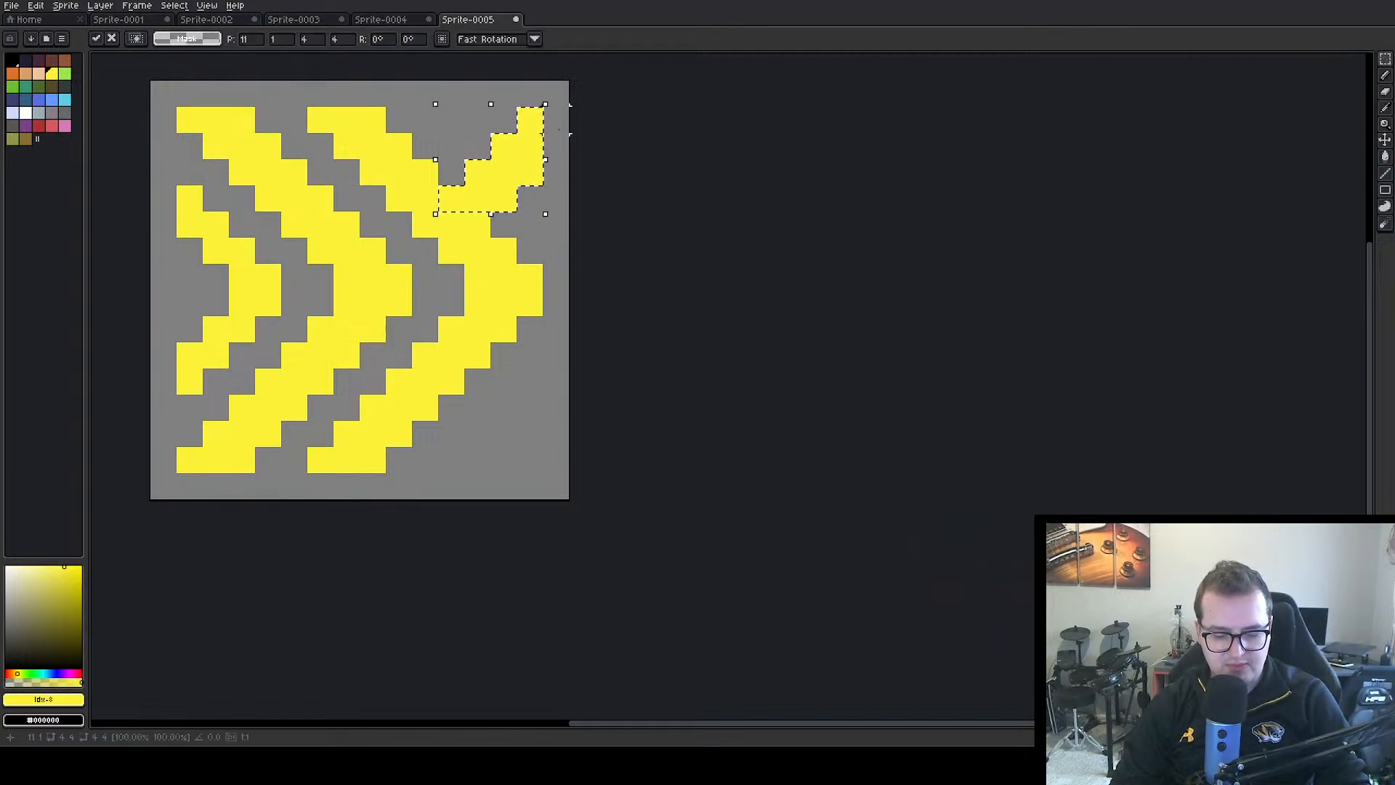
key("ctrl+z")
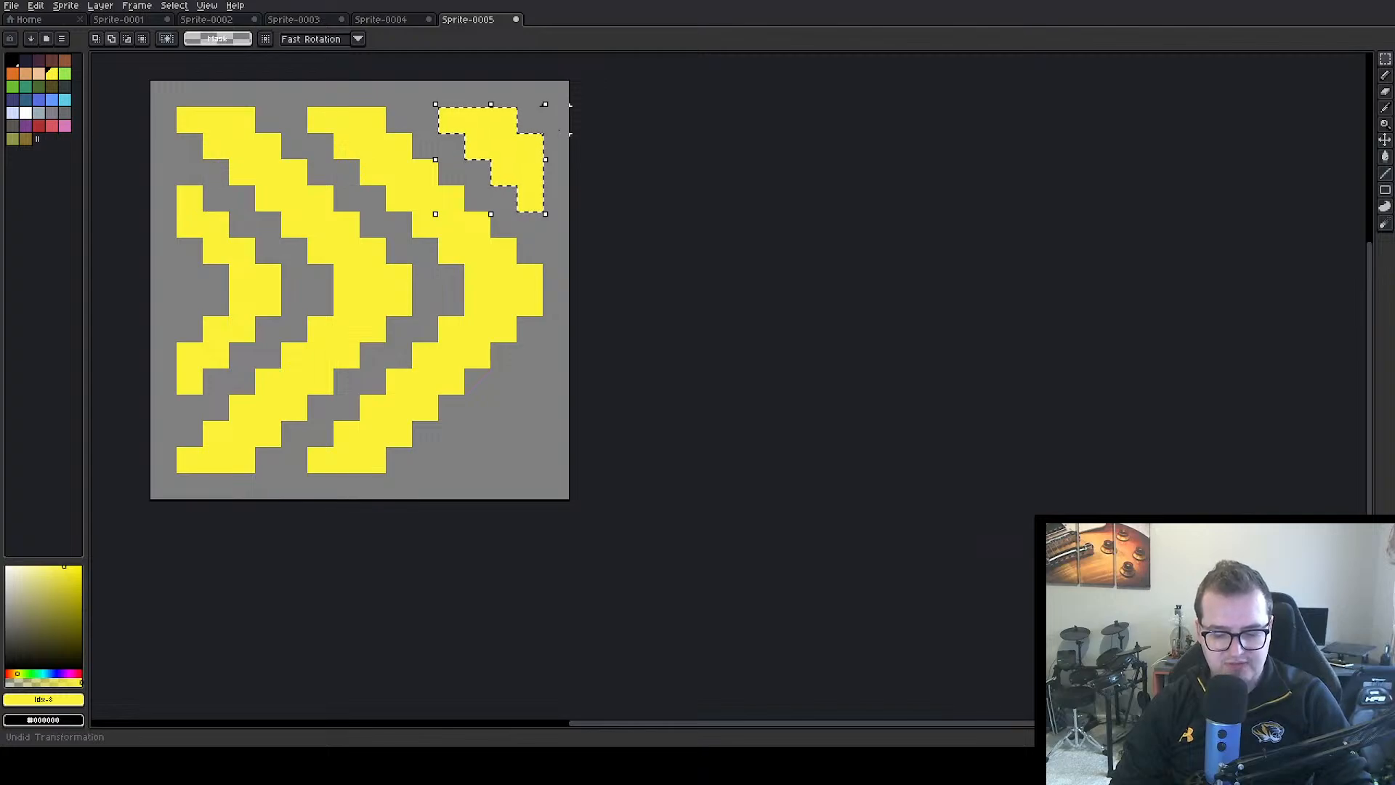
key("shift+h")
key("shift+v")
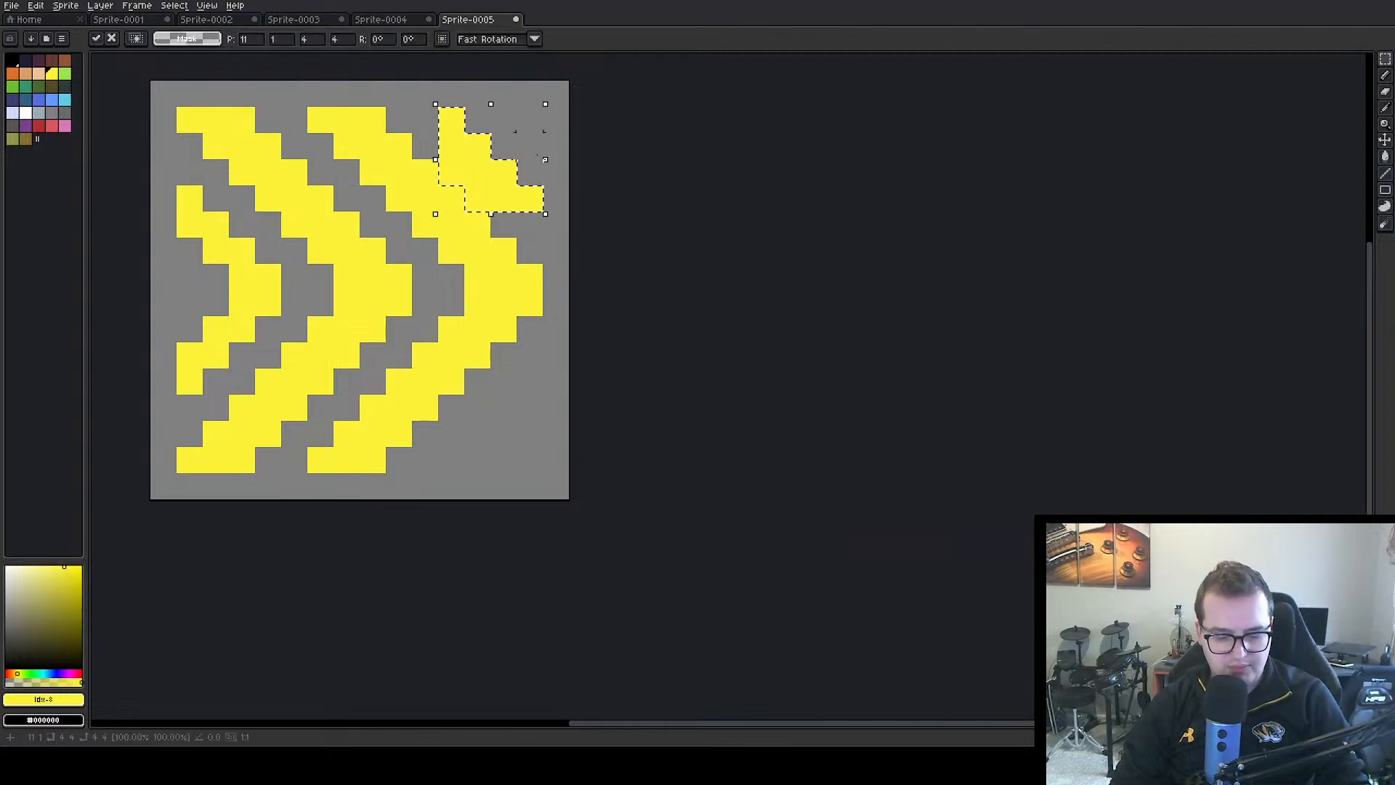
key("ctrl+z")
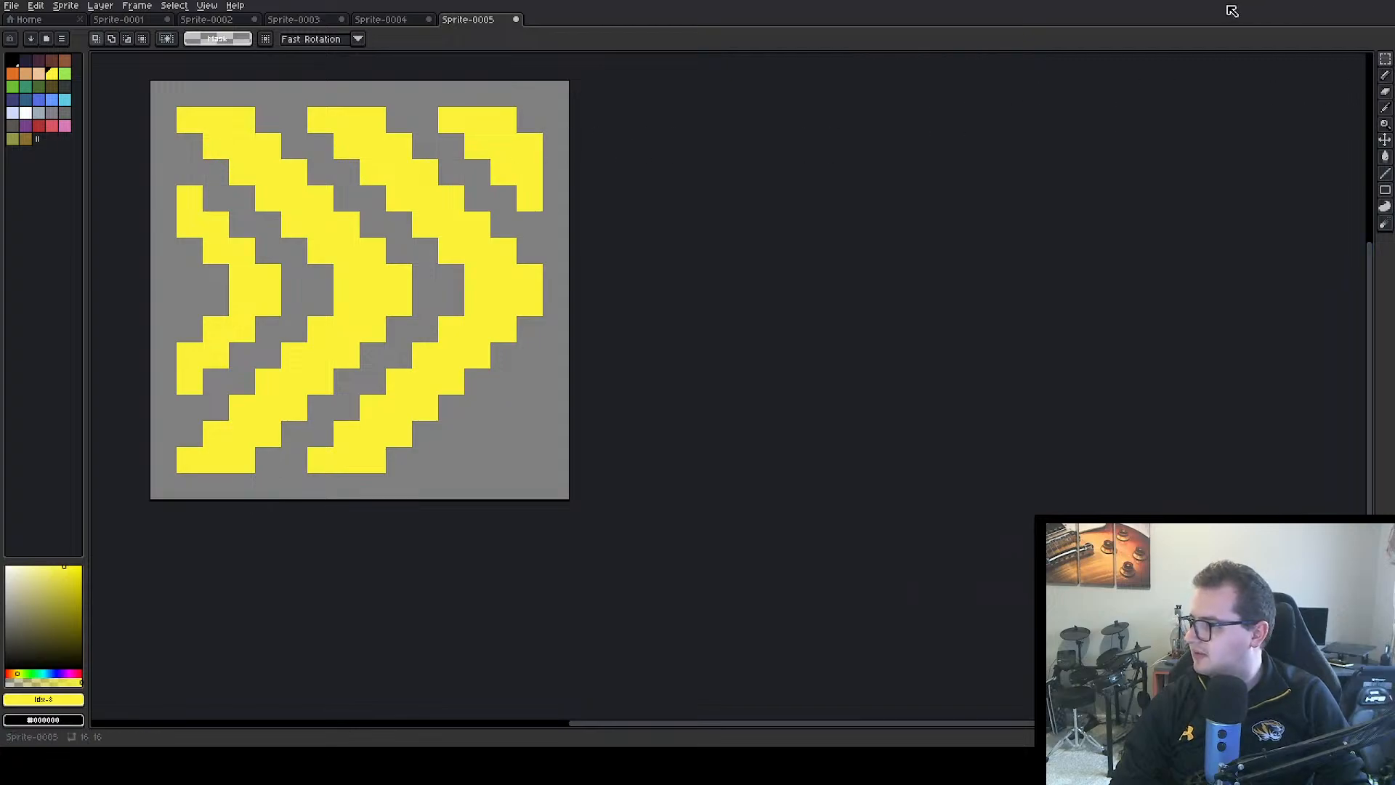
Place a vertically flipped copy of the upper-right corner fragment in the canvas's lower-right corner
left_click(1386, 59)
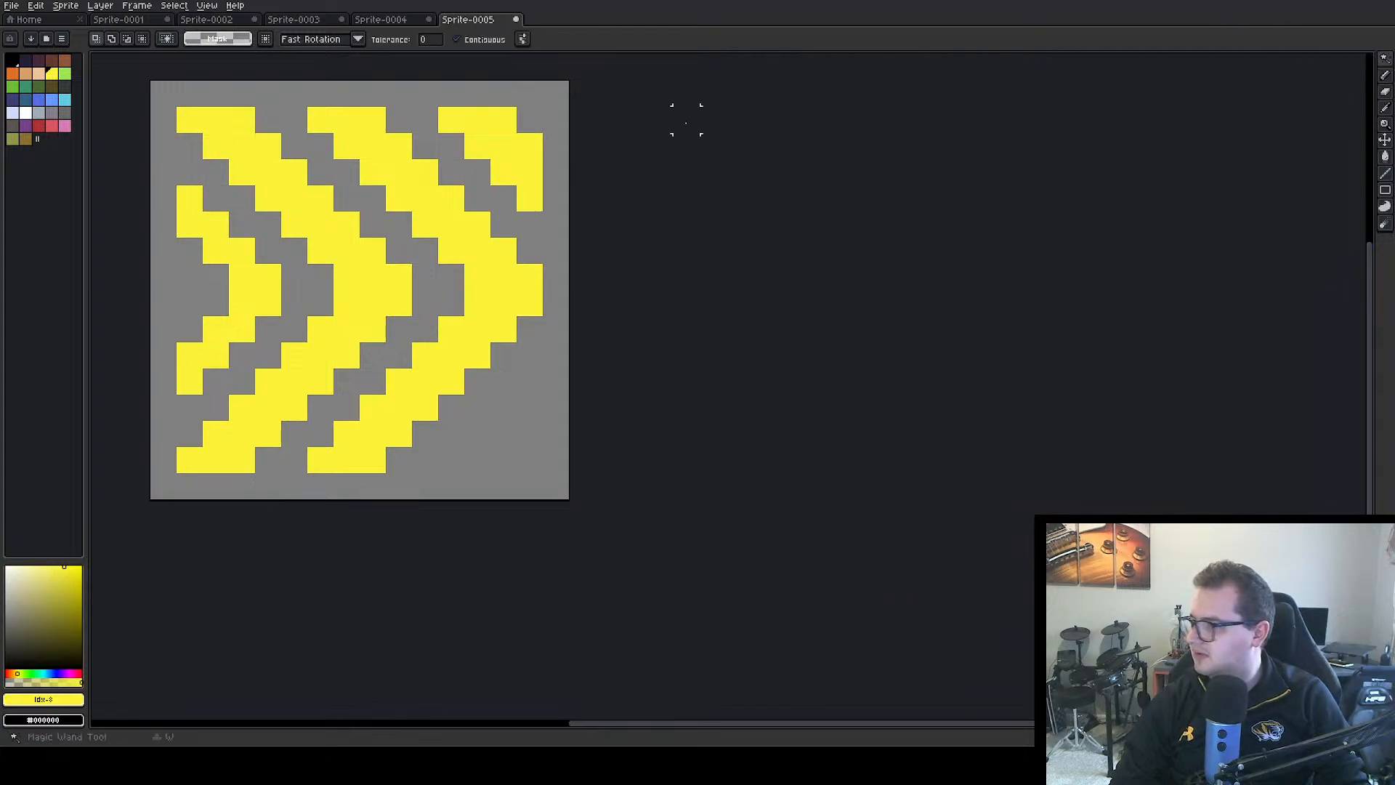
left_click(462, 150)
left_click(516, 157)
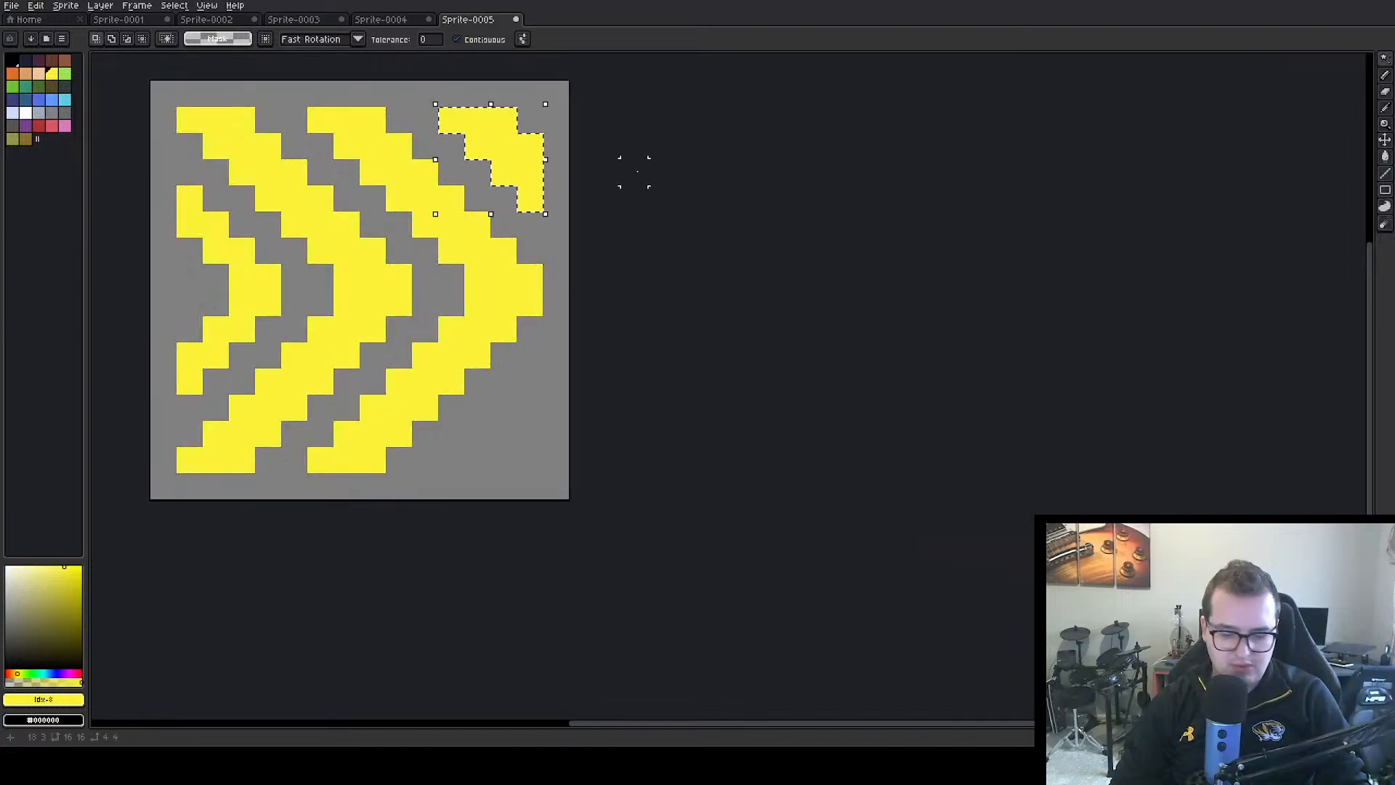
key("ctrl+t")
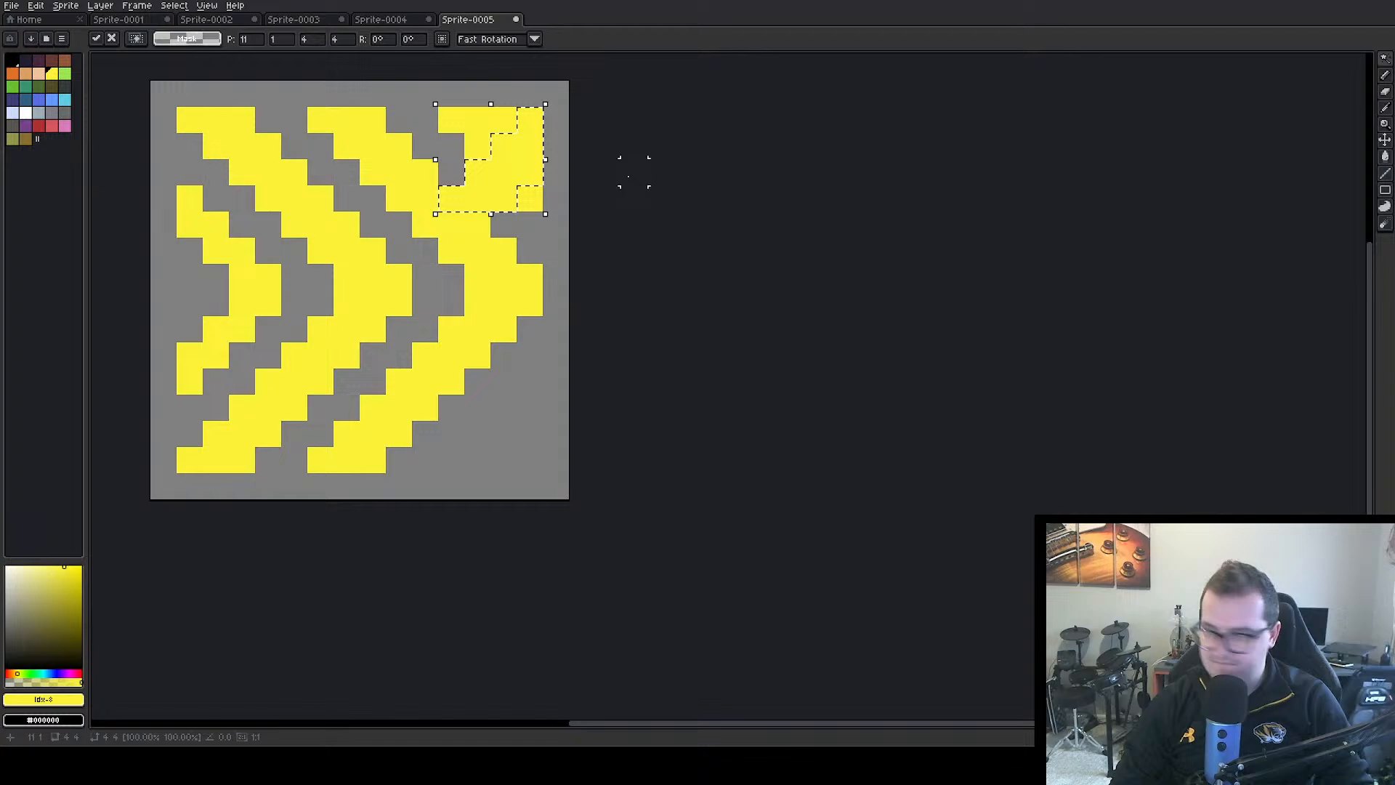
left_click_drag(501, 163, 517, 409)
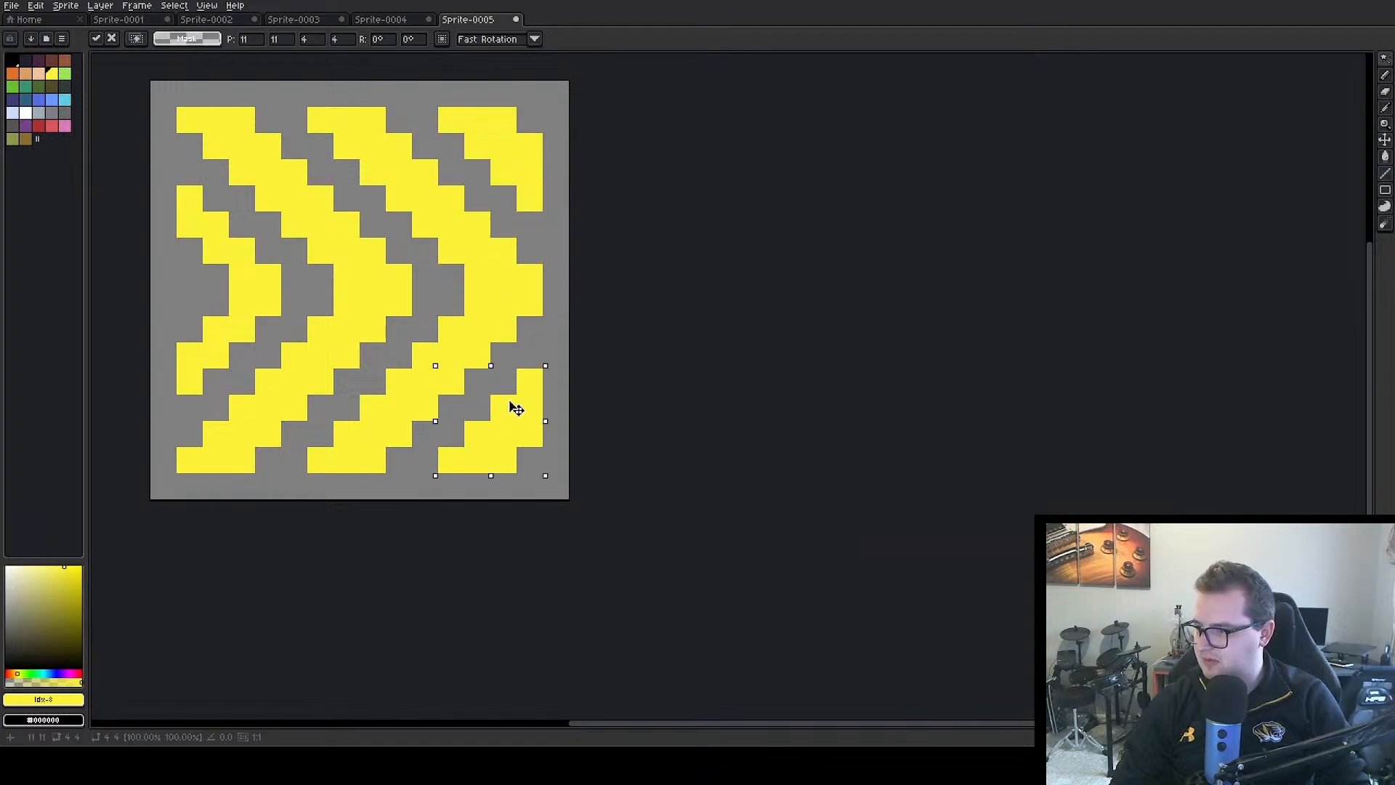
left_click(686, 329)
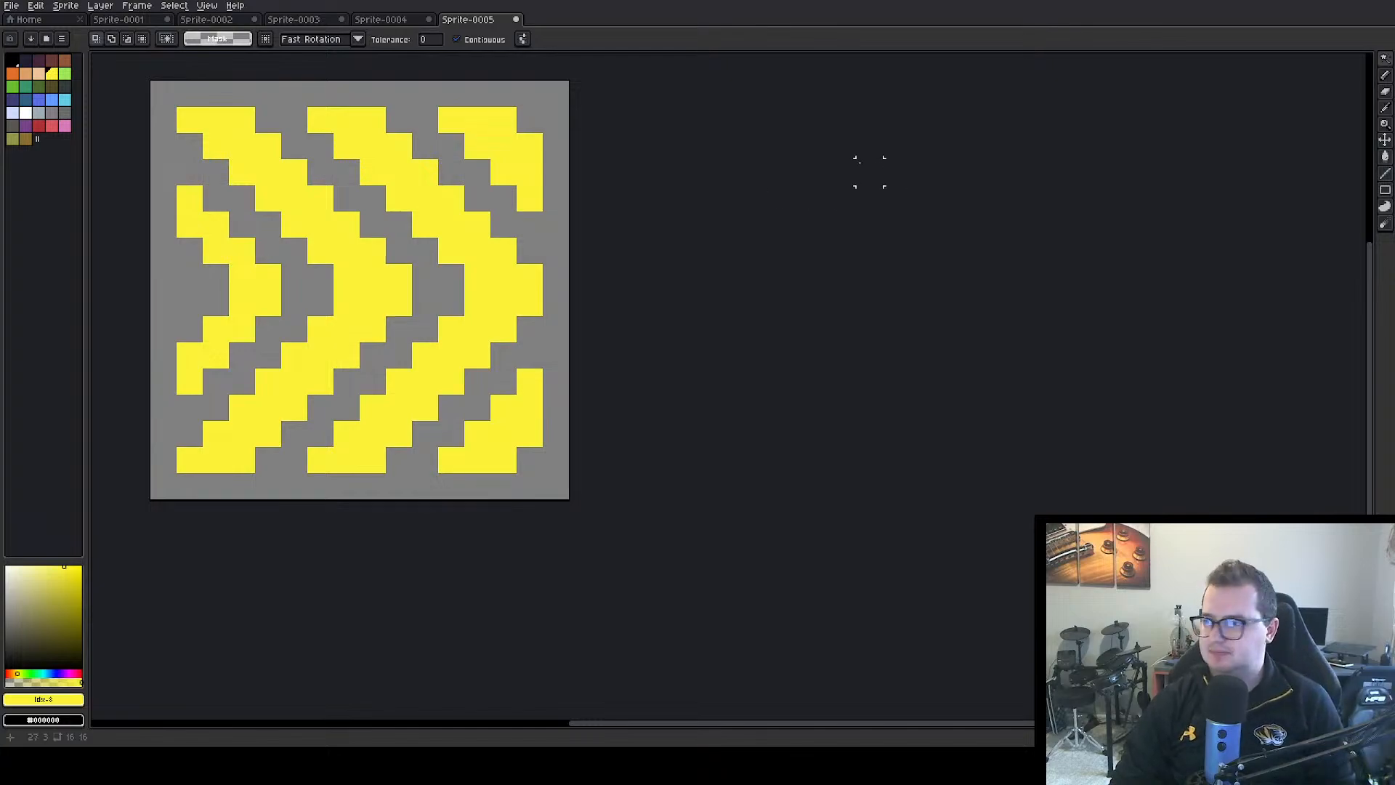
Fill the transparent area around and between the yellow chevrons with black
left_click(1386, 75)
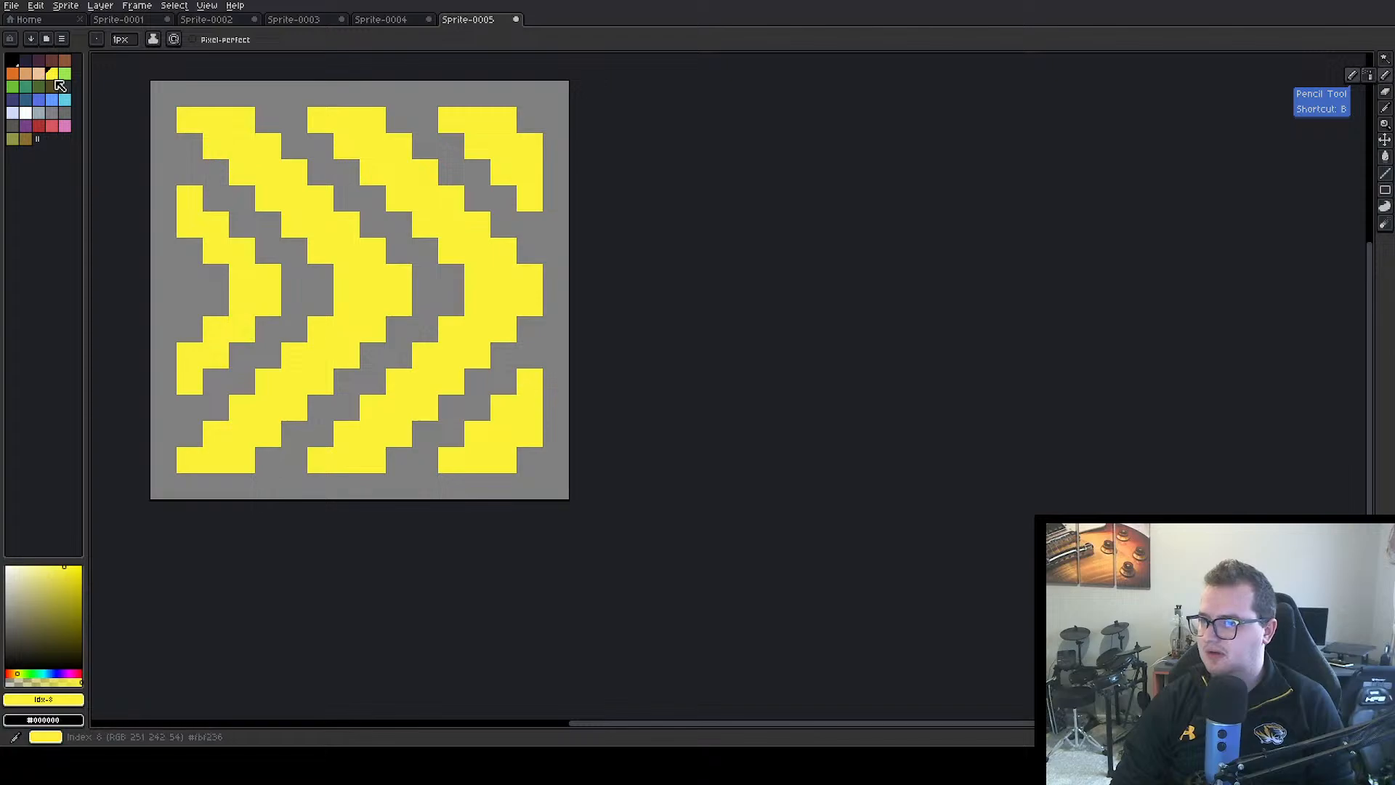
left_click(13, 60)
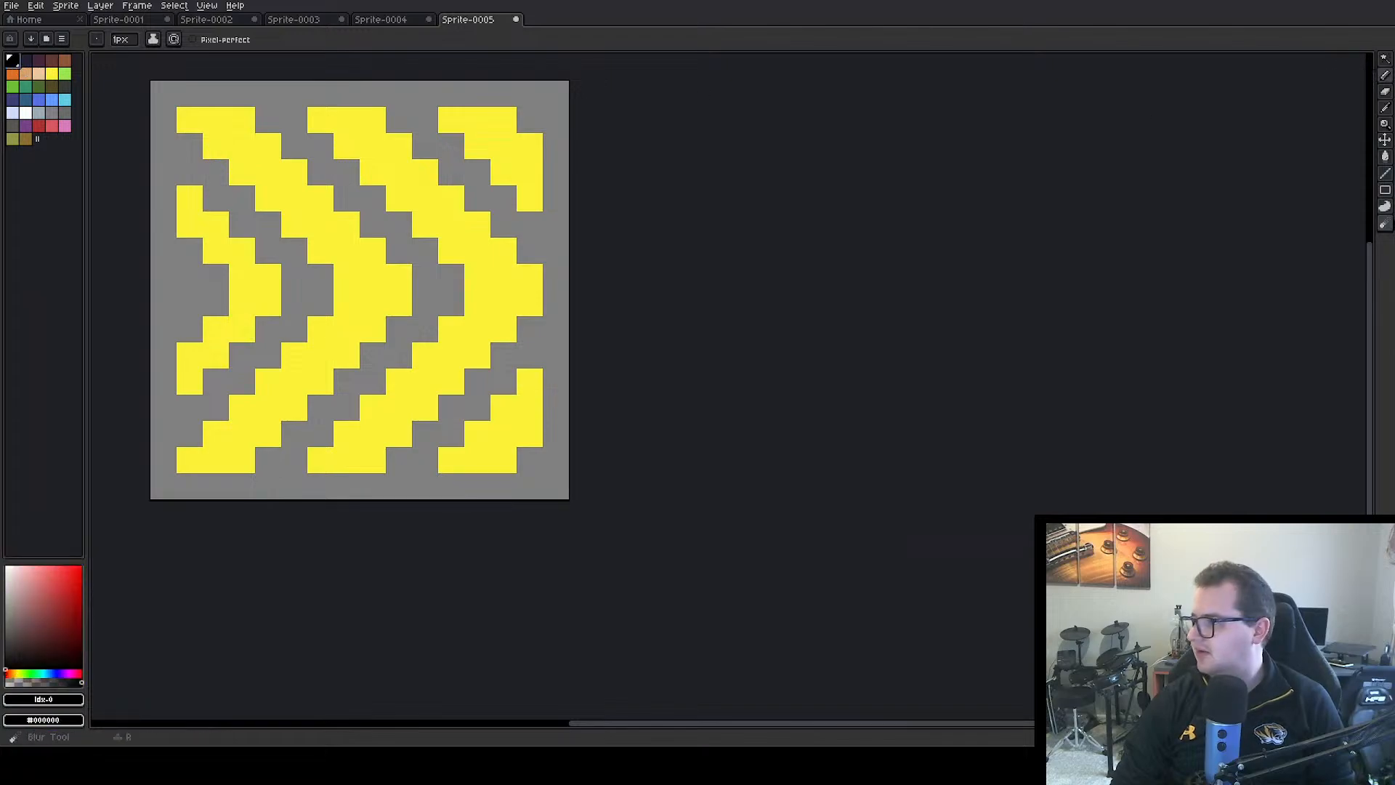
key("g")
left_click(452, 303)
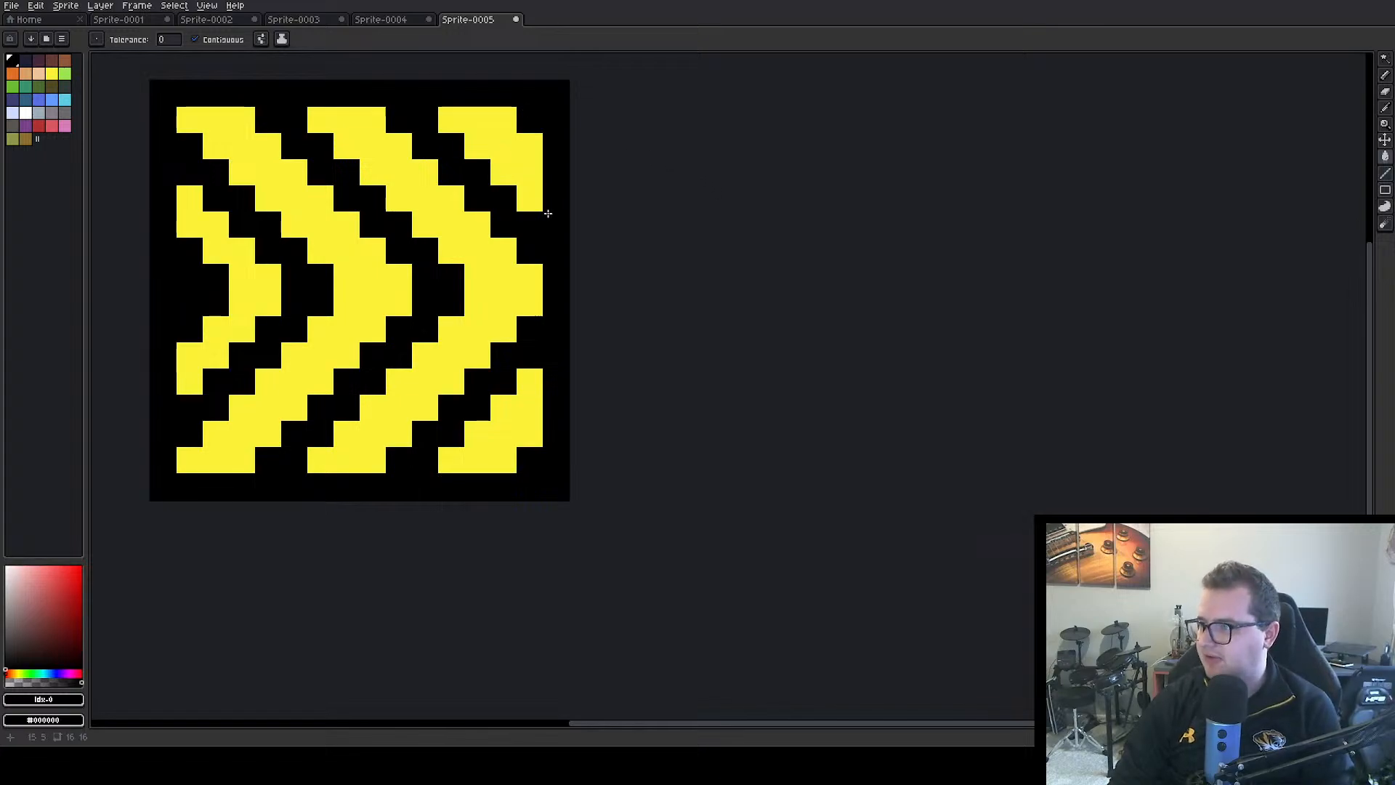
Erase both yellow right-corner fragments and the black around them, leaving a black outline along the right chevron
left_click(1386, 74)
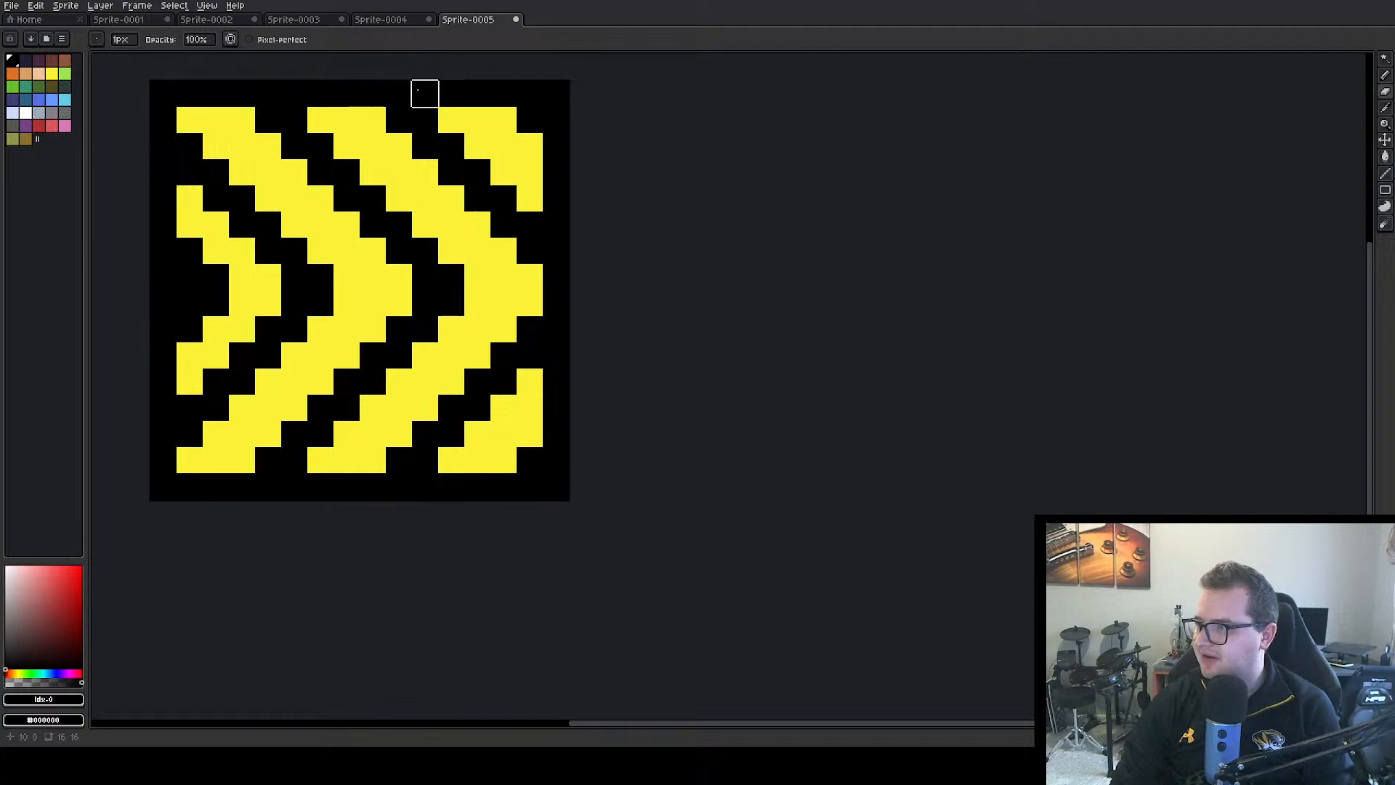
mouse_move(447, 102)
left_mouse_down()
mouse_move(485, 152)
mouse_move(556, 145)
mouse_move(509, 164)
mouse_move(503, 102)
mouse_move(483, 99)
mouse_move(556, 93)
left_mouse_up()
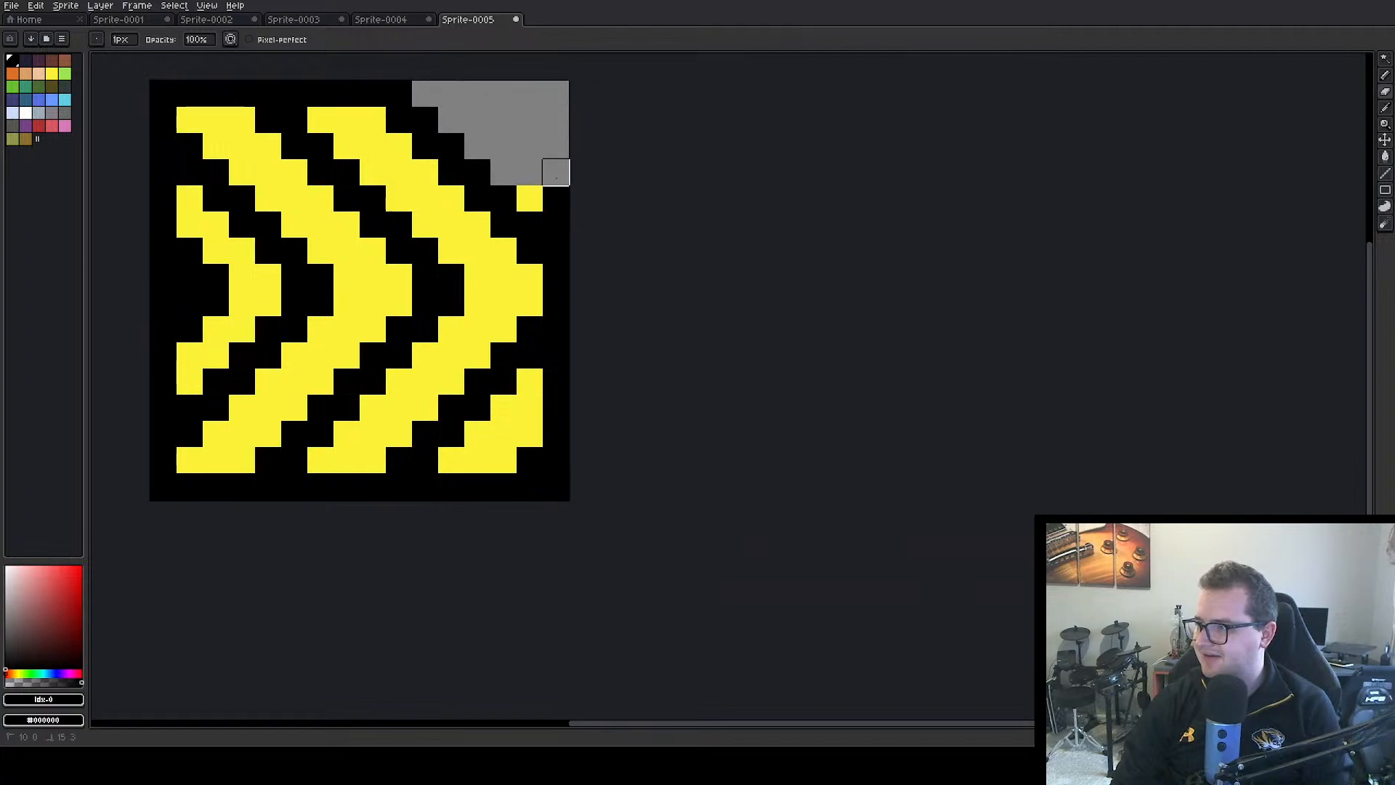
mouse_move(556, 172)
left_mouse_down()
mouse_move(532, 193)
mouse_move(587, 216)
mouse_move(609, 277)
left_mouse_up()
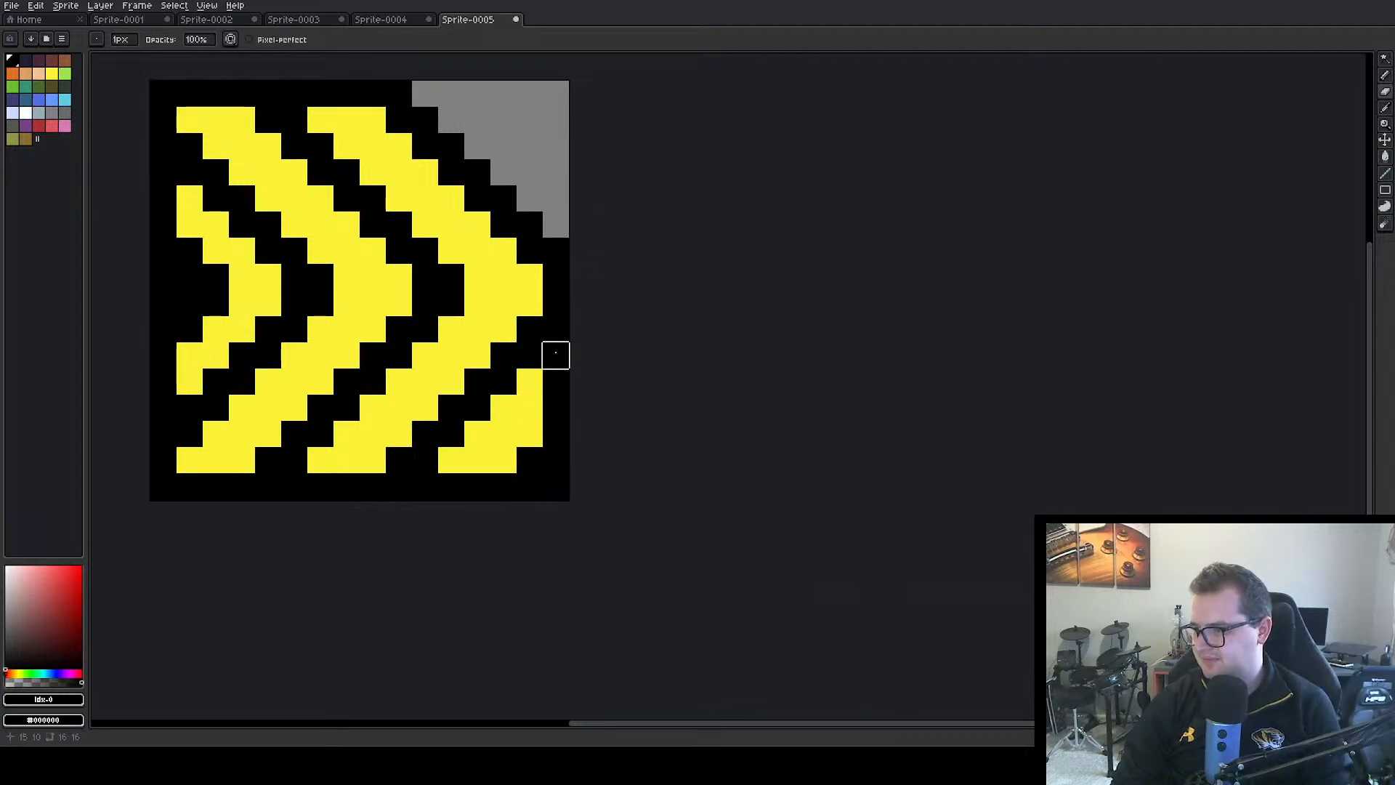
mouse_move(556, 355)
left_mouse_down()
mouse_move(425, 486)
mouse_move(529, 460)
mouse_move(504, 486)
mouse_move(478, 460)
mouse_move(556, 408)
mouse_move(556, 382)
mouse_move(556, 487)
left_mouse_up()
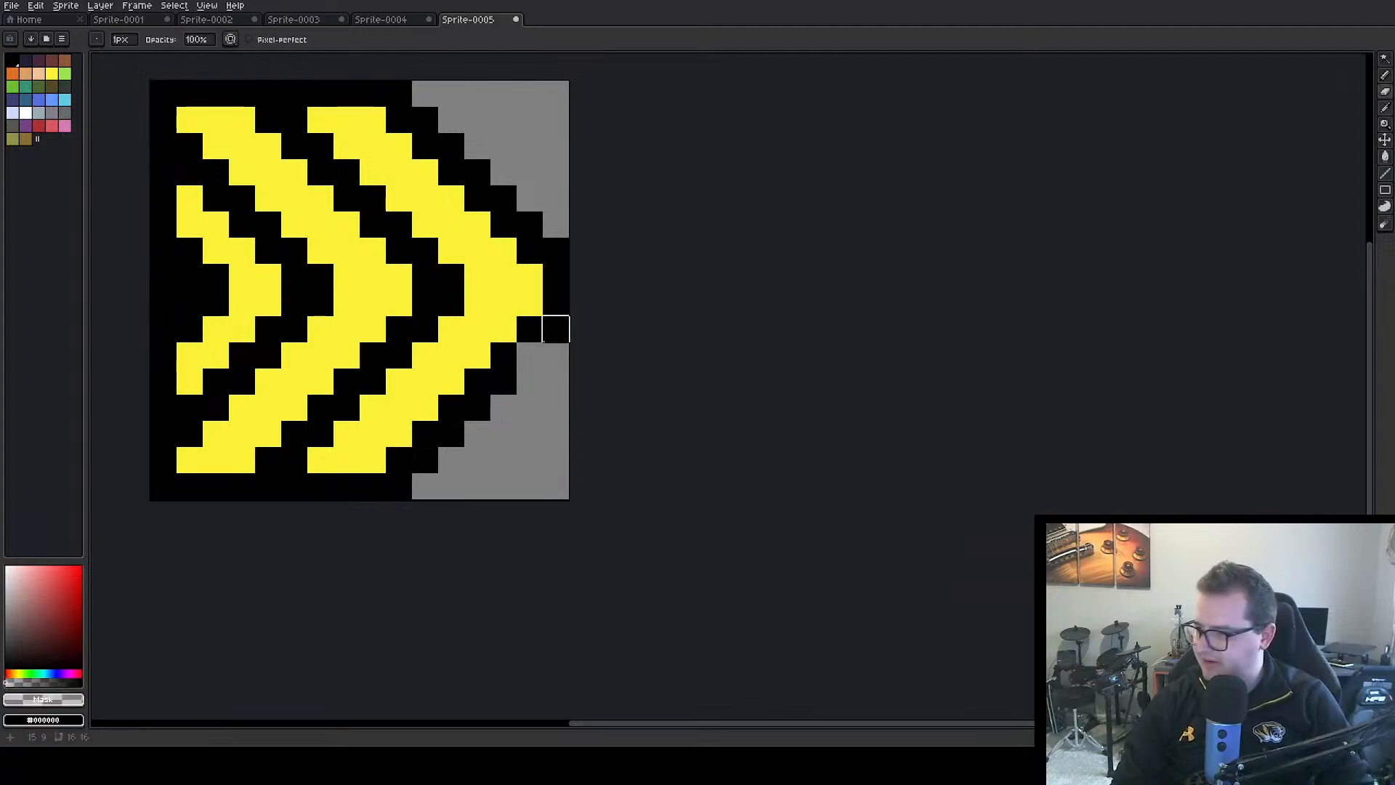
Thin the right chevron's black outline to one pixel at the tip and along its upper edge with the Eraser
left_click(556, 329)
left_click(556, 250)
left_click(529, 224)
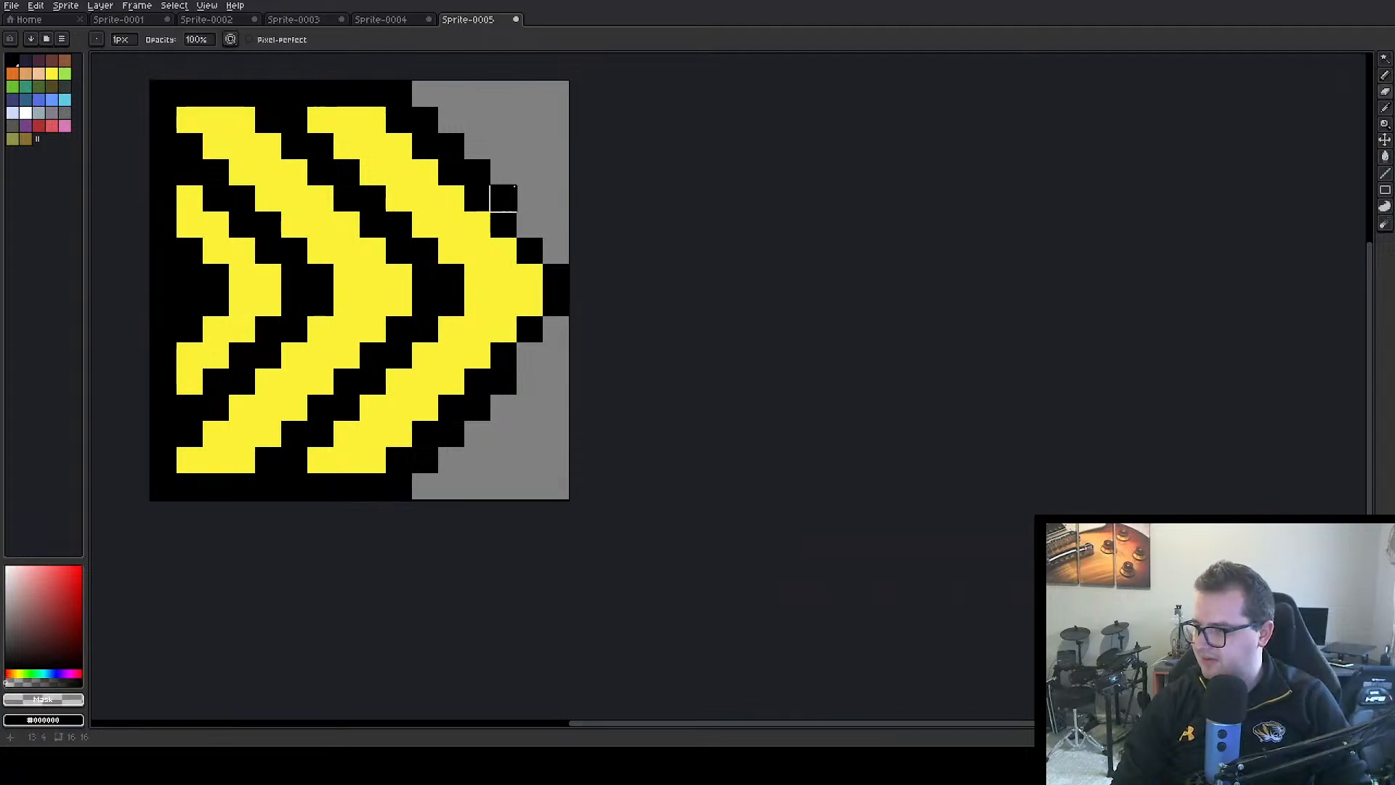
left_click(504, 197)
left_click(478, 171)
left_click(452, 146)
left_click(425, 120)
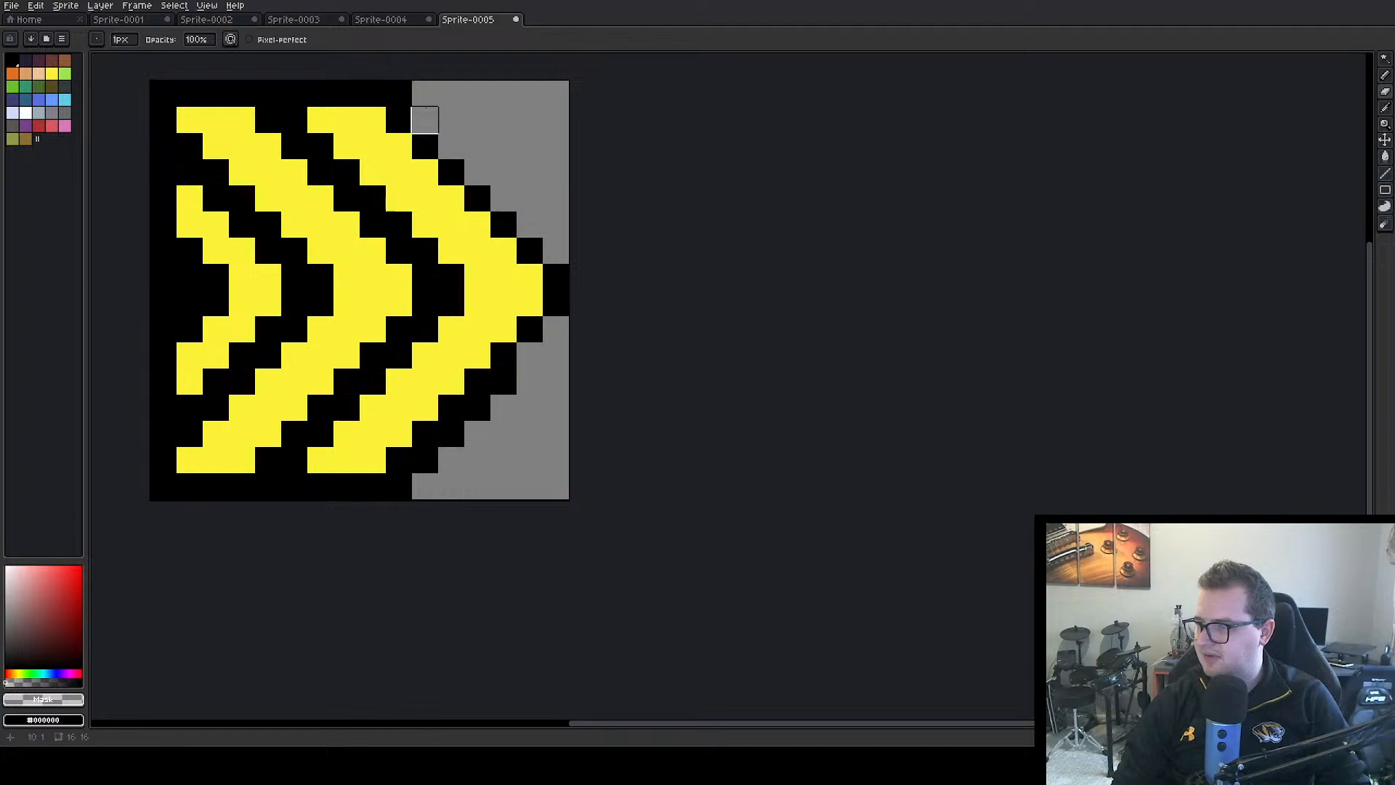
left_click(399, 94)
Erase the yellow pixels of the small partial chevron at the canvas's left edge
left_click(189, 198)
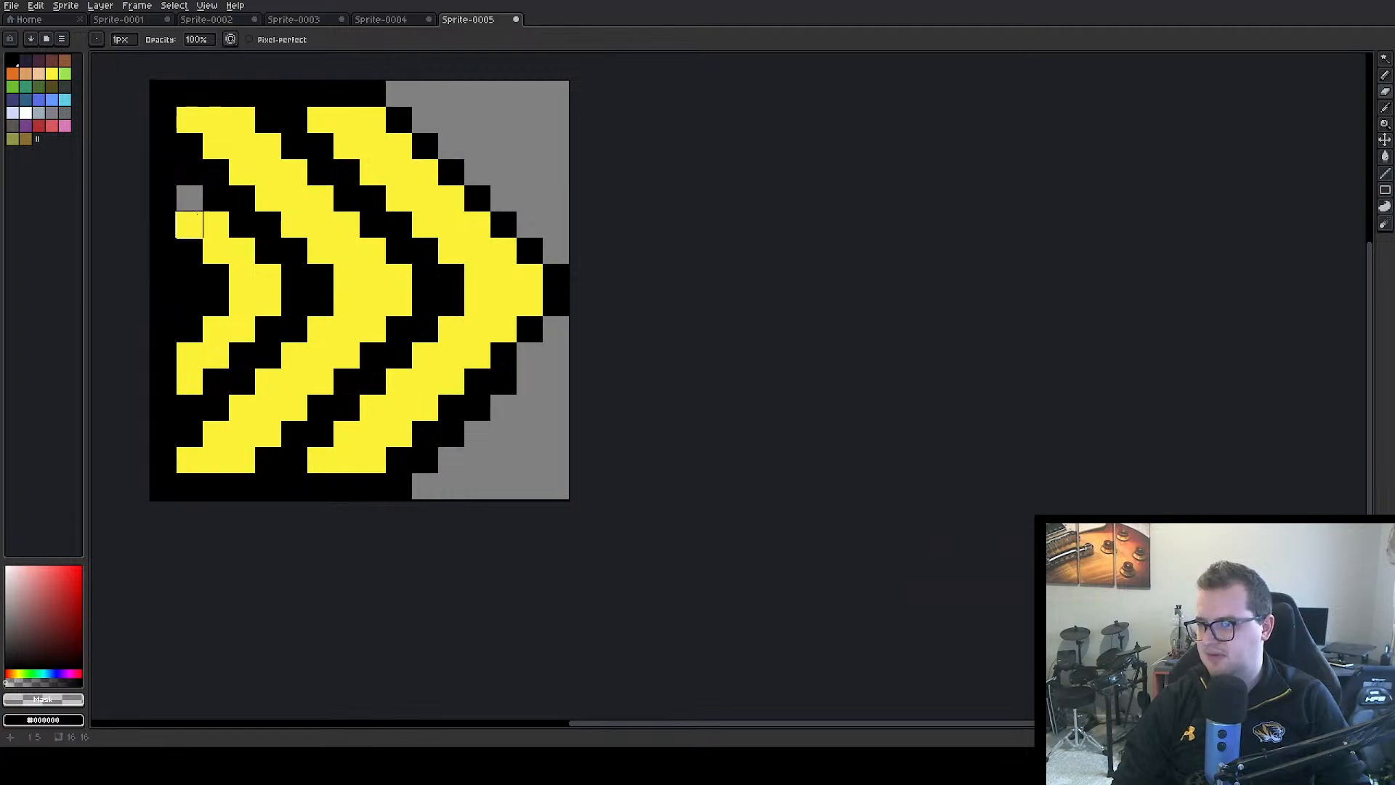
left_click(215, 224)
left_click(216, 250)
left_click(242, 250)
left_click(242, 277)
left_click(268, 277)
left_click(268, 303)
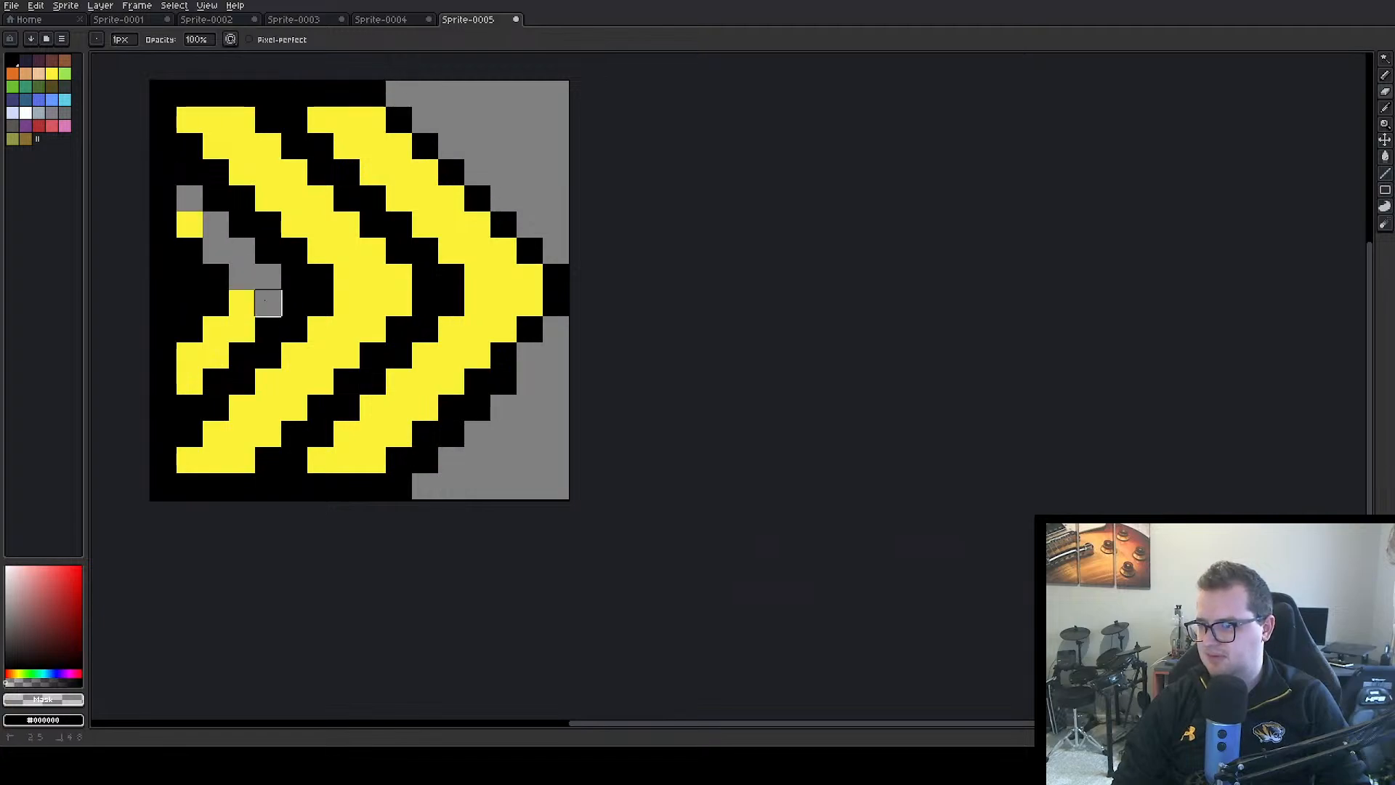
left_click(242, 303)
left_click(216, 329)
left_click(242, 329)
mouse_move(216, 356)
left_mouse_down()
mouse_move(189, 356)
mouse_move(190, 382)
left_mouse_up()
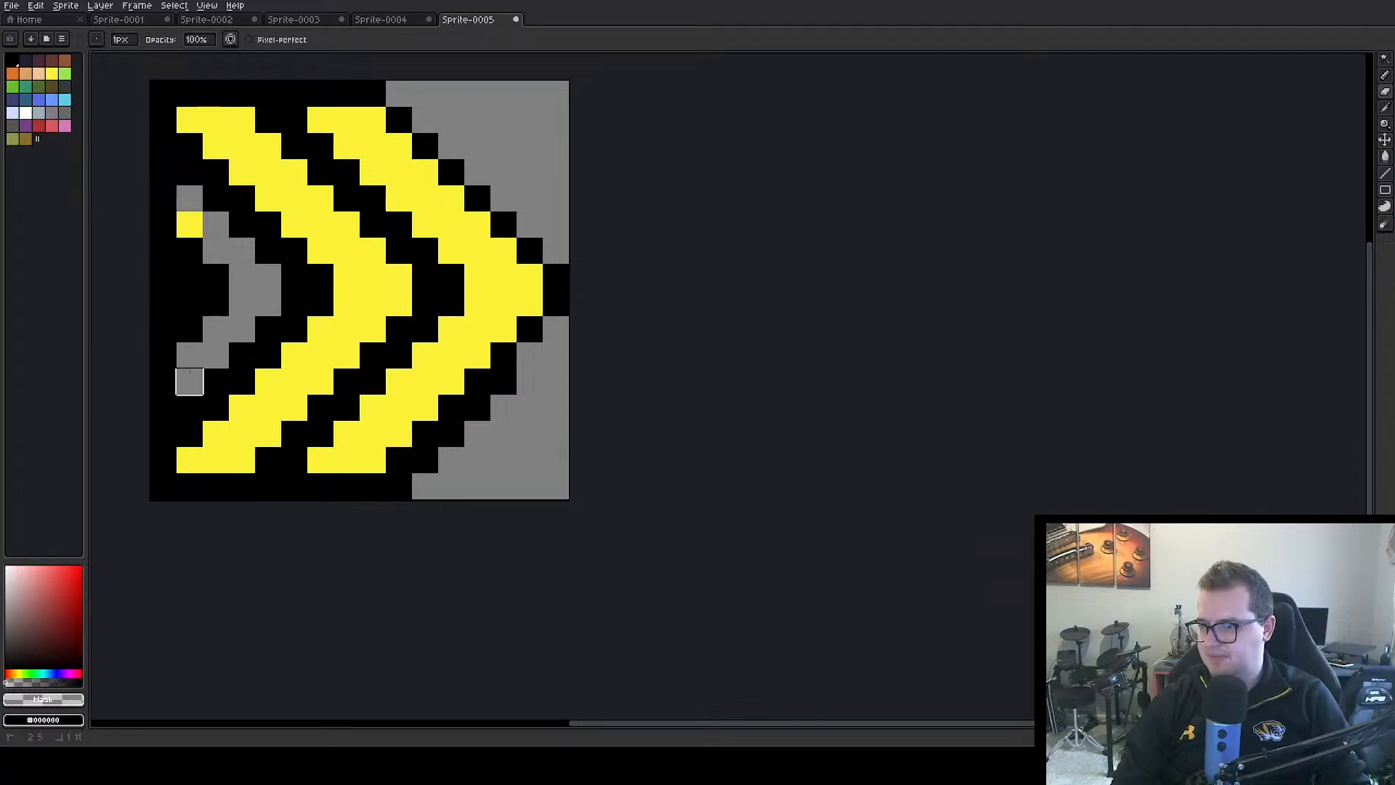
Erase the leftover yellow pixel and the black area enclosed by the larger left chevron along the canvas's left edge
mouse_move(190, 329)
left_mouse_down()
mouse_move(190, 251)
mouse_move(216, 303)
left_mouse_up()
mouse_move(189, 224)
left_mouse_down()
mouse_move(163, 172)
mouse_move(163, 382)
mouse_move(190, 381)
left_mouse_up()
left_click(190, 407)
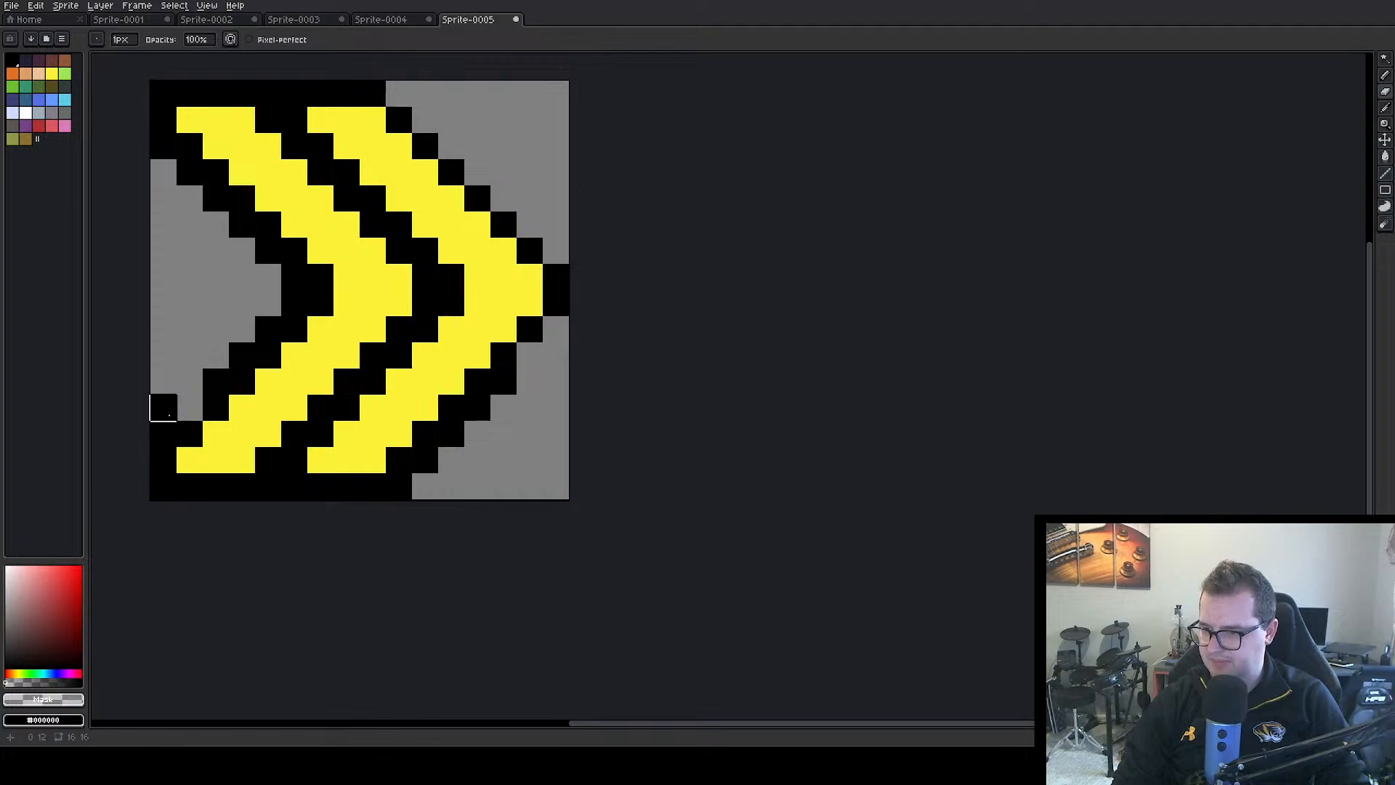
left_click(163, 408)
left_click(163, 433)
Thin the left chevron's inner black outline to one pixel along its lower arm, notch and upper arm with the Eraser
left_click(216, 381)
left_click(242, 355)
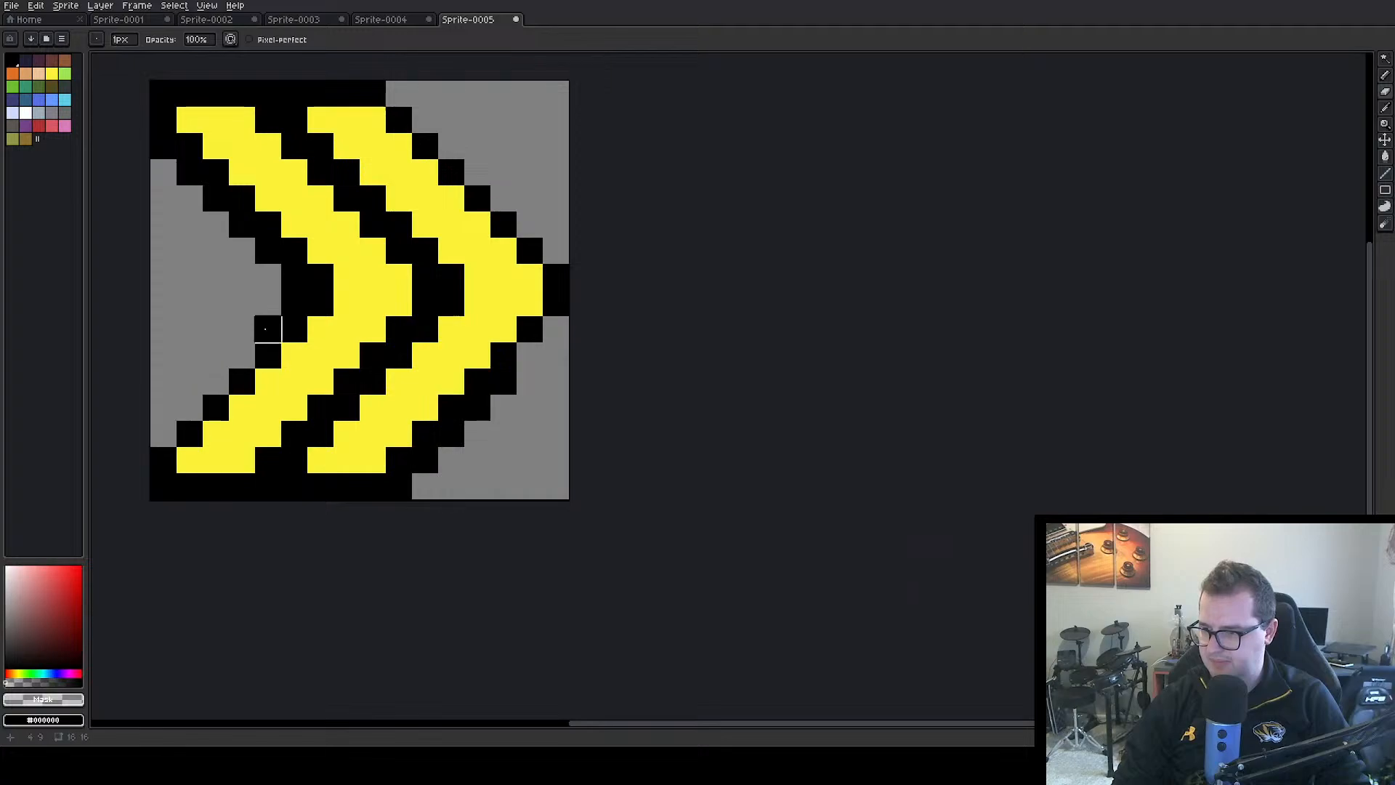
left_click(268, 329)
left_click(295, 303)
left_click(295, 277)
left_click(266, 252)
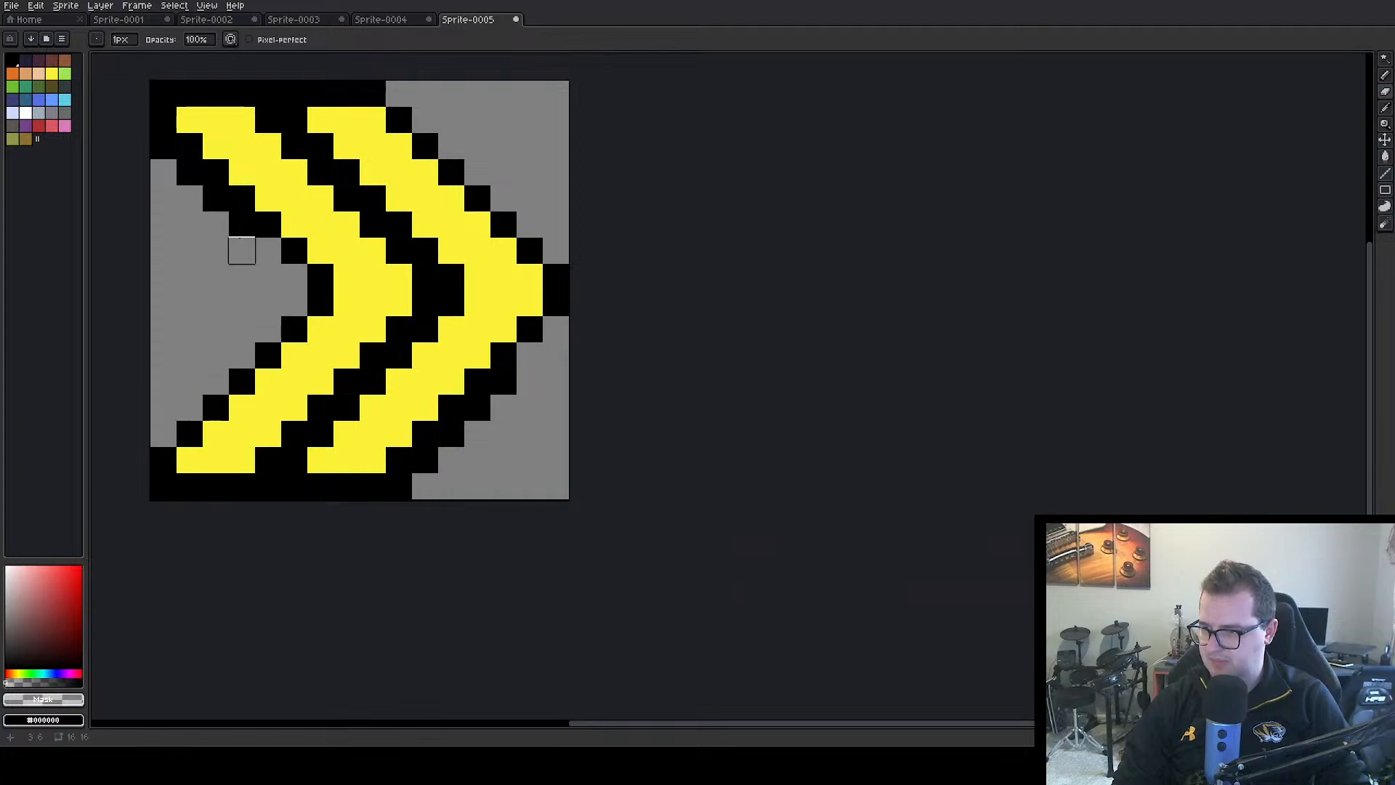
left_click(242, 223)
left_click(216, 197)
left_click(189, 174)
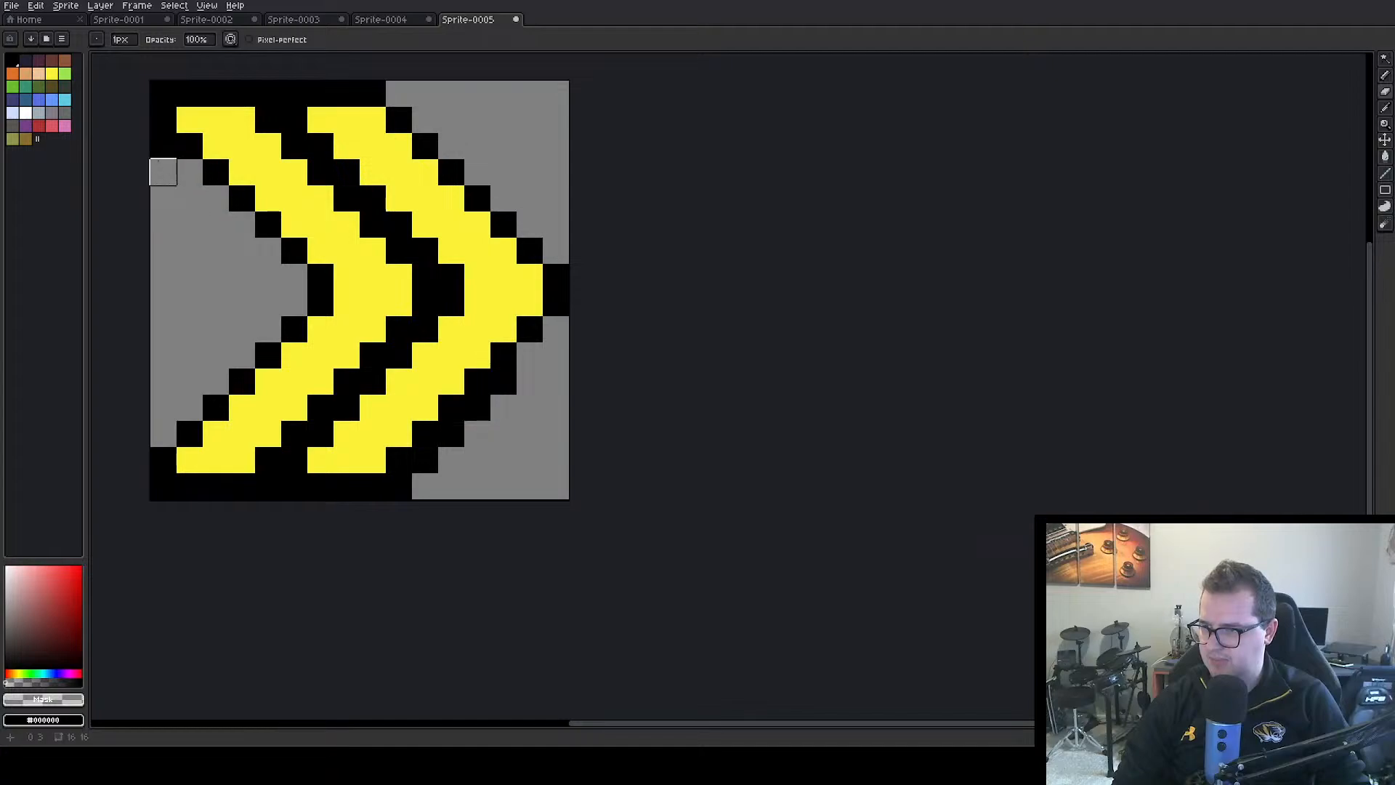
Erase the extra black pixels at the left corners and in the top and bottom gaps between the two chevrons
left_click(162, 145)
left_click(163, 93)
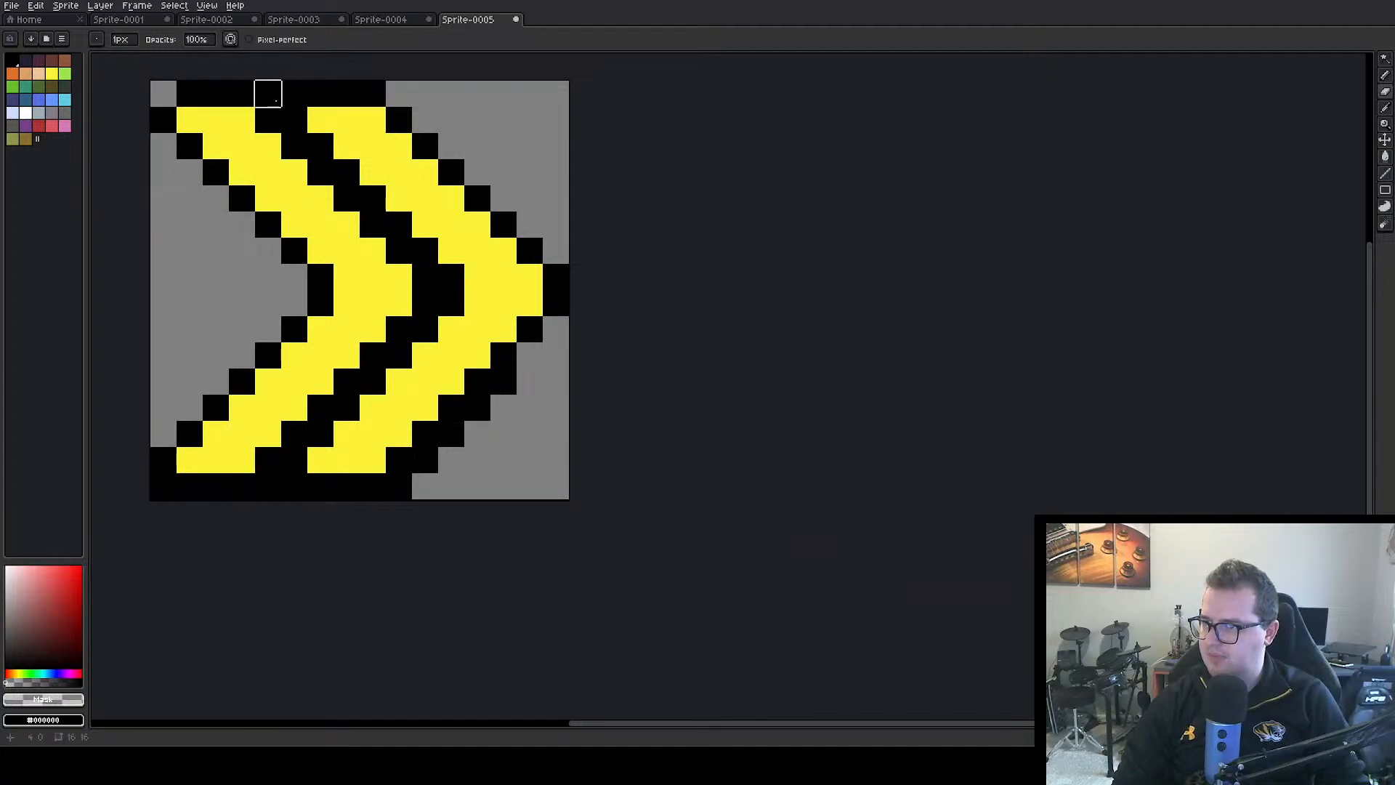
left_click(273, 96)
left_click(295, 93)
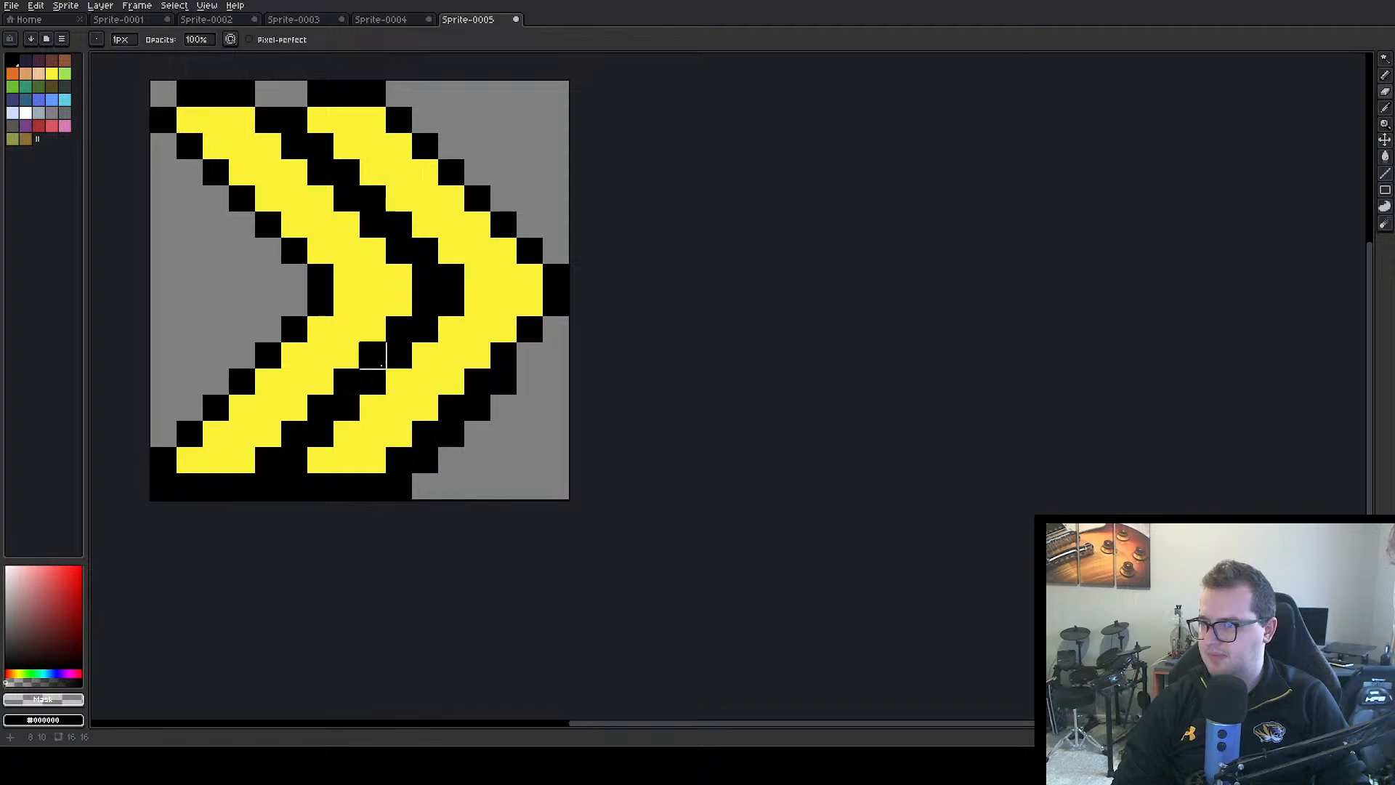
left_click(162, 486)
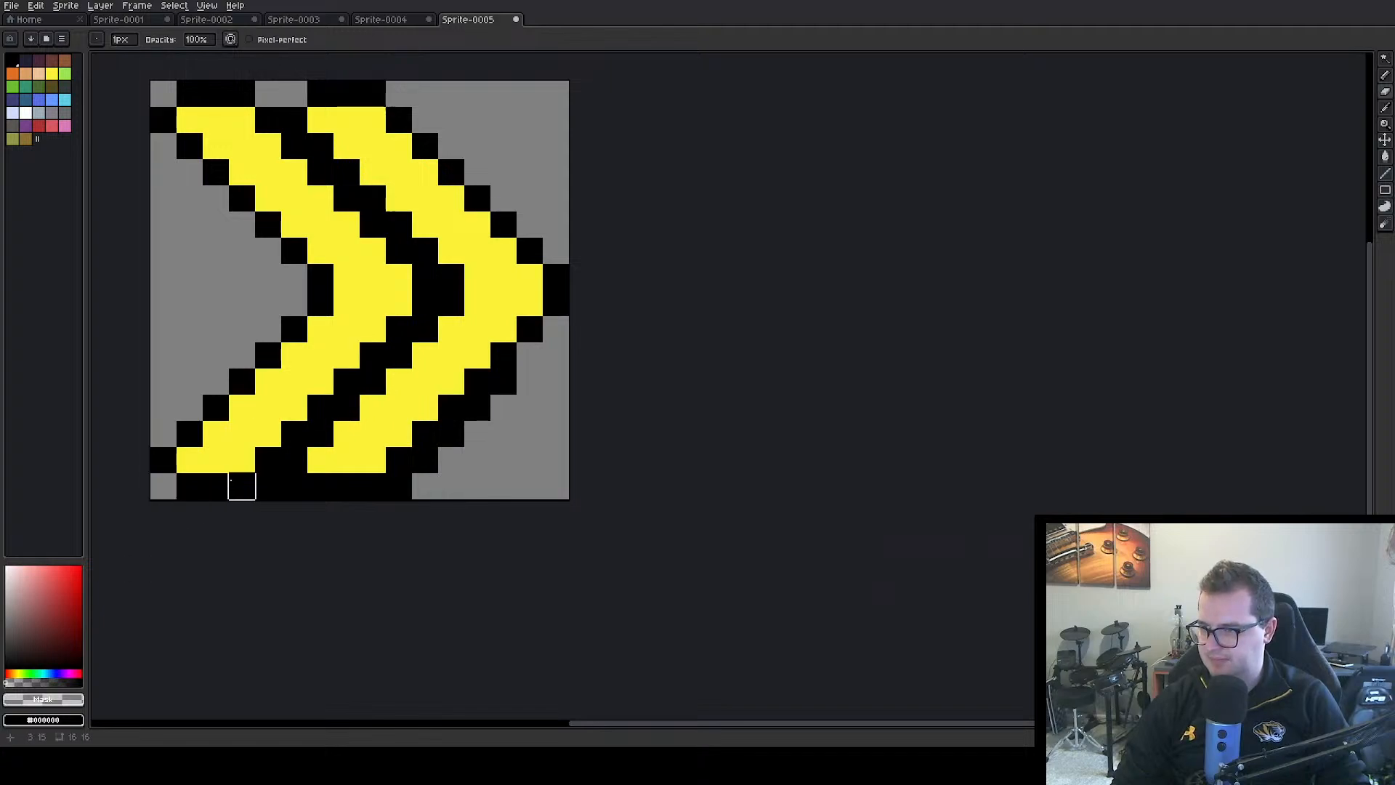
left_click(269, 487)
left_click(294, 486)
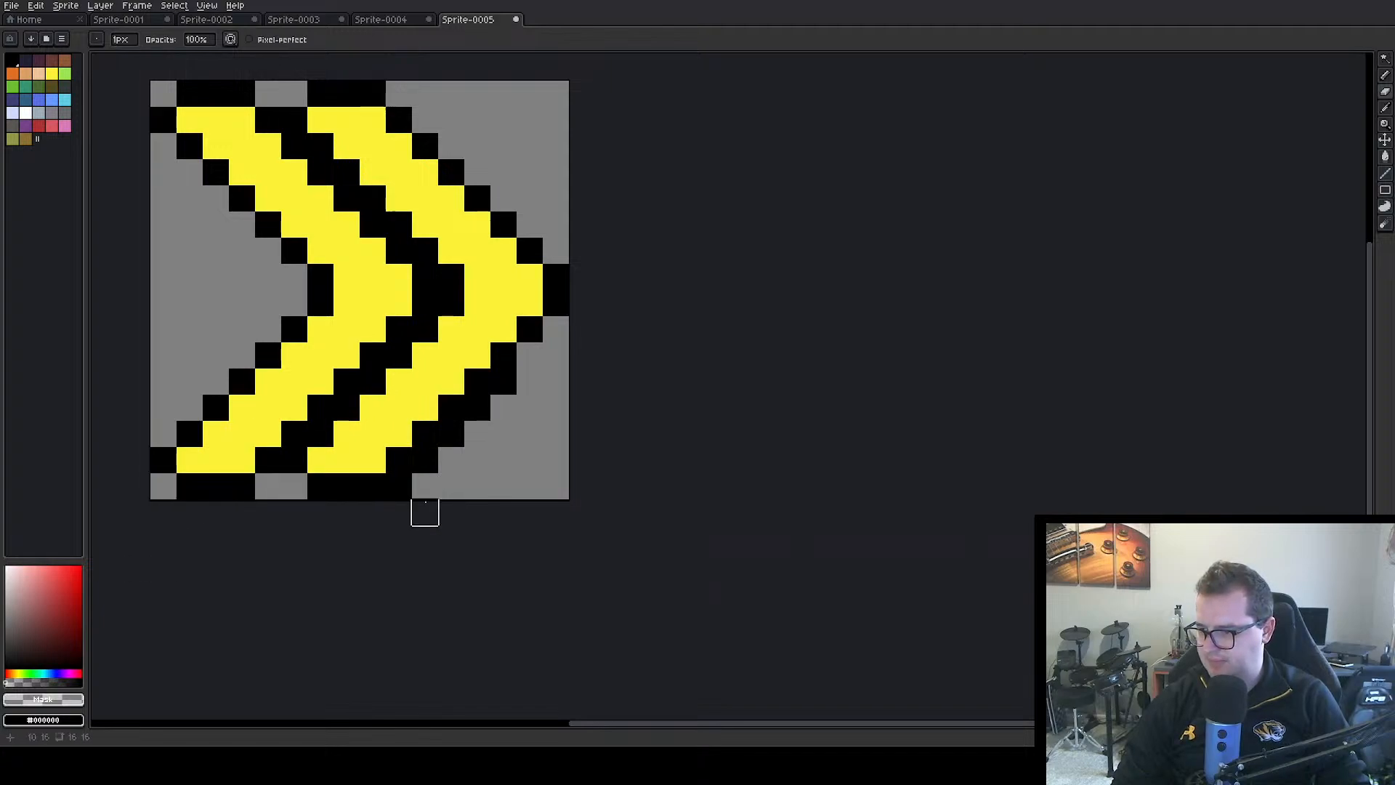
Thin the black outline along the right chevron's lower edge to one pixel, restoring the wrongly erased outline pixel
left_click(399, 486)
left_click(425, 460)
left_click(451, 434)
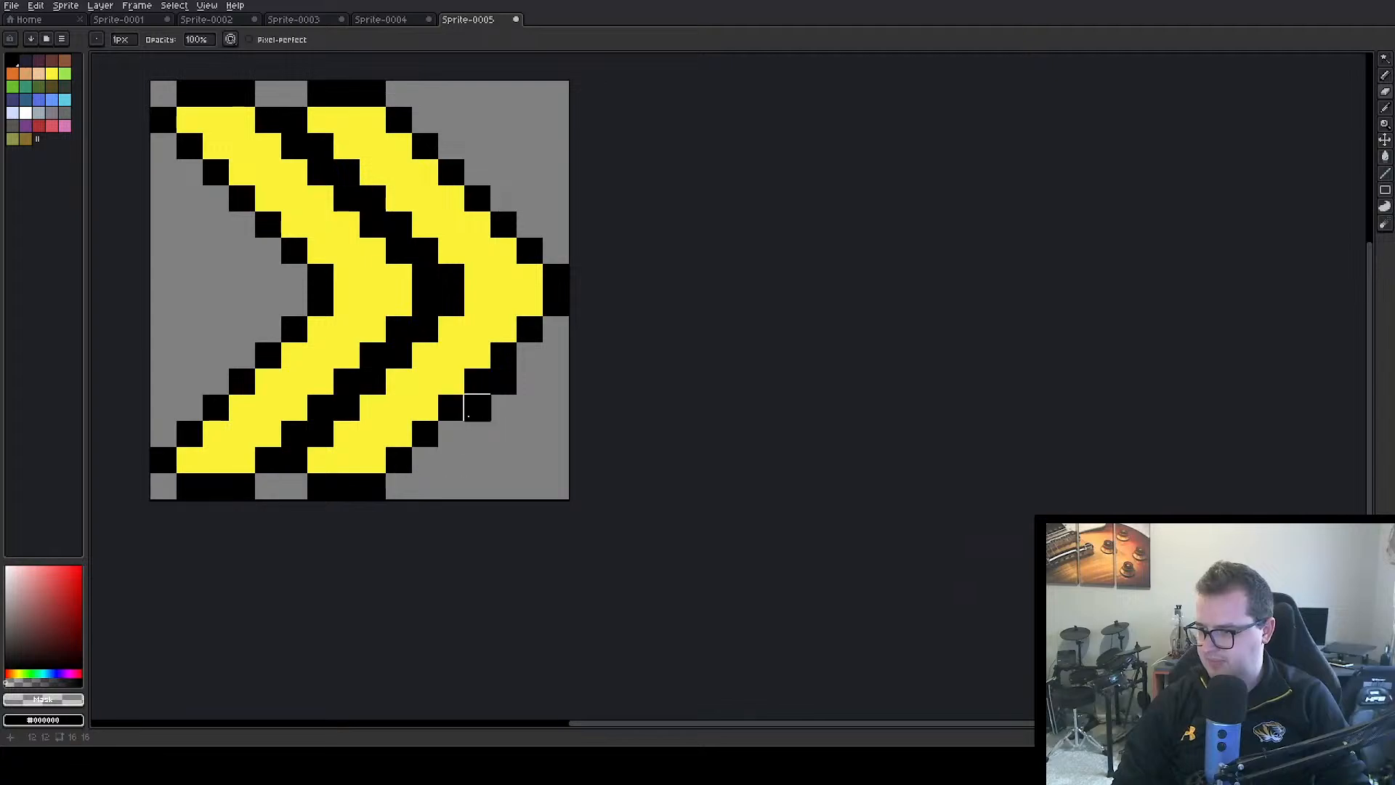
left_click(478, 407)
left_click(477, 382)
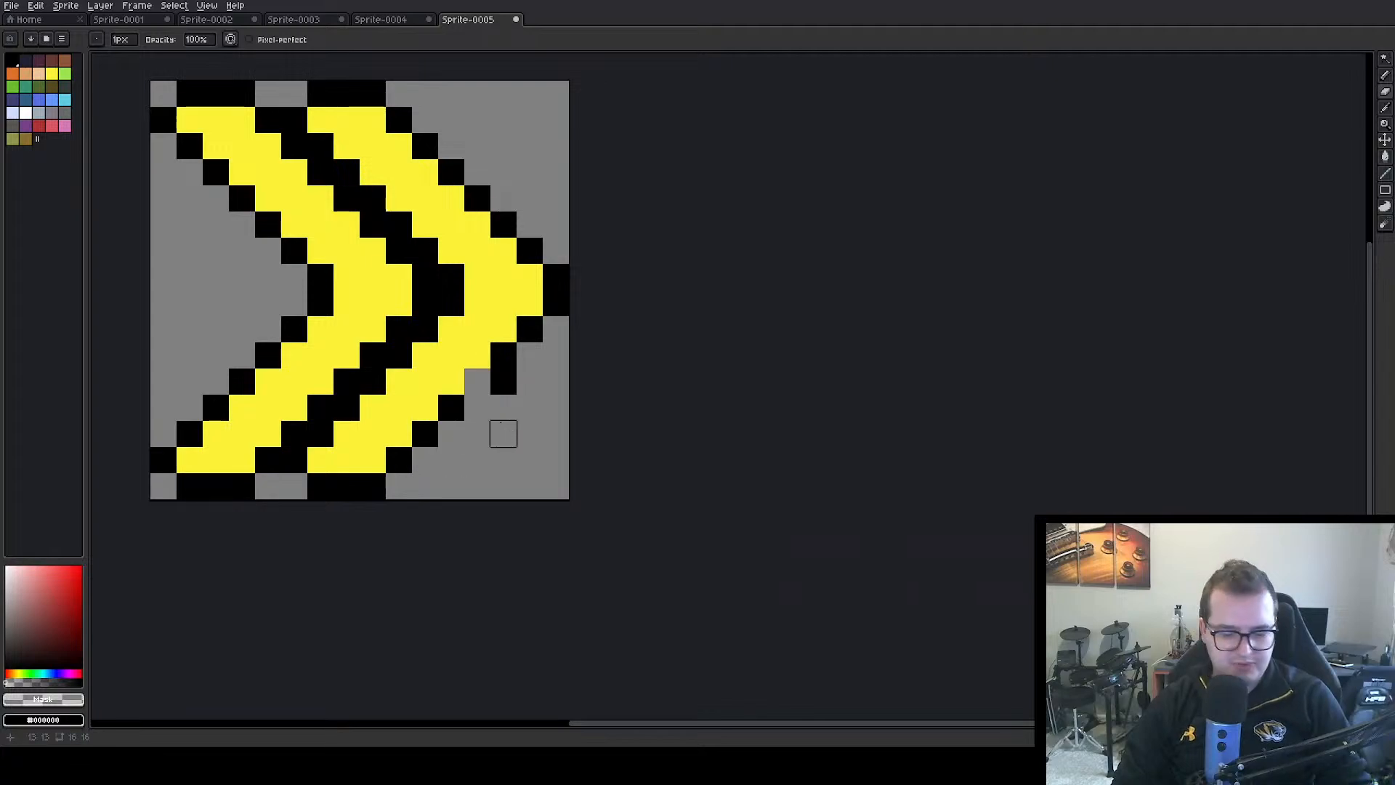
key("ctrl+z")
left_click(504, 382)
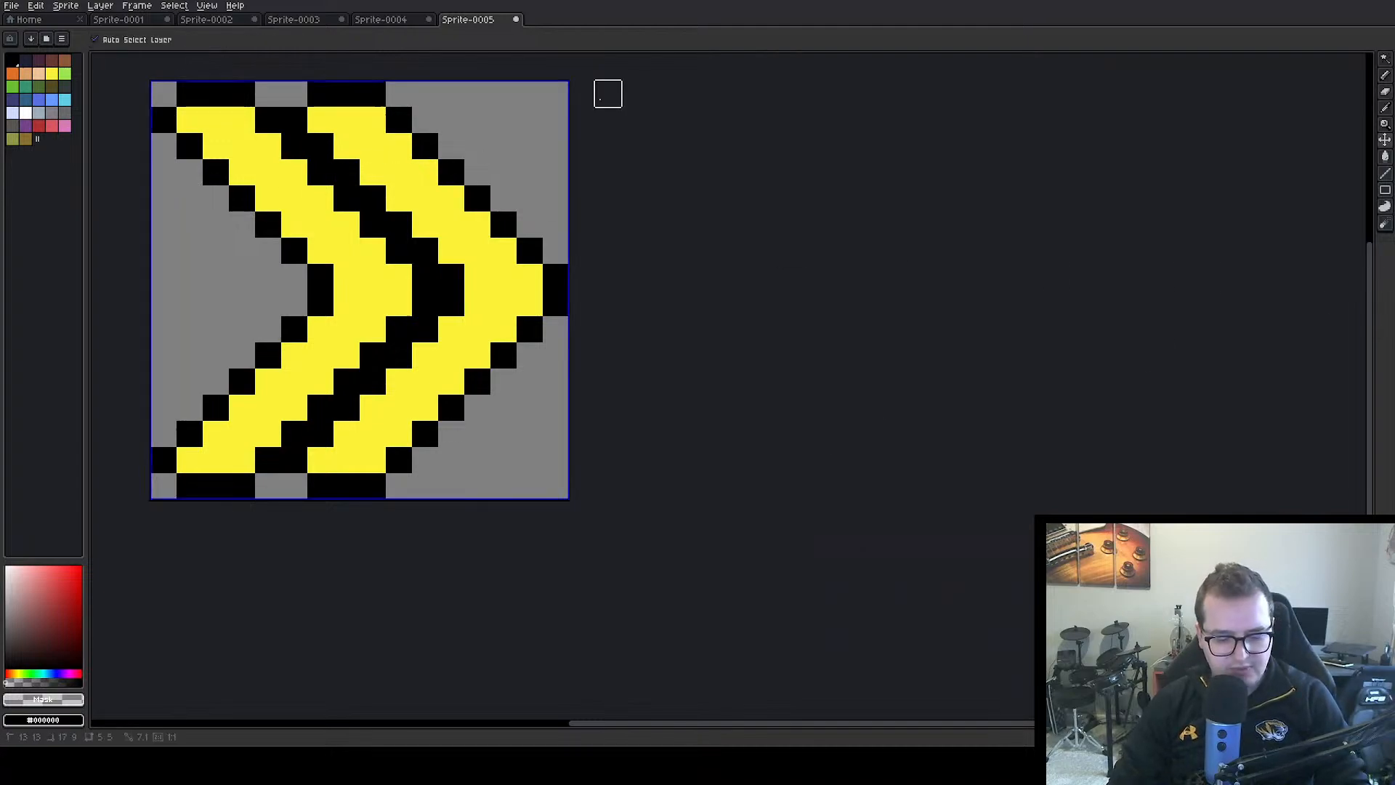
Export the chevron sprite as sprintIcon.png
key("ctrl+alt+shift+s")
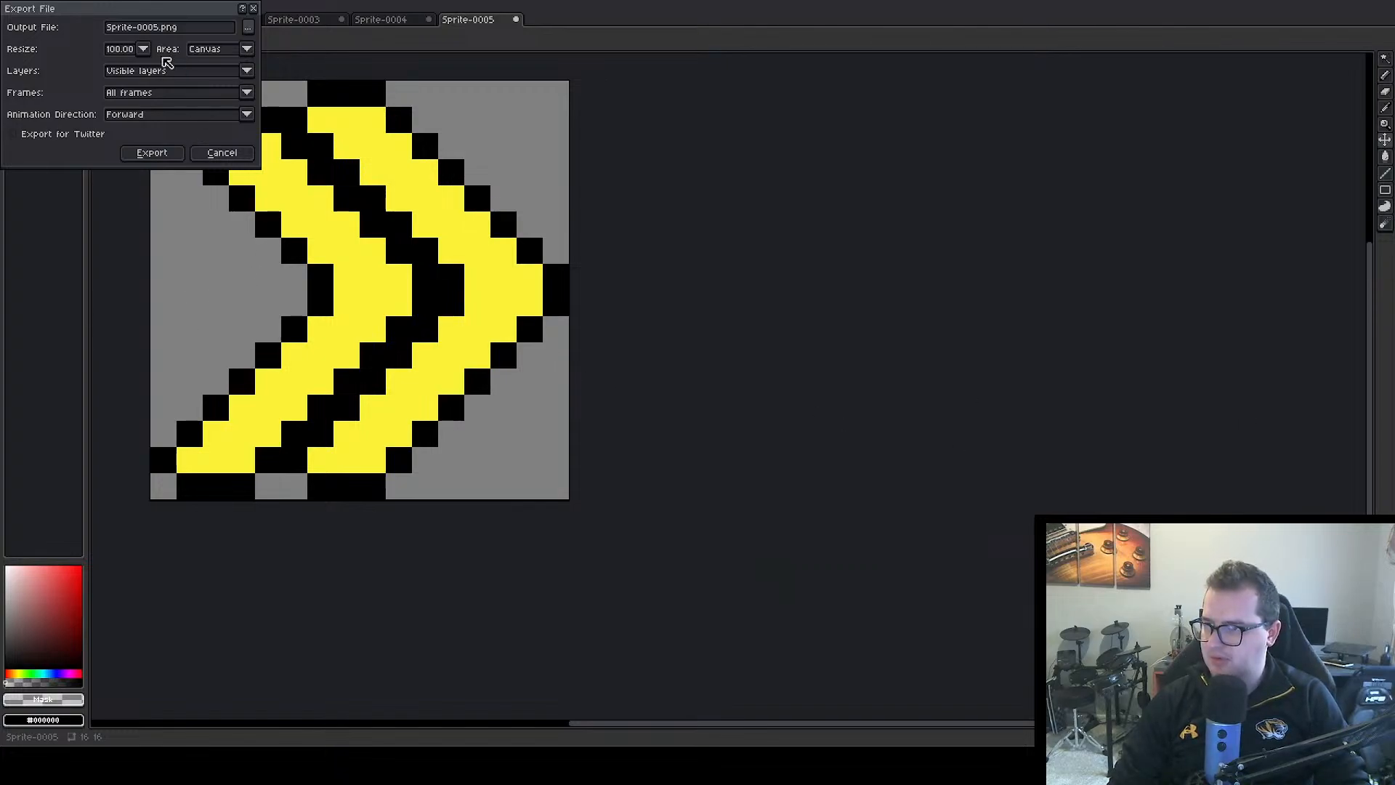
left_click(129, 26)
key("Delete")
key("Delete")
key("Delete")
key("Delete")
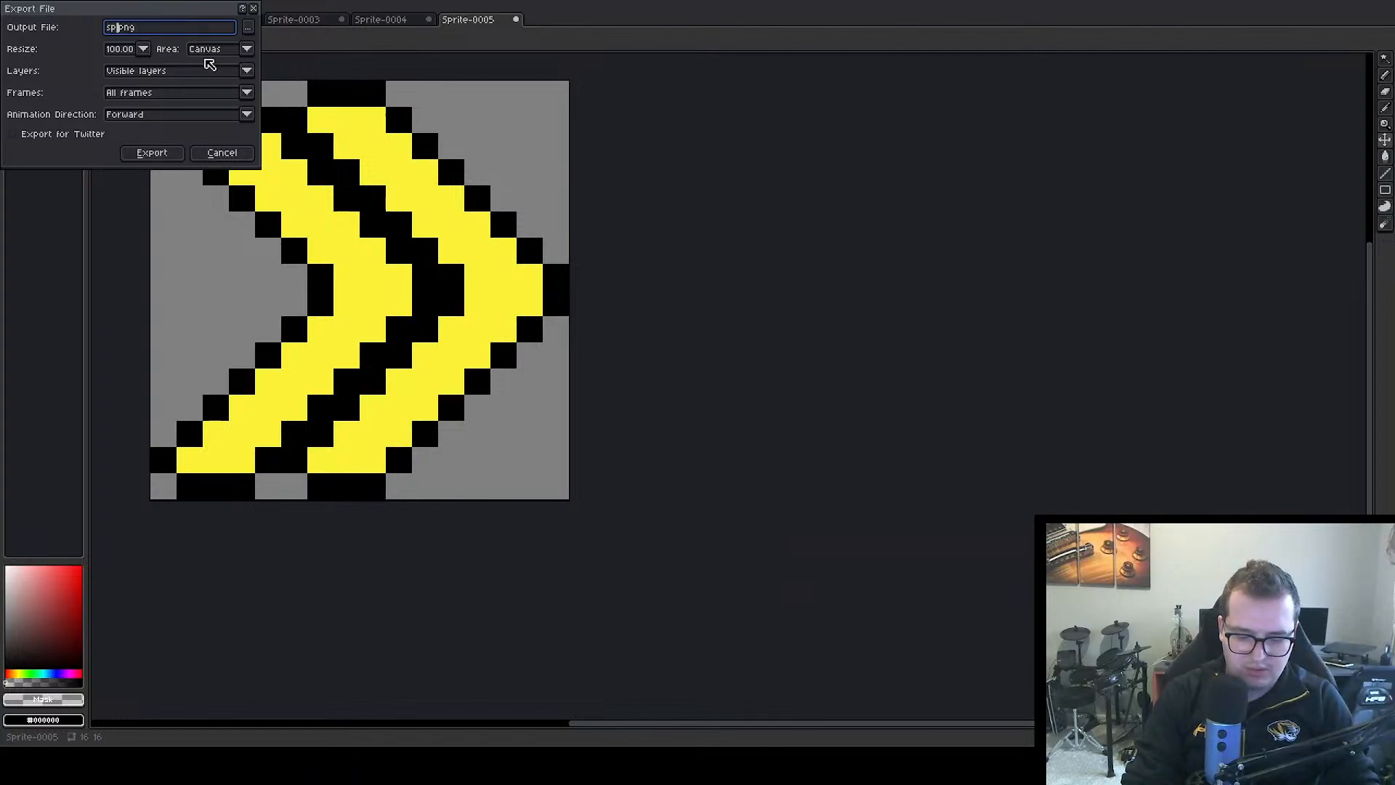
type("nticon")
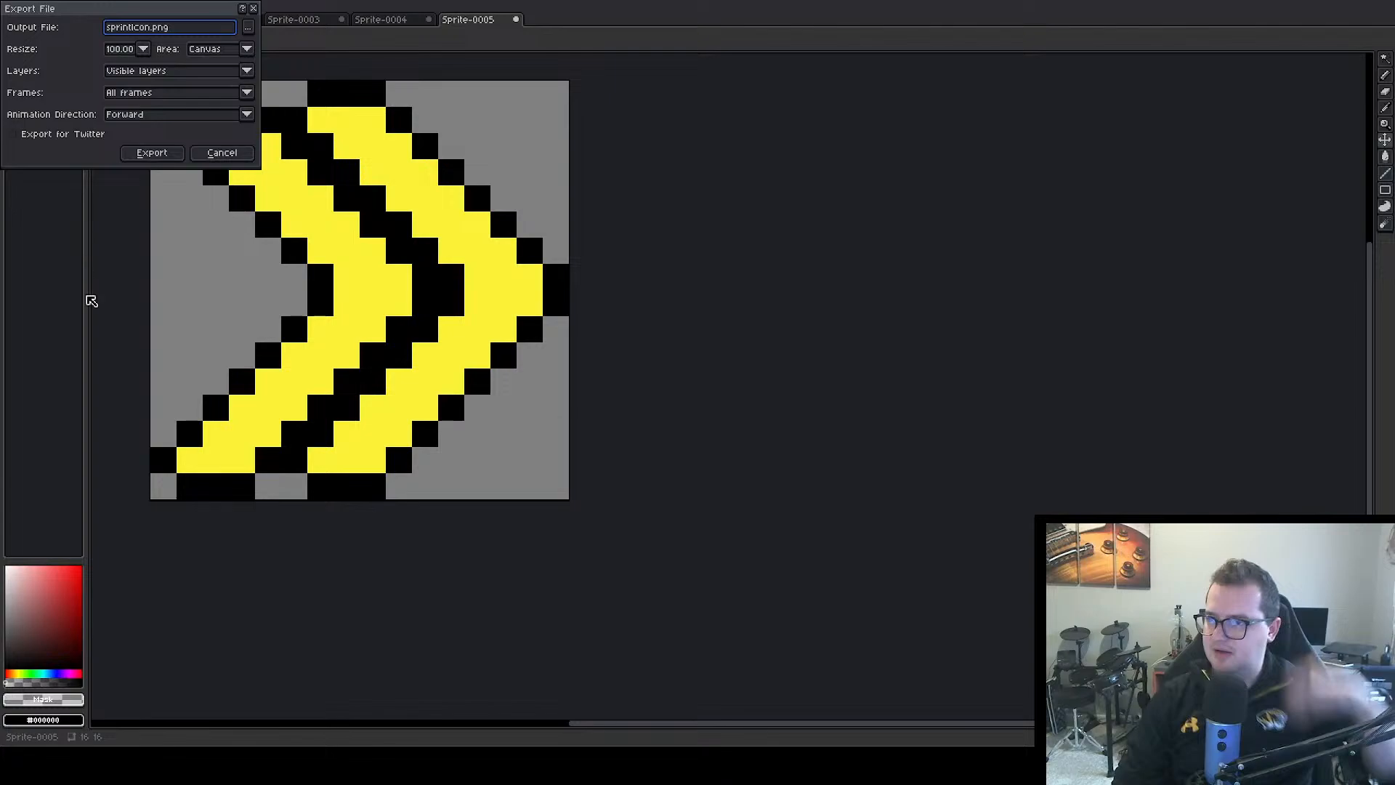
left_click(152, 154)
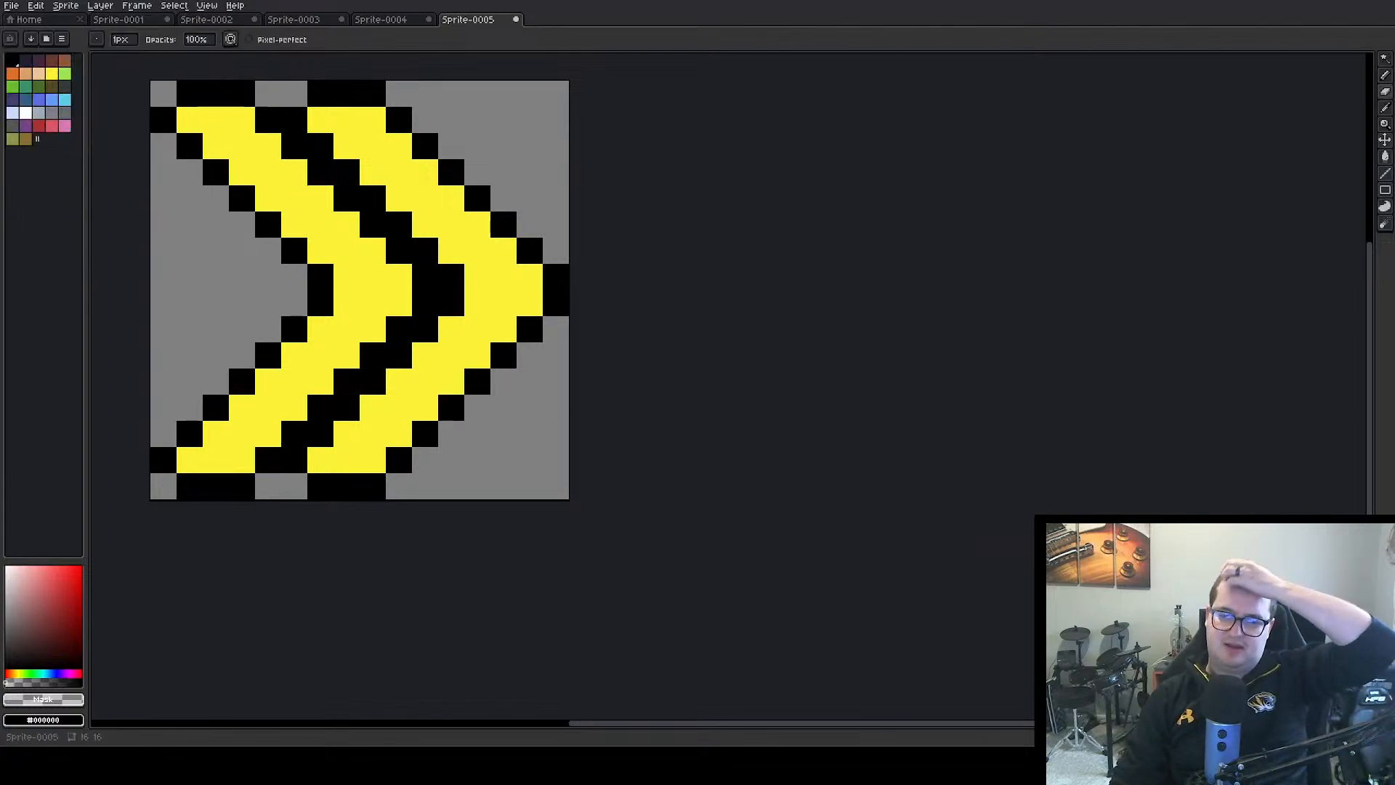
Switch to Unity and apply 16 pixels per unit, Point (no filter) and no compression to the sprintIcon texture
key("alt+Tab")
left_click(1224, 115)
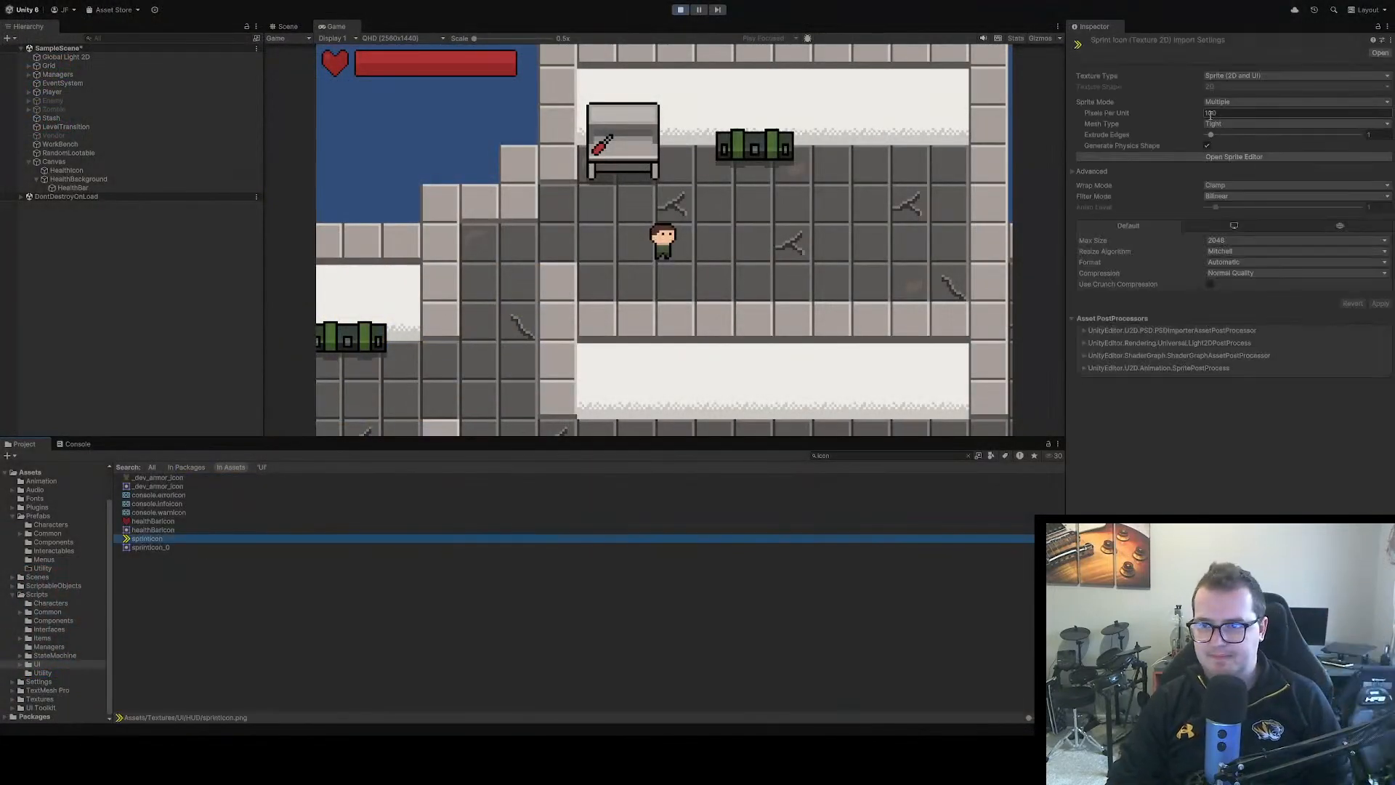
type("16")
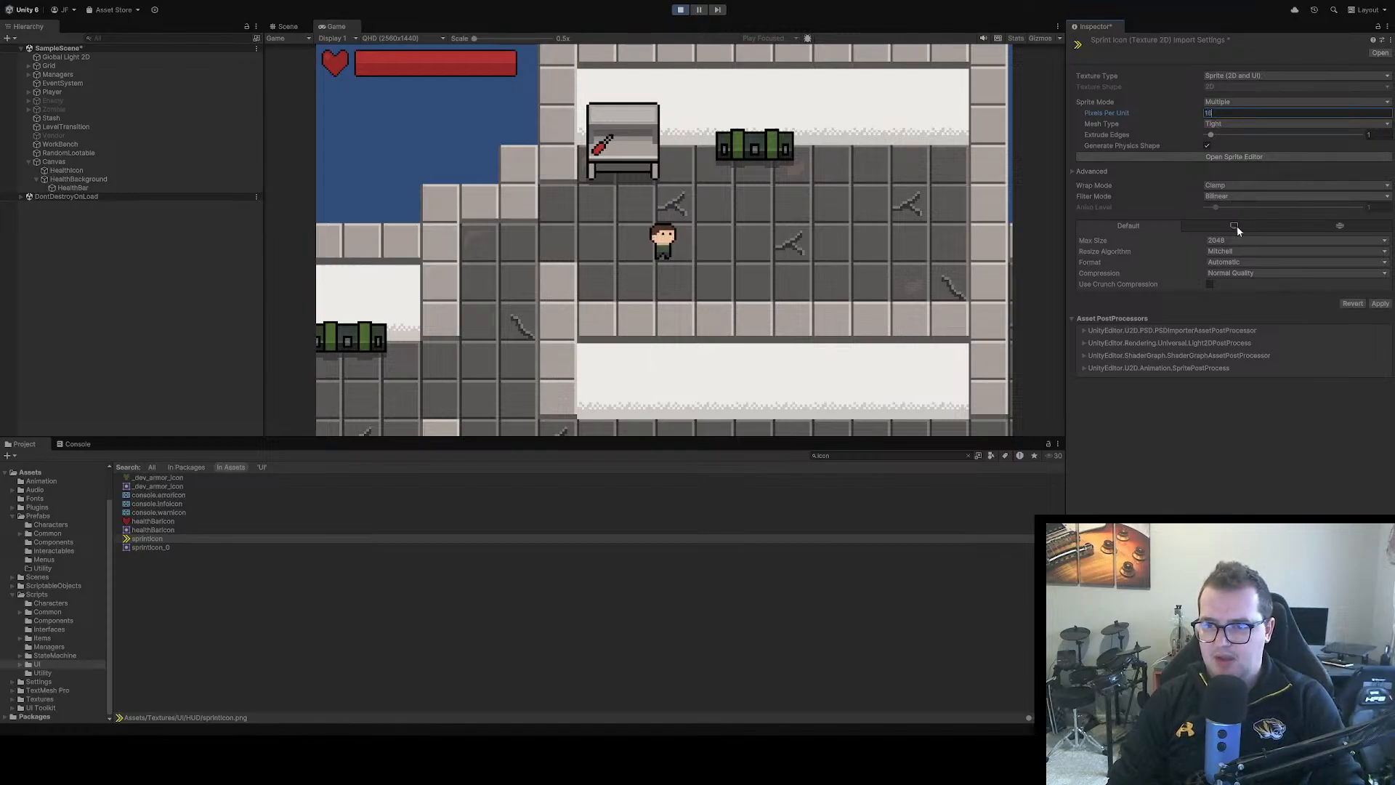
left_click(1230, 196)
left_click(1227, 208)
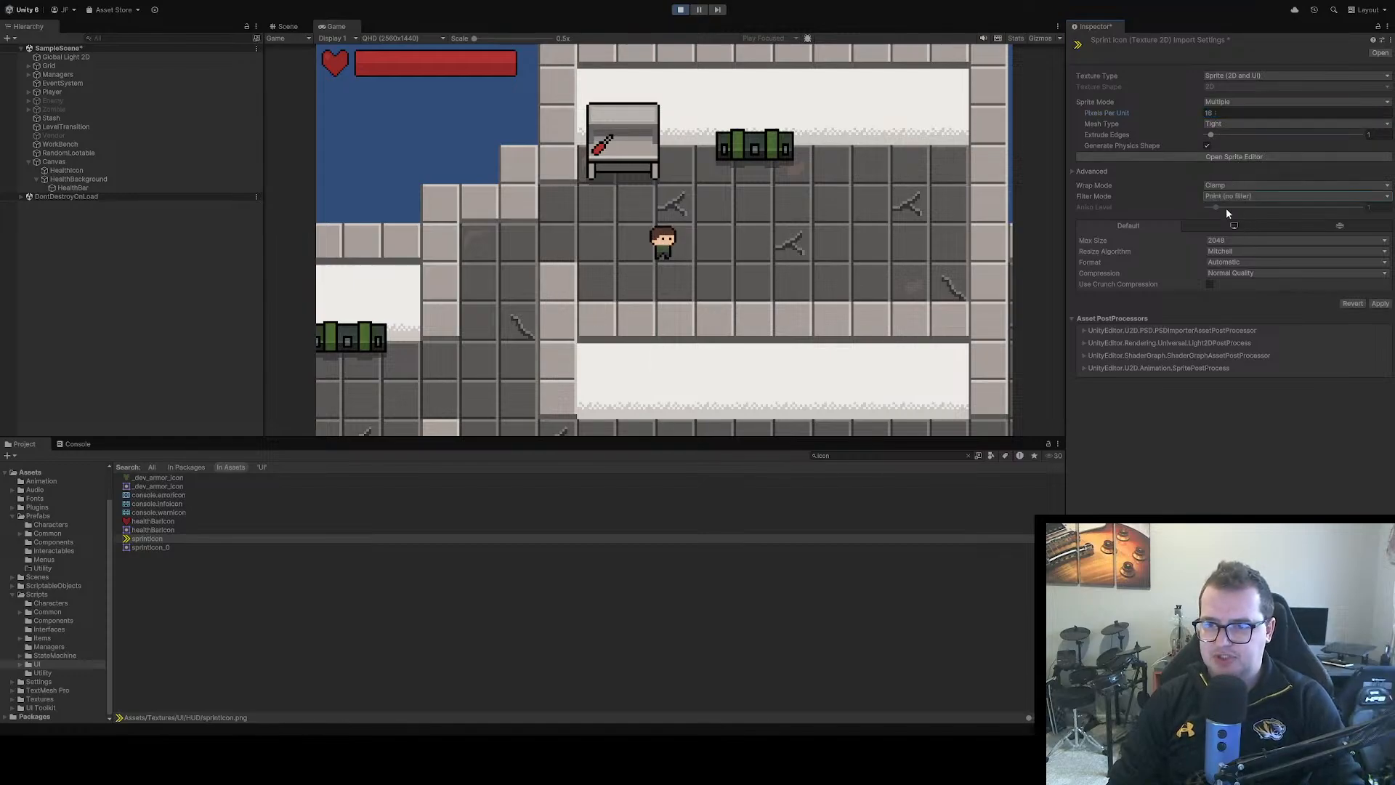
left_click(1229, 273)
left_click(1226, 249)
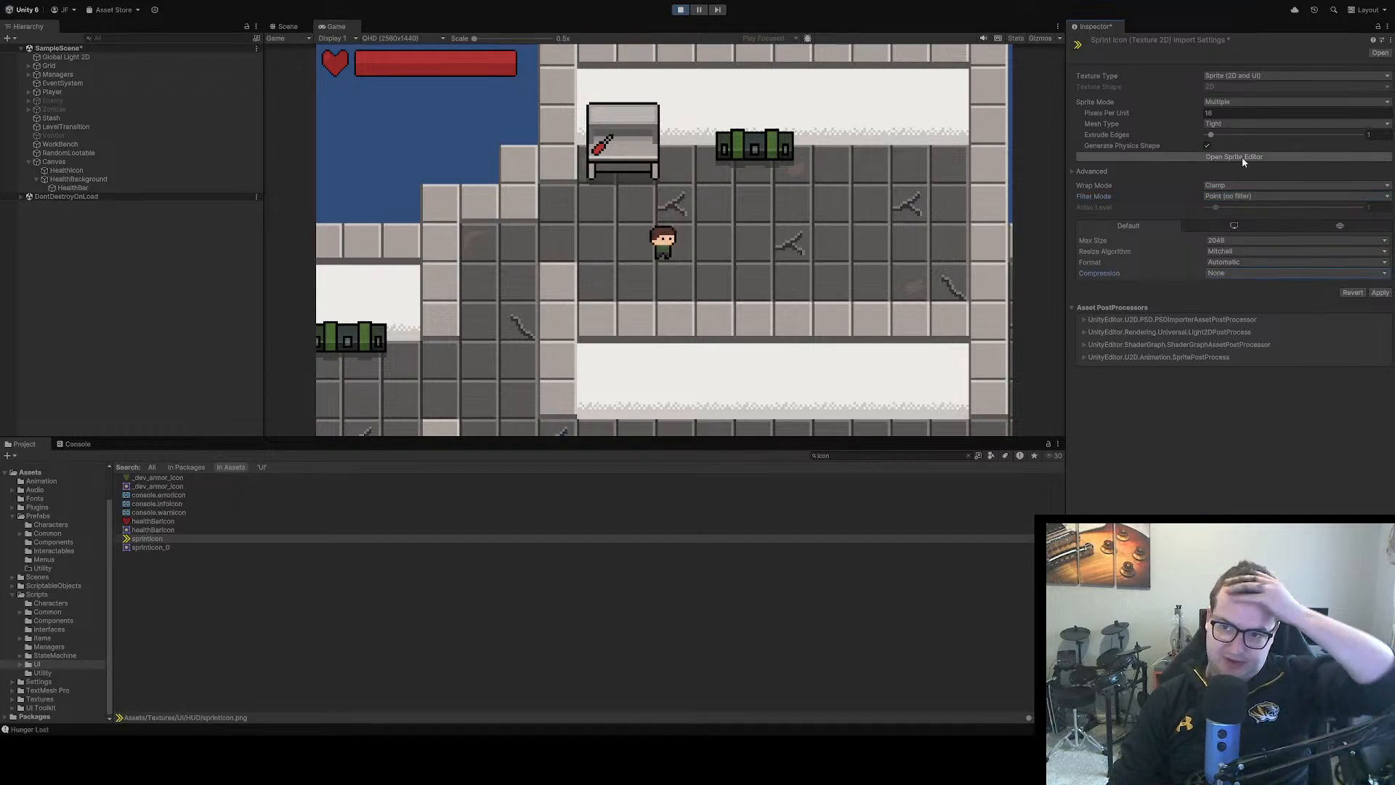
left_click(1378, 293)
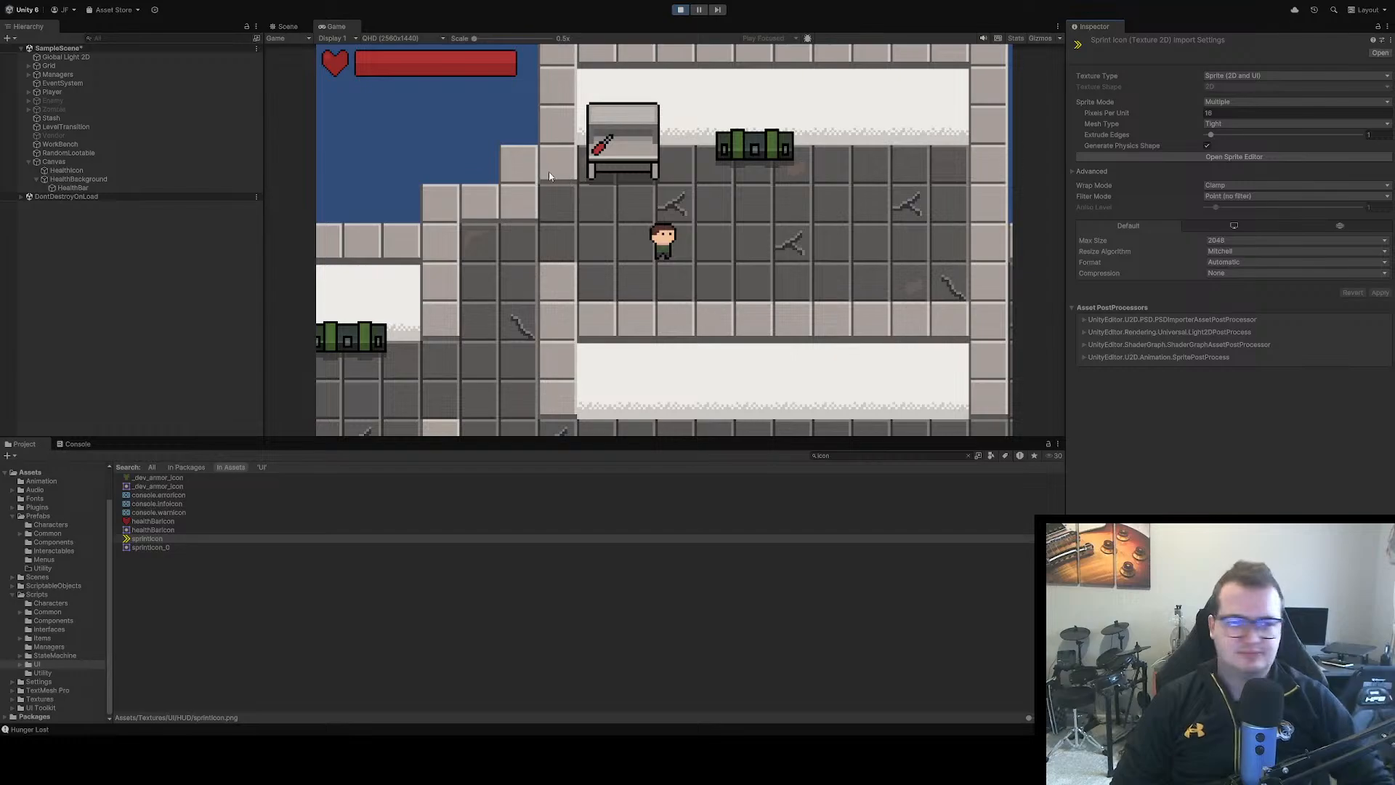
Exit play mode and duplicate HealthIcon and HealthBackground with its HealthBar under the Canvas
left_click(680, 10)
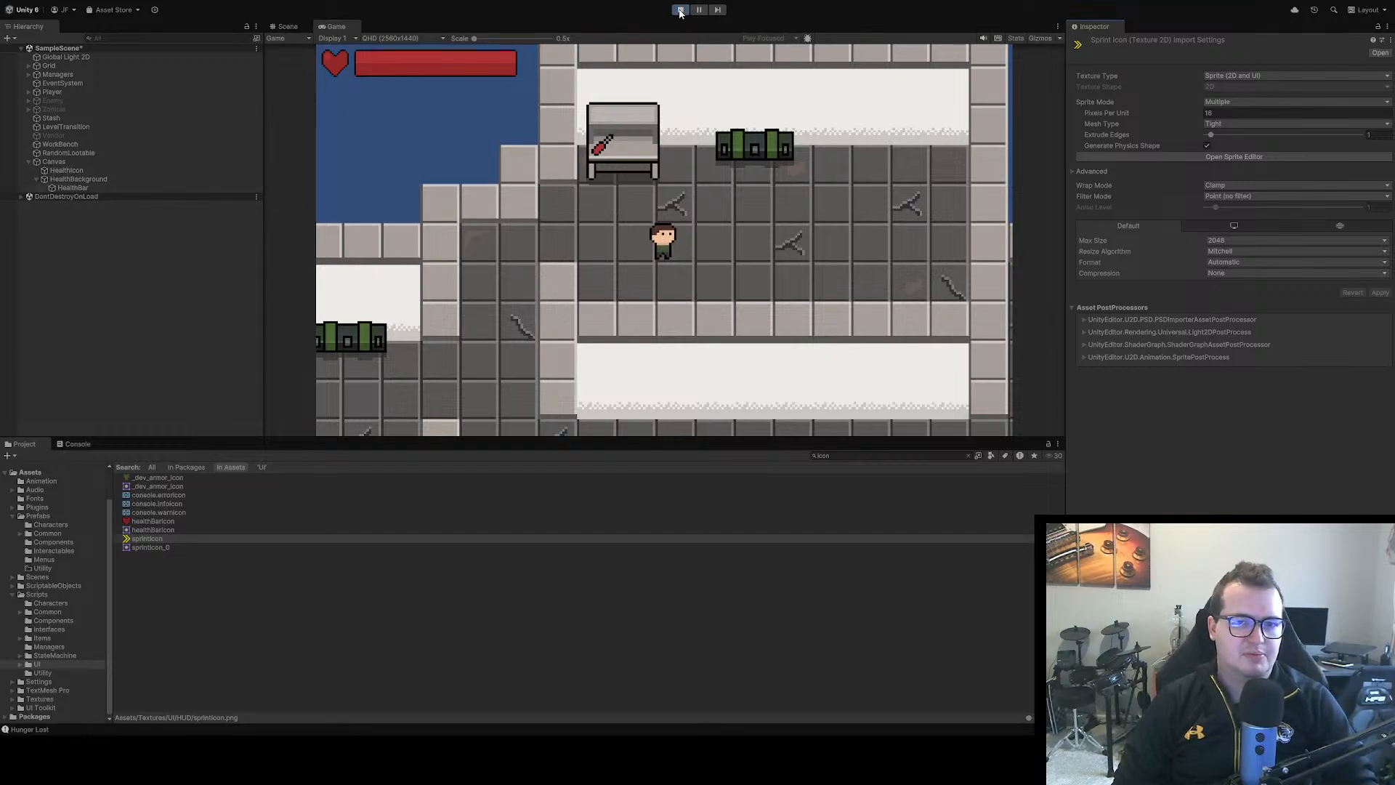
left_click(72, 170)
left_click(87, 179, "ctrl")
left_click(85, 188, "ctrl")
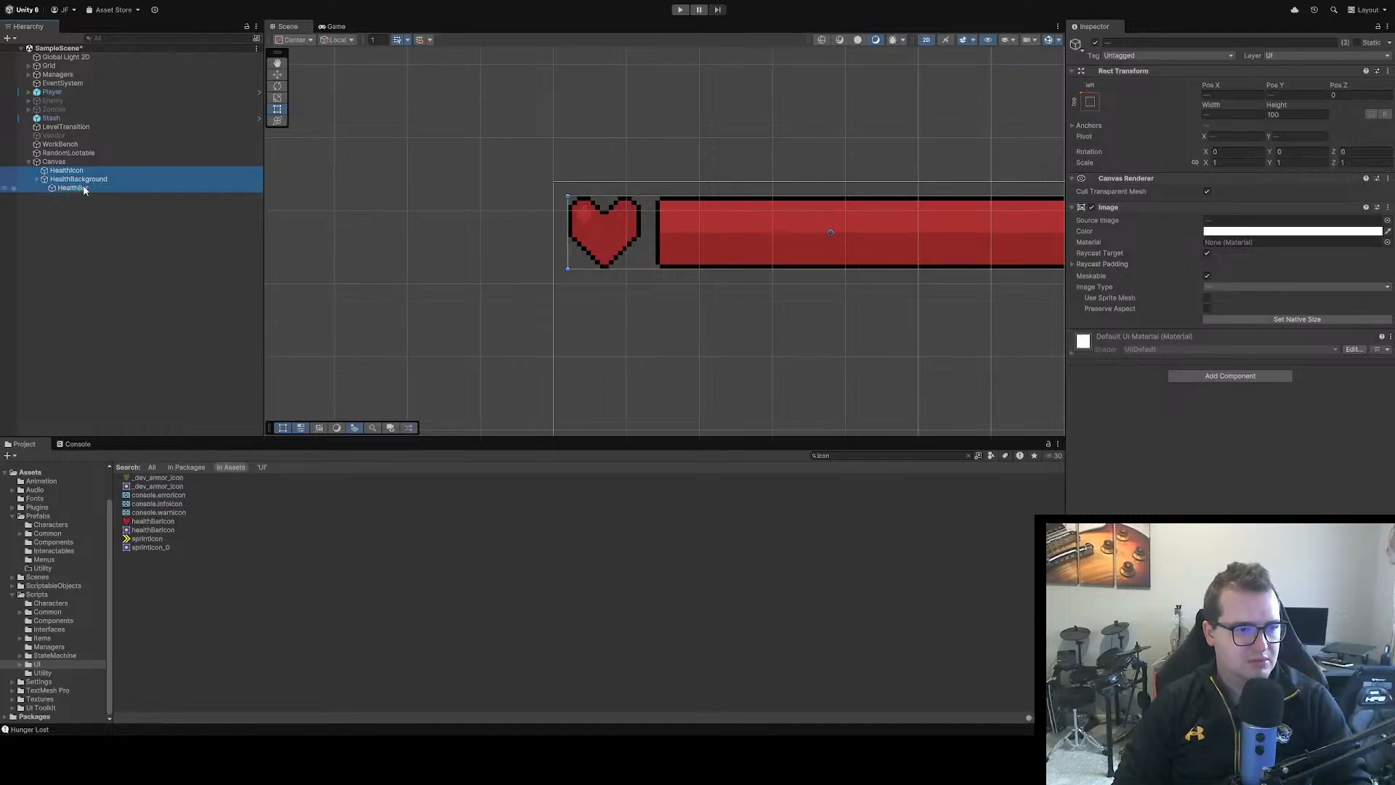
key("ctrl+d")
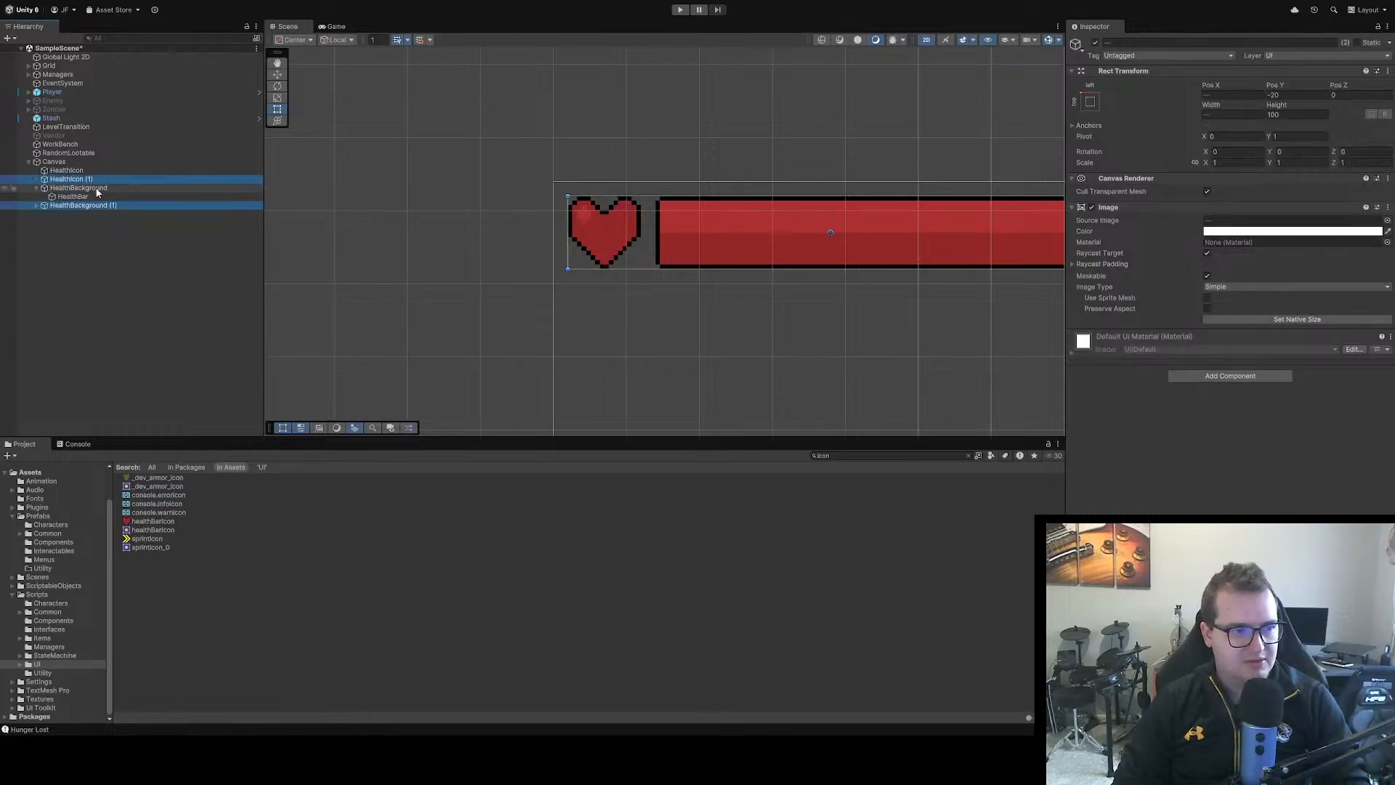
Move the HealthIcon copy directly above the HealthBackground copy under the Canvas and rename it SprintIcon
left_click(114, 227)
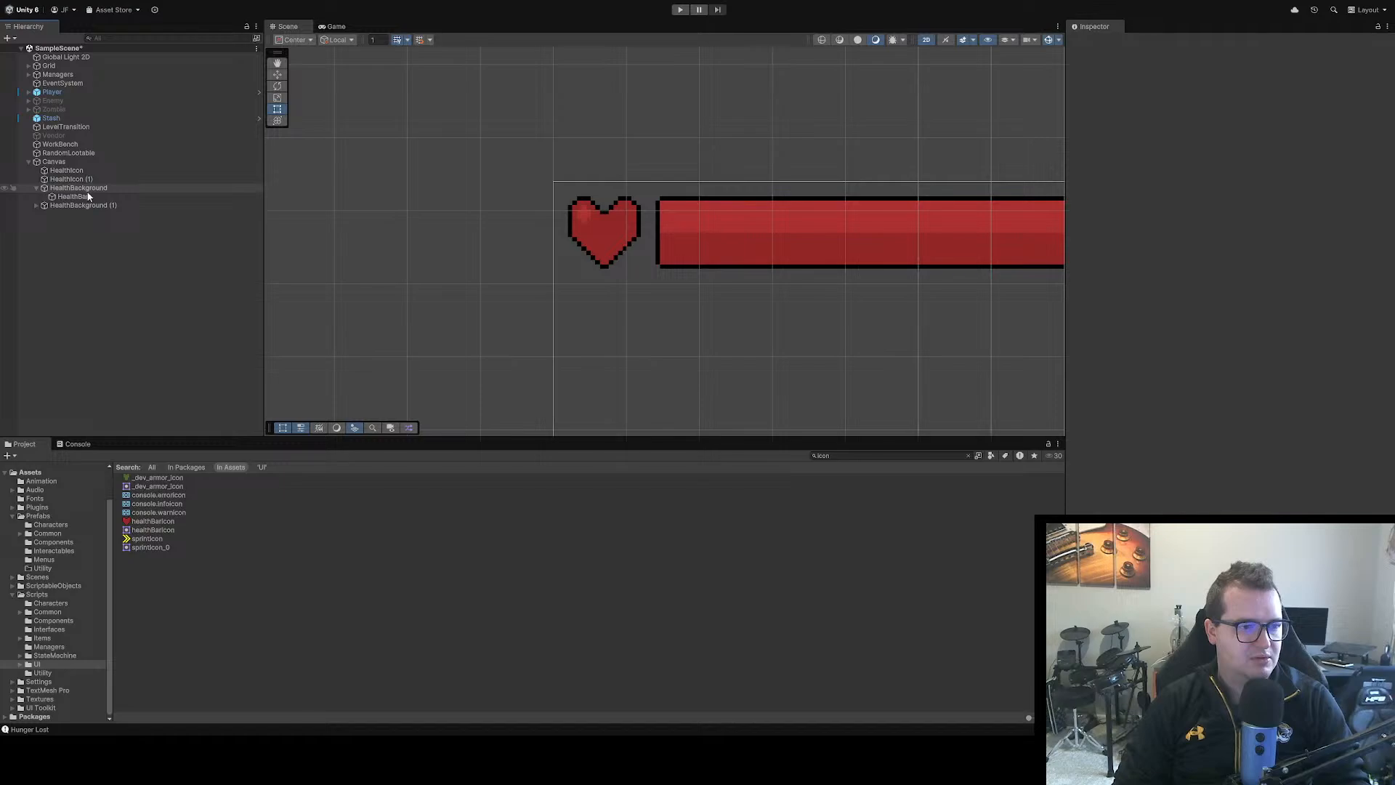
left_click(39, 205)
left_click_drag(69, 178, 70, 205)
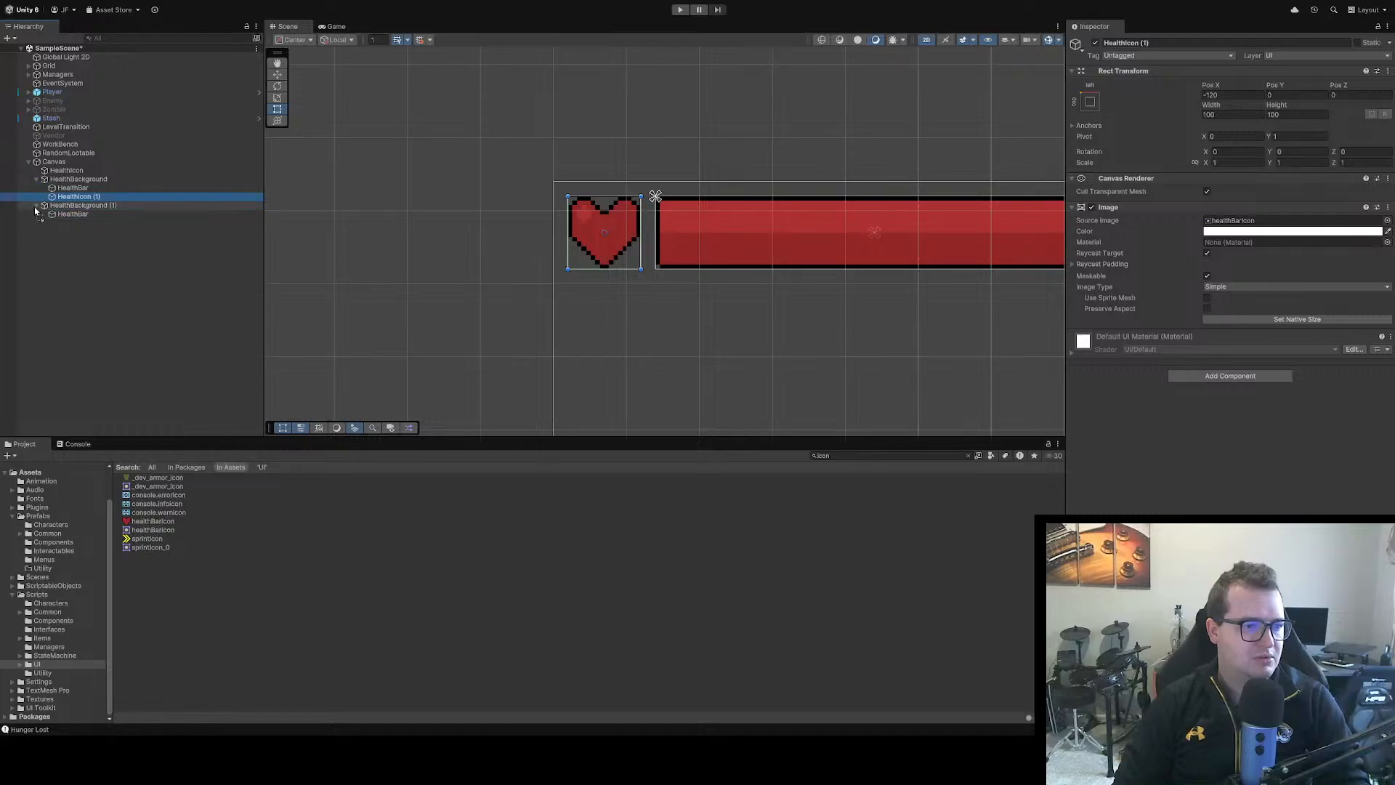
left_click_drag(35, 200, 36, 202)
key("F2")
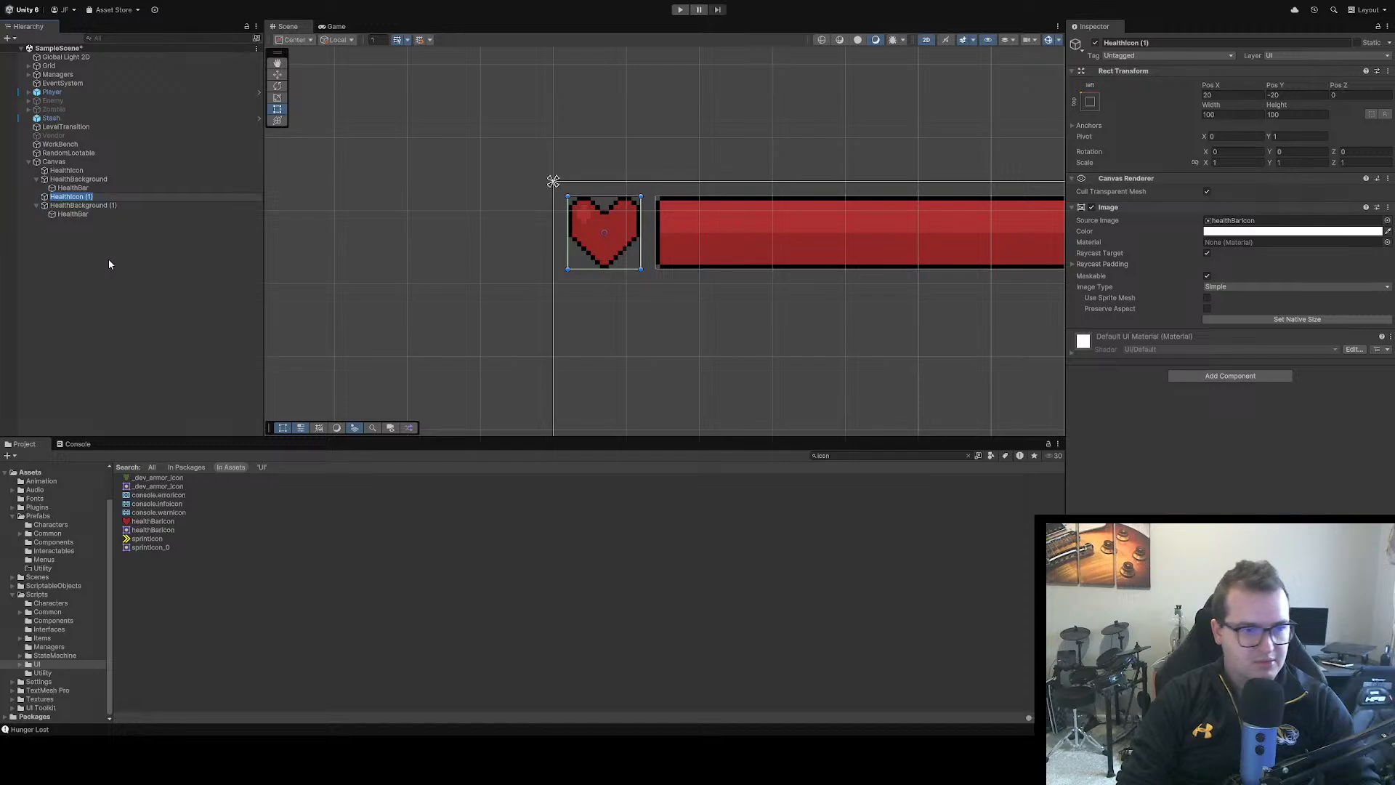
type("SprintIcon")
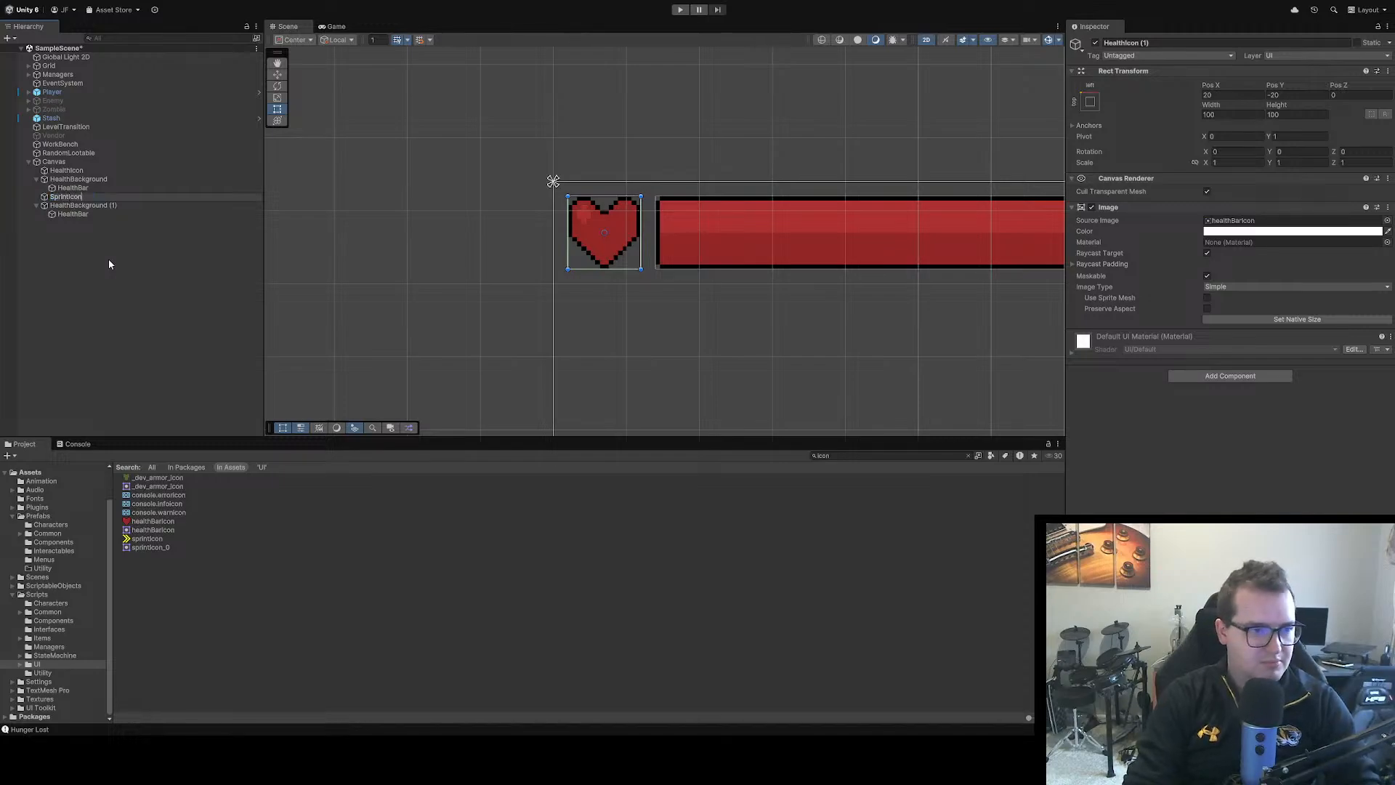
key("Return")
Rename the HealthBackground copy as SprintBackground
left_click(89, 207)
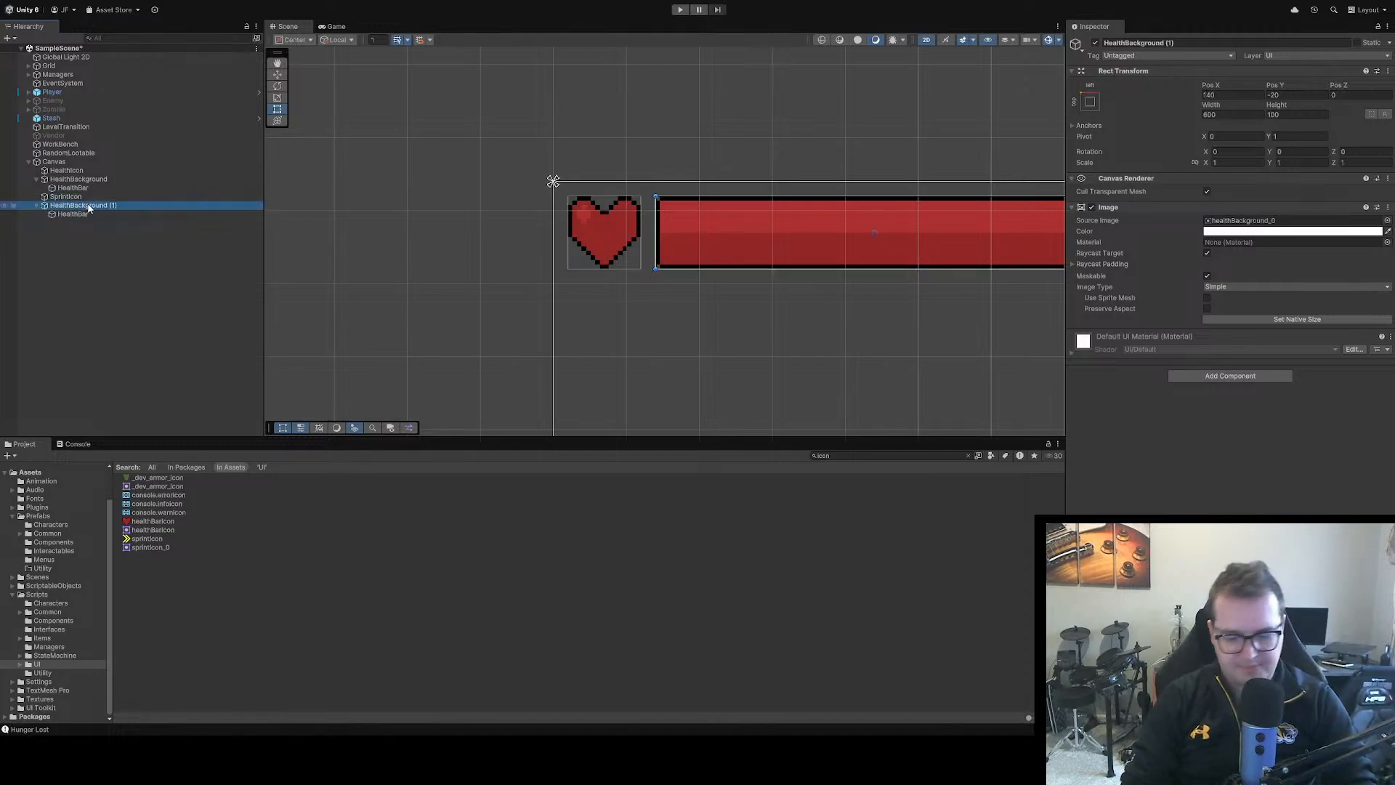
key("F2")
key("Right")
key("BackSpace")
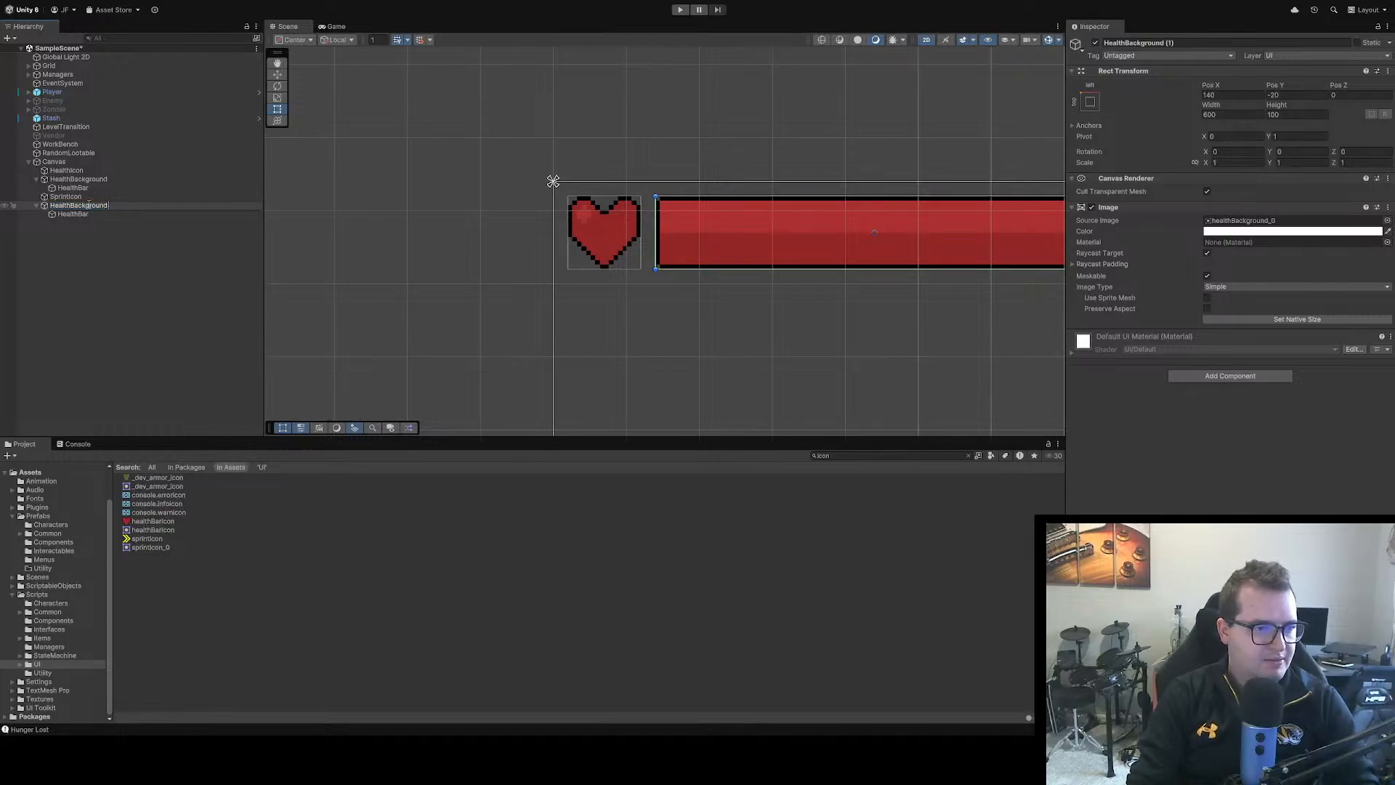
key("BackSpace")
key("BackSpace")
key("BackSpace")
key("BackSpace")
key("BackSpace")
key("BackSpace")
key("BackSpace")
key("BackSpace")
key("BackSpace")
key("BackSpace")
key("BackSpace")
key("BackSpace")
key("BackSpace")
key("BackSpace")
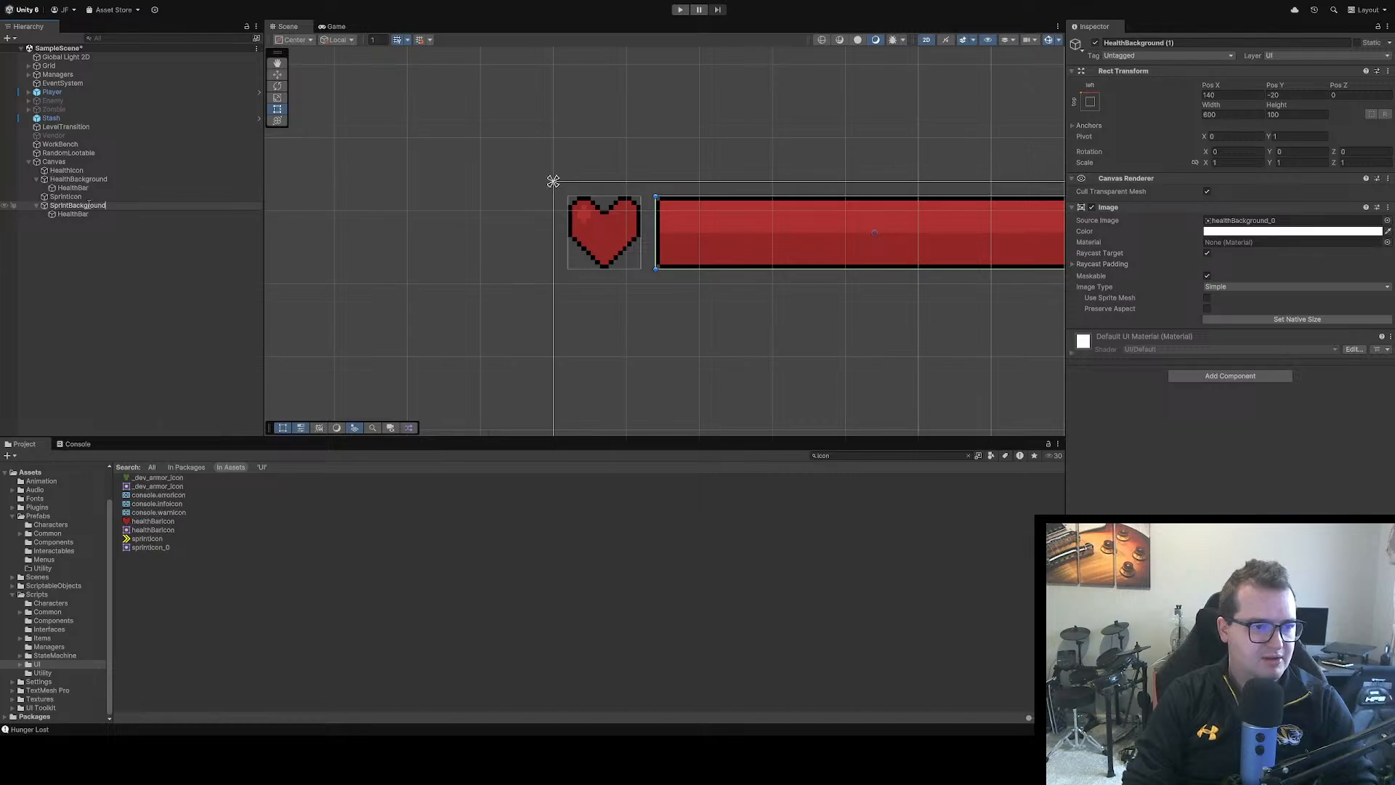
type("SprintBackground")
Rename the HealthBar under SprintBackground as SprintBar
left_click(89, 212)
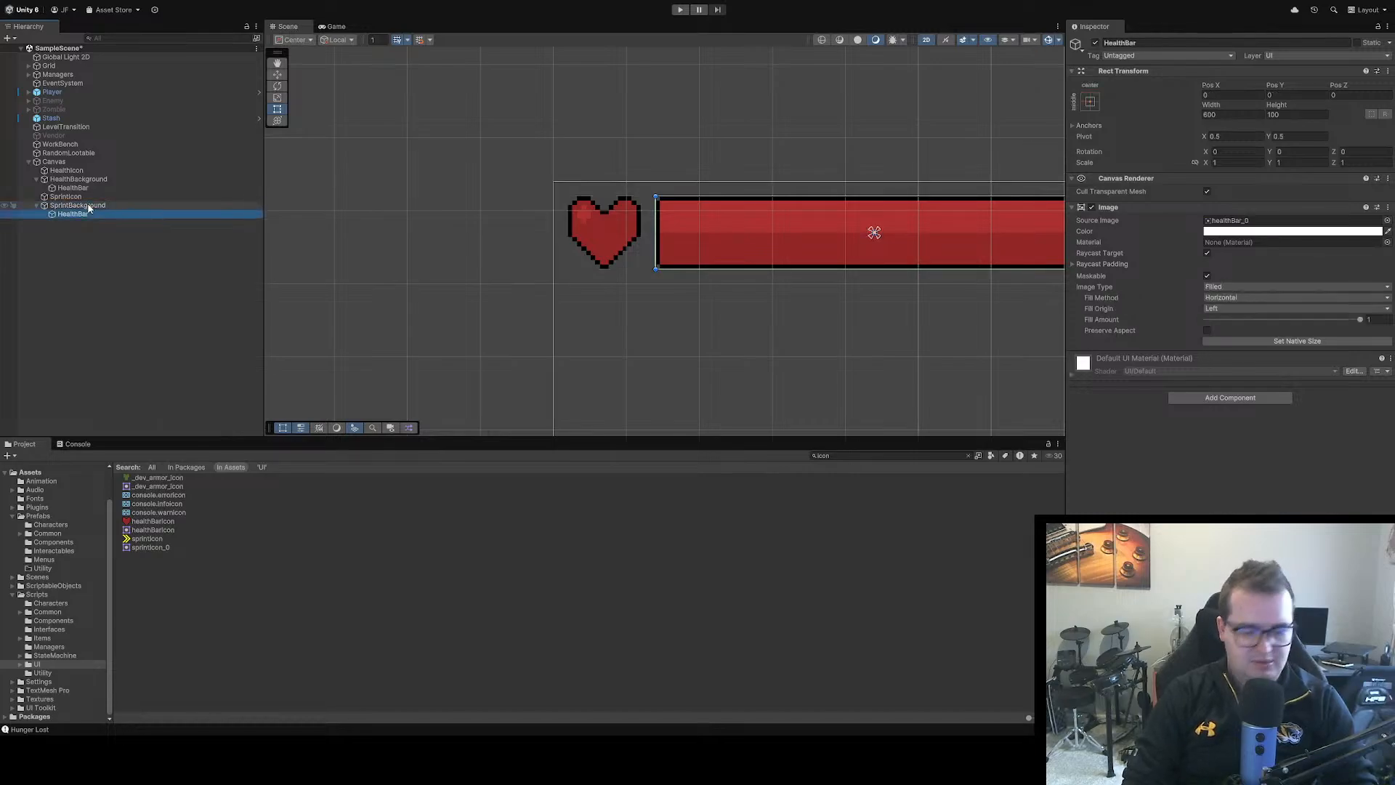
key("F2")
key("Right")
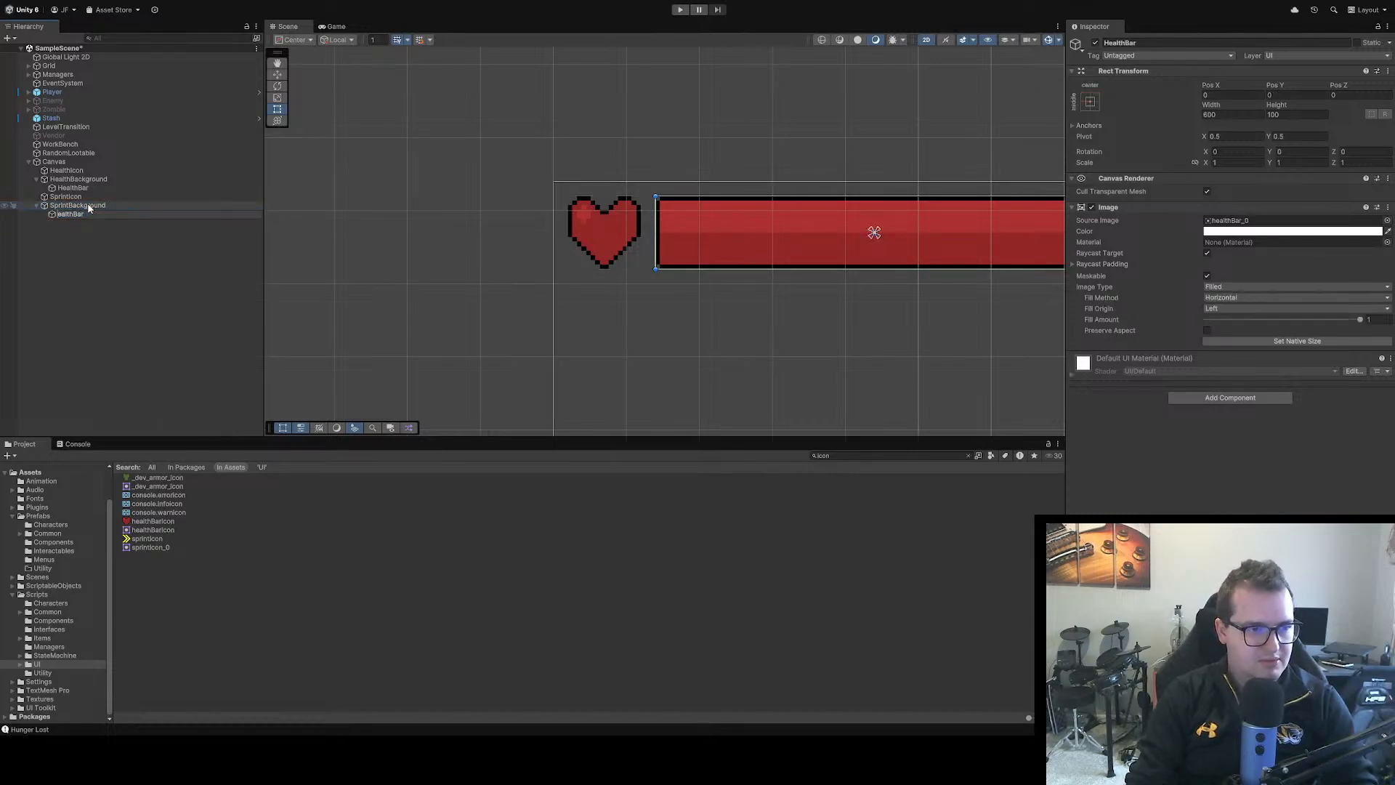
type("Spri")
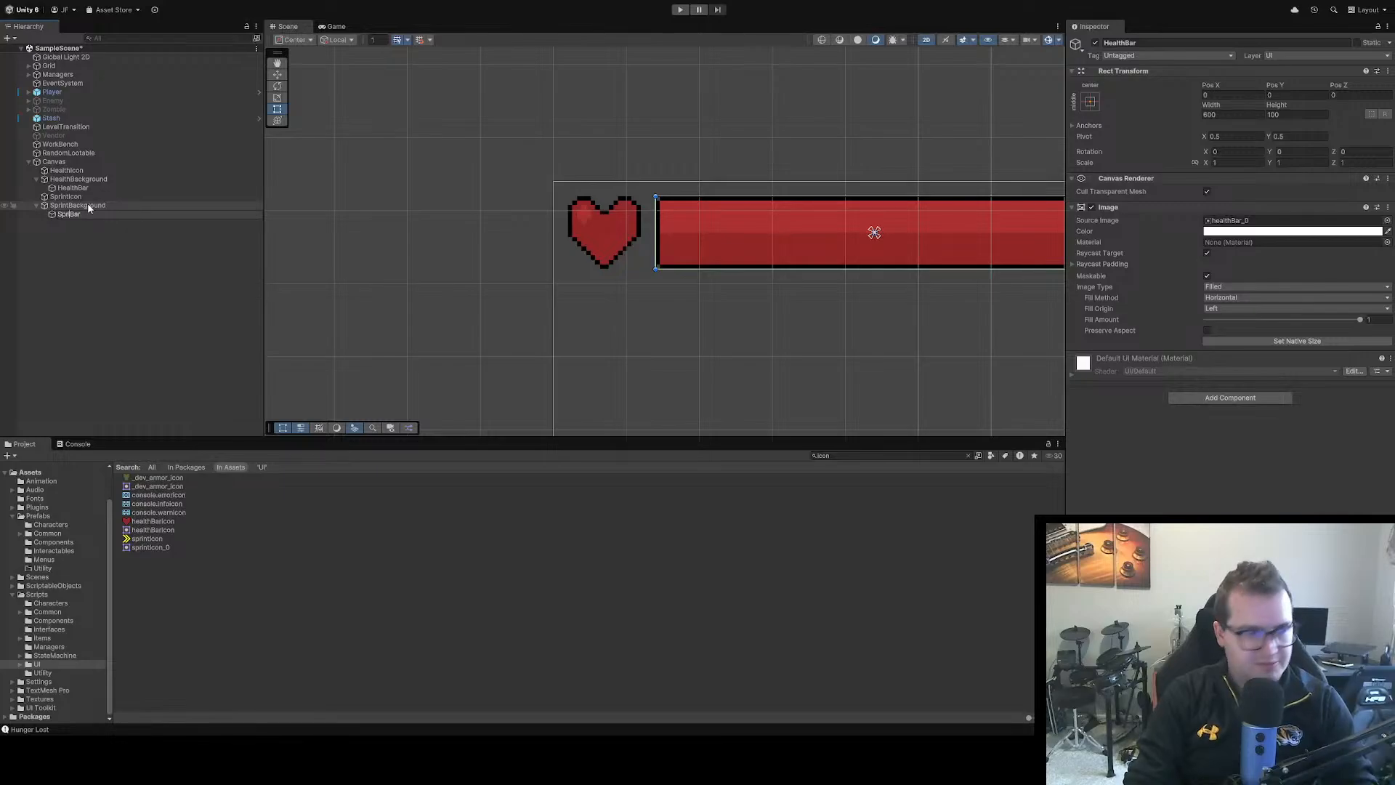
type("nt")
key("Return")
Set SprintIcon's source image to sprintIcon_0 and SprintBar's source image to sprintBar_0
left_click(86, 197)
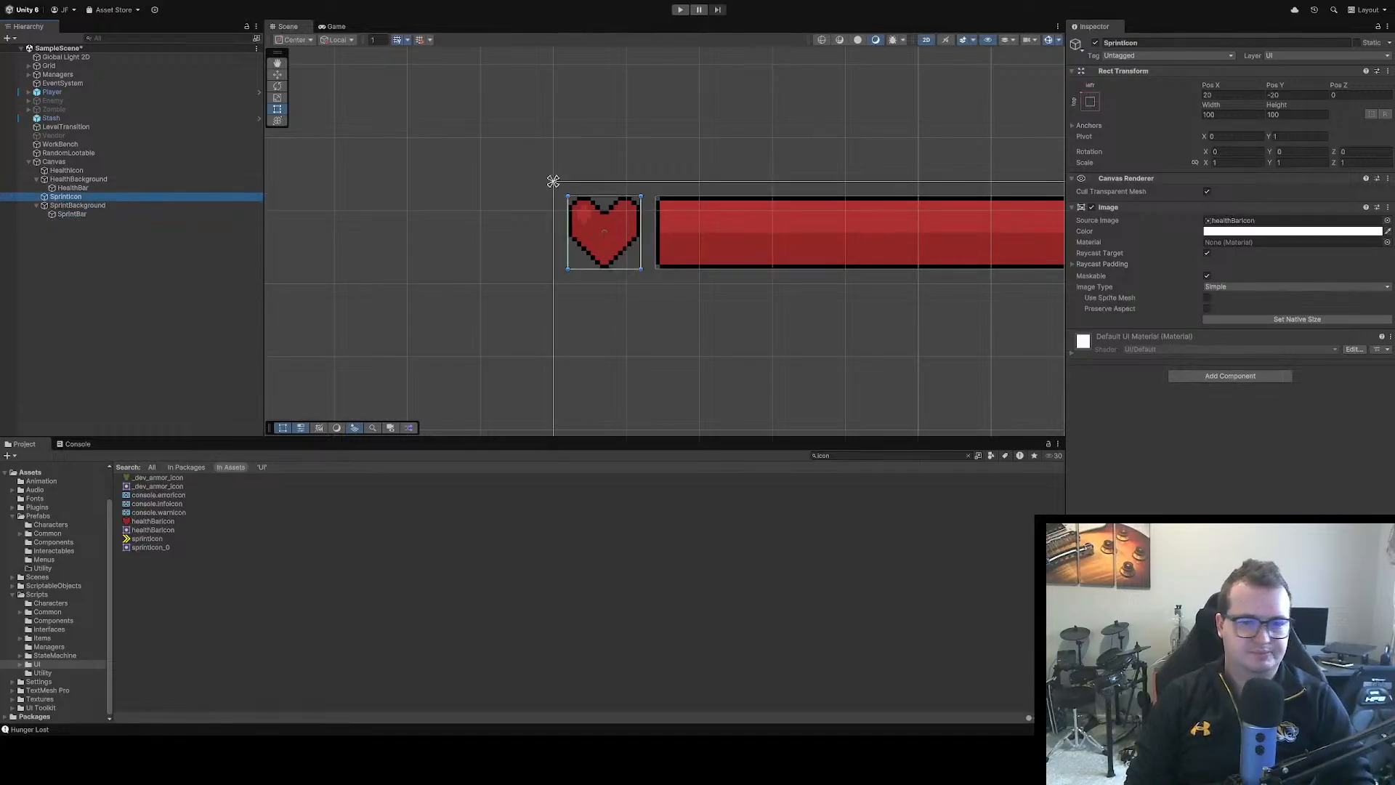
left_click(1388, 221)
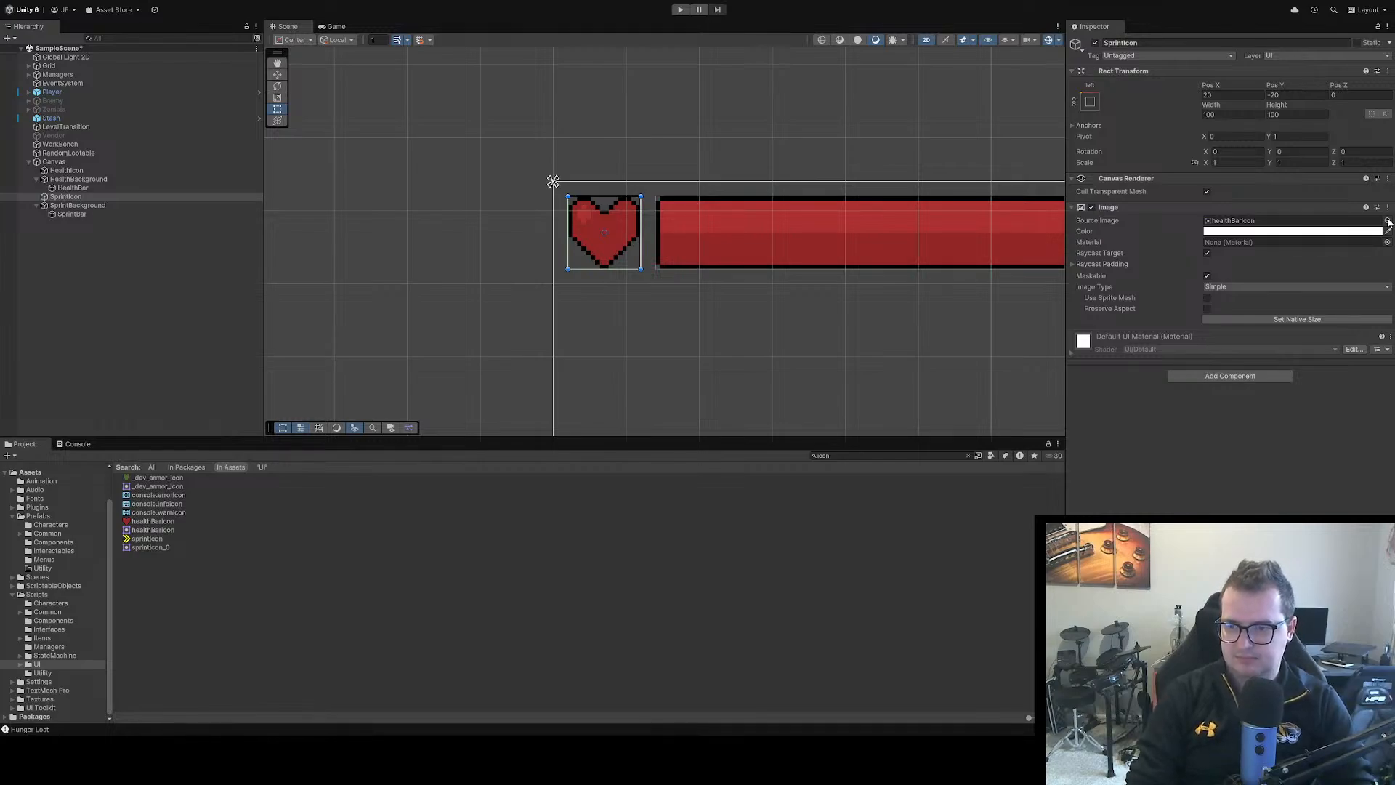
double_click(1323, 266)
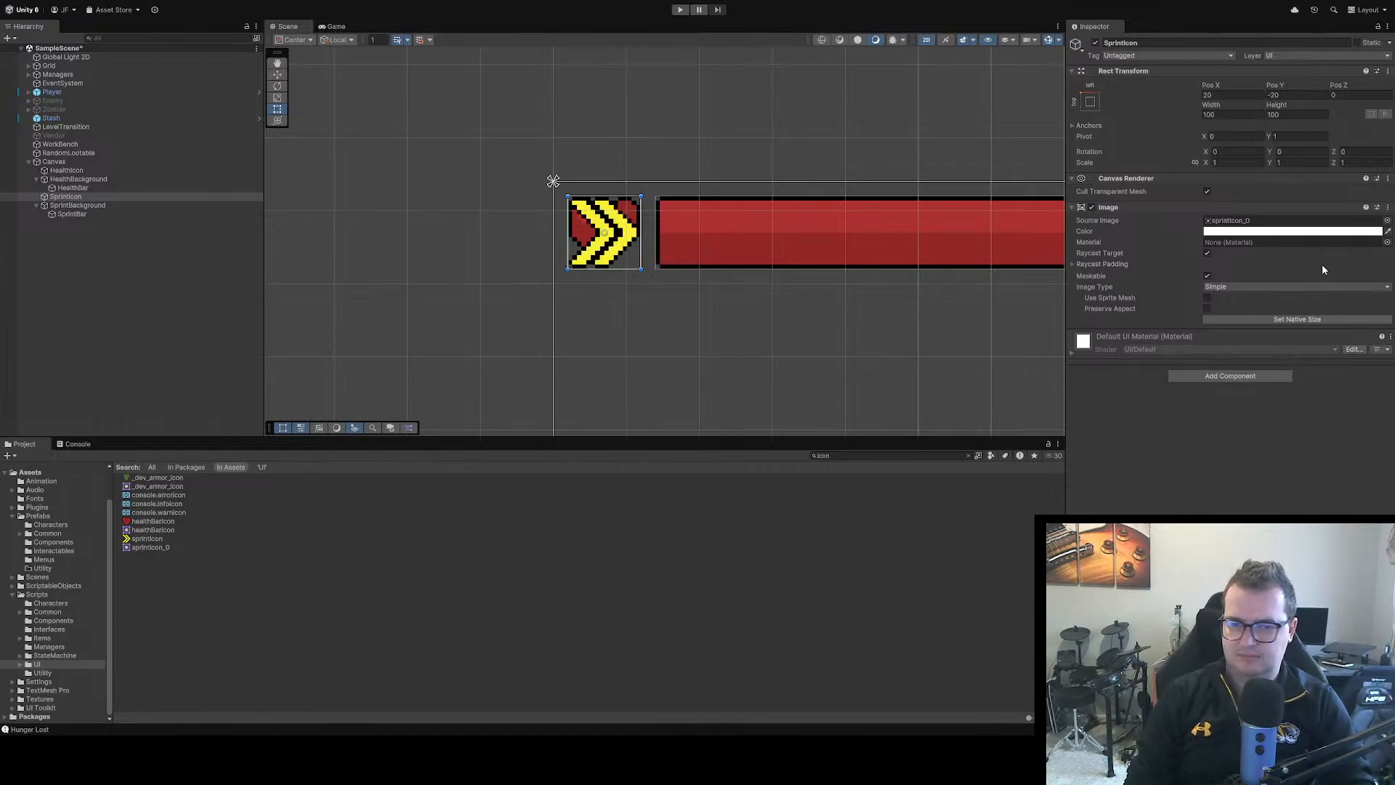
left_click(80, 213)
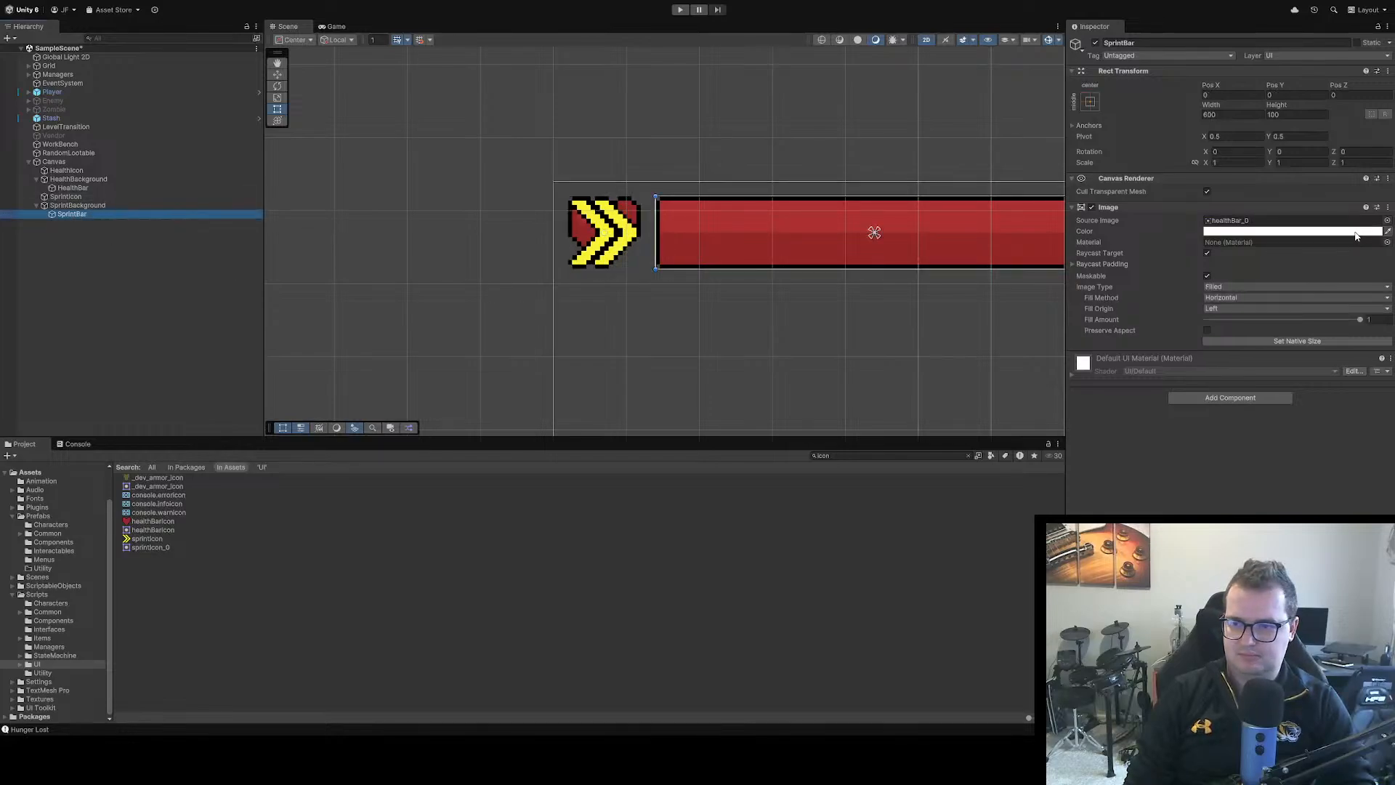
left_click(1356, 232)
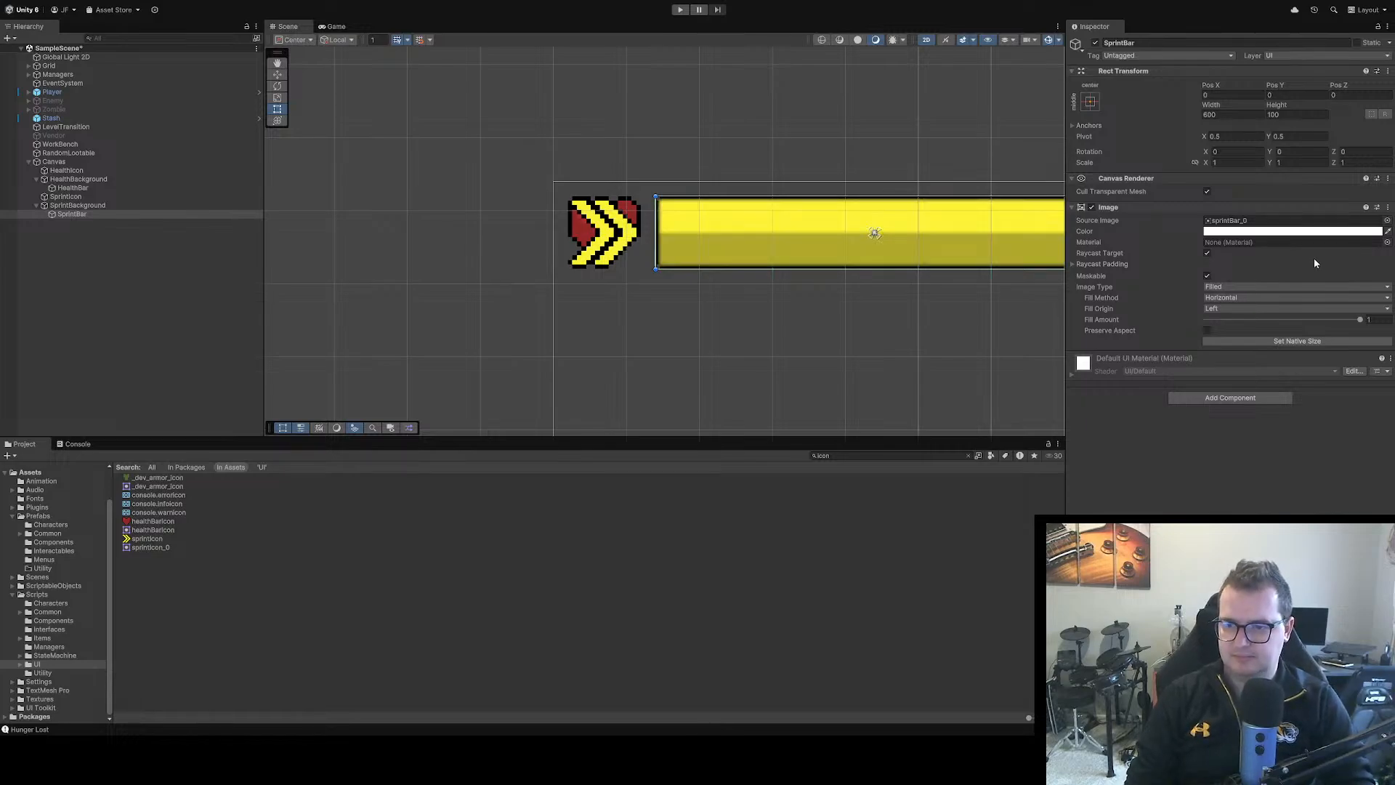
left_click(915, 352)
Move SprintIcon and SprintBackground together below the health row by setting their Pos Y to -140
left_click(73, 197)
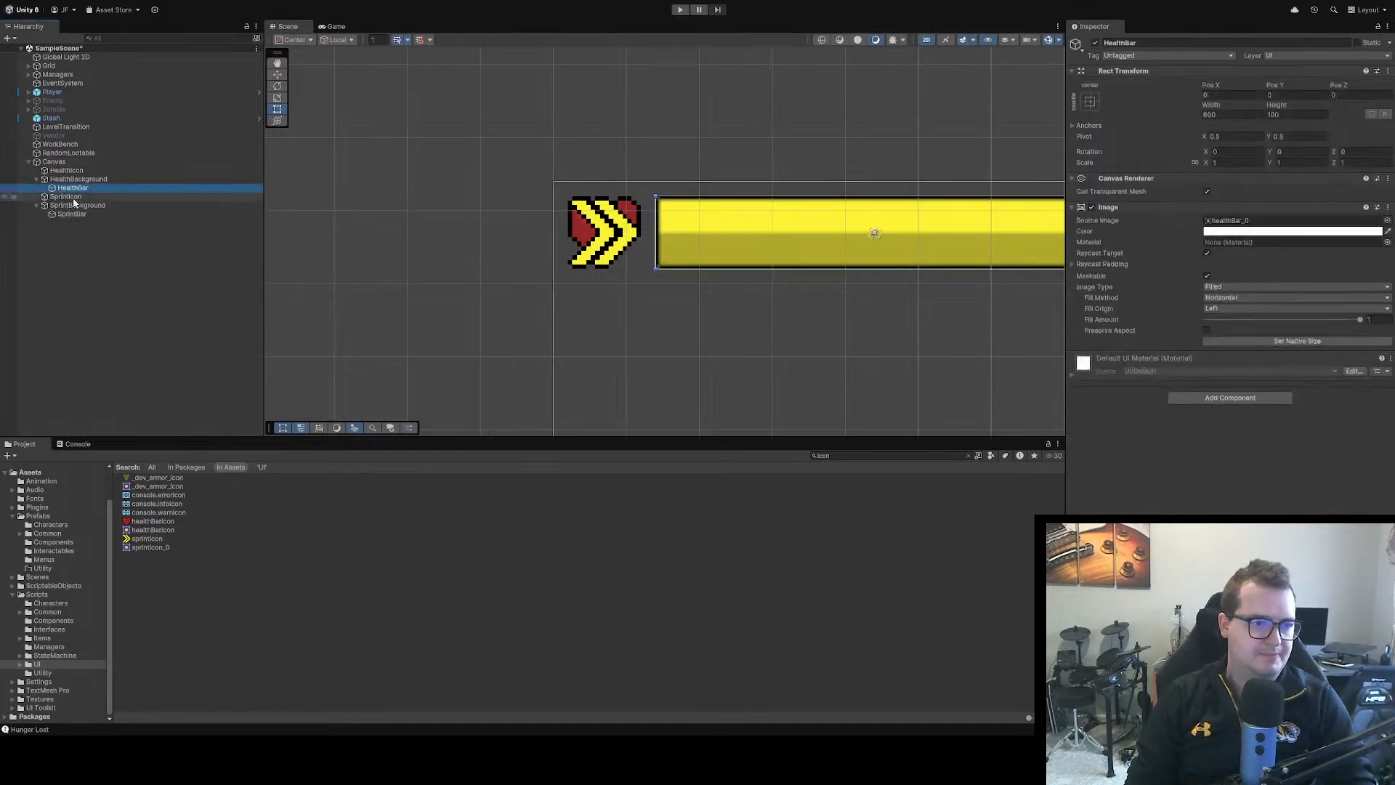
left_click(96, 205, "ctrl")
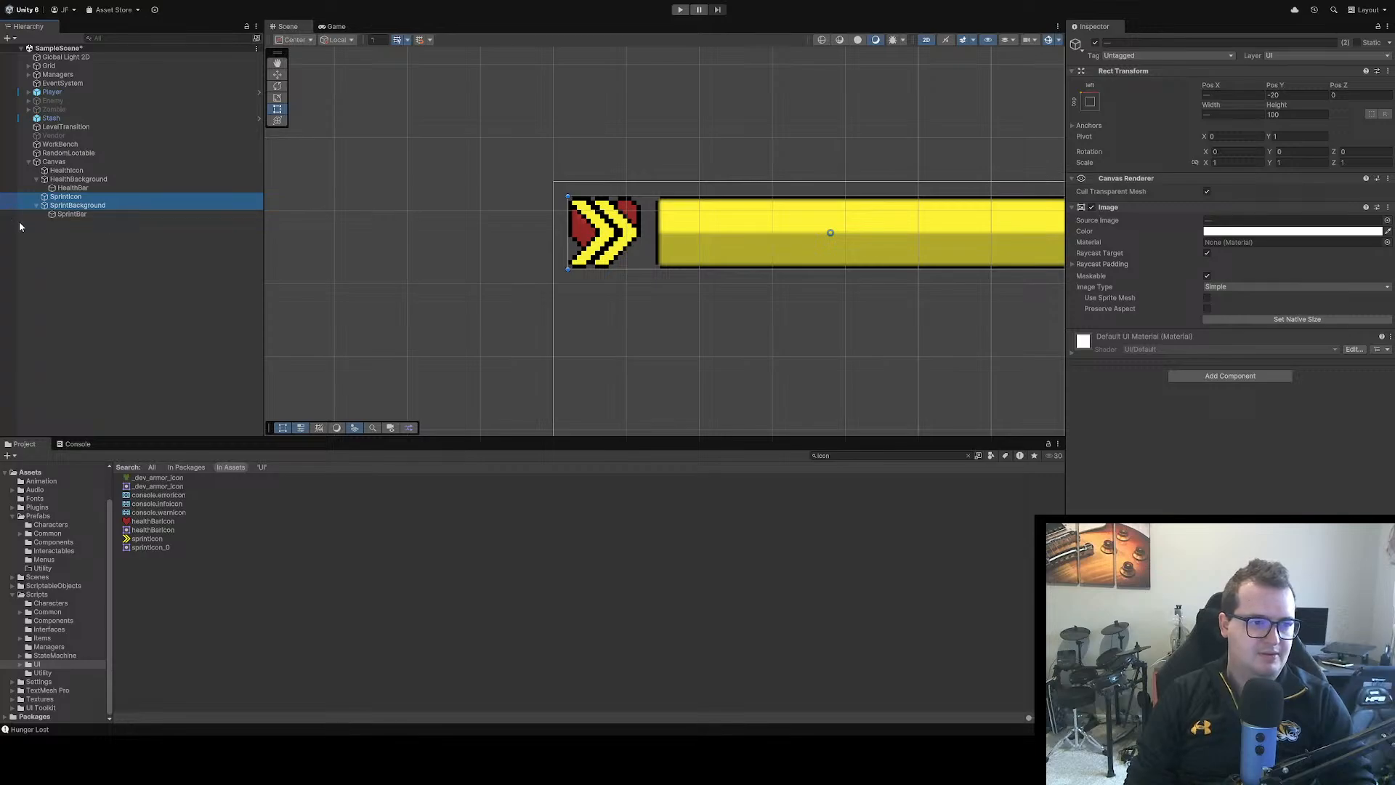
key("f")
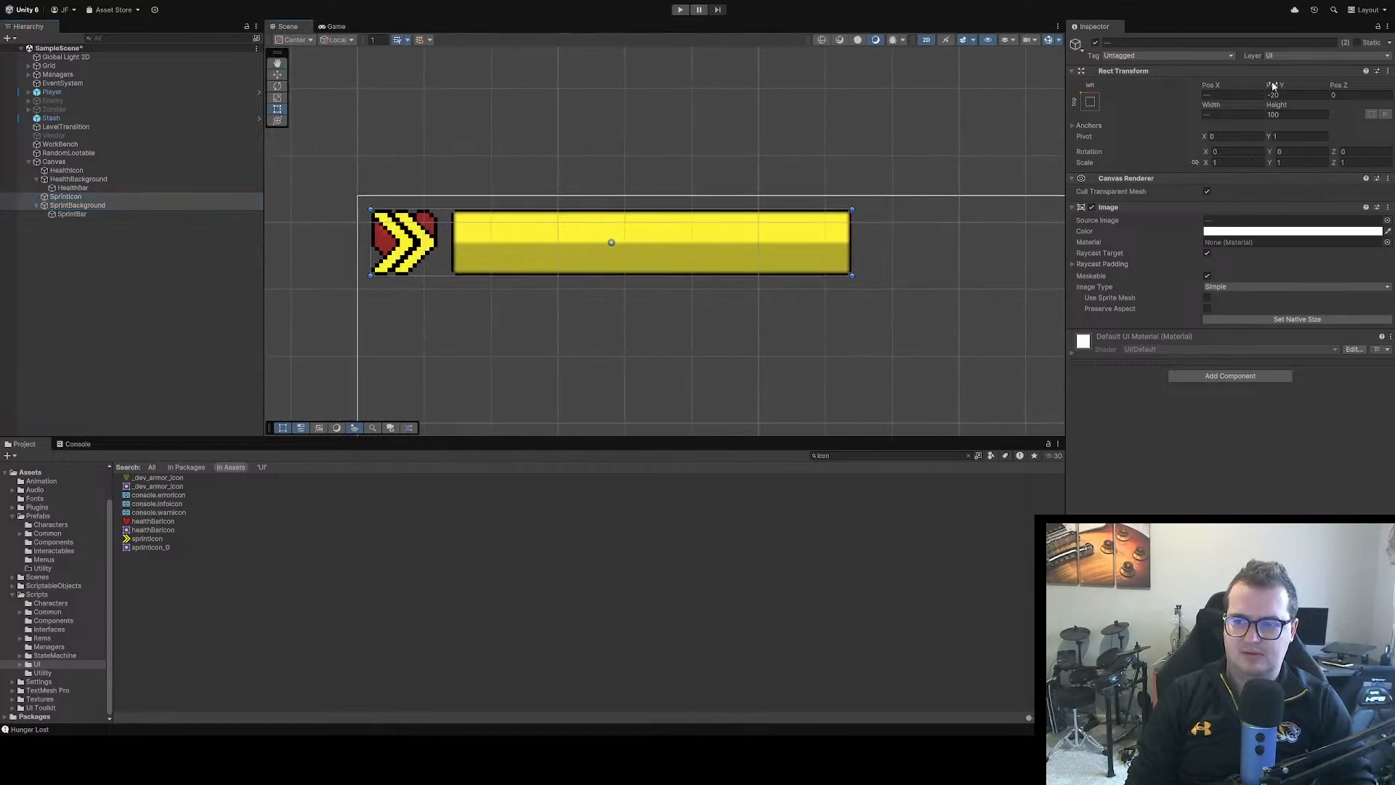
mouse_move(1273, 87)
left_mouse_down()
mouse_move(1286, 116)
mouse_move(1002, 106)
mouse_move(704, 78)
mouse_move(479, 13)
mouse_move(548, 29)
mouse_move(522, 29)
mouse_move(534, 27)
left_mouse_up()
left_click(1301, 94)
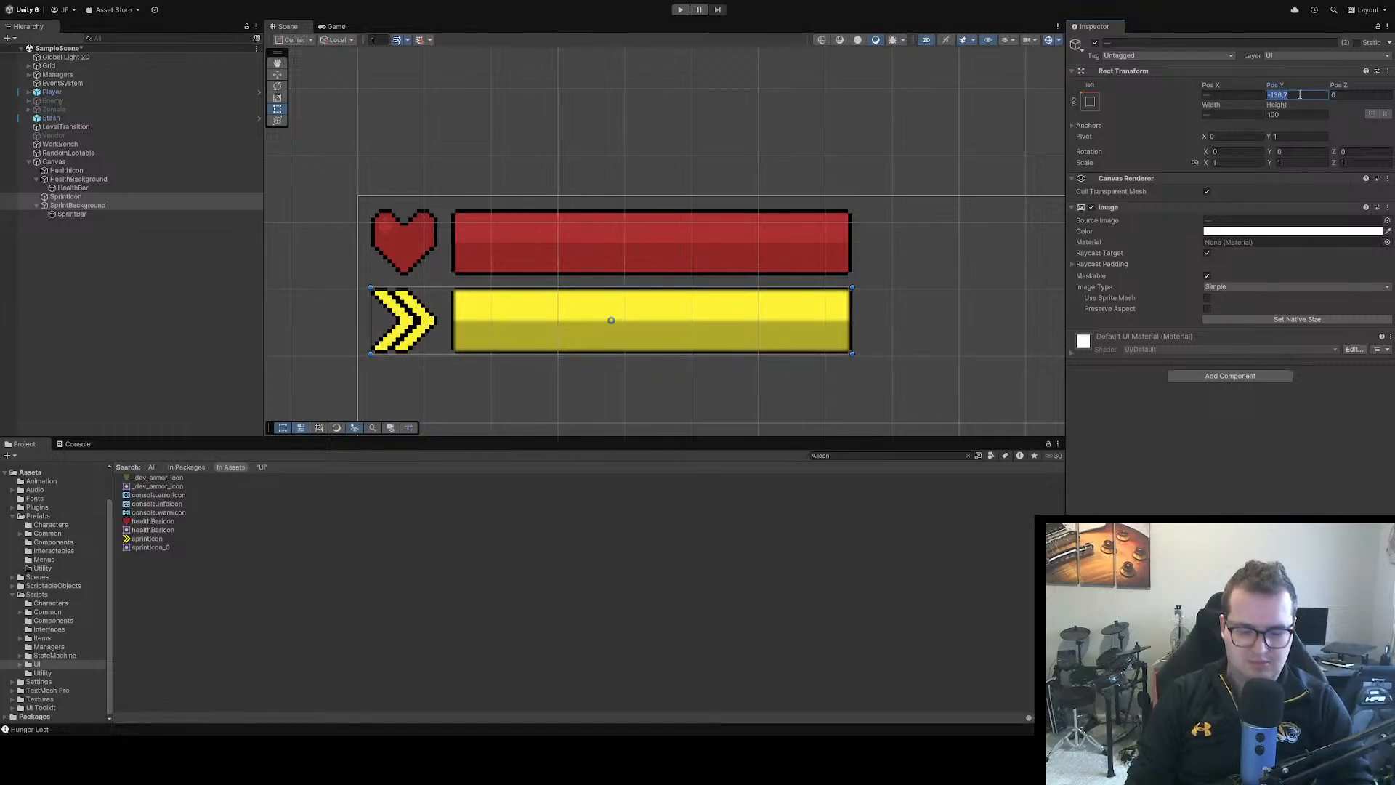
type("-140")
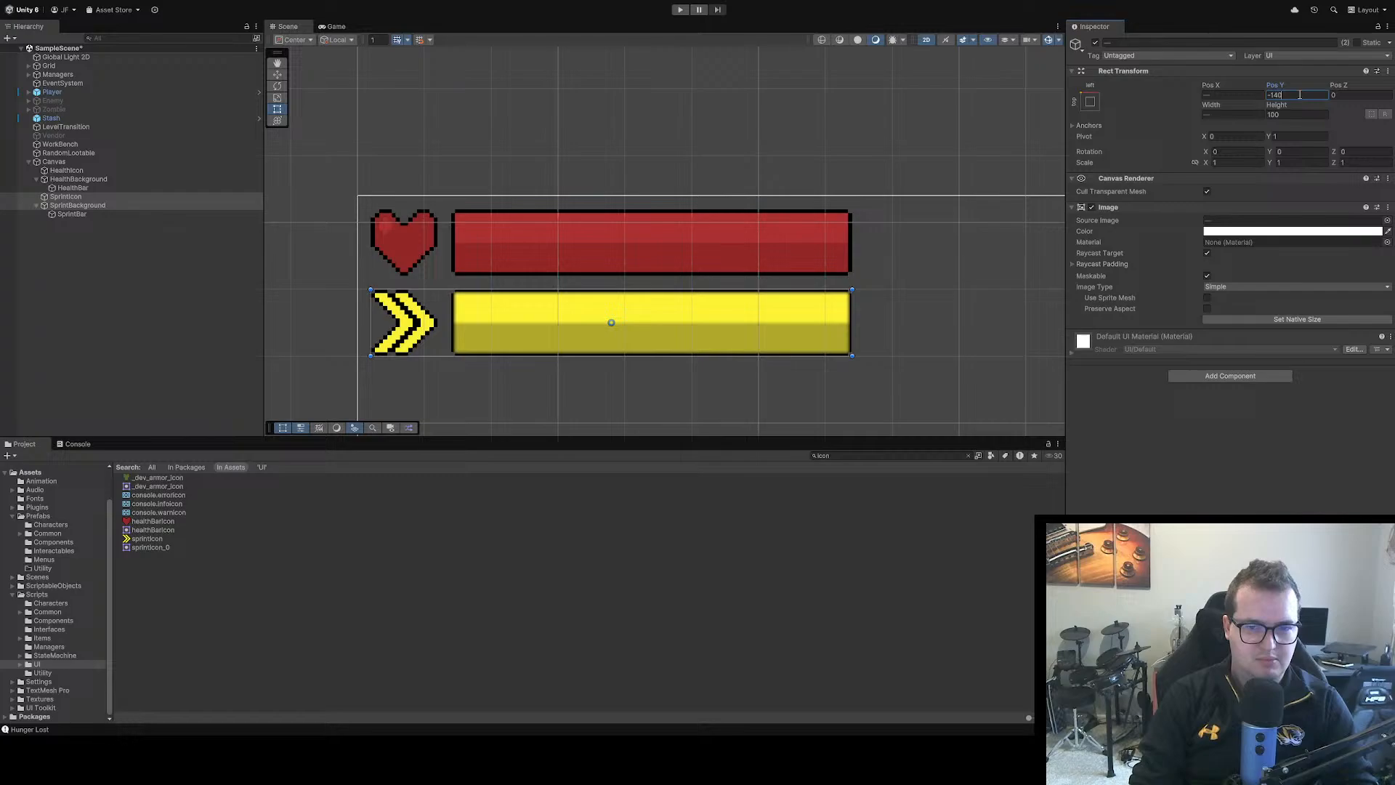
left_click(878, 314)
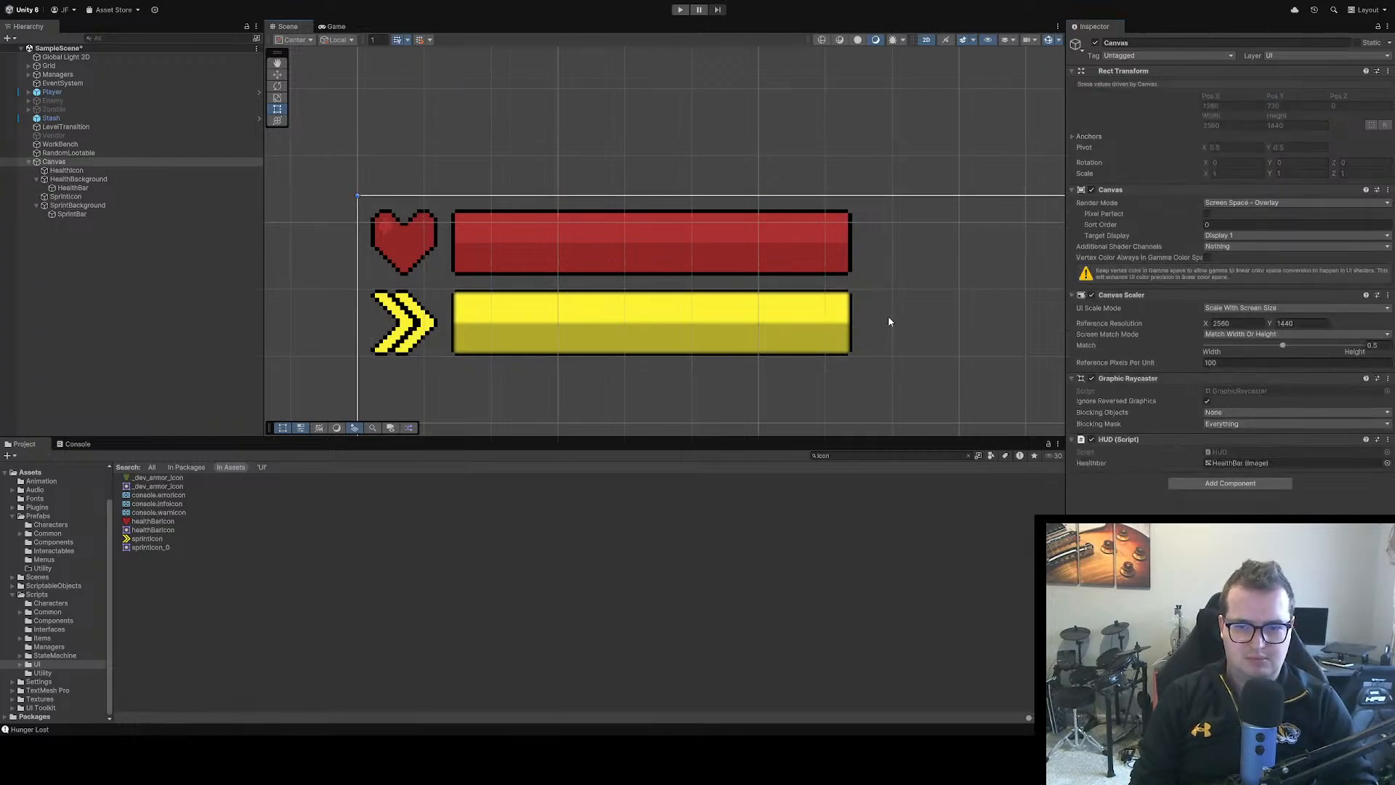
Find the sprintBar texture in the project and apply Single sprite mode, 16 pixels per unit, Point (no filter) and no compression
left_click(559, 344)
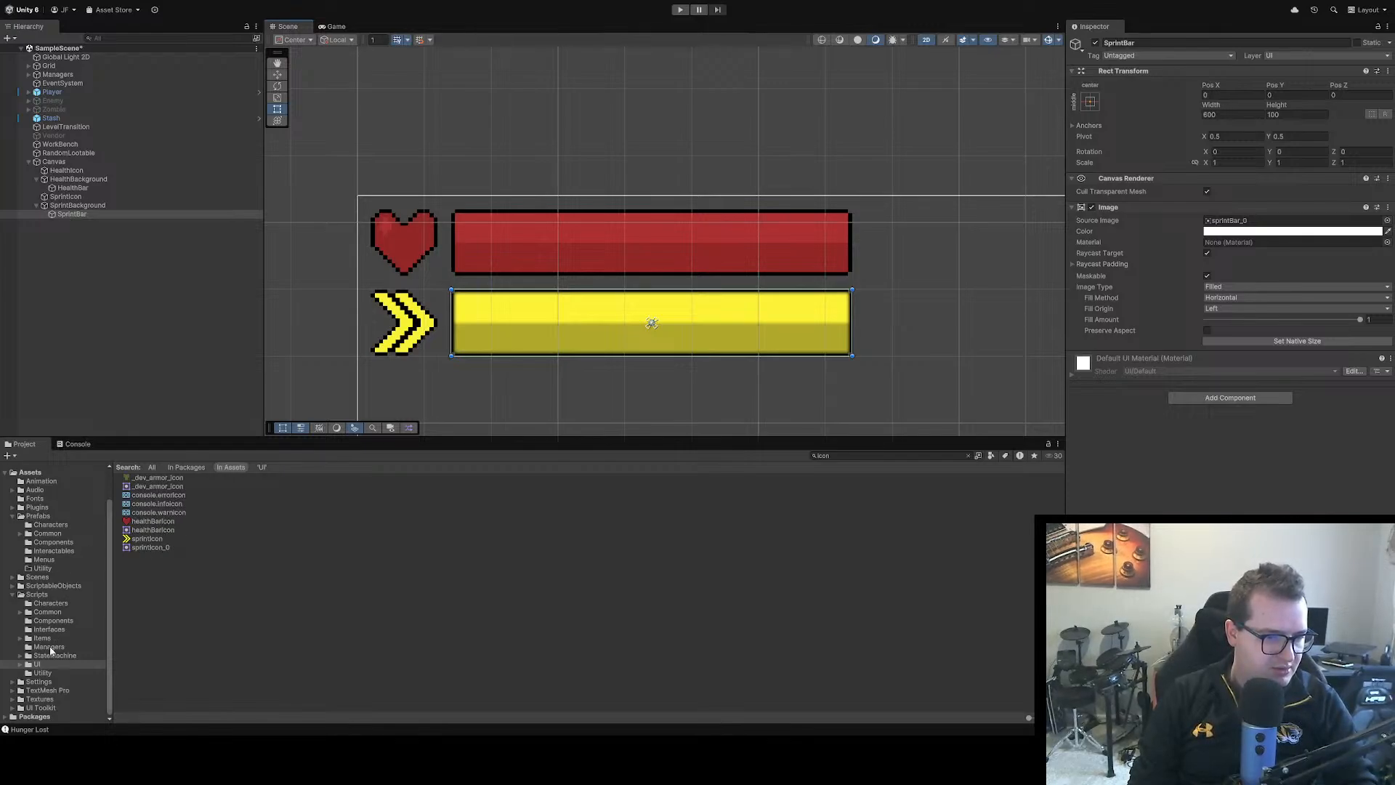
left_click(853, 455)
type("sprint")
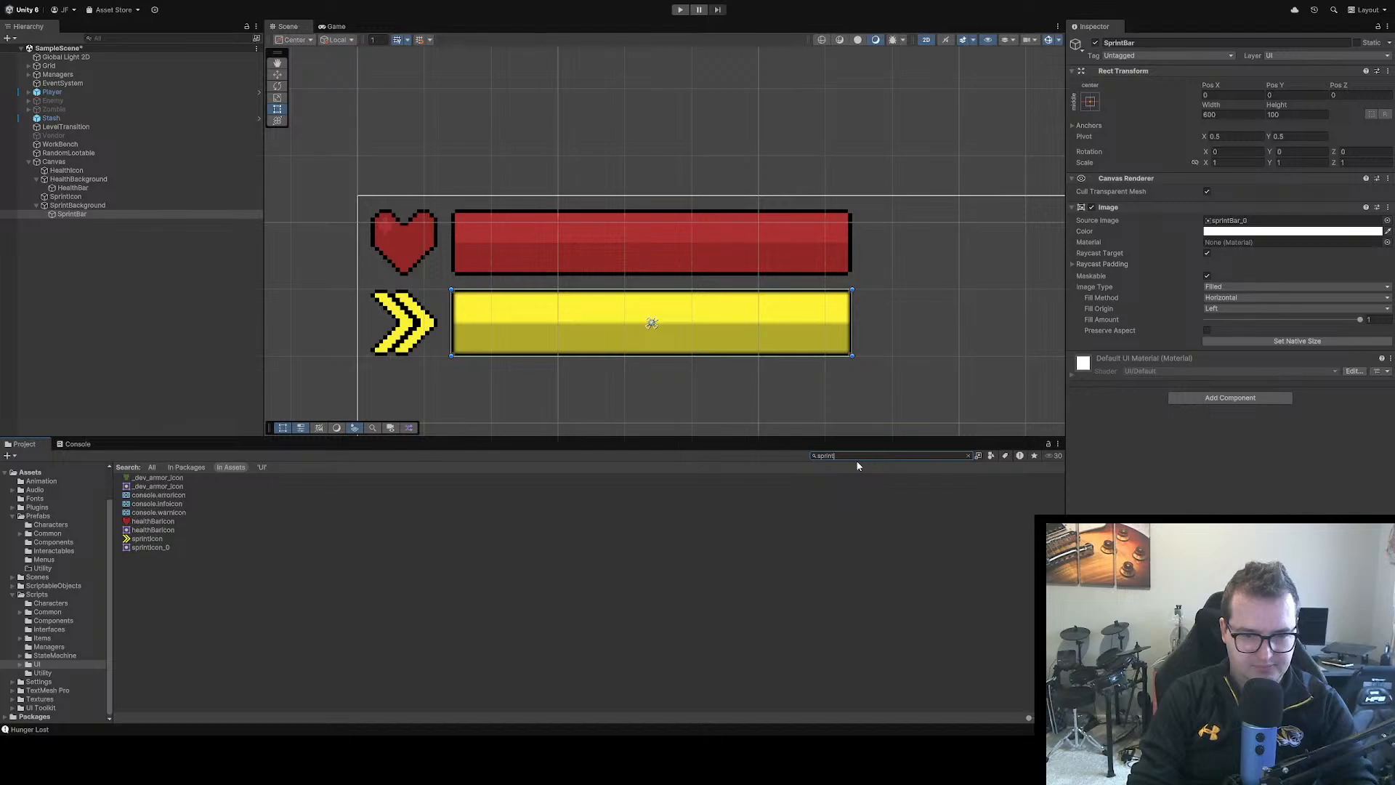
left_click(146, 478)
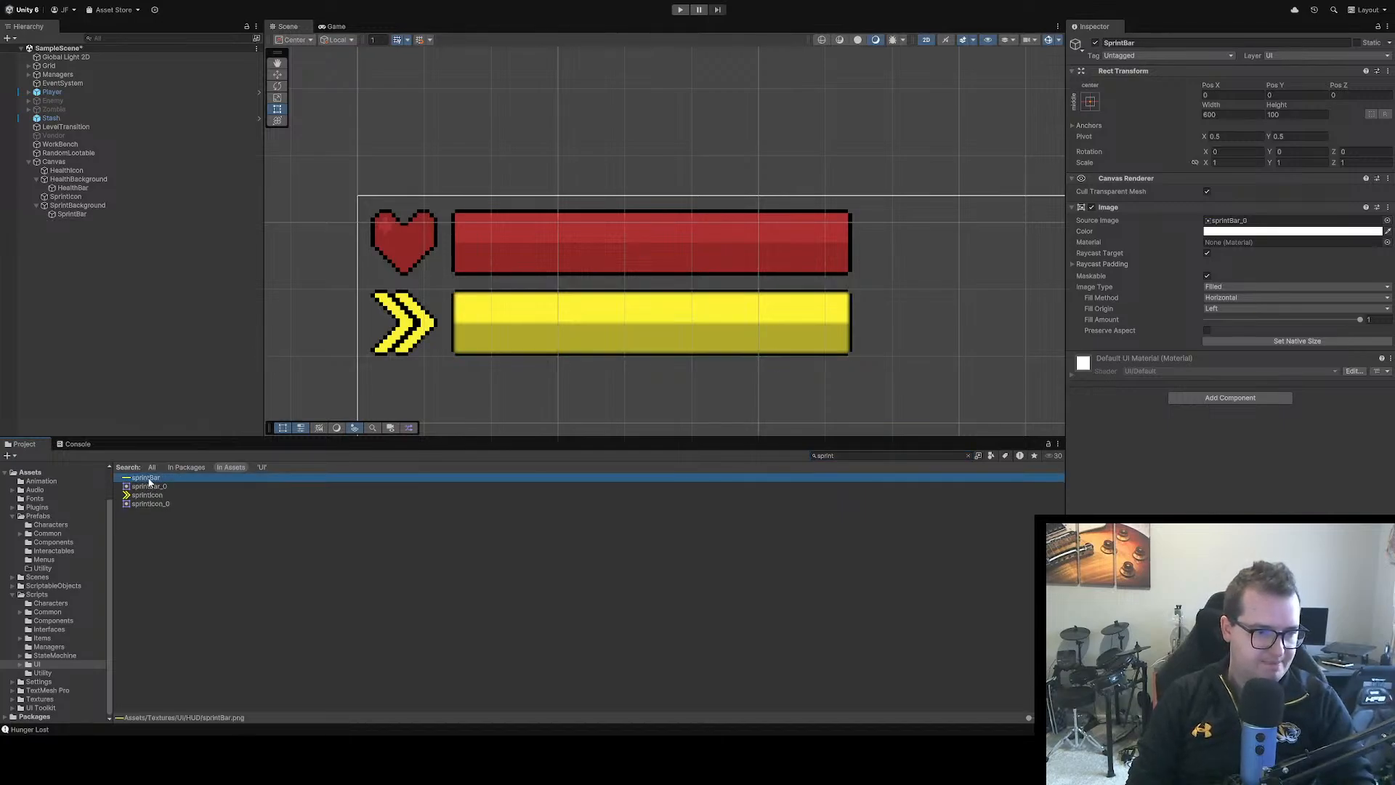
left_click(1221, 114)
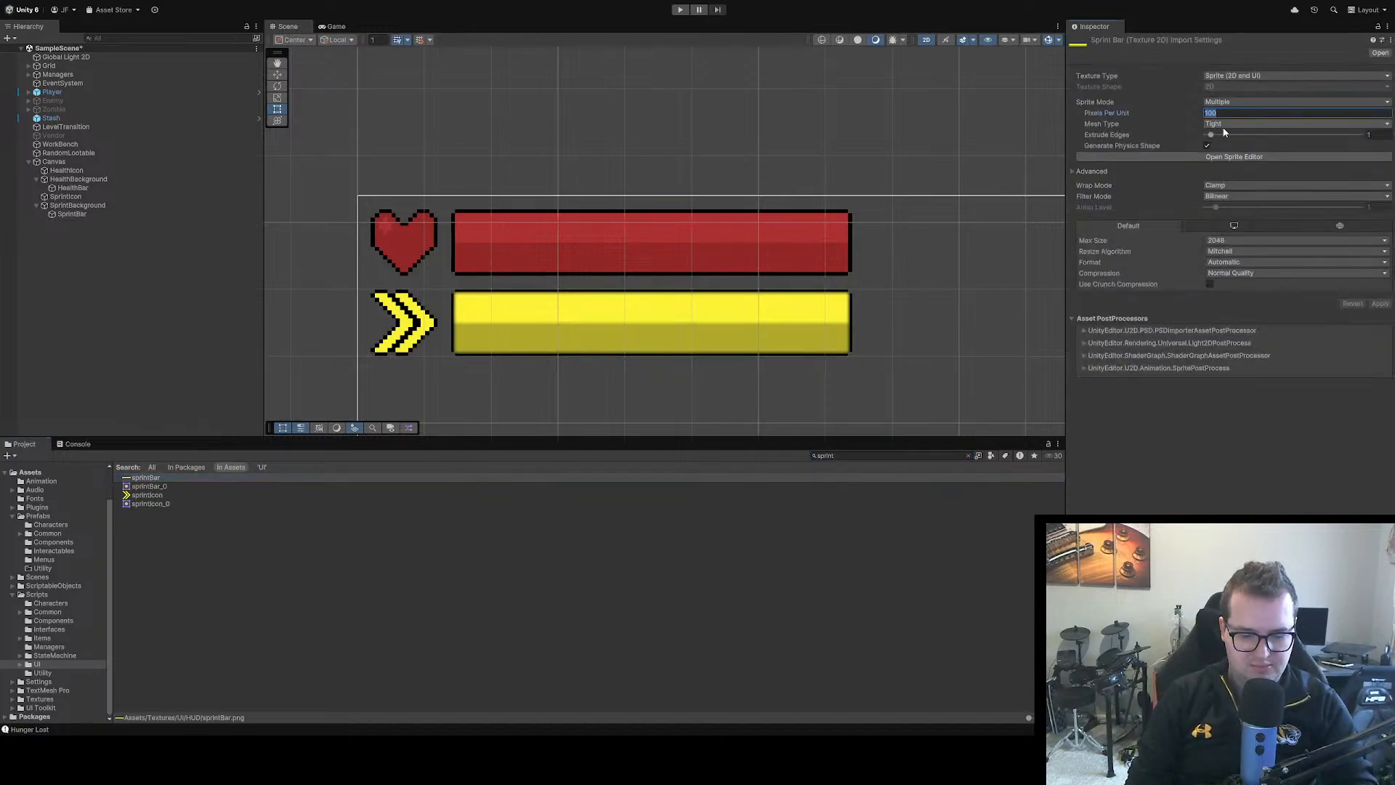
type("16")
left_click(1229, 103)
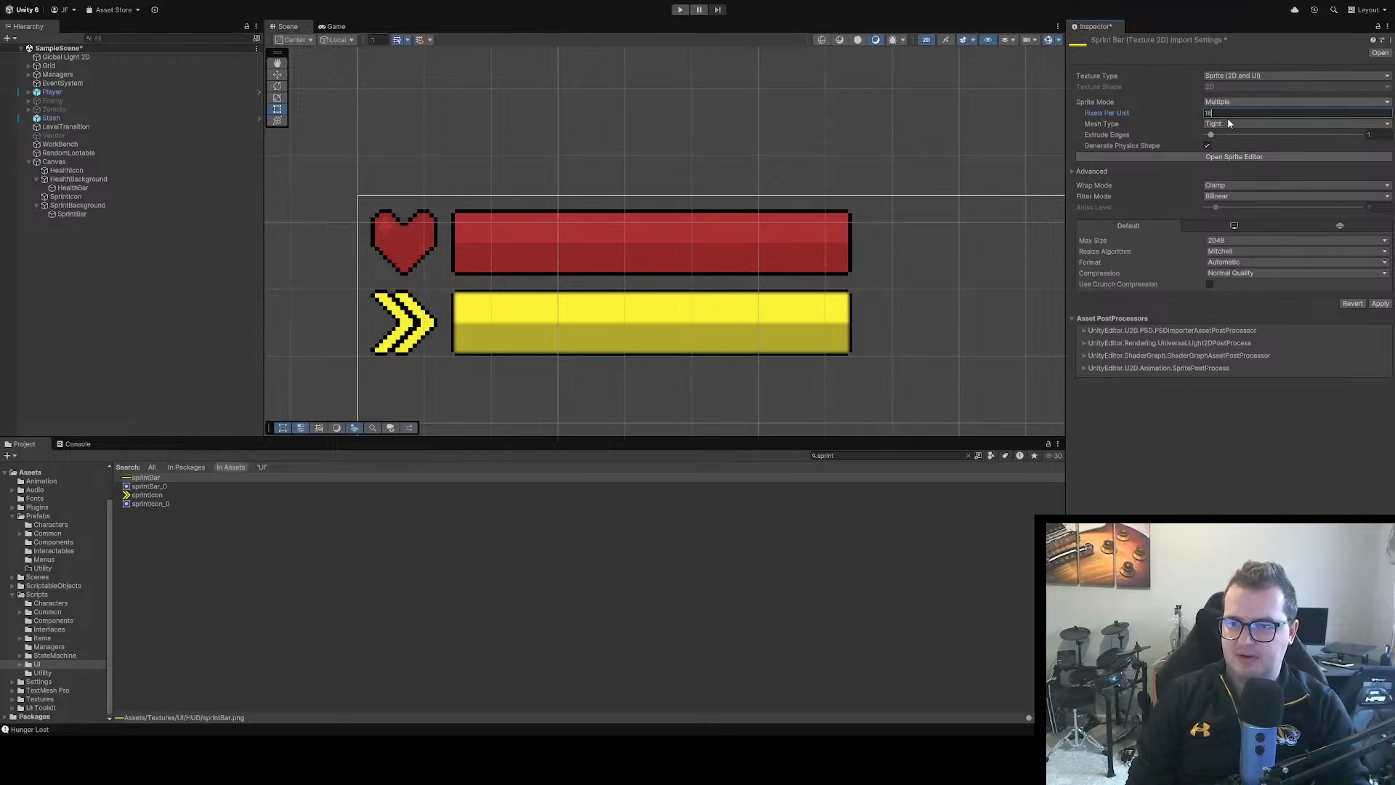
left_click(1230, 117)
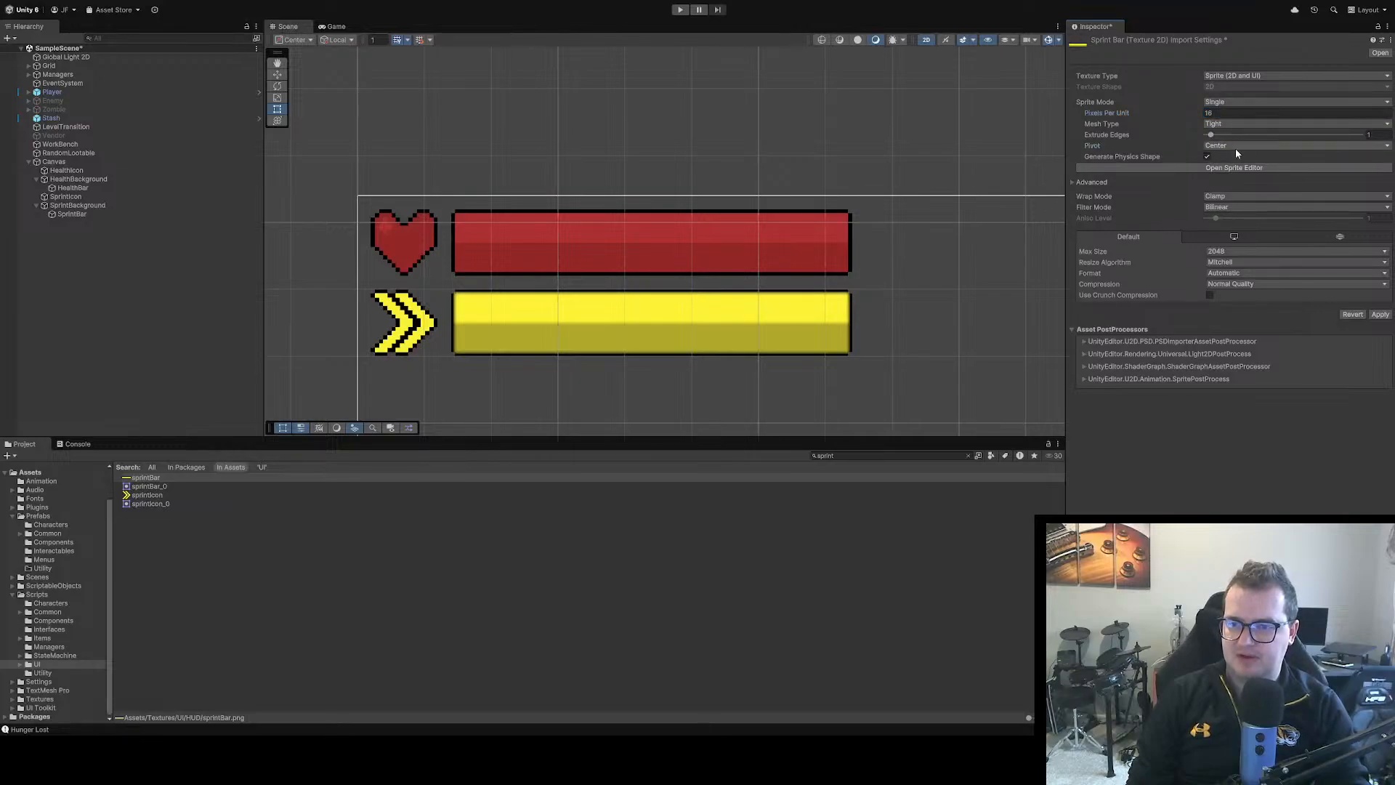
left_click(1239, 245)
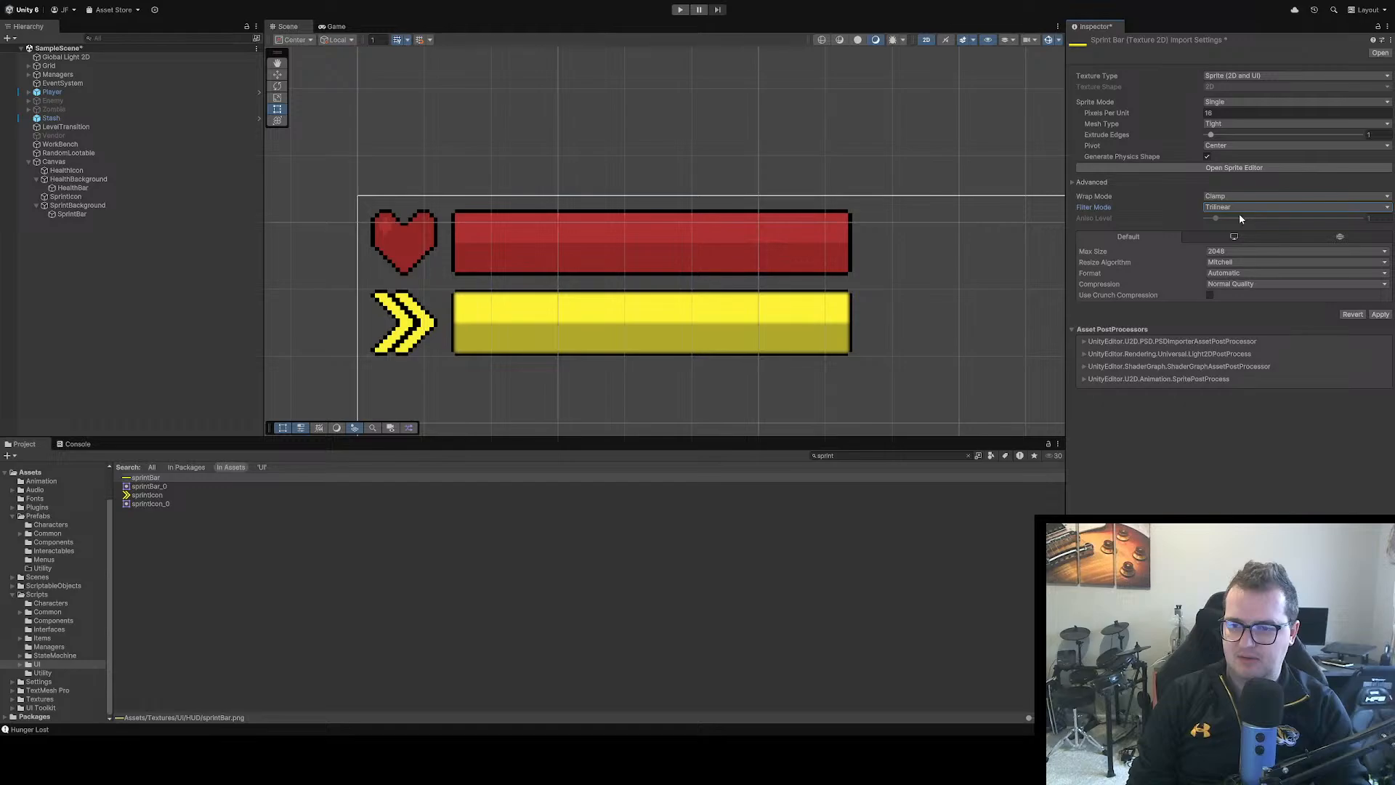
left_click(1235, 285)
left_click(1246, 292)
left_click(1379, 303)
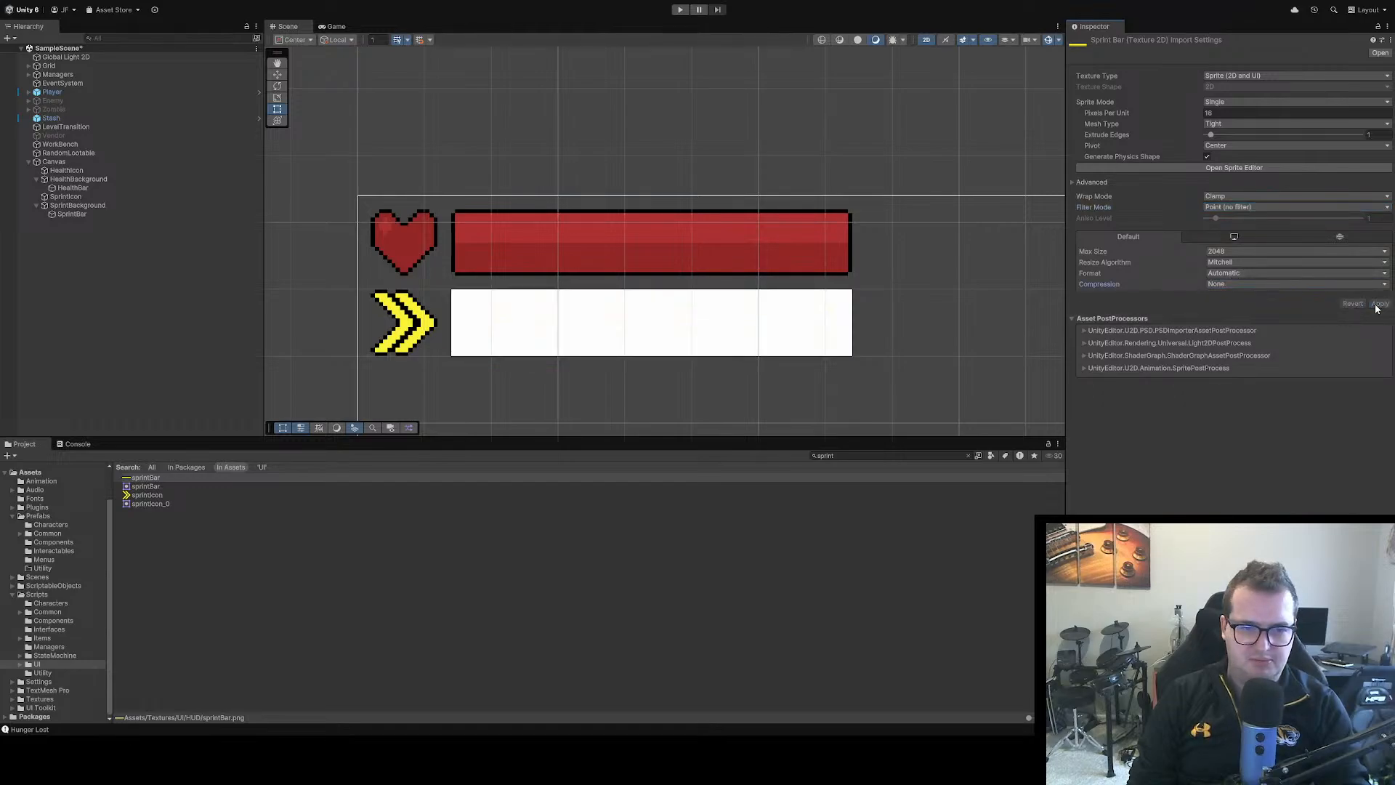
Reassign the reimported sprintBar sprite as the source image of the SprintBar object
left_click(354, 342)
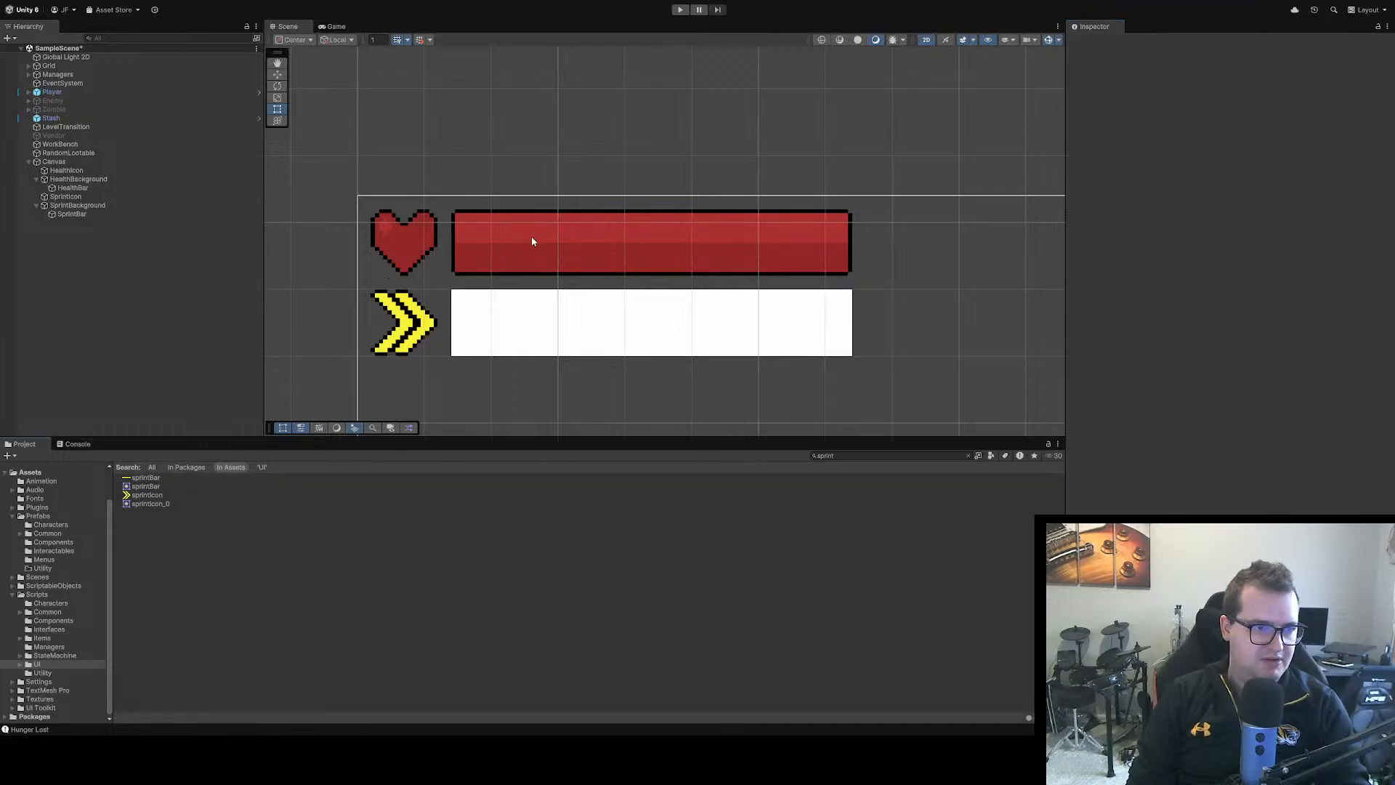
left_click(594, 289)
left_click(698, 334)
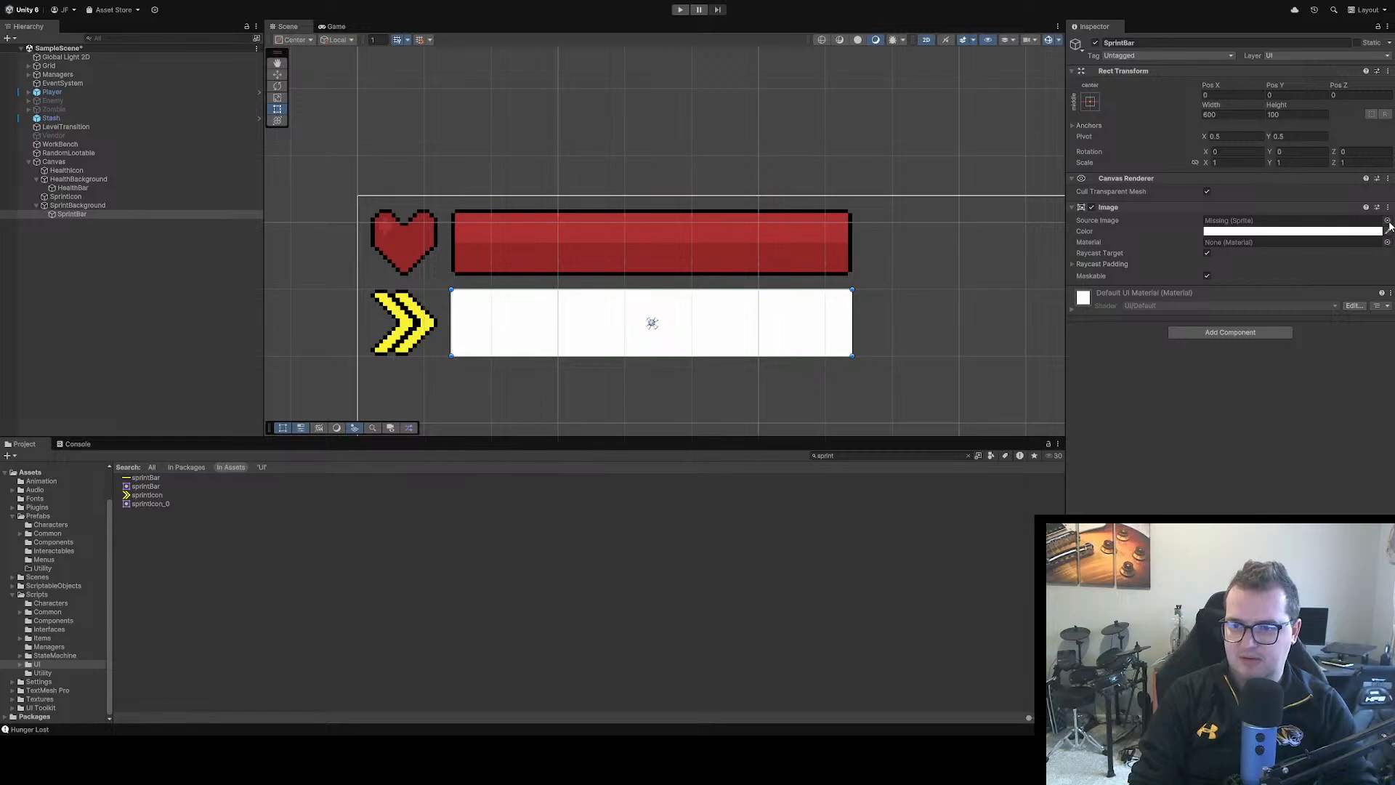
key("Down")
key("Down")
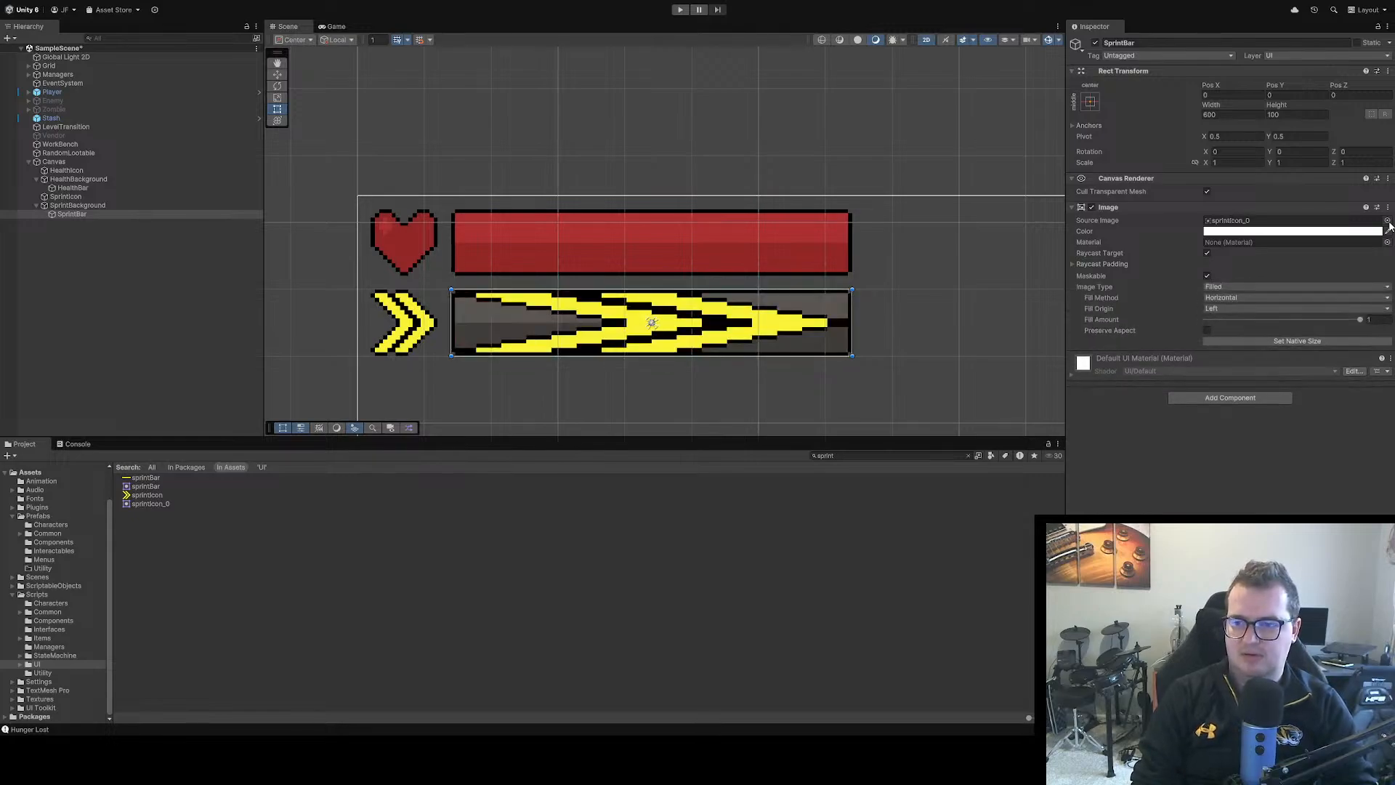
key("Up")
key("Return")
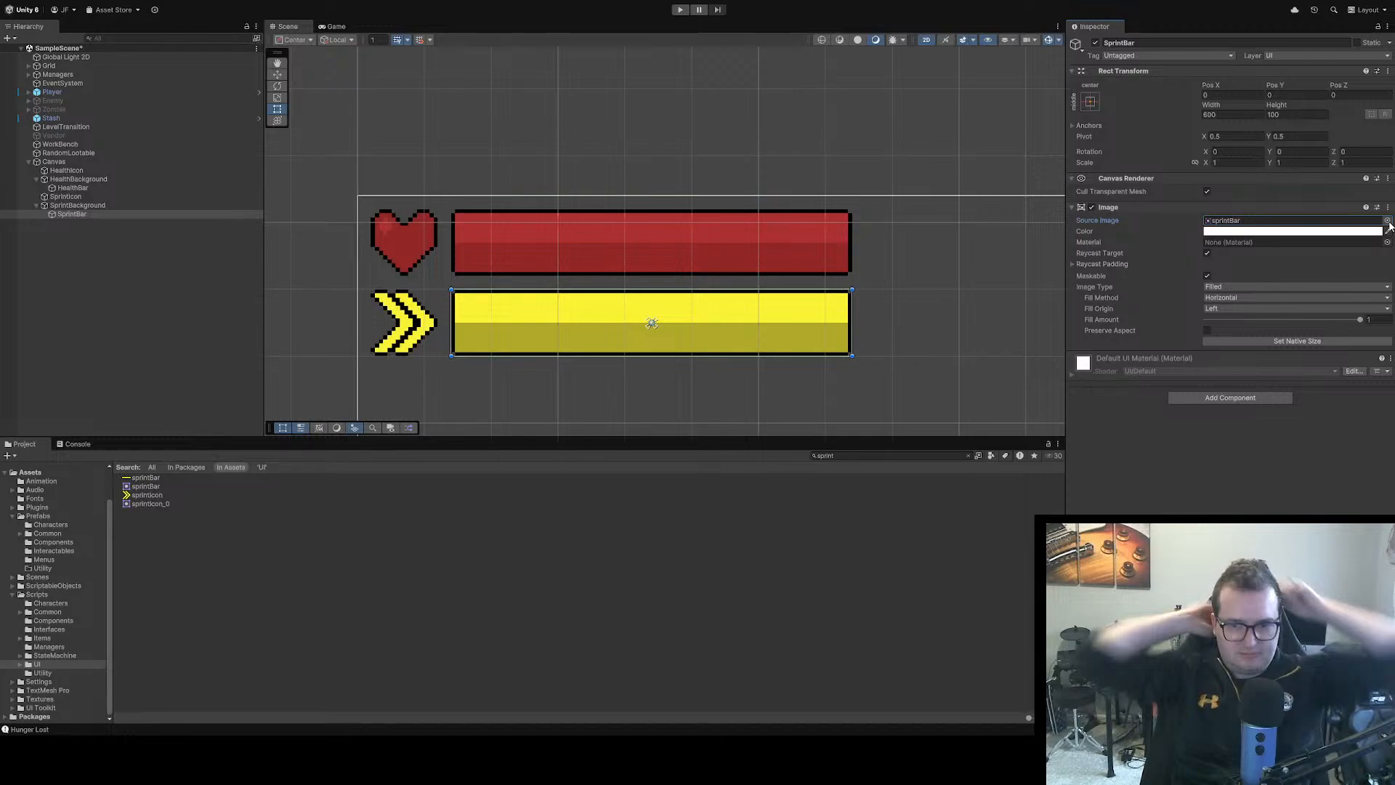
left_click(465, 505)
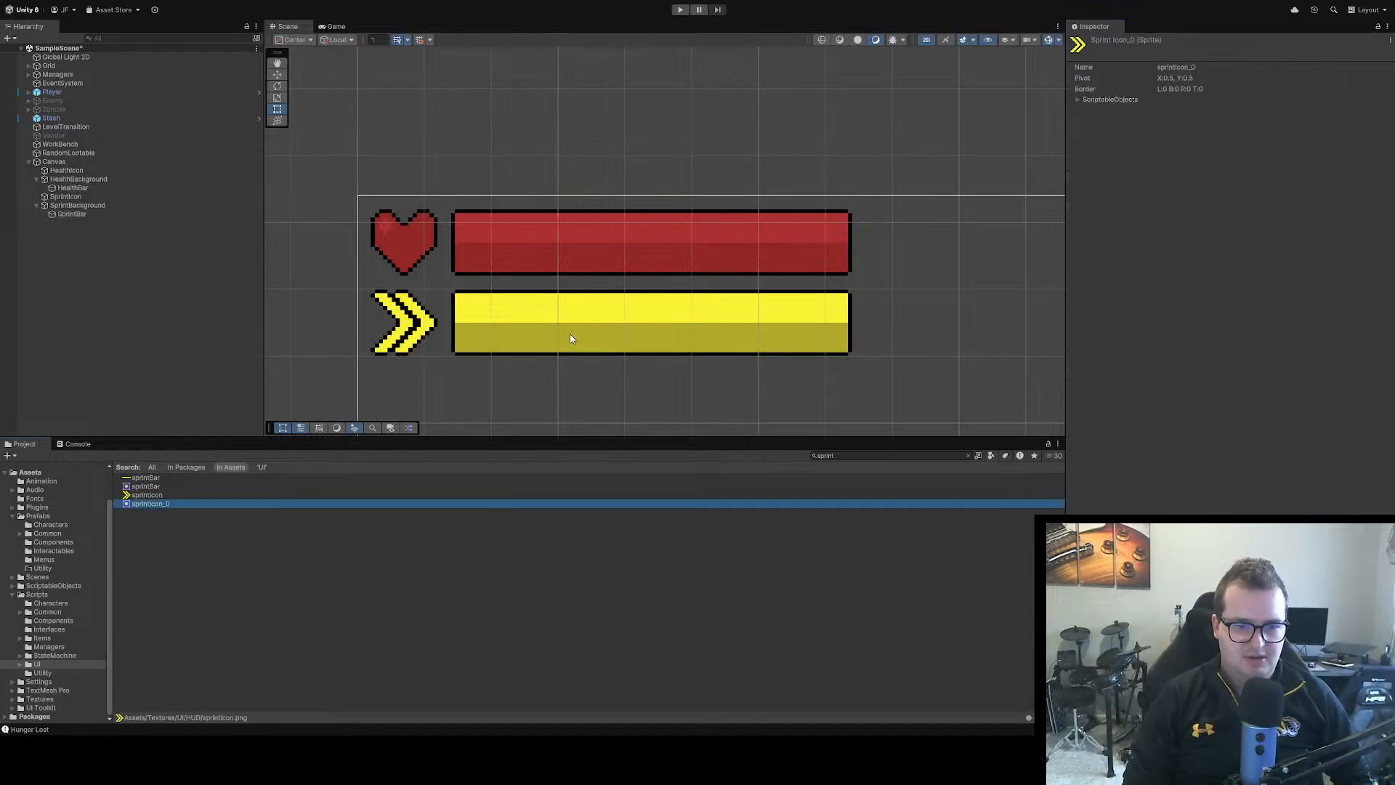
left_click(572, 336)
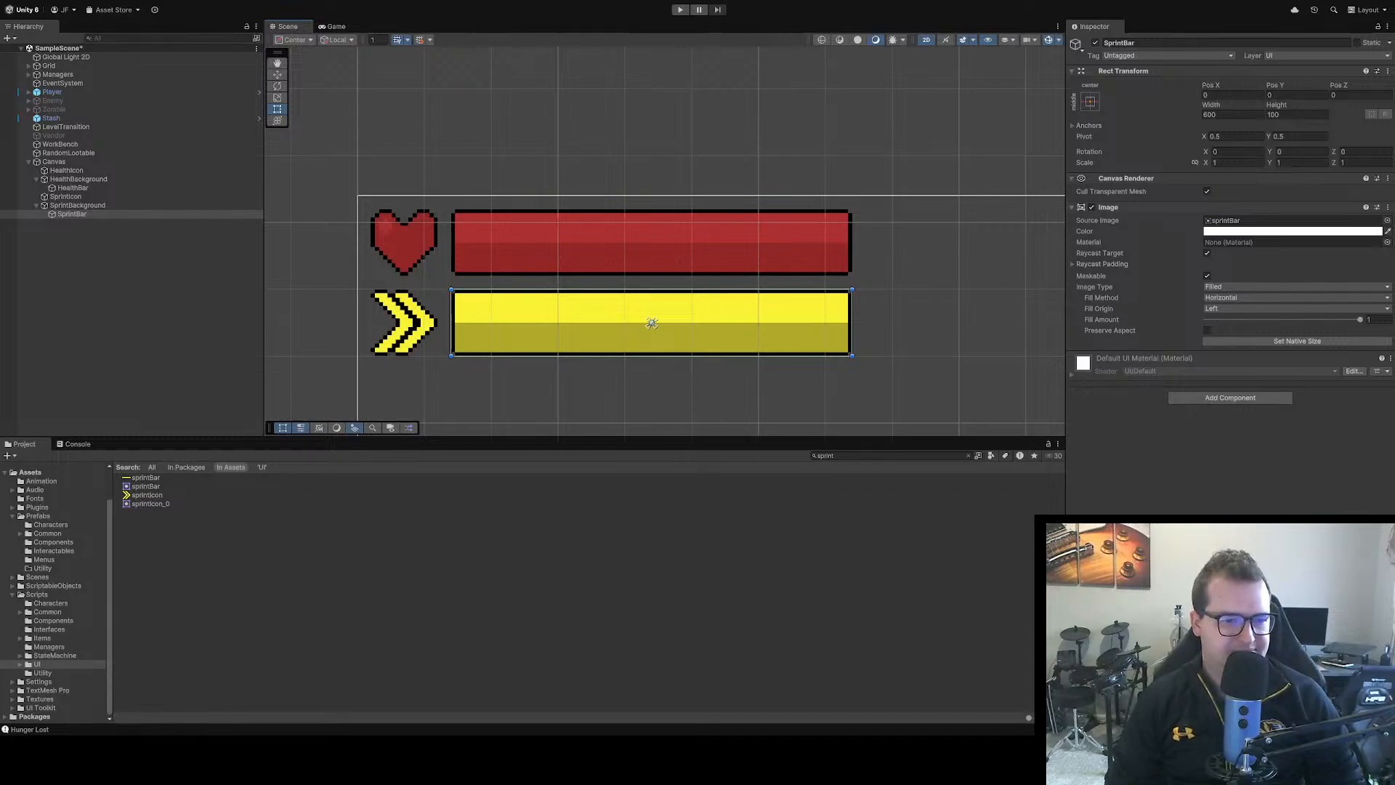
Enter play mode and walk the character around the rooms to examine the health and sprint bars in the game
scroll(654, 291, "down", 2)
scroll(655, 291, "up", 1)
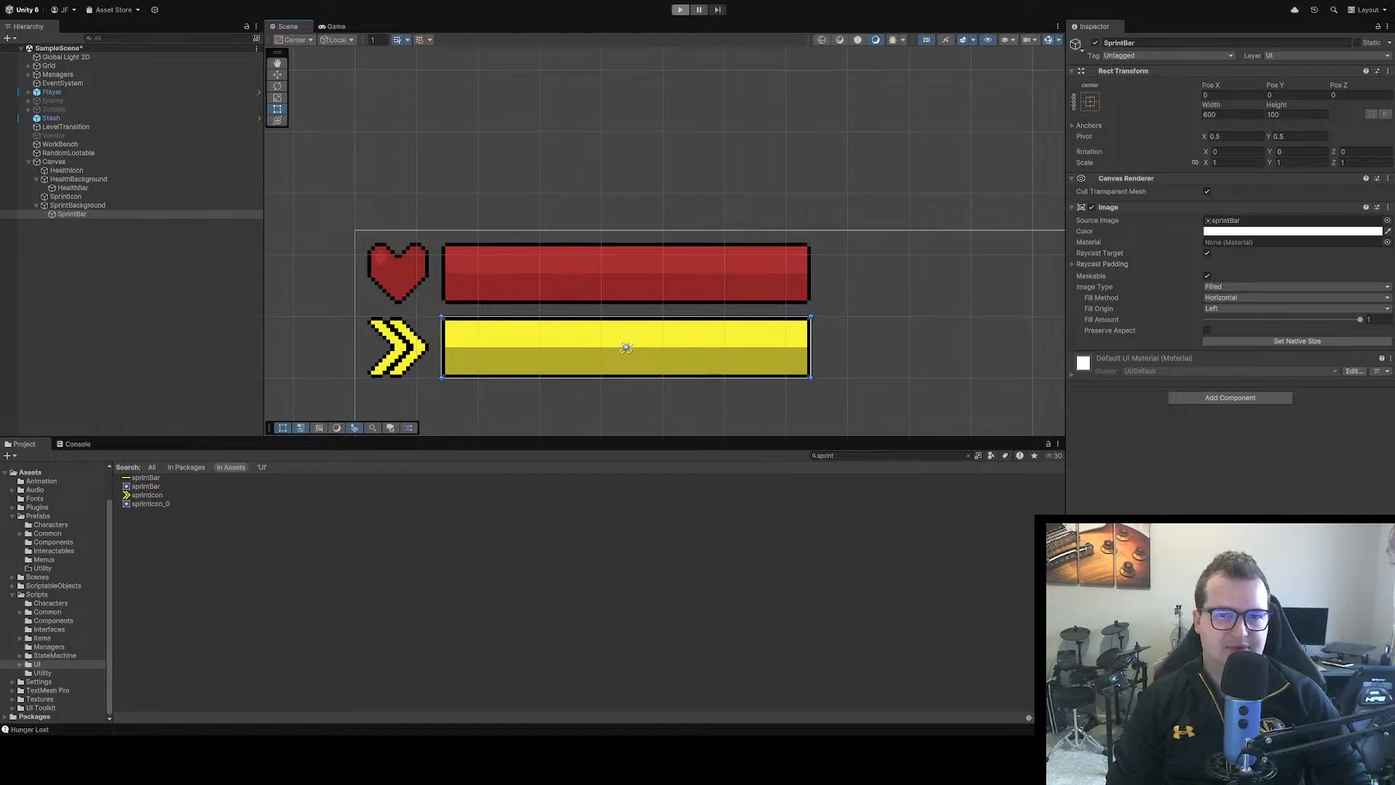
left_click(680, 9)
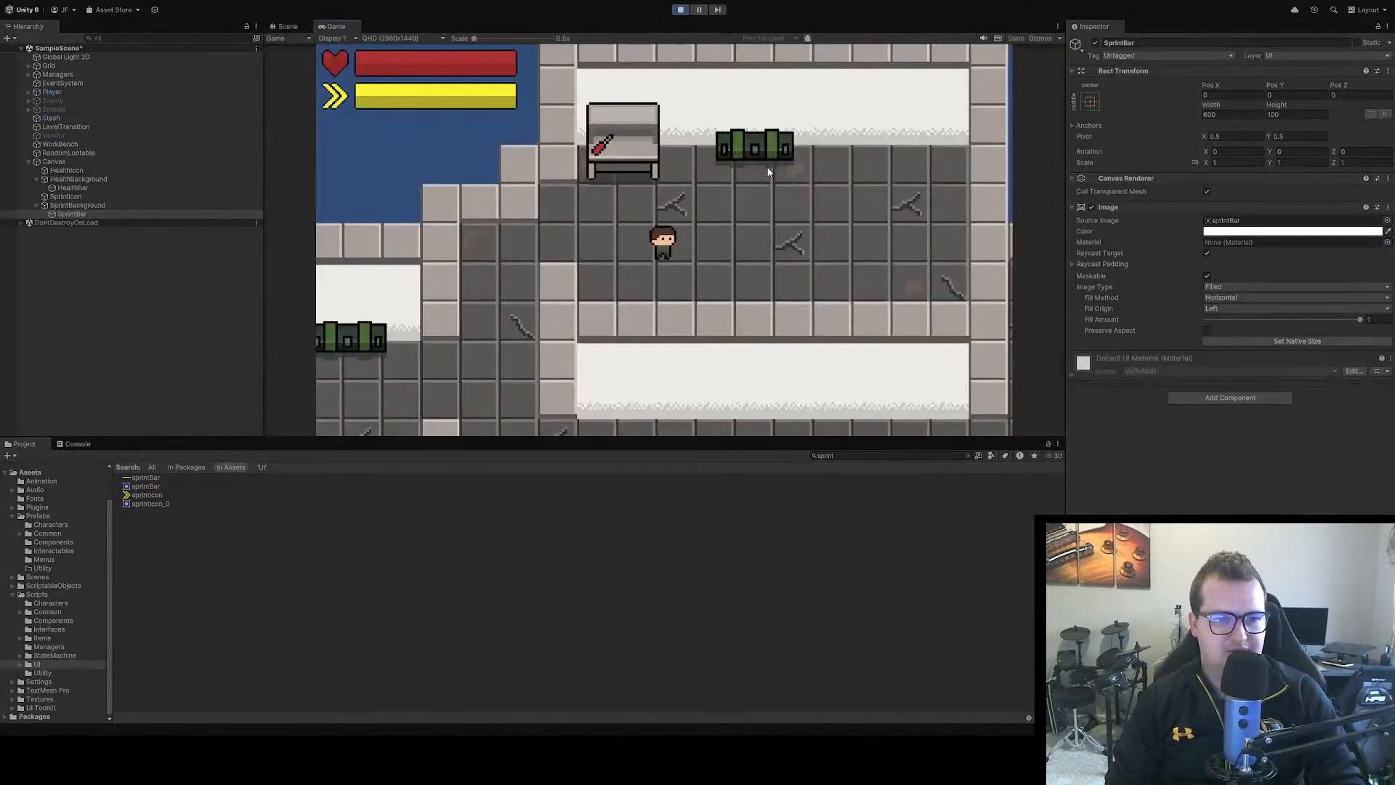
key("d")
key("s")
key("a")
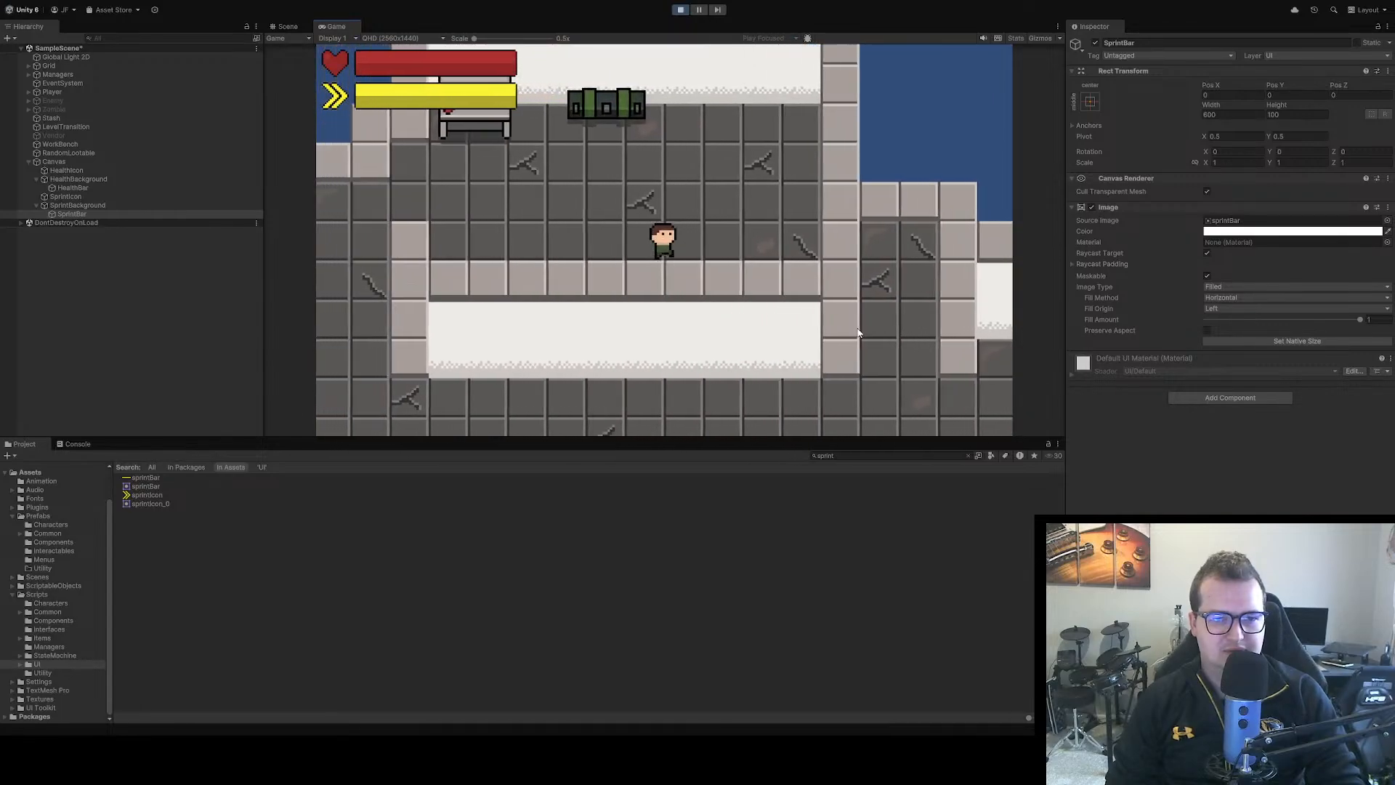
key("w")
key("w")
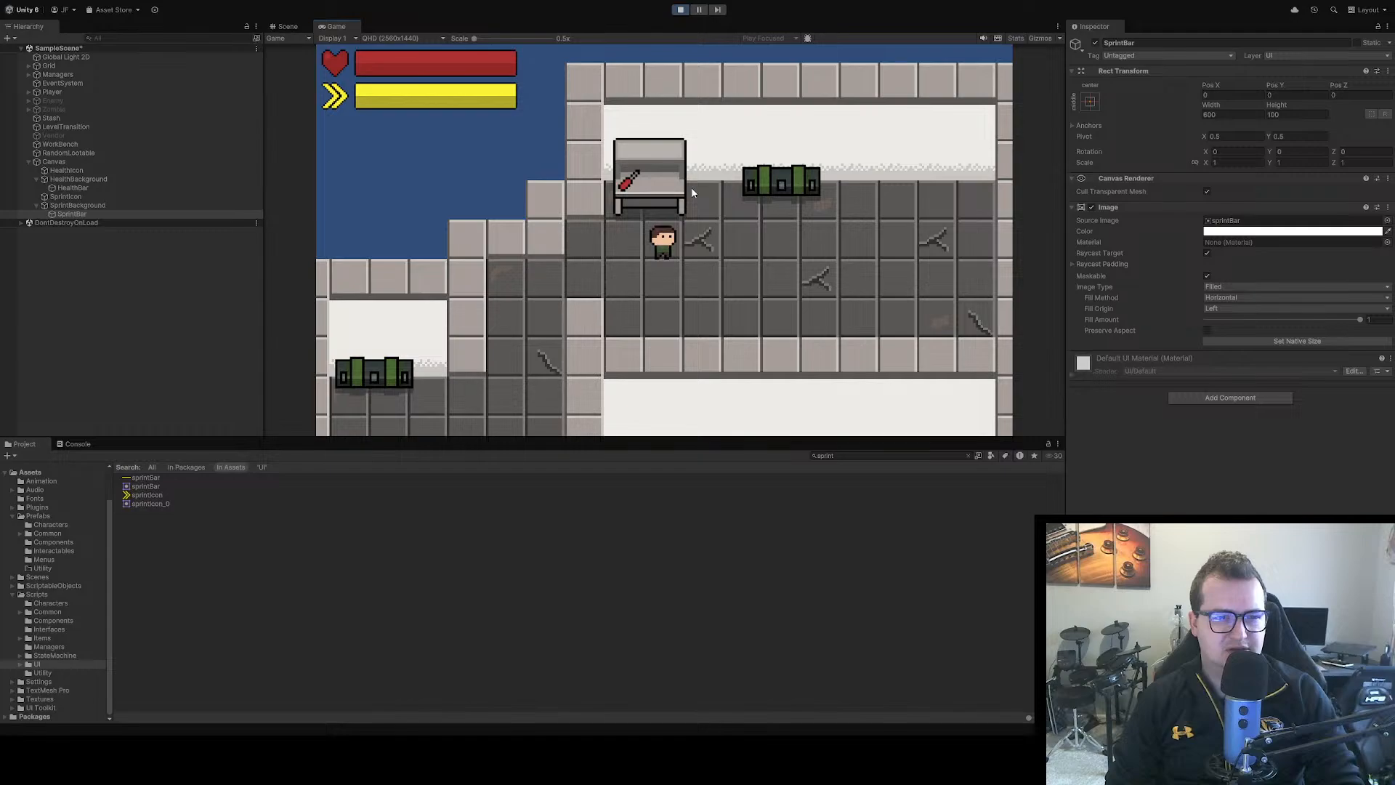
key("a")
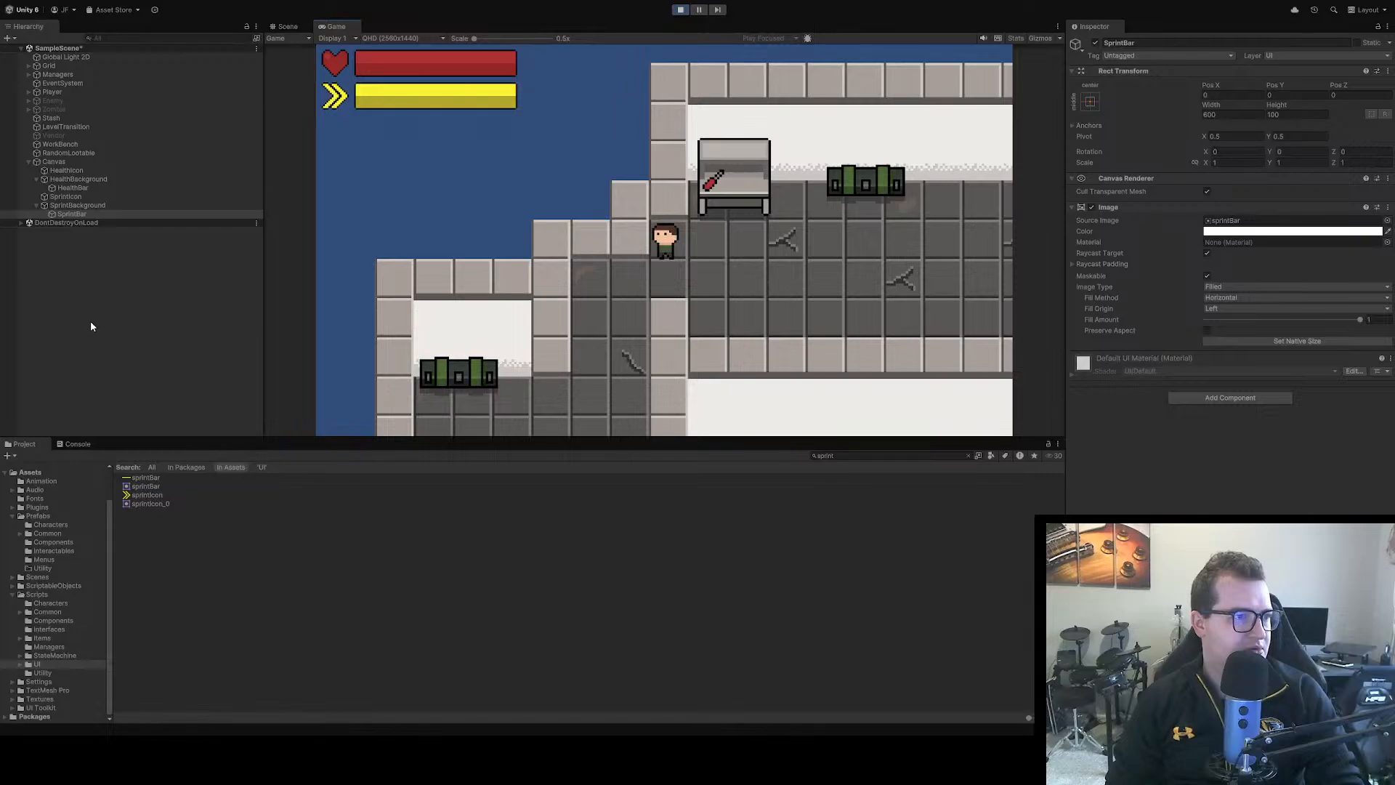
key("d")
key("d")
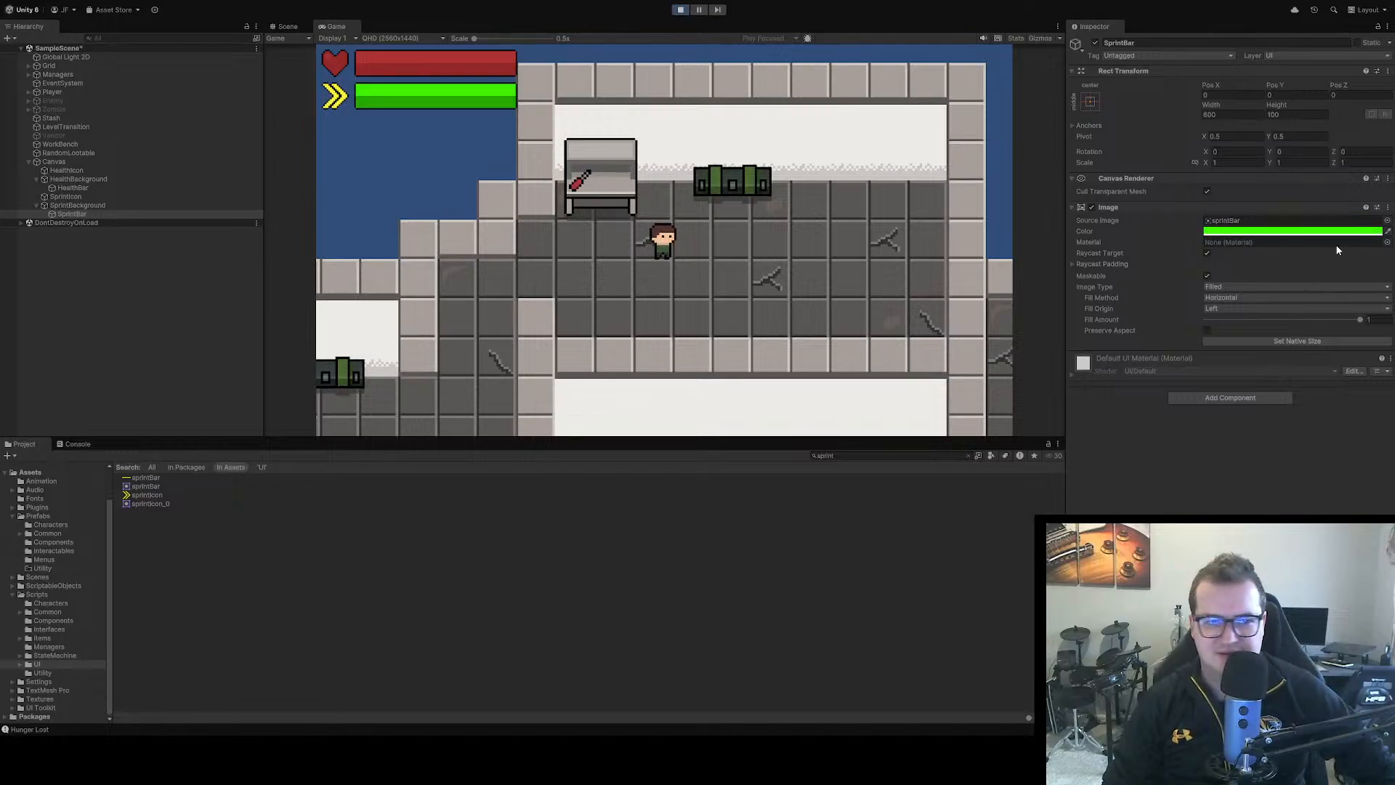
Tint the SprintIcon object's image green to match the sprint bar
left_click(75, 197)
left_click(1280, 278)
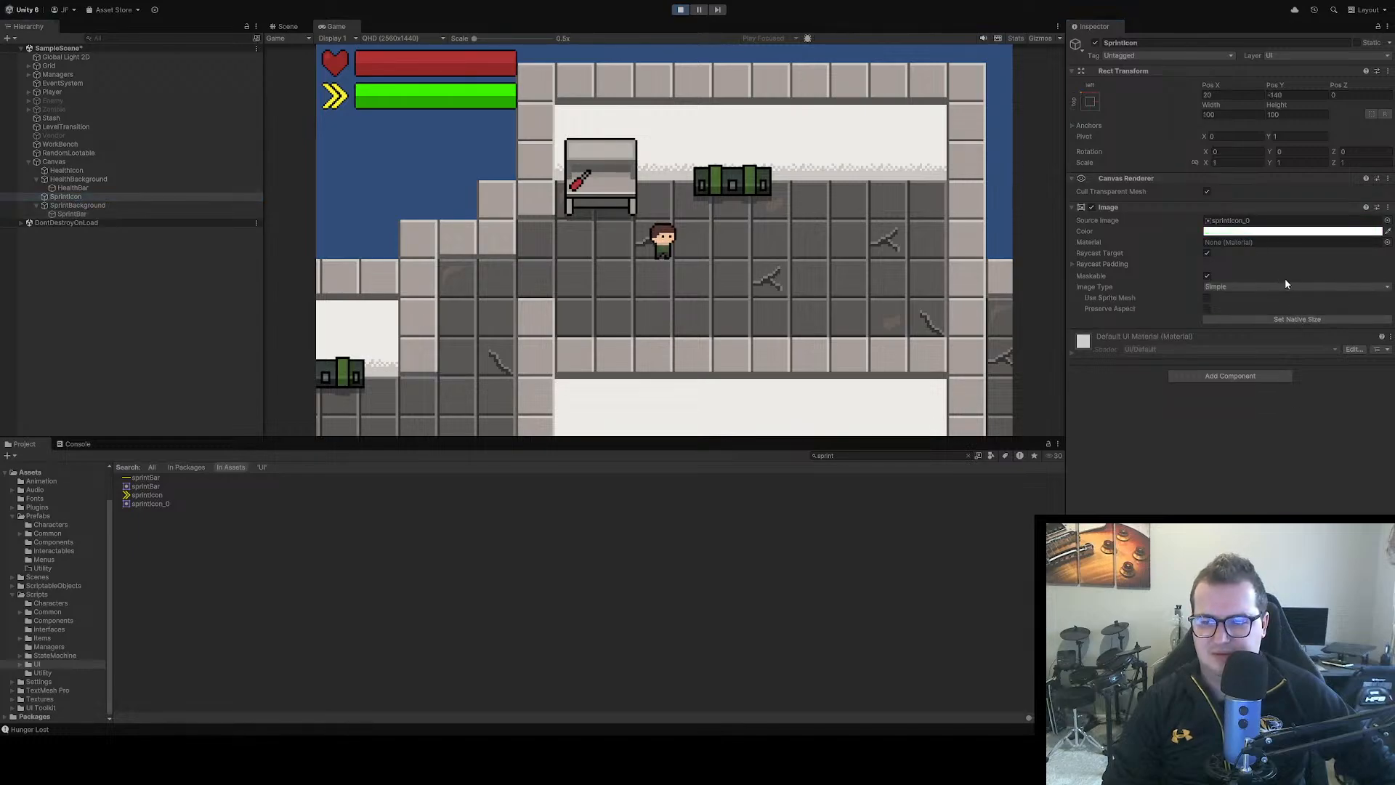
left_click(1285, 281)
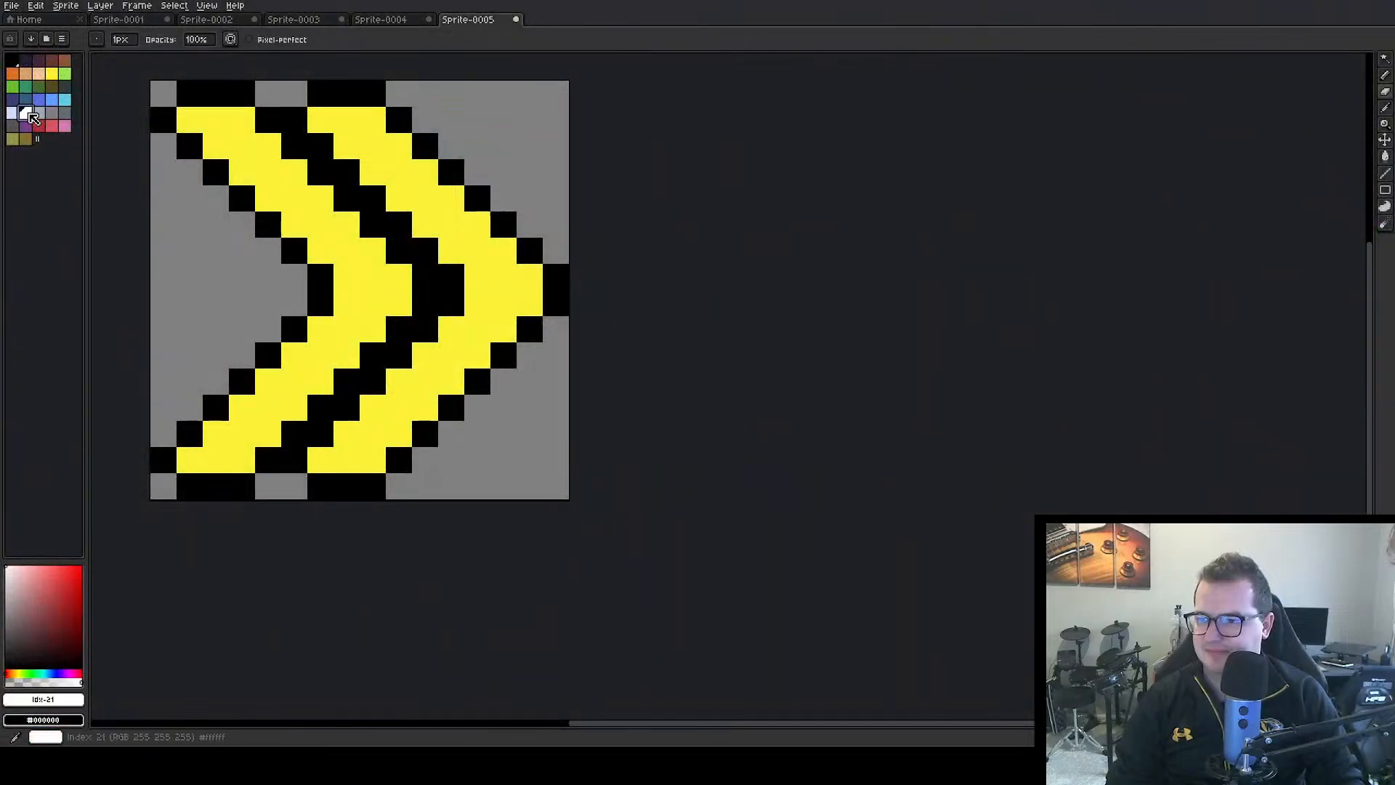
Switch to Aseprite and recolour both yellow chevrons of the sprint icon white with the Paint Bucket, keeping the black outline
left_click(1385, 157)
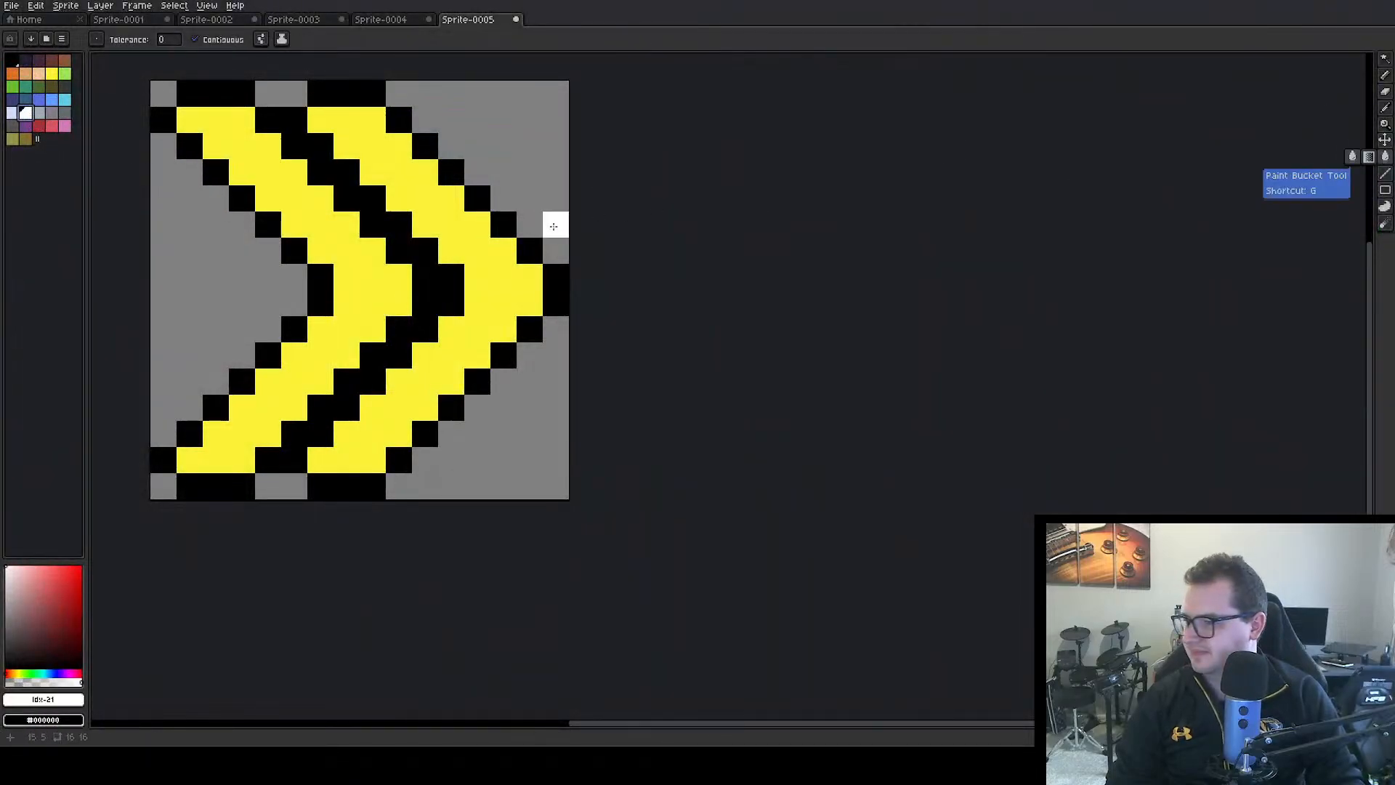
left_click(363, 283)
left_click(455, 249)
left_click(528, 238)
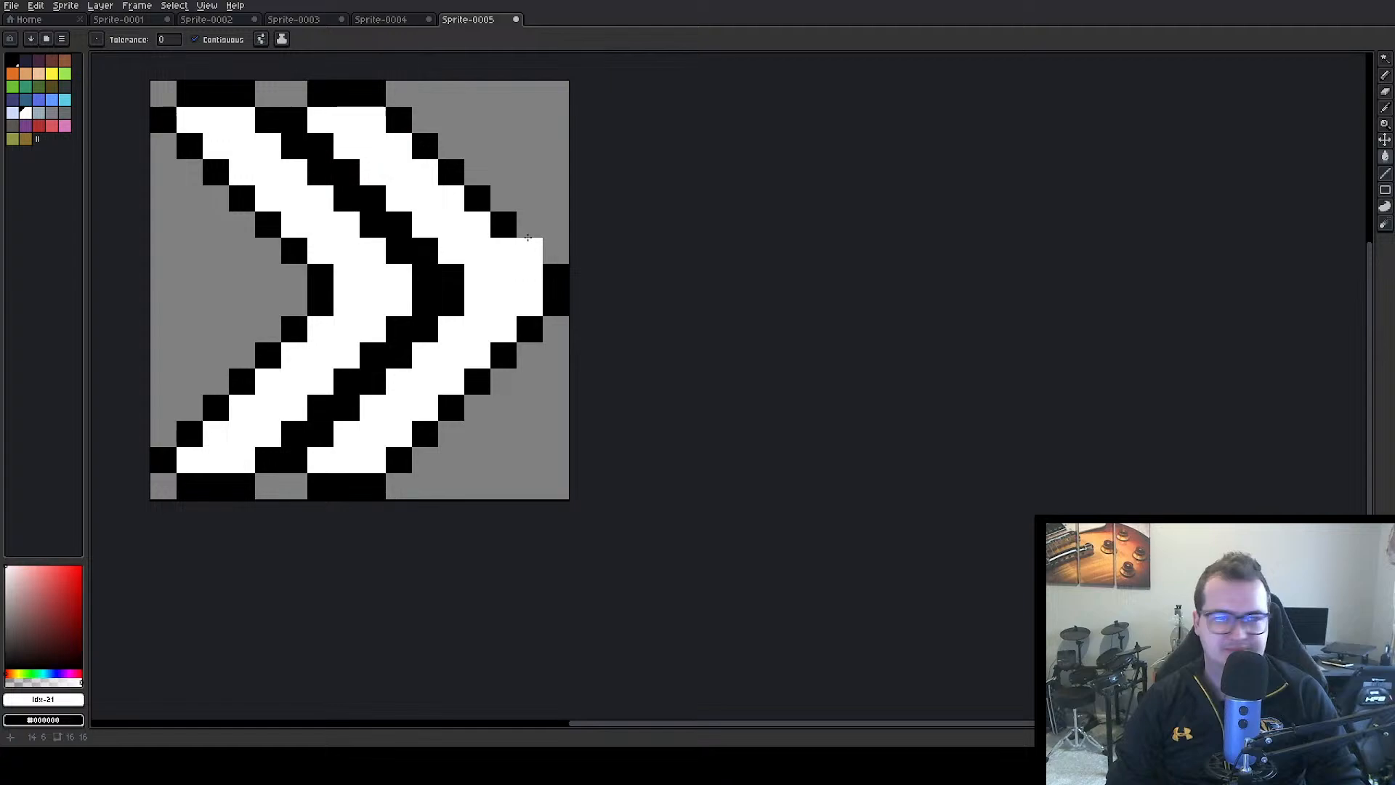
key("ctrl+z")
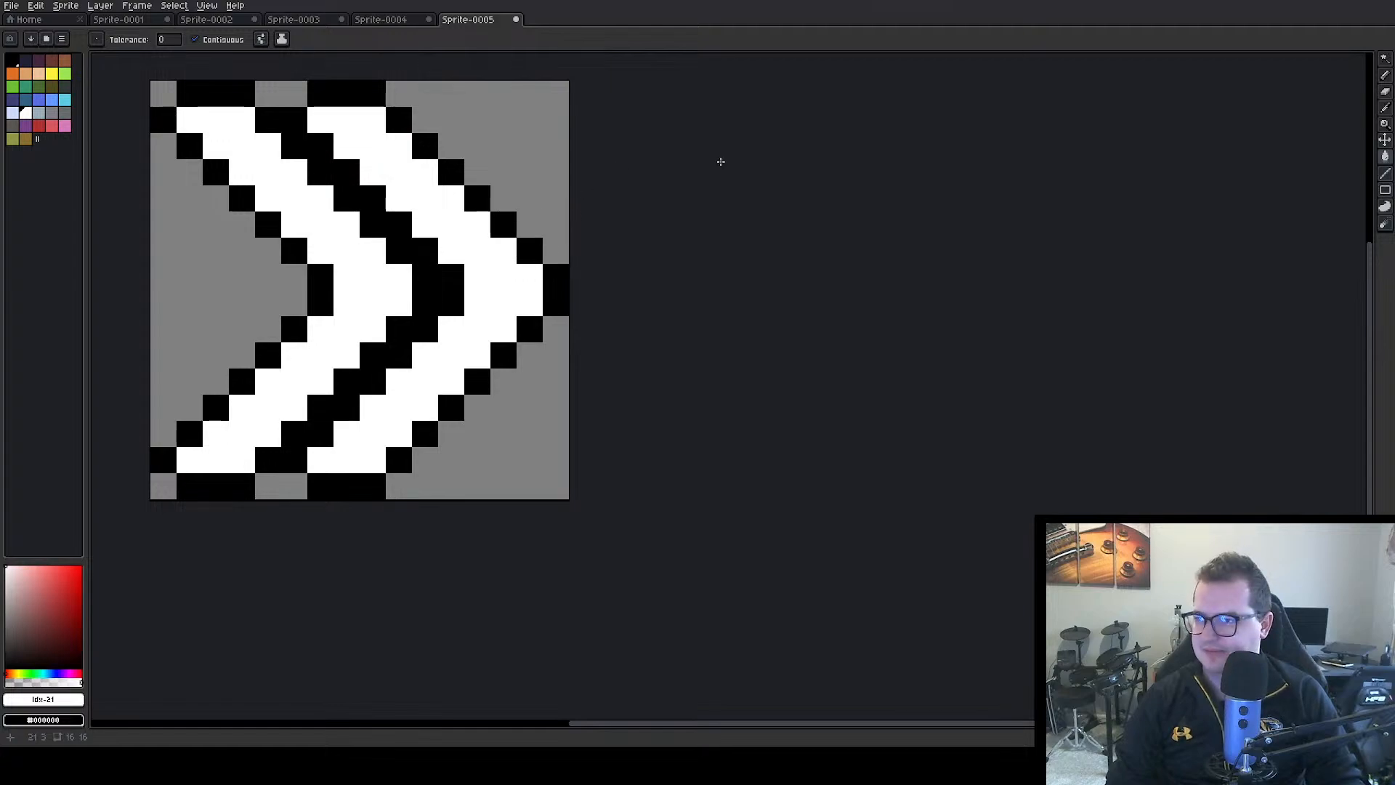
left_click(719, 161)
Export the white chevron sprite as sprintIcon.png, overwriting the existing file
key("ctrl+alt+shift+s")
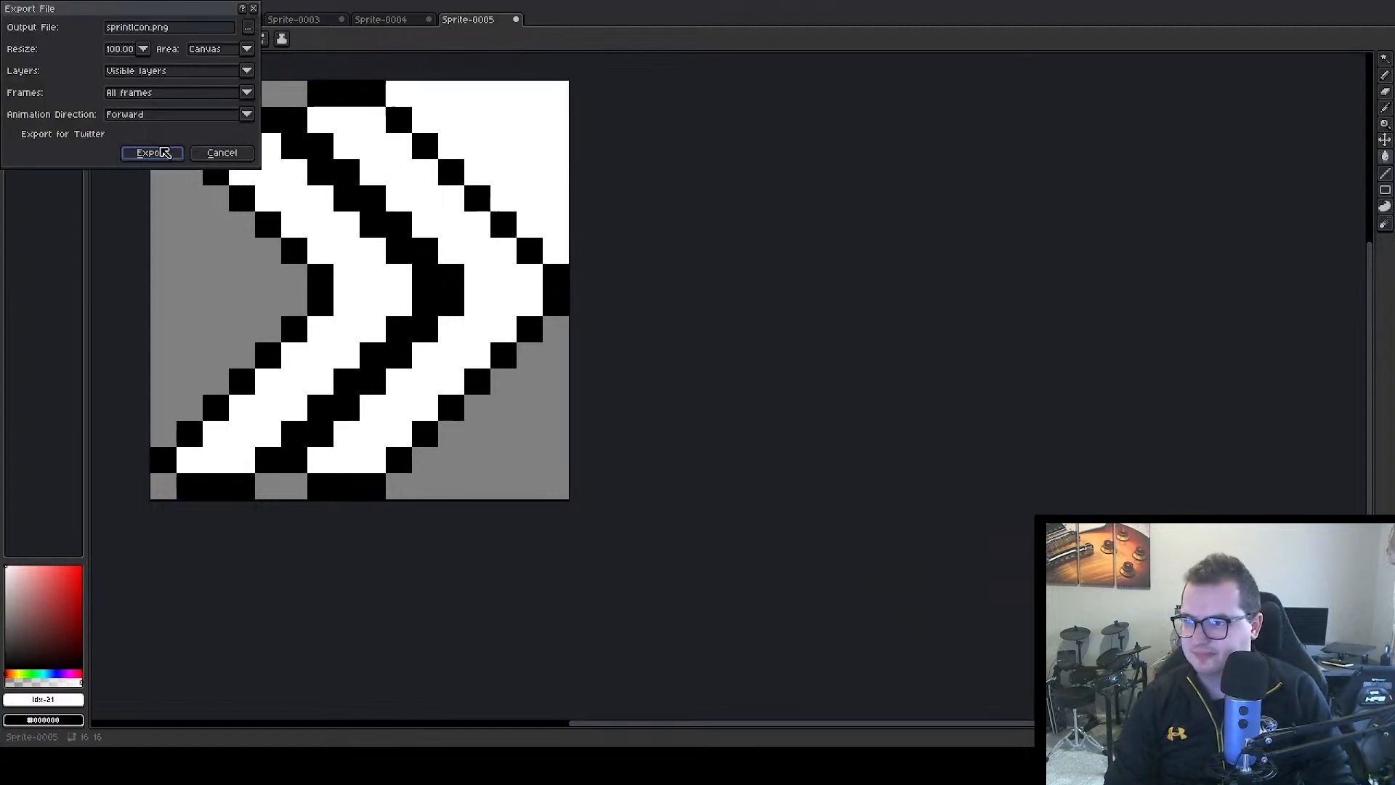
left_click(161, 153)
left_click(663, 406)
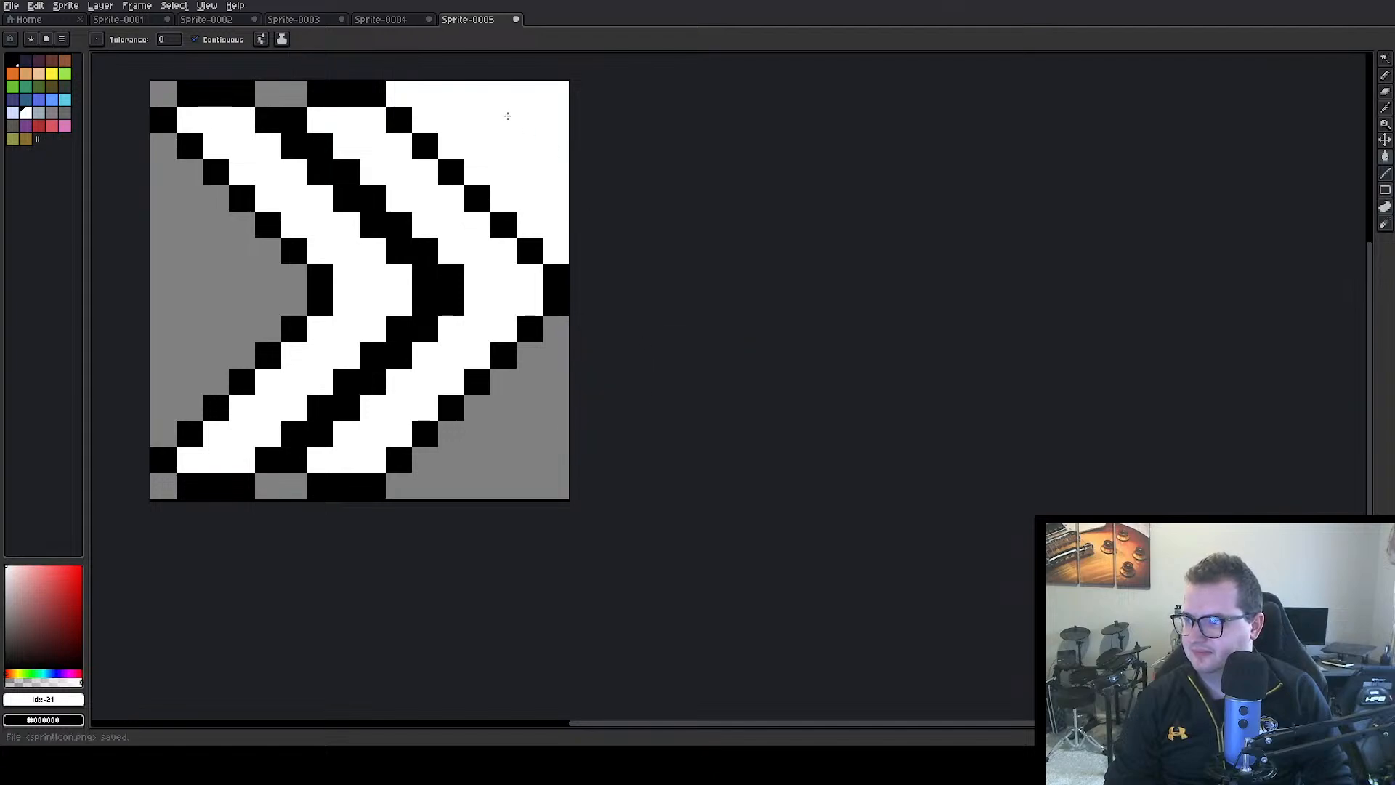
In Sprite-0004, fill the upper half of the yellow bar with white and the lower half with mid grey
left_click(384, 20)
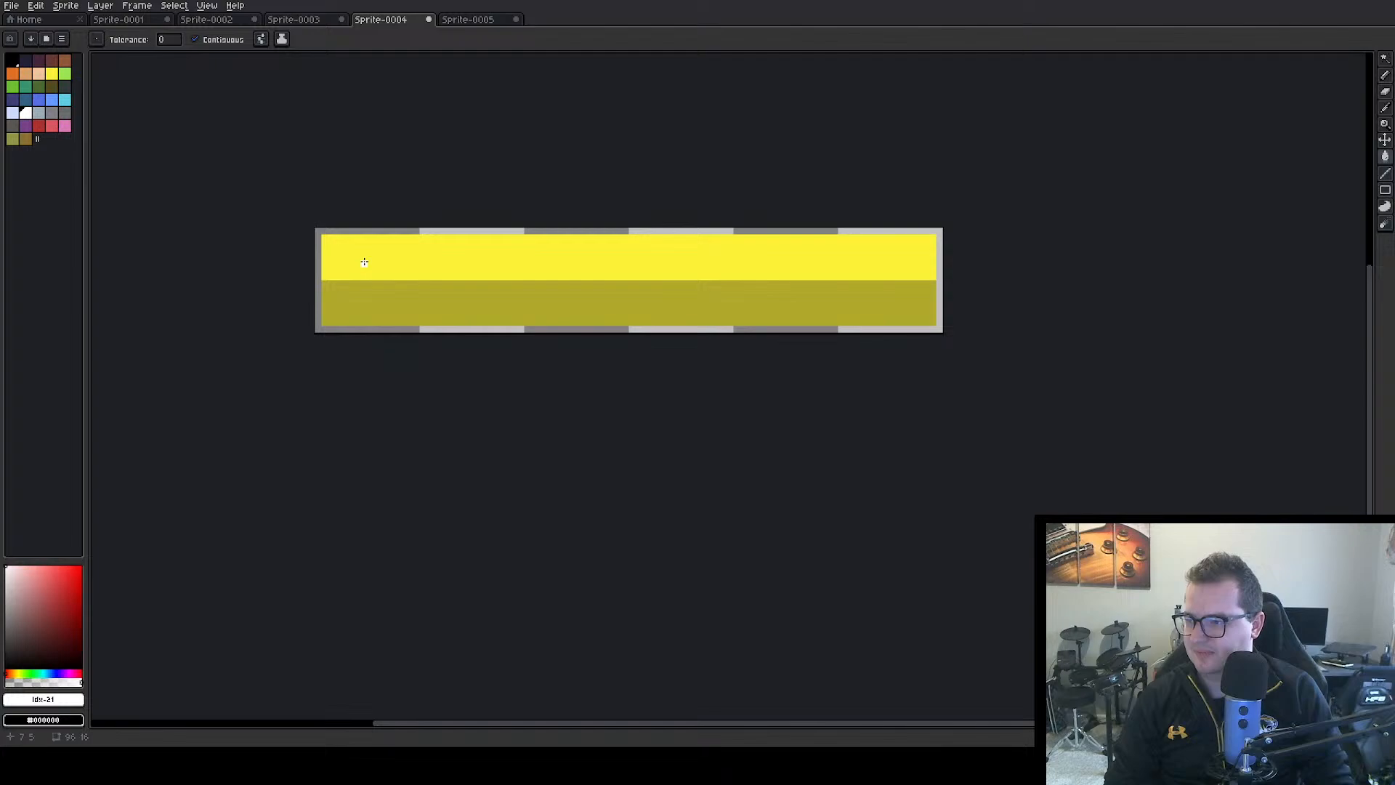
left_click(734, 274)
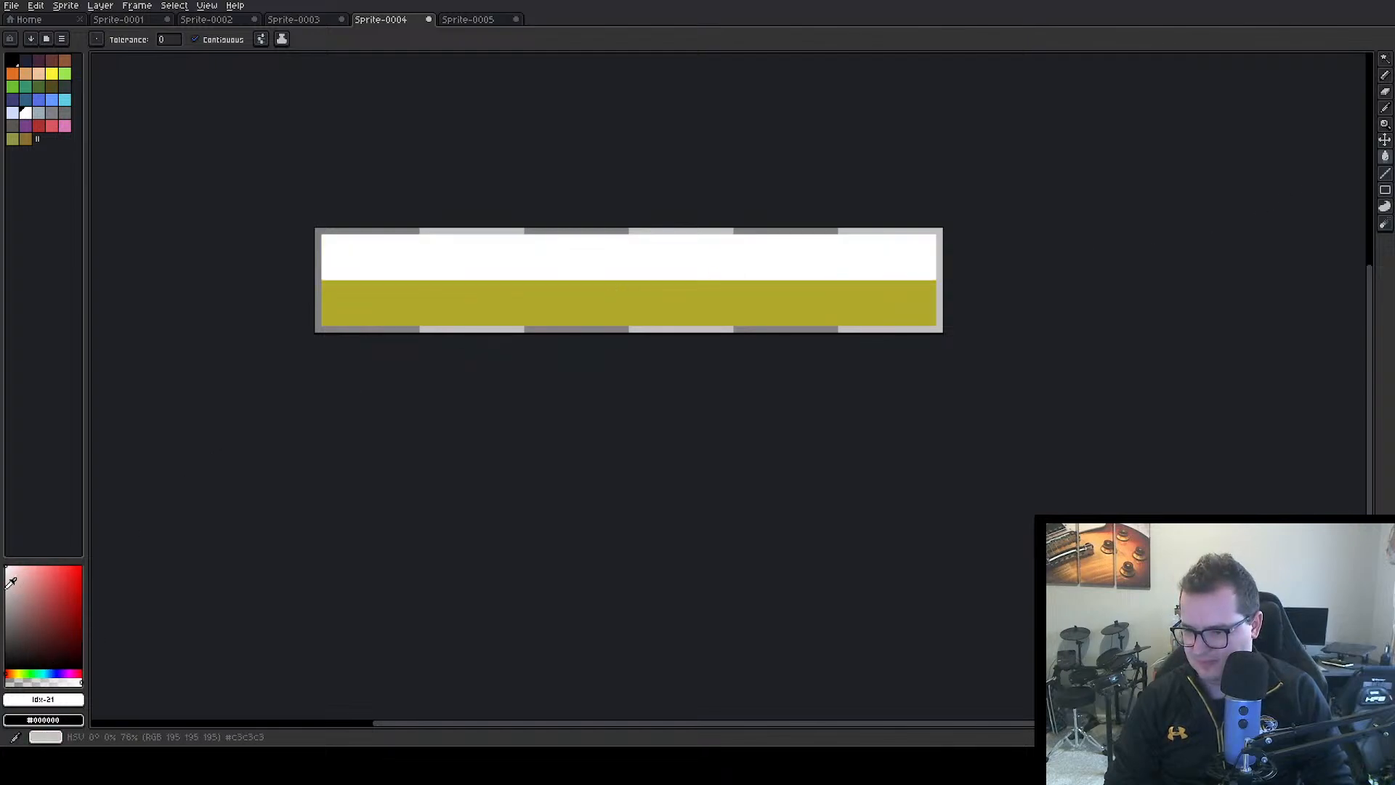
mouse_move(10, 582)
left_mouse_down()
mouse_move(5, 610)
mouse_move(3, 596)
left_mouse_up()
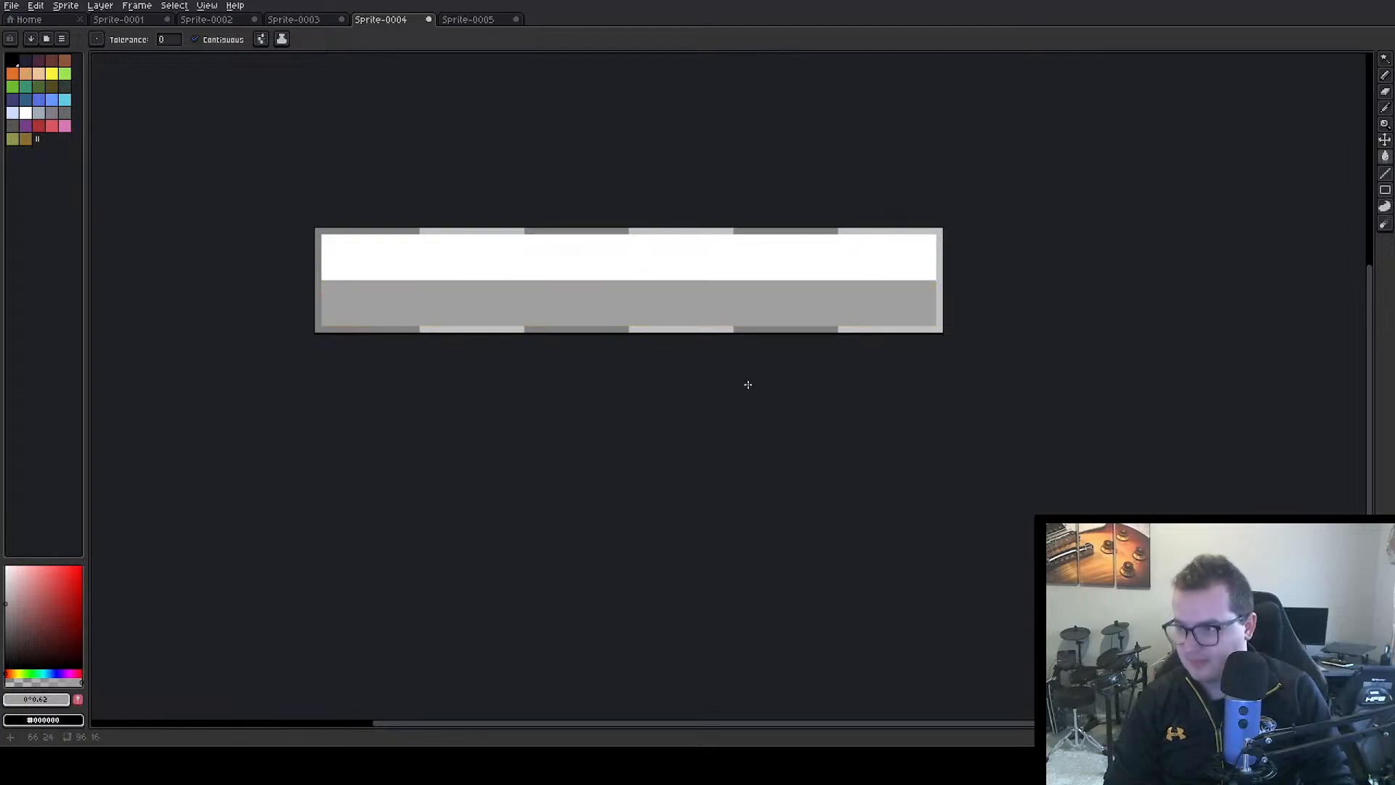
Export the white and grey bar as a new file named statBar.png
key("ctrl+alt+shift+s")
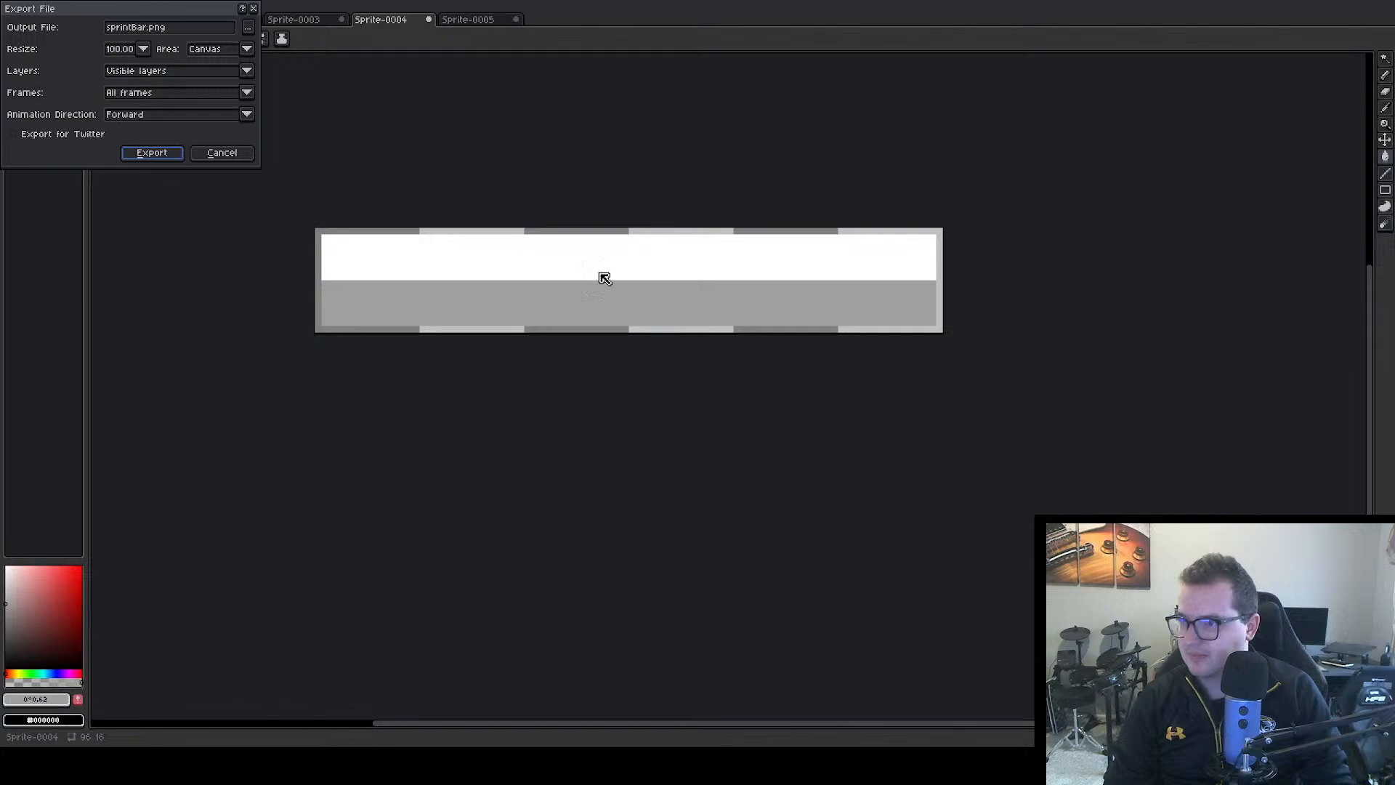
left_click(145, 28)
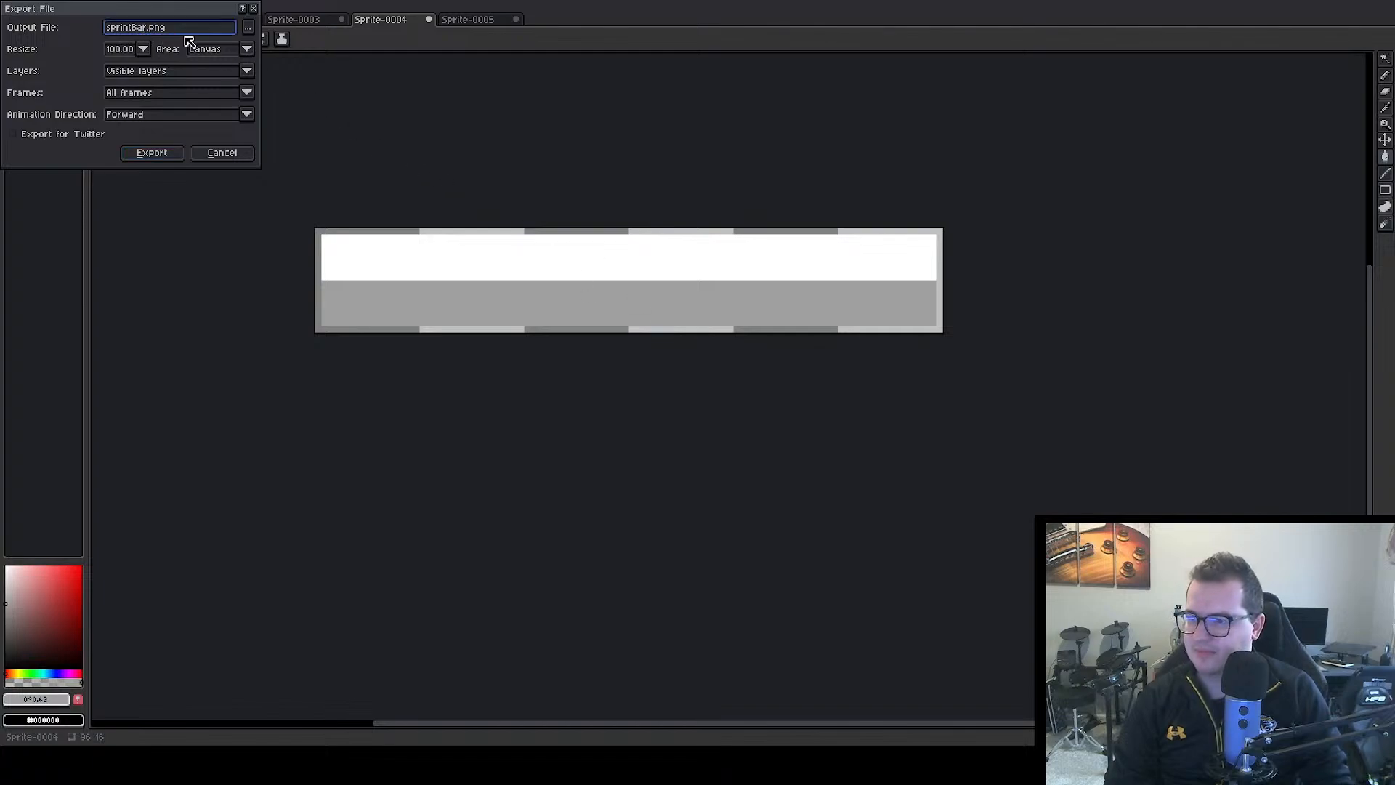
key("Delete")
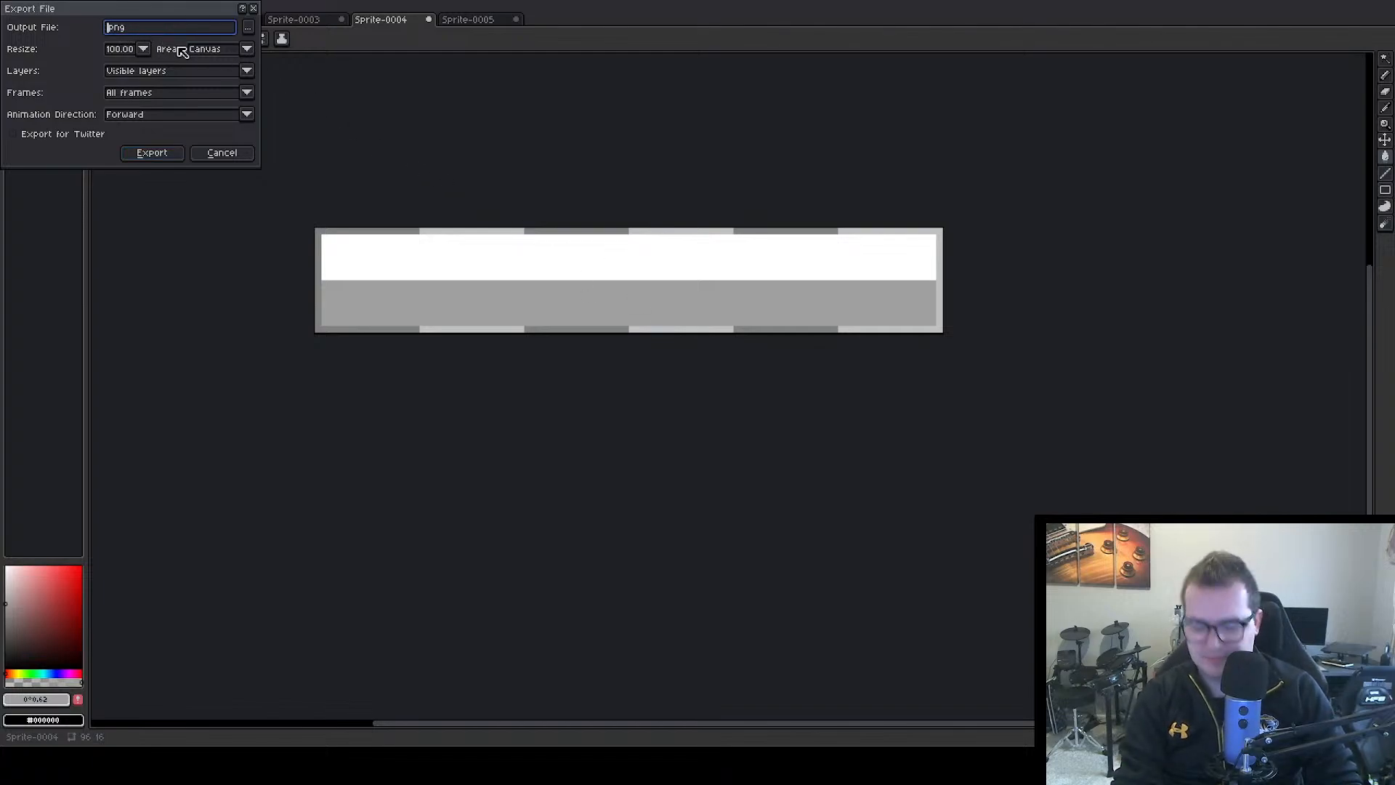
type("statBar")
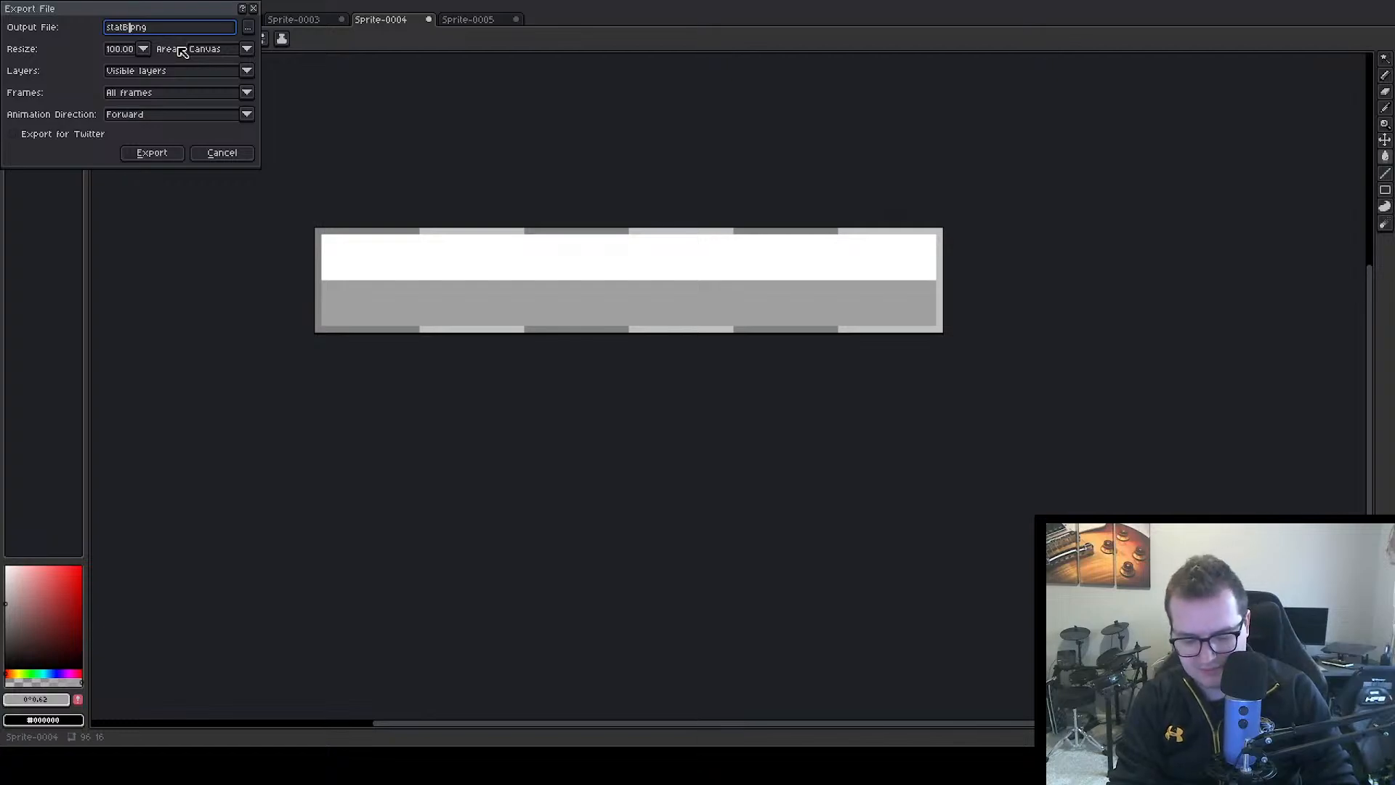
left_click(154, 153)
Export the dark bar background in Sprite-0001 under the new name statBarBackground.png
left_click(300, 19)
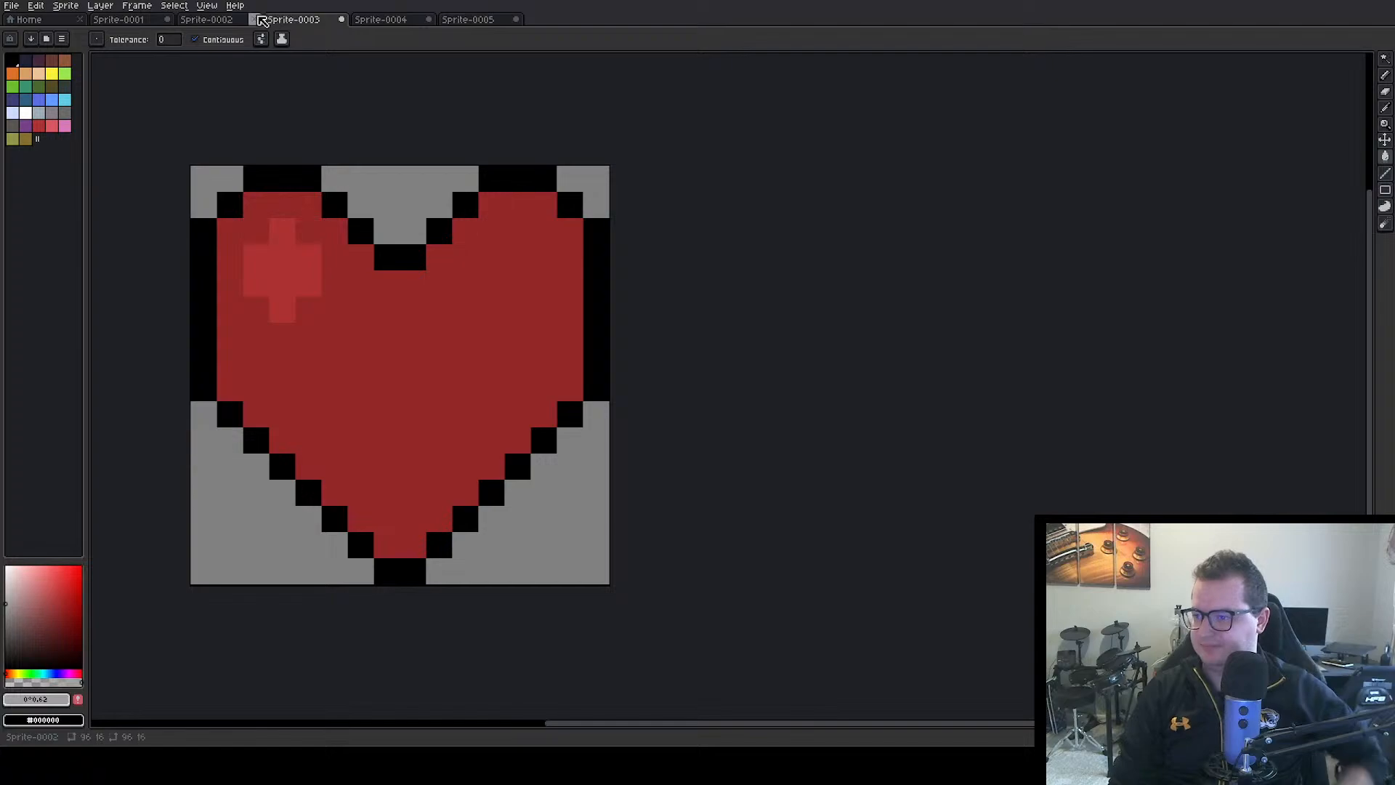
left_click(220, 18)
left_click(149, 20)
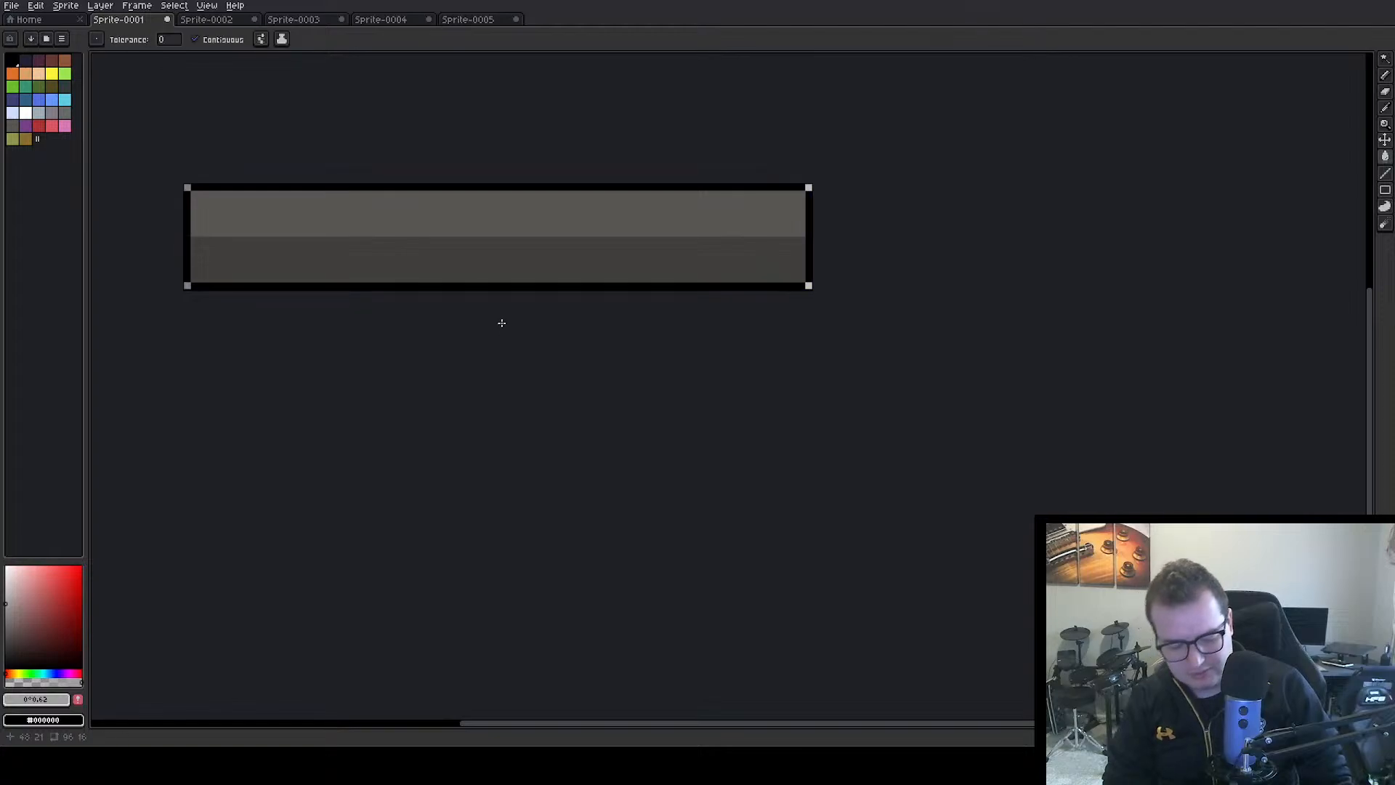
key("ctrl+alt+shift+s")
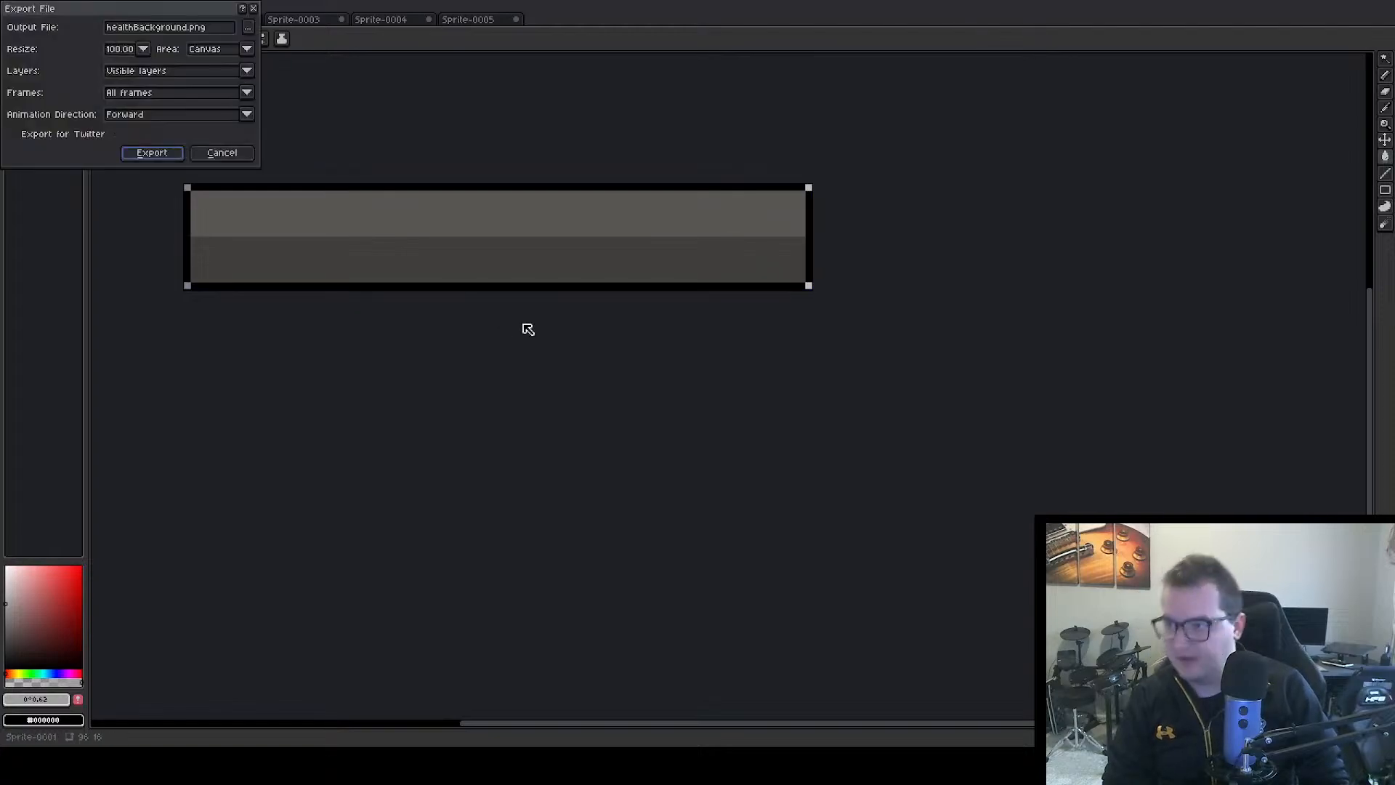
left_click(147, 28)
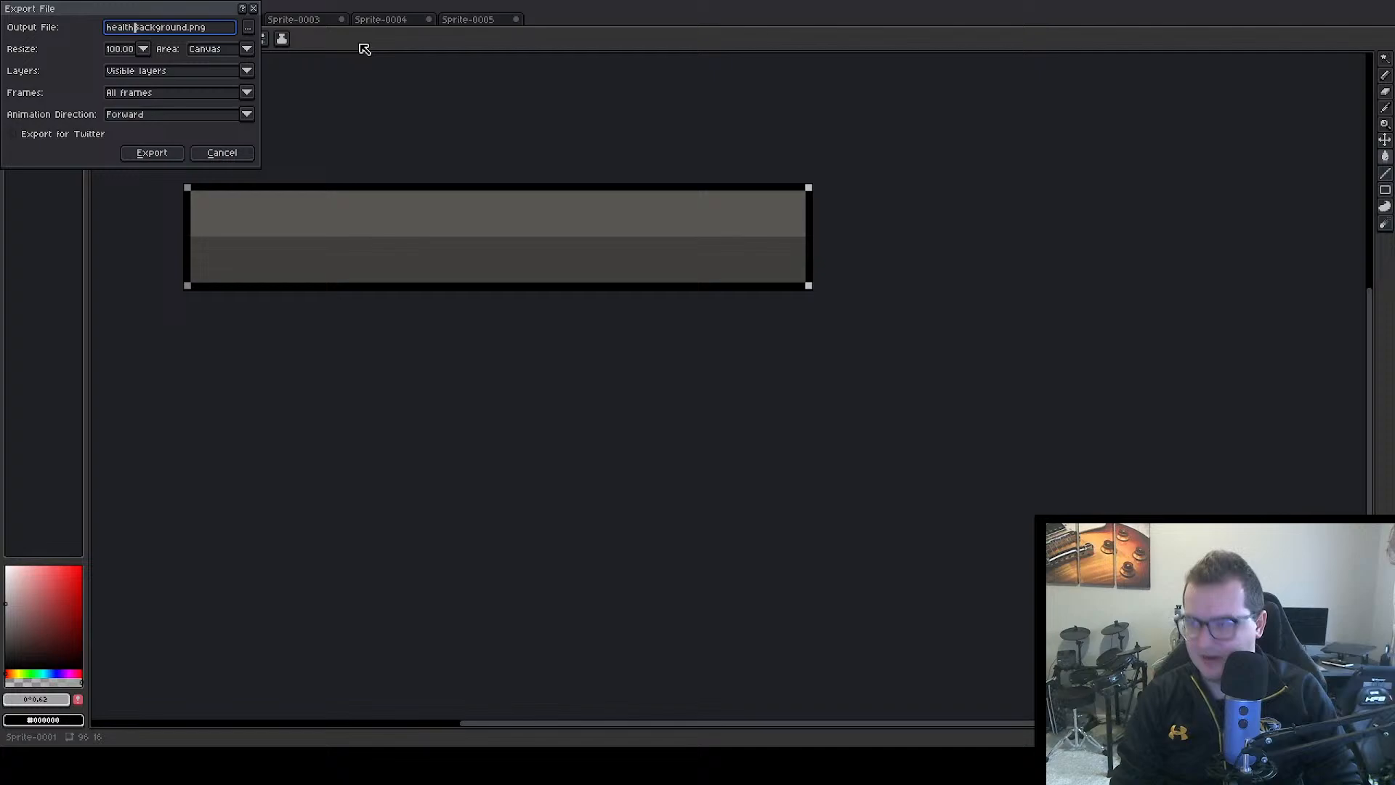
key("BackSpace")
key("BackSpace")
key("BackSpace")
key("BackSpace")
key("BackSpace")
key("BackSpace")
type("sta")
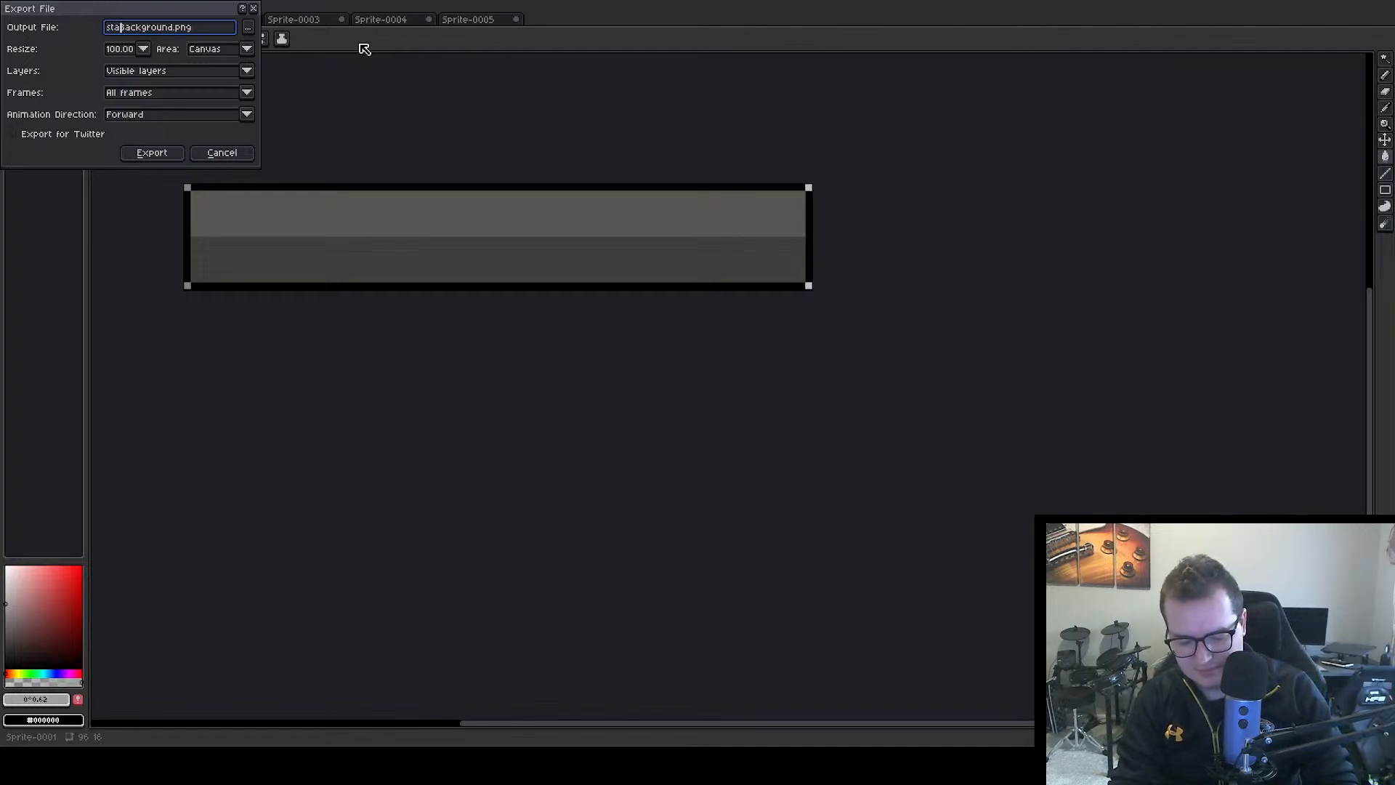
type("tBa")
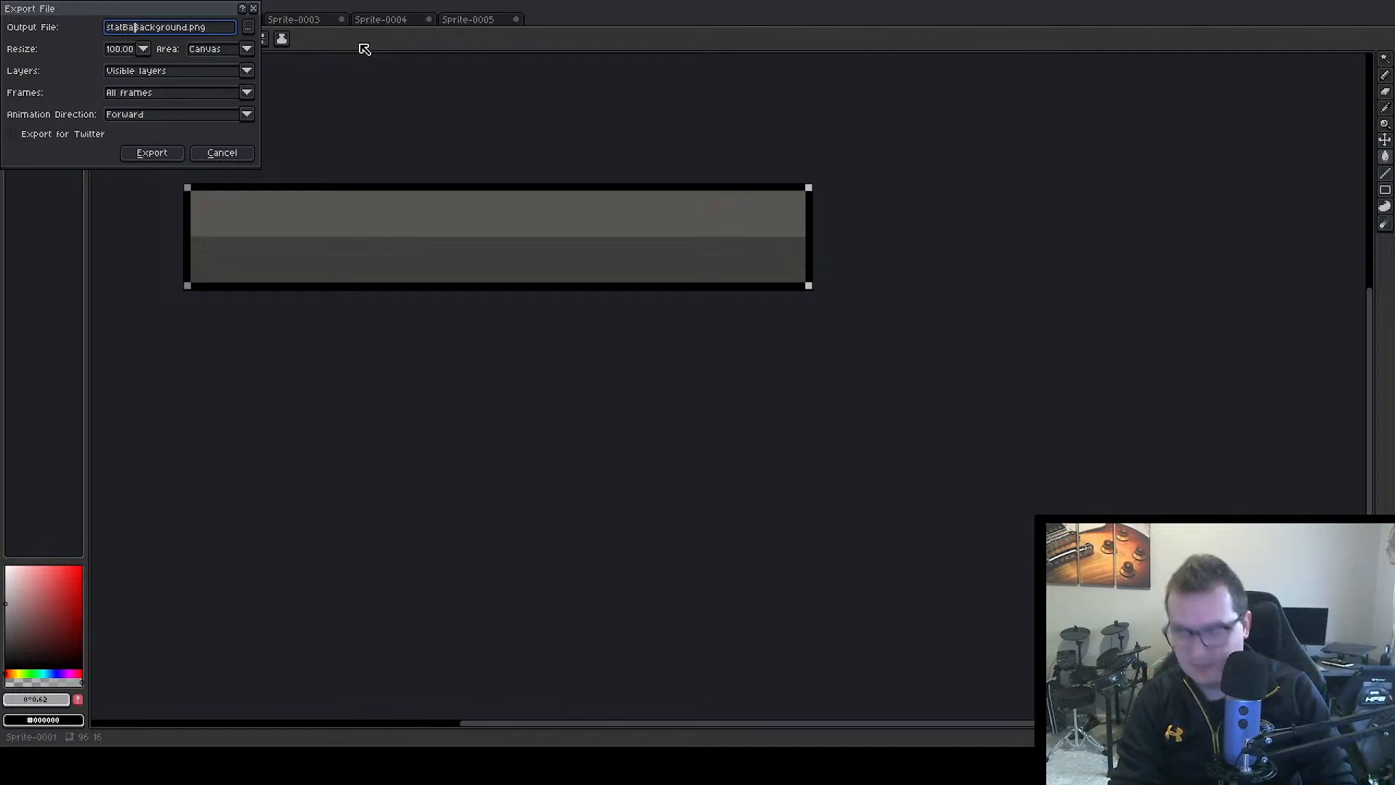
type("r")
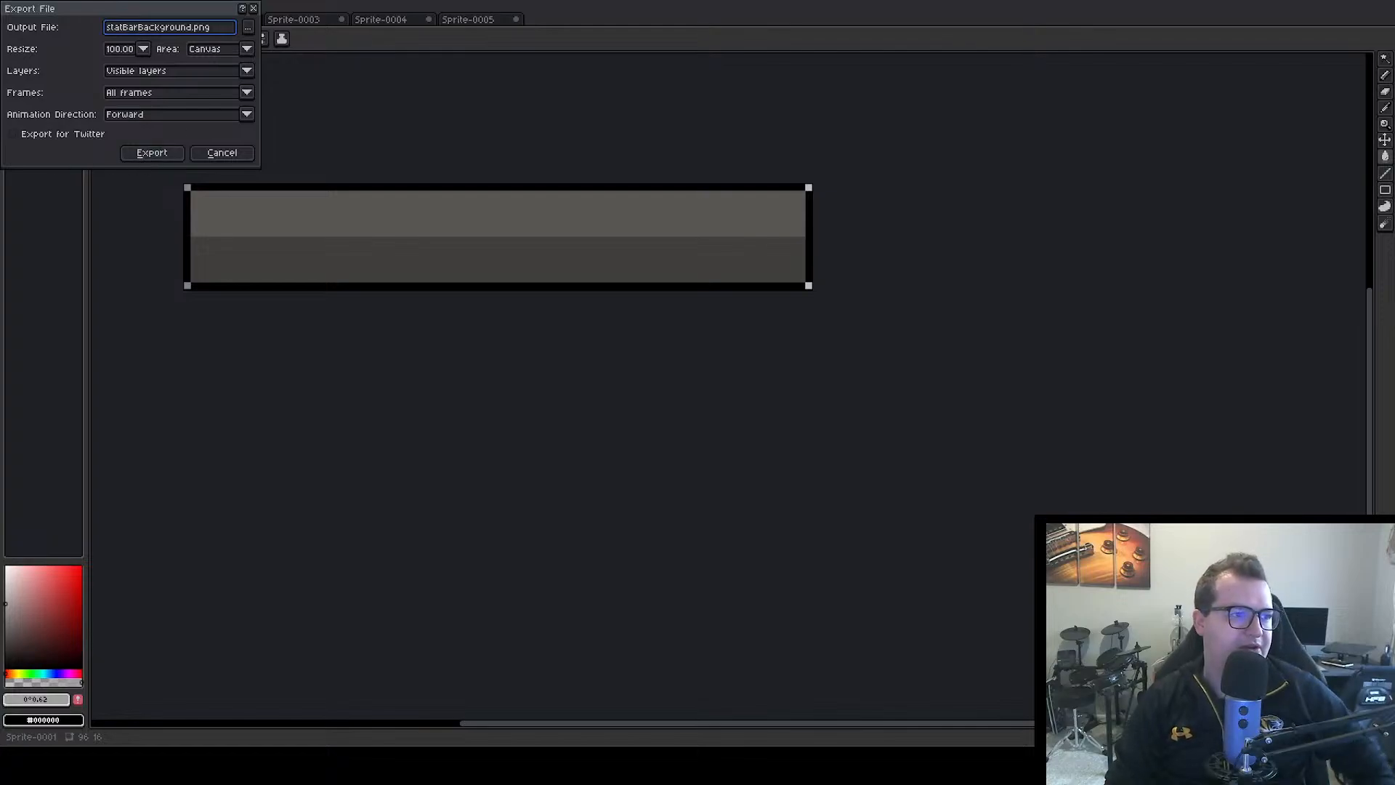
left_click(151, 155)
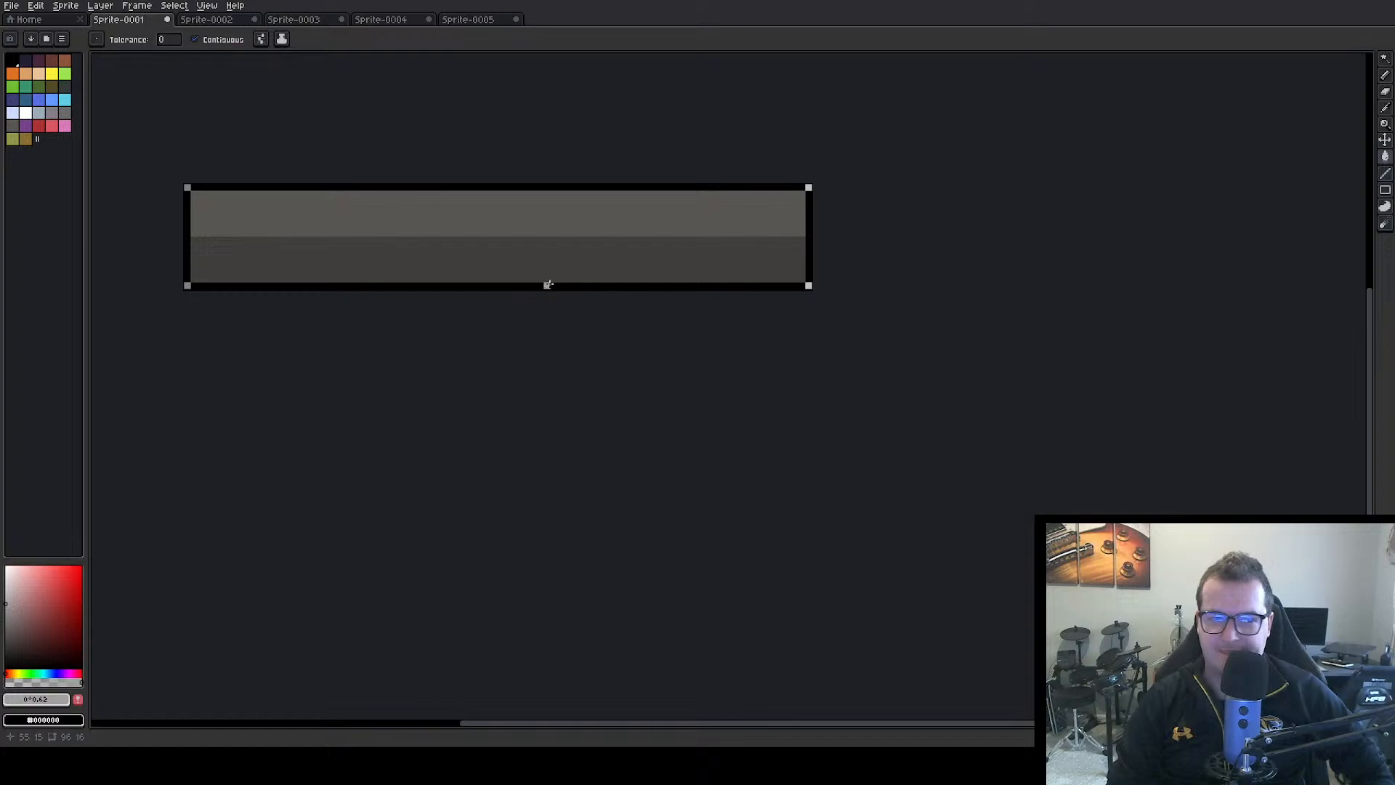
Recolour the heart icon in Sprite-0003 with a white body and a grey highlight
left_click(218, 21)
left_click(294, 20)
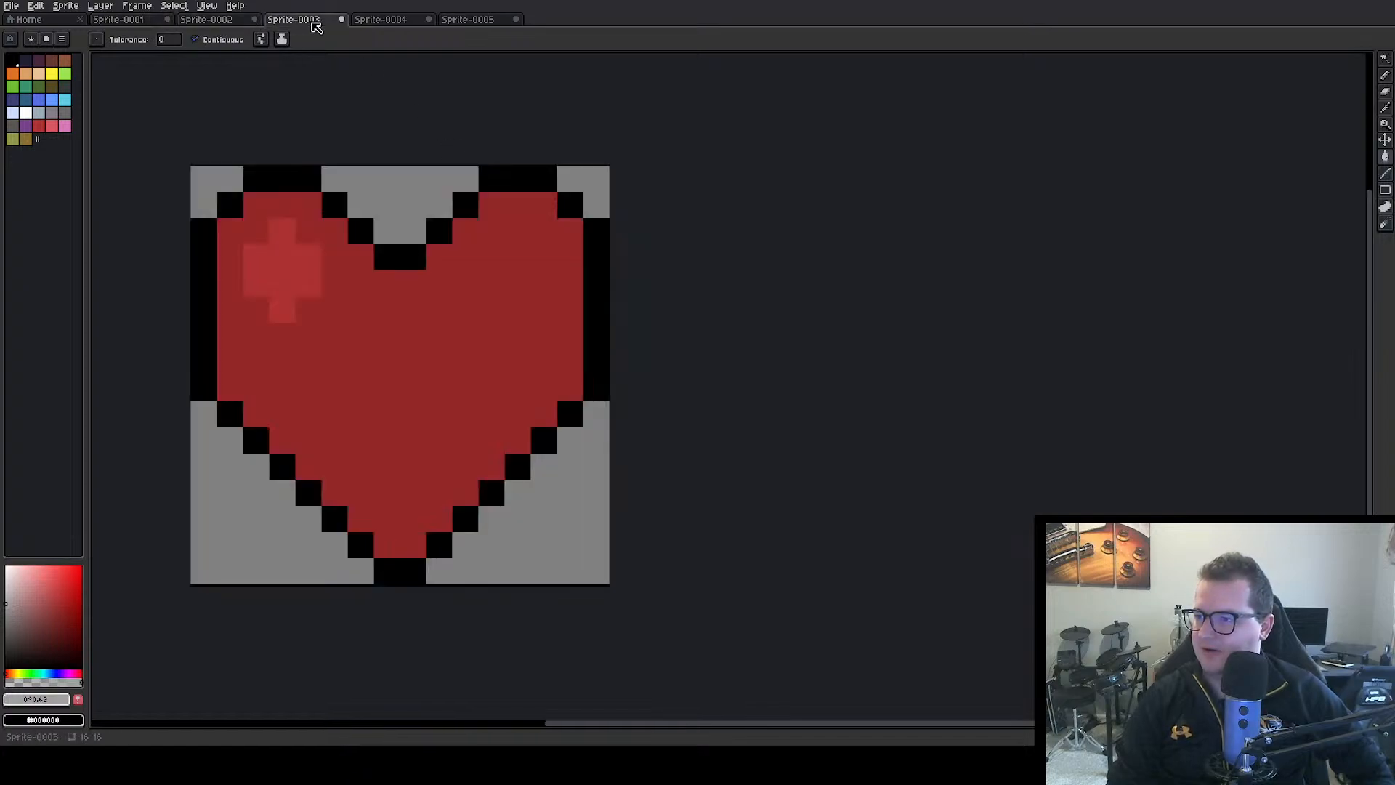
left_click(386, 320)
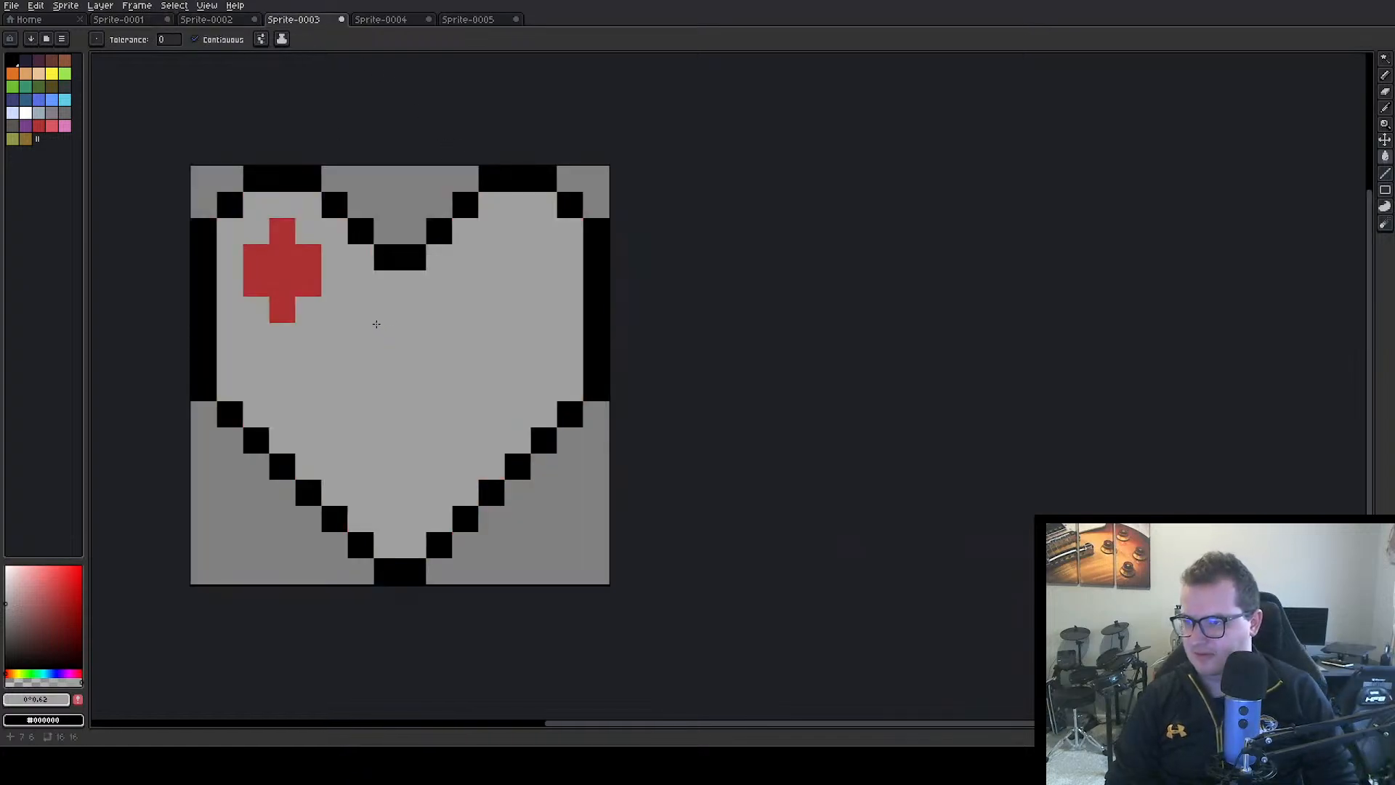
key("ctrl+z")
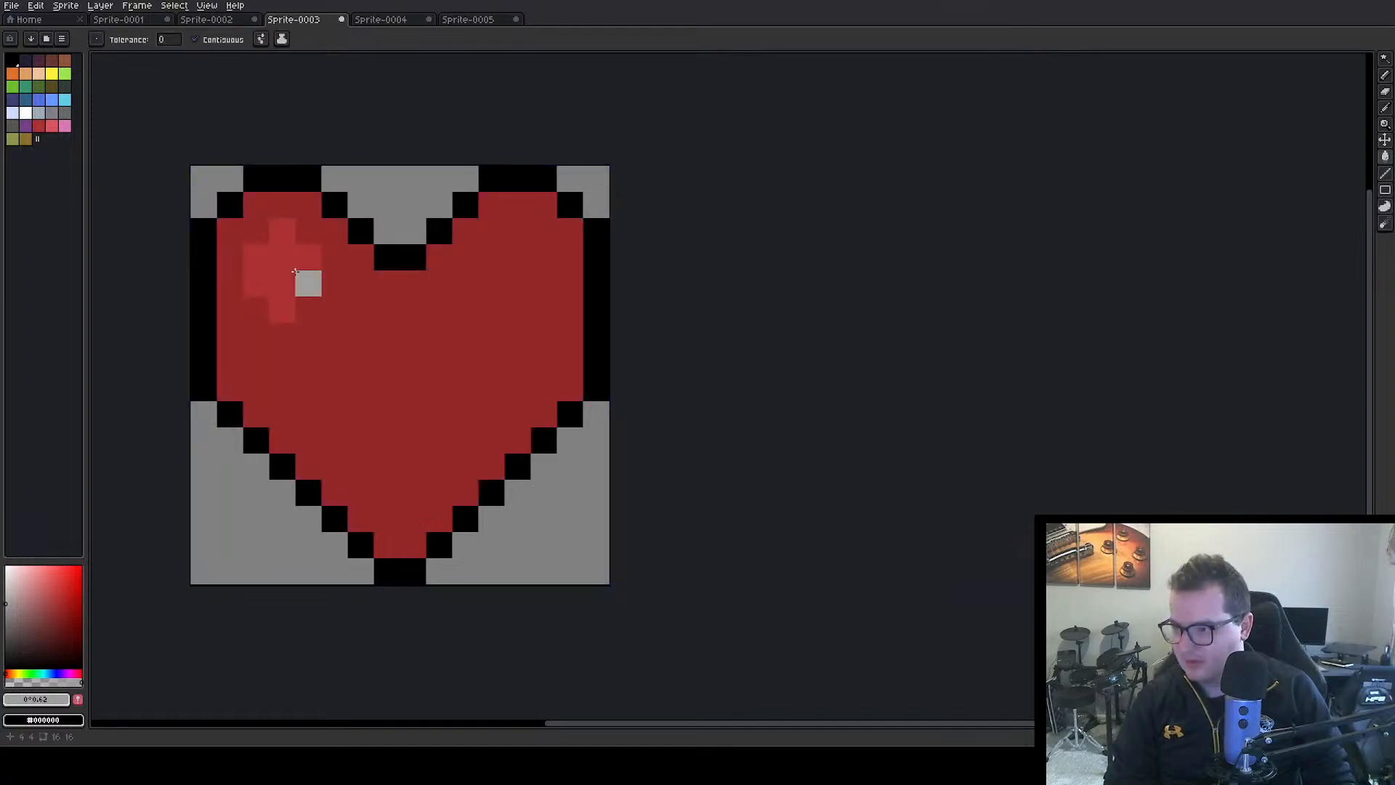
left_click(305, 281)
left_click(30, 114)
left_click(440, 429)
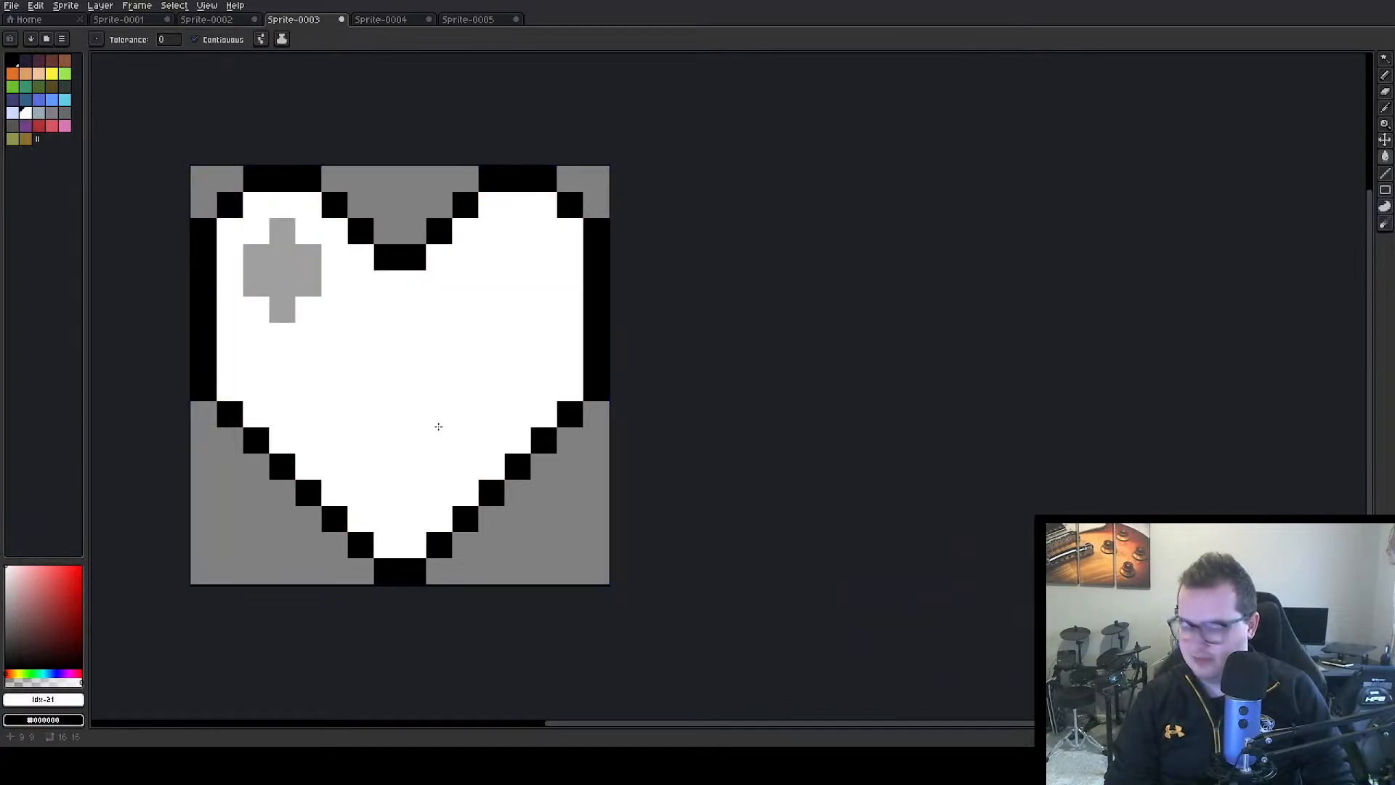
Export the recoloured heart as healthBarIcon.png, overwriting the existing file
key("ctrl+alt+shift+s")
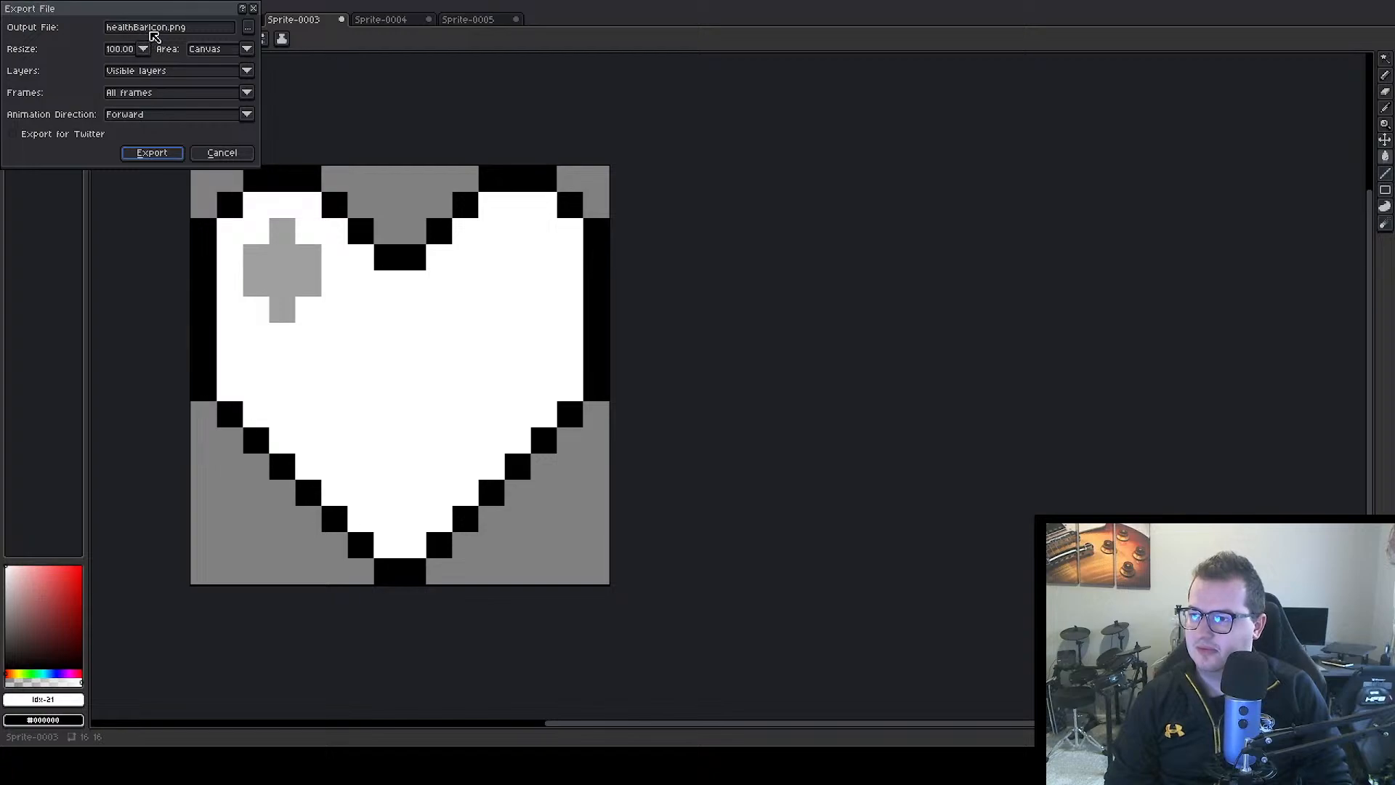
left_click(177, 159)
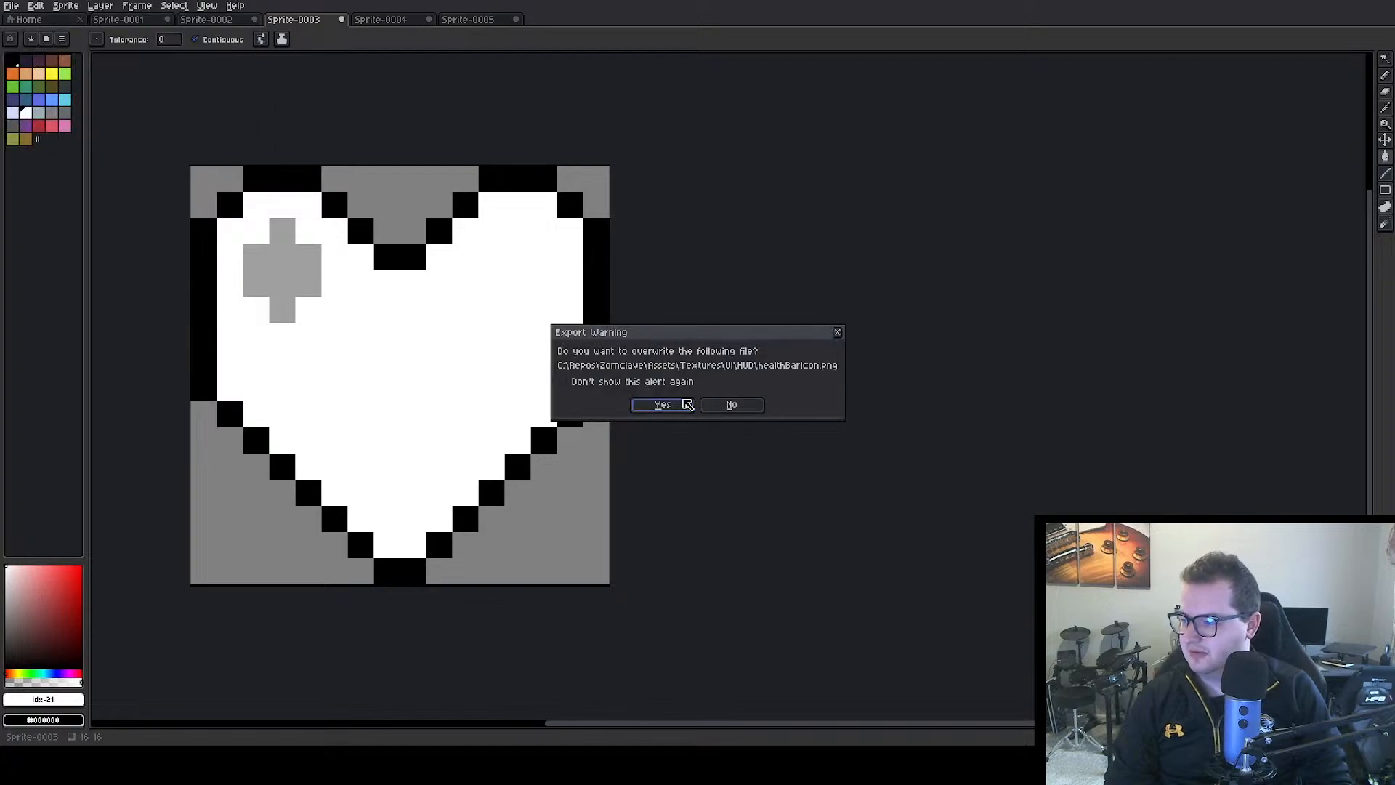
left_click(662, 404)
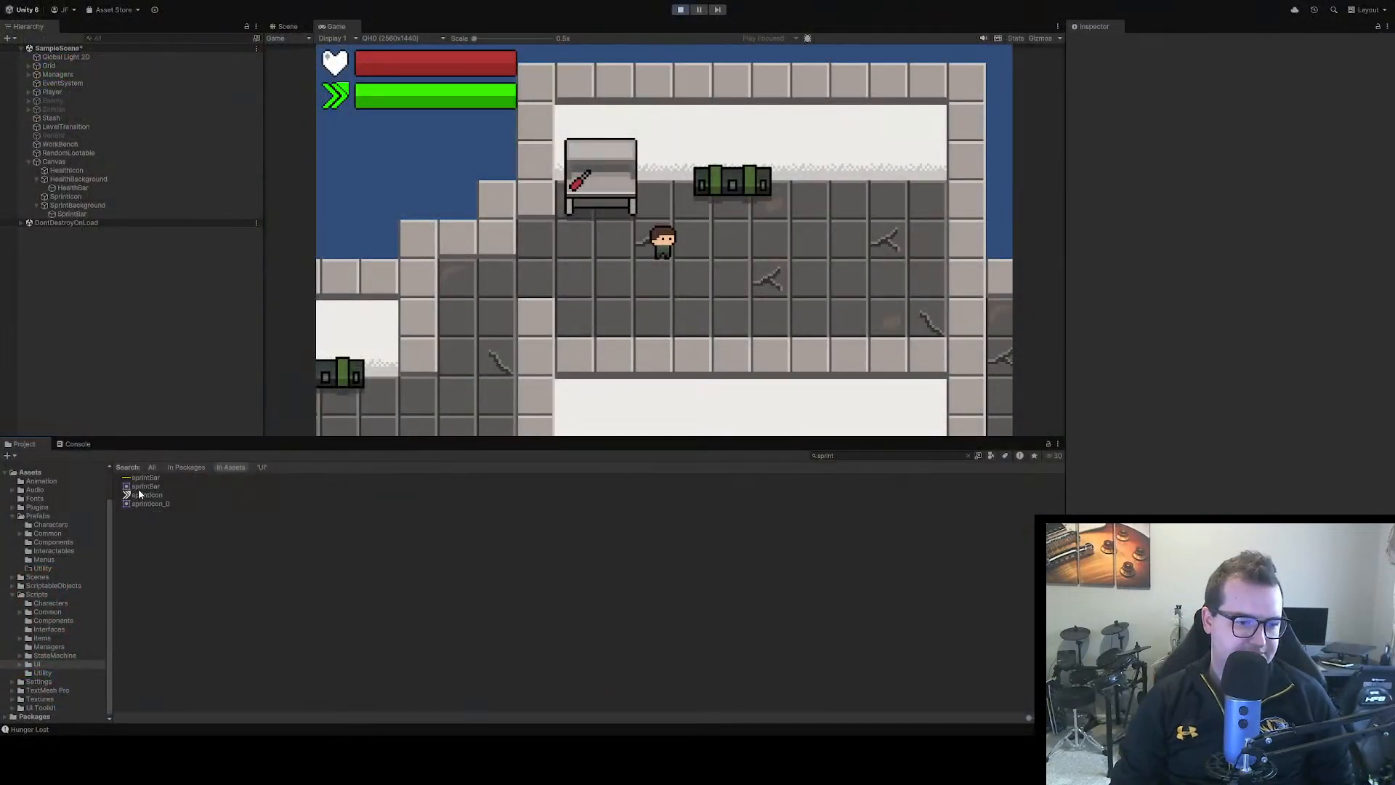
Fill the stray white upper-right corner of the chevron sprite with transparency and export it over sprintIcon.png again
left_click(149, 495)
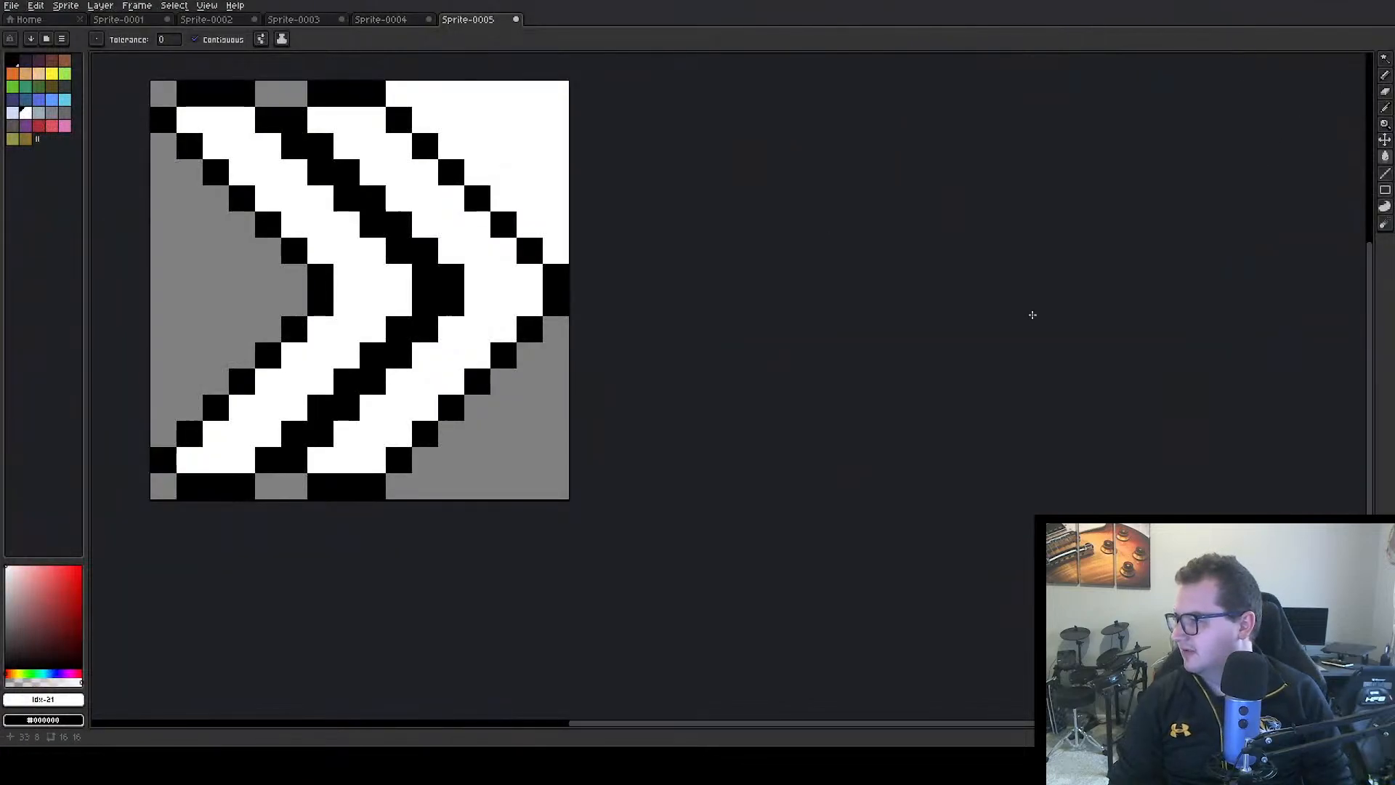
left_click(561, 431)
left_click(552, 425, "alt")
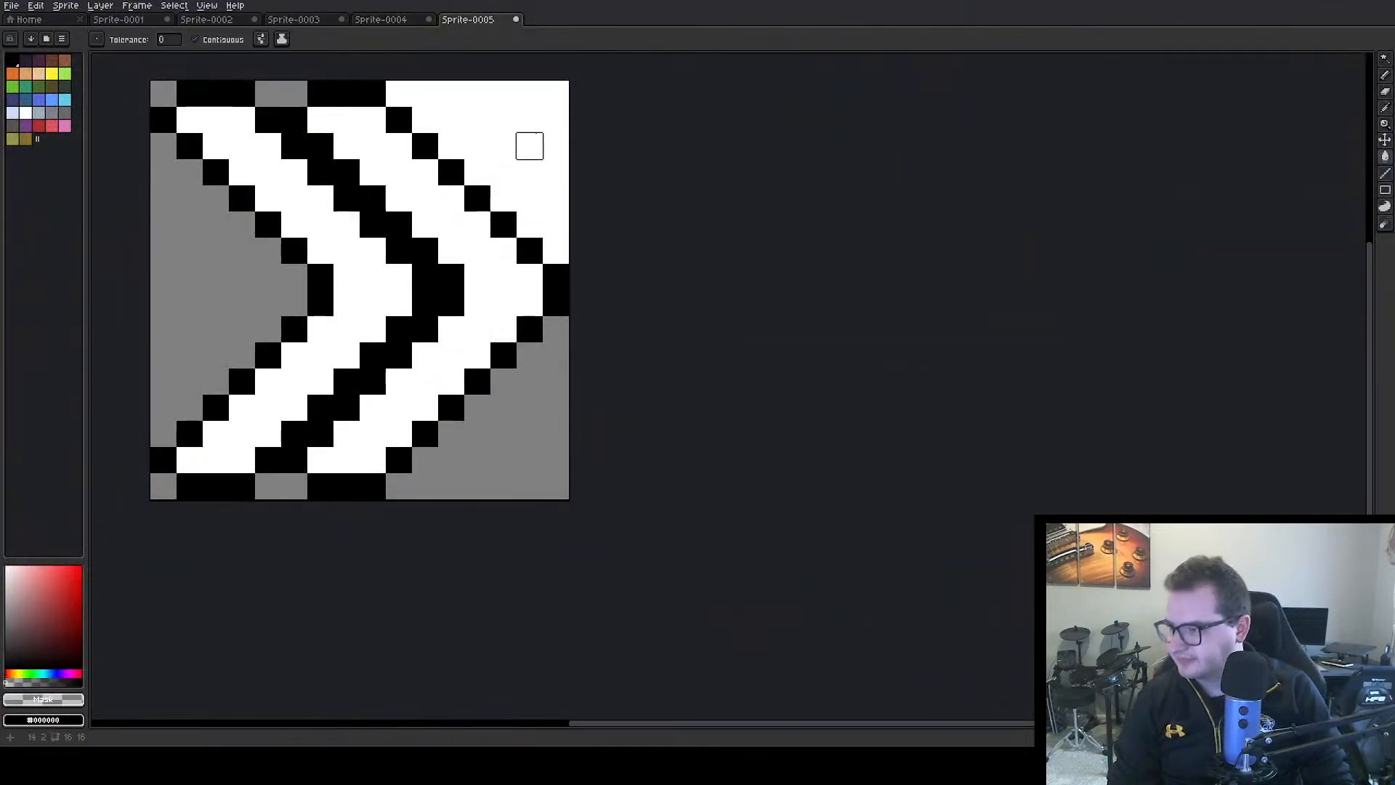
left_click(530, 146)
key("ctrl+alt+shift+s")
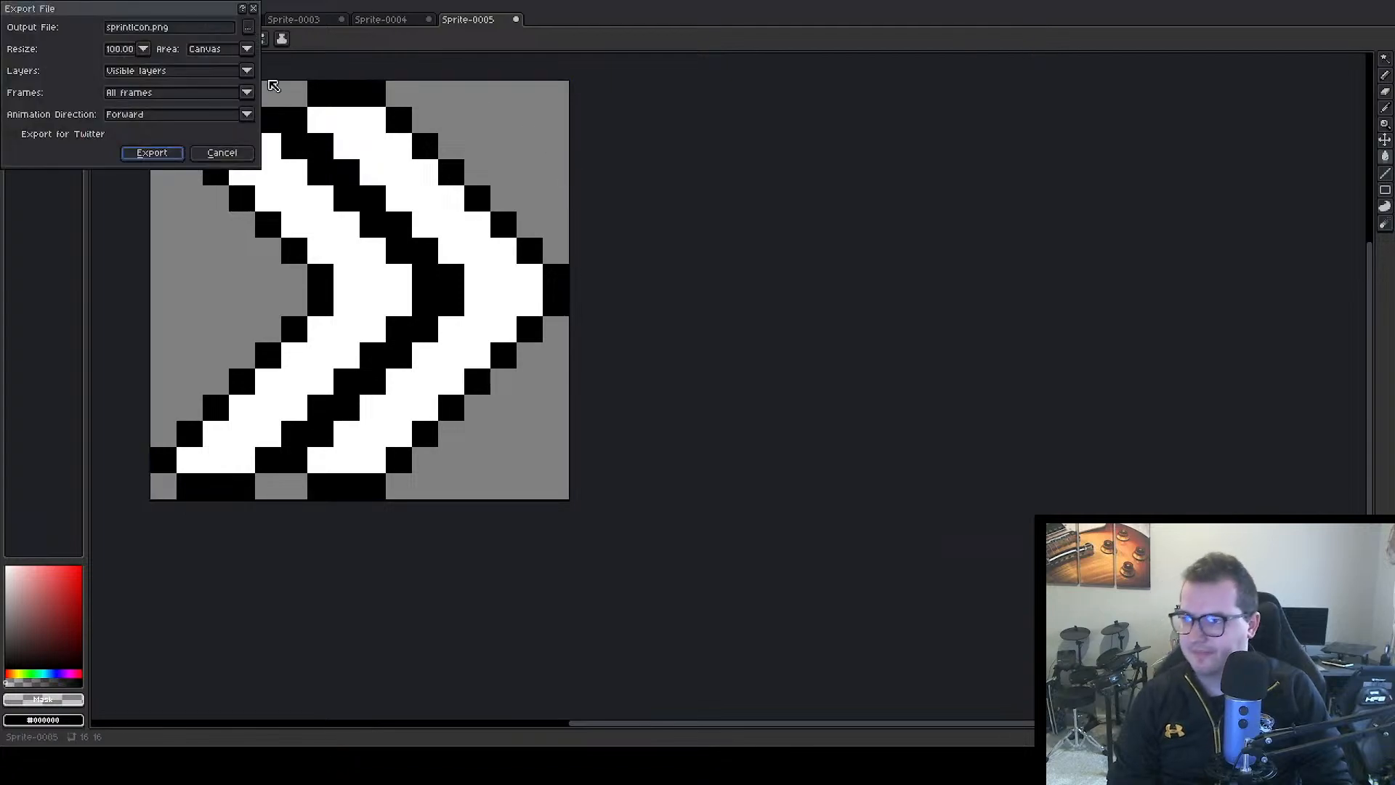
left_click(153, 152)
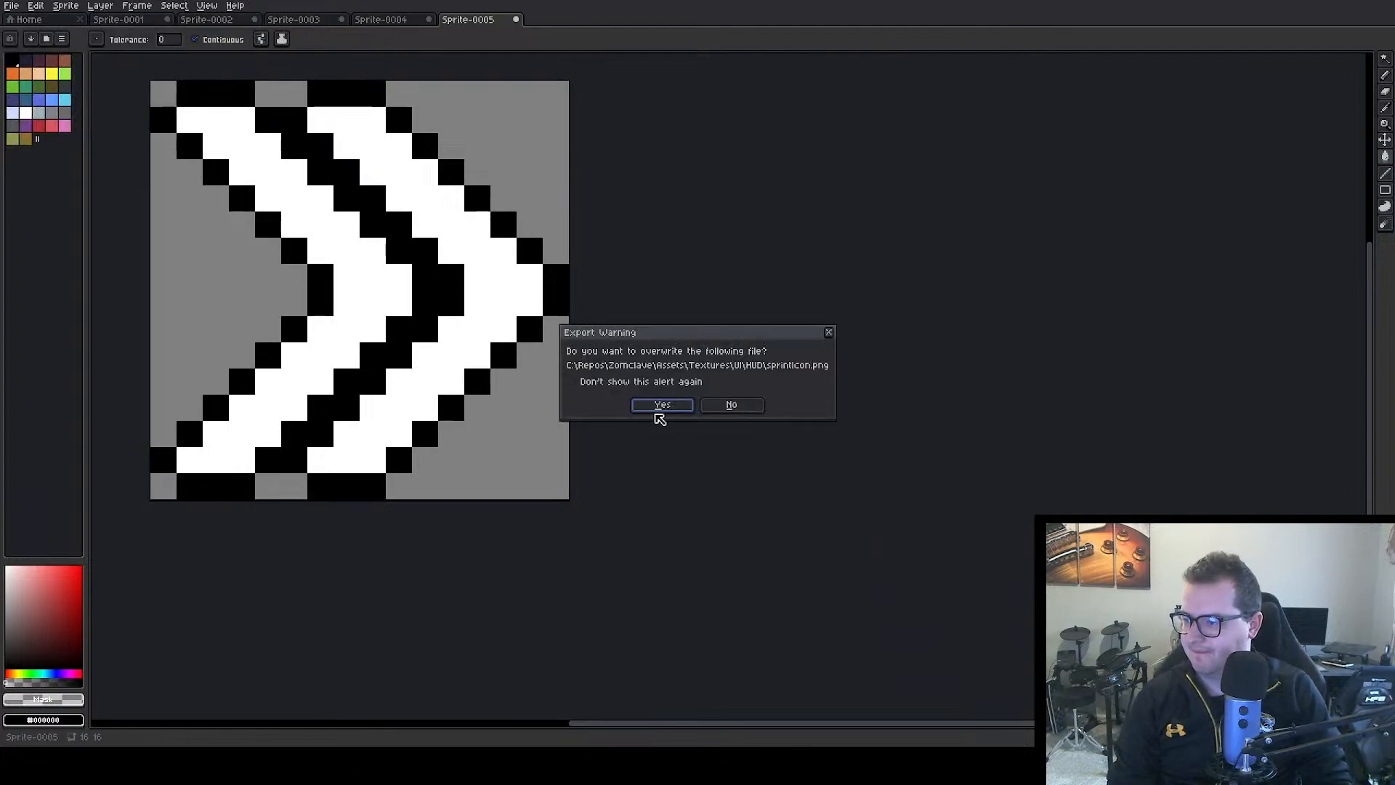
left_click(657, 408)
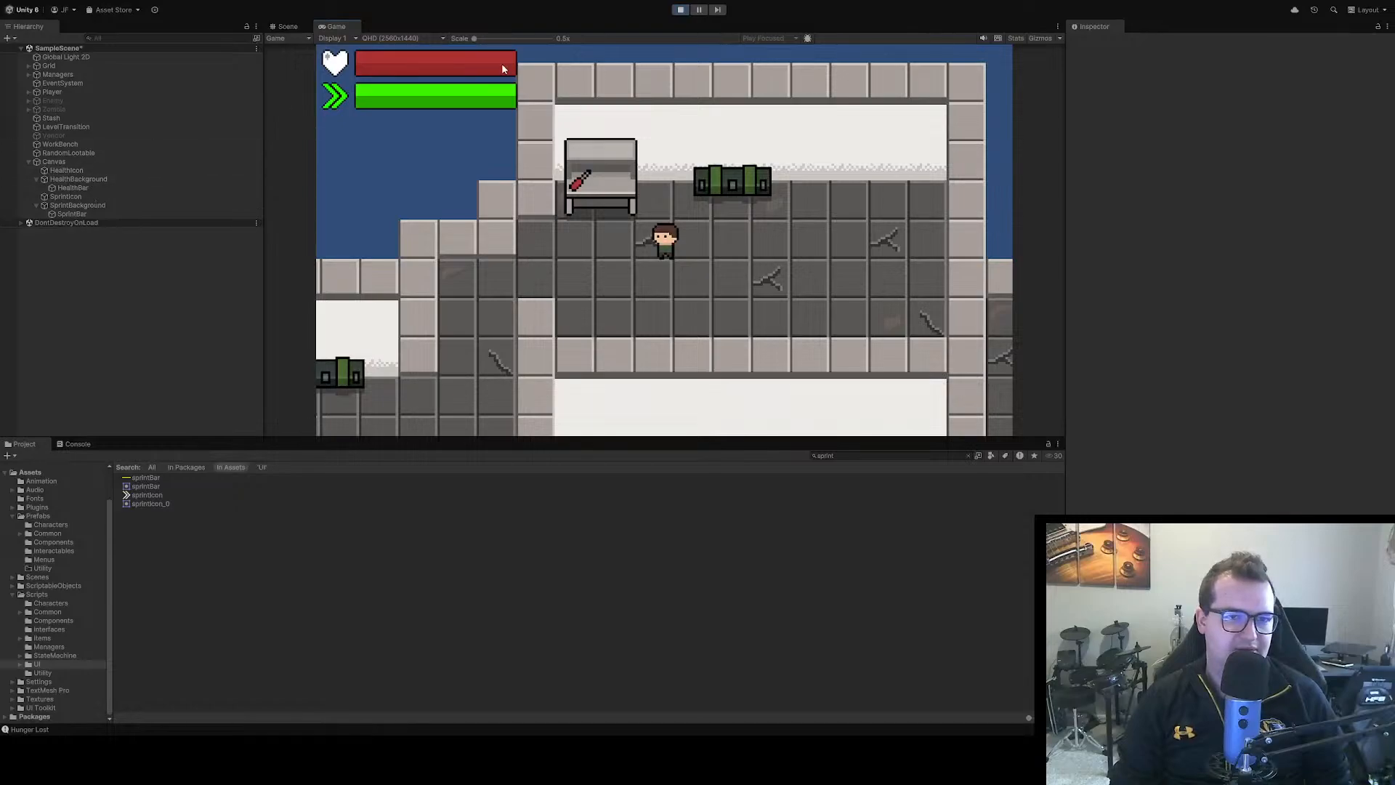
Tint the HealthIcon image red and apply the same red to the HealthBackground image
left_click(81, 178)
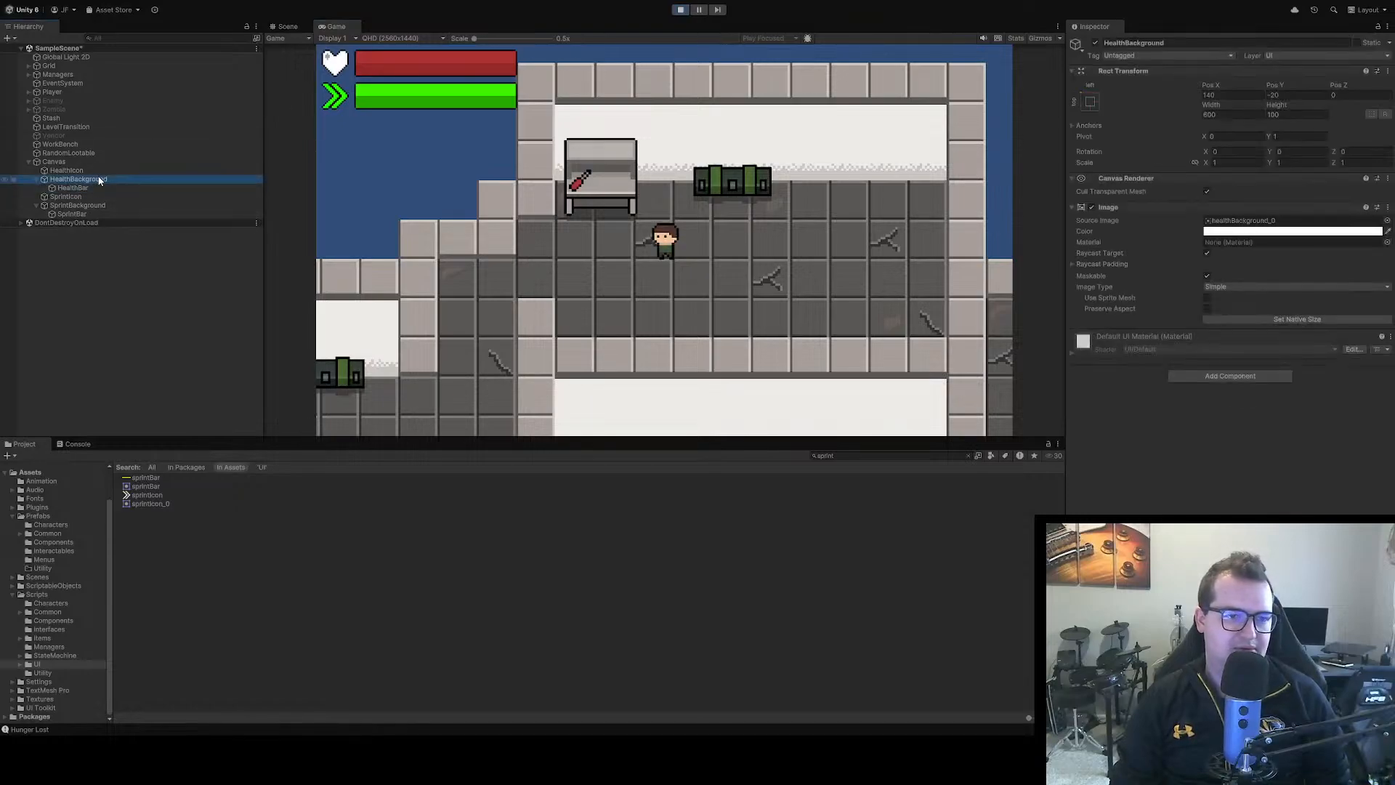
left_click(80, 172)
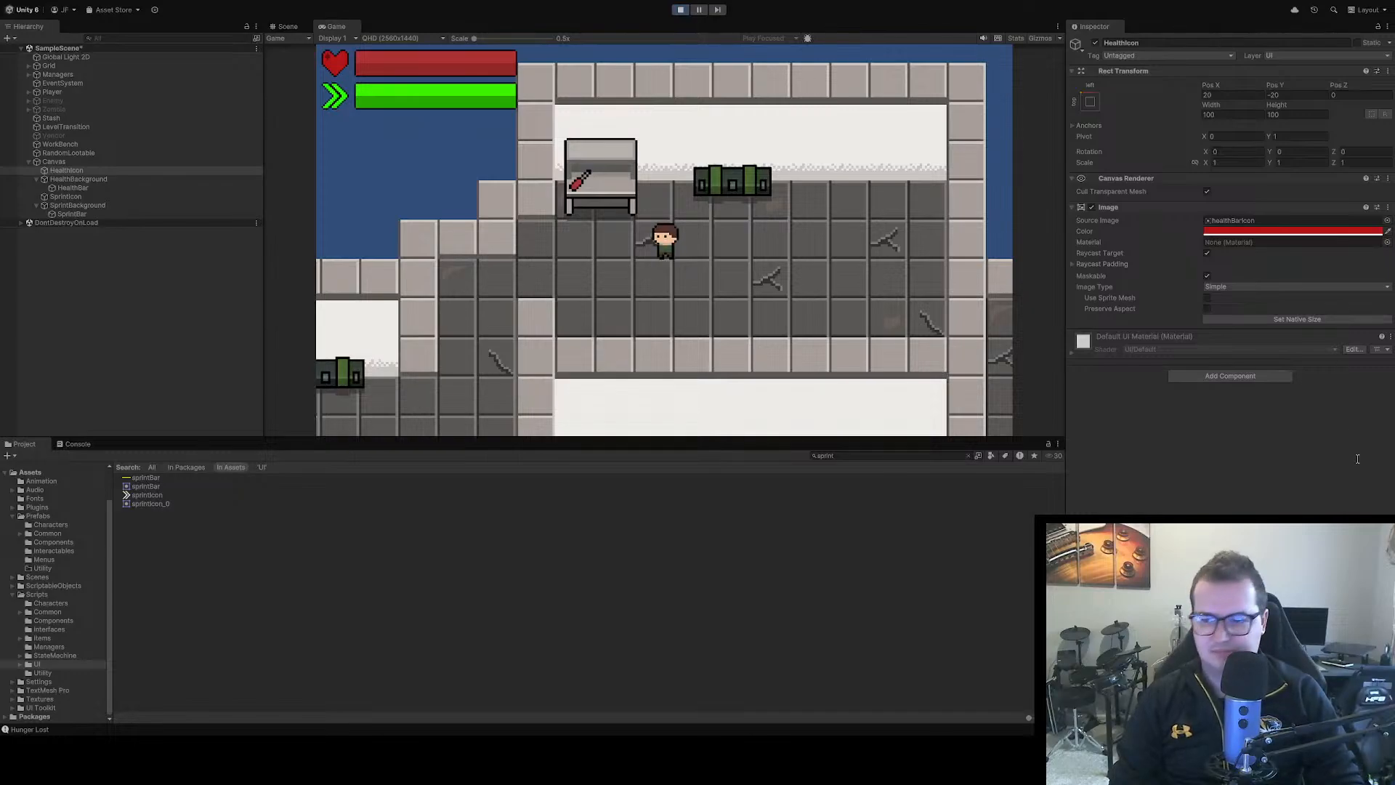
left_click(99, 180)
left_click(1256, 290)
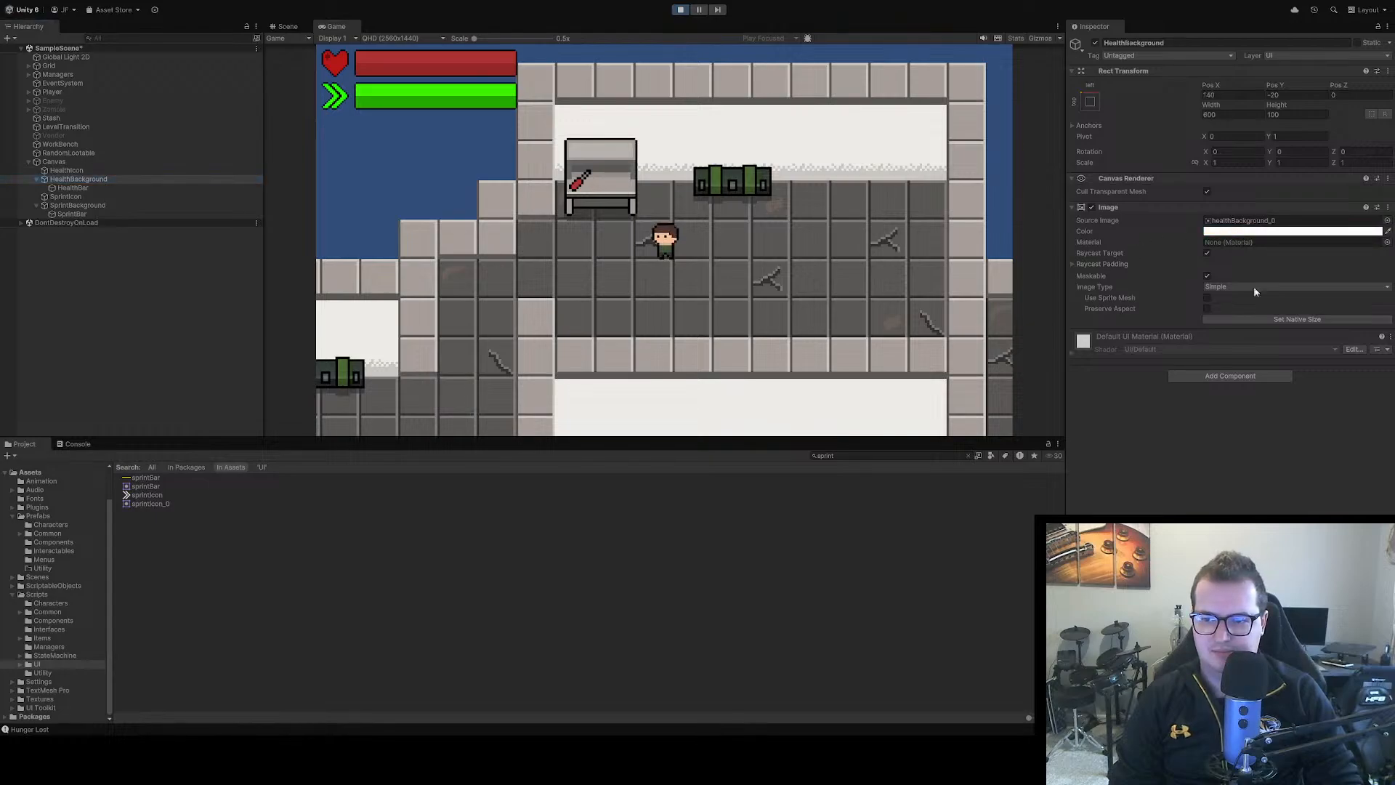
key("ctrl+v")
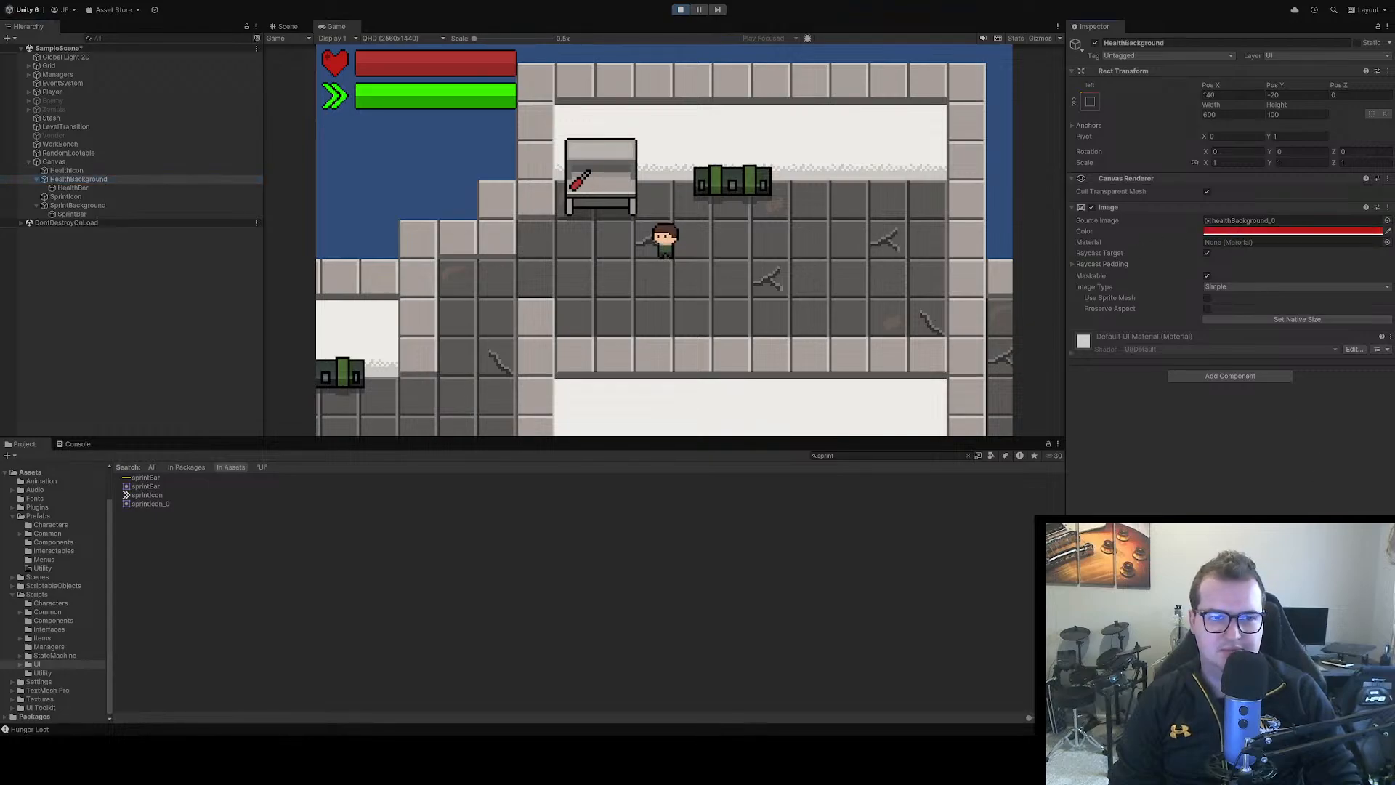
Change the SprintIcon image's tint to a darker, muted green and paste the same colour onto the SprintBar image
left_click(93, 196)
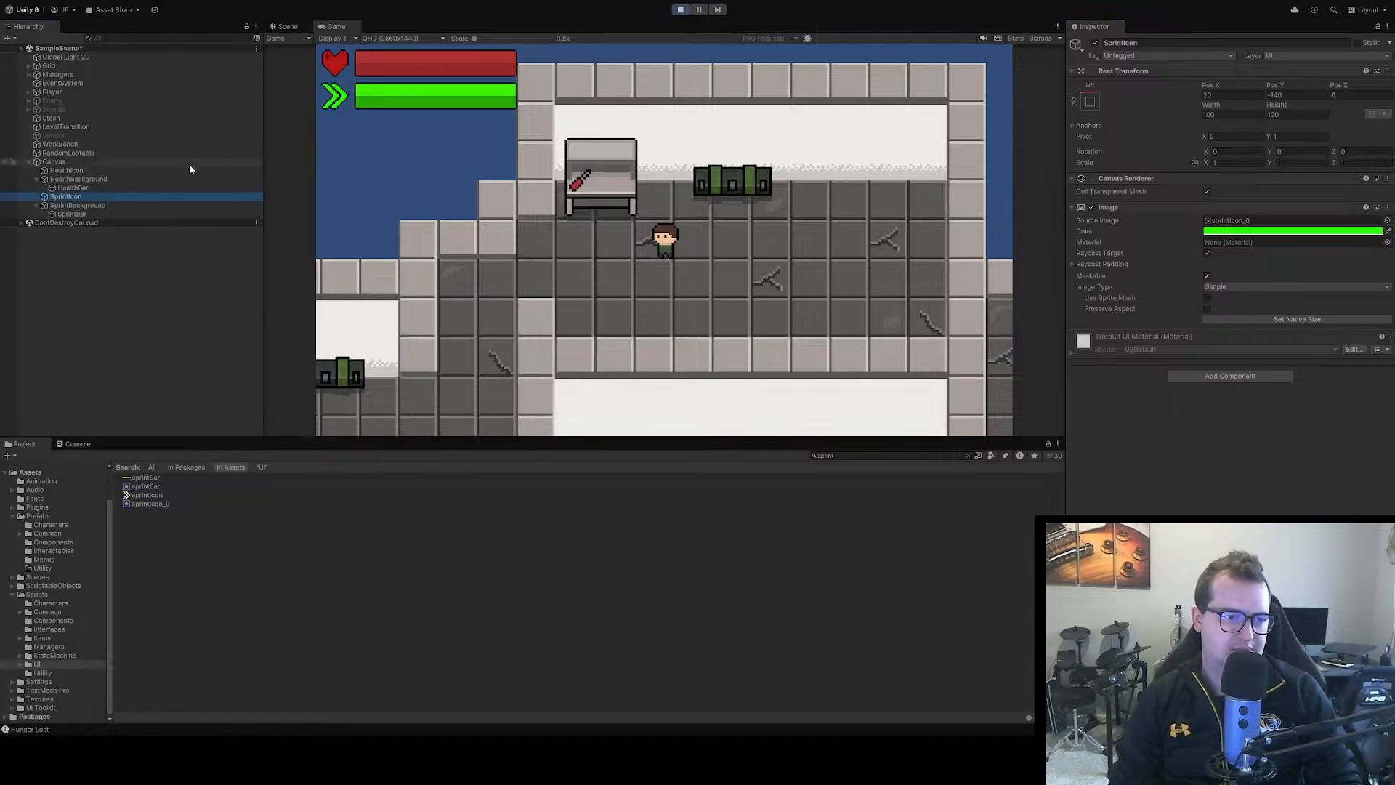
left_click(1302, 230)
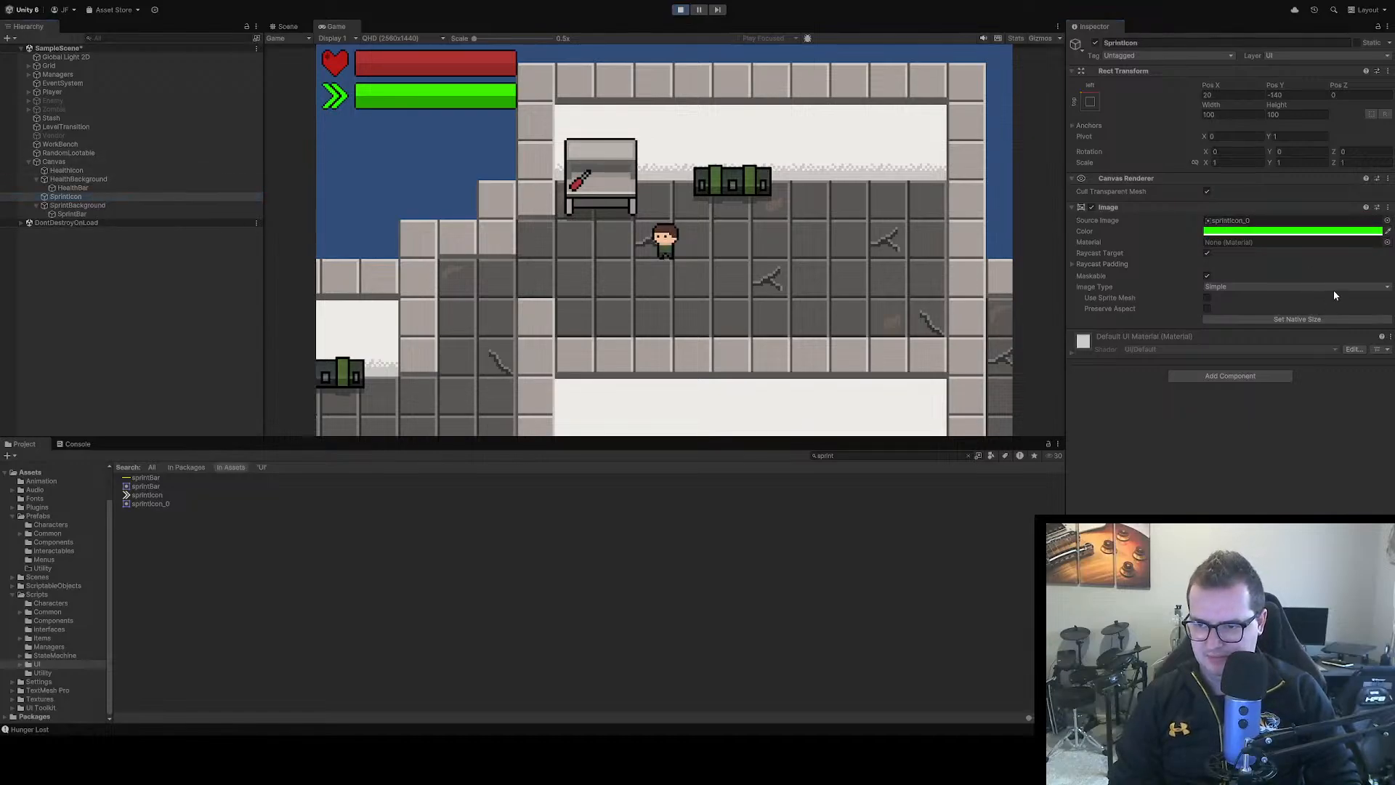
mouse_move(1335, 291)
left_mouse_down()
mouse_move(1357, 305)
mouse_move(1342, 308)
left_mouse_up()
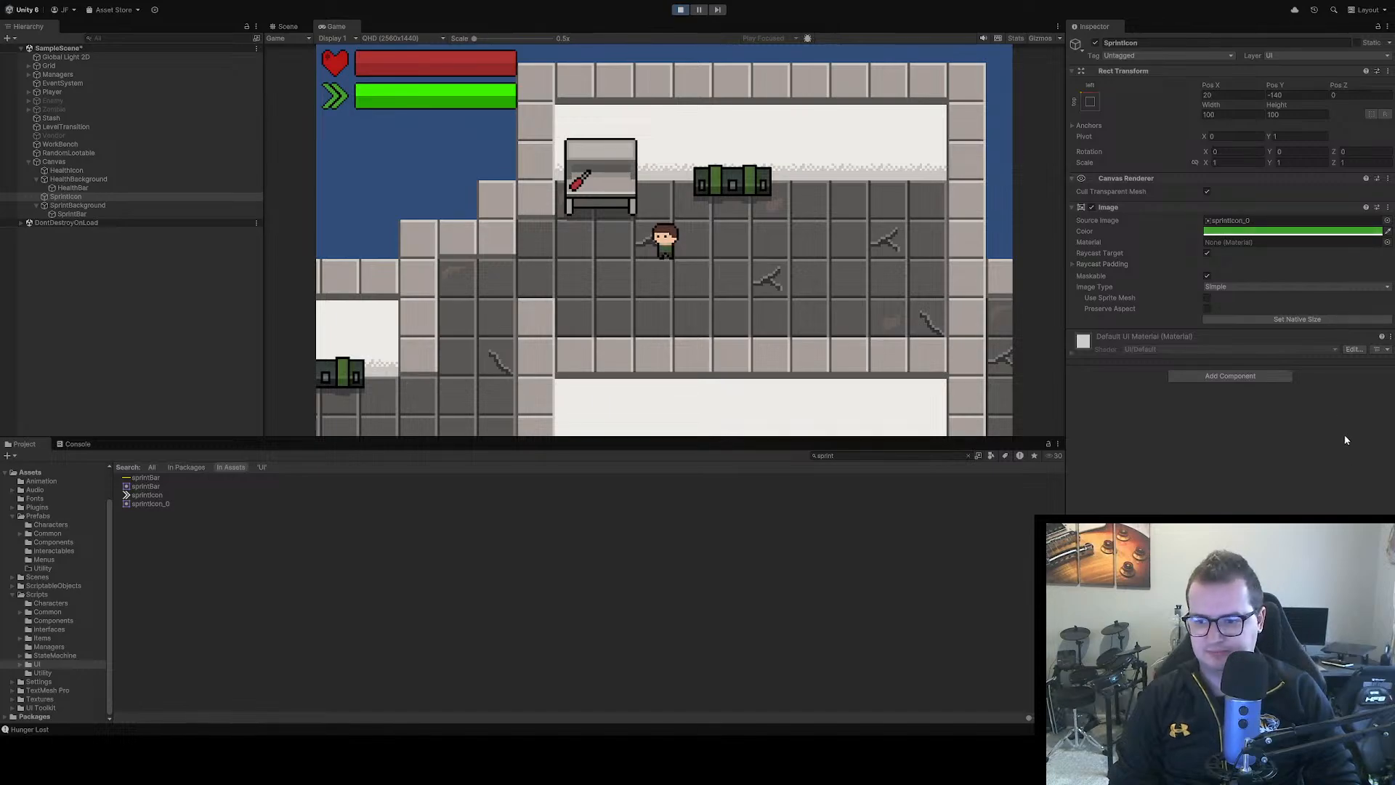
left_click(95, 214)
left_click(1285, 232)
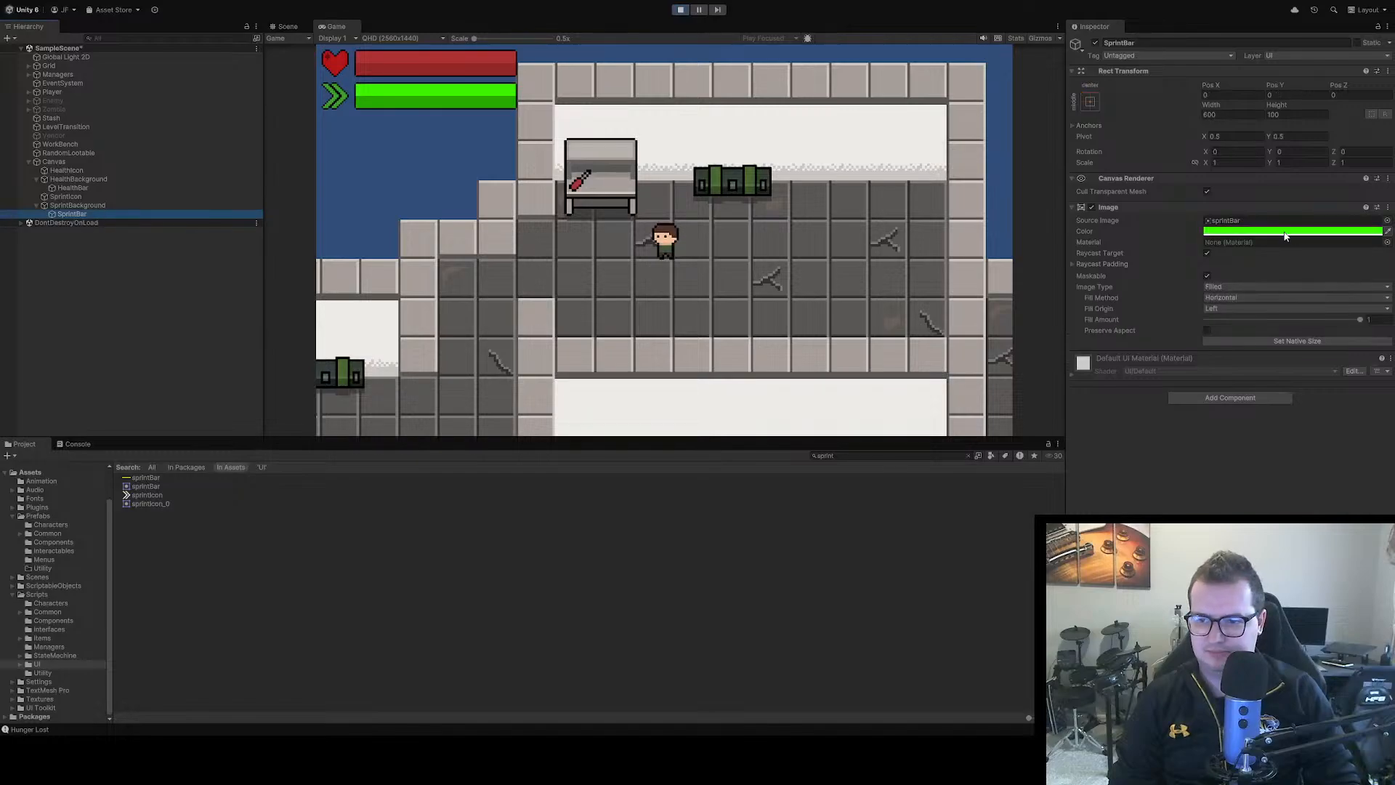
key("ctrl+v")
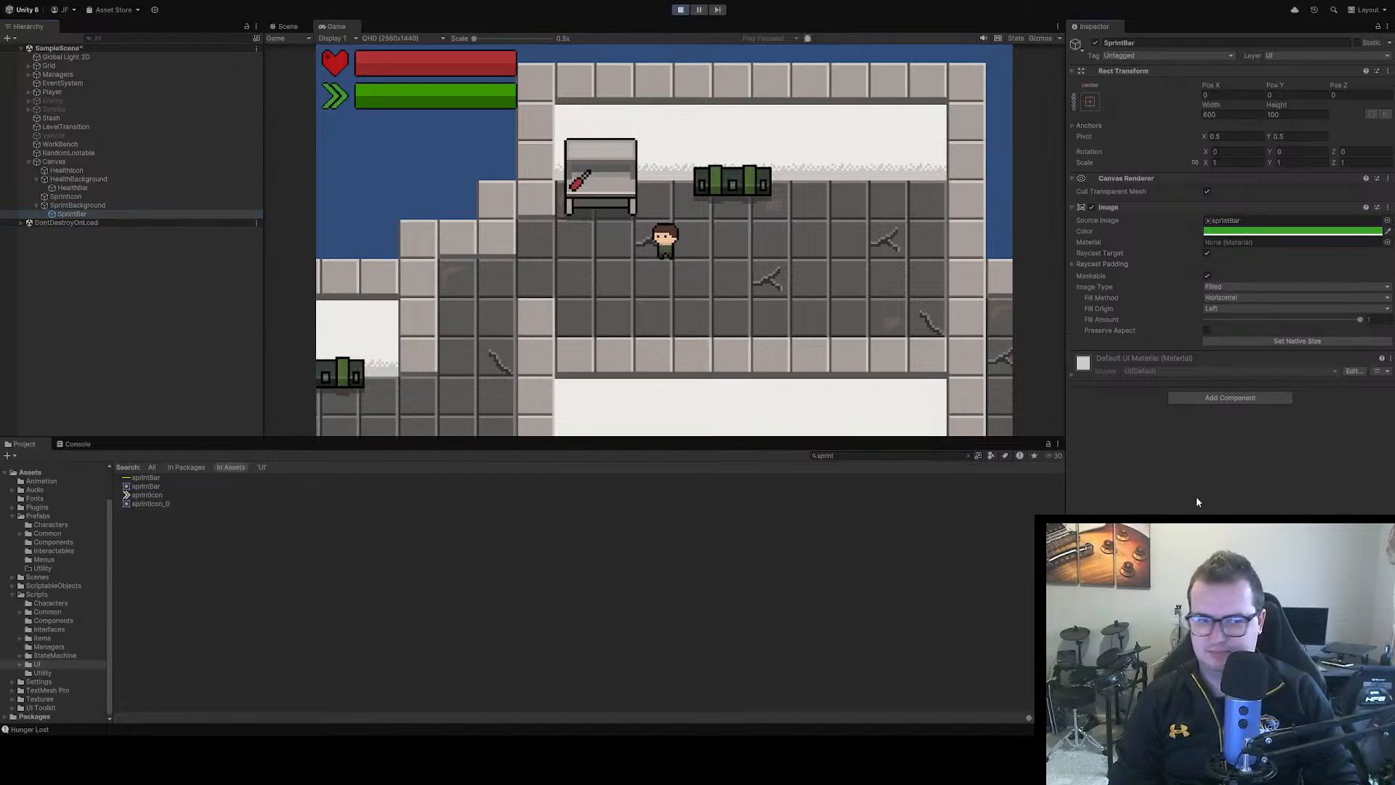
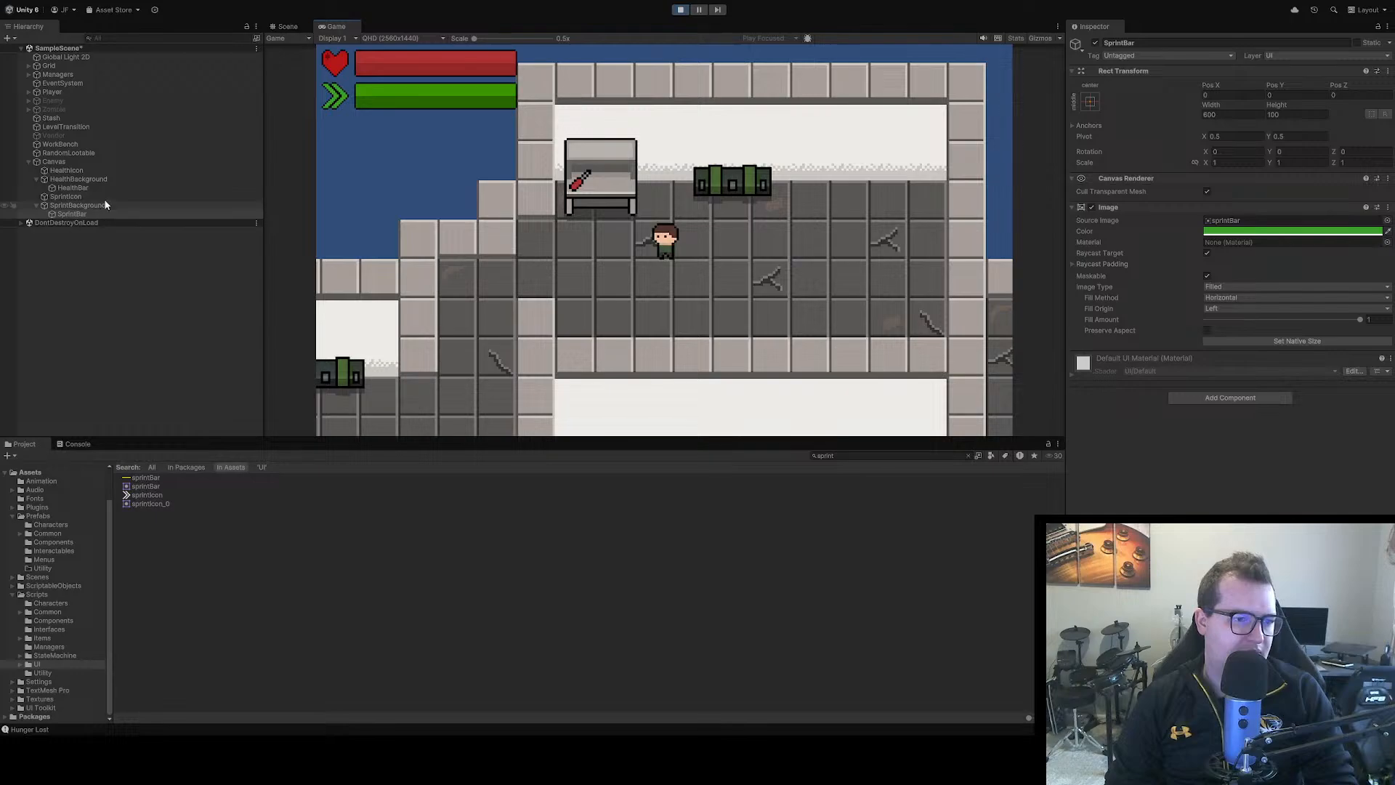
Assign the statBar_0 sprite as the source image of both the HealthBar and SprintBar images
left_click(98, 179)
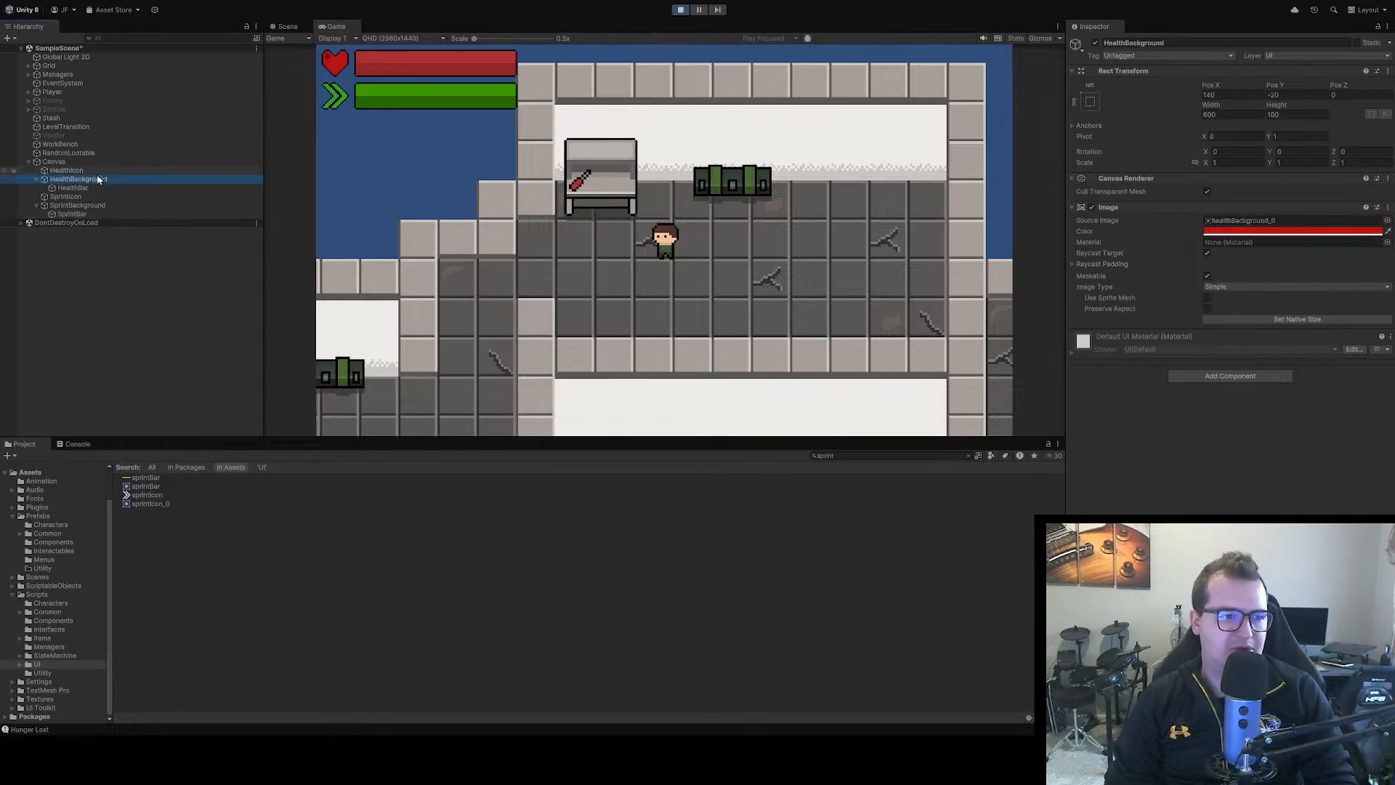
left_click(68, 187)
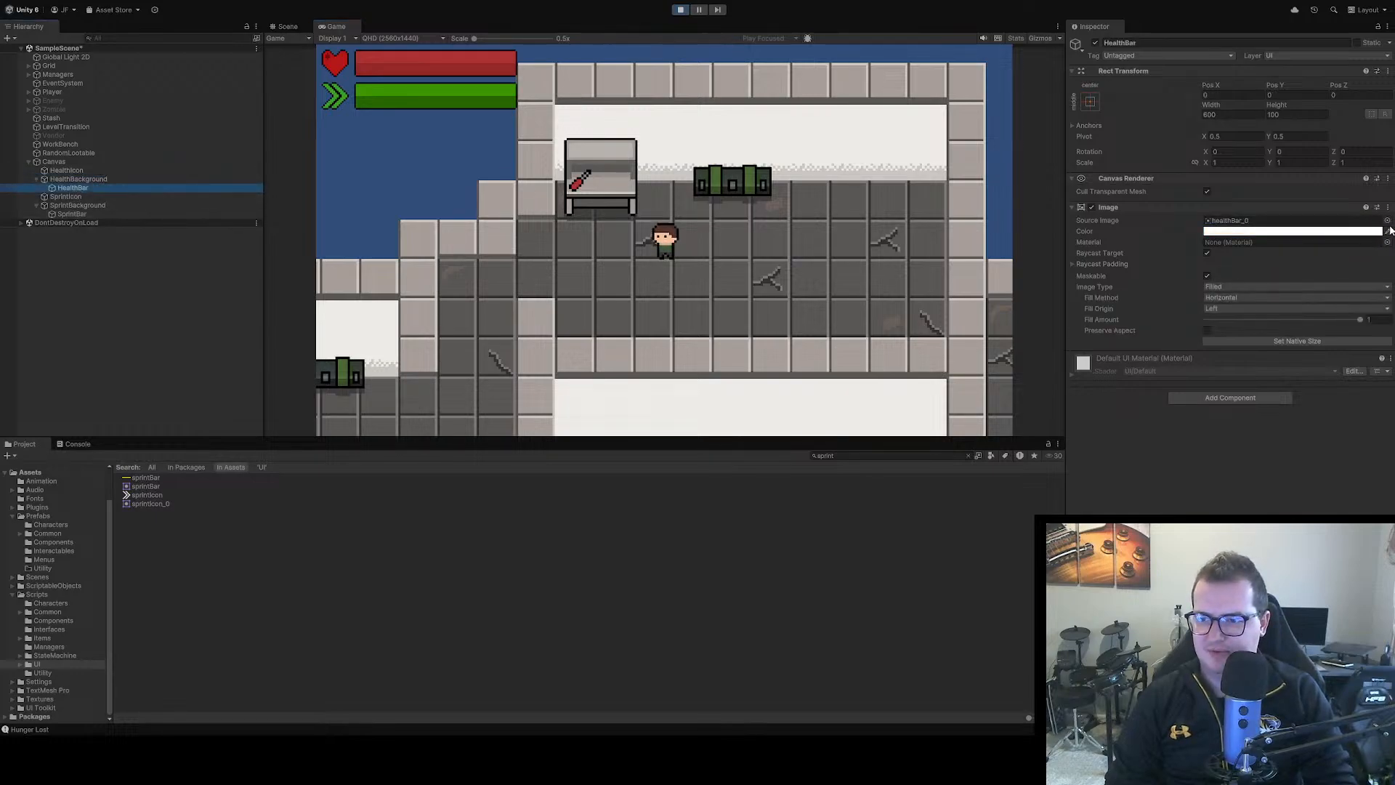
left_click(1387, 221)
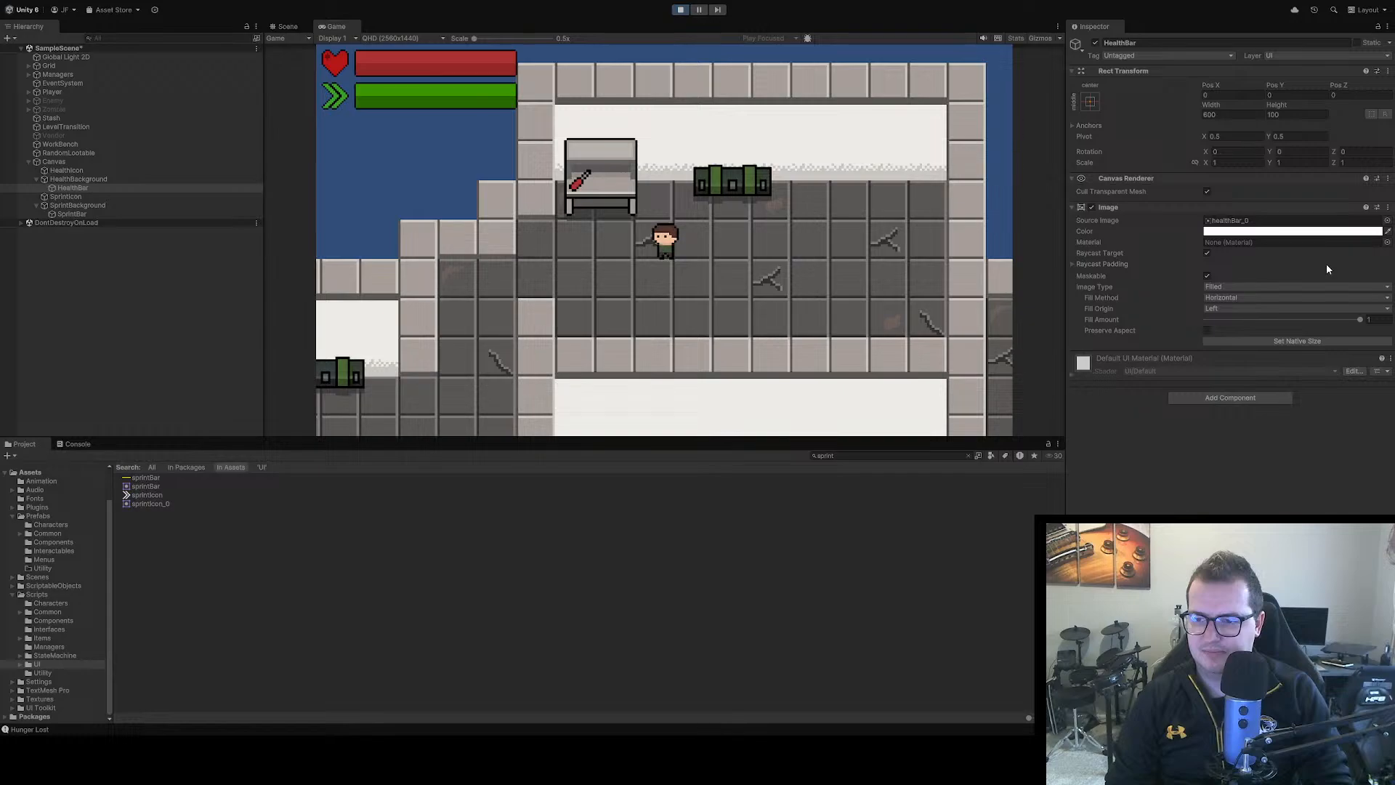
key("ctrl+z")
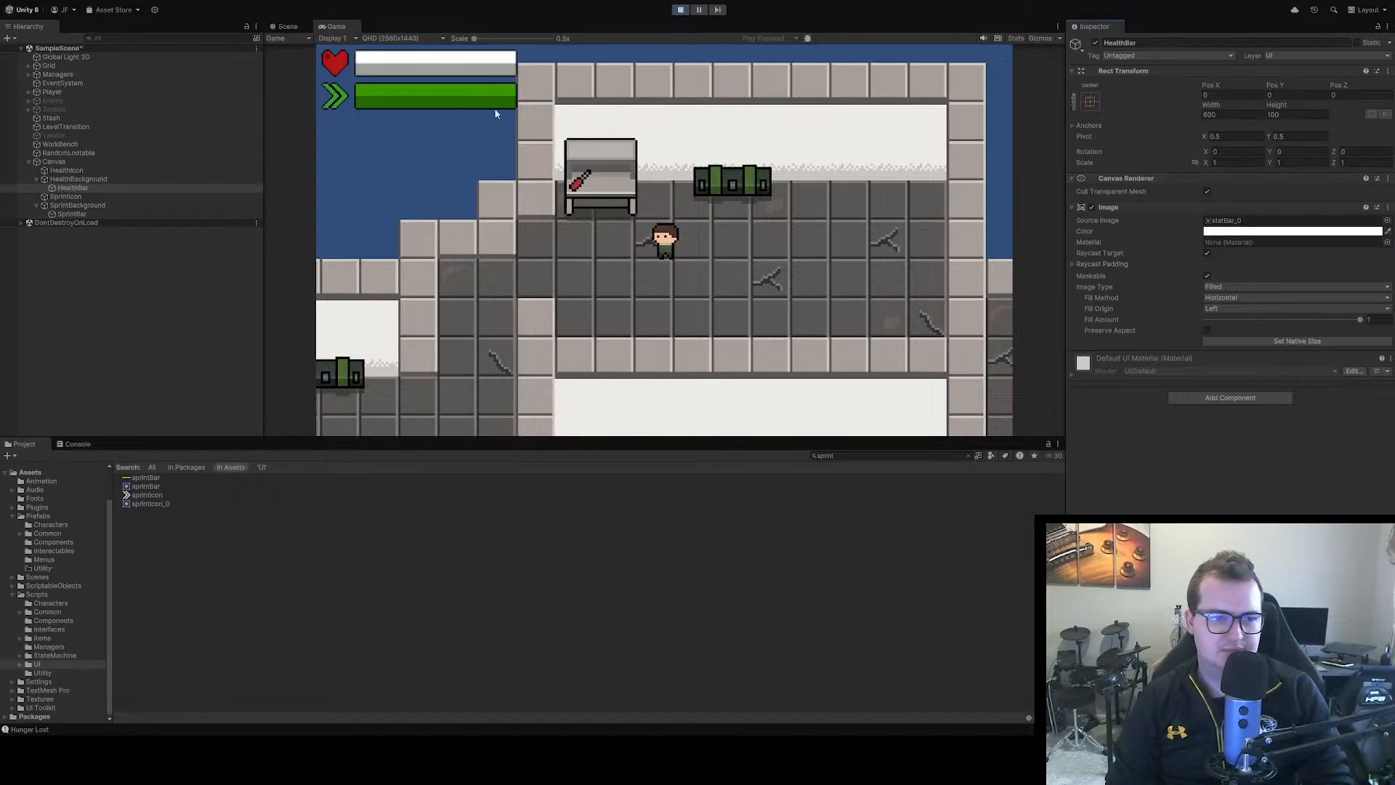
left_click(93, 213)
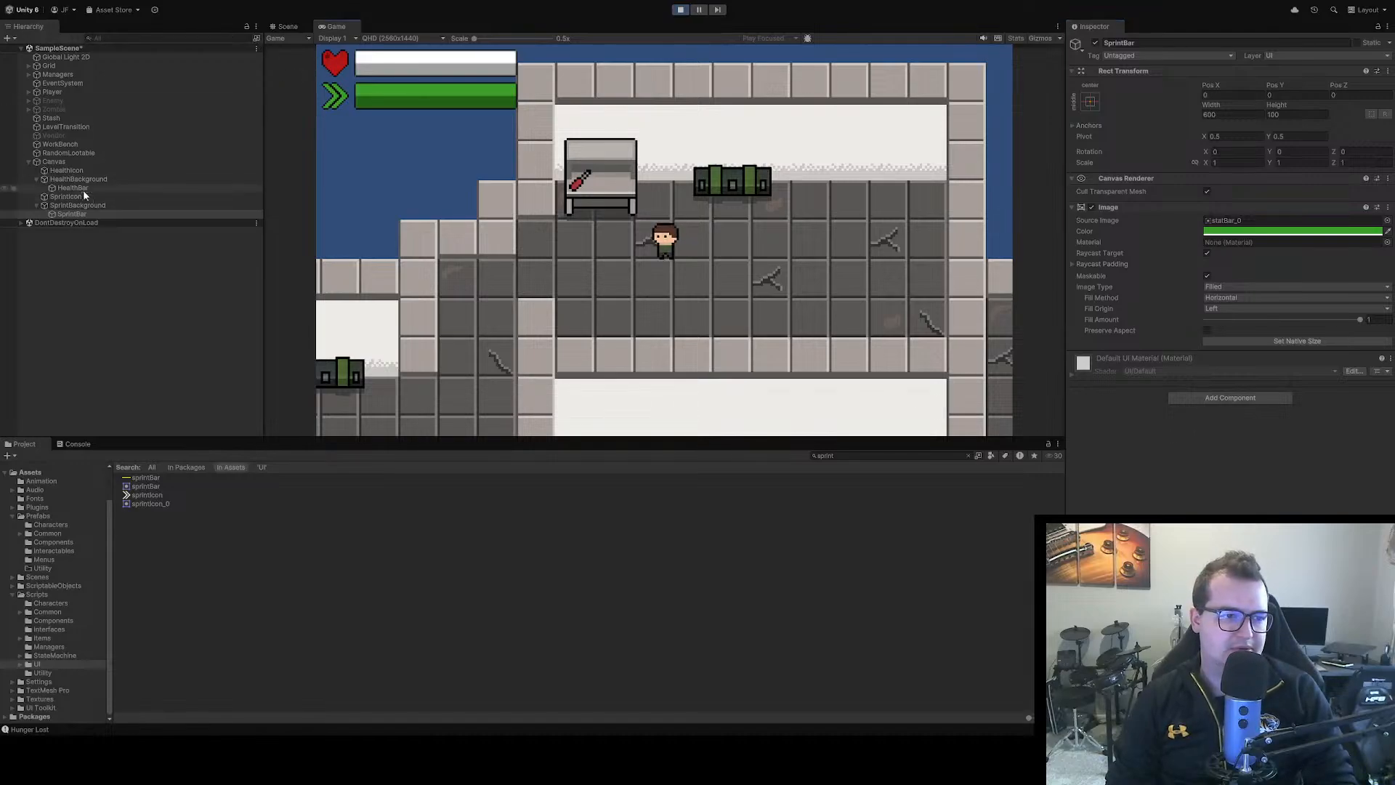
Copy the HealthIcon image's red tint and restore the HealthBackground image's colour to white
left_click(76, 170)
left_click(1300, 232)
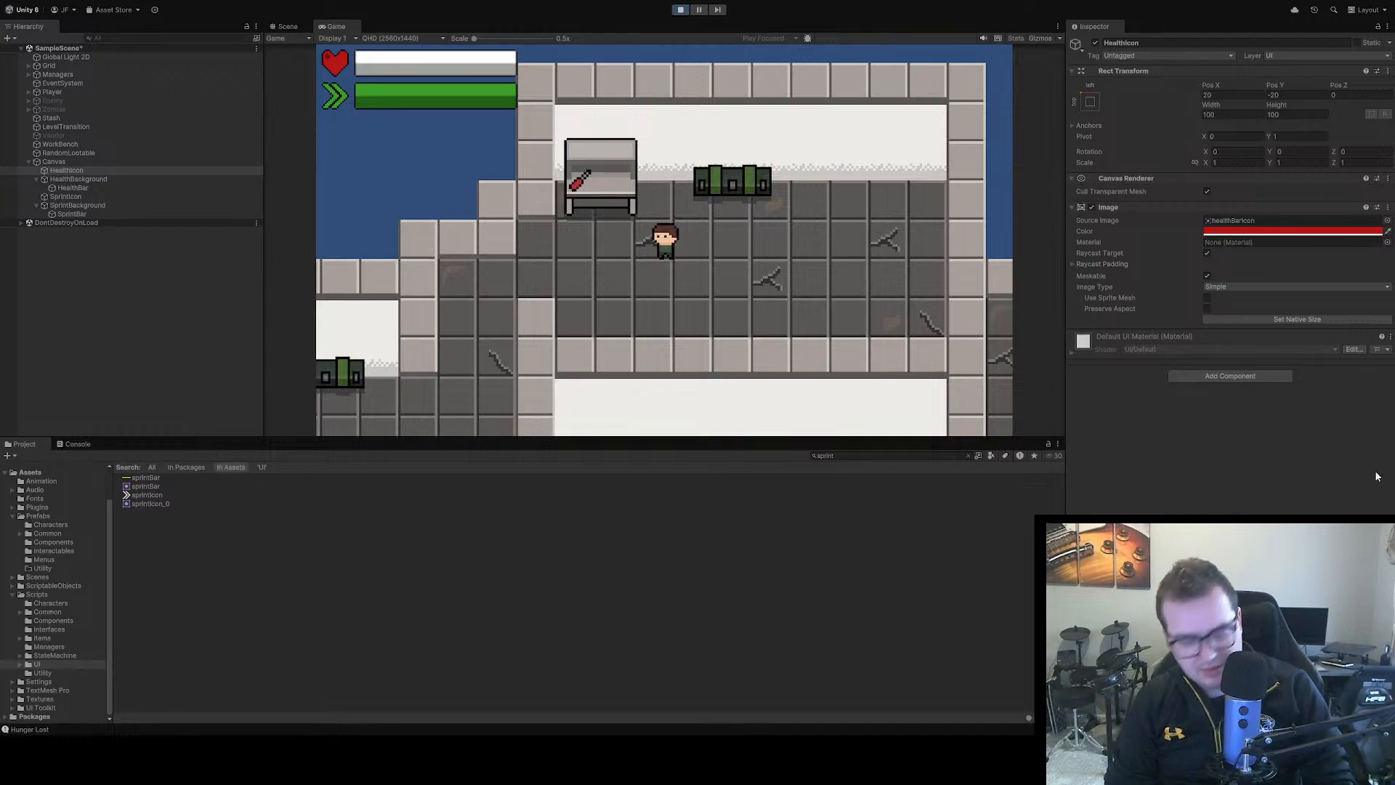
left_click(91, 181)
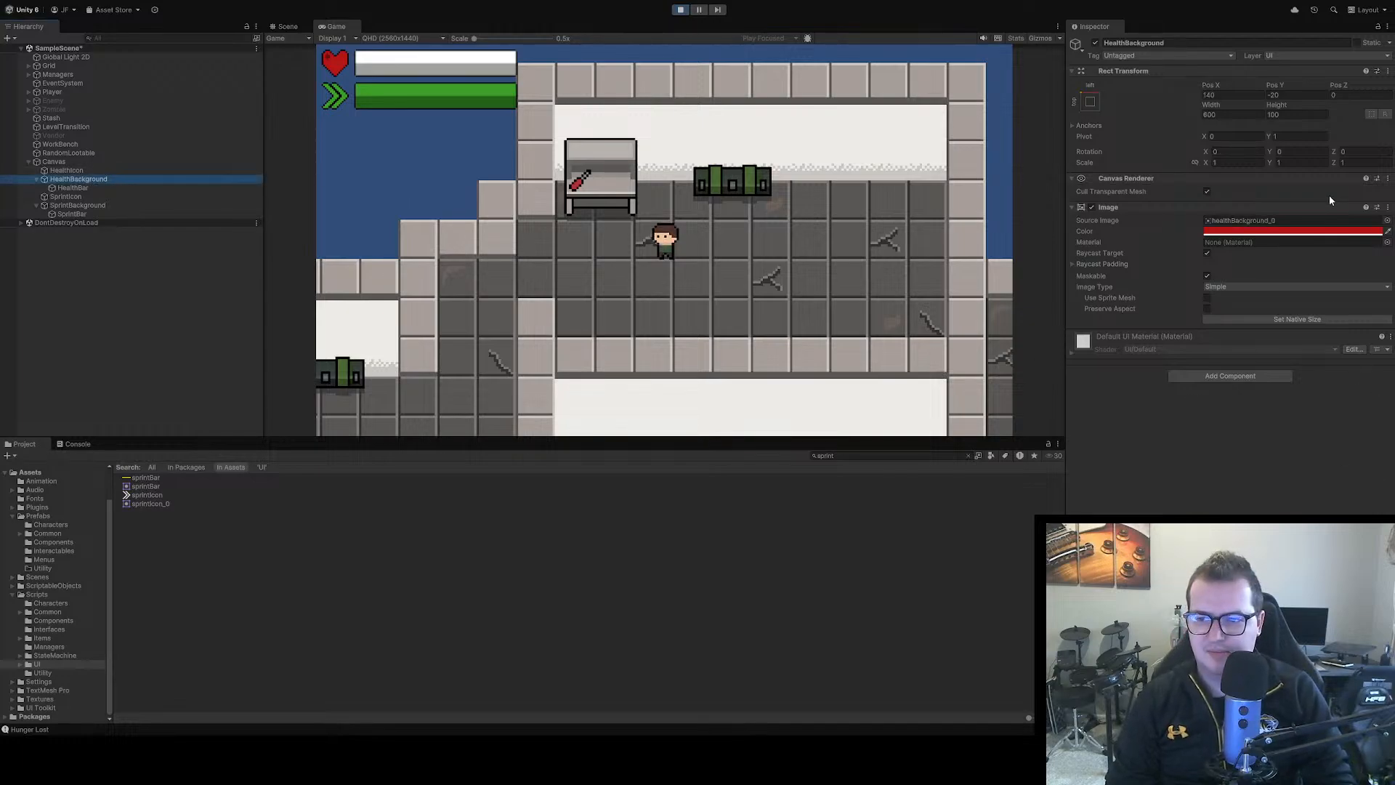
left_click(1293, 231)
key("ctrl+z")
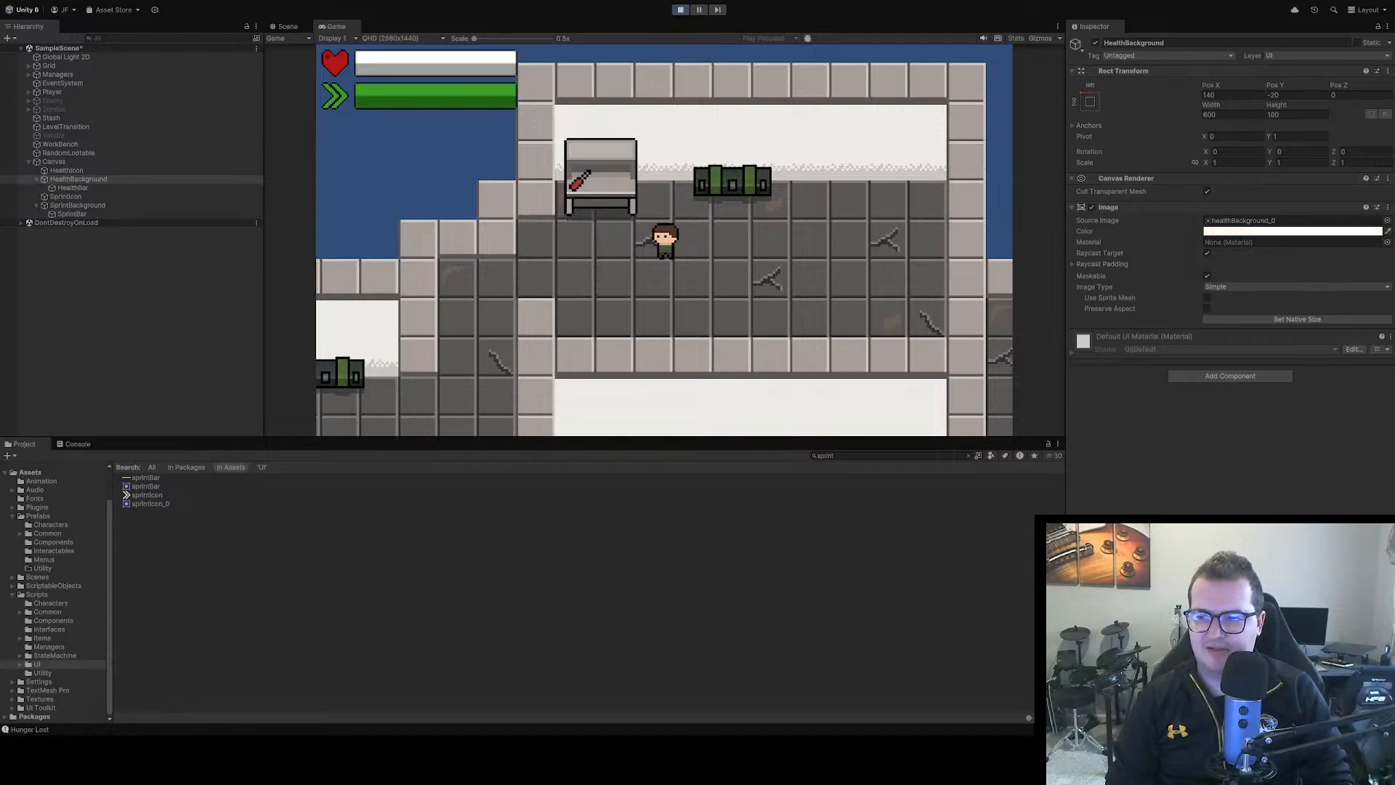
Paste the copied red tint onto the HealthBar image's colour and deselect it
left_click(119, 187)
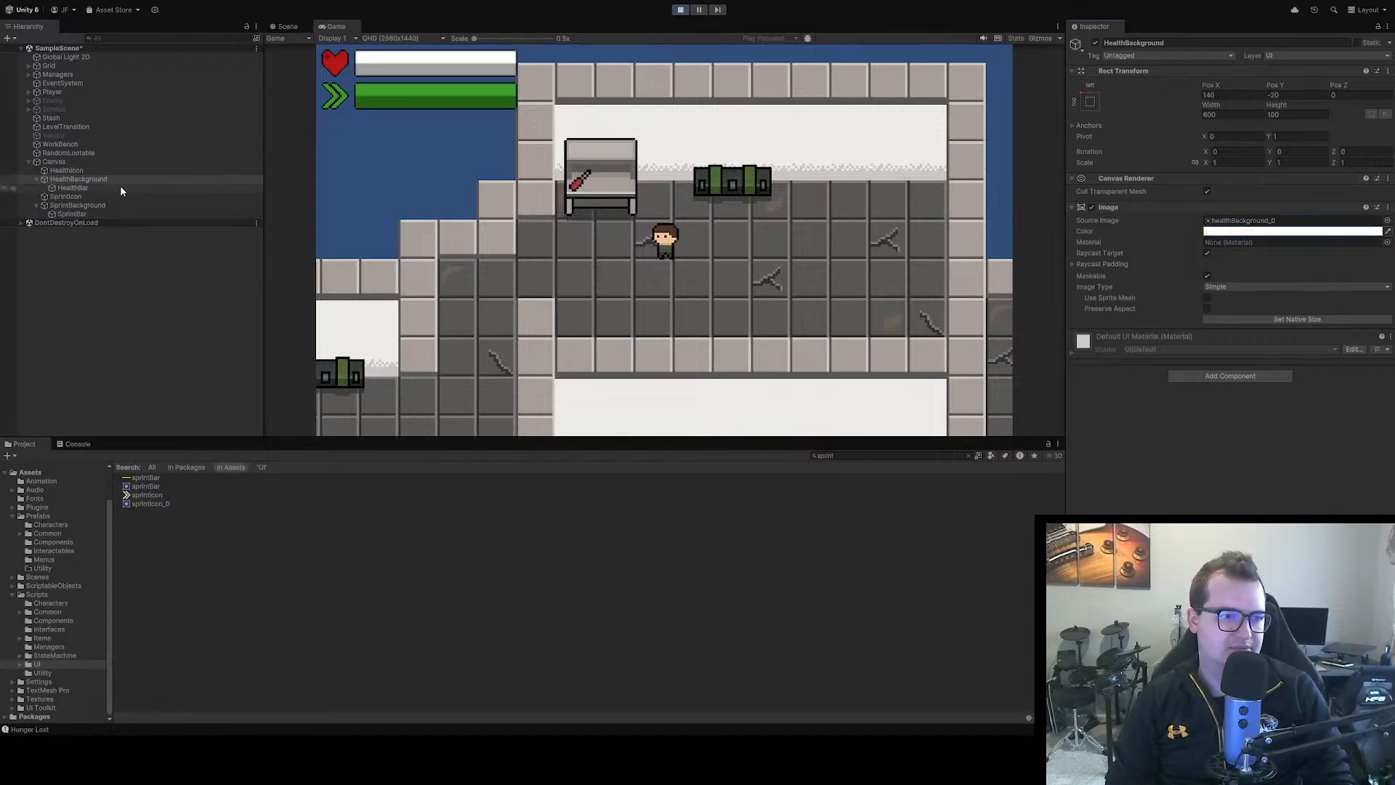
left_click(1231, 234)
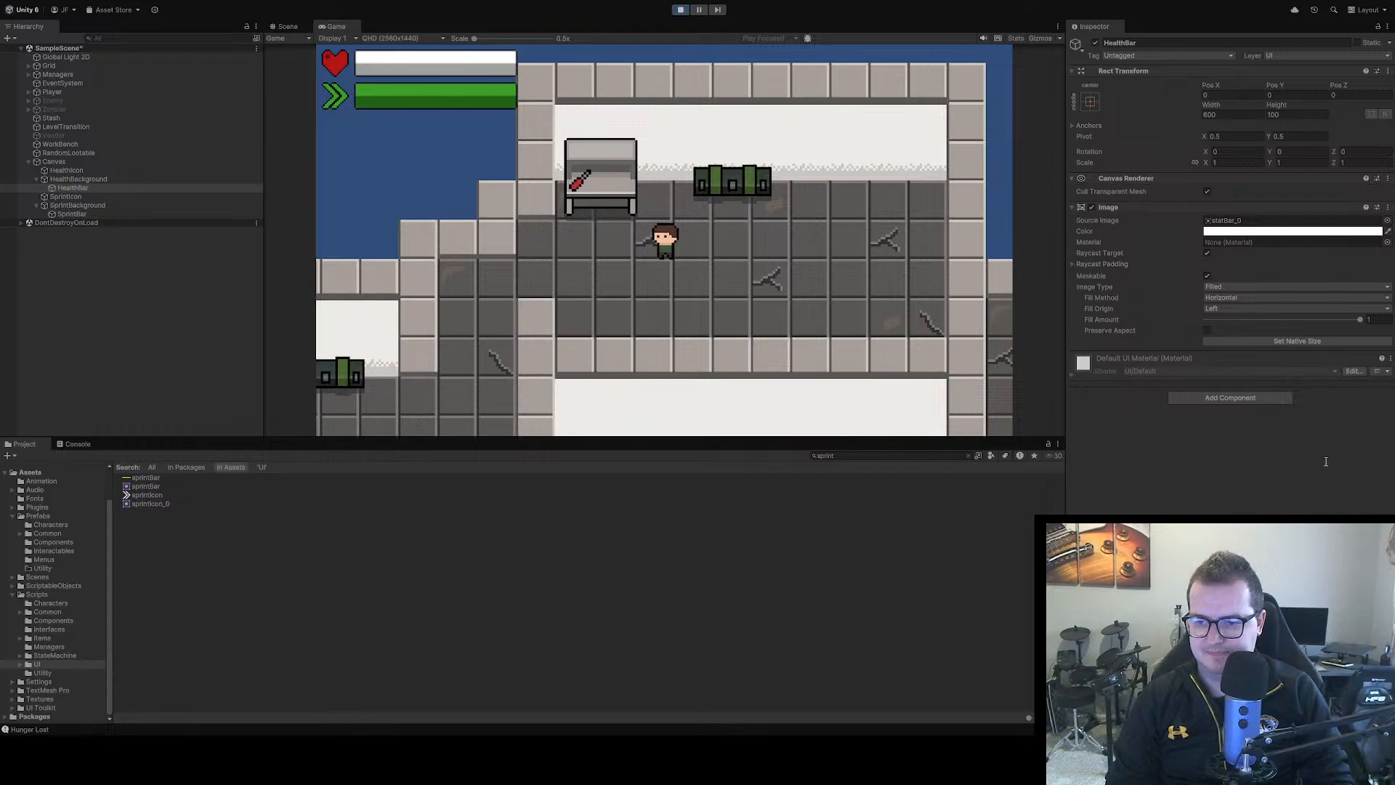
left_click(1287, 494)
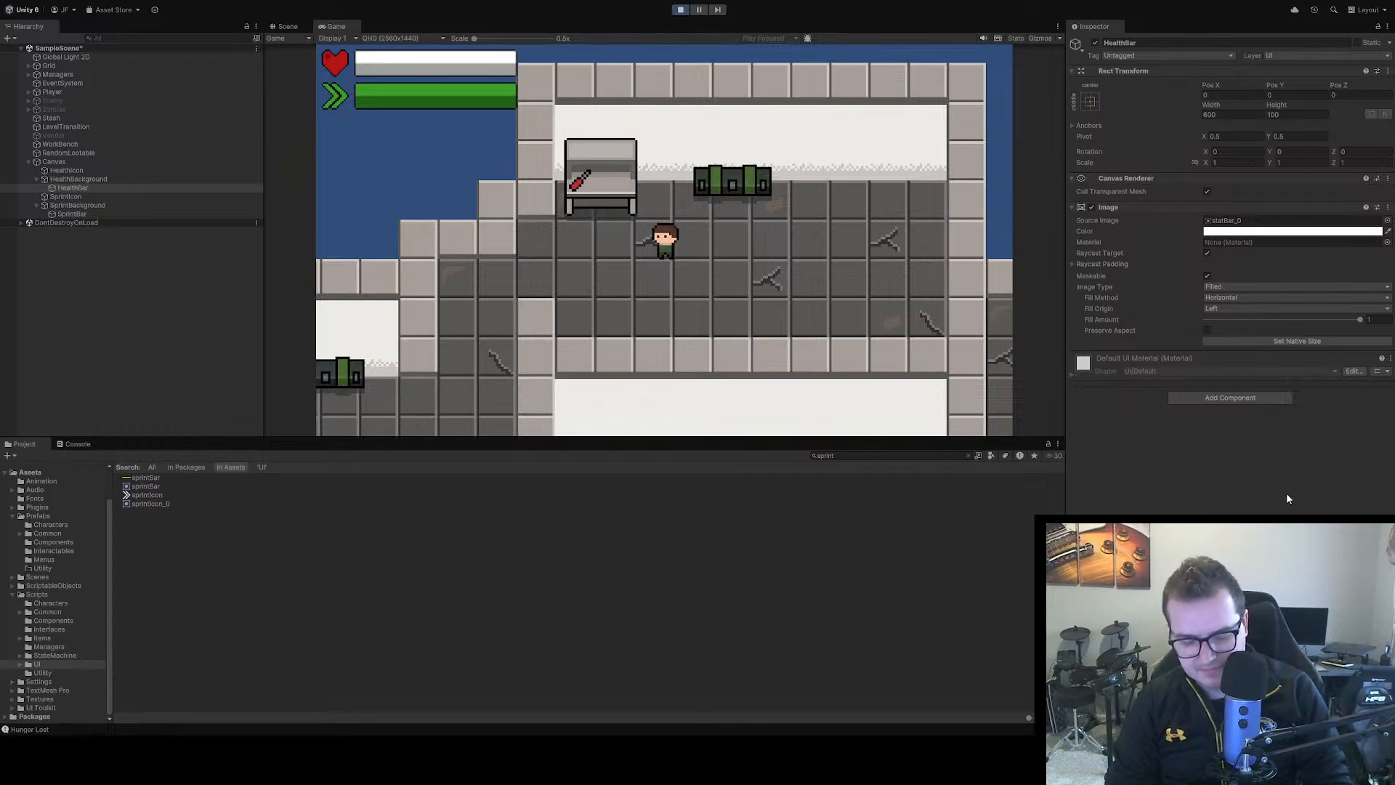
key("ctrl+v")
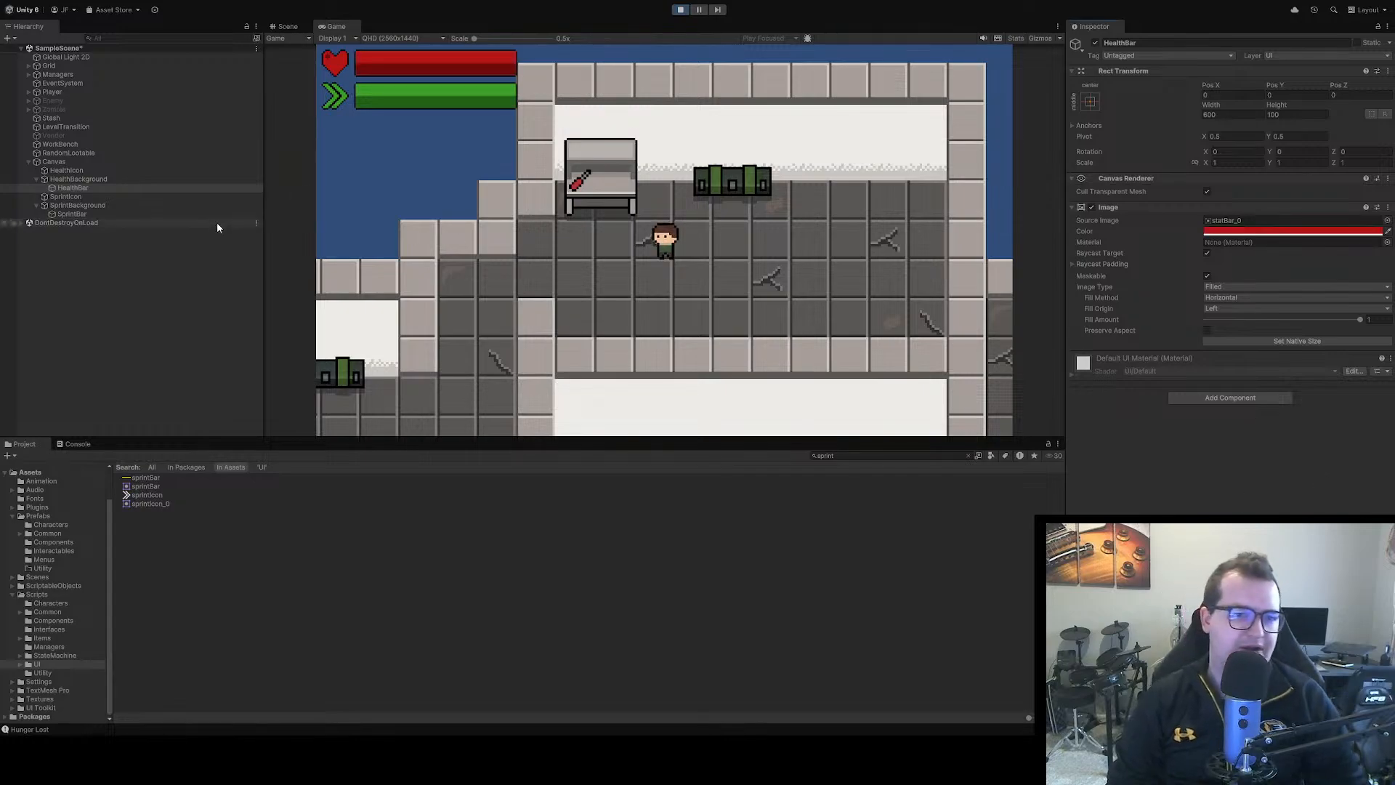
left_click(215, 253)
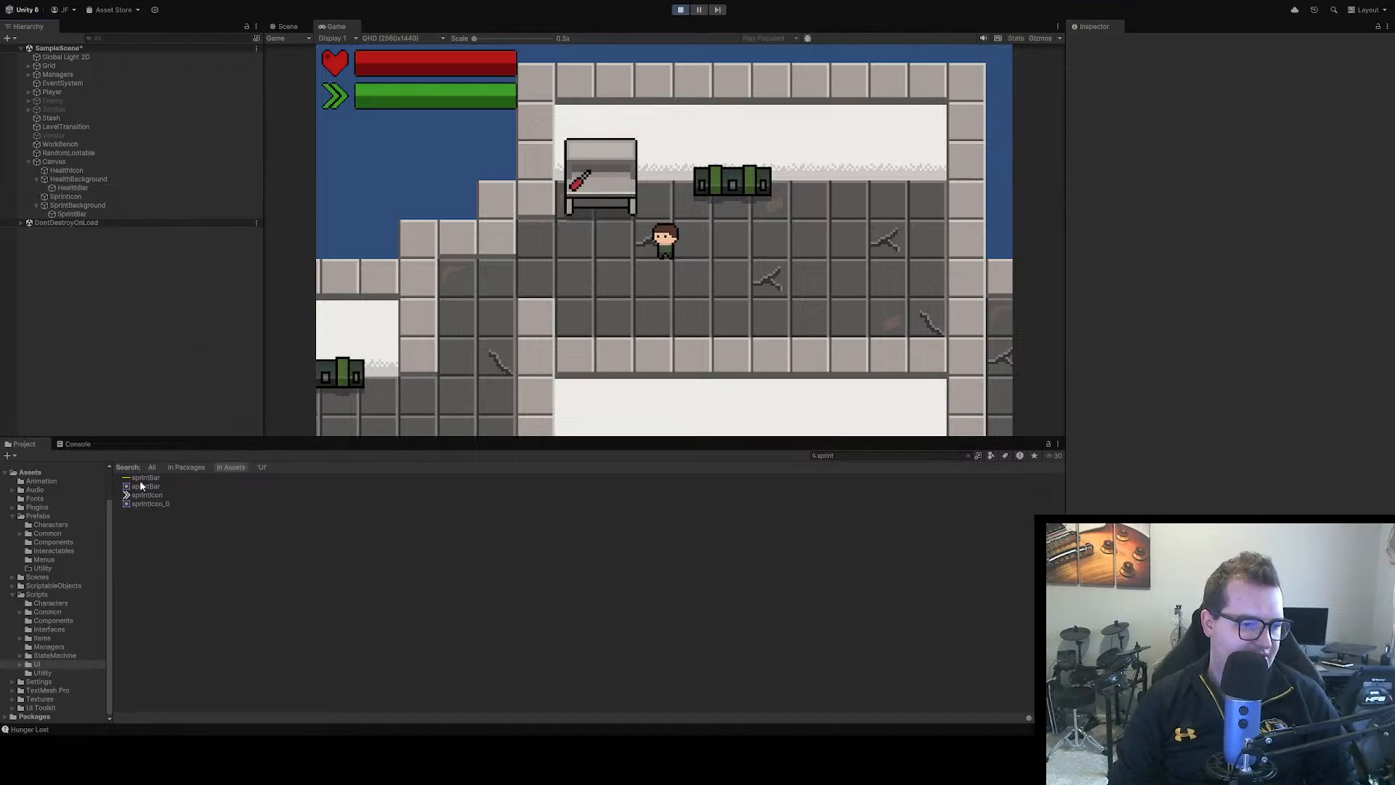
Collapse the Scripts folder in the project and open the Assets/Textures/UI/HUD folder
left_click(19, 663)
left_click(42, 666)
scroll(33, 655, "down", 2)
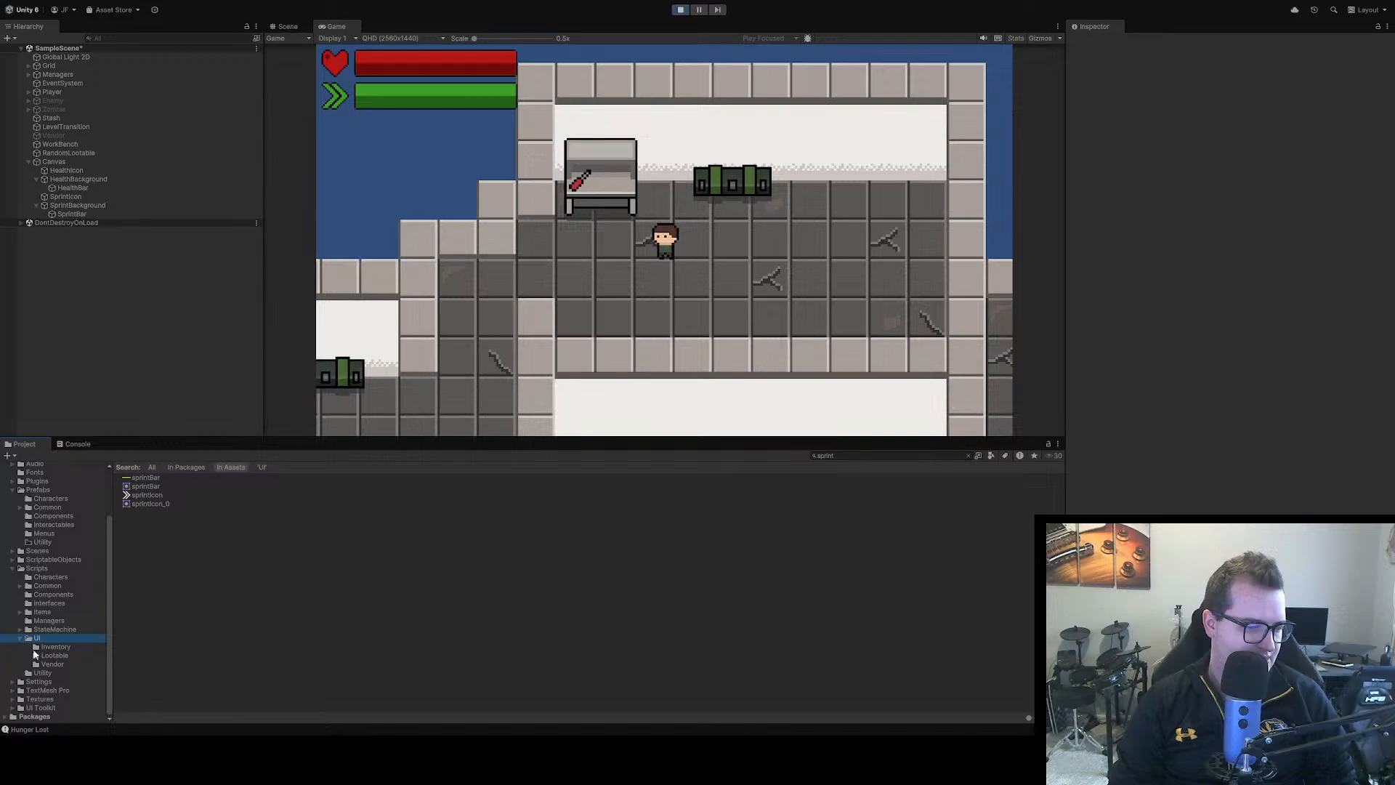
left_click(12, 570)
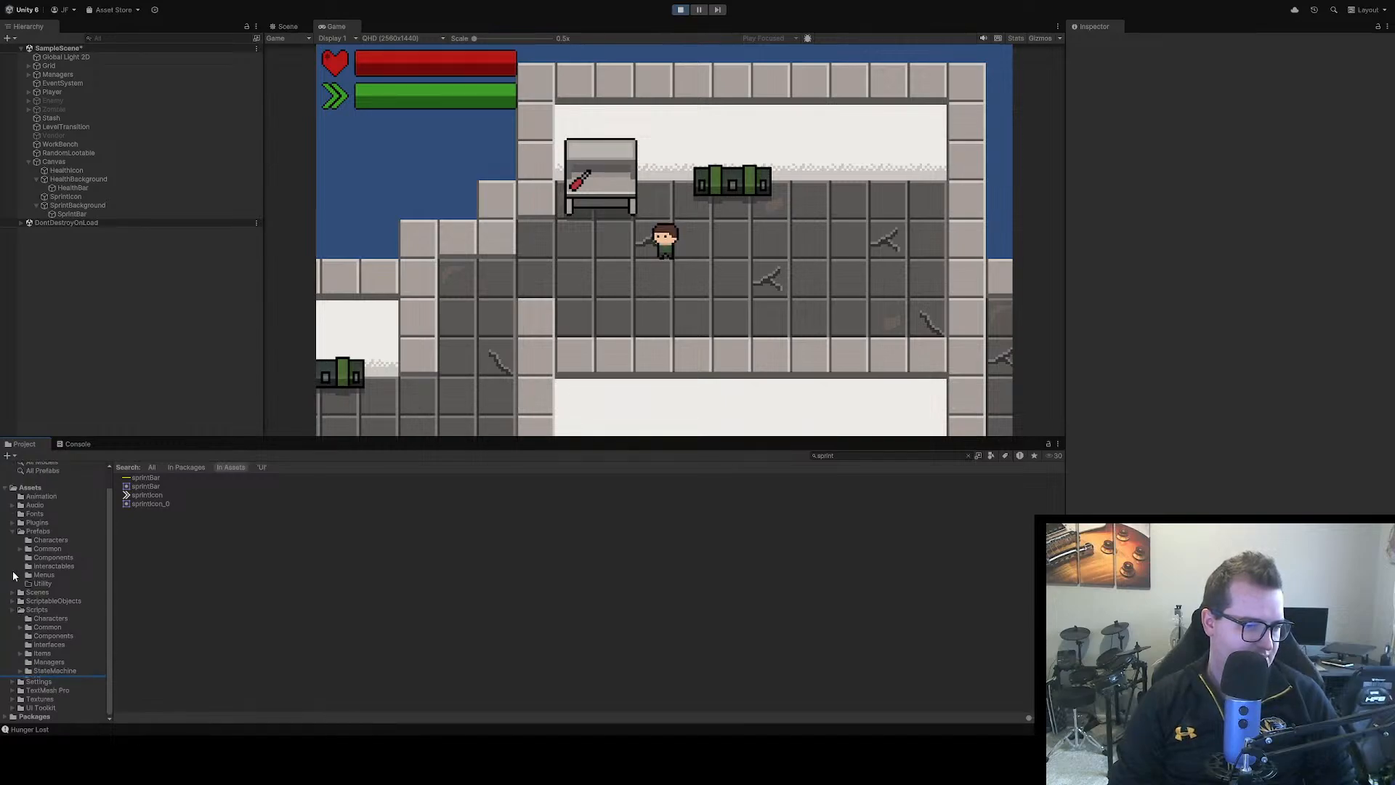
left_click(38, 658)
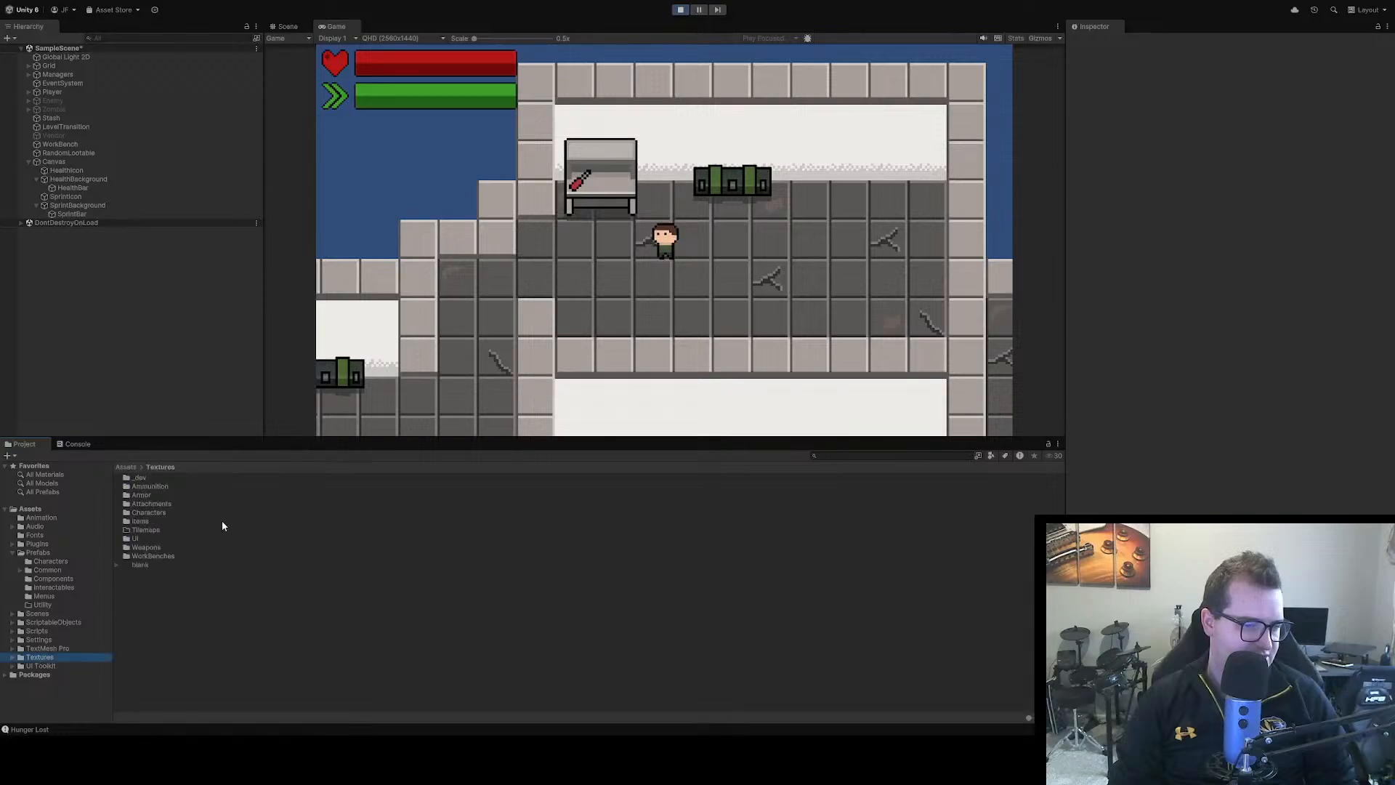
double_click(135, 539)
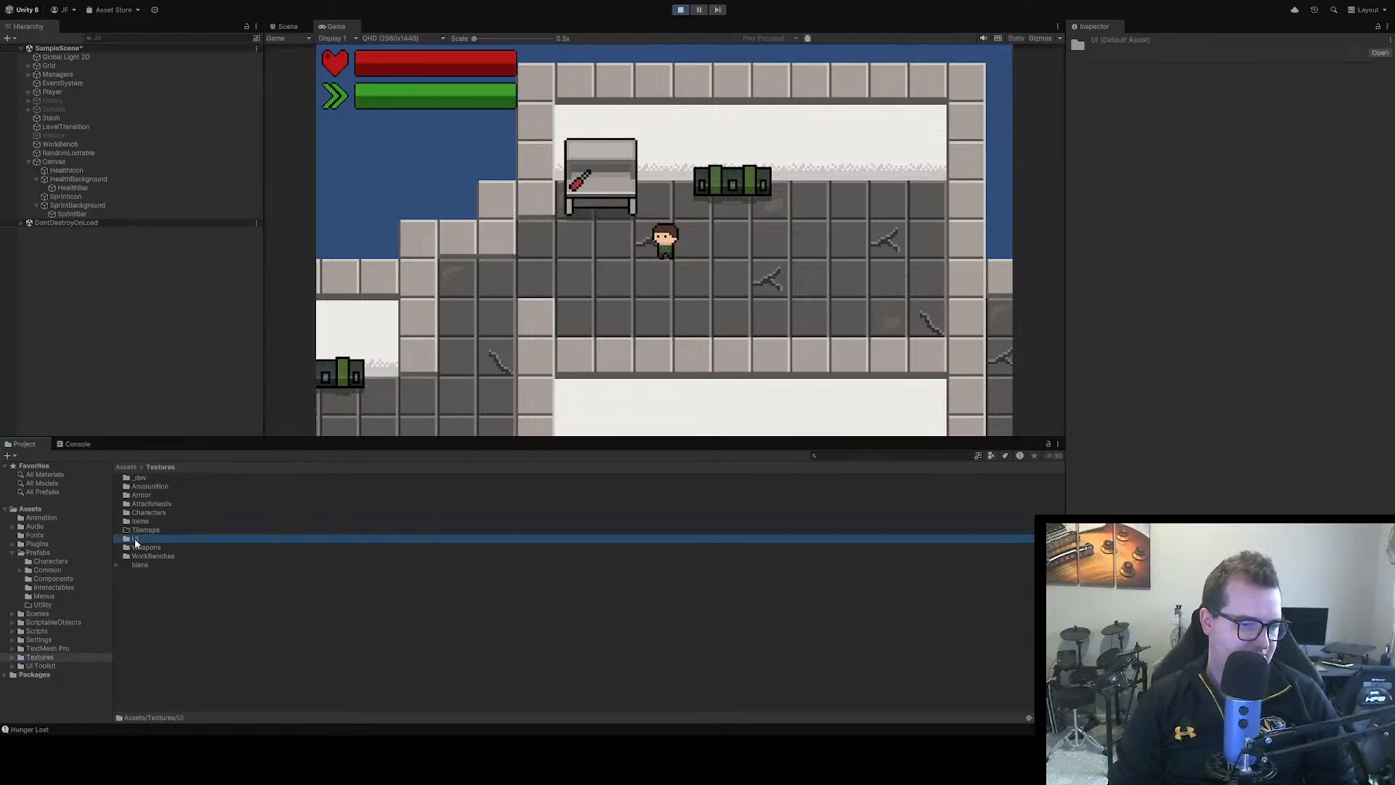
double_click(136, 487)
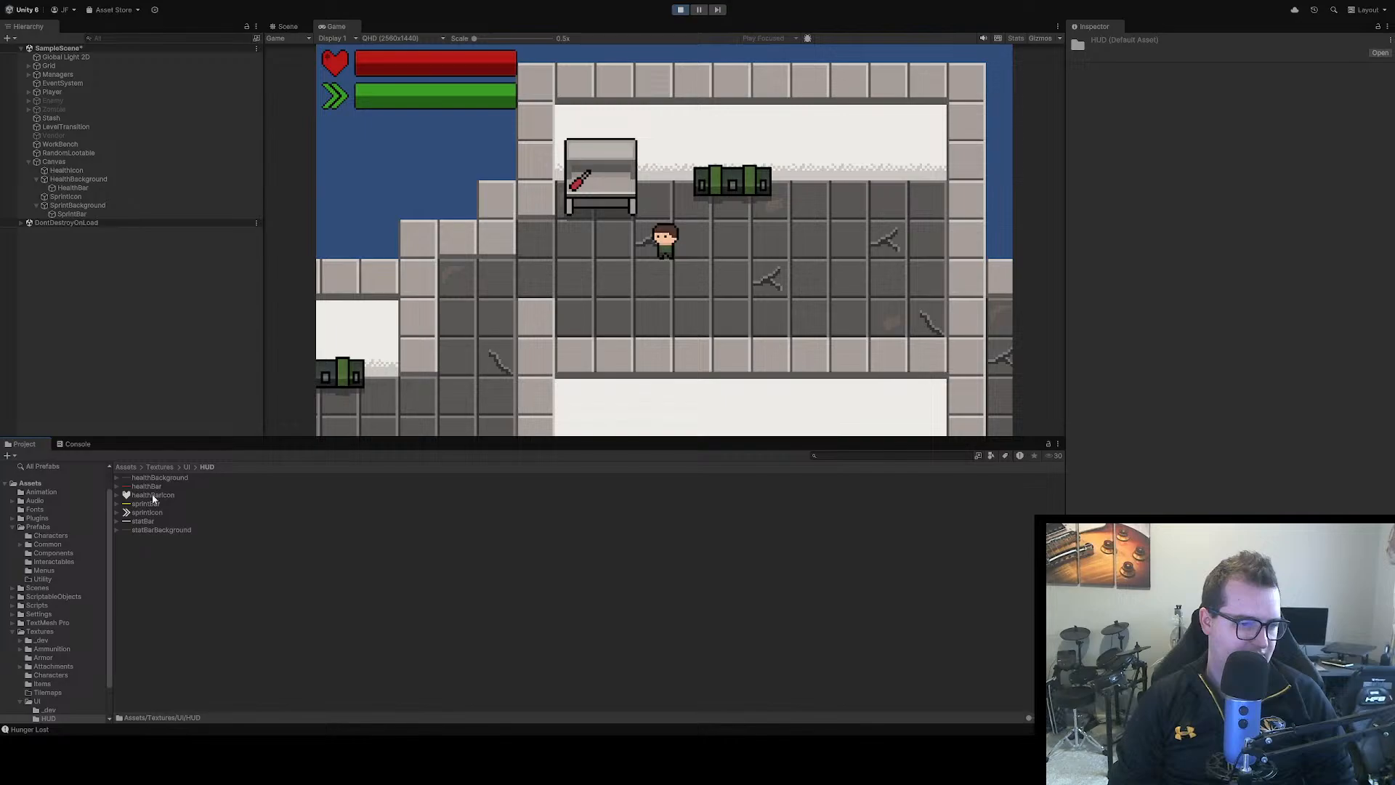
Delete the old healthBackground, healthBar and sprintBar textures from the HUD folder
left_click(173, 486)
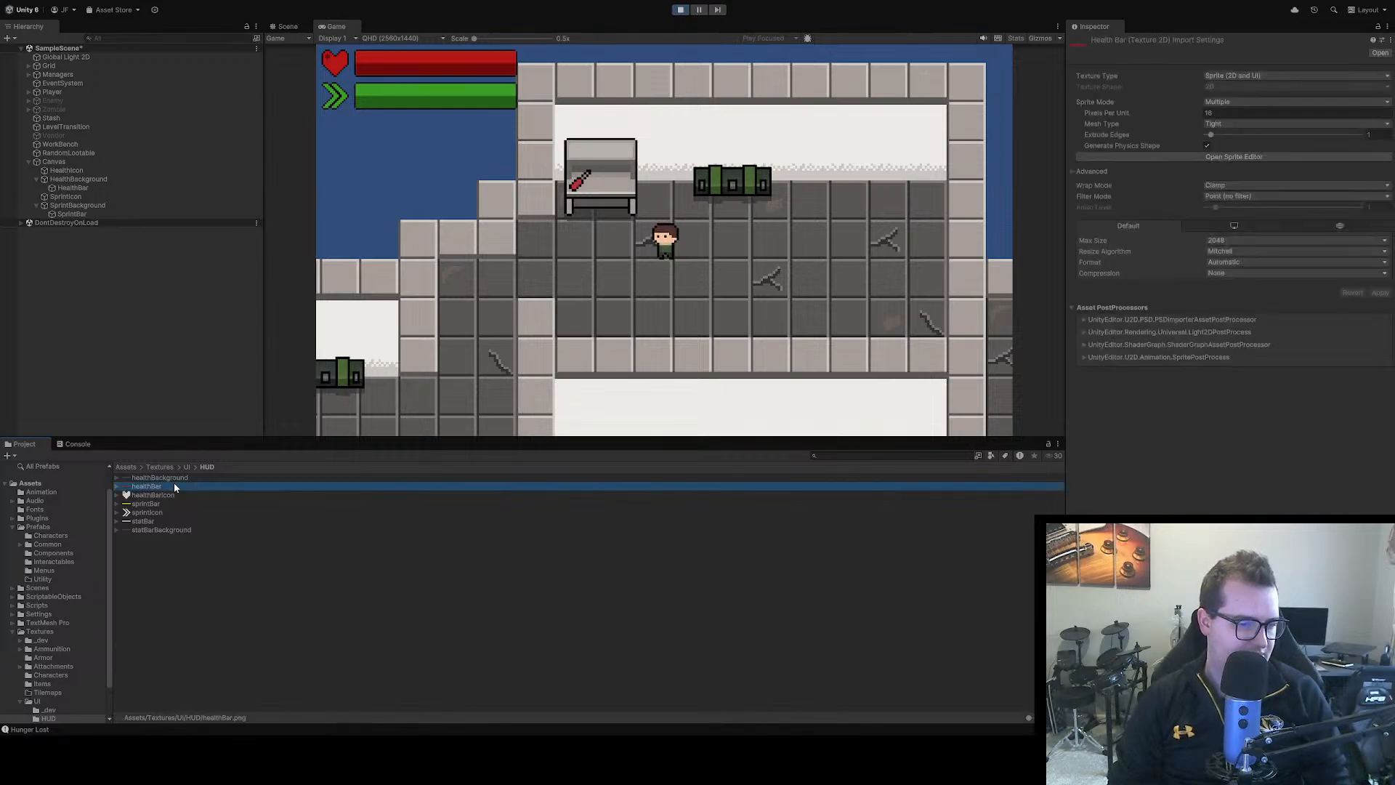
left_click(173, 479)
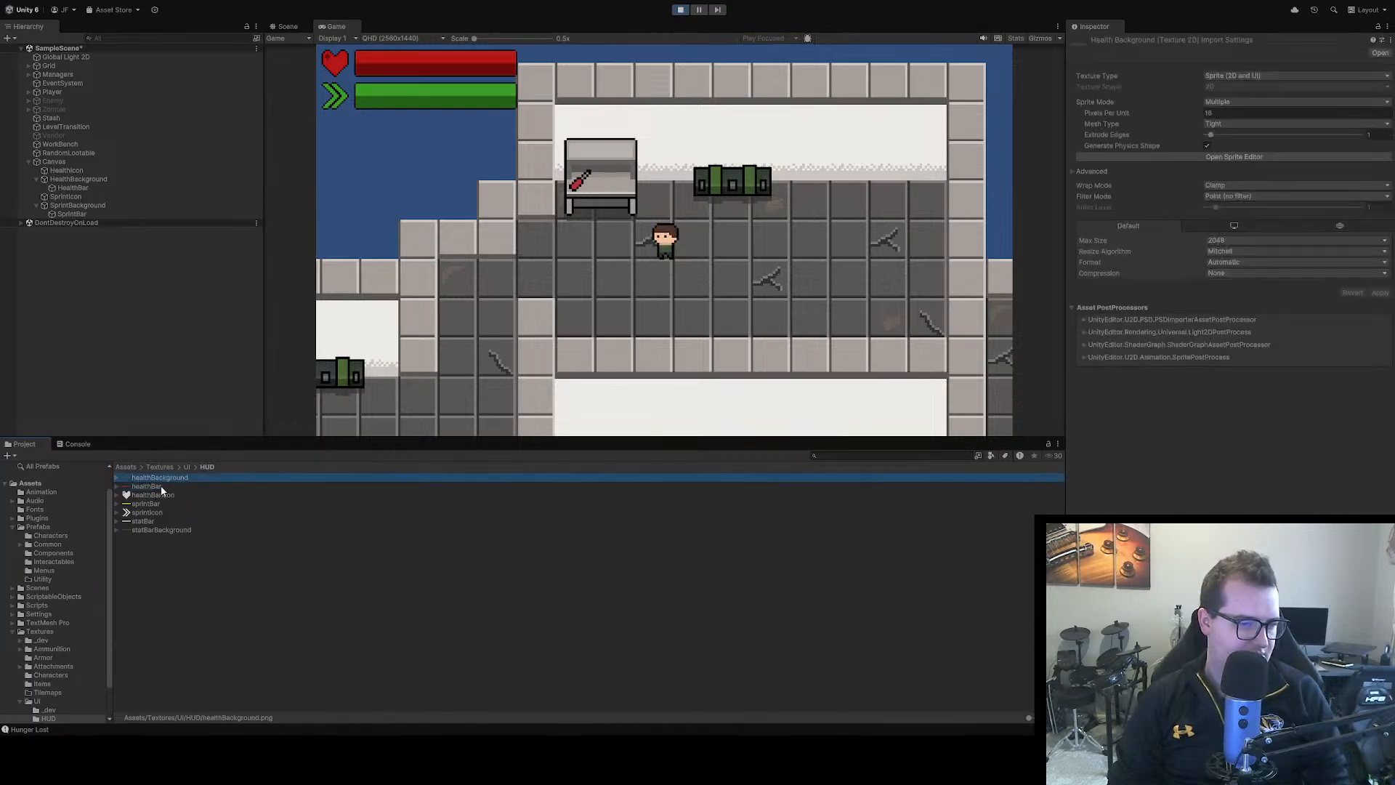
left_click(160, 485, "shift")
left_click(150, 504, "ctrl")
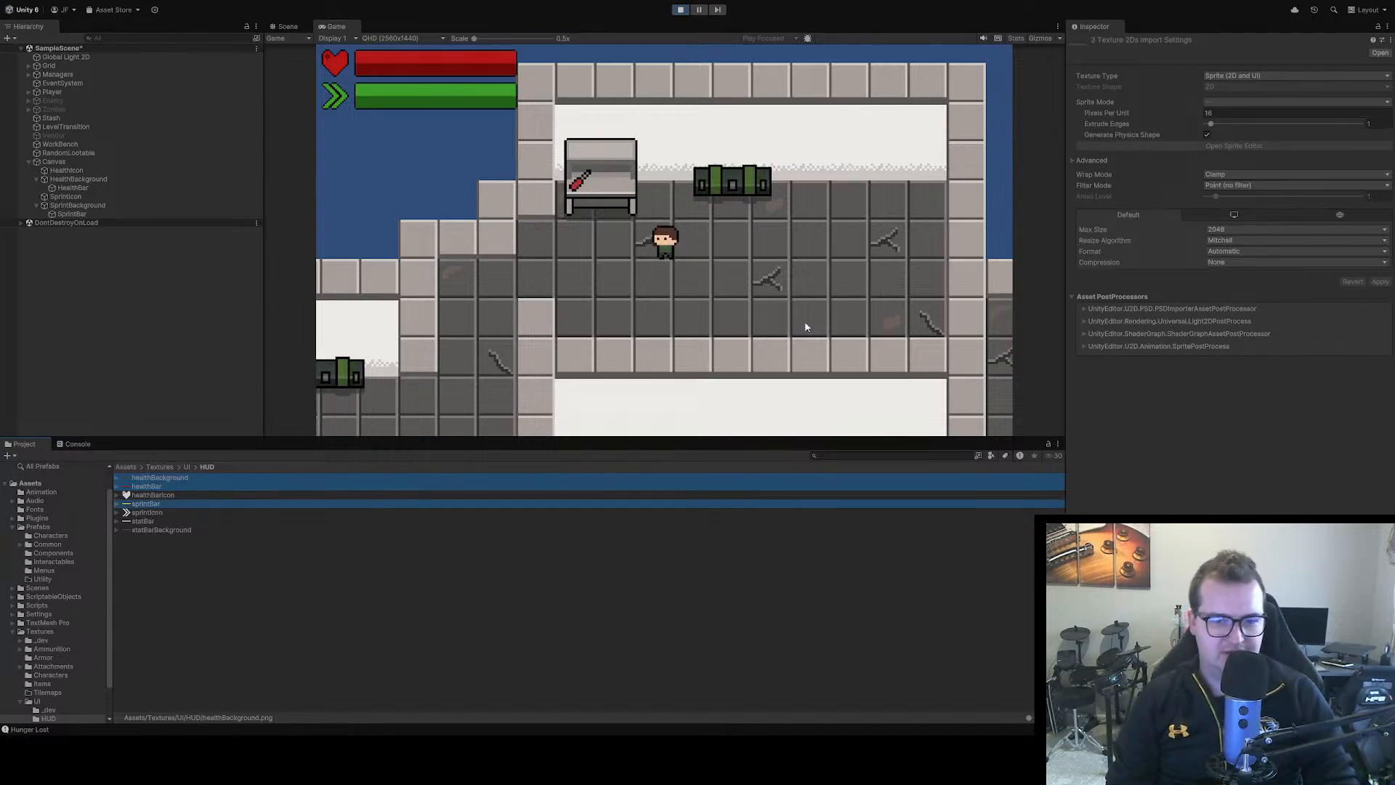
key("shift+Delete")
Set the statBar texture to 16 pixels per unit, Point (no filter) filtering and no compression, and apply the import settings
left_click(266, 495)
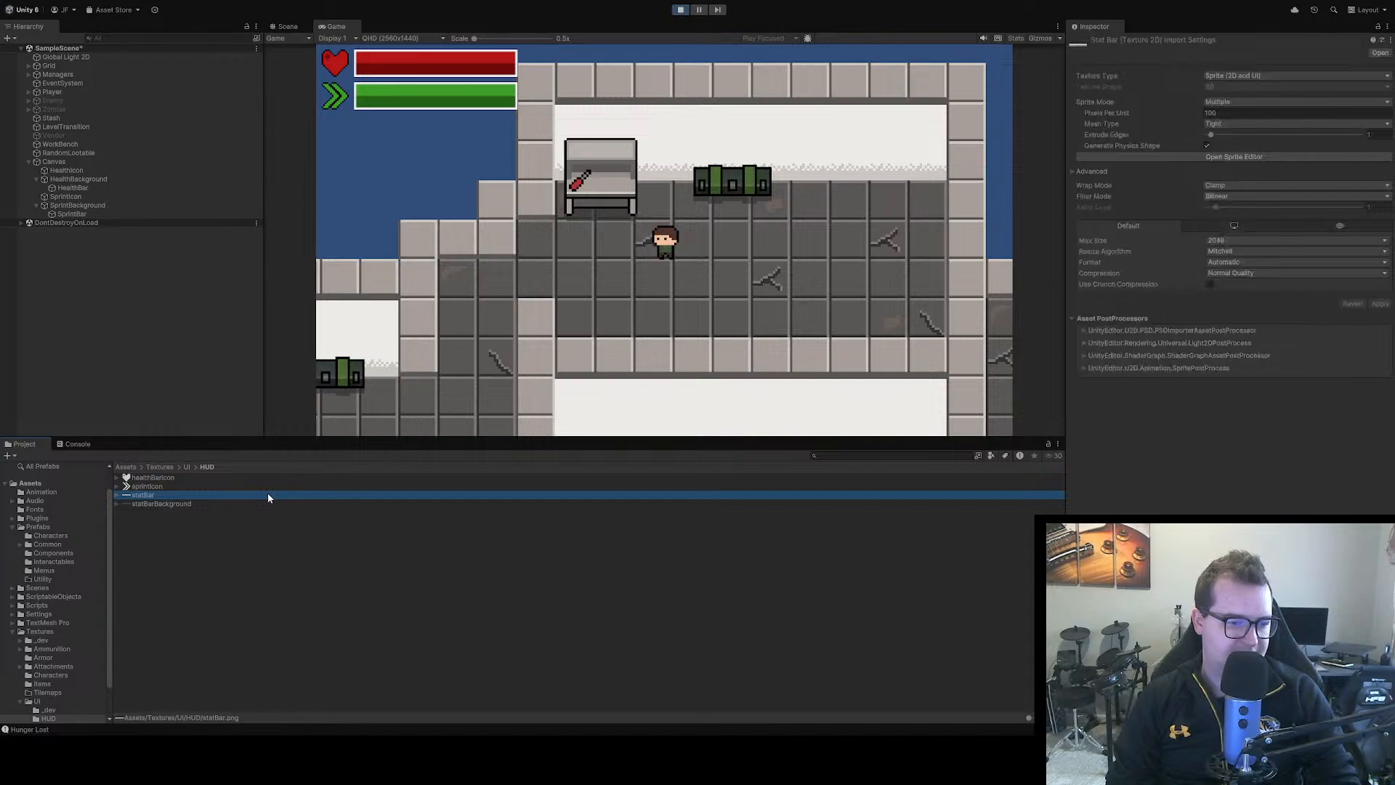
left_click(1219, 114)
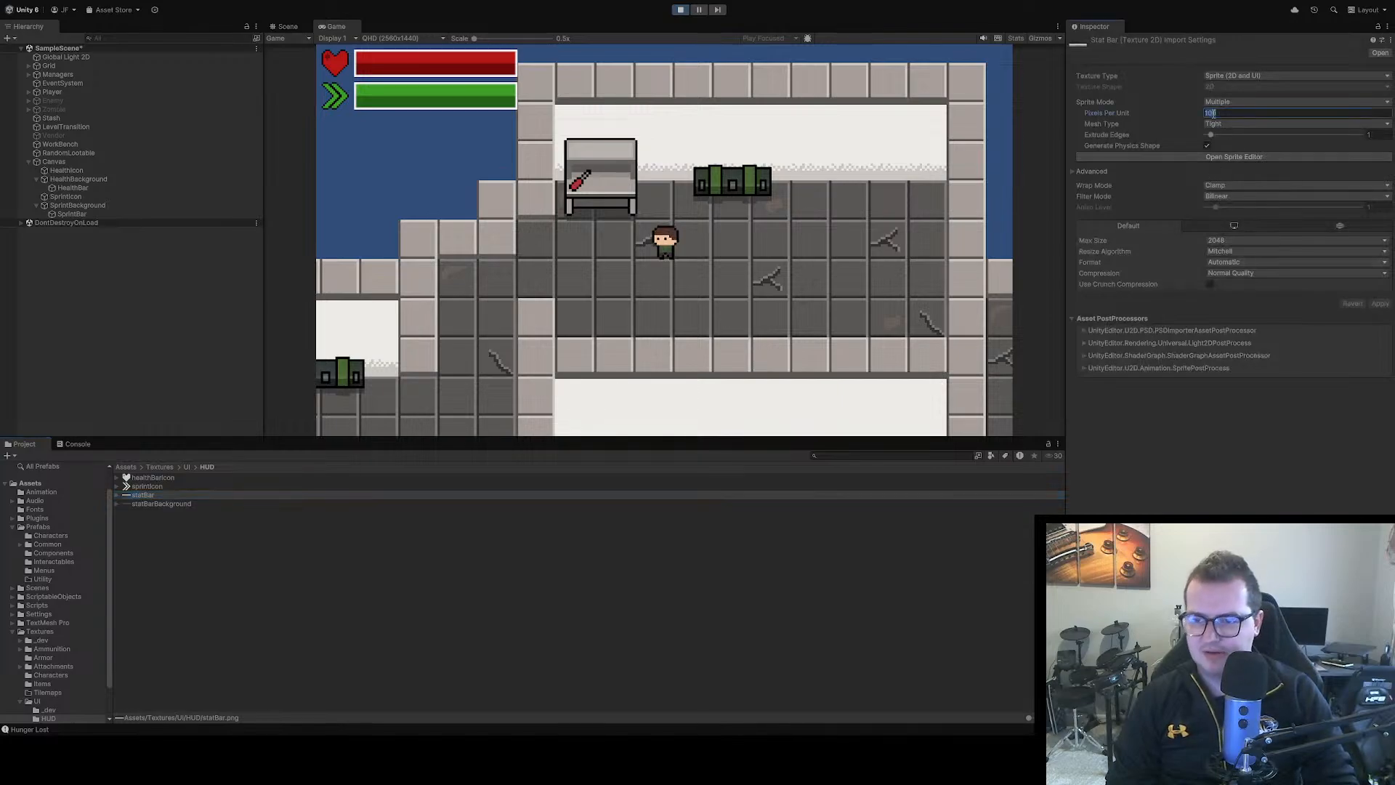
type("16")
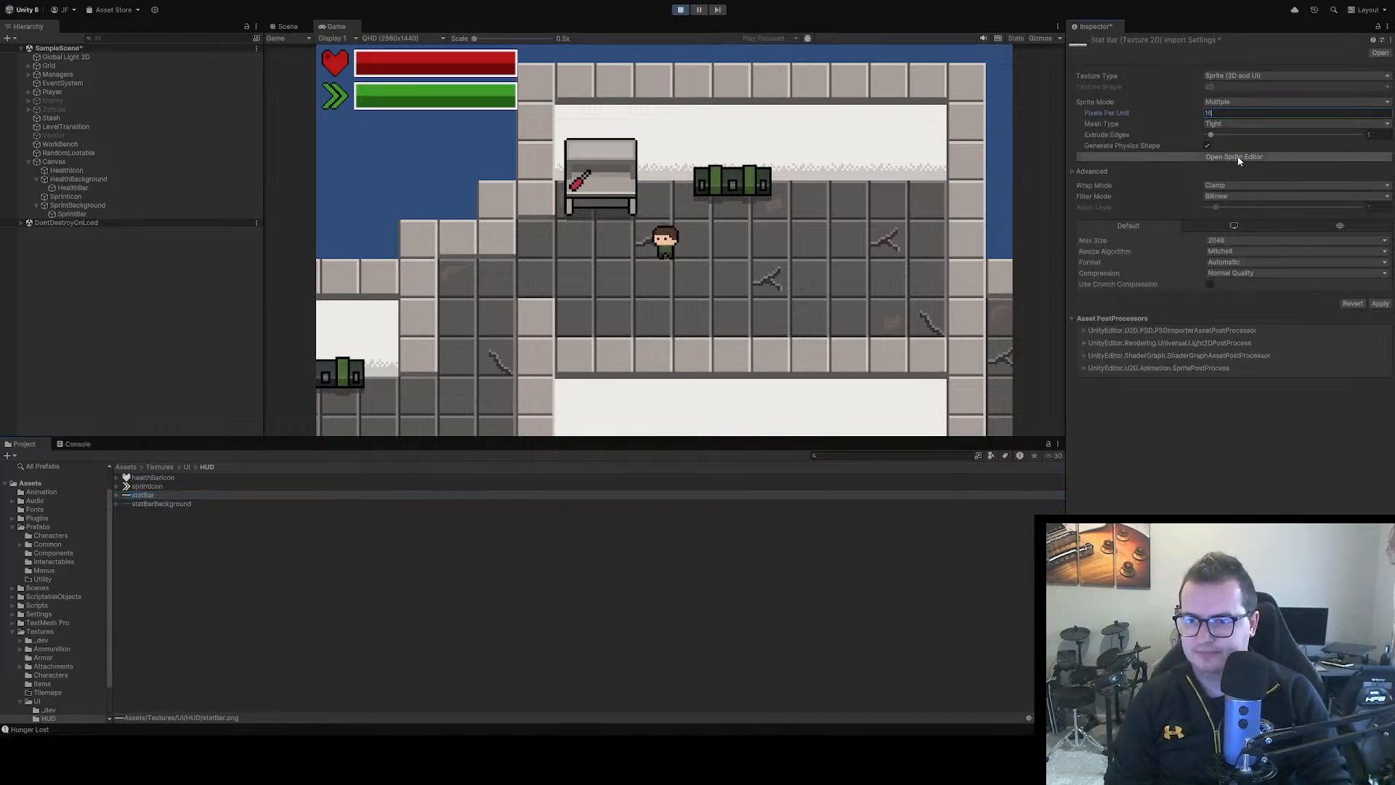
left_click(1225, 211)
left_click(1238, 283)
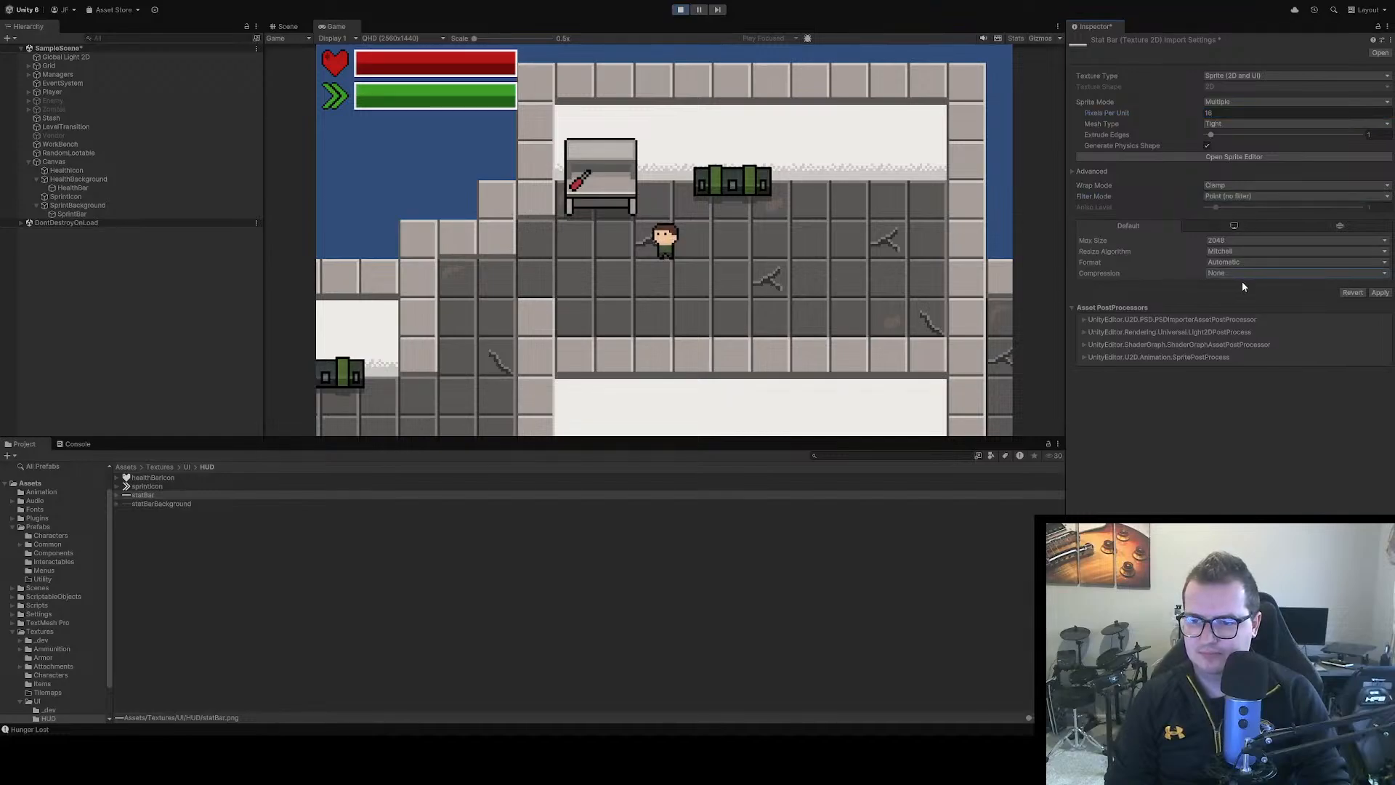
left_click(1380, 293)
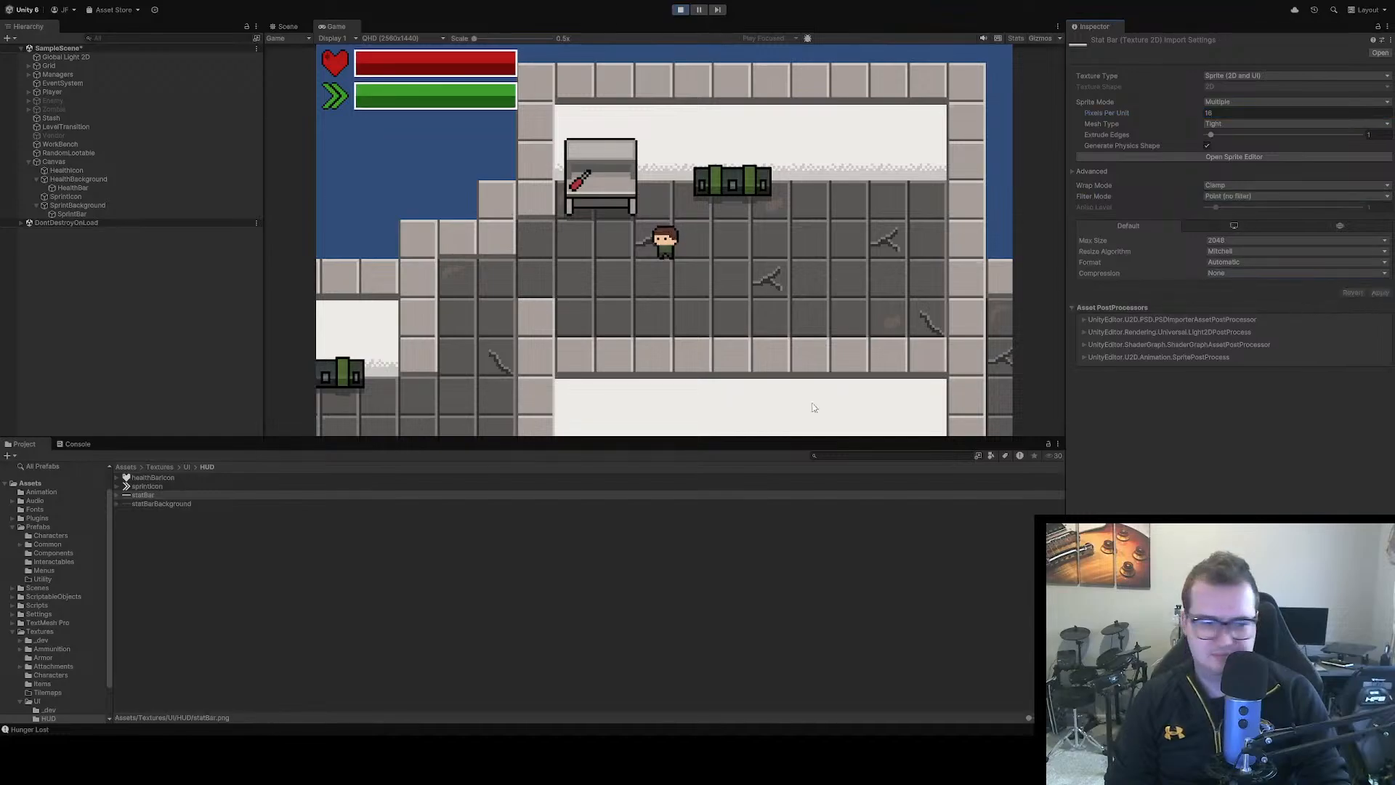
Apply 16 pixels per unit, Point (no filter) and no compression to statBarBackground, and check the sprintIcon and healthBarIcon import settings
left_click(164, 505)
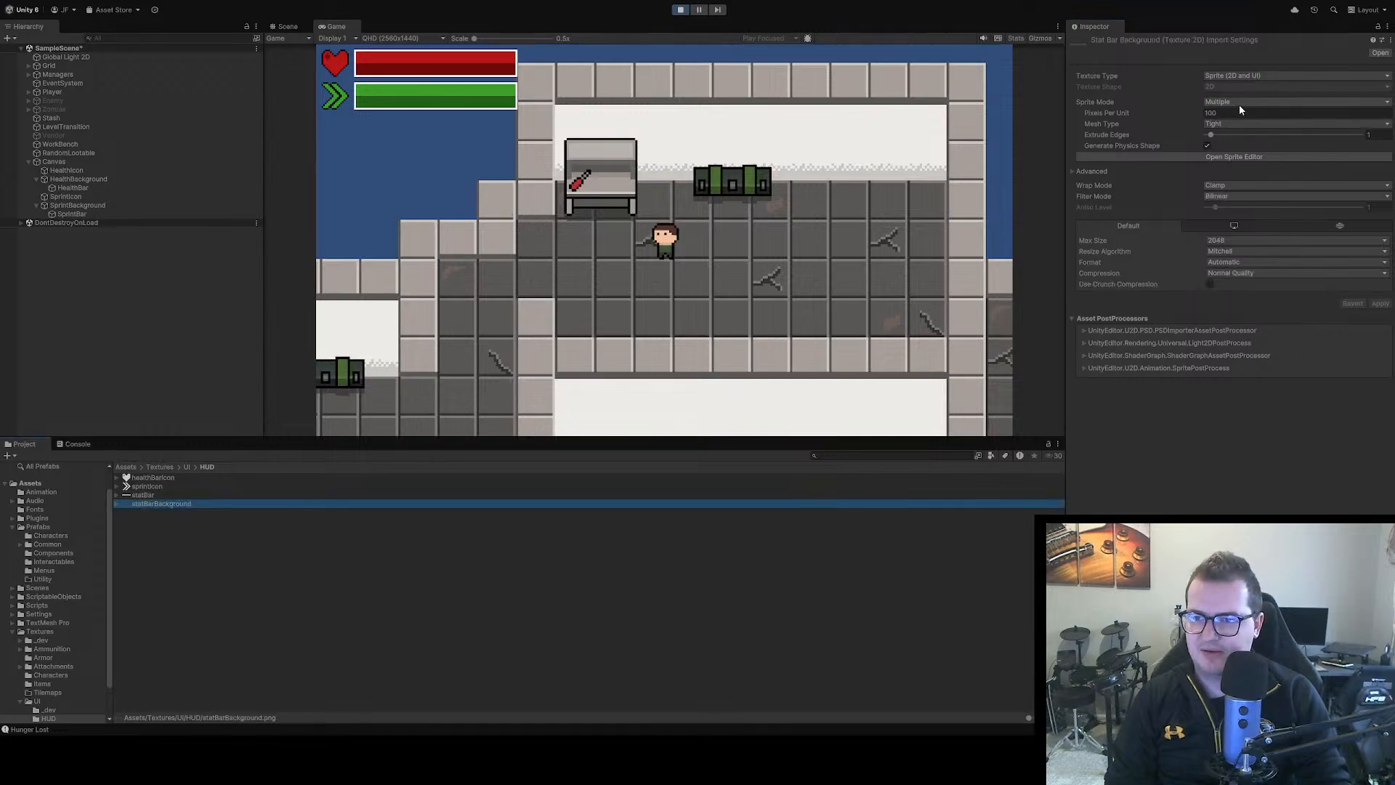
left_click(1218, 114)
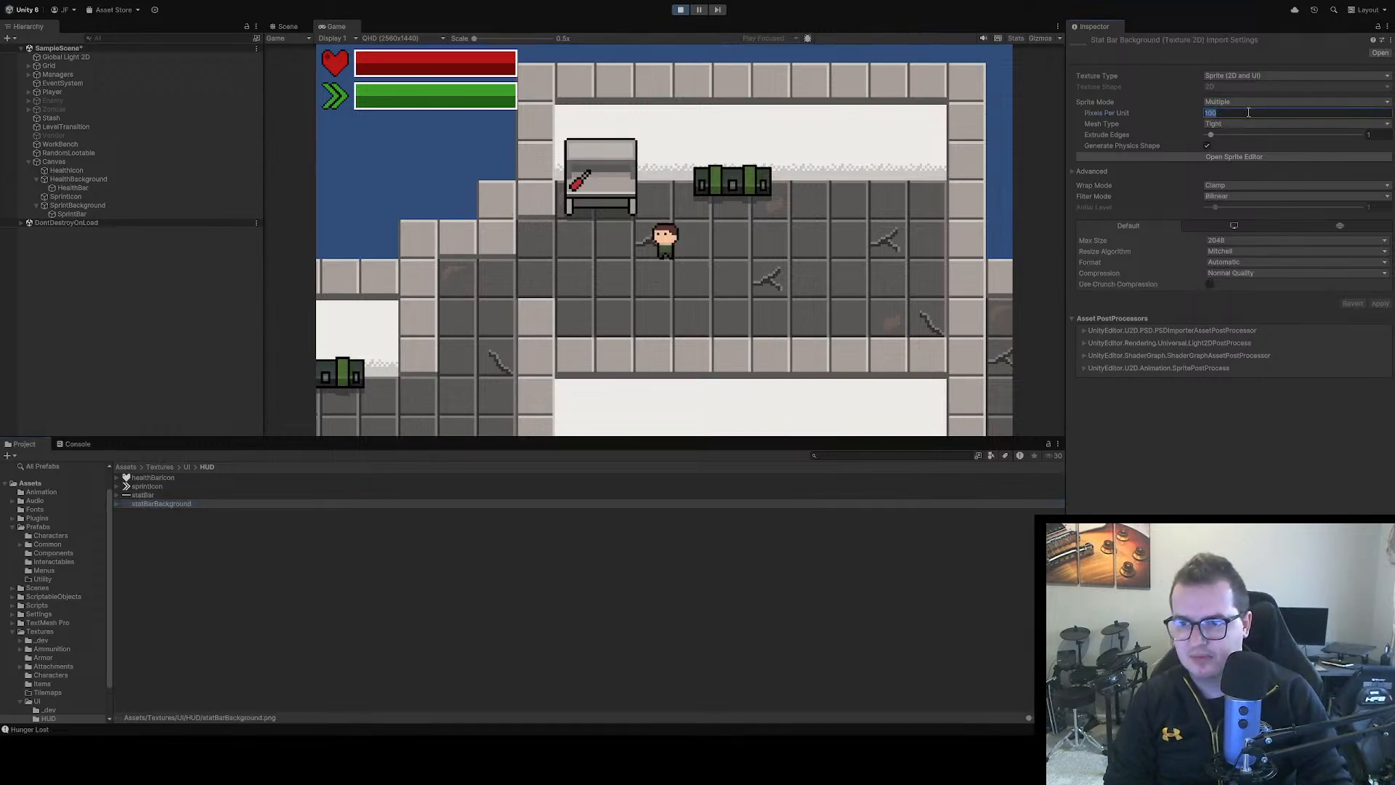
type("16")
left_click(1231, 194)
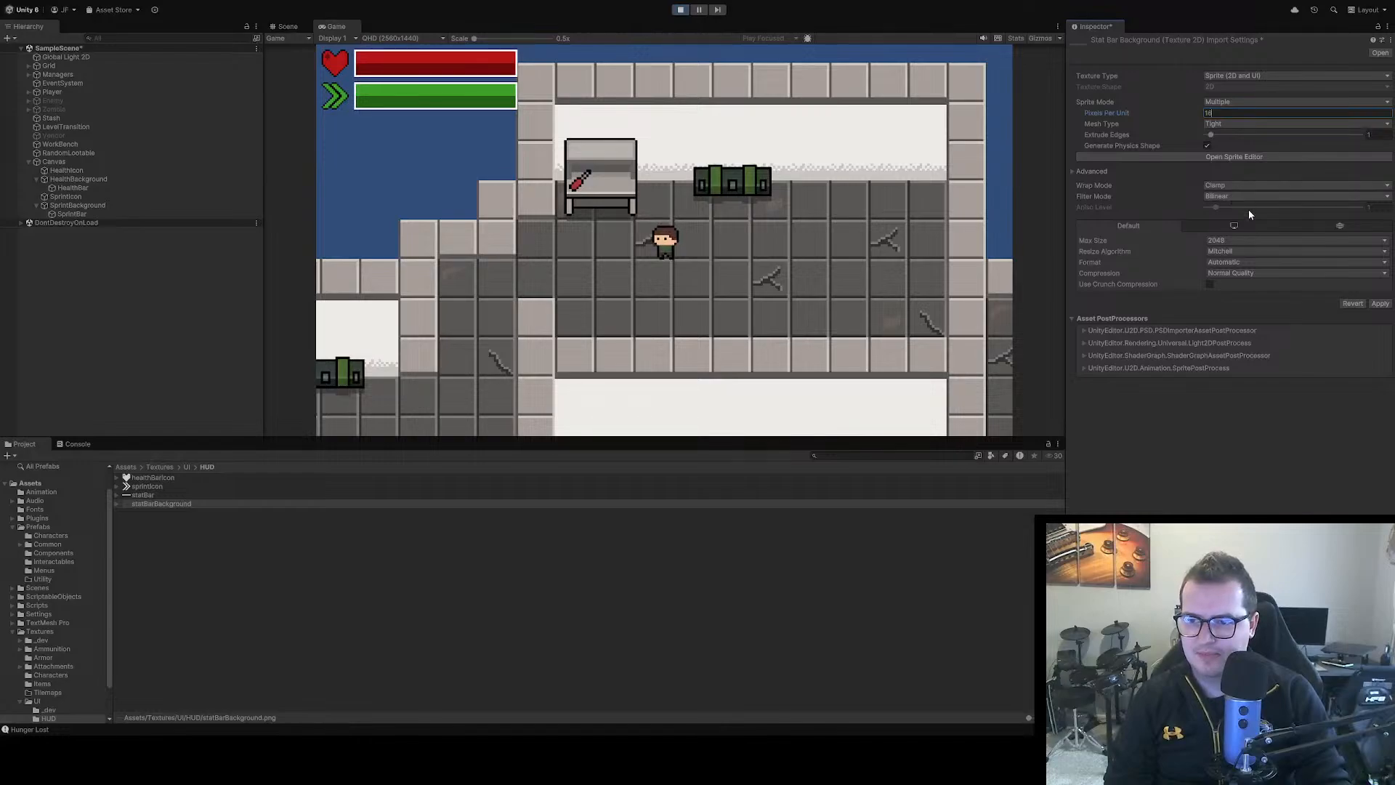
left_click(1247, 208)
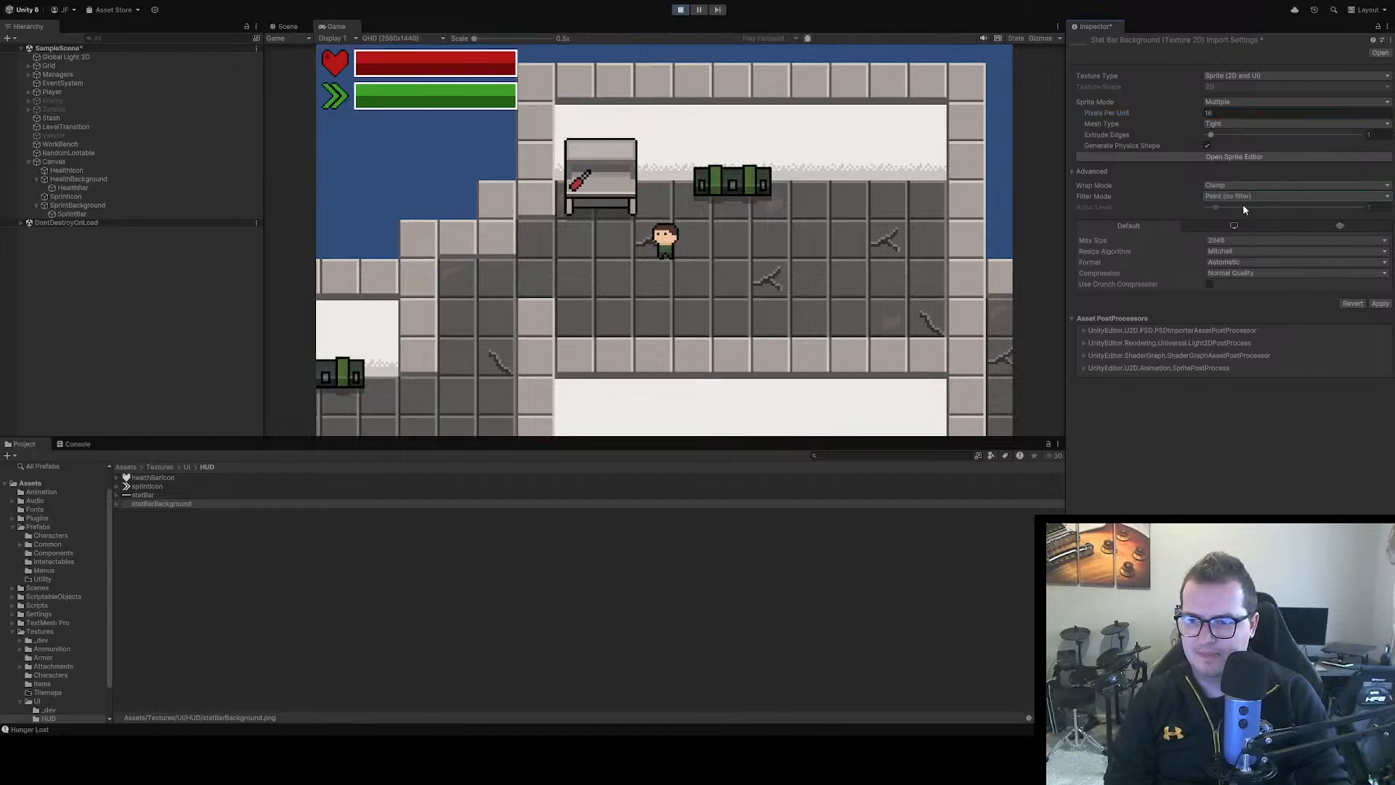
left_click(1242, 276)
left_click(1247, 283)
left_click(1383, 294)
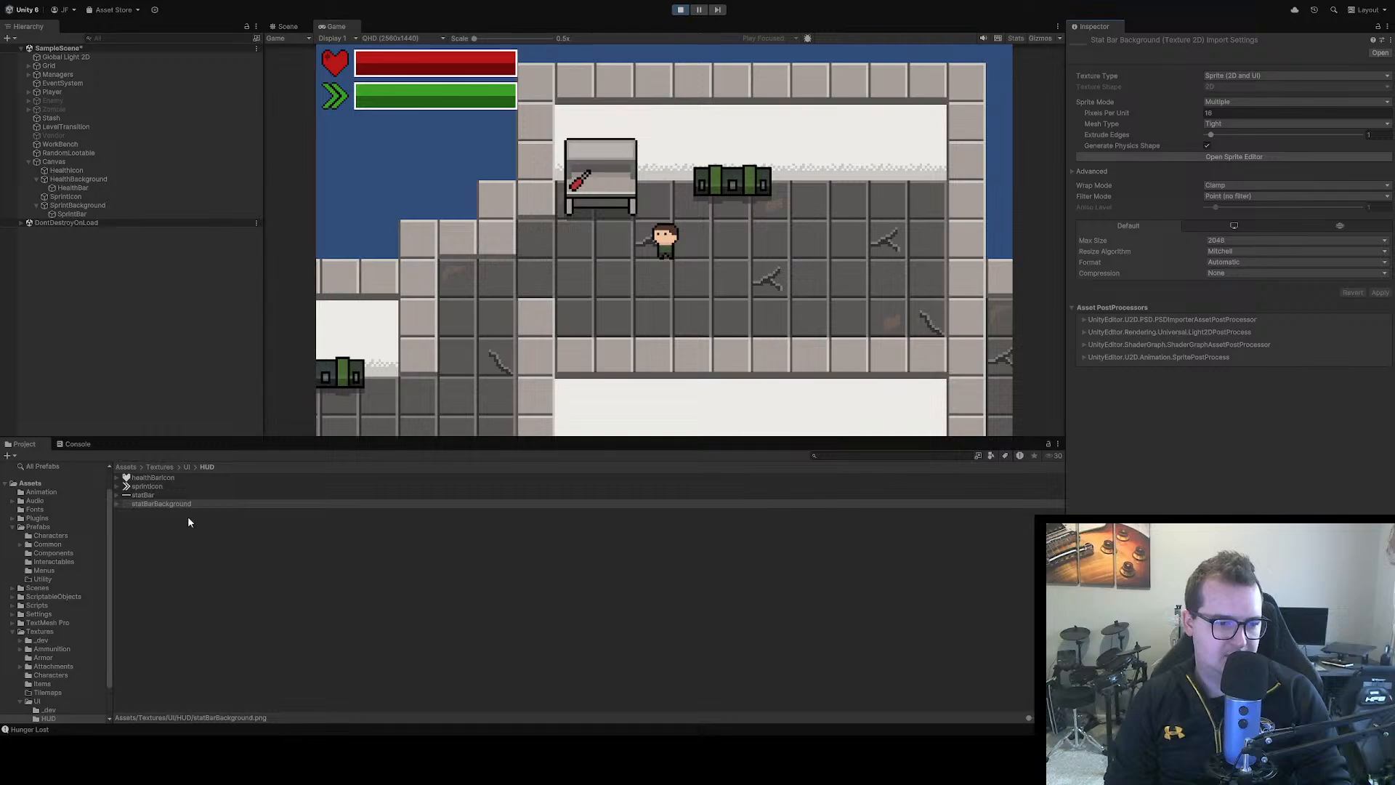
left_click(149, 487)
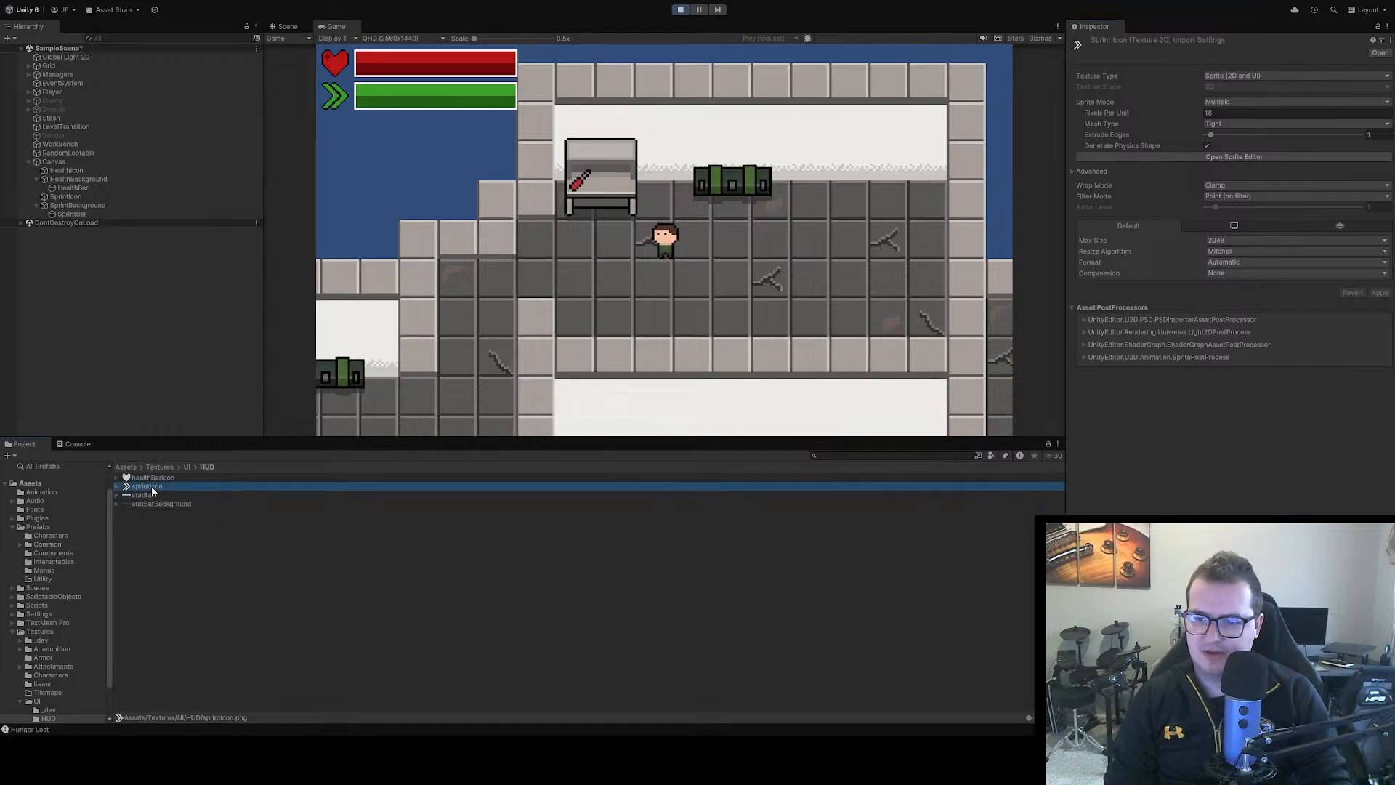
left_click(150, 477)
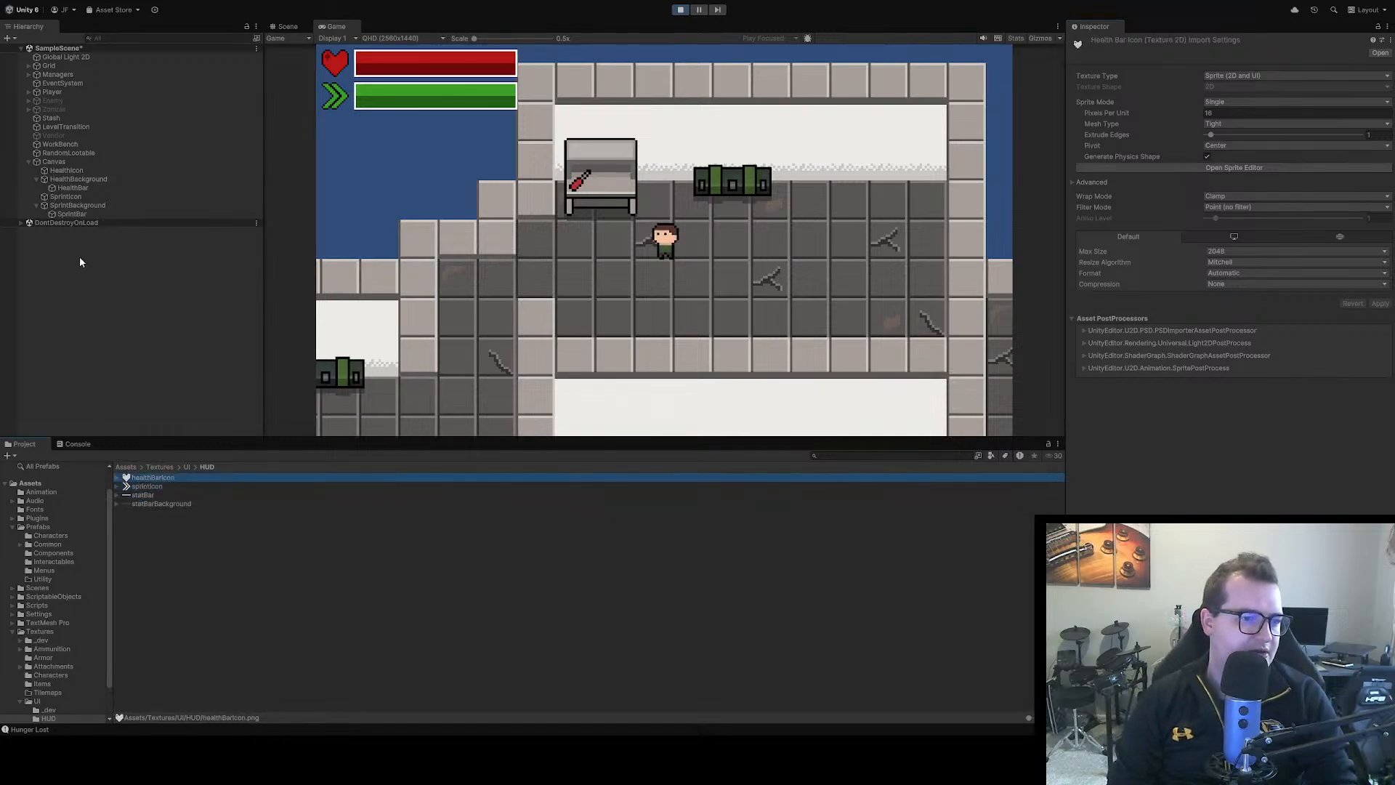
Assign the statBarBackground_0 sprite as the source image of HealthBackground and SprintBackground while the game is running
left_click(80, 180)
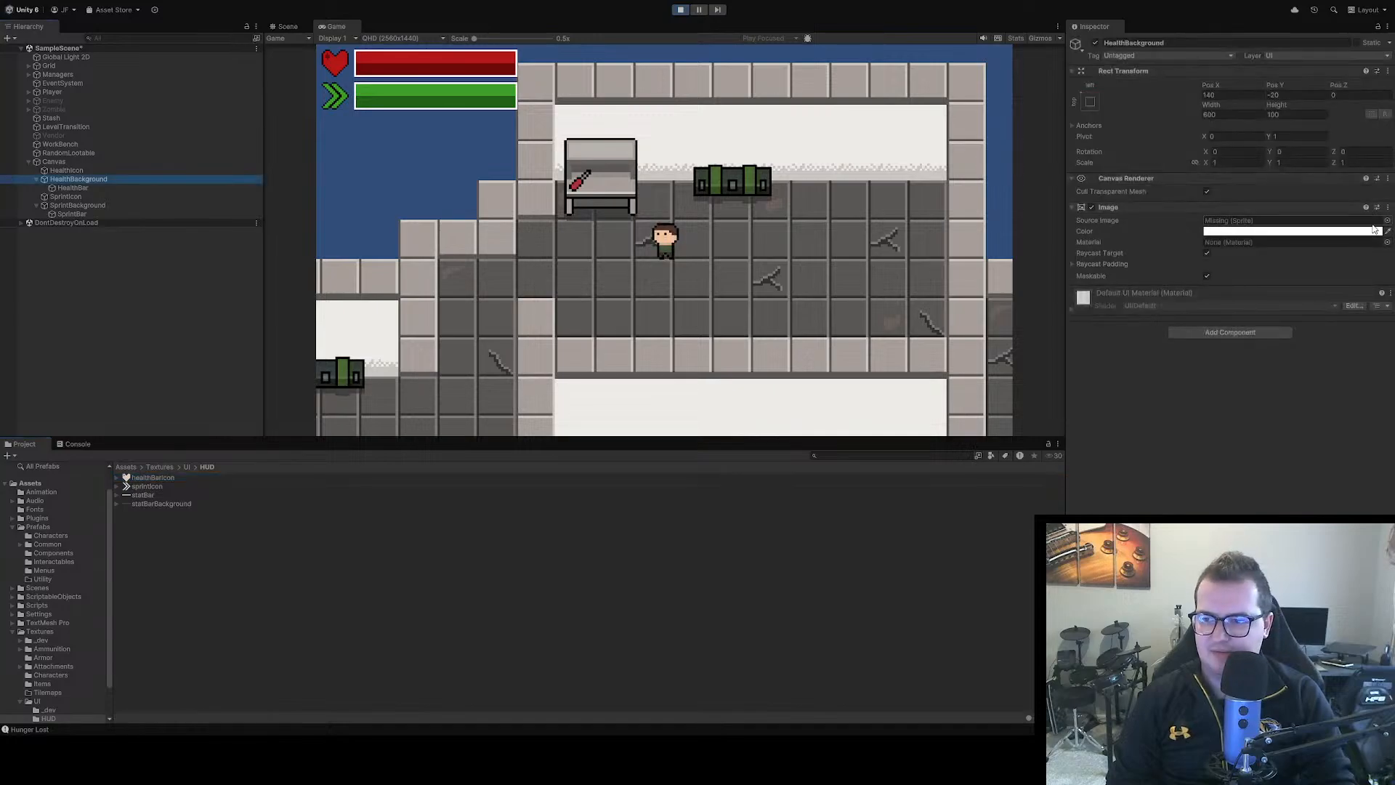
left_click(1387, 221)
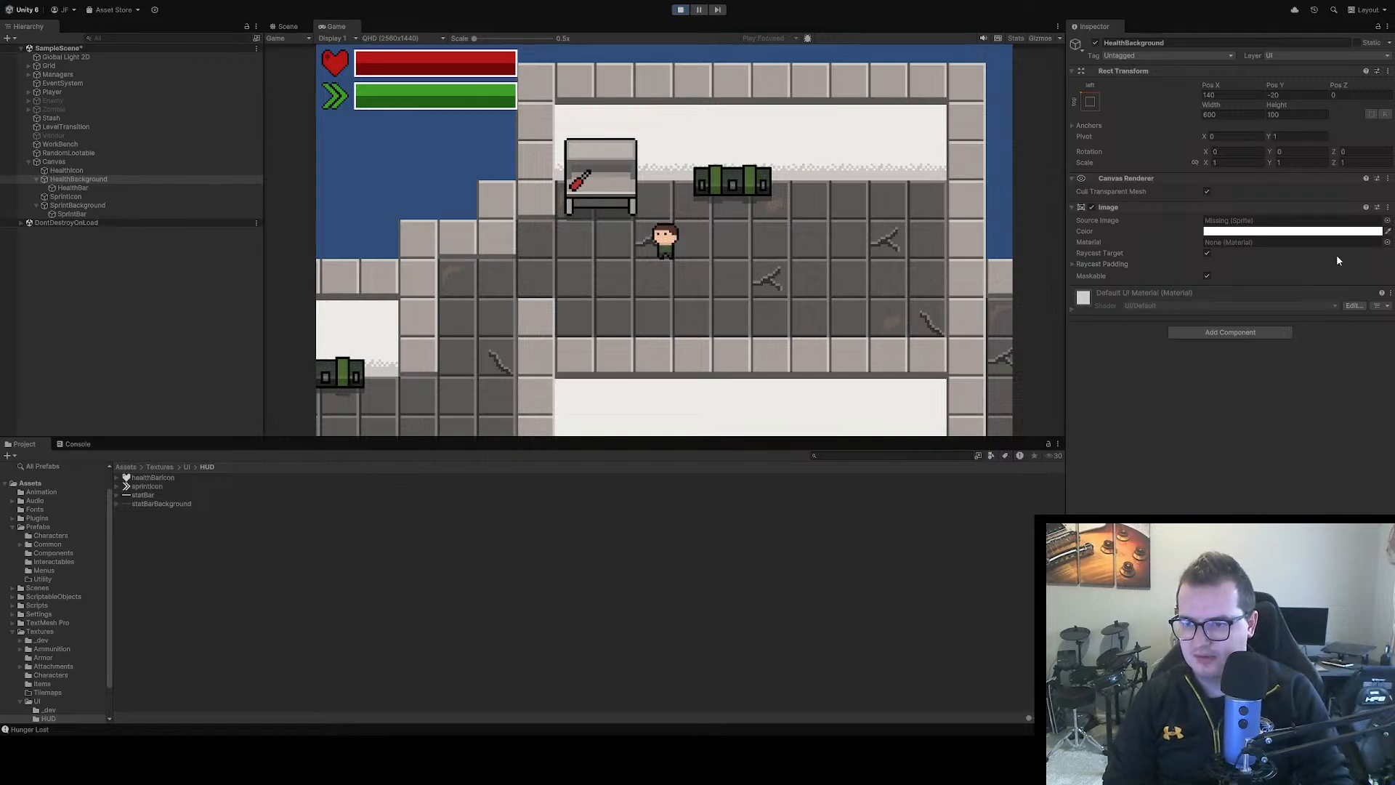
double_click(1352, 264)
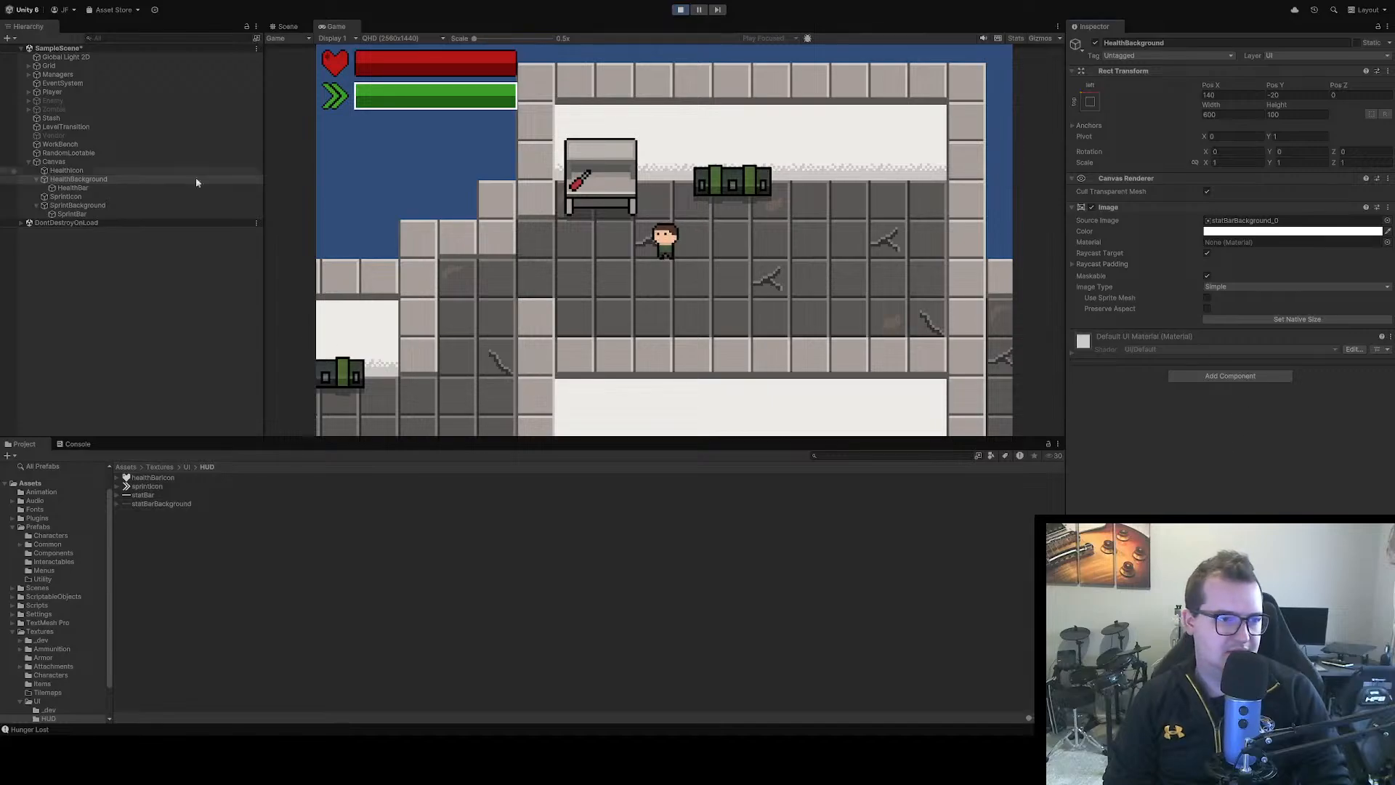
left_click(78, 206)
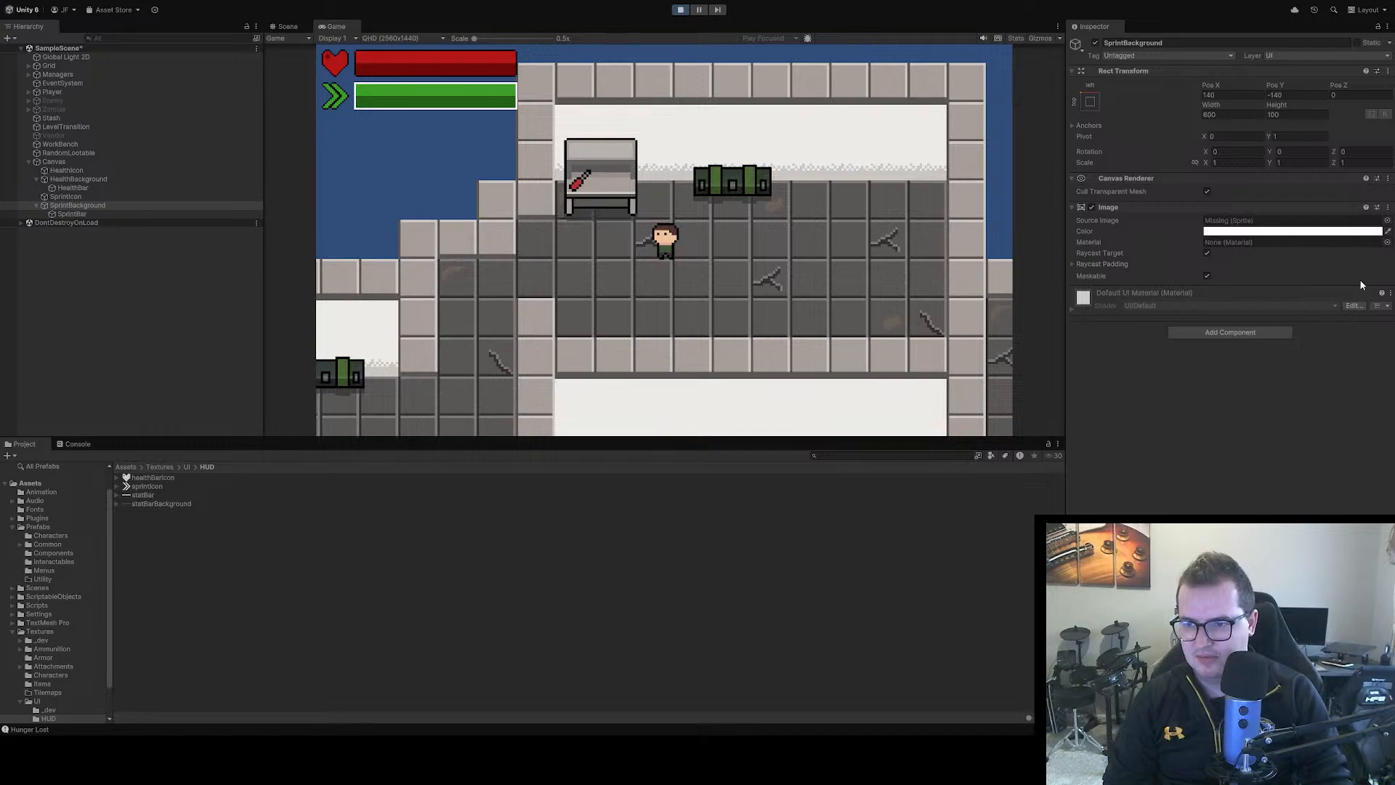
double_click(1320, 301)
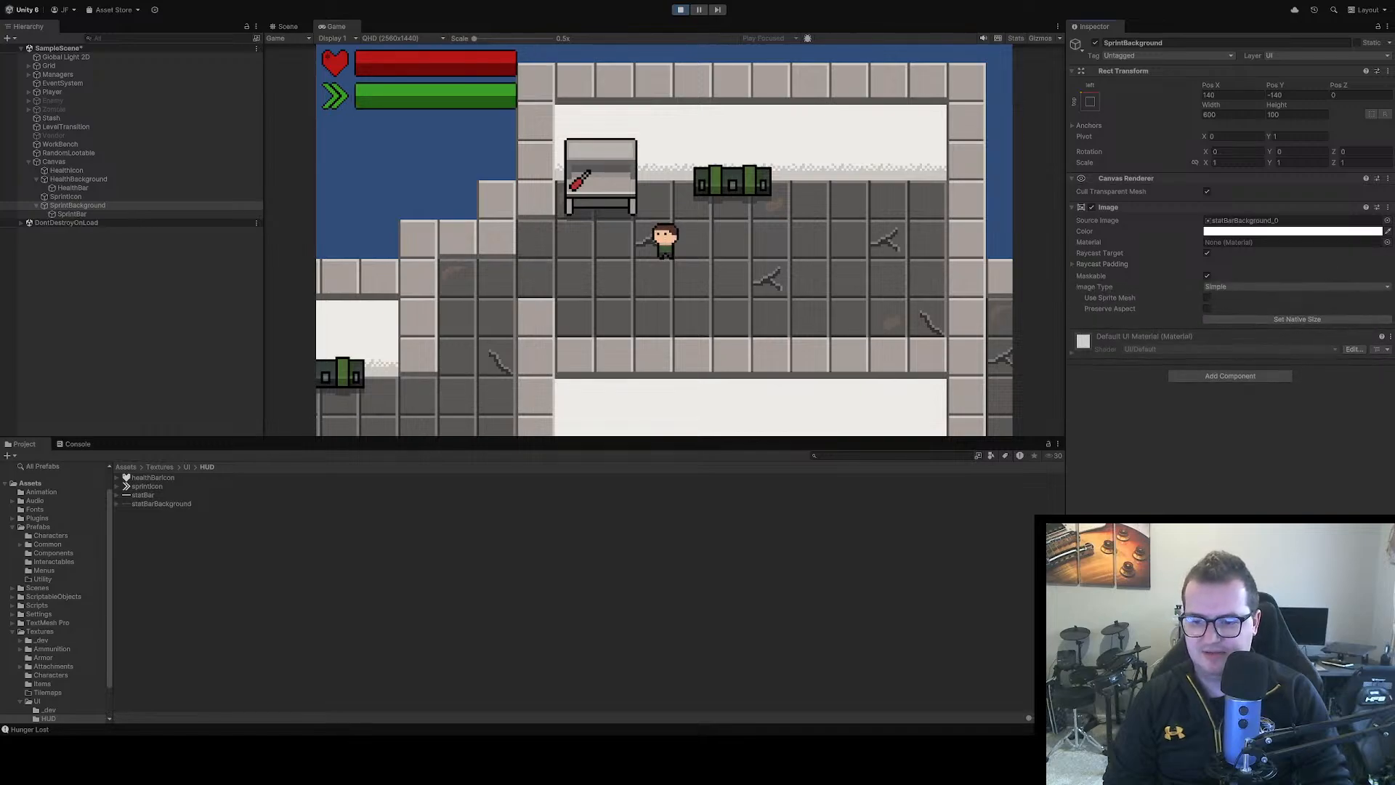
left_click(686, 470)
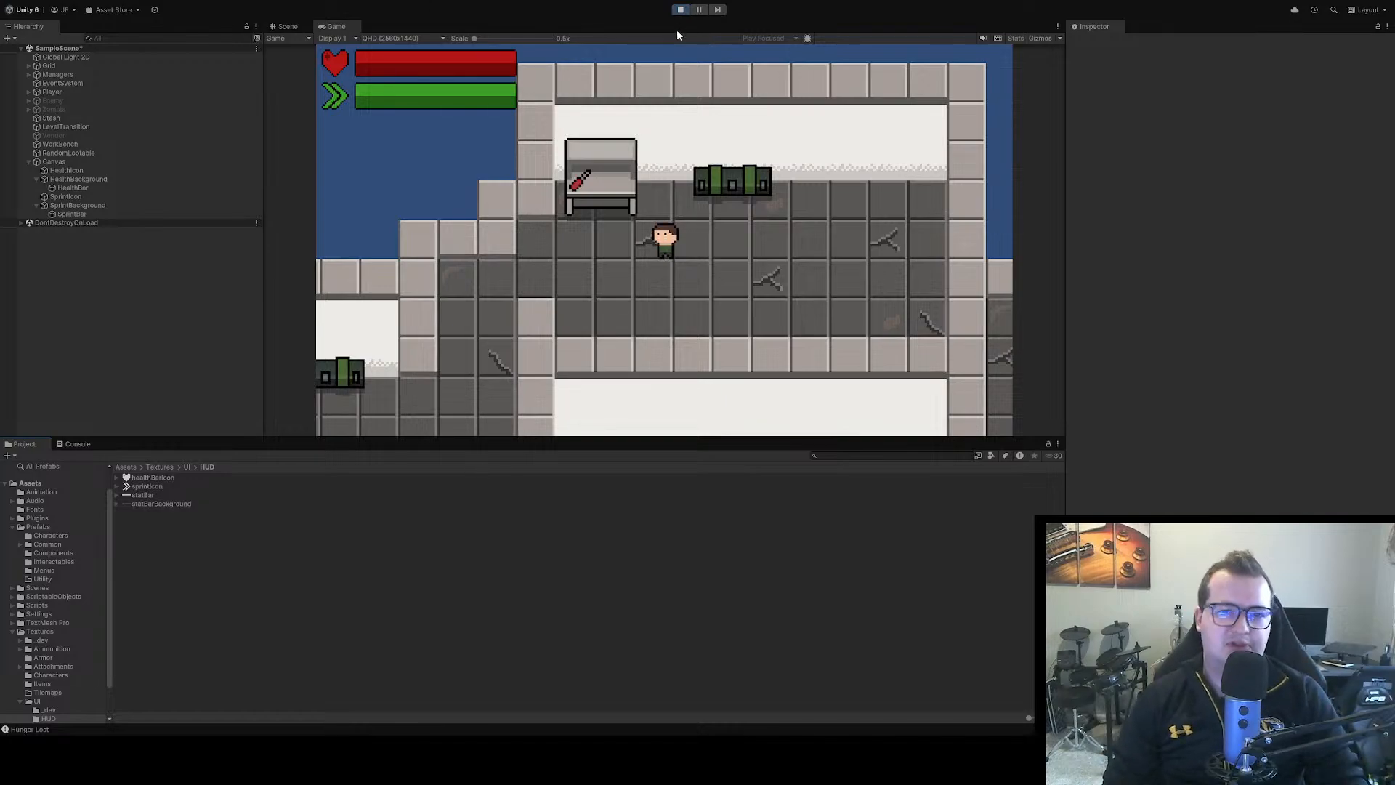
Exit play mode, rerun the game and walk the character around to check the HUD bars, and stop it
left_click(683, 8)
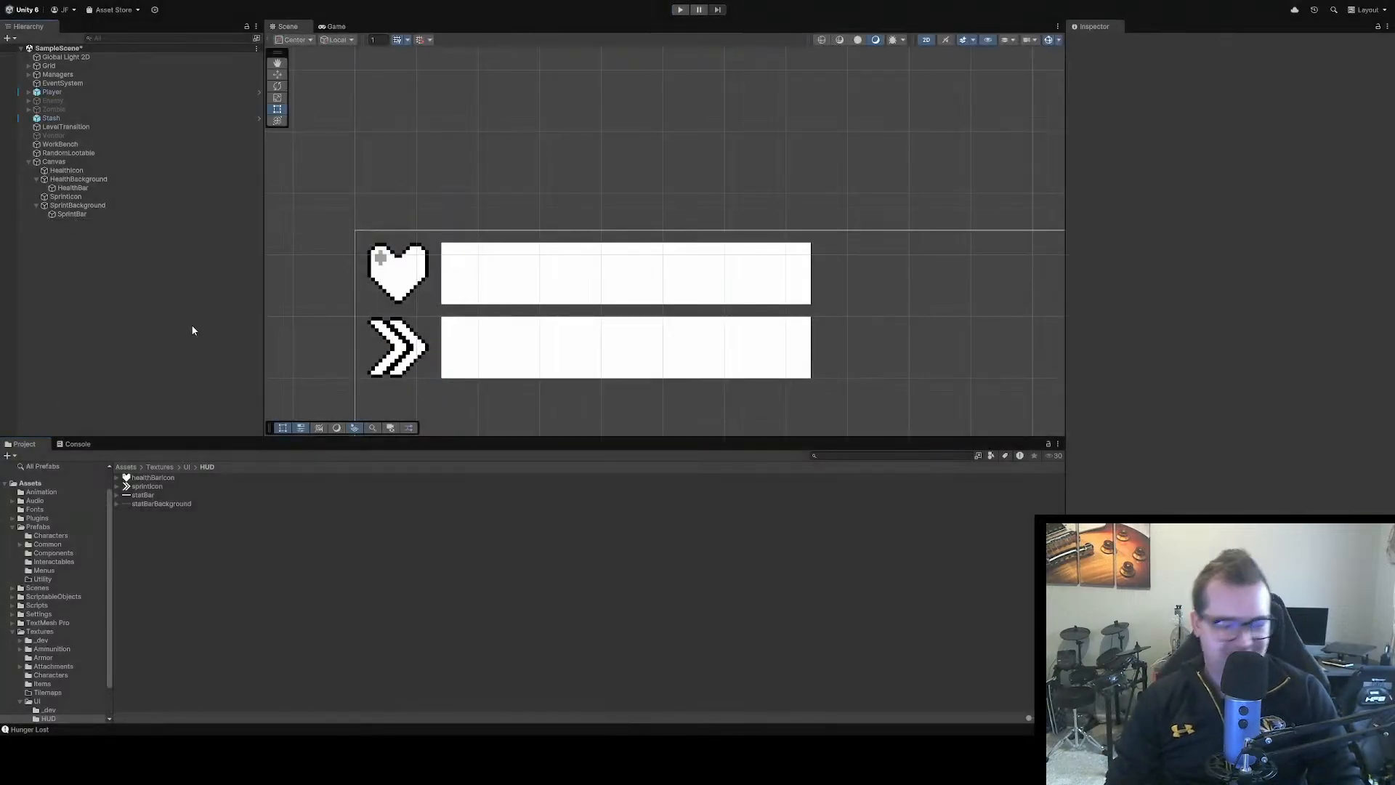
scroll(463, 222, "down", 3)
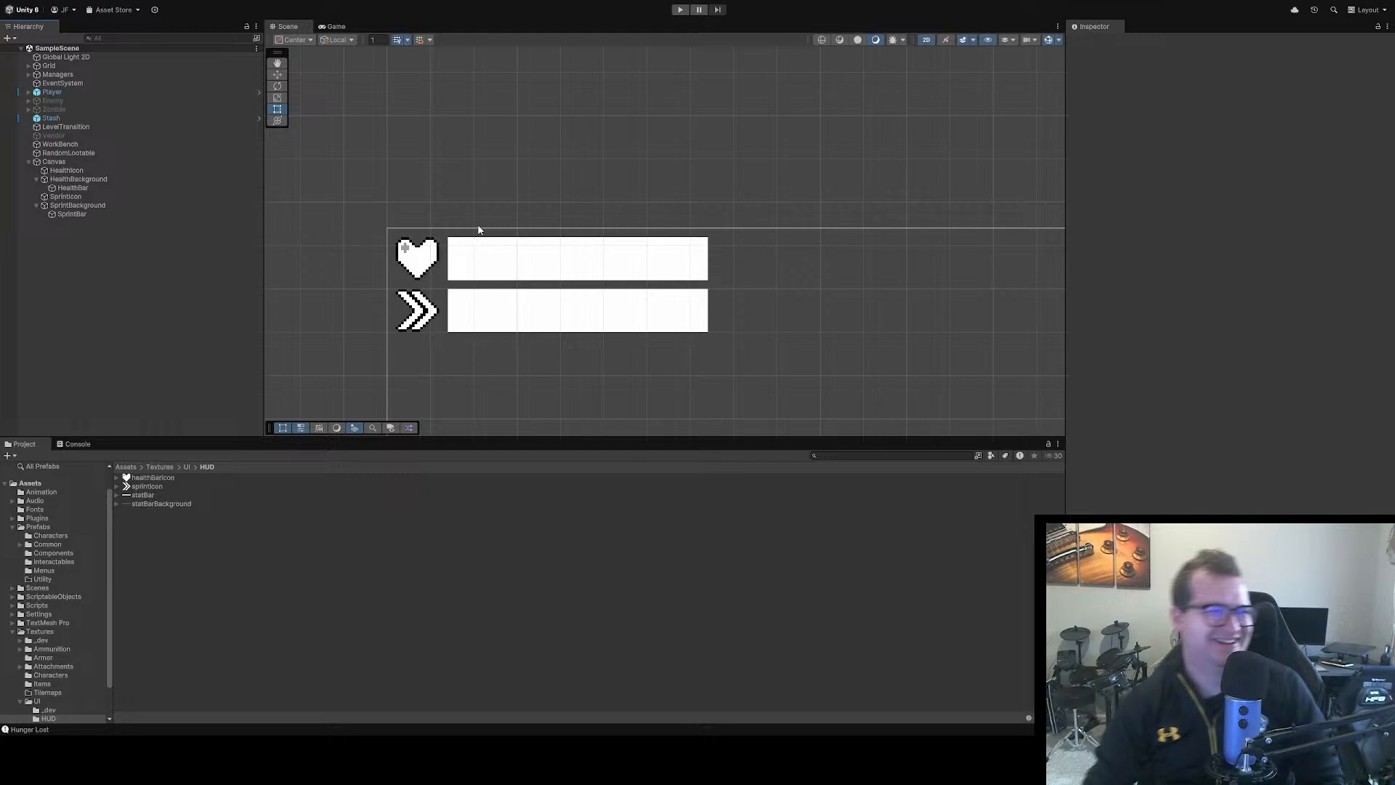
left_click(681, 9)
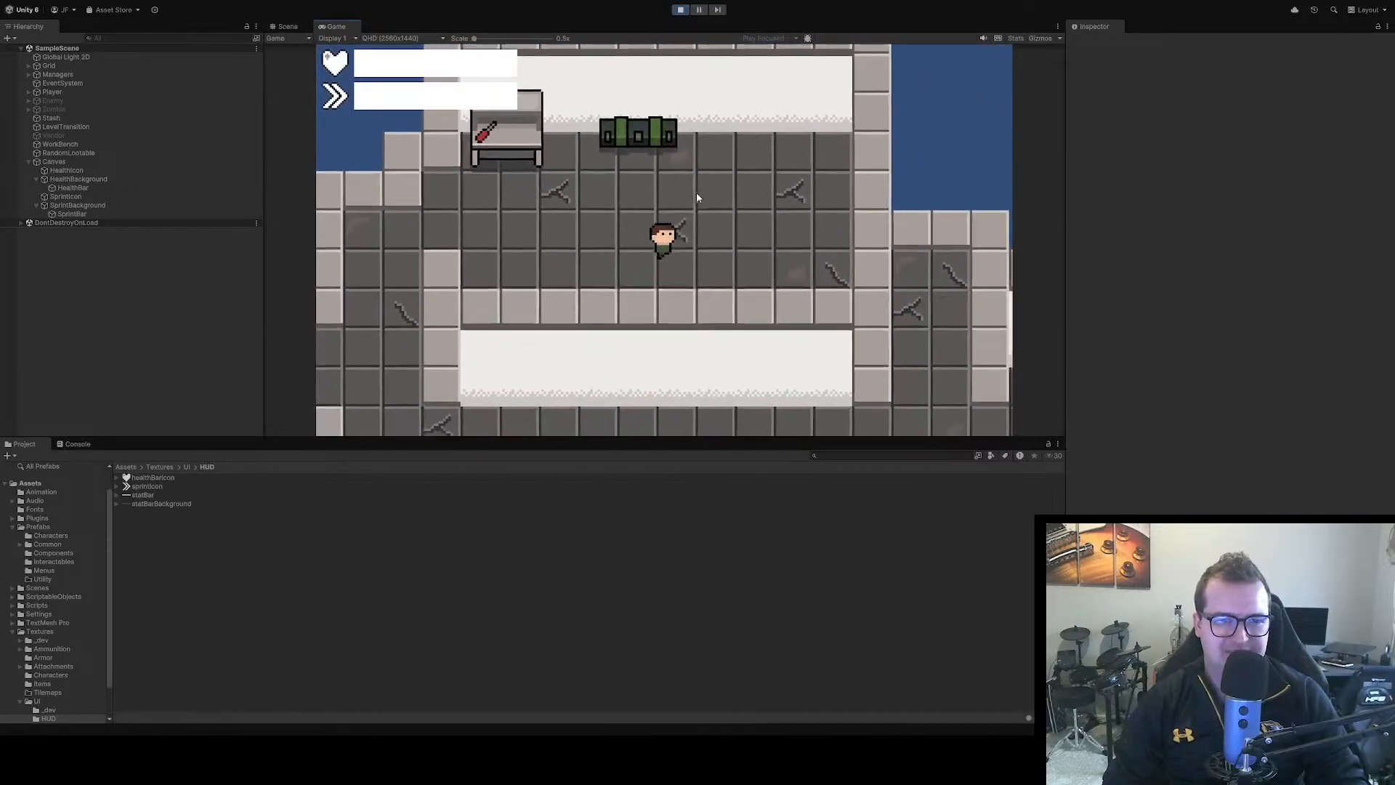
key("d")
key("w")
key("a")
key("d")
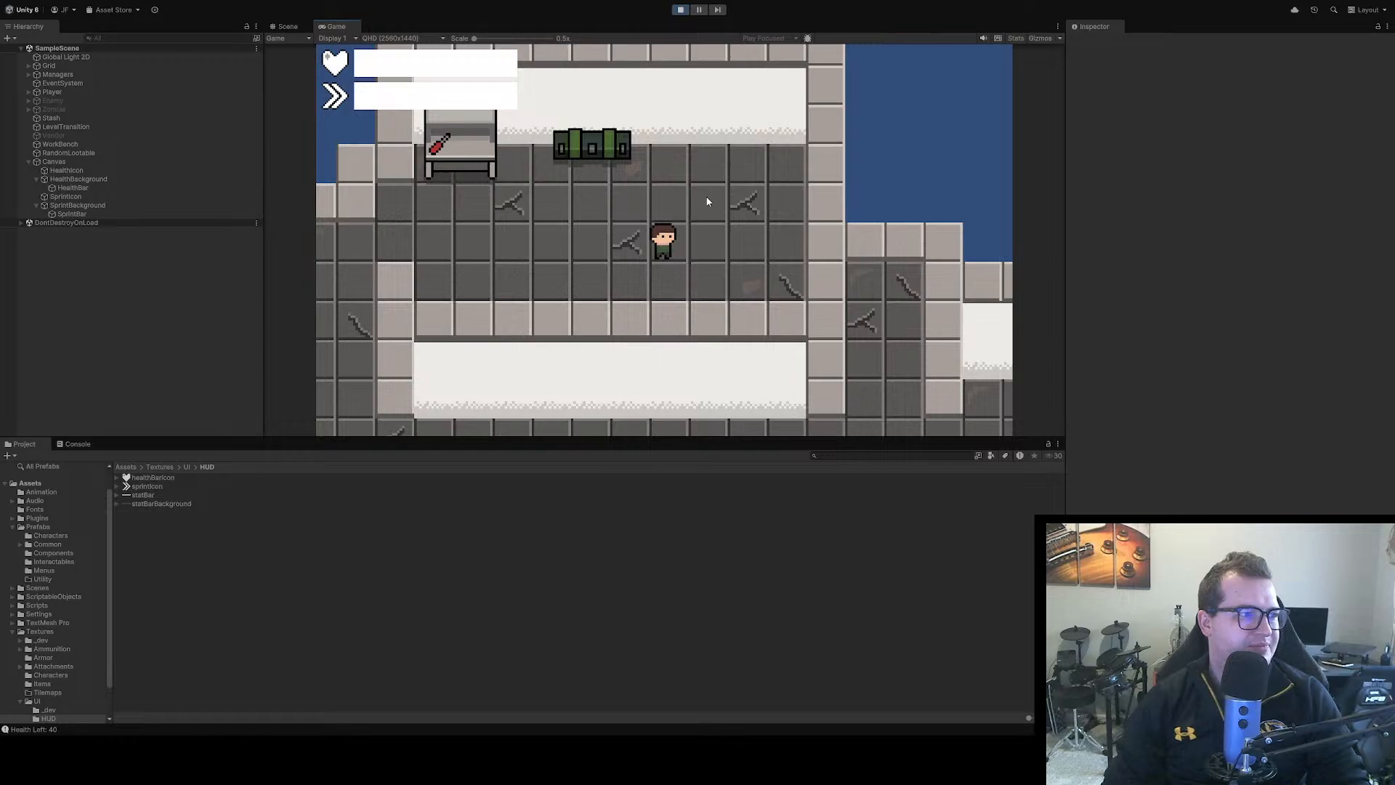
left_click(681, 10)
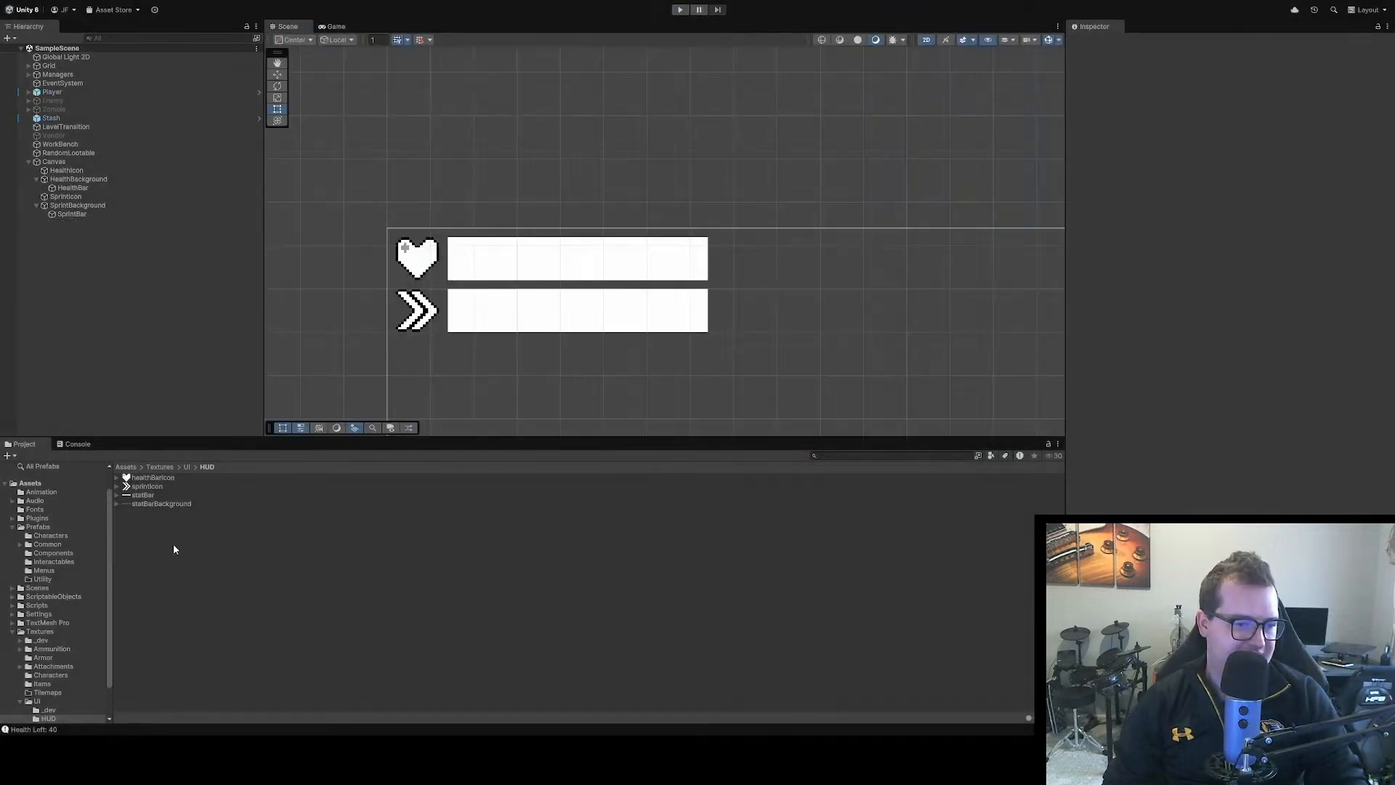
Set the source image of HealthBackground to statBarBackground_0 and of HealthBar to statBar_0
left_click(160, 504)
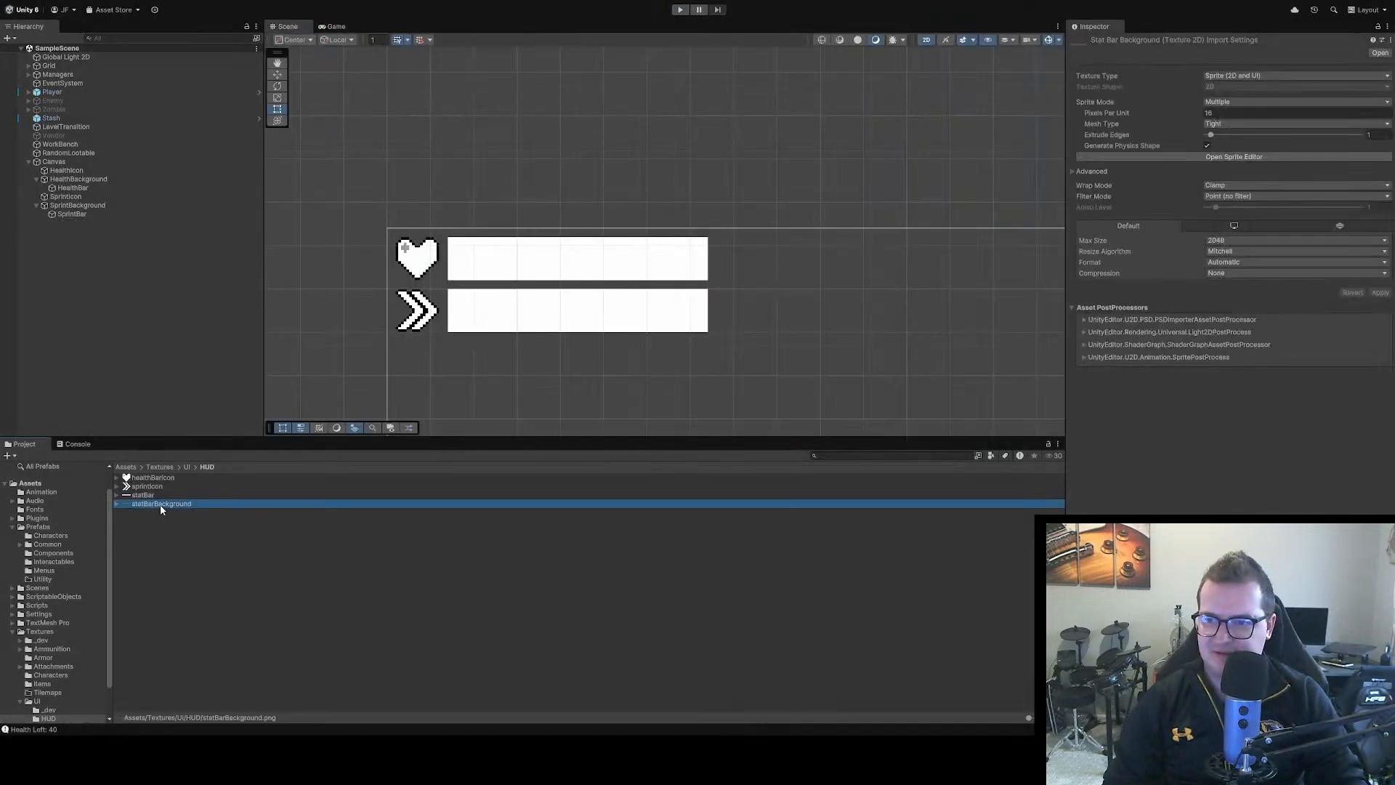
left_click(149, 496)
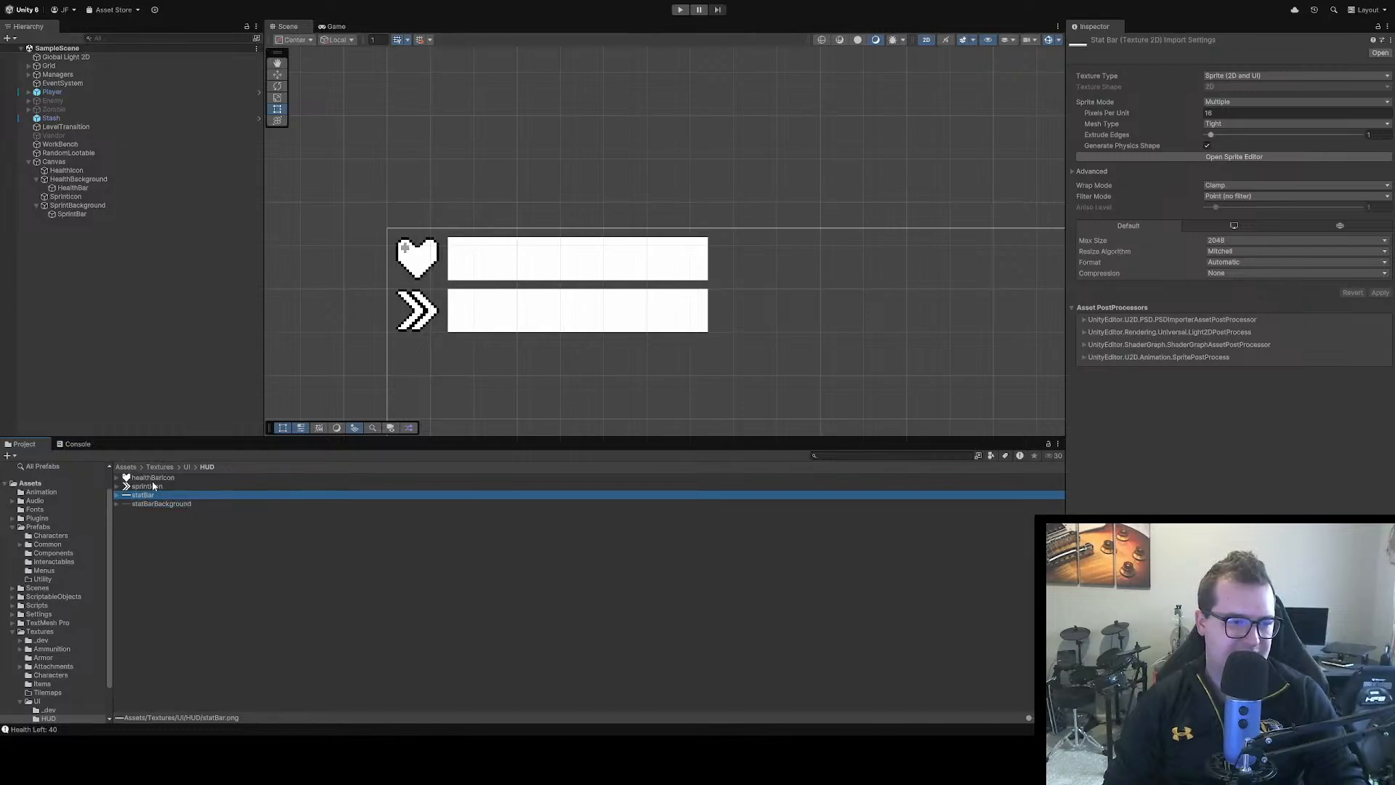
left_click(98, 179)
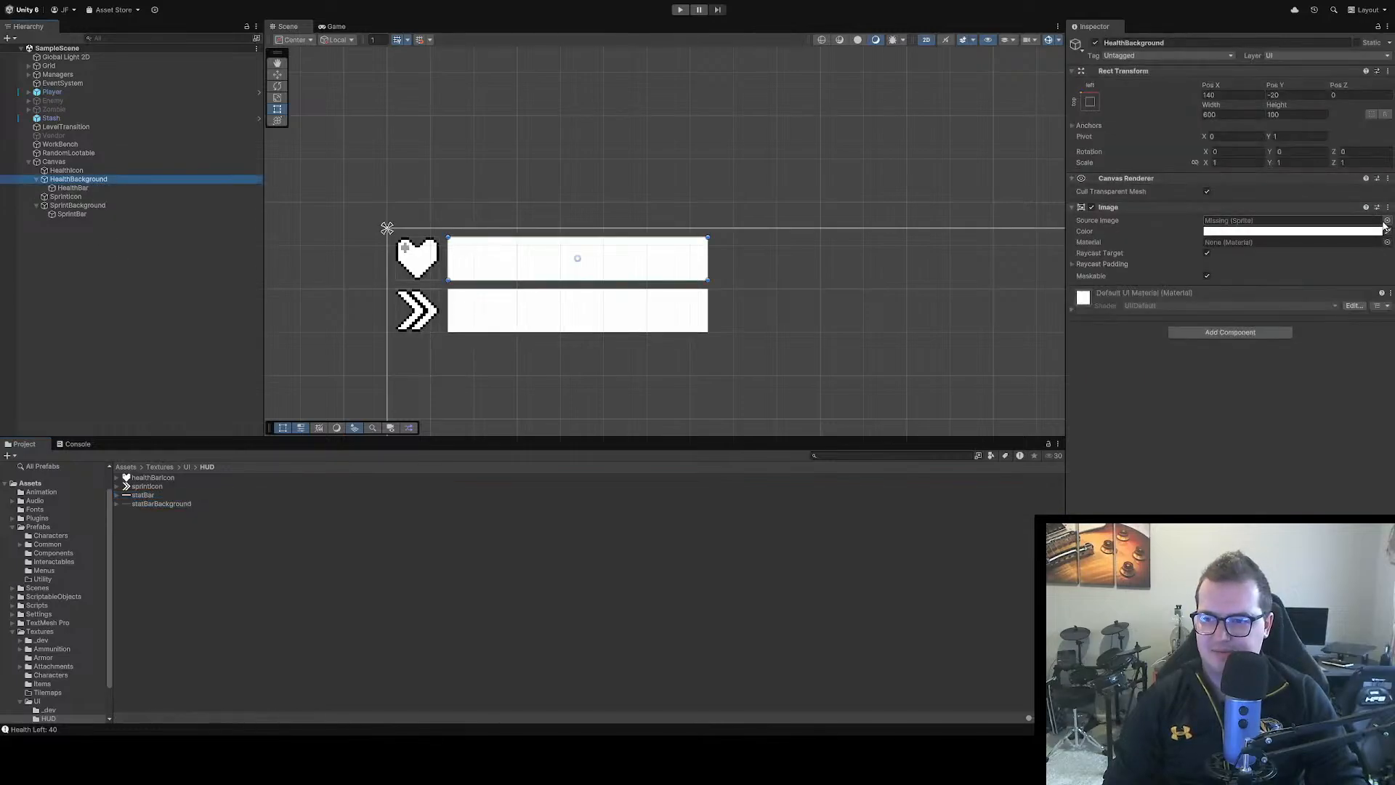
left_click(1387, 222)
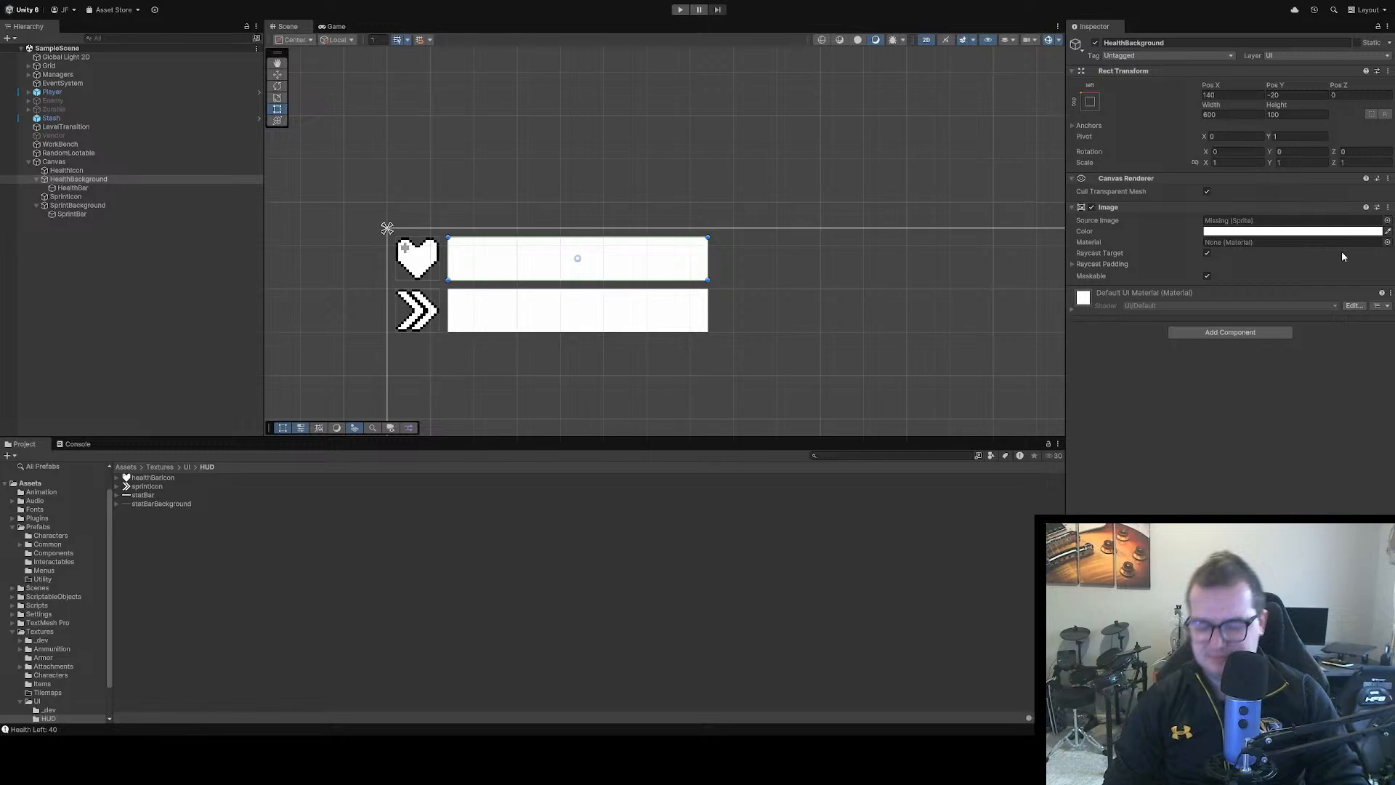
double_click(1330, 267)
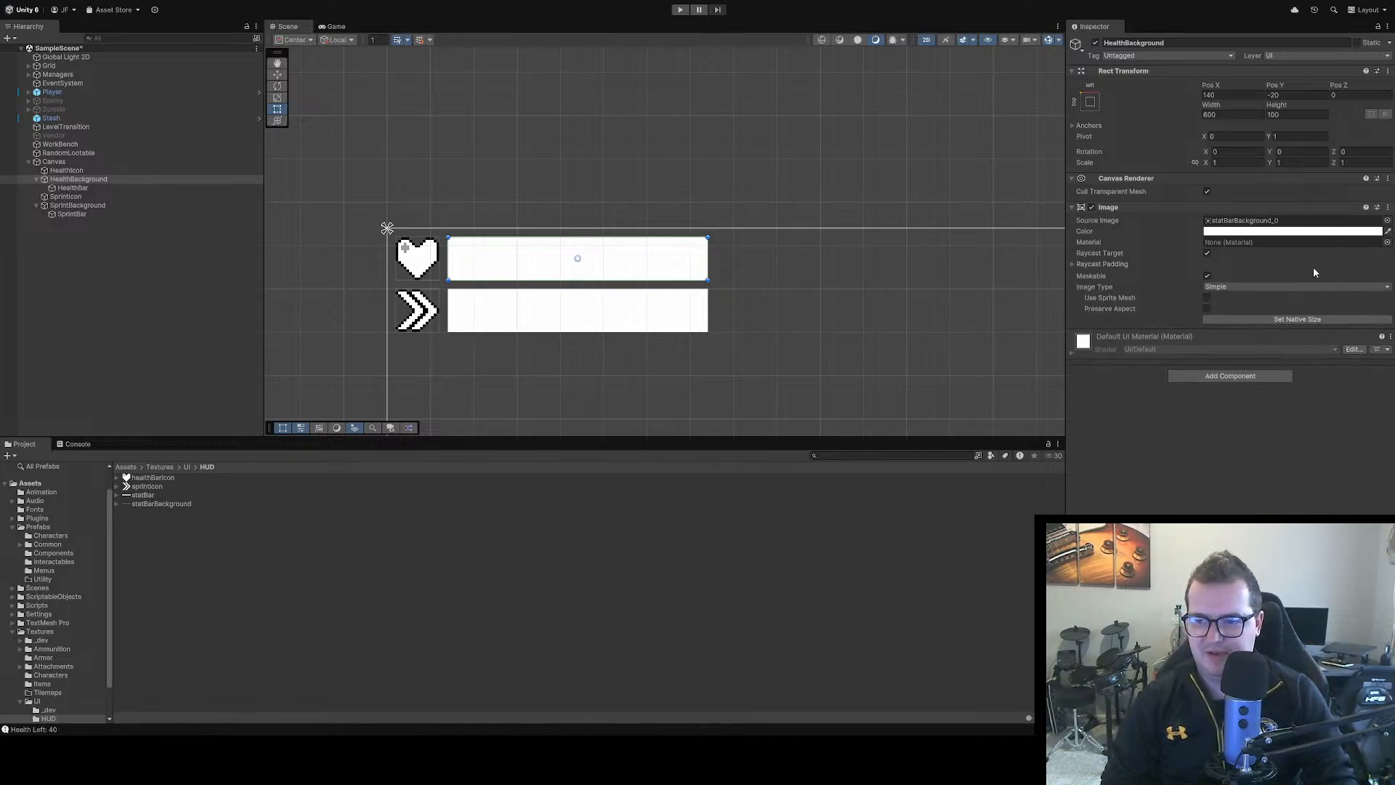
left_click(82, 188)
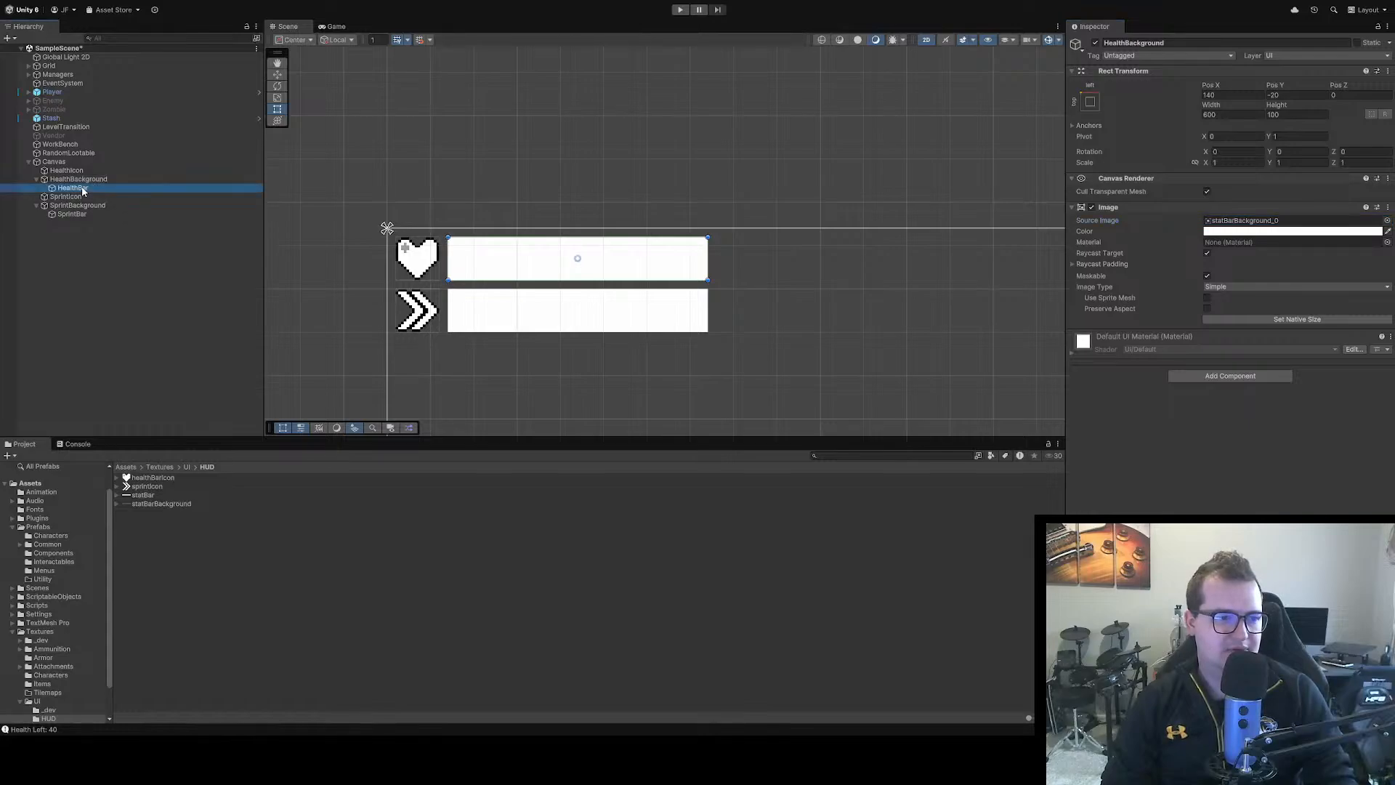
left_click(1387, 220)
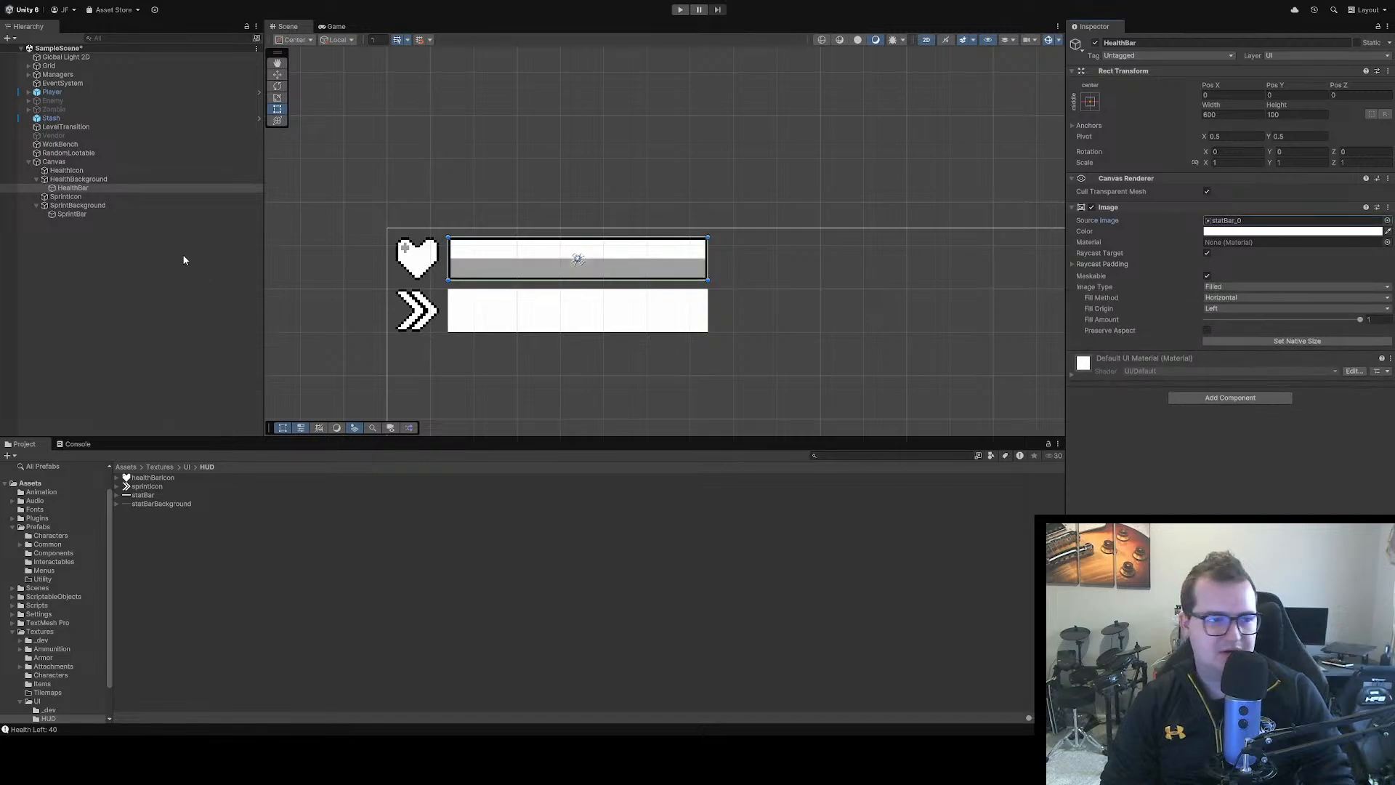
Set the source image of SprintBackground to statBarBackground_0 and of SprintBar to statBar_0, and clear the selection
left_click(78, 205)
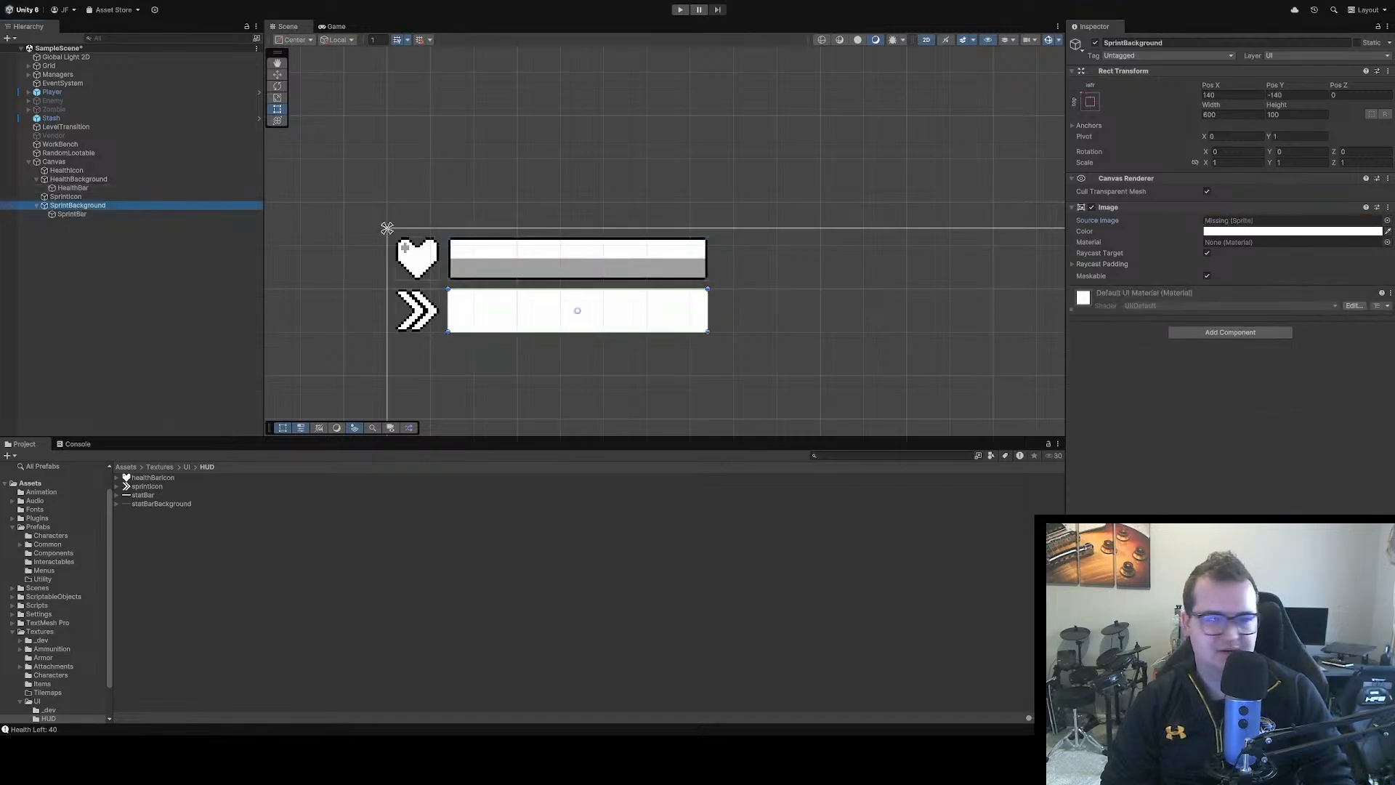
left_click(1387, 221)
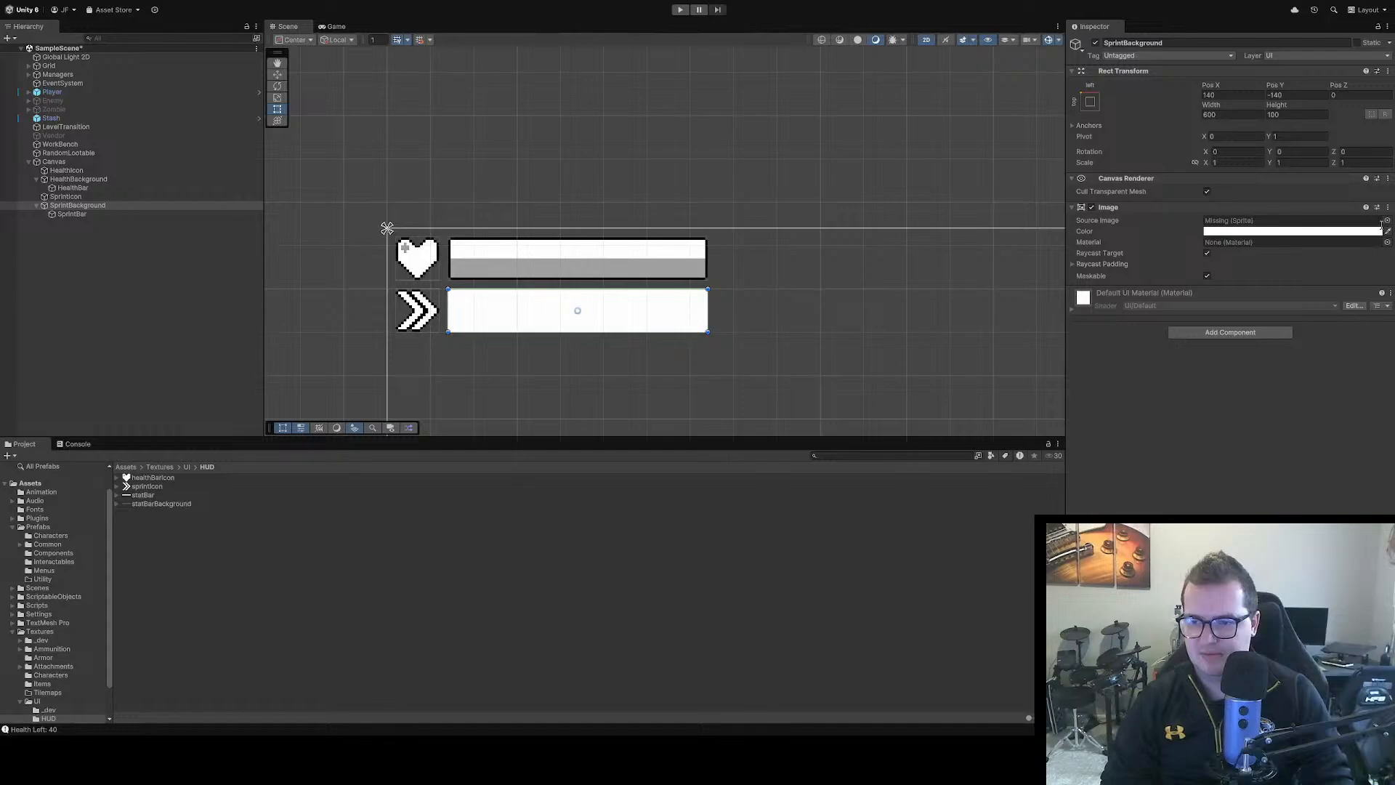
double_click(1338, 269)
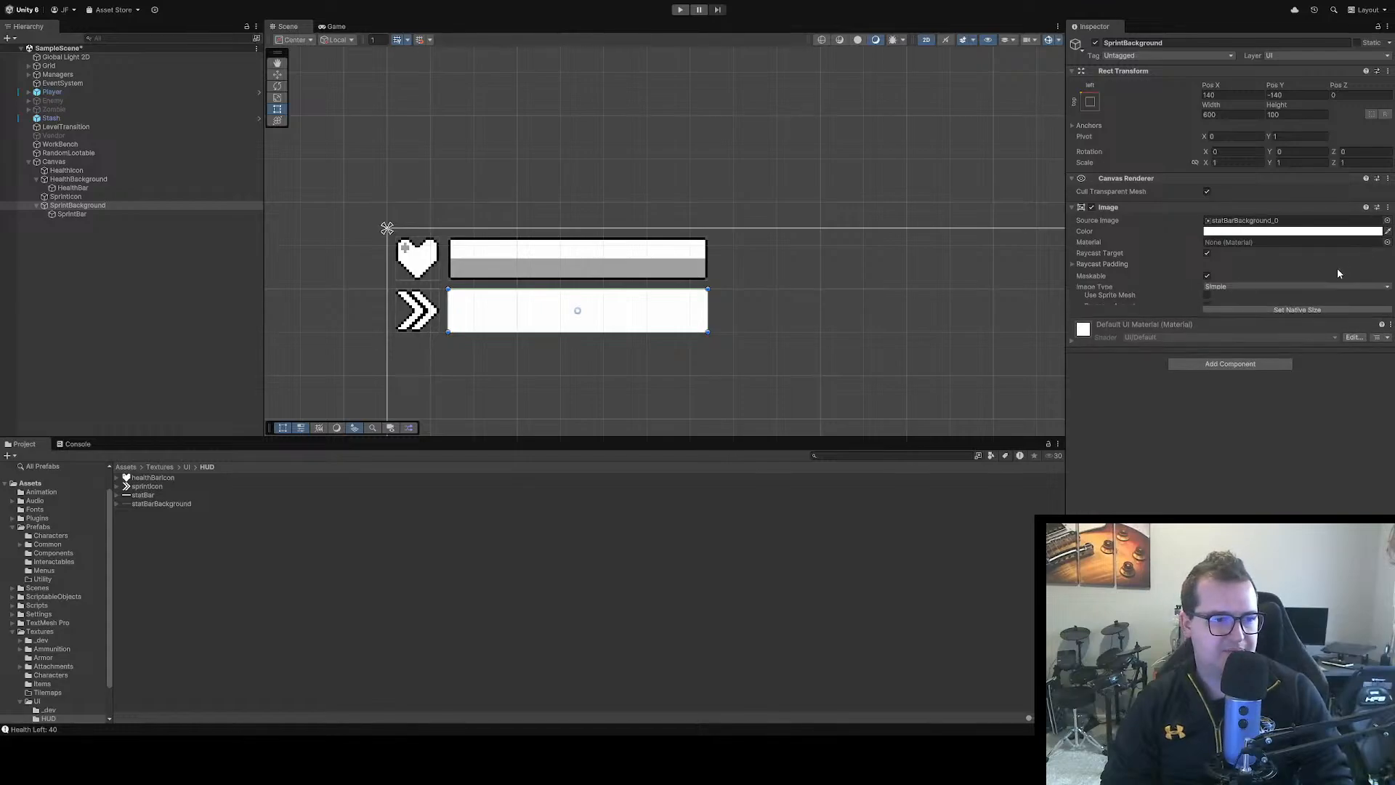
left_click(109, 214)
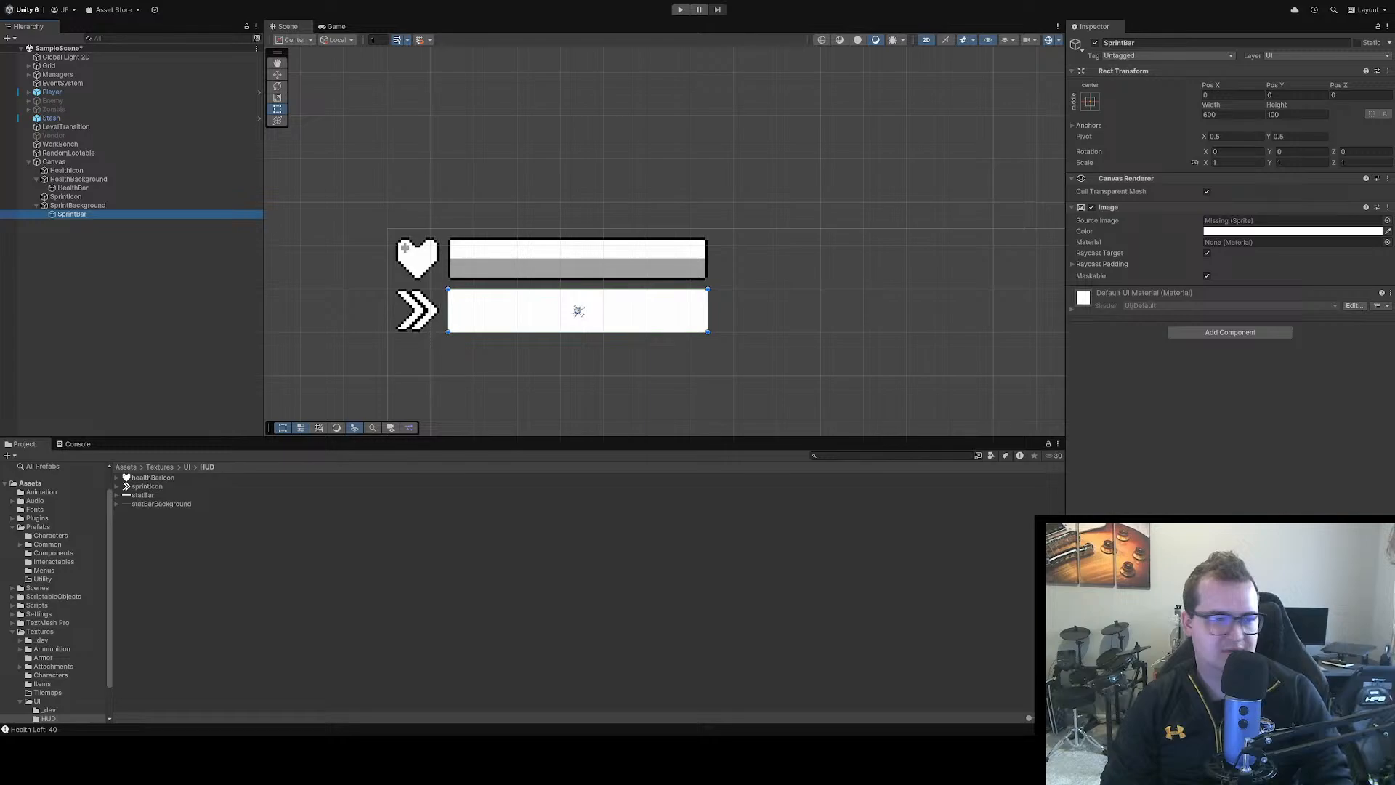
left_click(1386, 221)
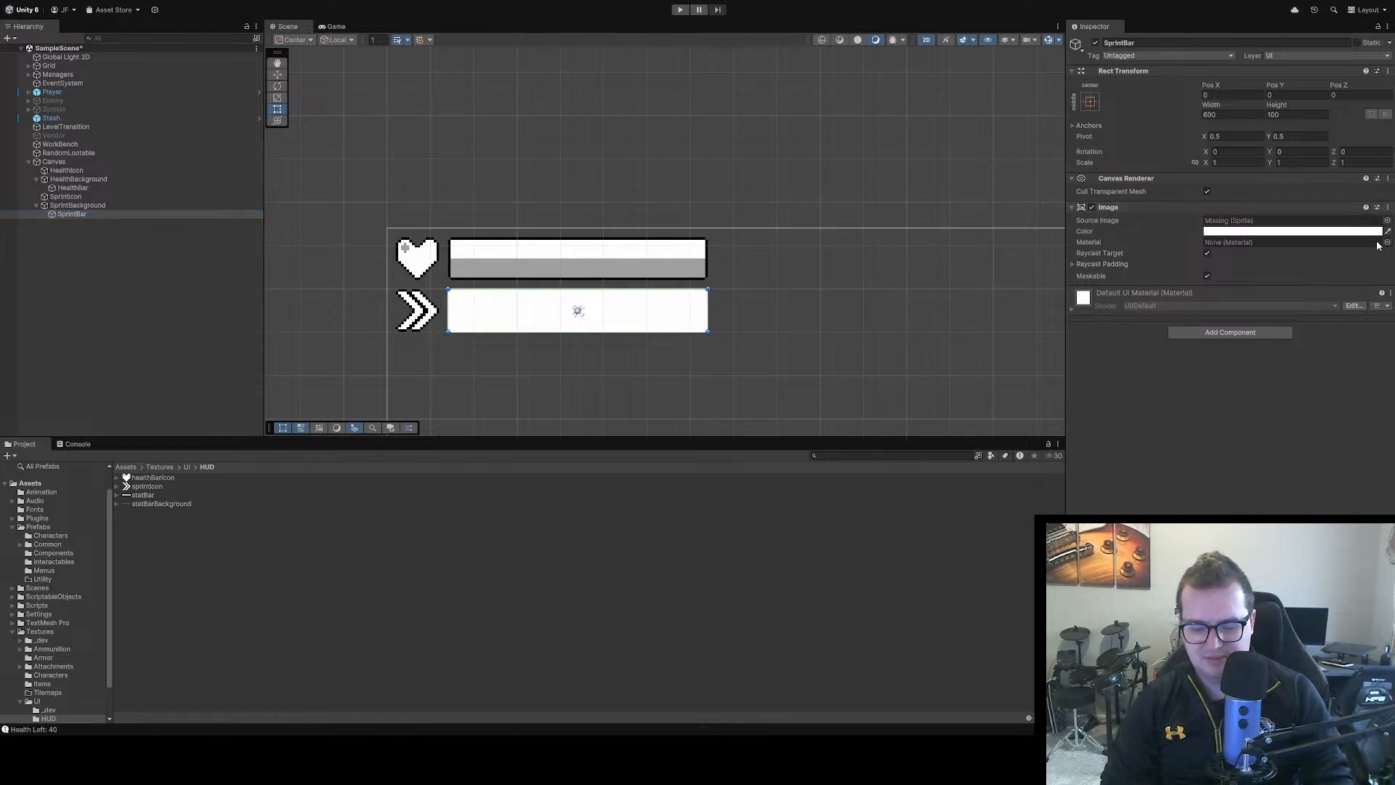
double_click(1339, 261)
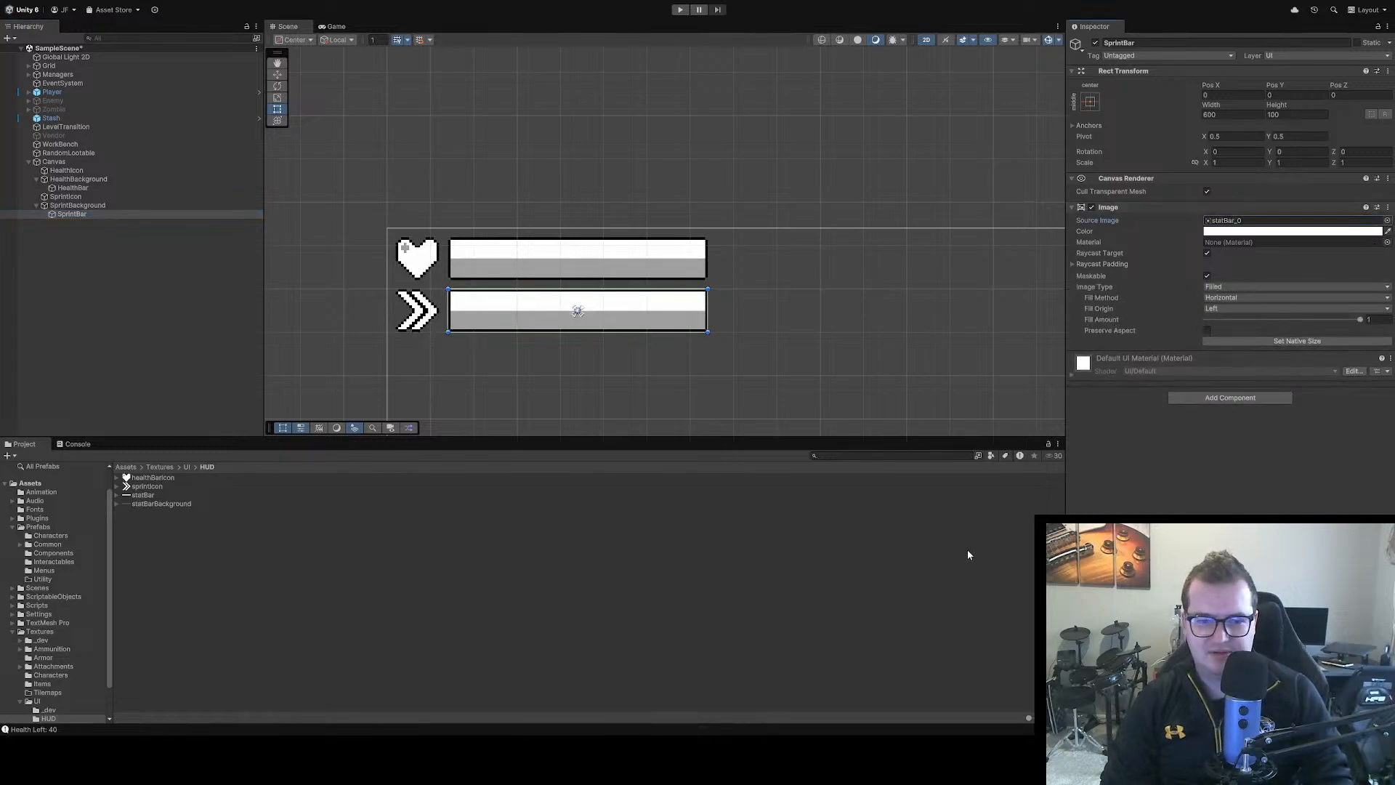
left_click(574, 396)
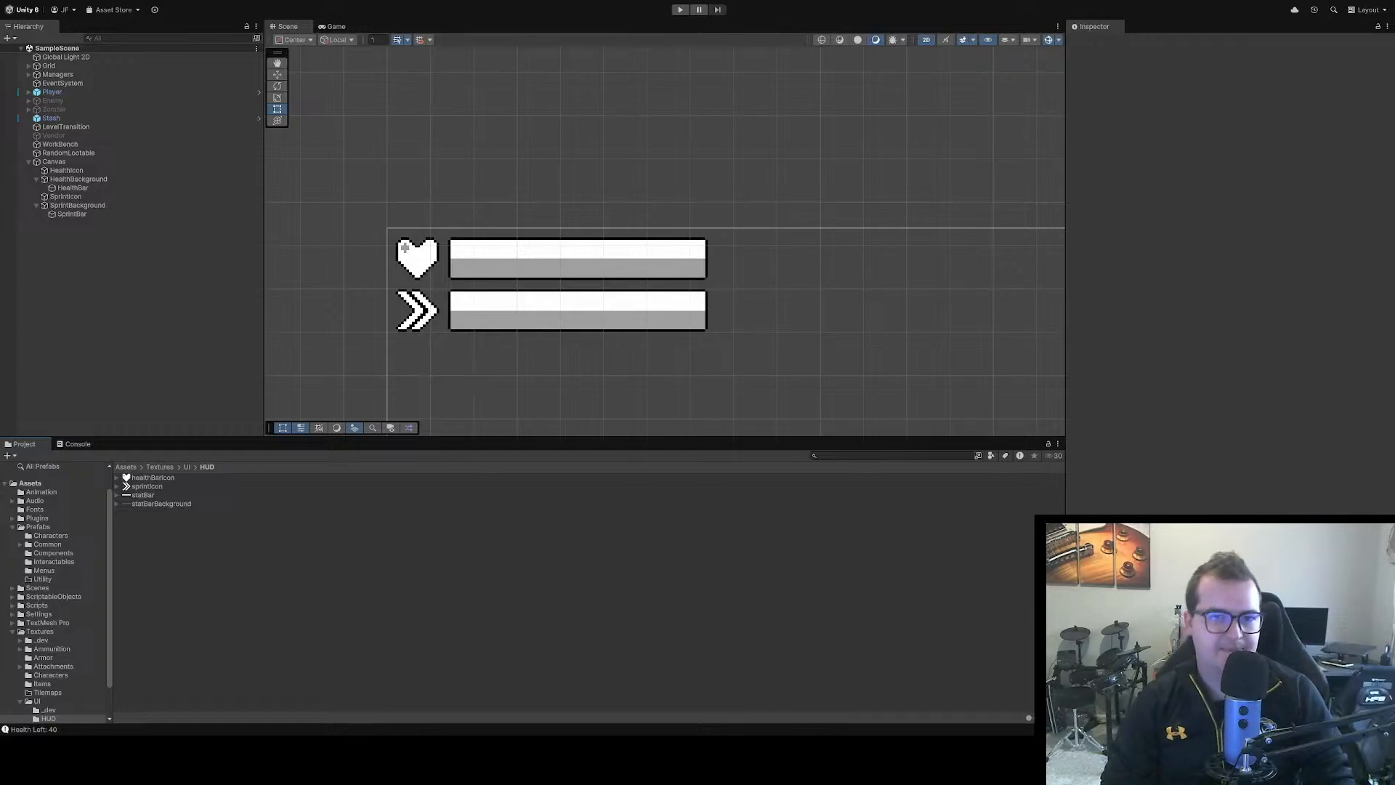
Run the game to check how the new stat bar sprites look in the HUD, and stop it
key("ctrl+p")
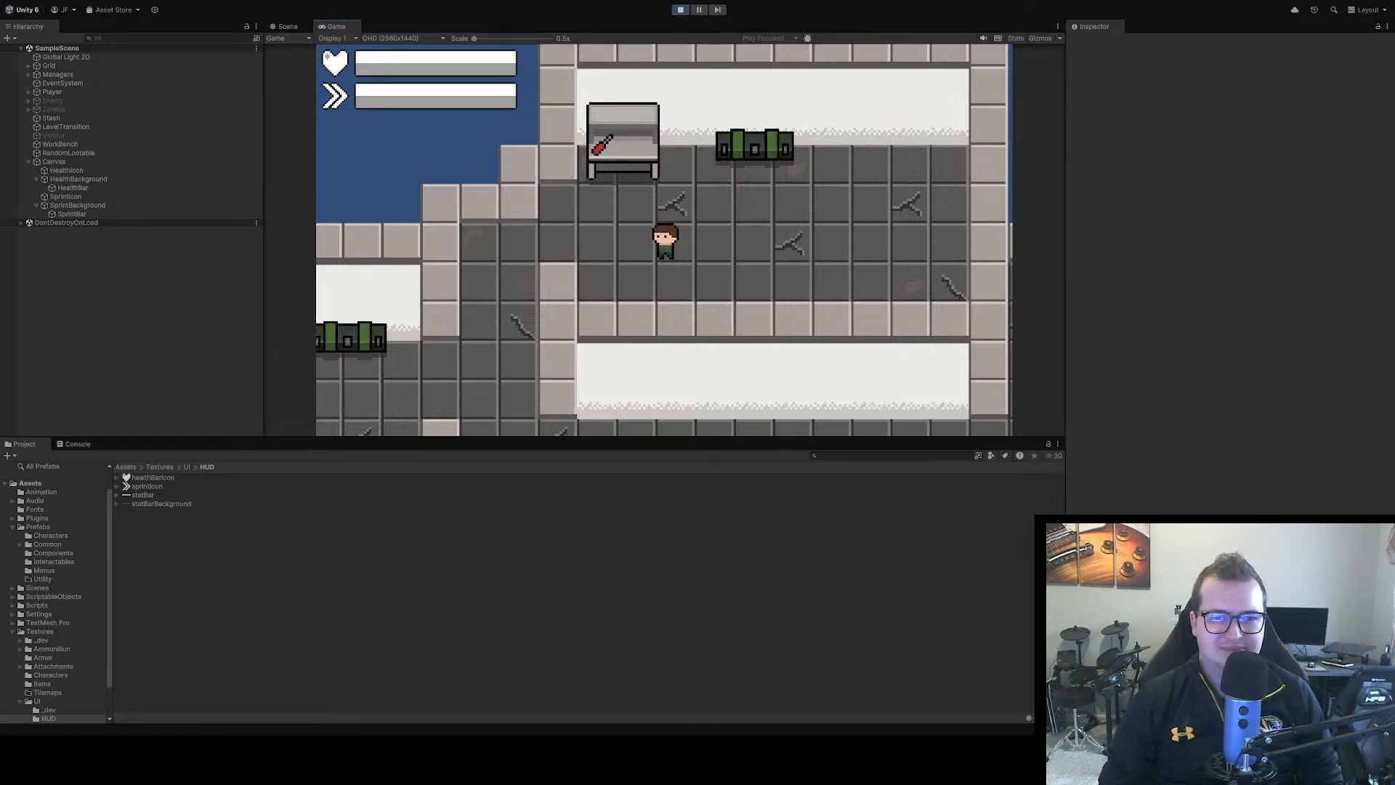
left_click(680, 11)
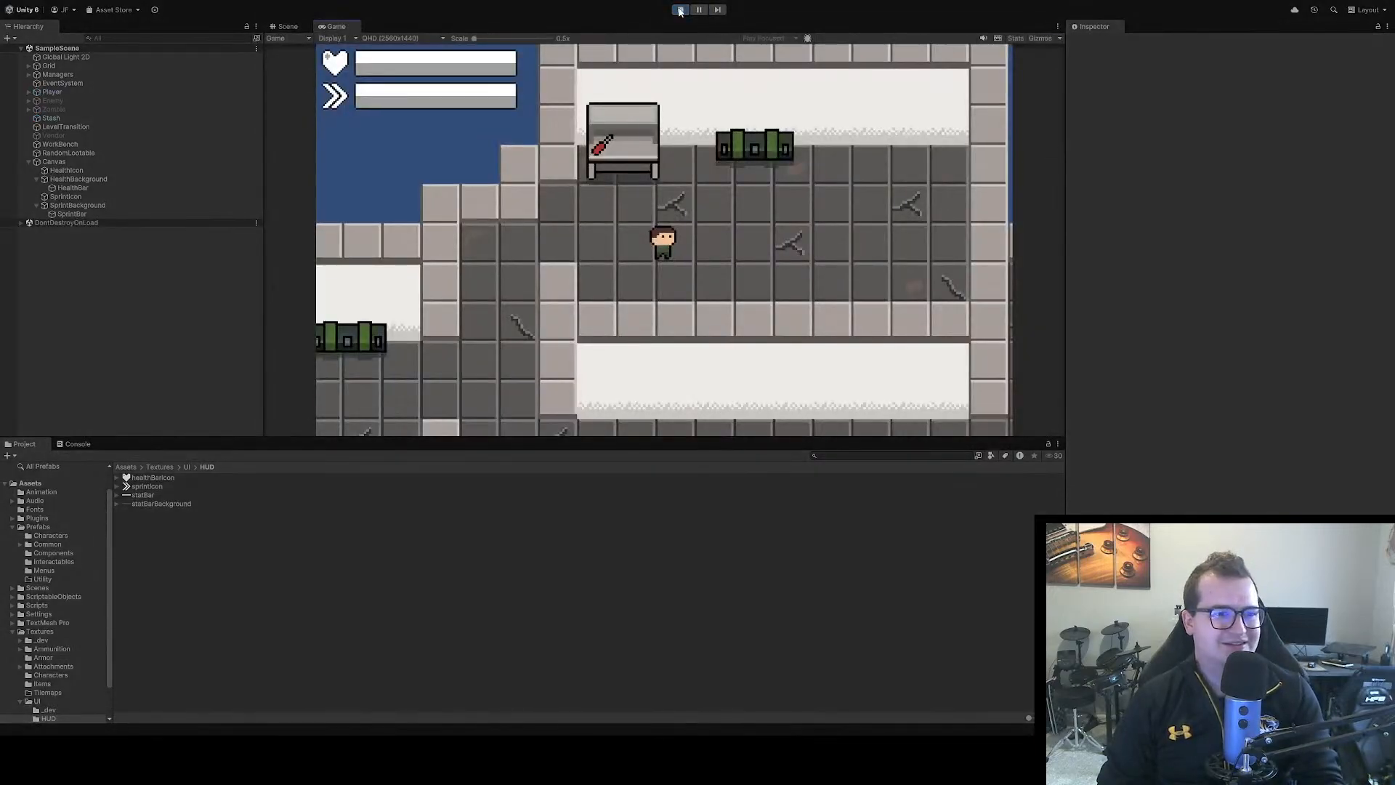
left_click(680, 10)
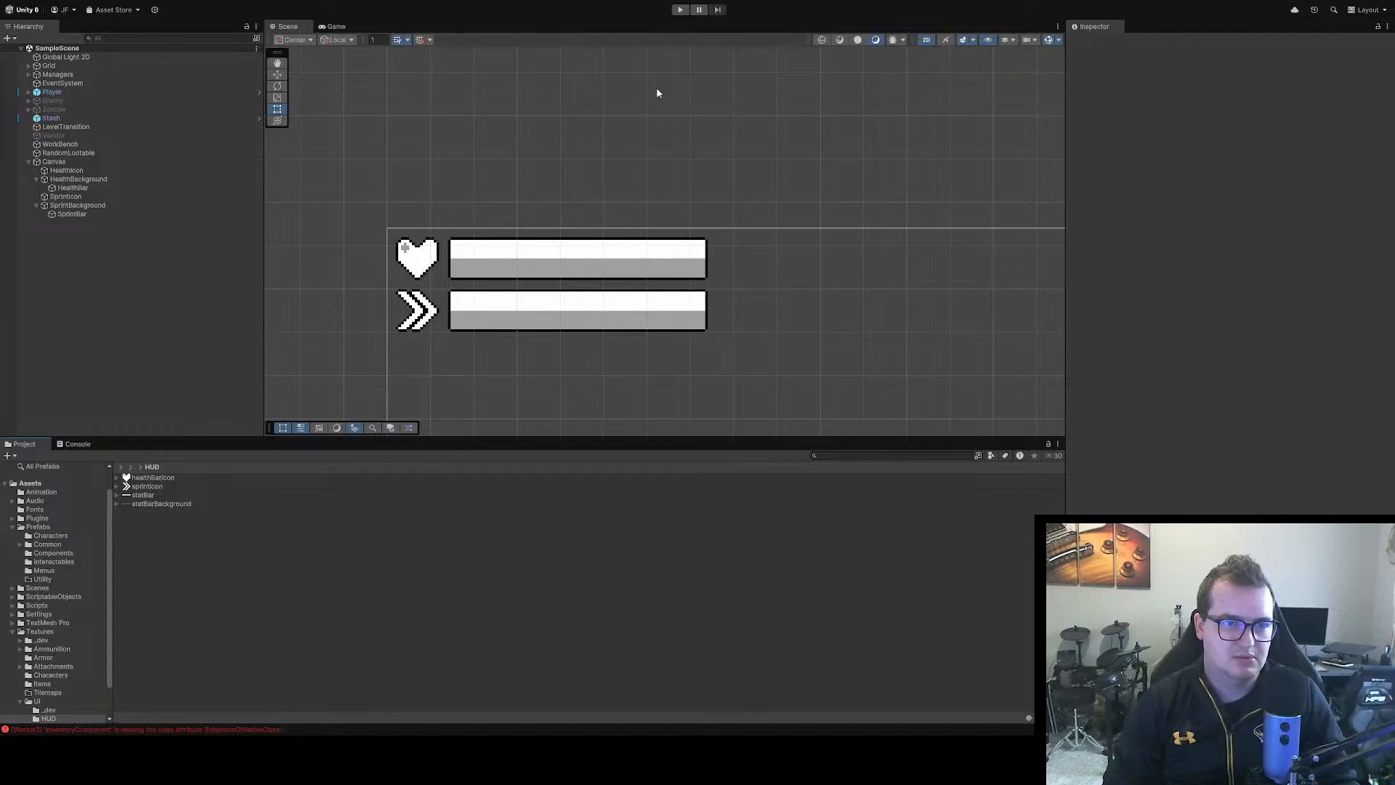
Play the game and repeatedly reduce the player's health to test the health bar's fill, and exit play mode
left_click(680, 10)
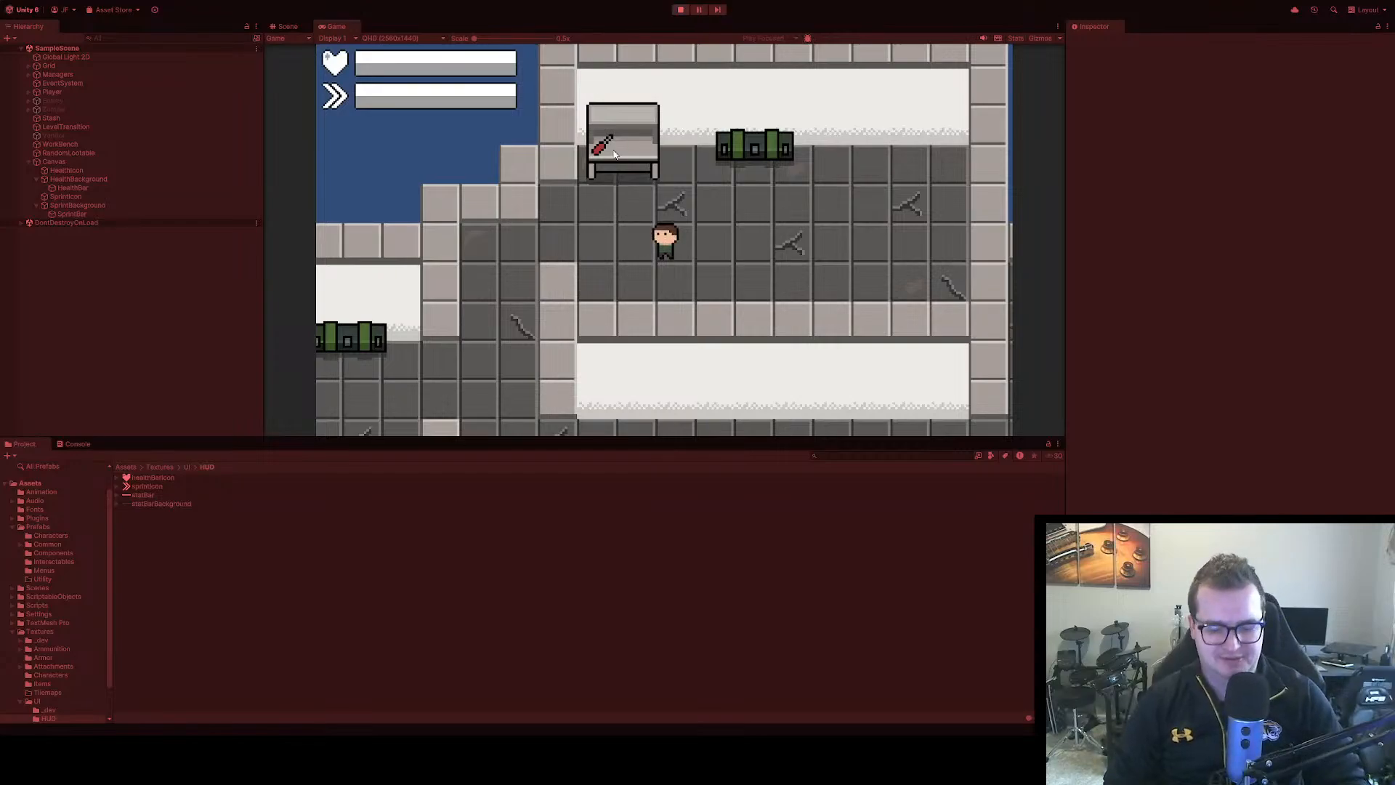
key("space")
key("space")
key("space")
key("space")
key("space")
key("space")
key("space")
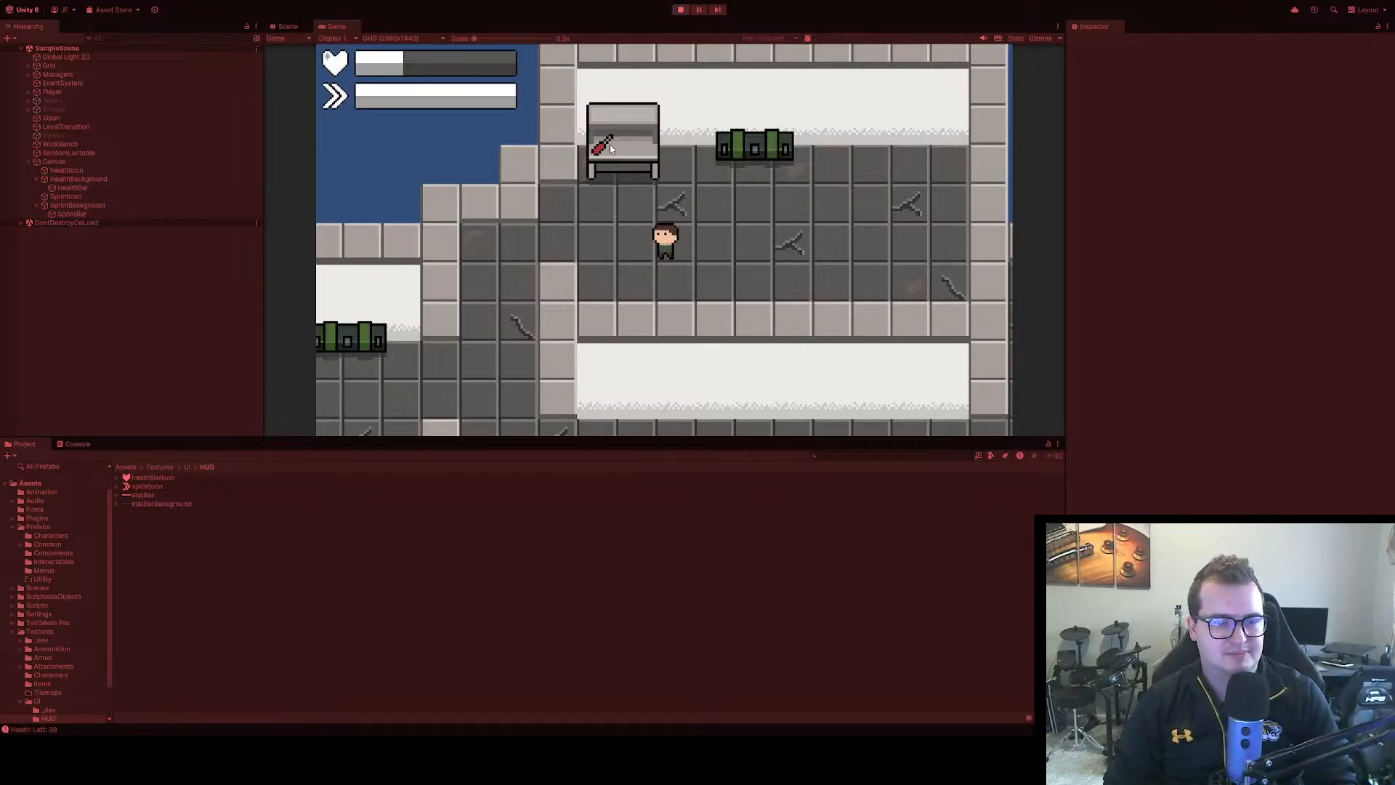
key("space")
key("space")
key("space")
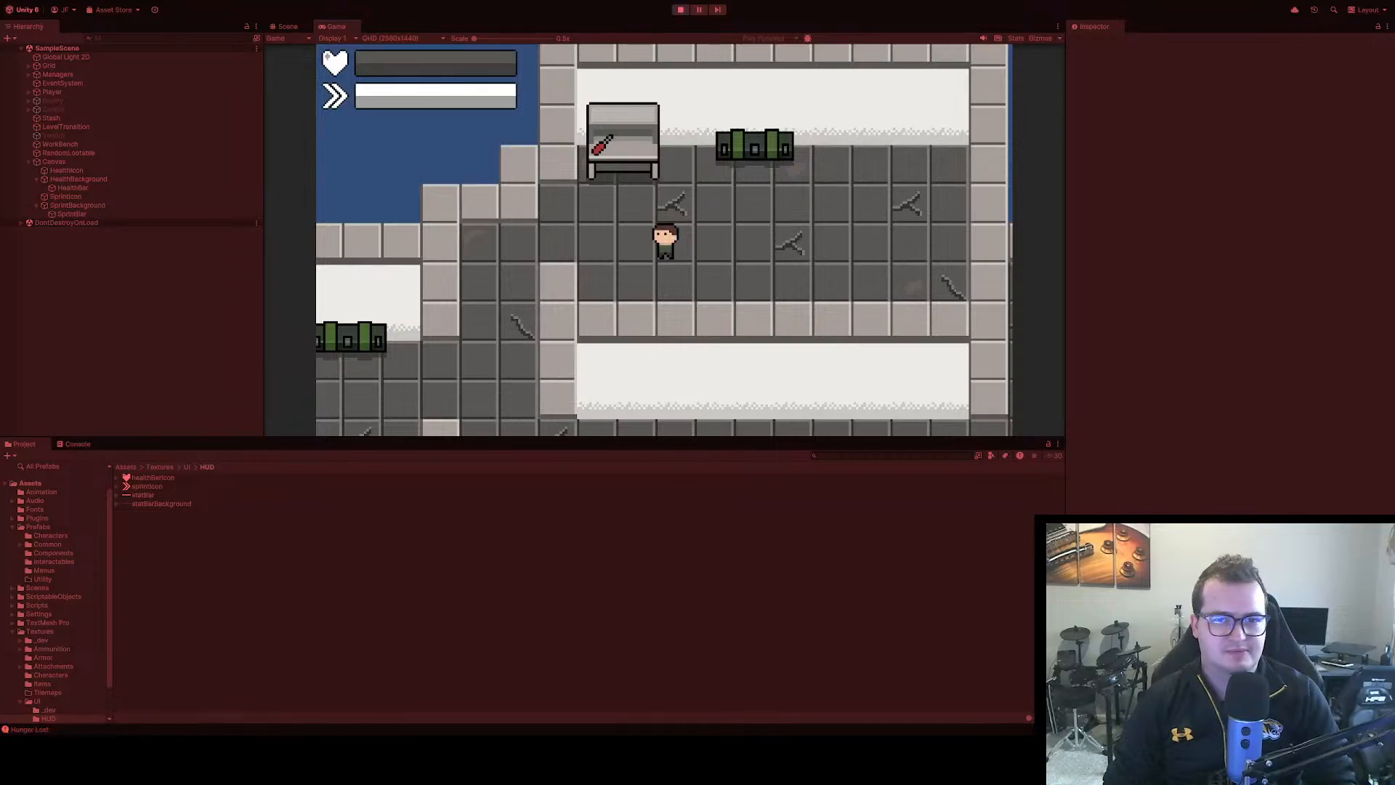
left_click(680, 10)
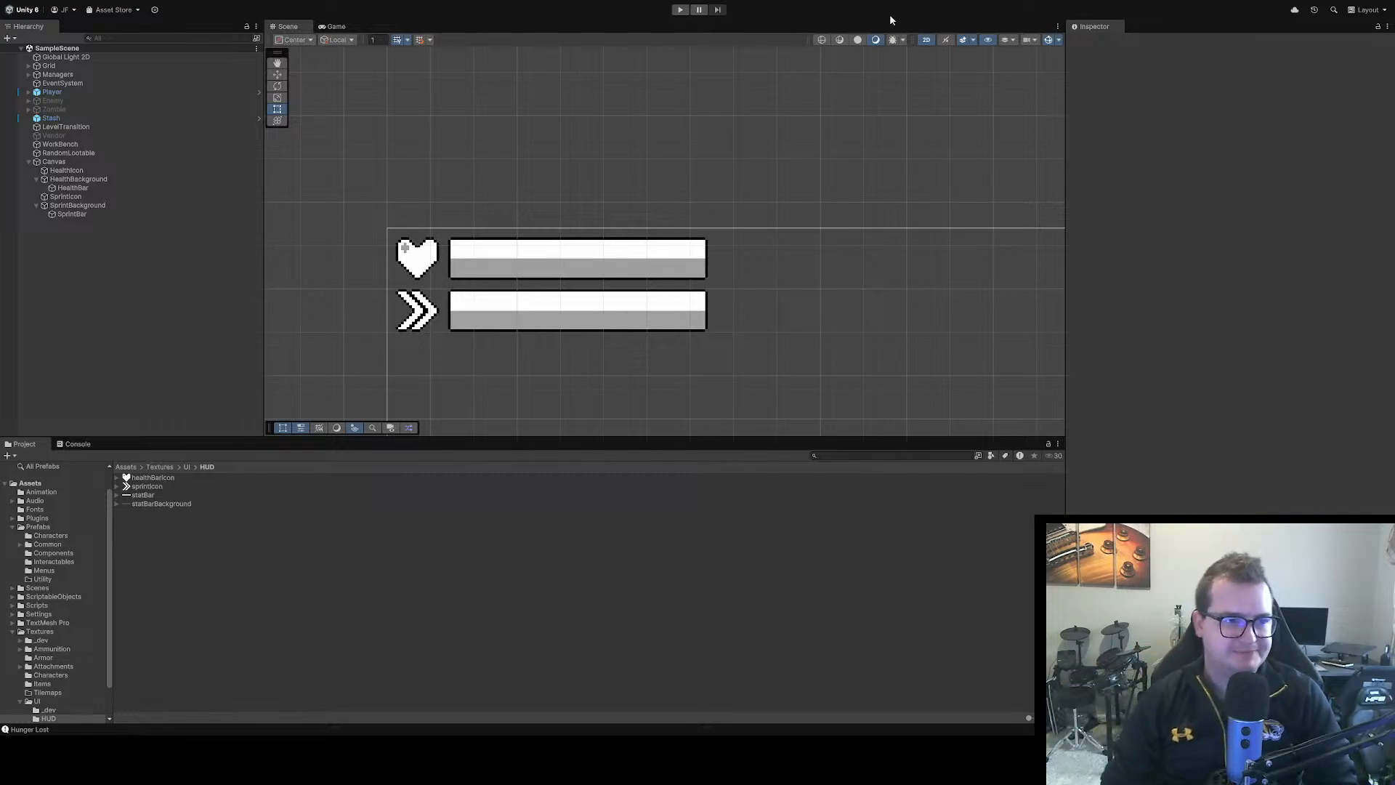
Set the hunger_bar and thirst_bar textures to 16 pixels per unit, Point (no filter) filtering and no compression, and apply the import settings
left_click_drag(572, 224, 548, 115)
scroll(549, 113, "down", 1)
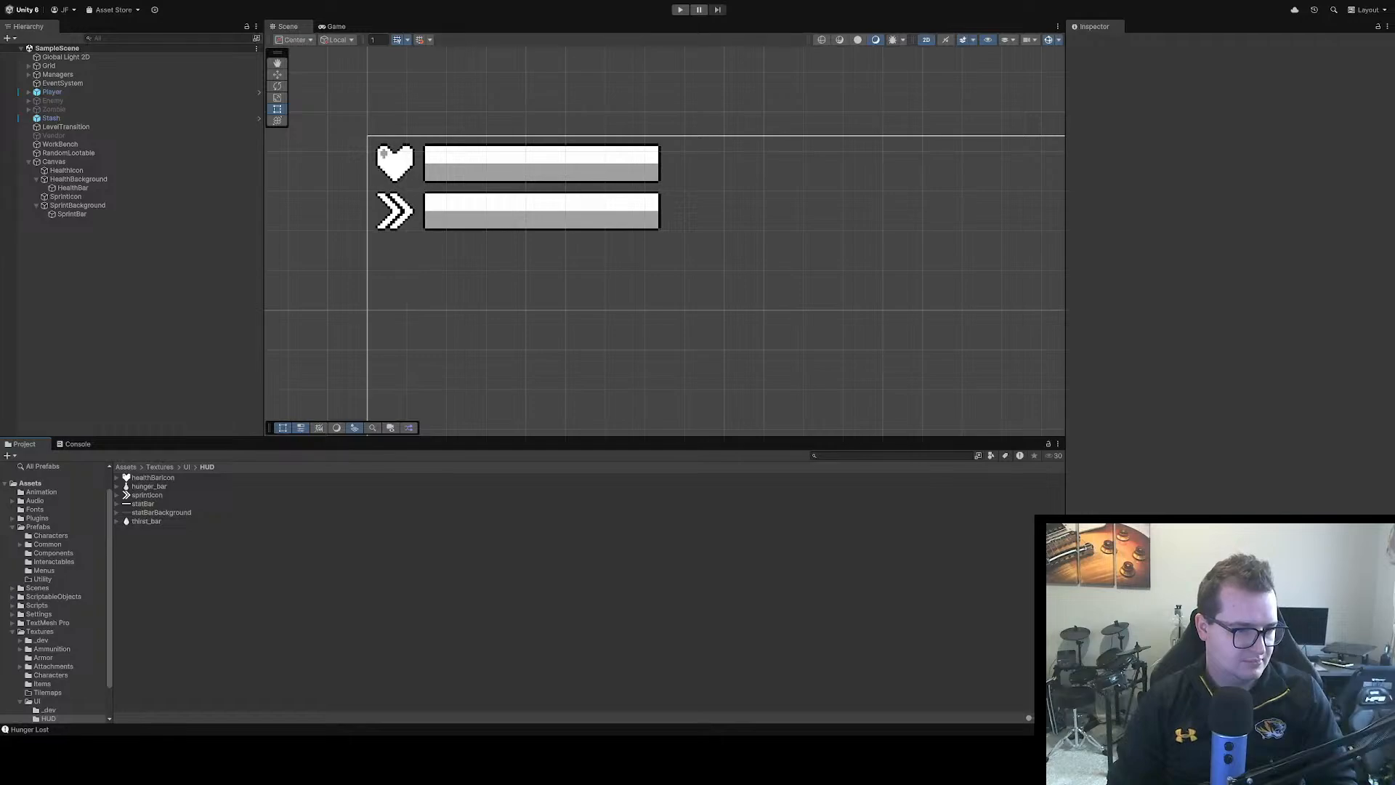
left_click(154, 487)
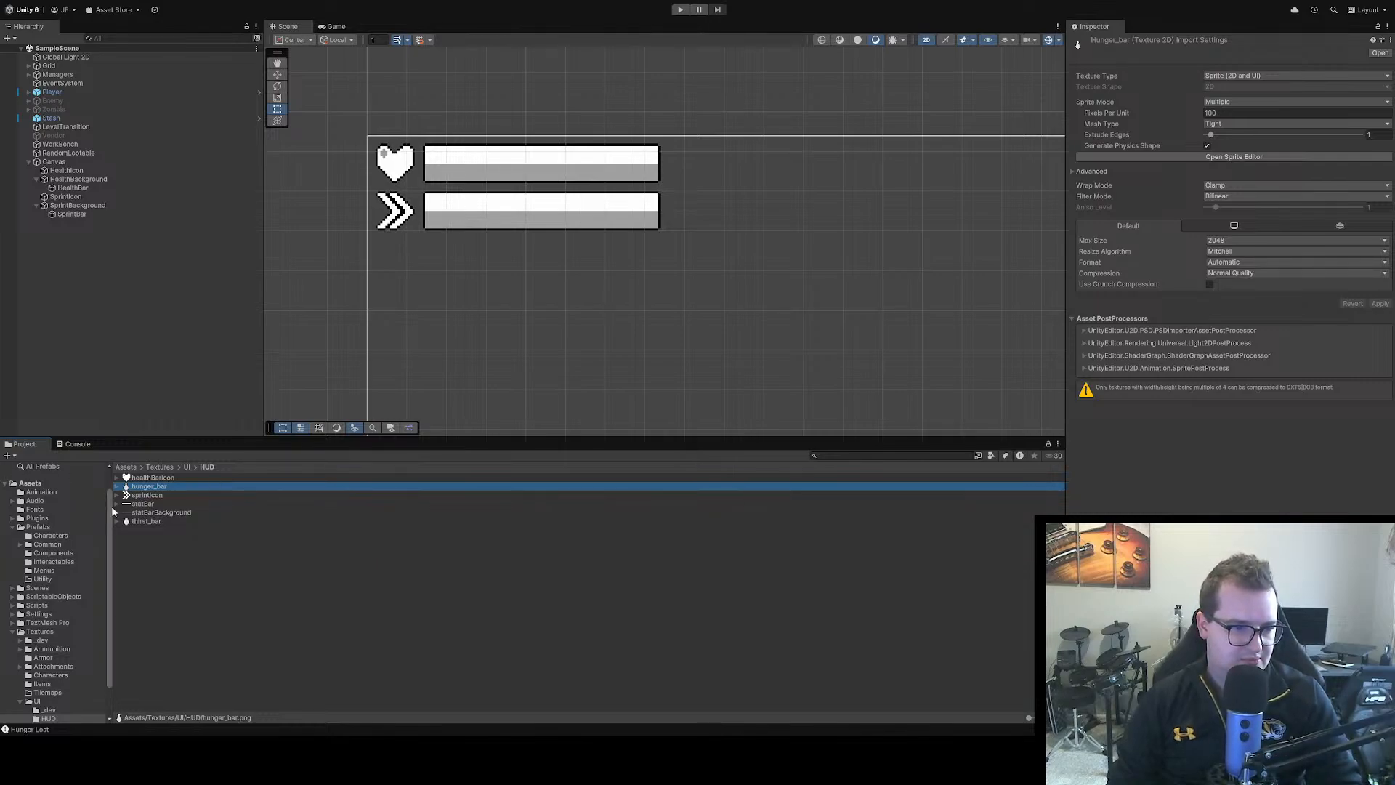
left_click(145, 520)
left_click(149, 486, "ctrl")
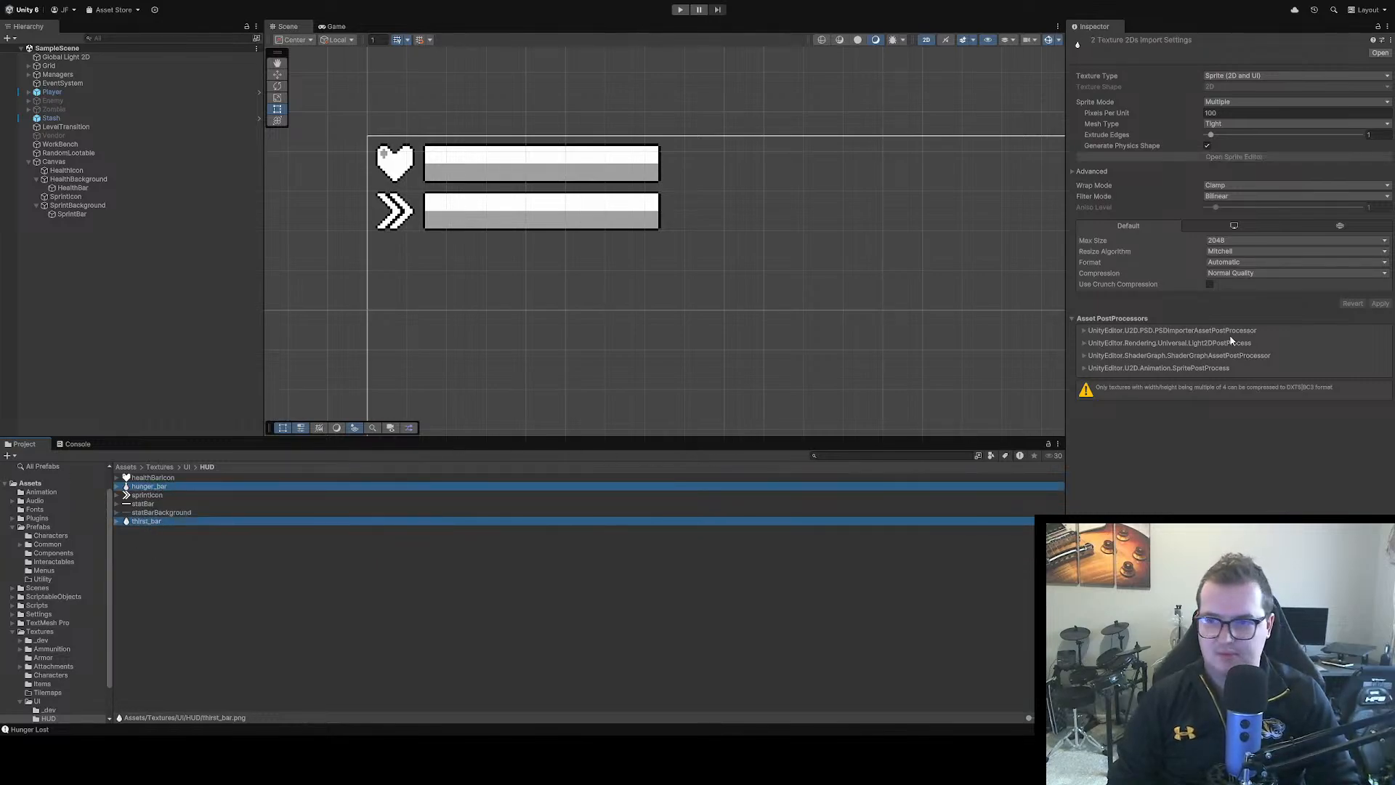
left_click(1221, 114)
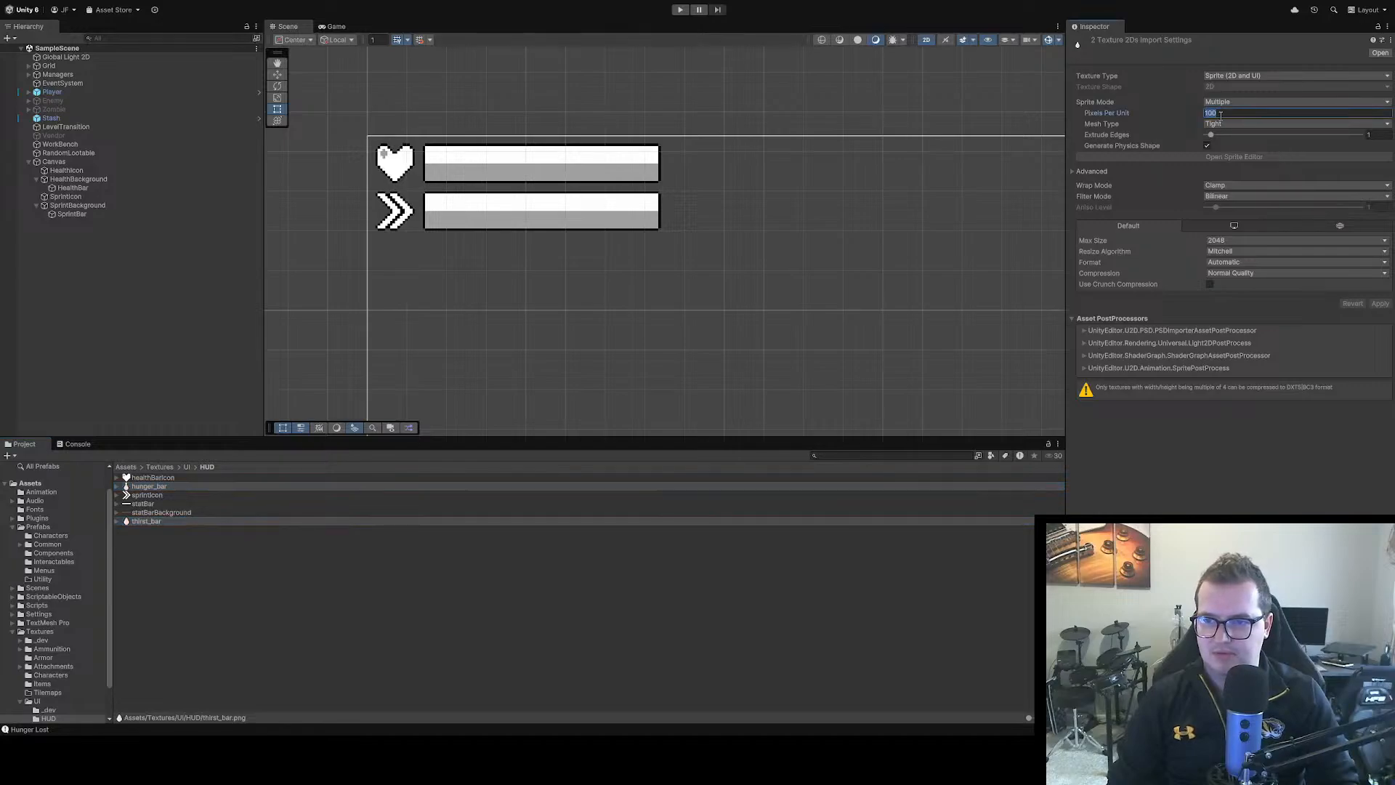
type("16")
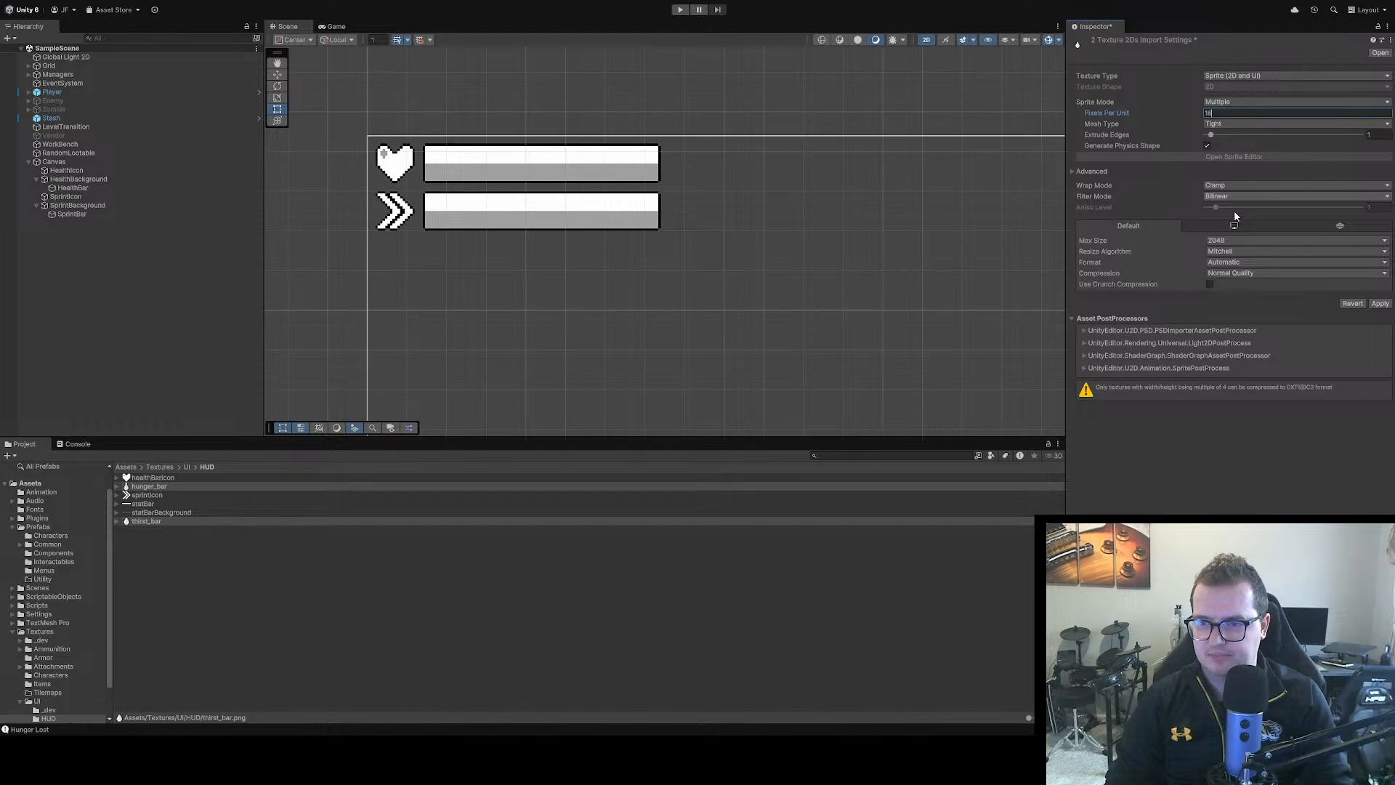
left_click(1237, 197)
left_click(1242, 208)
left_click(1293, 274)
left_click(1235, 285)
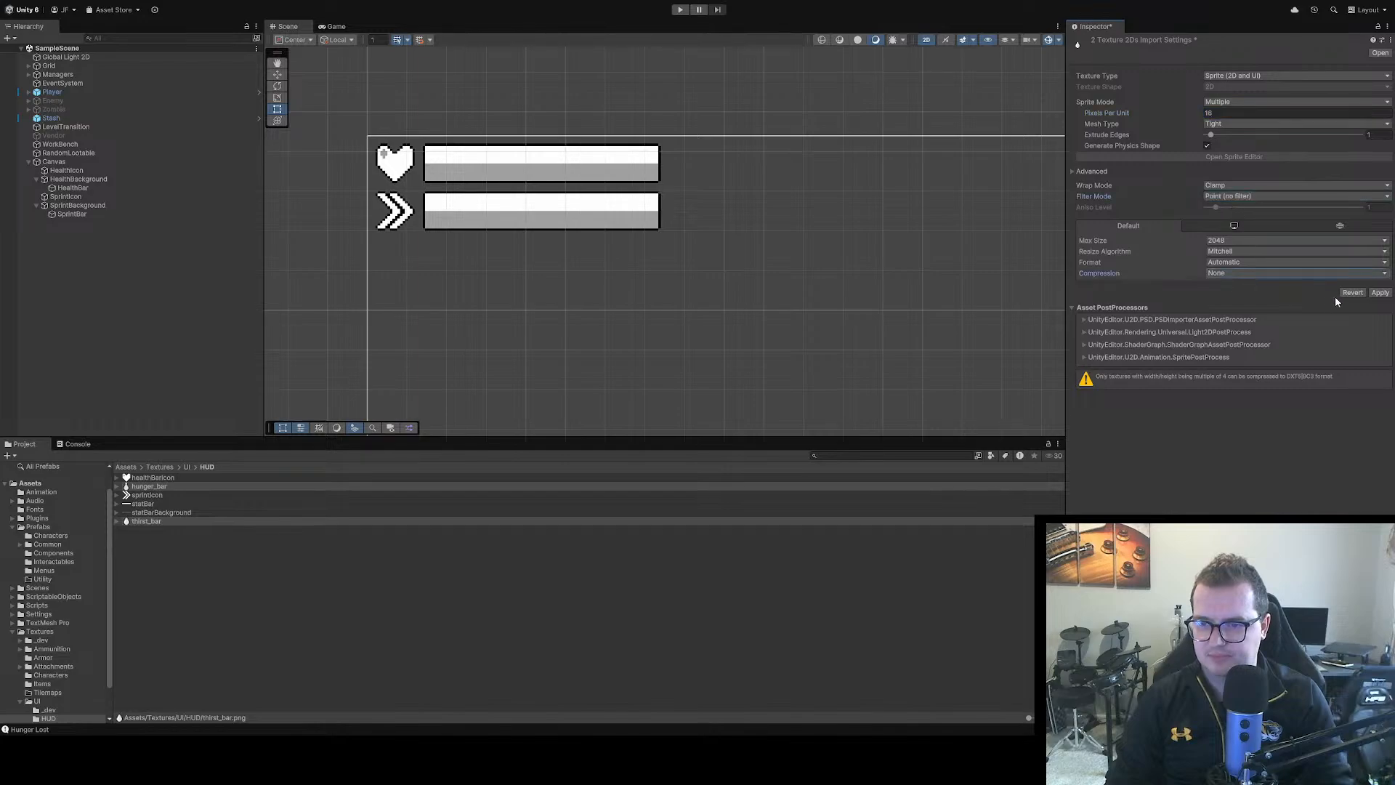
left_click(1380, 292)
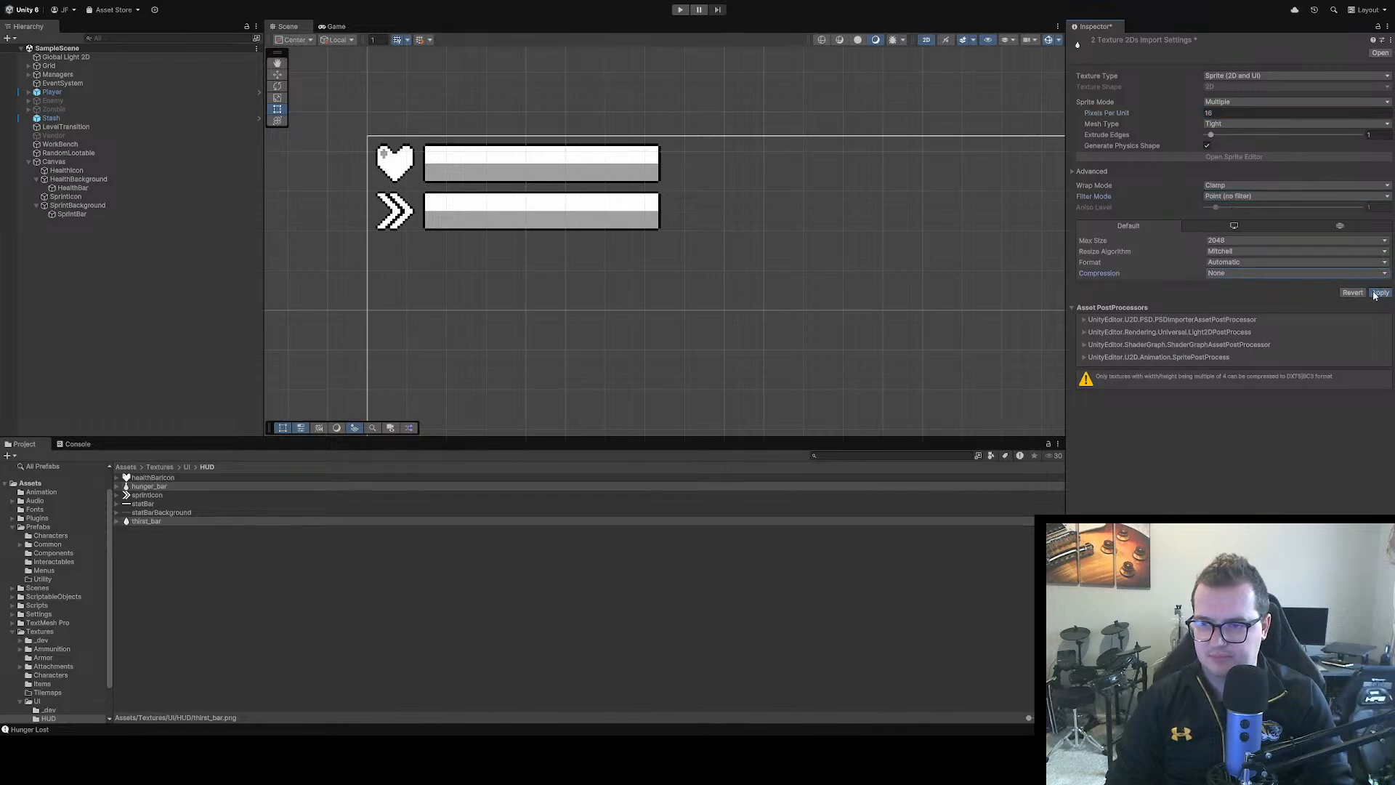
left_click(232, 531)
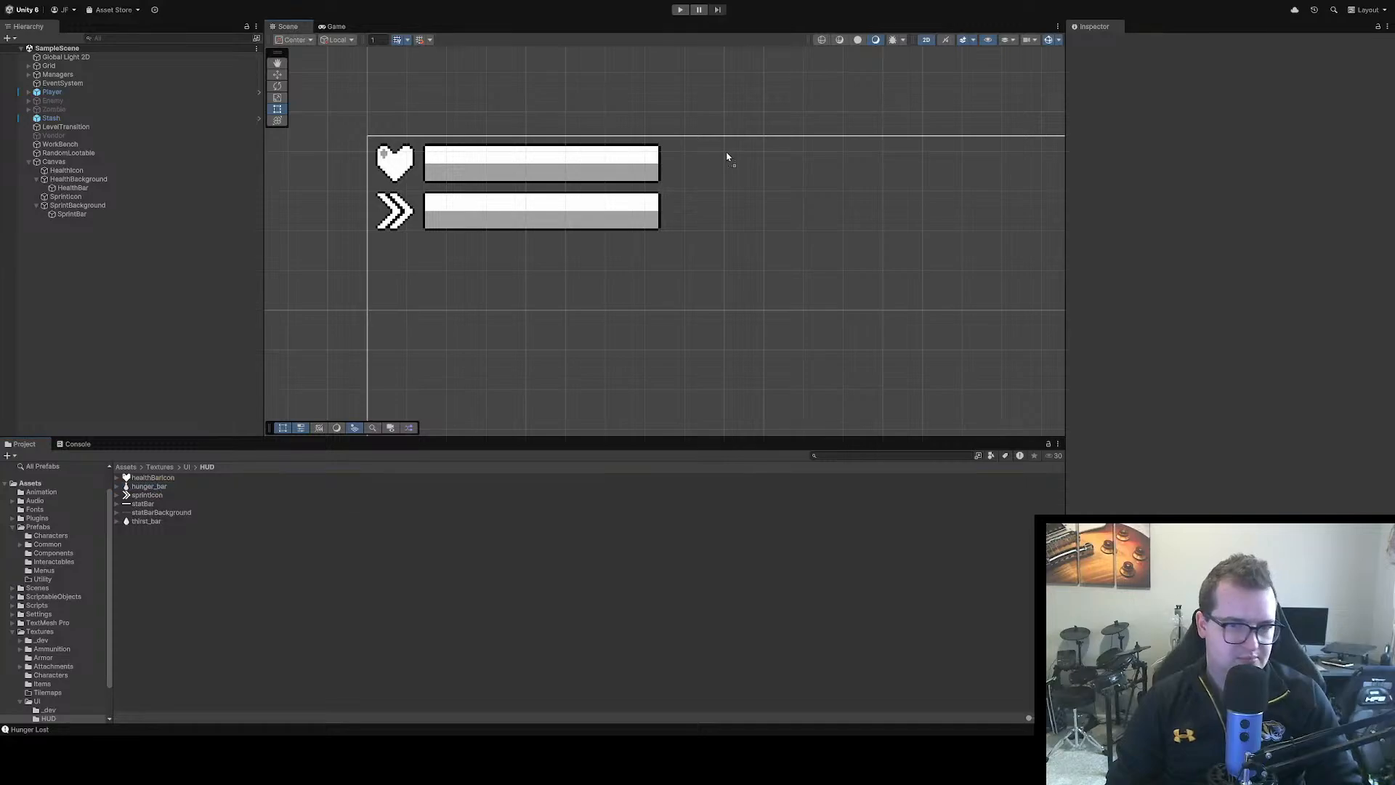
left_click_drag(702, 170, 701, 164)
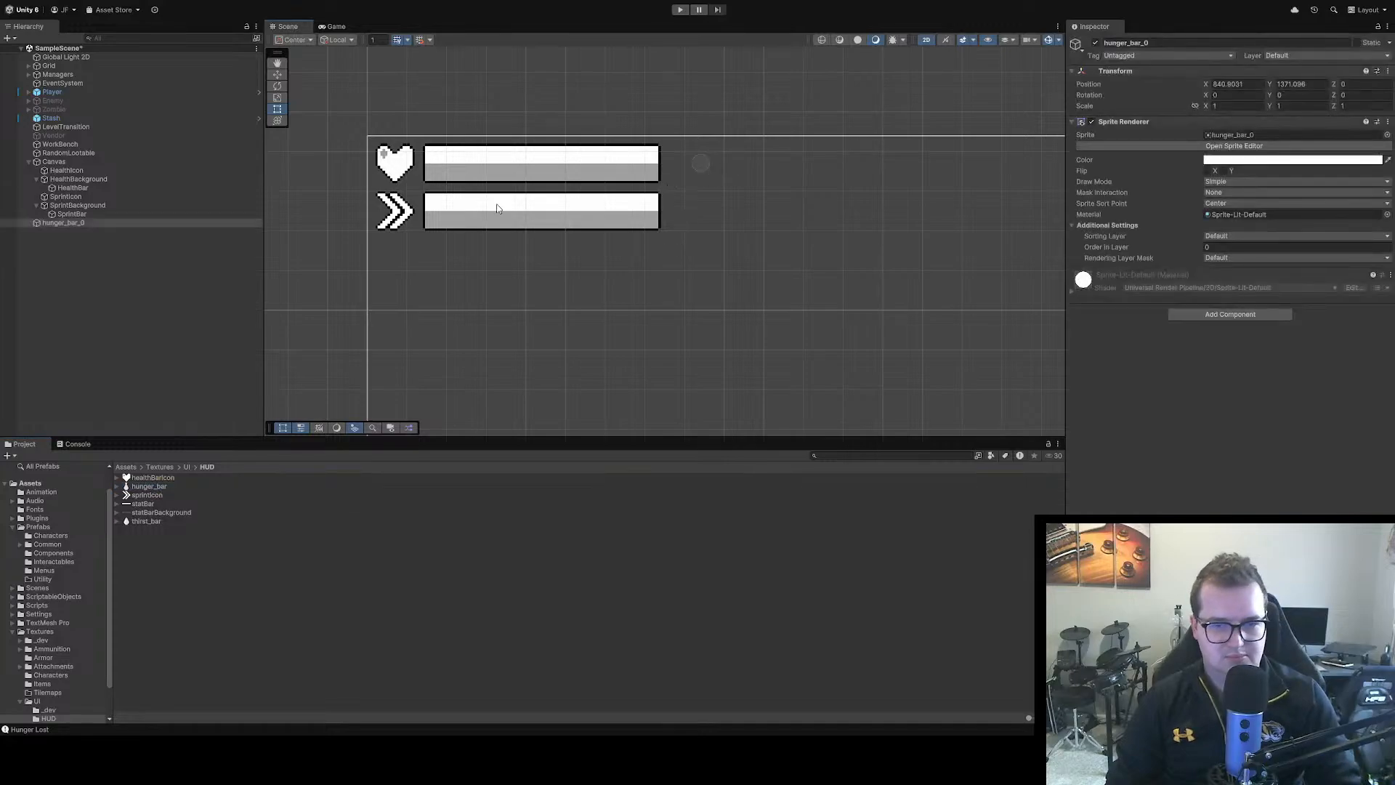
left_click(73, 223)
key("Delete")
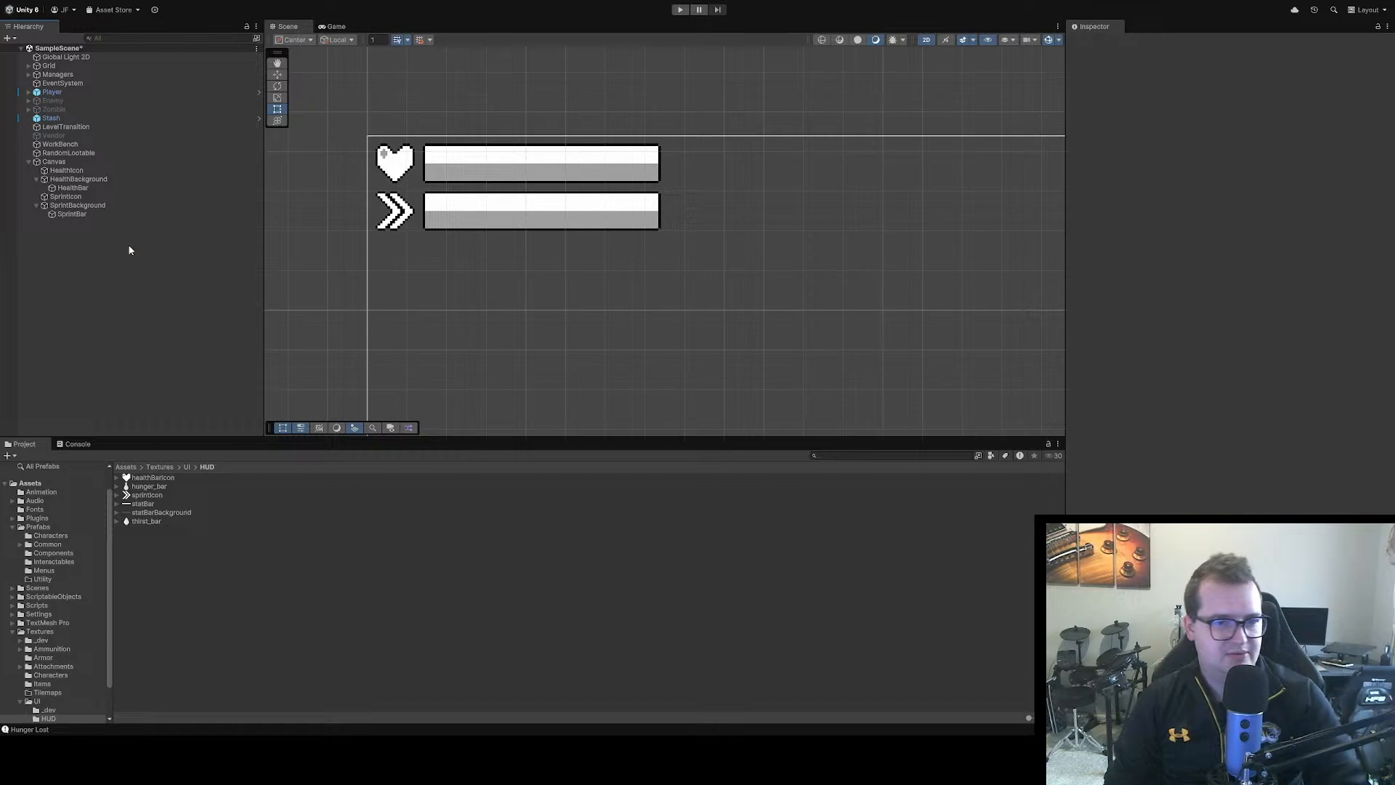
Duplicate HealthIcon twice and place the two copies side by side beyond the end of the health bar
left_click(400, 174)
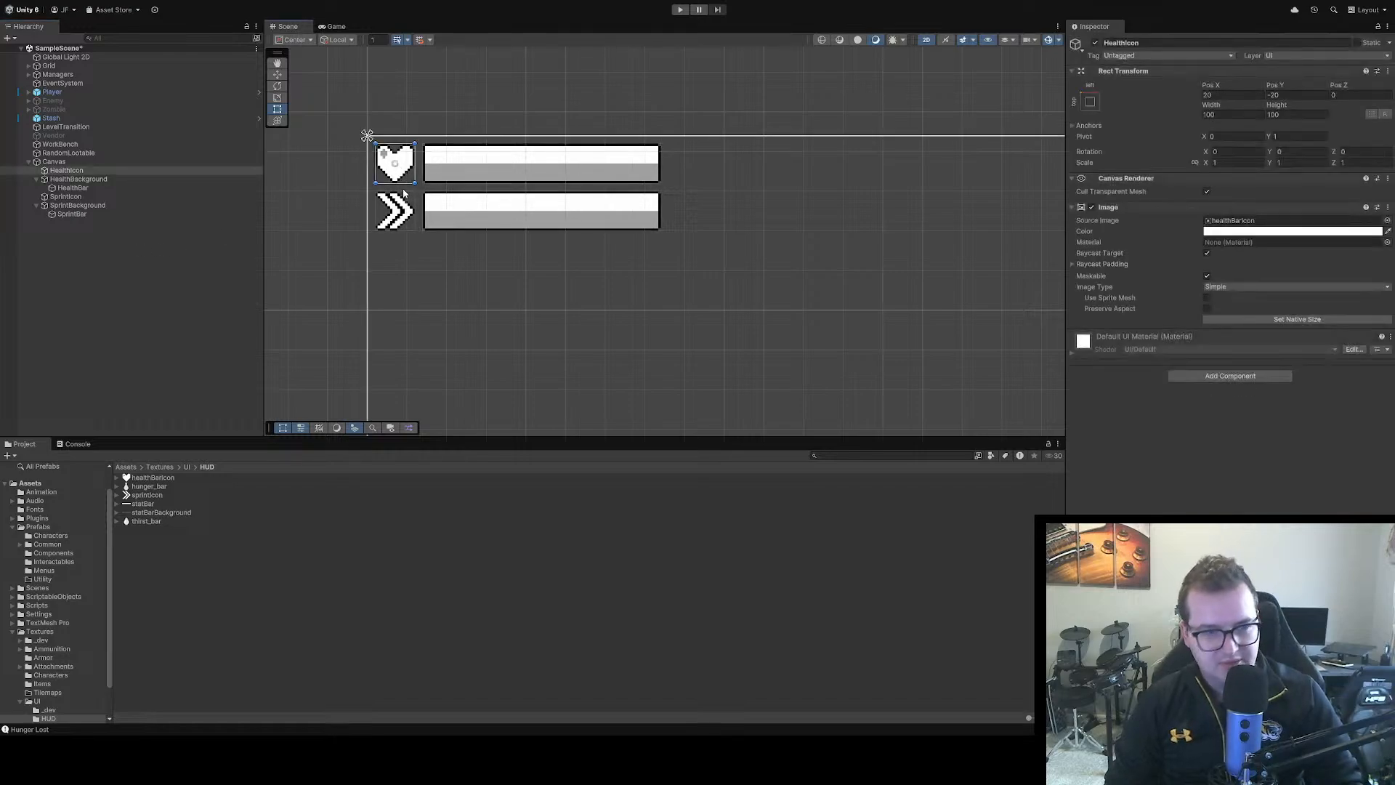
key("ctrl+d")
key("ctrl+d")
left_click(126, 180)
left_click(109, 188, "shift")
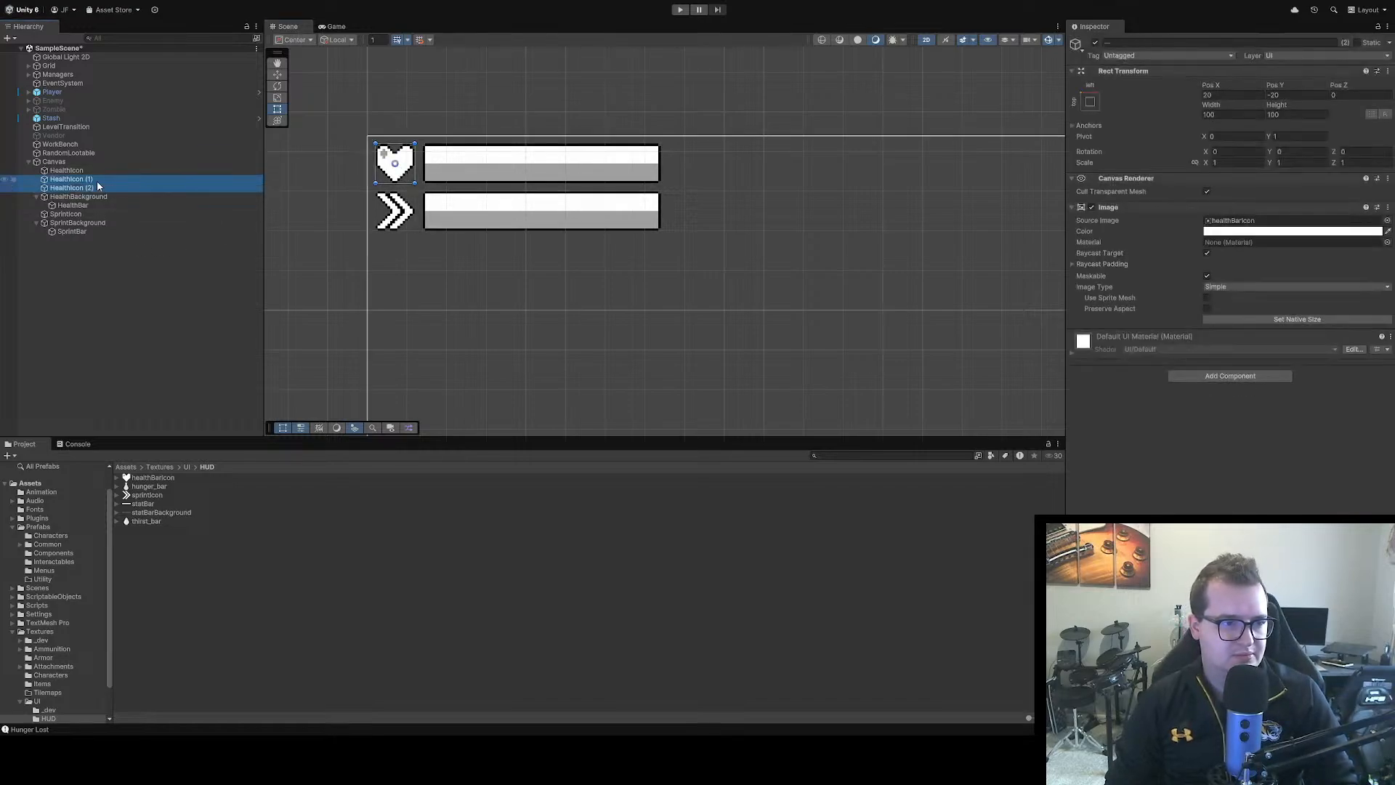
mouse_move(404, 167)
left_mouse_down()
mouse_move(798, 162)
mouse_move(739, 171)
mouse_move(803, 177)
left_mouse_up()
left_click(751, 198)
left_click(738, 175)
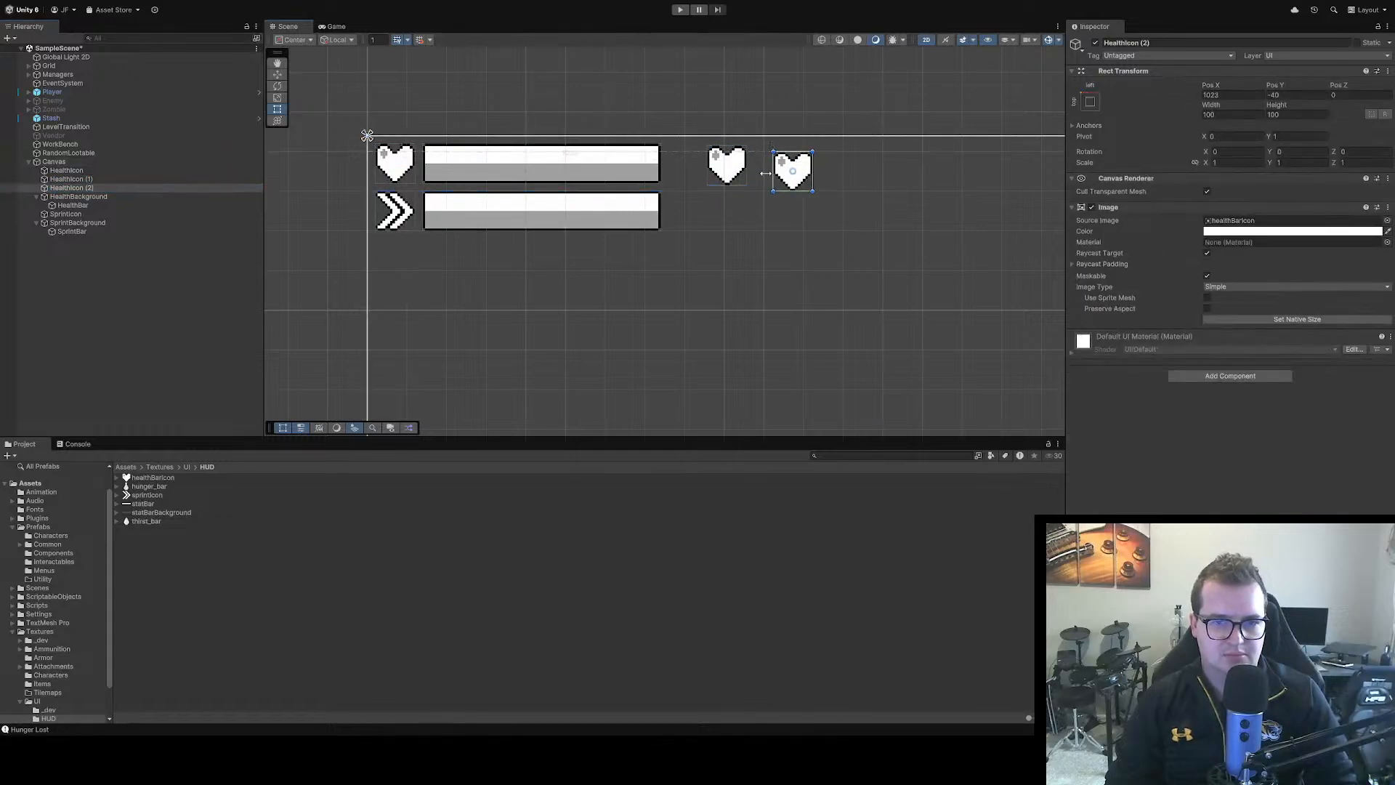
Rename the two HealthIcon copies as HungerIcon and ThirstIcon
left_click(82, 180)
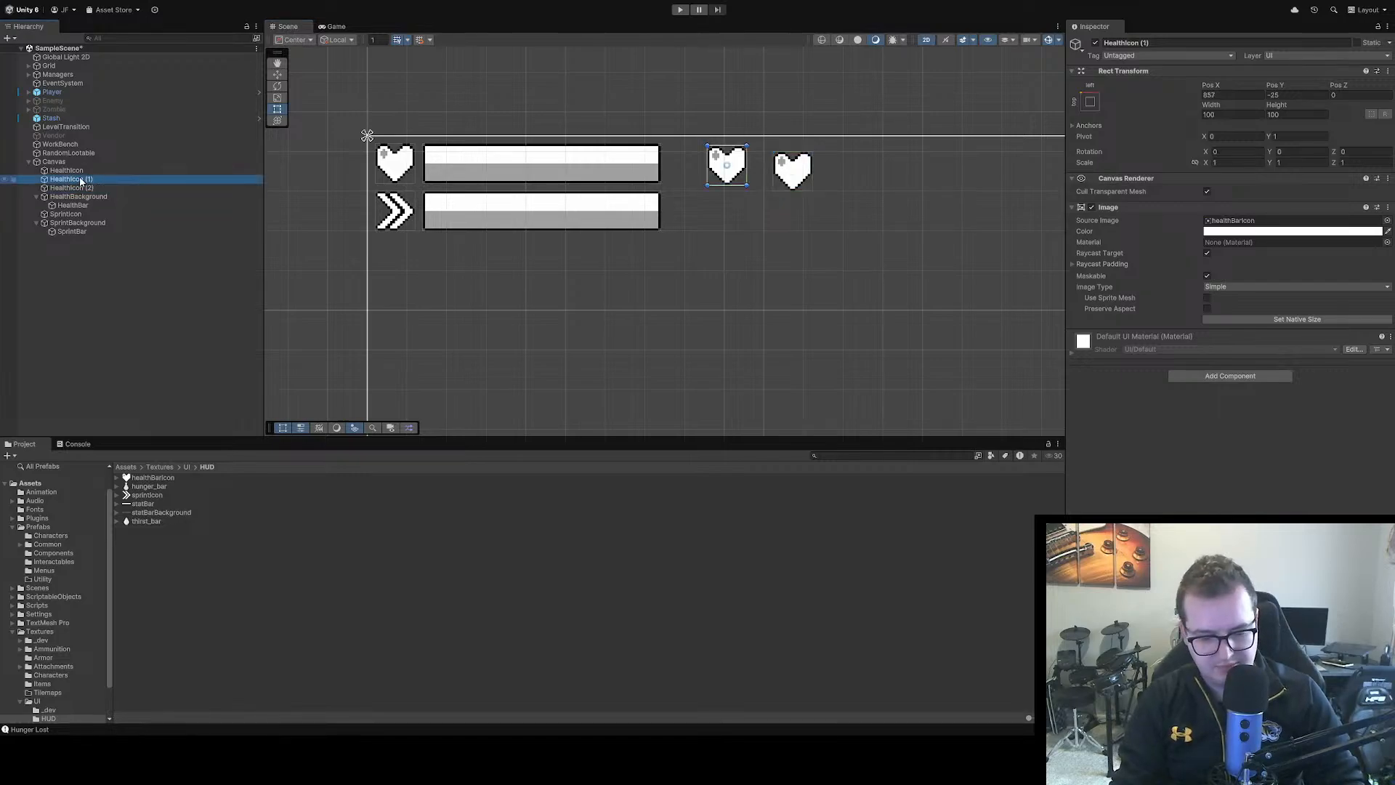
key("F2")
type("HungerIcon")
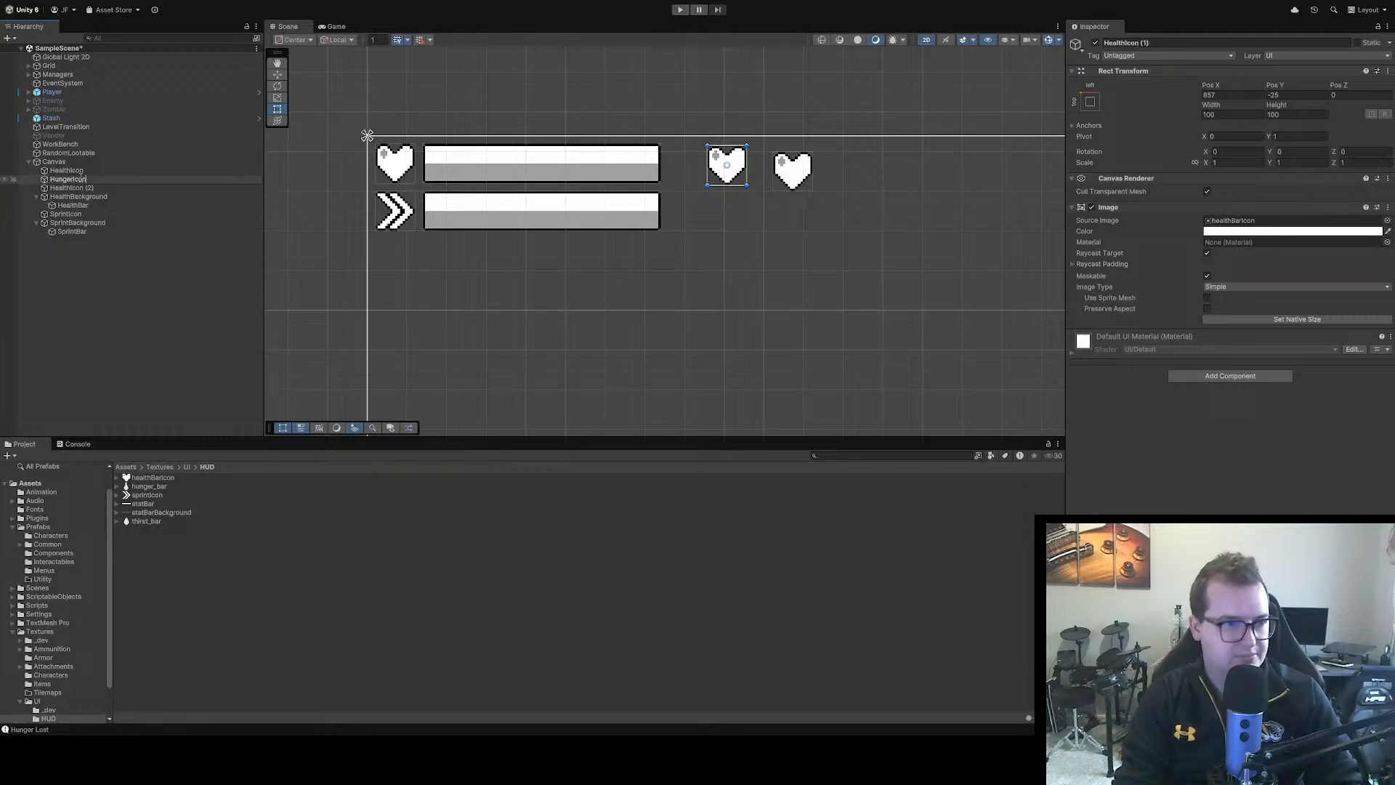
key("Return")
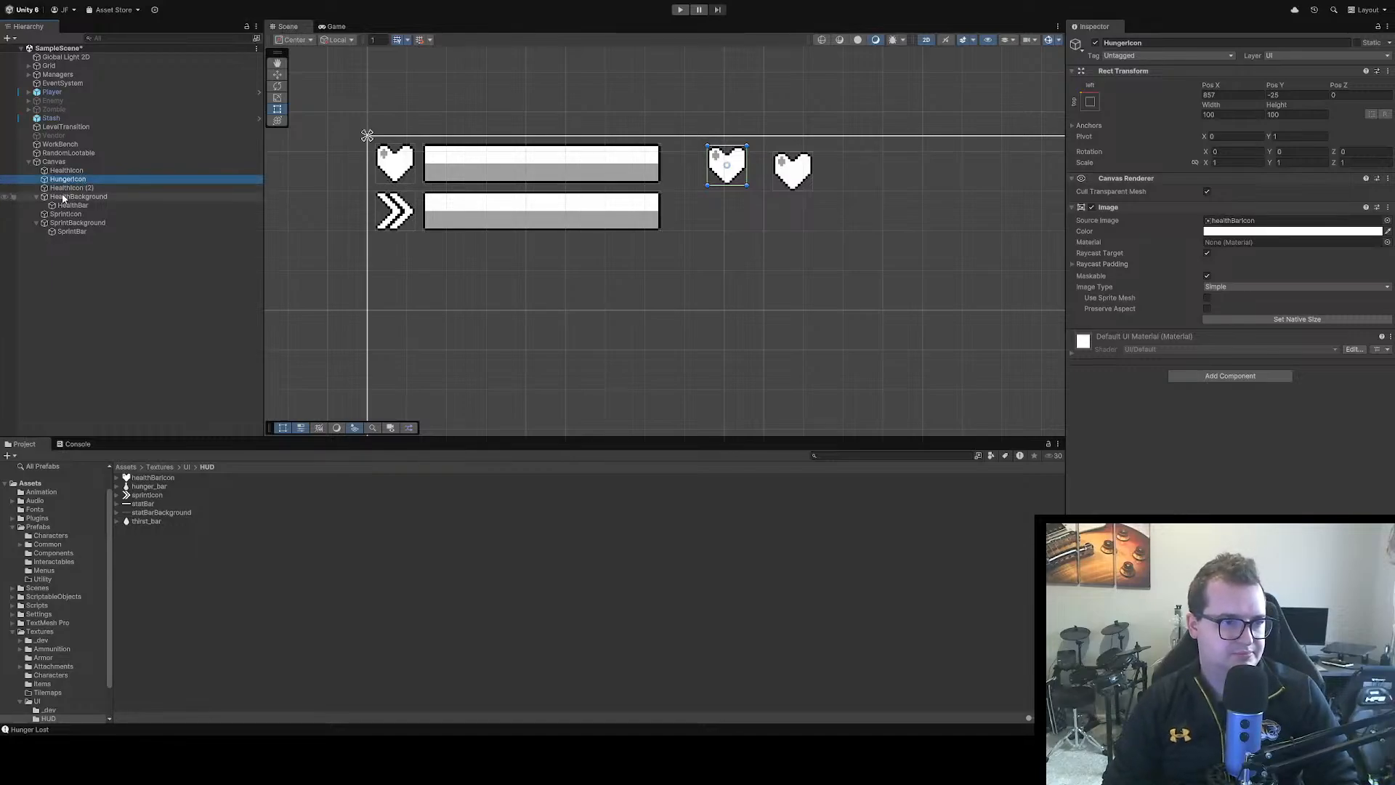
left_click(76, 189)
key("F2")
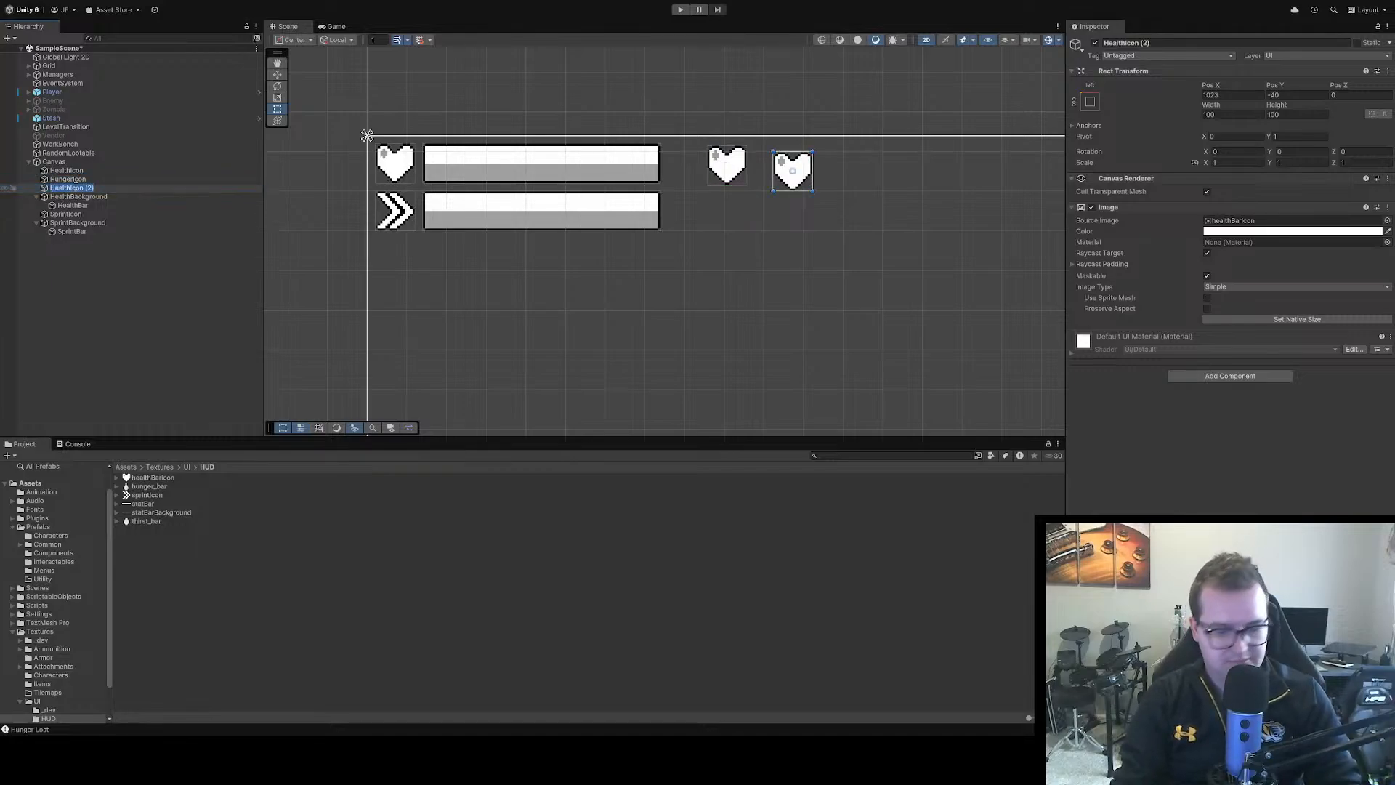
key("Right")
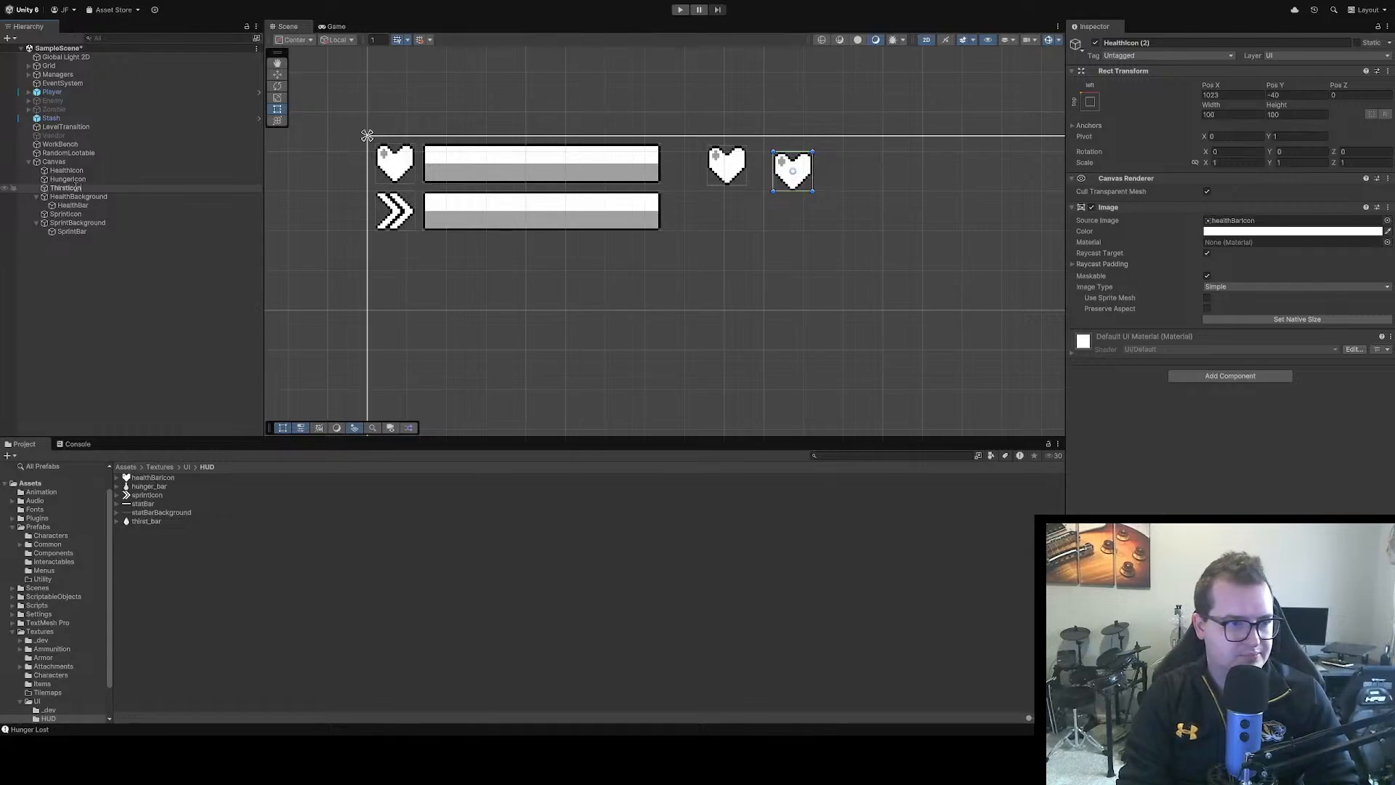
key("Return")
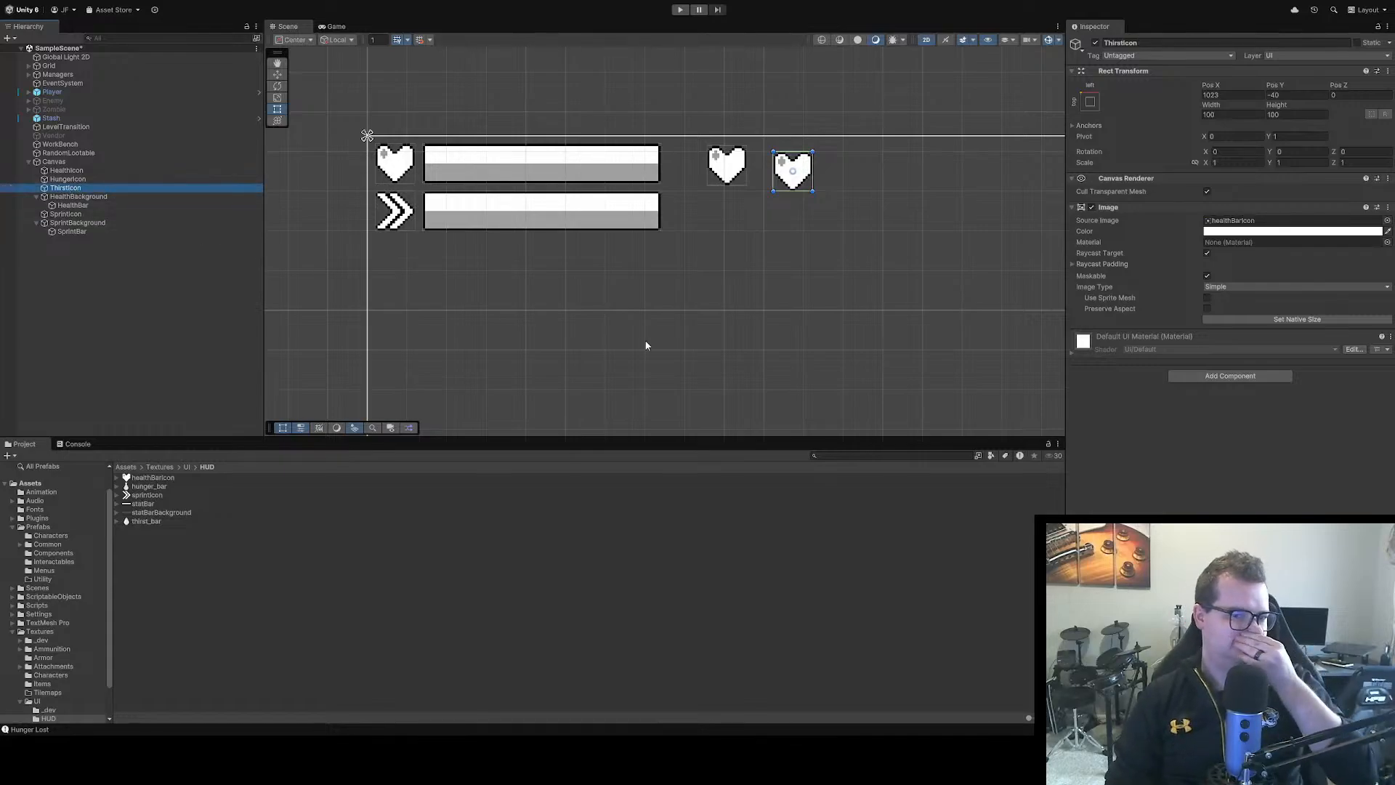
Align HungerIcon and ThirstIcon with HealthIcon by setting the Y position of both to -20
left_click(727, 167)
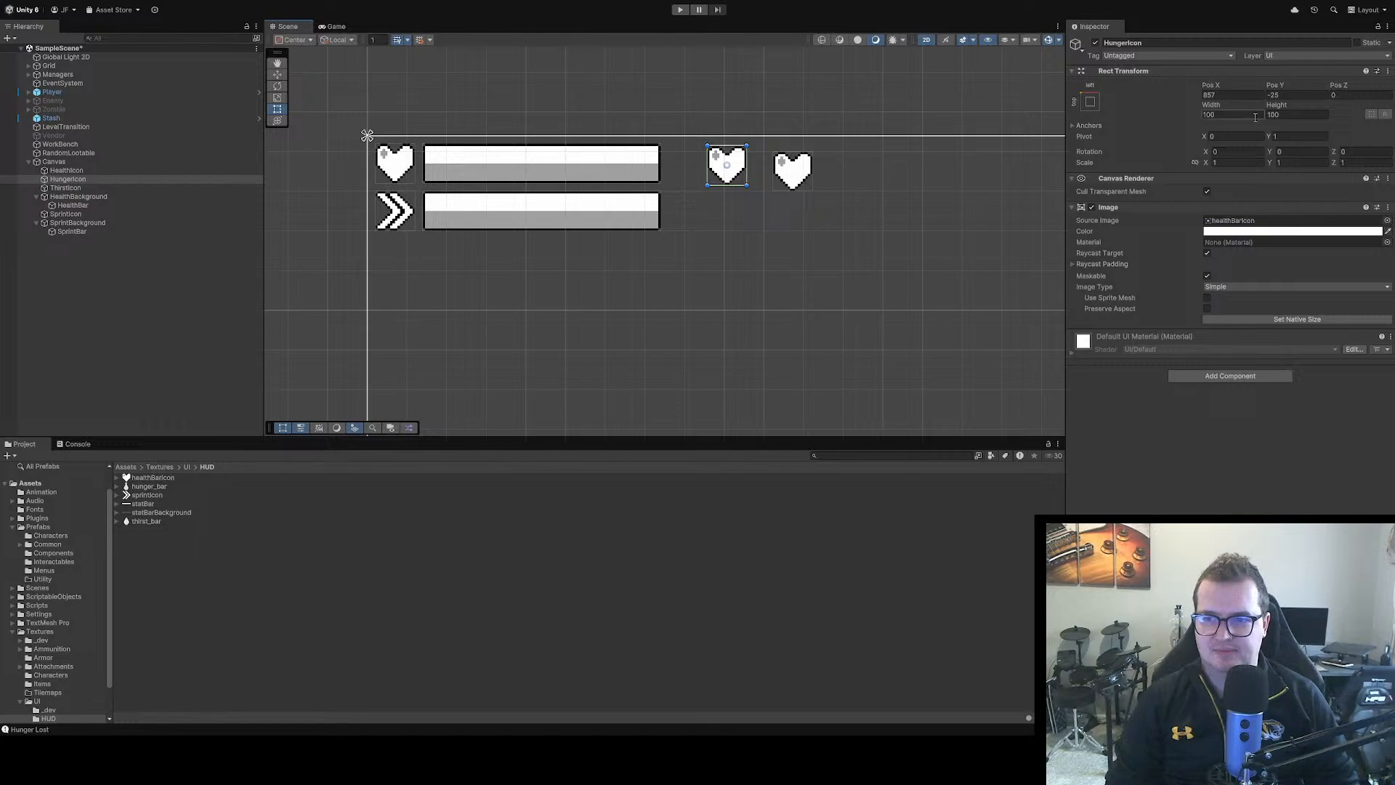
left_click(396, 167)
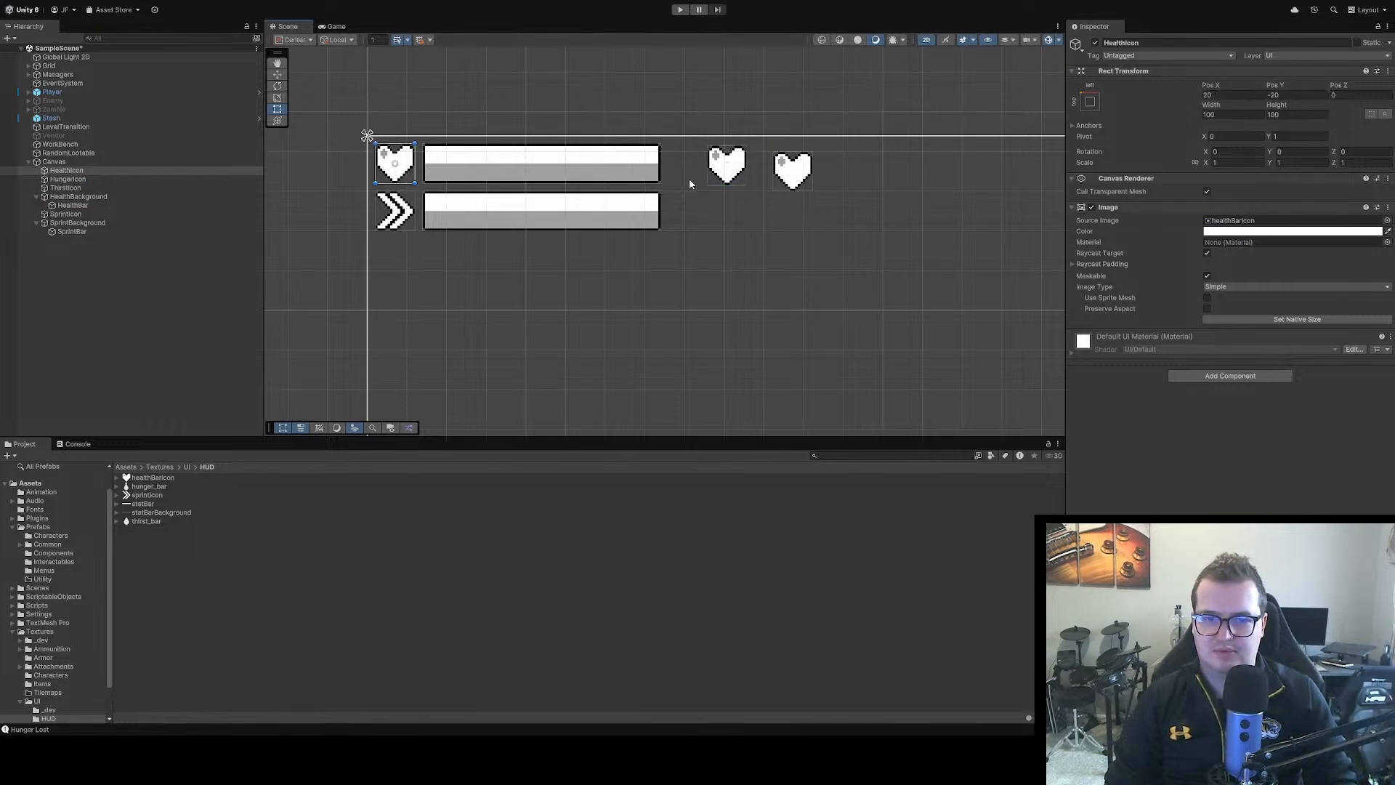
left_click(735, 175)
left_click(1277, 94)
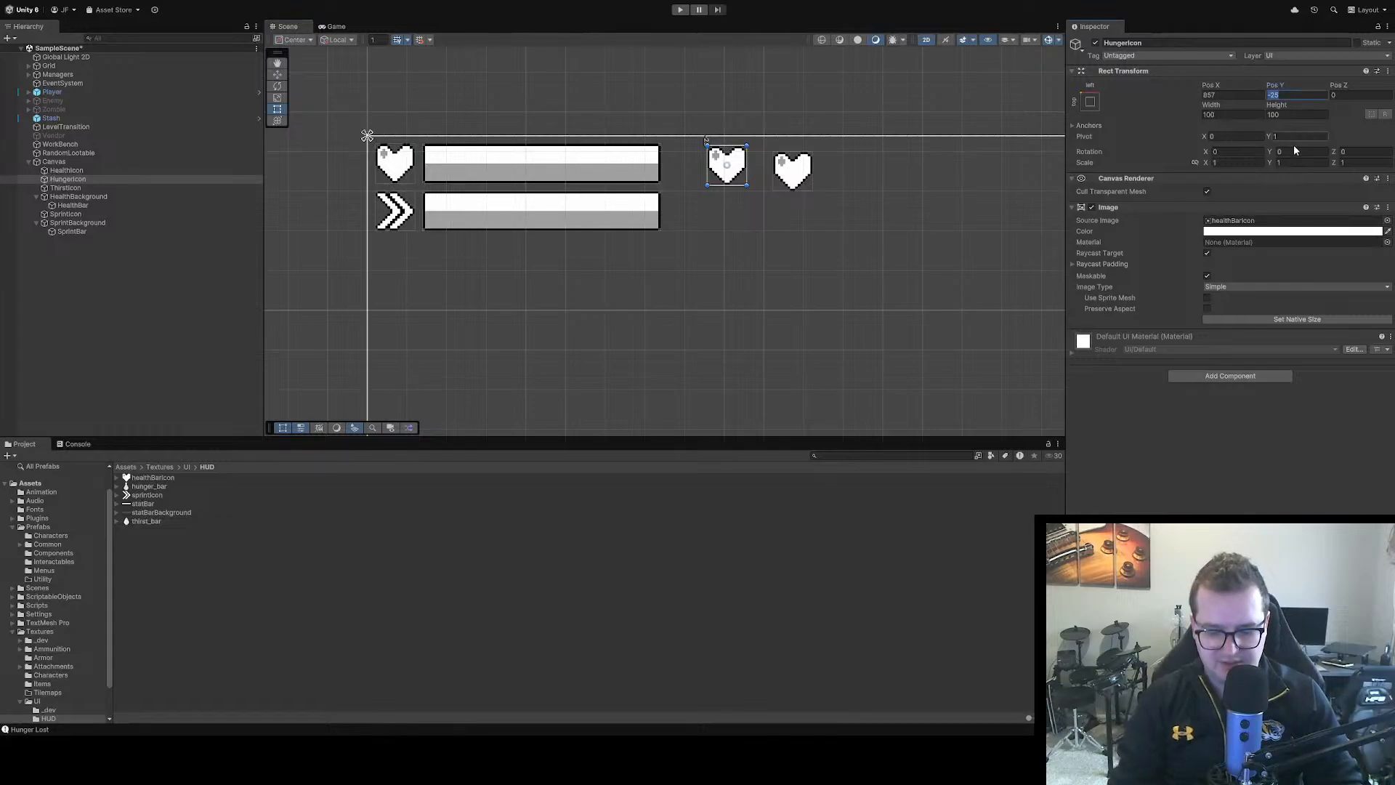
type("-20")
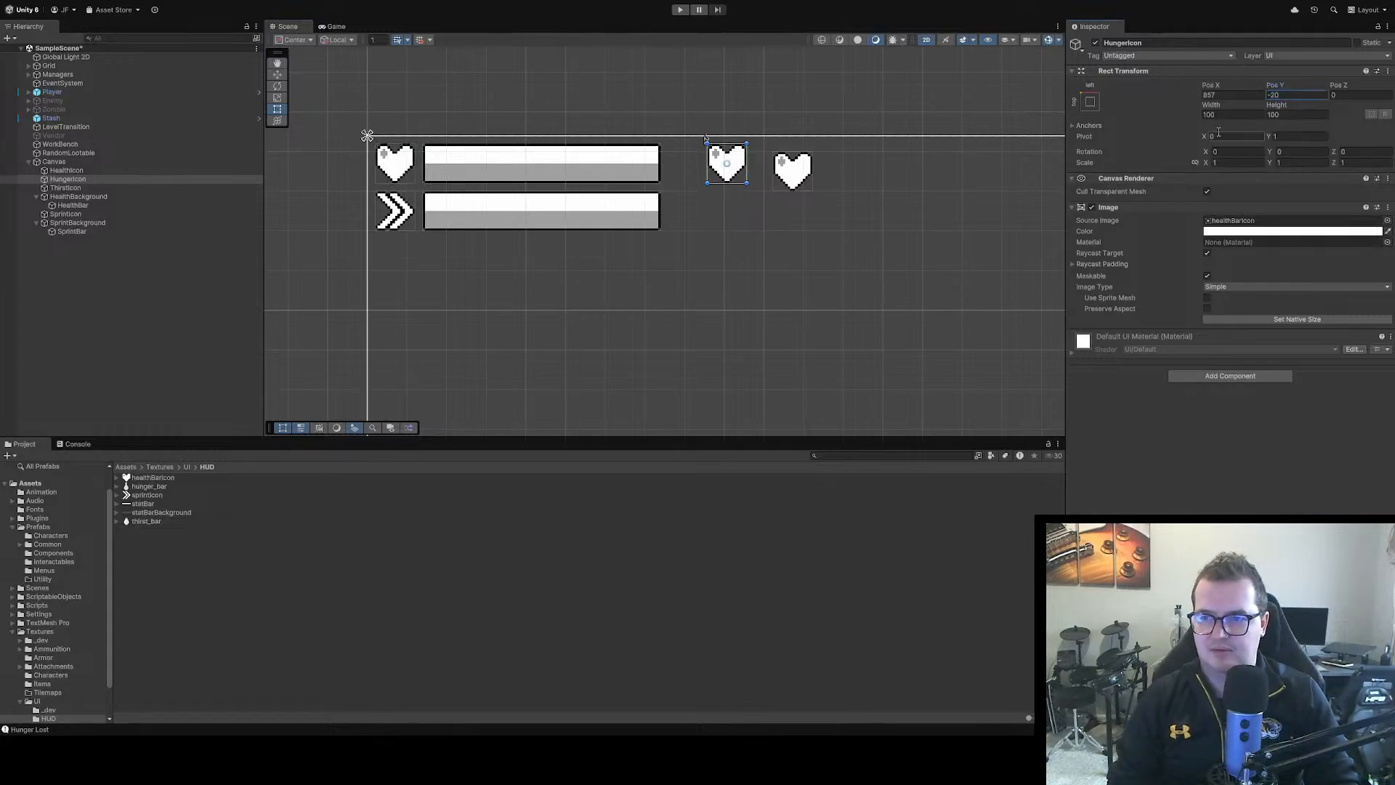
left_click(775, 180)
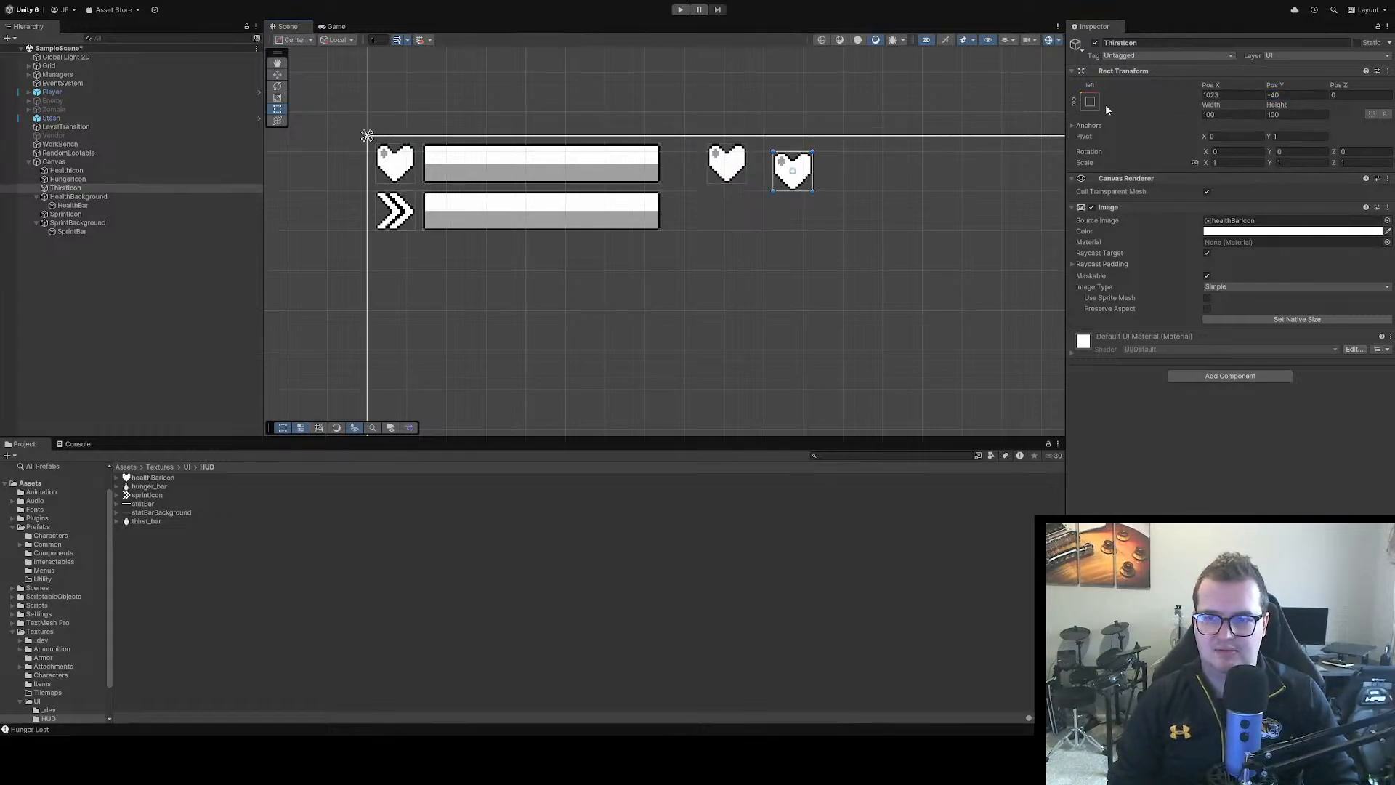
left_click(1283, 94)
type("-20")
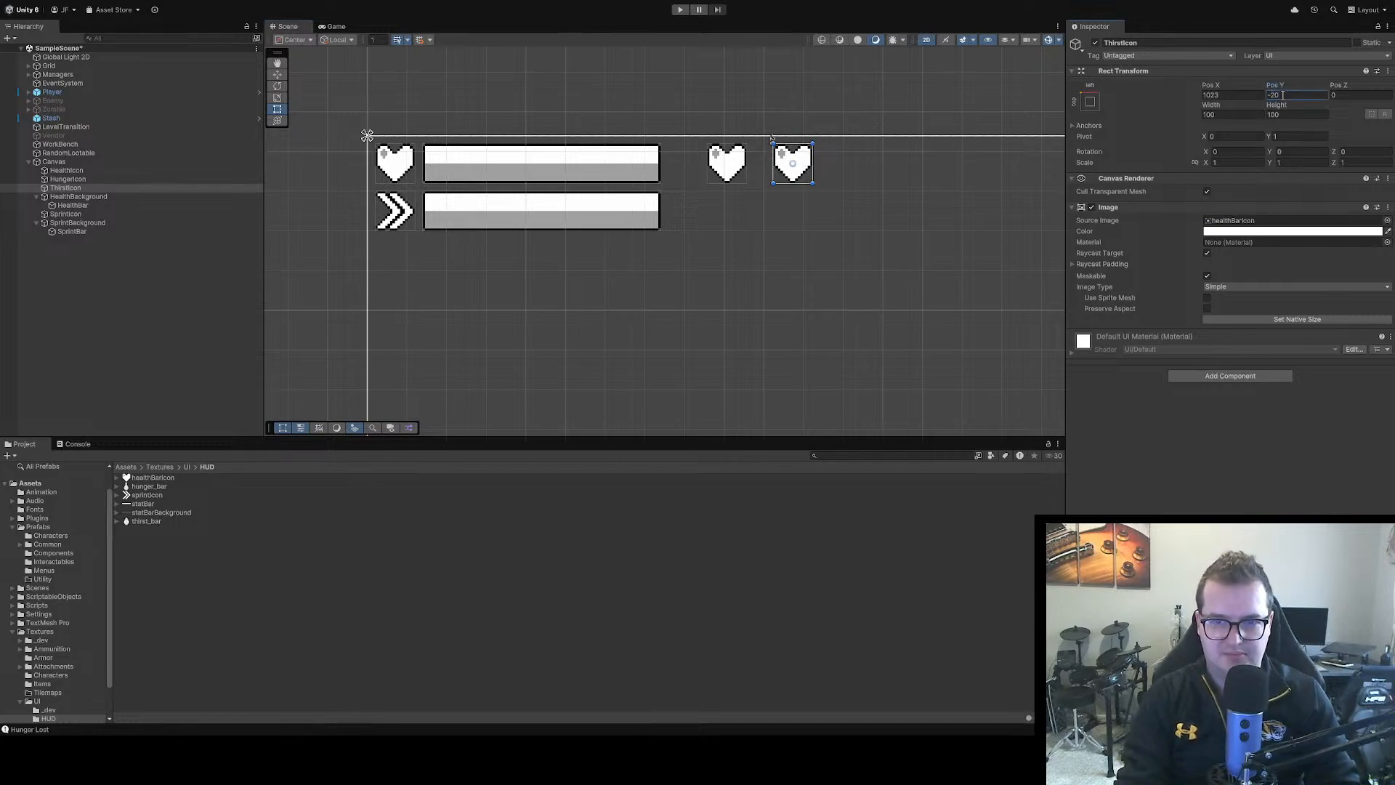
left_click(391, 167)
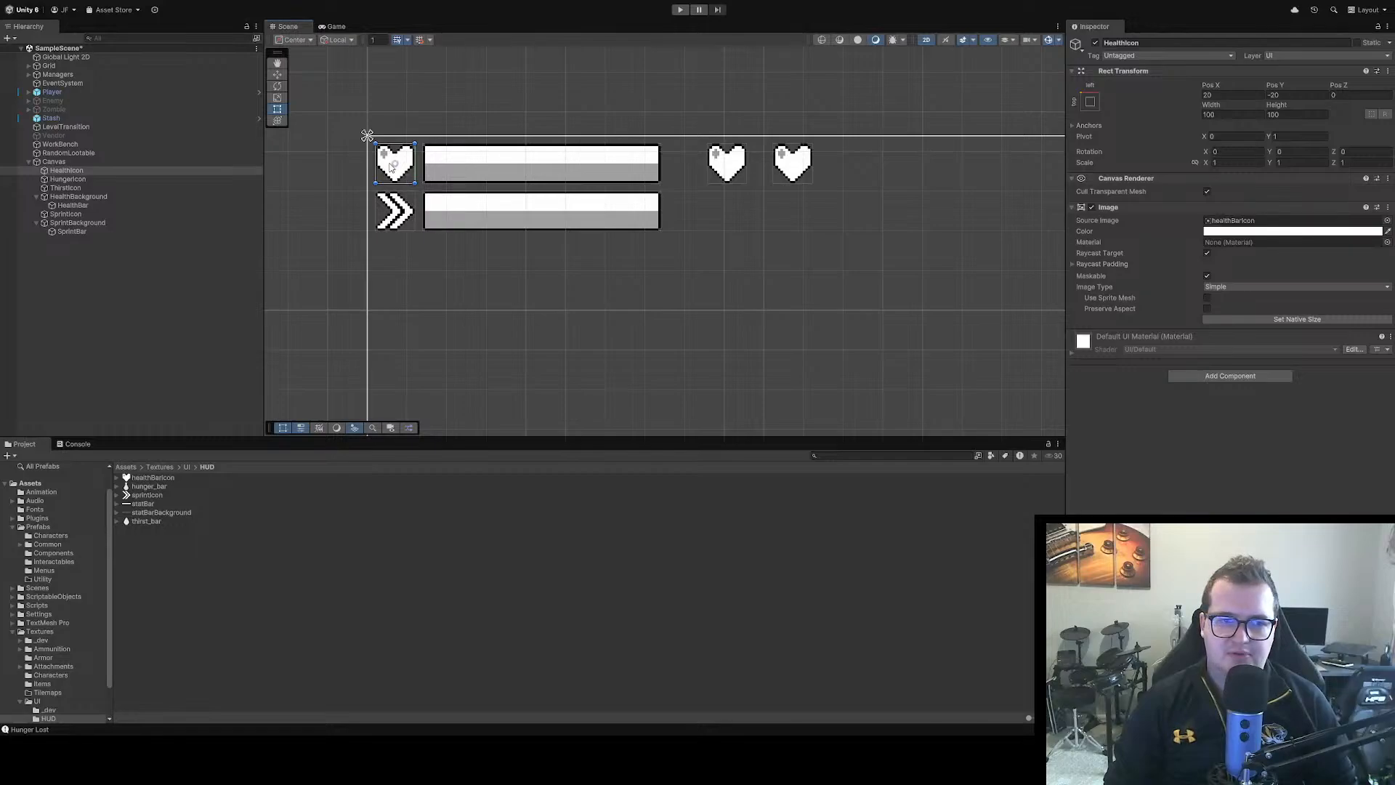
left_click(476, 163)
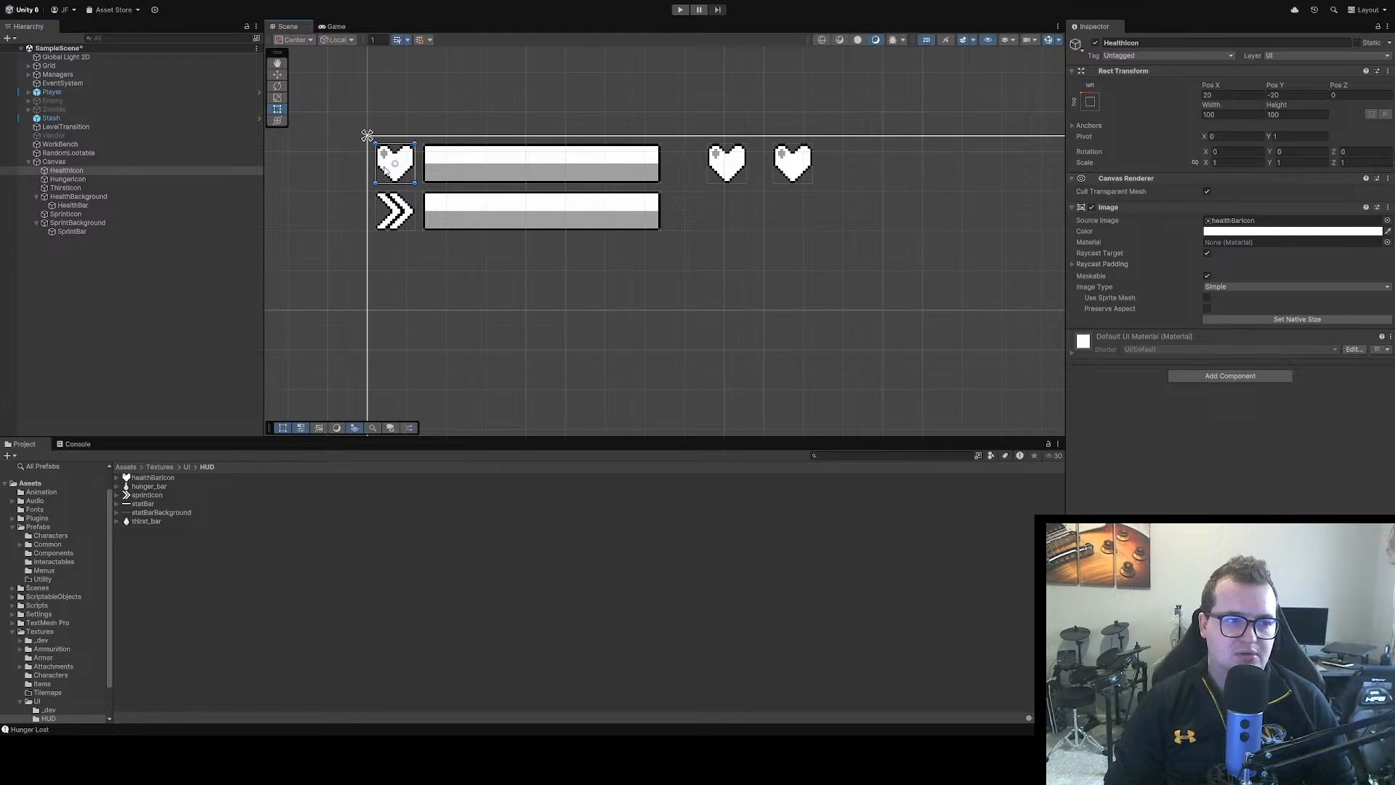
Try to move HungerIcon and ThirstIcon together below SprintBackground in the scene hierarchy
left_click(67, 179)
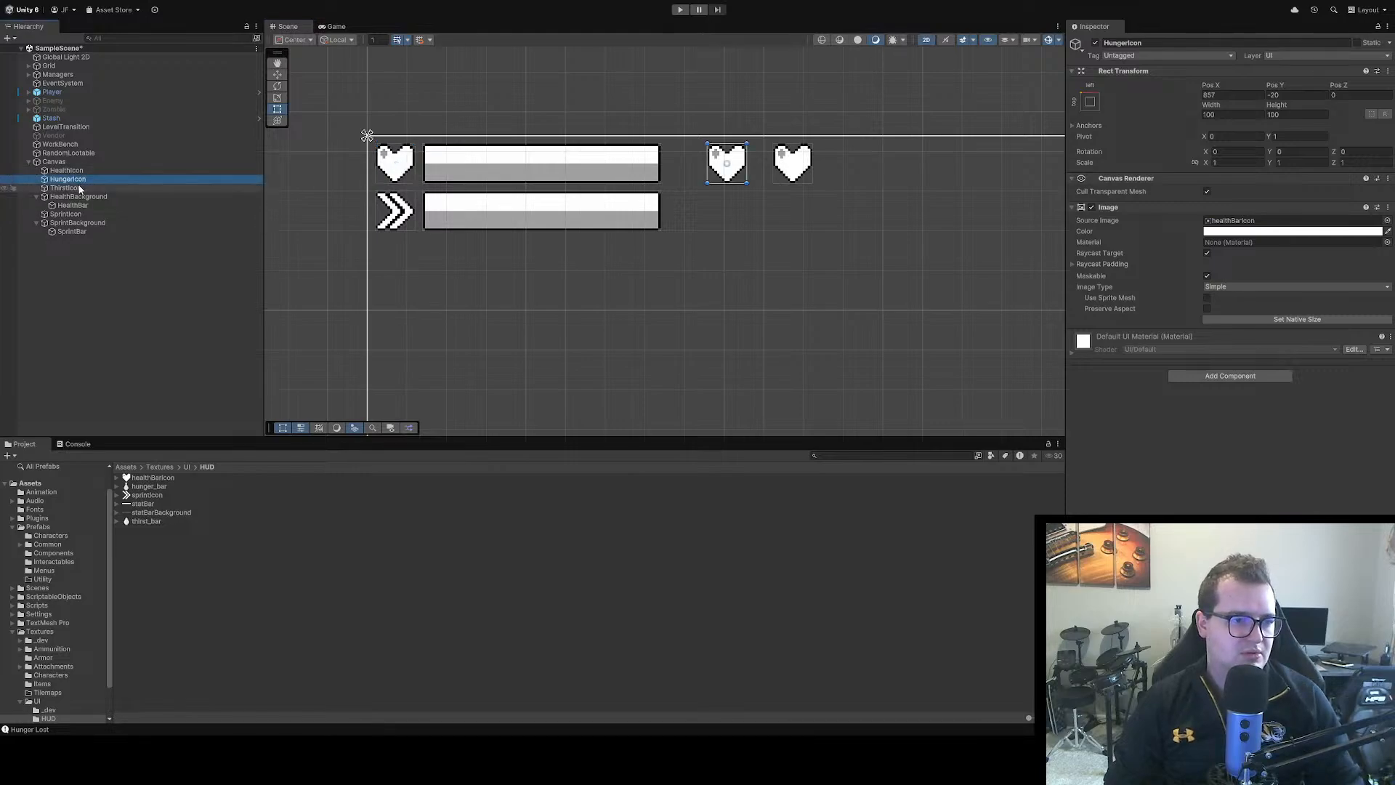
left_click(67, 188, "ctrl")
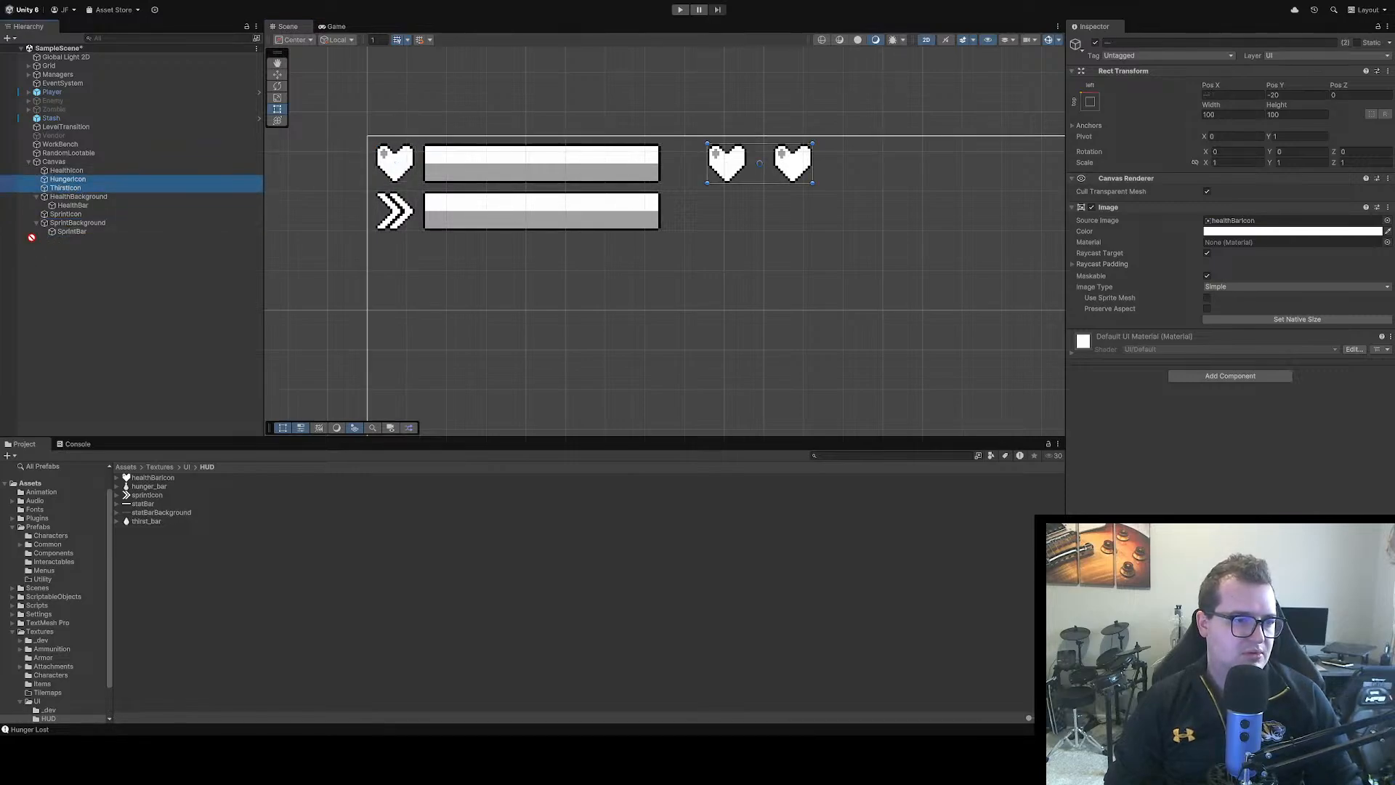
left_click_drag(31, 237, 45, 237)
left_click(74, 251)
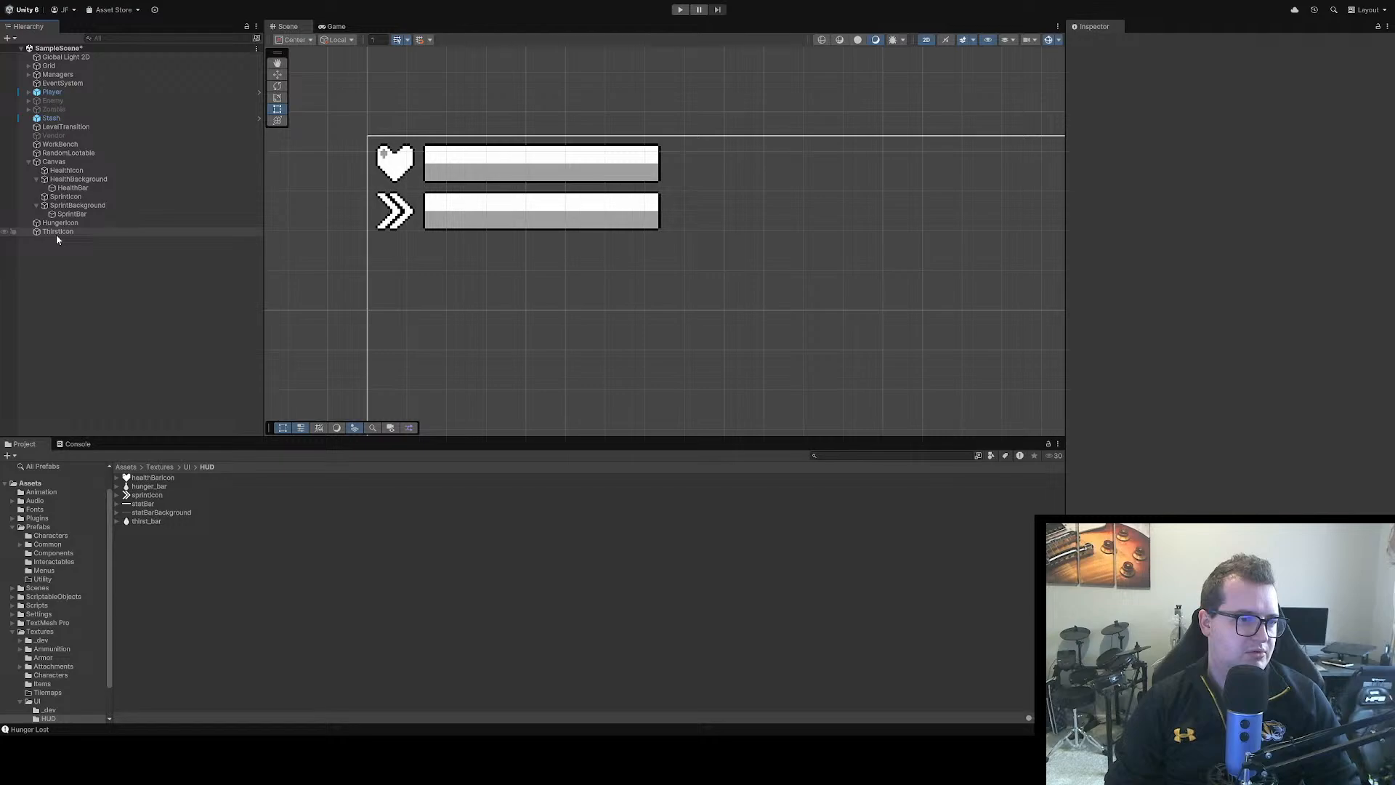
left_click_drag(54, 233, 51, 225)
key("ctrl+z")
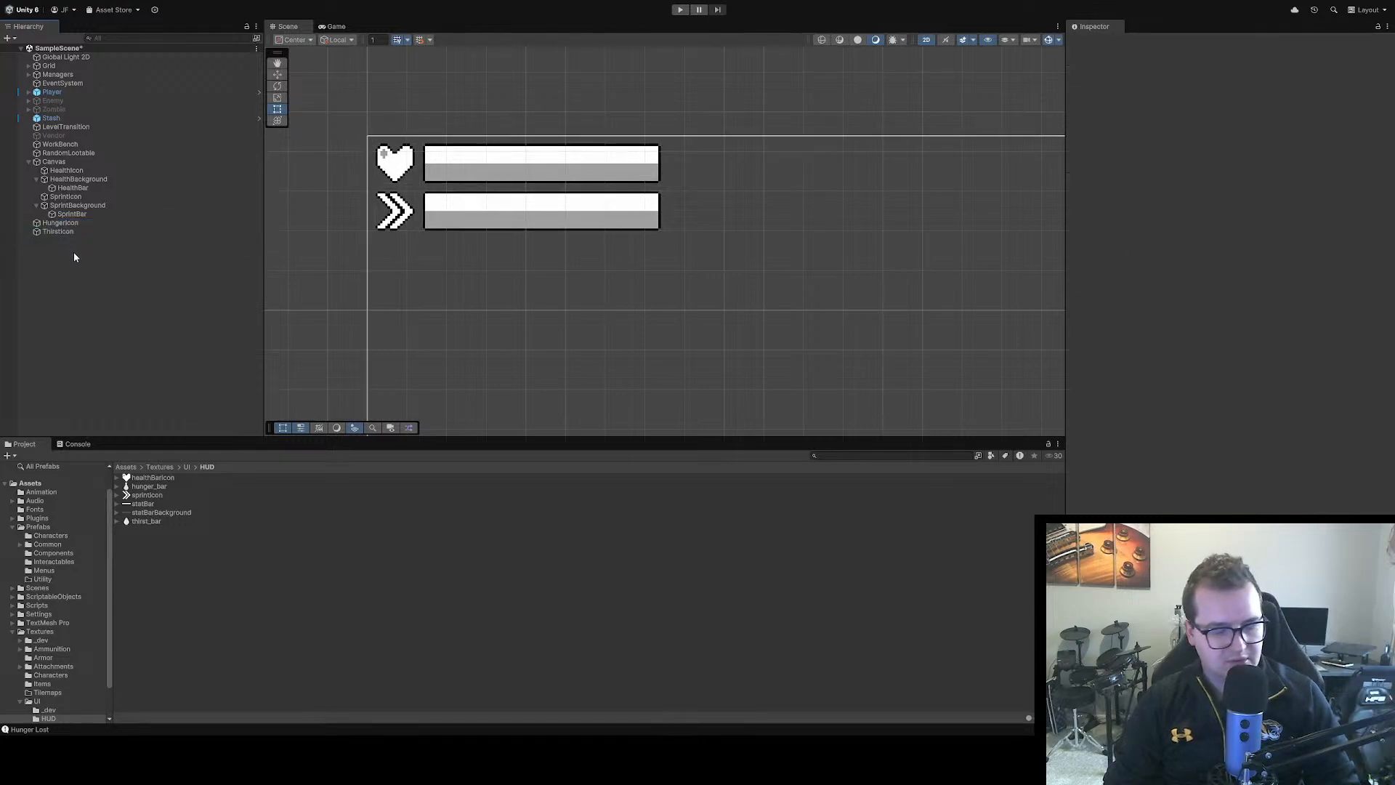
Place HungerIcon and ThirstIcon inside Canvas as its last children, after SprintBackground, and collapse the Canvas hierarchy
left_click(53, 224)
left_click(57, 231, "shift")
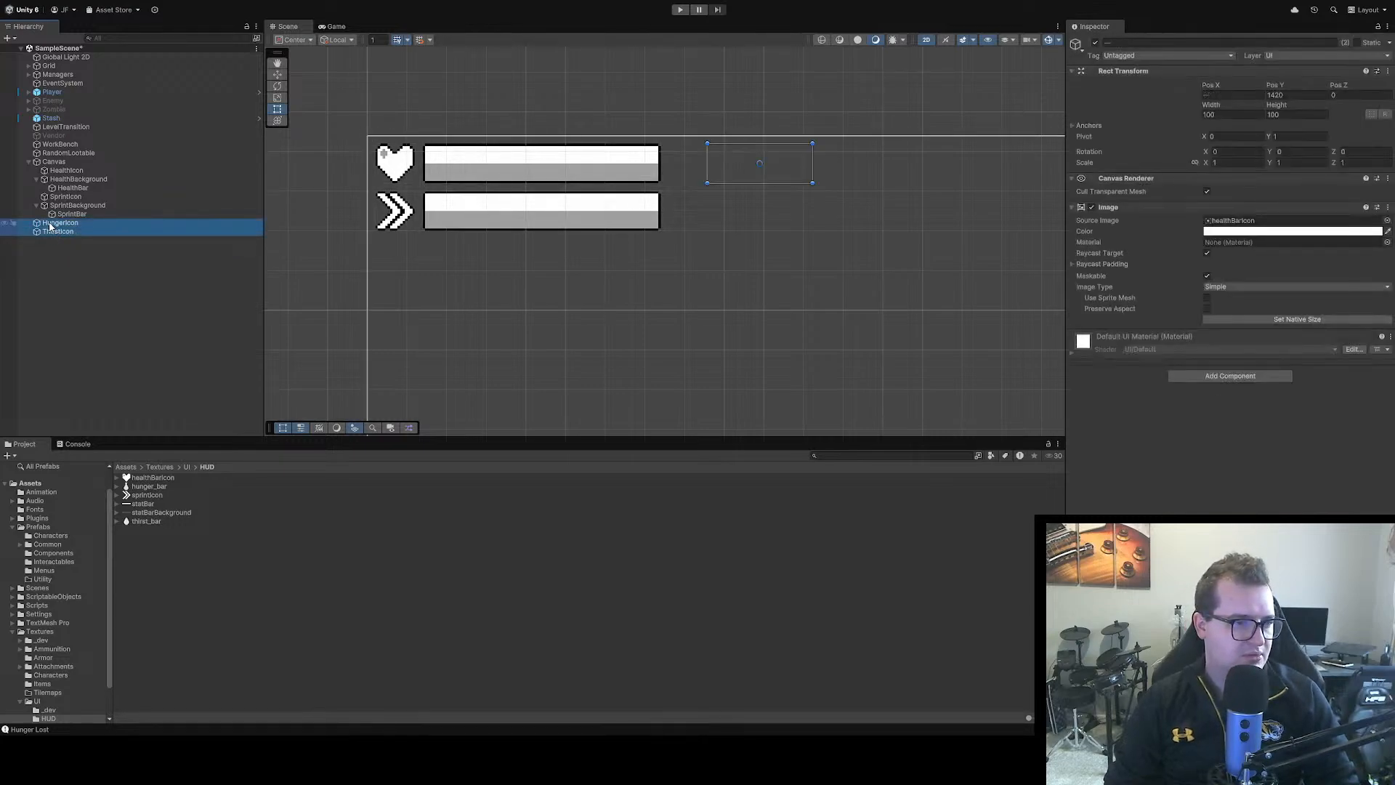
left_click_drag(51, 225, 30, 164)
left_click(29, 163)
left_click(29, 163)
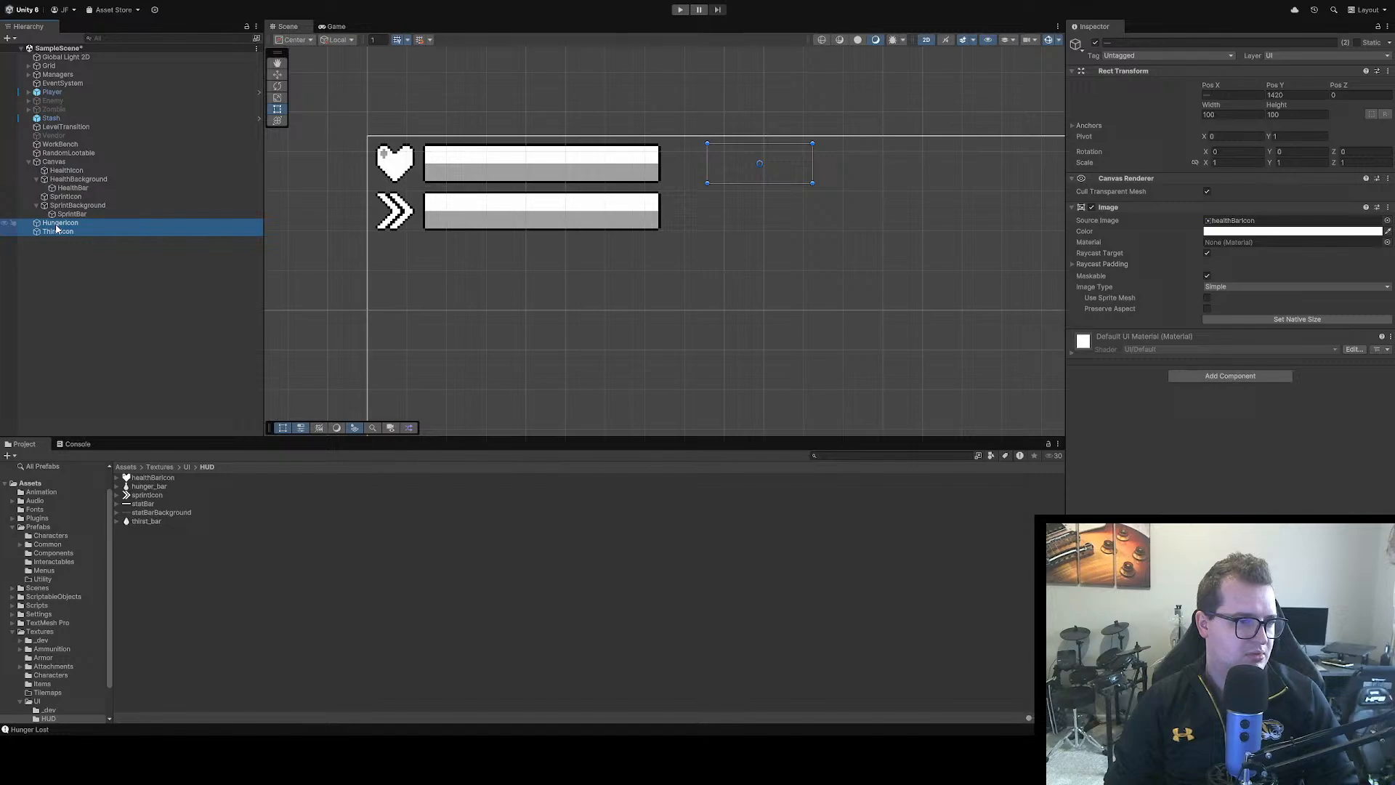
left_click_drag(56, 224, 39, 208)
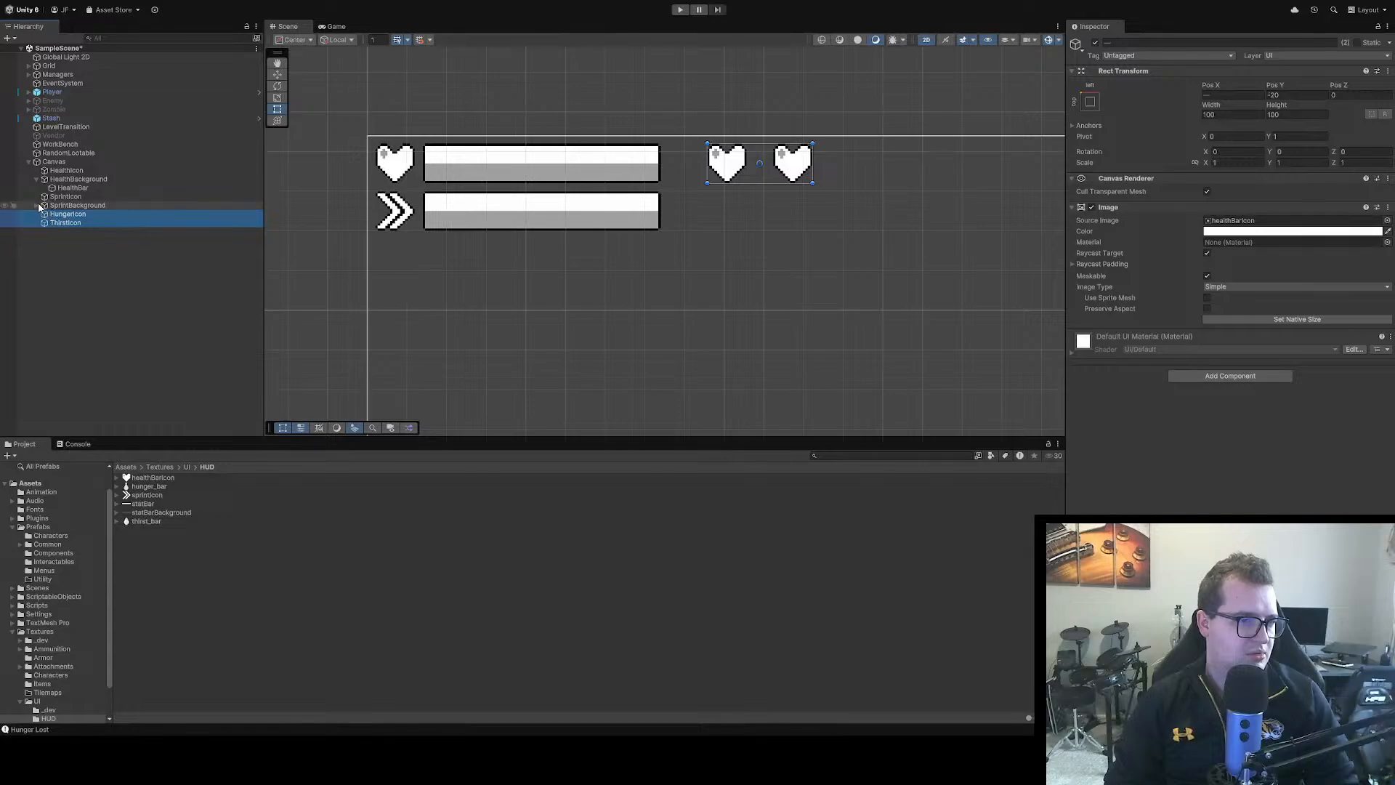
left_click(40, 206)
left_click(29, 161)
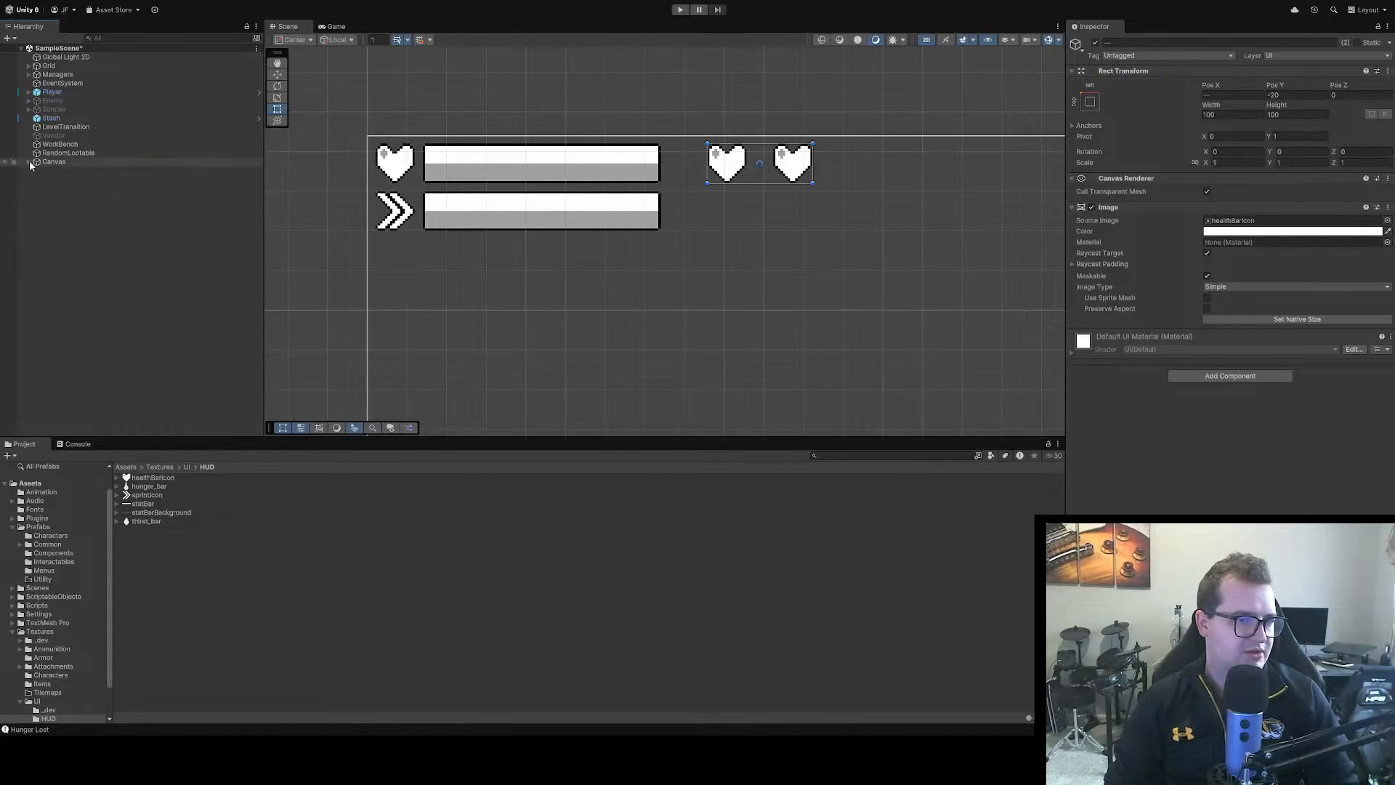
Place HungerIcon just beyond the end of HealthBackground by setting its X position to 770, using the HealthIcon and HealthBackground positions as reference
left_click(29, 161)
left_click(114, 257)
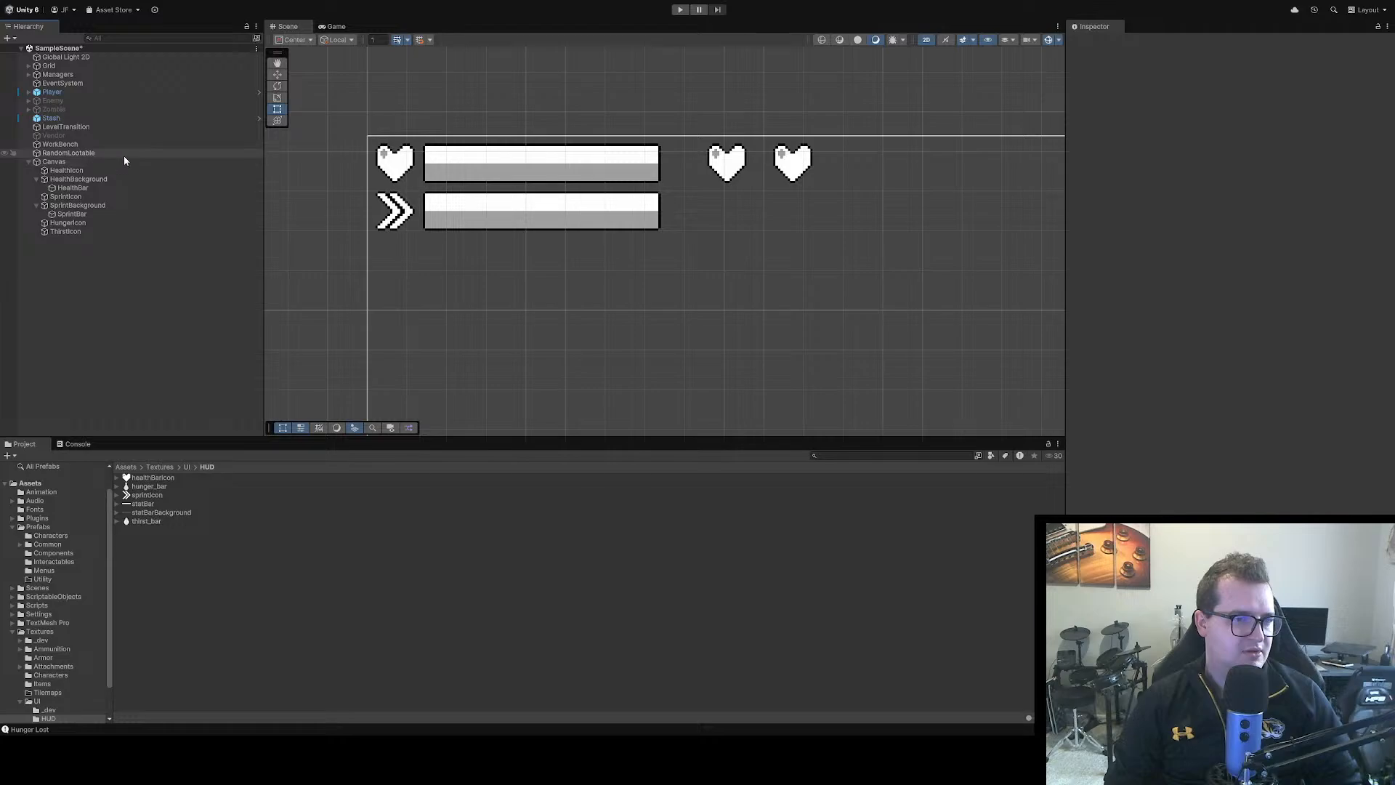
left_click(80, 170)
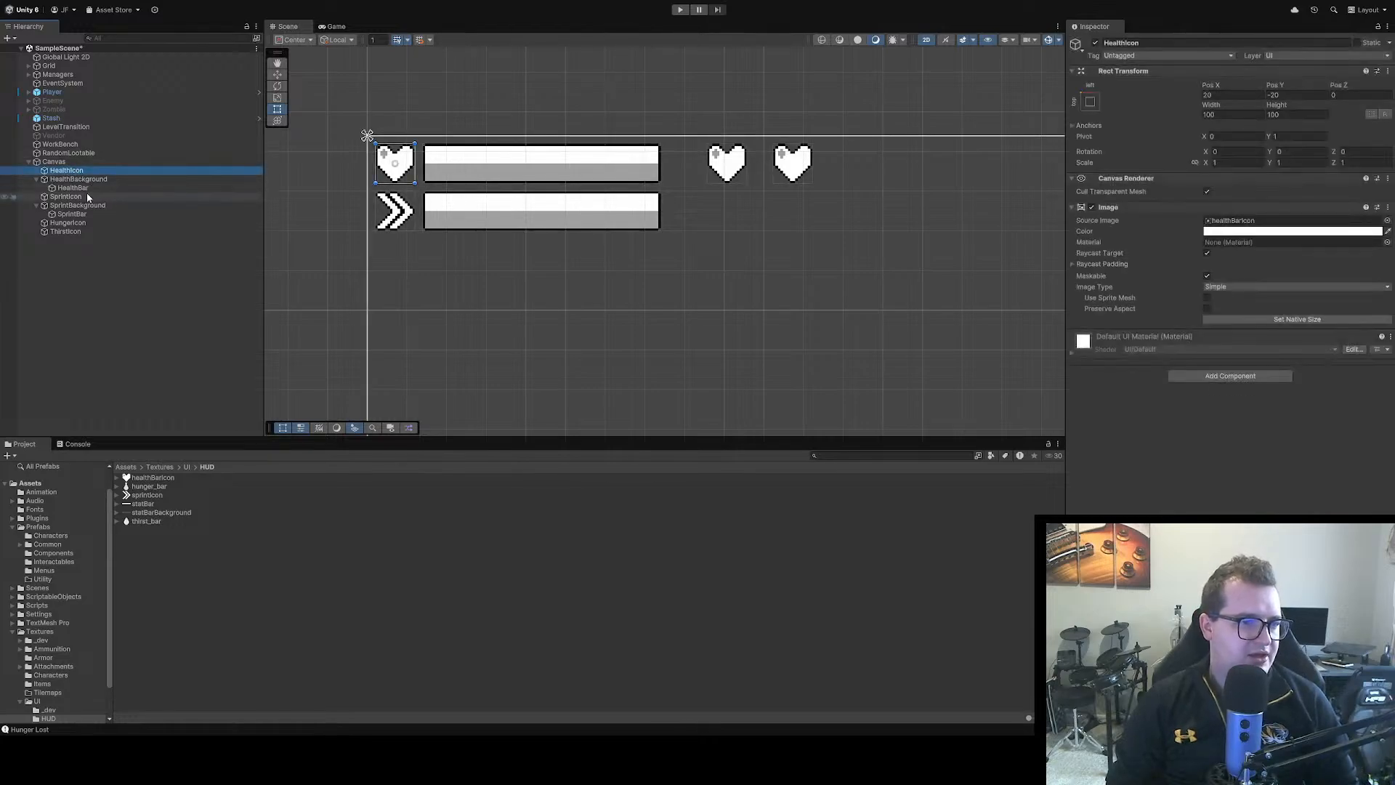
left_click(89, 178)
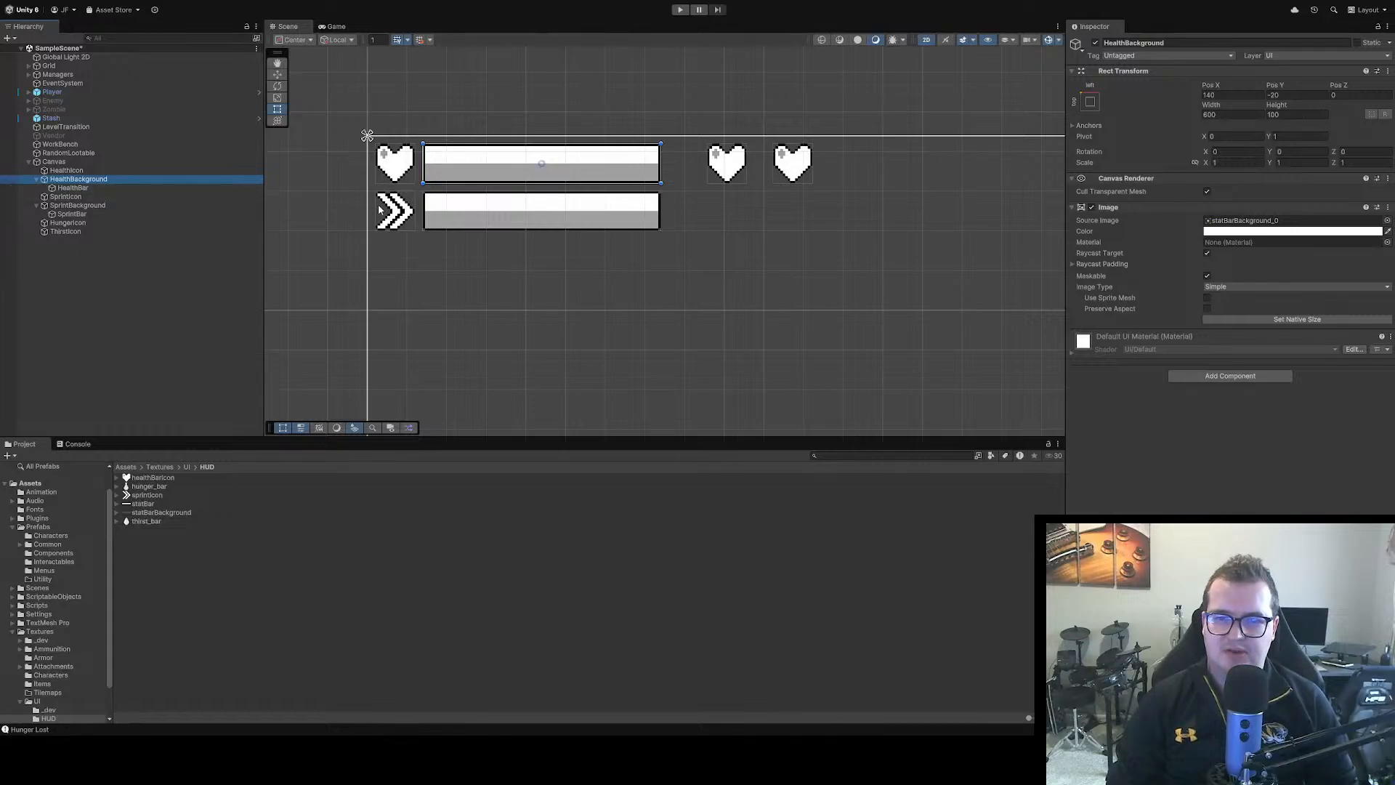
left_click(727, 168)
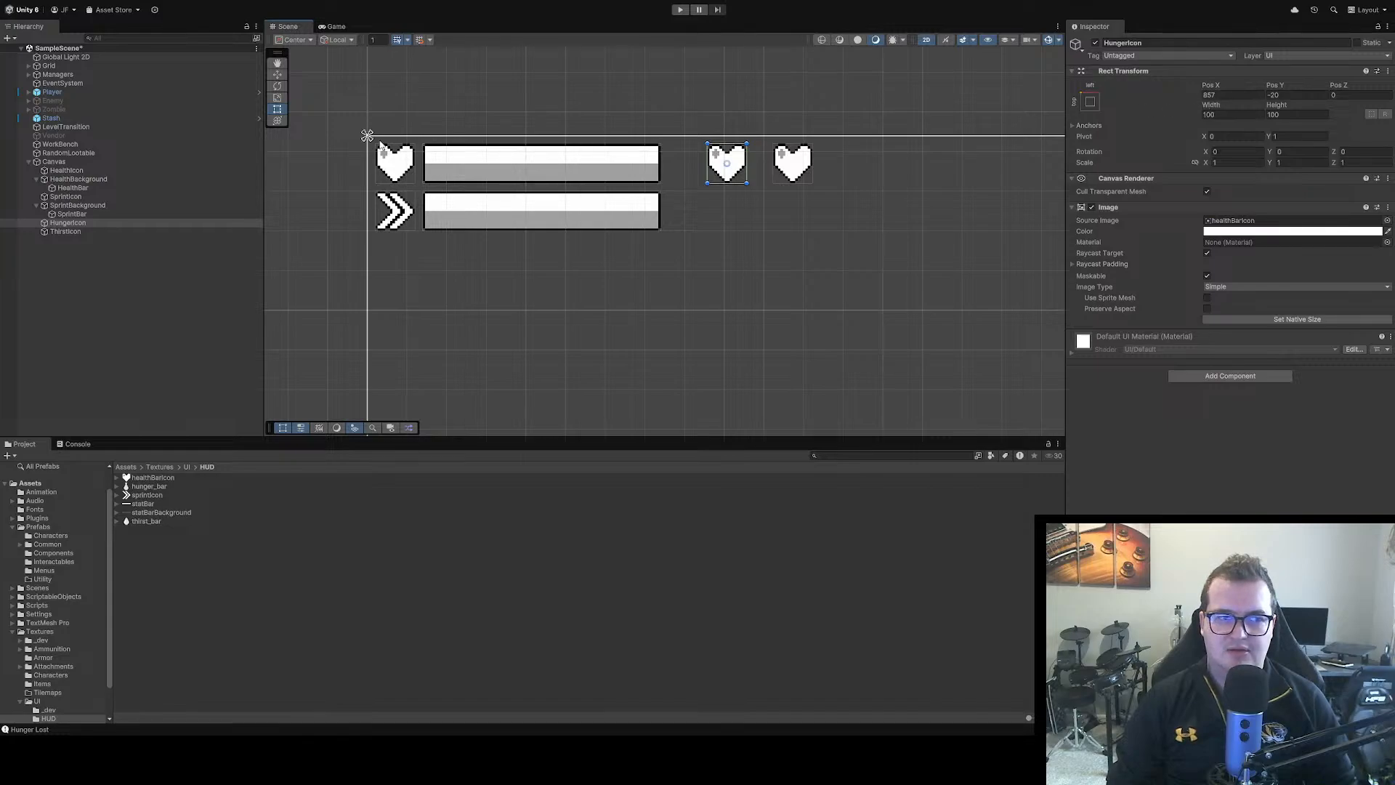
left_click(93, 181)
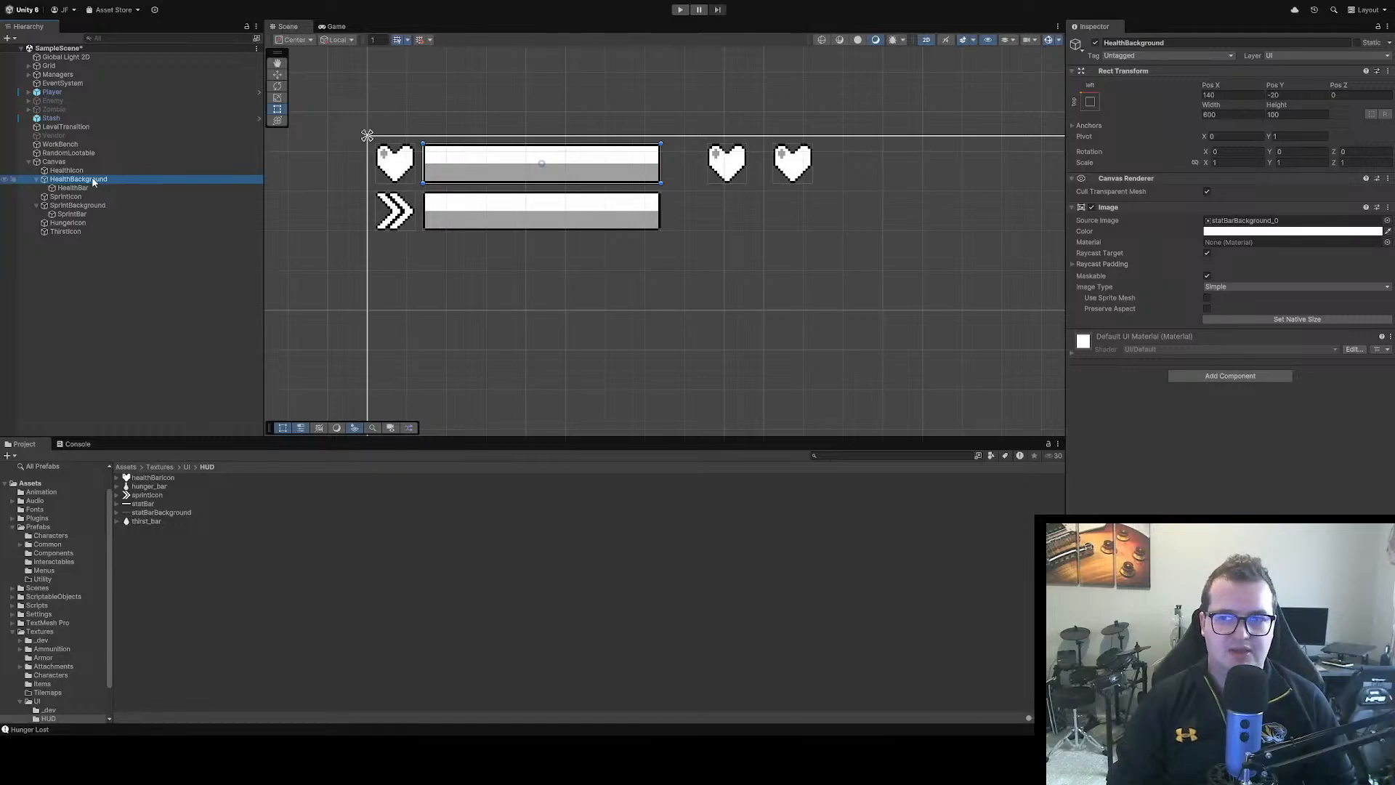
left_click(741, 151)
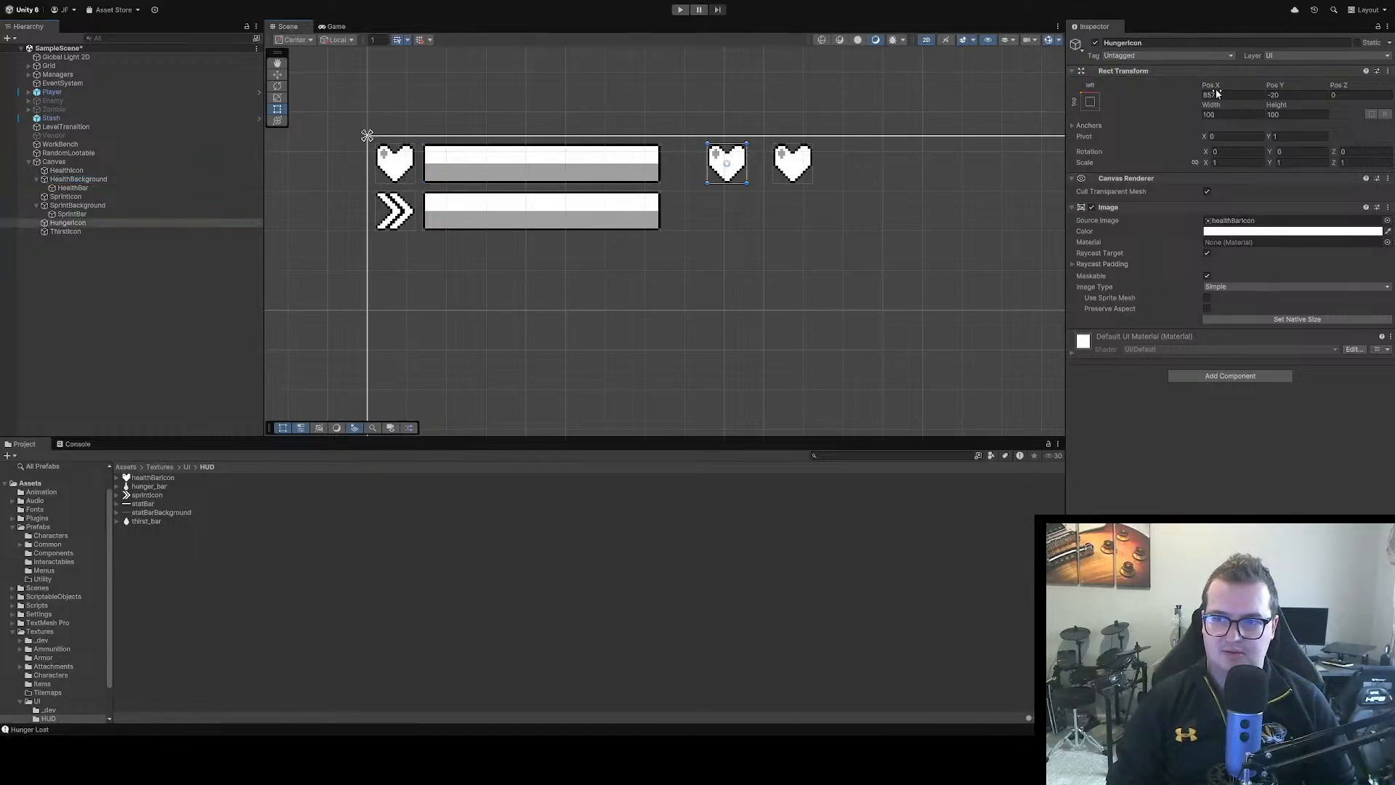
left_click(1225, 94)
type("260")
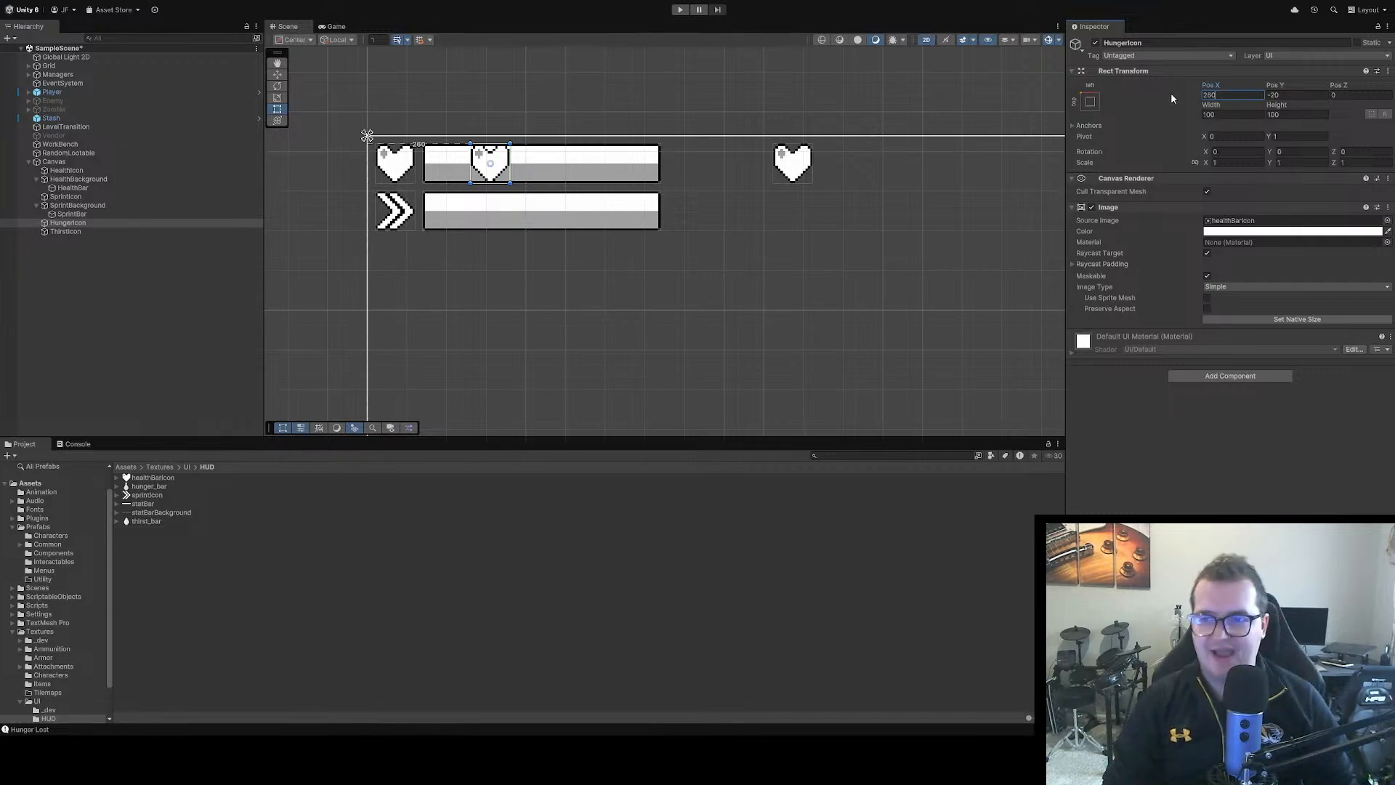
mouse_move(1227, 86)
left_mouse_down()
mouse_move(882, 160)
mouse_move(277, 645)
mouse_move(763, 602)
mouse_move(118, 536)
mouse_move(1162, 482)
mouse_move(322, 456)
mouse_move(905, 425)
left_mouse_up()
left_click(1210, 94)
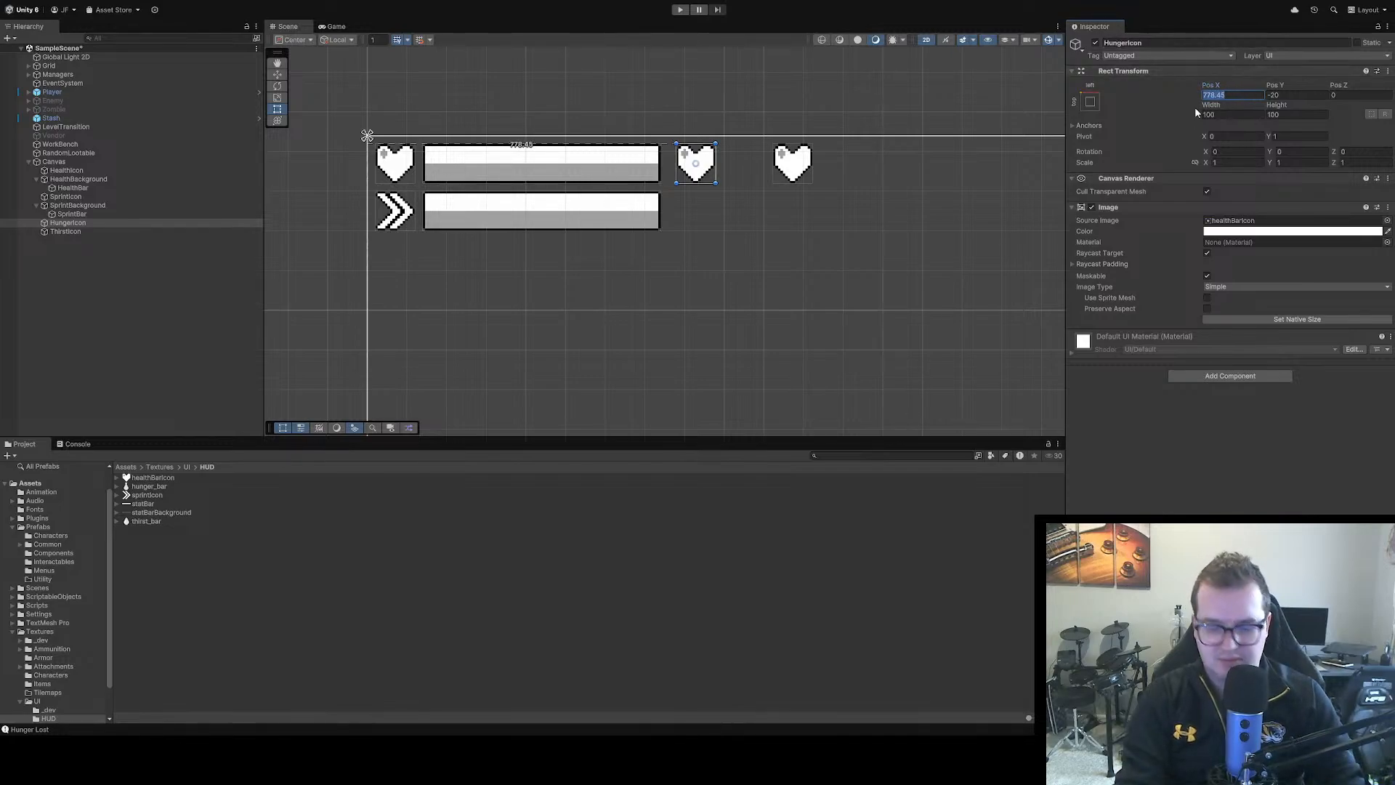
type("770")
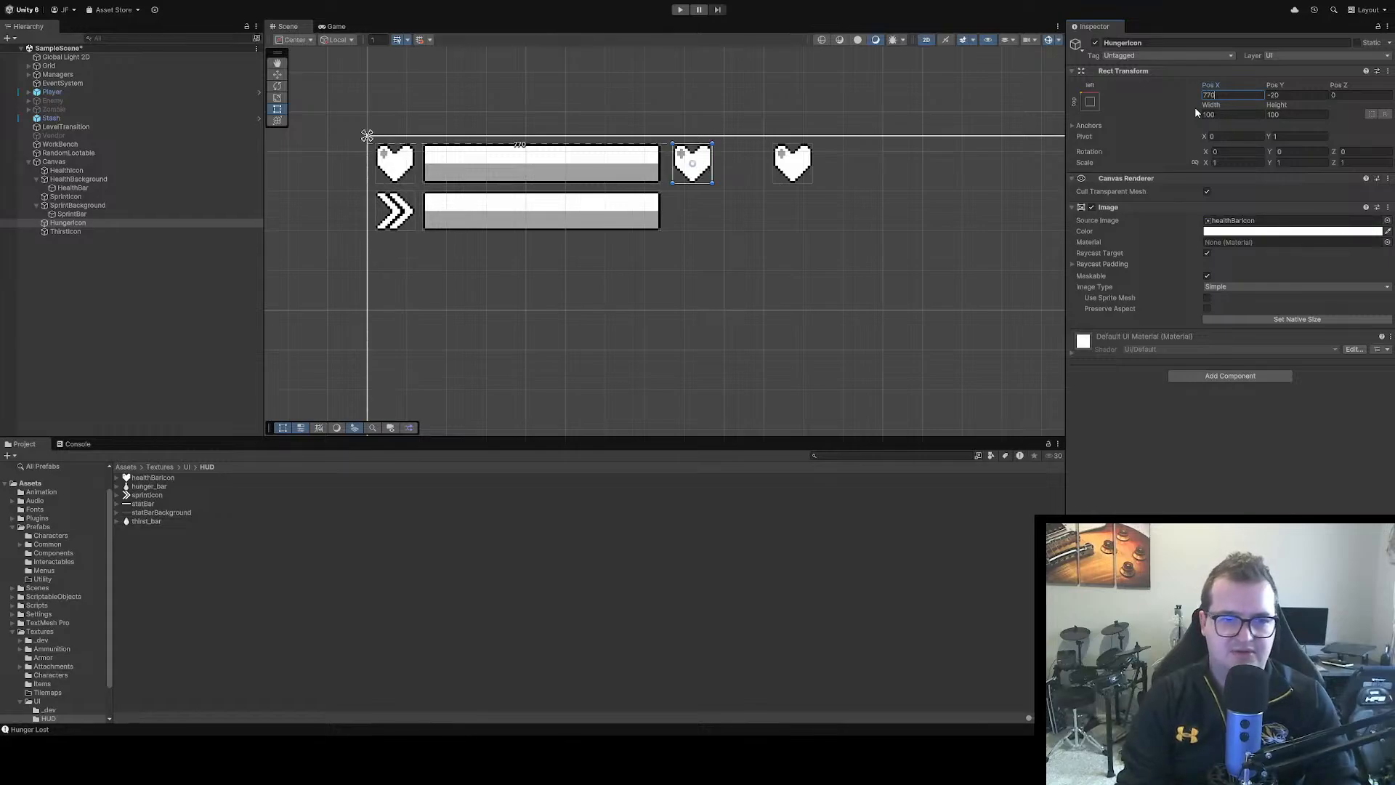
left_click(744, 261)
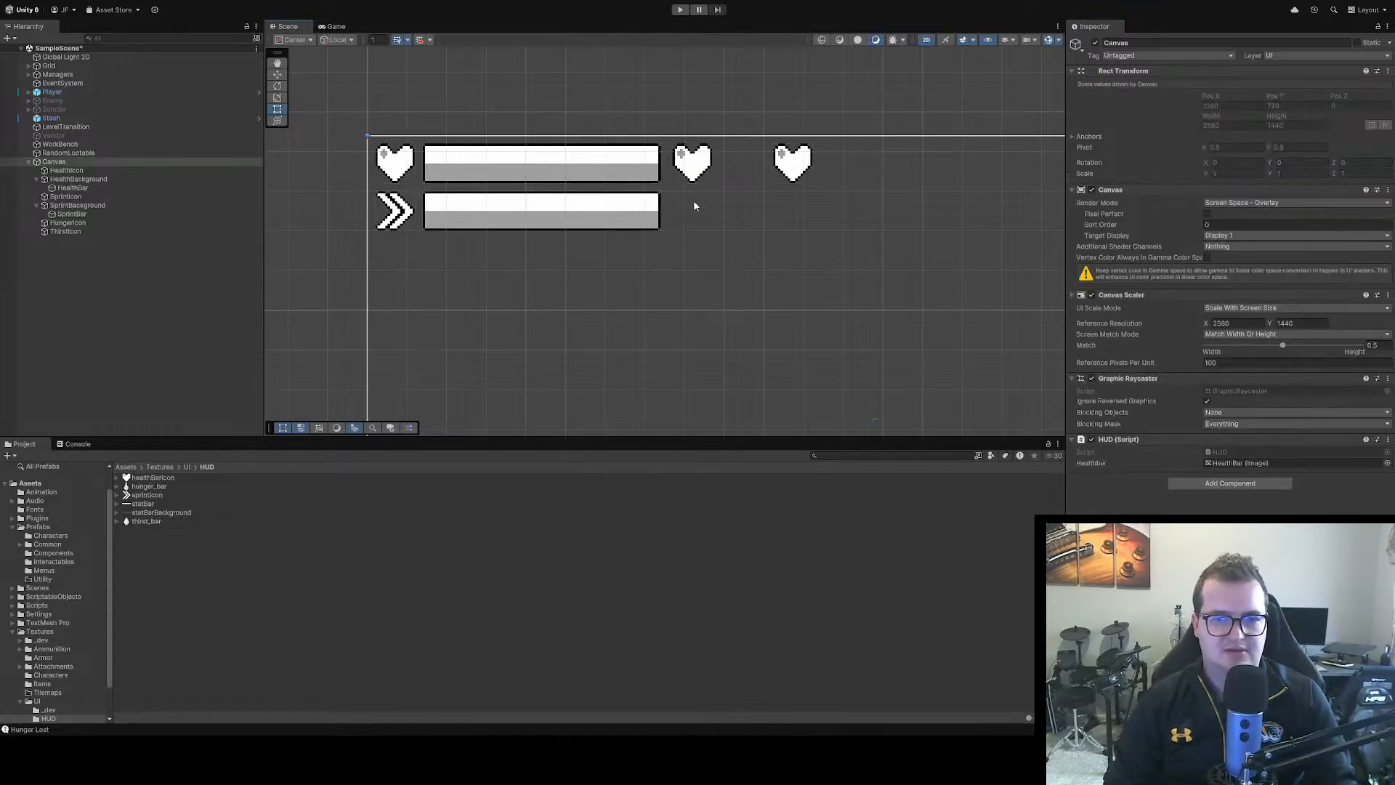
Assign the hunger_bar_0 sprite as HungerIcon's source image and set the image to its native size
left_click(688, 170)
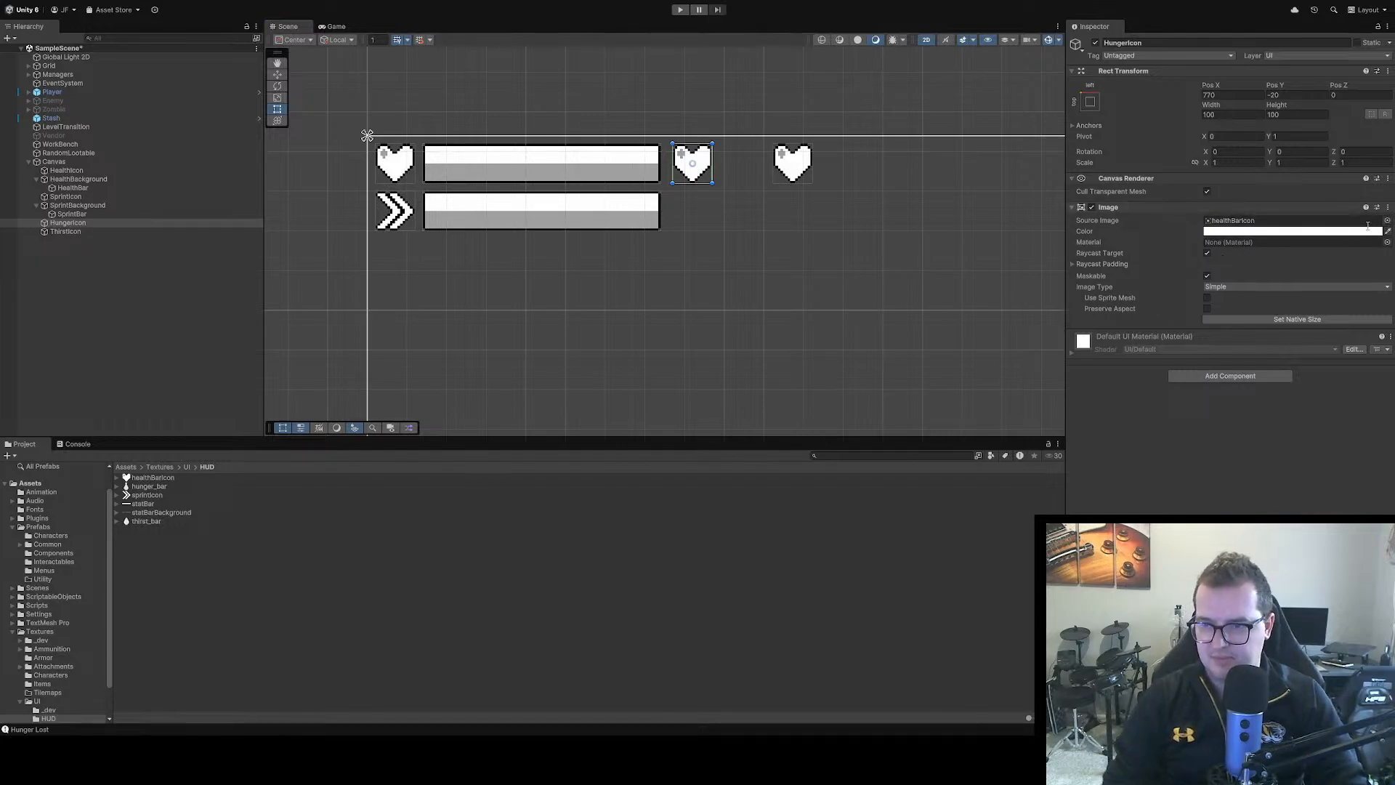
double_click(1313, 261)
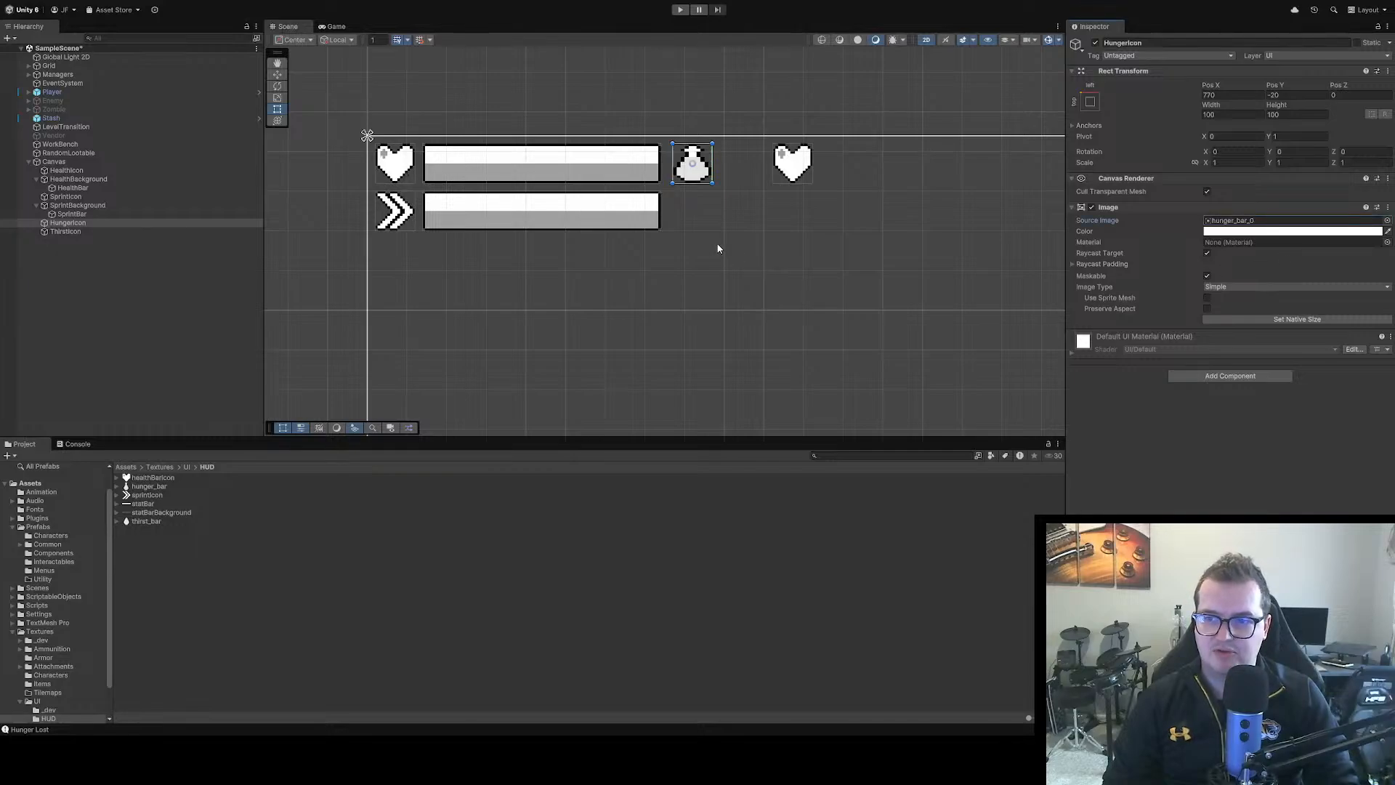
scroll(696, 202, "up", 5)
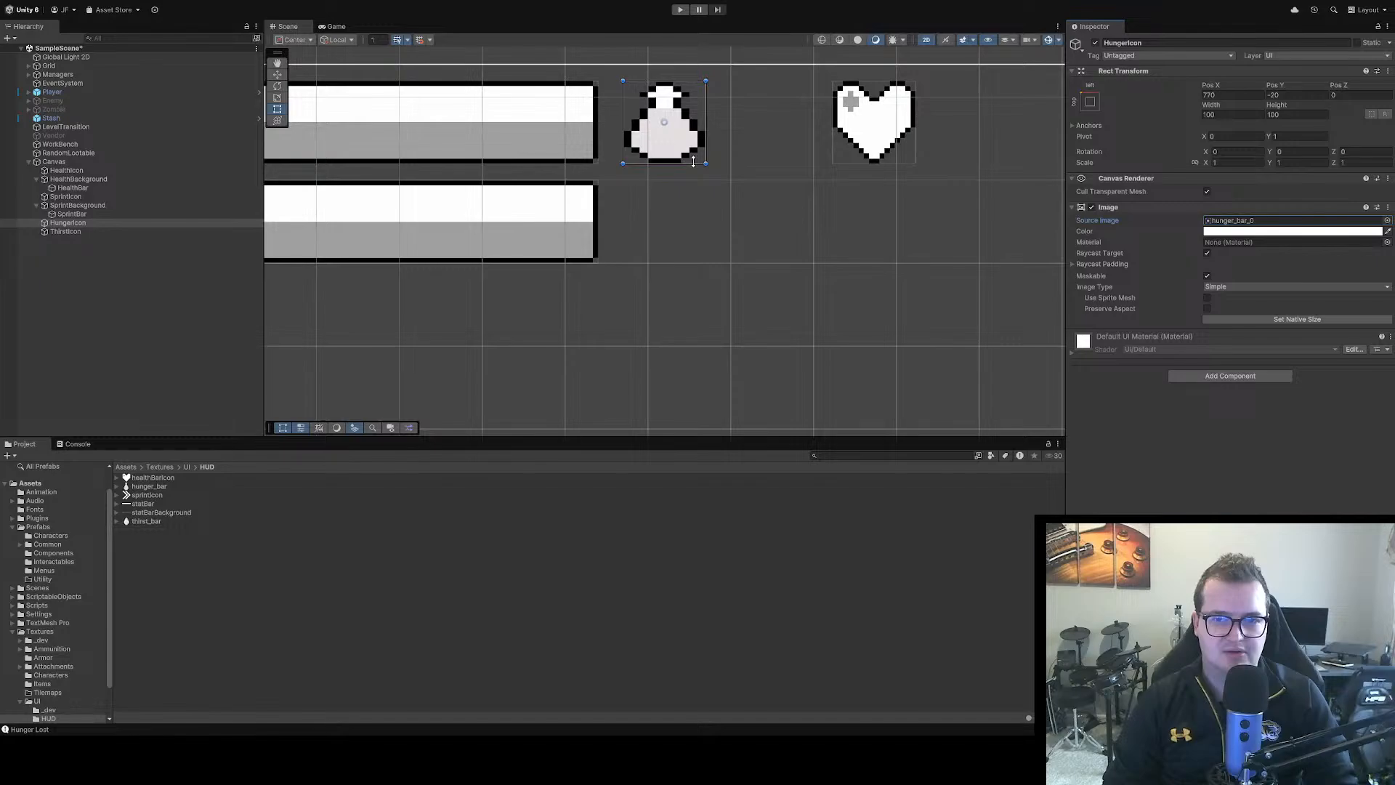
scroll(693, 163, "up", 2)
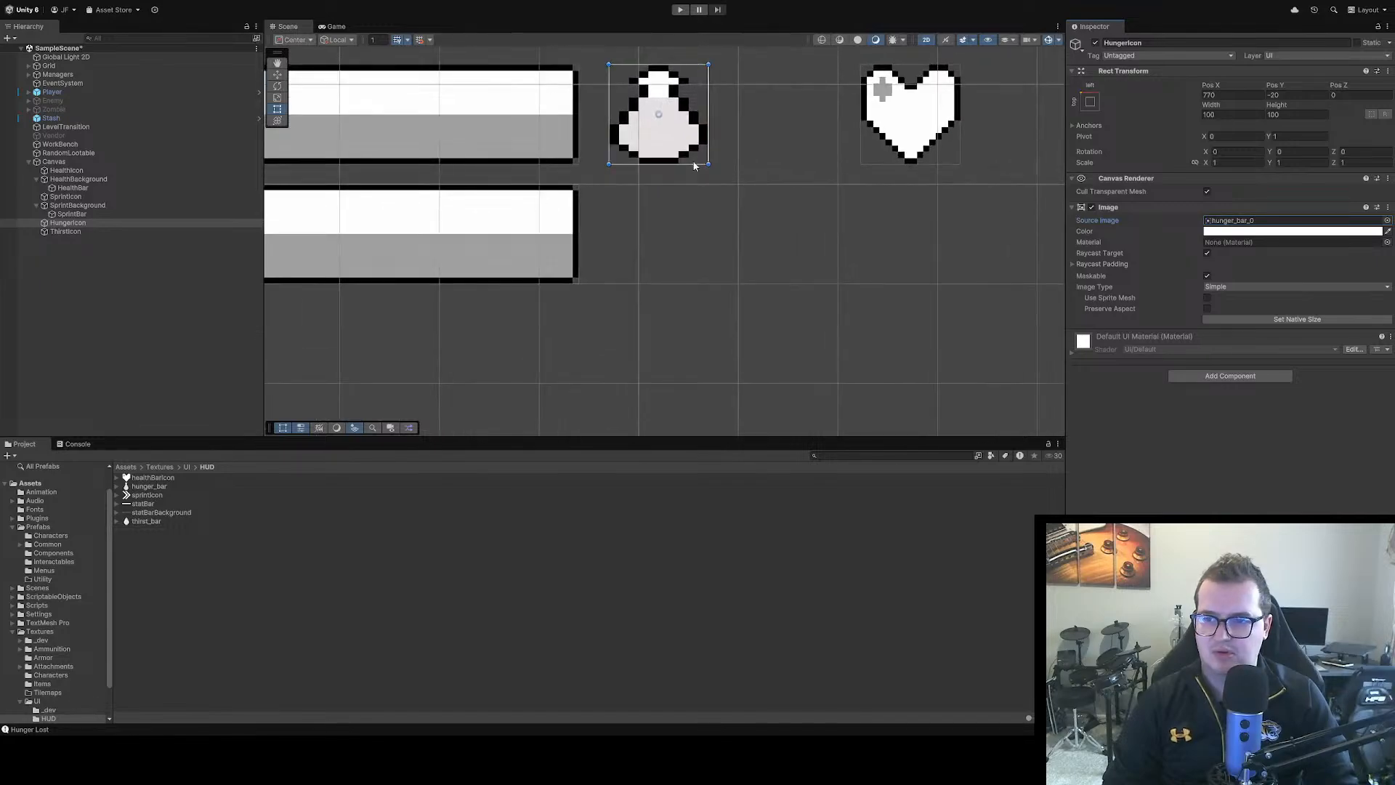
left_click(1301, 321)
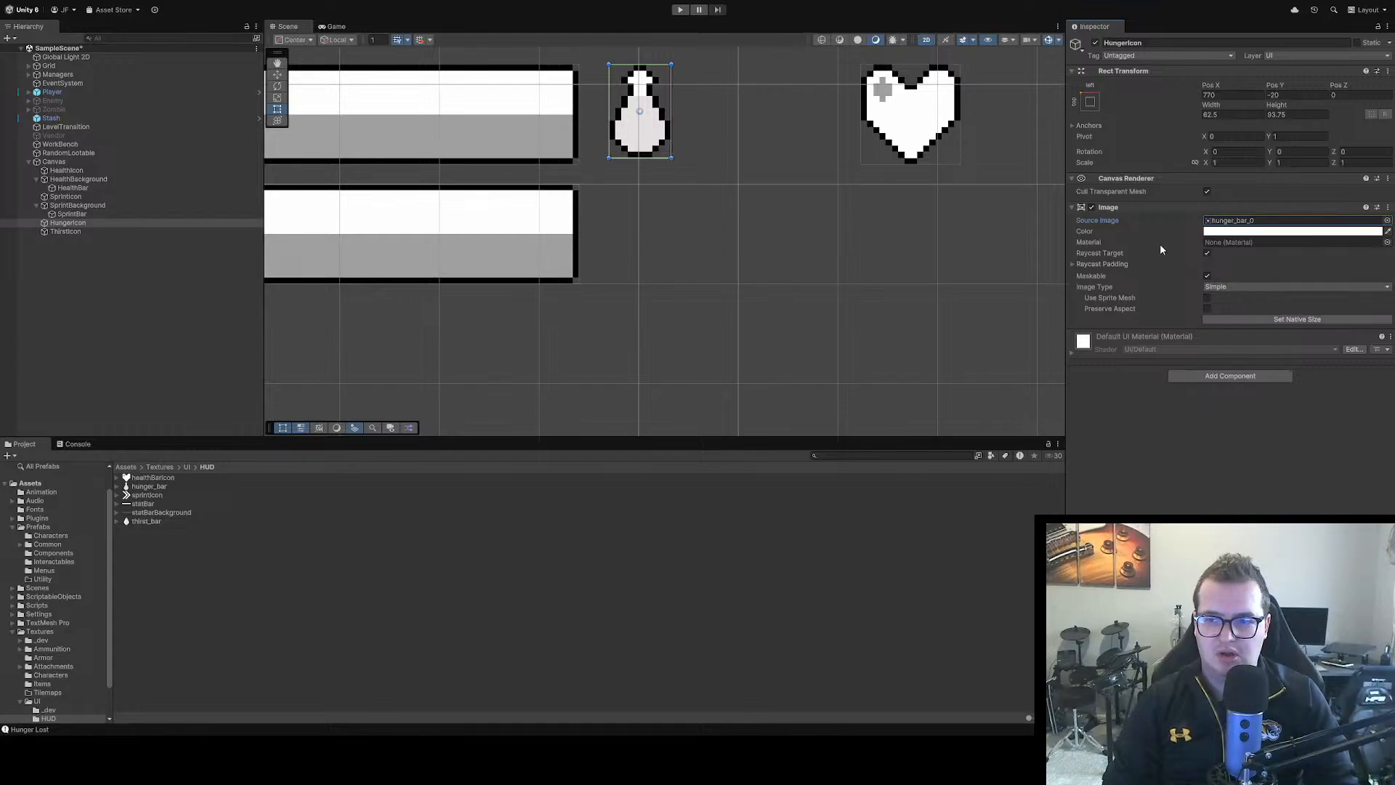
Check the hunger_bar texture in the HUD folder in the Sprite Editor and rename the texture as hungerIcon
left_click(149, 486)
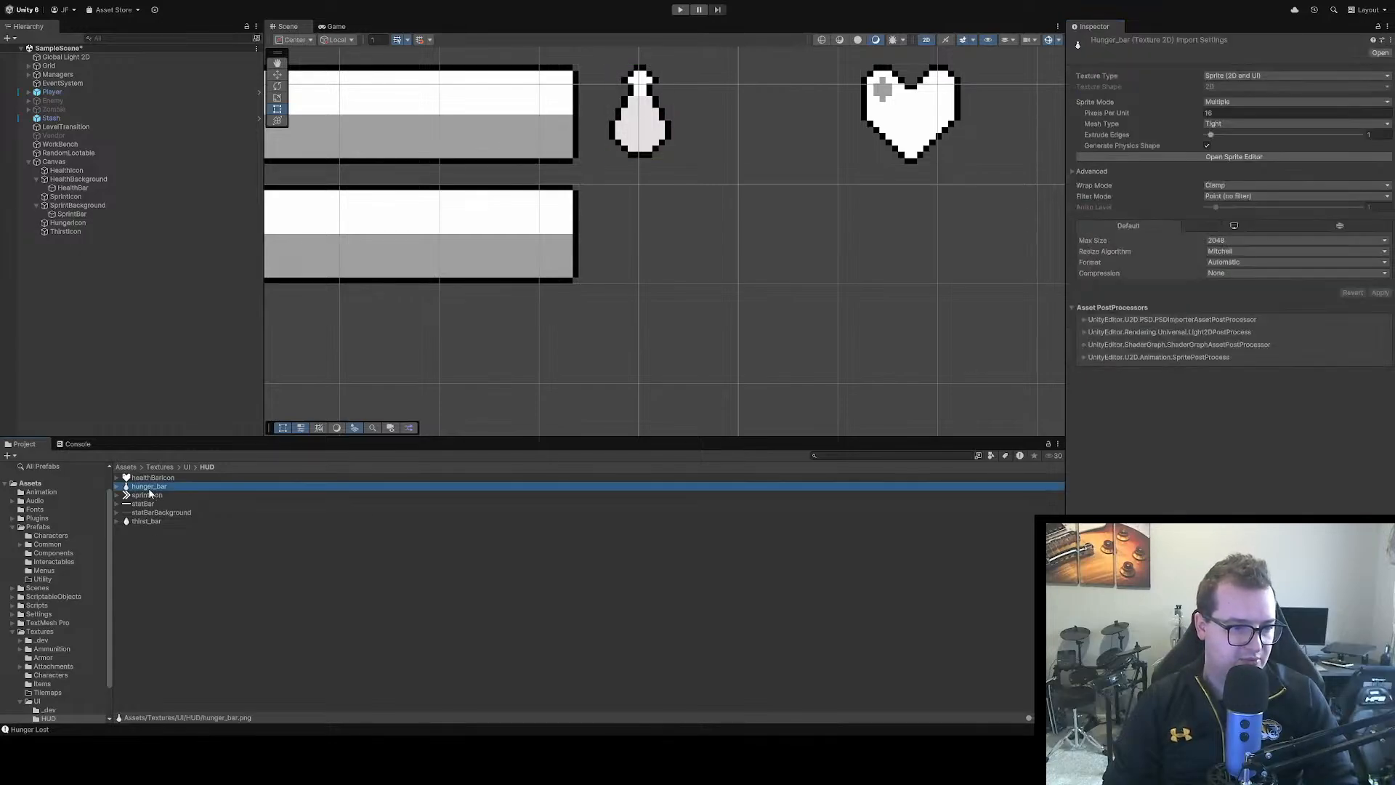
left_click(1251, 159)
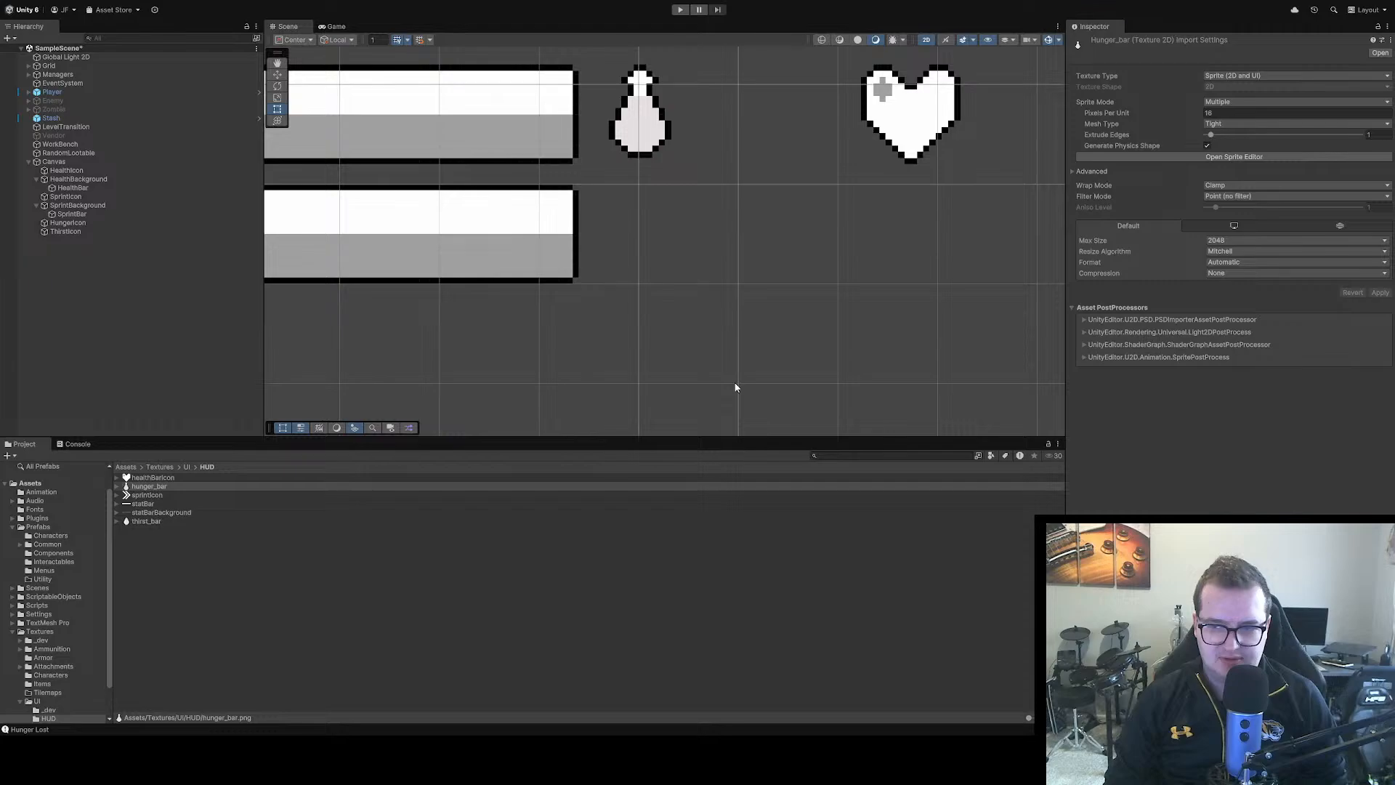
left_click(231, 484)
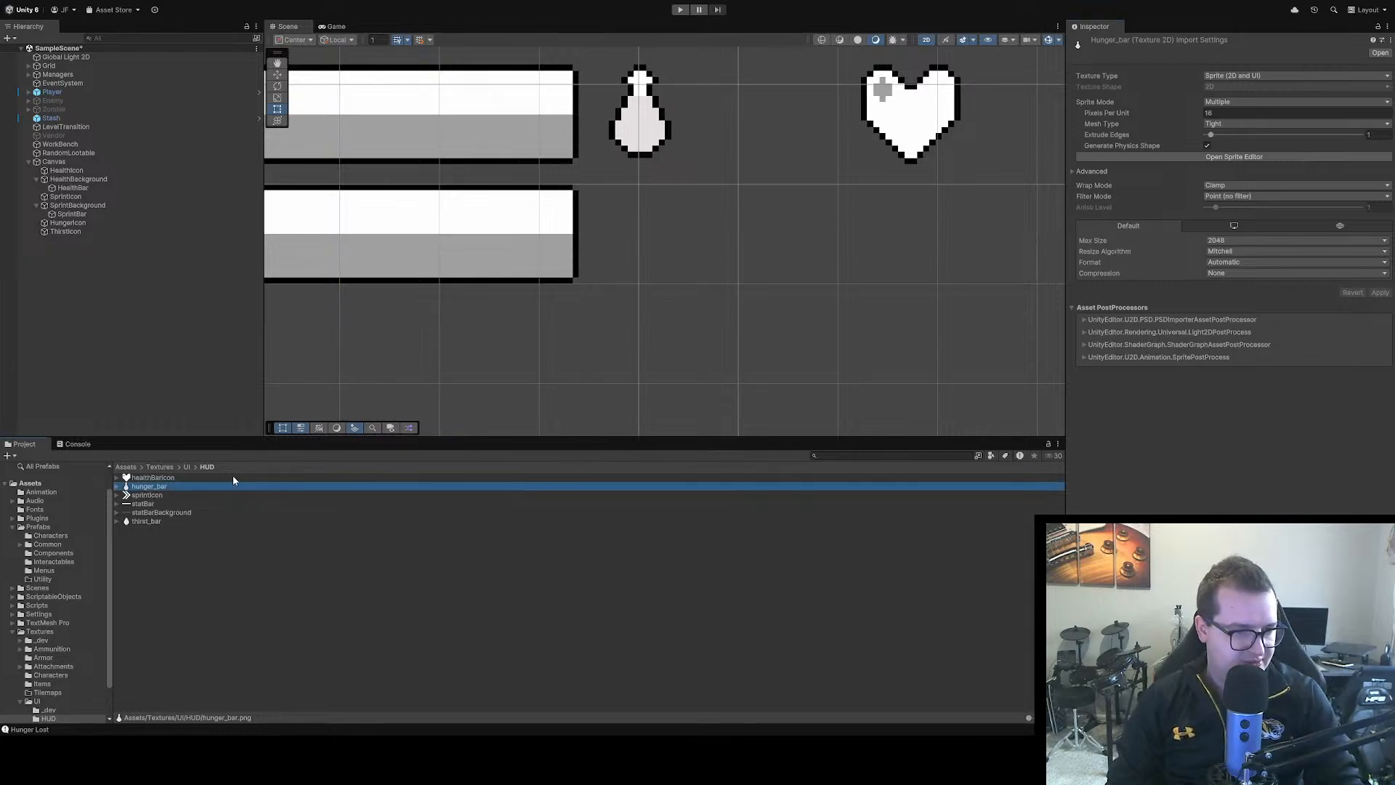
key("F2")
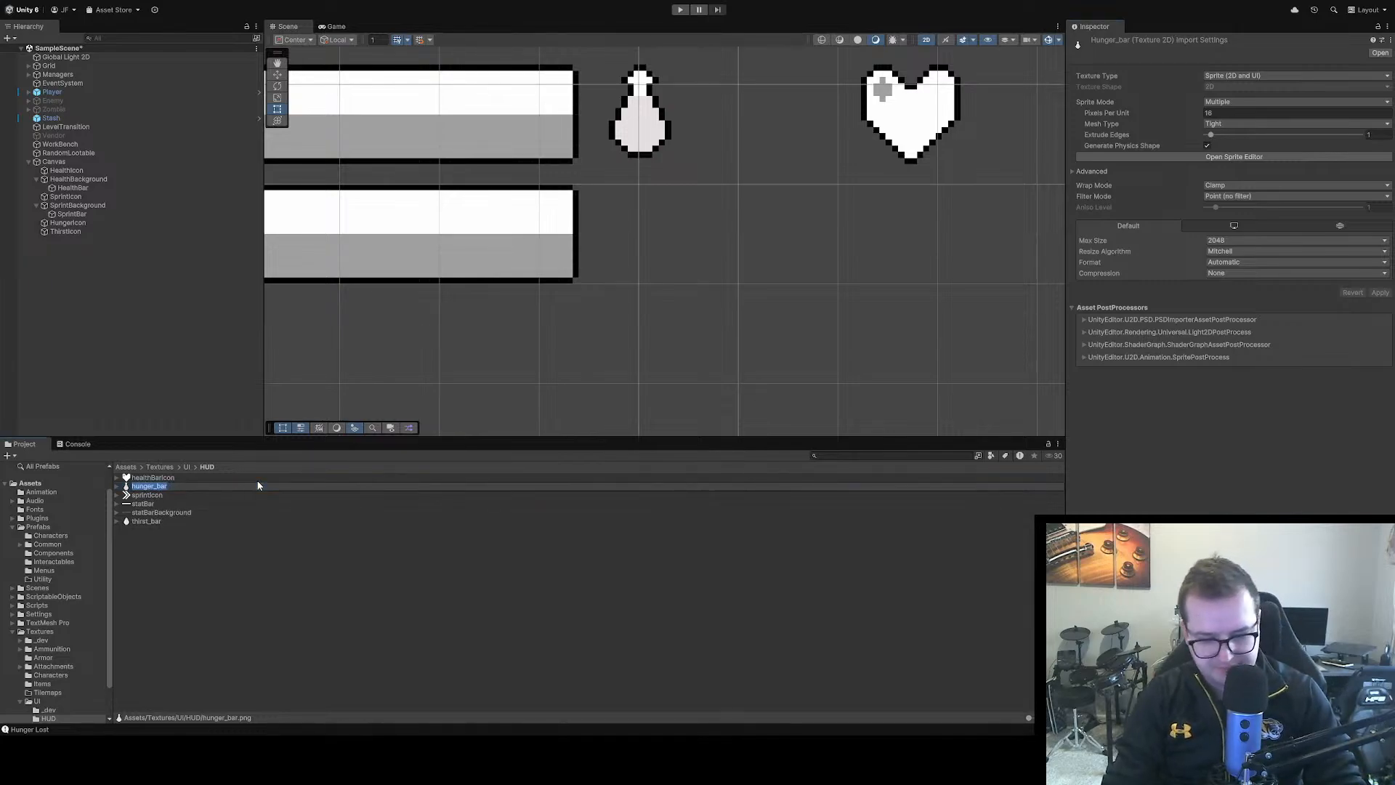
type("hungerIcon")
key("Return")
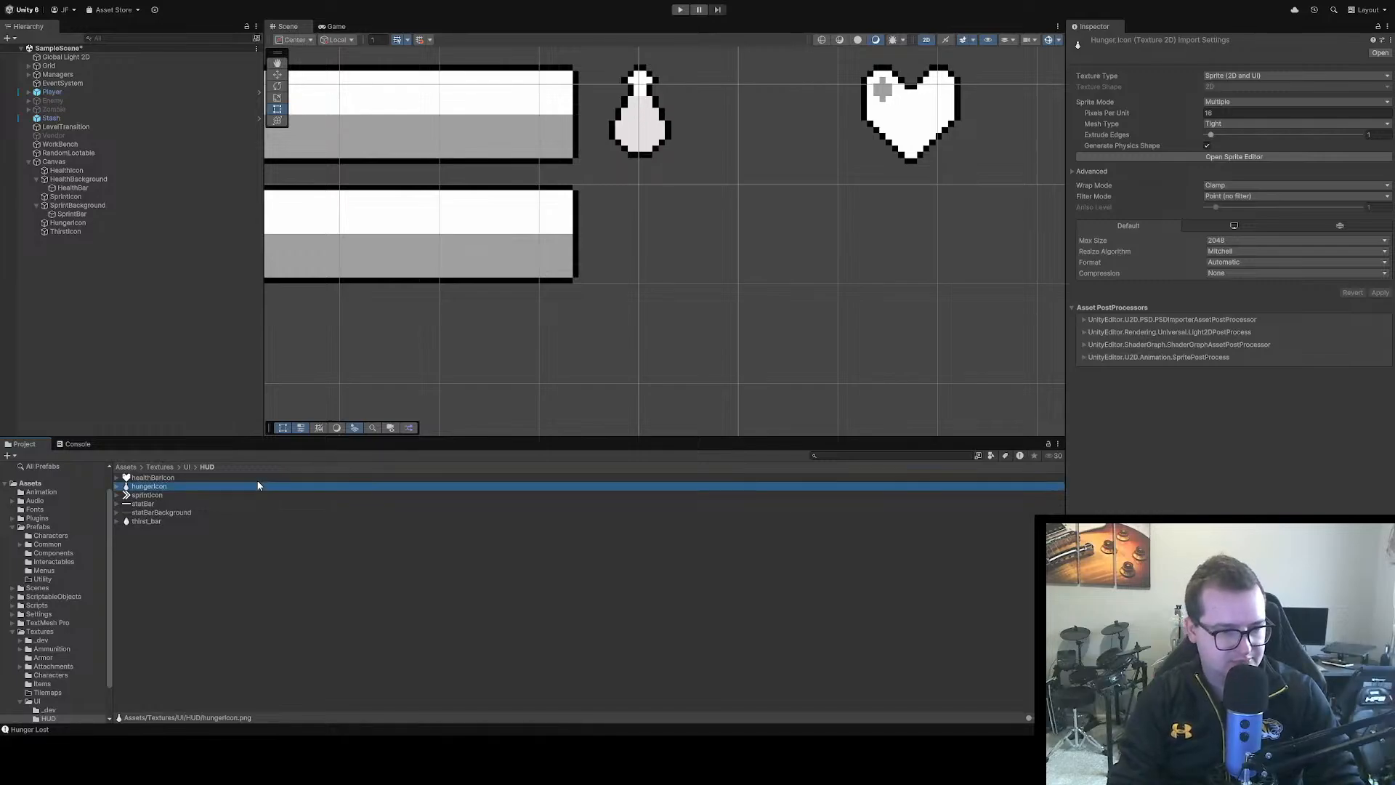
Rename the thirst_bar texture in the HUD folder as thirstIcon
left_click(158, 519)
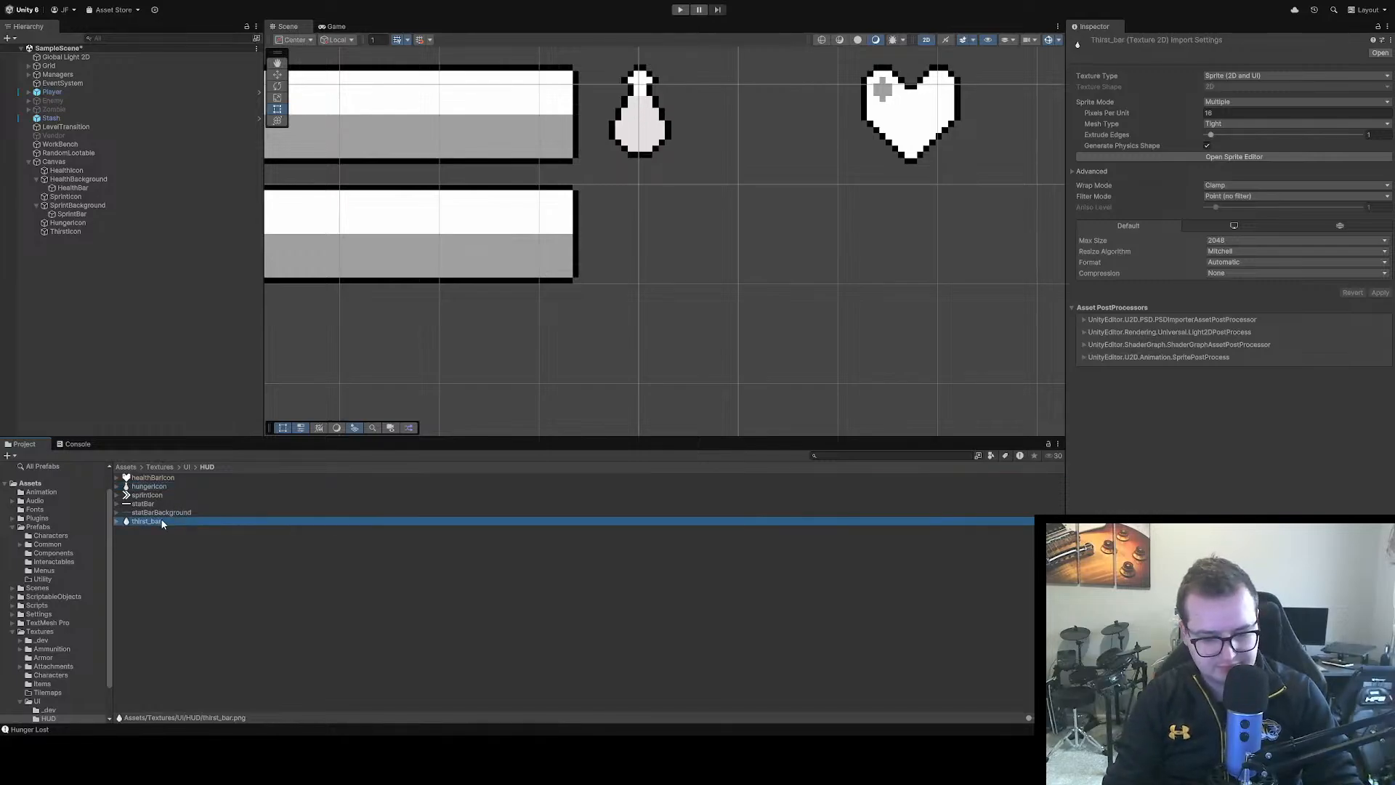
key("F2")
type("Th")
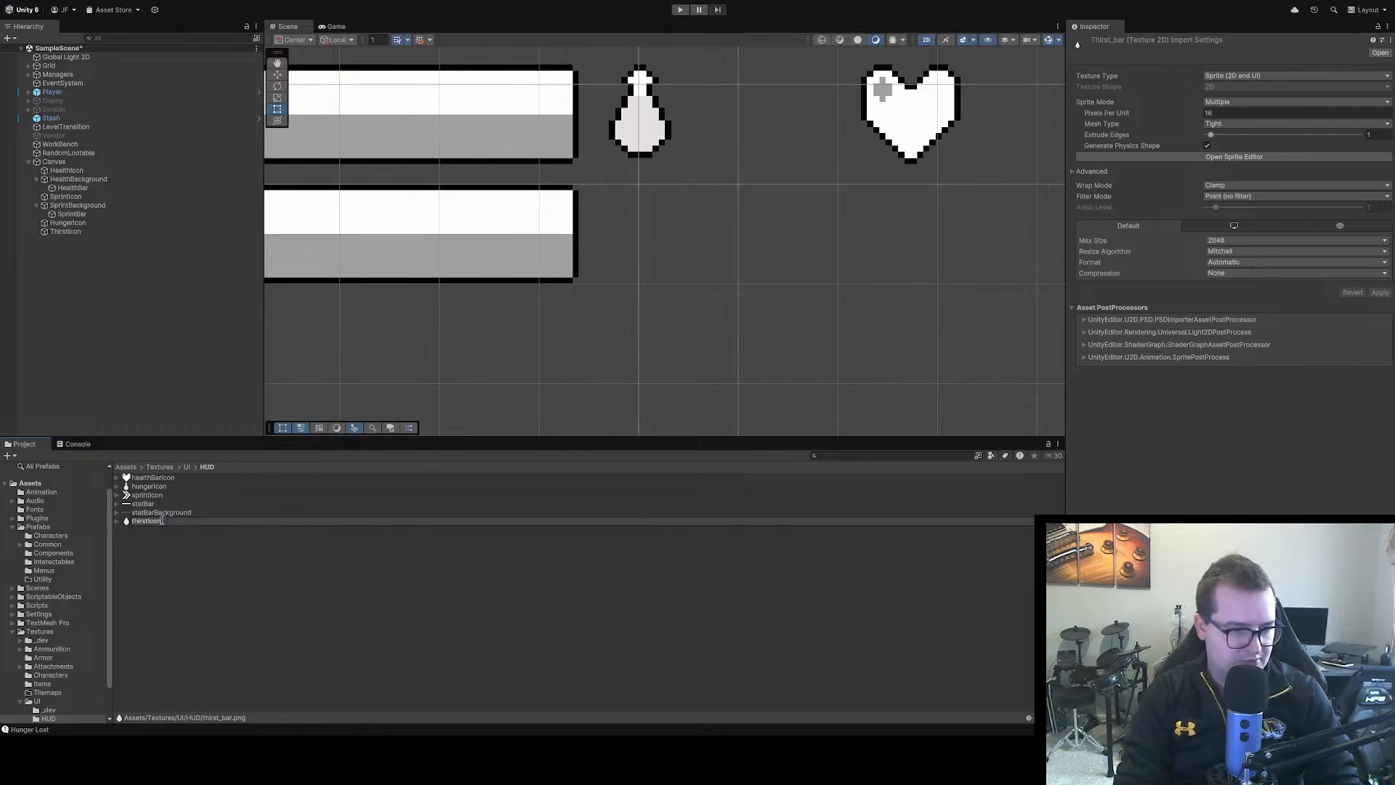
type("irstIcon")
key("Return")
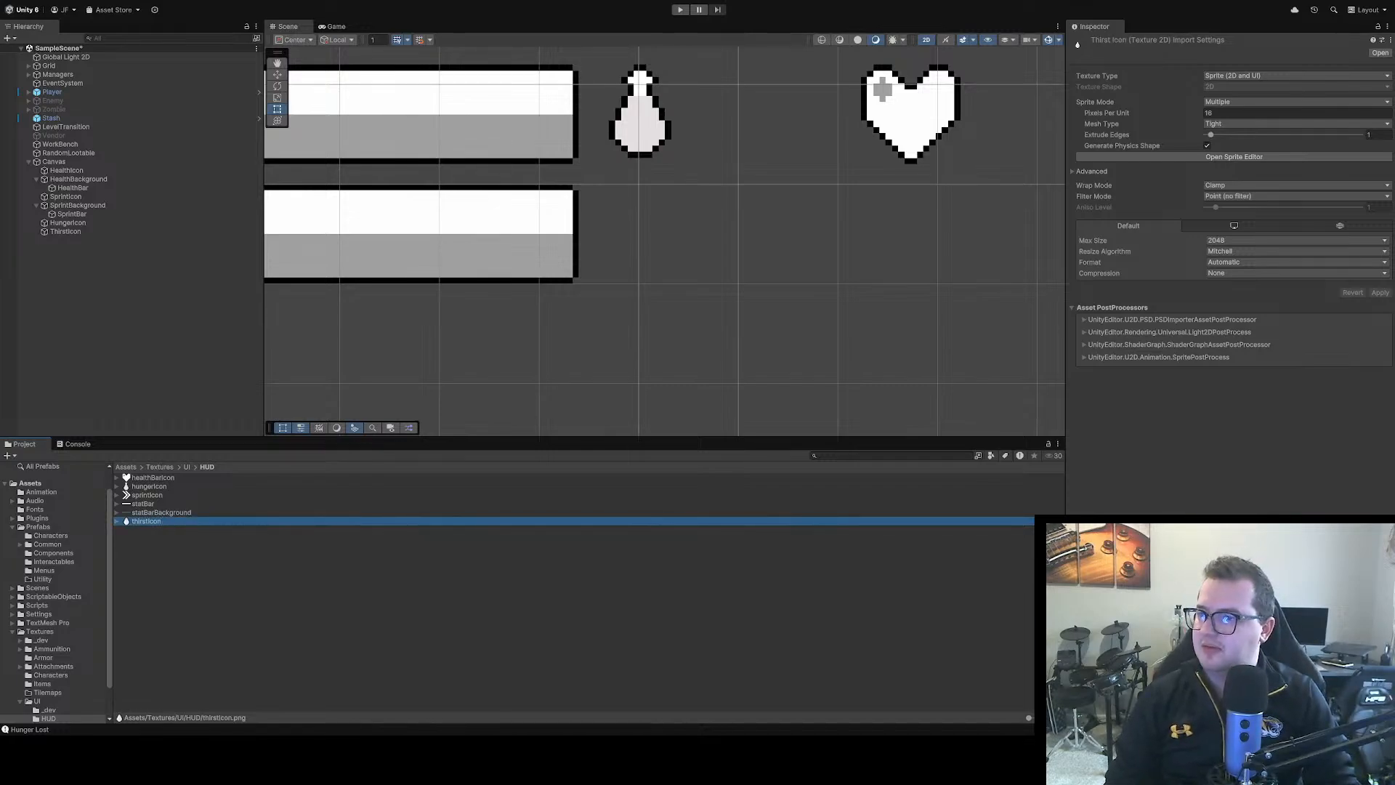
Switch to Aseprite and open hungerIcon.png from the HUD textures folder
key("alt+Tab")
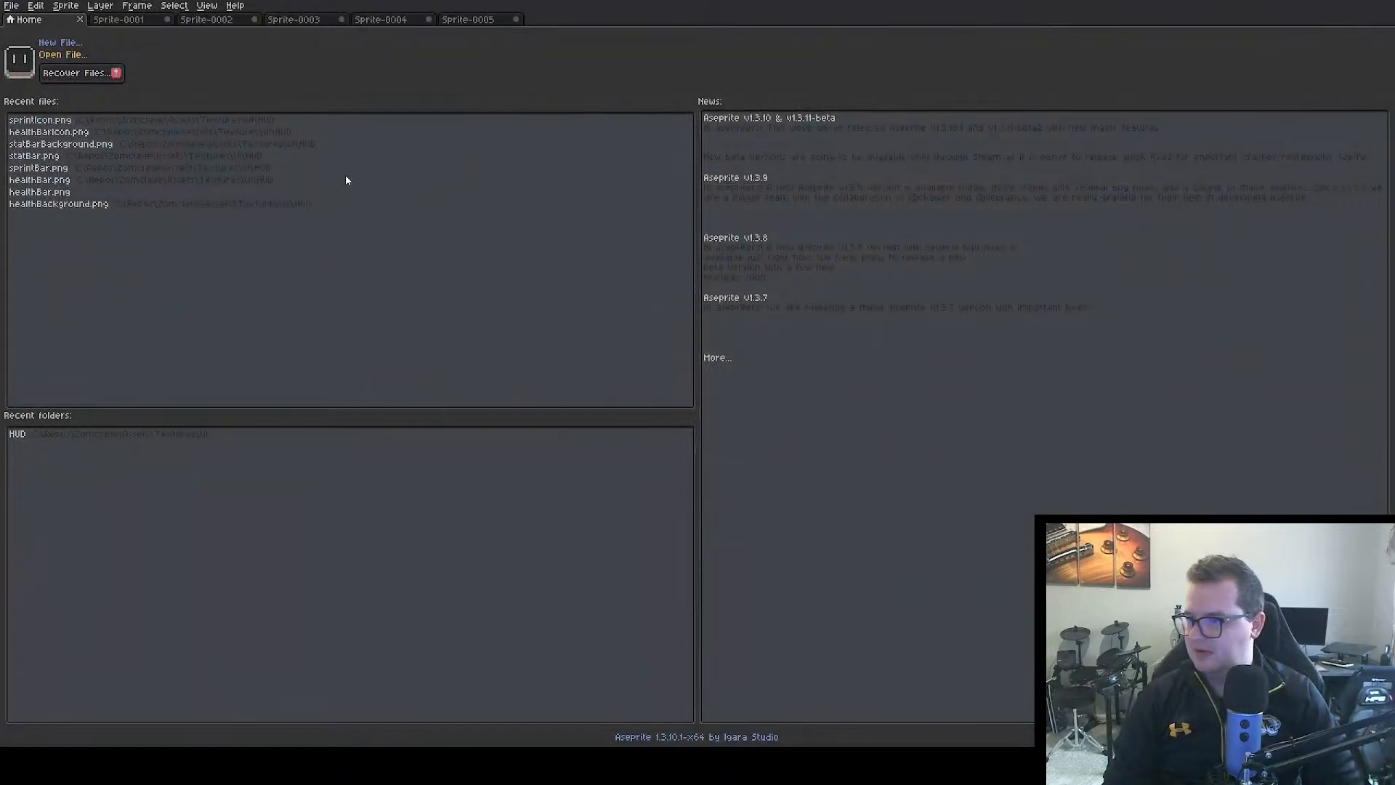
double_click(194, 106)
scroll(777, 362, "up", 9)
left_click_drag(765, 389, 714, 210)
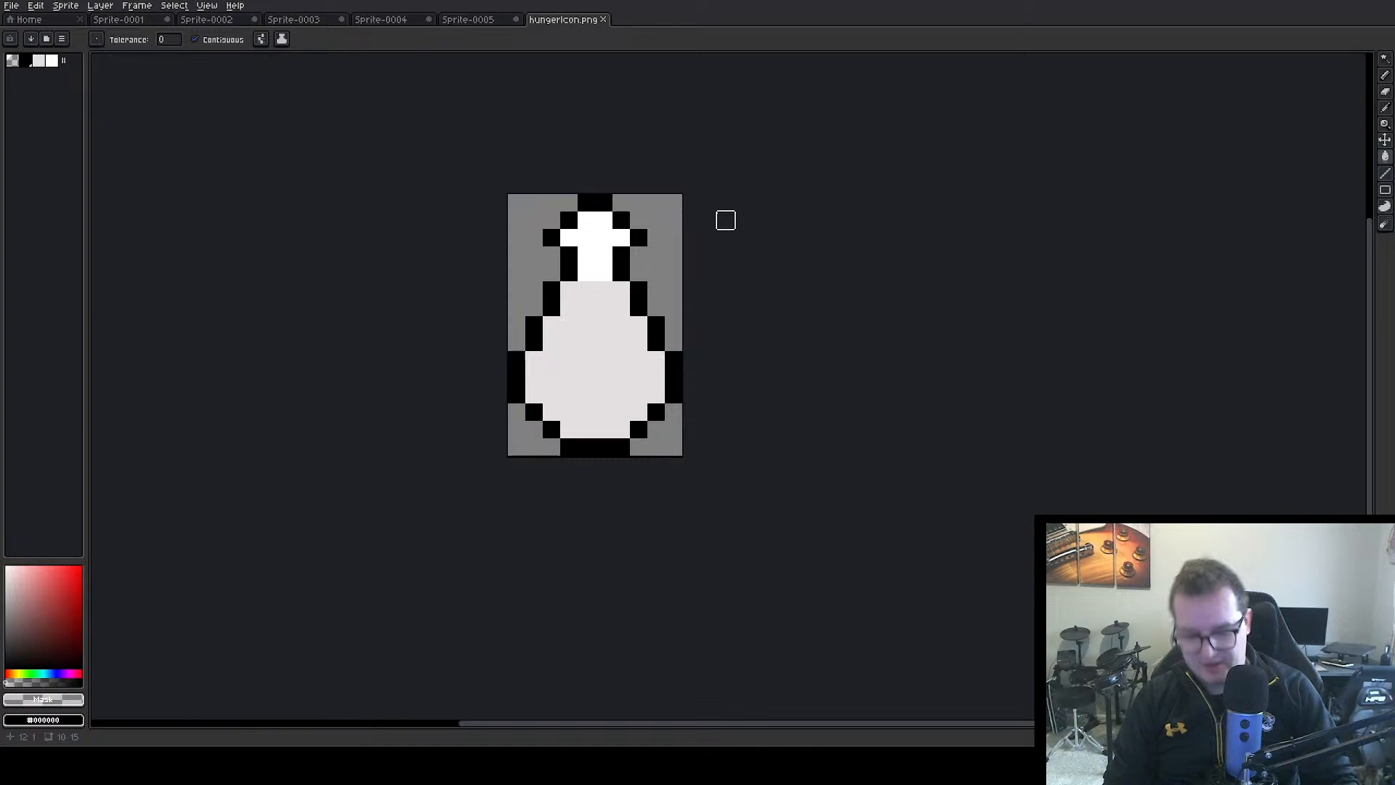
Enlarge the hungerIcon.png canvas to 16 × 16 px by adding 3 px on the left and right and 1 px on top
key("ctrl+alt+c")
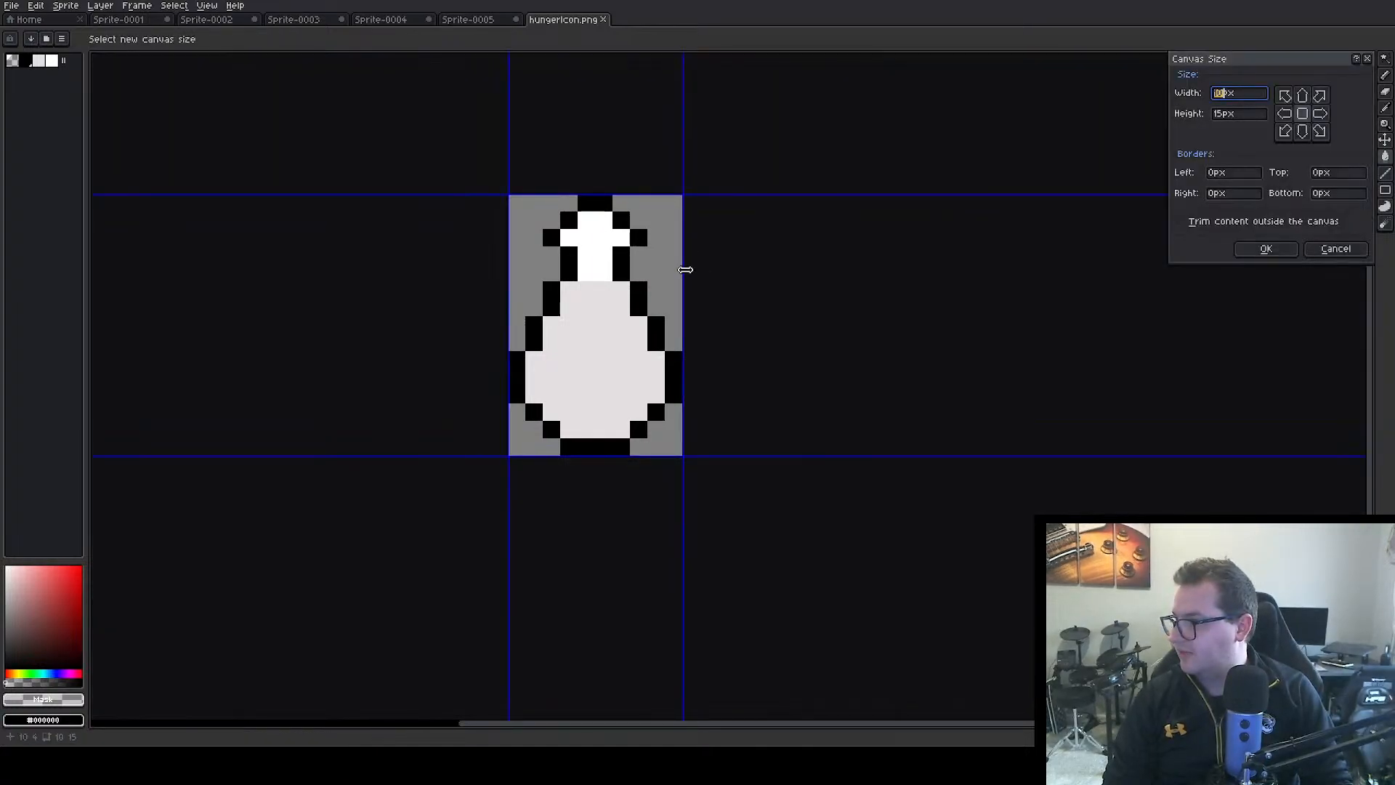
left_click_drag(685, 269, 736, 286)
left_click_drag(506, 275, 456, 275)
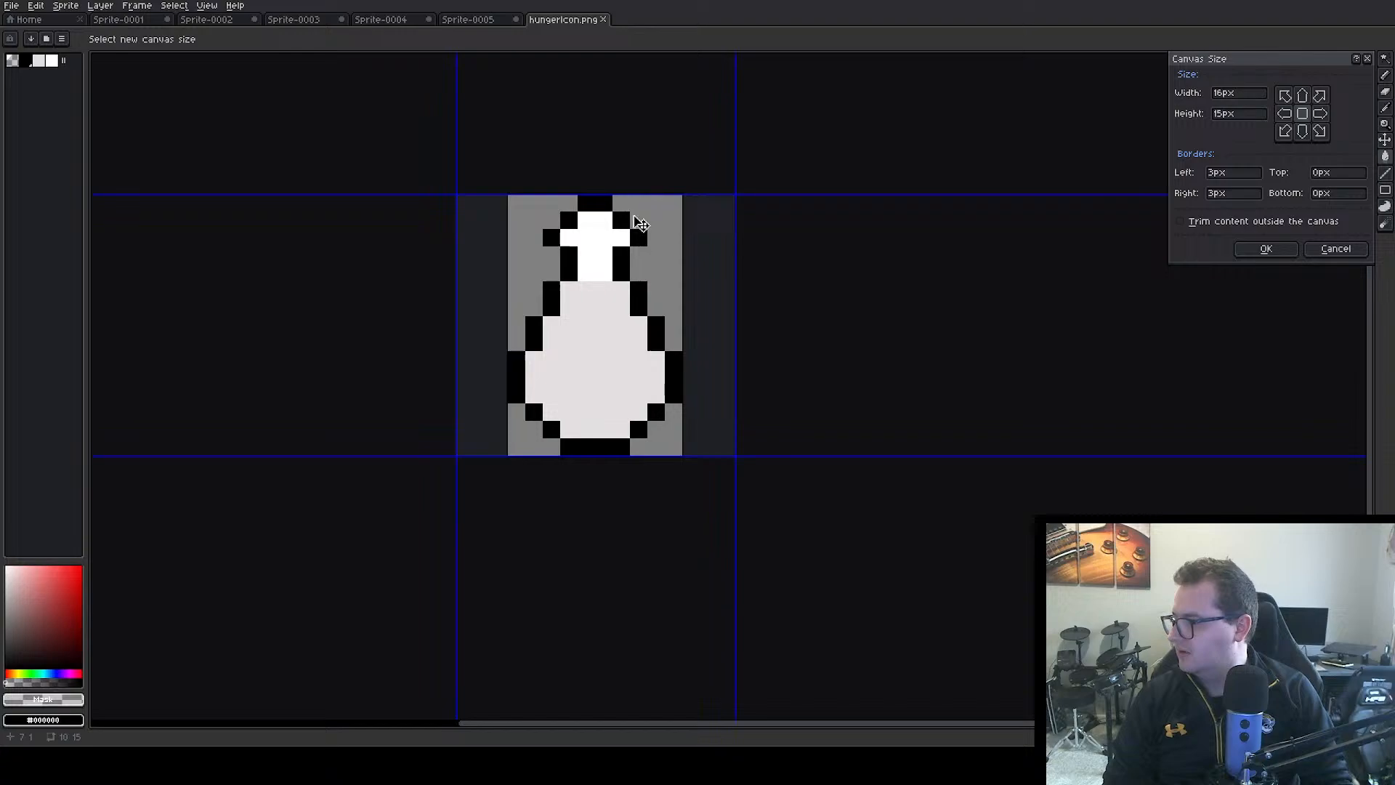
left_click_drag(608, 198, 592, 177)
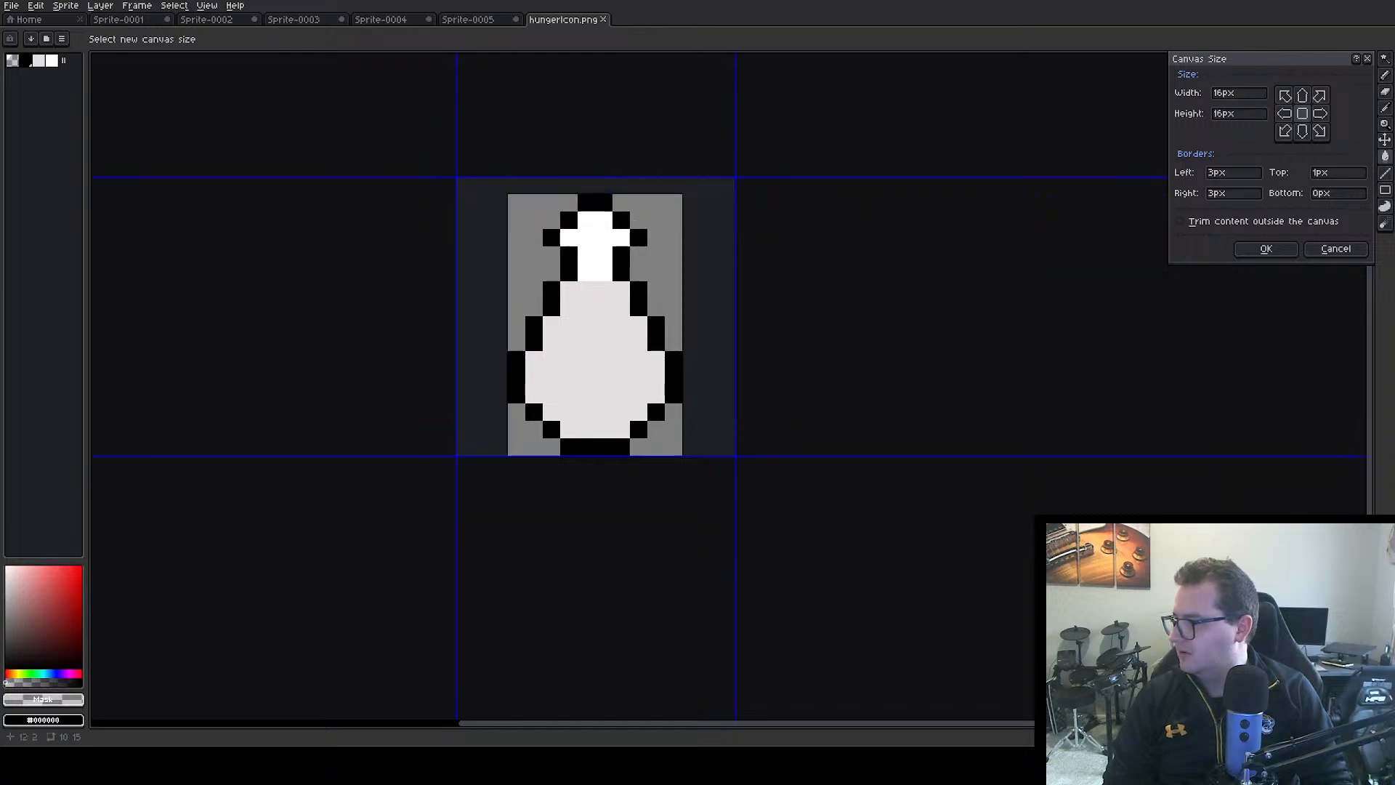
left_click(1266, 249)
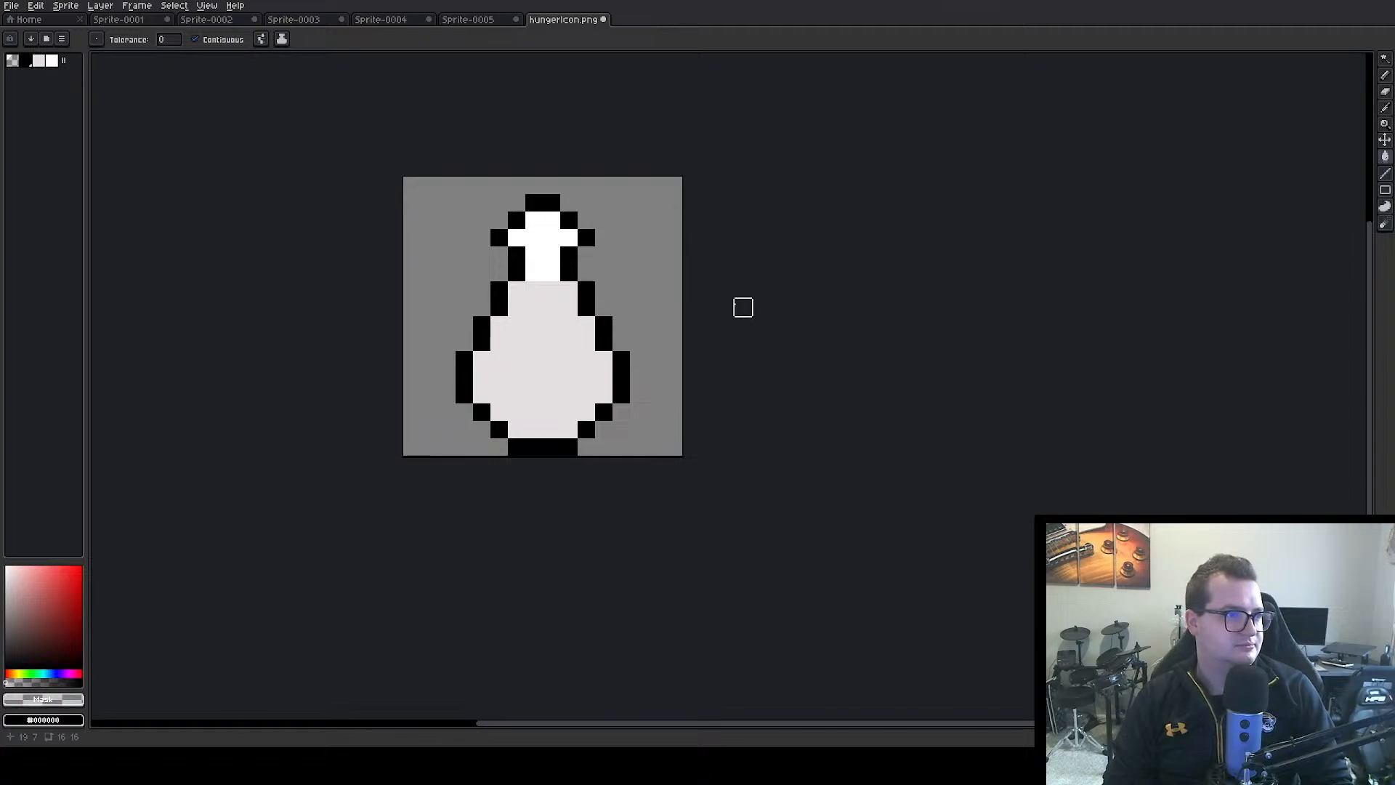
key("ctrl+alt+shift+s")
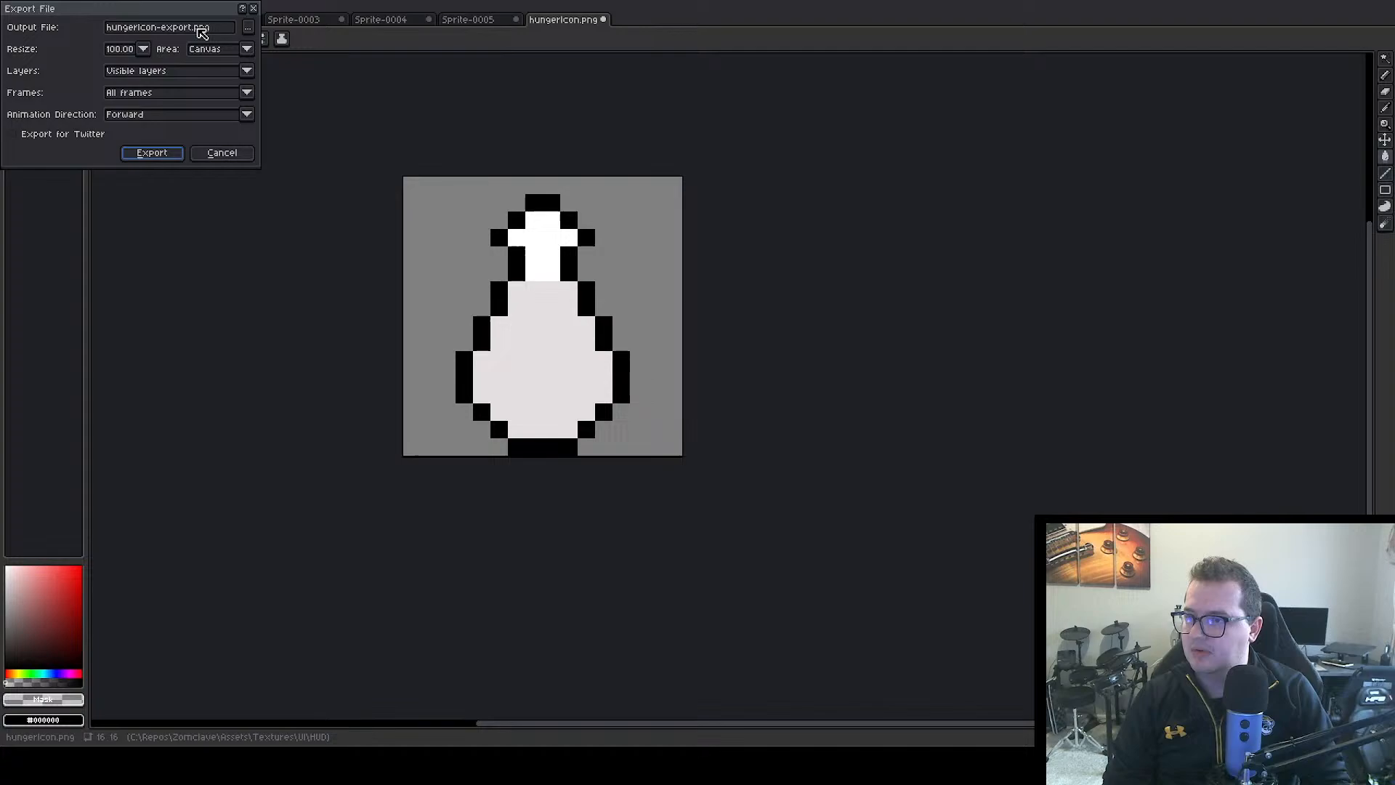
left_click(175, 28)
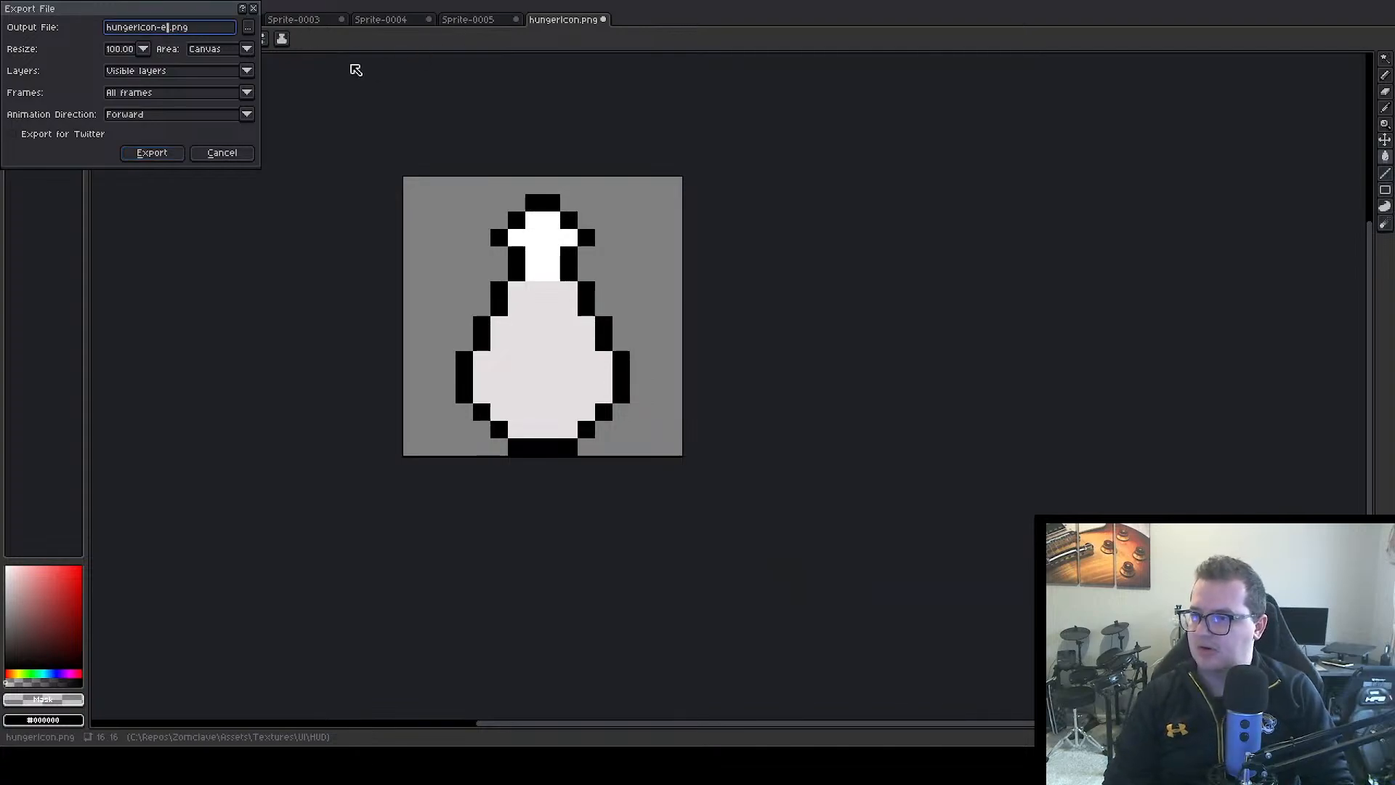
left_click(218, 154)
Save the resized icon over the existing hungerIcon.png
key("ctrl+s")
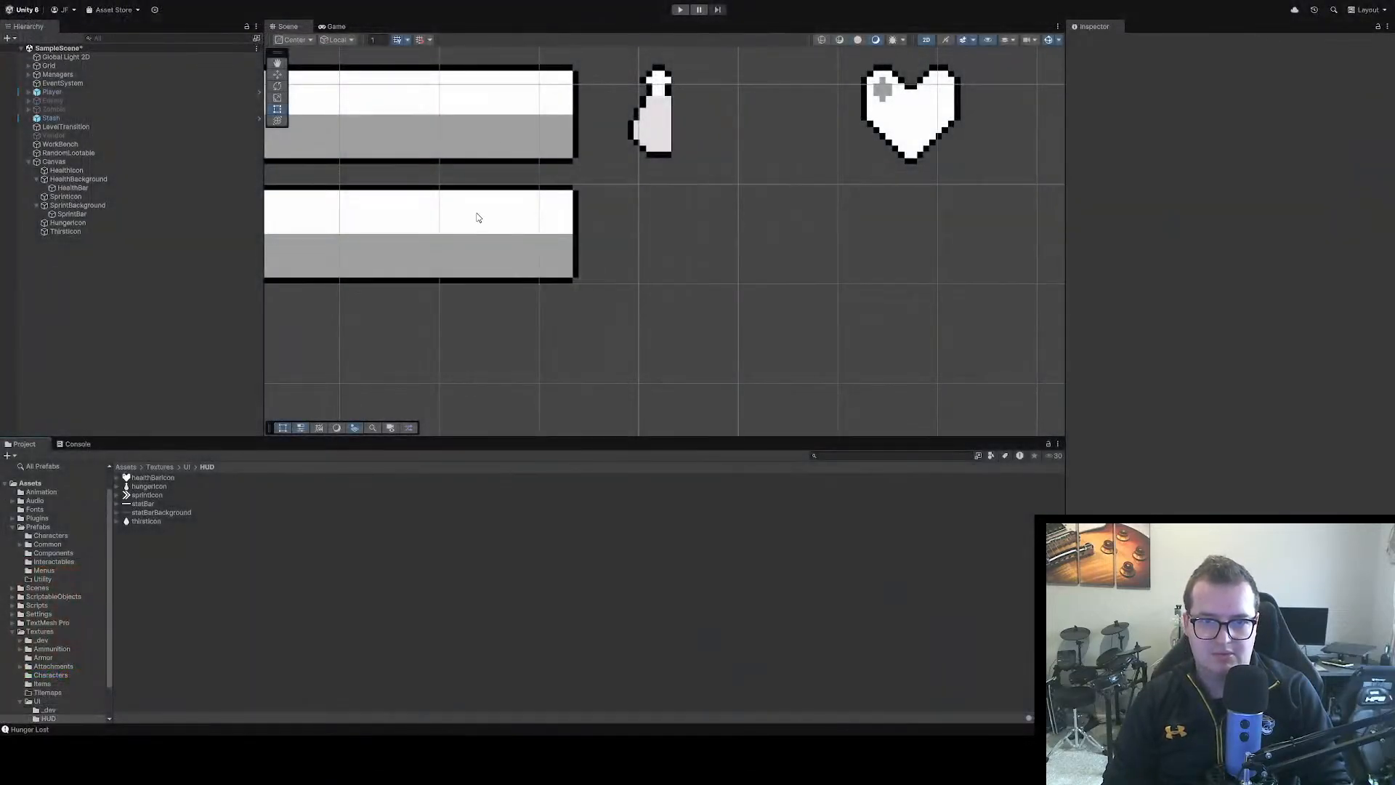
Open the hungerIcon texture in the Sprite Editor and update its sprite region to cover the enlarged canvas
left_click(643, 135)
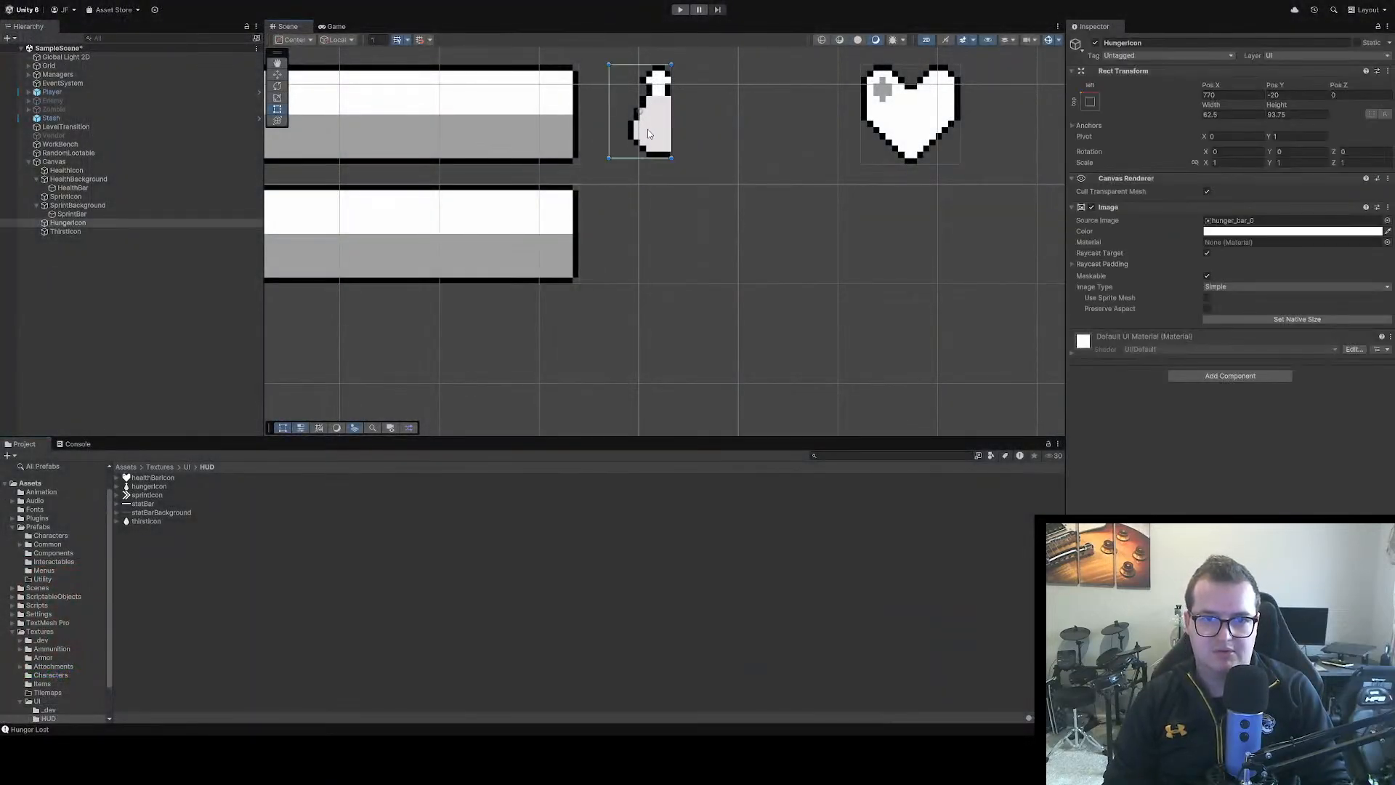
left_click(146, 487)
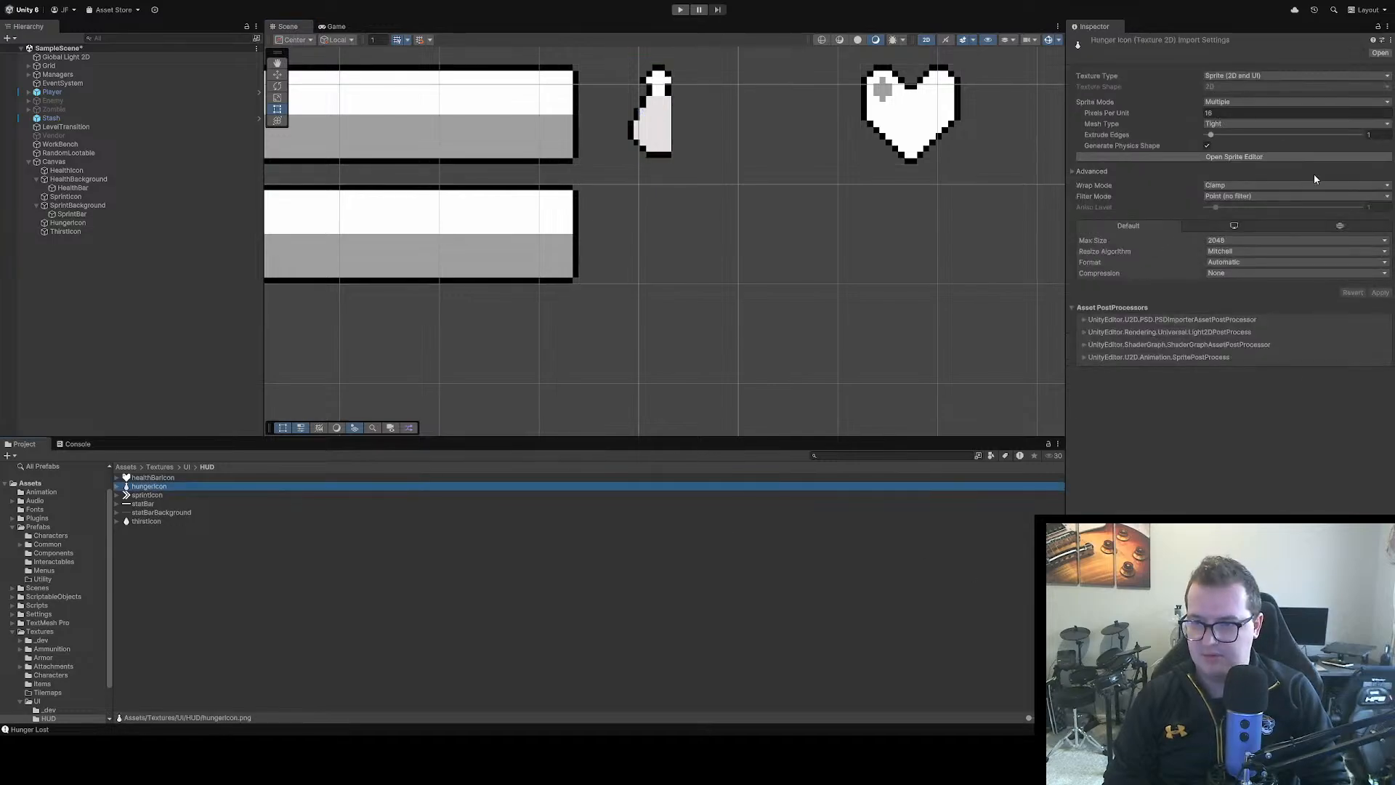
left_click(1234, 158)
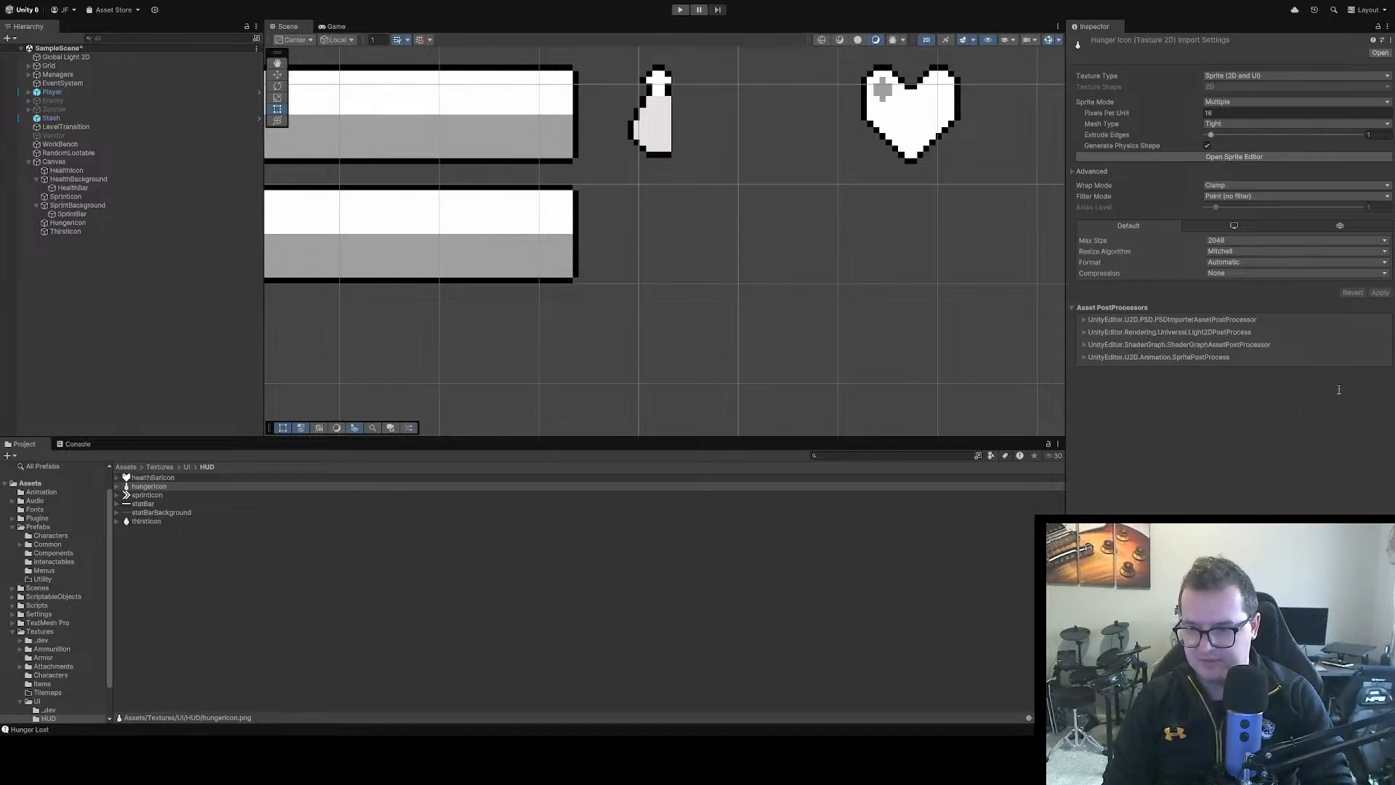
left_click(341, 626)
Reset the HungerIcon image on the Canvas to its sprite's native size
left_click(639, 140)
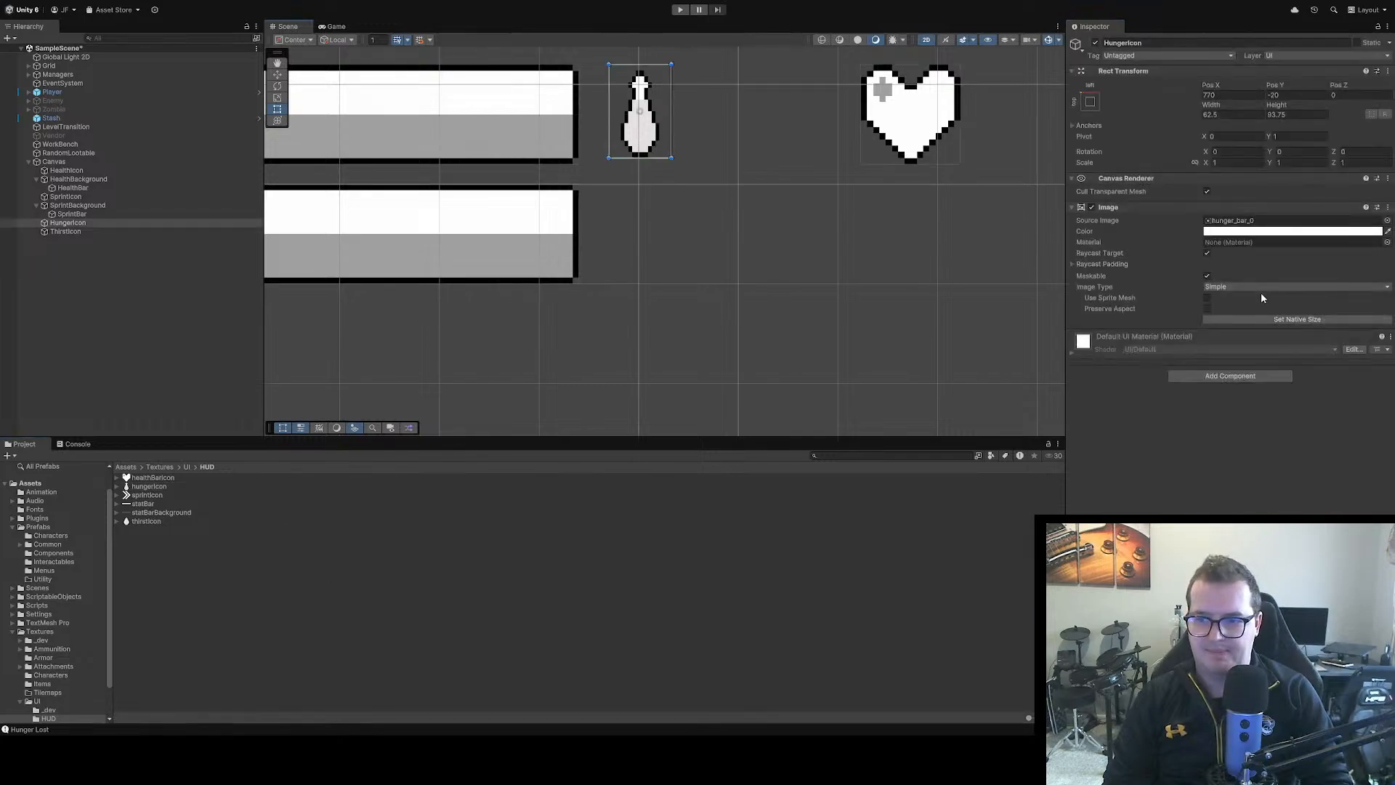
left_click(1291, 319)
left_click(865, 268)
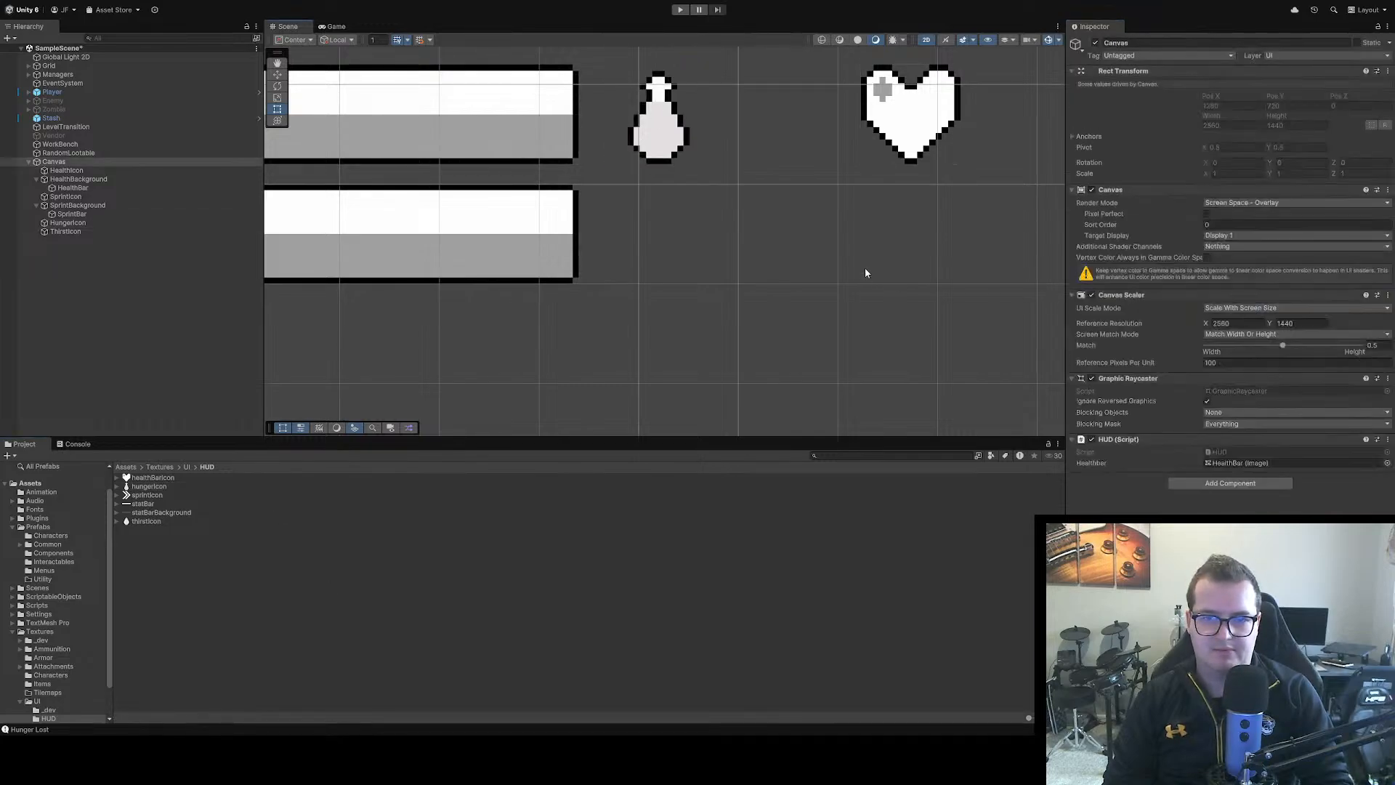
Switch to Aseprite and open thirstIcon.png from the HUD textures folder
key("alt+Tab")
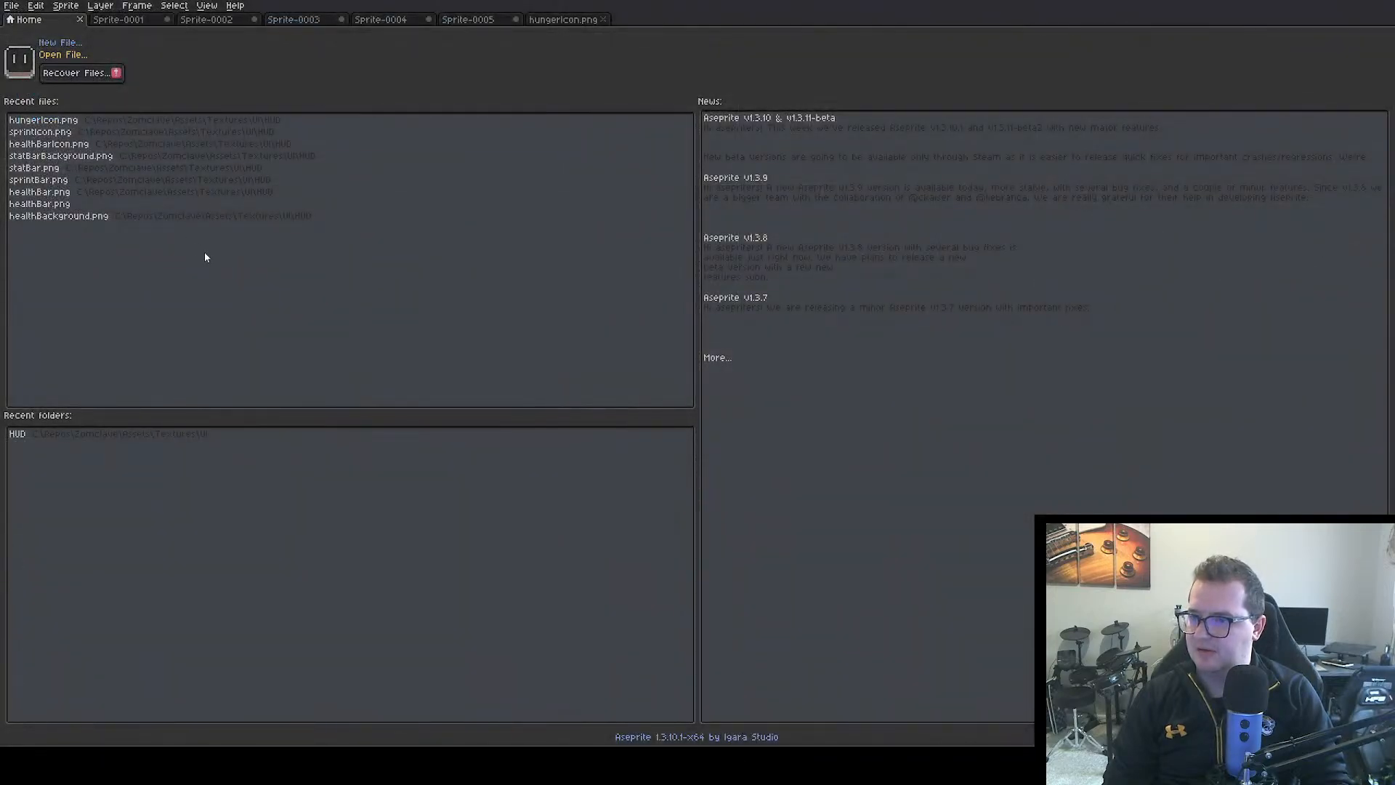
double_click(558, 378)
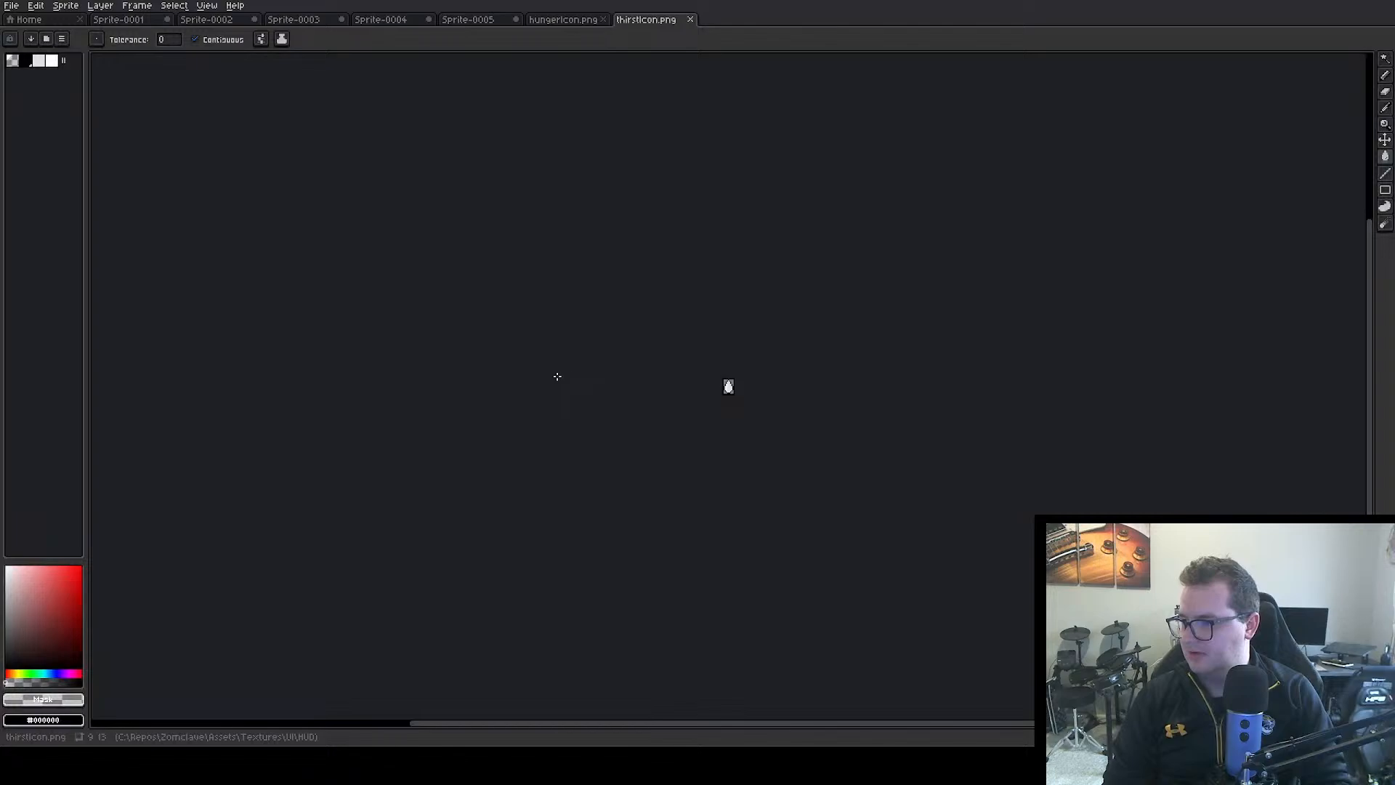
scroll(727, 390, "up", 9)
Enlarge the thirstIcon.png canvas to 16 × 16 px by adding 3 px on the left, 4 px on the right and 3 px on top
key("ctrl+alt+c")
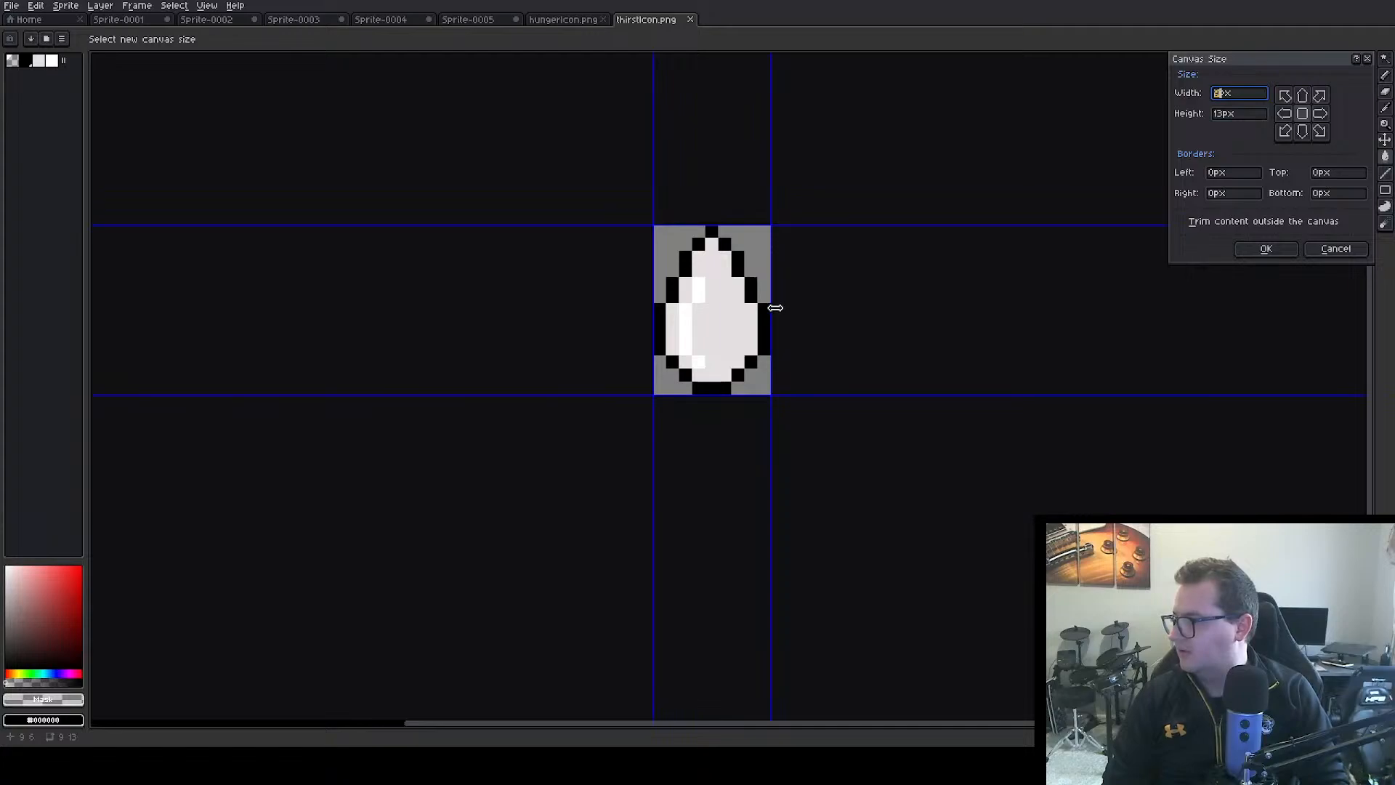
left_click_drag(776, 308, 834, 321)
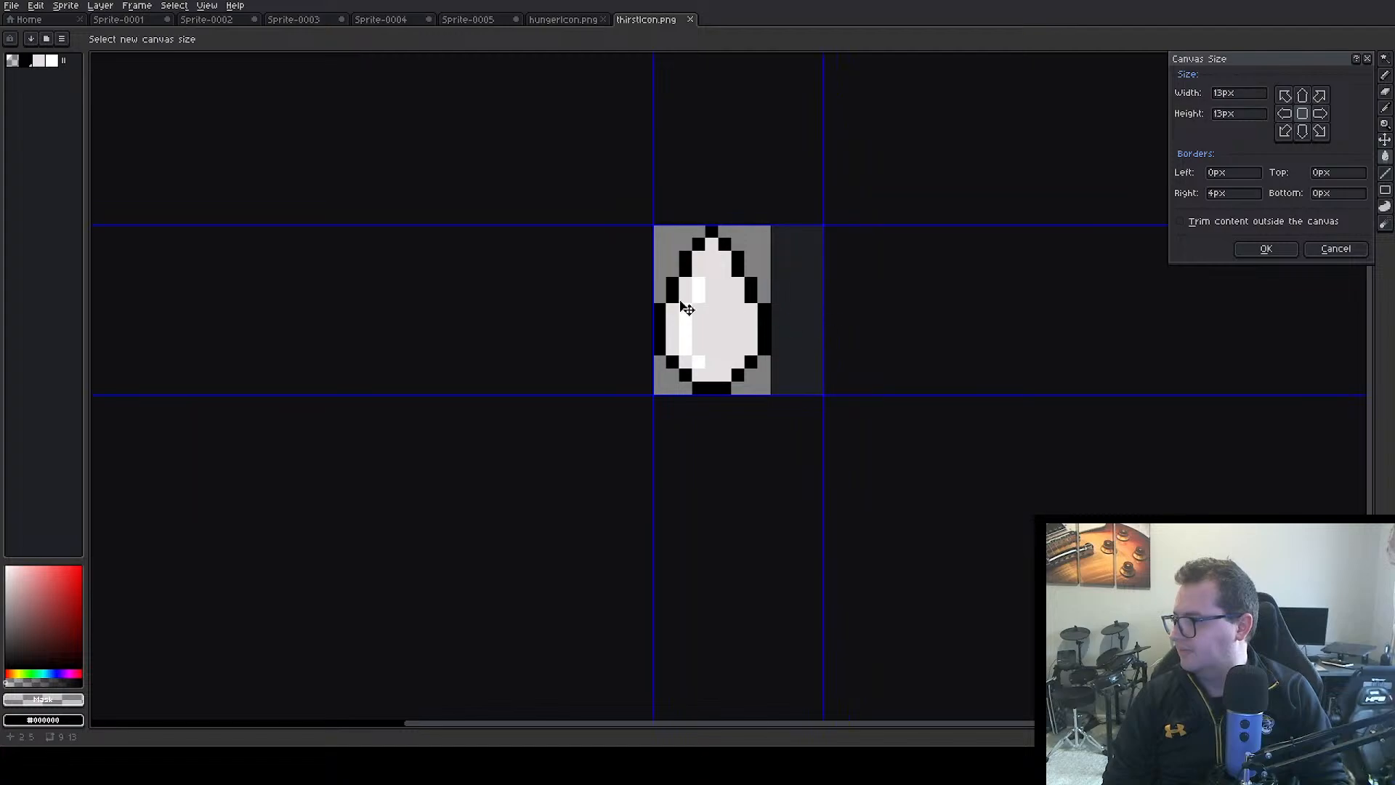
left_click_drag(653, 297, 613, 299)
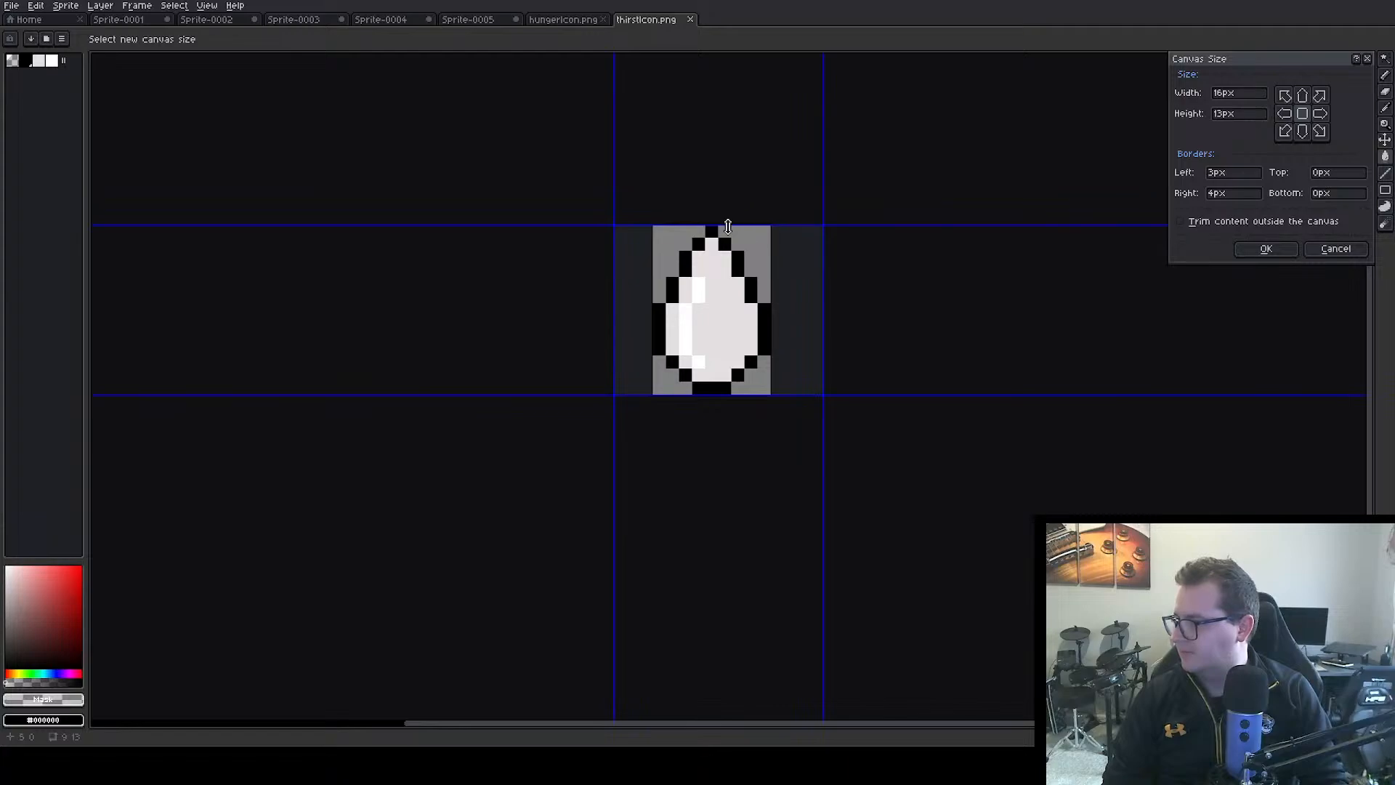
left_click_drag(727, 227, 728, 197)
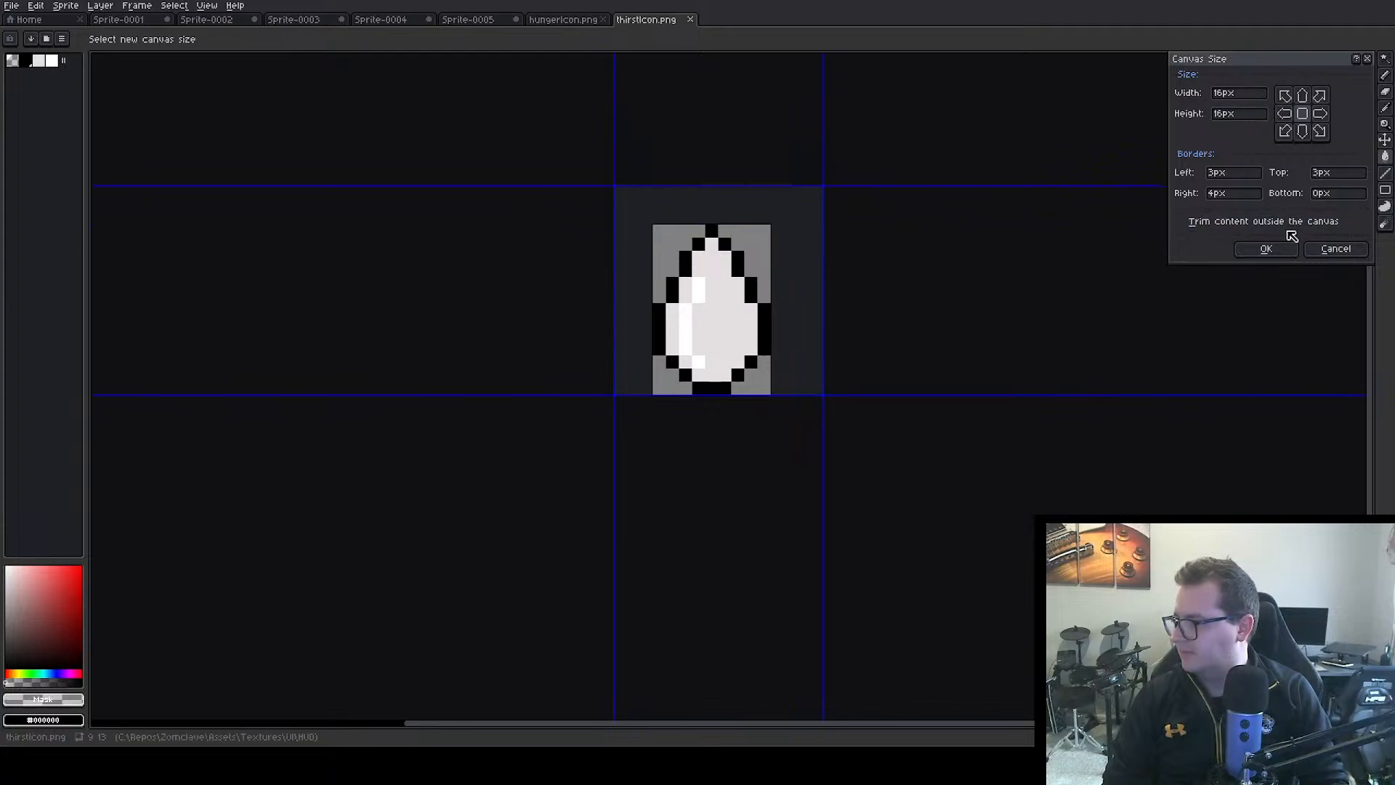
left_click(1266, 249)
Select the right half of the drop, 5 × 13 px, with the Rectangular Marquee and shift it 1 px to the right
scroll(668, 294, "up", 1)
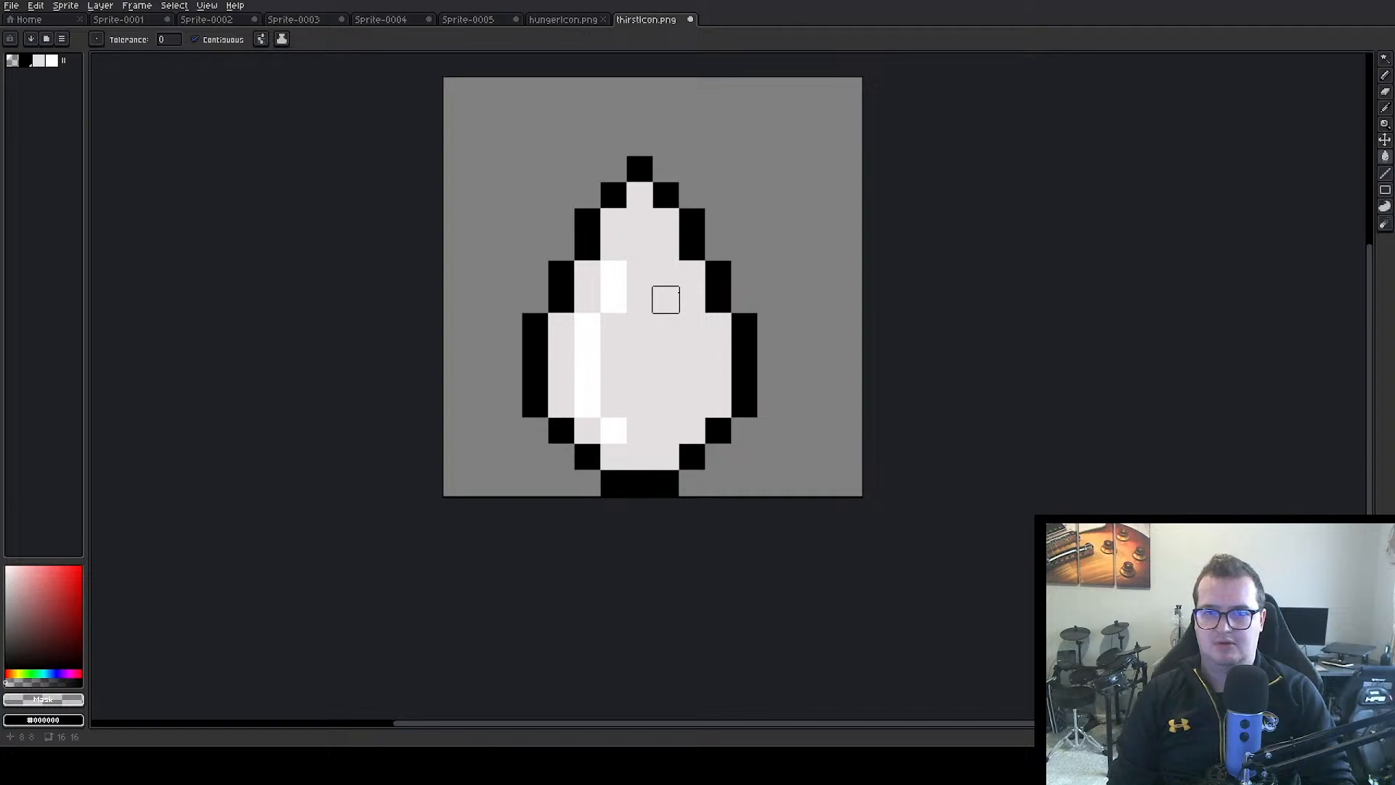
scroll(665, 300, "down", 2)
scroll(677, 279, "up", 1)
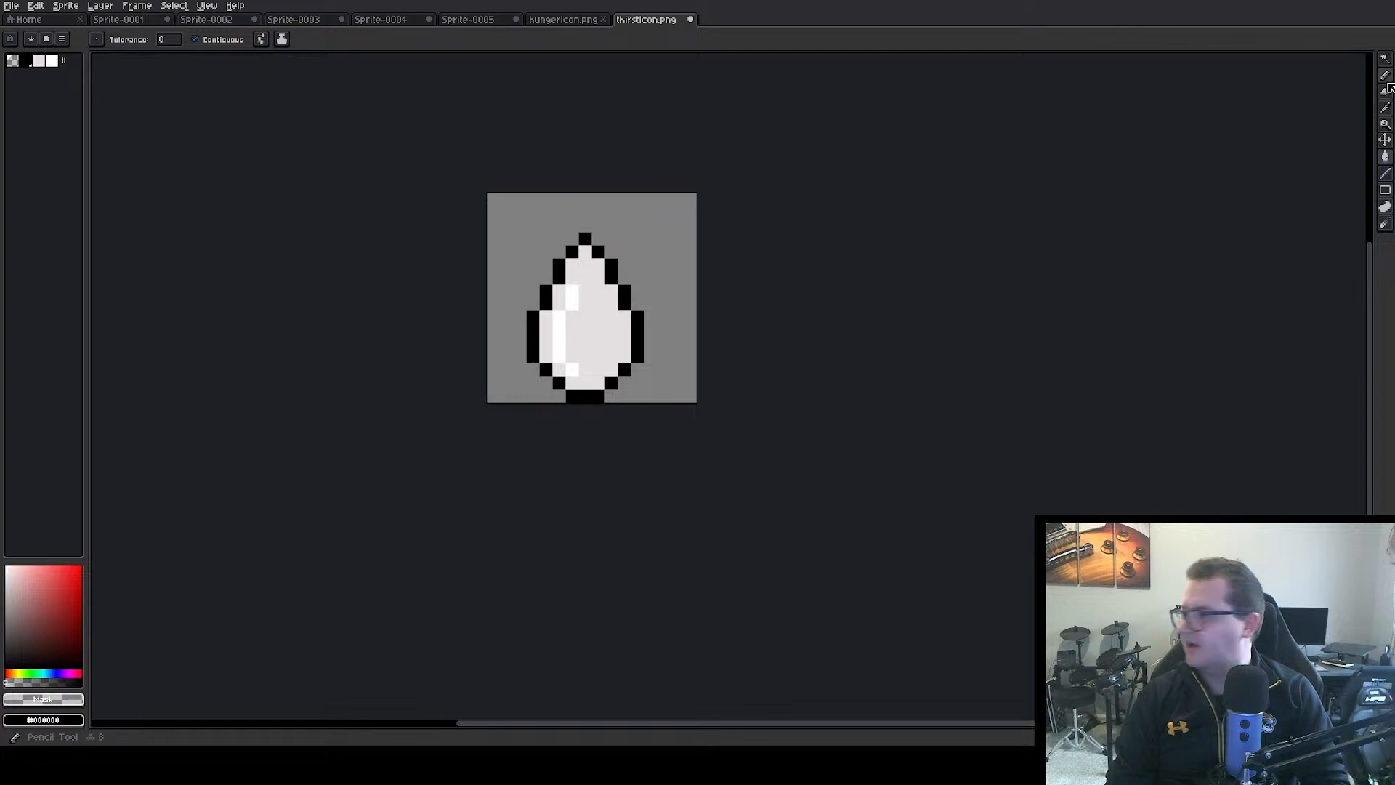
left_click(1385, 58)
left_click(1308, 59)
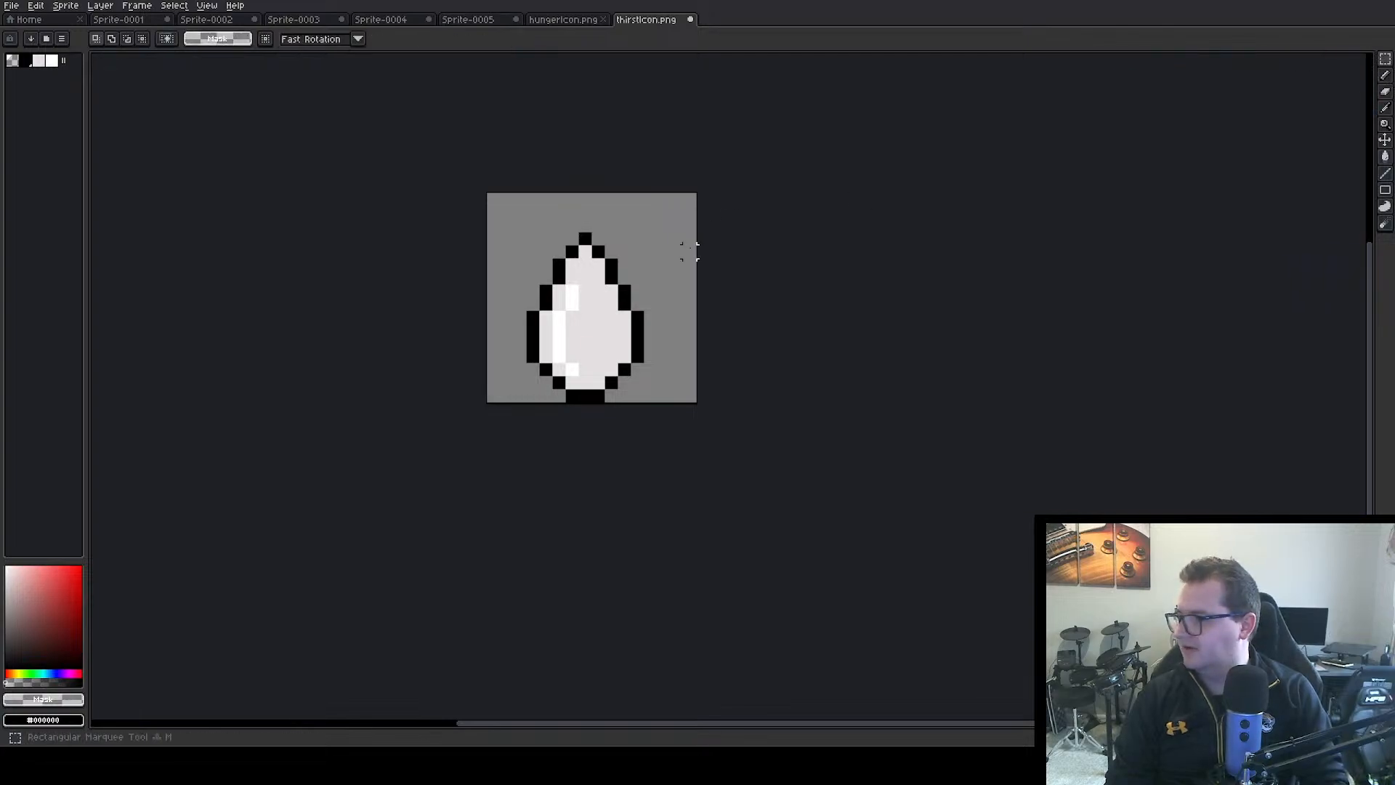
left_click_drag(589, 231, 660, 405)
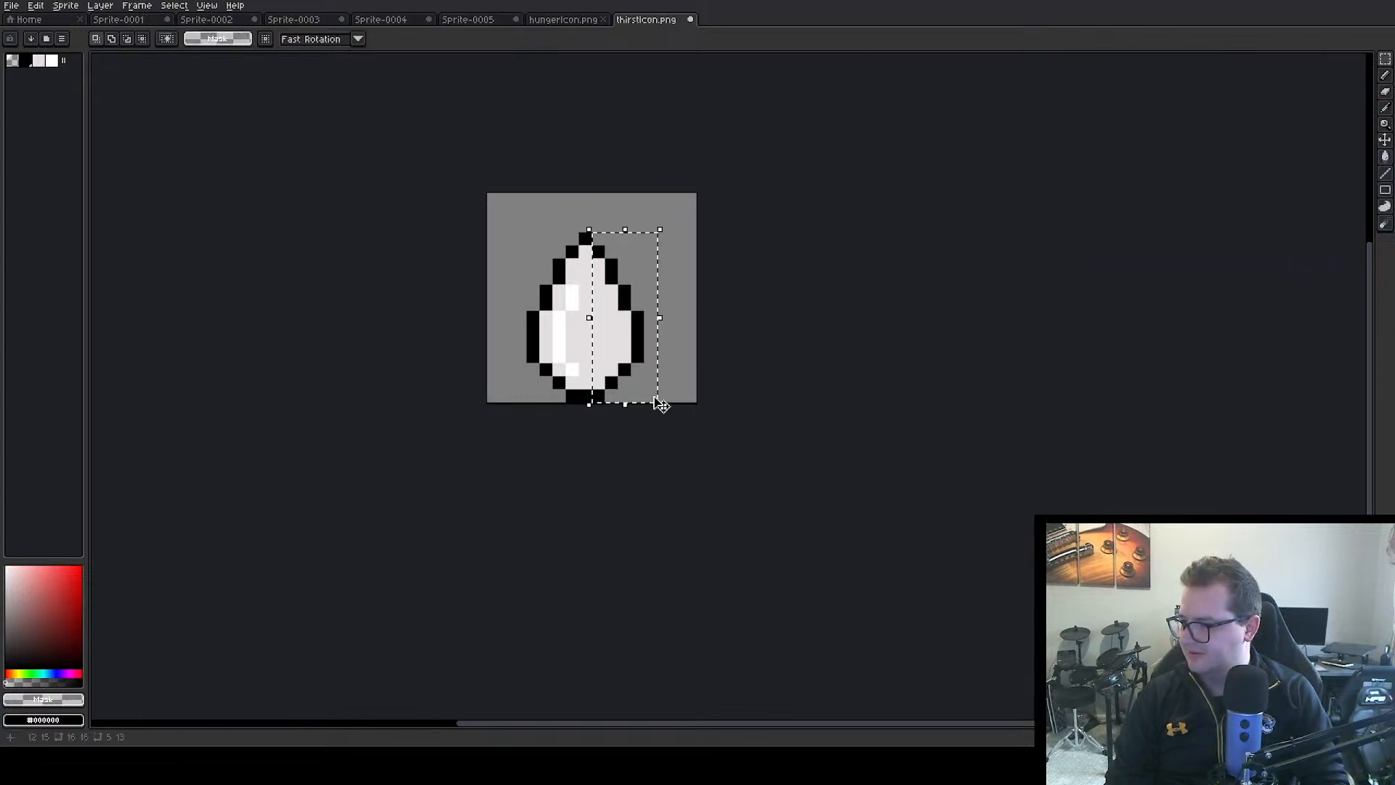
left_click(638, 337)
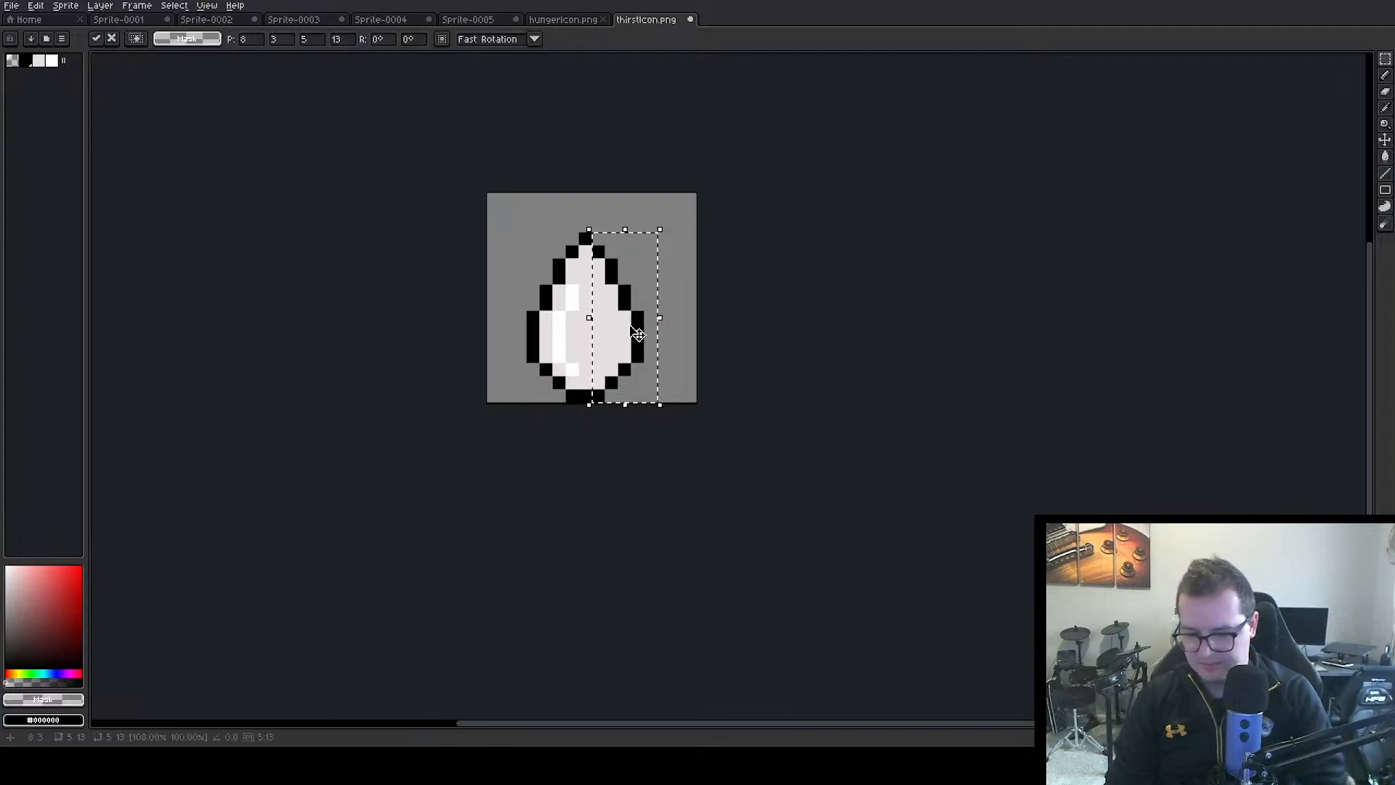
key("ctrl+d")
left_click_drag(590, 231, 660, 405)
left_click(649, 355)
left_click_drag(649, 355, 663, 354)
left_click(751, 315)
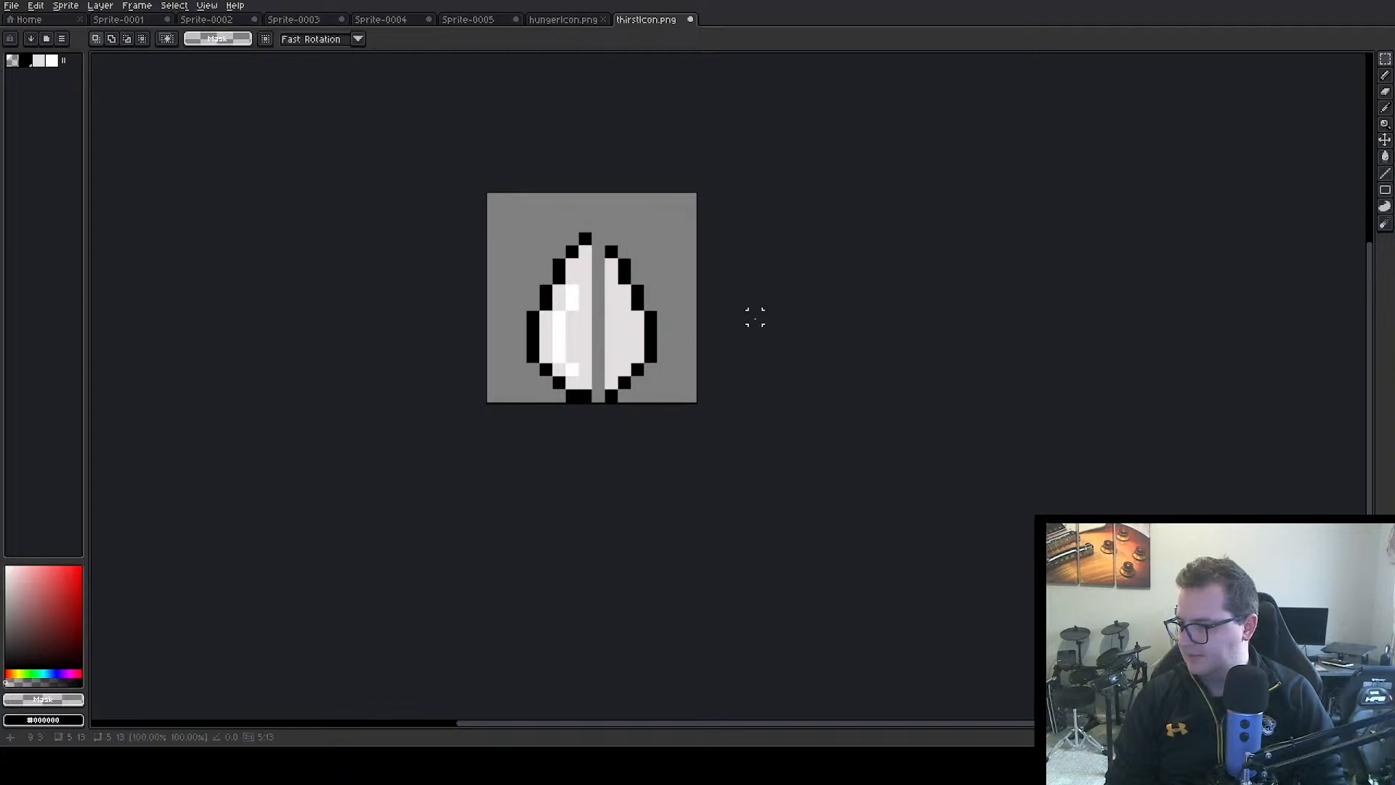
Close the drop's vertical gap with the Pencil, using black for the top and bottom outline and light grey #e4e0e0 inside
left_click(625, 311, "alt")
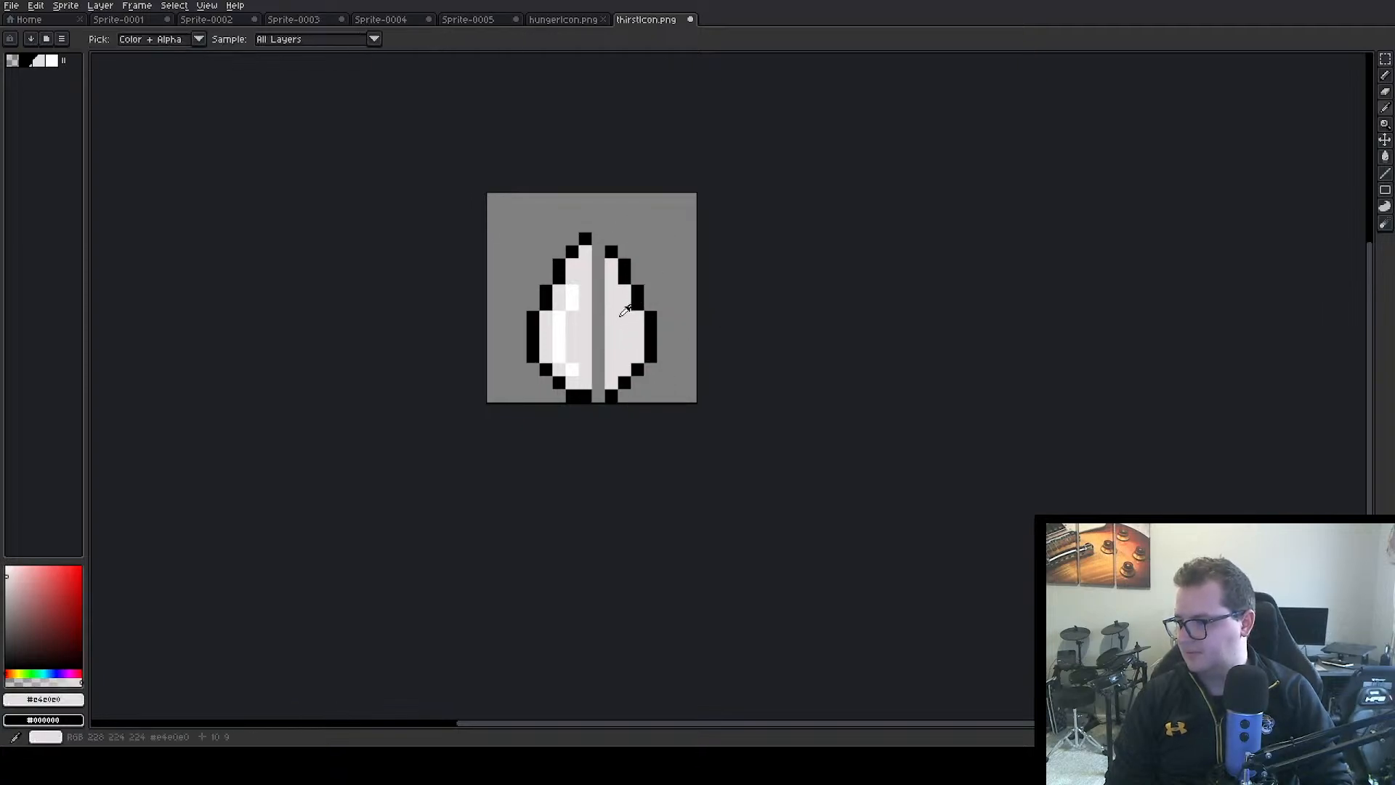
left_click(1385, 76)
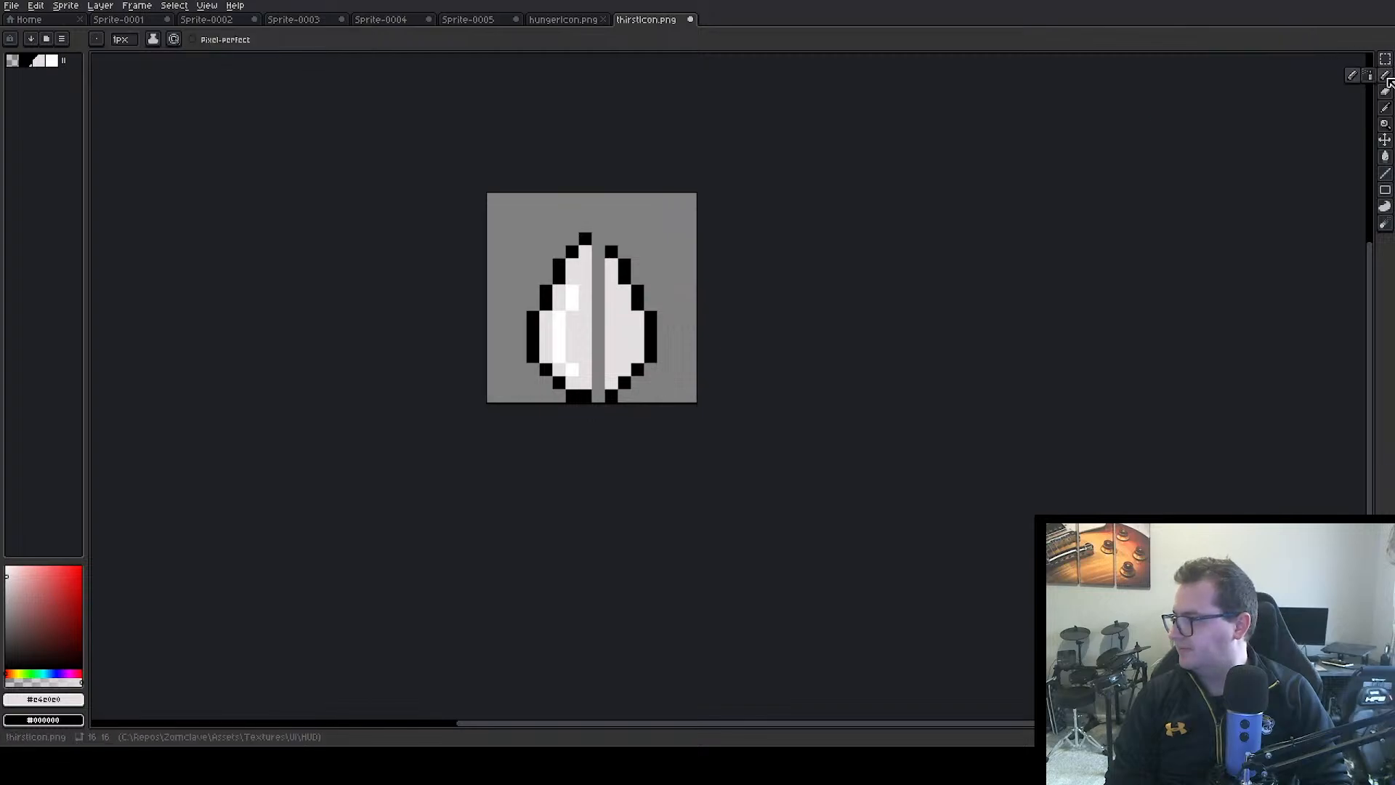
left_click(612, 250, "alt")
left_click(613, 386)
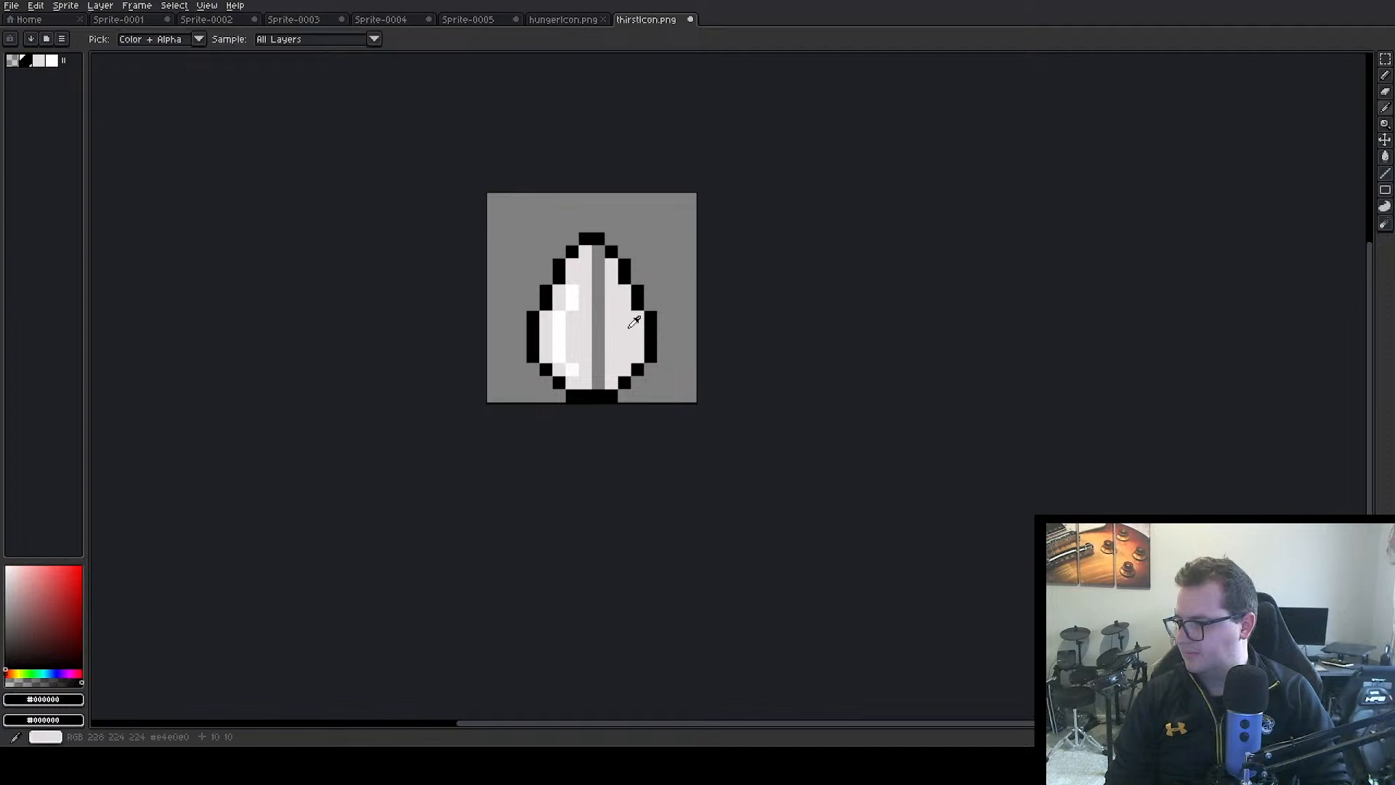
left_click(614, 269, "alt")
left_click_drag(600, 250, 602, 352)
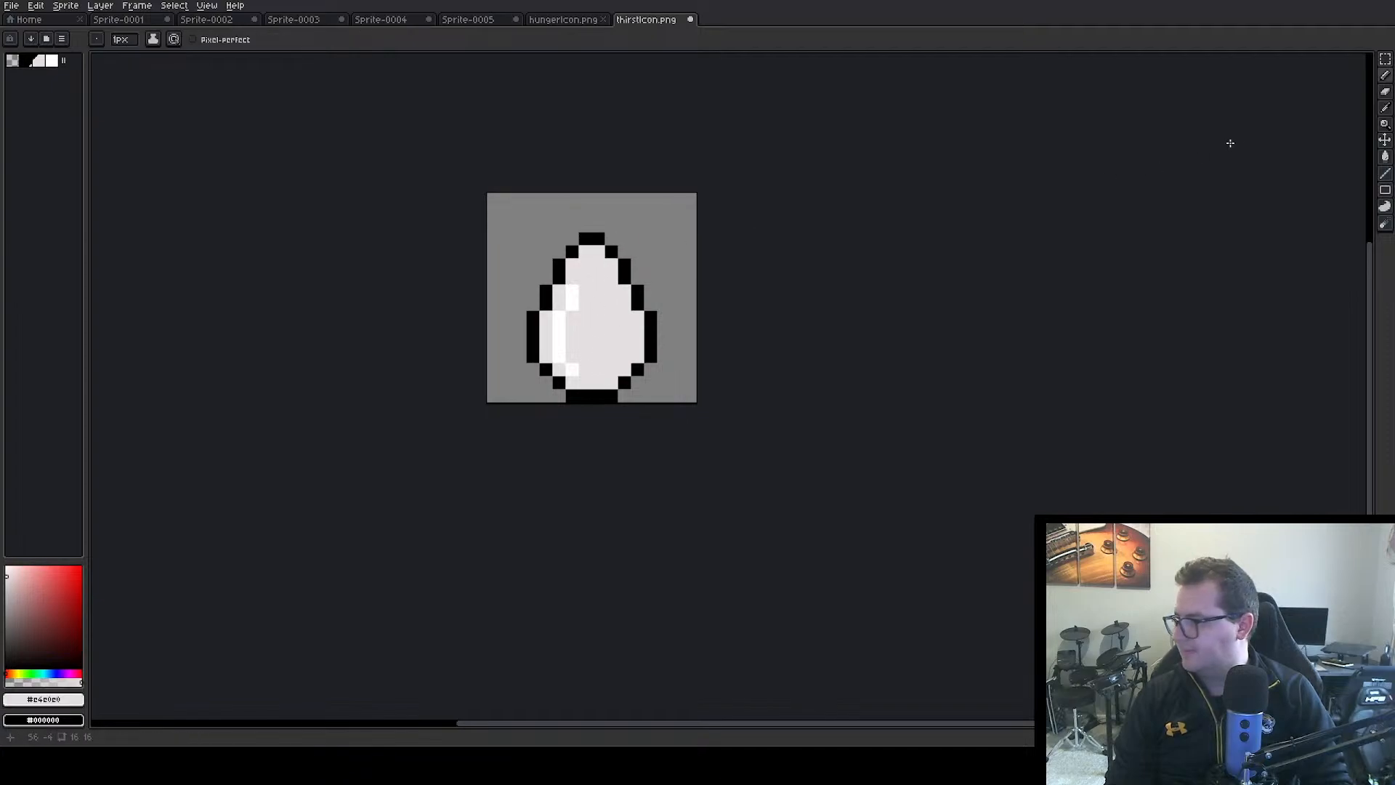
Select the upper part of the drop, 10 × 7 px, and move it up 2 px
left_click(1385, 59)
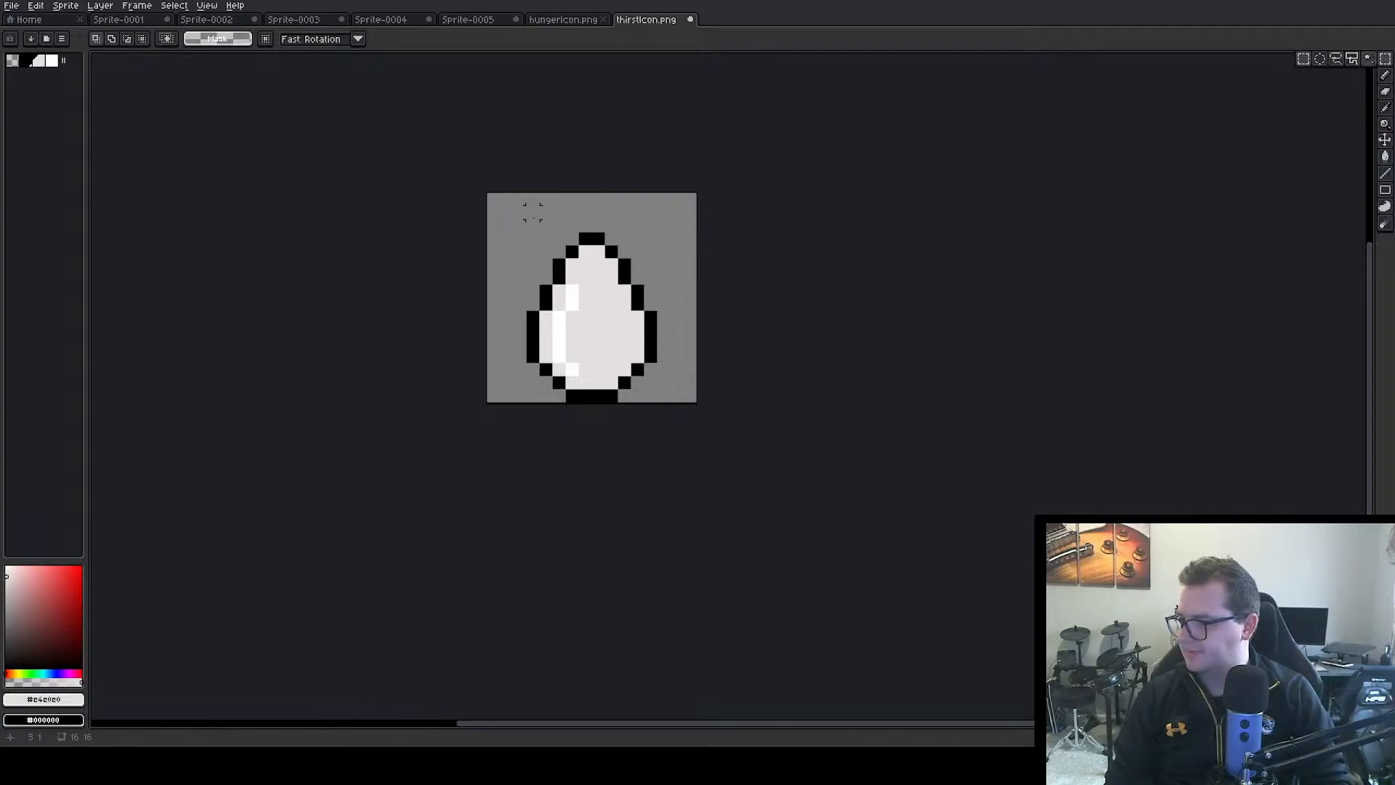
left_click_drag(513, 208, 600, 245)
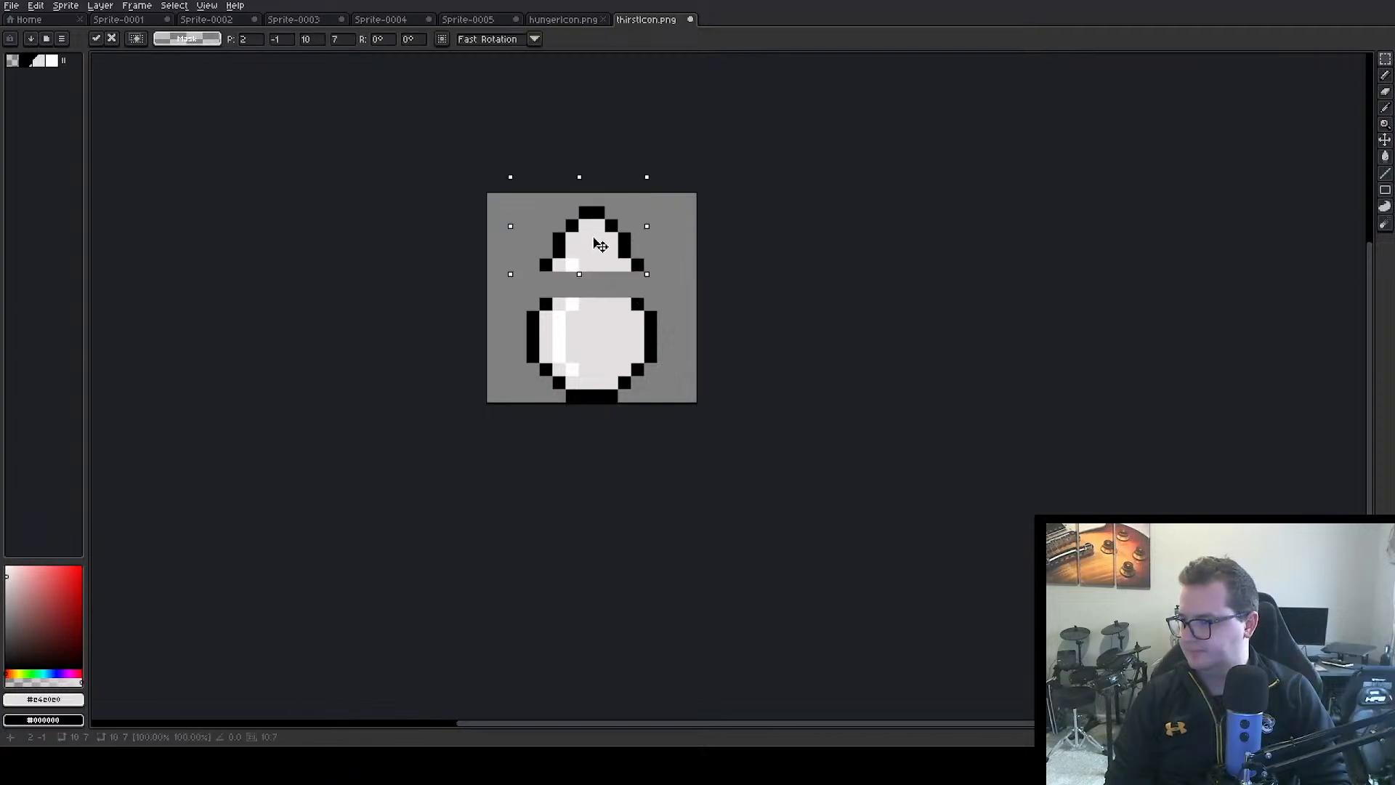
left_click(585, 278)
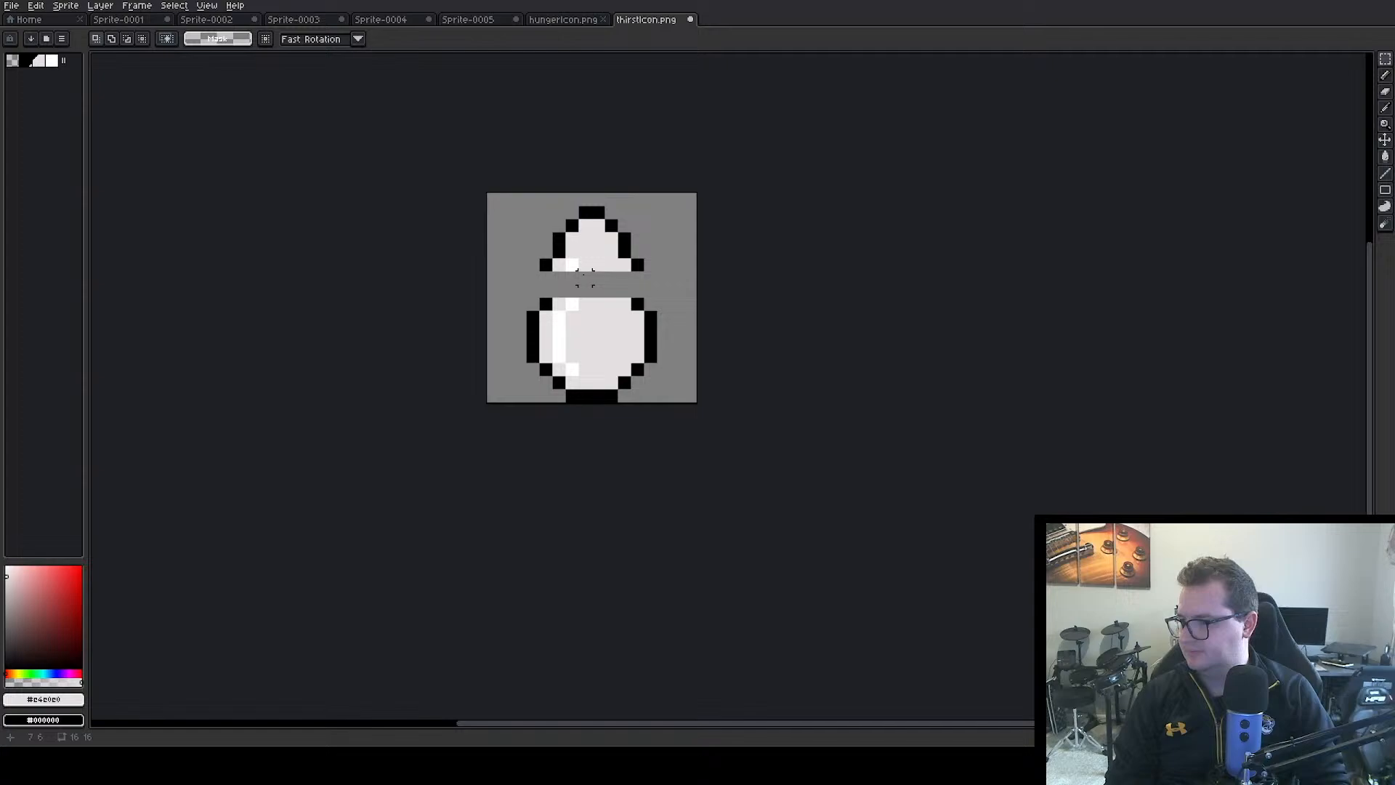
Draw the missing black outline pixels on both sides of the drop's horizontal gap with the Pencil
left_click(549, 266, "alt")
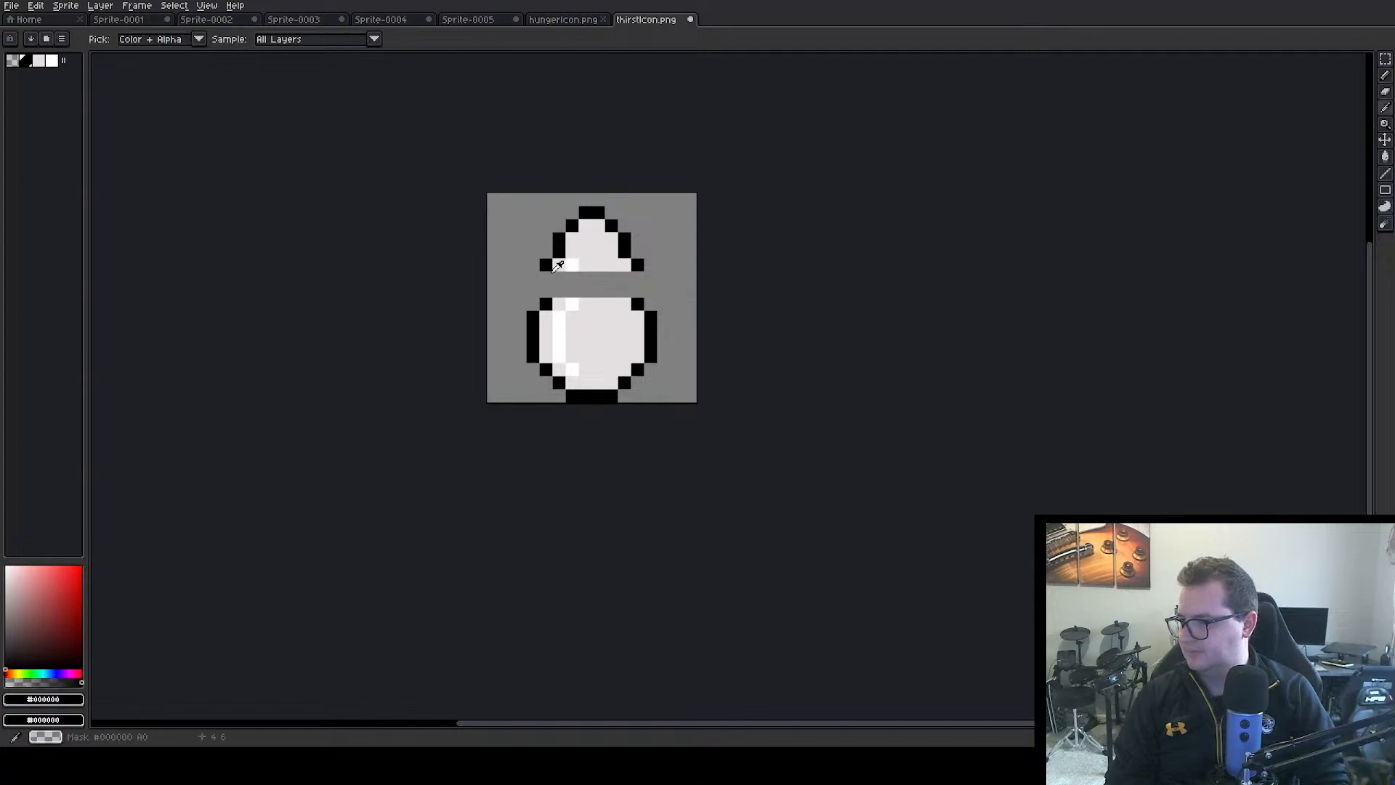
key("b")
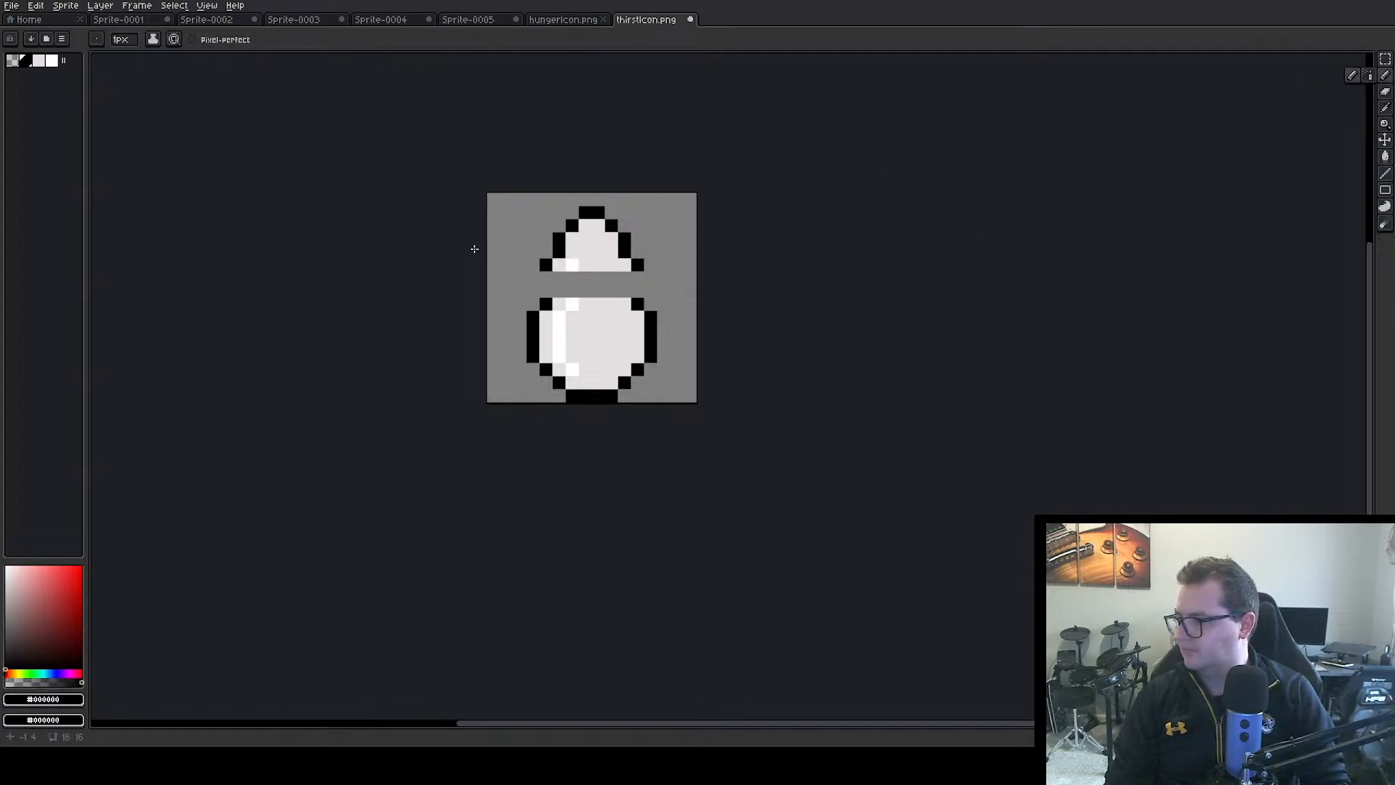
left_click(546, 278)
left_click_drag(548, 280, 547, 303)
left_click_drag(637, 278, 639, 289)
Fill the inside of the horizontal gap with light grey #e4e0e0 and extend the white #ffffff highlight through it
left_click(559, 269, "alt")
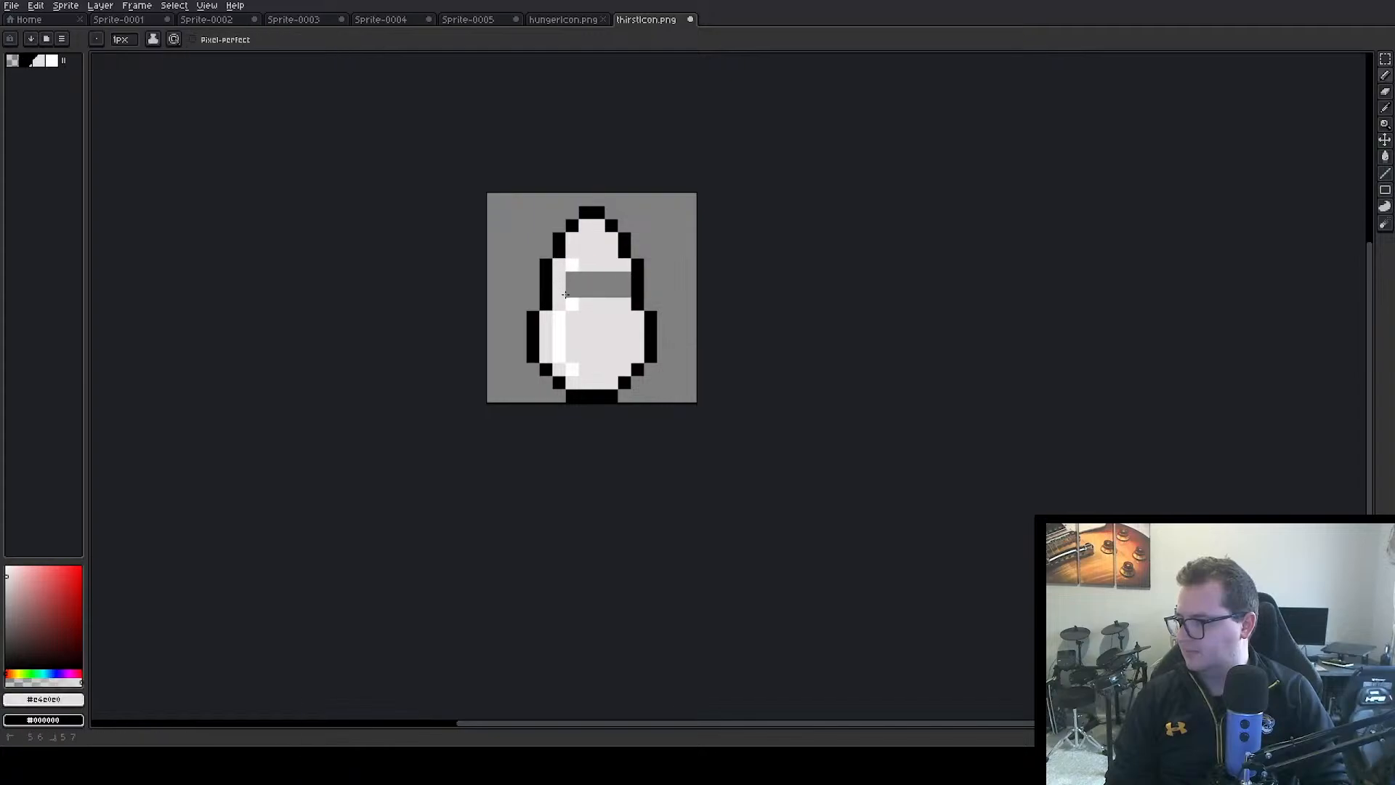
mouse_move(586, 281)
left_mouse_down()
mouse_move(621, 290)
mouse_move(573, 284)
mouse_move(583, 291)
left_mouse_up()
left_click(573, 266, "alt")
left_click(592, 274, "alt")
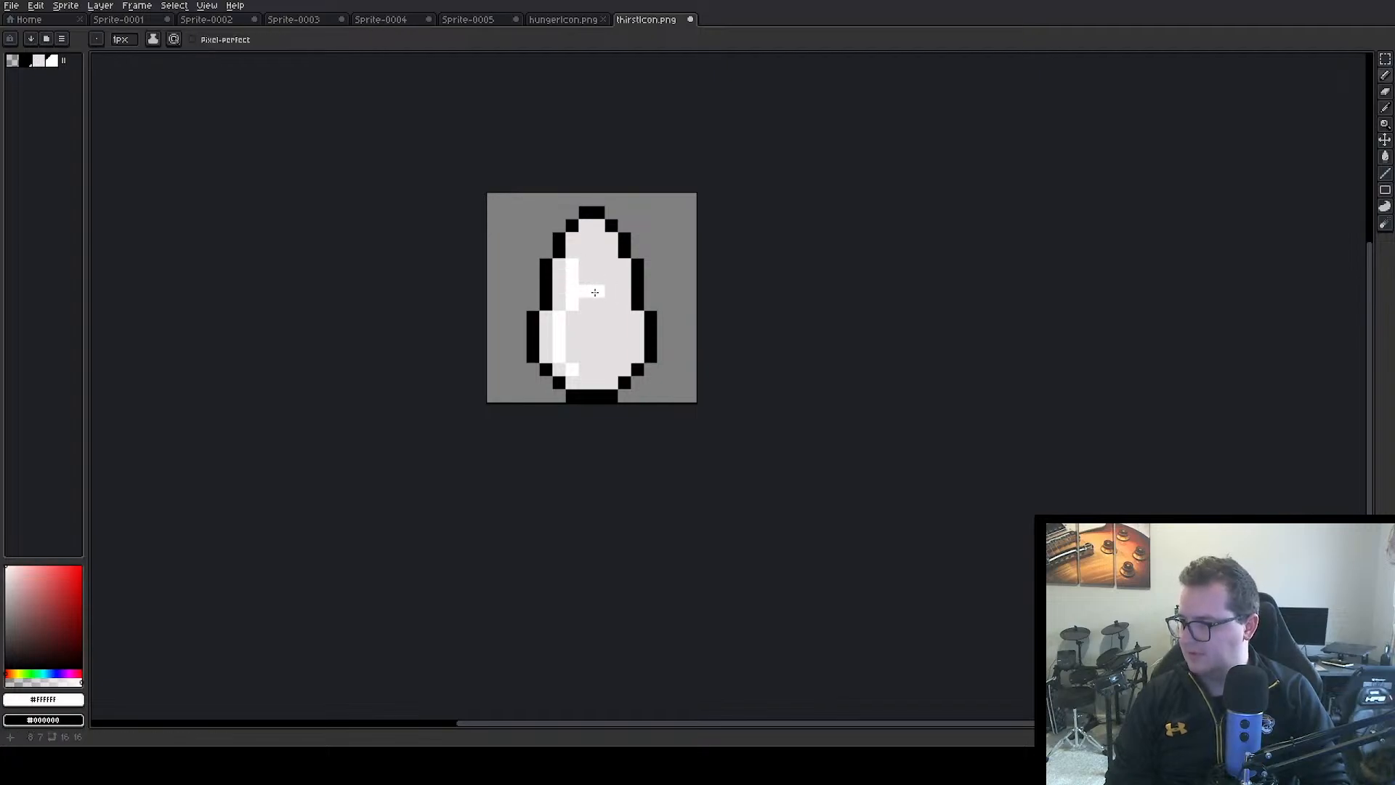
left_click(585, 291)
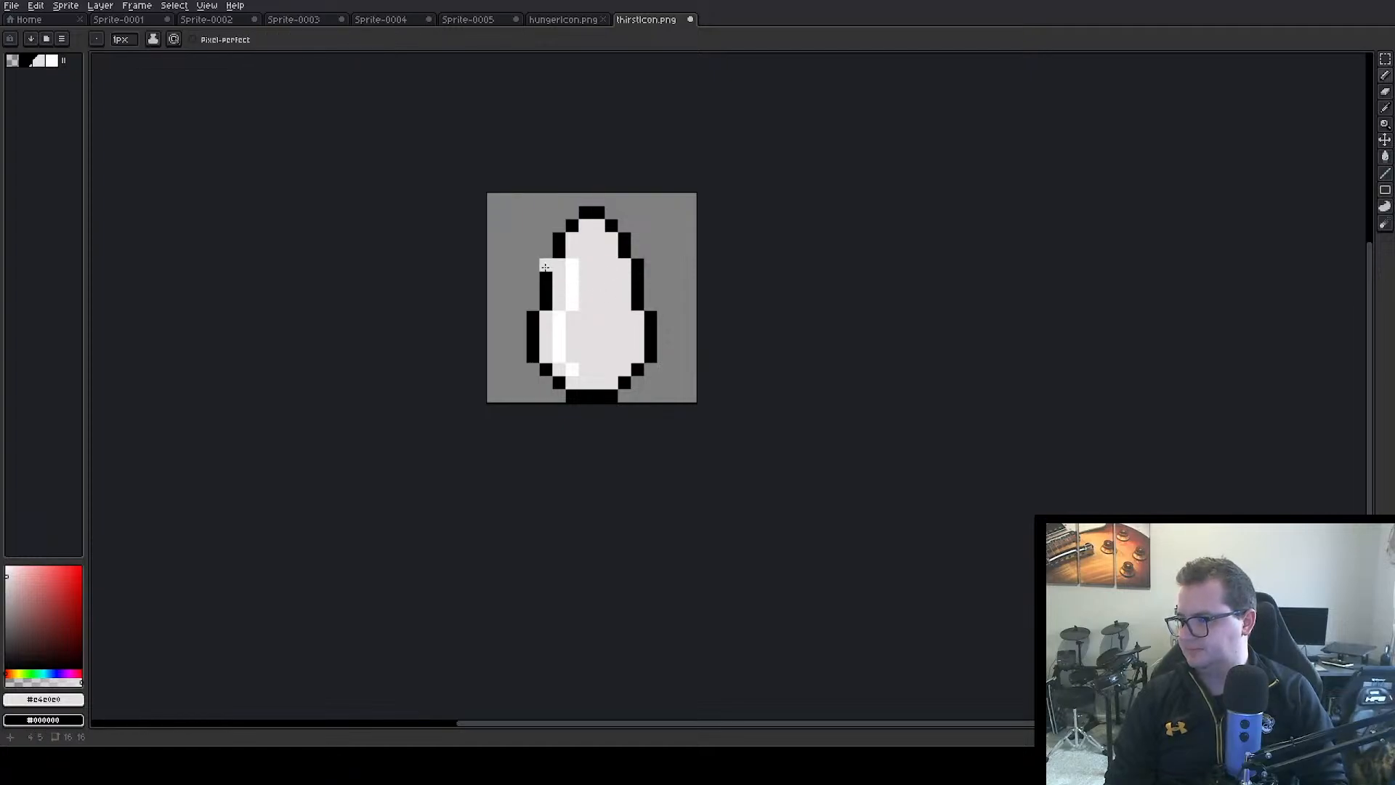
Replace the drop's pixel row at Y 5 with a copy of the narrower row above it
left_click(1385, 59)
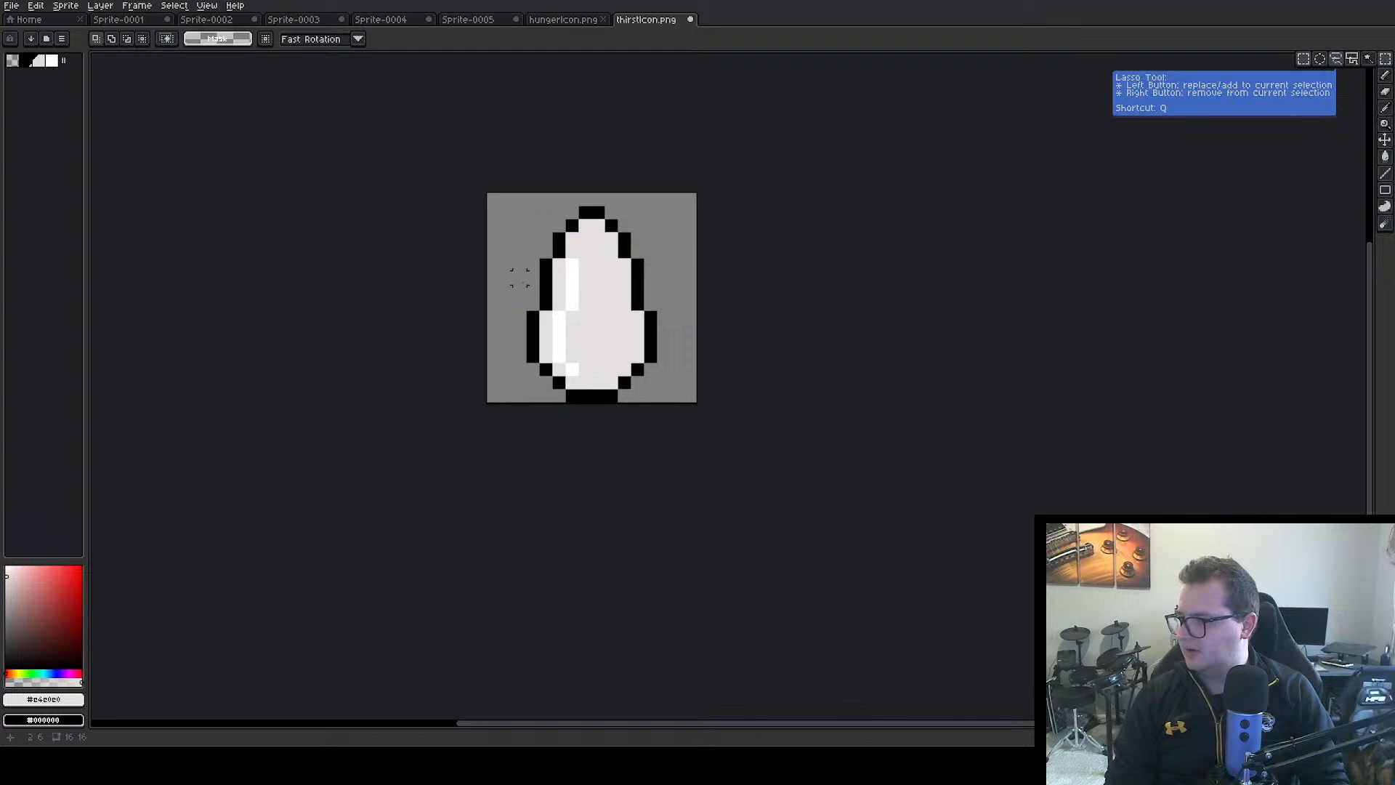
left_click_drag(528, 261, 607, 267)
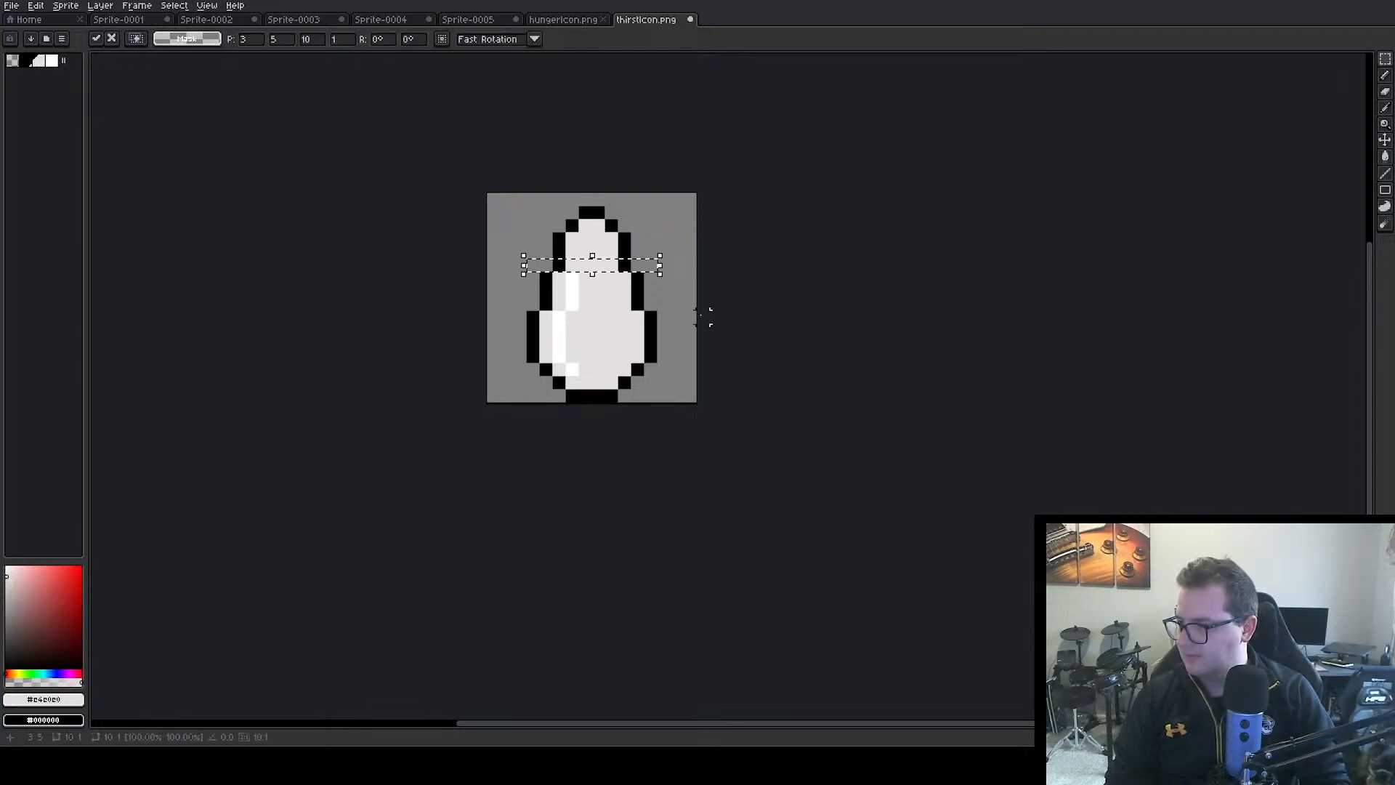
left_click(727, 320)
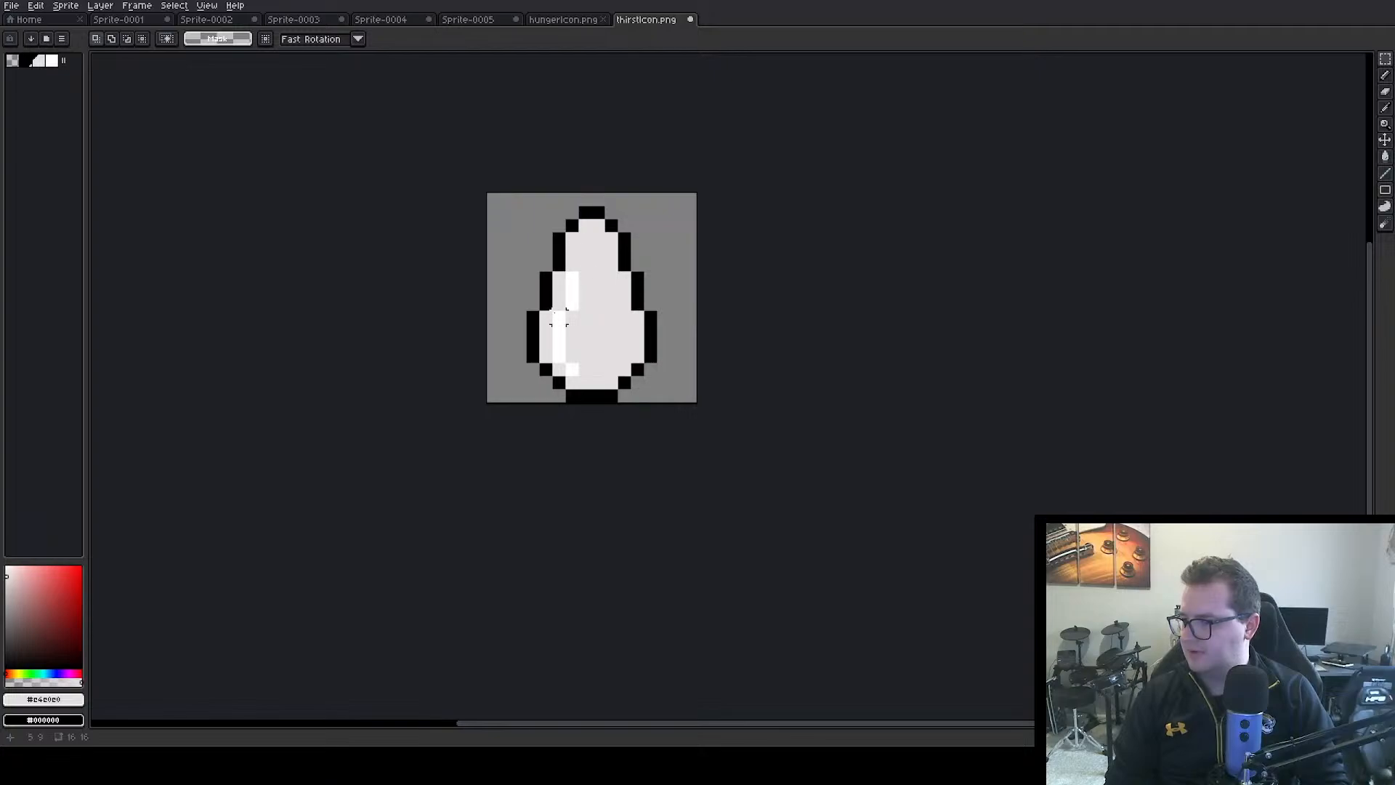
Move the drop's pixel row at Y 9 down 1 px over the next row, and shift the 12 × 7 px area starting at Y 3 down 1 px
left_click_drag(518, 317, 679, 320)
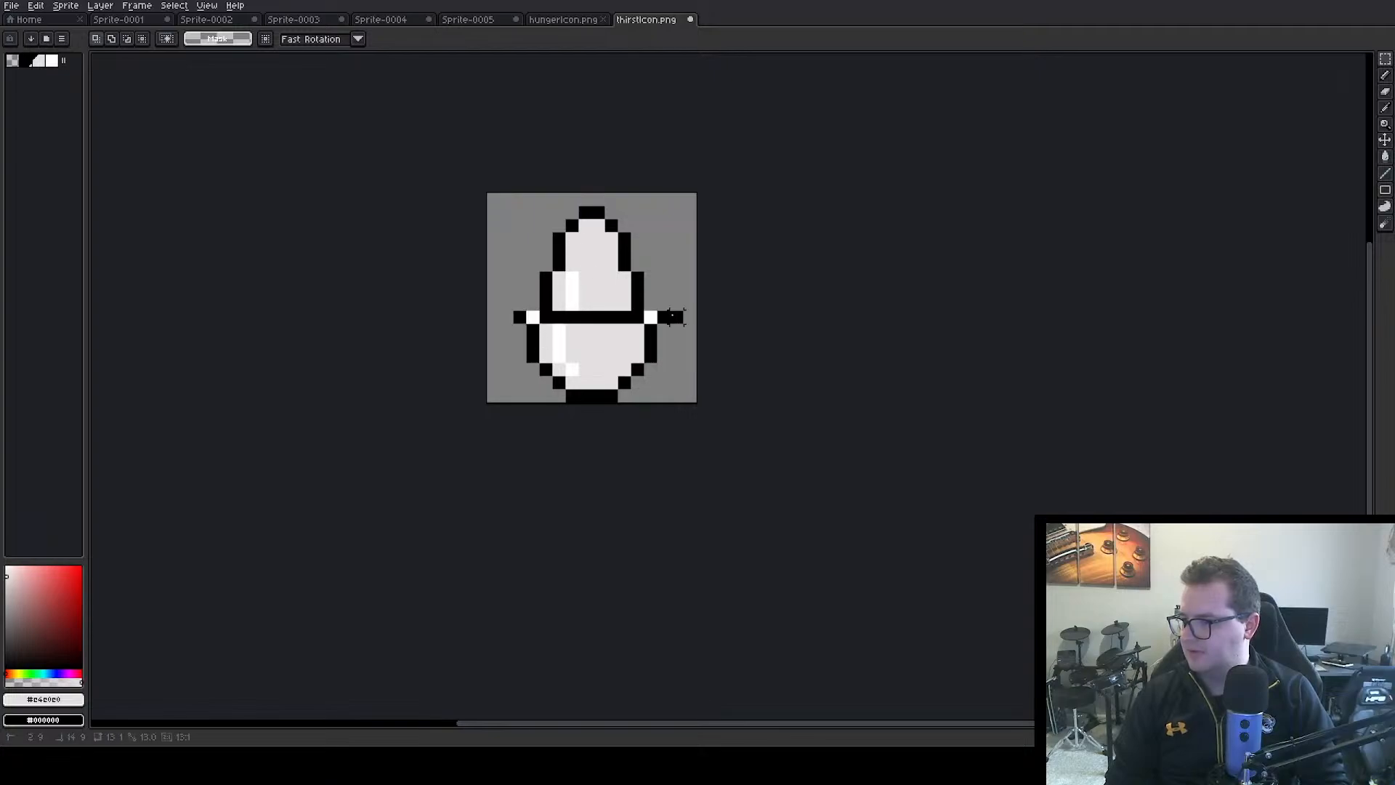
key("Down")
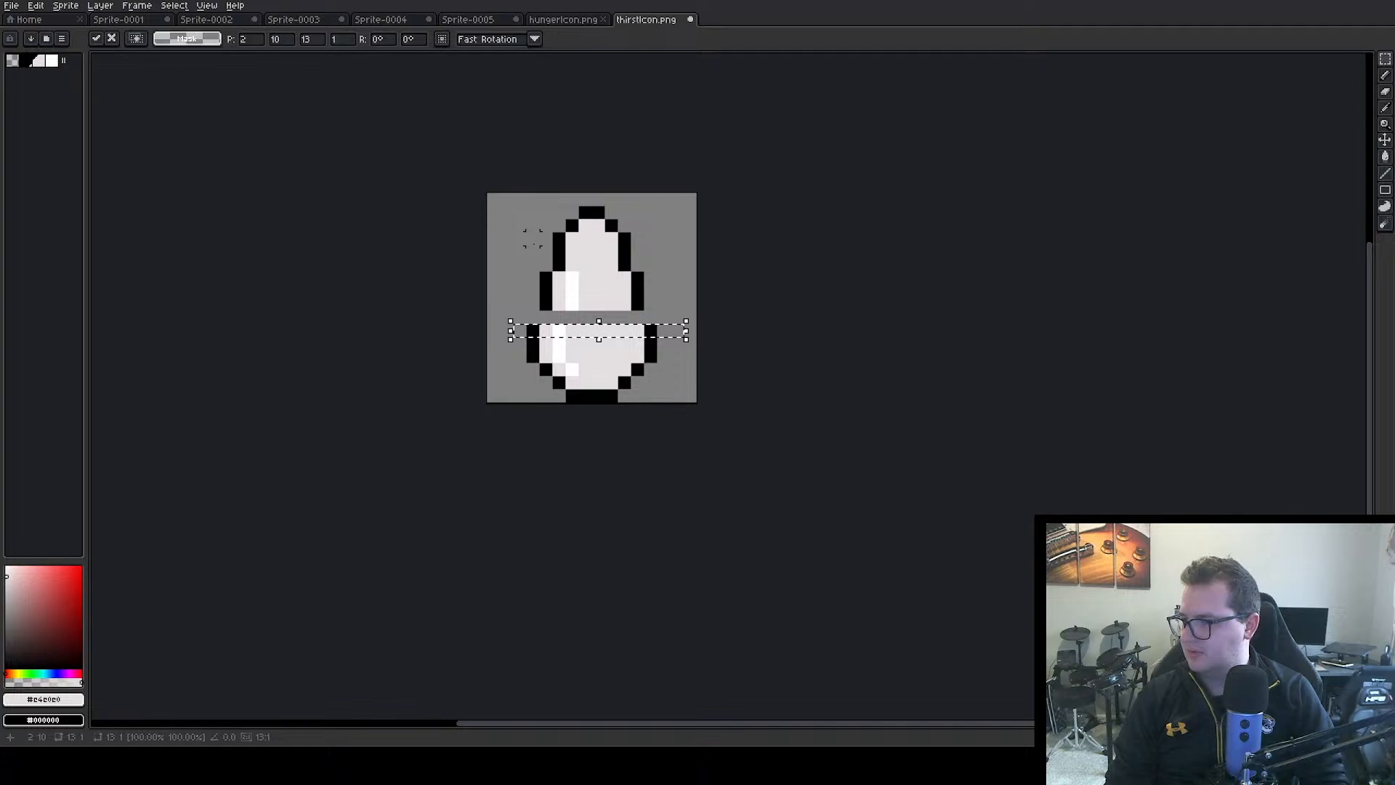
left_click_drag(523, 231, 676, 320)
key("Down")
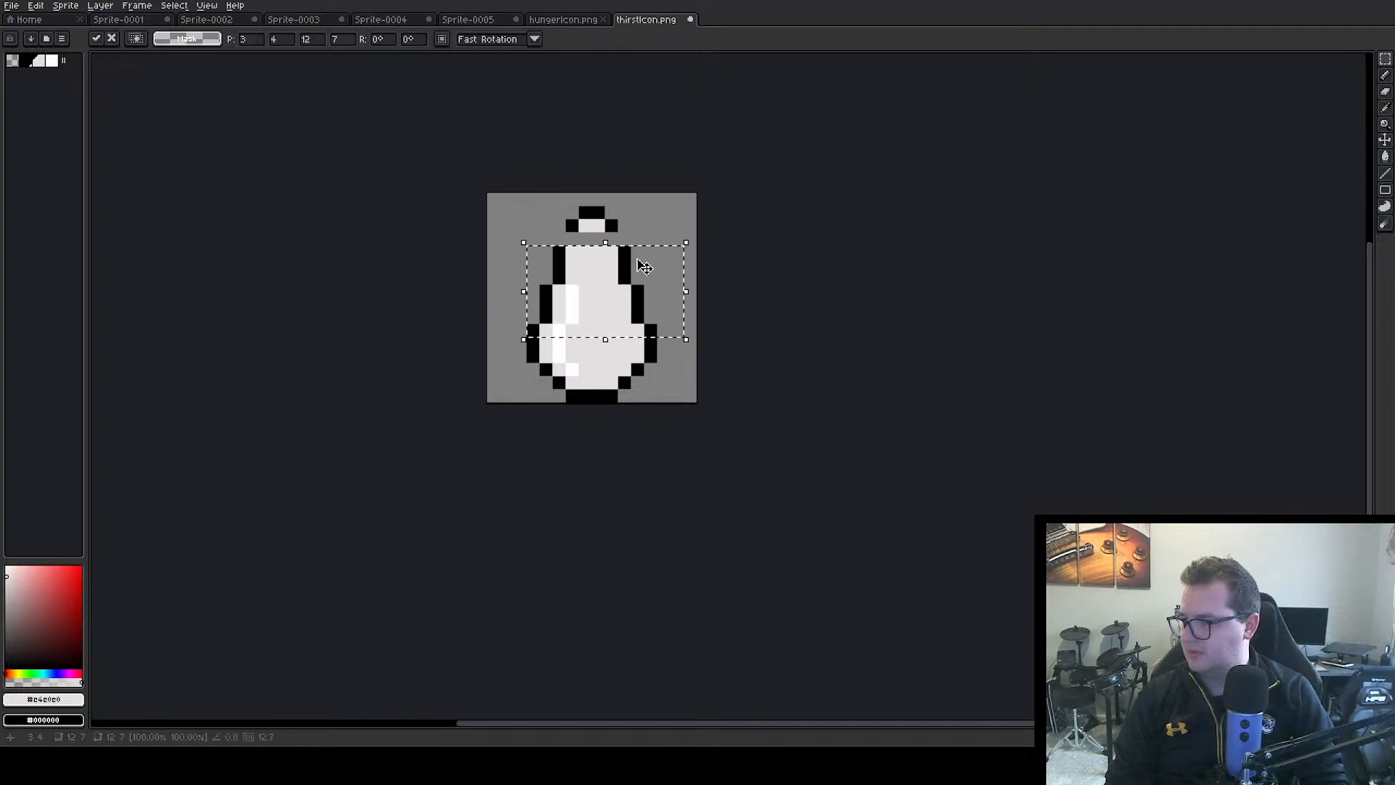
left_click(651, 239)
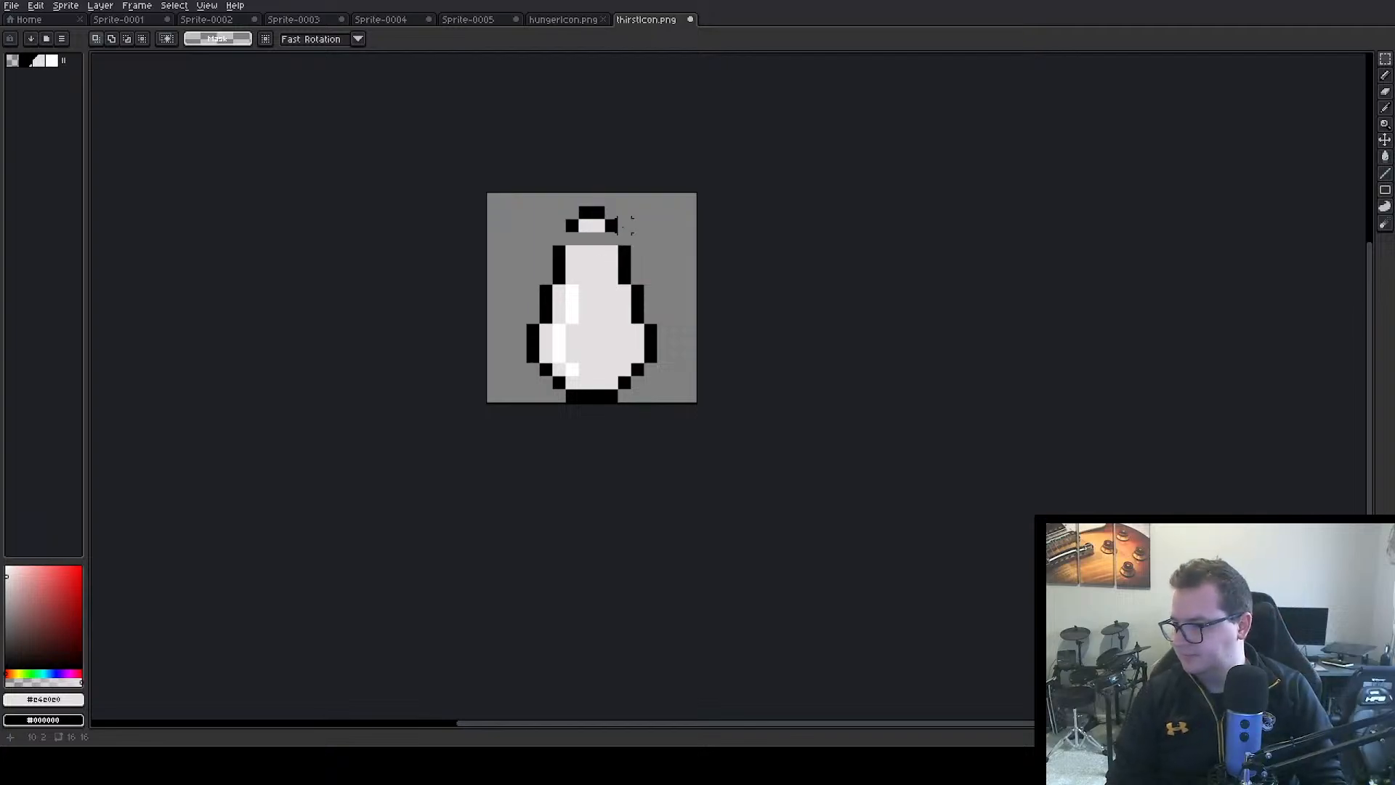
Close the gap under the drop's tip with a copy of the row at Y 2, and save thirstIcon.png
mouse_move(625, 226)
left_mouse_down()
mouse_move(552, 240)
mouse_move(609, 235)
mouse_move(609, 245)
left_mouse_up()
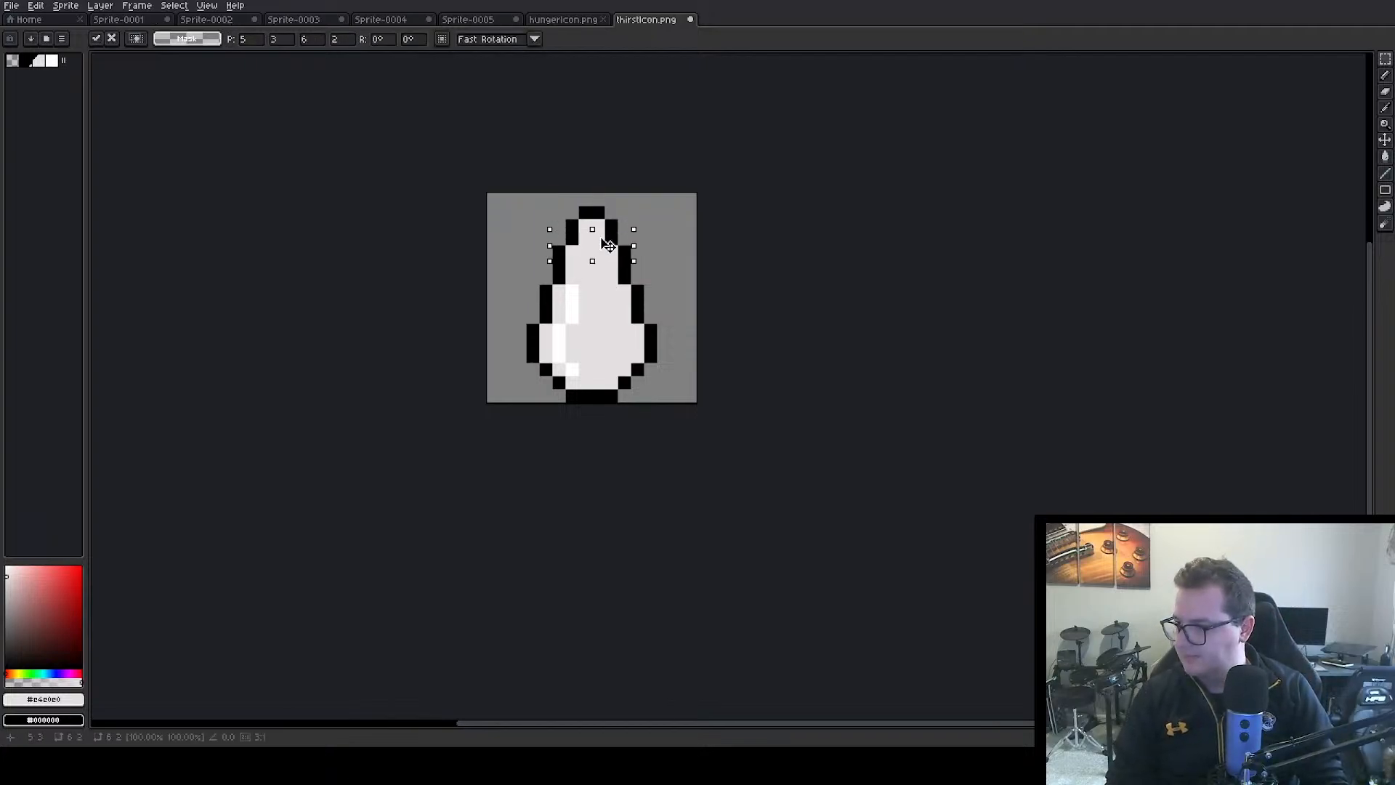
left_click(677, 291)
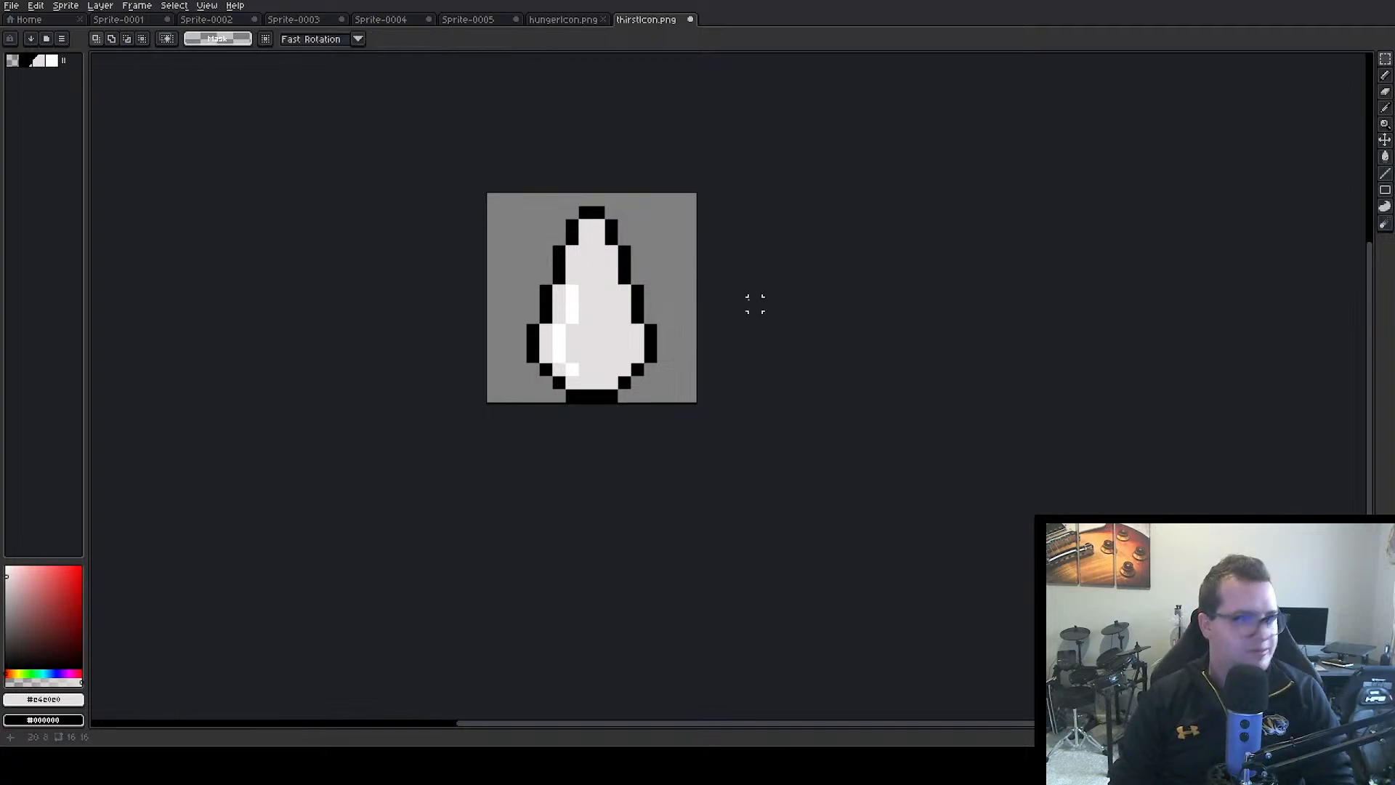
key("ctrl+s")
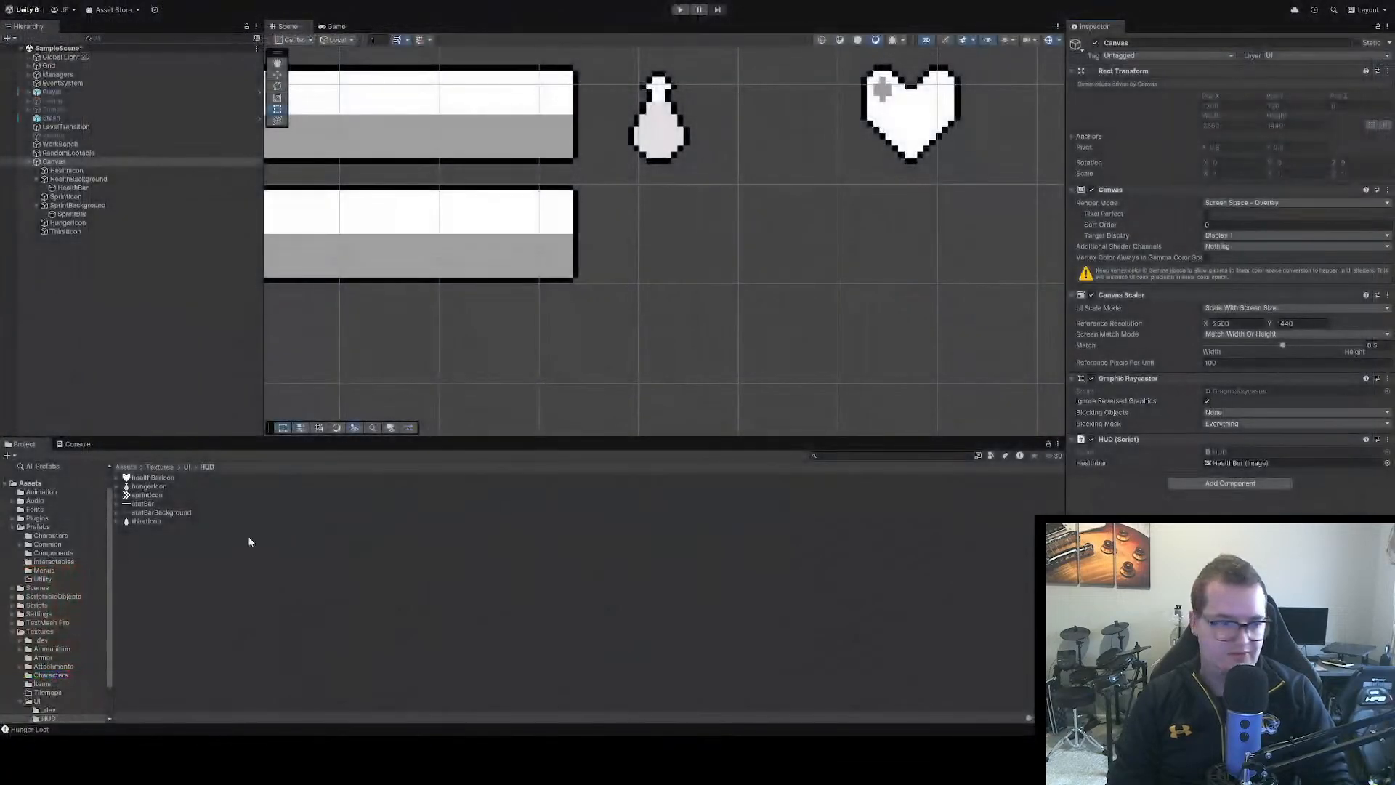
Switch to Unity and set the source image of the ThirstIcon object to the thirstIcon sprite
left_click(374, 561)
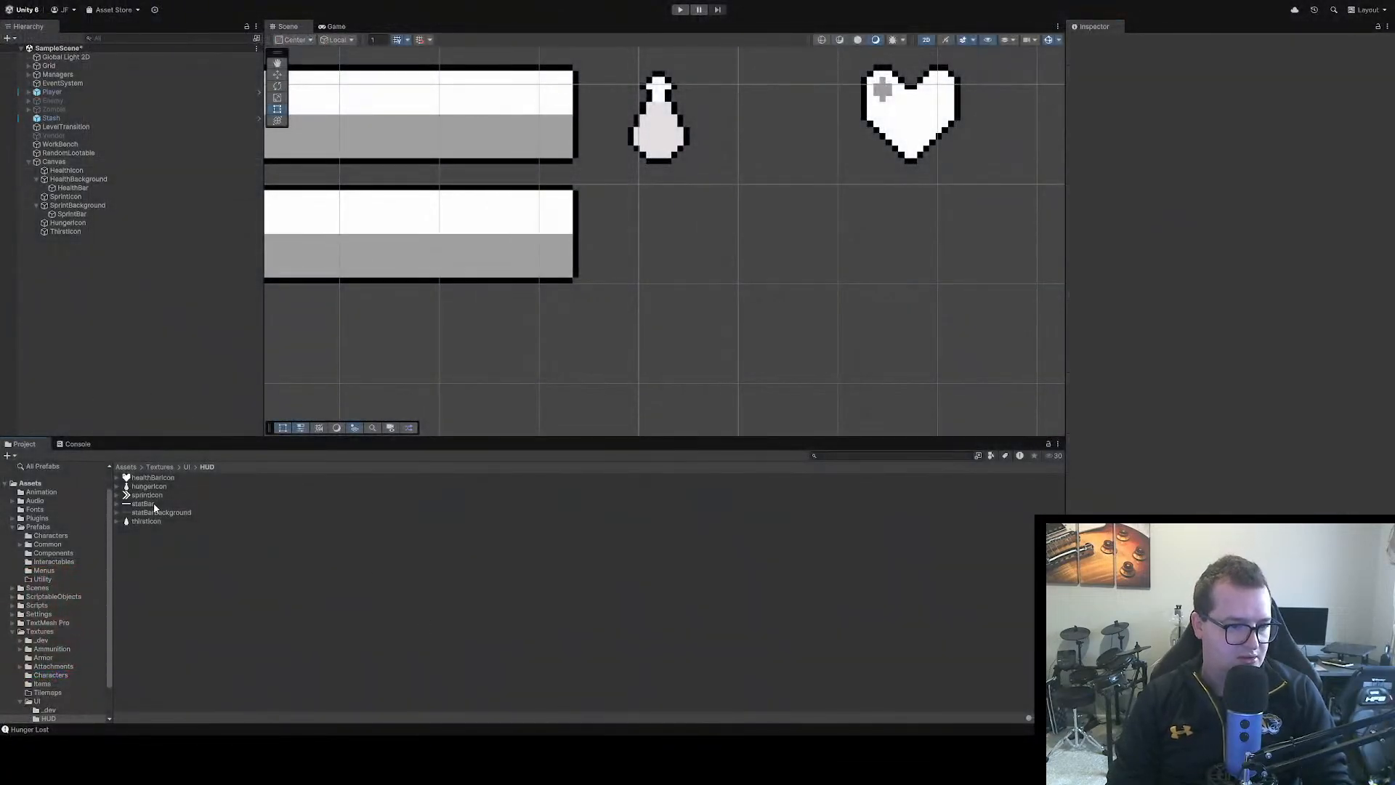
left_click(147, 520)
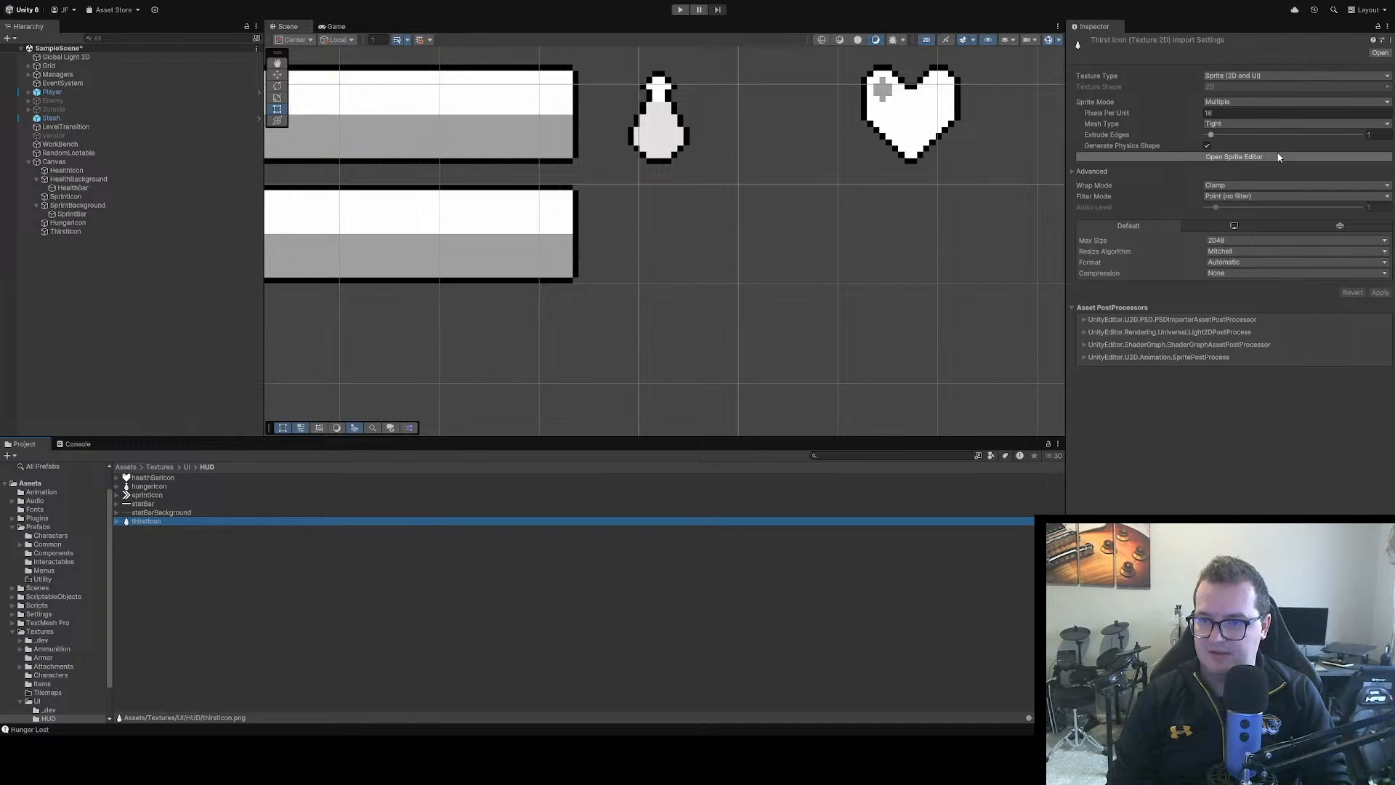
left_click(1279, 340)
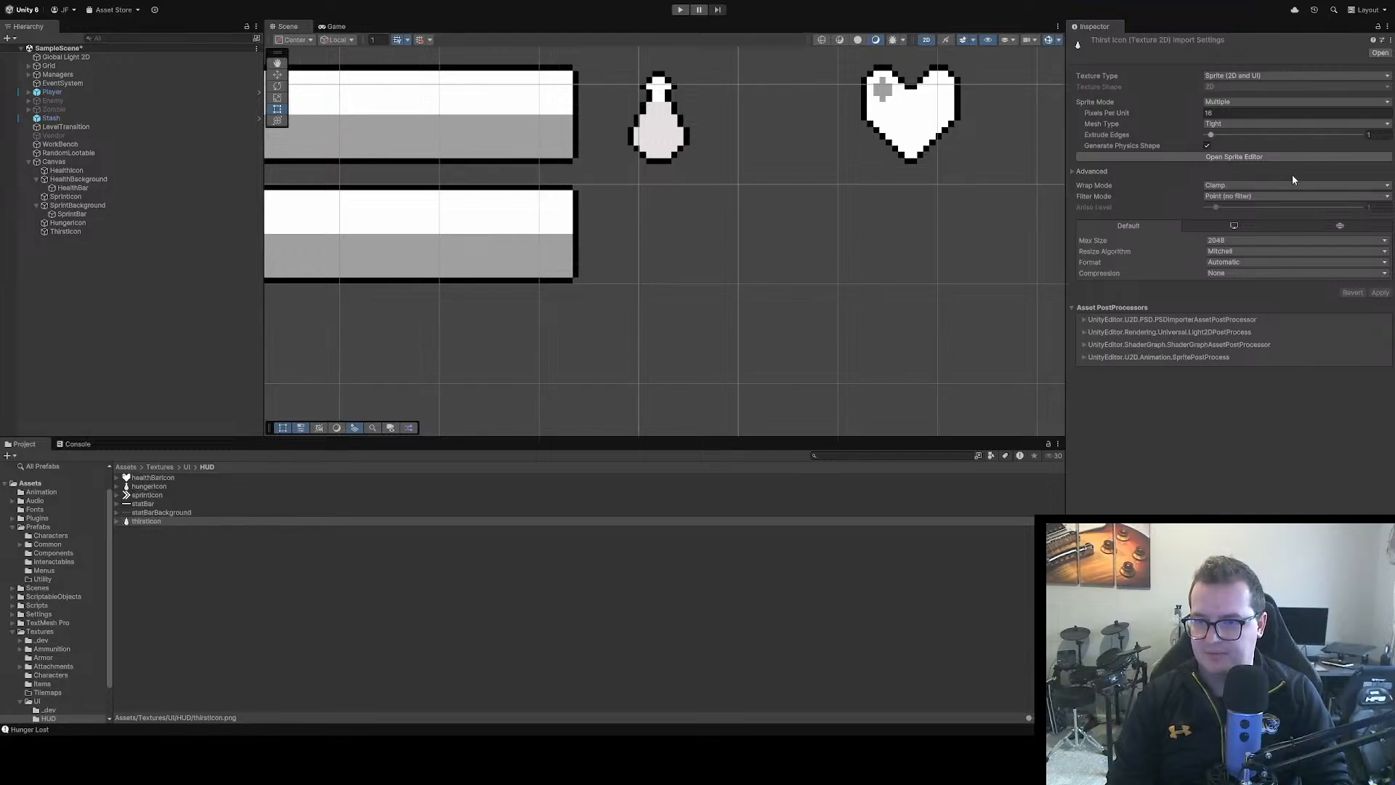
scroll(835, 193, "down", 2)
left_click(905, 134)
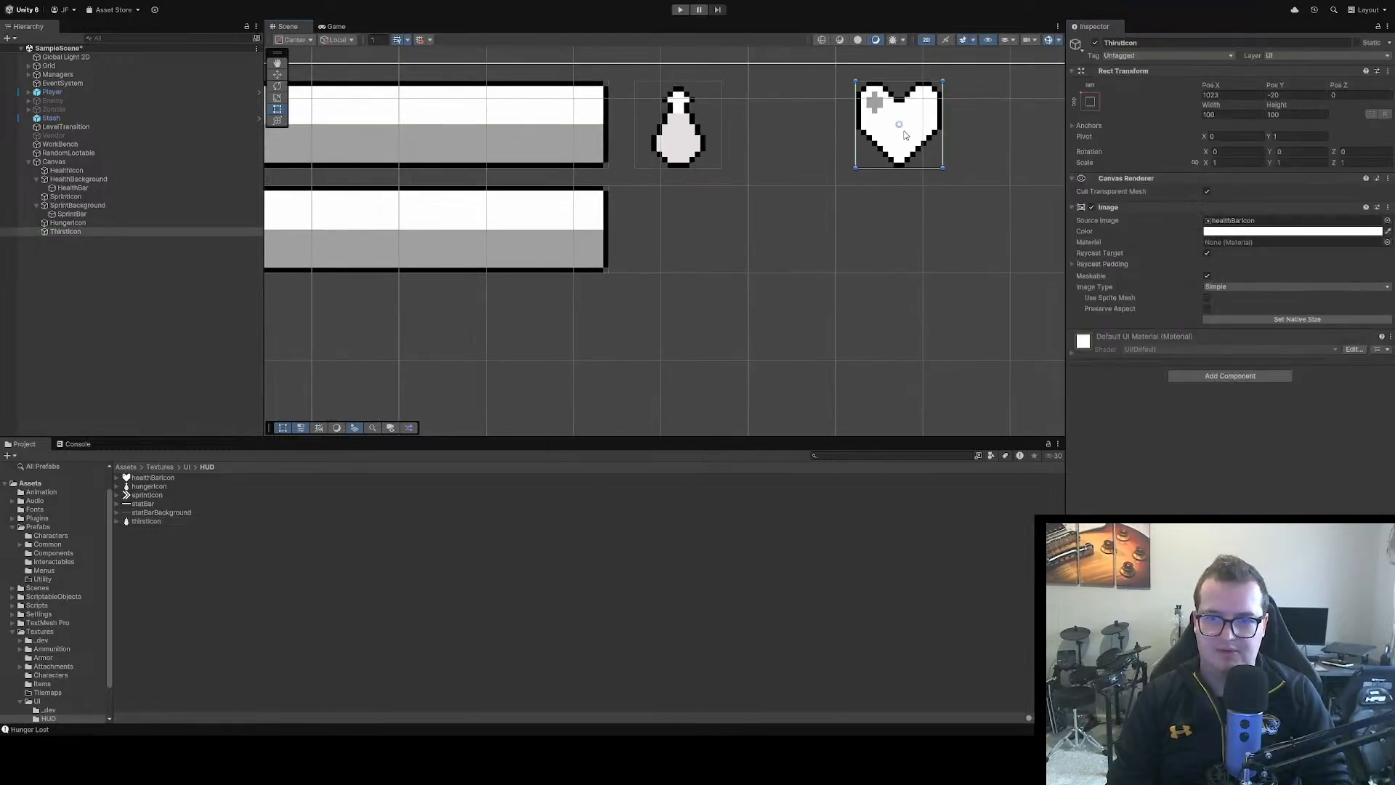
left_click(1270, 221)
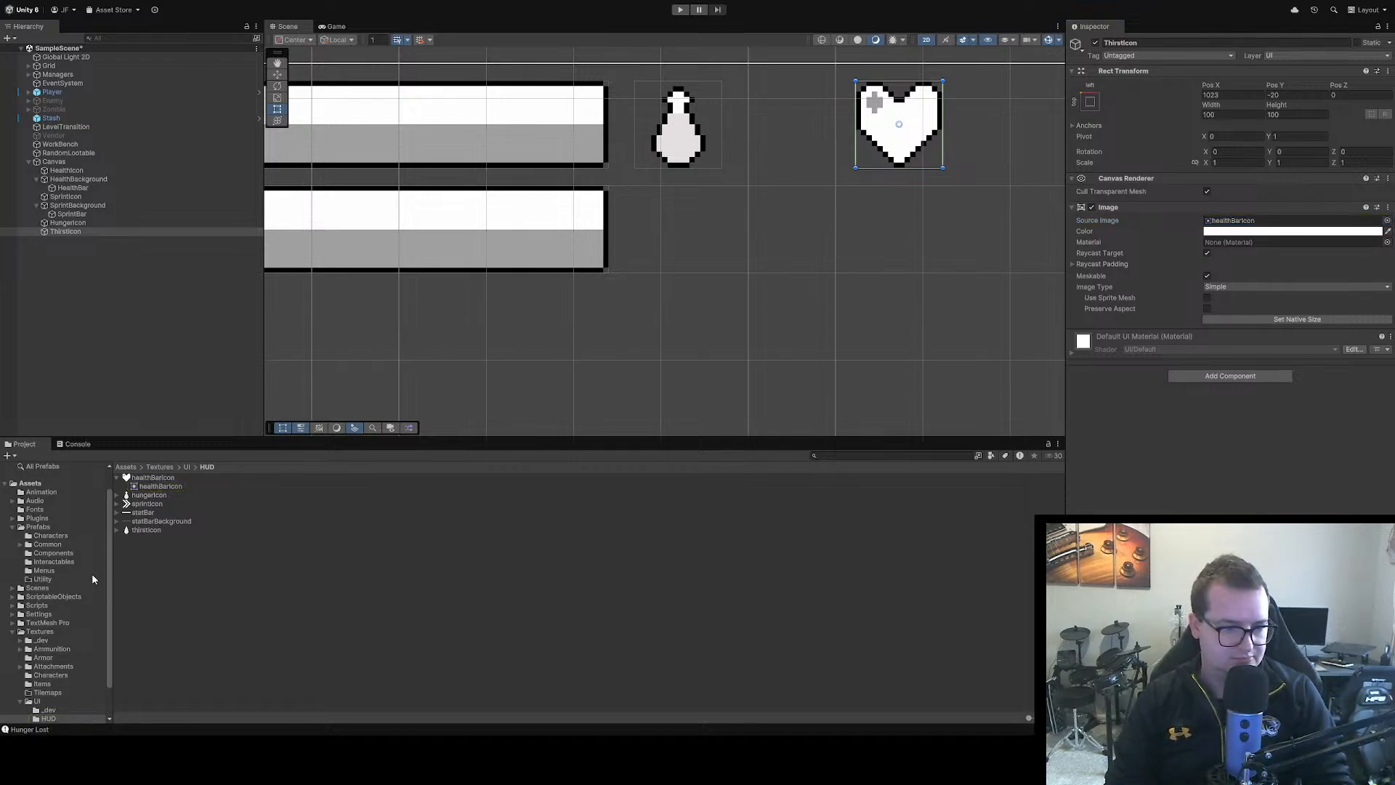
left_click(153, 529)
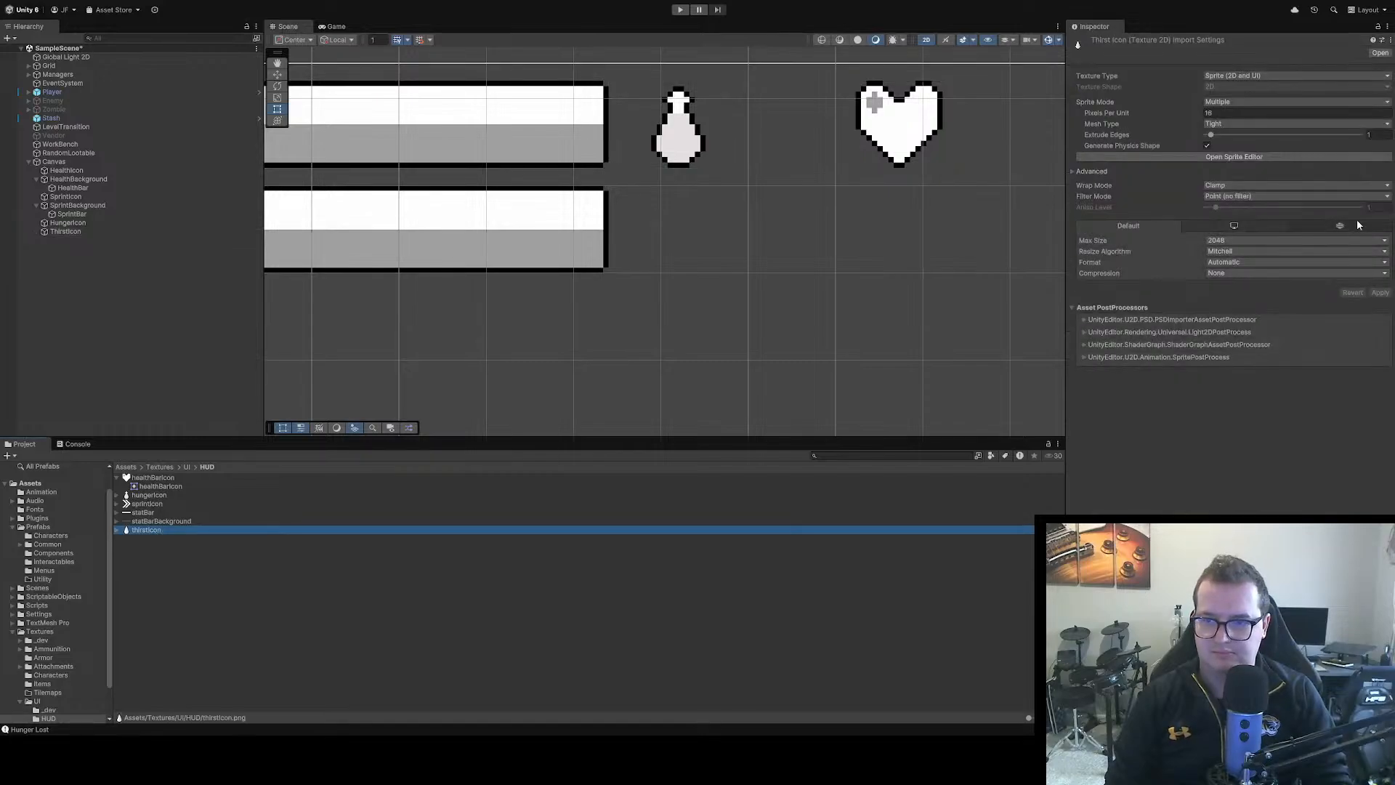
left_click(921, 138)
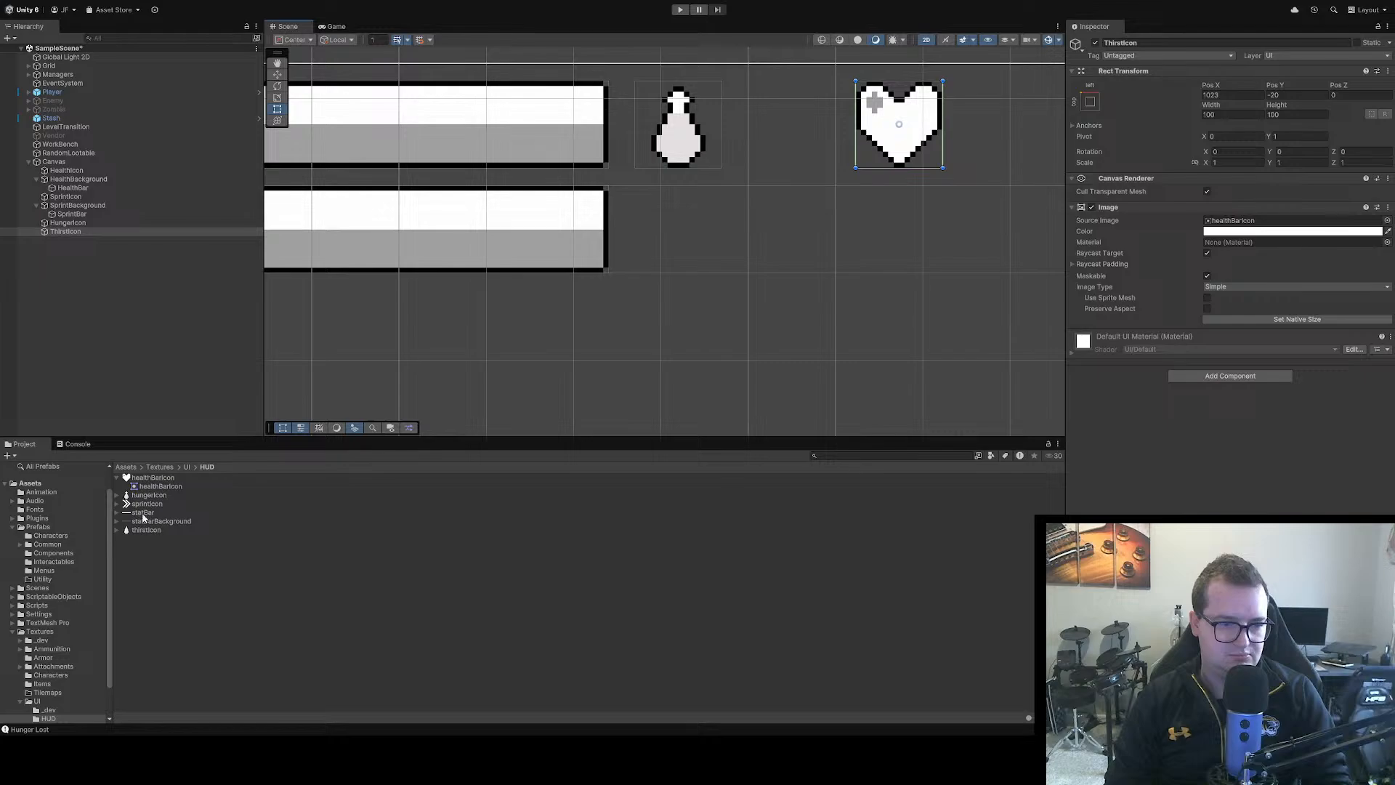
left_click_drag(156, 534, 1252, 225)
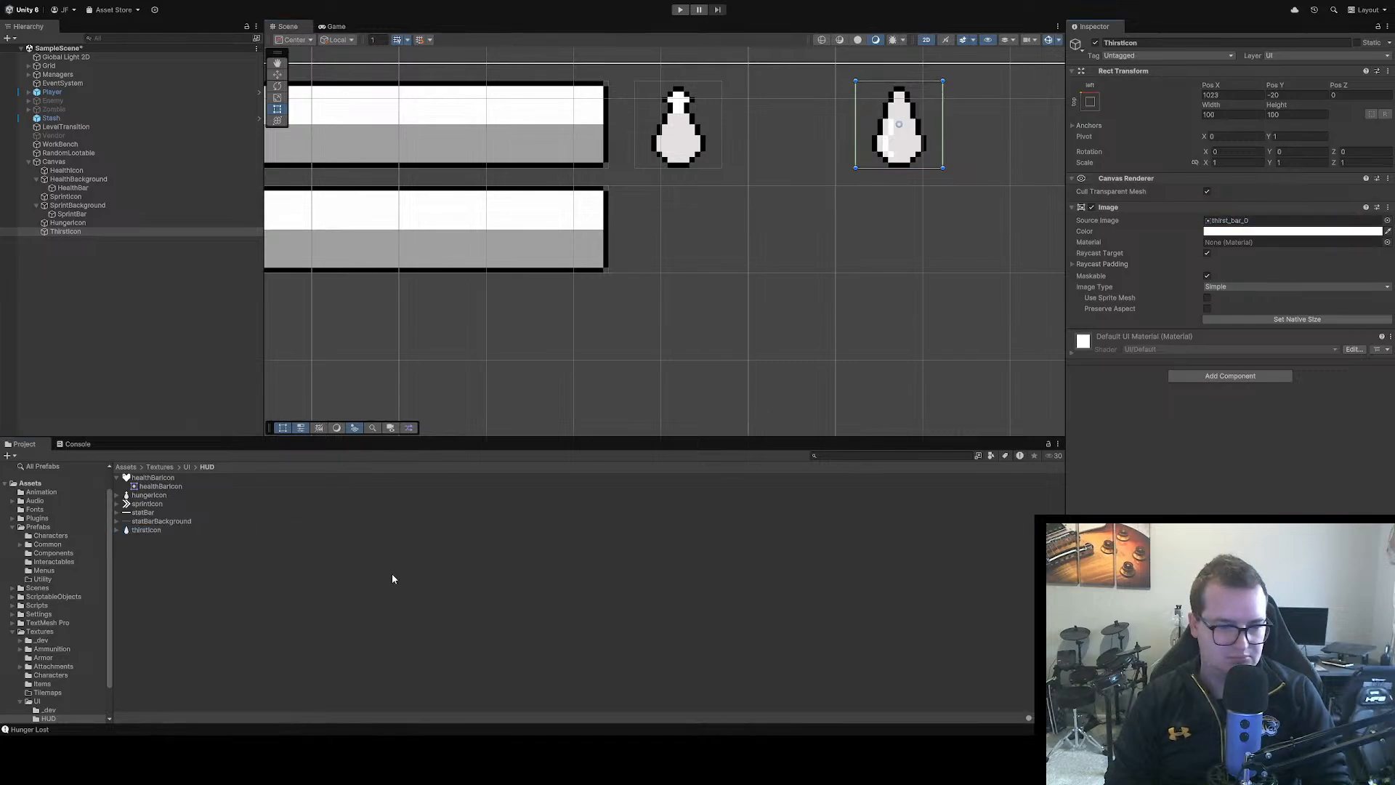
Expand the thirstIcon and hungerIcon textures in the HUD folder and inspect the hunger_bar_0 sprite
left_click(227, 542)
left_click(147, 530)
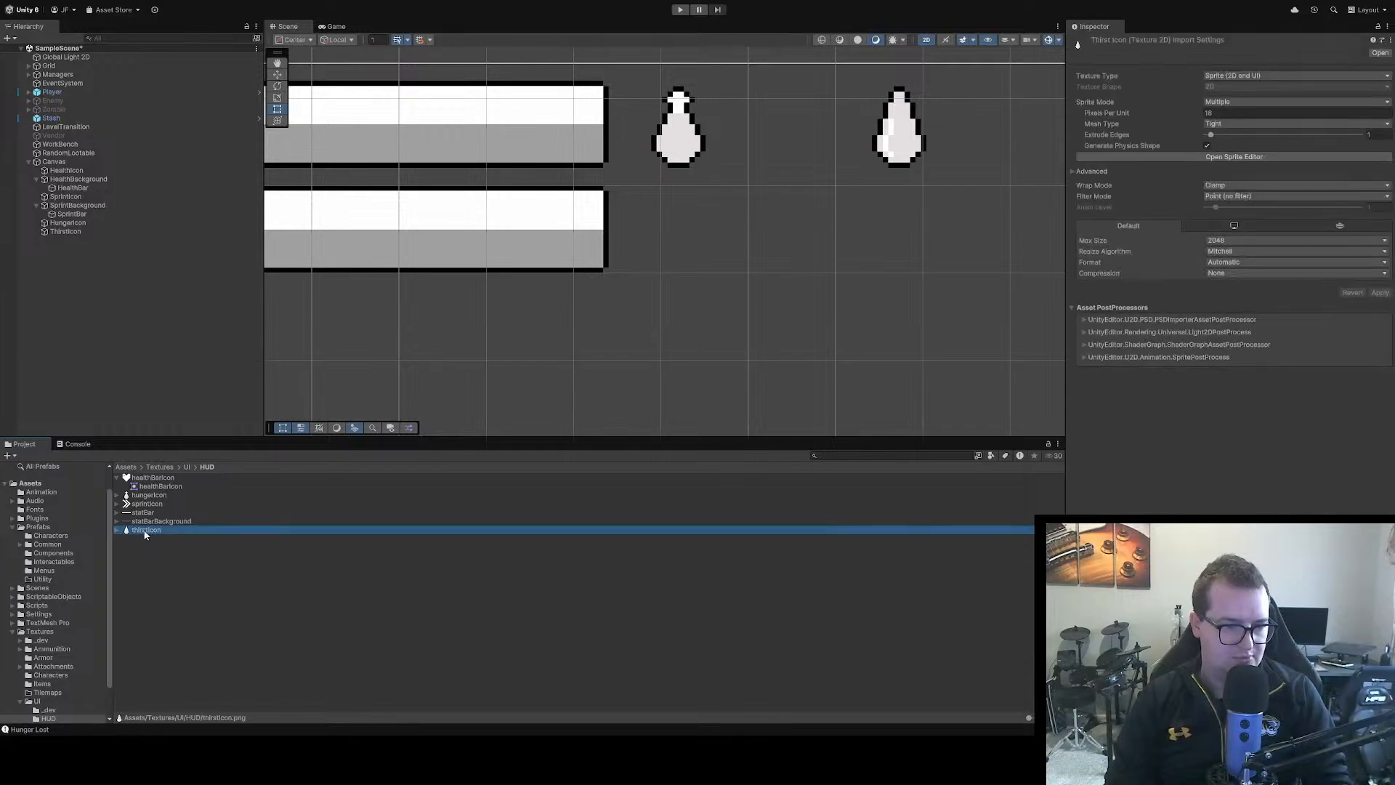
left_click(120, 532)
left_click(119, 497)
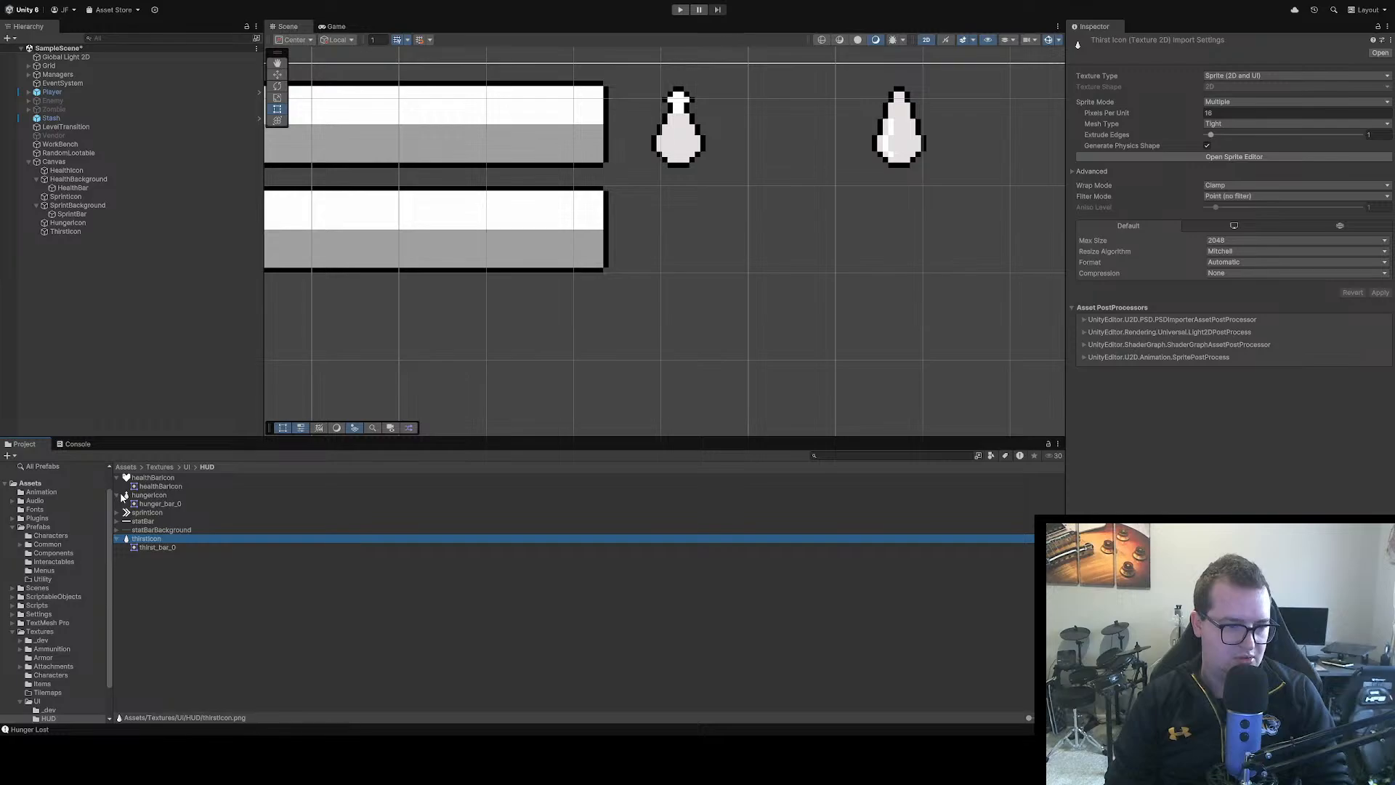
left_click(175, 505)
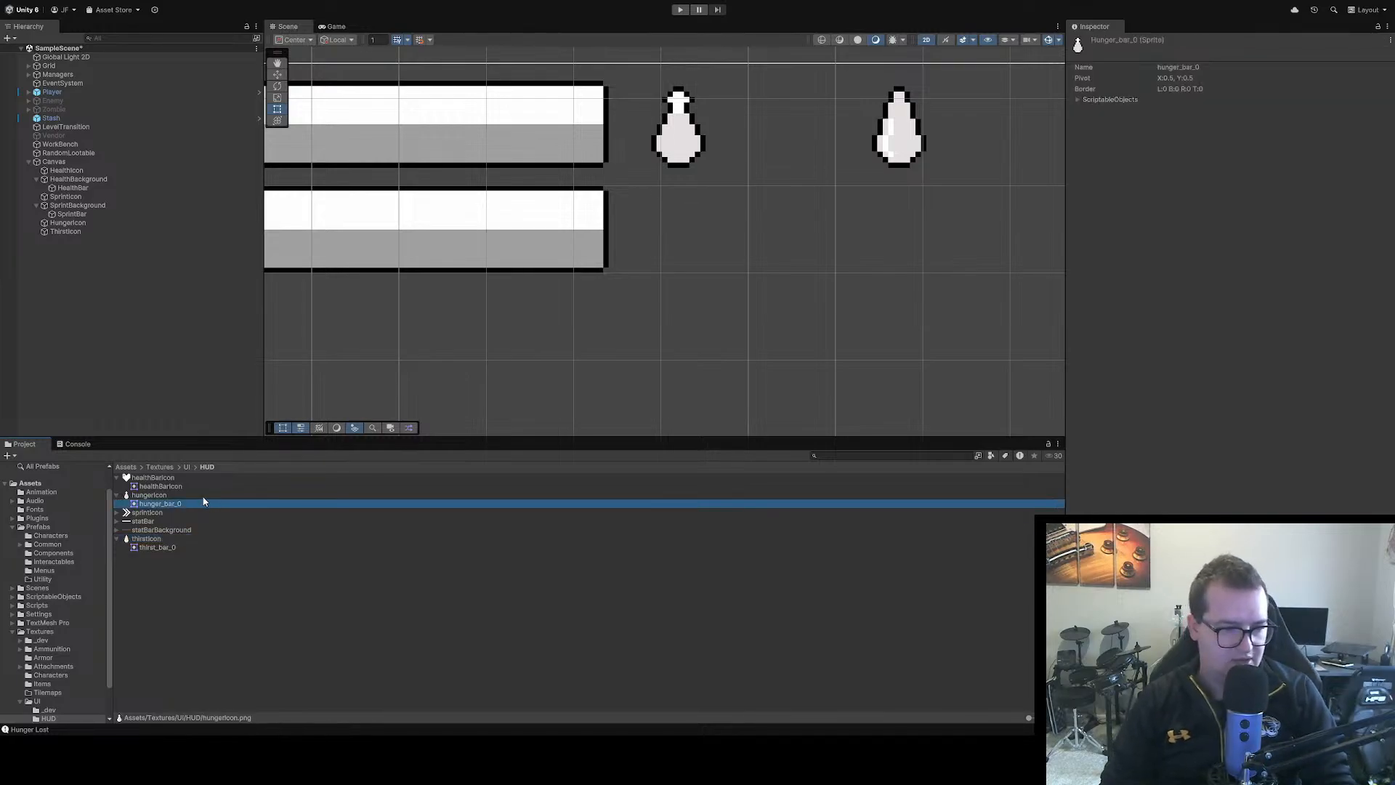
left_click(217, 576)
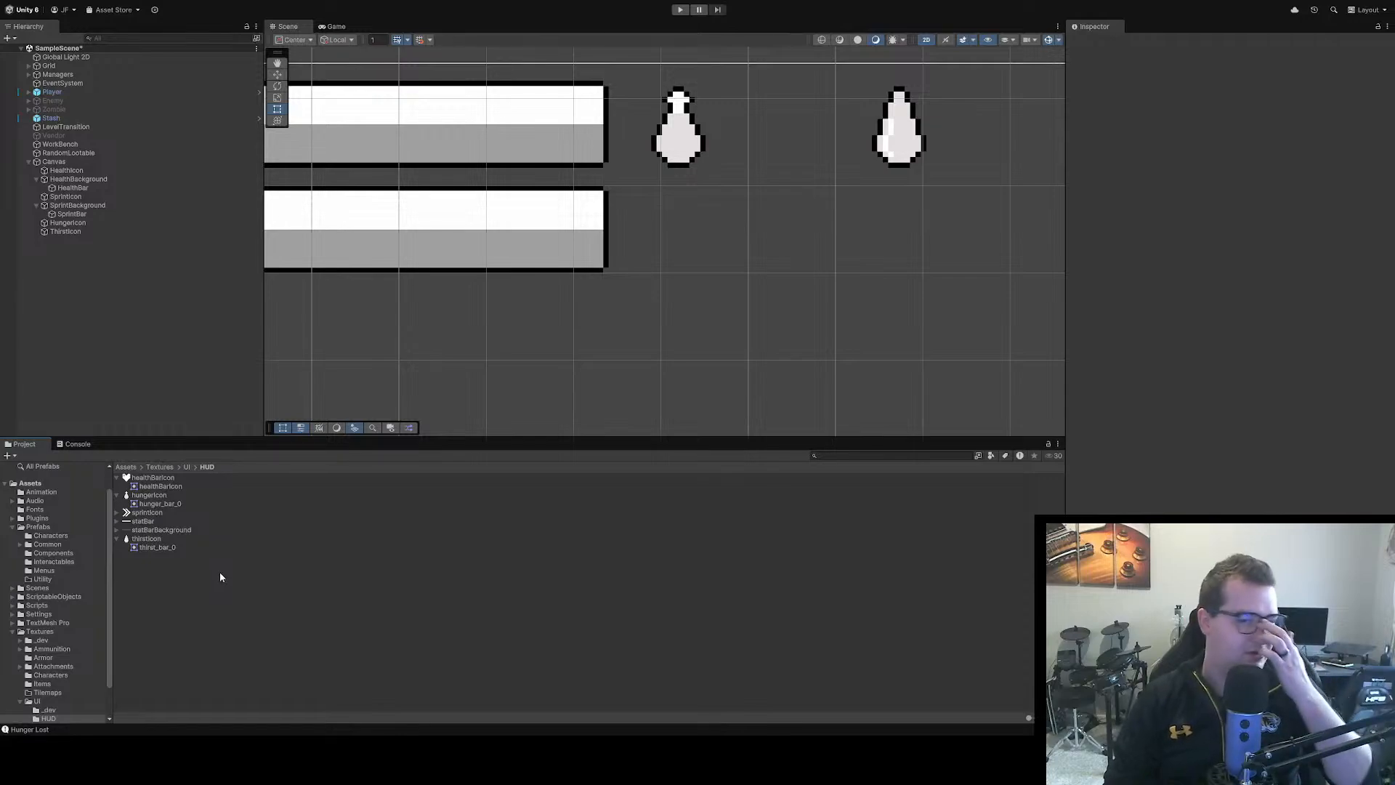
Compare the positions of HungerIcon and ThirstIcon, and set ThirstIcon's Pos X to 890
scroll(660, 219, "down", 3)
scroll(658, 223, "down", 2)
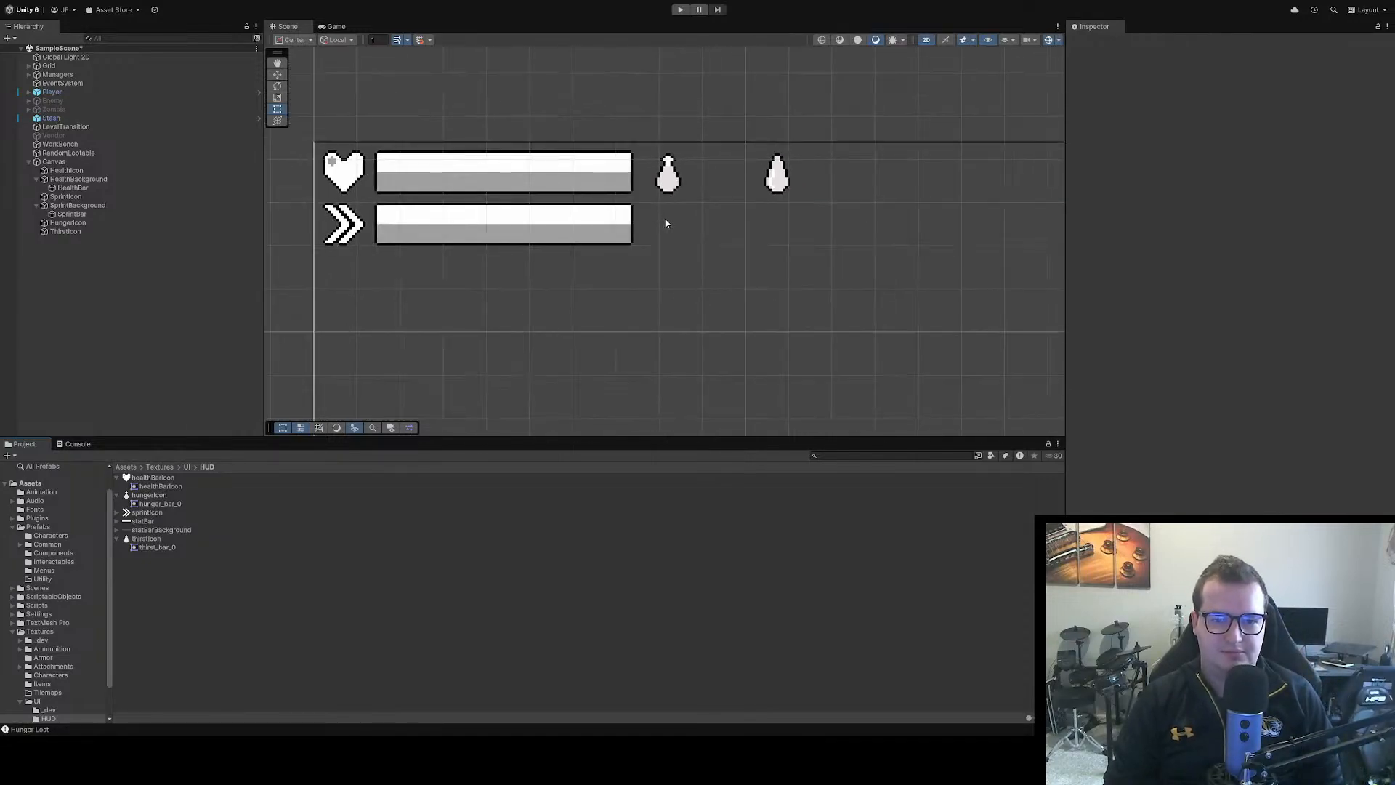
left_click(771, 173)
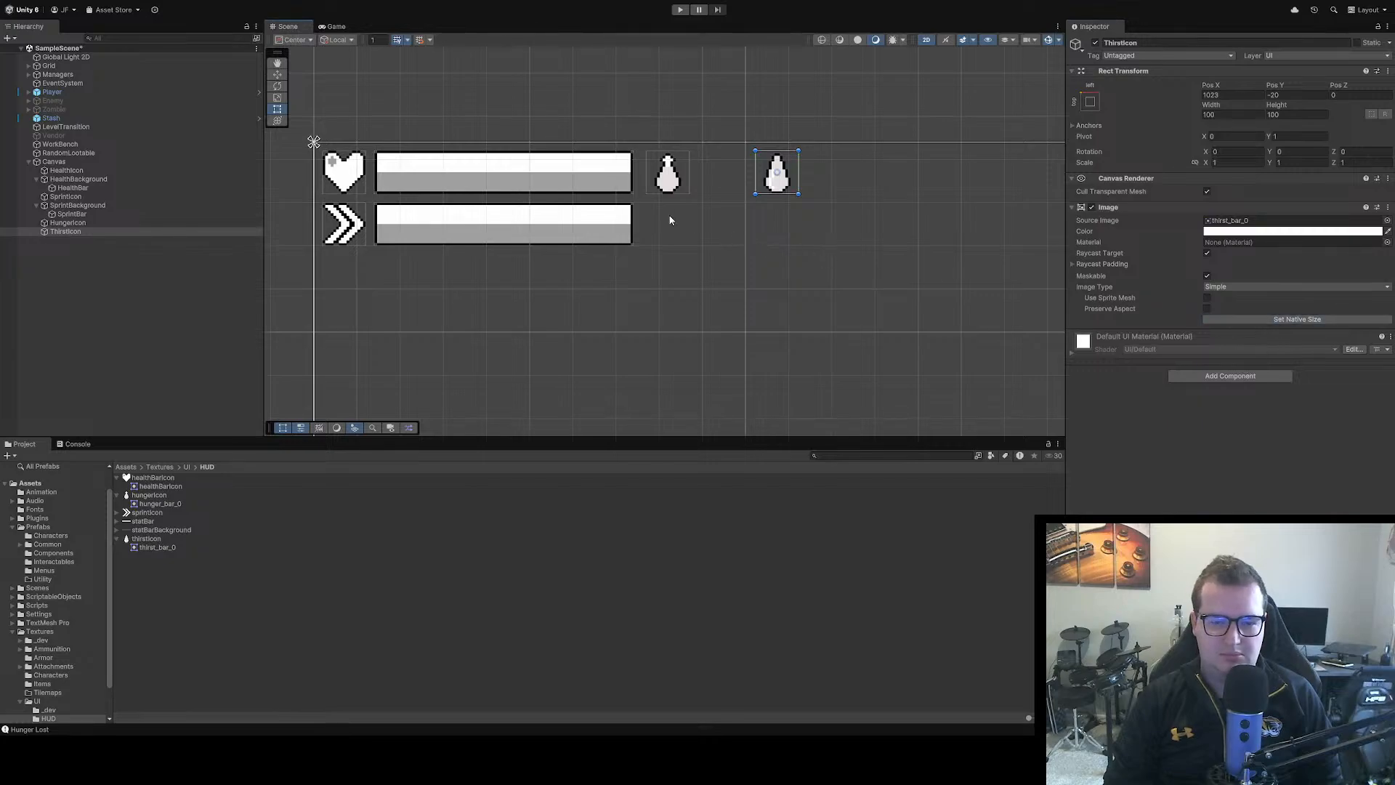
left_click(668, 178)
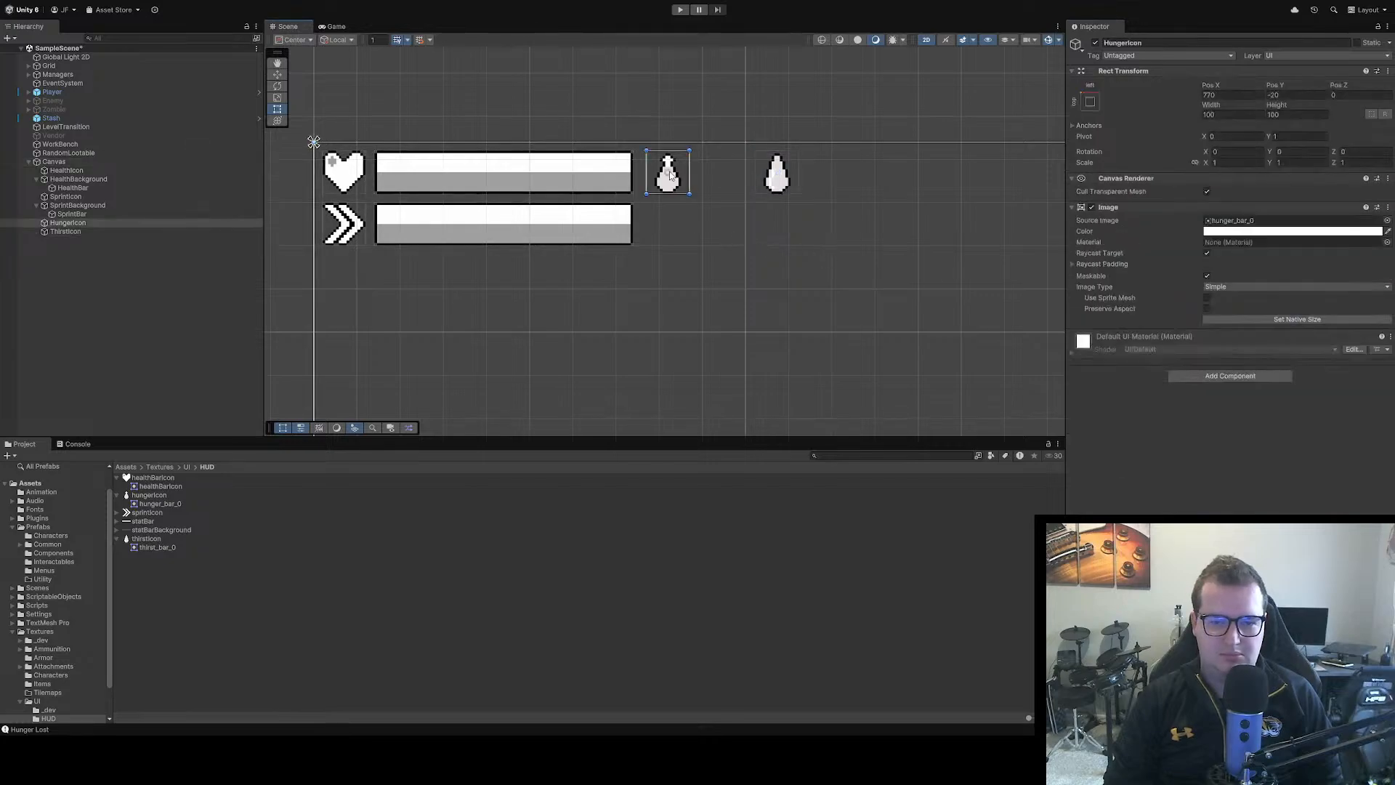
left_click(783, 173)
left_click(1229, 97)
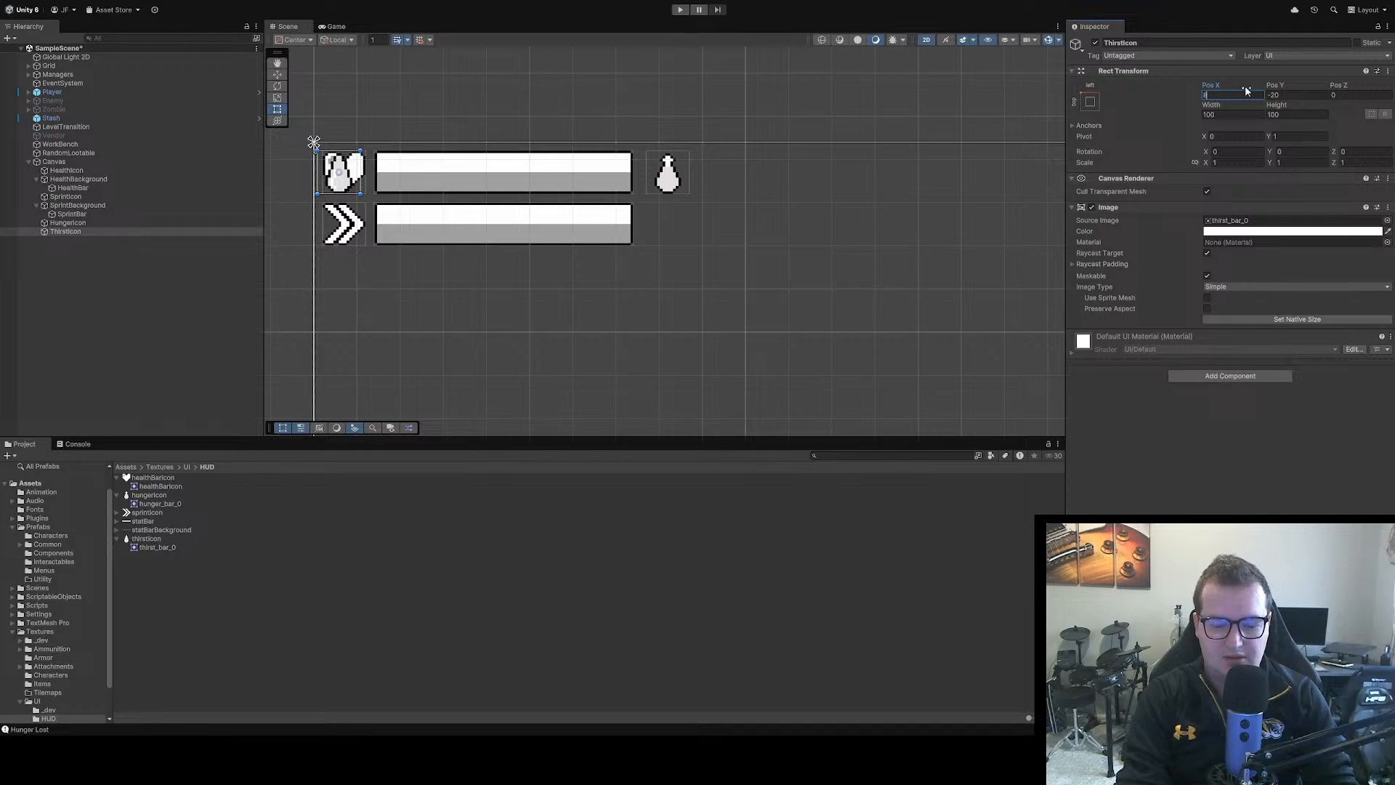
type("90")
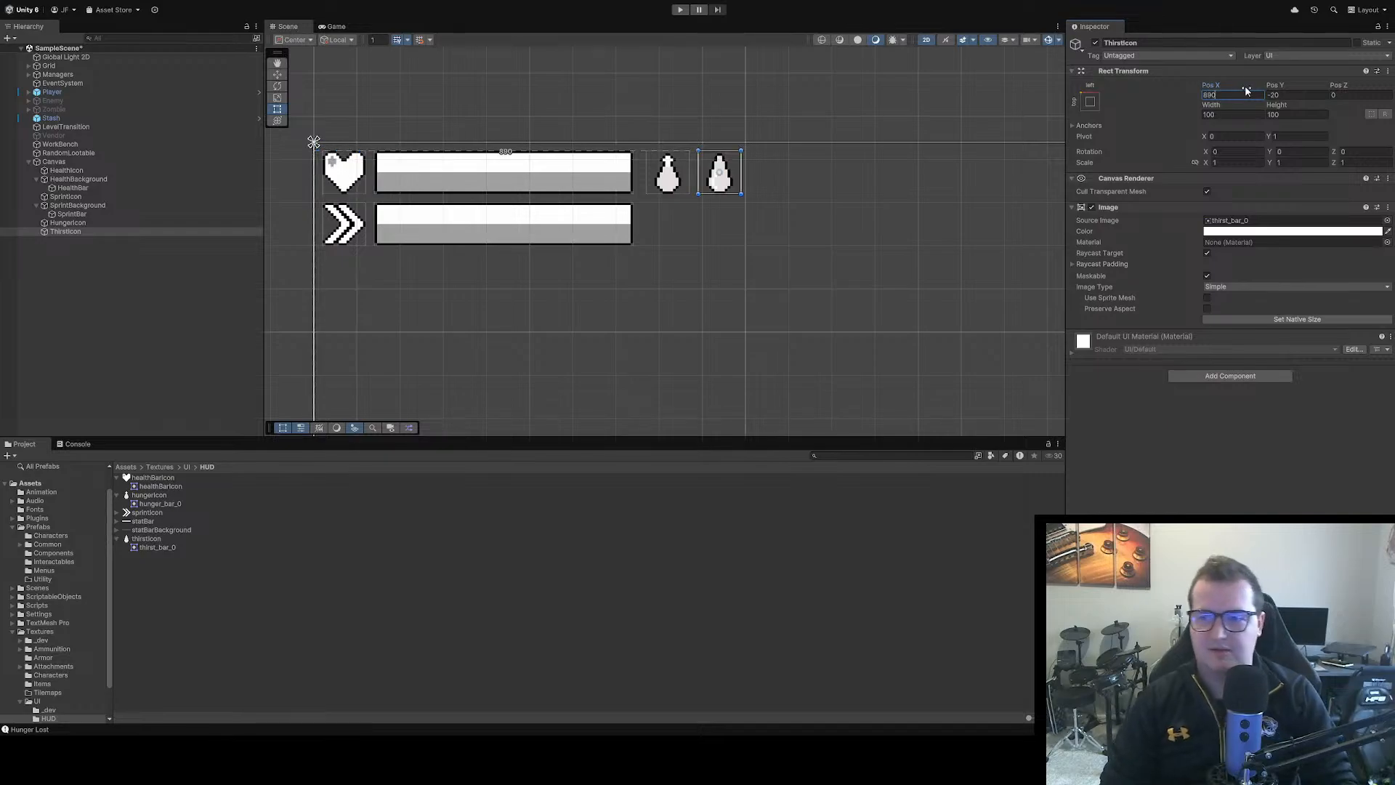
left_click(899, 243)
Run the scene and walk the player around the room to check the HUD bars and icons against the level
scroll(816, 188, "down", 2)
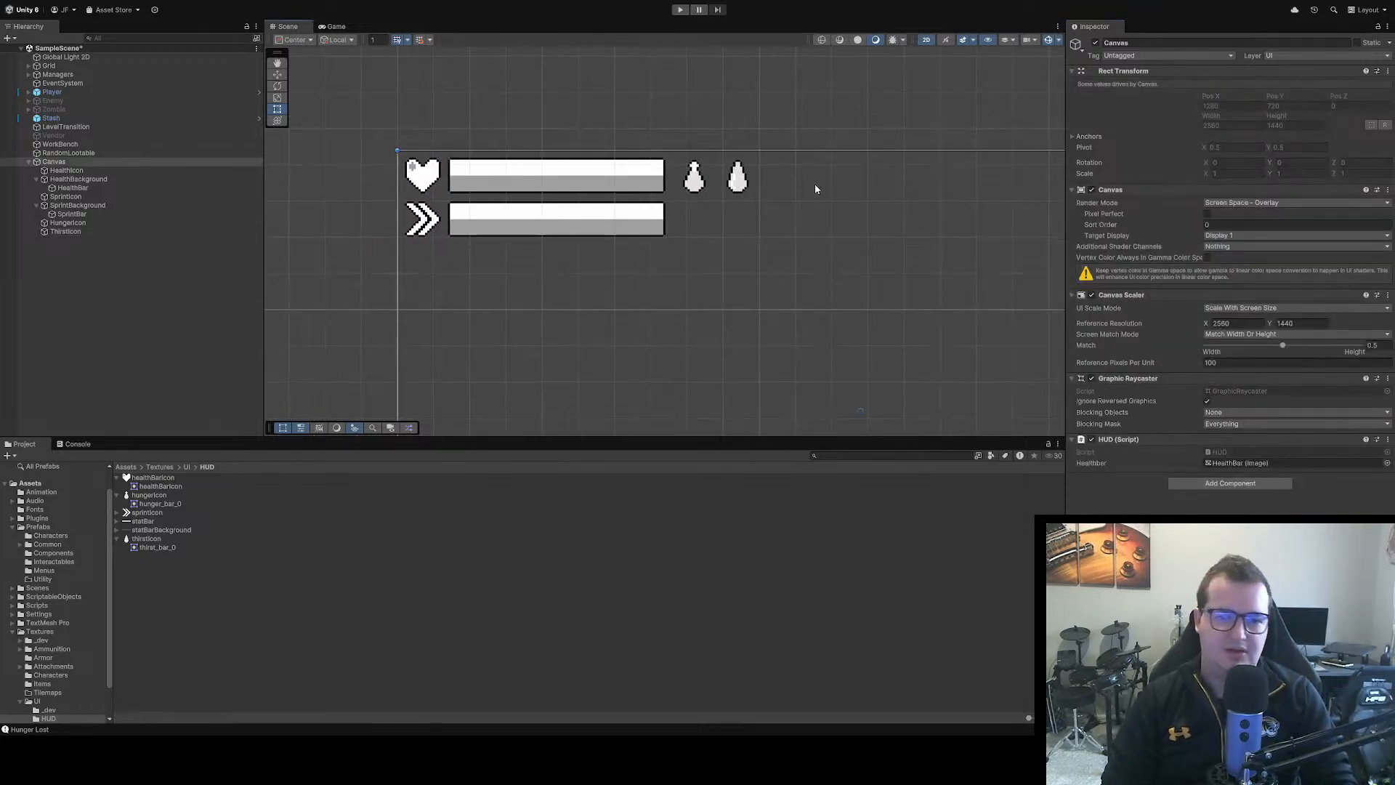
left_click(680, 10)
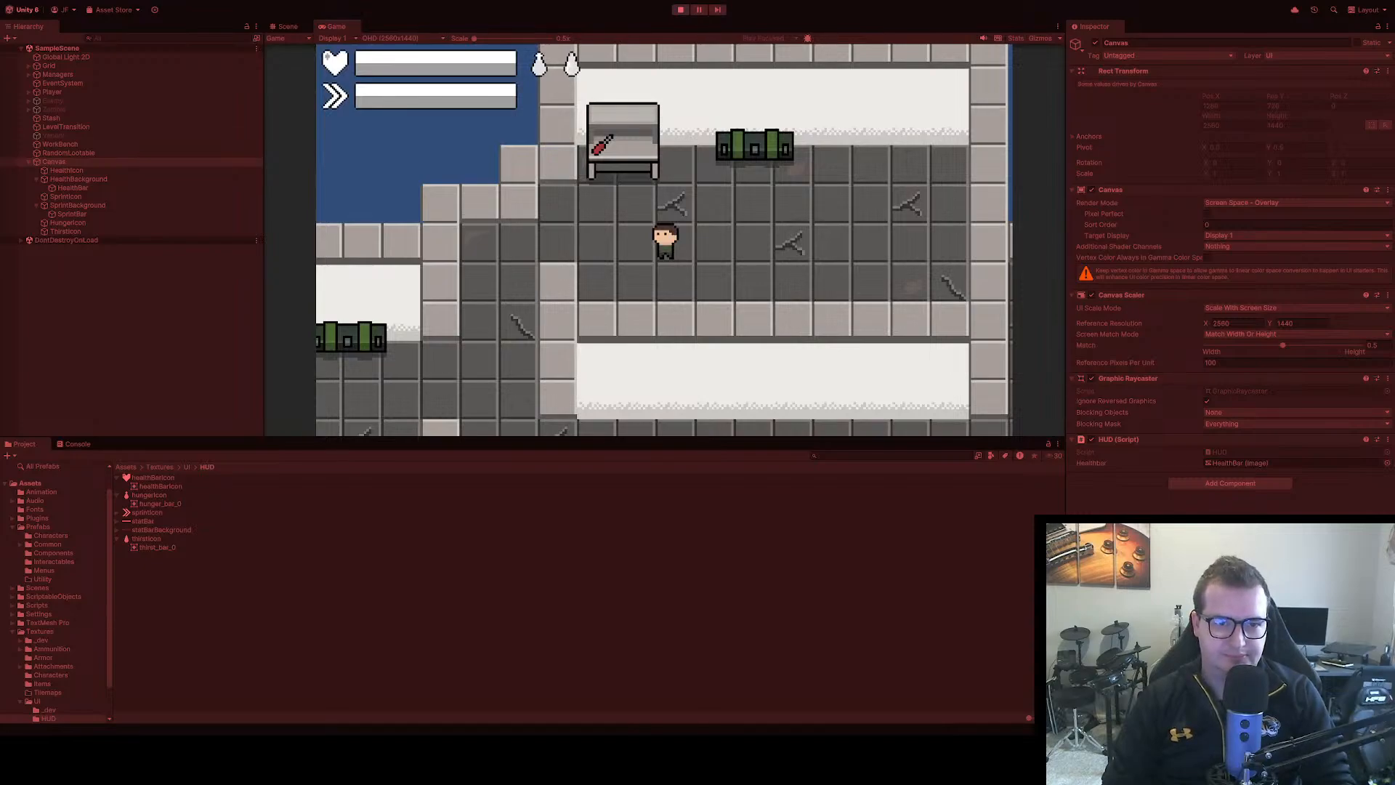
key("d")
key("s")
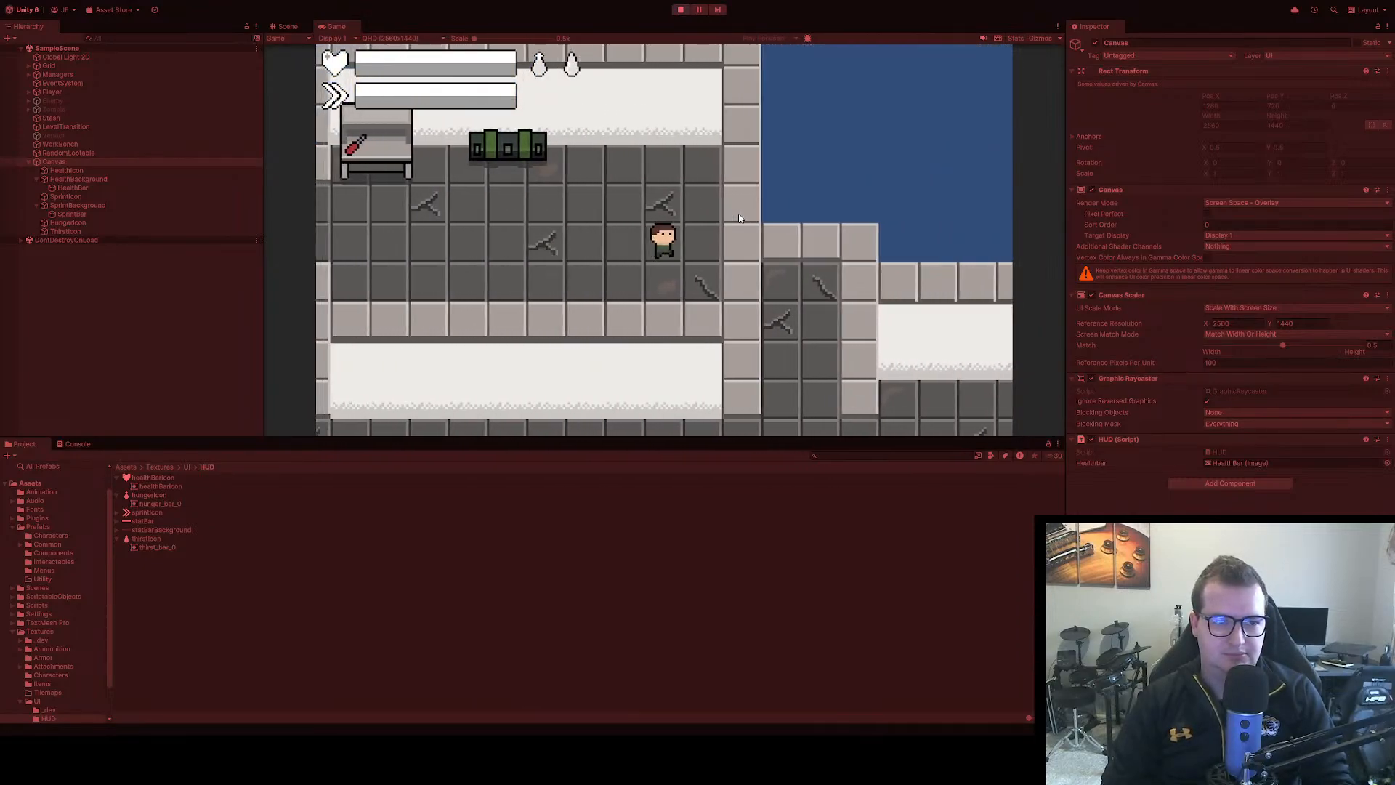
key("a")
key("a")
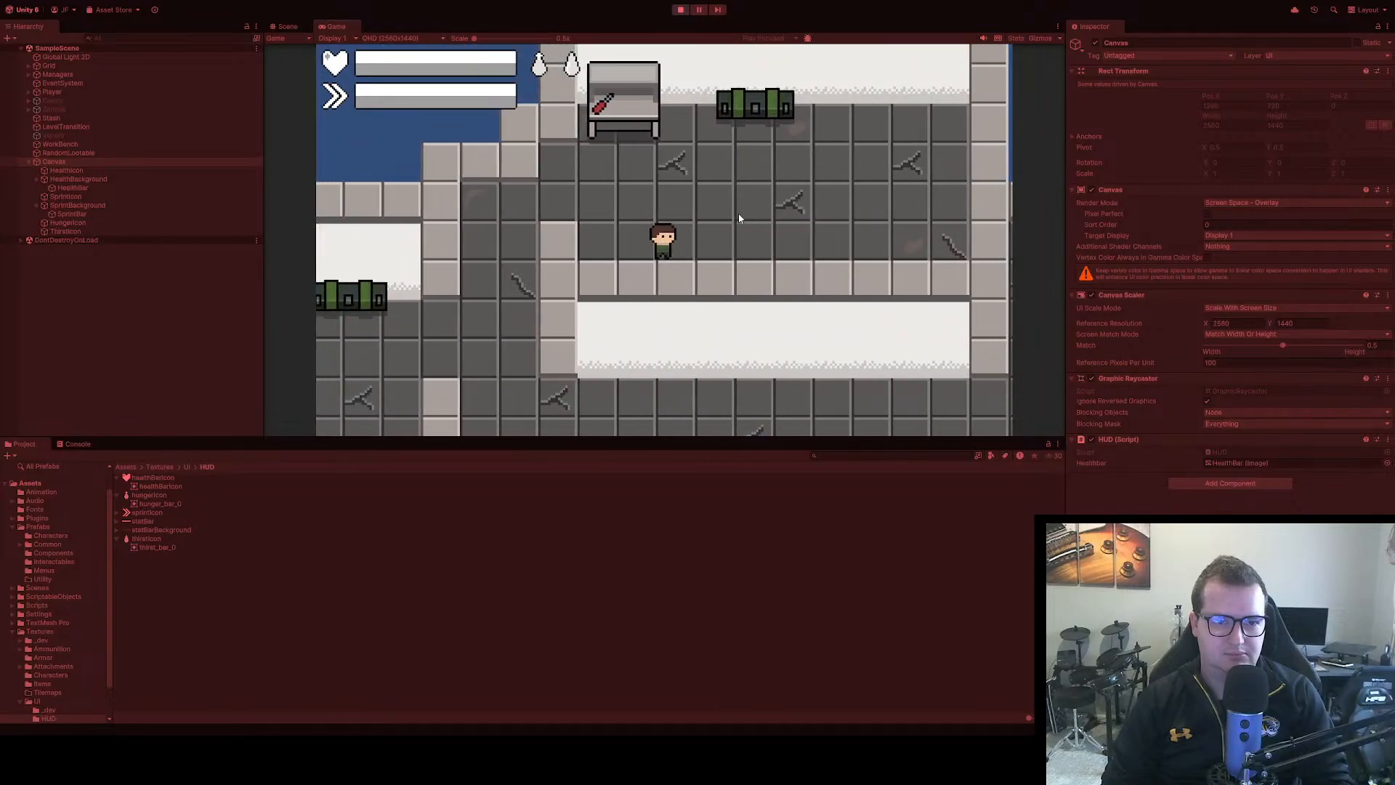
key("w")
key("d")
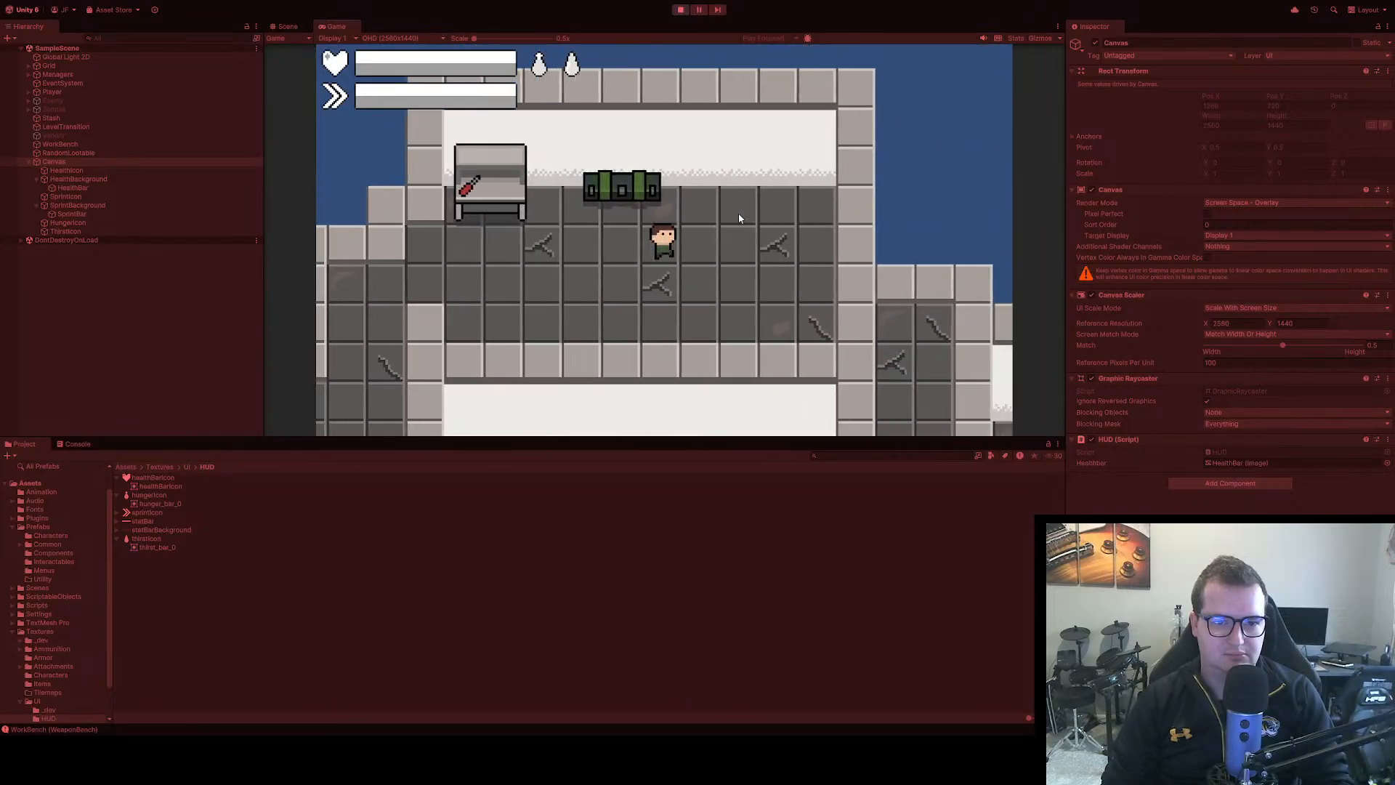
key("s")
key("a")
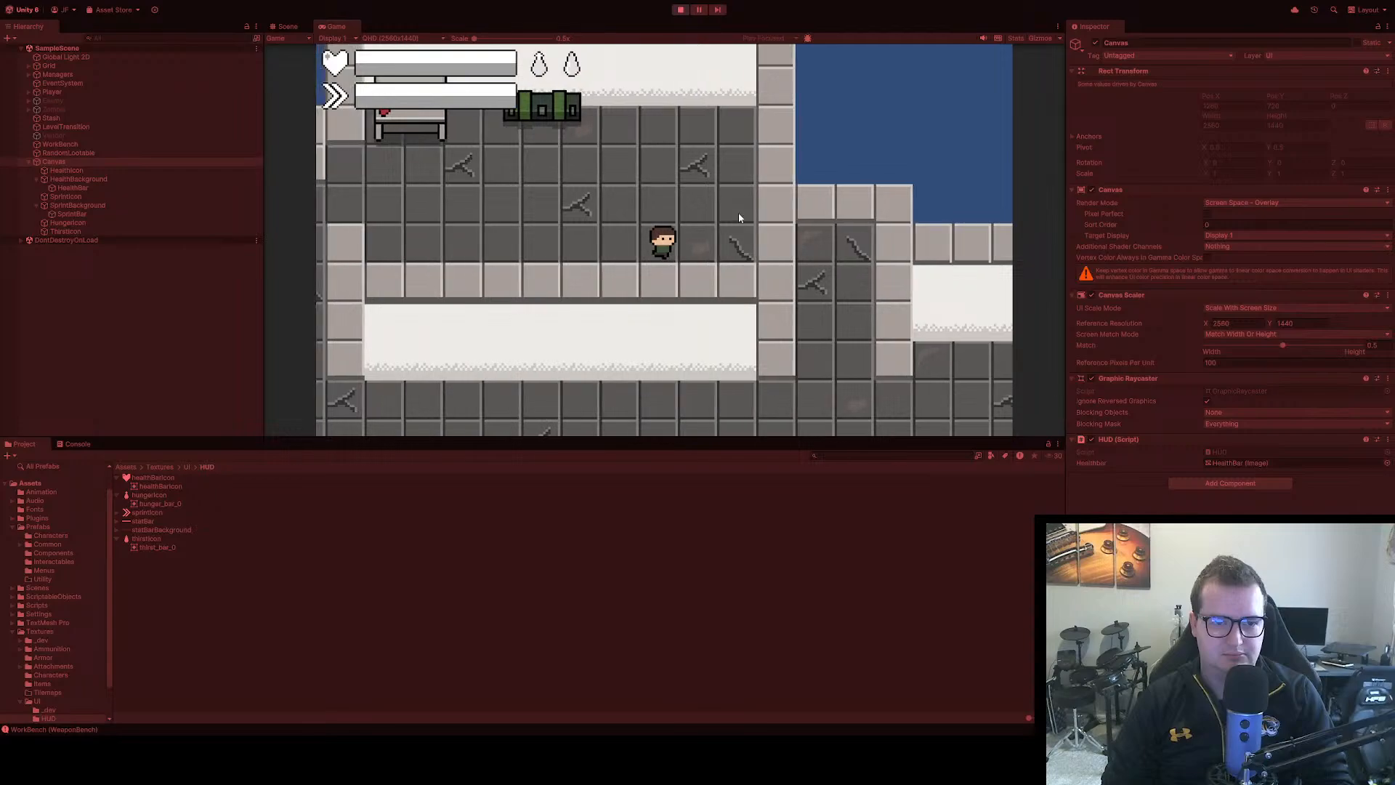
key("w")
Damage the player repeatedly while moving to test the health bar, and stop the running game
key("k")
key("k")
key("k")
key("k")
key("k")
key("k")
key("k")
key("k")
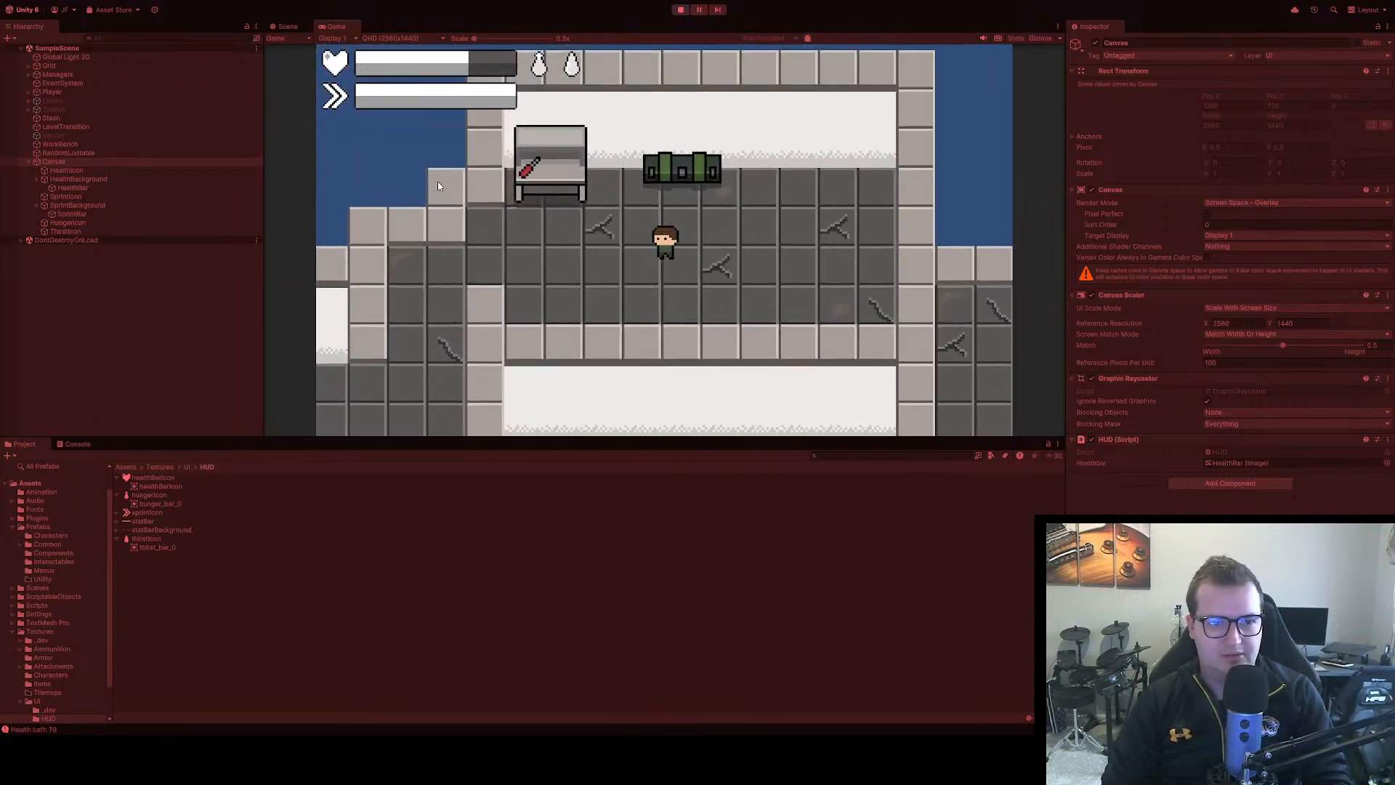
key("d")
key("w")
key("a")
key("s")
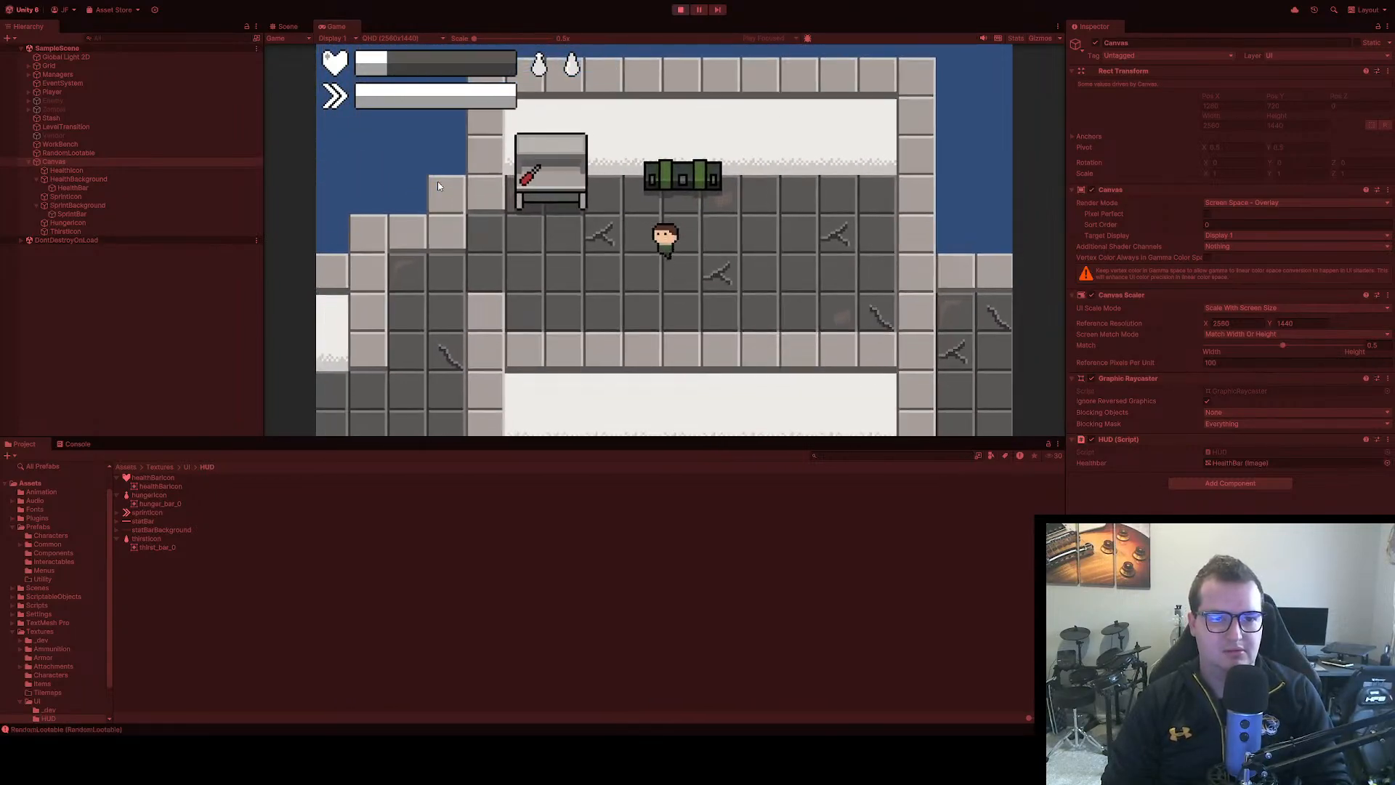
key("d")
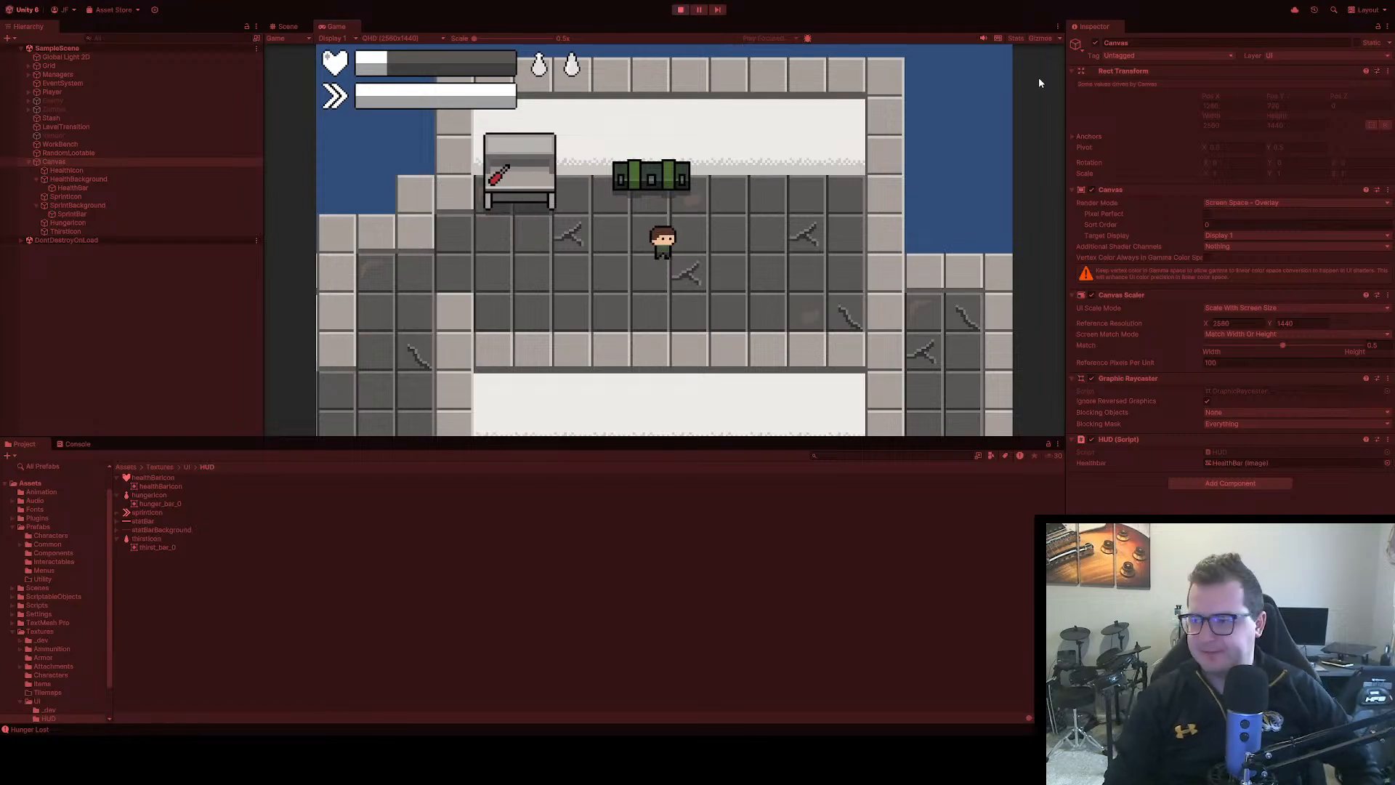
left_click(679, 9)
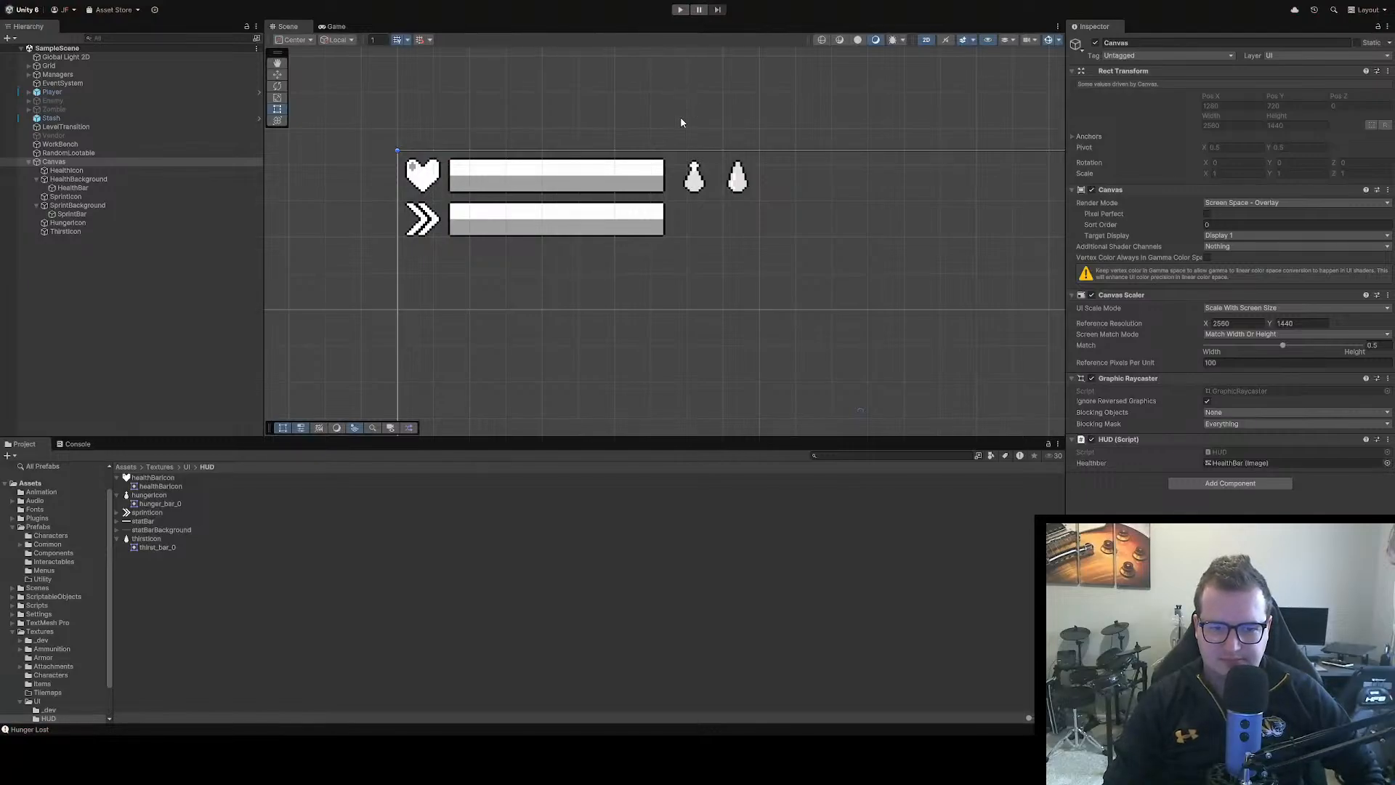
scroll(501, 194, "down", 3)
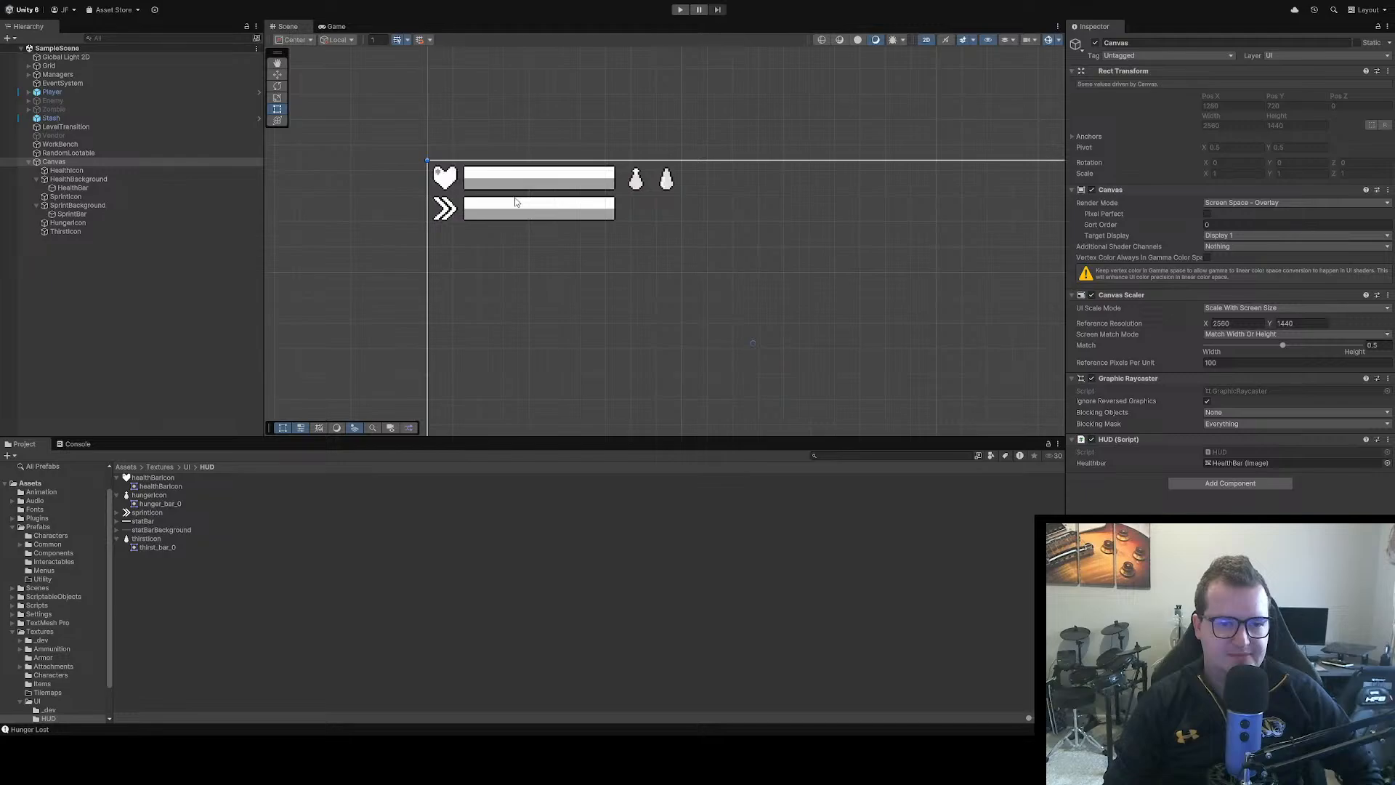
Anchor all HUD elements from HealthIcon through ThirstIcon to the canvas's bottom-left corner, moving their pivots there too
scroll(513, 226, "down", 4)
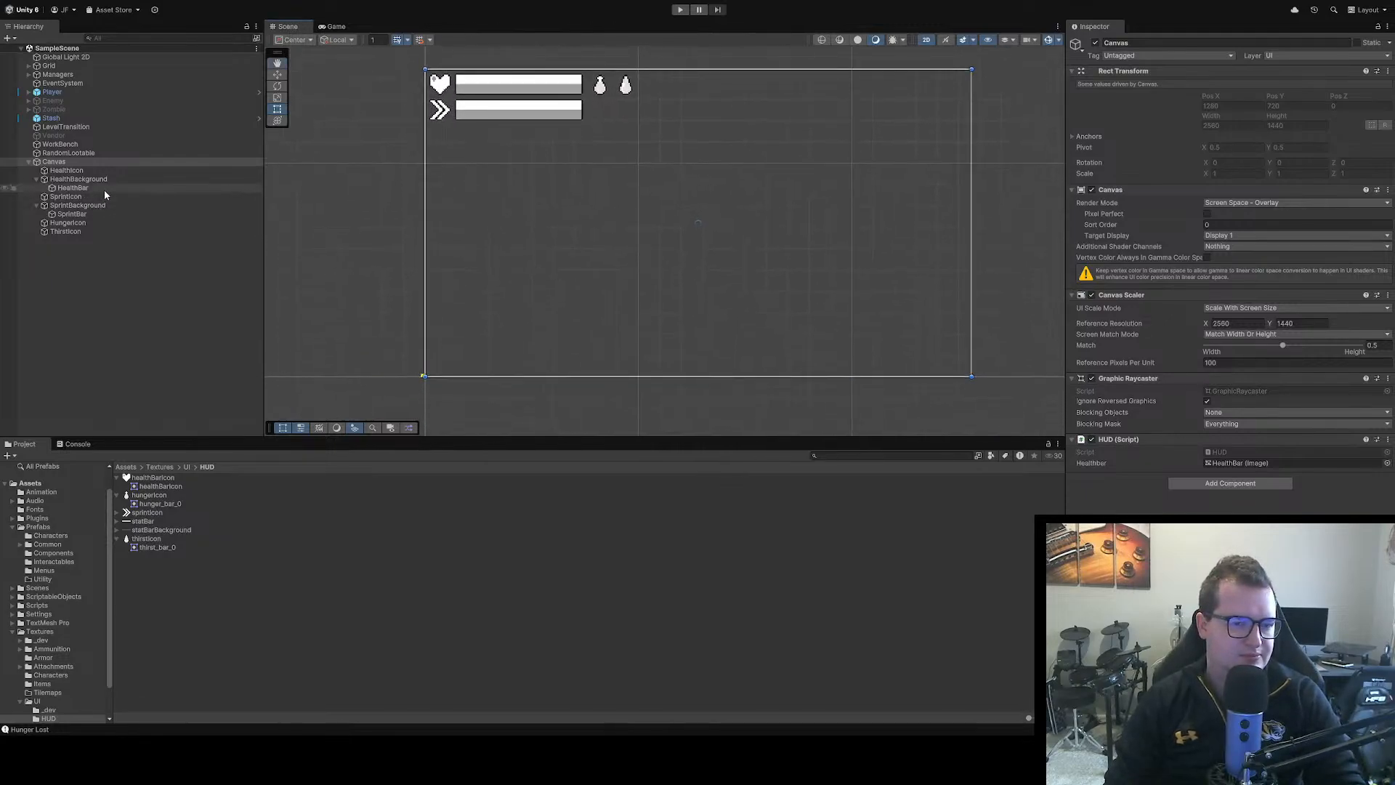
scroll(629, 132, "up", 1)
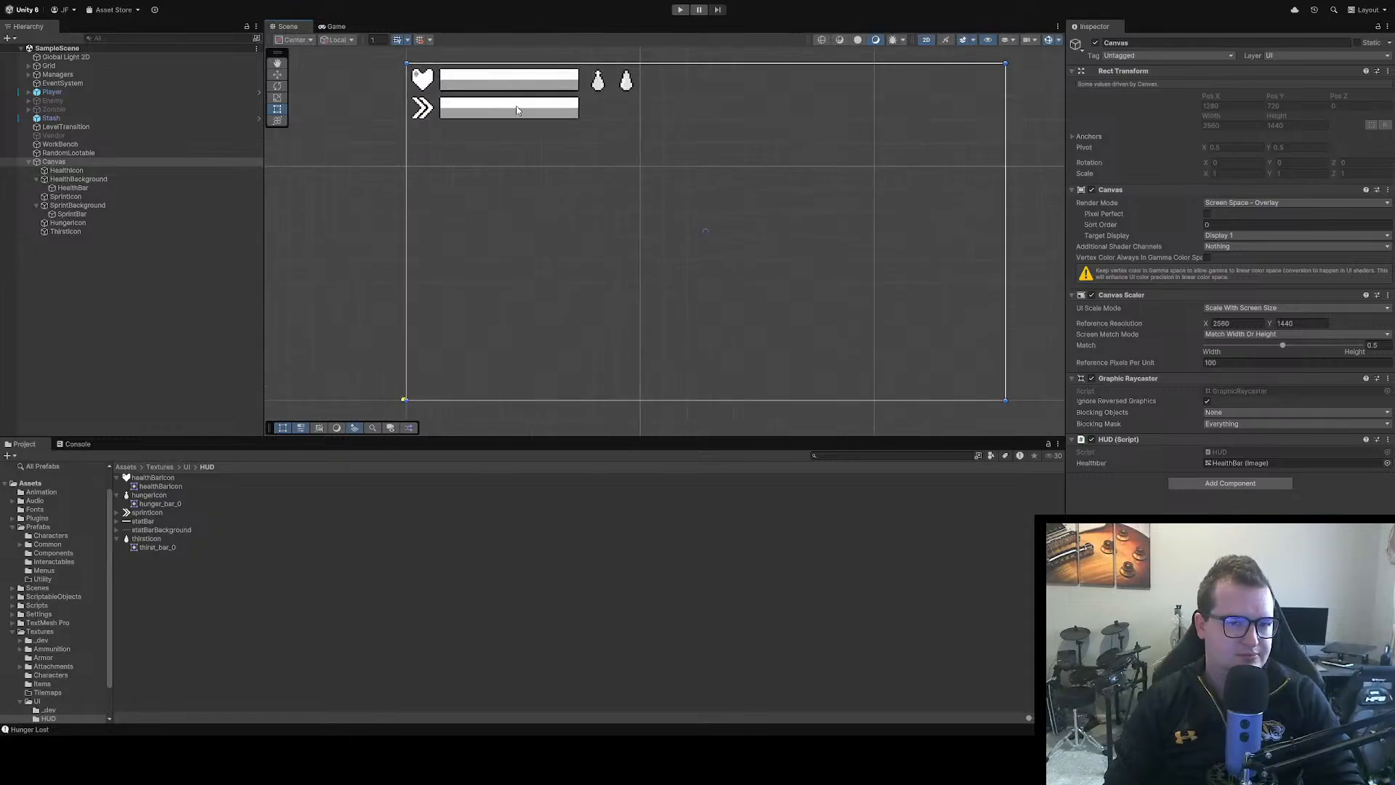
left_click(420, 78)
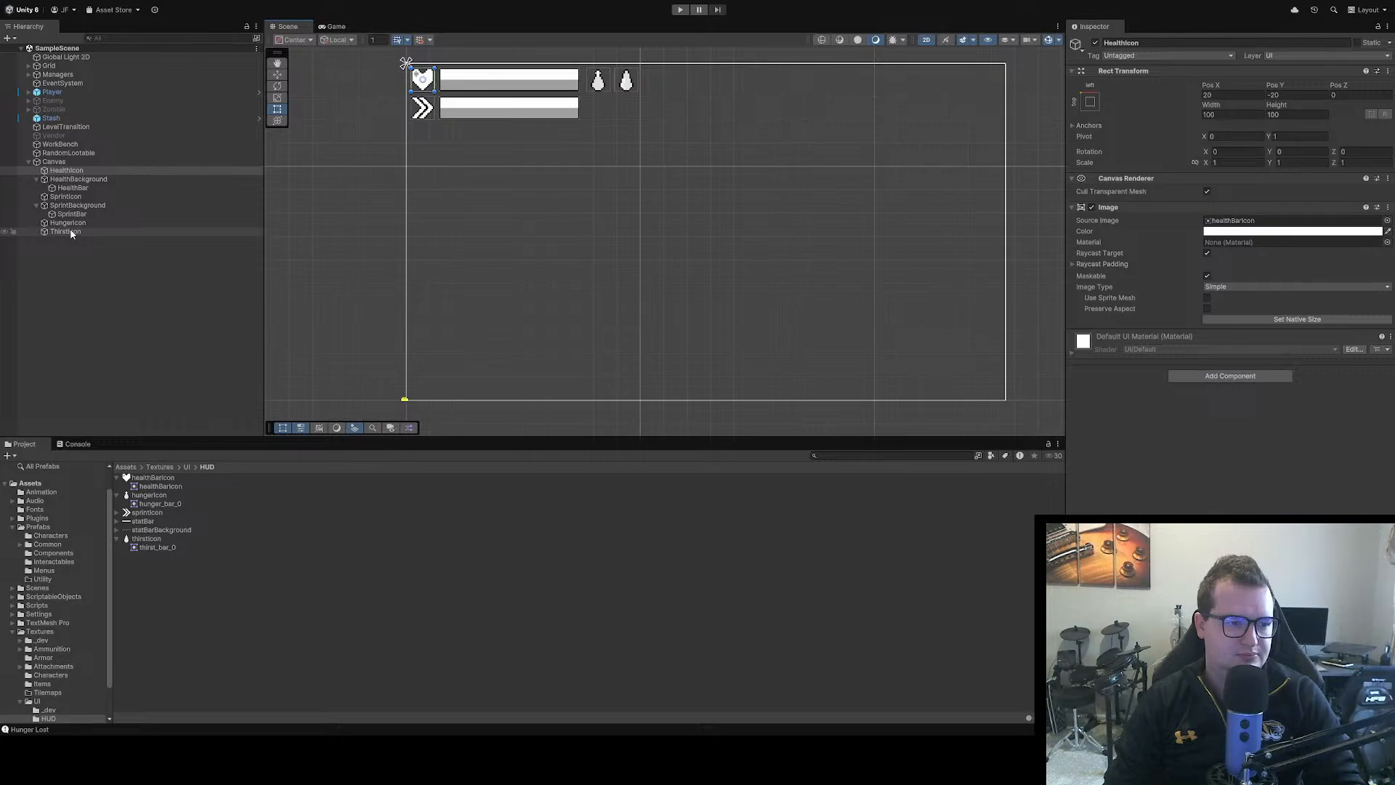
left_click(120, 232, "shift")
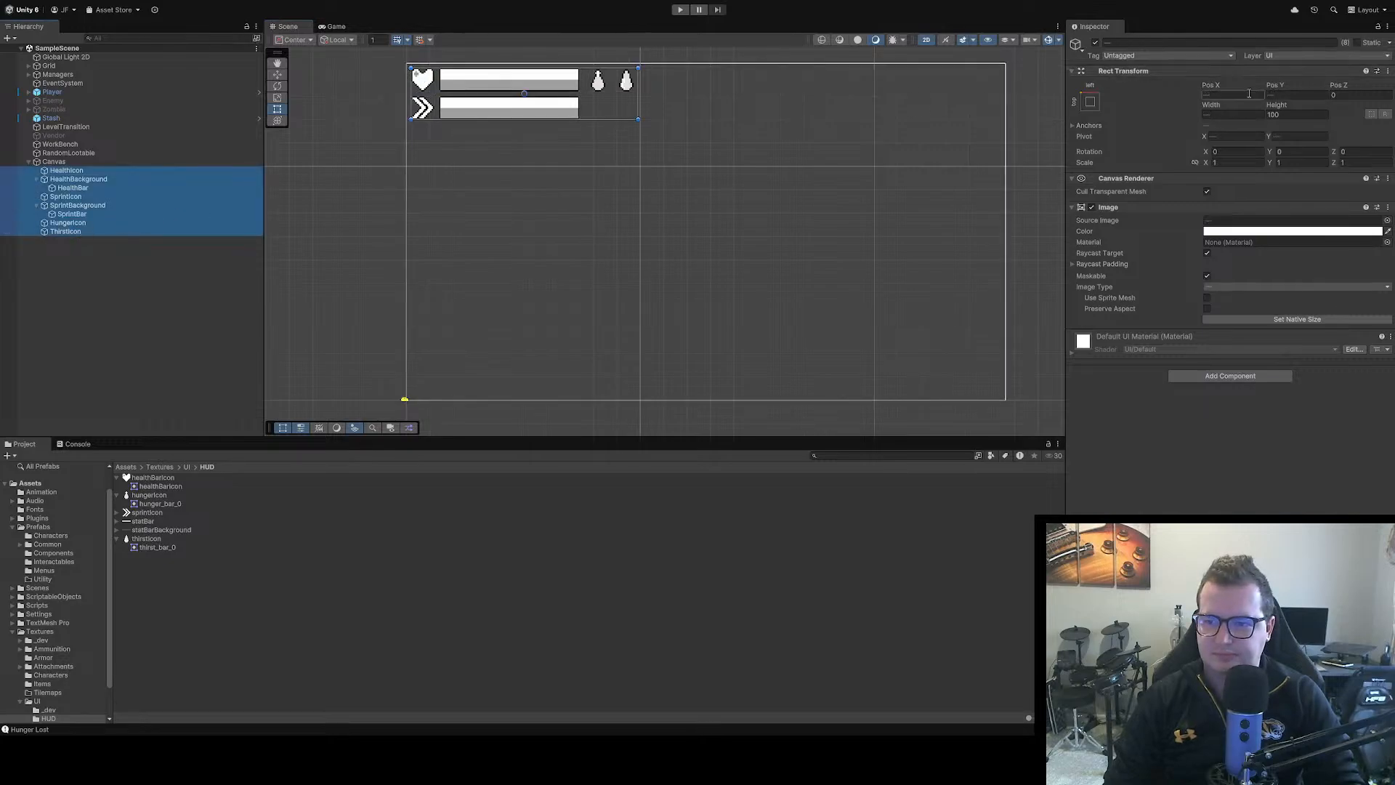
left_click(1089, 107)
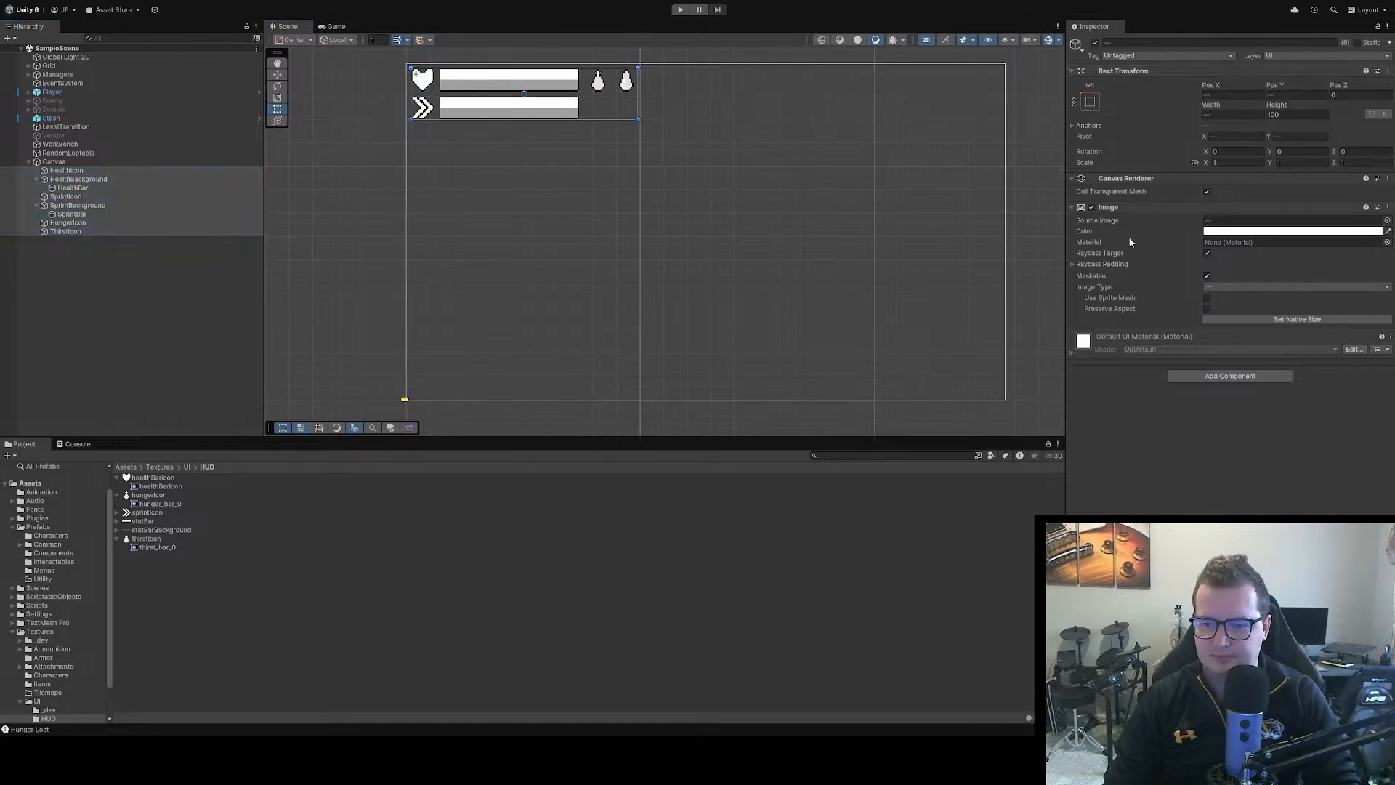
left_click(412, 233)
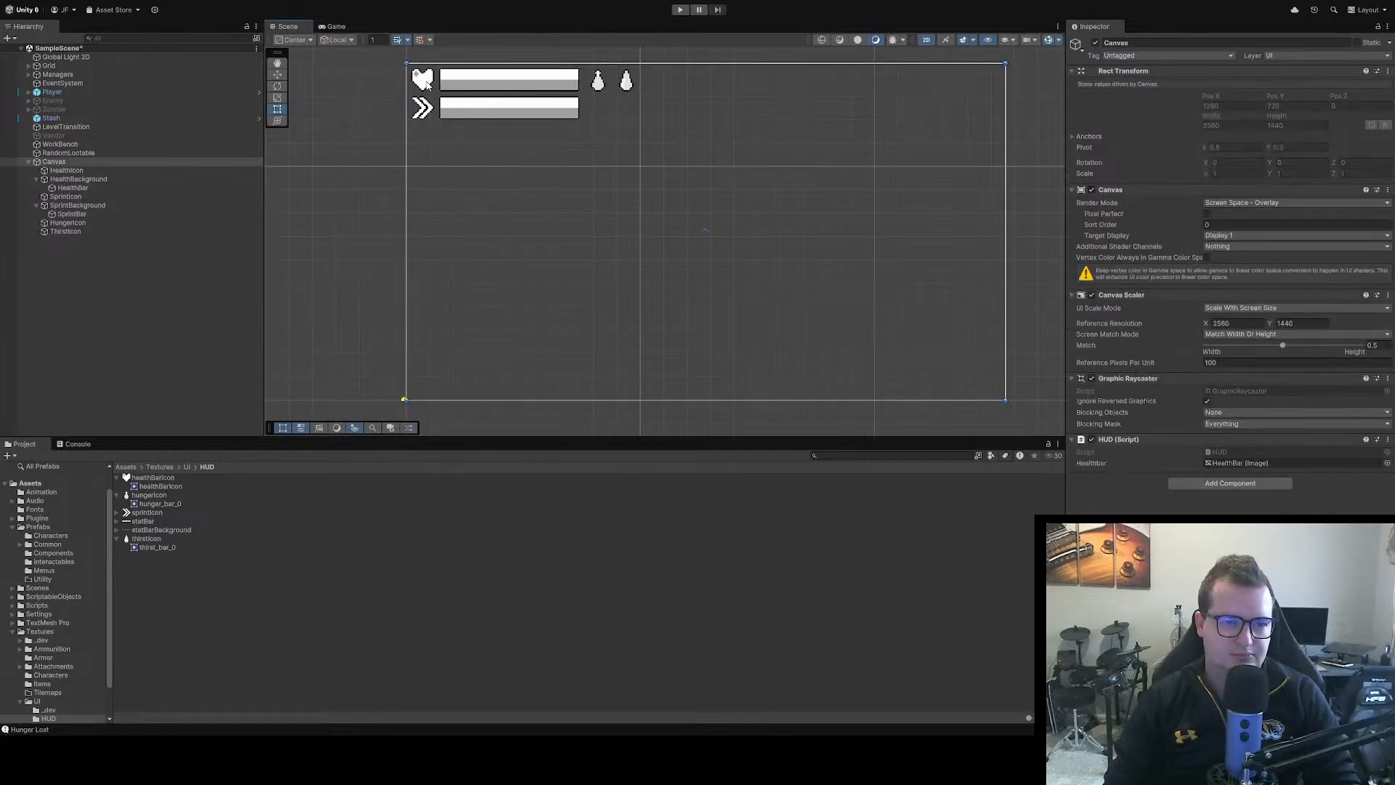
Try to shift the health and sprint icons and bars together by changing their shared Pos X
left_click(80, 179)
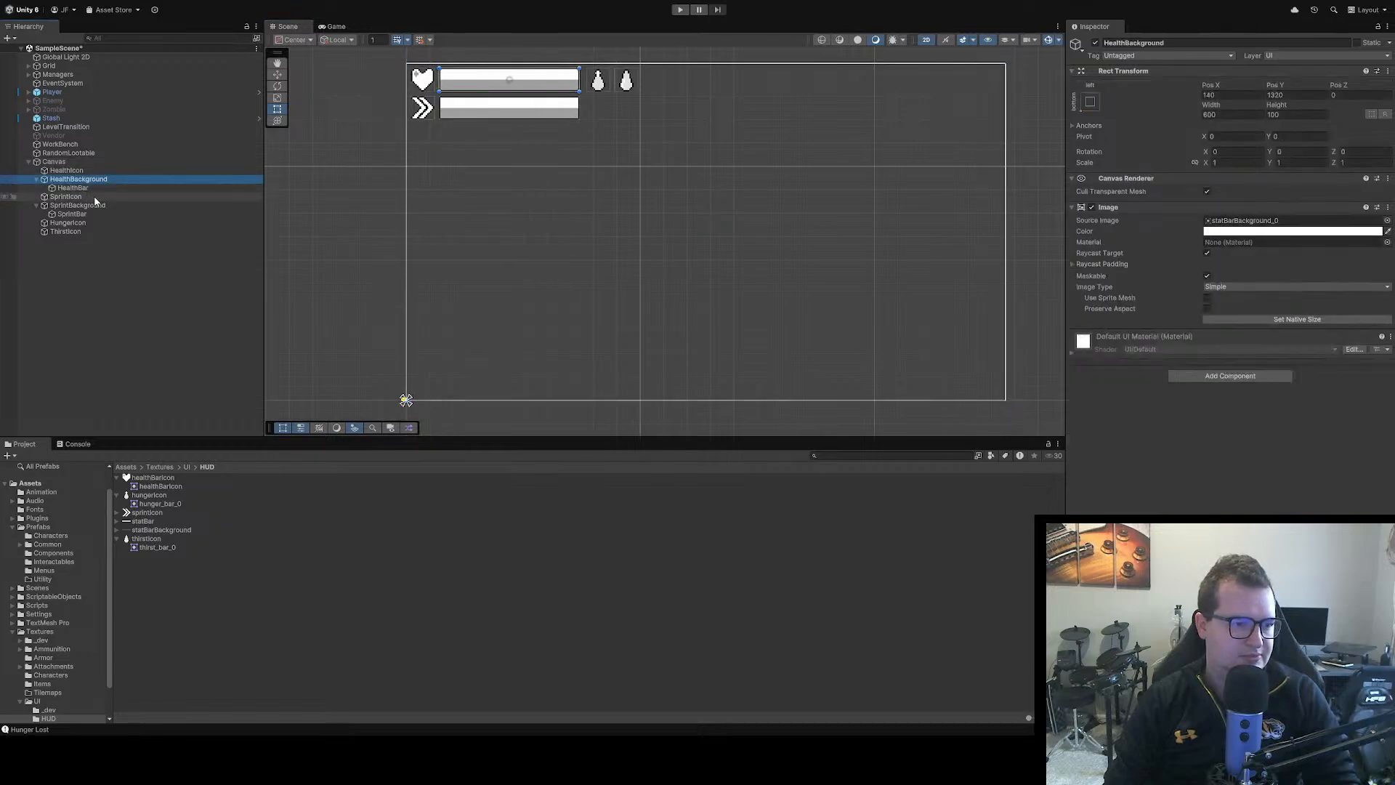
left_click(62, 171)
left_click(64, 214, "ctrl")
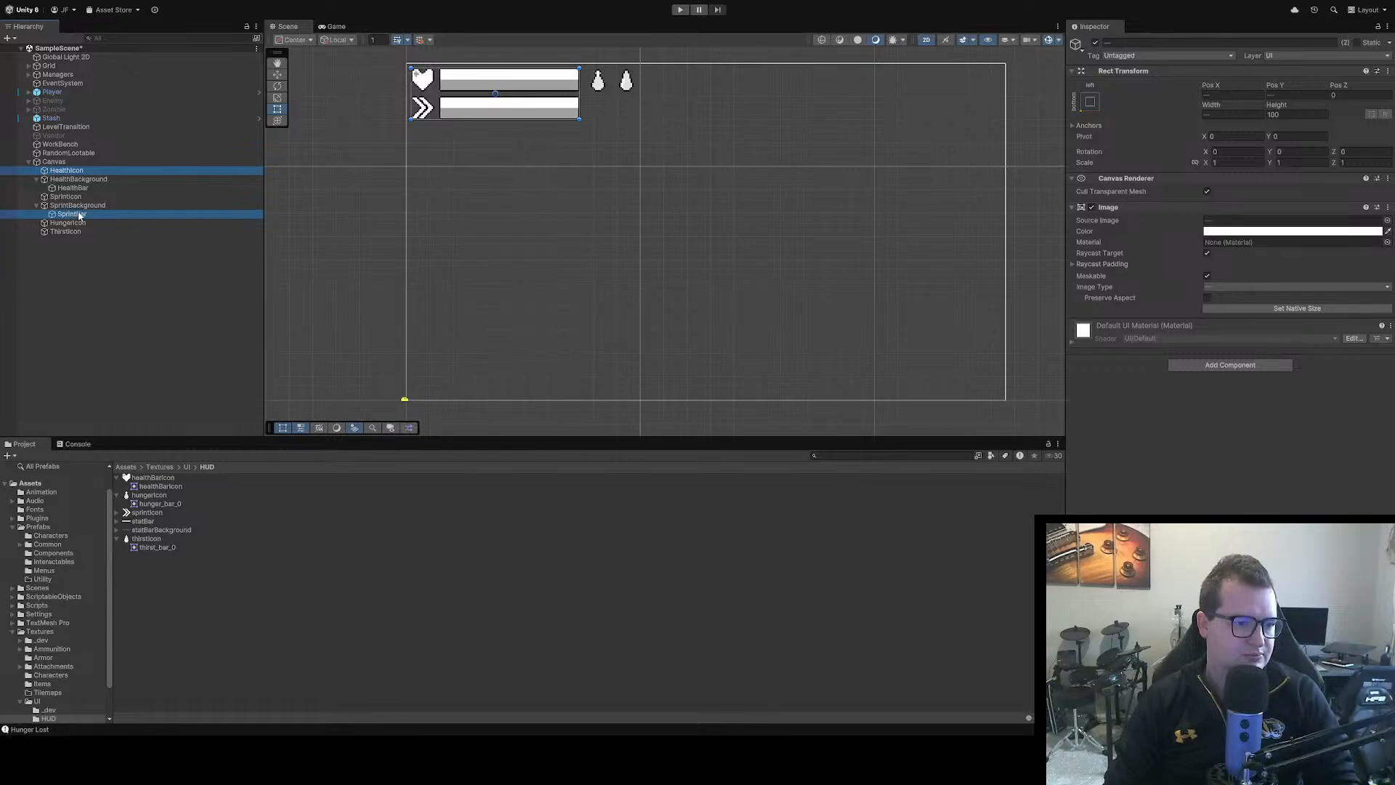
left_click(64, 171)
left_click(67, 215, "shift")
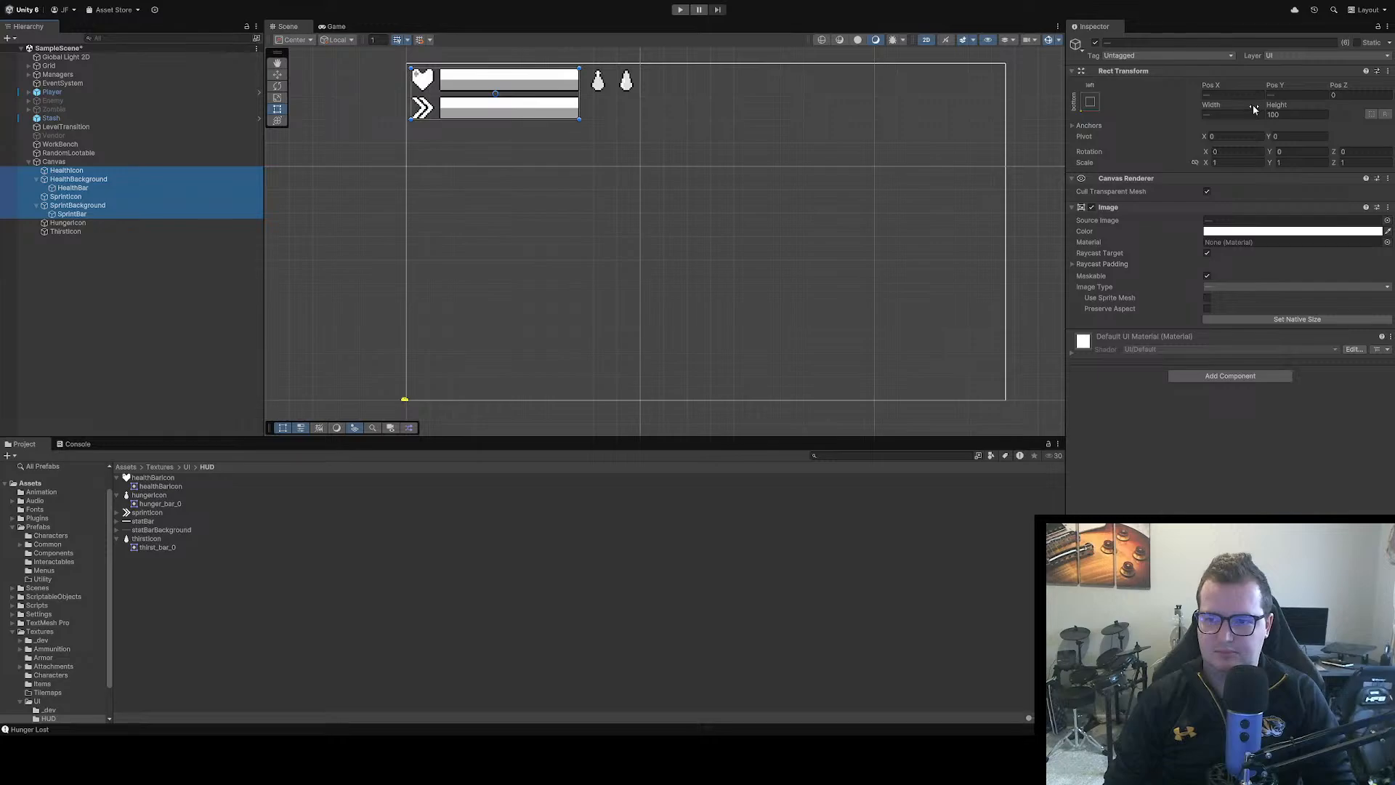
left_click_drag(1215, 88, 723, 127)
key("ctrl+z")
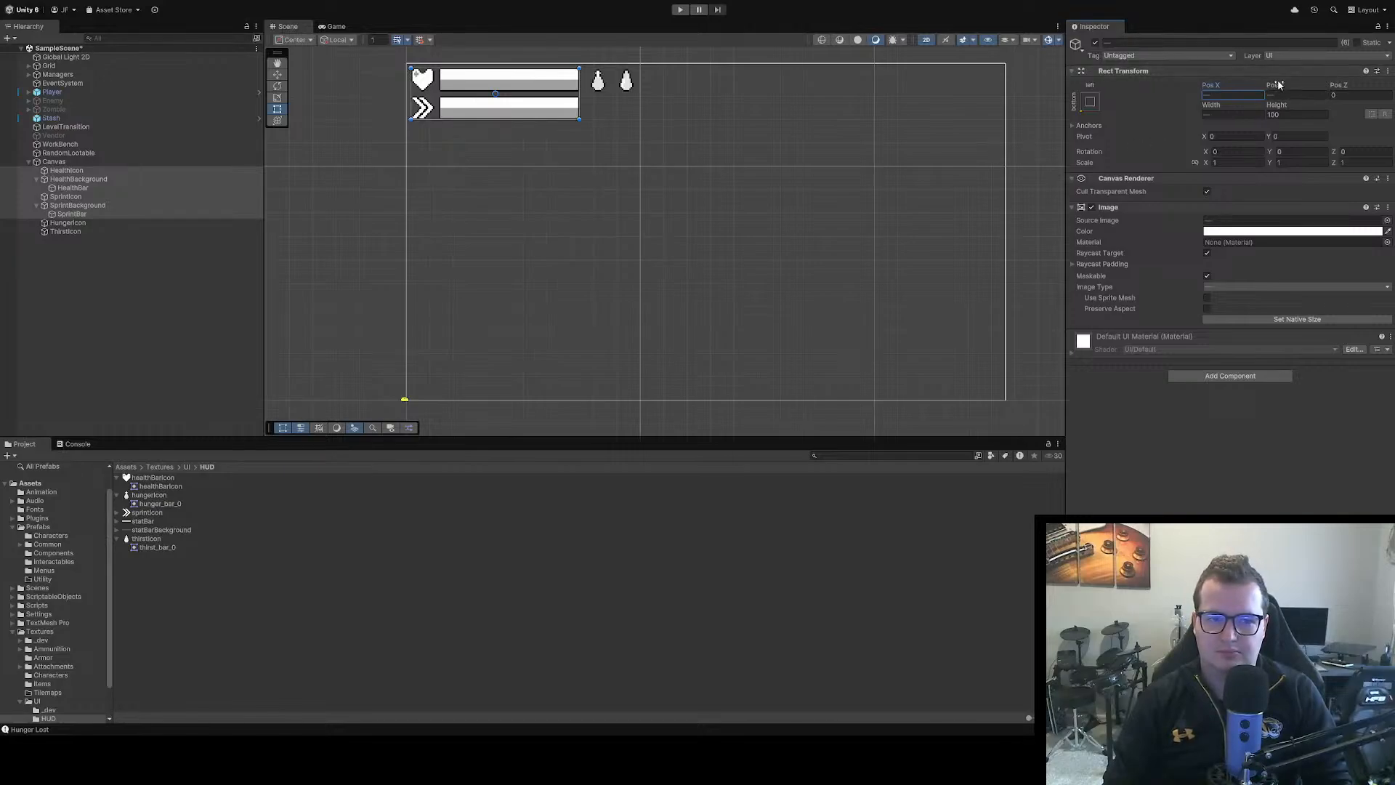
left_click(545, 181)
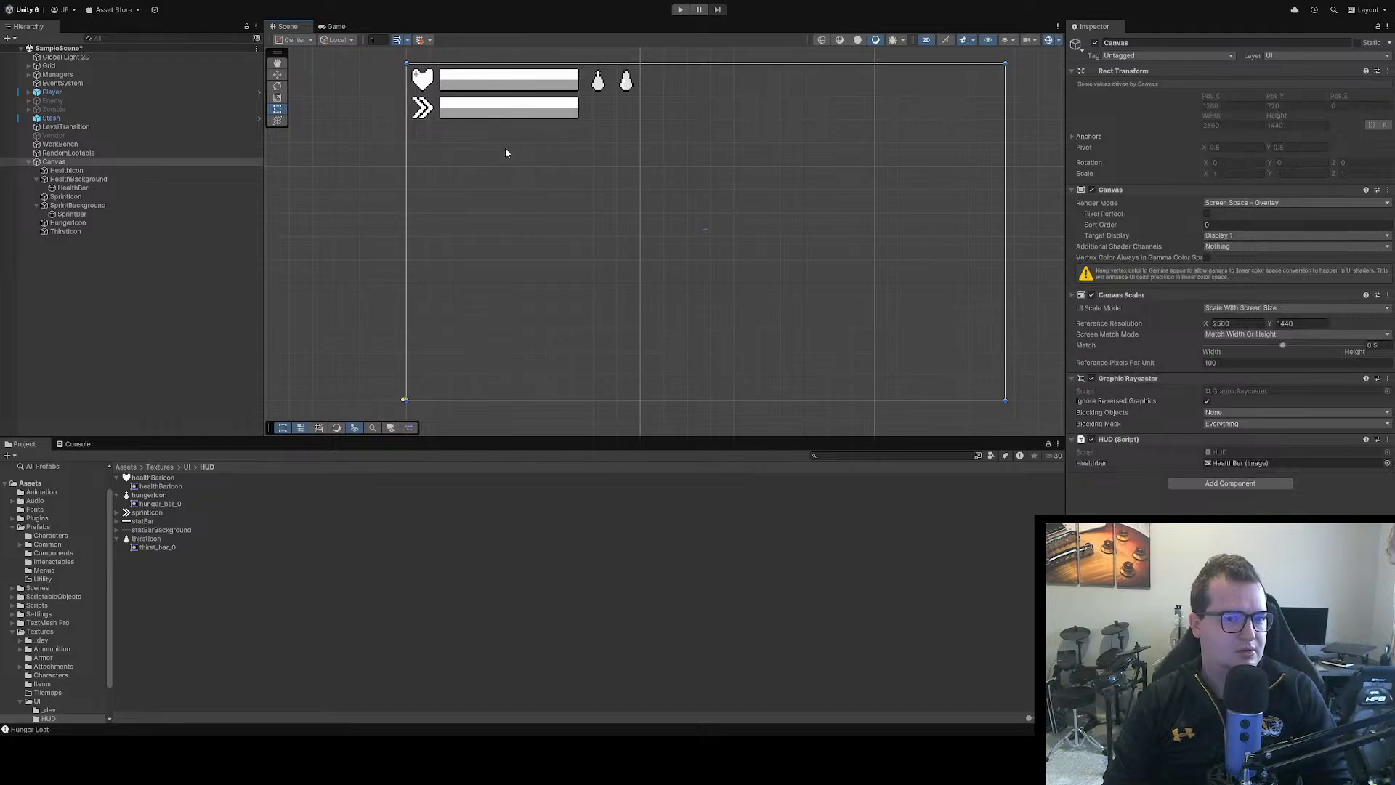
Set the Pos Y of HealthIcon and HealthBackground together to 20
left_click(424, 82)
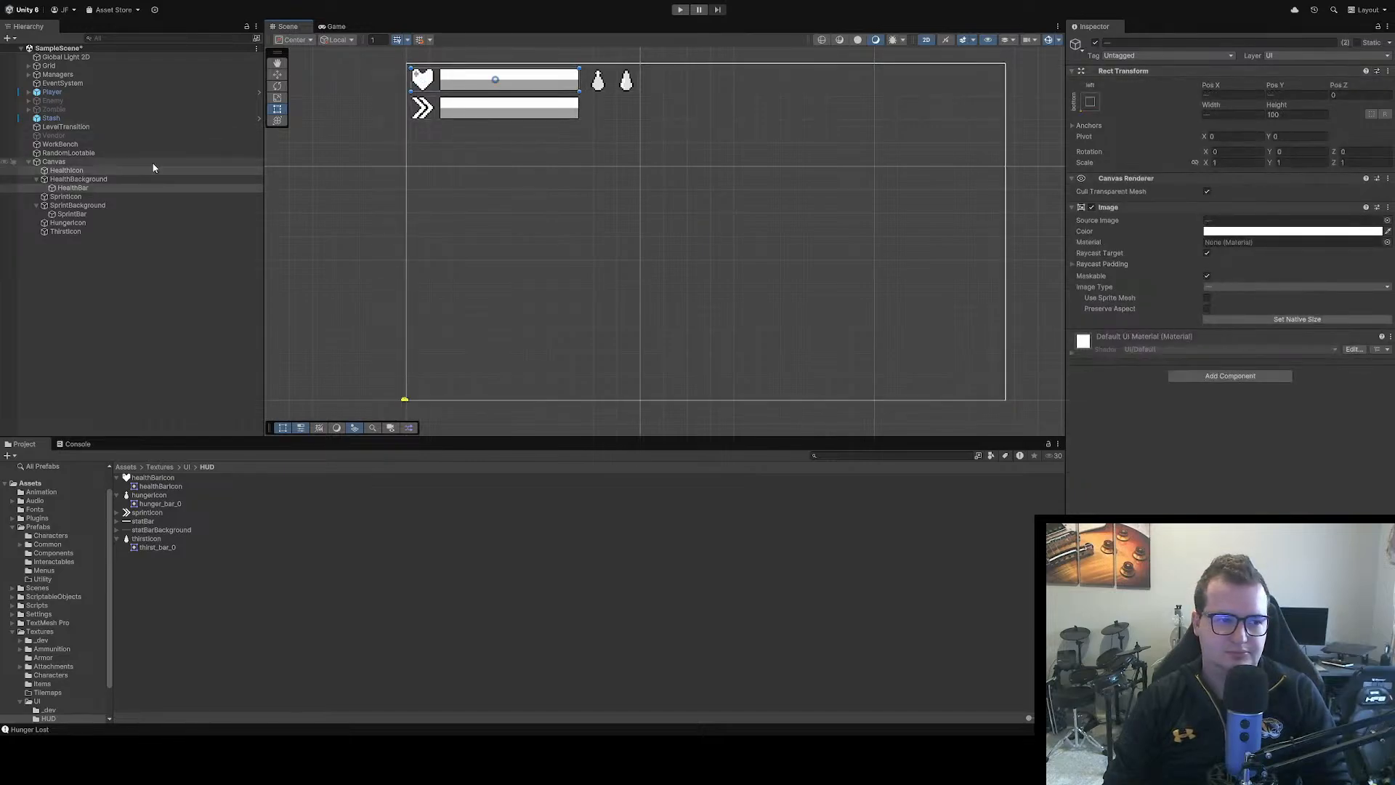
left_click(94, 187, "shift")
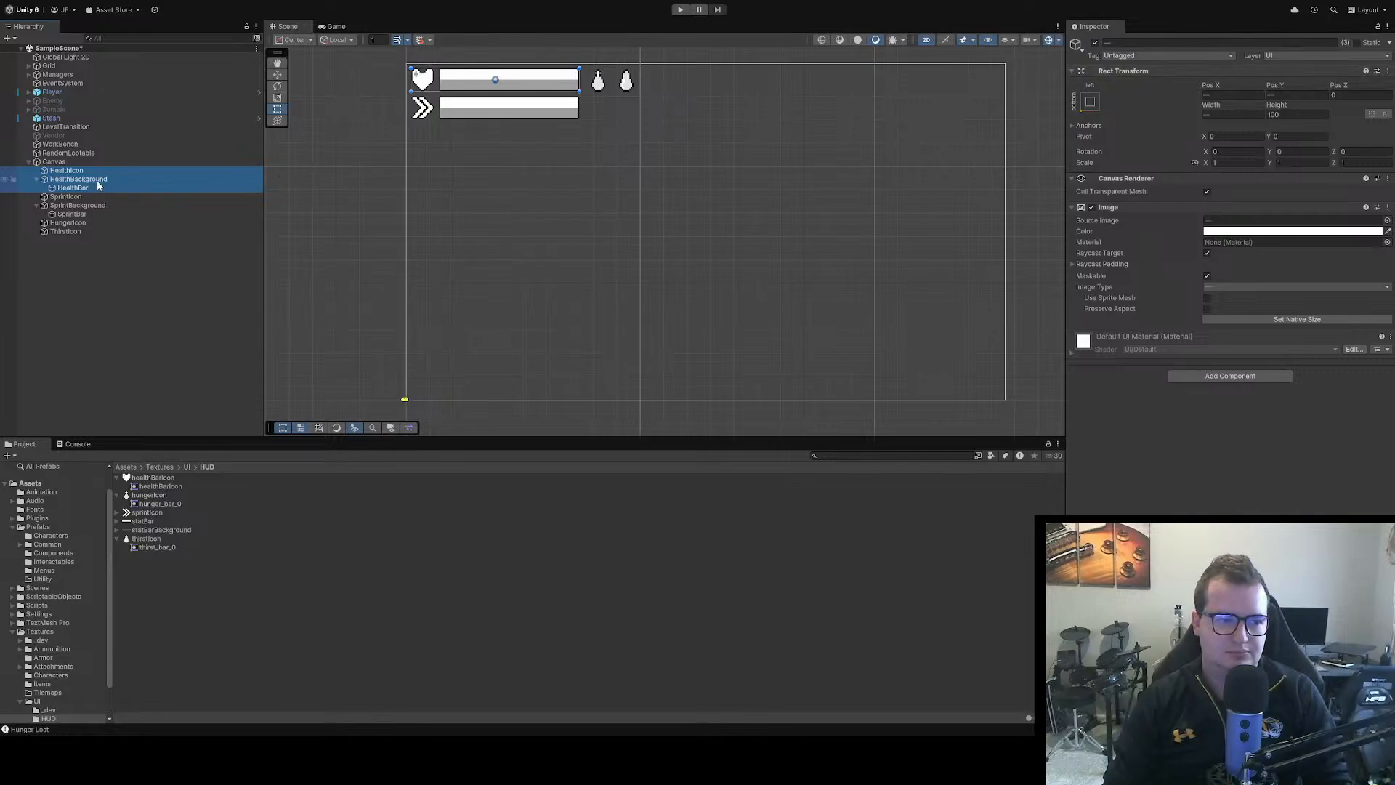
left_click(67, 188, "ctrl")
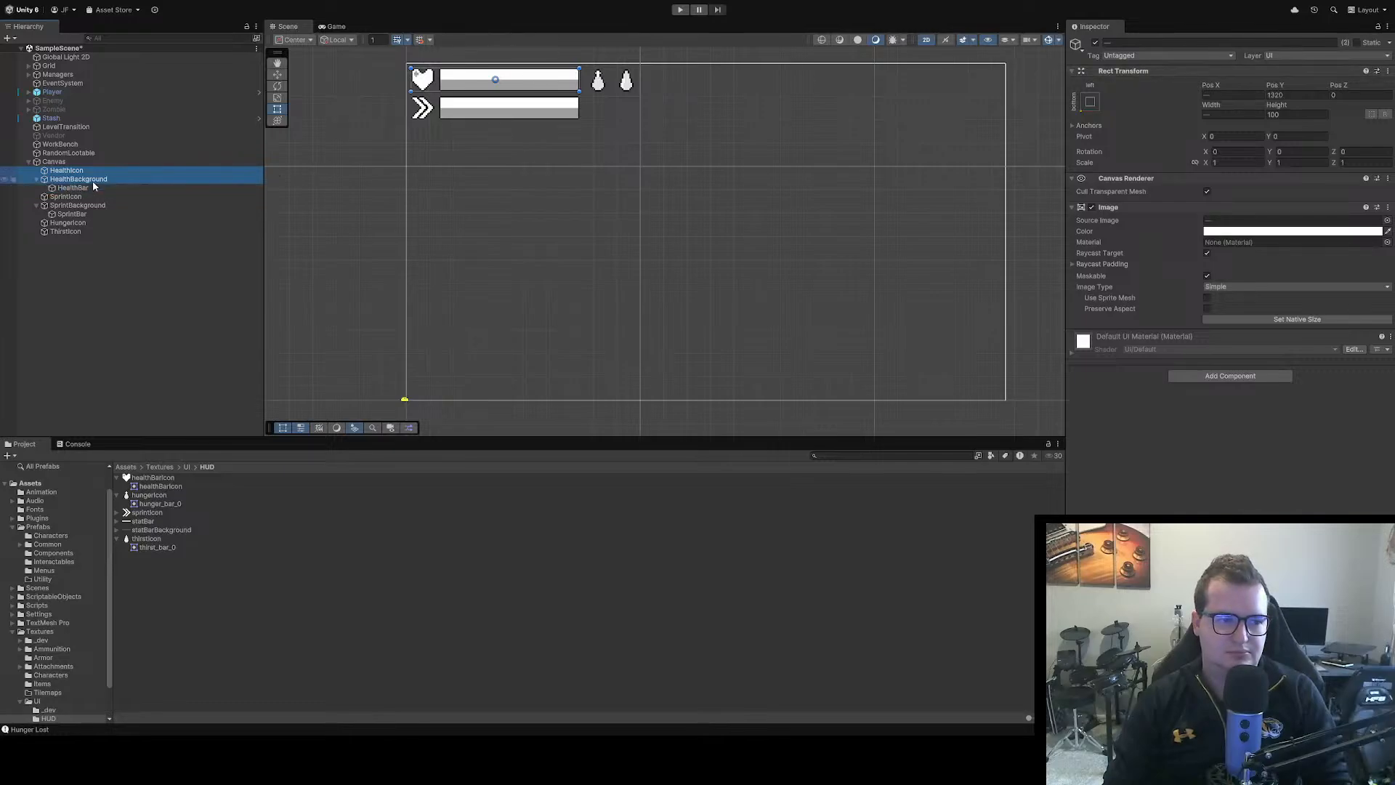
left_click(1288, 95)
type("0")
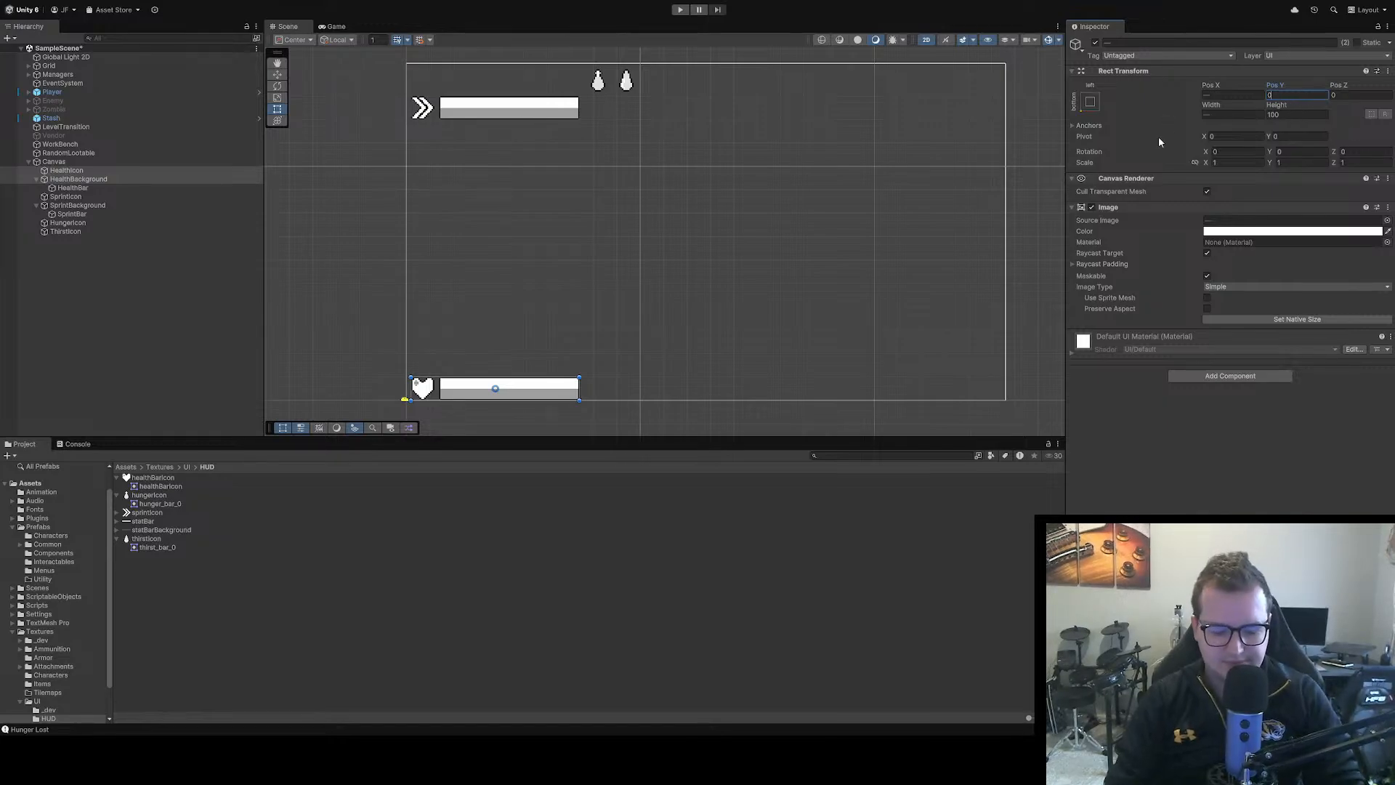
key("BackSpace")
type("20")
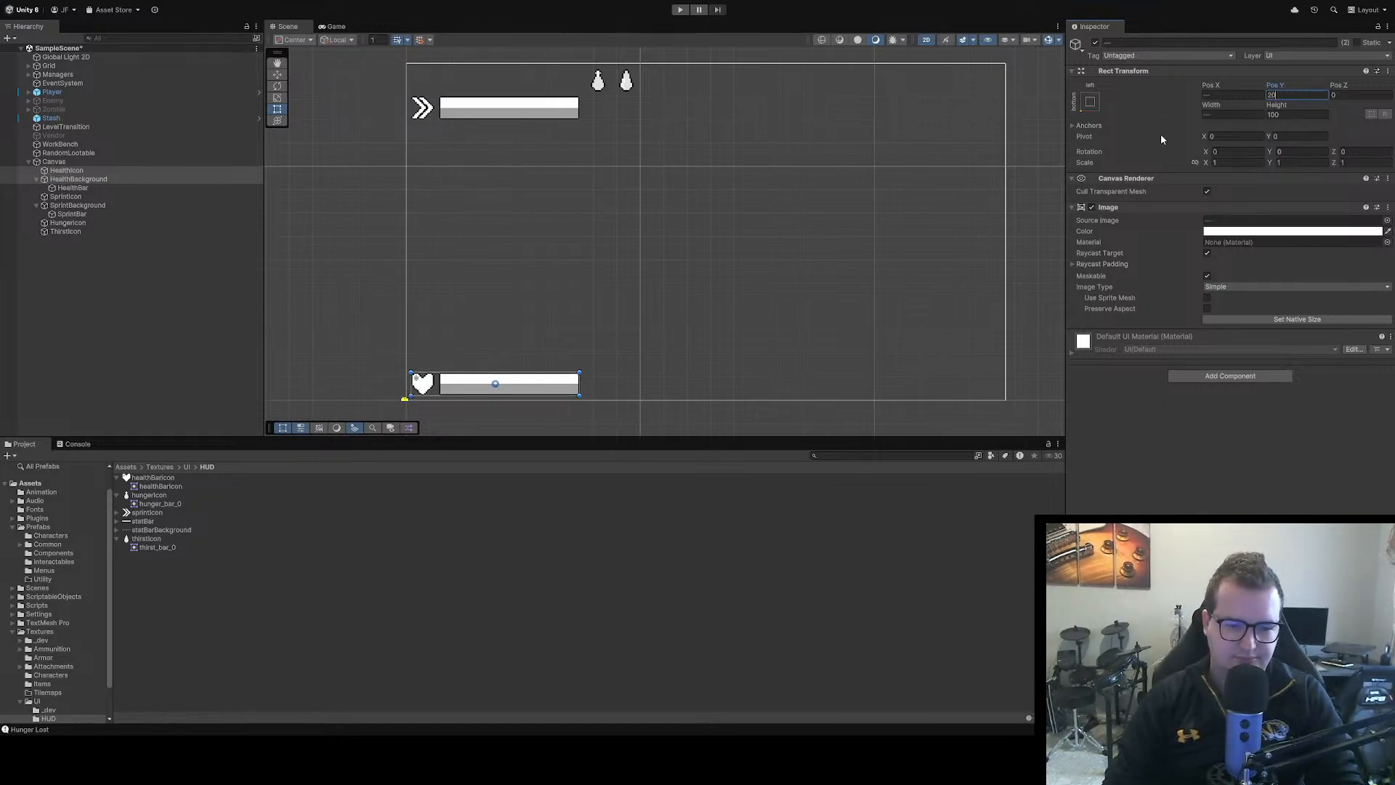
left_click(713, 331)
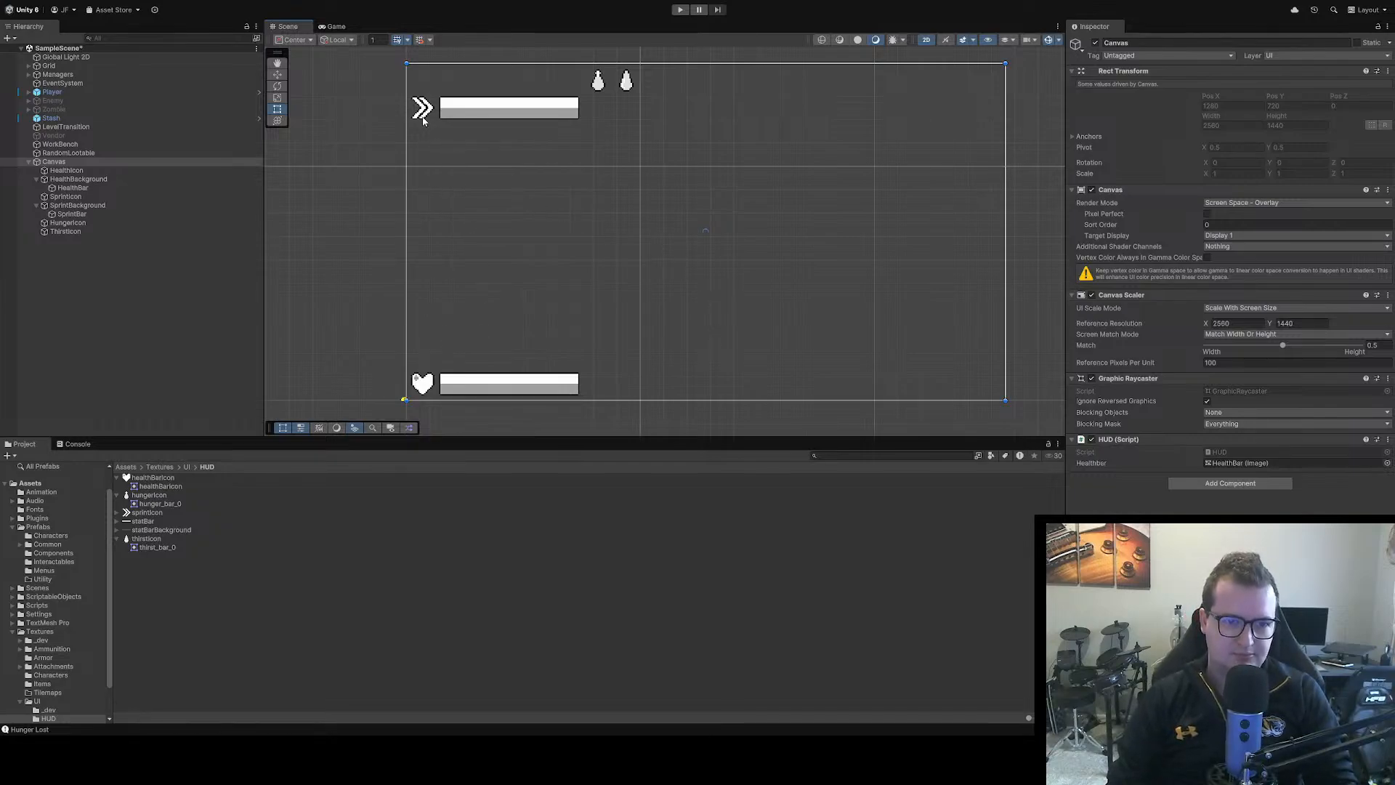
Set the Pos Y of SprintIcon and SprintBackground together to 140, stacking them above the health bar
left_click(487, 107)
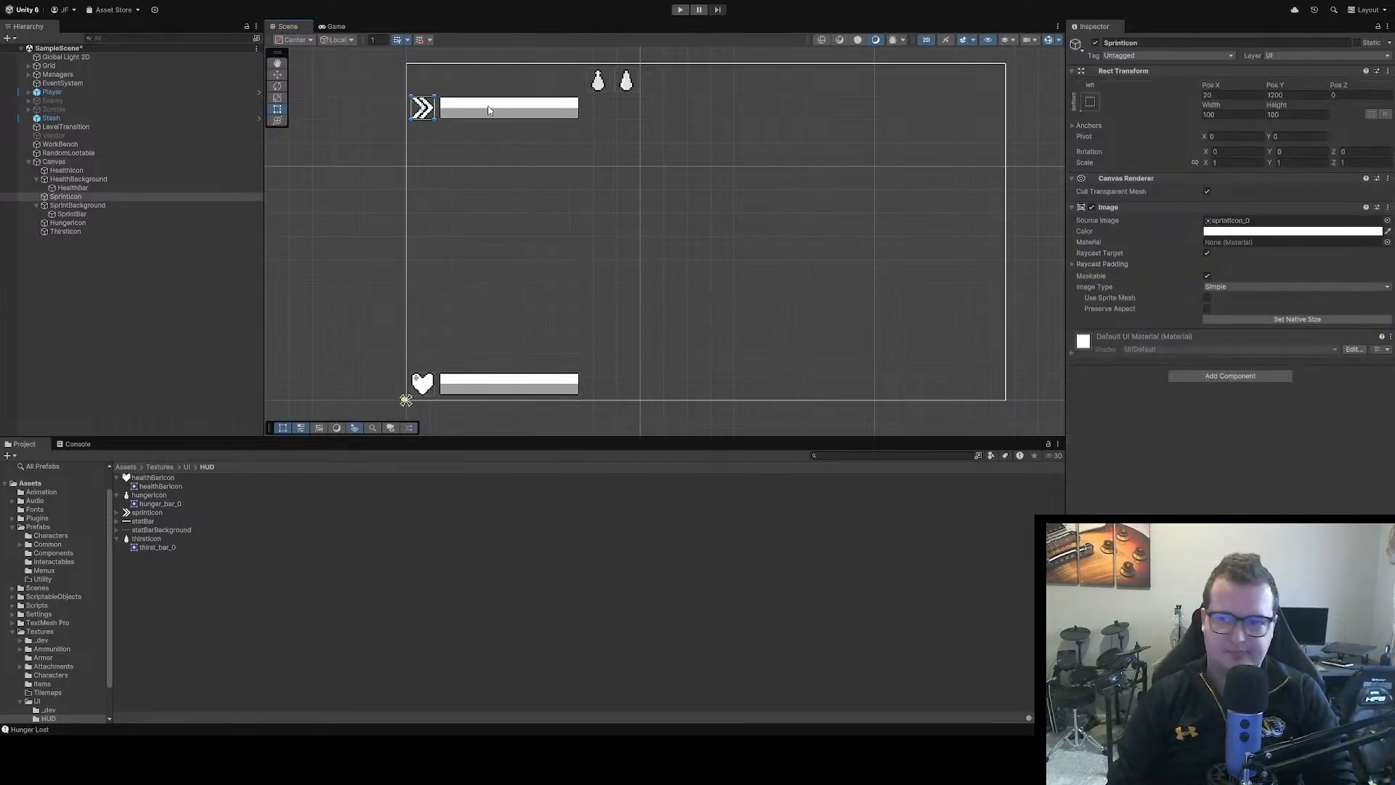
left_click(430, 114)
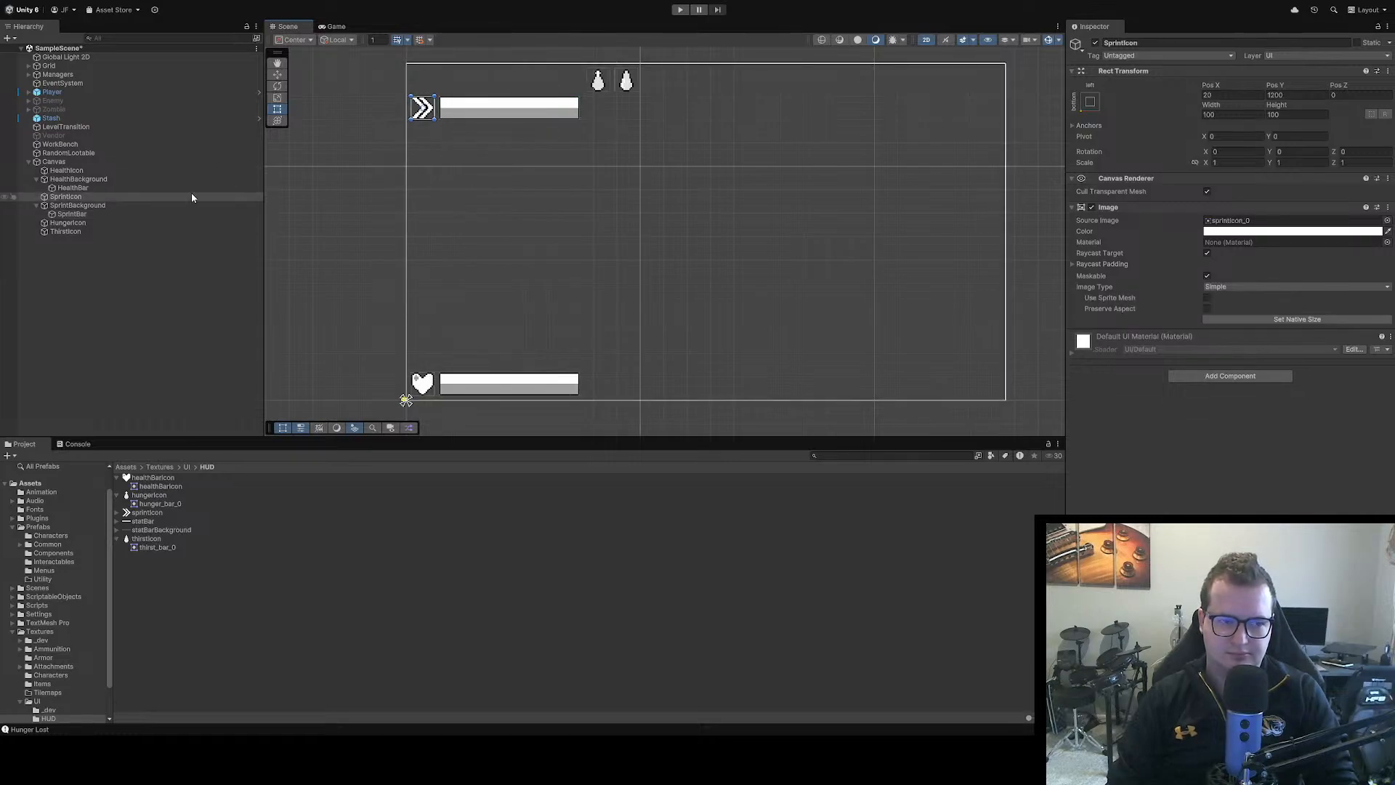
left_click(78, 205, "ctrl")
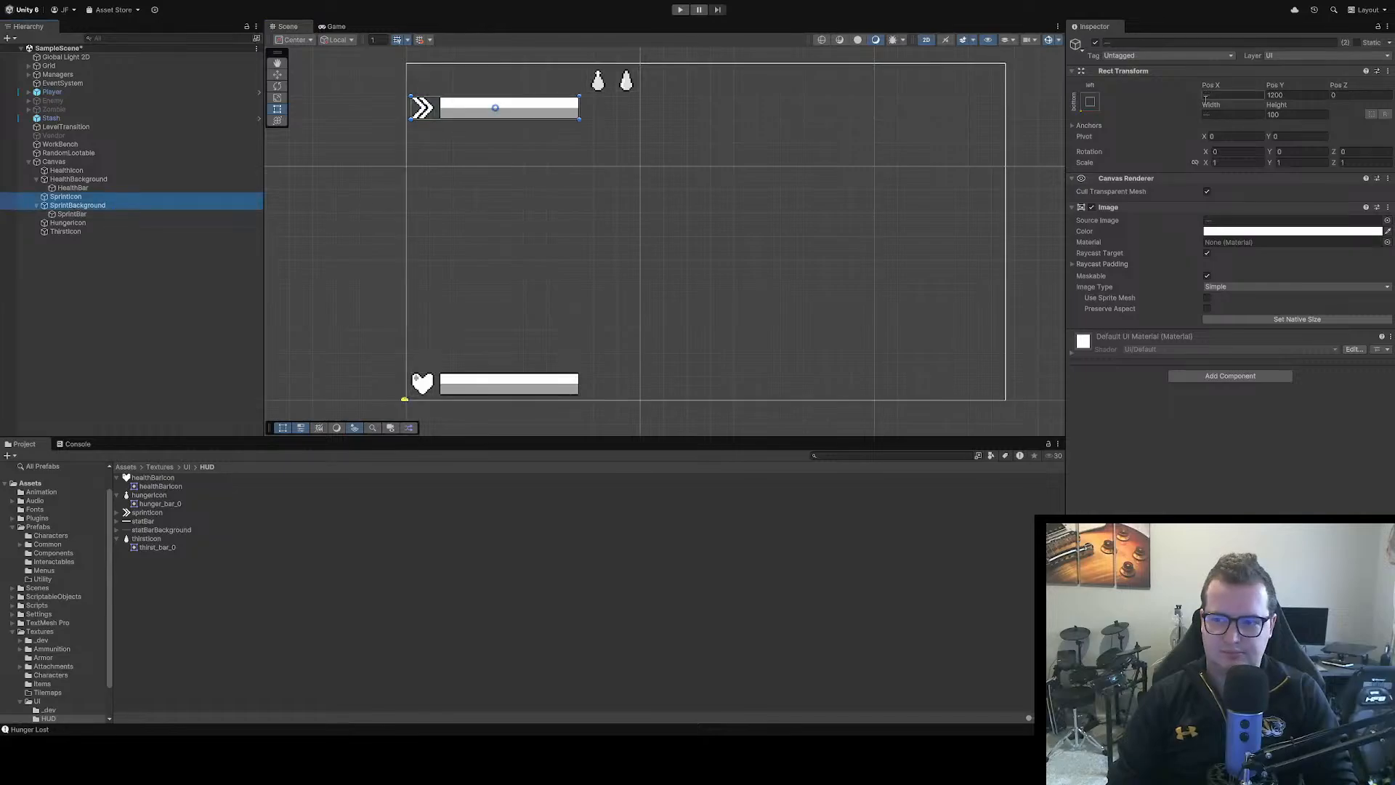
left_click(1296, 96)
type("0")
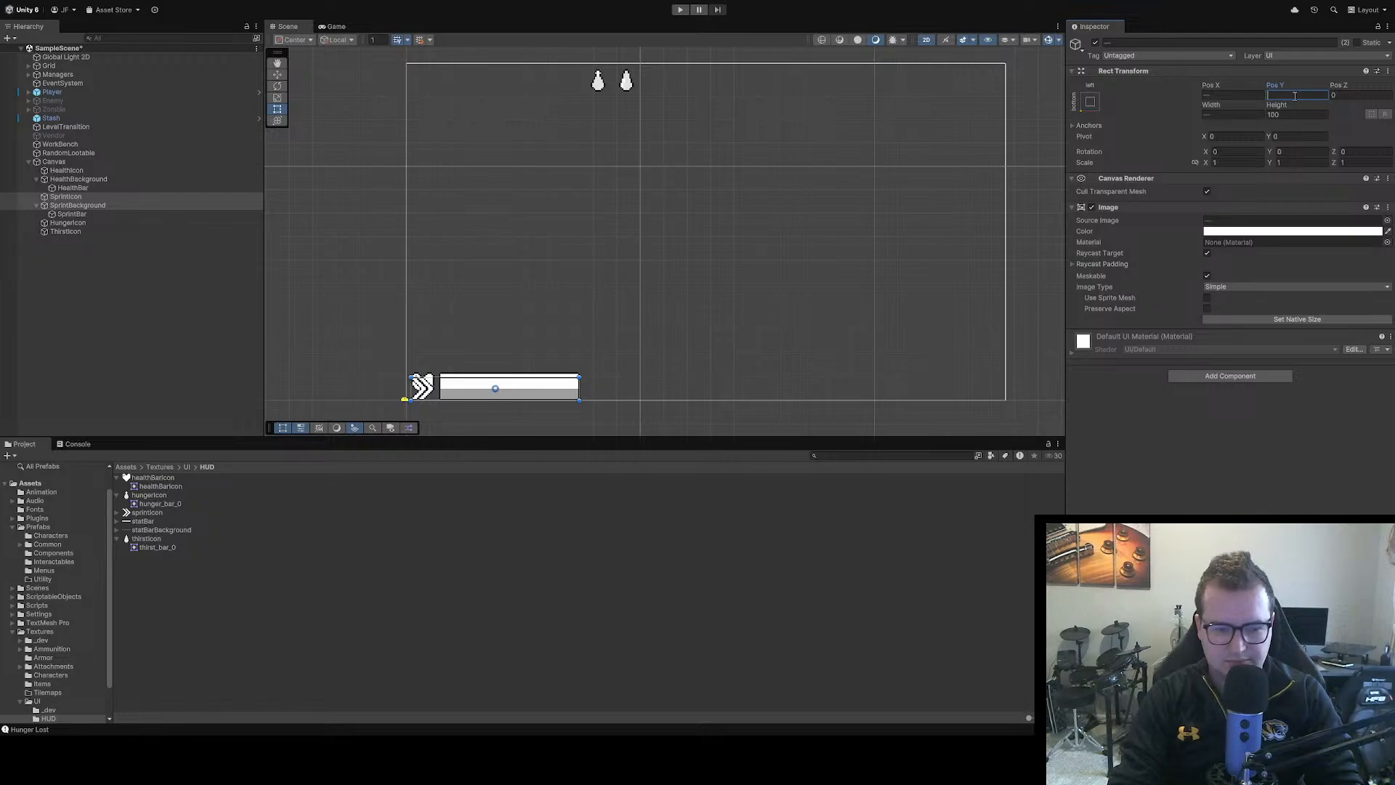
type("40")
key("BackSpace")
key("BackSpace")
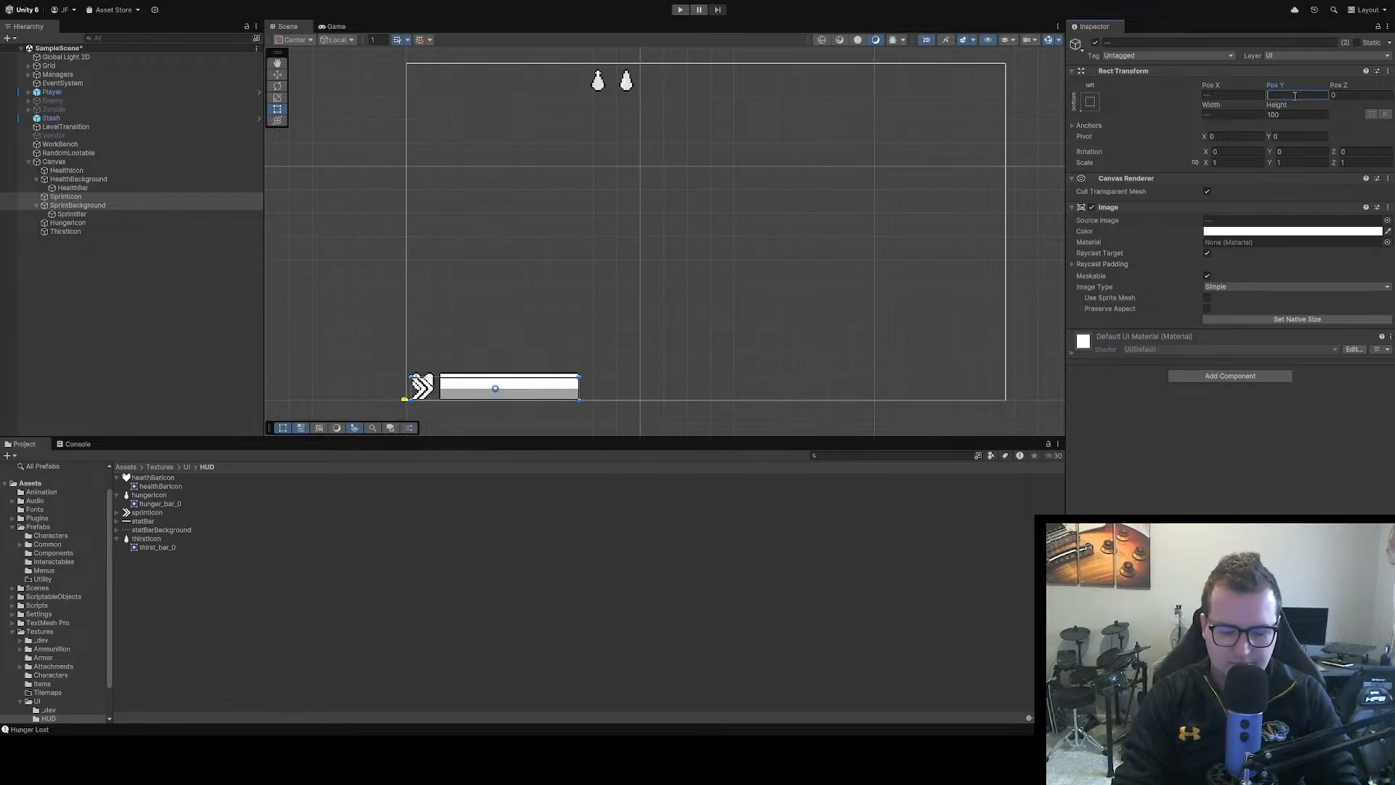
type("140")
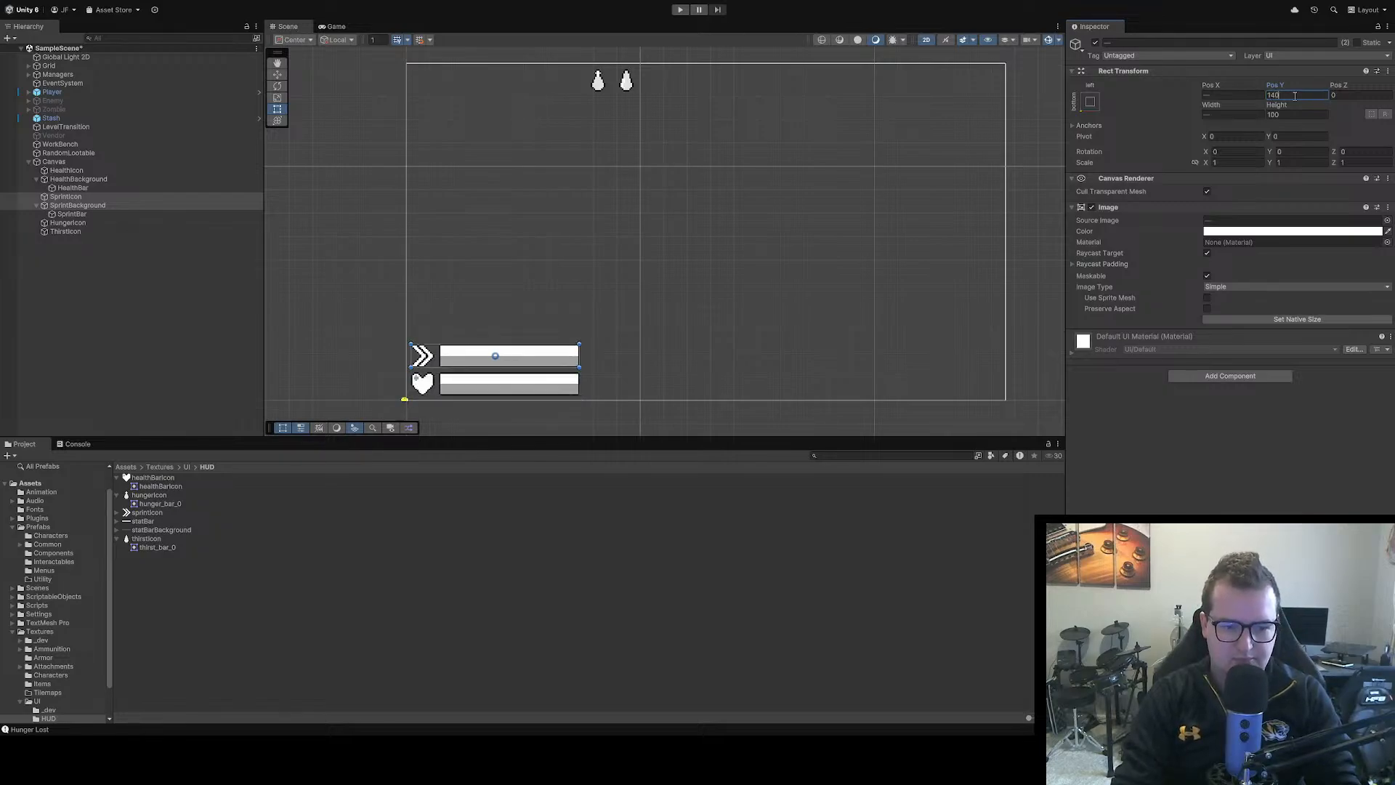
left_click(1297, 460)
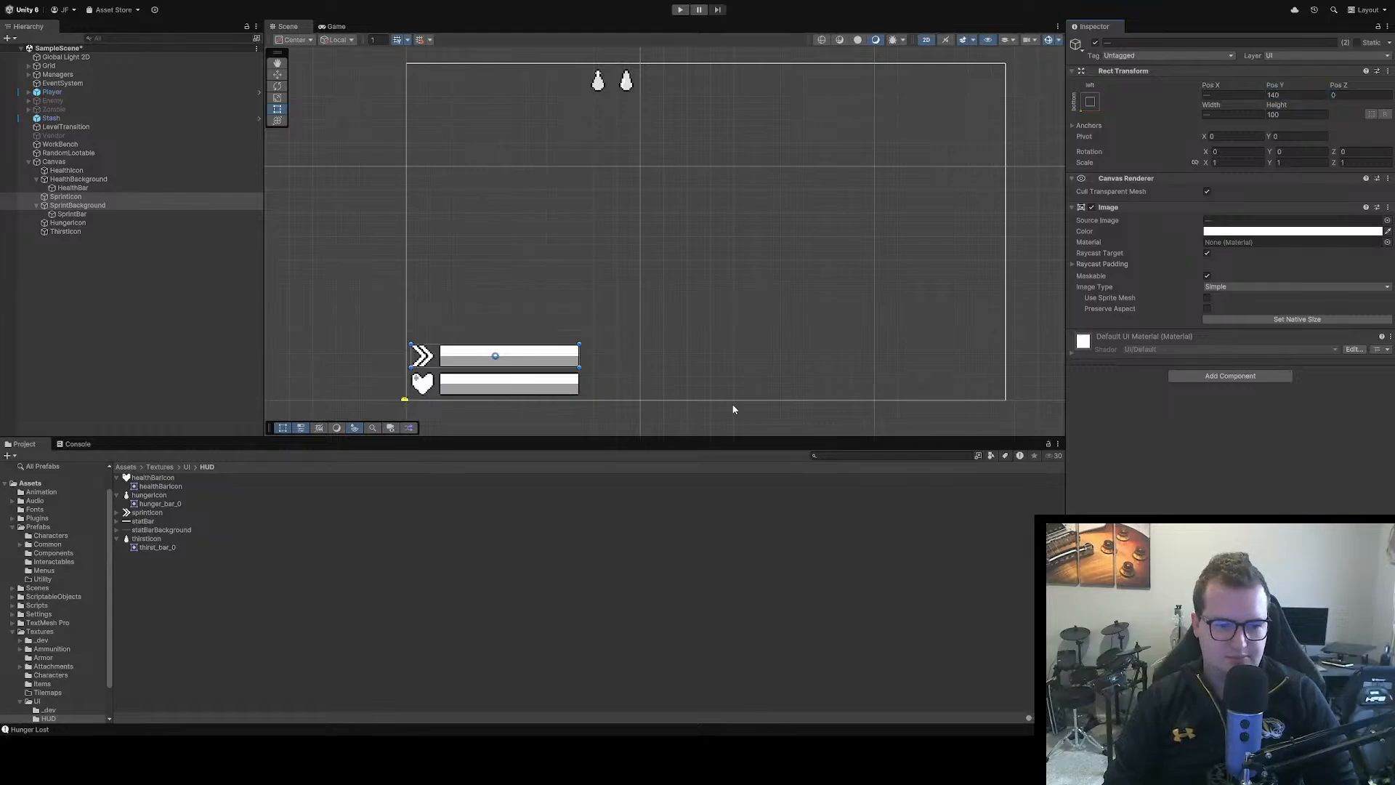
left_click(631, 374)
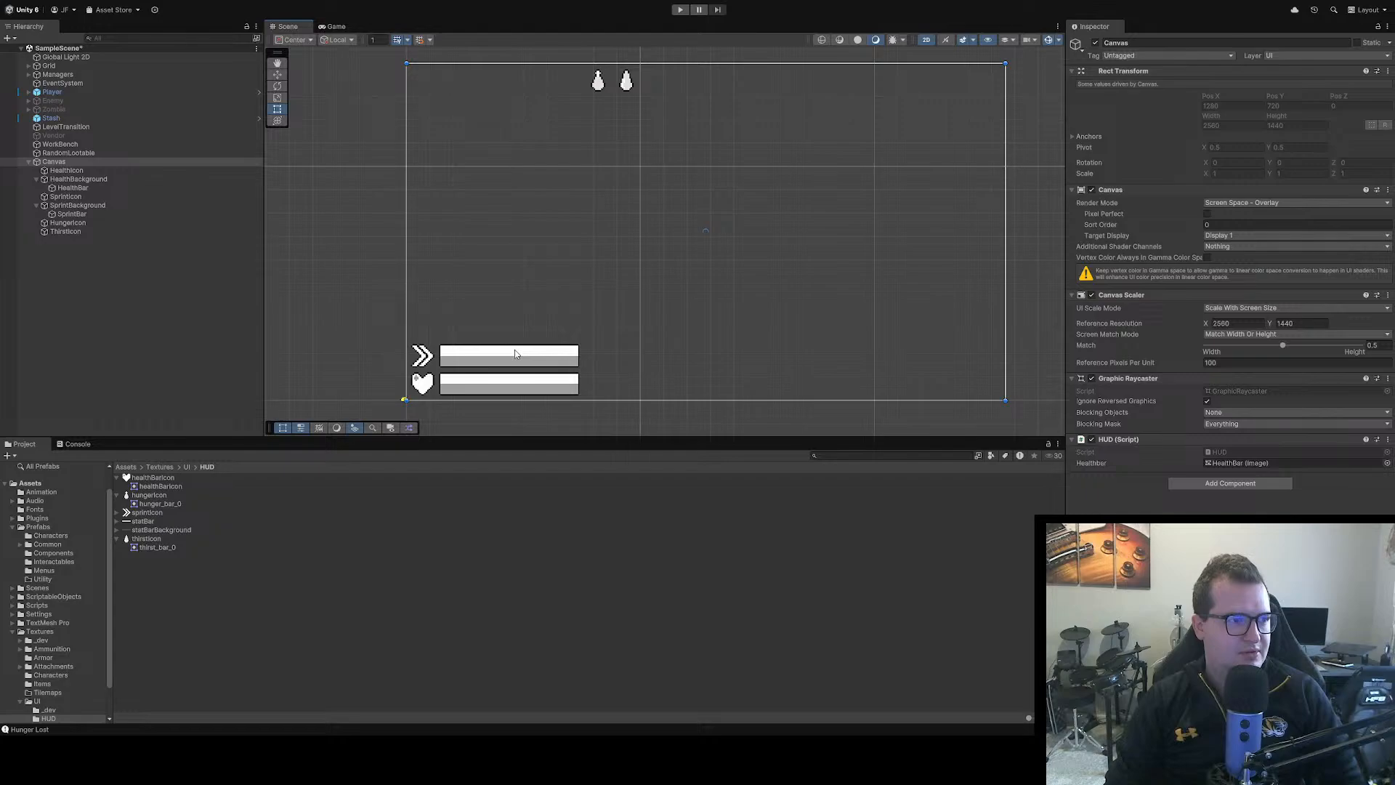
Run the scene and walk the player around the workbench room to check the repositioned health and sprint bars
left_click(680, 10)
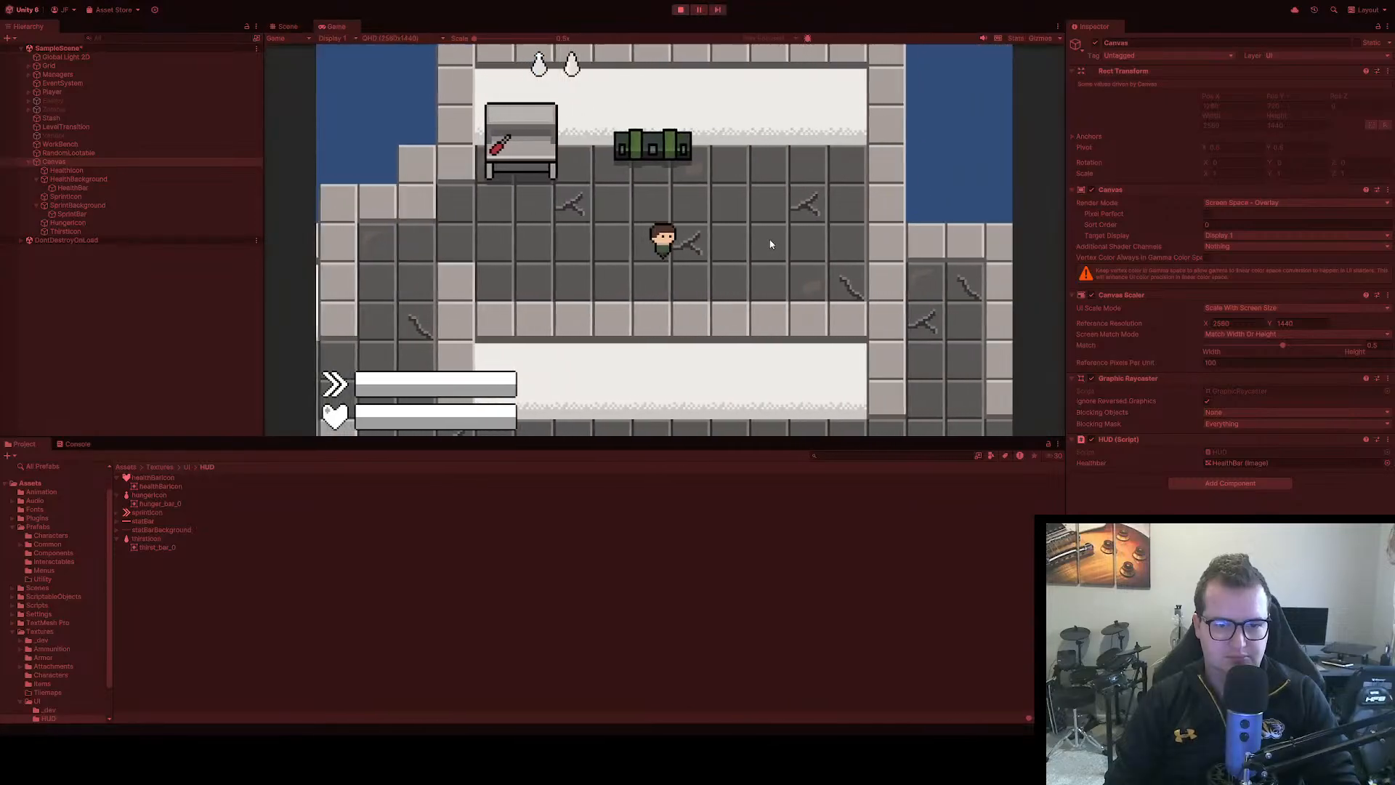
key("s")
key("d")
key("w")
key("a")
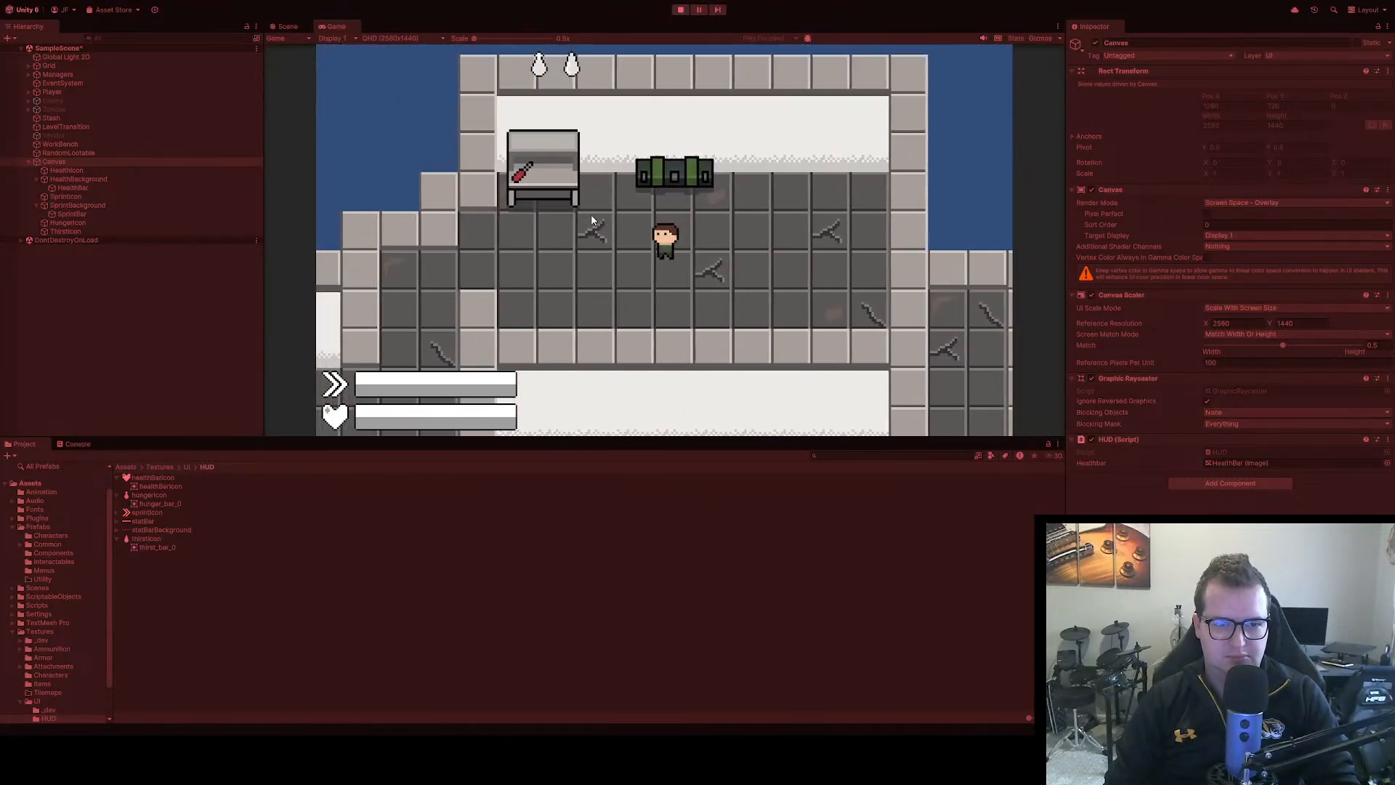
key("s")
key("d")
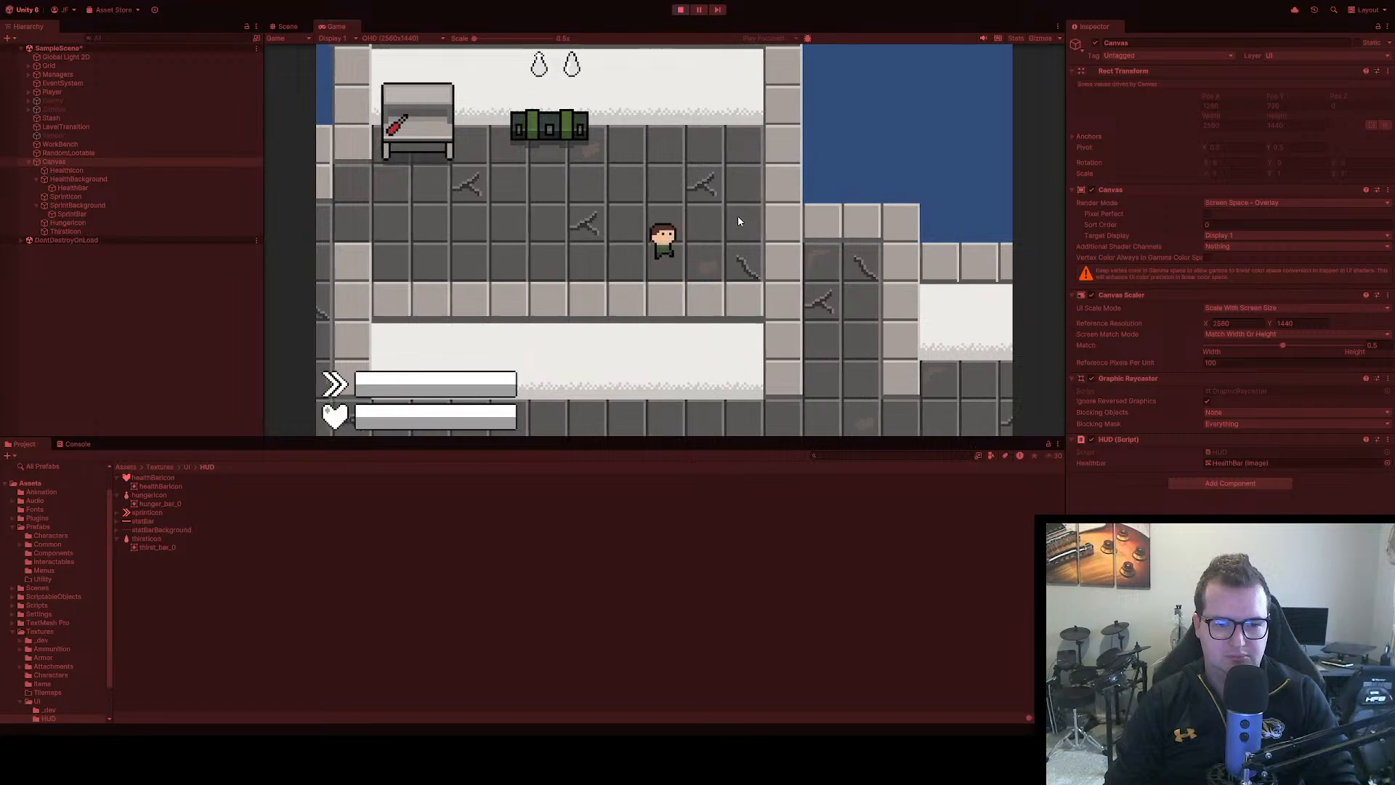
key("a")
key("w")
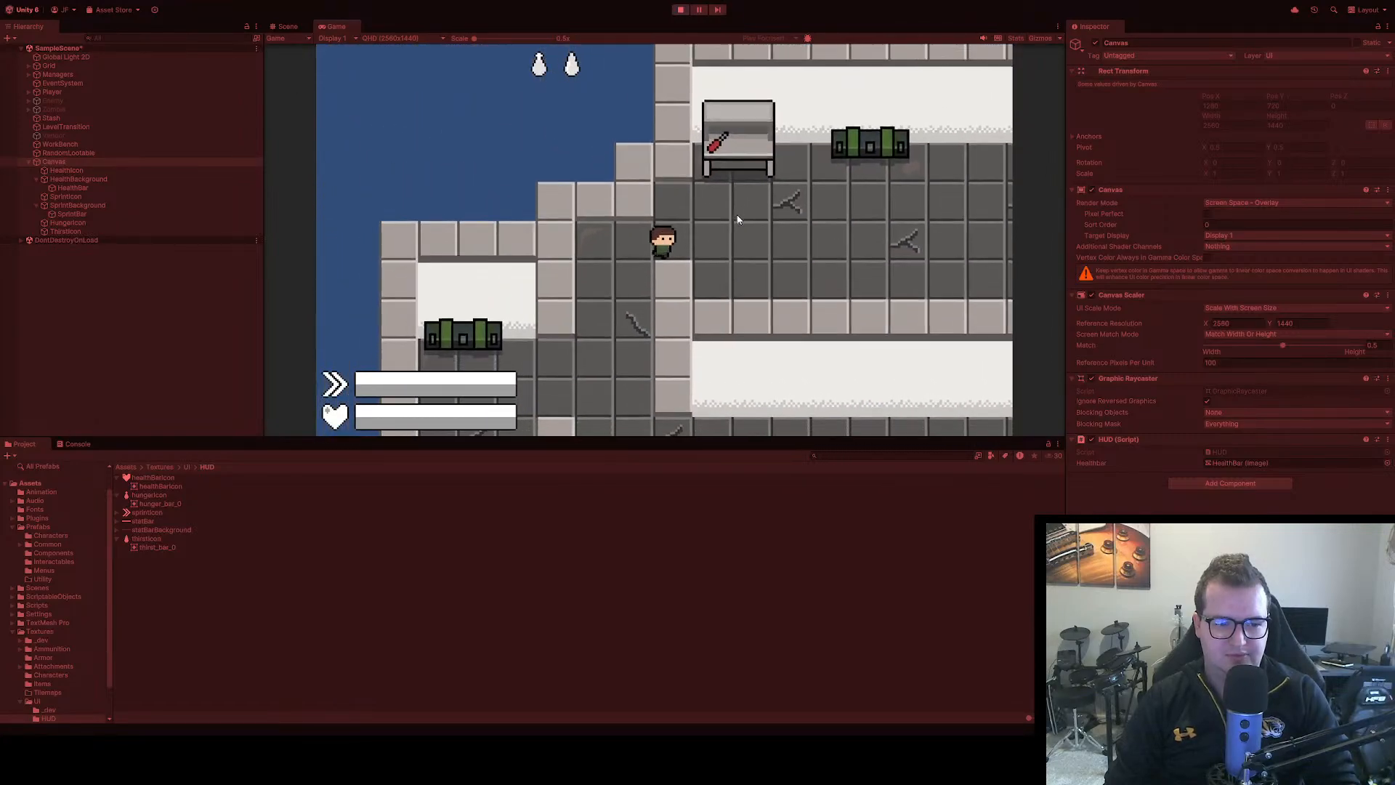
Walk the player through the lower corridor to check the HUD there, stop the game, and view the layout in the Game view
key("s")
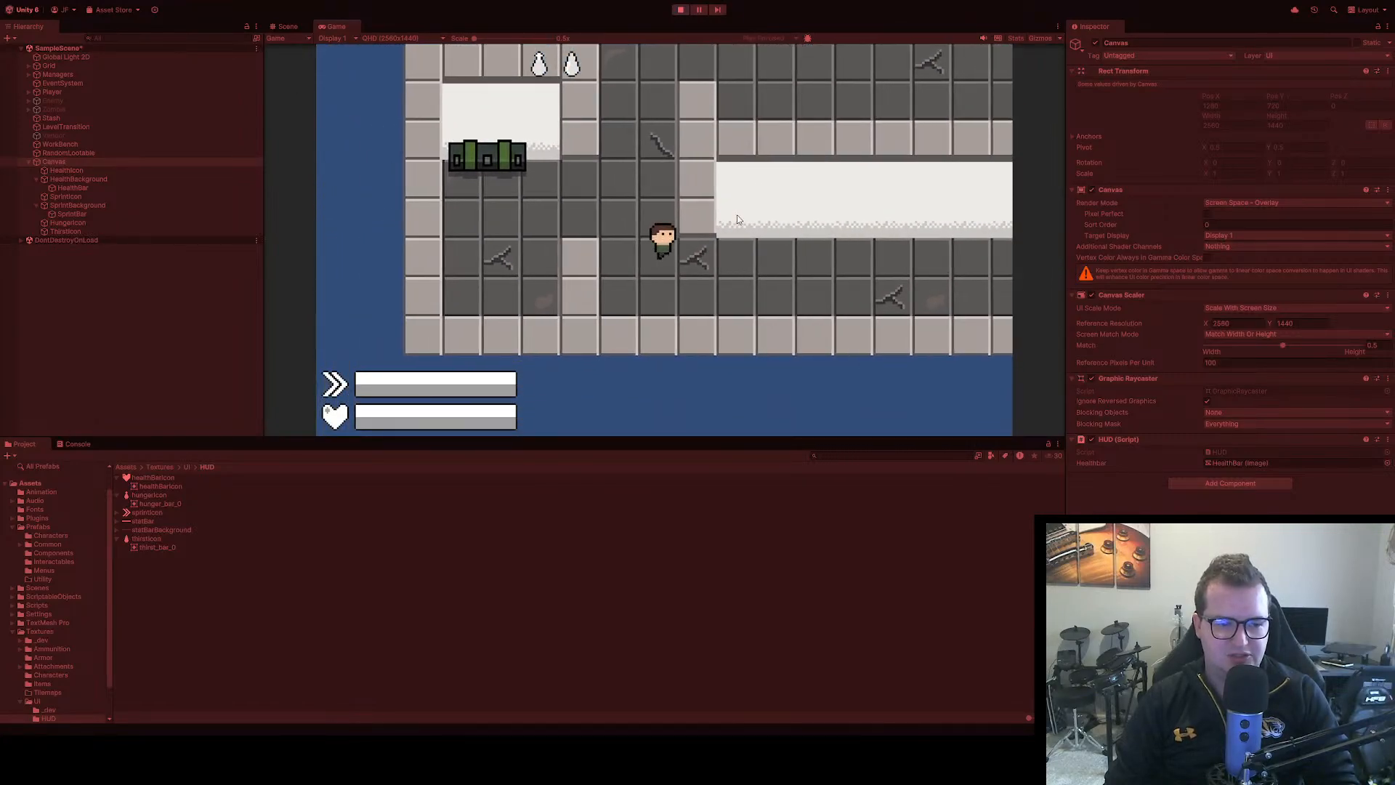
key("s")
key("d")
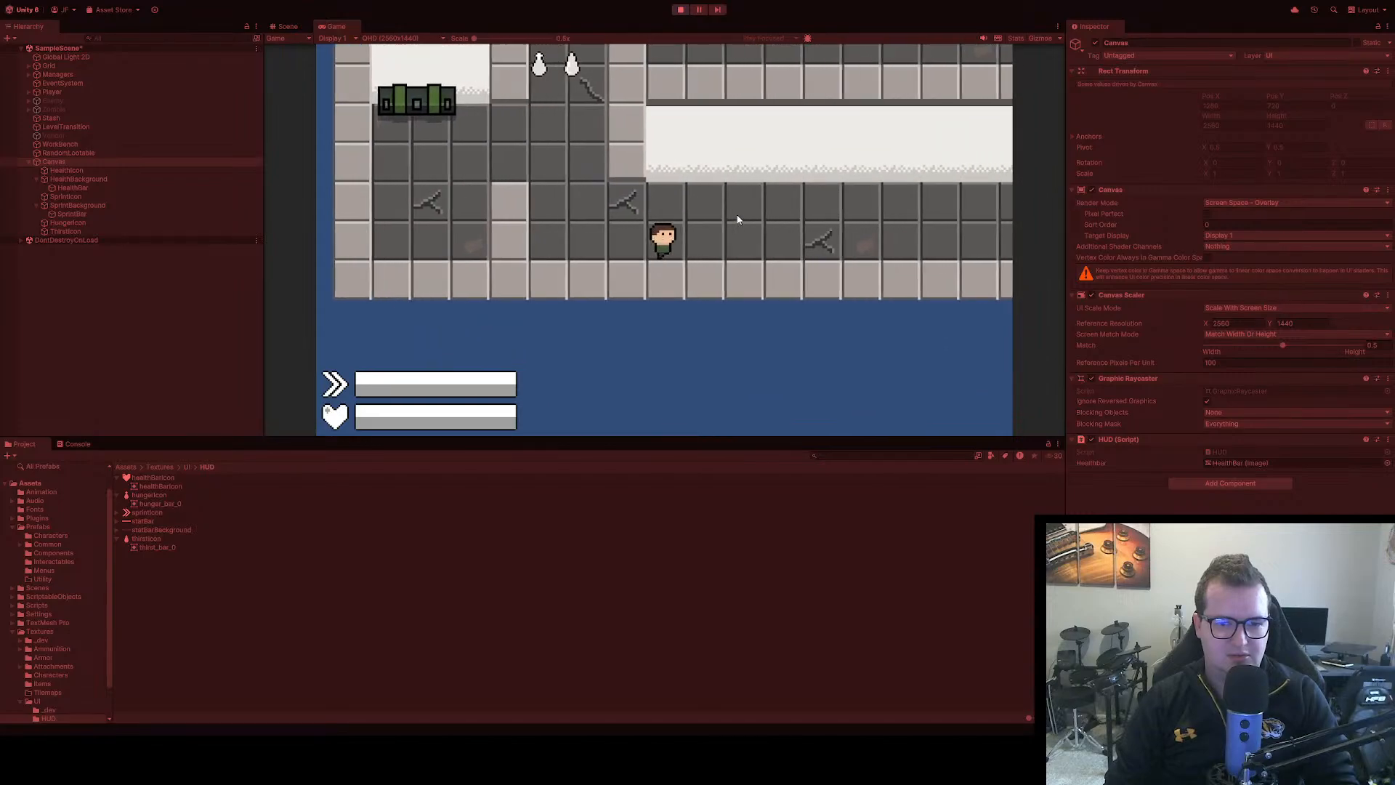
key("d")
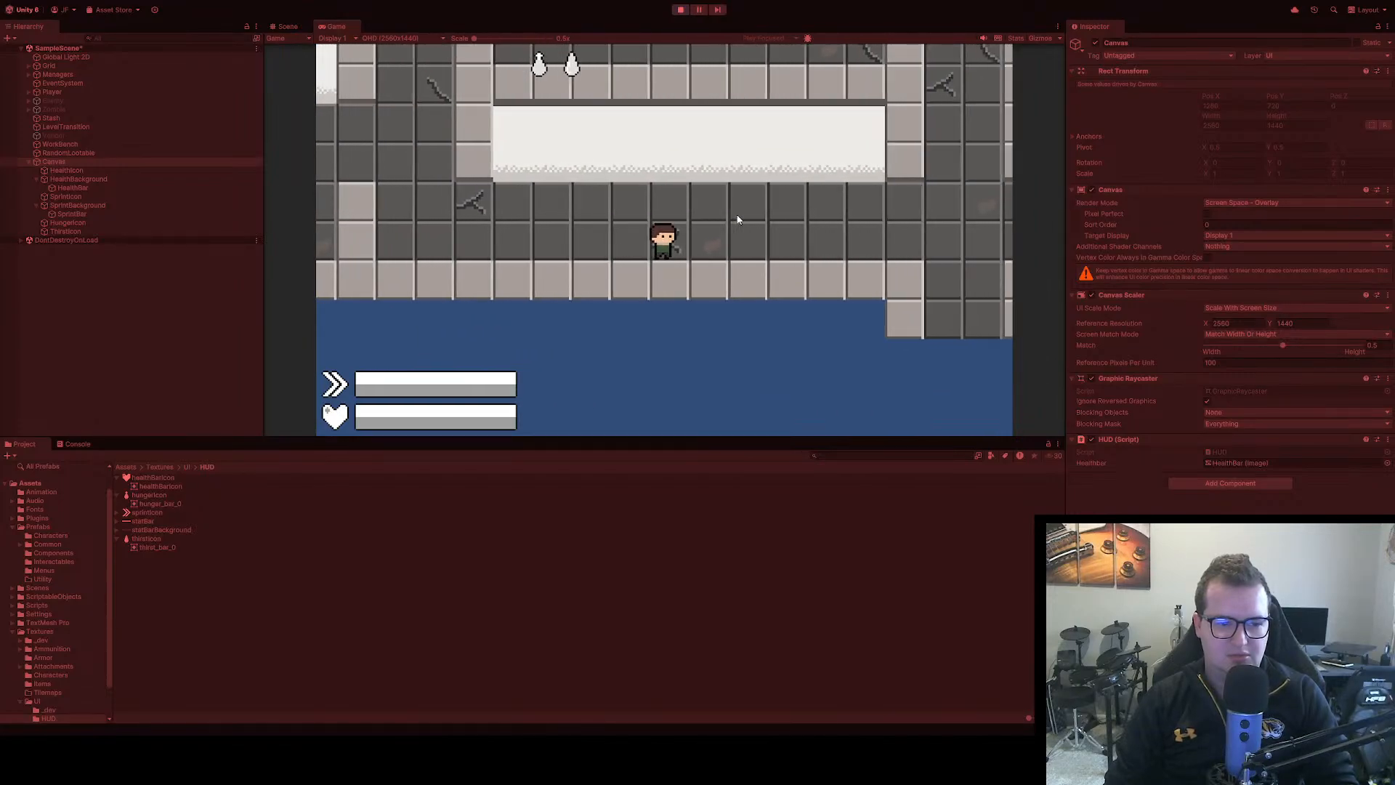
key("d")
key("w")
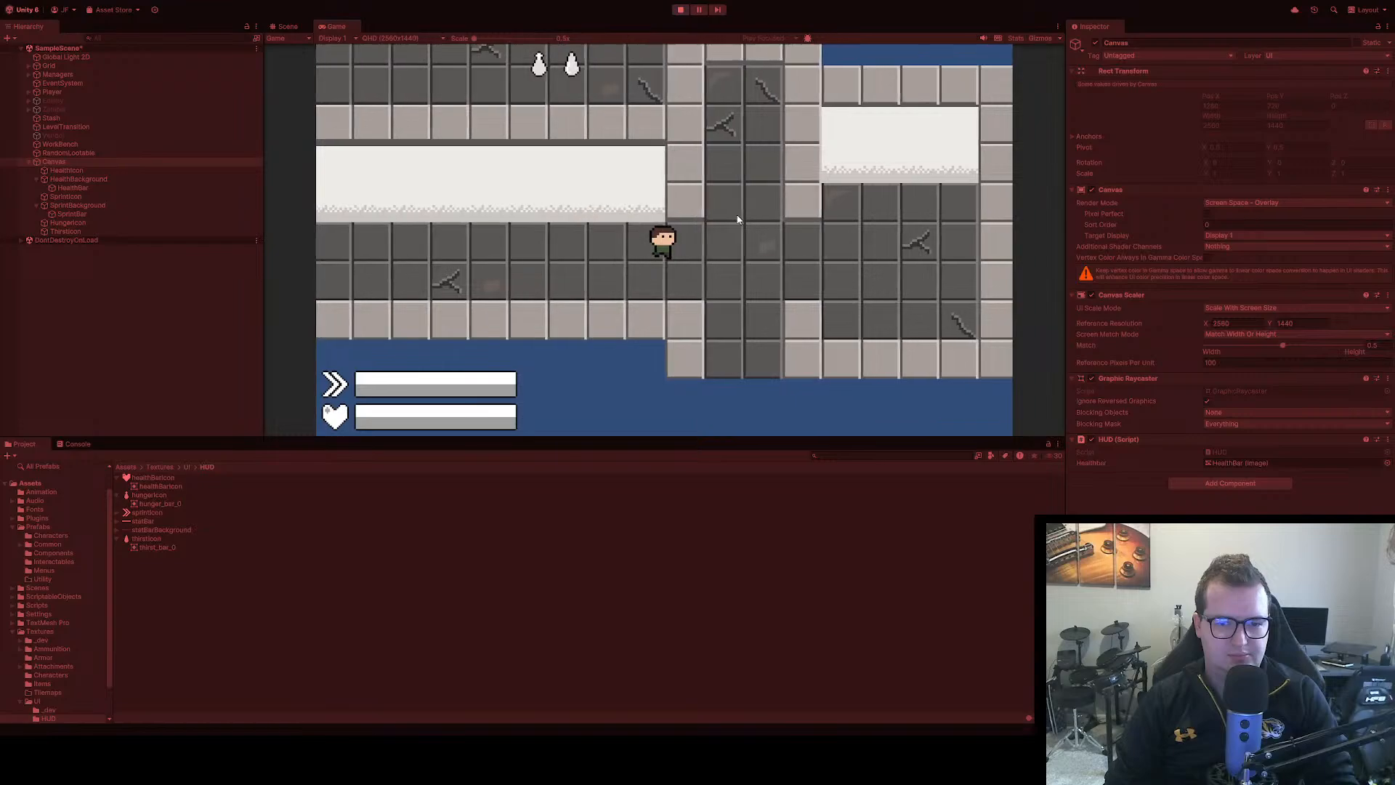
key("d")
left_click(680, 9)
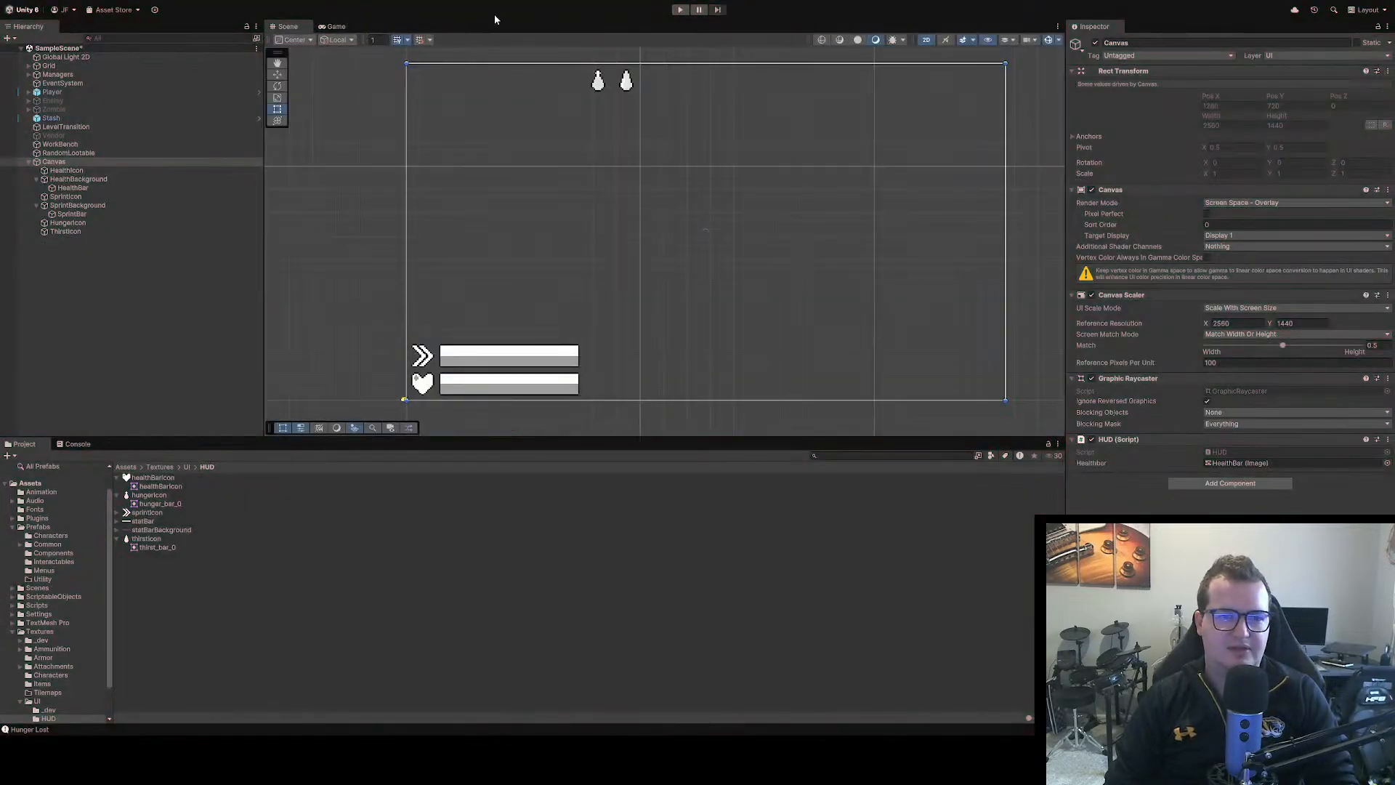
left_click(334, 26)
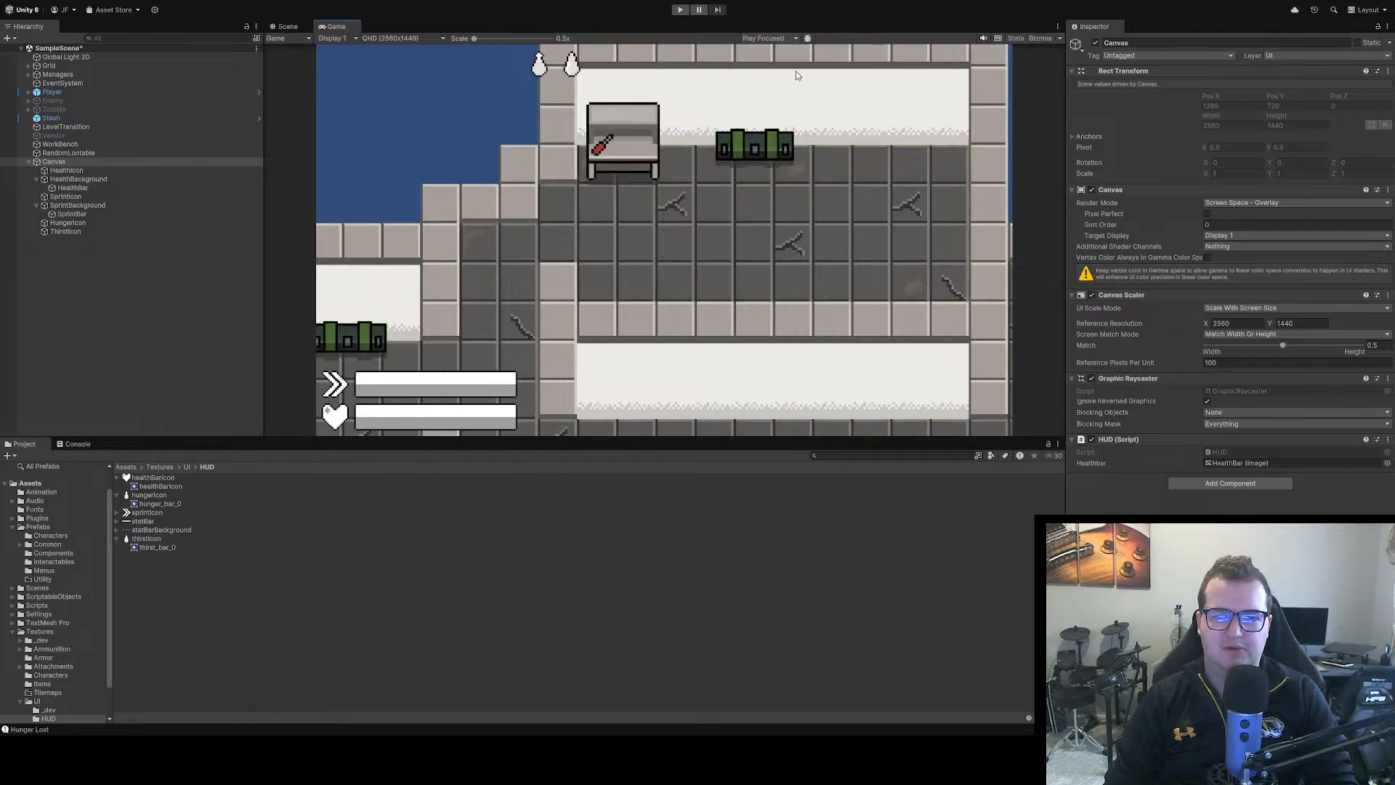
Run the scene with the Game view maximized and walk the player around the workbench room to check the HUD
left_click(681, 10)
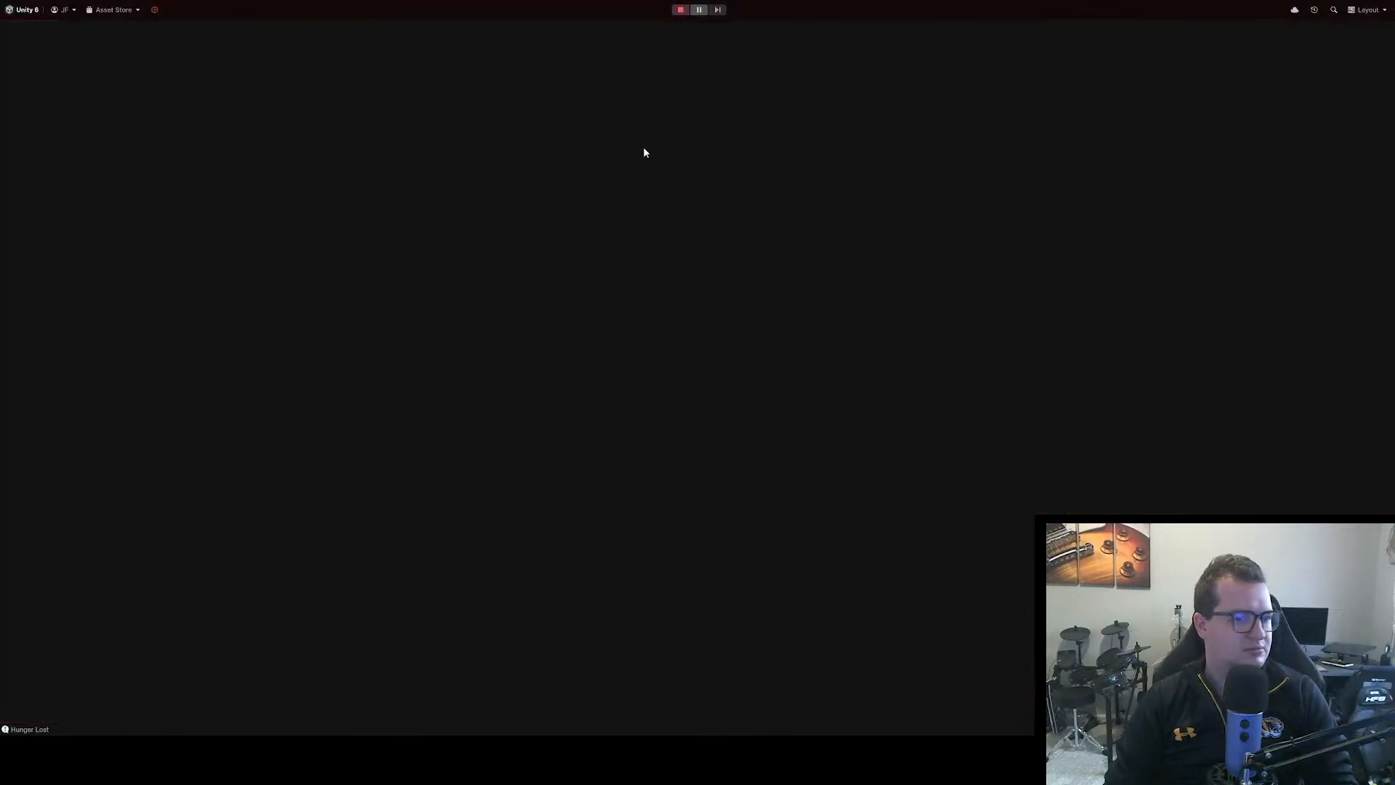
key("d")
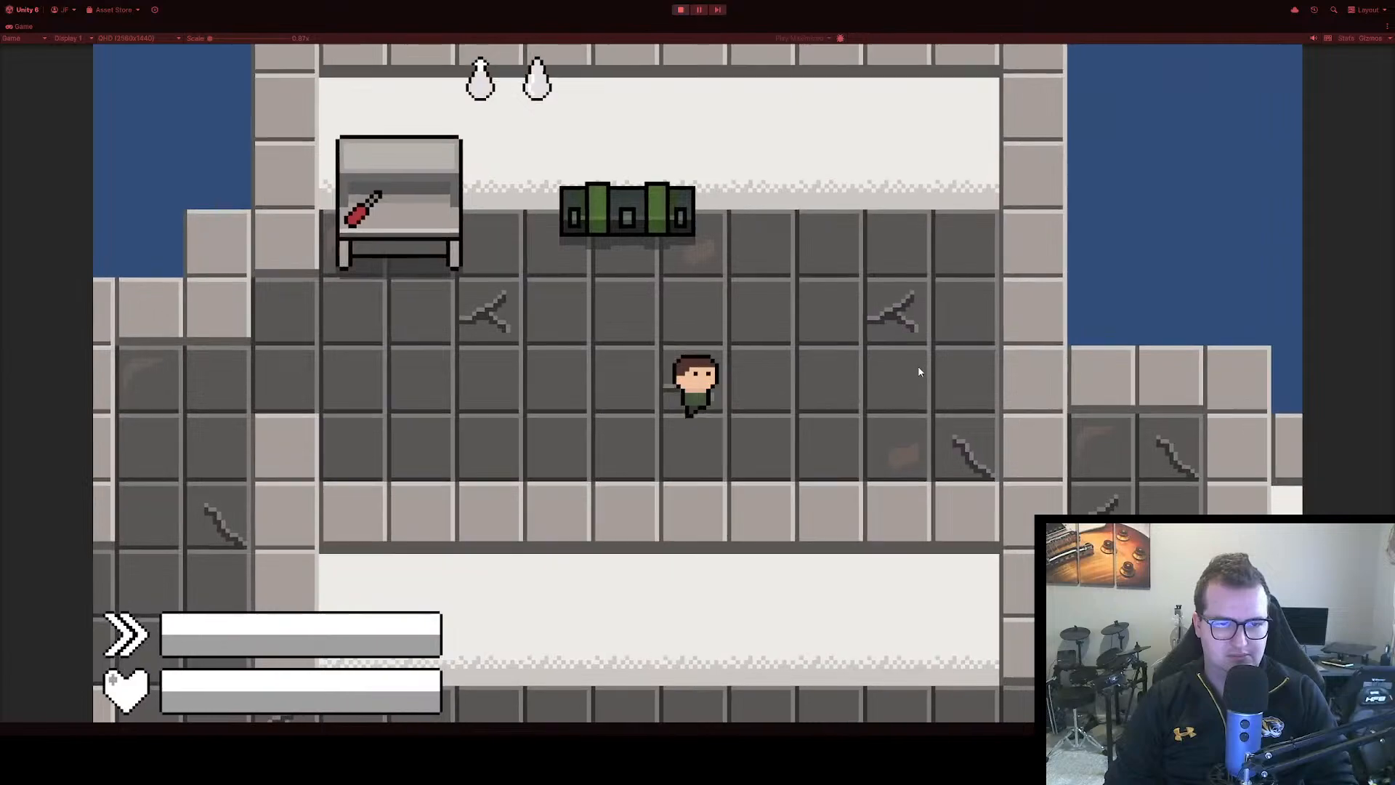
key("s")
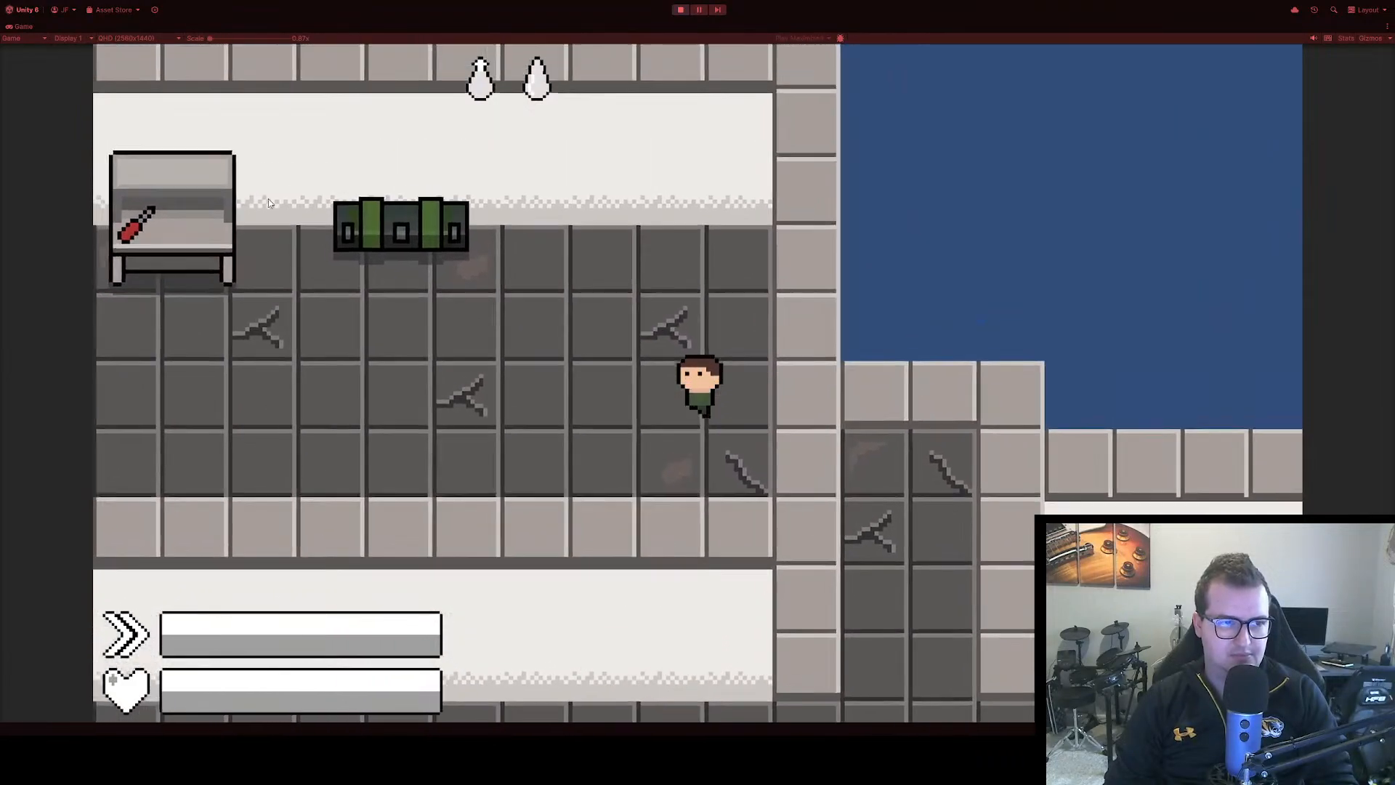
key("a")
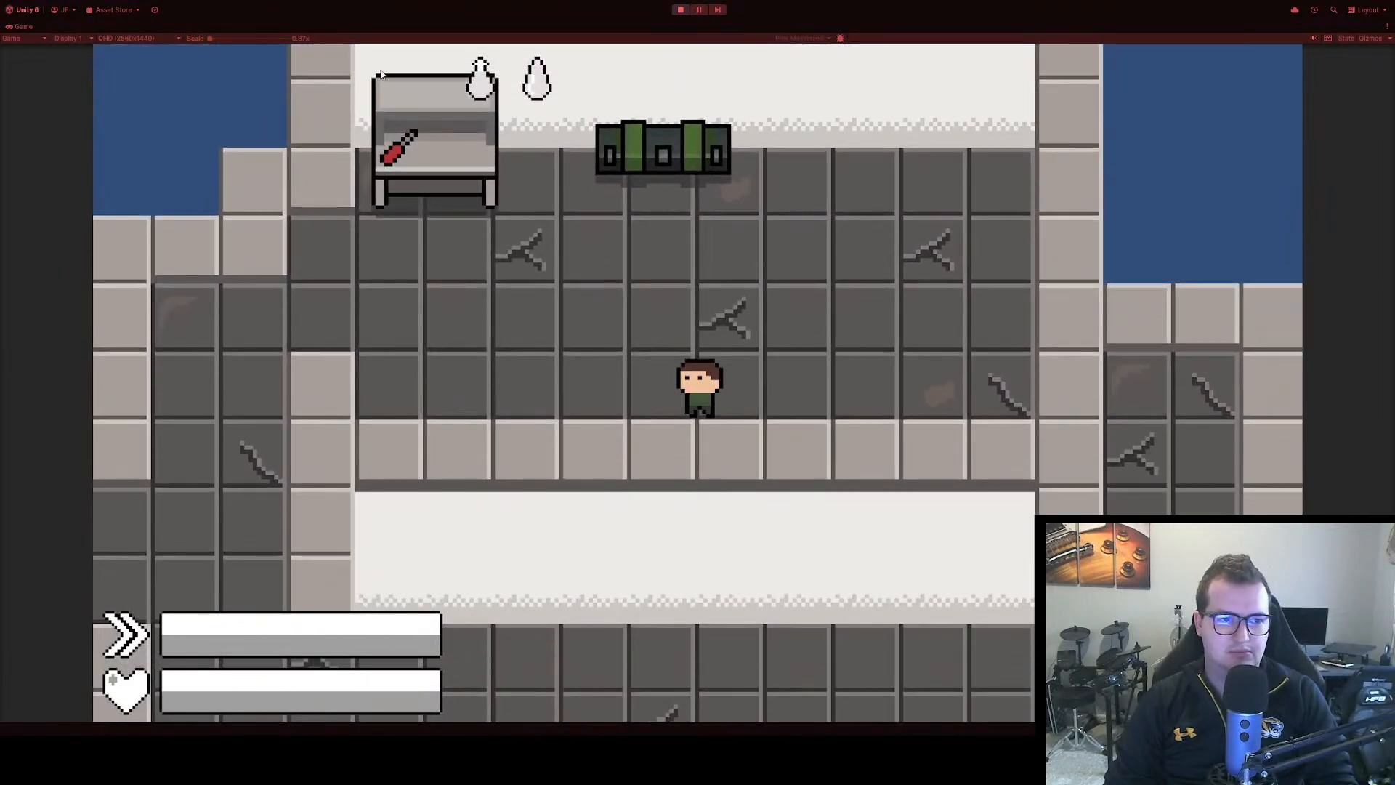
Set the maximized Game view's scale to 1x, walk the player around the room to check the HUD, and stop the game
mouse_move(209, 38)
left_mouse_down()
mouse_move(234, 40)
mouse_move(215, 40)
left_mouse_up()
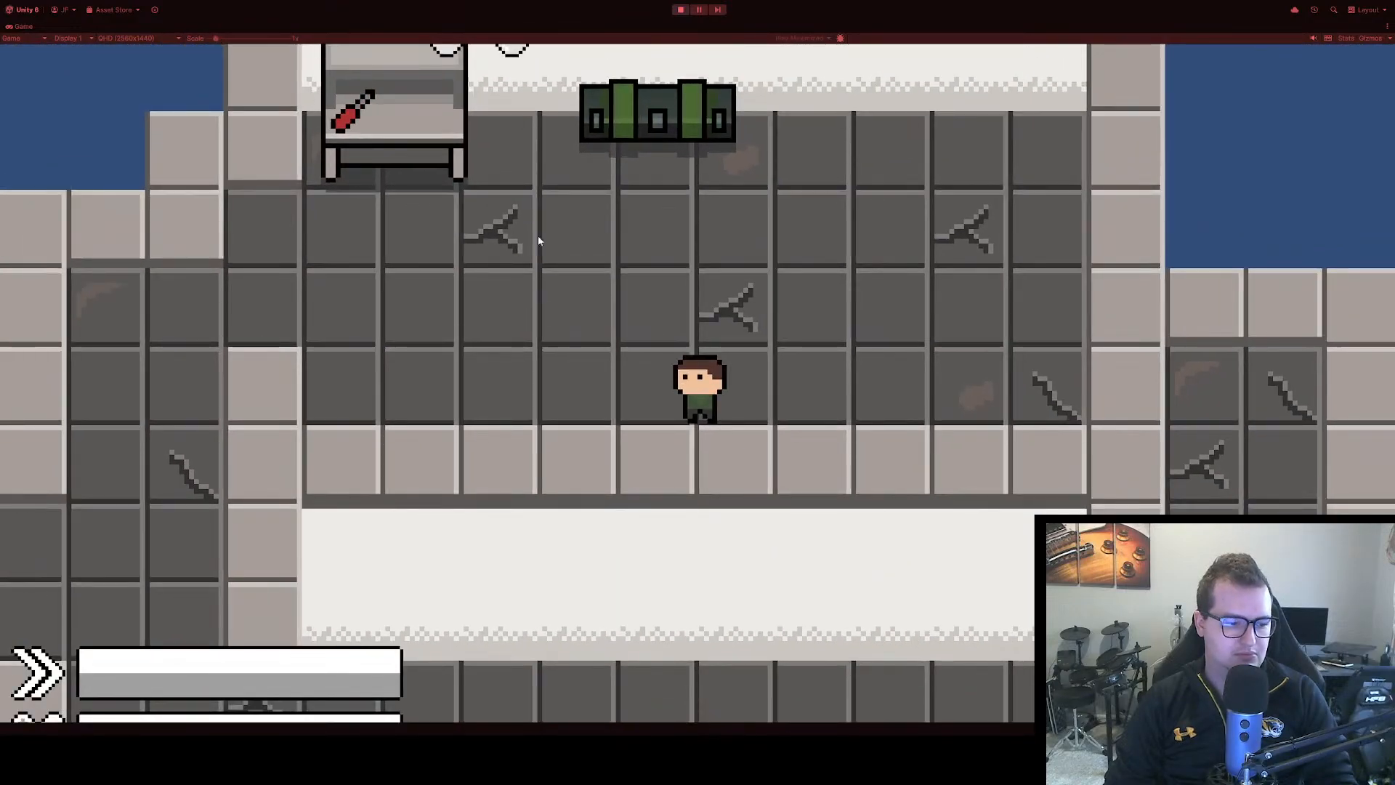
key("d")
key("d")
key("w")
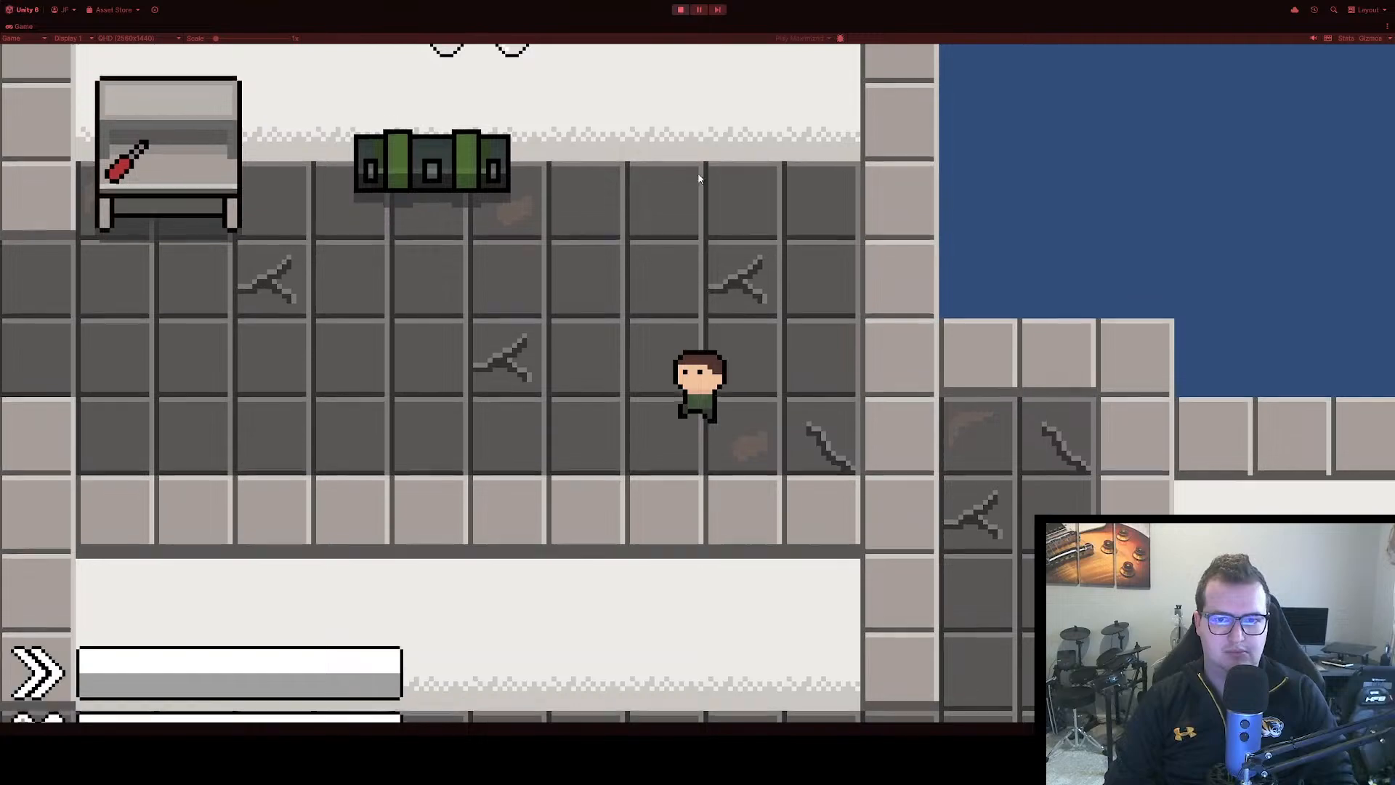
key("a")
key("s")
left_click(686, 10)
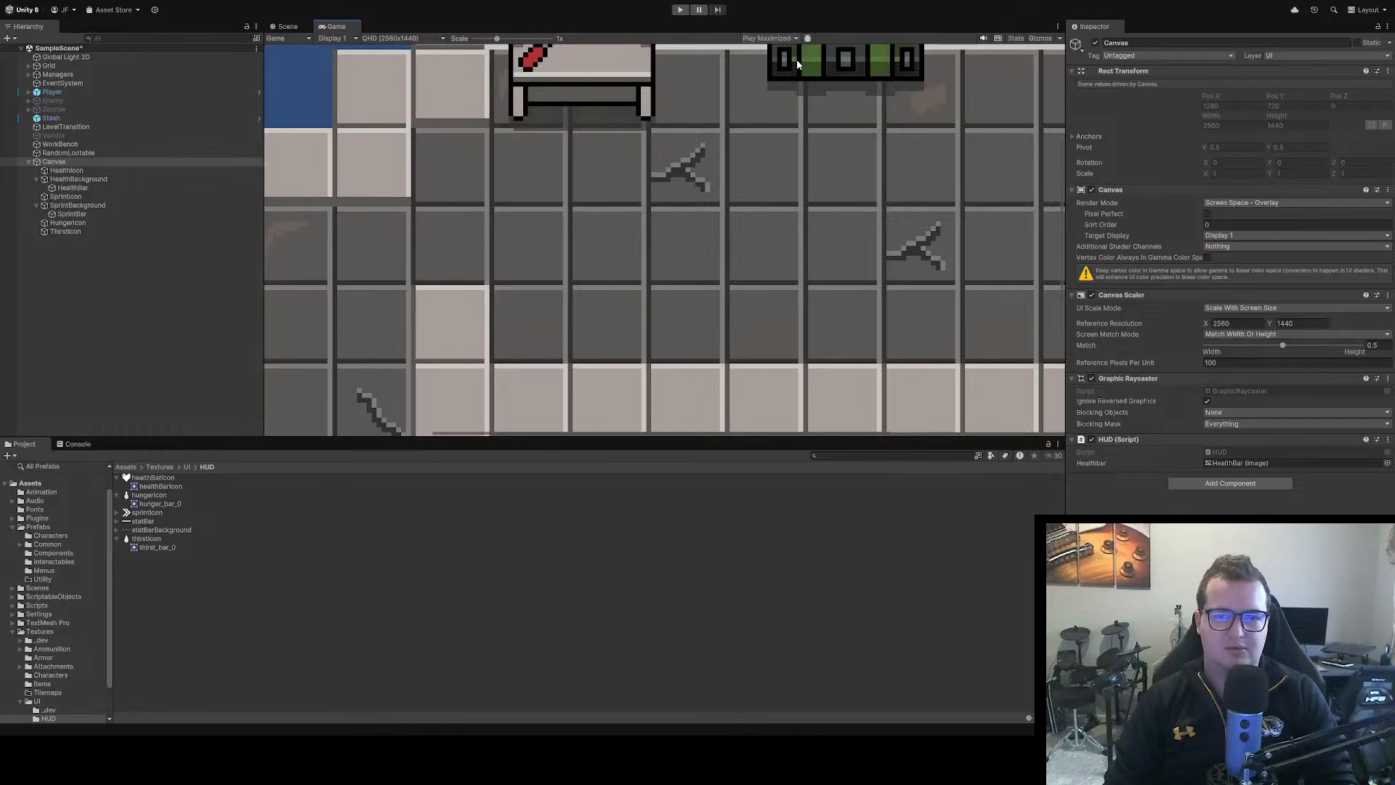
Detach the Game view from the editor layout and run the scene to check the HUD in a separate window
left_click_drag(336, 35, 1394, 218)
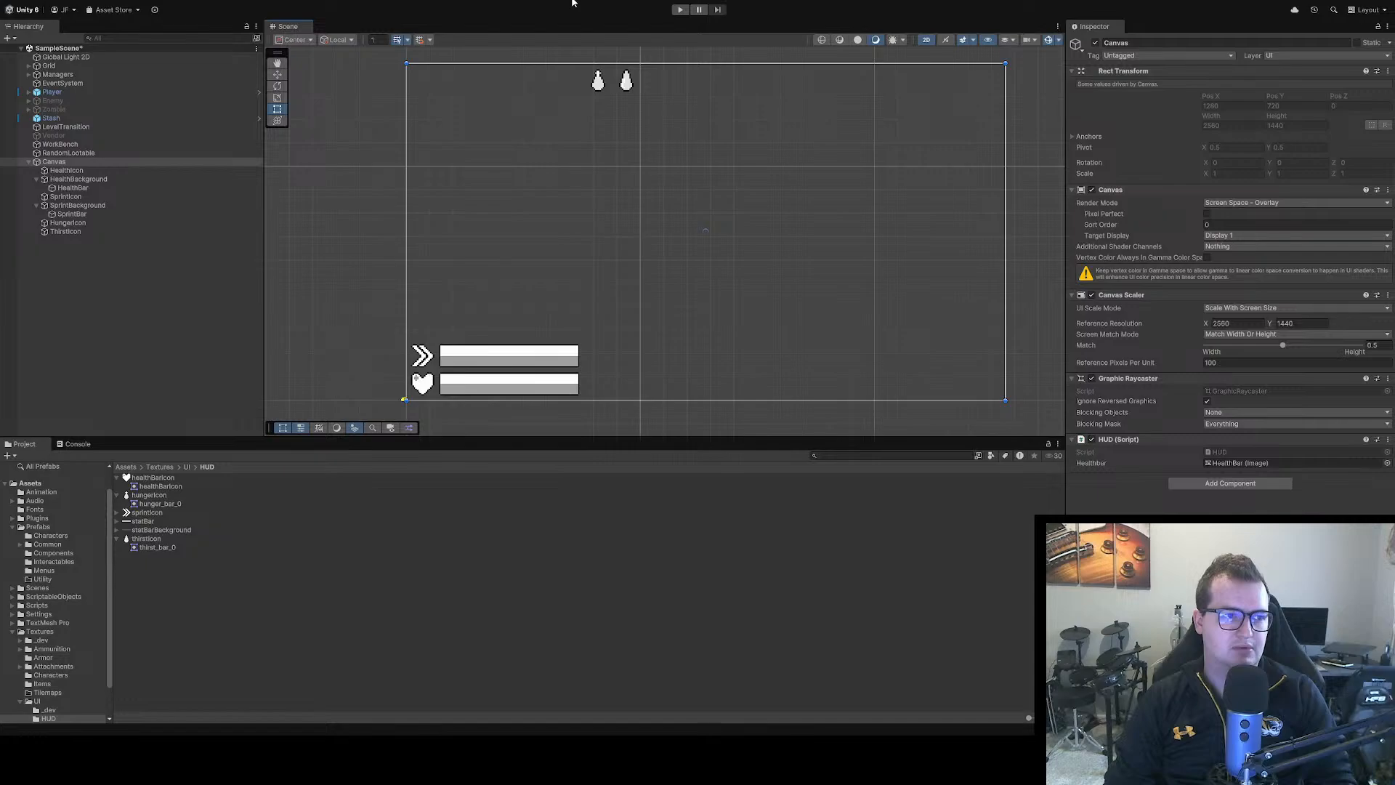
left_click(680, 9)
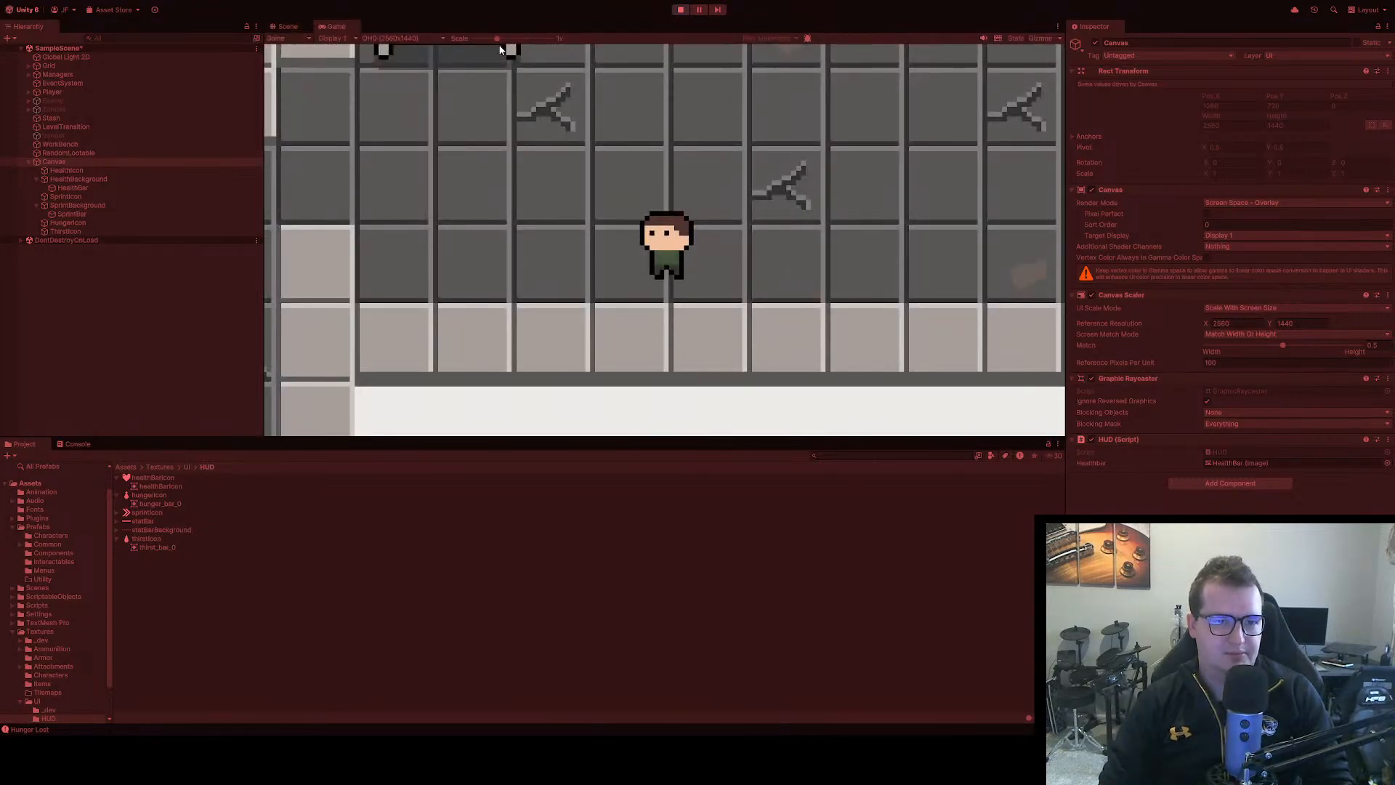
Scale the docked Game view down to 0.5x to check the whole HUD, and stop the game
left_click_drag(498, 40, 474, 38)
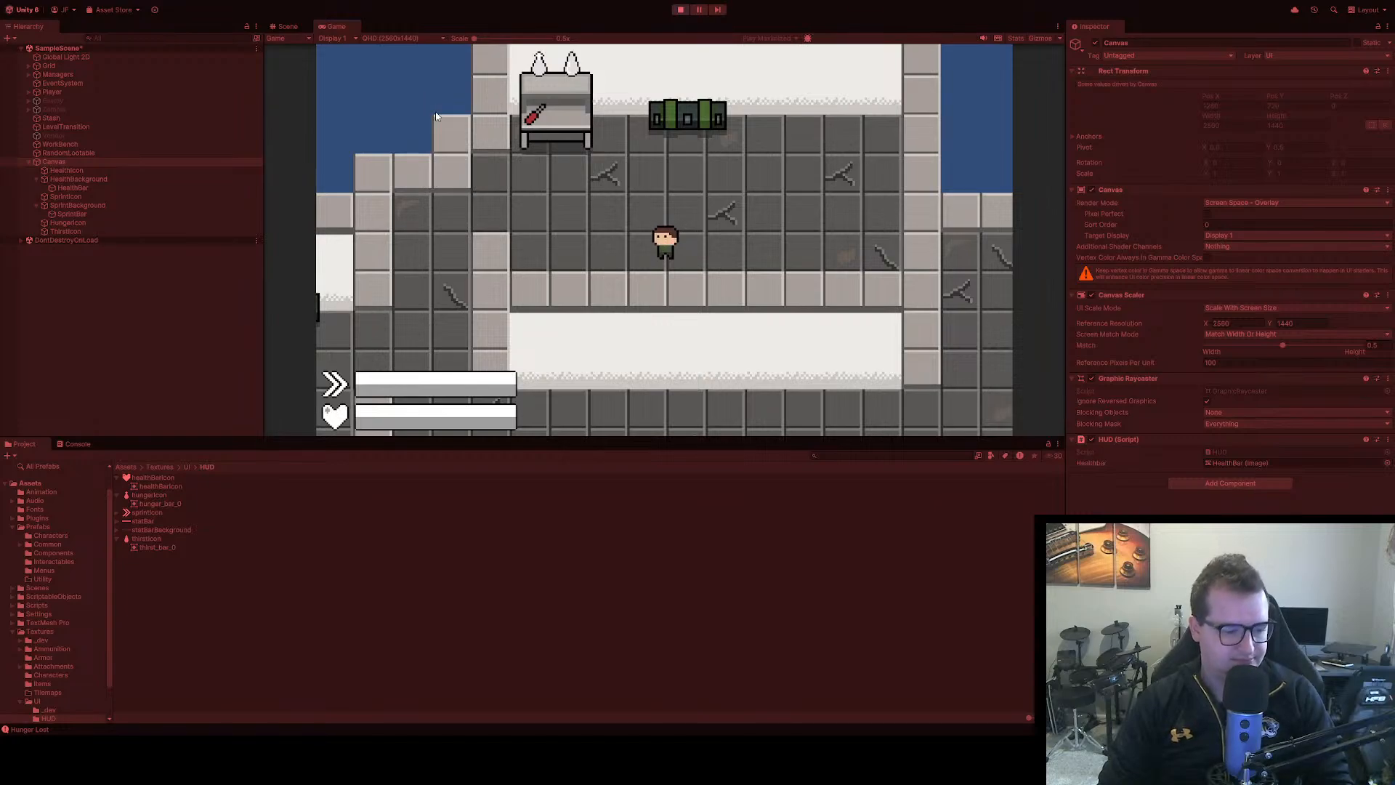
left_click(681, 11)
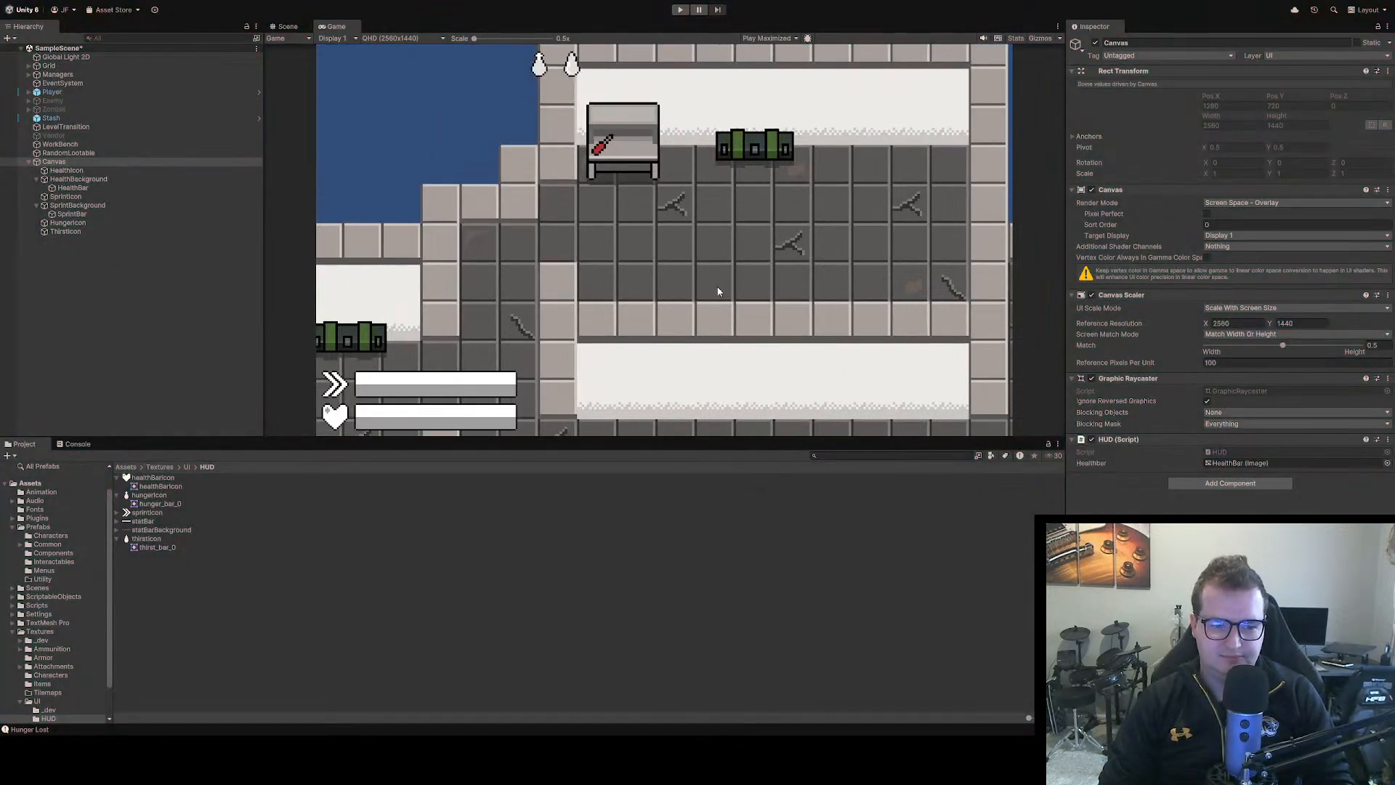